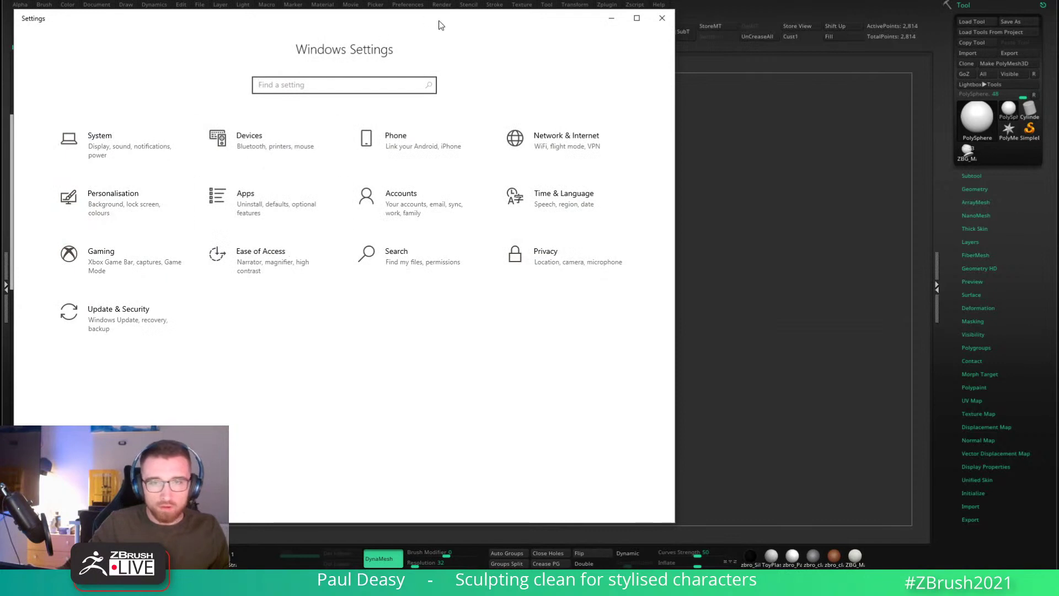
Step: Move the Windows Settings window away from the ZBrush canvas
drag(439, 21, 827, 0)
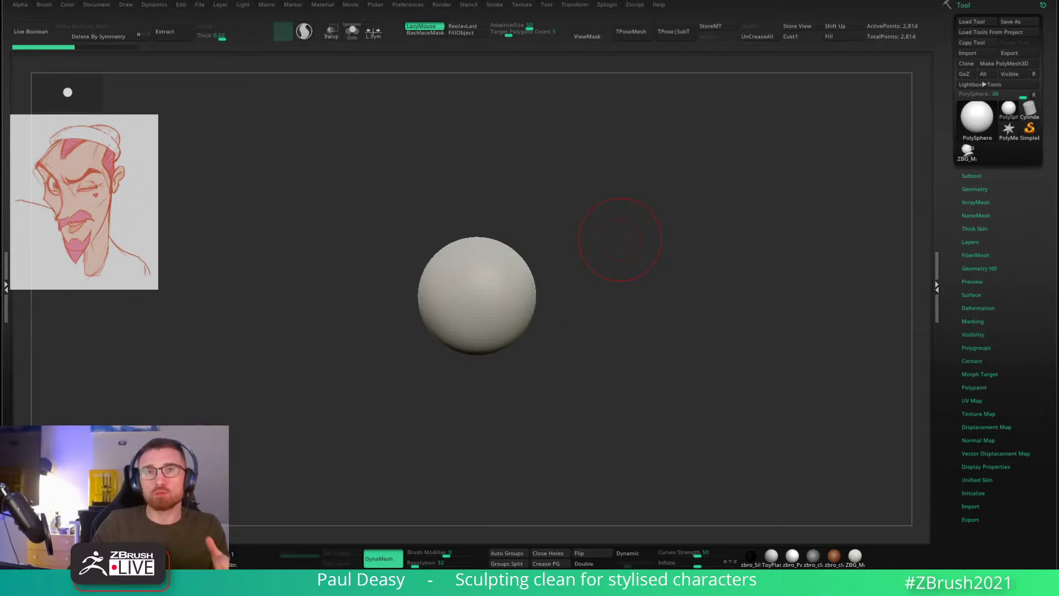
key(XF86AudioLowerVolume)
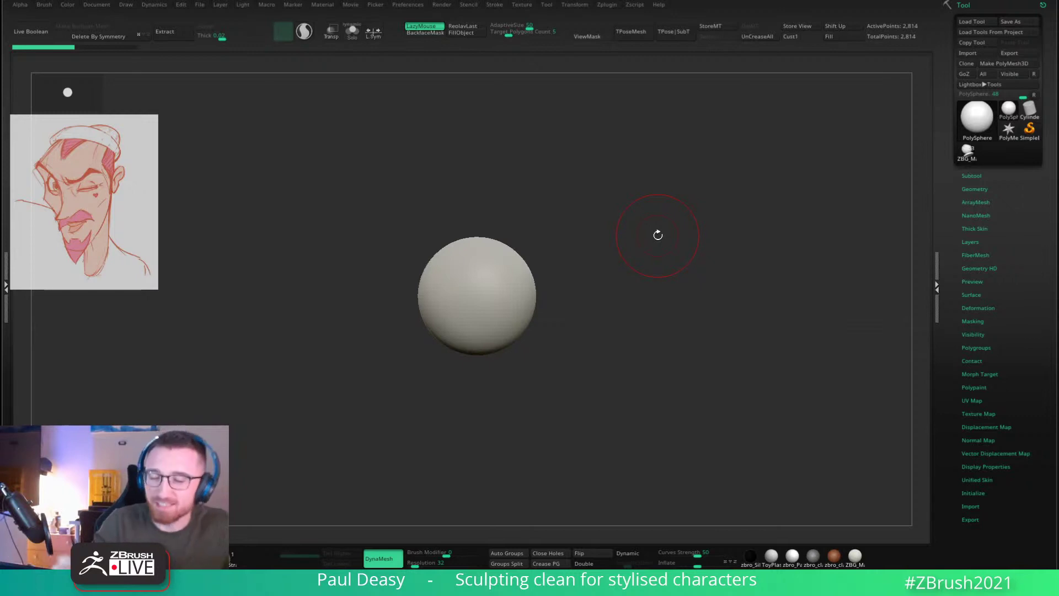
Step: Try pushing the sphere's side inward with the Move brush at different brush sizes, undoing the strokes
mouse_move(658, 235)
mouse_down()
mouse_move(641, 286)
mouse_move(660, 241)
mouse_move(676, 246)
mouse_up()
key(space)
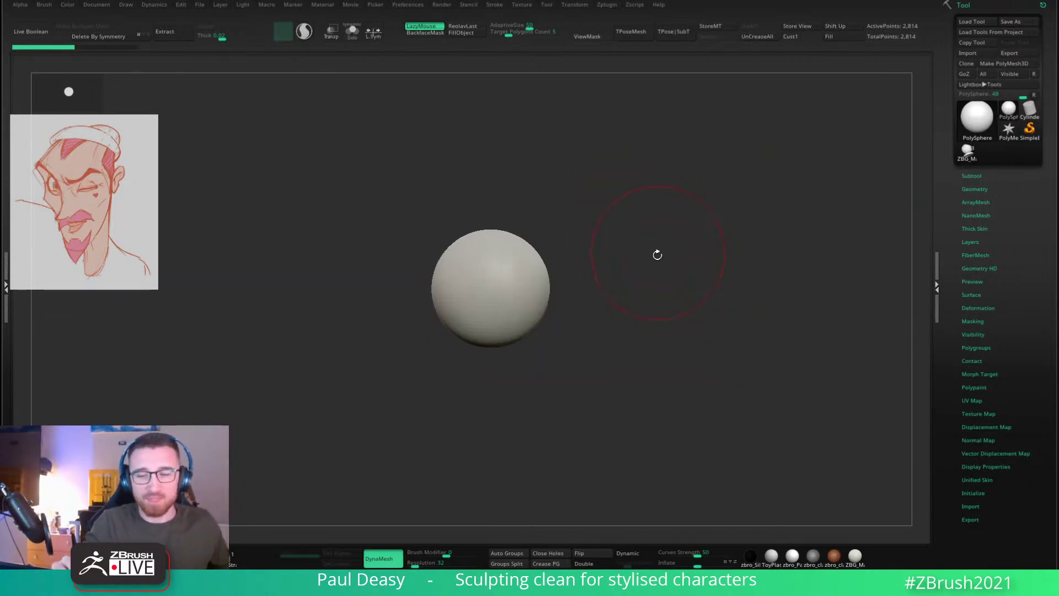
key(space)
mouse_move(575, 286)
mouse_down()
mouse_move(607, 283)
mouse_move(539, 289)
mouse_move(579, 277)
mouse_move(588, 303)
mouse_move(582, 280)
mouse_move(485, 285)
mouse_move(572, 281)
mouse_move(536, 285)
mouse_up()
key(space)
click(572, 275)
key(space)
key(ctrl+z)
key(space)
key(ctrl+z)
key(space)
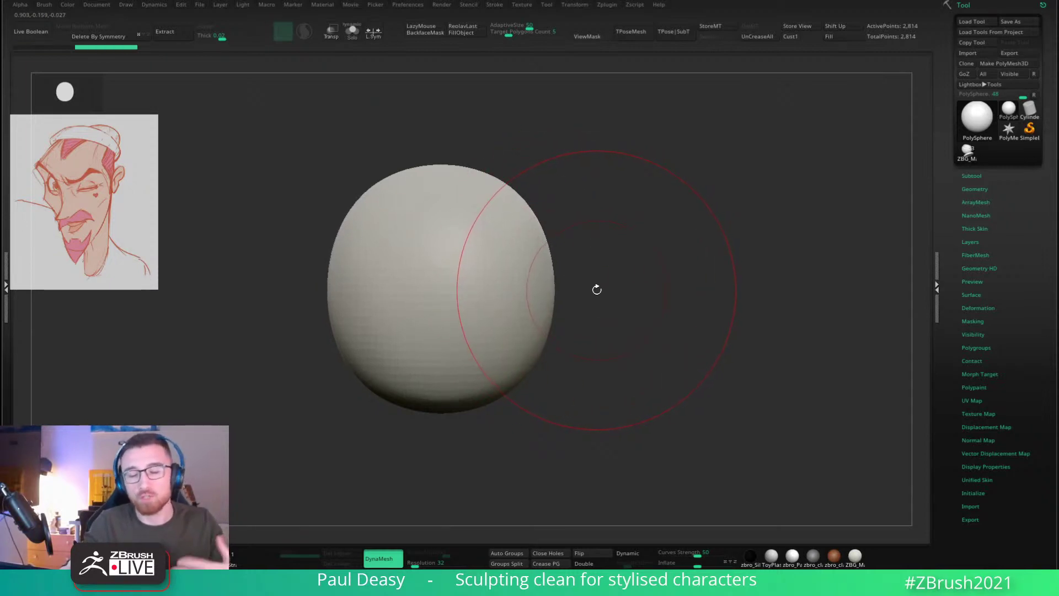
Step: Try squeezing both sides of the sphere symmetrically with a large Move brush, then undo the deformation
mouse_move(552, 291)
mouse_down()
mouse_move(542, 293)
mouse_move(575, 275)
mouse_move(532, 296)
mouse_up()
key(ctrl+z)
key(ctrl+z)
key(space)
key(space)
key(ctrl+z)
key(ctrl+z)
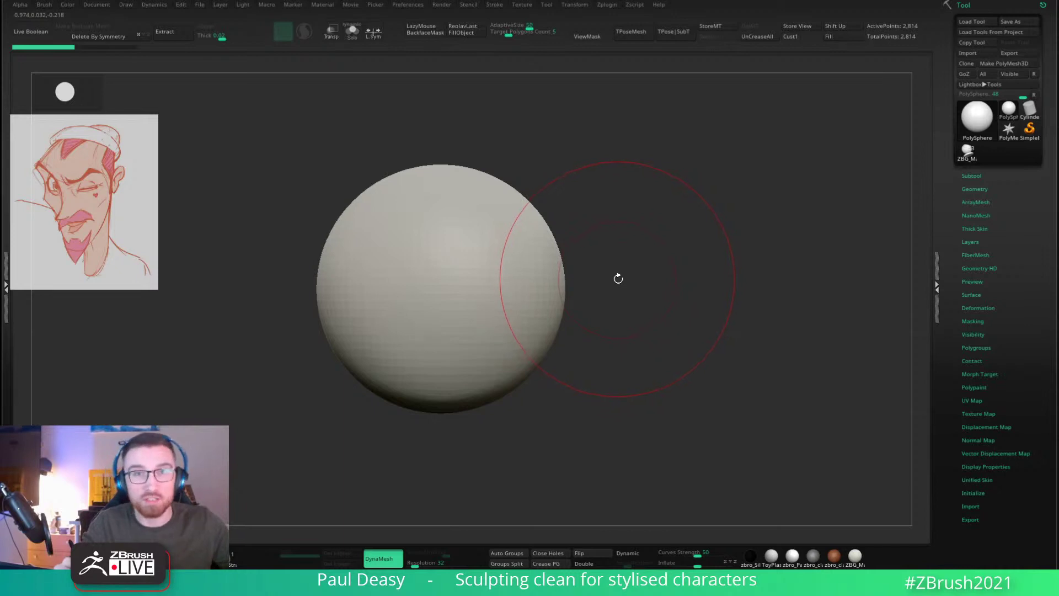
Step: Try pulling the sphere's side outward with the Move brush, then undo the stroke
key(space)
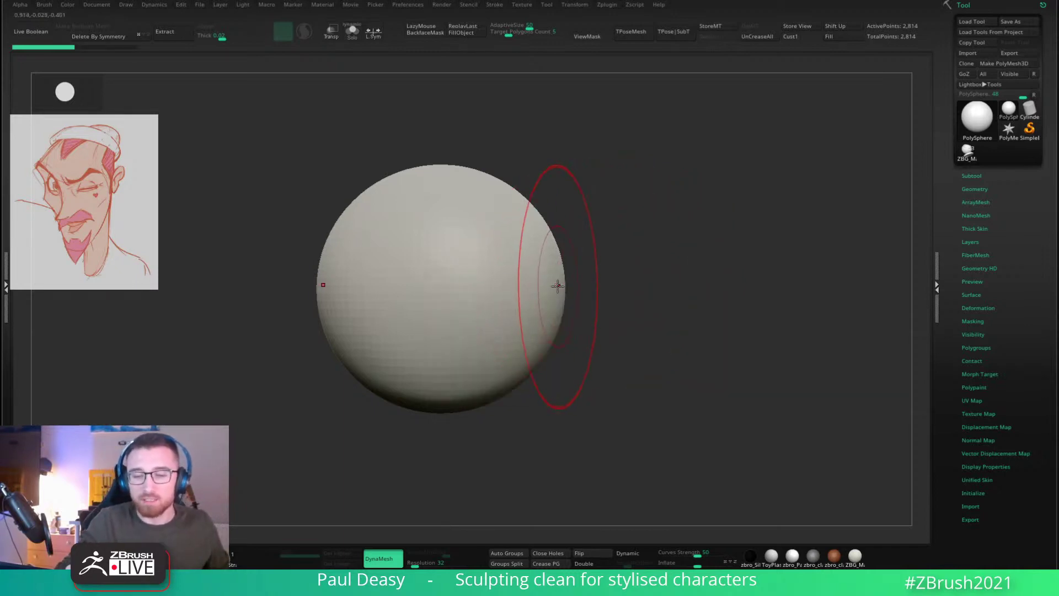
key(space)
mouse_move(555, 284)
mouse_down()
mouse_move(523, 295)
mouse_move(664, 270)
mouse_move(666, 279)
mouse_up()
key(ctrl+z)
key(space)
key(space)
key(ctrl+z)
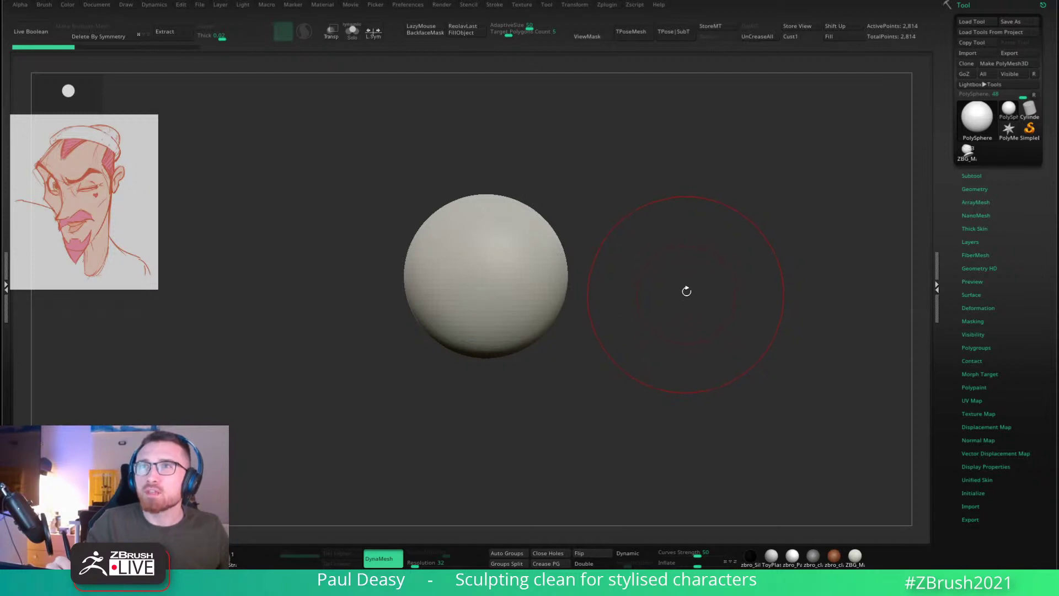
Step: Apply the grey zbro_clayset_s04 material to the sphere
mouse_move(682, 296)
alt+mouse_down()
mouse_move(679, 275)
mouse_move(675, 285)
alt+mouse_up()
drag(569, 260, 823, 544)
click(814, 557)
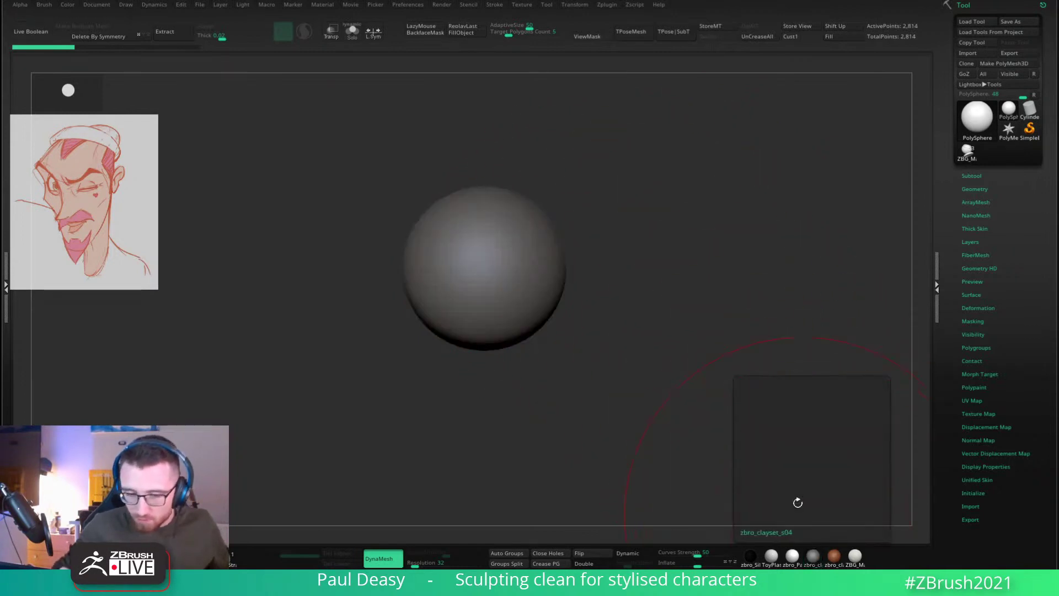
alt+drag(691, 300, 672, 296)
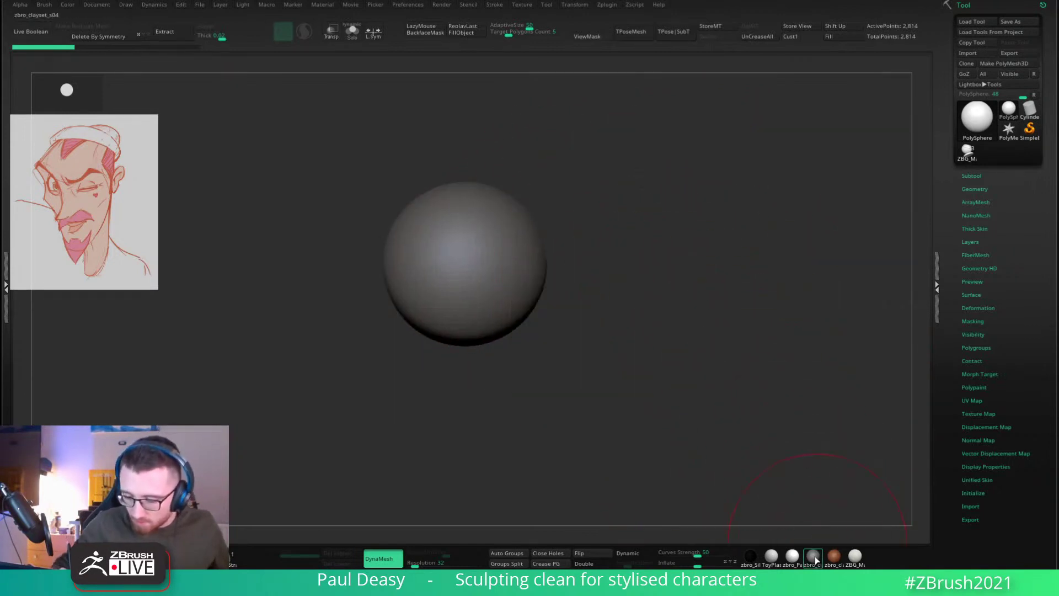
mouse_move(815, 558)
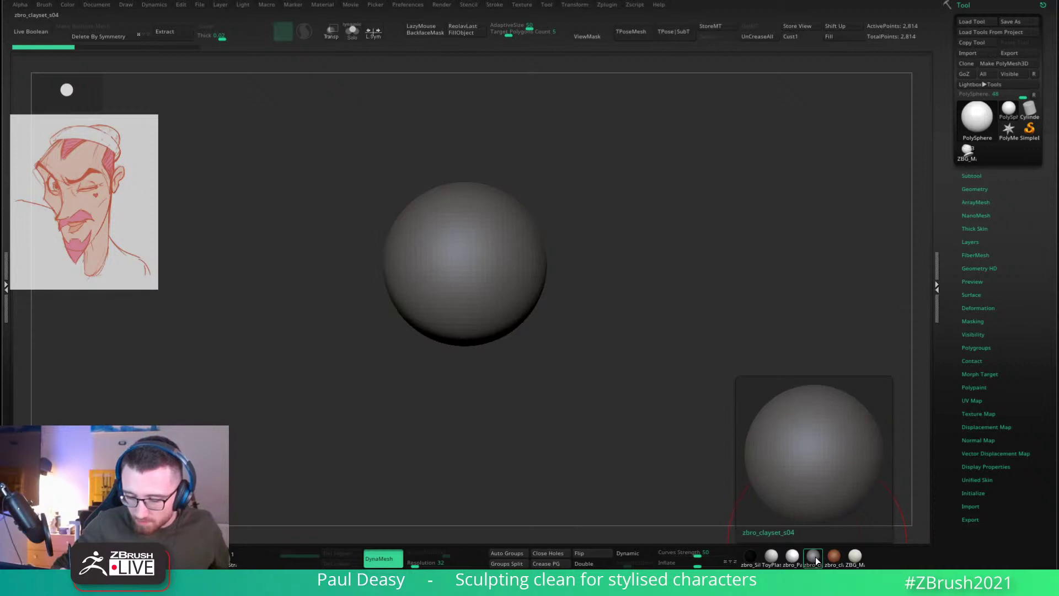
drag(789, 341, 674, 288)
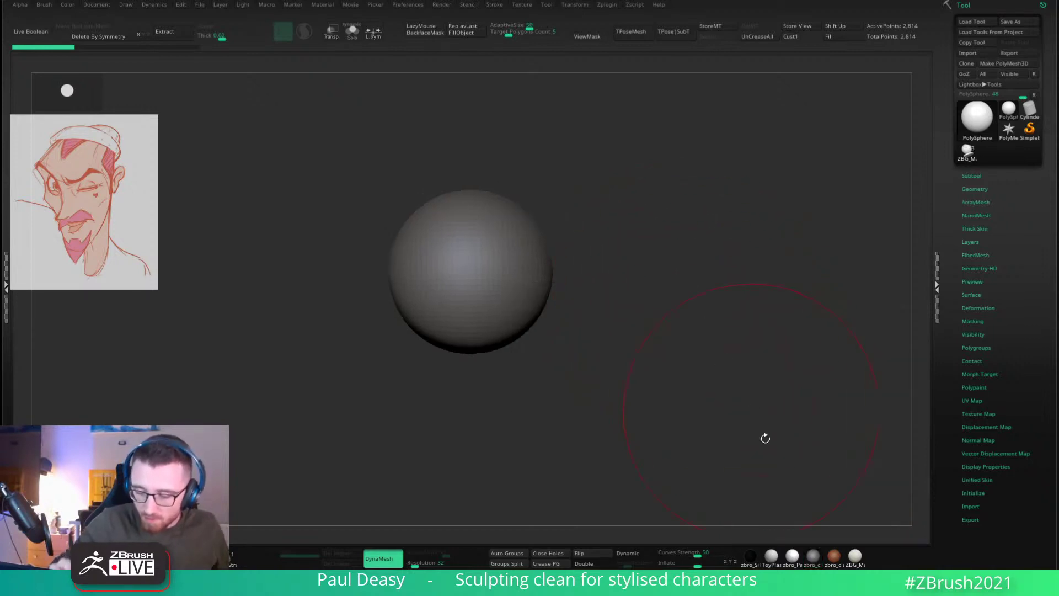
Step: Compare the brown clay material with grey zbro_clayset_s04 on the sphere, ending on the grey one
click(832, 558)
click(818, 558)
click(831, 557)
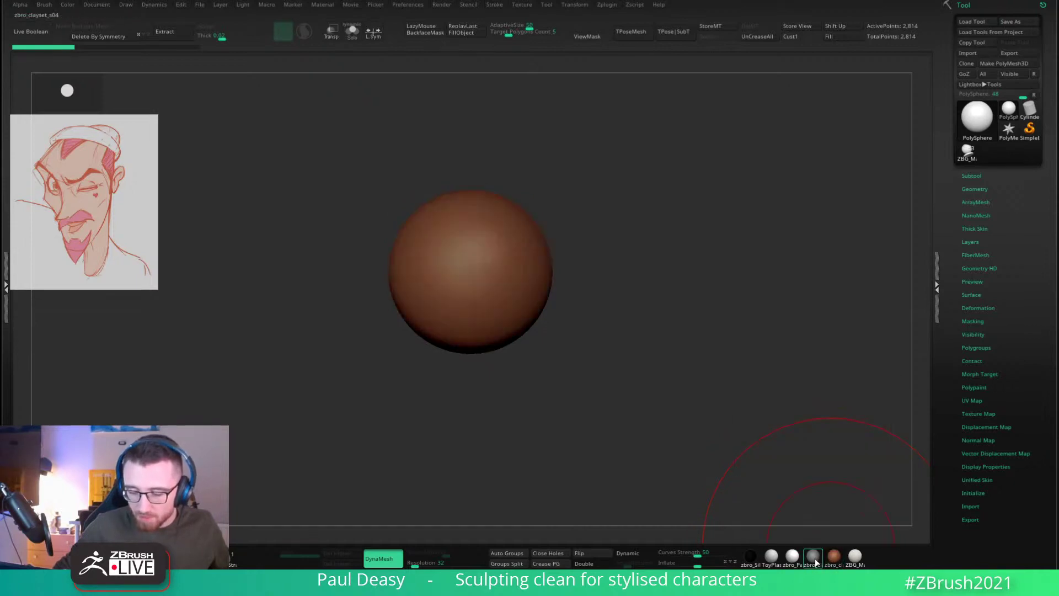
click(815, 558)
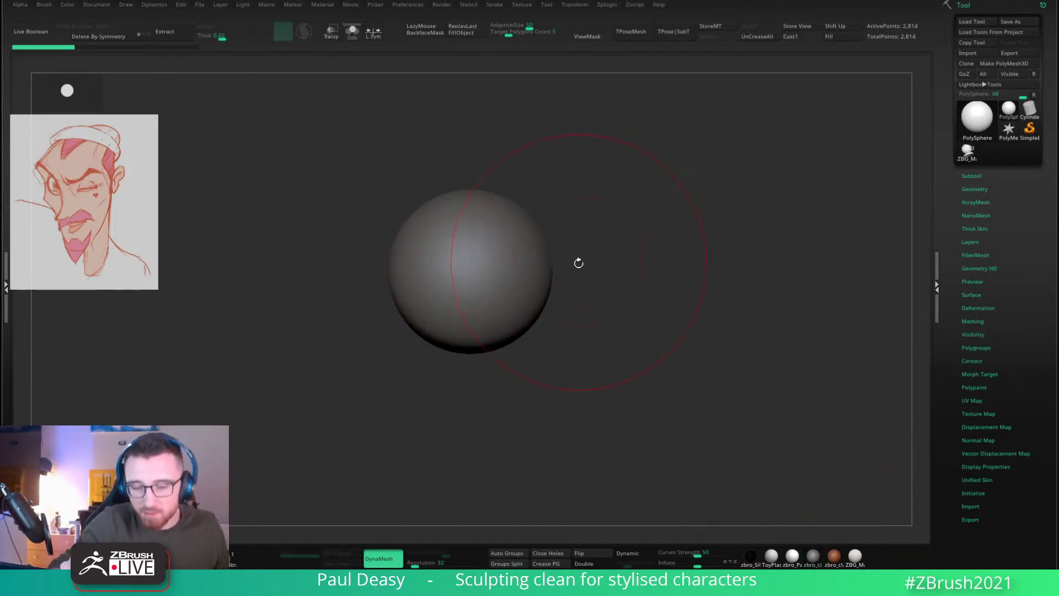
Step: ZRemesh the sphere to a lower density with adaptive size 33 and a target polygon count of about 0.45
key(space)
key(space)
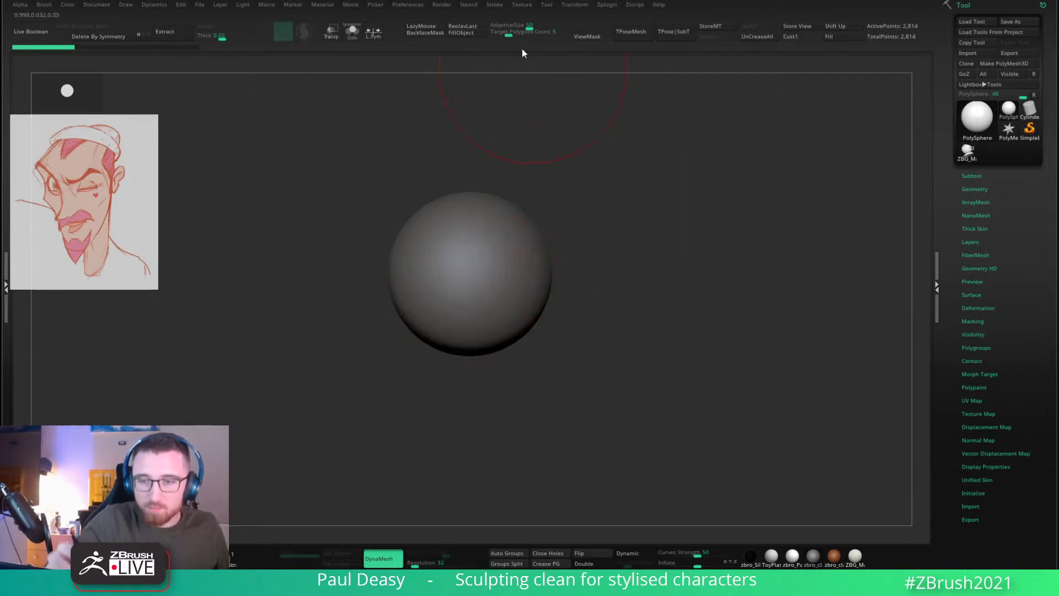
click(517, 27)
key(alt+z)
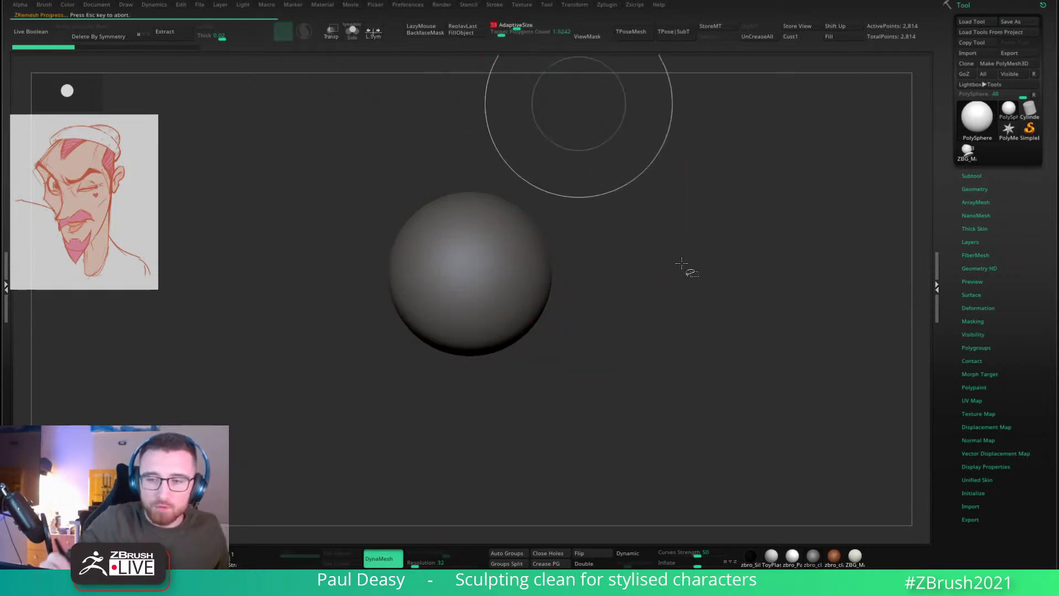
key(space)
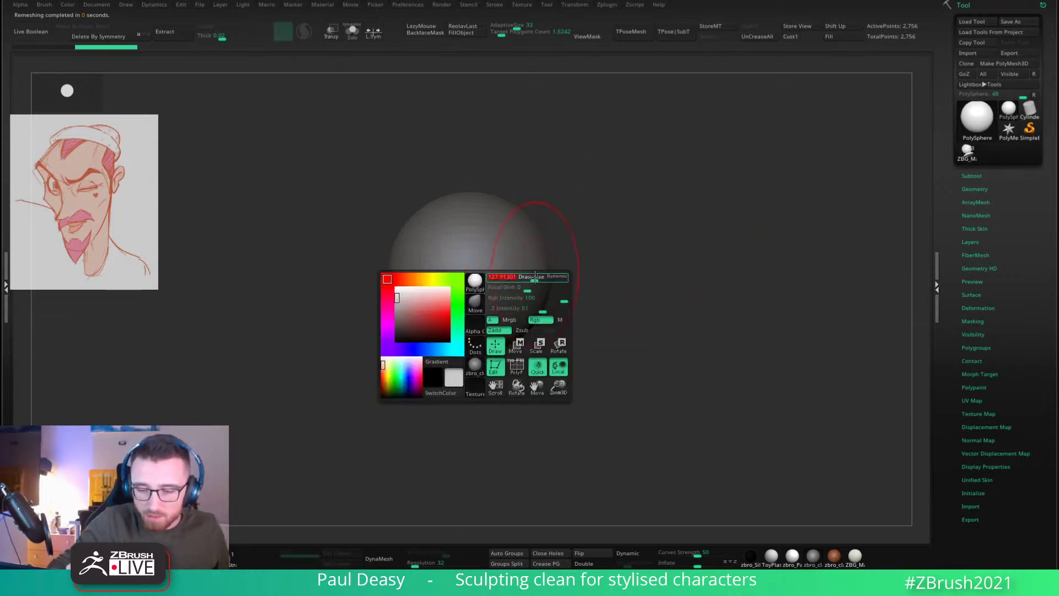
click(497, 33)
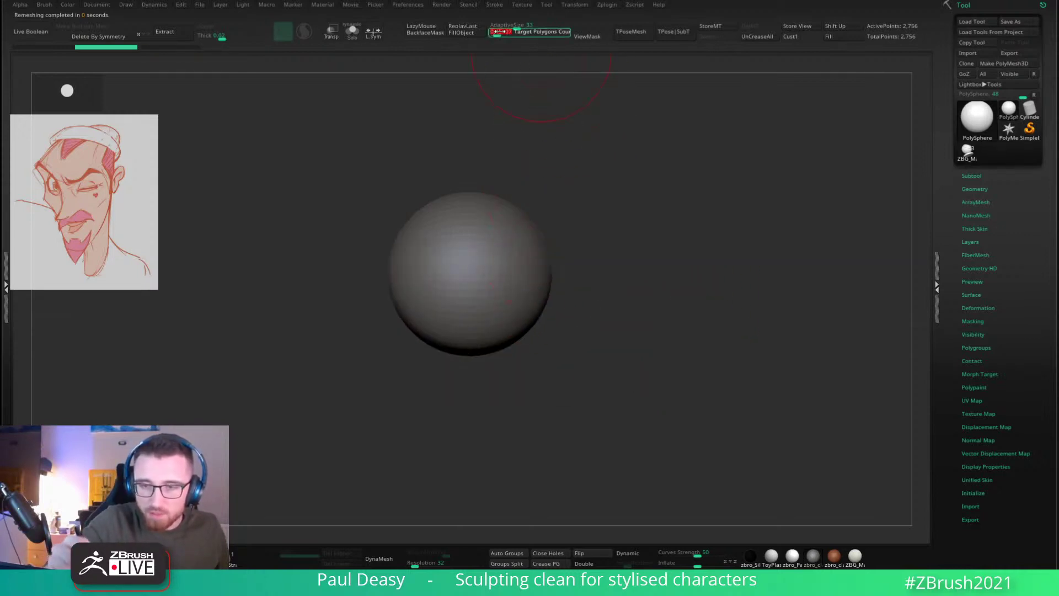
key(ctrl+shift+z)
Step: Pull the sphere's upper back outward with the Move brush in side view to form an egg-shaped cranium
key(space)
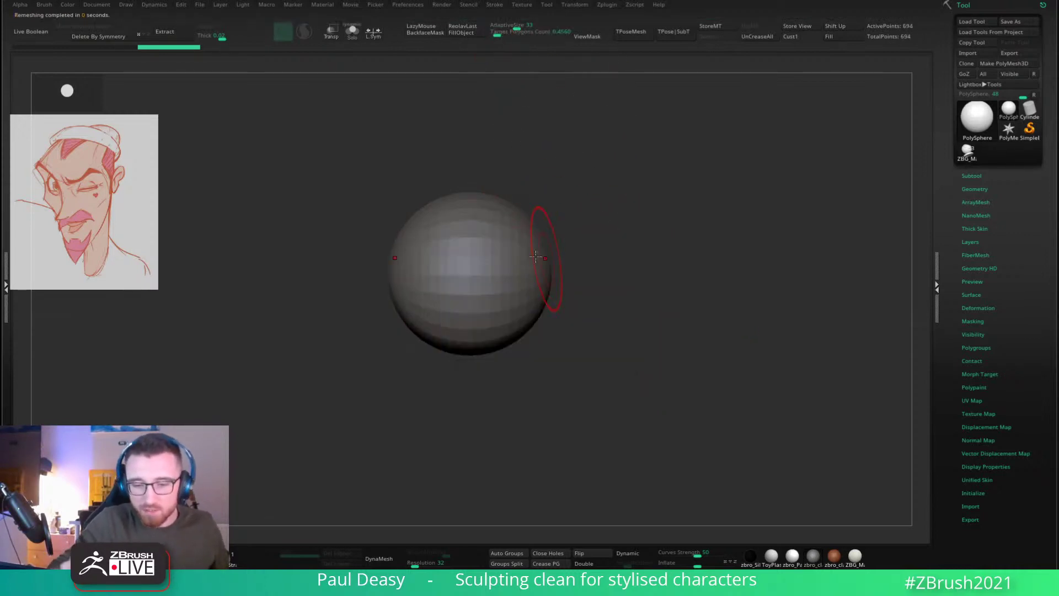
shift+drag(615, 282, 565, 283)
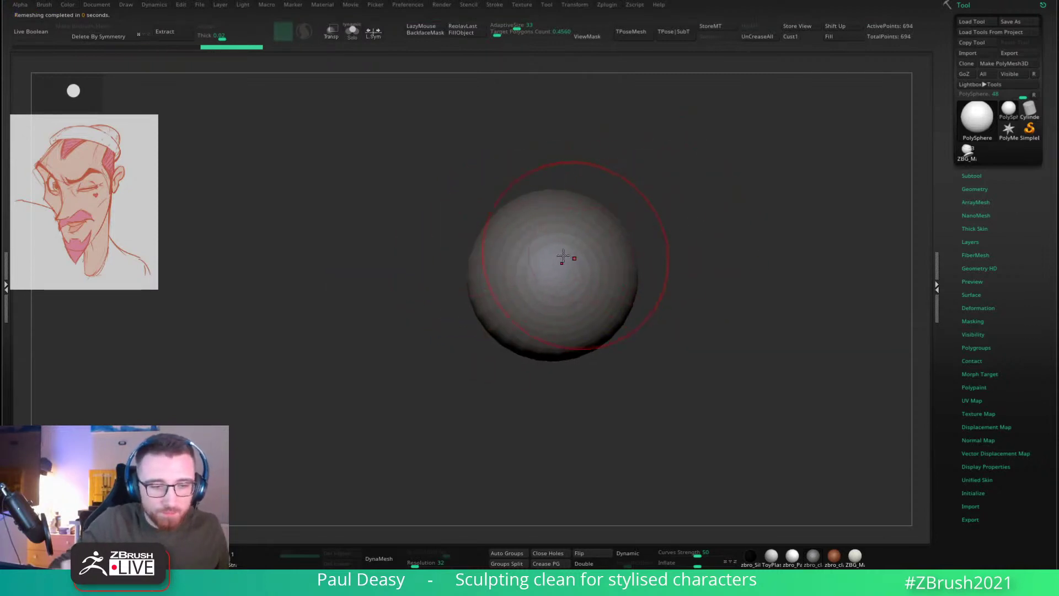
key(space)
mouse_move(554, 251)
mouse_down()
mouse_move(642, 196)
mouse_move(663, 190)
mouse_move(703, 205)
mouse_move(638, 220)
mouse_up()
key(ctrl+z)
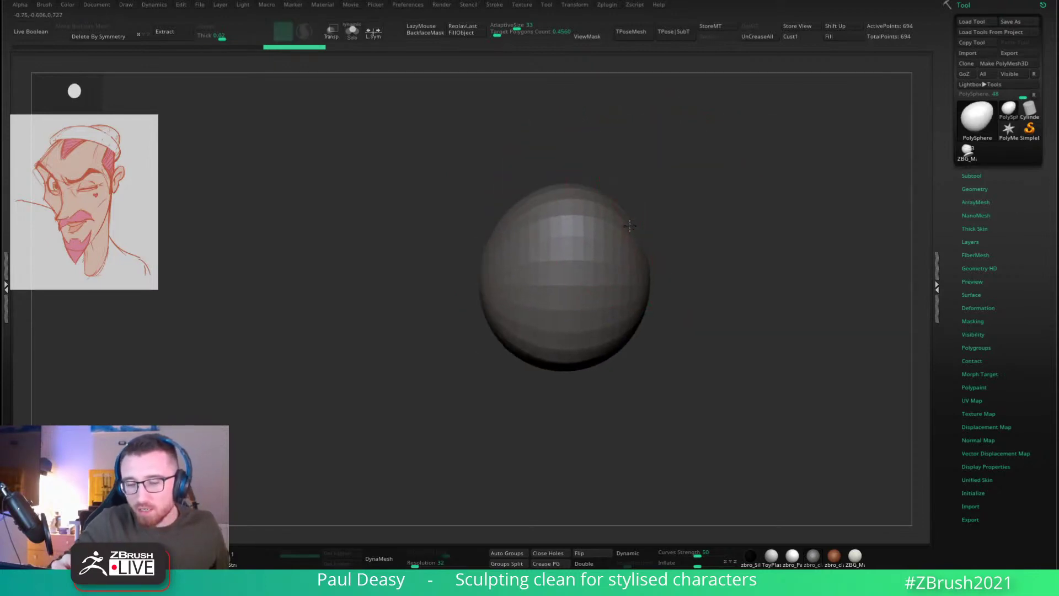
mouse_move(677, 266)
alt+mouse_down()
mouse_move(612, 255)
mouse_move(696, 259)
alt+mouse_up()
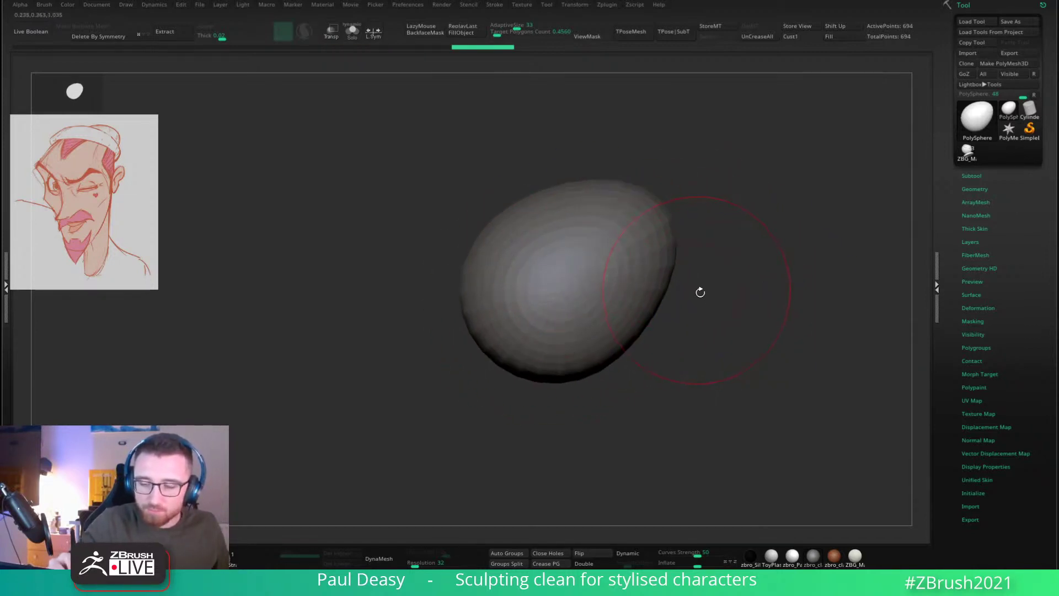
Step: Smooth and refine the back and top of the egg-shaped cranium
drag(700, 292, 617, 270)
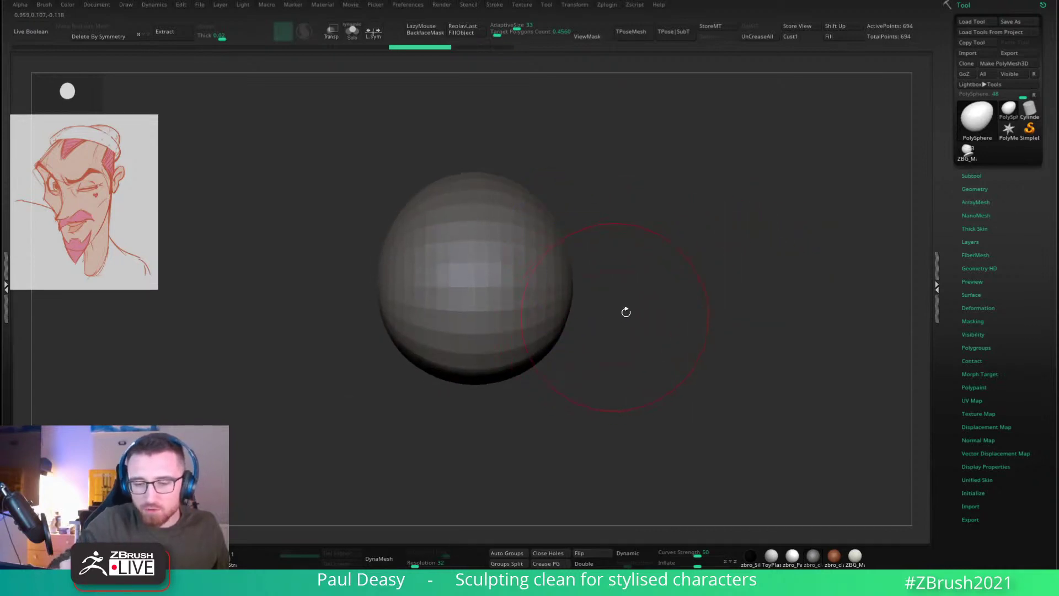
drag(626, 312, 591, 303)
key(space)
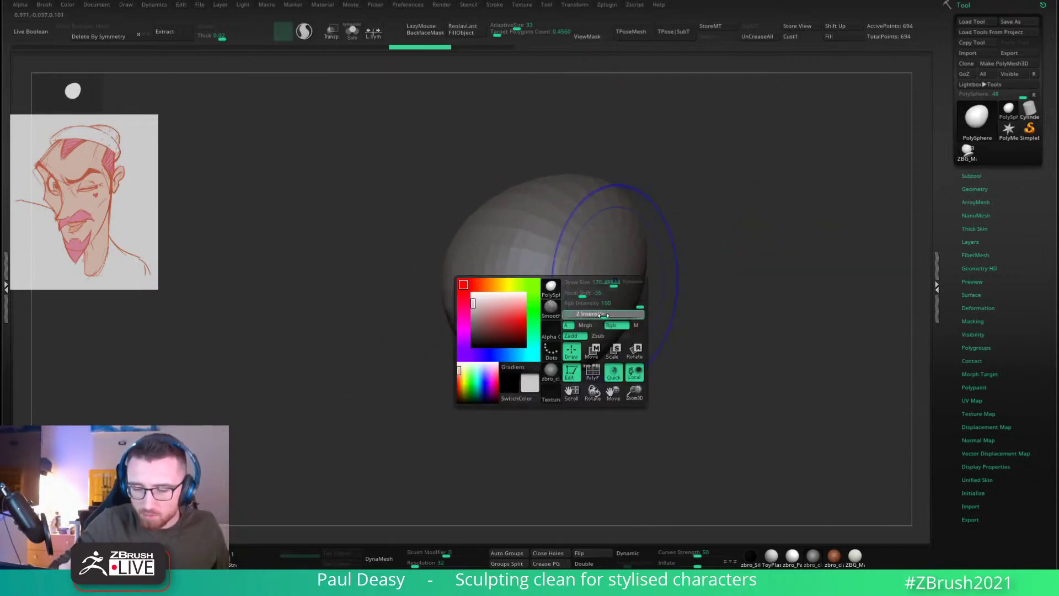
drag(635, 258, 658, 251)
key(space)
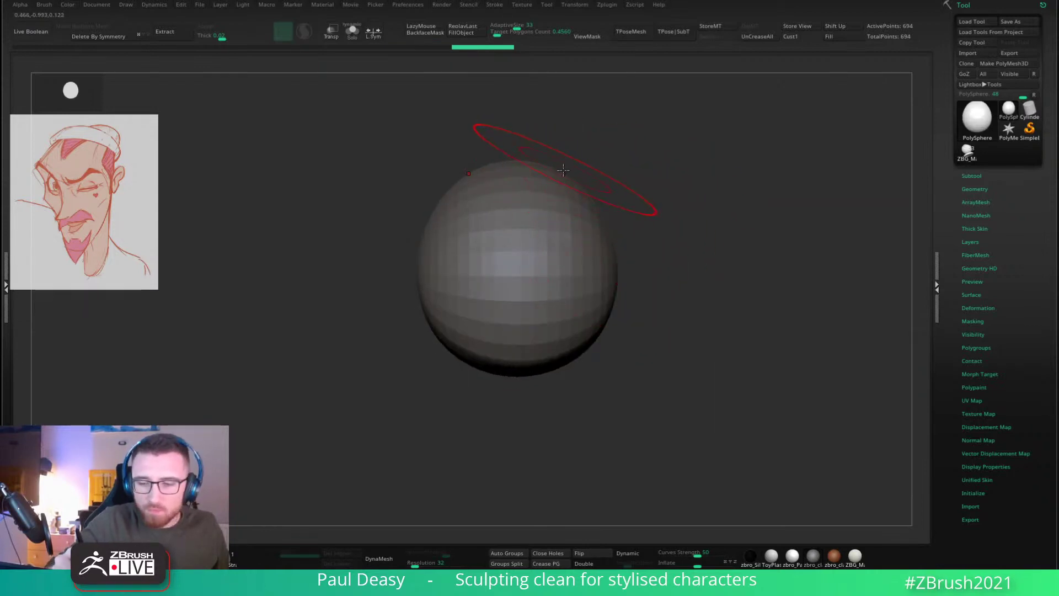
drag(650, 184, 579, 210)
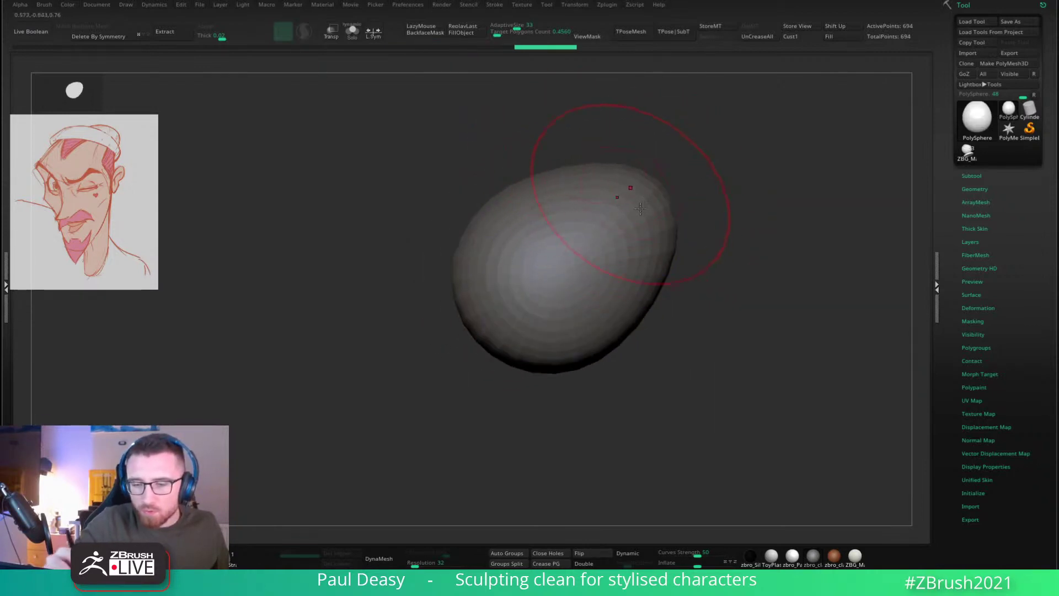
key(ctrl+z)
drag(670, 268, 707, 272)
Step: Duplicate the cranium downward with the gizmo as a separate form for the lower face
key(w)
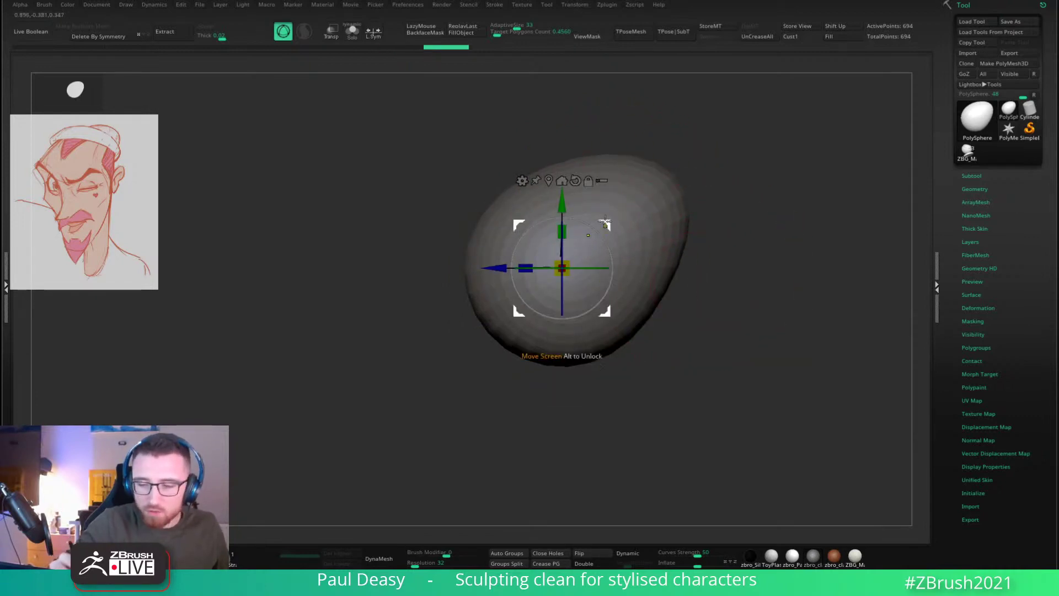
ctrl+drag(605, 221, 595, 385)
key(ctrl+shift+s)
shift+drag(690, 364, 755, 331)
key(q)
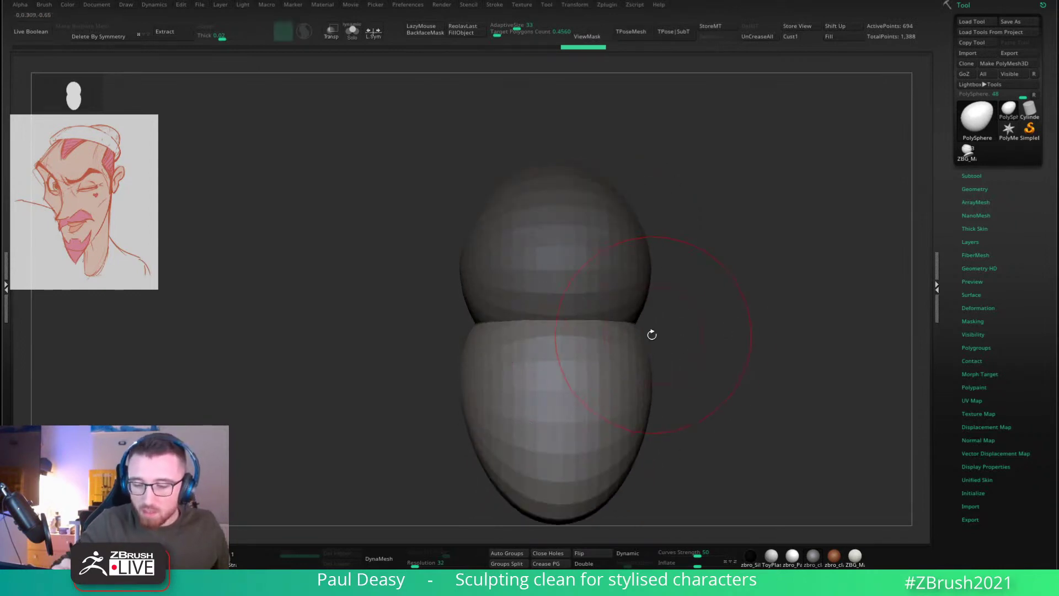
Step: Move the lower face form up so it overlaps the underside of the cranium
alt+drag(683, 351, 681, 332)
key(w)
drag(659, 302, 711, 298)
drag(599, 317, 608, 281)
key(q)
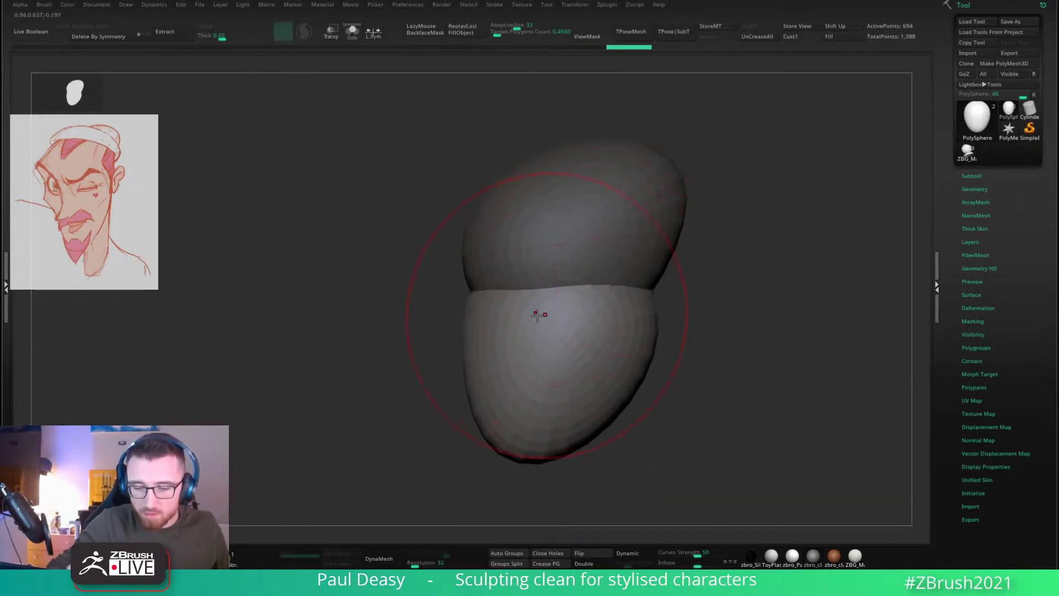
Step: Push the upper front edge of the lower face form slightly inward with the Move brush
key(space)
key(space)
click(472, 311)
drag(471, 311, 474, 312)
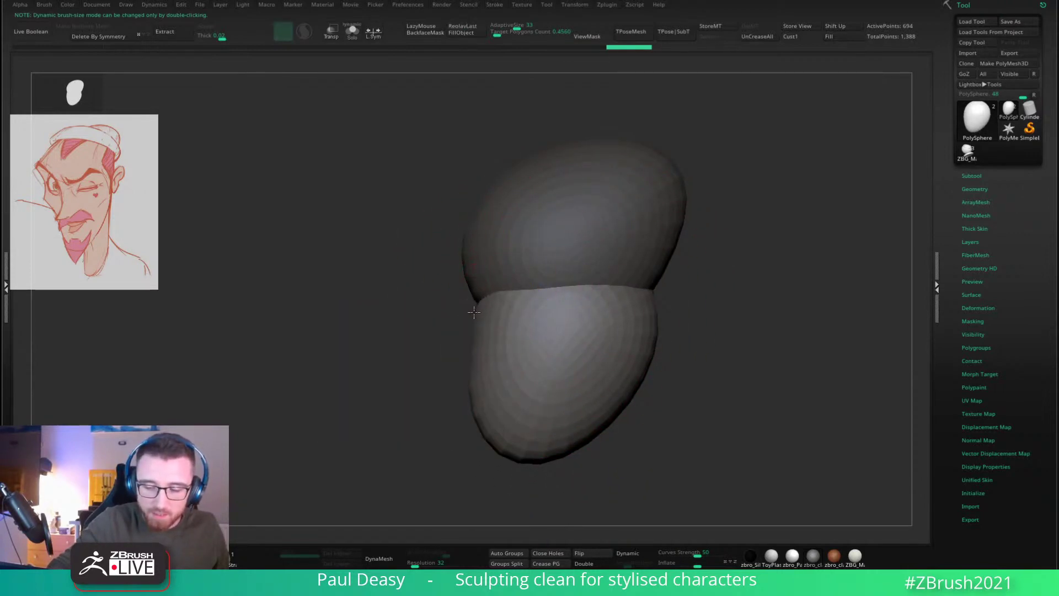
key(space)
Step: Push an eye-socket hollow into the cranium's lower front and shape the adjoining top of the lower face form into it
alt+click(485, 274)
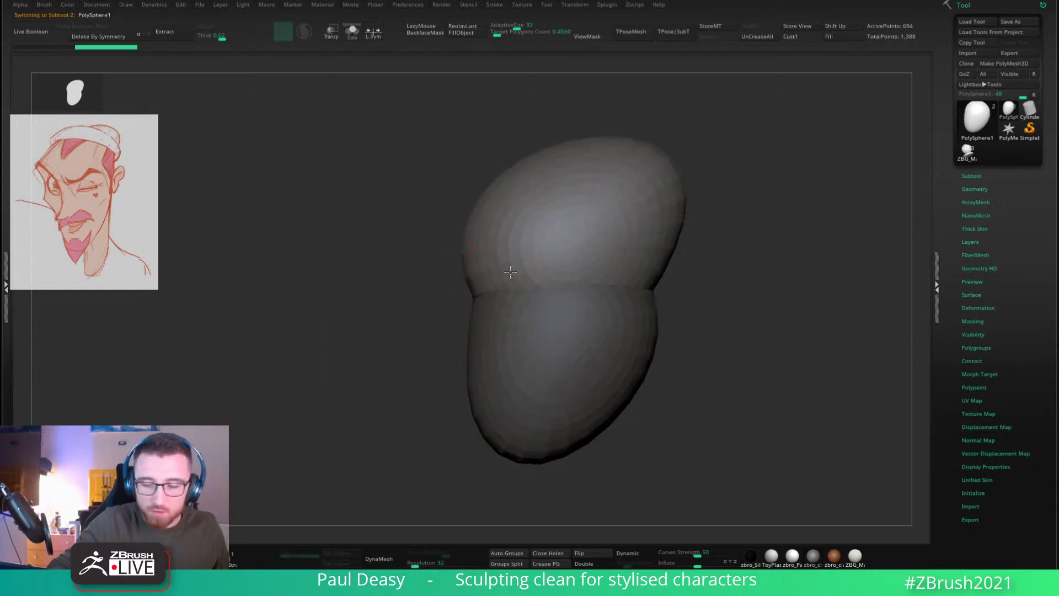
drag(496, 277, 521, 283)
key(ctrl+z)
key(space)
key(space)
alt+click(510, 291)
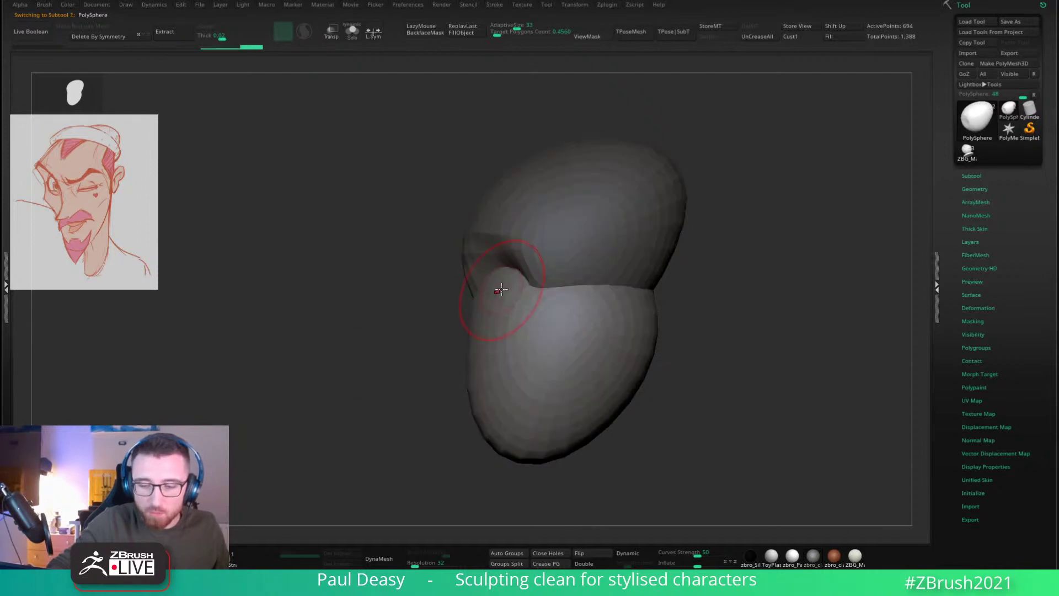
key(space)
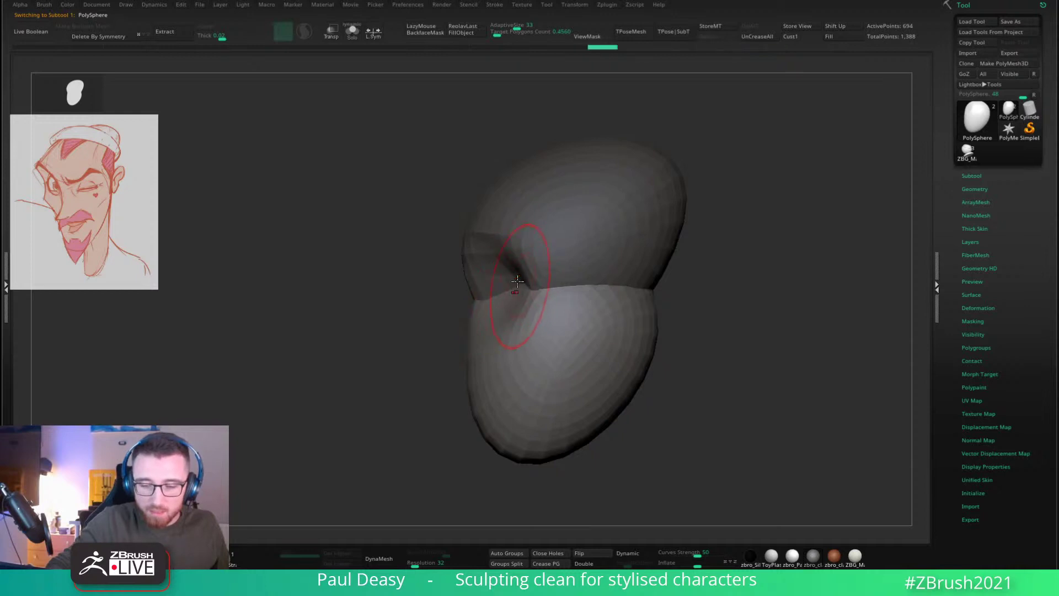
Step: Select the cranium form and nudge the outer edge of its eye-socket area inward from the front view
shift+right_drag(517, 281, 536, 262)
key(space)
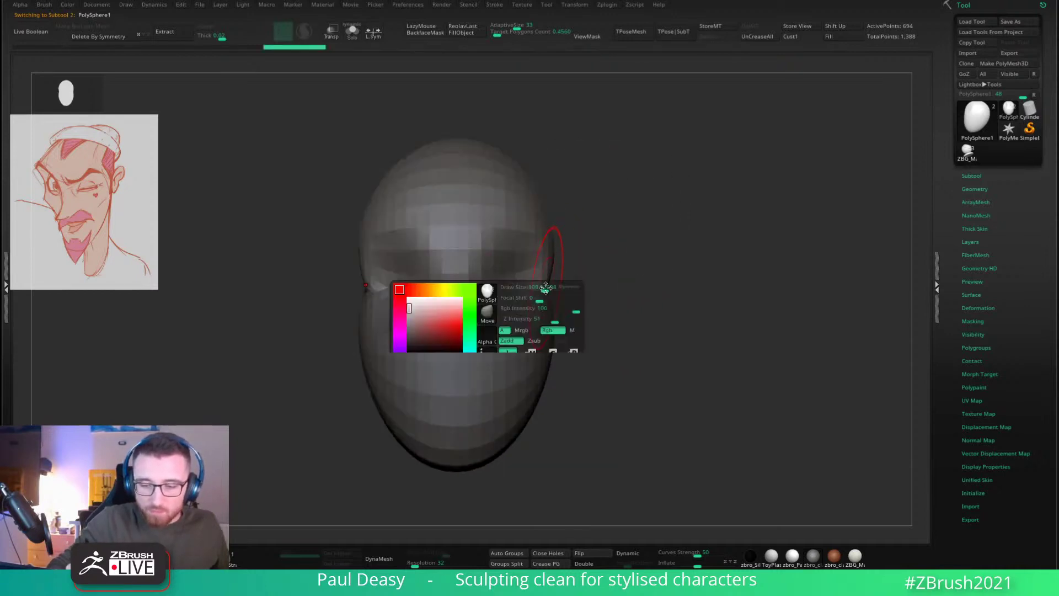
alt+click(552, 290)
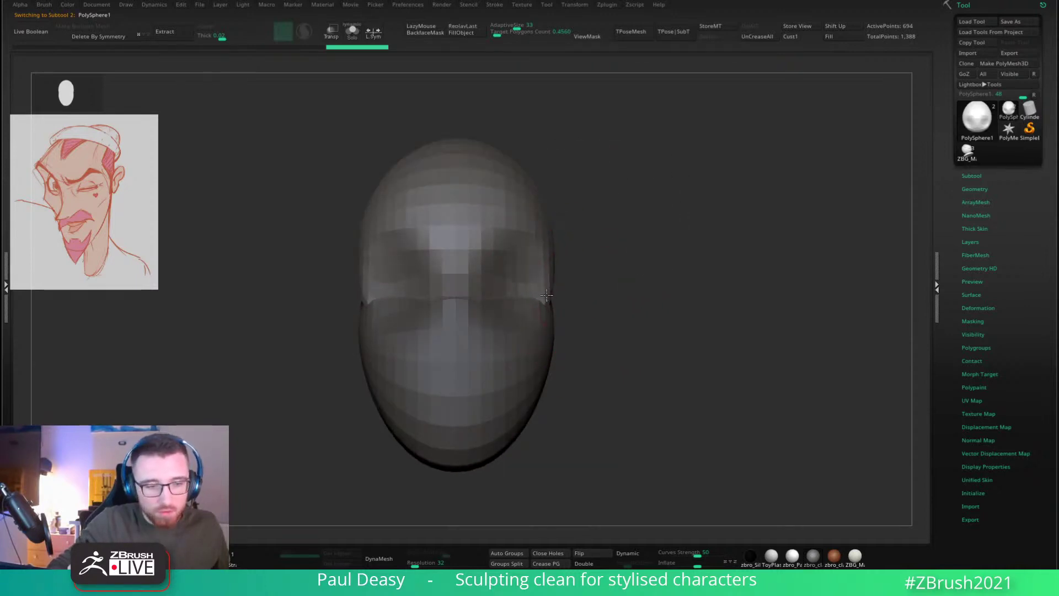
drag(547, 295, 544, 295)
mouse_move(605, 283)
mouse_down()
mouse_move(539, 285)
mouse_move(546, 273)
mouse_up()
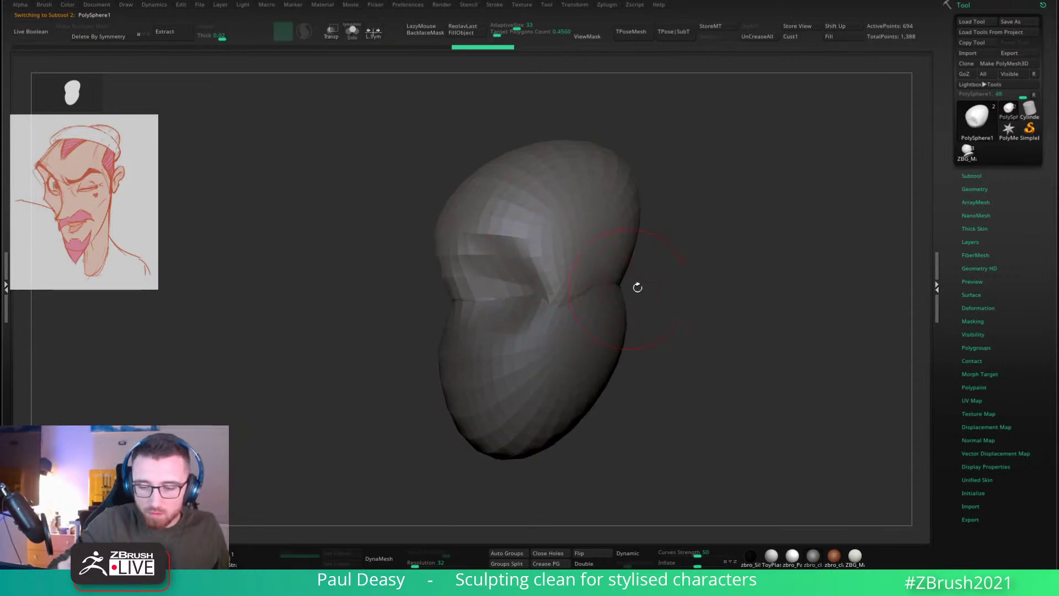
Step: Nudge the lower side edge of the cranium form with the Move brush where it meets the lower face form
mouse_move(637, 287)
mouse_down()
mouse_move(577, 286)
mouse_move(639, 286)
mouse_up()
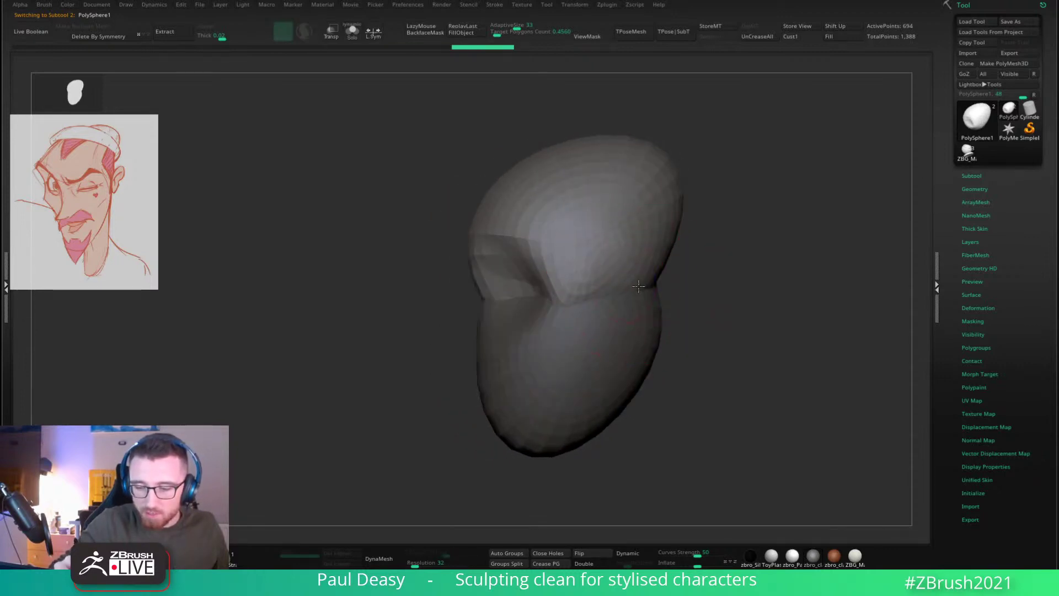
right_click(625, 294)
mouse_move(609, 227)
mouse_down()
mouse_move(629, 281)
mouse_move(620, 313)
mouse_up()
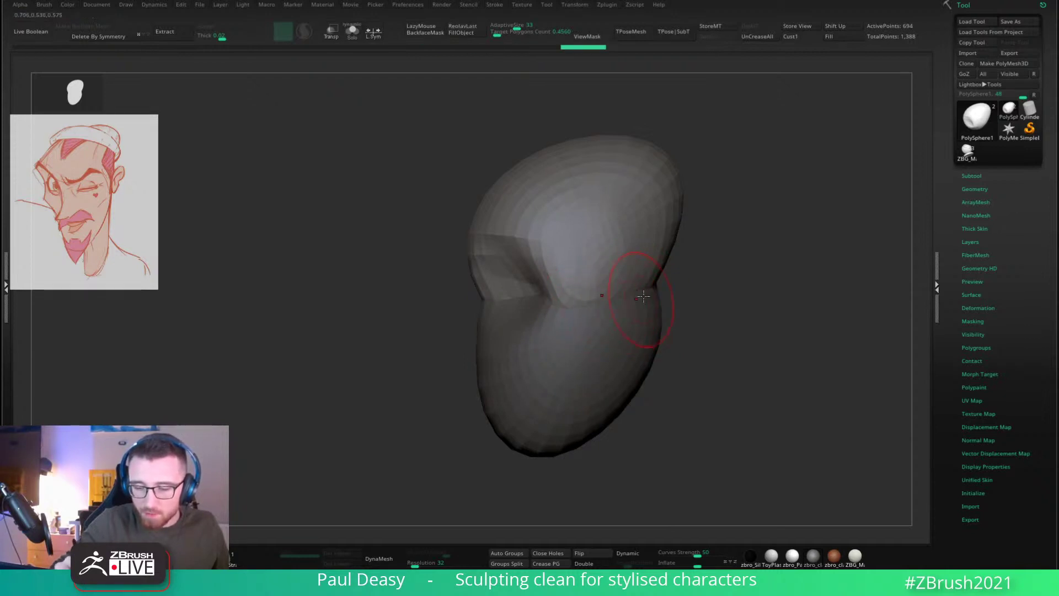
key(space)
mouse_move(668, 275)
mouse_down()
mouse_move(667, 298)
mouse_move(621, 246)
mouse_move(678, 256)
mouse_move(671, 265)
mouse_move(607, 242)
mouse_move(643, 267)
mouse_move(629, 232)
mouse_move(653, 253)
mouse_up()
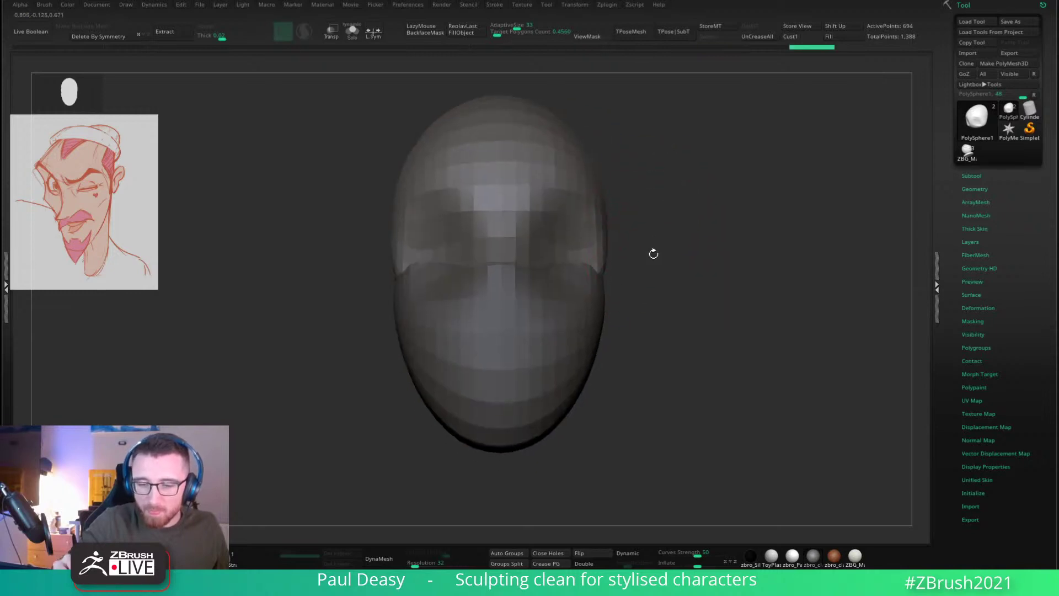
mouse_move(577, 217)
mouse_down()
mouse_move(652, 230)
mouse_move(598, 234)
mouse_move(574, 221)
mouse_up()
key(b)
key(d)
key(s)
right_drag(611, 177, 620, 223)
right_click(554, 220)
key(ctrl+z)
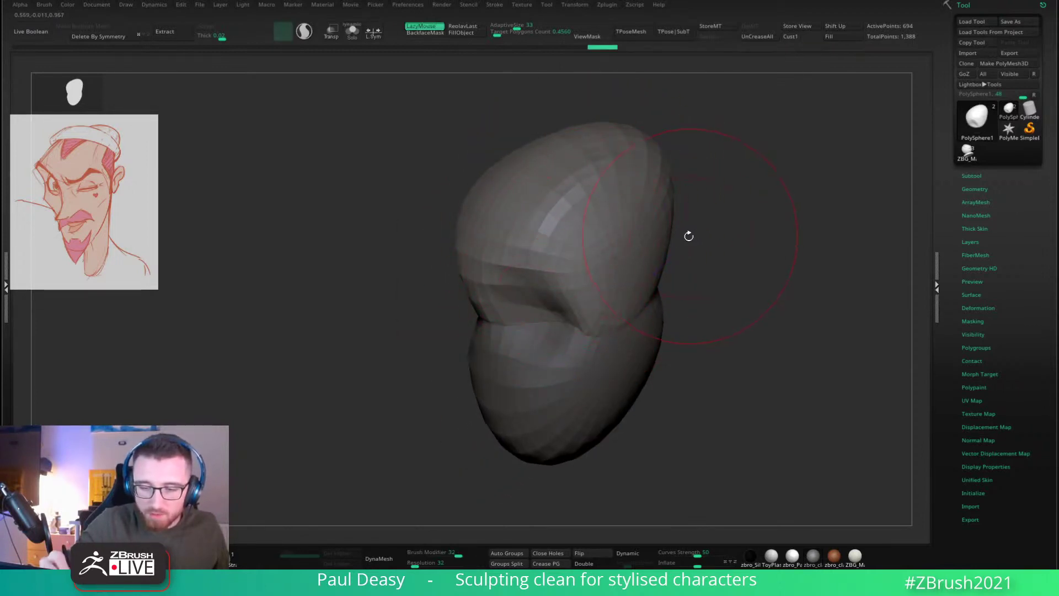
Step: Move the inner edges of the eye sockets toward the centre from the front view to narrow the nose bridge
shift+drag(587, 235, 631, 182)
shift+drag(702, 234, 740, 250)
alt+drag(704, 295, 711, 270)
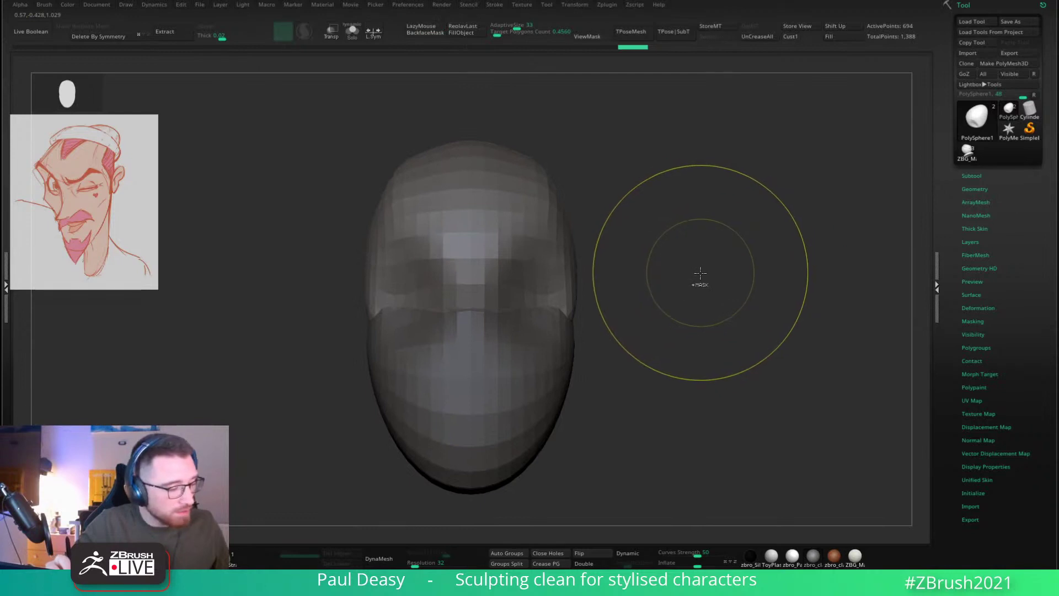
key(space)
drag(596, 290, 588, 291)
key(space)
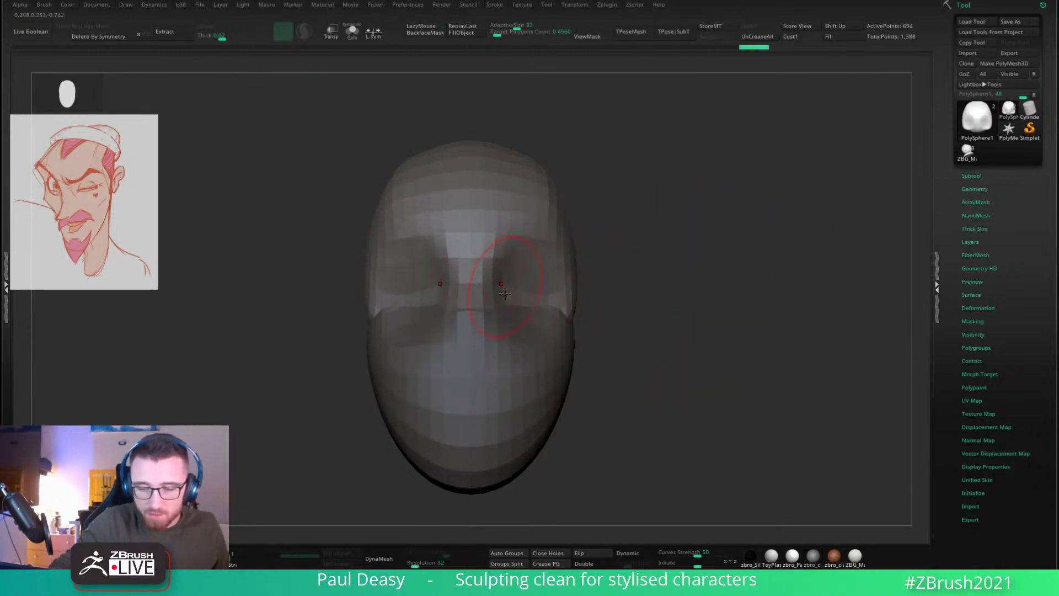
key(space)
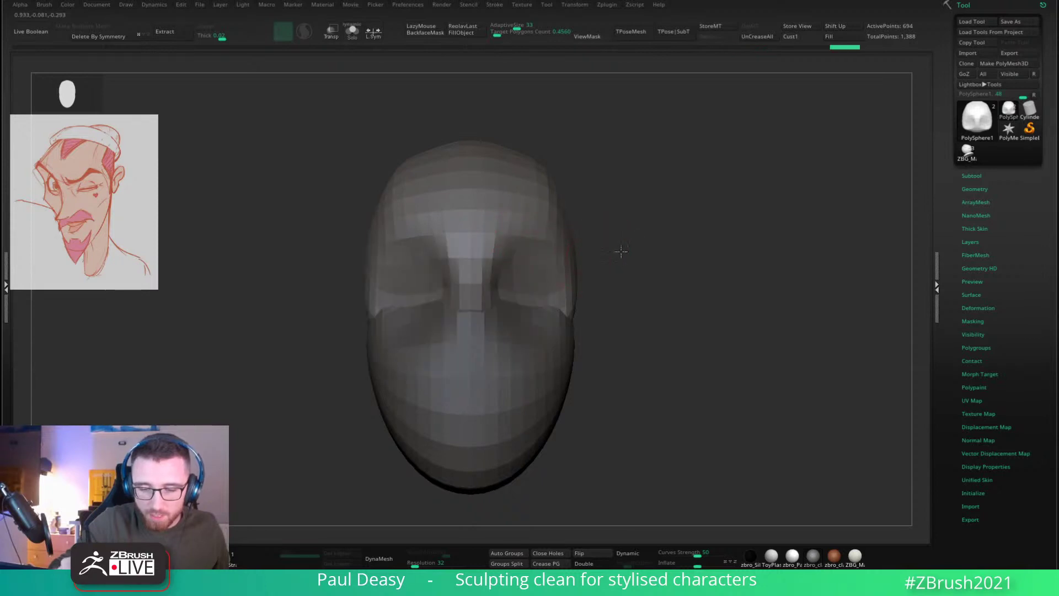
Step: Undo the recent brow strokes and sharpen the brow edge overhanging the eye socket from the side view
mouse_move(619, 253)
mouse_down()
mouse_move(657, 257)
mouse_move(605, 232)
mouse_up()
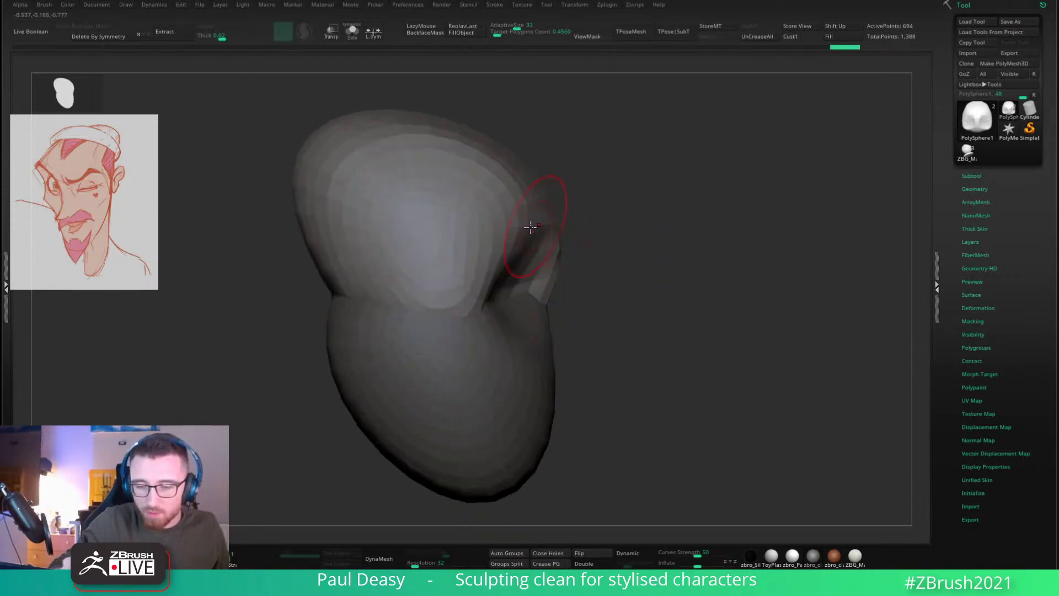
key(ctrl+z)
key(ctrl+z)
key(ctrl+z)
key(ctrl+z)
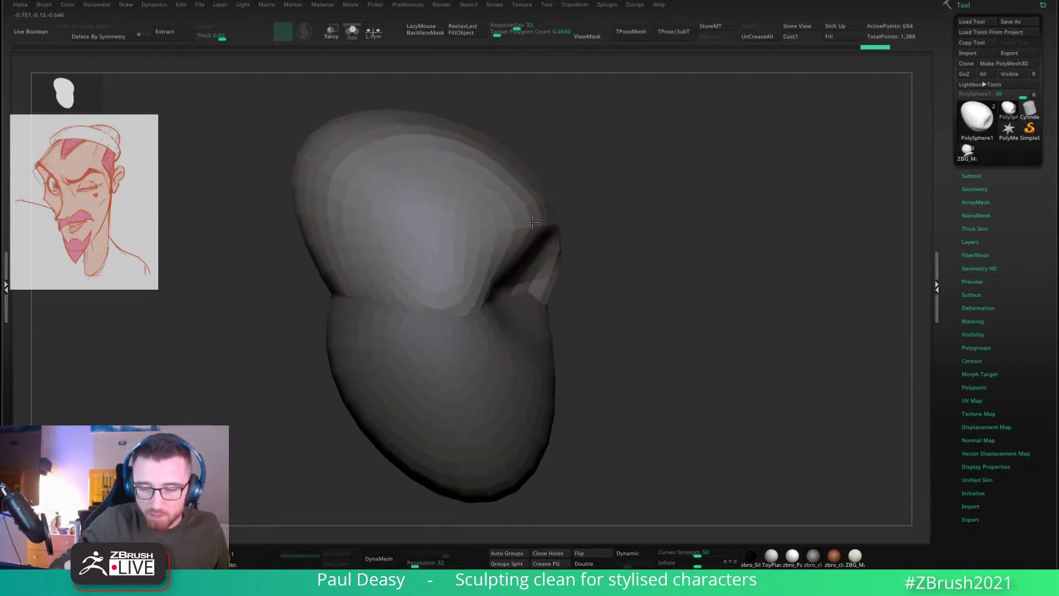
mouse_move(551, 276)
mouse_down()
mouse_move(540, 279)
mouse_move(591, 260)
mouse_up()
Step: Select the lower face form and push its upper front edge inward beneath the nose bridge
alt+click(548, 290)
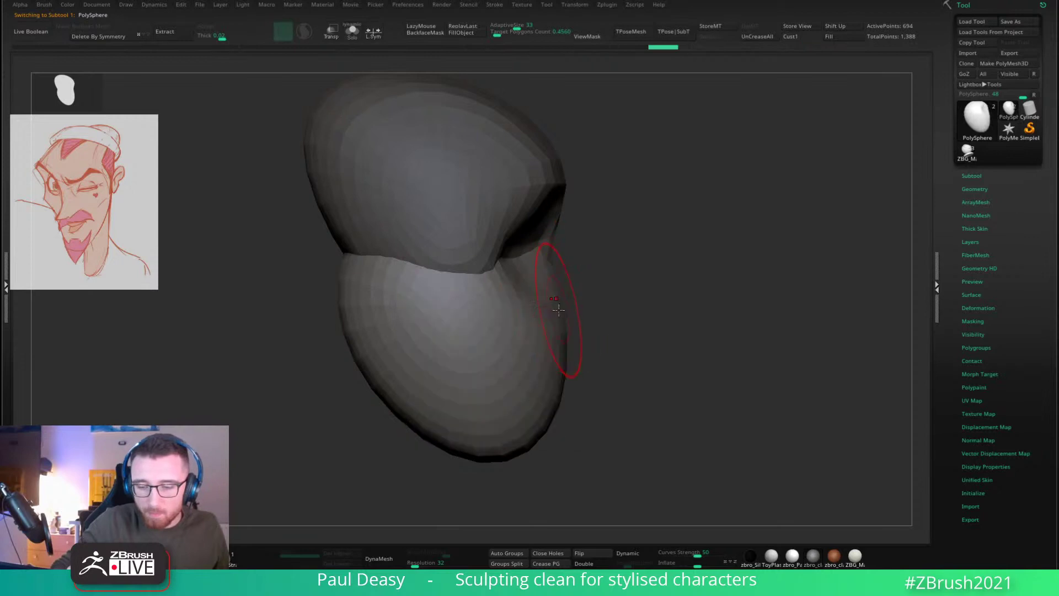
shift+drag(553, 412, 553, 409)
right_click(542, 313)
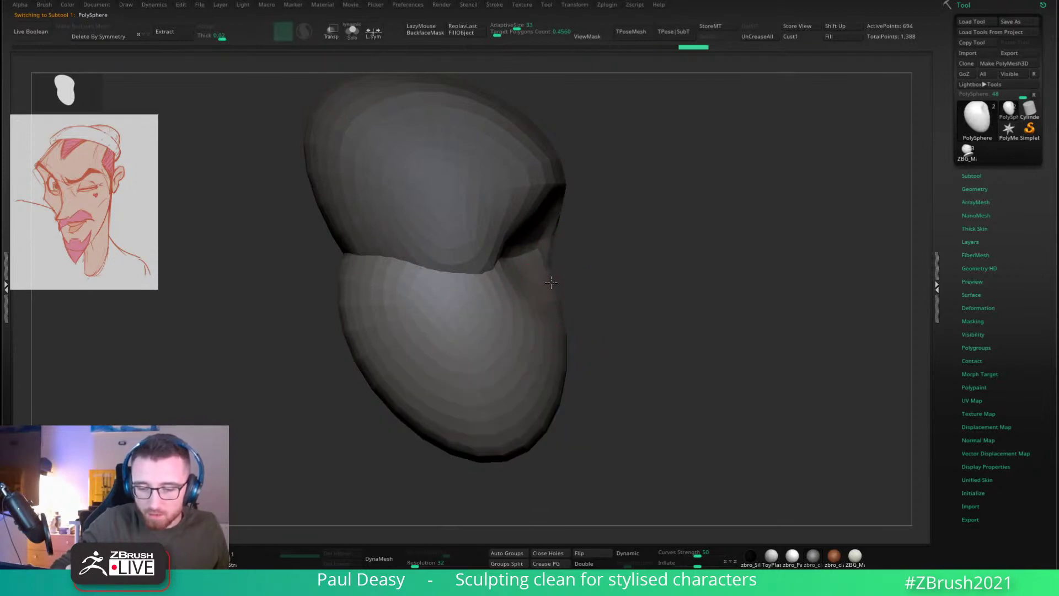
right_drag(515, 288, 705, 275)
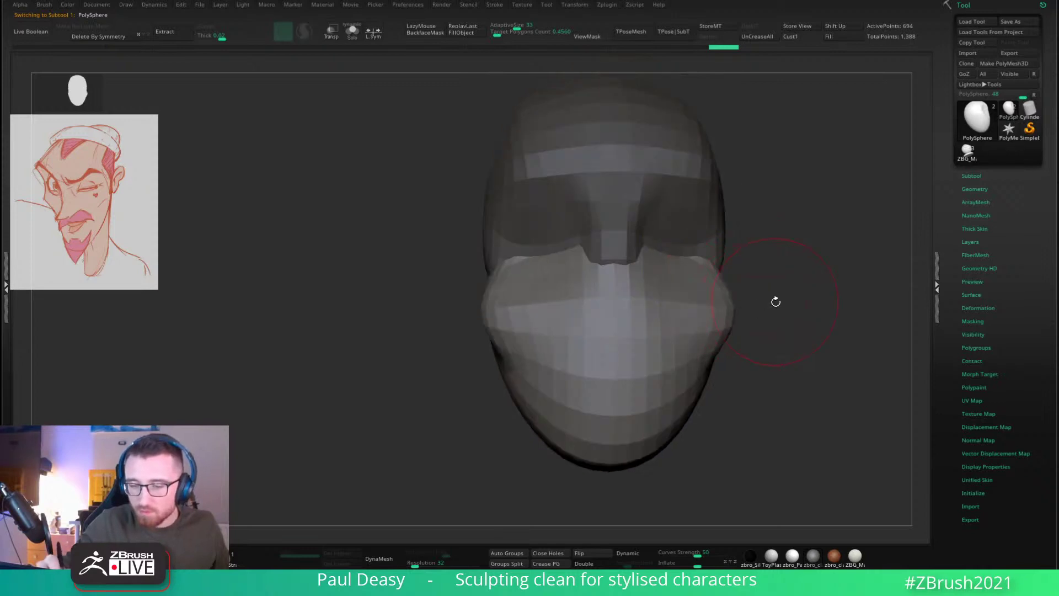
Step: Shape a diagonal hollow below the cheekbone on the lower face form and smooth the surrounding surface
right_drag(776, 303, 691, 291)
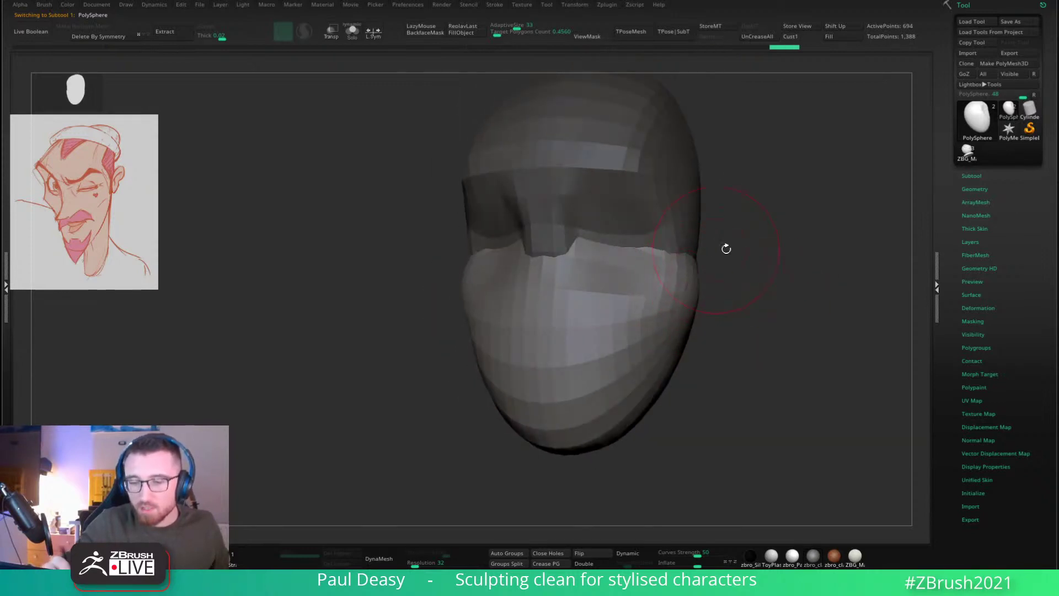
right_drag(726, 249, 696, 283)
mouse_move(655, 280)
alt+mouse_down()
mouse_move(713, 254)
mouse_move(624, 320)
alt+mouse_up()
mouse_move(782, 285)
right_down()
mouse_move(822, 283)
mouse_move(693, 263)
right_up()
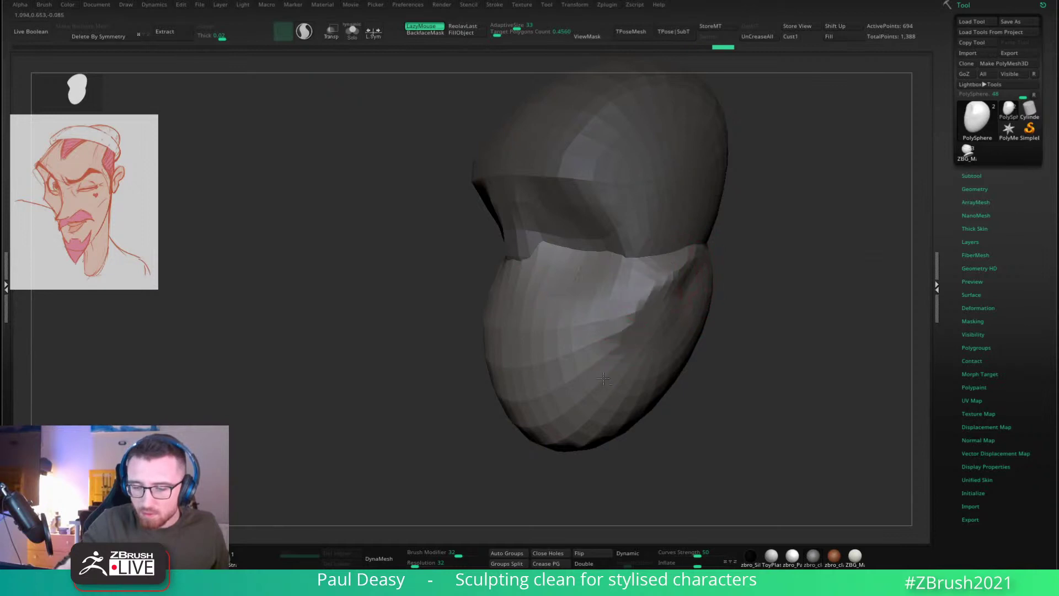
right_drag(601, 331, 674, 316)
right_drag(733, 343, 674, 350)
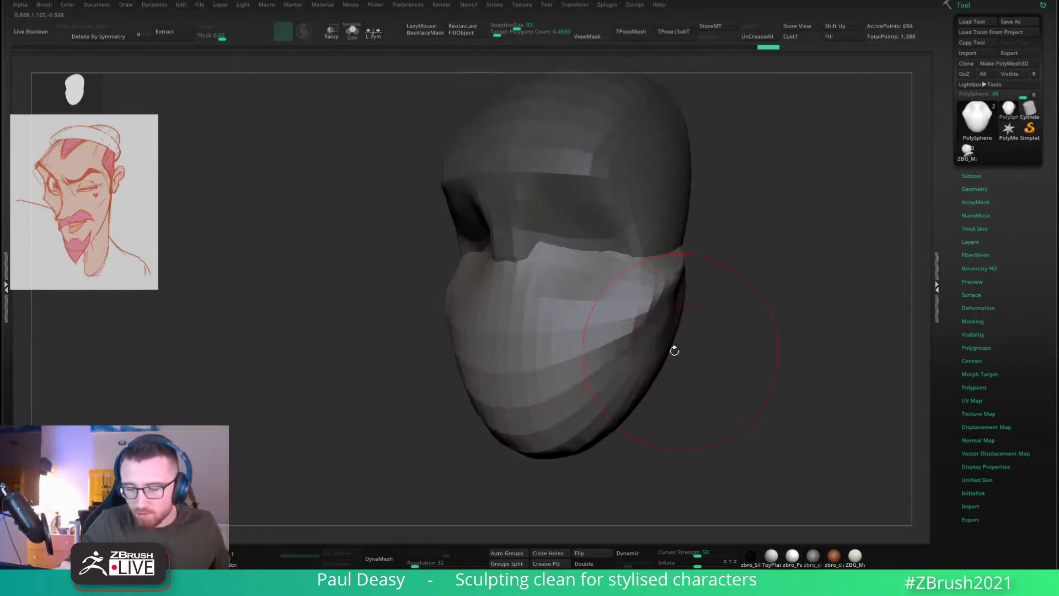
shift+drag(634, 302, 623, 353)
Step: Resize the Move brush and push the back and underside of the jaw into an angled profile tapering toward the chin
right_drag(623, 353, 731, 279)
key(s)
drag(731, 279, 697, 303)
key(s)
drag(689, 369, 644, 336)
key(ctrl+z)
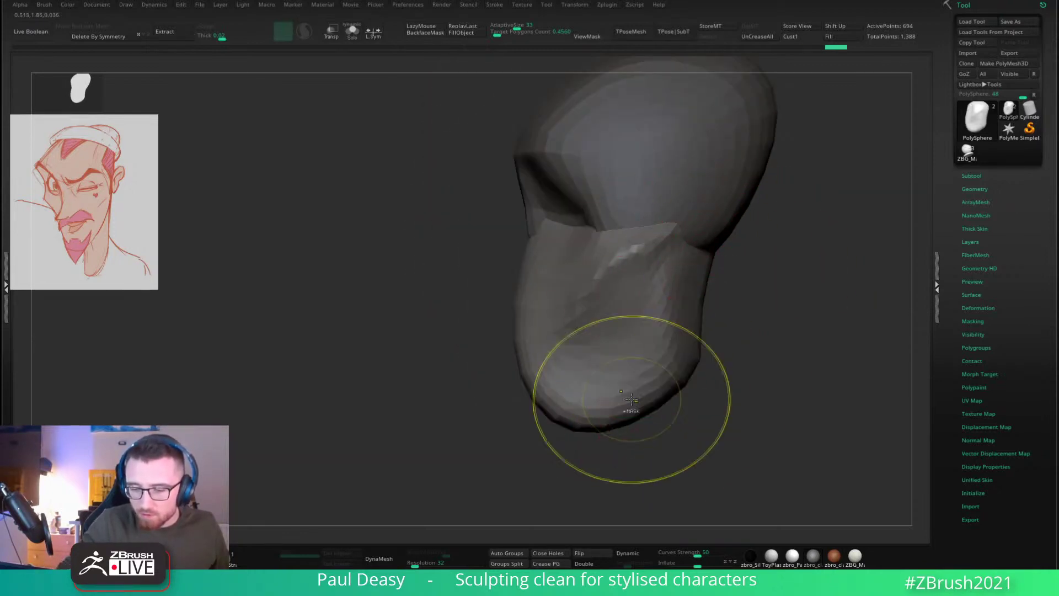
mouse_move(628, 416)
mouse_down()
mouse_move(607, 414)
mouse_move(651, 402)
mouse_up()
drag(692, 375, 660, 348)
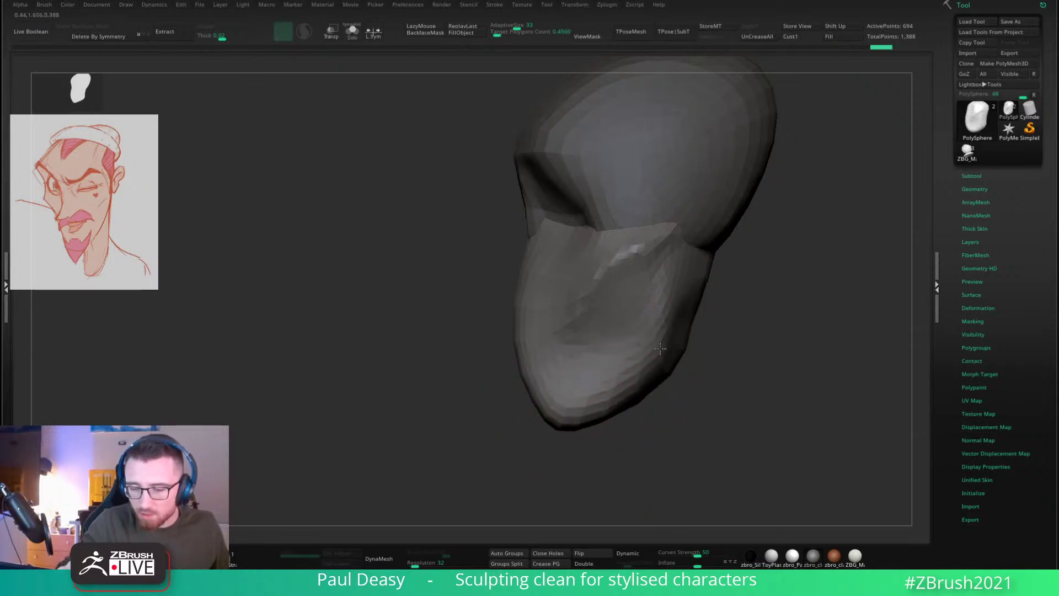
mouse_move(699, 283)
shift+mouse_down()
mouse_move(688, 316)
mouse_move(689, 292)
shift+mouse_up()
drag(660, 374, 654, 368)
Step: Taper the sides of the lower face form inward from the cheekbones toward the chin, adjusting the brush size
mouse_move(738, 312)
shift+mouse_down()
mouse_move(842, 379)
mouse_move(749, 364)
shift+mouse_up()
key(space)
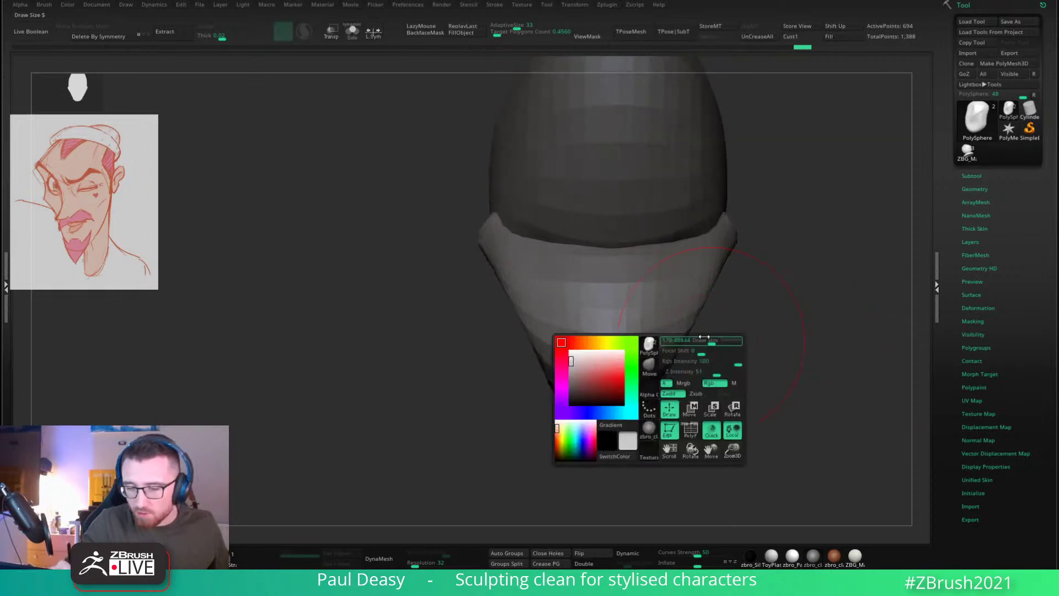
drag(698, 318, 720, 309)
key(space)
drag(676, 348, 661, 349)
mouse_move(729, 268)
mouse_down()
mouse_move(717, 269)
mouse_move(705, 300)
mouse_up()
mouse_move(799, 337)
mouse_down()
mouse_move(709, 392)
mouse_move(585, 369)
mouse_up()
drag(643, 295, 612, 277)
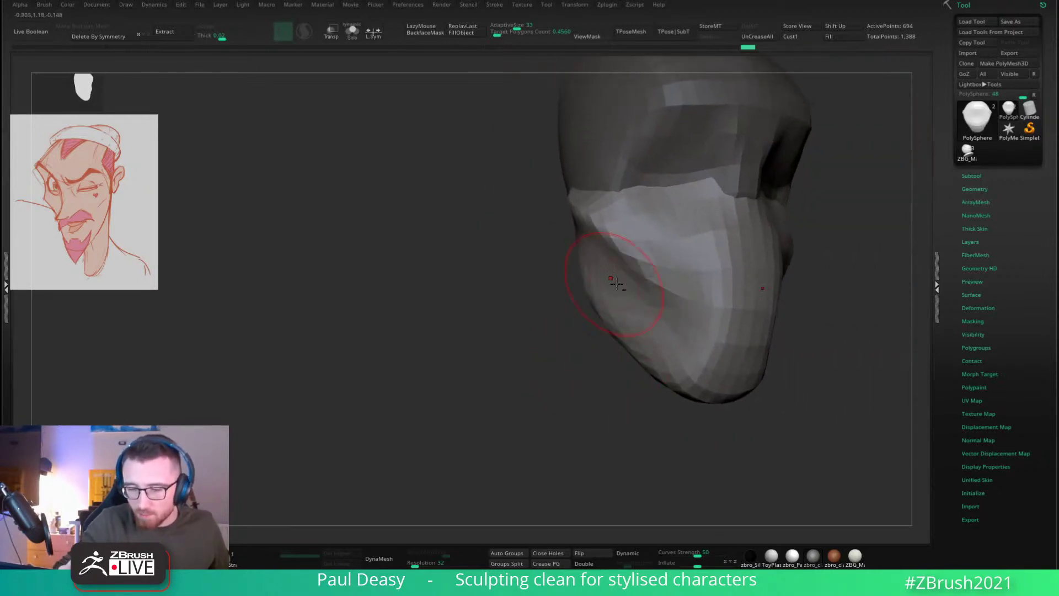
Step: Refine the cheek hollows and jaw sides around a blunt, narrow chin, smoothing the transitions on the lower face form
shift+drag(794, 331, 674, 300)
mouse_move(828, 320)
alt+mouse_down()
mouse_move(666, 328)
mouse_move(615, 304)
alt+mouse_up()
drag(670, 325, 638, 329)
mouse_move(583, 382)
mouse_down()
mouse_move(575, 375)
mouse_move(610, 337)
mouse_up()
key(space)
mouse_move(635, 341)
shift+mouse_down()
mouse_move(646, 344)
mouse_move(609, 302)
shift+mouse_up()
shift+drag(635, 228, 638, 237)
shift+drag(627, 295, 637, 284)
key(space)
drag(613, 331, 619, 329)
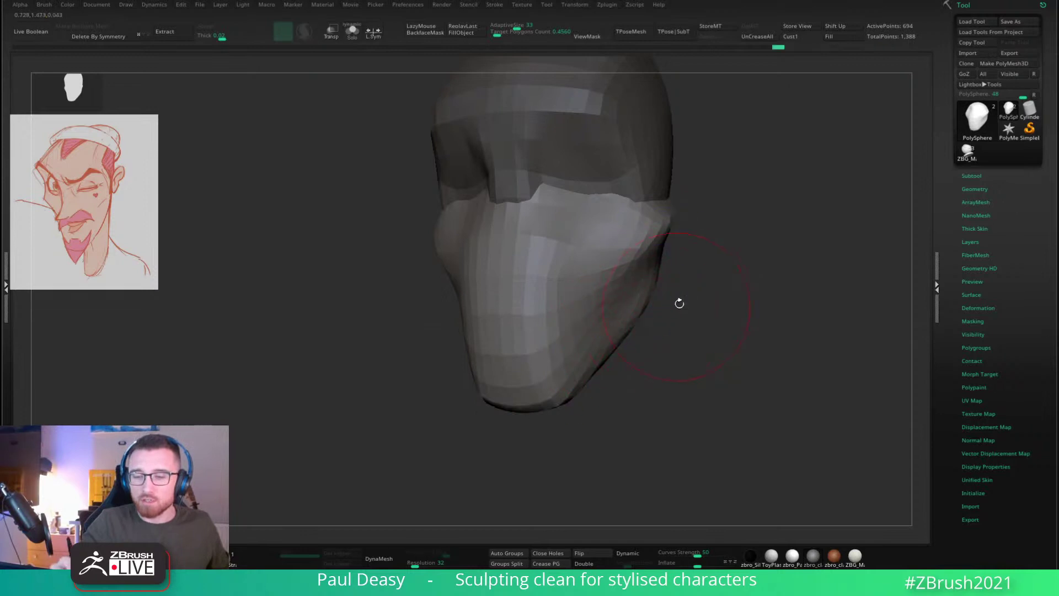
Step: Remesh the lower face form and adjust the outer corners of its cheekbones
drag(679, 303, 685, 298)
key(ctrl+r)
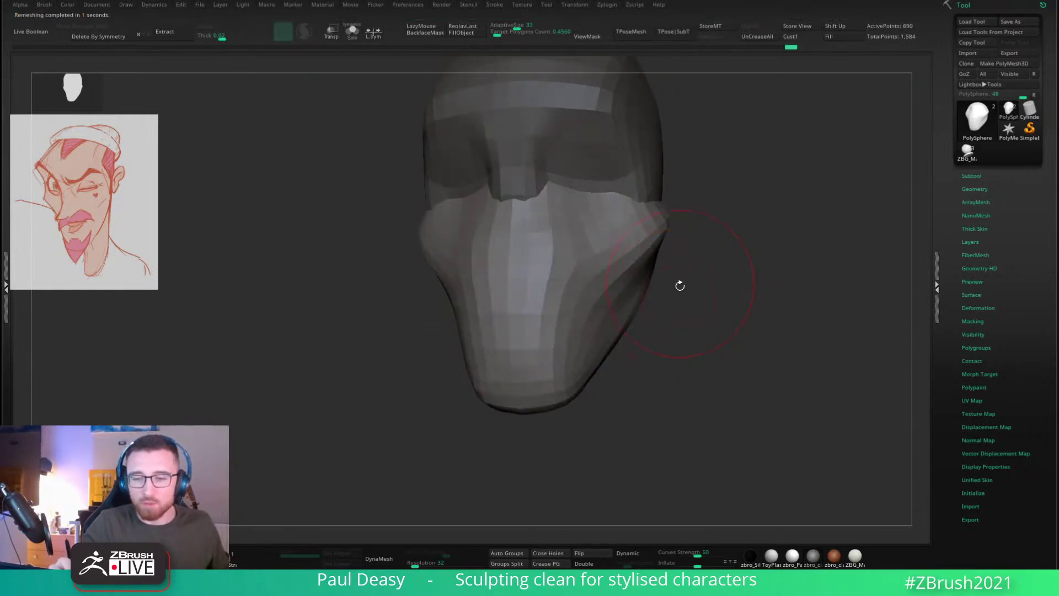
key(space)
mouse_move(723, 218)
mouse_down()
mouse_move(659, 221)
mouse_move(681, 205)
mouse_up()
drag(744, 256, 816, 257)
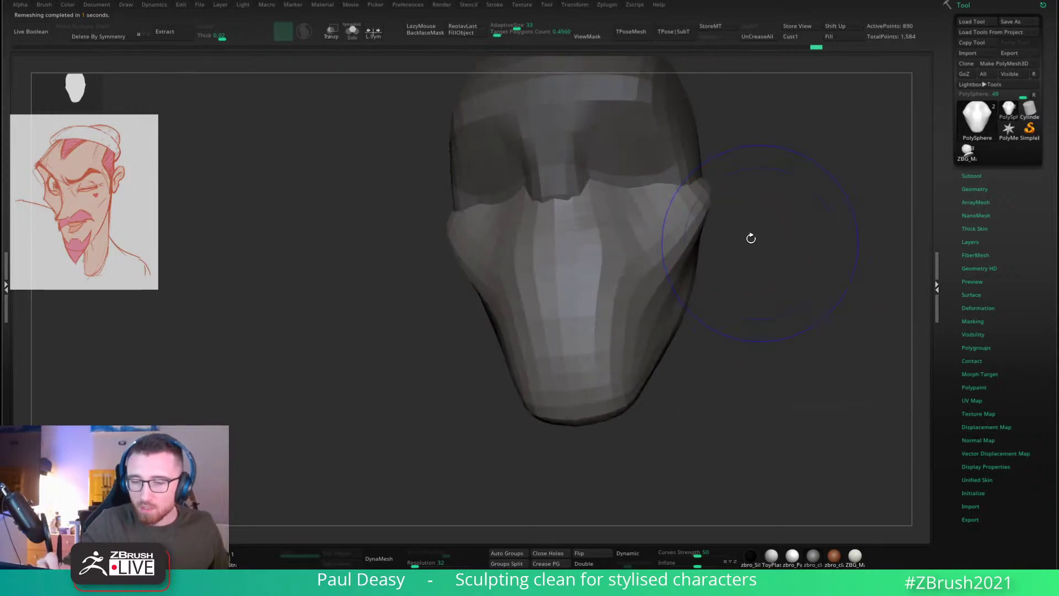
mouse_move(751, 238)
shift+mouse_down()
mouse_move(717, 200)
mouse_move(732, 237)
mouse_move(690, 234)
mouse_move(711, 265)
shift+mouse_up()
Step: Rework the hollow and ridge below the cheekbone from the side view with varying Move brush sizes
key(space)
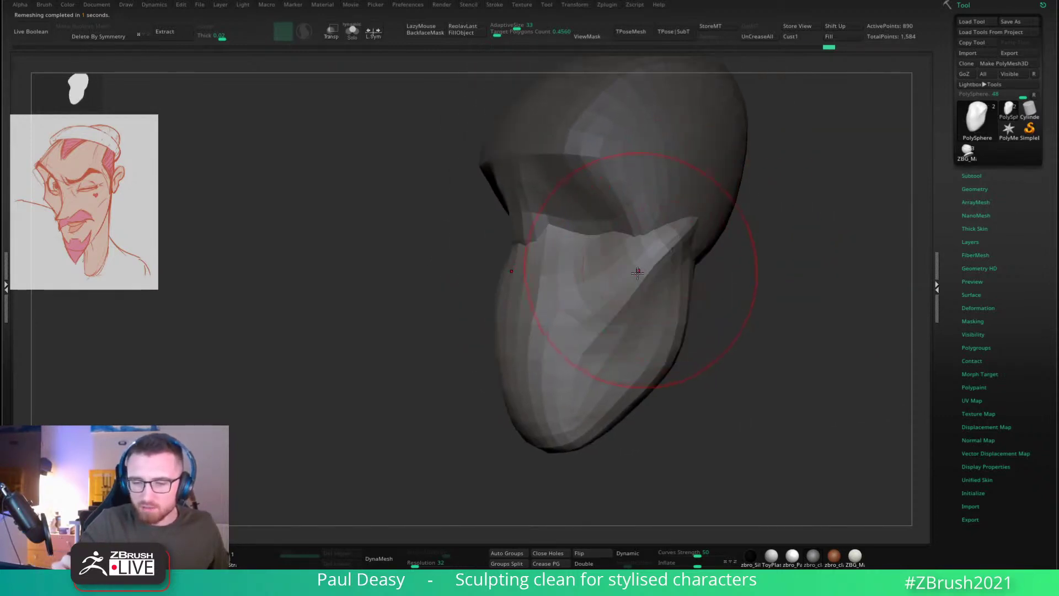
right_drag(638, 273, 646, 275)
right_click(646, 274)
drag(642, 274, 609, 286)
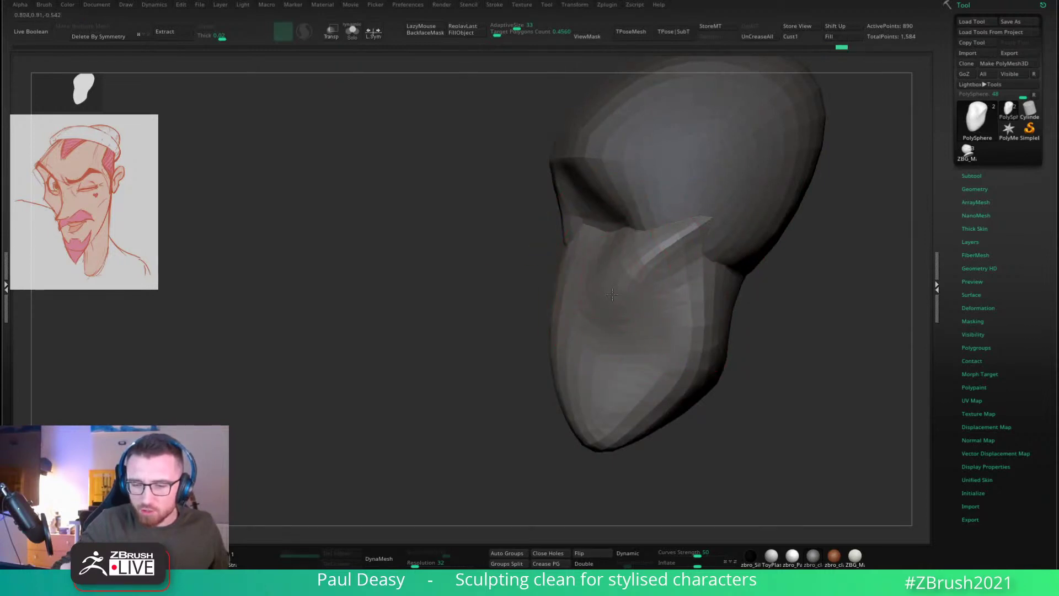
key(space)
key(space)
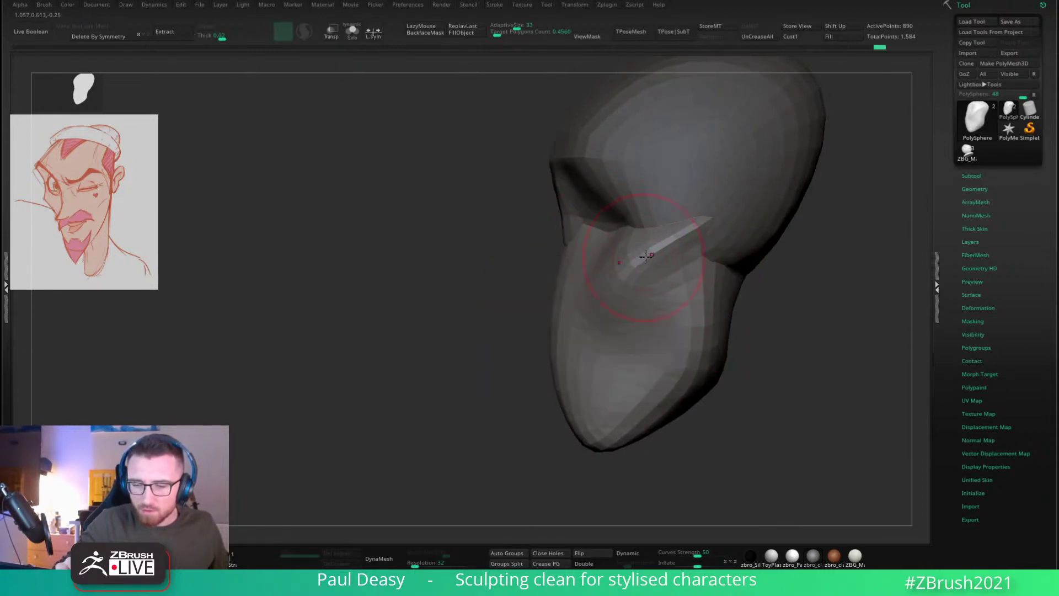
key(space)
key(space)
key(shift)
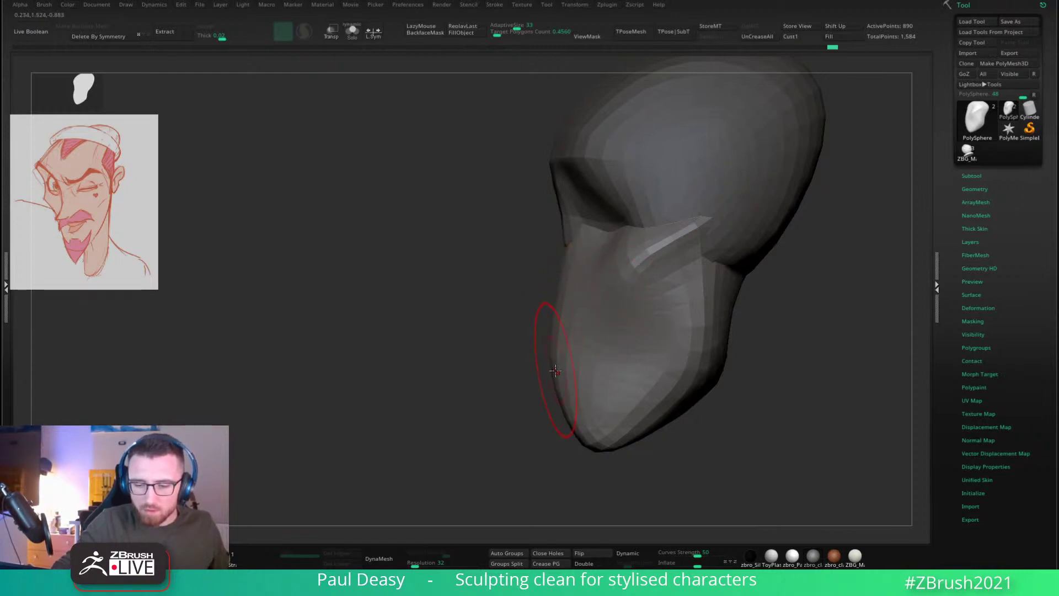
Step: Pull the chin tip forward and straighten the front profile of the lower face form
alt+right_drag(565, 362, 567, 325)
drag(567, 356, 563, 356)
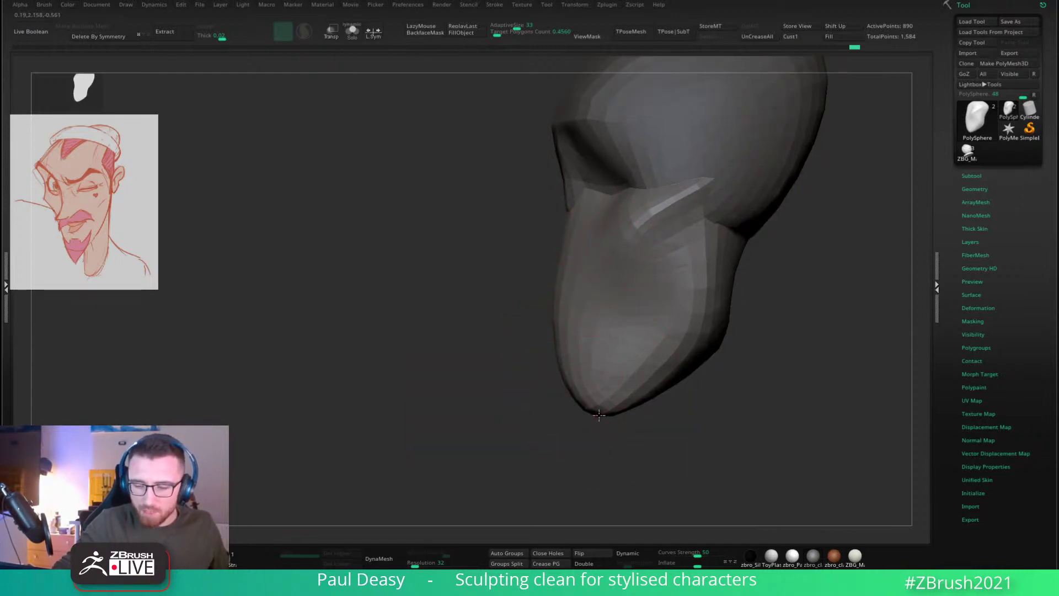
mouse_move(599, 415)
mouse_down()
mouse_move(576, 415)
mouse_move(558, 308)
mouse_move(564, 282)
mouse_up()
key(space)
key(space)
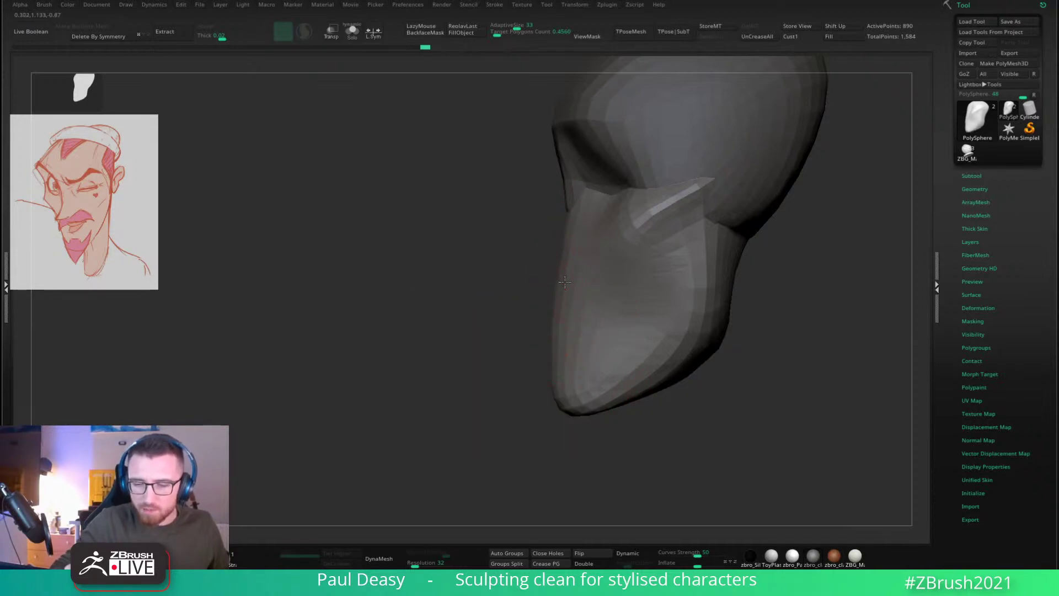
Step: Select the cranium form and lift the outer ends of its brow ridge from the front view
alt+click(568, 197)
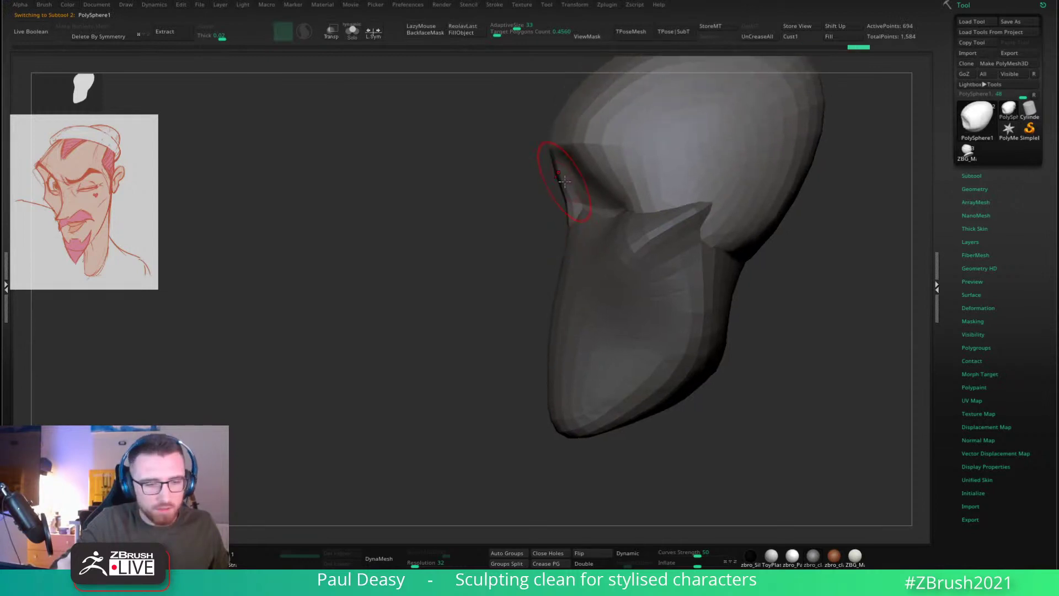
right_drag(565, 179, 740, 236)
right_click(674, 232)
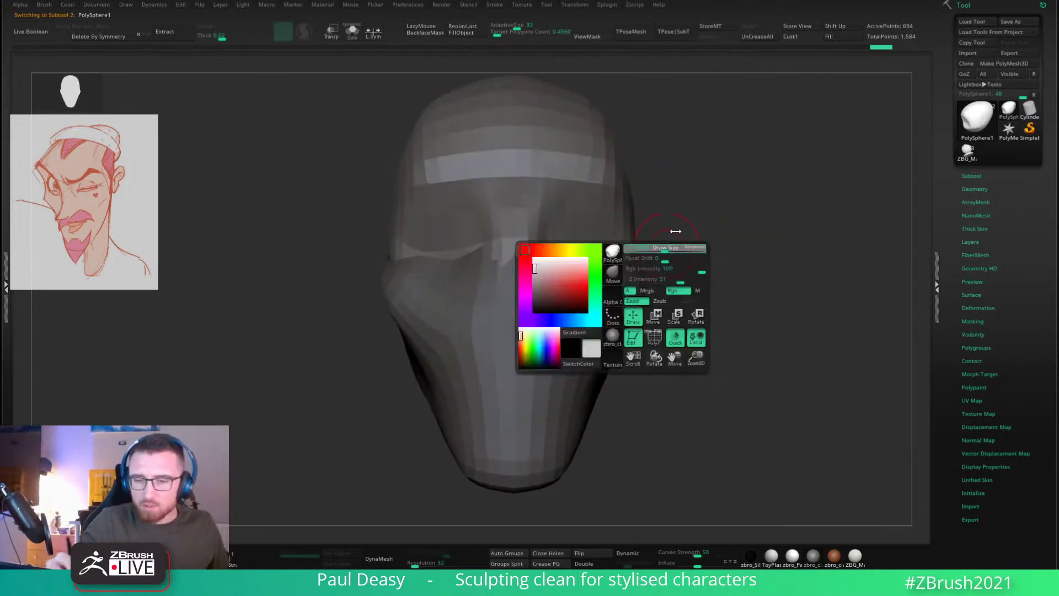
alt+right_drag(673, 191, 684, 224)
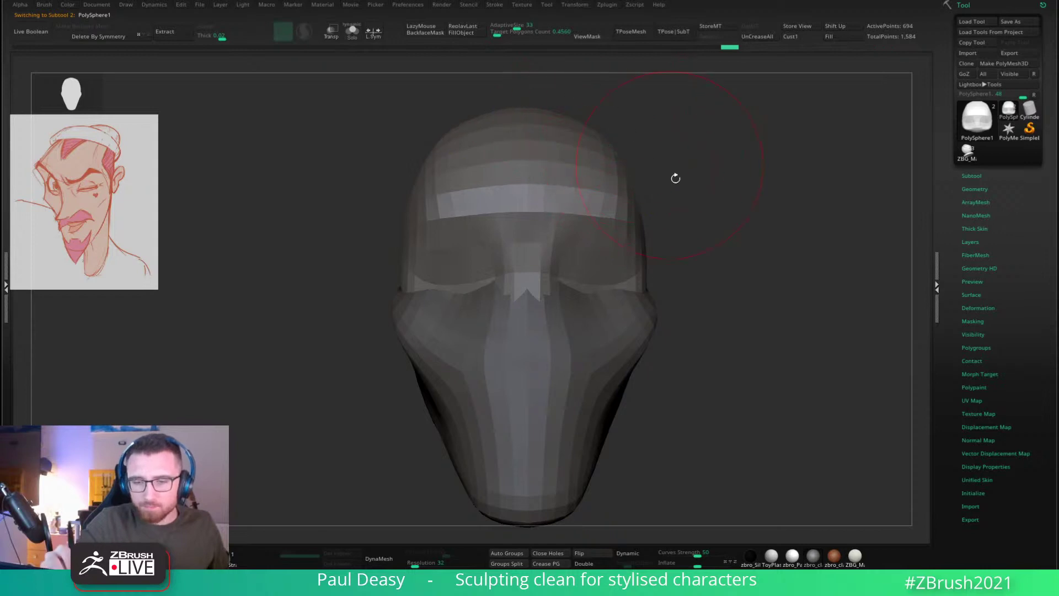
mouse_move(677, 178)
right_down()
mouse_move(667, 221)
mouse_move(632, 170)
right_up()
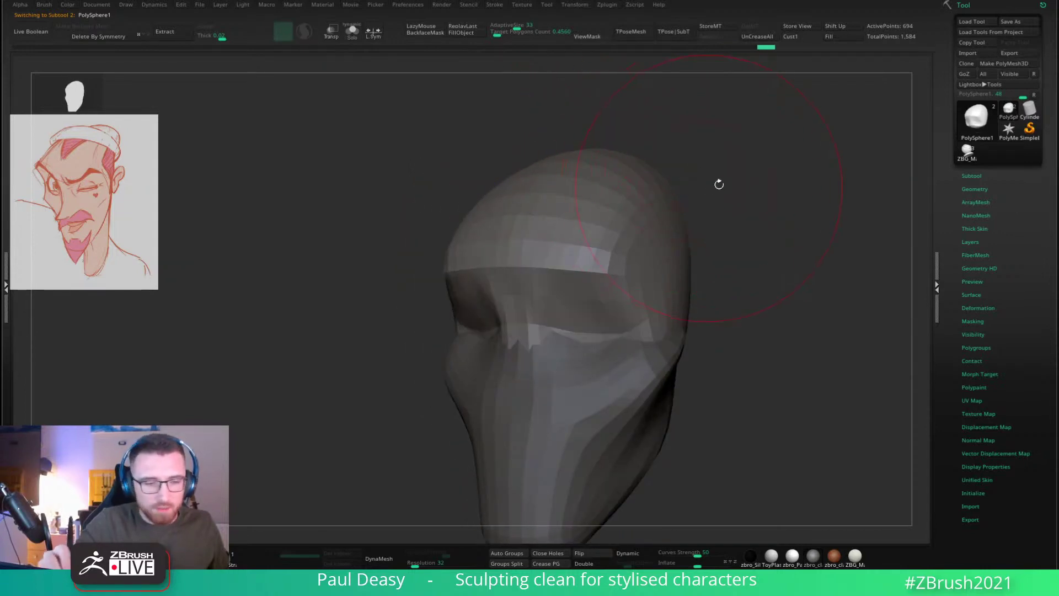
shift+right_drag(719, 184, 726, 201)
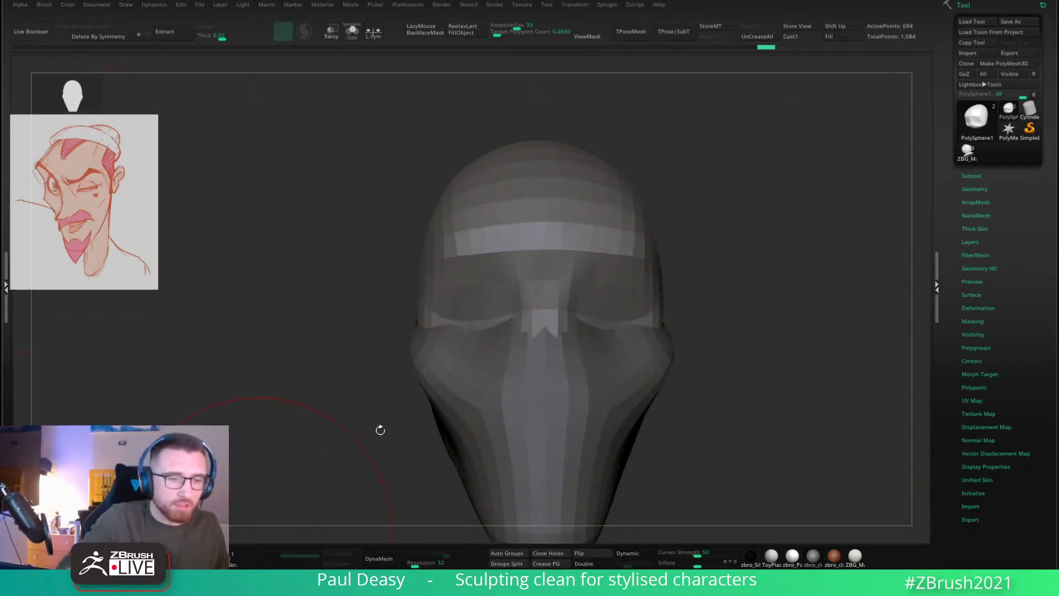
mouse_move(702, 229)
right_down()
mouse_move(693, 205)
mouse_move(735, 215)
right_up()
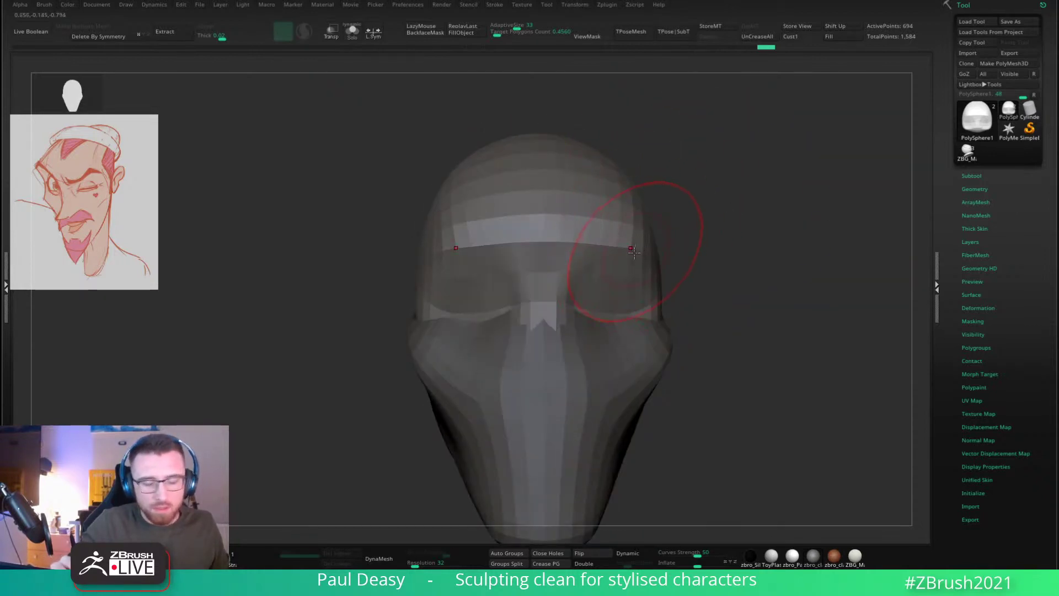
drag(632, 268, 648, 231)
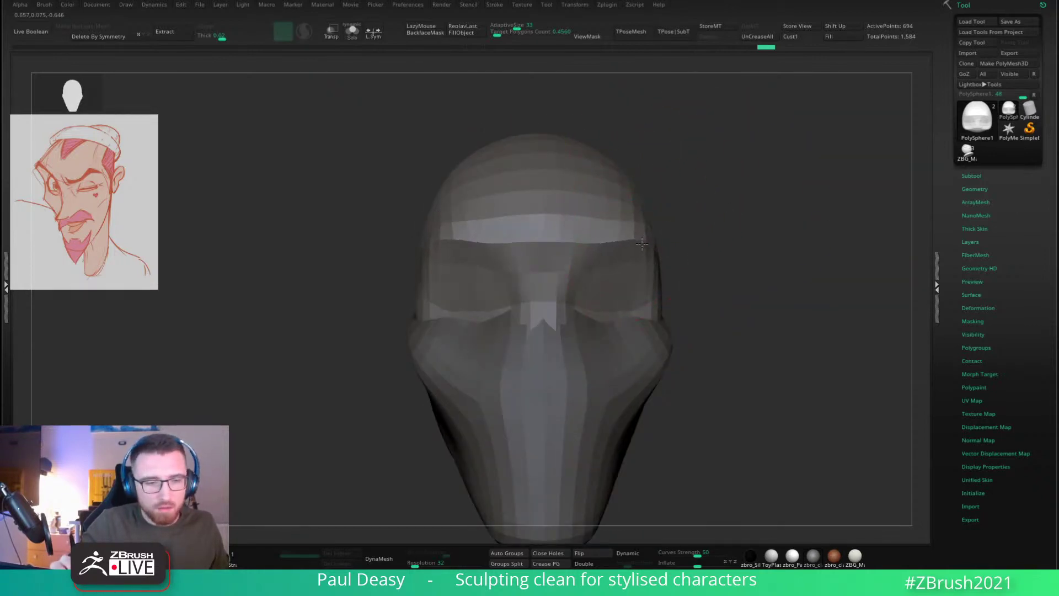
Step: Raise the outer brow corners further and pull the centre of the brow ridge down towards the nose bridge, resizing the brush between strokes
key(space)
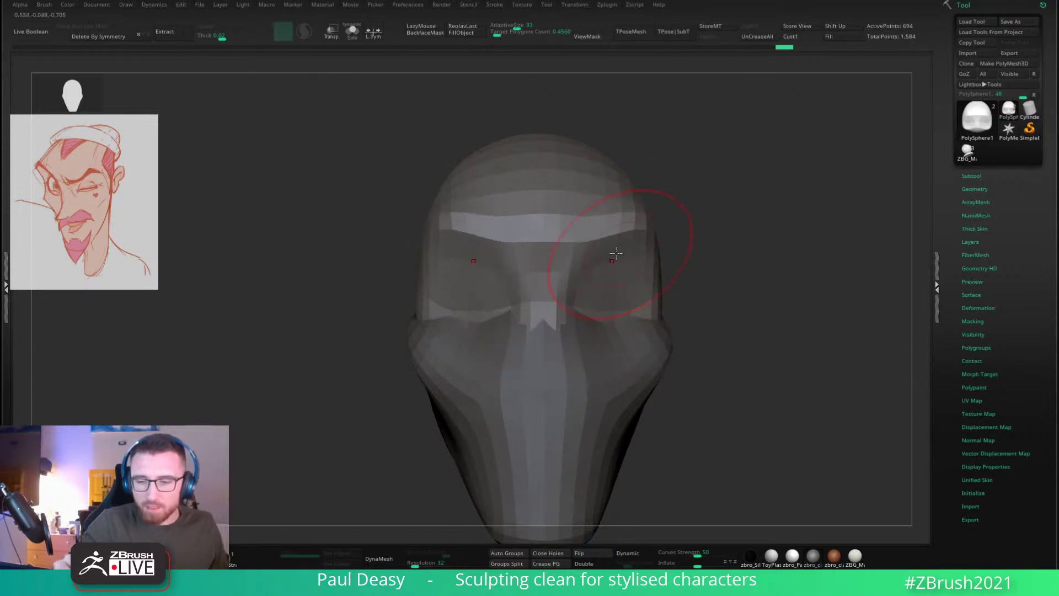
mouse_move(616, 253)
mouse_down()
mouse_move(637, 249)
mouse_move(645, 233)
mouse_up()
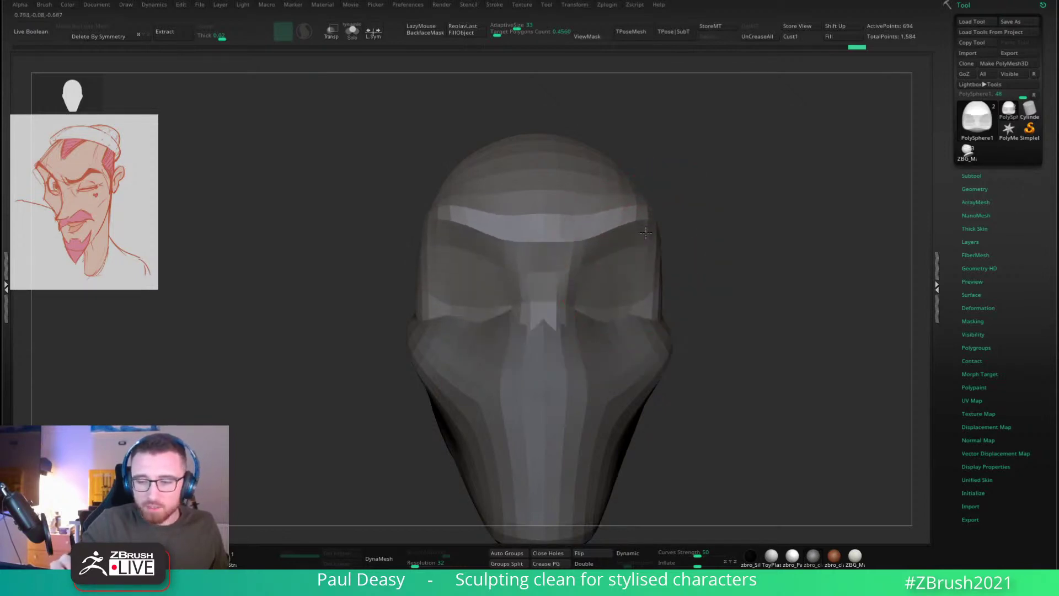
key(space)
drag(579, 222, 569, 222)
drag(566, 221, 567, 232)
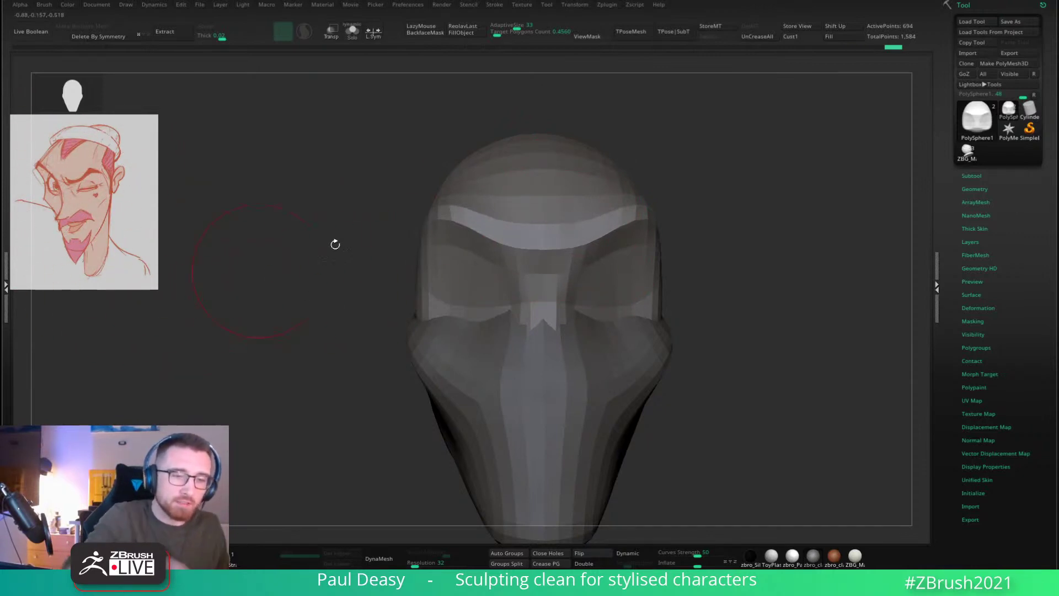
key(space)
drag(612, 239, 598, 239)
key(space)
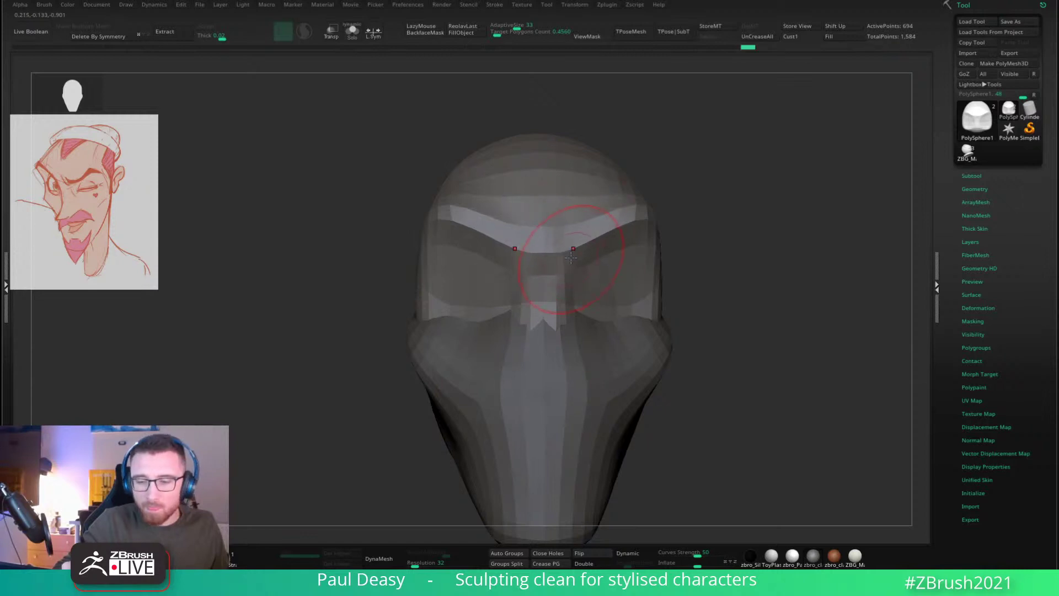
Step: Select the lower face form and adjust its upper edge below the eye sockets
drag(676, 276, 648, 261)
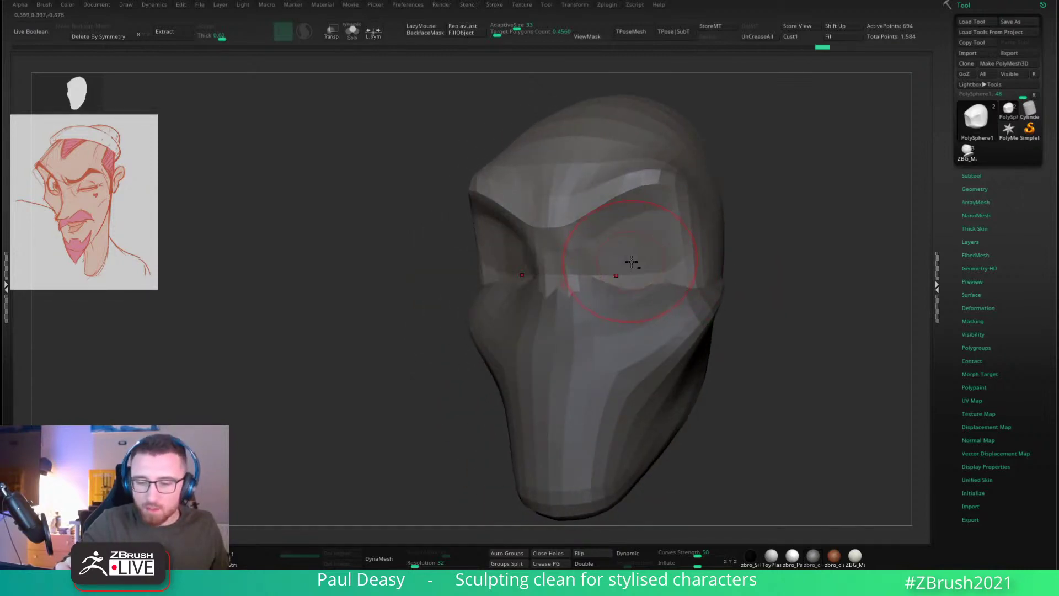
alt+click(626, 302)
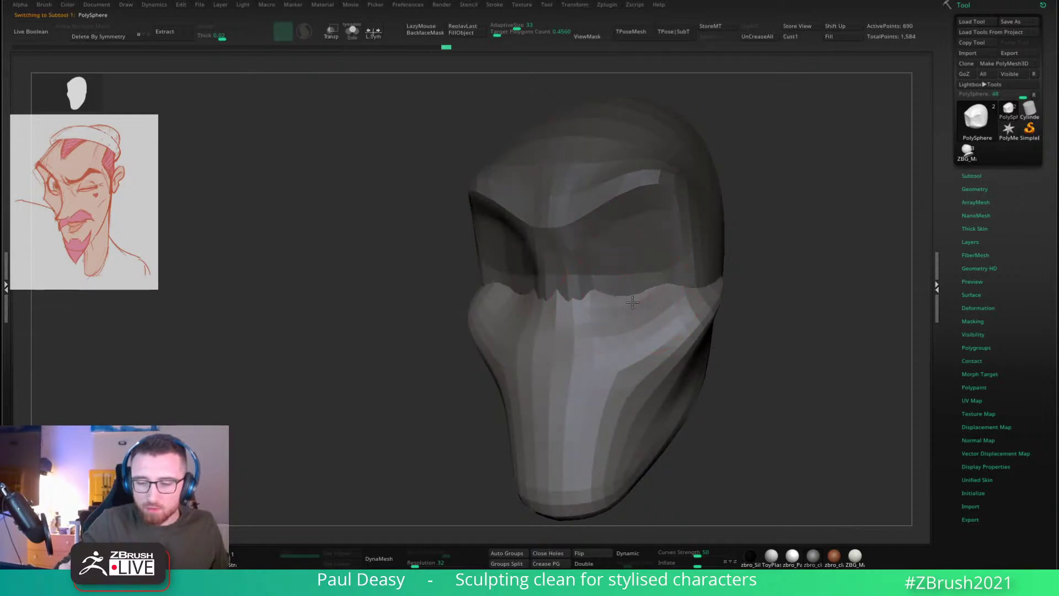
alt+drag(754, 300, 741, 268)
key(ctrl+z)
key(s)
click(649, 241)
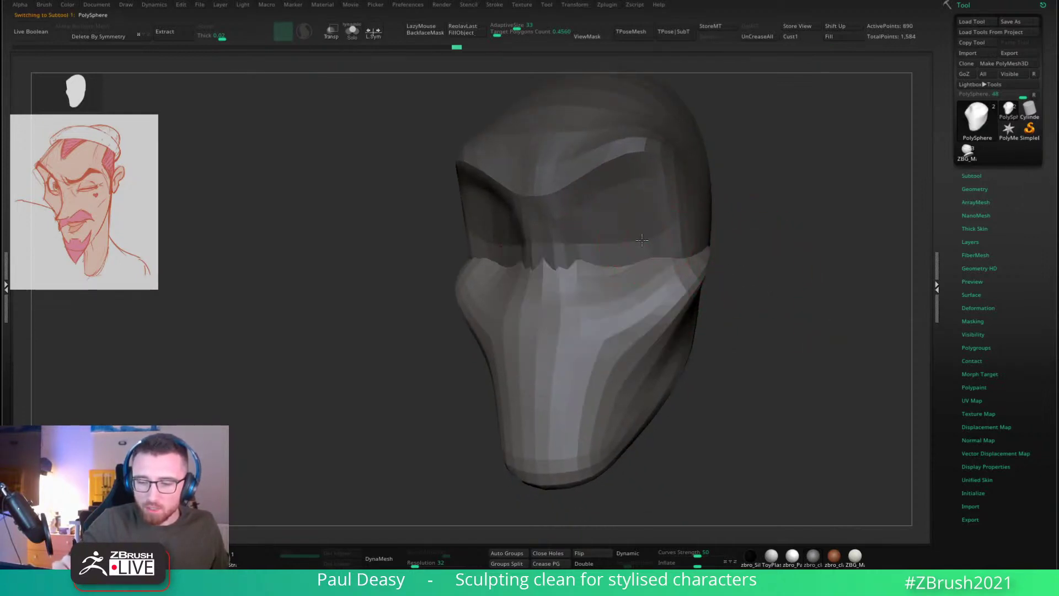
shift+drag(666, 239, 641, 266)
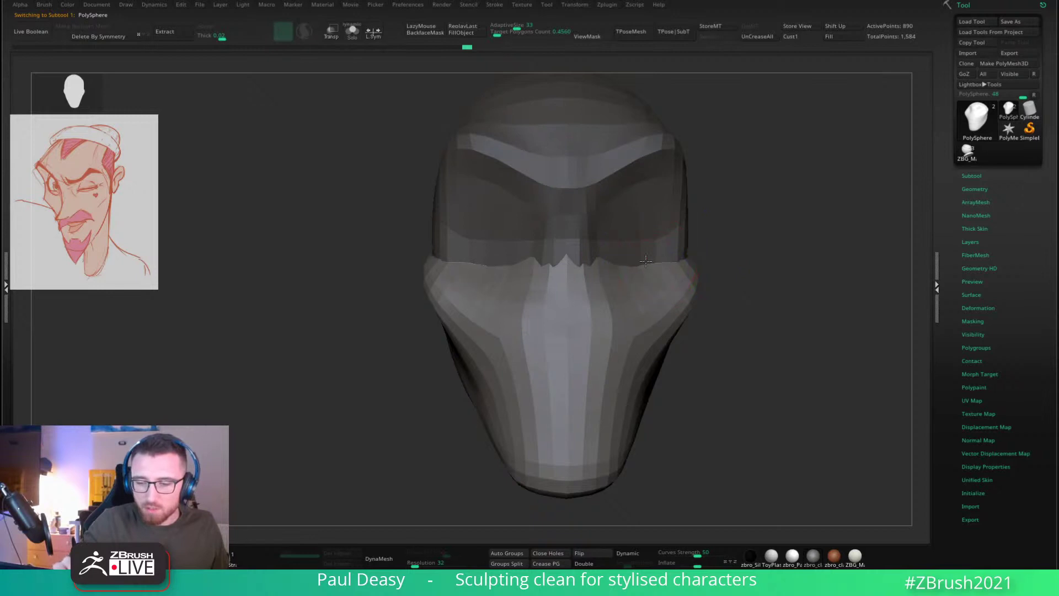
Step: Refine the cheekbone area of the lower face form from the front and side views, resizing the brush between strokes
key(space)
click(638, 284)
right_drag(690, 289, 606, 294)
key(space)
click(606, 289)
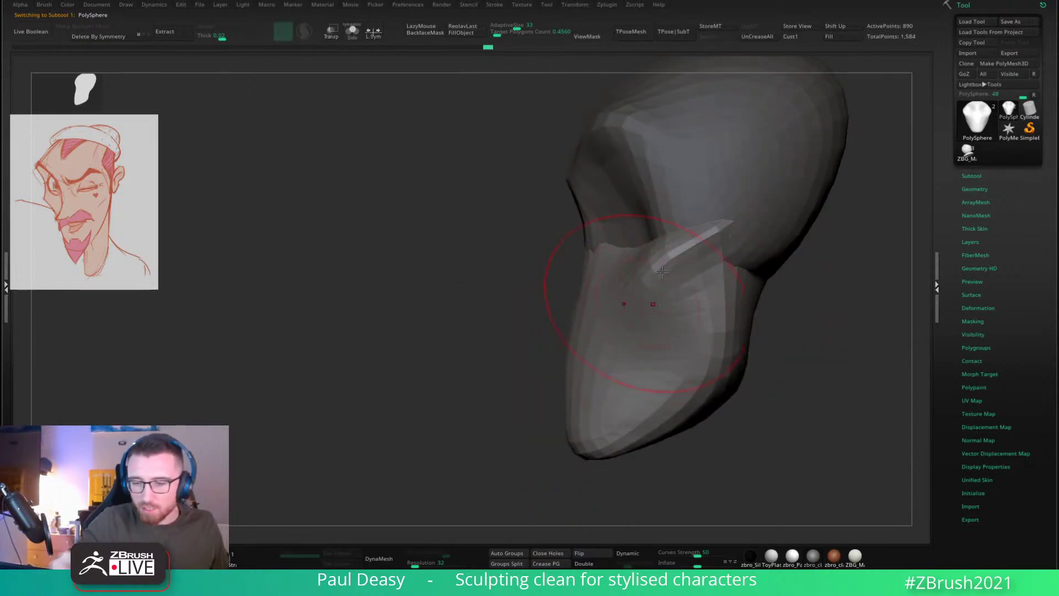
key(space)
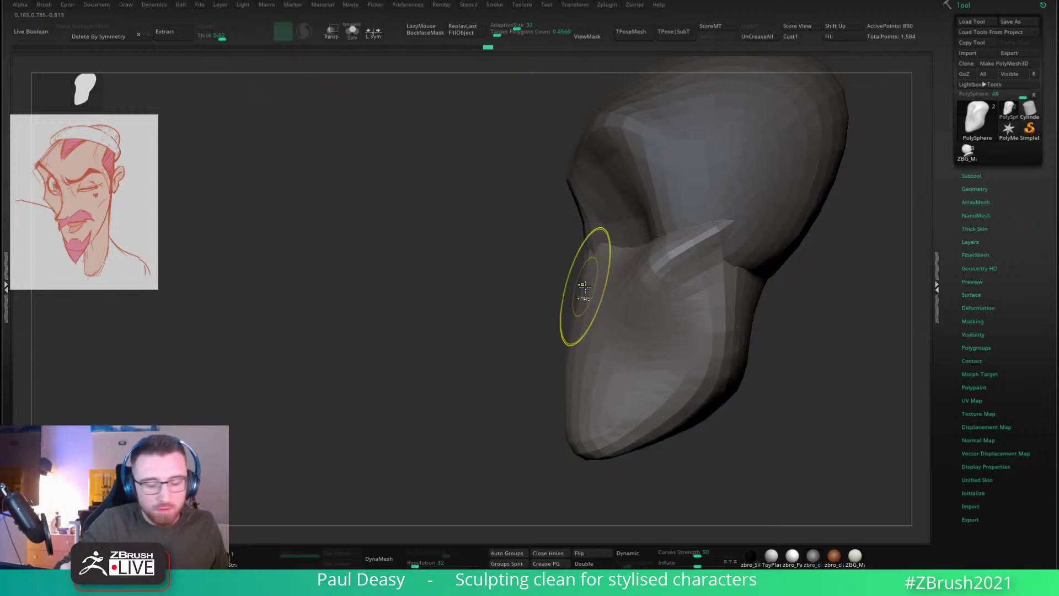
right_drag(584, 285, 693, 253)
Step: Select the cranium form and fill out the lower back of the skull from the side view, undoing the last stroke
alt+click(604, 149)
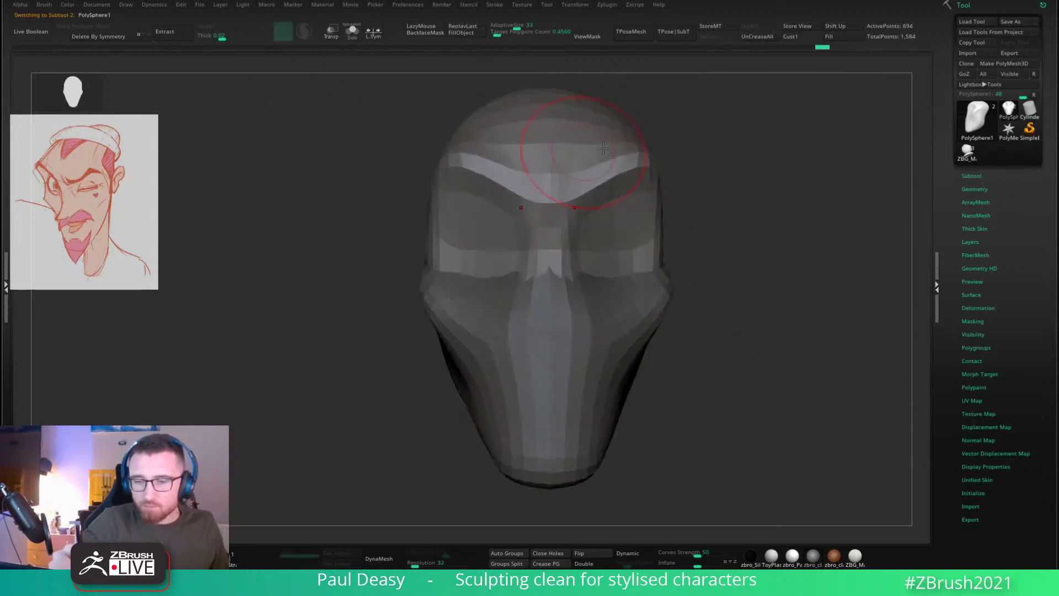
right_drag(604, 149, 701, 287)
key(space)
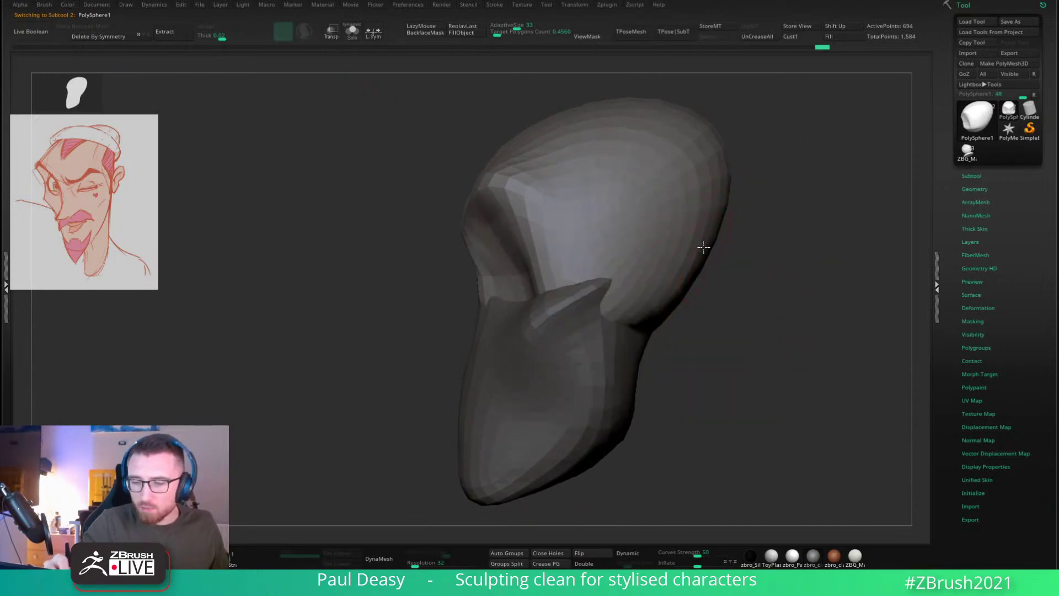
key(space)
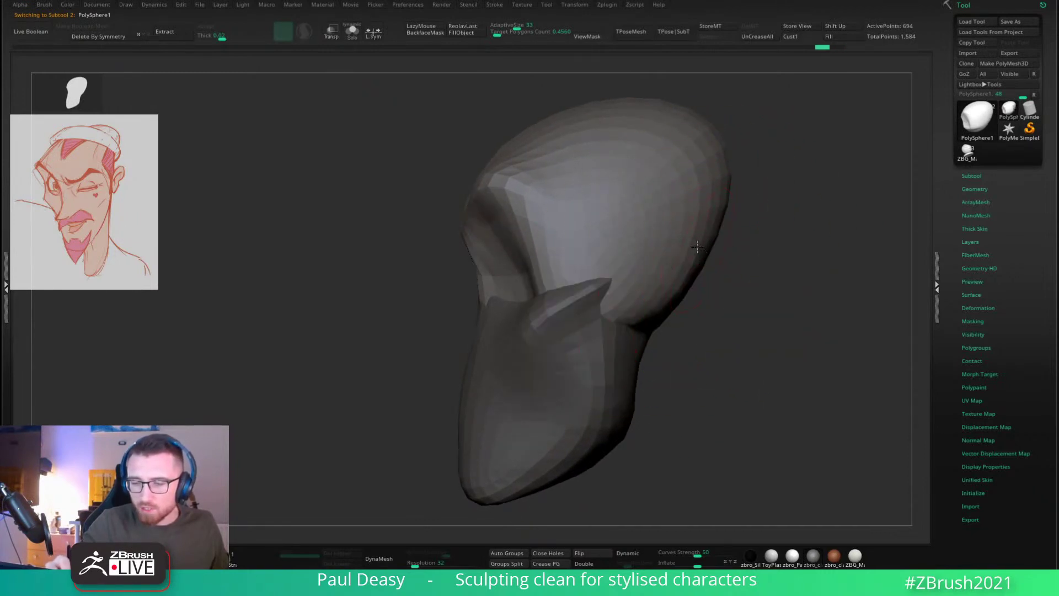
drag(698, 247, 710, 256)
mouse_move(672, 298)
mouse_down()
mouse_move(635, 315)
mouse_move(644, 319)
mouse_up()
key(ctrl+z)
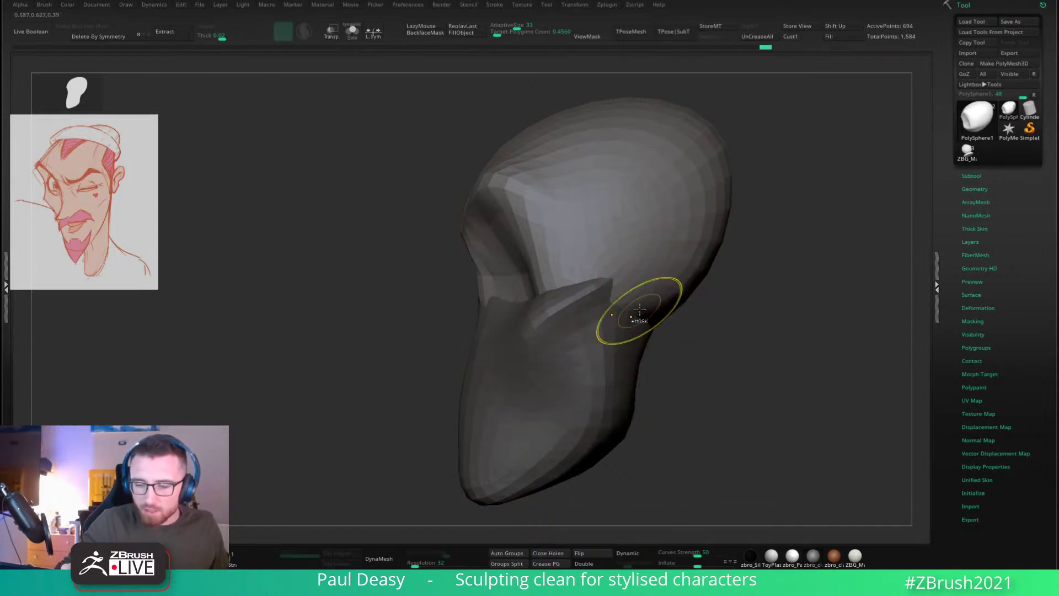
Step: Adjust the lower rear edge of the cranium form from the back view
right_drag(648, 309, 833, 349)
drag(835, 349, 740, 309)
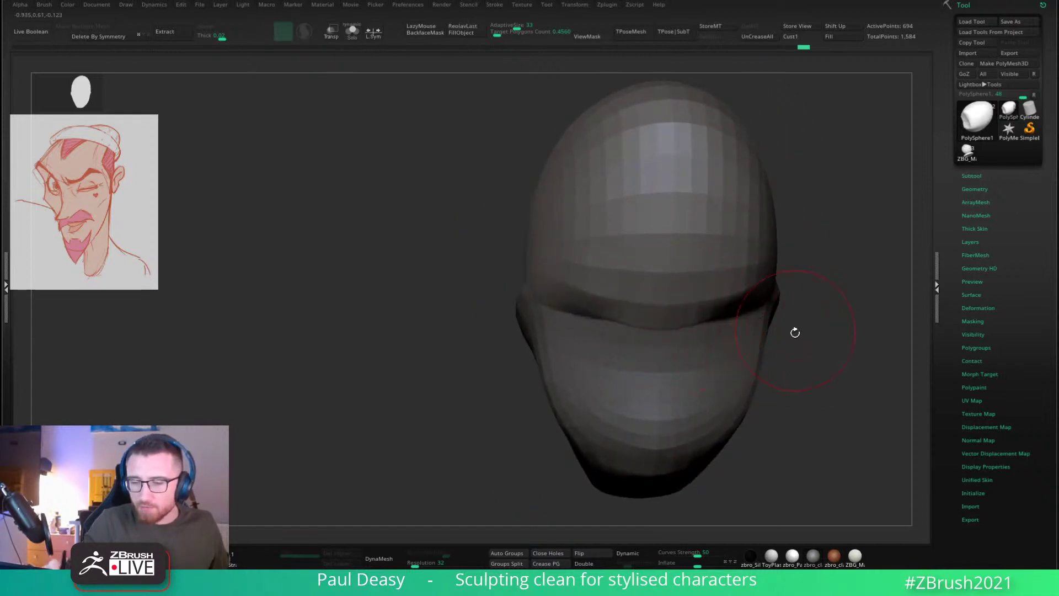
drag(795, 332, 751, 322)
right_drag(762, 319, 773, 308)
mouse_move(773, 308)
mouse_down()
mouse_move(762, 308)
mouse_move(809, 304)
mouse_up()
drag(702, 320, 707, 316)
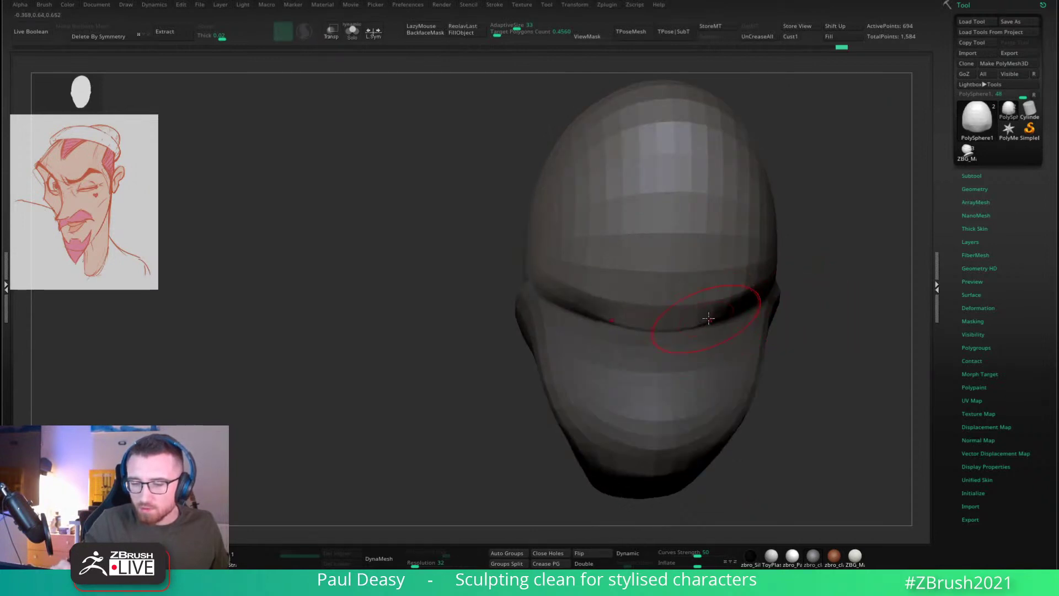
Step: Duplicate the cranium form and place the copy below the skull, behind the lower face
drag(797, 307, 686, 386)
key(w)
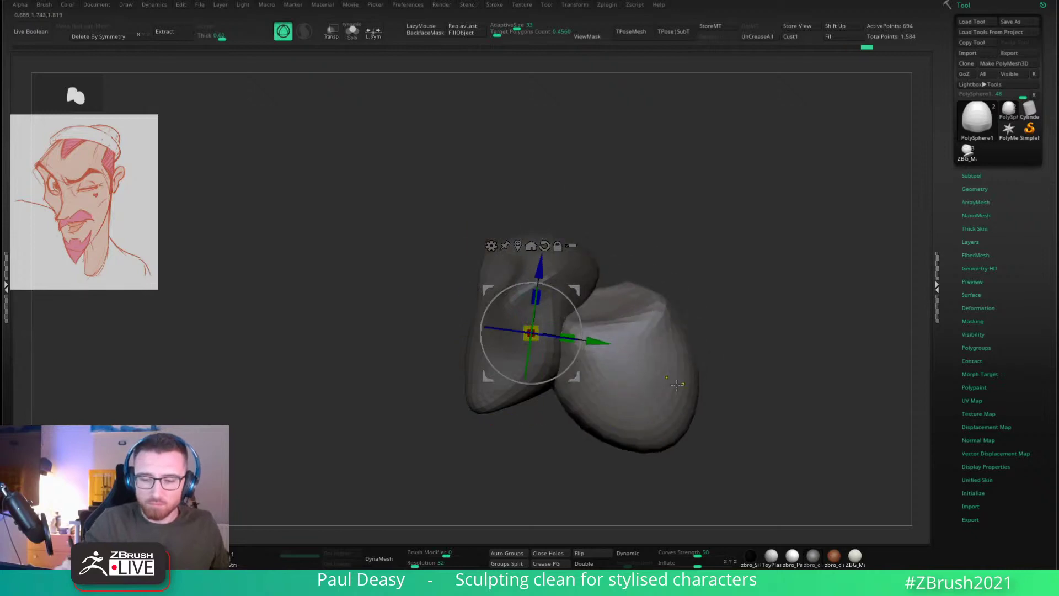
key(ctrl+z)
ctrl+drag(576, 297, 729, 378)
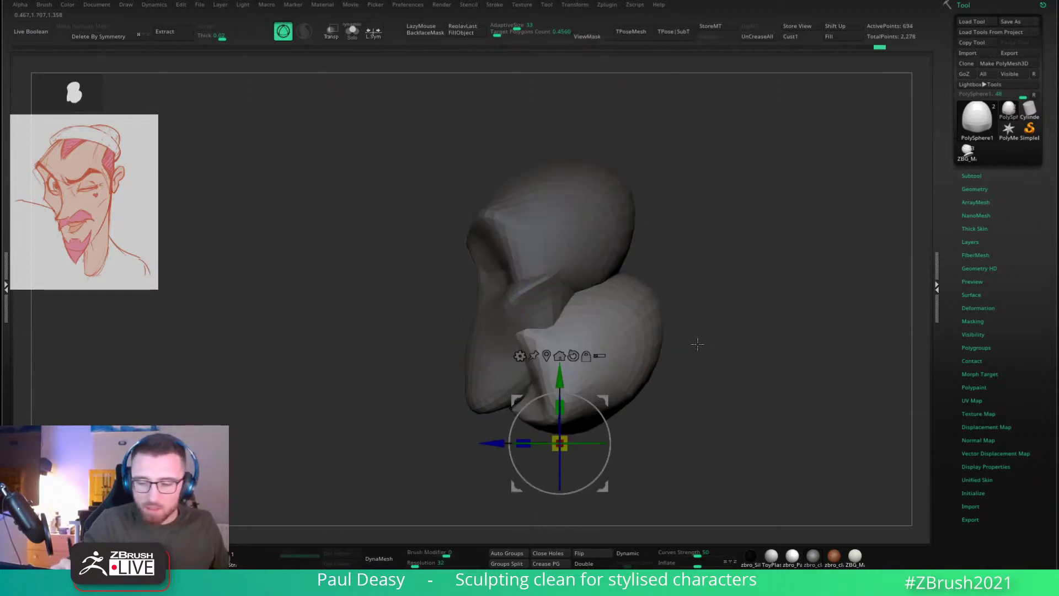
Step: Smooth the duplicated form into a plain rounded ball
alt+drag(695, 342, 671, 299)
key(q)
key(space)
shift+drag(571, 348, 588, 342)
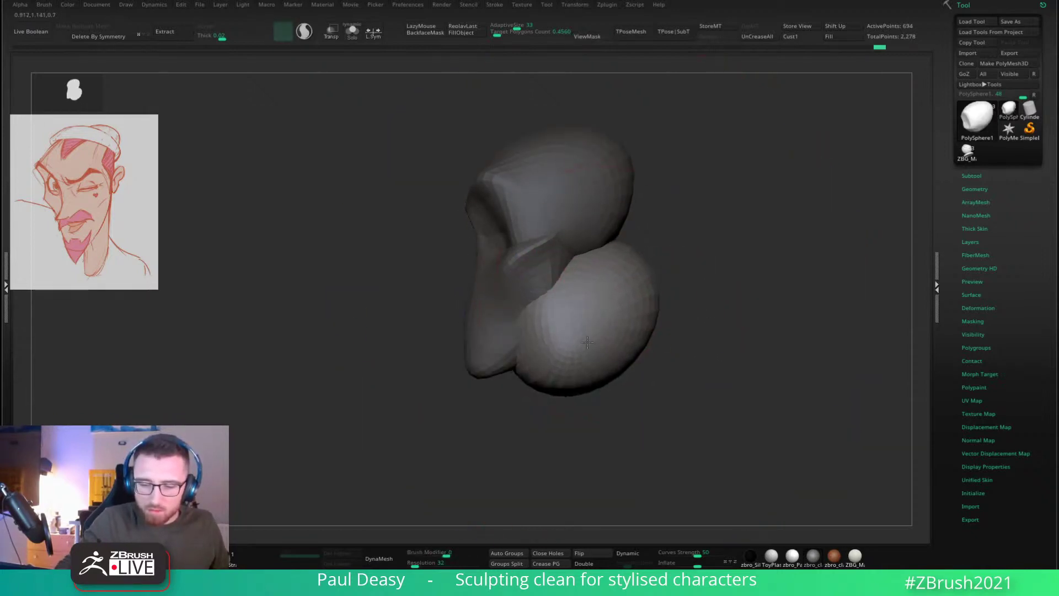
shift+drag(709, 306, 662, 274)
Step: Narrow the ball with a large brush and push its upper back inward under the skull to rough out a neck
key(s)
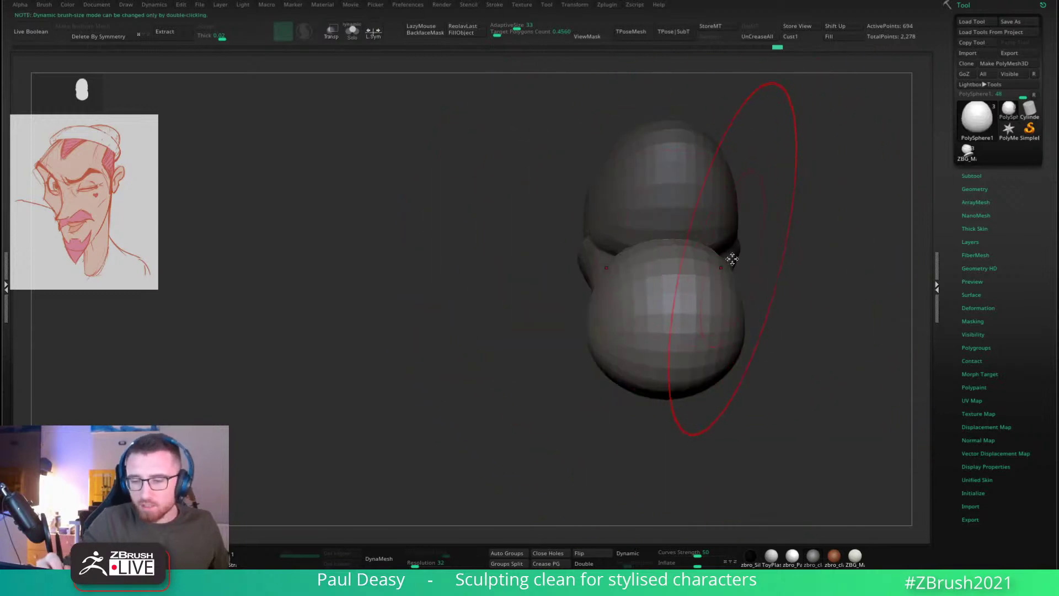
alt+drag(782, 257, 651, 273)
key(space)
mouse_move(611, 319)
mouse_down()
mouse_move(568, 308)
mouse_move(590, 264)
mouse_up()
key(space)
drag(617, 221, 652, 259)
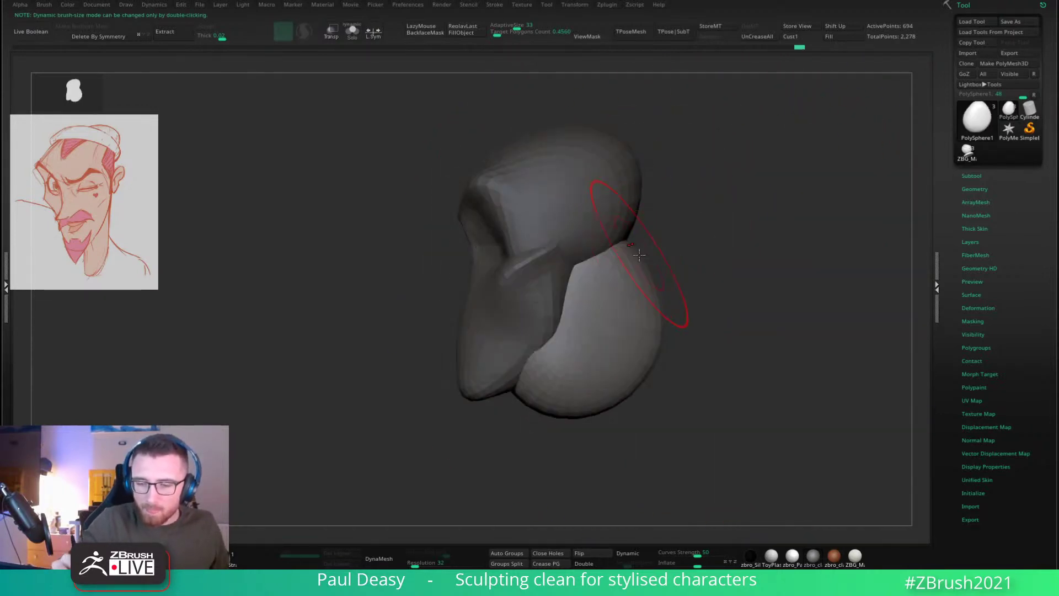
drag(600, 184, 602, 167)
mouse_move(648, 290)
mouse_down()
mouse_move(609, 325)
mouse_move(628, 313)
mouse_up()
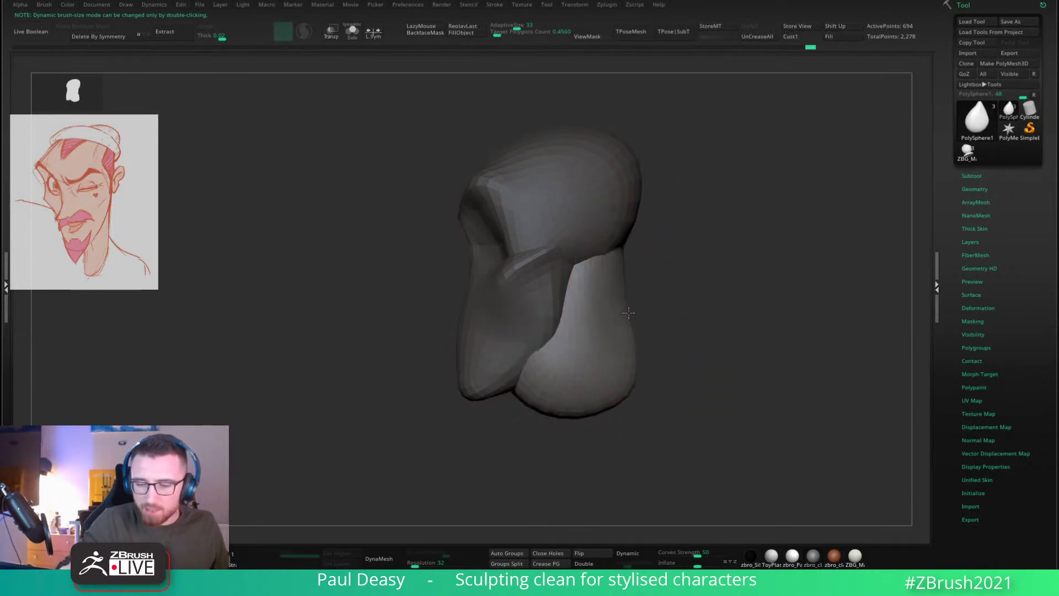
alt+drag(689, 331, 692, 286)
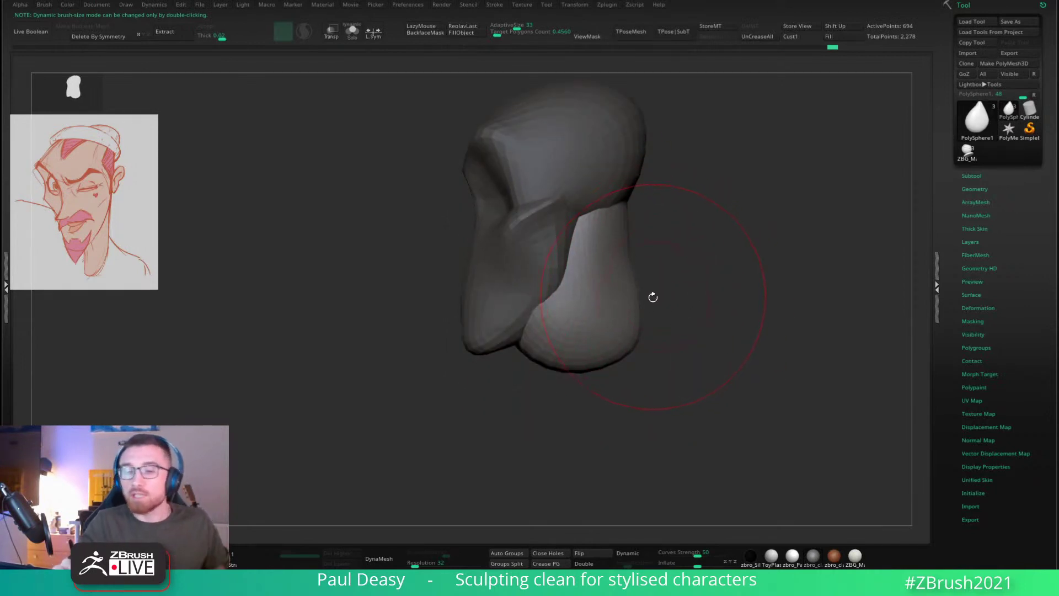
Step: Reshape the neck form's lower bulge and smooth its back contour, varying the brush size
key(space)
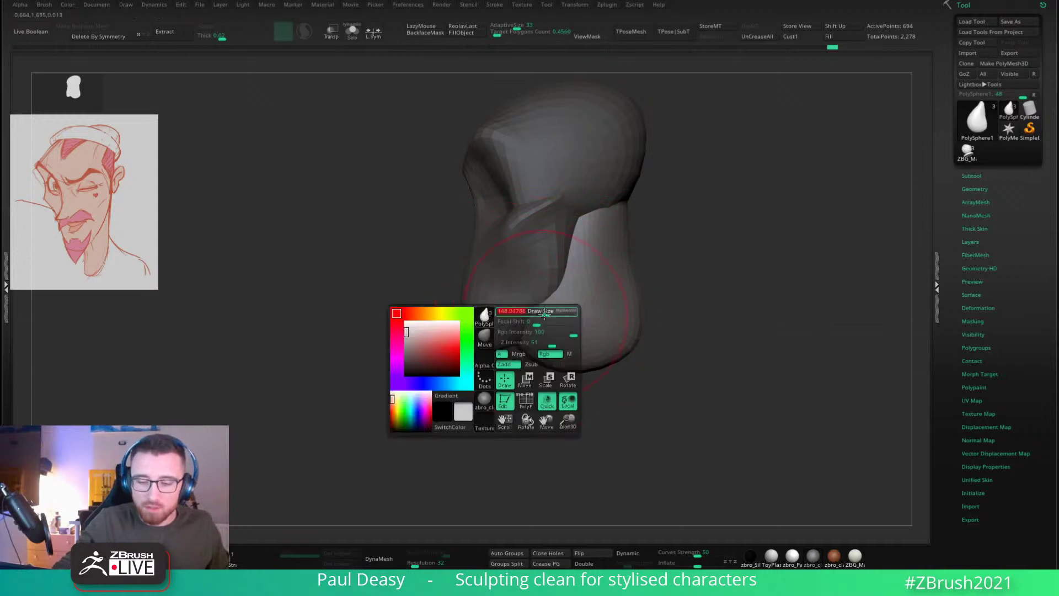
drag(551, 314, 538, 315)
drag(517, 317, 556, 315)
alt+drag(653, 336, 646, 319)
key(space)
shift+drag(544, 317, 590, 320)
shift+drag(612, 254, 619, 215)
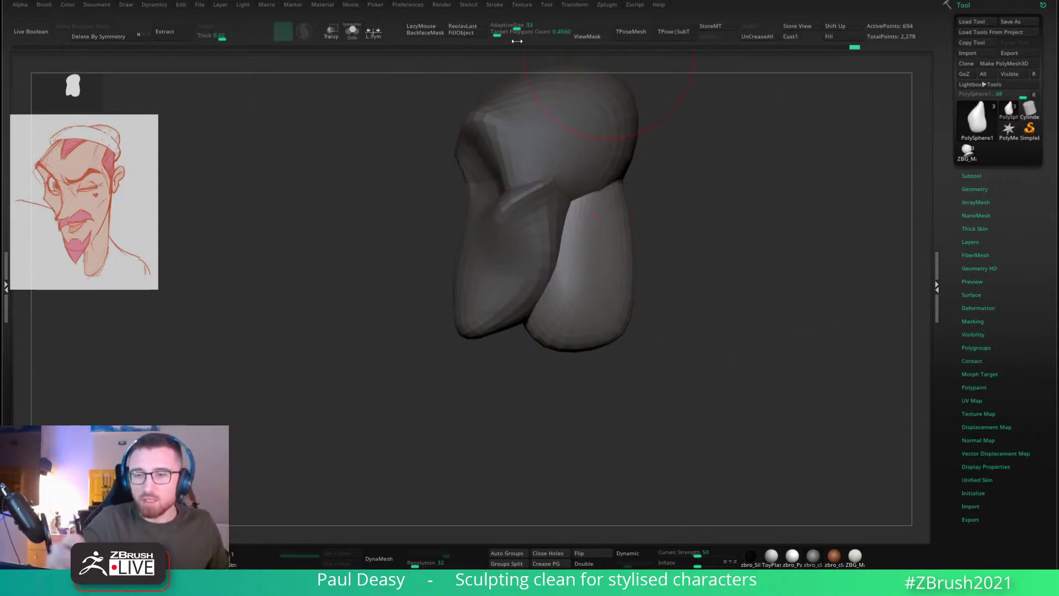
Step: Remesh the neck form and straighten its back contour from the side view
ctrl+click(701, 226)
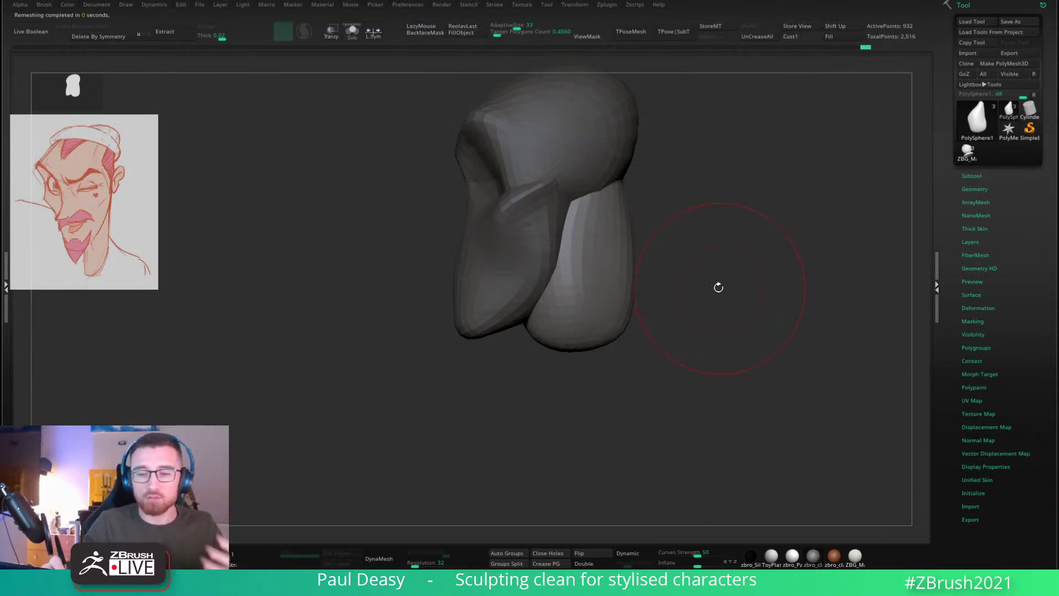
mouse_move(617, 232)
shift+mouse_down()
mouse_move(628, 230)
mouse_move(619, 189)
shift+mouse_up()
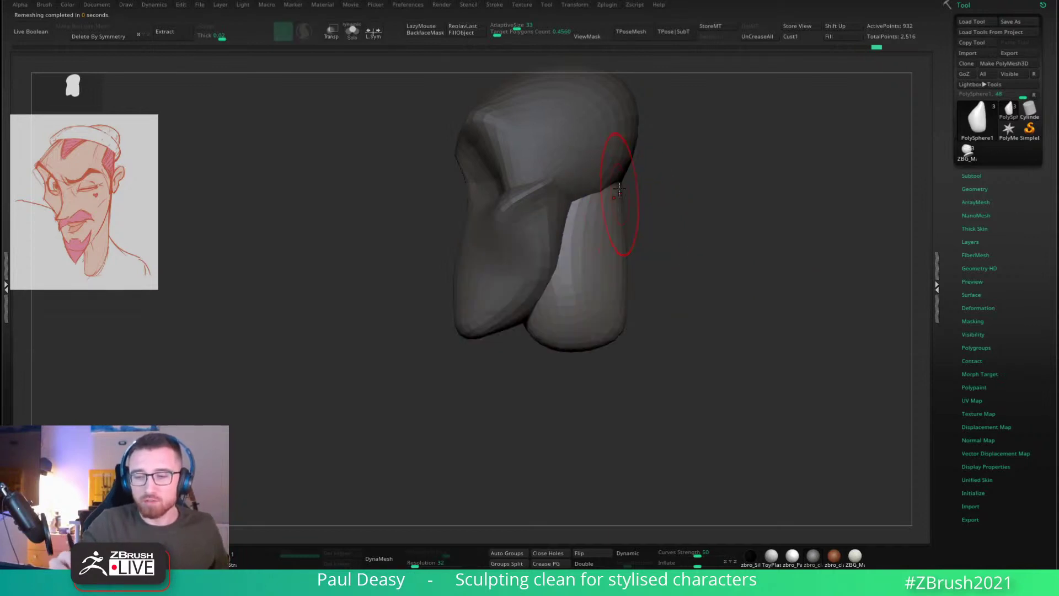
key(space)
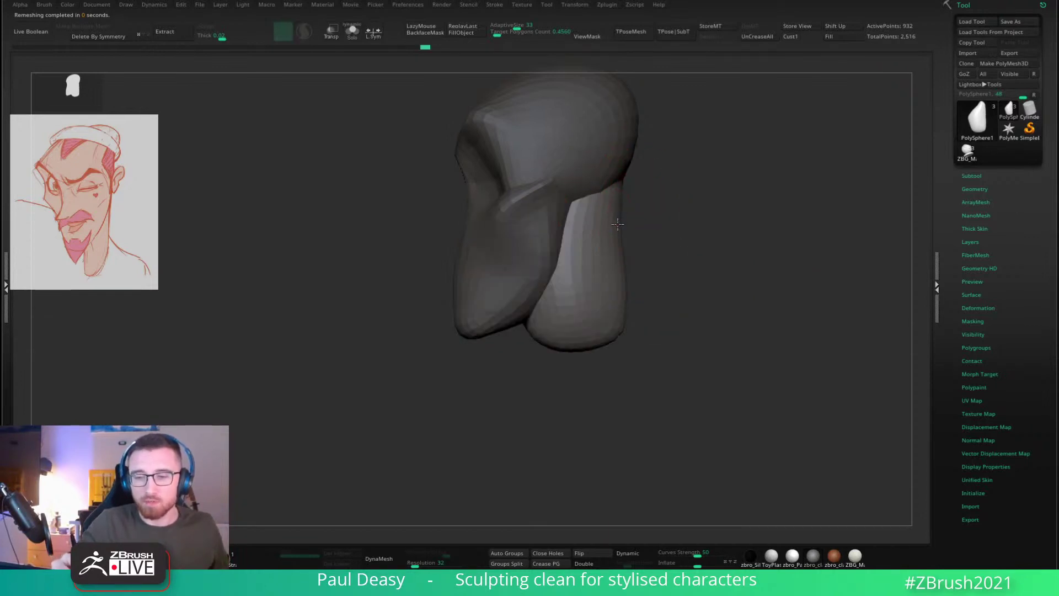
drag(622, 266, 614, 268)
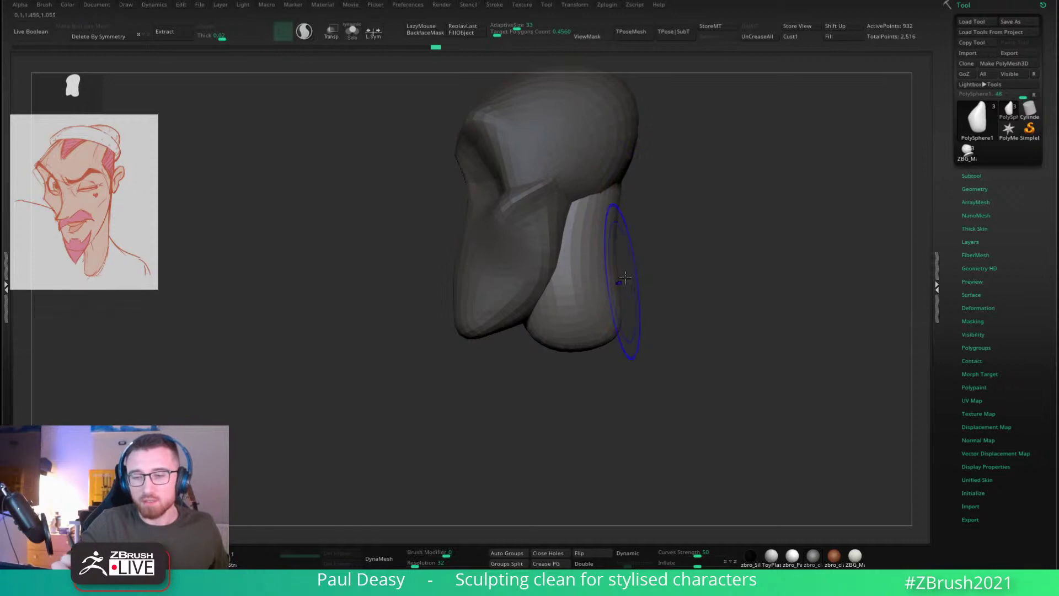
Step: Pull the base of the neck form down to lengthen it, smooth it, and check its width from the front
alt+right_drag(618, 324, 622, 293)
mouse_move(549, 311)
mouse_down()
mouse_move(558, 403)
mouse_move(544, 335)
mouse_up()
drag(609, 349, 629, 359)
shift+drag(556, 331, 552, 359)
drag(651, 342, 600, 303)
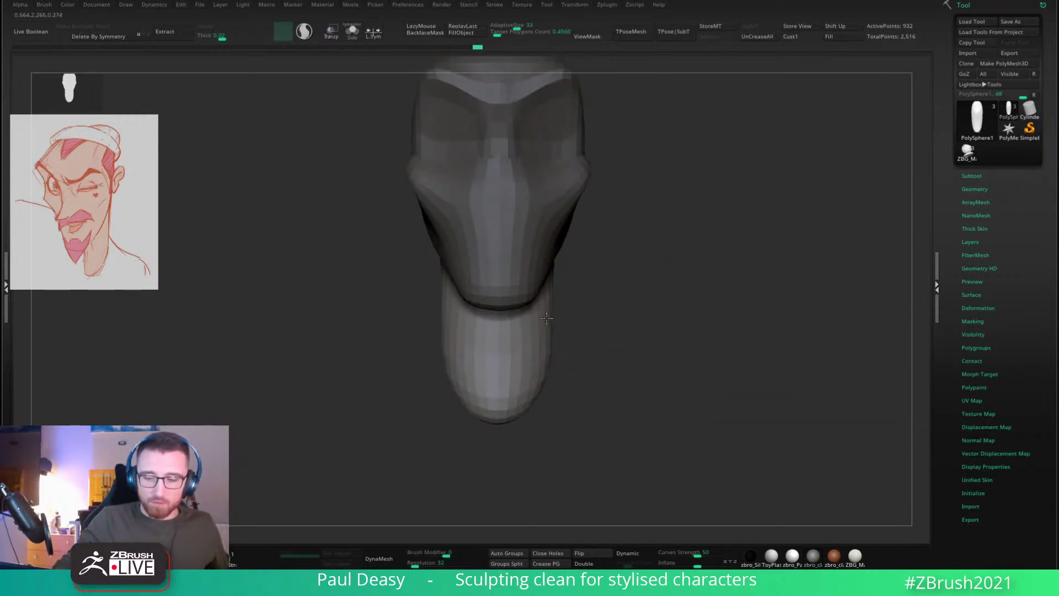
Step: Choose the Move brush for shaping the neck from the side view and remesh the neck form
drag(574, 293, 655, 305)
key(b)
key(m)
key(v)
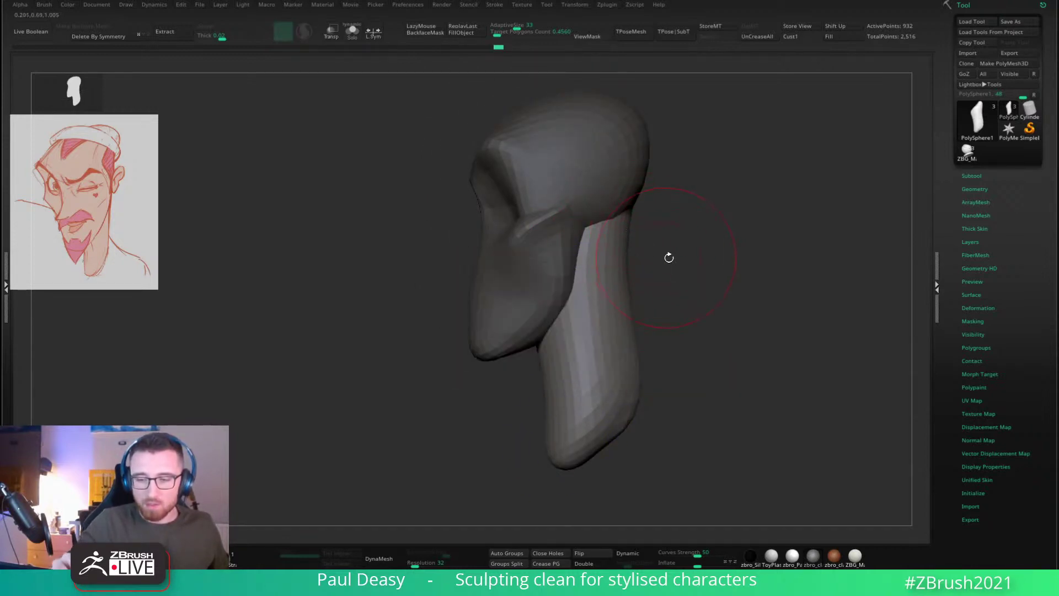
key(ctrl+r)
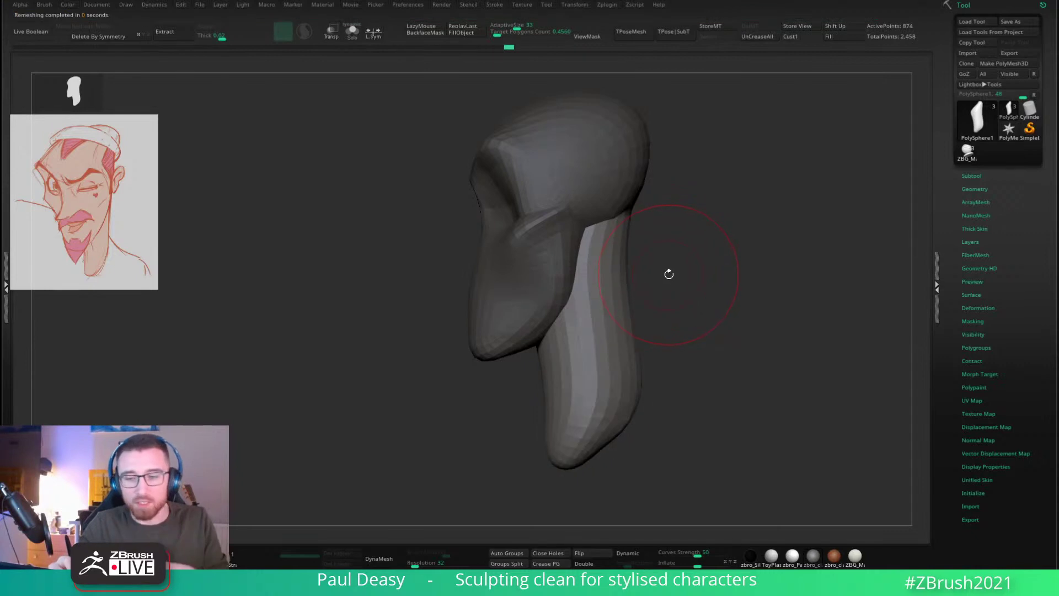
mouse_move(679, 262)
mouse_down()
mouse_move(726, 234)
mouse_move(611, 232)
mouse_move(602, 243)
mouse_move(656, 237)
mouse_up()
alt+click(608, 213)
key(space)
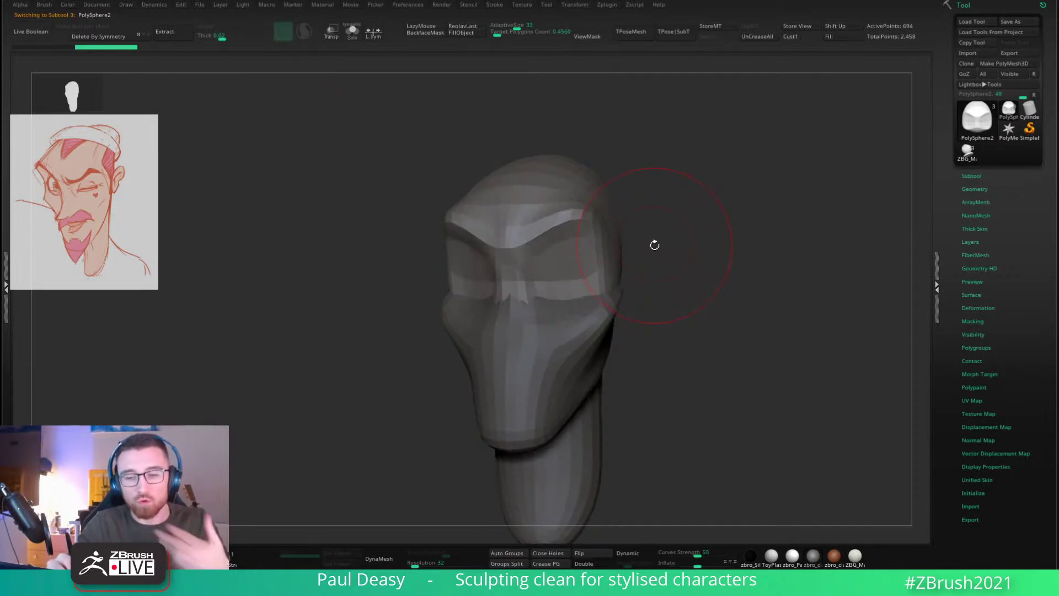
key(space)
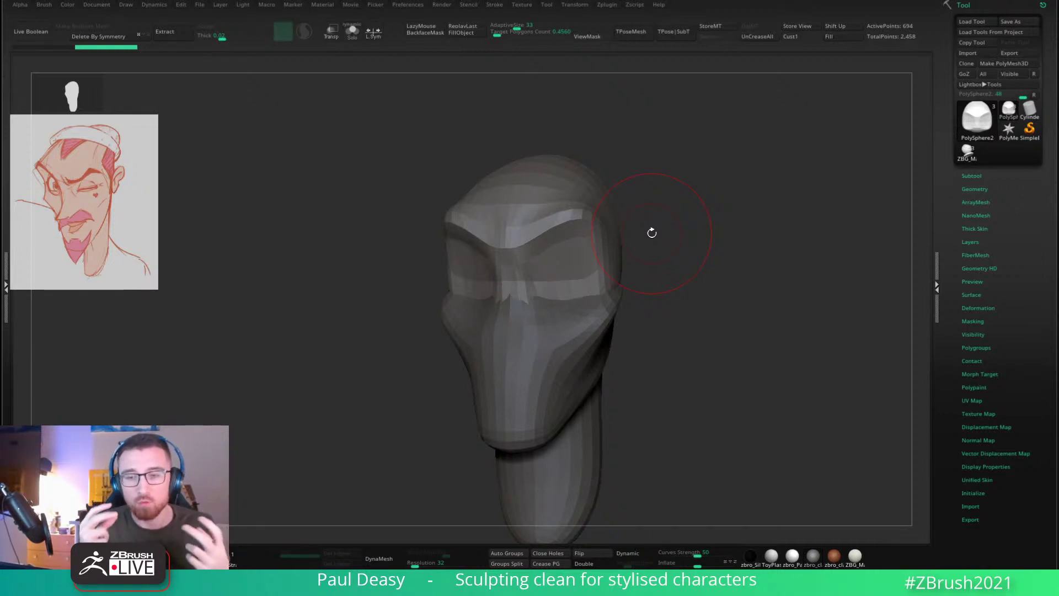
key(space)
Step: Select the jaw form, resize the Move brush and adjust the jaw's upper back corner from the side view
mouse_move(679, 222)
mouse_down()
mouse_move(591, 269)
mouse_move(598, 280)
mouse_move(625, 270)
mouse_up()
alt+click(586, 323)
drag(628, 326, 571, 331)
key(space)
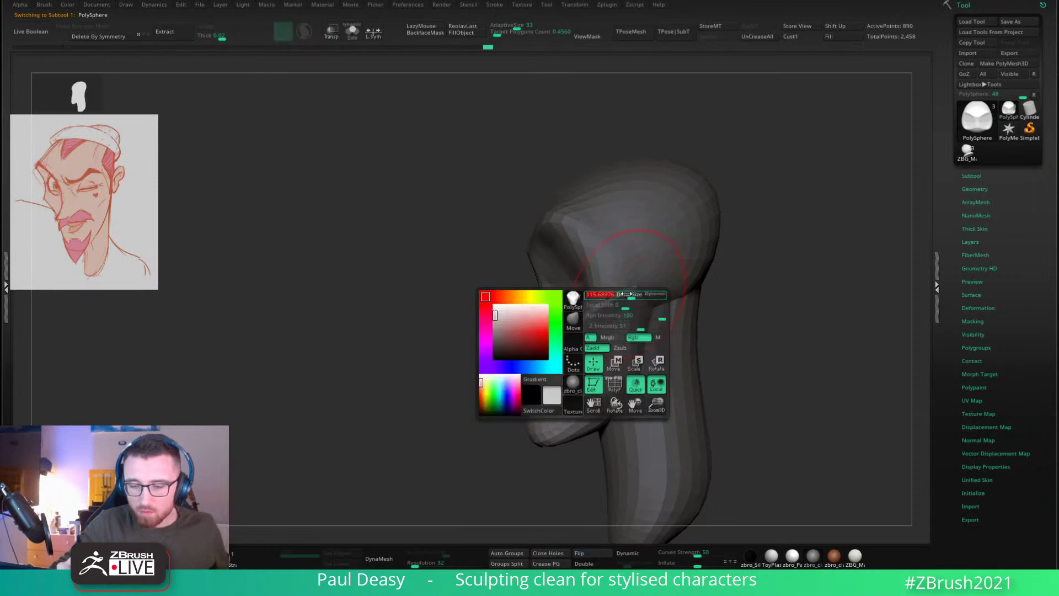
mouse_move(617, 298)
mouse_down()
mouse_move(618, 276)
mouse_move(635, 294)
mouse_up()
key(space)
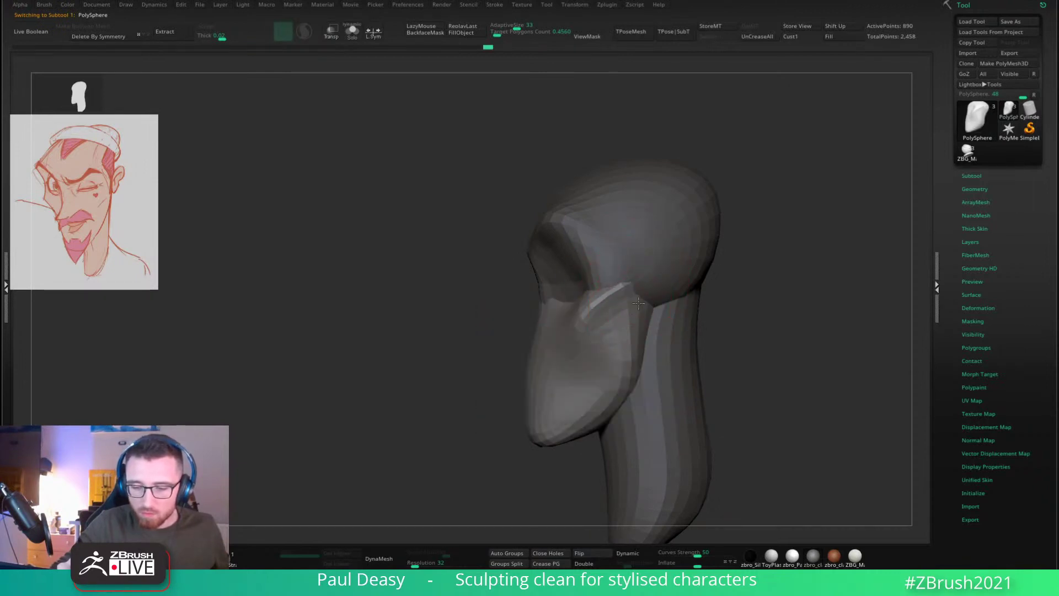
drag(746, 312, 795, 301)
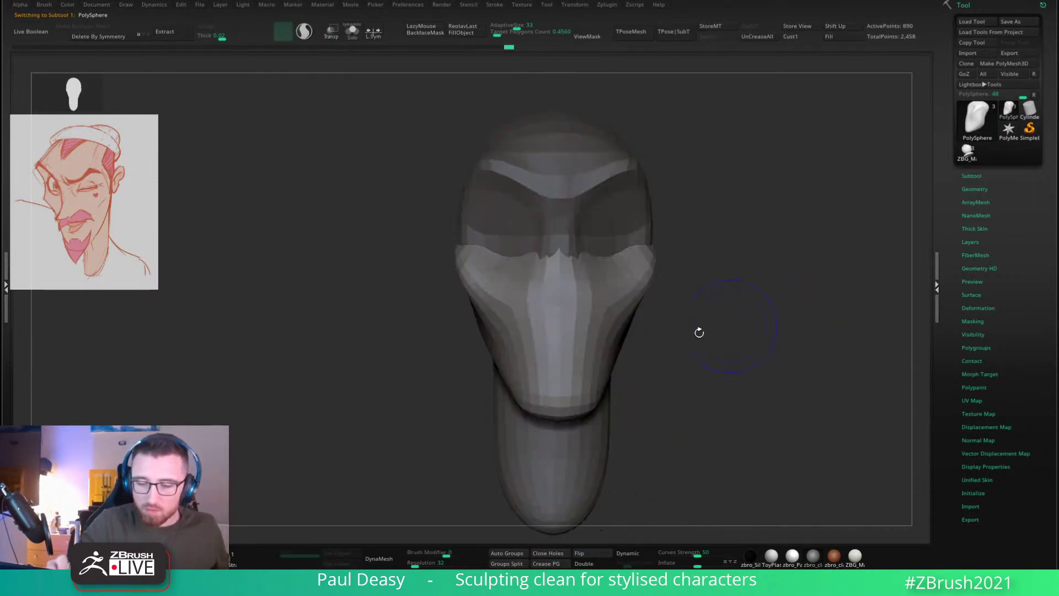
Step: Refine the chin and lower jaw edge from the front and three-quarter views, varying the brush size
mouse_move(647, 331)
mouse_down()
mouse_move(689, 308)
mouse_move(610, 310)
mouse_move(586, 354)
mouse_up()
key(space)
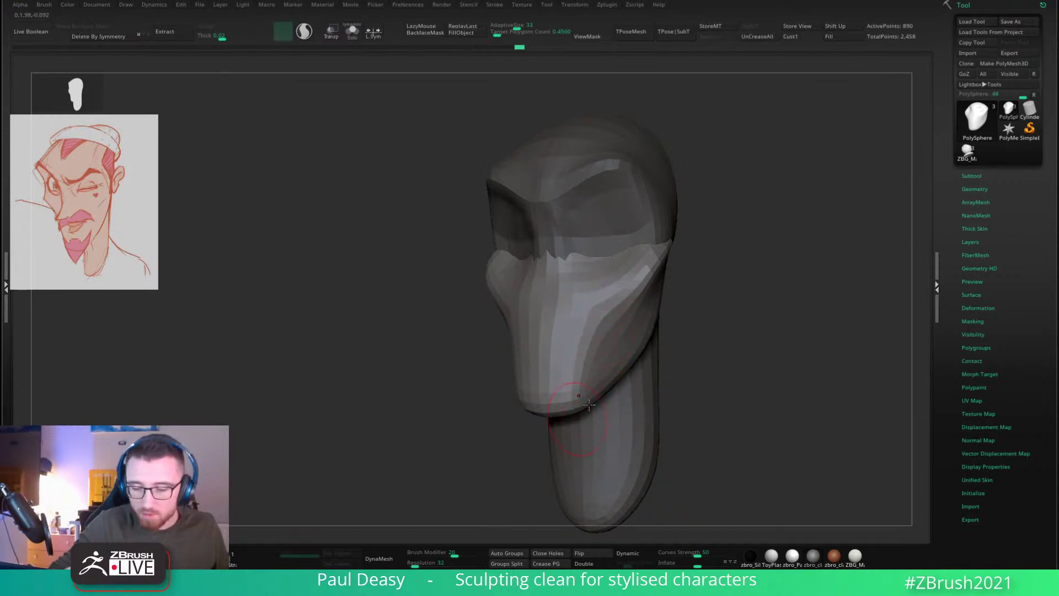
drag(736, 306, 689, 302)
key(space)
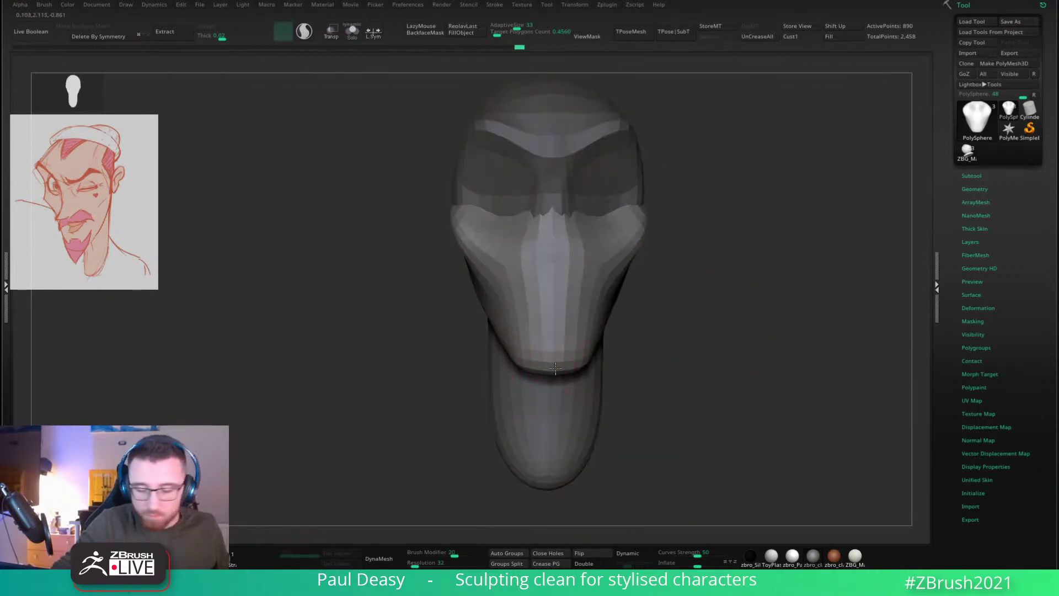
drag(676, 349, 631, 351)
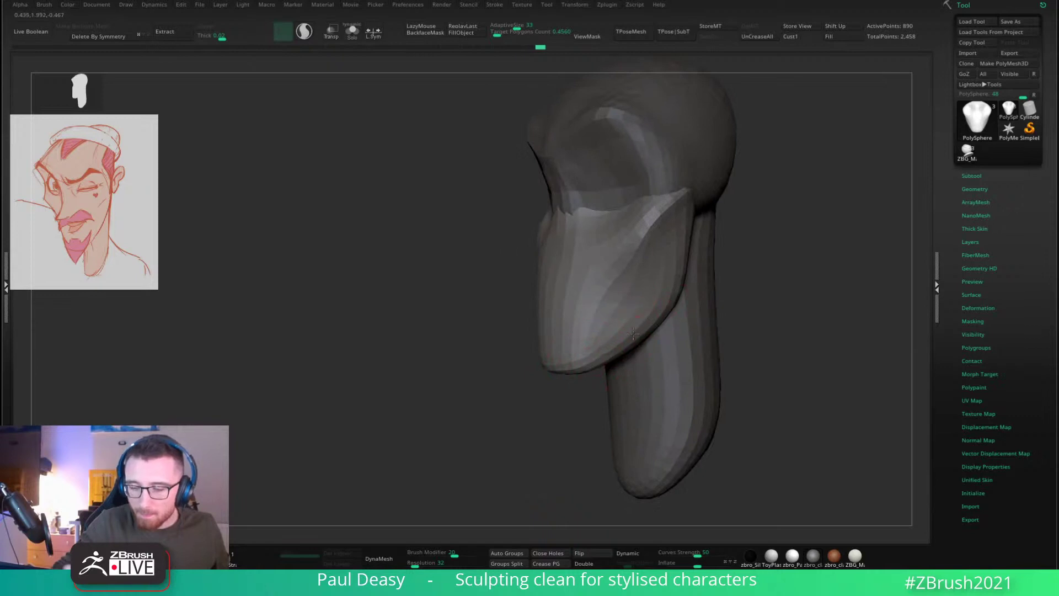
Step: Smooth the jaw's lower back edge from the three-quarter view and undo the last stroke
key(space)
shift+drag(659, 315, 677, 286)
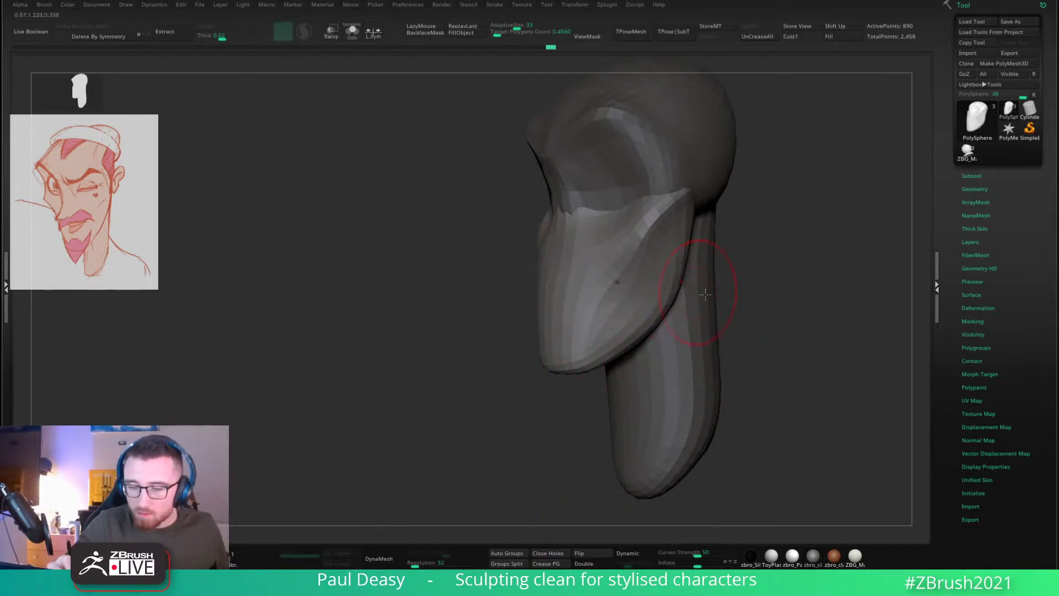
right_drag(705, 294, 677, 299)
key(ctrl+z)
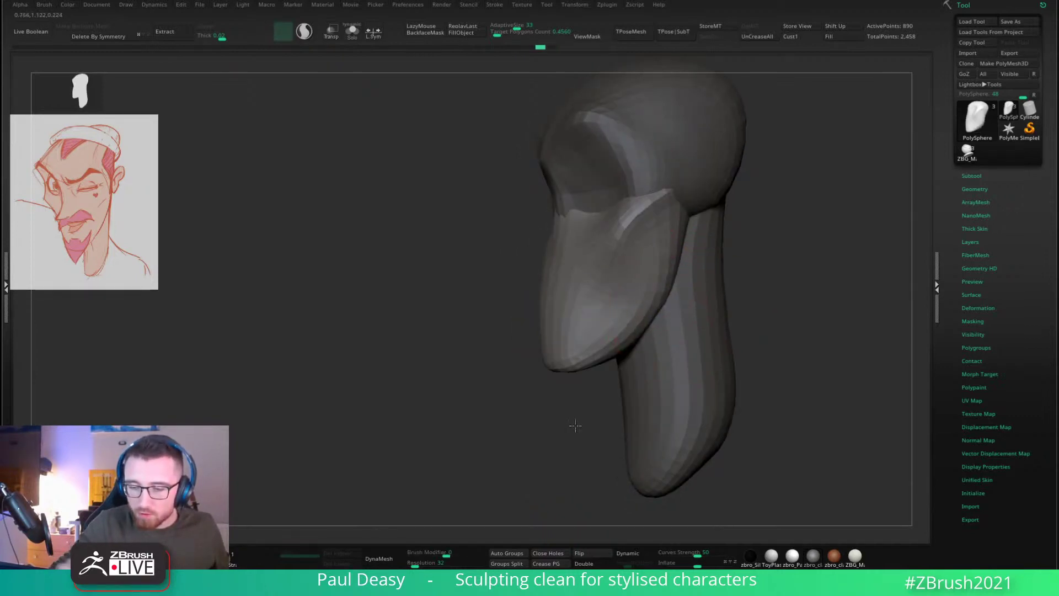
Step: Push the jaw's rear edge into a fuller curve from the side view, changing the brush size
mouse_move(574, 426)
mouse_down()
mouse_move(749, 289)
mouse_move(666, 293)
mouse_move(666, 272)
mouse_up()
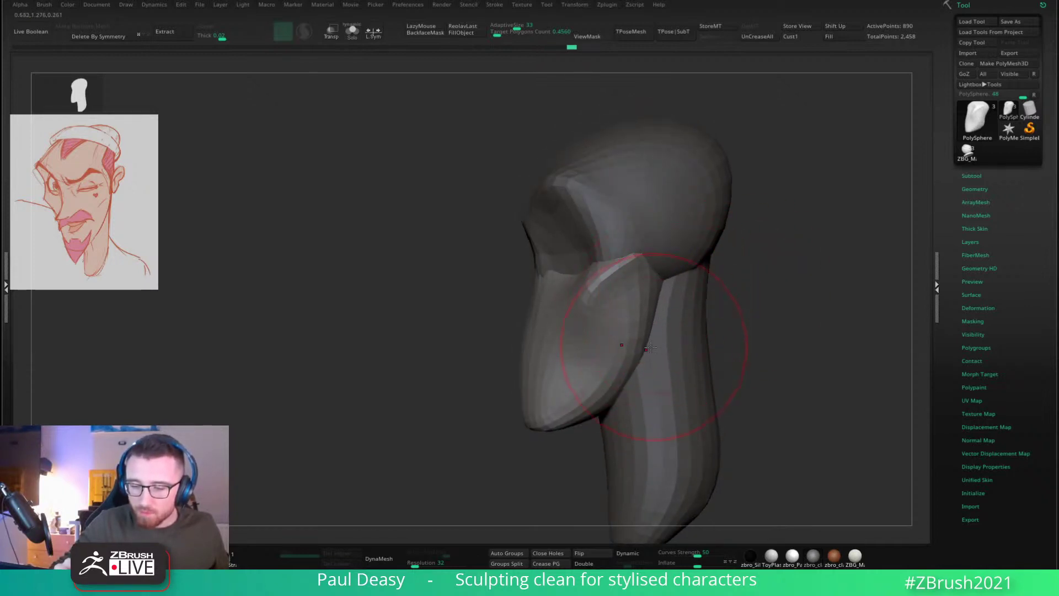
key(s)
drag(651, 348, 627, 358)
right_drag(627, 358, 609, 372)
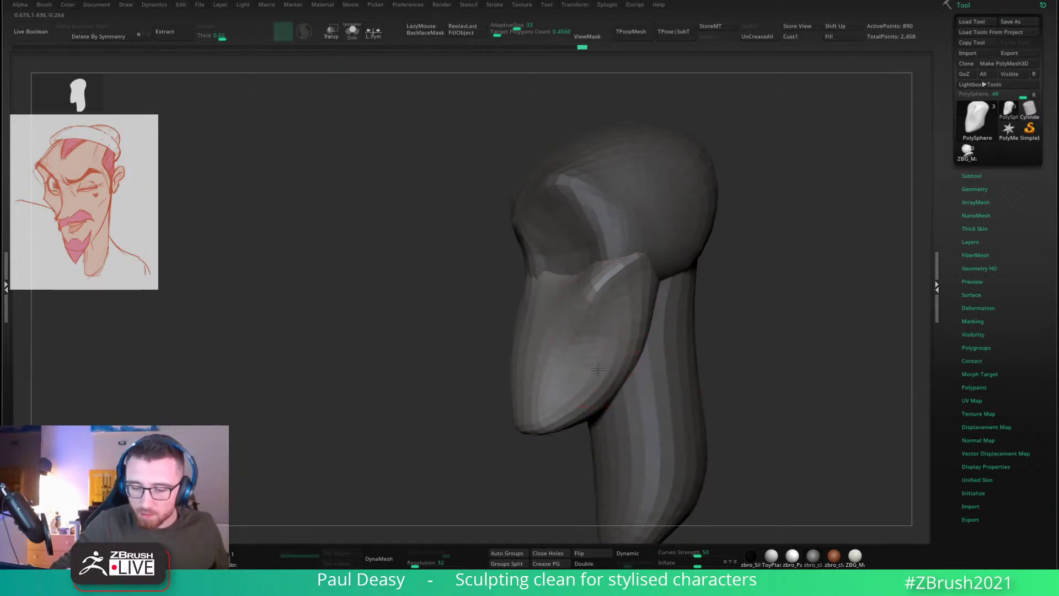
Step: Select the skull form, resize the brush and refine its lower back contour from the side view
mouse_move(724, 266)
alt+mouse_down()
mouse_move(705, 291)
mouse_move(700, 269)
mouse_move(668, 278)
alt+mouse_up()
alt+click(685, 267)
key(s)
key(s)
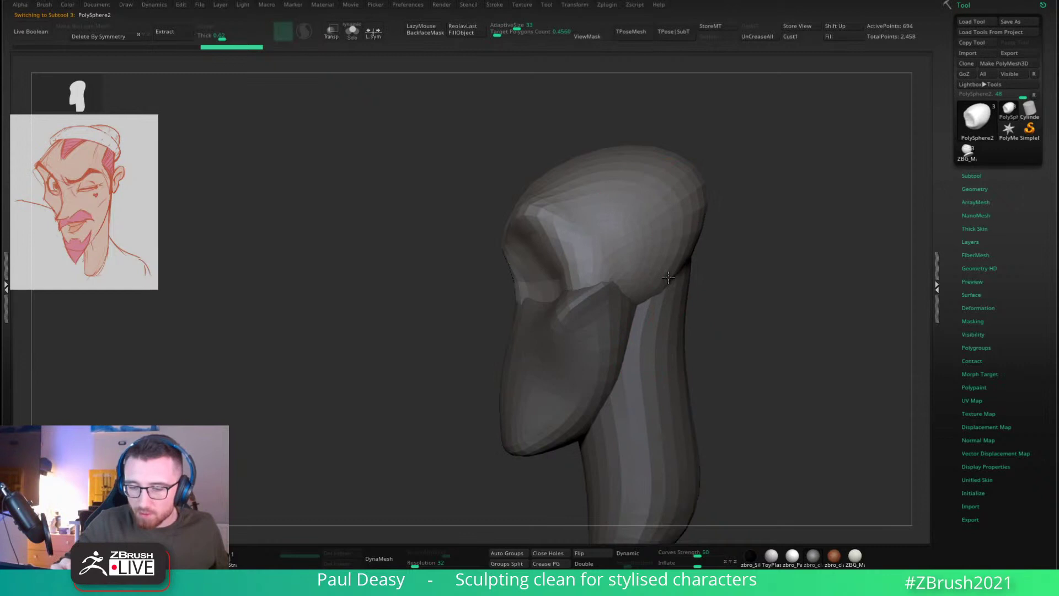
mouse_move(751, 305)
right_down()
mouse_move(667, 253)
mouse_move(680, 260)
right_up()
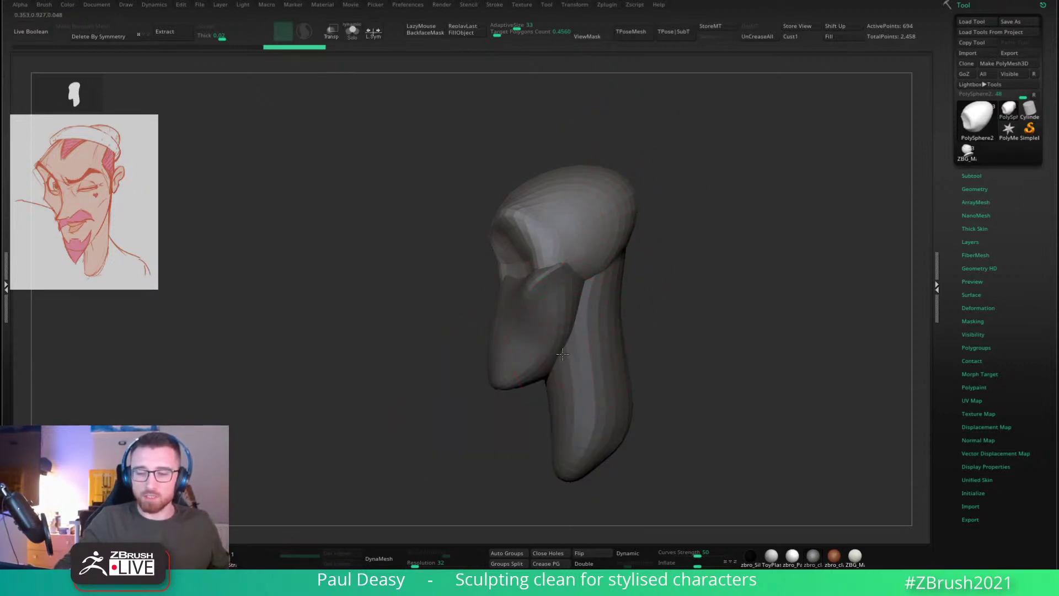
Step: Reselect the jaw form and fill out its lower back edge between chin and neck with a resized brush
key(space)
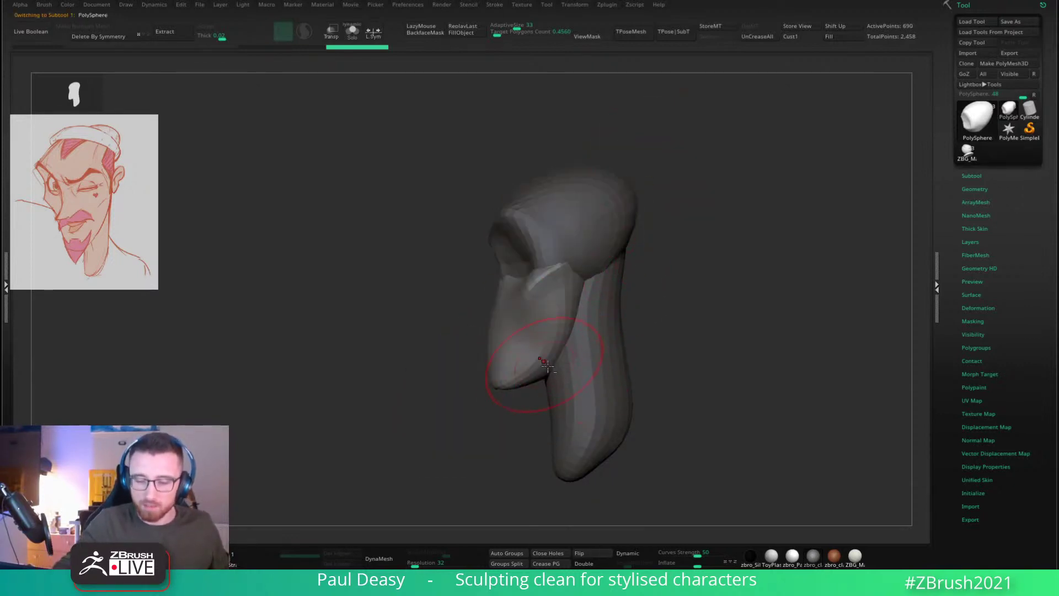
alt+click(568, 384)
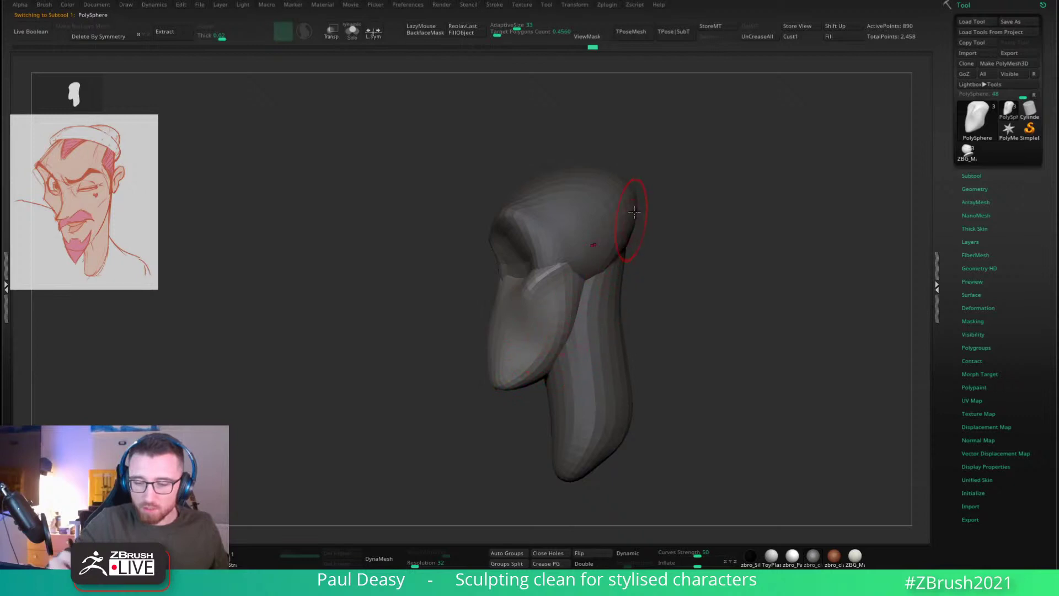
key(space)
drag(560, 358, 602, 375)
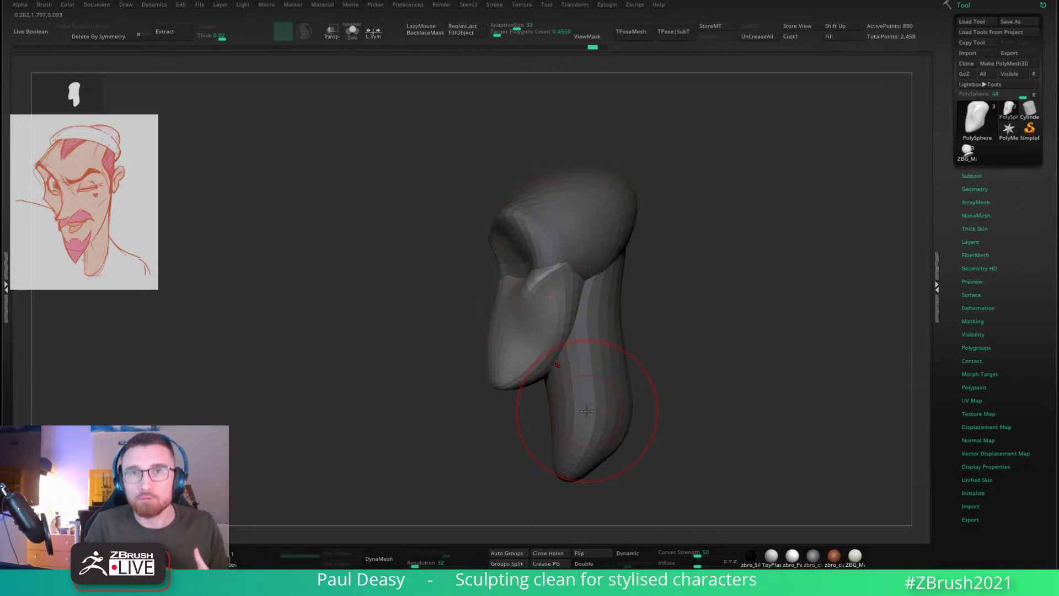
Step: Select the neck form and rework its front contour beneath the jaw, undoing one stroke along the way
alt+click(618, 283)
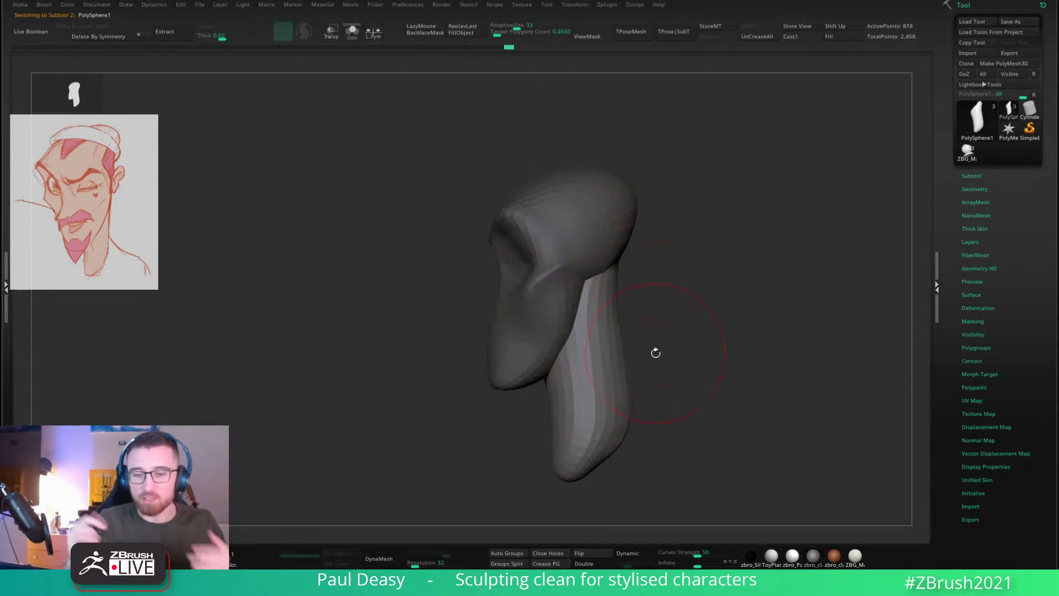
key(space)
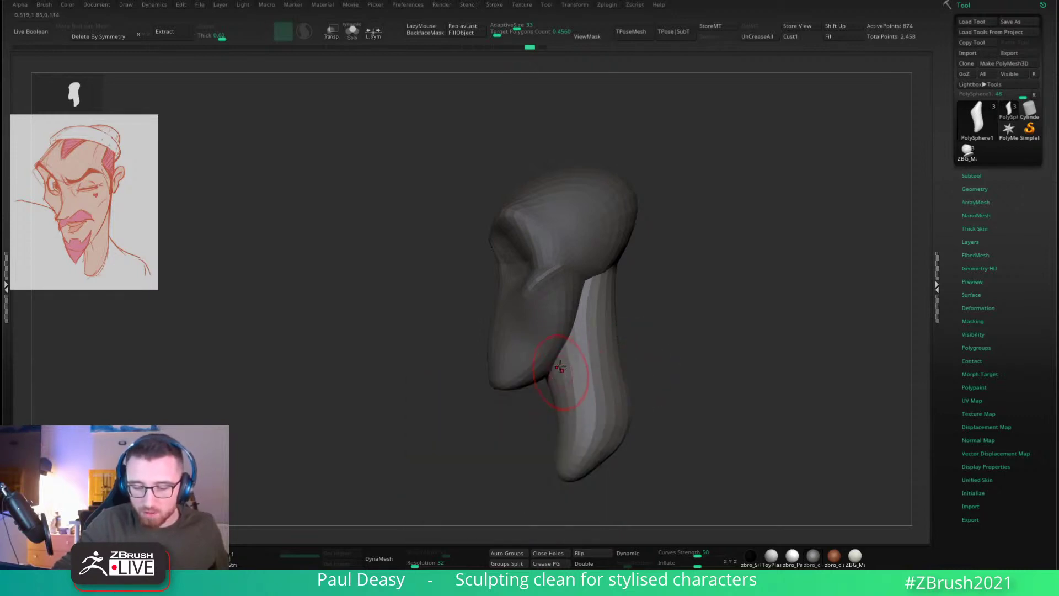
mouse_move(561, 379)
right_down()
mouse_move(569, 368)
mouse_move(551, 316)
right_up()
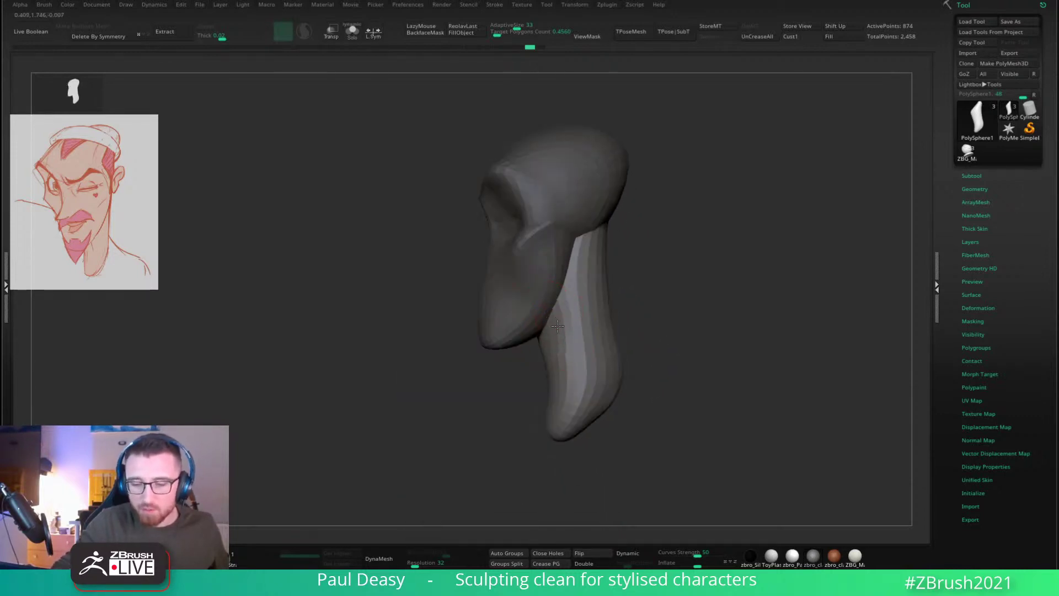
key(ctrl+z)
mouse_move(553, 311)
mouse_down()
mouse_move(563, 309)
mouse_move(568, 277)
mouse_move(556, 348)
mouse_up()
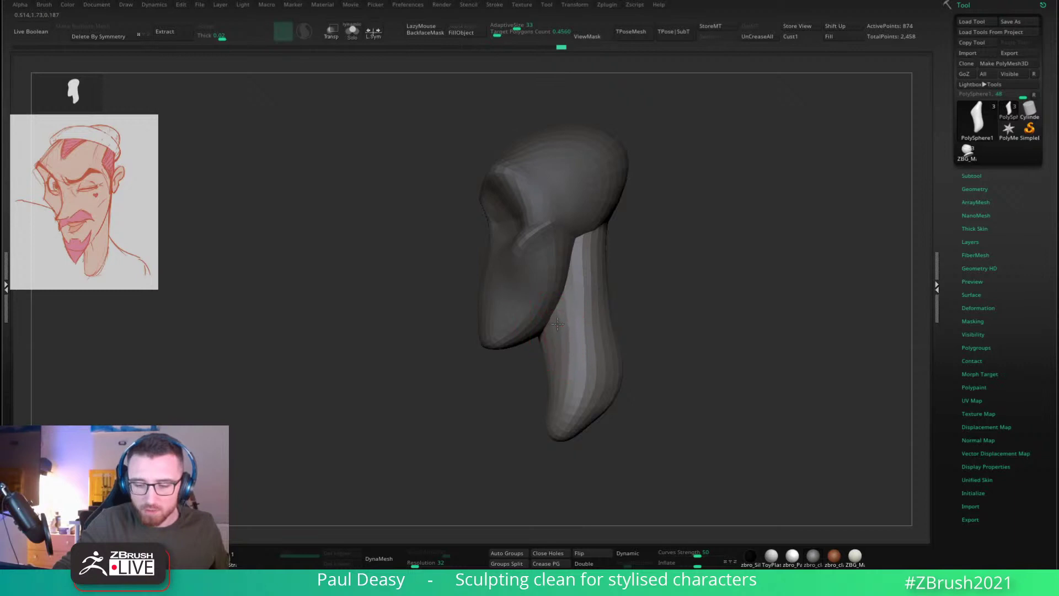
Step: Shape the neck form under the jaw and smooth its sides from the low and front views
mouse_move(634, 302)
mouse_down()
mouse_move(591, 293)
mouse_move(558, 326)
mouse_move(624, 297)
mouse_move(556, 331)
mouse_up()
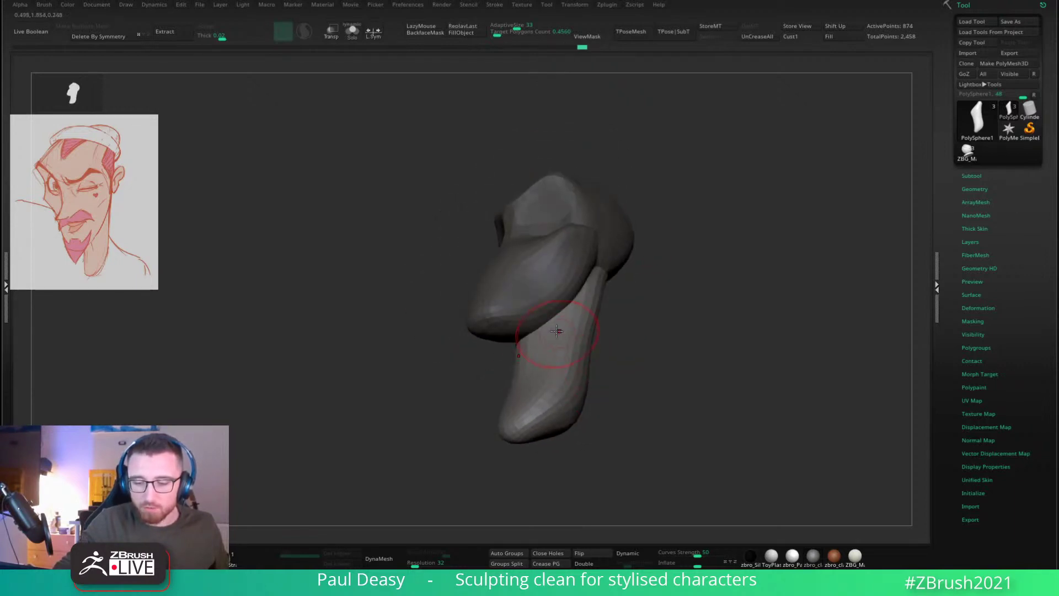
drag(623, 337, 635, 370)
shift+drag(591, 348, 596, 375)
drag(645, 348, 700, 341)
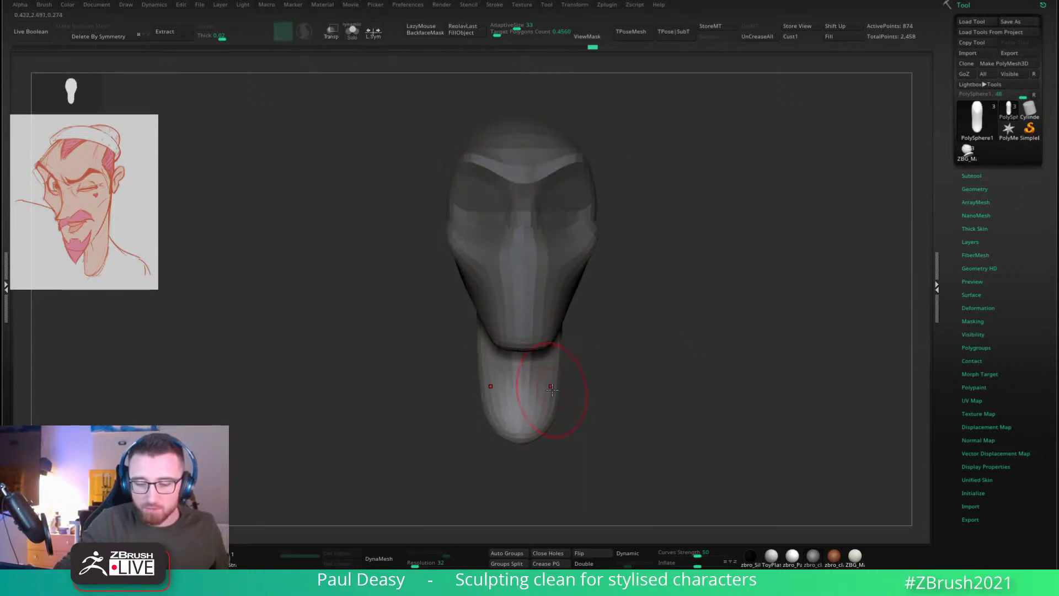
shift+drag(550, 387, 557, 370)
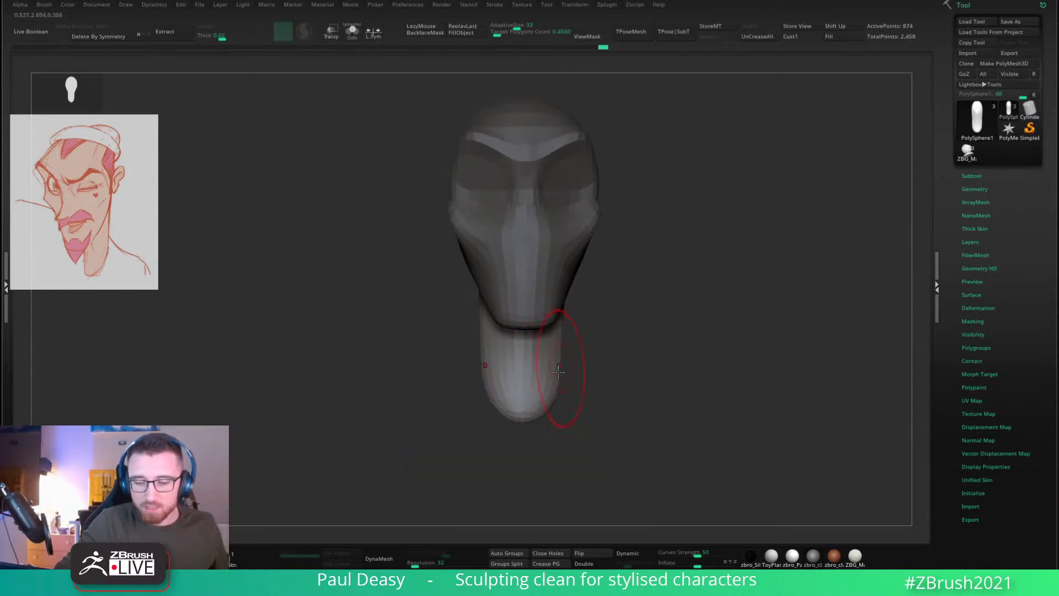
Step: Taper the sides of the neck form toward its base, working from the front and back views
key(ctrl+1)
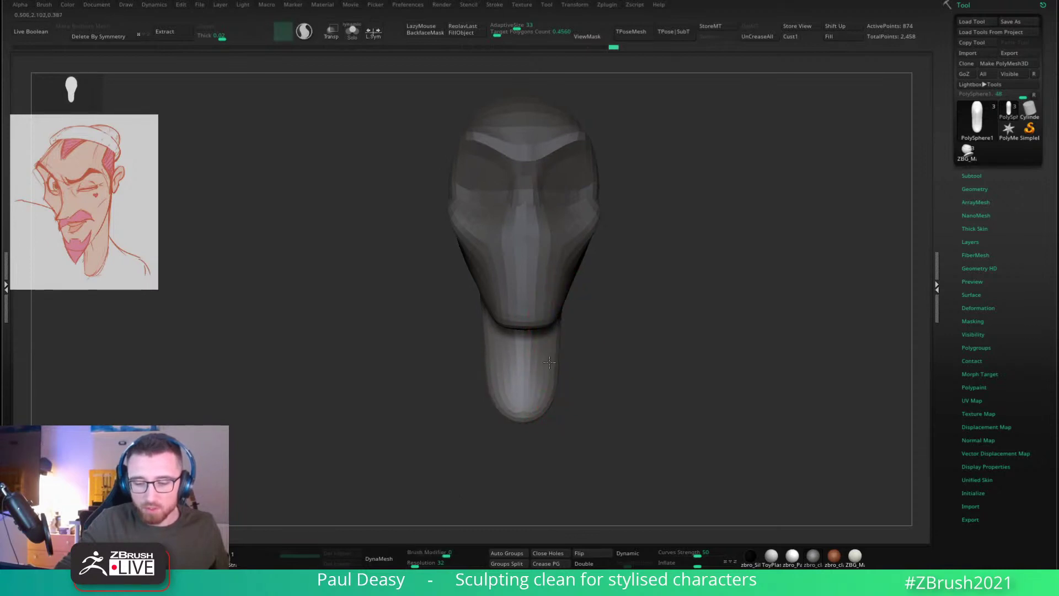
mouse_move(554, 359)
mouse_down()
mouse_move(622, 314)
mouse_move(574, 331)
mouse_move(510, 328)
mouse_up()
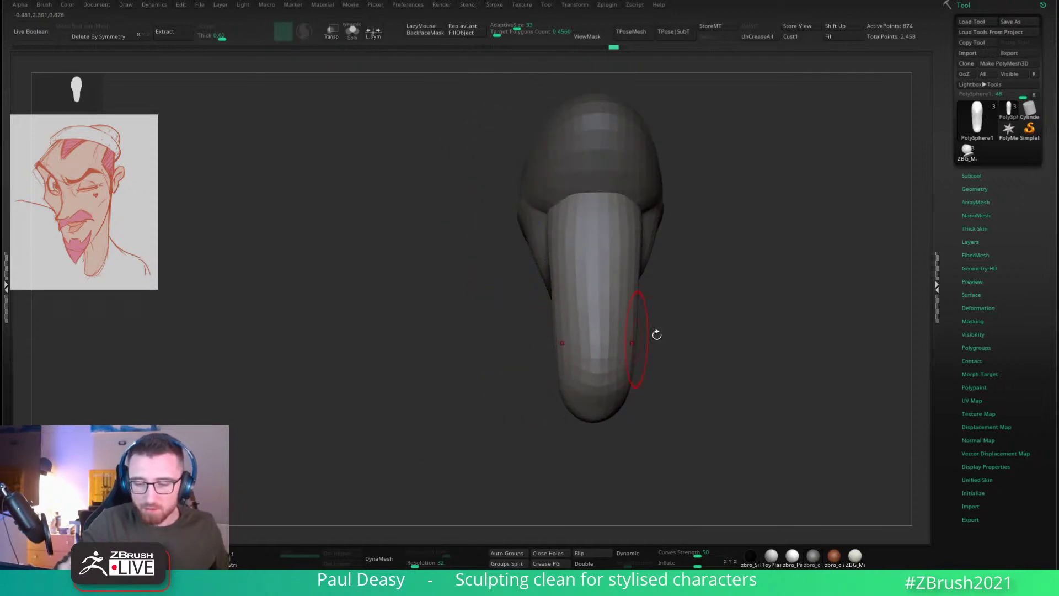
drag(655, 333, 688, 323)
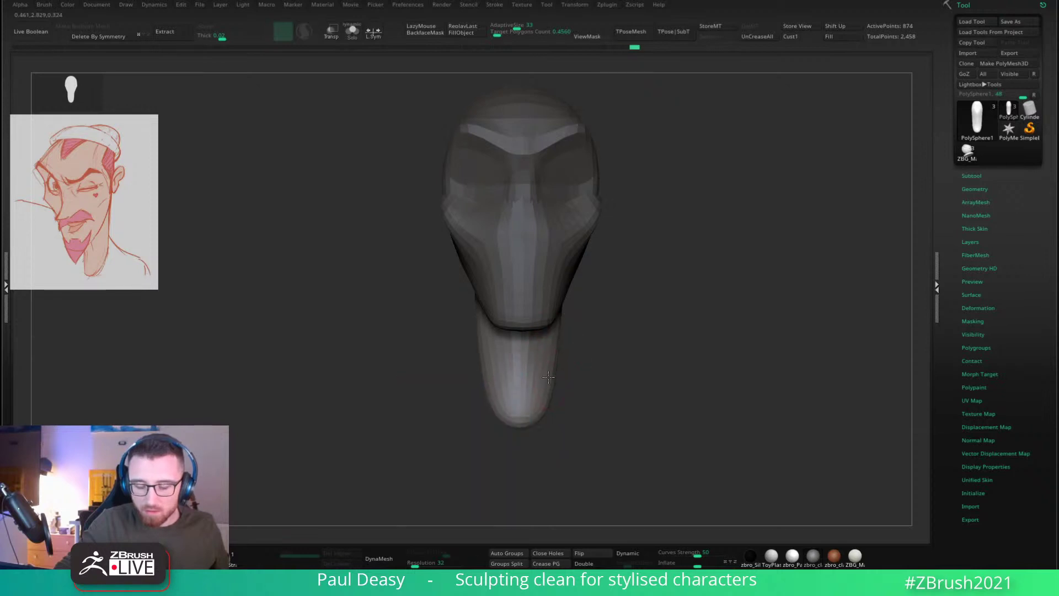
drag(570, 317, 532, 322)
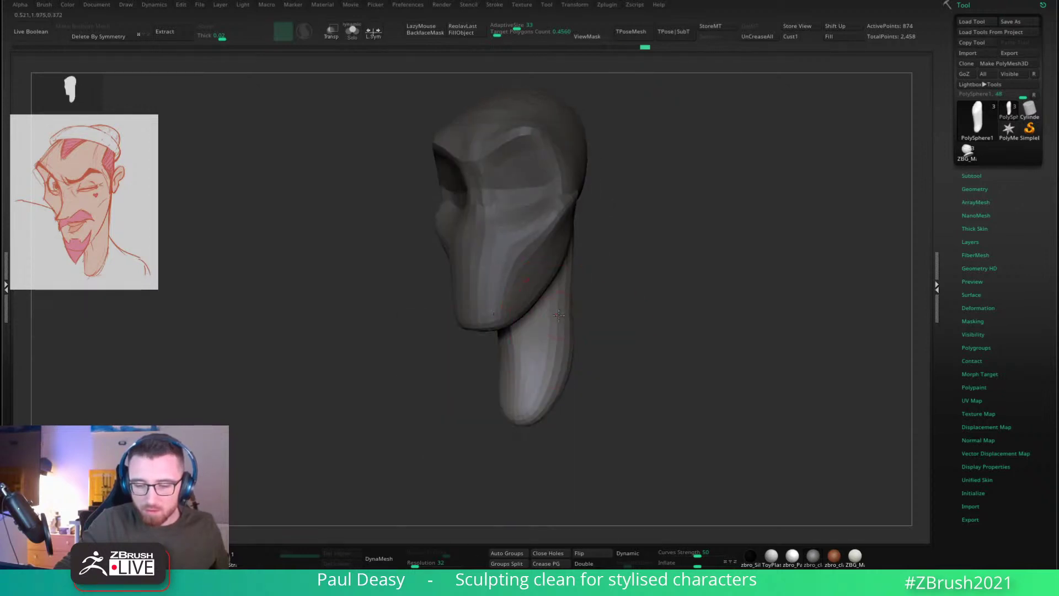
Step: Smooth the neck form's back contour below the skull from the side view
mouse_move(628, 320)
mouse_down()
mouse_move(603, 303)
mouse_move(596, 323)
mouse_up()
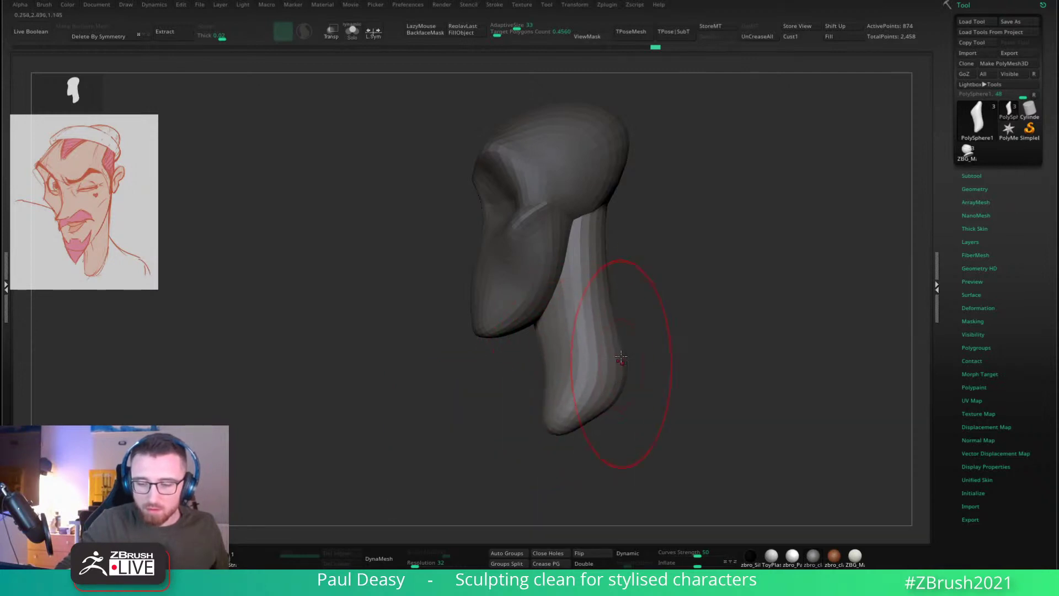
shift+drag(606, 289, 610, 299)
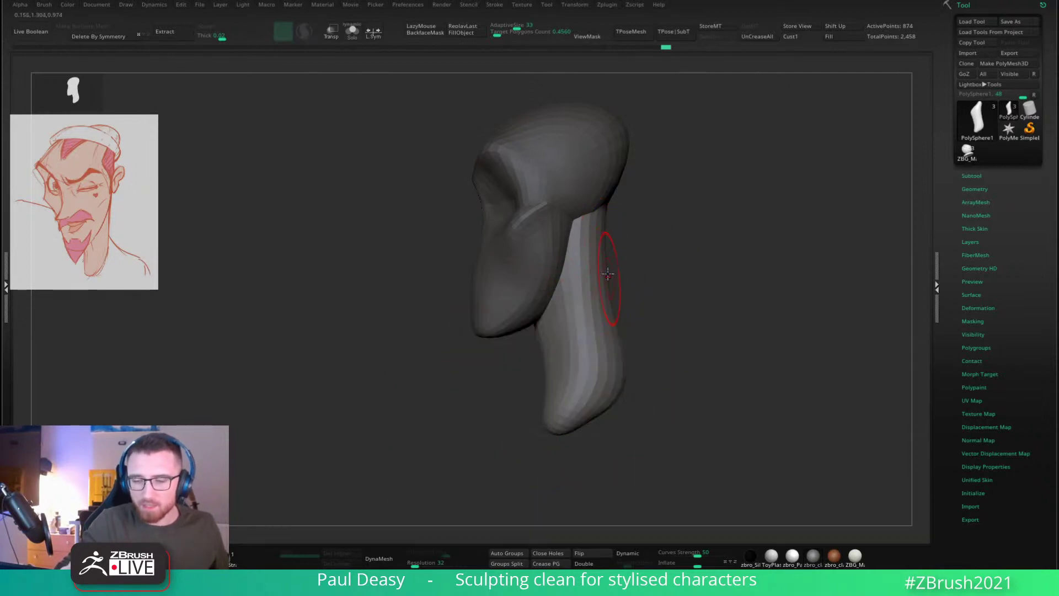
key(shift)
alt+drag(644, 378, 644, 336)
Step: Change the brush size and widen the base of the neck form from the back view
key(space)
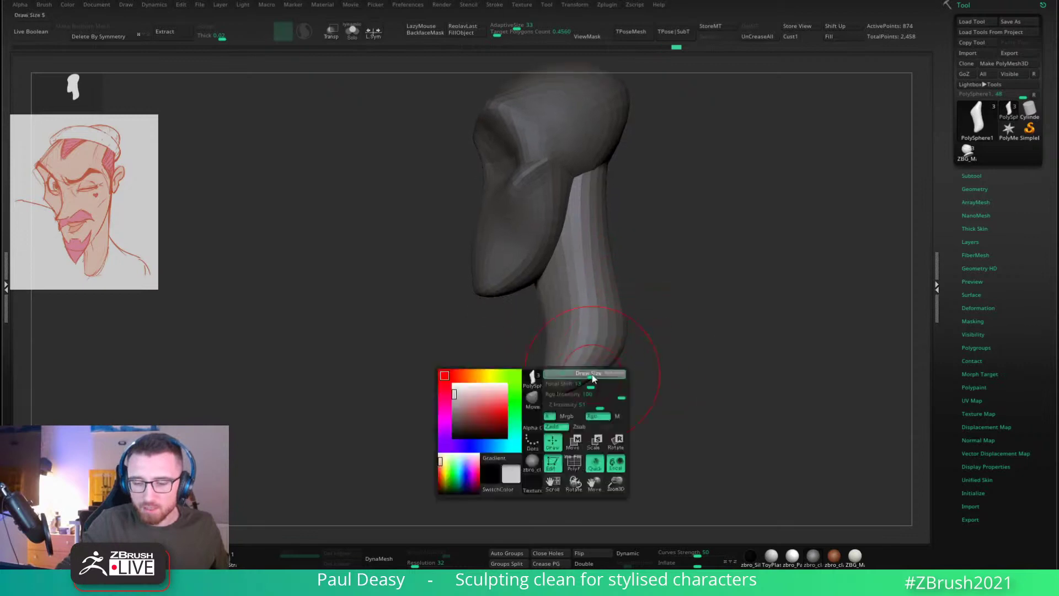
click(591, 378)
mouse_move(551, 389)
mouse_down()
mouse_move(554, 400)
mouse_move(599, 381)
mouse_move(620, 358)
mouse_up()
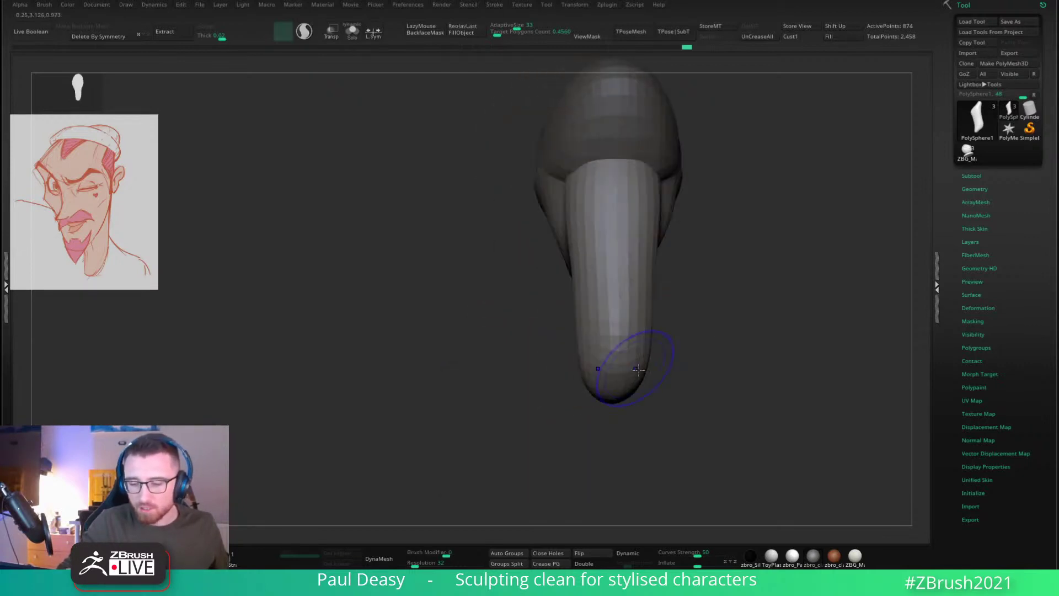
alt+drag(694, 344, 627, 380)
key(space)
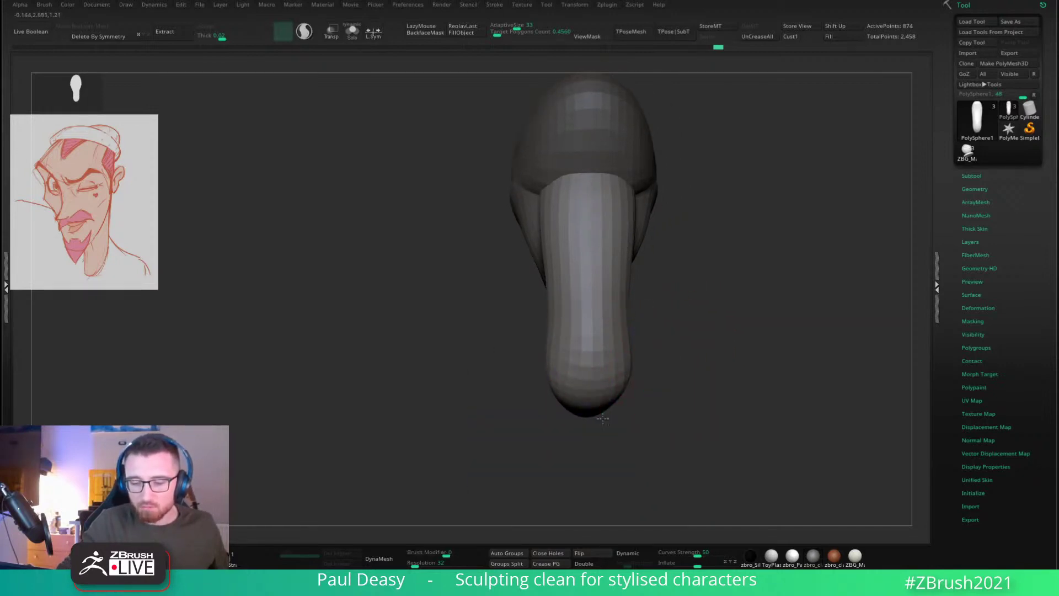
Step: Pull the neck's lower back corner outward and curve its back contour inward from the side view, varying the brush size
drag(603, 419, 708, 372)
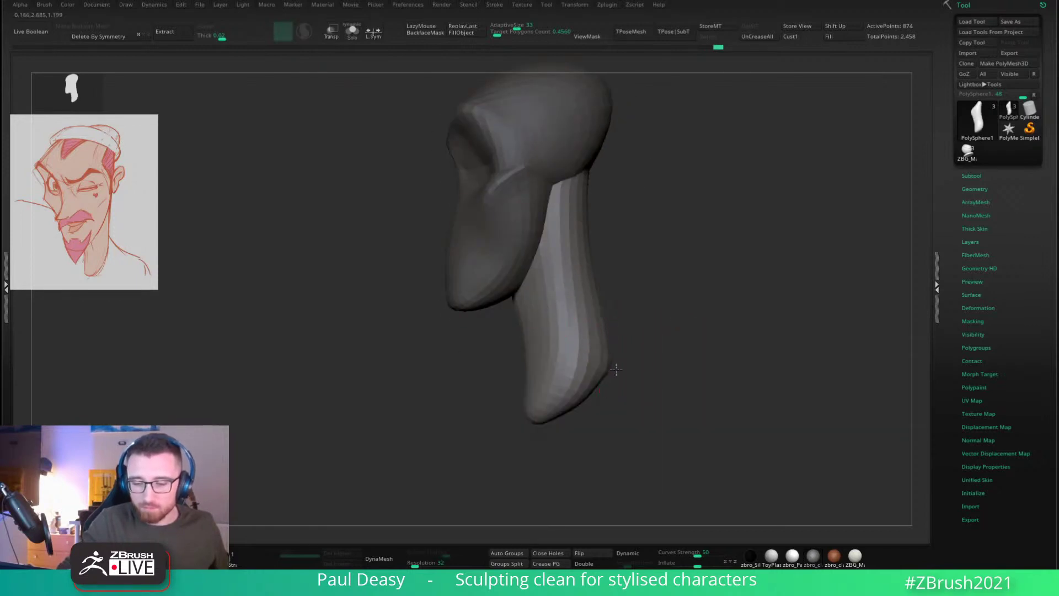
key(space)
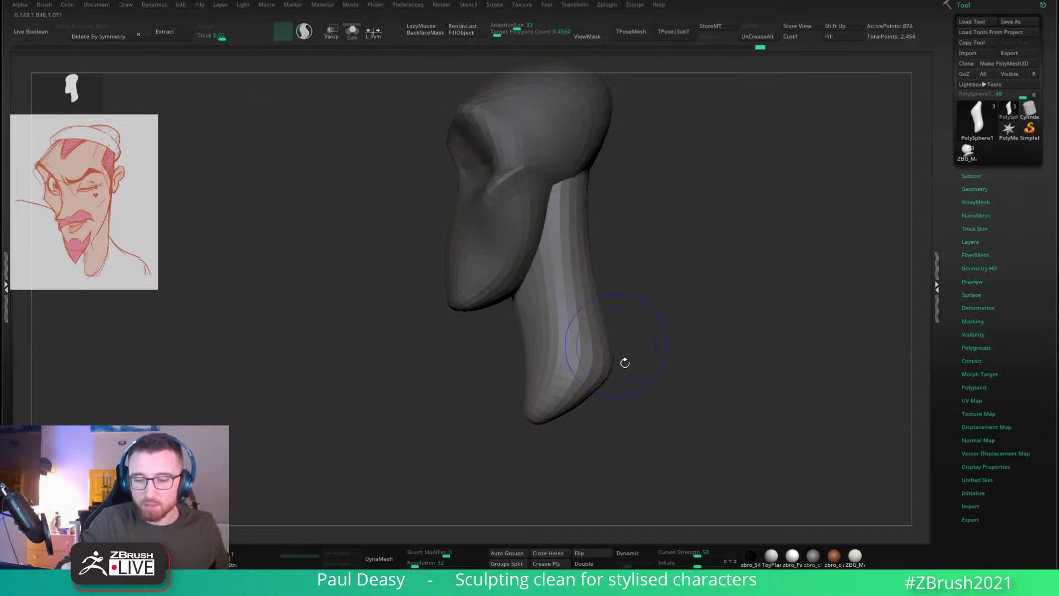
drag(624, 362, 650, 305)
key(space)
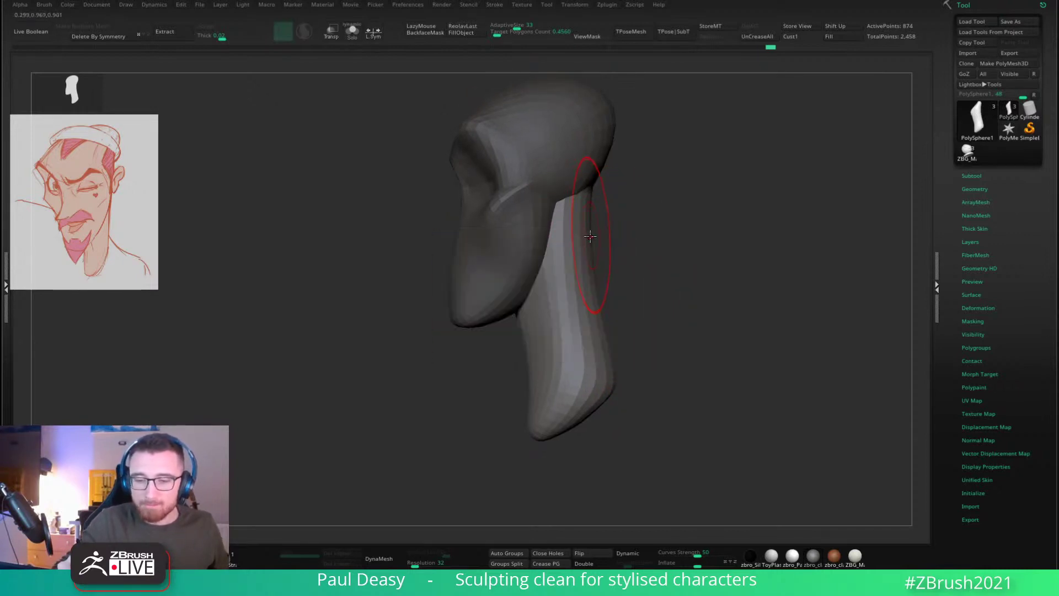
drag(589, 278, 590, 325)
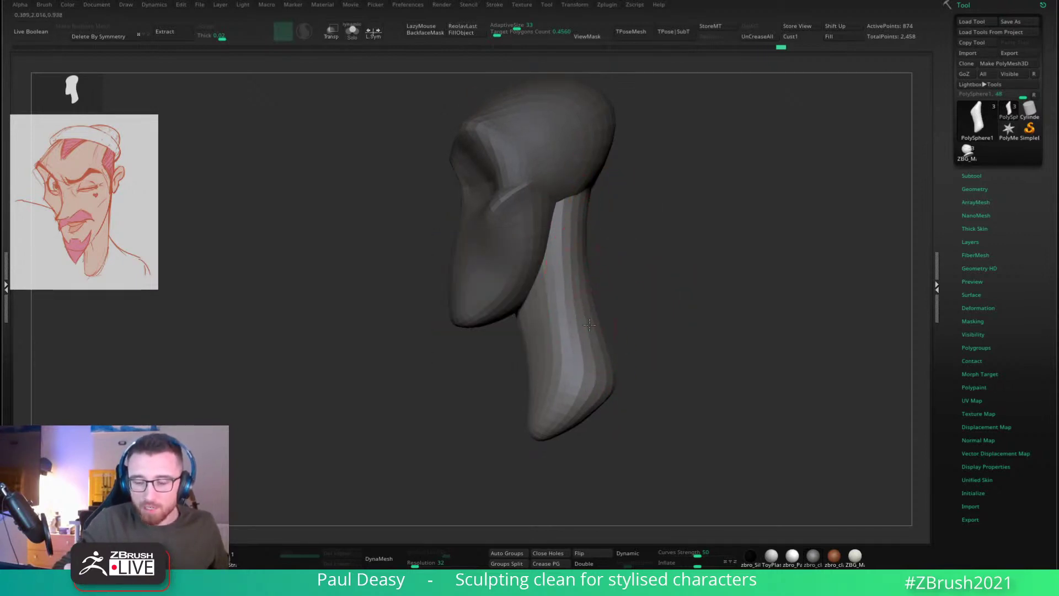
Step: Adjust the front contour of the neck form just beneath the jaw from the side view, undoing the last stroke
drag(530, 343, 538, 356)
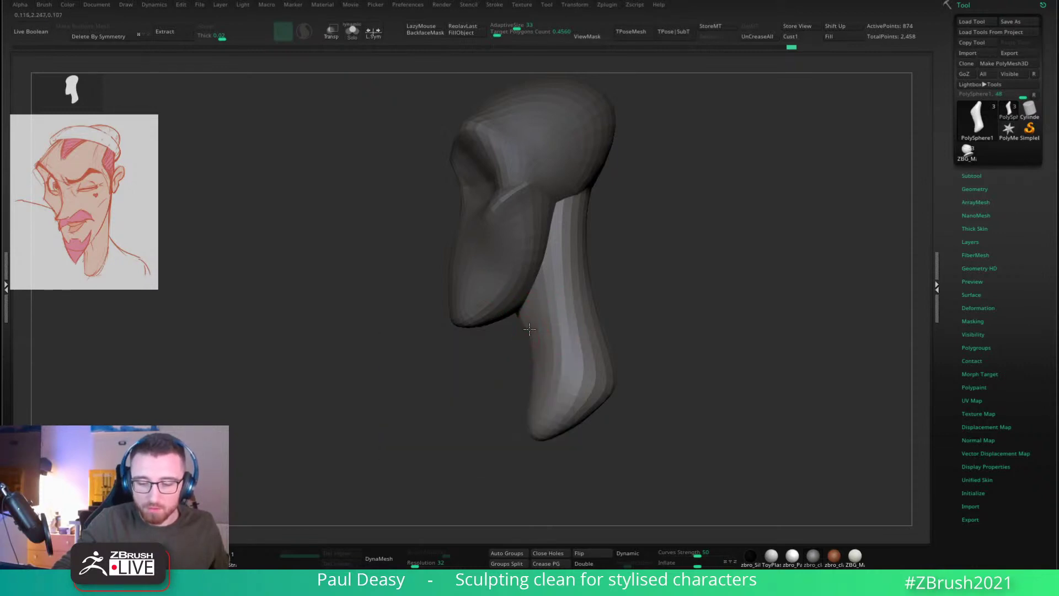
drag(513, 341, 502, 334)
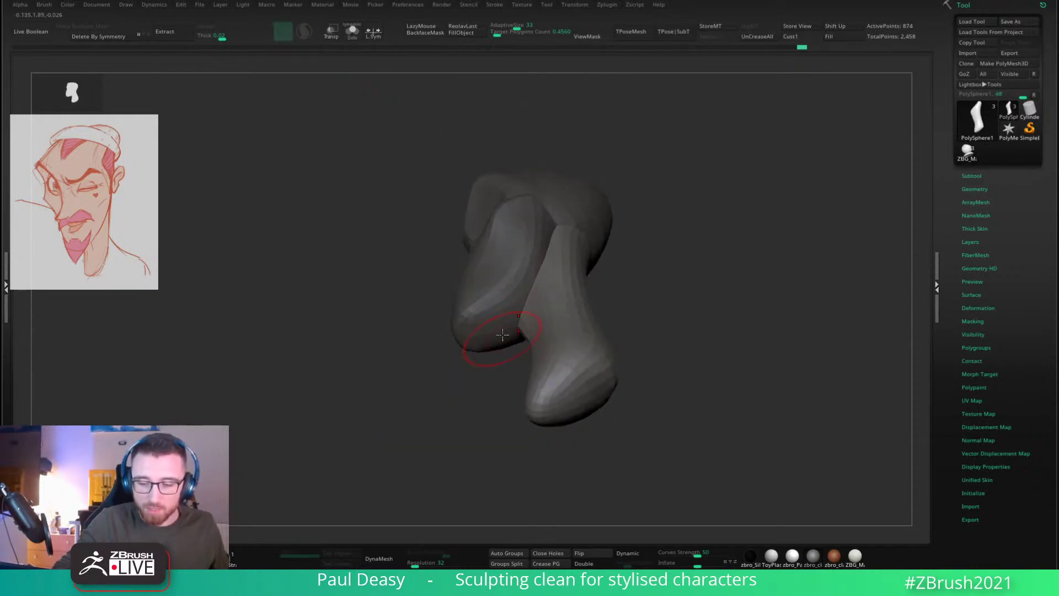
drag(527, 298, 522, 340)
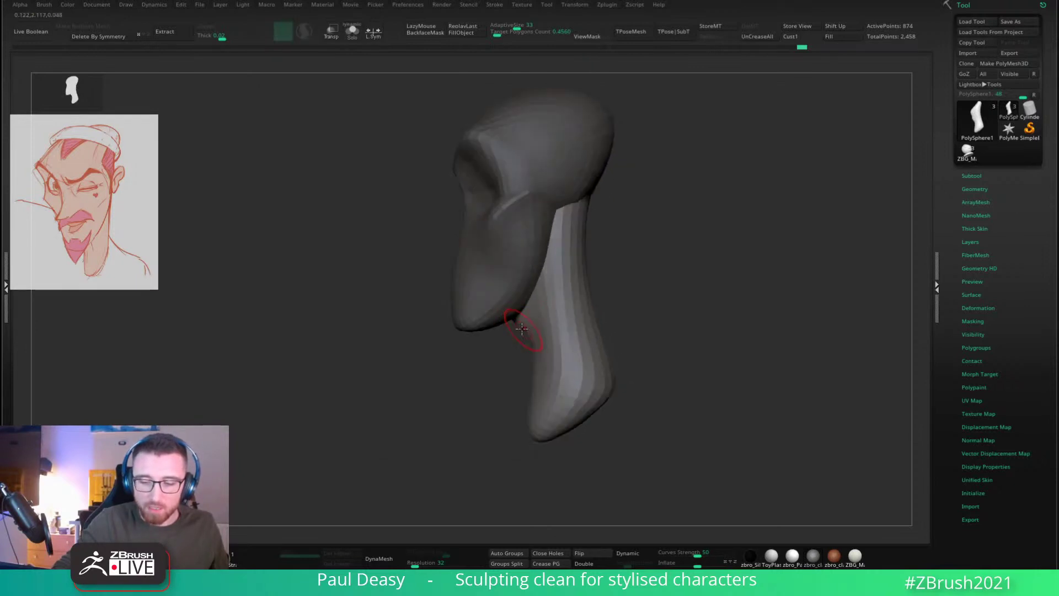
mouse_move(515, 355)
right_down()
mouse_move(524, 325)
mouse_move(573, 369)
right_up()
key(ctrl+z)
right_click(525, 325)
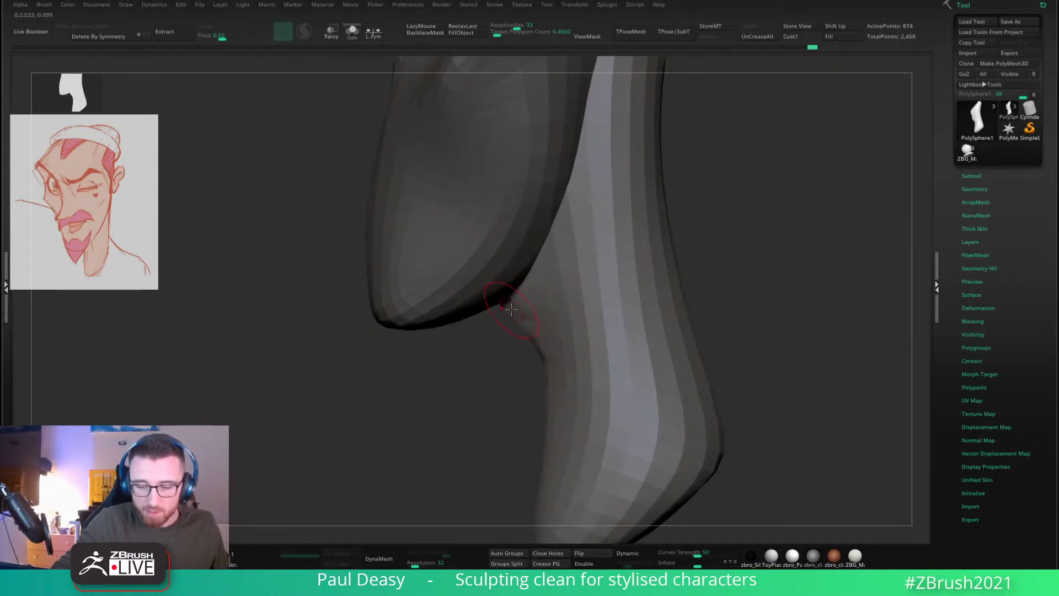
Step: Isolate the neck form, pull its upper front contour forward and smooth it, and restore the other head forms
right_click(504, 305)
key(ctrl+shift+s)
right_click(489, 291)
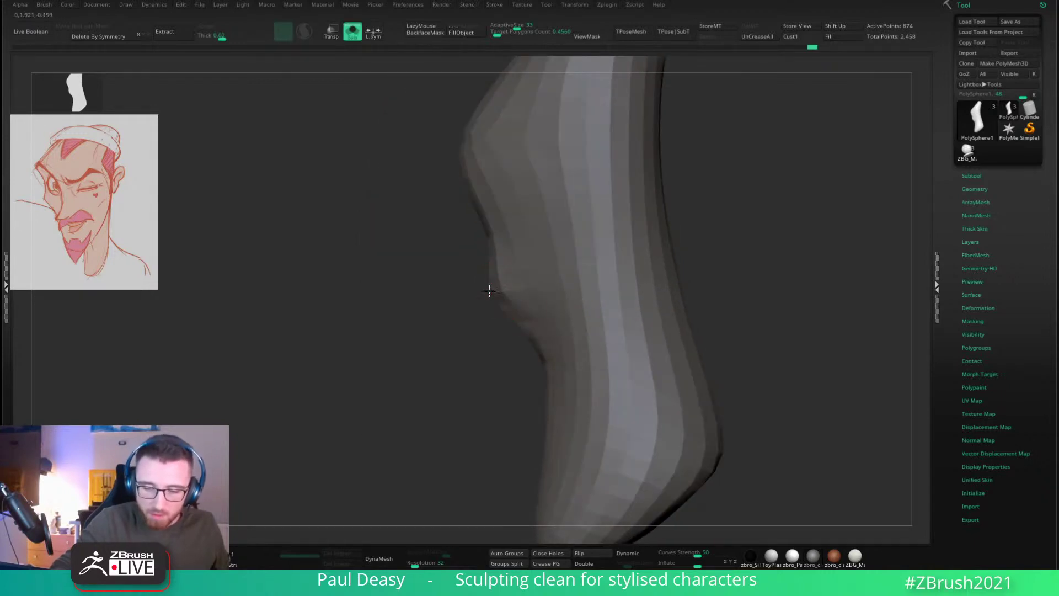
mouse_move(490, 291)
mouse_down()
mouse_move(462, 289)
mouse_move(468, 251)
mouse_up()
right_click(499, 294)
right_click(485, 266)
drag(481, 207, 464, 200)
shift+drag(476, 243, 462, 286)
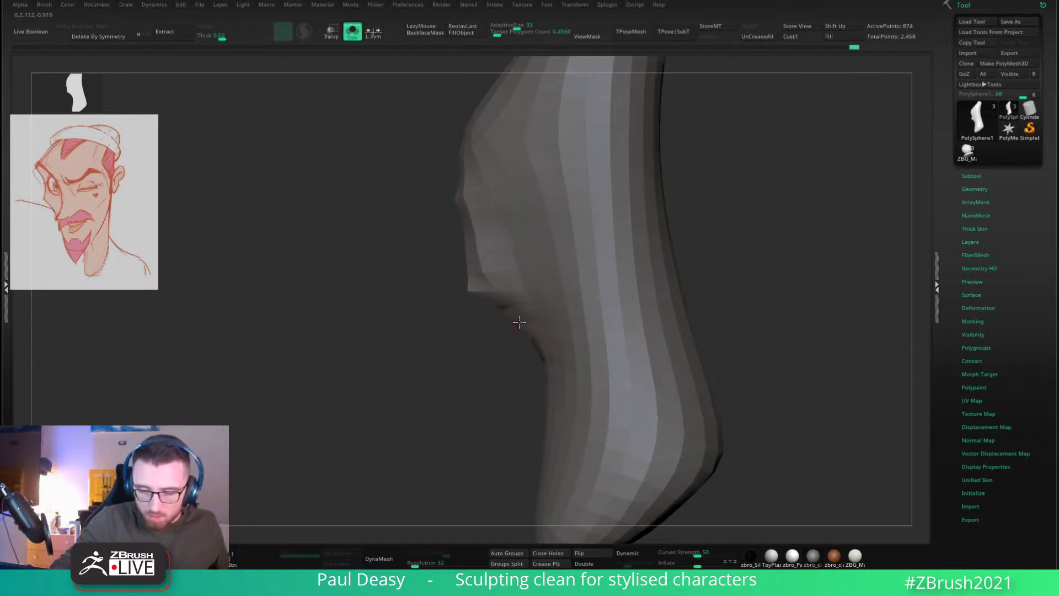
key(ctrl+shift+s)
Step: Change the brush size and pull the neck's lower front tip forward from the side view
drag(772, 263, 683, 286)
key(space)
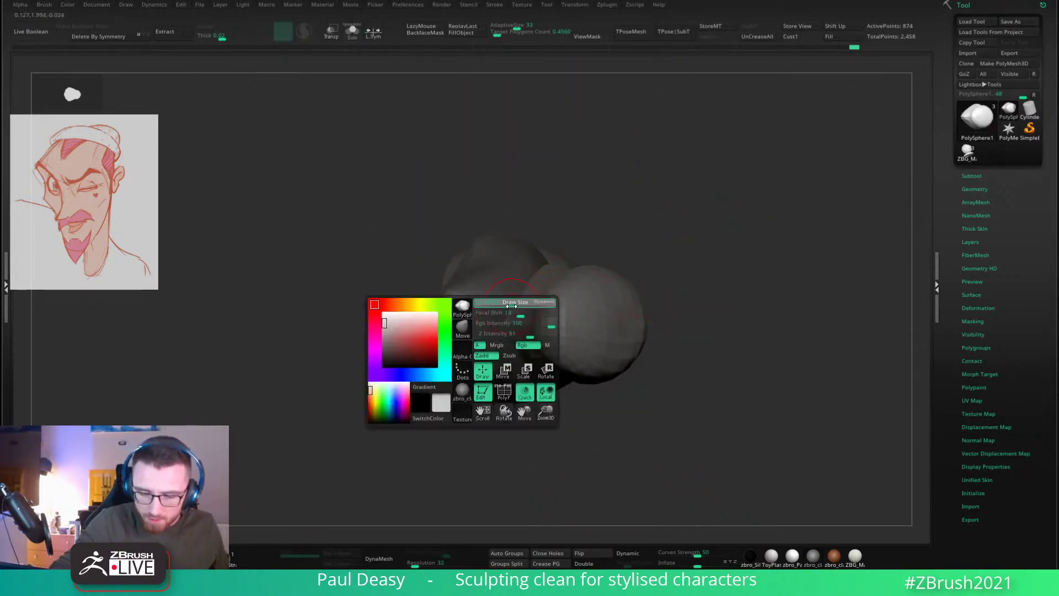
key(space)
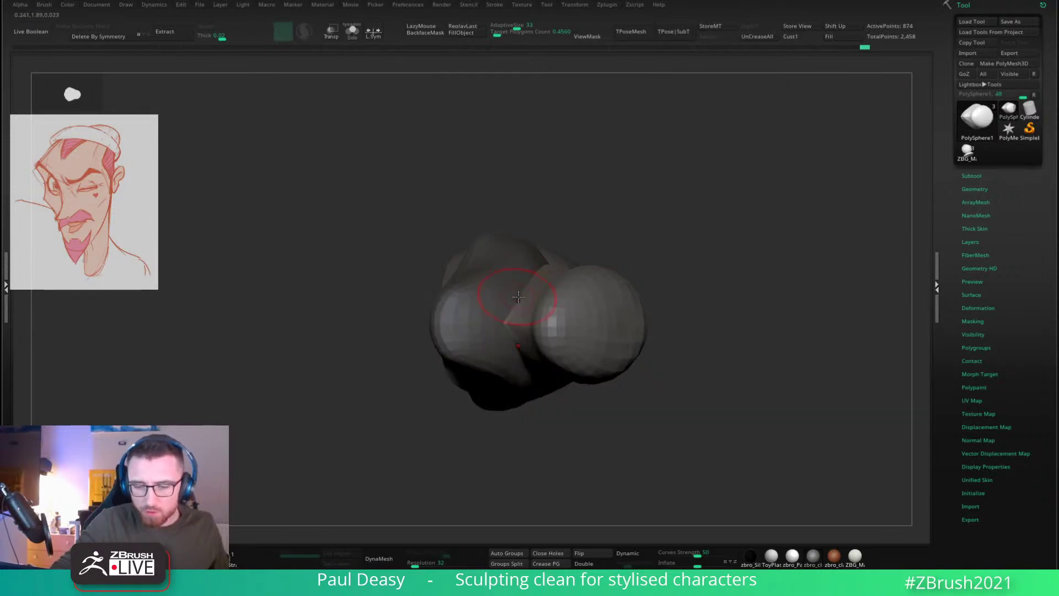
right_drag(531, 280, 543, 298)
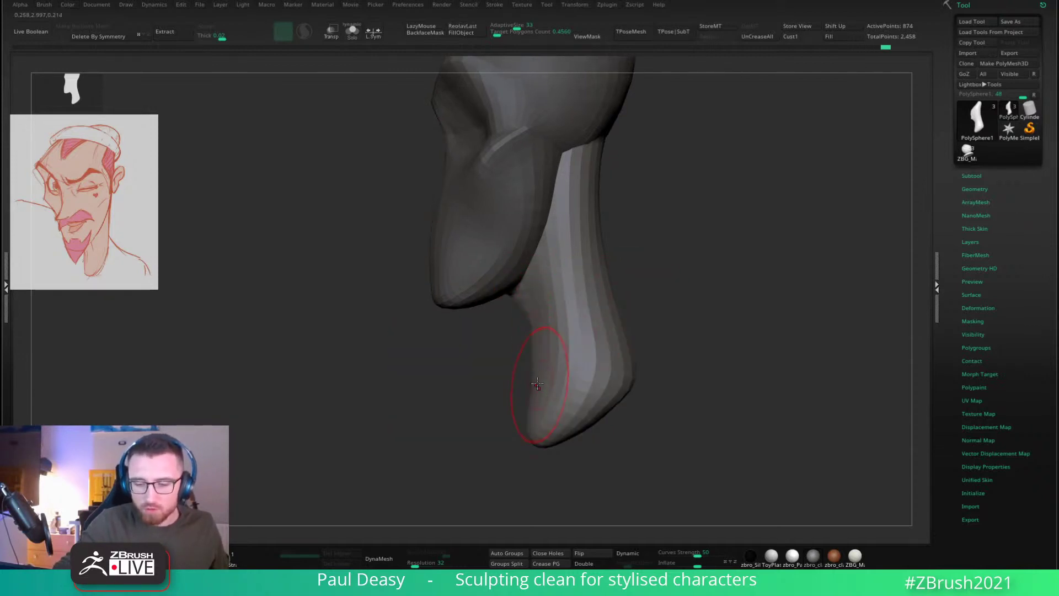
drag(524, 426, 534, 403)
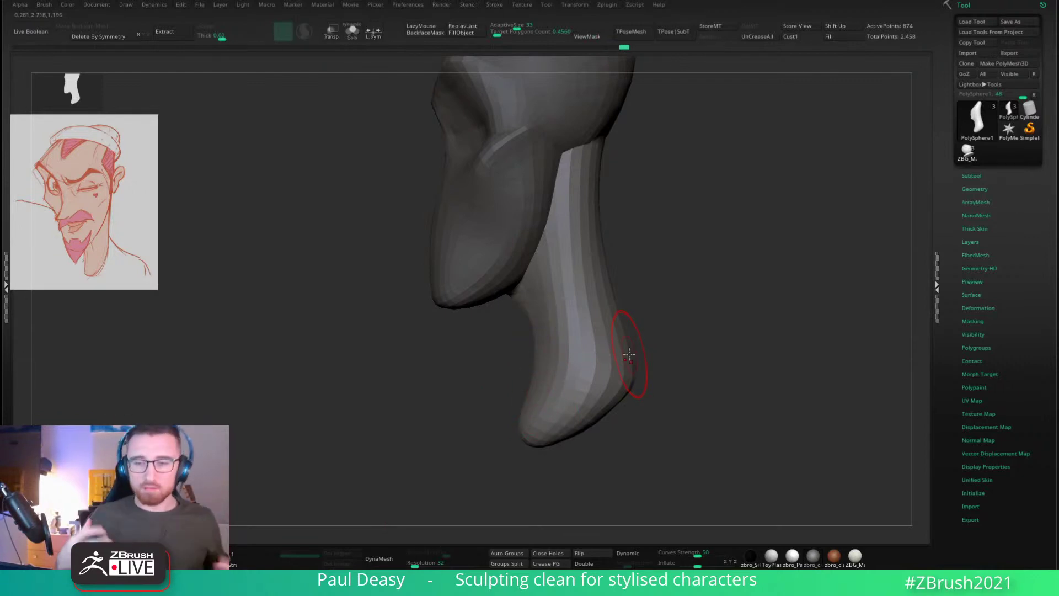
Step: Select the skull form, enlarge the brush and shape the forehead and brow contour from the side view
alt+drag(625, 250, 647, 278)
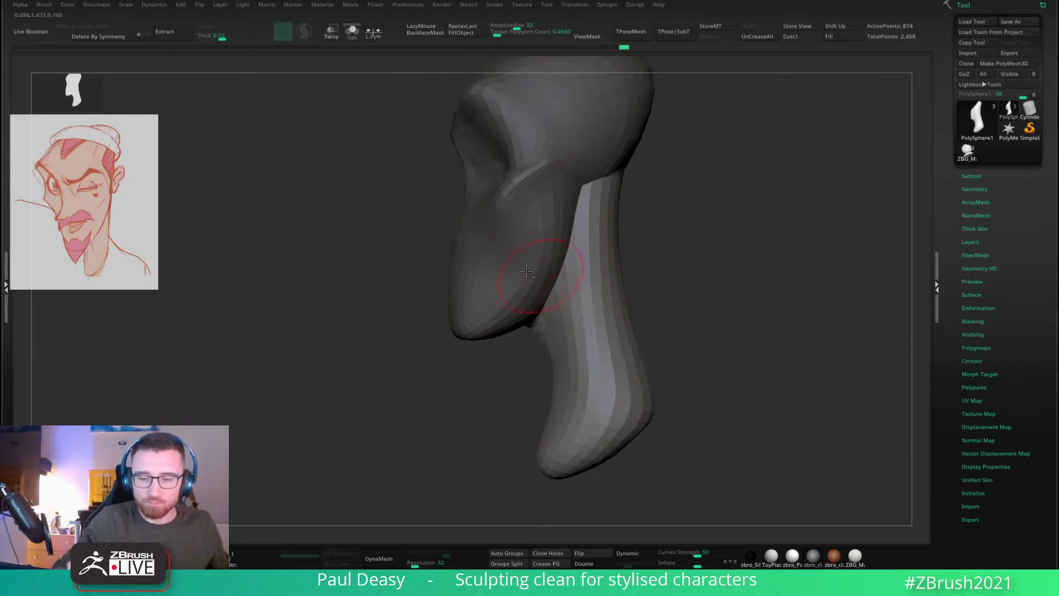
alt+click(535, 275)
shift+drag(428, 269, 625, 245)
alt+click(570, 174)
mouse_move(615, 193)
mouse_down()
mouse_move(598, 240)
mouse_move(543, 166)
mouse_up()
key(space)
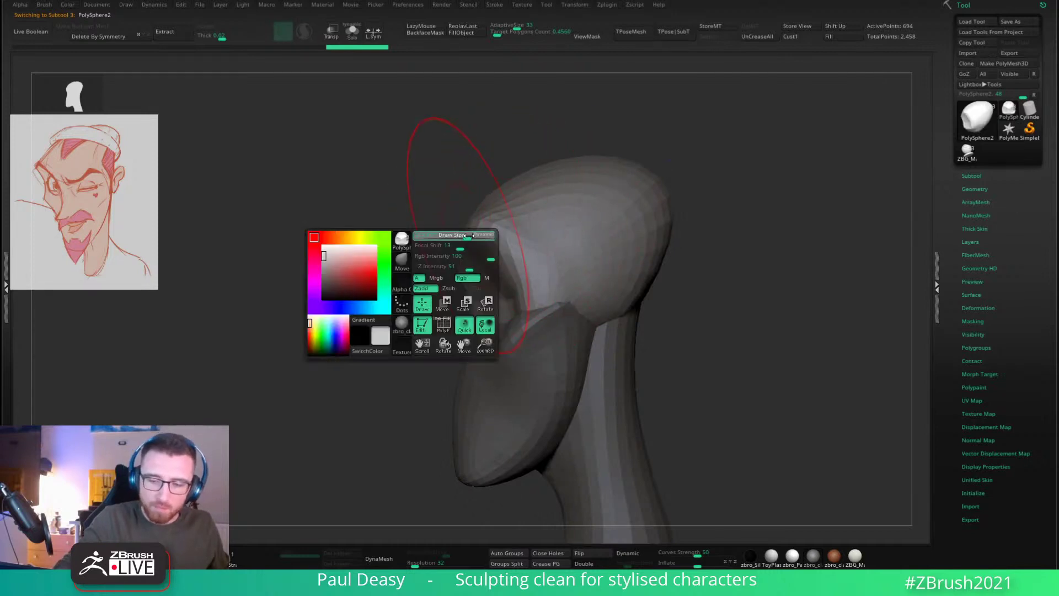
drag(461, 252, 453, 266)
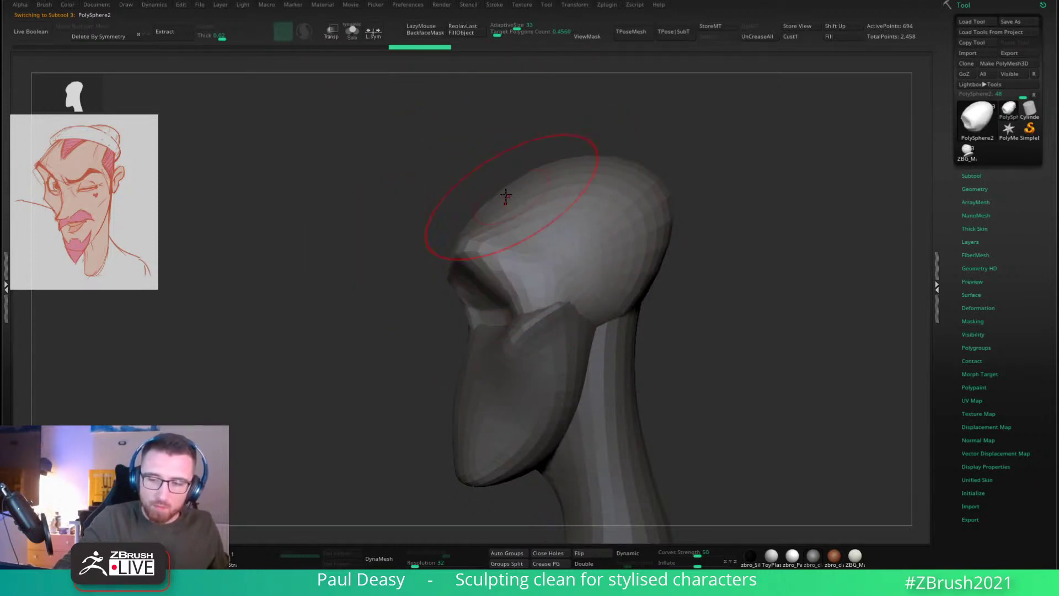
Step: Readjust the brush size and lift the rear crown of the skull form
key(space)
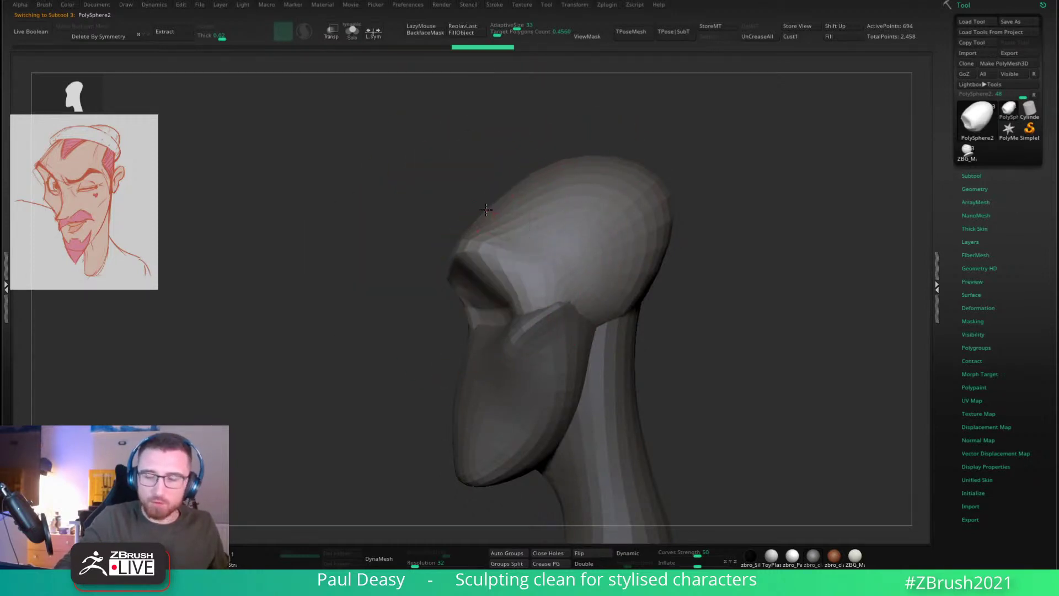
key(space)
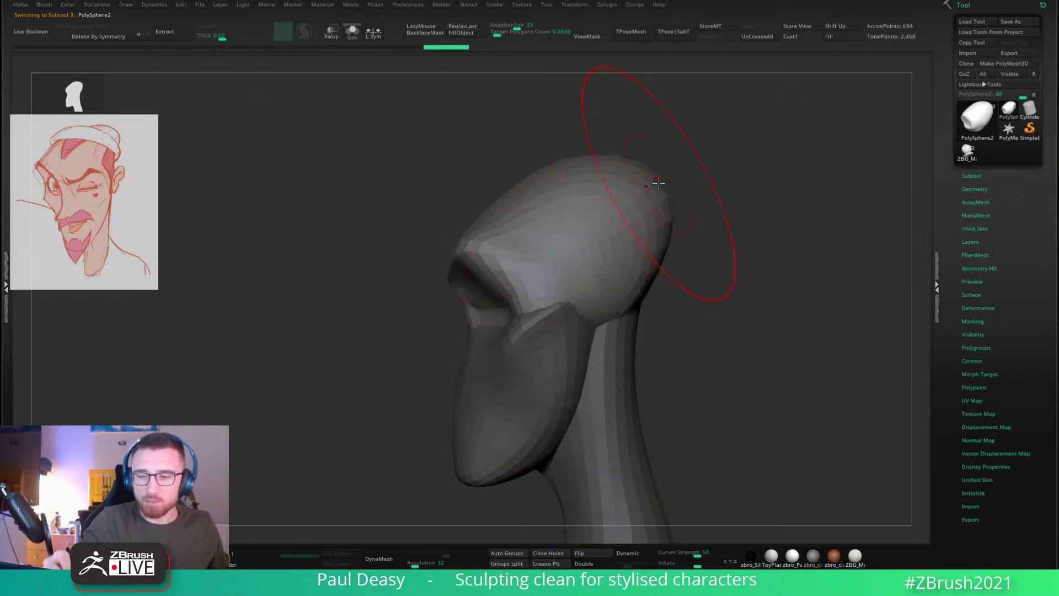
drag(658, 183, 656, 173)
alt+drag(673, 238, 669, 227)
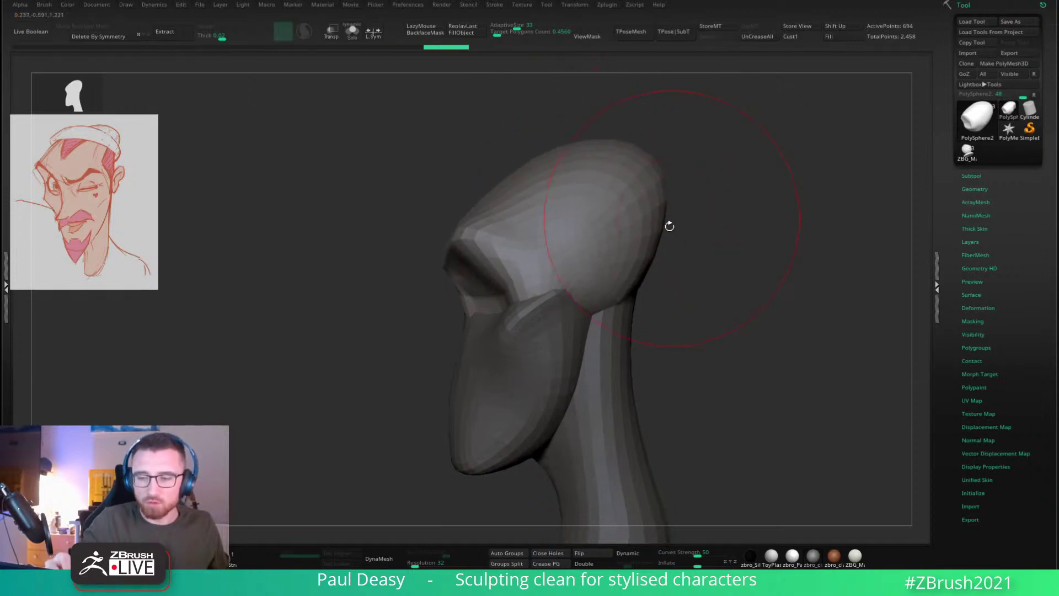
Step: Resize the brush, select the neck form and adjust its upper side contour from the back view
key(space)
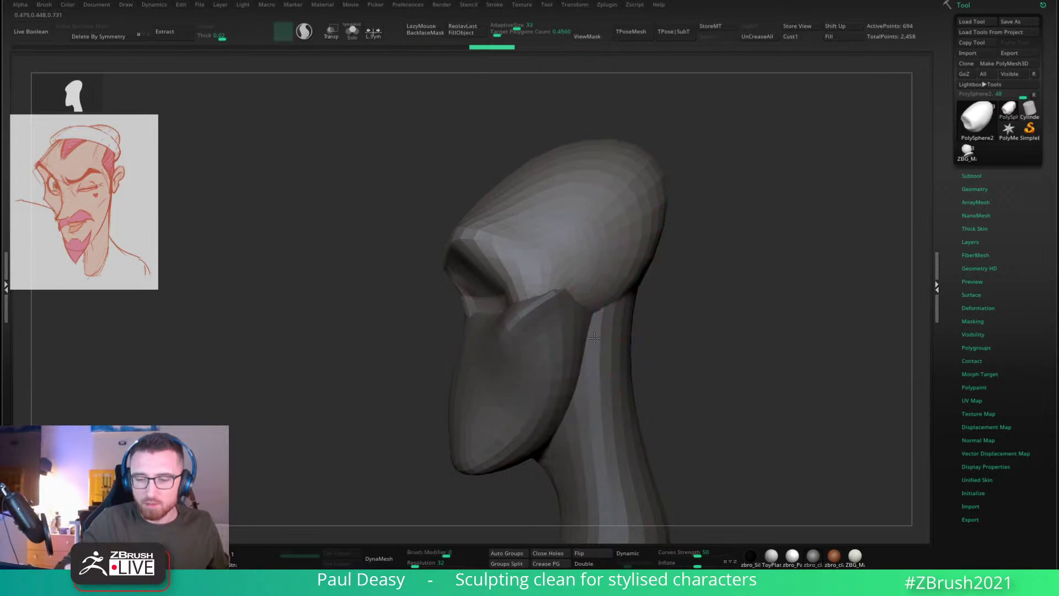
mouse_move(620, 307)
mouse_down()
mouse_move(632, 267)
mouse_move(627, 276)
mouse_move(673, 237)
mouse_up()
mouse_move(627, 272)
mouse_down()
mouse_move(710, 267)
mouse_move(735, 283)
mouse_move(637, 250)
mouse_up()
alt+click(626, 279)
key(ctrl+z)
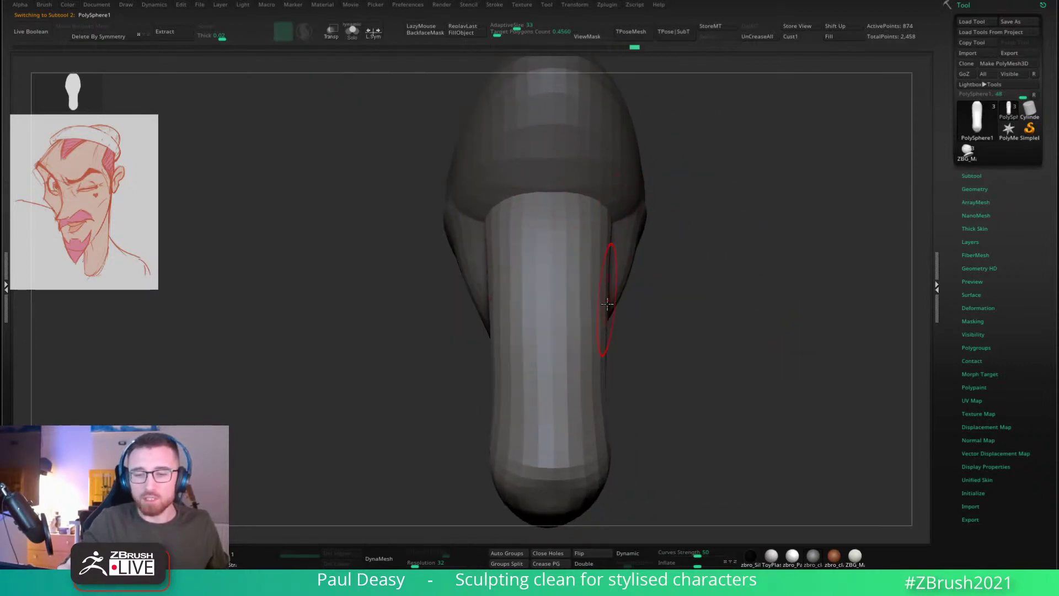
drag(607, 304, 606, 306)
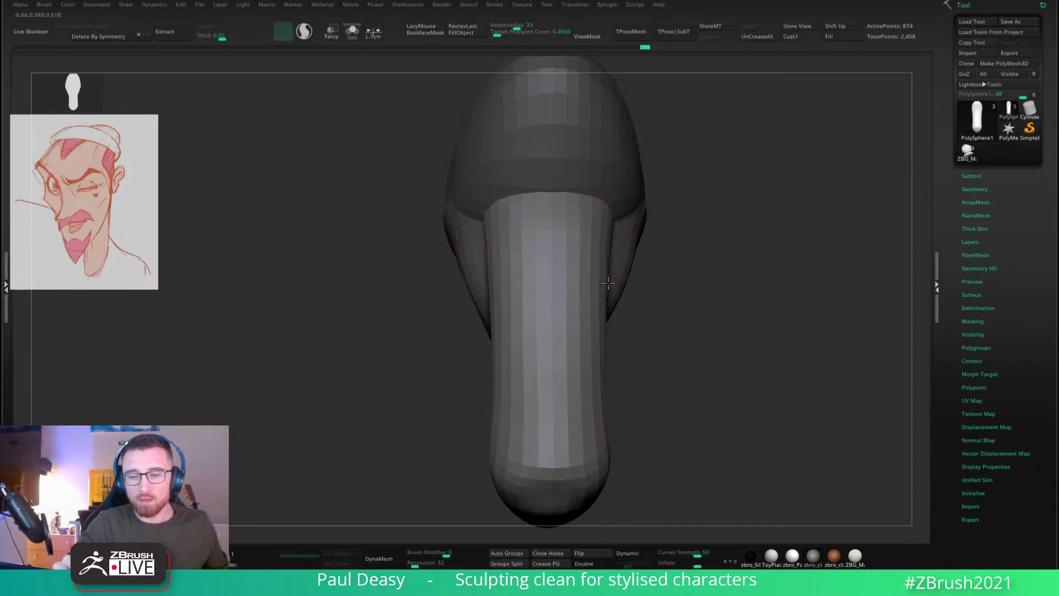
drag(686, 253, 628, 227)
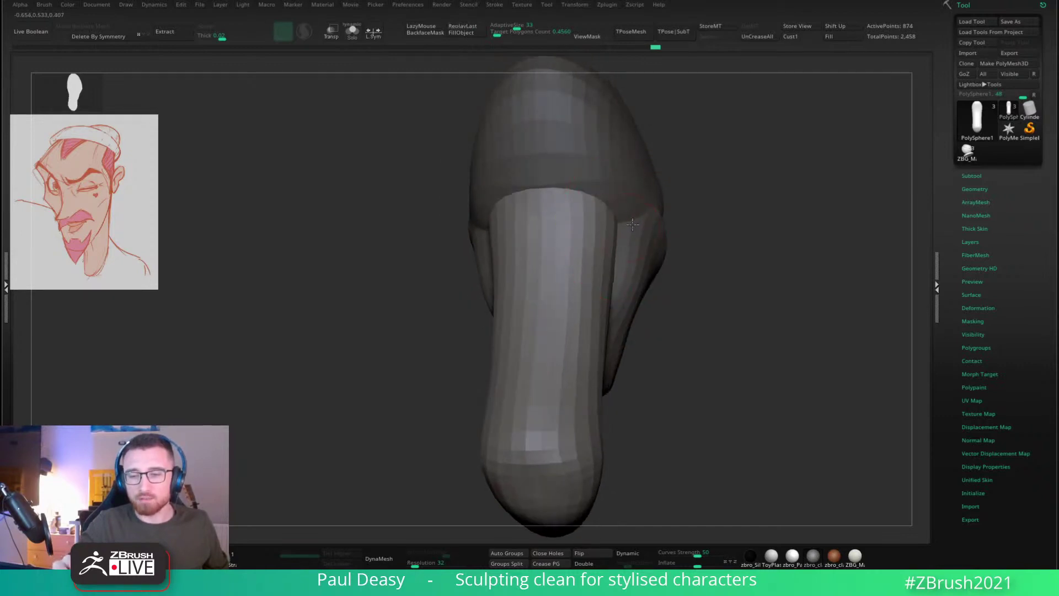
drag(689, 198, 574, 210)
drag(772, 212, 765, 244)
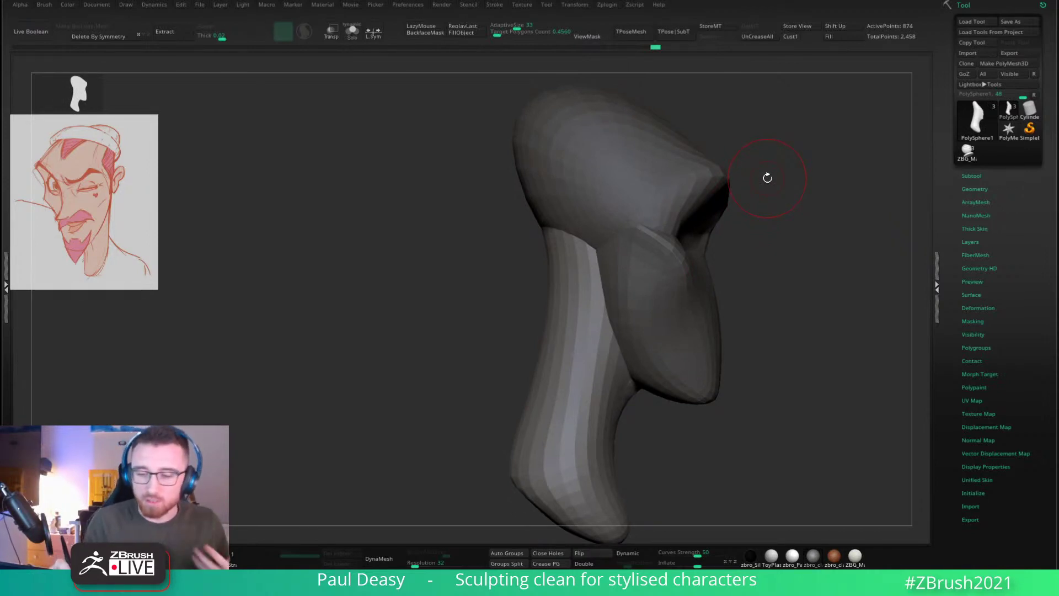
Step: Select the lower face form, change the brush size and reshape its upper outer cheekbone corners
alt+click(655, 242)
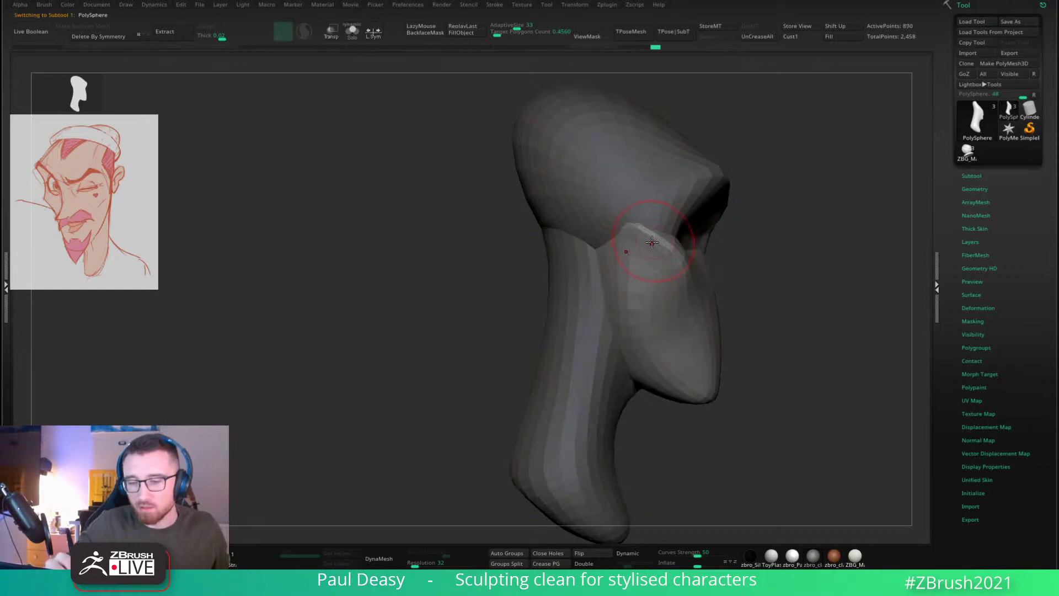
drag(739, 238, 794, 243)
key(space)
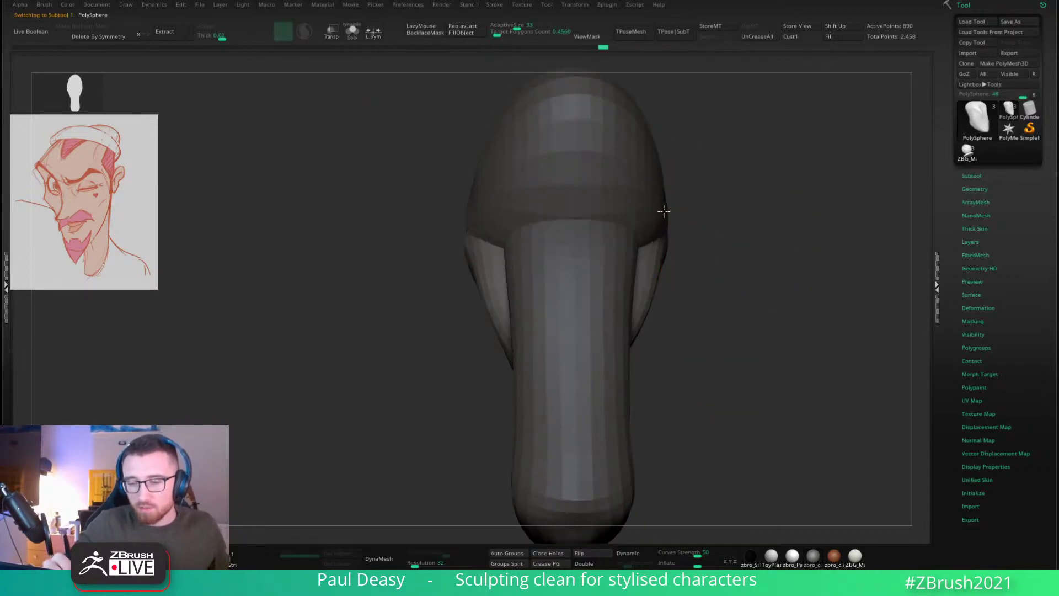
drag(714, 236, 651, 246)
drag(709, 281, 645, 271)
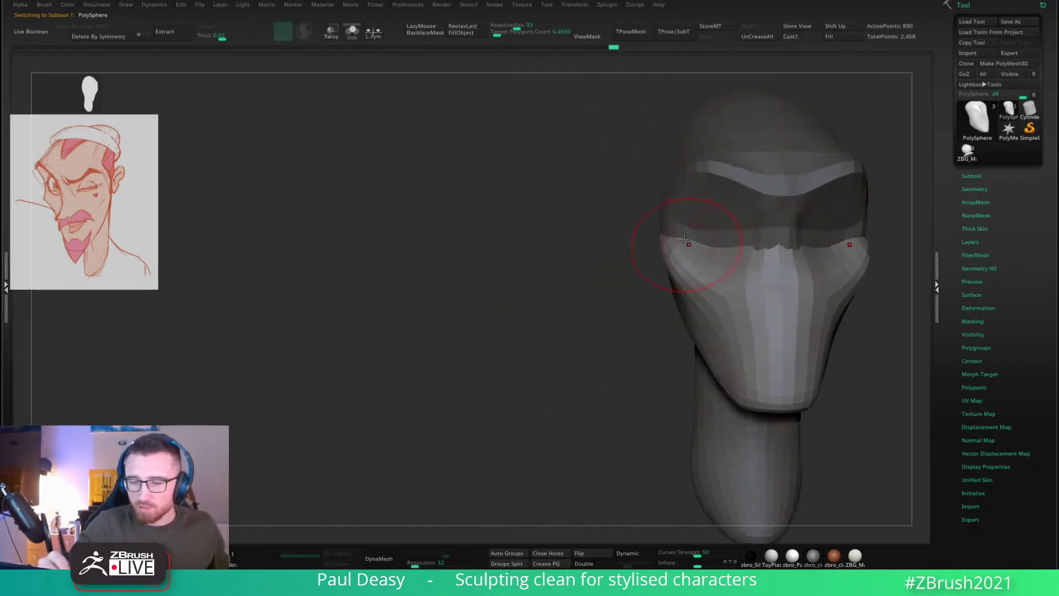
right_click(683, 243)
right_drag(620, 223, 670, 213)
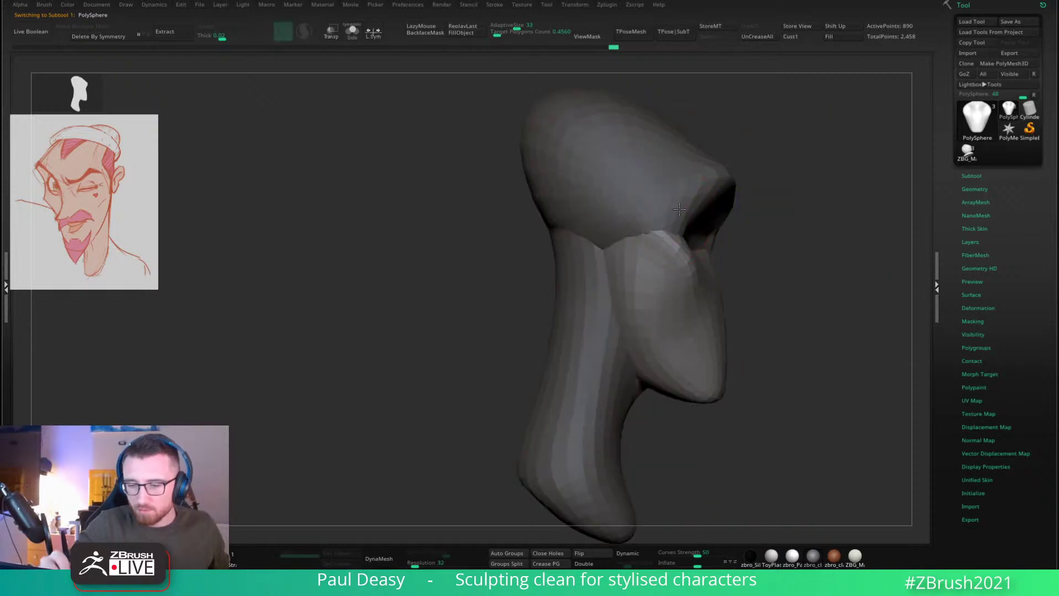
Step: Pull the cheekbone's upper front tip toward the brow and smooth its edge into the cheek
drag(684, 217, 682, 226)
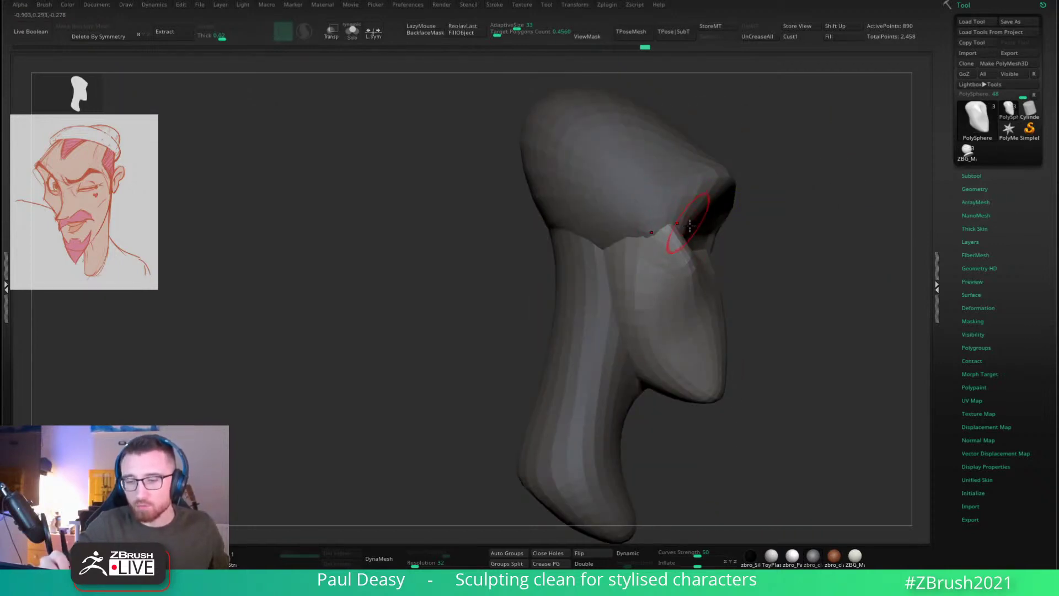
right_drag(690, 226, 651, 226)
shift+drag(681, 228, 702, 252)
right_drag(650, 223, 680, 219)
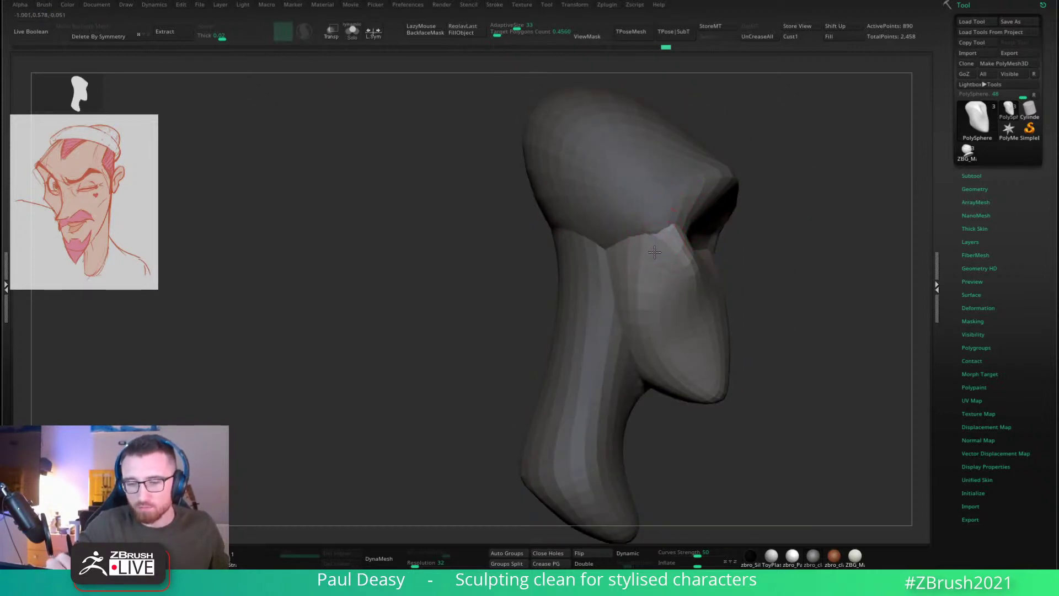
right_drag(782, 260, 796, 251)
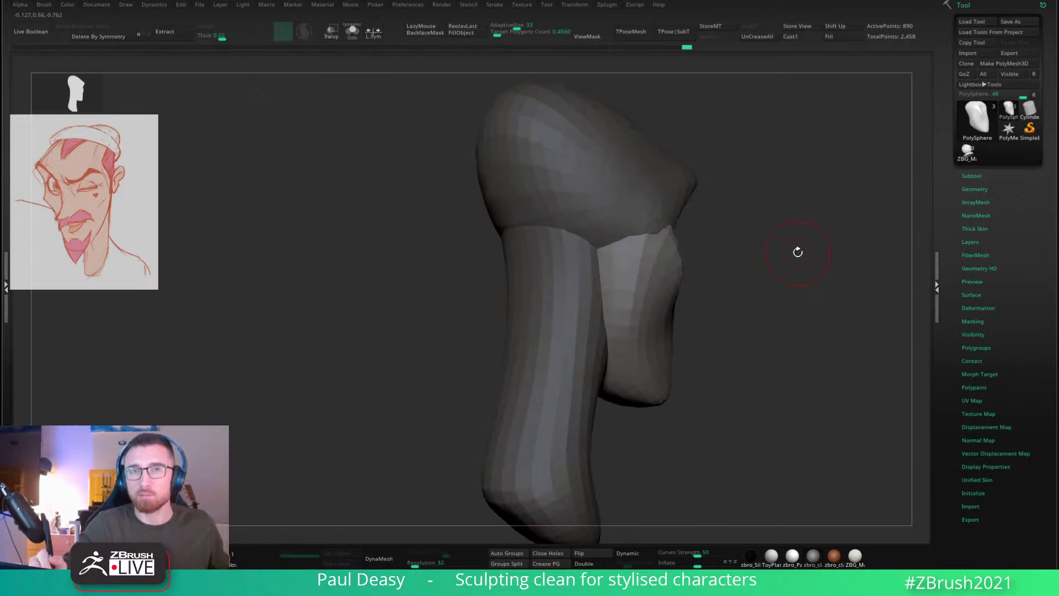
right_click(736, 248)
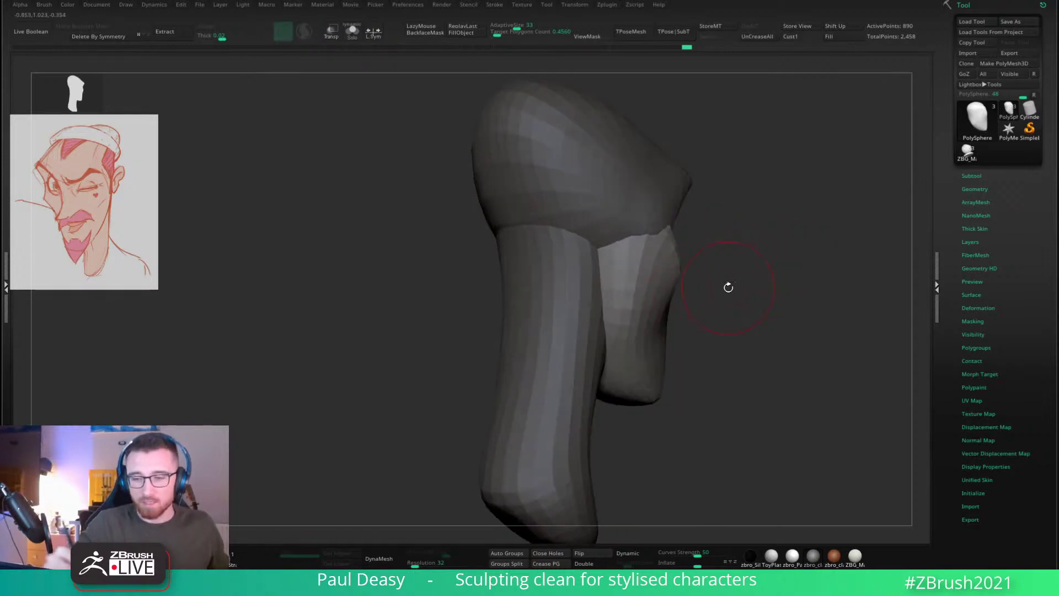
Step: Select the skull form and push in its lower side edge at the temple above the cheekbone
alt+click(655, 206)
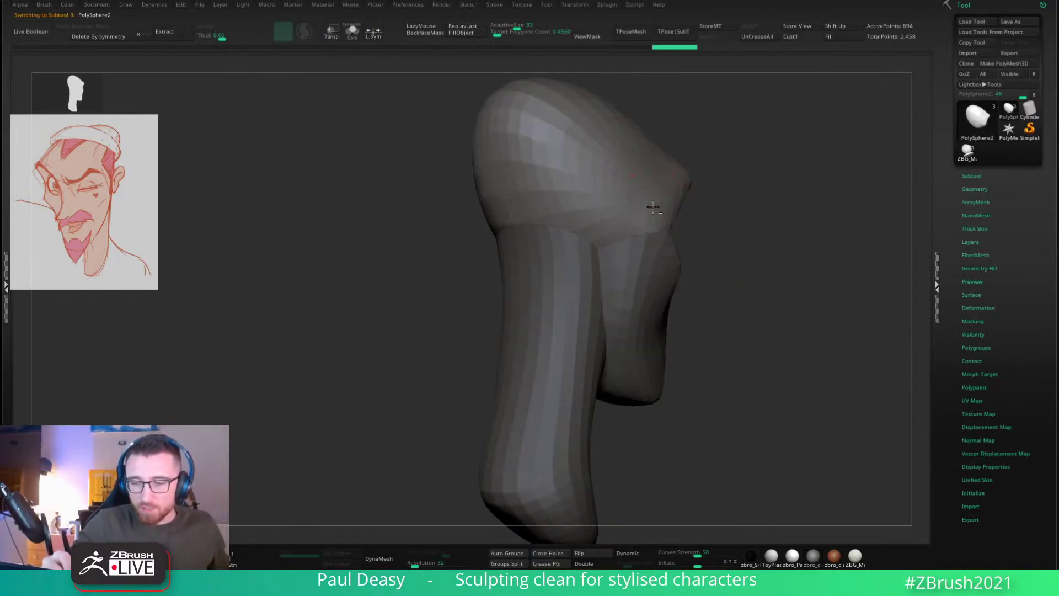
drag(652, 201, 658, 251)
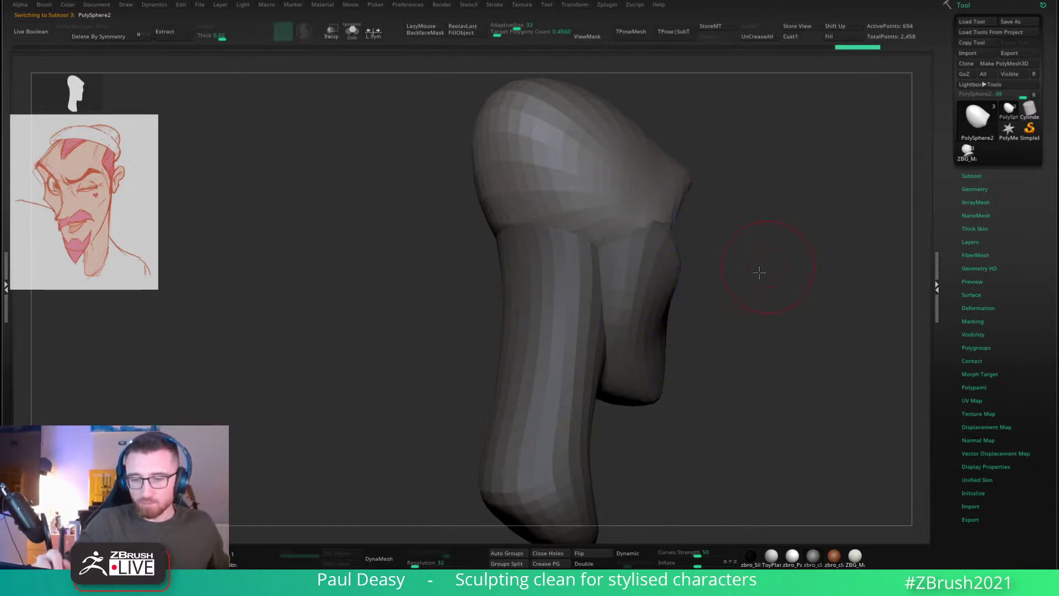
drag(759, 271, 737, 242)
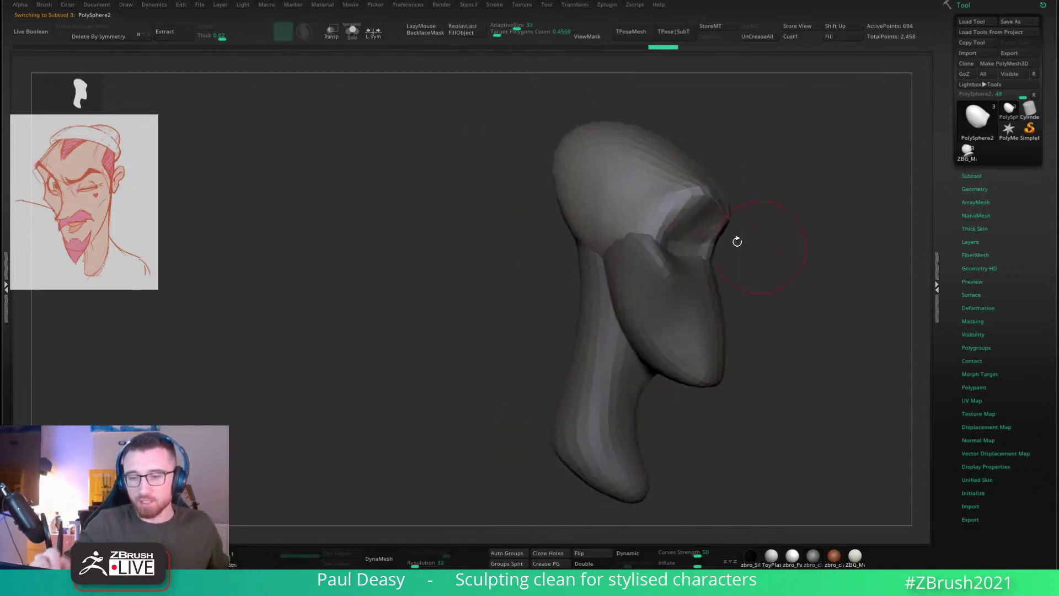
shift+drag(614, 203, 583, 180)
shift+drag(793, 232, 764, 233)
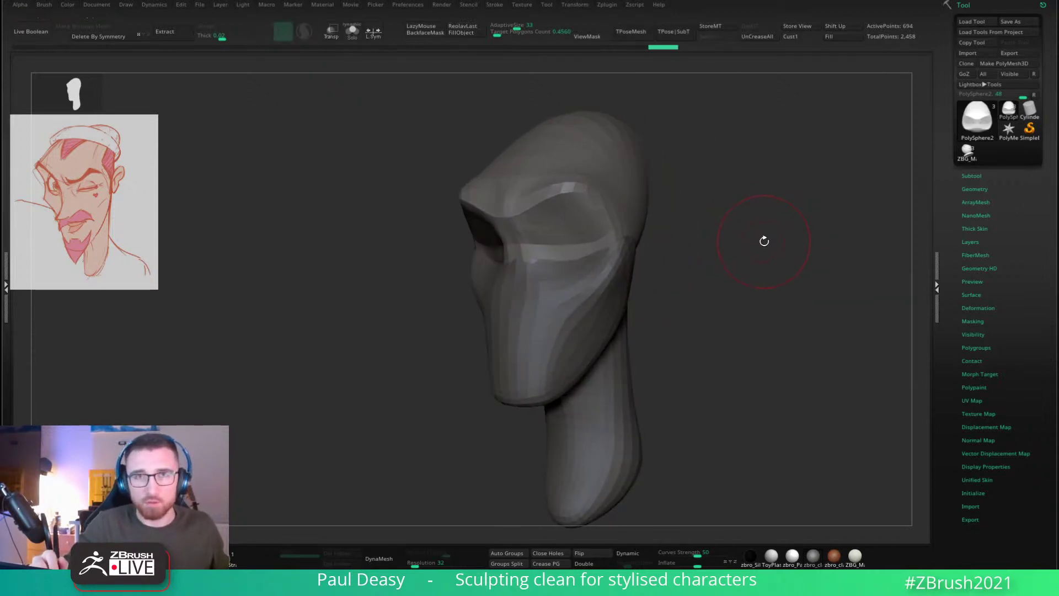
Step: Insert a mirrored pair of spheres at the sides of the head as ears and separate them into their own subtool
key(space)
key(space)
key(space)
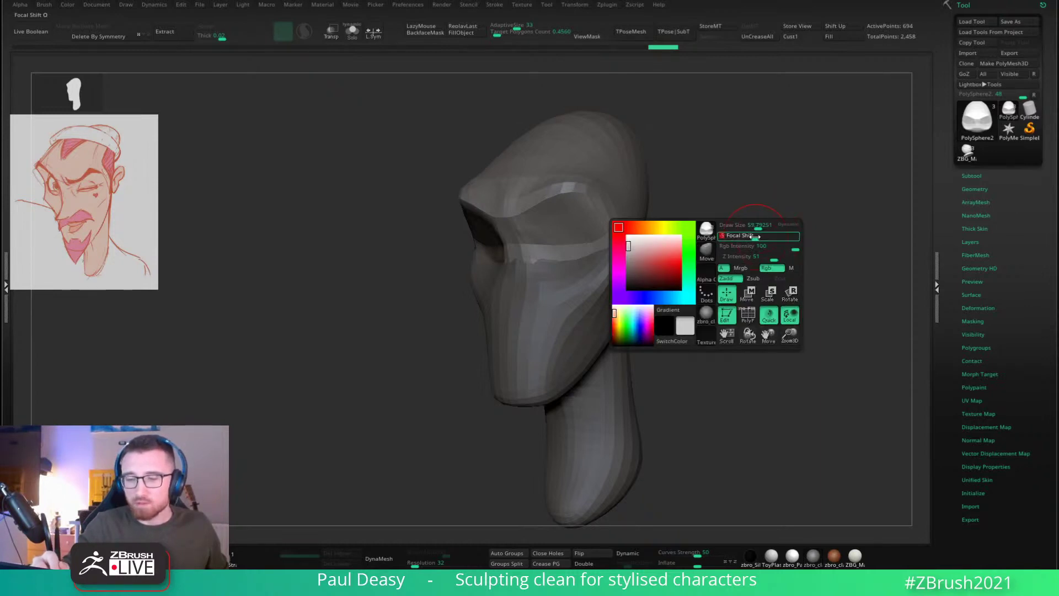
shift+drag(755, 236, 728, 268)
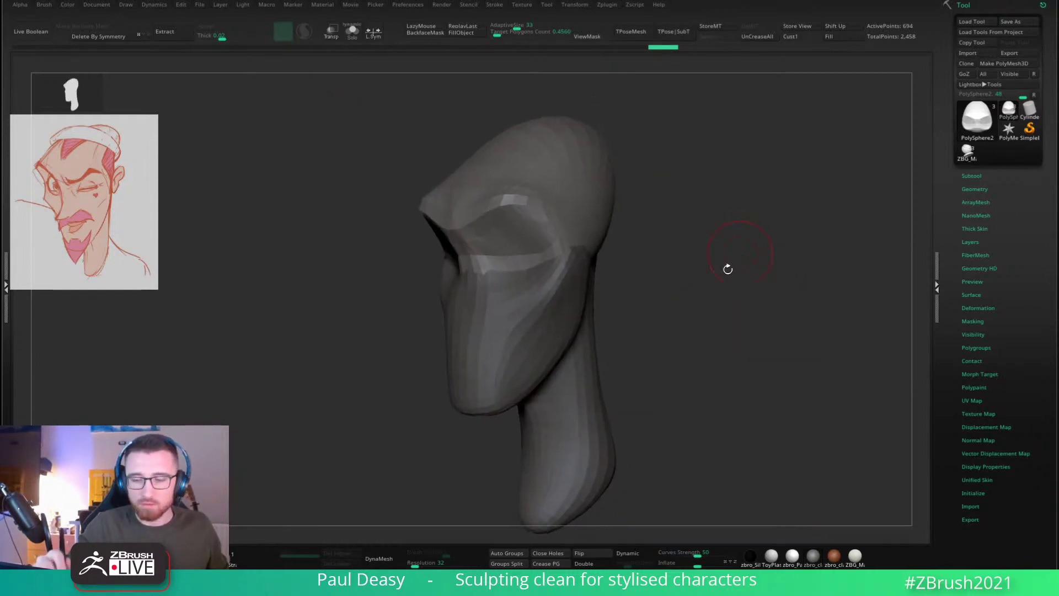
click(219, 558)
mouse_move(650, 287)
mouse_down()
mouse_move(593, 275)
mouse_move(543, 298)
mouse_move(562, 284)
mouse_up()
key(ctrl+z)
click(272, 59)
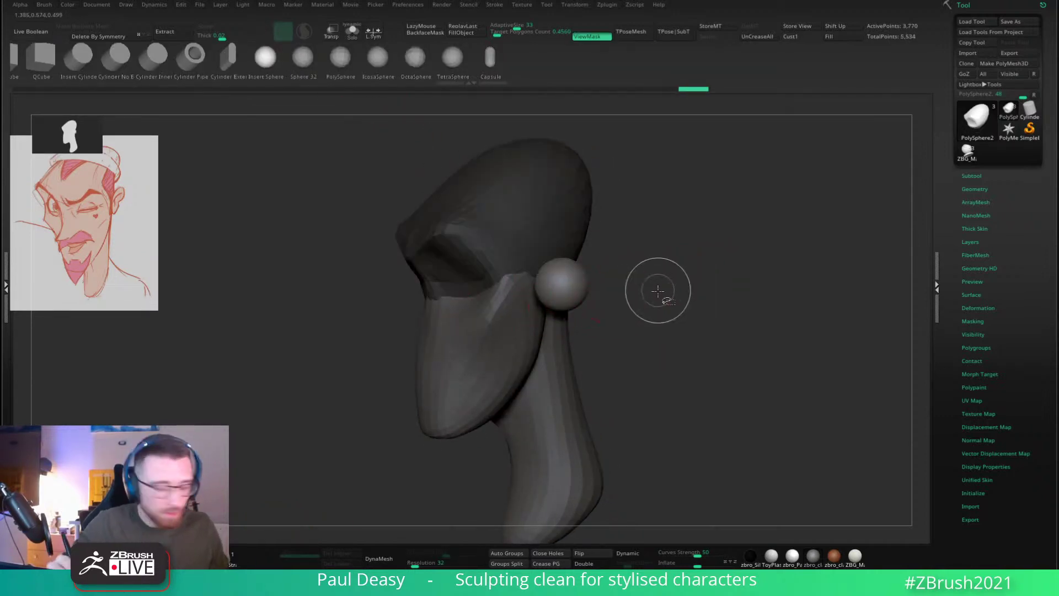
ctrl+click(640, 287)
shift+drag(641, 287, 638, 279)
Step: With a resized Move brush, start flattening and angling the ear spheres against the head from the front view
key(b)
key(m)
key(v)
key(space)
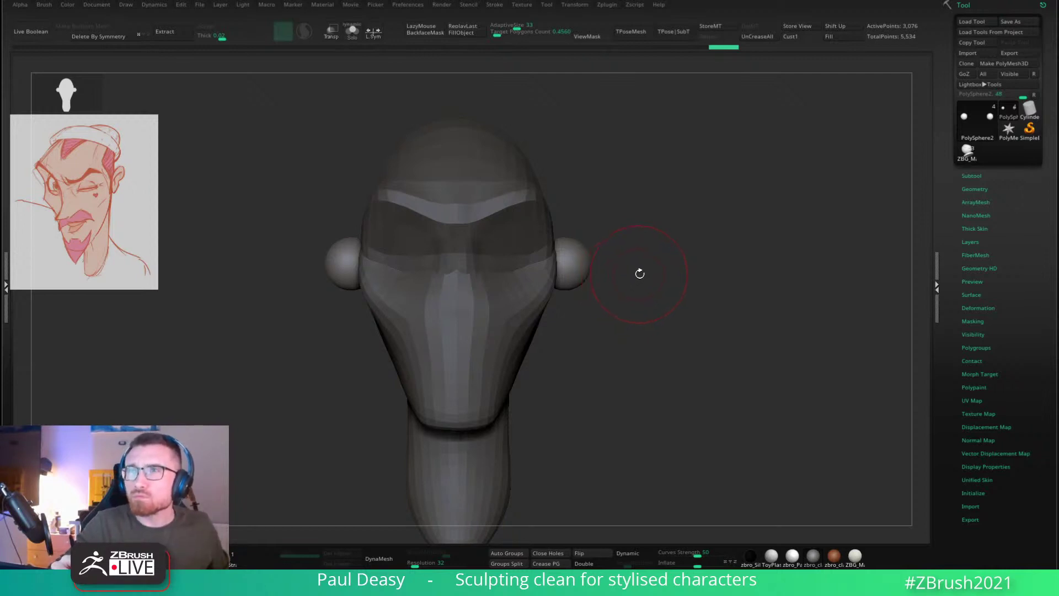
mouse_move(640, 273)
mouse_down()
mouse_move(661, 260)
mouse_move(655, 241)
mouse_up()
key(space)
key(space)
key(space)
key(space)
key(space)
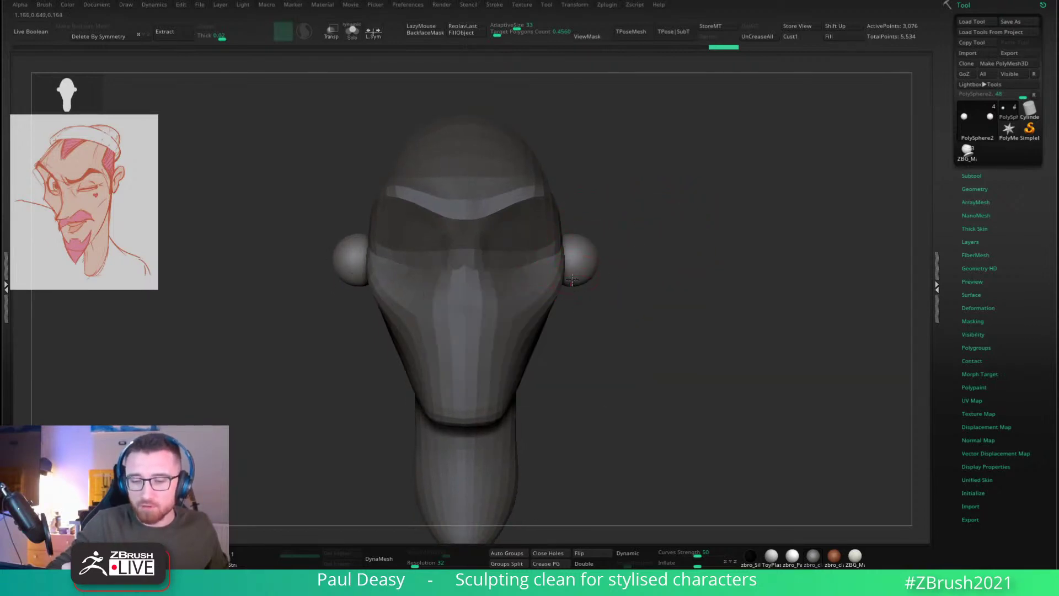
drag(572, 279, 563, 302)
mouse_move(589, 239)
mouse_down()
mouse_move(597, 221)
mouse_move(602, 252)
mouse_move(558, 258)
mouse_up()
Step: Stretch the ear spheres into a tall oval that narrows at the lobe in side view
drag(684, 259, 640, 259)
drag(606, 256, 624, 247)
drag(603, 302, 594, 313)
shift+drag(674, 276, 690, 272)
key(space)
mouse_move(589, 288)
mouse_down()
mouse_move(573, 289)
mouse_move(620, 277)
mouse_move(574, 268)
mouse_up()
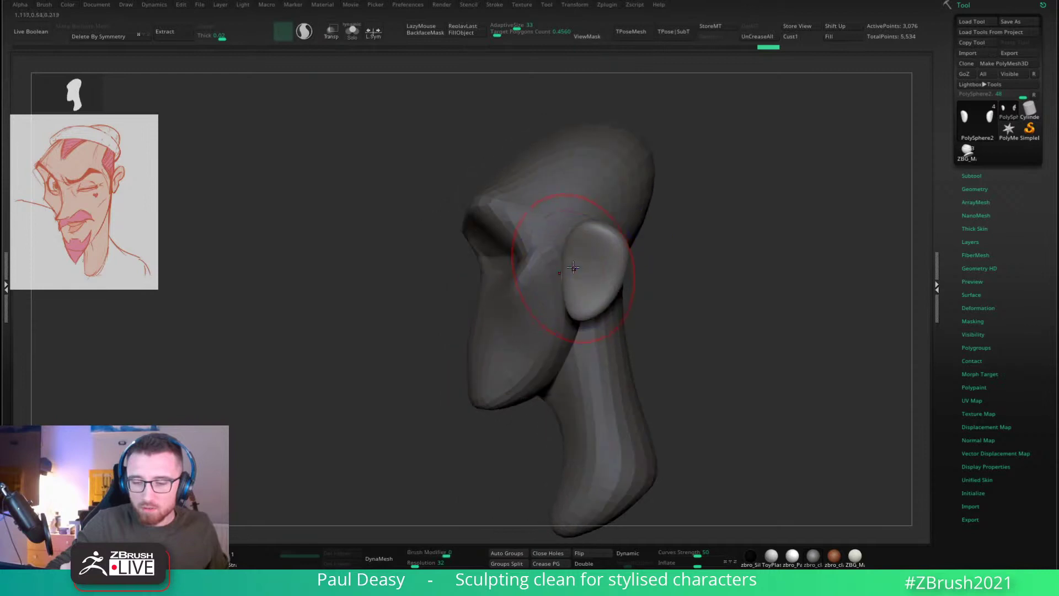
Step: Resize the brush and refine the tilted outer contour of the ears from the back view
mouse_move(651, 256)
mouse_down()
mouse_move(579, 254)
mouse_move(565, 210)
mouse_up()
key(space)
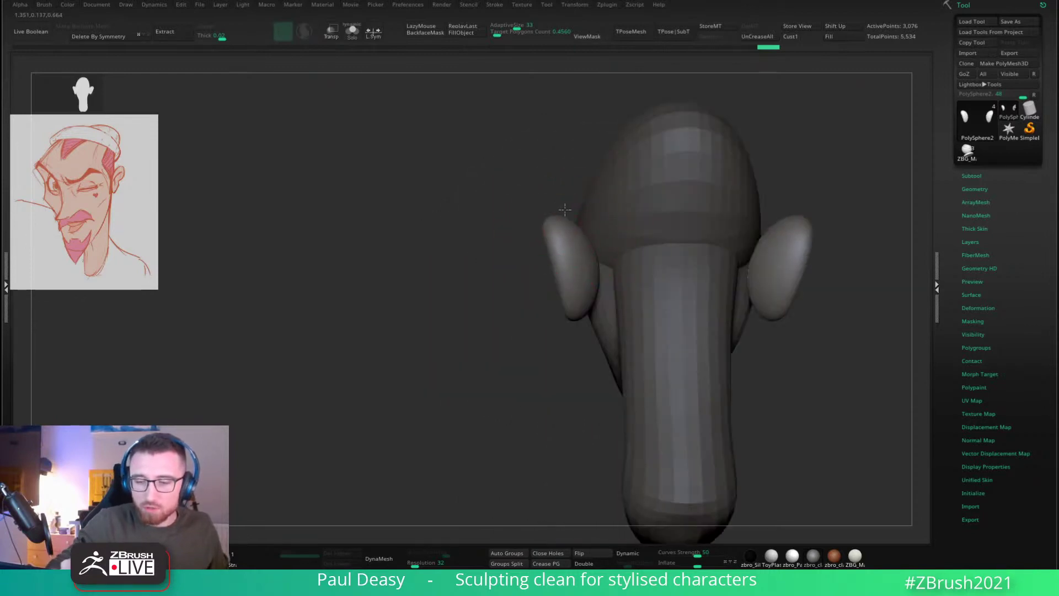
drag(574, 307, 627, 261)
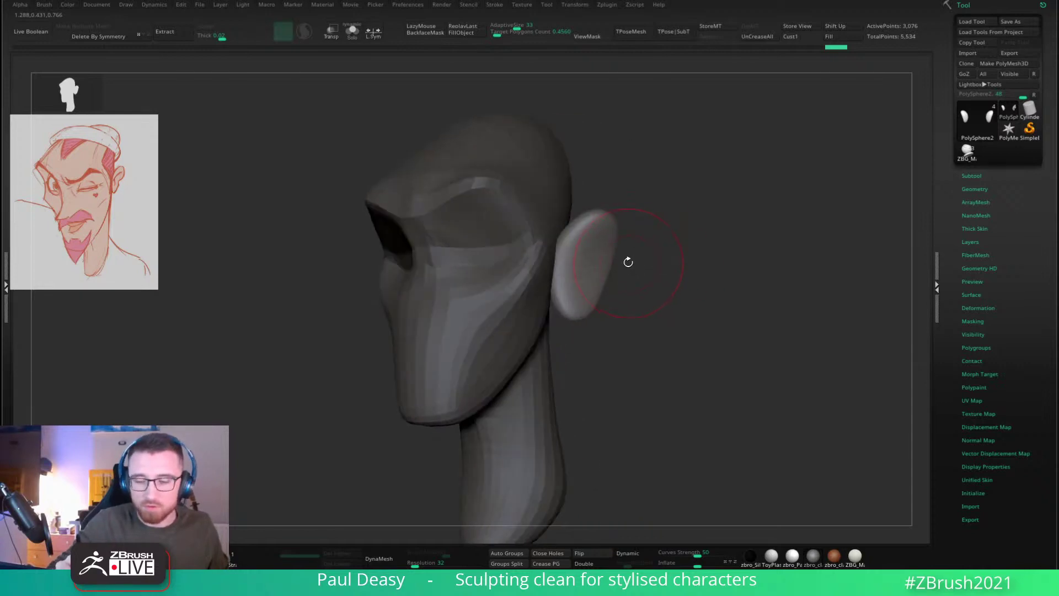
Step: Reposition, rotate and scale down the mirrored ears with the transform gizmo so they sit closer to the head
key(w)
mouse_move(556, 247)
alt+mouse_down()
mouse_move(562, 260)
mouse_move(665, 233)
mouse_move(629, 215)
mouse_move(654, 230)
mouse_move(616, 234)
mouse_move(729, 231)
alt+mouse_up()
click(561, 260)
key(q)
right_click(594, 243)
mouse_move(638, 247)
mouse_down()
mouse_move(612, 252)
mouse_move(643, 254)
mouse_move(638, 307)
mouse_up()
key(w)
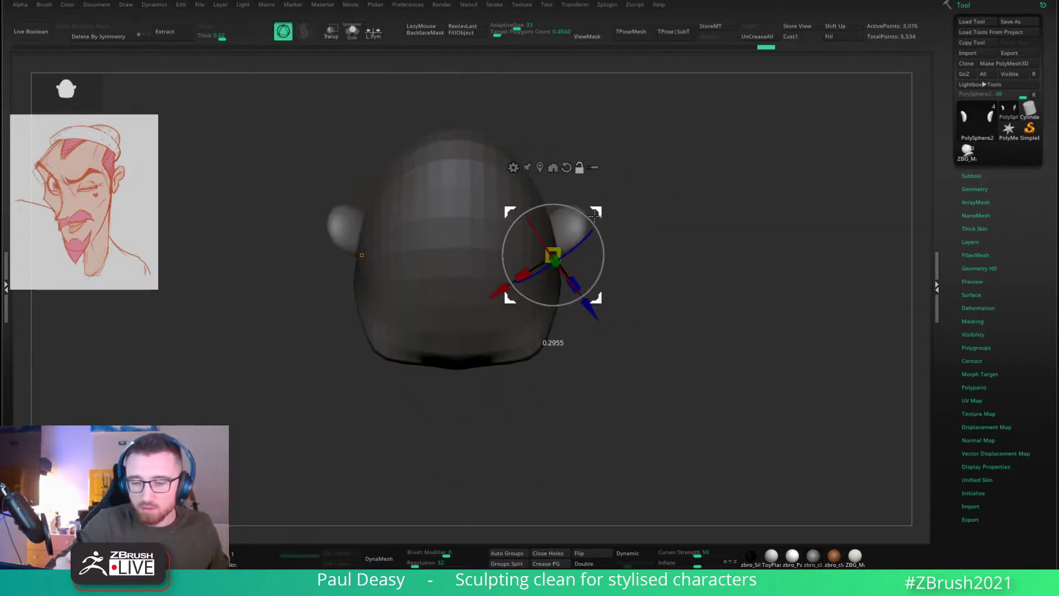
mouse_move(607, 245)
mouse_down()
mouse_move(611, 252)
mouse_move(653, 177)
mouse_up()
key(q)
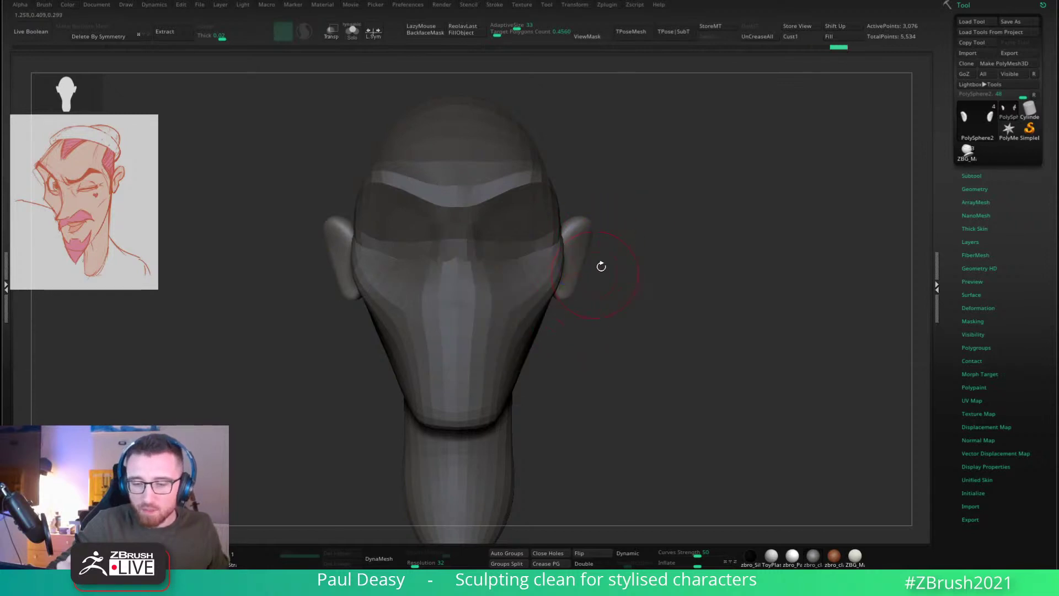
Step: Resize the brush and pull the upper rim of the ears outward from the back view
key(space)
mouse_move(601, 267)
mouse_down()
mouse_move(580, 262)
mouse_move(600, 260)
mouse_up()
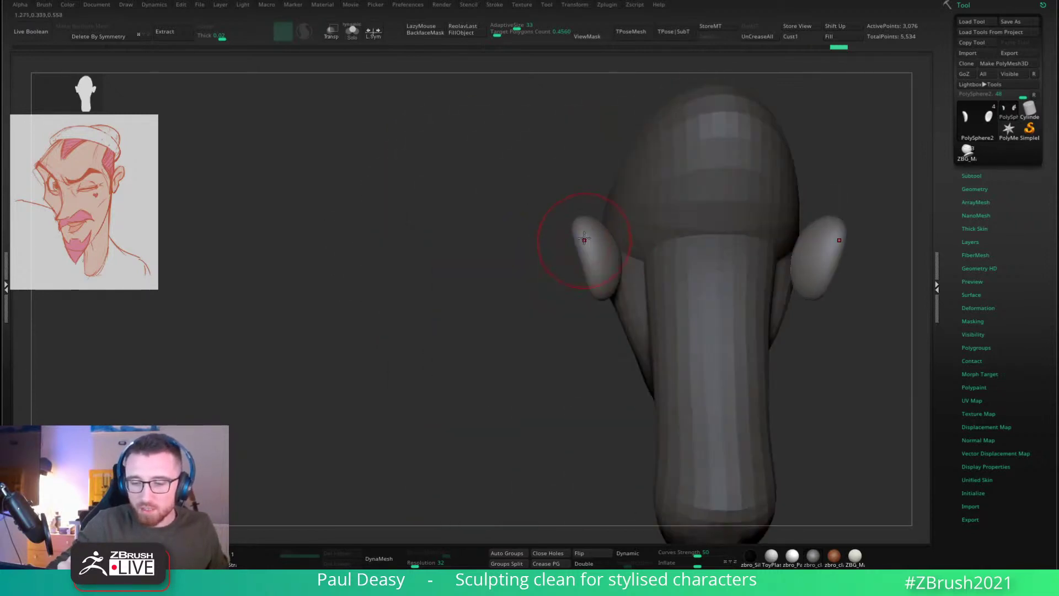
drag(583, 244, 574, 237)
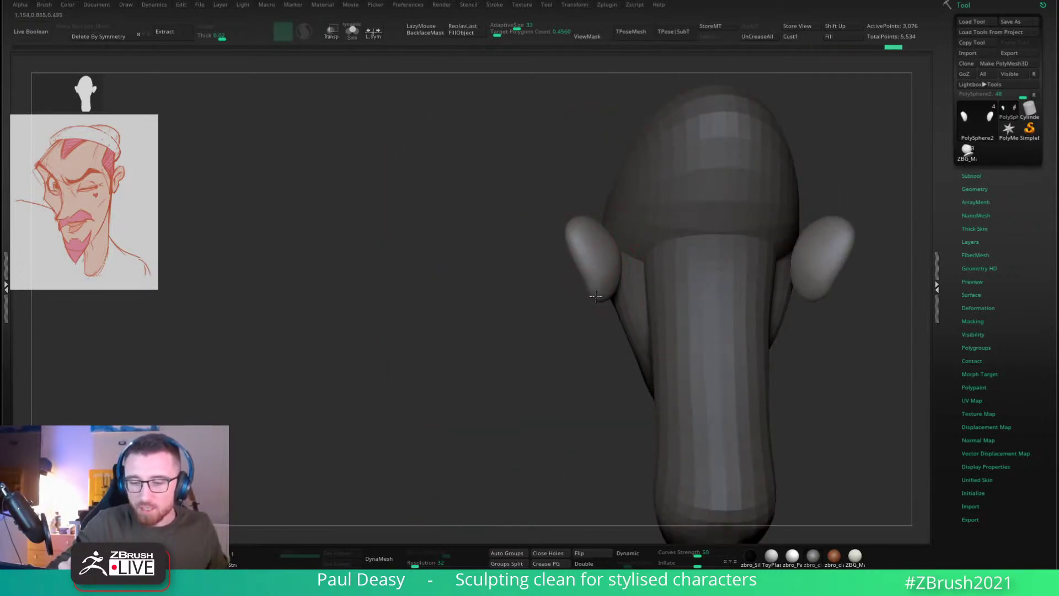
Step: Remesh the ears to a low resolution with the target polygon count set to 0.15
key(z)
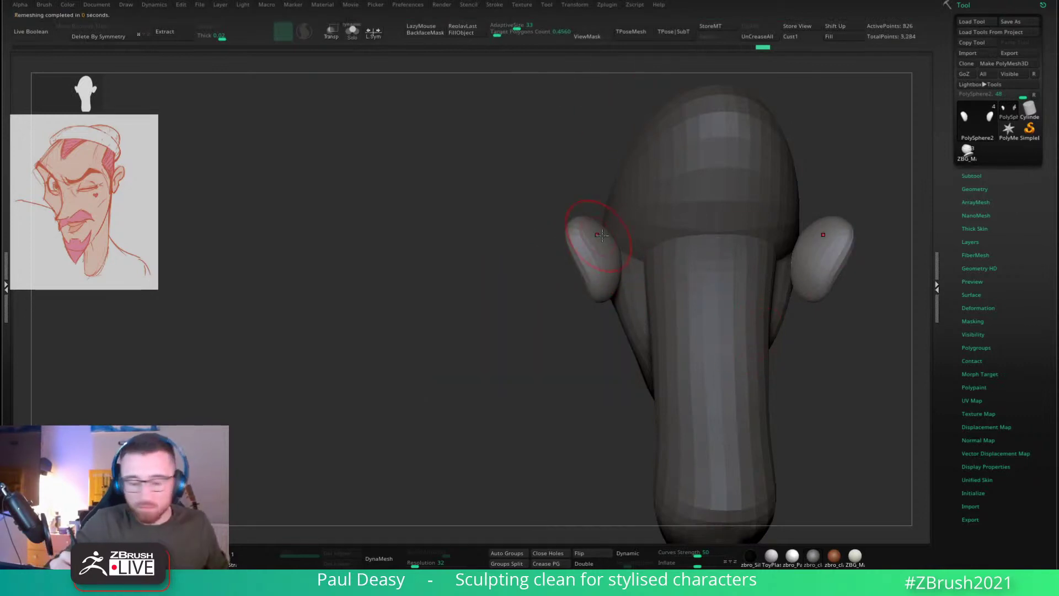
drag(494, 34, 493, 33)
key(z)
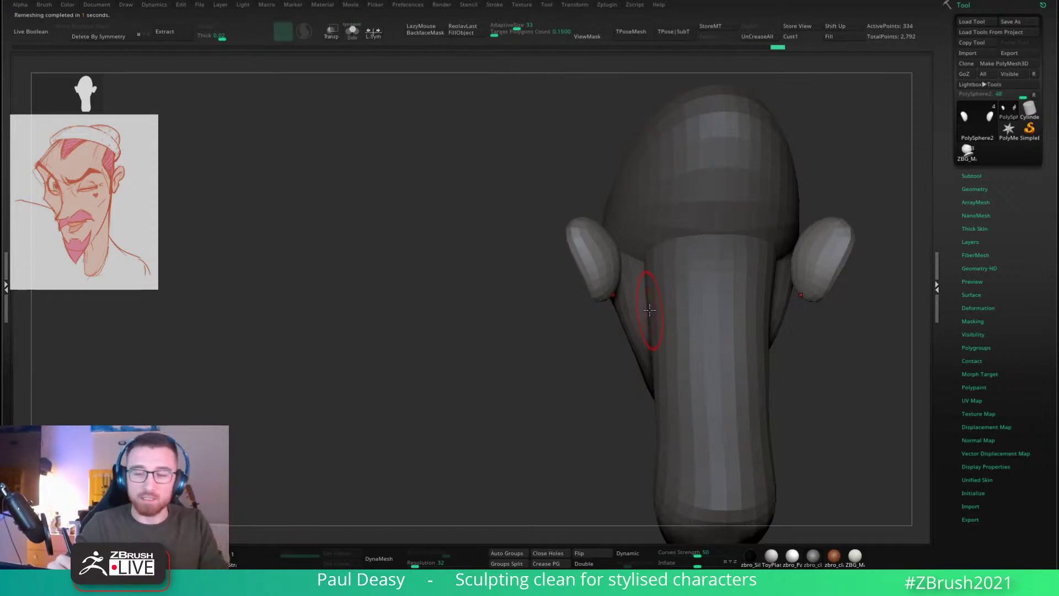
Step: Adjust the outer edge and lobe contour of the remeshed ears from the front view
right_click(588, 246)
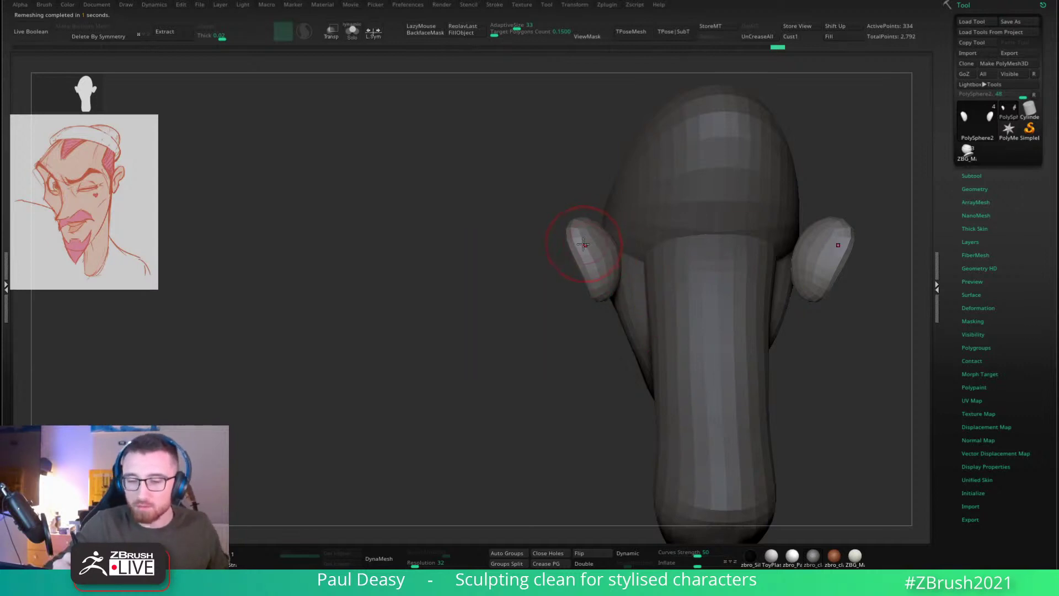
right_drag(586, 244, 609, 236)
right_drag(570, 206, 615, 246)
key(space)
key(space)
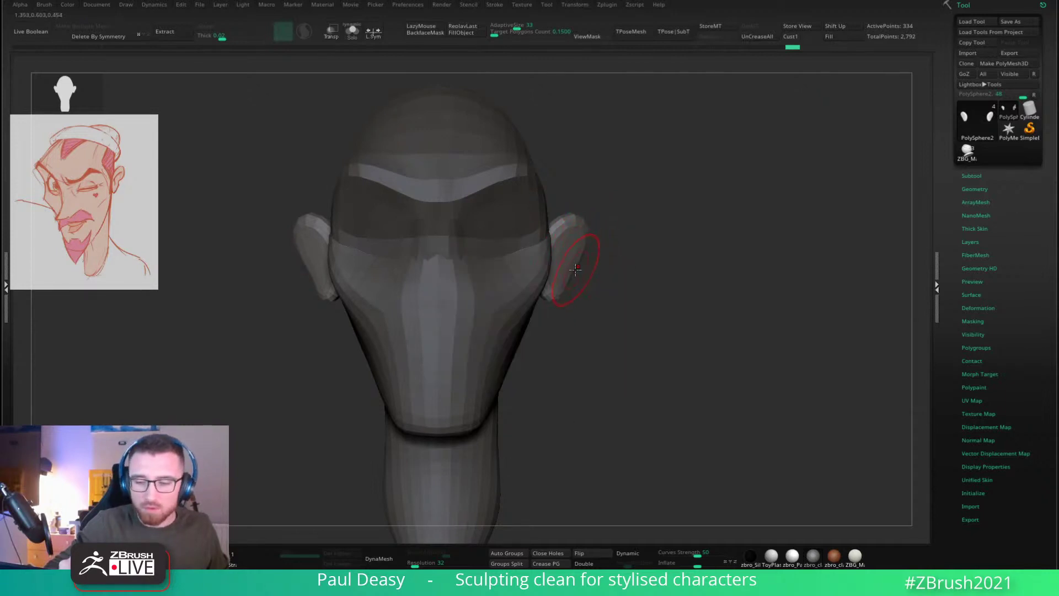
key(space)
key(space)
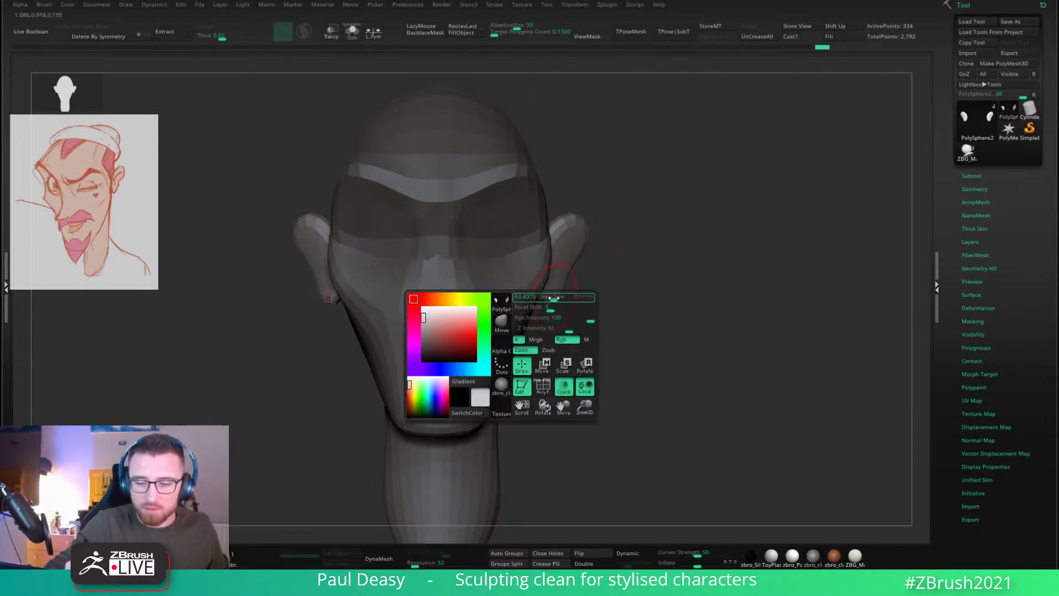
Step: Change the brush size and pull the upper inner edge of the ears toward the head
drag(549, 294, 558, 289)
key(space)
key(space)
drag(572, 246, 556, 208)
key(space)
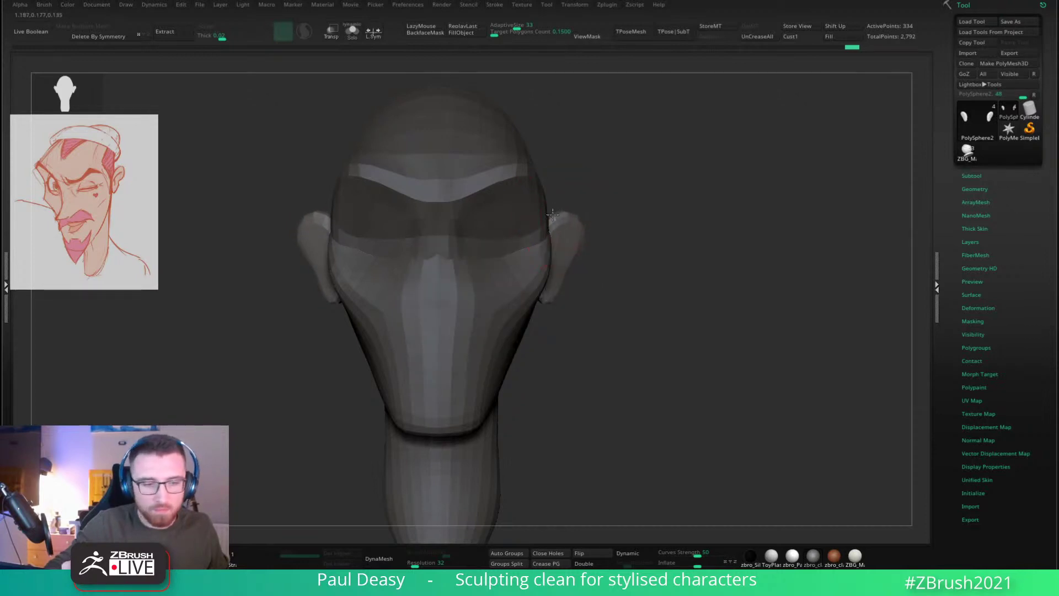
Step: Taper the lower back edge of the ears into a narrow lobe in side view
mouse_move(630, 208)
mouse_down()
mouse_move(608, 213)
mouse_move(616, 214)
mouse_move(587, 242)
mouse_up()
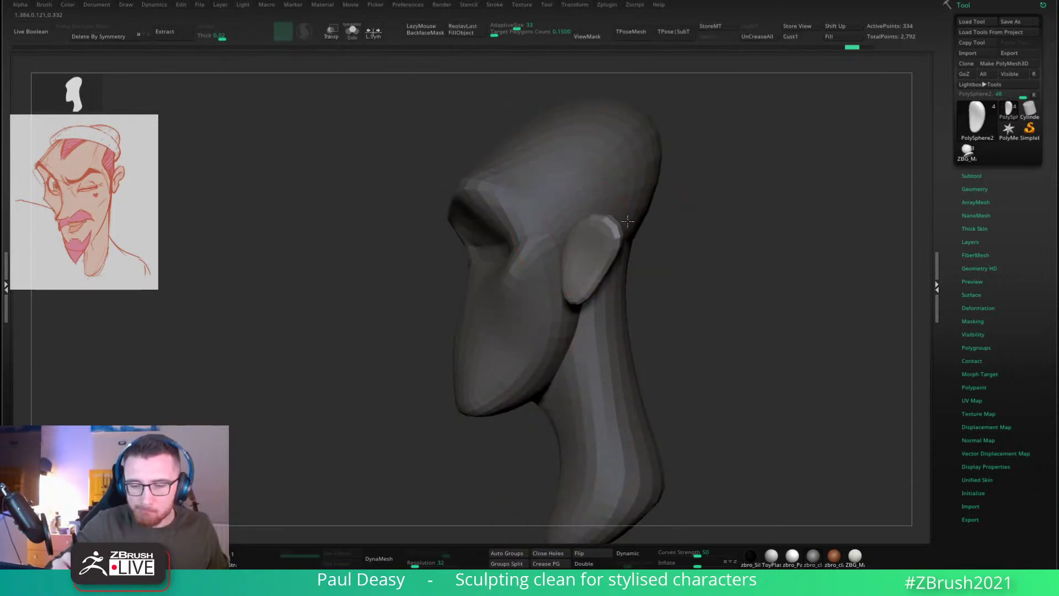
drag(580, 293, 595, 266)
key(space)
mouse_move(646, 266)
mouse_down()
mouse_move(673, 260)
mouse_move(707, 291)
mouse_move(410, 421)
mouse_up()
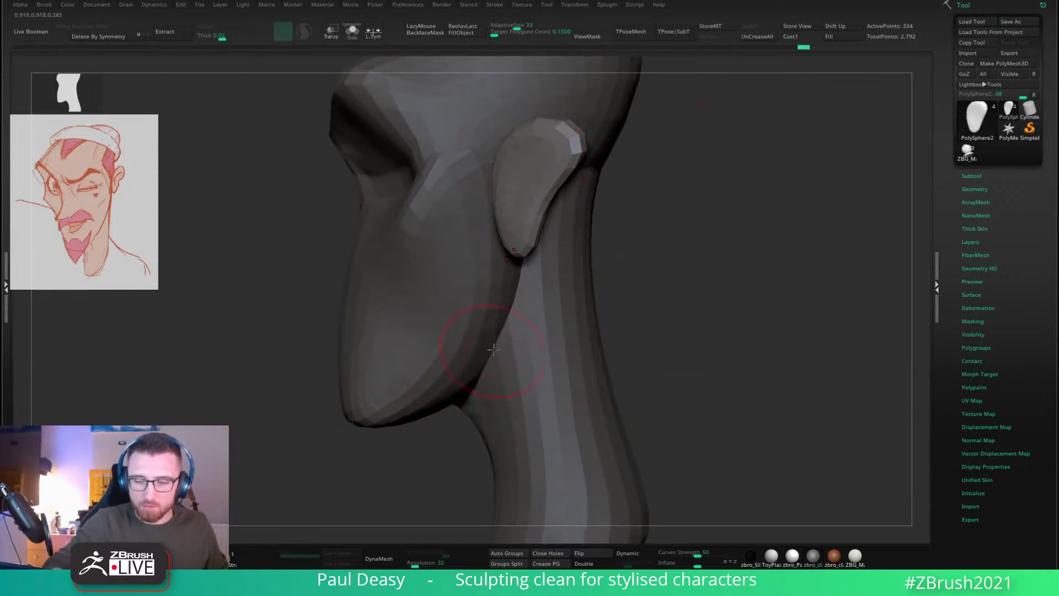
Step: Select the skull form to adjust its lower back edge, and pull in the neck form's upper back contour beneath it
alt+drag(664, 189, 658, 234)
alt+click(596, 200)
key(space)
drag(595, 200, 598, 200)
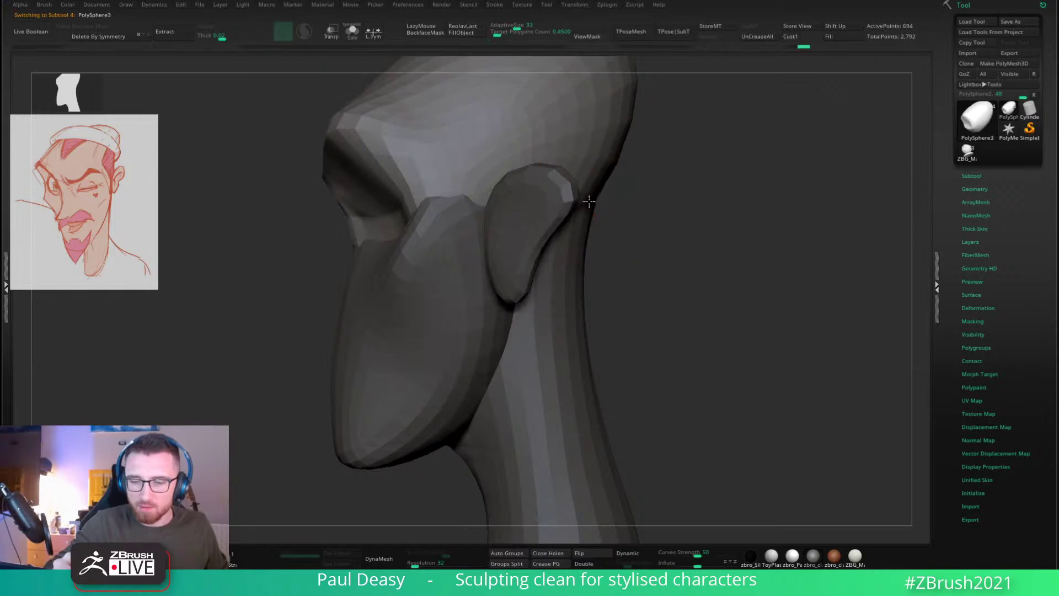
alt+click(589, 214)
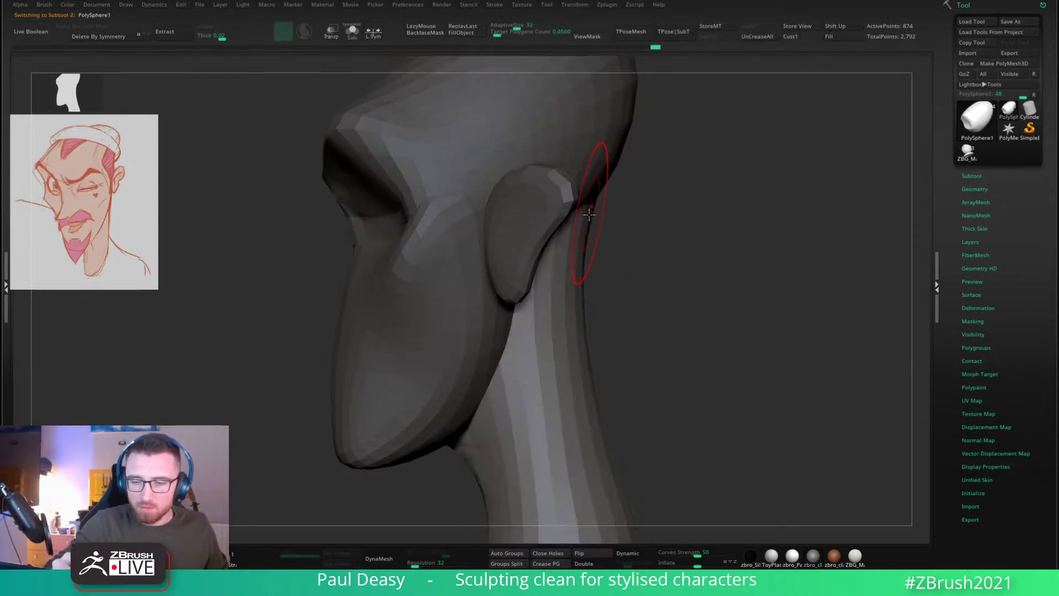
alt+click(577, 259)
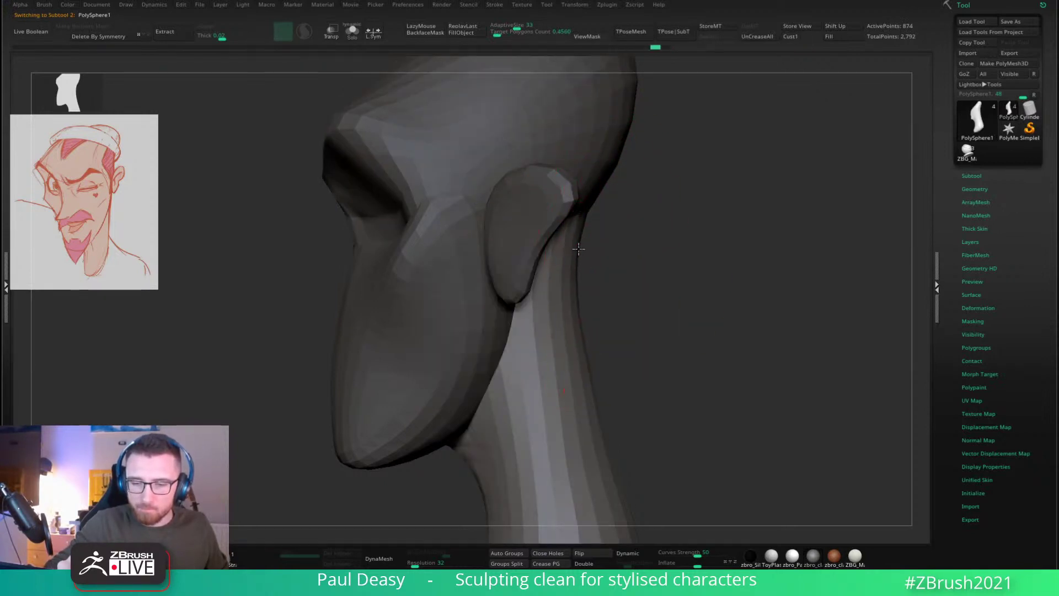
ctrl+right_drag(586, 316, 574, 256)
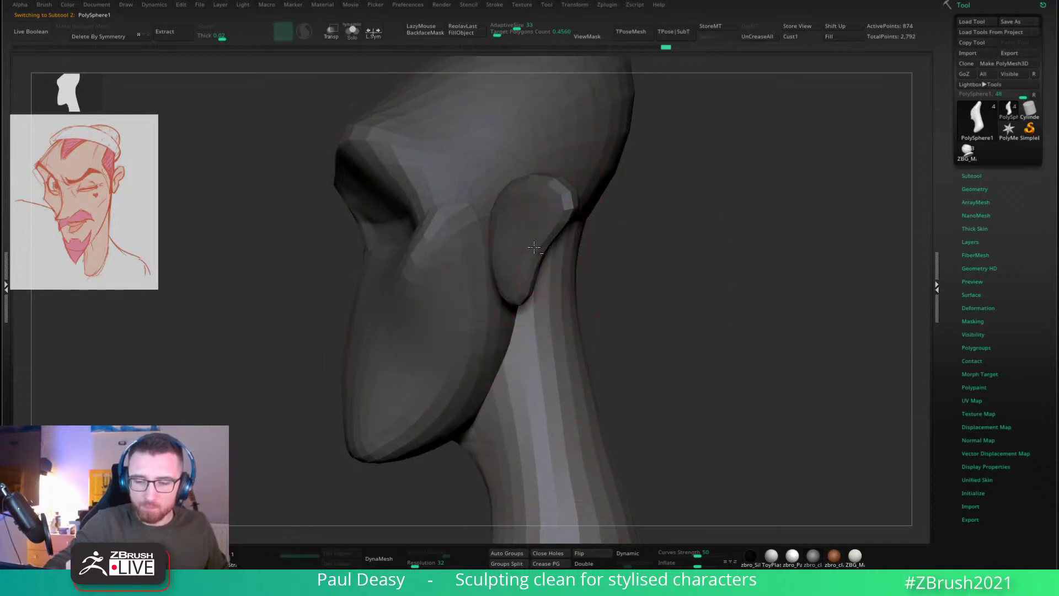
Step: Reselect the ears, resize the brush and reshape their upper rim from the side and front views
alt+click(556, 220)
drag(542, 181, 525, 174)
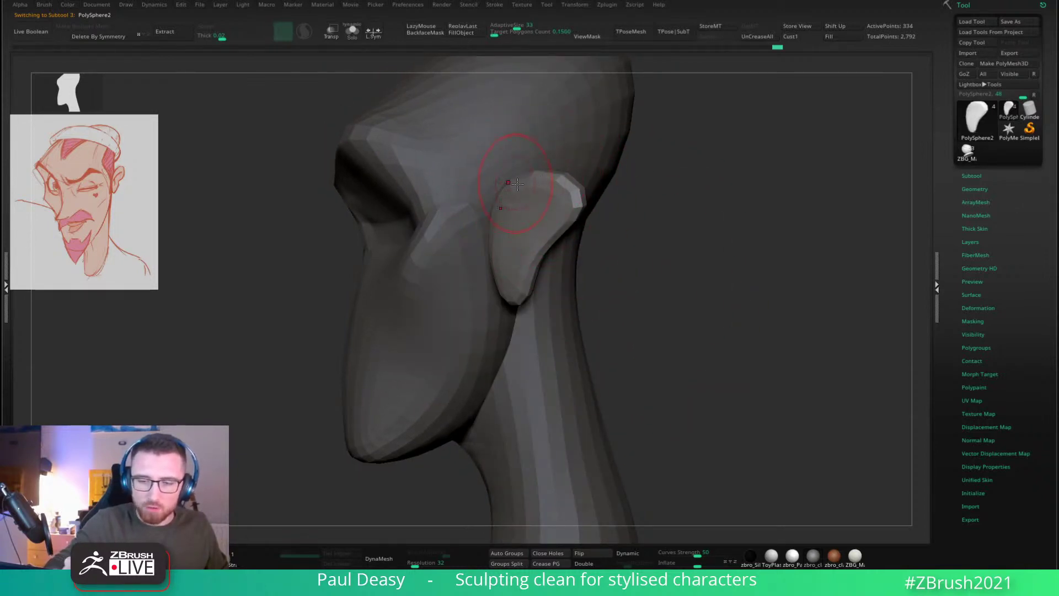
key(space)
drag(491, 186, 499, 187)
drag(657, 200, 731, 207)
drag(529, 206, 539, 189)
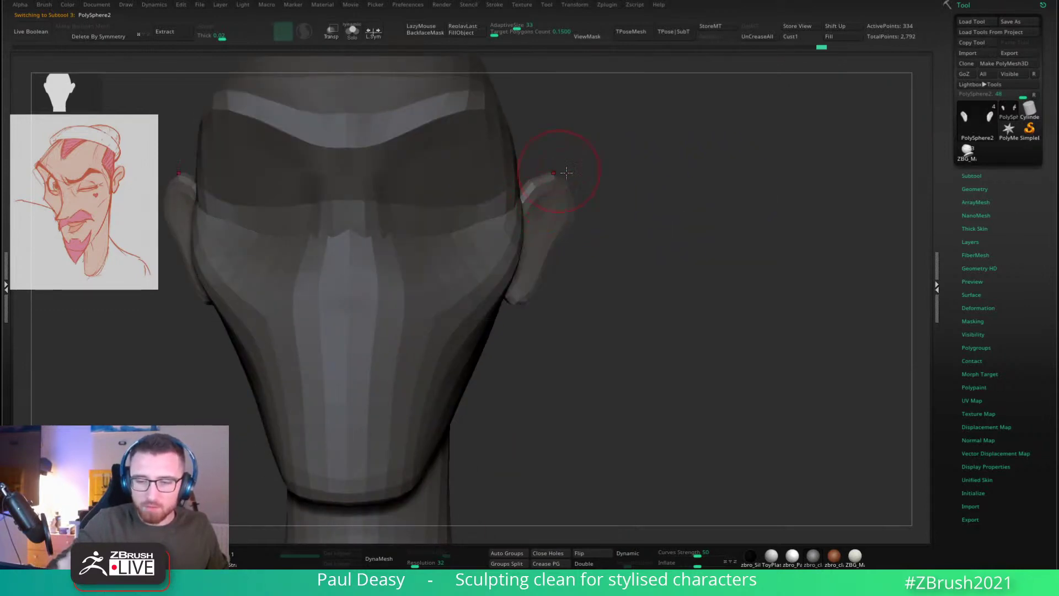
Step: Pull the front edge of the ears closer to the head and refine their outer contour toward the lobe
right_drag(567, 172, 569, 212)
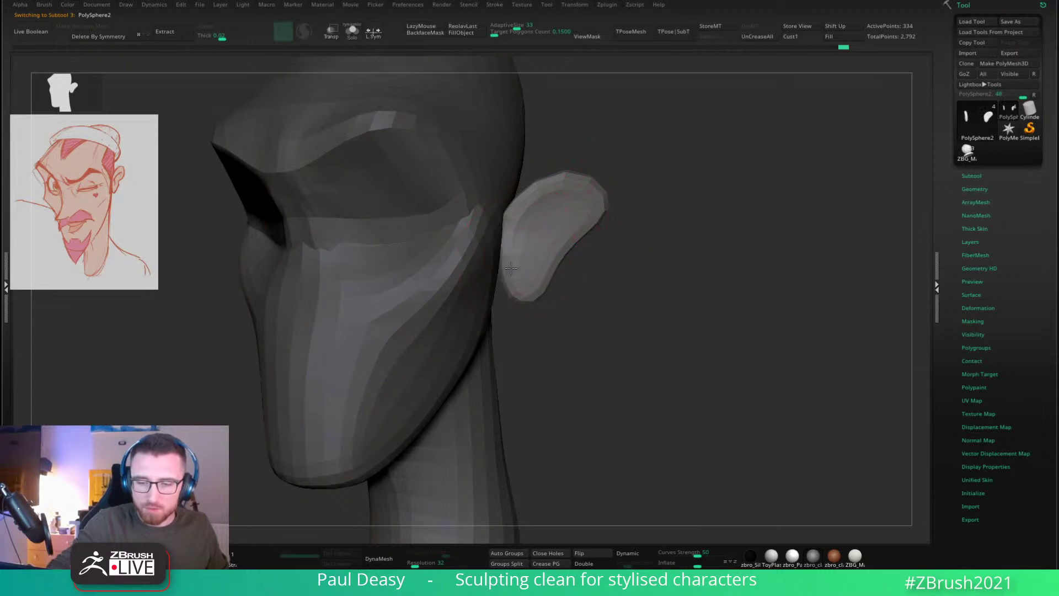
drag(511, 268, 502, 270)
key(space)
mouse_move(538, 204)
mouse_down()
mouse_move(547, 205)
mouse_move(530, 184)
mouse_up()
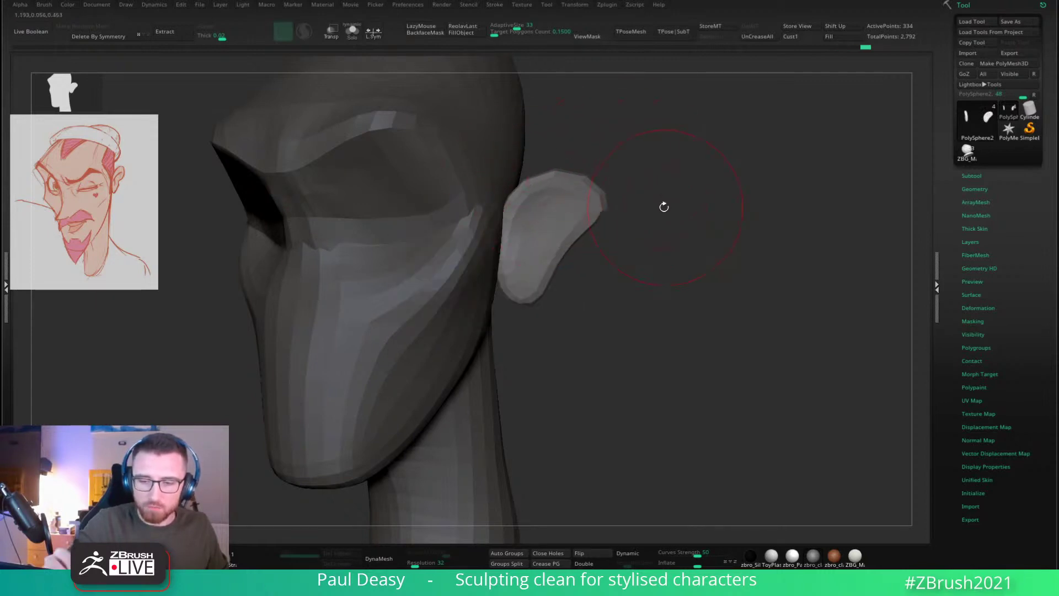
mouse_move(664, 207)
right_down()
mouse_move(571, 193)
mouse_move(560, 208)
right_up()
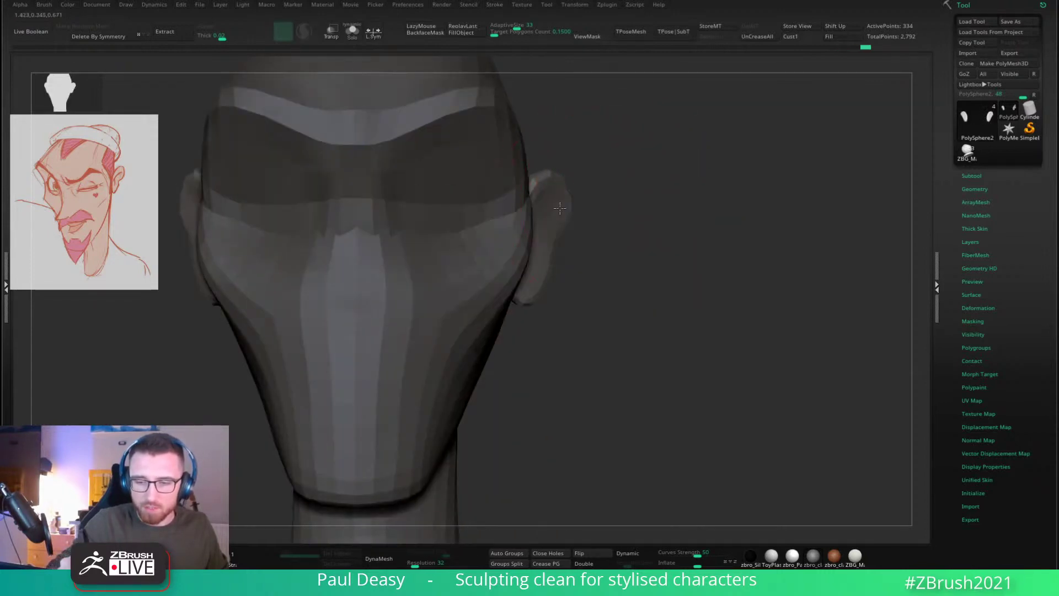
drag(559, 231, 544, 271)
key(space)
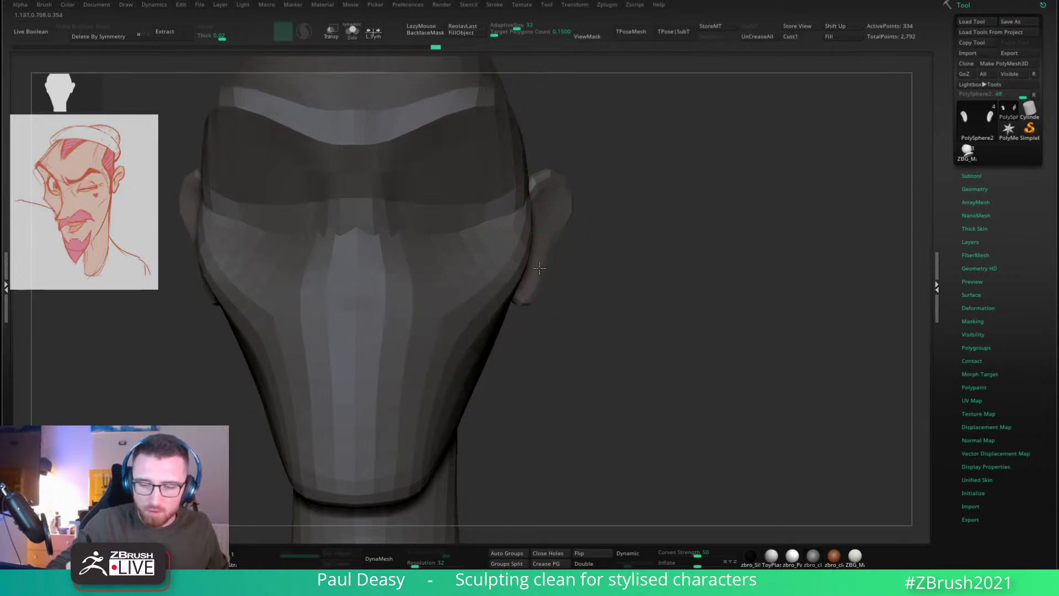
Step: Change the brush size and lift the upper front corner of the ears in side view
right_drag(623, 249, 519, 246)
ctrl+right_drag(679, 265, 678, 204)
key(space)
drag(591, 232, 603, 232)
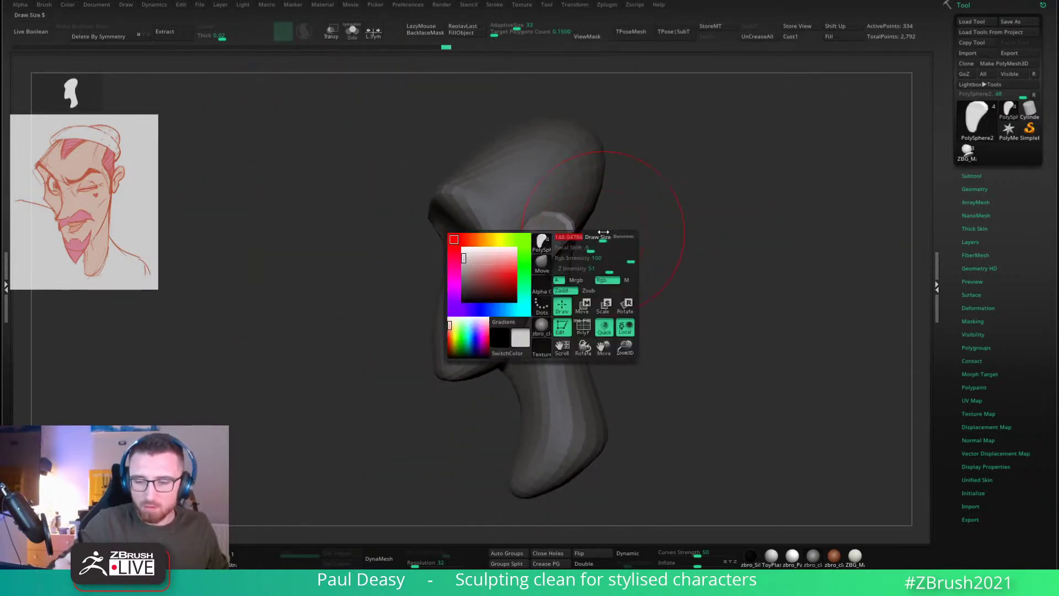
mouse_move(635, 257)
right_down()
mouse_move(609, 258)
mouse_move(609, 281)
right_up()
key(space)
drag(517, 224, 524, 201)
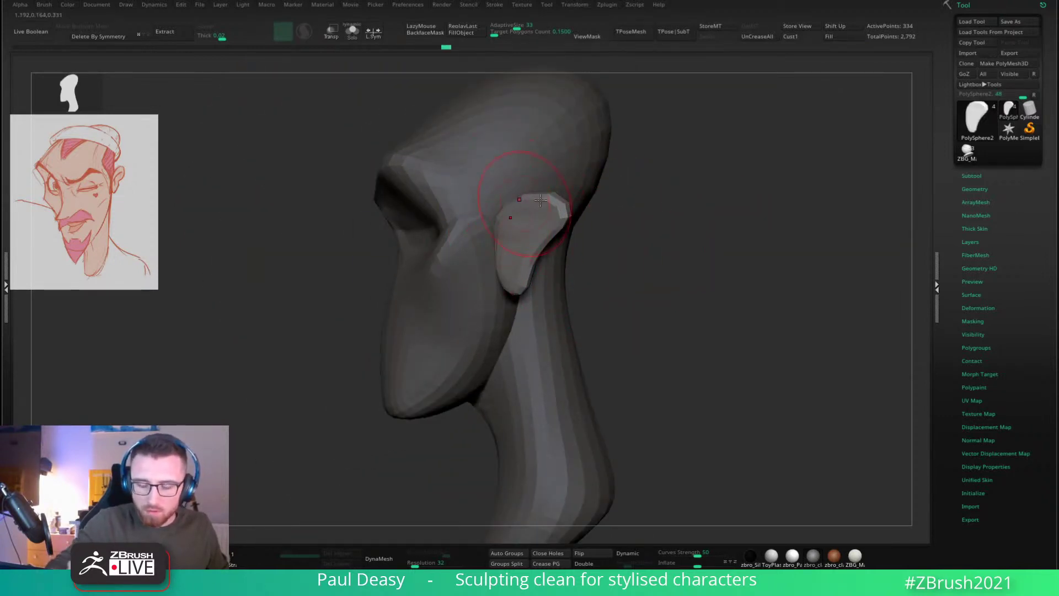
Step: Pull the upper outer rim of the ears outward from the front view and adjust the brush size
right_drag(593, 224, 642, 227)
key(space)
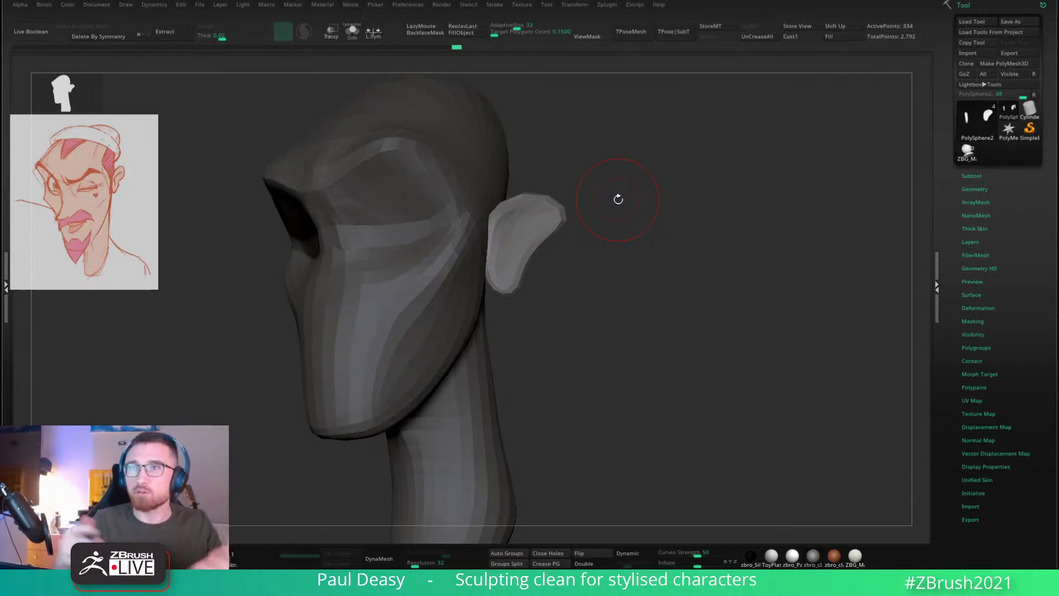
mouse_move(655, 229)
mouse_down()
mouse_move(662, 265)
mouse_move(667, 237)
mouse_move(663, 251)
mouse_move(645, 248)
mouse_move(604, 226)
mouse_move(618, 215)
mouse_up()
key(space)
alt+drag(541, 229, 584, 225)
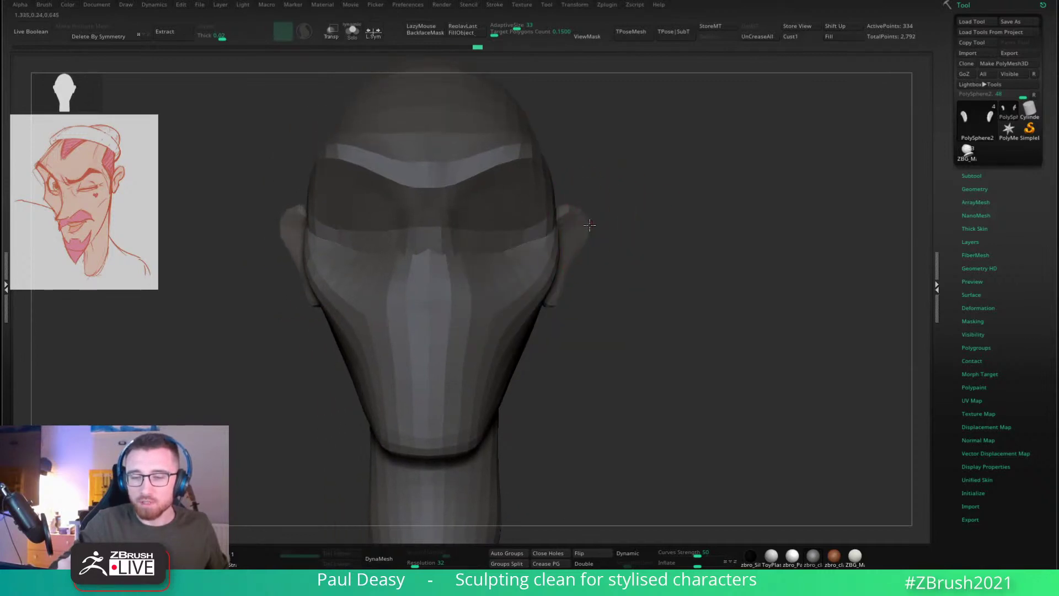
mouse_move(641, 228)
mouse_down()
mouse_move(589, 228)
mouse_move(559, 250)
mouse_up()
key(space)
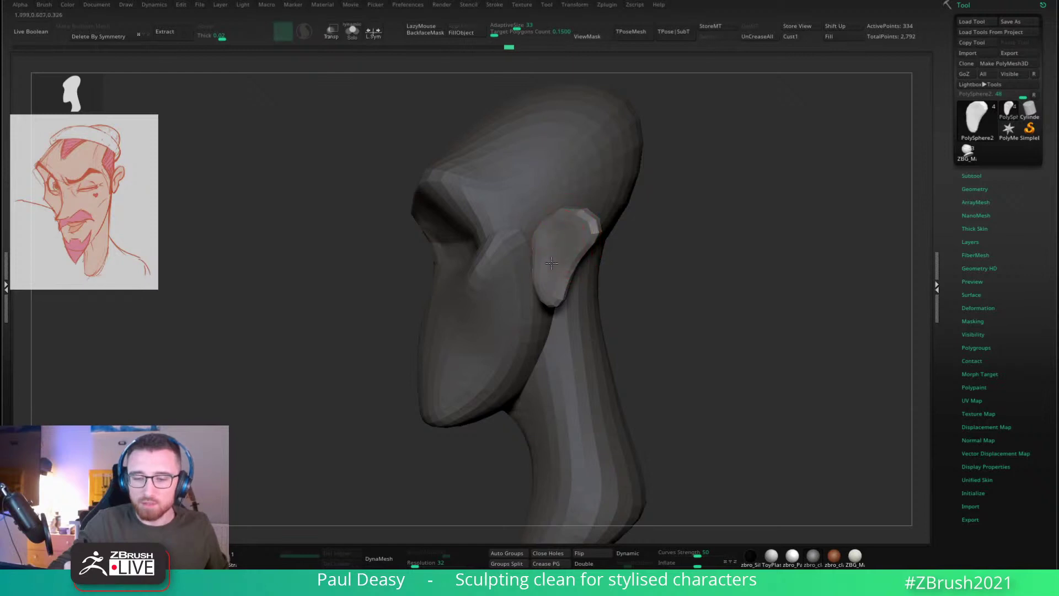
Step: Adjust the brush size and reshape the back of the ears from the rear view
mouse_move(631, 260)
mouse_down()
mouse_move(602, 229)
mouse_move(662, 223)
mouse_move(568, 218)
mouse_up()
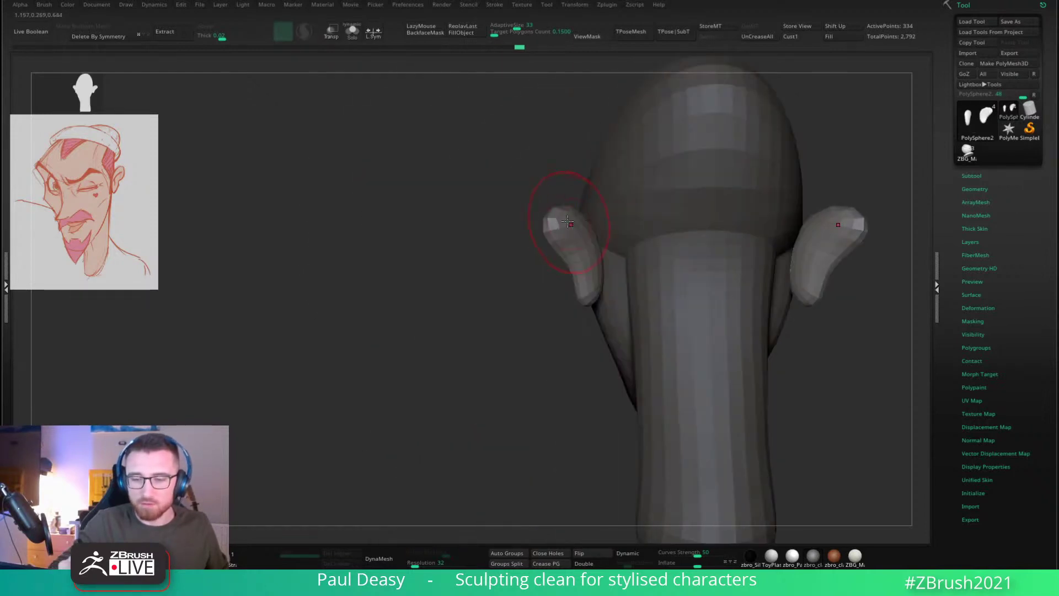
key(space)
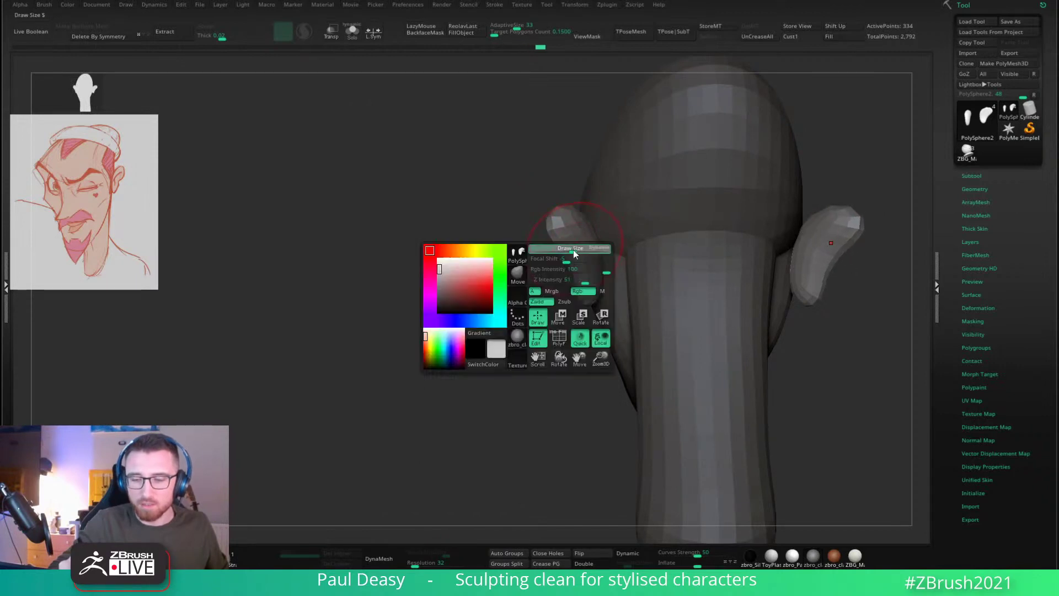
drag(532, 252, 663, 245)
key(space)
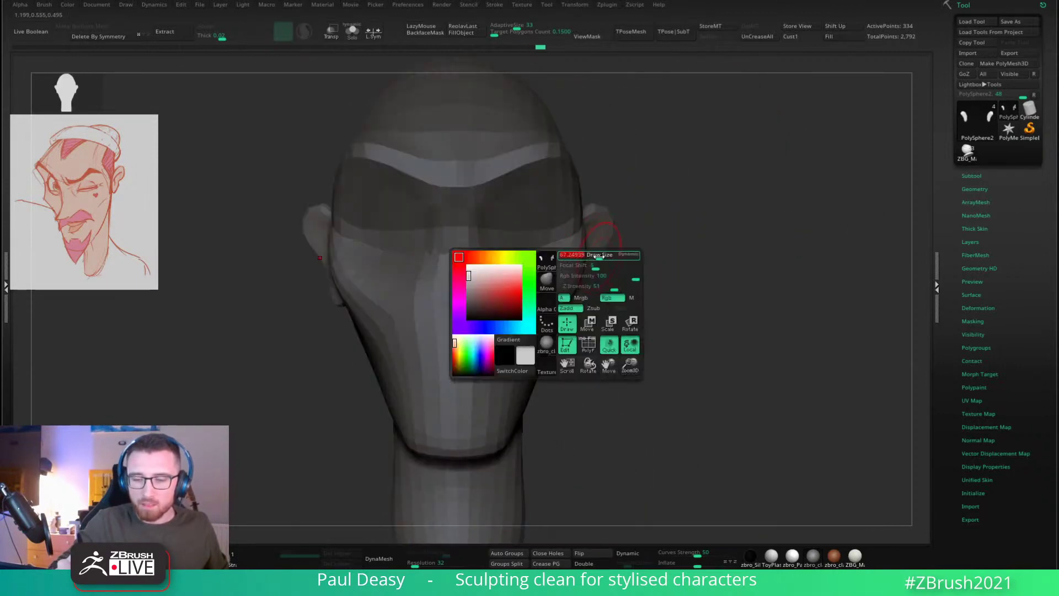
drag(654, 296, 600, 293)
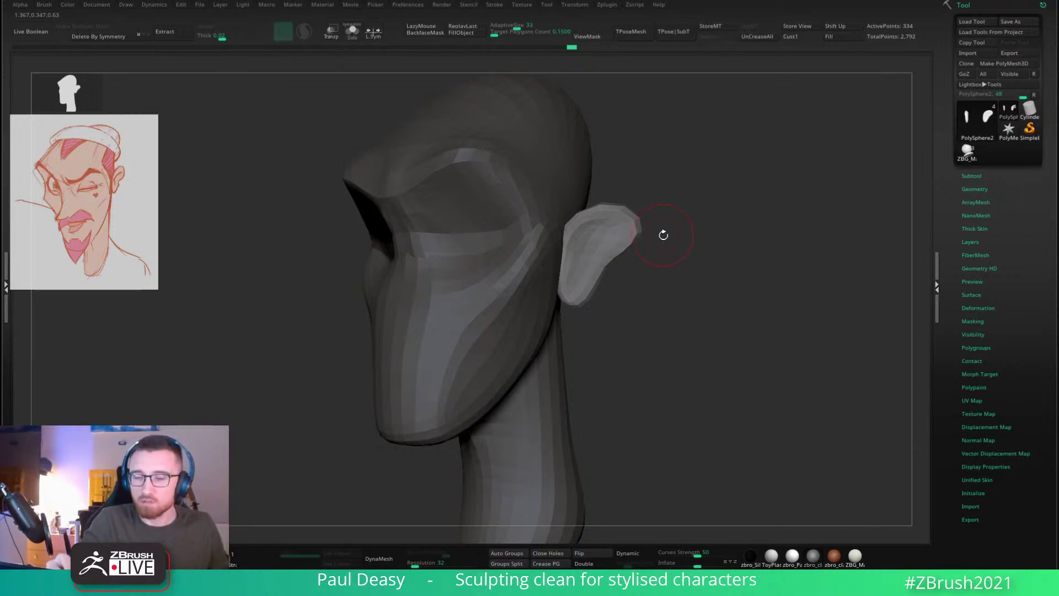
Step: Reselect the ears, push their outer back edge inward with the Move brush and resize the brush
alt+click(575, 223)
key(space)
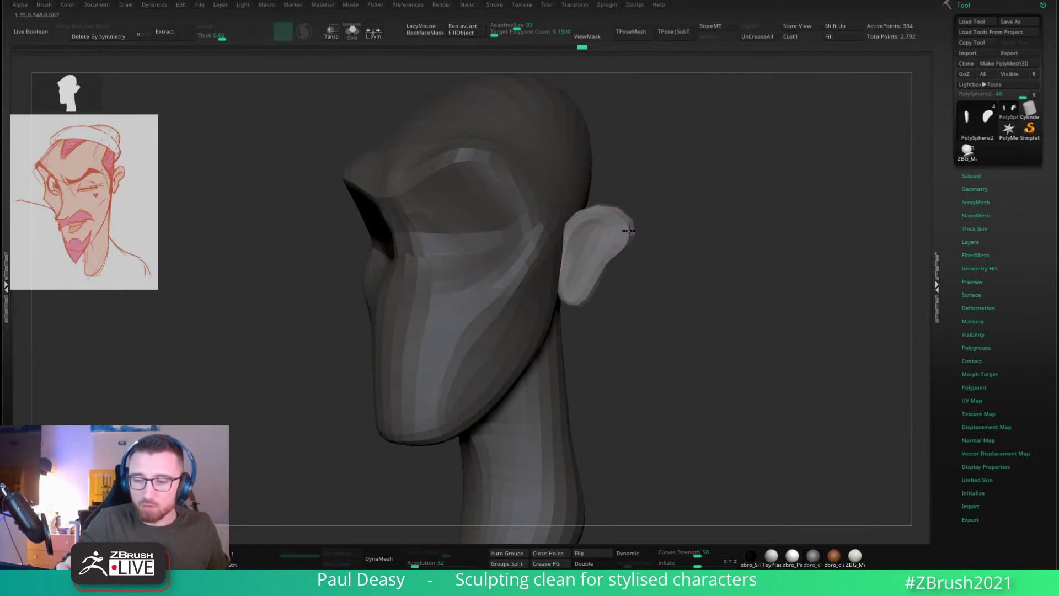
mouse_move(629, 230)
mouse_down()
mouse_move(649, 232)
mouse_move(605, 235)
mouse_move(599, 254)
mouse_up()
key(space)
key(space)
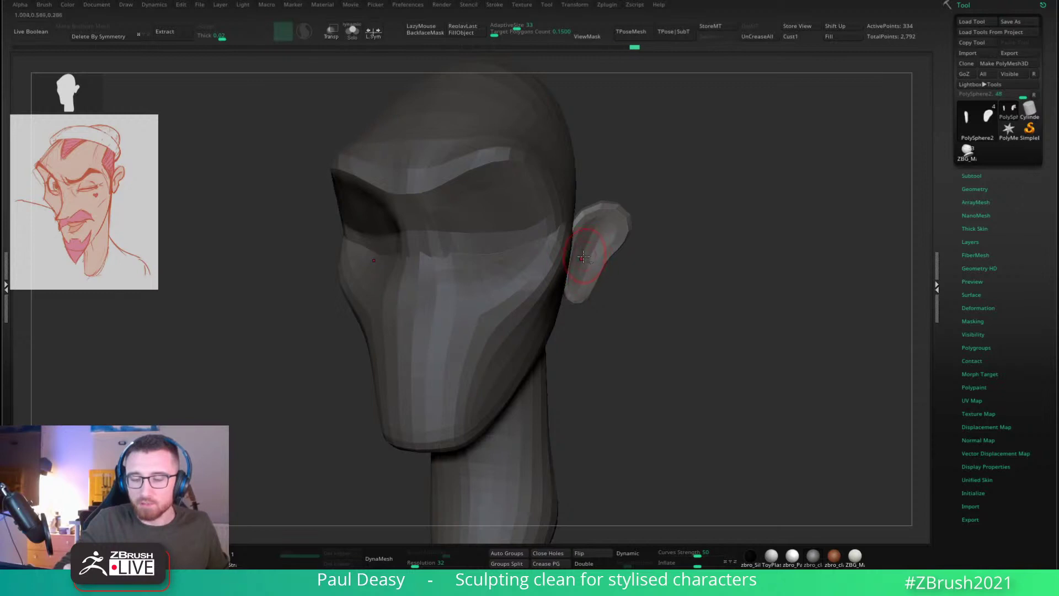
drag(653, 272, 609, 271)
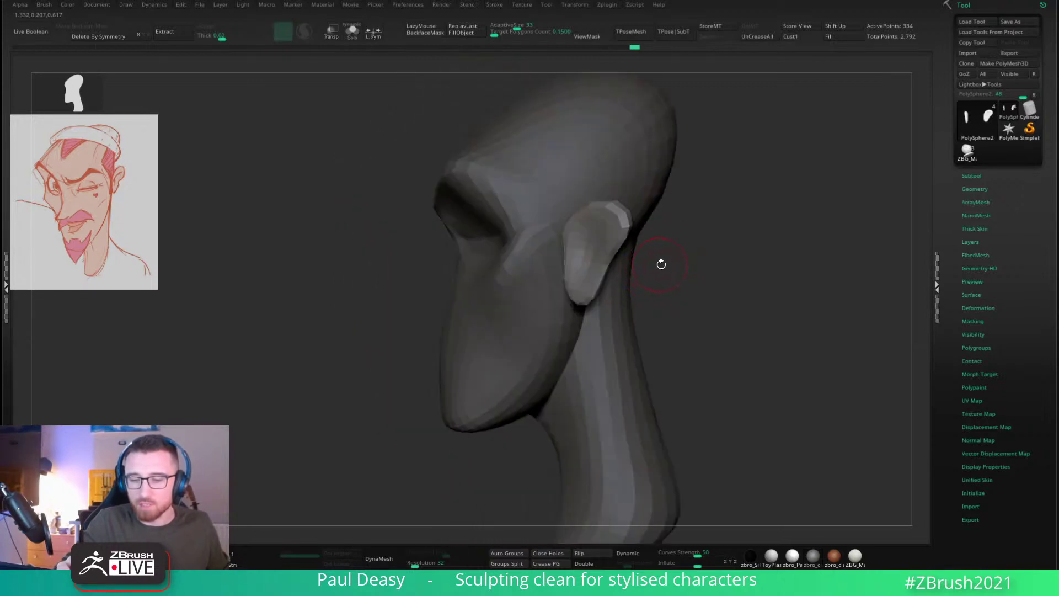
Step: Shift the ears slightly with the gizmo and rotate them about 1.8 degrees in front view
key(w)
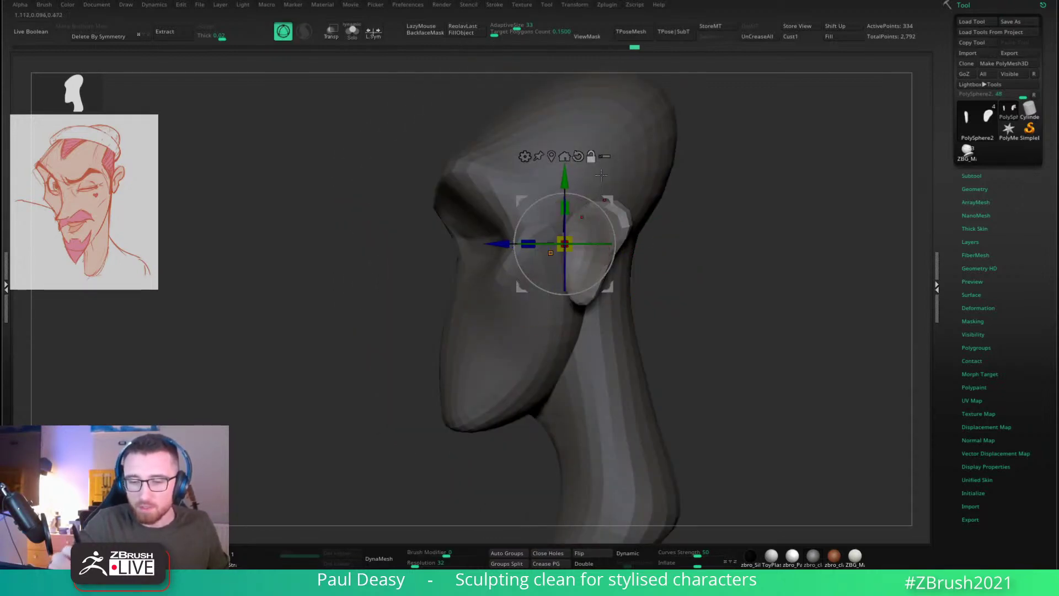
drag(612, 197, 615, 197)
shift+drag(702, 208, 730, 210)
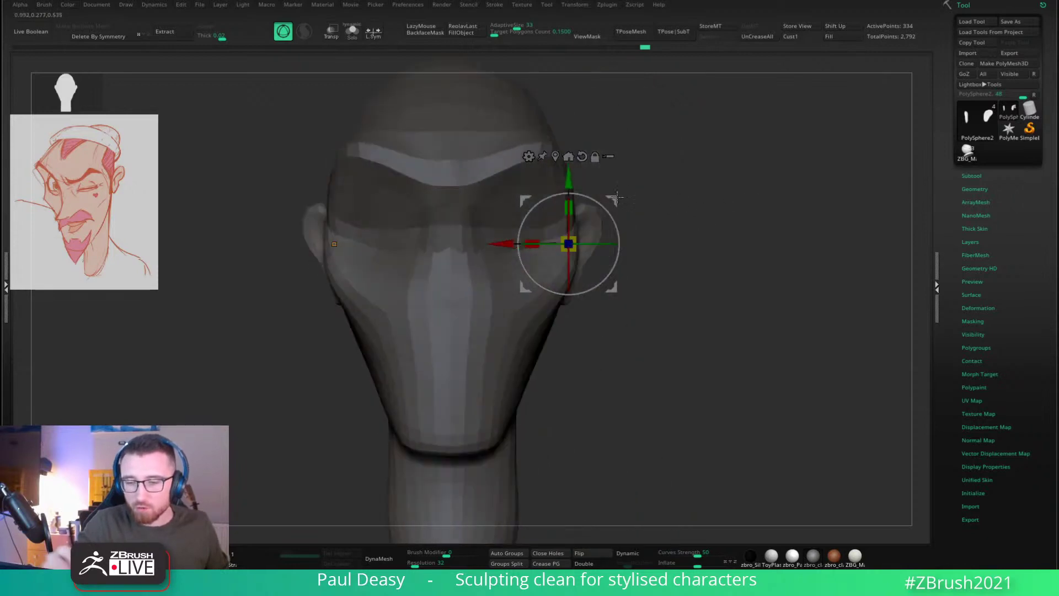
drag(615, 233, 603, 247)
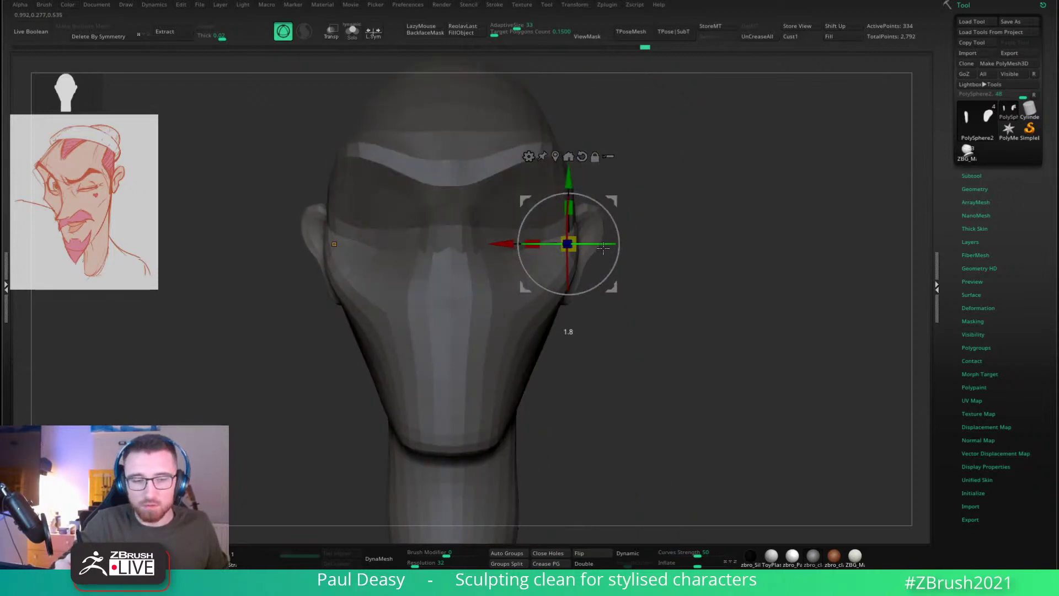
key(q)
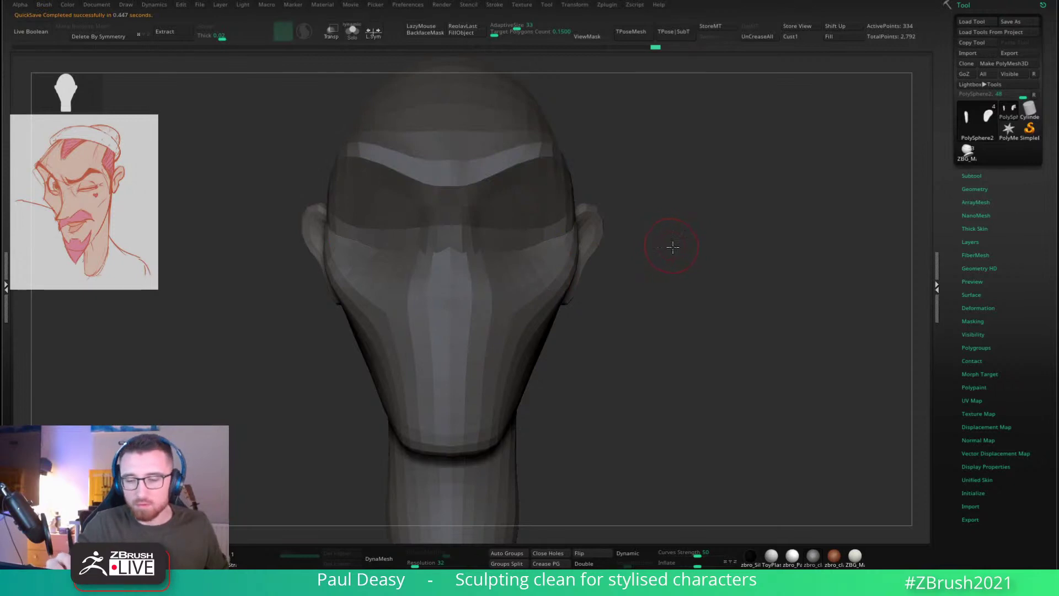
Step: Shape the outer back edge of the ears above the lobe from a three-quarter view, adjusting the brush size
mouse_move(673, 246)
mouse_down()
mouse_move(617, 246)
mouse_move(635, 212)
mouse_up()
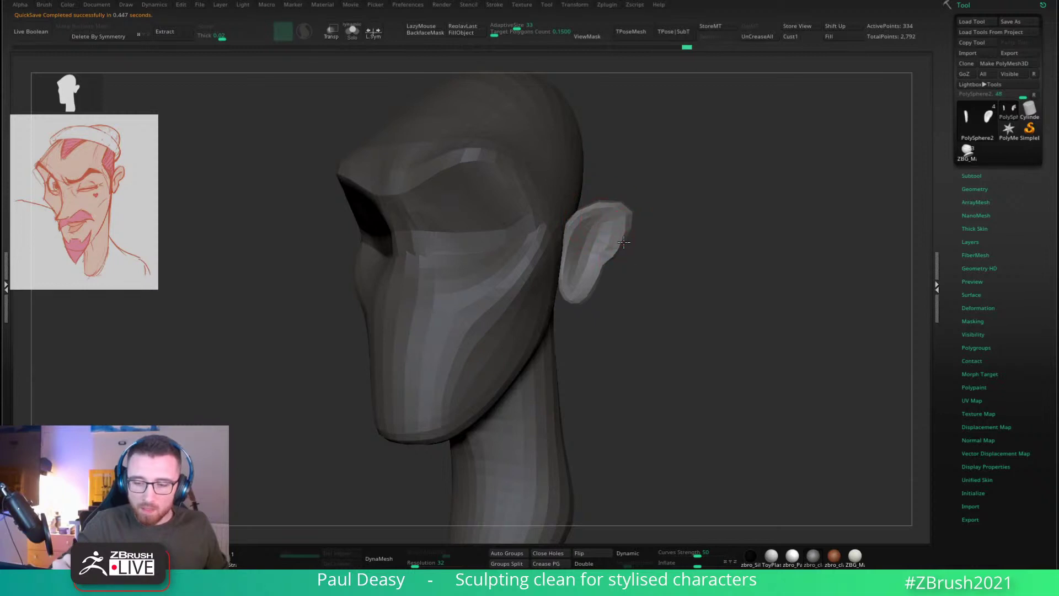
alt+drag(669, 289, 675, 276)
key(space)
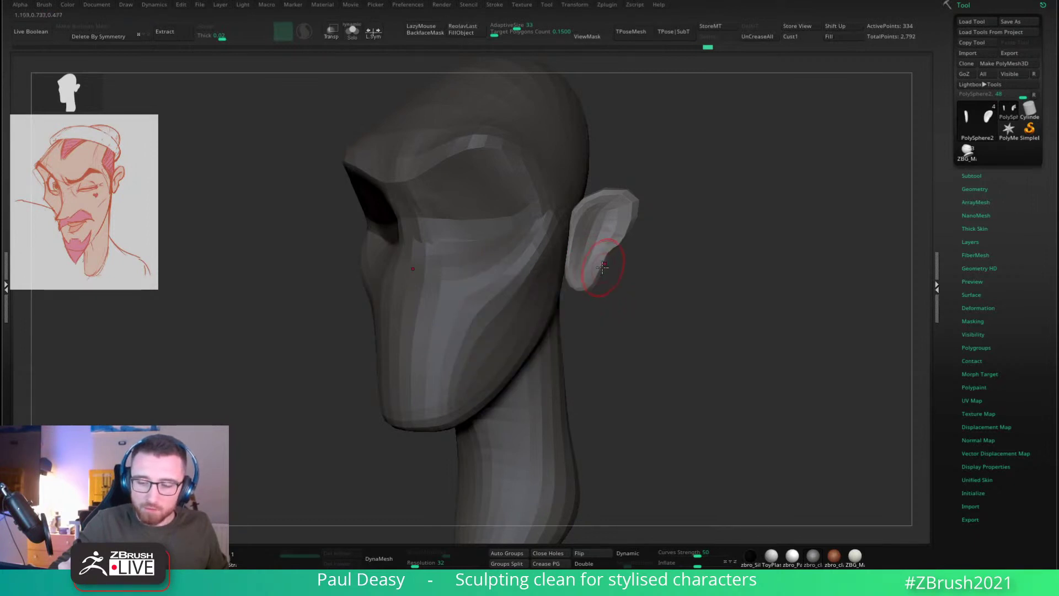
key(space)
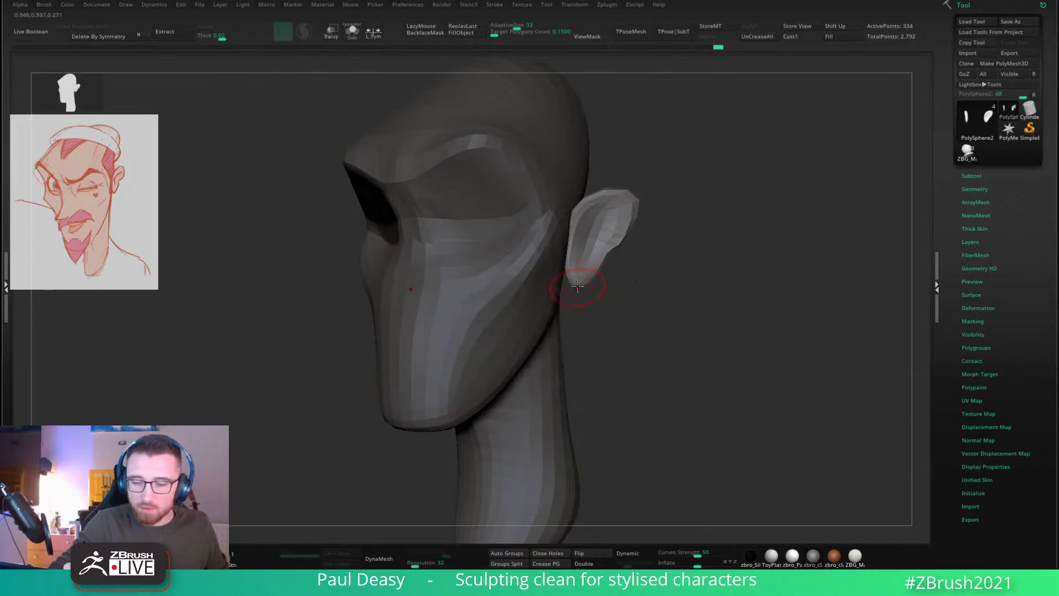
Step: Pull the ear lobes downward and refine the ear outline from the side and three-quarter views
right_drag(575, 277, 581, 300)
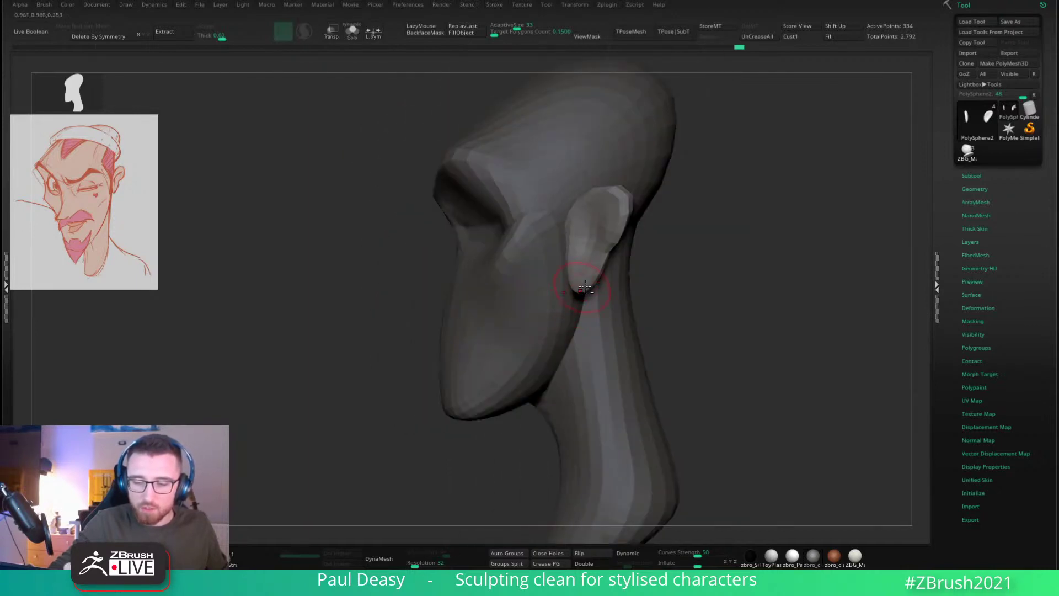
right_drag(665, 282, 711, 267)
mouse_move(588, 274)
shift+right_down()
mouse_move(642, 264)
mouse_move(617, 246)
shift+right_up()
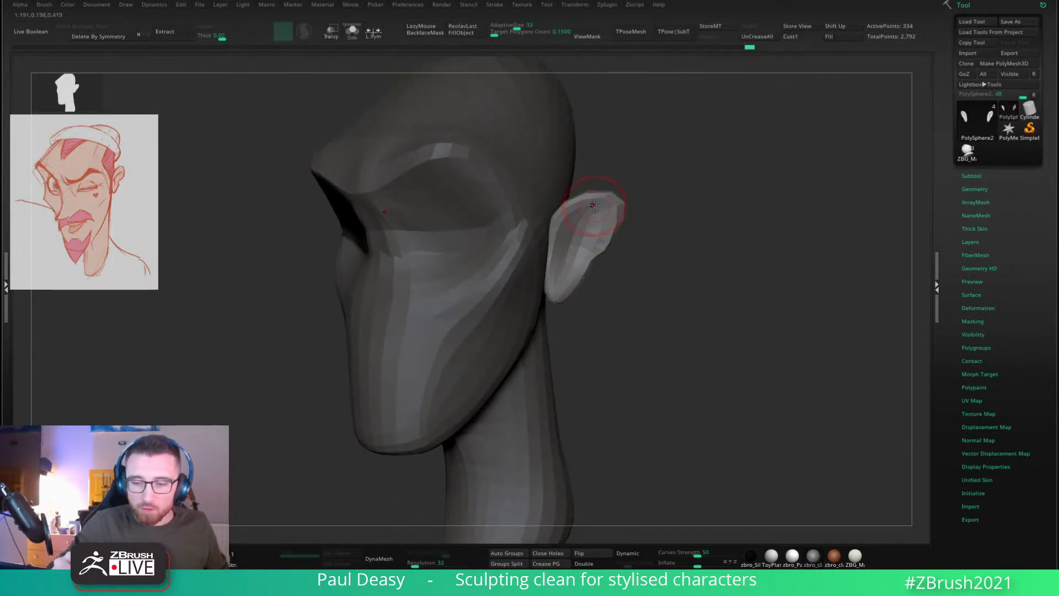
Step: Try remeshing the ears with DynaMesh, and undo the remesh
ctrl+drag(679, 199, 682, 203)
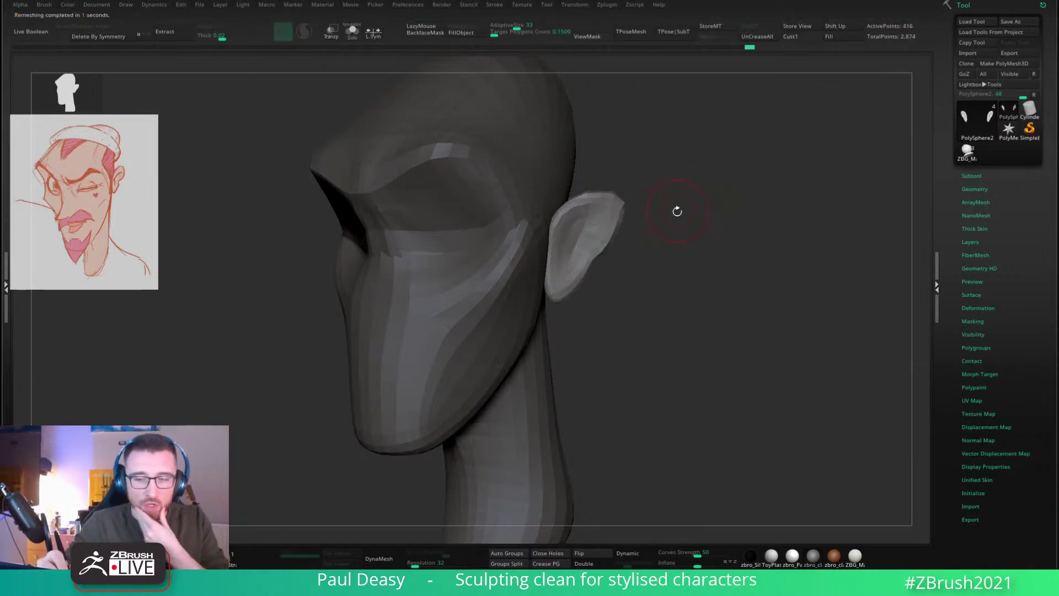
key(ctrl+z)
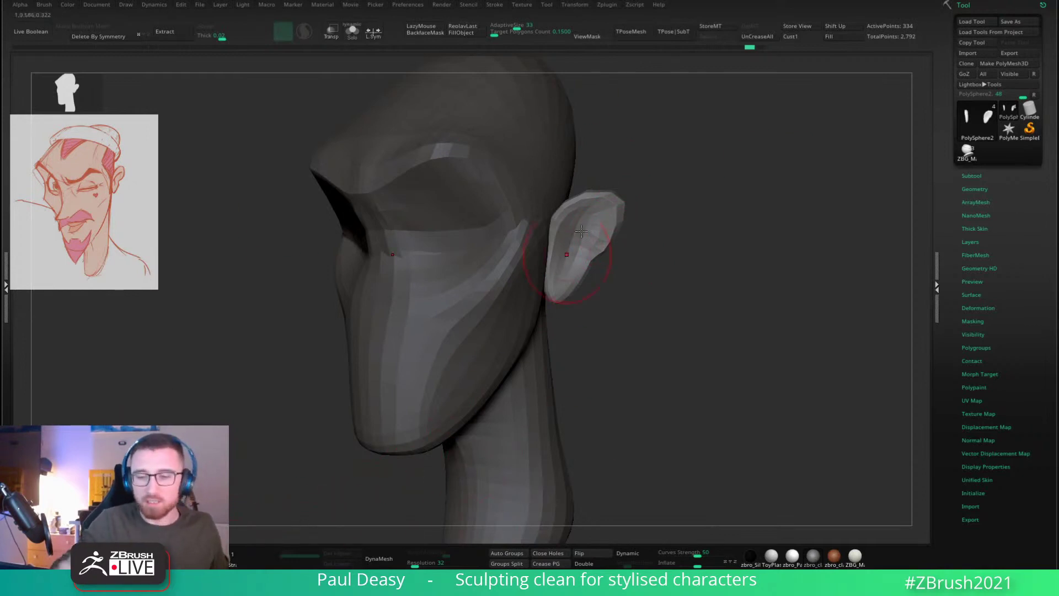
Step: Change the brush size and reshape the inner surface and front edge of the ears in three-quarter view
key(space)
key(space)
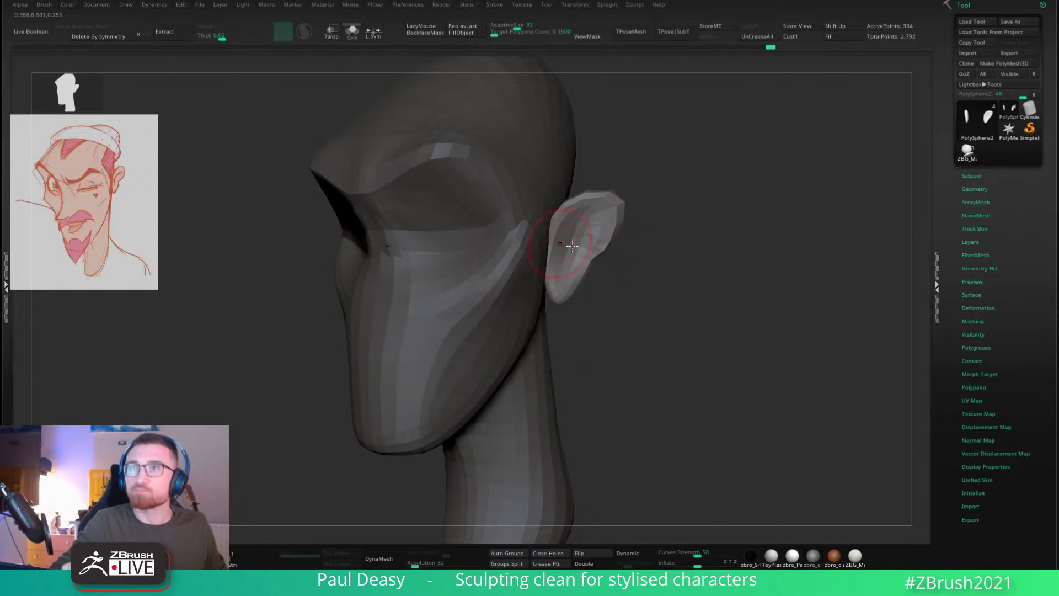
mouse_move(656, 289)
mouse_down()
mouse_move(651, 296)
mouse_move(693, 303)
mouse_move(683, 303)
mouse_up()
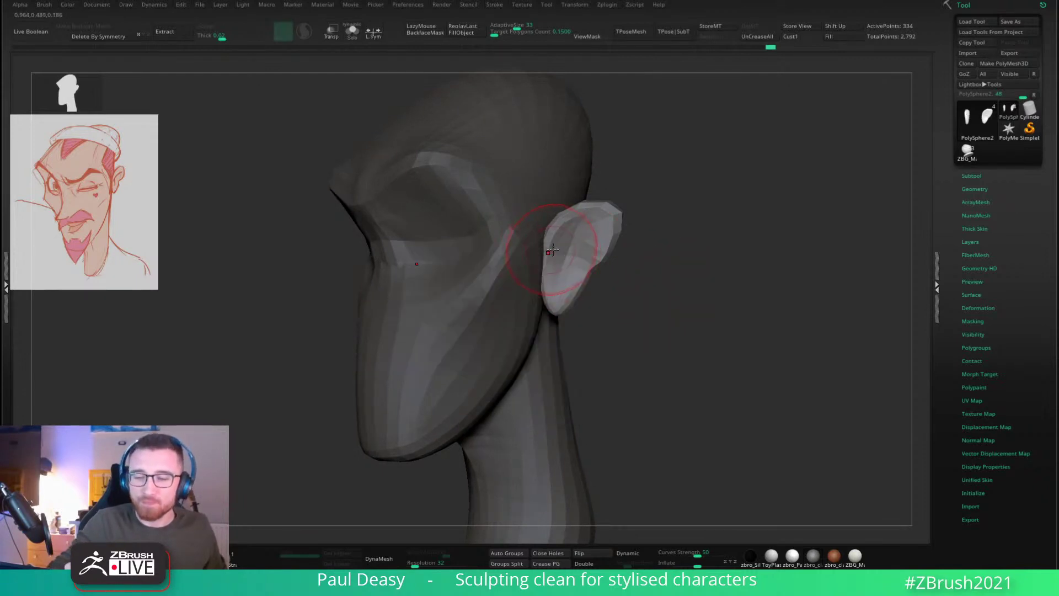
mouse_move(606, 219)
mouse_down()
mouse_move(612, 279)
mouse_move(577, 289)
mouse_up()
Step: Resize the brush and slim the rear contour of the ear lobes
key(s)
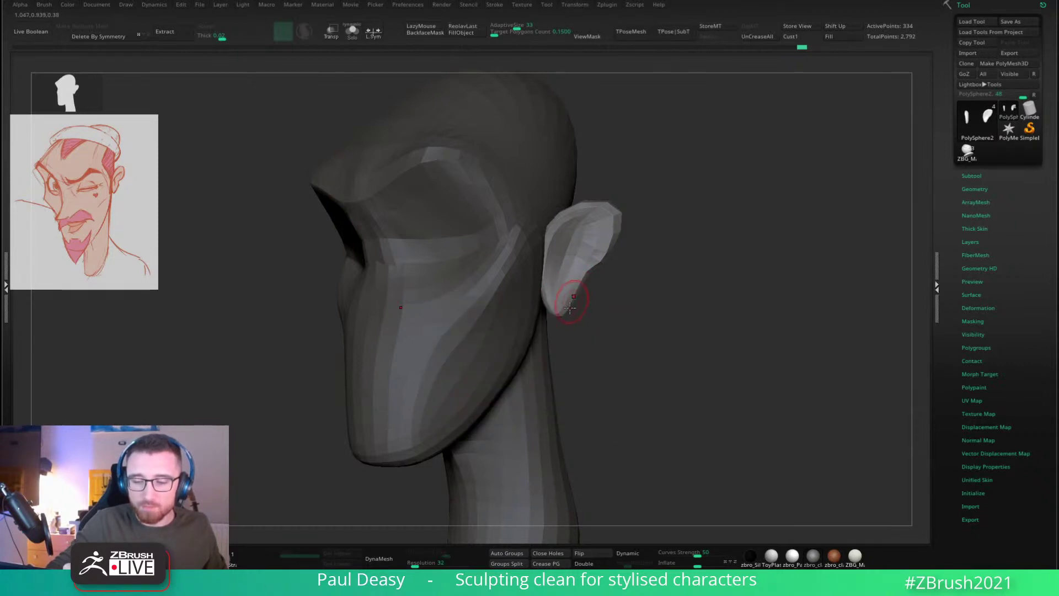
mouse_move(606, 307)
mouse_down()
mouse_move(622, 310)
mouse_move(619, 270)
mouse_move(639, 301)
mouse_up()
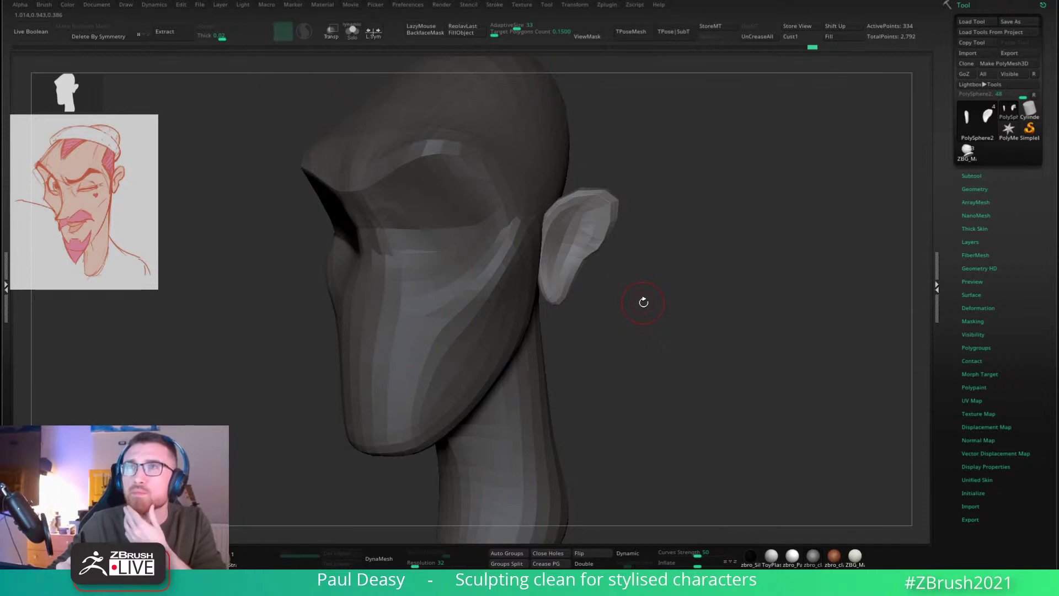
drag(643, 305, 639, 301)
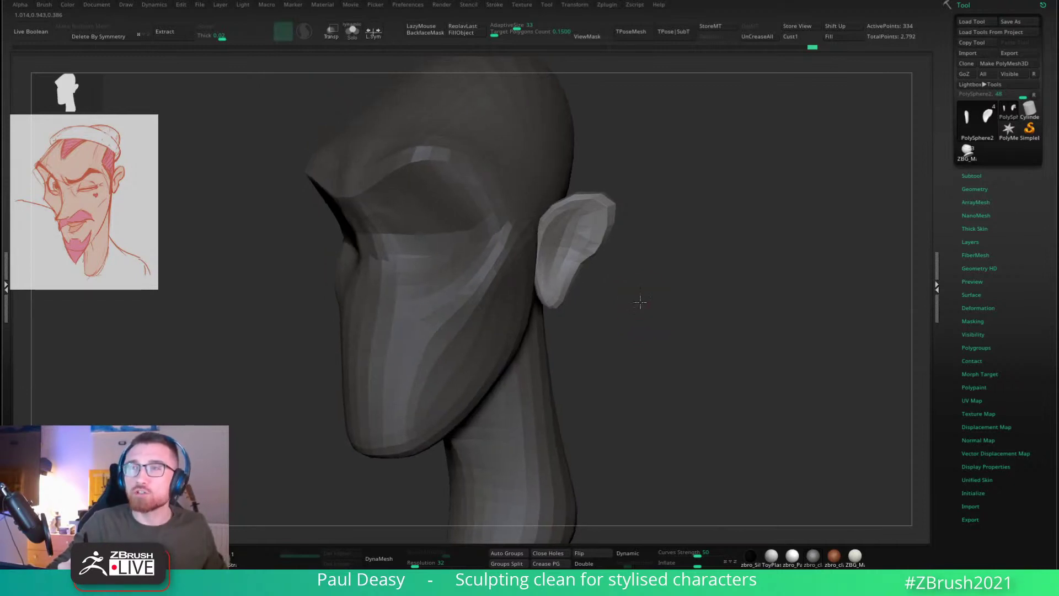
Step: Adjust the brush size and refine the front edge of the ears where they meet the head
key(space)
key(space)
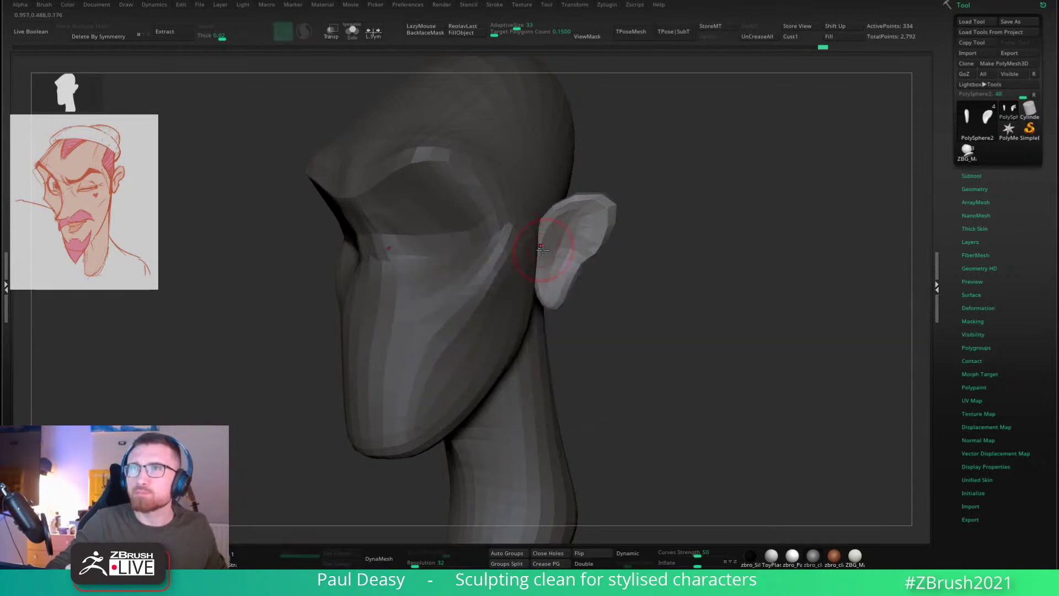
drag(648, 293, 655, 280)
key(space)
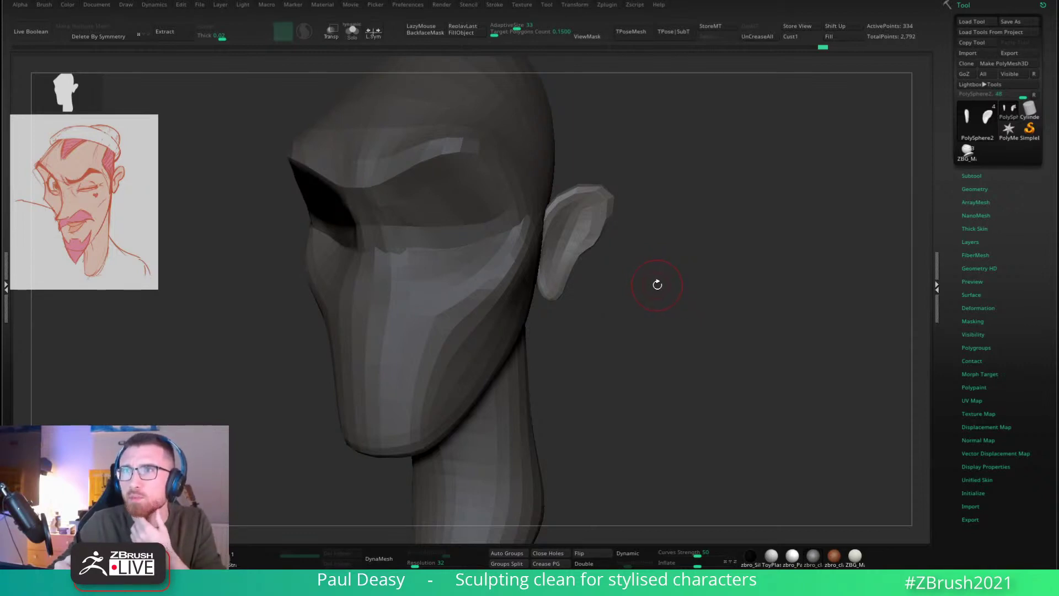
drag(652, 286, 655, 294)
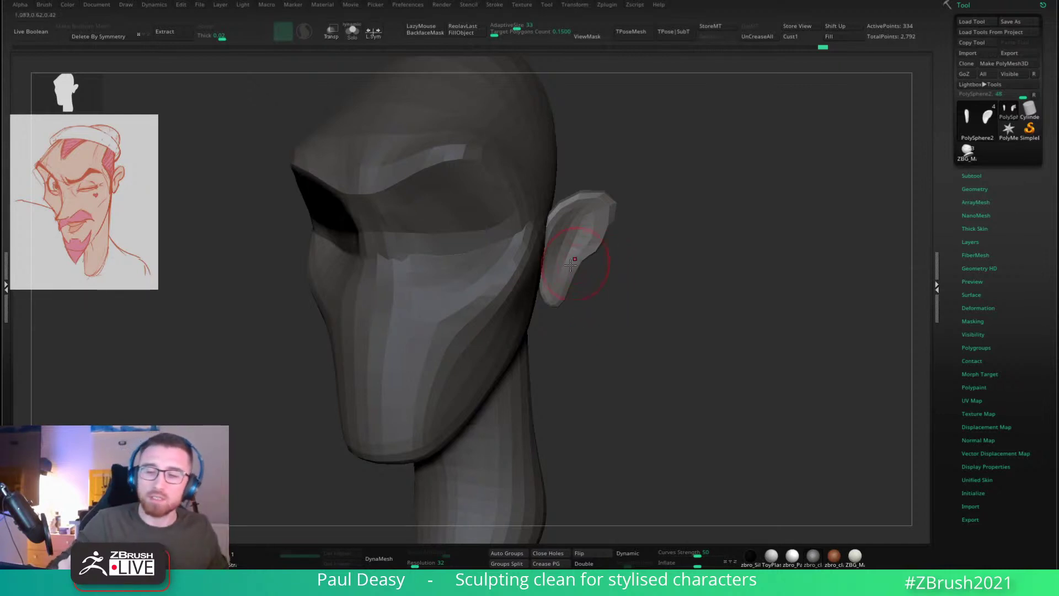
Step: Reshape the upper rim of the ears from the rear and three-quarter views, adjusting the brush size
right_drag(603, 251, 585, 252)
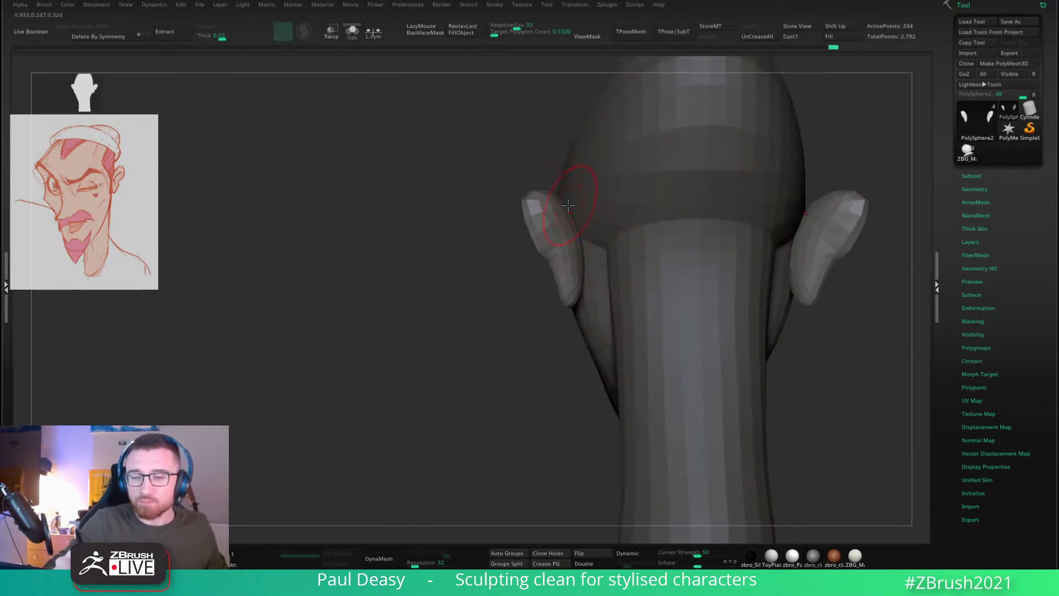
right_drag(554, 207, 596, 216)
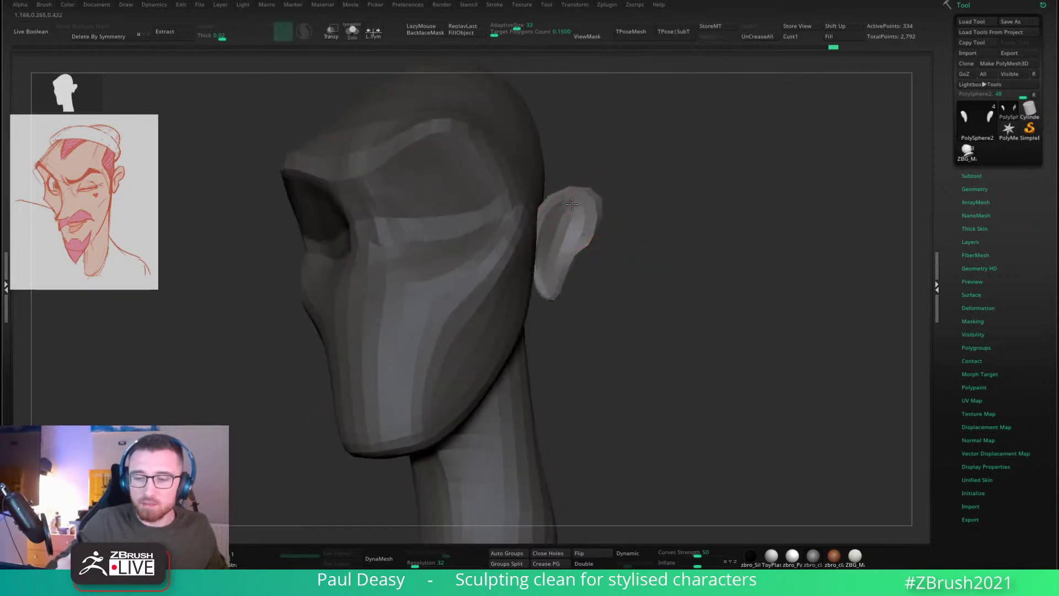
key(space)
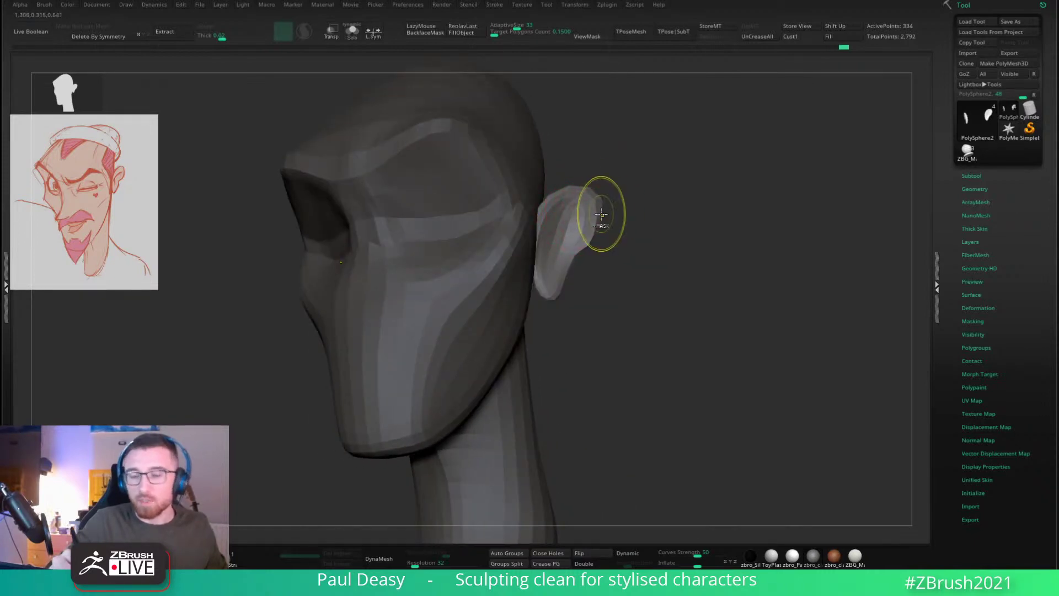
right_drag(605, 217, 647, 223)
Step: Shift the ears by about 0.0264 in the view plane with the gizmo and return to Draw mode
right_click(556, 225)
key(w)
drag(562, 191, 562, 195)
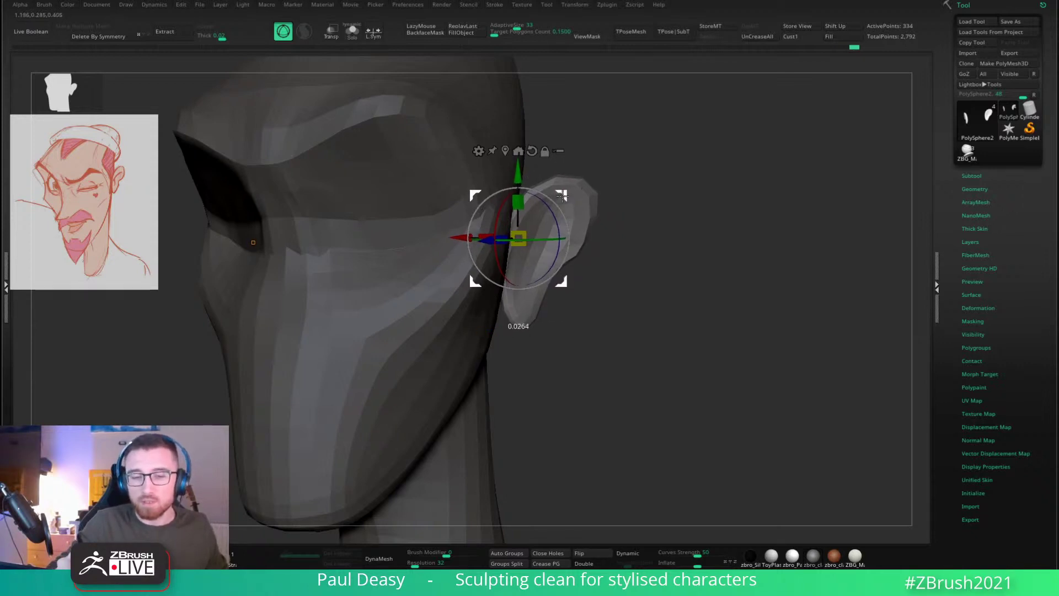
key(q)
Step: Push the front edge of the ears inward toward the head from the front view
right_drag(535, 244, 595, 246)
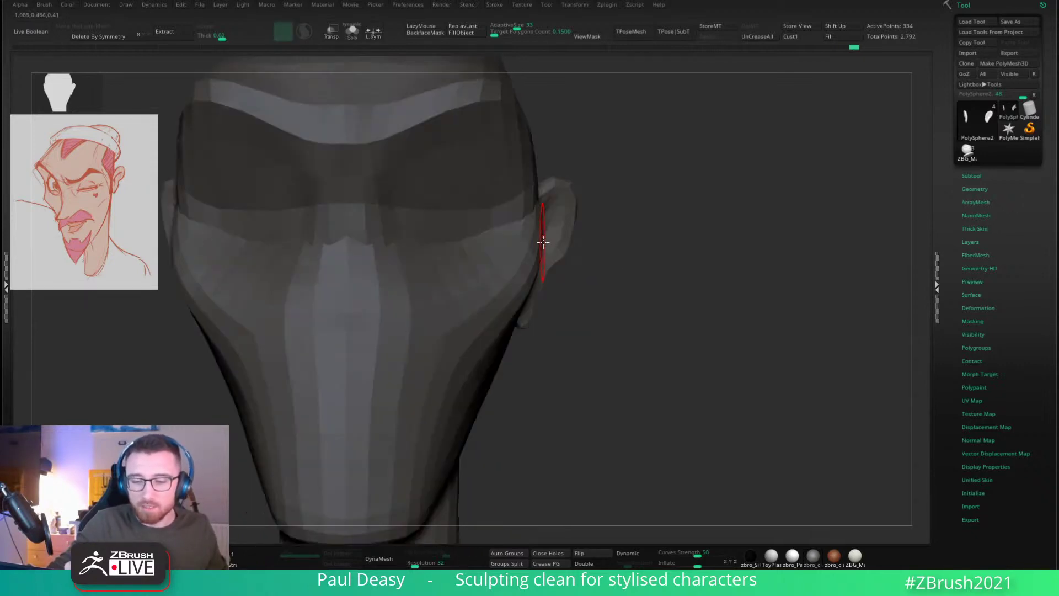
drag(543, 249, 517, 245)
right_drag(595, 253, 533, 242)
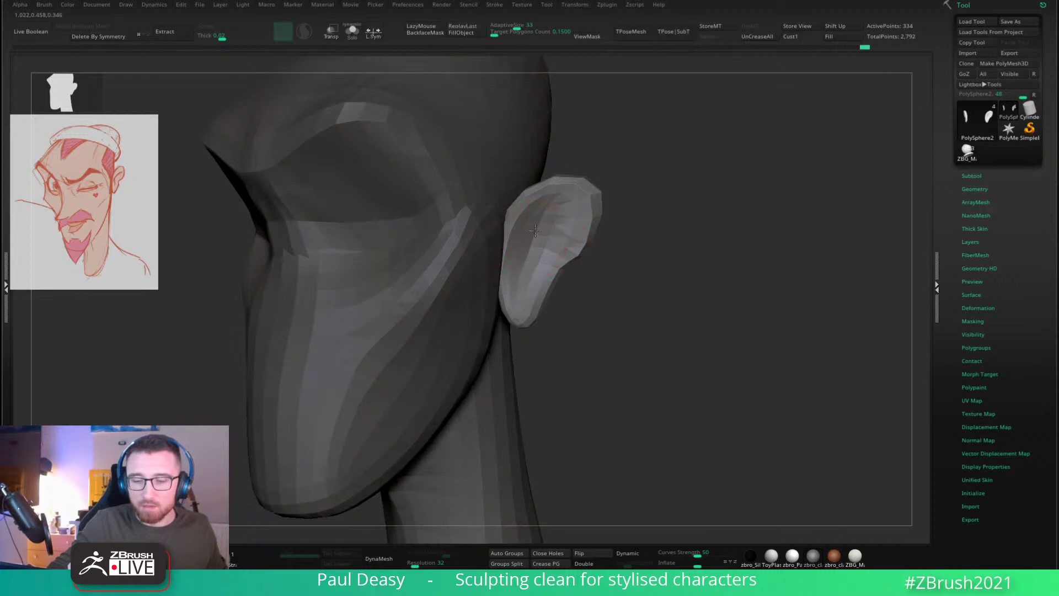
Step: Change the brush size and deepen the hollow inside the ears, working from the upper bowl toward the lobe
key(s)
drag(554, 204, 546, 205)
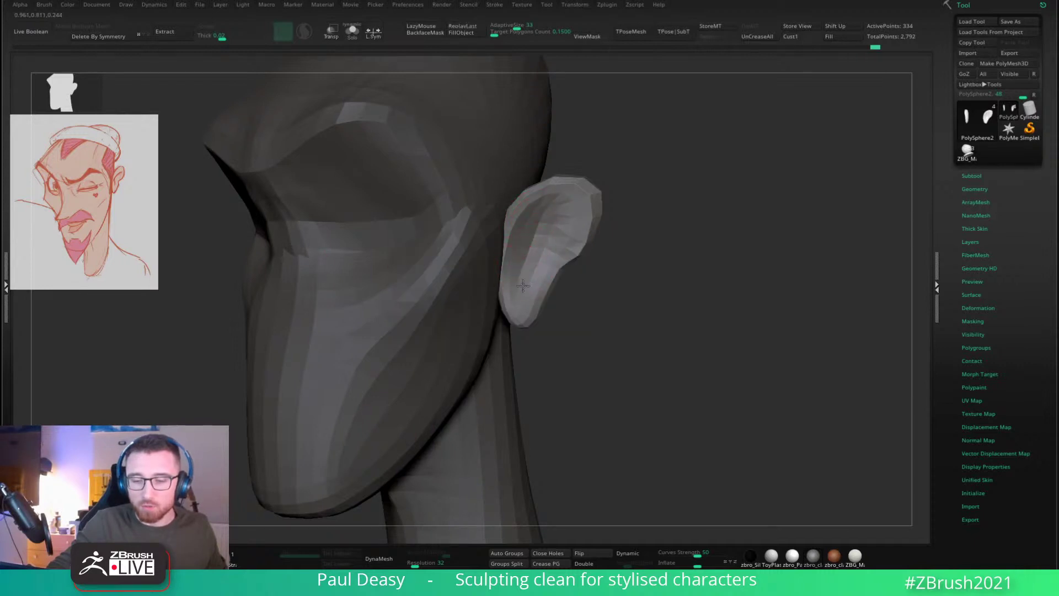
mouse_move(523, 285)
right_down()
mouse_move(595, 272)
mouse_move(530, 234)
right_up()
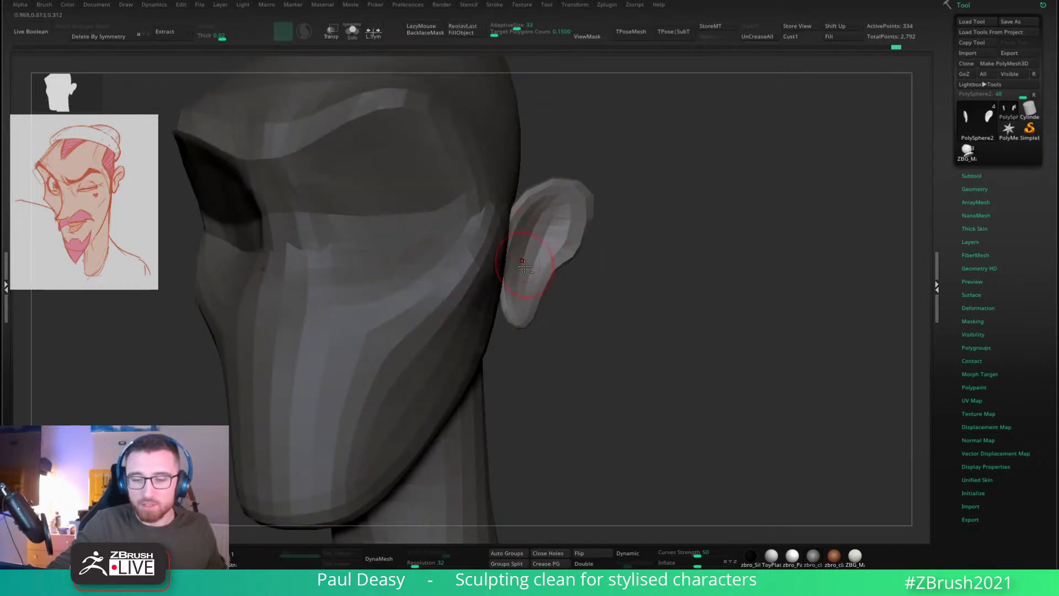
right_drag(612, 247, 551, 231)
key(space)
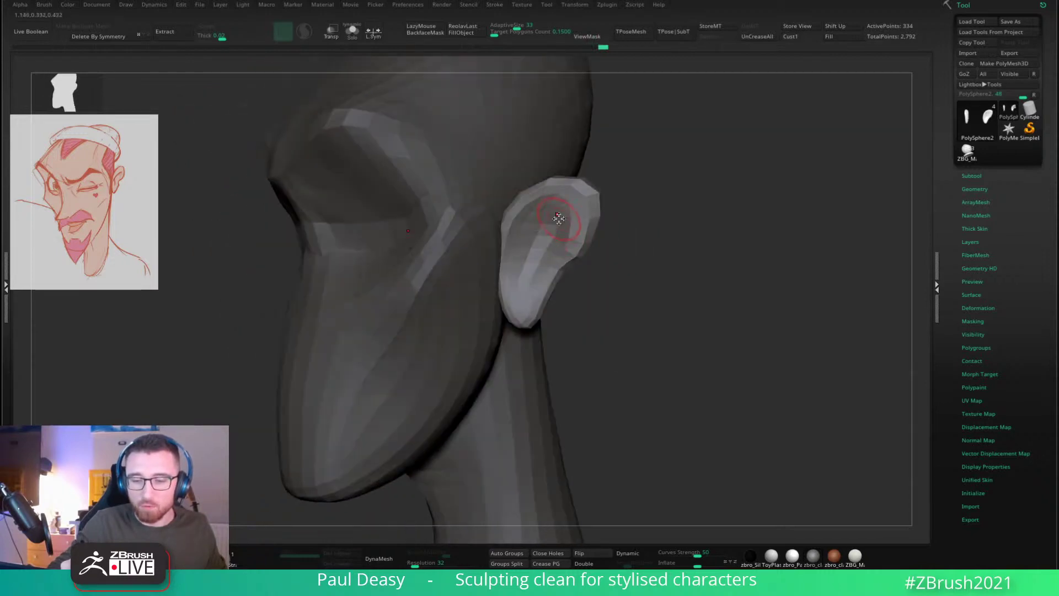
Step: Push the upper hollow of the ears in beneath the rim from the three-quarter front view
right_drag(549, 243, 549, 214)
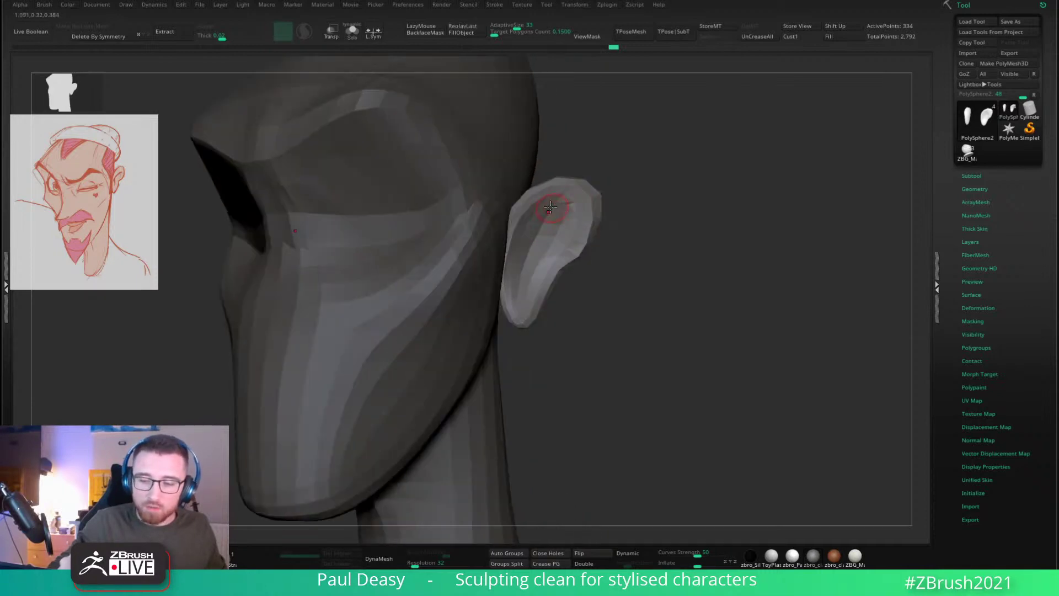
drag(548, 214, 550, 207)
right_drag(549, 207, 552, 204)
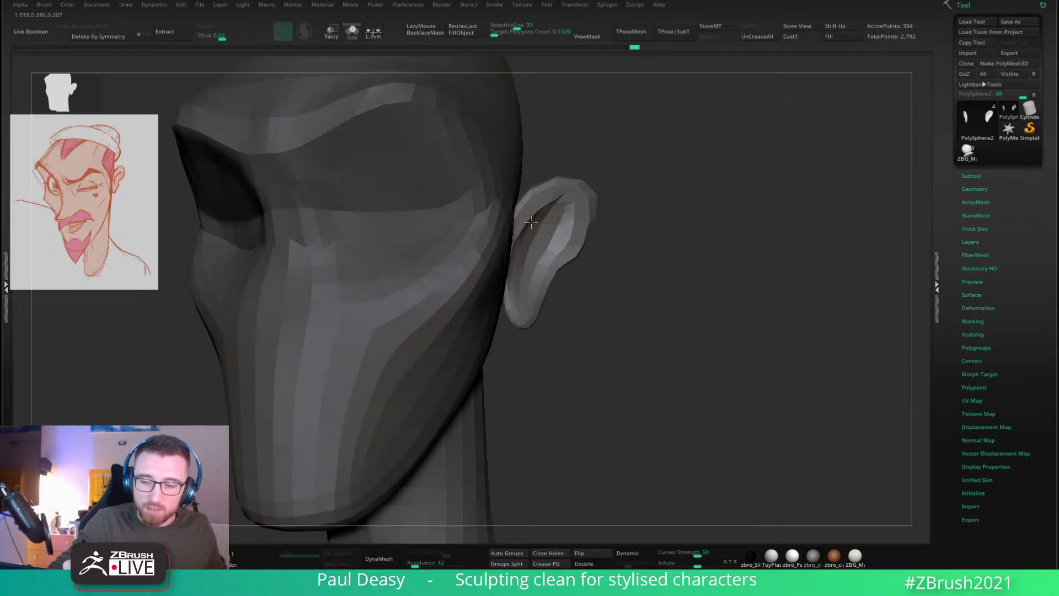
drag(540, 215, 556, 201)
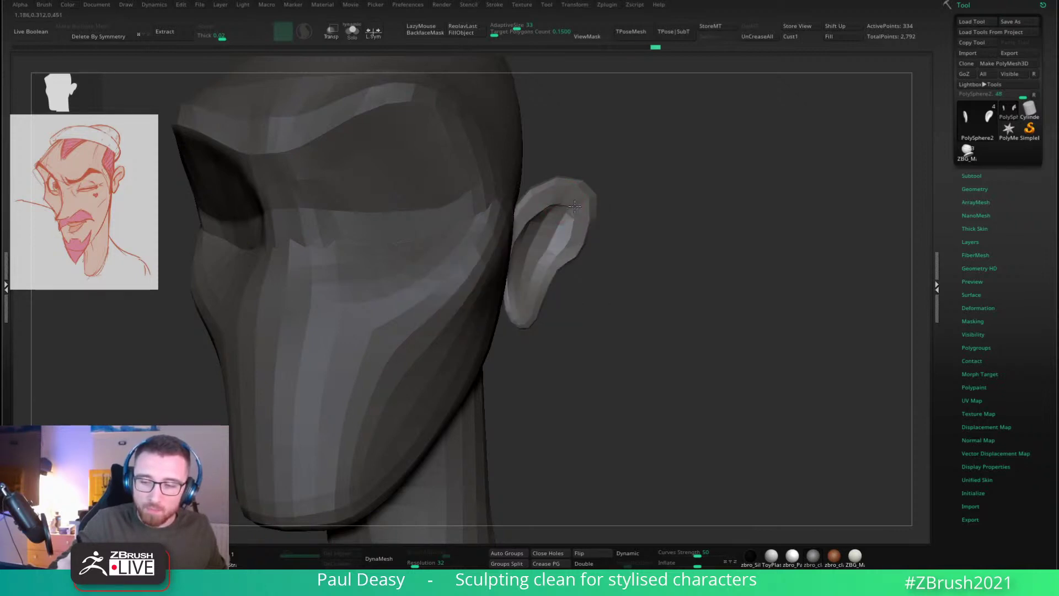
mouse_move(626, 195)
right_down()
mouse_move(653, 167)
mouse_move(617, 199)
mouse_move(581, 194)
mouse_move(611, 242)
mouse_move(546, 194)
mouse_move(510, 211)
mouse_move(518, 222)
mouse_move(505, 218)
mouse_move(549, 207)
right_up()
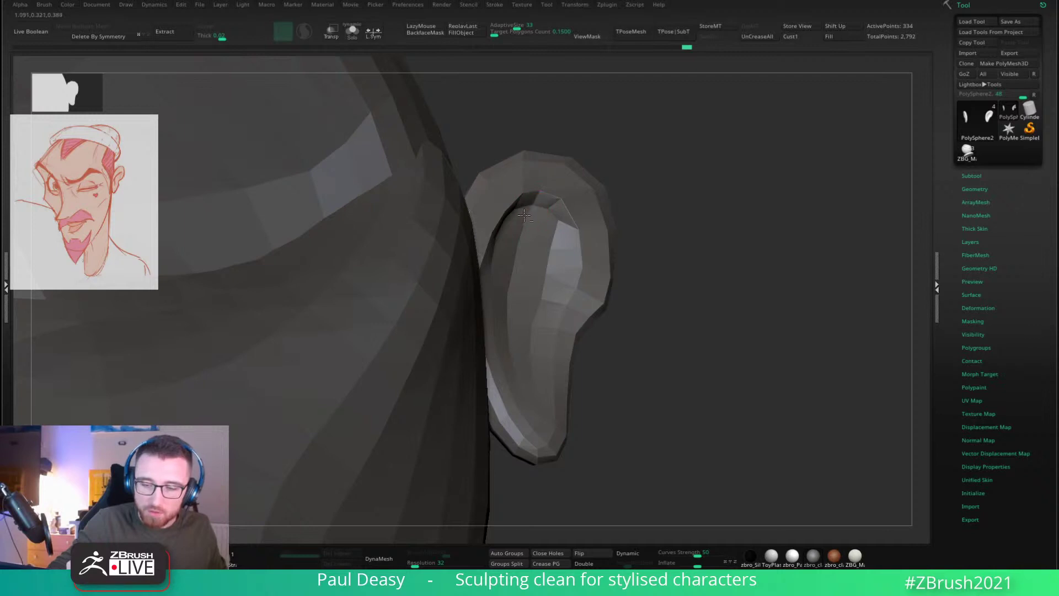
Step: Refine the inner edge of the ears' upper rim and the top of the hollow, adjusting the brush size
drag(560, 217, 559, 225)
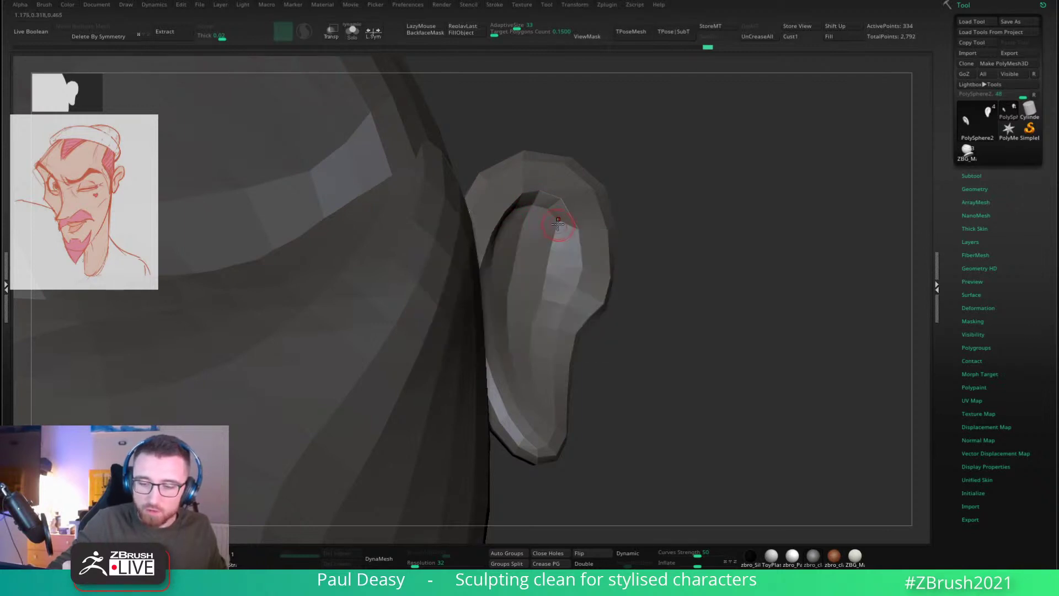
right_drag(584, 228, 552, 213)
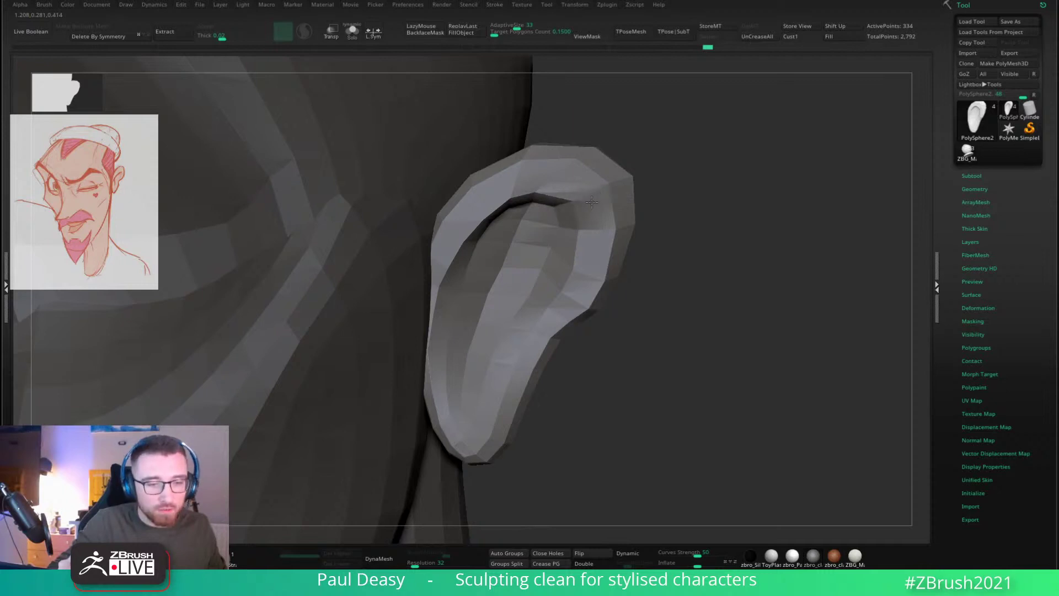
mouse_move(588, 209)
mouse_down()
mouse_move(532, 198)
mouse_move(499, 212)
mouse_move(456, 270)
mouse_up()
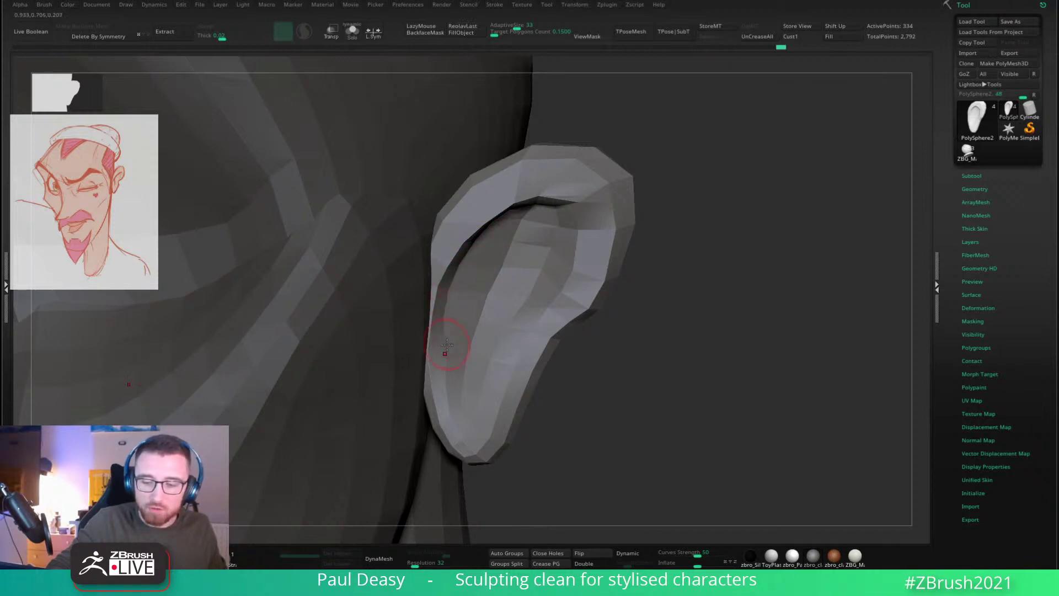
right_drag(540, 251, 591, 213)
mouse_move(561, 211)
mouse_down()
mouse_move(578, 215)
mouse_move(531, 216)
mouse_up()
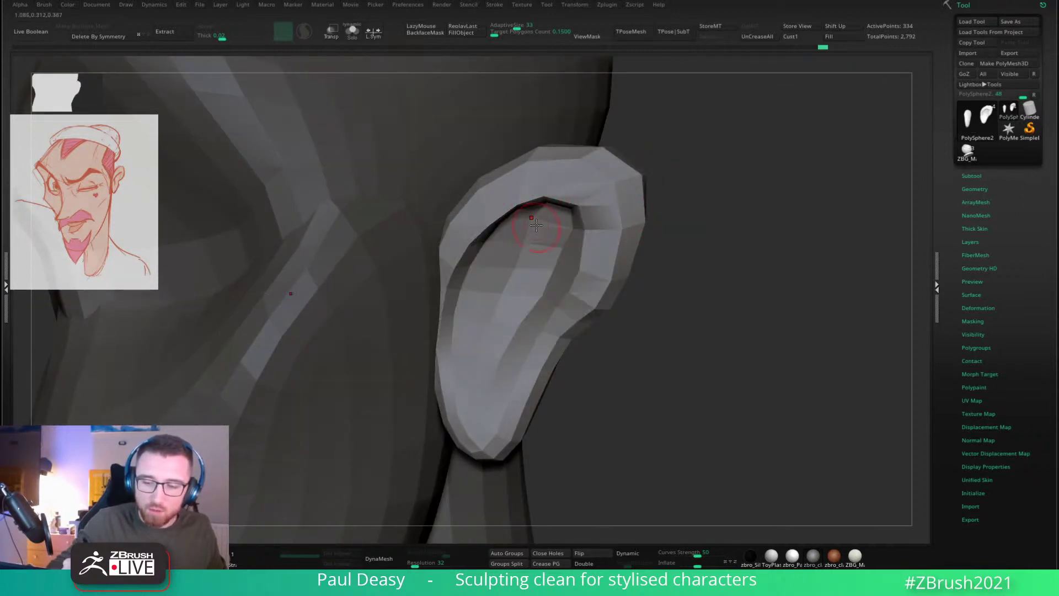
key(space)
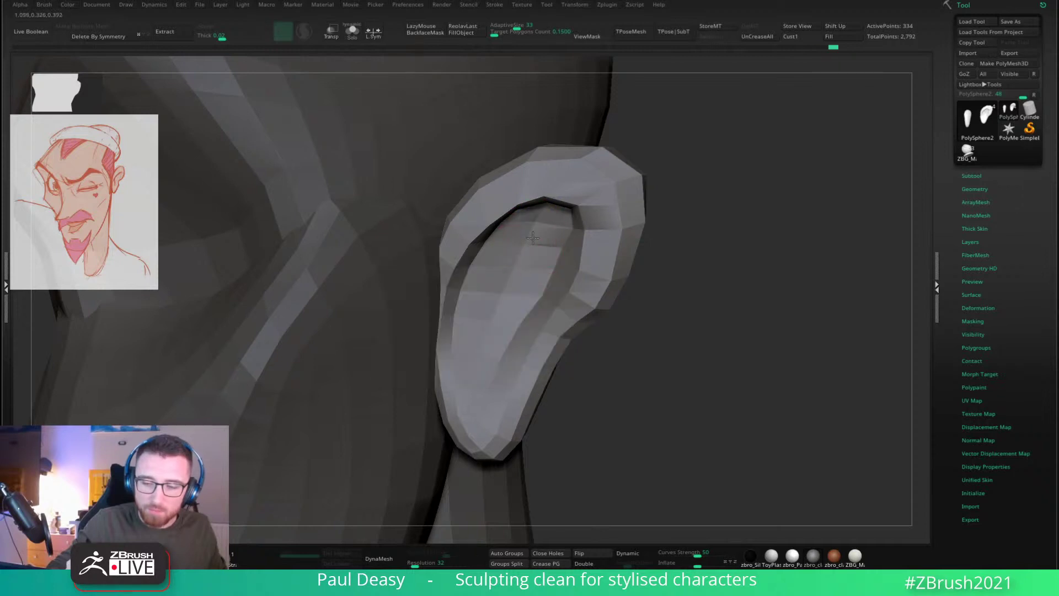
drag(538, 240, 535, 219)
Step: Shape the rear inner wall of the ears' hollow down toward the lobe, varying the brush size
right_drag(535, 219, 585, 237)
key(space)
mouse_move(577, 234)
mouse_down()
mouse_move(585, 228)
mouse_move(538, 210)
mouse_move(554, 223)
mouse_move(543, 246)
mouse_move(568, 278)
mouse_move(508, 308)
mouse_move(520, 331)
mouse_move(512, 348)
mouse_up()
drag(650, 272, 664, 272)
mouse_move(577, 249)
mouse_down()
mouse_move(600, 221)
mouse_move(598, 259)
mouse_move(580, 244)
mouse_move(574, 256)
mouse_move(591, 257)
mouse_up()
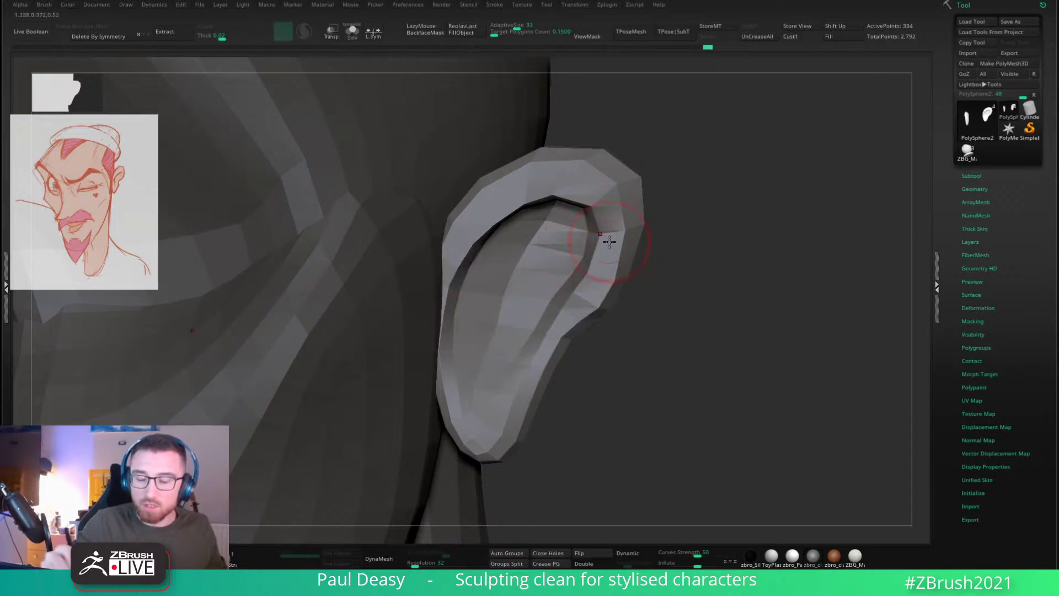
key(space)
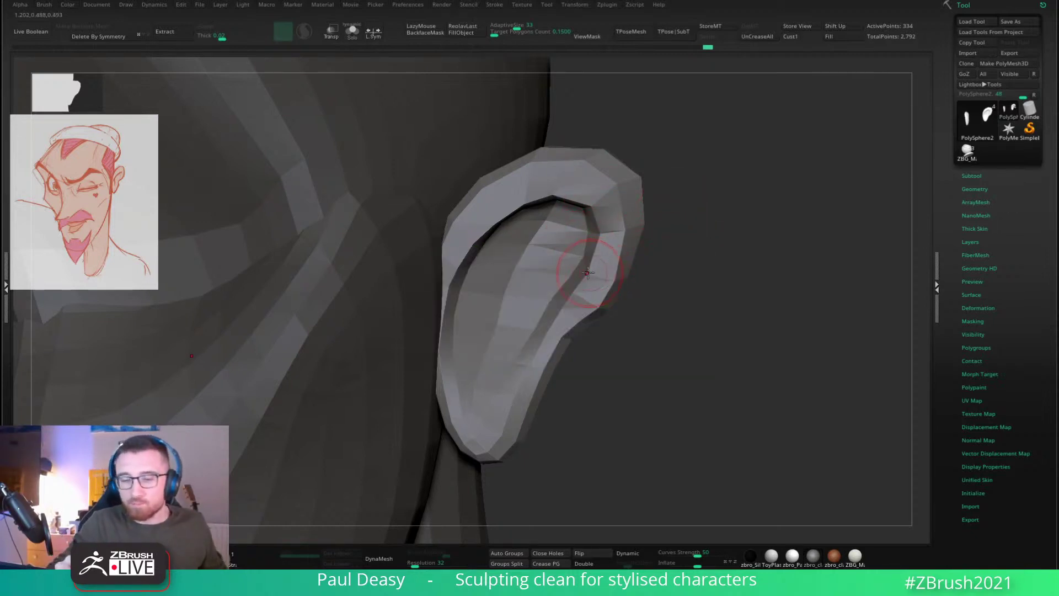
drag(581, 281, 556, 291)
mouse_move(551, 343)
mouse_down()
mouse_move(545, 333)
mouse_move(536, 344)
mouse_move(582, 353)
mouse_move(550, 332)
mouse_move(675, 300)
mouse_move(586, 296)
mouse_up()
key(space)
Step: Select the head and adjust the contour of the upper and rear skull with a larger brush
right_drag(675, 278, 699, 254)
right_drag(699, 255, 670, 243)
right_click(674, 259)
alt+click(562, 288)
key(space)
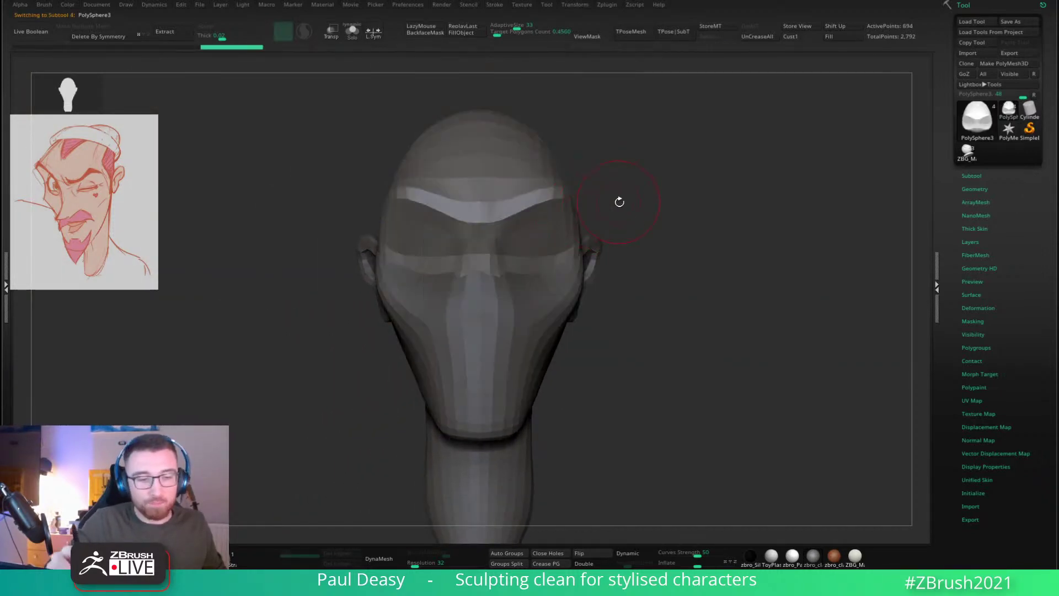
right_drag(617, 201, 574, 225)
right_click(574, 226)
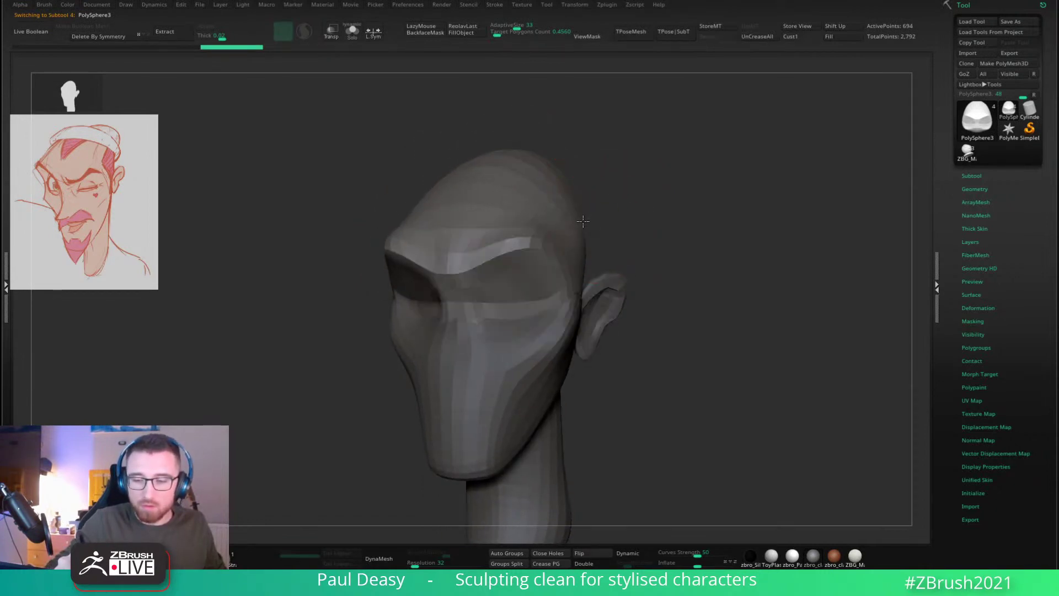
drag(583, 221, 582, 214)
right_click(578, 221)
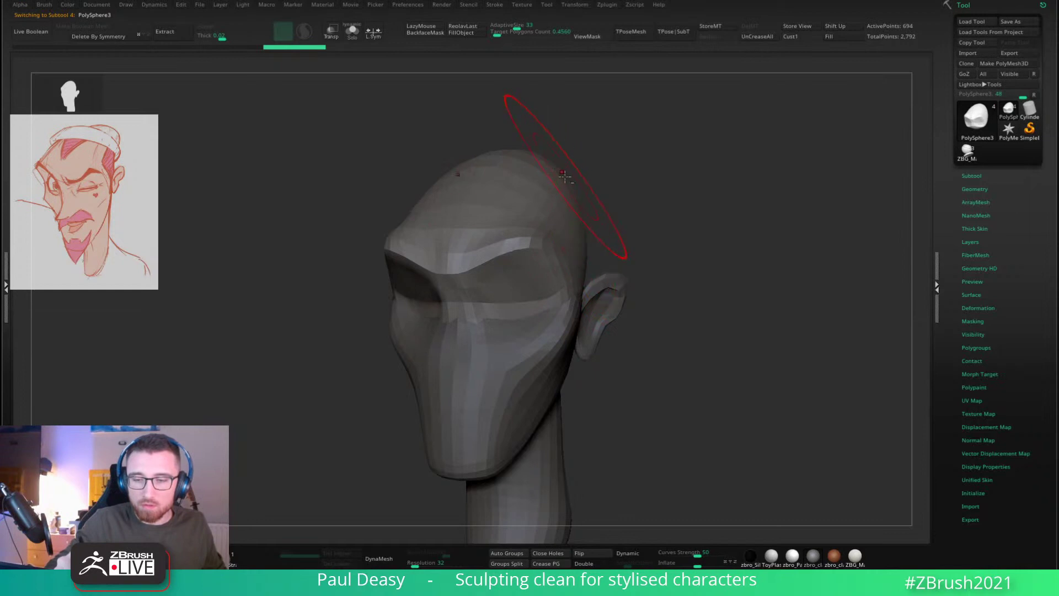
right_drag(619, 185, 602, 179)
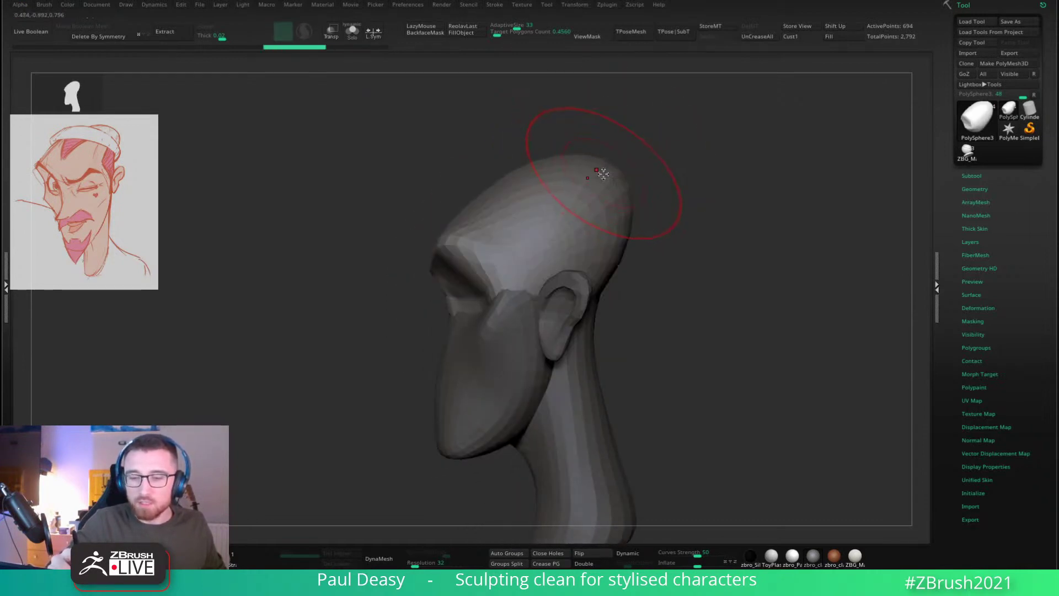
drag(621, 229, 620, 252)
Step: Resize the brush, adjust the crown and smooth the forehead and top of the skull
key(space)
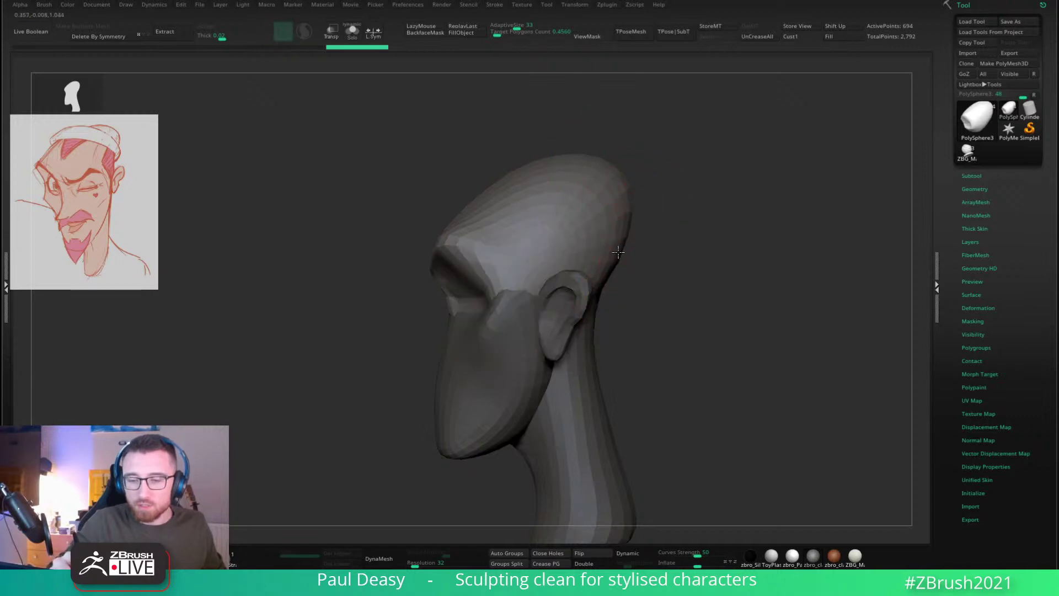
key(space)
drag(610, 179, 601, 164)
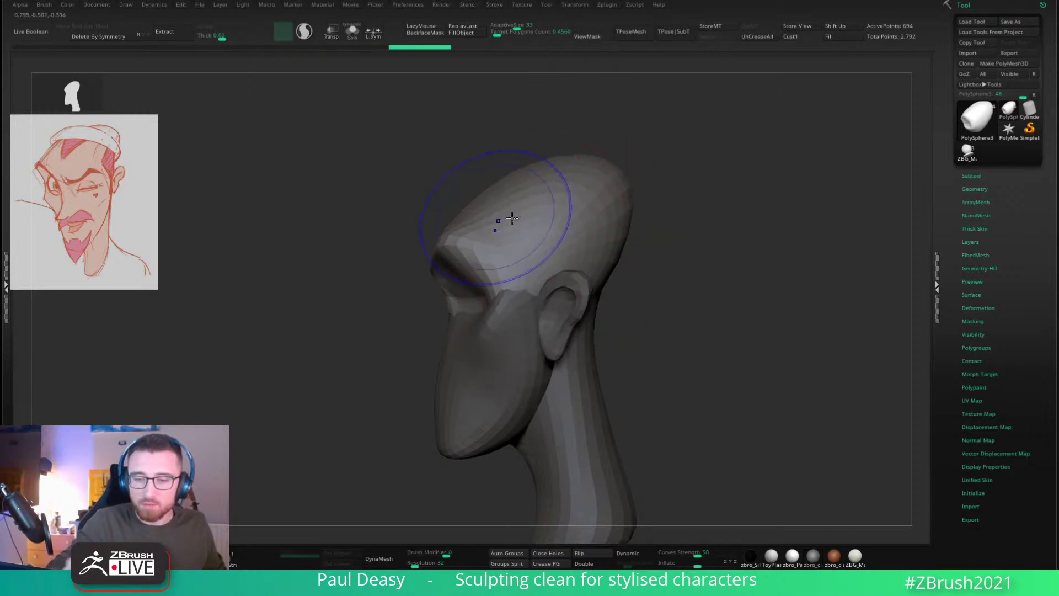
mouse_move(499, 223)
shift+mouse_down()
mouse_move(505, 243)
mouse_move(588, 205)
mouse_move(599, 169)
mouse_move(527, 186)
mouse_move(513, 175)
shift+mouse_up()
key(ctrl+space)
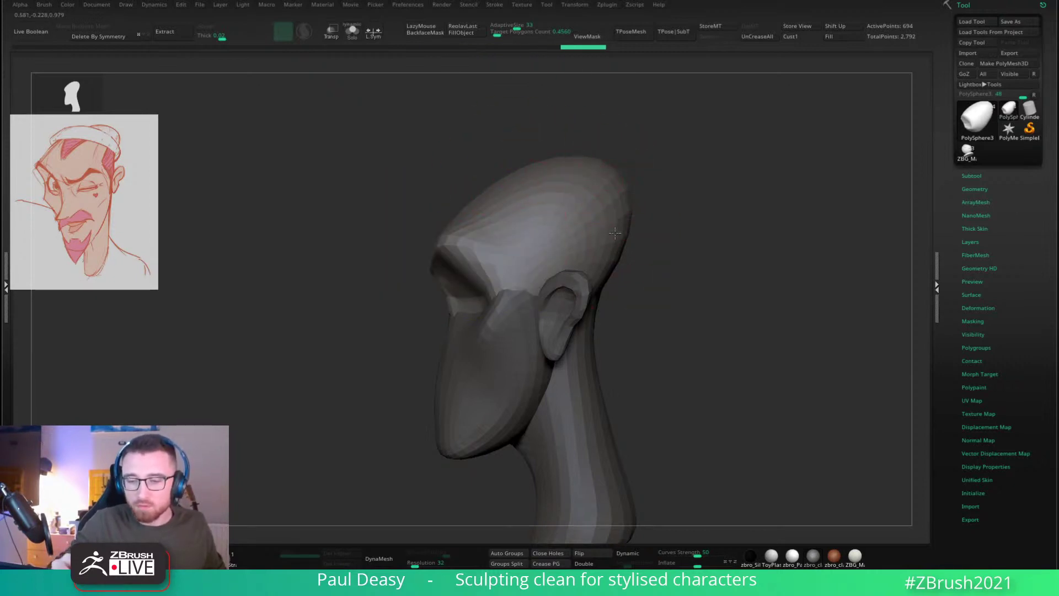
drag(615, 235, 650, 384)
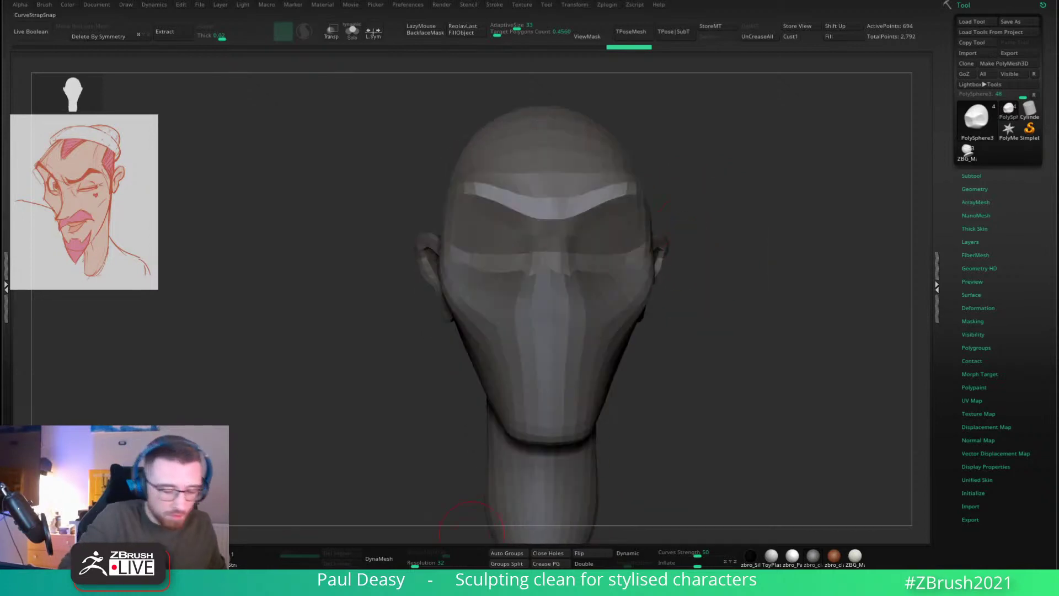
Step: Insert a mirrored pair of spheres over the eye sockets with the IMM Primitives brush, redoing the first placement
key(b)
key(i)
key(p)
mouse_move(614, 292)
mouse_down()
mouse_move(609, 308)
mouse_move(629, 331)
mouse_up()
key(ctrl+z)
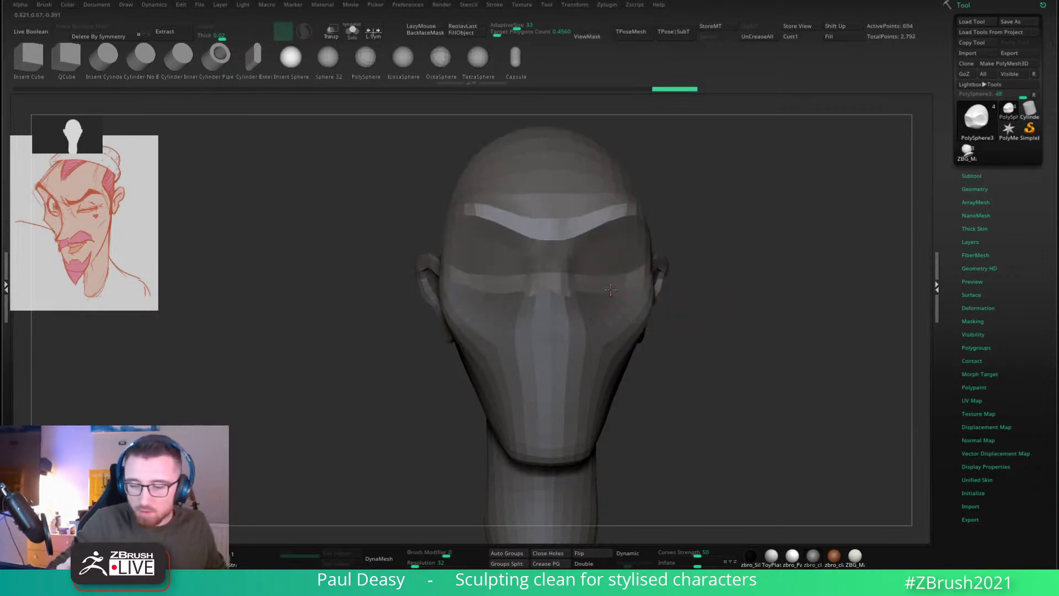
drag(611, 292, 669, 343)
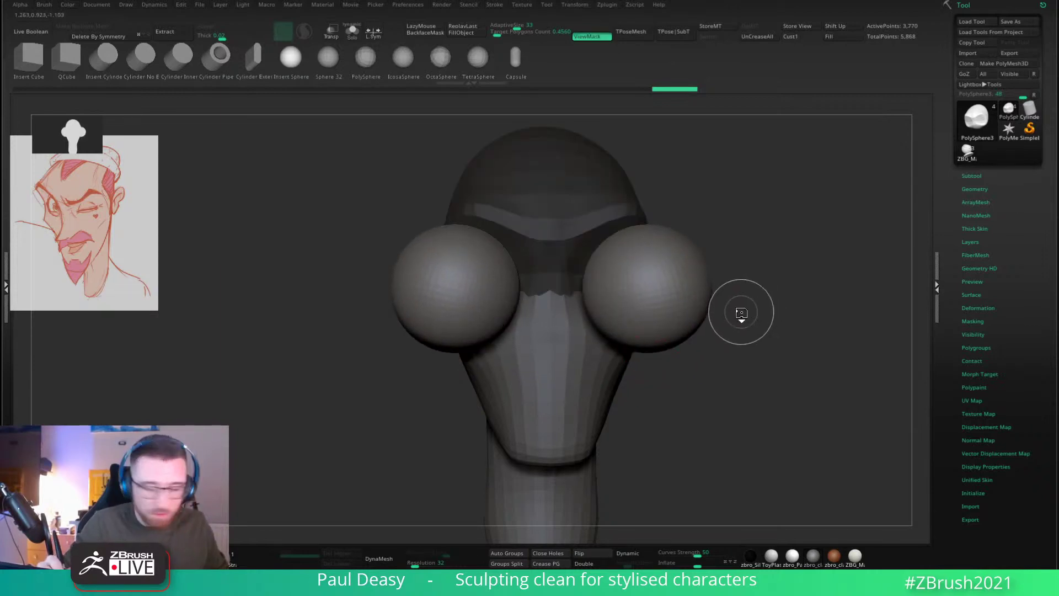
Step: Split the eye spheres off the head into their own subtool, then center the gizmo on one sphere and reset its orientation
ctrl+click(728, 300)
key(w)
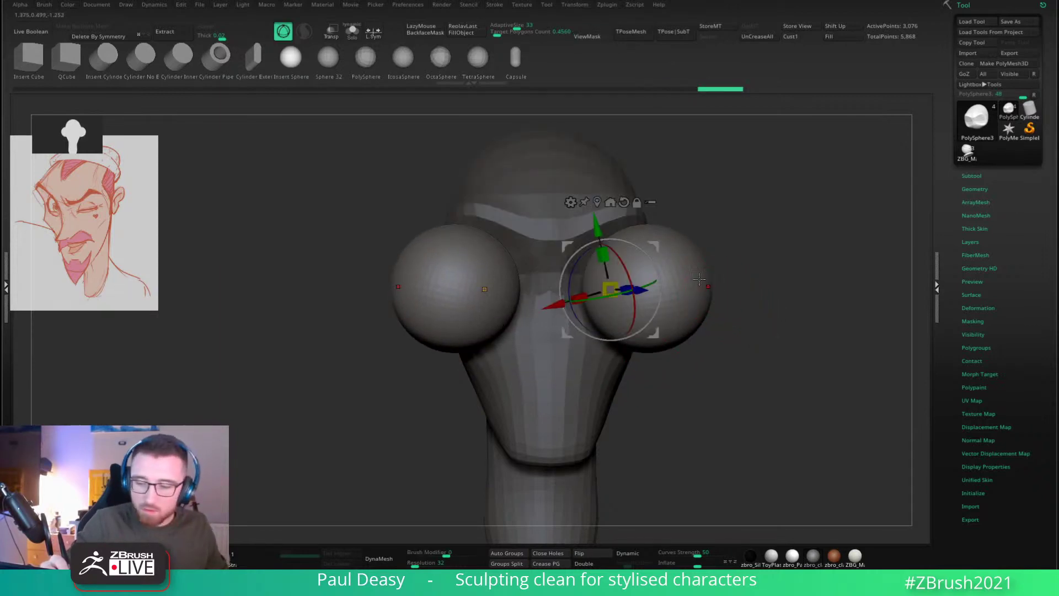
click(596, 202)
click(660, 201)
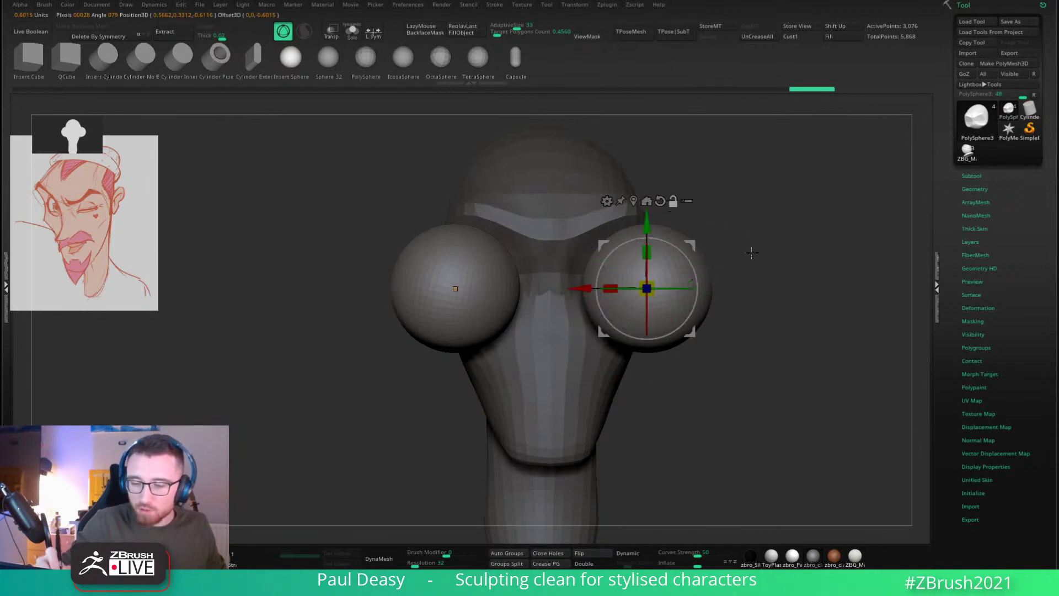
Step: Move the eye spheres inward into the sockets and scale them uniformly with the gizmo
shift+right_drag(752, 251, 696, 246)
drag(692, 246, 770, 222)
shift+right_drag(772, 224, 846, 226)
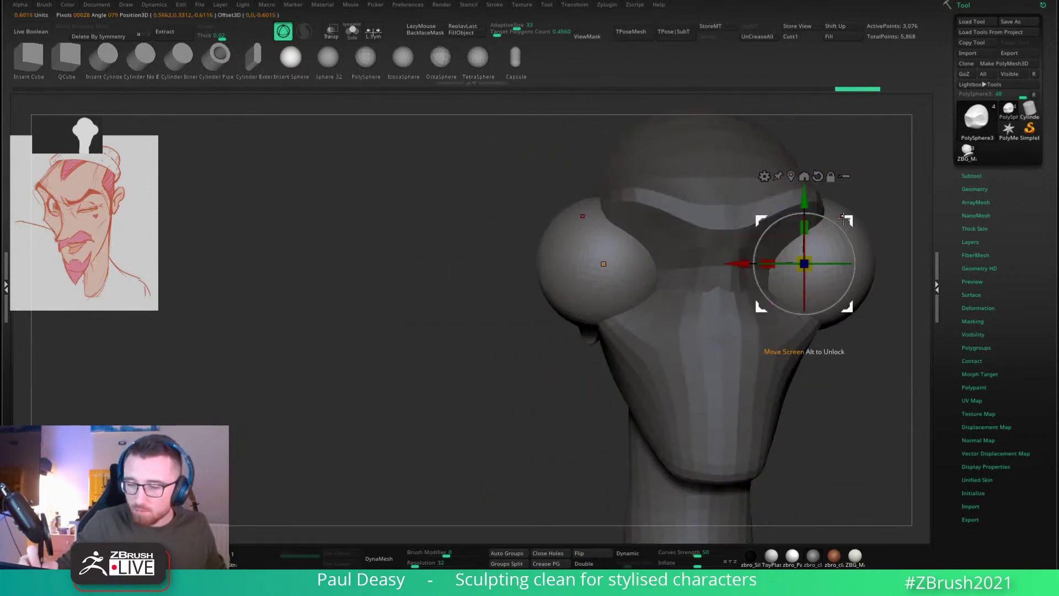
drag(849, 220, 784, 221)
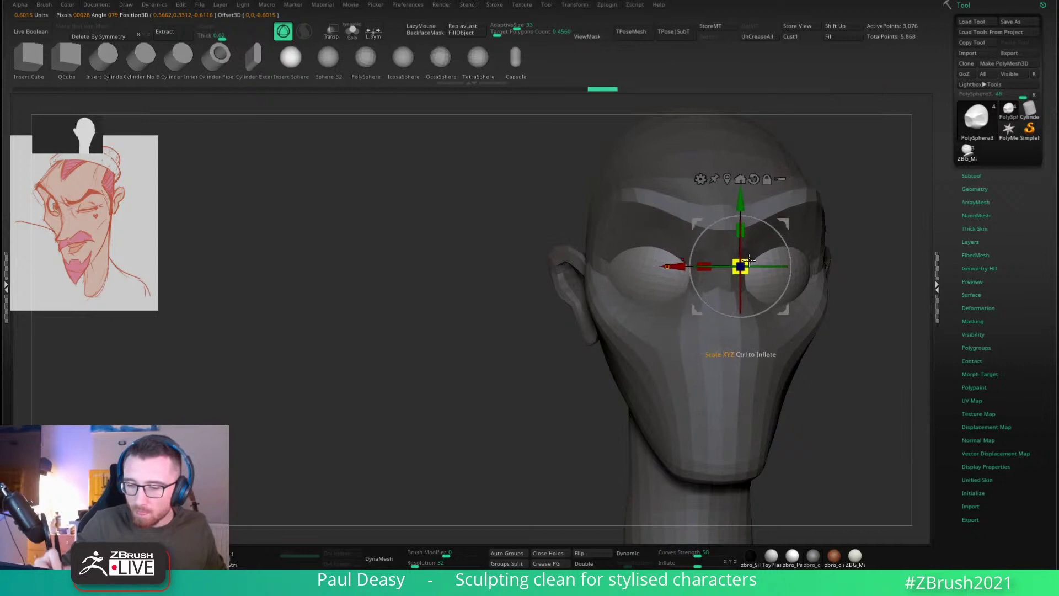
drag(746, 261, 740, 267)
Step: Fine-tune the depth and placement of the eyeballs in the sockets from the side and three-quarter views
alt+right_drag(804, 234, 695, 249)
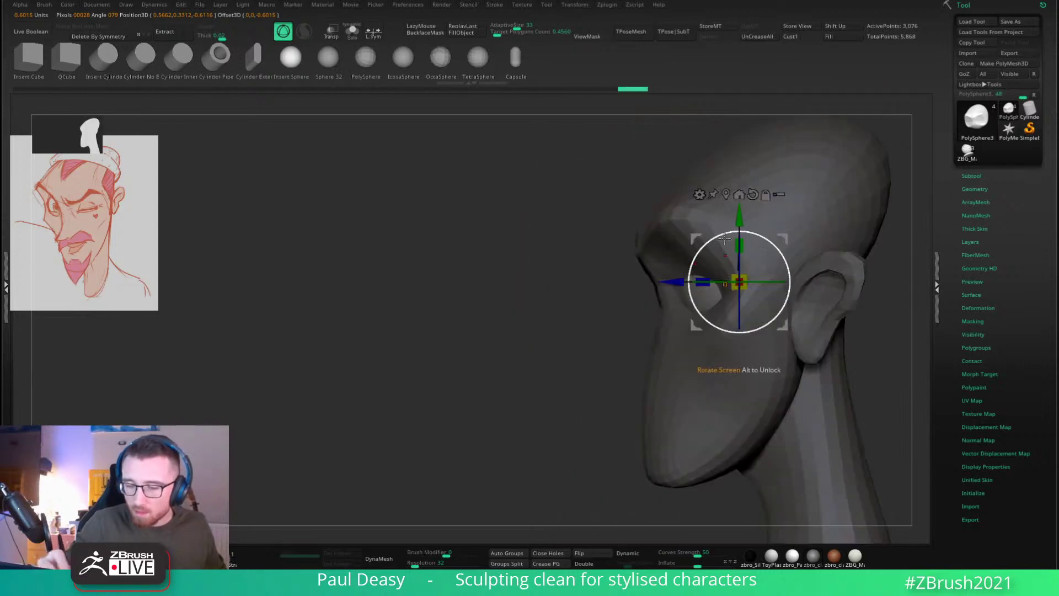
drag(780, 232, 711, 243)
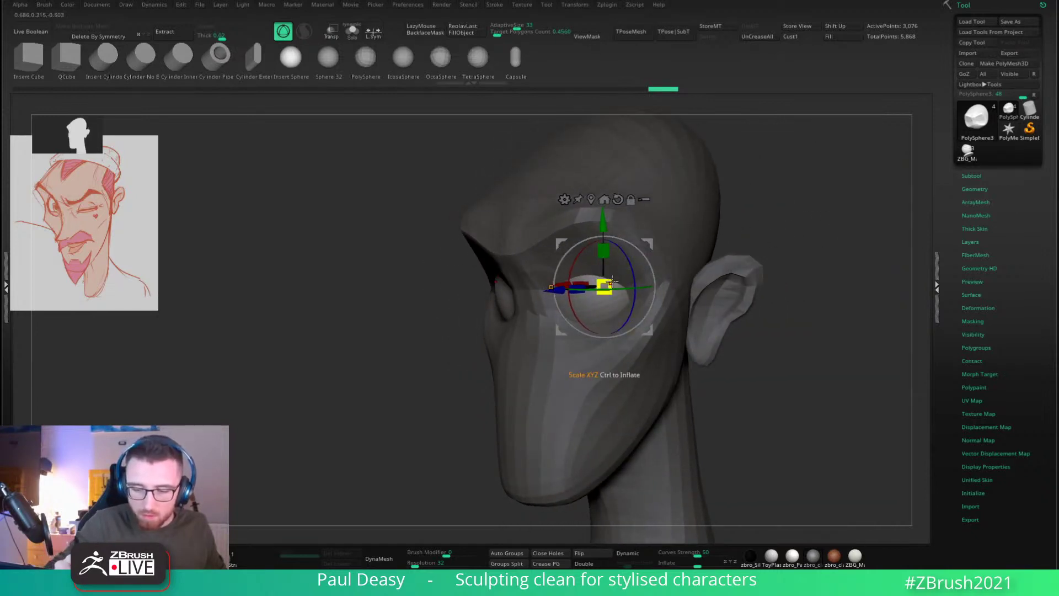
drag(650, 246, 648, 249)
drag(557, 294, 556, 295)
right_drag(556, 296, 563, 295)
drag(561, 295, 554, 295)
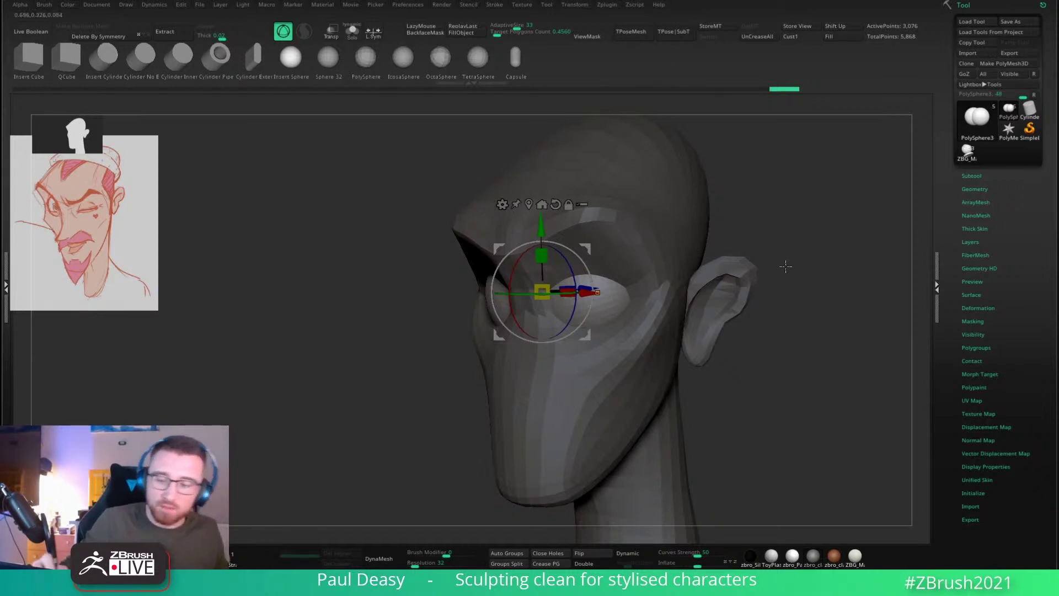
drag(785, 265, 792, 263)
drag(588, 285, 602, 286)
drag(783, 265, 778, 265)
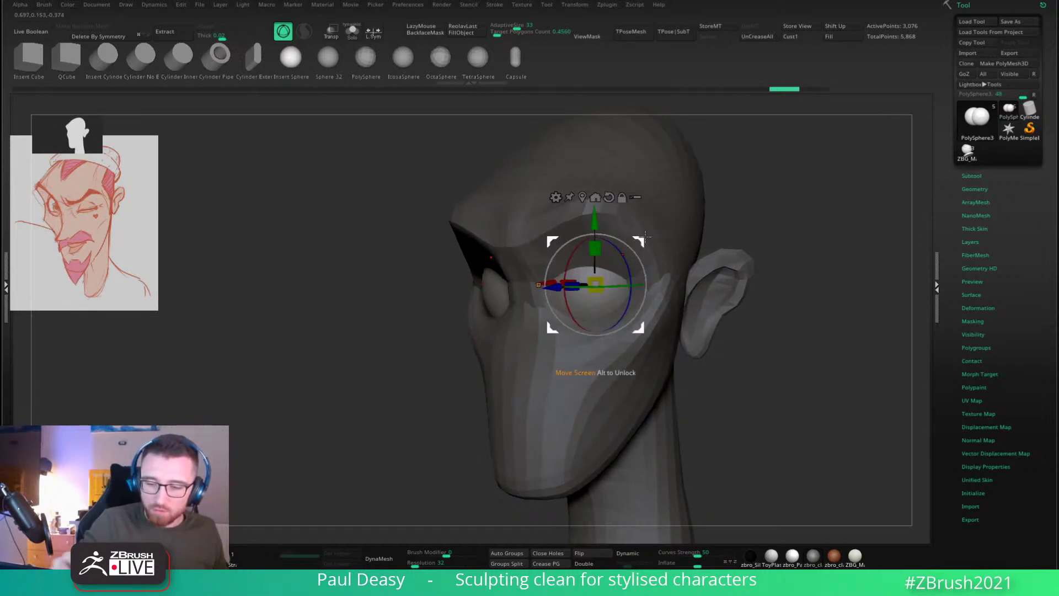
Step: Try moving the eyeballs along X with the gizmo placed beside the head, and undo the moves
alt+drag(640, 241, 796, 239)
drag(698, 282, 726, 281)
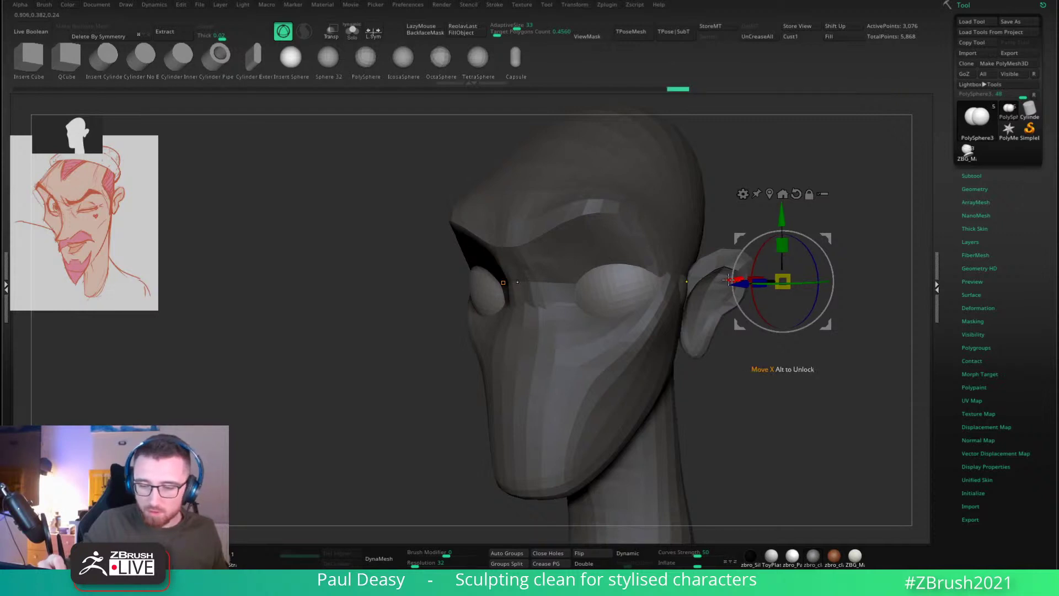
key(ctrl+z)
key(ctrl+z)
key(ctrl+z)
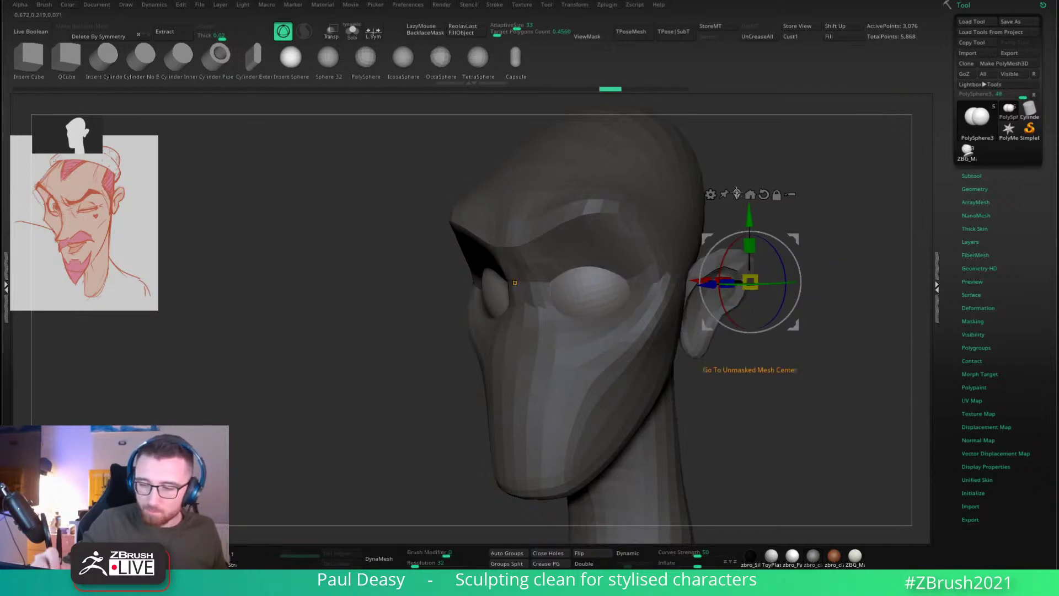
Step: Recenter the gizmo on the eyeballs' unmasked mesh and nudge them within the sockets from the front view
click(737, 194)
shift+drag(818, 180, 714, 232)
drag(636, 241, 643, 243)
drag(642, 243, 642, 243)
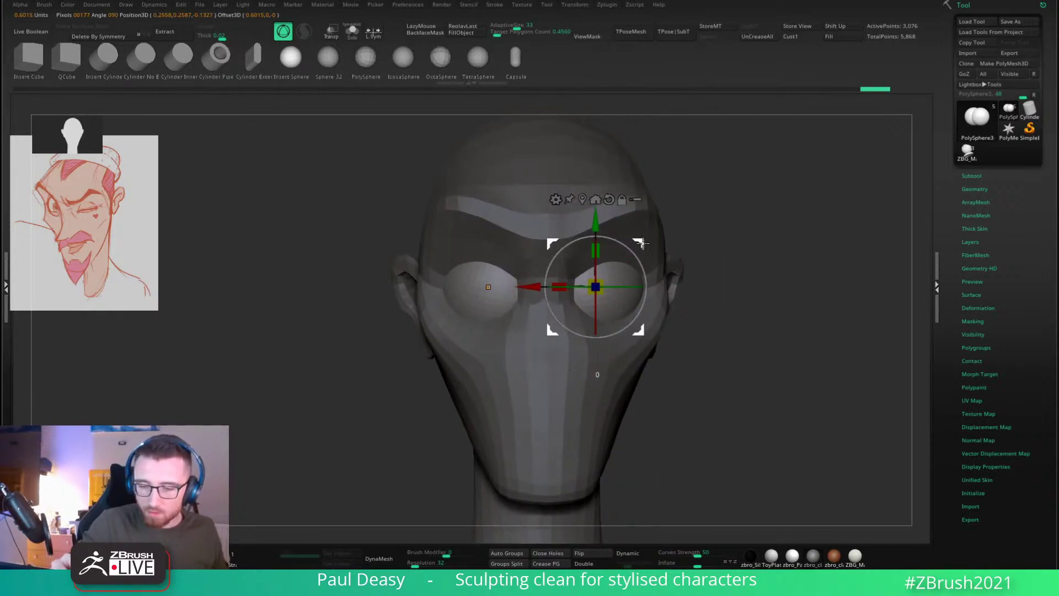
Step: Return to Draw mode with the Move brush, change its size and select the head for sculpting
key(space)
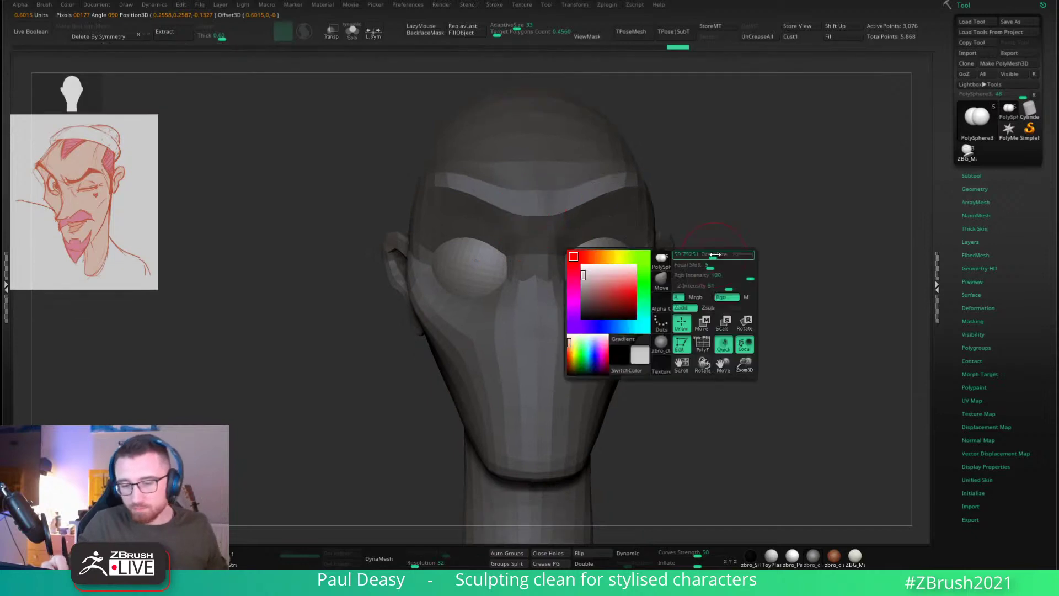
alt+drag(716, 263, 711, 262)
key(space)
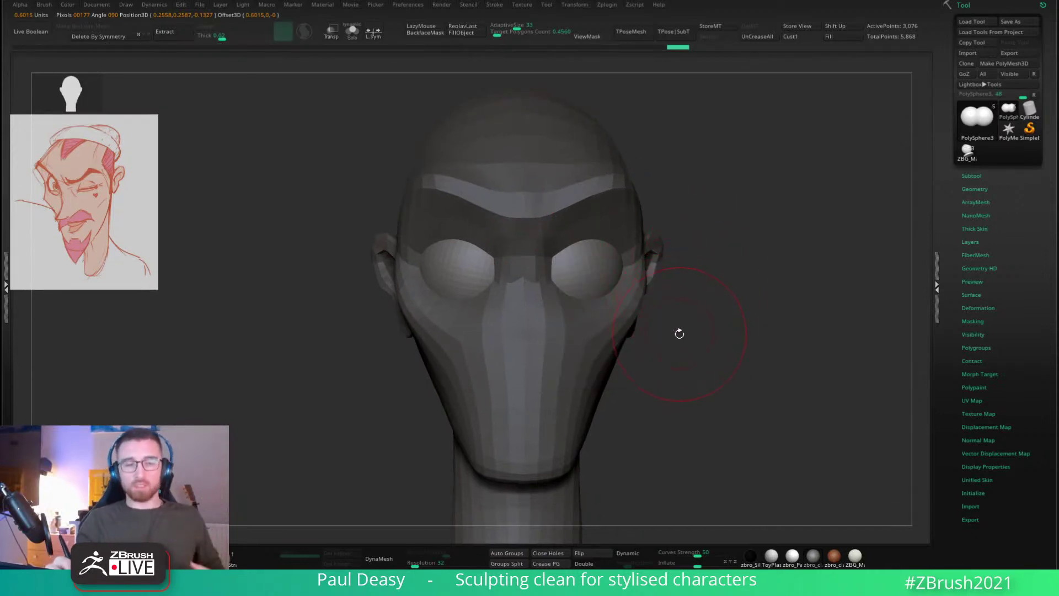
alt+click(636, 255)
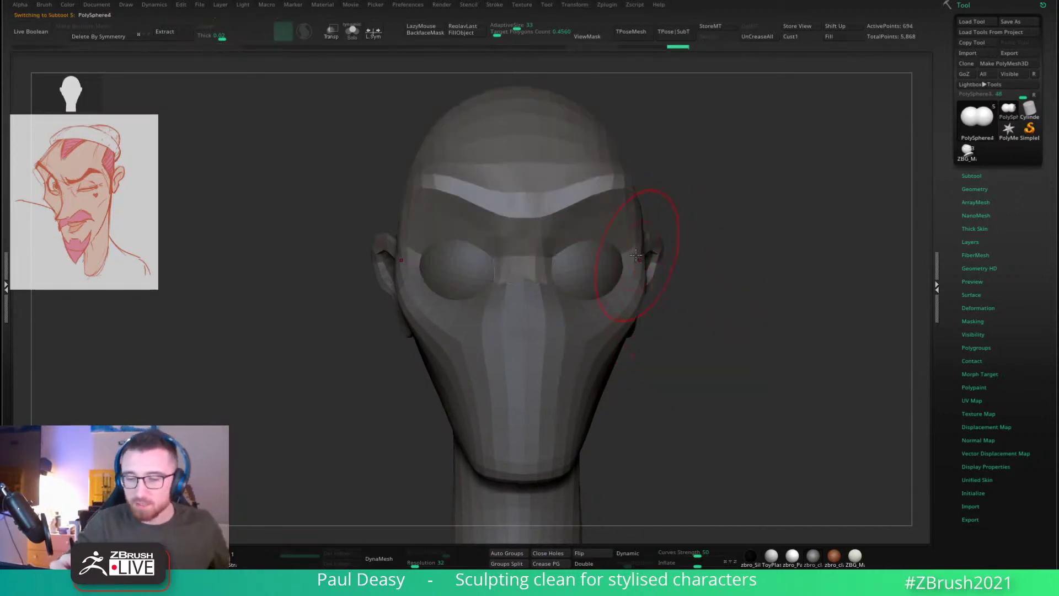
Step: Pull in the cranium's sides at the temples, selecting the face piece to compare its edges and returning to the cranium
drag(641, 240, 619, 192)
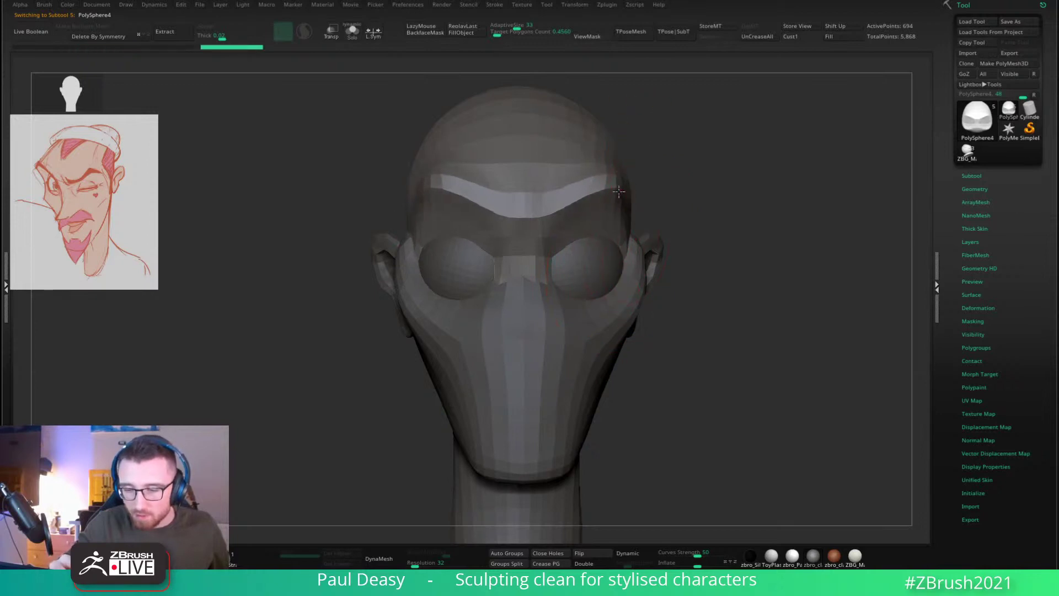
alt+click(640, 270)
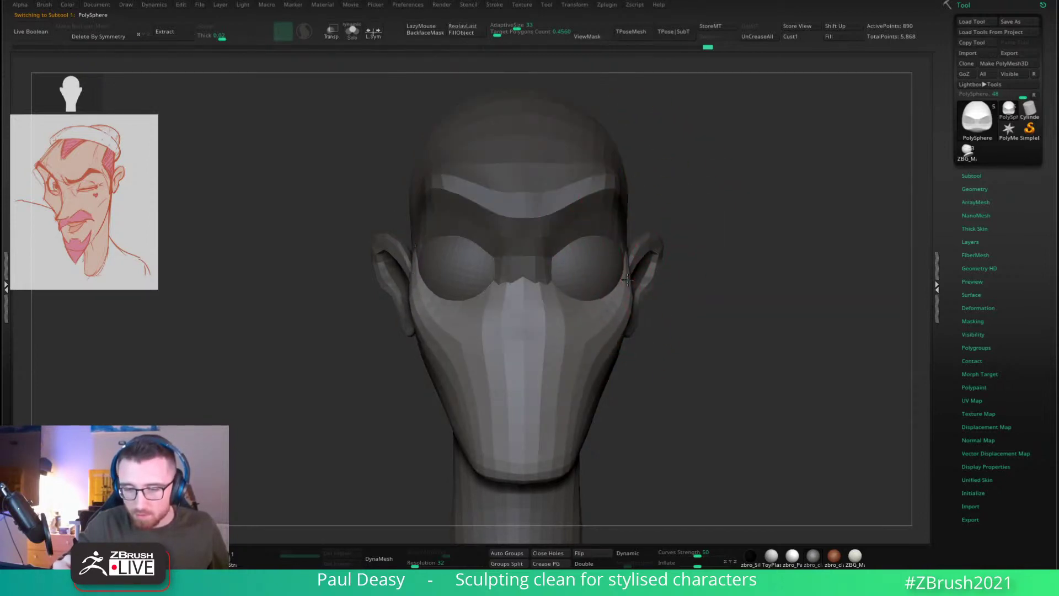
mouse_move(764, 275)
mouse_down()
mouse_move(749, 267)
mouse_move(766, 264)
mouse_move(752, 269)
mouse_move(764, 274)
mouse_up()
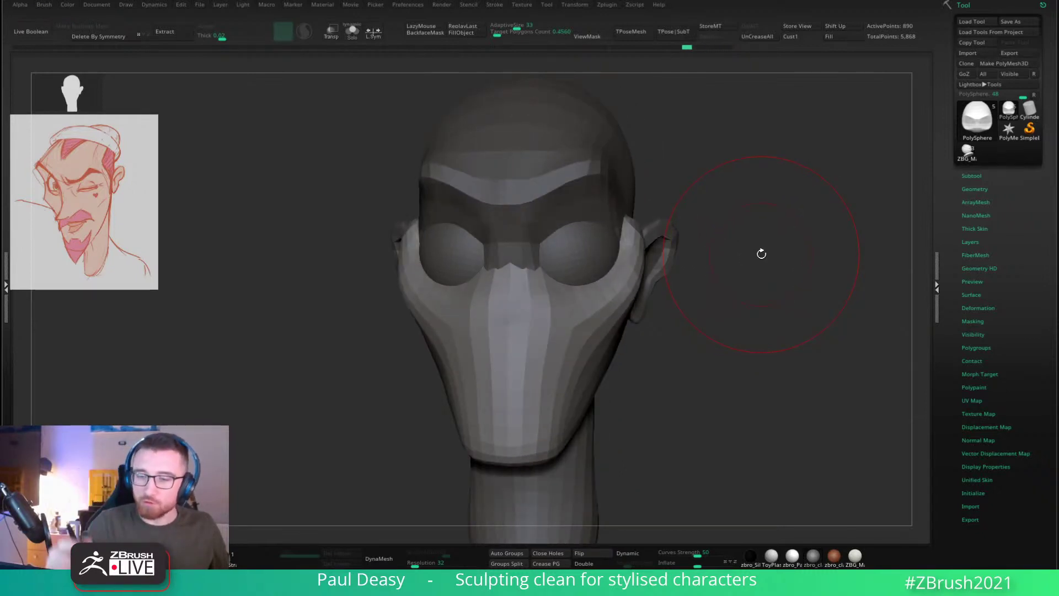
alt+click(604, 200)
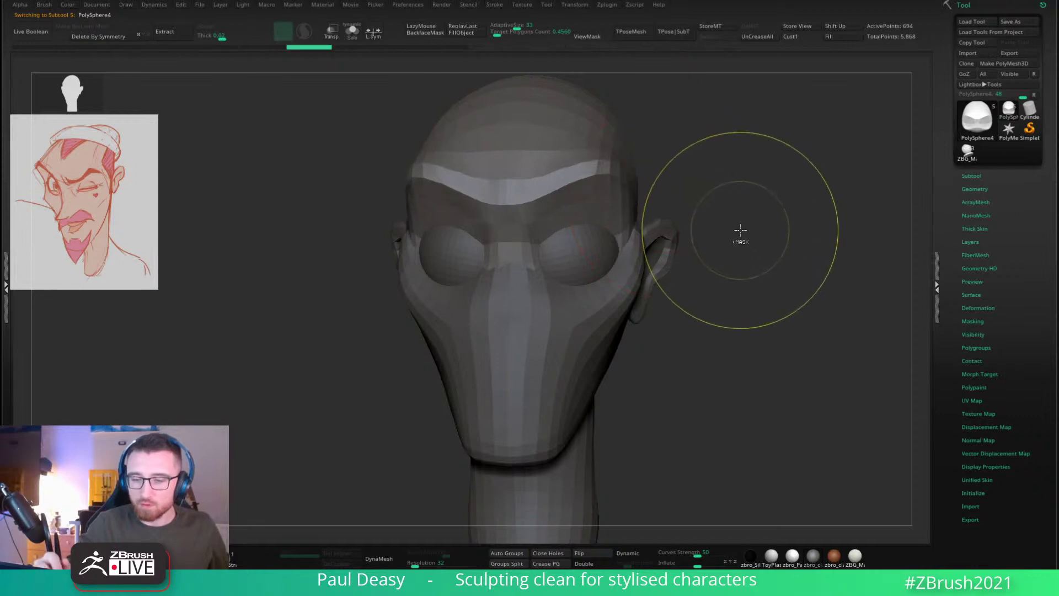
drag(740, 236, 737, 241)
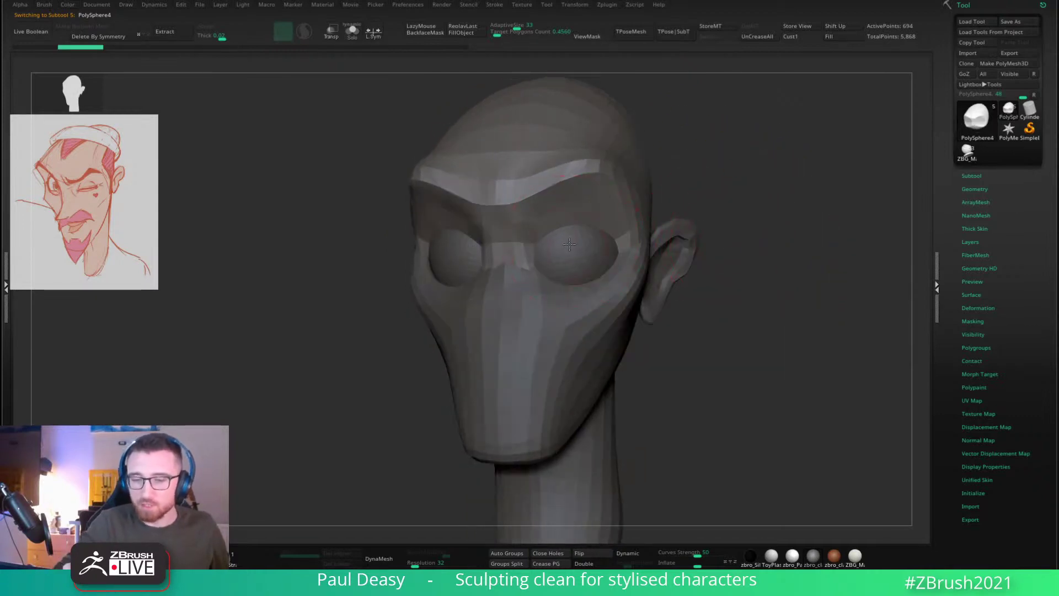
Step: Try reshaping the upper eye sockets with a resized Move brush, and undo the change
right_drag(568, 244, 573, 240)
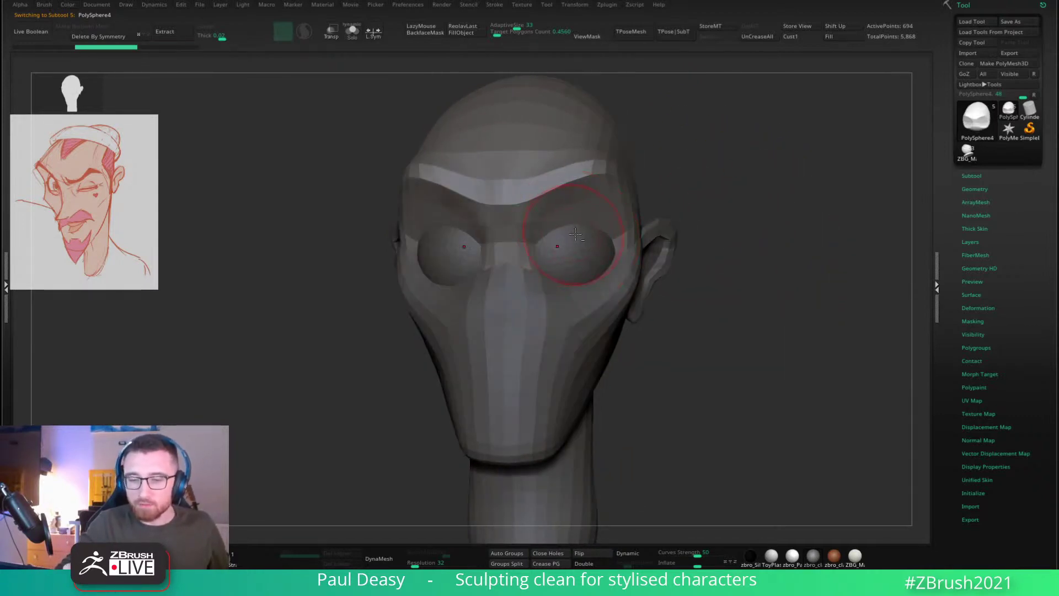
key(space)
mouse_move(550, 226)
mouse_down()
mouse_move(544, 235)
mouse_move(566, 221)
mouse_move(559, 227)
mouse_up()
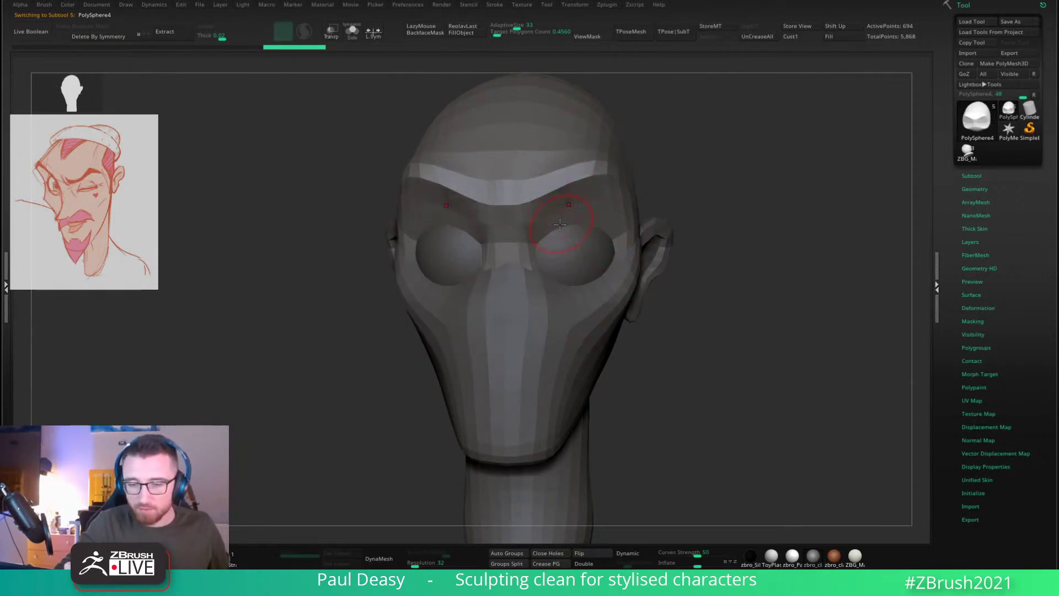
key(ctrl+z)
mouse_move(729, 206)
mouse_down()
mouse_move(733, 213)
mouse_move(591, 201)
mouse_up()
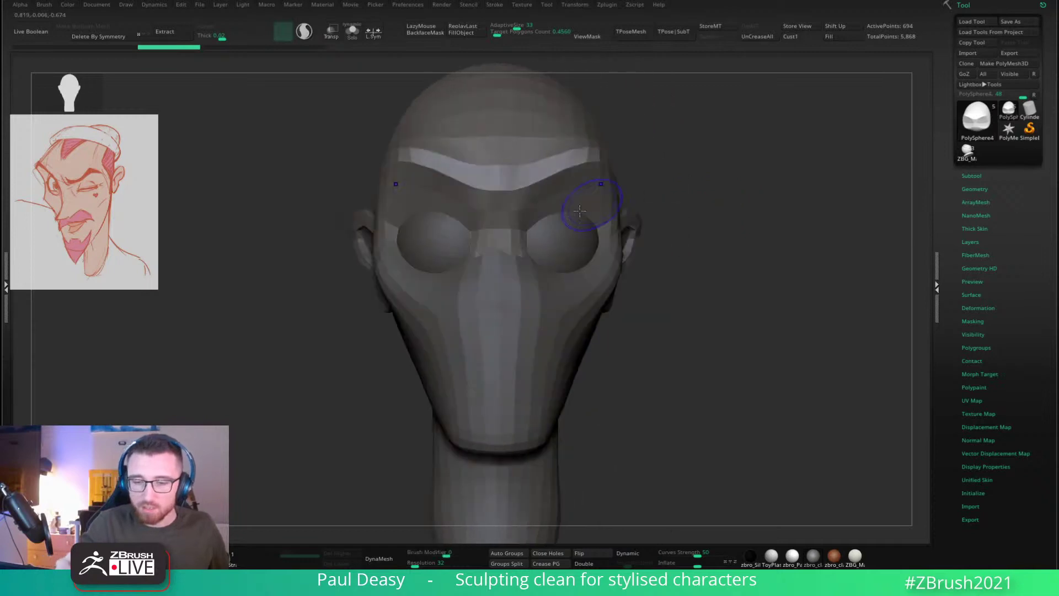
Step: Shape the nose bridge by pulling the cranium mesh down between the eyes, adjusting the brush size as needed
mouse_move(514, 237)
mouse_down()
mouse_move(505, 215)
mouse_move(516, 241)
mouse_up()
drag(662, 238, 588, 238)
key(s)
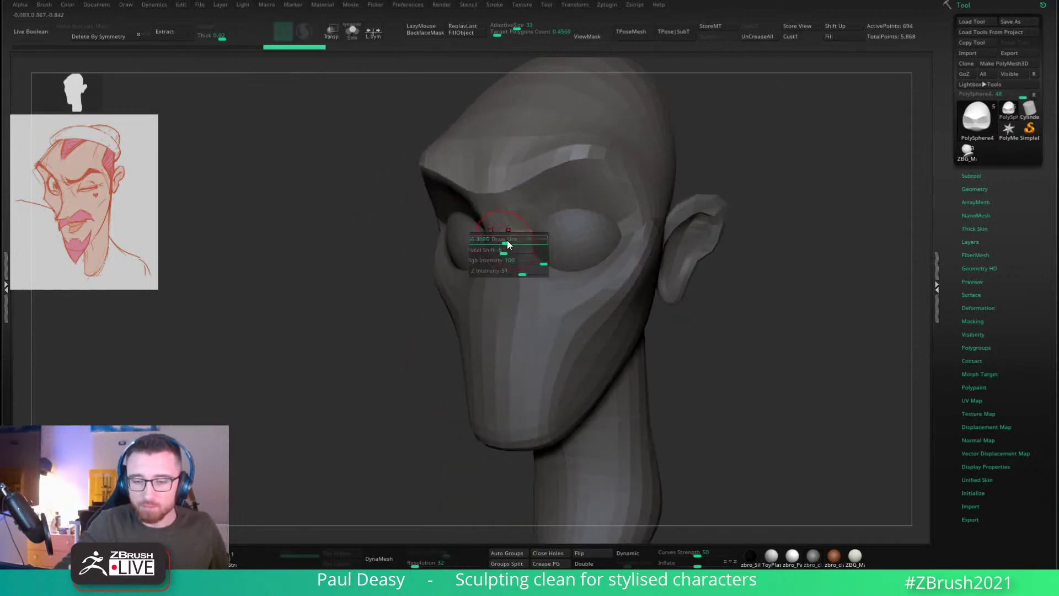
drag(506, 244, 516, 243)
click(511, 262)
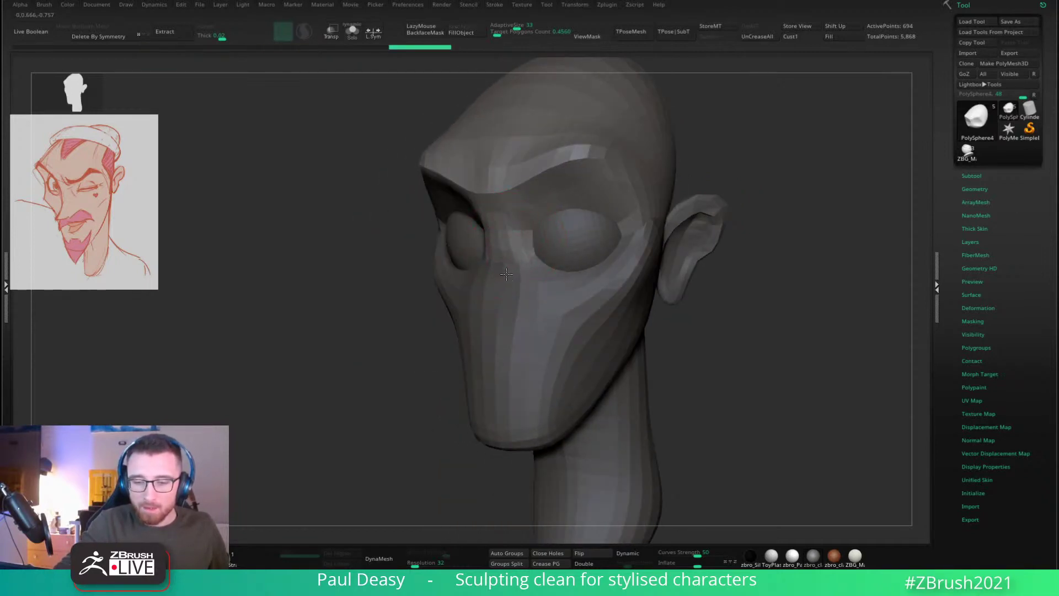
click(505, 265)
right_drag(502, 289, 585, 276)
drag(507, 251, 511, 252)
mouse_move(508, 253)
right_down()
mouse_move(549, 251)
mouse_move(537, 244)
right_up()
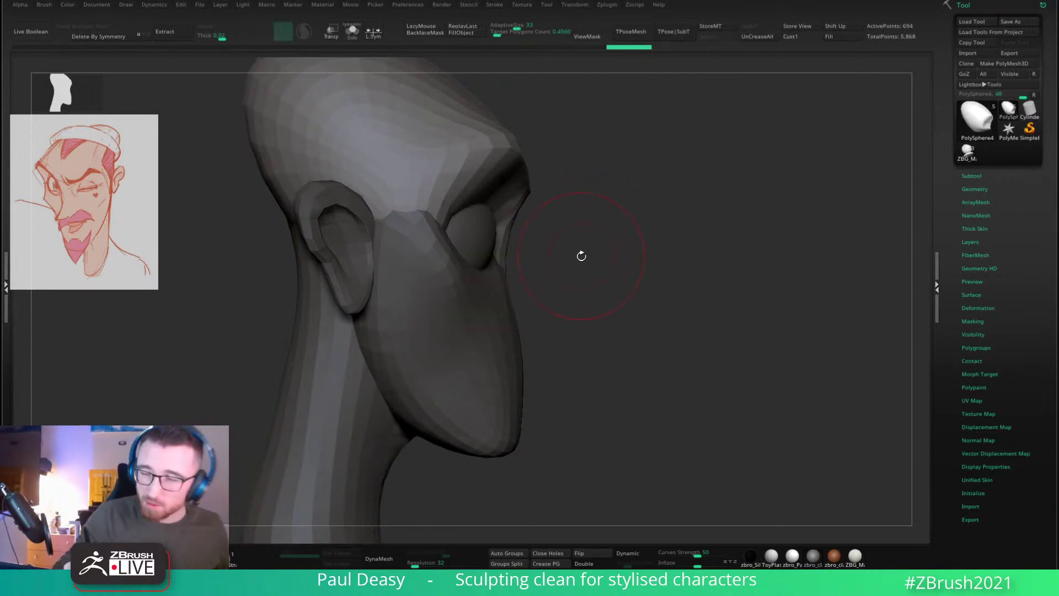
key(space)
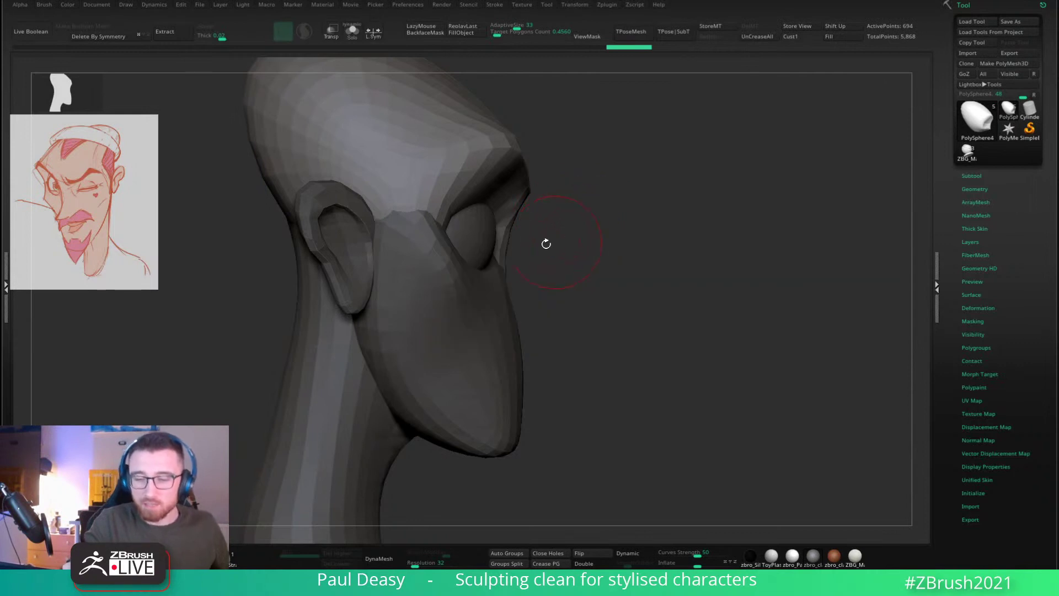
key(space)
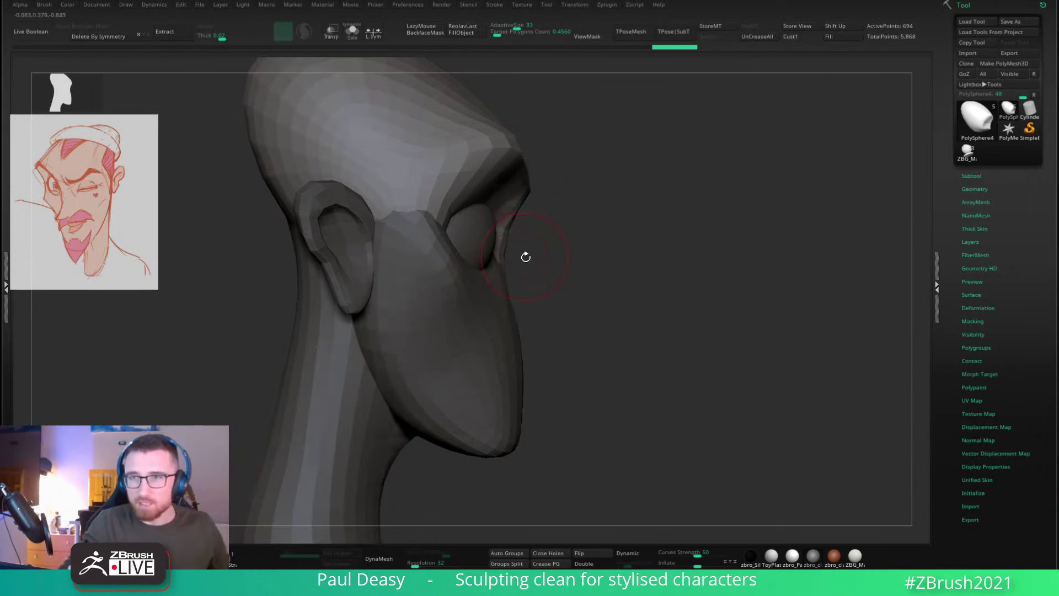
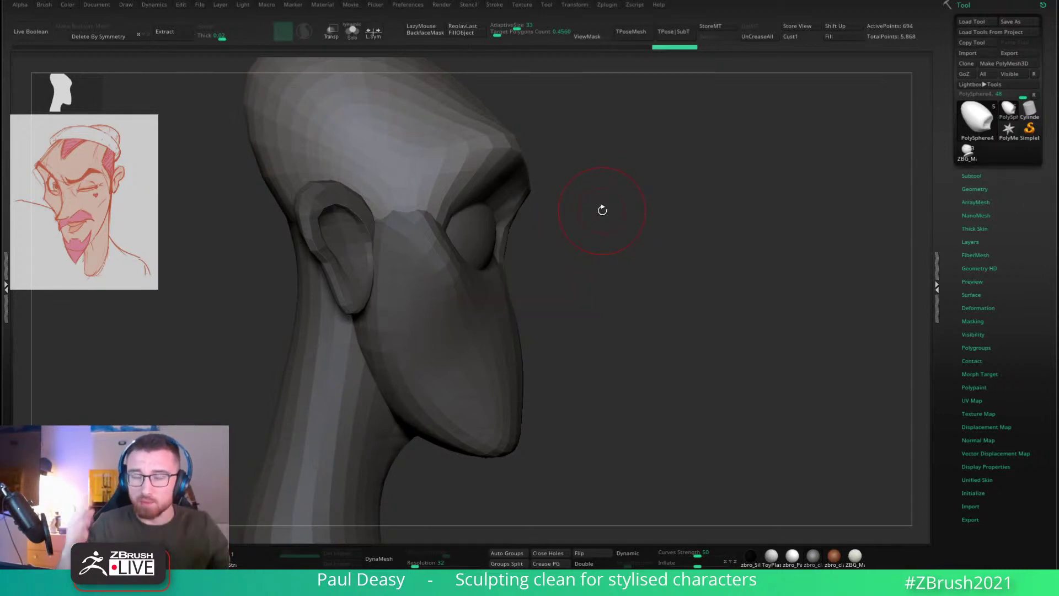
Step: Check the cranium's shape around the temples and subdivide its mesh once
shift+drag(601, 208, 583, 253)
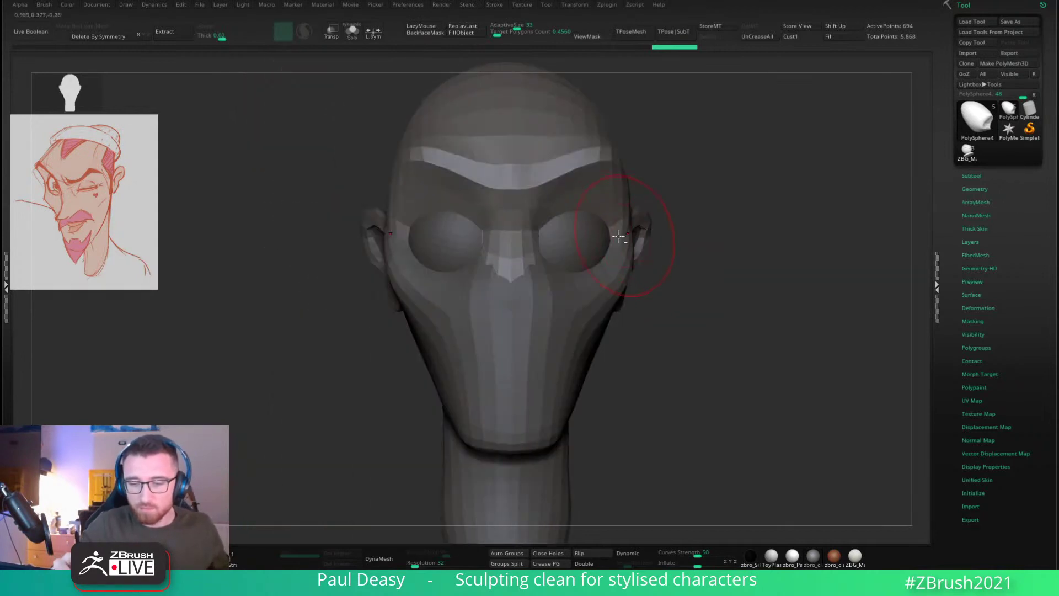
key(space)
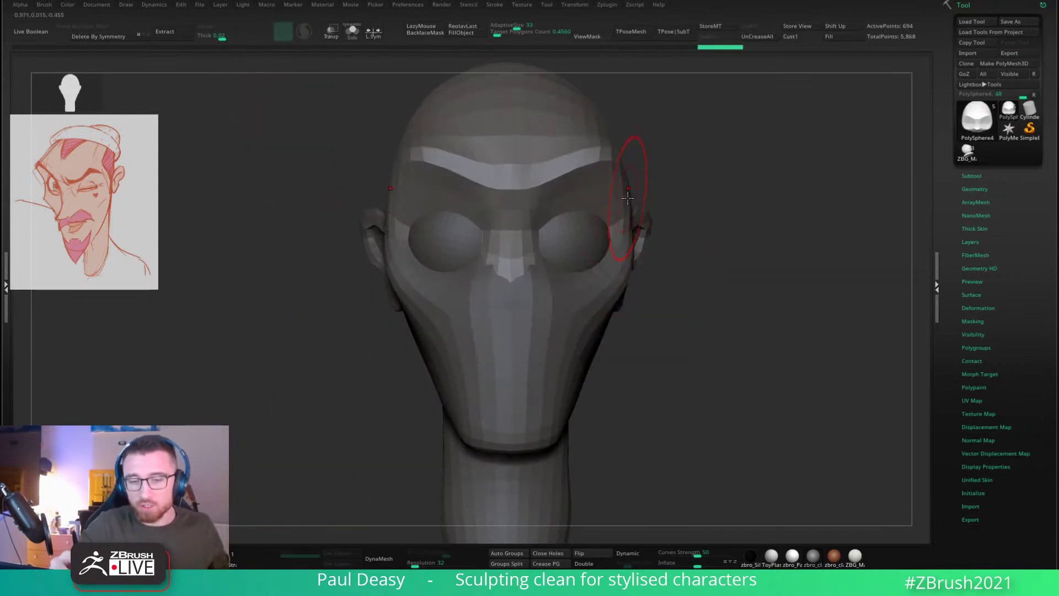
drag(674, 213, 667, 211)
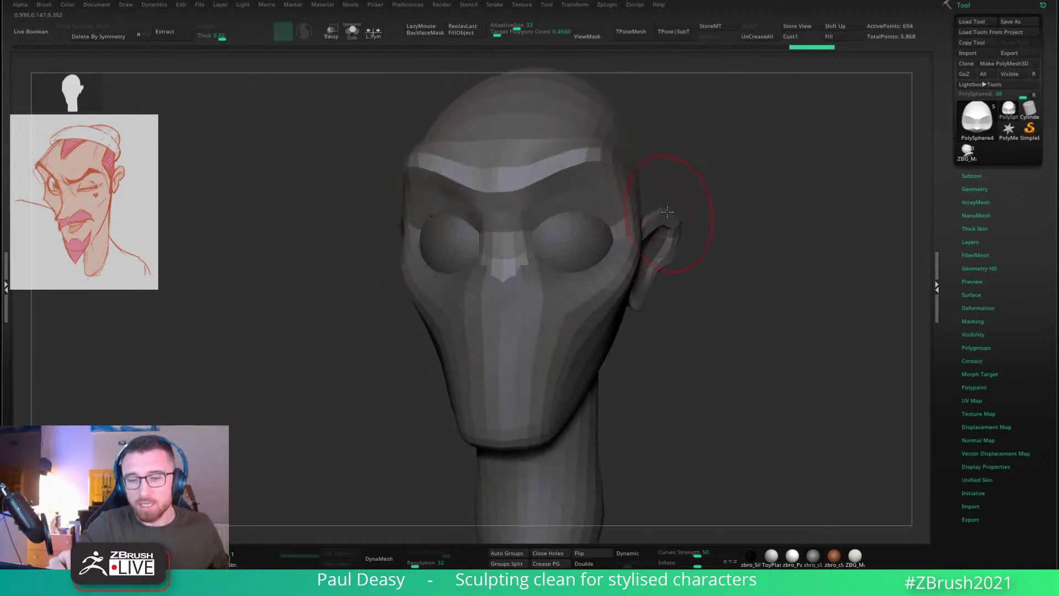
drag(690, 163, 654, 144)
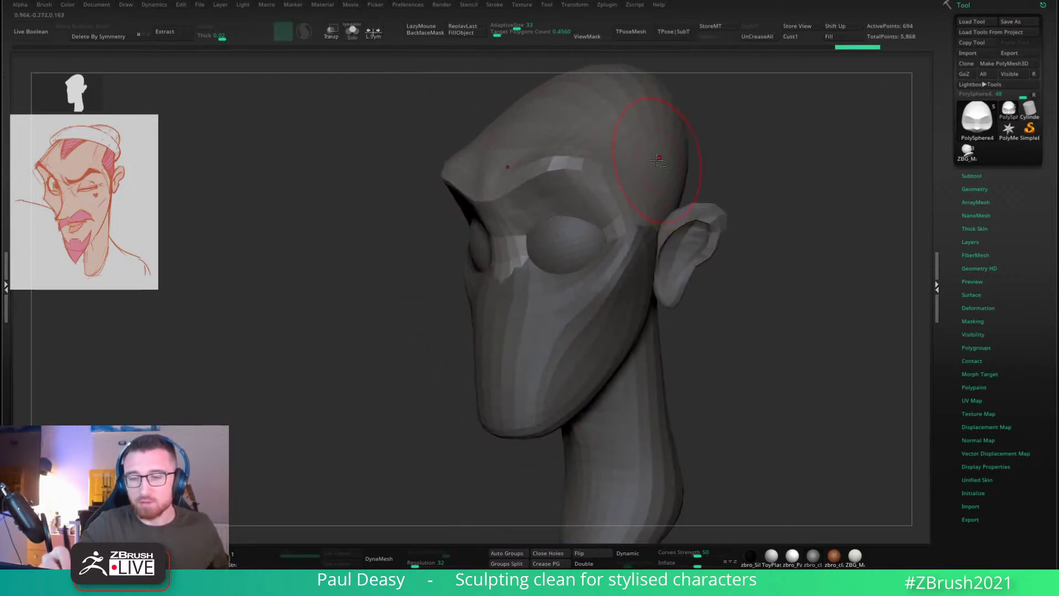
drag(747, 156, 697, 196)
key(ctrl+d)
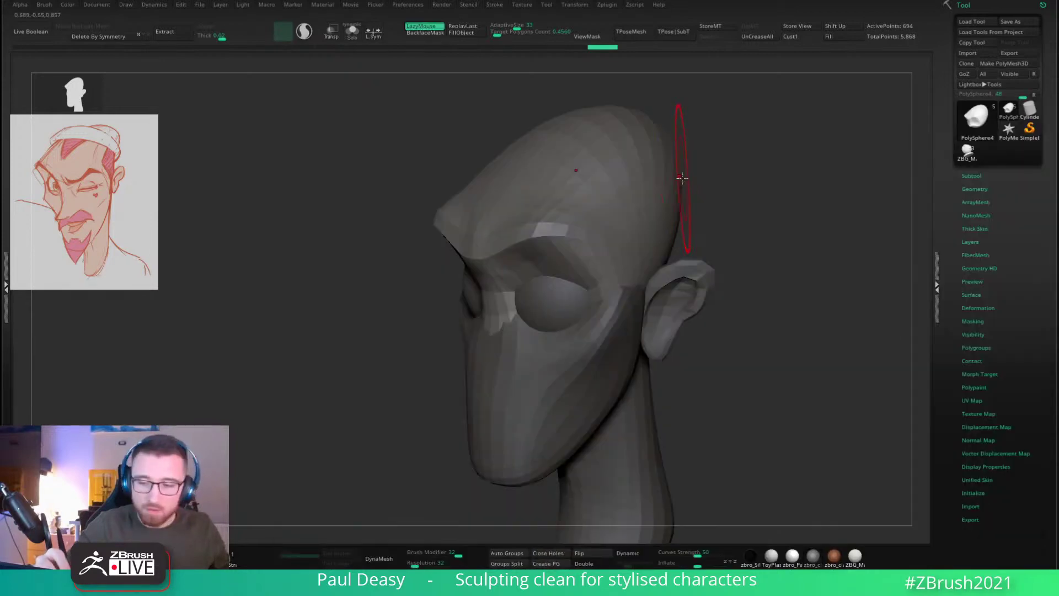
Step: Sculpt the plane break running from the outer brow up the temple with a resized brush, smoothing between strokes
key(space)
key(space)
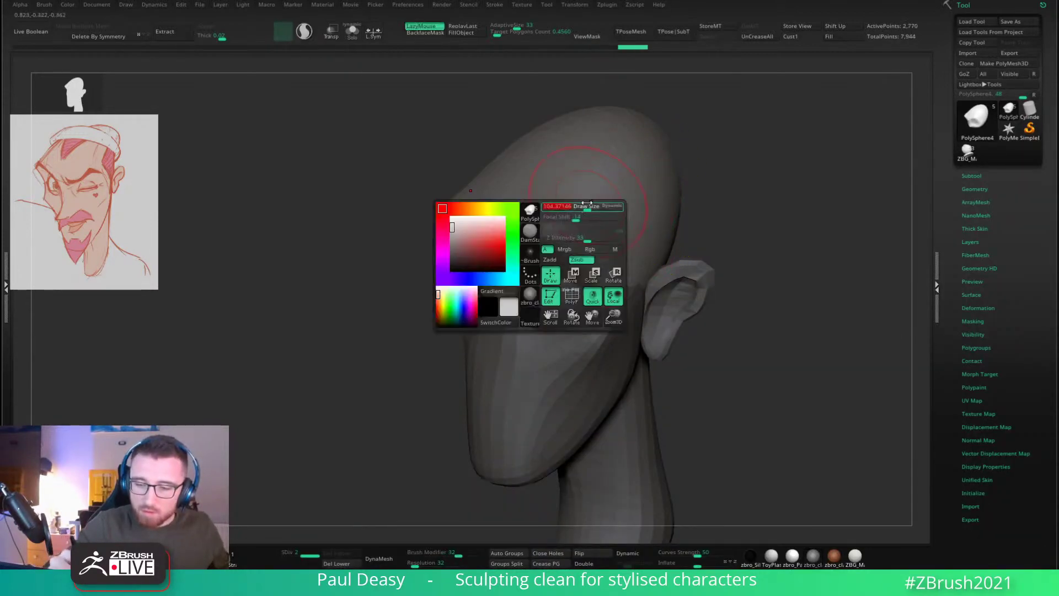
drag(583, 210, 622, 157)
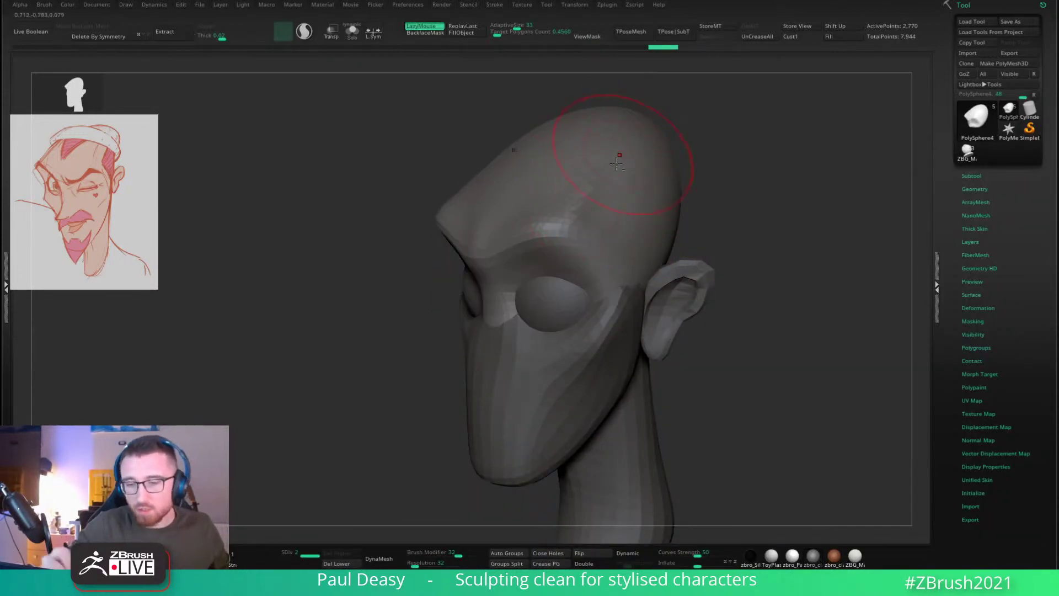
key(shift)
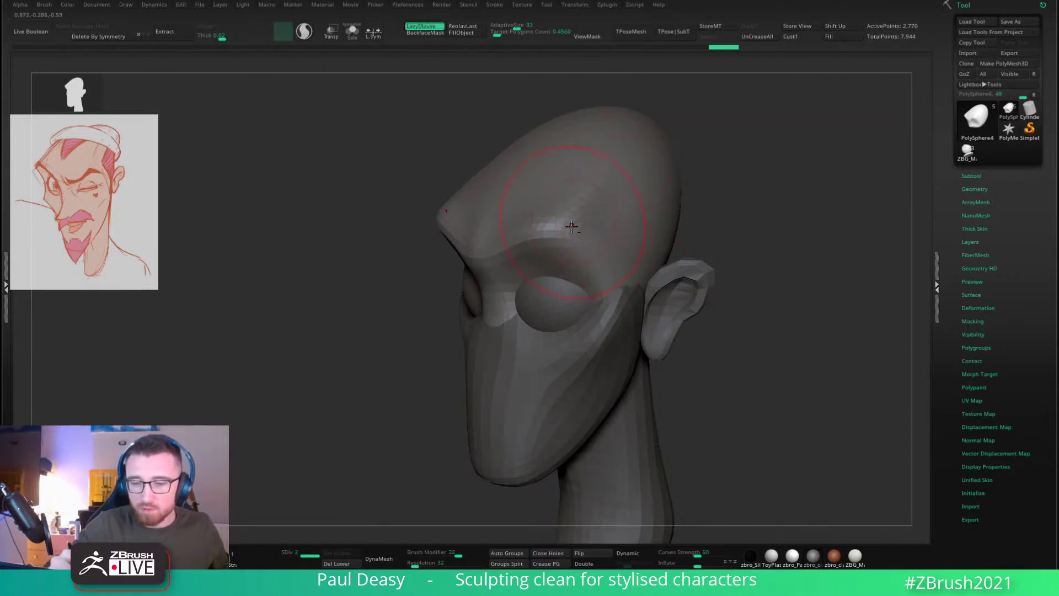
drag(578, 199, 606, 169)
shift+drag(596, 228, 600, 174)
drag(574, 204, 598, 171)
mouse_move(714, 184)
mouse_down()
mouse_move(712, 201)
mouse_move(670, 210)
mouse_up()
shift+drag(575, 222, 607, 207)
Step: Refine the forehead and the hollow behind the outer brow with a smaller brush, softening the temple transition
key(space)
key(space)
drag(606, 209, 601, 213)
mouse_move(571, 169)
mouse_down()
mouse_move(628, 193)
mouse_move(588, 188)
mouse_up()
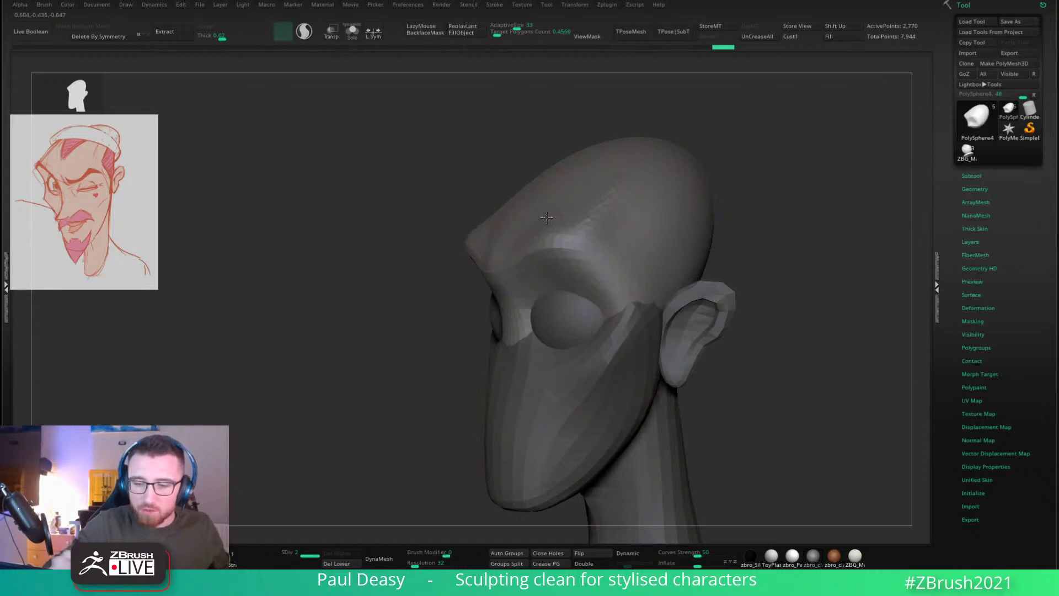
right_drag(546, 217, 620, 206)
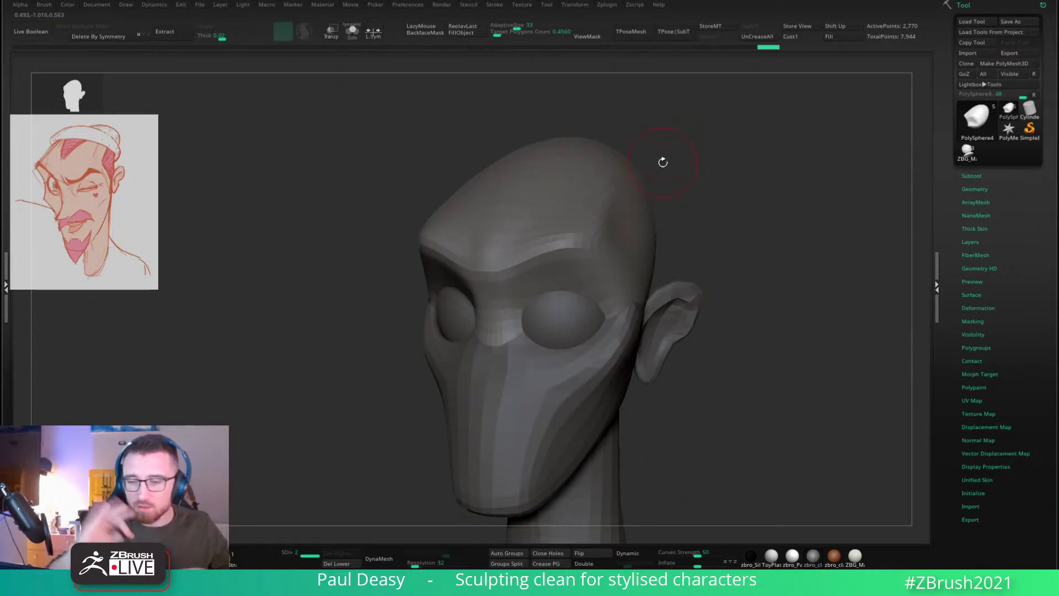
drag(764, 200, 727, 210)
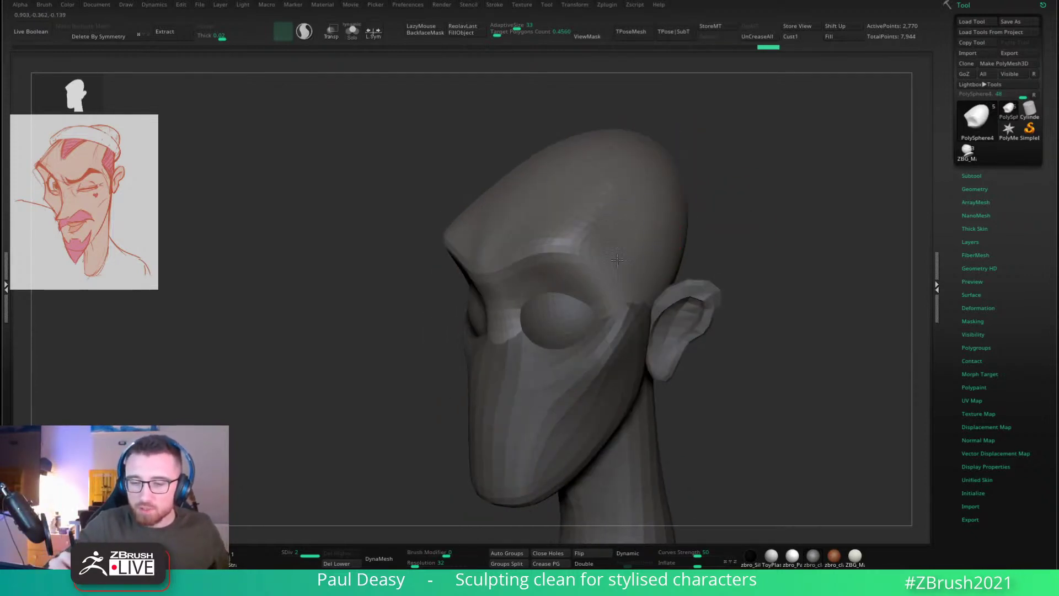
shift+right_drag(617, 261, 624, 209)
right_click(623, 209)
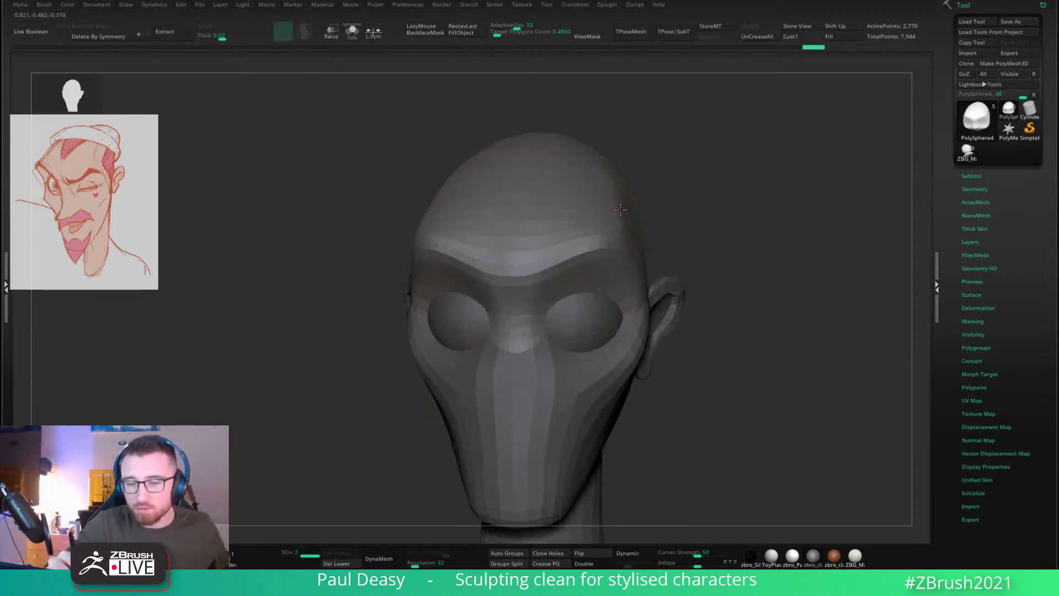
mouse_move(689, 201)
right_down()
mouse_move(651, 196)
mouse_move(698, 224)
mouse_move(684, 220)
right_up()
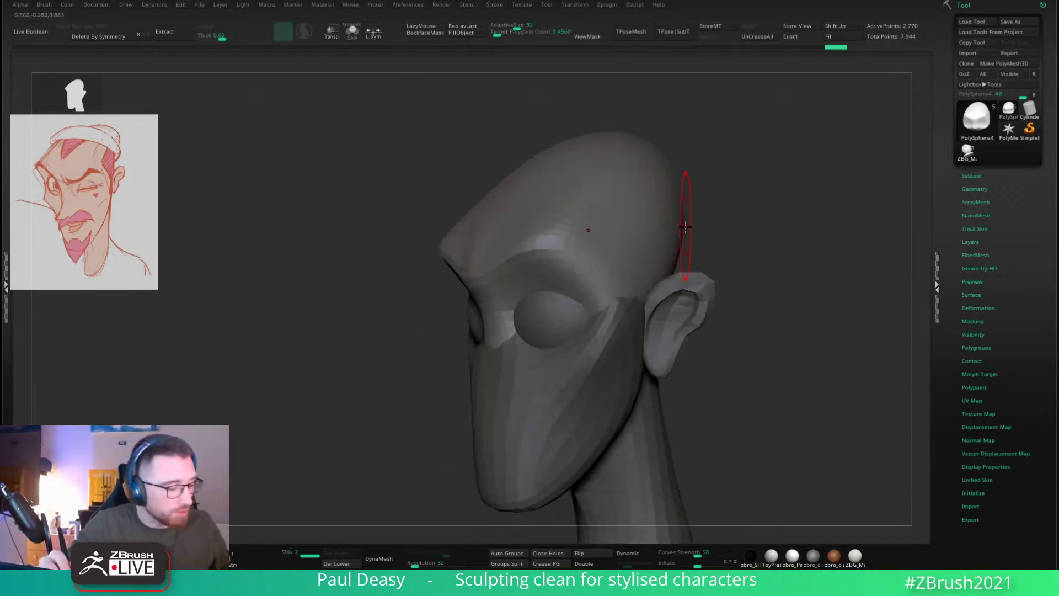
Step: Flatten the temple plane above the outer brow with the hPolish brush, undoing the first strokes and polishing it again
key(b)
key(h)
key(p)
drag(574, 230, 598, 209)
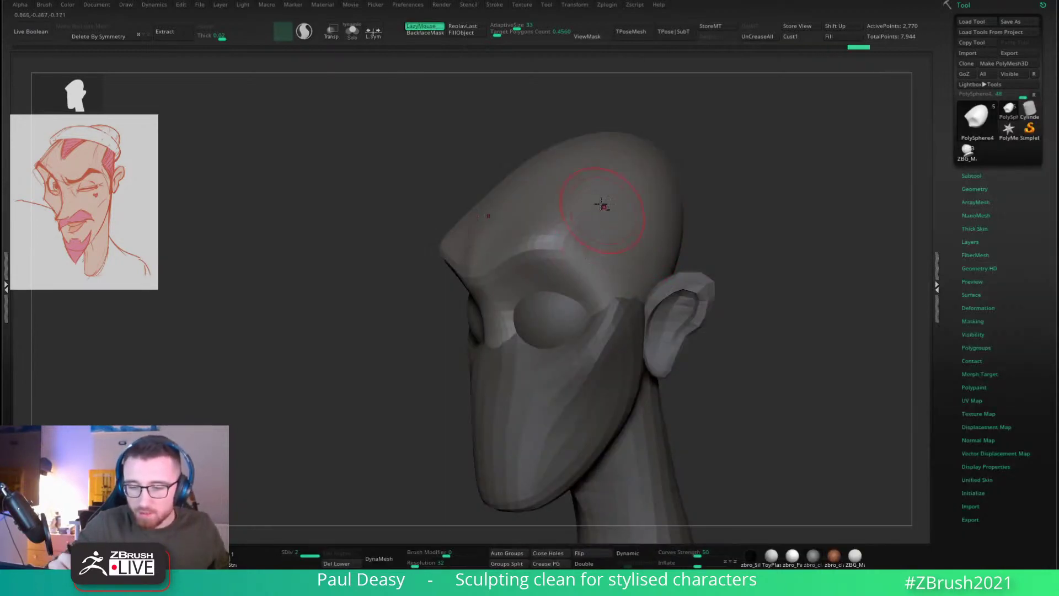
key(ctrl+z)
key(ctrl+z)
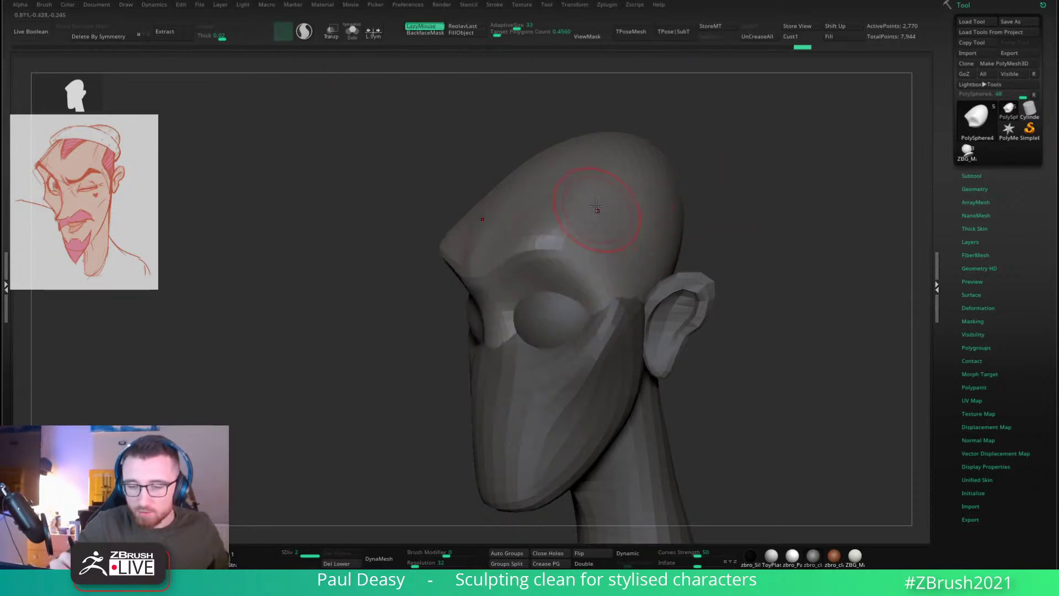
drag(600, 213, 632, 251)
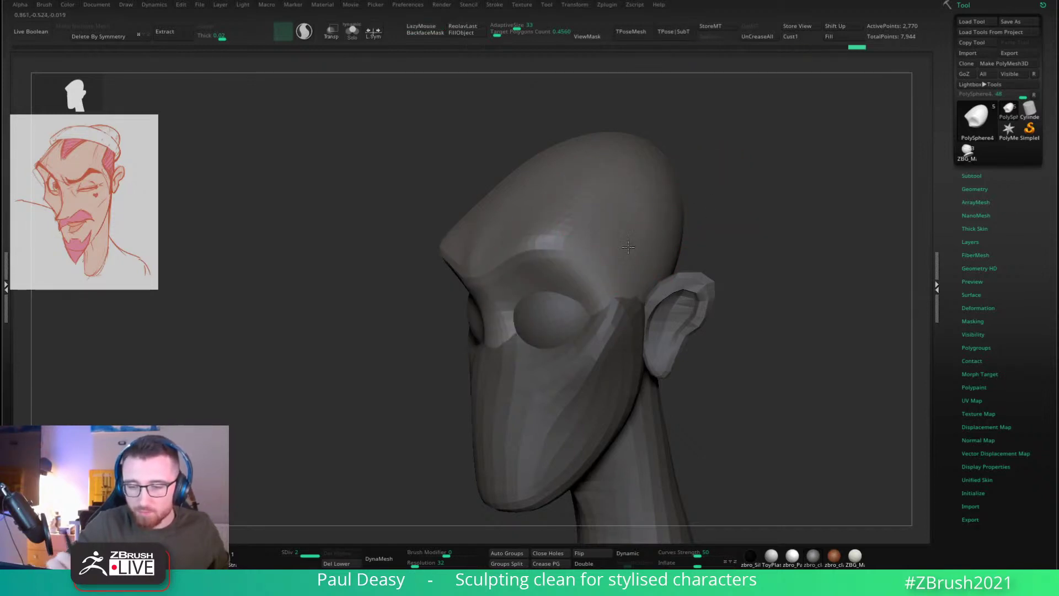
Step: Define the brow ridge and temple edge with the Dam Standard brush and smooth the side of the cranium
mouse_move(717, 238)
mouse_down()
mouse_move(740, 201)
mouse_move(761, 216)
mouse_move(726, 227)
mouse_move(726, 237)
mouse_up()
key(b)
key(d)
key(s)
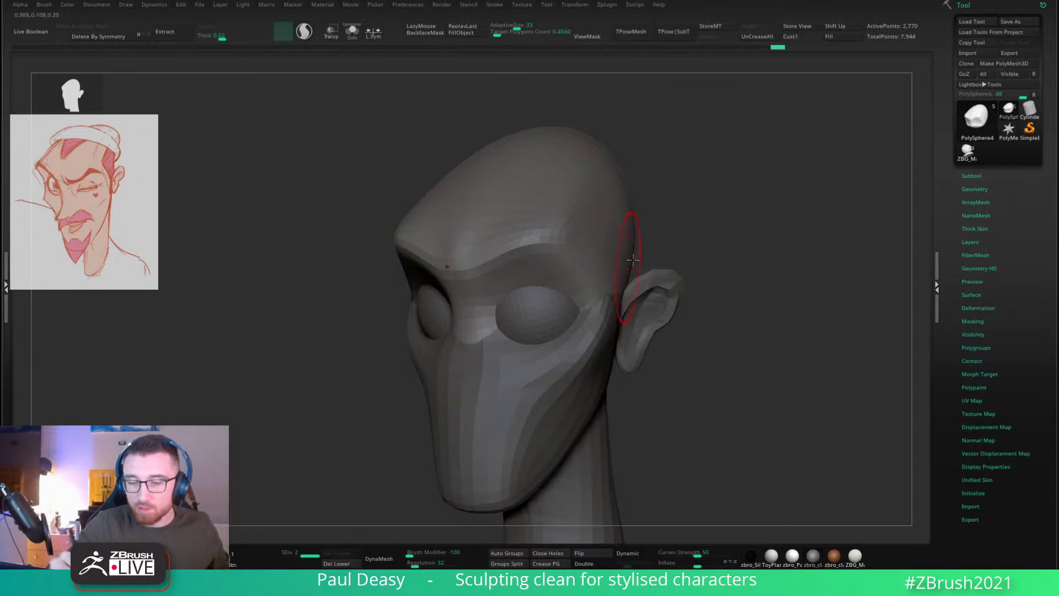
drag(695, 222, 719, 217)
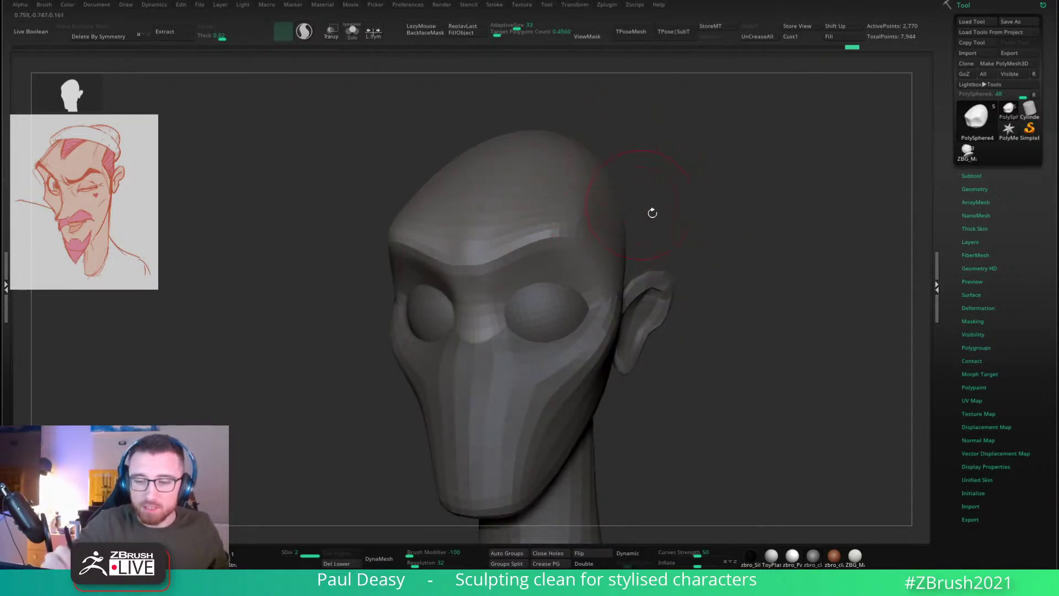
right_drag(652, 213, 604, 242)
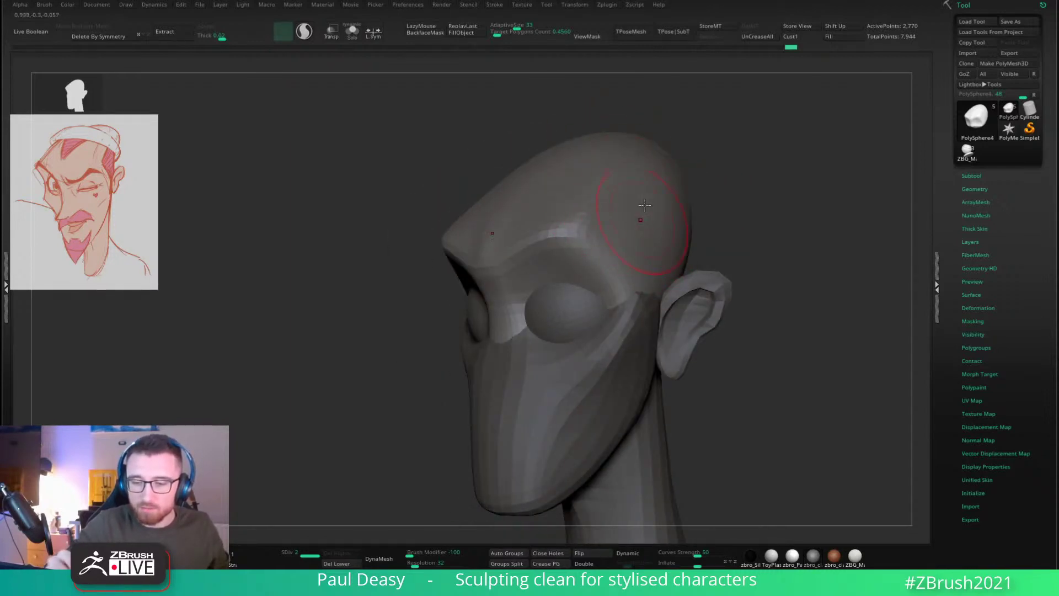
shift+drag(644, 205, 635, 238)
shift+right_drag(690, 210, 751, 232)
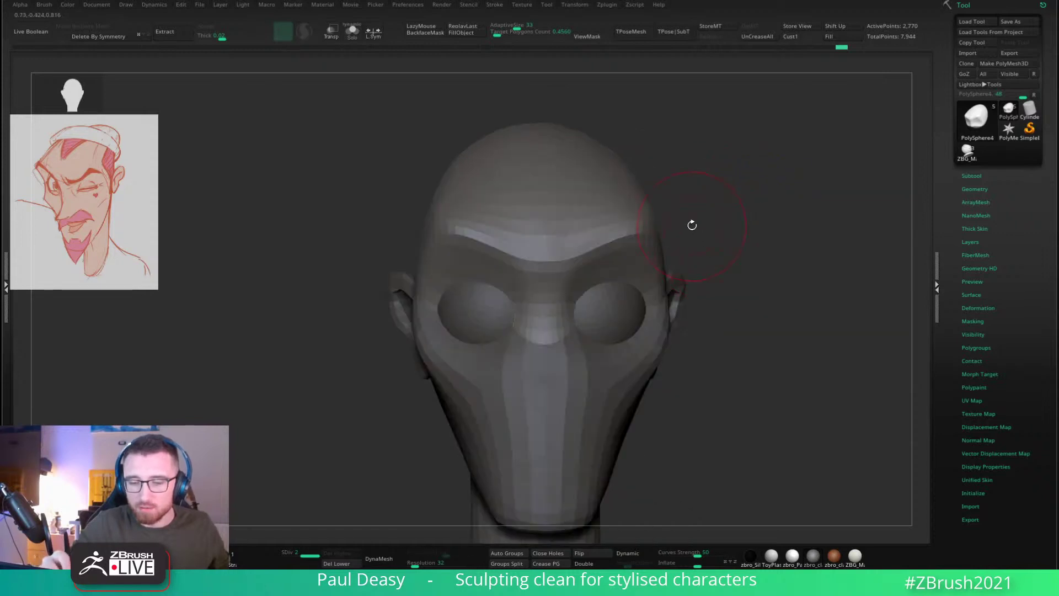
alt+drag(712, 234, 709, 215)
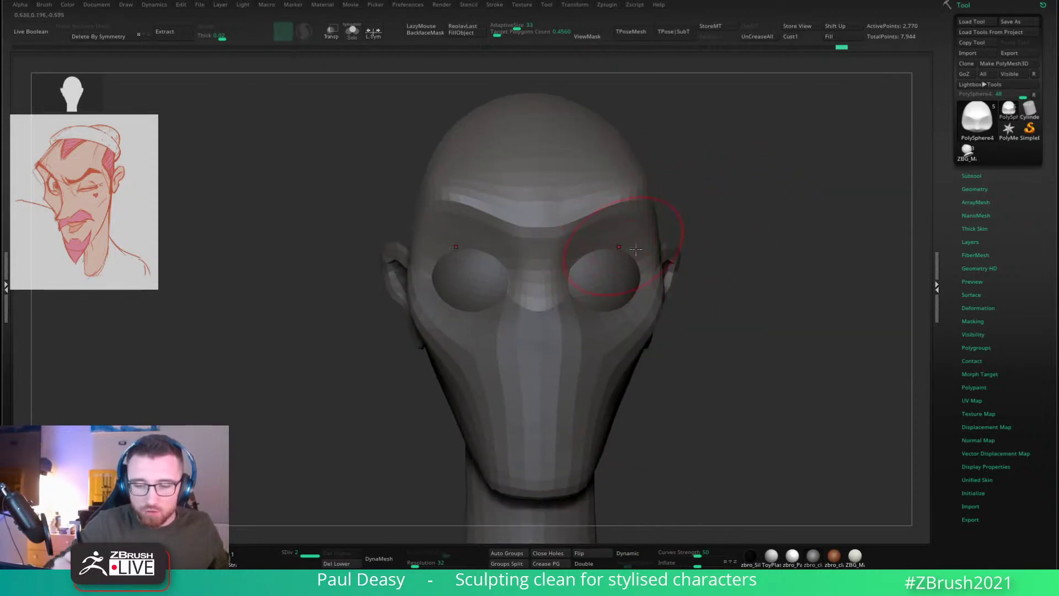
Step: Make the face piece active and add a new sphere in front of the mid-face as the base for the nose
right_drag(635, 250, 604, 258)
alt+drag(692, 274, 689, 226)
alt+click(605, 287)
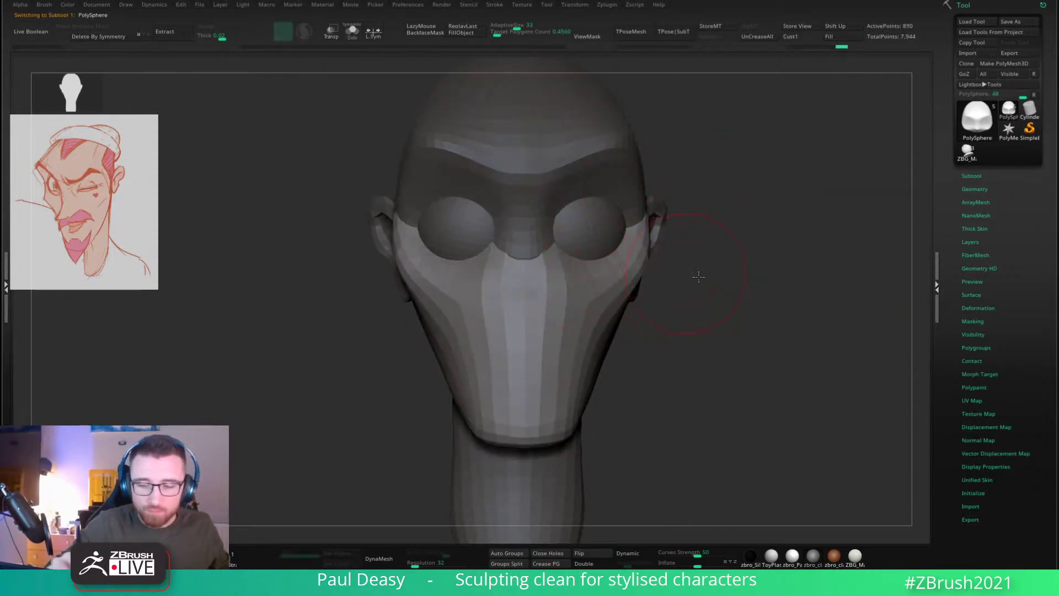
alt+drag(697, 276, 710, 280)
click(380, 576)
mouse_move(538, 395)
right_down()
mouse_move(614, 312)
mouse_move(621, 289)
mouse_move(556, 290)
right_up()
drag(549, 289, 579, 293)
ctrl+drag(673, 271, 689, 298)
right_drag(671, 287, 744, 292)
Step: Shape the new sphere into a blunt, wedge-like nose tip in side view with the Move brush, adjusting the brush size between strokes
key(b)
key(m)
key(v)
key(space)
key(space)
mouse_move(599, 265)
mouse_down()
mouse_move(625, 283)
mouse_move(540, 308)
mouse_up()
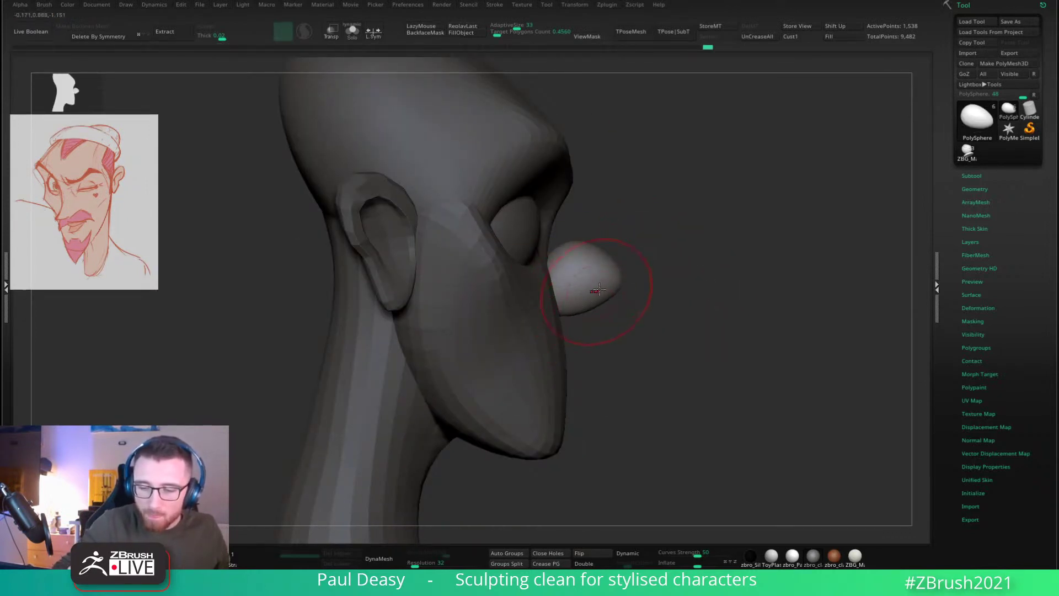
key(space)
key(space)
key(space)
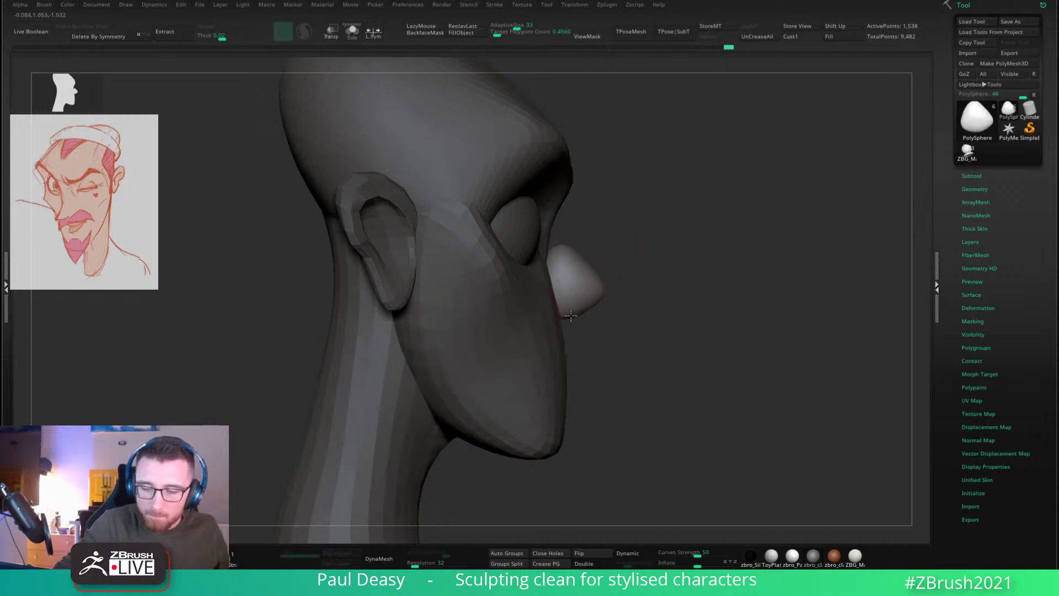
key(space)
Step: Stretch the nose up to the brow, curve its bridge inward in profile, and remesh it
mouse_move(596, 291)
mouse_down()
mouse_move(576, 330)
mouse_move(604, 328)
mouse_move(549, 349)
mouse_move(586, 303)
mouse_move(560, 173)
mouse_move(569, 159)
mouse_up()
key(space)
key(space)
key(space)
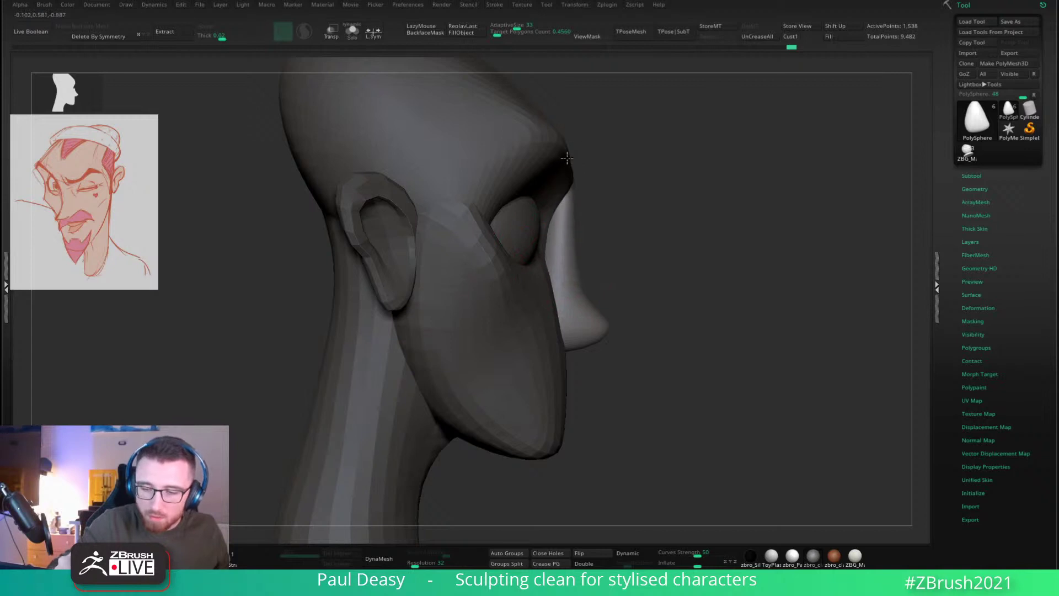
drag(556, 238, 556, 283)
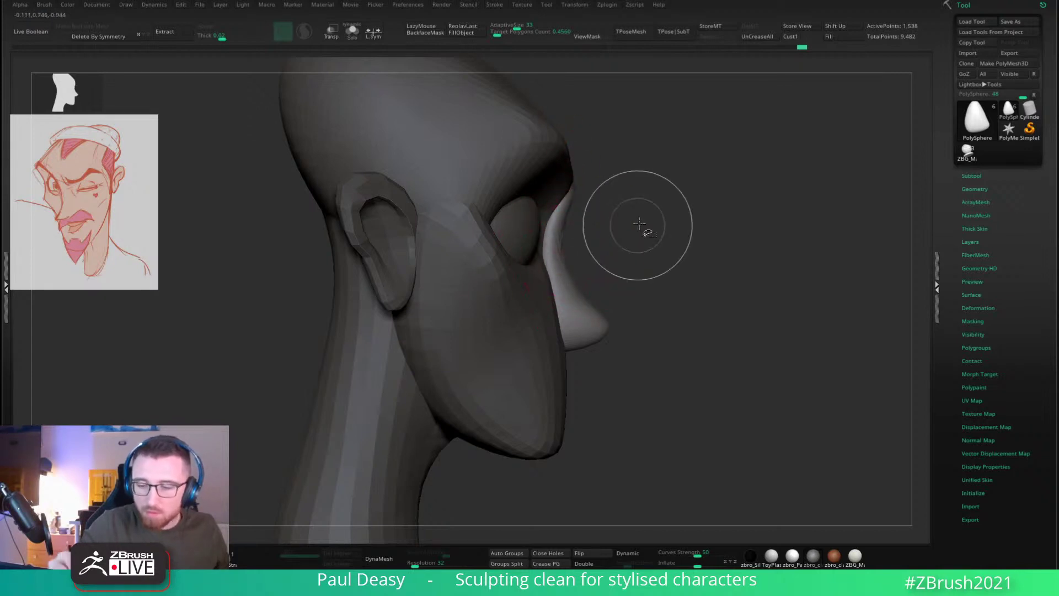
key(ctrl+shift+r)
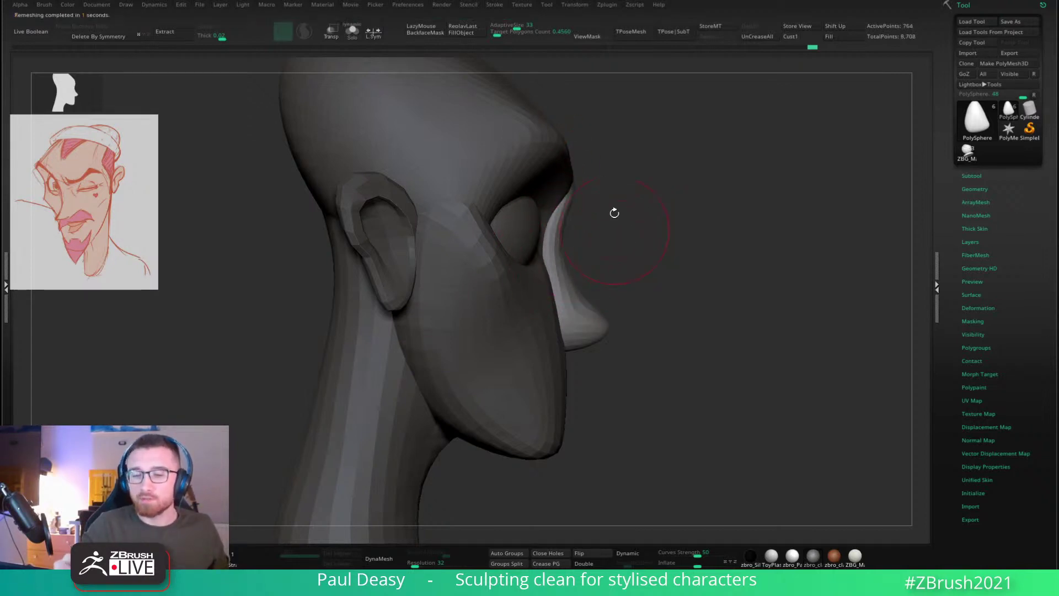
Step: Slim the nose bridge with a resized Move brush, working from three-quarter and front views so the form tapers toward the brow
shift+drag(615, 213, 568, 231)
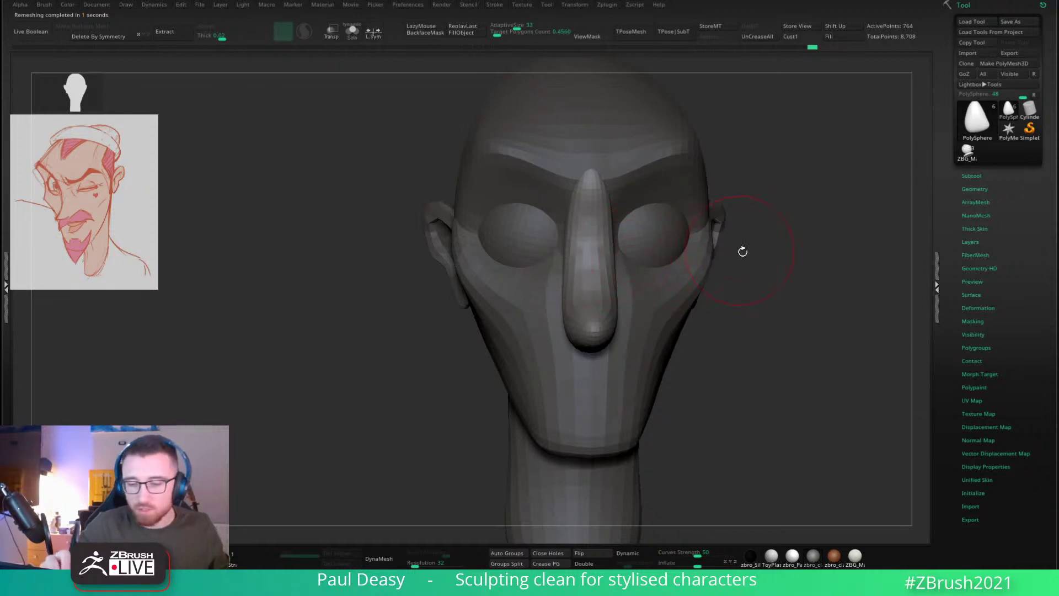
drag(743, 251, 596, 225)
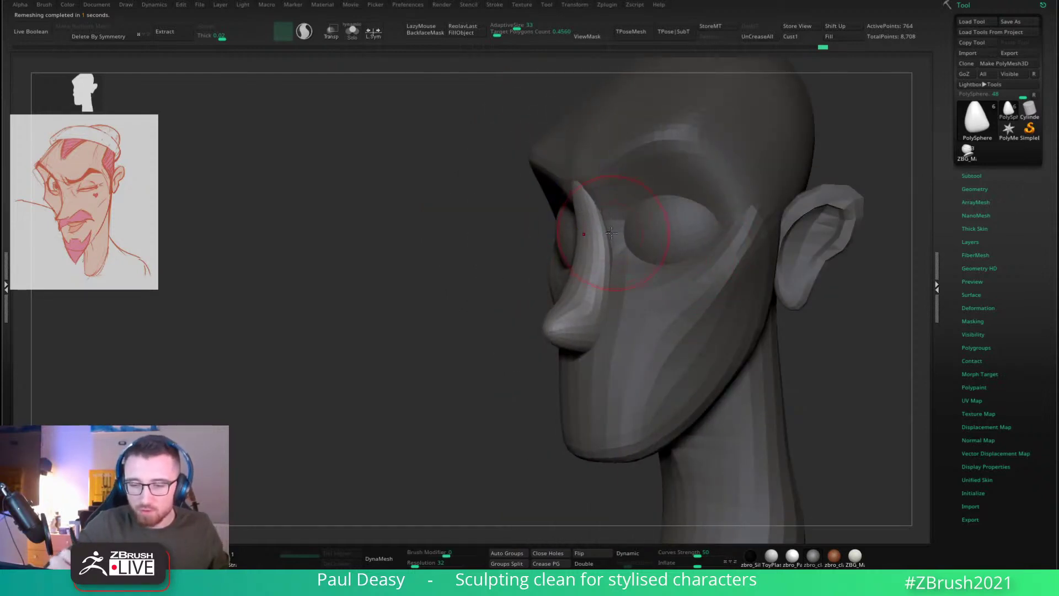
right_drag(612, 233, 579, 240)
key(space)
key(space)
drag(601, 213, 603, 204)
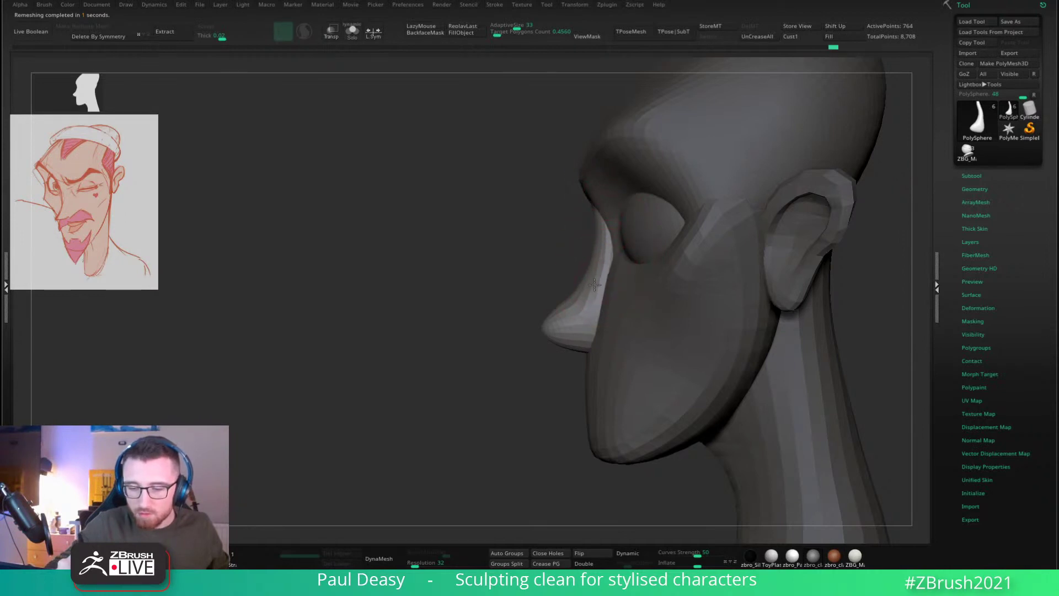
right_drag(600, 282, 730, 273)
drag(611, 260, 604, 225)
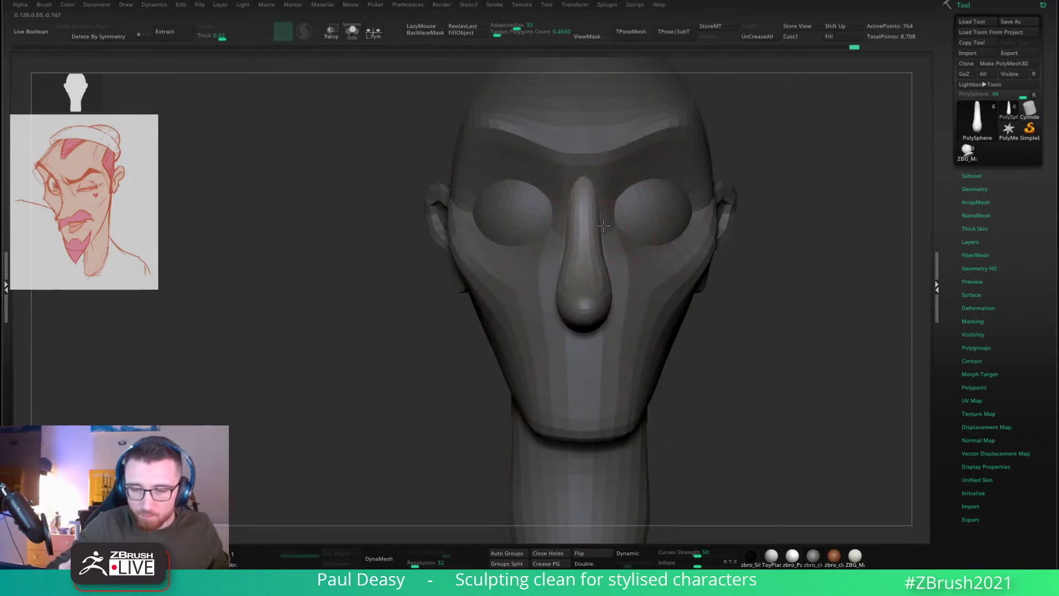
Step: Widen the lower end of the nose into nostril wings with a resized Move brush
right_drag(620, 297, 602, 298)
key(space)
drag(617, 310, 611, 310)
right_drag(629, 310, 614, 311)
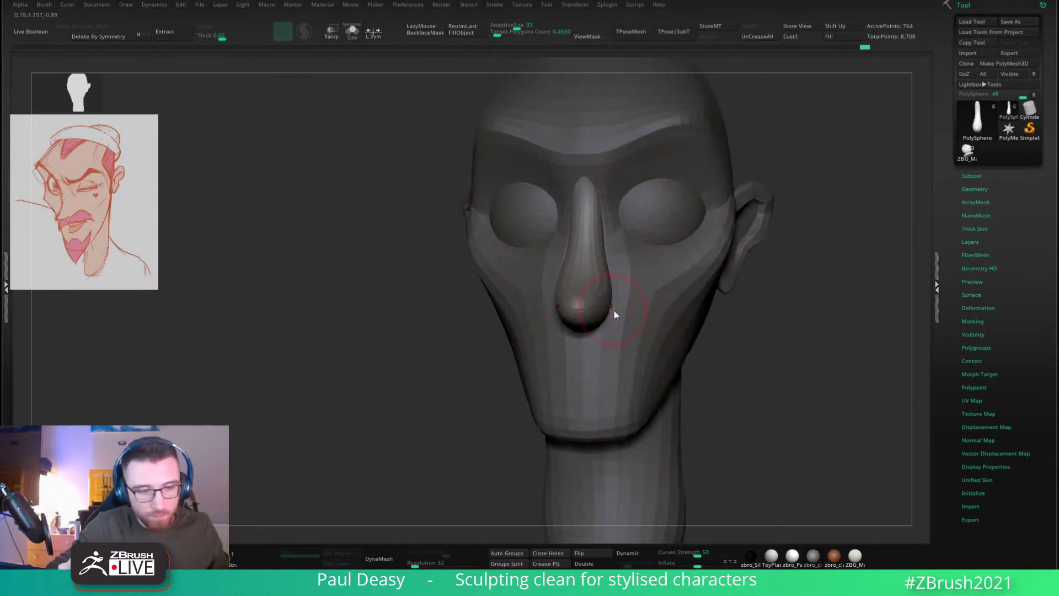
drag(607, 320, 613, 316)
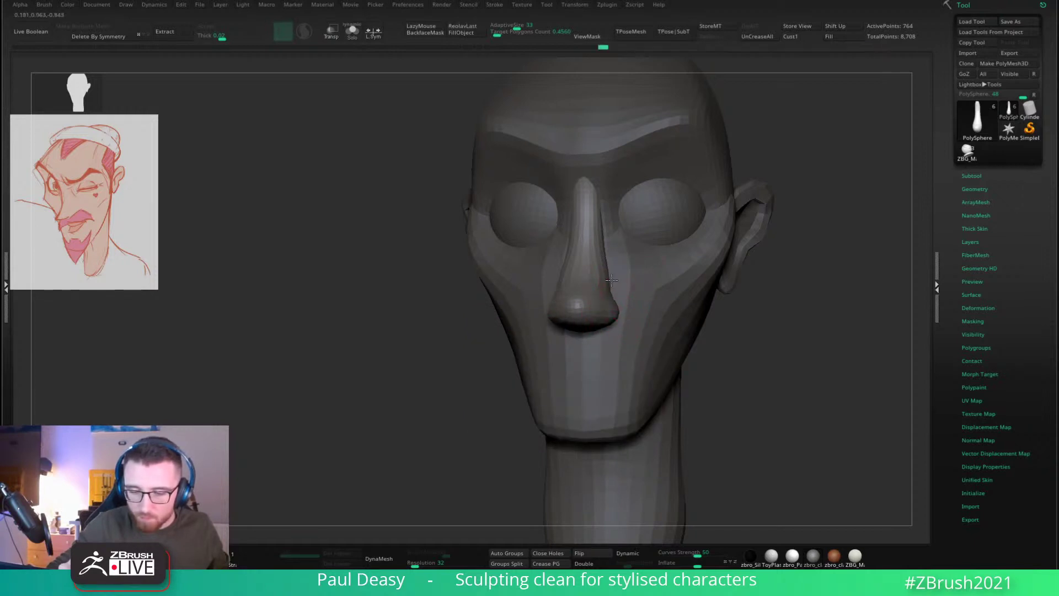
mouse_move(616, 296)
right_down()
mouse_move(638, 290)
mouse_move(629, 283)
right_up()
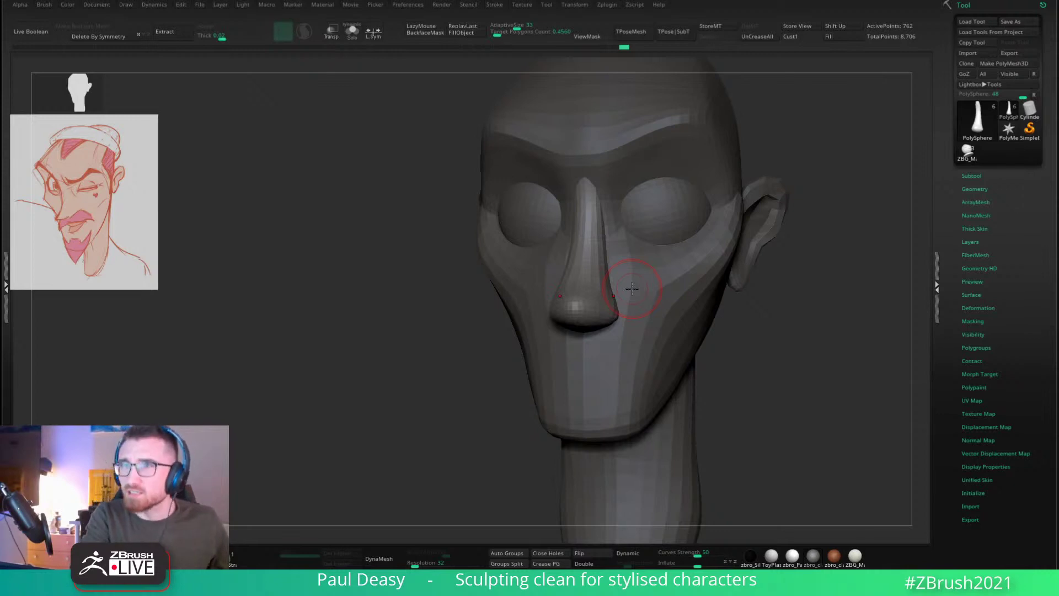
Step: Adjust the nose's profile from bridge to tip in side view with a resized Move brush
drag(745, 300, 601, 309)
key(space)
key(space)
drag(594, 256, 601, 258)
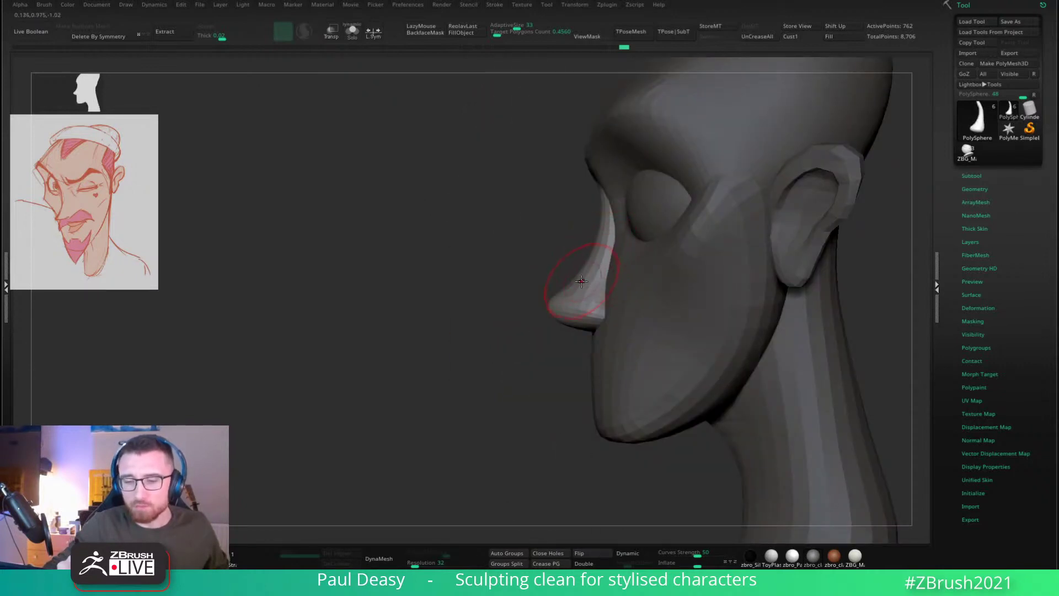
key(space)
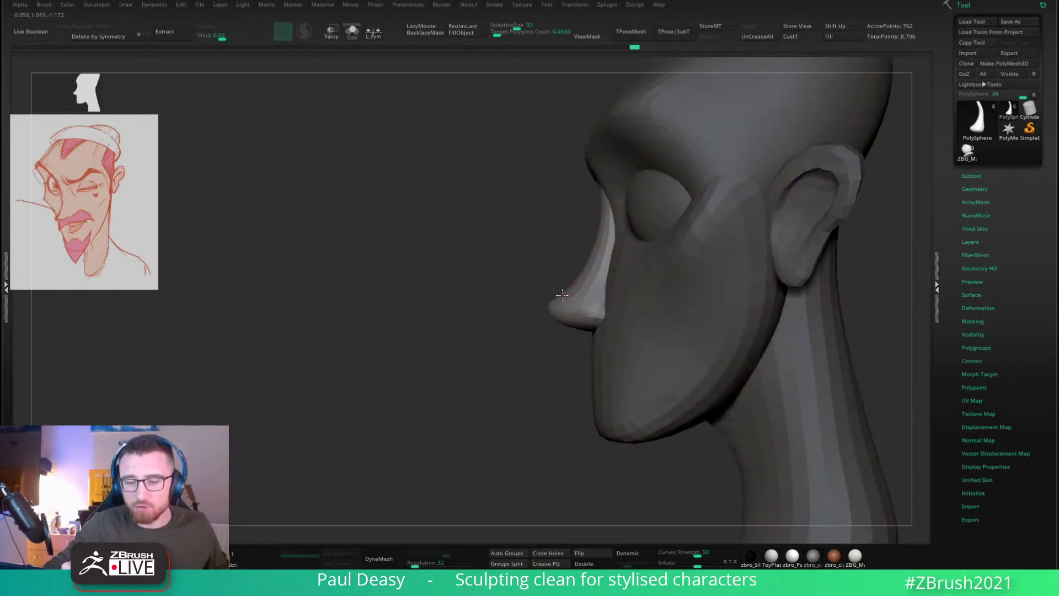
Step: Define the underside plane of the nose with a crisper edge running from the nostril wing to the tip
shift+drag(555, 362, 609, 352)
alt+drag(701, 353, 717, 441)
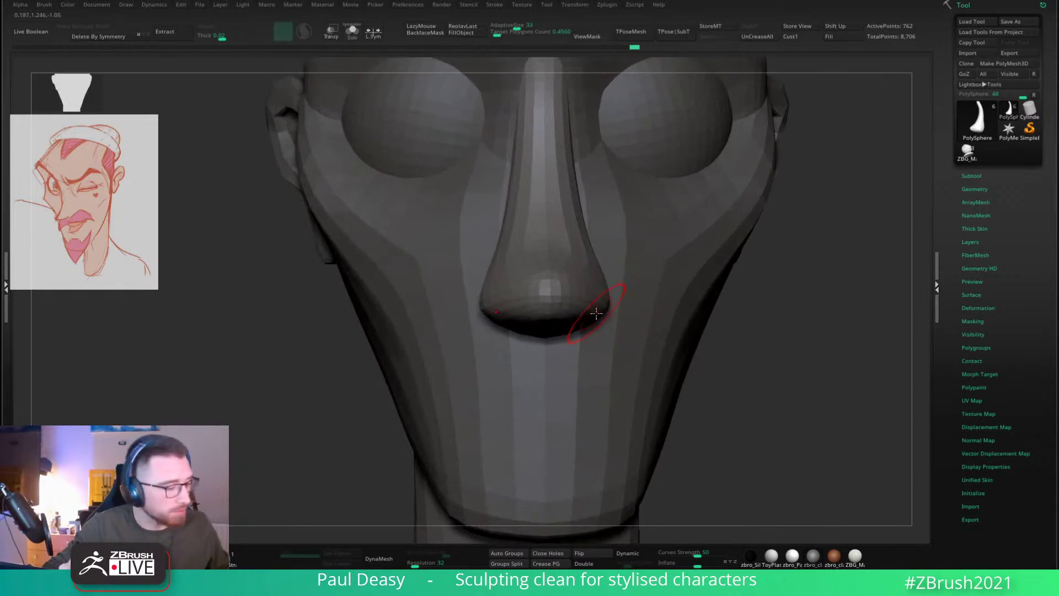
right_drag(588, 312, 742, 310)
right_drag(629, 334, 686, 350)
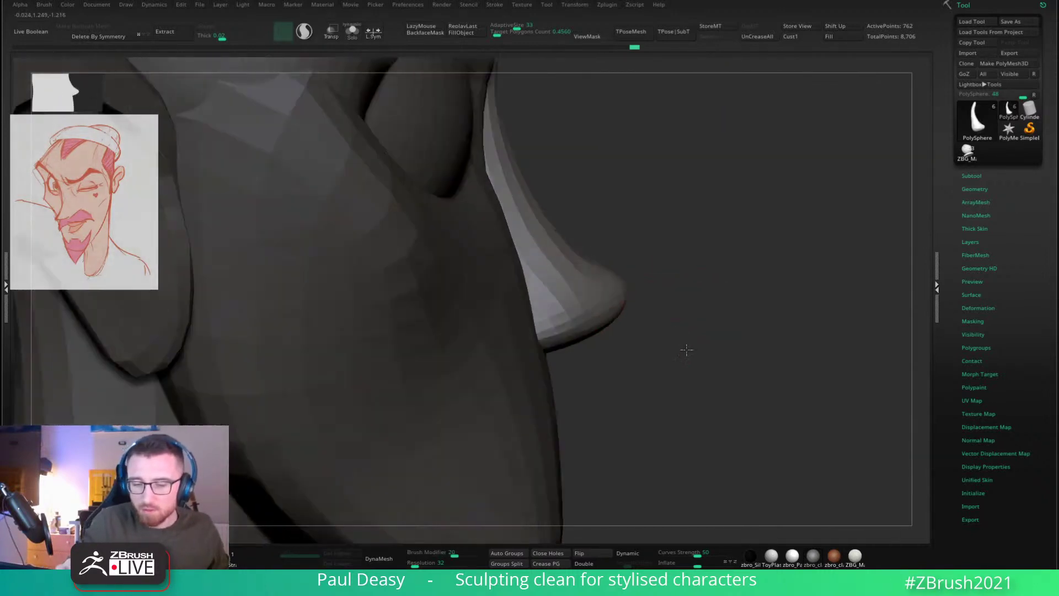
drag(686, 349, 696, 278)
drag(743, 332, 726, 320)
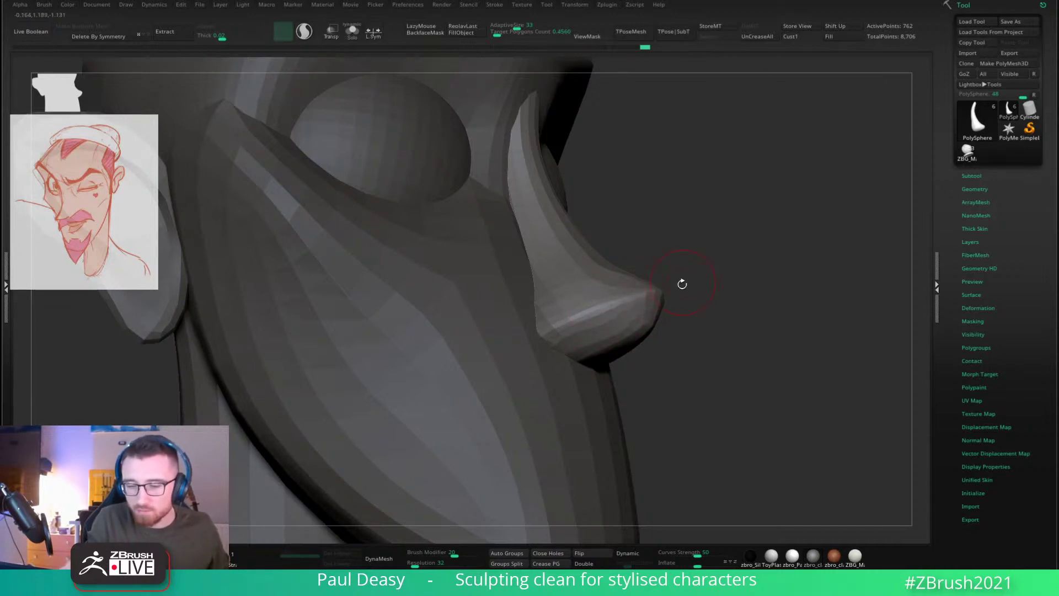
Step: Refine the nose tip in profile into a more angular point above the underside plane
right_drag(683, 284, 695, 283)
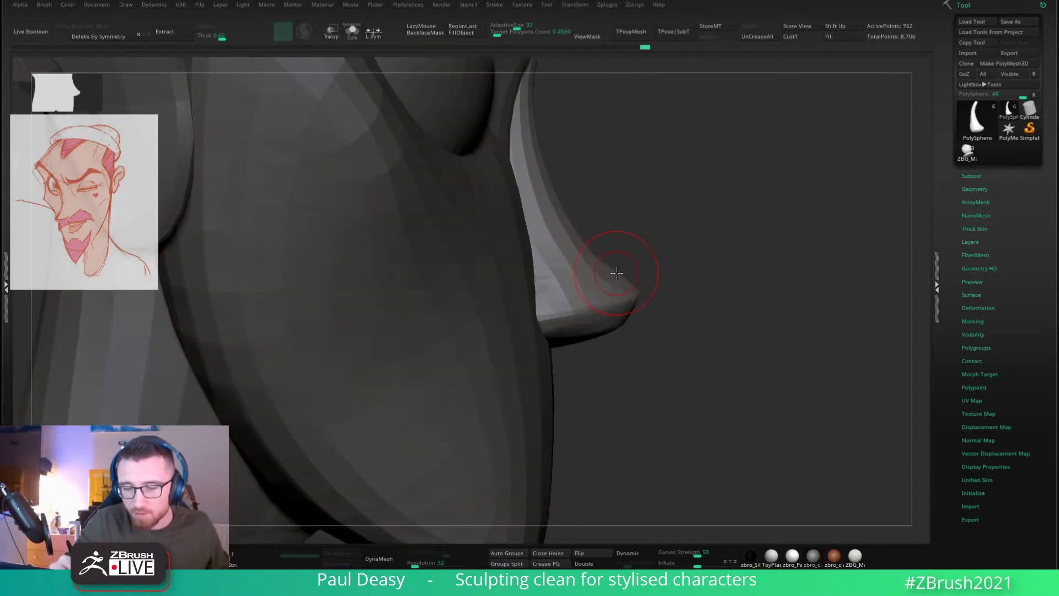
drag(617, 273, 617, 275)
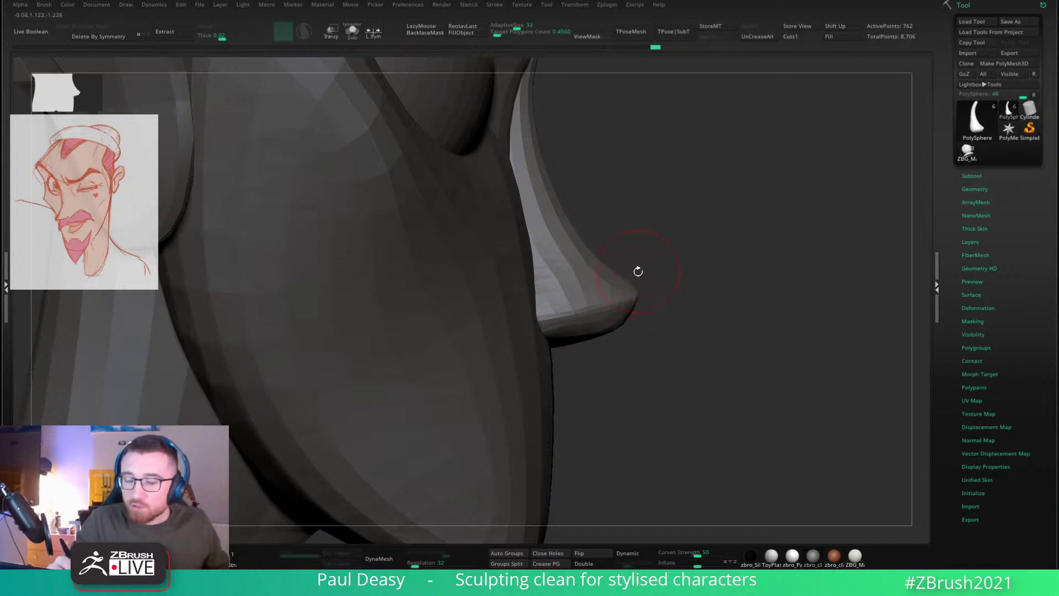
mouse_move(620, 327)
shift+mouse_down()
mouse_move(580, 338)
mouse_move(637, 308)
shift+mouse_up()
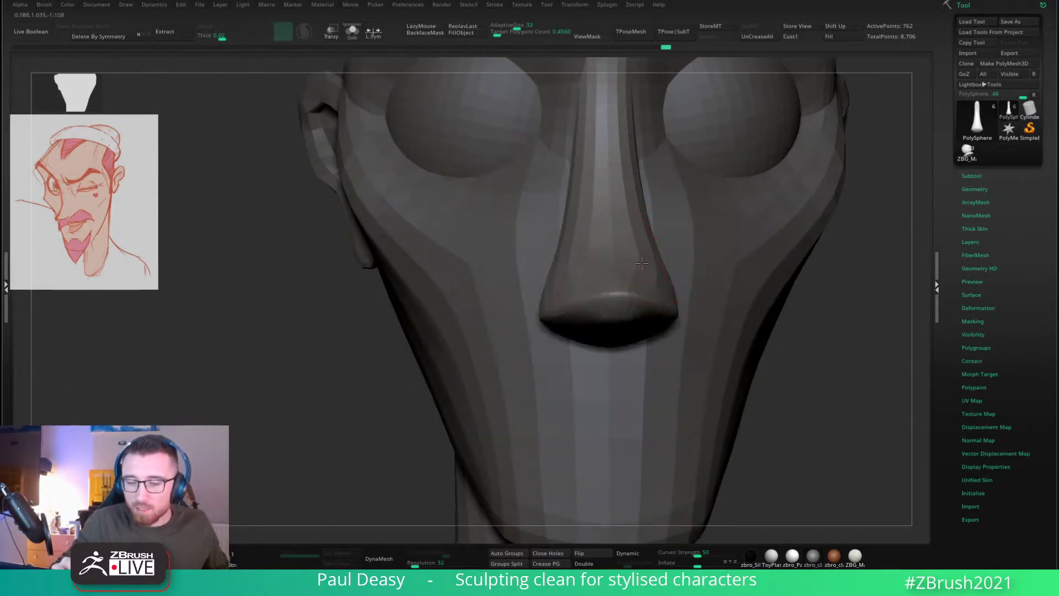
Step: Smooth the side planes of the nose from the nostril wings up to the bridge
mouse_move(669, 296)
right_down()
mouse_move(651, 309)
mouse_move(610, 248)
right_up()
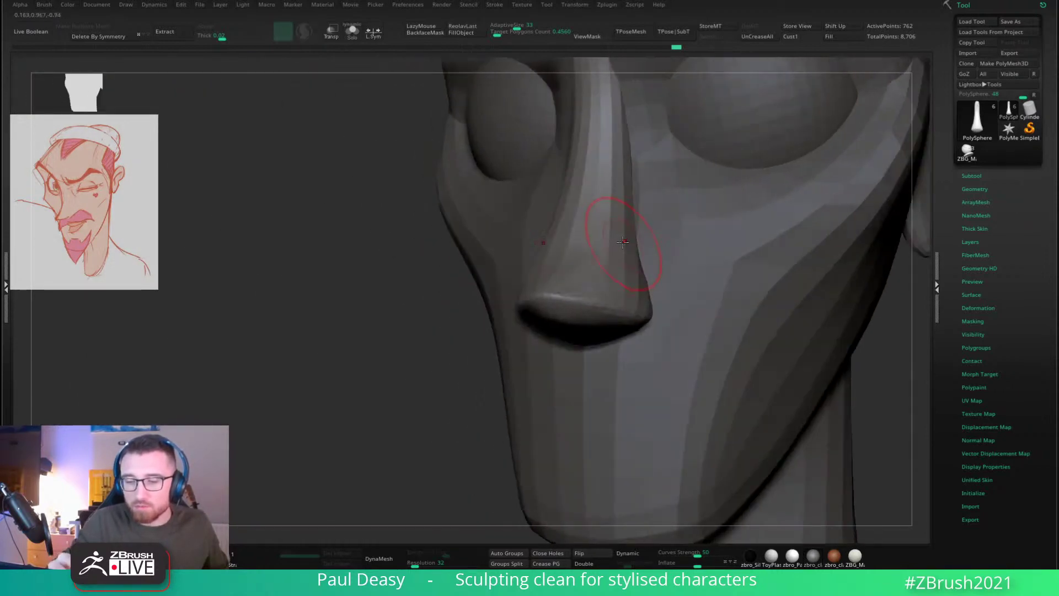
shift+drag(648, 263, 619, 196)
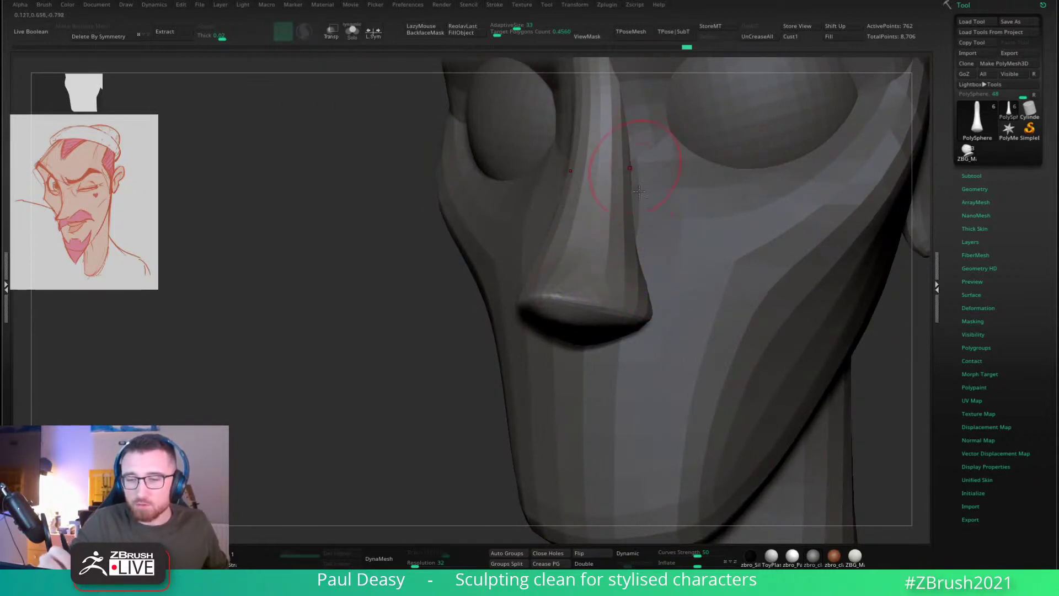
alt+right_drag(632, 155, 641, 199)
mouse_move(638, 131)
right_down()
mouse_move(618, 160)
mouse_move(633, 177)
right_up()
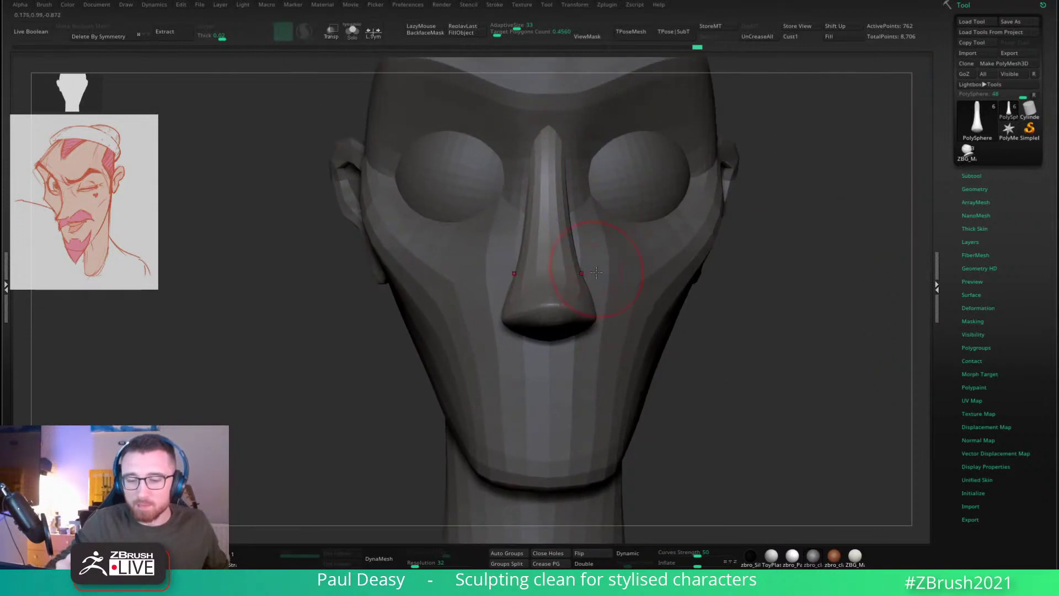
Step: Refine the nose's side contour above the nostril wings with a smaller Move brush, undoing the last stroke along the bridge
key(space)
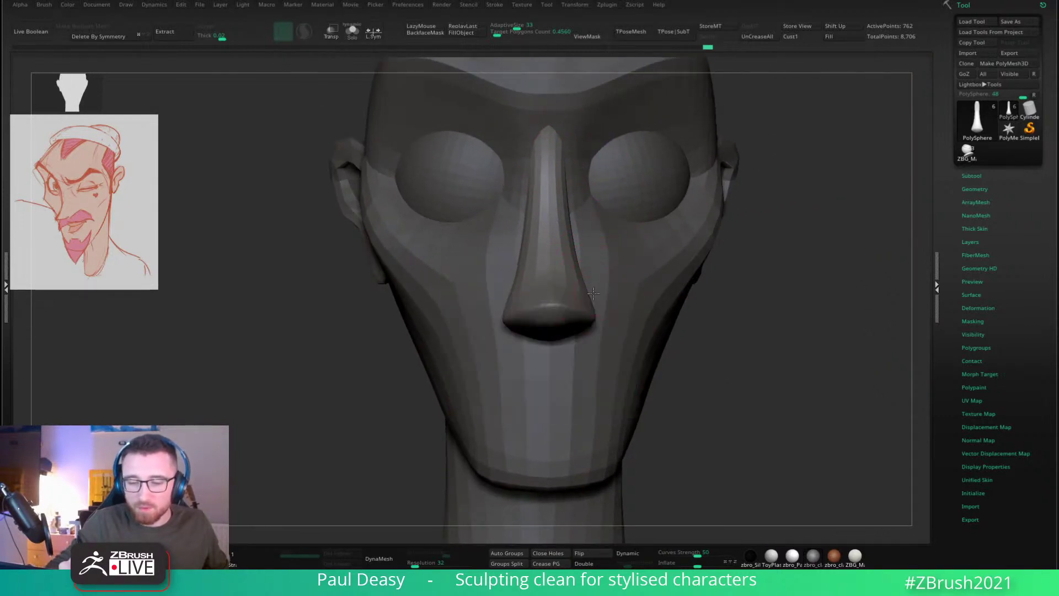
key(space)
click(596, 292)
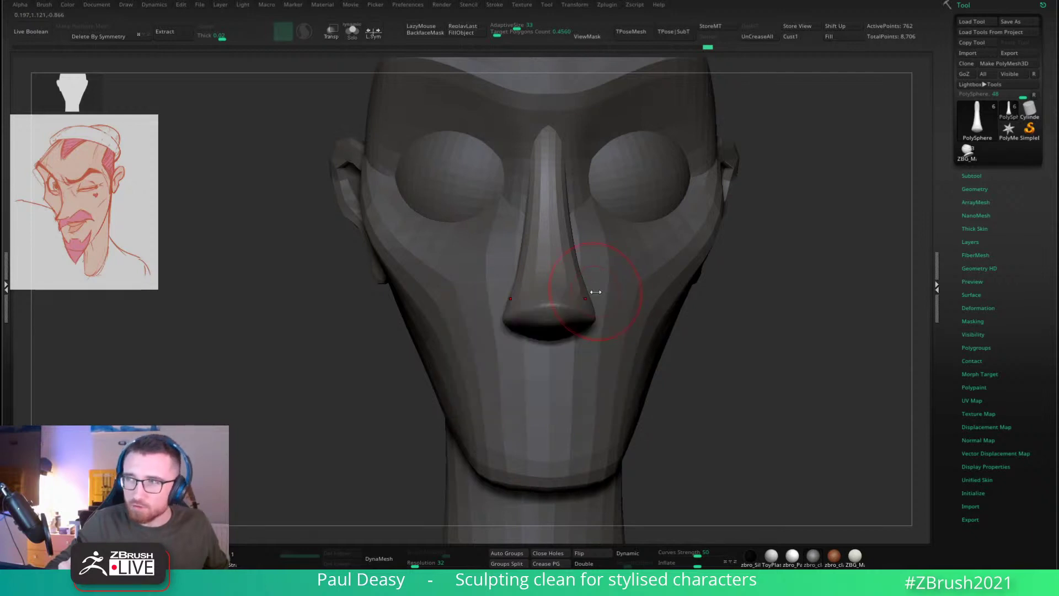
key(space)
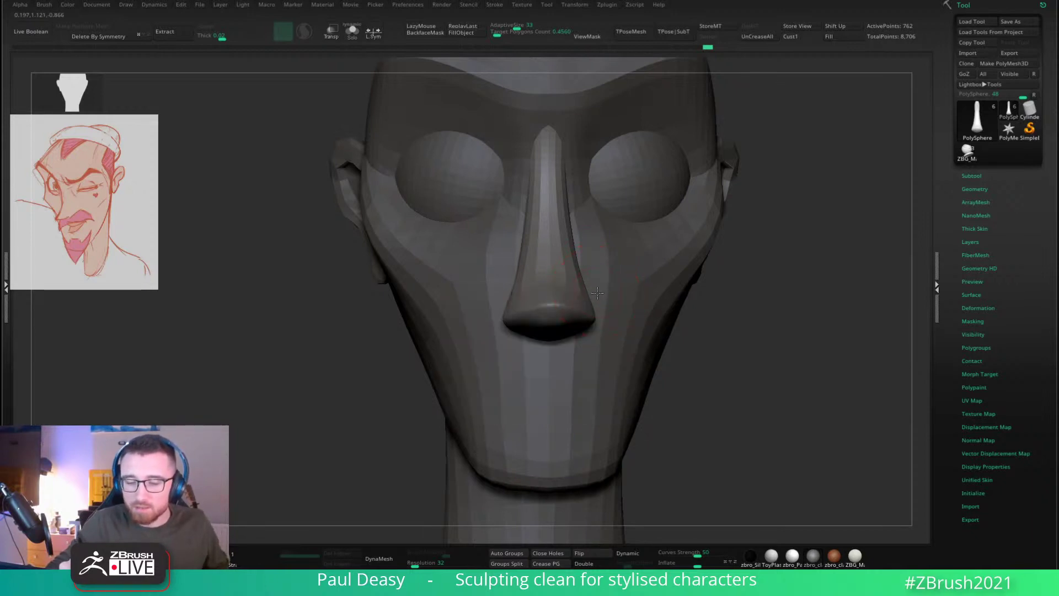
key(space)
key(s)
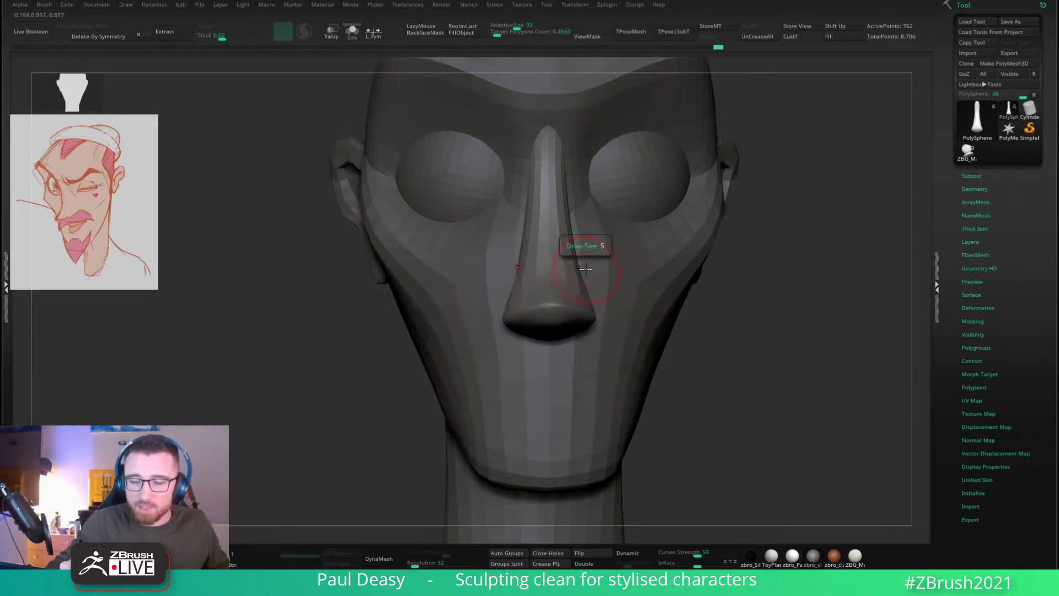
drag(583, 249, 574, 273)
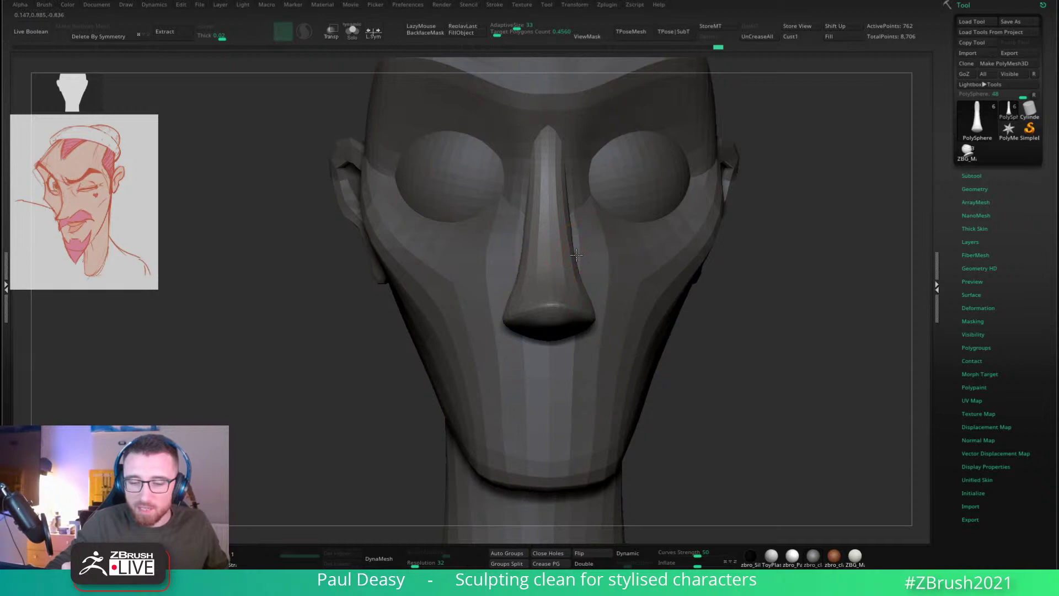
drag(576, 255, 569, 221)
key(ctrl+z)
Step: Undo the last nose change and smooth the contour just above the nostril wings in front view
right_drag(569, 221, 561, 302)
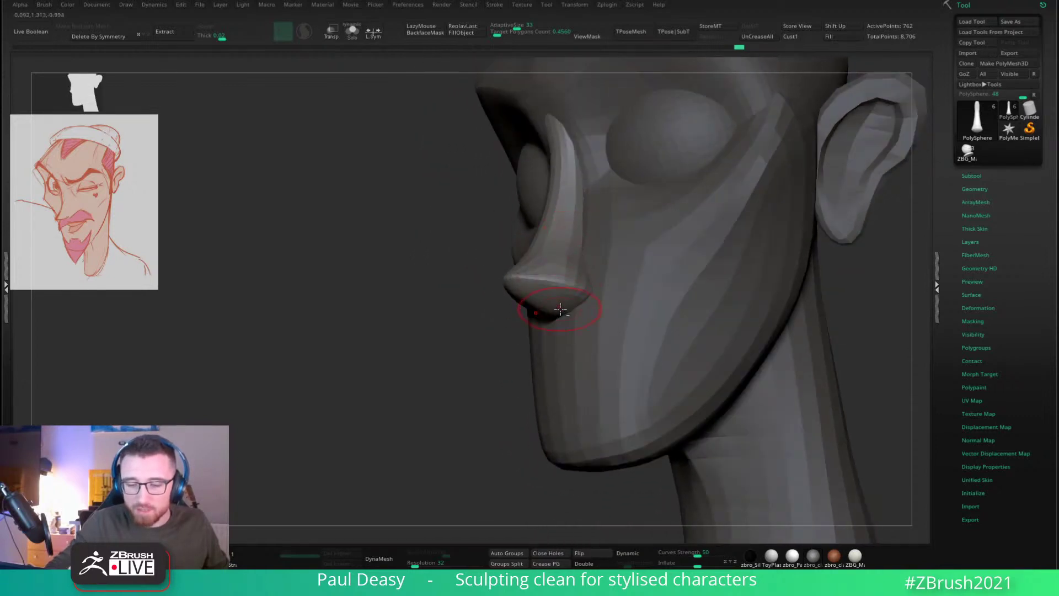
shift+right_drag(560, 300, 564, 301)
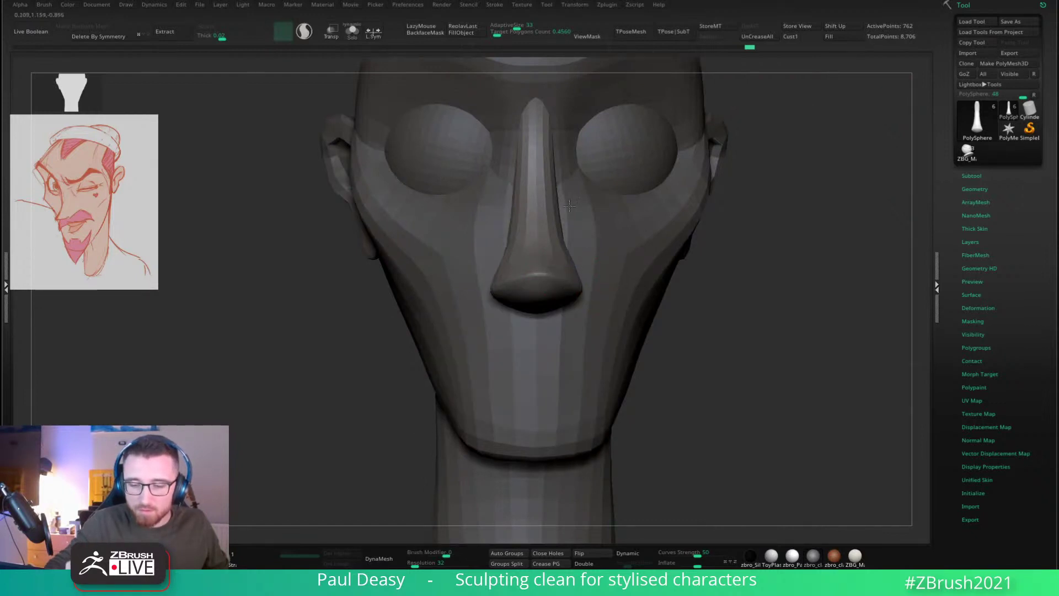
key(ctrl+z)
shift+drag(574, 268, 570, 265)
key(space)
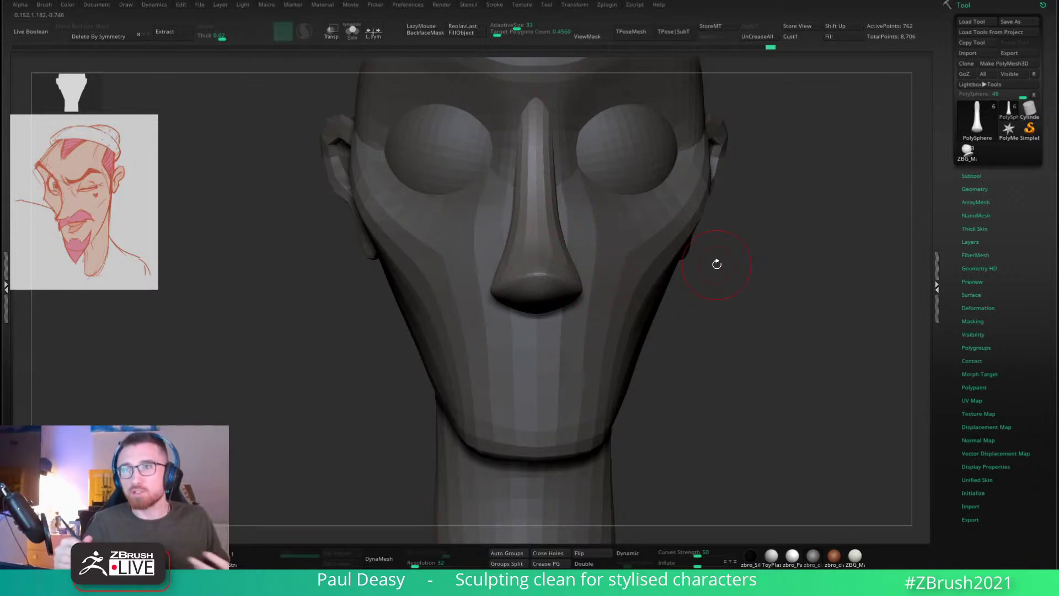
Step: Refine the slope just above the nose tip in profile with a resized Move brush
drag(745, 333, 601, 320)
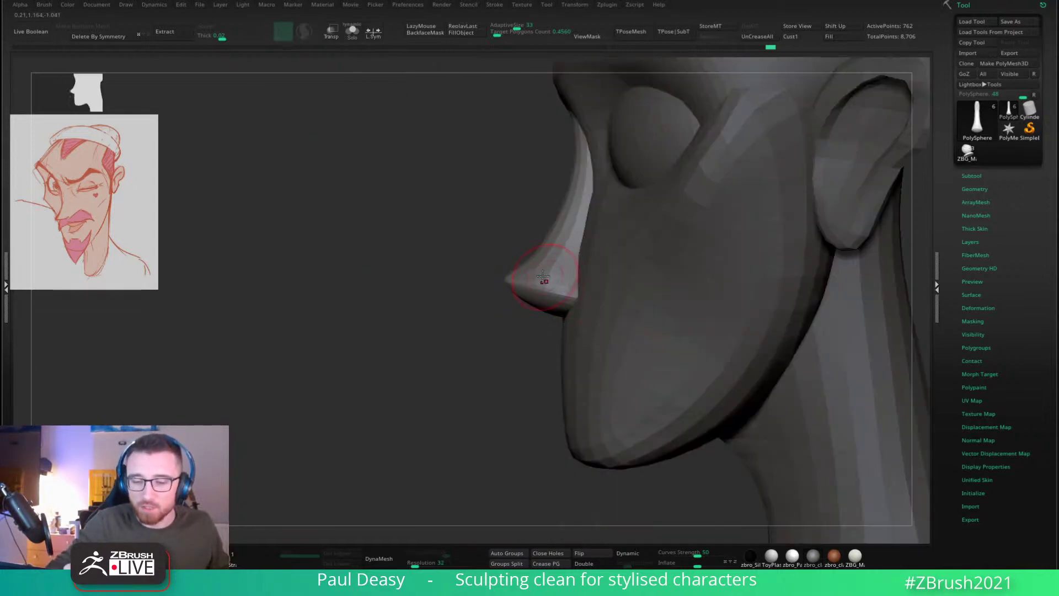
key(space)
key(space)
drag(527, 270, 517, 269)
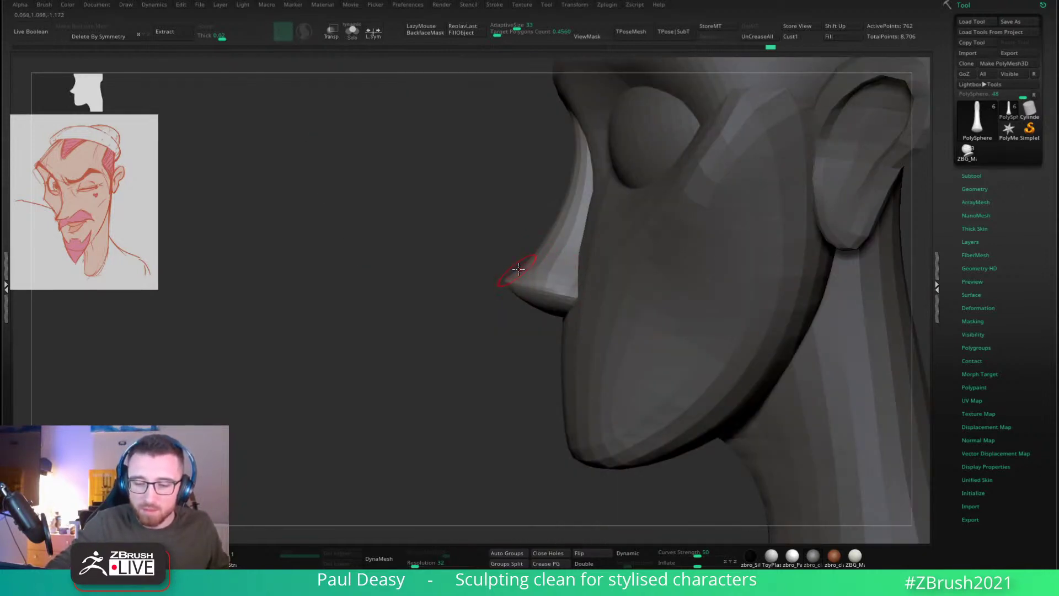
Step: Adjust the brush size and reshape the middle of the nose bridge in profile with the Move brush
key(space)
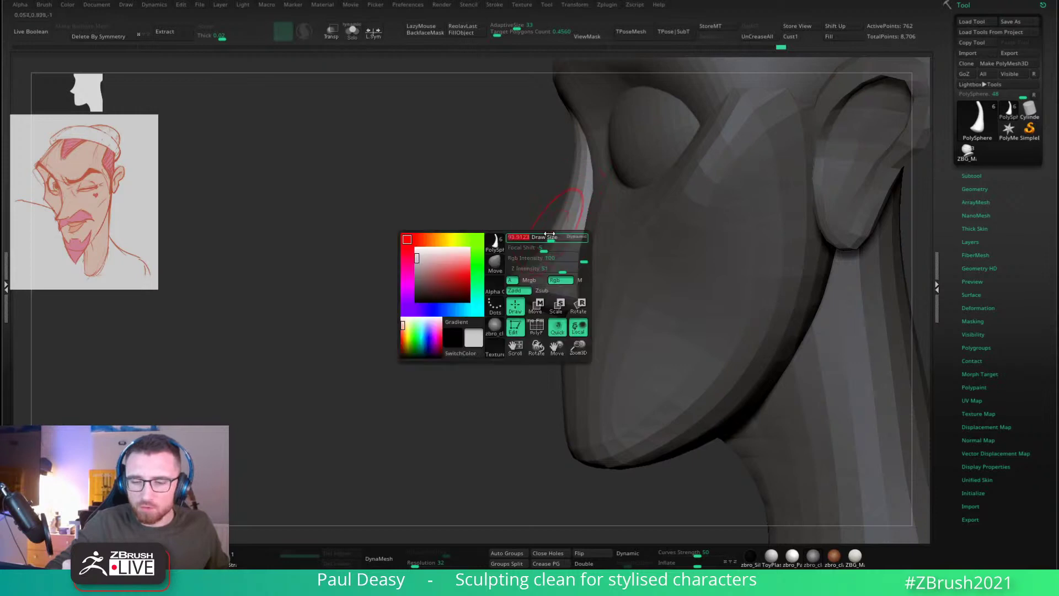
alt+drag(531, 321, 538, 308)
key(space)
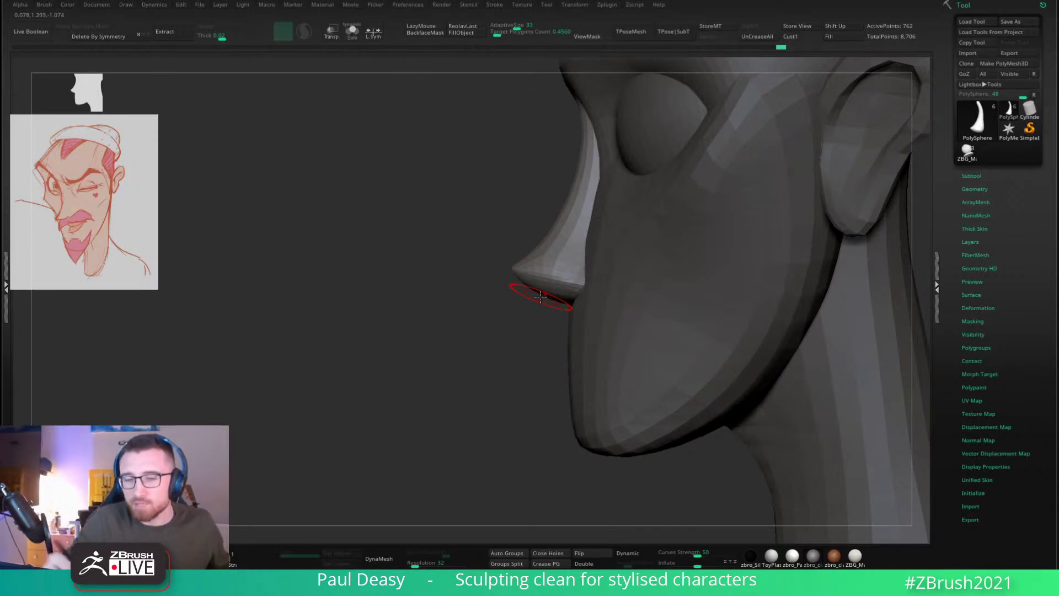
key(space)
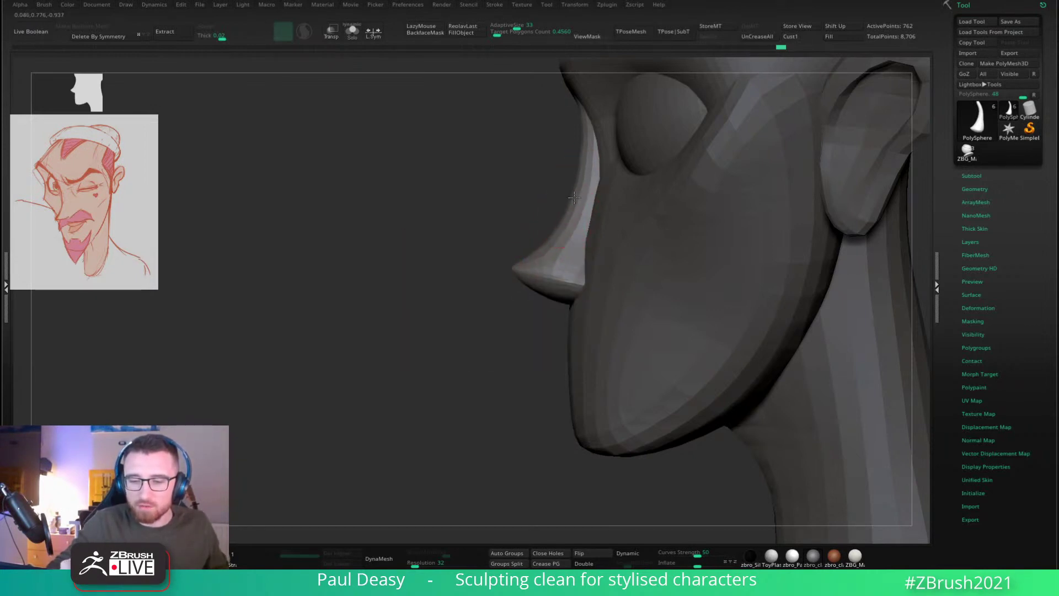
drag(574, 197, 587, 185)
alt+right_drag(591, 188, 593, 224)
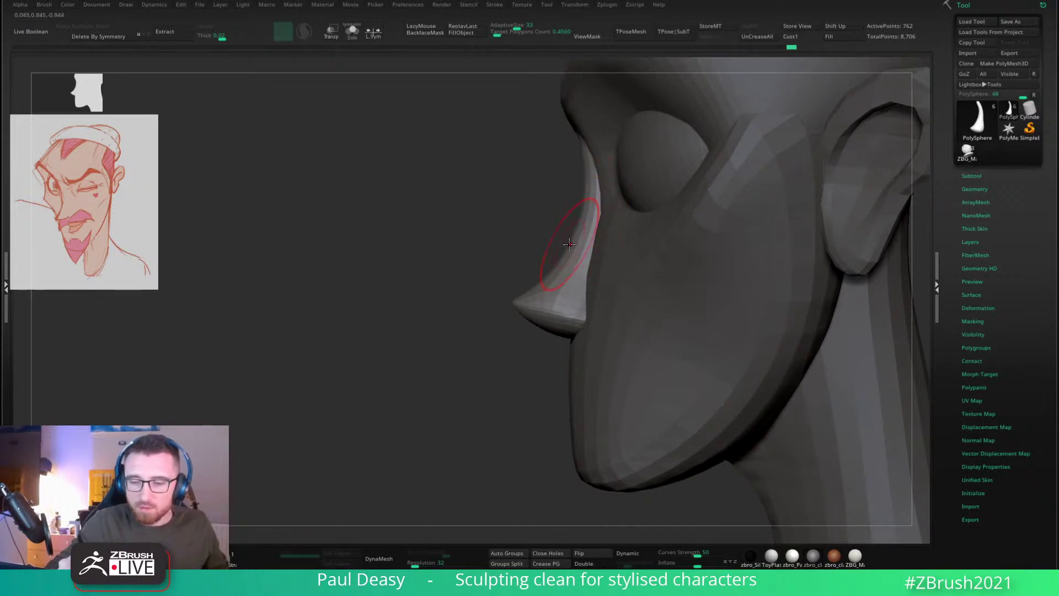
Step: Lower the Move brush's Z Intensity and refine the curve running from the nose bridge towards the tip
key(space)
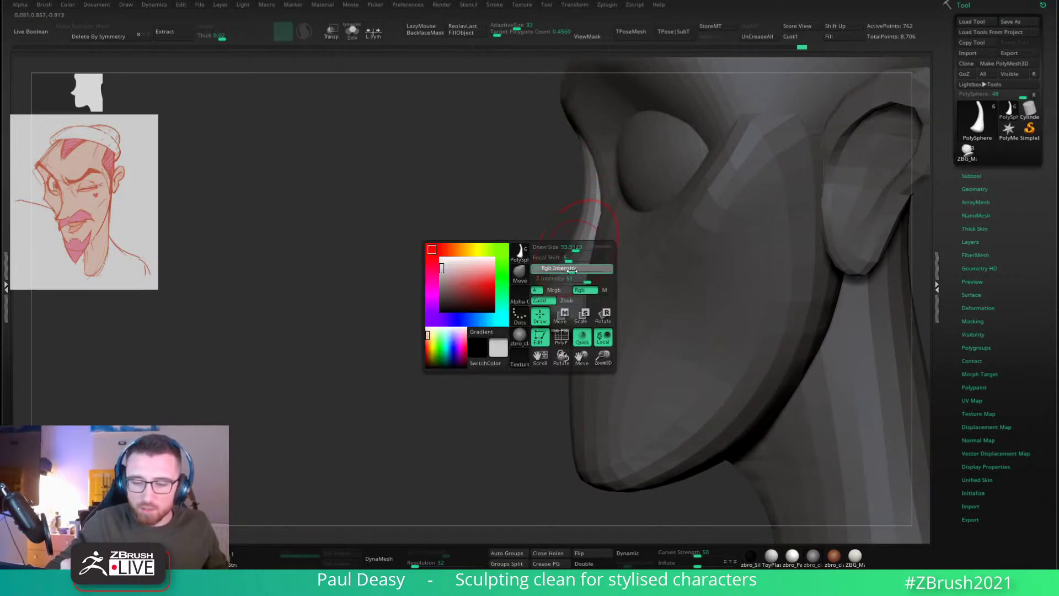
click(598, 272)
drag(588, 280, 575, 281)
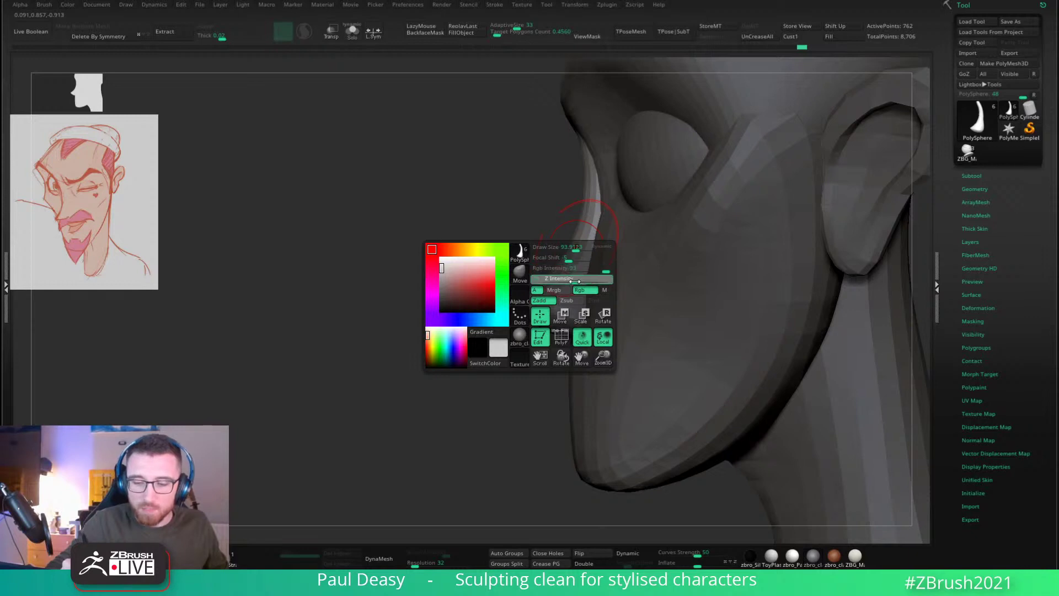
alt+right_drag(577, 246, 576, 227)
key(space)
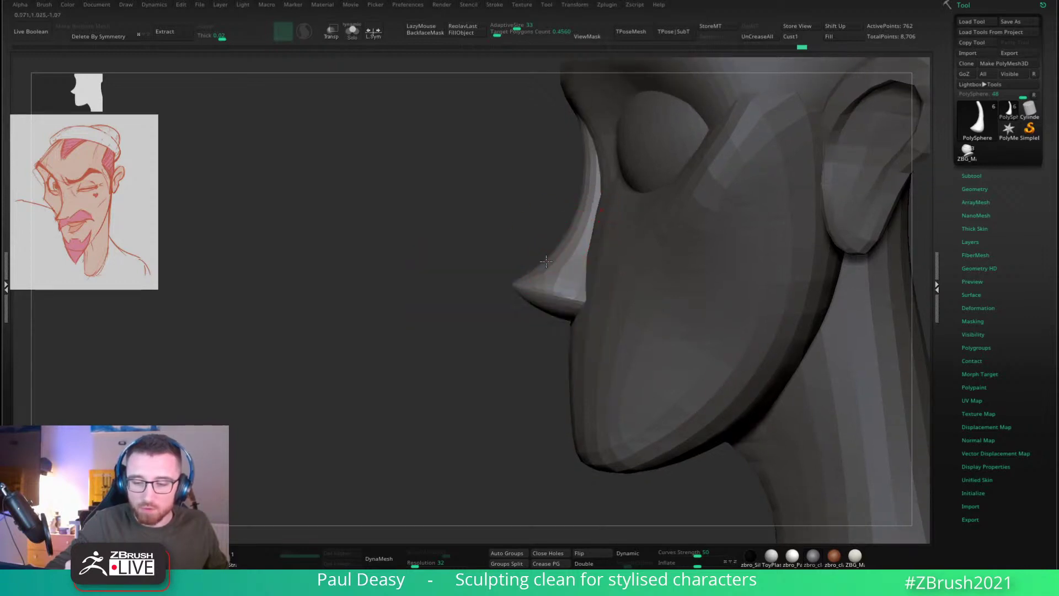
mouse_move(574, 223)
mouse_down()
mouse_move(544, 287)
mouse_move(576, 303)
mouse_up()
Step: Pull the nostril wings slightly inward in front view, adjusting the Move brush size between strokes
key(space)
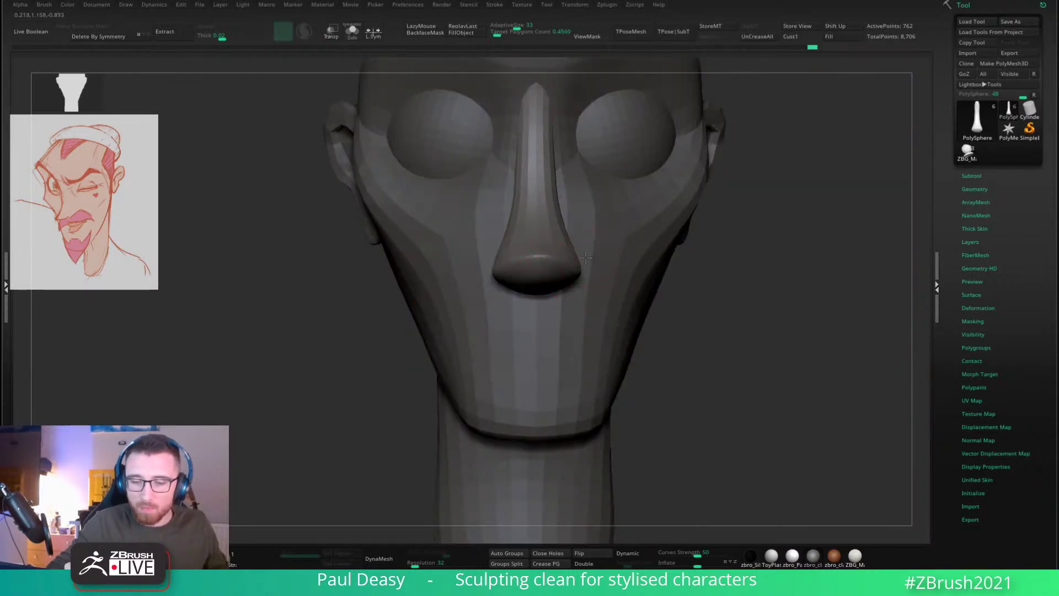
key(space)
drag(583, 254, 567, 257)
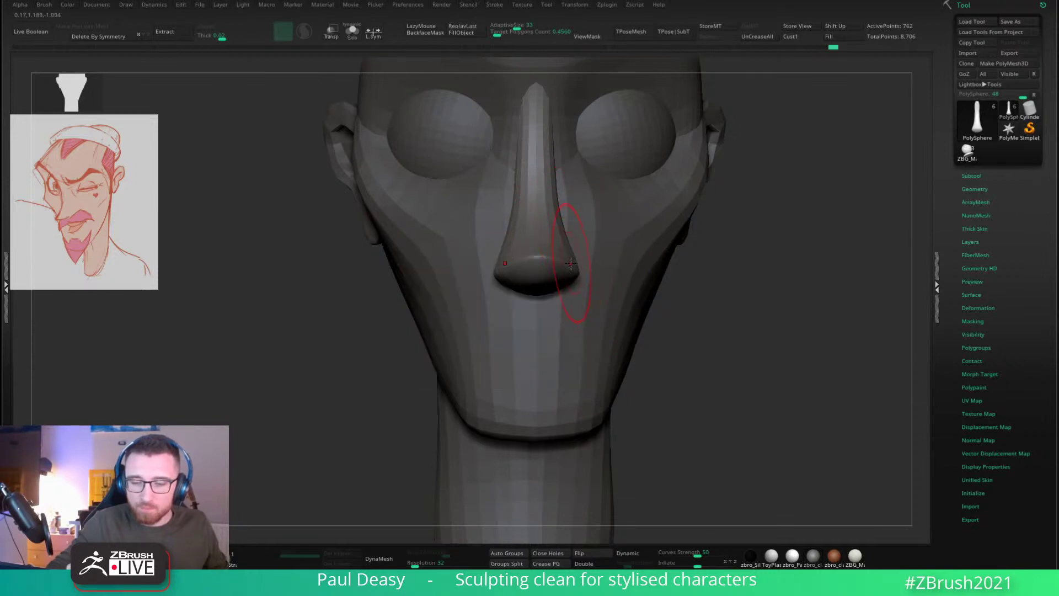
right_drag(570, 265, 567, 160)
key(space)
drag(575, 267, 569, 267)
key(space)
Step: Shape the outer edges of the nostril wings from below and check the nose from the front and side
mouse_move(569, 268)
alt+right_down()
mouse_move(569, 255)
mouse_move(585, 316)
alt+right_up()
mouse_move(584, 316)
mouse_down()
mouse_move(568, 295)
mouse_move(603, 296)
mouse_move(599, 285)
mouse_move(602, 295)
mouse_up()
key(space)
key(space)
key(space)
key(space)
click(585, 266)
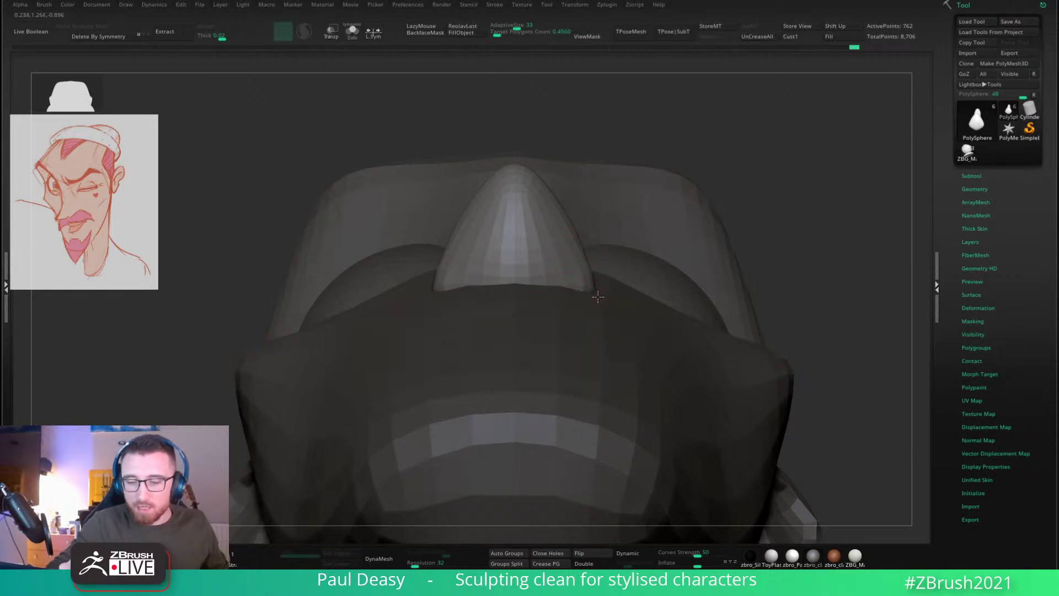
mouse_move(601, 289)
right_down()
mouse_move(592, 276)
mouse_move(573, 306)
mouse_move(573, 287)
right_up()
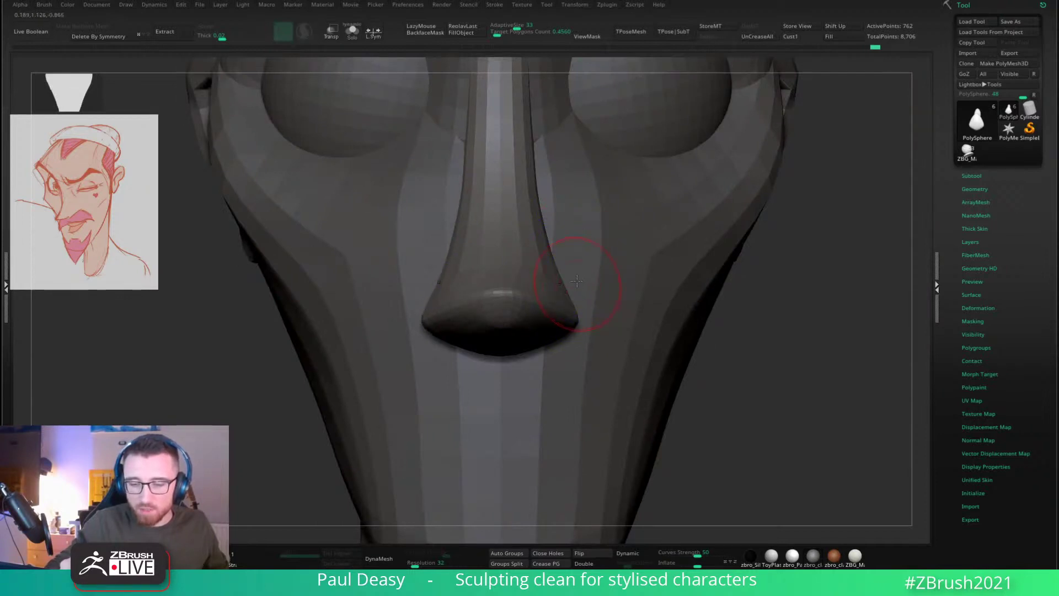
mouse_move(576, 281)
right_down()
mouse_move(549, 284)
mouse_move(561, 266)
mouse_move(588, 310)
mouse_move(693, 307)
mouse_move(681, 307)
right_up()
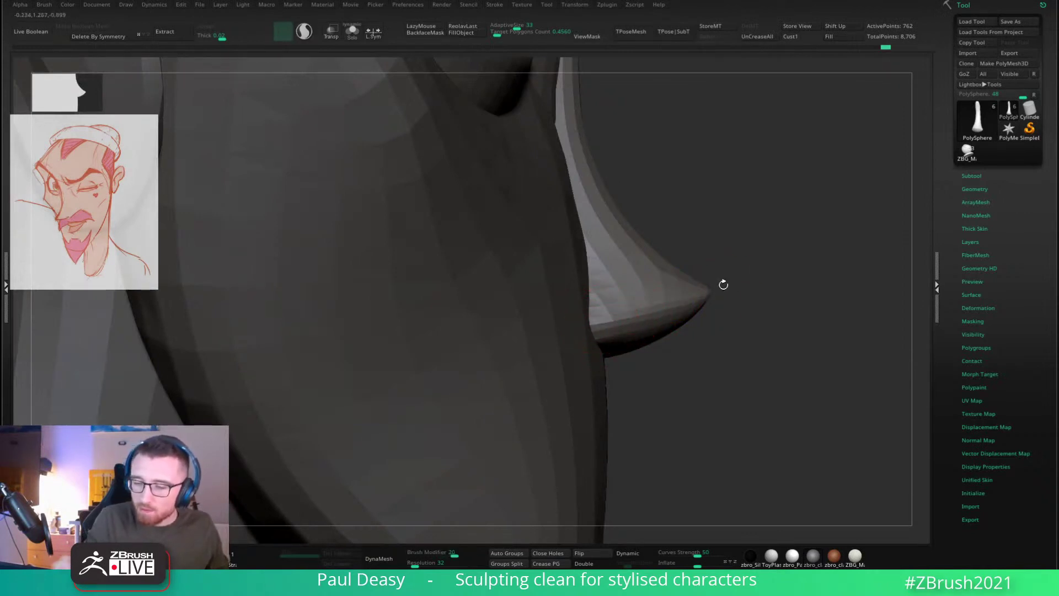
Step: Shape the underside and outer tip of the nose with sculpting strokes to refine its flared base
drag(613, 323, 701, 298)
mouse_move(604, 326)
mouse_down()
mouse_move(707, 293)
mouse_move(651, 313)
mouse_up()
mouse_move(752, 272)
right_down()
mouse_move(733, 291)
mouse_move(768, 279)
mouse_move(737, 286)
mouse_move(715, 269)
mouse_move(739, 271)
mouse_move(642, 292)
mouse_move(626, 309)
mouse_move(579, 304)
right_up()
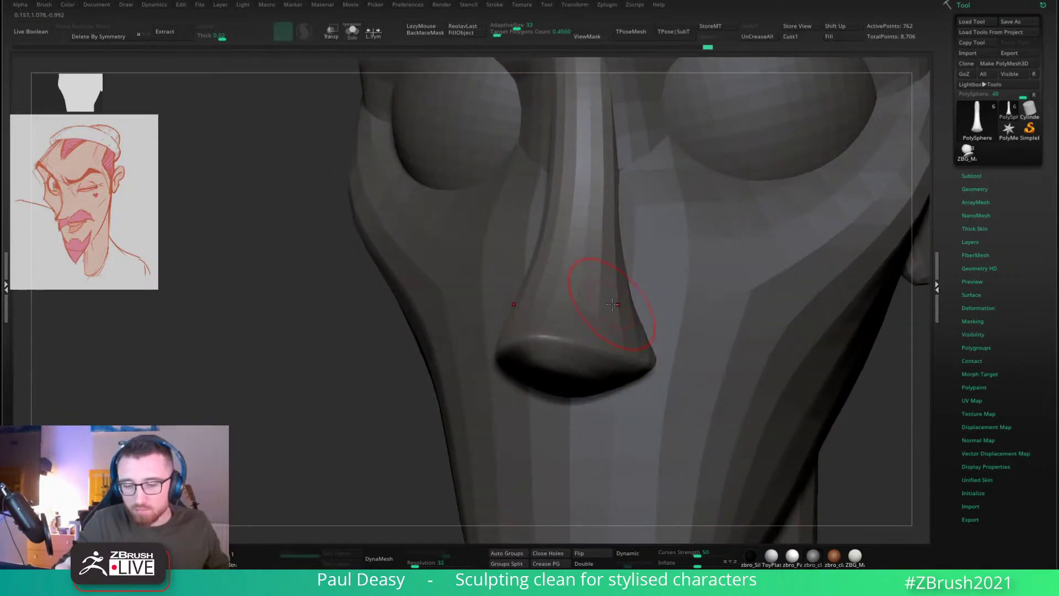
mouse_move(611, 303)
right_down()
mouse_move(596, 296)
mouse_move(618, 300)
mouse_move(619, 289)
mouse_move(623, 337)
mouse_move(600, 337)
mouse_move(616, 361)
mouse_move(650, 343)
mouse_move(639, 348)
mouse_move(673, 237)
right_up()
alt+right_drag(780, 292, 703, 308)
Step: Adjust the upper end of the nose bridge between the brows and remesh the nose
right_drag(561, 201, 561, 181)
drag(560, 196, 563, 178)
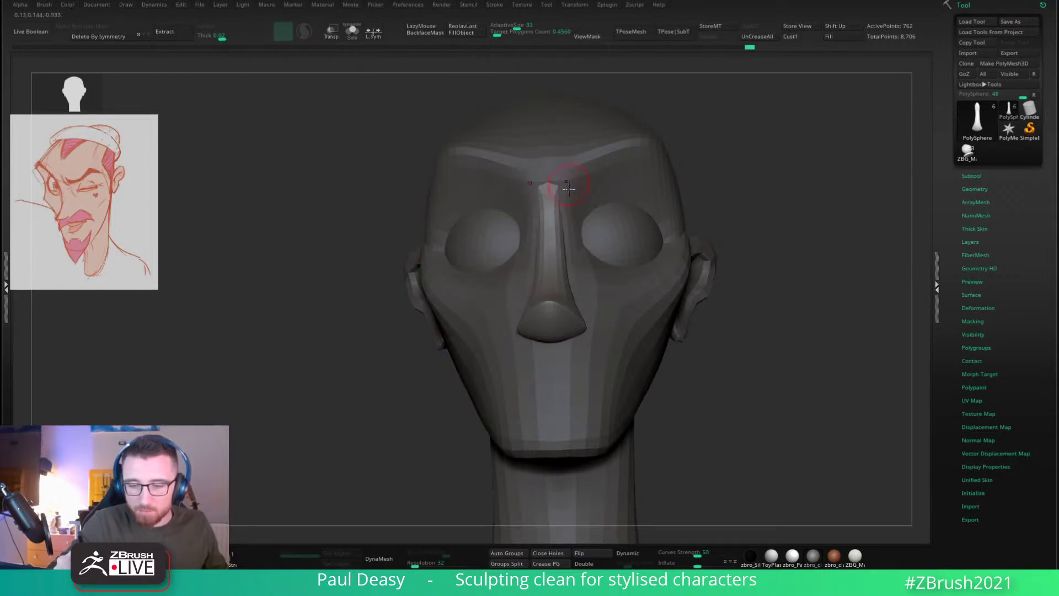
drag(568, 189, 565, 204)
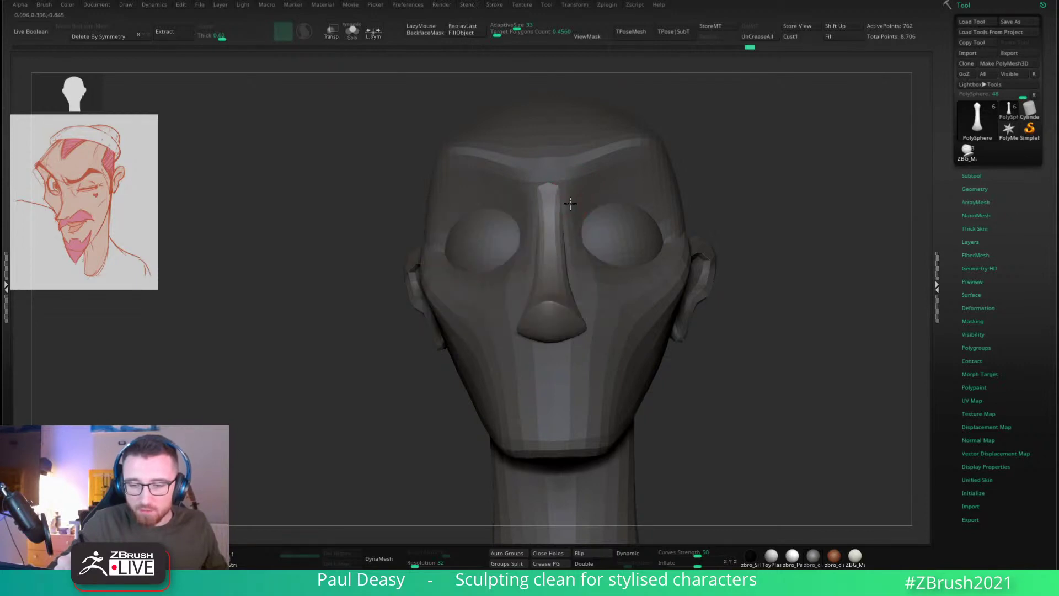
key(alt+z)
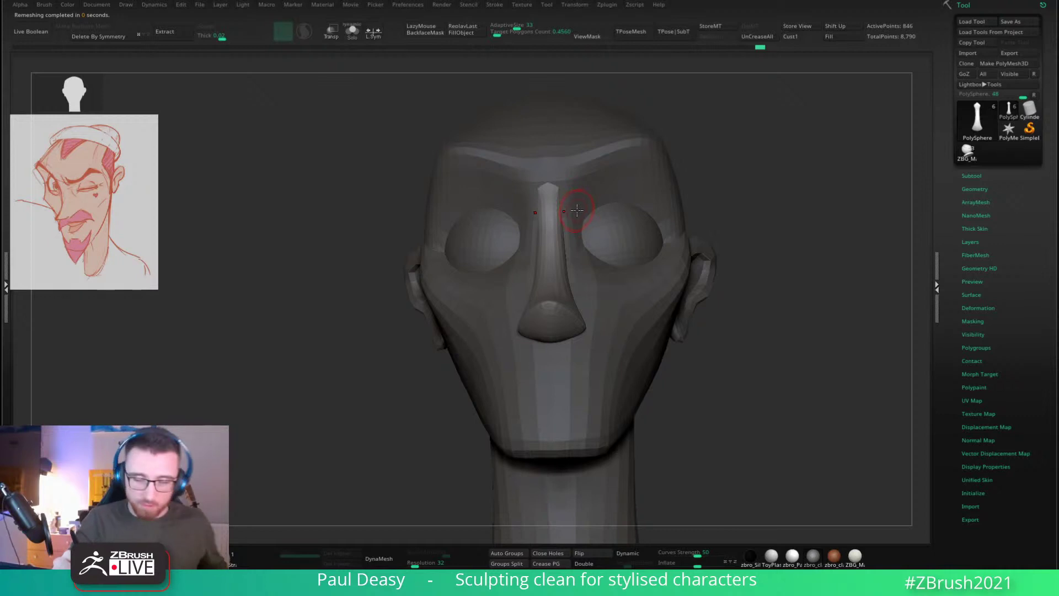
Step: Refine the top of the nose bridge where it meets the brow, adjusting the brush size for the strokes
key(space)
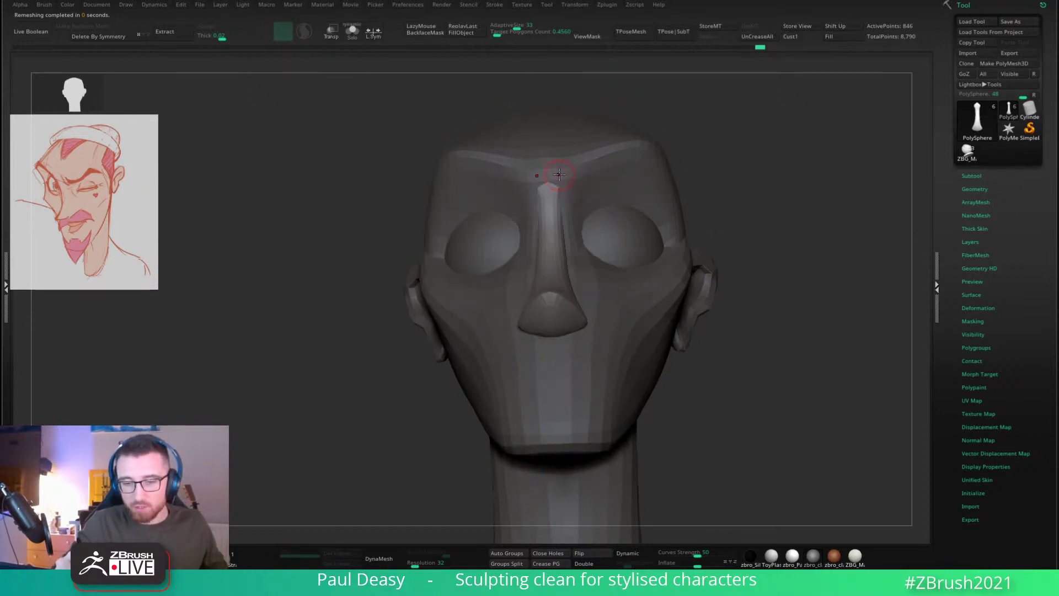
right_drag(564, 167, 567, 165)
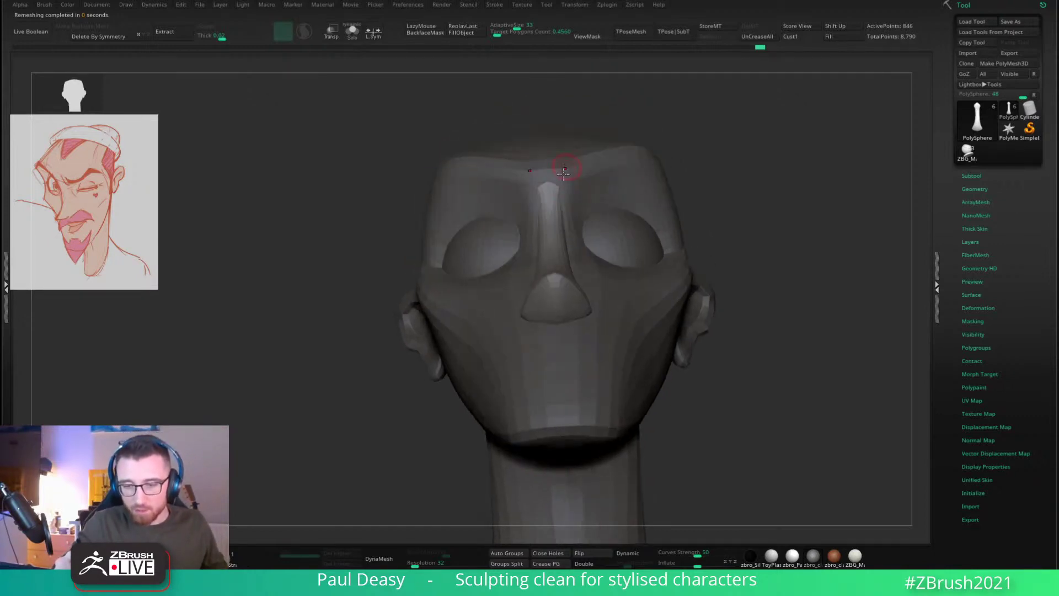
drag(567, 165, 568, 160)
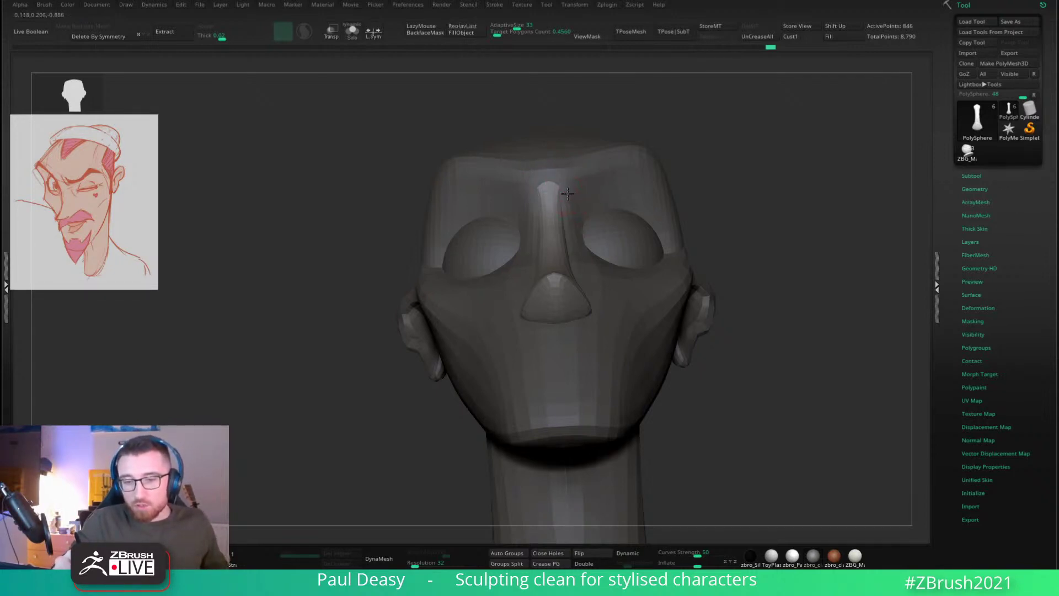
key(space)
key(space)
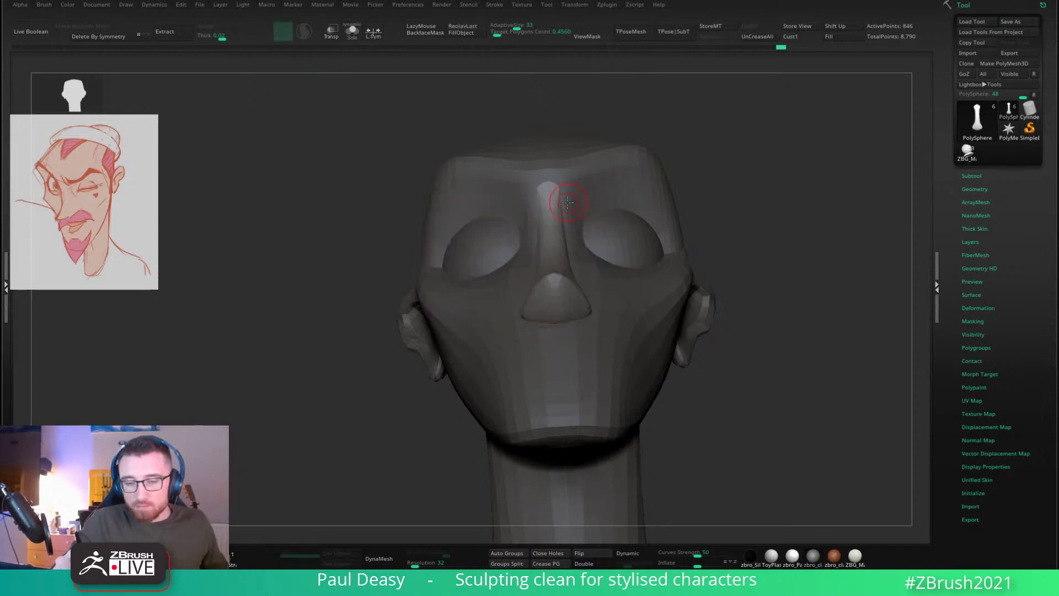
key(space)
key(space)
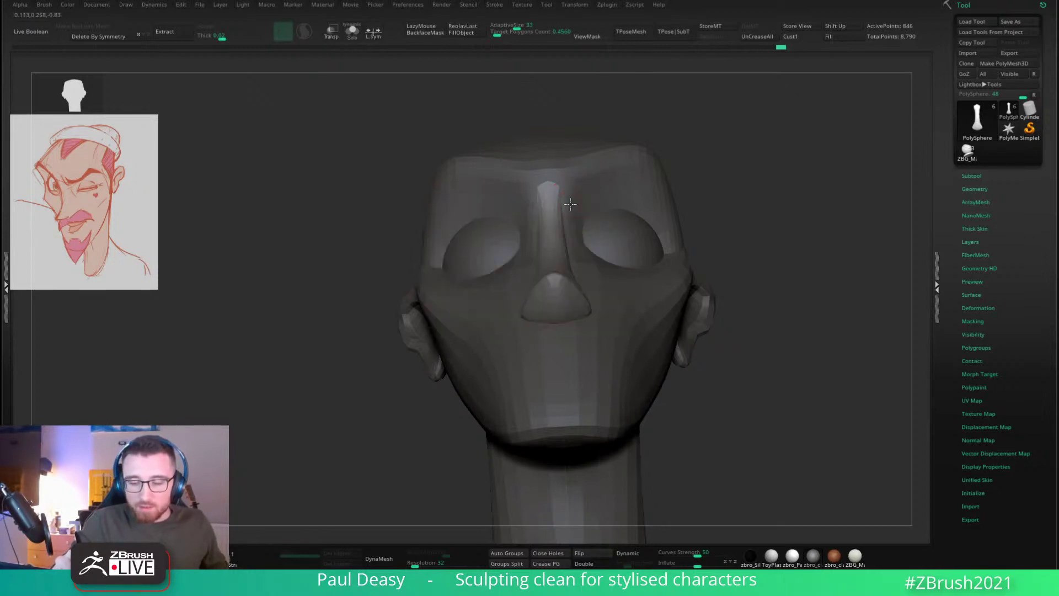
drag(762, 309, 744, 237)
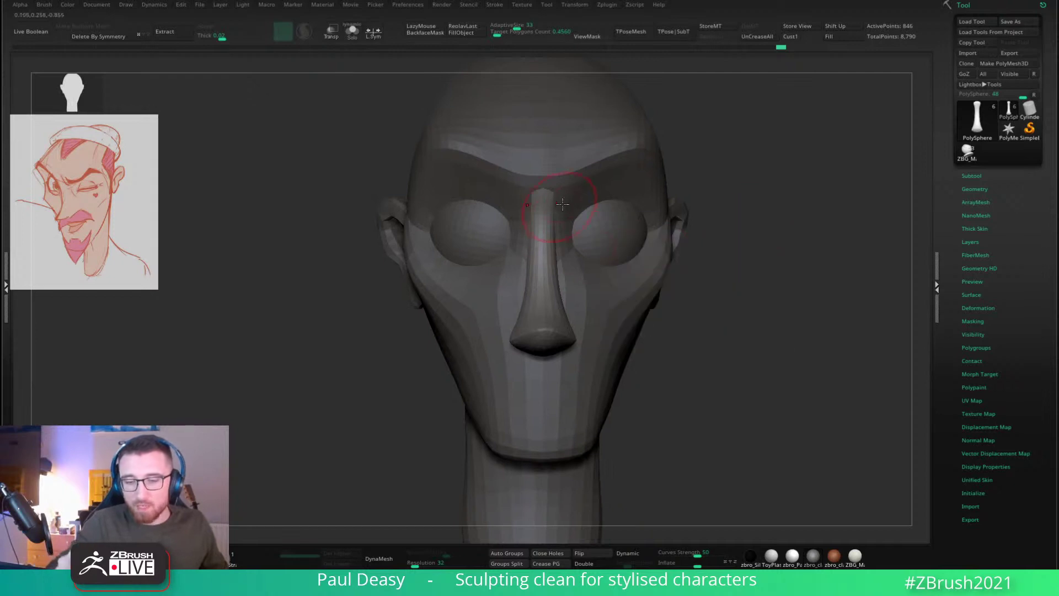
Step: Reshape the side contours of the nose from the bridge down to the flared tip with symmetrical strokes
mouse_move(570, 199)
right_down()
mouse_move(571, 255)
mouse_move(563, 251)
right_up()
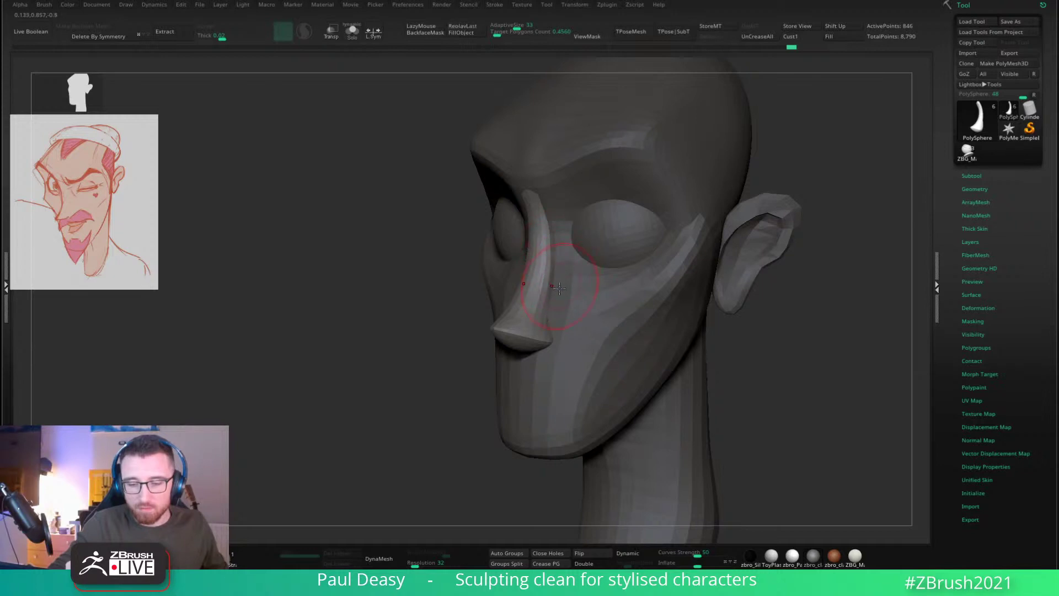
key(space)
key(space)
right_drag(554, 313, 561, 317)
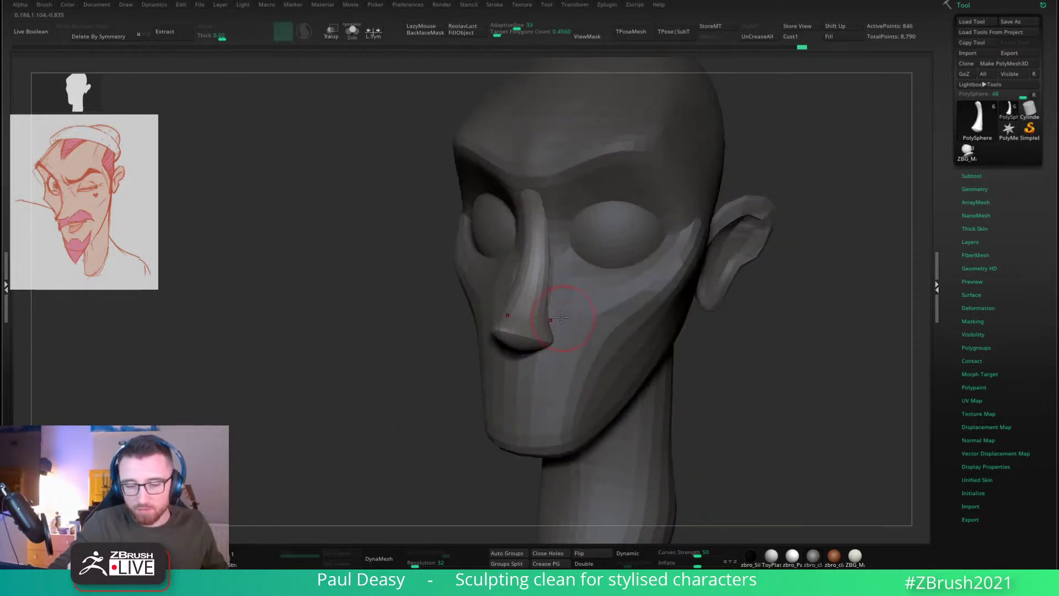
drag(559, 314, 558, 265)
shift+right_drag(560, 253, 566, 246)
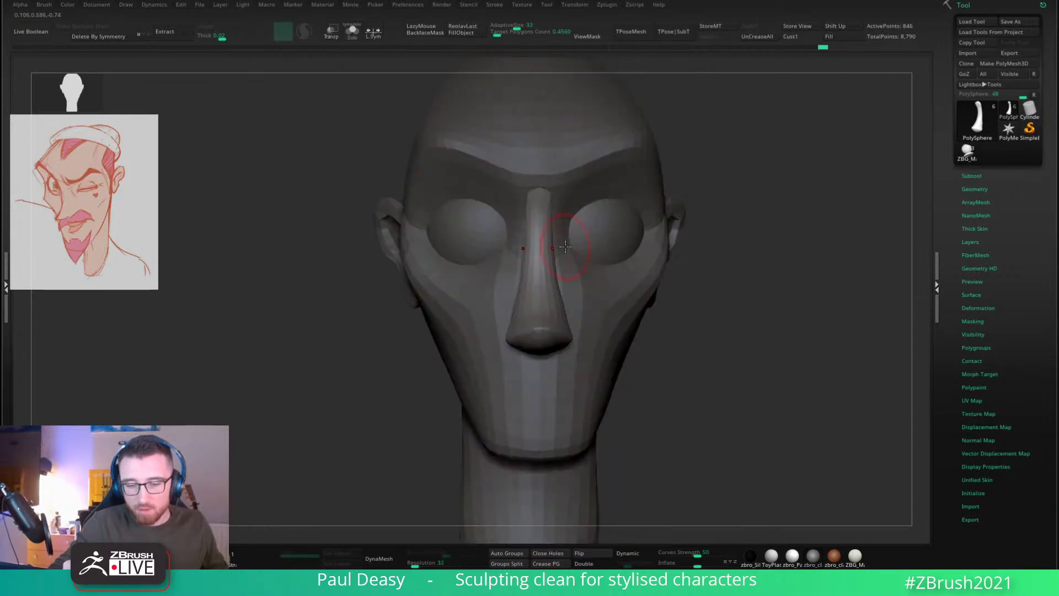
drag(564, 247, 568, 297)
right_drag(570, 297, 569, 297)
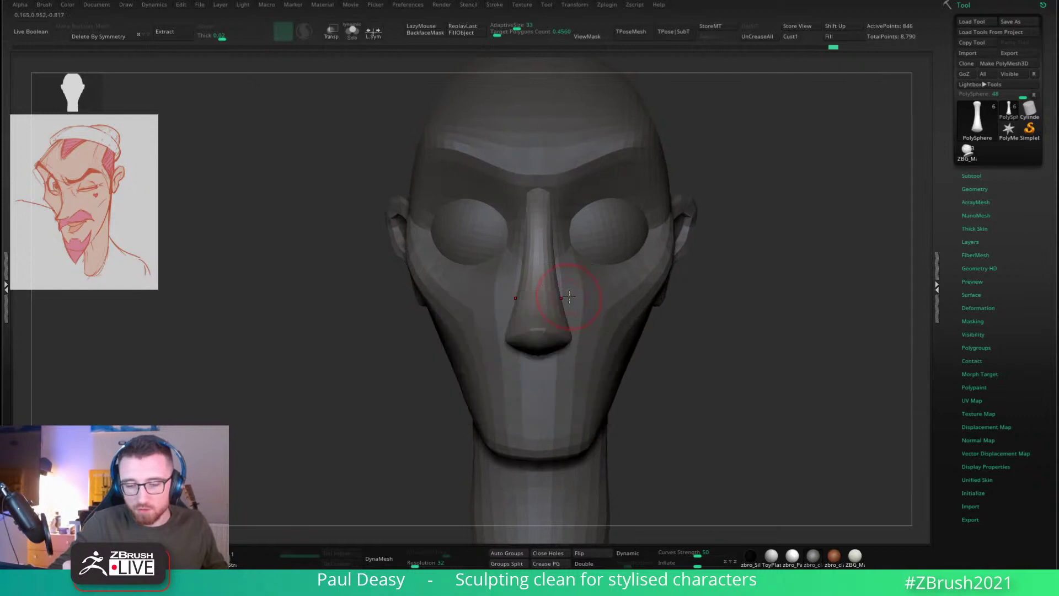
key(space)
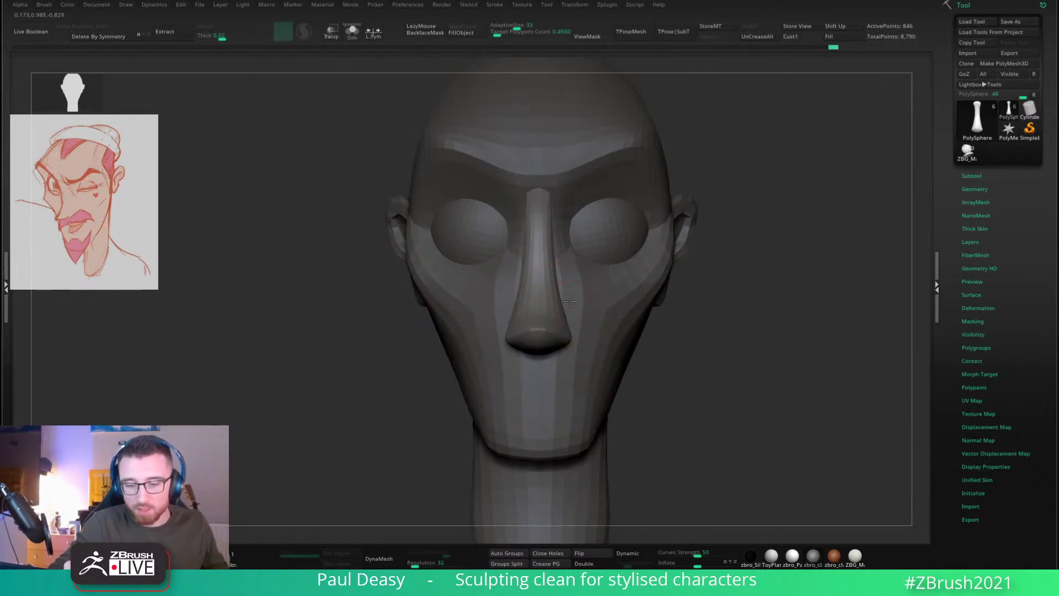
Step: Make the eyeballs the active subtool and examine their placement in the face from several angles
right_drag(586, 165, 669, 211)
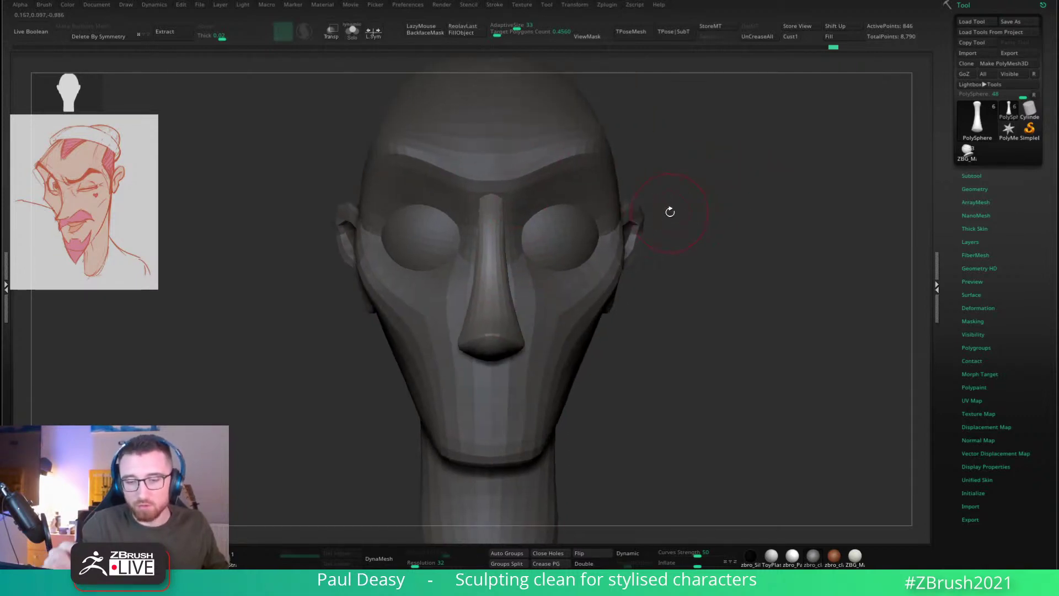
key(space)
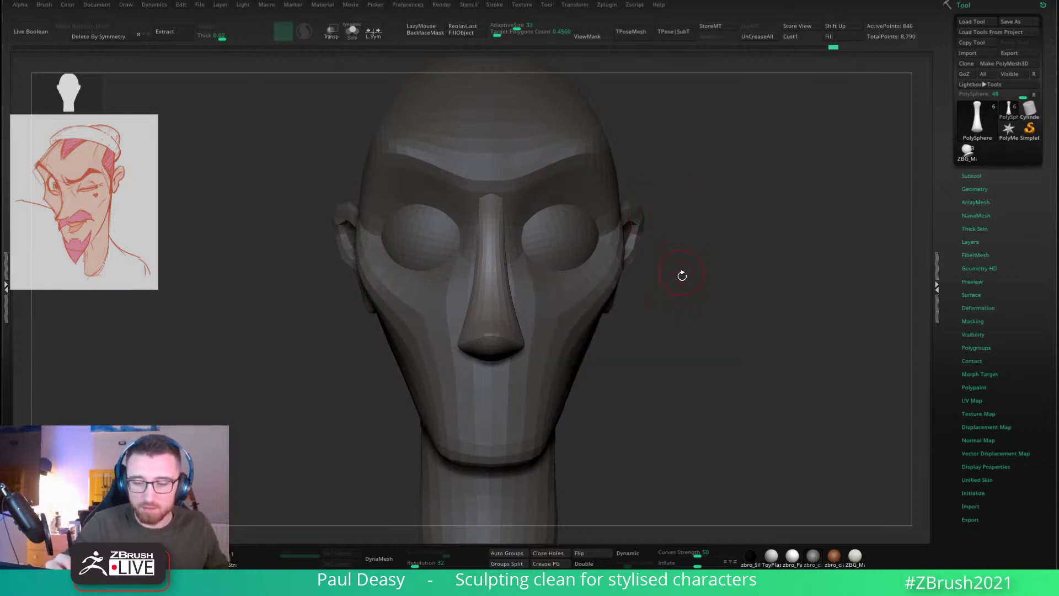
mouse_move(681, 274)
right_down()
mouse_move(683, 256)
mouse_move(626, 284)
right_up()
alt+click(610, 244)
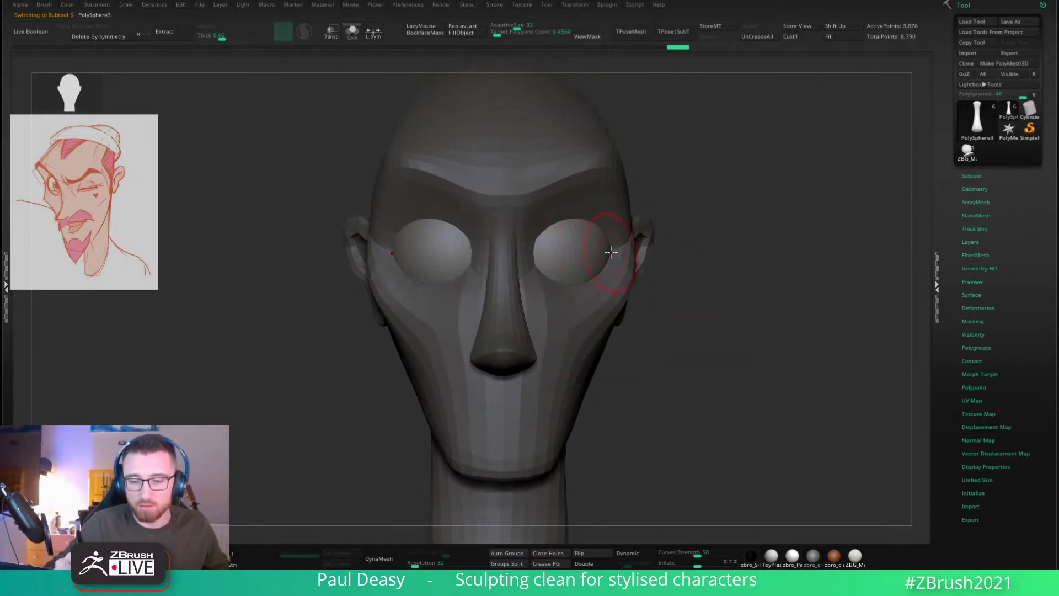
key(w)
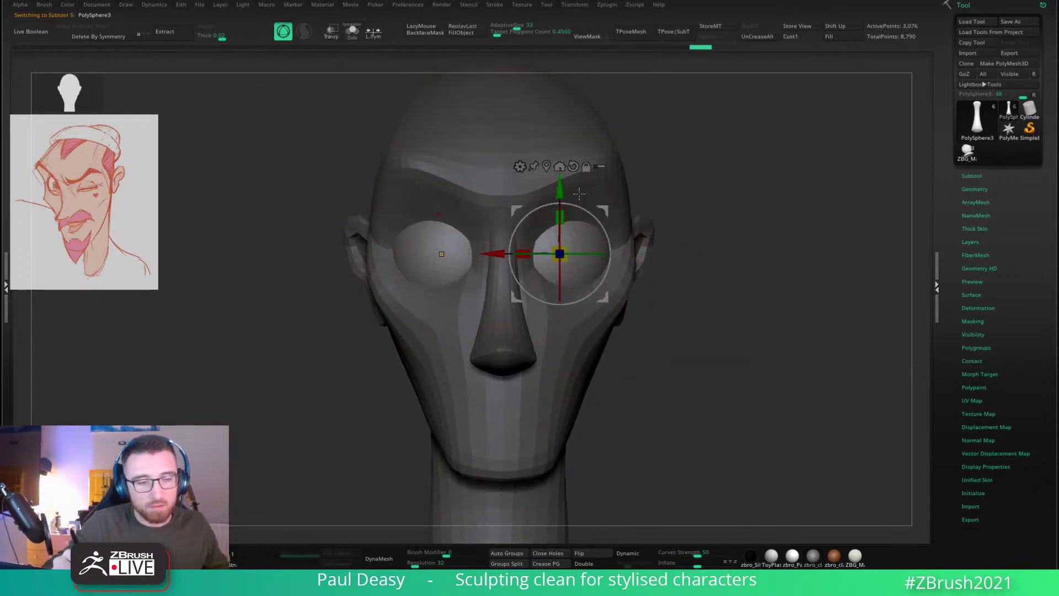
key(q)
right_drag(679, 323, 694, 300)
right_drag(763, 260, 678, 232)
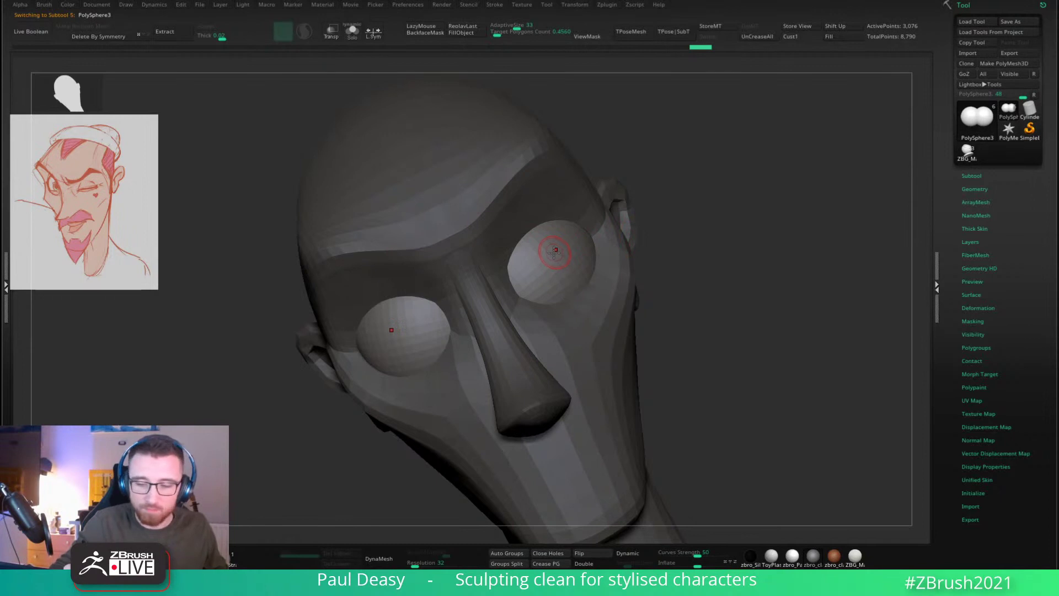
right_drag(555, 252, 571, 262)
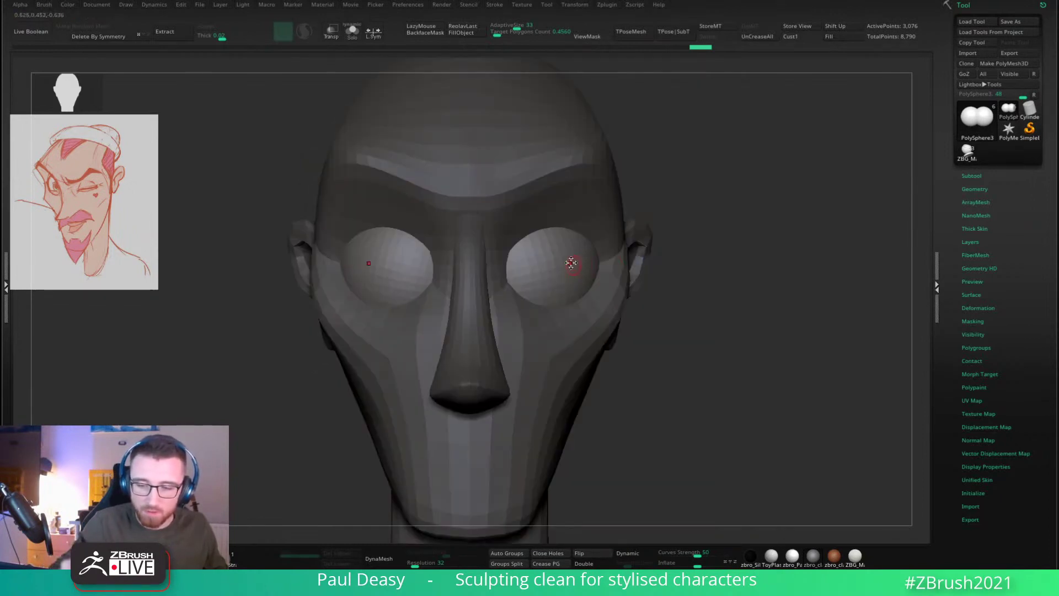
right_drag(662, 236, 499, 261)
Step: Make the upper head the active subtool and adjust the brush draw size for work around the eye socket
alt+click(568, 253)
key(s)
drag(496, 261, 508, 261)
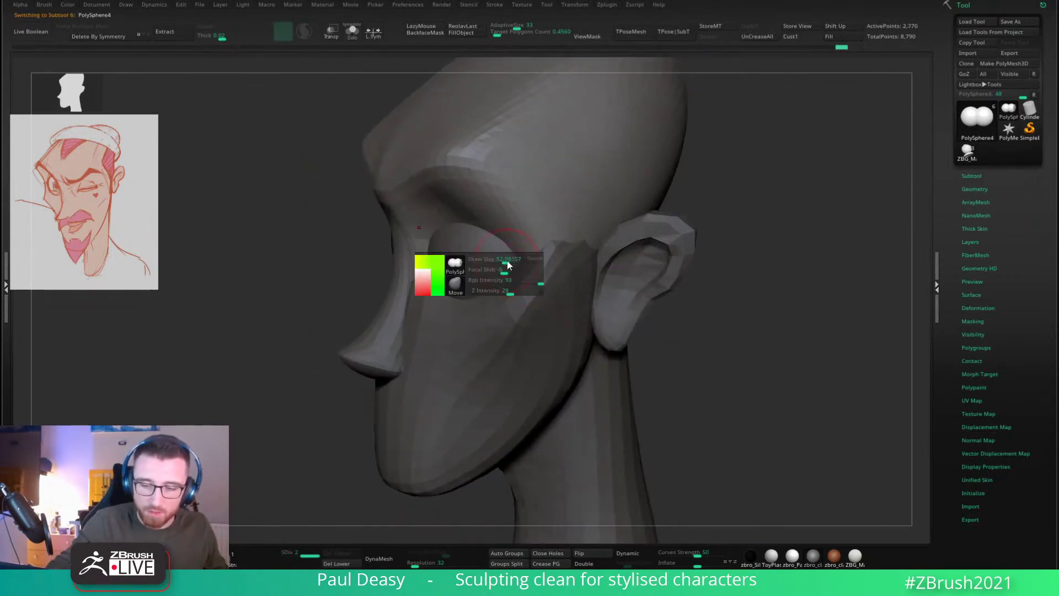
right_drag(502, 269, 496, 268)
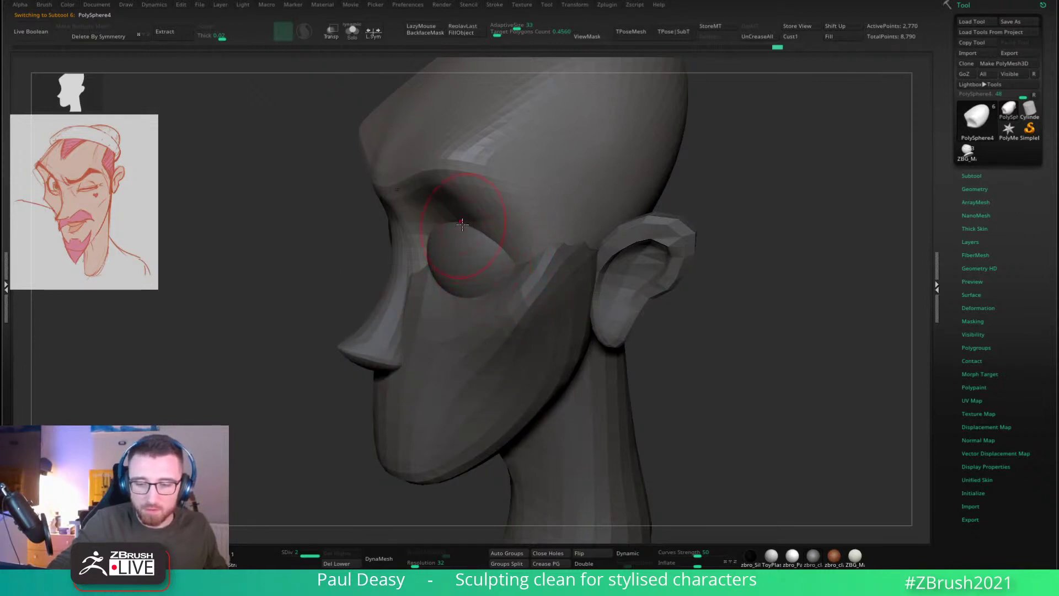
Step: Make the lower face the active subtool and adjust the brush draw size for the cheek area
alt+click(495, 276)
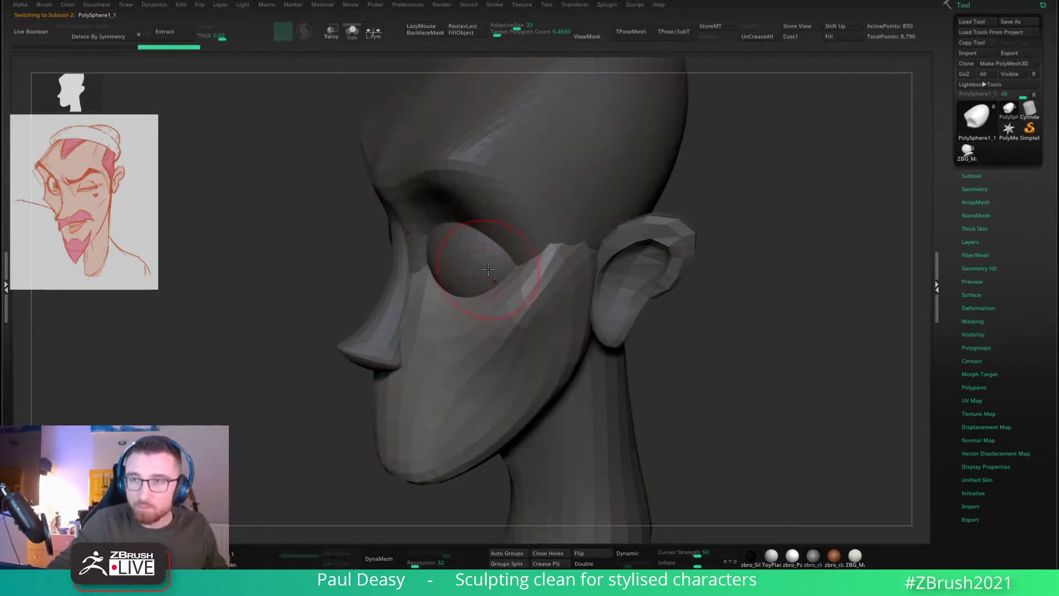
mouse_move(496, 275)
right_down()
mouse_move(503, 253)
mouse_move(492, 272)
mouse_move(695, 264)
mouse_move(688, 239)
mouse_move(714, 243)
right_up()
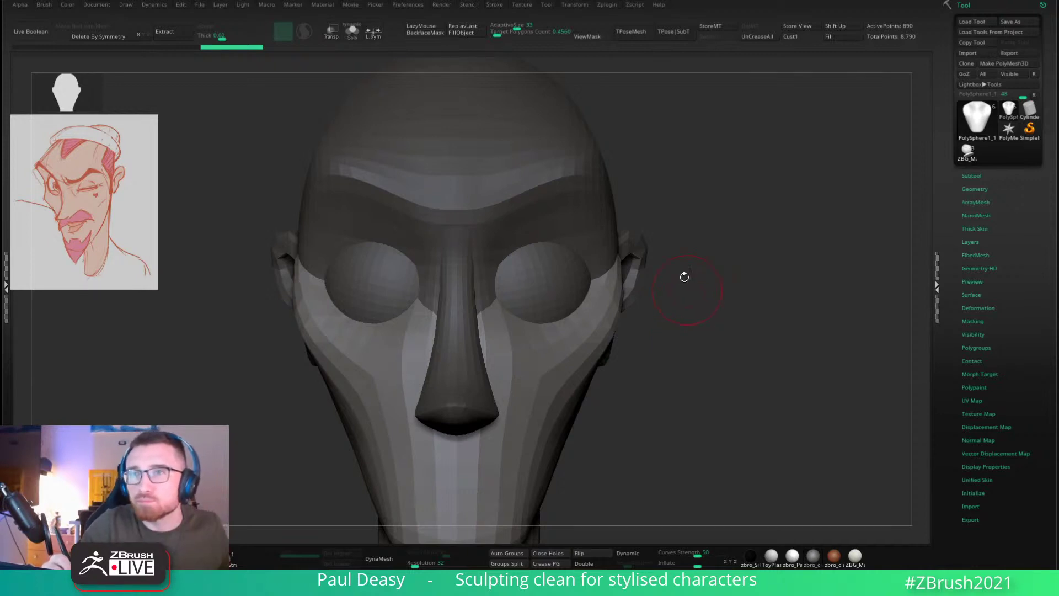
alt+drag(728, 288, 723, 288)
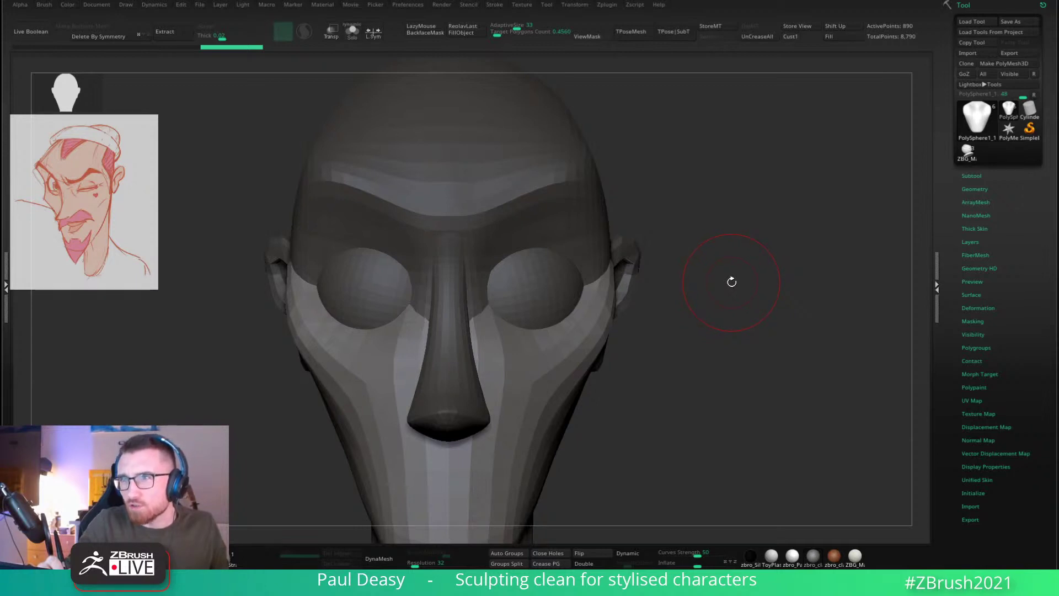
mouse_move(728, 285)
alt+mouse_down()
mouse_move(712, 286)
mouse_move(731, 239)
alt+mouse_up()
key(space)
key(space)
key(space)
key(space)
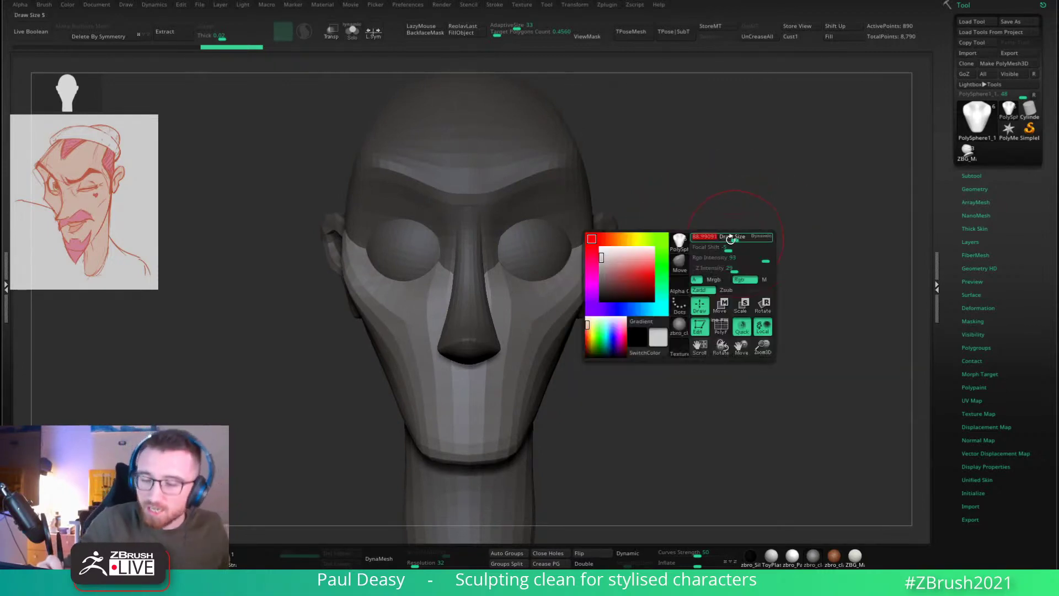
mouse_move(672, 315)
alt+mouse_down()
mouse_move(671, 303)
mouse_move(610, 295)
mouse_move(587, 268)
alt+mouse_up()
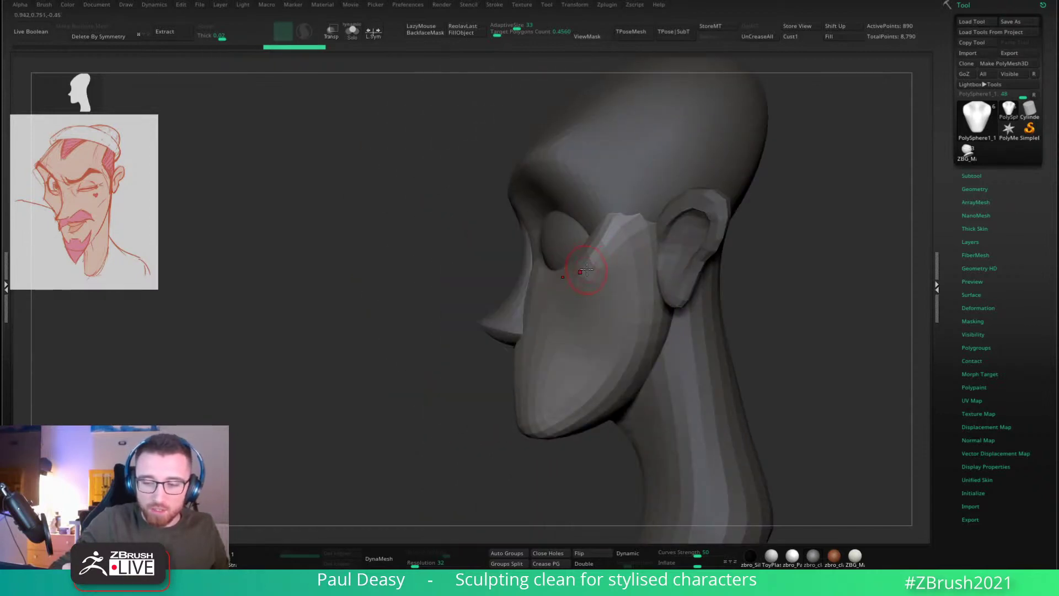
Step: Subdivide the lower face to level 2, enable LazyMouse and sculpt the cheekbone edge beside the eye
key(ctrl+d)
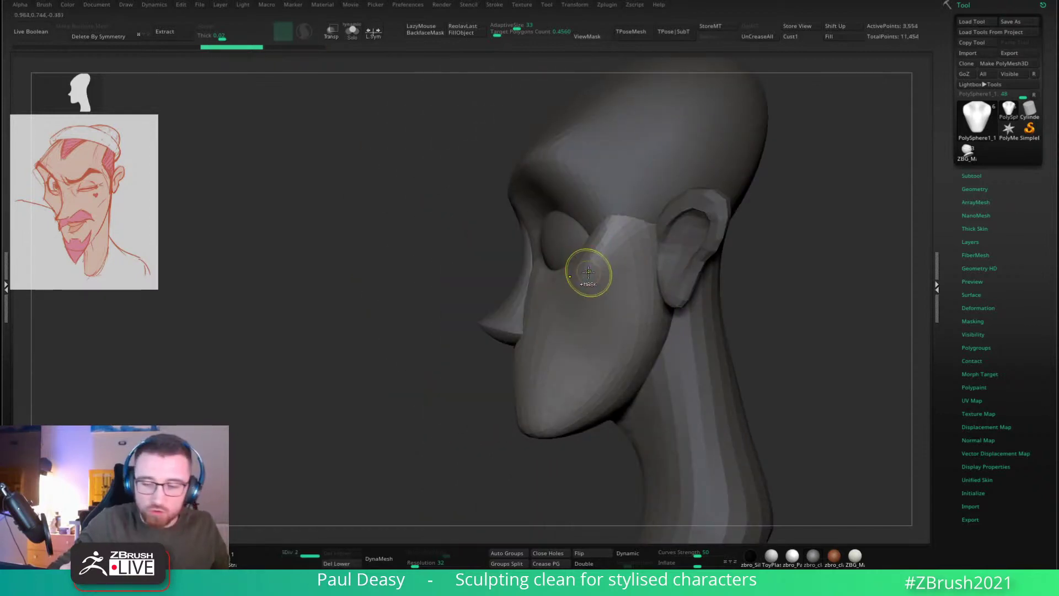
drag(587, 272, 610, 279)
key(l)
drag(610, 225, 607, 217)
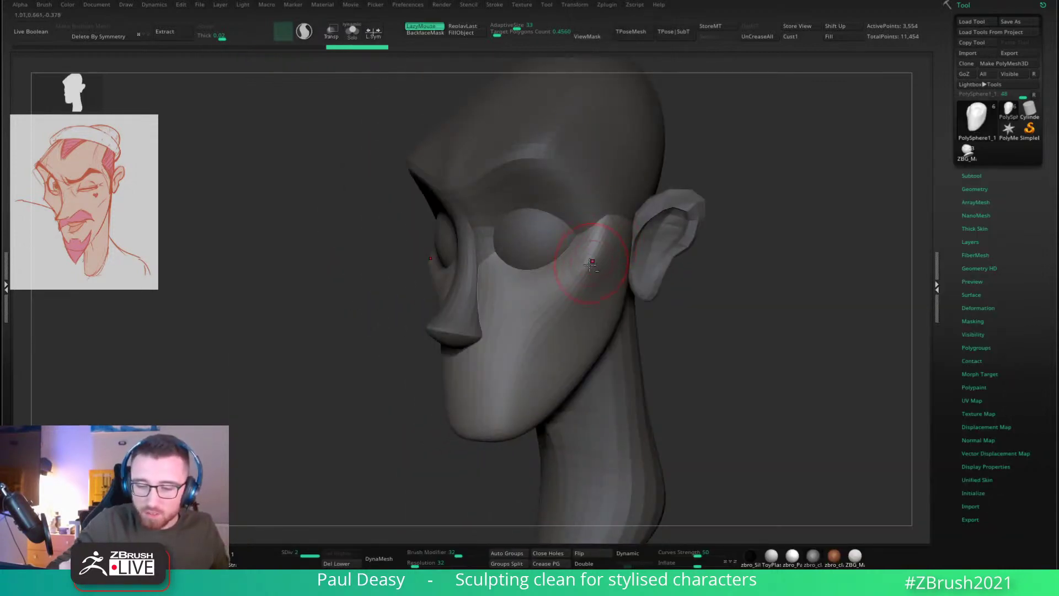
drag(590, 261, 606, 210)
key(ctrl+z)
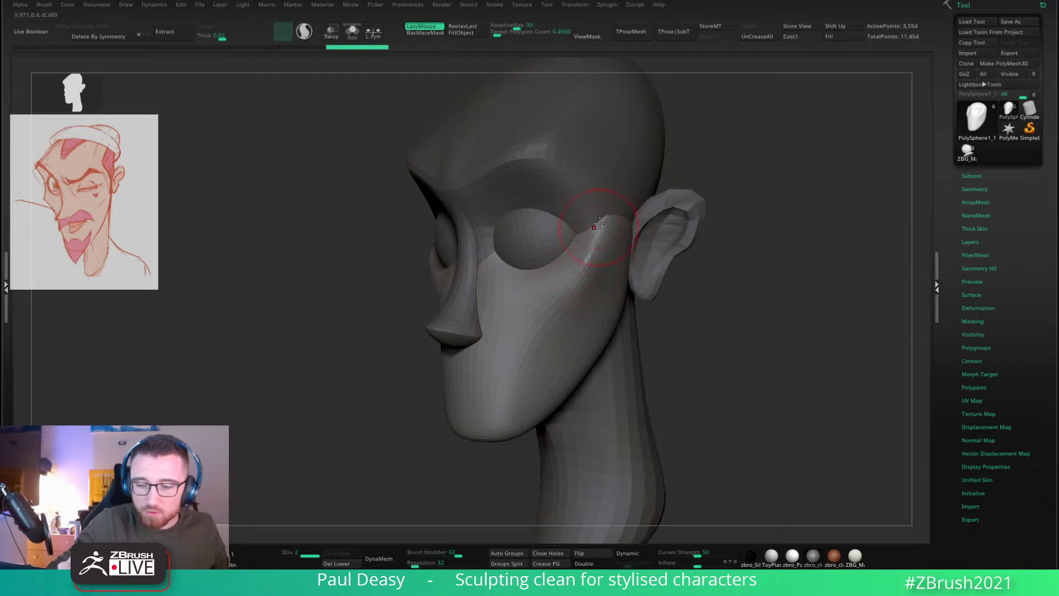
right_drag(585, 275, 613, 273)
mouse_move(577, 288)
mouse_down()
mouse_move(599, 230)
mouse_move(598, 246)
mouse_up()
Step: Switch to the Move brush, adjust its draw size and reshape the cheekbone outline beside the ears from the front
key(b)
key(m)
key(v)
right_drag(593, 259, 579, 279)
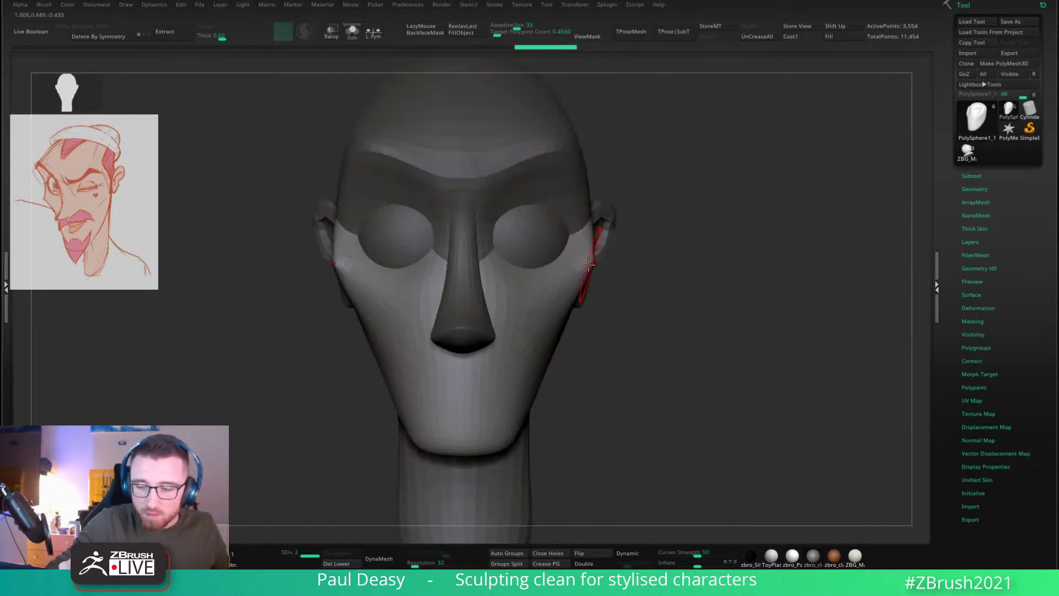
key(space)
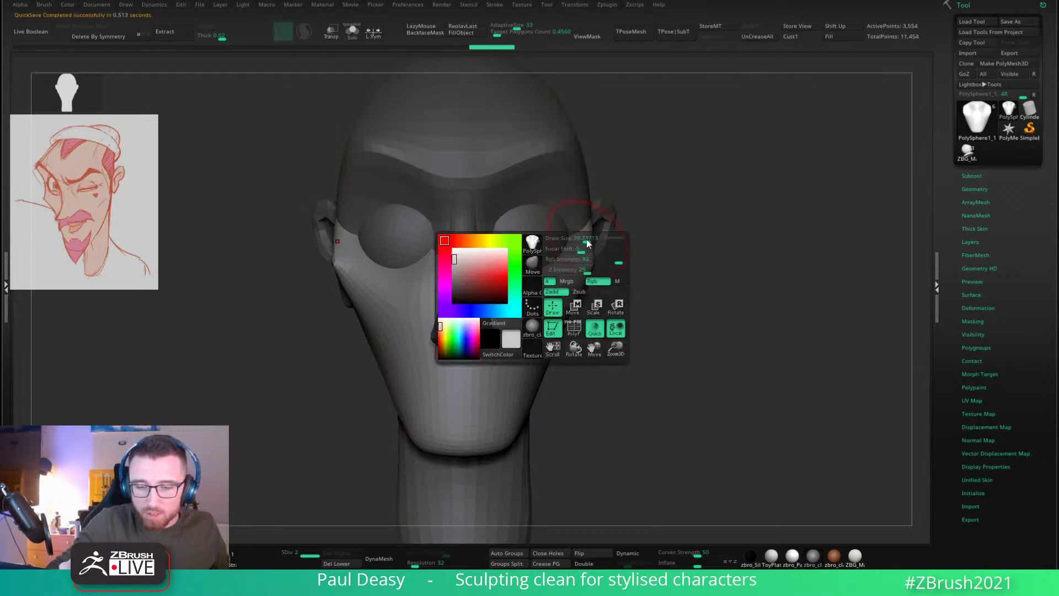
drag(590, 238, 588, 236)
mouse_move(661, 260)
right_down()
mouse_move(584, 225)
mouse_move(655, 282)
right_up()
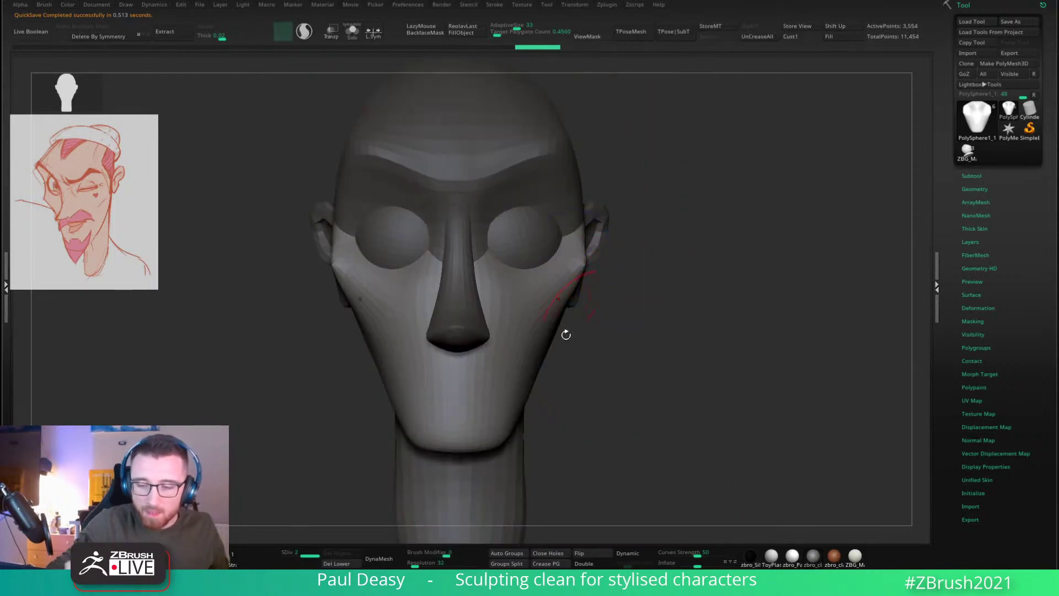
right_drag(565, 333, 572, 268)
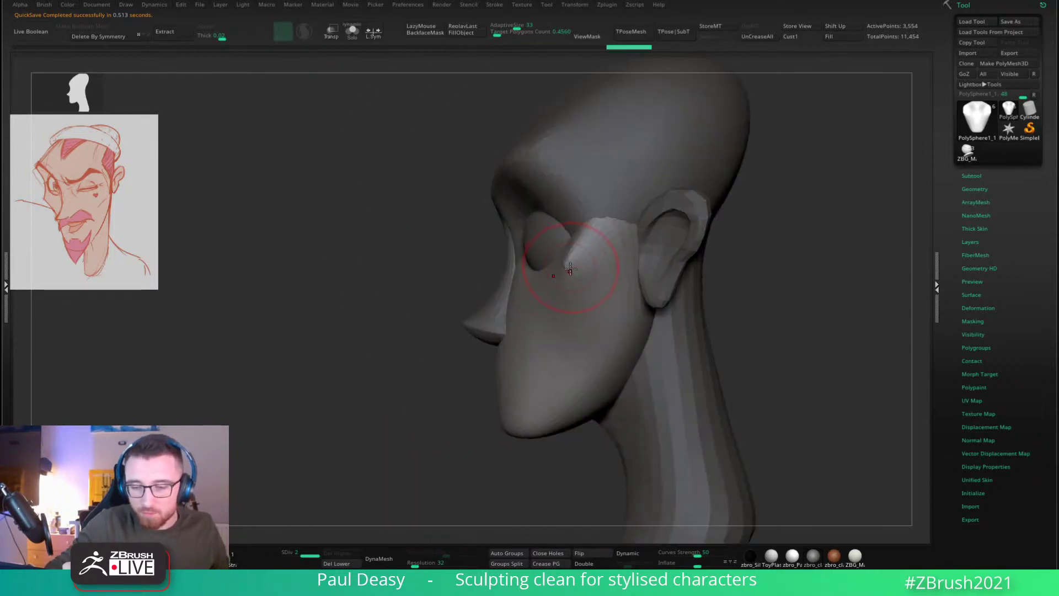
Step: Pull the cheekbone edge behind the eye into shape in side view and compare the face with the reference sketch
mouse_move(570, 267)
mouse_down()
mouse_move(569, 244)
mouse_move(570, 265)
mouse_up()
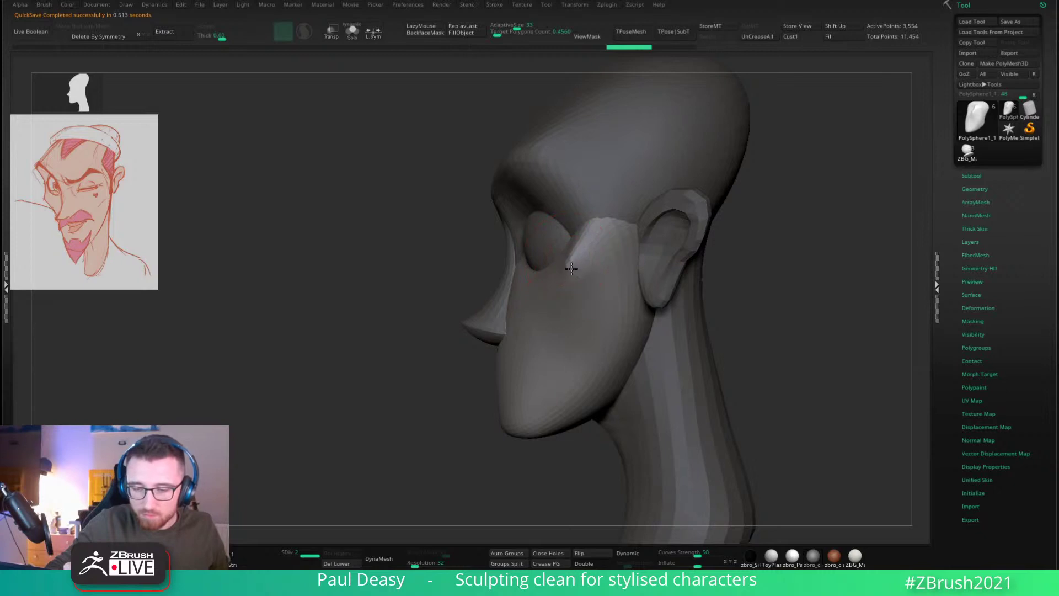
mouse_move(597, 223)
mouse_down()
mouse_move(582, 222)
mouse_move(574, 238)
mouse_up()
right_click(584, 248)
right_drag(569, 249, 665, 245)
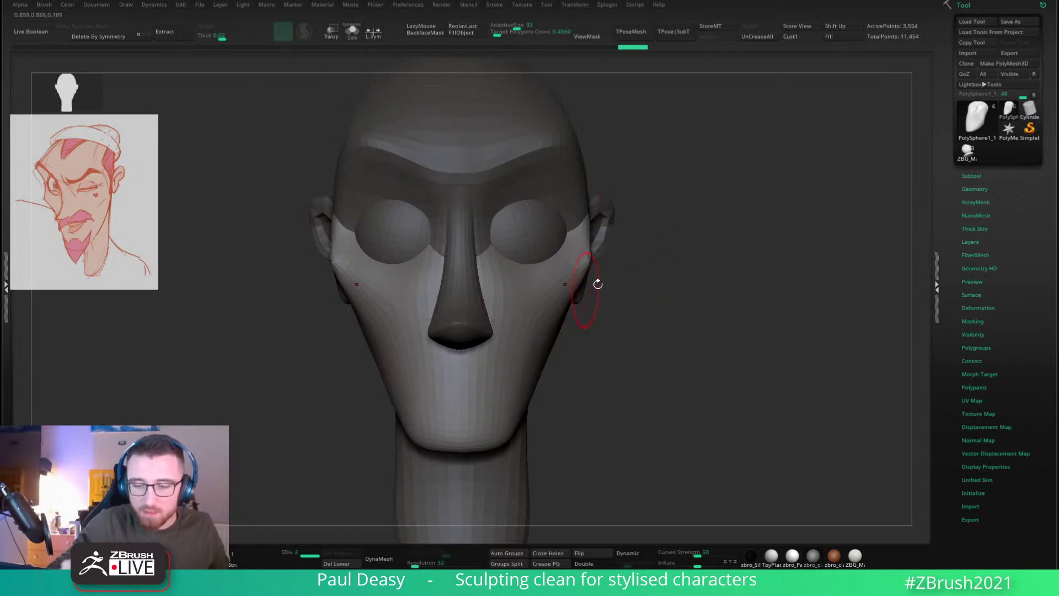
right_drag(596, 280, 651, 274)
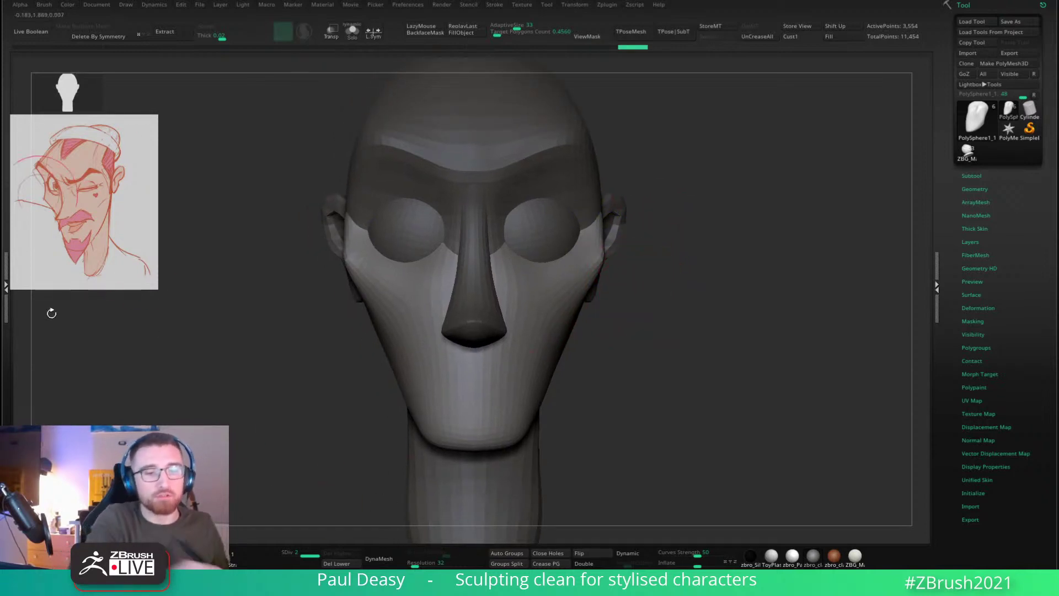
right_drag(716, 277, 569, 270)
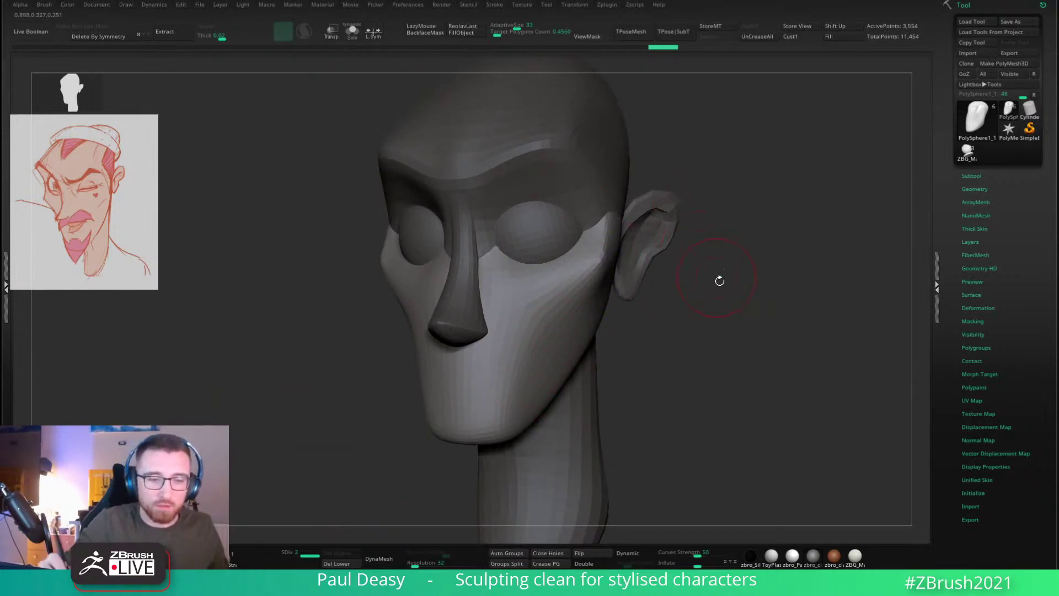
right_drag(719, 281, 677, 276)
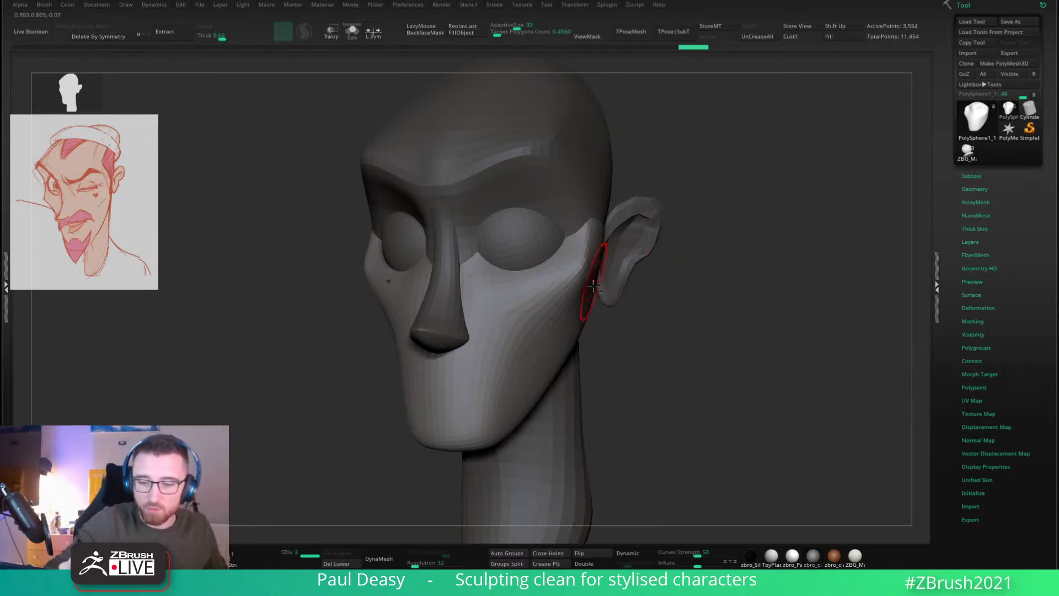
Step: Sculpt the plane change beneath the cheekbone on the side of the lower face with the ClayBuildup brush
key(b)
key(c)
key(b)
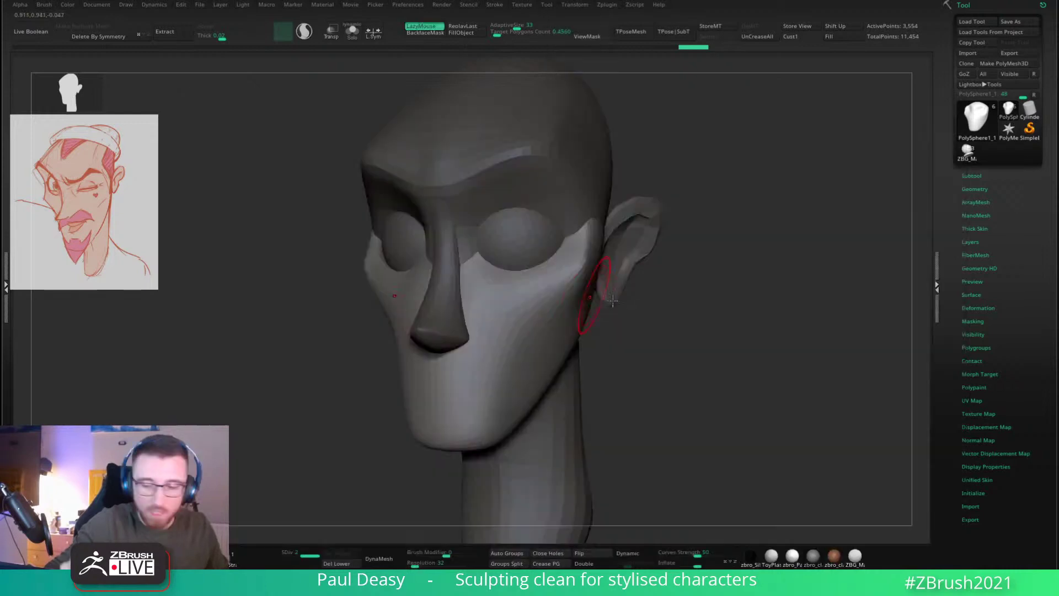
drag(646, 305, 633, 294)
drag(566, 326, 558, 323)
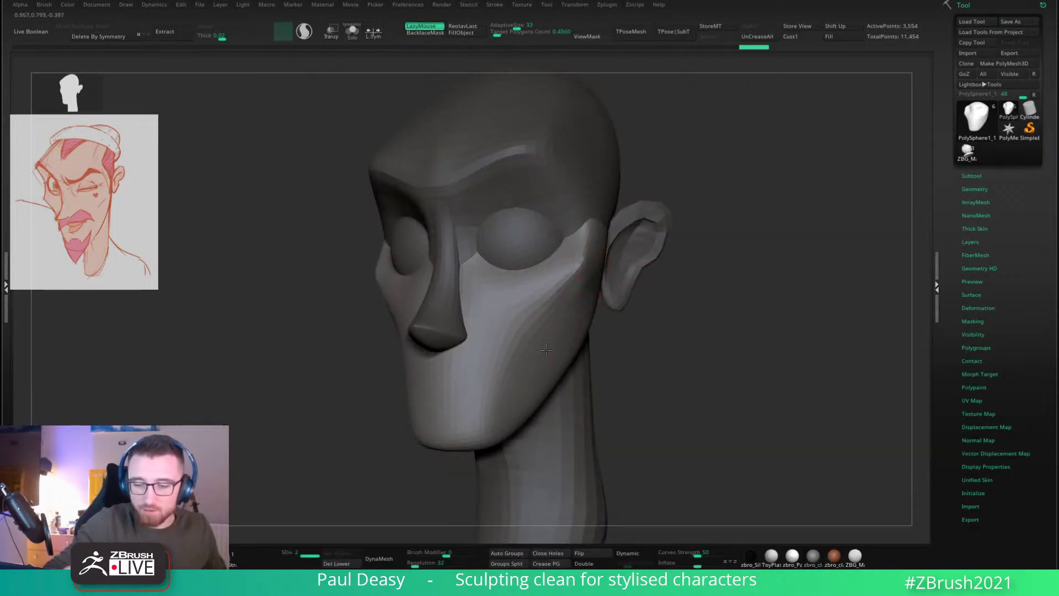
right_drag(545, 350, 638, 296)
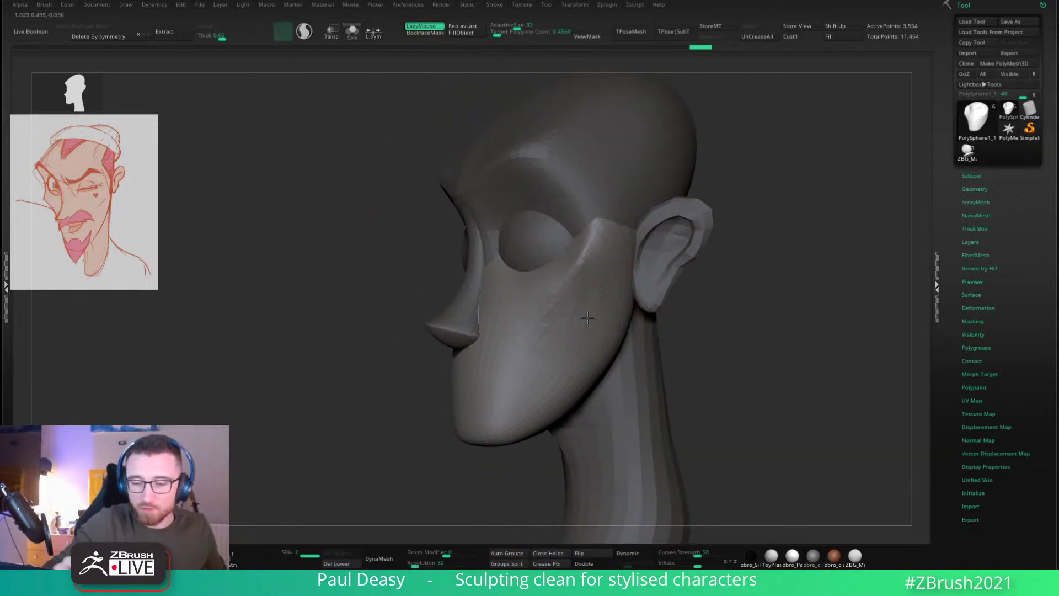
mouse_move(597, 270)
alt+mouse_down()
mouse_move(618, 250)
mouse_move(599, 287)
alt+mouse_up()
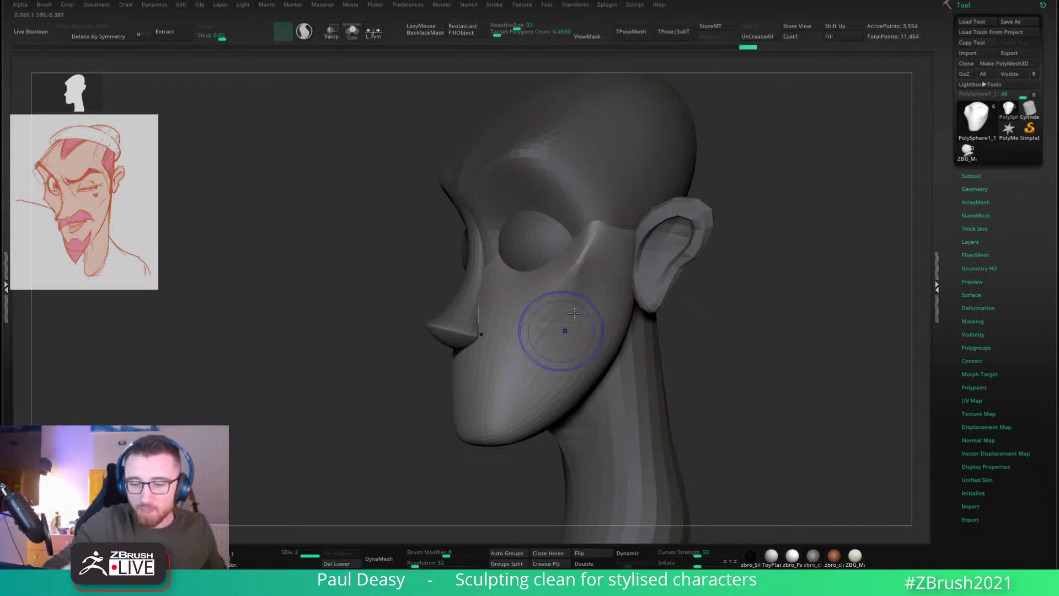
Step: Switch to the Standard brush, adjust its draw size, and build up and smooth the area below the outer cheekbone
key(l)
mouse_move(562, 331)
right_down()
mouse_move(728, 293)
mouse_move(683, 287)
right_up()
key(l)
key(space)
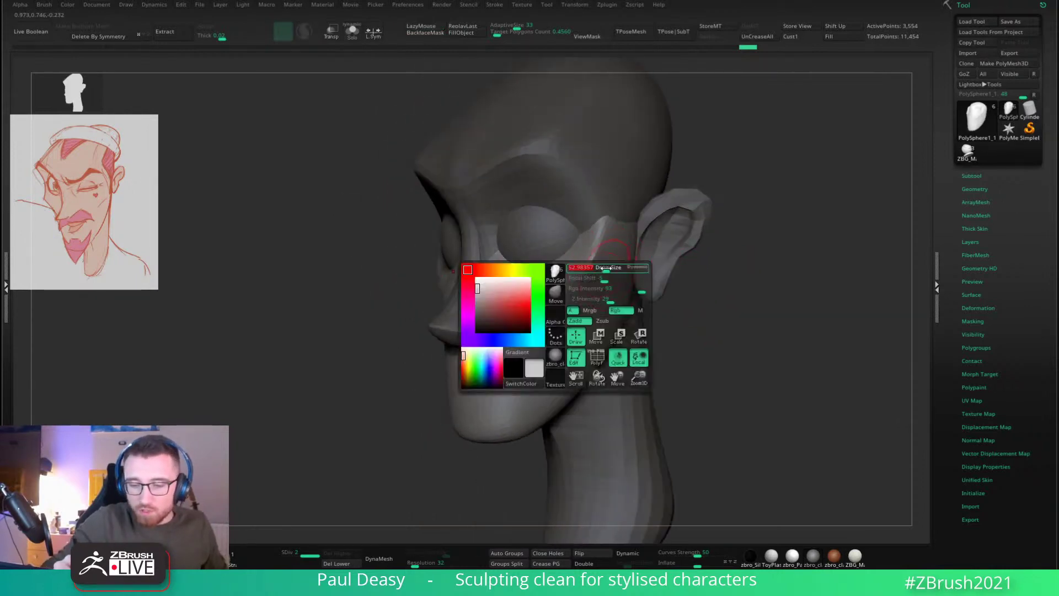
key(b)
key(s)
key(t)
key(space)
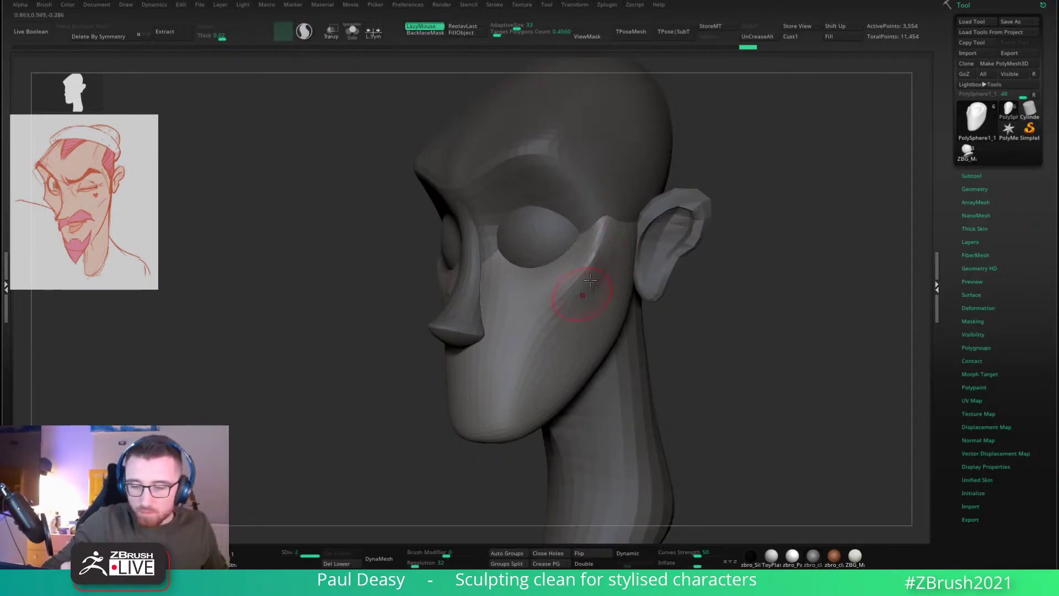
drag(582, 293, 614, 239)
drag(606, 288, 613, 238)
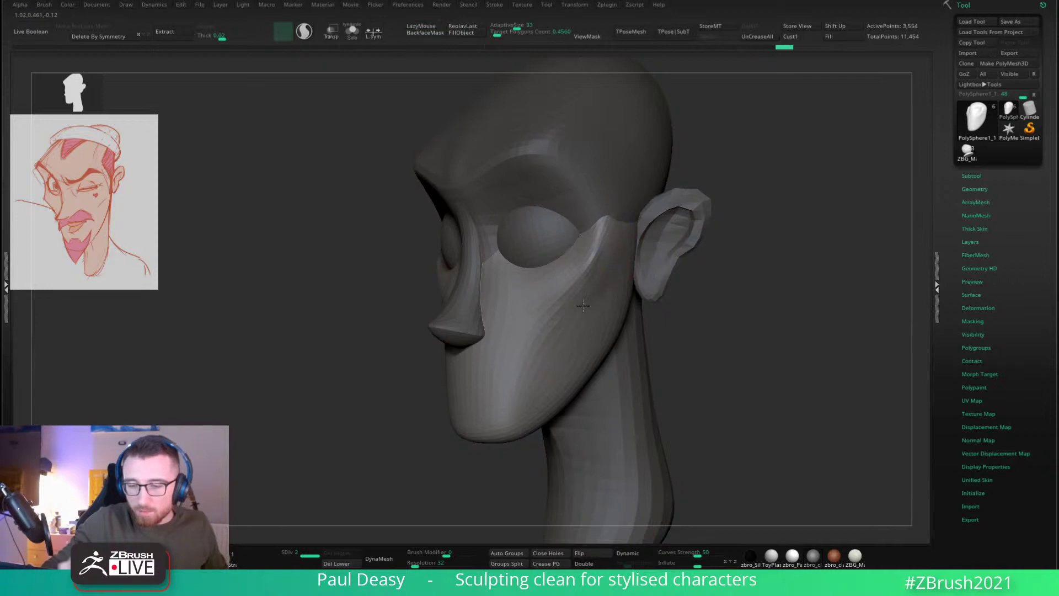
shift+drag(583, 305, 609, 247)
Step: Refine the cheek hollow from the cheekbone down to the jaw, toggling LazyMouse between strokes
key(l)
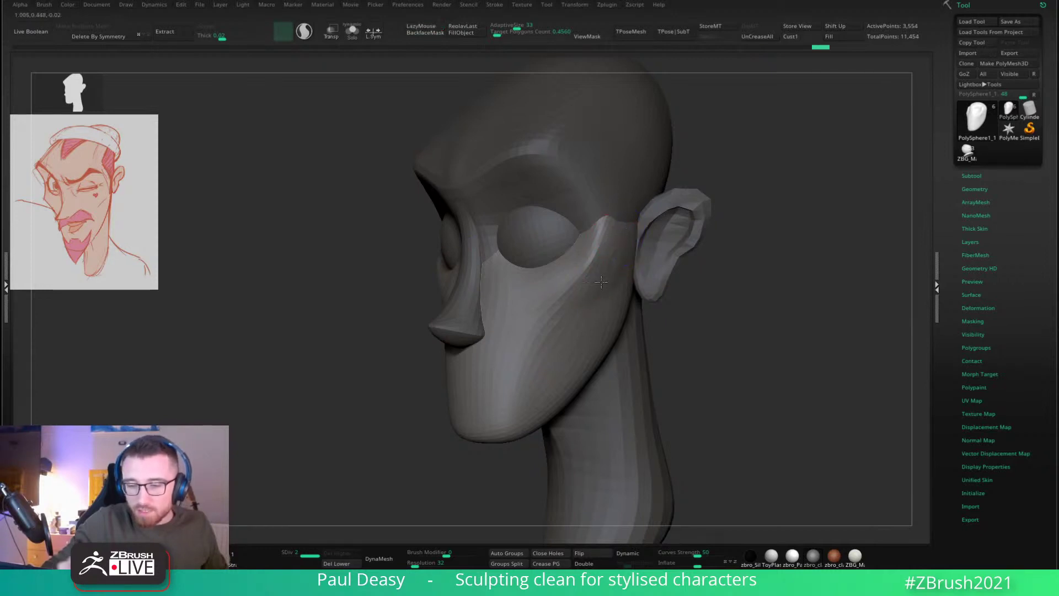
key(l)
right_drag(609, 259, 596, 295)
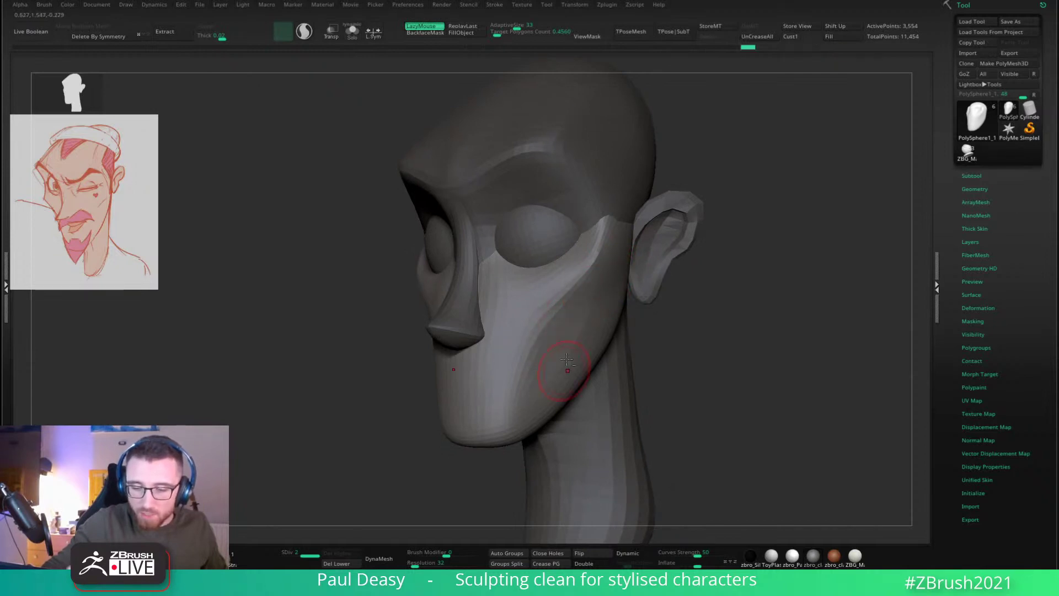
key(l)
right_drag(580, 354, 619, 320)
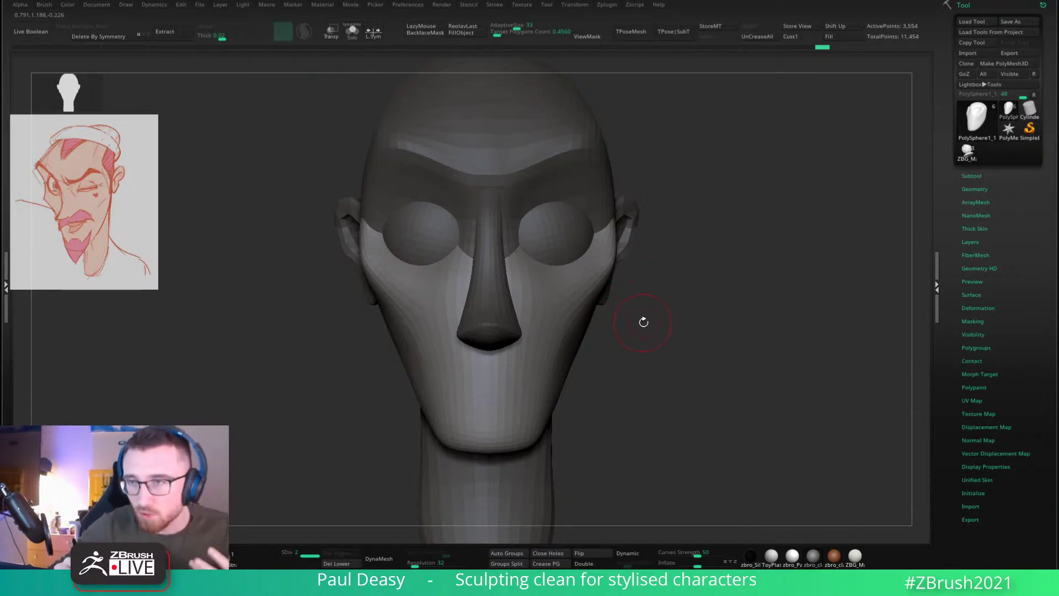
mouse_move(684, 267)
right_down()
mouse_move(669, 252)
mouse_move(740, 246)
right_up()
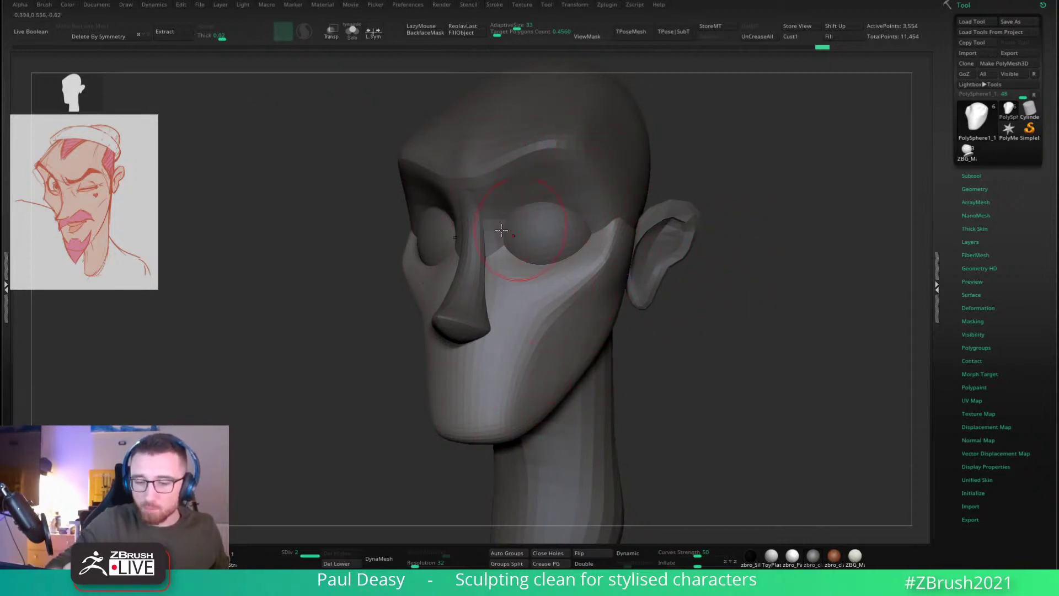
Step: Adjust the Move brush draw size and reshape the side of the cheek and jaw in three-quarter and front views
right_drag(700, 348, 702, 319)
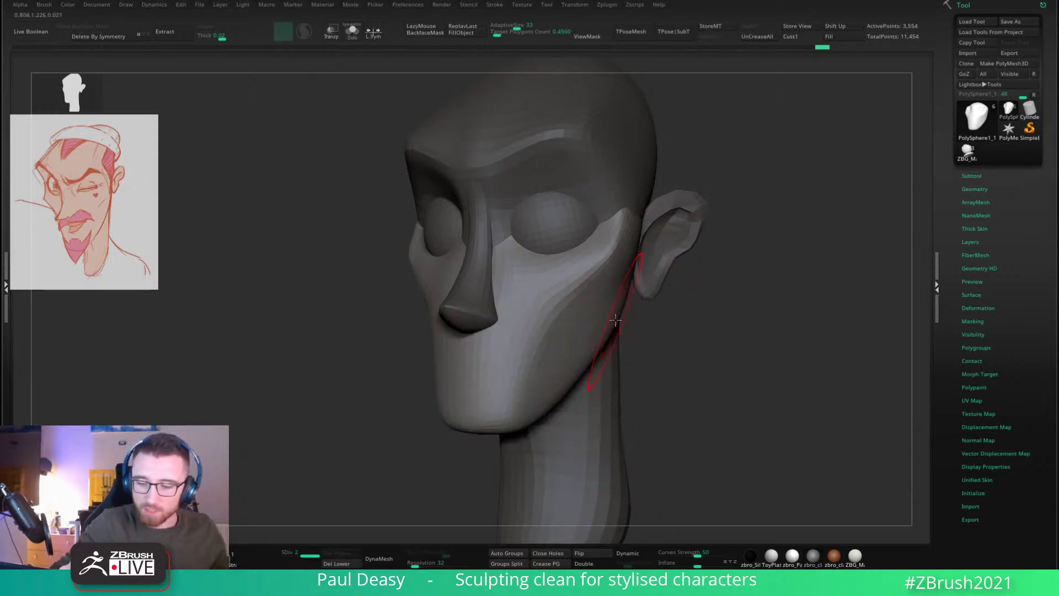
drag(605, 294, 611, 289)
mouse_move(674, 315)
mouse_down()
mouse_move(697, 319)
mouse_move(669, 303)
mouse_up()
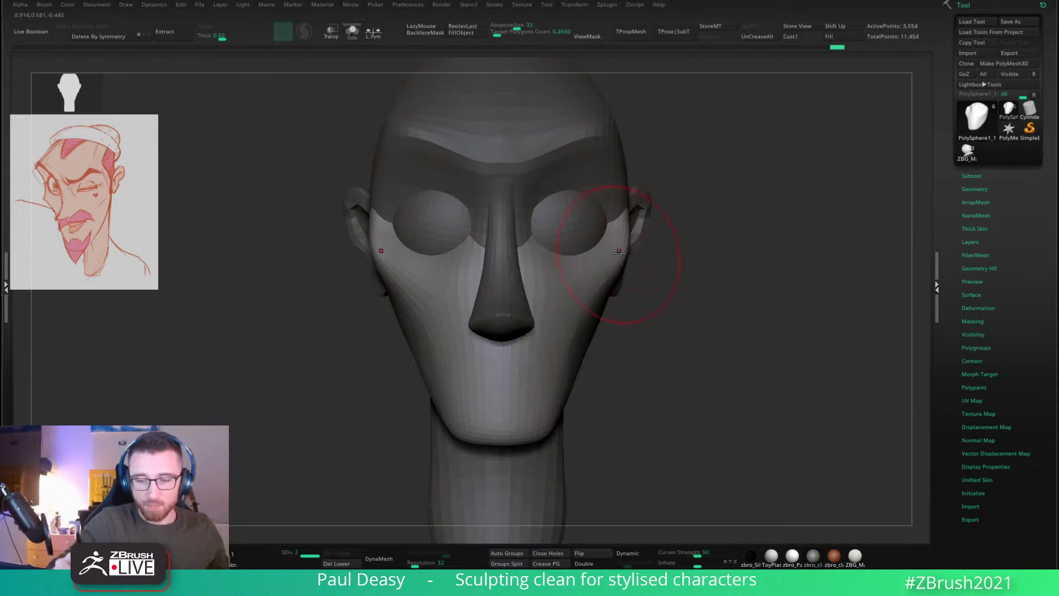
key(space)
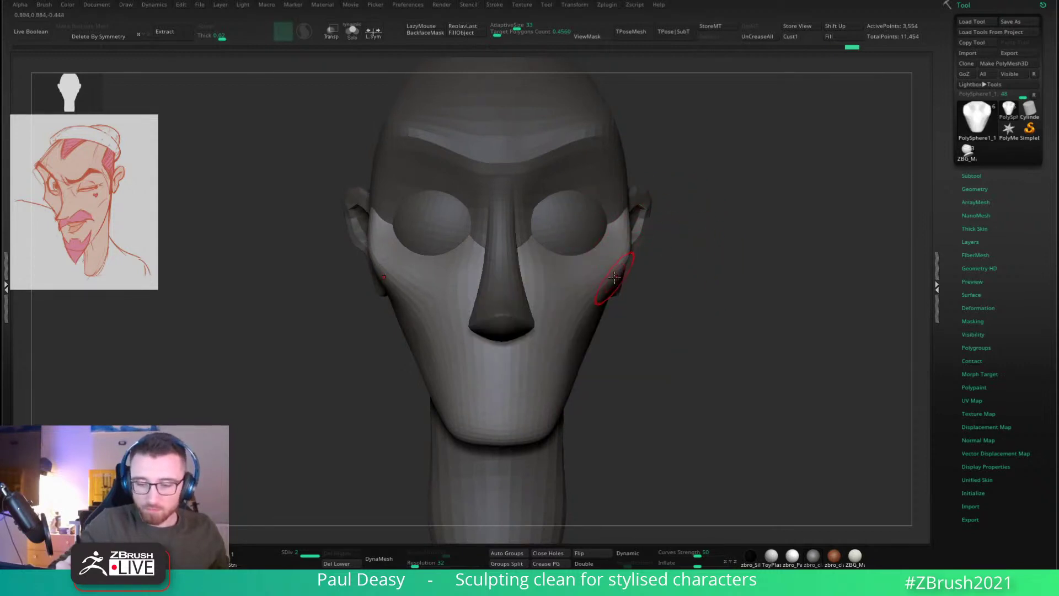
key(space)
mouse_move(678, 286)
mouse_down()
mouse_move(624, 291)
mouse_move(631, 281)
mouse_move(603, 299)
mouse_up()
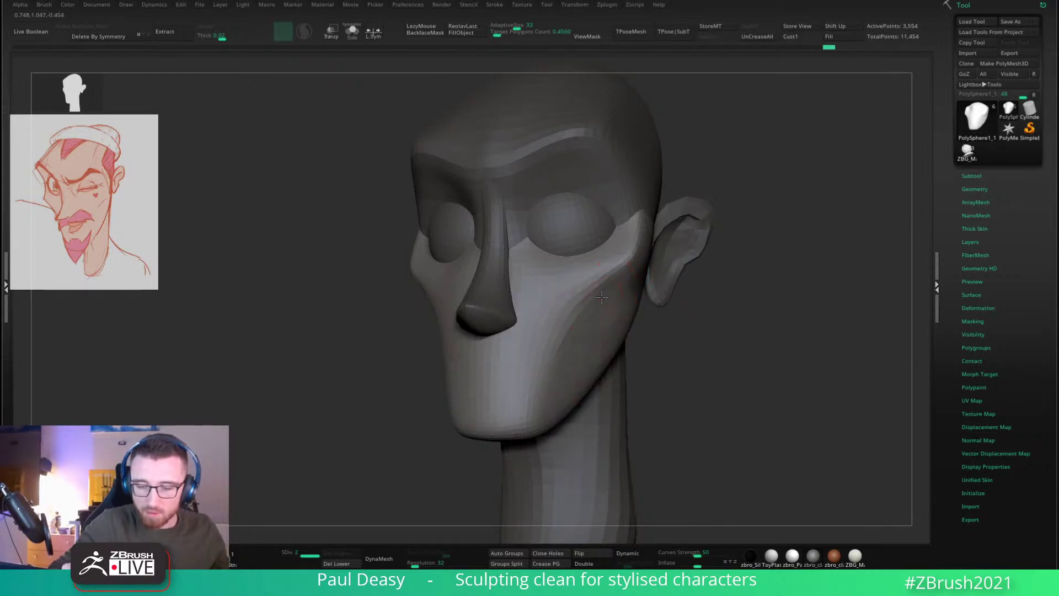
Step: Push the cheekbone corner in front of the ear into a sharper form and adjust the brush draw size
right_drag(626, 271, 616, 271)
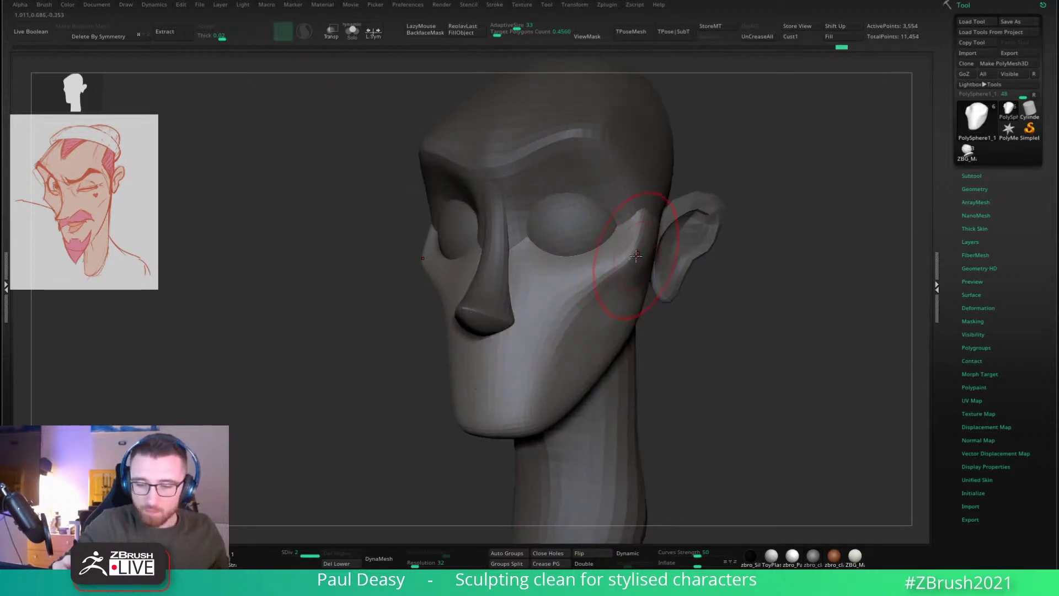
drag(639, 255, 641, 280)
right_drag(637, 289, 585, 298)
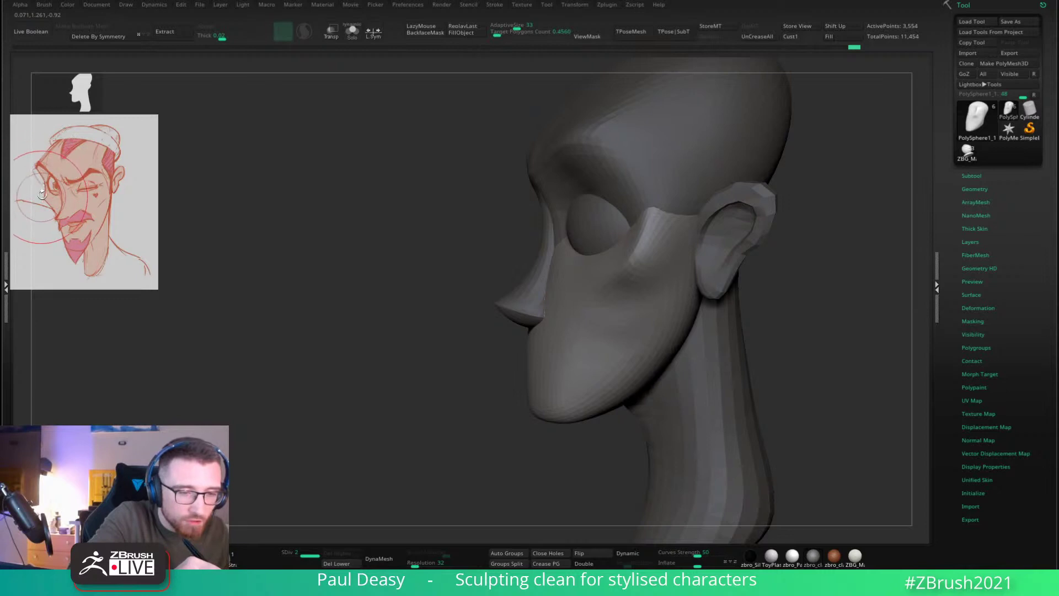
key(space)
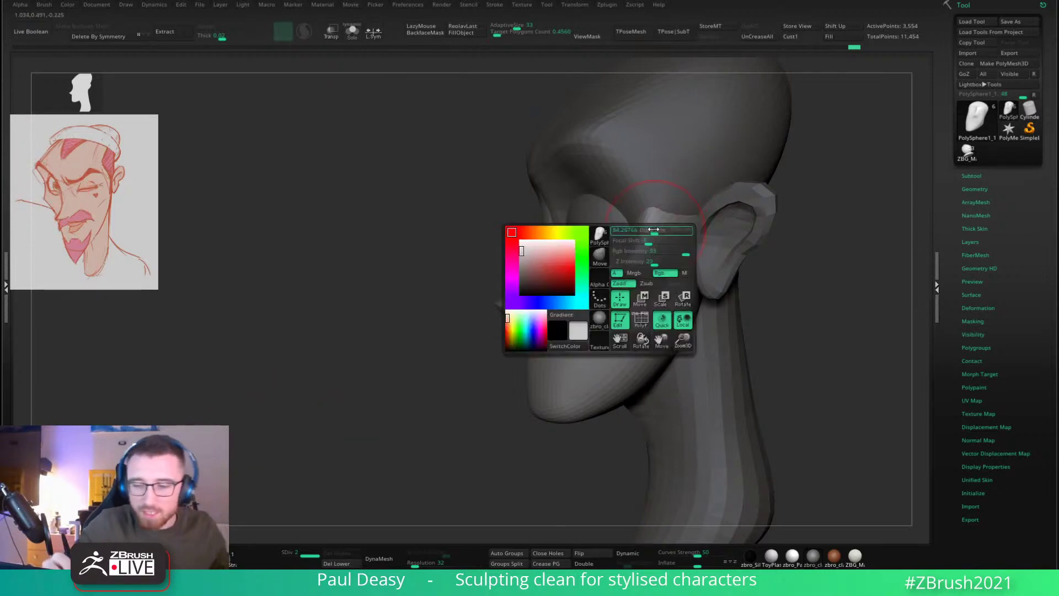
key(space)
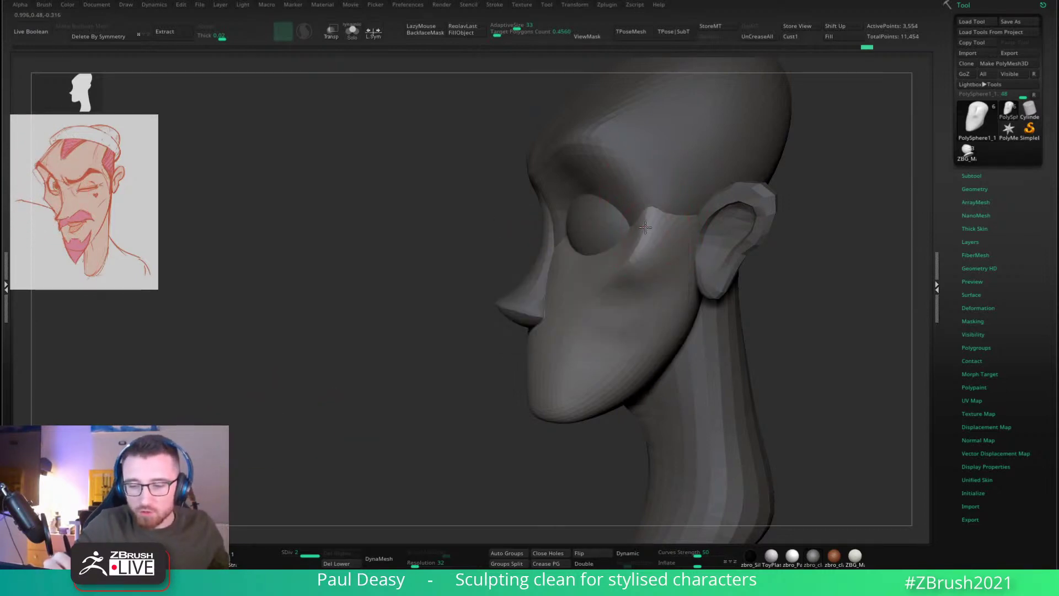
Step: Smooth the cheekbone rim beside the eye and adjust its outer contour with the Move brush
shift+drag(626, 238, 629, 246)
mouse_move(629, 246)
shift+right_down()
mouse_move(650, 241)
mouse_move(631, 249)
shift+right_up()
shift+drag(607, 248, 592, 236)
drag(595, 243, 610, 240)
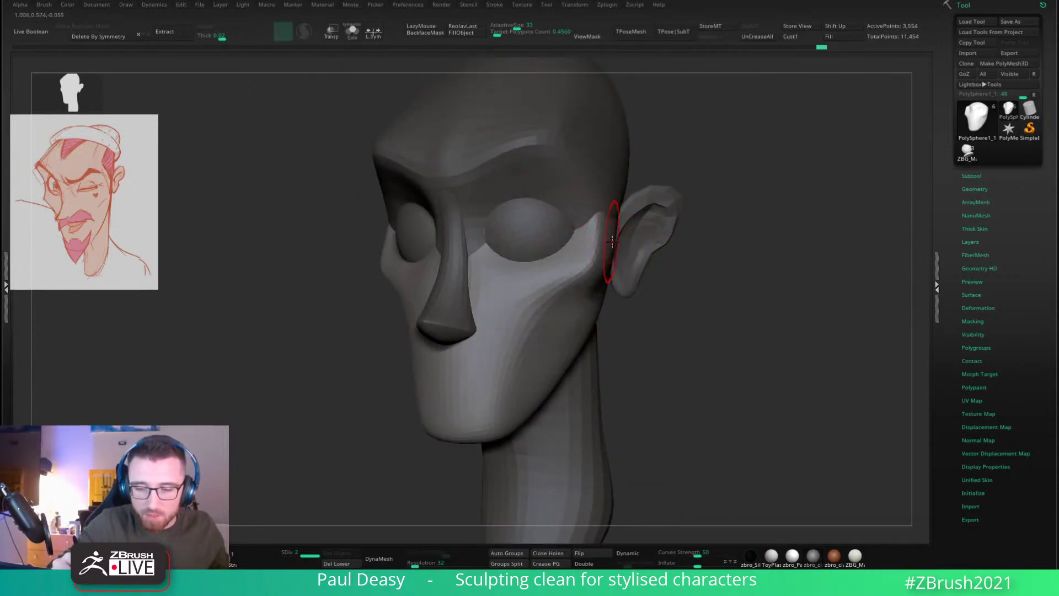
right_drag(611, 241, 604, 244)
drag(609, 247, 615, 254)
mouse_move(615, 256)
right_down()
mouse_move(574, 217)
mouse_move(623, 205)
mouse_move(664, 215)
mouse_move(581, 198)
mouse_move(600, 206)
right_up()
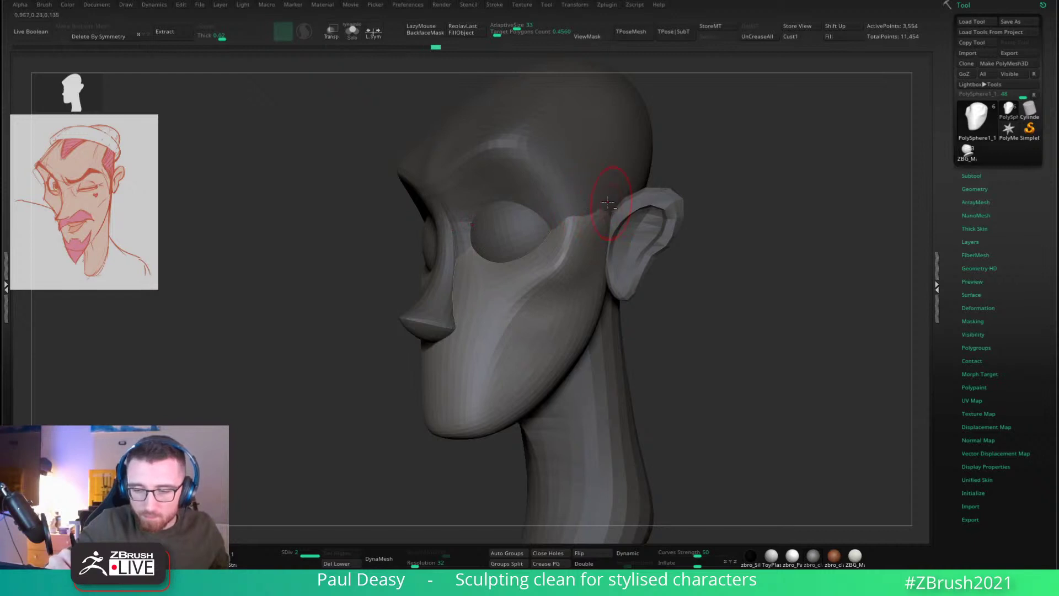
Step: Make the lower face the active subtool and pull its upper edge higher between the eye and ear
drag(600, 201, 596, 200)
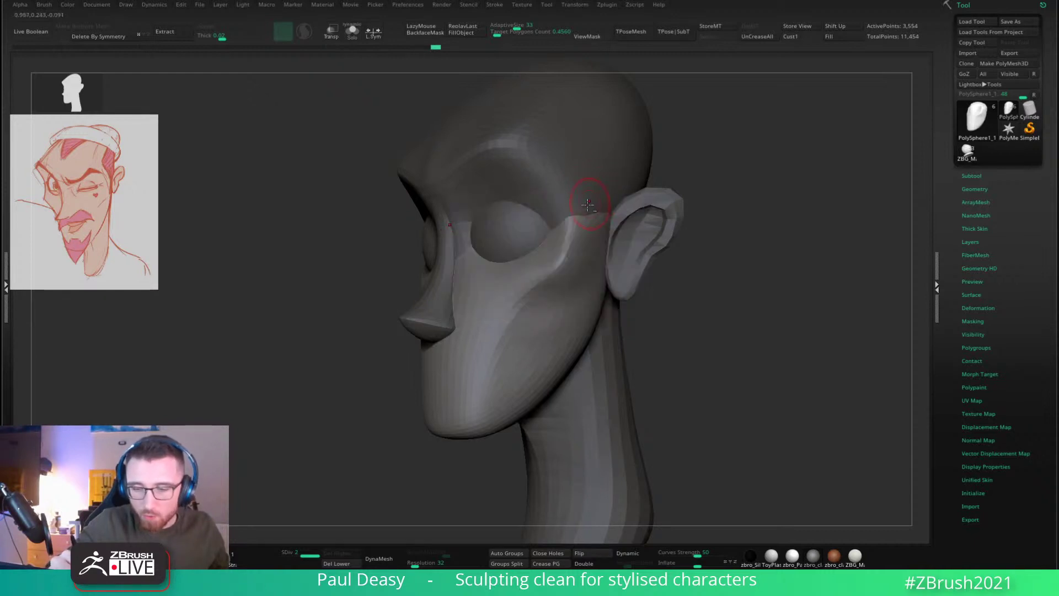
alt+click(607, 203)
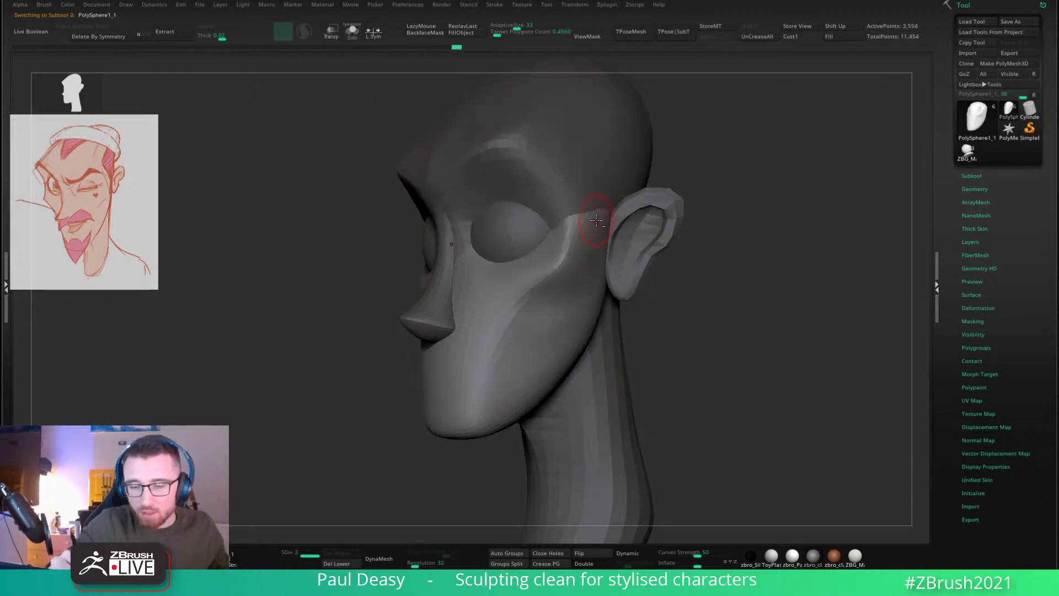
right_drag(706, 272, 291, 463)
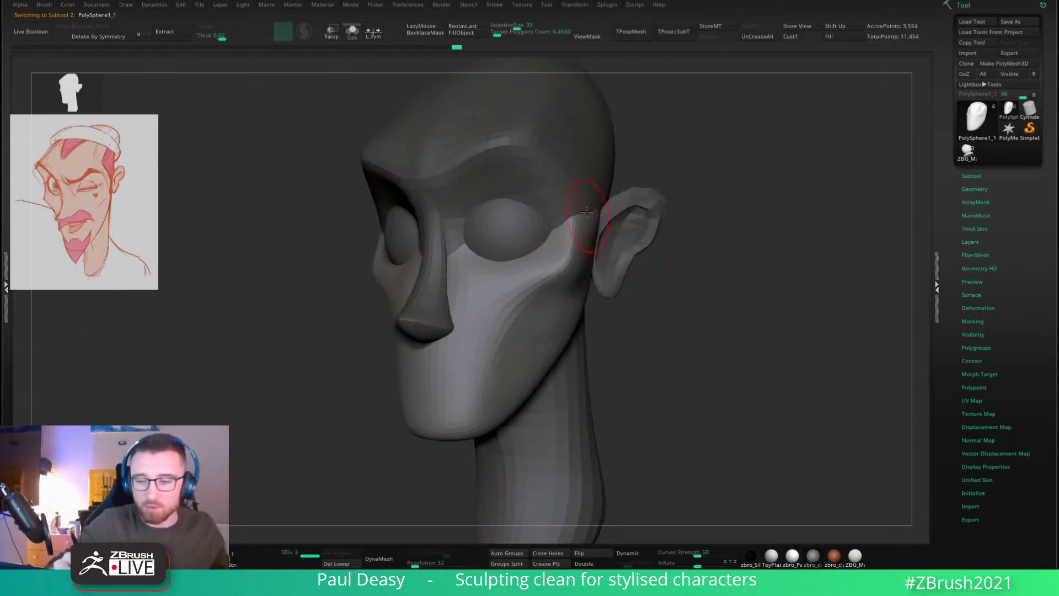
mouse_move(586, 201)
right_down()
mouse_move(634, 186)
mouse_move(619, 193)
mouse_move(645, 272)
mouse_move(643, 305)
right_up()
Step: Smooth the cheek hollow beneath the cheekbone on the lower face
right_click(587, 291)
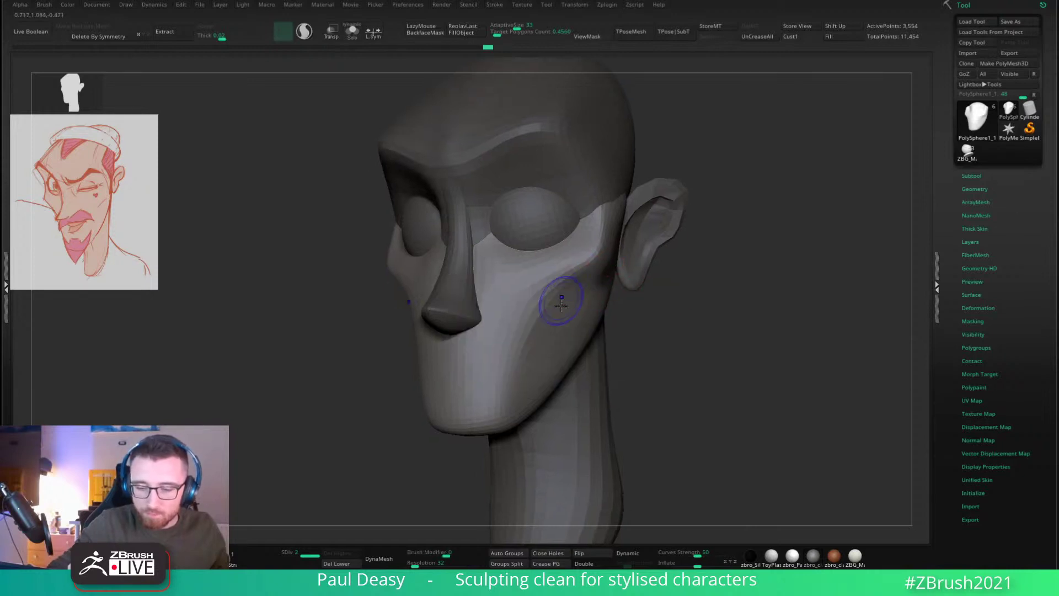
shift+right_drag(560, 303, 570, 338)
right_click(588, 288)
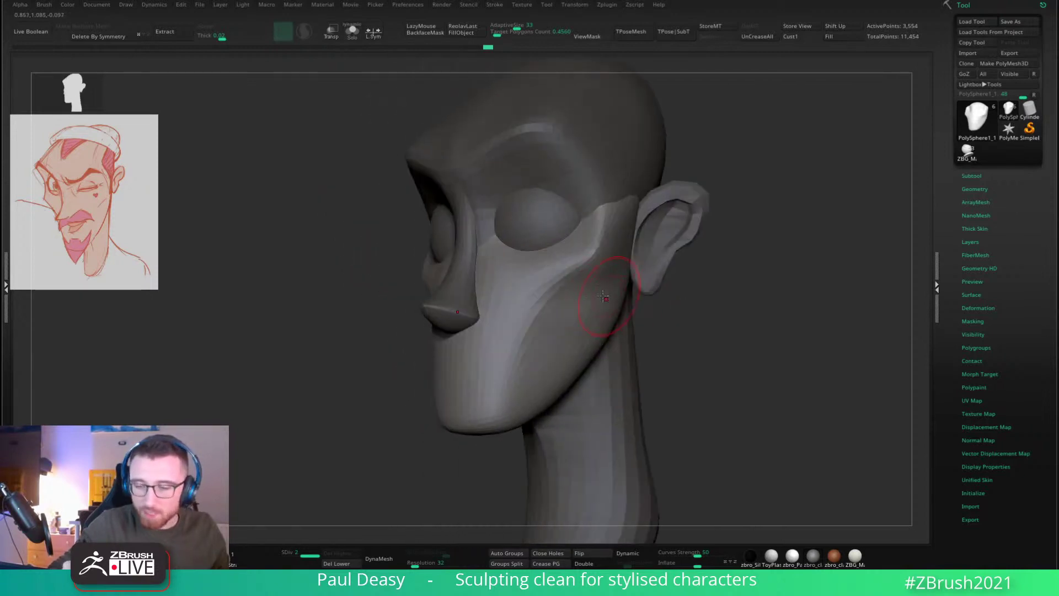
Step: Smooth the side of the lower face from the cheekbone corner down to the jaw edge
mouse_move(562, 333)
shift+mouse_down()
mouse_move(576, 312)
mouse_move(552, 364)
shift+mouse_up()
right_click(584, 290)
right_drag(721, 312, 684, 293)
key(ctrl+z)
key(ctrl+shift+z)
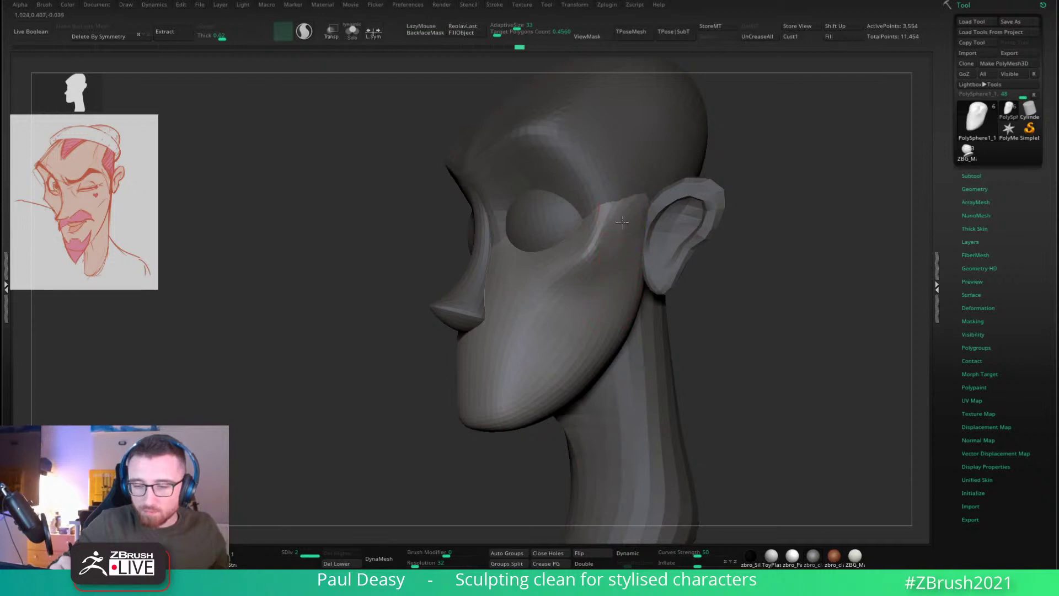
shift+drag(620, 257, 598, 267)
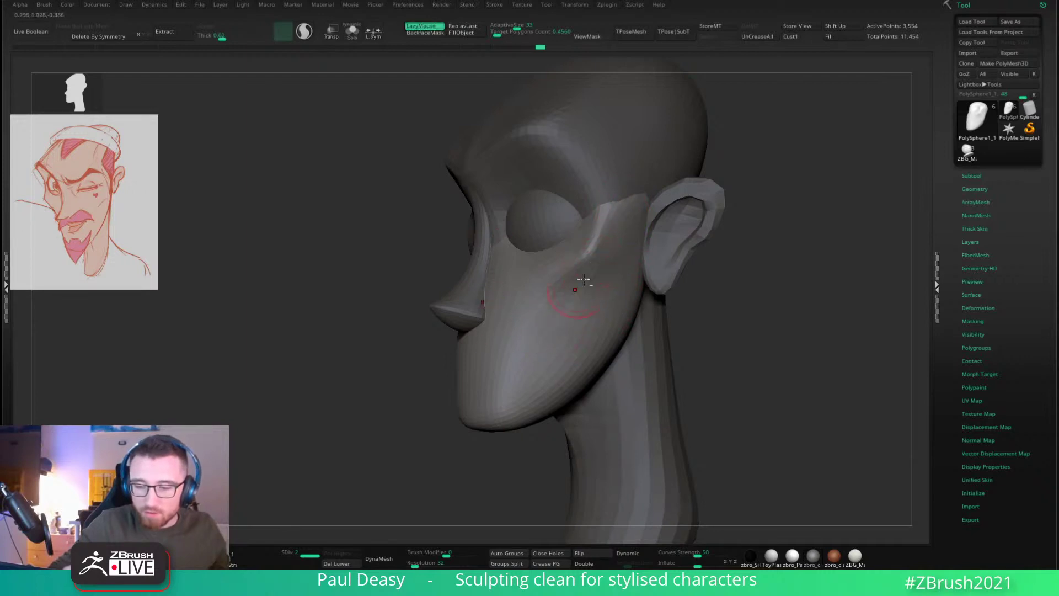
shift+drag(609, 313, 589, 284)
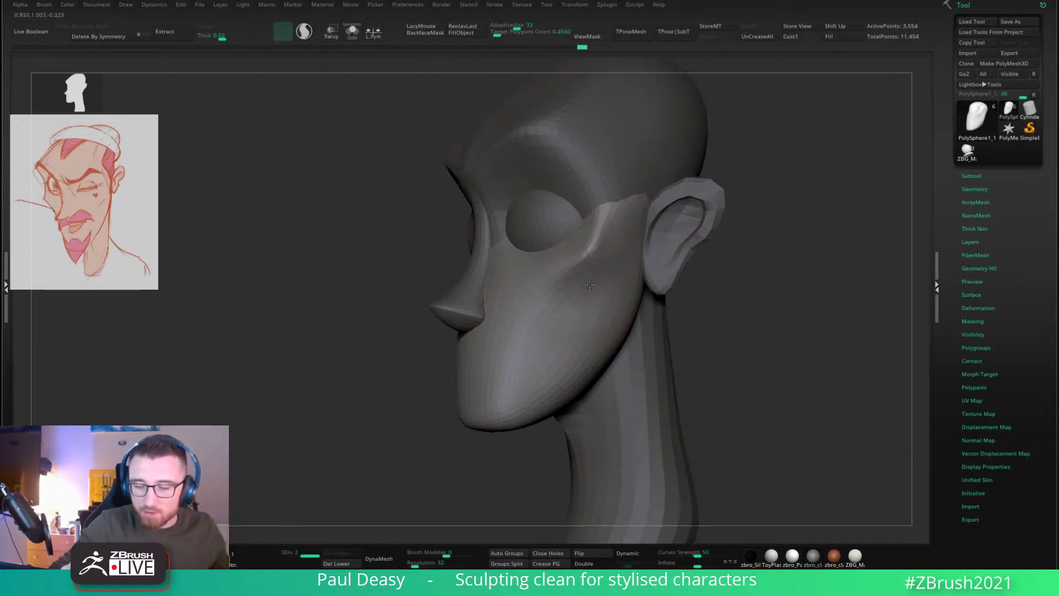
shift+drag(742, 334, 795, 345)
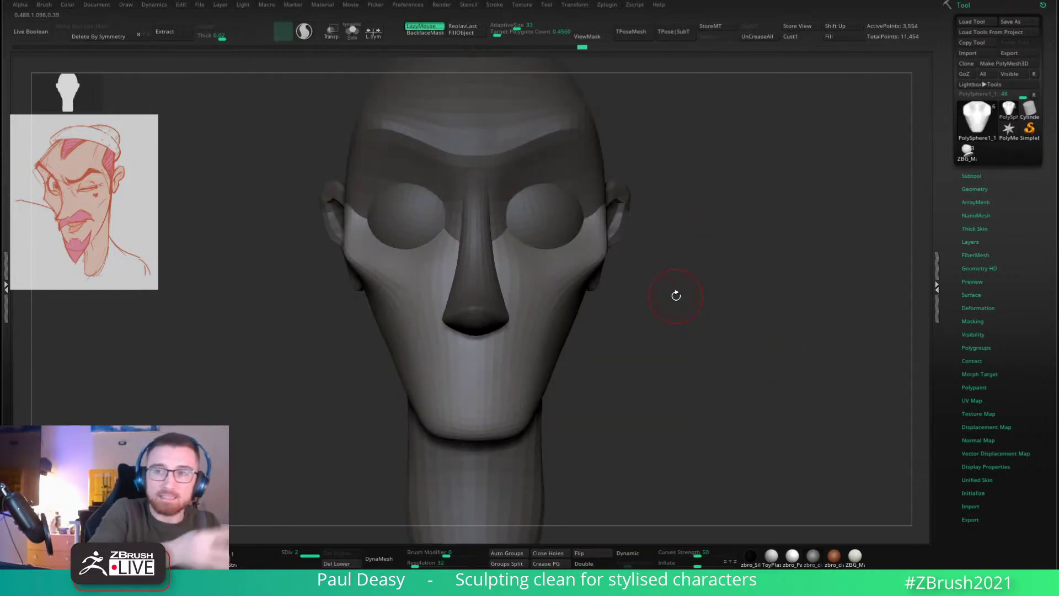
drag(677, 296, 709, 329)
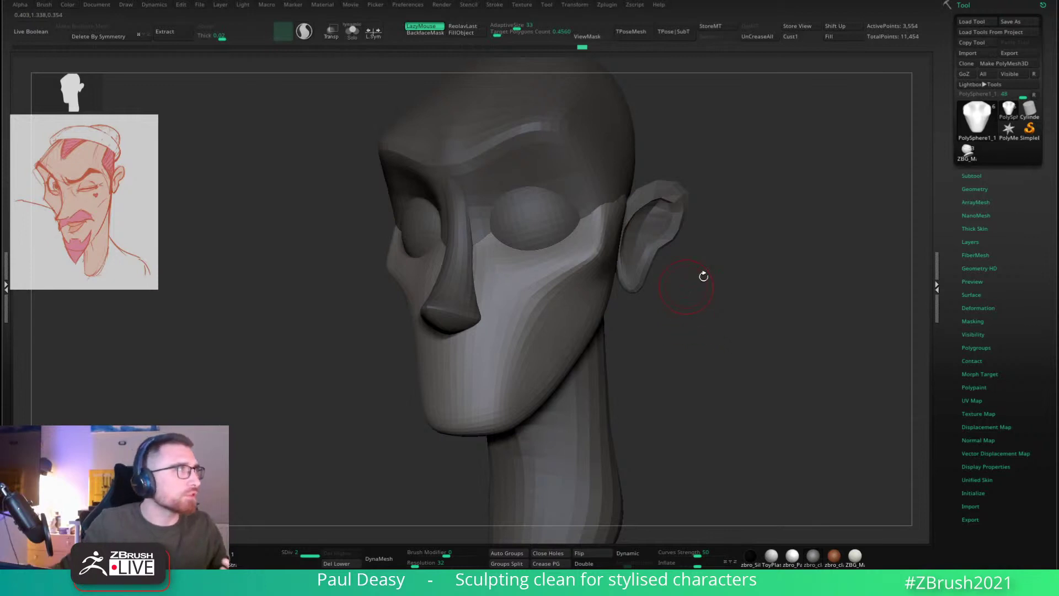
click(653, 291)
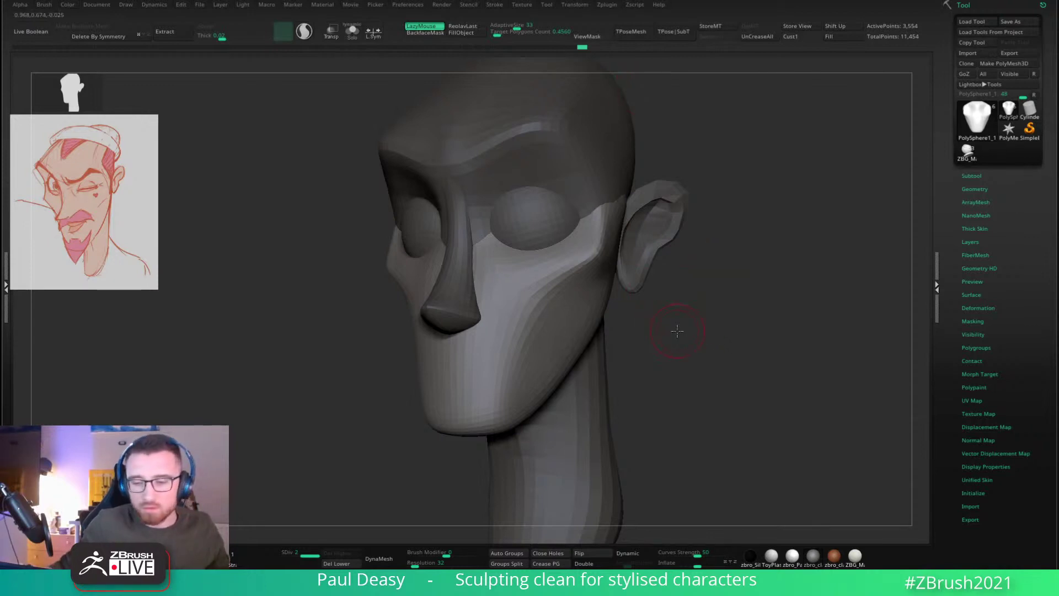
drag(726, 298, 605, 244)
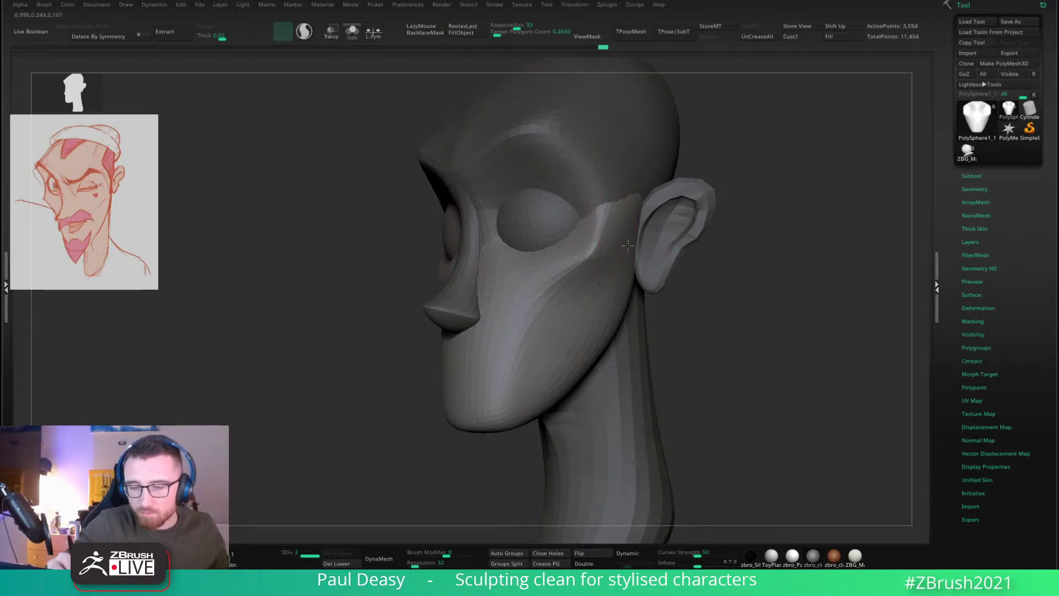
Step: Switch to the Move brush and adjust the rear contour of the lower face beneath the earlobe
drag(745, 224, 657, 187)
key(b)
key(m)
key(v)
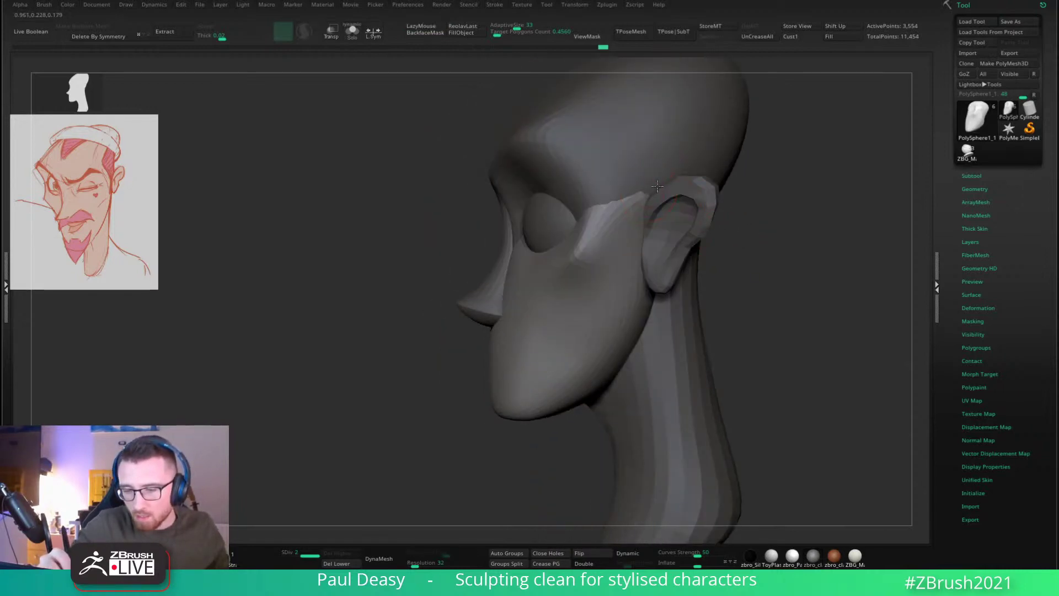
alt+right_drag(664, 310, 654, 275)
key(space)
drag(651, 286, 657, 289)
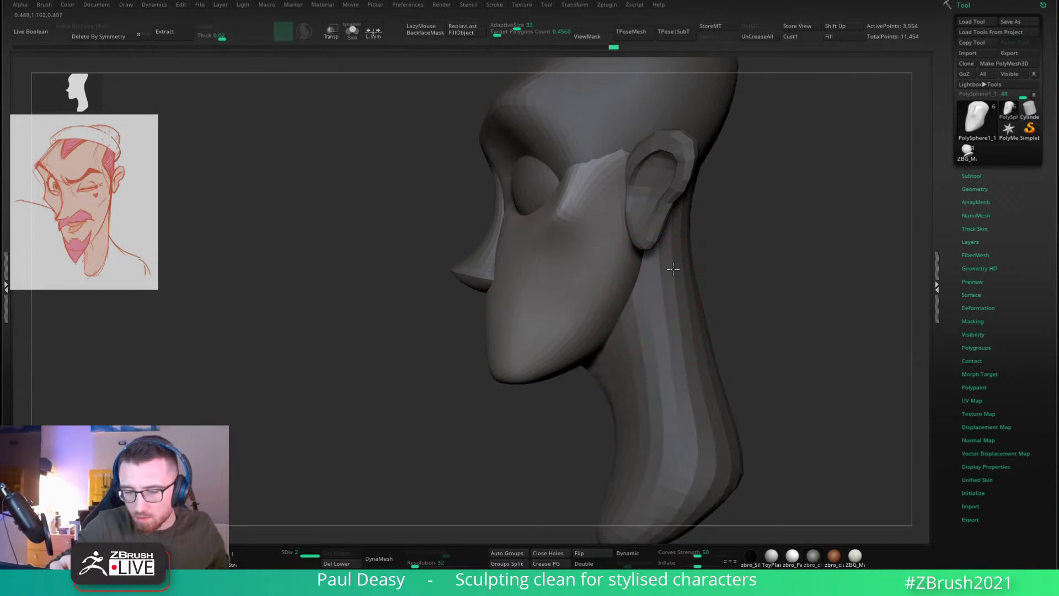
Step: Isolate the lower face, reshape and smooth the back edge of its jaw, and show the whole head again
right_drag(673, 257, 689, 252)
key(alt+s)
mouse_move(676, 249)
mouse_down()
mouse_move(669, 245)
mouse_move(663, 312)
mouse_up()
alt+right_drag(687, 338, 690, 317)
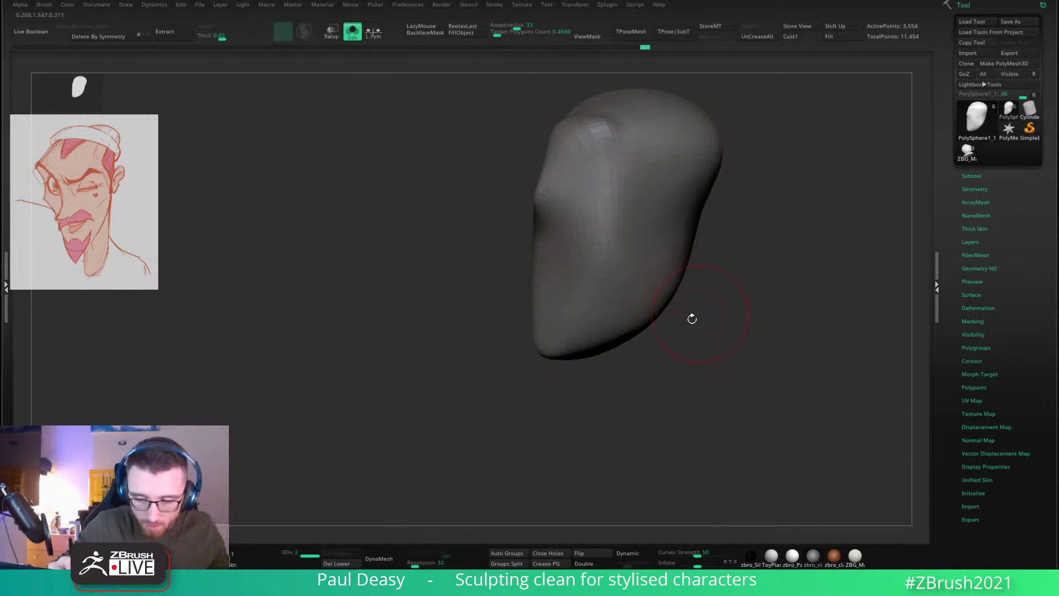
mouse_move(654, 319)
shift+mouse_down()
mouse_move(629, 338)
mouse_move(656, 302)
shift+mouse_up()
mouse_move(609, 339)
right_down()
mouse_move(710, 313)
mouse_move(714, 277)
mouse_move(794, 270)
mouse_move(739, 279)
mouse_move(678, 223)
right_up()
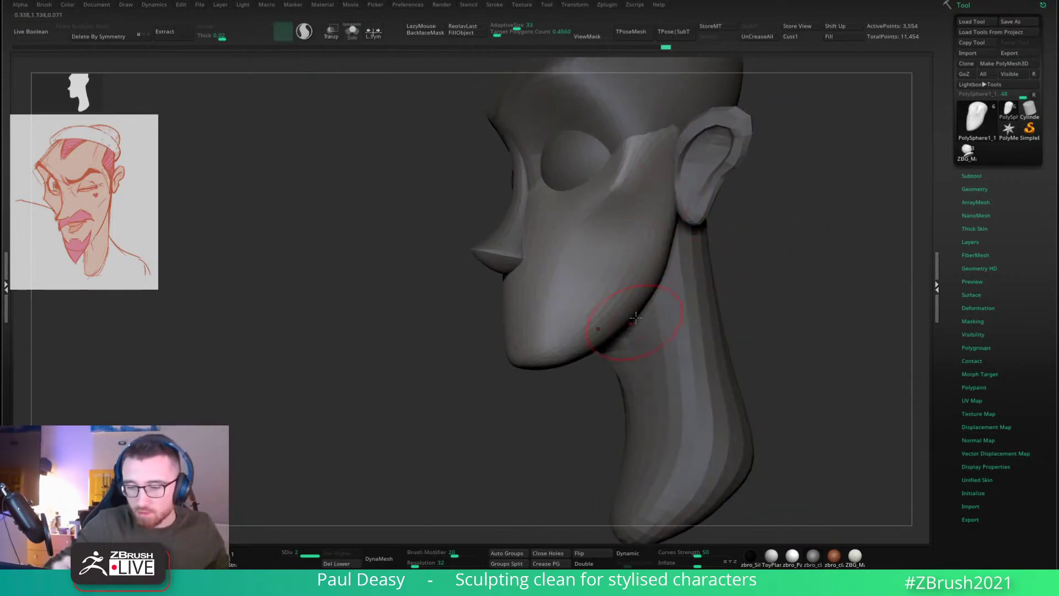
Step: Refine the underside of the jaw and the chin contour with the Move brush
drag(596, 340, 609, 328)
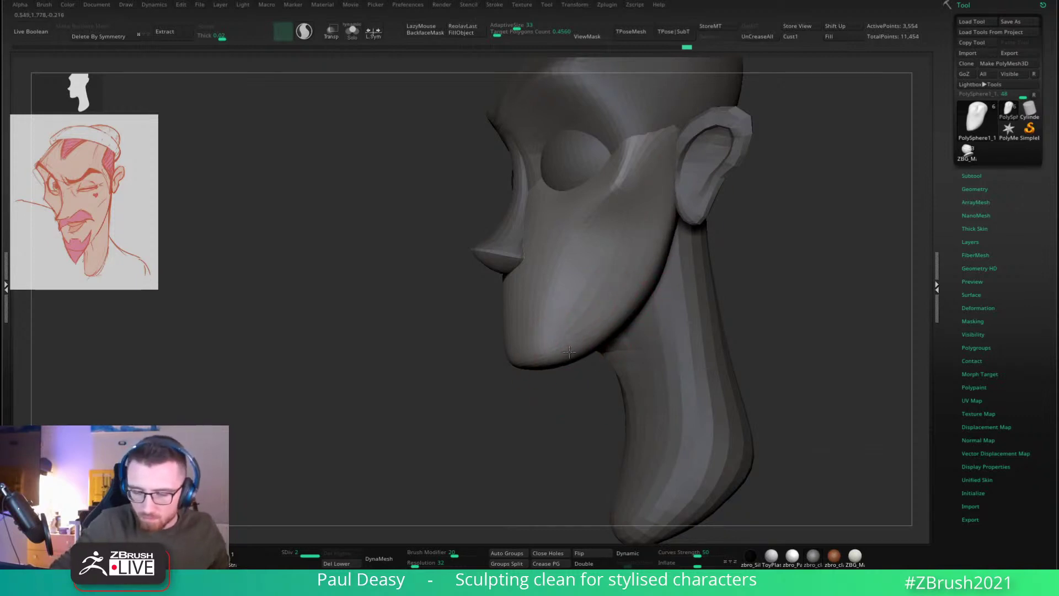
shift+right_drag(616, 330, 645, 320)
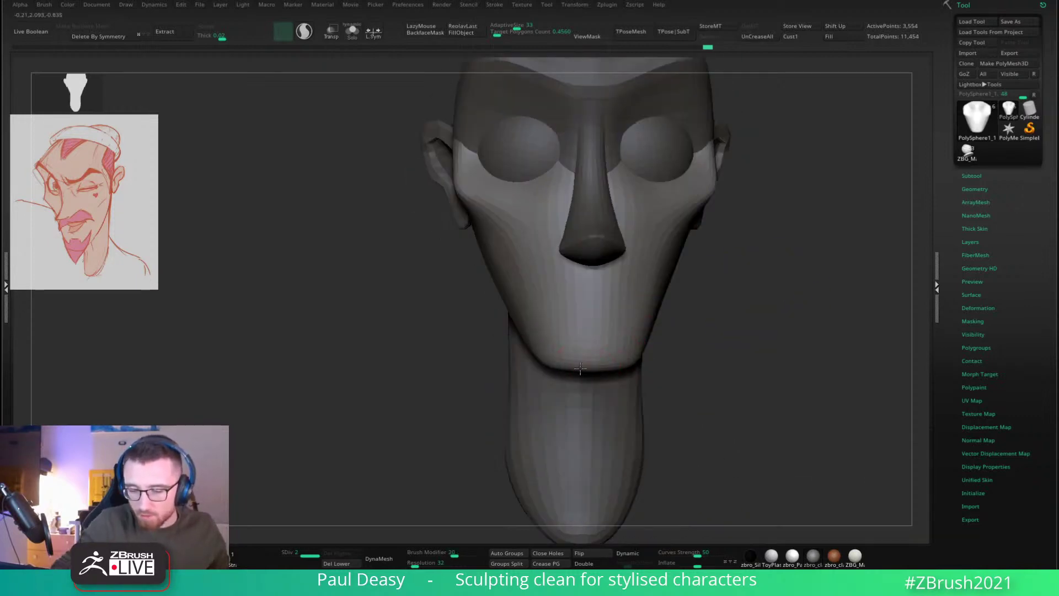
right_drag(722, 350, 612, 362)
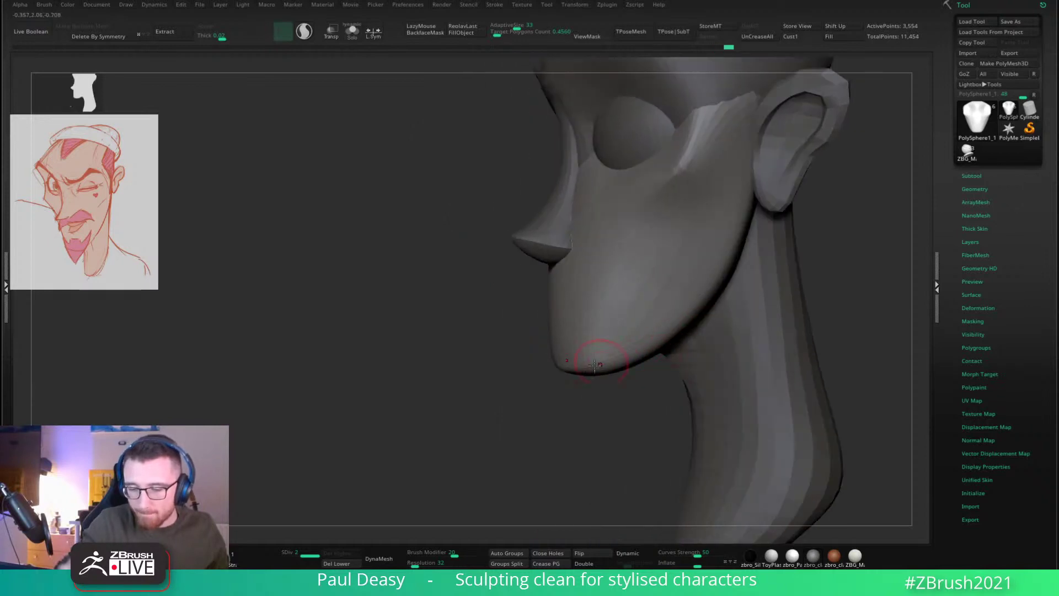
drag(647, 430, 655, 401)
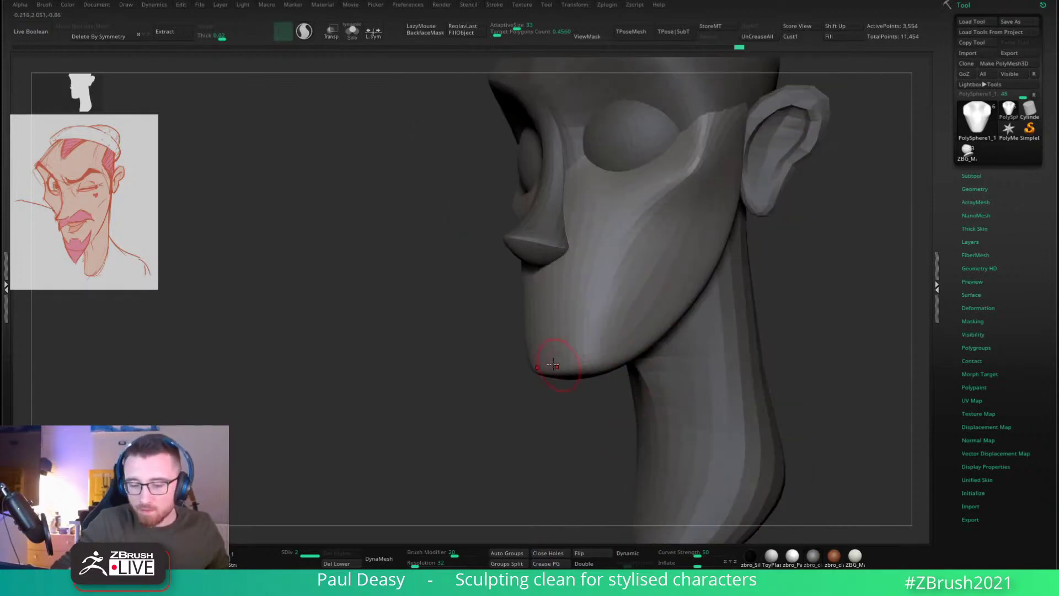
right_drag(614, 355, 580, 386)
drag(579, 401, 598, 384)
right_drag(669, 402, 628, 415)
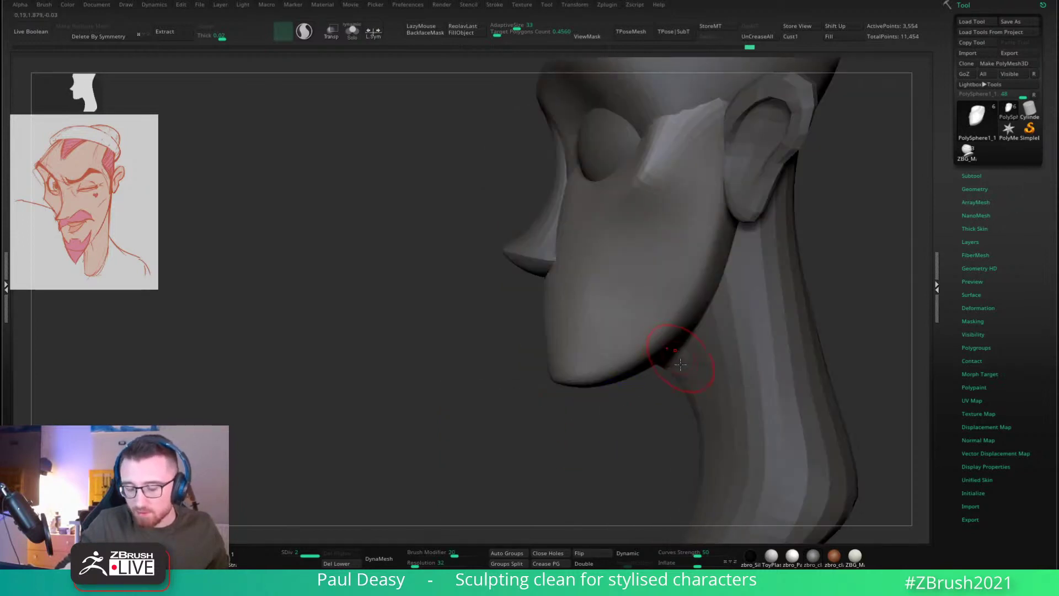
Step: Adjust the brush draw size and reshape the jawline between the chin and the ear
right_drag(686, 355, 669, 326)
key(space)
key(space)
drag(718, 277, 728, 277)
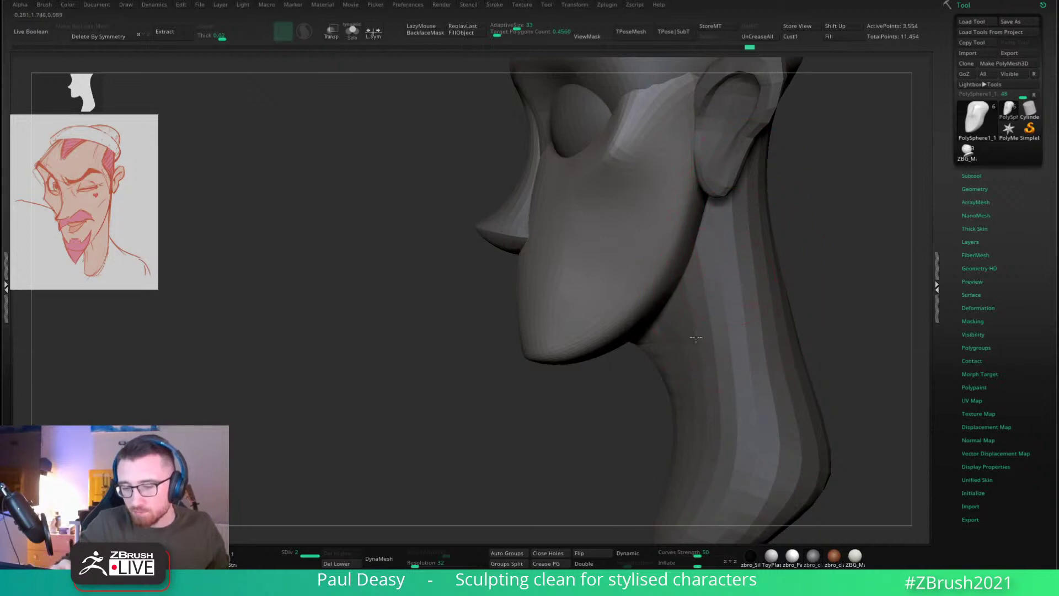
mouse_move(666, 342)
right_down()
mouse_move(657, 289)
mouse_move(775, 237)
mouse_move(805, 276)
mouse_move(746, 275)
right_up()
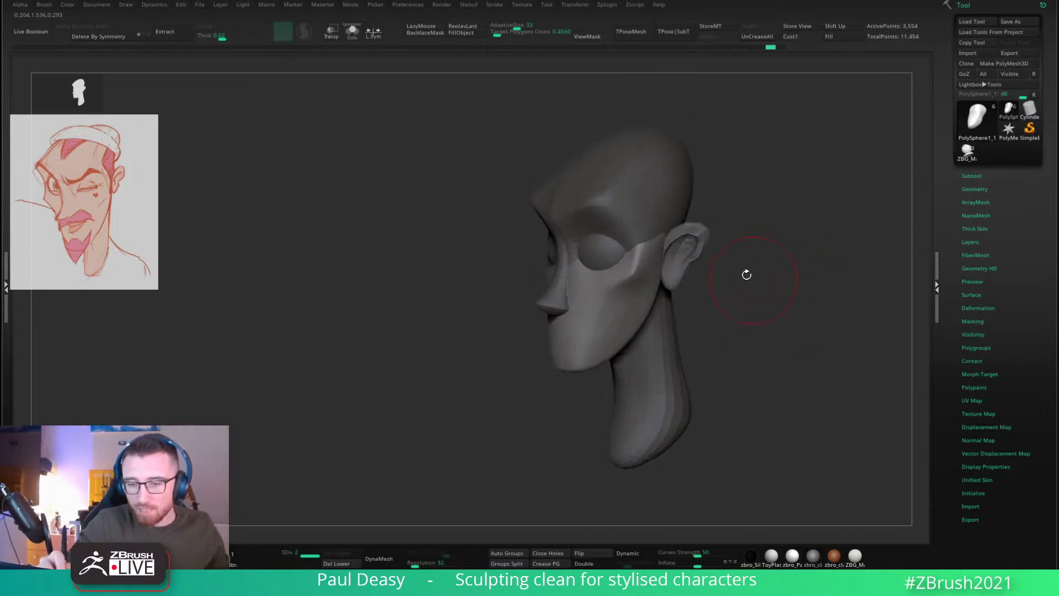
Step: Make the cranium the active subtool and enlarge the brush for shaping the back of the head
alt+click(632, 175)
right_drag(773, 182, 622, 243)
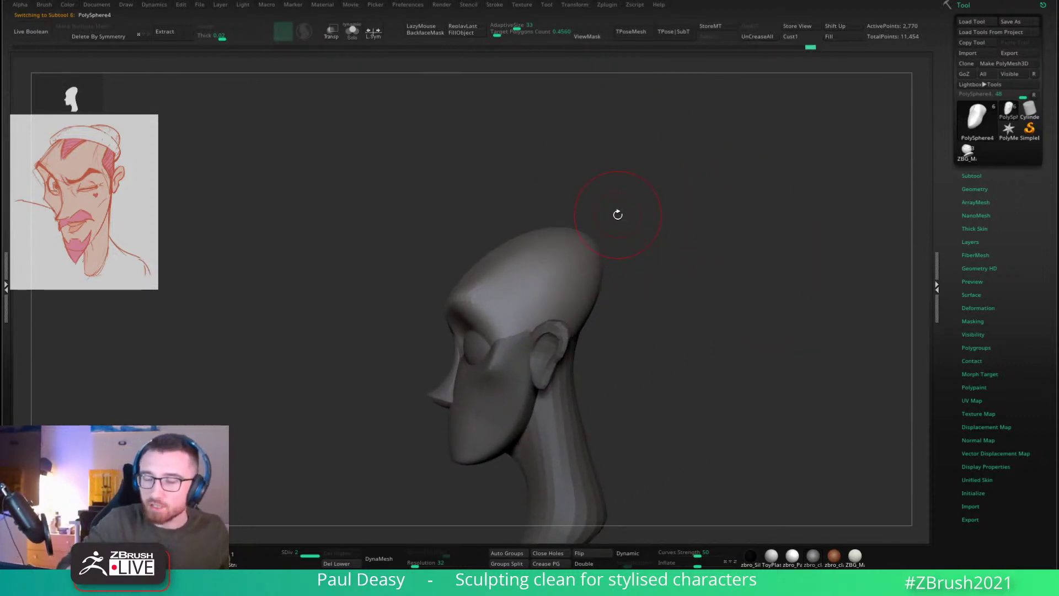
key(space)
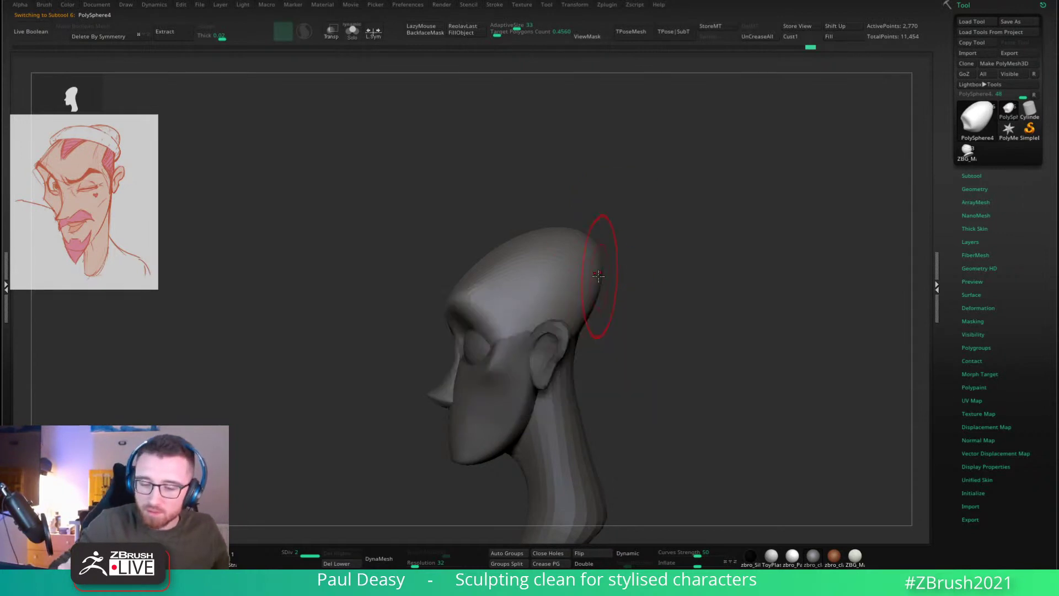
shift+right_drag(698, 301, 734, 270)
alt+right_drag(733, 322, 679, 241)
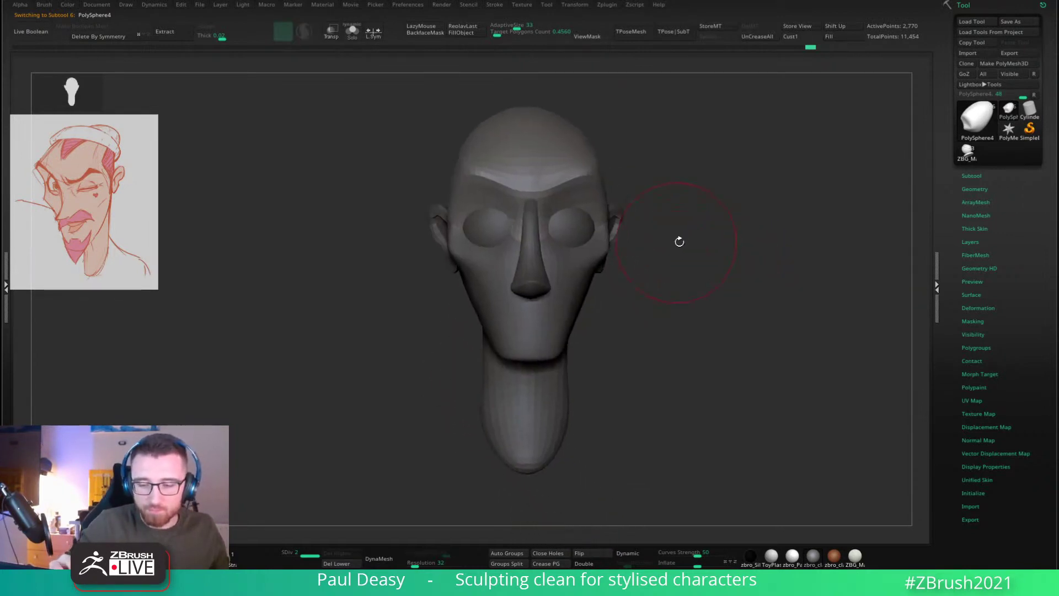
Step: Make the eyeballs the active subtool and draw two parallel topology curves over the upper part of the eyeball for the eyelid
alt+right_drag(640, 302, 656, 327)
key(space)
alt+click(559, 314)
alt+click(591, 214)
ctrl+right_drag(640, 237, 679, 353)
alt+right_drag(804, 307, 817, 284)
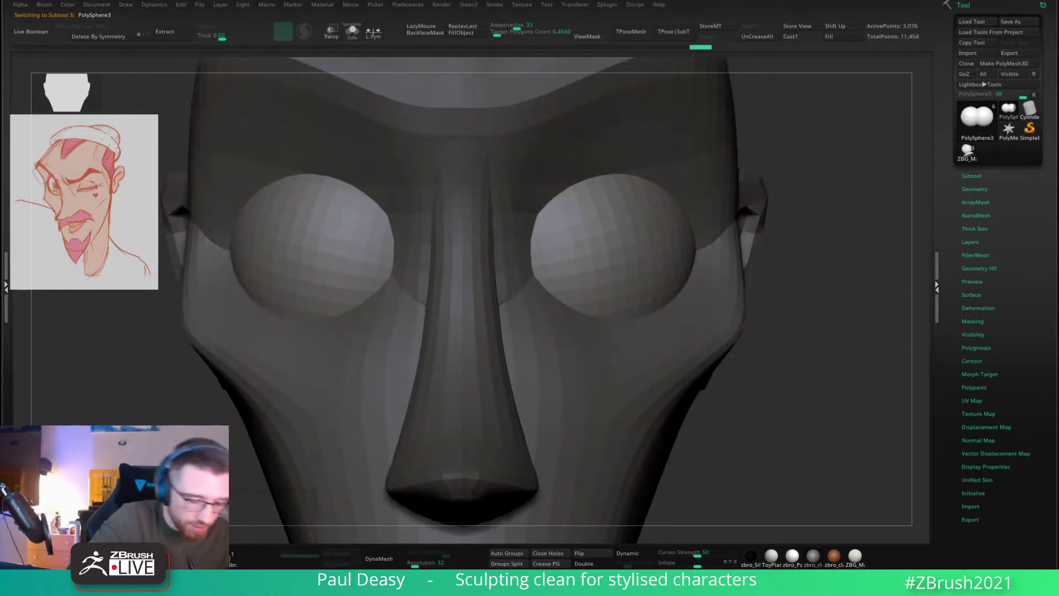
right_drag(744, 397, 753, 172)
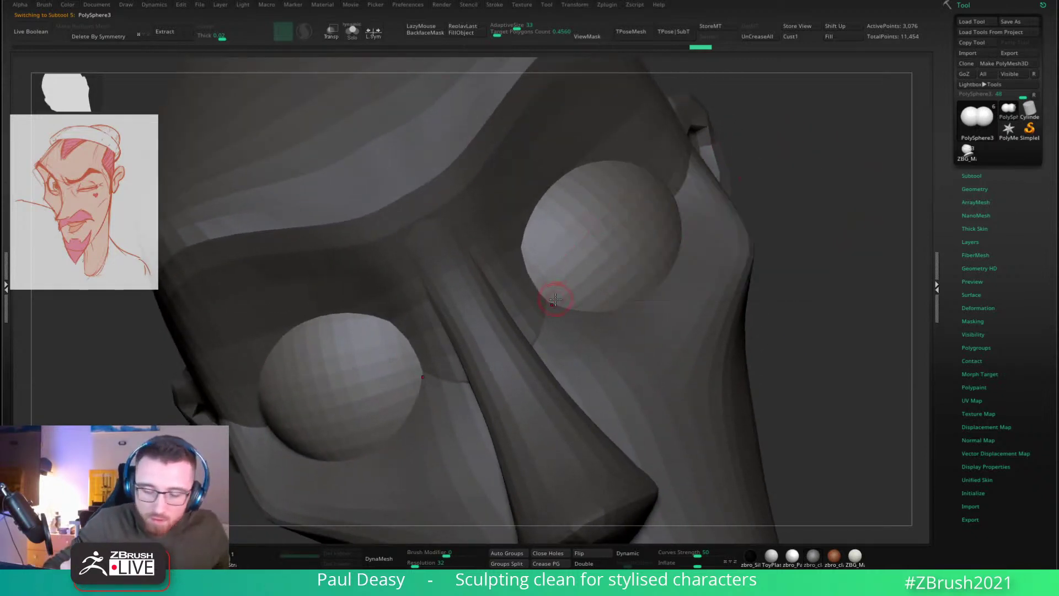
key(space)
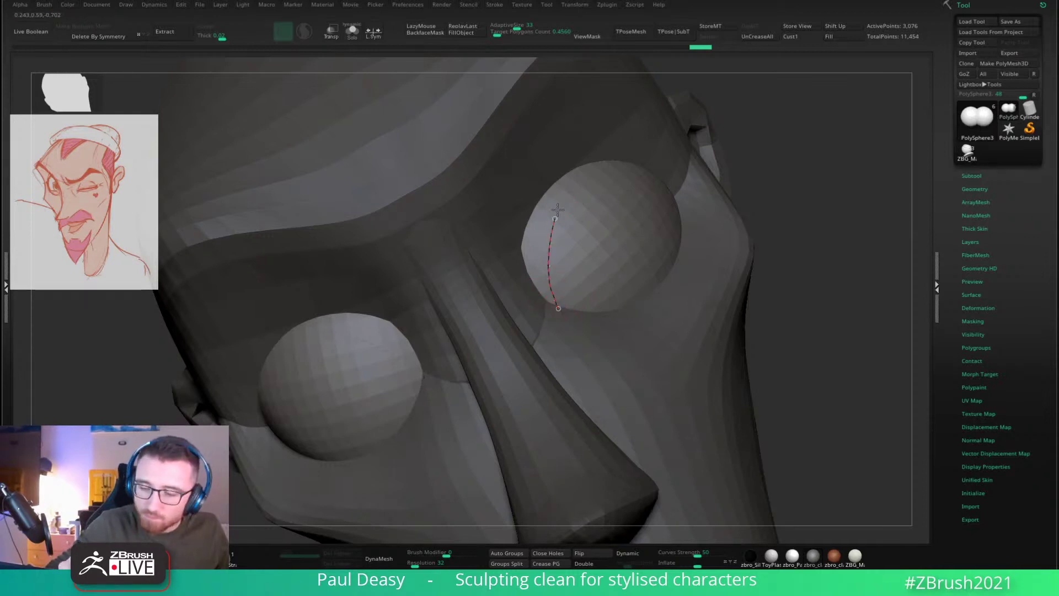
drag(676, 200, 682, 205)
right_drag(680, 191, 654, 195)
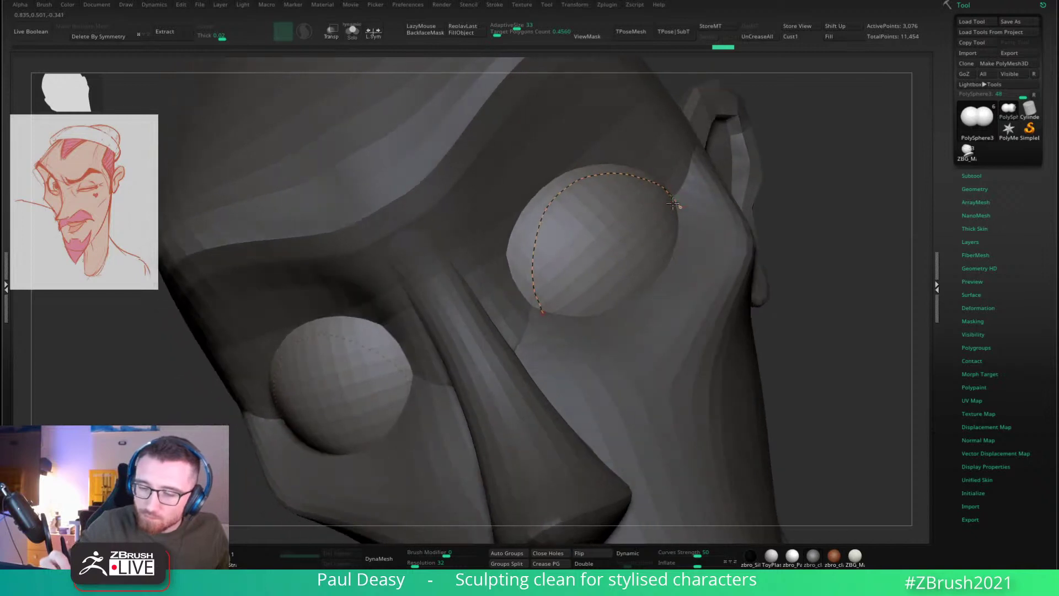
drag(518, 216, 584, 161)
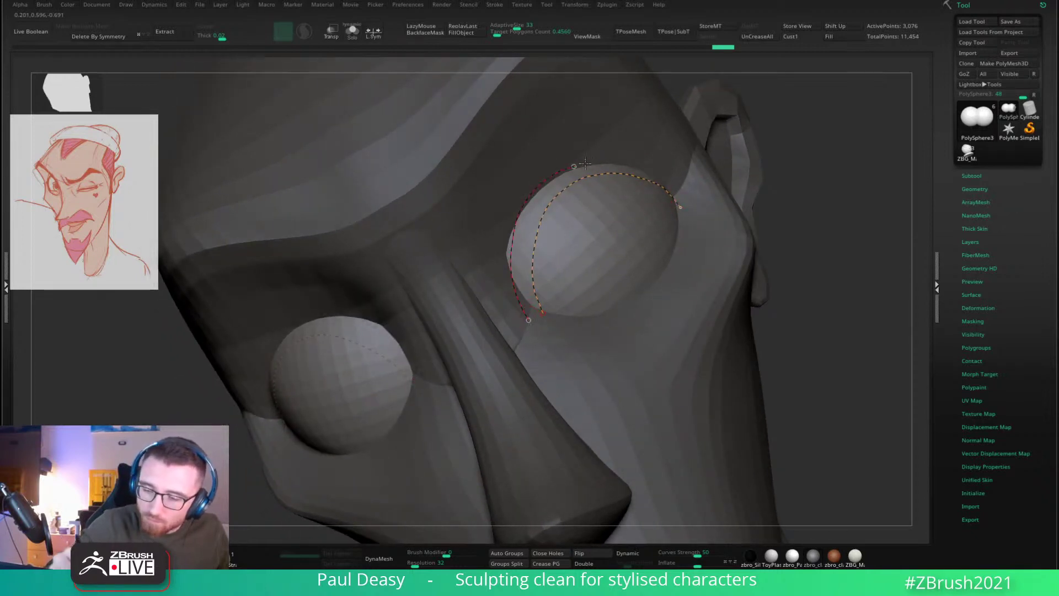
Step: Draw seven short cross curves over the two eyelid curves to divide them into a strip of faces
drag(686, 196, 668, 225)
drag(666, 149, 651, 207)
drag(623, 143, 623, 202)
drag(575, 153, 595, 211)
drag(525, 181, 583, 251)
drag(488, 232, 564, 265)
drag(489, 293, 571, 297)
key(ctrl+z)
drag(501, 314, 561, 302)
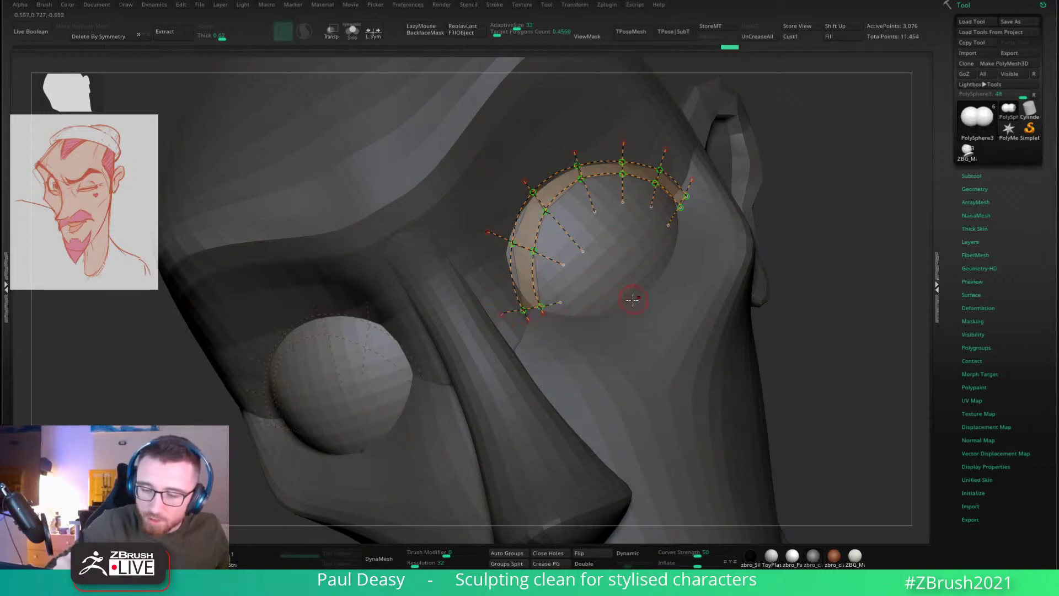
Step: Generate the upper eyelid strip from the topology curves and split it from the eyeballs into its own subtool
key(space)
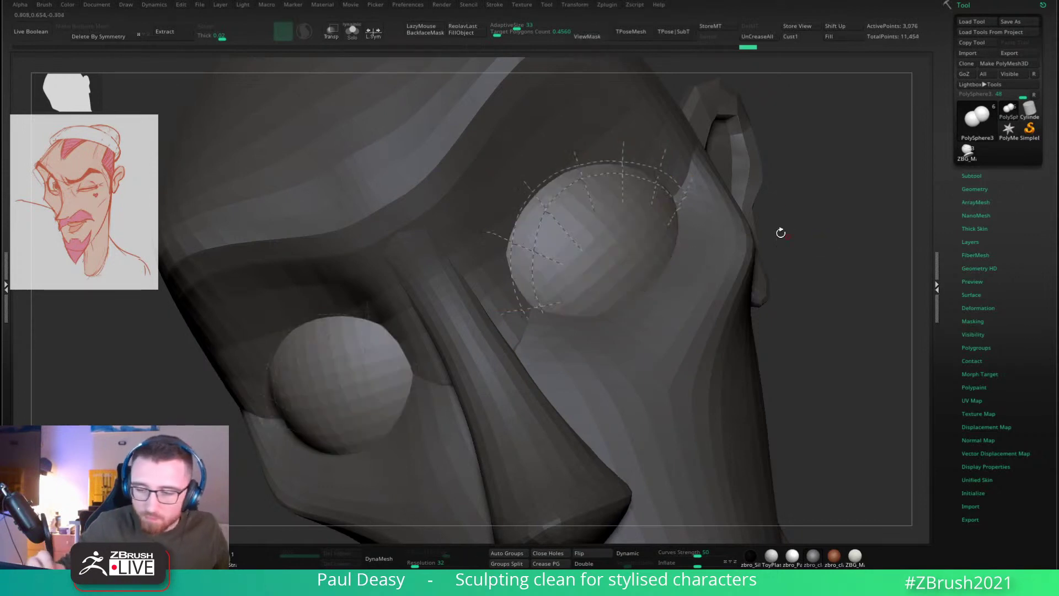
key(space)
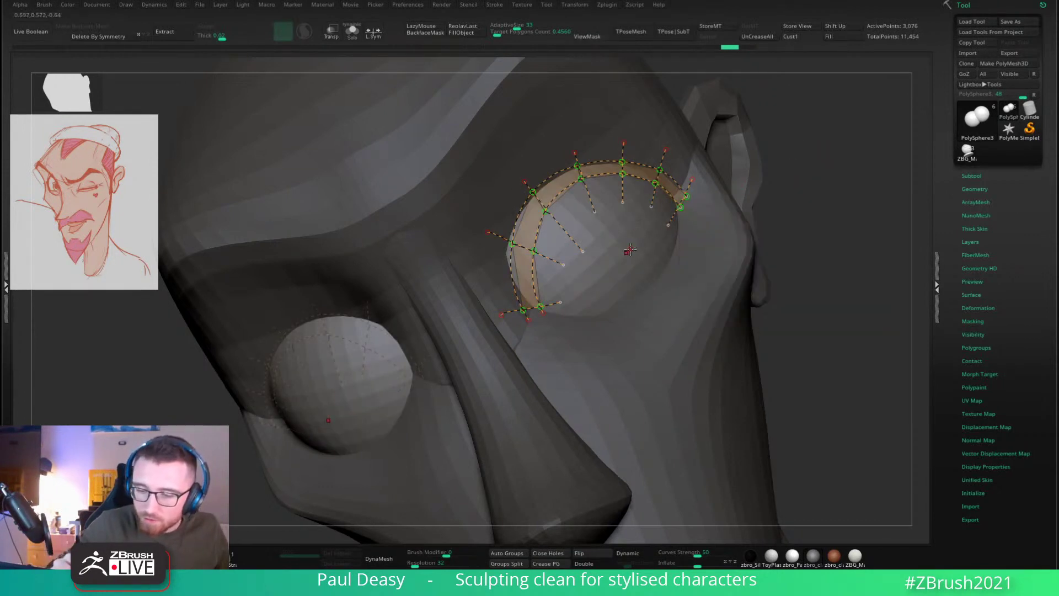
click(630, 251)
key(ctrl+shift+s)
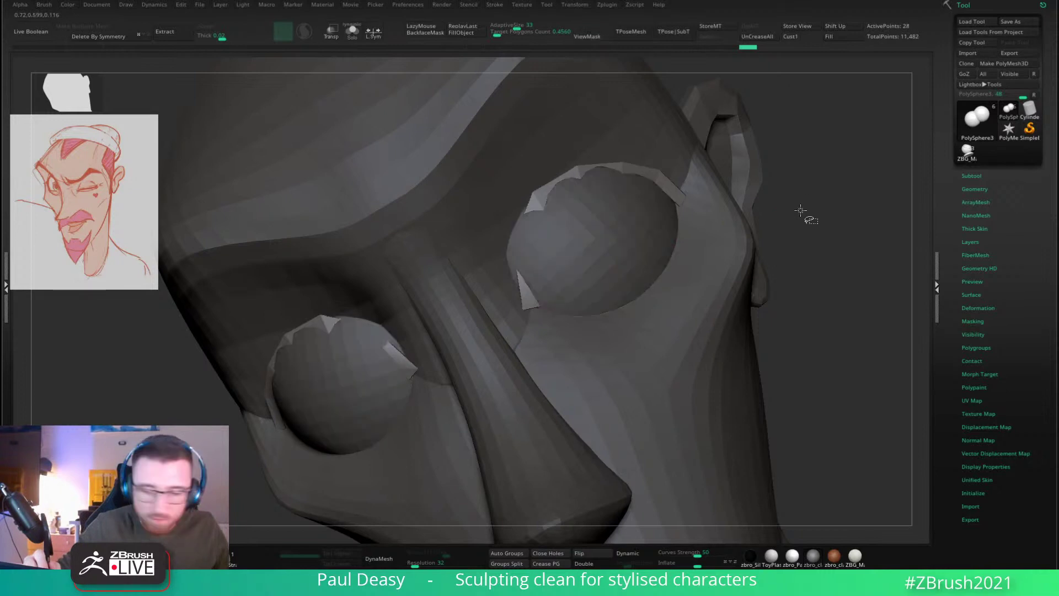
Step: Isolate the eyelid strip and dismiss the selection brush notice
drag(804, 213, 783, 244)
key(ctrl+alt+s)
ctrl+right_drag(655, 201, 687, 212)
key(1)
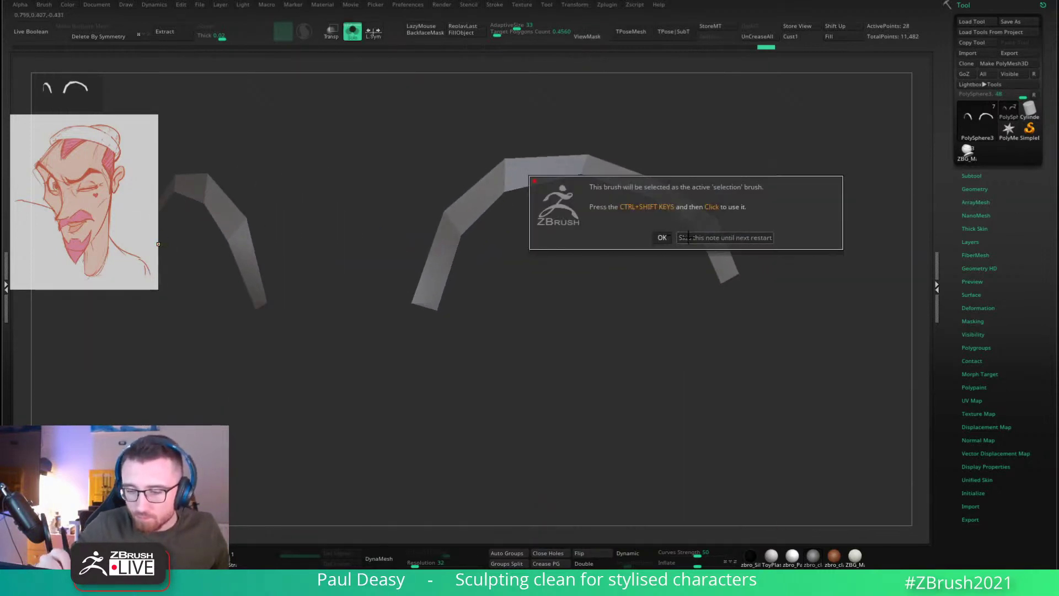
click(664, 238)
Step: Set the ZModeler edge action to Mask with EdgeLoop Complete and mask an edge loop on the eyelid strip
key(b)
key(z)
key(m)
key(space)
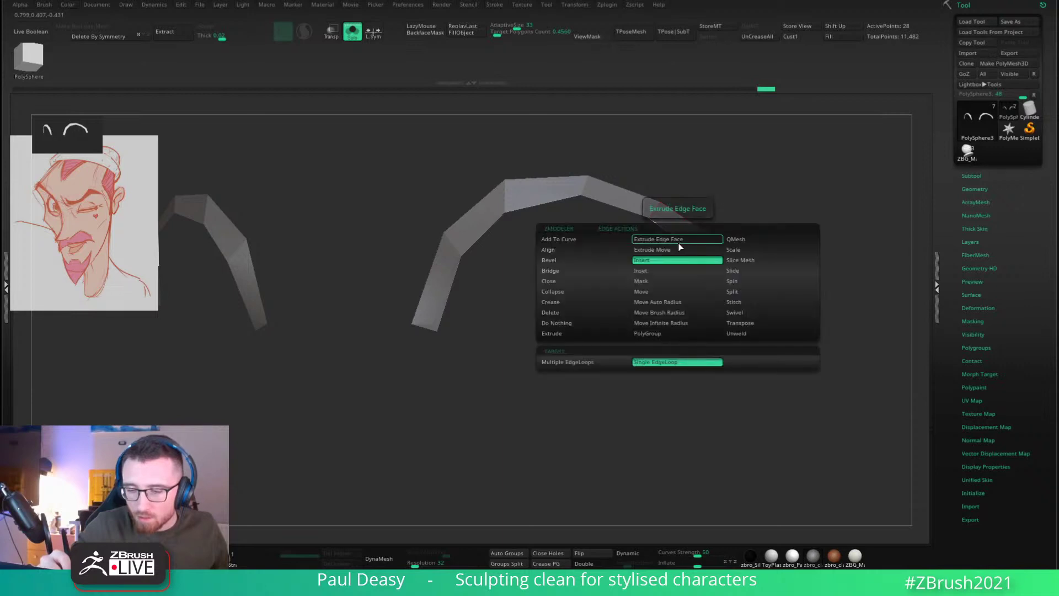
click(651, 282)
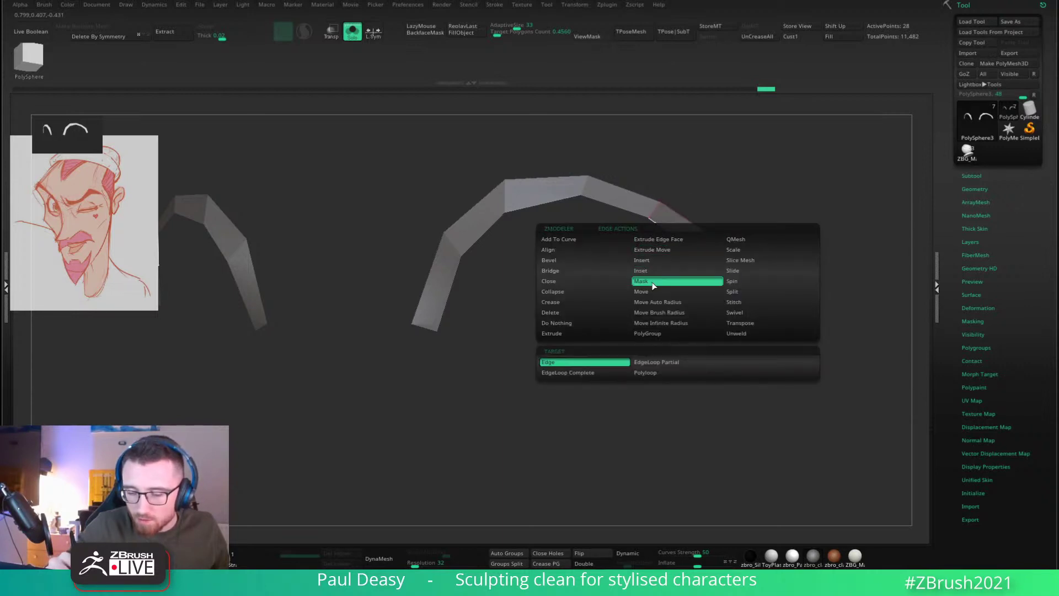
click(591, 373)
click(674, 237)
Step: Show the whole head again around the eyelid strip
alt+drag(822, 238, 735, 254)
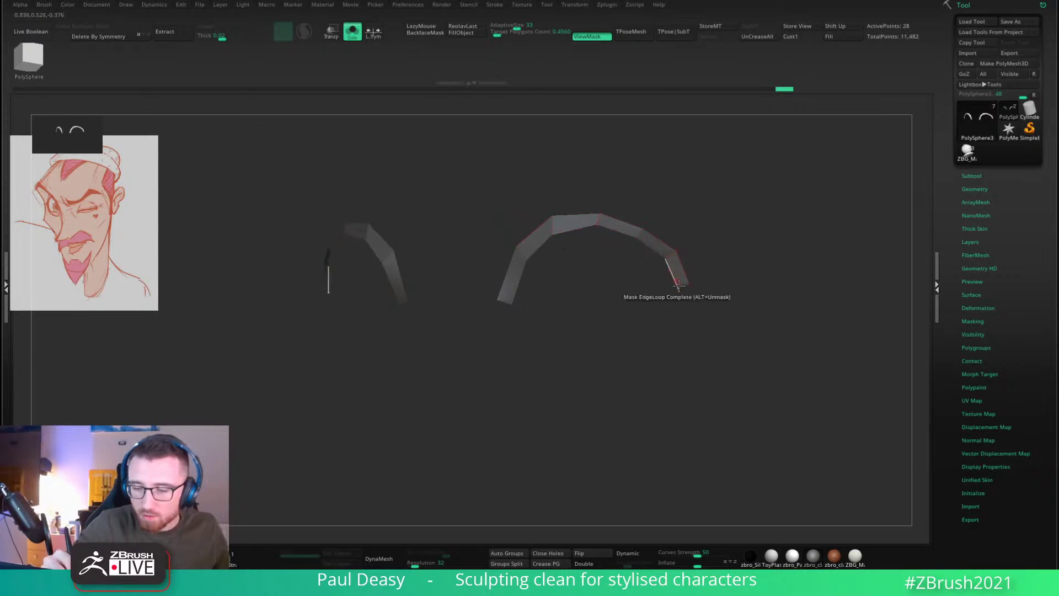
alt+drag(785, 257, 748, 280)
key(alt+s)
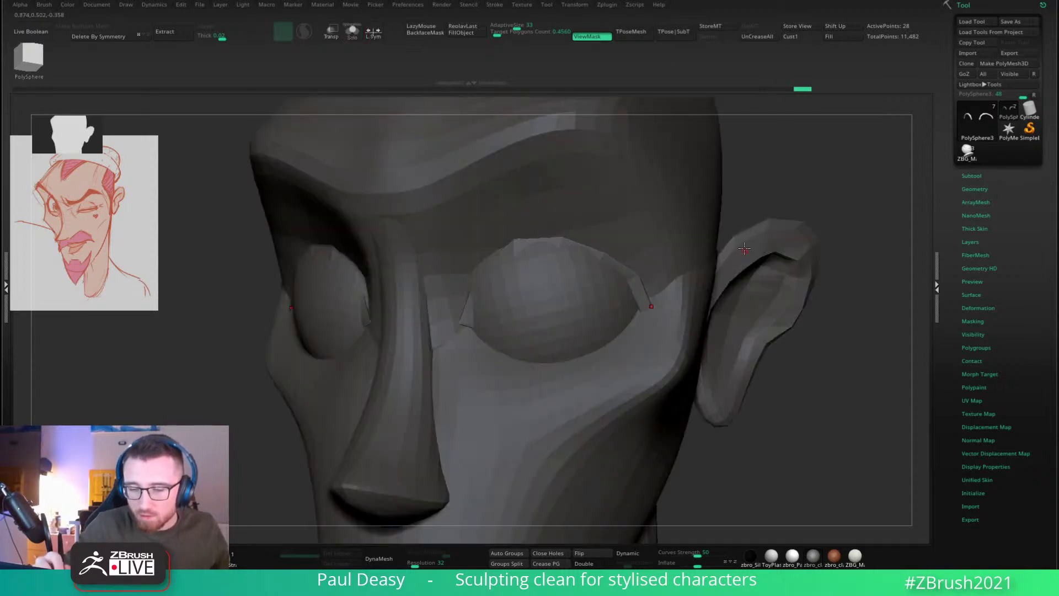
Step: Switch to the Move brush and pull the eyelid strip's upper arc out over the front of the eyeballs
shift+drag(779, 203, 776, 208)
key(b)
key(m)
key(v)
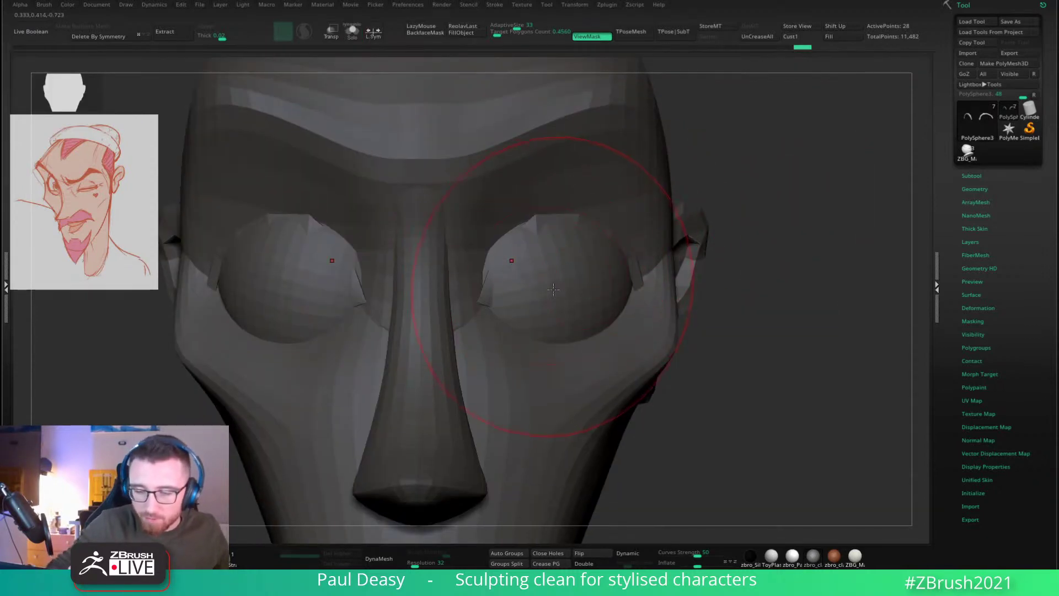
mouse_move(559, 290)
alt+mouse_down()
mouse_move(576, 292)
mouse_move(569, 282)
alt+mouse_up()
key(space)
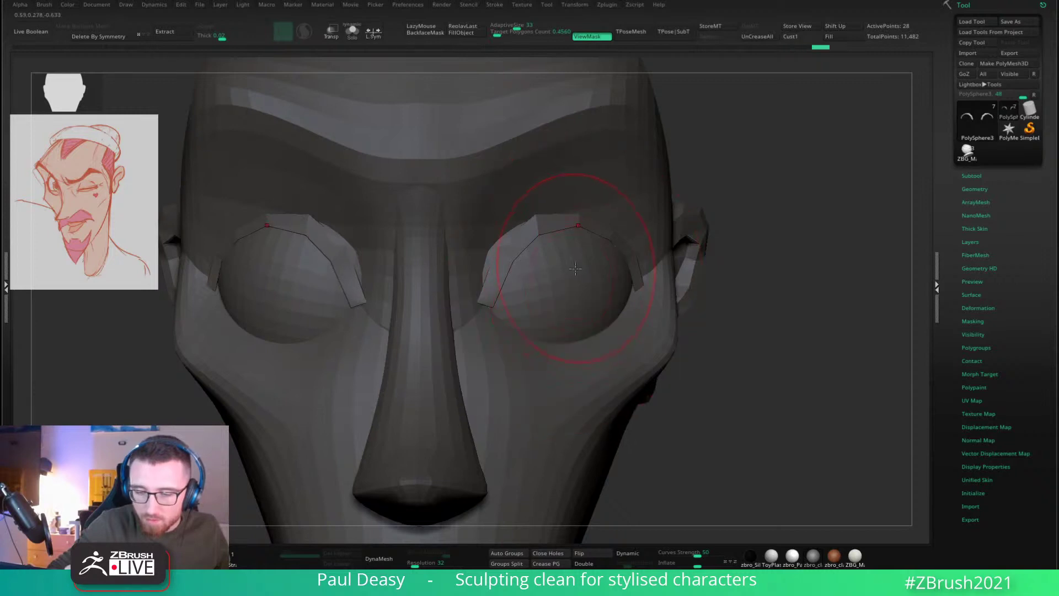
right_drag(577, 267, 554, 265)
key(space)
drag(573, 265, 541, 207)
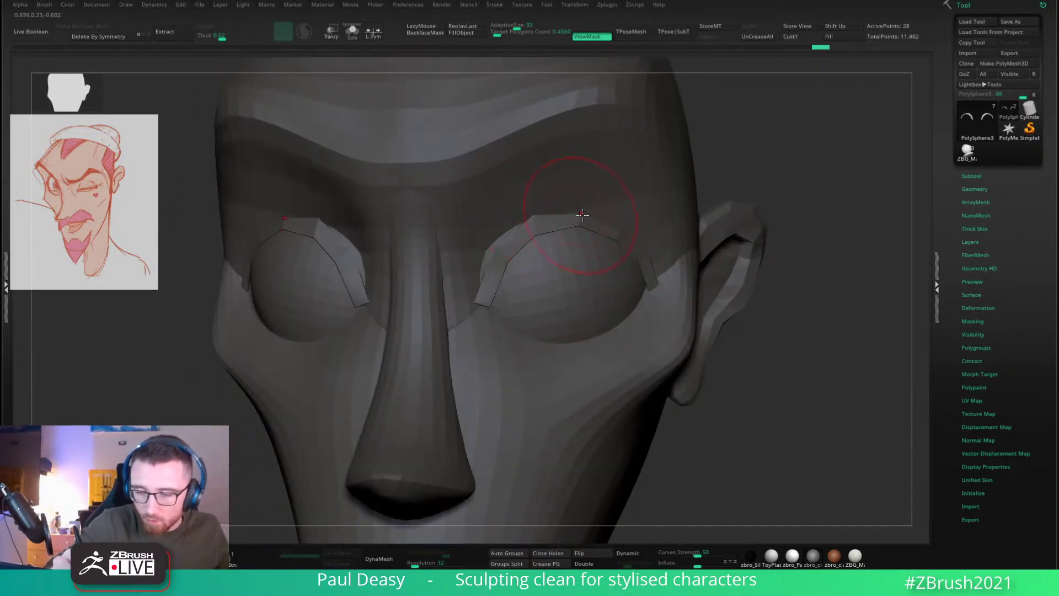
Step: Adjust the outer and inner ends of the eyelid strip so they follow the eyeball's contour
key(space)
drag(660, 281, 654, 280)
drag(640, 270, 645, 272)
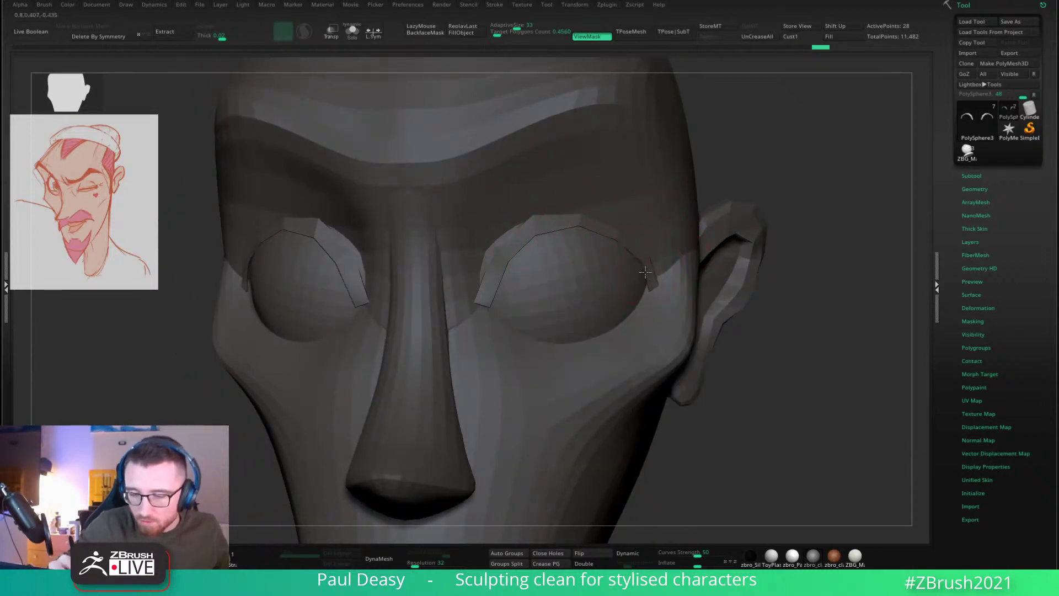
right_drag(639, 269, 600, 284)
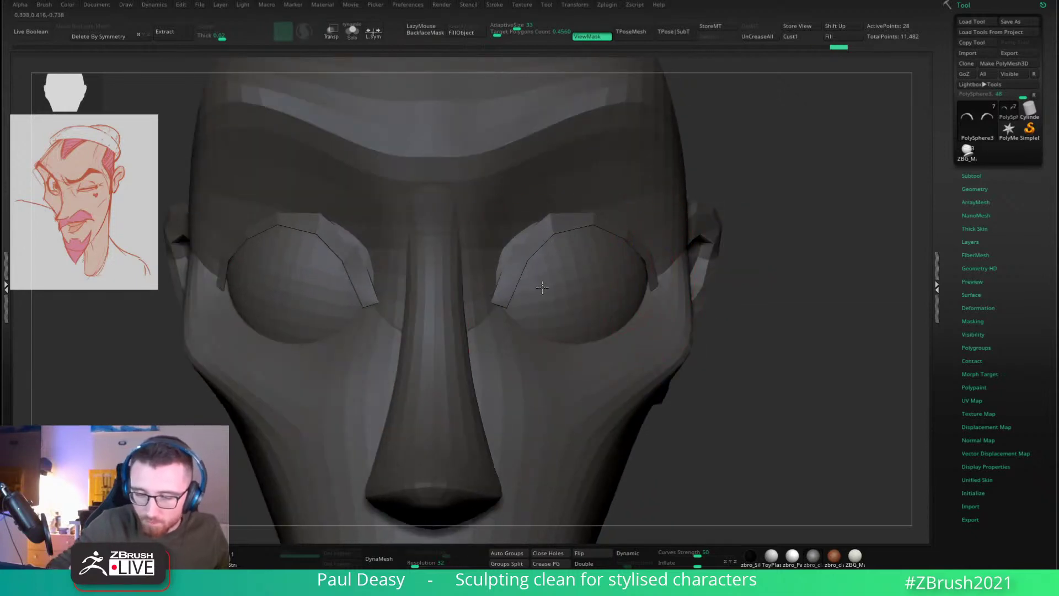
key(space)
drag(524, 310, 515, 313)
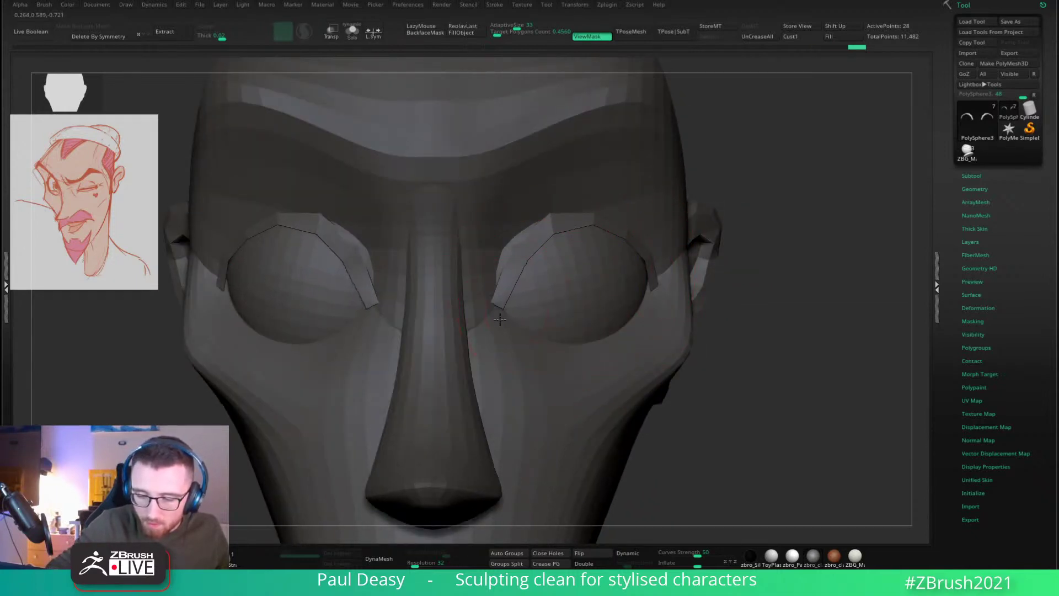
Step: Widen the inner side of the eyelid strip towards the nose and tuck its outer end against the eyeball
key(space)
mouse_move(553, 265)
mouse_down()
mouse_move(567, 263)
mouse_move(528, 259)
mouse_up()
right_drag(639, 247, 613, 252)
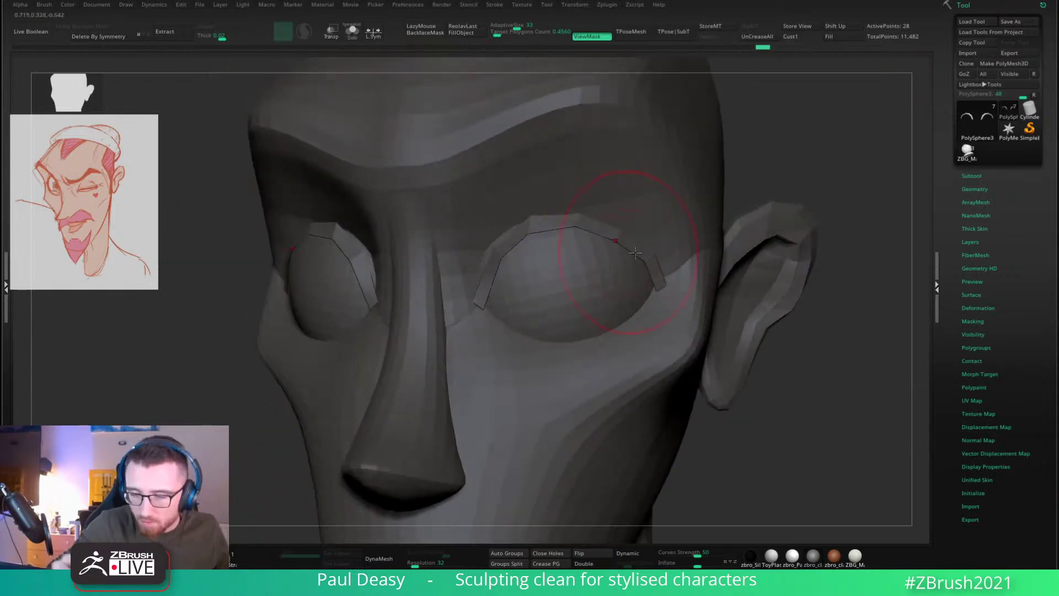
shift+drag(791, 177, 829, 182)
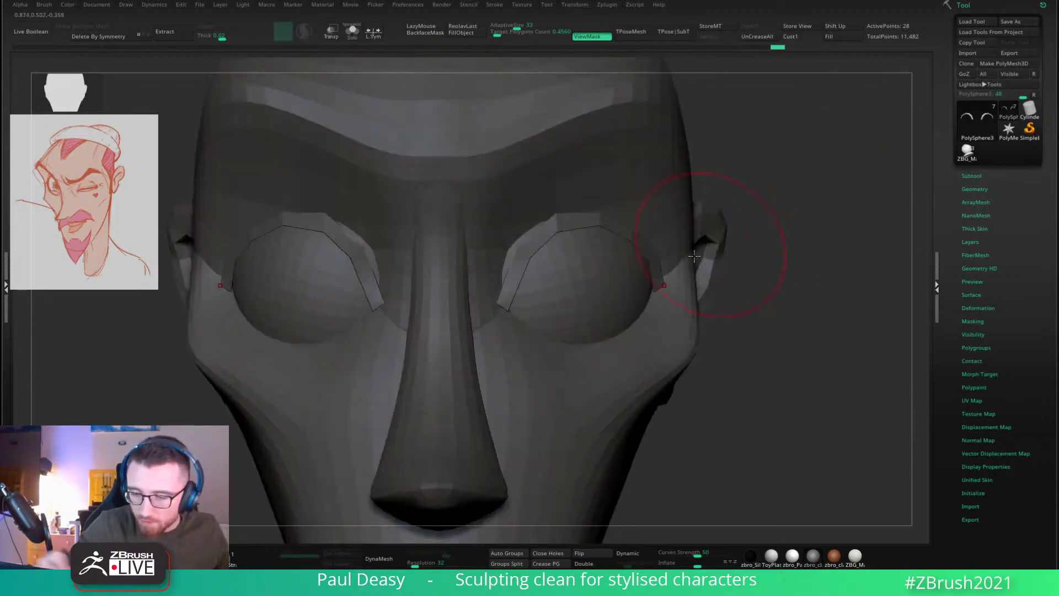
drag(659, 271, 669, 265)
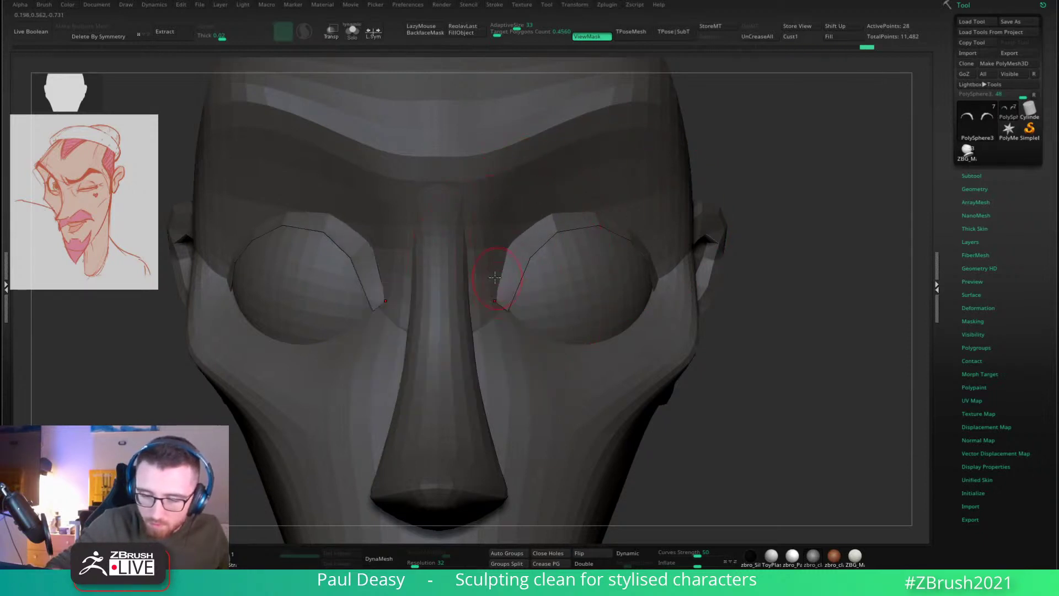
key(space)
right_drag(490, 290, 449, 279)
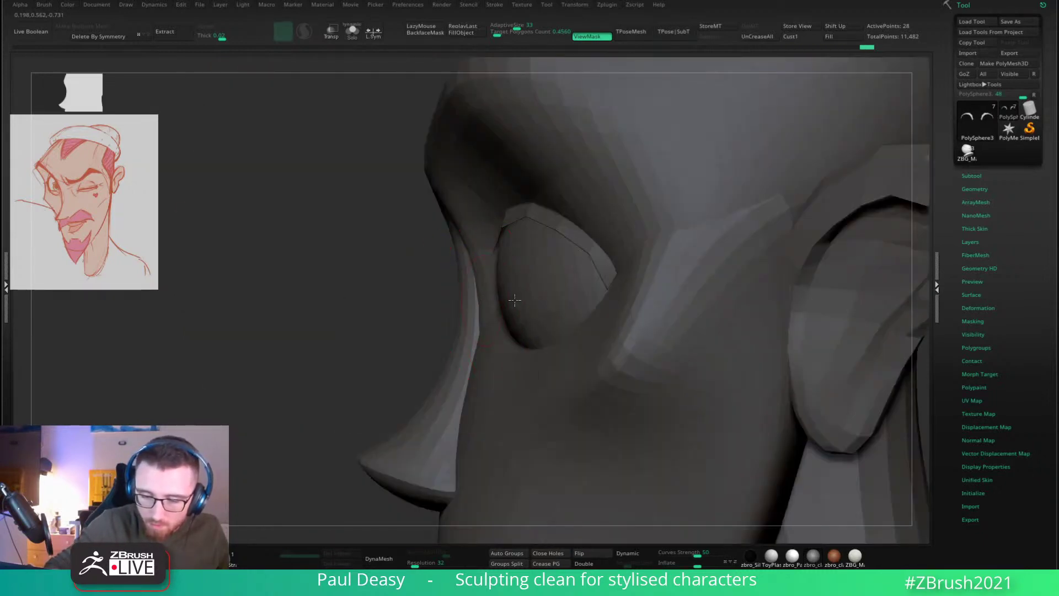
mouse_move(485, 331)
right_down()
mouse_move(557, 278)
mouse_move(469, 278)
right_up()
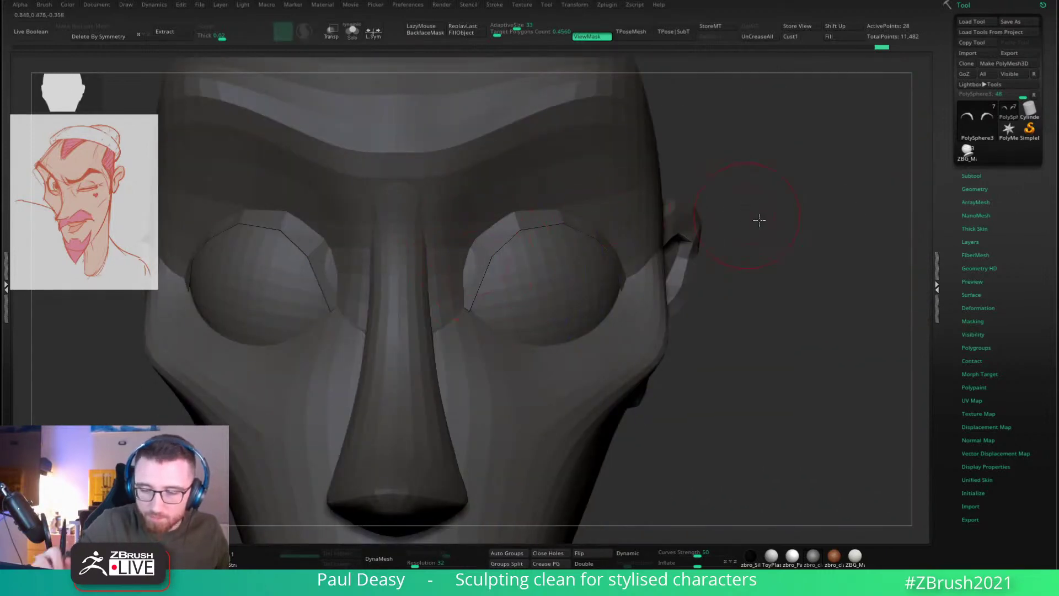
Step: Refine the outer tip of the eyelid strip and nudge its tip at the inner eye corner with Move
alt+drag(759, 220, 796, 232)
key(space)
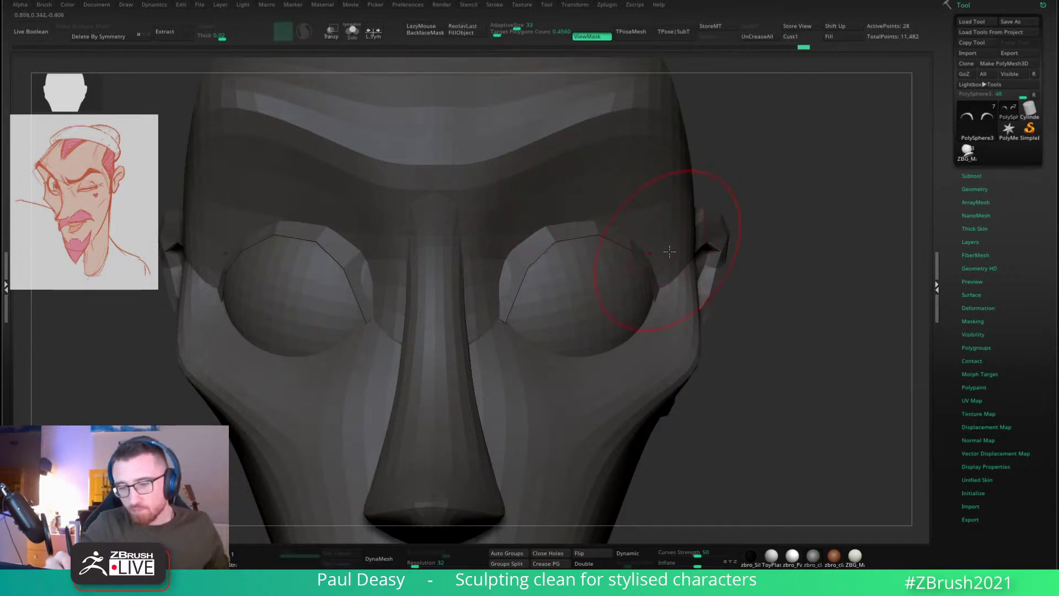
key(space)
drag(671, 293, 665, 293)
drag(662, 292, 680, 295)
key(space)
drag(495, 314, 493, 315)
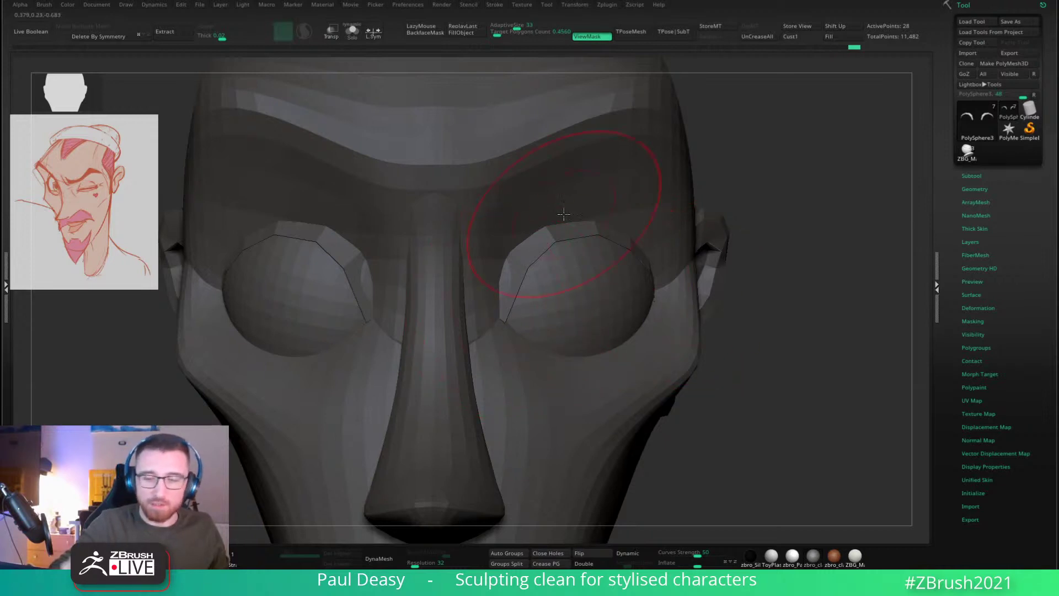
Step: Reposition the lid's inner corner points and smooth the line running up from them with smaller brush sizes
drag(787, 229, 759, 243)
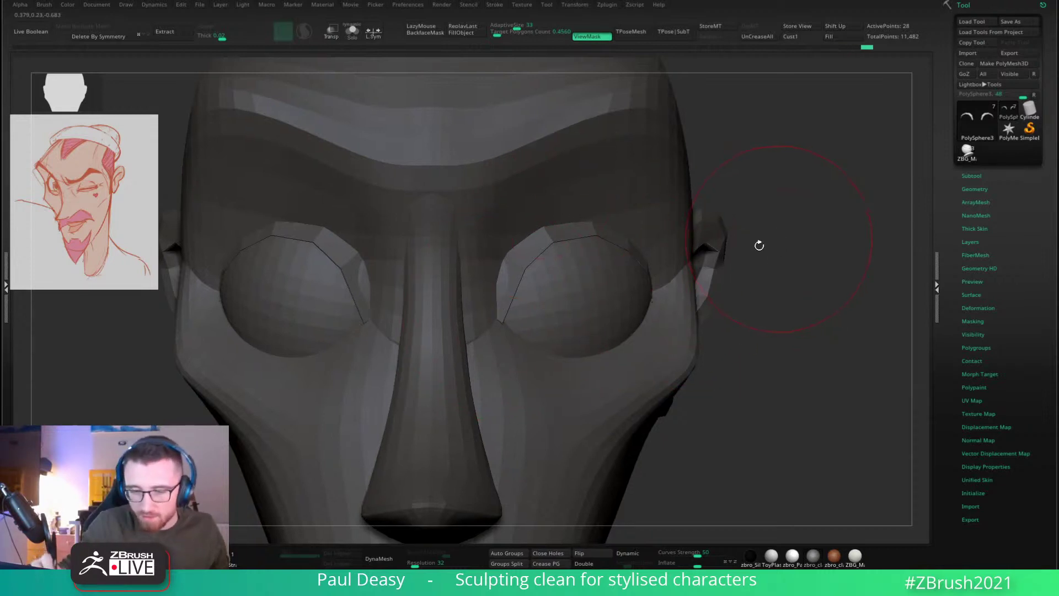
key(s)
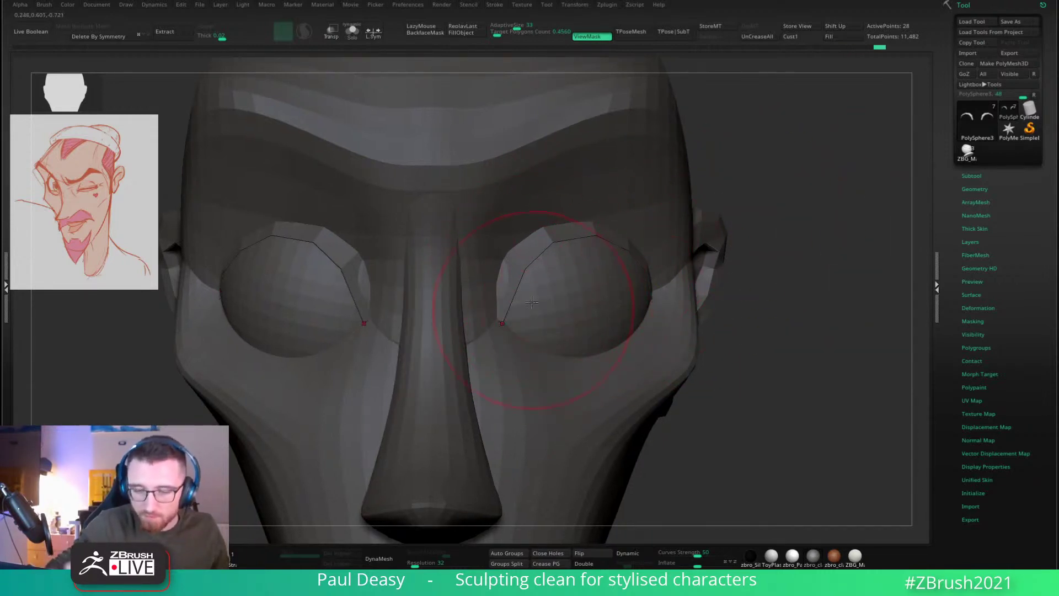
drag(538, 300, 521, 292)
key(s)
drag(508, 325, 511, 328)
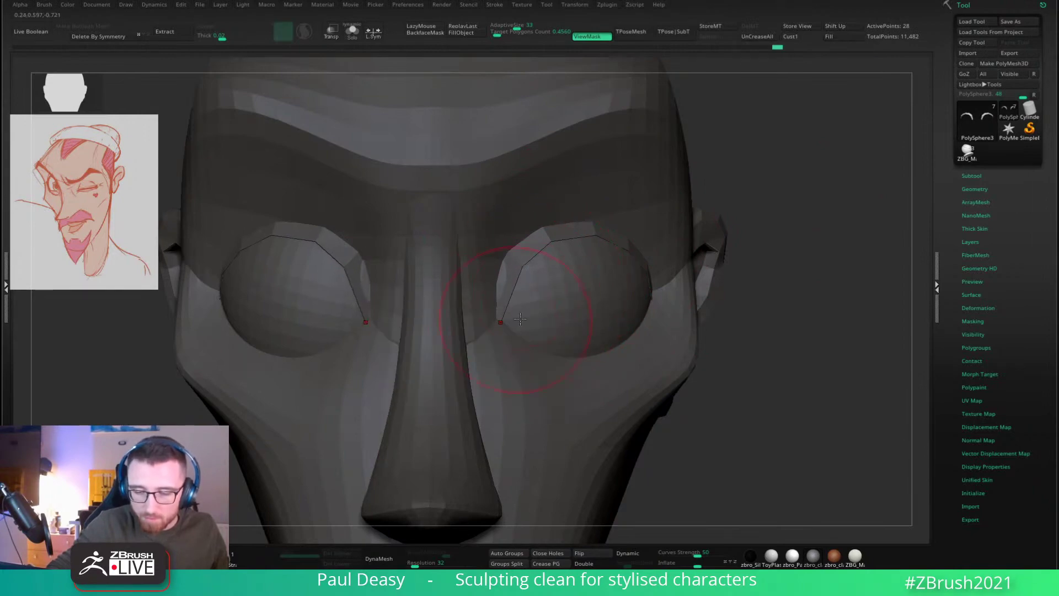
mouse_move(520, 319)
right_down()
mouse_move(503, 329)
mouse_move(518, 325)
right_up()
drag(517, 325, 509, 323)
mouse_move(531, 275)
mouse_down()
mouse_move(552, 251)
mouse_move(535, 265)
mouse_move(561, 257)
mouse_up()
key(space)
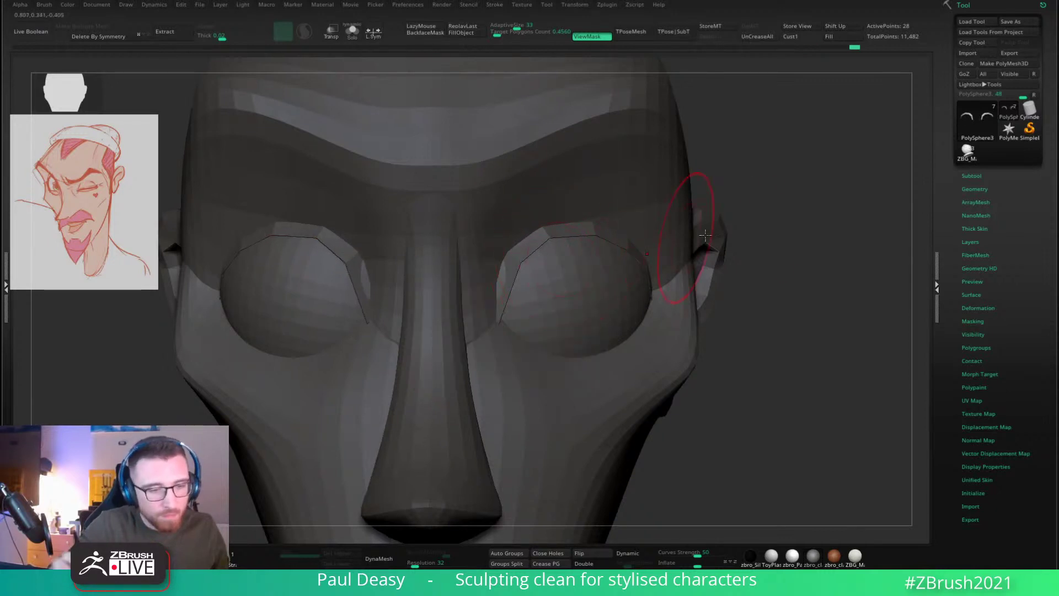
Step: Clear the mask from the eyelid strip and nudge the bend on its inner upper edge
mouse_move(766, 232)
alt+right_down()
mouse_move(764, 251)
mouse_move(764, 235)
alt+right_up()
ctrl+drag(764, 235, 768, 265)
mouse_move(733, 278)
alt+right_down()
mouse_move(714, 250)
mouse_move(728, 234)
mouse_move(738, 259)
alt+right_up()
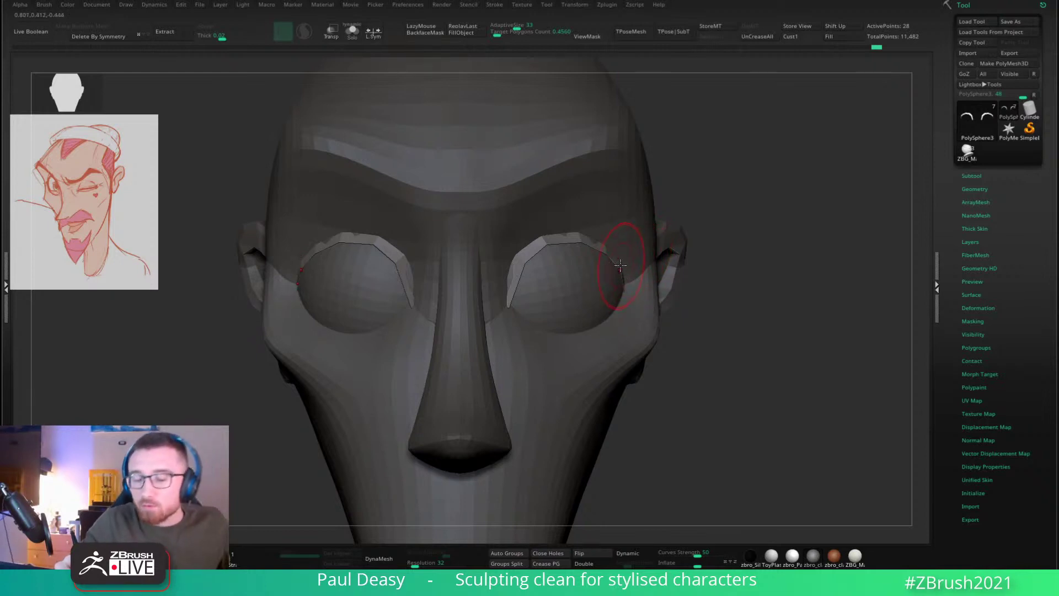
click(518, 283)
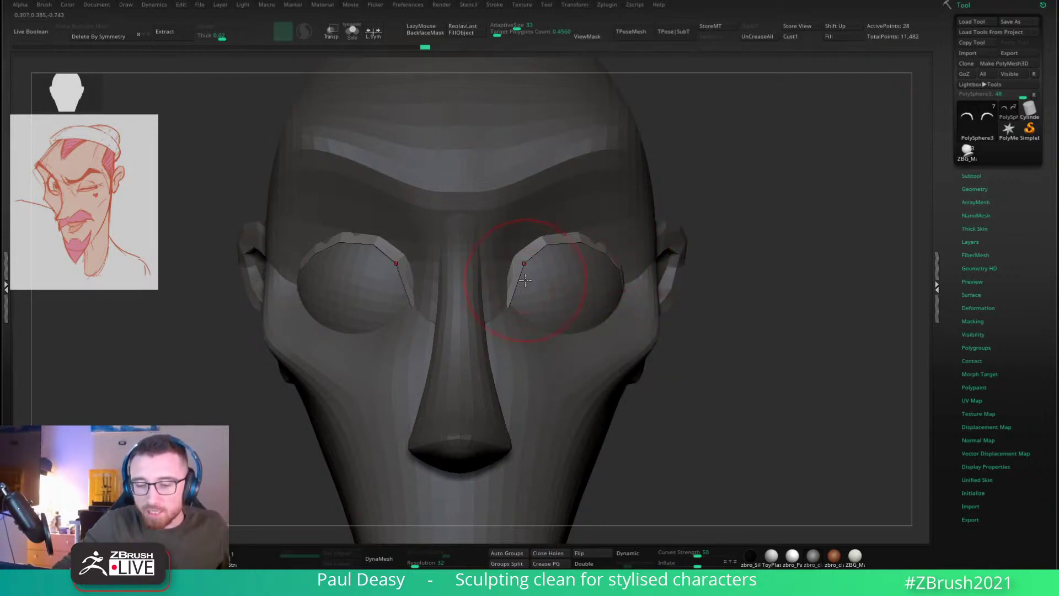
ctrl+right_drag(518, 282, 501, 290)
right_click(501, 290)
drag(540, 231, 542, 229)
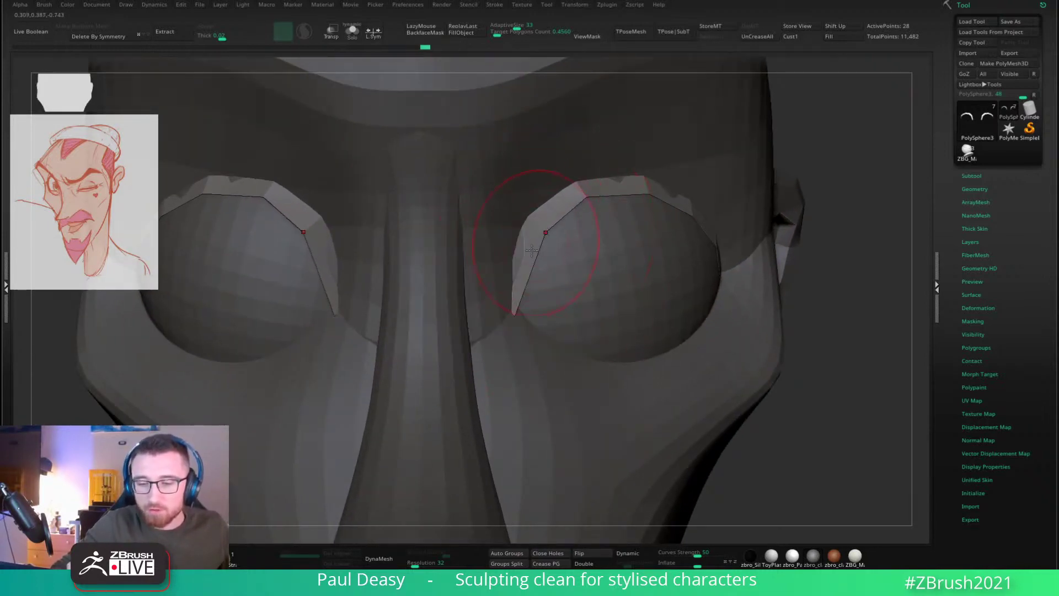
Step: Insert an edge loop with ZModeler across the long inner segment of the eyelid strip
key(b)
key(z)
key(m)
click(535, 283)
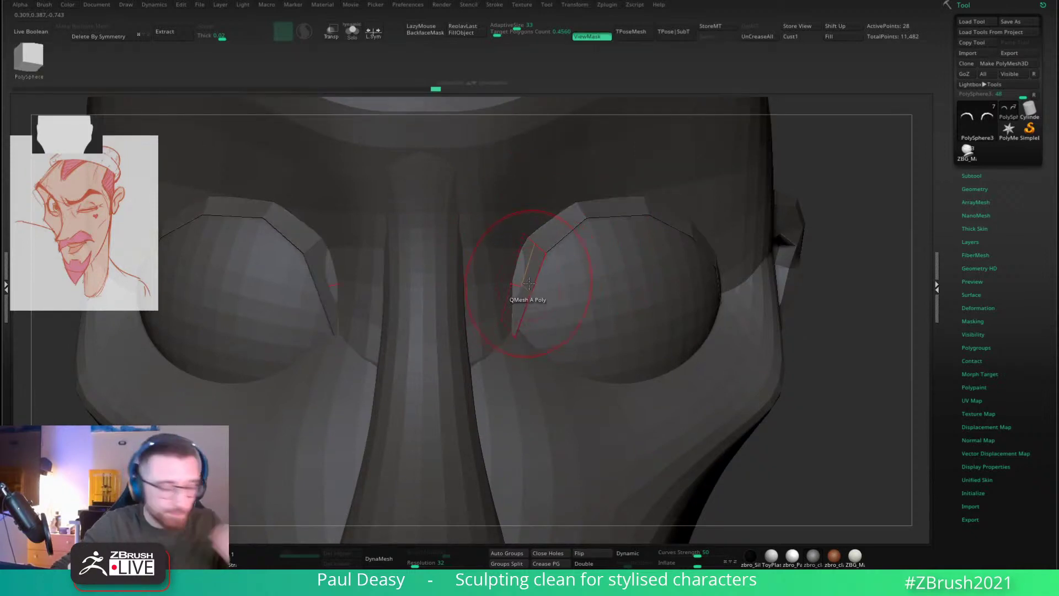
key(ctrl+h)
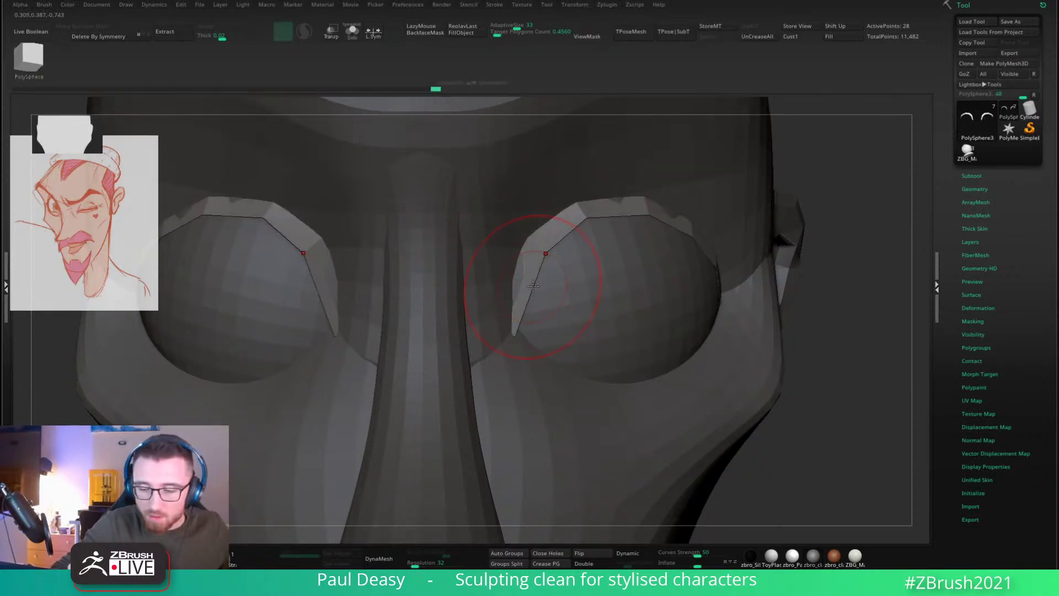
key(space)
click(527, 283)
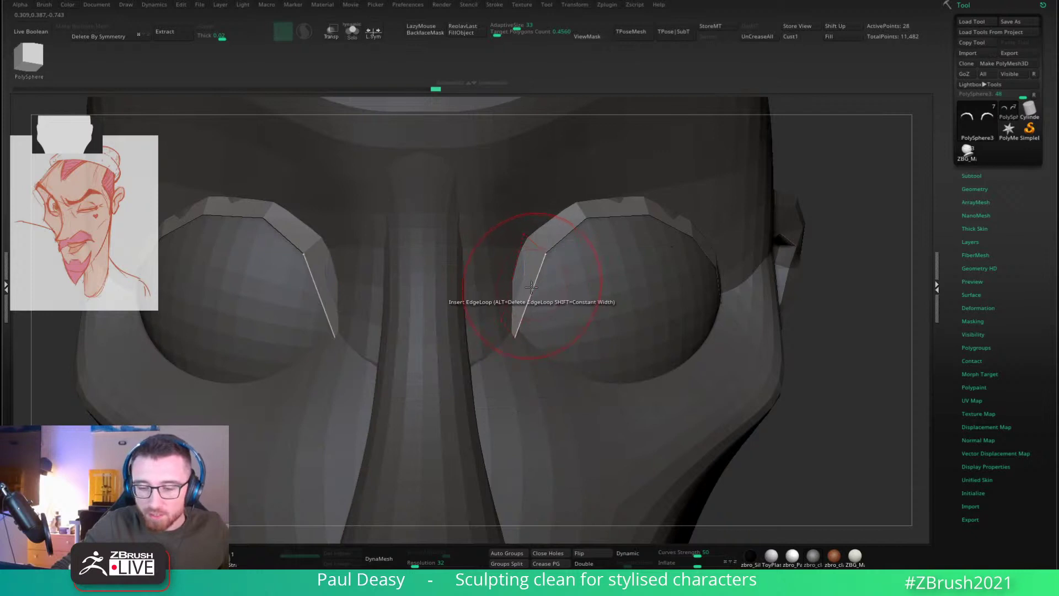
drag(531, 288, 528, 296)
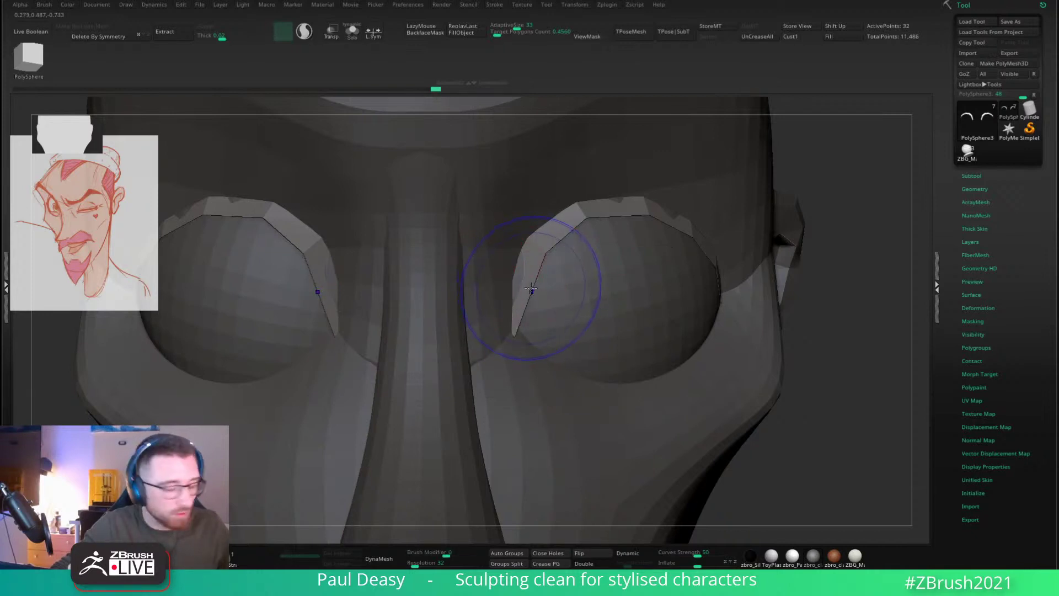
Step: Round the inner curve of the eyelid strip by moving the points around the new edge loop
key(space)
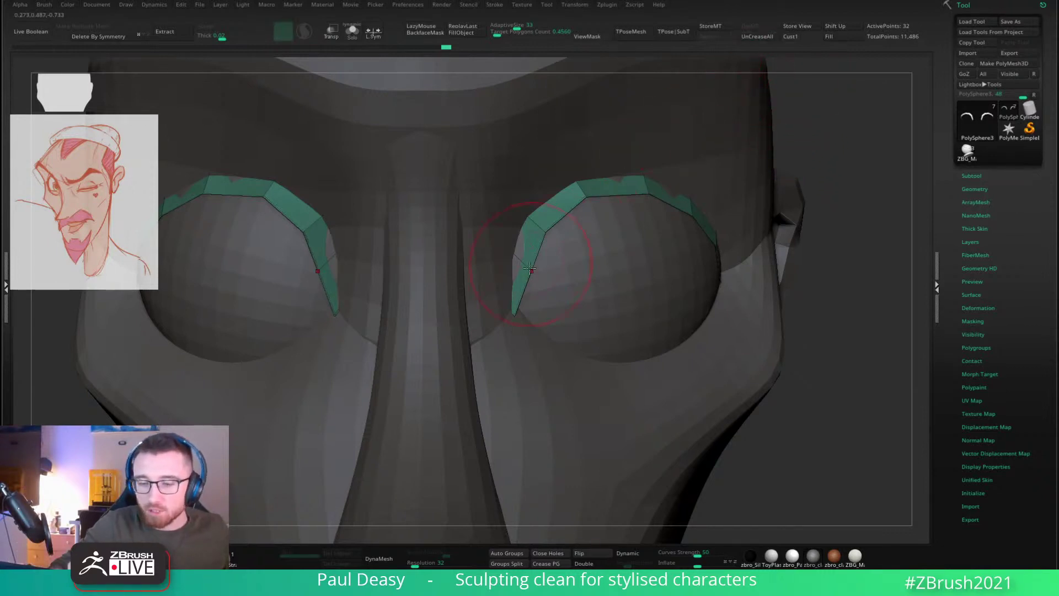
right_drag(529, 270, 544, 240)
key(ctrl+alt+s)
key(ctrl+alt+s)
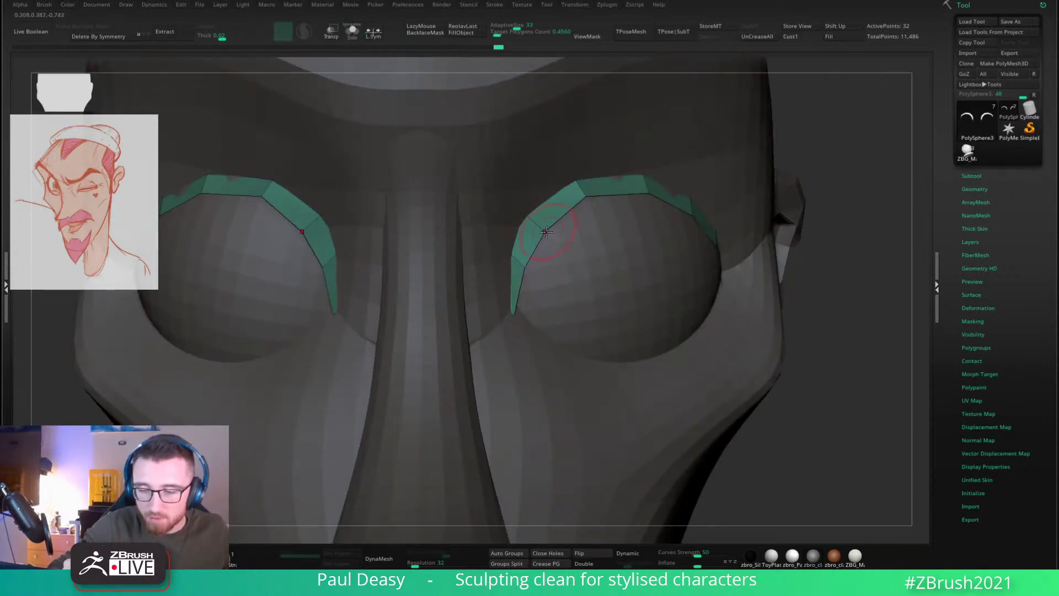
key(space)
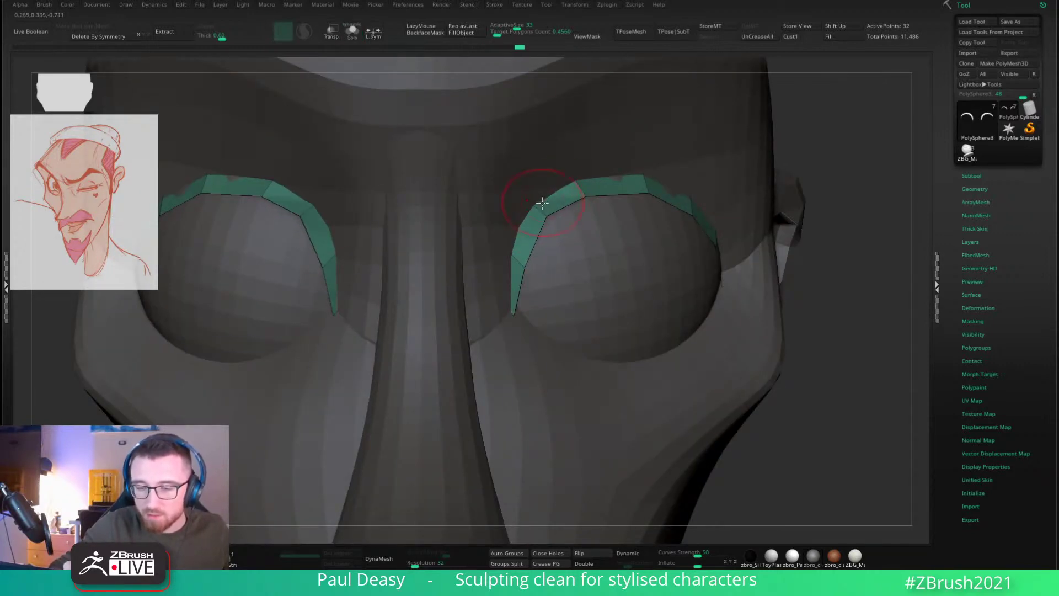
Step: Even out the crown and outer slope of the eyelid strip with the Move brush
right_drag(662, 187, 655, 197)
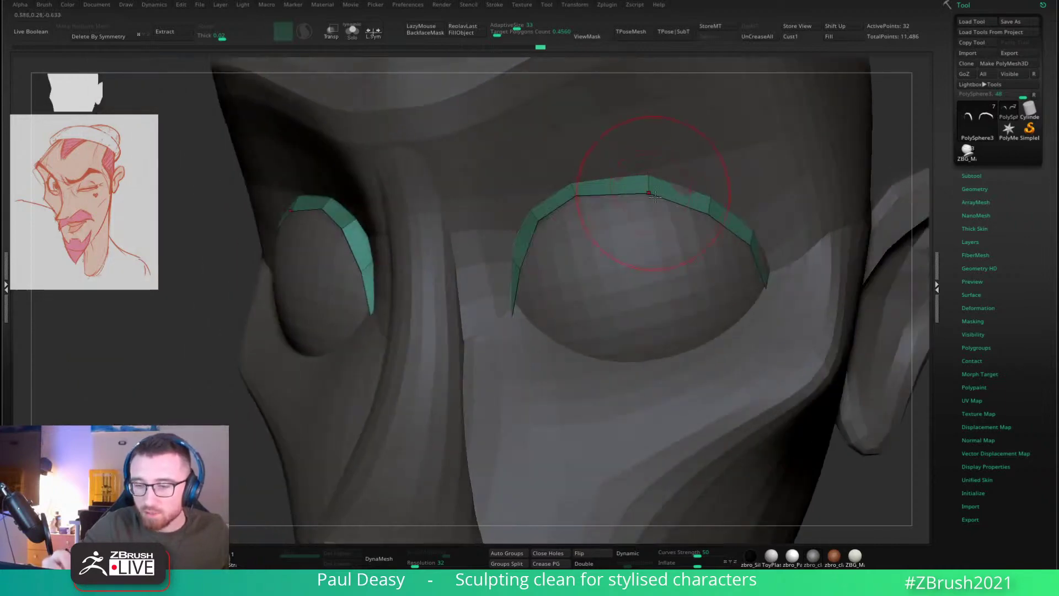
drag(654, 196, 655, 189)
right_drag(724, 193, 732, 190)
drag(713, 214, 713, 210)
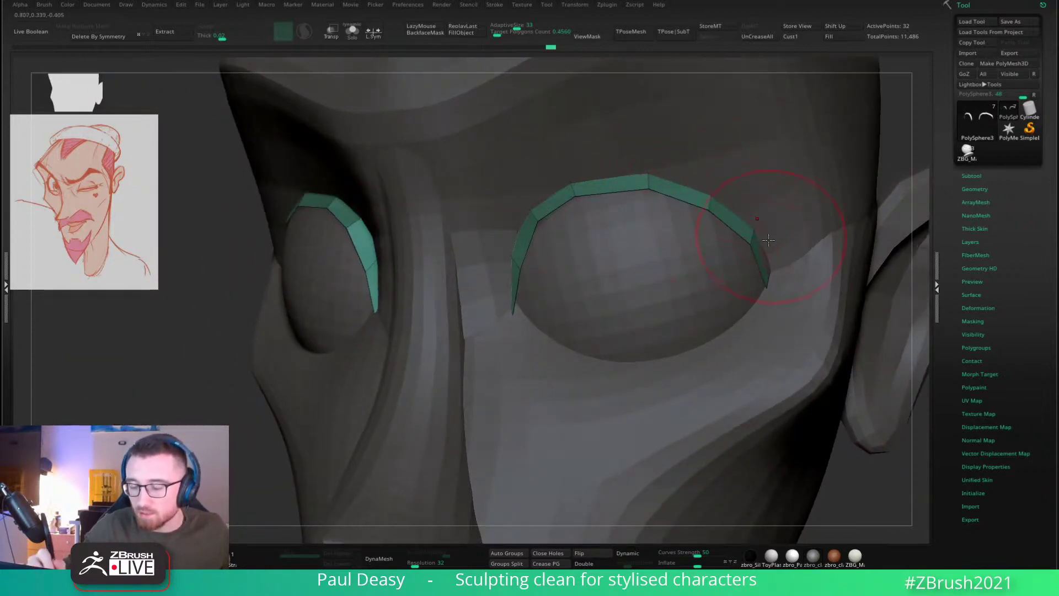
Step: Insert another edge loop with ZModeler near the outer end of the eyelid strip
mouse_move(768, 240)
right_down()
mouse_move(785, 208)
mouse_move(747, 232)
mouse_move(687, 234)
mouse_move(686, 267)
mouse_move(631, 264)
mouse_move(634, 226)
mouse_move(676, 225)
right_up()
key(b)
key(z)
key(m)
click(614, 267)
Step: Return to the Move brush and shape the outer end of the eyelid strip around the eyeball
key(b)
key(m)
key(v)
right_click(586, 307)
mouse_move(634, 225)
mouse_down()
mouse_move(645, 219)
mouse_move(644, 240)
mouse_up()
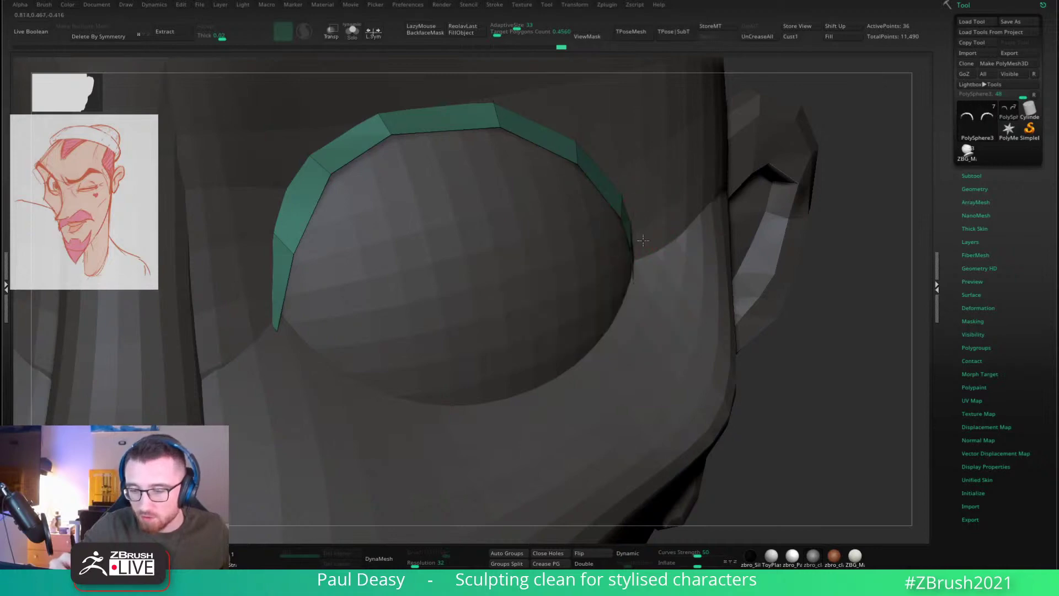
Step: Isolate the eyelid strip, lasso-mask around its outer bend, invert the mask and place the gizmo there
right_drag(640, 240, 612, 185)
key(alt+s)
ctrl+drag(636, 167, 579, 250)
key(ctrl+z)
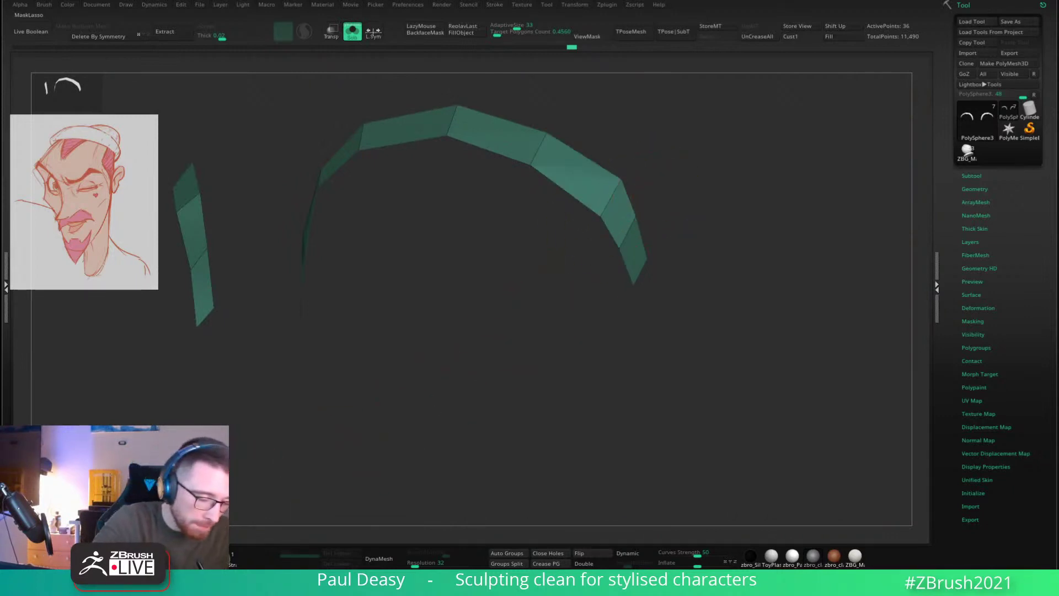
mouse_move(584, 210)
ctrl+mouse_down()
mouse_move(595, 150)
mouse_move(620, 226)
ctrl+mouse_up()
ctrl+click(657, 161)
mouse_move(656, 184)
shift+mouse_down()
mouse_move(675, 177)
mouse_move(661, 196)
shift+mouse_up()
key(w)
alt+click(667, 190)
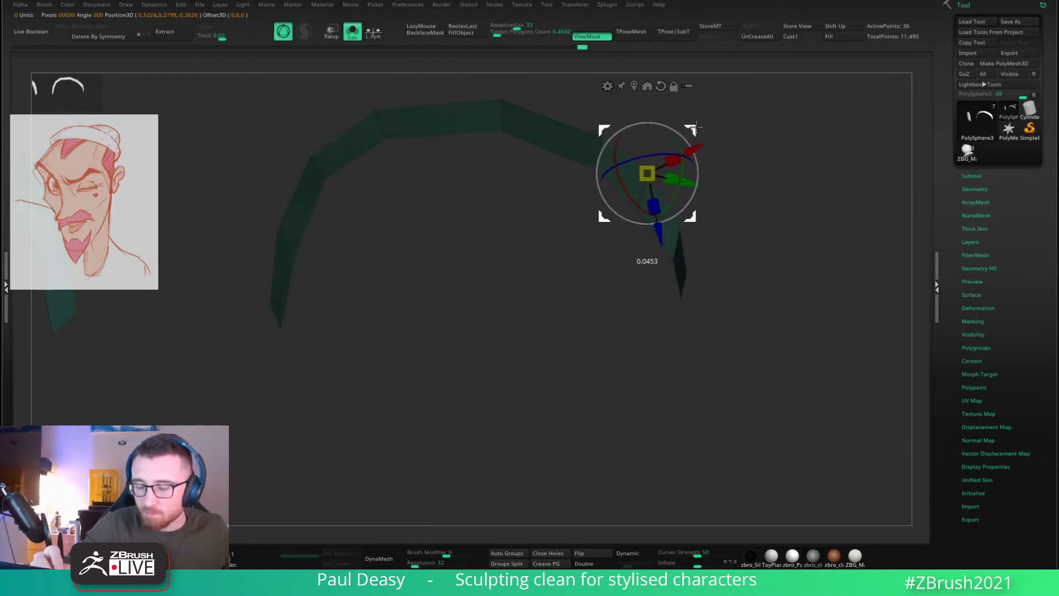
Step: Shift the unmasked outer section of the eyelid strip with the gizmo, checking it from the side
key(q)
drag(760, 213, 723, 199)
key(w)
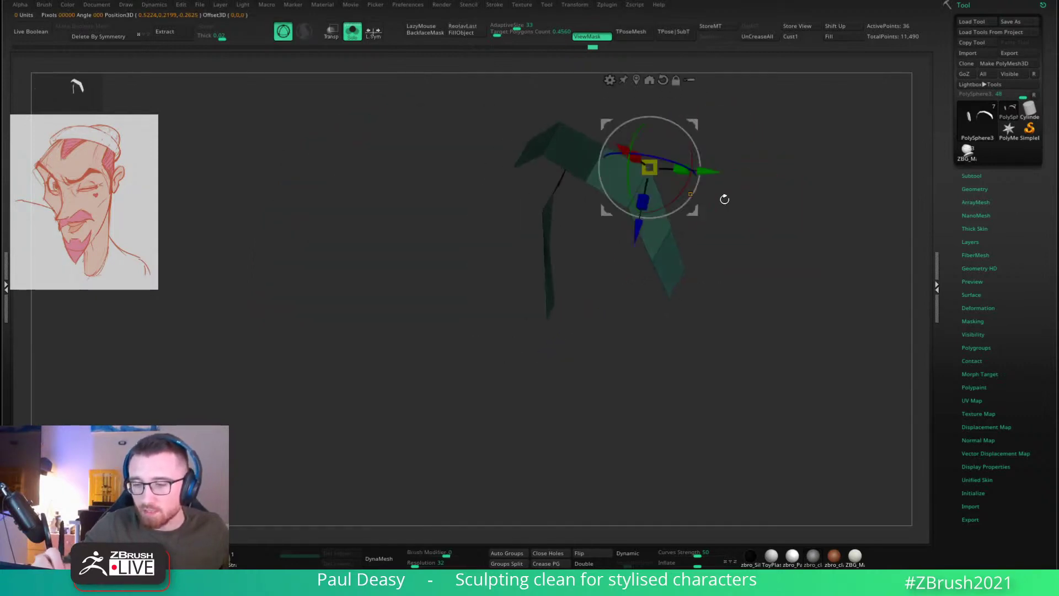
key(q)
key(w)
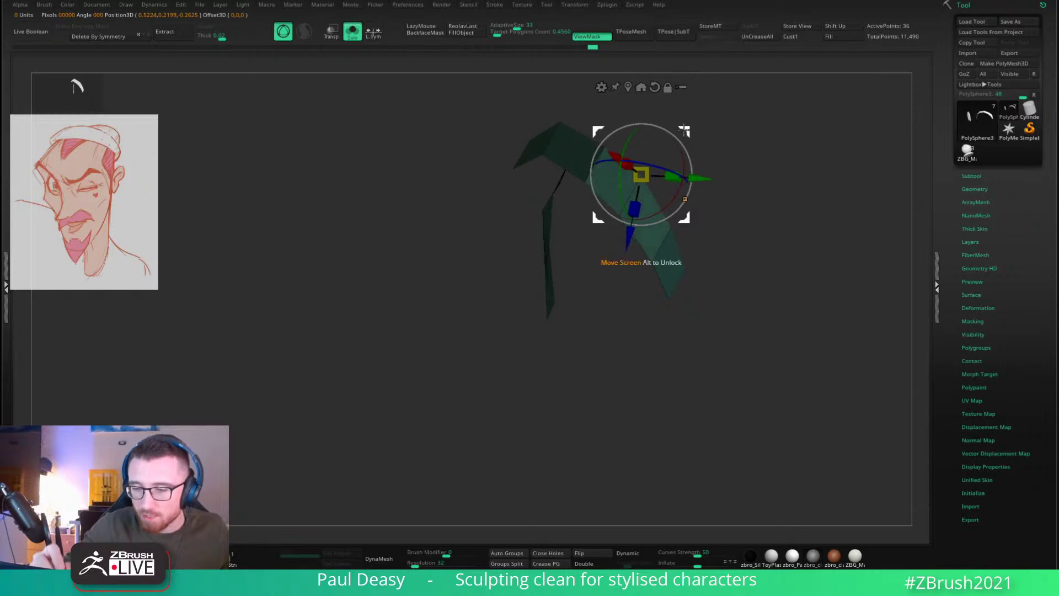
key(q)
Step: Show the whole head again and select the eyeballs subtool
drag(742, 240, 746, 310)
key(alt+s)
alt+click(570, 284)
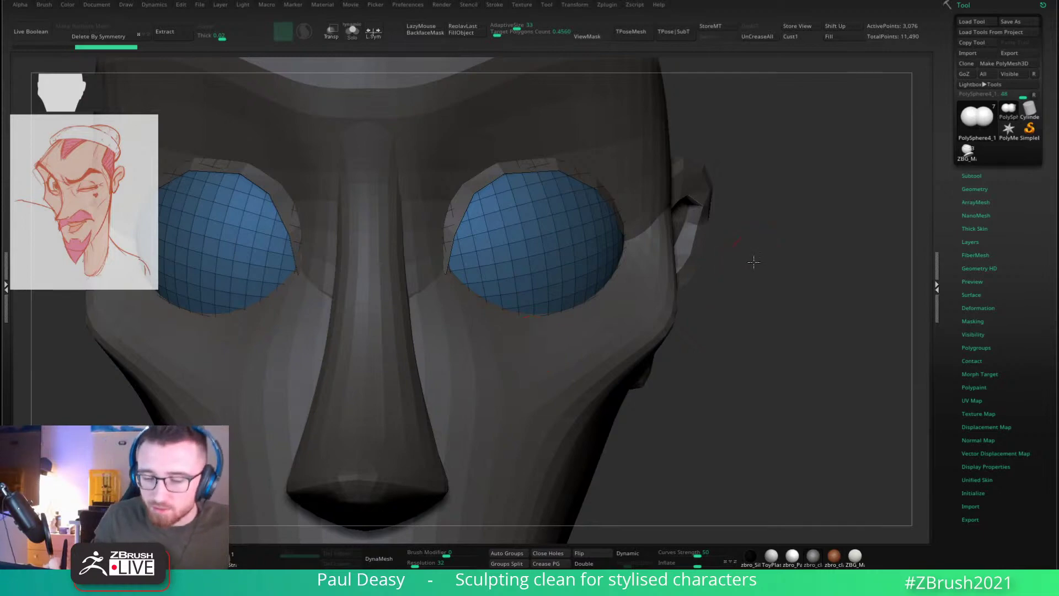
Step: Select the upper eyelid strips subtool and nudge the inner upper part of the strip with the Move brush to follow the eyeball
drag(747, 262, 794, 283)
right_drag(620, 229, 497, 226)
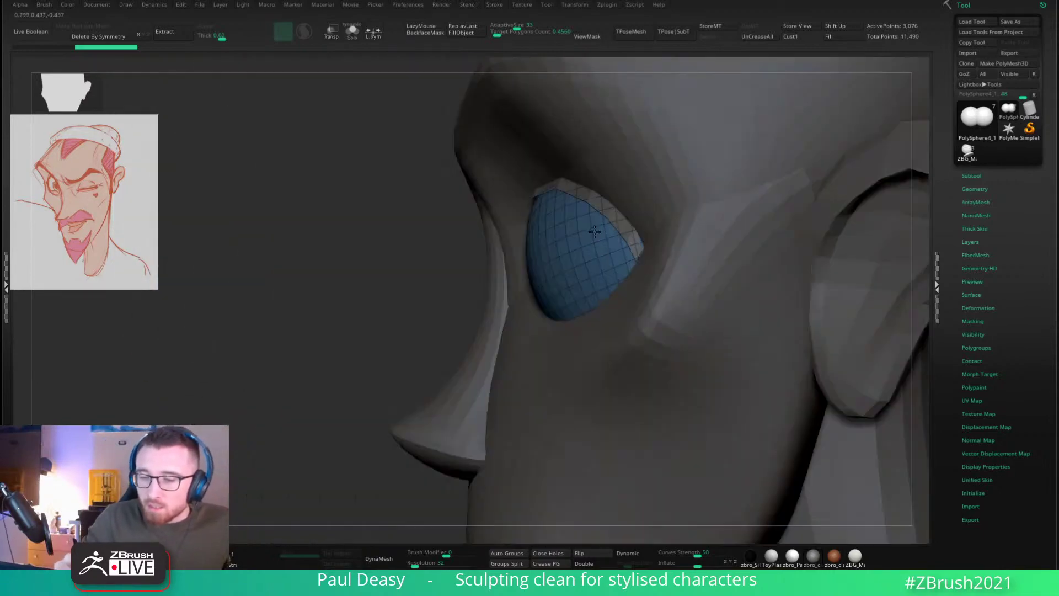
alt+click(631, 239)
mouse_move(631, 239)
shift+right_down()
mouse_move(711, 244)
mouse_move(604, 253)
mouse_move(662, 235)
shift+right_up()
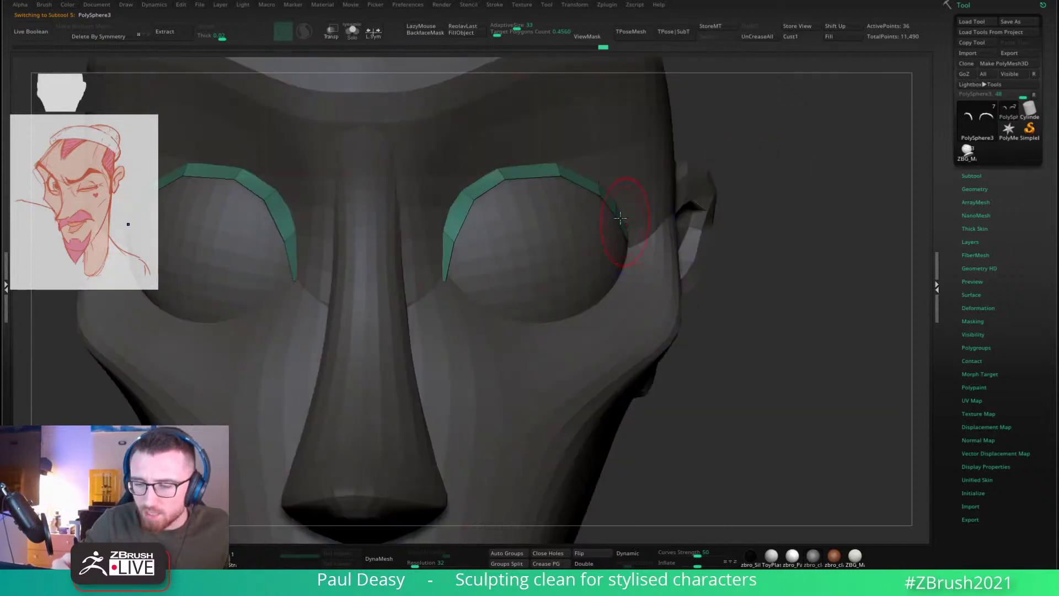
right_drag(617, 199, 552, 218)
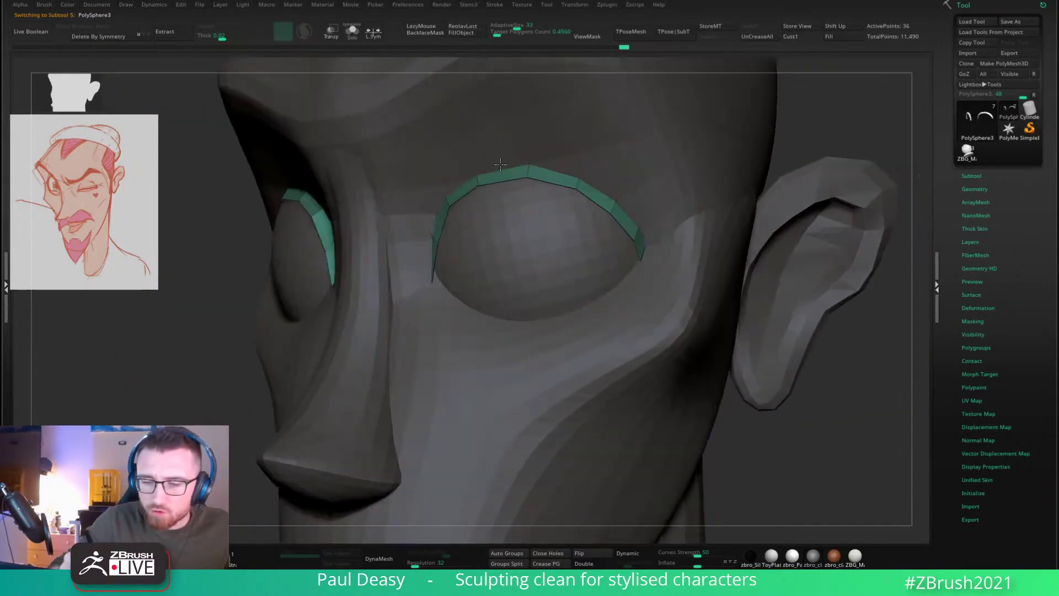
right_drag(523, 169, 541, 163)
drag(479, 178, 482, 170)
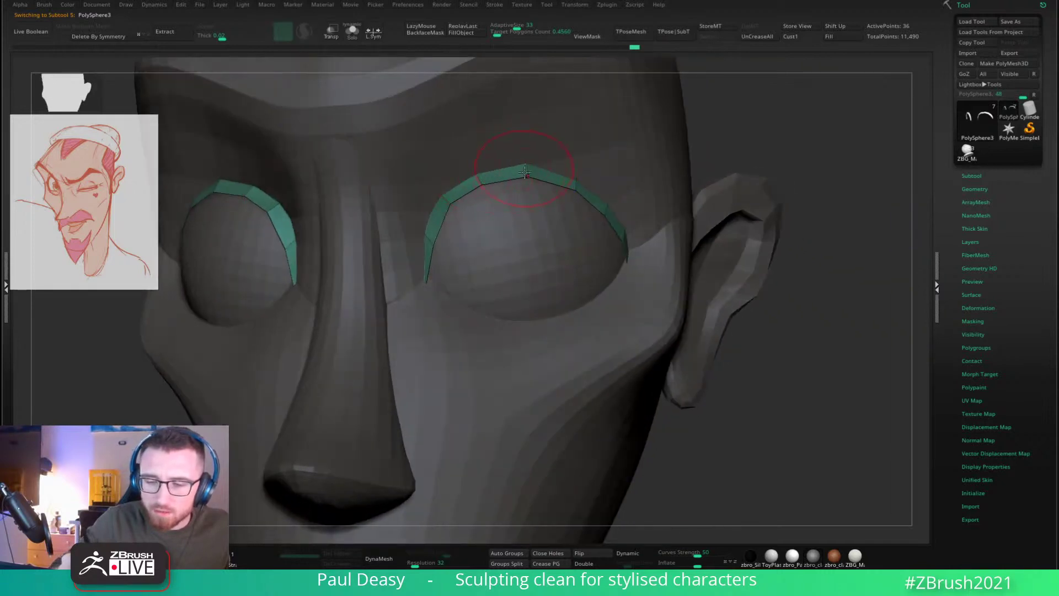
right_drag(523, 168, 491, 190)
key(space)
drag(492, 195, 489, 186)
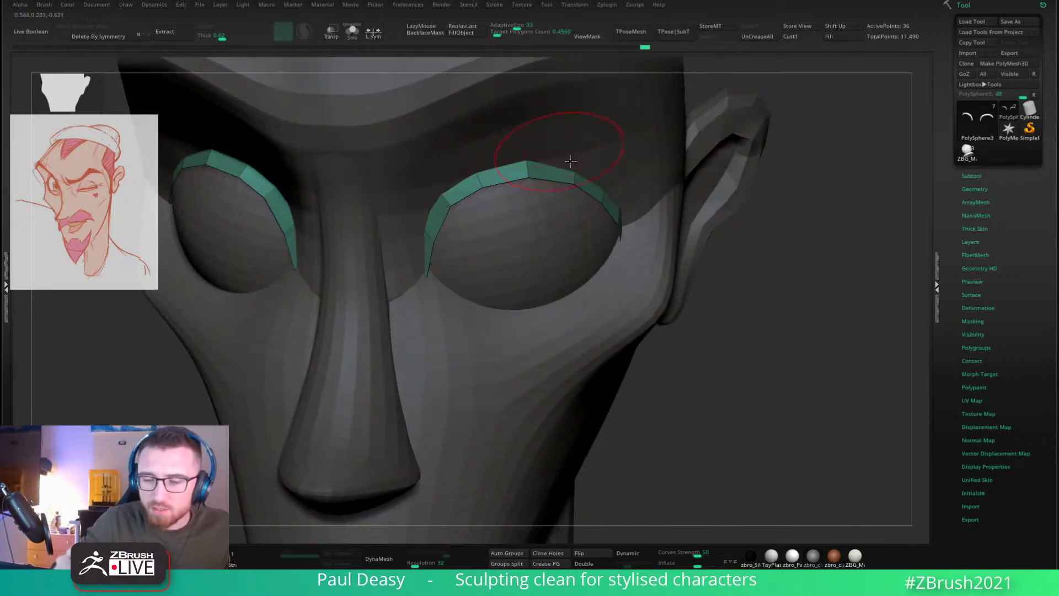
Step: Refine the outer half of the eyelid strip with the Move brush from front and side, fitting it to the eyeball
ctrl+right_drag(544, 154, 581, 167)
drag(593, 167, 598, 165)
right_drag(618, 169, 585, 176)
key(space)
drag(585, 175, 592, 176)
right_drag(620, 175, 586, 178)
drag(586, 178, 568, 200)
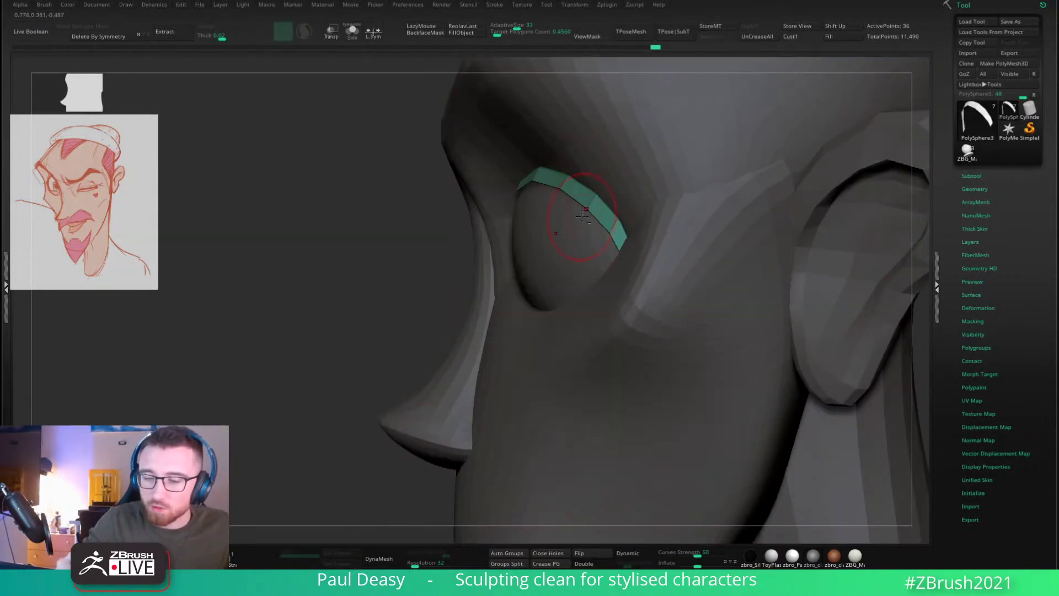
Step: Adjust the brush size and even out the crest of the eyelid strip's arc above the eyeball with the Move brush
right_drag(582, 216, 635, 212)
key(space)
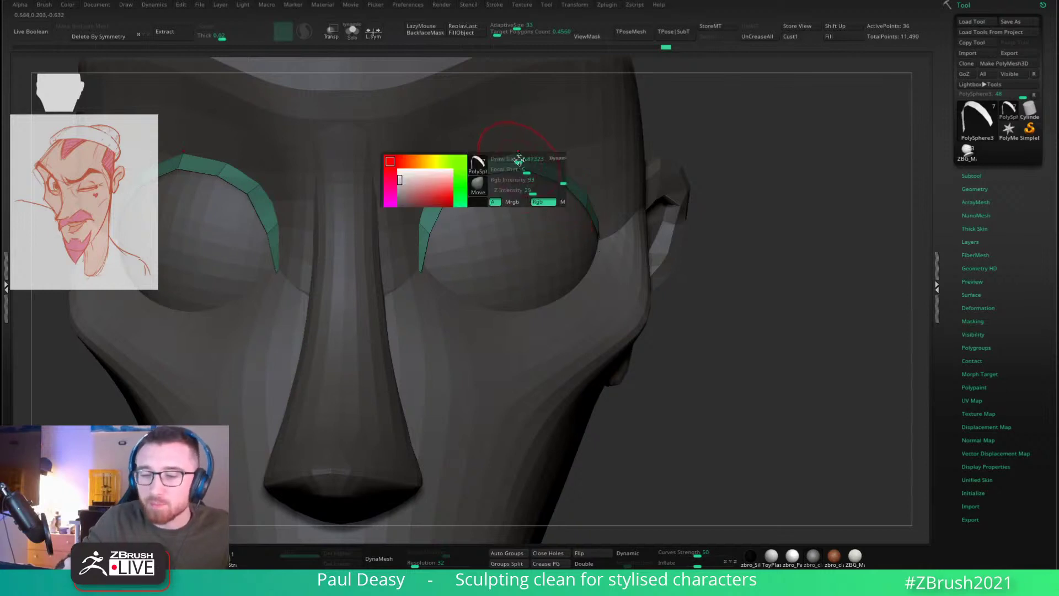
drag(518, 161, 521, 146)
right_drag(524, 146, 527, 131)
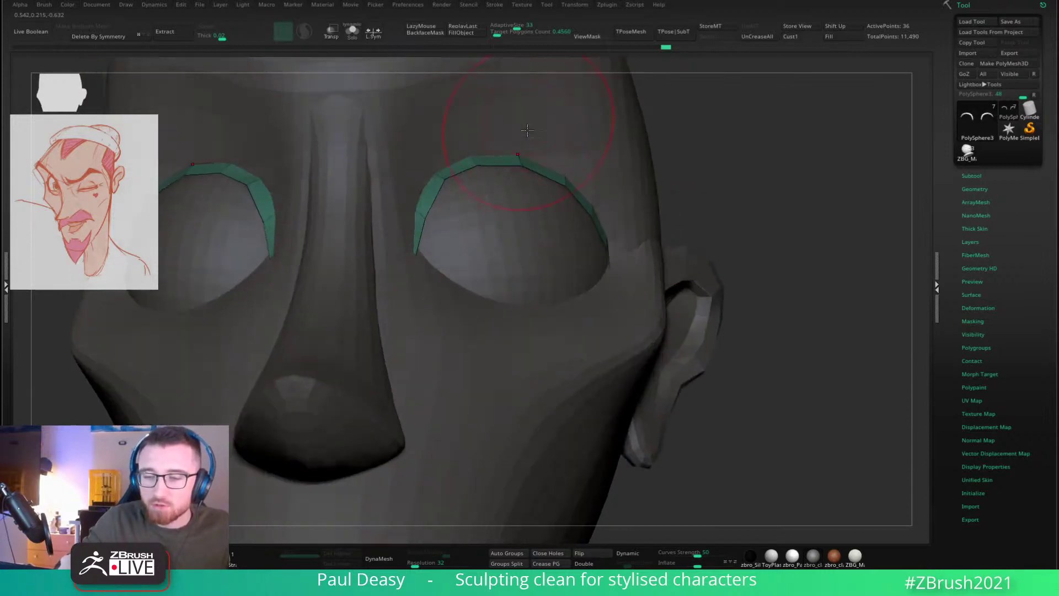
drag(502, 142, 501, 146)
drag(603, 166, 599, 169)
right_drag(600, 167, 579, 160)
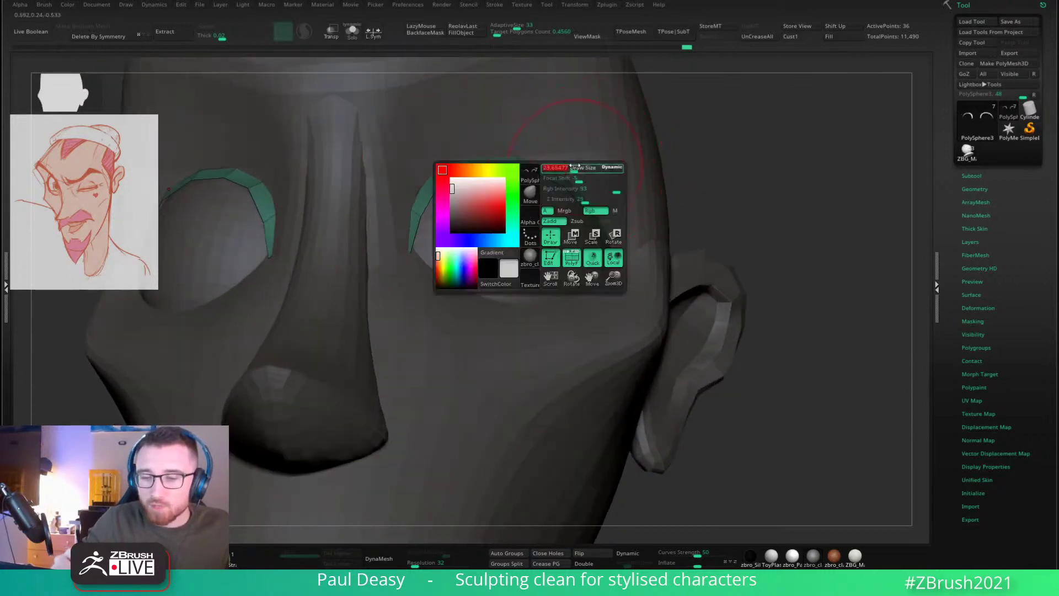
drag(543, 157, 522, 147)
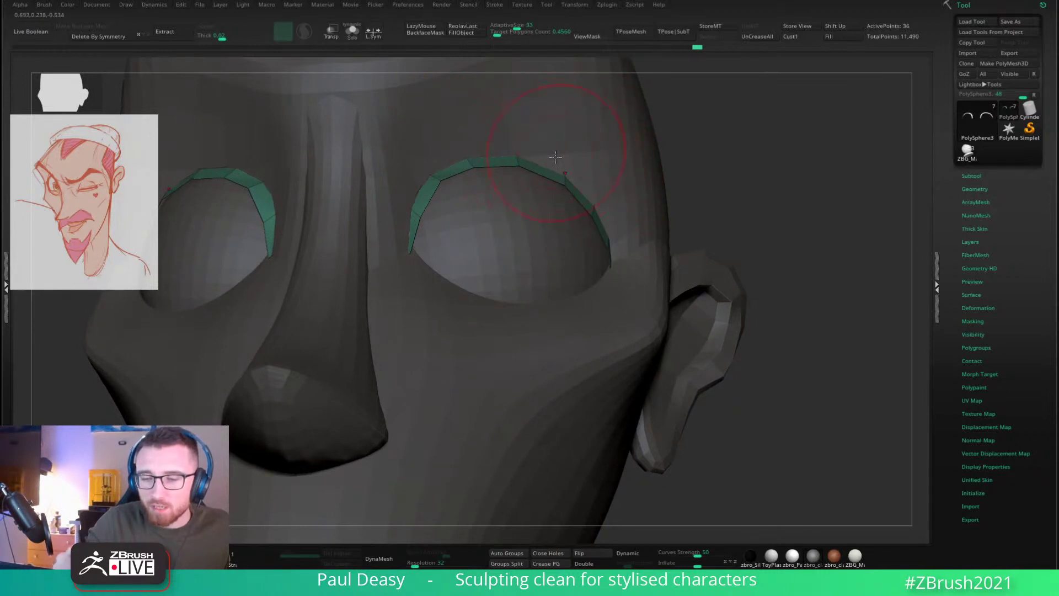
right_drag(558, 157, 574, 170)
drag(554, 169, 556, 172)
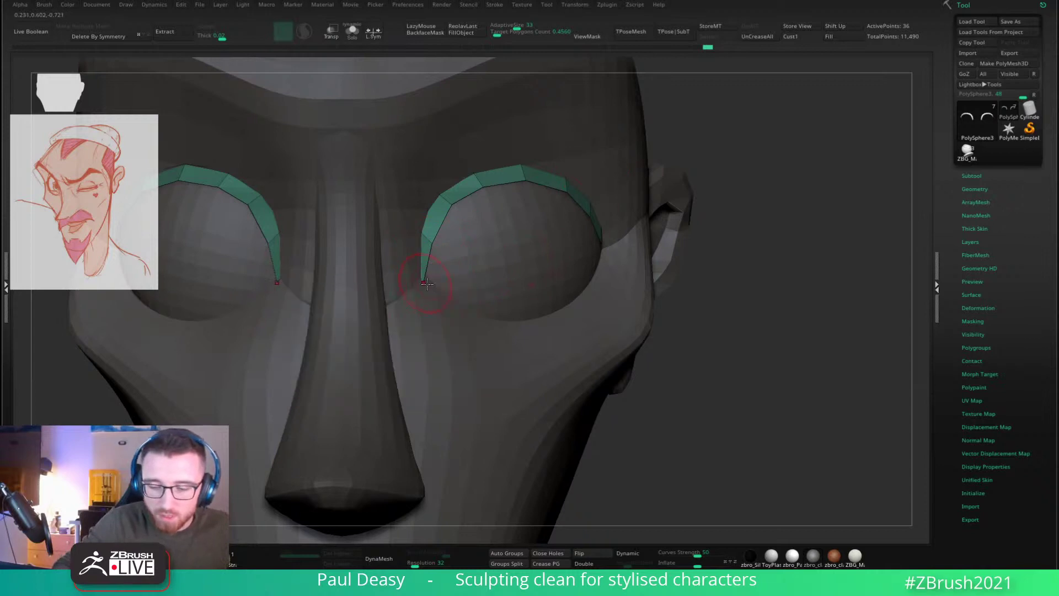
Step: Isolate the eyelid strips, lasso-mask the outer tip, invert the mask and show the whole head again
mouse_move(426, 284)
right_down()
mouse_move(436, 293)
mouse_move(425, 287)
right_up()
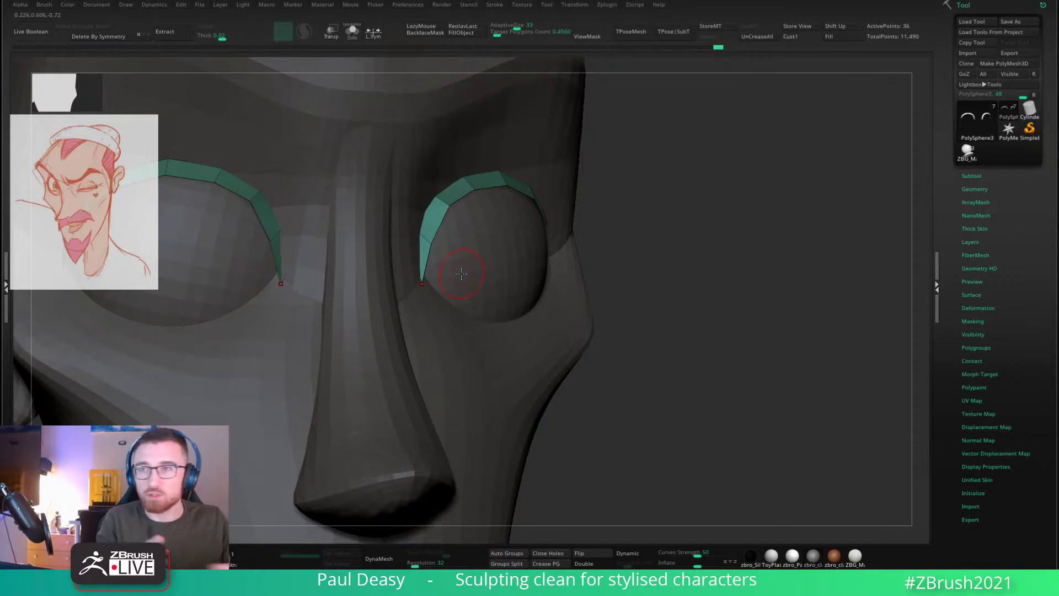
right_drag(461, 273, 432, 274)
key(space)
right_drag(629, 228, 599, 243)
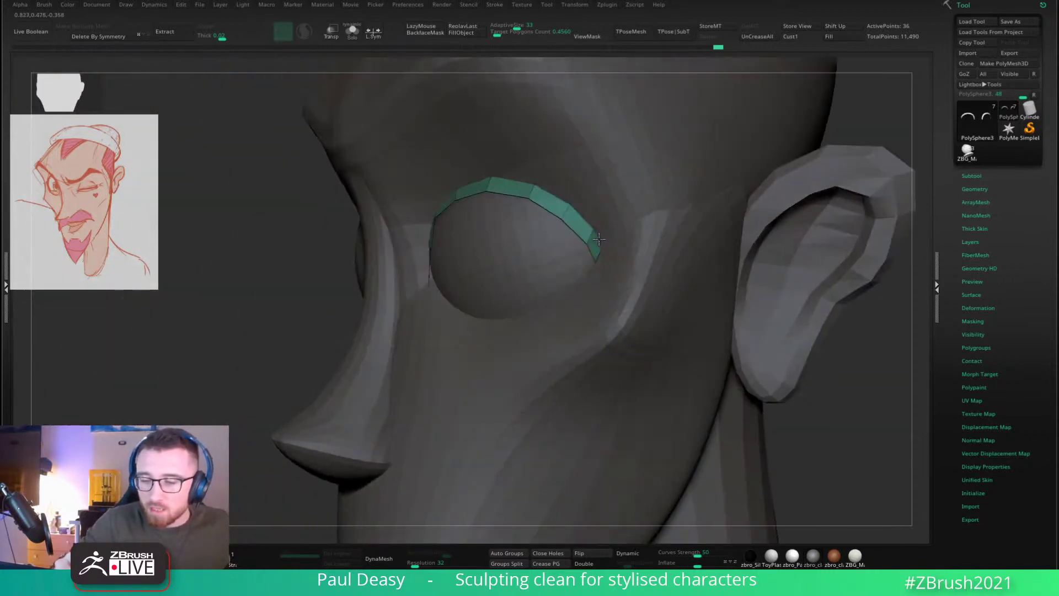
right_click(611, 246)
key(ctrl+shift+s)
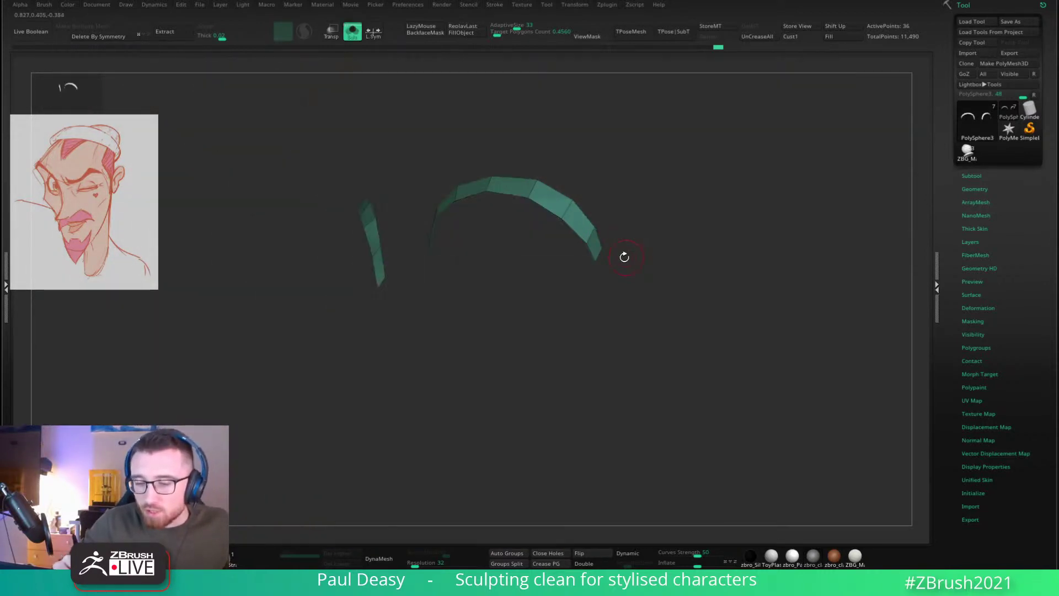
mouse_move(597, 259)
mouse_down()
mouse_move(592, 241)
mouse_move(652, 256)
mouse_up()
key(ctrl+z)
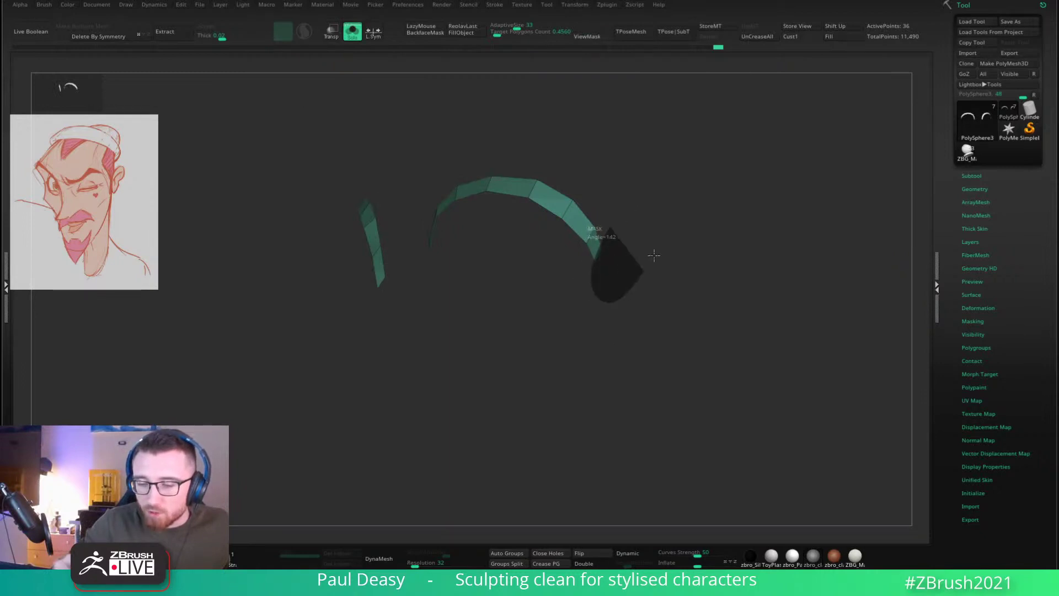
ctrl+click(655, 259)
key(ctrl+shift+s)
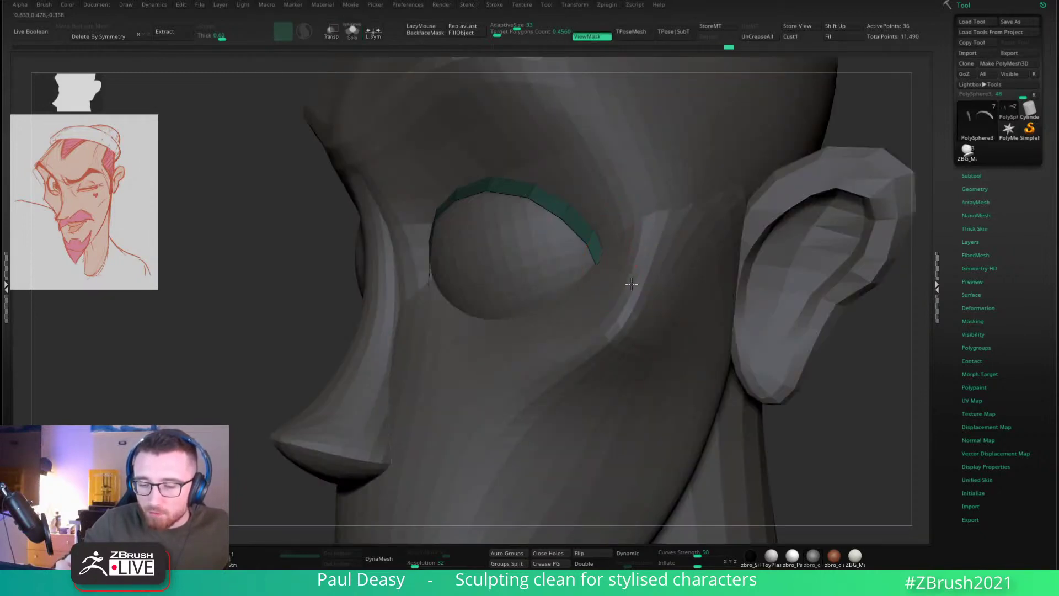
Step: Reposition the unmasked outer tip of the eyelid strip against the eyeball with the Move brush and clear the mask
right_drag(612, 269, 662, 267)
drag(610, 266, 609, 270)
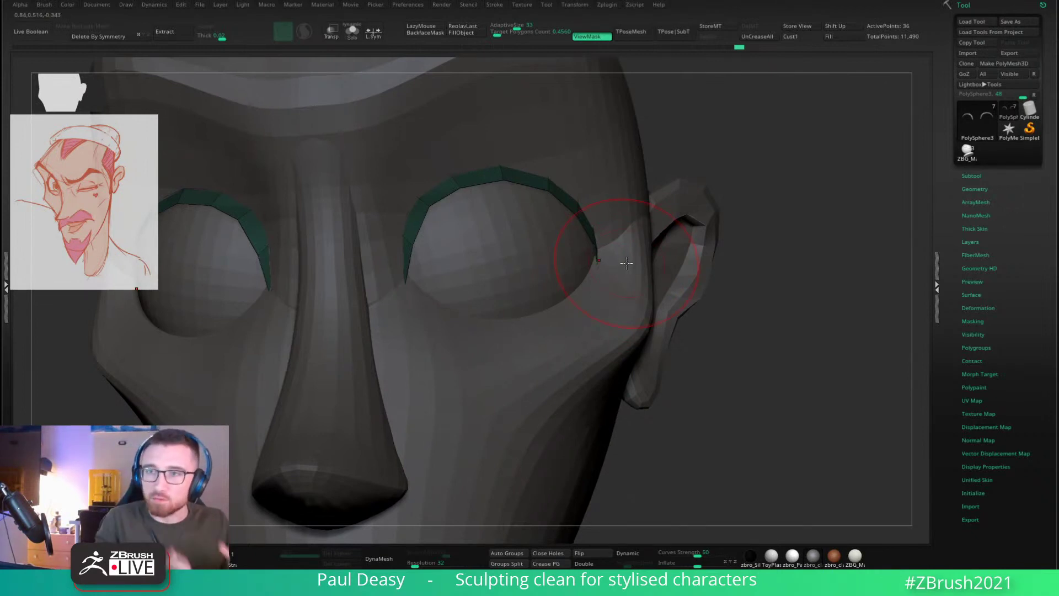
right_drag(626, 263, 610, 266)
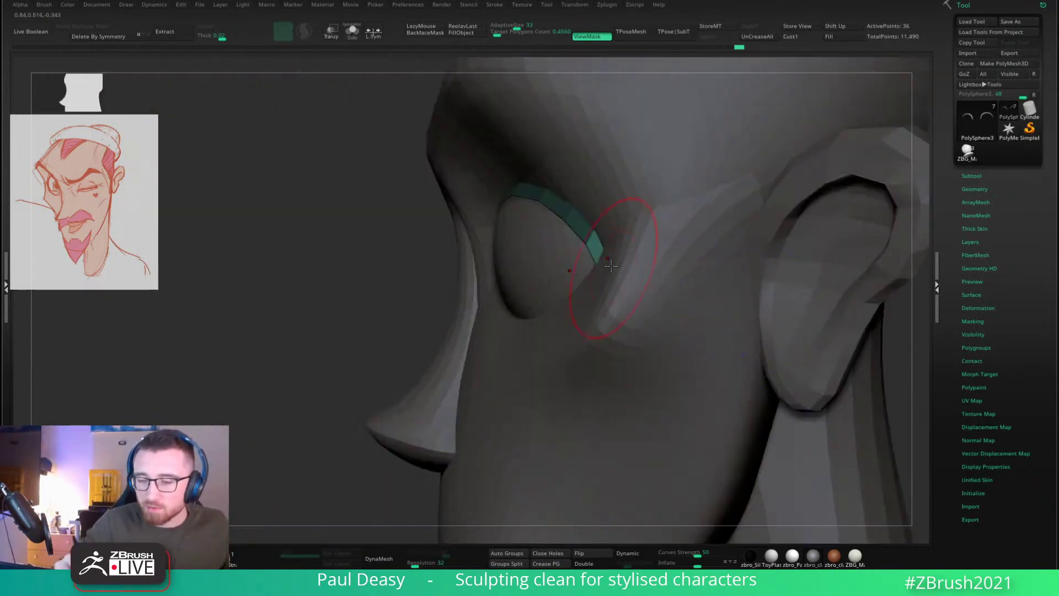
drag(607, 266, 605, 258)
mouse_move(605, 259)
right_down()
mouse_move(673, 243)
mouse_move(748, 190)
mouse_move(717, 194)
right_up()
right_click(567, 294)
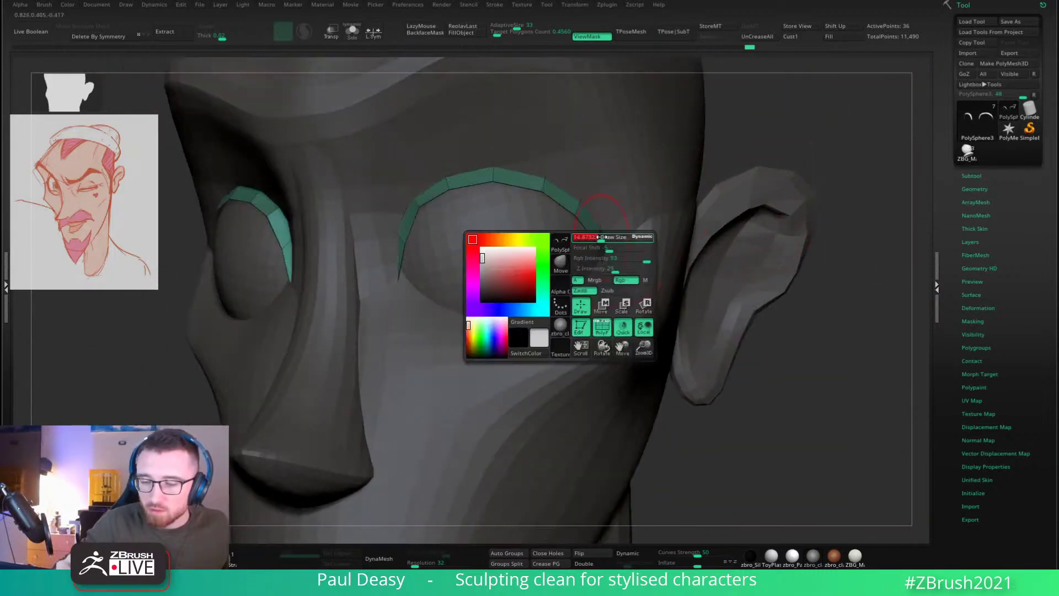
drag(599, 237, 595, 229)
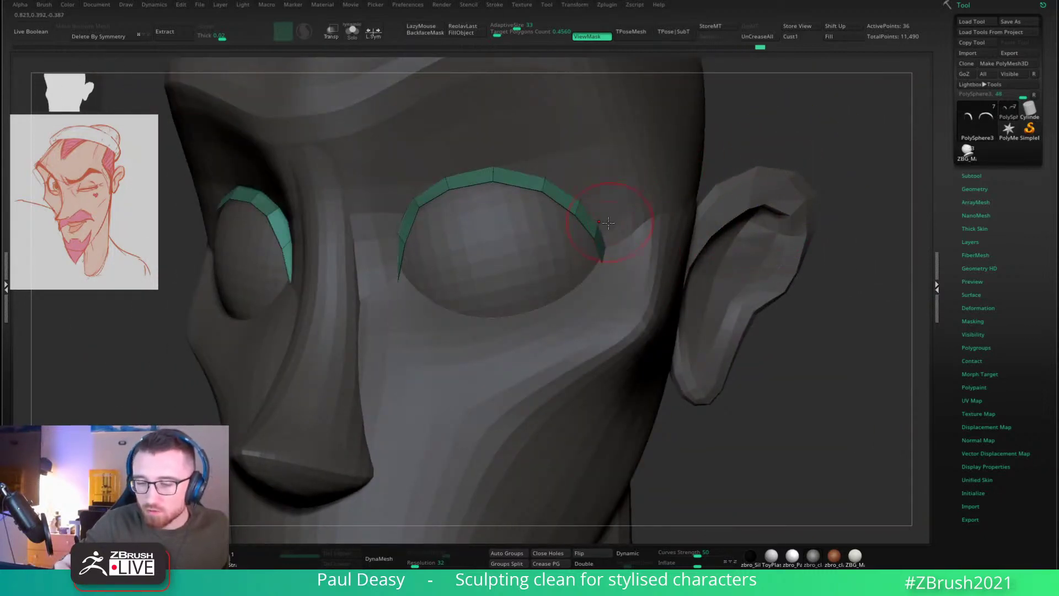
right_drag(608, 223, 579, 260)
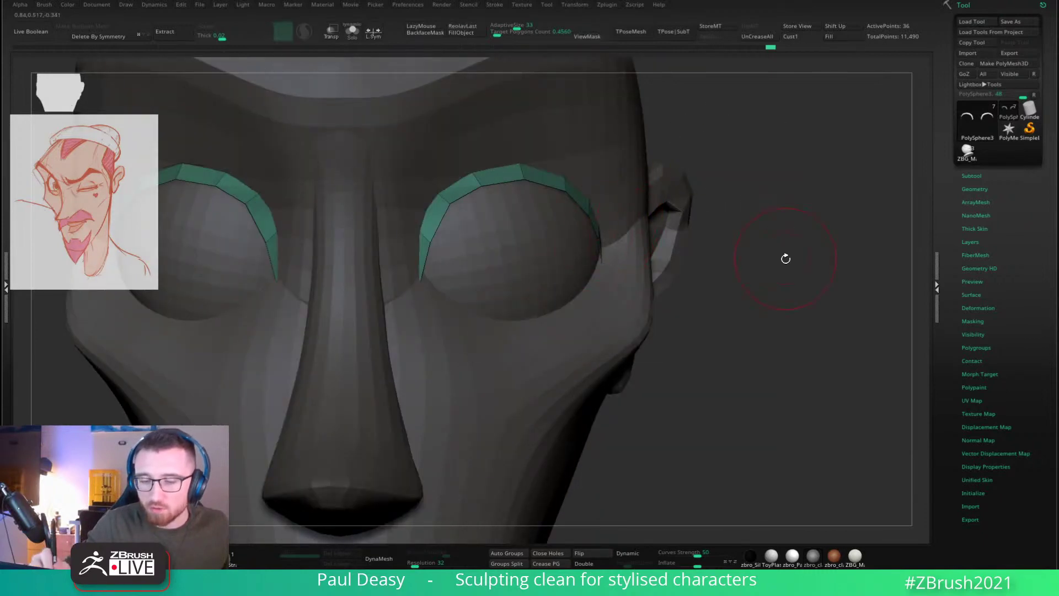
Step: Refine the inner corner and upper edge of the eyelid strips from the front, resizing the Move brush as needed
right_drag(785, 259, 664, 267)
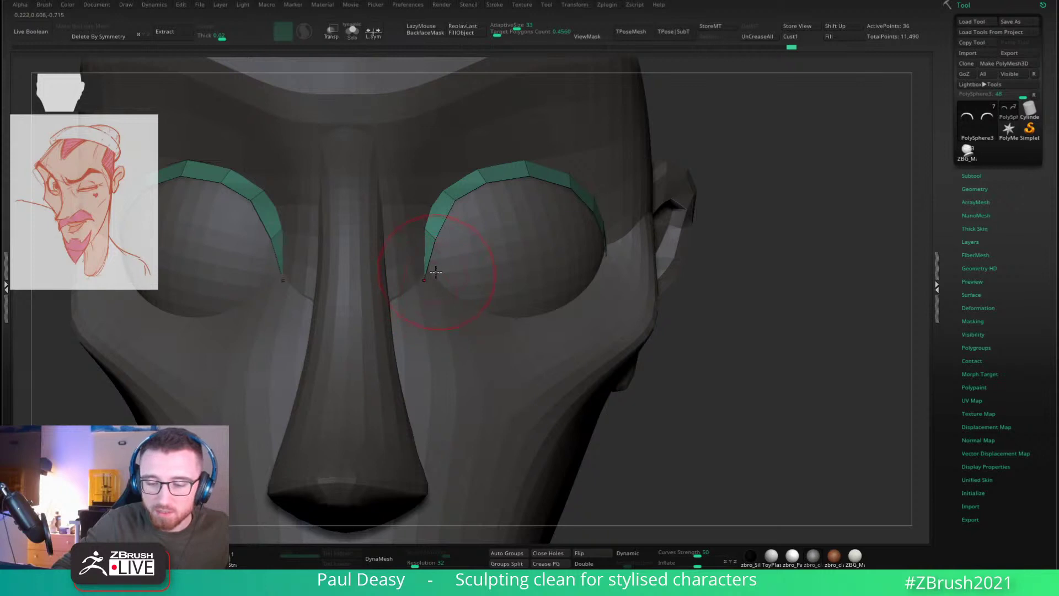
right_drag(436, 271, 449, 237)
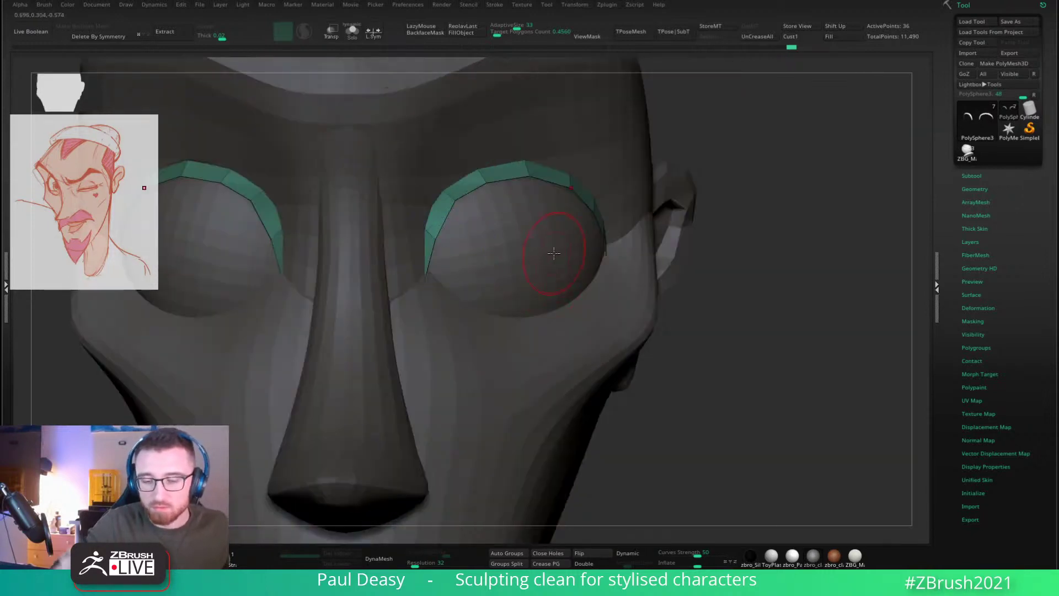
alt+right_drag(557, 282, 558, 264)
key(space)
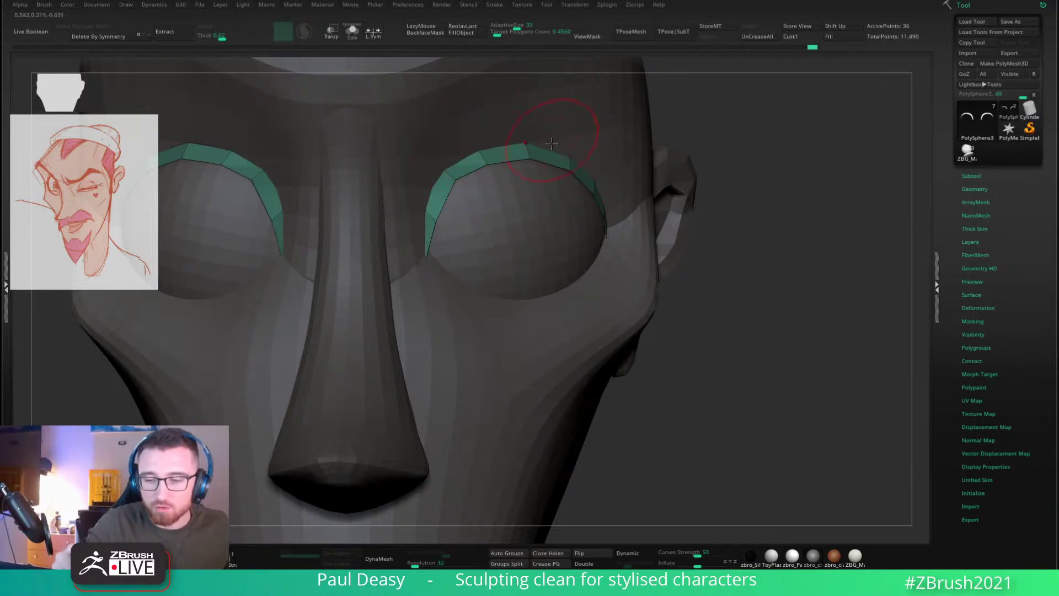
key(ctrl+shift+z)
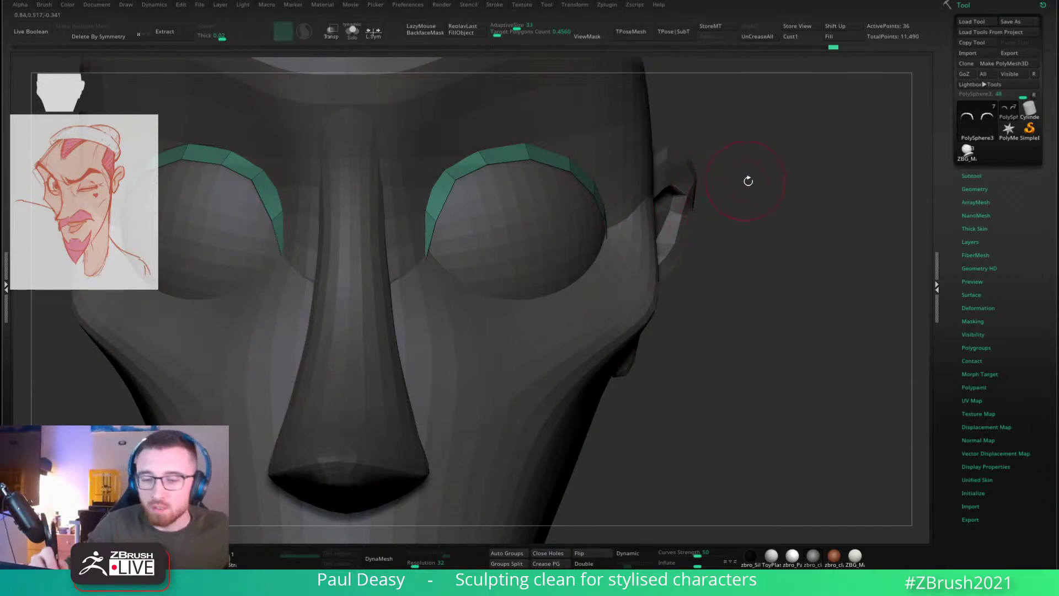
Step: Tweak the inner section of the eyelid strip beside the nose with the Move brush, working from the opposite three-quarter view
right_drag(461, 223, 513, 230)
right_click(419, 287)
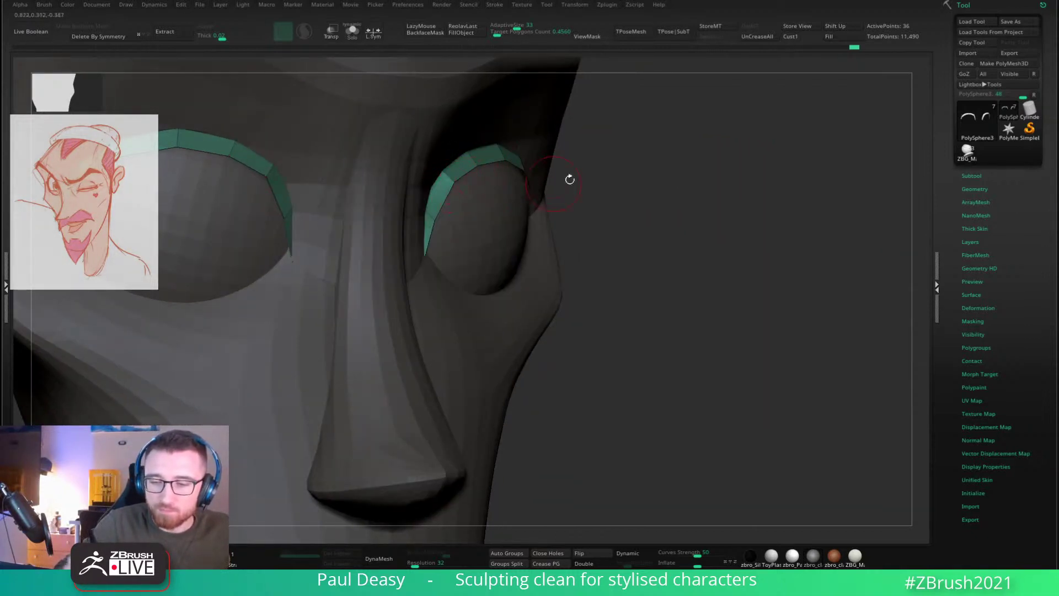
right_drag(567, 177, 625, 165)
right_drag(521, 201, 447, 226)
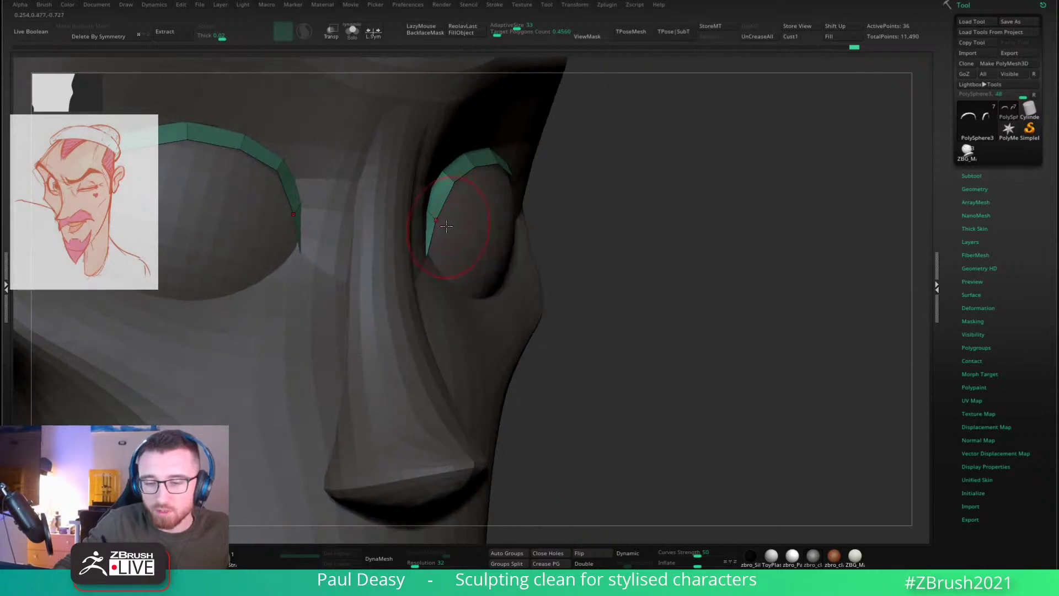
drag(465, 186, 461, 194)
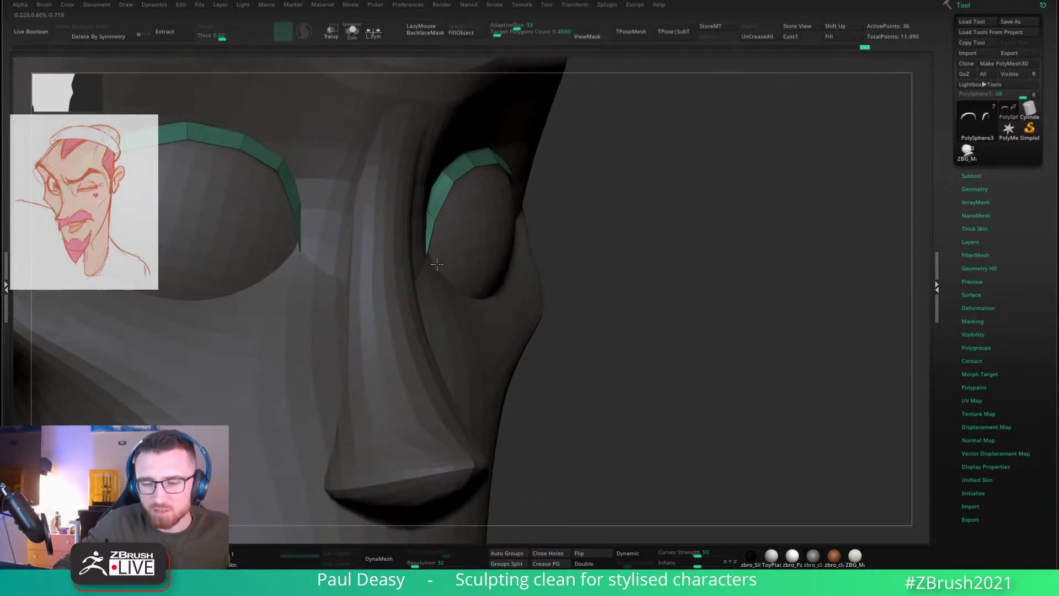
mouse_move(437, 265)
right_down()
mouse_move(450, 255)
mouse_move(431, 276)
mouse_move(424, 239)
mouse_move(426, 260)
right_up()
Step: Select the brow mesh, return to the eyelid strips and isolate them to check the inner end before showing the whole head
alt+click(428, 254)
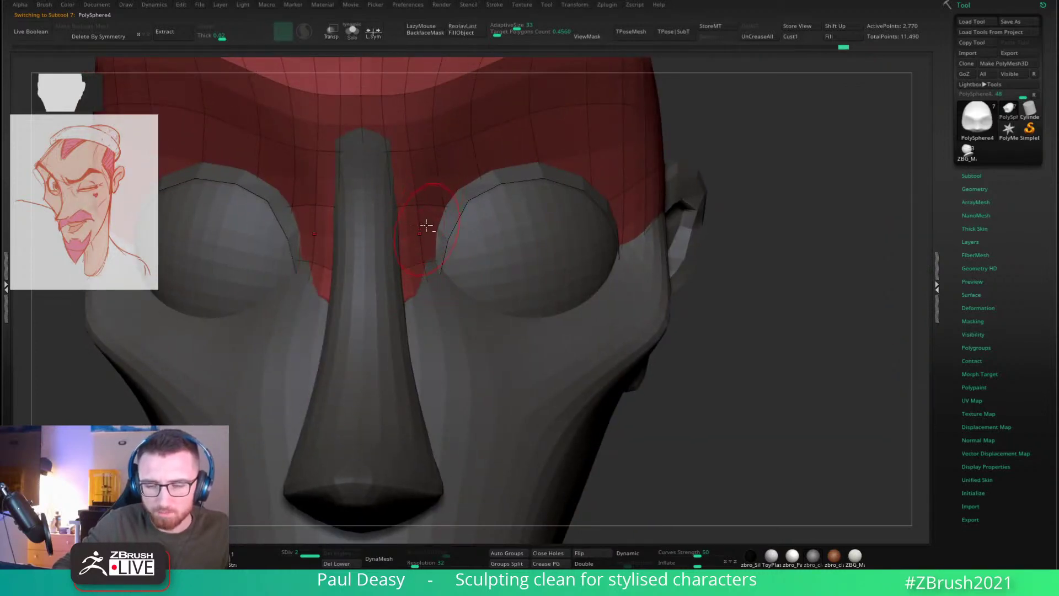
alt+click(451, 213)
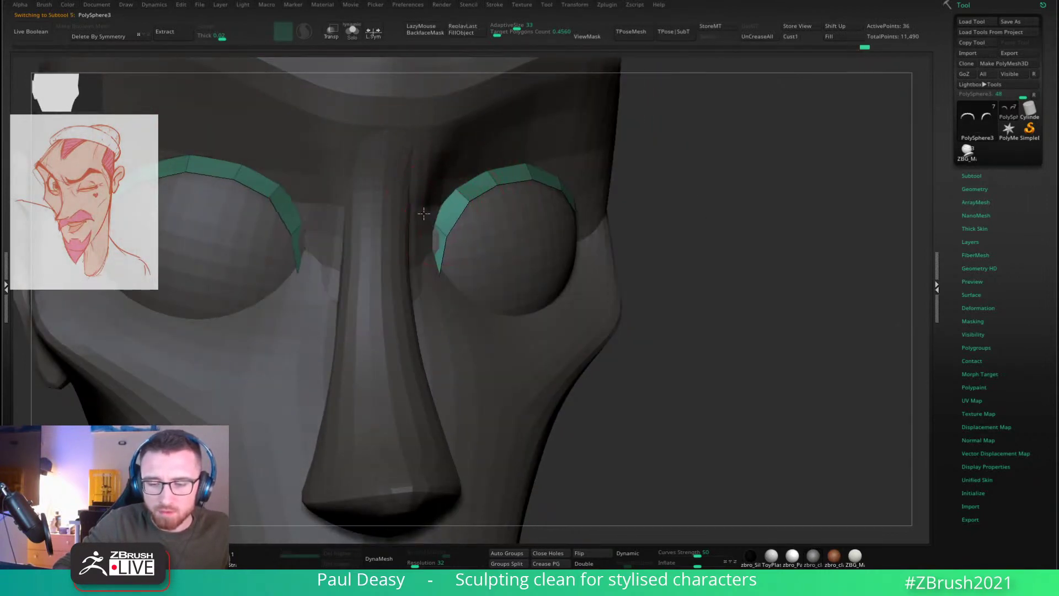
right_drag(438, 221, 433, 249)
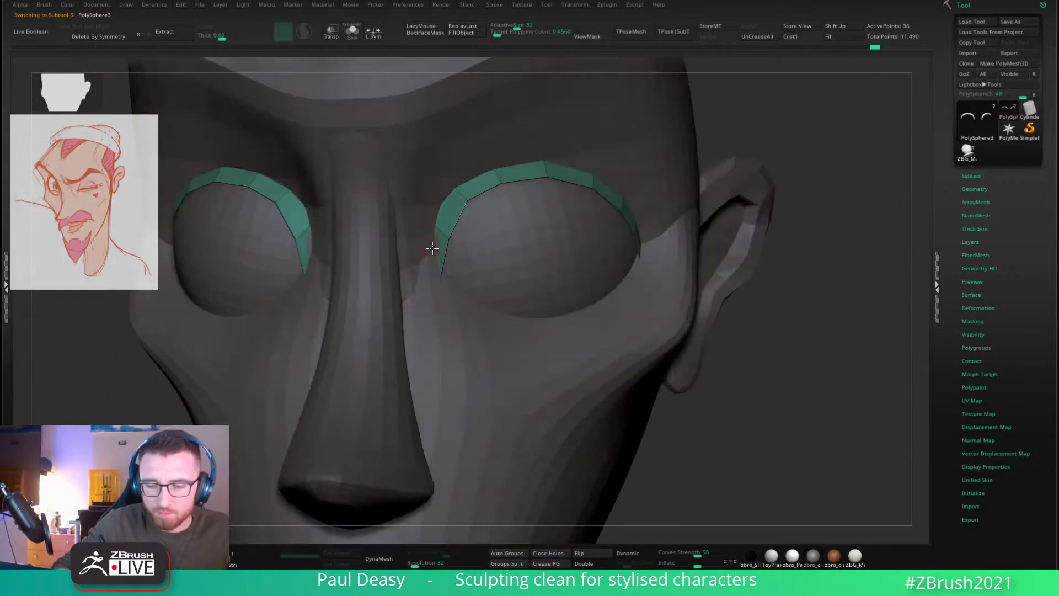
mouse_move(444, 245)
mouse_down()
mouse_move(424, 251)
mouse_move(405, 225)
mouse_up()
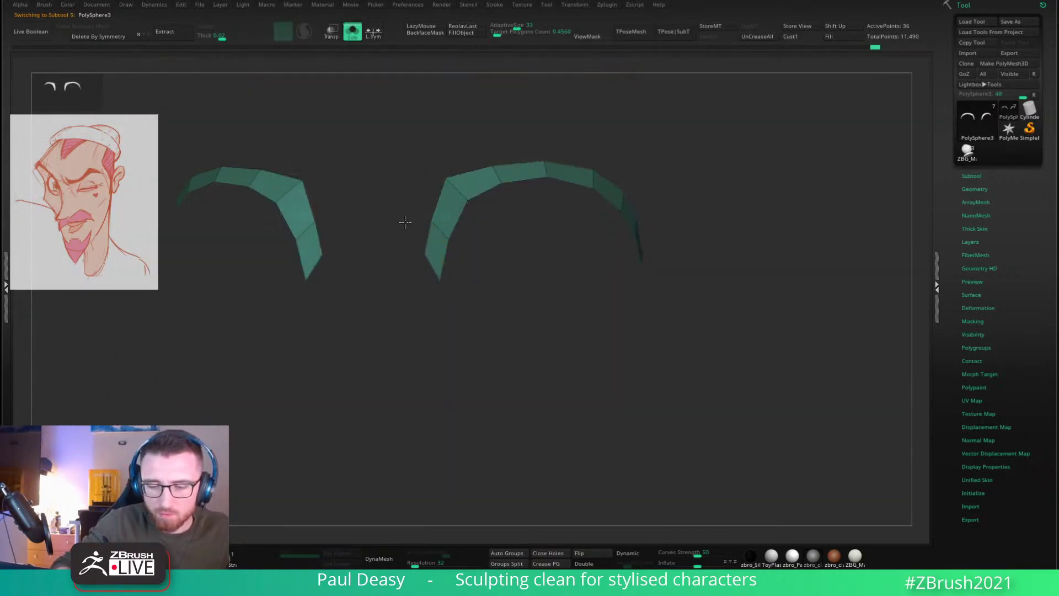
drag(794, 186, 686, 214)
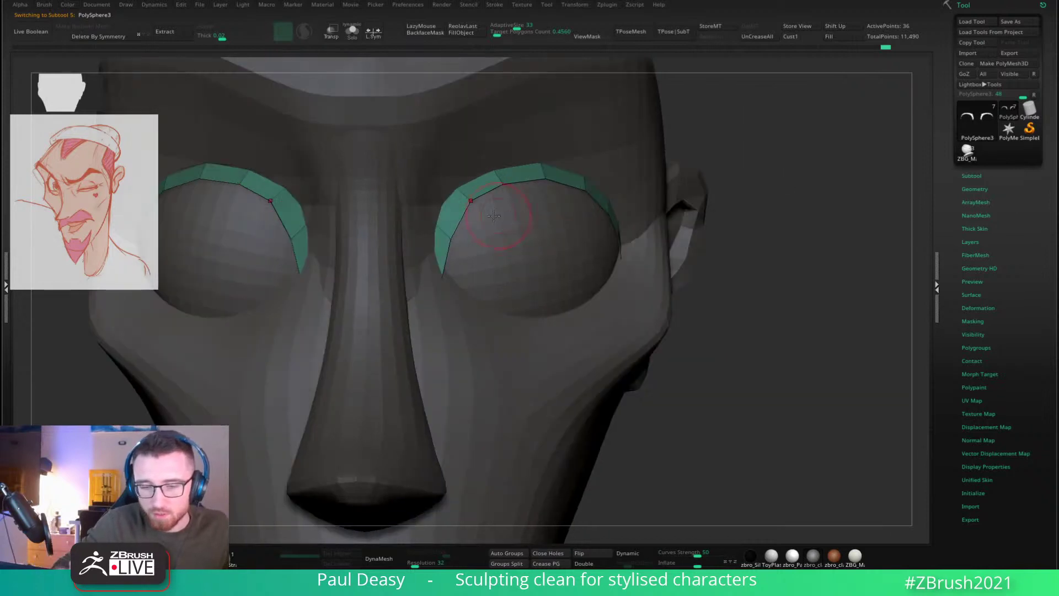
Step: Switch to the brow mesh to work on its edge above the eyelid strip, and reselect the eyelid strips
alt+click(419, 220)
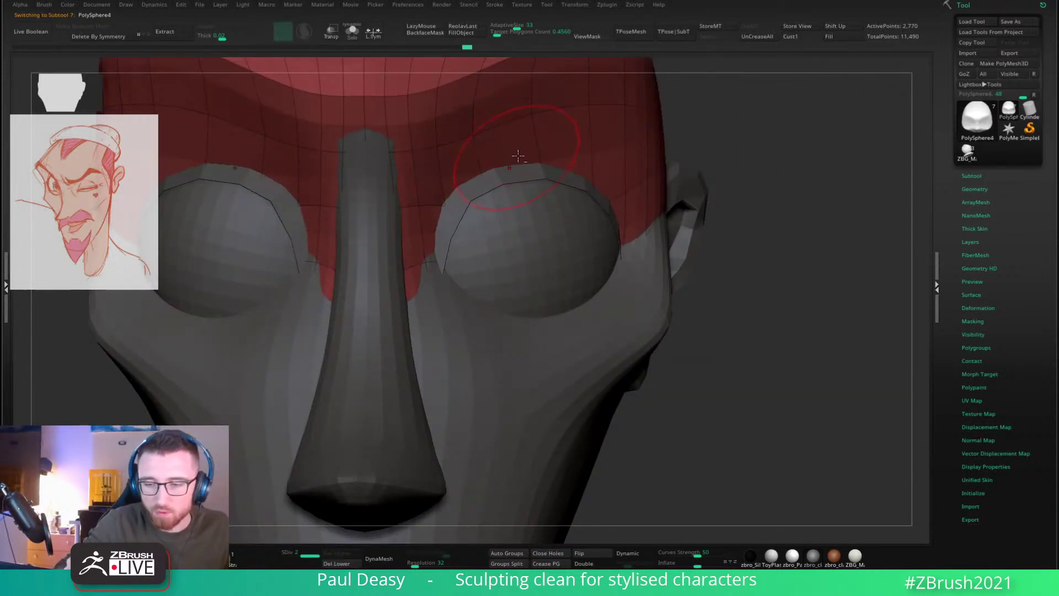
drag(697, 142, 577, 157)
alt+click(541, 159)
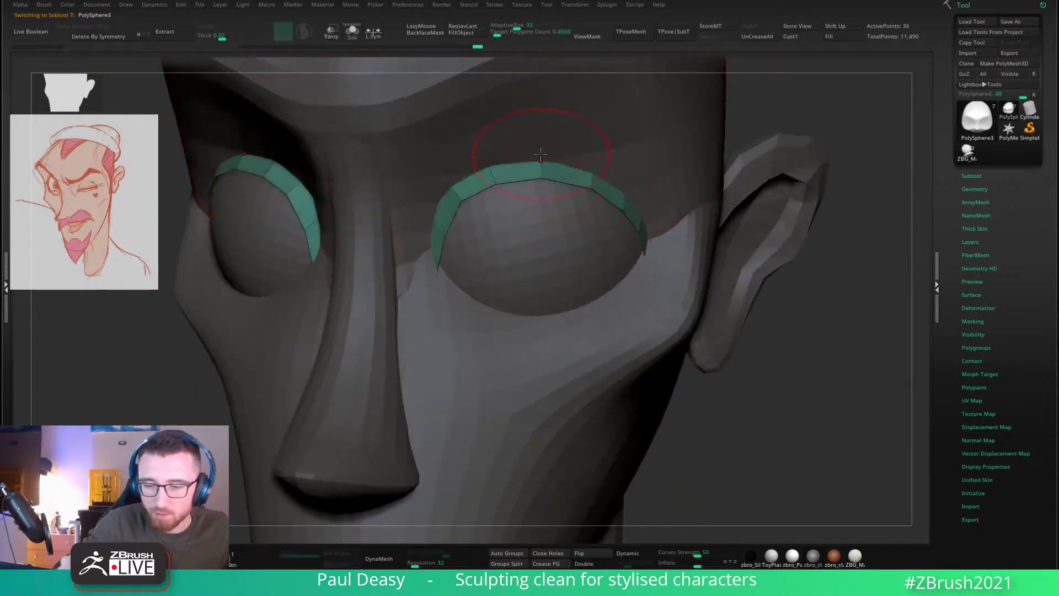
Step: Tweak the inner ends of the eyelid strips beside the nose with the Move brush, working from the three-quarter views
right_drag(541, 154, 540, 185)
right_click(542, 148)
right_drag(542, 148, 746, 323)
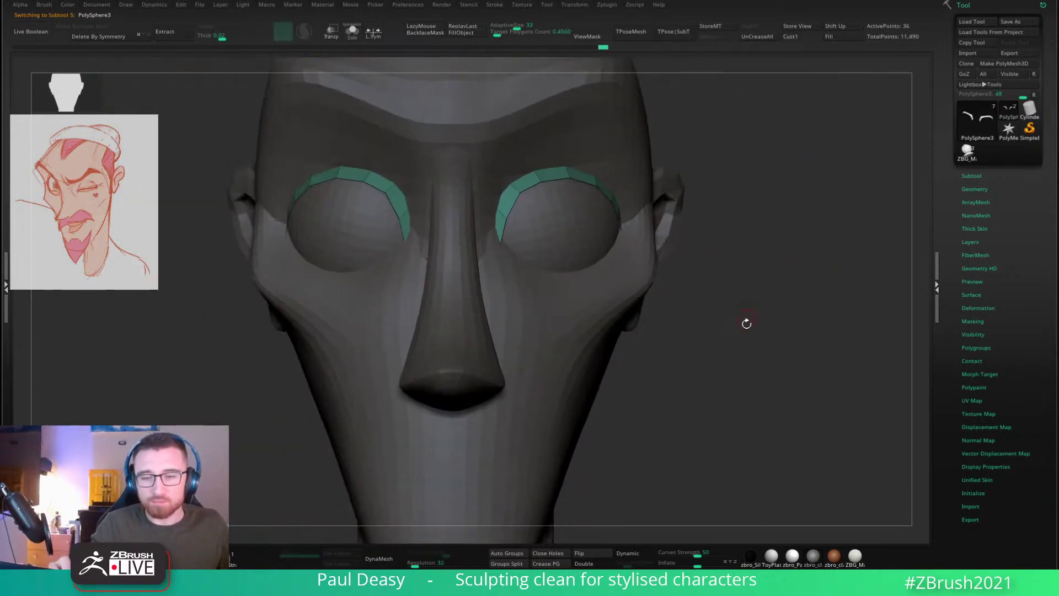
right_click(746, 323)
right_drag(519, 212, 602, 218)
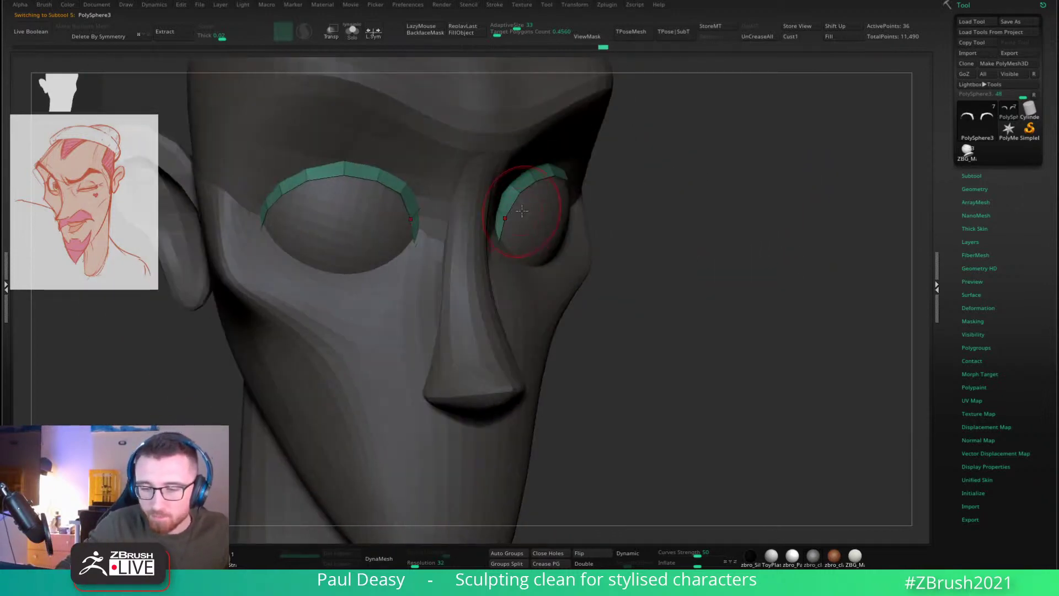
right_drag(522, 211, 444, 214)
drag(518, 212, 527, 210)
mouse_move(533, 211)
right_down()
mouse_move(510, 208)
mouse_move(526, 175)
mouse_move(525, 206)
right_up()
key(space)
key(space)
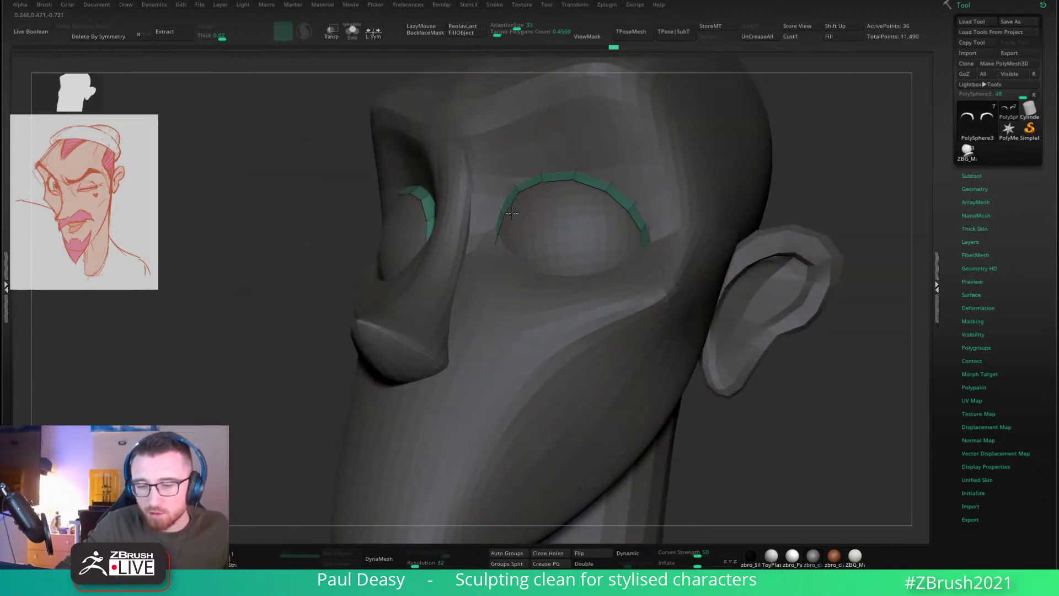
Step: Shape the upper arc of the eyelid strips over the eyeballs from the front and a high-angle view
right_drag(525, 200, 571, 191)
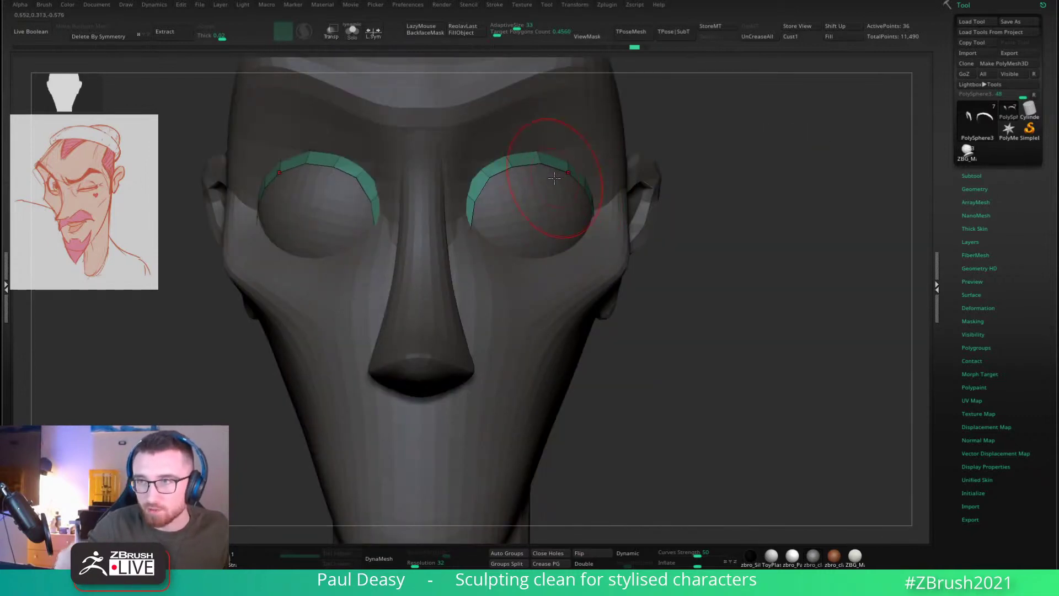
right_drag(726, 163, 675, 191)
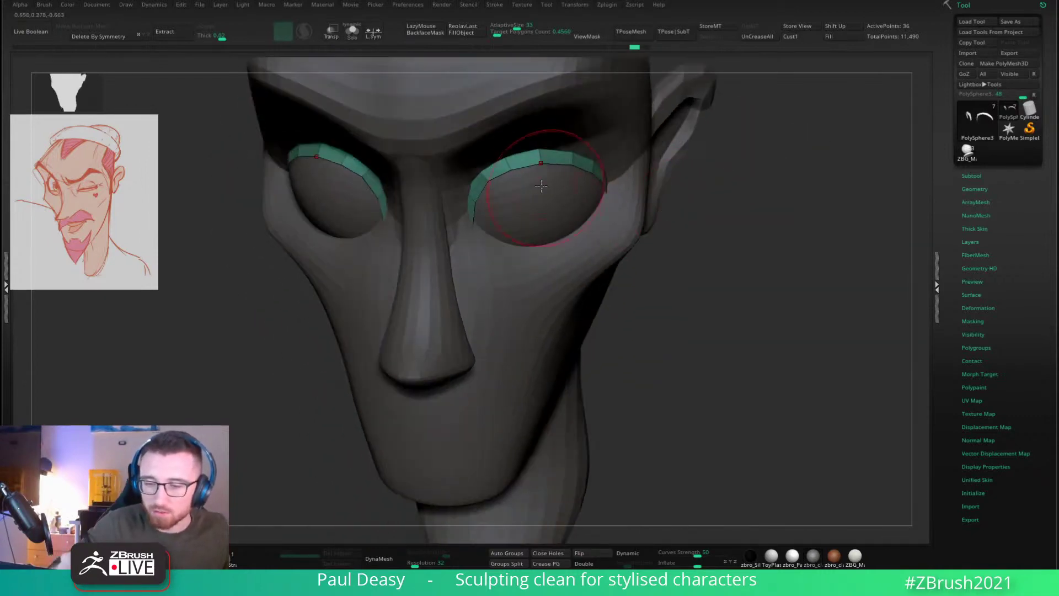
mouse_move(541, 189)
right_down()
mouse_move(527, 197)
mouse_move(525, 185)
right_up()
drag(523, 177, 518, 181)
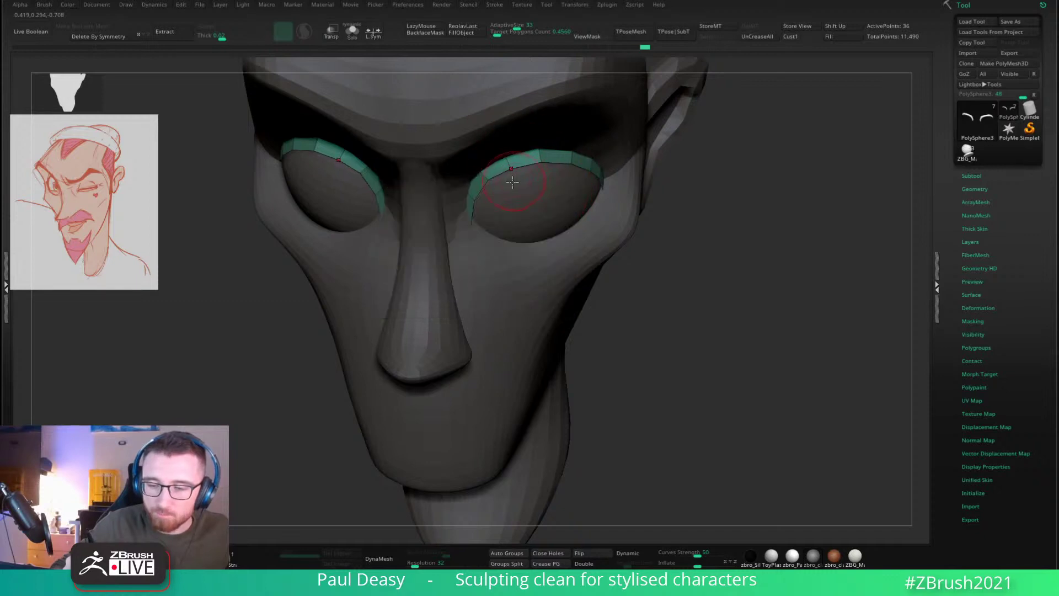
mouse_move(490, 193)
right_down()
mouse_move(538, 191)
mouse_move(627, 160)
mouse_move(524, 295)
right_up()
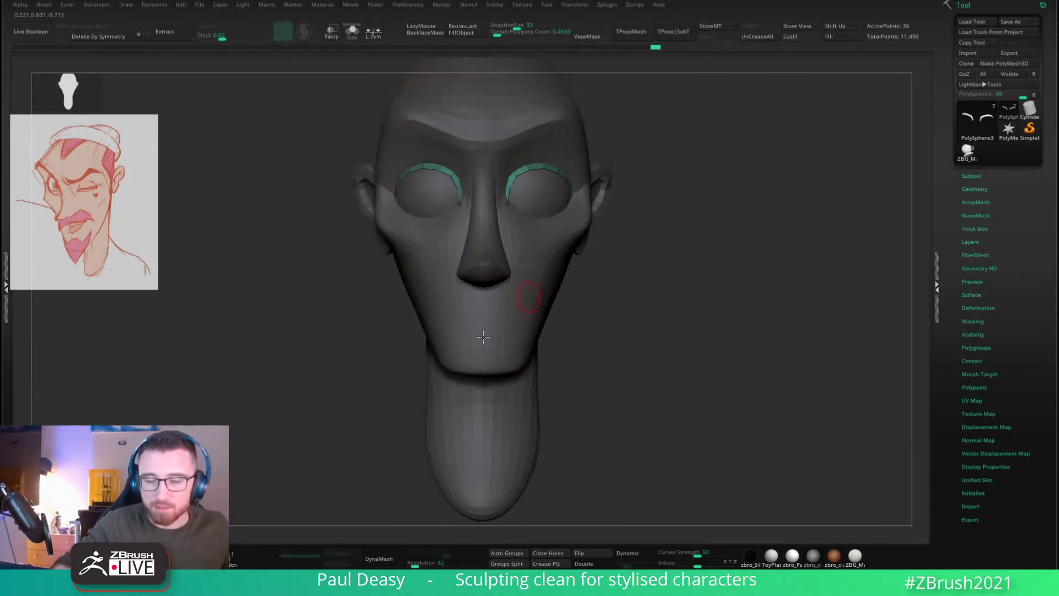
Step: Select the eyeballs and reposition them slightly in their sockets with the transform gizmo from the front view
alt+right_drag(602, 240, 590, 340)
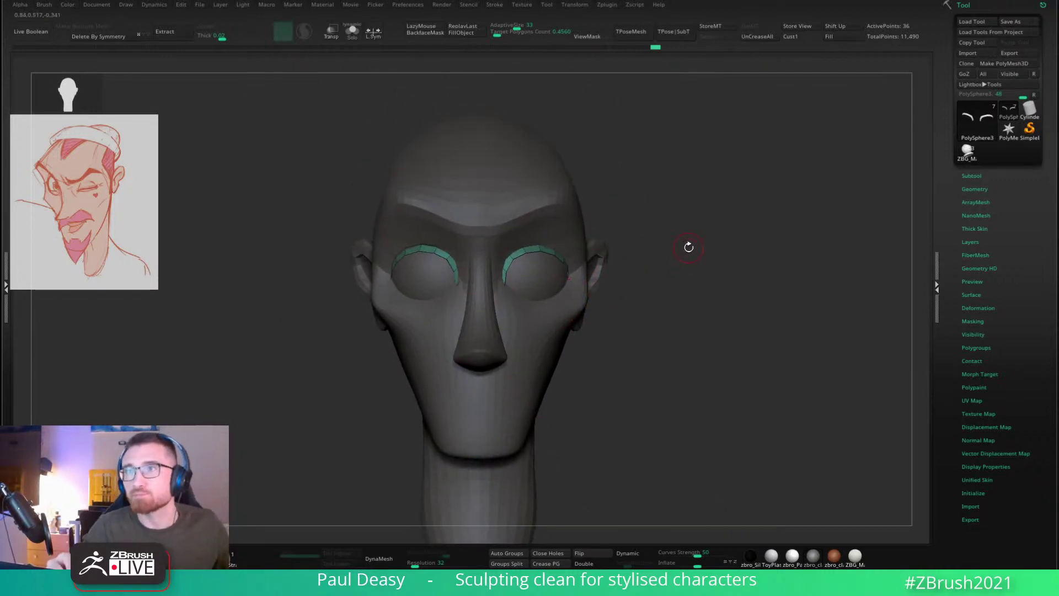
ctrl+right_drag(688, 241, 718, 264)
drag(717, 263, 557, 225)
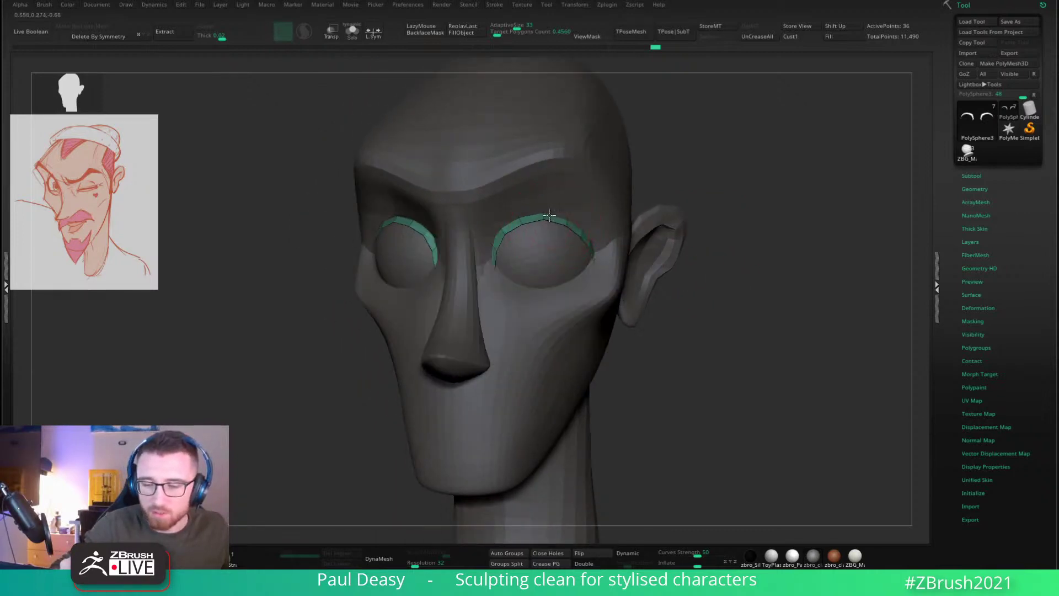
shift+drag(667, 193, 643, 203)
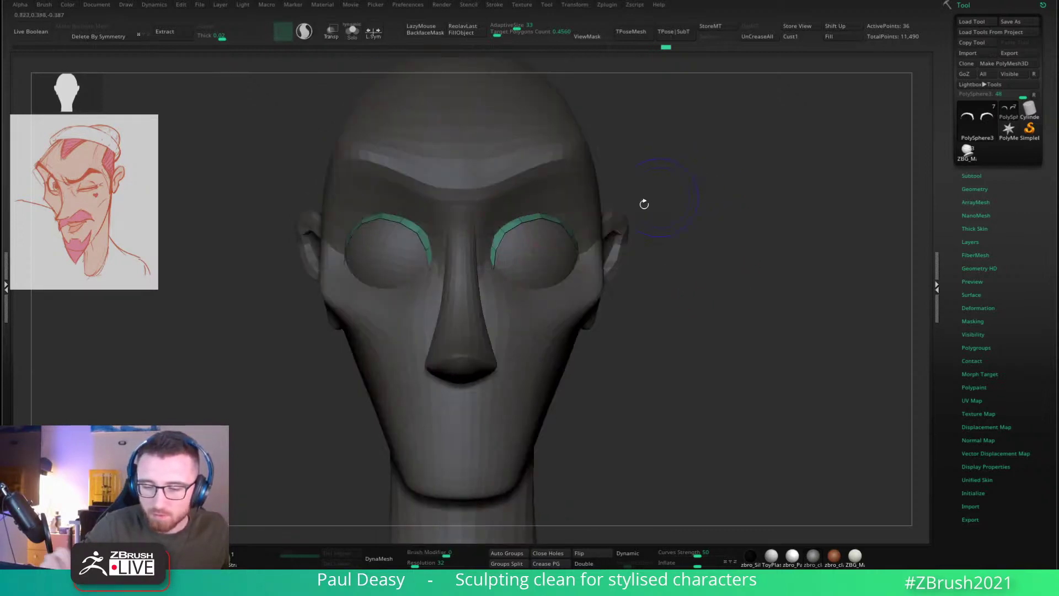
alt+click(564, 231)
key(w)
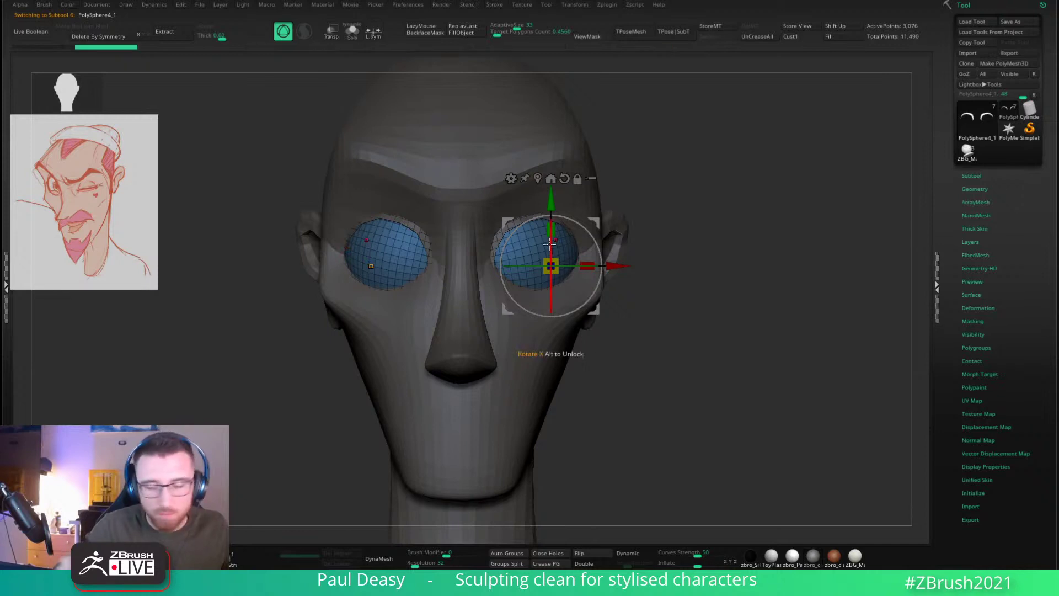
drag(550, 266, 544, 270)
mouse_move(647, 199)
shift+mouse_down()
mouse_move(592, 221)
mouse_move(649, 204)
mouse_move(641, 218)
shift+mouse_up()
drag(705, 184, 708, 151)
key(q)
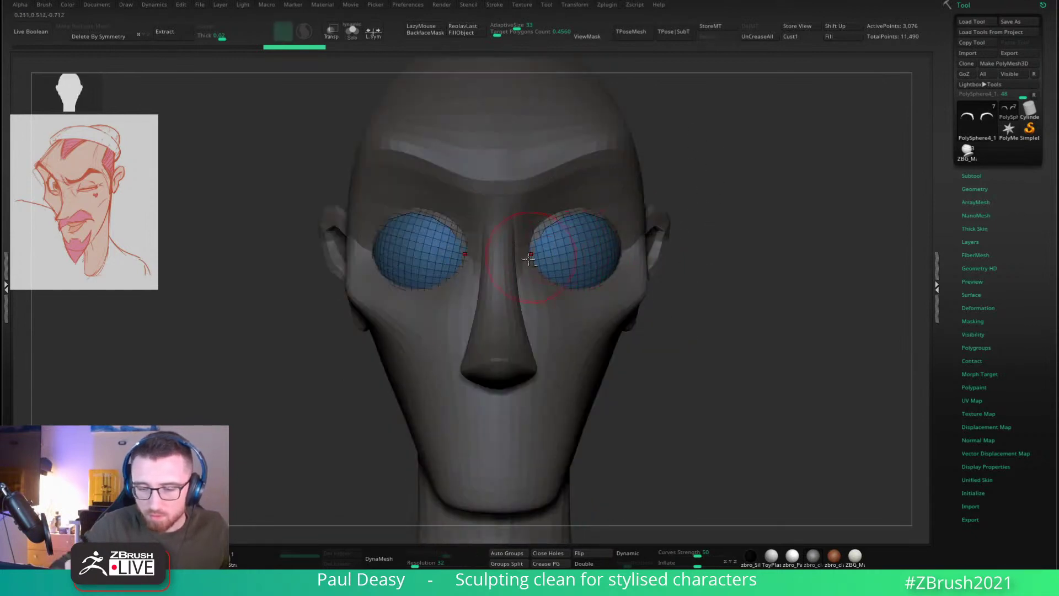
Step: Select the skull and brow mesh and adjust its inner eye socket edge beside the nose with the Move brush
alt+click(569, 301)
right_drag(573, 298, 538, 272)
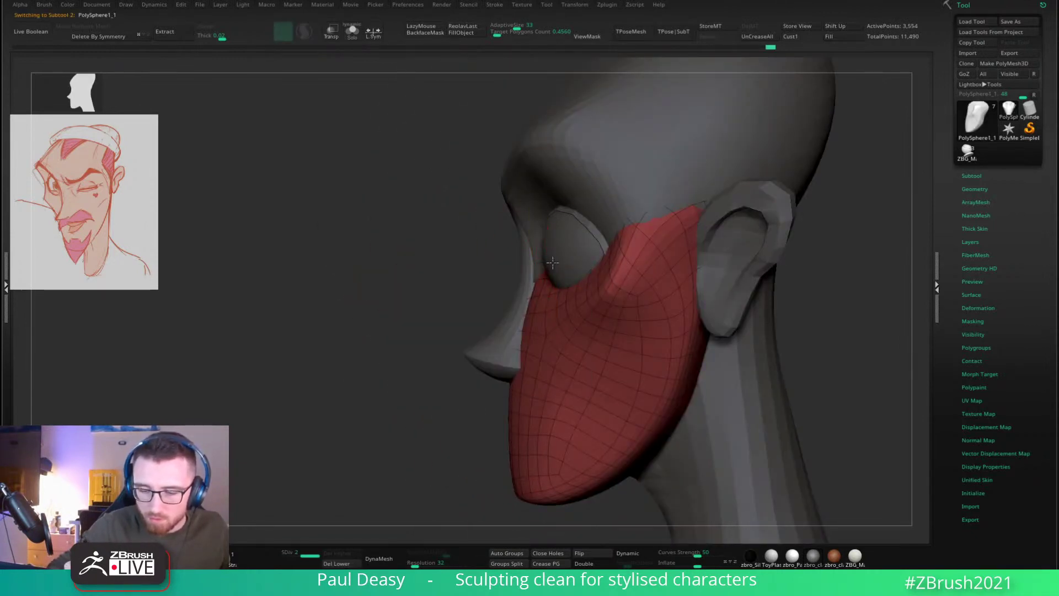
alt+click(536, 243)
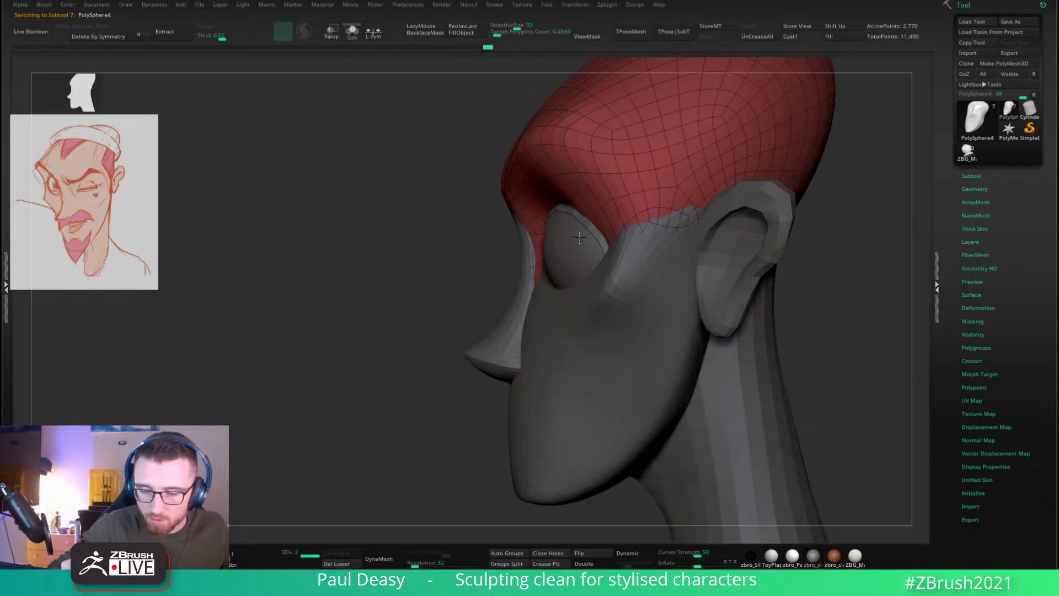
right_drag(558, 247, 645, 248)
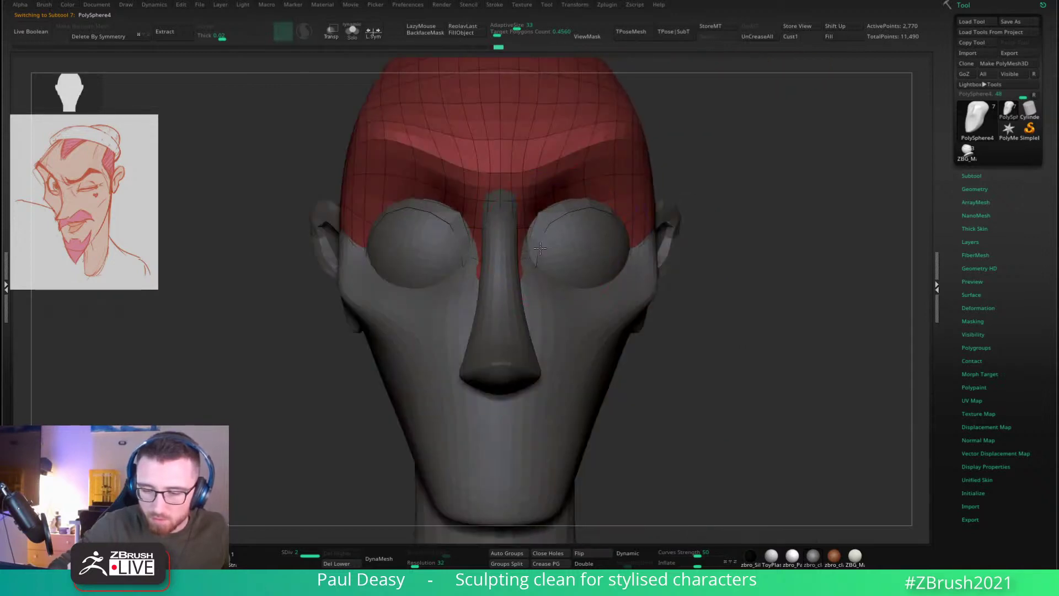
right_drag(549, 243, 499, 237)
key(b)
key(m)
key(v)
right_click(558, 239)
click(553, 244)
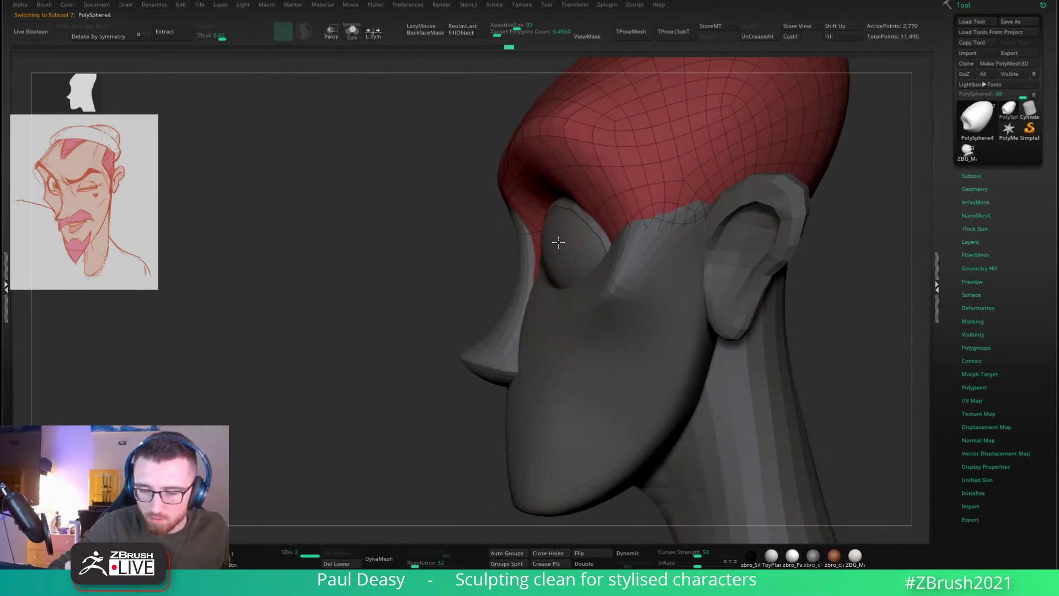
Step: Switch to the lower face mesh and adjust its edge near the inner corner of the eye
alt+click(545, 281)
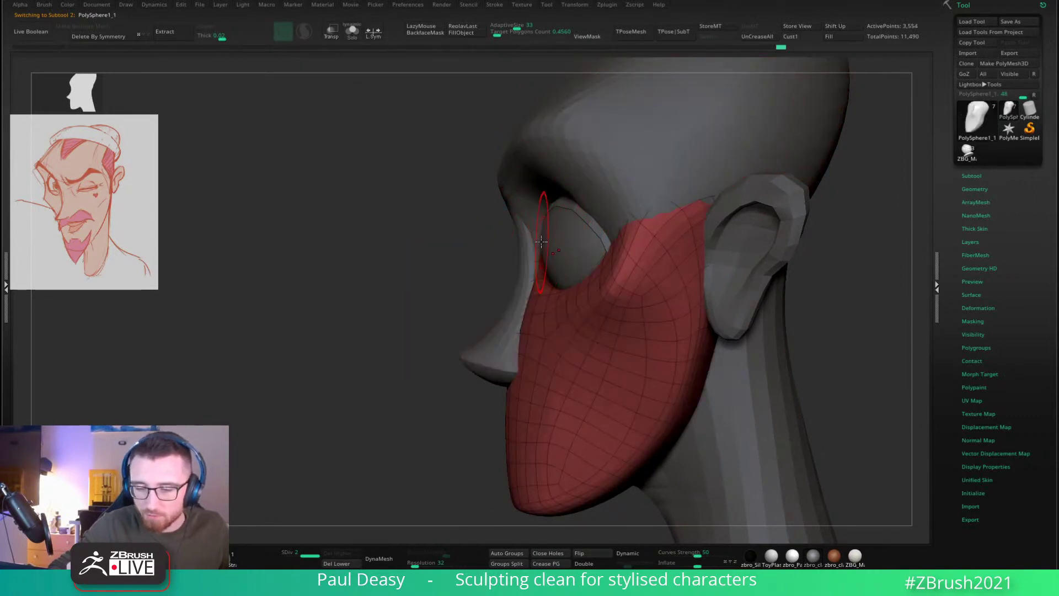
key(space)
click(543, 240)
Step: Reselect the eyelid strips, reduce the Move brush size and widen their inner sections beside the nose
mouse_move(543, 241)
right_down()
mouse_move(588, 255)
mouse_move(554, 244)
right_up()
alt+click(551, 242)
key(space)
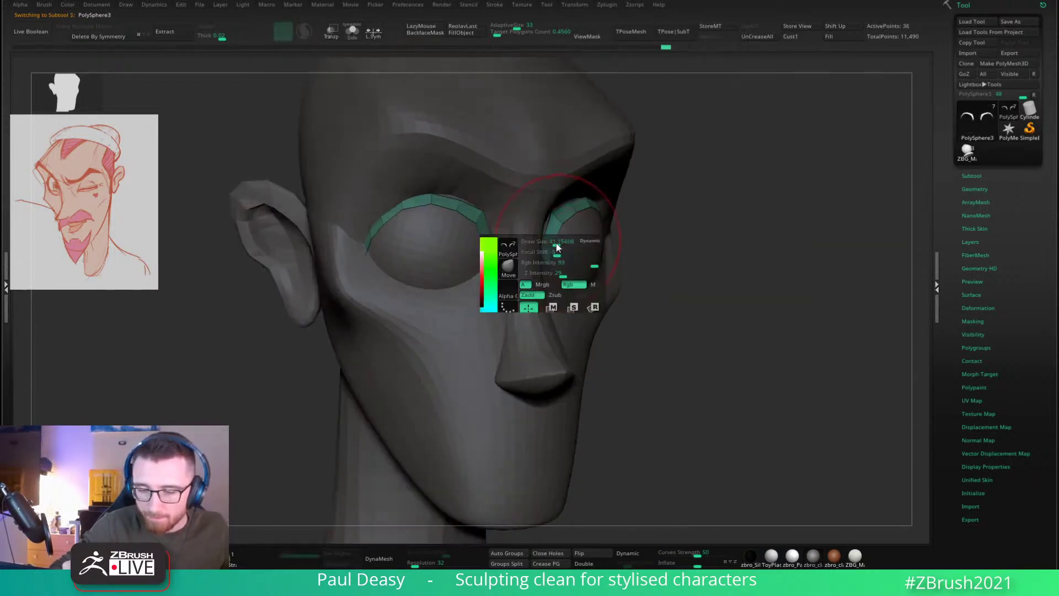
right_click(540, 232)
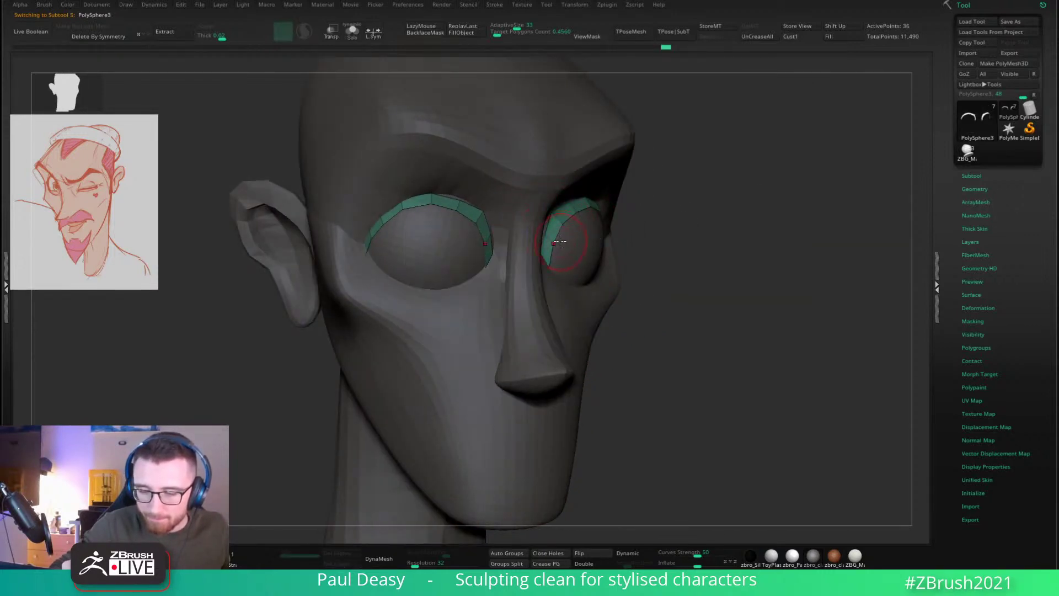
right_drag(598, 190, 729, 242)
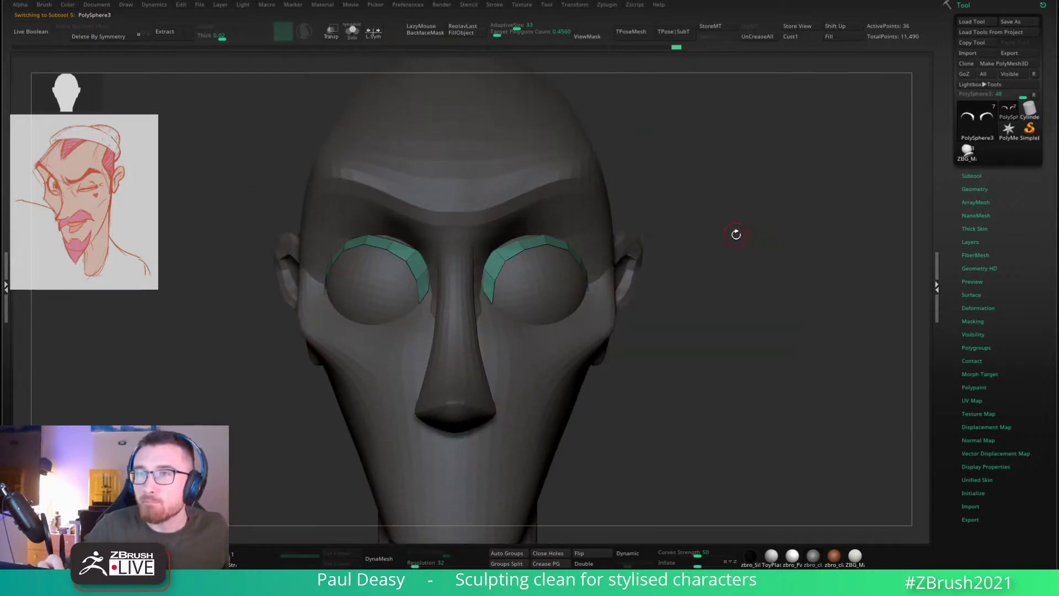
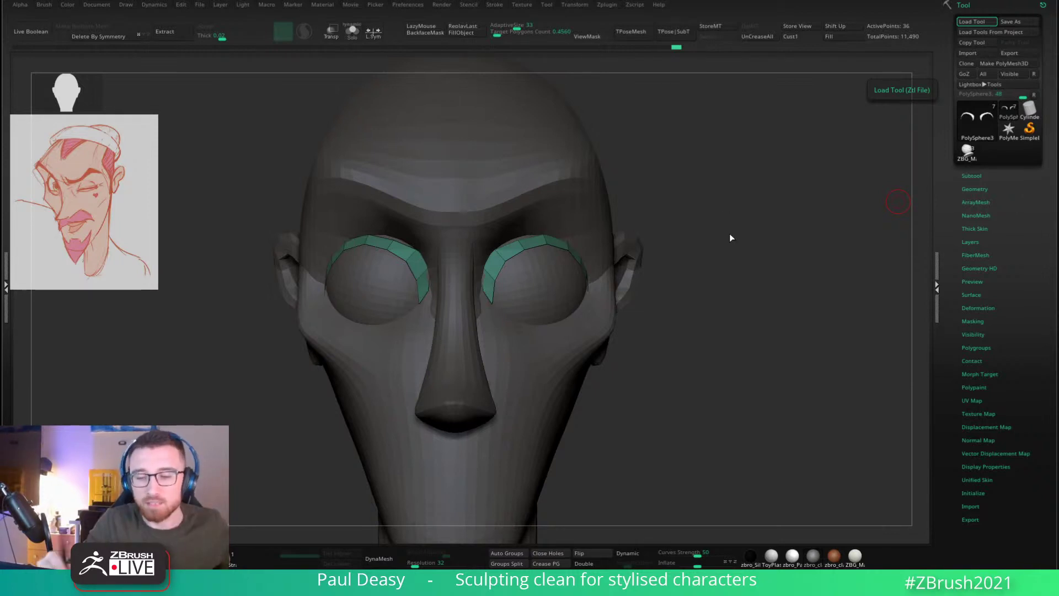
Step: Pull the upper edge of the eyelid strips up under the brow so it follows the eyeball's curve
drag(730, 236, 686, 296)
right_drag(519, 242, 520, 249)
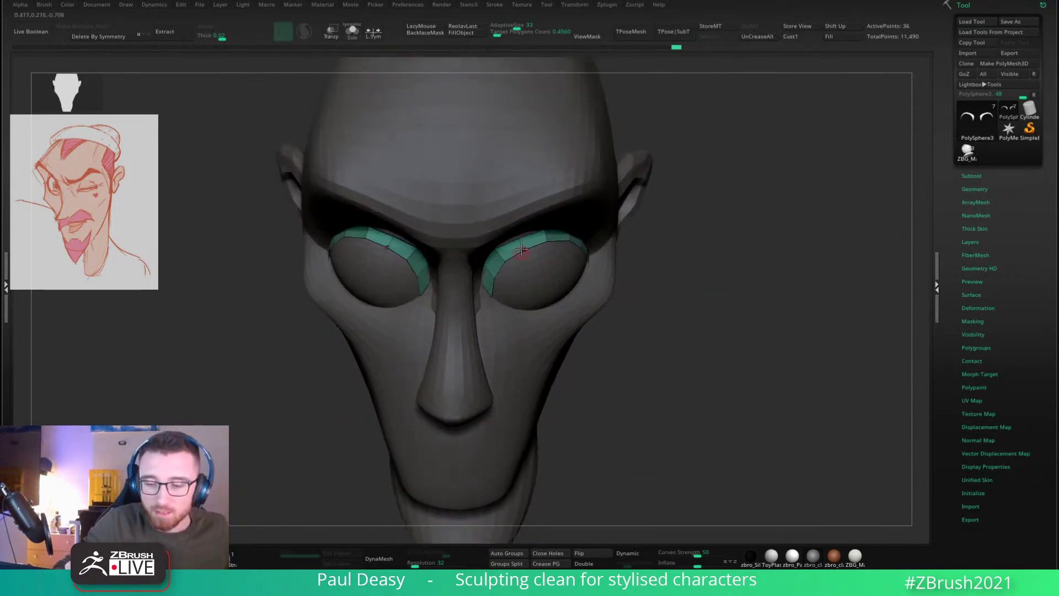
drag(519, 243, 513, 222)
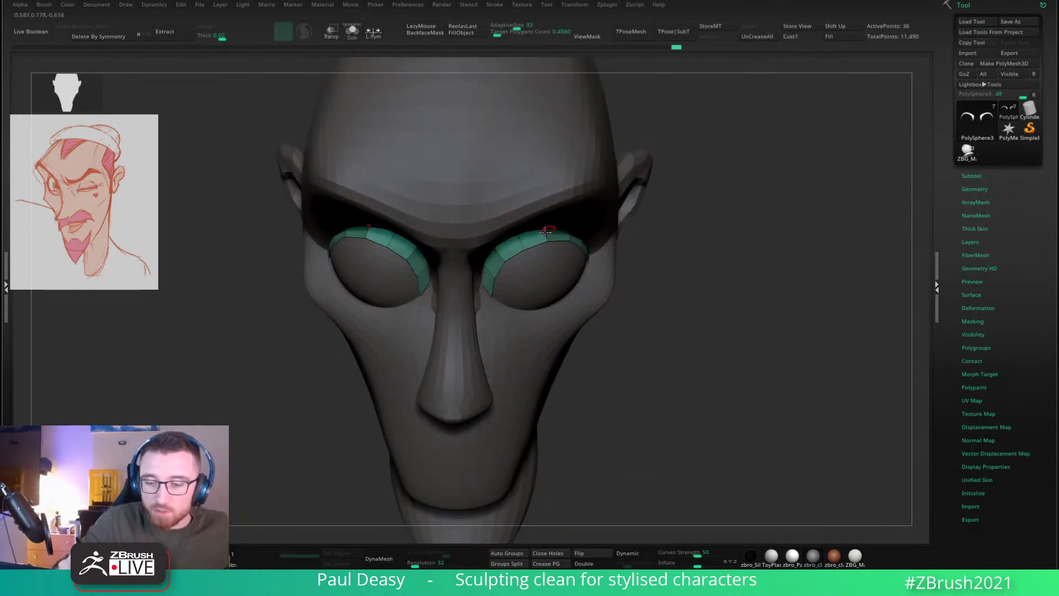
drag(681, 221, 673, 165)
drag(588, 228, 569, 235)
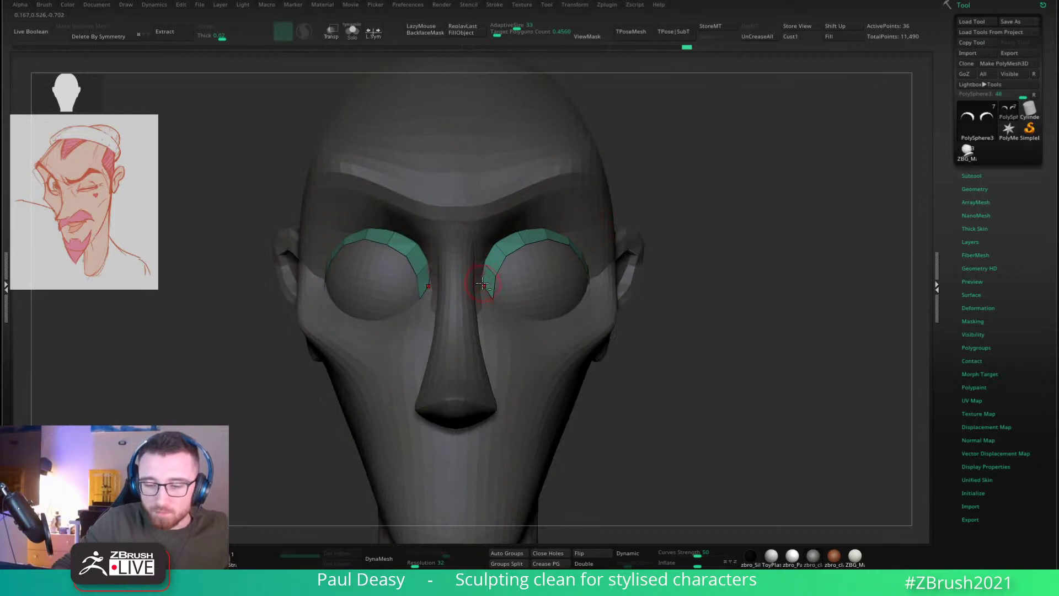
Step: Refine the inner corner of the eyelid strips so they wrap around the eyeballs beside the nose
right_drag(488, 294, 501, 297)
drag(488, 294, 485, 296)
shift+right_drag(486, 296, 495, 298)
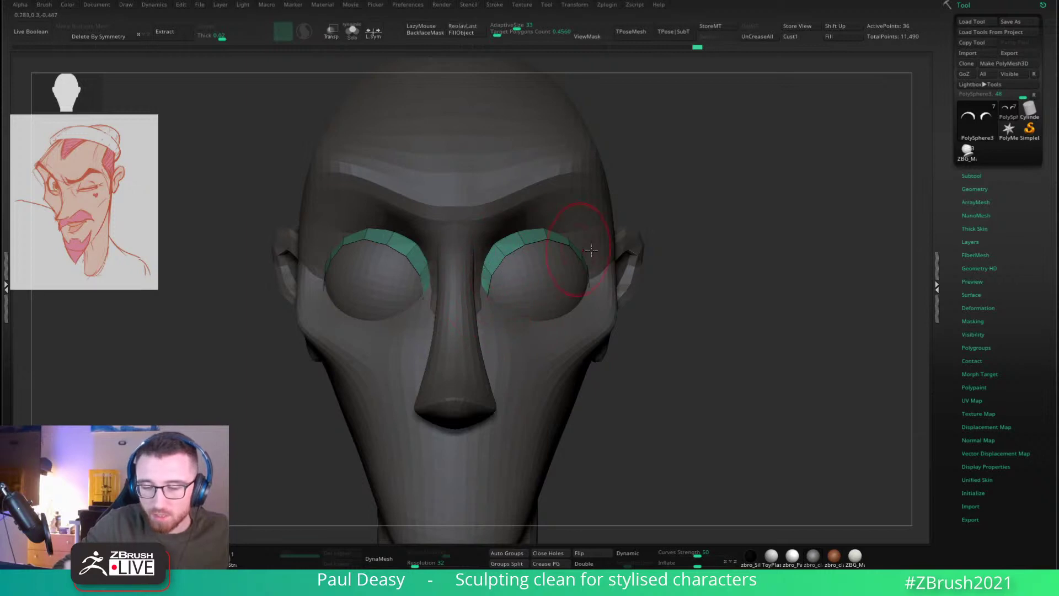
right_drag(576, 226, 543, 269)
right_click(494, 268)
right_drag(474, 264, 494, 262)
drag(494, 262, 480, 271)
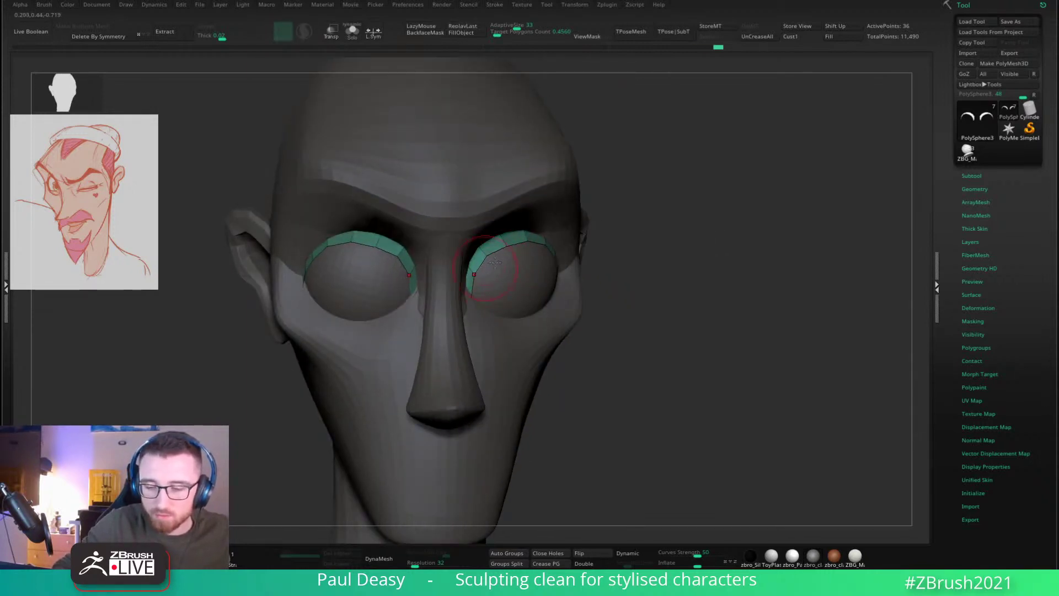
Step: Adjust the outer end and side profile of the eyelid strip against the eyeball from the side view
shift+right_drag(483, 269, 539, 237)
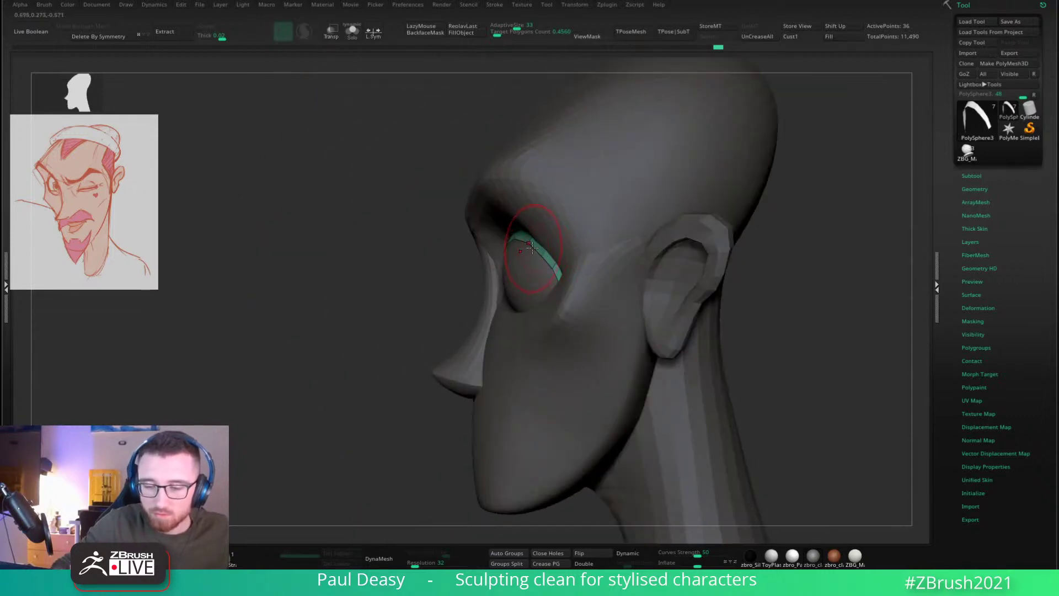
right_click(551, 270)
drag(560, 277, 561, 275)
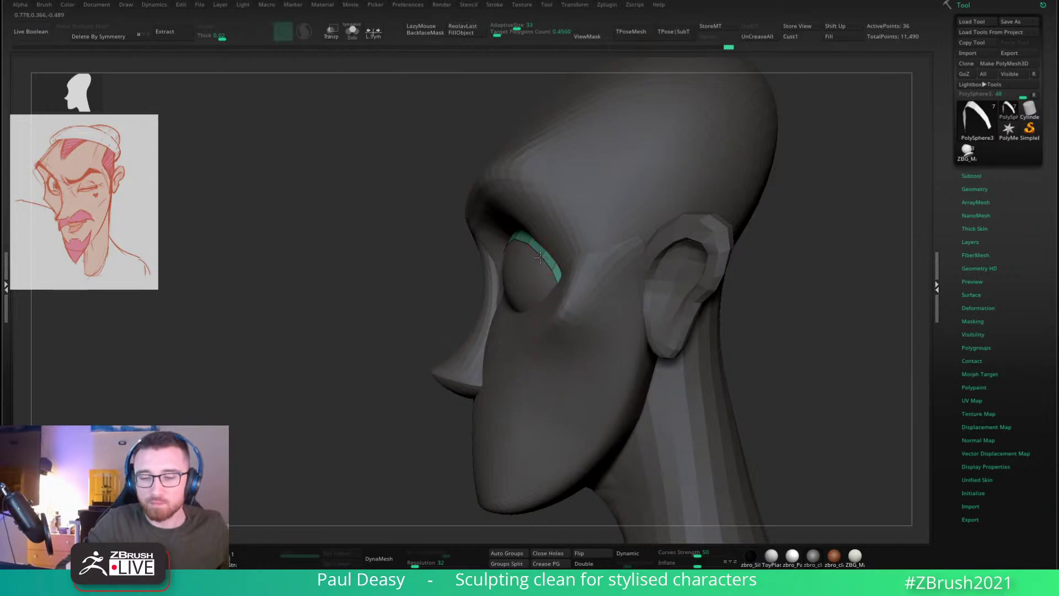
drag(530, 242, 527, 241)
shift+right_drag(599, 271, 775, 308)
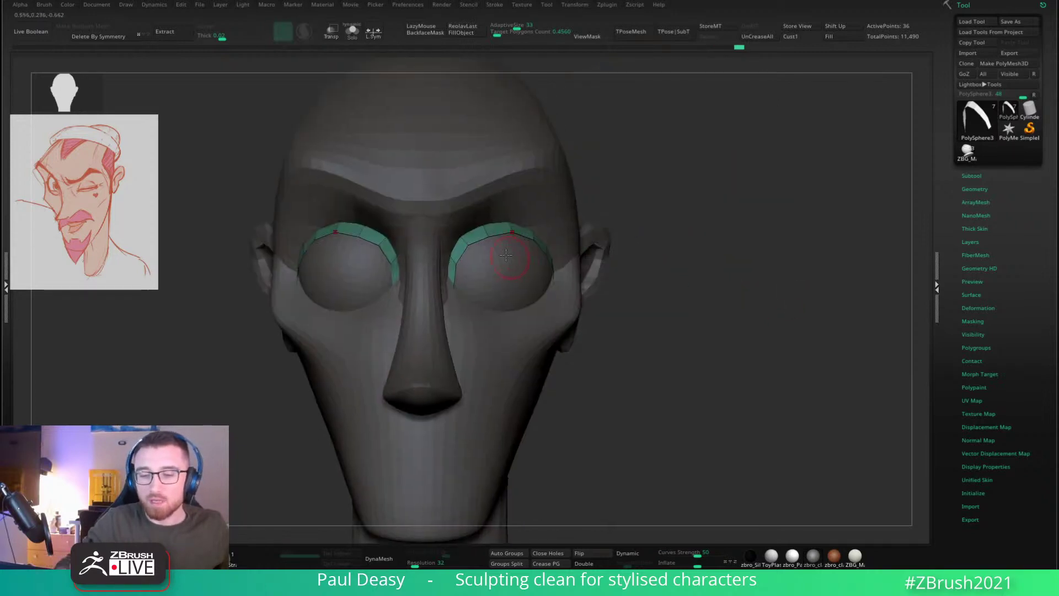
Step: Nudge the lower edge of the eyelid strips above the eyeballs upward from a high-angle view
right_drag(517, 247, 495, 255)
drag(488, 237, 489, 231)
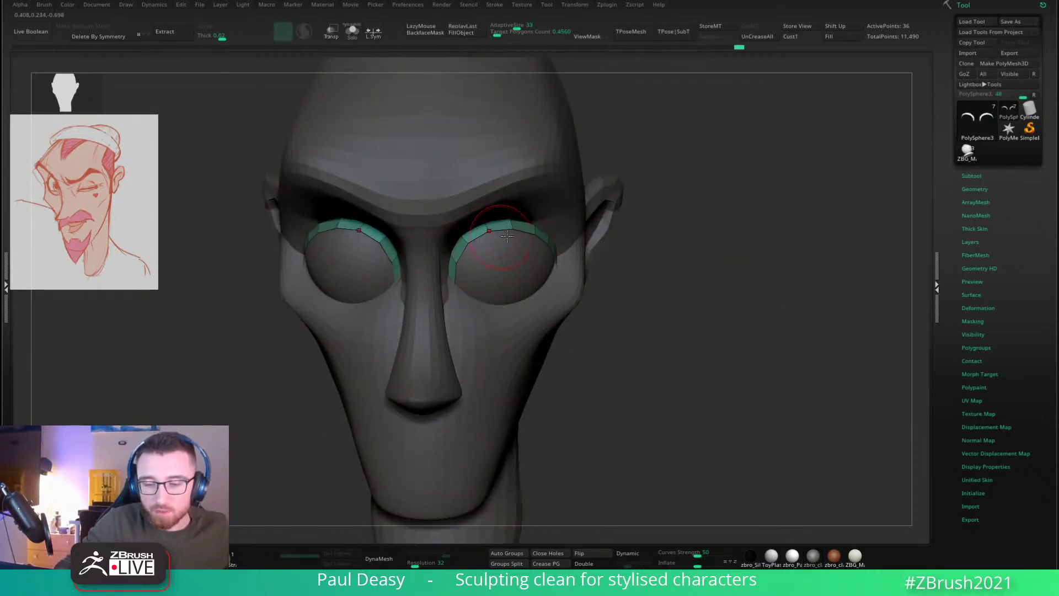
right_drag(521, 238, 650, 227)
Step: Select the eyeballs, then reposition them and scale them down slightly with the gizmo to fit inside the eyelid strips
key(w)
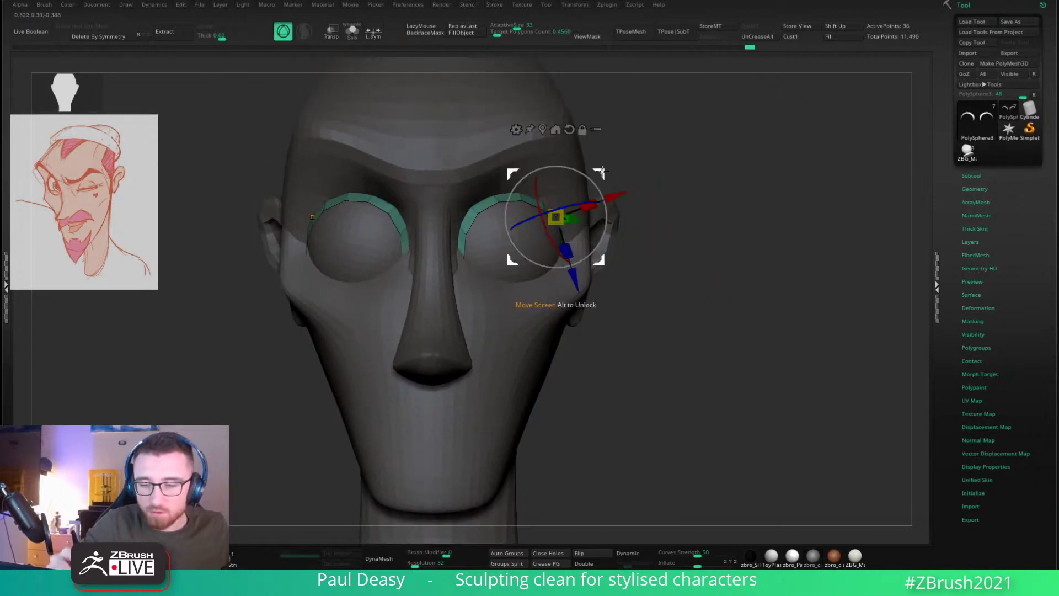
drag(610, 172, 607, 175)
key(q)
alt+click(520, 235)
key(w)
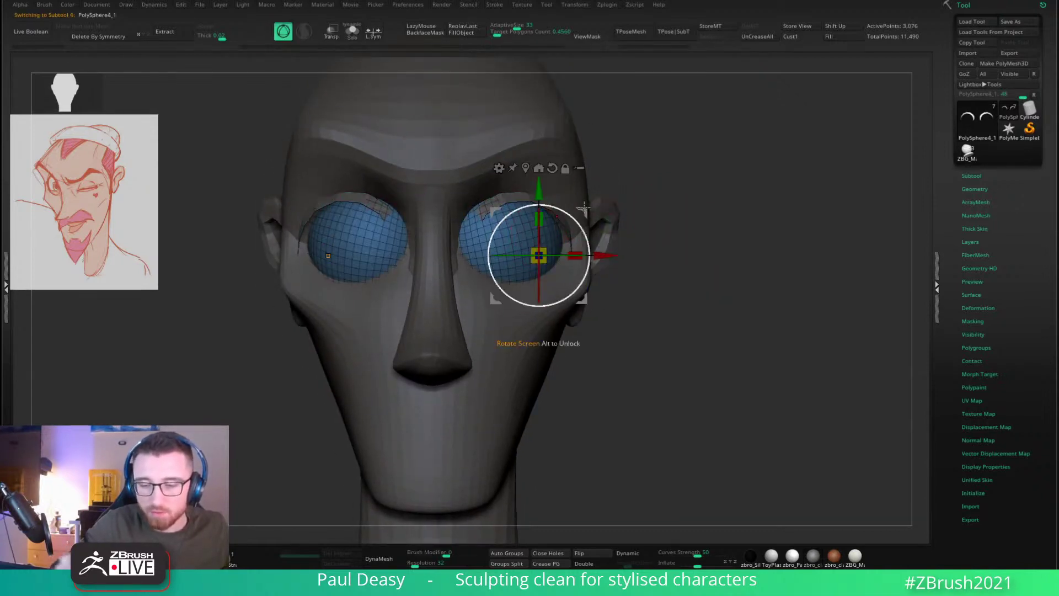
right_drag(640, 214, 576, 210)
drag(550, 213, 558, 213)
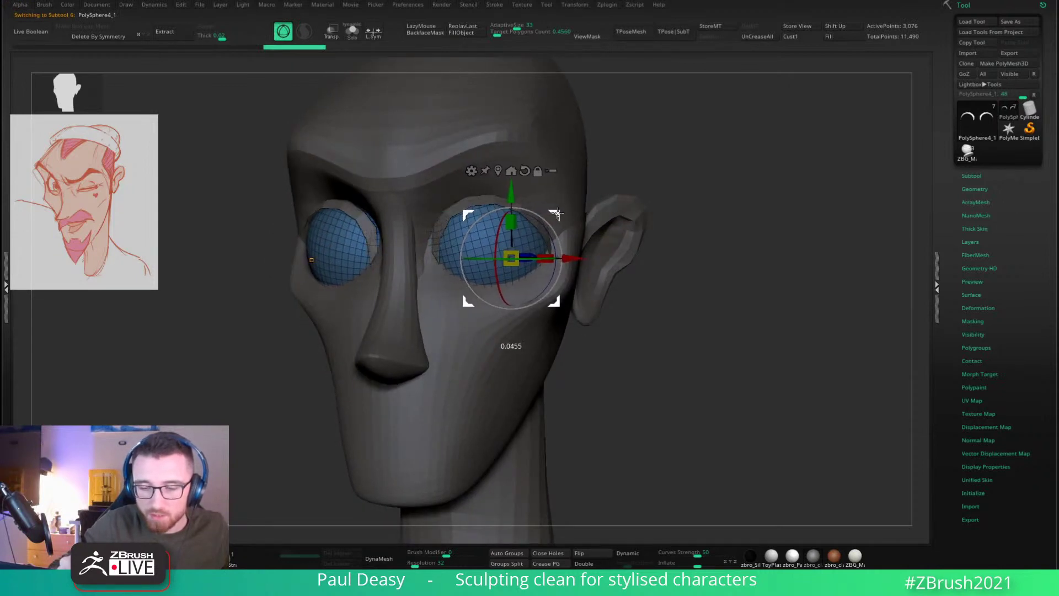
key(q)
key(w)
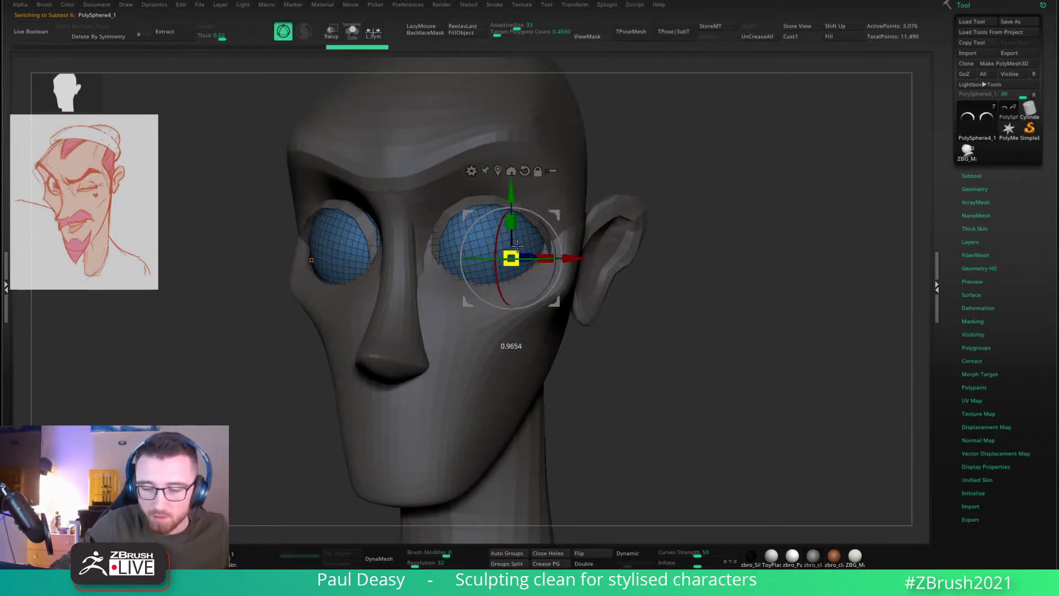
key(q)
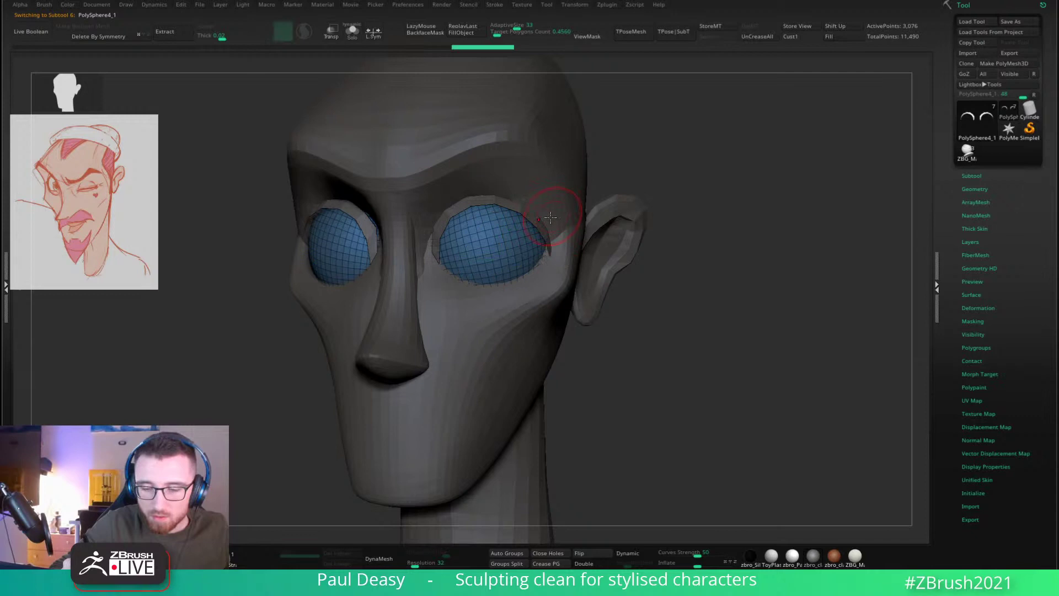
Step: Select the eyeballs and shift them slightly with the gizmo to seat them inside the eyelid strips
shift+right_drag(514, 216, 525, 214)
alt+click(518, 201)
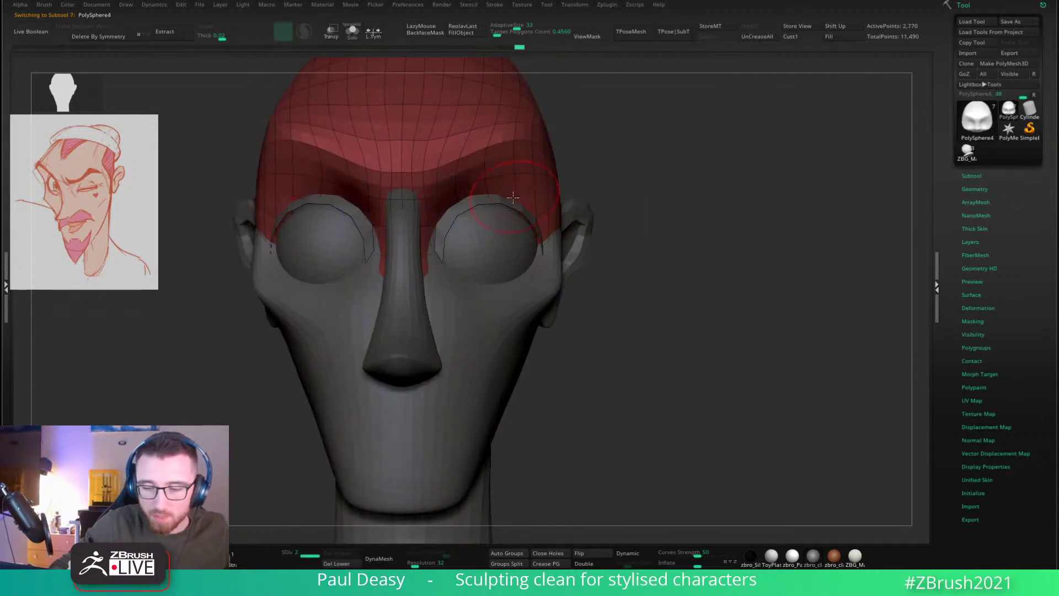
alt+click(514, 191)
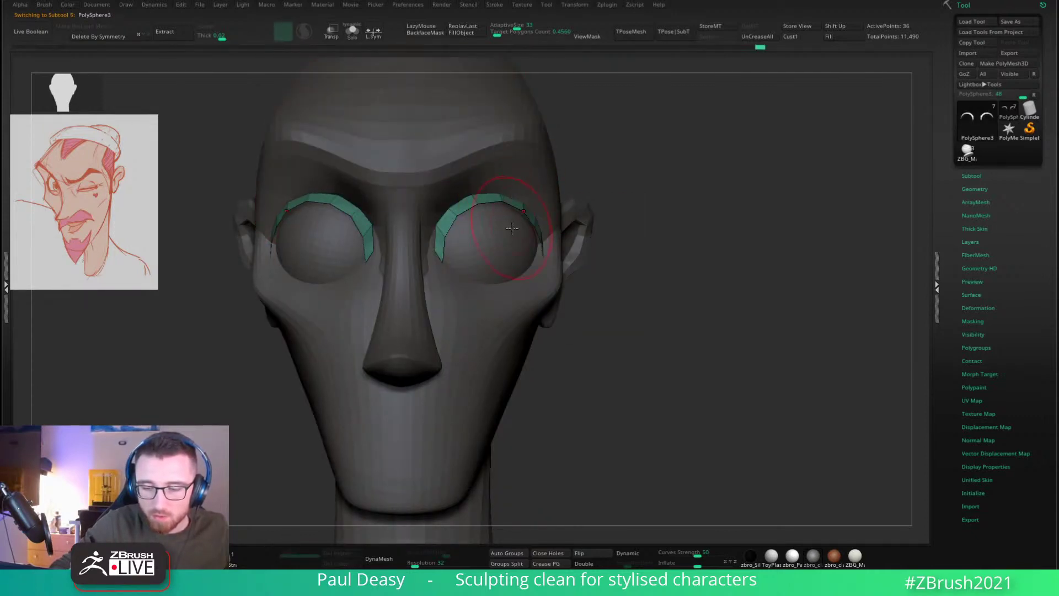
alt+click(508, 215)
key(w)
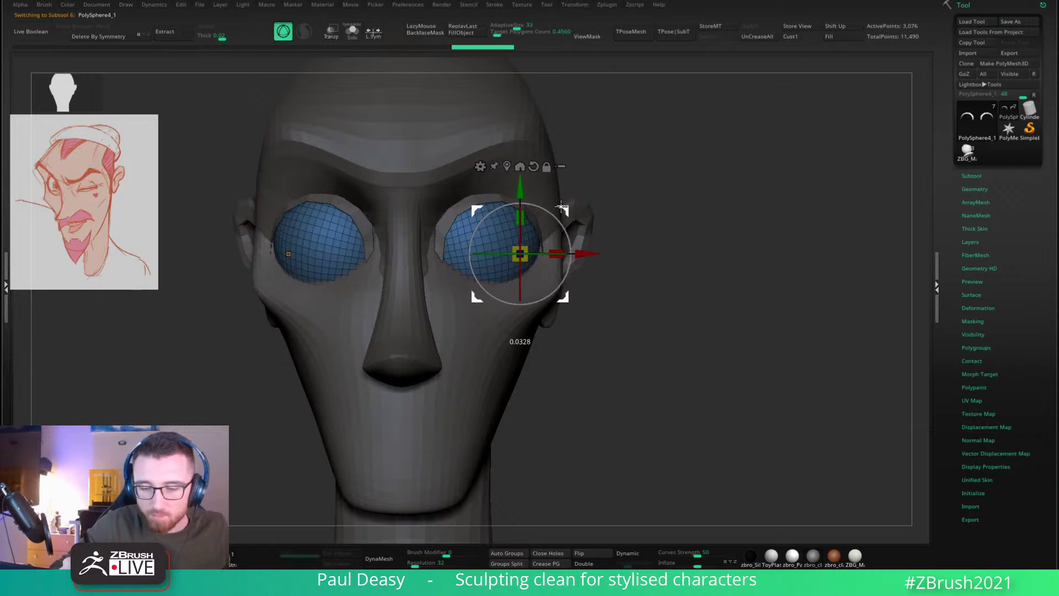
key(q)
drag(561, 208, 536, 224)
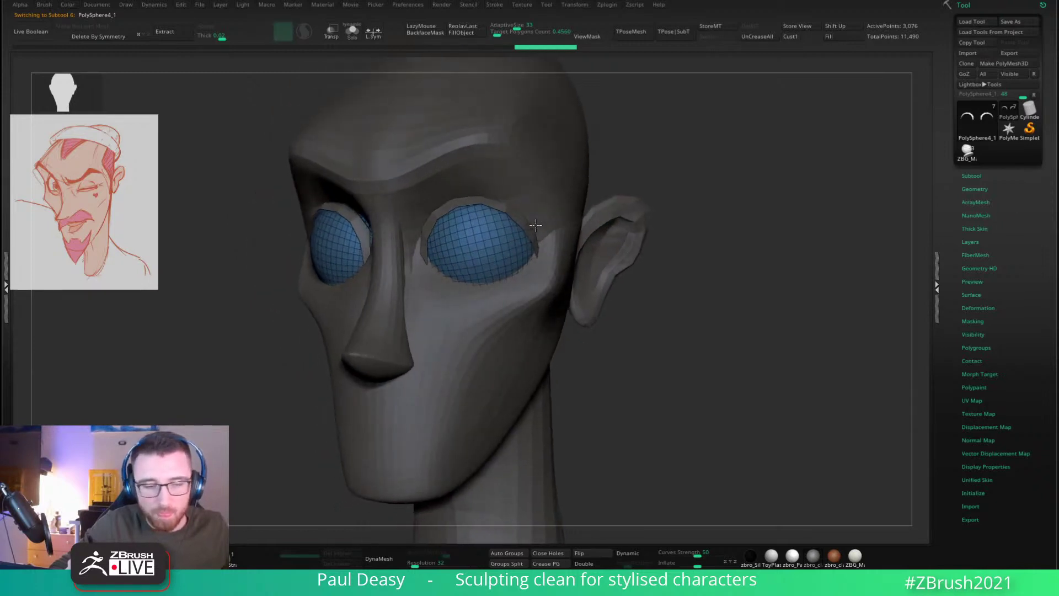
key(space)
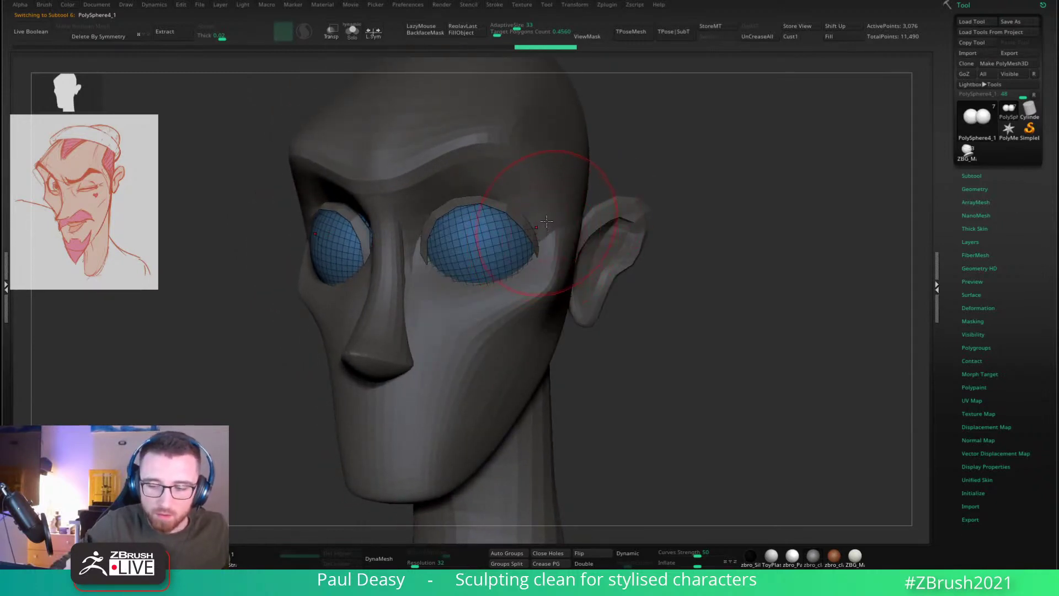
Step: Select the upper head mesh and adjust its surface between the brow and the outer eye corner
alt+click(545, 220)
mouse_move(527, 216)
mouse_down()
mouse_move(504, 228)
mouse_move(517, 219)
mouse_move(501, 214)
mouse_move(528, 222)
mouse_up()
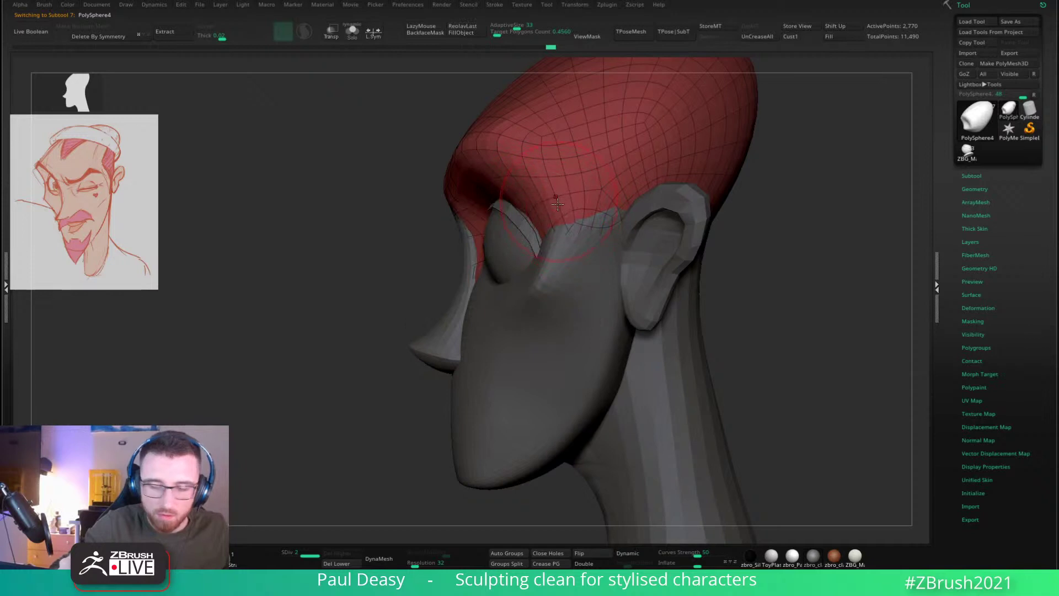
mouse_move(528, 181)
mouse_down()
mouse_move(535, 176)
mouse_move(483, 172)
mouse_up()
mouse_move(605, 245)
shift+right_down()
mouse_move(618, 201)
mouse_move(654, 204)
shift+right_up()
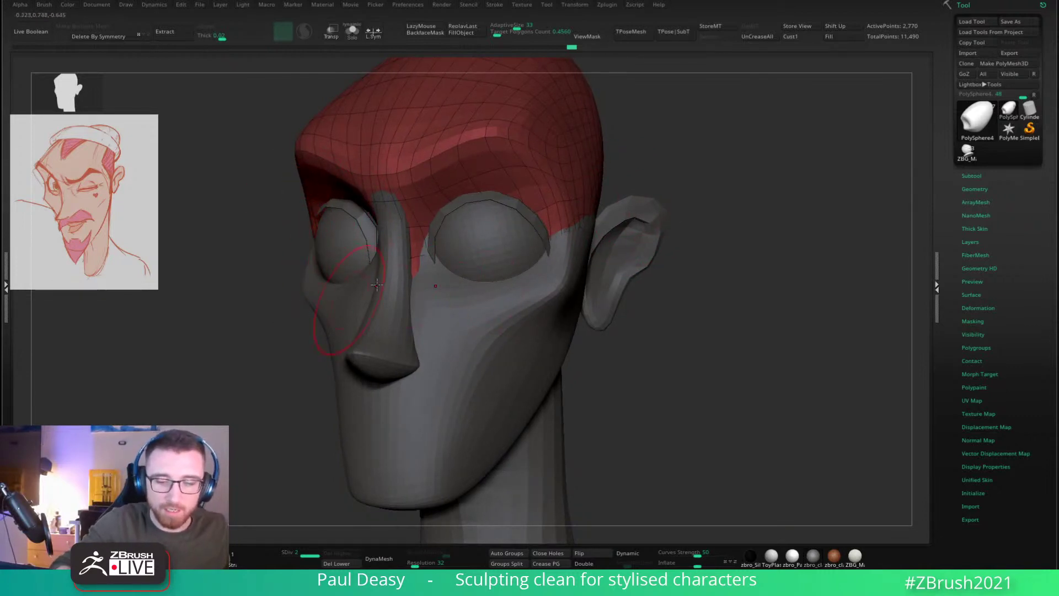
right_click(512, 295)
right_drag(602, 246, 572, 249)
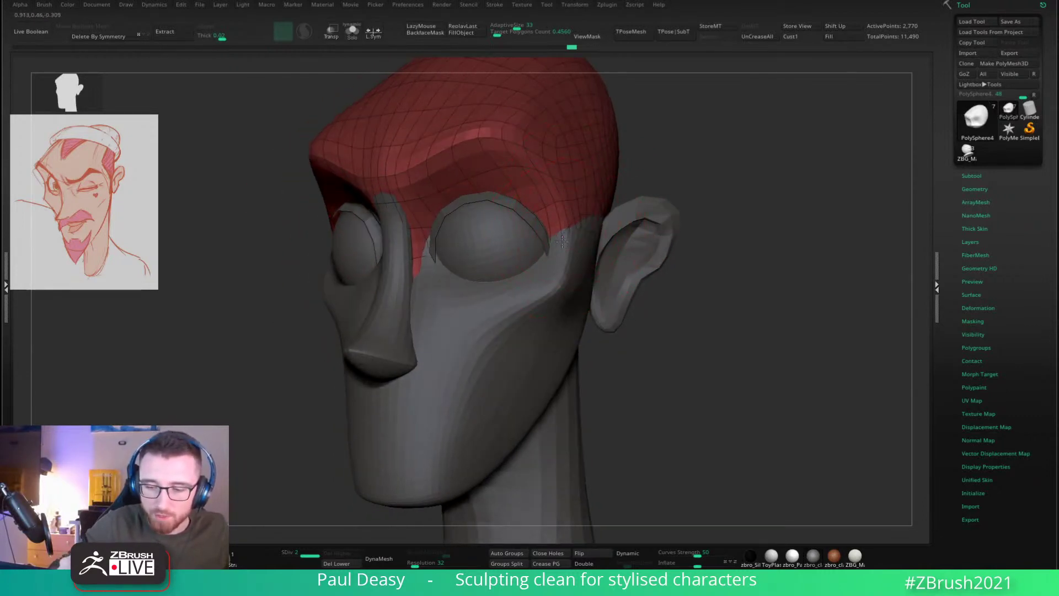
right_drag(546, 196, 556, 199)
click(548, 201)
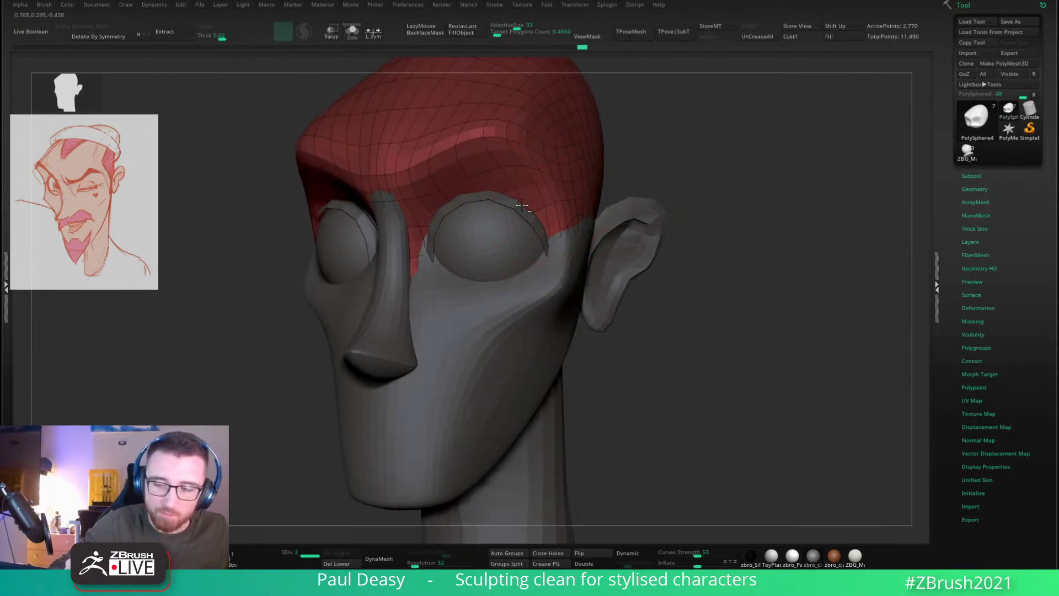
key(super)
key(super)
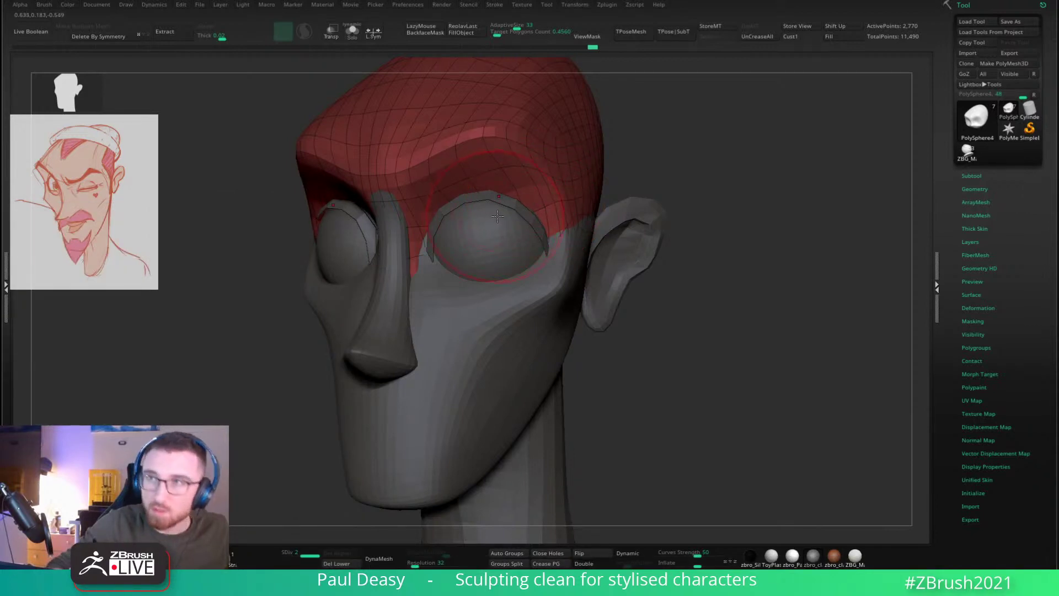
Step: Nudge the lower edge of the upper head mesh at the temple with a resized brush from the side
shift+right_drag(497, 216, 610, 163)
mouse_move(656, 238)
alt+right_down()
mouse_move(683, 229)
mouse_move(680, 218)
alt+right_up()
key(s)
key(s)
drag(681, 218, 674, 218)
right_drag(684, 177, 552, 160)
key(s)
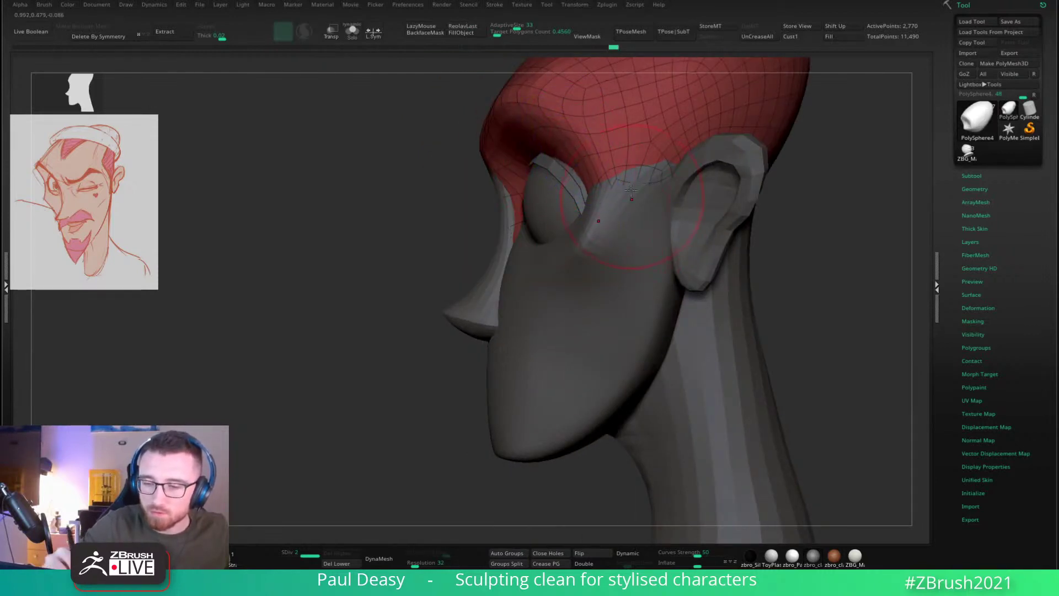
right_drag(650, 188, 877, 293)
alt+right_drag(739, 253, 685, 333)
Step: Select the eyelid strips, inspect their shape in isolation and bring the rest of the head back
alt+click(560, 228)
right_drag(705, 241, 596, 258)
key(alt+s)
right_drag(607, 209, 585, 214)
mouse_move(517, 187)
ctrl+mouse_down()
mouse_move(603, 359)
mouse_move(642, 197)
ctrl+mouse_up()
key(space)
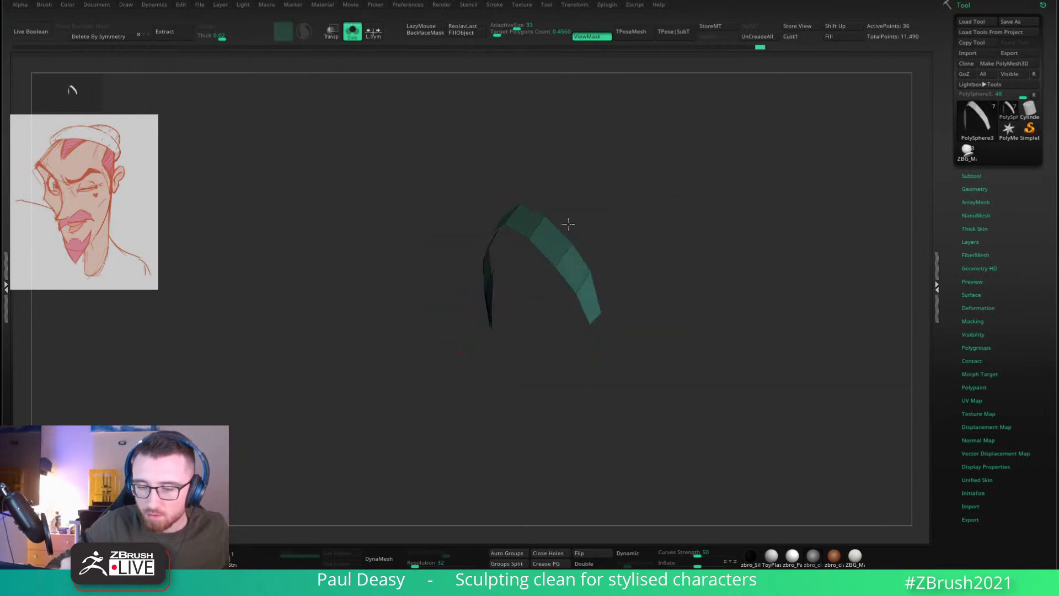
key(space)
right_drag(670, 303, 697, 309)
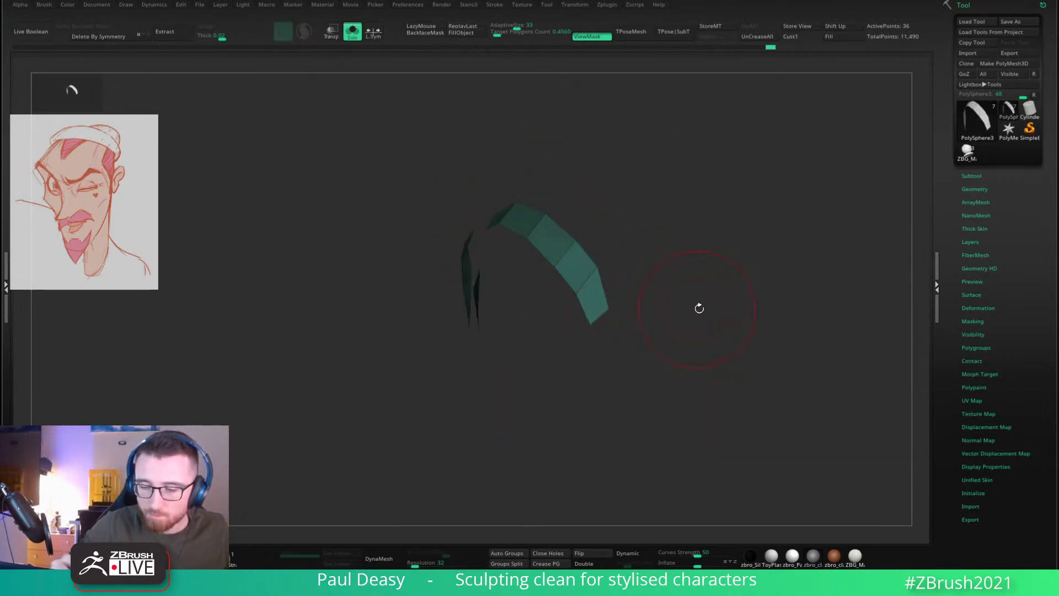
ctrl+drag(700, 311, 731, 322)
right_drag(734, 324, 756, 331)
key(alt+s)
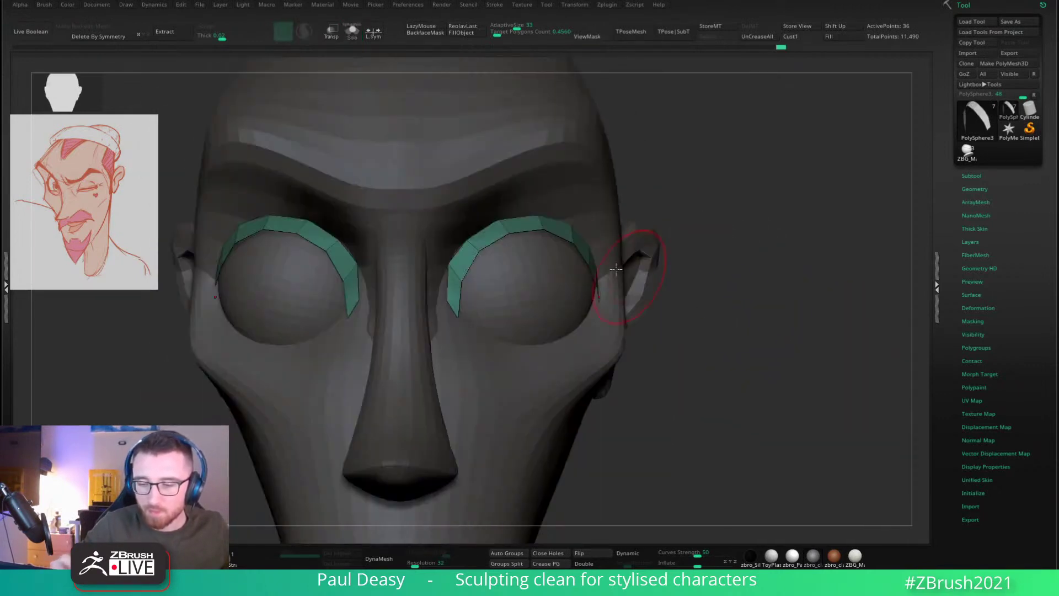
Step: Reshape the upper outer section of the eyelid strips from the front and three-quarter views
key(space)
key(space)
drag(593, 229, 602, 229)
mouse_move(719, 220)
right_down()
mouse_move(599, 225)
mouse_move(600, 242)
right_up()
key(space)
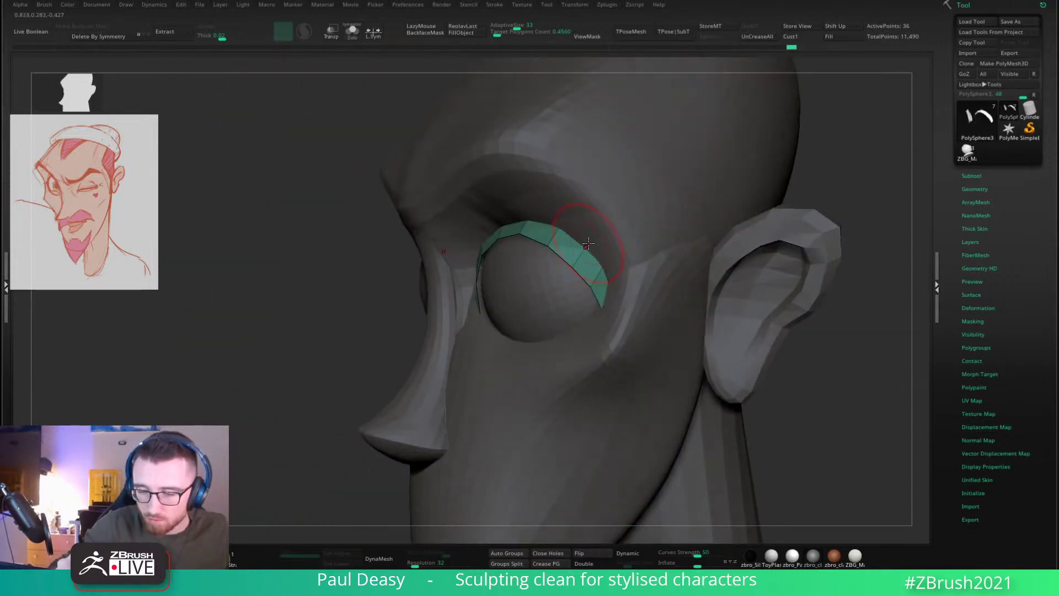
key(space)
drag(599, 244, 558, 215)
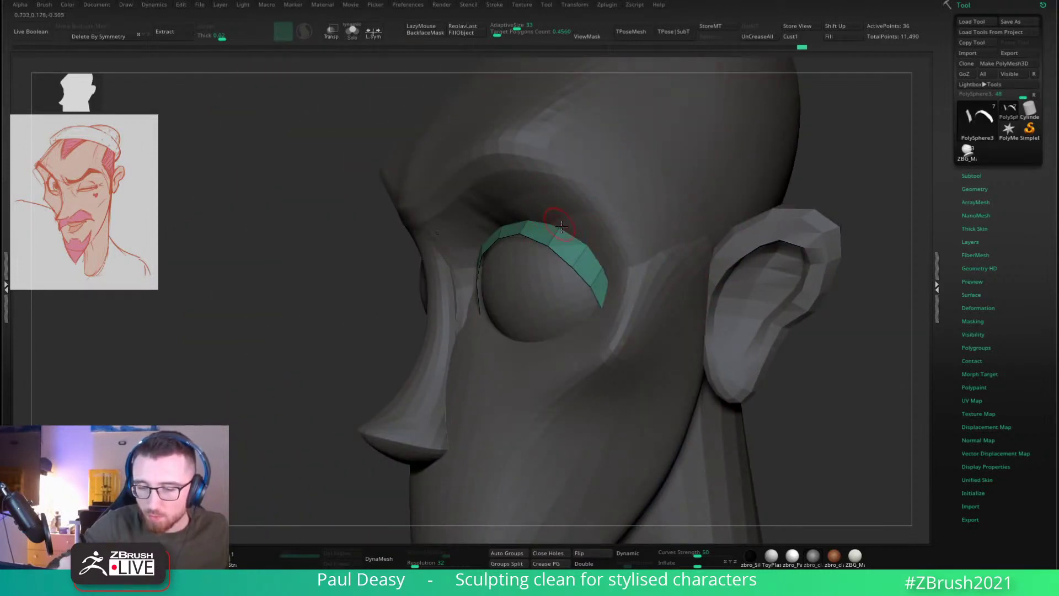
Step: Refine the outer end of the eyelid strip so it follows the eyeball's curve in side view
right_drag(558, 215, 532, 242)
key(space)
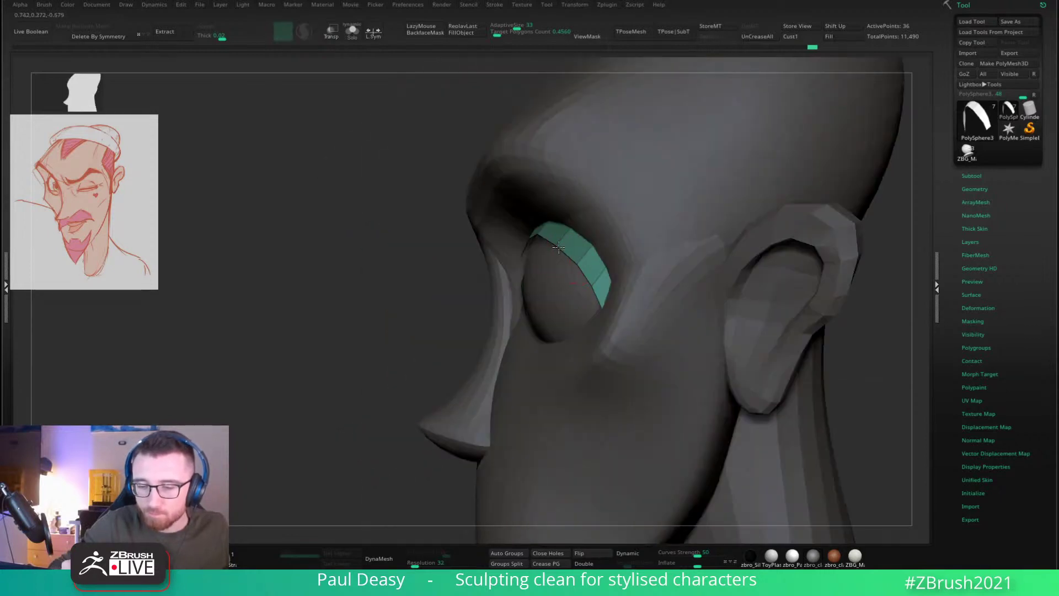
key(space)
right_drag(568, 279, 632, 270)
drag(576, 262, 565, 261)
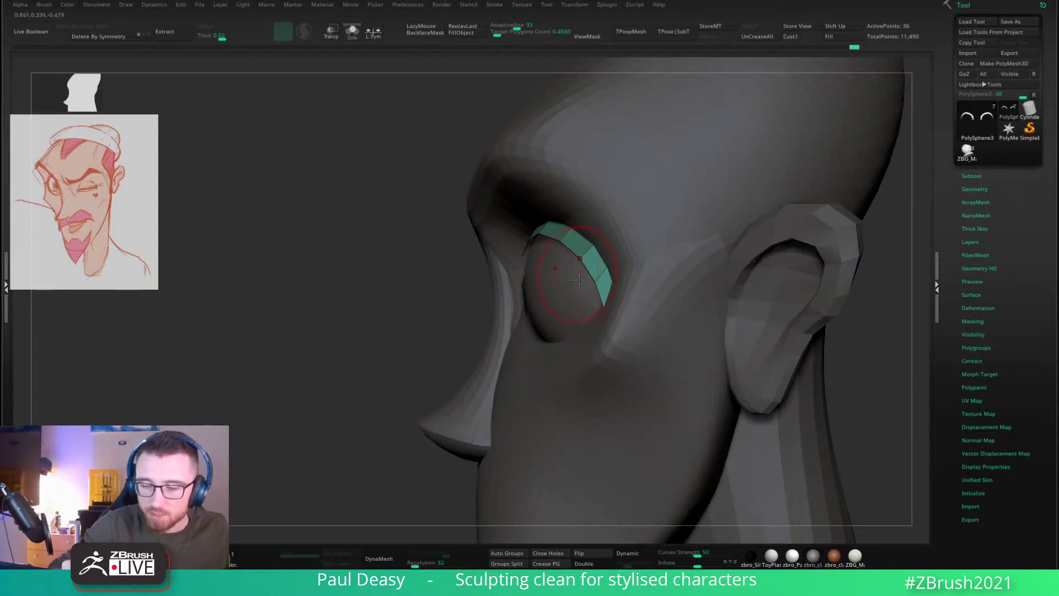
drag(599, 313, 600, 309)
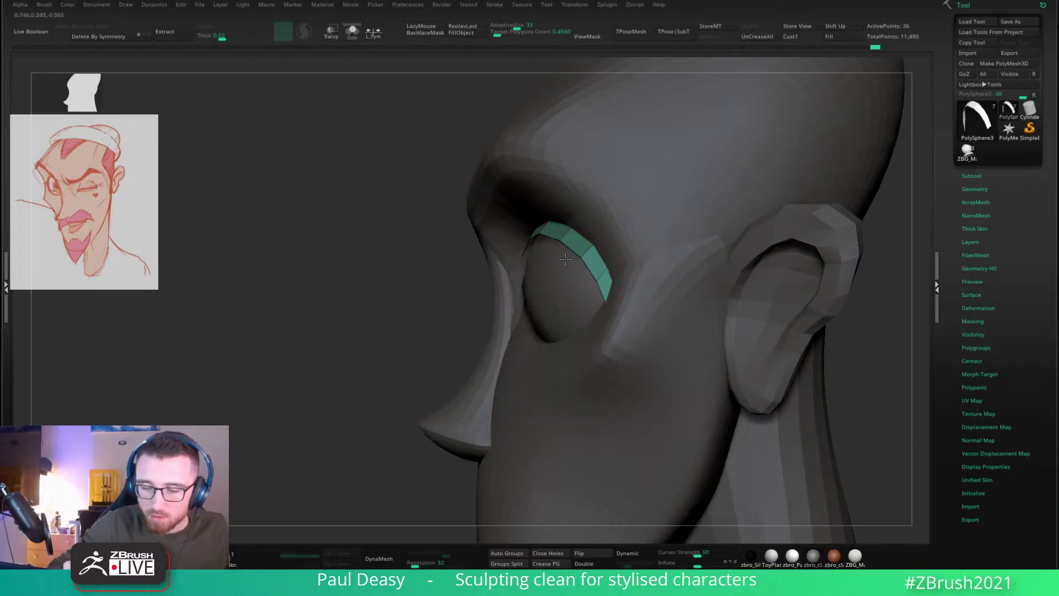
drag(565, 259, 560, 261)
Step: Narrow and curve the inner ends of the eyelid strips around the eyeballs beside the nose
right_drag(559, 262, 547, 265)
right_drag(498, 268, 560, 275)
right_click(437, 311)
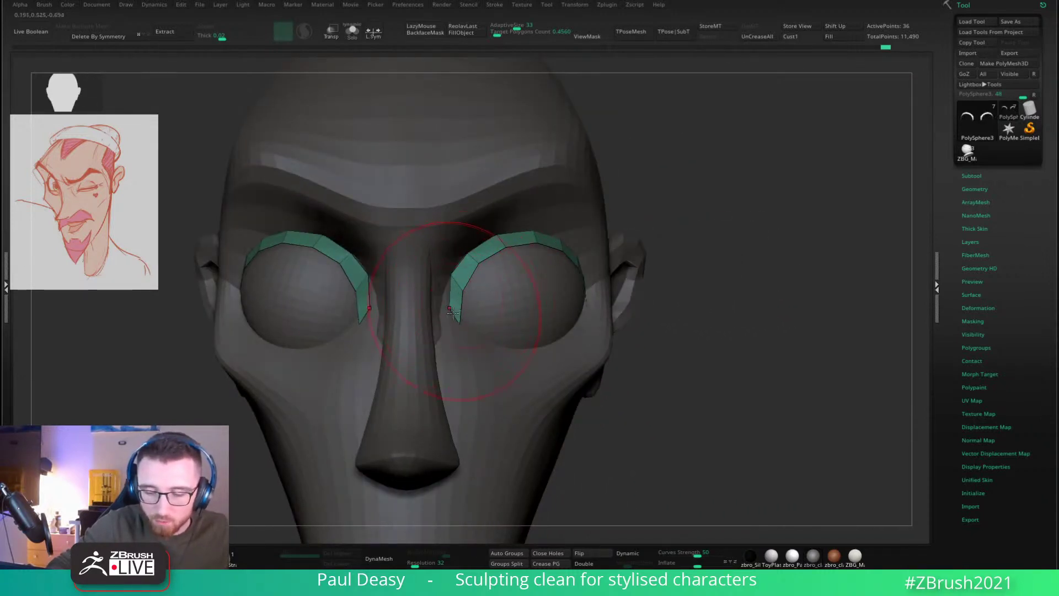
key(space)
drag(455, 285, 452, 284)
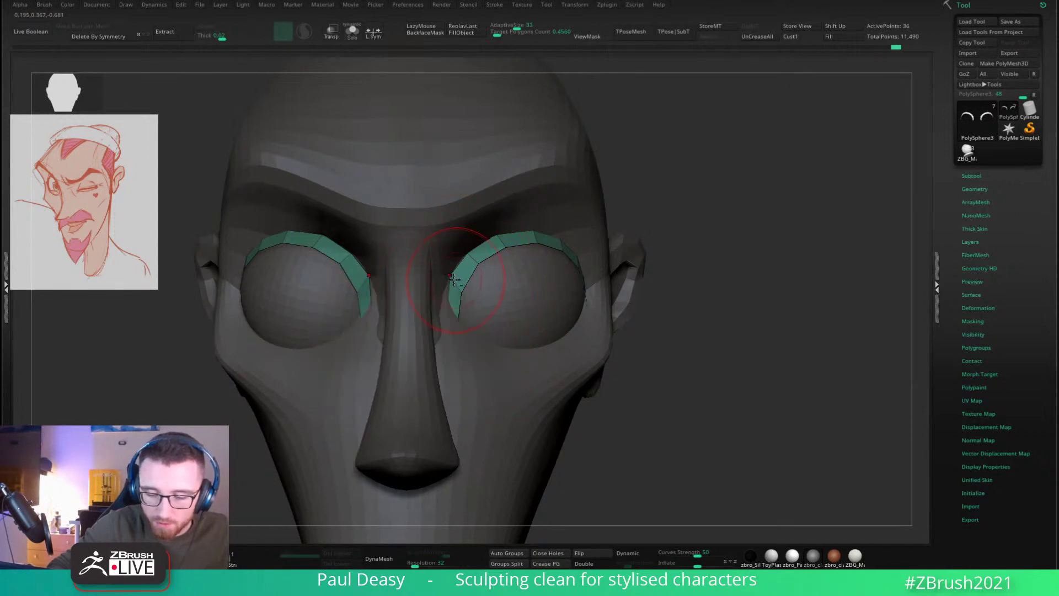
key(space)
right_drag(441, 284, 459, 285)
drag(464, 290, 477, 261)
key(space)
right_drag(477, 261, 494, 261)
drag(485, 260, 481, 255)
right_drag(493, 263, 474, 258)
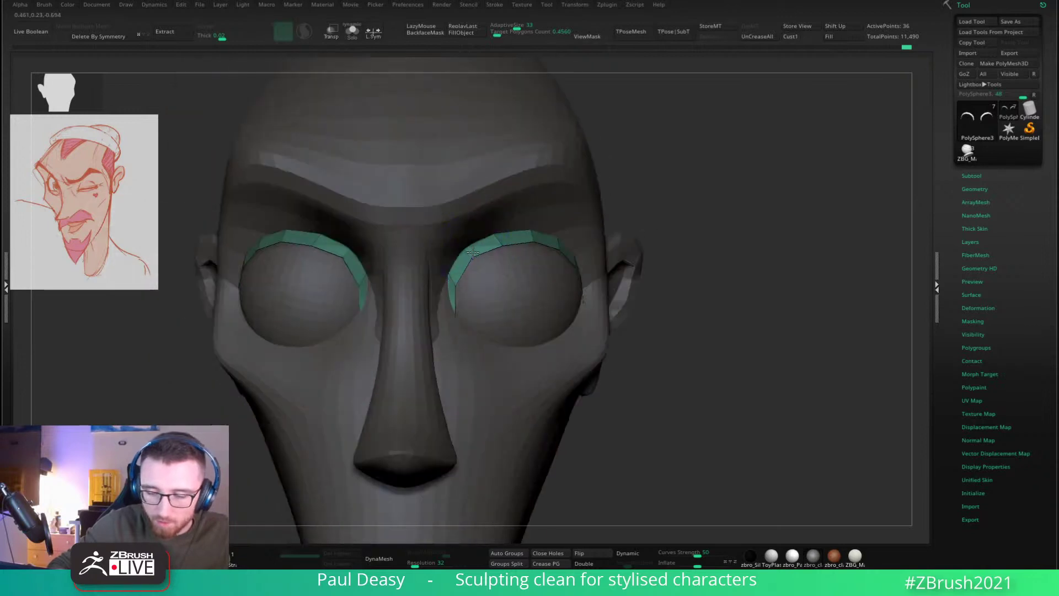
Step: Smooth out the upper inner bend of the eyelid strips against the eyeballs from front and three-quarter views
key(space)
drag(476, 250, 481, 248)
right_drag(481, 249, 474, 254)
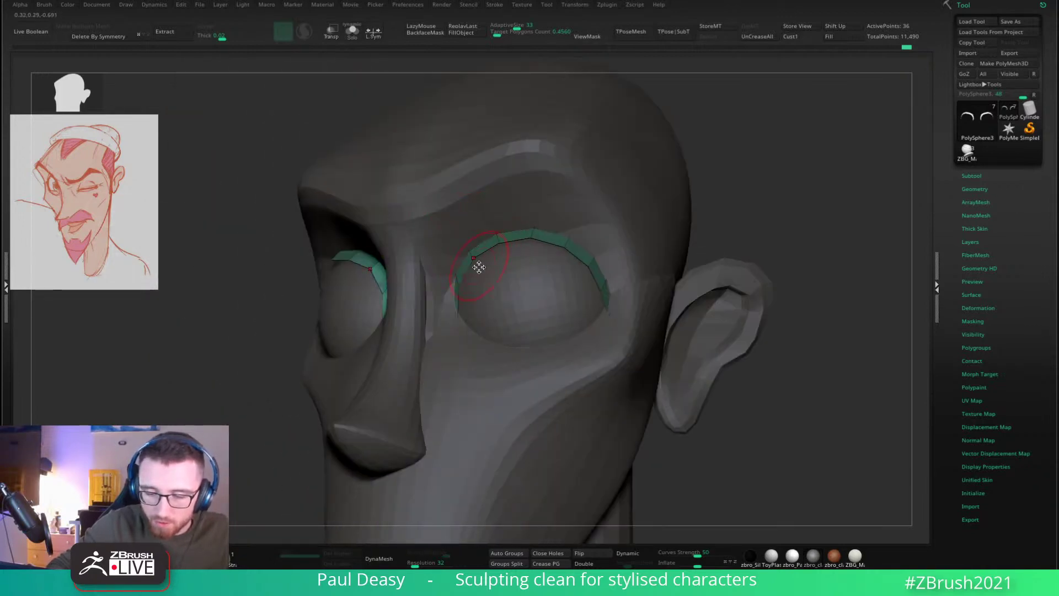
key(space)
drag(481, 259, 486, 260)
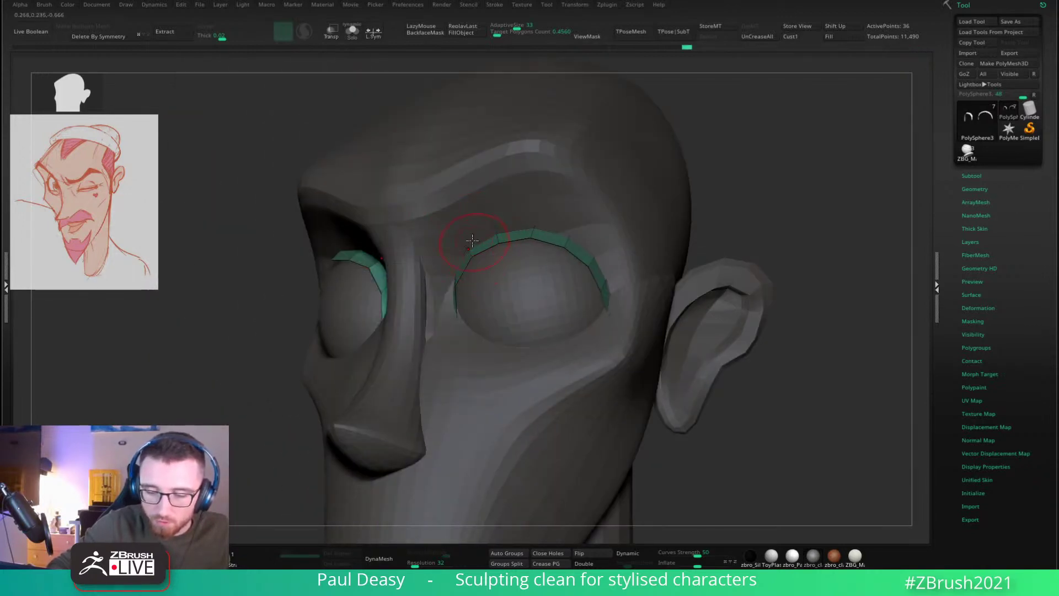
right_drag(470, 238, 466, 231)
key(space)
key(space)
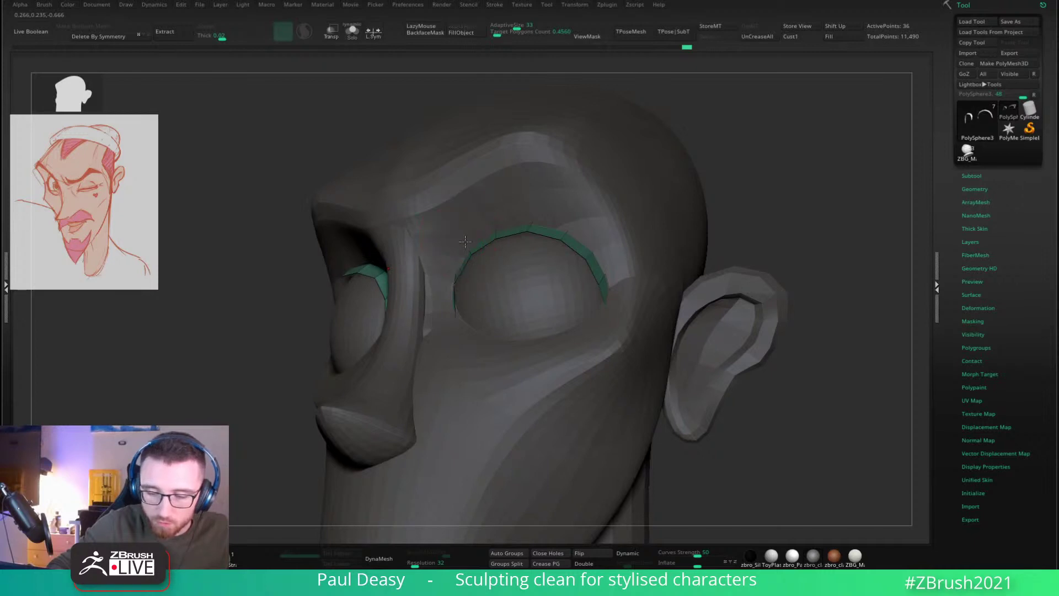
Step: Isolate the eyelid strips, clean up their lower inner tips and show the full head again
right_drag(447, 268, 475, 272)
key(alt+s)
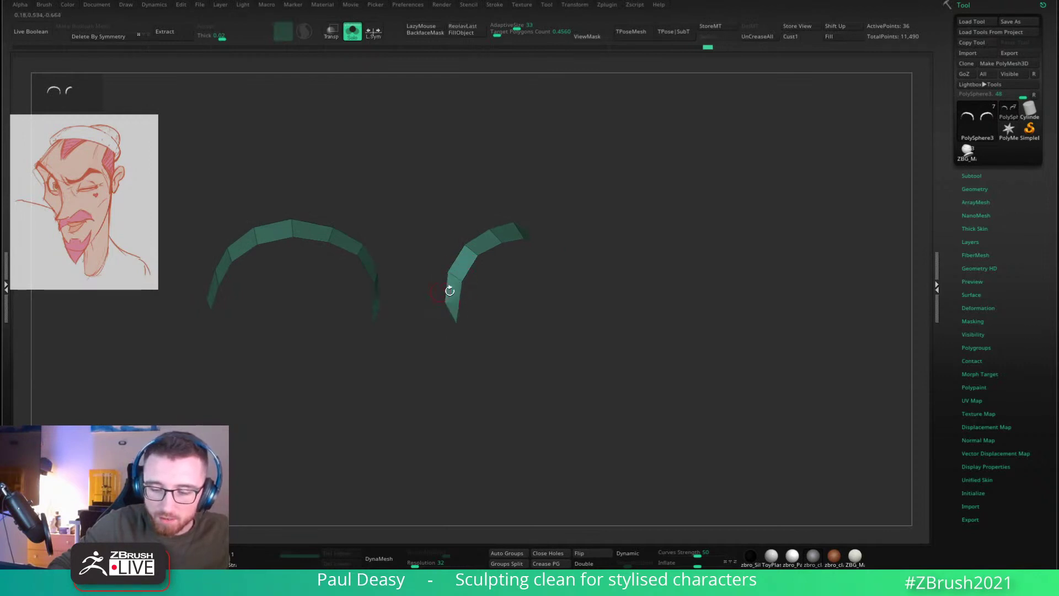
mouse_move(449, 291)
right_down()
mouse_move(495, 300)
mouse_move(482, 313)
mouse_move(436, 318)
mouse_move(442, 309)
right_up()
key(space)
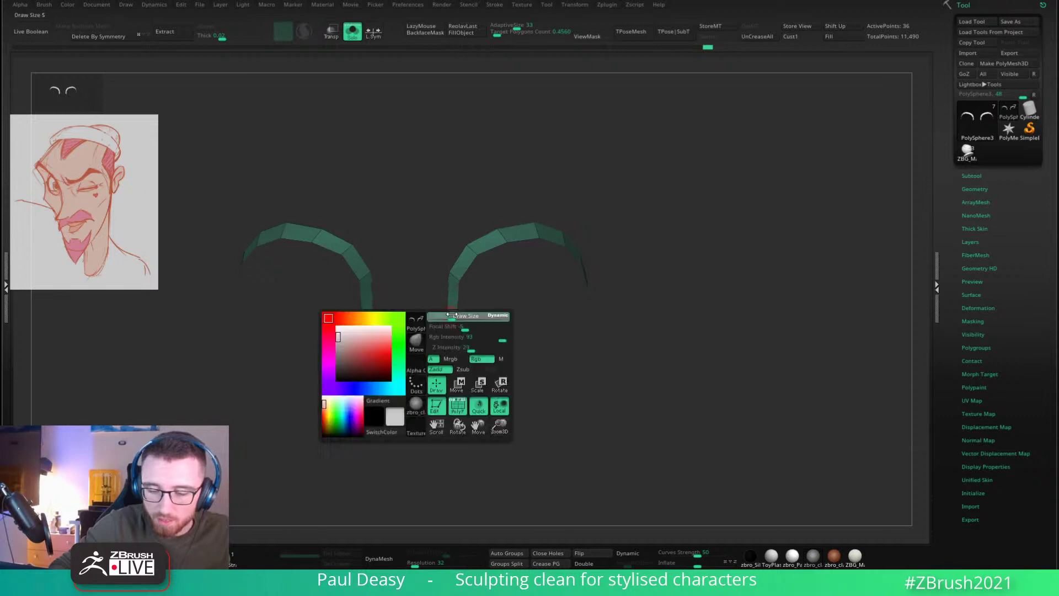
key(space)
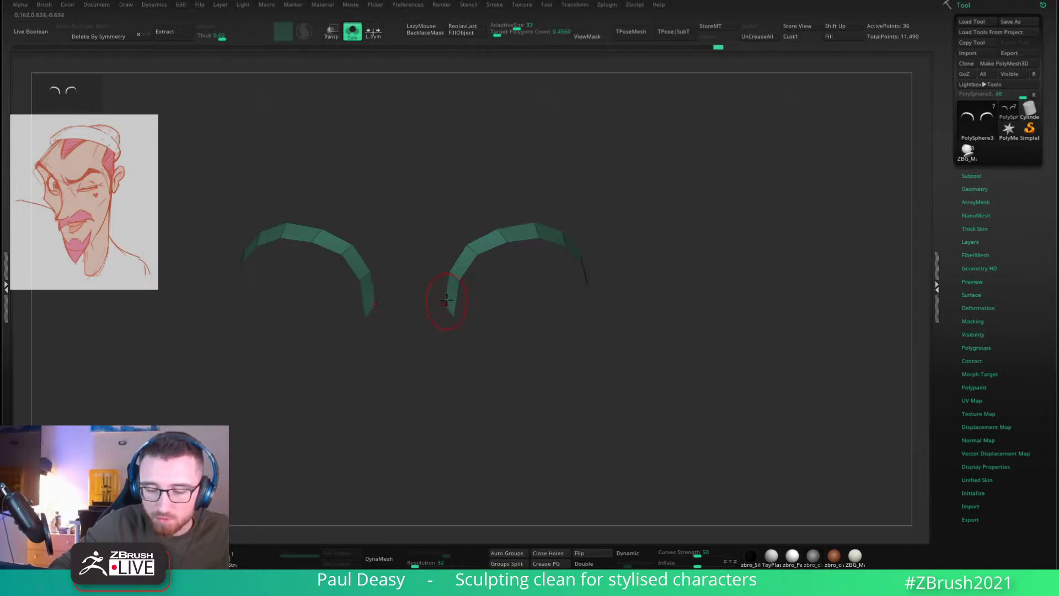
key(alt+s)
Step: Pull the outer tip of the eyelid strips in against the eyeballs from the three-quarter view
ctrl+right_drag(733, 283, 628, 289)
drag(589, 301, 582, 304)
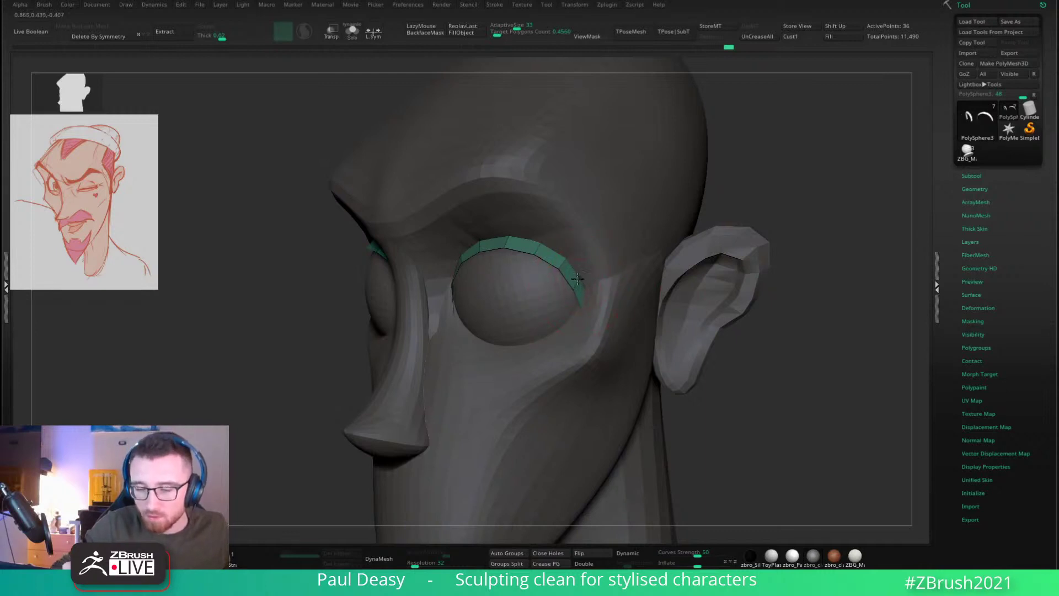
right_drag(563, 274, 635, 272)
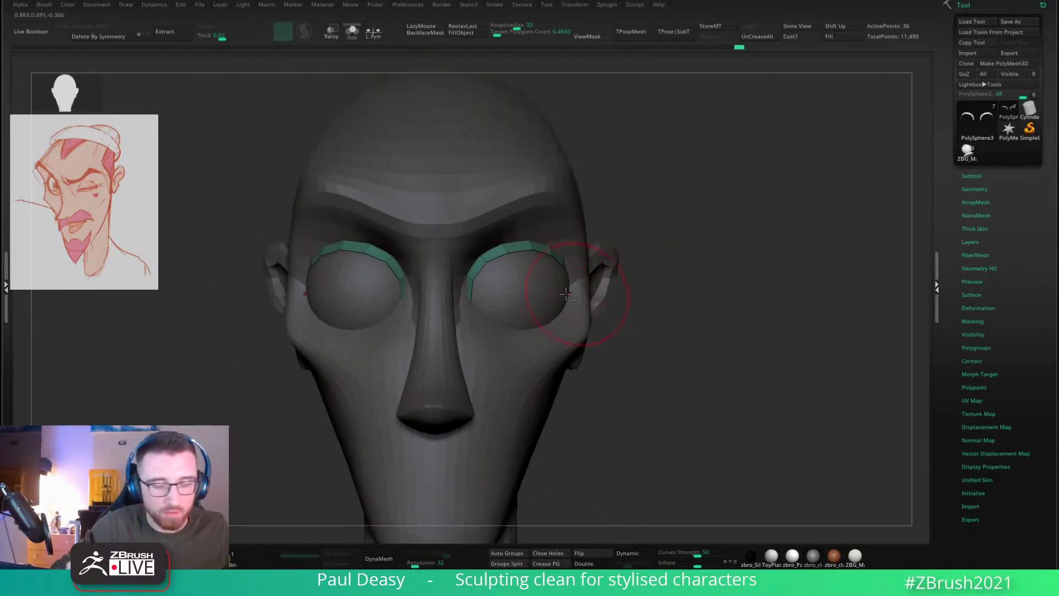
Step: Select the eyeballs and scale them down slightly to about 0.95 with the gizmo
alt+click(561, 287)
key(w)
drag(549, 301, 550, 292)
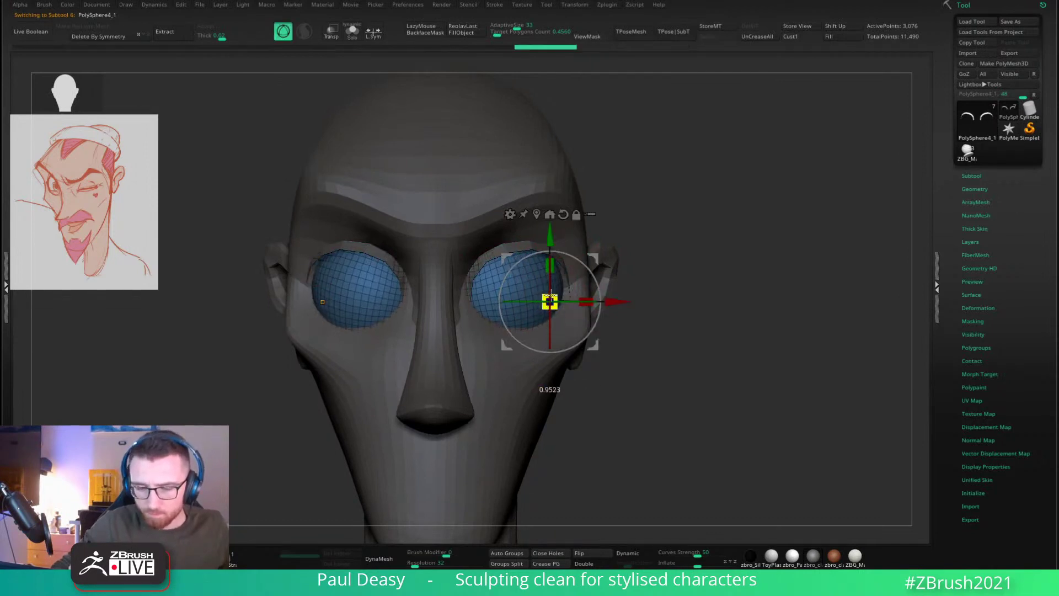
key(q)
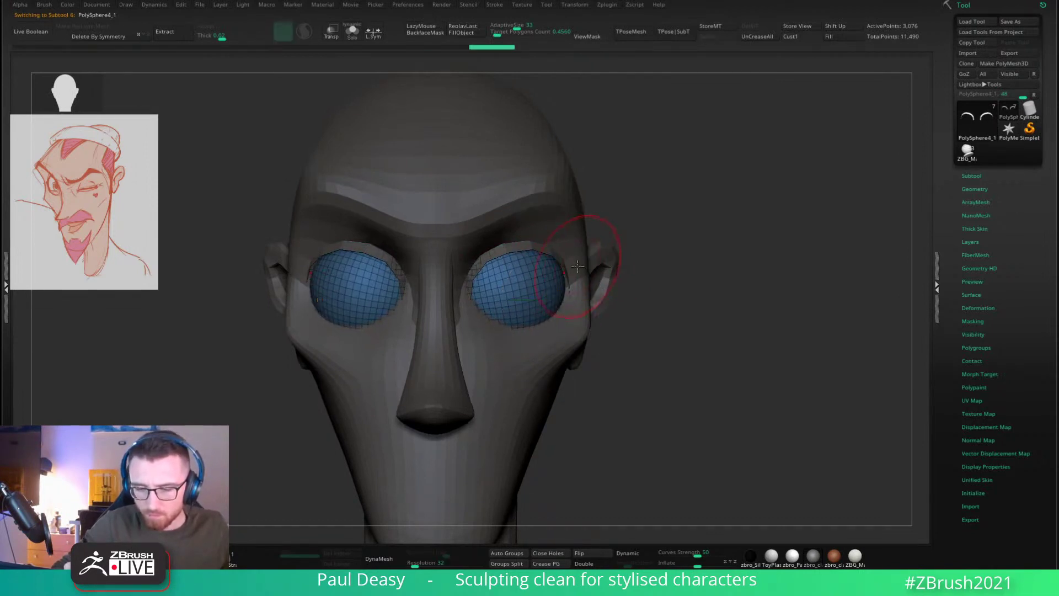
Step: Examine how closely the eyelid strips fit around the eyeballs from close up, ending with the eyeballs selected
alt+click(567, 266)
alt+click(572, 286)
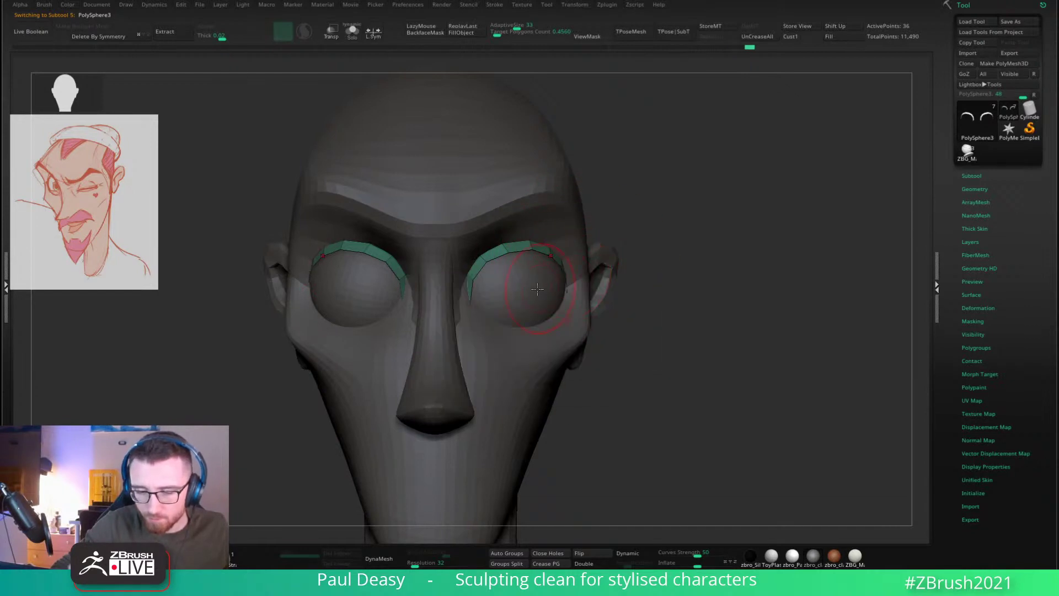
right_drag(538, 289, 437, 353)
mouse_move(519, 325)
right_down()
mouse_move(468, 326)
mouse_move(516, 305)
mouse_move(528, 273)
mouse_move(475, 288)
mouse_move(579, 279)
mouse_move(749, 222)
right_up()
right_click(475, 289)
right_drag(618, 213, 539, 180)
right_click(572, 214)
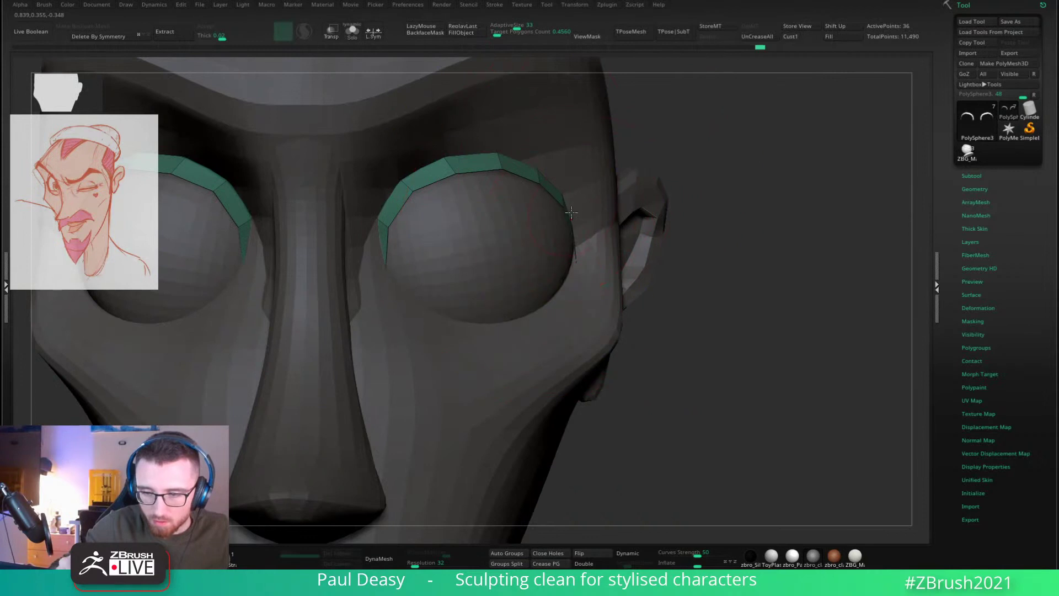
right_click(536, 294)
right_drag(567, 270, 552, 263)
alt+click(523, 265)
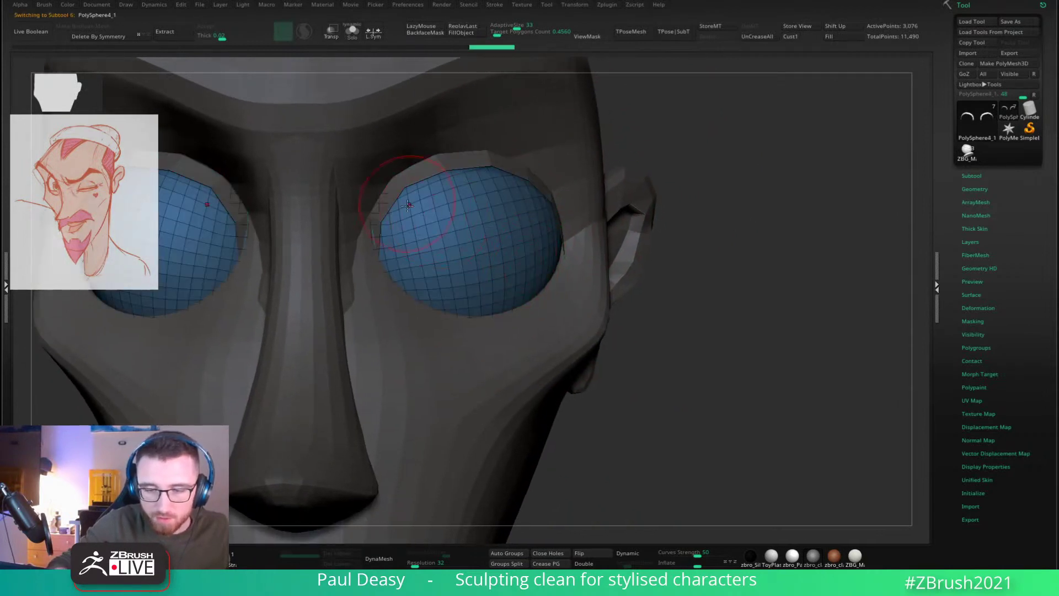
Step: Select the eyeballs and draw a topology curve across their lower part from the inner to the outer corner
alt+click(383, 203)
alt+click(516, 256)
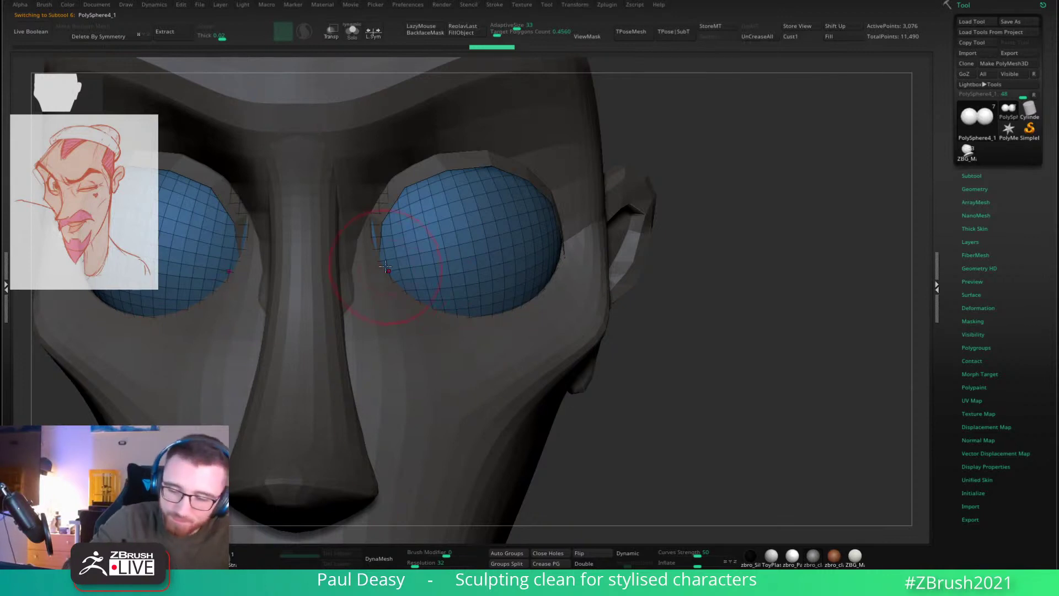
drag(421, 295, 564, 261)
right_drag(573, 261, 520, 305)
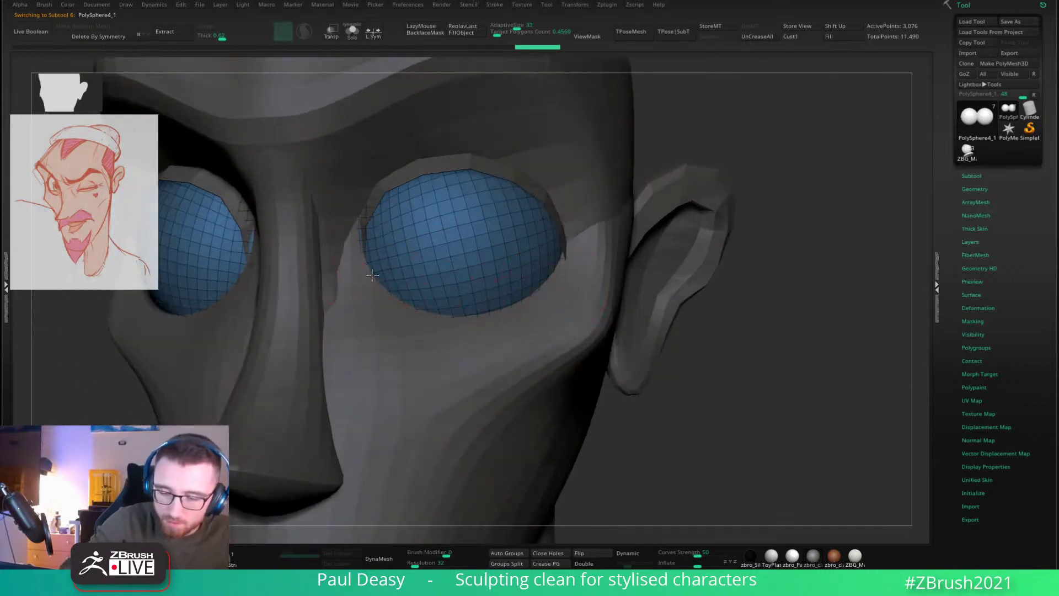
drag(420, 320, 560, 271)
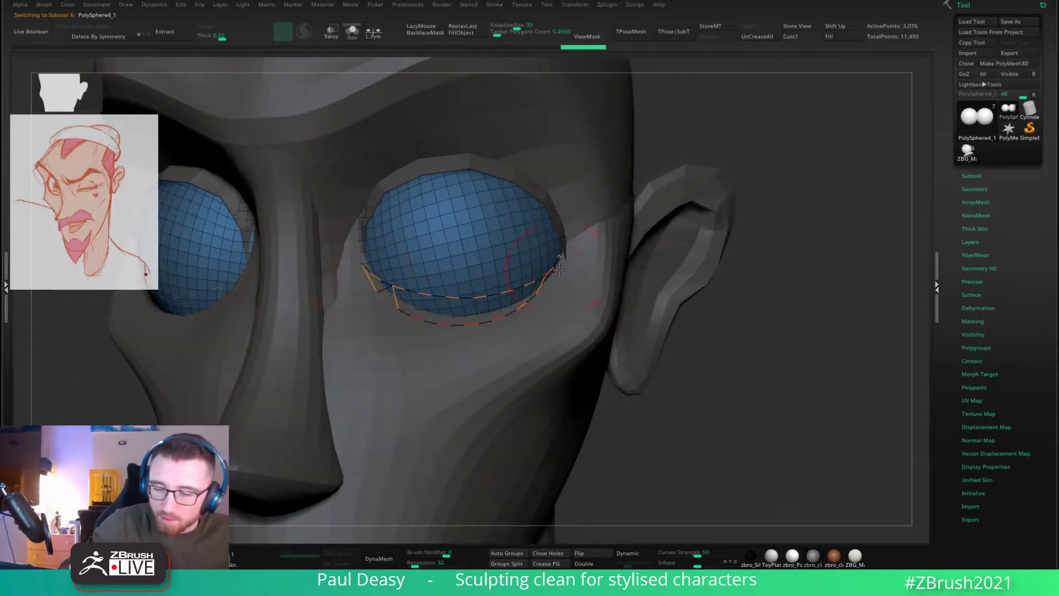
key(ctrl+z)
mouse_move(363, 281)
mouse_down()
mouse_move(491, 320)
mouse_move(557, 283)
mouse_up()
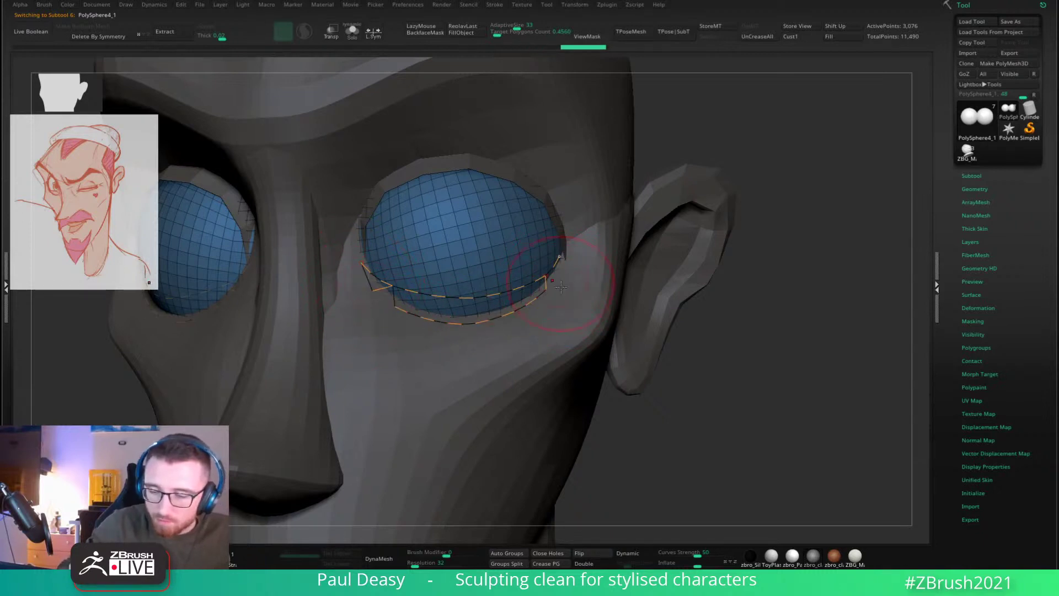
key(ctrl+z)
Step: Draw a second topology curve just beneath the first along the eyeball's lower rim and add the outermost cross curve
drag(369, 288, 418, 319)
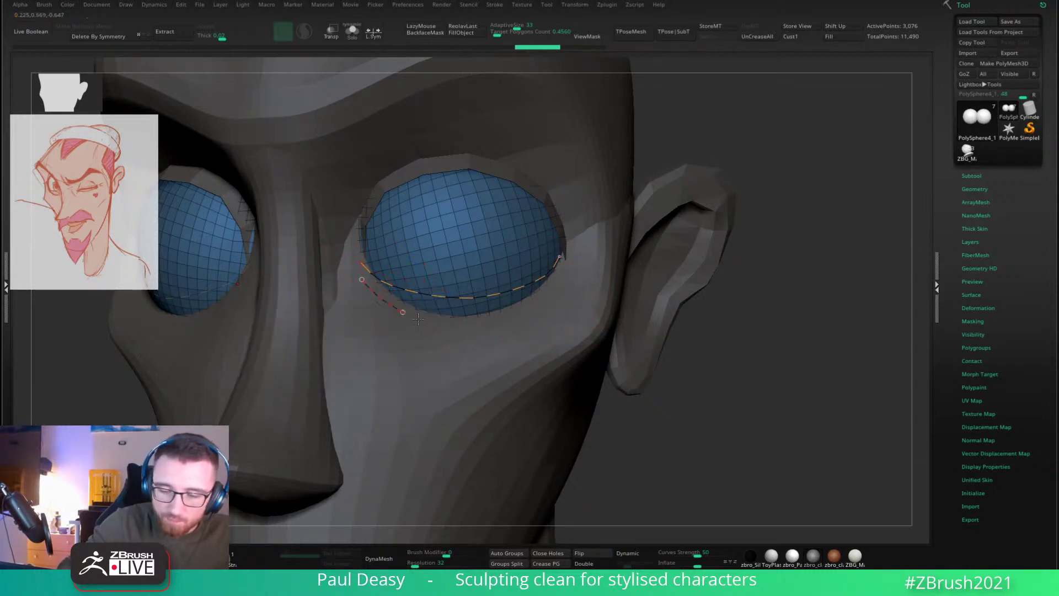
mouse_move(545, 297)
mouse_down()
mouse_move(562, 270)
mouse_move(575, 320)
mouse_up()
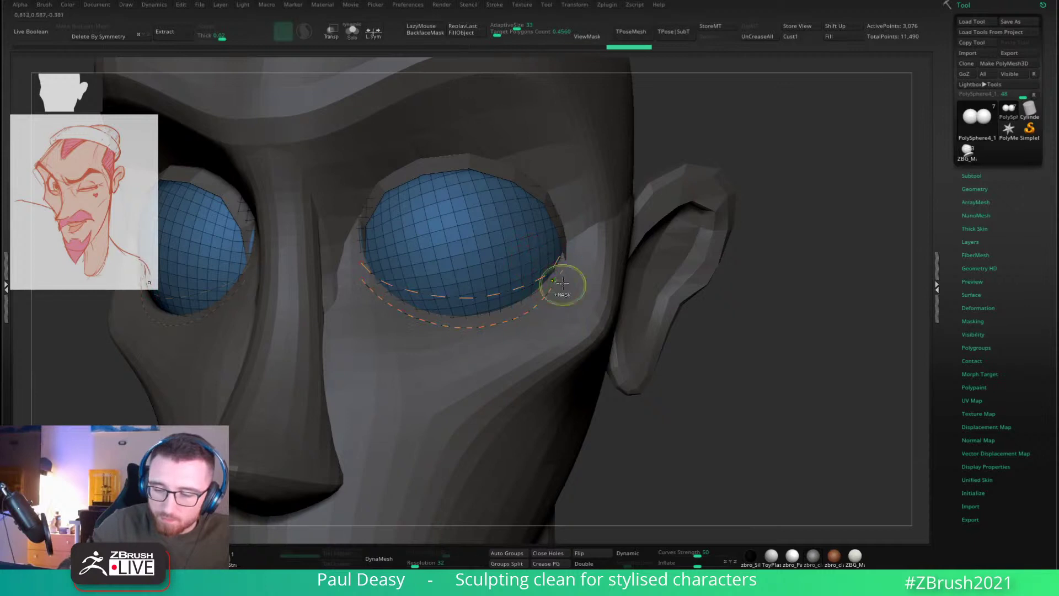
drag(527, 262, 552, 343)
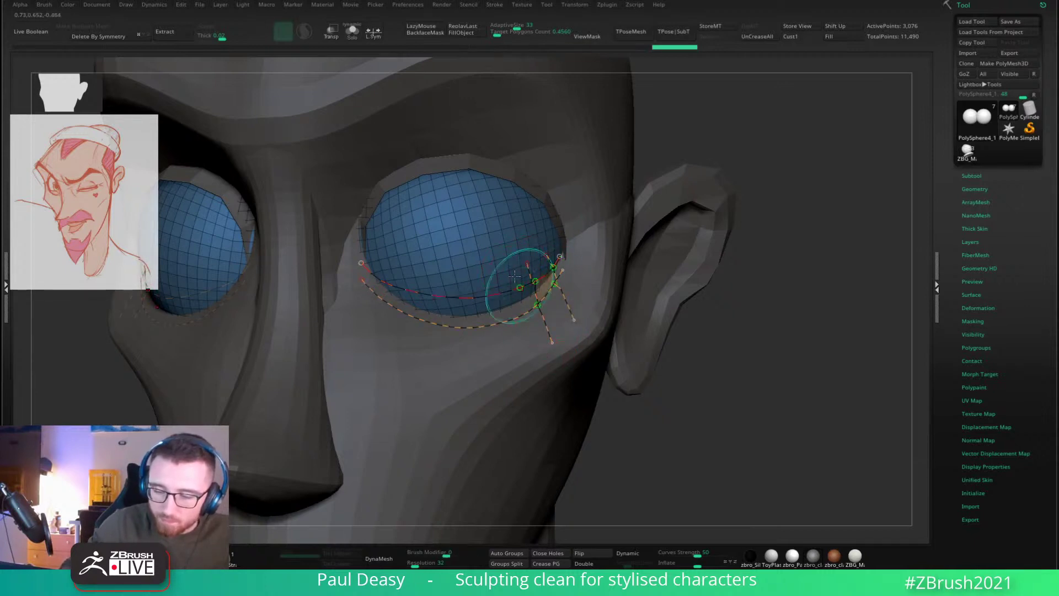
drag(505, 271, 519, 356)
drag(474, 285, 478, 359)
key(ctrl+z)
key(ctrl+z)
key(ctrl+z)
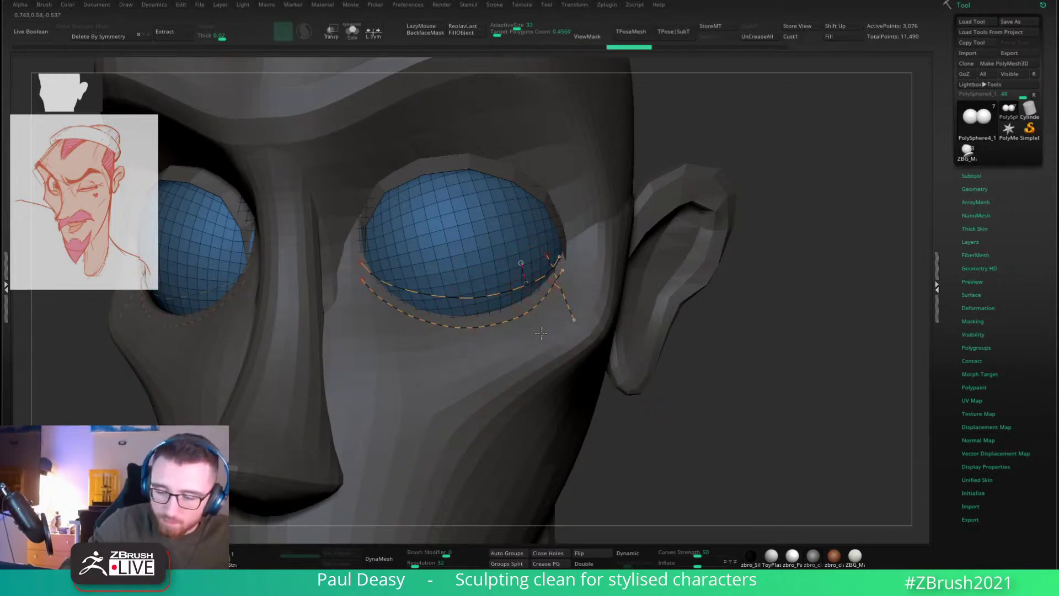
Step: Draw the remaining cross curves over both lower-lid curves, evenly spaced from the outer to the inner eye corner
drag(521, 262, 542, 339)
mouse_move(485, 268)
mouse_down()
mouse_move(498, 362)
mouse_move(449, 361)
mouse_up()
key(ctrl+z)
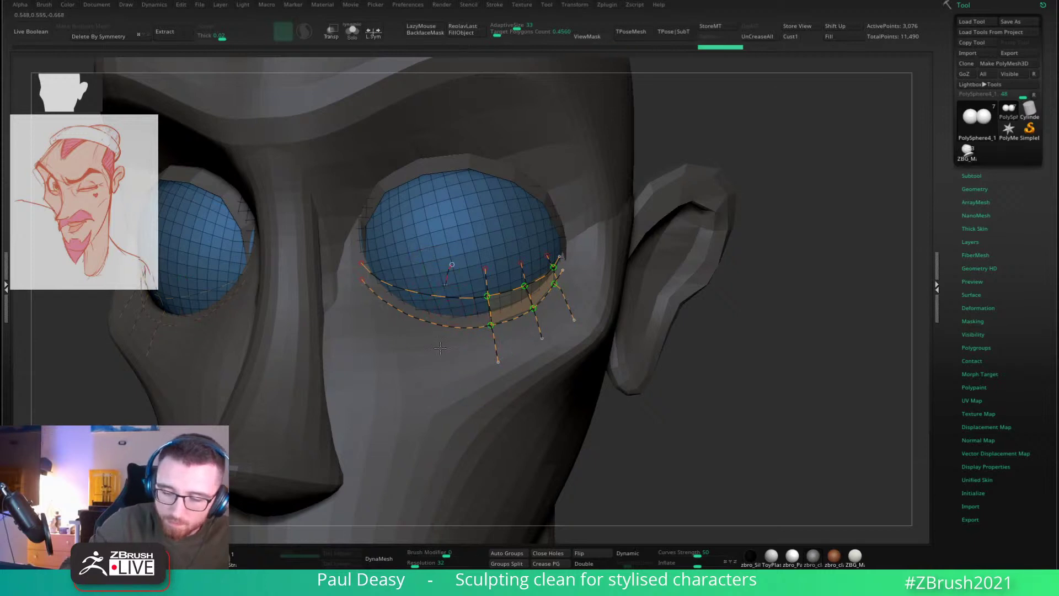
drag(451, 265, 440, 359)
drag(413, 265, 398, 352)
drag(375, 260, 366, 309)
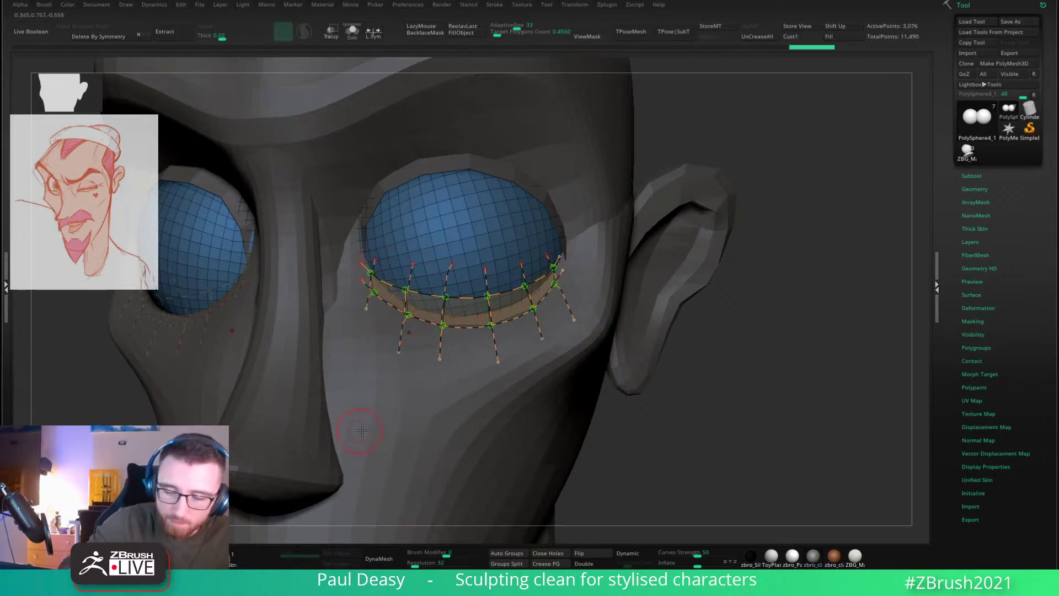
Step: Generate the lower eyelid strips from the topology curves as their own subtool and remove all their creases
key(space)
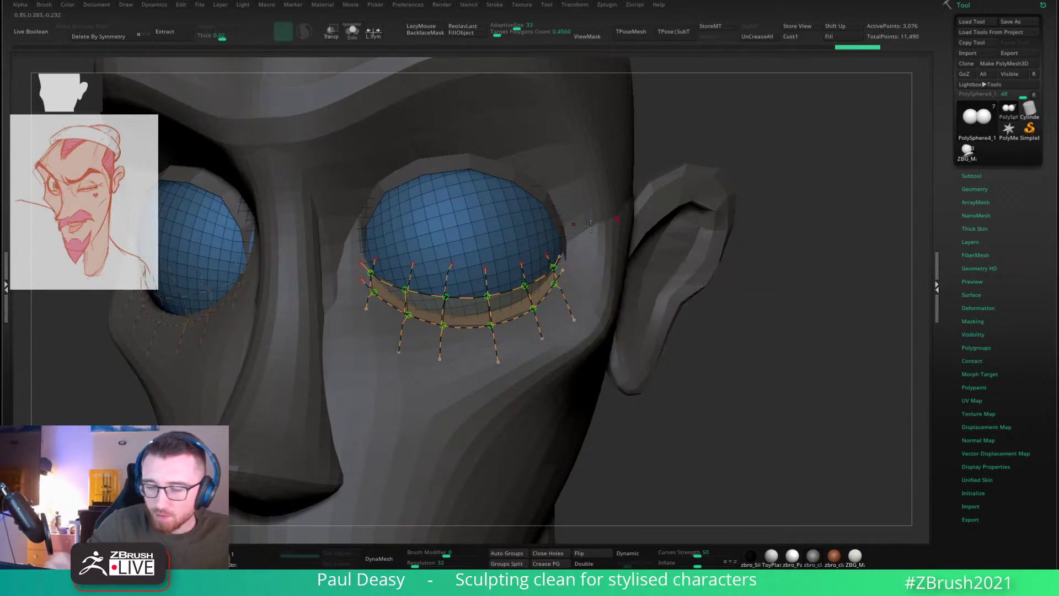
click(523, 206)
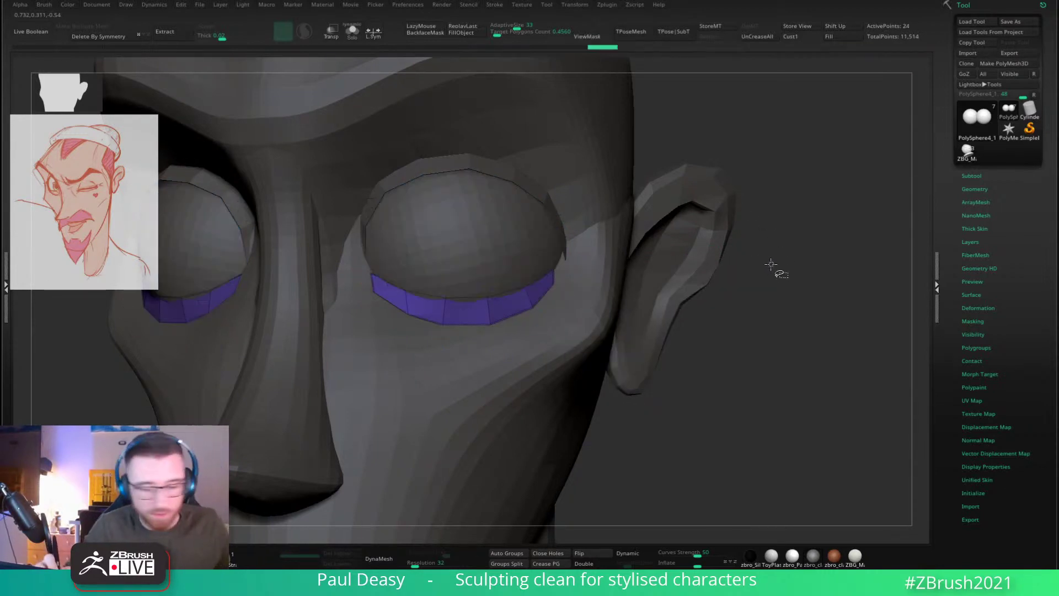
key(space)
click(757, 38)
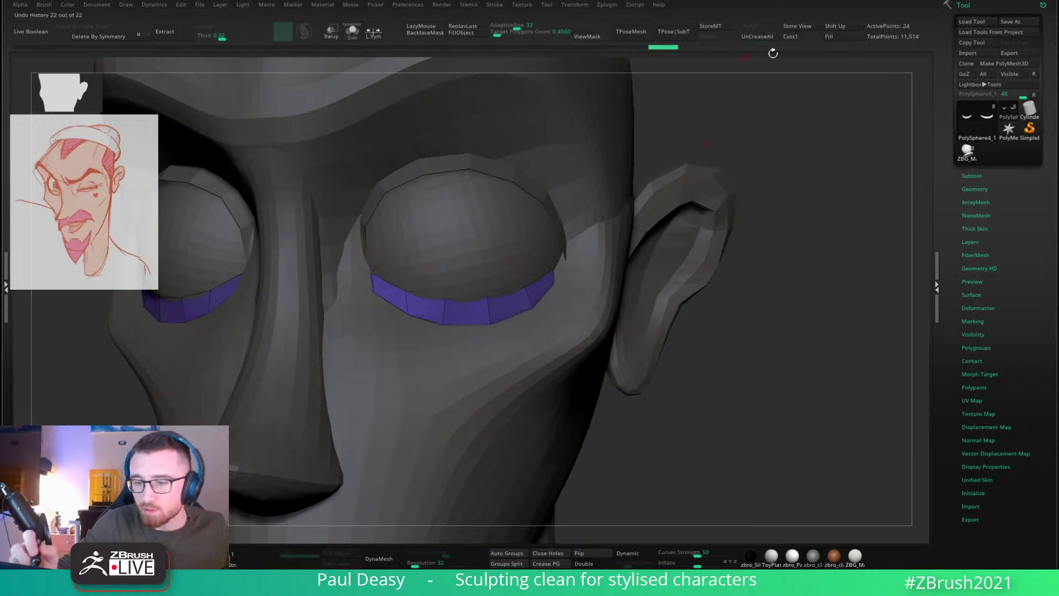
drag(745, 205, 782, 210)
key(space)
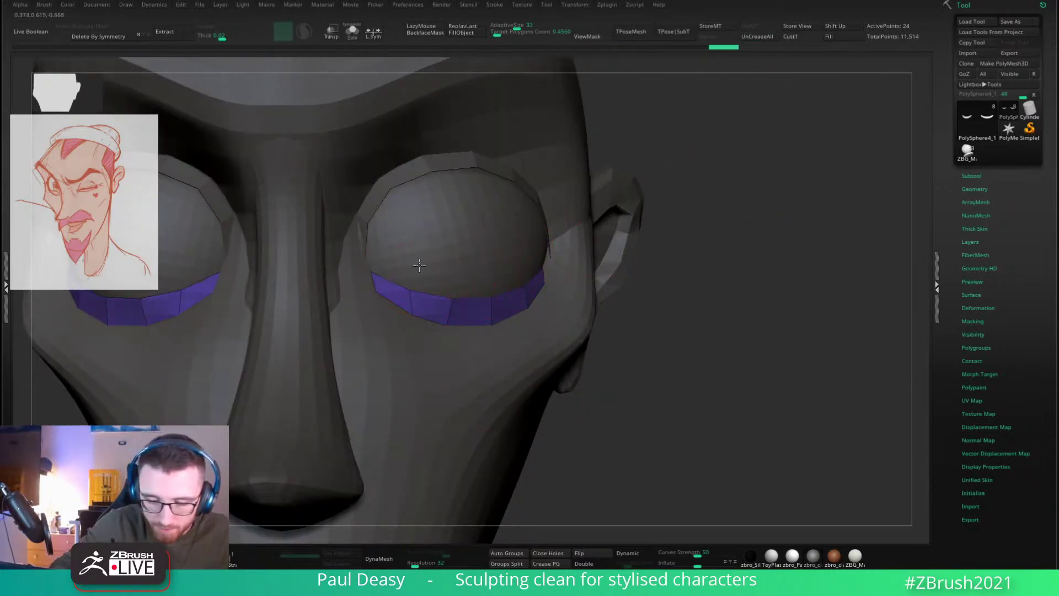
Step: Pull the inner tips of the lower and upper eyelid strips together at the inner eye corners
mouse_move(409, 263)
right_down()
mouse_move(386, 275)
mouse_move(405, 270)
mouse_move(387, 252)
right_up()
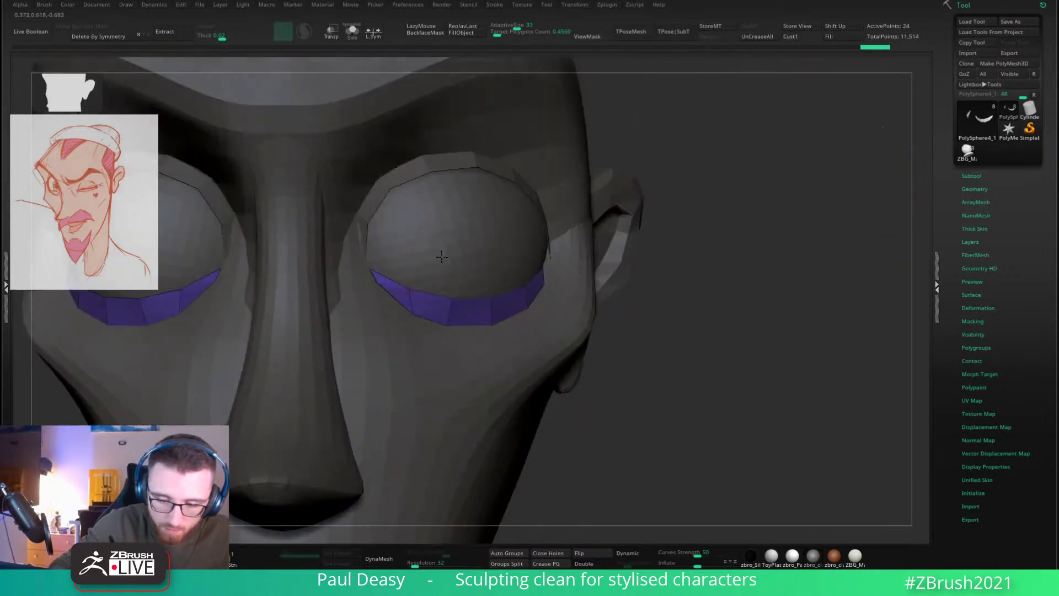
alt+click(358, 242)
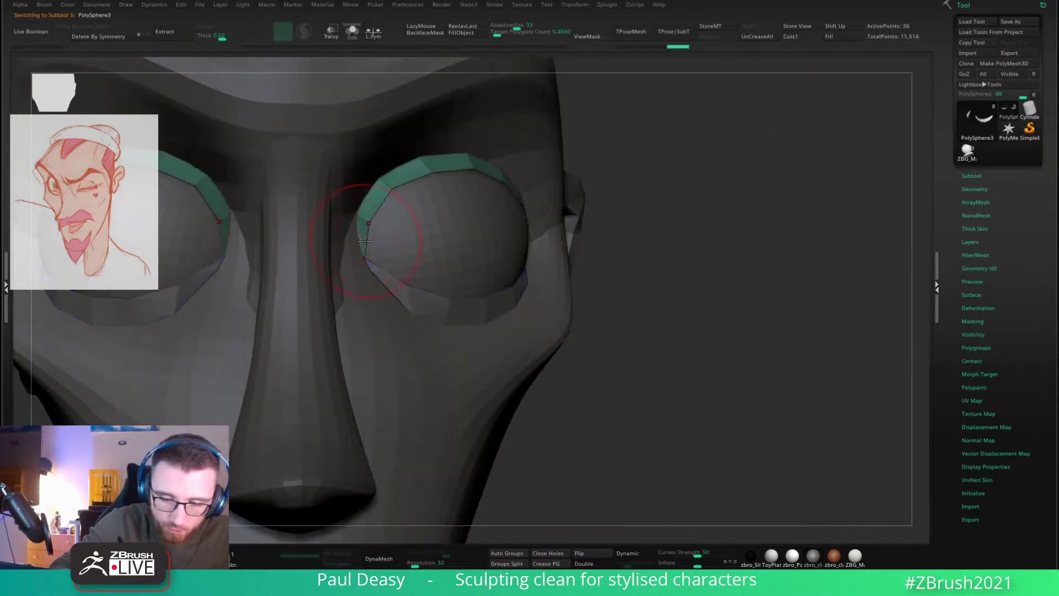
right_drag(370, 246, 356, 255)
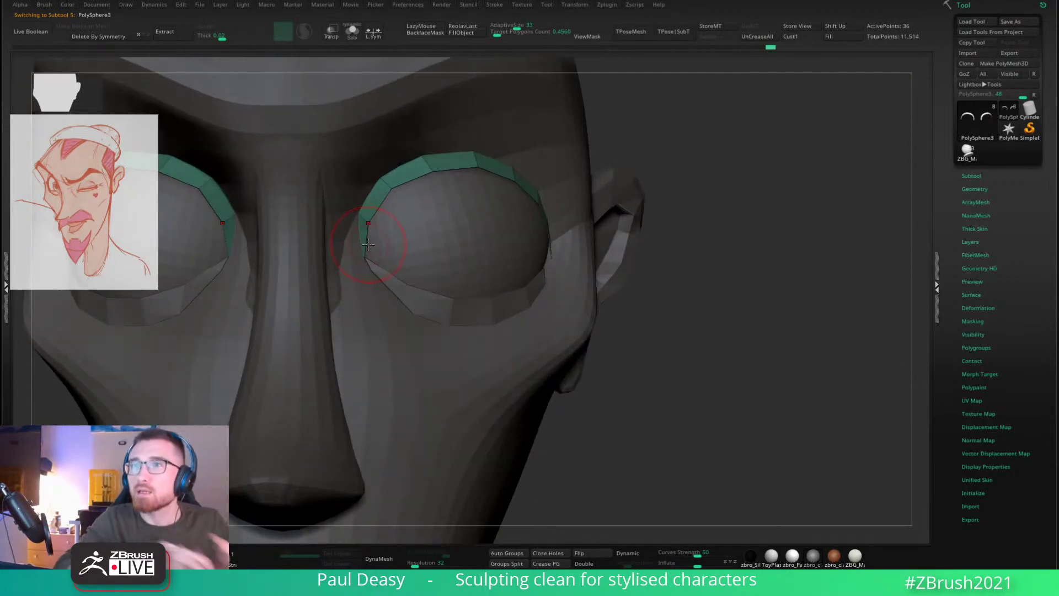
right_drag(712, 300, 736, 292)
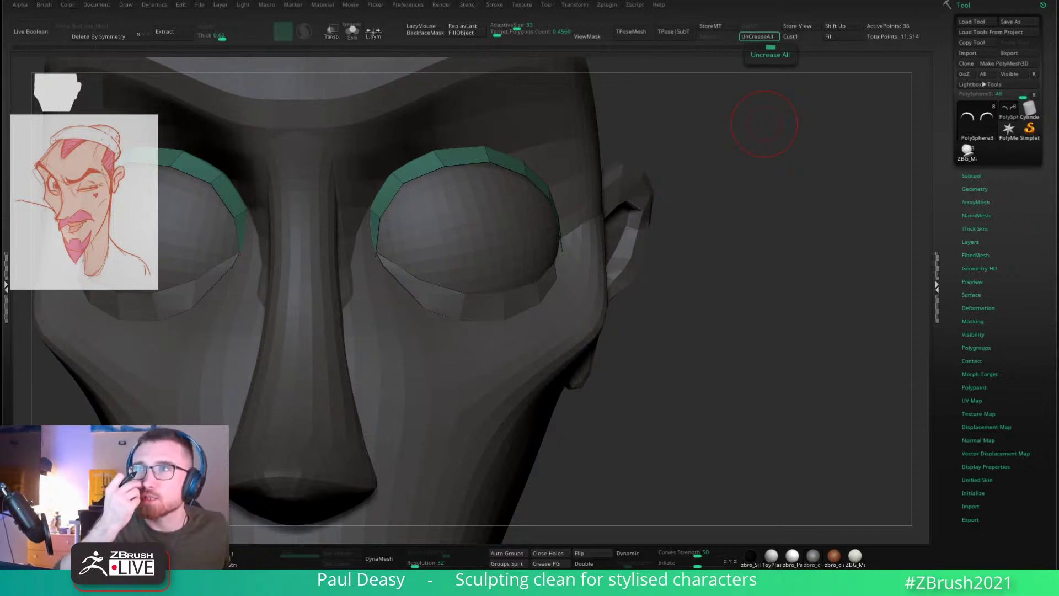
Step: Set the perspective camera's focal length to 85
mouse_move(693, 256)
mouse_down()
mouse_move(686, 303)
mouse_move(697, 272)
mouse_move(704, 277)
mouse_move(696, 261)
mouse_move(702, 273)
mouse_move(733, 266)
mouse_move(747, 303)
mouse_move(693, 279)
mouse_move(722, 298)
mouse_move(726, 336)
mouse_move(719, 326)
mouse_up()
key(space)
key(space)
key(space)
key(space)
key(space)
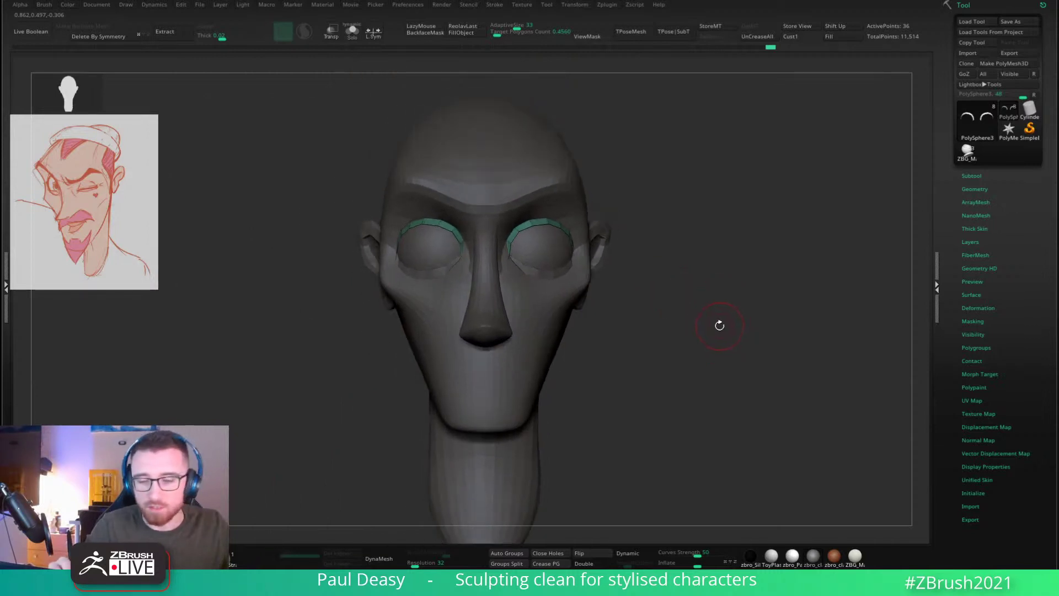
click(126, 4)
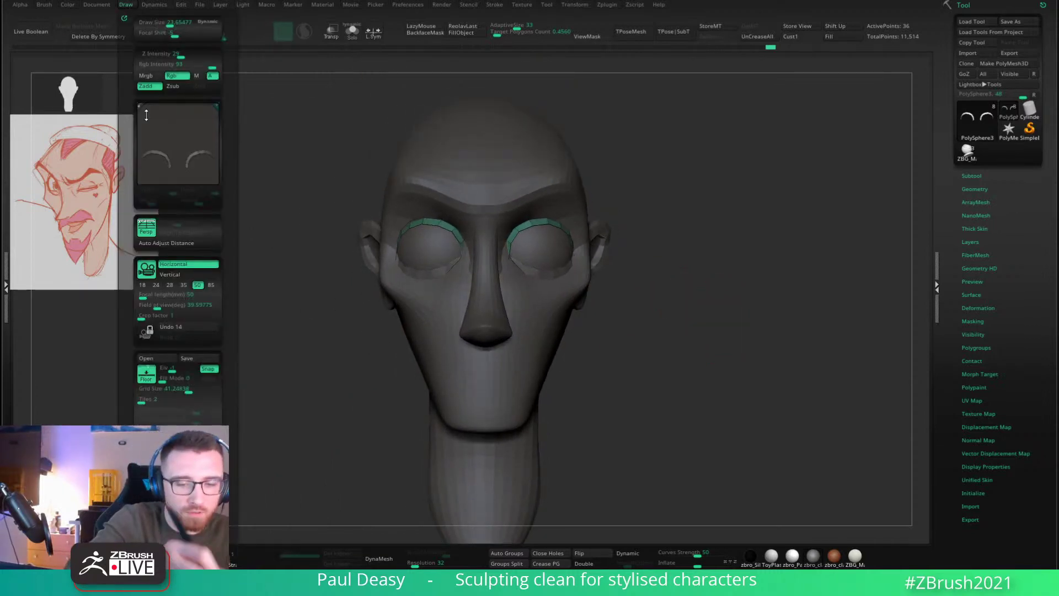
click(211, 285)
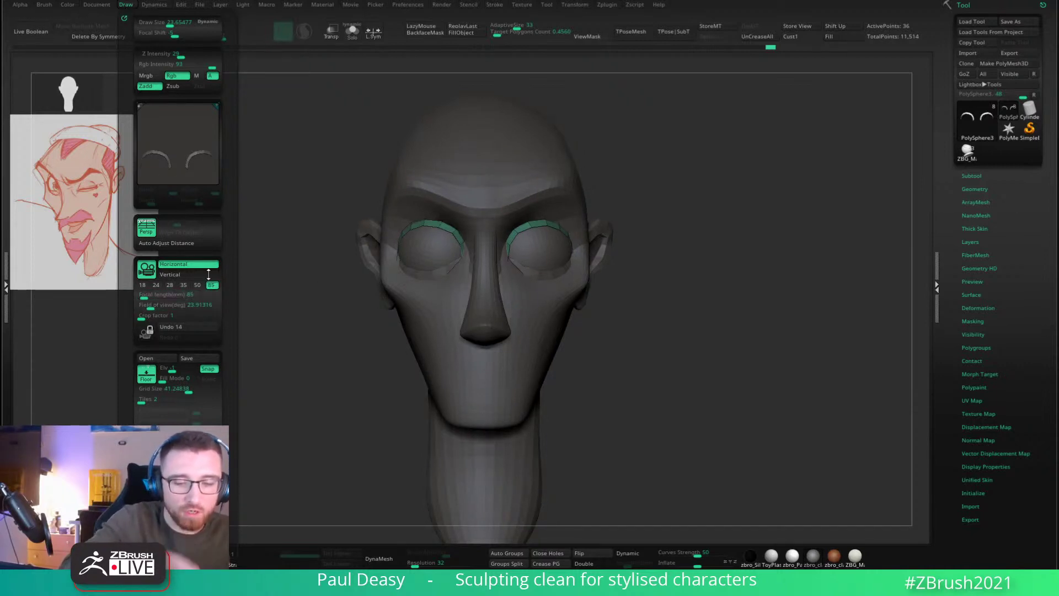
right_click(635, 363)
alt+right_drag(686, 312, 692, 293)
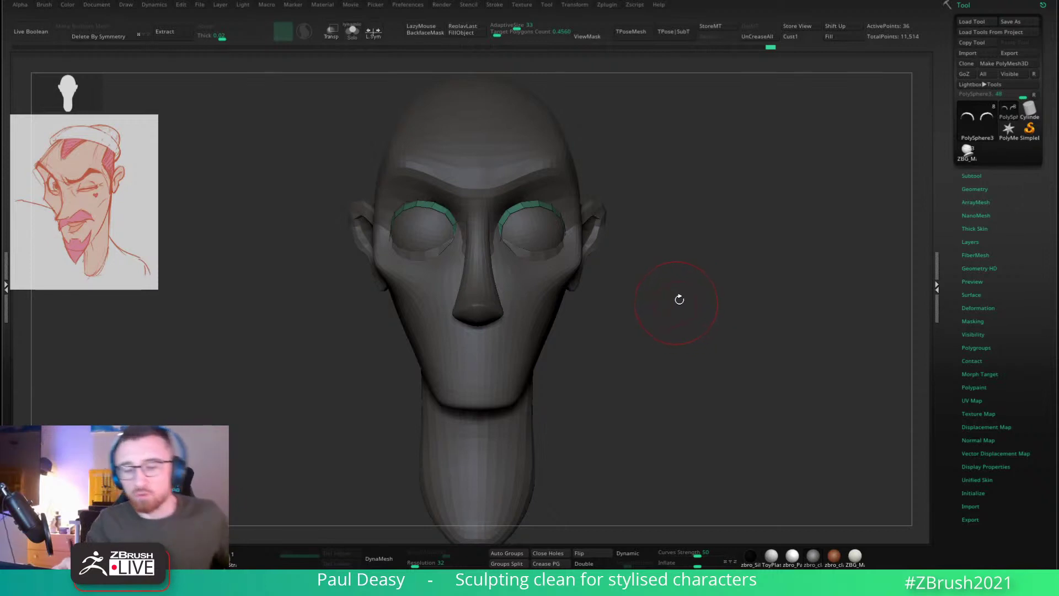
Step: Select the lower eyelid strips and move their outer tips up against the outer ends of the upper eyelids
right_drag(679, 298, 670, 264)
alt+click(556, 256)
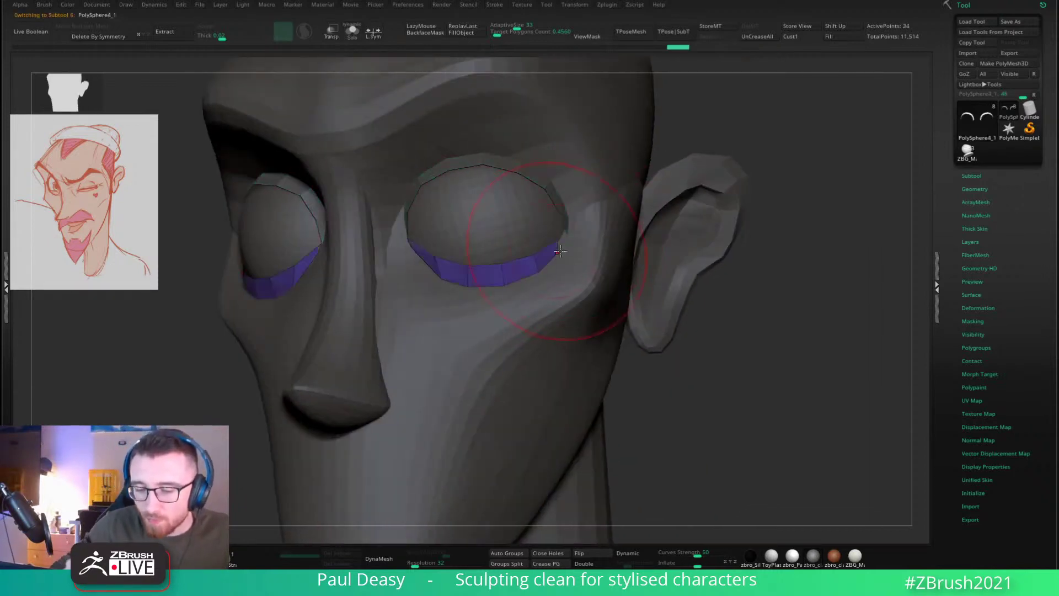
right_drag(560, 262, 506, 311)
right_click(506, 315)
key(bracketright)
right_click(508, 303)
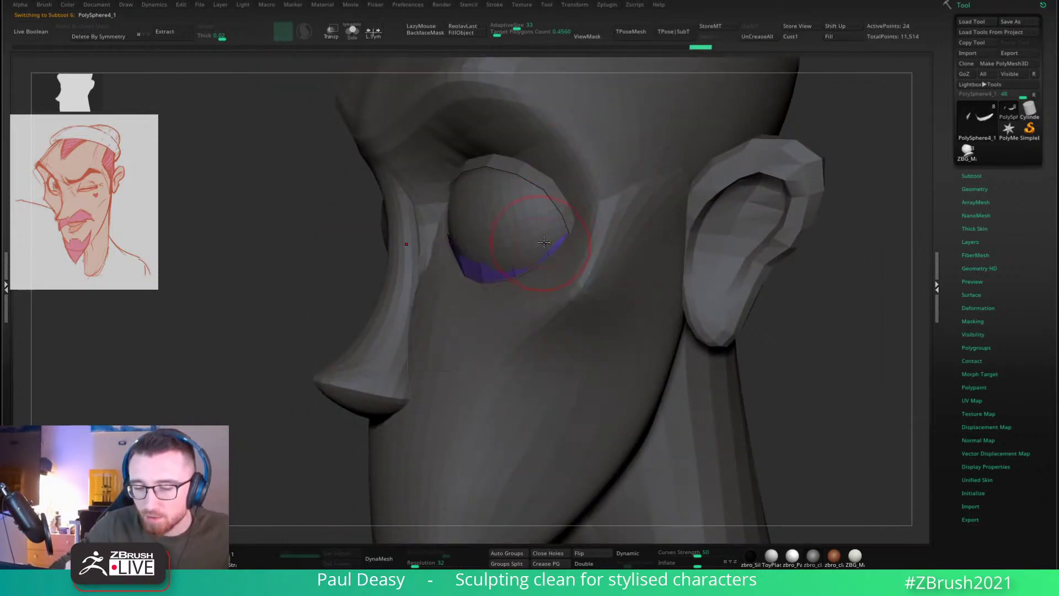
right_drag(407, 241, 488, 305)
right_click(488, 307)
mouse_move(551, 244)
mouse_down()
mouse_move(543, 238)
mouse_move(486, 288)
mouse_move(437, 272)
mouse_up()
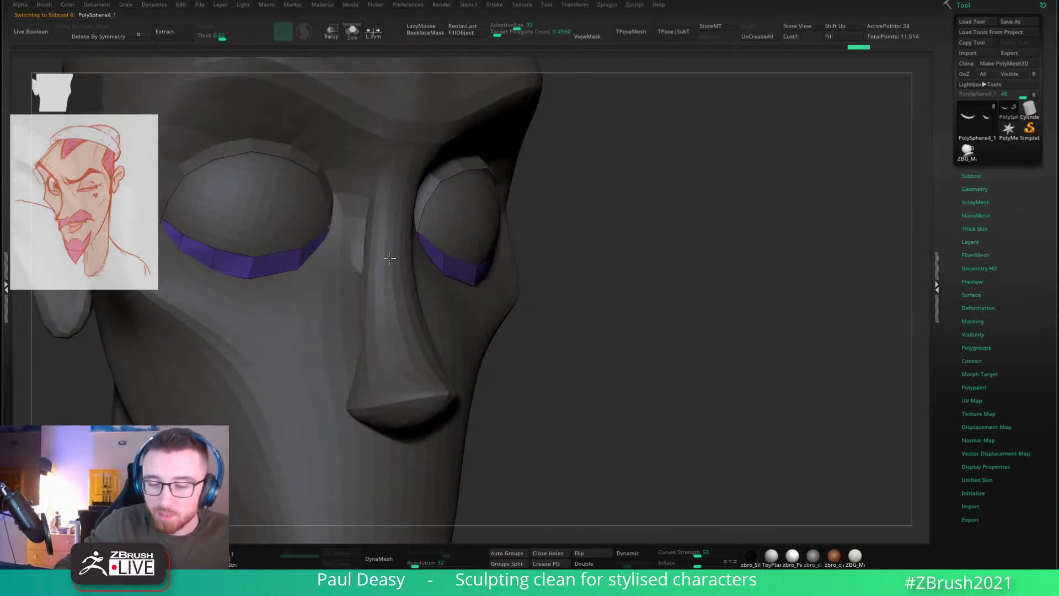
Step: Fit the inner tips and bottom edge of the lower eyelid strips around the eyeballs from the three-quarter views
right_drag(464, 246, 445, 231)
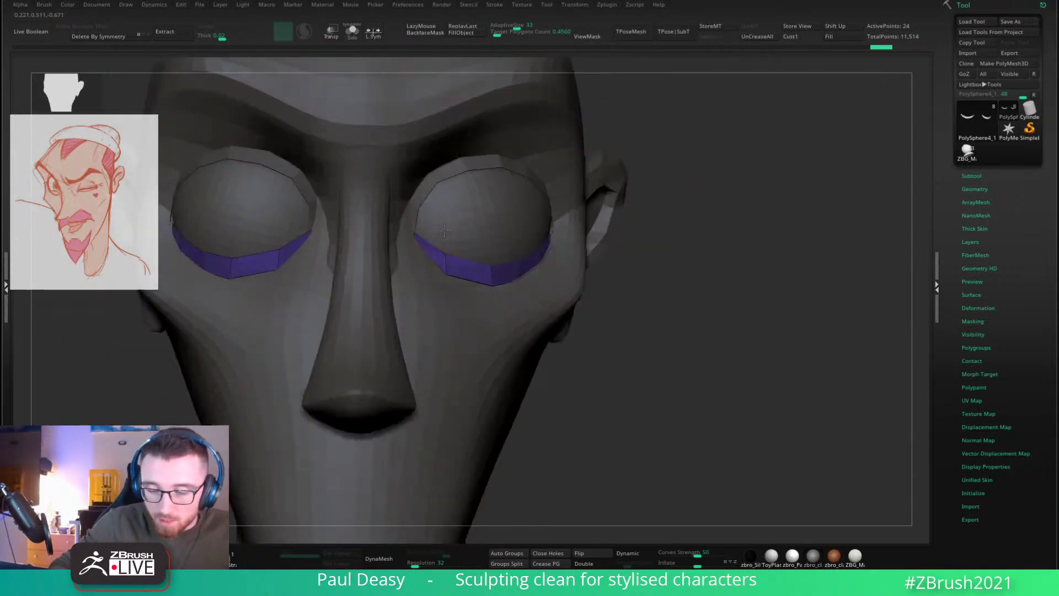
drag(445, 230, 434, 233)
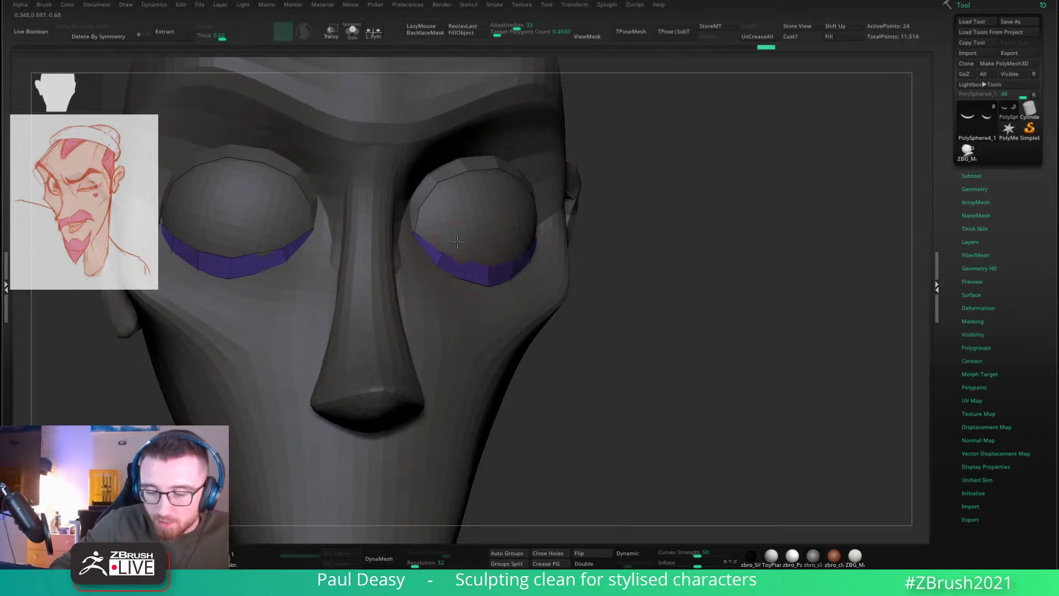
right_drag(492, 253, 459, 257)
drag(494, 289, 484, 286)
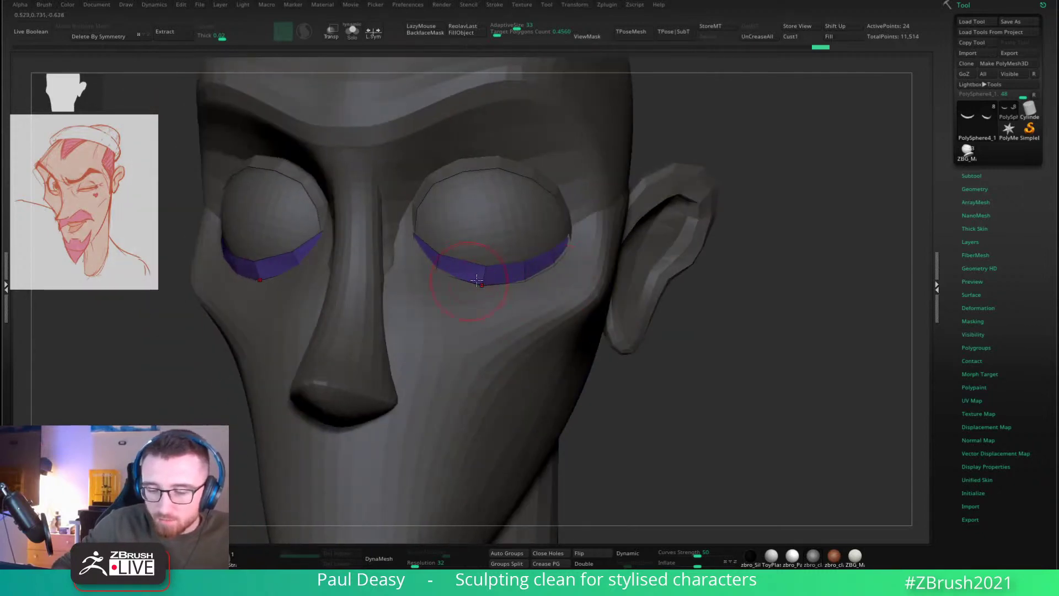
right_drag(478, 281, 500, 275)
Step: Reshape and smooth the bottom curve of the lower eyelid strips from the front
shift+right_drag(676, 303, 701, 341)
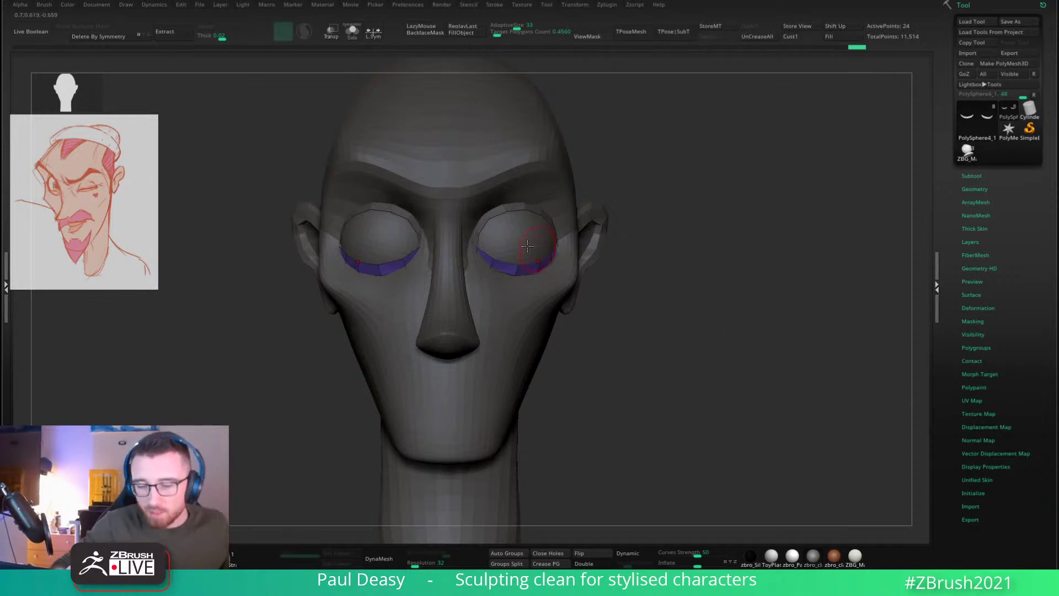
drag(516, 280, 518, 276)
right_click(518, 276)
mouse_move(521, 278)
right_down()
mouse_move(501, 269)
mouse_move(508, 257)
mouse_move(522, 277)
right_up()
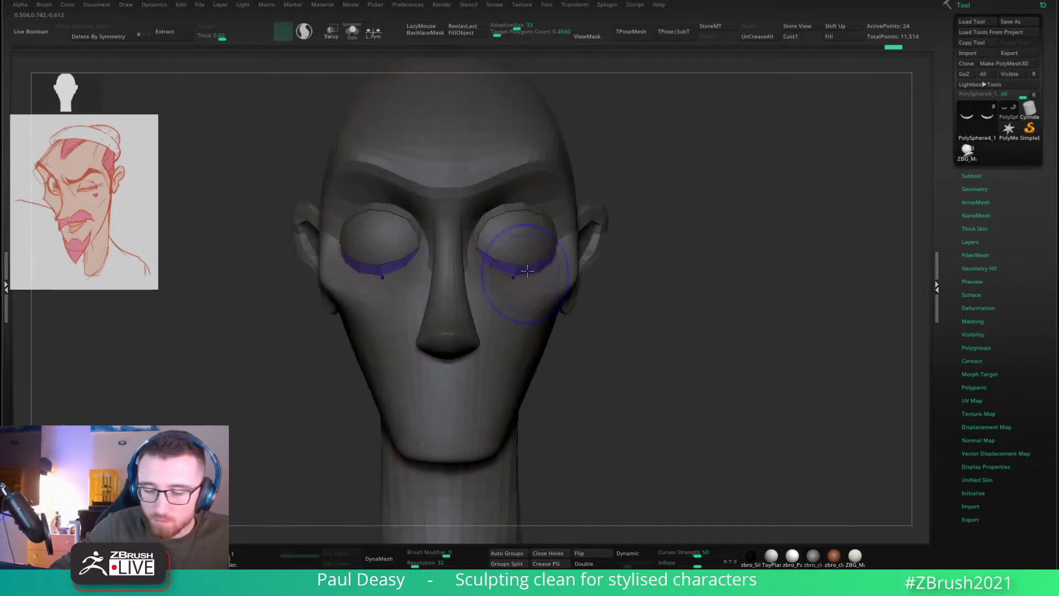
drag(584, 245, 582, 245)
mouse_move(582, 246)
right_down()
mouse_move(558, 250)
mouse_move(570, 237)
mouse_move(552, 223)
mouse_move(569, 246)
right_up()
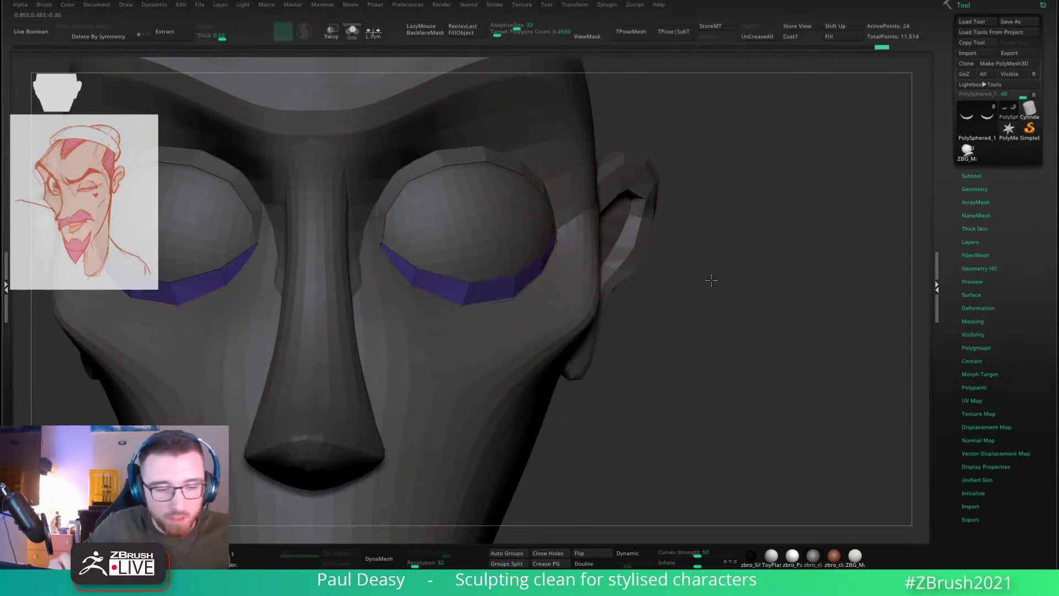
Step: Nudge the middle of the lower eyelid strips upward and refine their outer tips against the outer corners of the eyeballs
alt+drag(710, 279, 717, 243)
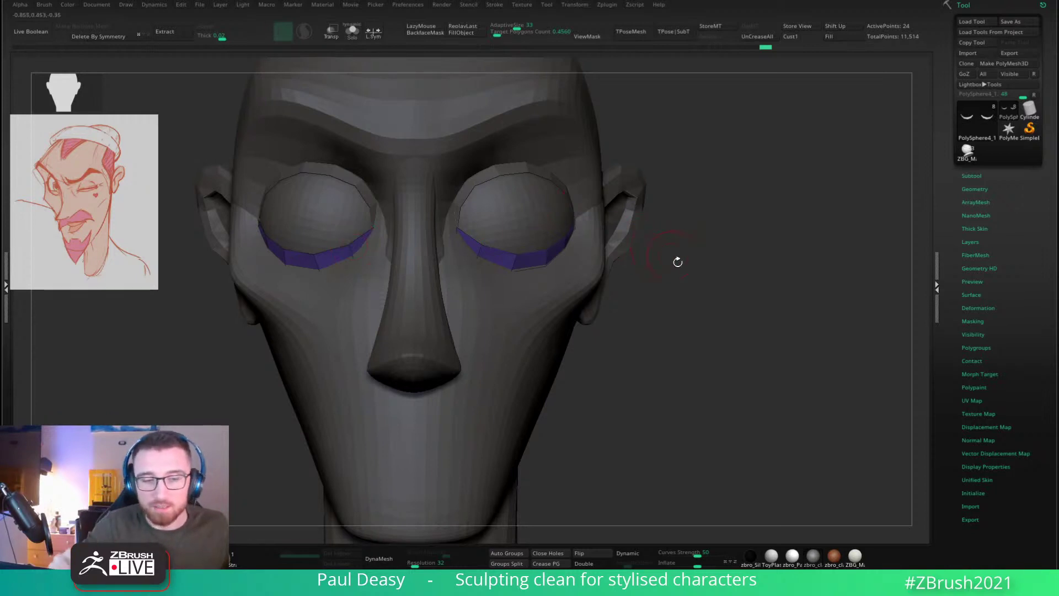
alt+drag(678, 260, 702, 292)
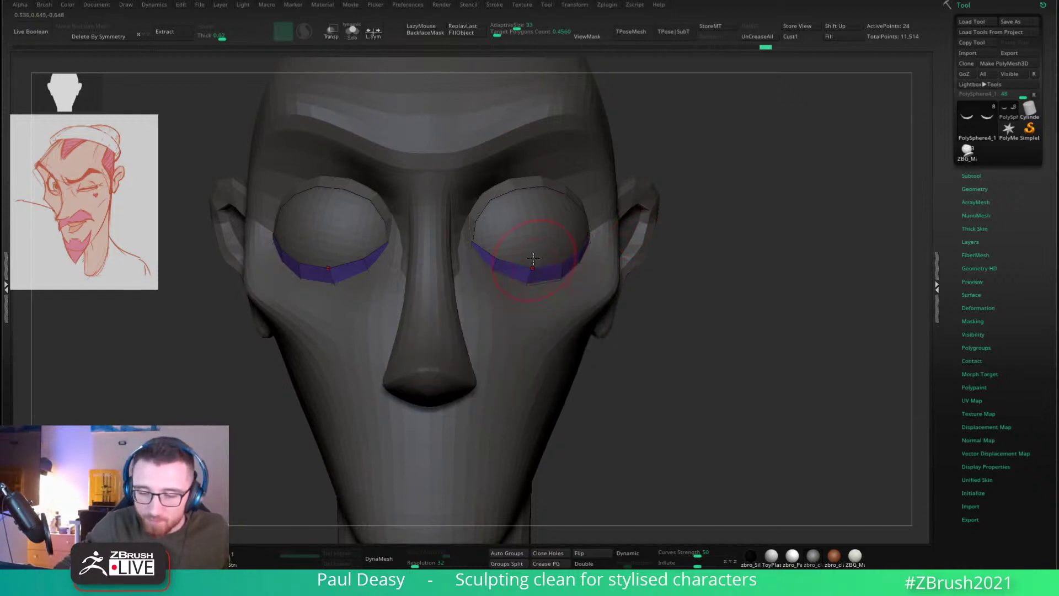
drag(538, 265, 538, 256)
drag(637, 270, 598, 277)
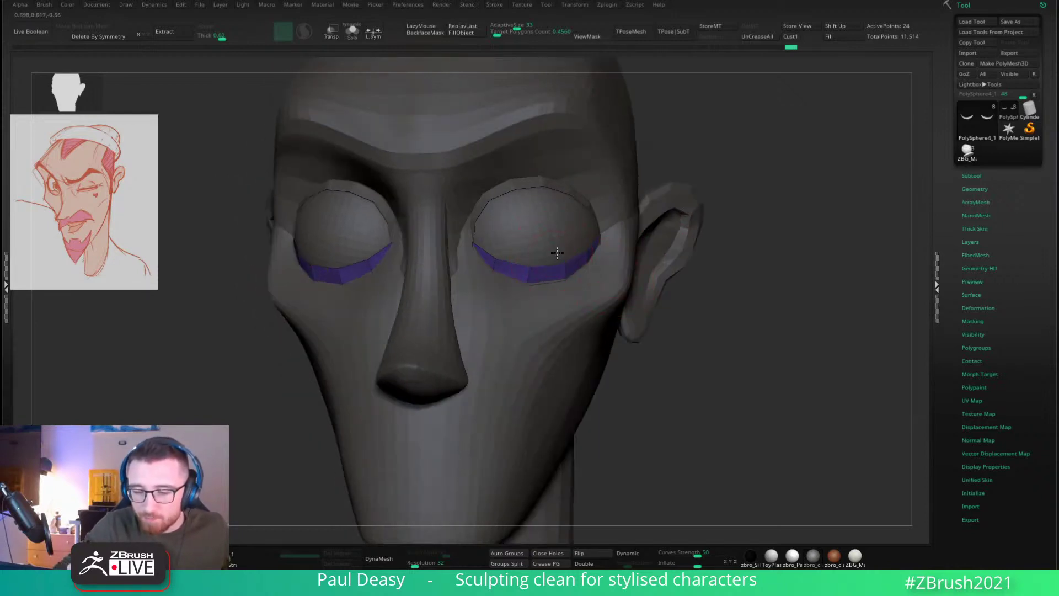
mouse_move(556, 253)
right_down()
mouse_move(588, 275)
mouse_move(582, 249)
right_up()
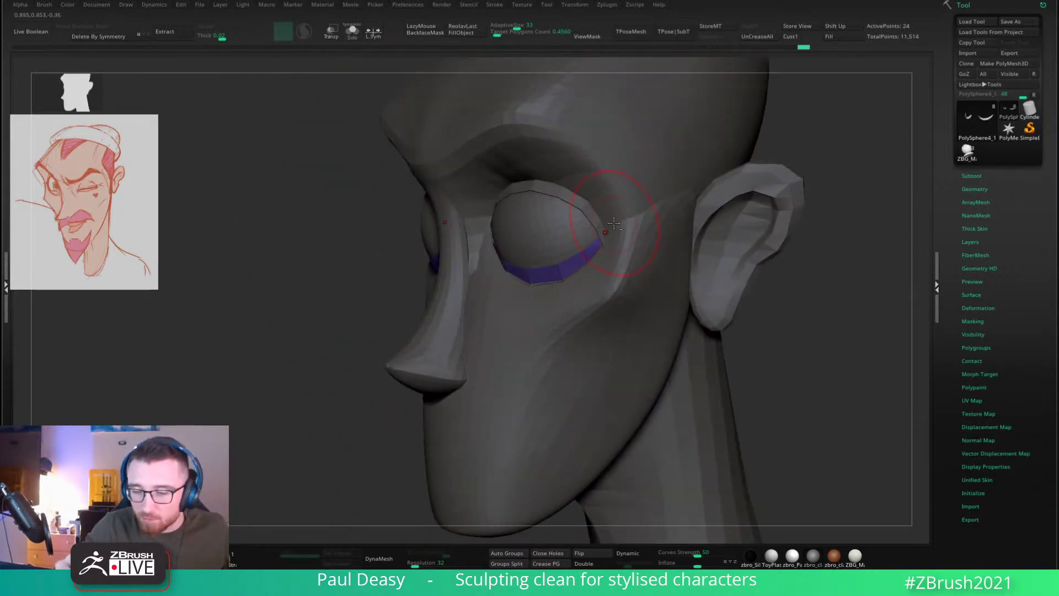
drag(612, 227, 609, 234)
right_drag(609, 234, 703, 236)
key(space)
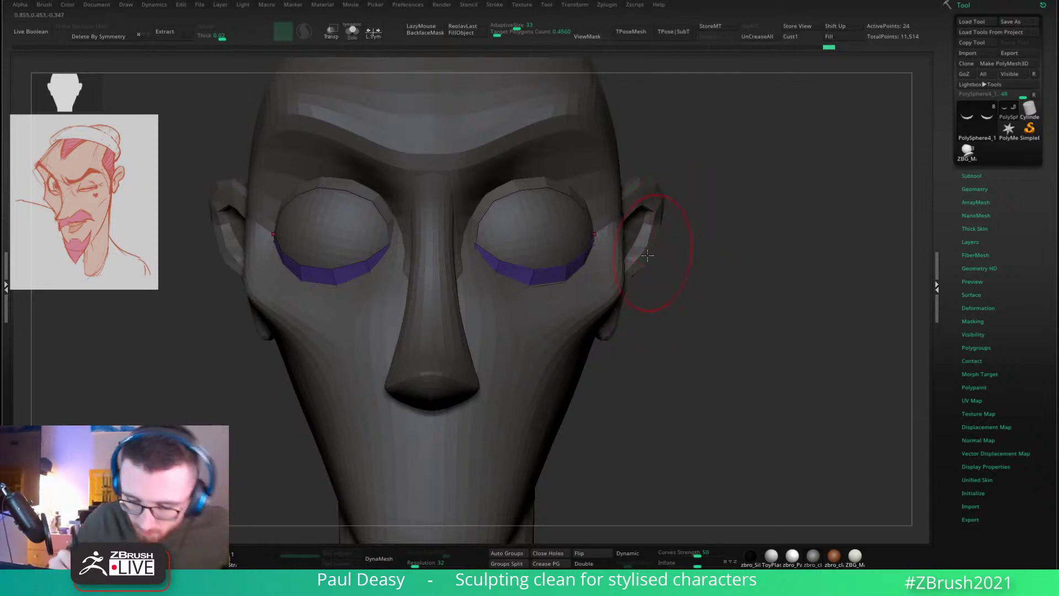
Step: Adjust the inner part of the lower eyelid strips beside the nose so it follows the eyeballs
right_click(526, 302)
right_drag(433, 243, 484, 239)
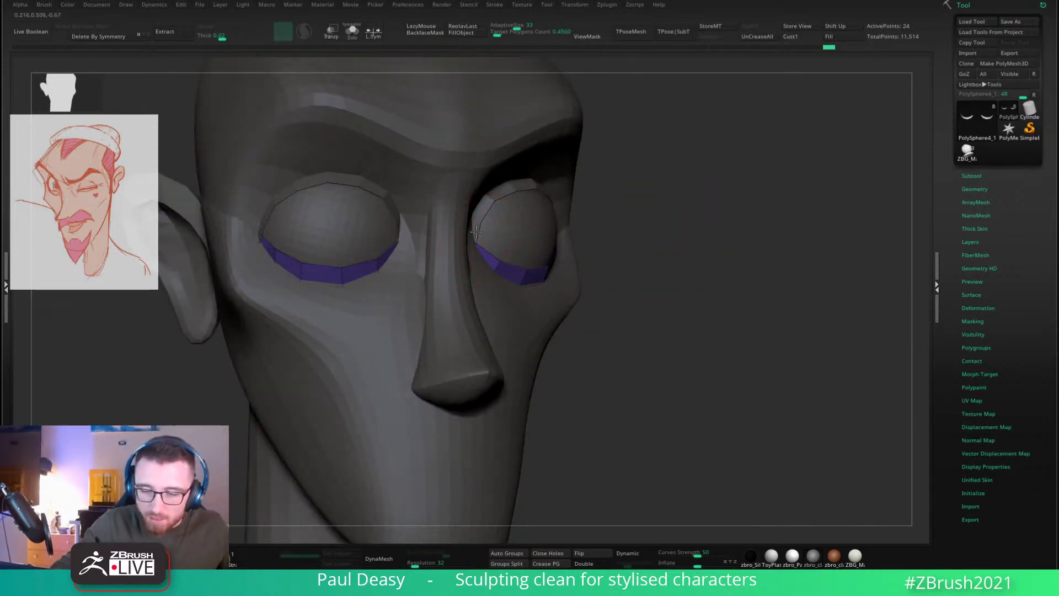
drag(476, 232, 481, 236)
right_drag(497, 244, 488, 234)
drag(483, 234, 494, 234)
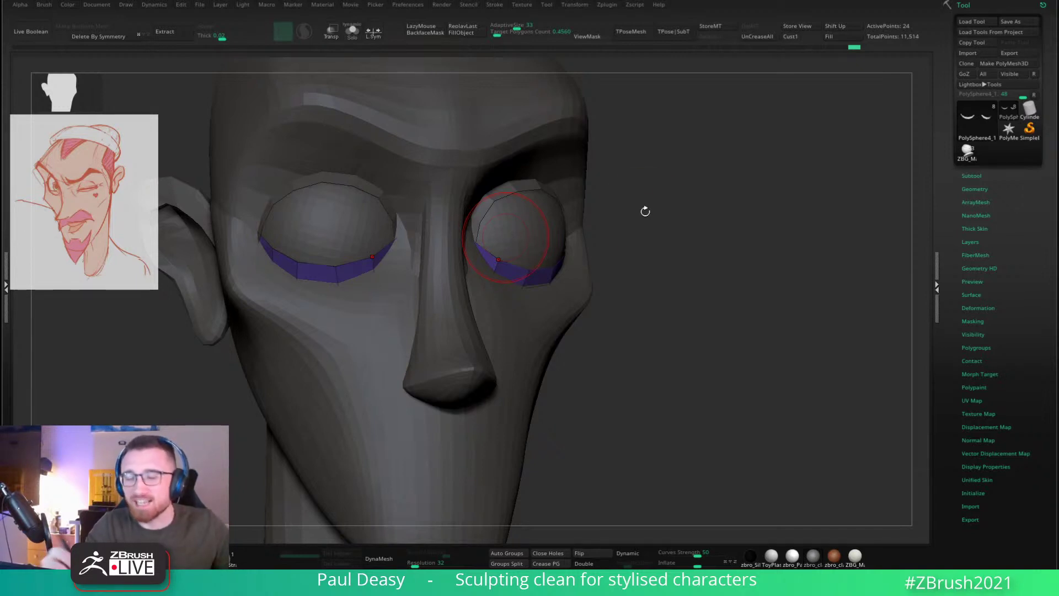
Step: Examine the inner eye corners where the upper and lower eyelid strips meet, selecting the neighbouring pieces in turn
shift+drag(645, 213, 631, 214)
mouse_move(631, 214)
shift+right_down()
mouse_move(580, 248)
mouse_move(545, 254)
mouse_move(553, 303)
mouse_move(574, 252)
mouse_move(617, 228)
shift+right_up()
right_click(477, 311)
alt+click(611, 260)
alt+click(599, 253)
right_click(614, 224)
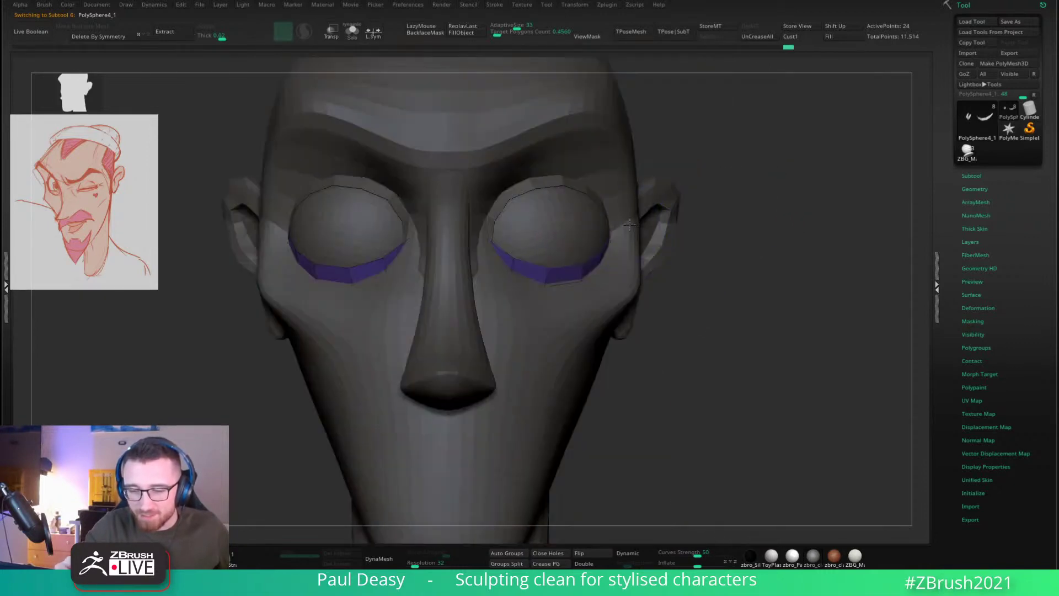
alt+click(492, 222)
alt+click(494, 227)
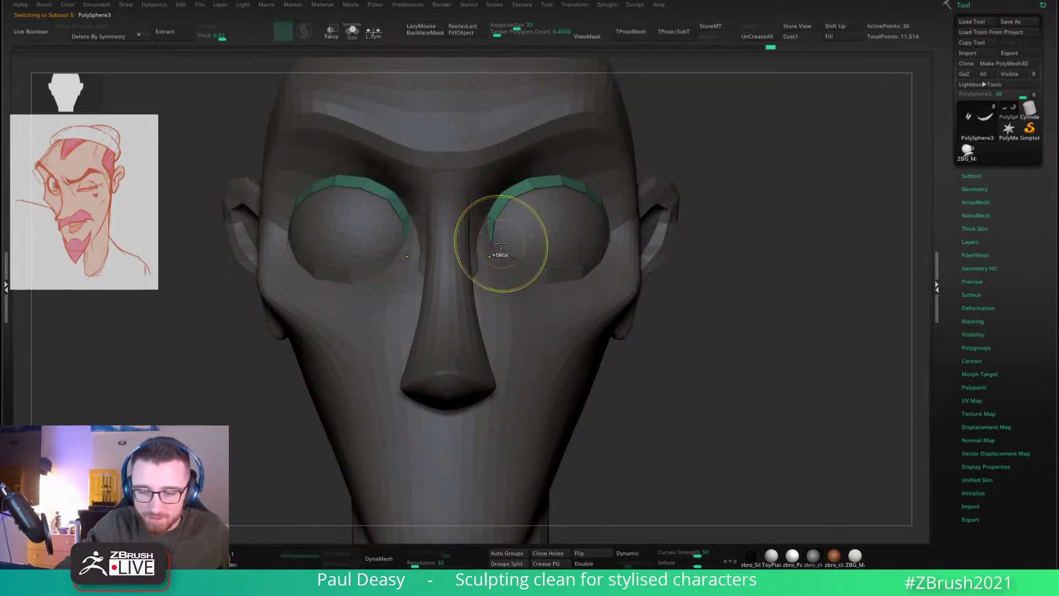
alt+click(485, 251)
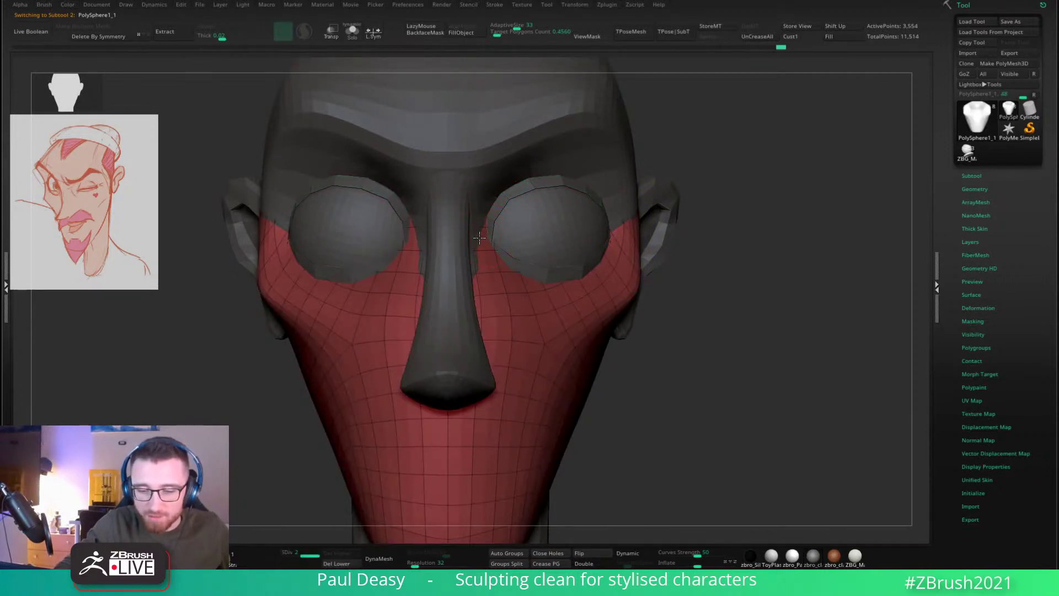
alt+click(498, 253)
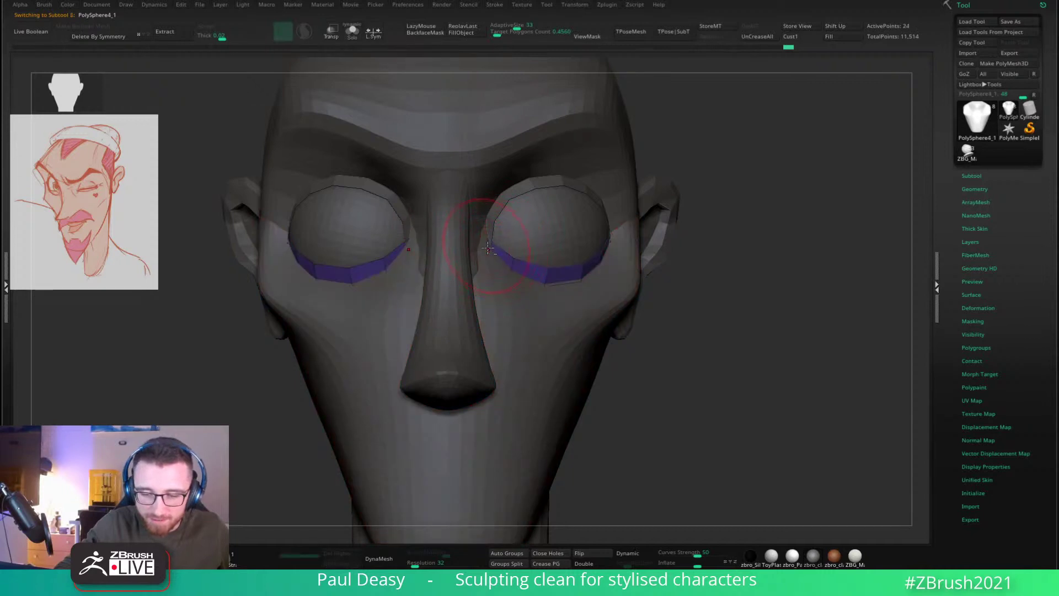
ctrl+right_drag(489, 252, 488, 215)
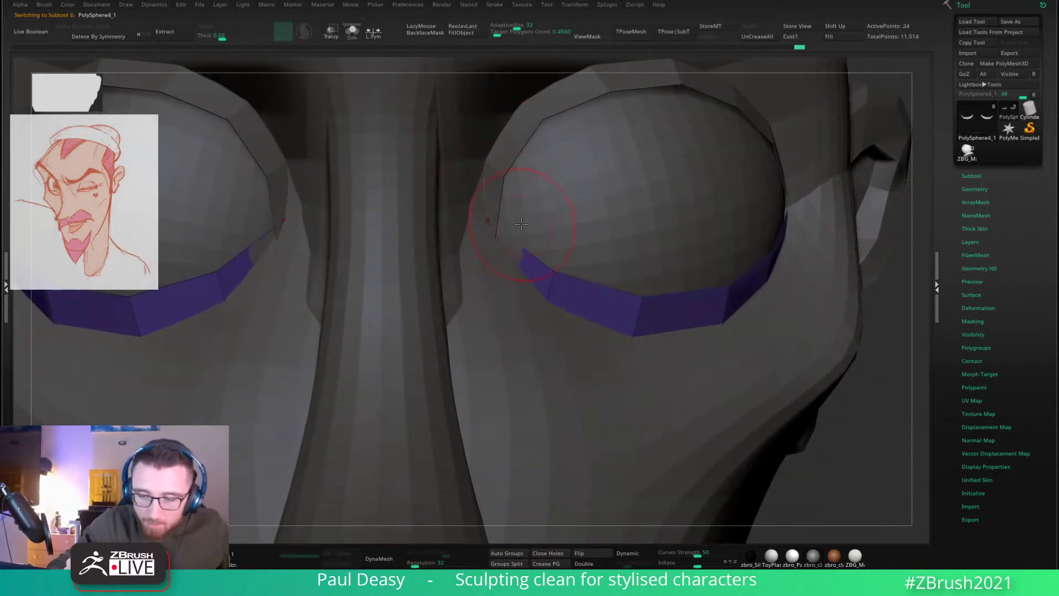
alt+click(502, 229)
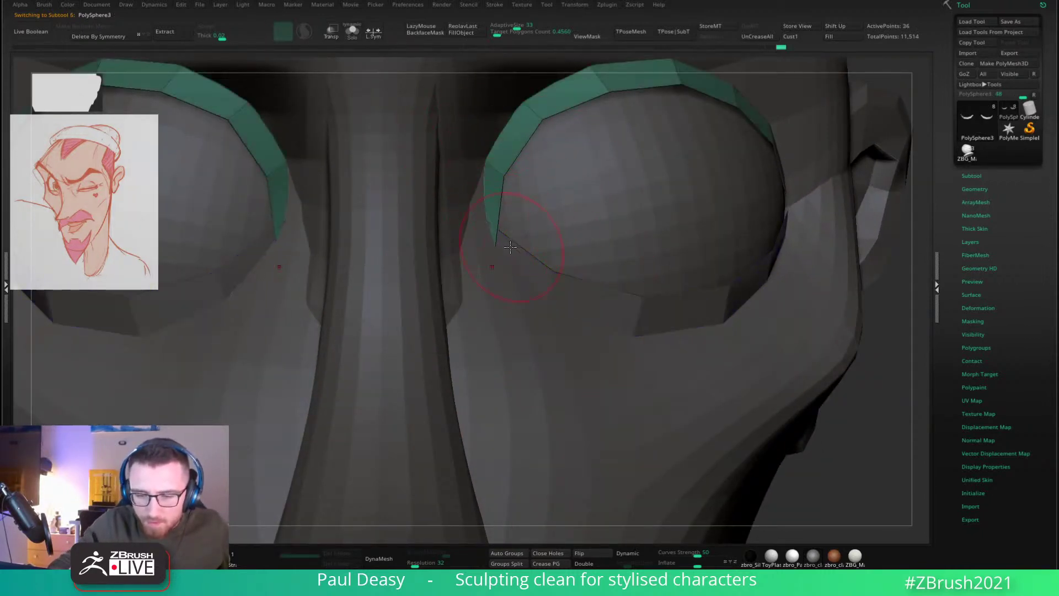
right_drag(510, 243, 545, 219)
alt+click(503, 245)
ctrl+right_drag(806, 374, 764, 343)
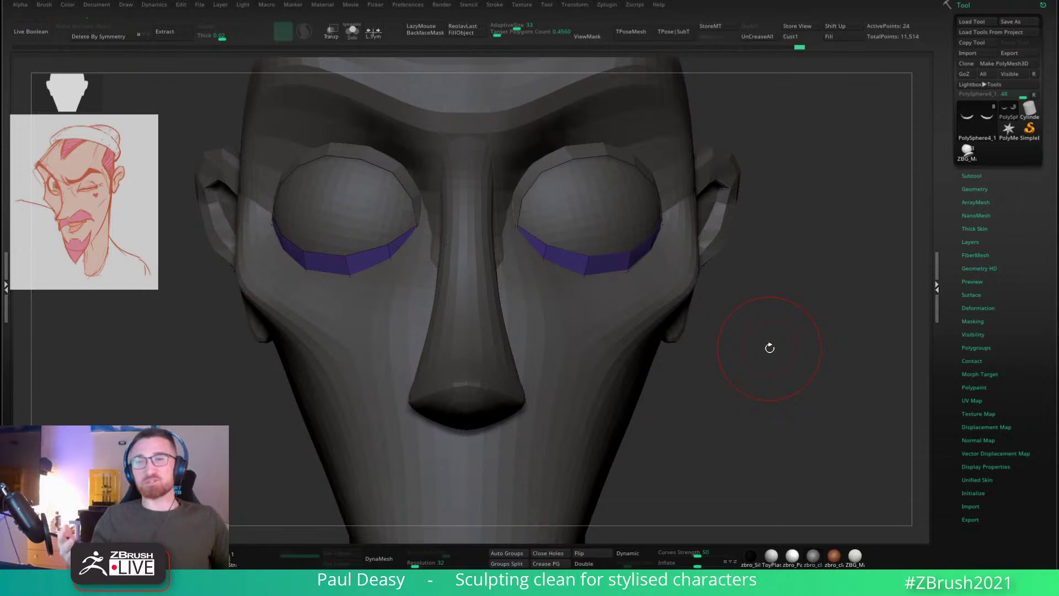
drag(788, 310, 780, 329)
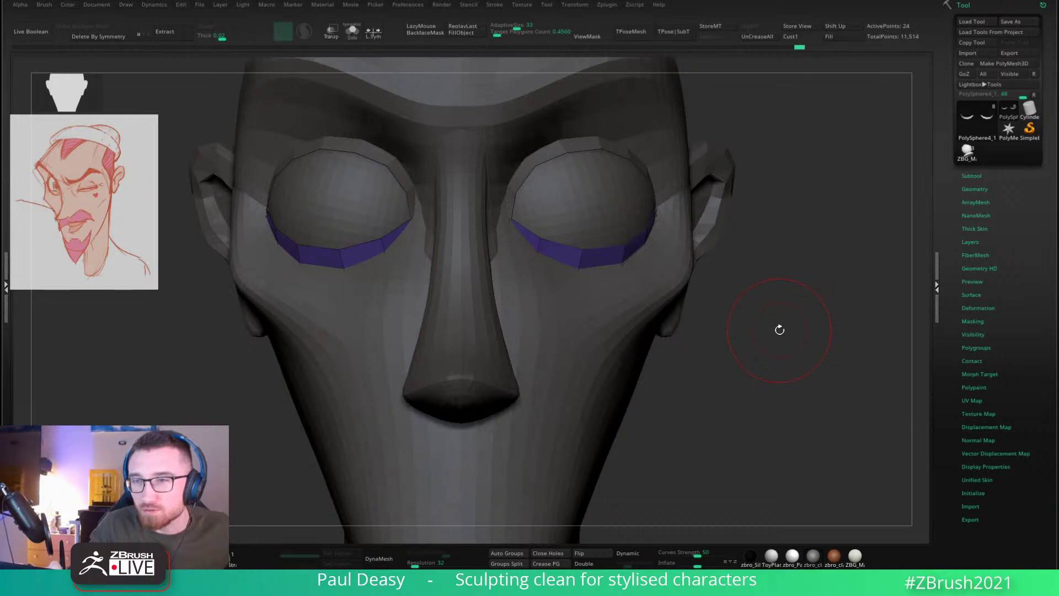
drag(779, 330, 792, 303)
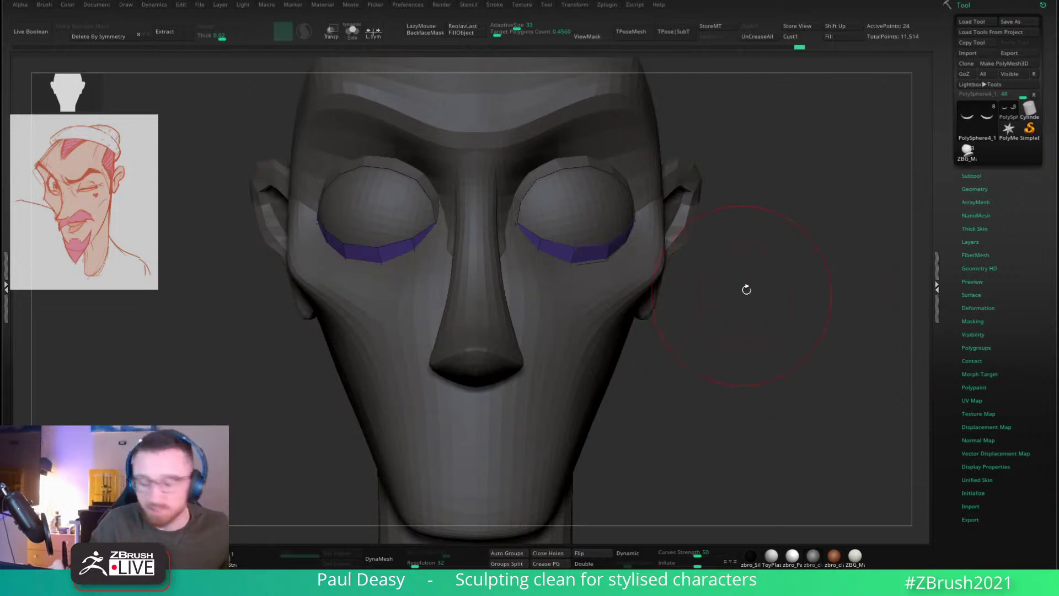
Step: Look up the Topology brush among the sculpting brushes starting with T
key(b)
key(c)
key(s)
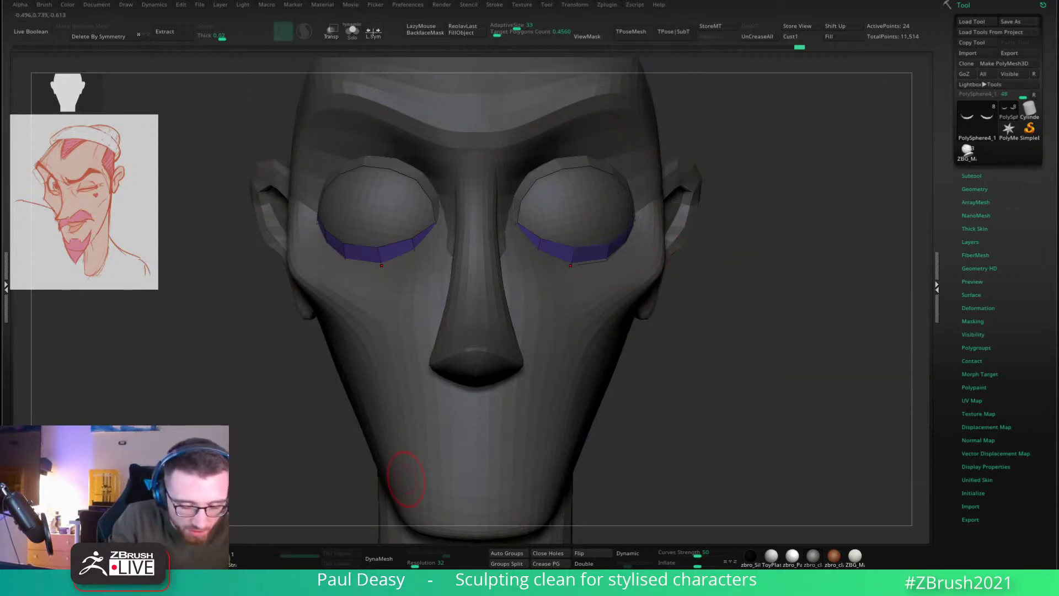
key(b)
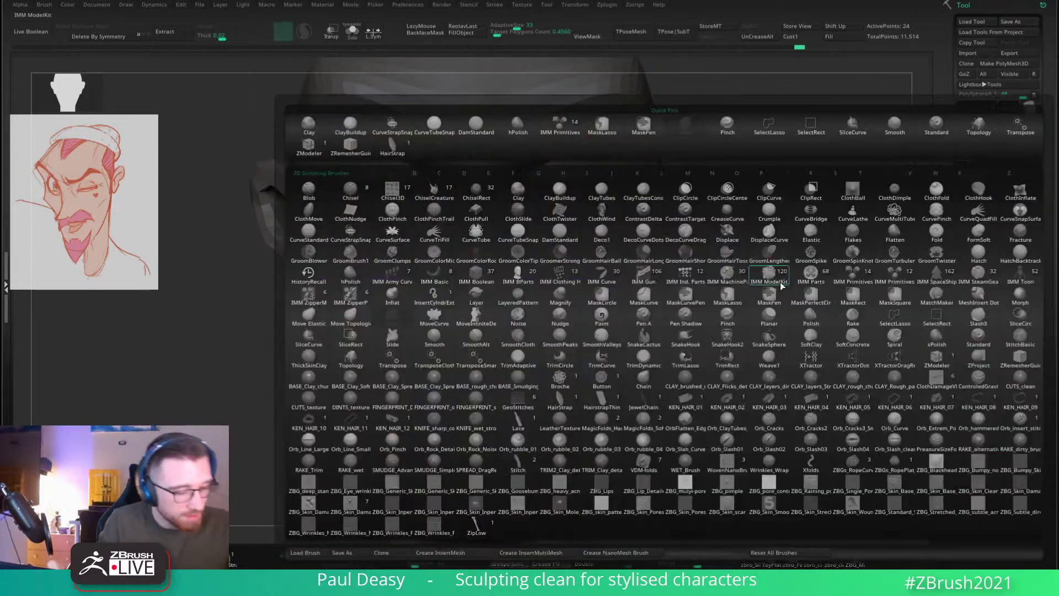
key(t)
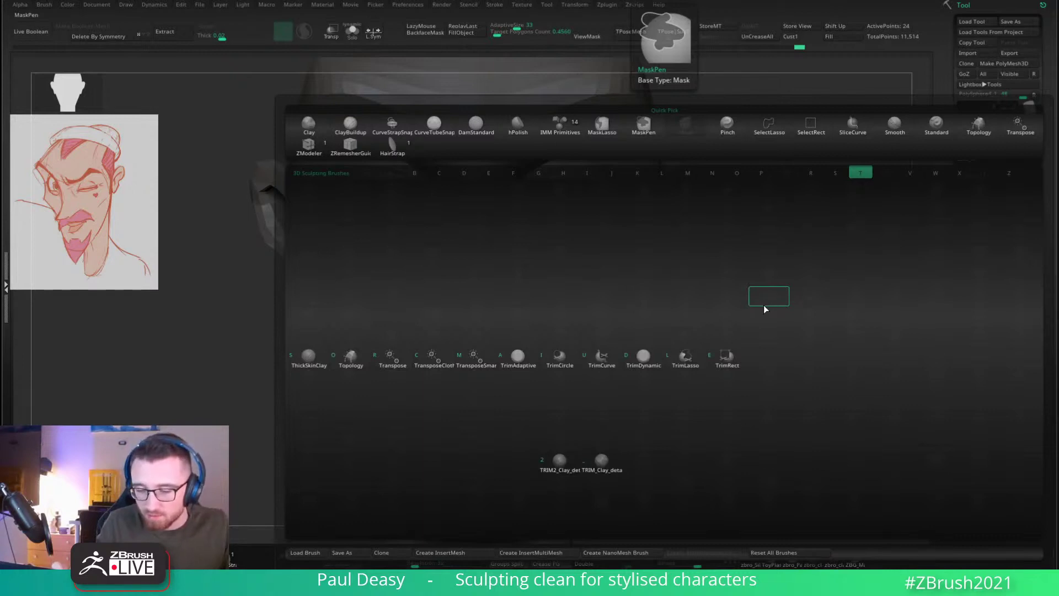
click(350, 356)
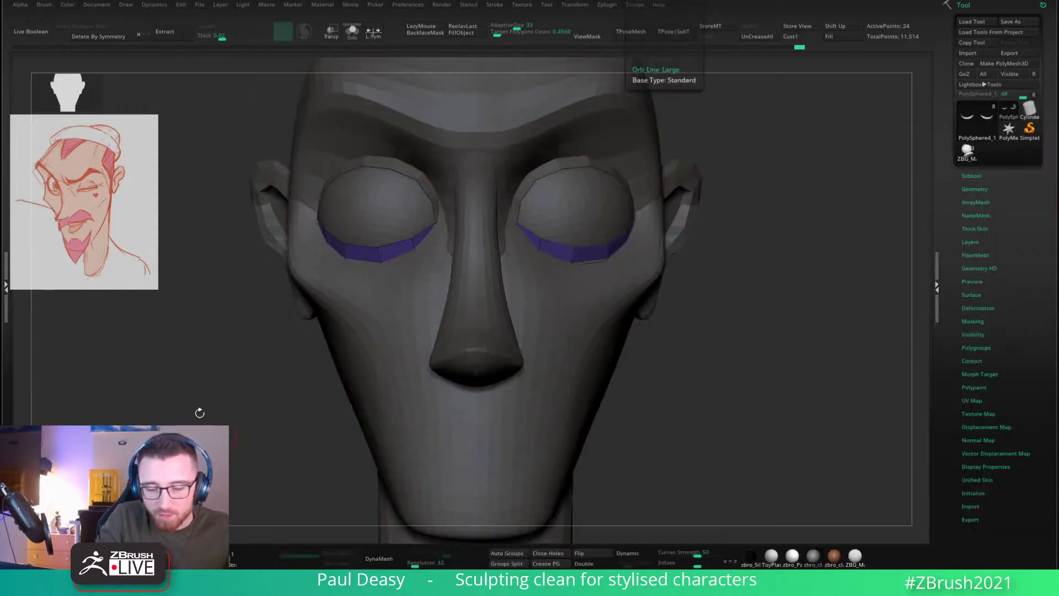
Step: Adjust the Move brush's draw size and focal shift, trying large and small sizes
alt+drag(713, 350, 697, 384)
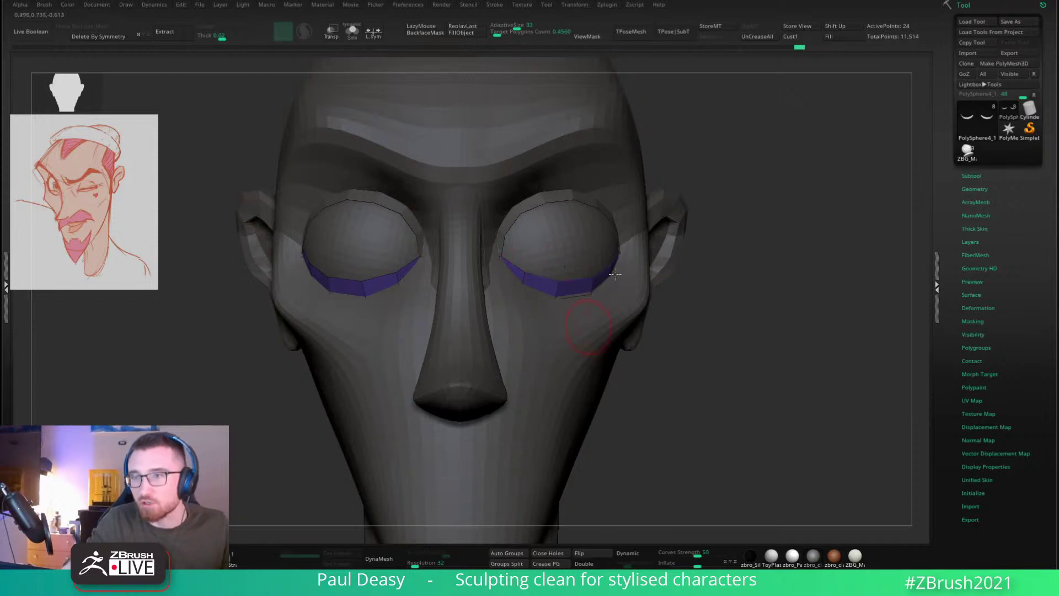
key(space)
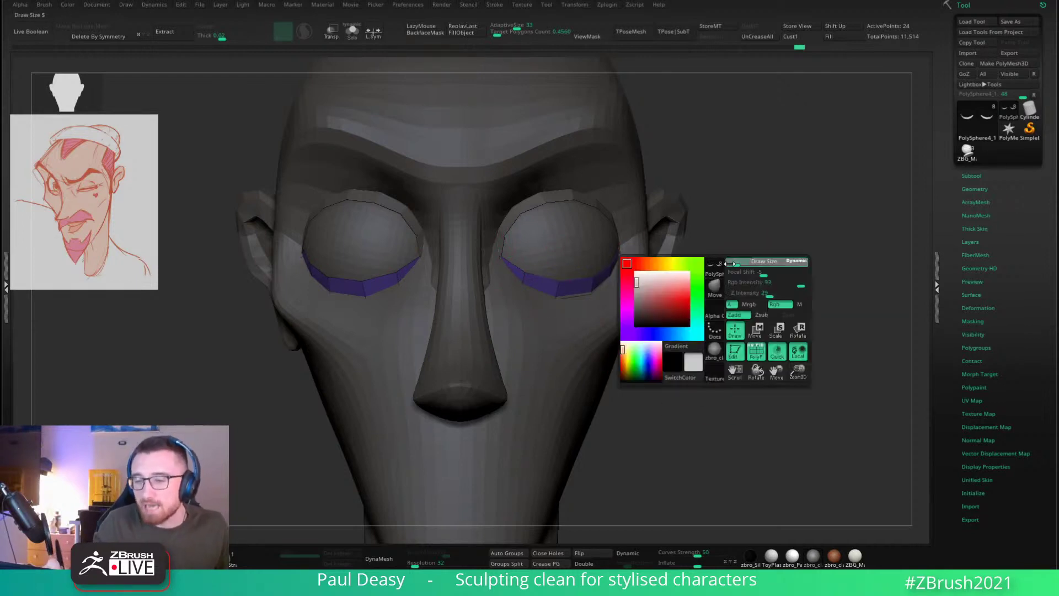
key(space)
mouse_move(758, 241)
mouse_down()
mouse_move(806, 242)
mouse_move(796, 242)
mouse_up()
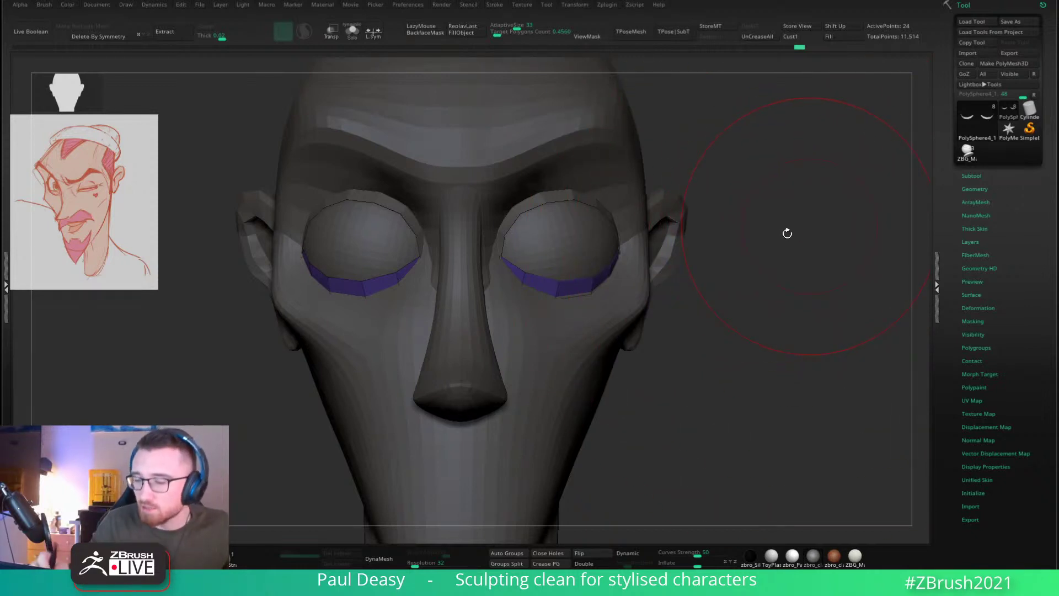
key(space)
key(space)
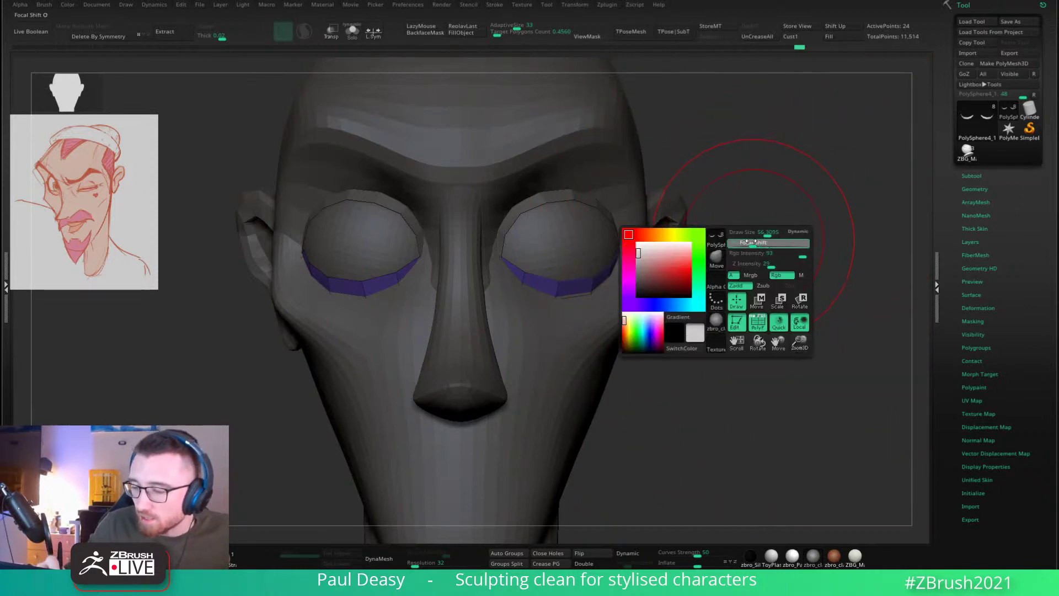
drag(751, 242, 732, 234)
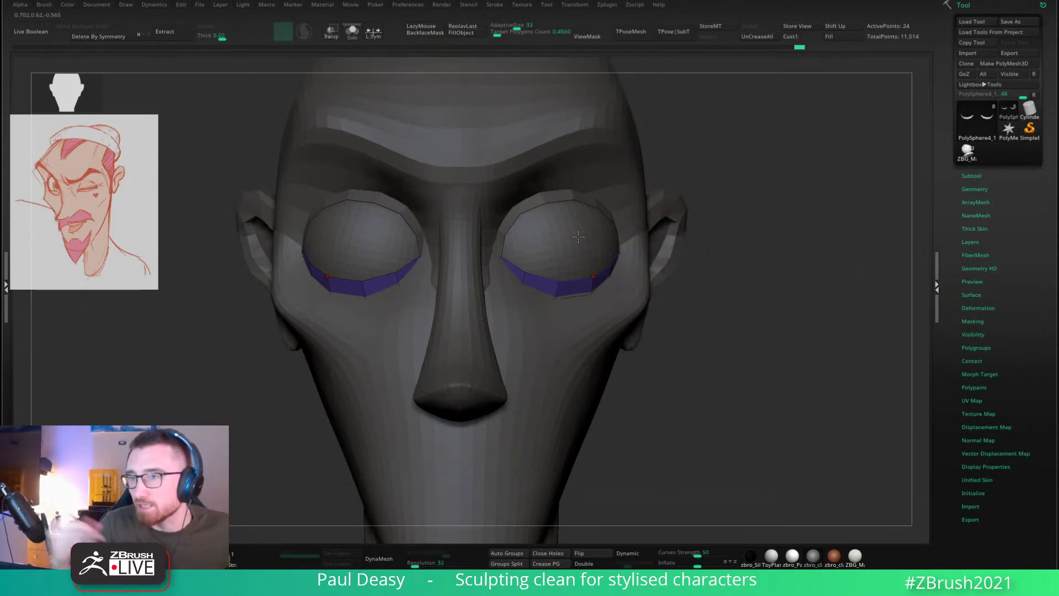
key(space)
key(space)
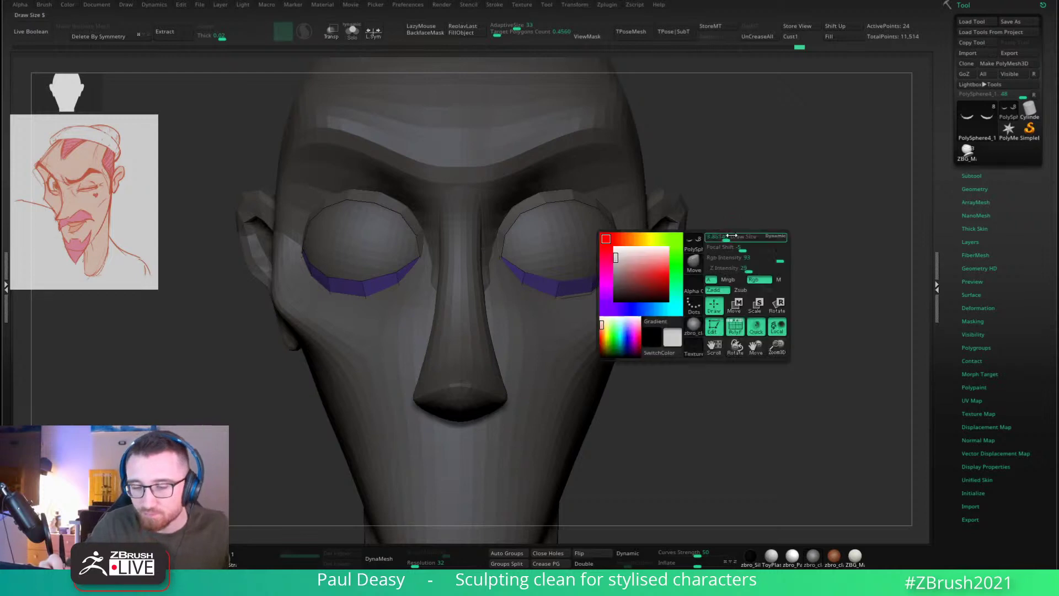
alt+drag(731, 238, 697, 261)
key(space)
Step: Select the lower face mesh and reshape the sides of the cheeks and jaw with the Move brush
alt+click(543, 332)
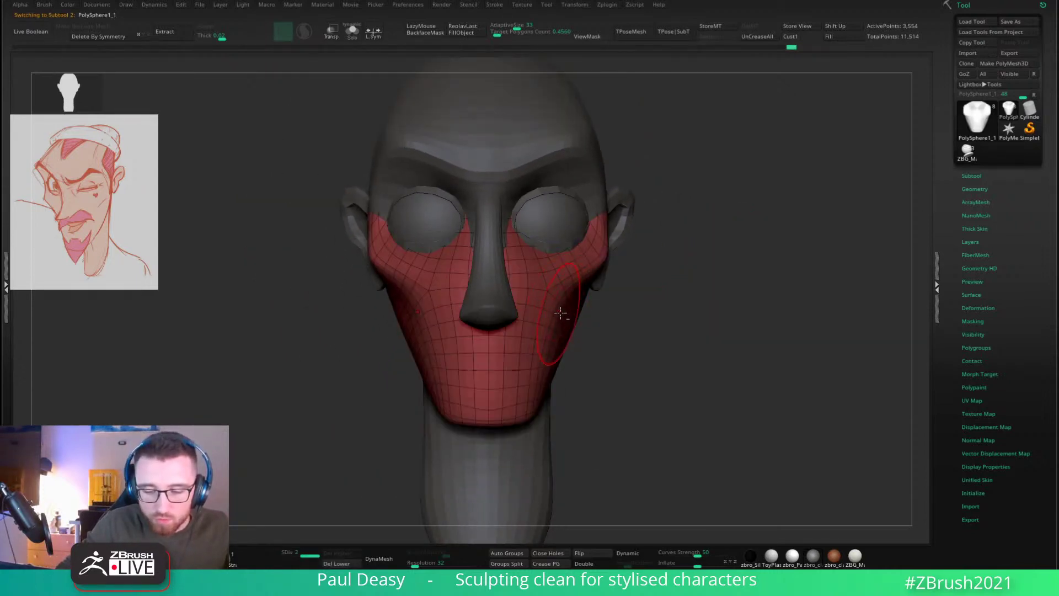
right_drag(572, 309, 585, 318)
drag(584, 318, 579, 323)
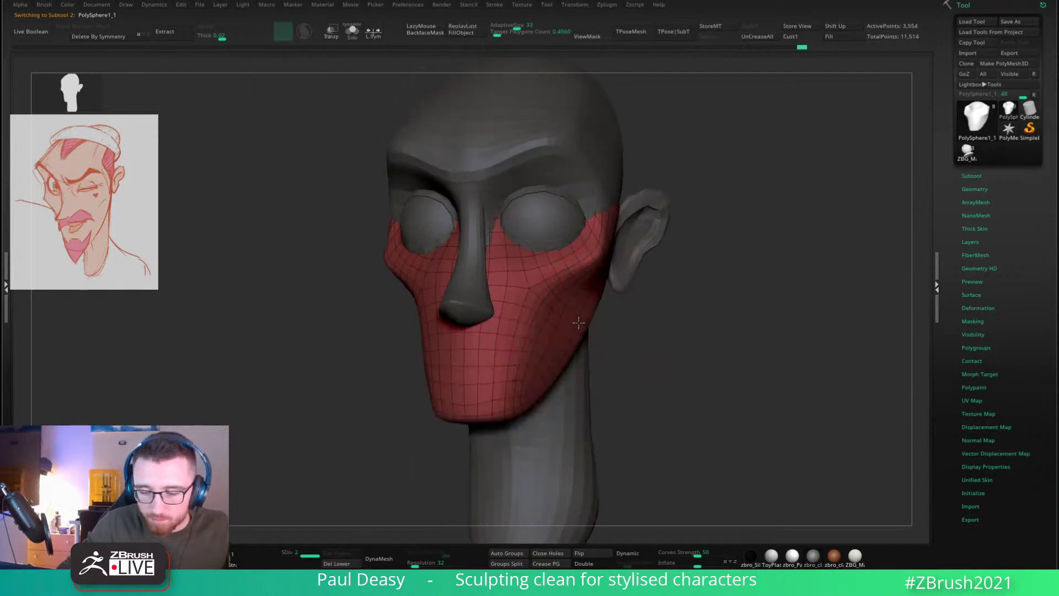
right_drag(578, 323, 574, 331)
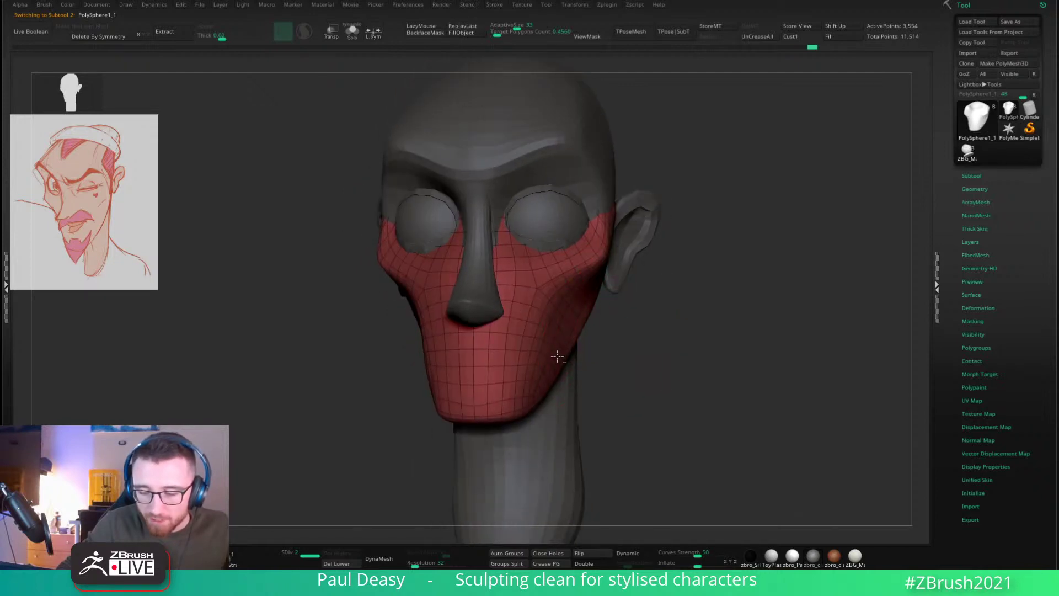
key(s)
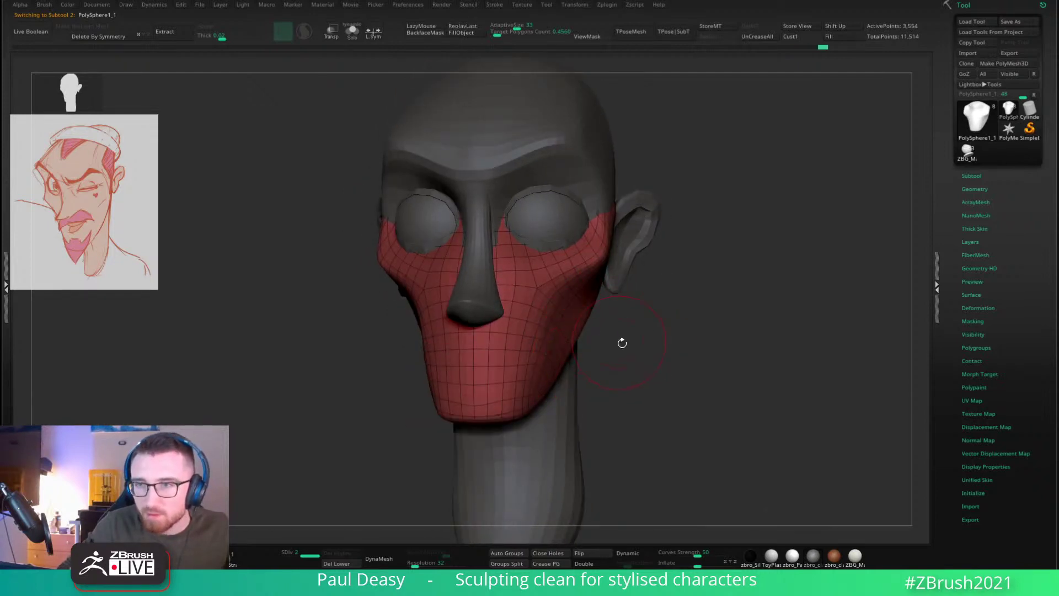
shift+drag(622, 342, 616, 332)
key(space)
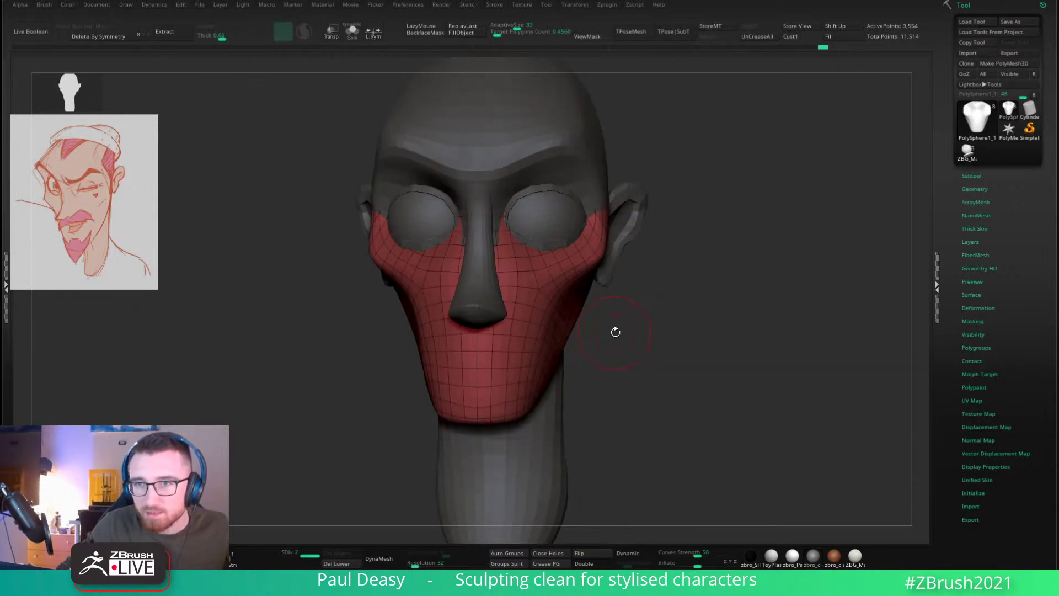
right_click(573, 327)
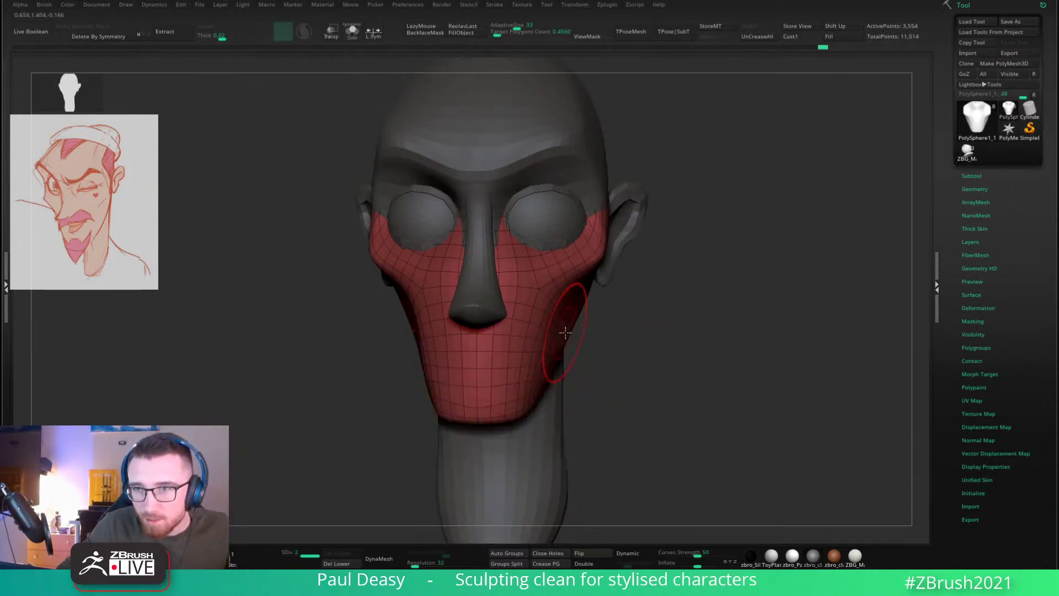
right_drag(590, 296, 650, 345)
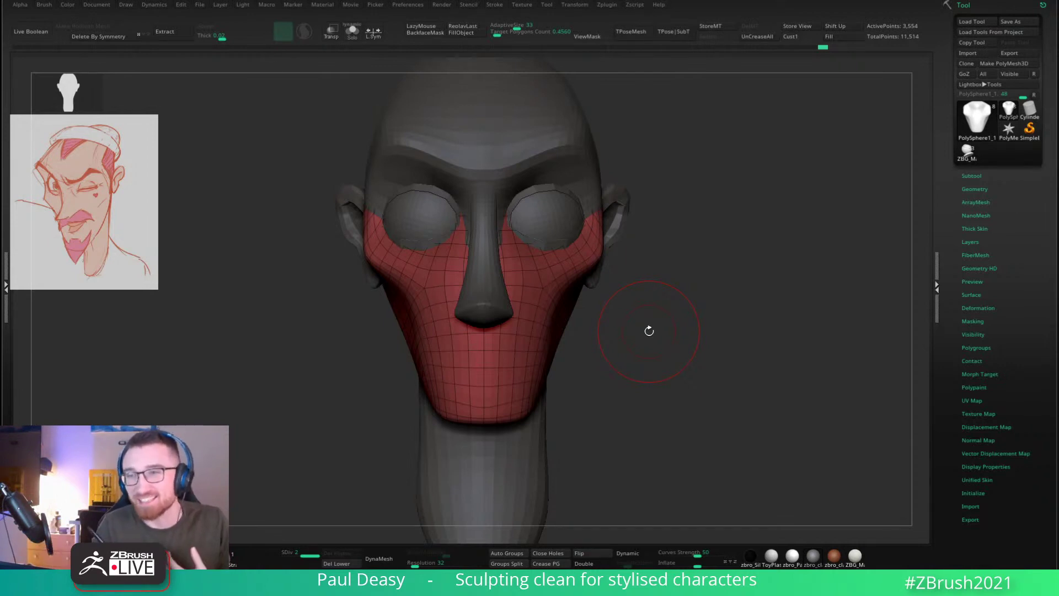
key(s)
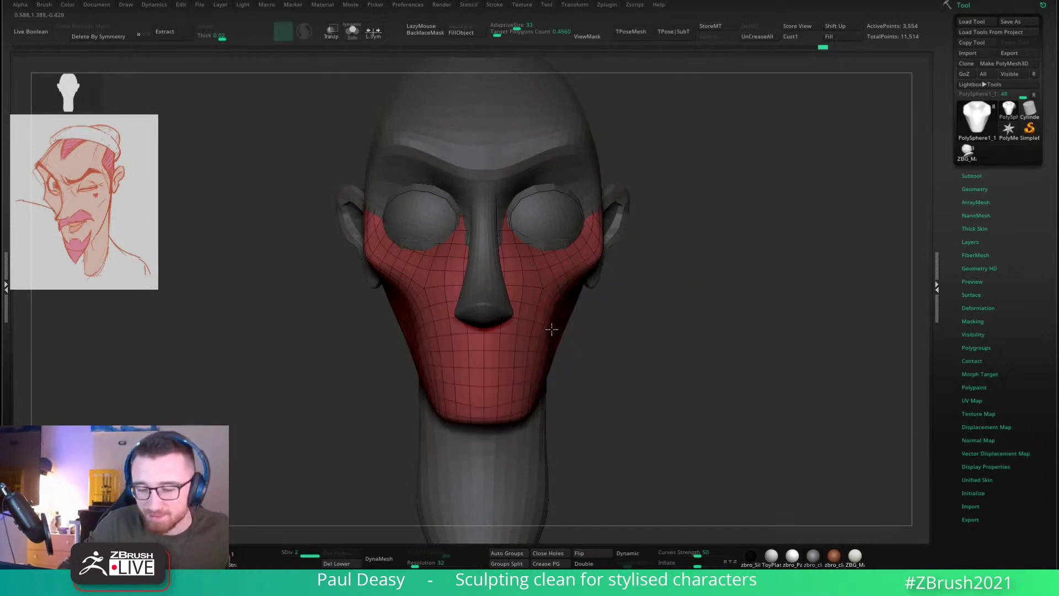
key(space)
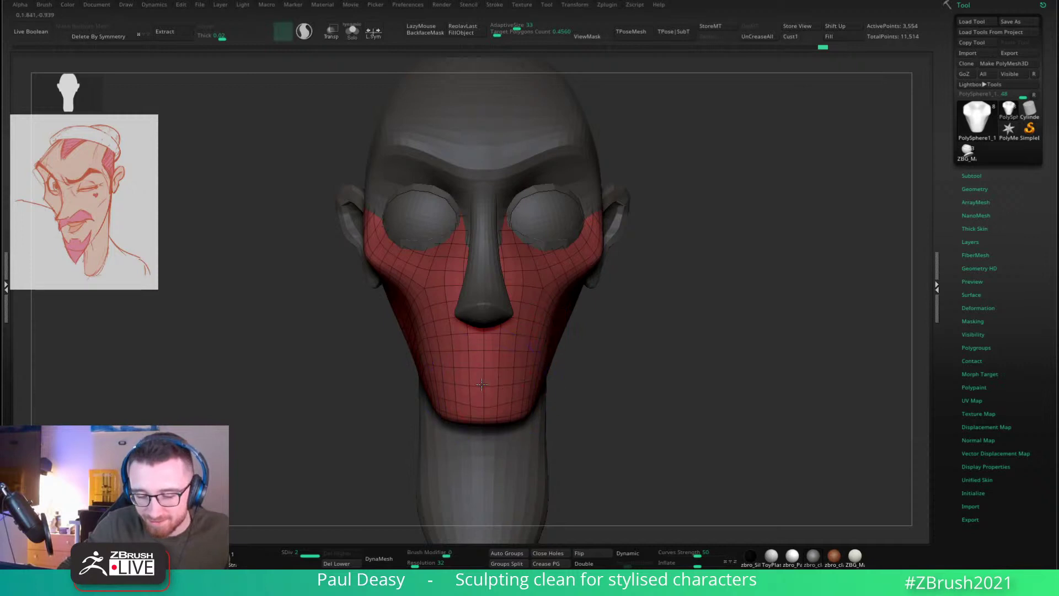
Step: Adjust the Move brush's draw size and refine the outer cheek and jaw contours of the lower face mesh
key(space)
drag(557, 356, 634, 346)
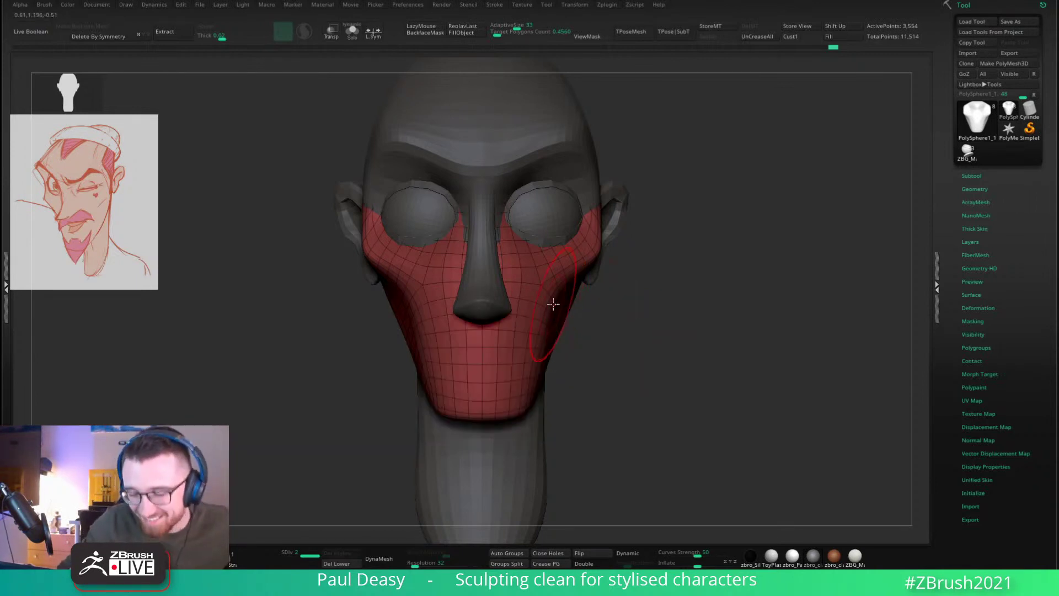
key(space)
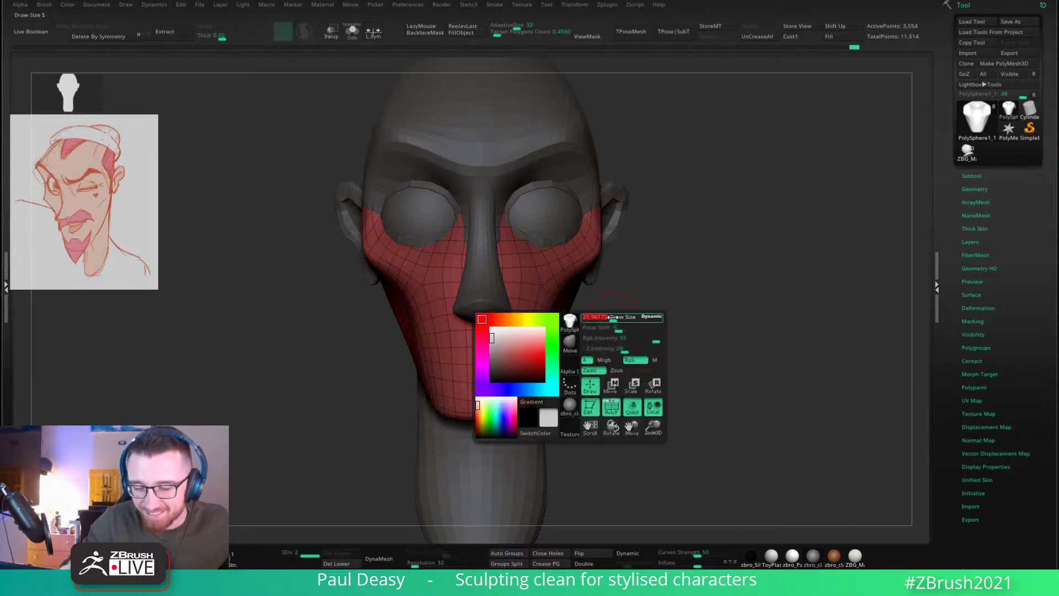
drag(684, 303, 631, 280)
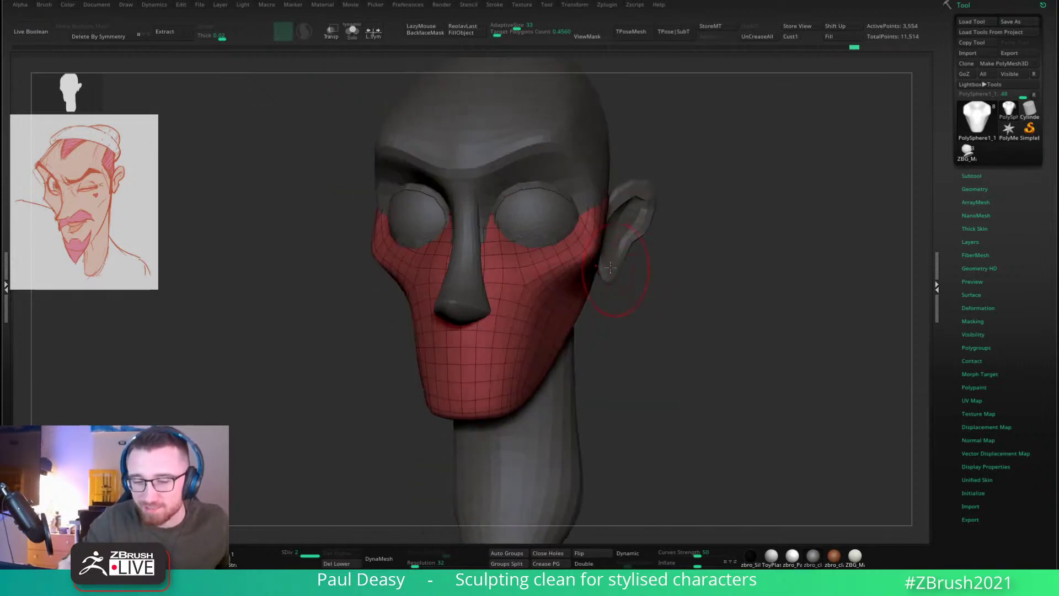
Step: Select the lower eyelid strips and nudge their inner corners against the eyeballs with the Move brush
alt+click(525, 238)
right_drag(525, 239, 548, 220)
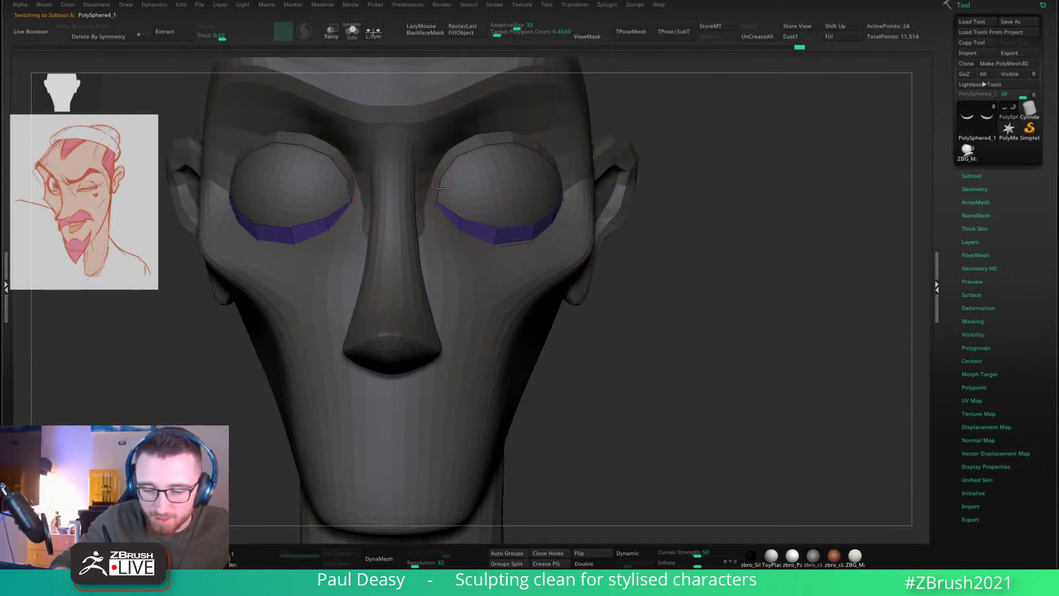
drag(442, 188, 442, 190)
right_drag(443, 192, 445, 192)
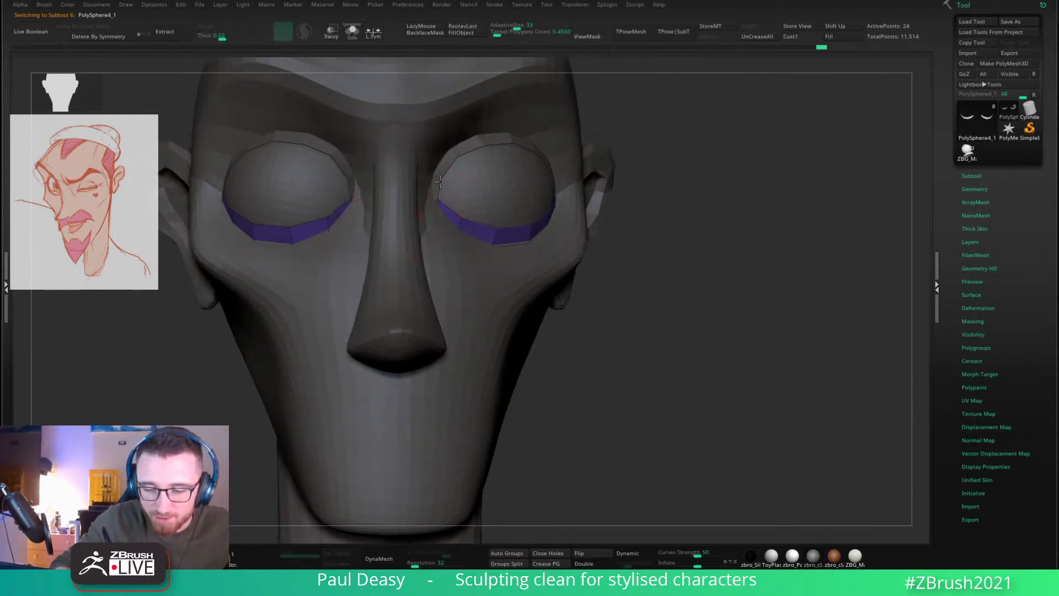
drag(452, 188, 453, 187)
shift+right_drag(453, 186, 588, 218)
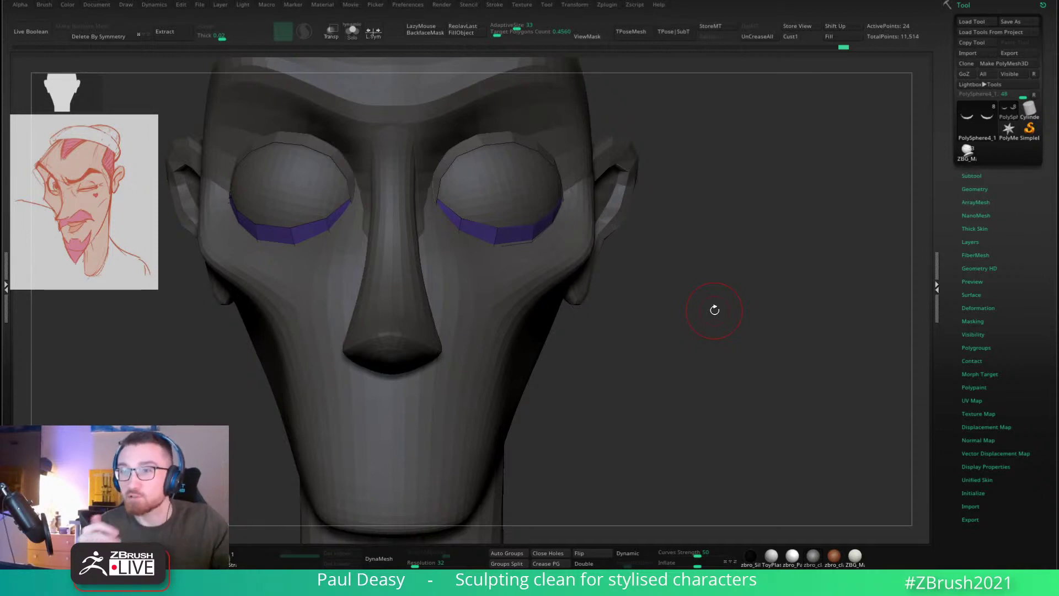
alt+right_drag(694, 237, 695, 242)
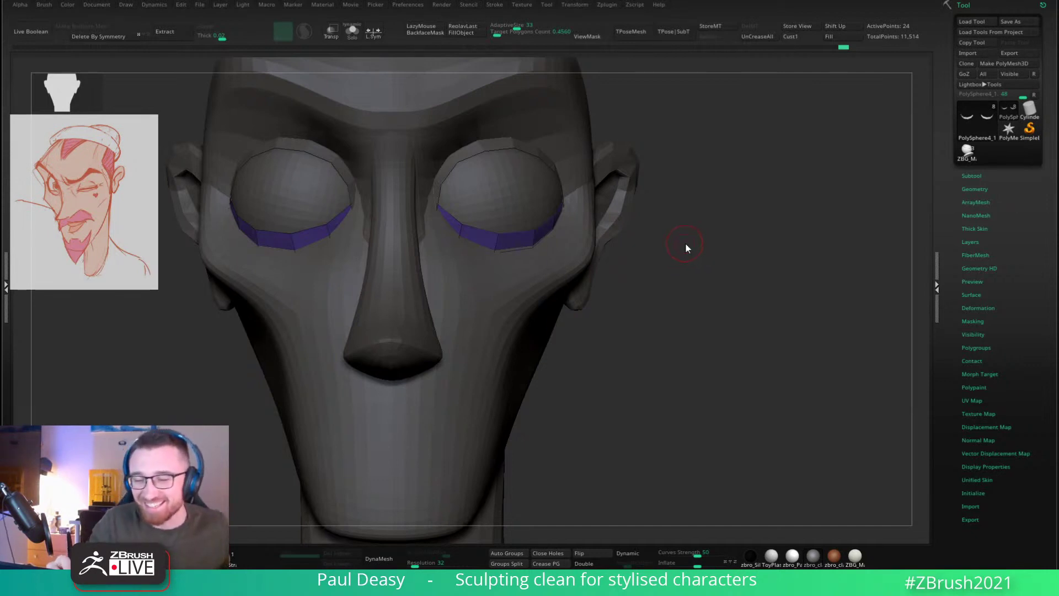
right_drag(549, 229, 496, 286)
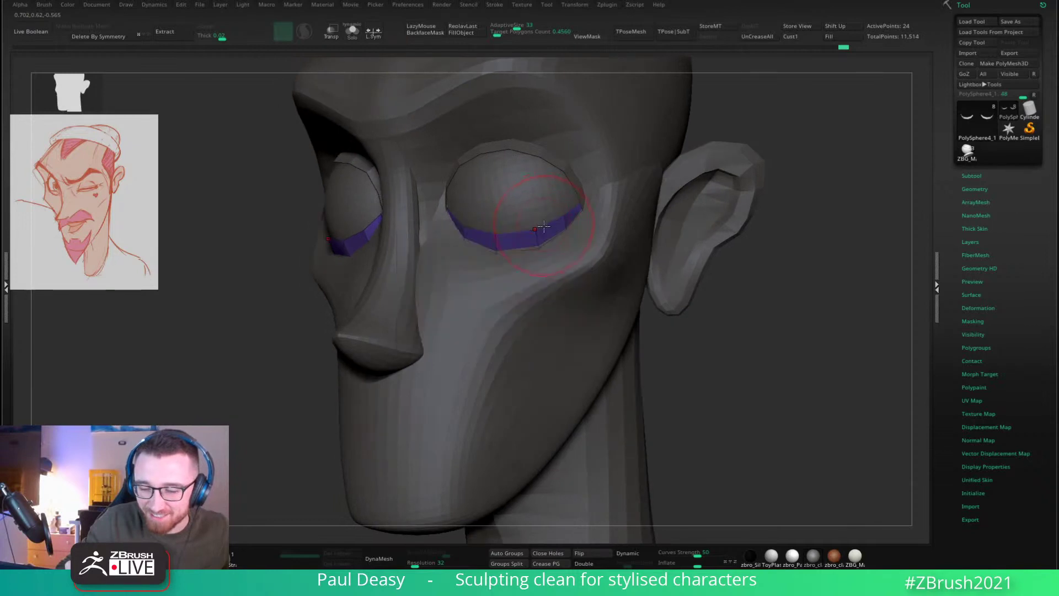
right_drag(540, 225, 743, 289)
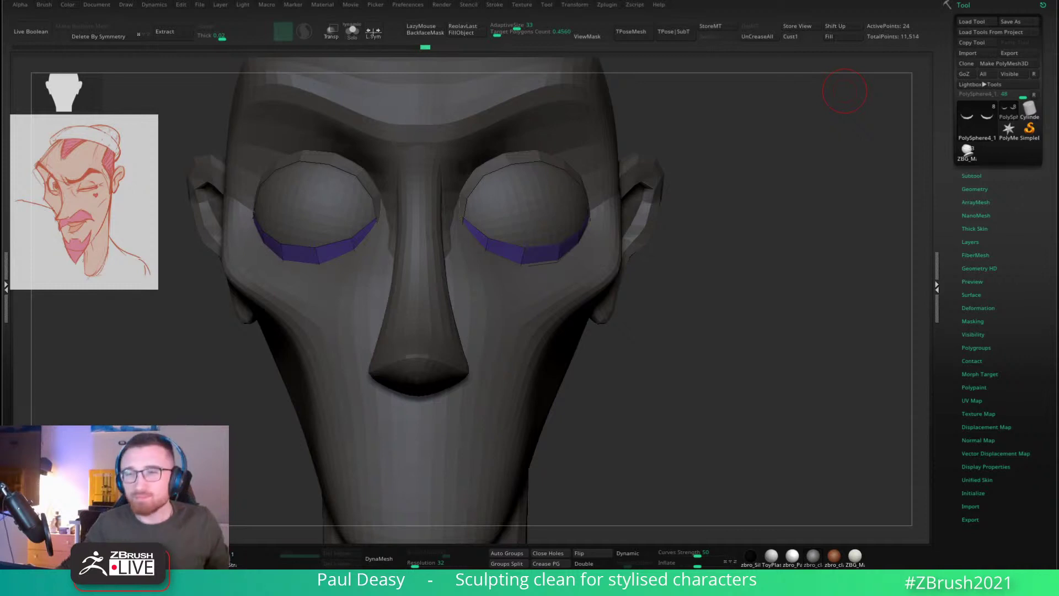
Step: Refine the middle of the lower eyelid strips so they follow the curve of the eyeballs
right_drag(679, 244, 662, 246)
right_click(486, 231)
right_drag(475, 233, 523, 262)
right_click(492, 246)
right_click(520, 262)
right_click(523, 262)
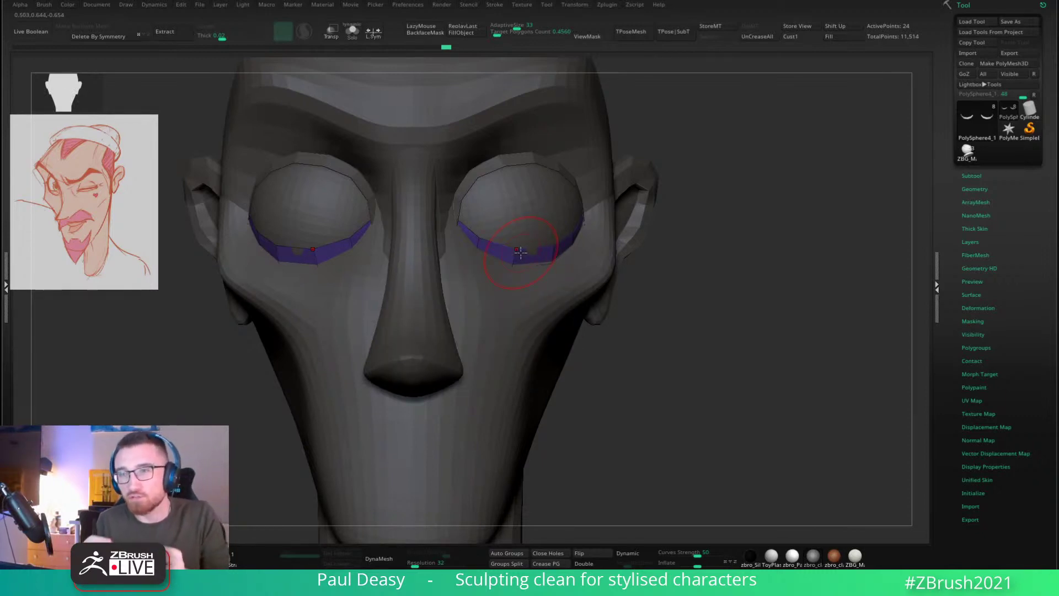
right_drag(520, 253, 562, 269)
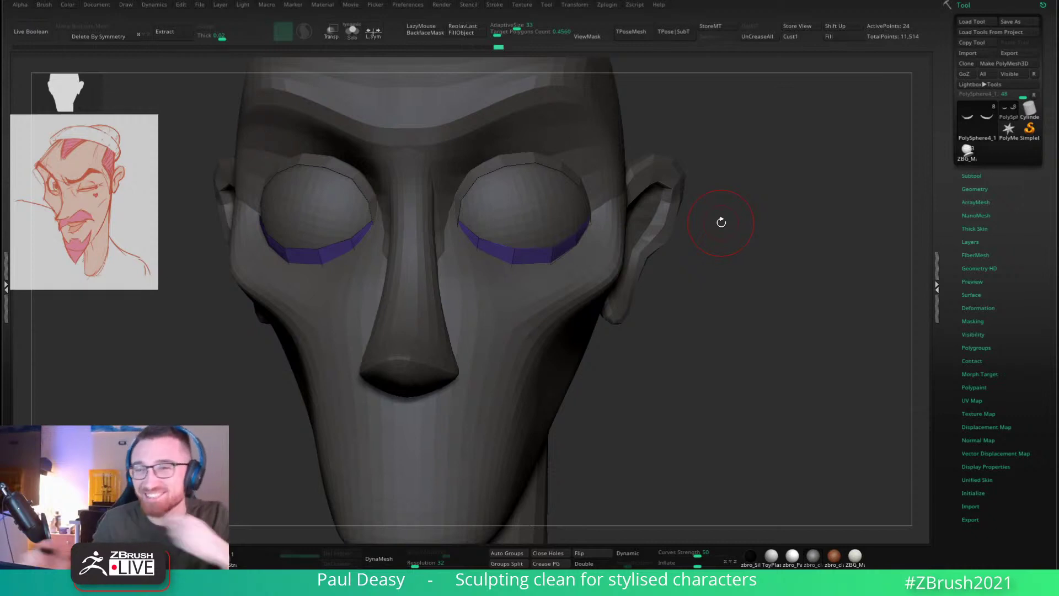
Step: Reshape the lower edge of the lower eyelid strips, working from front and three-quarter views
mouse_move(714, 277)
mouse_down()
mouse_move(707, 284)
mouse_move(679, 247)
mouse_up()
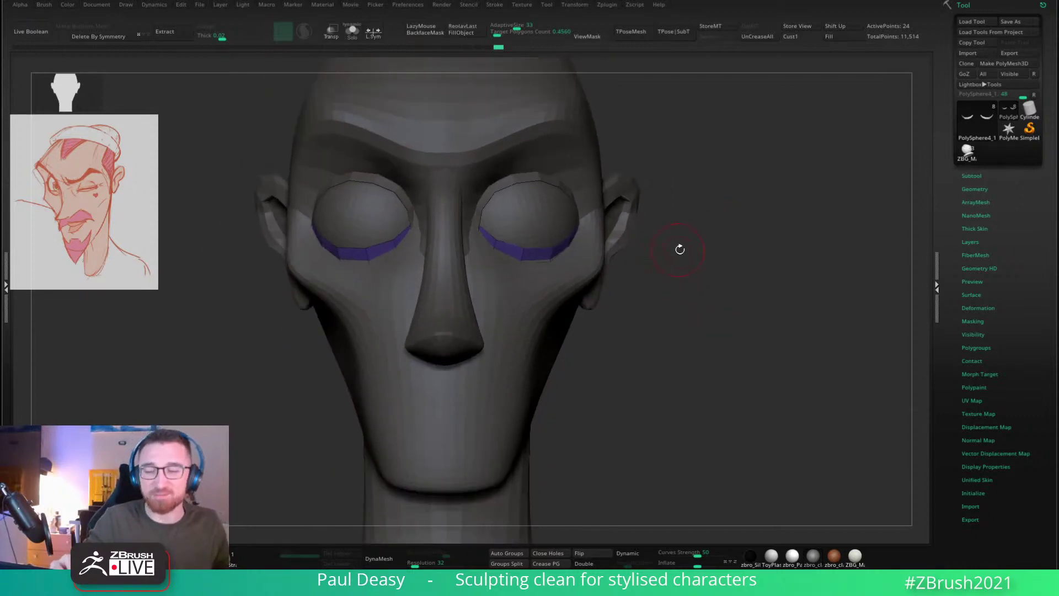
mouse_move(674, 298)
mouse_down()
mouse_move(673, 286)
mouse_move(660, 296)
mouse_move(591, 287)
mouse_up()
right_click(657, 296)
drag(664, 262, 596, 258)
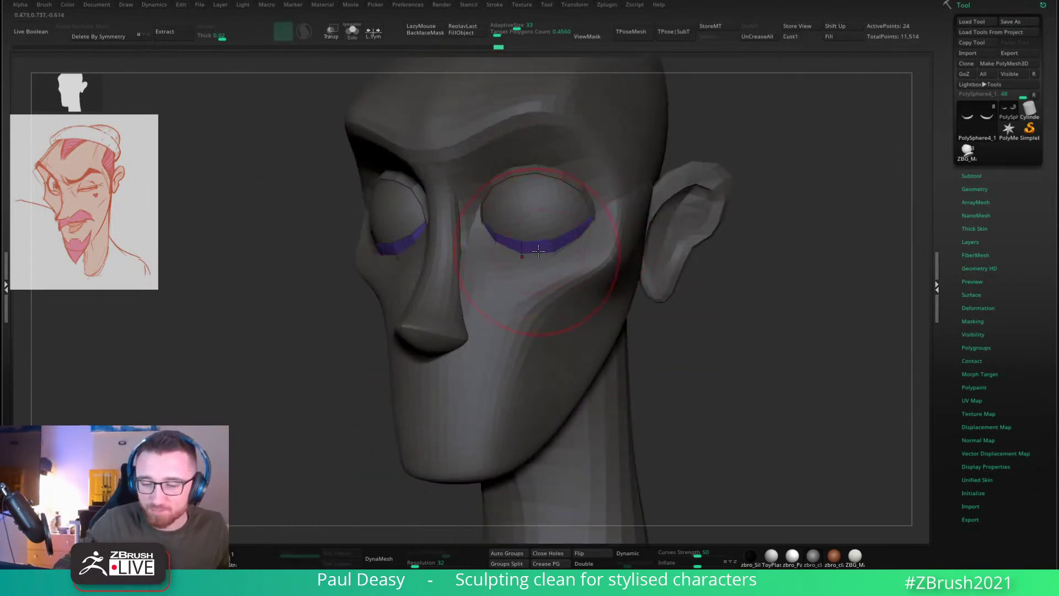
right_drag(531, 256, 539, 249)
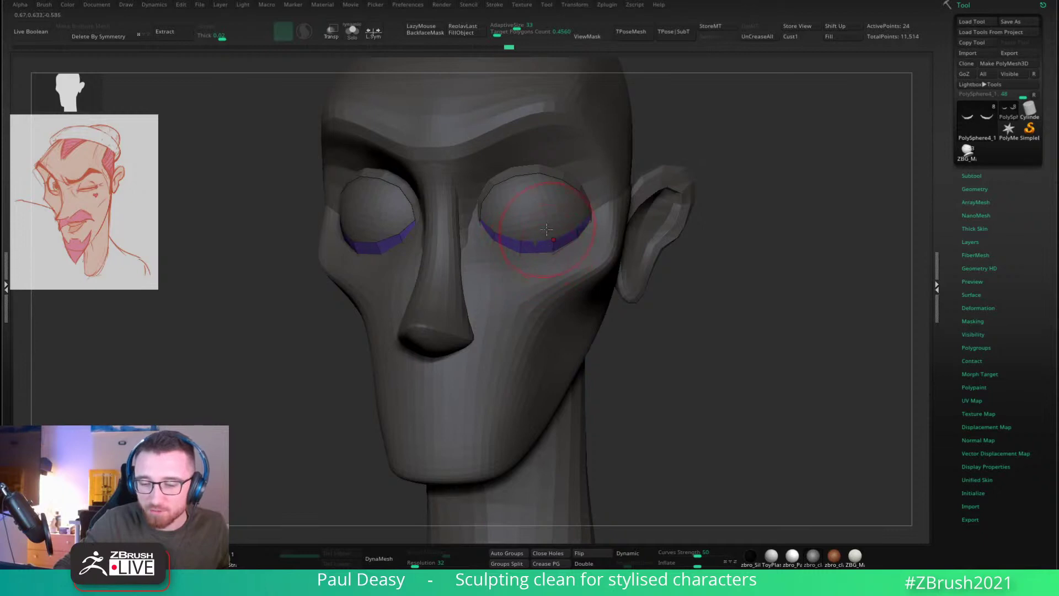
right_drag(650, 260, 554, 253)
right_click(554, 253)
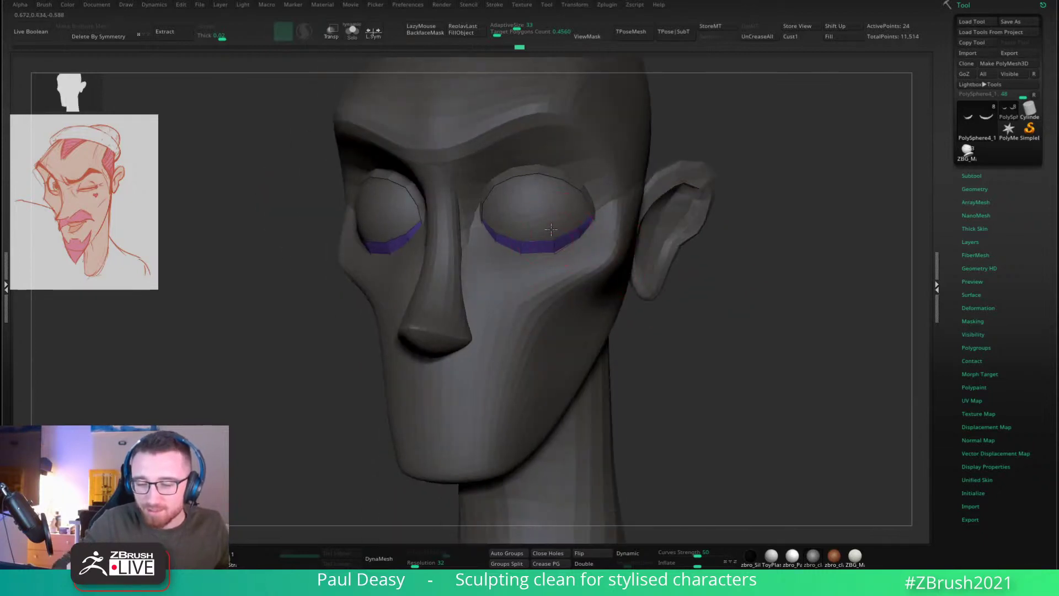
right_drag(626, 237, 723, 336)
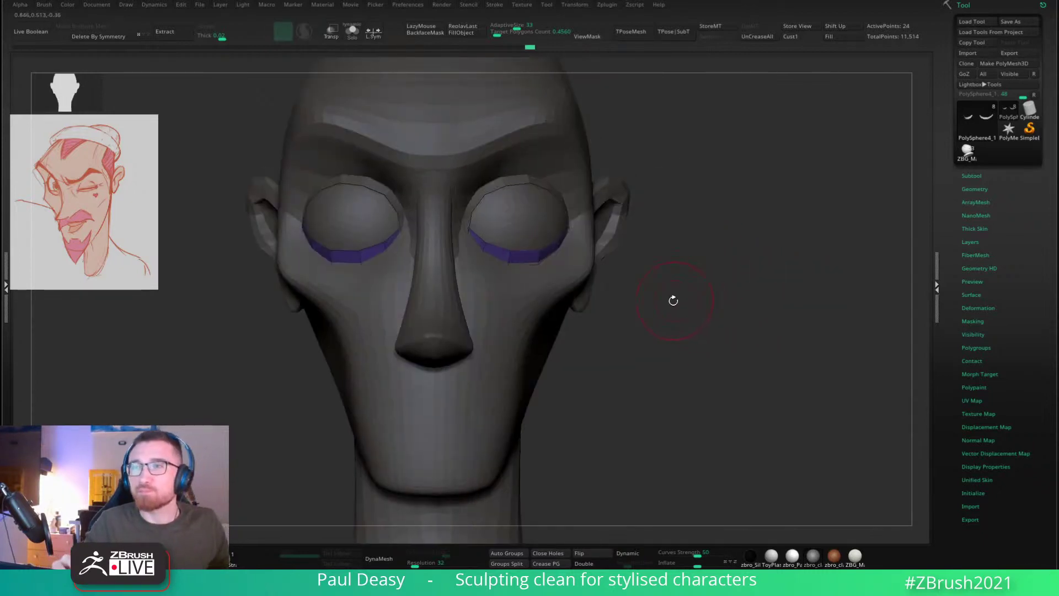
Step: Examine the eyelids, cheeks and jaw from front and three-quarter angles
alt+right_drag(691, 287, 700, 338)
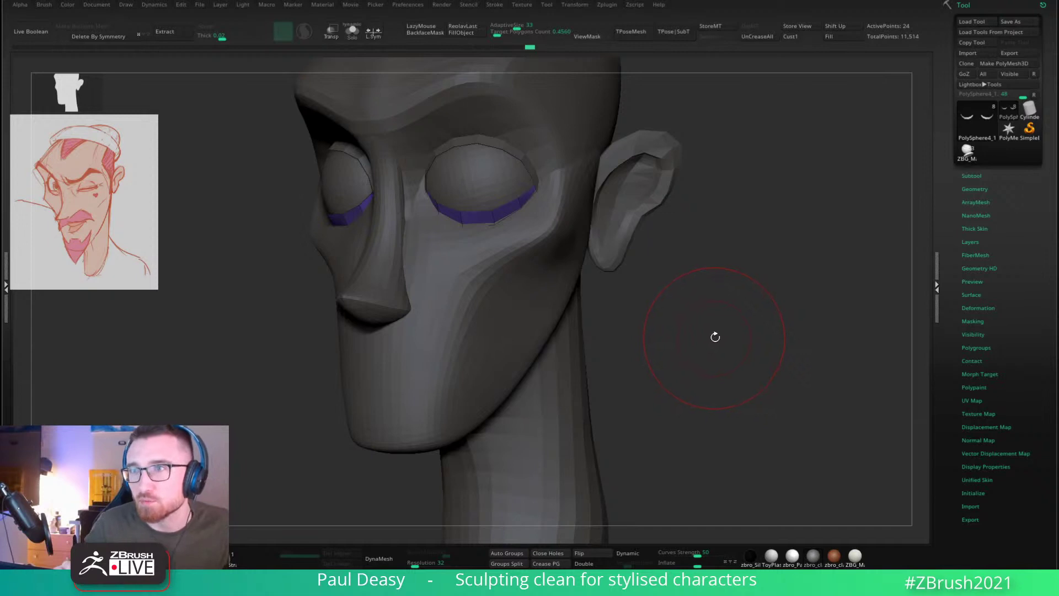
drag(716, 339, 707, 321)
right_drag(497, 334, 577, 283)
alt+right_drag(637, 300, 652, 338)
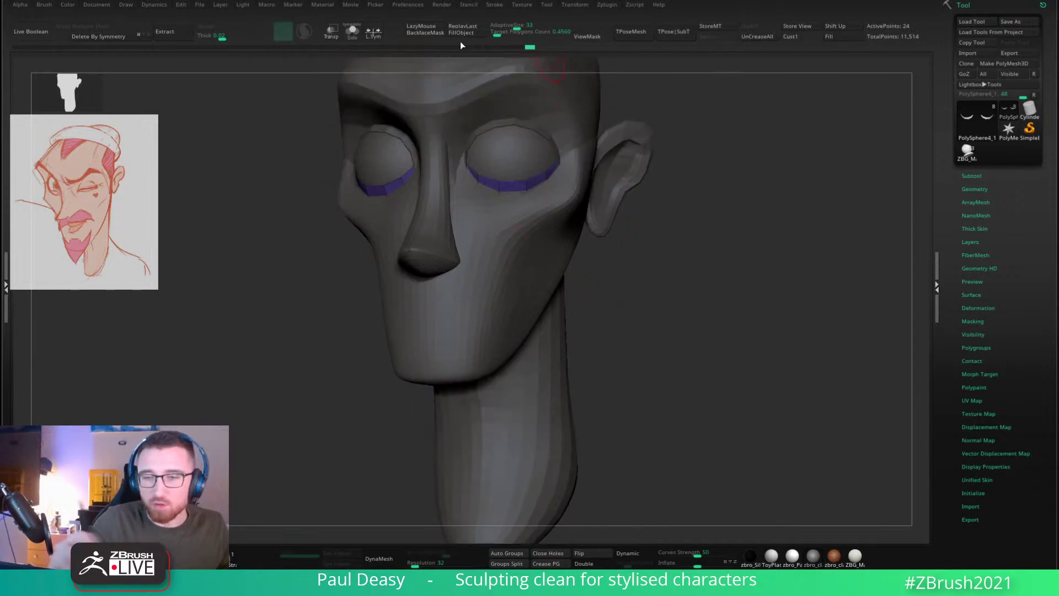
key(space)
alt+right_drag(678, 224, 561, 328)
Step: Select the lower face mesh, adjust the brush's draw size and face the mouth area head-on
alt+click(494, 336)
alt+right_drag(488, 360, 499, 323)
key(space)
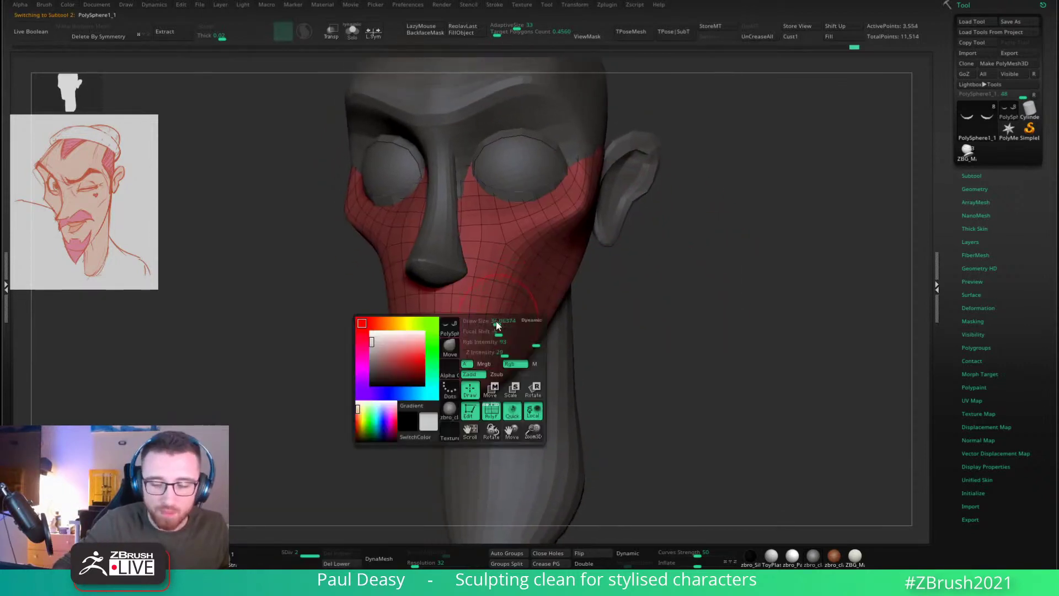
drag(499, 324, 483, 330)
mouse_move(481, 329)
right_down()
mouse_move(462, 313)
mouse_move(471, 300)
mouse_move(469, 320)
mouse_move(623, 315)
mouse_move(693, 296)
right_up()
key(space)
drag(649, 346, 667, 345)
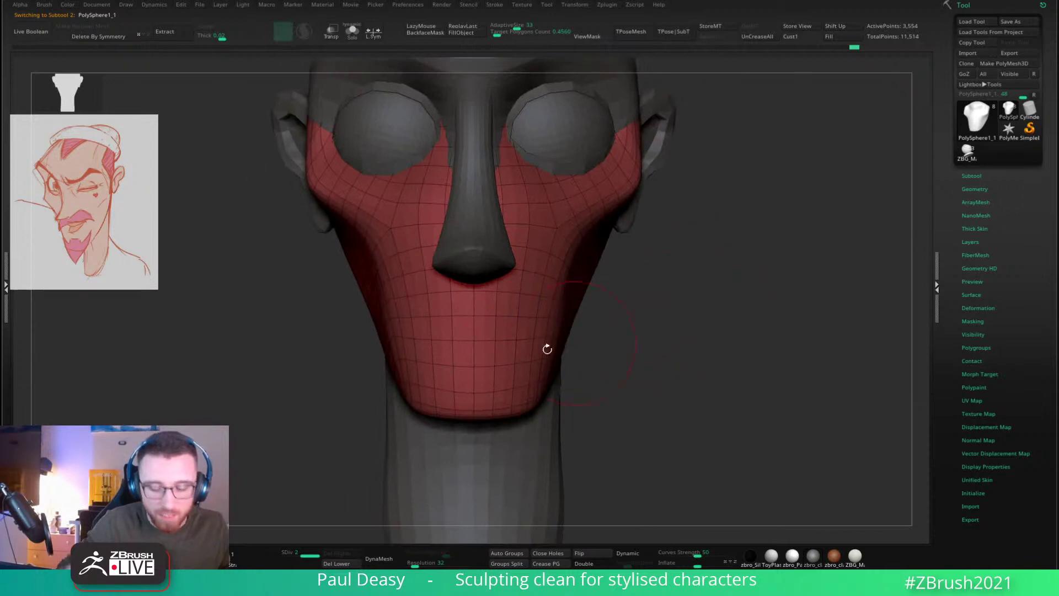
Step: Delete the lower face's lower subdivision levels, insert a small sphere centred below the nose and split it into its own subtool
click(231, 561)
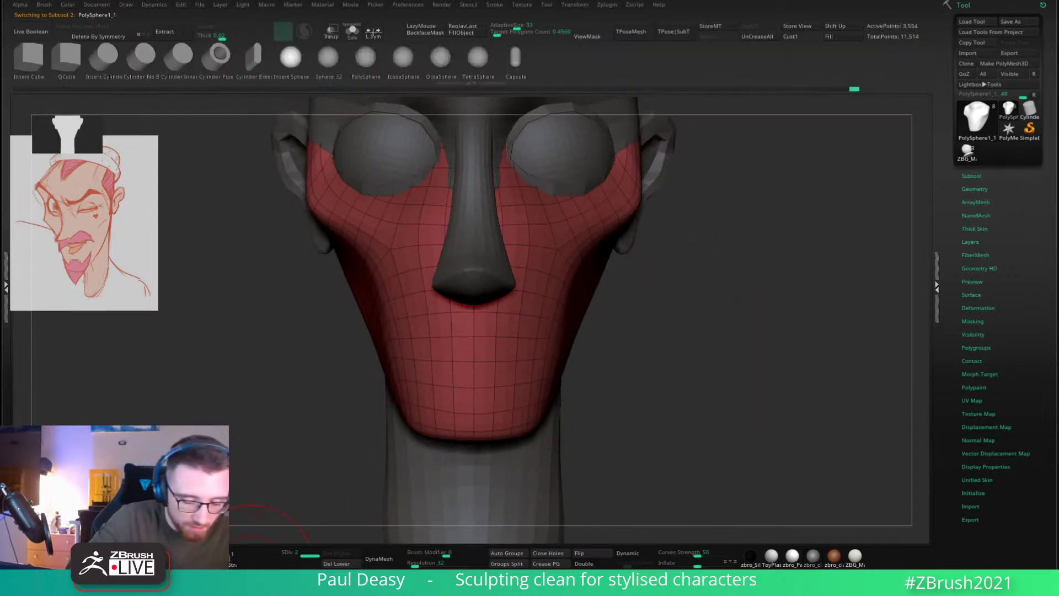
click(475, 331)
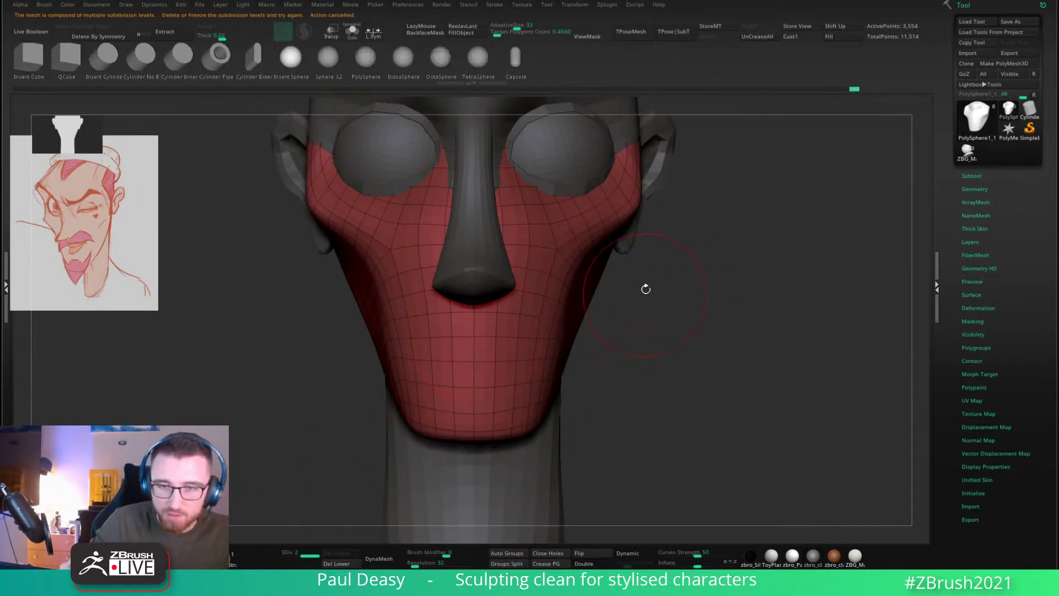
click(336, 564)
drag(474, 336, 485, 351)
key(ctrl+shift+s)
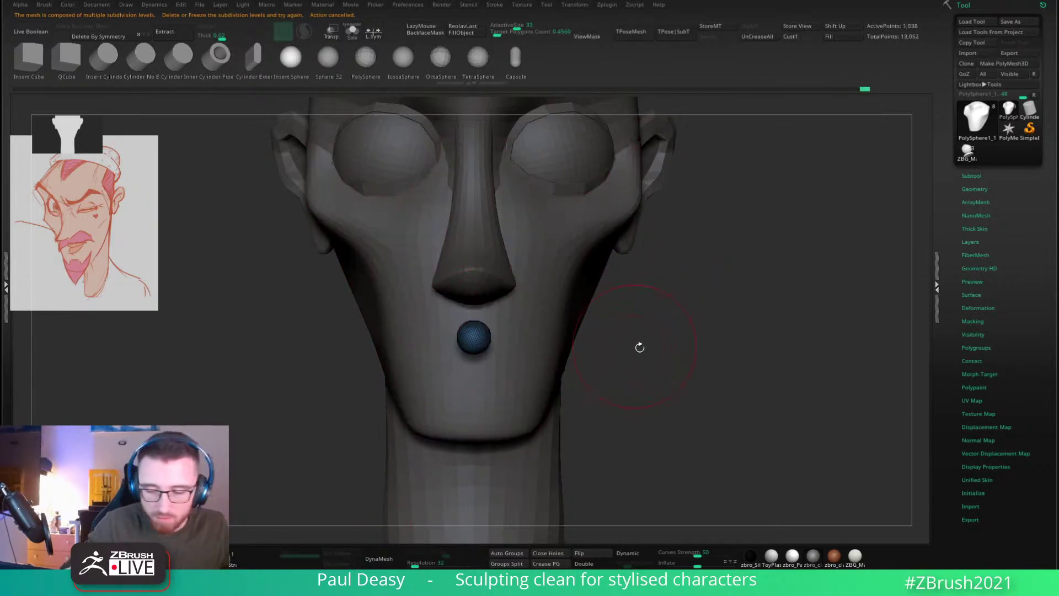
Step: Stretch the sphere sideways with the Move brush into a wide, tapered lip shape seated against the face
shift+right_drag(638, 346, 577, 338)
key(b)
key(m)
key(v)
right_drag(470, 336, 484, 333)
drag(469, 321, 489, 319)
shift+right_drag(507, 319, 582, 319)
drag(480, 318, 546, 315)
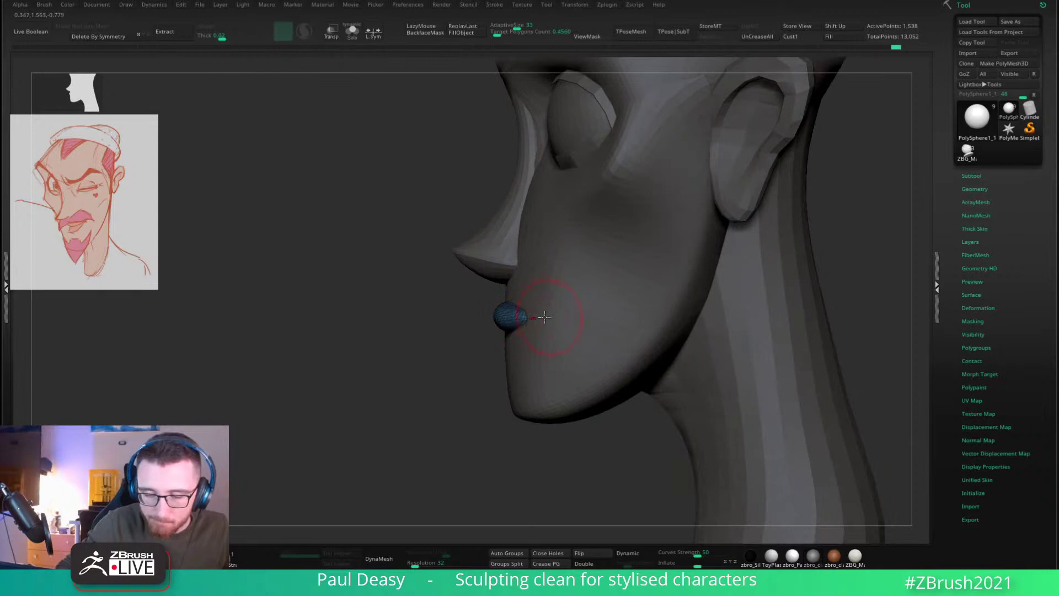
shift+right_drag(516, 312, 552, 301)
alt+right_drag(676, 331, 767, 190)
drag(767, 190, 716, 265)
Step: Sharpen the lip shape's ridge with the Pinch brush, then remesh it with DynaMesh and smooth its surface
key(space)
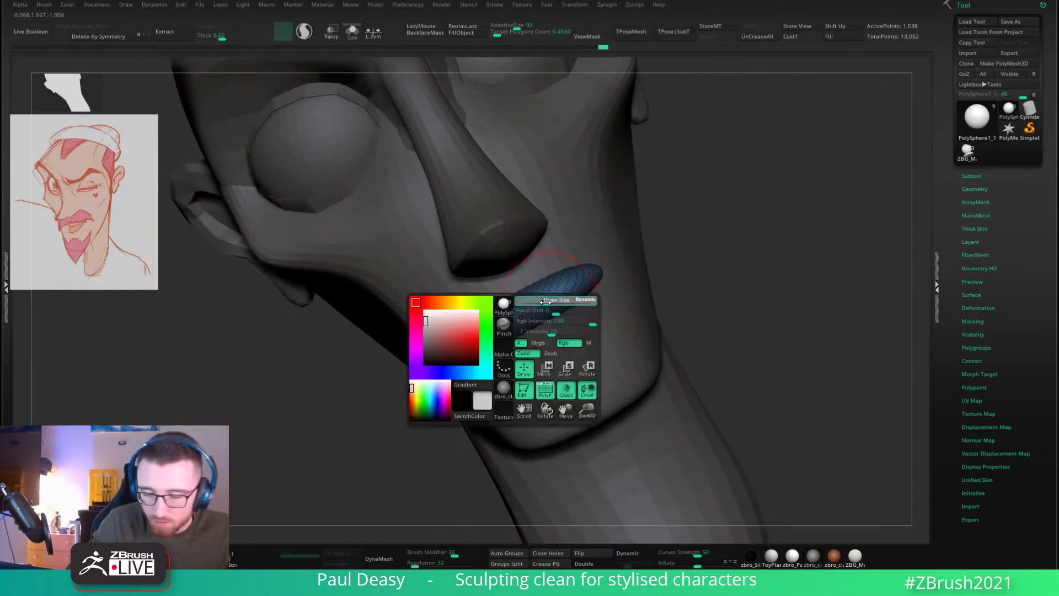
mouse_move(470, 346)
mouse_down()
mouse_move(557, 287)
mouse_move(528, 297)
mouse_up()
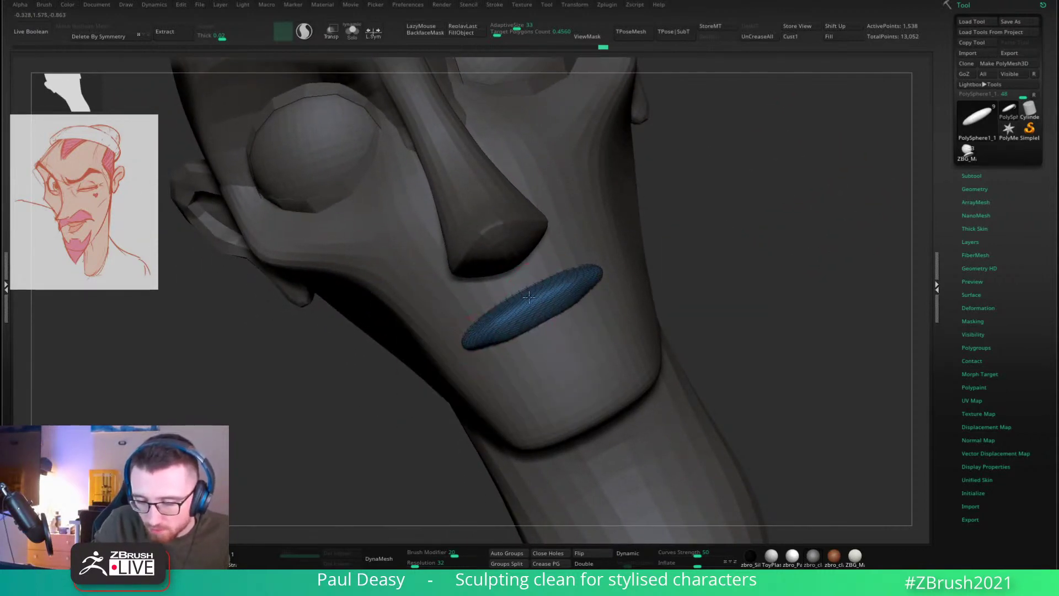
ctrl+drag(717, 248, 727, 253)
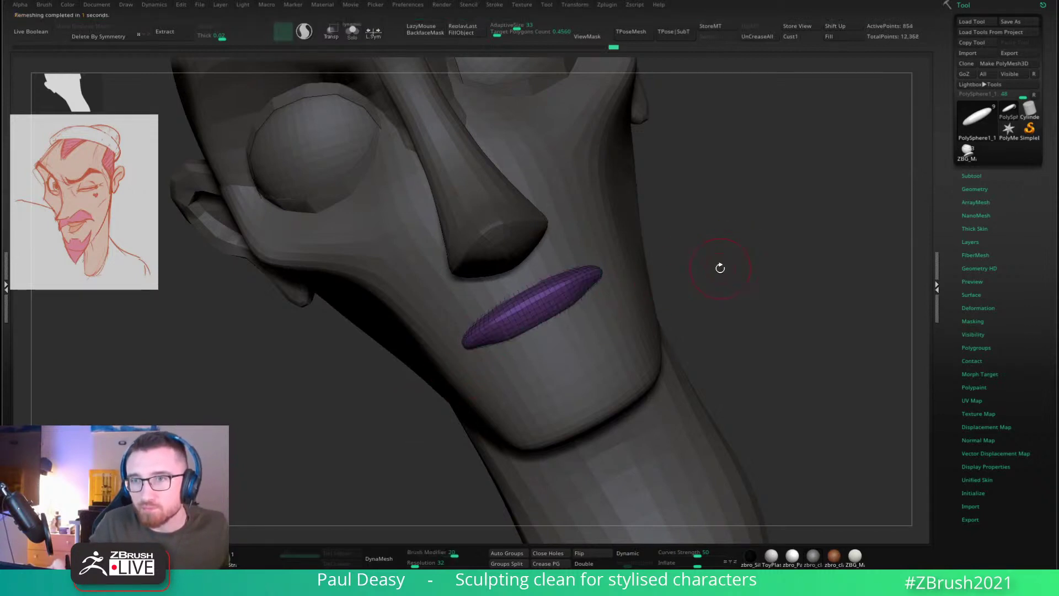
alt+drag(727, 267, 723, 266)
shift+drag(551, 336, 568, 315)
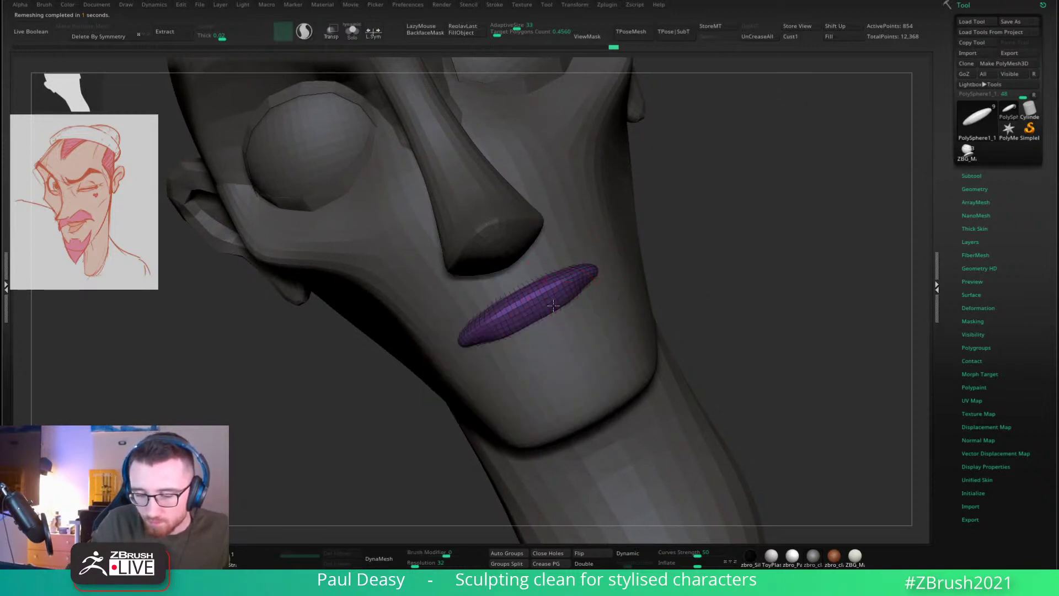
Step: Bend the lip shape into a gentle arch with lowered outer corners using a larger Move brush
shift+right_drag(525, 324, 532, 318)
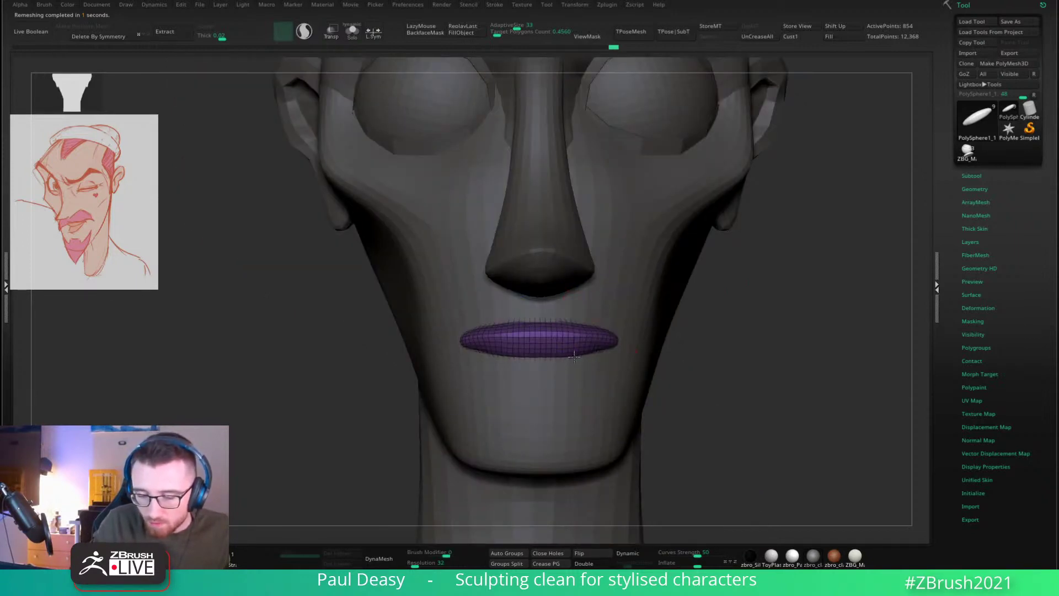
drag(574, 357, 608, 346)
key(])
key(])
alt+right_drag(610, 342, 605, 321)
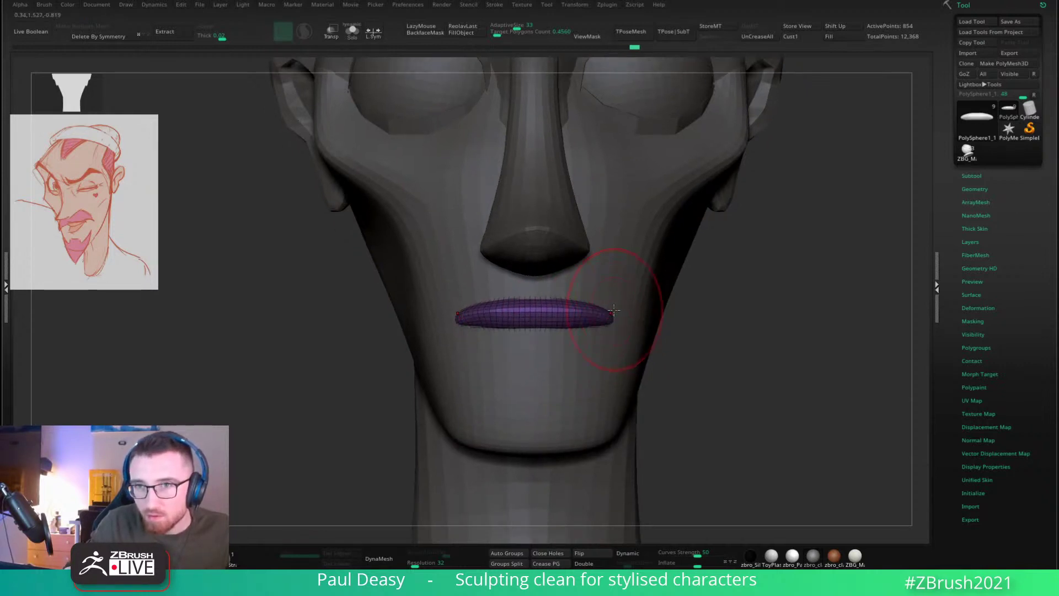
drag(613, 305, 592, 300)
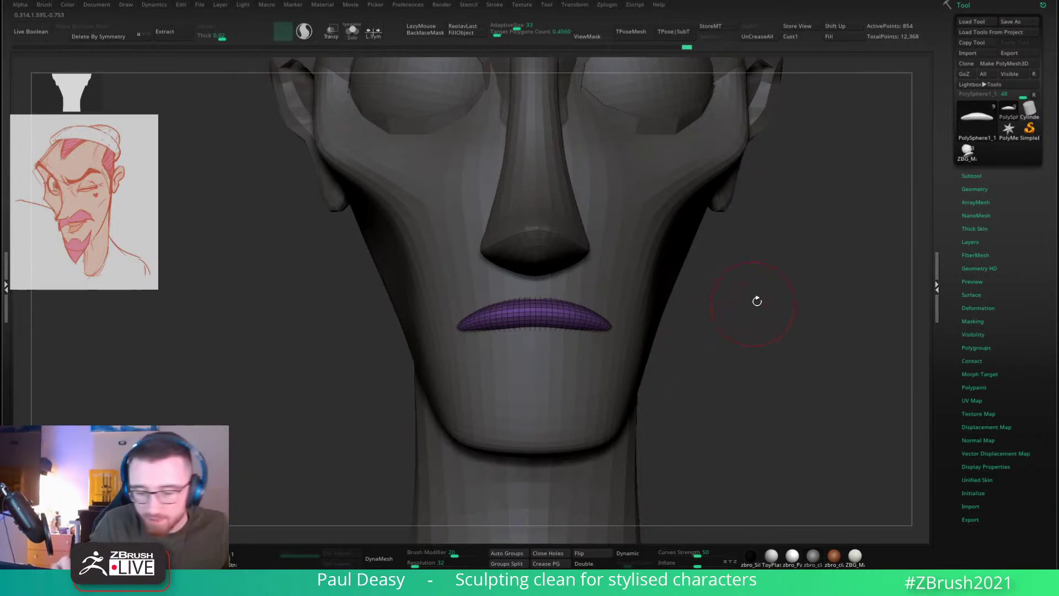
Step: Sharpen the ridge along the upper lip shape with the Pinch brush, working from a low three-quarter angle
mouse_move(756, 300)
shift+mouse_down()
mouse_move(733, 220)
mouse_move(686, 160)
shift+mouse_up()
mouse_move(733, 259)
alt+mouse_down()
mouse_move(716, 210)
mouse_move(725, 199)
mouse_move(622, 114)
mouse_move(660, 247)
mouse_move(742, 256)
alt+mouse_up()
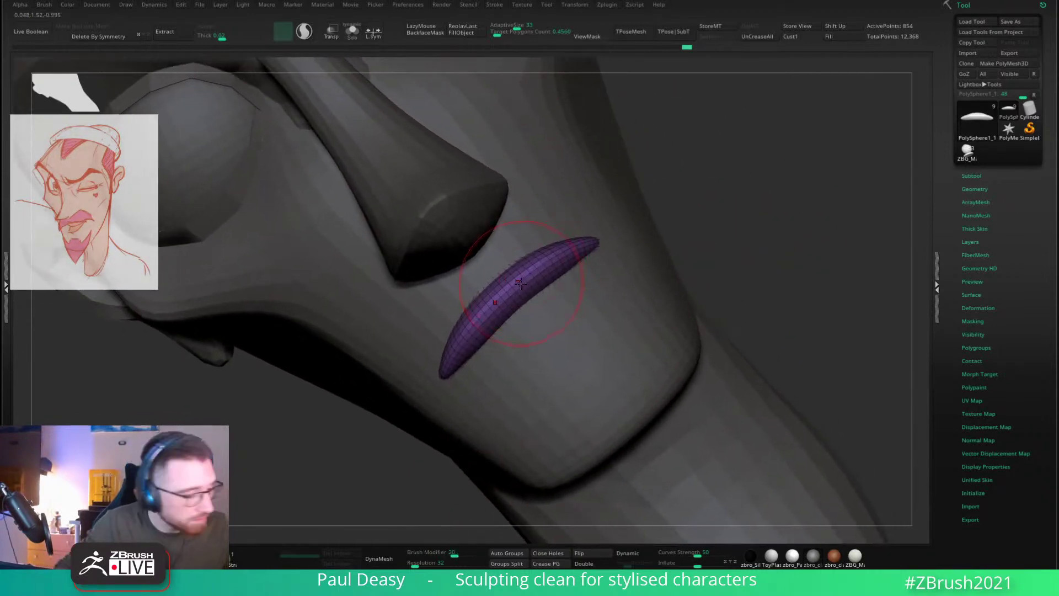
key(space)
click(469, 329)
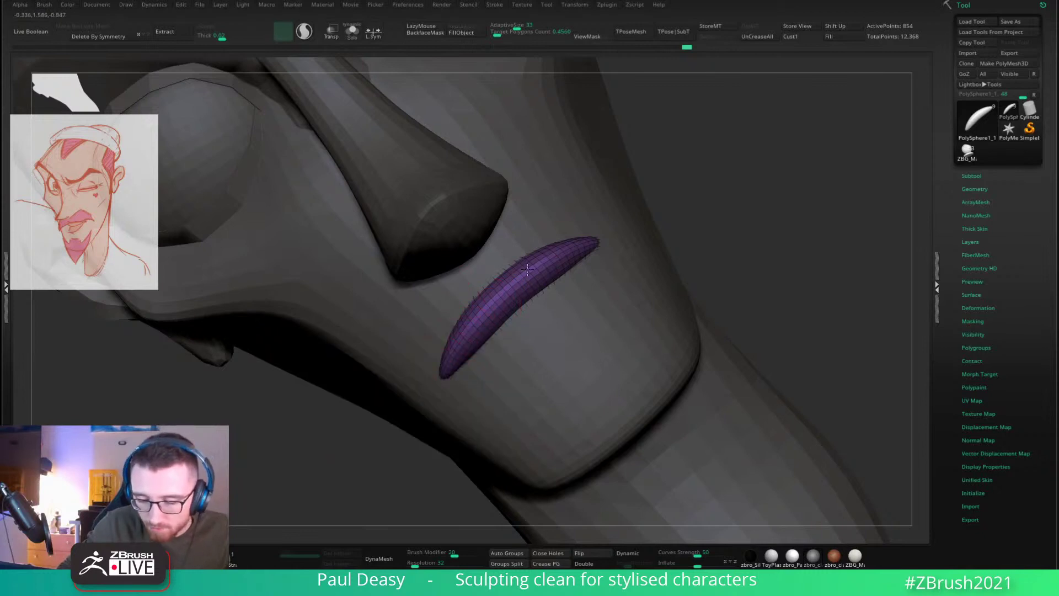
key(space)
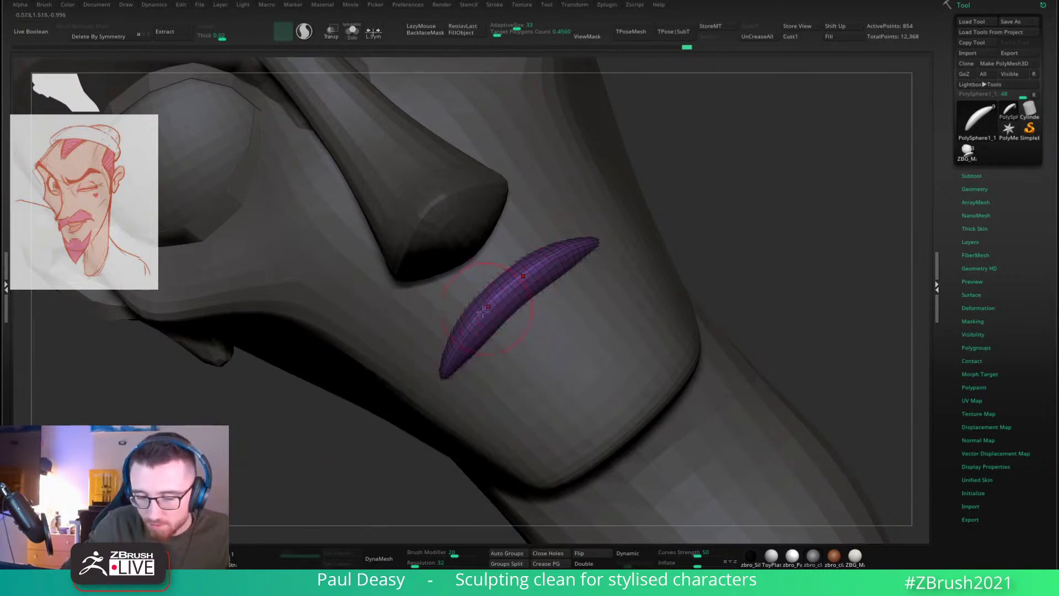
key(space)
key(space)
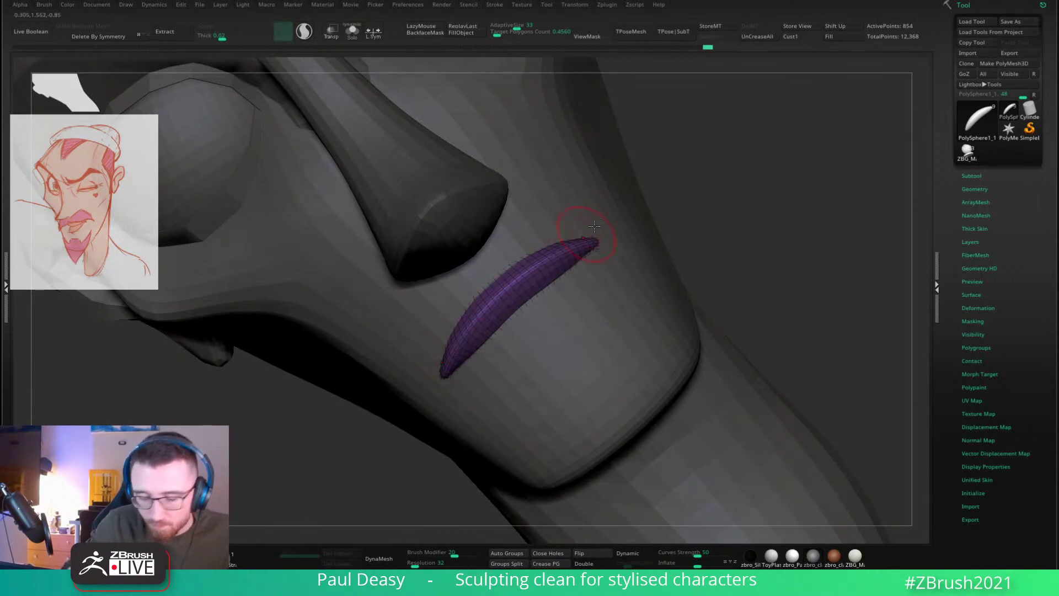
Step: Refine the upper lip's profile and arch with the Move brush, checking it from the side and the front
drag(779, 251, 727, 244)
drag(784, 292, 662, 303)
key(s)
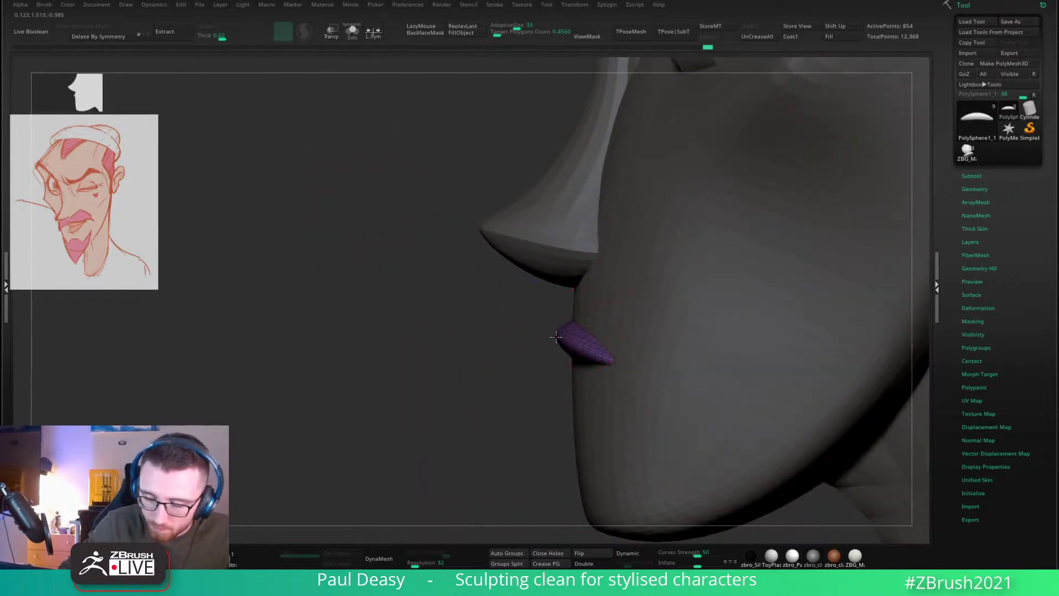
shift+drag(578, 308, 616, 294)
key(space)
key(space)
key(space)
alt+drag(747, 308, 725, 294)
alt+right_drag(598, 280, 568, 278)
alt+drag(568, 277, 567, 274)
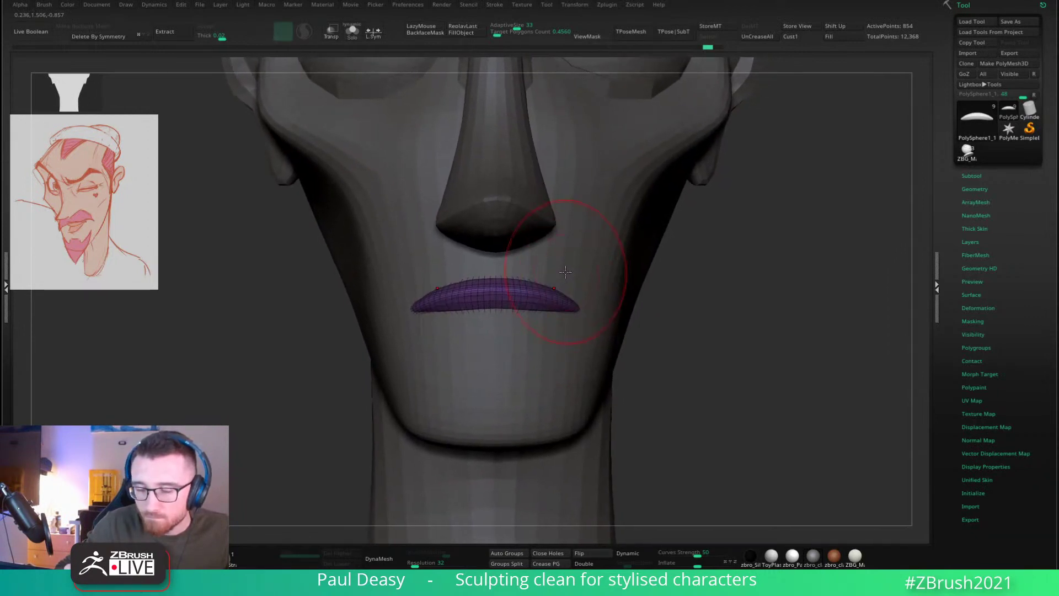
key(space)
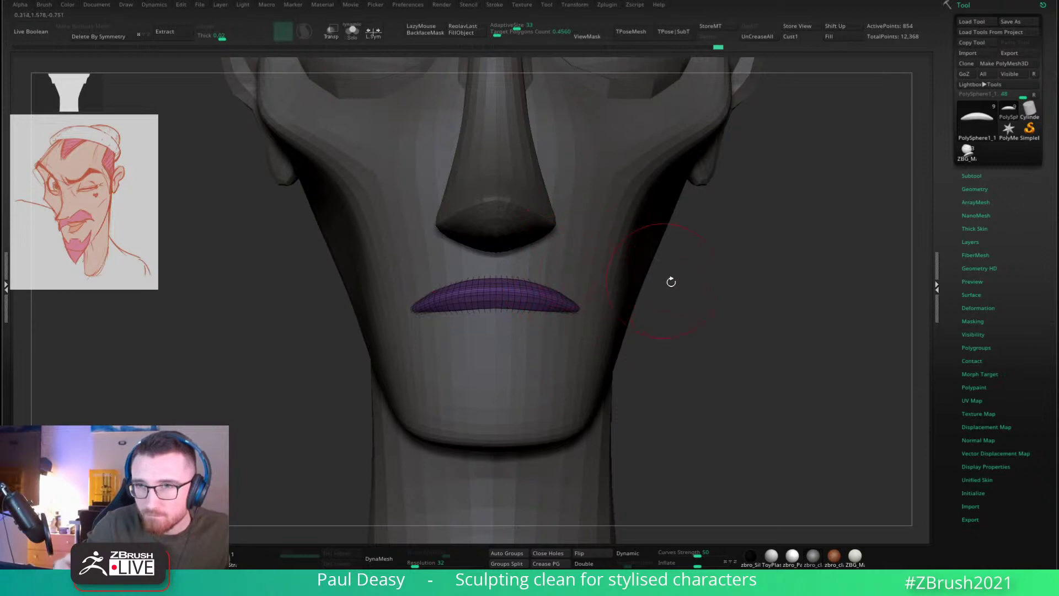
Step: Pull the middle of the upper lip's lower edge down and raise its outer corners with the Move brush
alt+drag(671, 282, 673, 257)
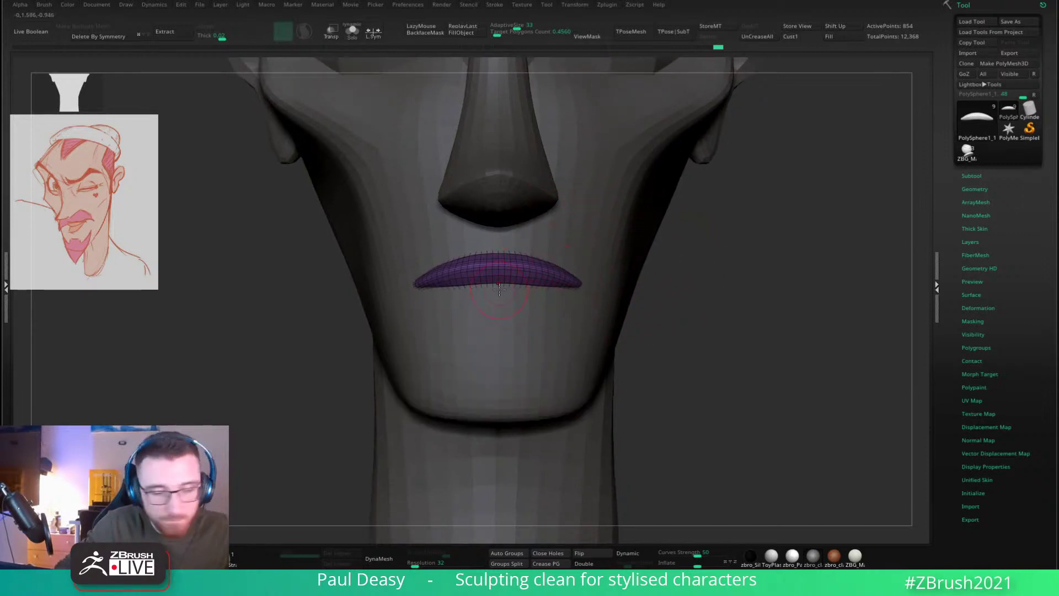
drag(678, 284, 805, 286)
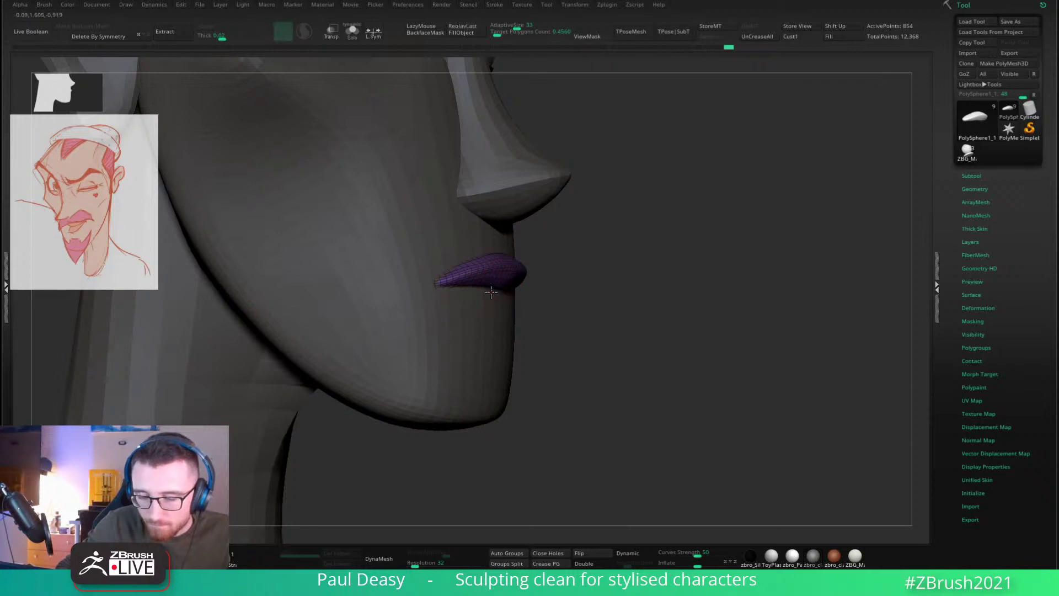
drag(722, 287, 612, 287)
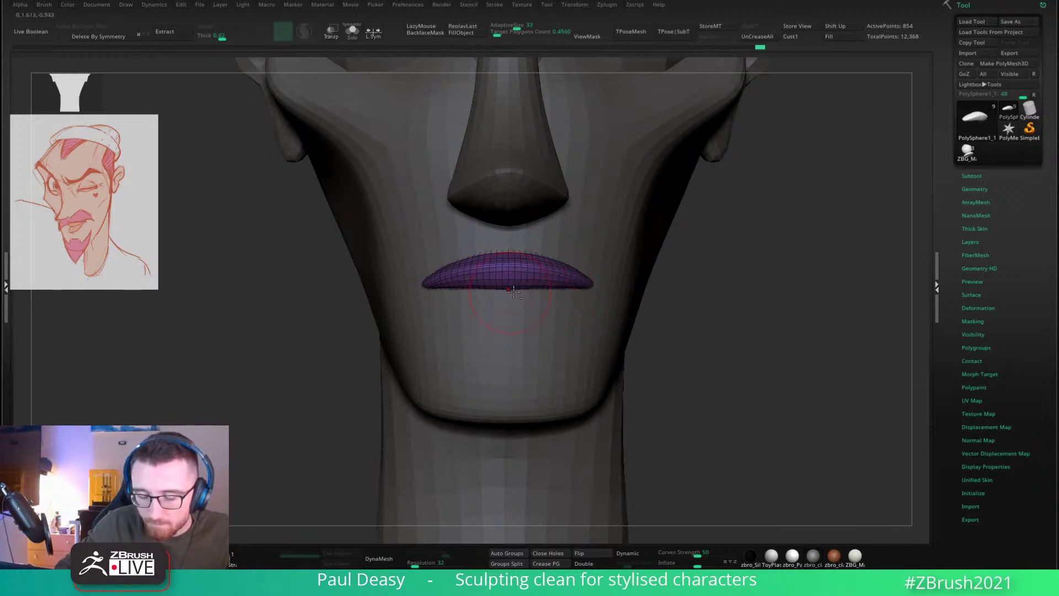
drag(542, 288, 551, 293)
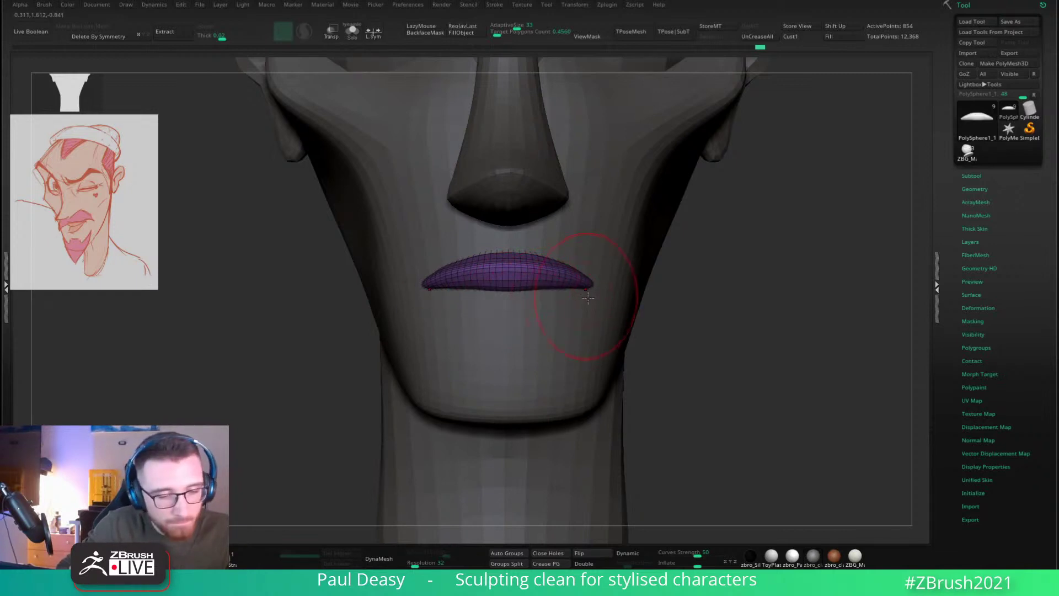
mouse_move(678, 295)
mouse_down()
mouse_move(618, 295)
mouse_move(567, 271)
mouse_up()
key(space)
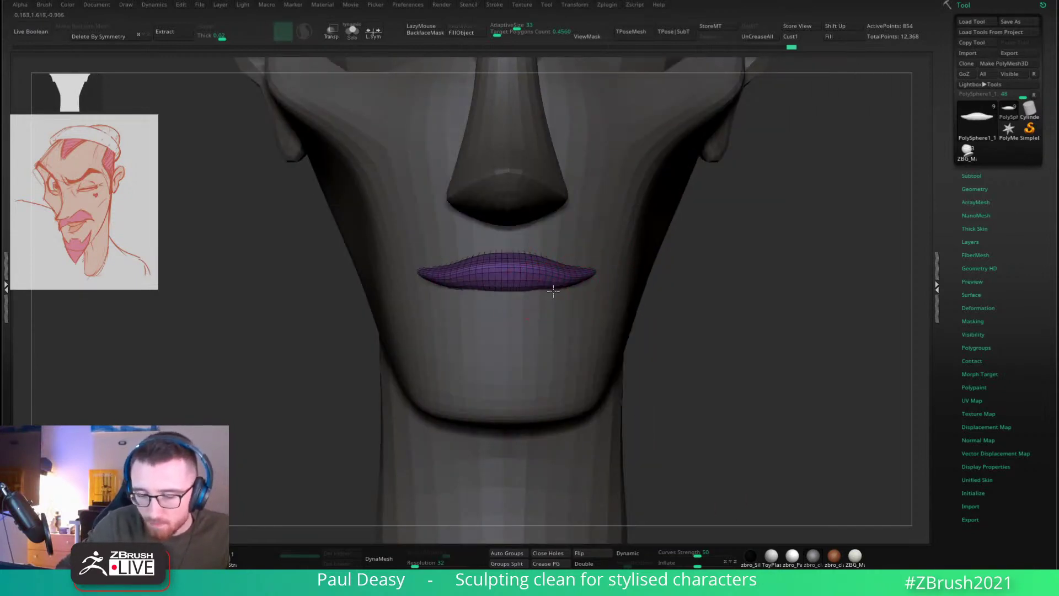
Step: Duplicate the lip shape as a new subtool and move the copy straight down by about 0.07 units
drag(742, 299, 691, 309)
key(ctrl+shift+d)
key(w)
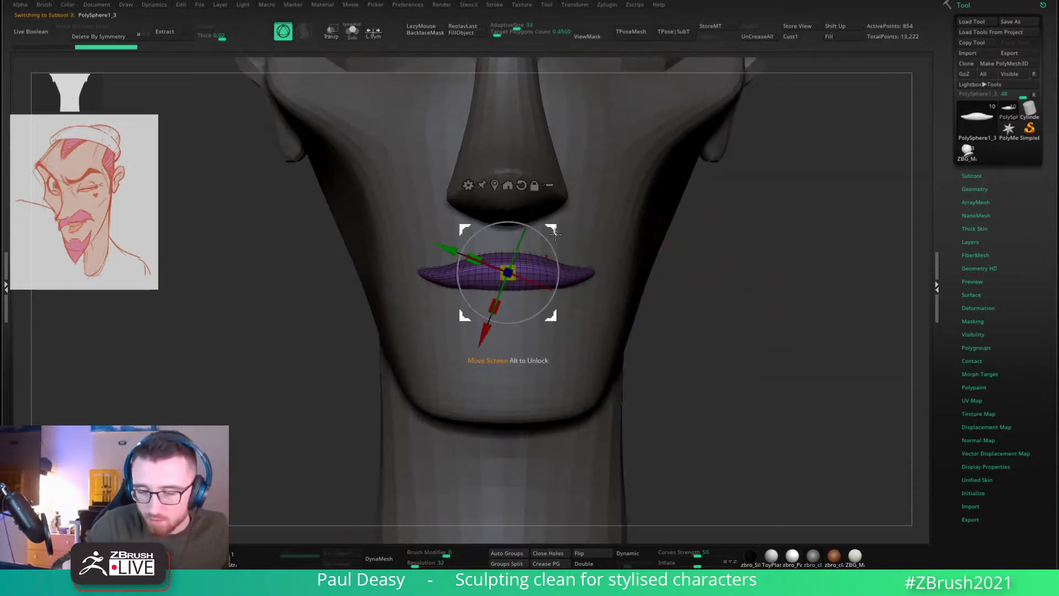
click(521, 185)
drag(508, 207, 508, 223)
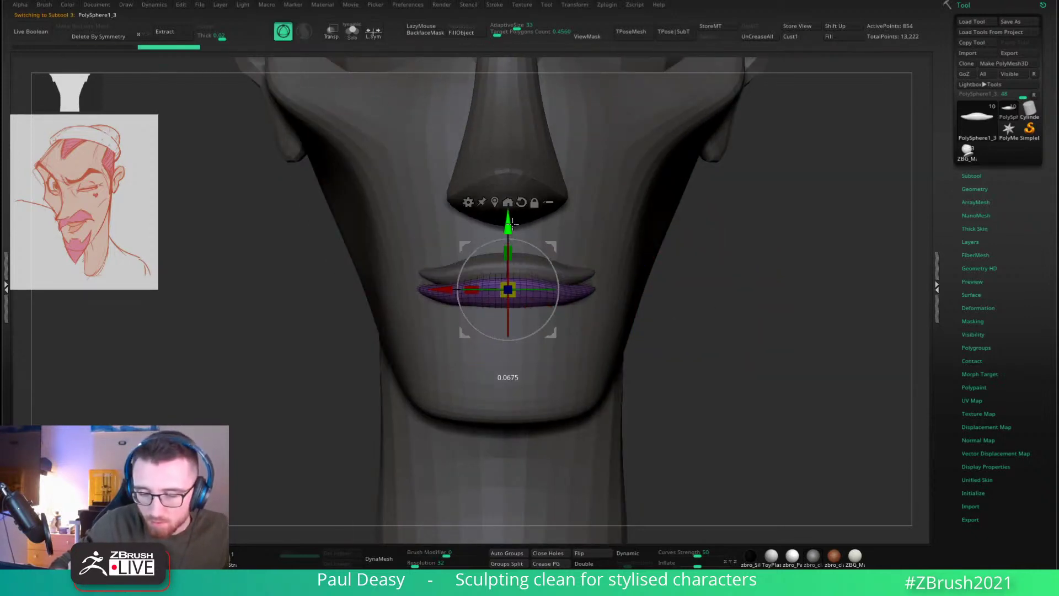
Step: Pull the copy's underside down into a fuller, rounded lower lip with the Move brush, keeping its top edge against the upper lip
key(q)
key(space)
mouse_move(523, 292)
mouse_down()
mouse_move(524, 319)
mouse_move(540, 336)
mouse_up()
key(space)
drag(527, 289, 523, 284)
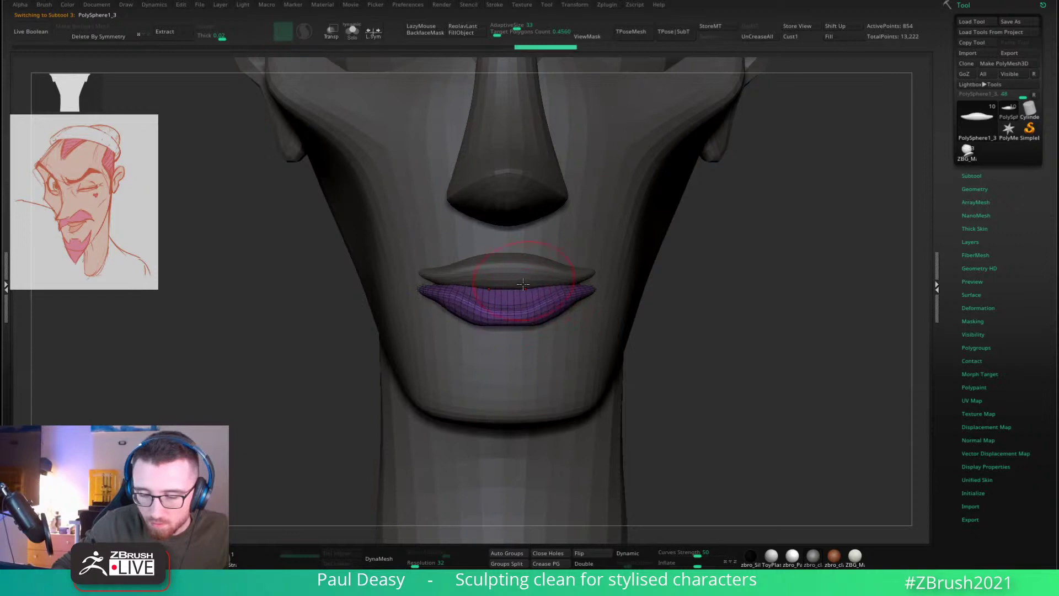
drag(554, 317, 569, 315)
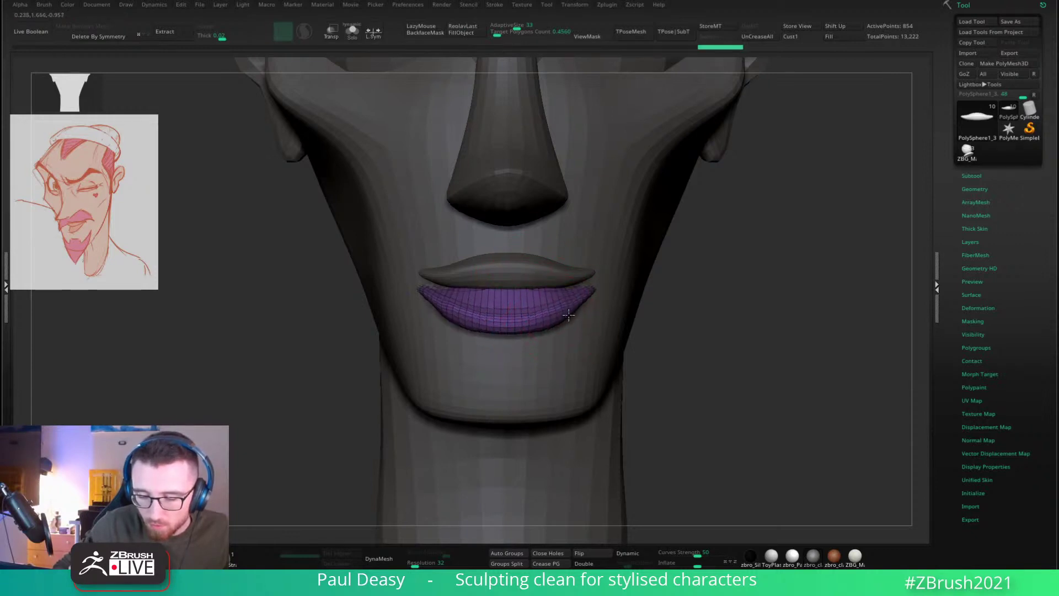
Step: Undo the last lower lip strokes, then tuck its outer corners under the upper lip and round its lower contour with the Move brush
key(ctrl+z)
key(ctrl+z)
key(ctrl+z)
key(ctrl+z)
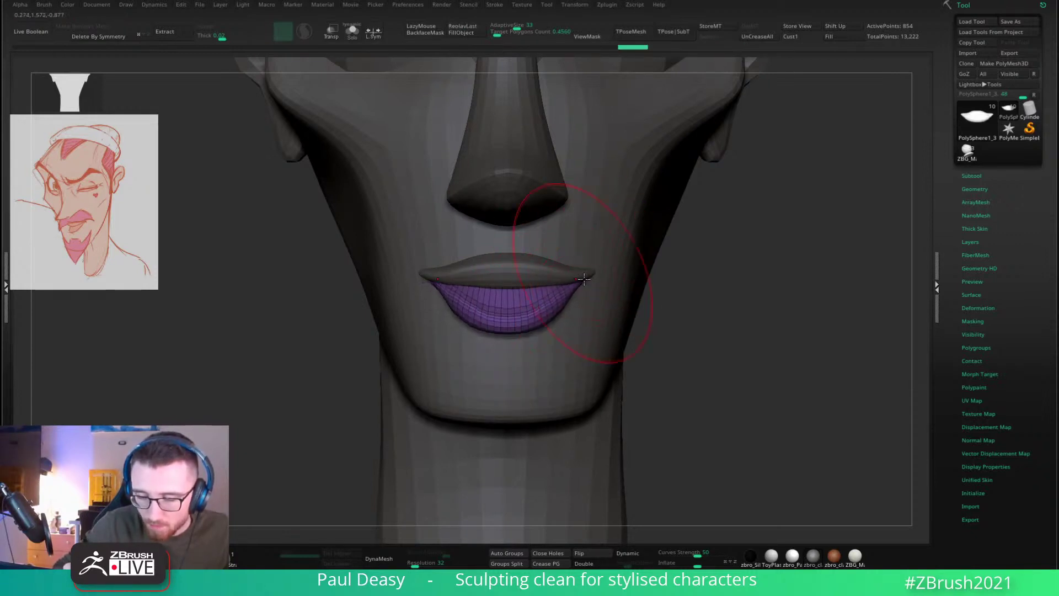
drag(579, 249, 755, 309)
key(w)
key(q)
drag(570, 313, 561, 298)
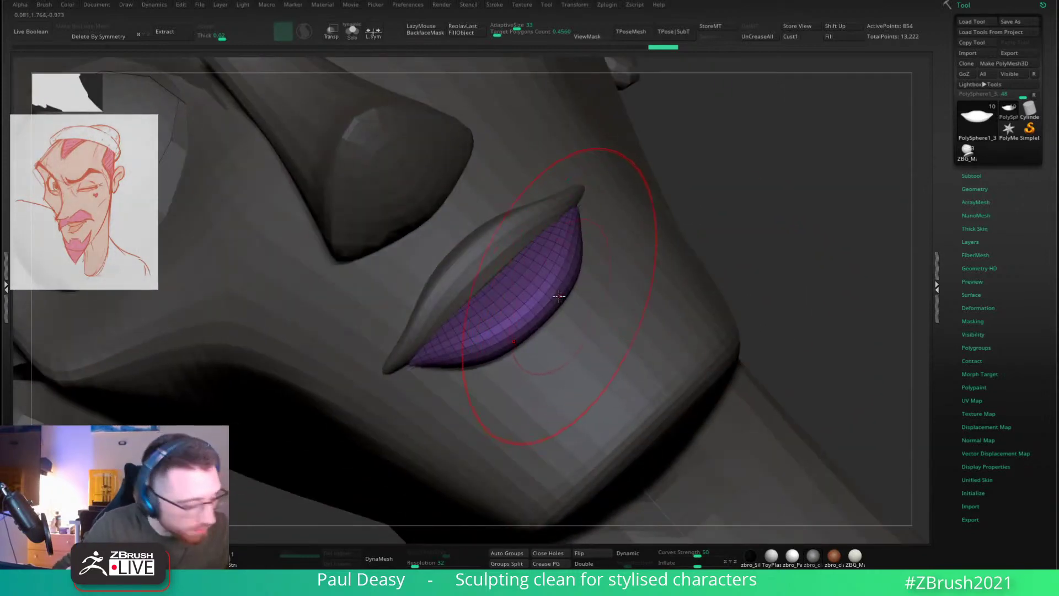
Step: Sharpen the ridge along the lower lip's outer edge with a small Pinch brush
key(1)
key(space)
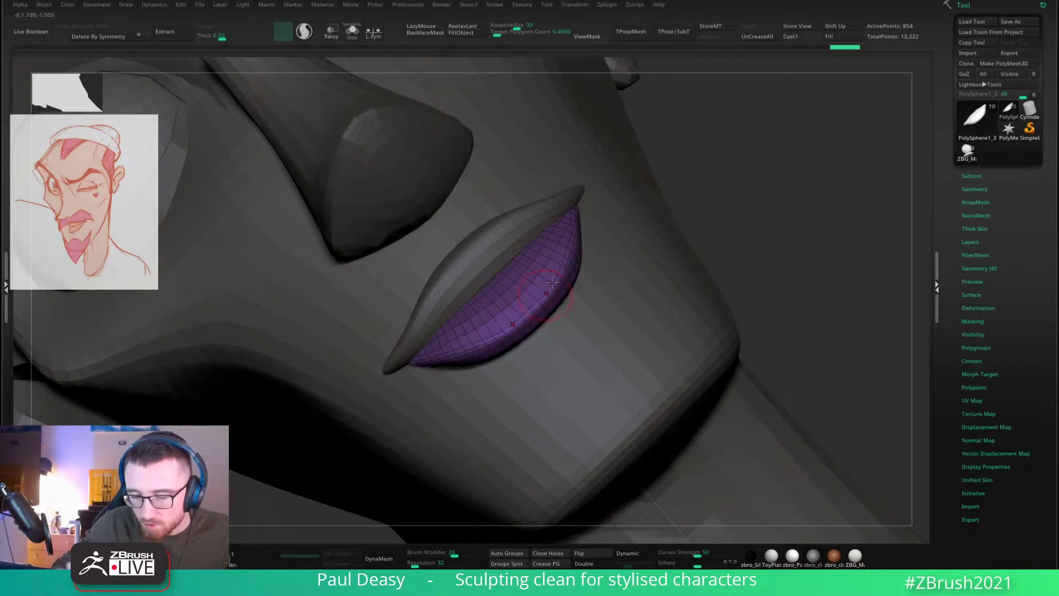
right_drag(552, 283, 551, 290)
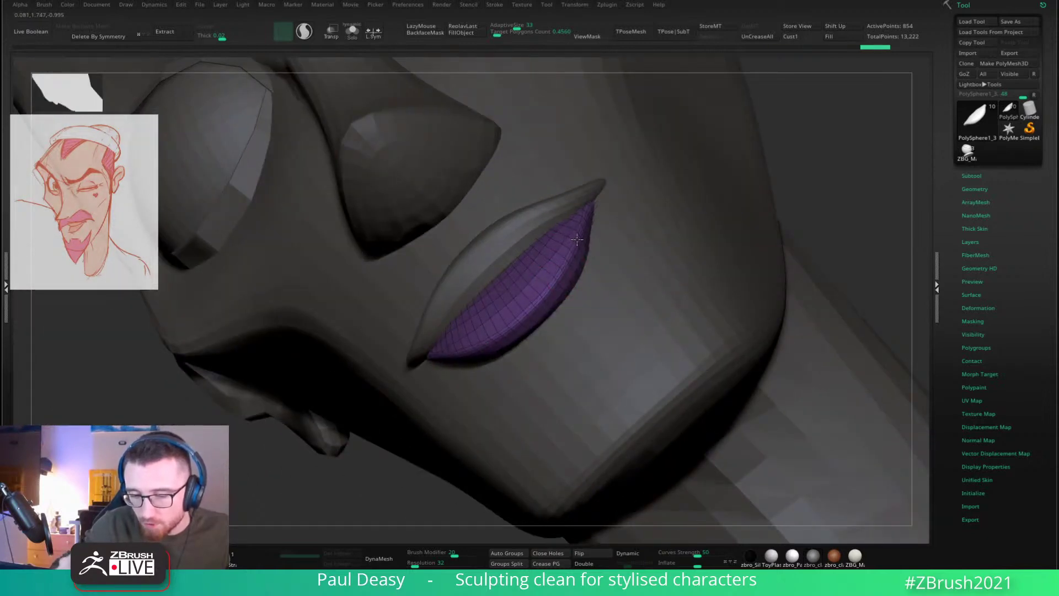
Step: Smooth and reshape the lower lip along its upper edge and body
key(space)
shift+drag(515, 284, 511, 283)
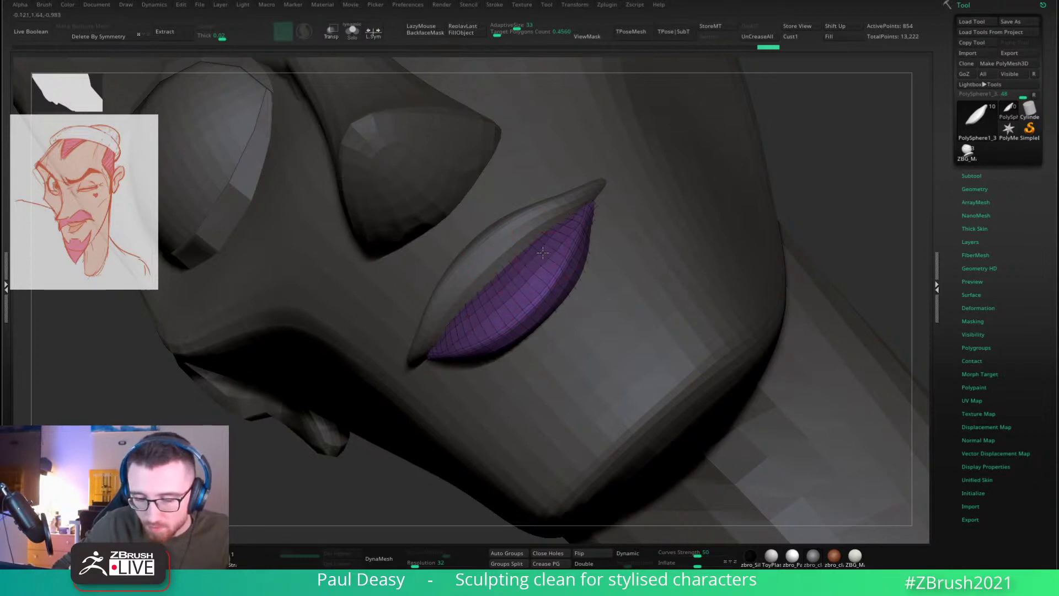
drag(510, 277, 508, 283)
Step: In profile, move the lower lip back into the face so it sits behind the upper lip
mouse_move(508, 282)
right_down()
mouse_move(524, 296)
mouse_move(557, 166)
right_up()
alt+right_drag(624, 397, 571, 460)
key(w)
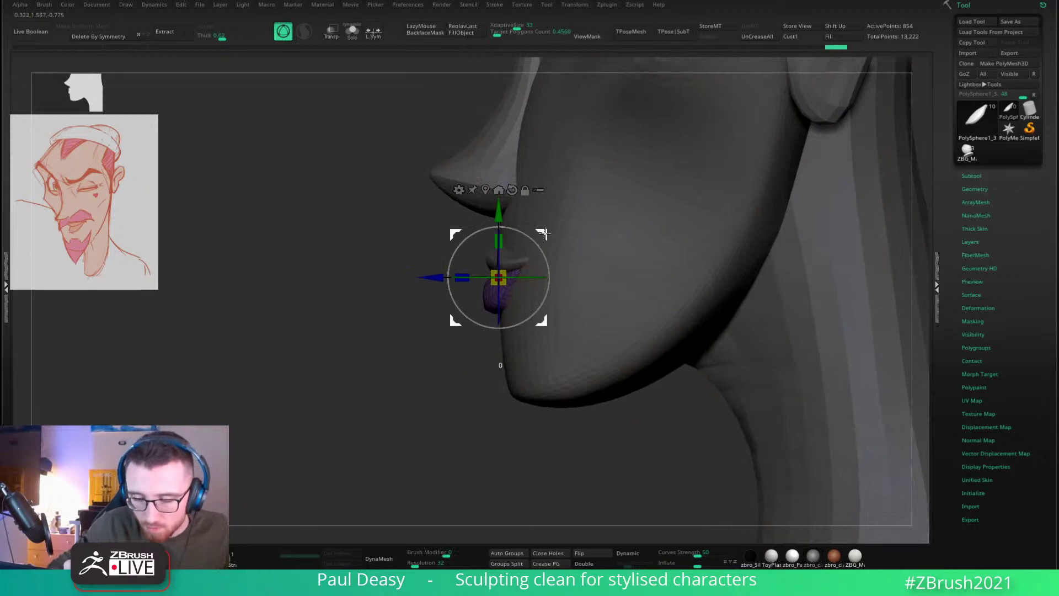
drag(543, 233, 557, 230)
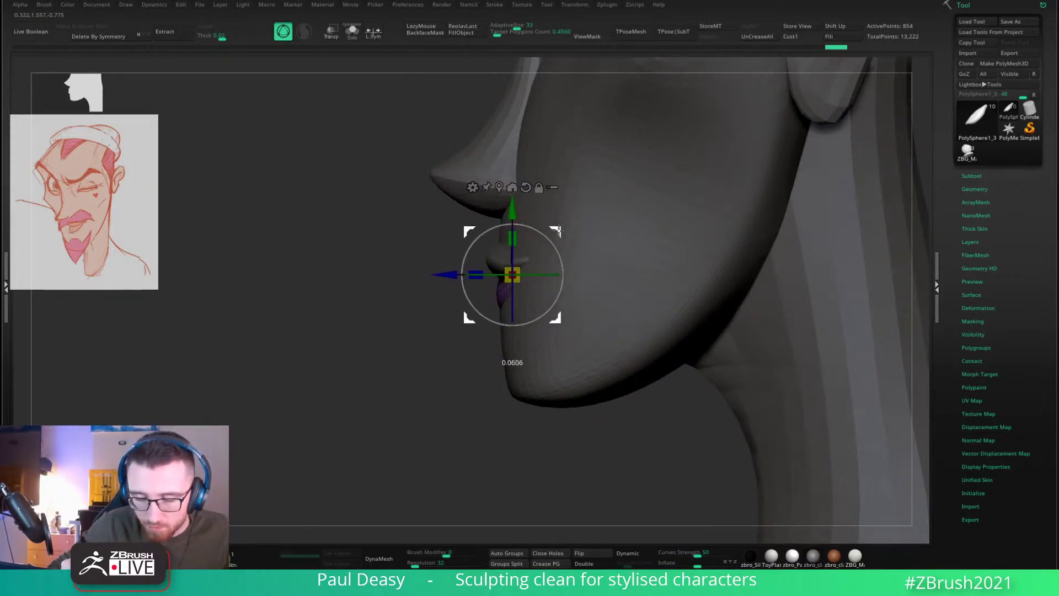
key(q)
Step: Select the upper lip and move it slightly forward and down in profile
alt+click(517, 259)
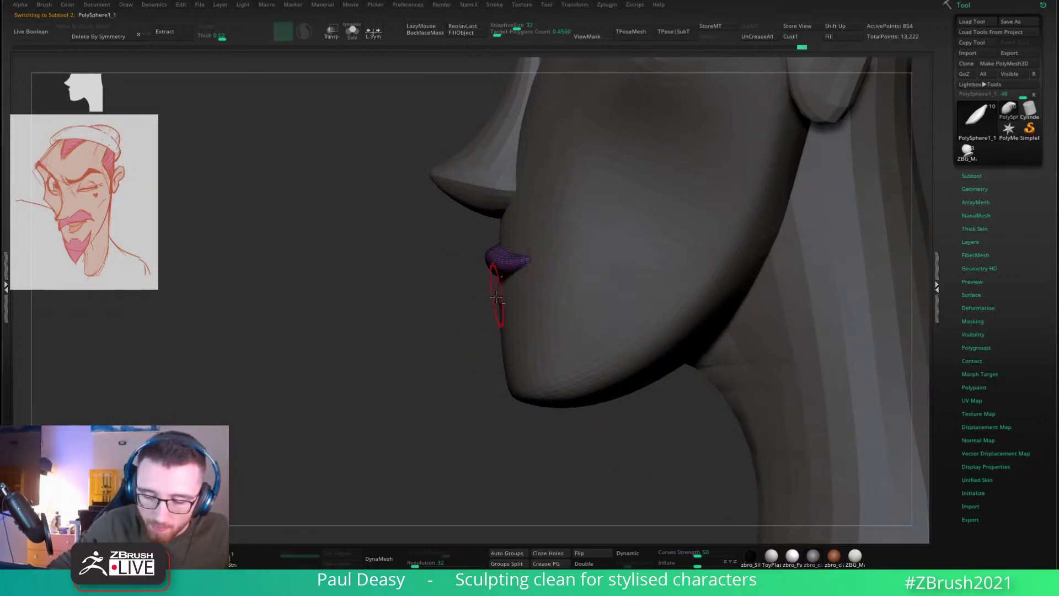
key(w)
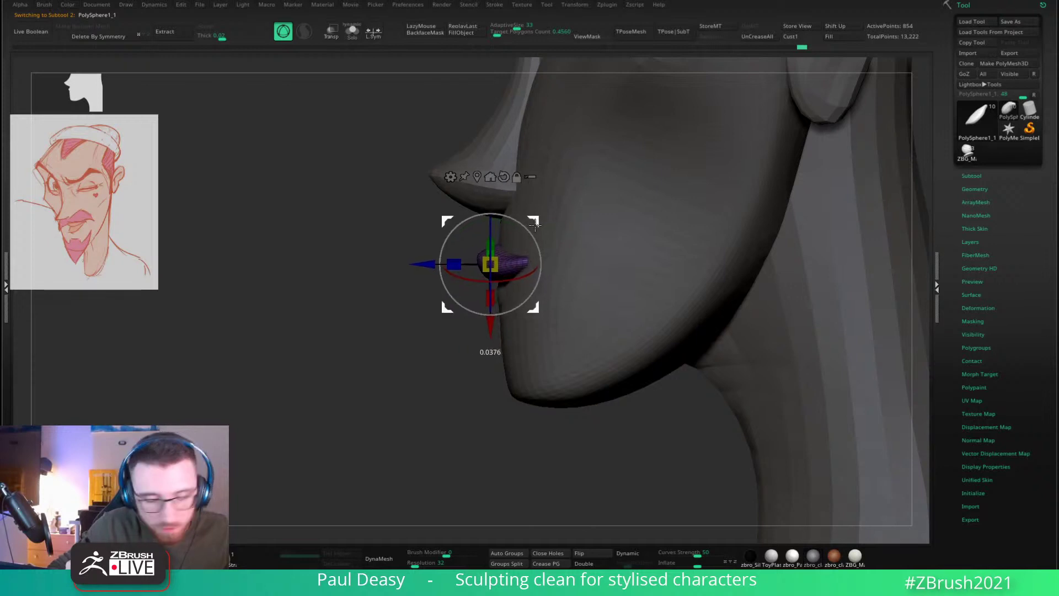
drag(535, 224, 533, 230)
key(q)
Step: Select the lower lip and move it forward so it protrudes slightly from the face beneath the upper lip
alt+click(533, 266)
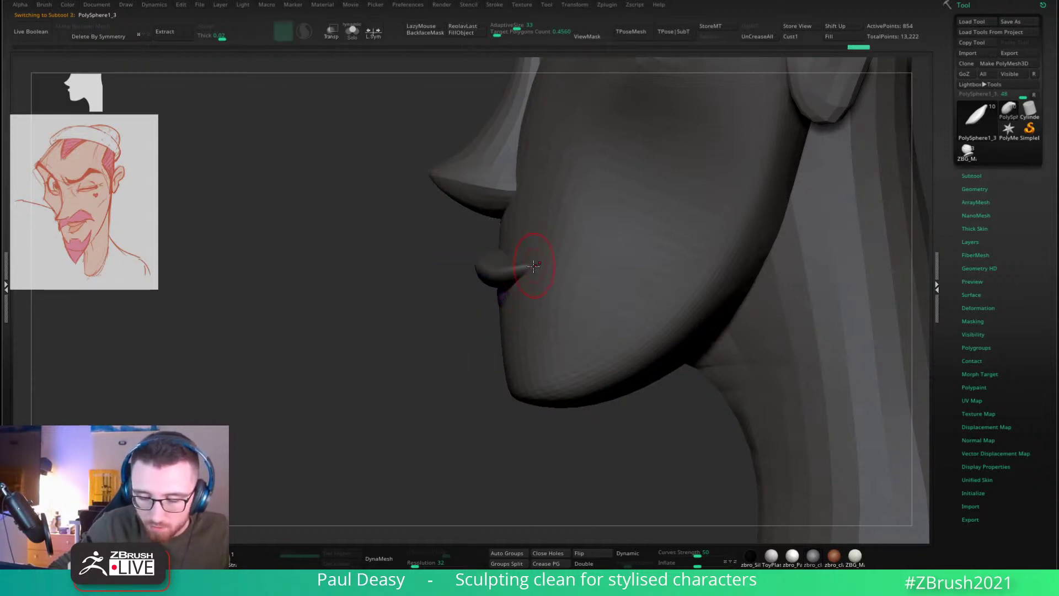
key(w)
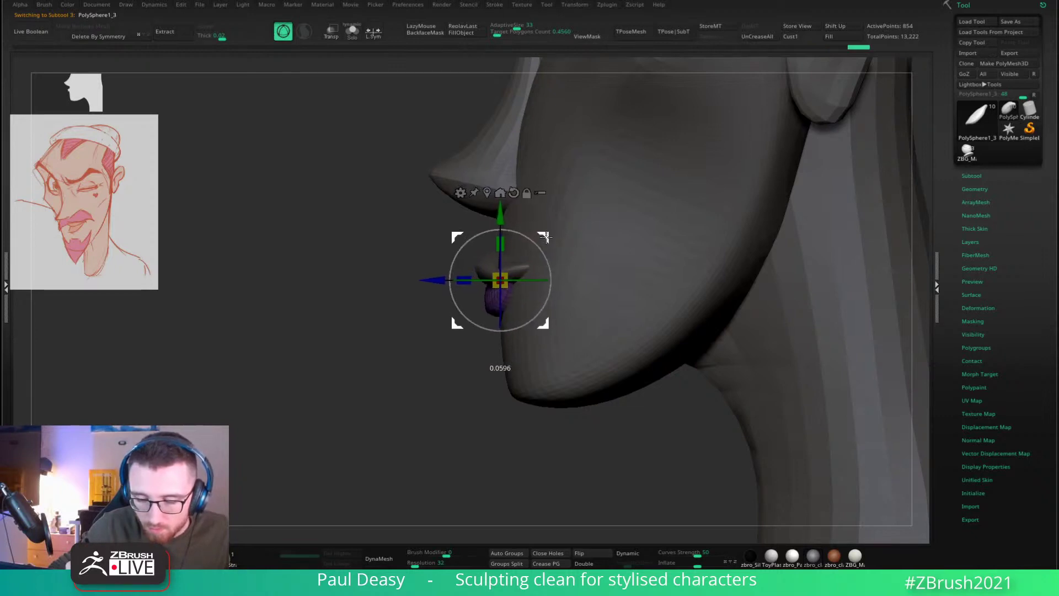
drag(546, 238, 545, 234)
shift+right_drag(497, 260, 529, 262)
key(q)
Step: Adjust the brush size, select the face mesh and subdivide it to level 3
key(space)
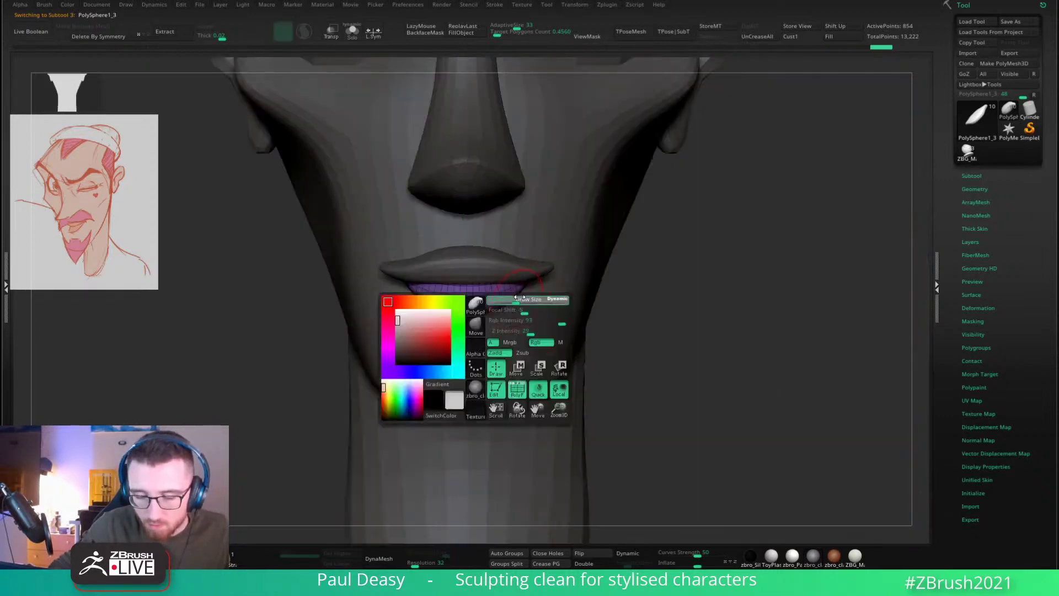
drag(519, 298, 528, 297)
mouse_move(584, 284)
right_down()
mouse_move(552, 273)
mouse_move(540, 247)
right_up()
alt+click(548, 267)
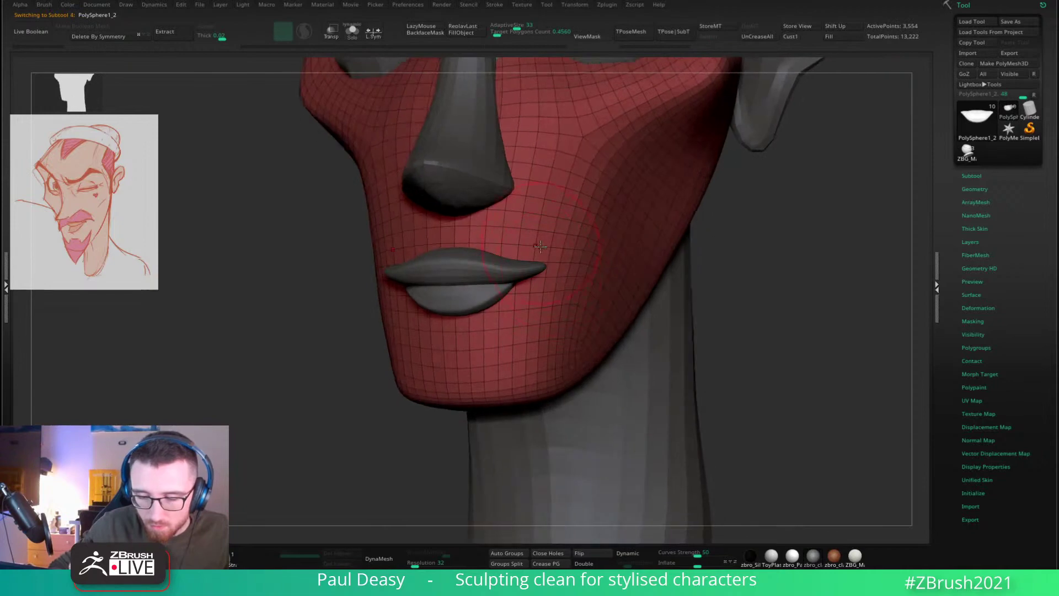
key(ctrl+d)
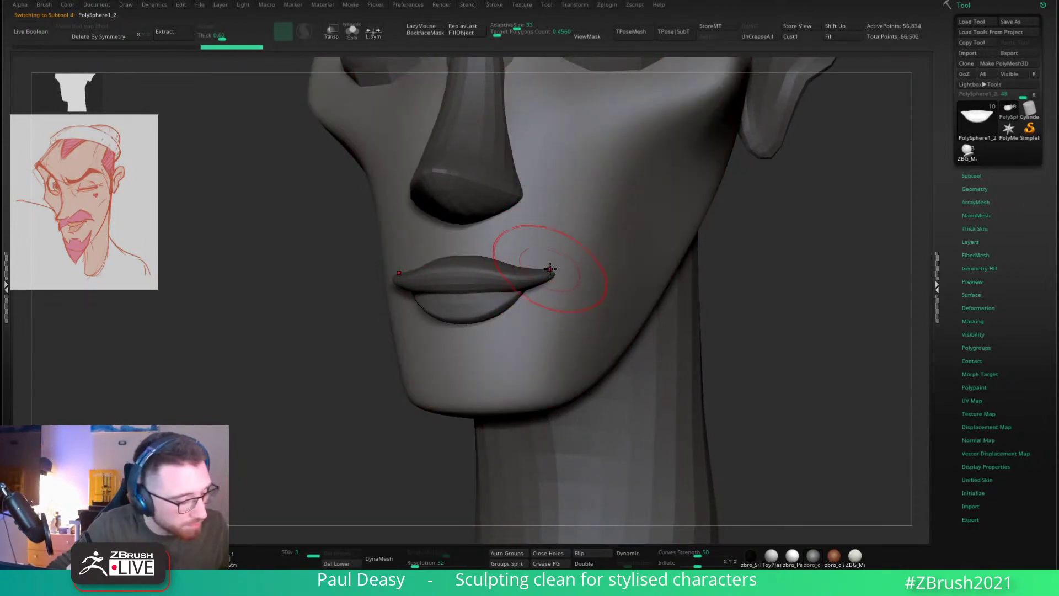
Step: Build up volume on the face mesh between the nose and the upper lip, following the lip out to both corners
key(b)
key(d)
key(s)
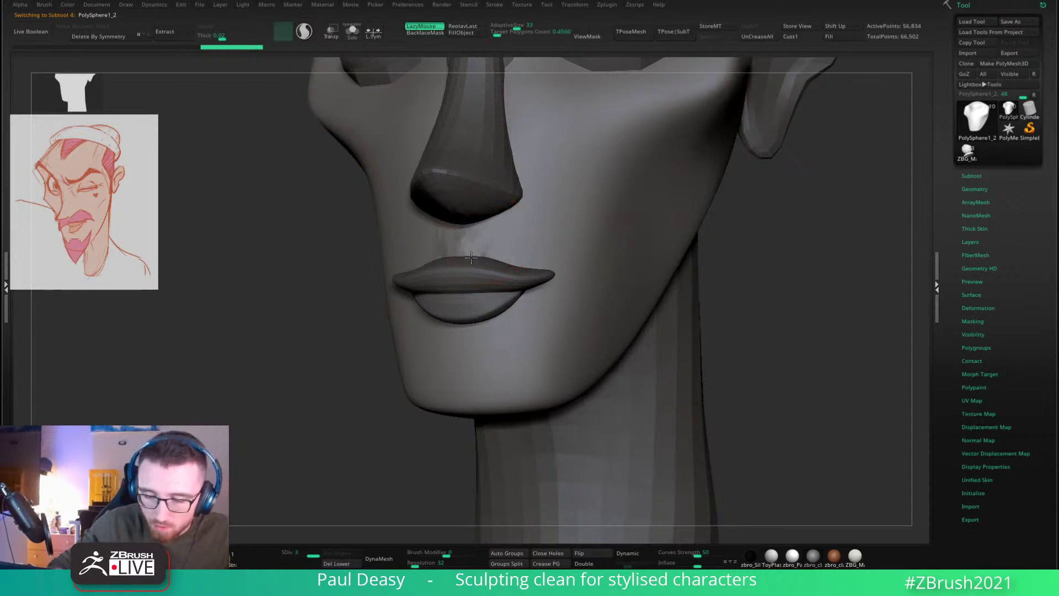
mouse_move(471, 258)
mouse_down()
mouse_move(468, 250)
mouse_move(537, 276)
mouse_move(505, 231)
mouse_move(474, 219)
mouse_up()
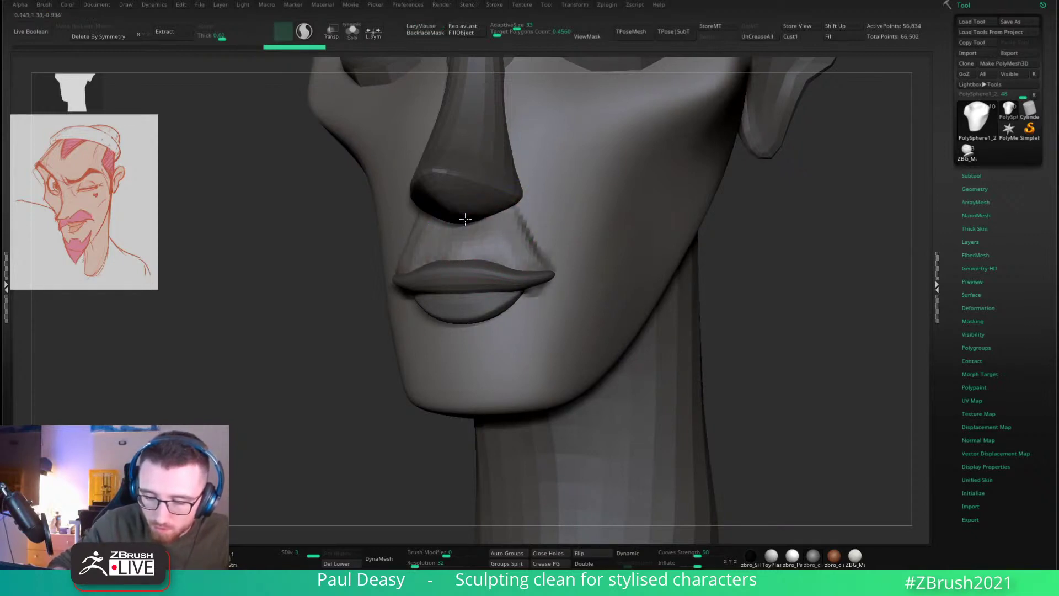
drag(490, 268, 462, 266)
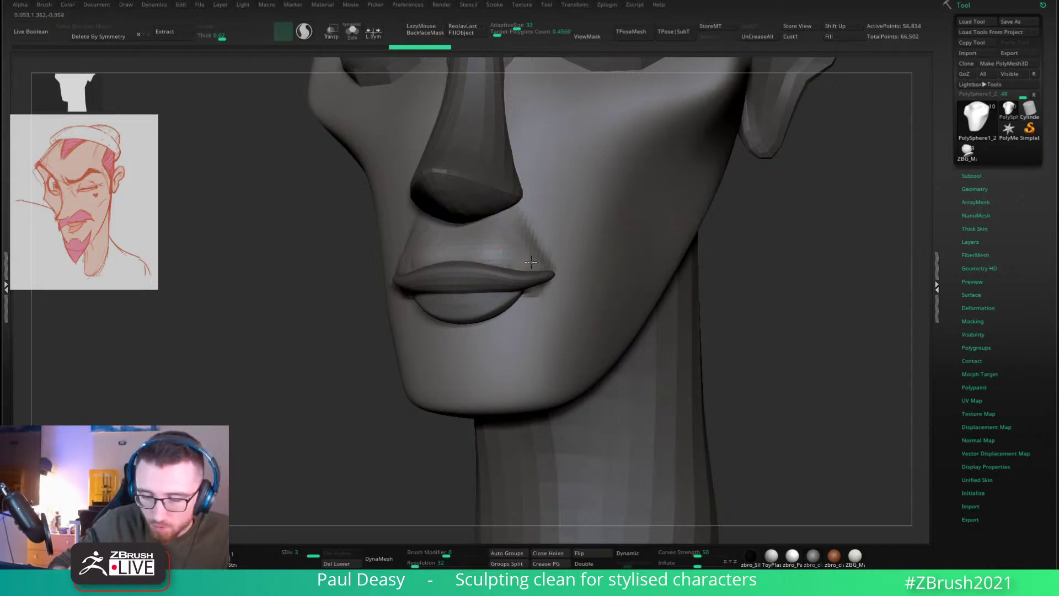
mouse_move(530, 263)
mouse_down()
mouse_move(520, 229)
mouse_move(537, 263)
mouse_move(506, 274)
mouse_up()
drag(799, 326, 442, 302)
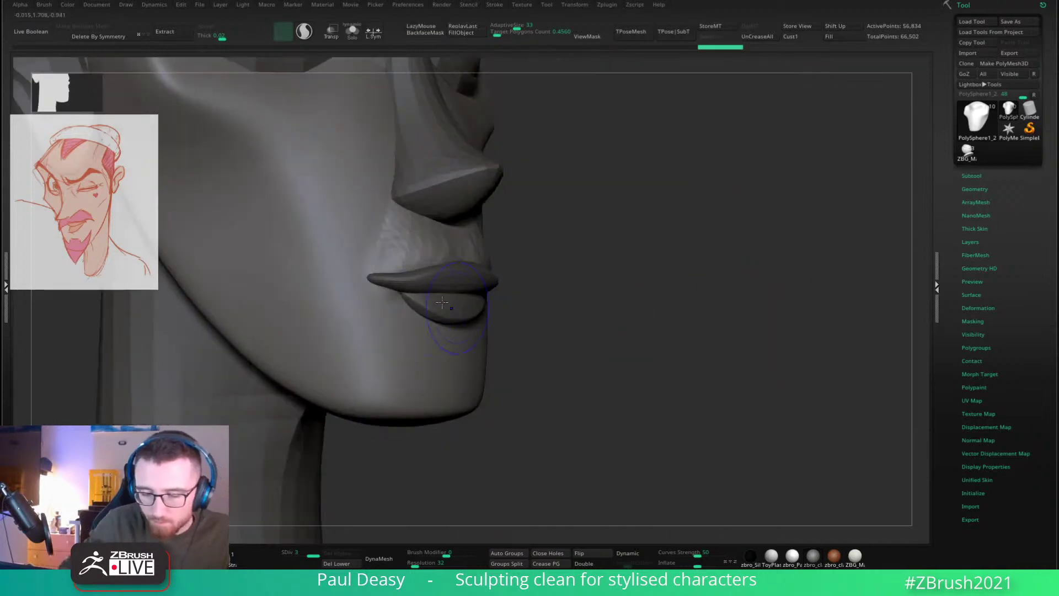
mouse_move(520, 303)
mouse_down()
mouse_move(622, 349)
mouse_move(740, 286)
mouse_move(627, 234)
mouse_move(764, 270)
mouse_move(638, 226)
mouse_move(657, 298)
mouse_move(594, 256)
mouse_move(672, 276)
mouse_move(664, 309)
mouse_move(635, 320)
mouse_up()
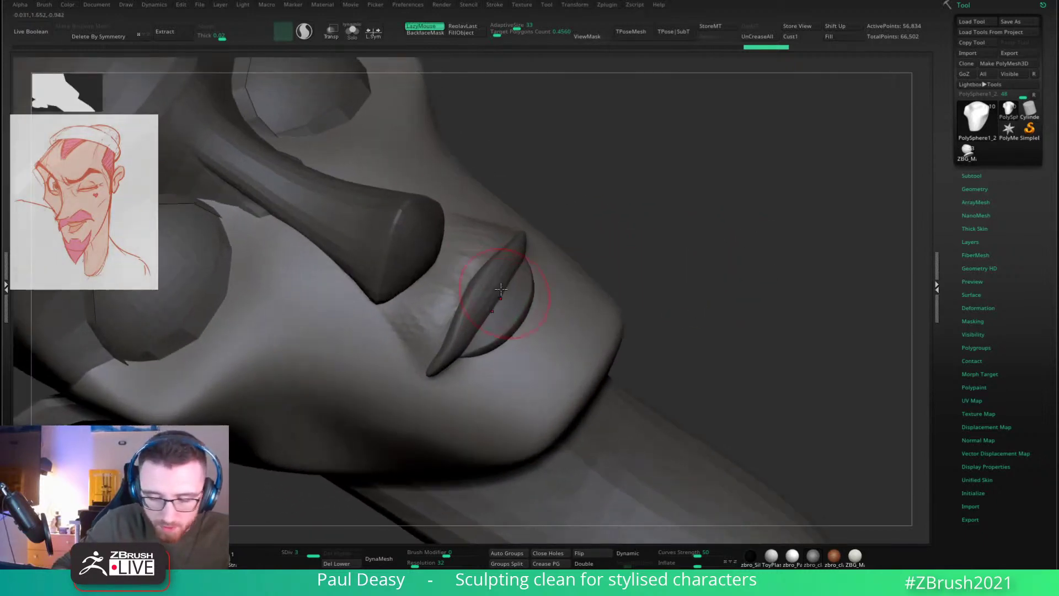
Step: Smooth the built-up area above the upper lip and refine it with a resized DamStandard brush
key(b)
key(d)
key(s)
key(space)
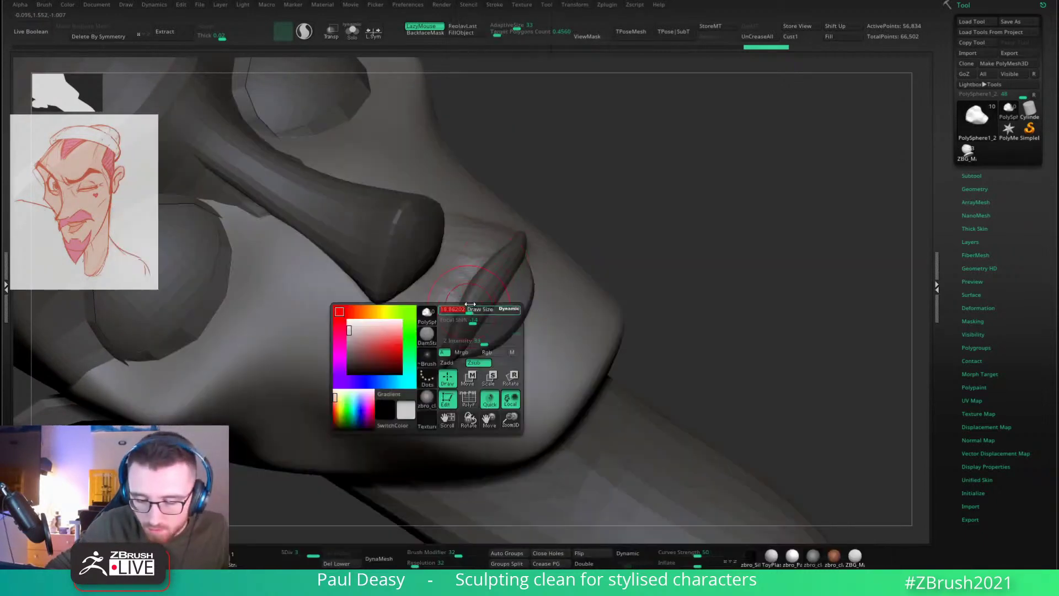
shift+drag(461, 252, 497, 249)
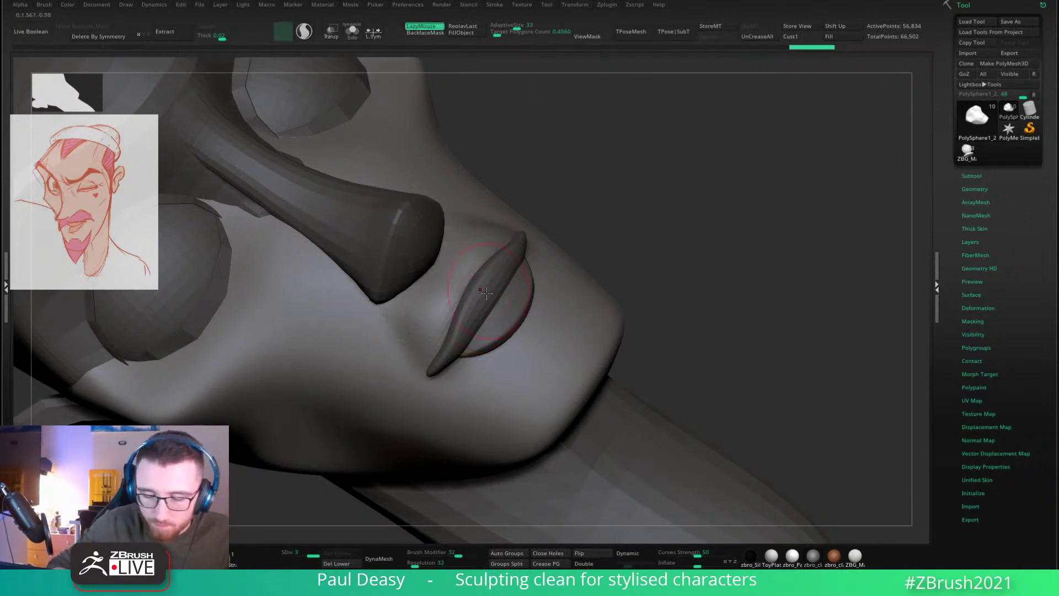
drag(651, 259, 675, 254)
drag(479, 286, 453, 324)
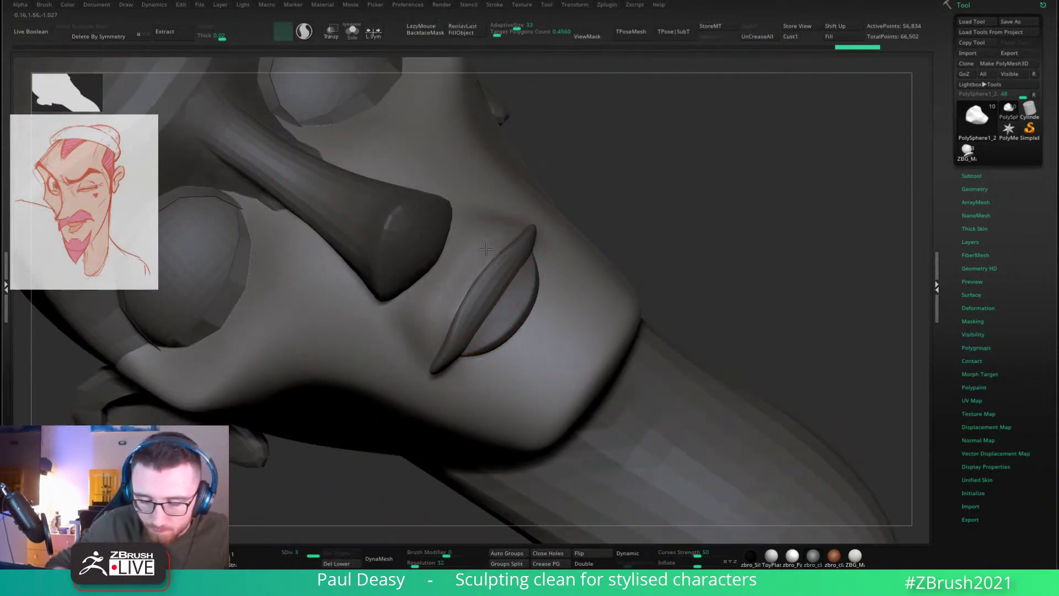
Step: Isolate the face mesh in profile and adjust the contour between nose and upper lip with the Move brush
shift+drag(566, 213, 548, 253)
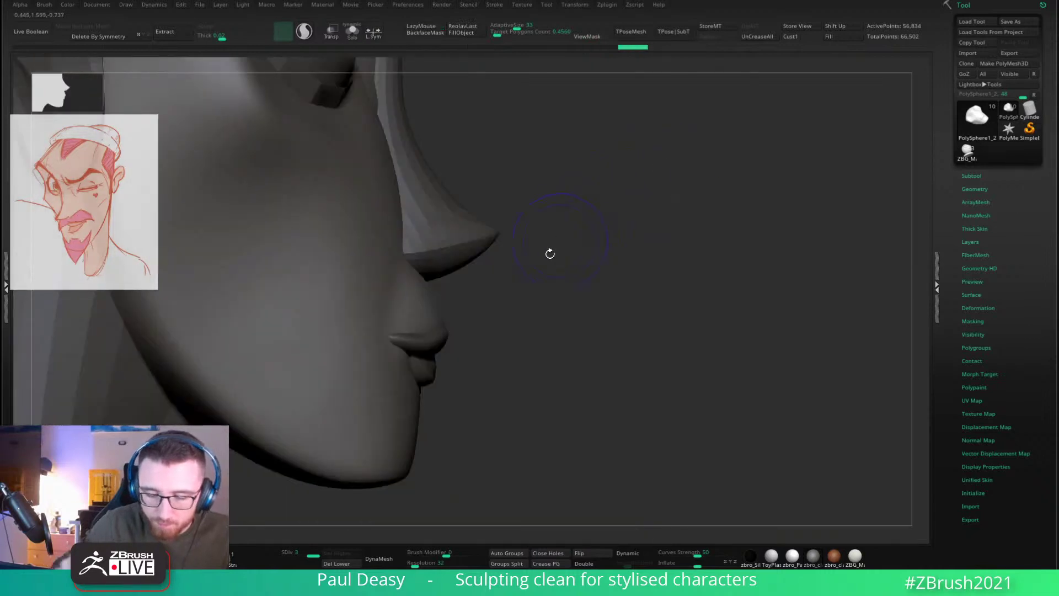
key(space)
mouse_move(468, 288)
mouse_down()
mouse_move(453, 280)
mouse_move(491, 267)
mouse_move(484, 249)
mouse_move(472, 272)
mouse_up()
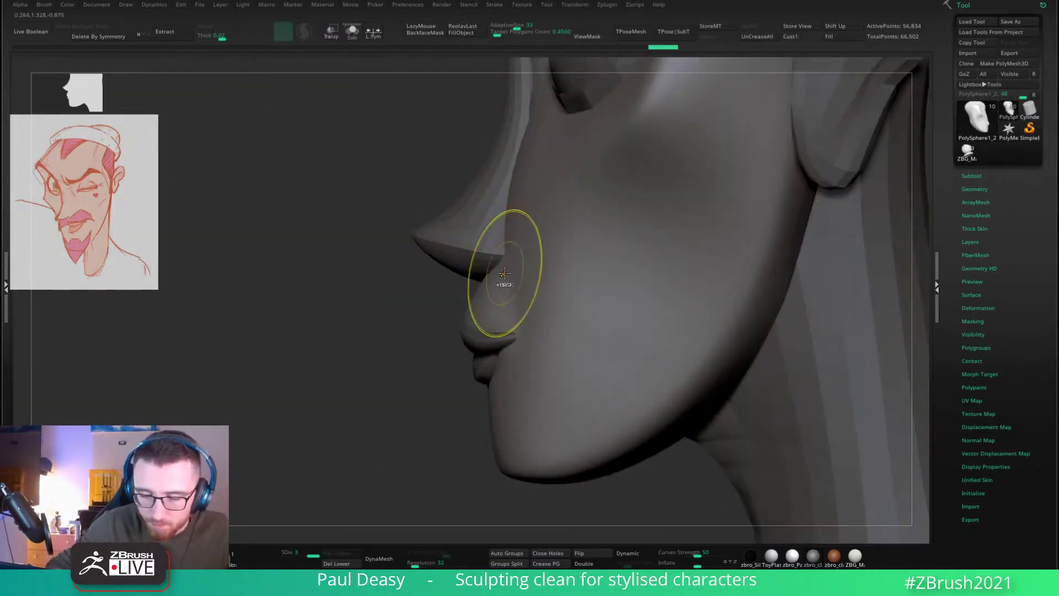
key(super)
key(super)
alt+right_drag(557, 233, 549, 260)
key(ctrl+shift+s)
key(space)
drag(501, 260, 508, 260)
Step: Drop the face mesh to subdivision level 1, reshape the area above the upper lip and show all parts again
key(space)
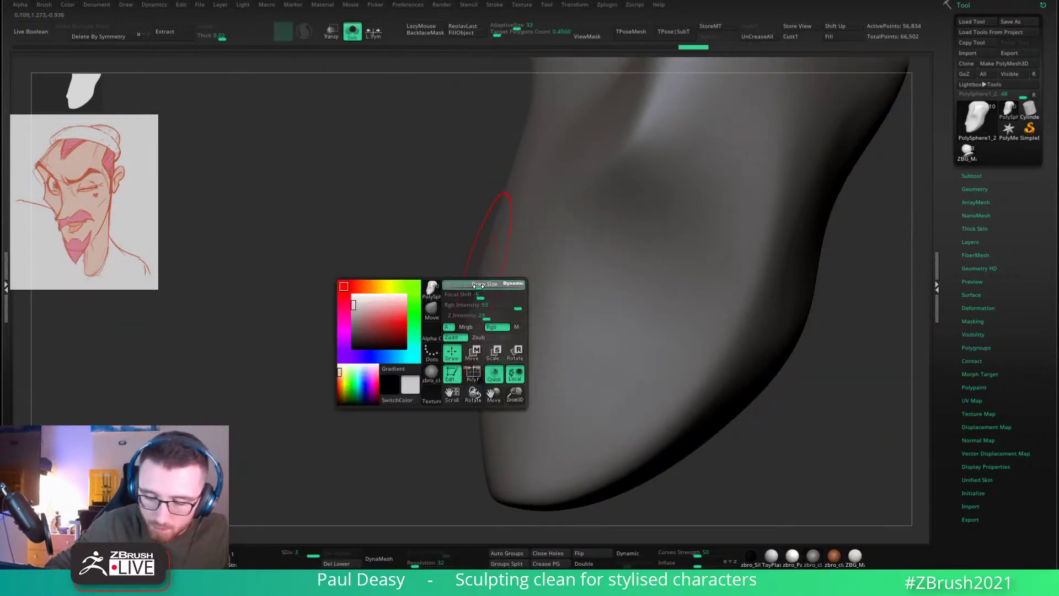
key(shift+d)
key(shift+d)
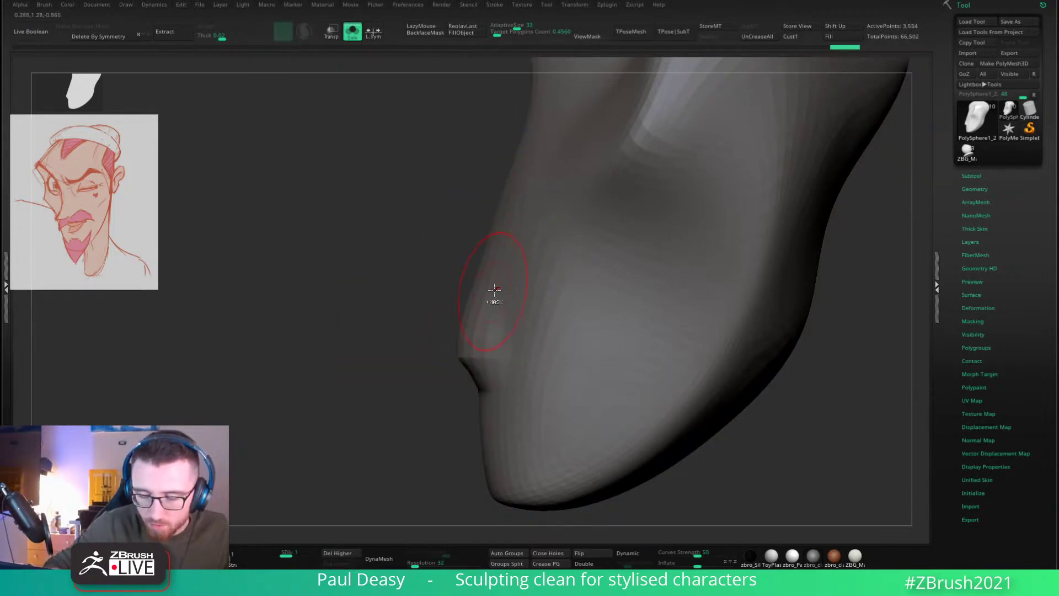
key(alt+s)
key(space)
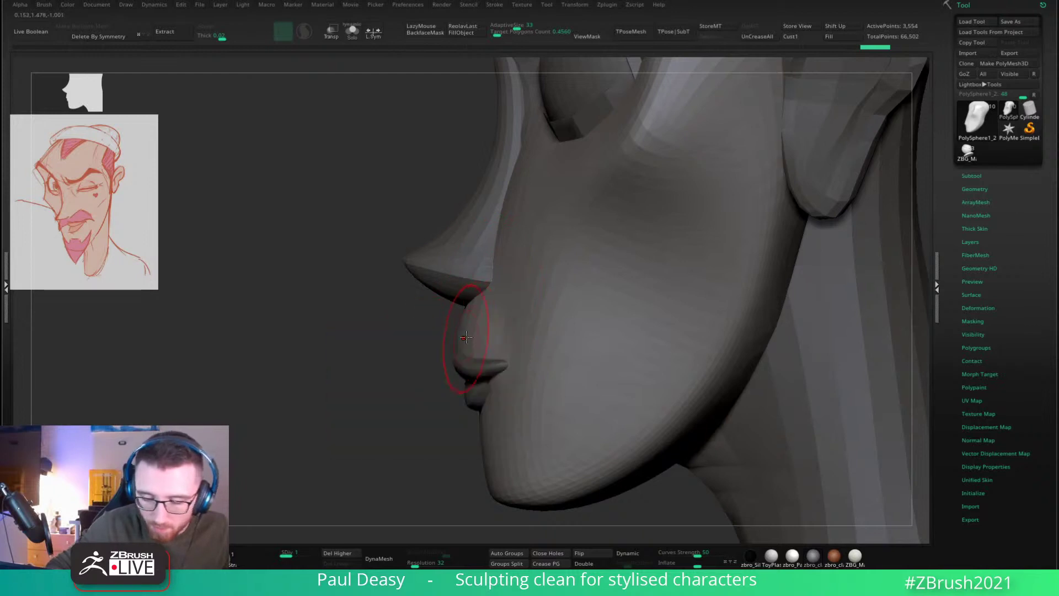
drag(477, 334, 490, 337)
Step: Select the upper lip and reshape its corners and outline with the Move brush from several angles
mouse_move(490, 338)
right_down()
mouse_move(529, 341)
mouse_move(485, 324)
mouse_move(497, 307)
mouse_move(536, 331)
mouse_move(497, 331)
mouse_move(524, 325)
right_up()
alt+click(498, 333)
key(space)
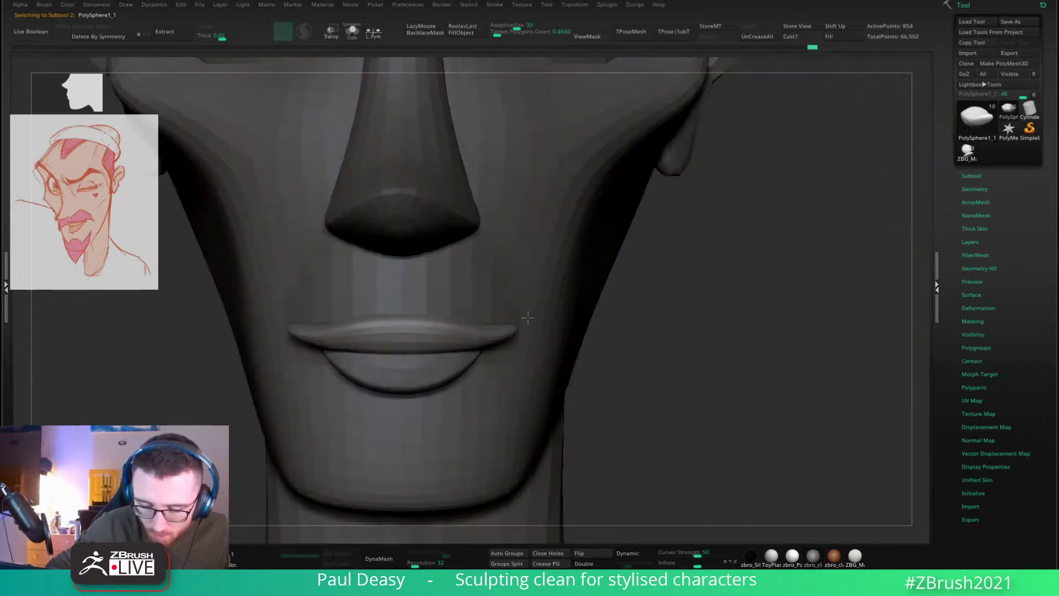
right_drag(473, 295, 520, 338)
drag(519, 337, 509, 342)
right_drag(652, 358, 640, 248)
right_click(492, 375)
right_drag(539, 309, 542, 348)
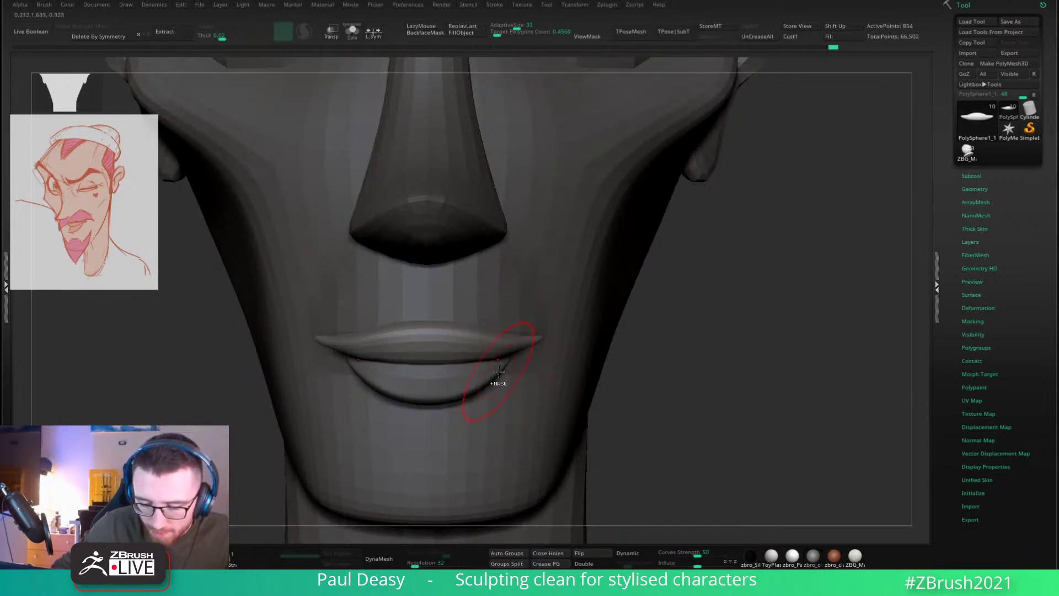
alt+click(475, 376)
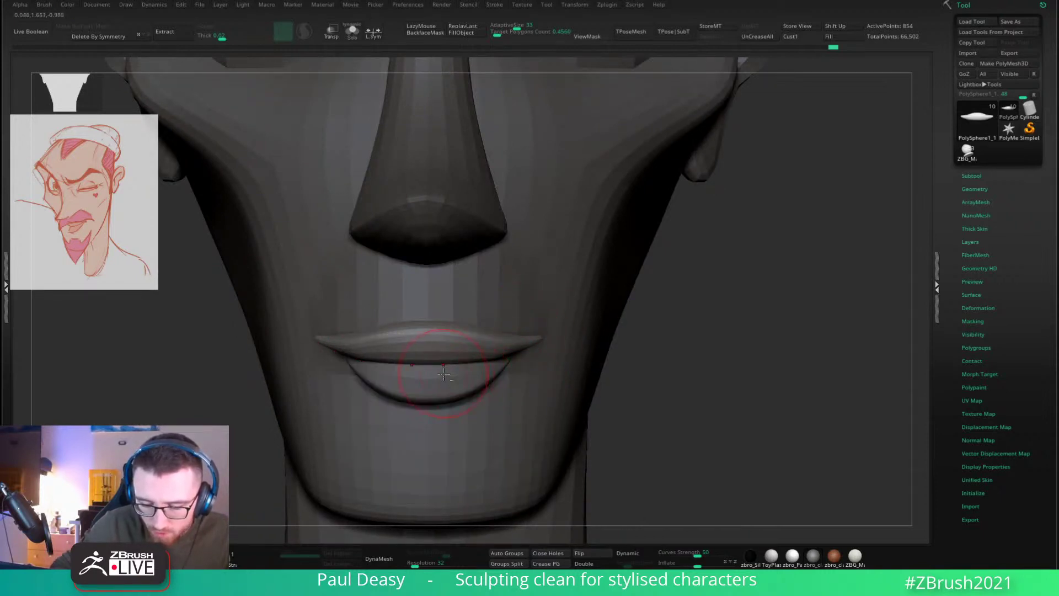
Step: Raise the face mesh to subdivision level 2 and isolate it
mouse_move(524, 352)
right_down()
mouse_move(485, 339)
mouse_move(508, 313)
mouse_move(715, 356)
mouse_move(749, 380)
mouse_move(739, 356)
mouse_move(758, 313)
right_up()
alt+click(500, 310)
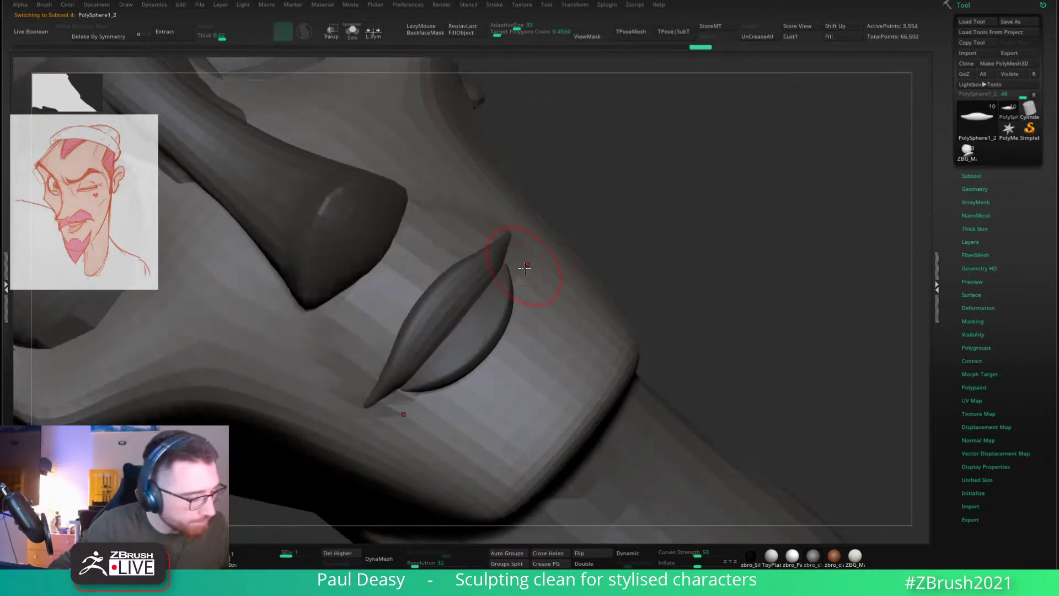
key(d)
key(ctrl+q)
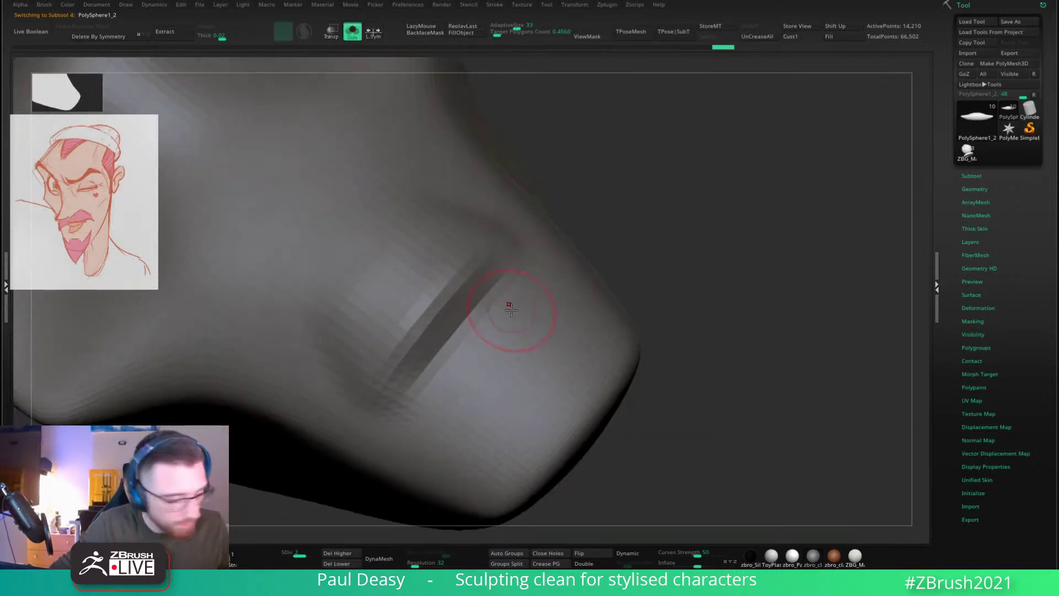
Step: Try to carve the lower edge of the mouth groove with the DamStandard brush
key(b)
key(d)
key(s)
key(space)
drag(500, 288, 438, 348)
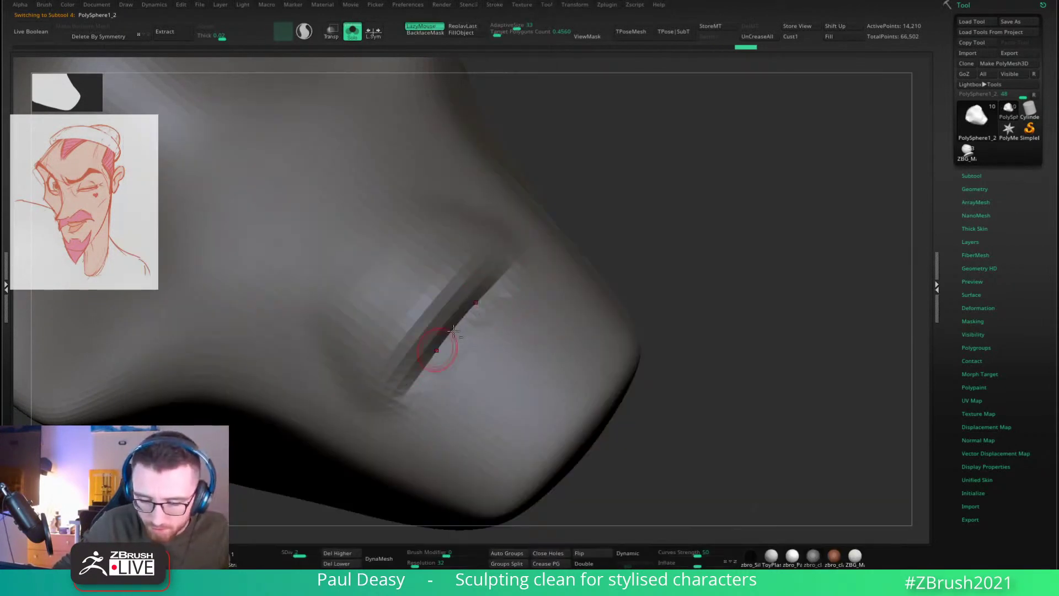
key(space)
key(ctrl+z)
Step: Try to build up the area below the mouth groove, deepen the groove and smooth its lower edge
key(b)
key(d)
key(s)
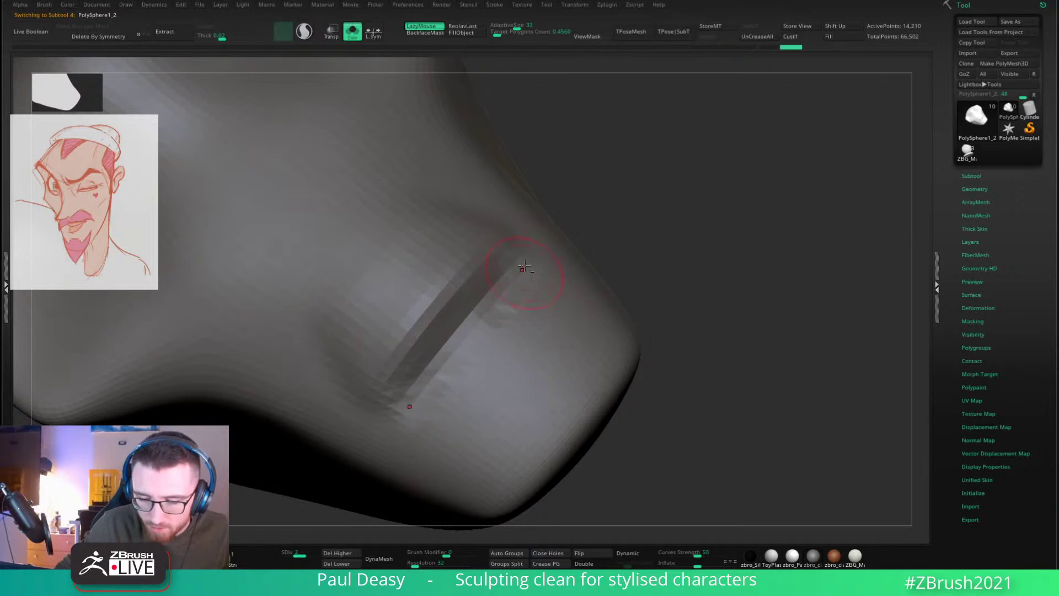
mouse_move(511, 266)
mouse_down()
mouse_move(395, 403)
mouse_move(513, 281)
mouse_up()
drag(404, 413, 527, 265)
drag(513, 341, 460, 380)
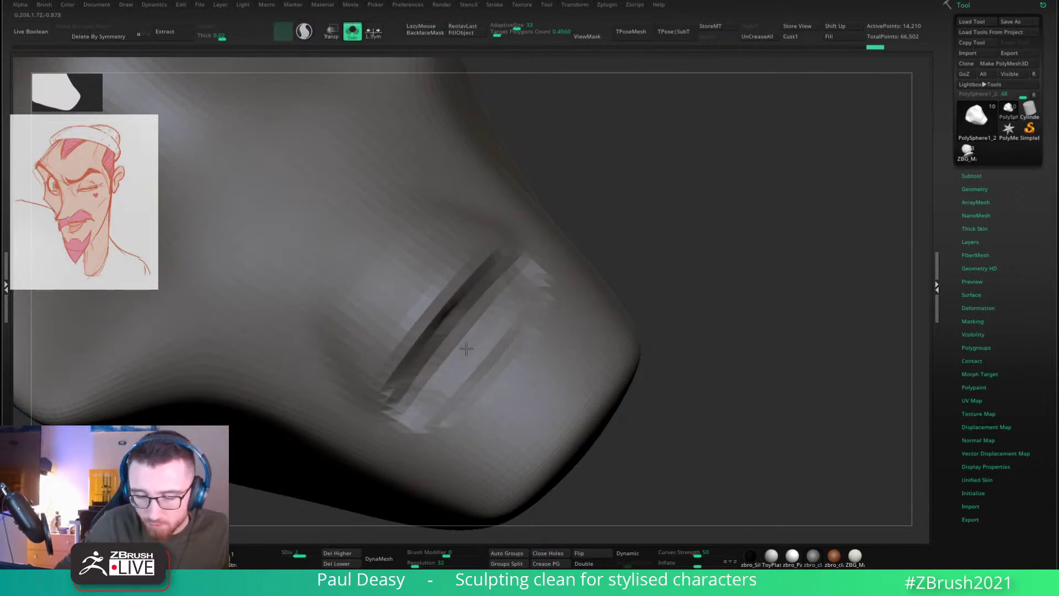
mouse_move(457, 326)
shift+mouse_down()
mouse_move(487, 271)
mouse_move(416, 398)
mouse_move(513, 268)
mouse_move(411, 387)
shift+mouse_up()
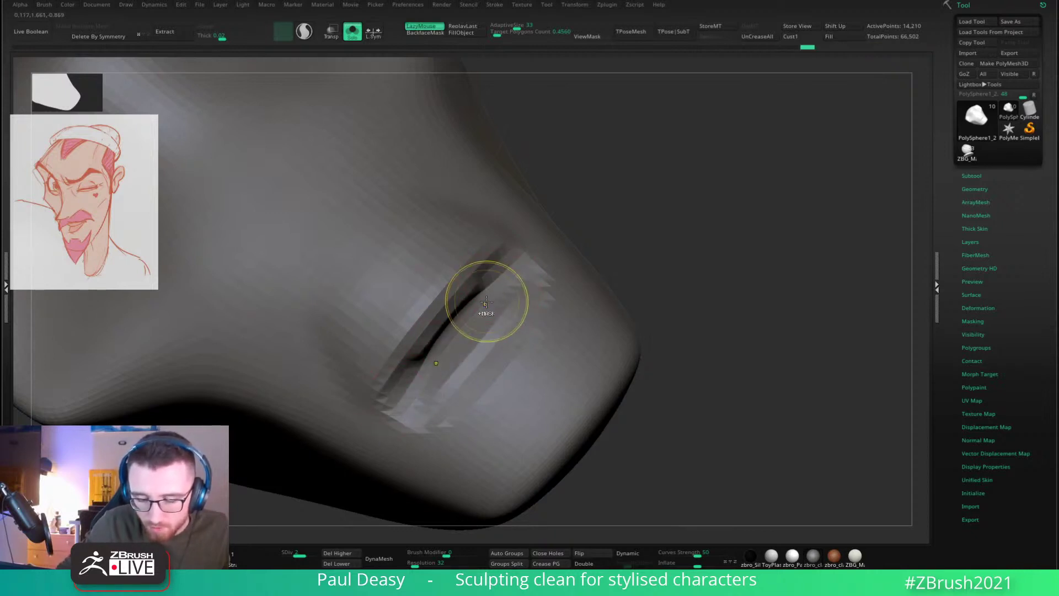
key(ctrl+z)
mouse_move(509, 273)
mouse_down()
mouse_move(415, 390)
mouse_move(516, 290)
mouse_up()
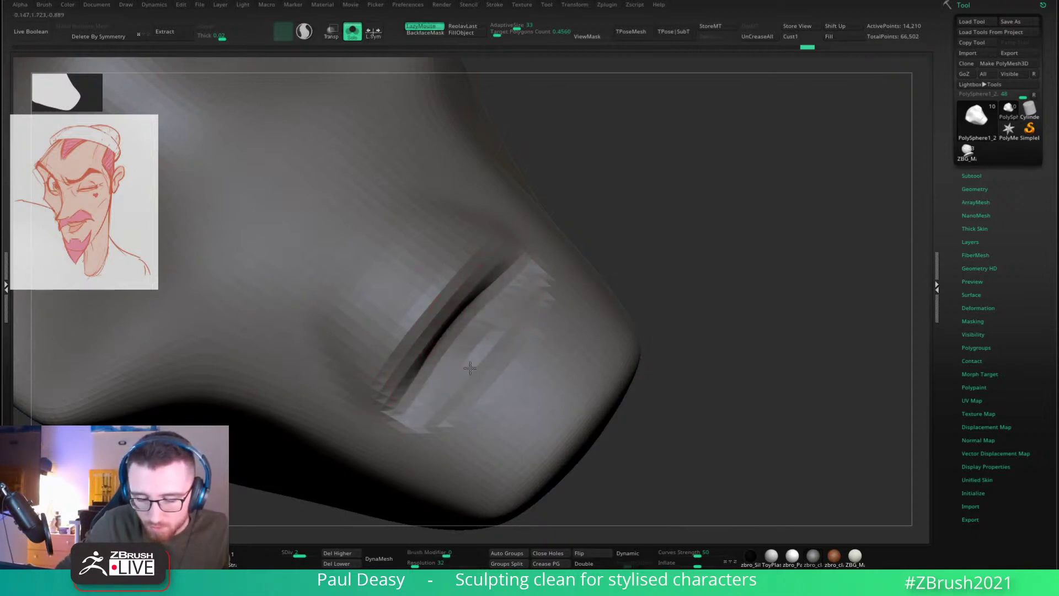
drag(519, 334, 454, 415)
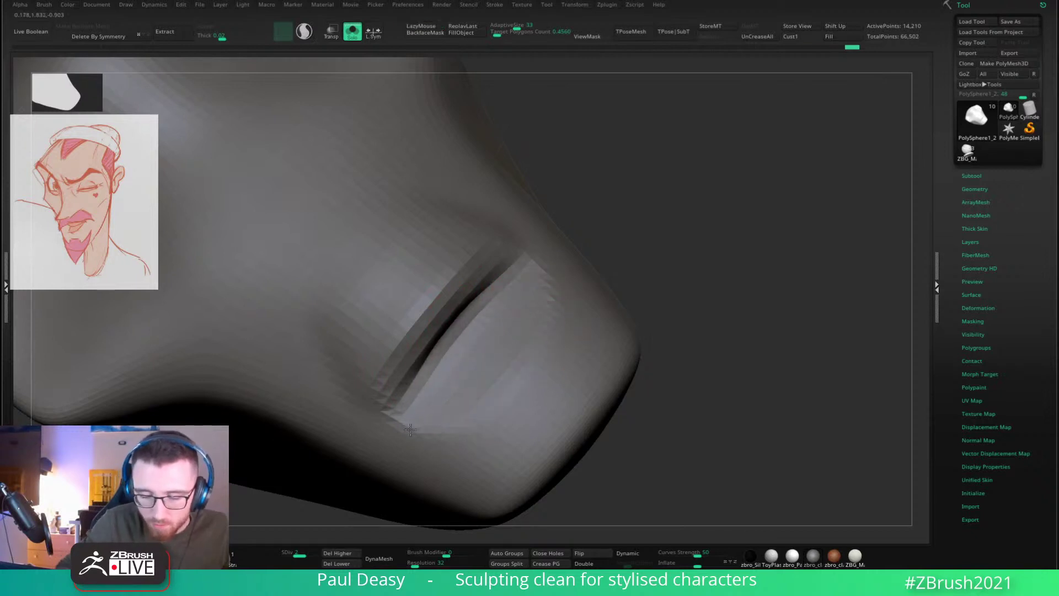
Step: Undo the recent sculpting strokes around the mouth groove
key(ctrl+z)
key(ctrl+z)
key(ctrl+z)
key(ctrl+z)
key(ctrl+z)
key(ctrl+z)
Step: Bring back the rest of the head around the isolated face and select the upper lip
key(ctrl+shift+s)
mouse_move(692, 248)
mouse_down()
mouse_move(744, 260)
mouse_move(709, 281)
mouse_up()
alt+click(576, 237)
drag(734, 243, 681, 243)
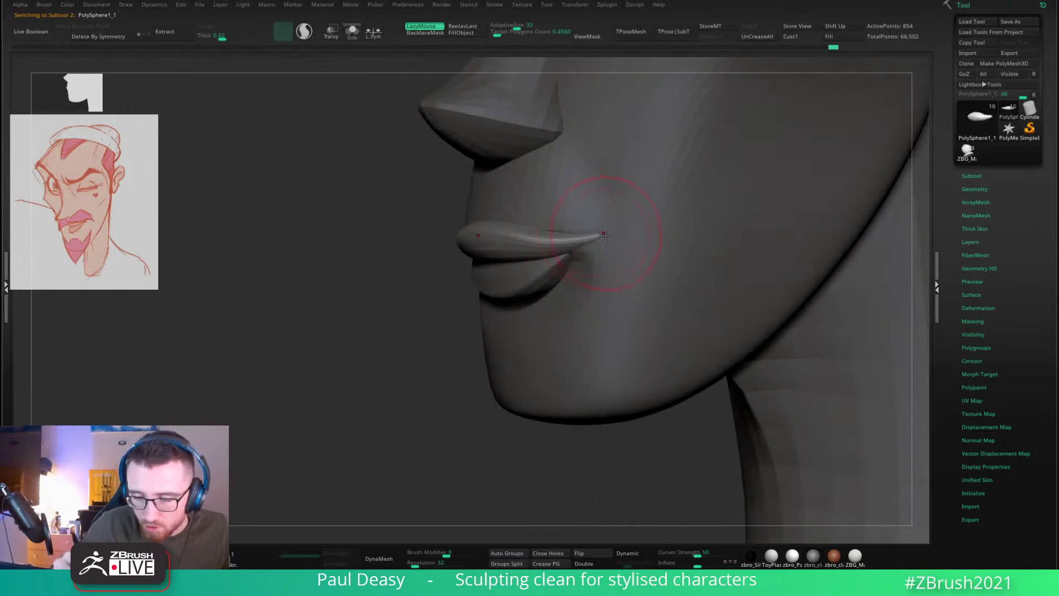
Step: Select the face mesh and carve a crease around the mouth corner with a smaller DamStandard brush at subdivision level 3
alt+click(588, 256)
right_drag(589, 256, 627, 257)
mouse_move(505, 280)
right_down()
mouse_move(499, 259)
mouse_move(510, 300)
mouse_move(546, 274)
mouse_move(542, 260)
right_up()
key(b)
key(d)
key(s)
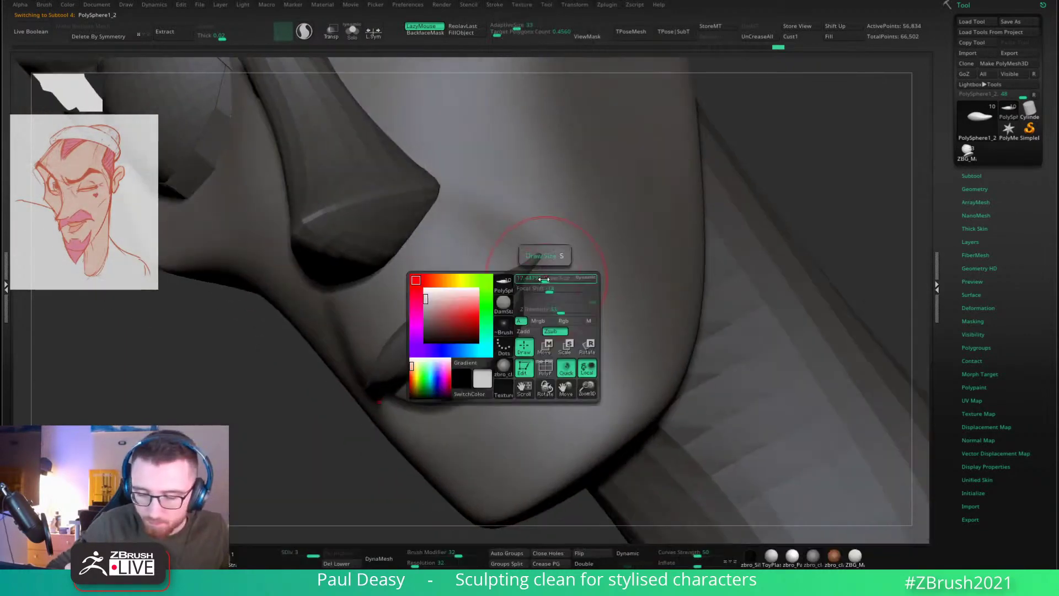
mouse_move(519, 309)
mouse_down()
mouse_move(517, 321)
mouse_move(535, 284)
mouse_up()
mouse_move(526, 290)
mouse_down()
mouse_move(516, 321)
mouse_move(526, 300)
mouse_up()
mouse_move(543, 301)
alt+right_down()
mouse_move(523, 250)
mouse_move(533, 287)
alt+right_up()
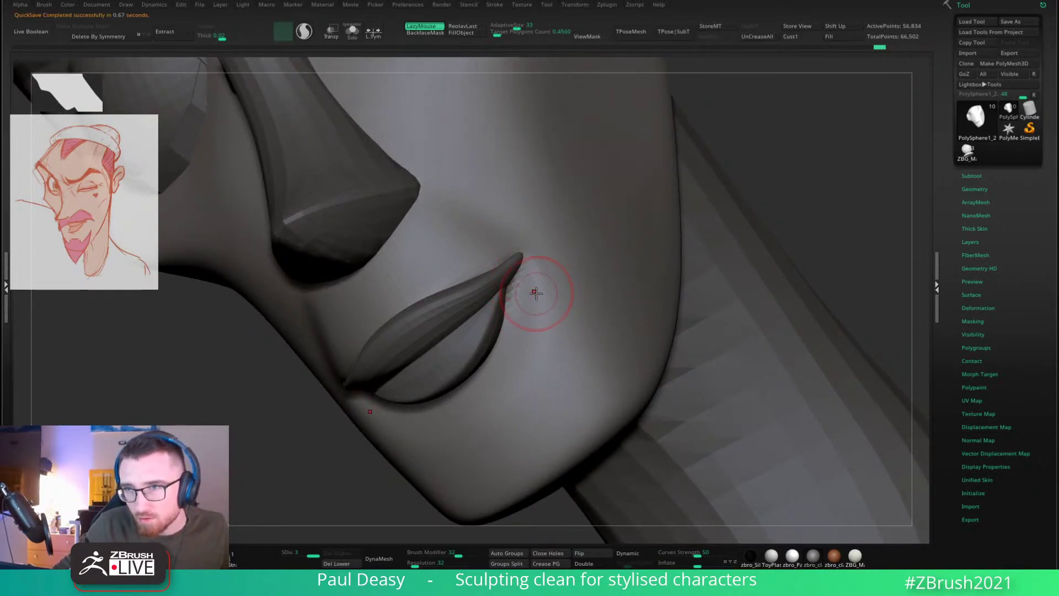
Step: Smooth the face surface just below the corner of the lips
right_drag(537, 298, 530, 302)
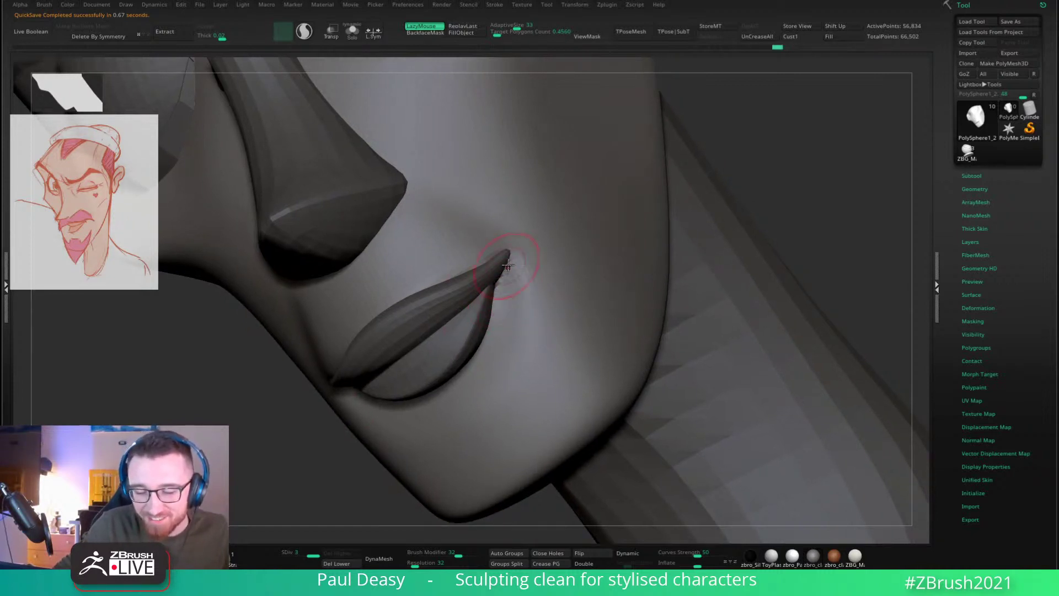
shift+drag(508, 265, 500, 301)
mouse_move(504, 302)
right_down()
mouse_move(517, 304)
mouse_move(521, 289)
mouse_move(514, 295)
right_up()
Step: Reshape the face around the mouth corner and below the lower lip with the Move brush, isolating the face
key(b)
key(m)
key(v)
right_click(514, 295)
key(ctrl+z)
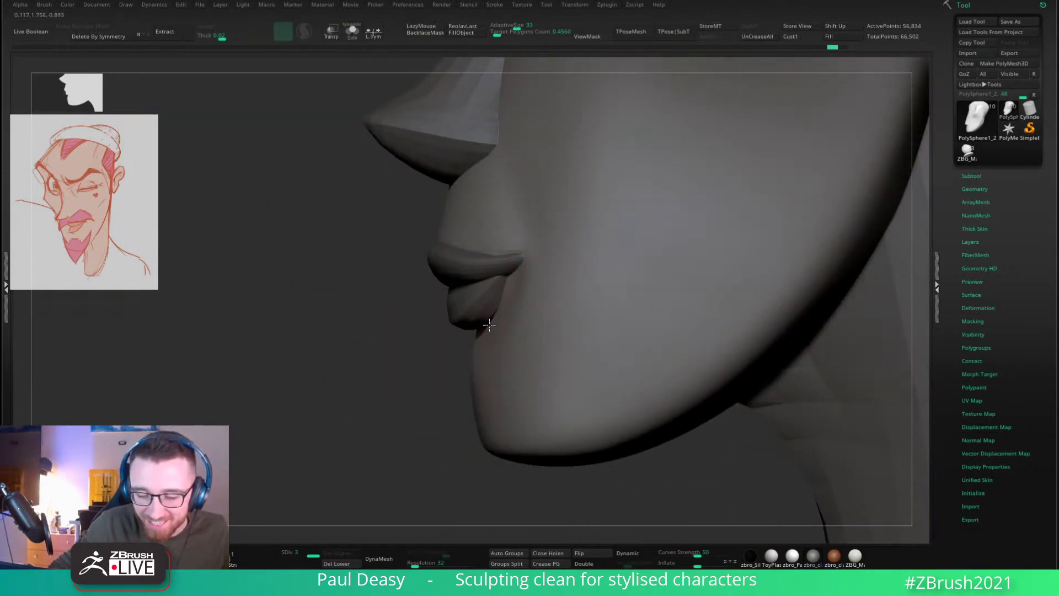
alt+right_drag(484, 340, 485, 315)
drag(486, 314, 501, 307)
key(shift+s)
right_drag(501, 307, 479, 296)
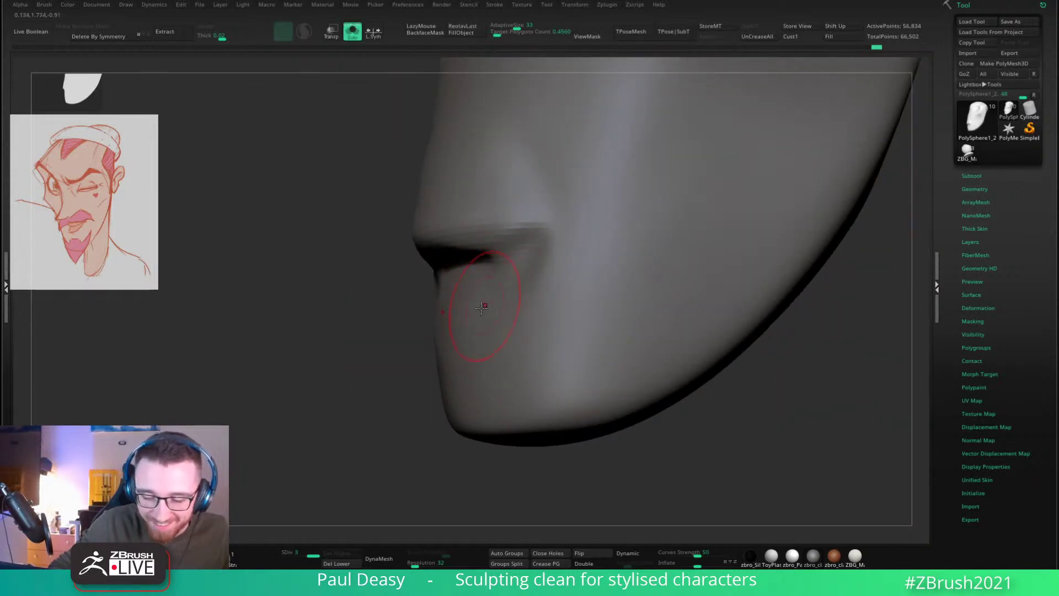
mouse_move(481, 308)
mouse_down()
mouse_move(471, 328)
mouse_move(488, 290)
mouse_up()
Step: Carve along the mouth groove of the isolated face with the DamStandard brush, then show the whole head again
mouse_move(492, 281)
right_down()
mouse_move(584, 234)
mouse_move(762, 307)
mouse_move(720, 267)
right_up()
key(b)
key(d)
key(s)
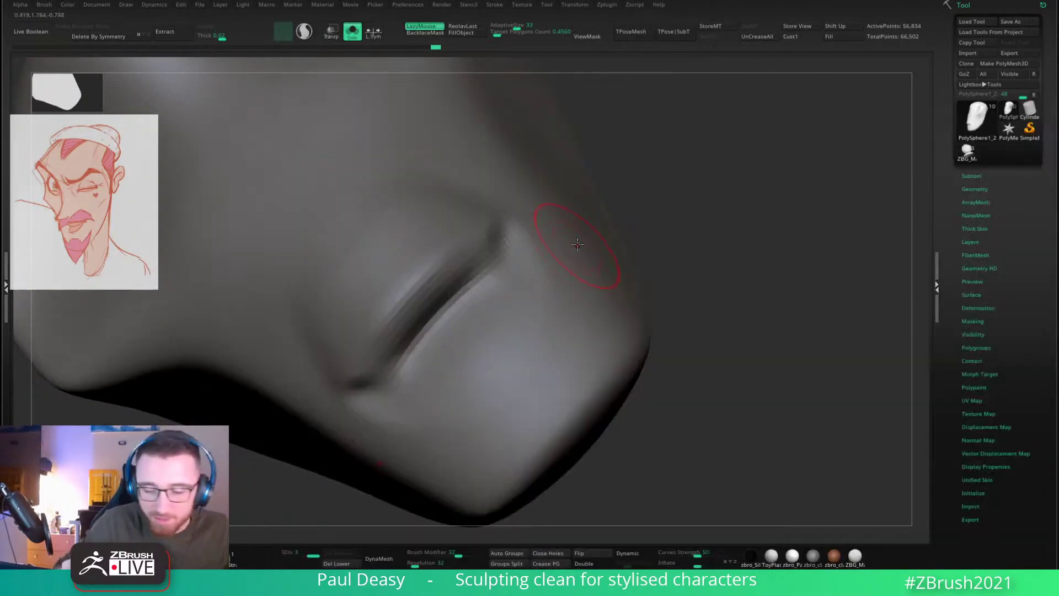
right_drag(578, 244, 598, 243)
right_click(488, 262)
right_drag(489, 262, 499, 246)
mouse_move(499, 246)
mouse_down()
mouse_move(395, 339)
mouse_move(413, 331)
mouse_move(373, 401)
mouse_up()
mouse_move(703, 213)
shift+mouse_down()
mouse_move(719, 225)
mouse_move(747, 383)
mouse_move(584, 404)
mouse_move(688, 367)
mouse_move(678, 364)
shift+mouse_up()
key(alt+s)
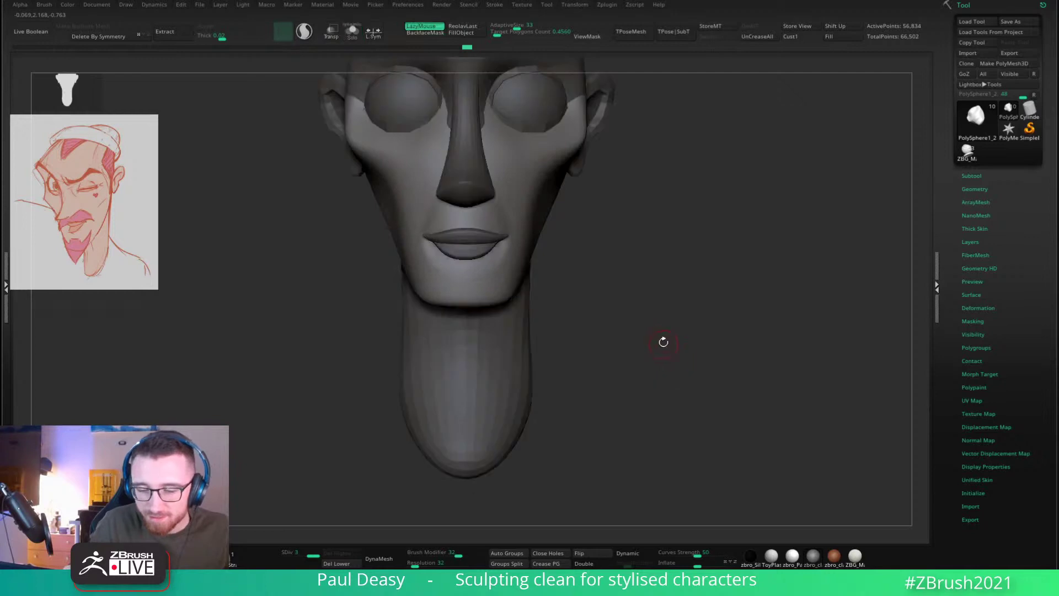
Step: Lower the face to subdivision level 2 and adjust the surface above the upper lip and around the mouth corner with the Move brush
alt+drag(632, 315, 629, 361)
drag(597, 297, 545, 286)
key(shift+d)
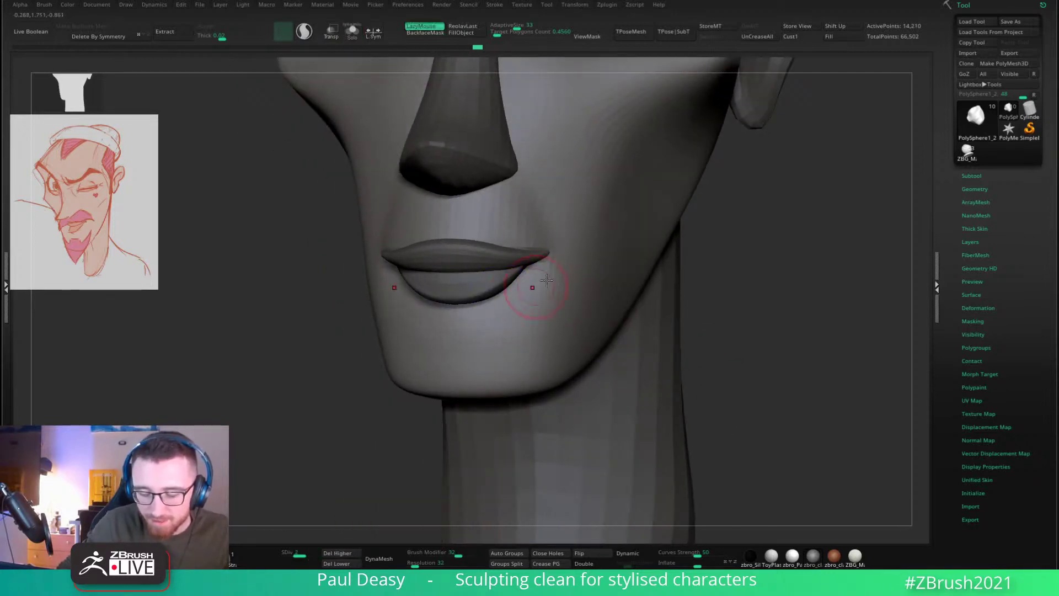
drag(707, 291, 638, 301)
drag(721, 266, 677, 264)
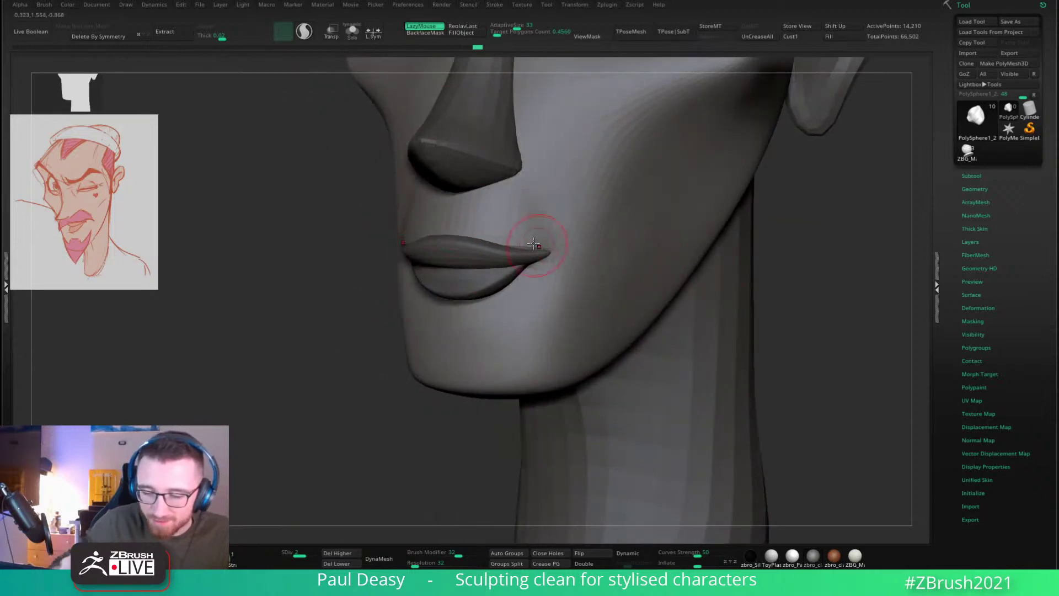
key(1)
key(space)
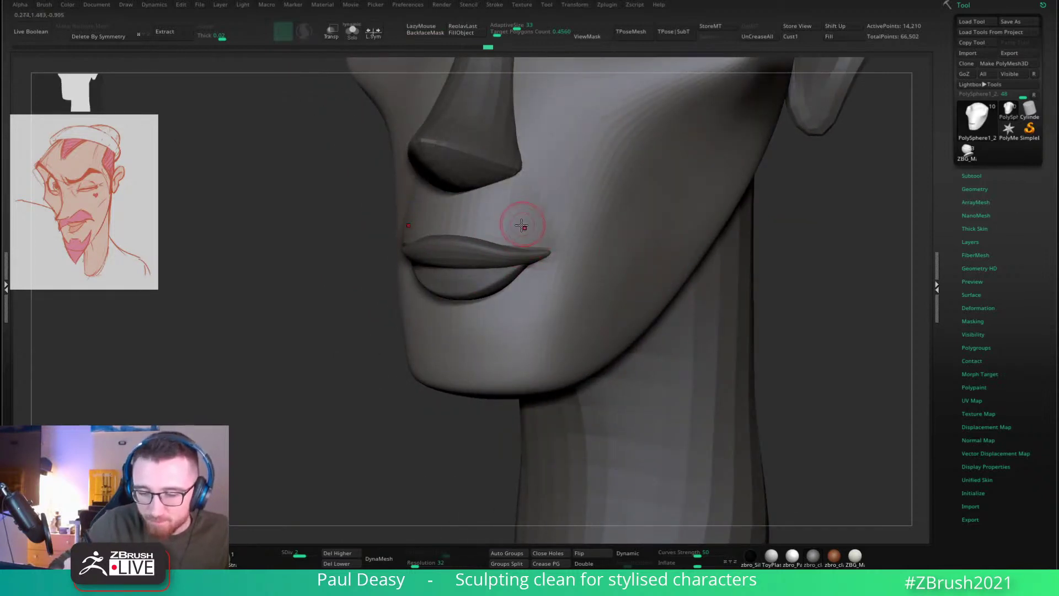
shift+right_drag(522, 223, 526, 222)
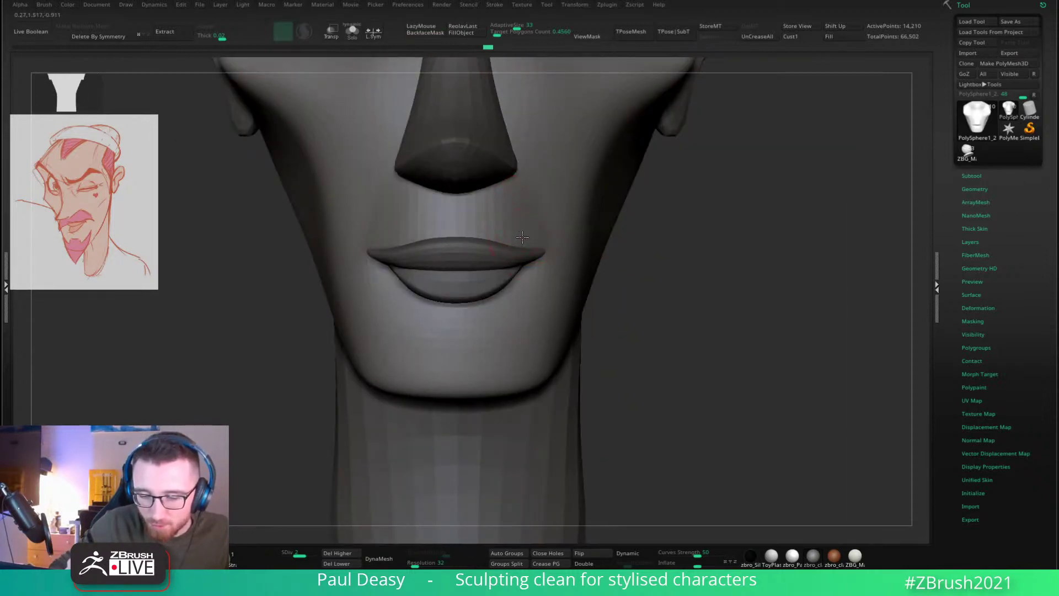
key(space)
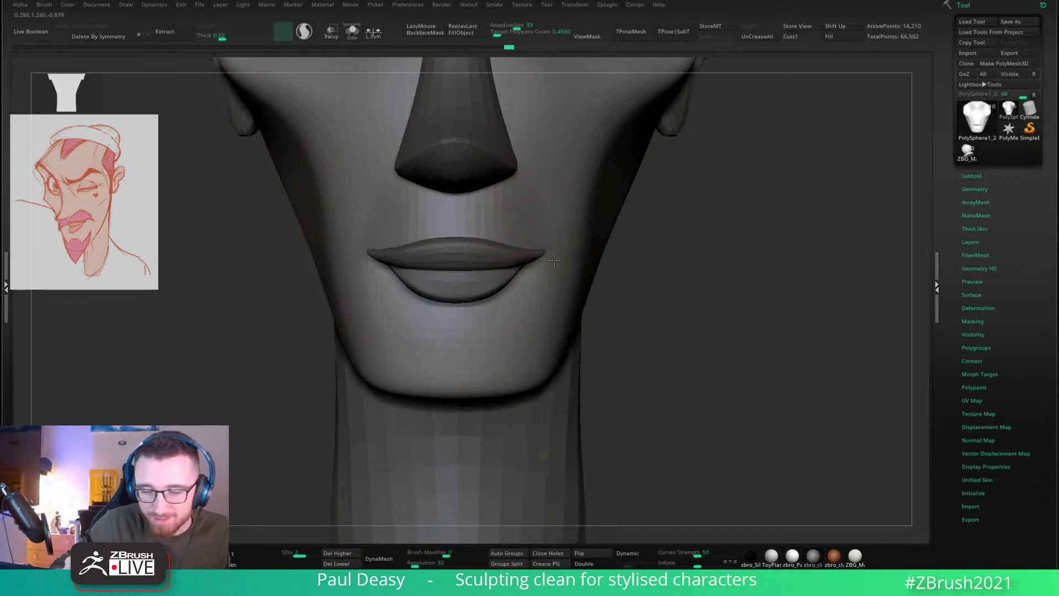
Step: Isolate the face and sculpt the area below the mouth groove with the ClayBuildup brush, then show the whole head again
mouse_move(596, 291)
right_down()
mouse_move(543, 255)
mouse_move(539, 307)
mouse_move(511, 308)
mouse_move(510, 320)
mouse_move(676, 312)
mouse_move(681, 323)
mouse_move(708, 271)
mouse_move(699, 270)
right_up()
key(b)
key(c)
key(b)
right_click(698, 269)
key(ctrl+s)
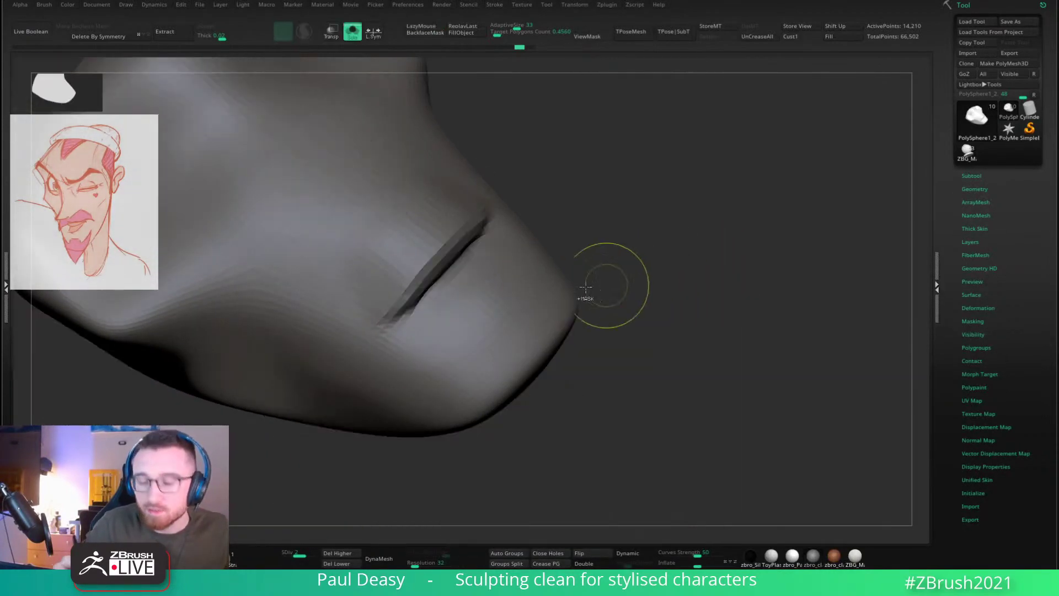
right_drag(584, 290, 480, 283)
mouse_move(491, 275)
mouse_down()
mouse_move(450, 331)
mouse_move(500, 327)
mouse_up()
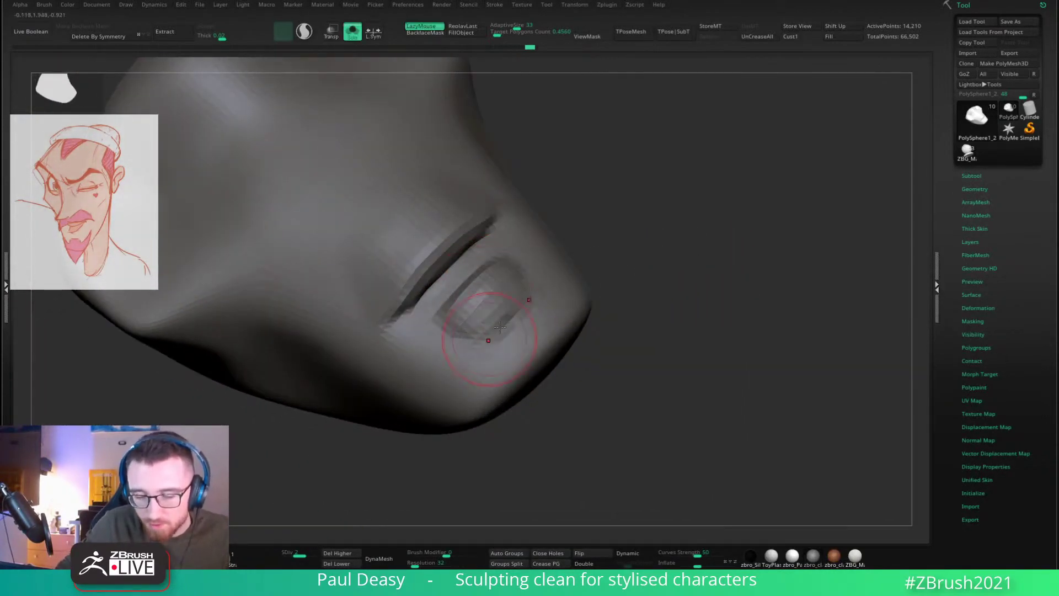
key(ctrl+s)
right_click(512, 301)
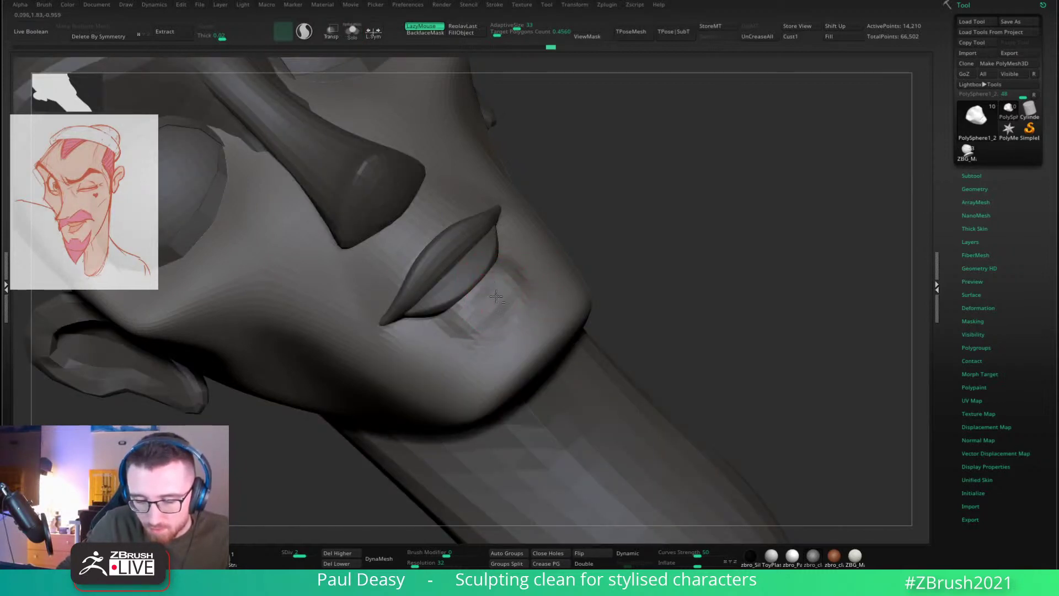
Step: Extend the clay strokes beside the lower lip toward the mouth corner and smooth them into the face
right_drag(523, 281, 526, 252)
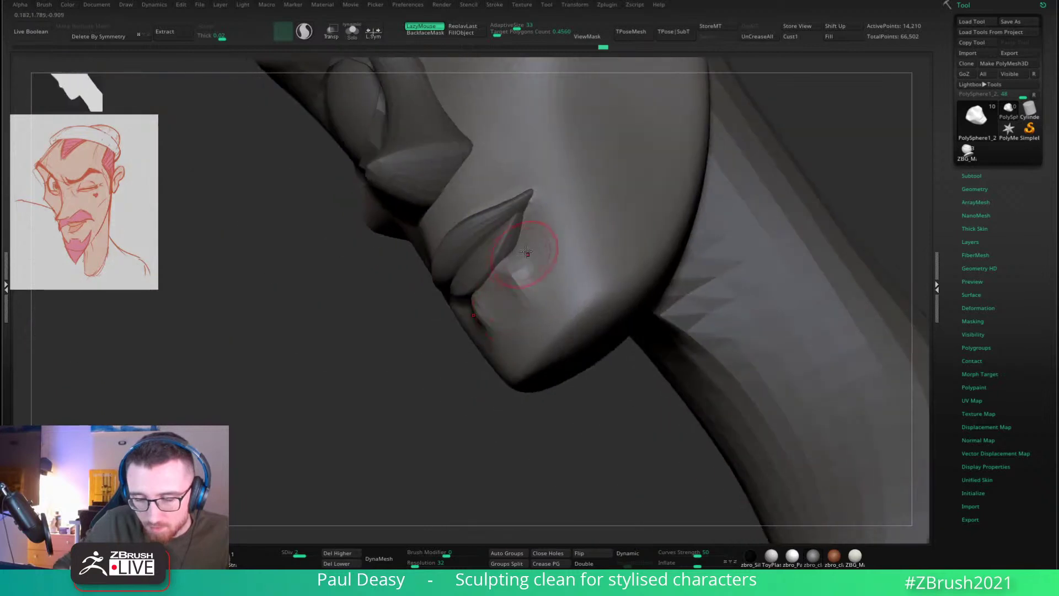
mouse_move(514, 241)
mouse_down()
mouse_move(525, 223)
mouse_move(531, 234)
mouse_up()
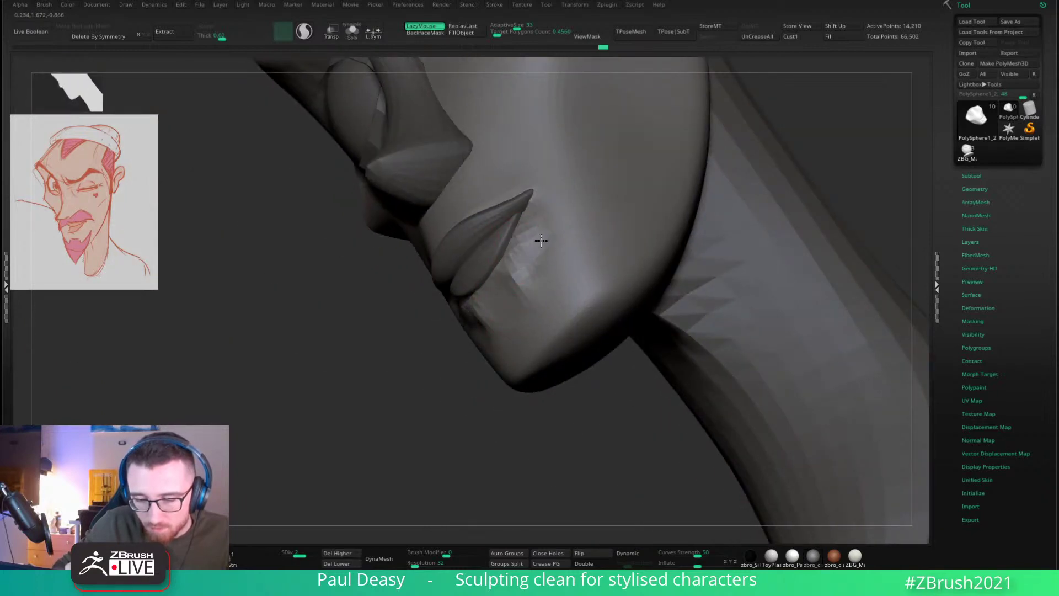
right_drag(524, 234, 499, 283)
key(ctrl+z)
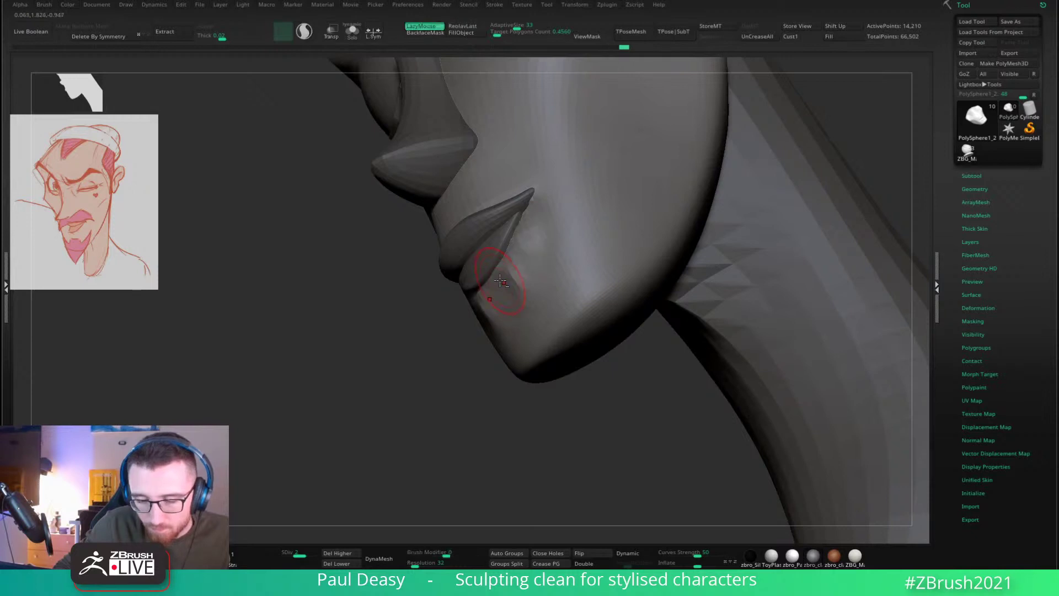
shift+drag(502, 279, 501, 264)
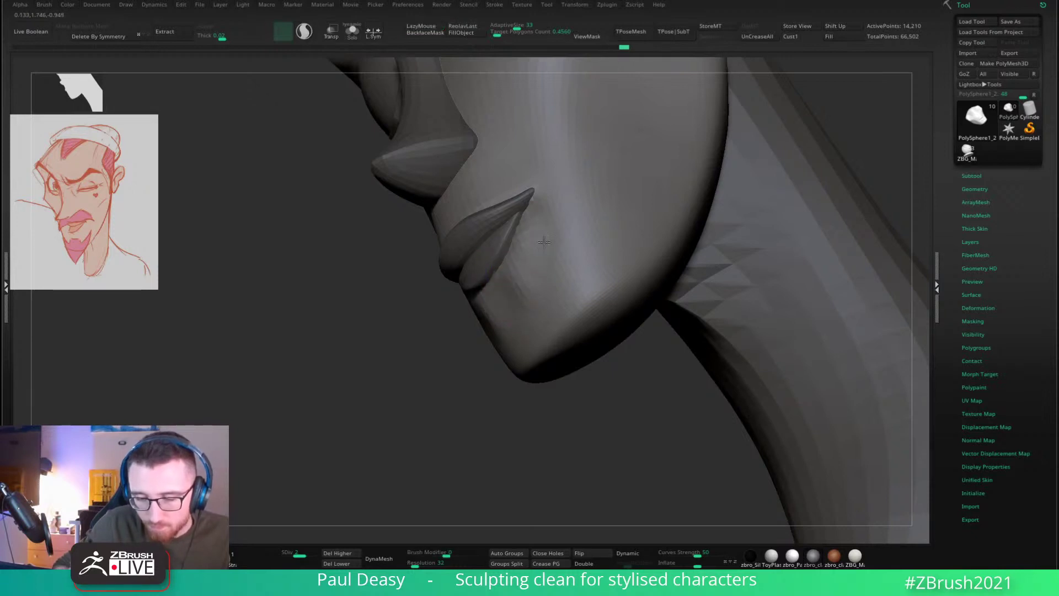
Step: Refine the side profile of the face below the lower lip and at the chin with the Move brush
right_drag(539, 279, 569, 411)
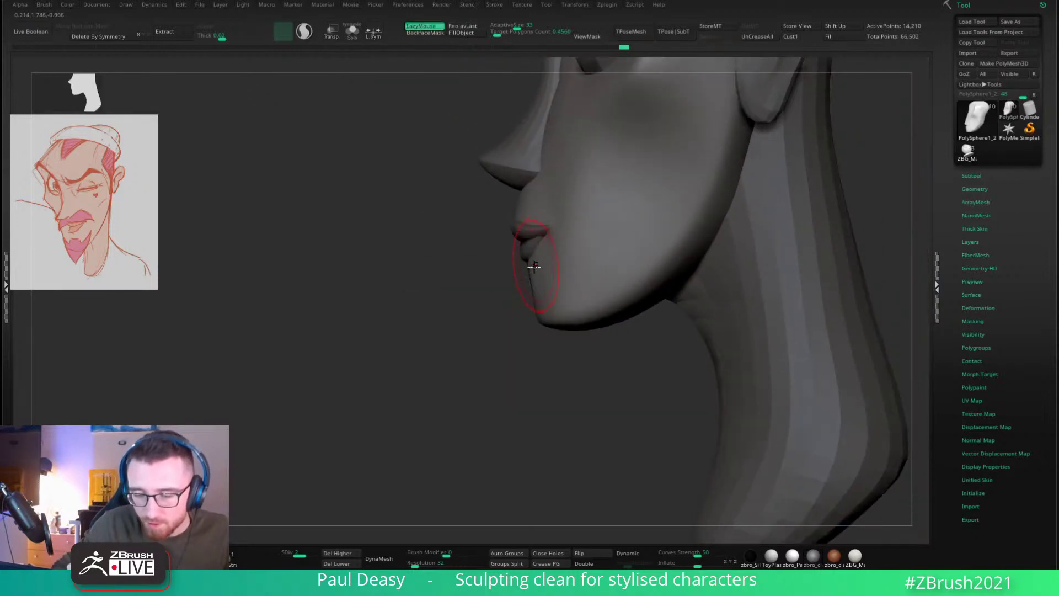
drag(536, 269, 530, 274)
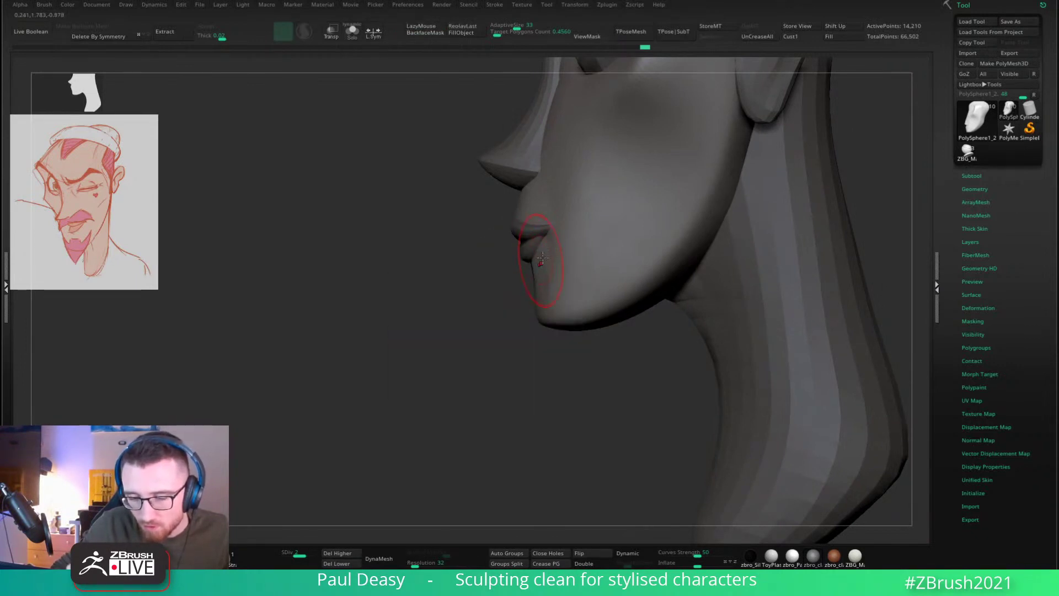
drag(539, 274, 522, 274)
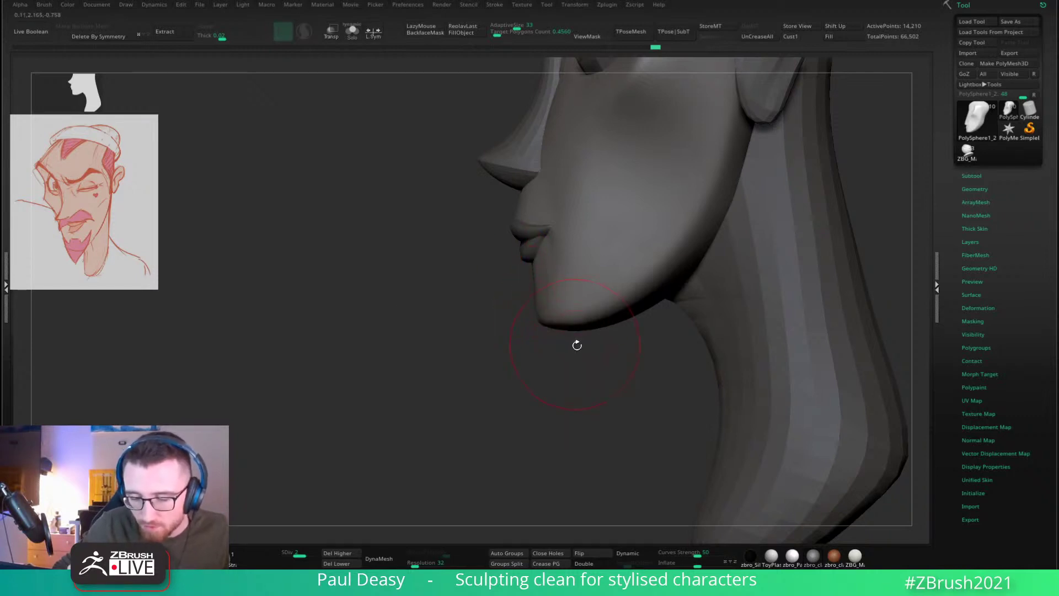
drag(576, 345, 568, 359)
drag(546, 311, 541, 319)
drag(518, 342, 513, 364)
ctrl+drag(404, 272, 601, 408)
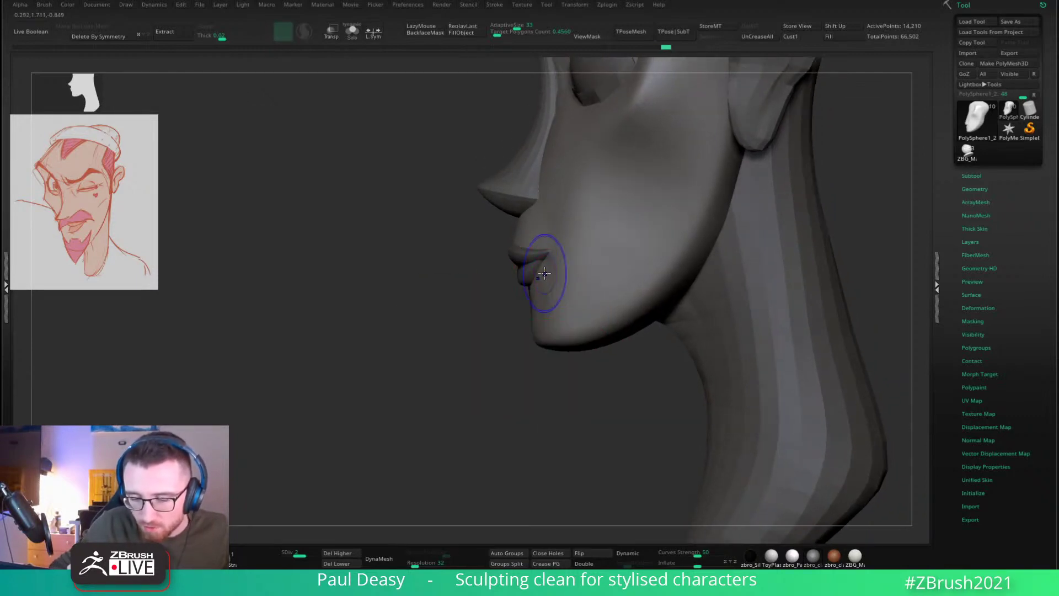
Step: Select the upper lip and nudge its outer corner against the face
drag(490, 265, 678, 302)
alt+click(556, 282)
drag(615, 309, 481, 341)
drag(558, 283, 562, 283)
right_drag(566, 281, 563, 284)
Step: Try to carve a crease above the mouth corner on the face with the DamStandard brush
alt+click(563, 283)
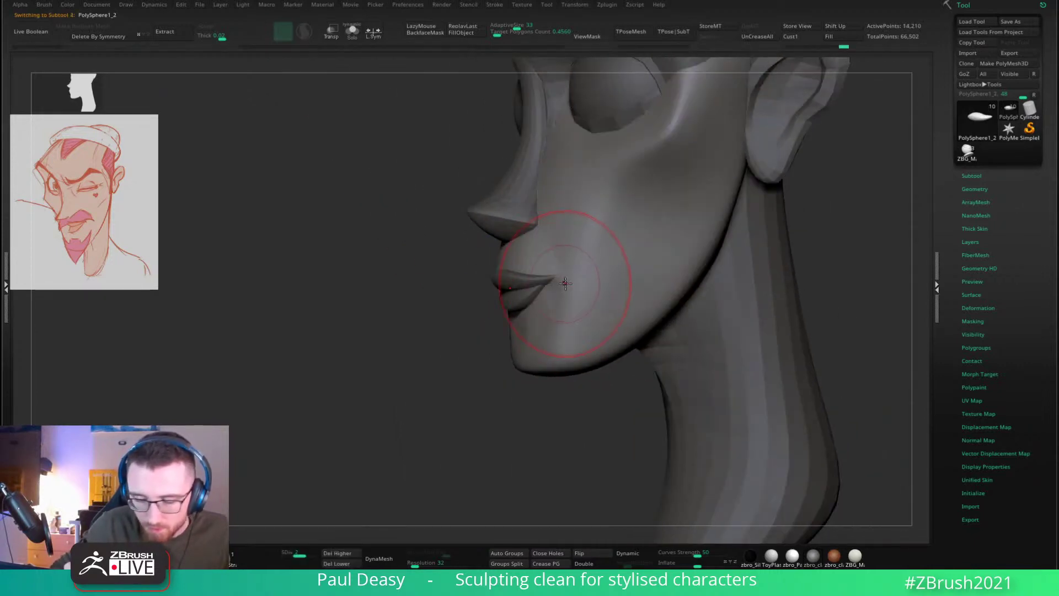
key(b)
key(d)
key(s)
key(space)
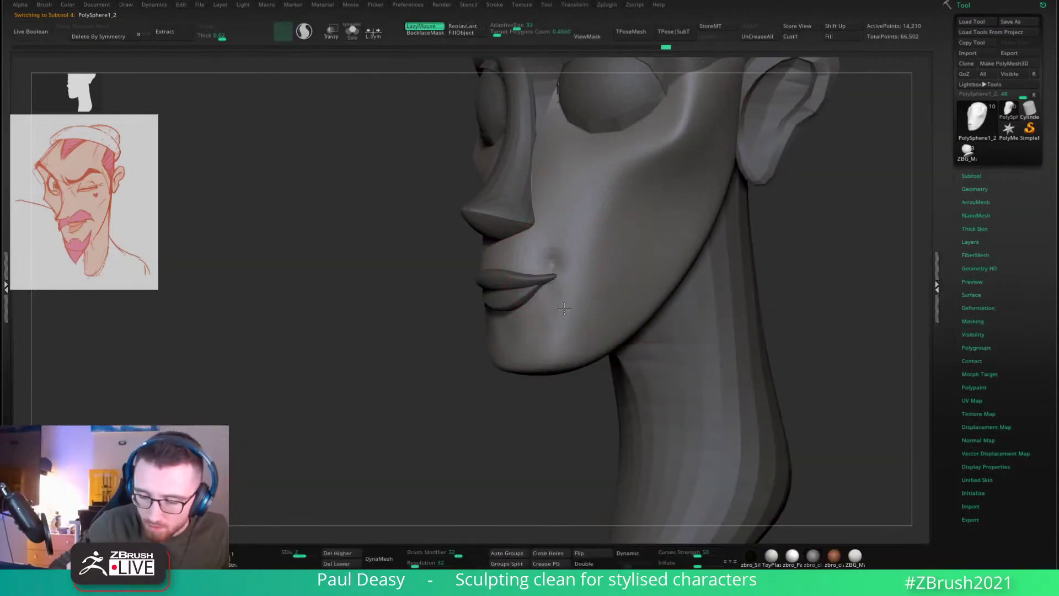
key(ctrl+z)
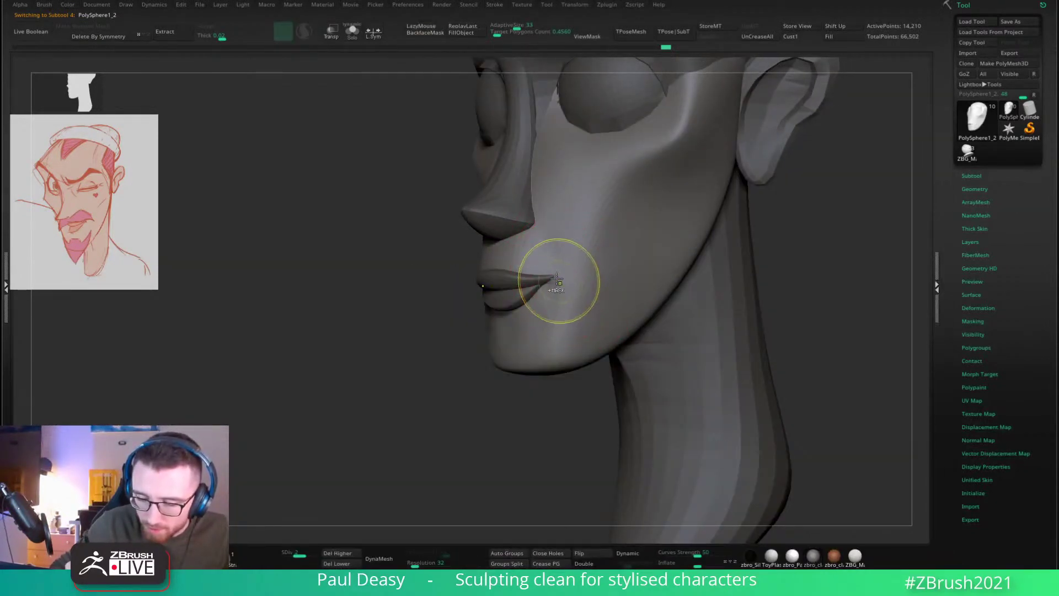
Step: Adjust the corner of the upper lip and the adjoining face surface in side view with the Move brush
mouse_move(560, 291)
right_down()
mouse_move(564, 305)
mouse_move(546, 279)
right_up()
key(b)
key(m)
key(v)
alt+click(551, 278)
key(space)
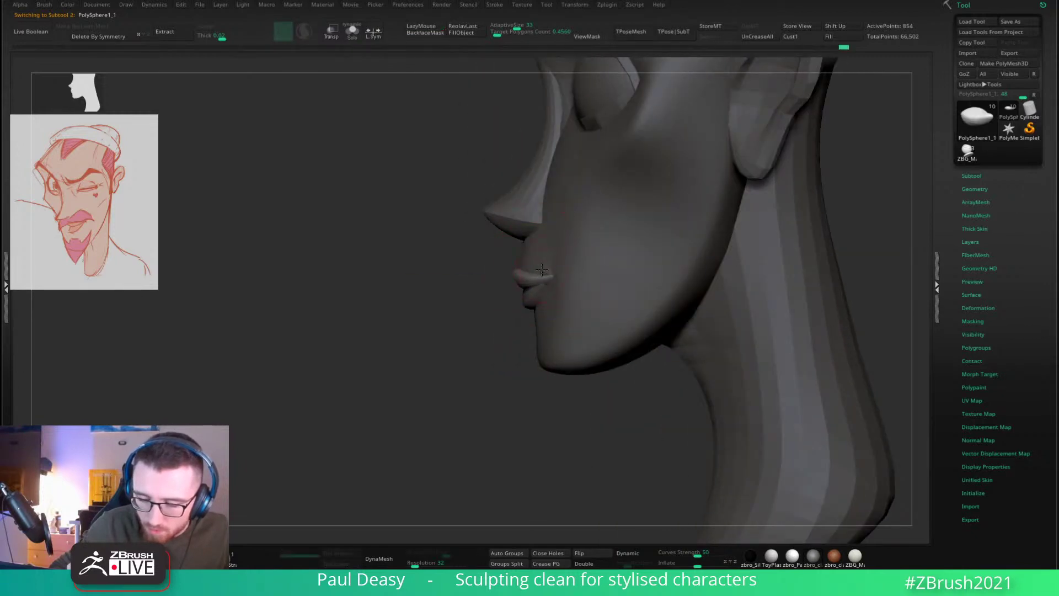
alt+click(539, 278)
key(space)
drag(544, 277, 553, 286)
right_drag(553, 286, 568, 281)
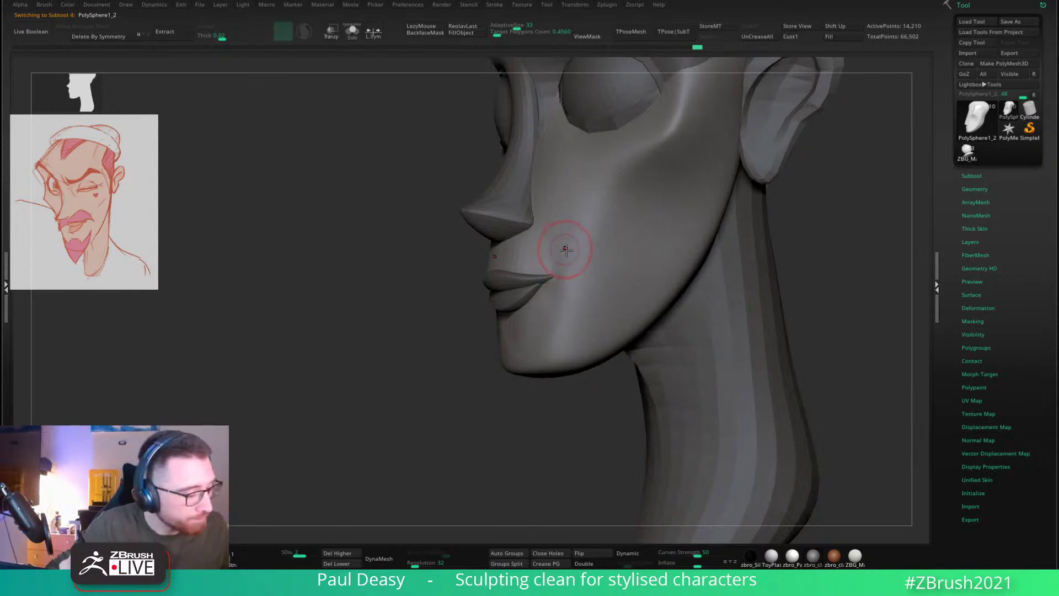
Step: Sharpen the crease around the mouth corner on the face with the DamStandard brush at subdivision level 3
key(space)
key(b)
key(d)
key(s)
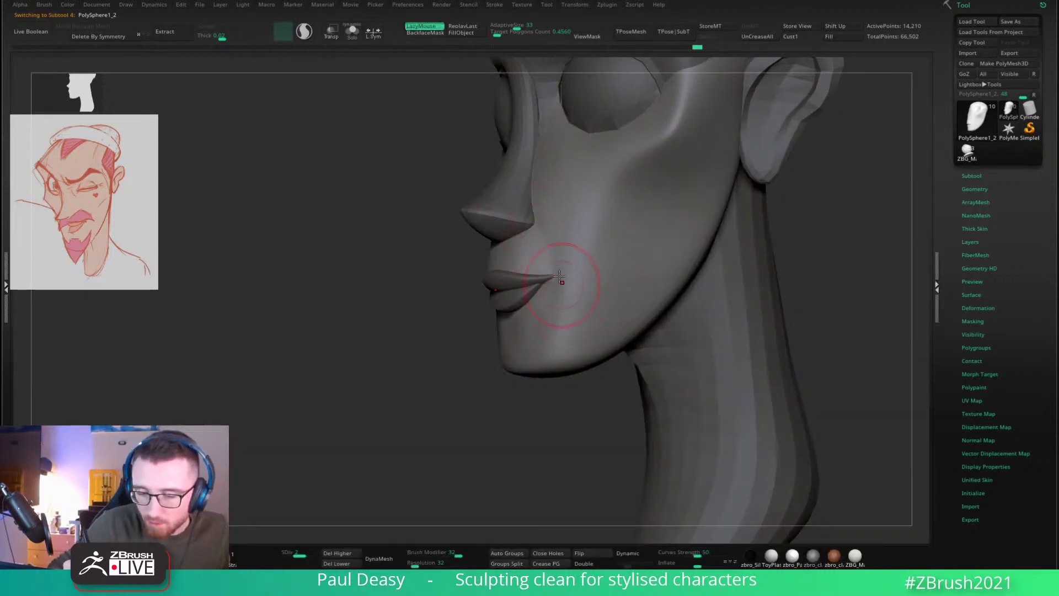
mouse_move(566, 293)
right_down()
mouse_move(552, 248)
mouse_move(599, 233)
right_up()
key(space)
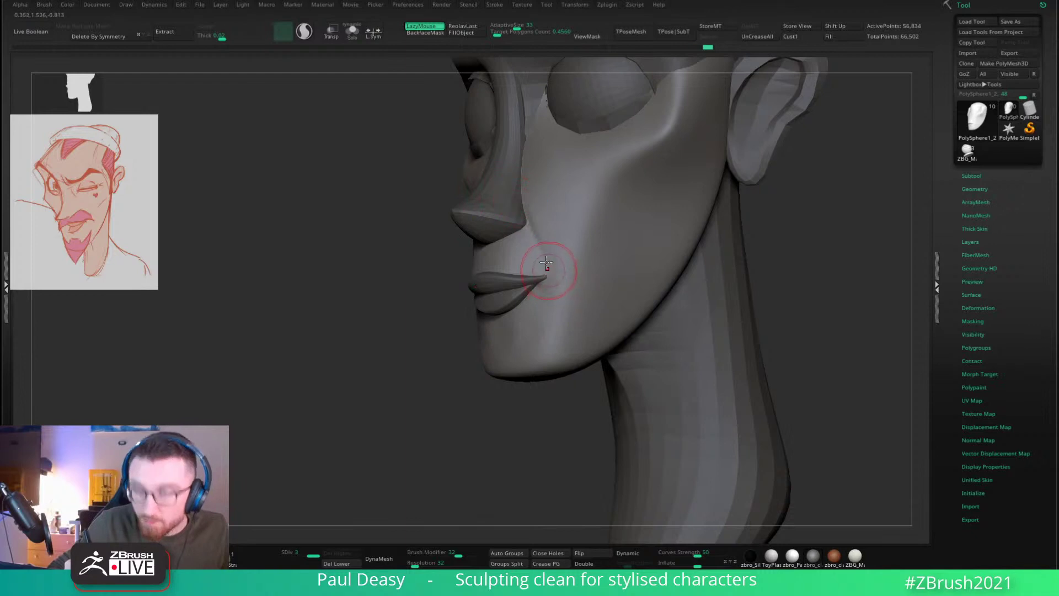
shift+right_drag(546, 263, 565, 247)
Step: Smooth the fold running from the nostril to the mouth corner on the face
alt+right_drag(705, 270, 708, 290)
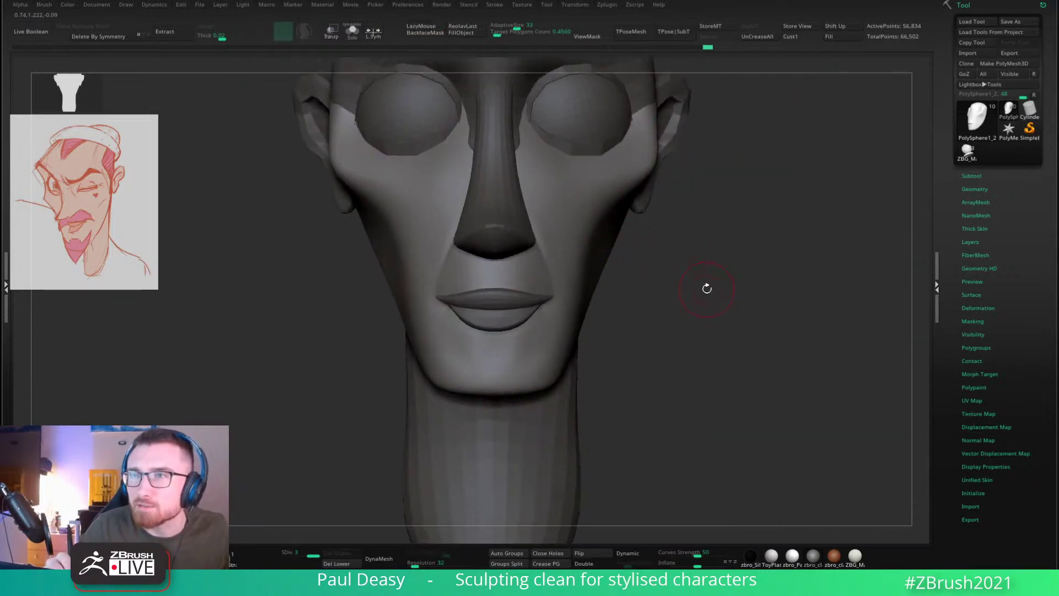
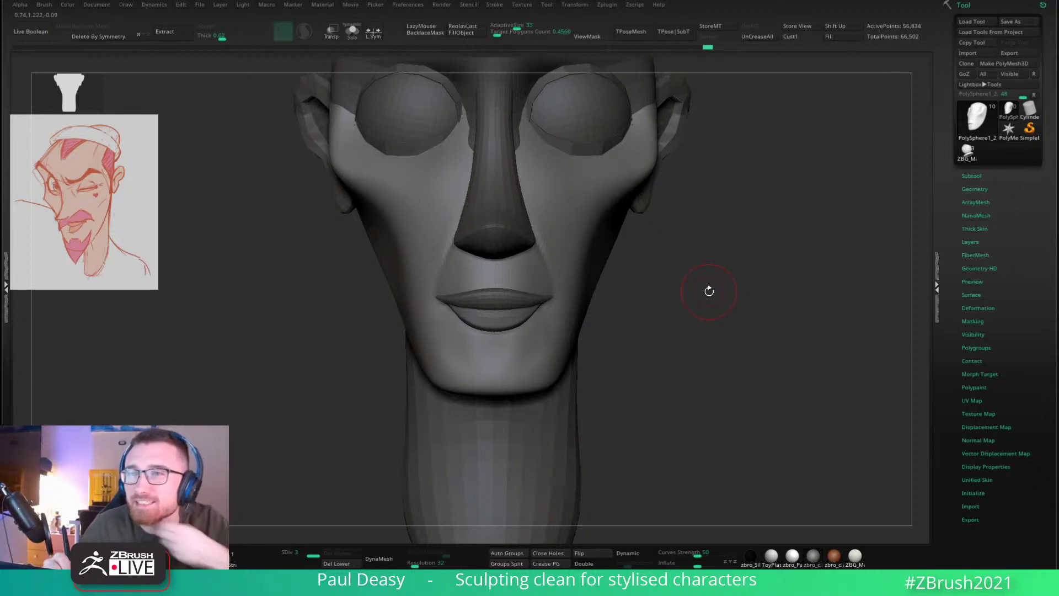
mouse_move(709, 291)
mouse_down()
mouse_move(688, 267)
mouse_move(584, 239)
mouse_up()
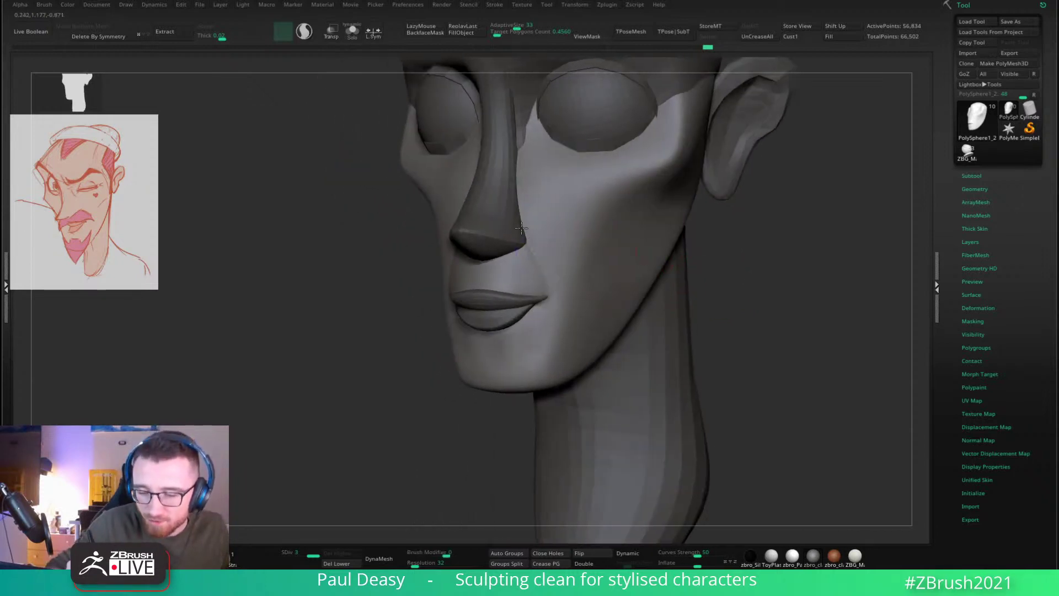
shift+drag(521, 228, 554, 292)
right_drag(546, 276, 534, 248)
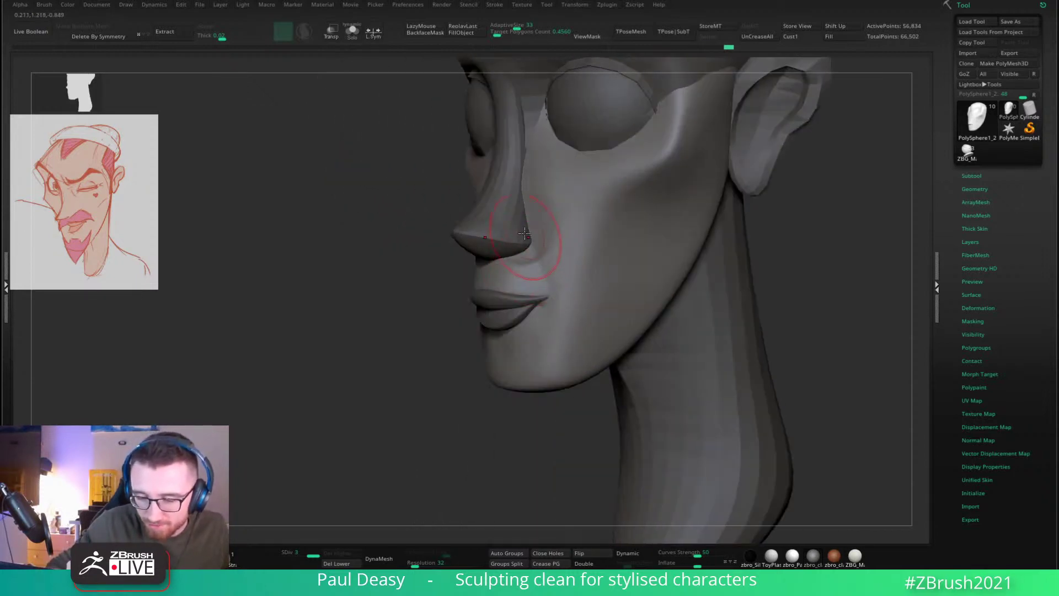
Step: Try to carve the nose-to-mouth fold down past the mouth corner with the DamStandard brush
key(b)
key(d)
key(s)
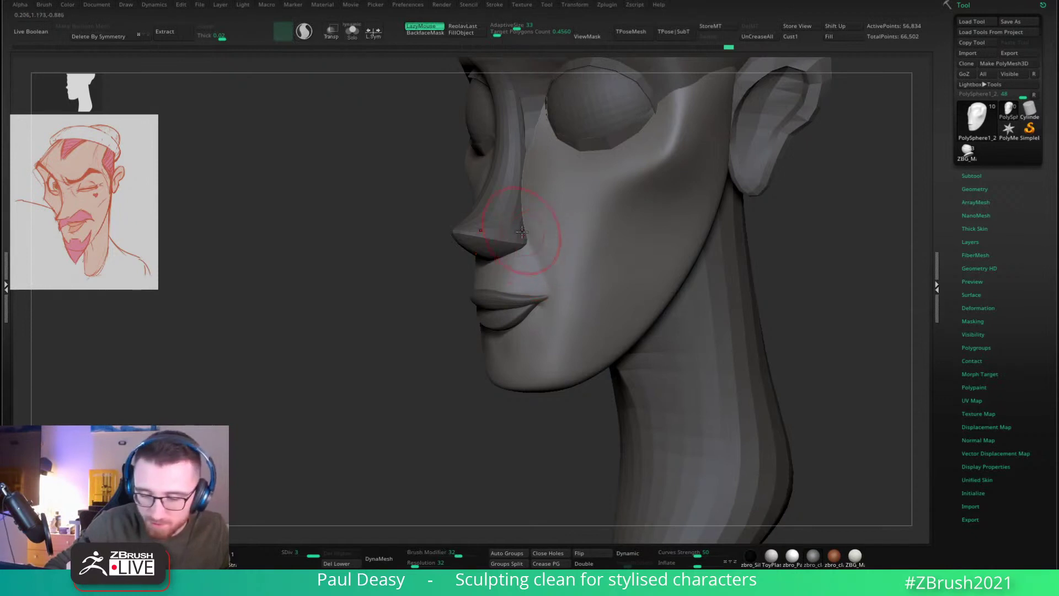
drag(521, 237, 564, 319)
key(ctrl+z)
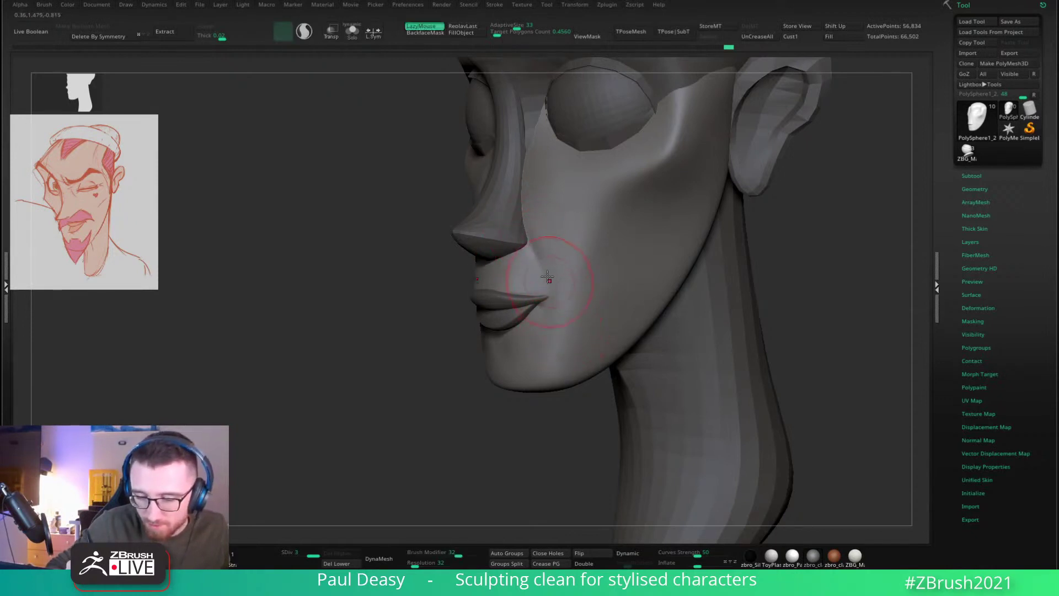
Step: Smooth the face beside the nostril and mouth corner and down onto the chin
shift+drag(534, 237, 570, 334)
mouse_move(549, 258)
right_down()
mouse_move(540, 254)
mouse_move(571, 235)
mouse_move(555, 270)
mouse_move(574, 266)
mouse_move(599, 288)
right_up()
shift+drag(548, 289, 499, 326)
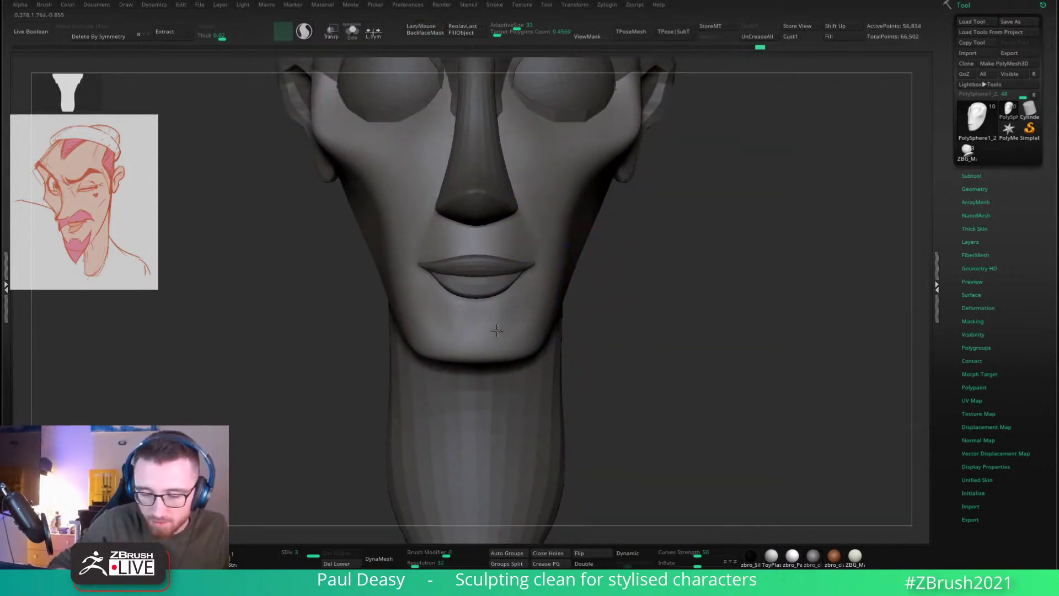
mouse_move(601, 306)
right_down()
mouse_move(676, 303)
mouse_move(678, 314)
mouse_move(568, 324)
mouse_move(664, 311)
mouse_move(654, 291)
right_up()
Step: Drop the face to subdivision level 2 and rework the surface between the mouth corner and the jaw
key(space)
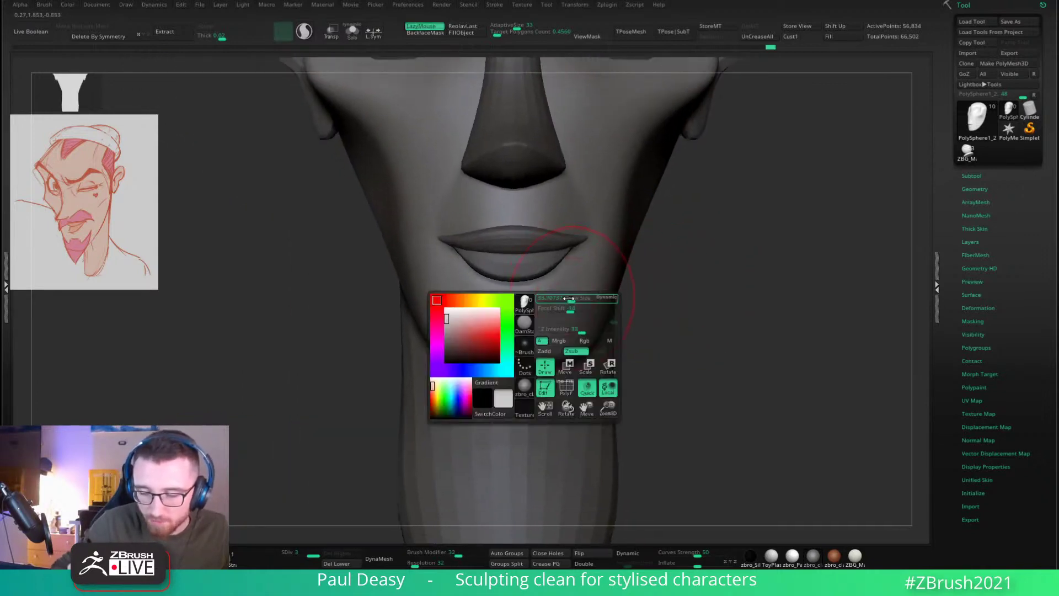
key(b)
key(b)
key(shift+d)
key(shift+d)
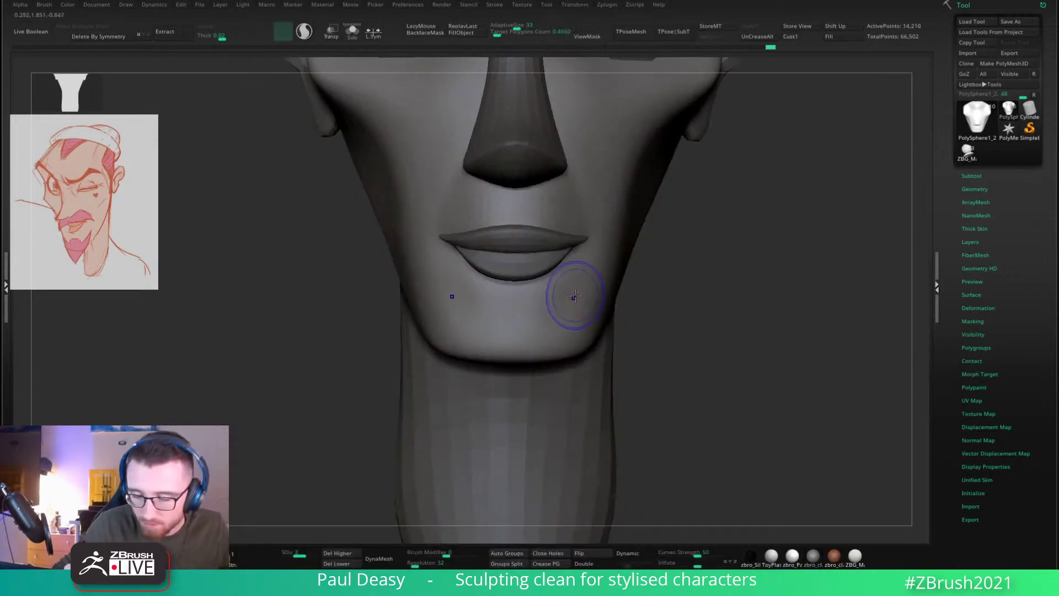
key(d)
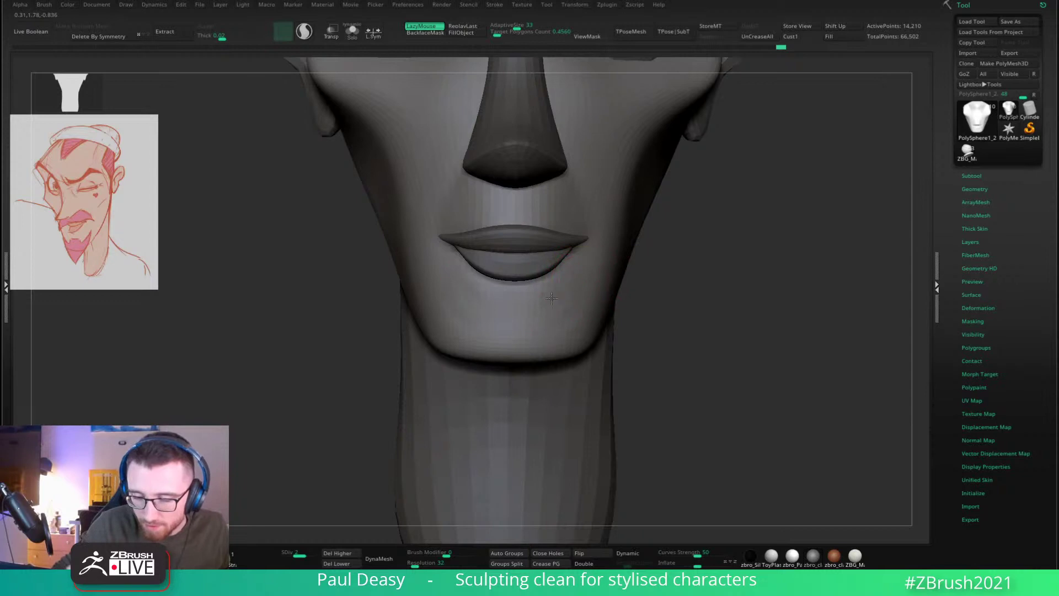
drag(592, 272, 598, 266)
Step: Drop the face to subdivision level 1 and smooth the cheek area in front of the ear
mouse_move(709, 261)
right_down()
mouse_move(752, 239)
mouse_move(610, 276)
mouse_move(640, 242)
mouse_move(638, 226)
mouse_move(619, 247)
right_up()
right_click(632, 234)
key(shift+d)
right_click(619, 247)
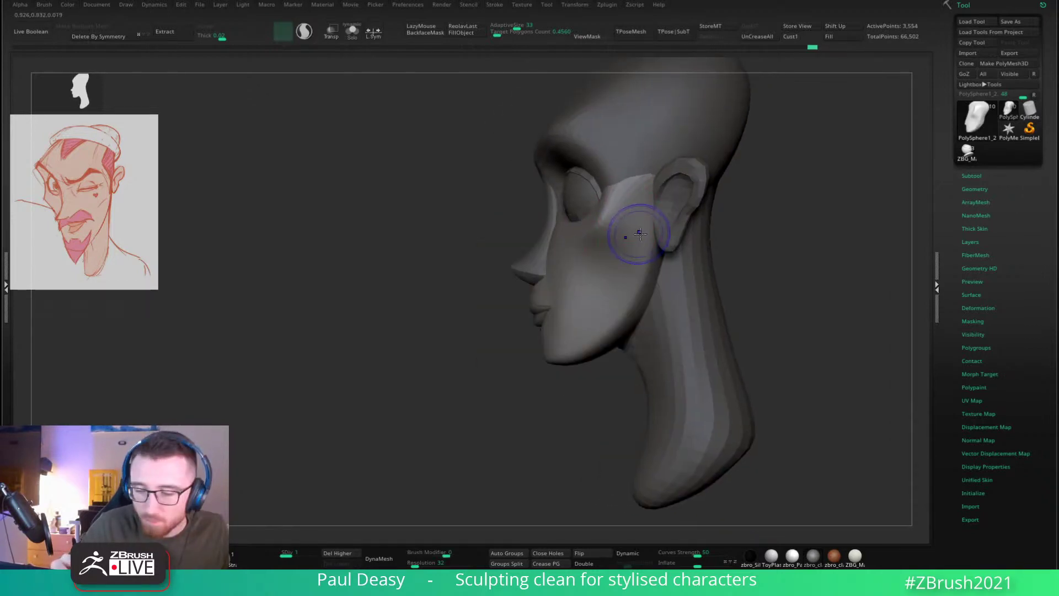
shift+drag(636, 233, 631, 231)
right_drag(611, 244, 638, 236)
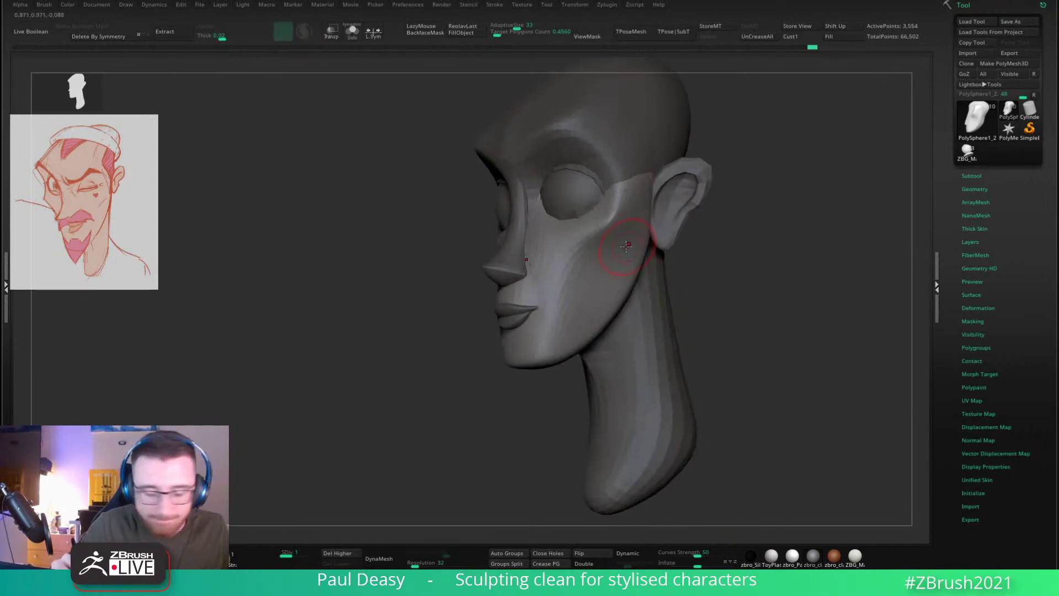
Step: Carve the hollow under the cheekbone from the front of the ear towards the jaw with the DamStandard brush
key(b)
click(625, 245)
drag(656, 199, 586, 289)
key(ctrl+z)
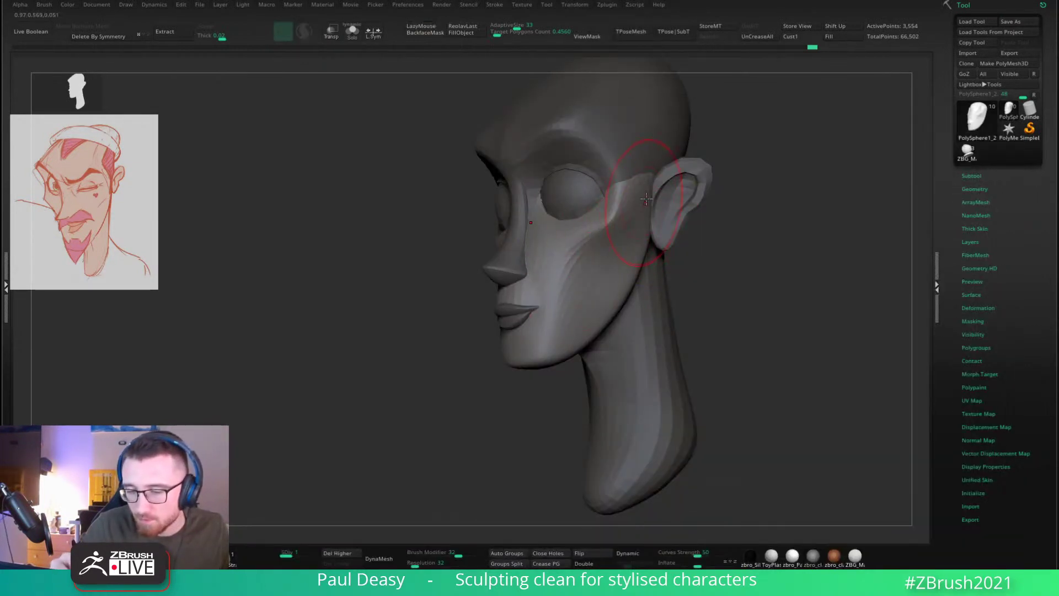
drag(650, 193, 582, 317)
Step: Deepen the upper end of the cheek hollow near the ear with a resized DamStandard brush and smooth the cheek
mouse_move(602, 271)
right_down()
mouse_move(643, 237)
mouse_move(678, 237)
mouse_move(638, 255)
right_up()
mouse_move(649, 193)
mouse_down()
mouse_move(633, 237)
mouse_move(619, 236)
mouse_up()
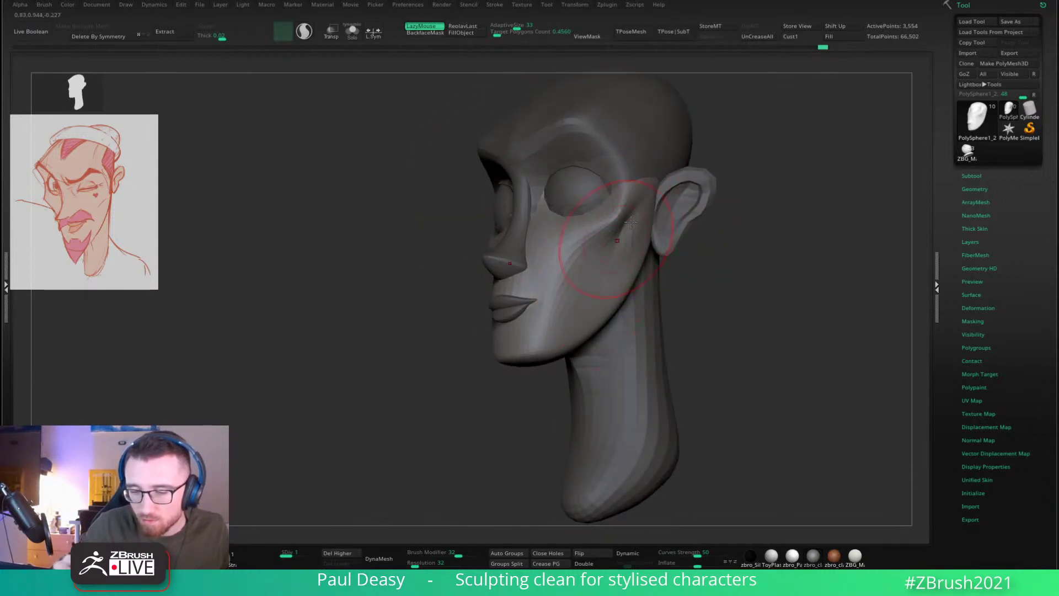
key(ctrl+z)
key(space)
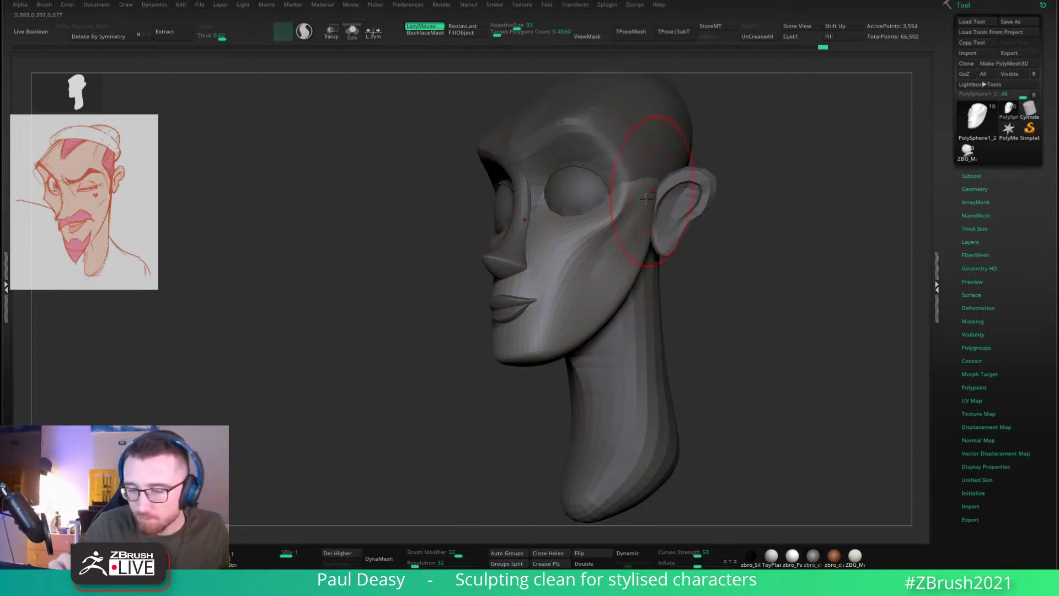
drag(646, 199, 623, 237)
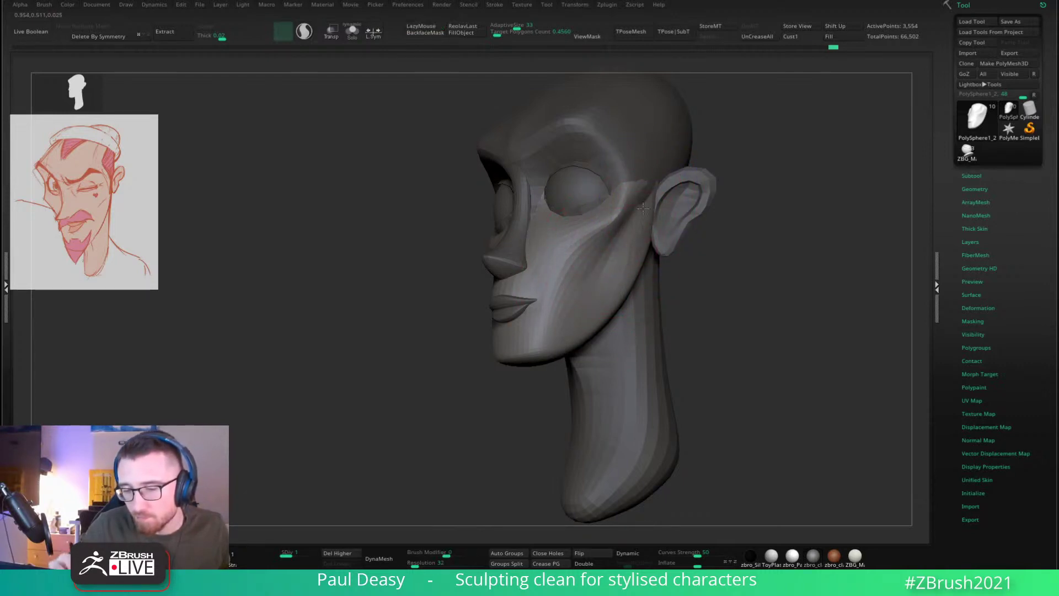
mouse_move(678, 258)
shift+mouse_down()
mouse_move(740, 272)
mouse_move(624, 268)
mouse_move(569, 327)
shift+mouse_up()
Step: Nudge the side of the jaw slightly inward in front view with a resized Move brush
key(space)
key(space)
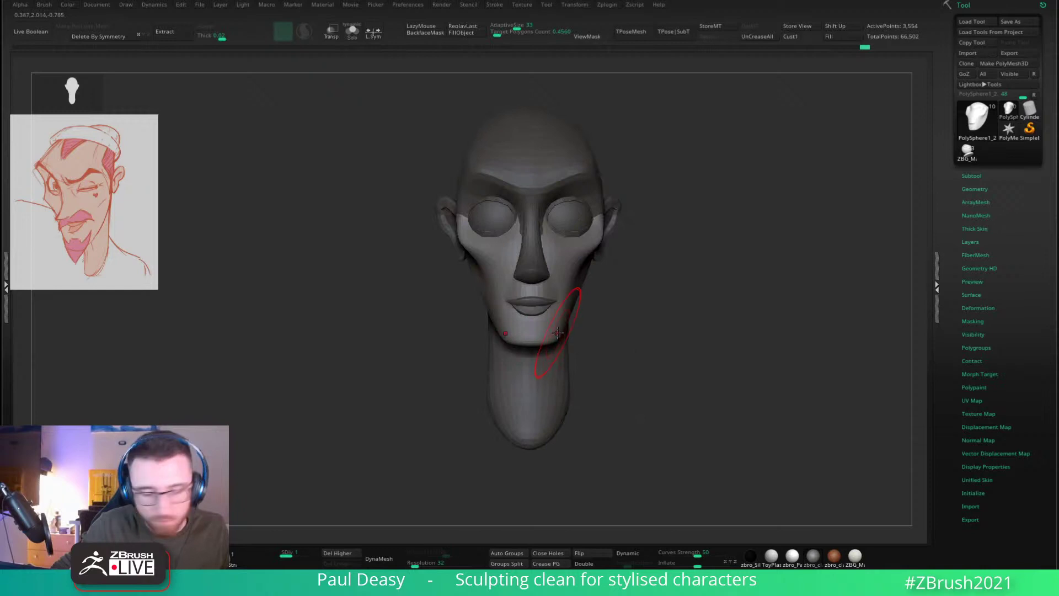
key(space)
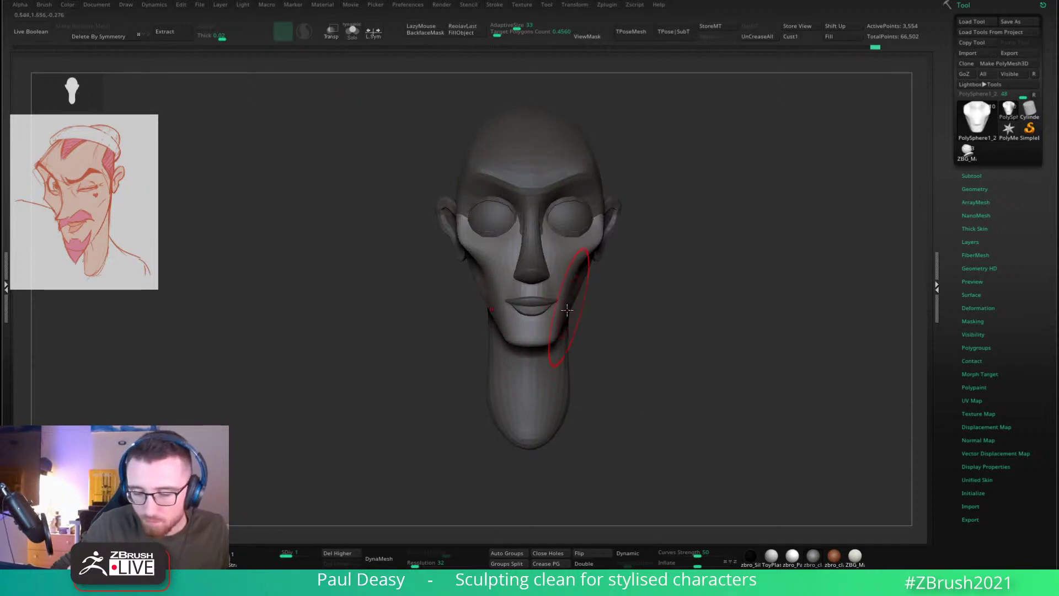
key(space)
drag(579, 297, 575, 296)
mouse_move(635, 275)
mouse_down()
mouse_move(599, 273)
mouse_move(599, 248)
mouse_up()
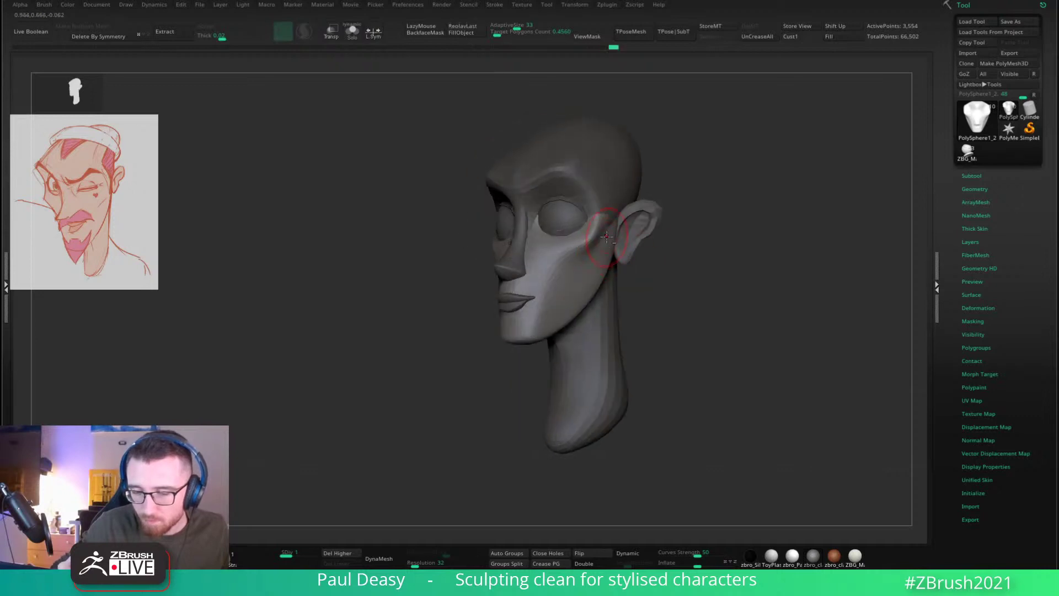
shift+drag(697, 262, 666, 258)
Step: Select the upper lip, insert a mirrored pair of spheres above the mouth corners and nudge them with the Move brush
alt+click(532, 282)
alt+drag(712, 359, 653, 280)
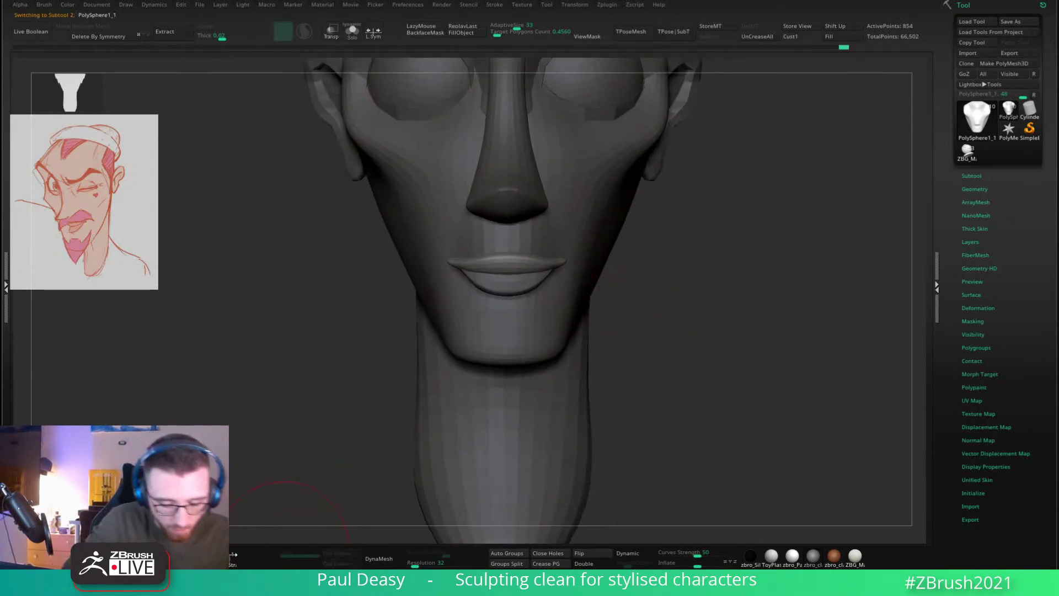
click(213, 558)
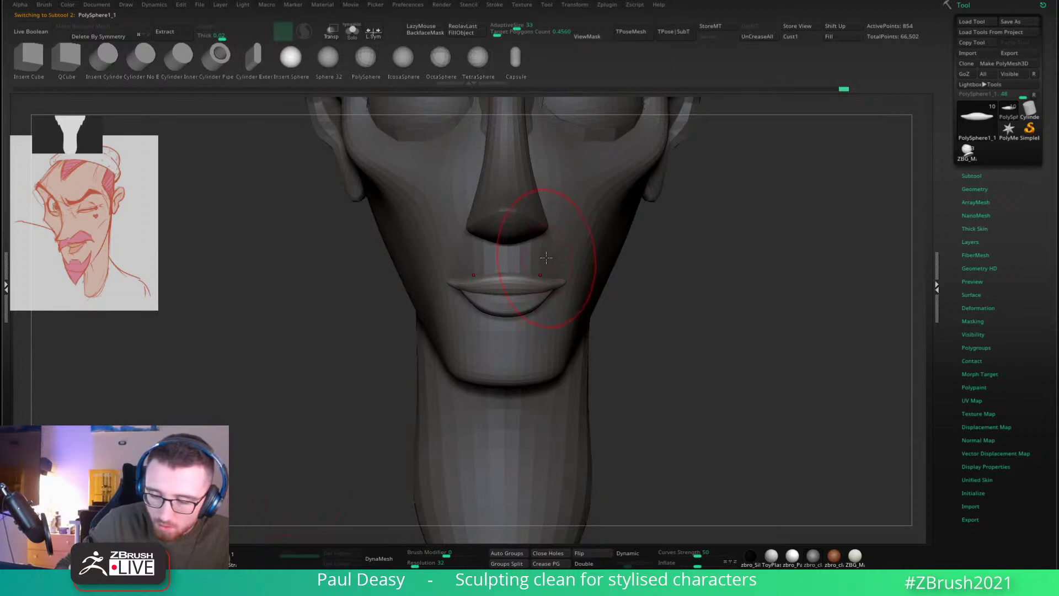
drag(555, 251, 563, 279)
key(b)
key(m)
key(v)
drag(453, 241, 468, 242)
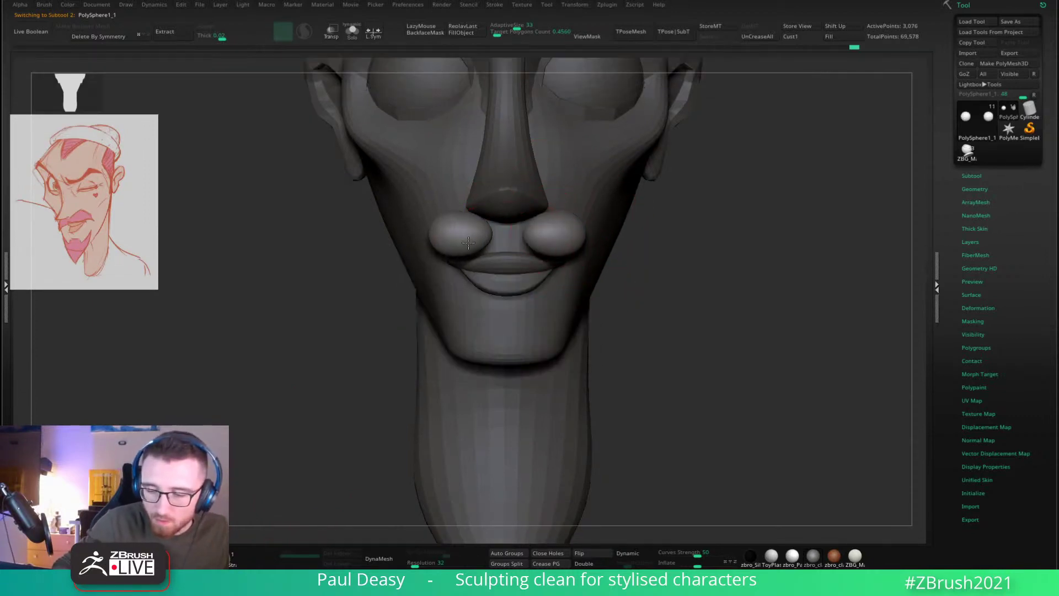
Step: Reset the gizmo's orientation, bring the two spheres together beneath the nose and scale them to about 0.75
mouse_move(590, 237)
right_down()
mouse_move(569, 238)
mouse_move(574, 229)
right_up()
key(w)
click(512, 148)
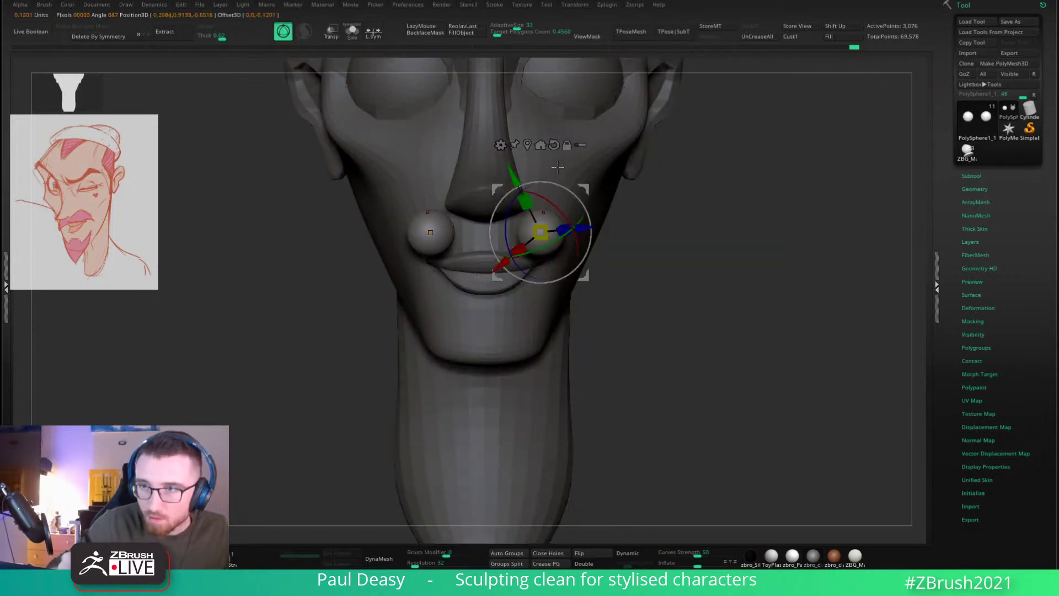
click(554, 145)
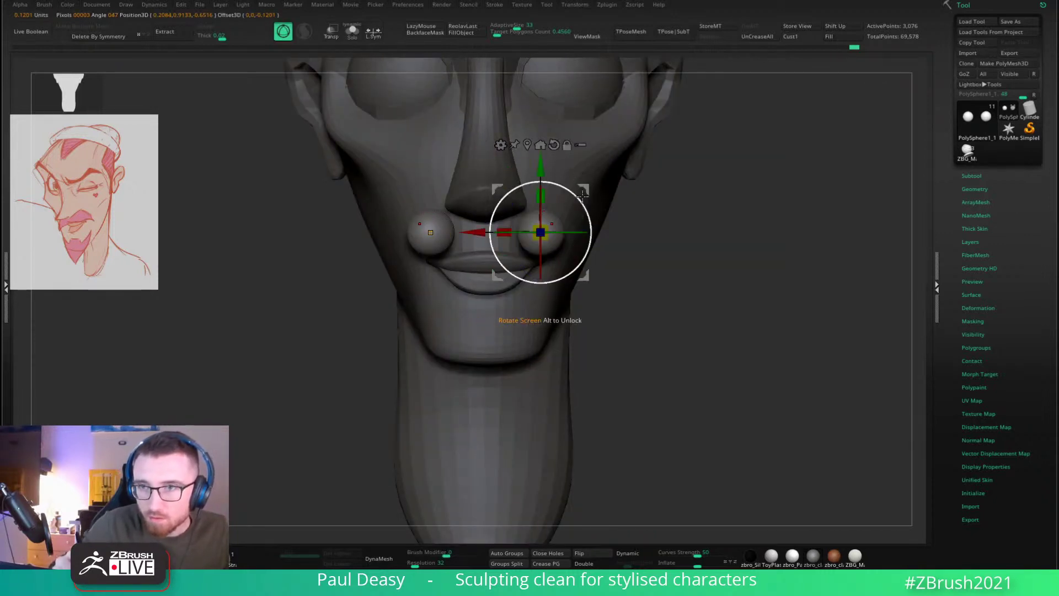
drag(583, 197, 555, 190)
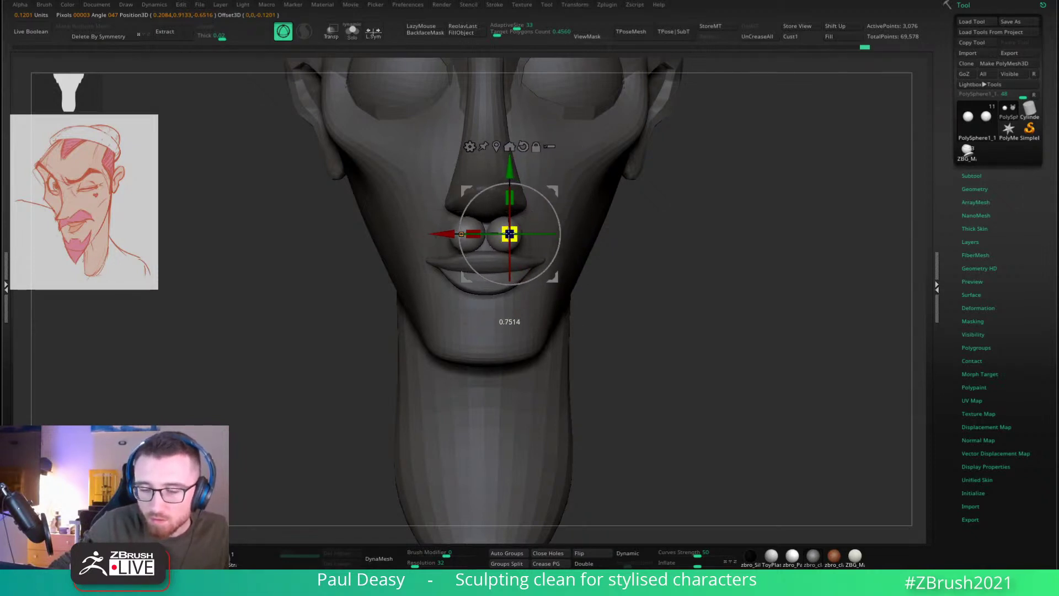
alt+drag(625, 213, 624, 207)
alt+drag(635, 216, 635, 255)
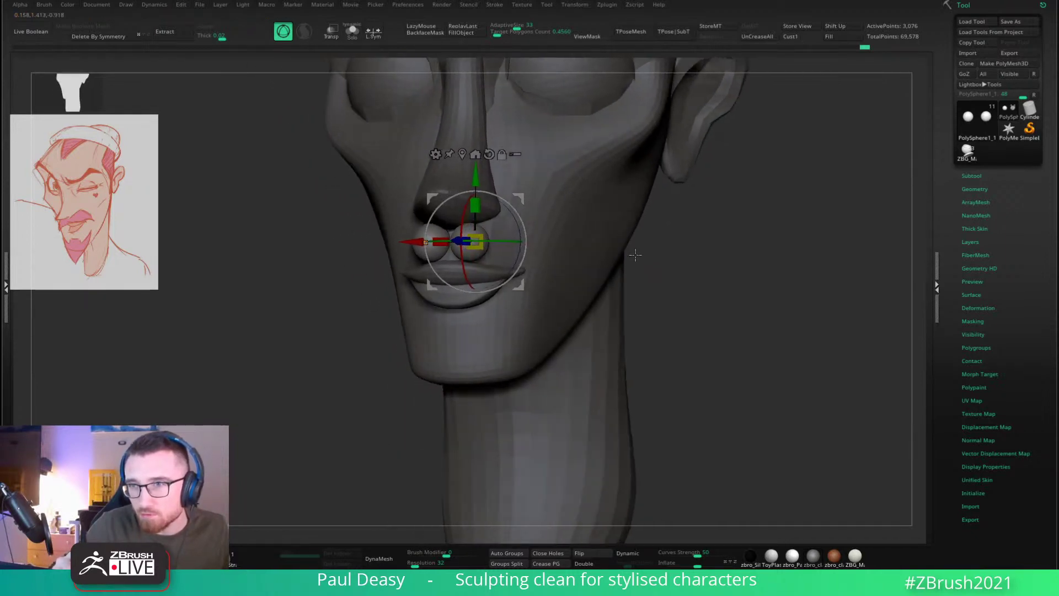
Step: Position the spheres against the face between the nose and upper lip using the gizmo in side view
right_drag(586, 202, 565, 202)
drag(518, 198, 519, 201)
right_drag(519, 202, 493, 207)
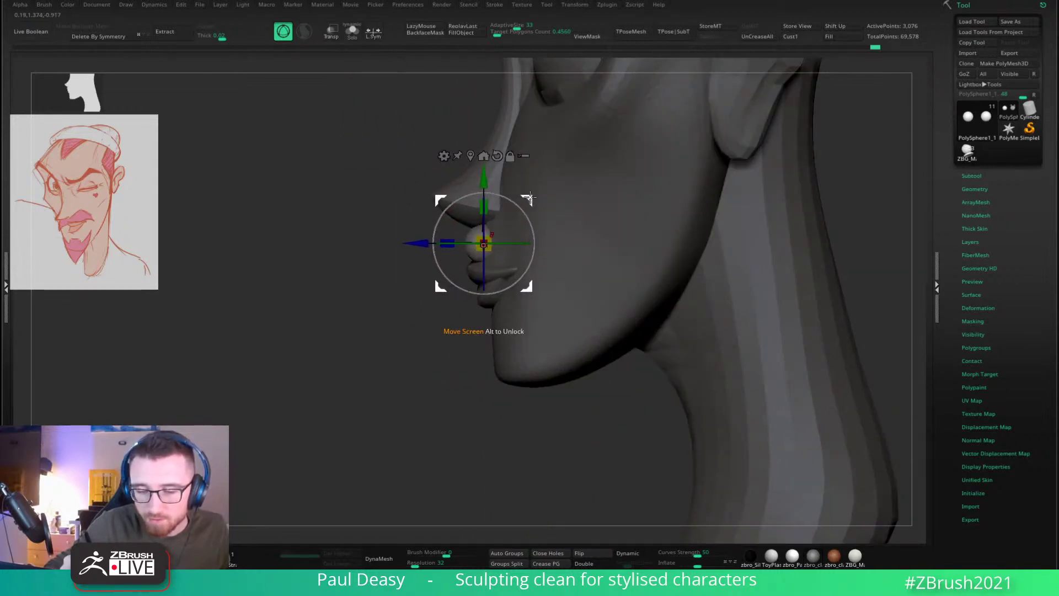
drag(493, 206, 551, 194)
right_drag(551, 195, 511, 200)
Step: Stretch the spheres outward over the mouth corners with the Move brush to form two moustache halves
key(q)
mouse_move(487, 243)
right_down()
mouse_move(543, 243)
mouse_move(484, 227)
right_up()
key(b)
key(m)
key(v)
drag(493, 243, 544, 270)
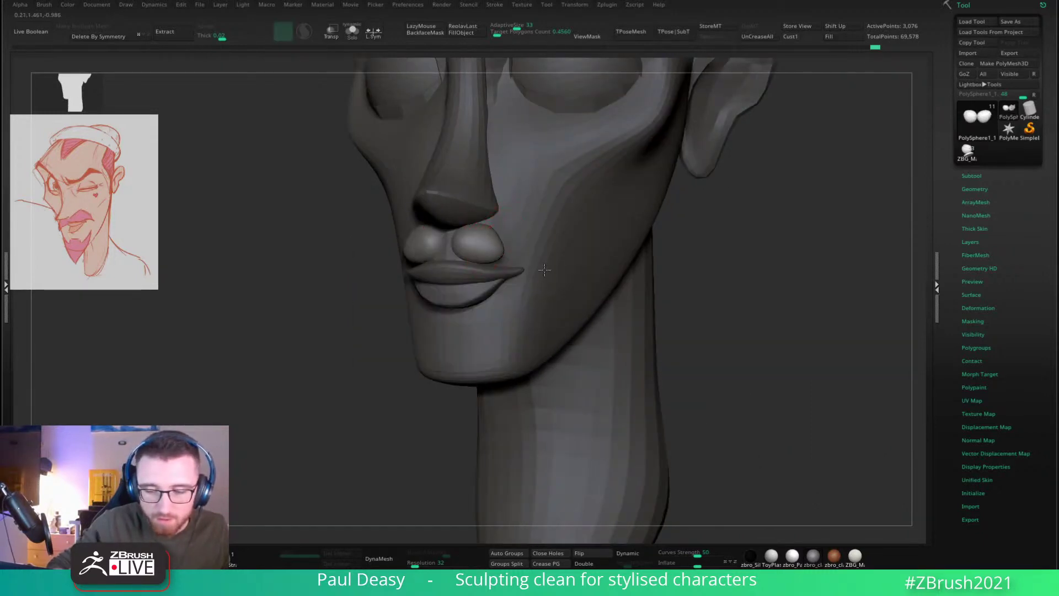
mouse_move(539, 246)
right_down()
mouse_move(504, 243)
mouse_move(537, 246)
right_up()
key(space)
drag(523, 249, 531, 250)
drag(528, 247, 568, 266)
Step: Refine the moustache's lower edge along the upper lip and pull its inner ends together beneath the nose
key(space)
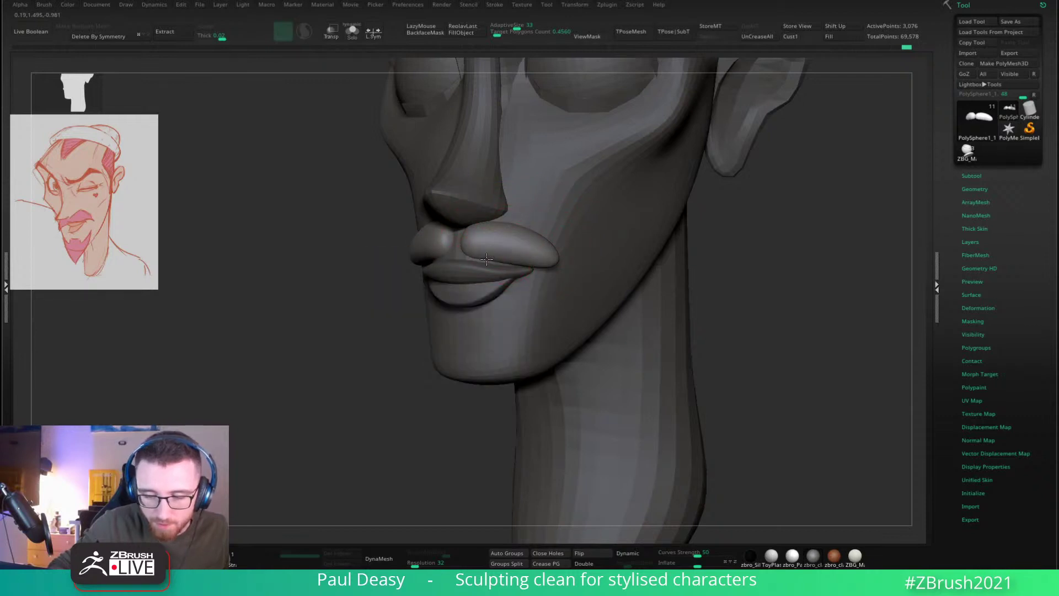
alt+right_drag(497, 259, 483, 255)
key(space)
drag(511, 260, 496, 259)
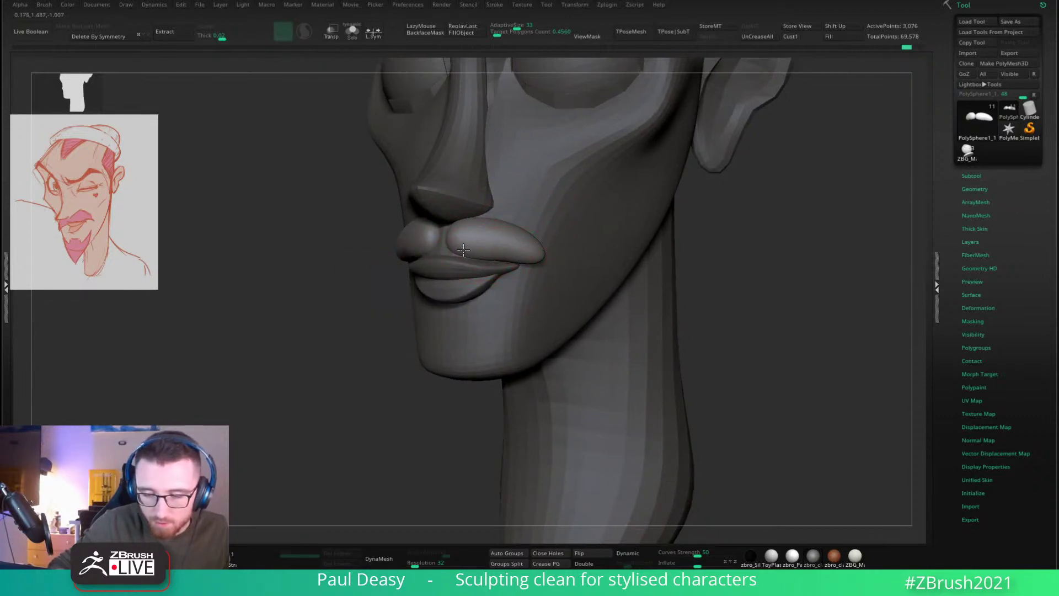
shift+right_drag(464, 250, 454, 234)
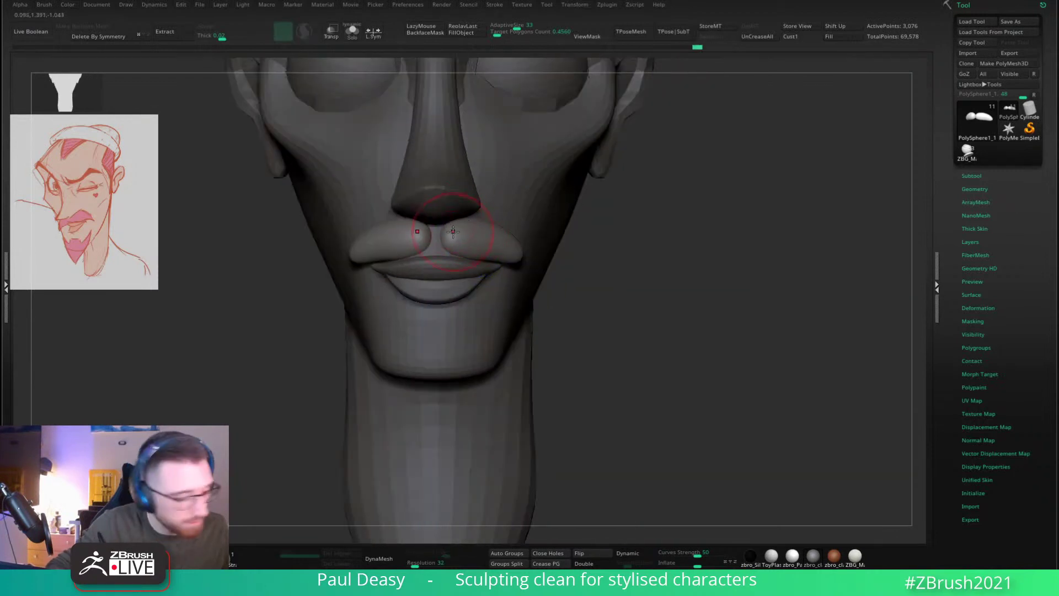
drag(452, 237, 444, 223)
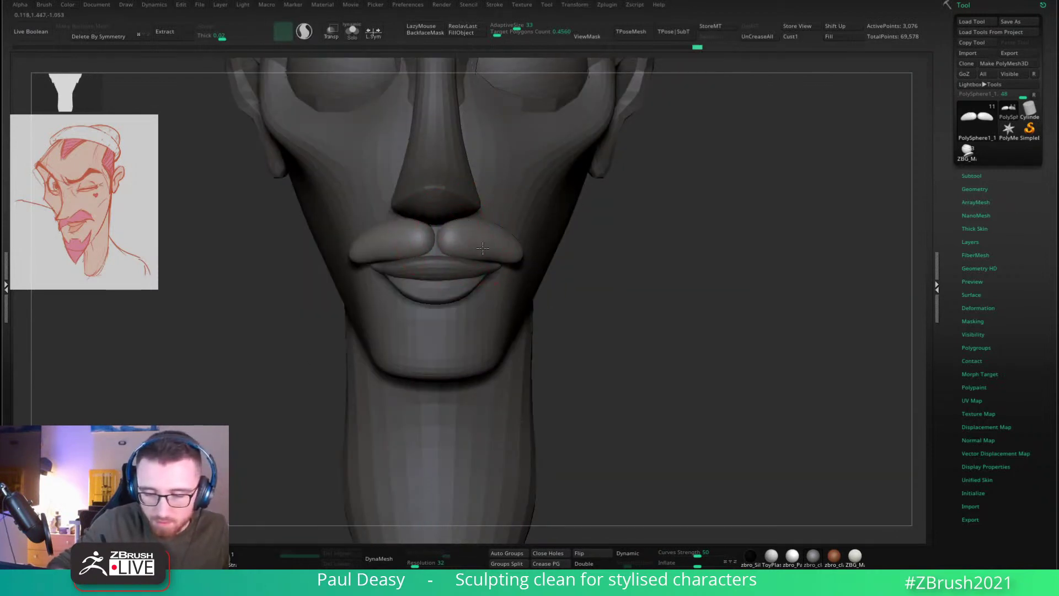
Step: Pull the moustache's outer tips down past the mouth corners so they taper around the lips
right_drag(519, 239, 528, 248)
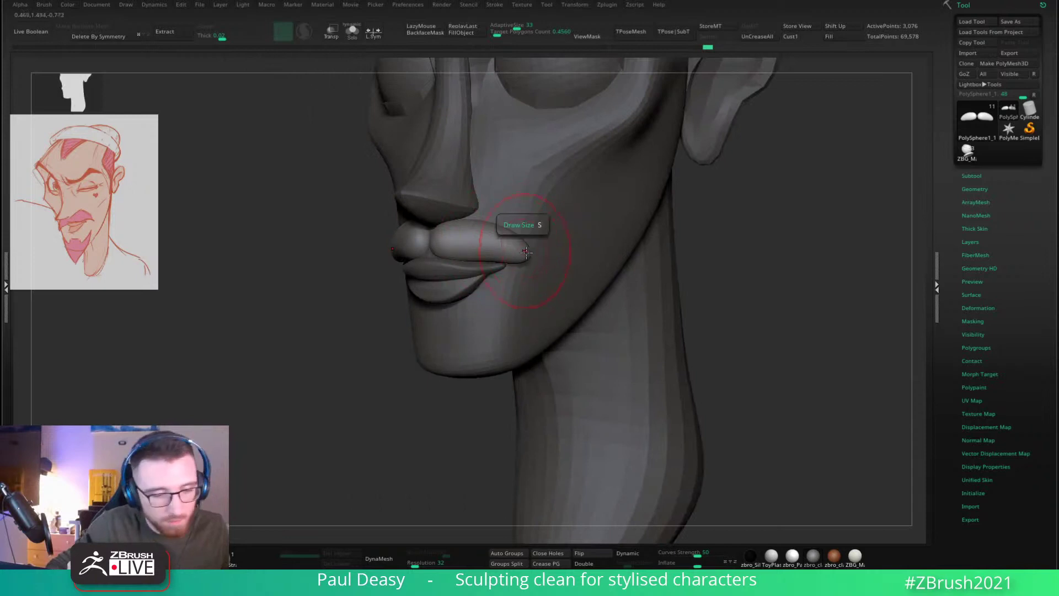
drag(531, 256, 541, 275)
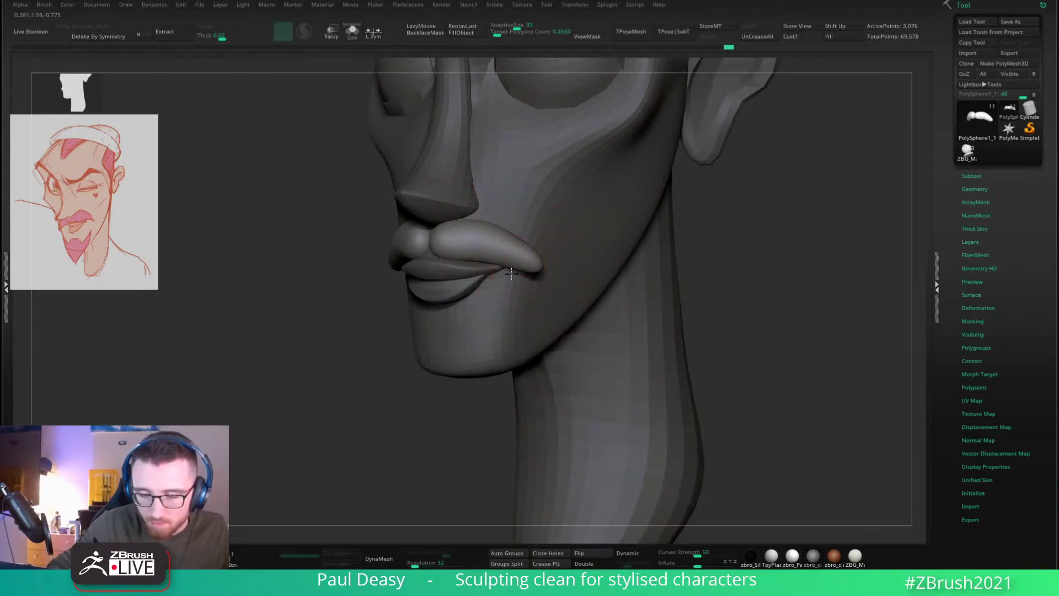
right_drag(517, 276, 596, 243)
right_click(656, 263)
right_click(546, 260)
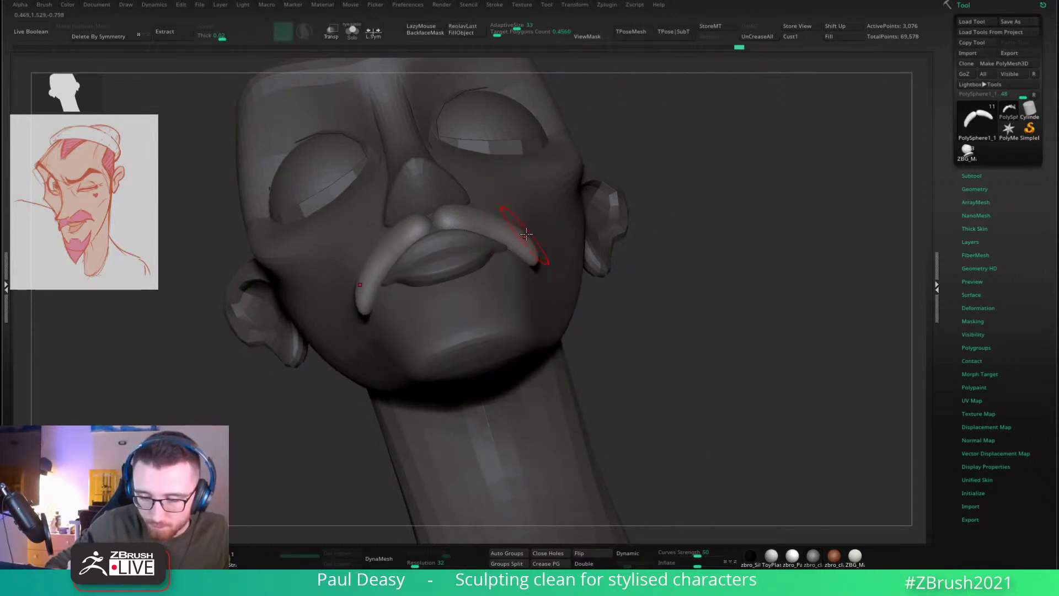
Step: Fill out both moustache halves with the Move brush, raising their upper contour towards the nose and rounding the inner ends
drag(527, 242, 515, 250)
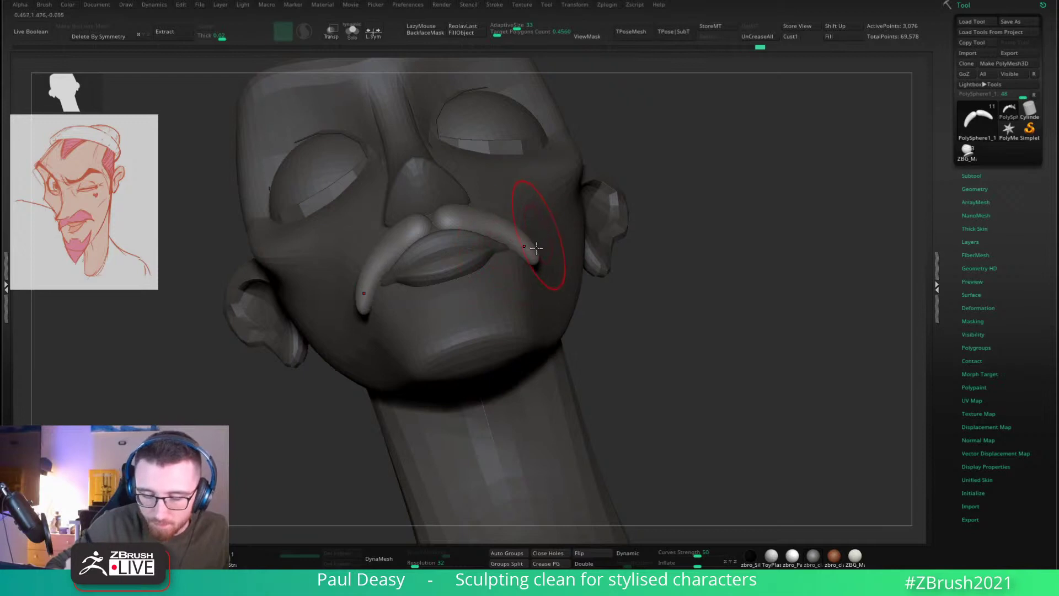
shift+right_drag(536, 249, 525, 246)
drag(499, 231, 490, 207)
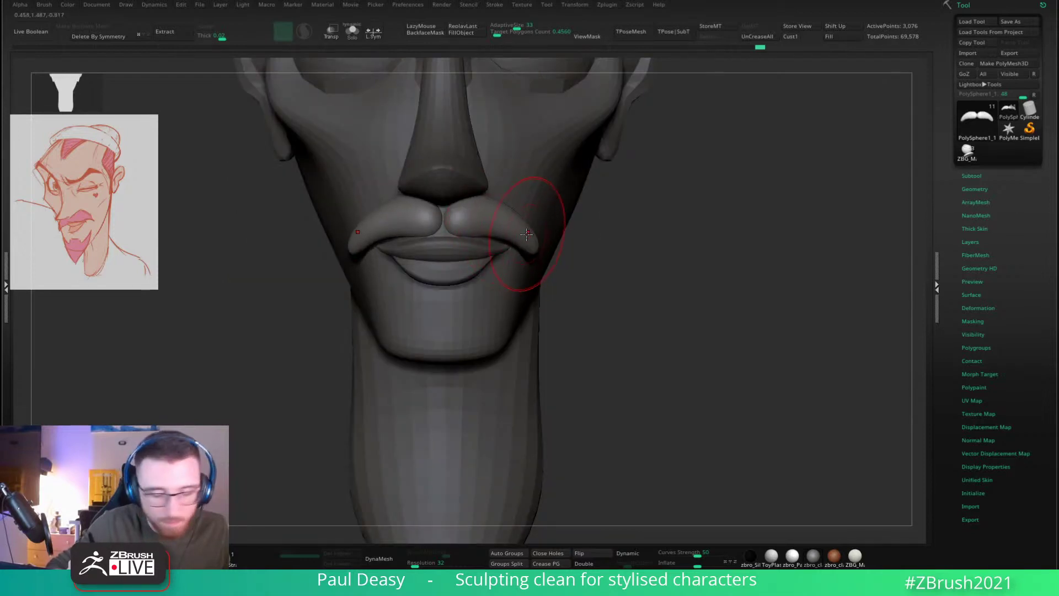
key(space)
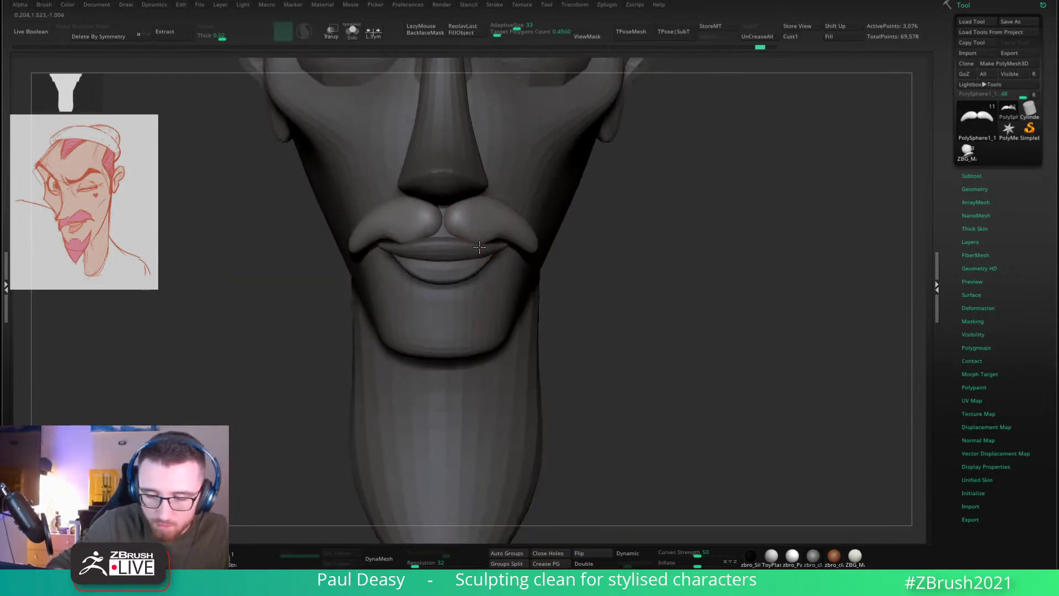
mouse_move(480, 247)
right_down()
mouse_move(496, 225)
mouse_move(476, 240)
mouse_move(496, 272)
right_up()
key(space)
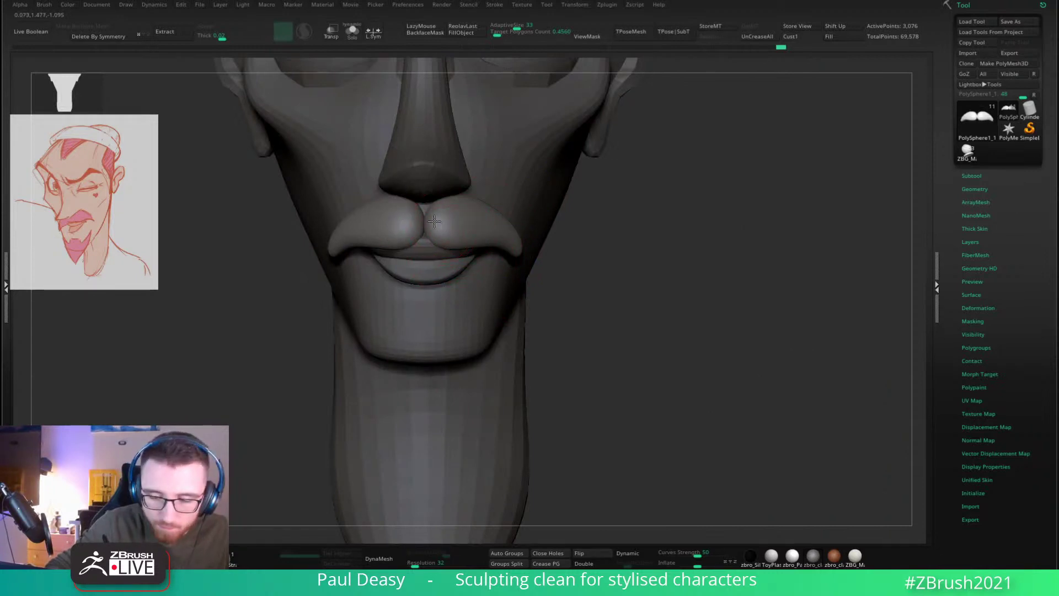
key(space)
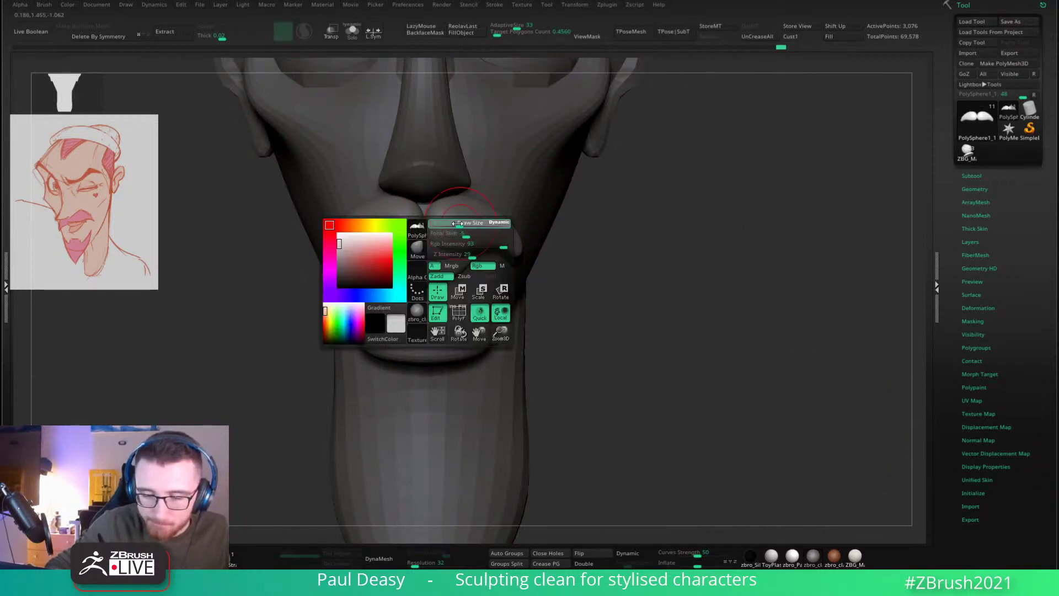
Step: Refine the moustache's outer tips so they curve down against the cheeks past the mouth corners
mouse_move(488, 241)
right_down()
mouse_move(471, 238)
mouse_move(545, 248)
mouse_move(513, 232)
right_up()
key(space)
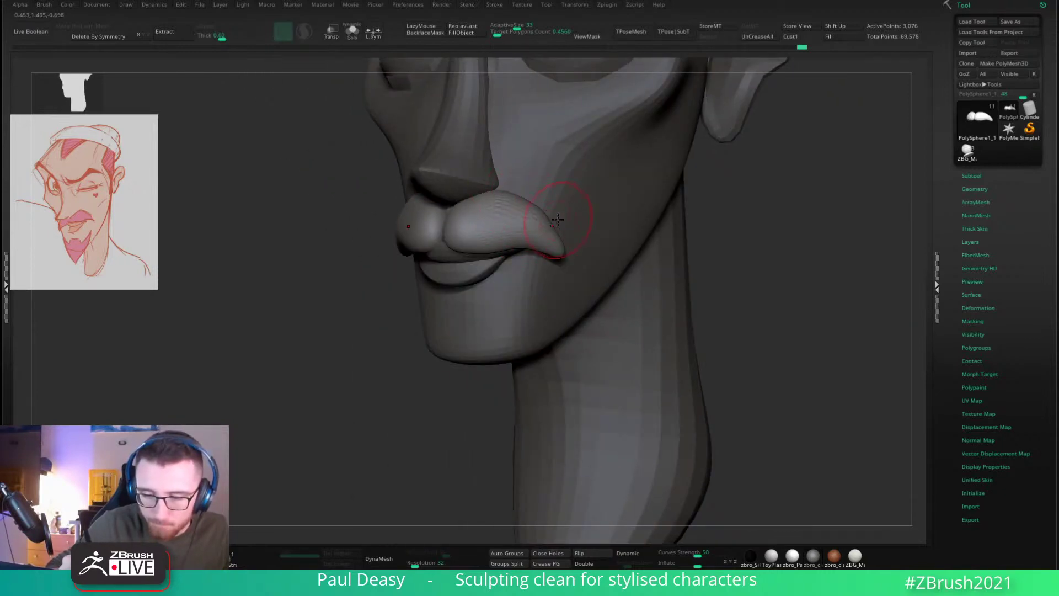
right_drag(557, 220, 532, 203)
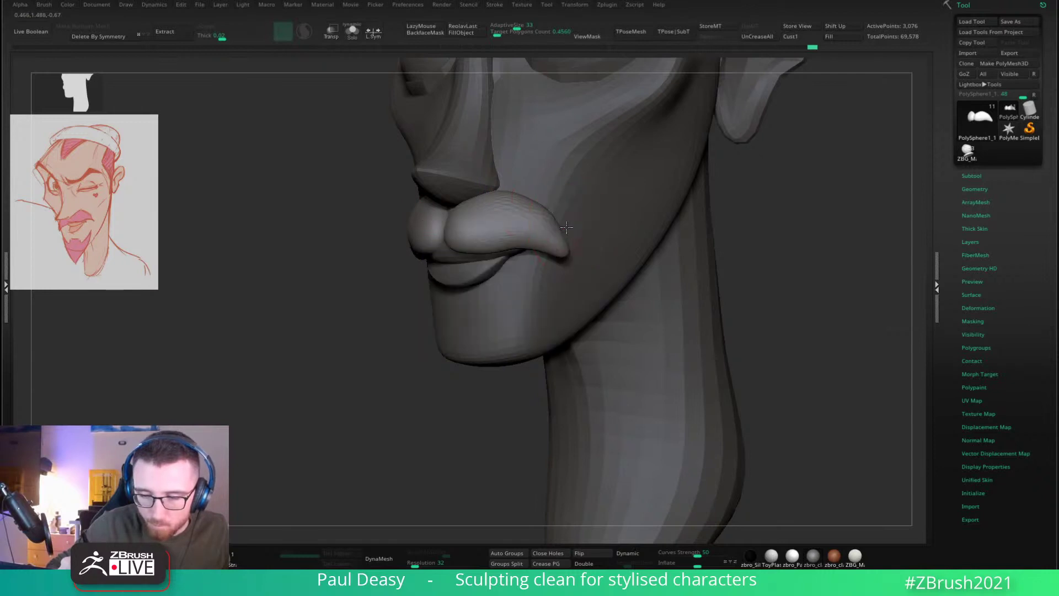
key(space)
mouse_move(560, 232)
shift+right_down()
mouse_move(571, 252)
mouse_move(563, 242)
shift+right_up()
key(space)
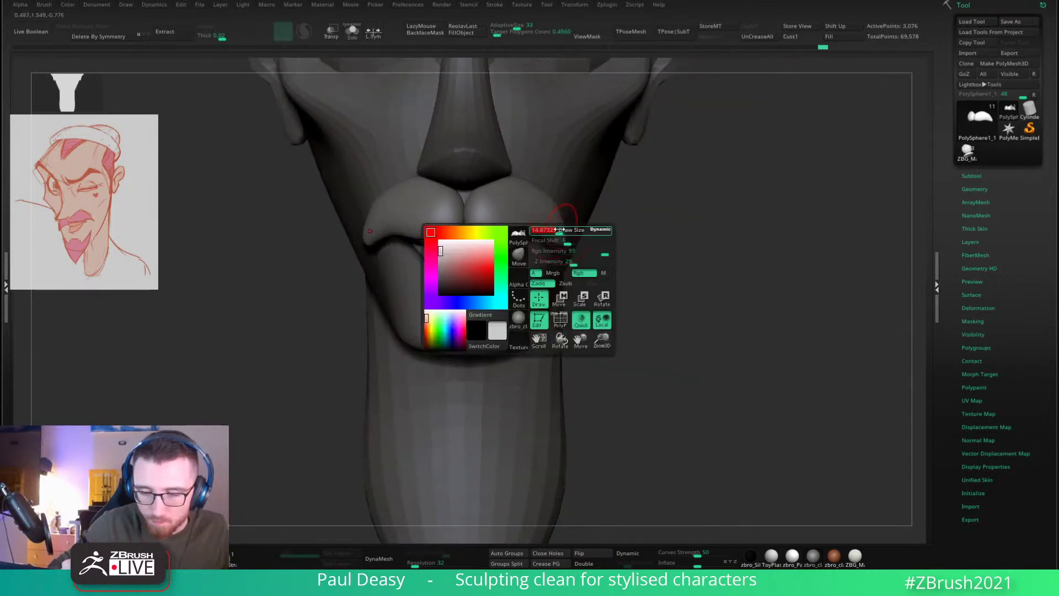
shift+drag(561, 217, 570, 235)
key(space)
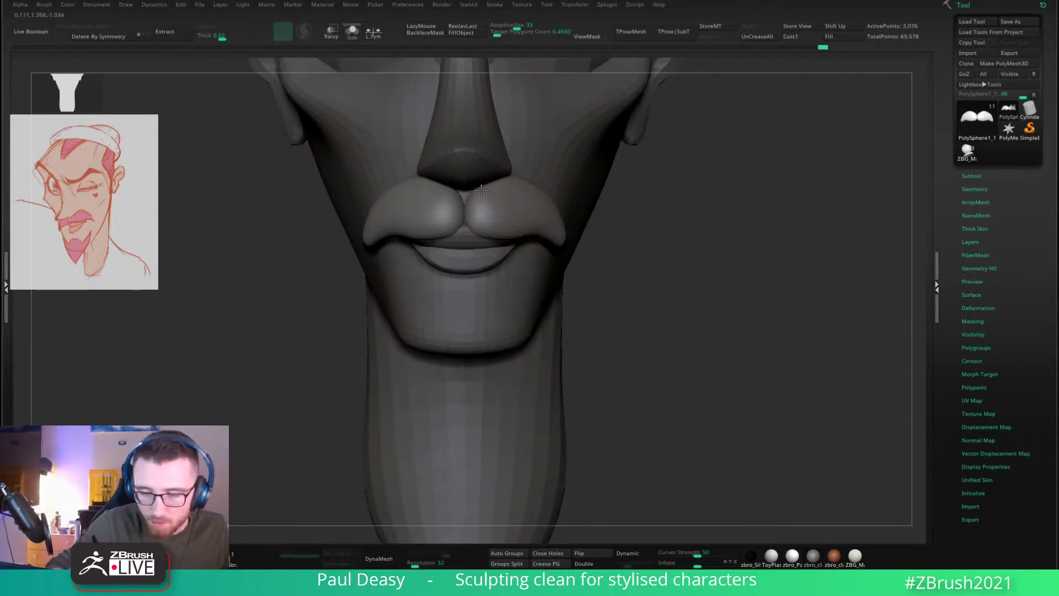
Step: Close the gap between the moustache halves beneath the nose with a smaller brush and smooth their inner ends
ctrl+right_drag(655, 208, 631, 229)
right_drag(623, 152, 736, 219)
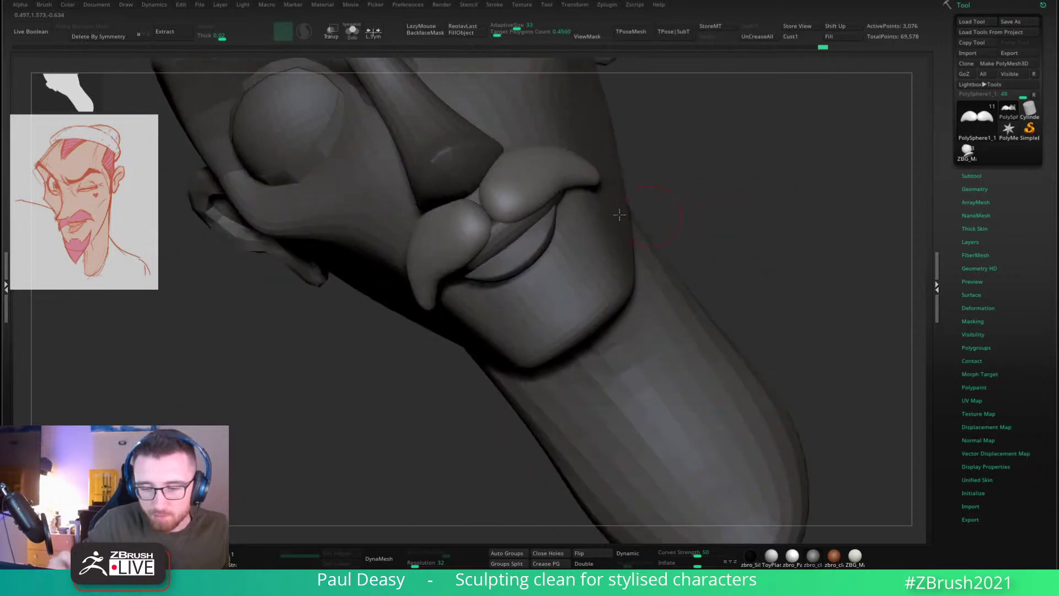
mouse_move(487, 201)
right_down()
mouse_move(481, 191)
mouse_move(492, 221)
mouse_move(502, 218)
right_up()
key(space)
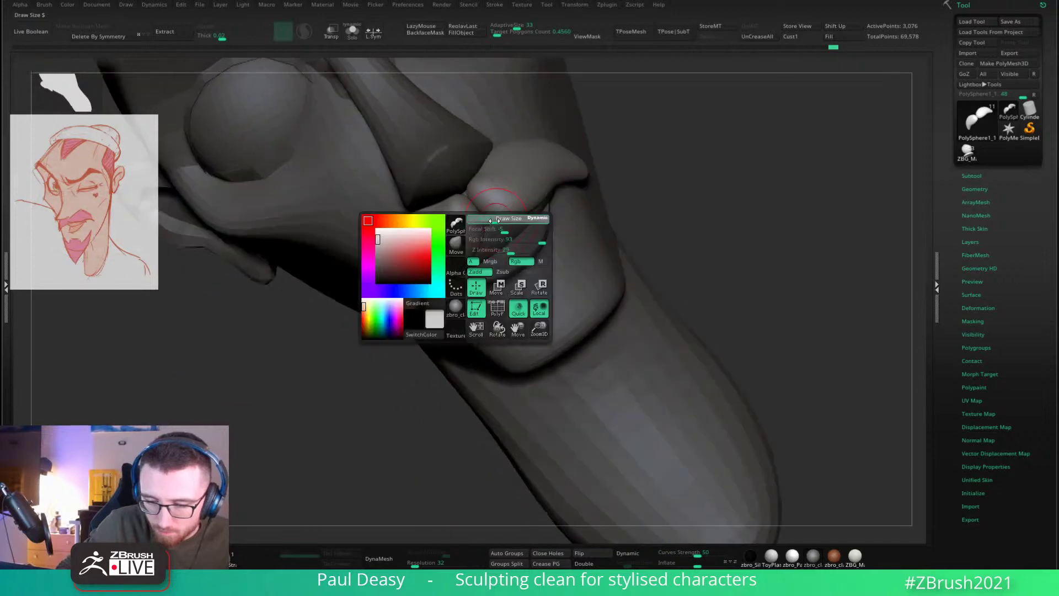
click(489, 220)
drag(495, 218, 447, 215)
key(space)
key(shift)
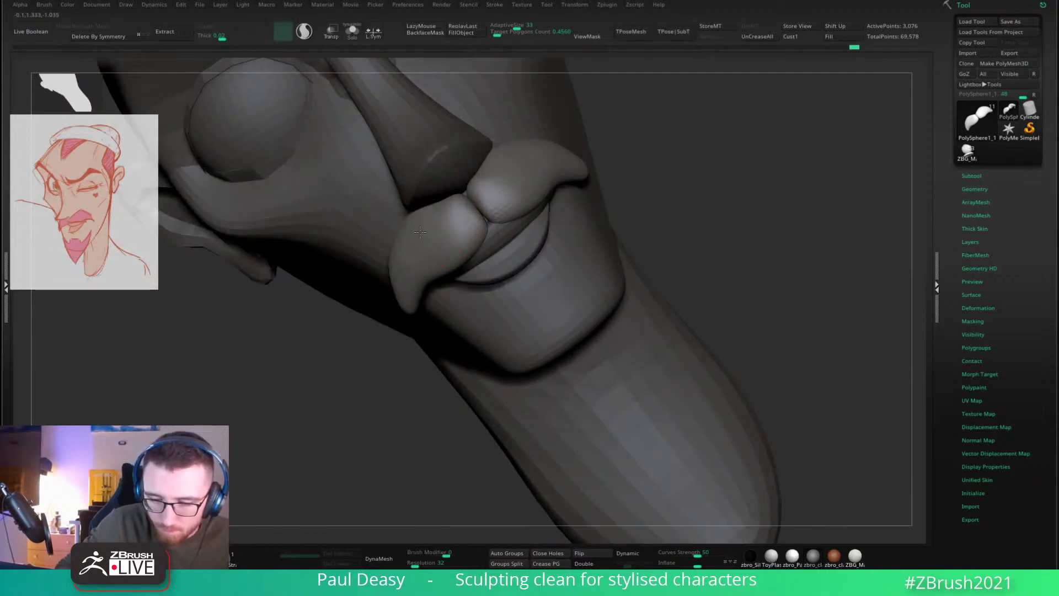
key(shift)
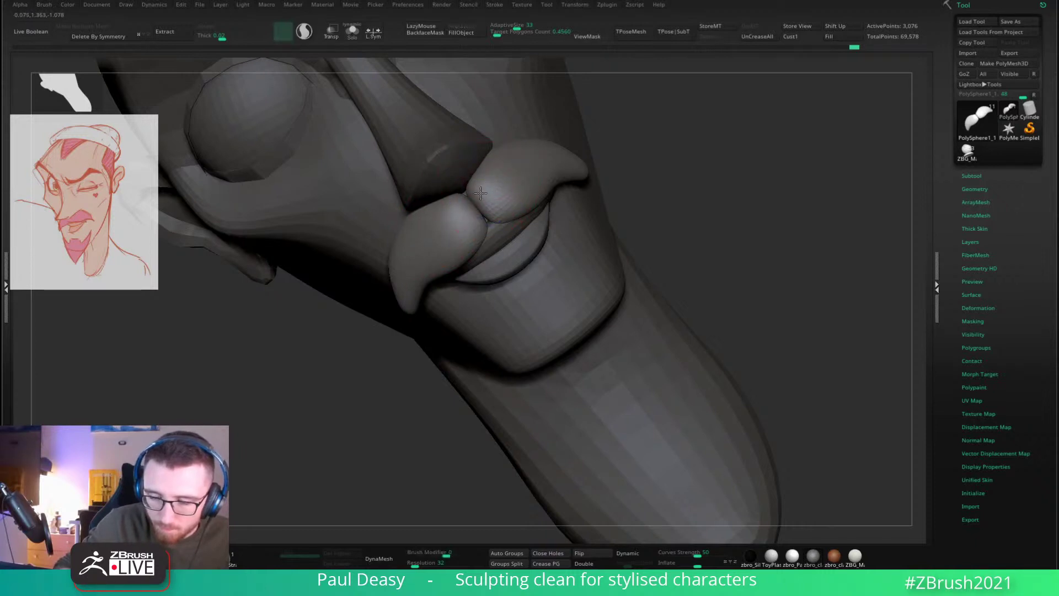
drag(486, 190, 489, 182)
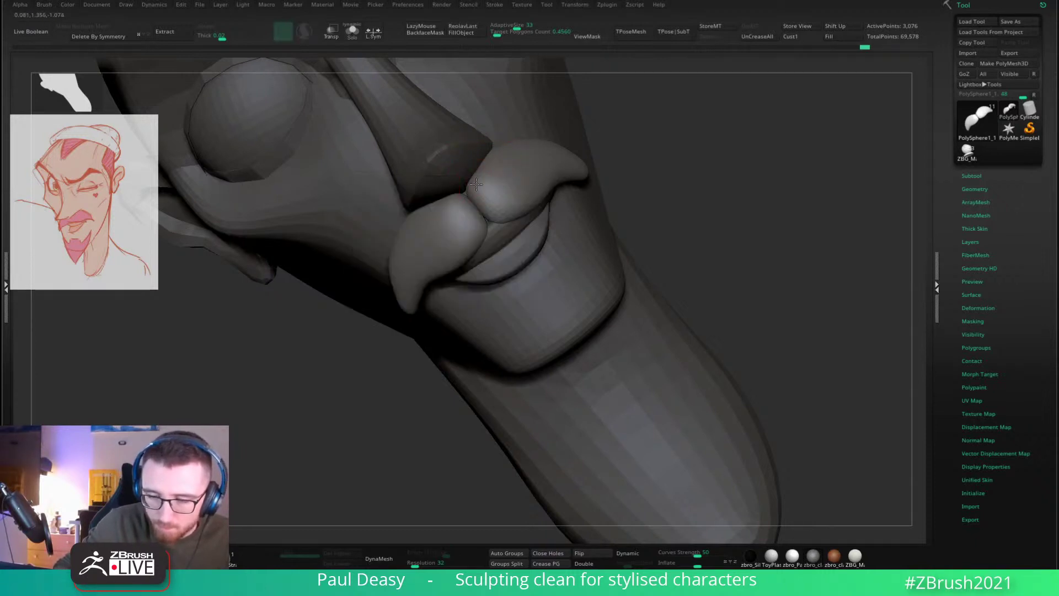
key(shift)
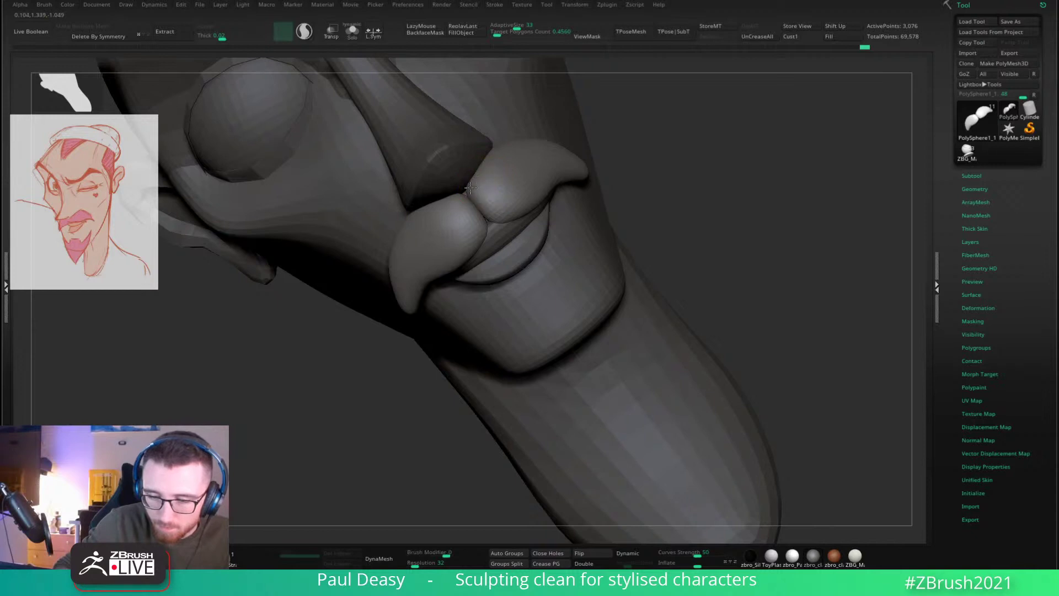
alt+right_drag(492, 189, 477, 193)
Step: Define the moustache's lower edge from the centre to the outer tip with the DamStandard brush and smooth the stroke
key(b)
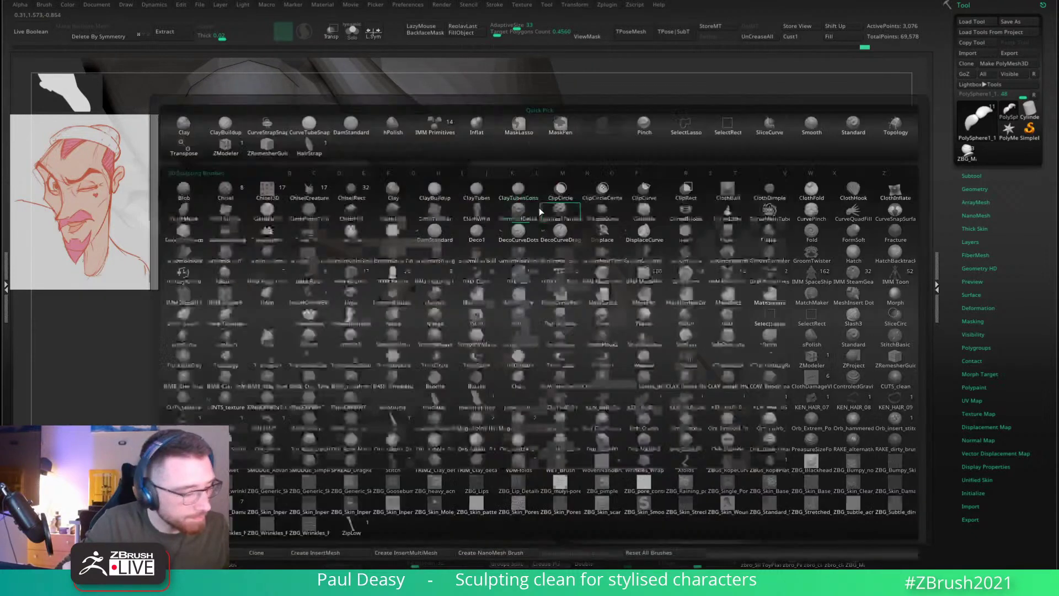
key(d)
key(s)
right_drag(541, 203, 520, 208)
drag(473, 222, 579, 180)
right_drag(591, 182, 498, 217)
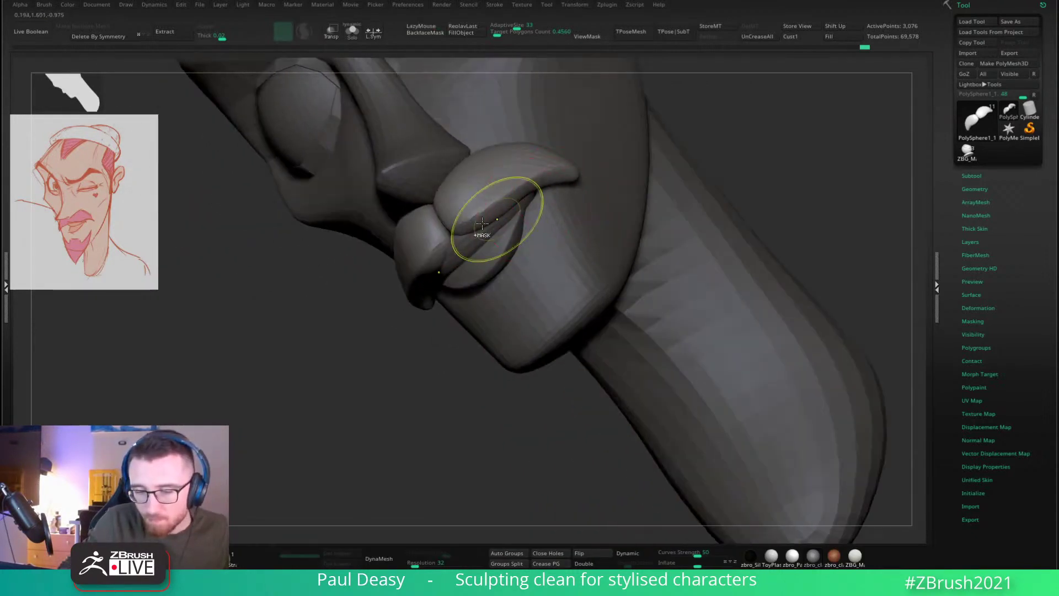
key(ctrl+z)
mouse_move(457, 228)
mouse_down()
mouse_move(514, 188)
mouse_move(574, 178)
mouse_up()
right_drag(527, 199, 486, 212)
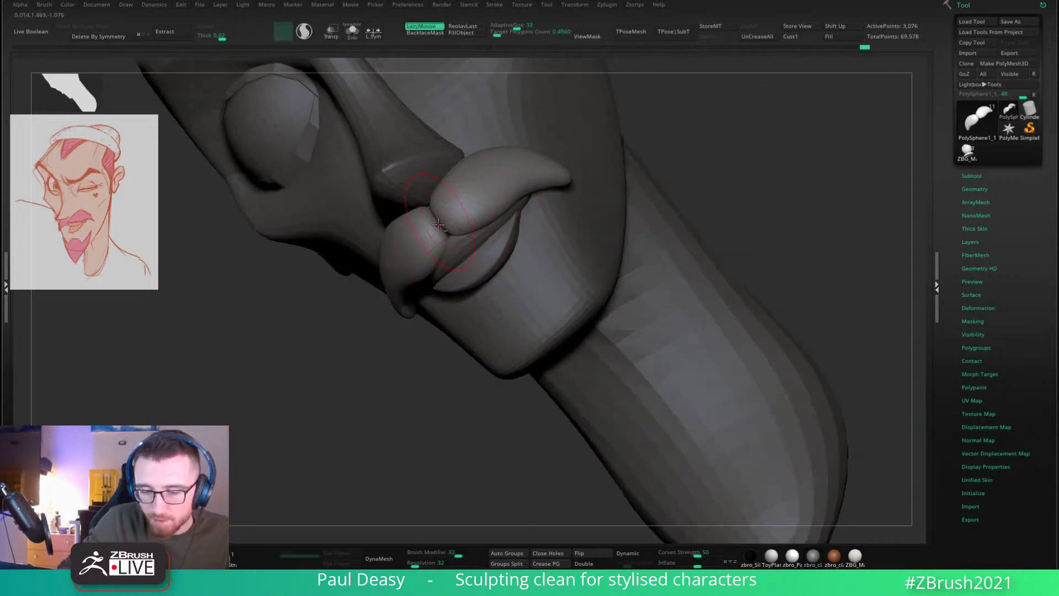
drag(463, 223, 578, 188)
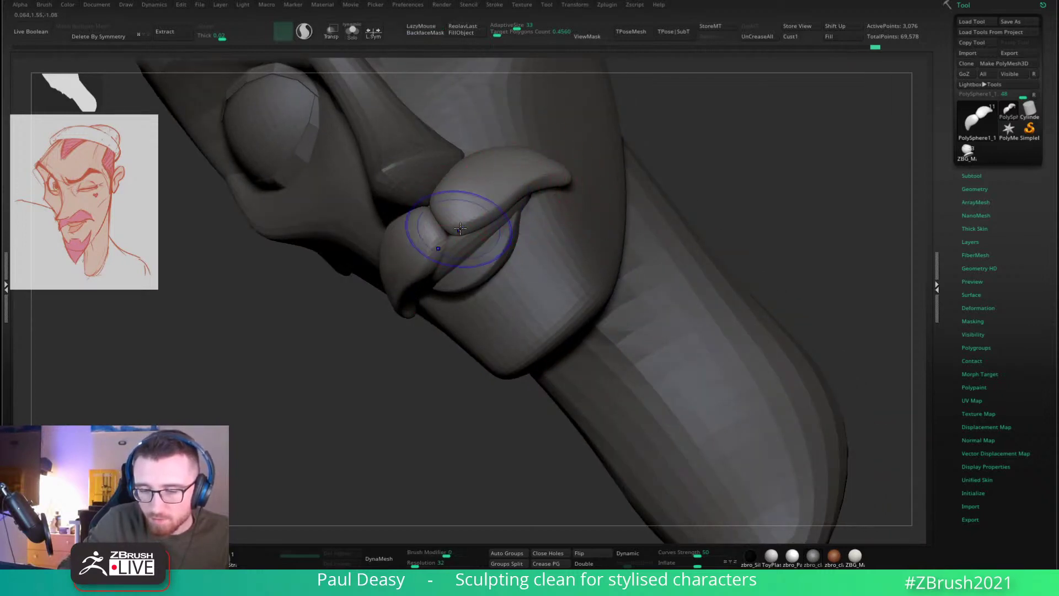
shift+drag(462, 233, 547, 185)
Step: Duplicate the head subtool, delete the copy's lower subdivision levels and isolate the copy
mouse_move(524, 196)
right_down()
mouse_move(496, 204)
mouse_move(720, 178)
mouse_move(712, 184)
right_up()
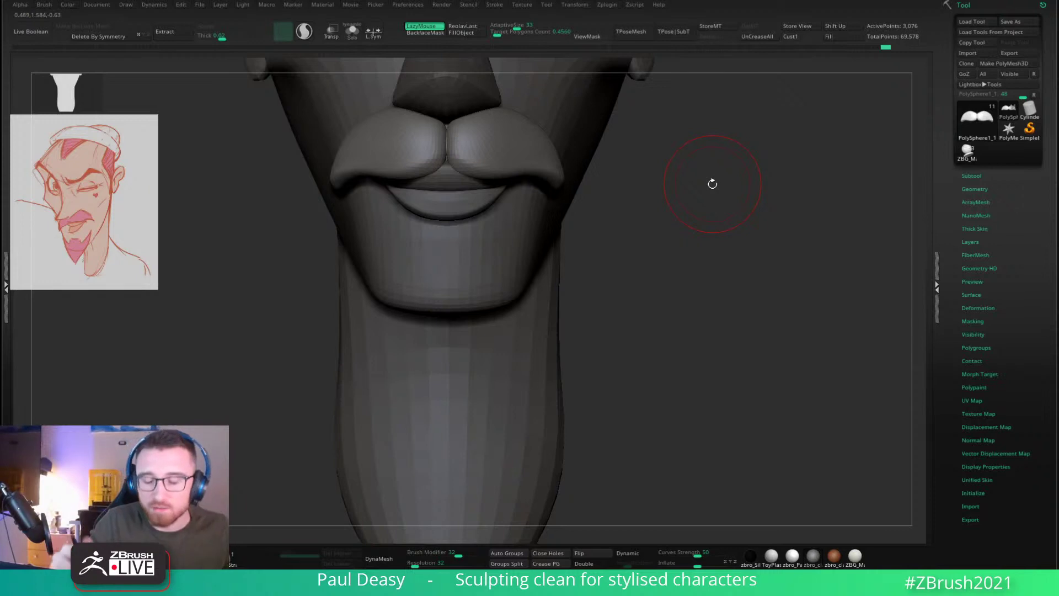
right_drag(712, 184, 610, 165)
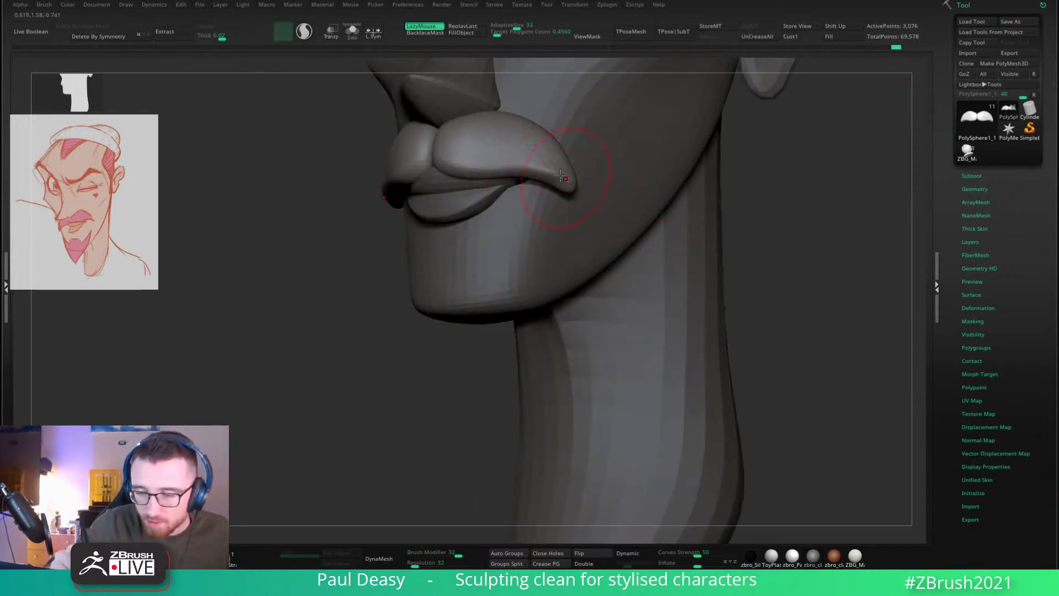
right_drag(620, 208, 680, 238)
key(space)
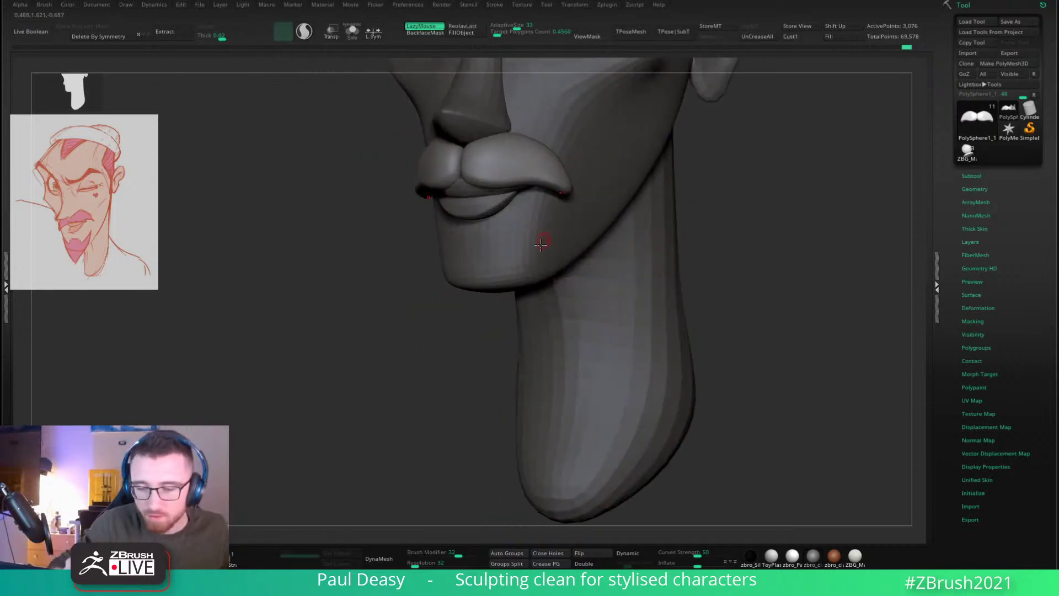
right_drag(541, 244, 513, 247)
alt+click(513, 247)
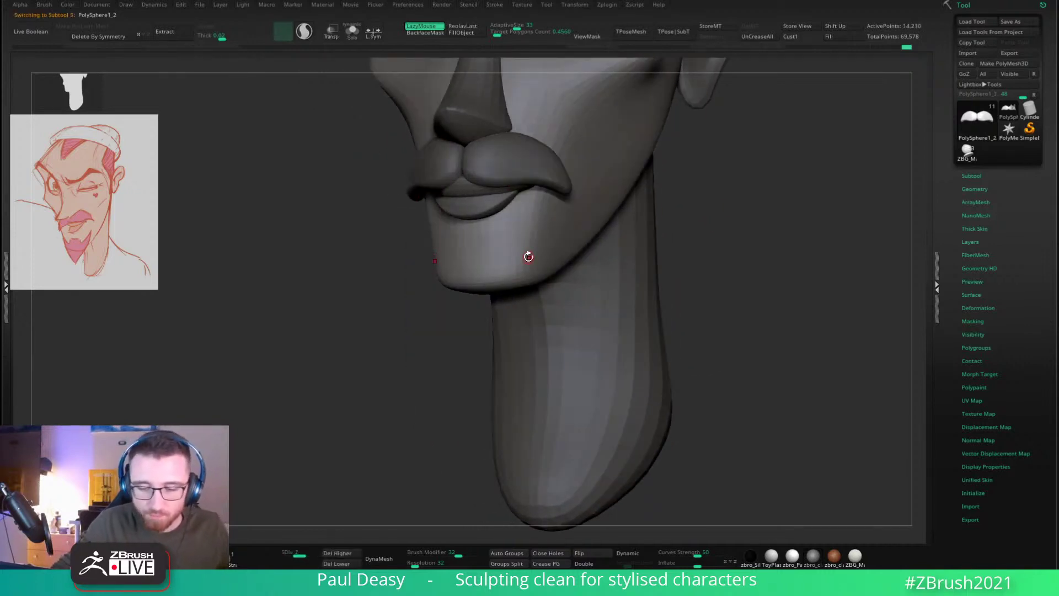
key(d)
alt+click(524, 260)
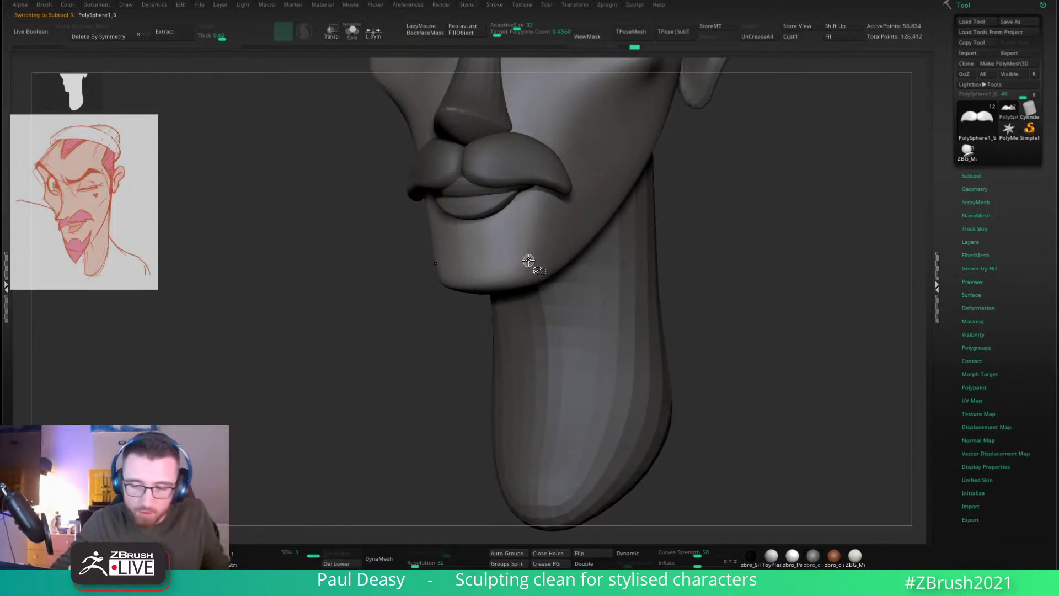
click(345, 563)
key(alt+s)
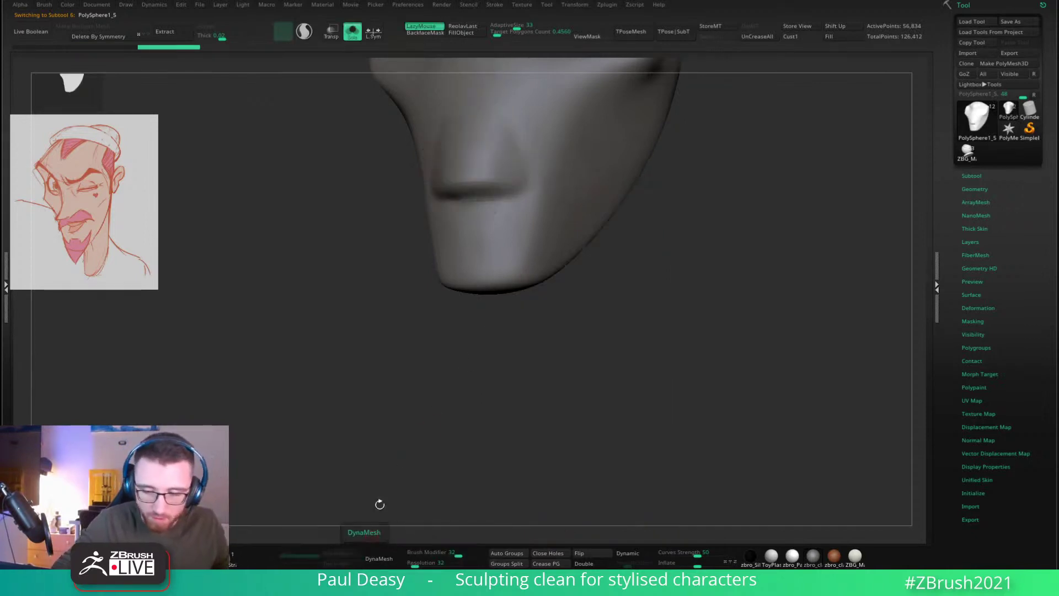
Step: Mask a beard band around the lower chin that rises to points at the sides of the jaw
ctrl+drag(454, 271, 551, 246)
drag(617, 301, 572, 301)
key(ctrl+z)
alt+right_drag(498, 274, 508, 282)
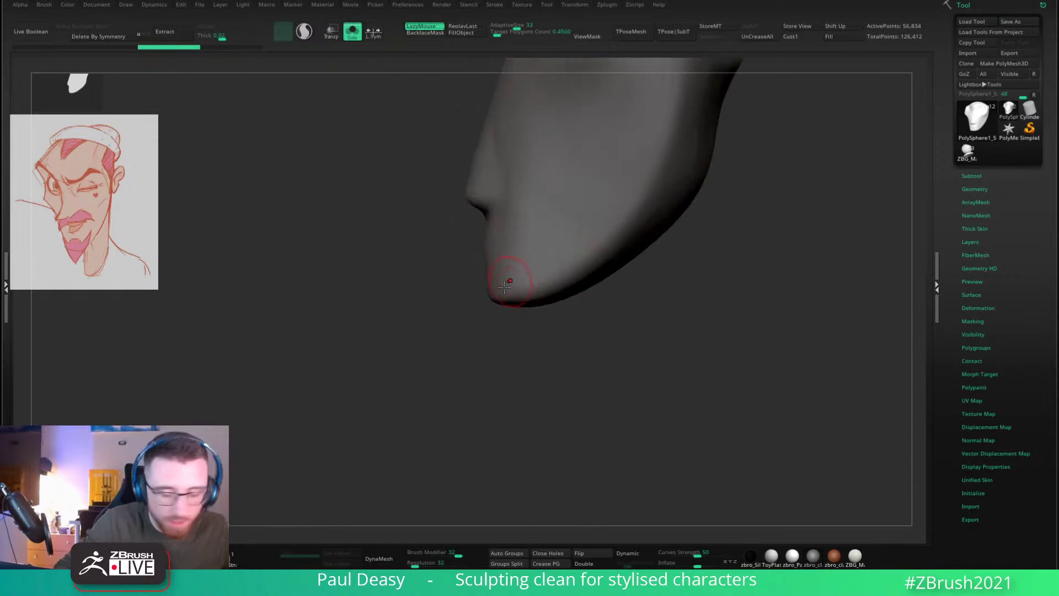
mouse_move(531, 239)
ctrl+mouse_down()
mouse_move(478, 356)
mouse_move(517, 320)
mouse_move(634, 319)
mouse_move(563, 335)
ctrl+mouse_up()
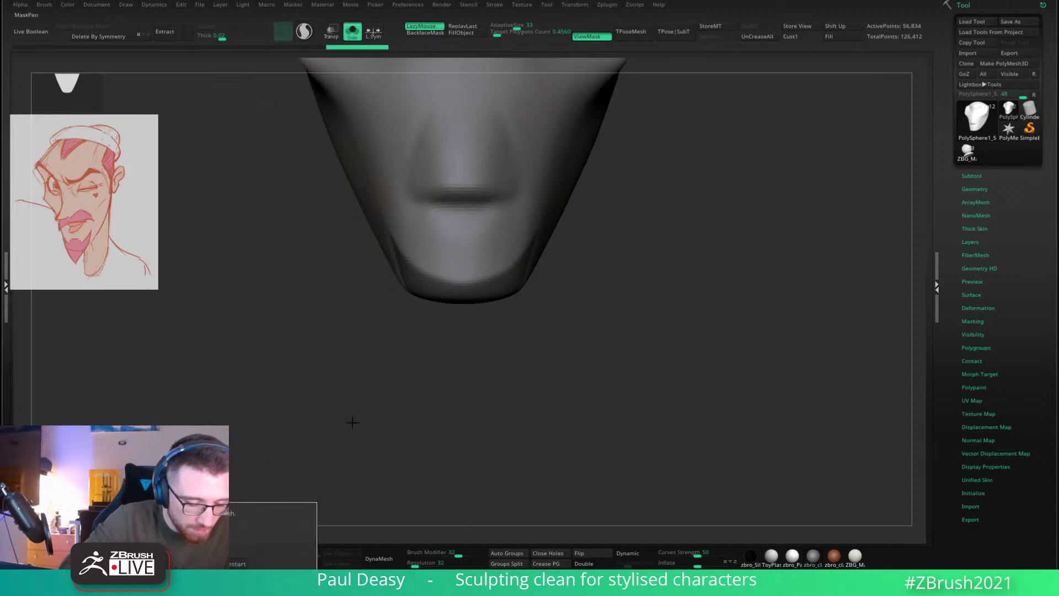
Step: Add a mask patch up the middle of the chin below the lower lip and show all subtools again
right_click(449, 338)
mouse_move(609, 333)
mouse_down()
mouse_move(458, 336)
mouse_move(524, 273)
mouse_move(475, 286)
mouse_move(459, 261)
mouse_move(467, 271)
mouse_up()
right_click(473, 276)
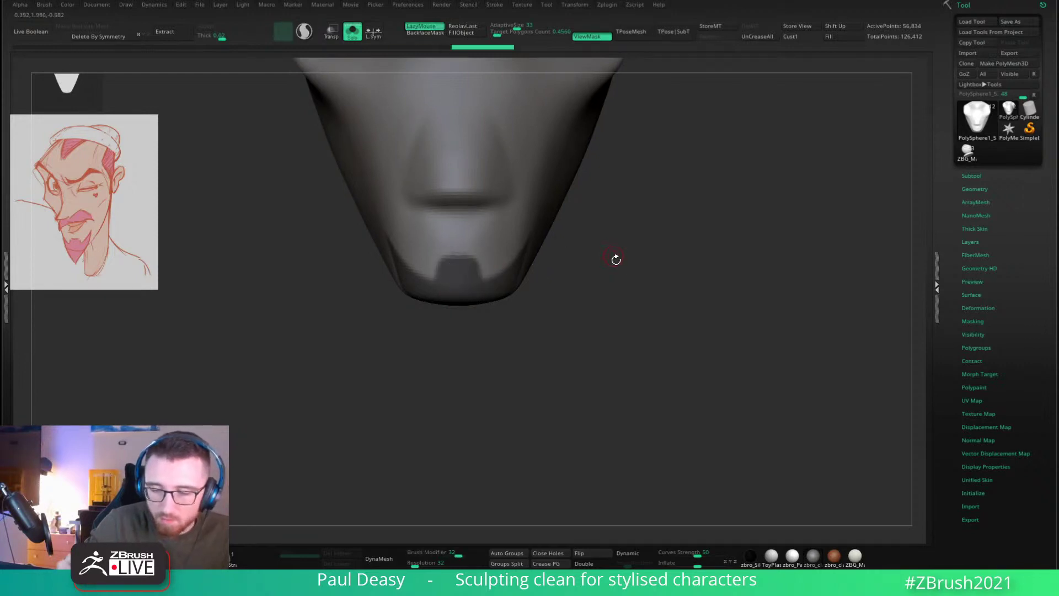
key(alt+s)
drag(638, 273, 621, 272)
key(space)
Step: Clean up the side edges of the goatee mask, checking its shape against the moustache and lips
right_drag(536, 259, 543, 249)
mouse_move(535, 288)
ctrl+alt+mouse_down()
mouse_move(548, 241)
mouse_move(536, 282)
ctrl+alt+mouse_up()
right_drag(546, 273, 570, 256)
shift+drag(629, 252, 619, 258)
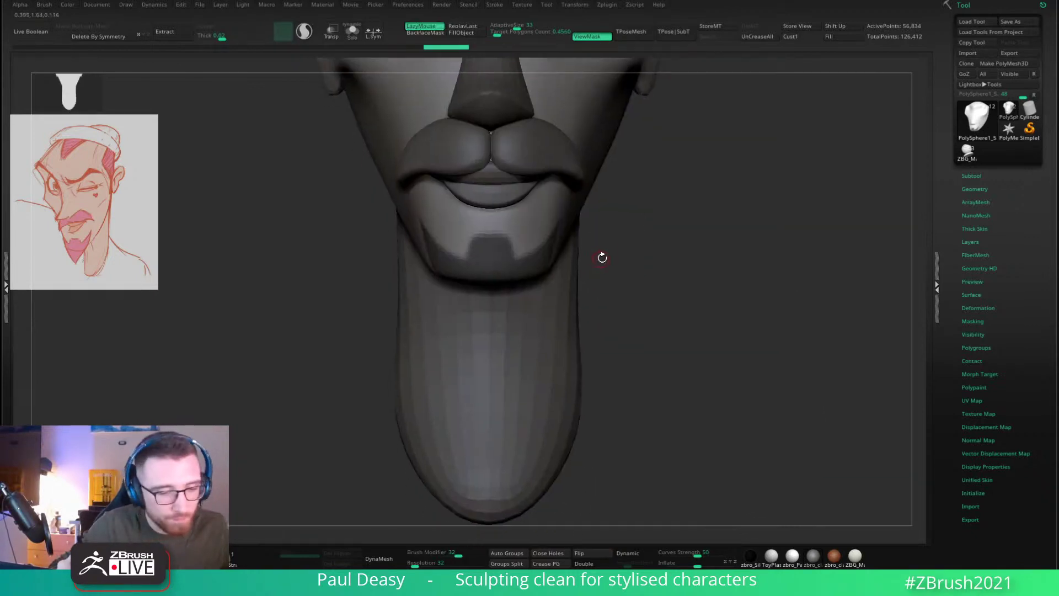
right_drag(602, 257, 586, 241)
Step: Turn off LazyMouse and straighten the mask's rear edge along the jaw, extending it down under the chin
key(l)
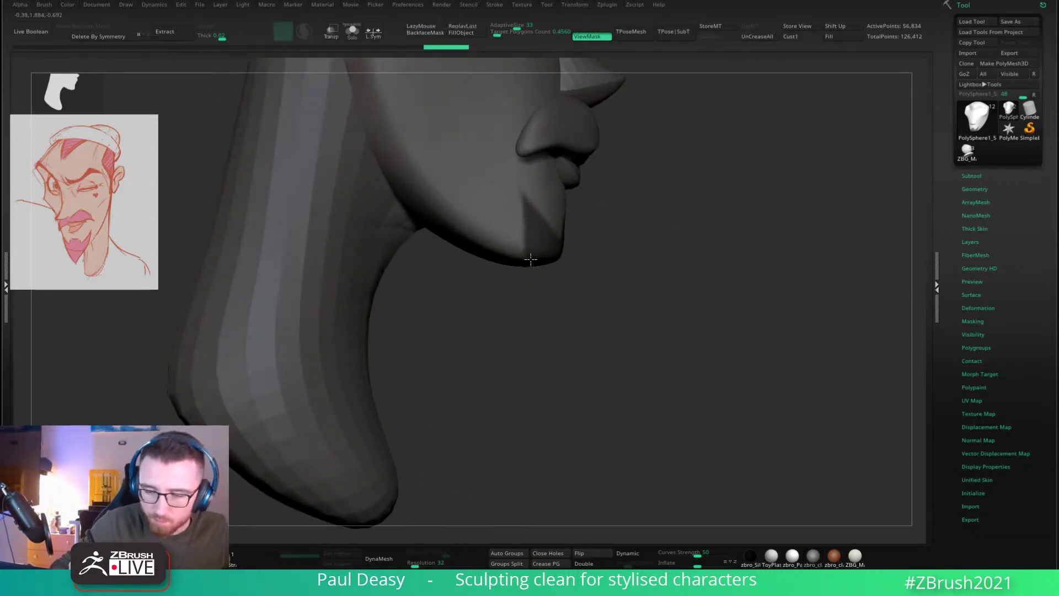
right_drag(530, 259, 553, 234)
ctrl+drag(534, 303, 534, 317)
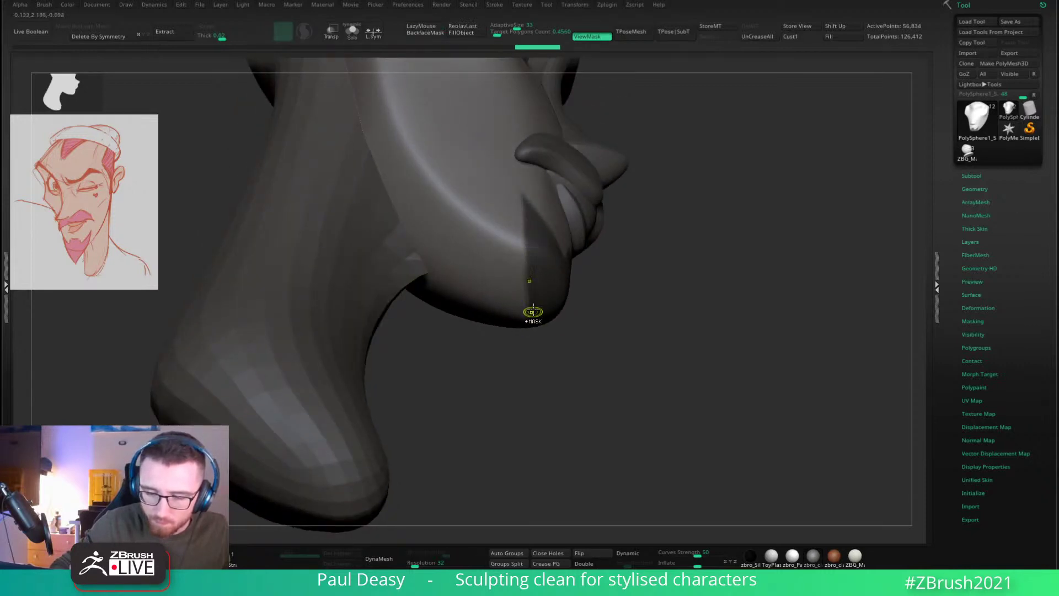
ctrl+drag(533, 258, 534, 313)
ctrl+drag(531, 254, 531, 231)
Step: Isolate the masked head, check the goatee mask from several angles, and try extracting it as a separate subtool
key(alt+s)
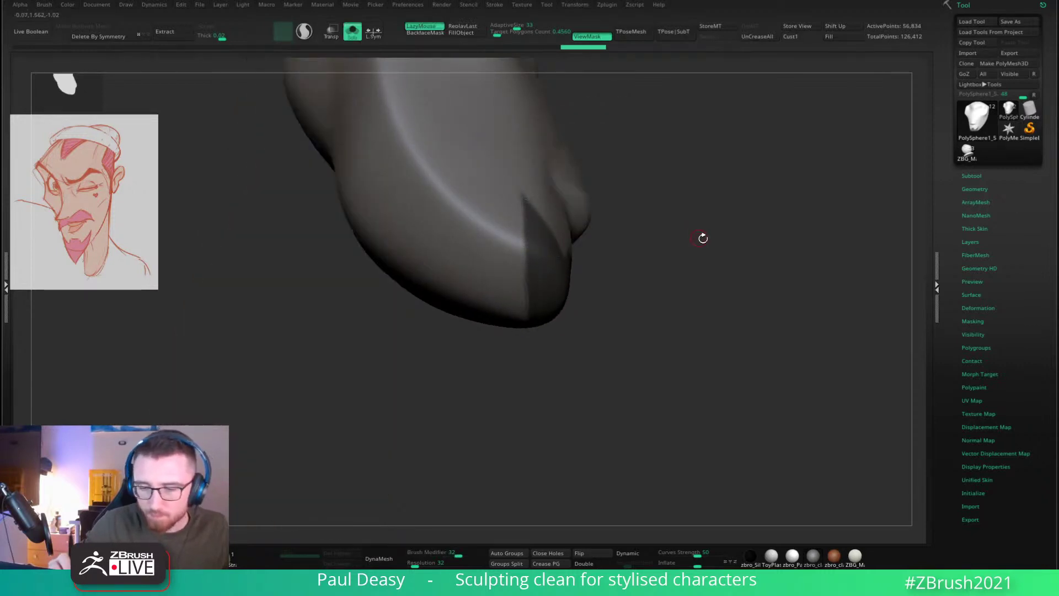
mouse_move(702, 236)
right_down()
mouse_move(717, 281)
mouse_move(686, 309)
mouse_move(719, 300)
mouse_move(702, 319)
mouse_move(761, 284)
right_up()
click(1001, 176)
mouse_move(972, 291)
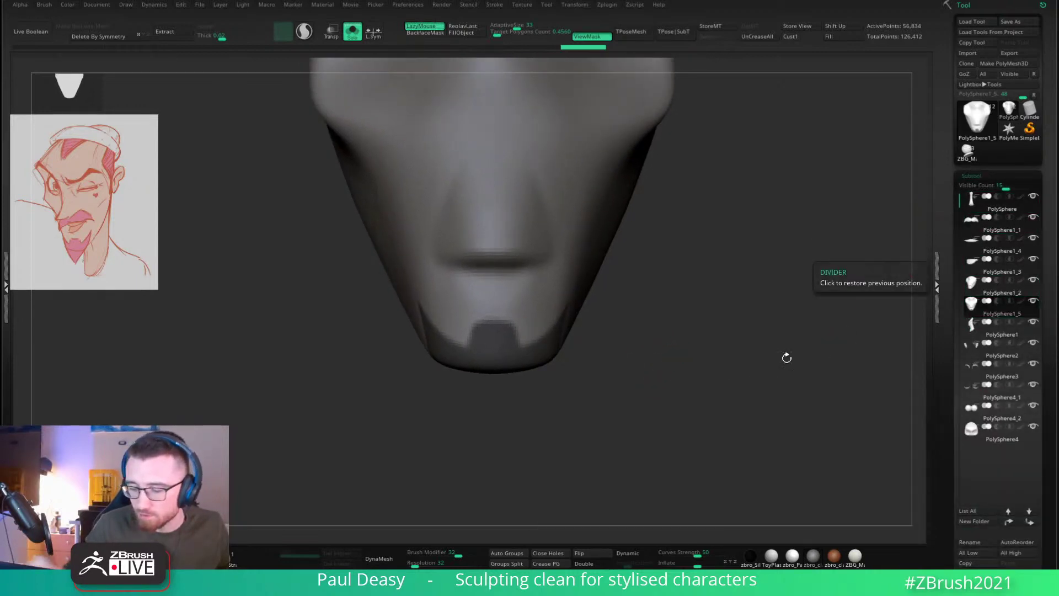
right_drag(784, 360, 682, 329)
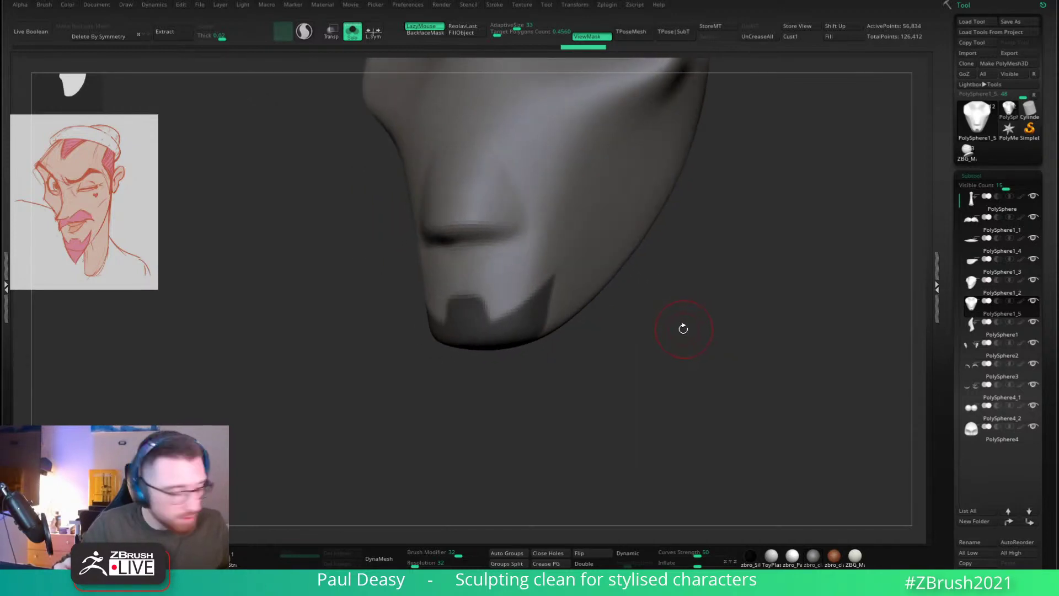
key(ctrl)
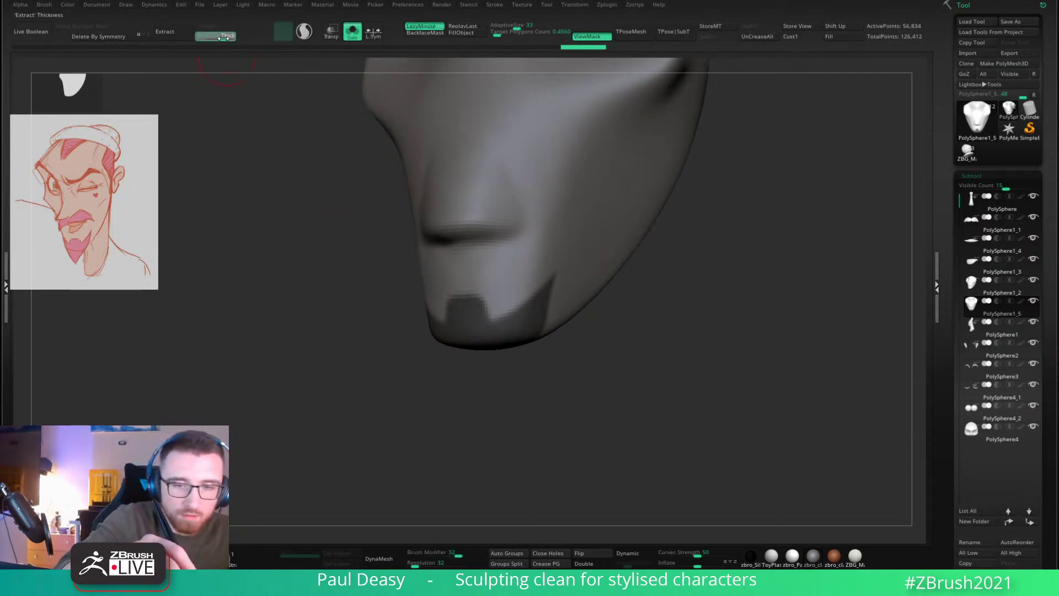
click(167, 32)
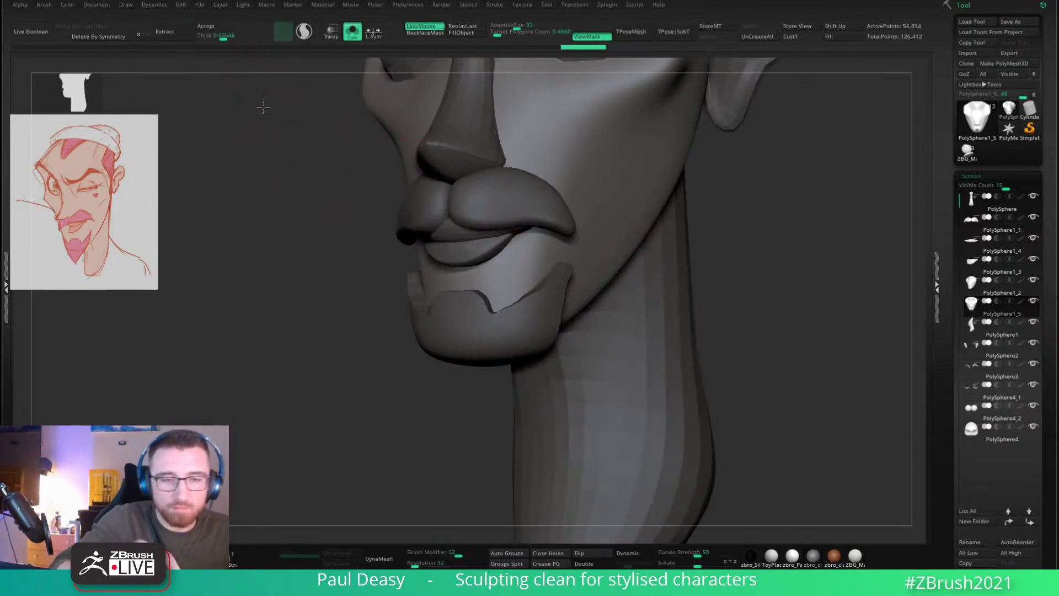
click(222, 37)
click(205, 25)
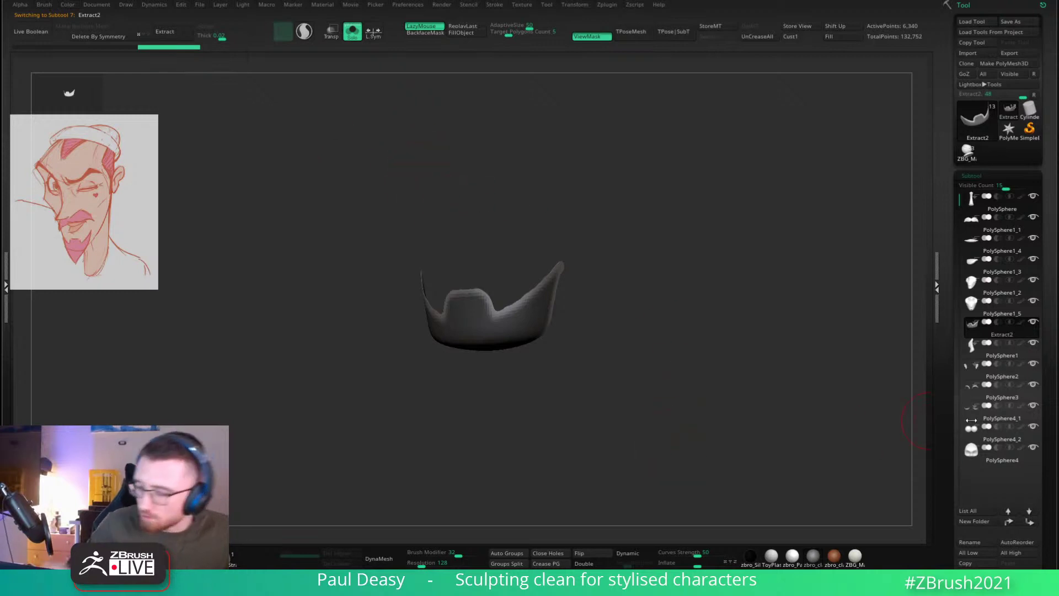
Step: Delete the extracted goatee subtool and show all the other subtools again
drag(948, 506, 947, 373)
click(968, 468)
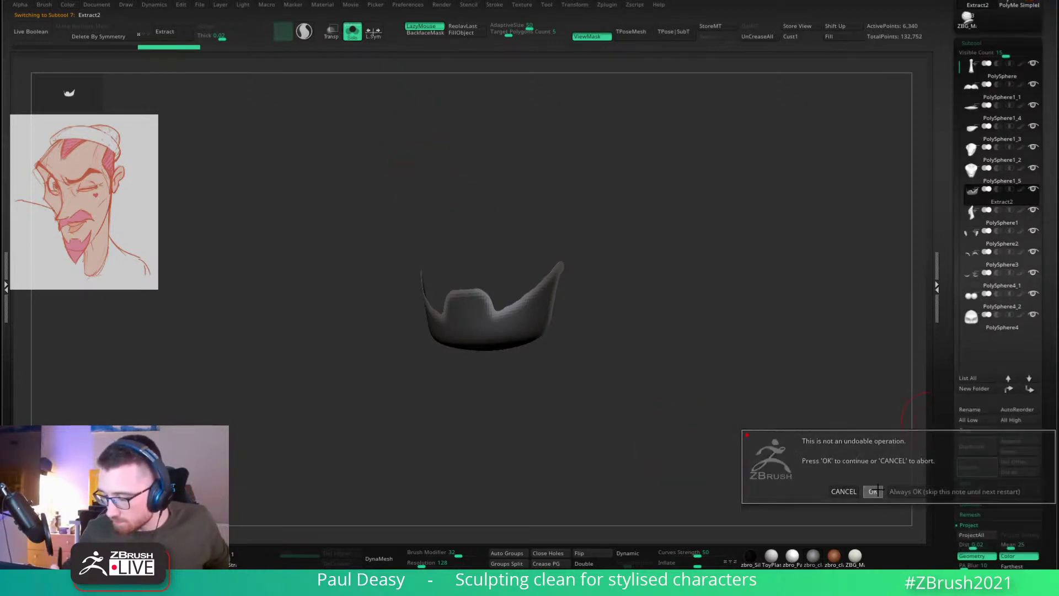
click(872, 491)
key(shift+alt+s)
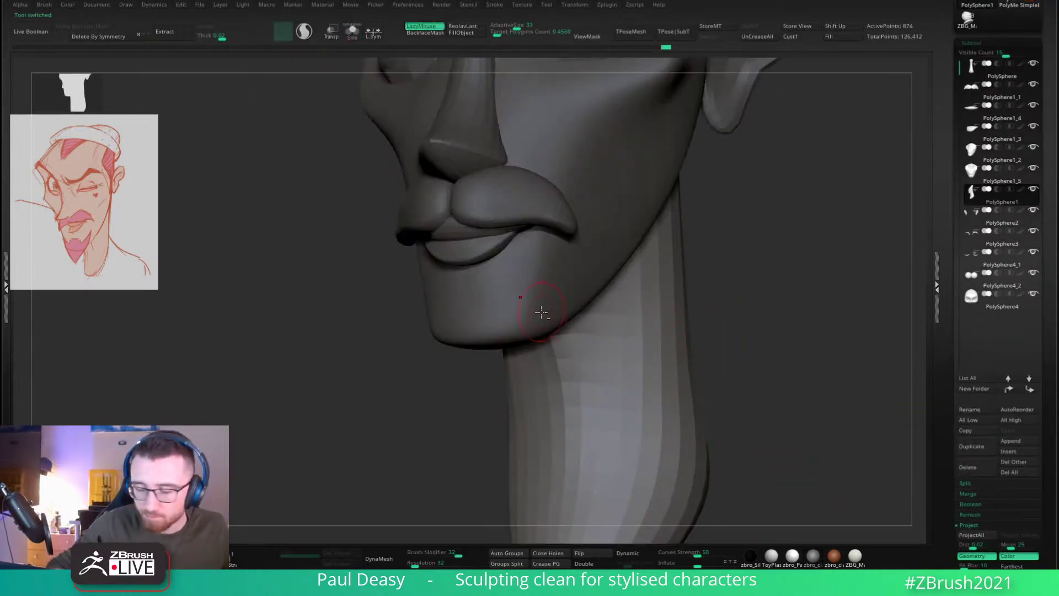
Step: Extract the goatee from the masked head at a thickness of 0.01651 and accept it as a new subtool
click(993, 175)
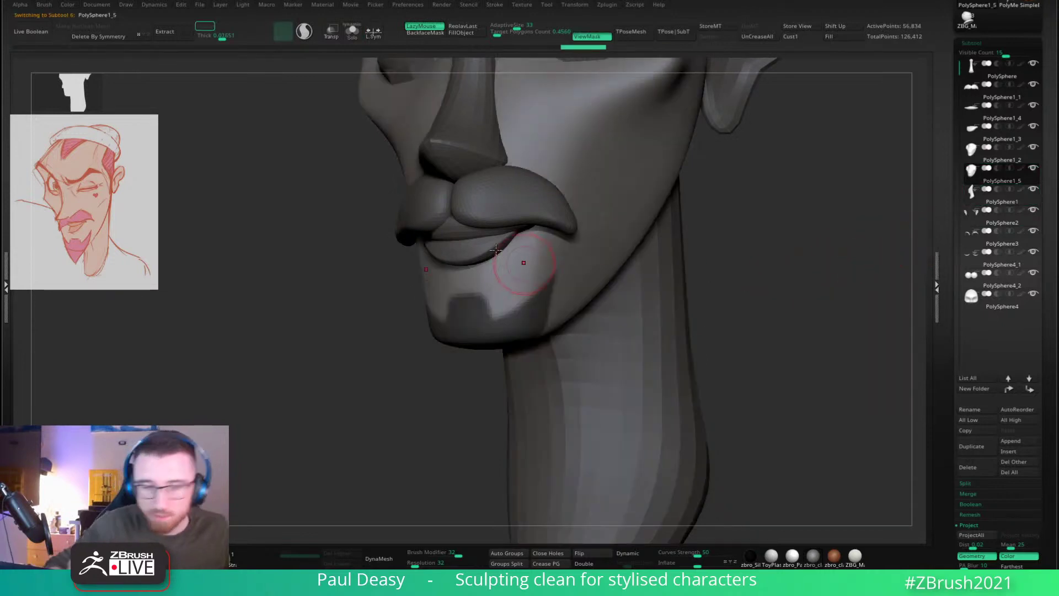
click(188, 32)
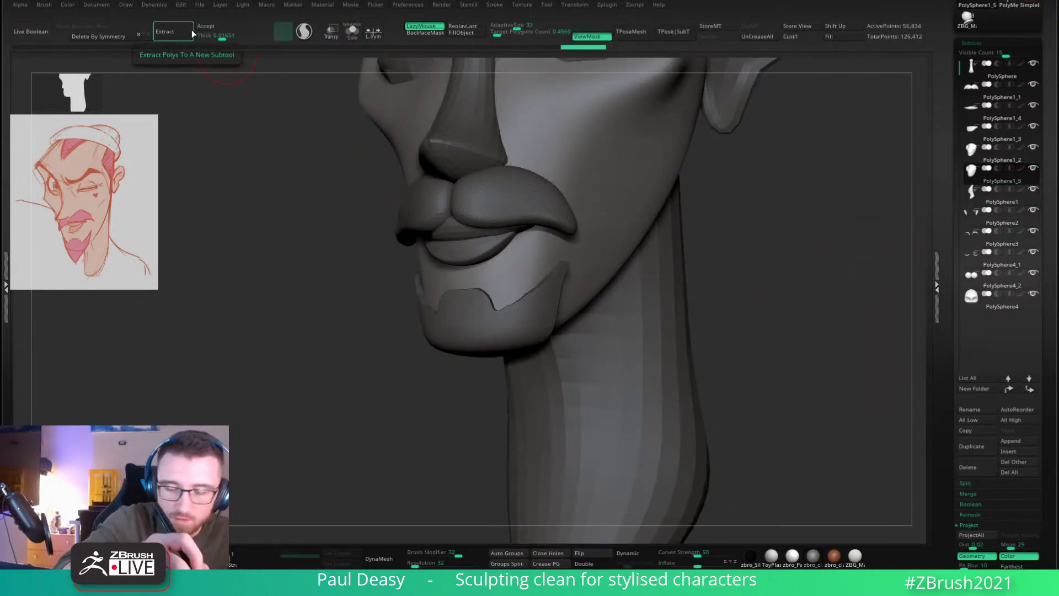
click(210, 27)
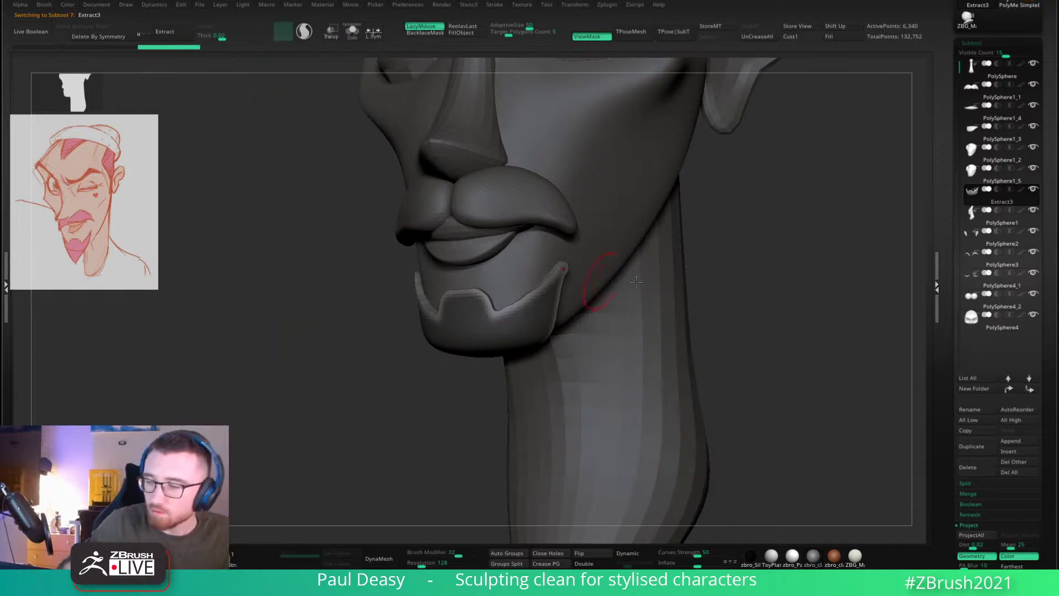
shift+drag(718, 322, 743, 371)
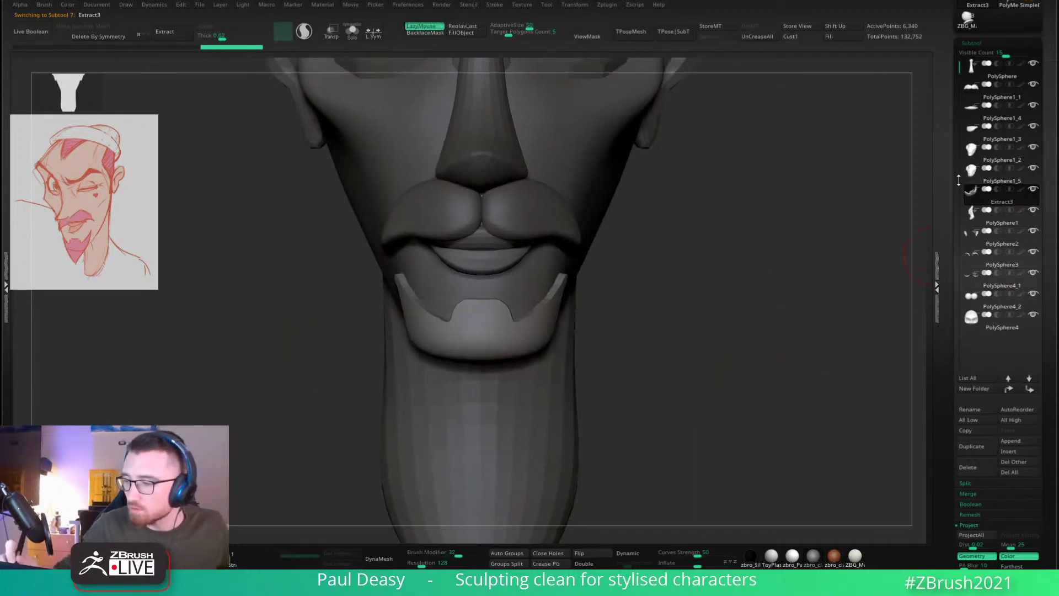
Step: Delete the masked duplicate head subtool and keep the extracted goatee isolated
click(972, 173)
key(alt+s)
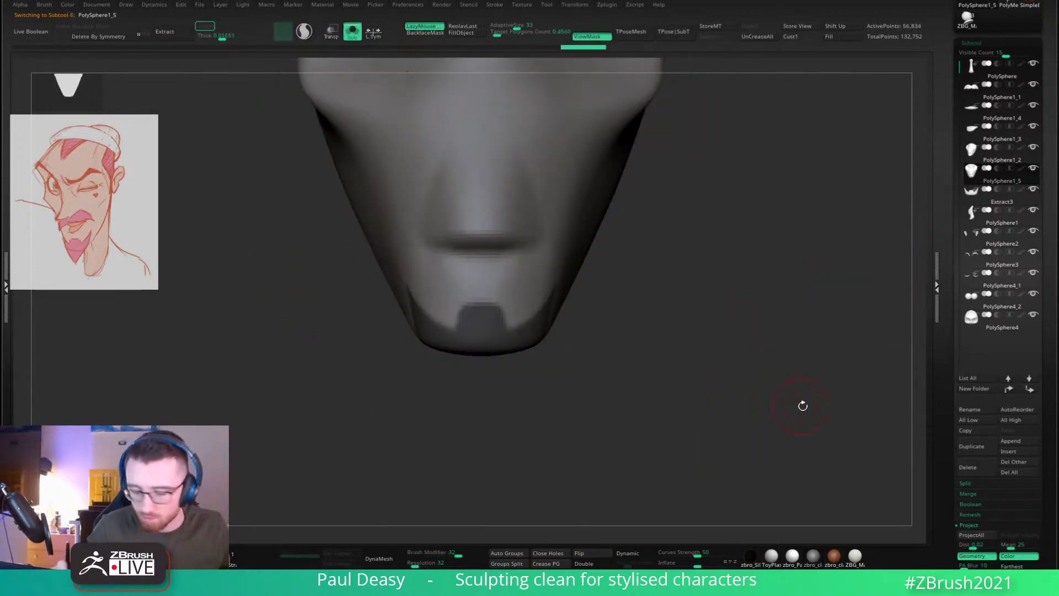
click(971, 469)
alt+drag(696, 442, 697, 456)
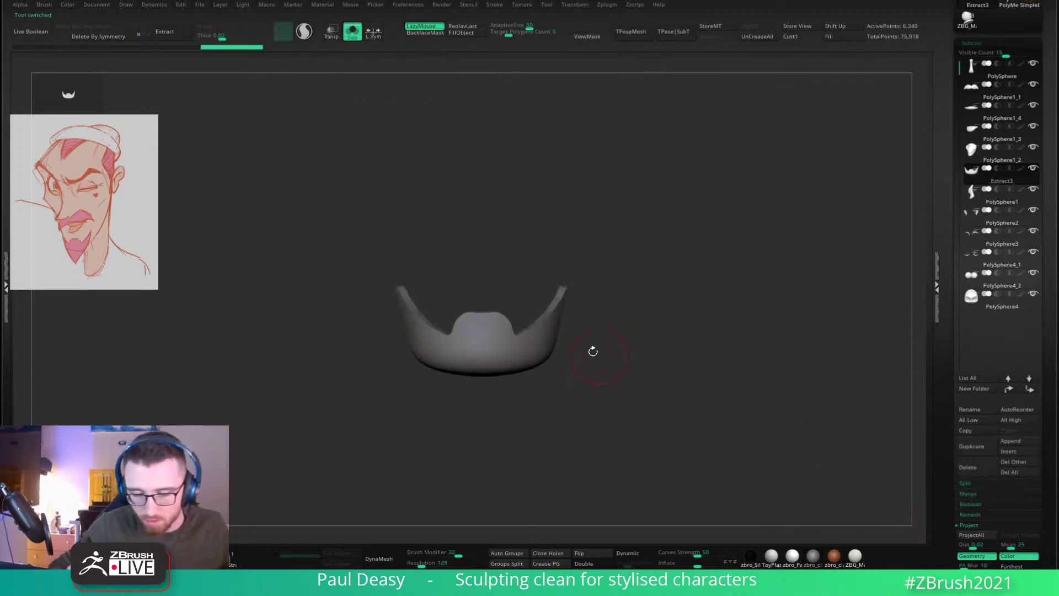
Step: Pull the bottom of the isolated goatee down into a central point using a large brush
key(w)
key(q)
key(space)
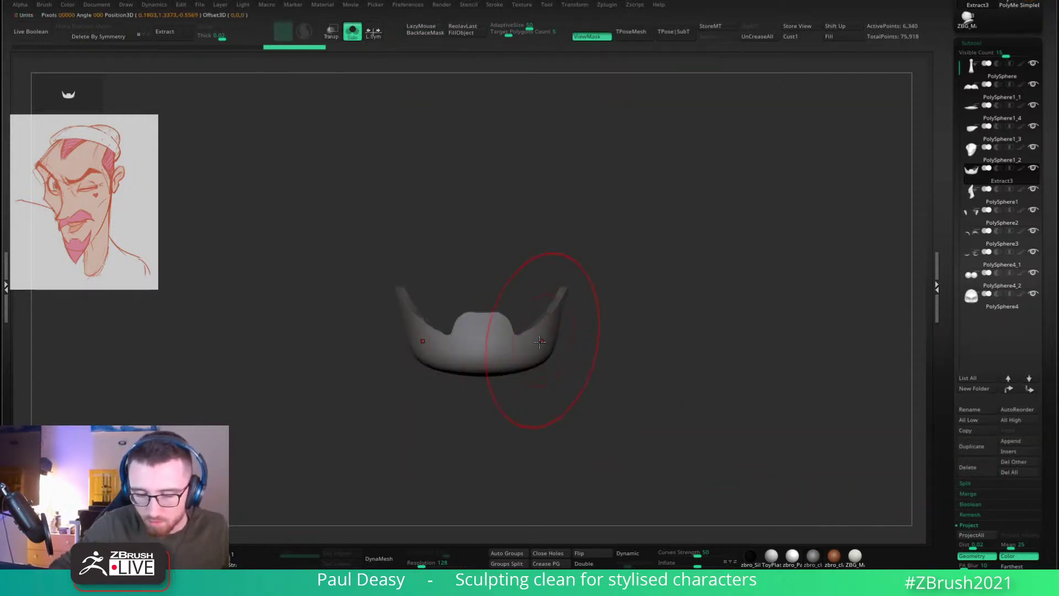
key(space)
shift+drag(540, 340, 551, 326)
mouse_move(551, 376)
alt+mouse_down()
mouse_move(549, 354)
mouse_move(516, 348)
mouse_move(520, 332)
mouse_move(487, 435)
mouse_move(522, 363)
mouse_move(526, 310)
mouse_move(503, 397)
alt+mouse_up()
key(space)
key(space)
key(ctrl+z)
key(space)
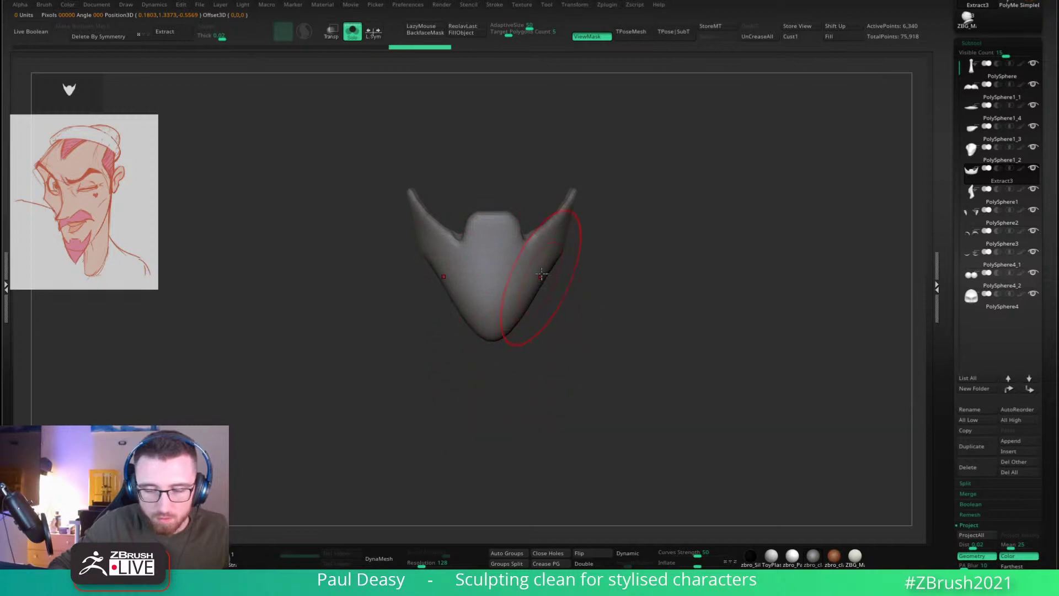
Step: Draw in the goatee's lower sides and refine its contour from the front and three-quarter views
mouse_move(542, 275)
mouse_down()
mouse_move(548, 287)
mouse_move(523, 243)
mouse_up()
mouse_move(567, 308)
alt+mouse_down()
mouse_move(567, 253)
mouse_move(548, 236)
mouse_move(552, 259)
mouse_move(574, 220)
mouse_move(562, 236)
alt+mouse_up()
drag(662, 276, 533, 316)
drag(548, 277, 537, 268)
drag(504, 234, 488, 216)
key(ctrl+z)
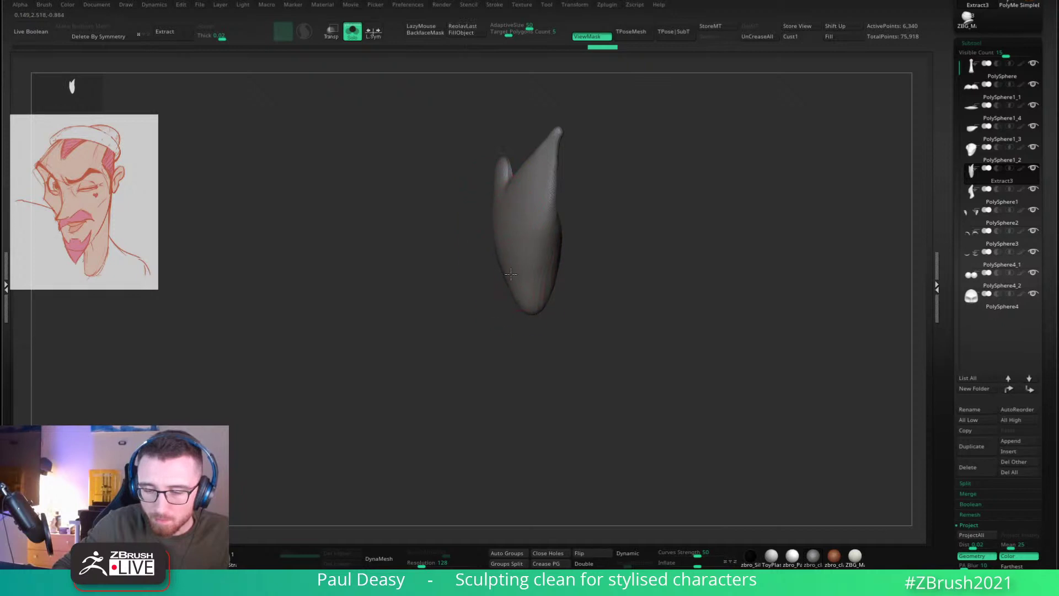
Step: Shape the goatee's side profile with a fuller front and a tip curving back, and show all subtools
drag(511, 274, 505, 275)
key(space)
drag(500, 216, 489, 200)
key(space)
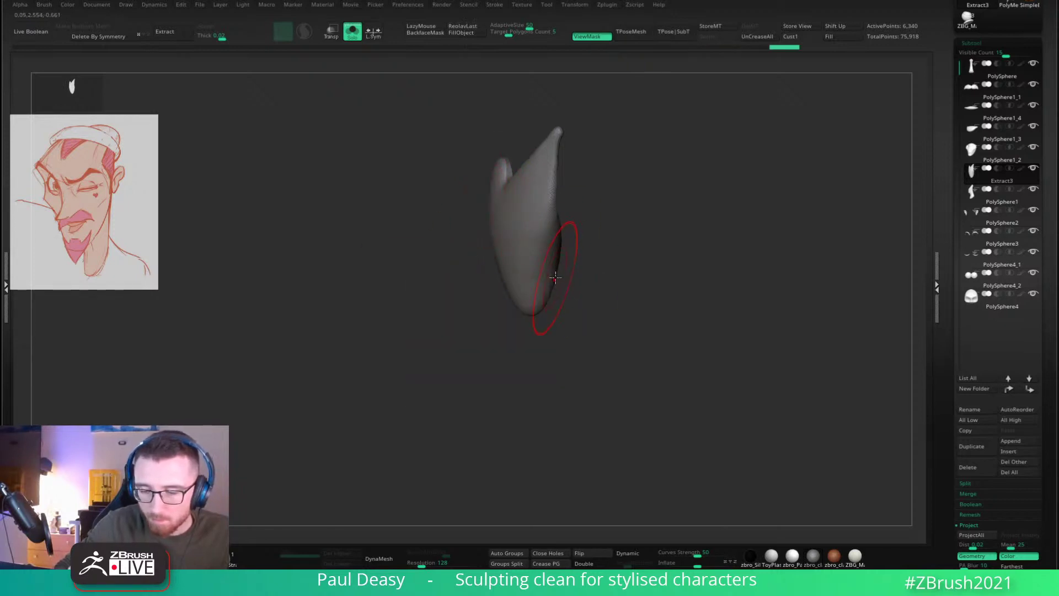
mouse_move(555, 277)
mouse_down()
mouse_move(545, 274)
mouse_move(553, 317)
mouse_move(522, 278)
mouse_up()
key(alt+s)
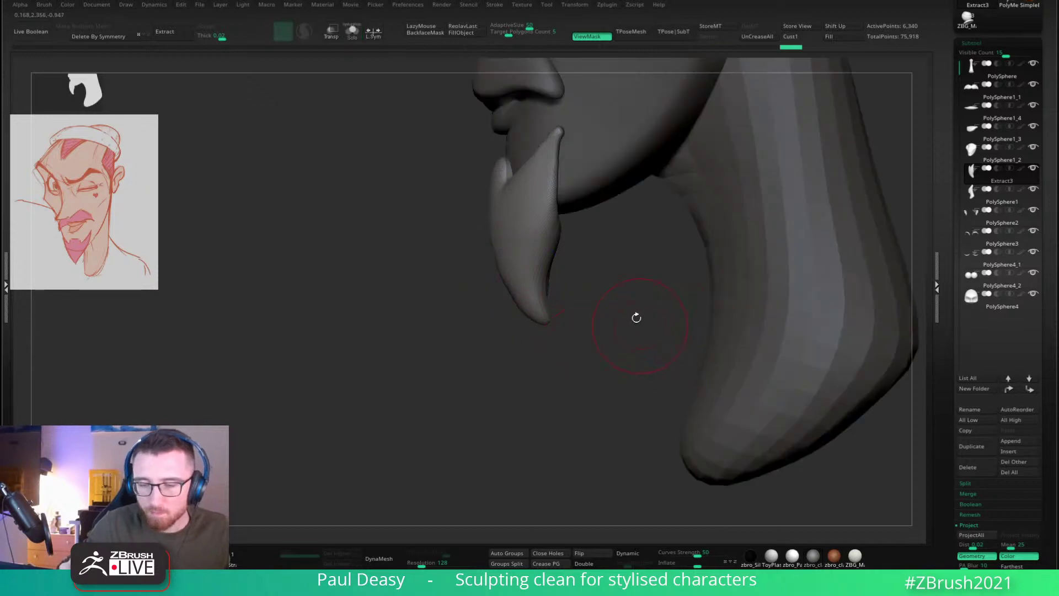
Step: Refine the goatee's outline, then flatten its front surface and sharpen its upper edges with another sculpting brush
drag(636, 318, 576, 262)
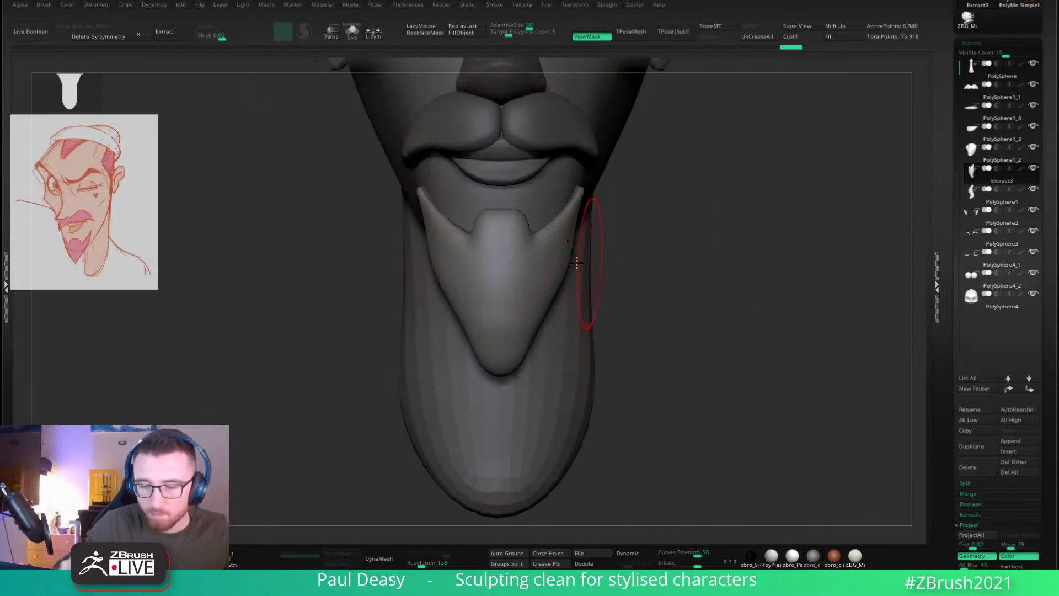
key(space)
mouse_move(650, 234)
mouse_down()
mouse_move(551, 235)
mouse_move(507, 300)
mouse_up()
key(b)
key(d)
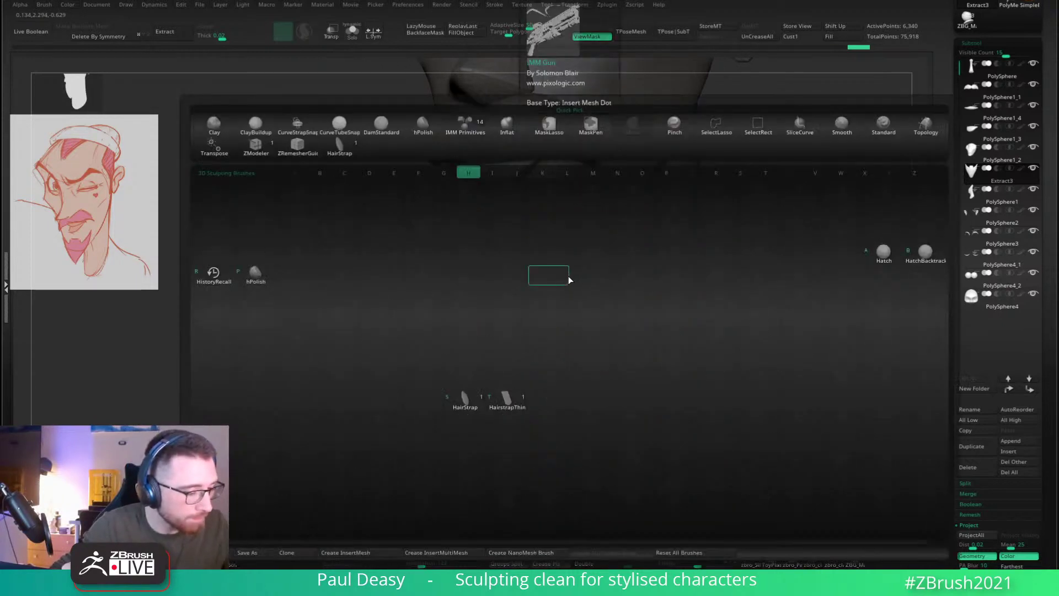
key(s)
mouse_move(518, 248)
mouse_down()
mouse_move(583, 197)
mouse_move(607, 159)
mouse_move(501, 221)
mouse_up()
drag(484, 279, 490, 206)
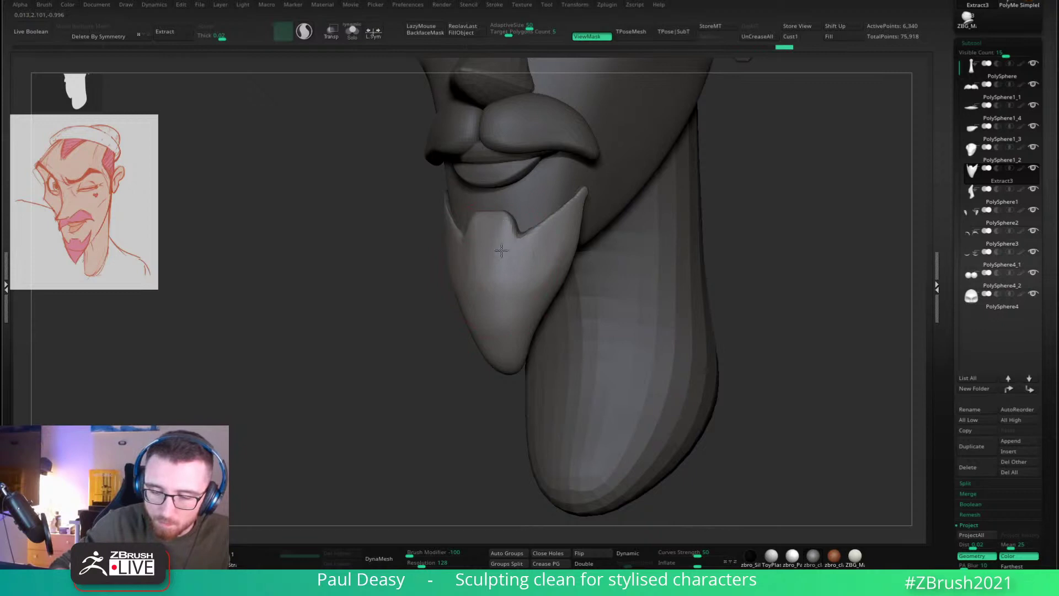
Step: Shorten the goatee by pushing its tip up toward the chin with the Move brush
alt+right_drag(543, 277, 547, 245)
key(b)
key(m)
key(v)
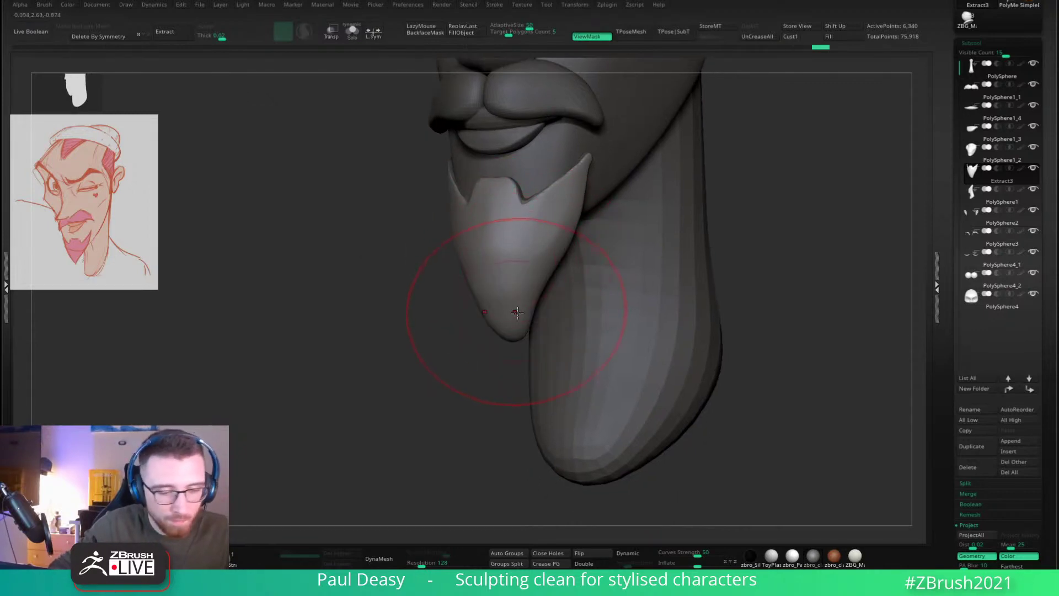
mouse_move(519, 326)
mouse_down()
mouse_move(522, 248)
mouse_move(527, 256)
mouse_up()
key(space)
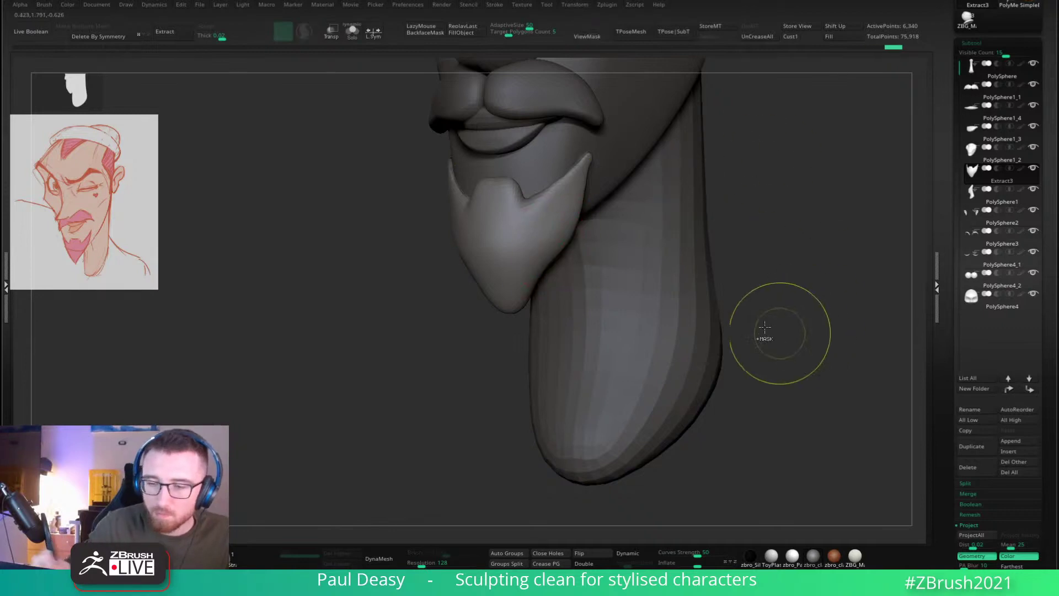
Step: Lower the target polygon count to 0.5506 and remesh the goatee
drag(507, 34, 497, 34)
key(ctrl+shift+r)
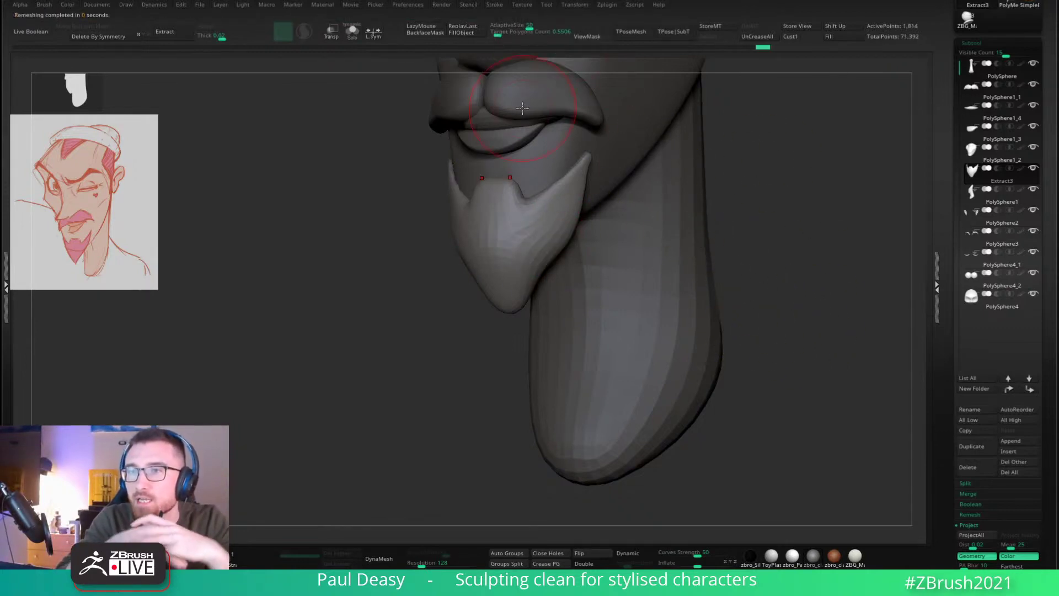
drag(731, 238, 780, 237)
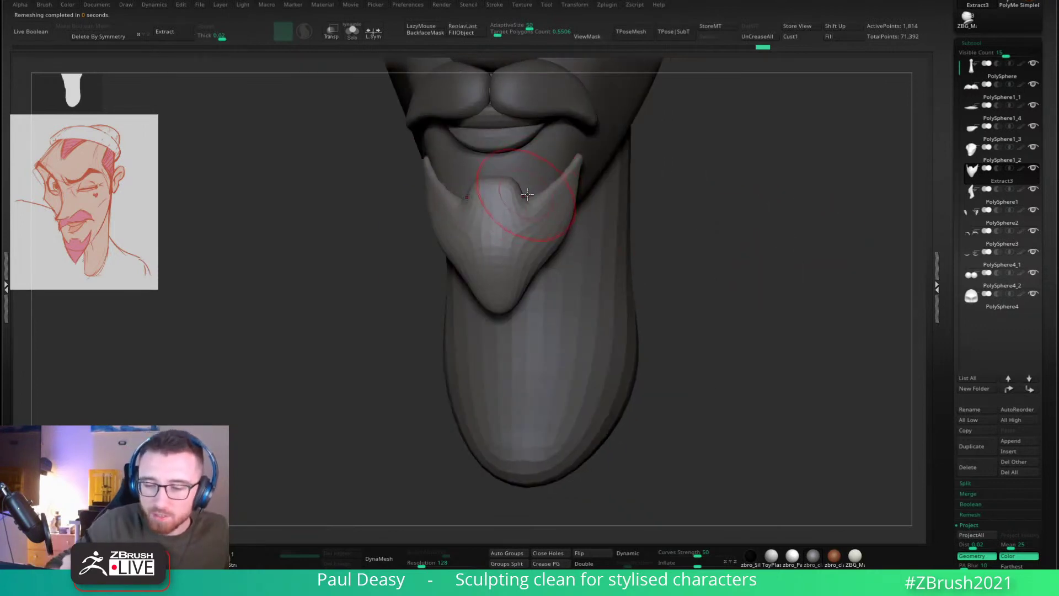
Step: Try smoothing the goatee's raised centre, undo it, and examine the remeshed shape from the front and three-quarter views
shift+drag(505, 188, 505, 194)
key(ctrl+z)
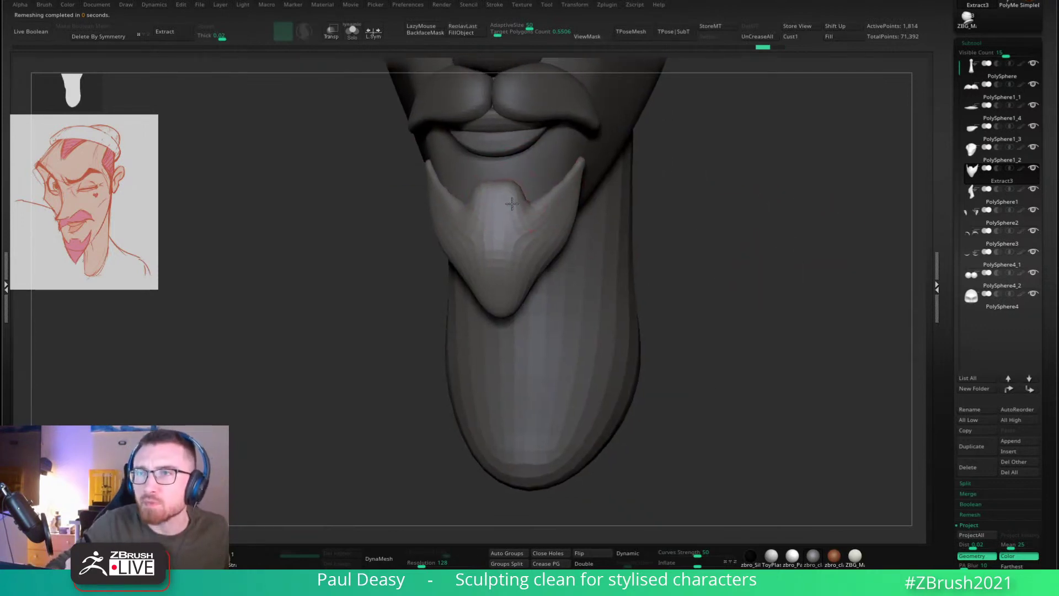
mouse_move(510, 204)
shift+right_down()
mouse_move(522, 205)
mouse_move(503, 212)
shift+right_up()
key(space)
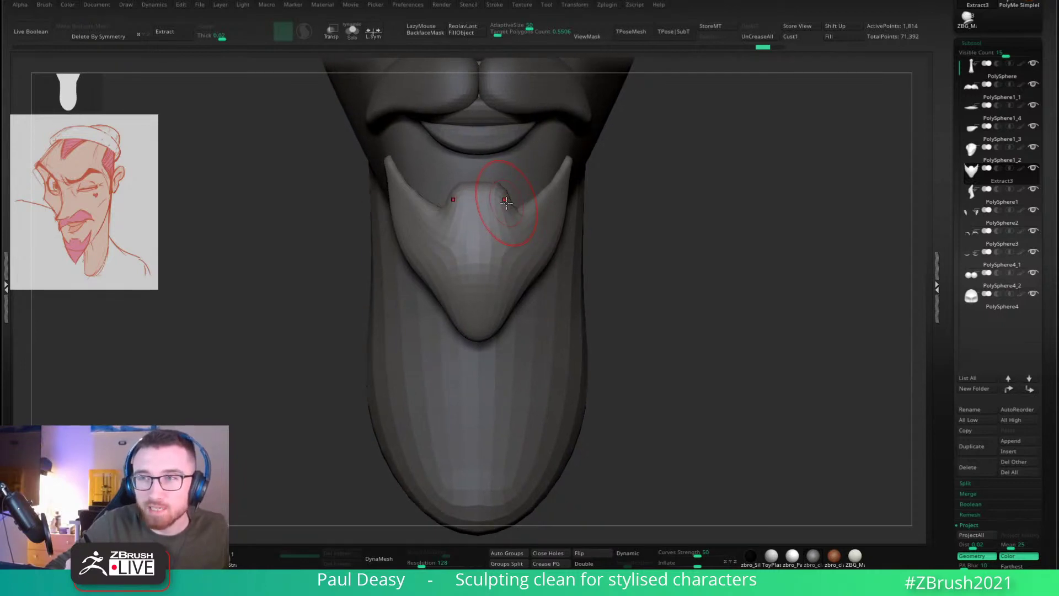
alt+right_drag(666, 257, 664, 286)
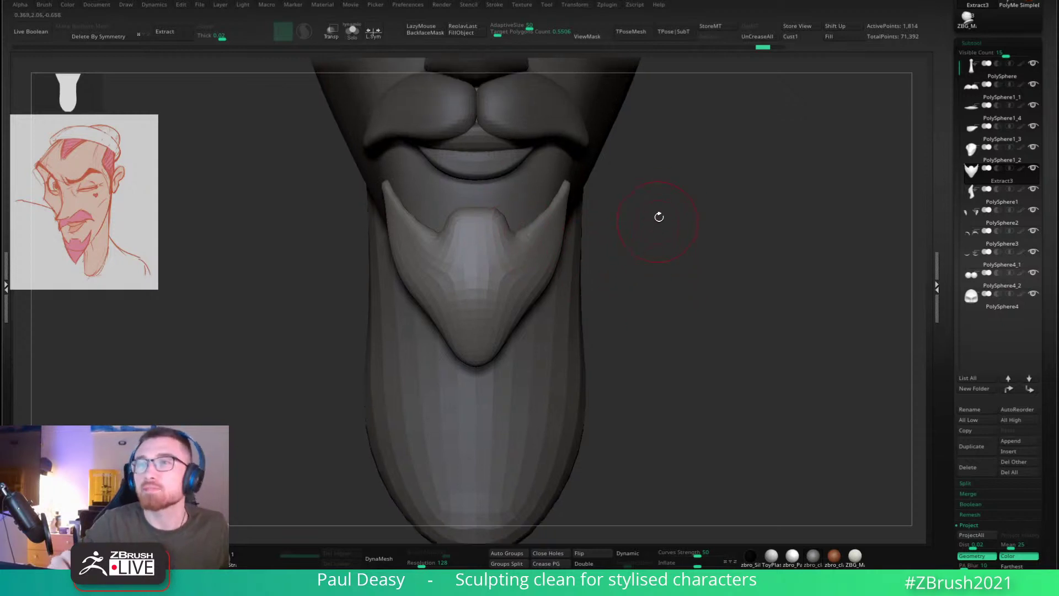
mouse_move(681, 226)
right_down()
mouse_move(667, 234)
mouse_move(695, 220)
mouse_move(685, 230)
right_up()
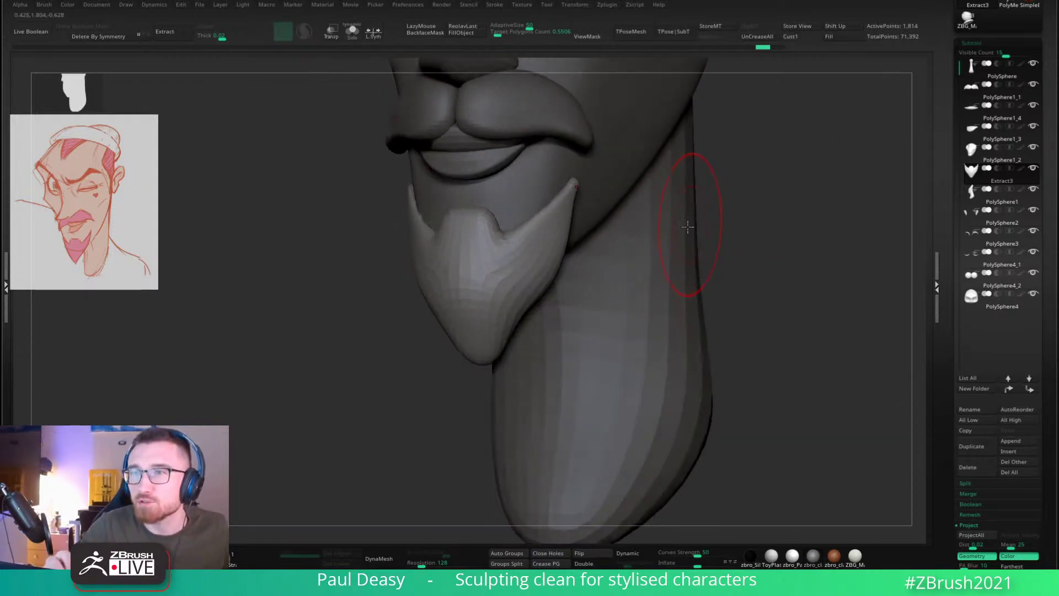
Step: Reshape the goatee's front profile in side view and pull in the back edge behind the tip
right_drag(390, 309, 421, 267)
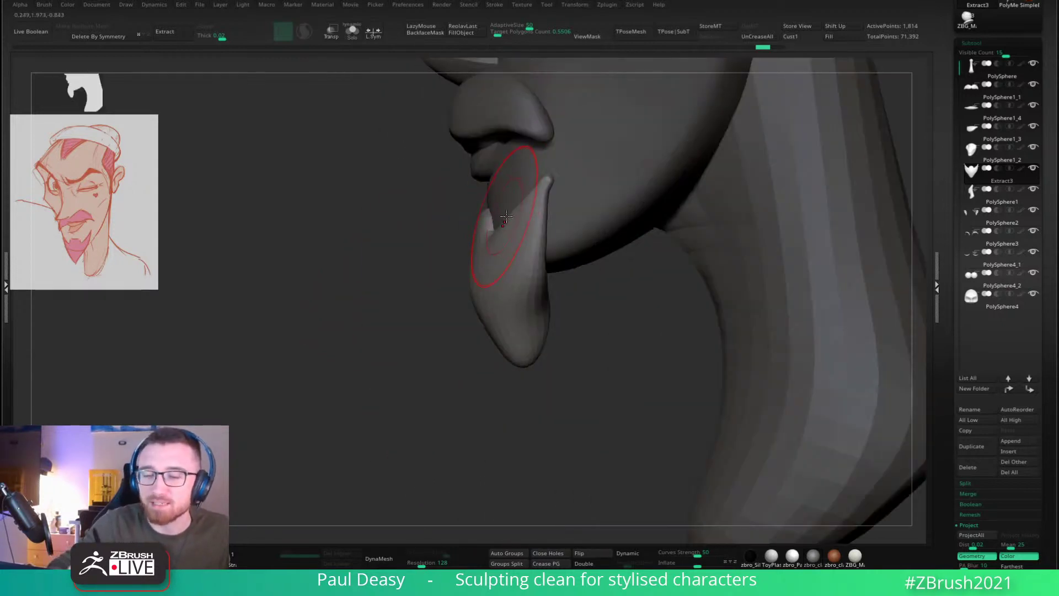
key(space)
drag(475, 243, 481, 237)
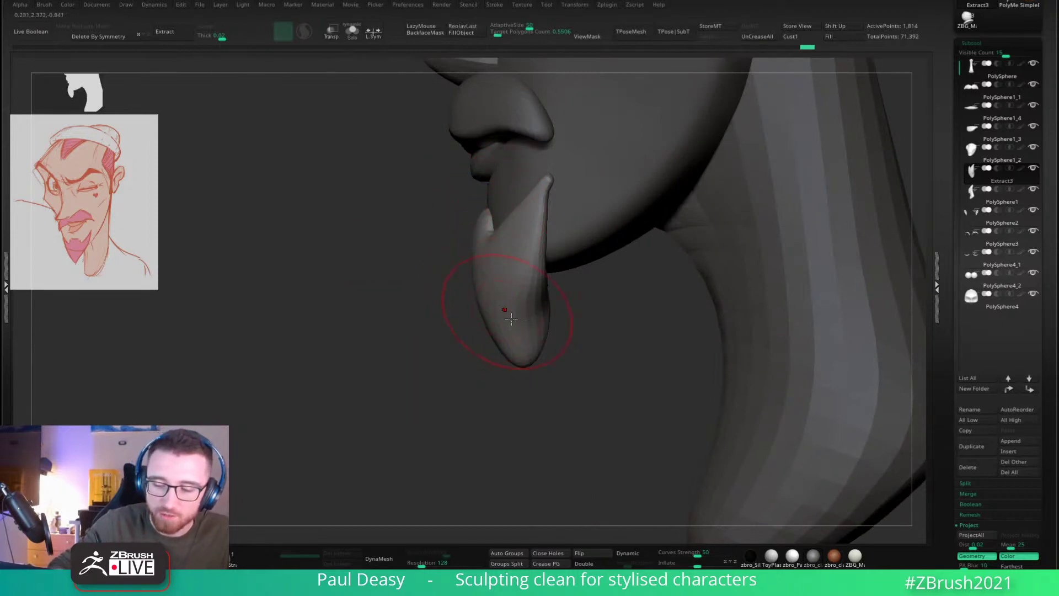
right_drag(512, 319, 552, 293)
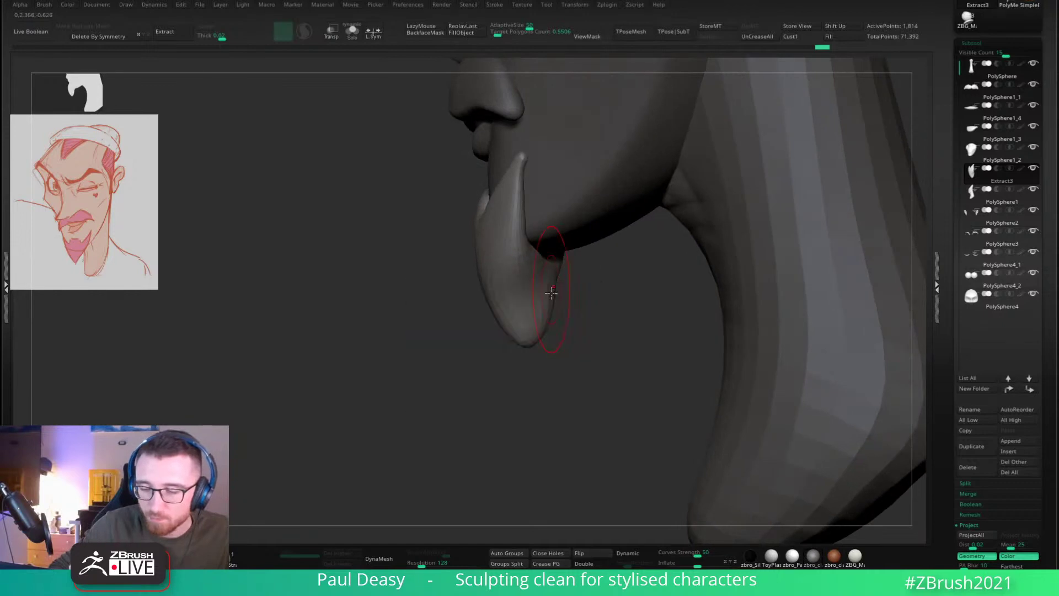
key(space)
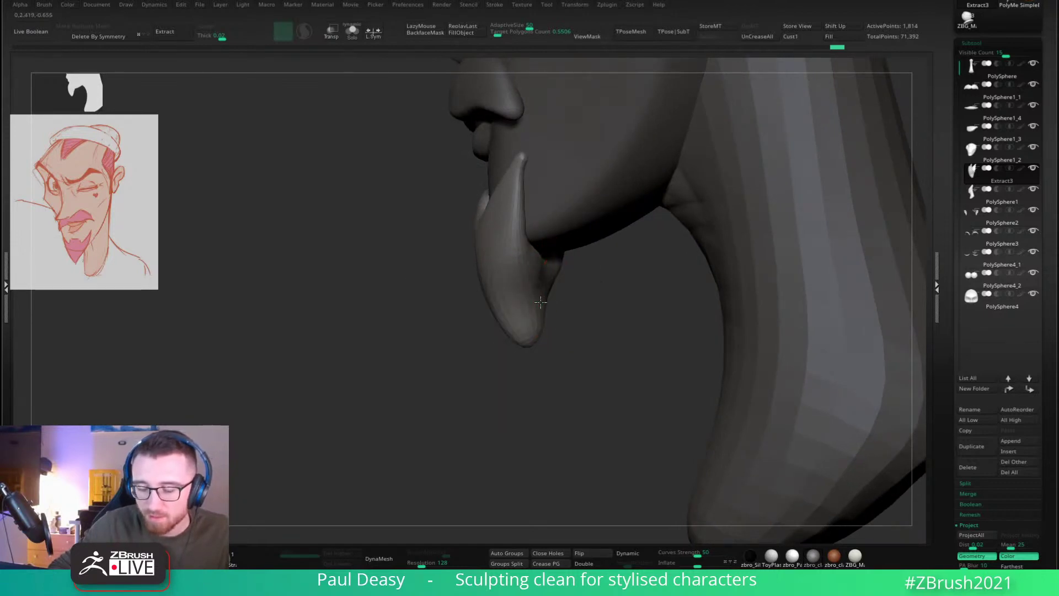
drag(538, 263, 536, 246)
key(space)
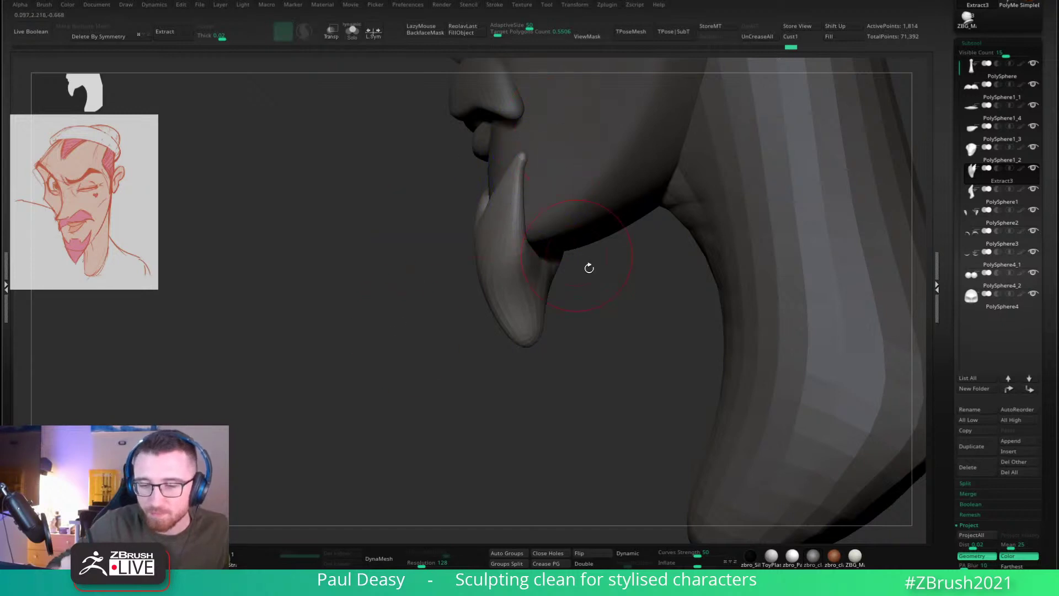
Step: Sharpen the goatee's side point below the mouth corner and adjust the edge behind it with the Move brush
drag(591, 267, 529, 147)
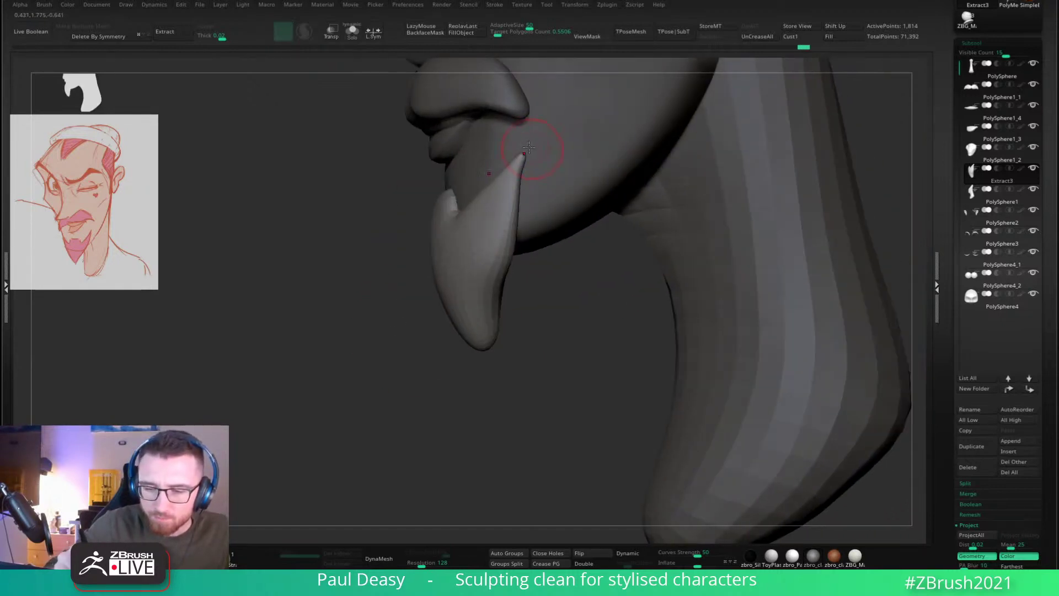
key(space)
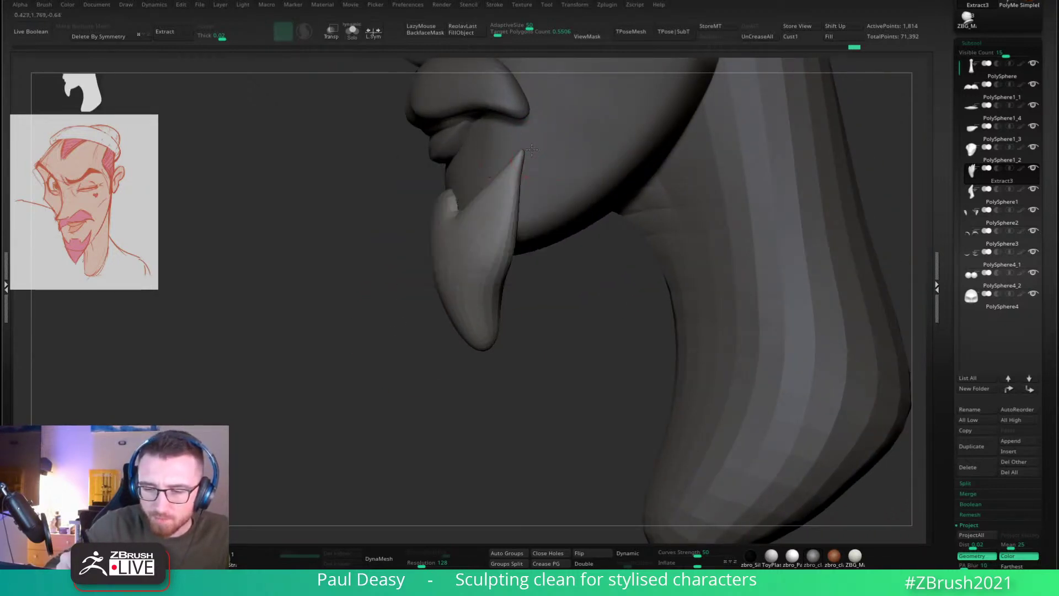
mouse_move(532, 149)
mouse_down()
mouse_move(543, 147)
mouse_move(530, 150)
mouse_up()
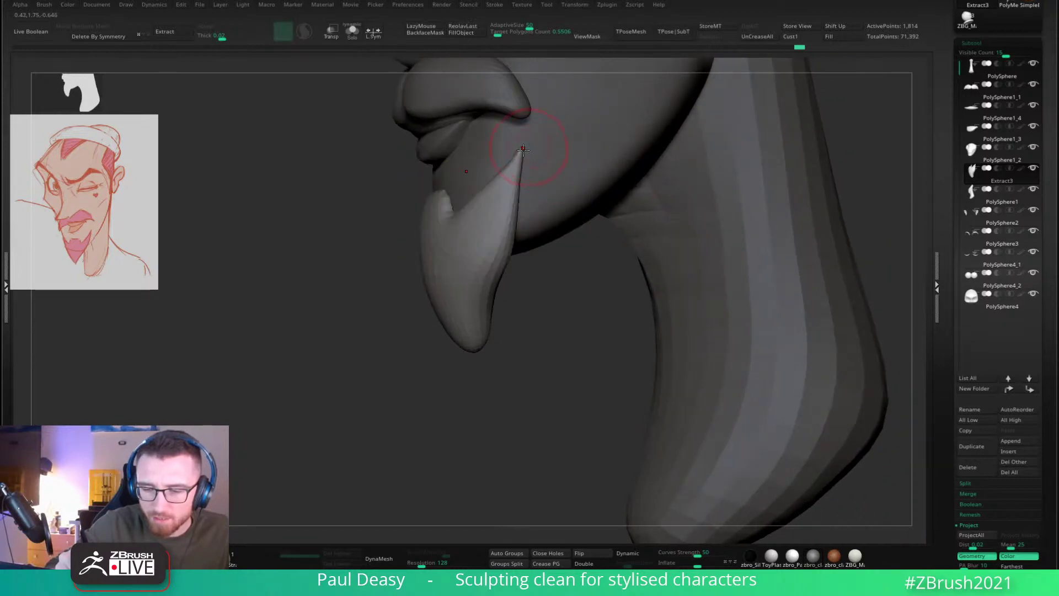
drag(481, 198, 485, 201)
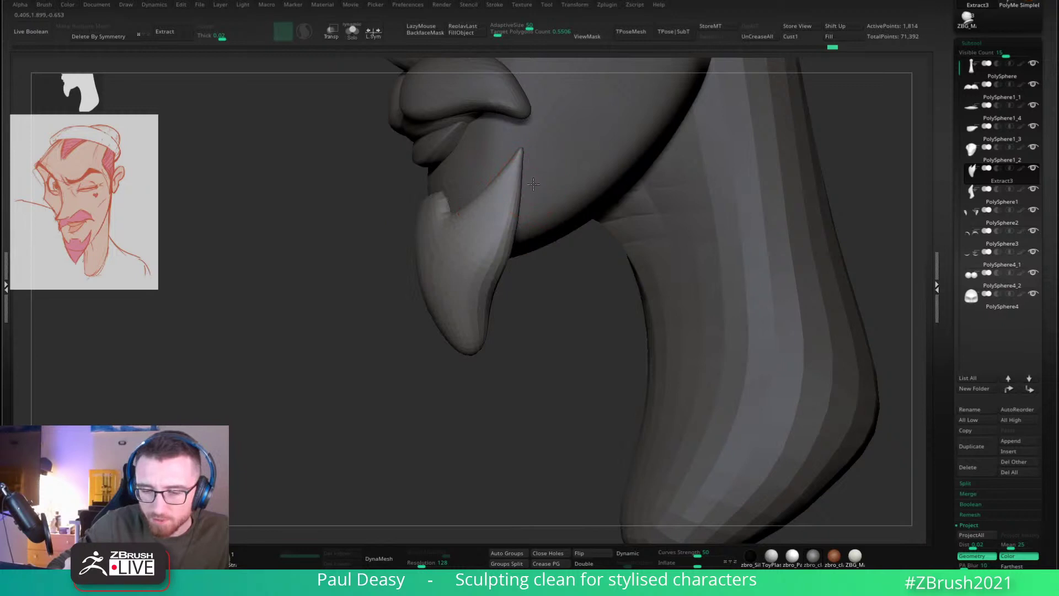
key(space)
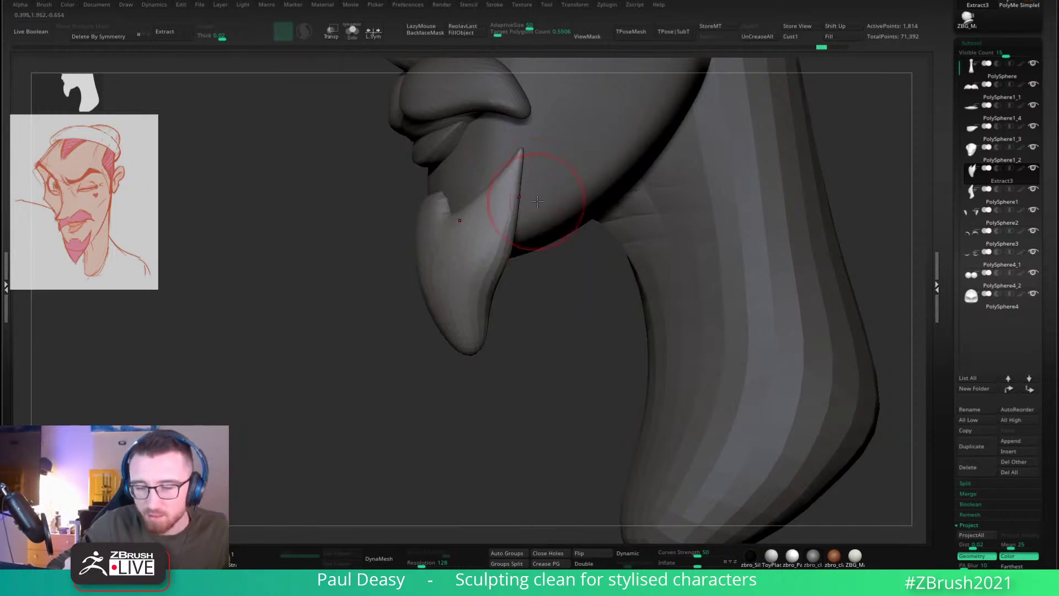
drag(537, 201, 534, 201)
drag(520, 197, 533, 199)
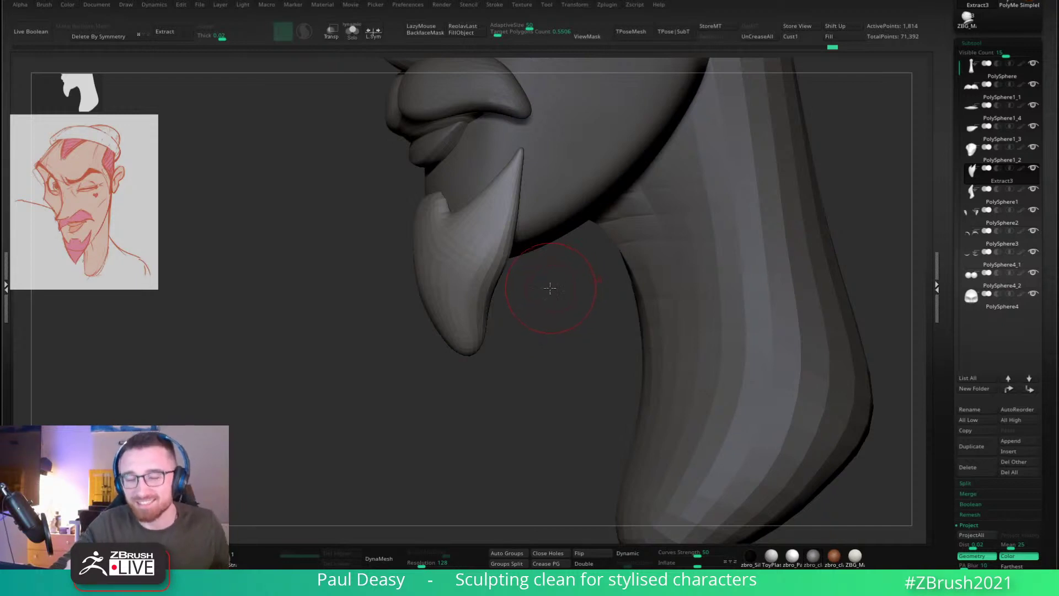
Step: Refine the goatee's rear edge where it runs along the jaw
drag(550, 288, 557, 287)
drag(522, 232, 518, 236)
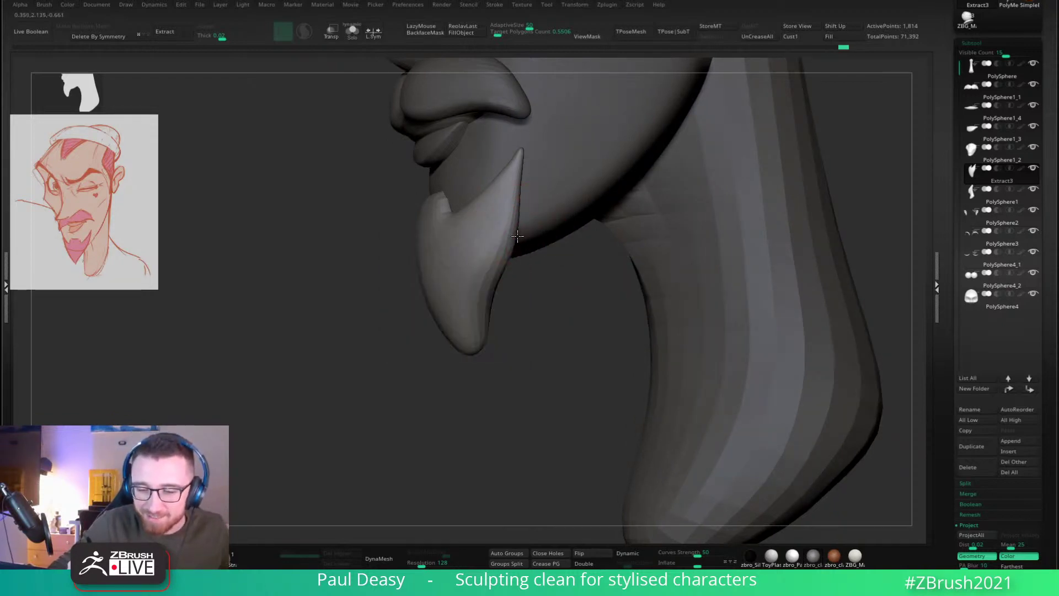
key(space)
drag(525, 195, 535, 192)
key(space)
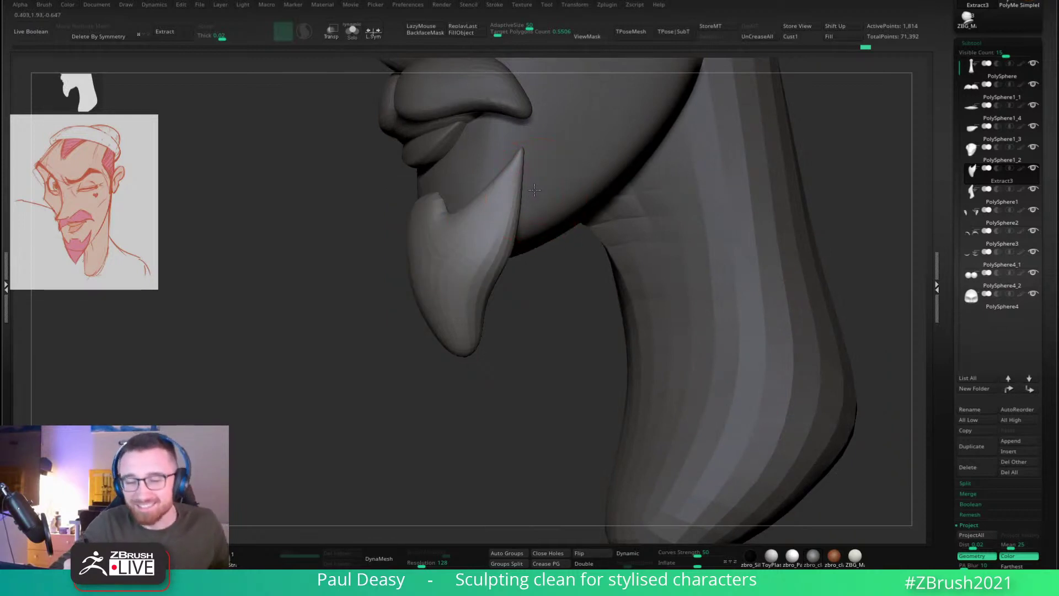
Step: Pull in the goatee's lower sides in front view to taper it toward the tip
right_drag(485, 318, 541, 322)
drag(470, 296, 458, 298)
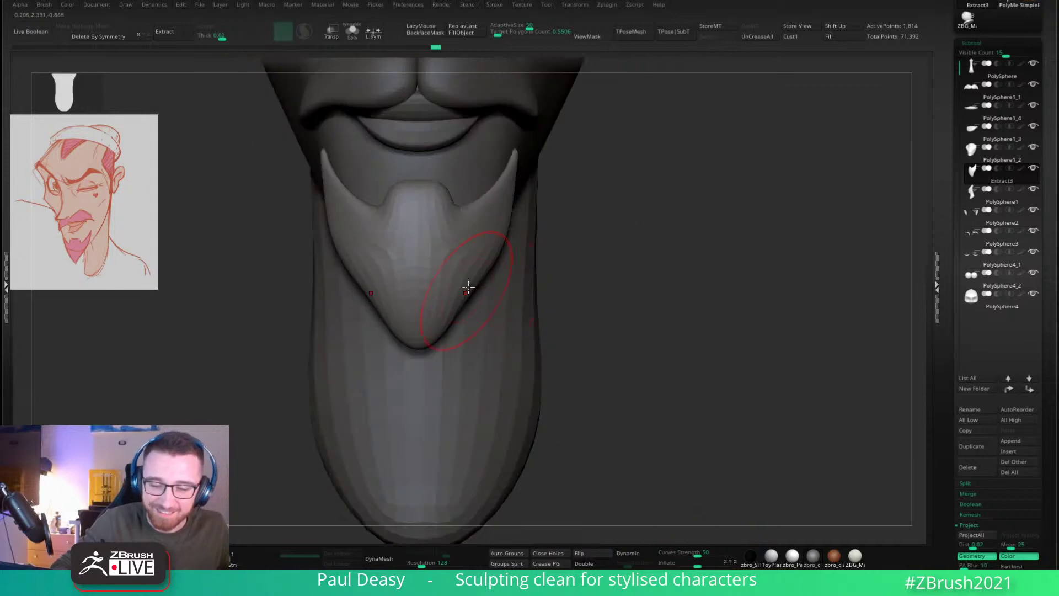
key(space)
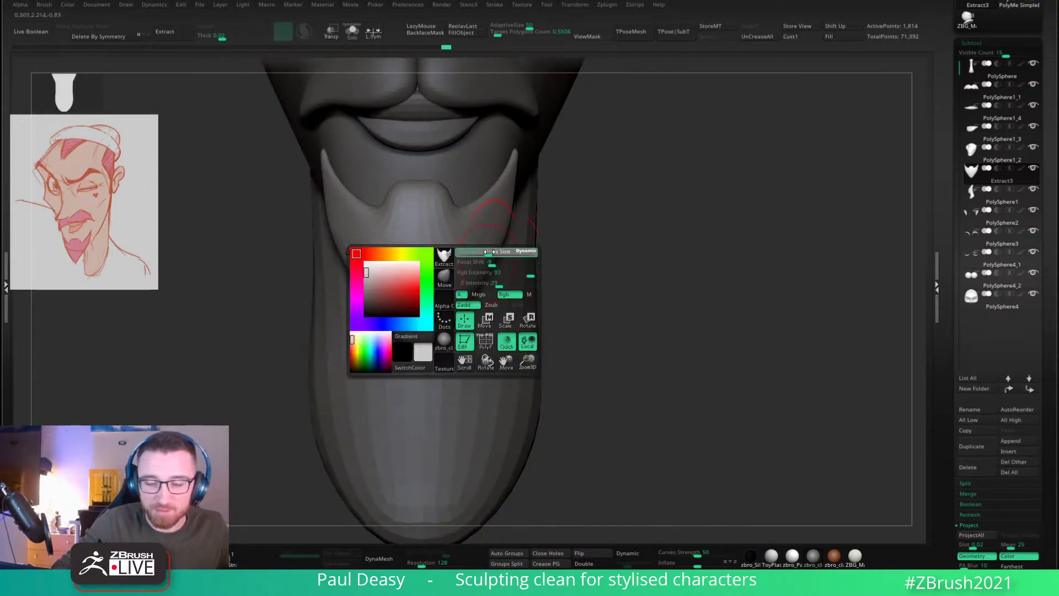
key(space)
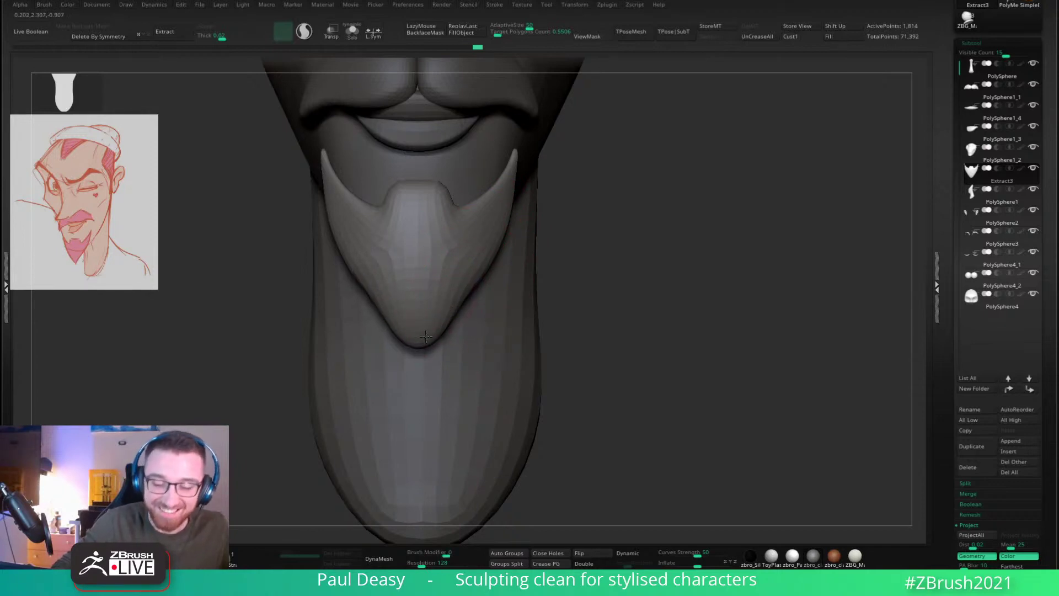
key(space)
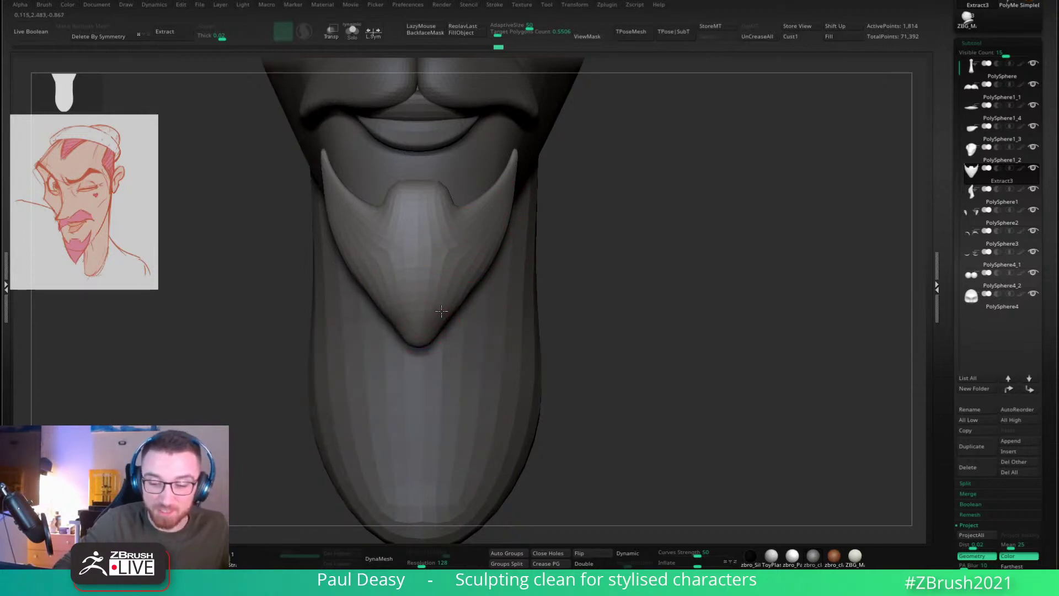
Step: Isolate the goatee, then narrow and smooth the lower sides of its back surface near the tip
mouse_move(588, 284)
mouse_down()
mouse_move(627, 281)
mouse_move(615, 302)
mouse_move(576, 309)
mouse_up()
key(alt+s)
key(space)
mouse_move(499, 322)
mouse_down()
mouse_move(510, 322)
mouse_move(480, 336)
mouse_up()
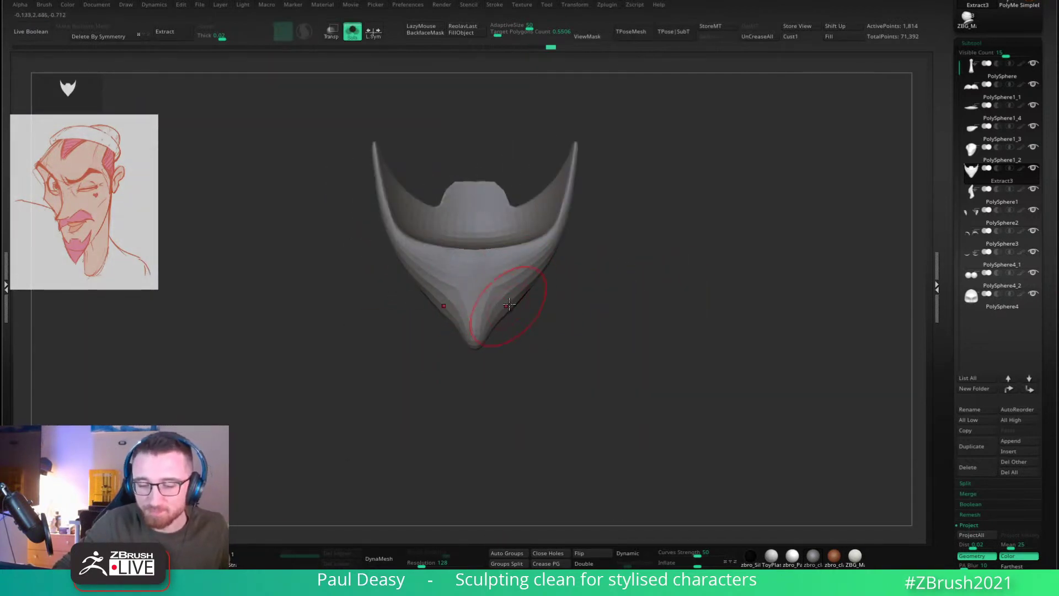
drag(519, 295, 516, 294)
key(space)
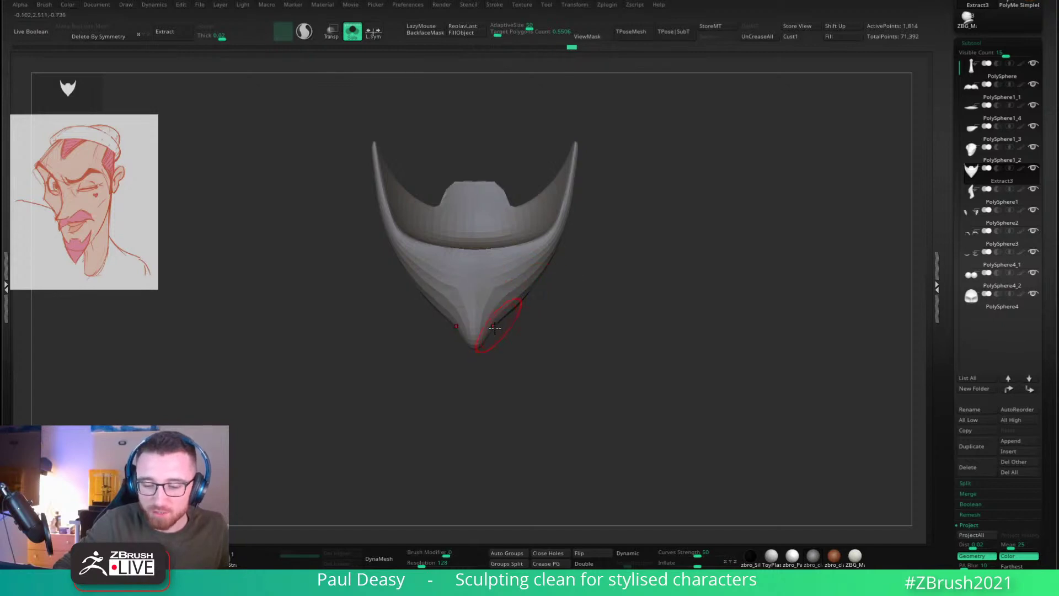
key(space)
key(space)
shift+drag(499, 298, 497, 319)
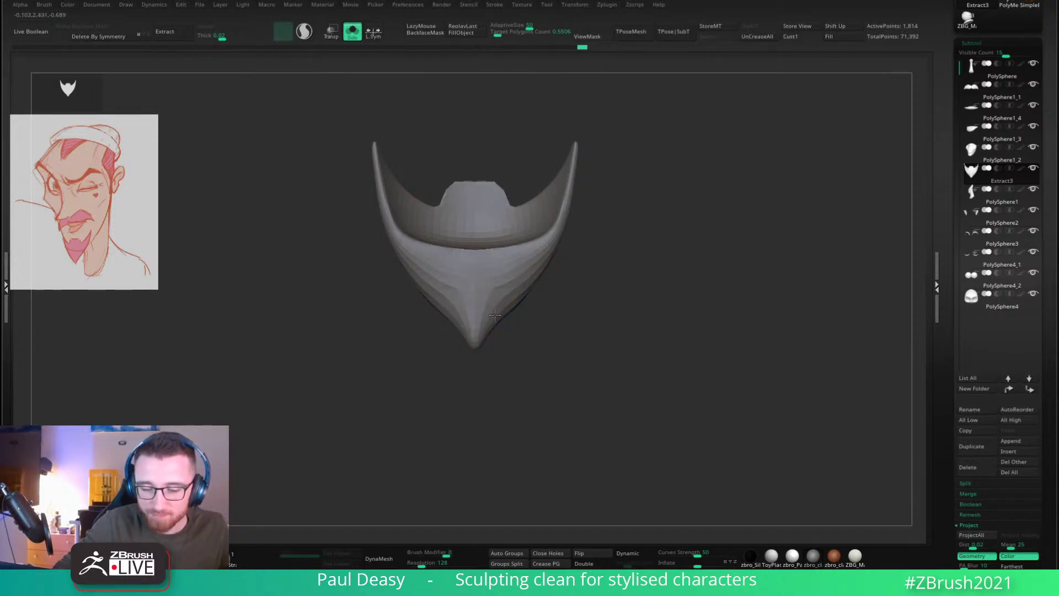
shift+drag(601, 309, 518, 308)
Step: Reshape the isolated goatee's underside and smooth the surface behind the tip
drag(641, 272, 543, 273)
key(space)
drag(514, 367, 510, 293)
key(space)
mouse_move(477, 260)
mouse_down()
mouse_move(516, 262)
mouse_move(523, 215)
mouse_up()
shift+drag(485, 286, 491, 303)
mouse_move(491, 307)
shift+mouse_down()
mouse_move(484, 327)
mouse_move(614, 303)
shift+mouse_up()
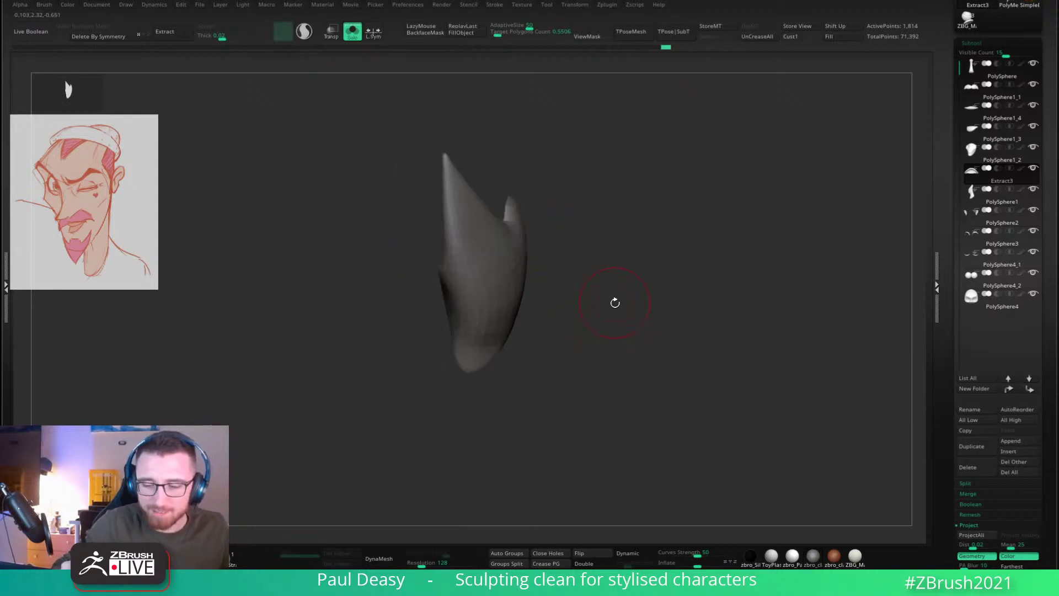
Step: Show the whole head again and move the goatee's tip down and back with a larger Move brush
key(ctrl+s)
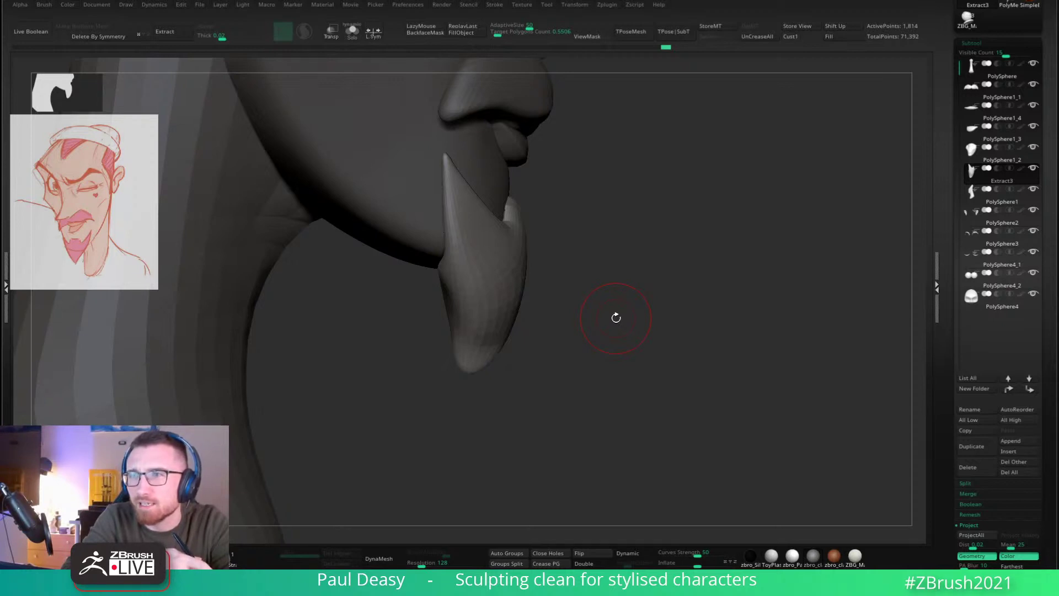
mouse_move(616, 318)
mouse_down()
mouse_move(627, 287)
mouse_move(622, 309)
mouse_up()
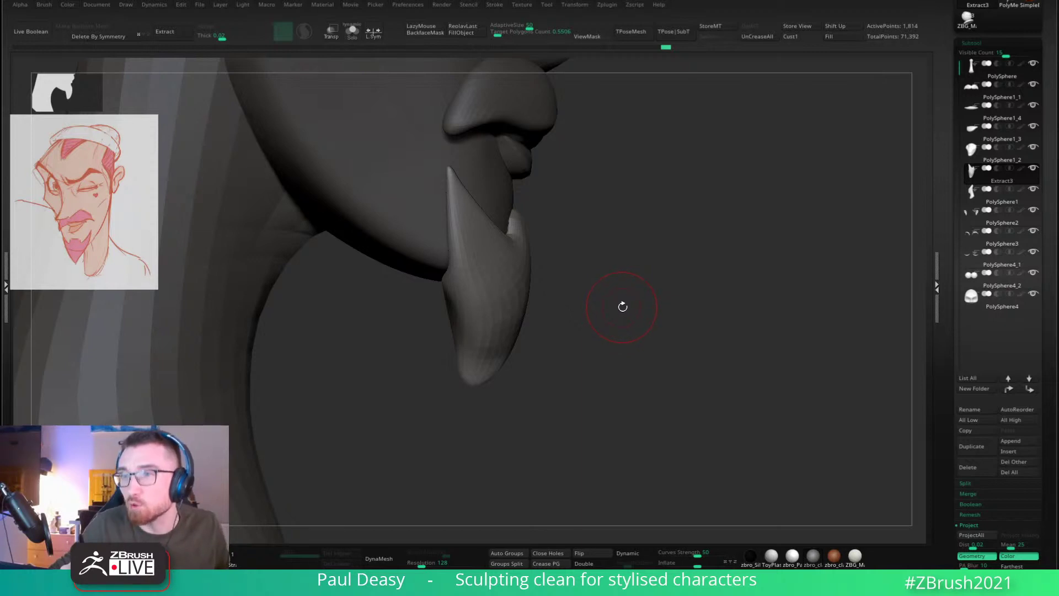
alt+drag(624, 306, 640, 327)
key(space)
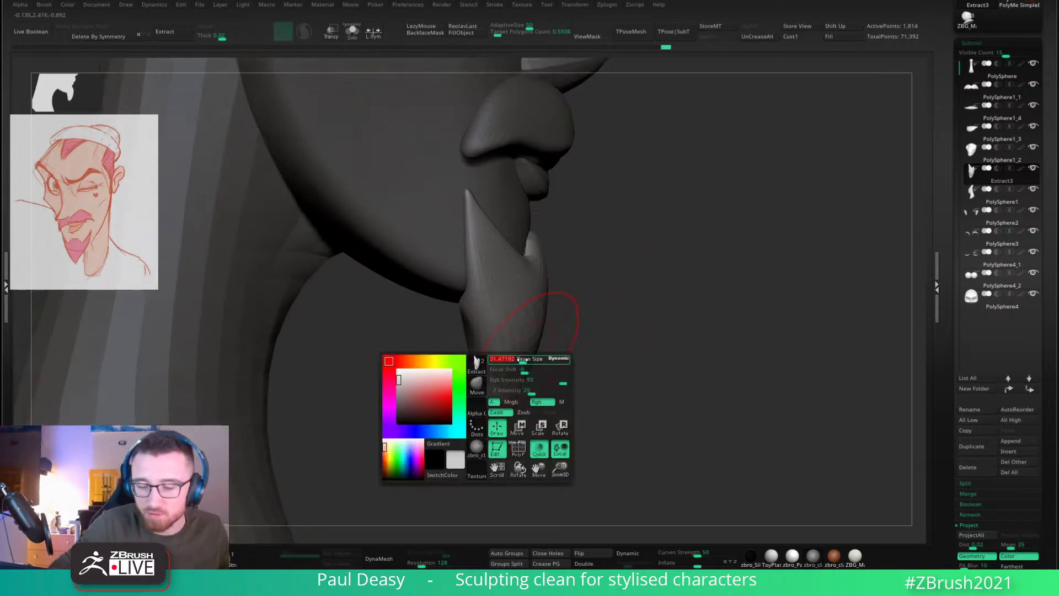
drag(509, 385, 491, 398)
key(space)
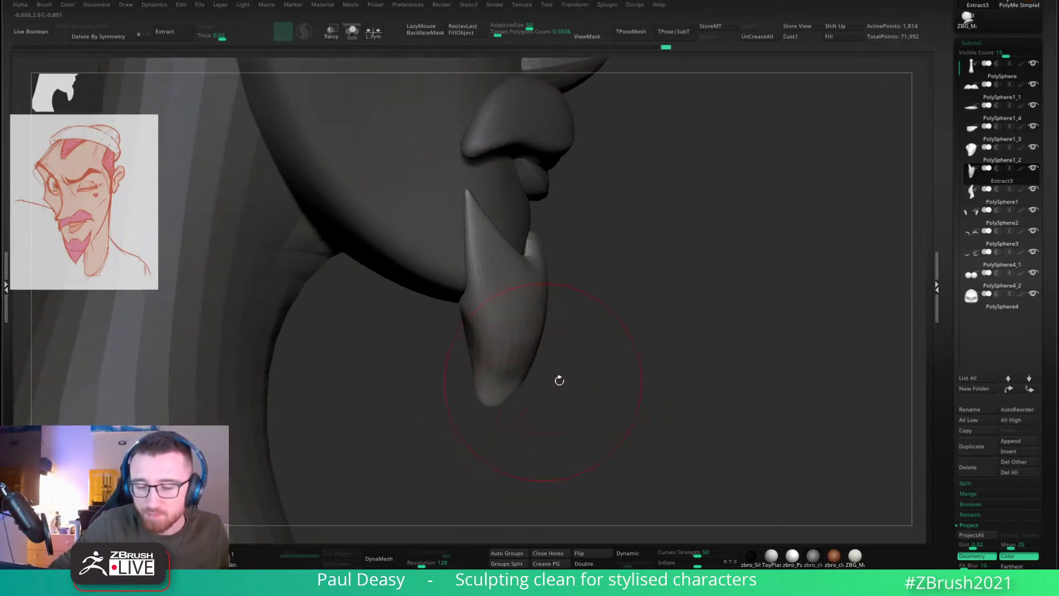
alt+drag(559, 380, 568, 337)
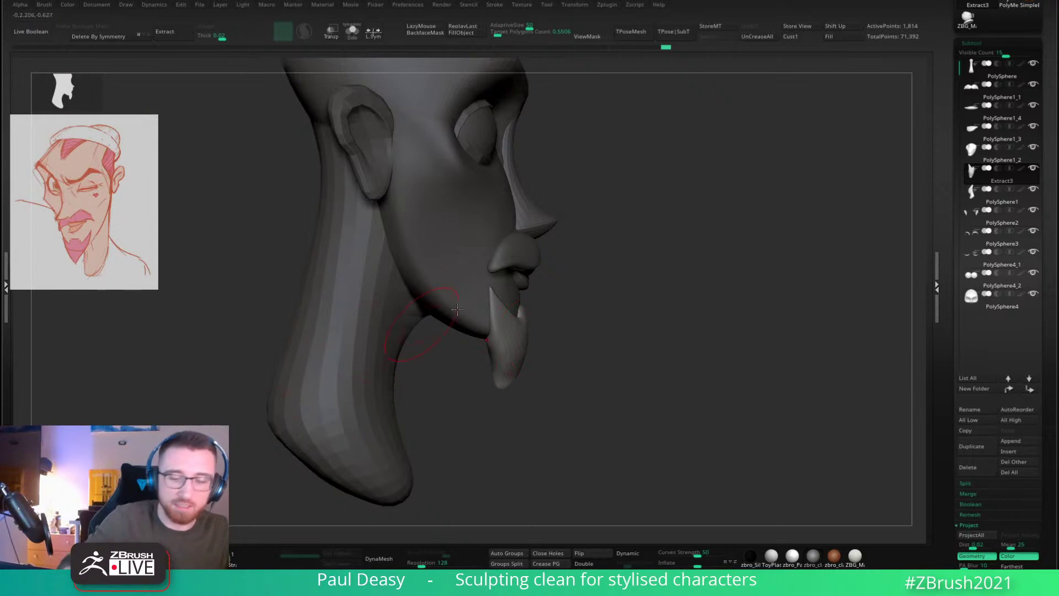
Step: Curve the goatee's tip back toward the neck in side view and smooth the lower front
mouse_move(511, 382)
mouse_down()
mouse_move(529, 350)
mouse_move(492, 369)
mouse_up()
key(space)
key(shift)
key(space)
key(space)
drag(492, 370, 486, 363)
key(space)
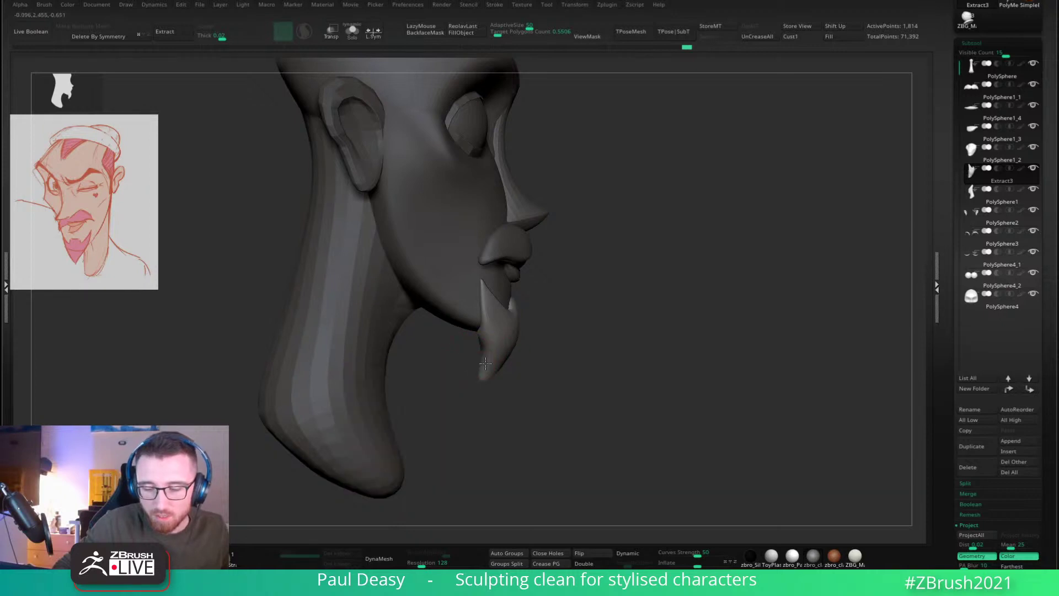
key(shift)
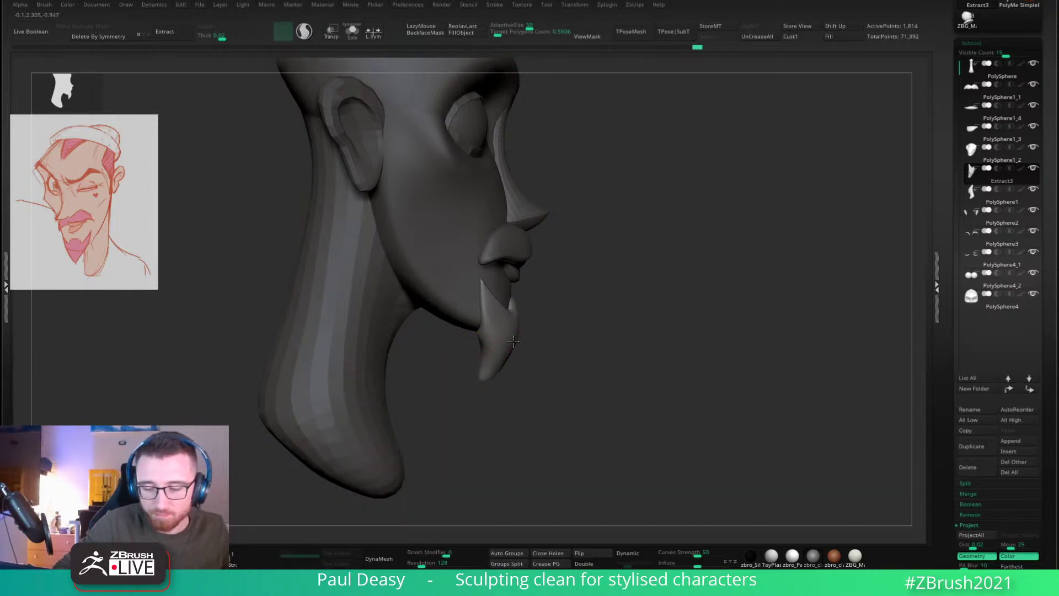
shift+drag(501, 354, 490, 367)
key(space)
Step: Adjust the goatee's sides in front view and deepen the notches on both sides of its central tuft
right_drag(552, 364, 496, 353)
key(space)
drag(514, 333, 524, 336)
right_click(476, 367)
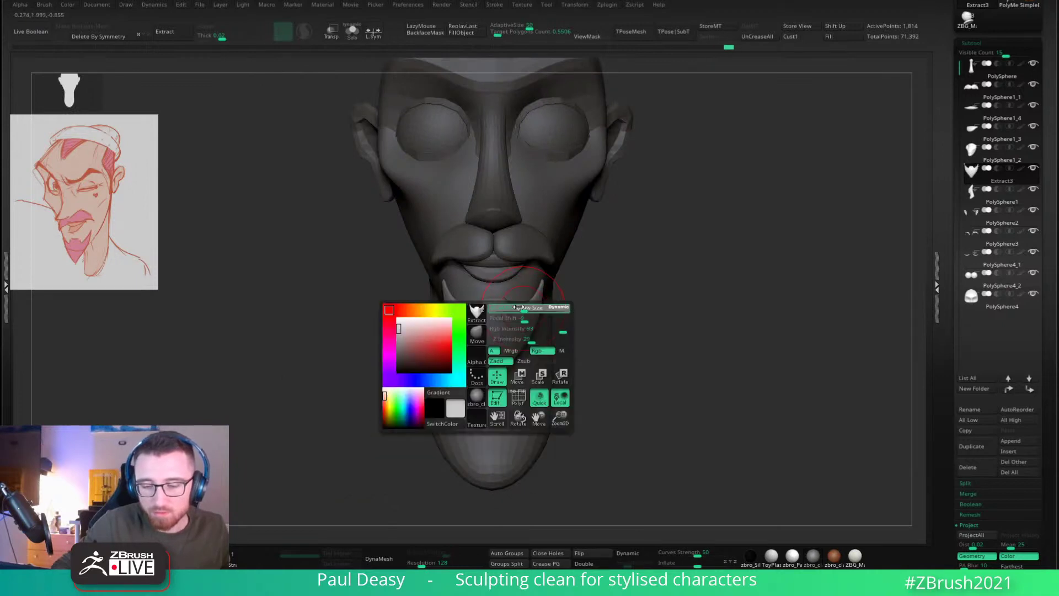
ctrl+right_drag(477, 367, 514, 301)
drag(513, 304, 521, 306)
key(space)
key(space)
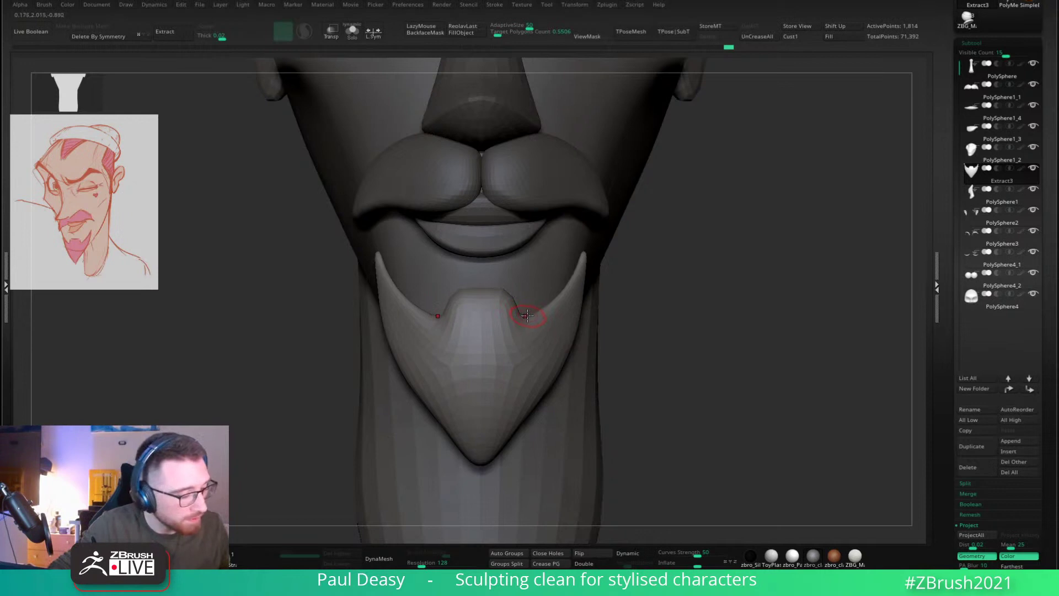
key(space)
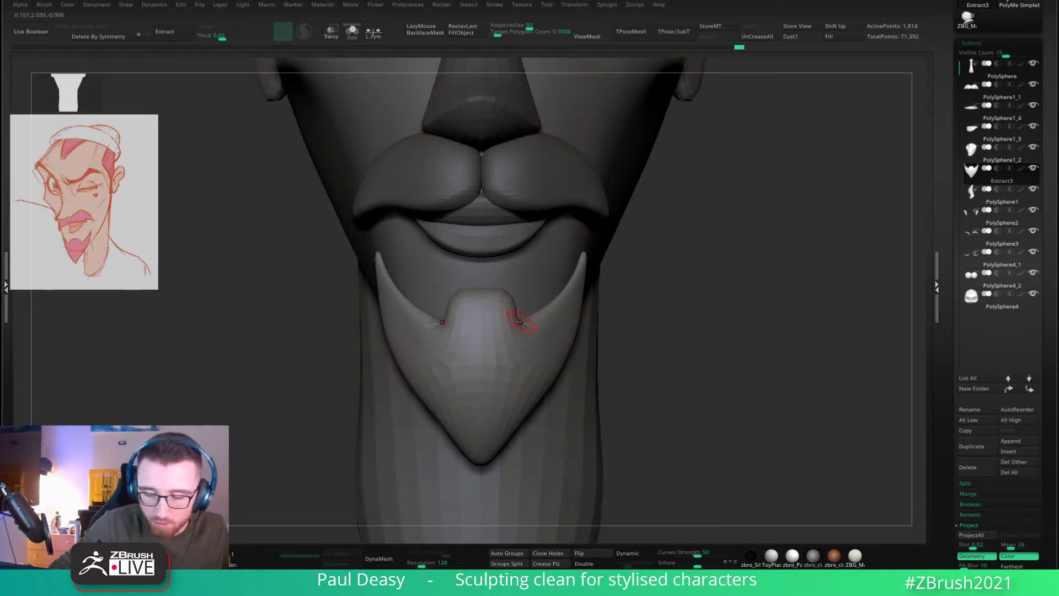
drag(522, 321, 520, 325)
Step: Narrow the central tuft and shape its upper corners, undoing the last two strokes
right_drag(535, 322, 496, 337)
shift+drag(520, 338, 524, 305)
shift+right_drag(523, 305, 515, 282)
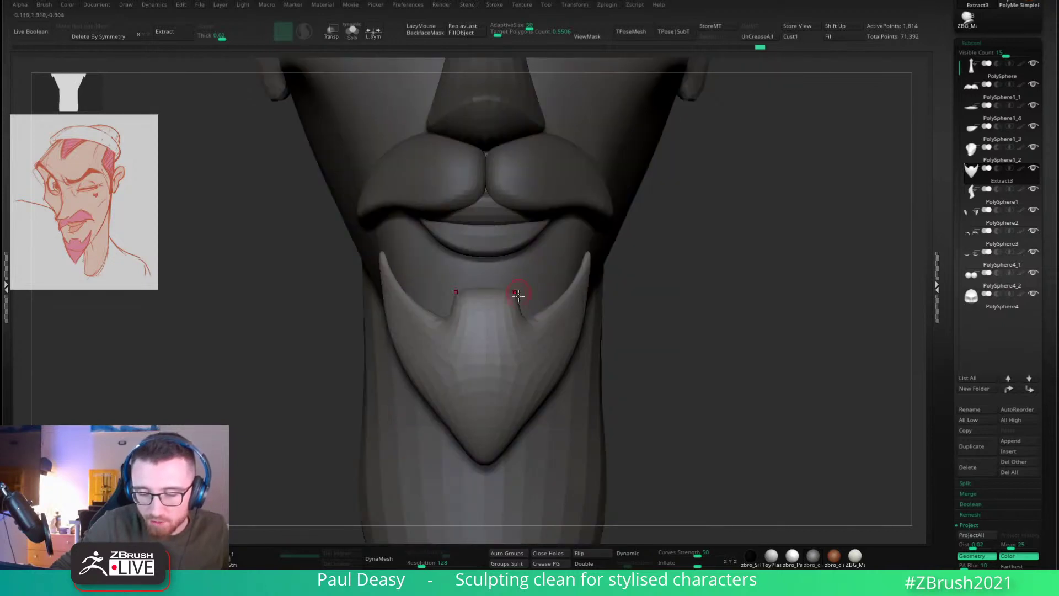
key(space)
key(ctrl+z)
key(ctrl+z)
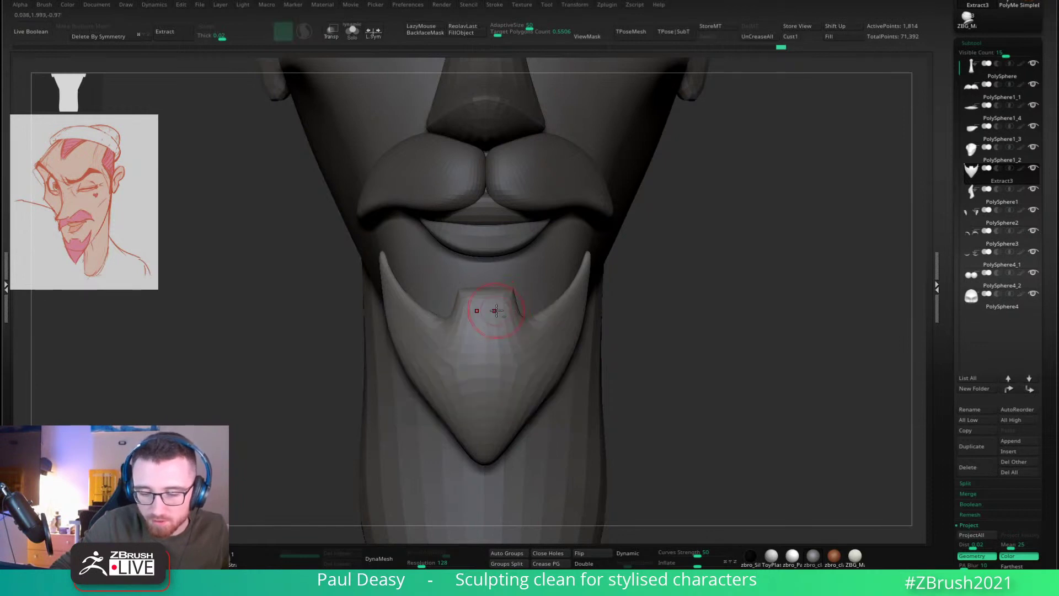
Step: Adjust the central tuft and smooth the goatee's front profile in side view
mouse_move(496, 311)
right_down()
mouse_move(473, 326)
mouse_move(494, 316)
right_up()
key(space)
drag(494, 317, 514, 406)
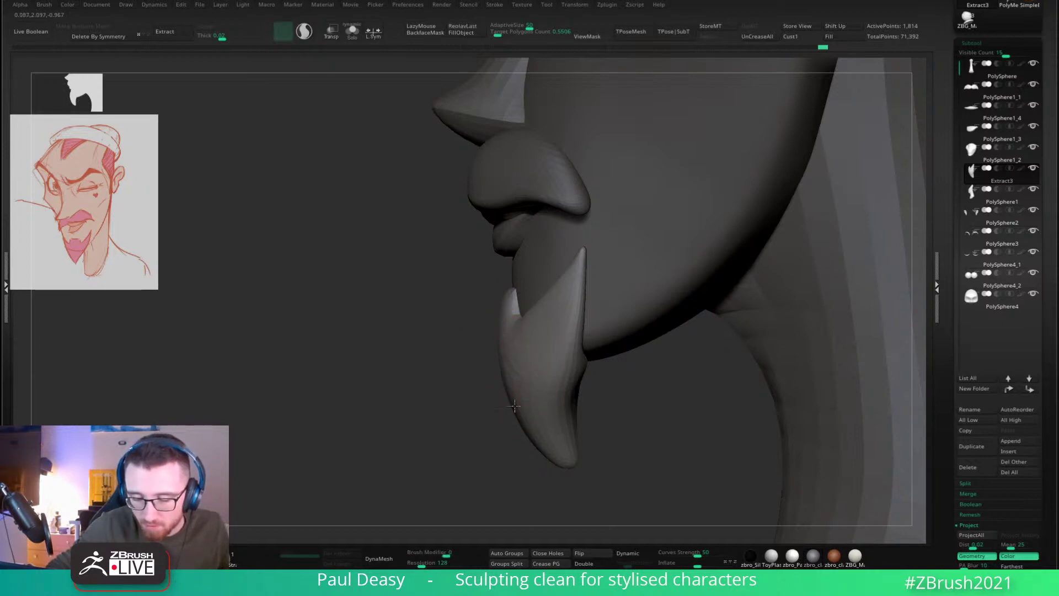
shift+drag(501, 352, 509, 376)
Step: Smooth the notches beside the central tuft and refine the tuft's side edges
mouse_move(534, 382)
alt+right_down()
mouse_move(527, 337)
mouse_move(553, 272)
mouse_move(480, 308)
mouse_move(497, 298)
mouse_move(489, 287)
alt+right_up()
right_click(474, 325)
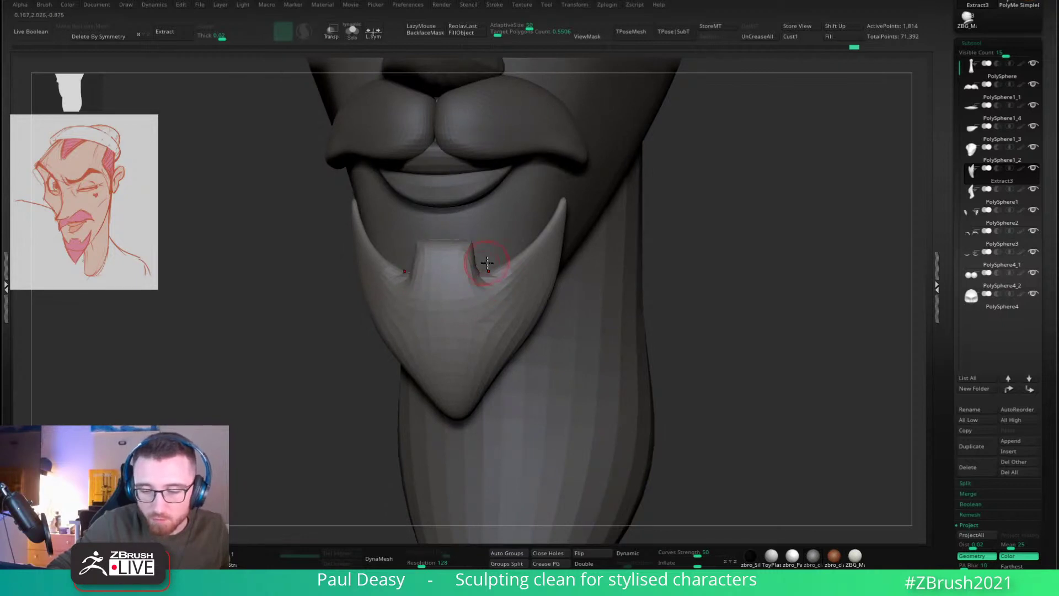
shift+drag(482, 265, 485, 258)
right_drag(481, 265, 493, 278)
key(space)
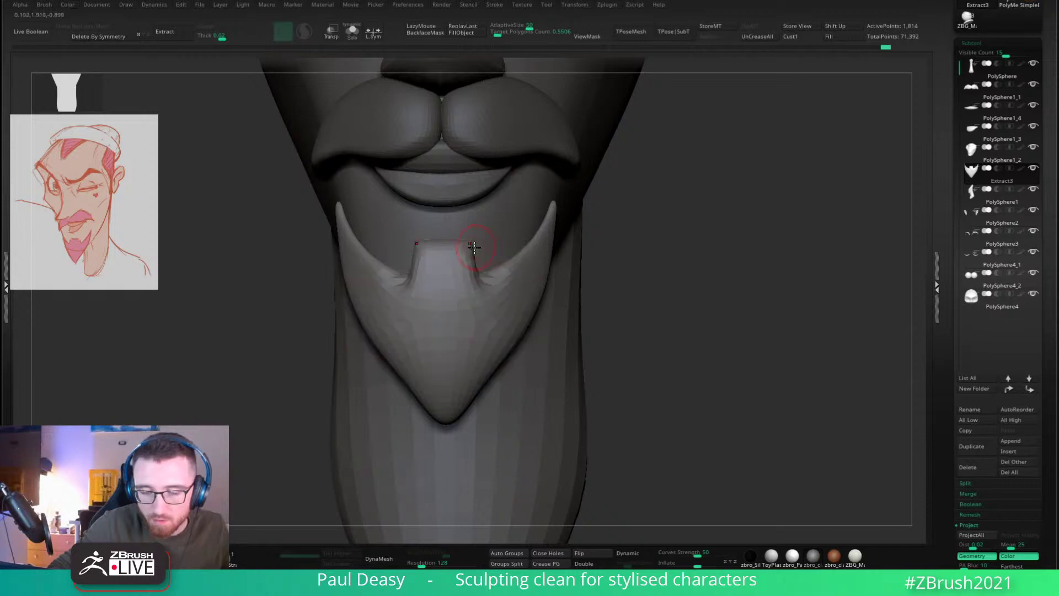
Step: Smooth the goatee's front and side surfaces below the tuft from side and three-quarter views
right_drag(464, 257, 445, 295)
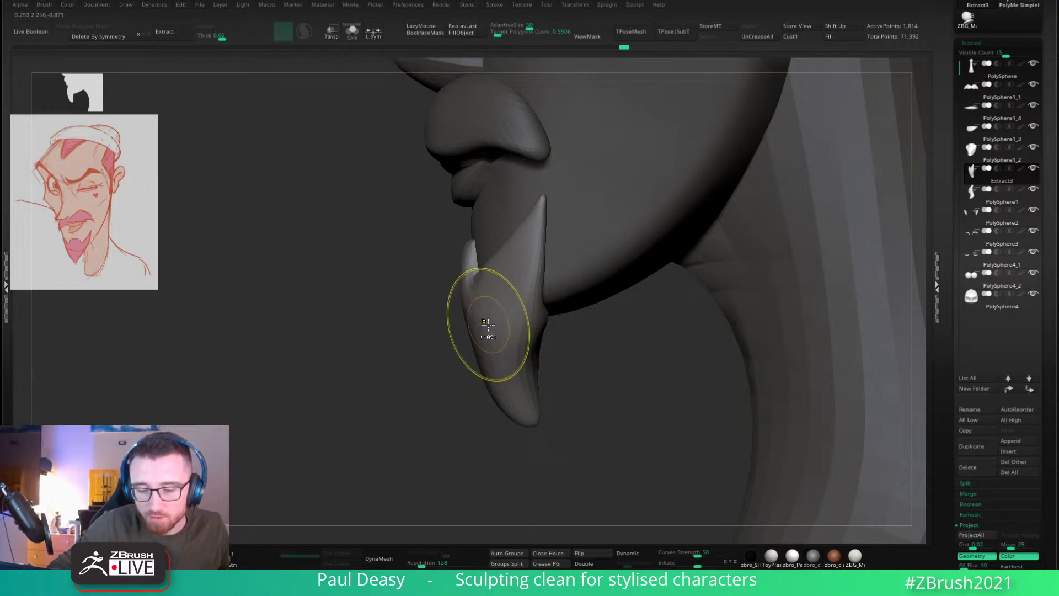
shift+drag(487, 329, 481, 356)
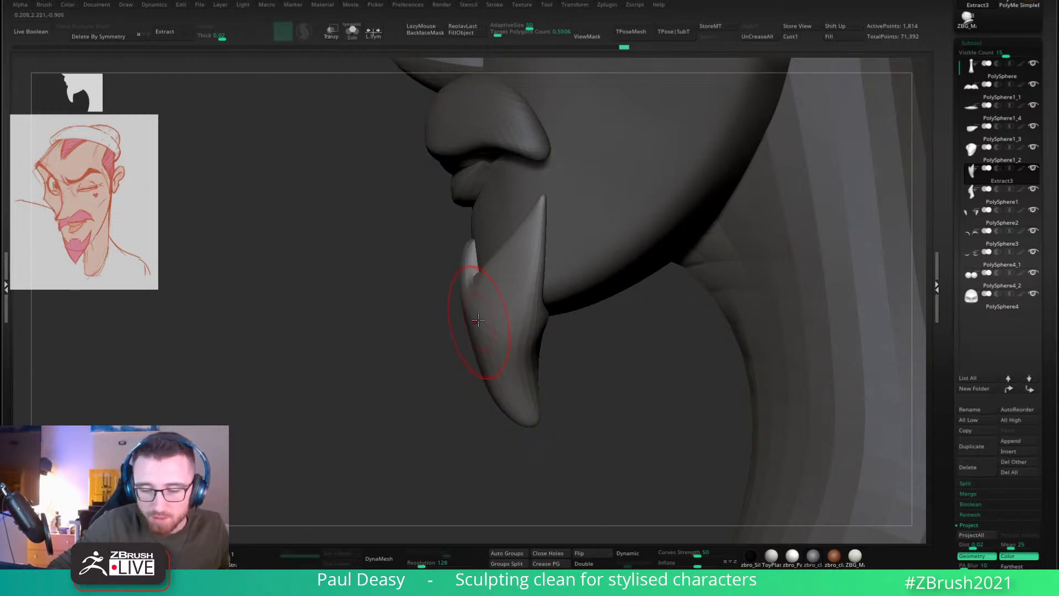
right_drag(475, 332, 486, 319)
shift+drag(448, 326, 452, 340)
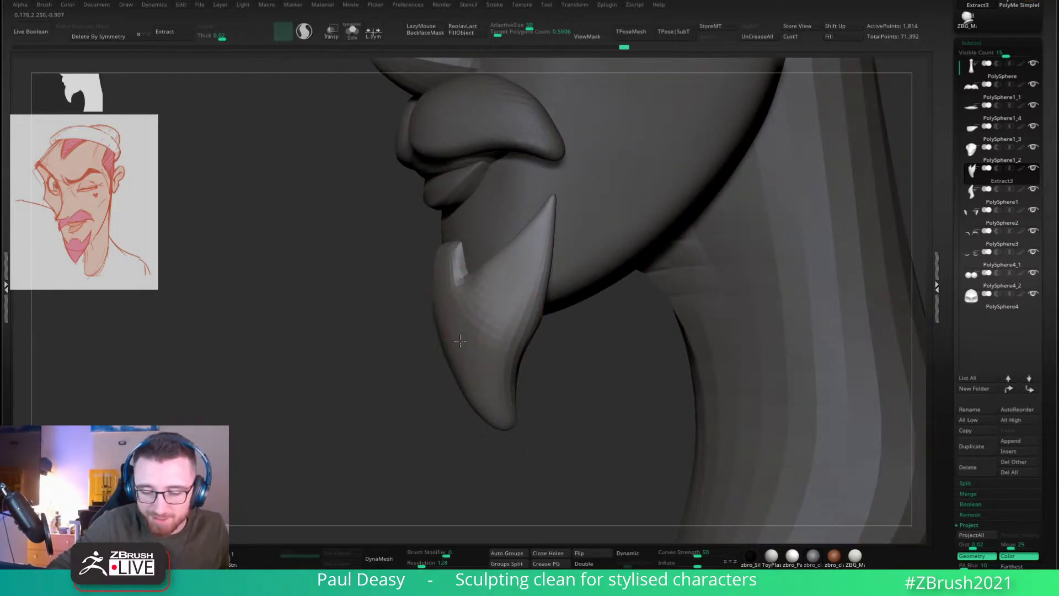
mouse_move(456, 329)
right_down()
mouse_move(549, 388)
mouse_move(544, 343)
mouse_move(520, 320)
right_up()
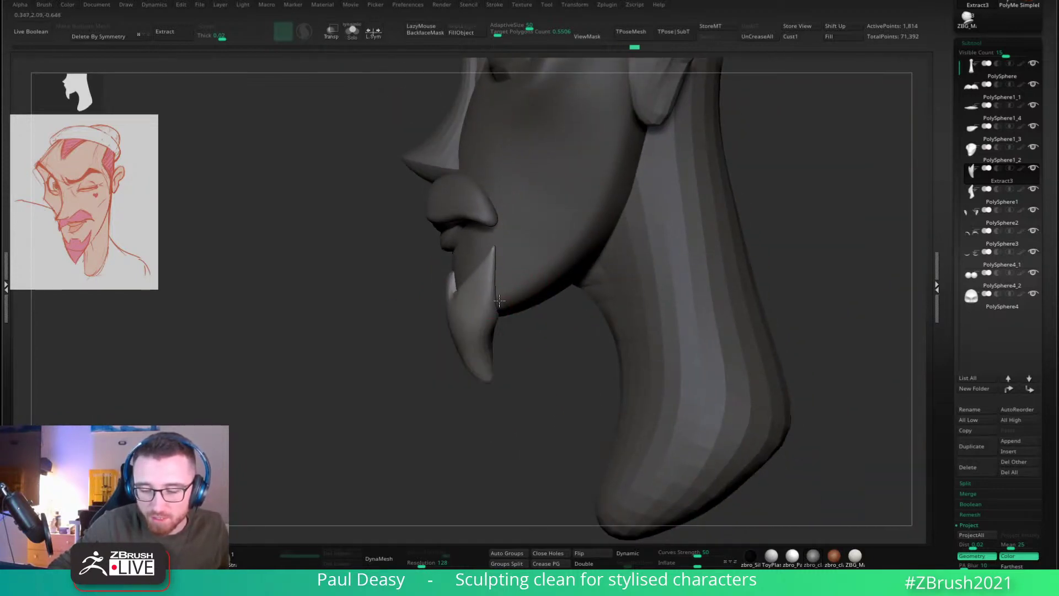
Step: Refine the goatee's side profile below the tuft and smooth its side surface from the front view
right_drag(498, 290, 505, 283)
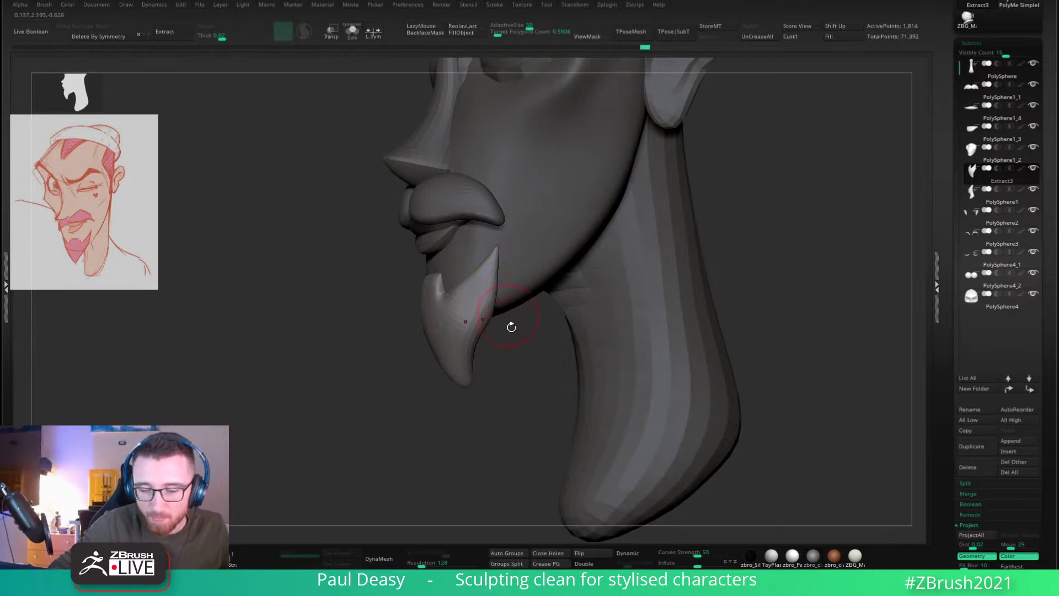
right_drag(511, 327, 595, 293)
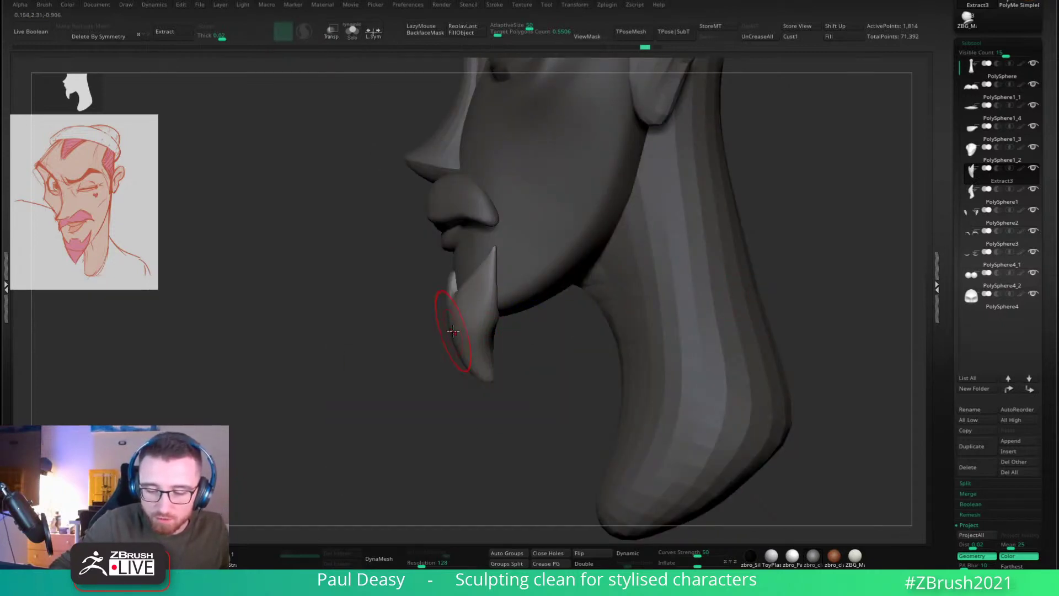
drag(475, 352, 483, 355)
mouse_move(495, 359)
shift+right_down()
mouse_move(554, 343)
mouse_move(587, 257)
shift+right_up()
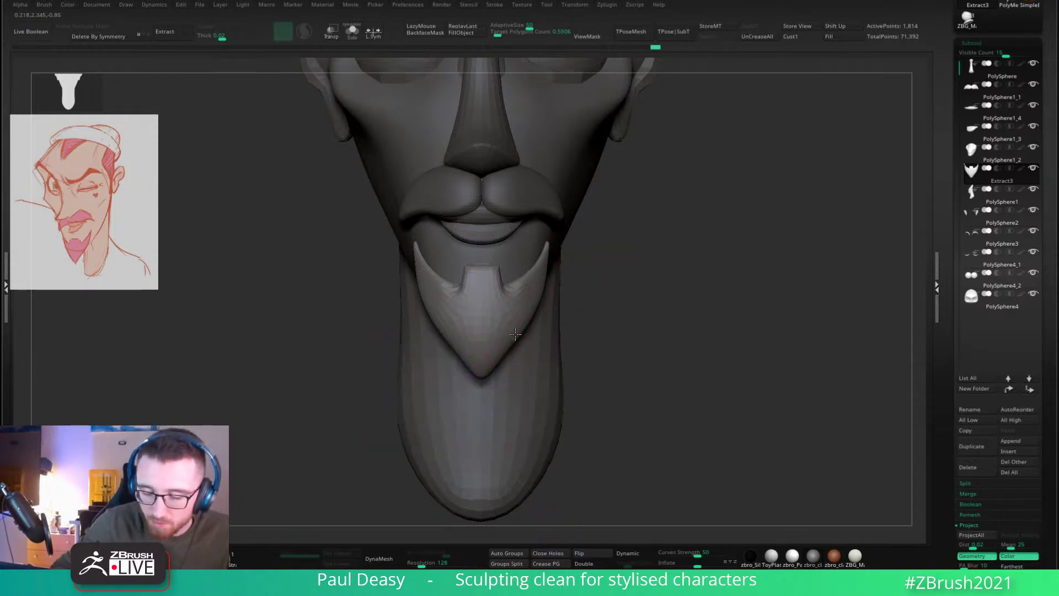
shift+drag(523, 319, 510, 316)
Step: Remesh the goatee with DynaMesh and smooth the notches beside the central tuft
key(space)
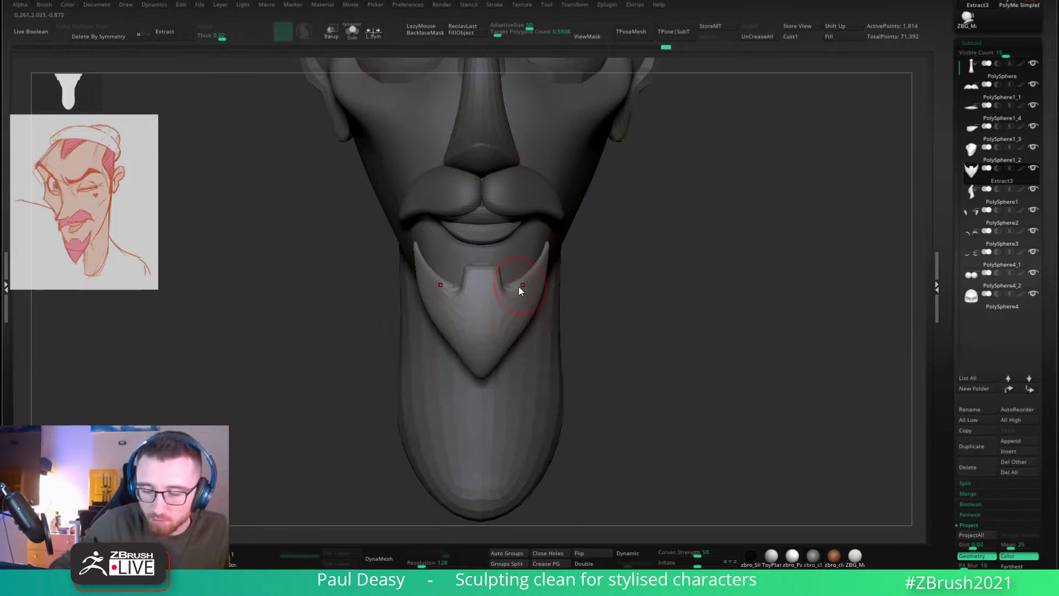
ctrl+drag(568, 251, 579, 260)
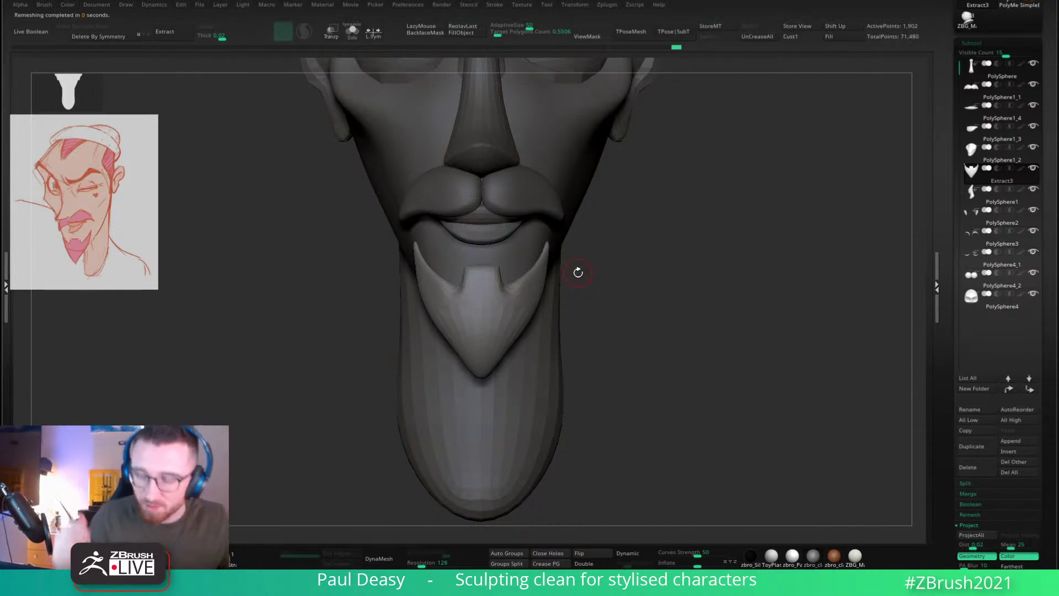
alt+drag(615, 286, 606, 322)
key(space)
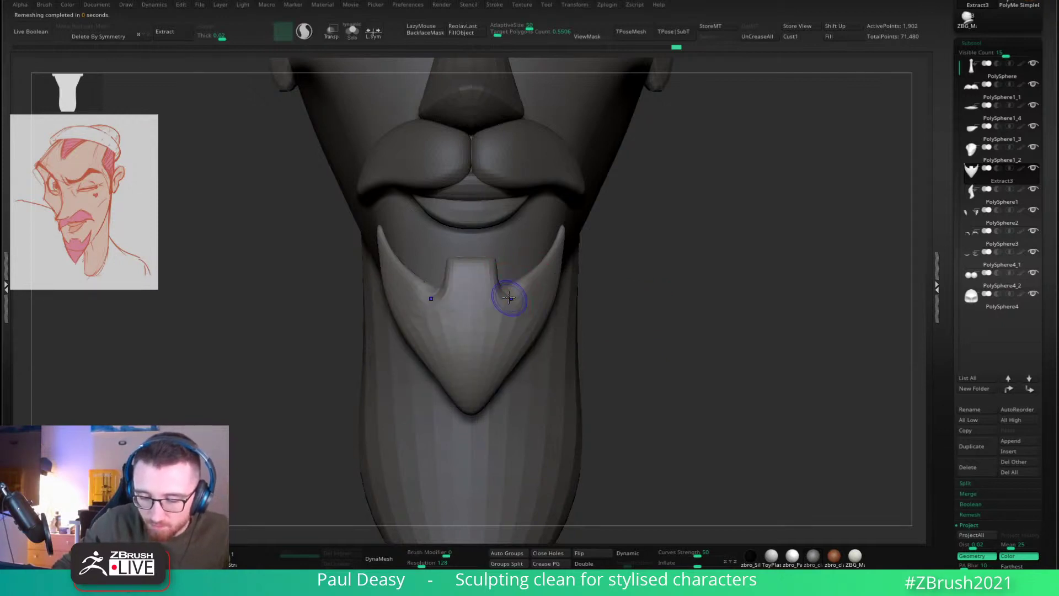
key(space)
drag(644, 326, 783, 311)
alt+drag(667, 303, 728, 331)
drag(728, 331, 672, 303)
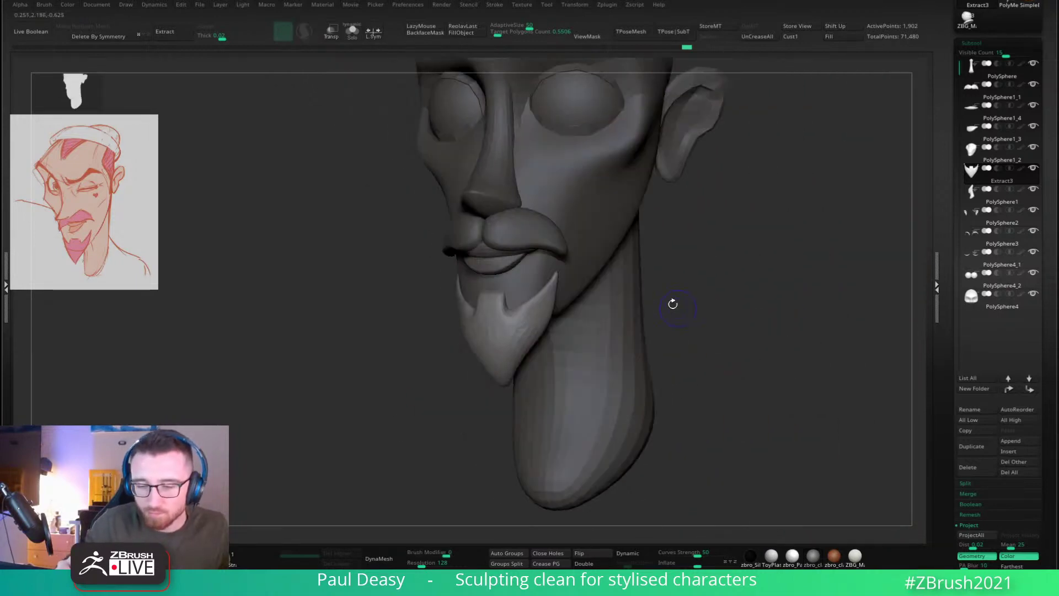
Step: Select the moustache and adjust its outer tips near the mouth corners with the Move brush
key(shift+f)
alt+click(558, 248)
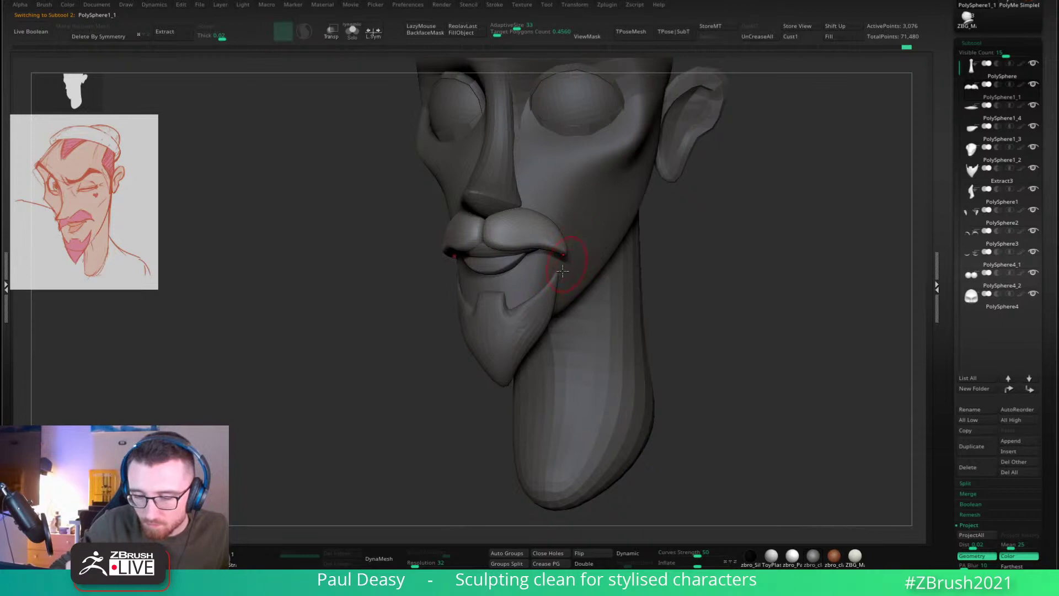
key(space)
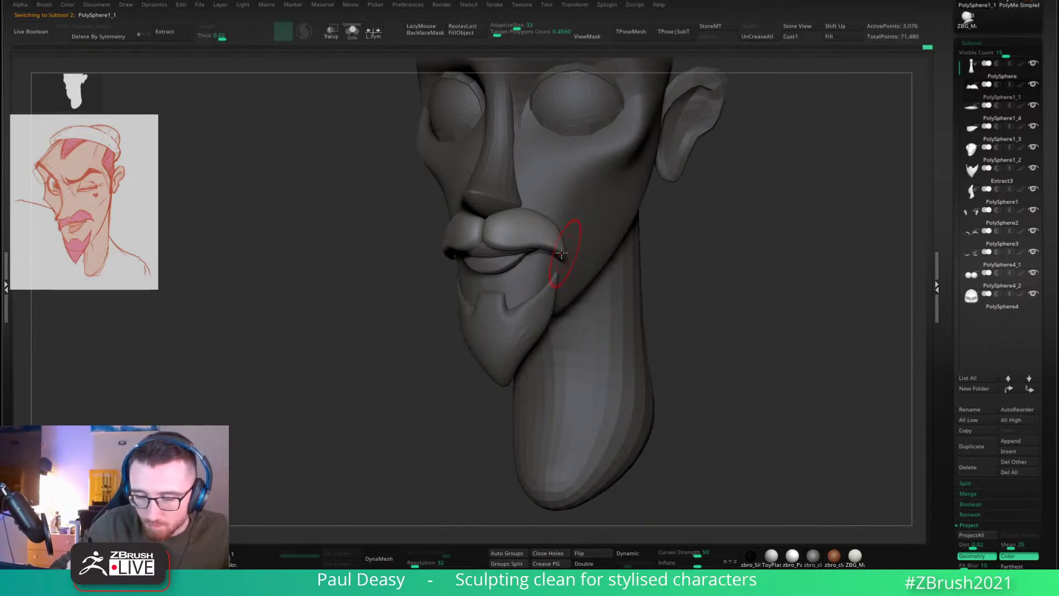
key(space)
mouse_move(554, 246)
mouse_down()
mouse_move(567, 244)
mouse_move(560, 267)
mouse_up()
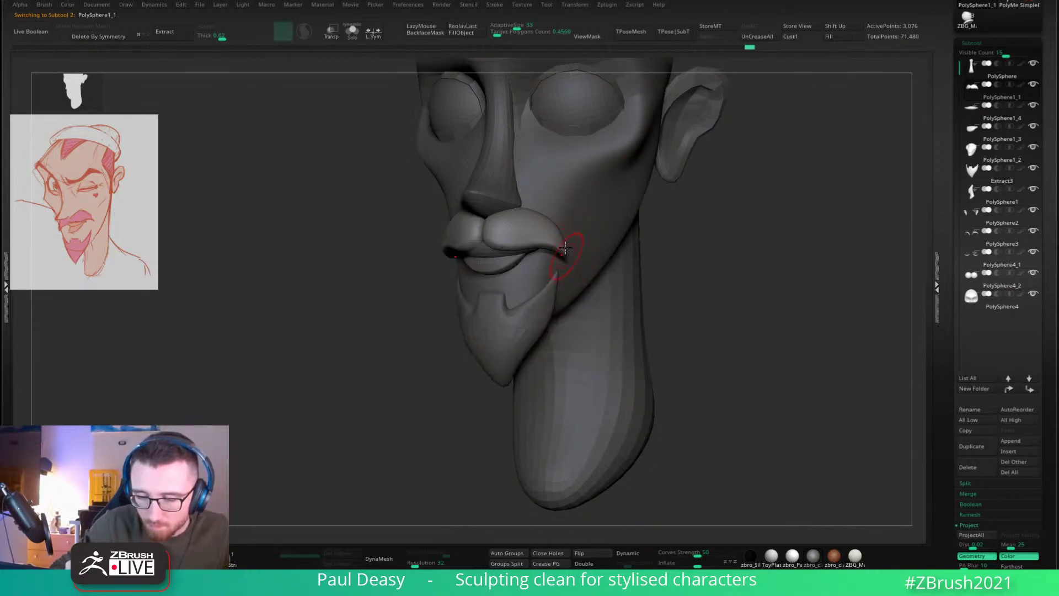
key(space)
Step: Select the cranium and subdivide its mesh by one level
mouse_move(662, 228)
shift+mouse_down()
mouse_move(715, 229)
mouse_move(651, 243)
mouse_move(661, 319)
shift+mouse_up()
alt+click(598, 180)
mouse_move(638, 191)
alt+mouse_down()
mouse_move(627, 225)
mouse_move(634, 137)
mouse_move(634, 184)
mouse_move(471, 281)
mouse_move(484, 266)
mouse_move(452, 320)
mouse_move(468, 314)
mouse_move(488, 207)
alt+mouse_up()
key(ctrl+d)
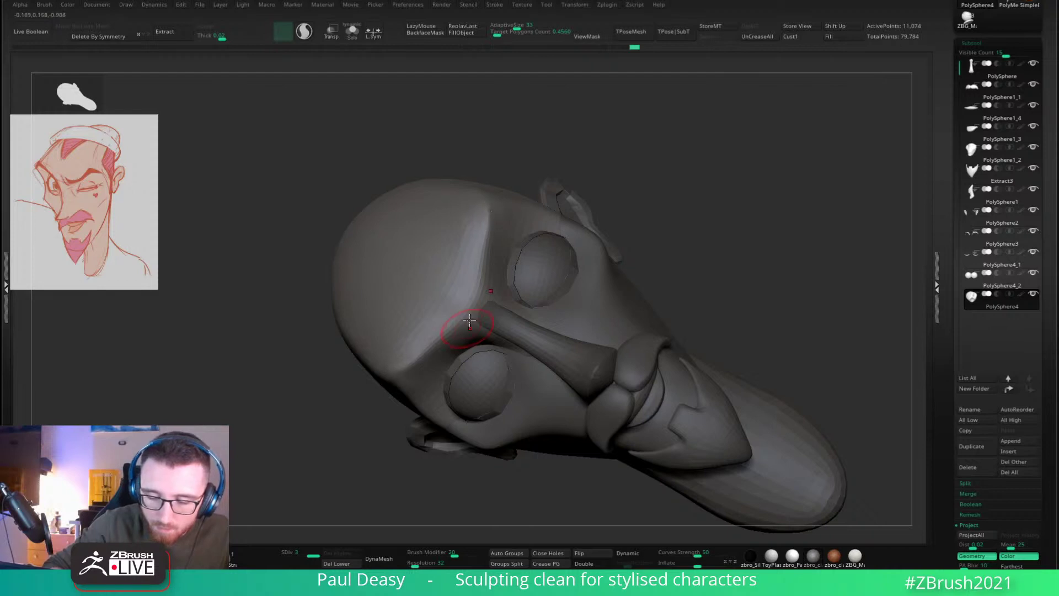
Step: Undo the last two changes to the cranium and rework the brow ridge across the forehead
mouse_move(470, 319)
mouse_down()
mouse_move(491, 212)
mouse_move(469, 300)
mouse_move(488, 228)
mouse_up()
key(ctrl+z)
key(ctrl+z)
right_drag(511, 199, 491, 228)
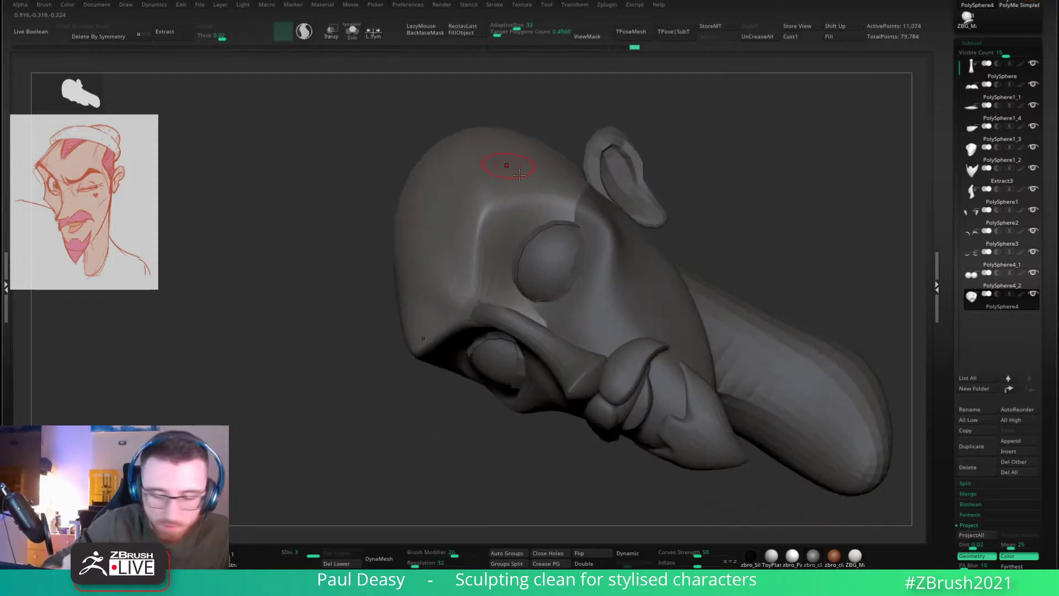
mouse_move(543, 203)
mouse_down()
mouse_move(492, 197)
mouse_move(474, 265)
mouse_up()
shift+right_drag(475, 270, 552, 251)
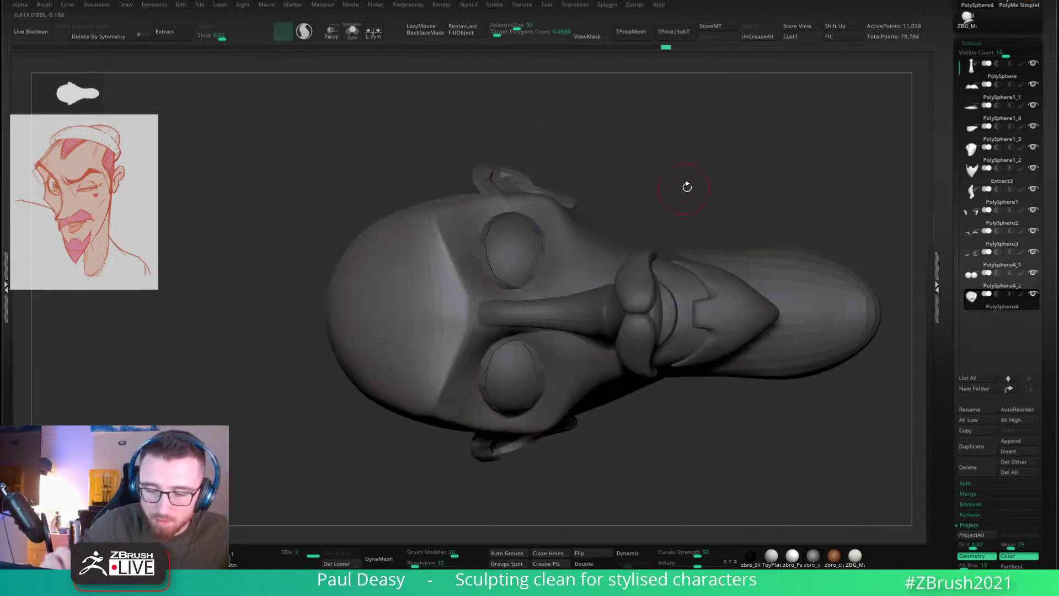
Step: Reshape the cranium's brow ridge above the eye sockets, checking it from front, side and three-quarter views
mouse_move(688, 187)
right_down()
mouse_move(762, 125)
mouse_move(693, 264)
mouse_move(731, 241)
mouse_move(729, 228)
right_up()
right_click(731, 241)
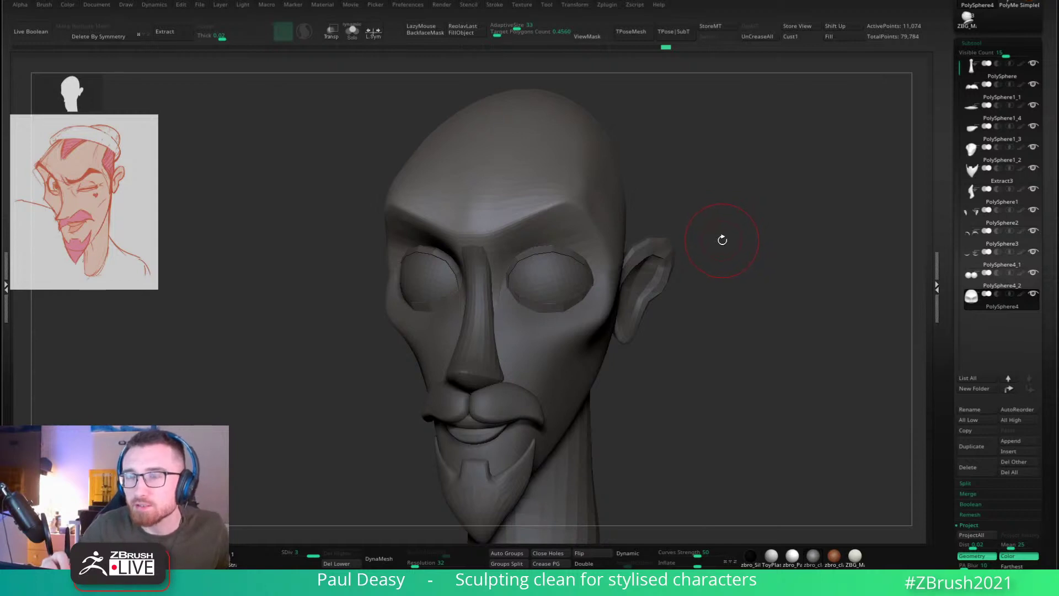
mouse_move(722, 240)
shift+right_down()
mouse_move(726, 217)
mouse_move(735, 241)
mouse_move(731, 224)
shift+right_up()
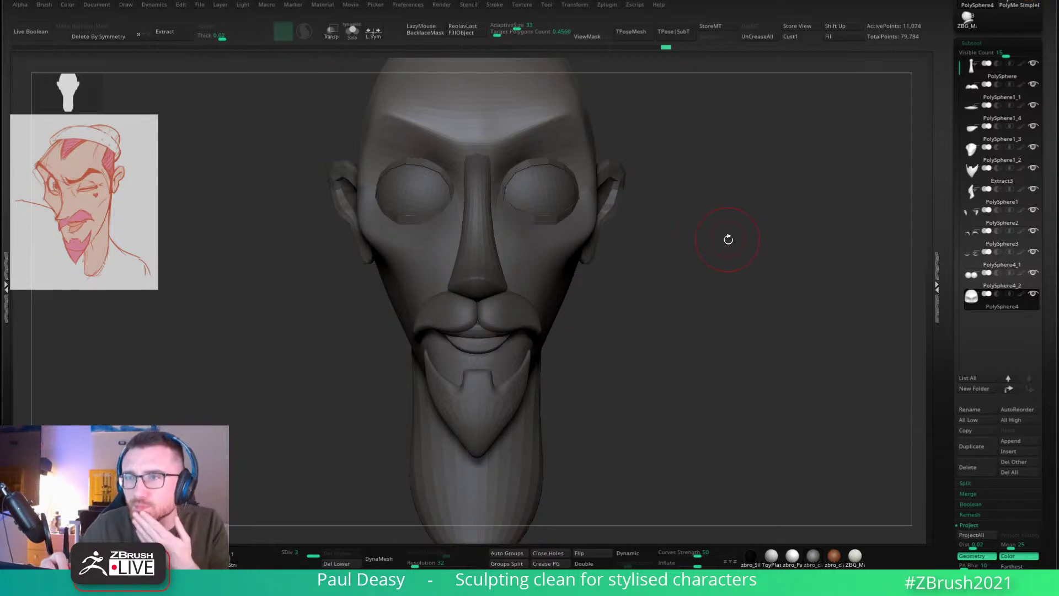
right_drag(721, 241, 716, 267)
right_click(508, 232)
alt+right_drag(698, 185, 635, 217)
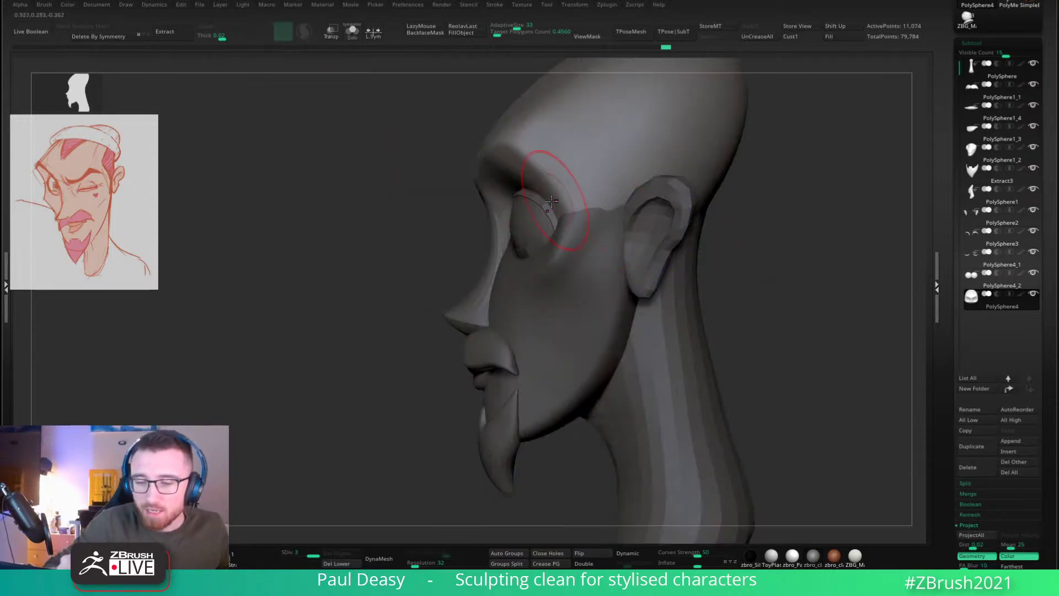
key(space)
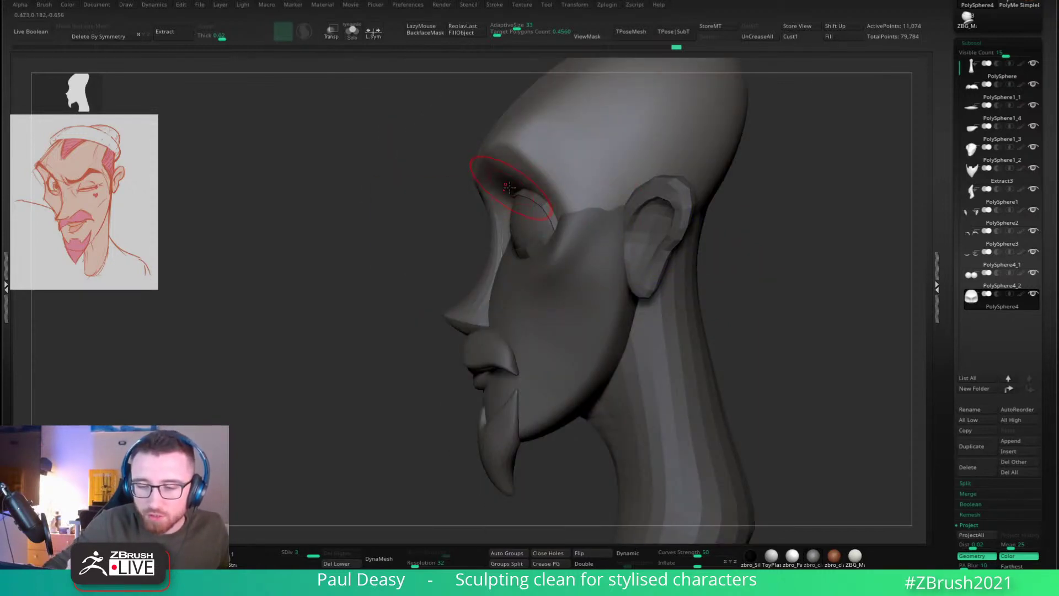
mouse_move(510, 188)
right_down()
mouse_move(526, 192)
mouse_move(514, 206)
right_up()
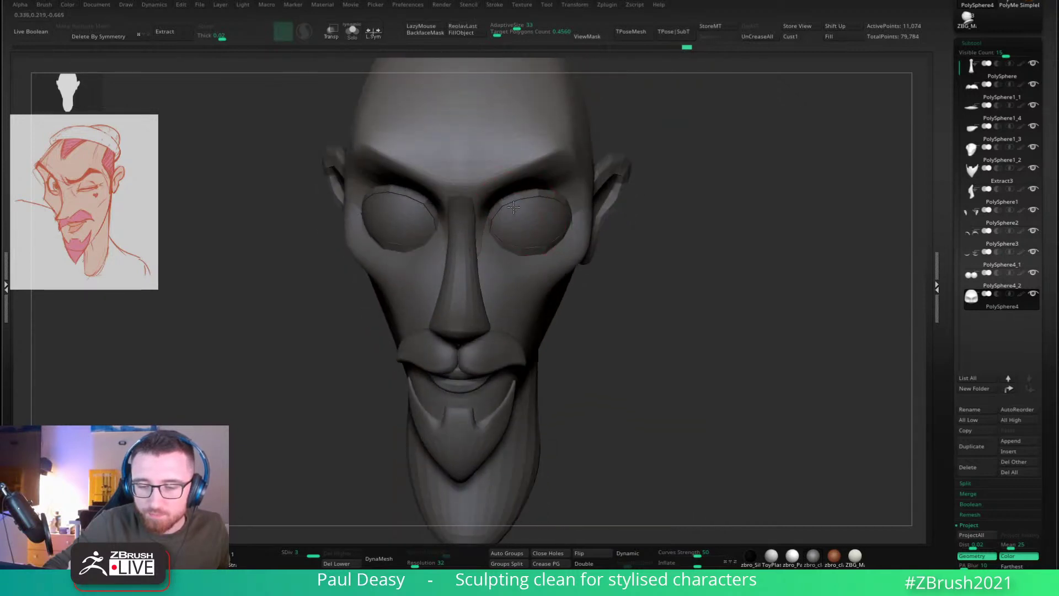
shift+right_drag(641, 220, 651, 206)
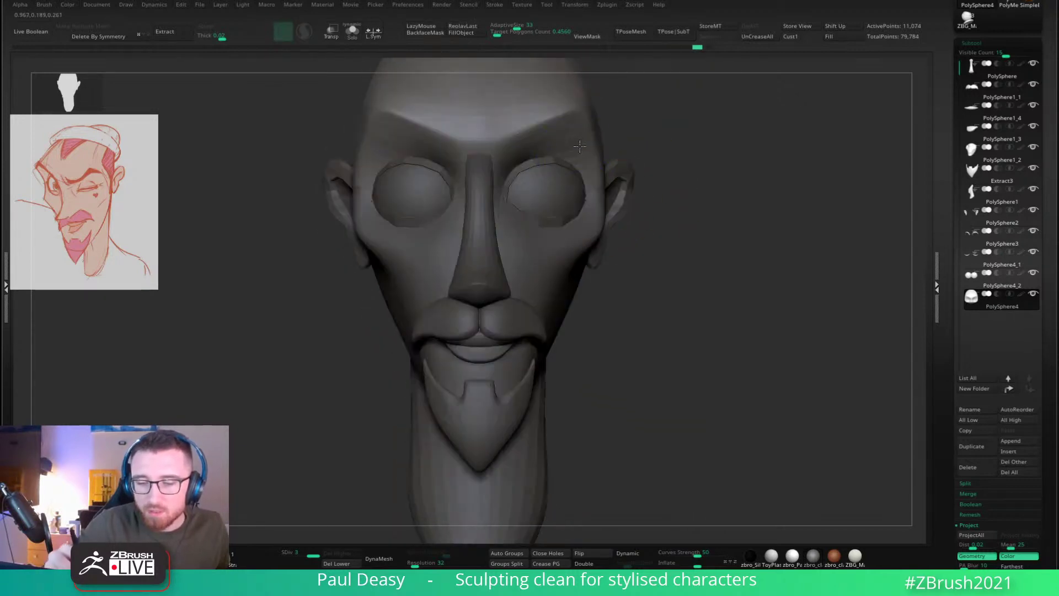
right_drag(717, 157, 589, 238)
right_click(511, 227)
right_drag(511, 227, 498, 213)
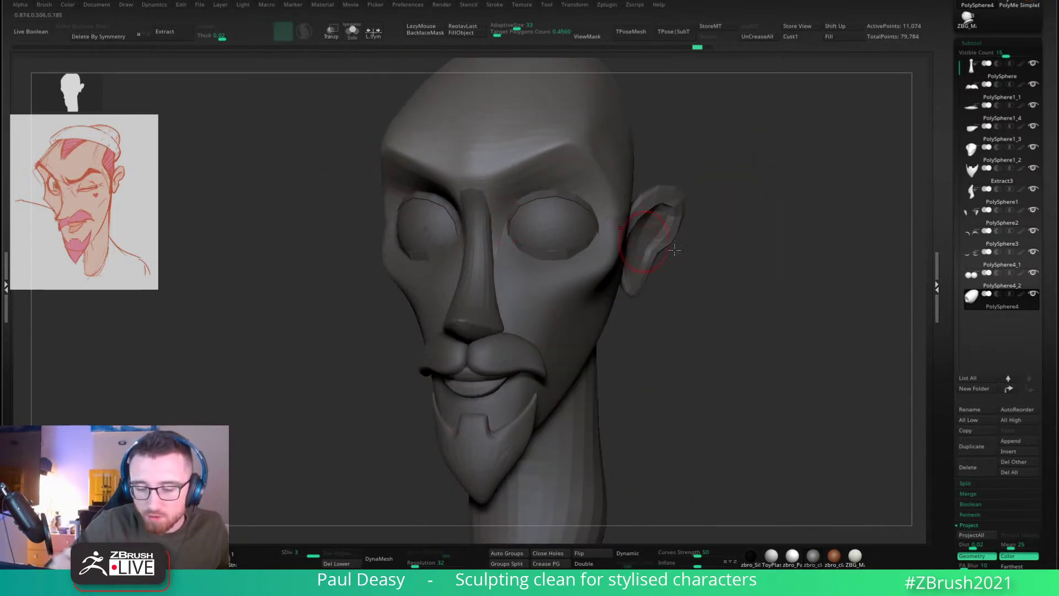
alt+right_drag(734, 276, 687, 252)
Step: Select the face and adjust the cheek surface where it meets the side of the nose
alt+click(498, 228)
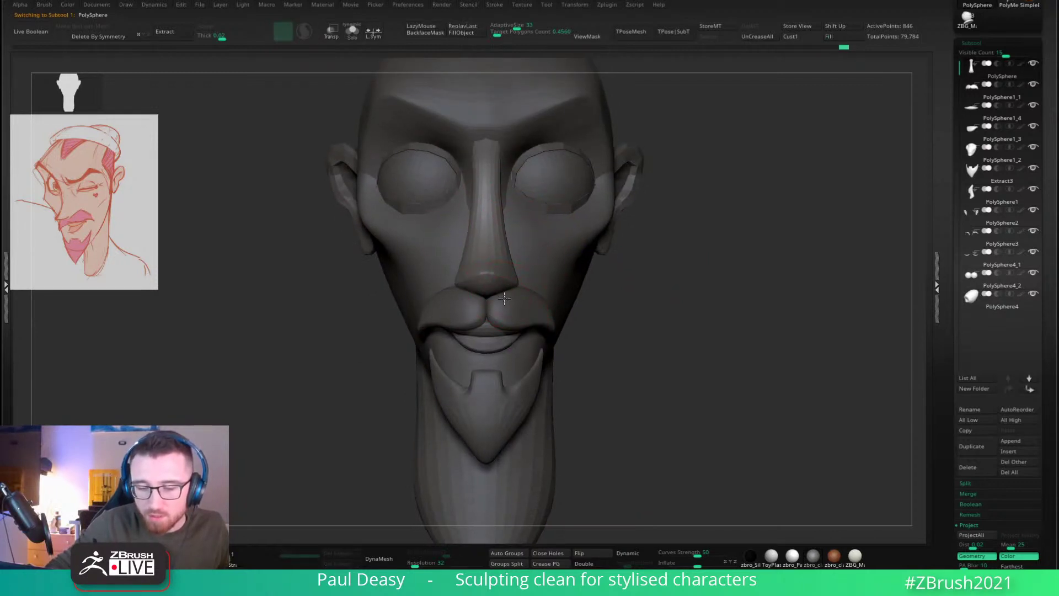
right_drag(516, 284, 481, 275)
right_click(522, 242)
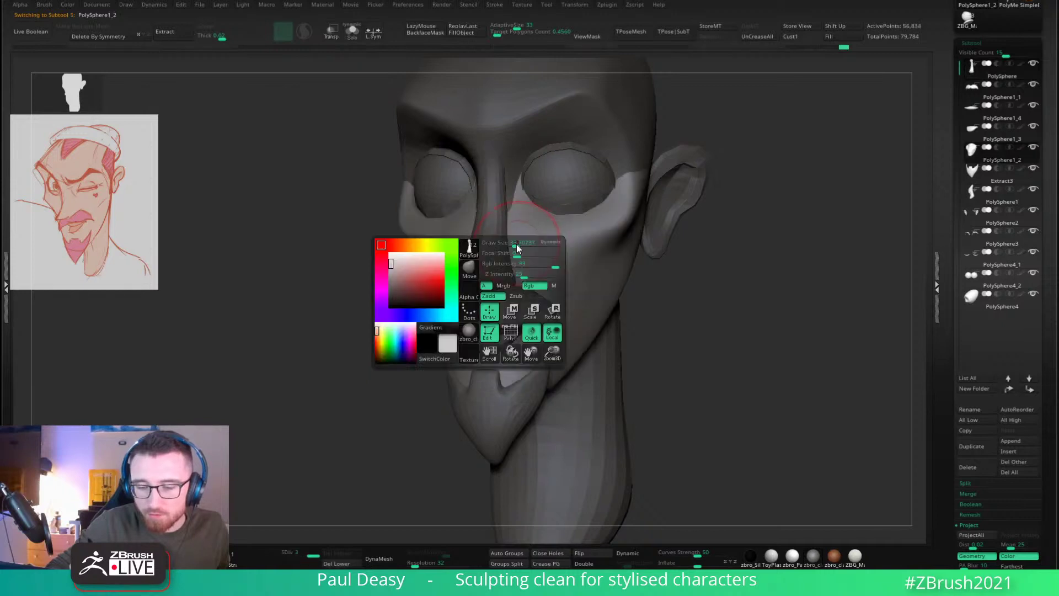
alt+click(517, 211)
right_drag(522, 251, 508, 229)
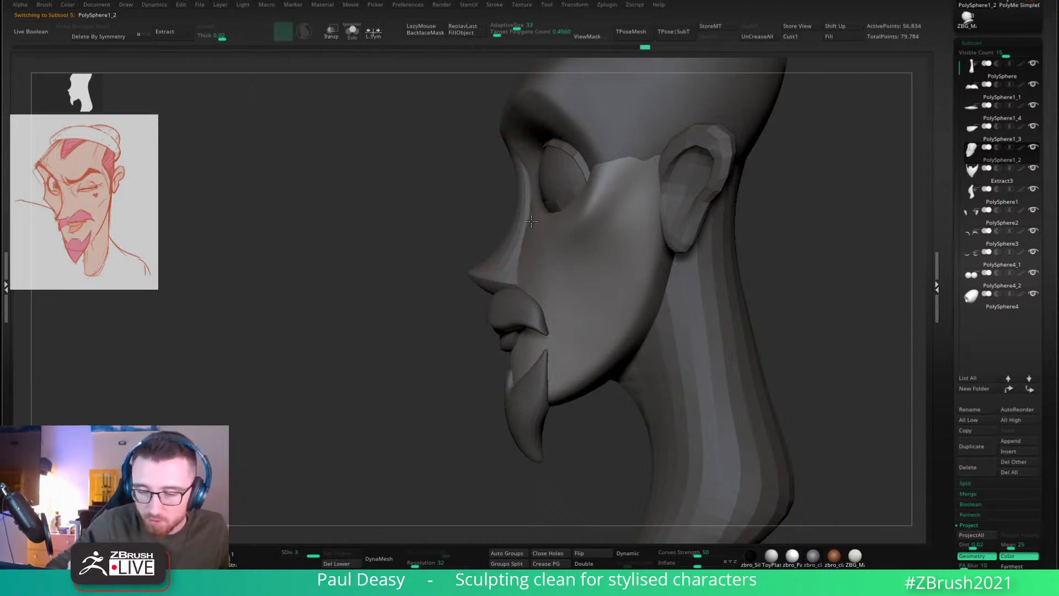
right_drag(520, 239, 533, 246)
key(b)
key(d)
key(s)
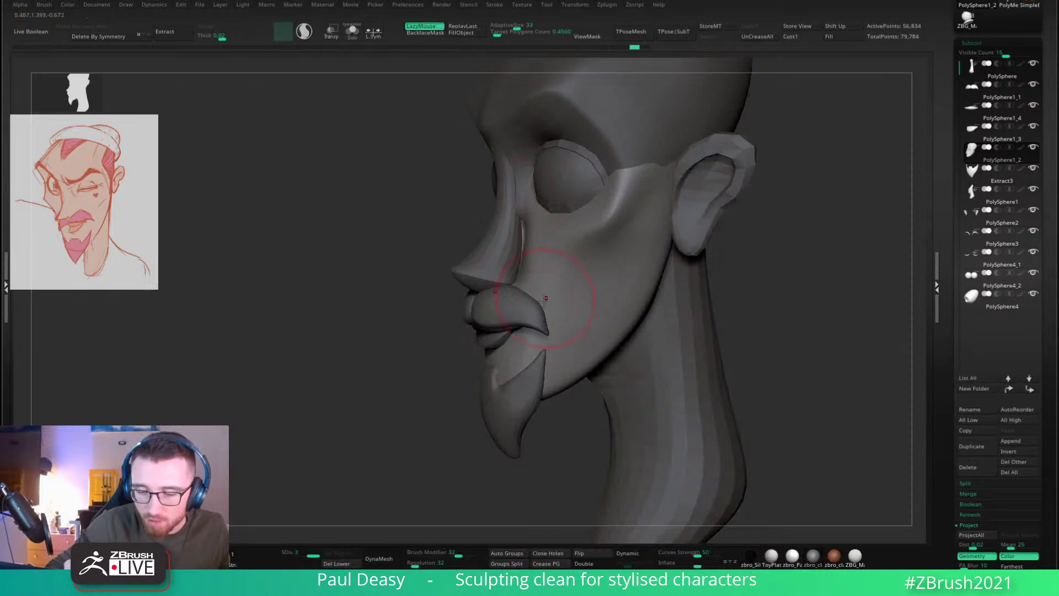
right_drag(533, 221, 537, 237)
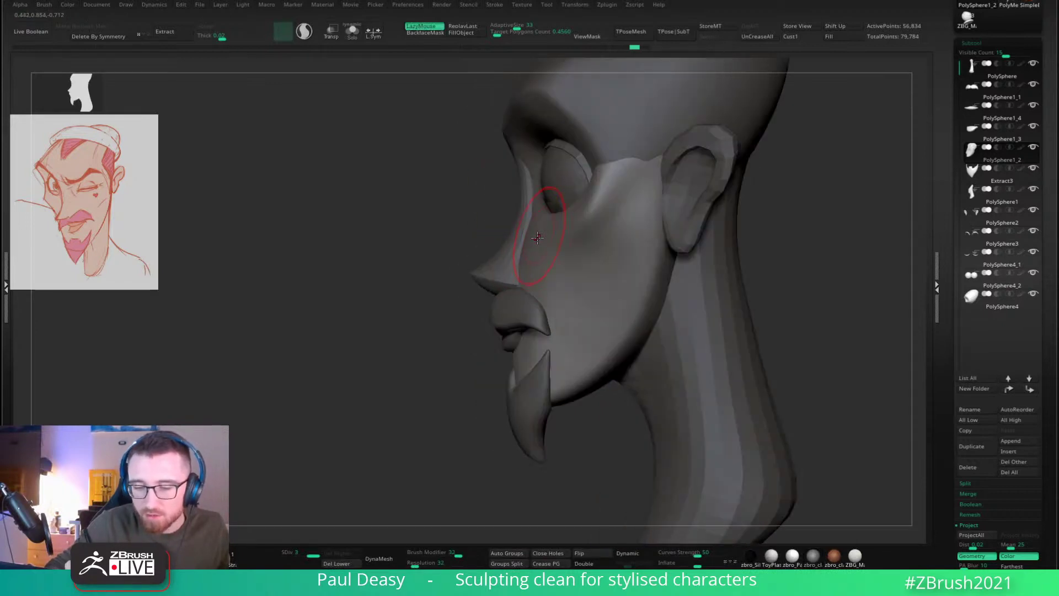
key(l)
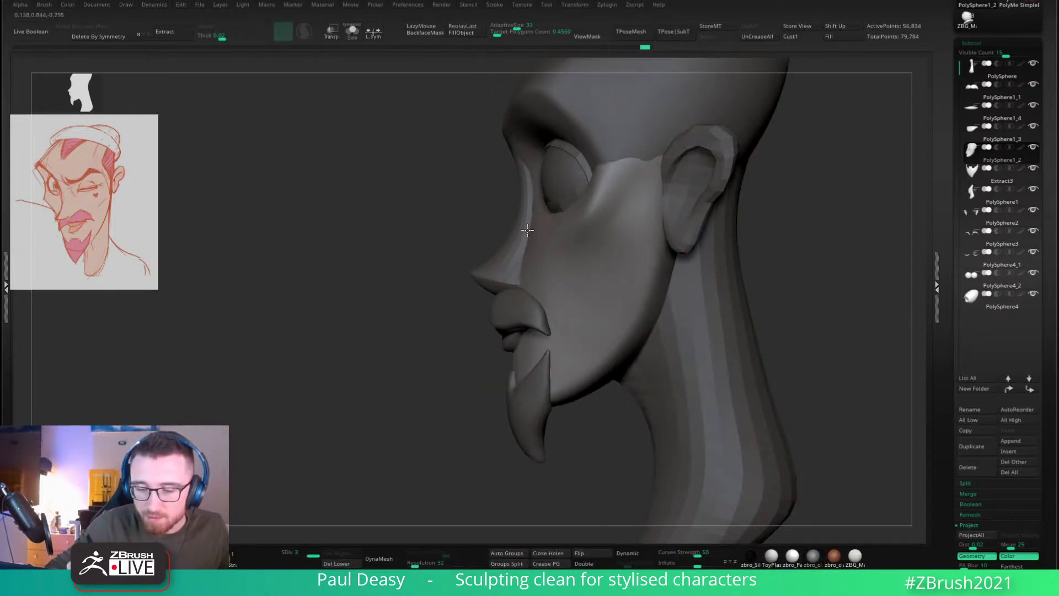
Step: Select the nose and reshape the sides of its base where they meet the cheeks, using a smaller brush
alt+click(519, 262)
mouse_move(519, 262)
right_down()
mouse_move(575, 260)
mouse_move(595, 219)
mouse_move(612, 218)
right_up()
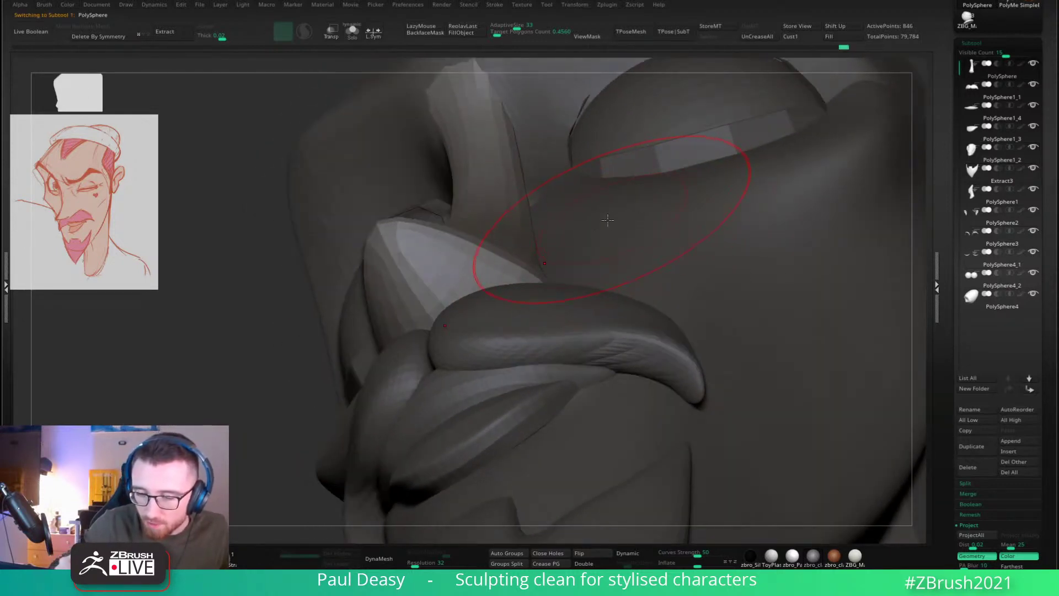
key(space)
drag(605, 216, 588, 216)
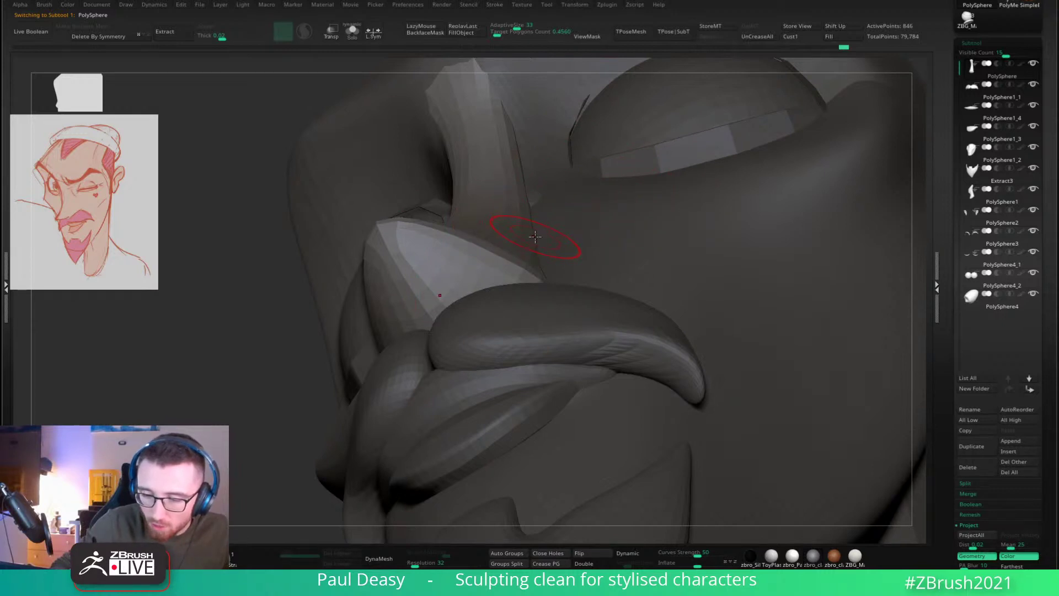
right_drag(545, 234, 589, 209)
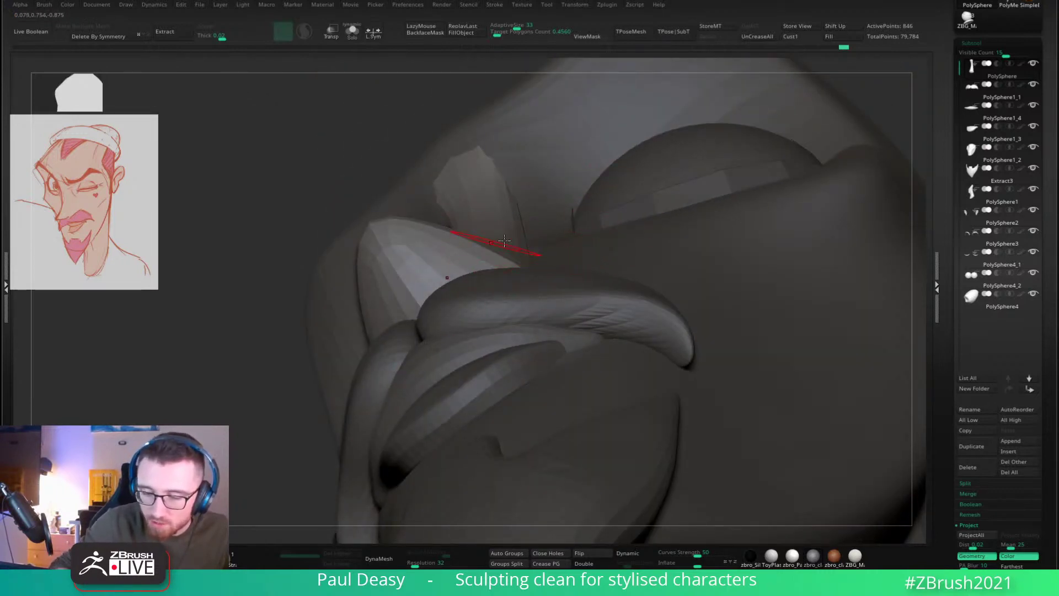
mouse_move(530, 256)
right_down()
mouse_move(567, 279)
mouse_move(552, 237)
mouse_move(721, 301)
mouse_move(544, 267)
mouse_move(535, 287)
right_up()
mouse_move(560, 220)
right_down()
mouse_move(518, 211)
mouse_move(509, 242)
mouse_move(544, 224)
mouse_move(523, 236)
mouse_move(537, 237)
mouse_move(544, 212)
right_up()
key(space)
Step: Select the cranium and adjust the inner brow area between the nose bridge and the eyes
alt+click(543, 234)
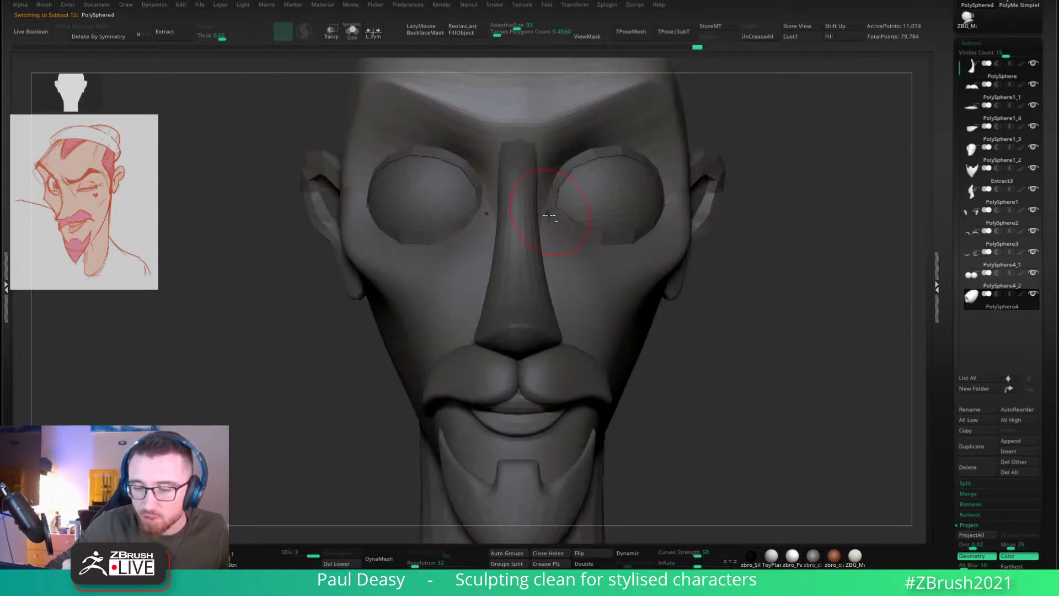
key(space)
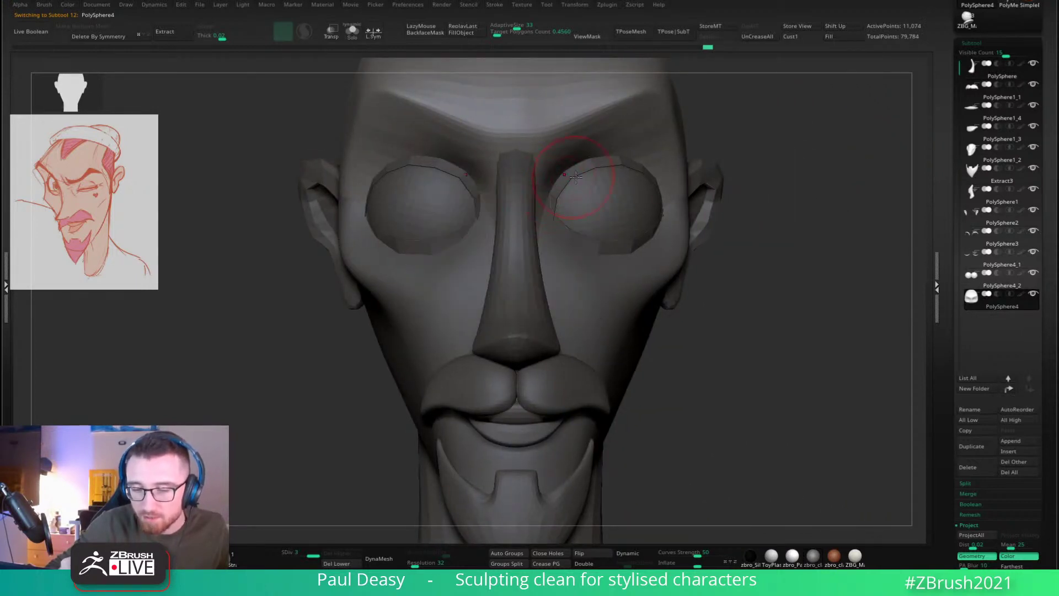
right_drag(575, 175, 559, 202)
drag(749, 213, 761, 302)
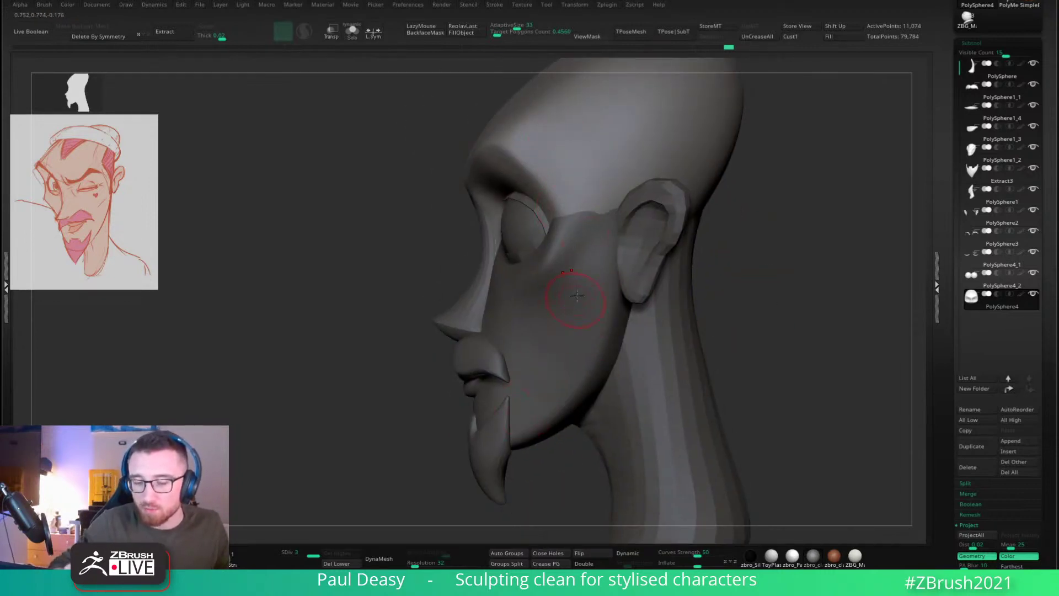
Step: Straighten the temple seam between the face and the cranium, from the eye socket to the ear, editing both pieces
alt+click(578, 265)
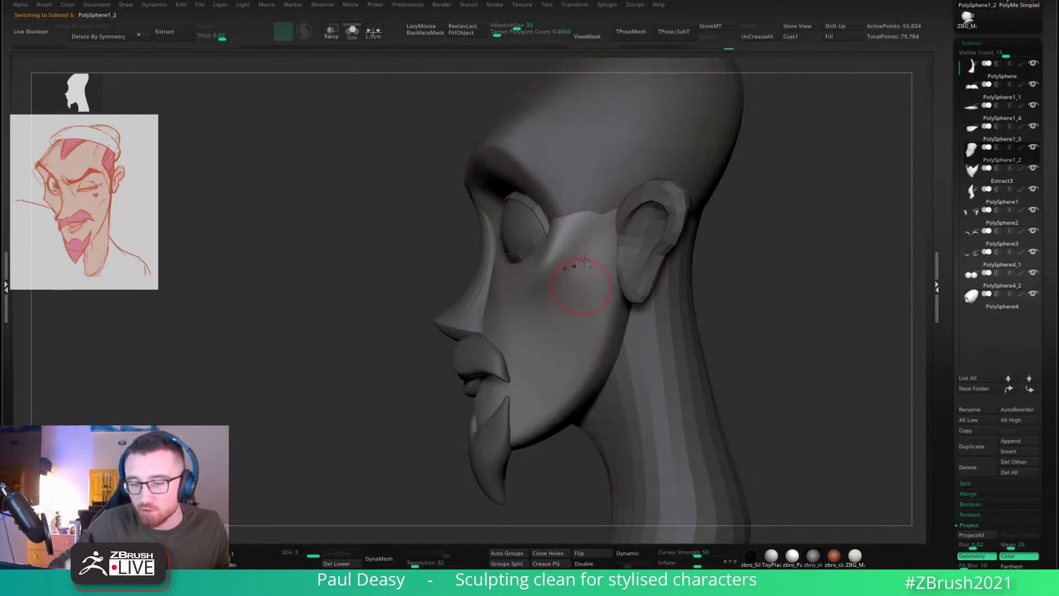
alt+click(583, 258)
mouse_move(718, 274)
mouse_down()
mouse_move(780, 279)
mouse_move(699, 305)
mouse_up()
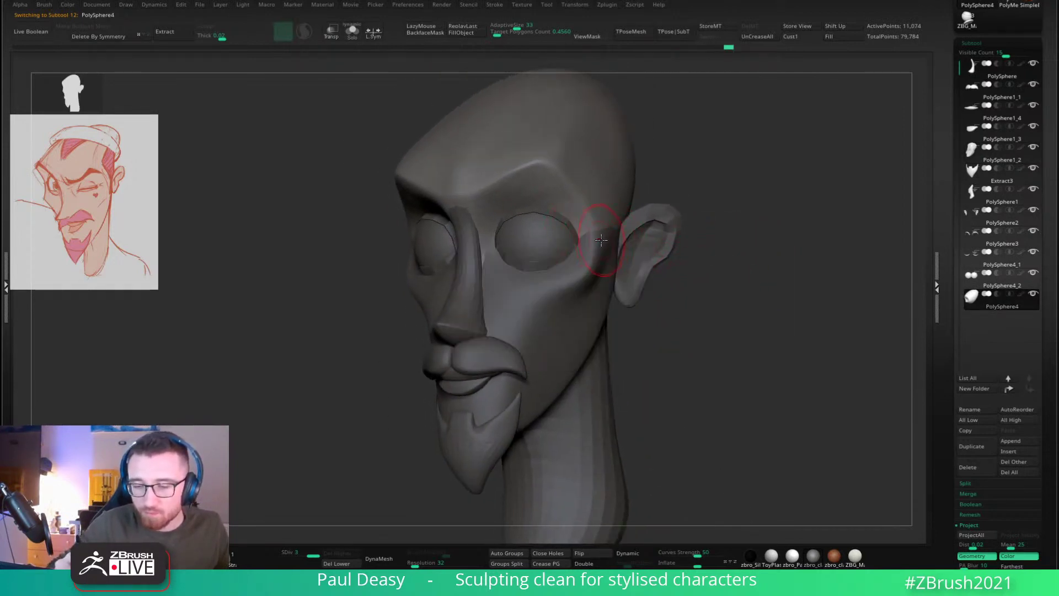
alt+click(601, 240)
drag(742, 265, 681, 262)
key(space)
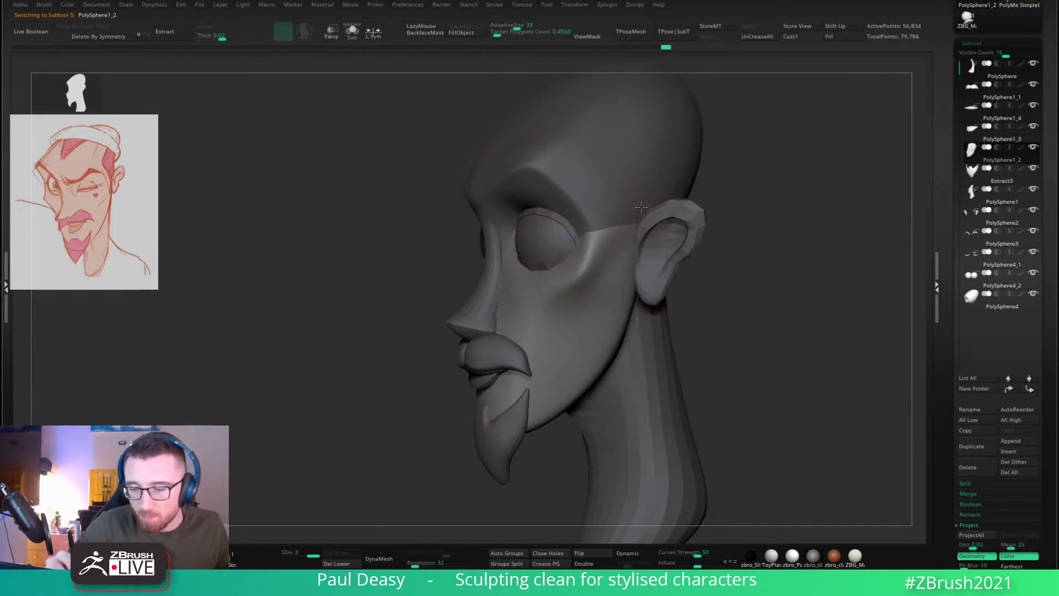
Step: Select the lower lip and reshape its outer end beneath the moustache with an adjusted brush size
mouse_move(641, 207)
mouse_down()
mouse_move(633, 212)
mouse_move(681, 225)
mouse_move(728, 208)
mouse_move(605, 286)
mouse_up()
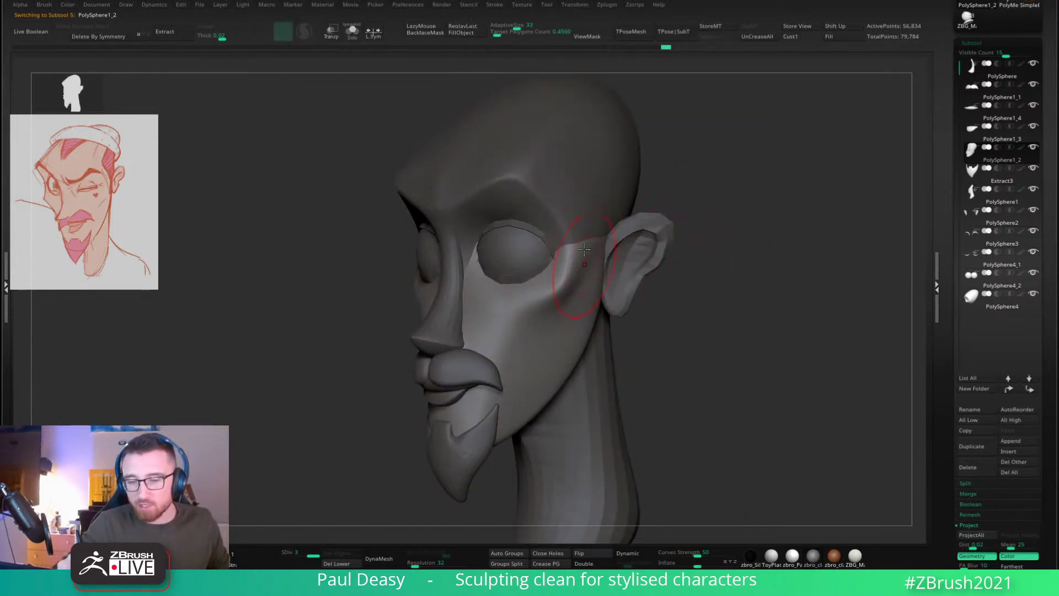
drag(717, 325, 676, 315)
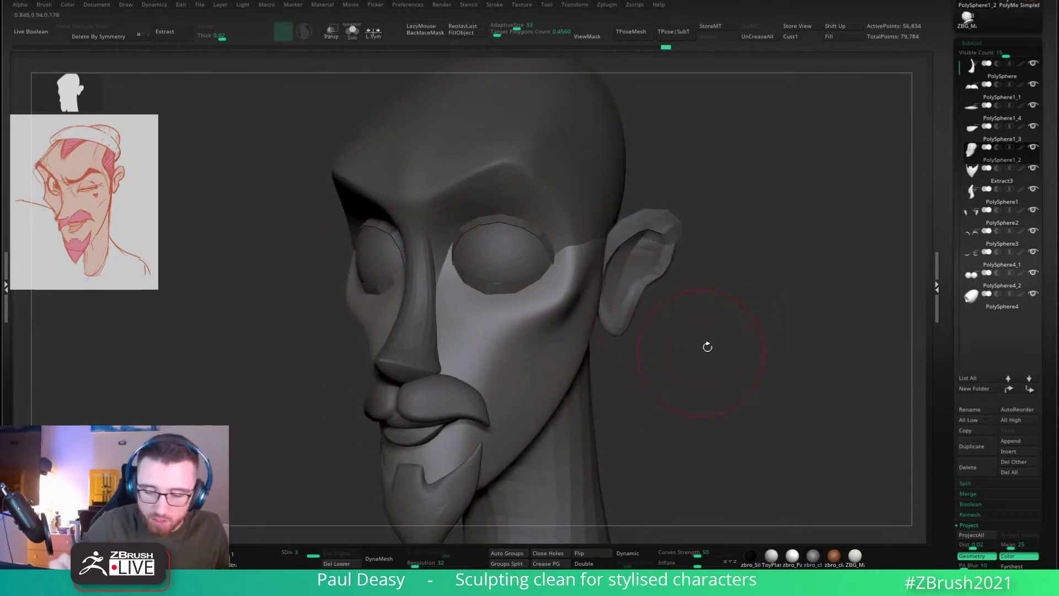
drag(707, 347, 715, 381)
drag(827, 342, 755, 334)
alt+click(511, 289)
key(space)
drag(512, 289, 521, 285)
key(space)
mouse_move(520, 260)
right_down()
mouse_move(518, 280)
mouse_move(551, 278)
right_up()
drag(528, 285, 528, 273)
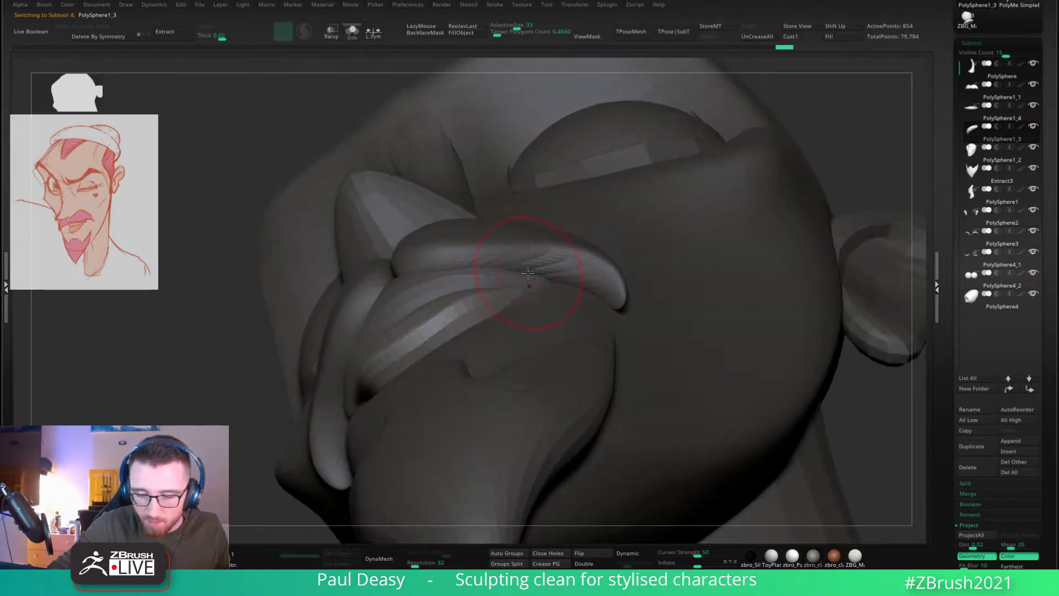
right_drag(539, 280, 517, 282)
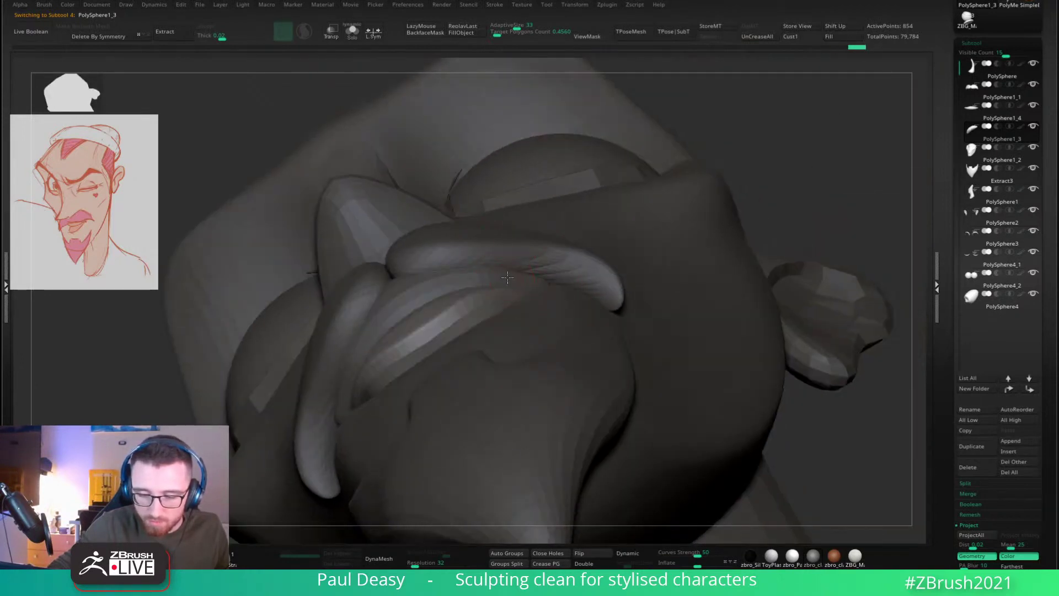
Step: Enlarge the brush and reshape the middle of the lower lip
key(space)
drag(499, 276, 474, 275)
key(space)
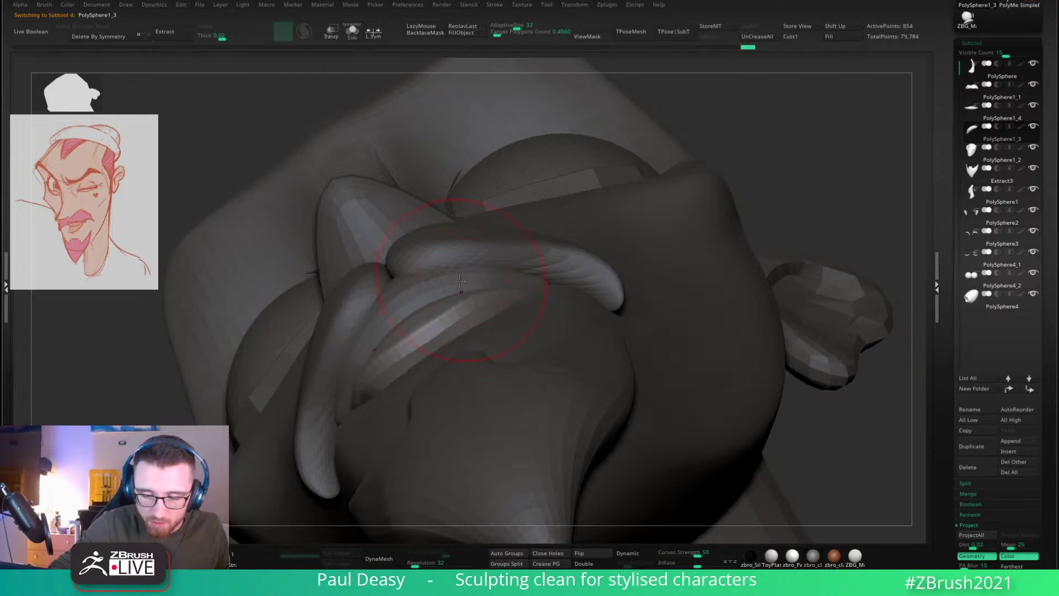
right_drag(500, 255, 567, 274)
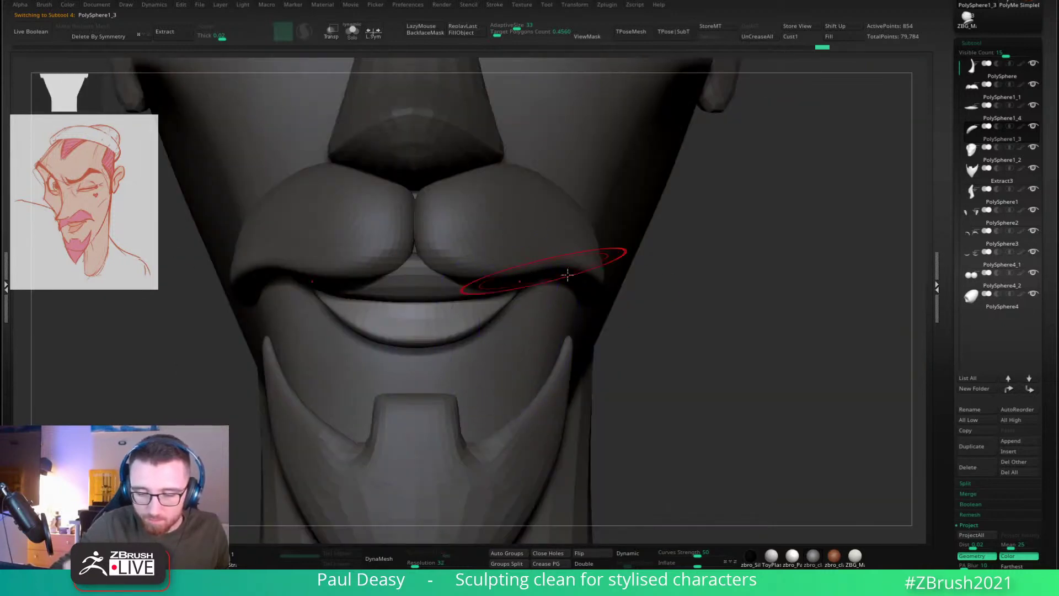
mouse_move(684, 255)
shift+right_down()
mouse_move(699, 253)
mouse_move(616, 280)
mouse_move(660, 240)
mouse_move(686, 246)
mouse_move(679, 251)
shift+right_up()
Step: Select the face and adjust the chin surface just beneath the lower lip
alt+click(501, 291)
ctrl+right_drag(501, 291, 520, 296)
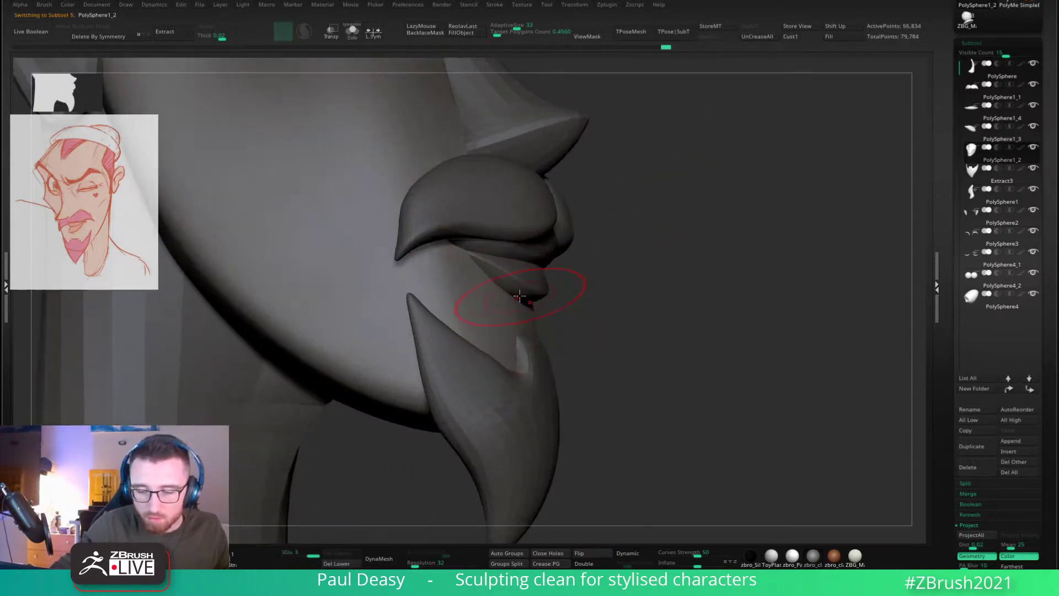
right_drag(641, 274, 609, 283)
Step: Select the lower lip and smooth its surface, undoing the last smoothing stroke near the mouth corner
alt+click(580, 278)
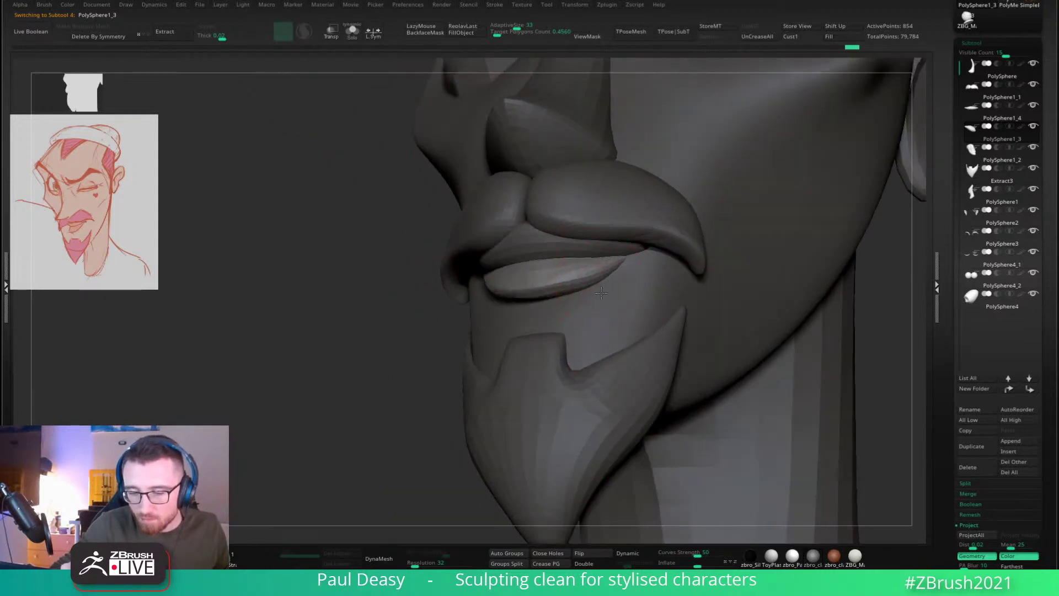
key(shift)
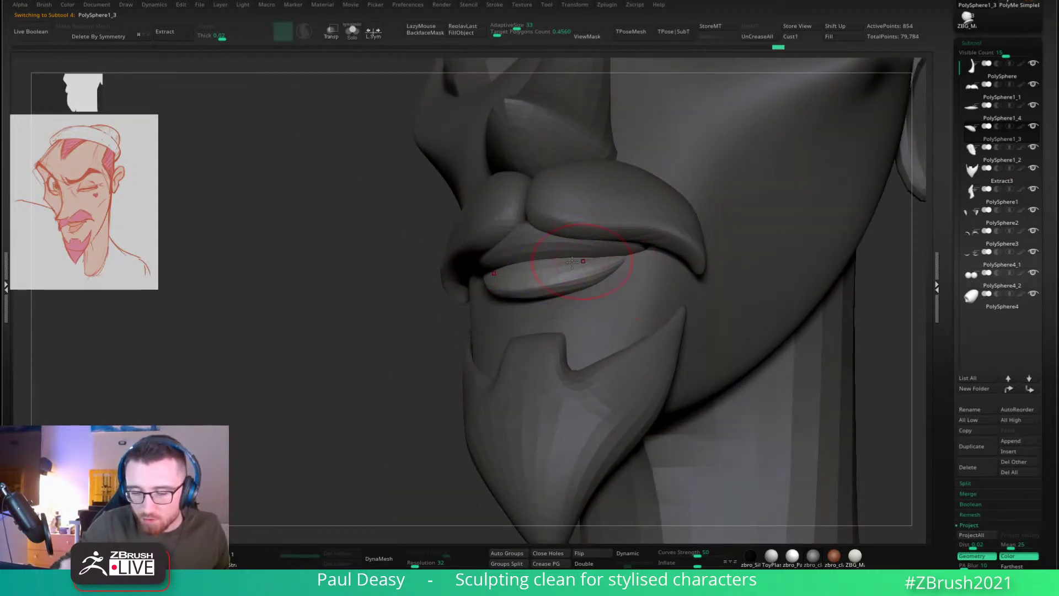
key(shift)
right_drag(543, 322, 568, 329)
right_click(568, 329)
key(shift)
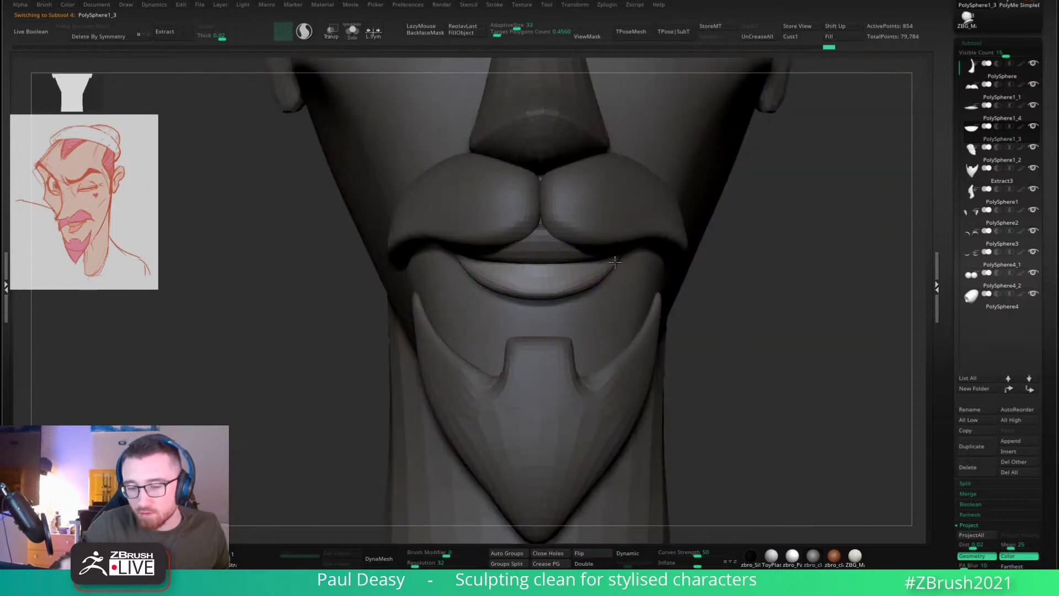
shift+drag(615, 262, 593, 275)
key(ctrl+z)
Step: Pull the corner of the lower lip outward and up toward the moustache
right_drag(601, 309, 546, 329)
drag(632, 264, 655, 248)
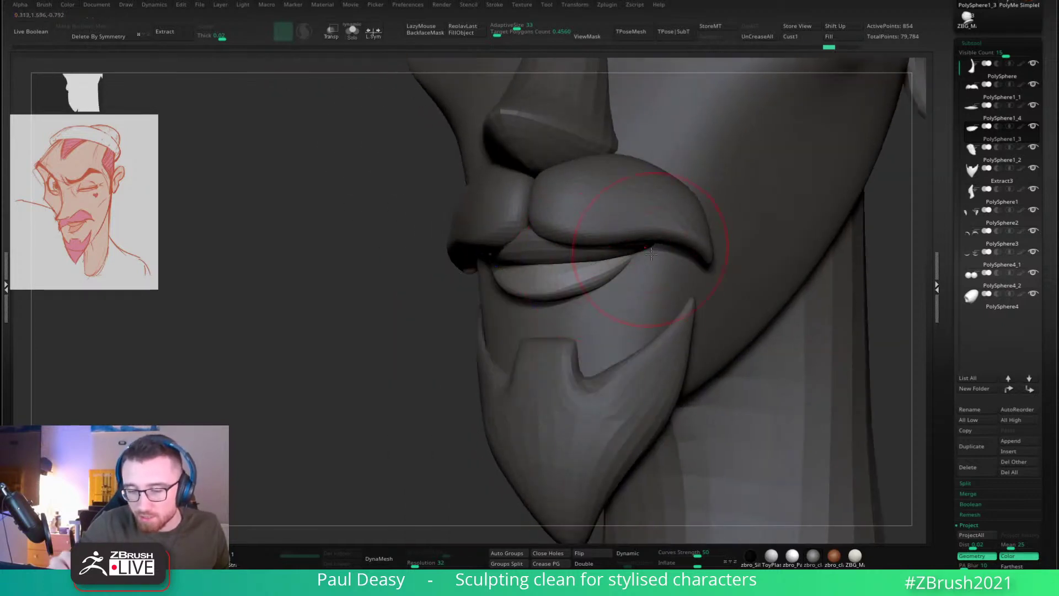
mouse_move(654, 251)
right_down()
mouse_move(610, 272)
mouse_move(624, 294)
right_up()
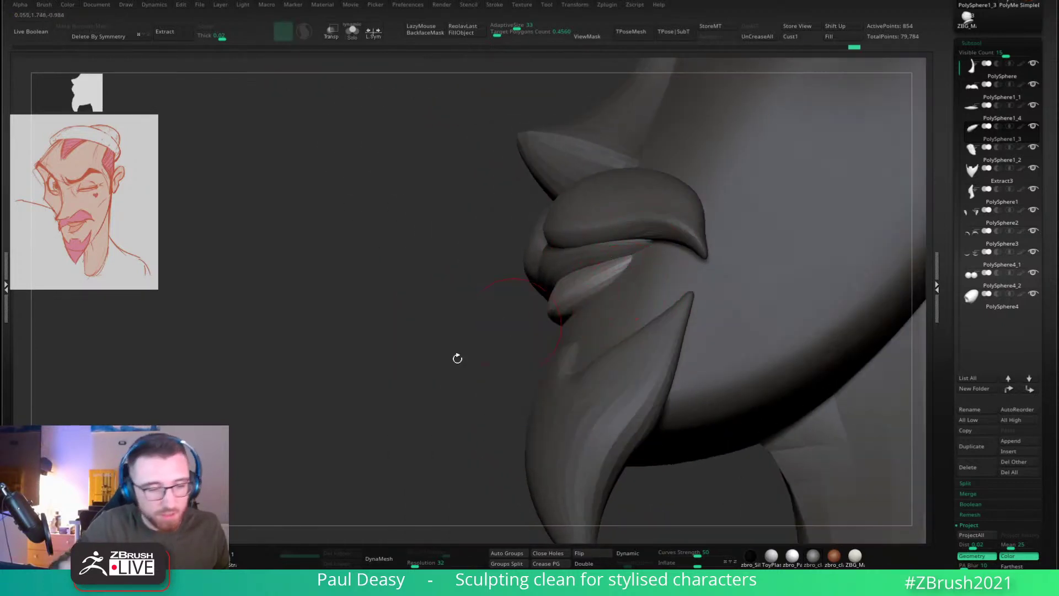
right_drag(209, 258, 203, 244)
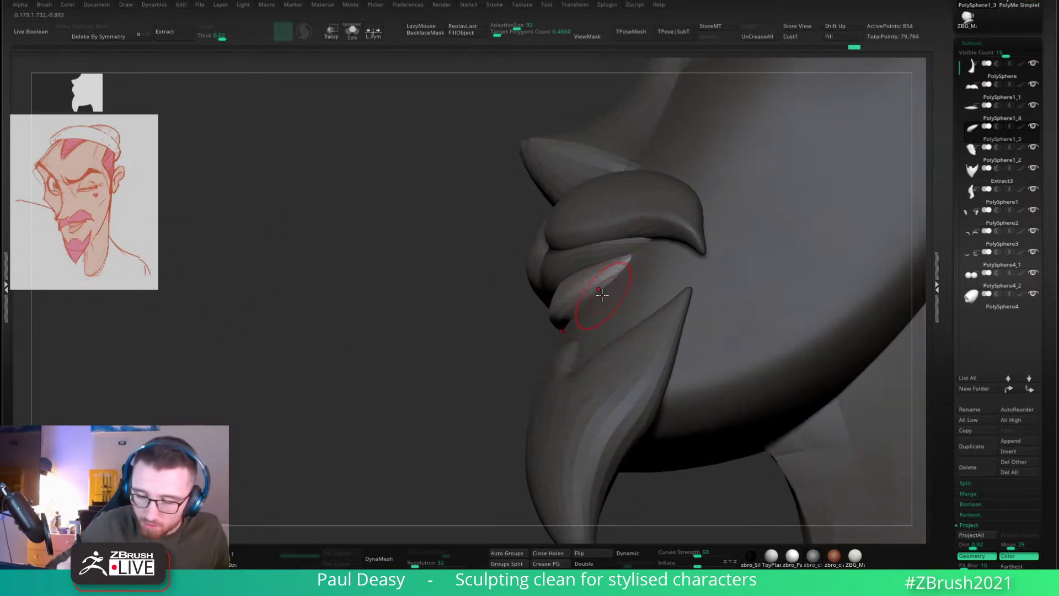
Step: Change the brush size and refine the side profile of the lower lip
key(space)
right_drag(602, 295, 596, 288)
key(space)
drag(597, 287, 601, 284)
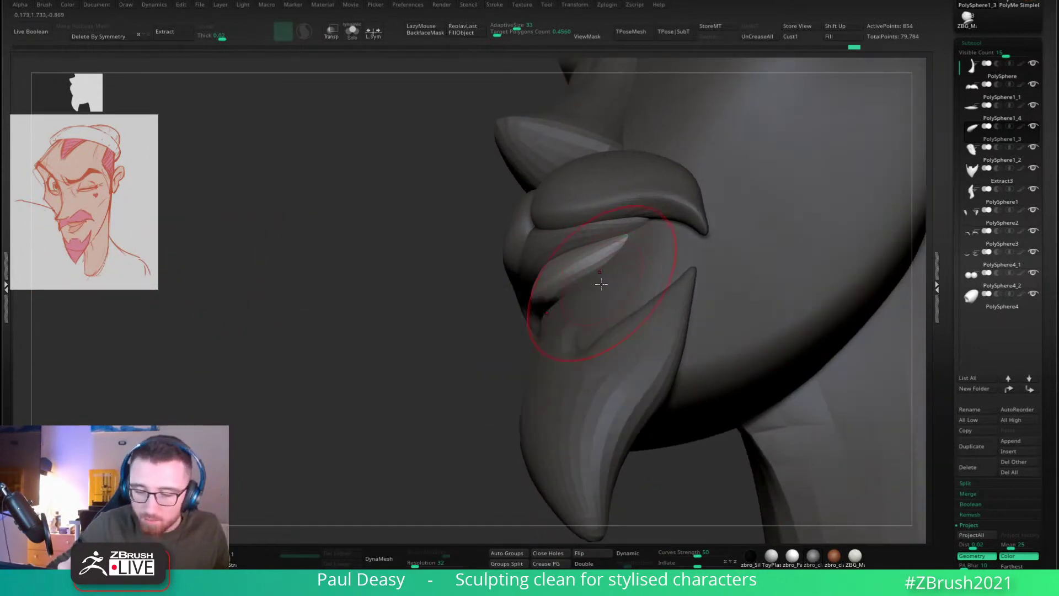
right_drag(602, 284, 620, 279)
Step: Duplicate the lower lip as a separate subtool
alt+click(606, 285)
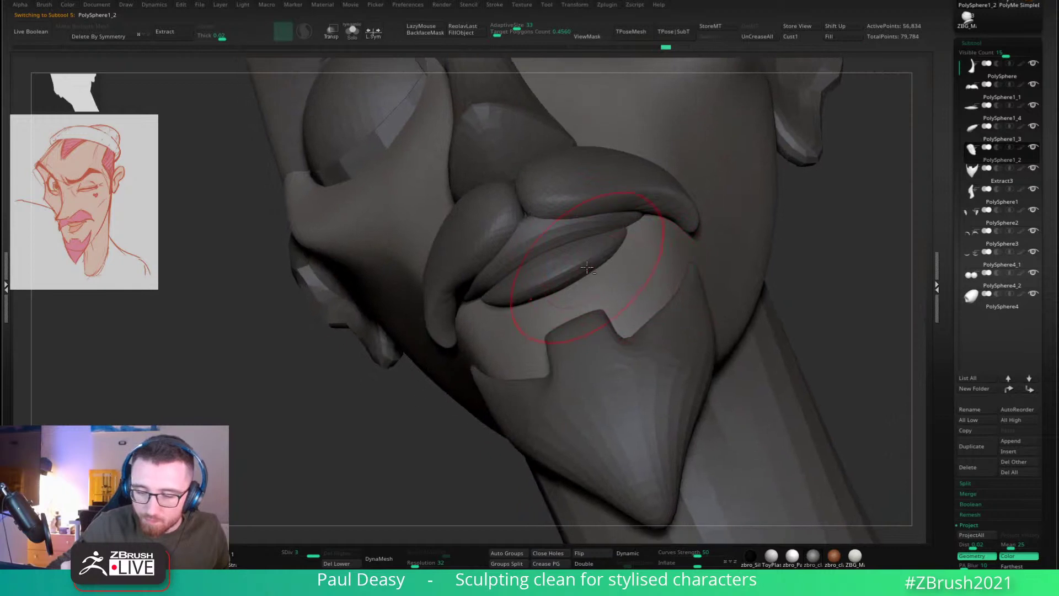
alt+click(598, 269)
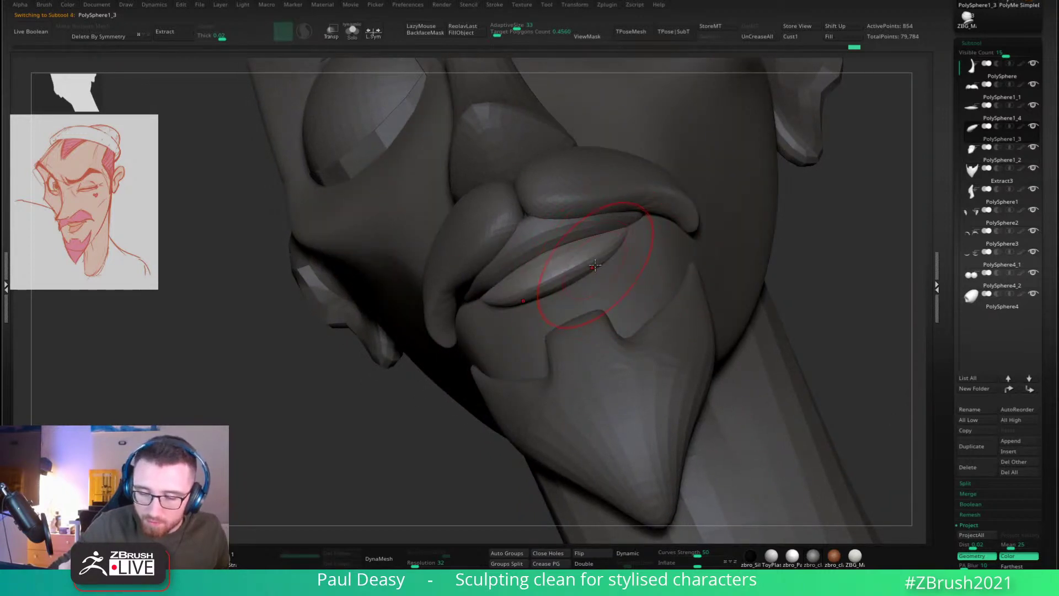
key(ctrl+shift+d)
key(space)
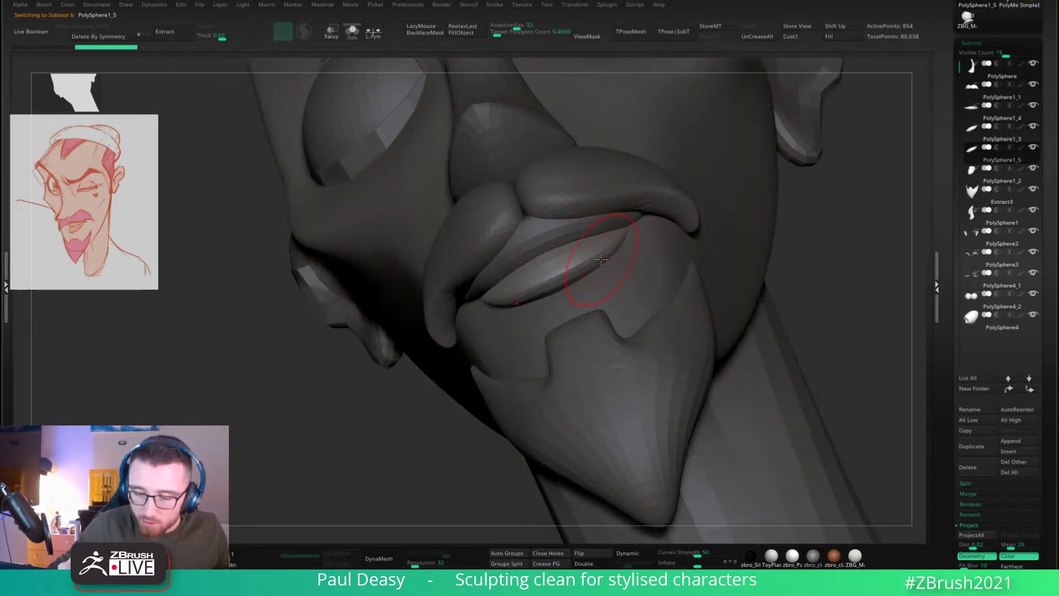
Step: Centre the transform gizmo on the duplicated lip and shift the piece slightly downward beneath the original
key(w)
alt+drag(590, 207, 505, 347)
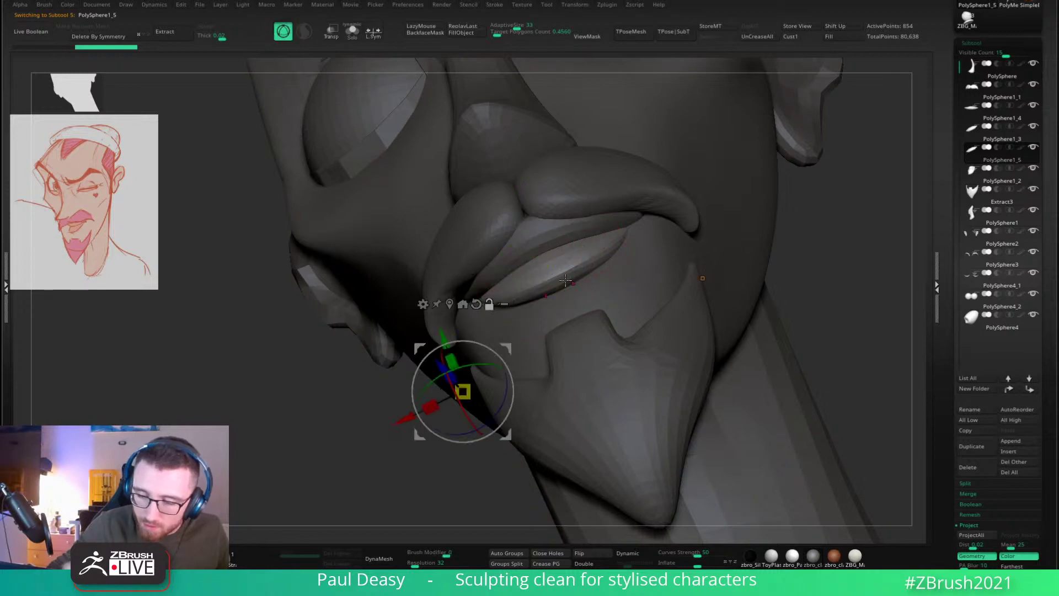
alt+right_drag(702, 279, 680, 268)
click(587, 239)
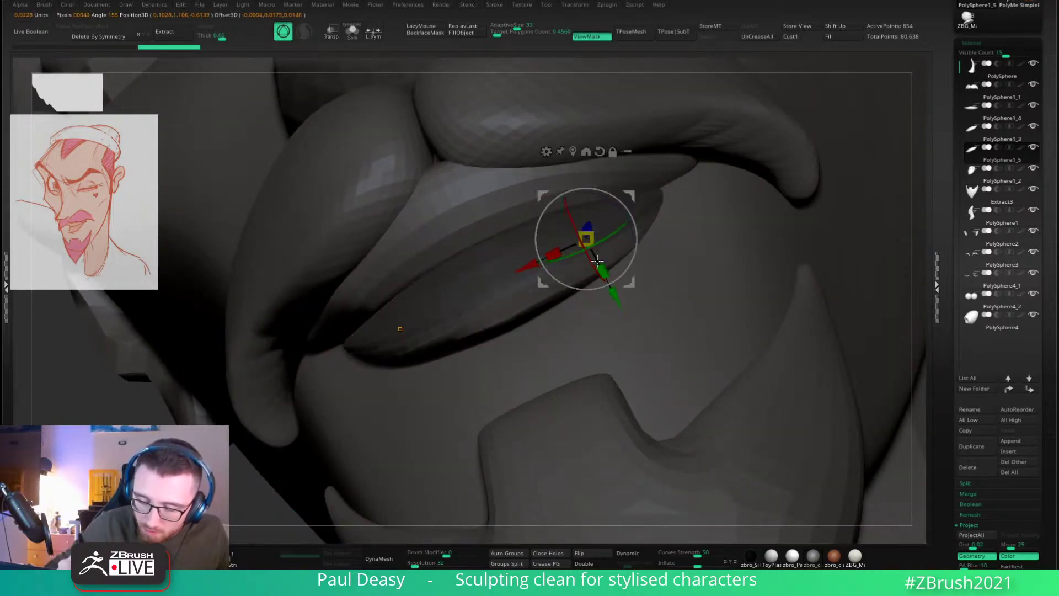
ctrl+drag(598, 265, 599, 266)
key(q)
mouse_move(610, 250)
right_down()
mouse_move(863, 213)
mouse_move(847, 230)
right_up()
Step: Invert the mask on the duplicated lip and blur its edge repeatedly
ctrl+click(846, 230)
ctrl+click(554, 249)
ctrl+click(553, 249)
ctrl+click(553, 250)
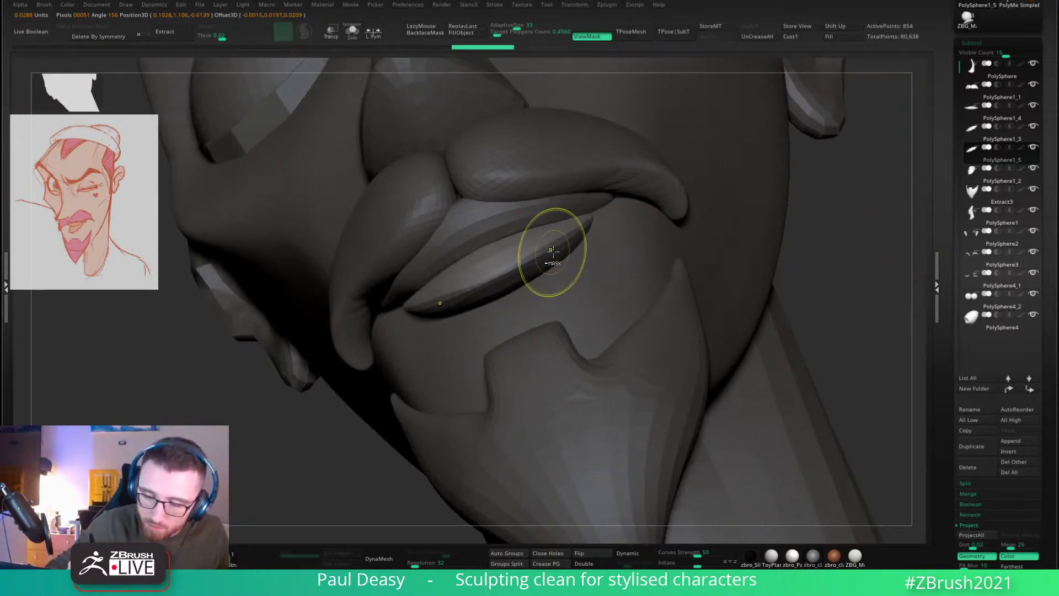
ctrl+click(559, 248)
ctrl+click(557, 249)
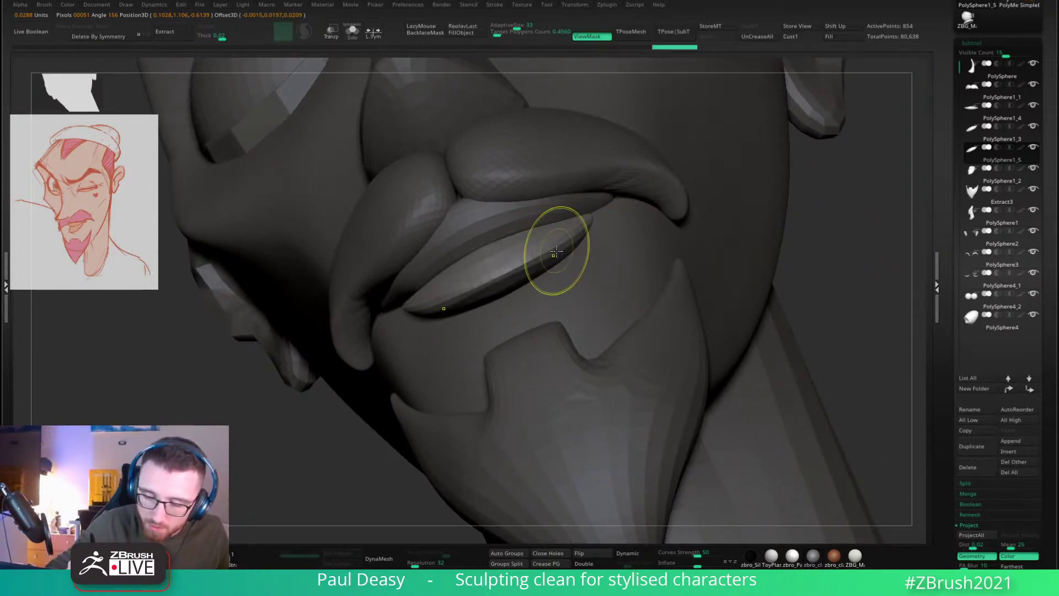
ctrl+click(826, 228)
Step: Reshape the duplicated lip with a larger brush so it extends beneath the lower lip and meets the mouth corner
key(space)
mouse_move(514, 270)
mouse_down()
mouse_move(534, 266)
mouse_move(536, 295)
mouse_move(590, 345)
mouse_up()
mouse_move(588, 287)
right_down()
mouse_move(553, 301)
mouse_move(564, 278)
mouse_move(525, 291)
right_up()
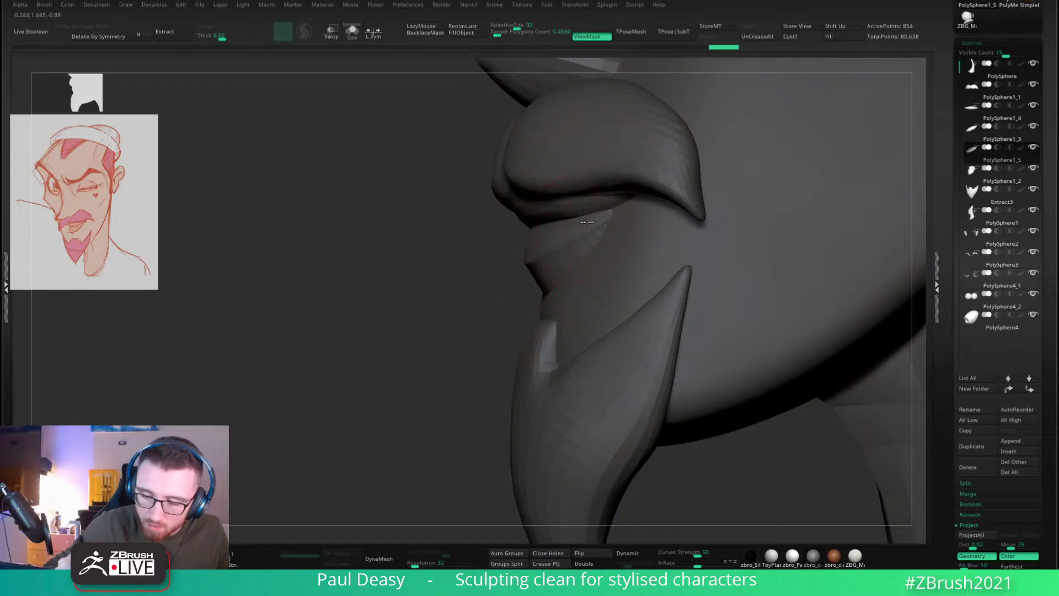
right_drag(587, 222, 615, 212)
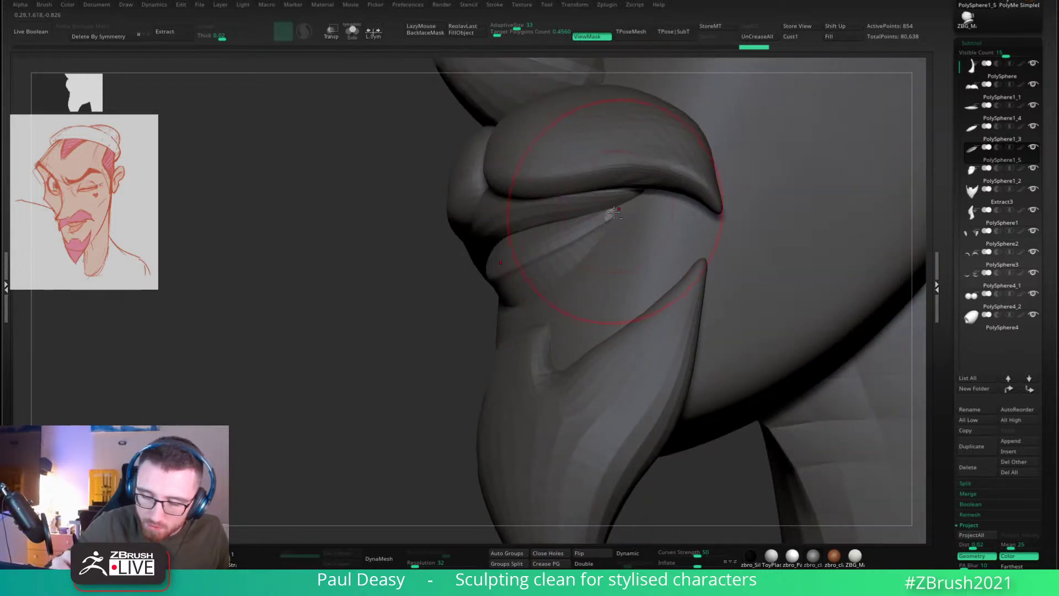
drag(616, 207, 613, 212)
right_drag(608, 219, 492, 369)
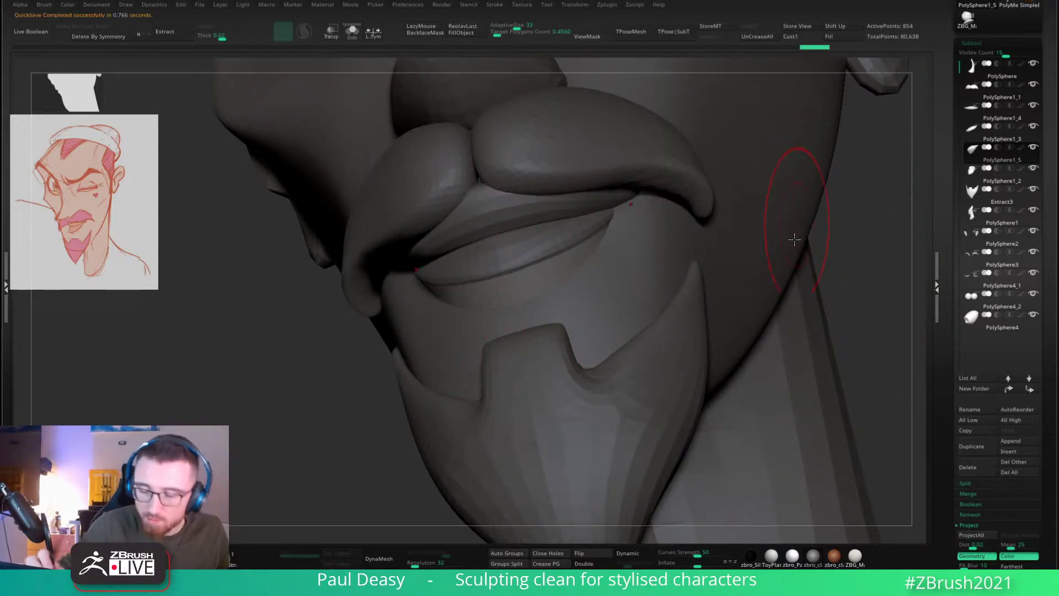
shift+drag(841, 269, 811, 287)
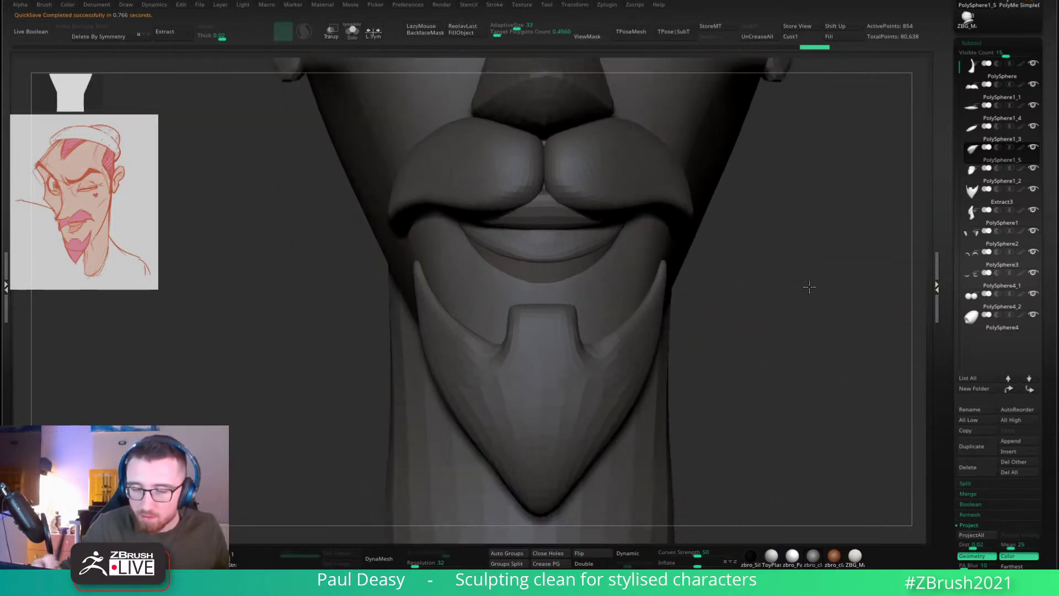
Step: Isolate the duplicated lip, mask part of it with MaskLasso, and bring the rest of the head back
key(space)
key(space)
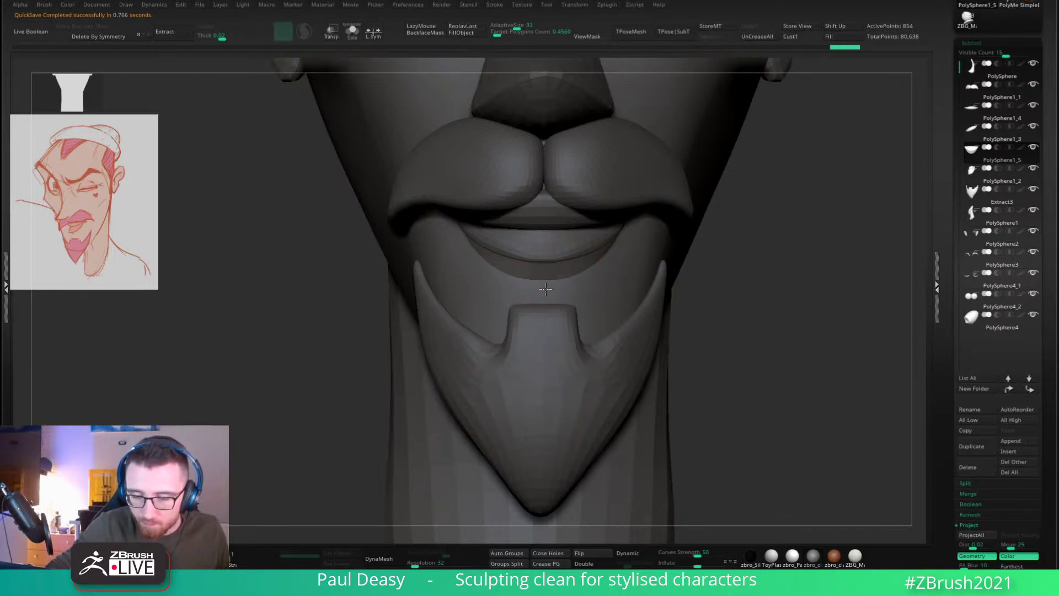
mouse_move(604, 269)
mouse_down()
mouse_move(614, 269)
mouse_move(621, 342)
mouse_up()
key(alt+s)
ctrl+drag(520, 253, 653, 213)
drag(557, 358, 524, 351)
click(214, 556)
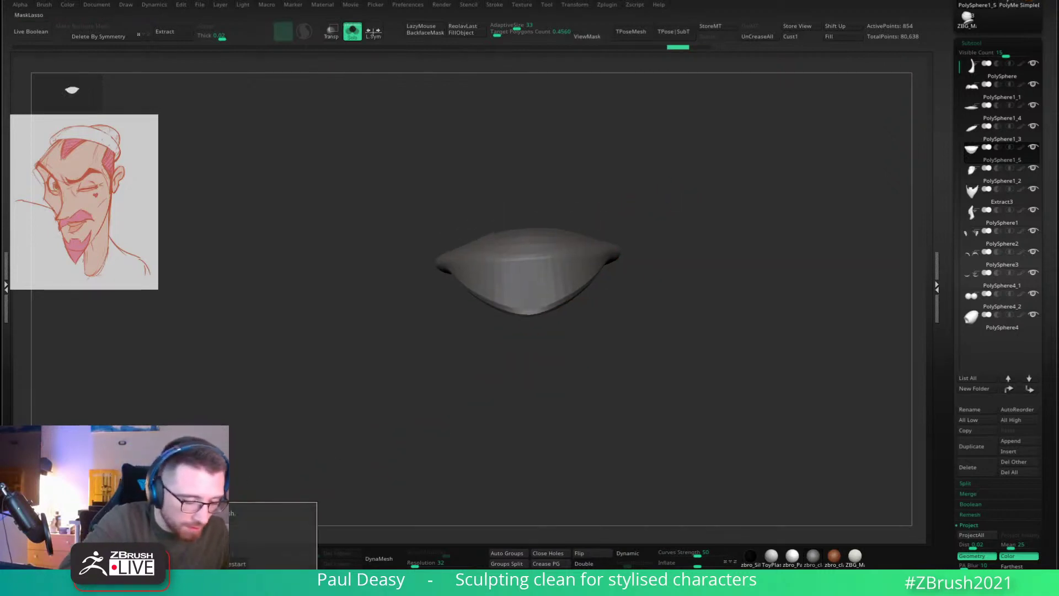
mouse_move(362, 270)
ctrl+mouse_down()
mouse_move(436, 263)
mouse_move(533, 277)
mouse_move(515, 142)
mouse_move(469, 152)
ctrl+mouse_up()
ctrl+click(384, 216)
key(alt+s)
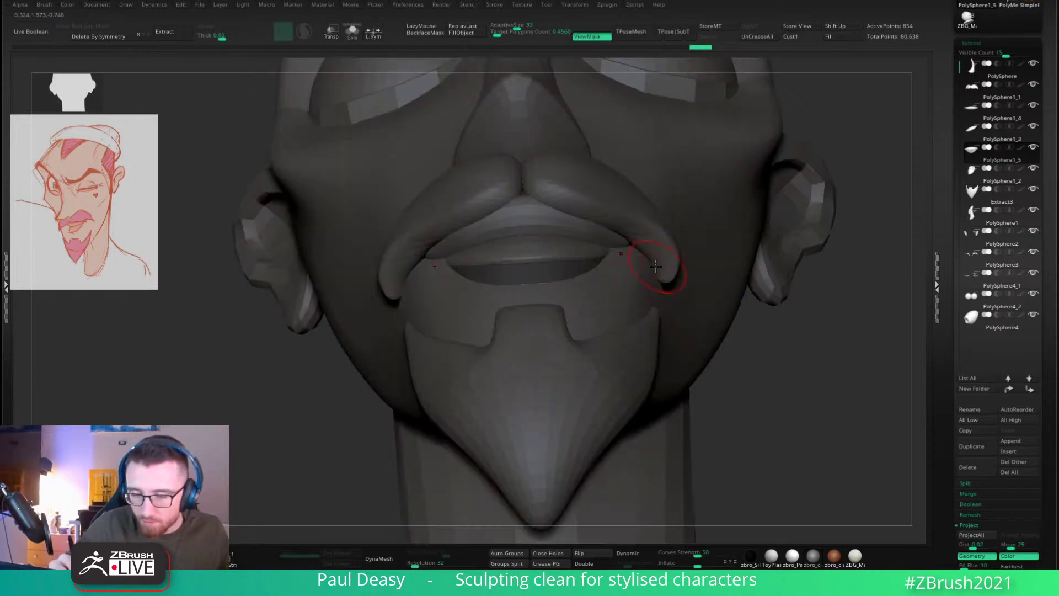
Step: Isolate the duplicated lip again, lasso-mask its upper half, and show the full head
drag(690, 272, 686, 305)
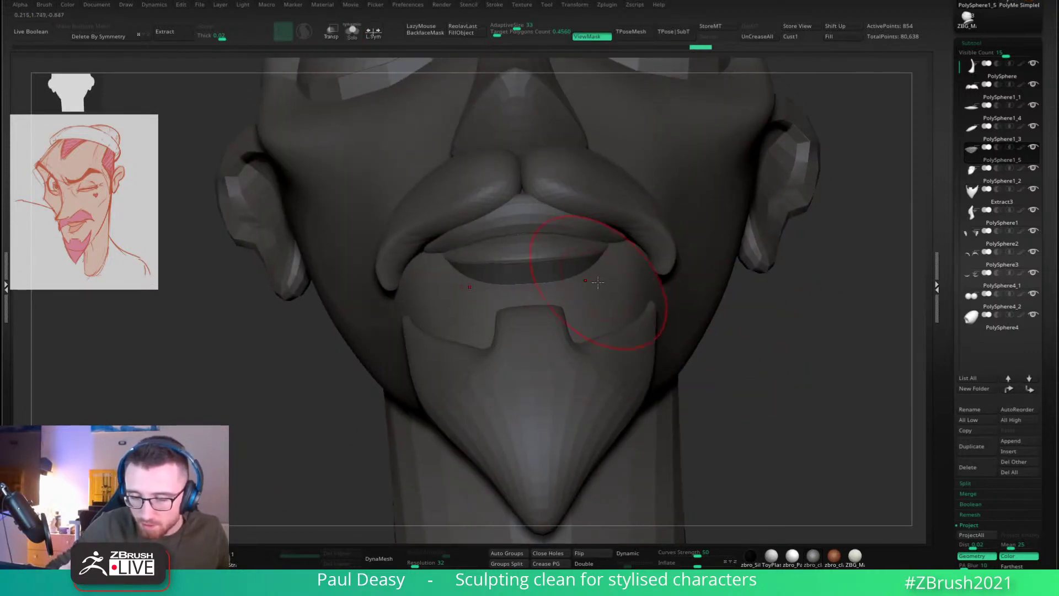
key(shift+s)
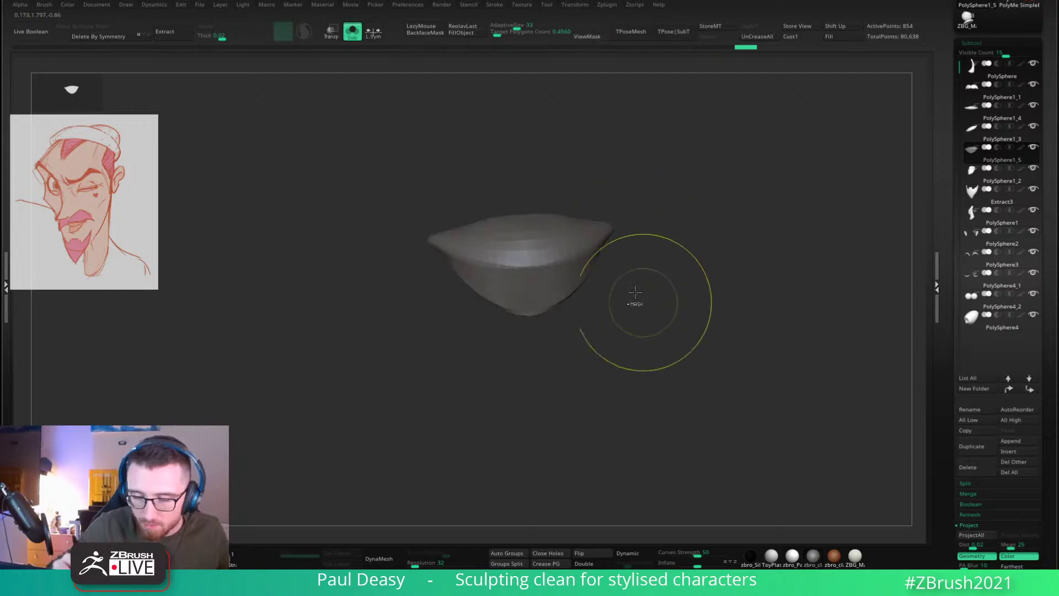
right_drag(635, 290, 440, 252)
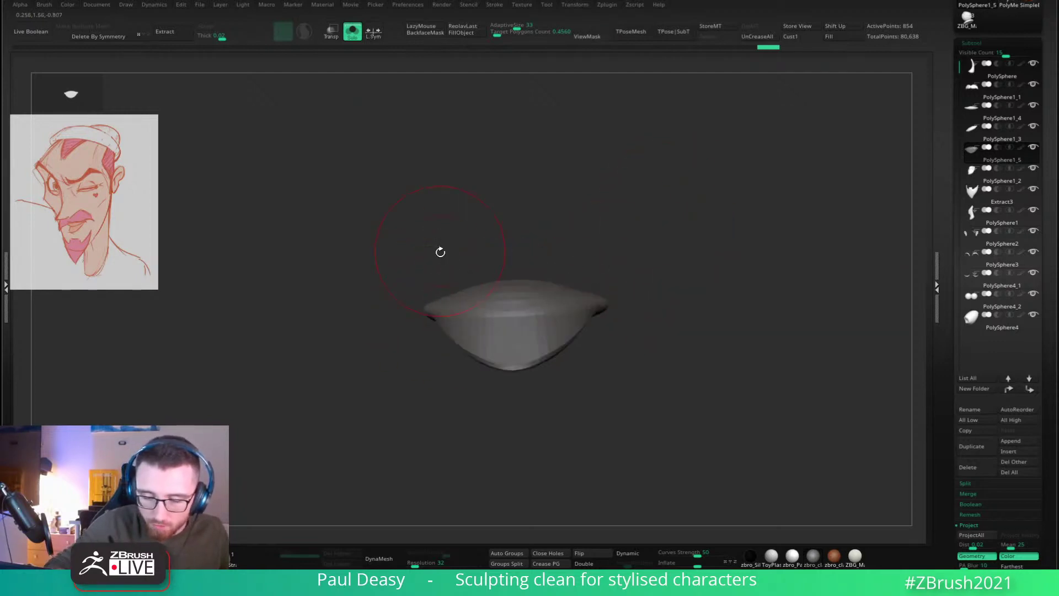
mouse_move(480, 328)
ctrl+mouse_down()
mouse_move(559, 283)
mouse_move(480, 207)
ctrl+mouse_up()
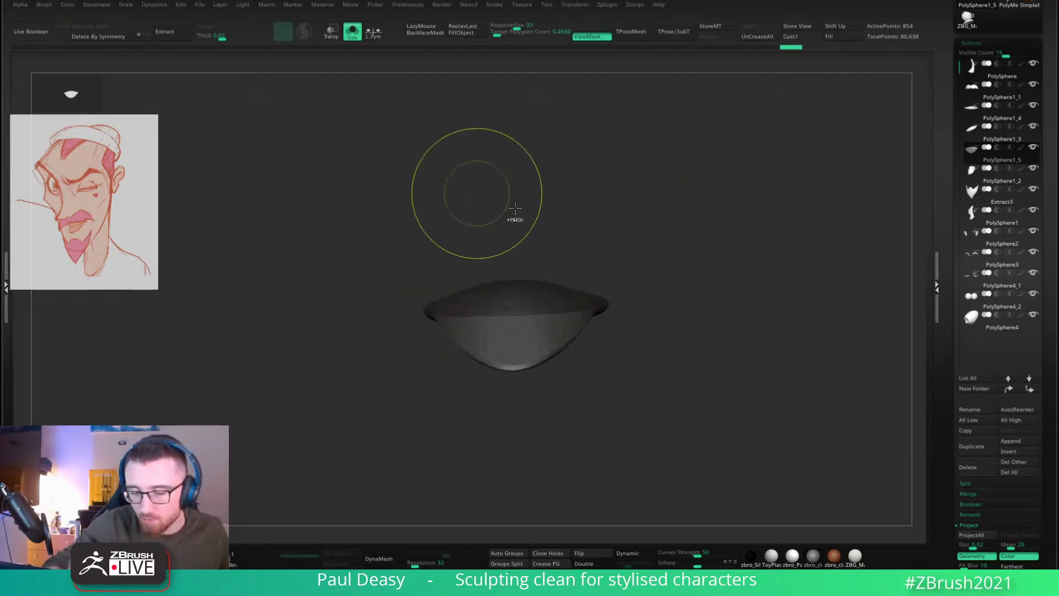
drag(671, 314, 636, 340)
key(shift+s)
Step: Reshape the unmasked lower edge of the duplicated piece between the lower lip and the goatee
right_click(602, 342)
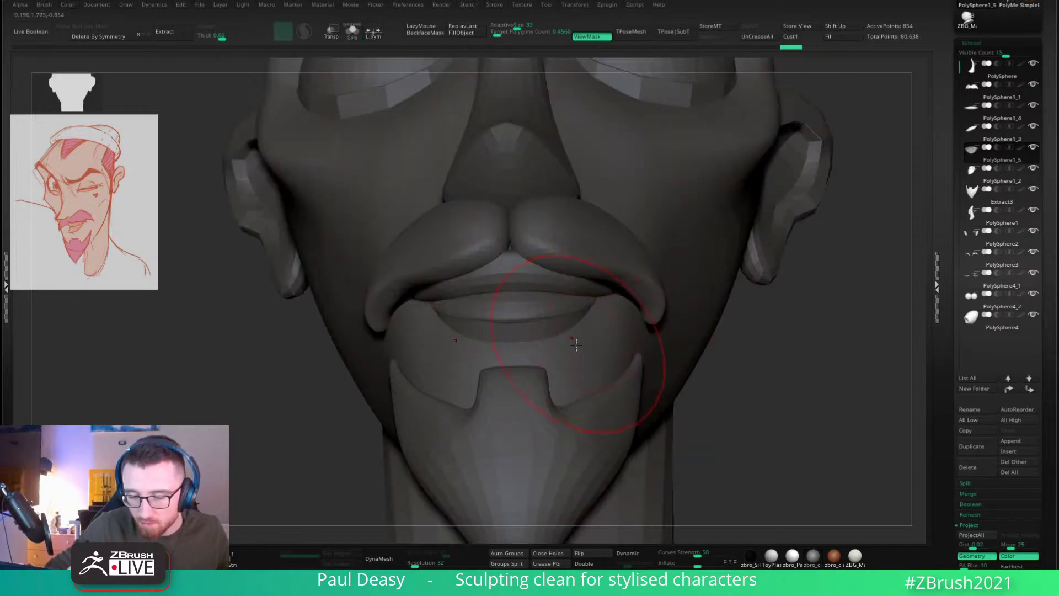
right_drag(575, 340, 584, 361)
right_click(584, 363)
ctrl+click(585, 363)
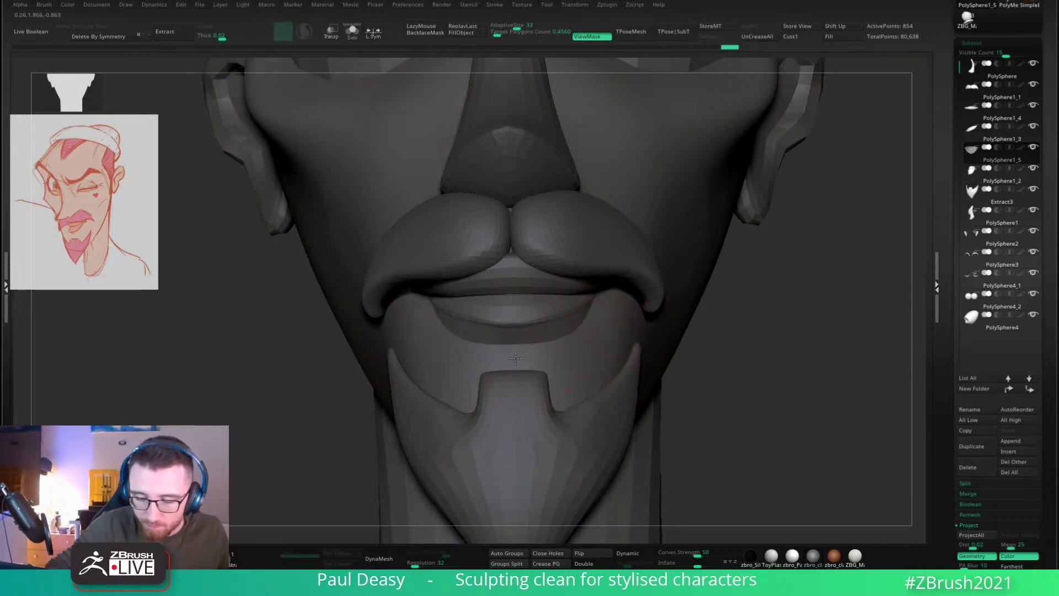
right_drag(518, 356, 517, 358)
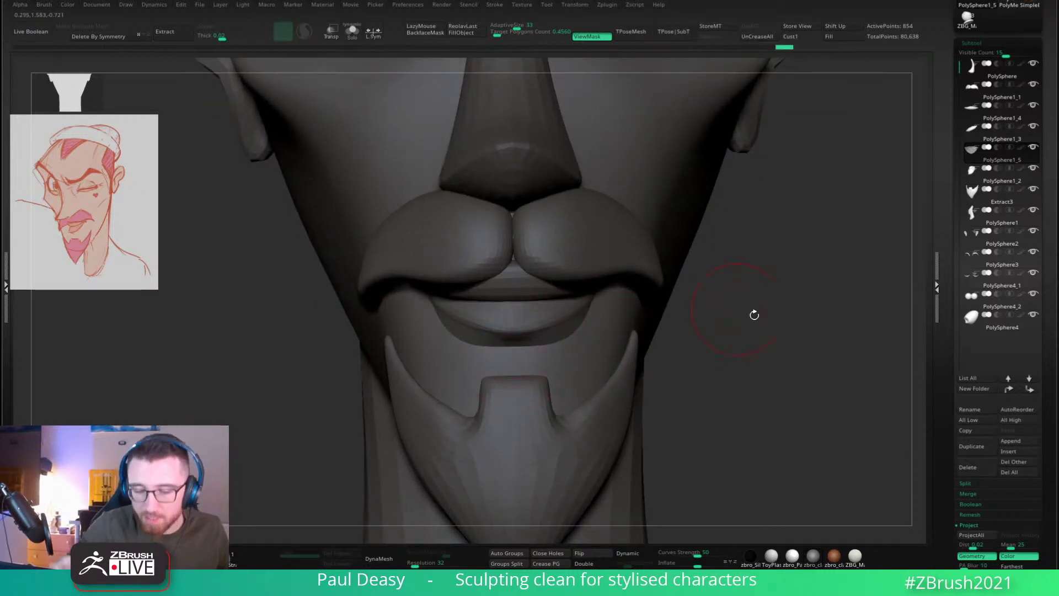
Step: Turn the masked part of the piece beneath the lower lip into its own polygroup and clear its mask
drag(754, 315, 755, 349)
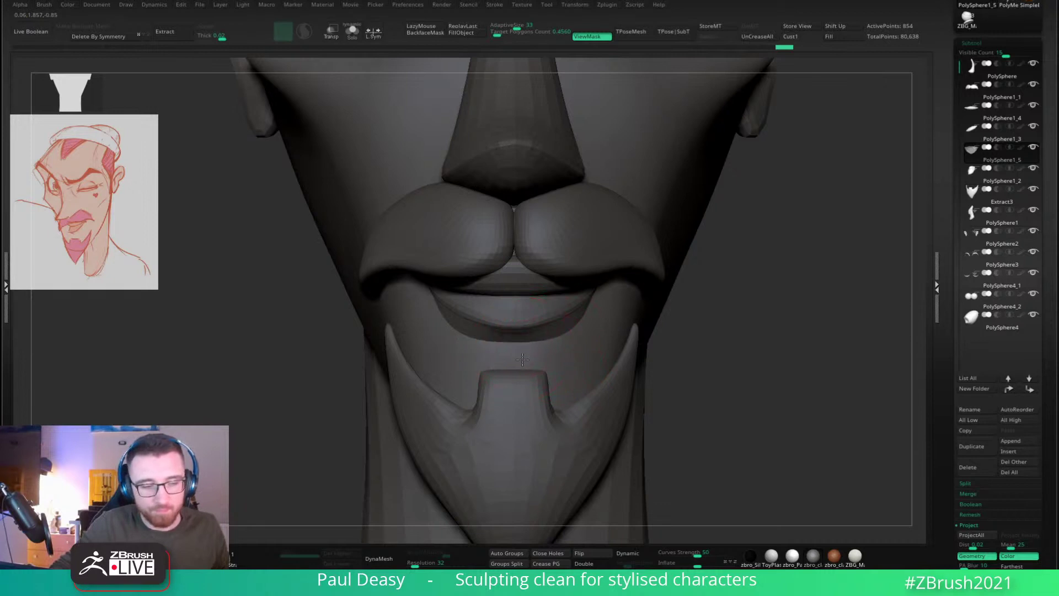
ctrl+click(585, 333)
key(ctrl+w)
alt+drag(774, 352, 711, 348)
key(shift+f)
ctrl+right_drag(565, 315, 564, 321)
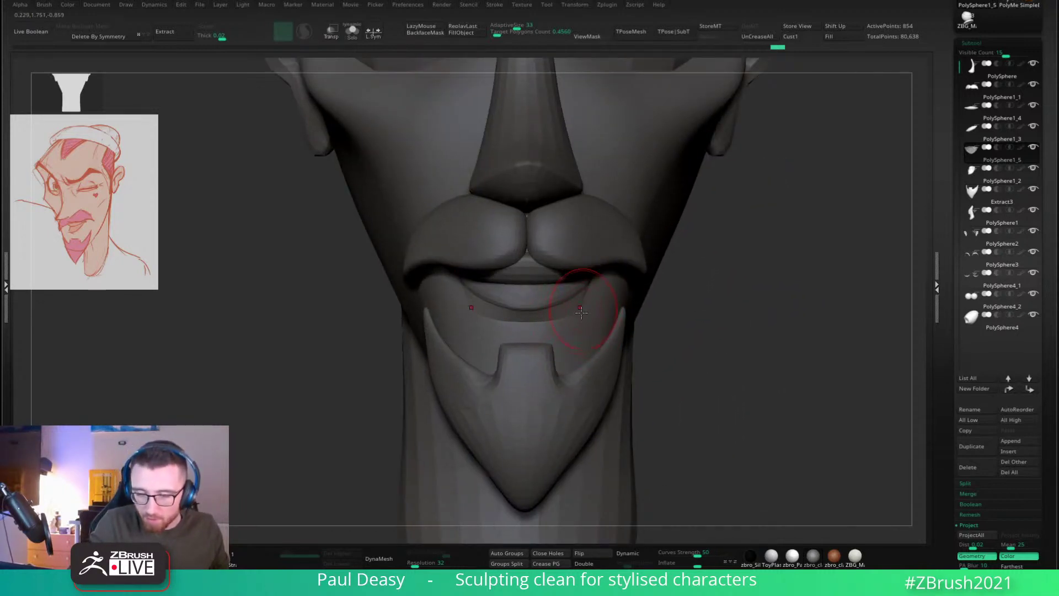
Step: Examine the brow, eyes and lower-face piece from several angles, isolating the lower-face piece and viewing its polyframe
alt+drag(754, 295, 711, 329)
alt+right_drag(606, 194, 607, 254)
alt+click(590, 260)
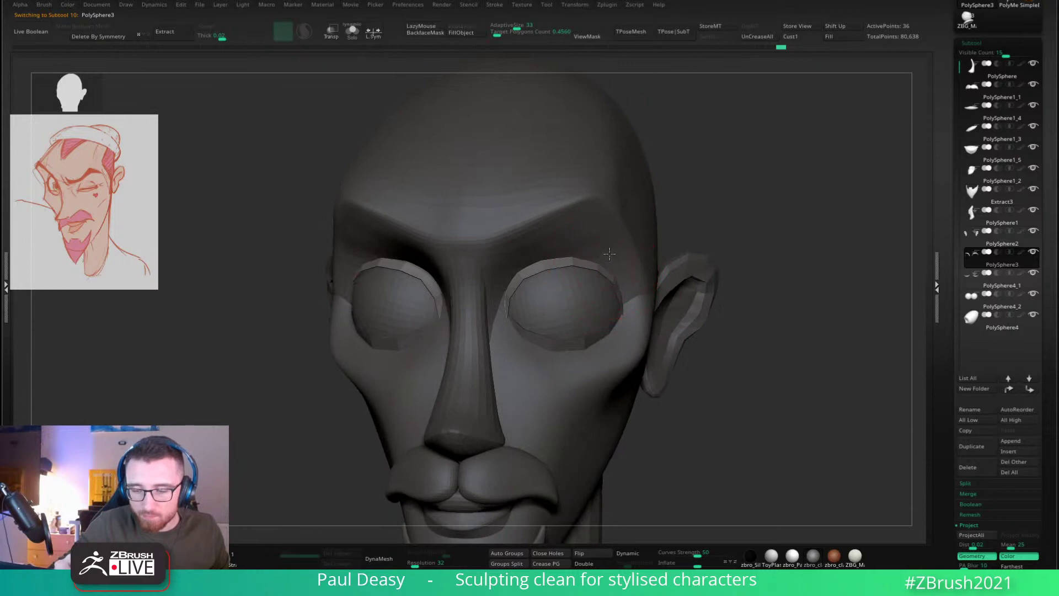
key(s)
right_drag(652, 220, 689, 221)
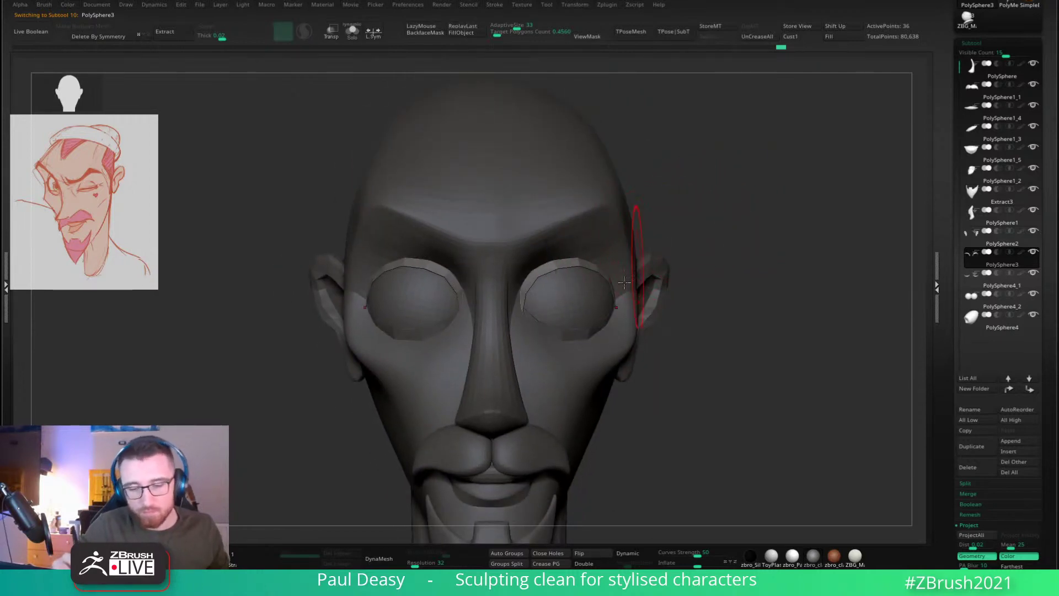
alt+click(533, 348)
right_drag(533, 348, 640, 237)
key(ctrl+shift+s)
key(shift+f)
key(ctrl+shift+s)
key(shift+f)
right_drag(827, 338, 701, 218)
Step: Nudge the lower-face piece slightly inward beside the outer corner of the eye
key(space)
drag(638, 298, 627, 300)
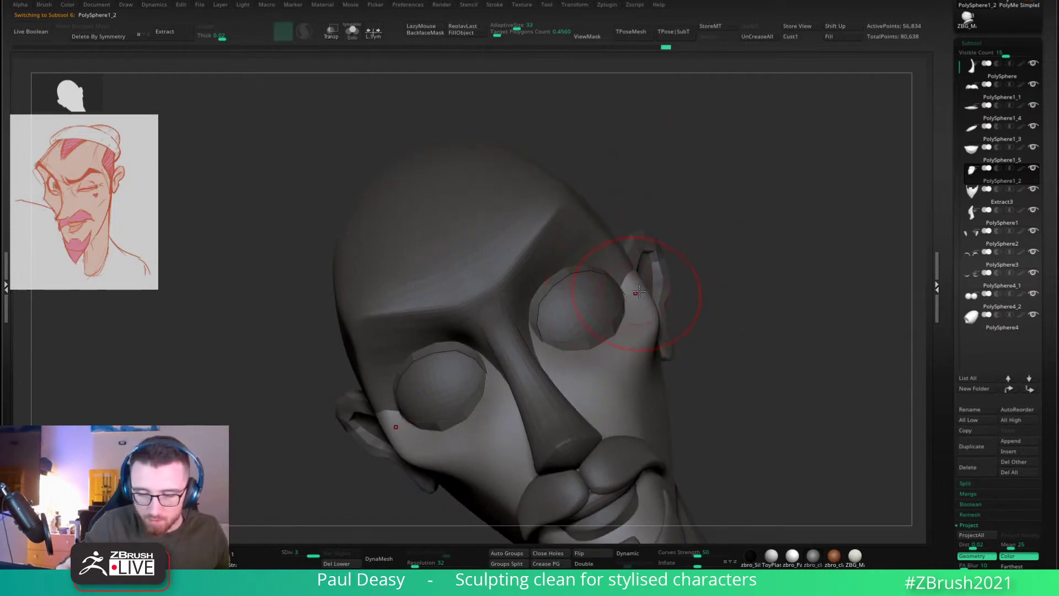
mouse_move(777, 262)
shift+right_down()
mouse_move(788, 318)
mouse_move(772, 259)
shift+right_up()
Step: Select the skull piece PolySphere4 and move it to the start of the subtool order
alt+click(593, 265)
alt+right_drag(712, 311, 701, 289)
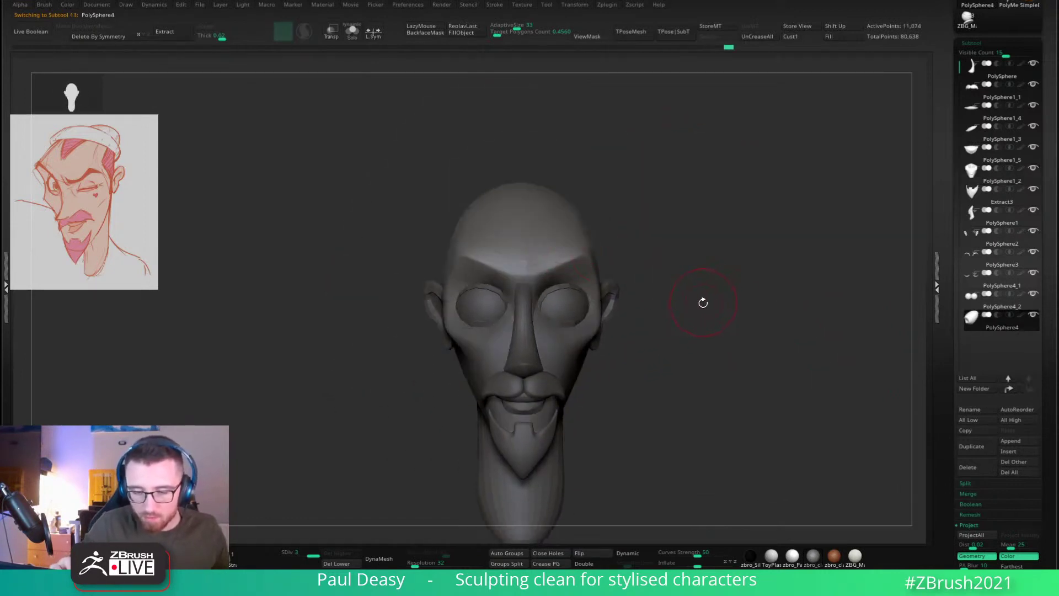
alt+right_drag(718, 324, 714, 301)
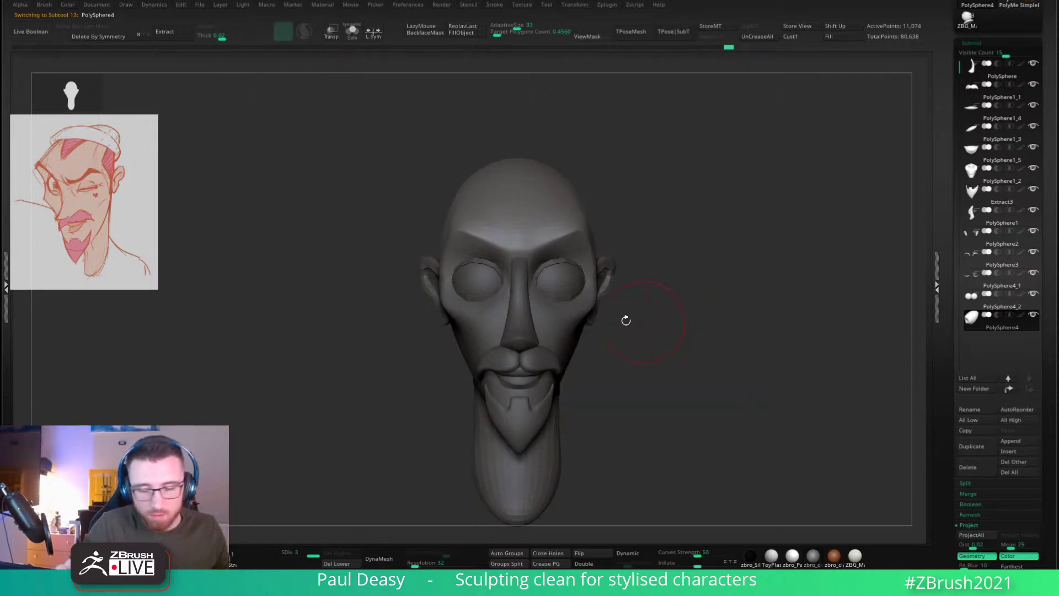
right_drag(719, 318, 691, 333)
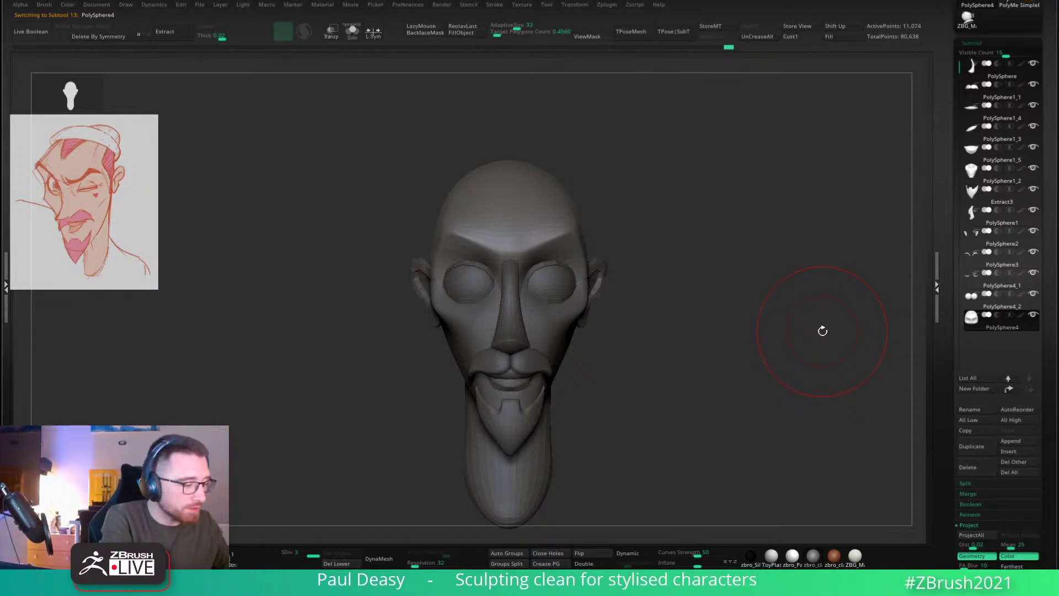
key(ctrl+Up)
key(ctrl+Up)
key(ctrl+Up)
key(ctrl+Up)
key(ctrl+Up)
key(ctrl+Up)
key(ctrl+Up)
key(ctrl+Up)
key(ctrl+Up)
key(ctrl+Up)
key(ctrl+Up)
key(ctrl+Up)
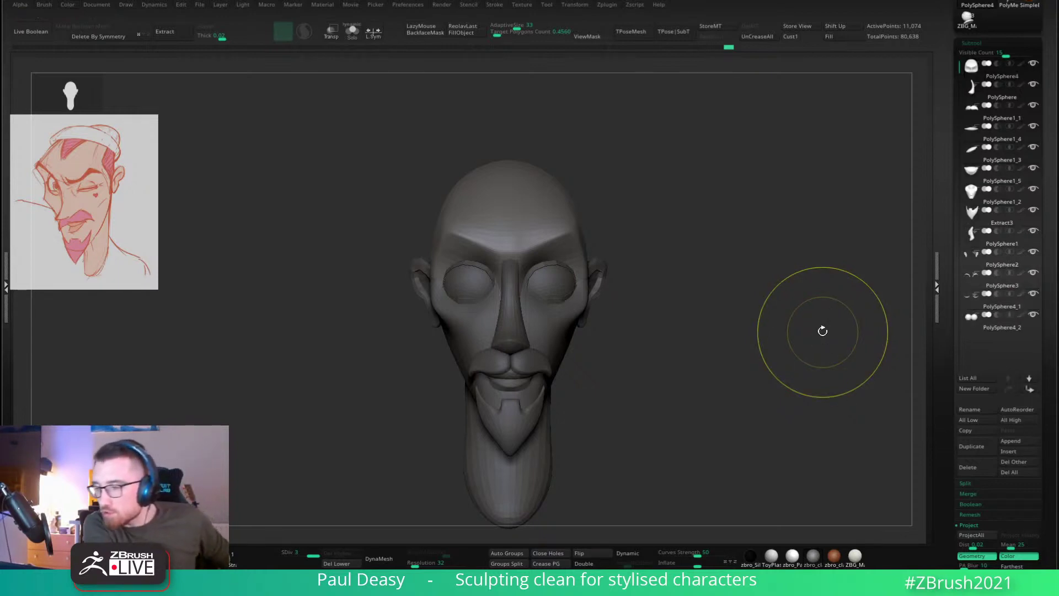
Step: Reorder the lower-face piece PolySphere1_2 so it sits directly after the skull PolySphere4
key(Down)
key(Down)
key(Down)
key(Down)
key(Down)
key(Down)
key(ctrl+Up)
key(ctrl+Up)
key(ctrl+Up)
key(ctrl+Up)
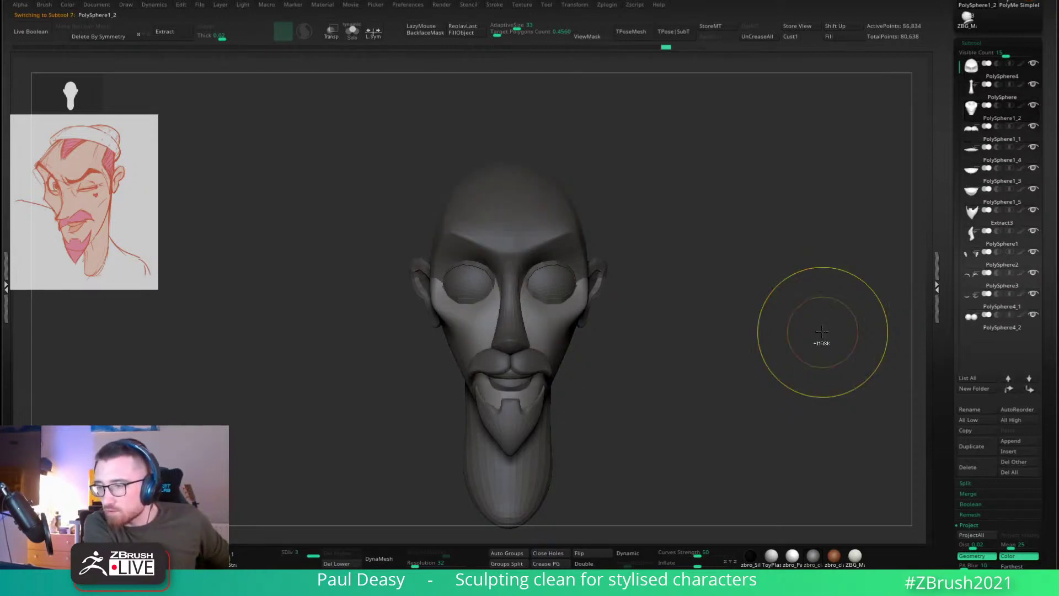
key(ctrl+Up)
Step: Subdivide the skull to level 4 and merge the lower-face piece into it, accepting that this cannot be undone
key(Up)
key(ctrl+d)
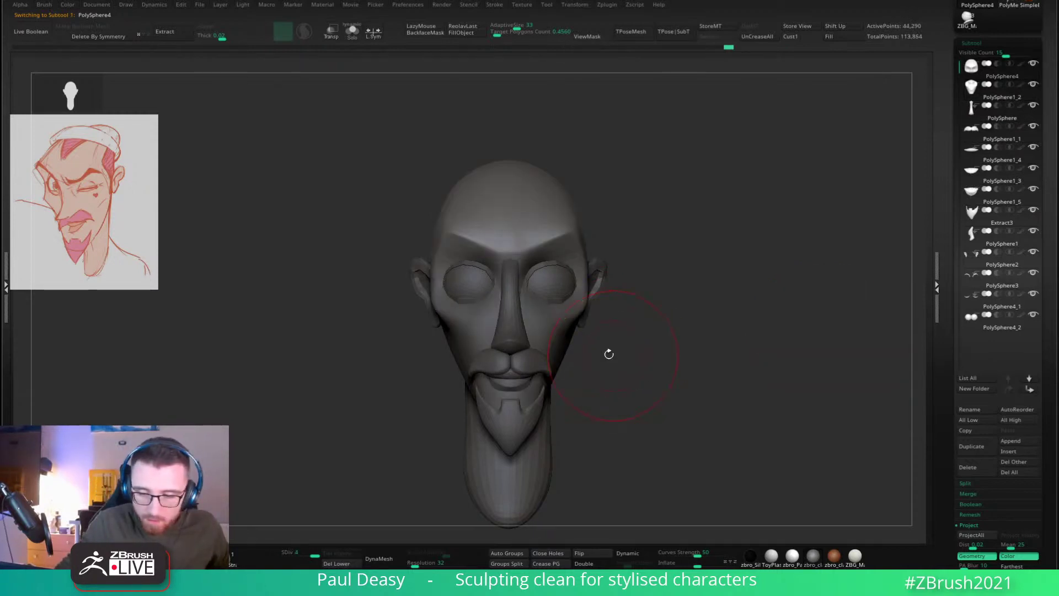
alt+click(582, 341)
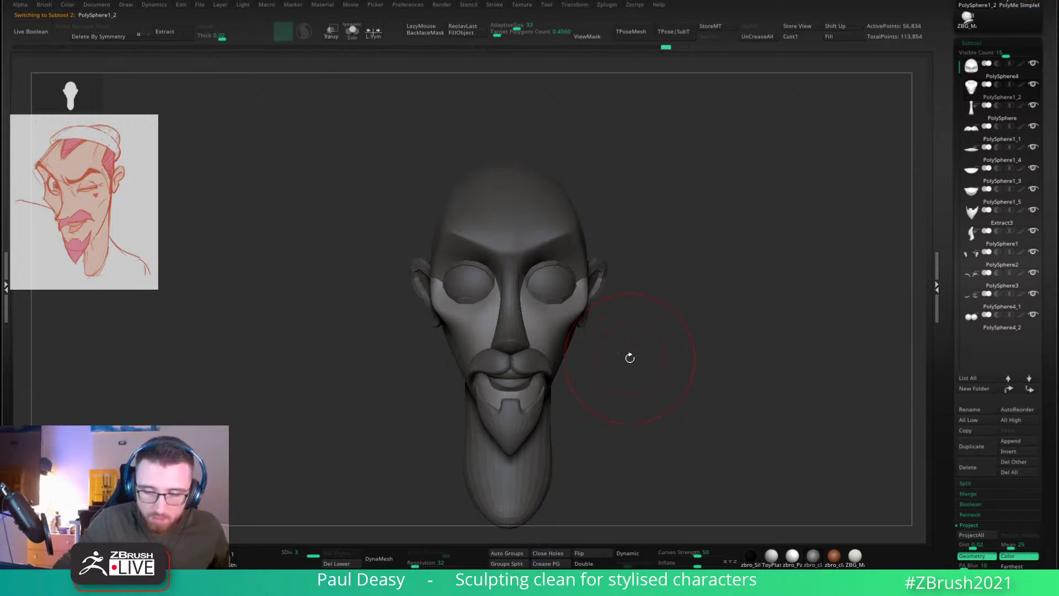
key(Up)
key(ctrl+e)
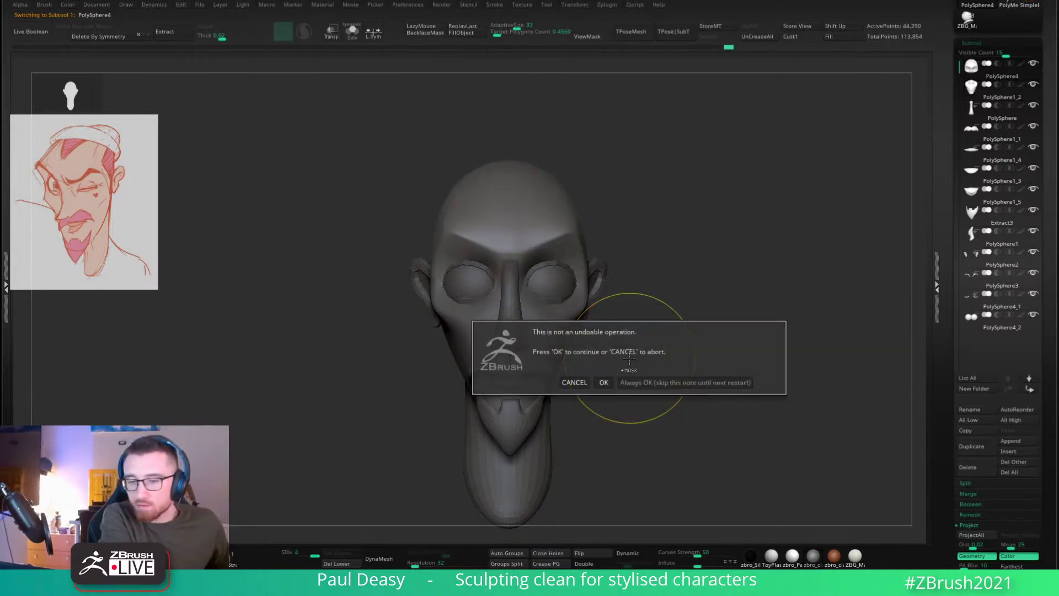
click(604, 381)
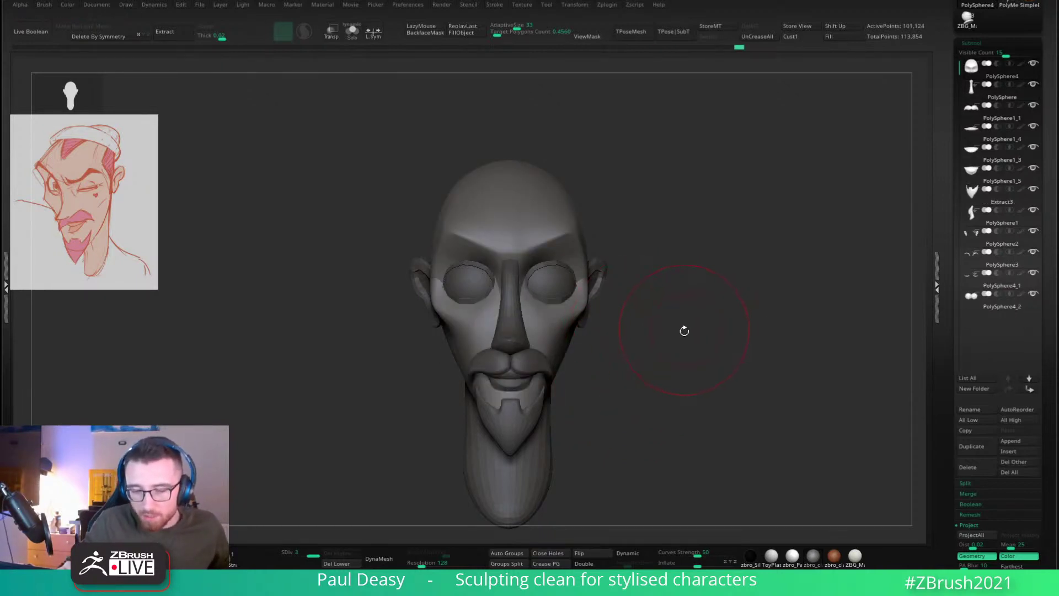
Step: DynaMesh the merged skull and face at resolution 672 and isolate the result
key(ctrl+shift+s)
drag(686, 342, 672, 352)
key(ctrl+shift+s)
key(space)
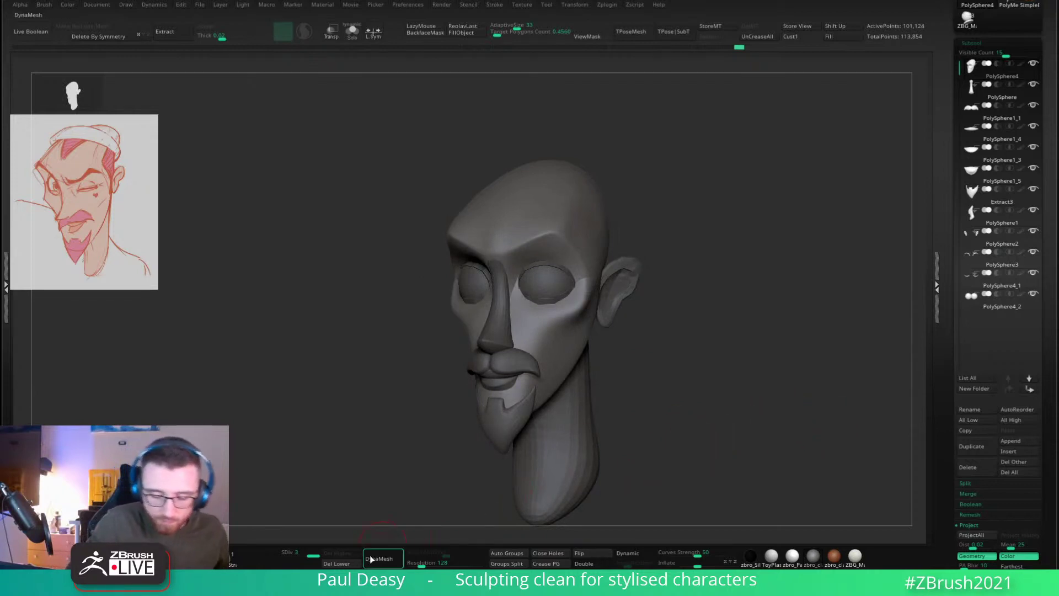
click(386, 559)
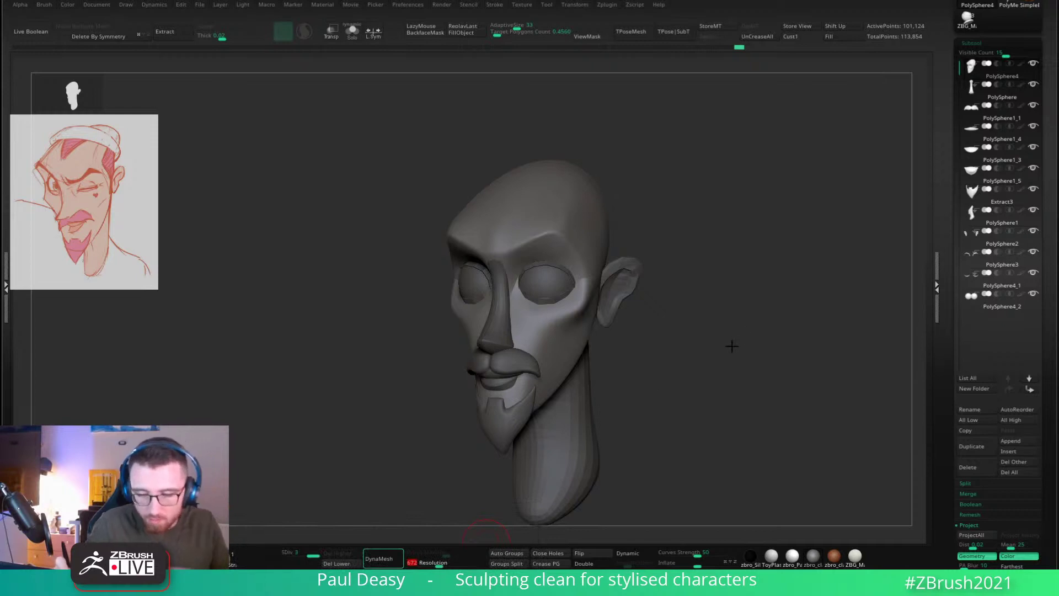
drag(725, 349, 764, 376)
key(ctrl+shift+s)
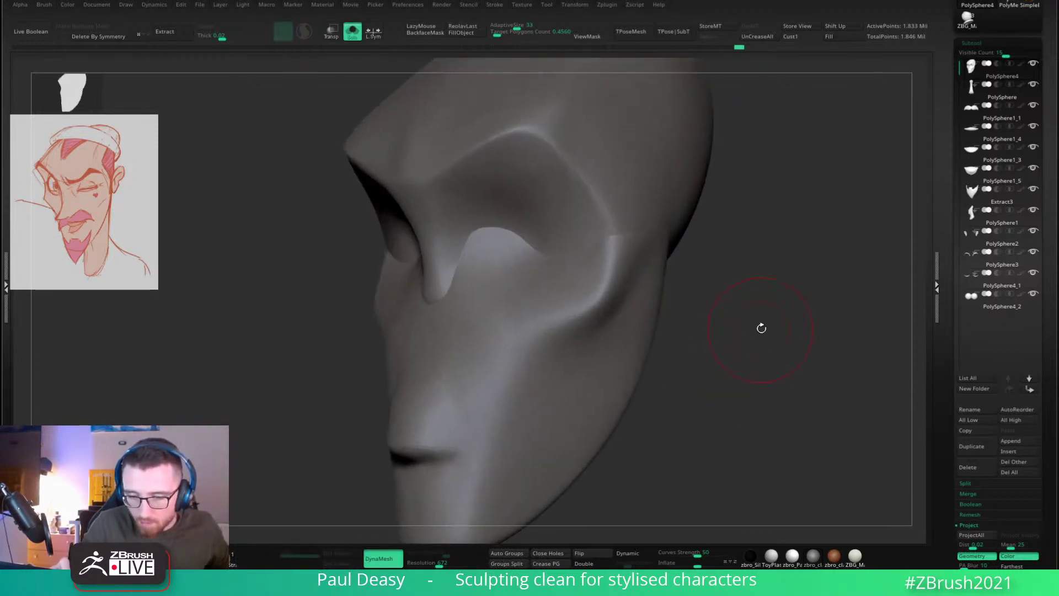
Step: Leave solo mode and hide every subtool except the merged head PolySphere4
drag(761, 330, 754, 352)
key(ctrl+shift+s)
click(1034, 65)
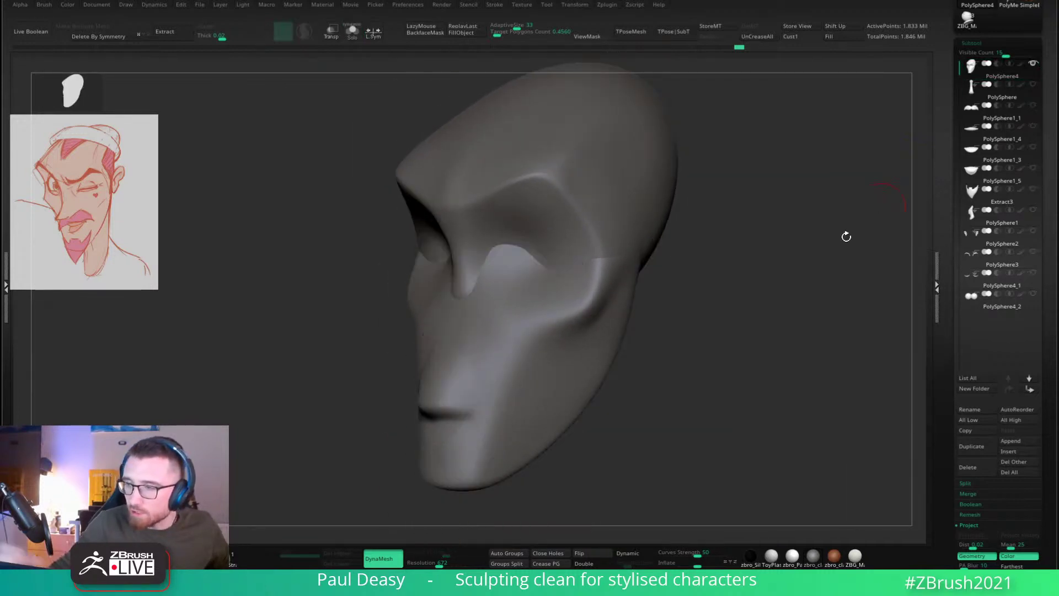
Step: Duplicate the merged head, ZRemesh the copy, and check its topology in isolation with the polyframe shown
drag(844, 234, 773, 343)
key(ctrl+shift+r)
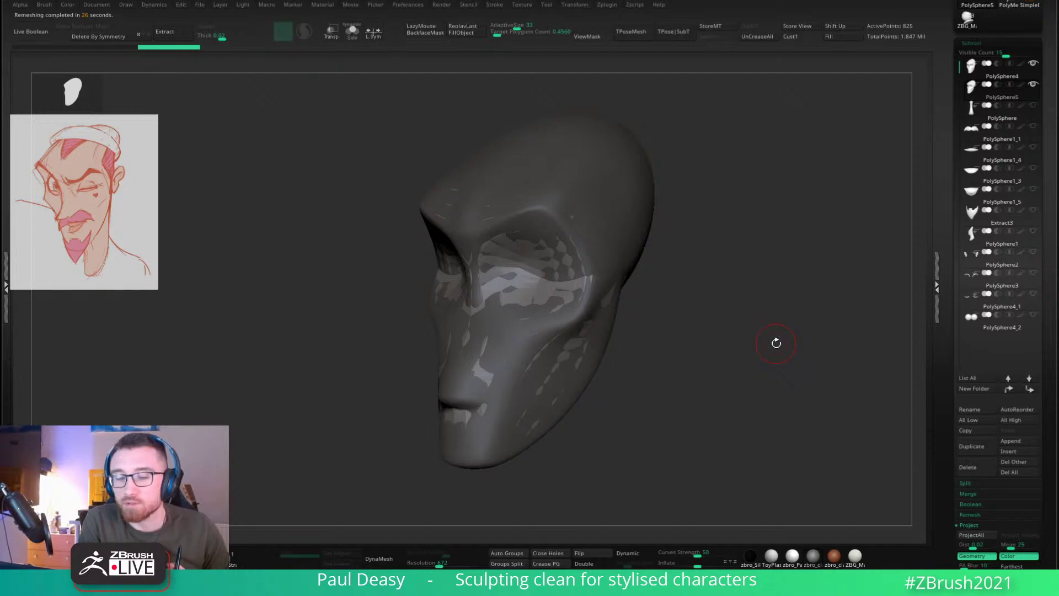
key(ctrl+shift+s)
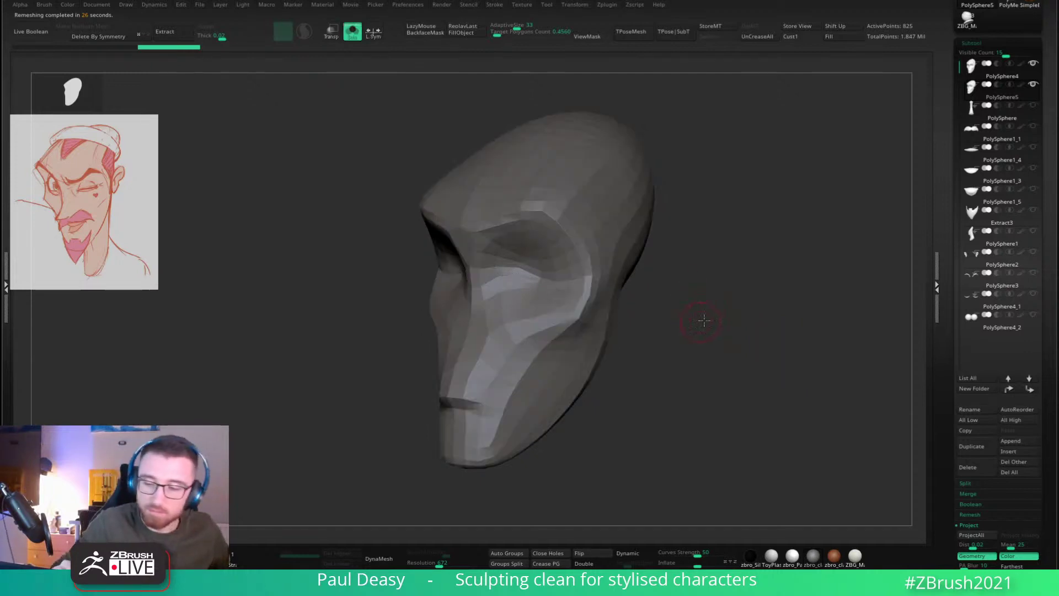
shift+drag(703, 320, 705, 313)
key(shift+f)
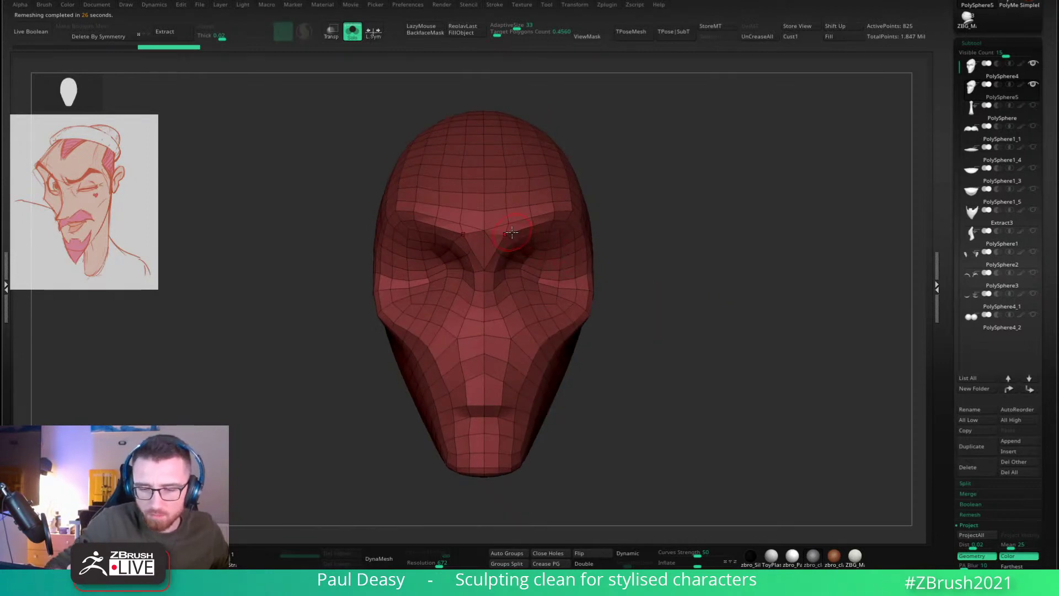
alt+drag(705, 242, 712, 251)
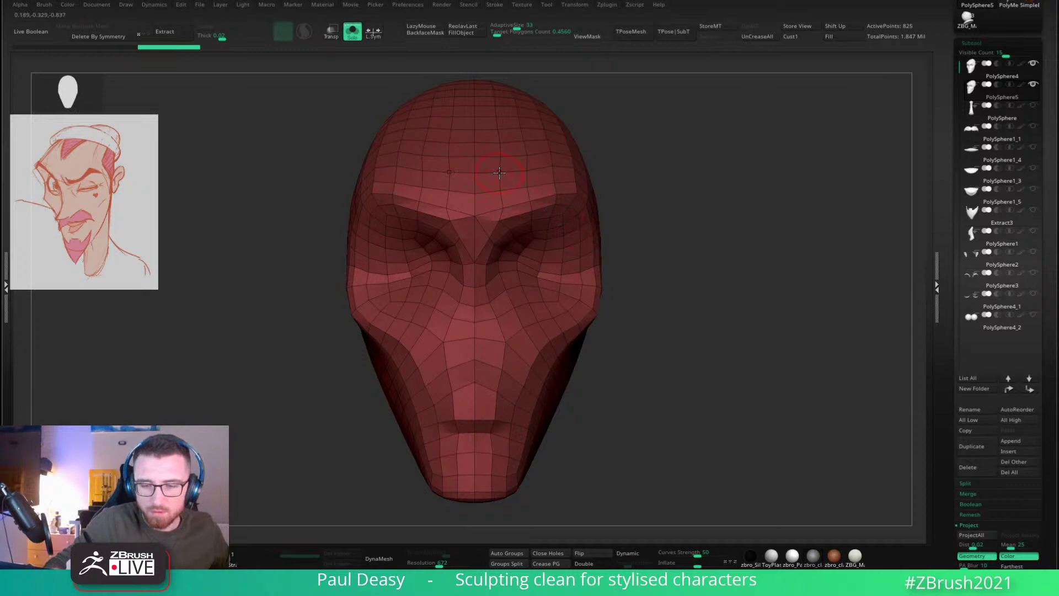
Step: Undo the remesh and ZRemesh the head copy again with target polygon count 0.7731 and AdaptiveSize 29
key(ctrl+z)
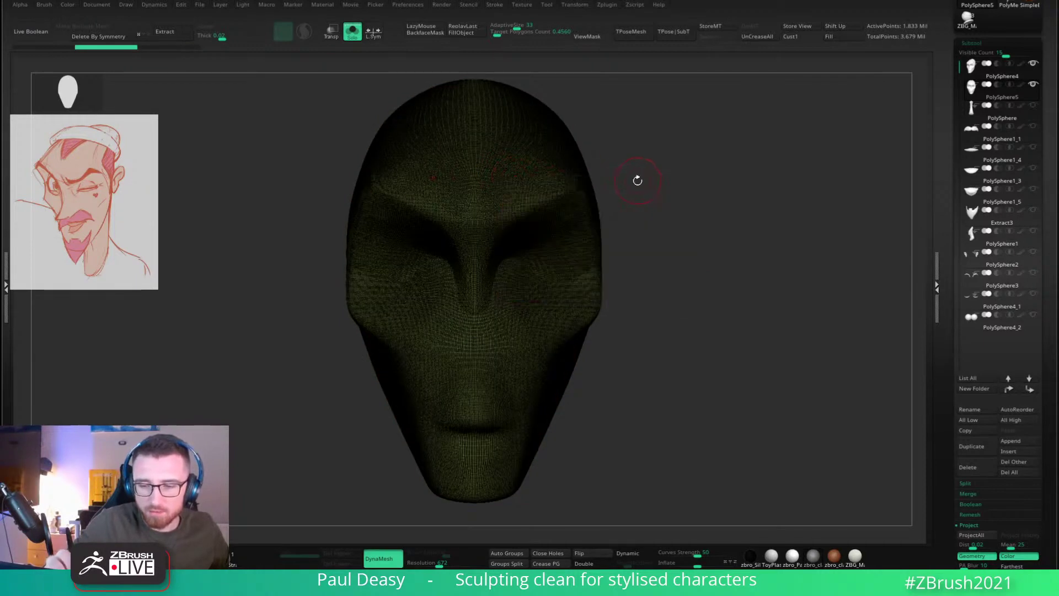
click(498, 36)
click(514, 28)
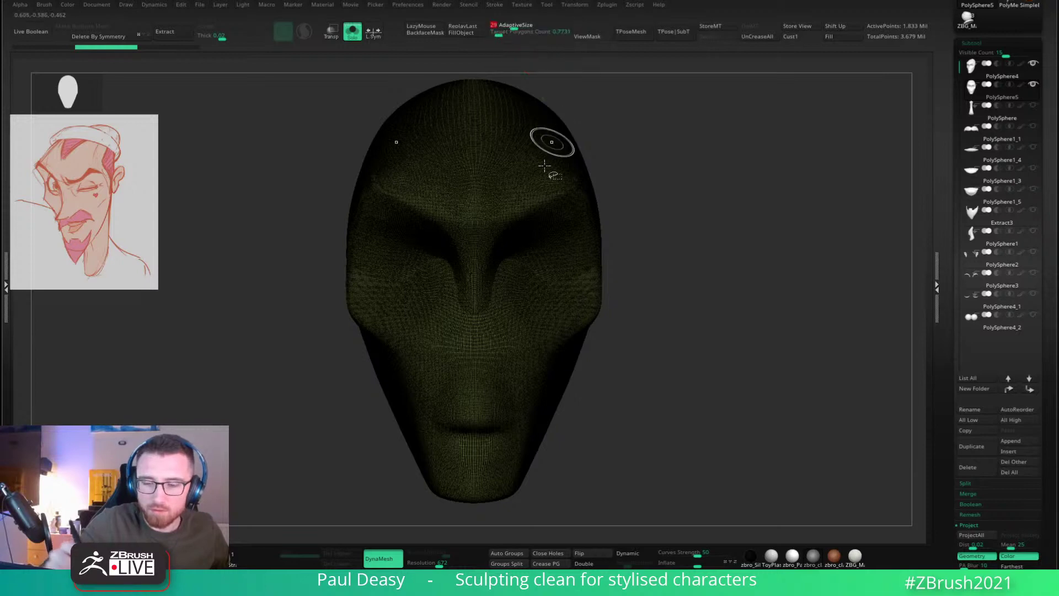
key(ctrl+r)
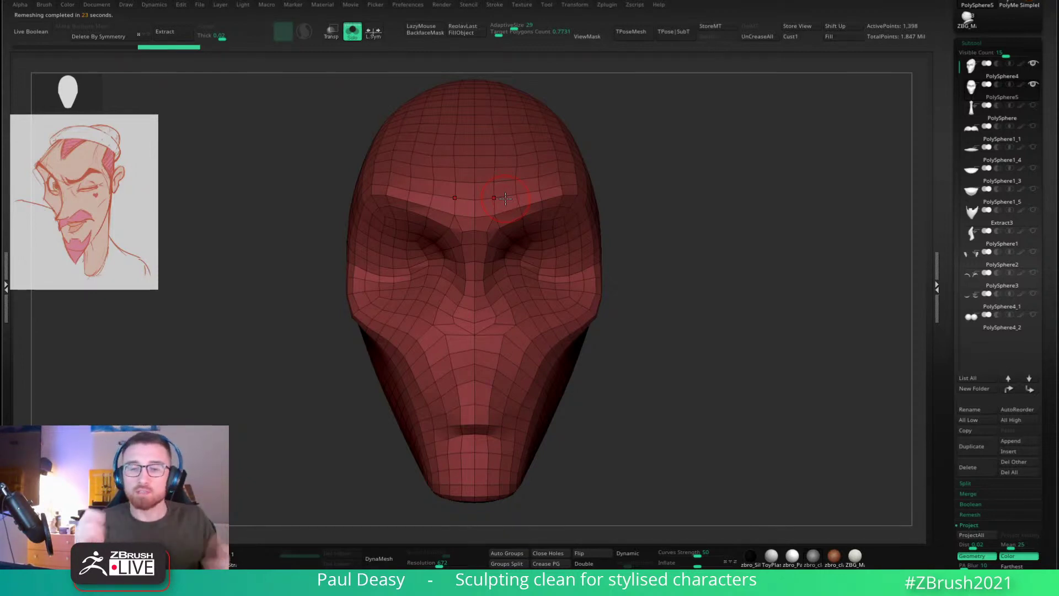
Step: Preview the remeshed head copy with dynamic subdivision on, and switch the preview back off
key(space)
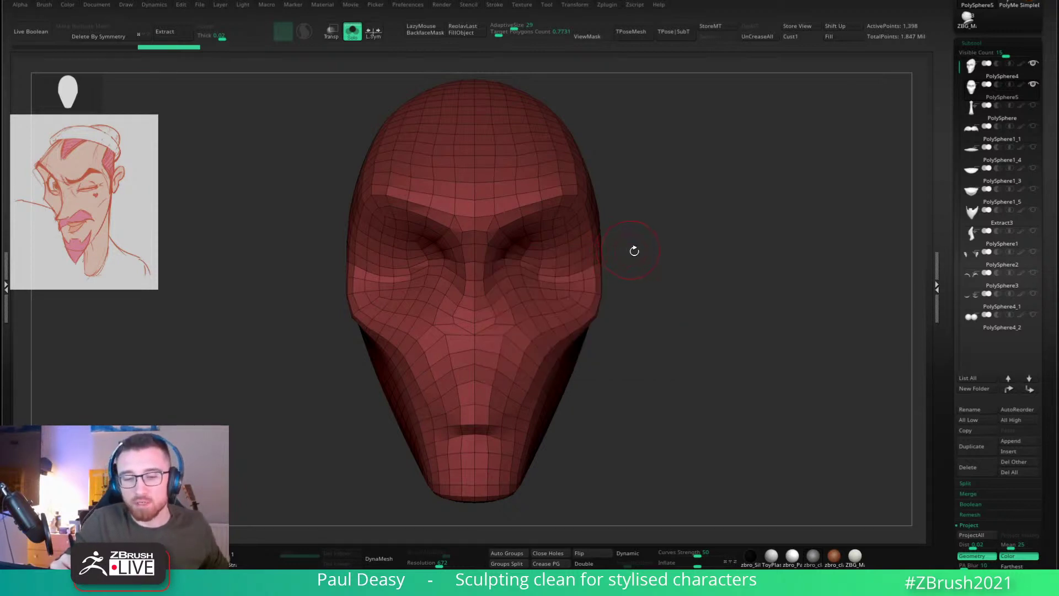
alt+drag(635, 251, 647, 237)
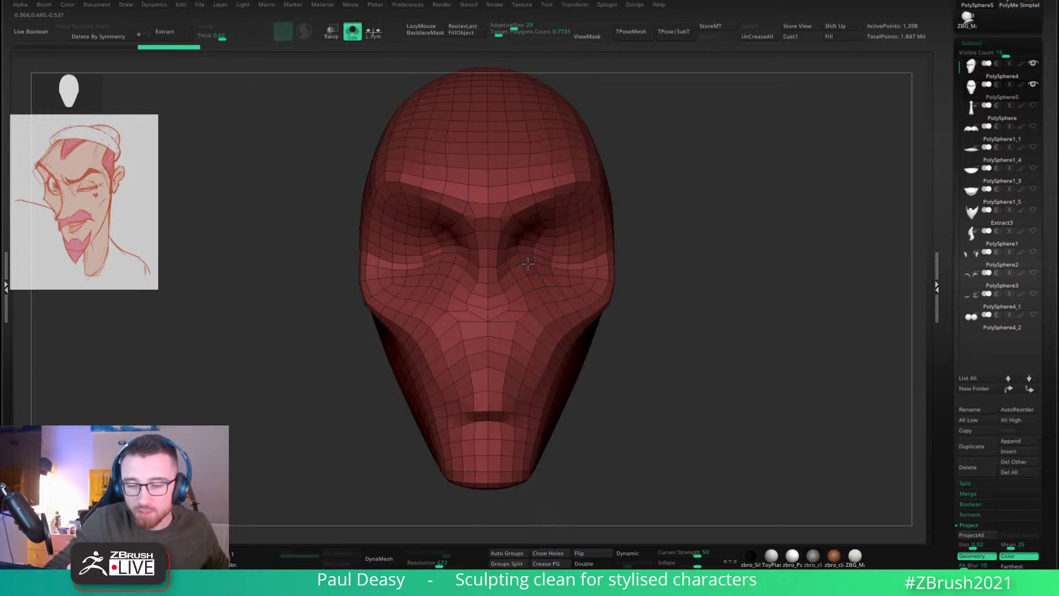
key(d)
click(554, 182)
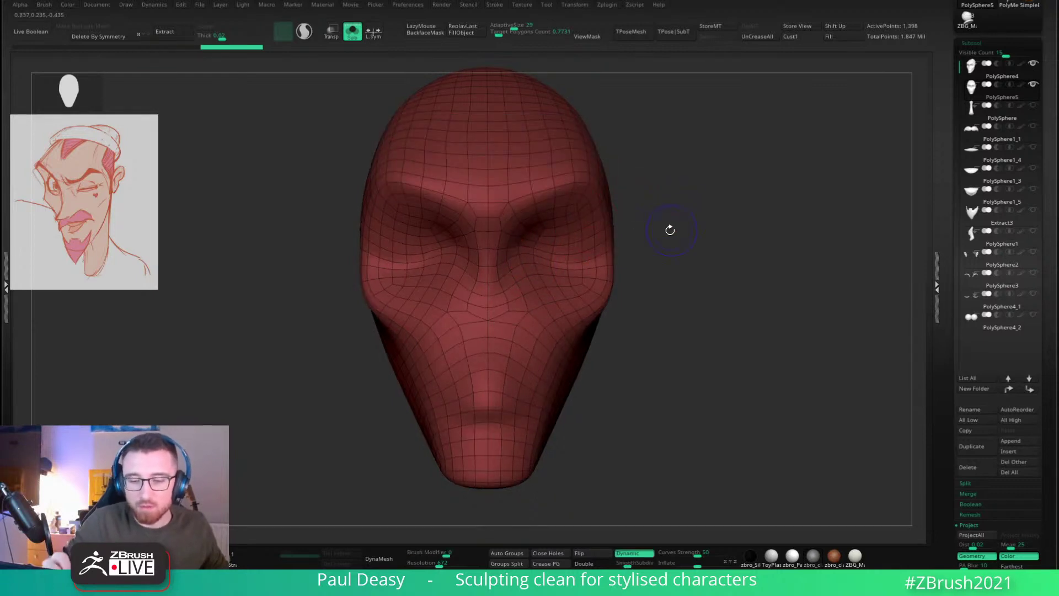
key(shift+d)
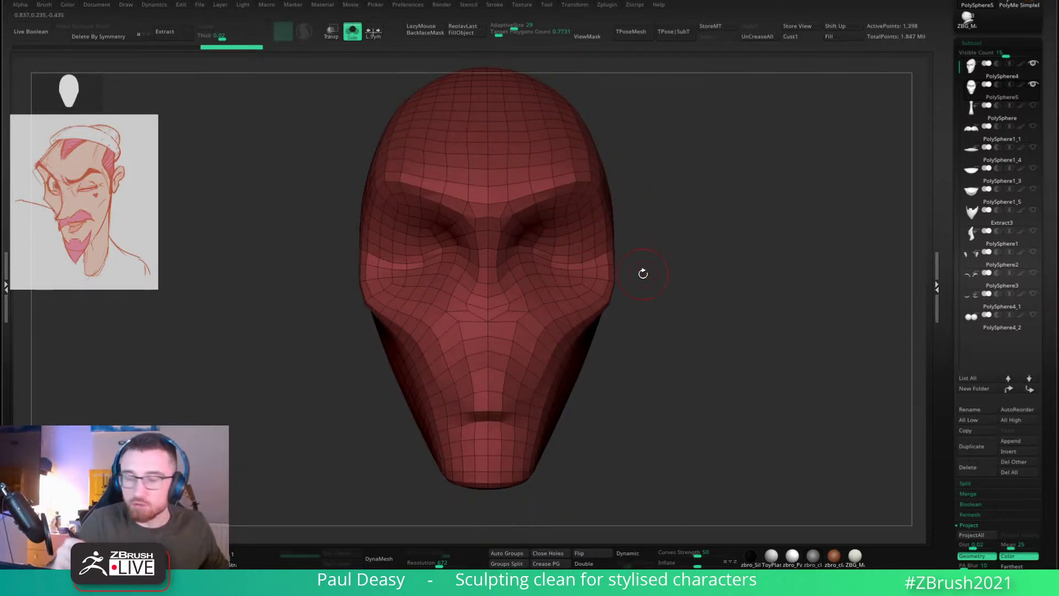
Step: Subdivide the remeshed copy to level 4 and, with the original head shown, project the original's detail onto it
key(ctrl+d)
key(ctrl+d)
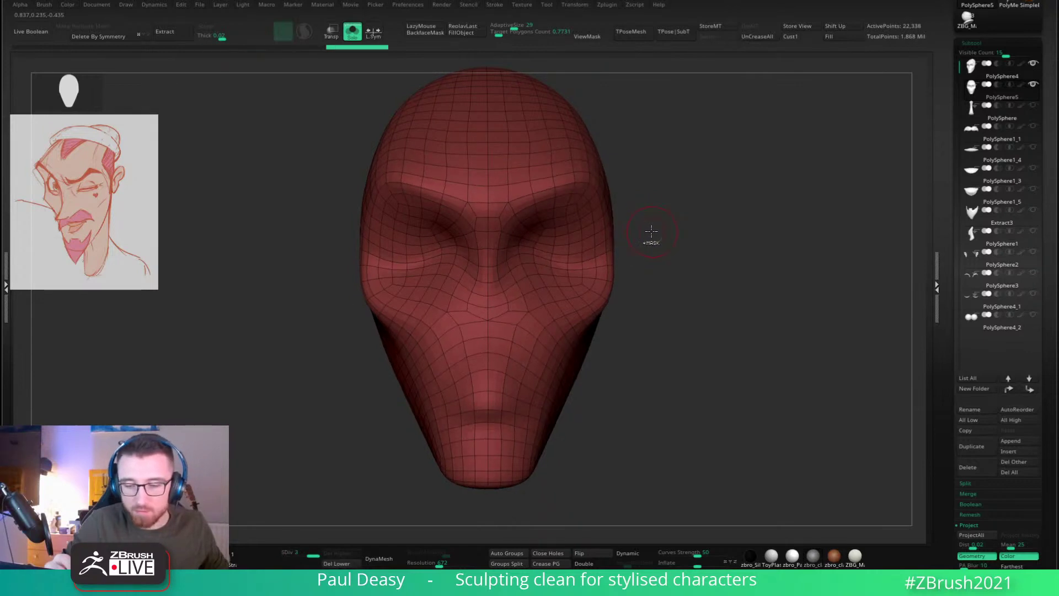
key(alt+s)
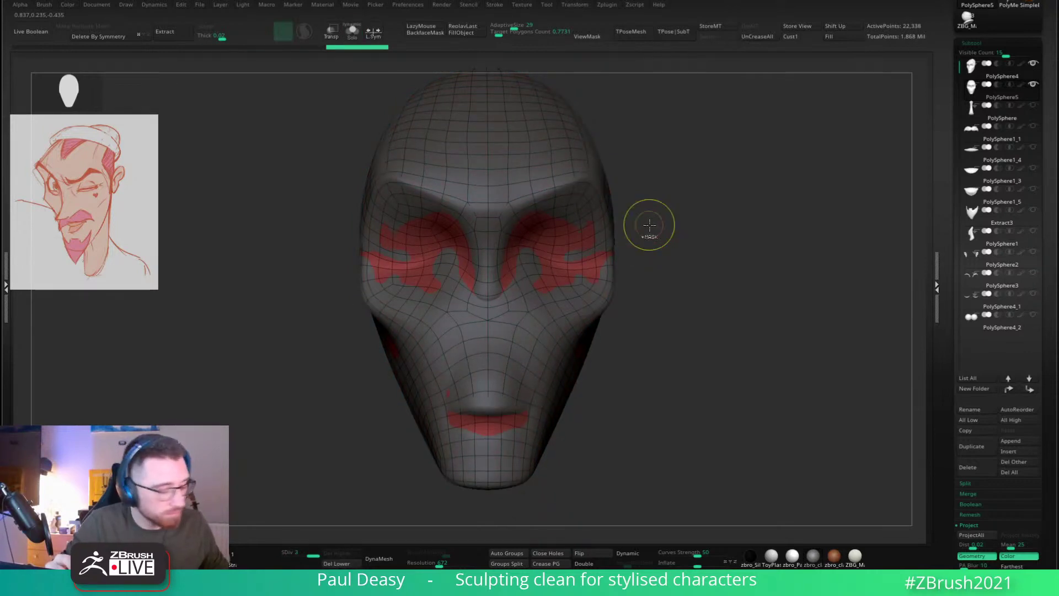
key(ctrl+d)
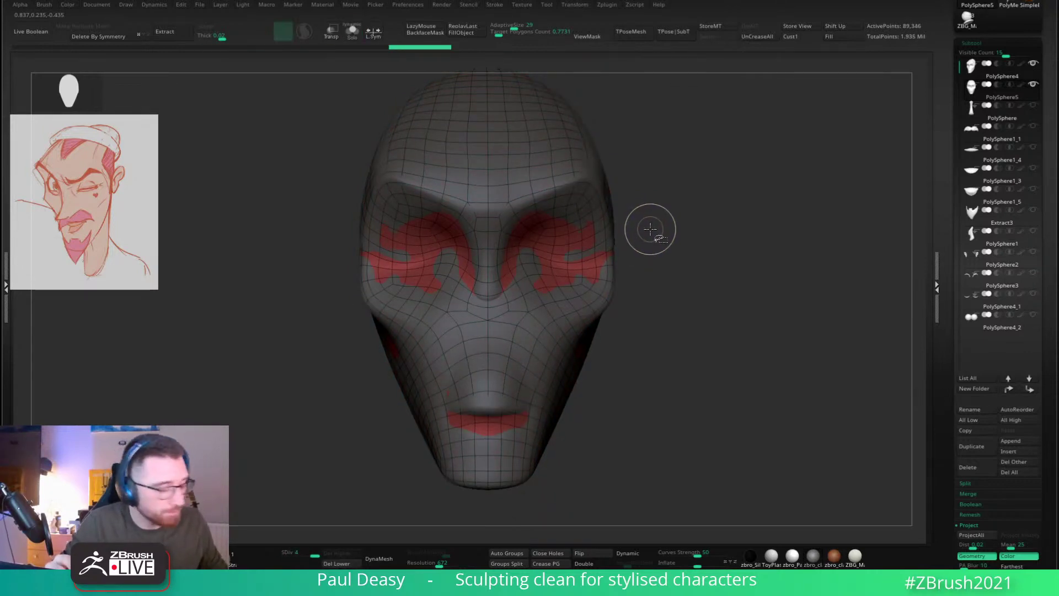
key(ctrl+p)
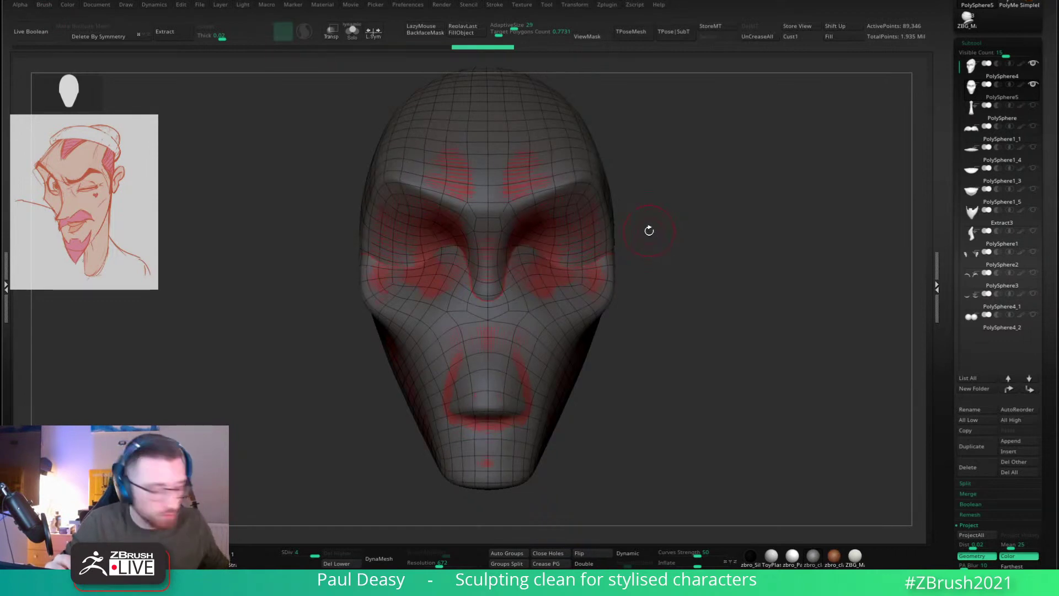
Step: Isolate the projected head copy and inspect its surface from an angle without the polyframe
key(ctrl+alt+s)
mouse_move(672, 197)
mouse_down()
mouse_move(713, 244)
mouse_move(704, 243)
mouse_up()
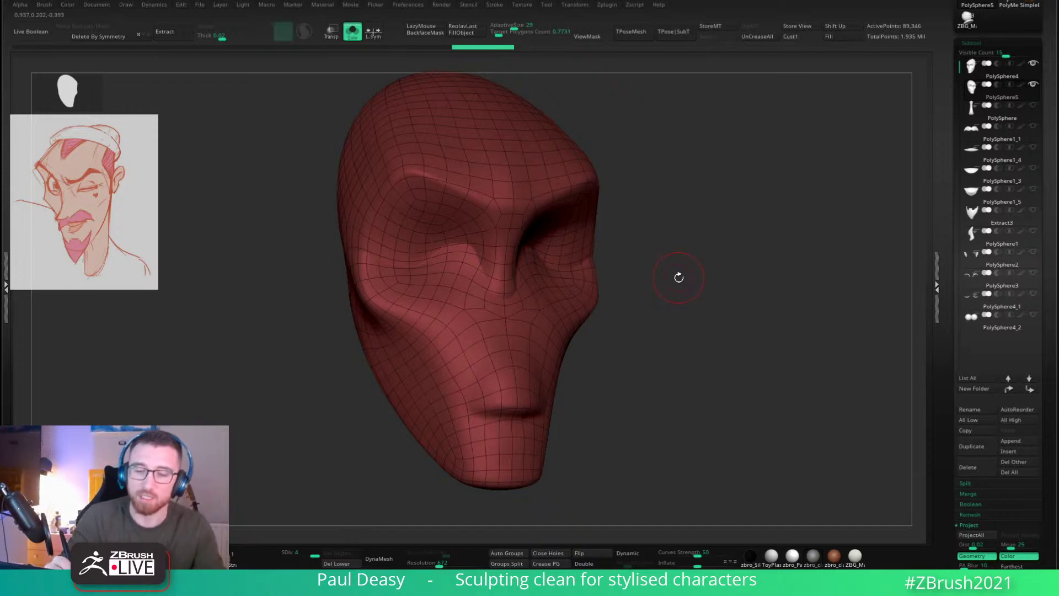
key(shift+f)
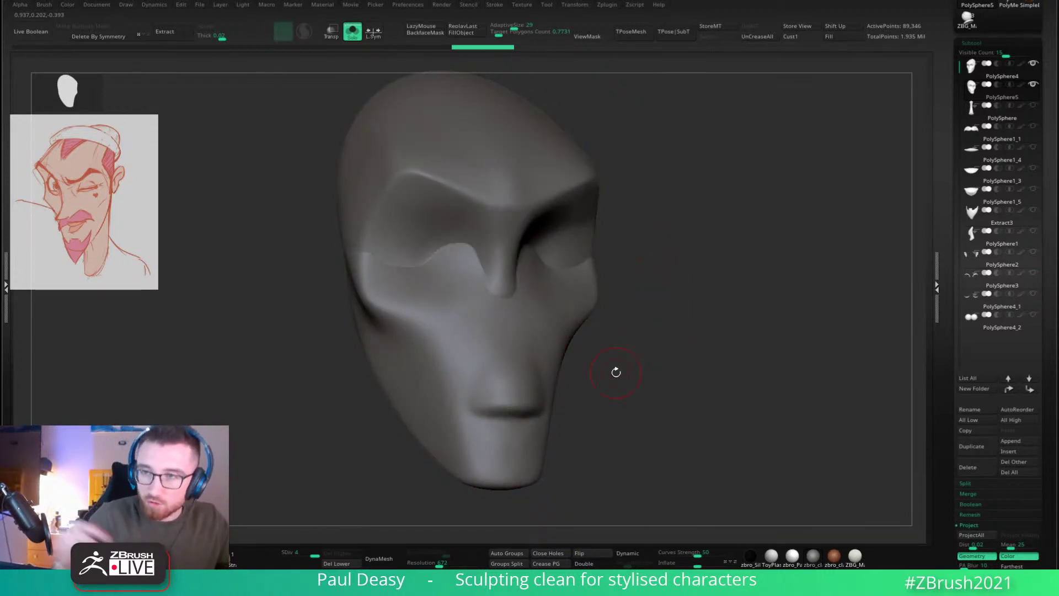
Step: Soften the lower end of the nose bridge and blend it into the inner eye sockets of the head copy
key(b)
key(m)
key(v)
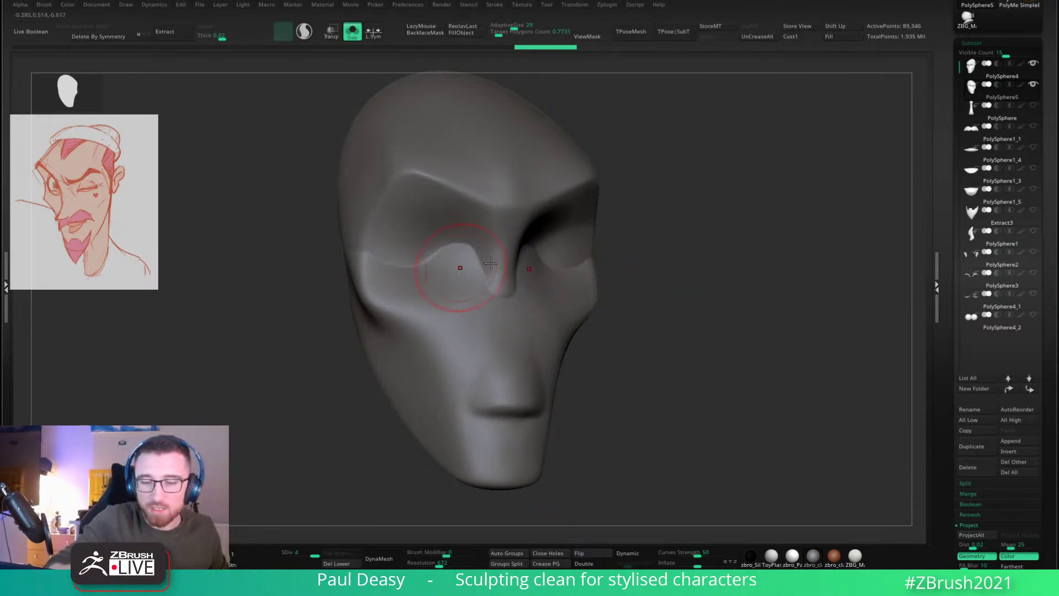
drag(756, 275, 644, 269)
drag(483, 281, 570, 269)
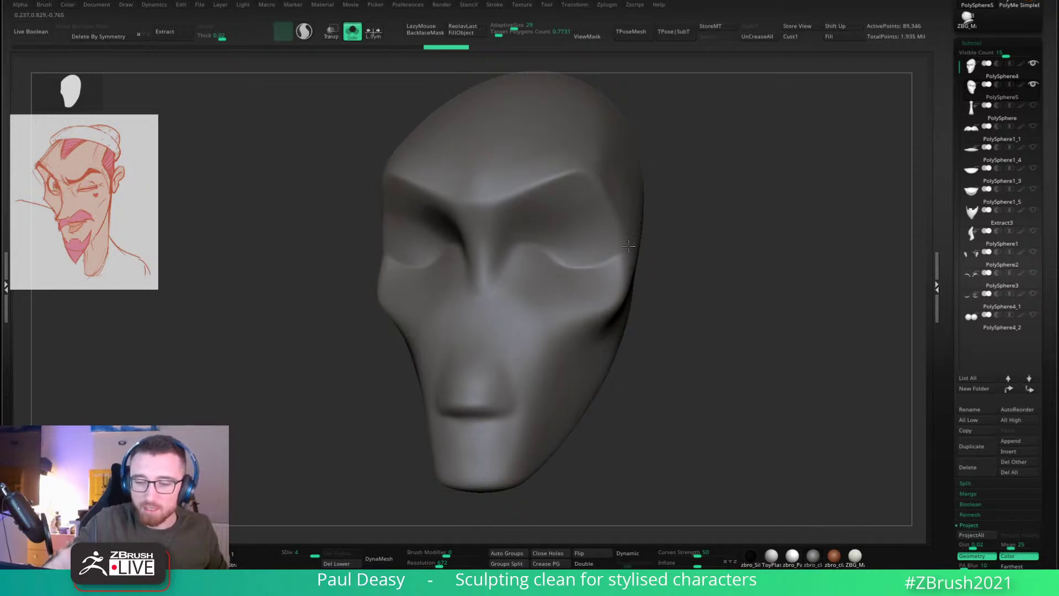
right_drag(629, 246, 695, 236)
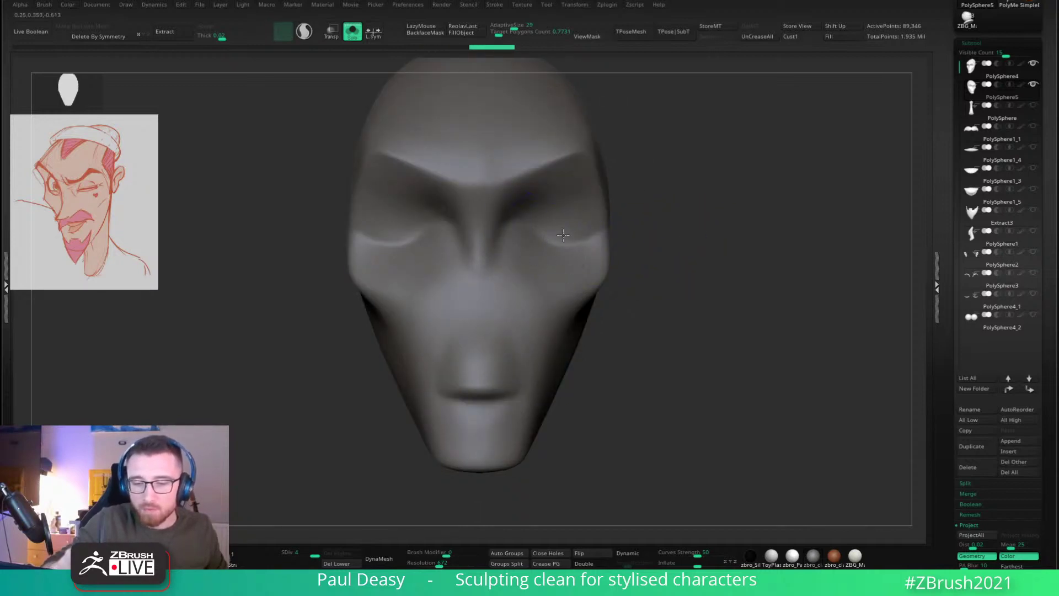
right_drag(563, 235, 632, 225)
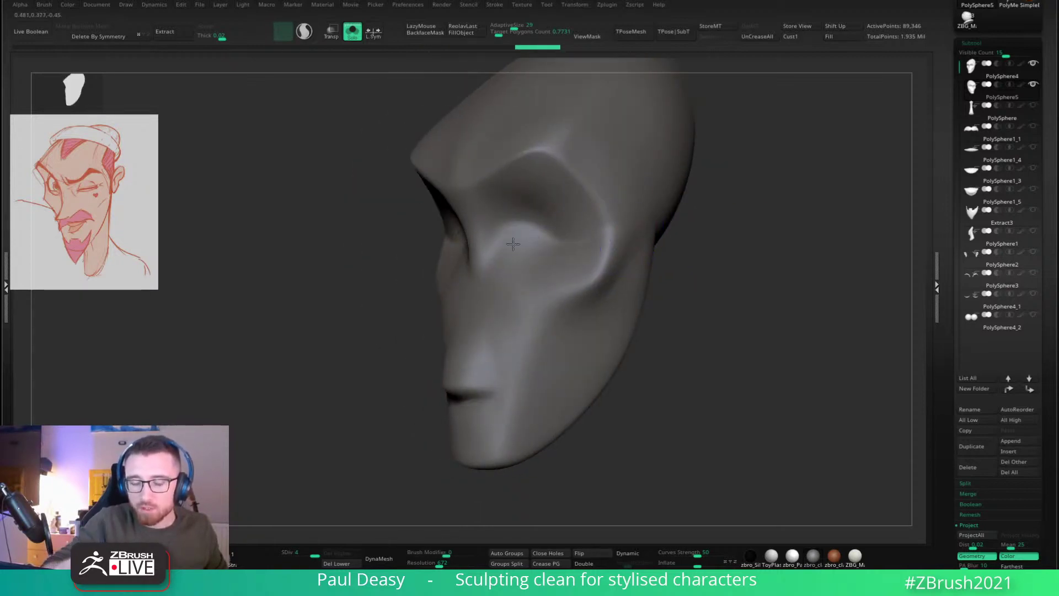
Step: Examine the brow, cheekbone and back of the skull from side and three-quarter angles
right_drag(730, 234, 730, 267)
right_drag(686, 240, 662, 242)
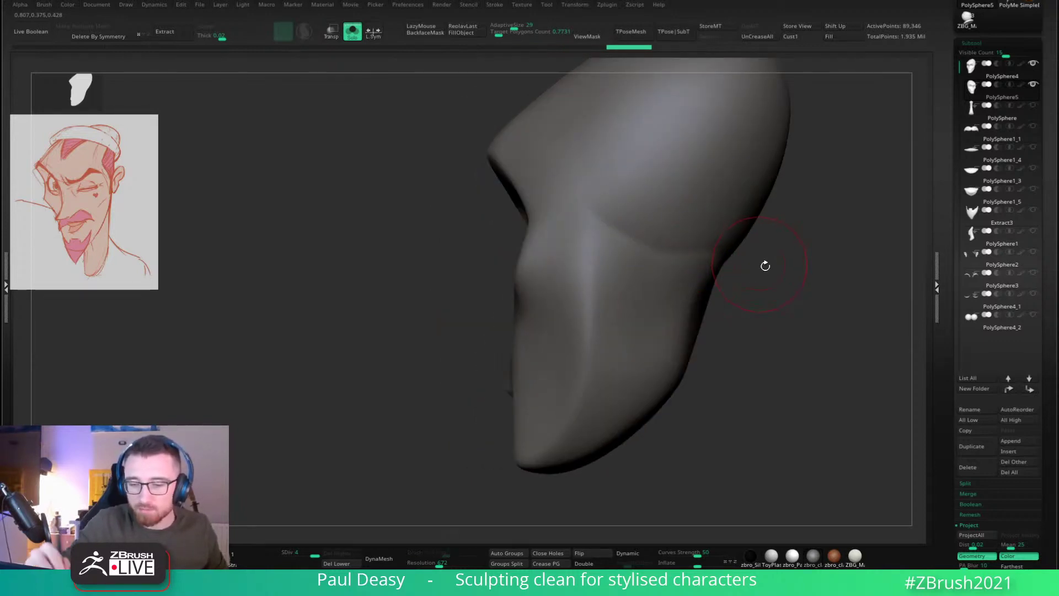
mouse_move(765, 266)
mouse_down()
mouse_move(776, 286)
mouse_move(647, 259)
mouse_move(712, 342)
mouse_move(716, 227)
mouse_move(575, 187)
mouse_up()
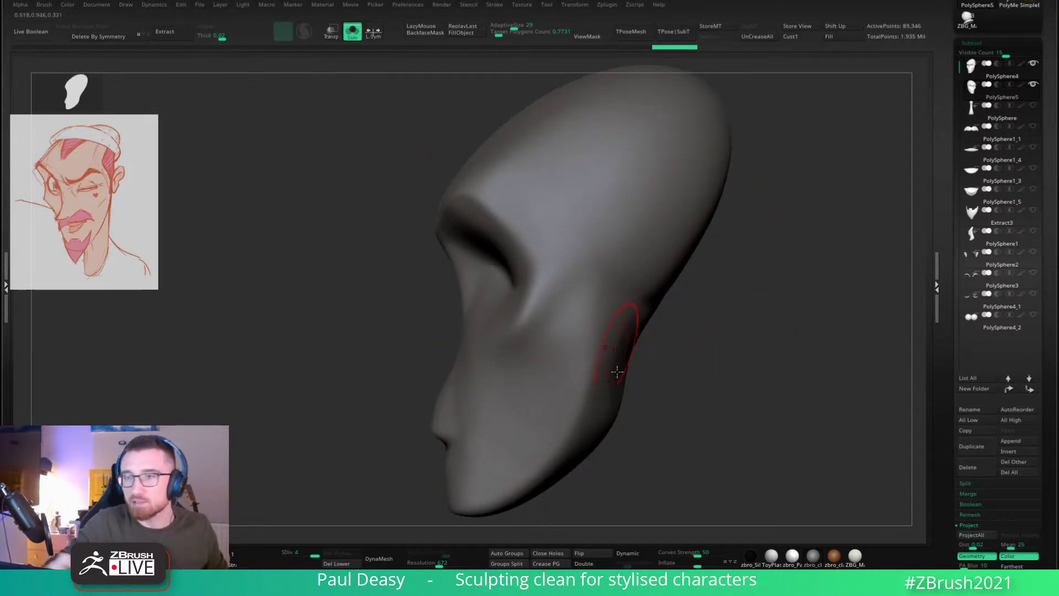
drag(711, 292, 712, 312)
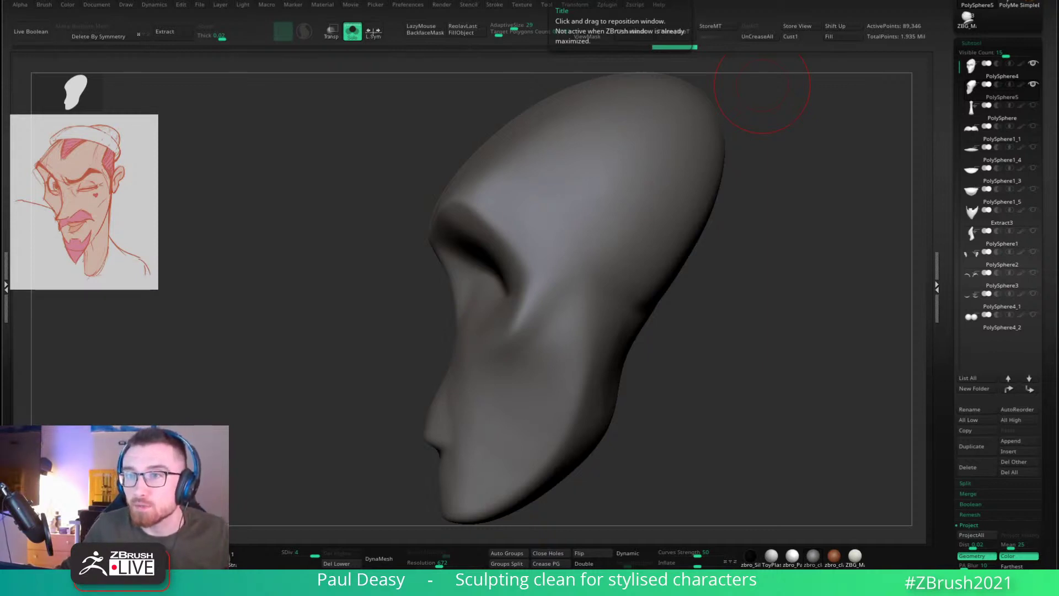
mouse_move(745, 236)
mouse_down()
mouse_move(765, 241)
mouse_move(732, 280)
mouse_up()
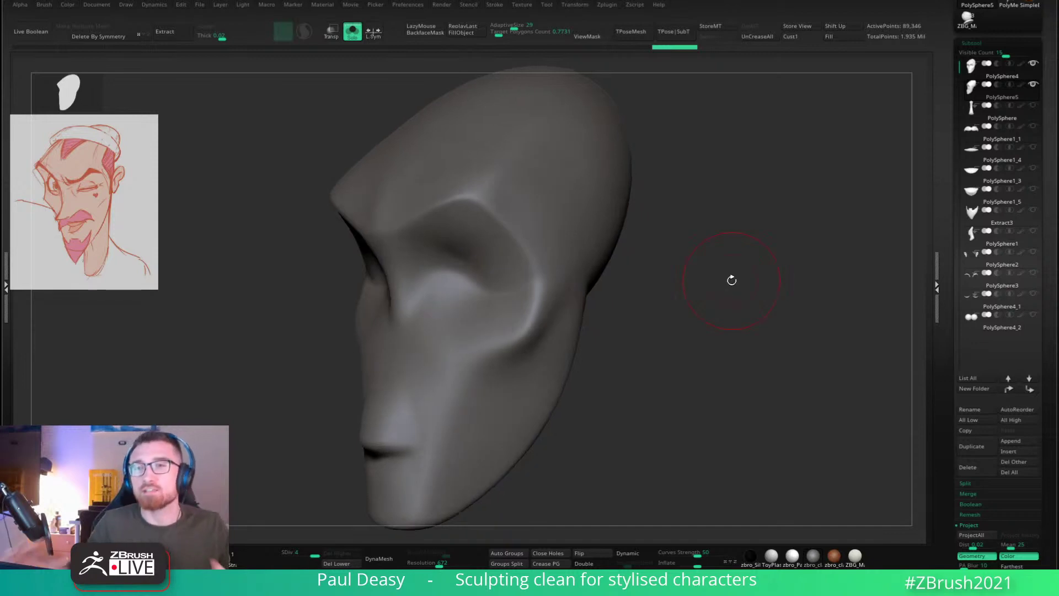
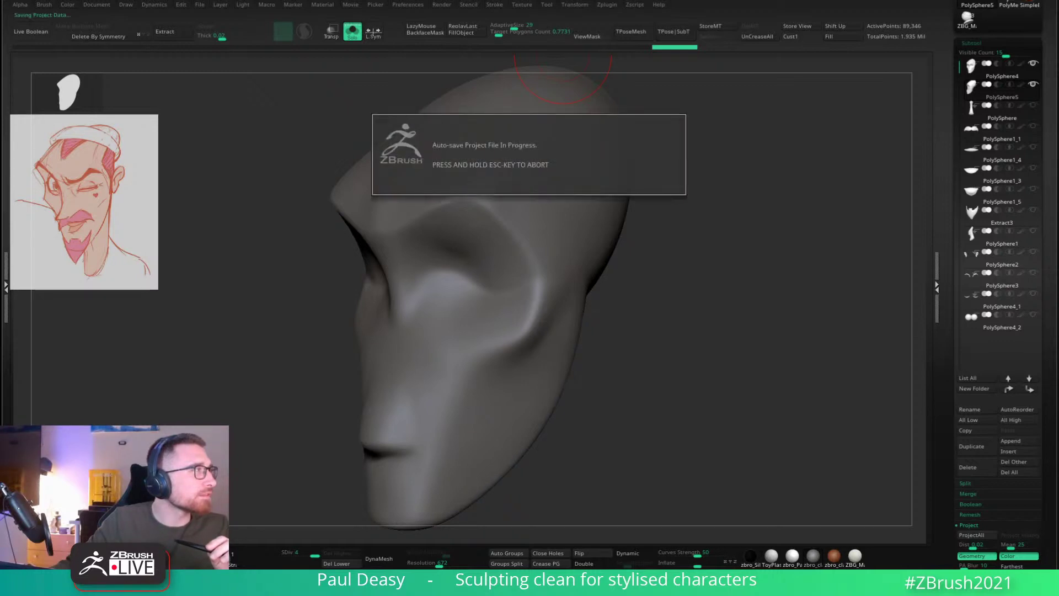
key(XF86AudioNext)
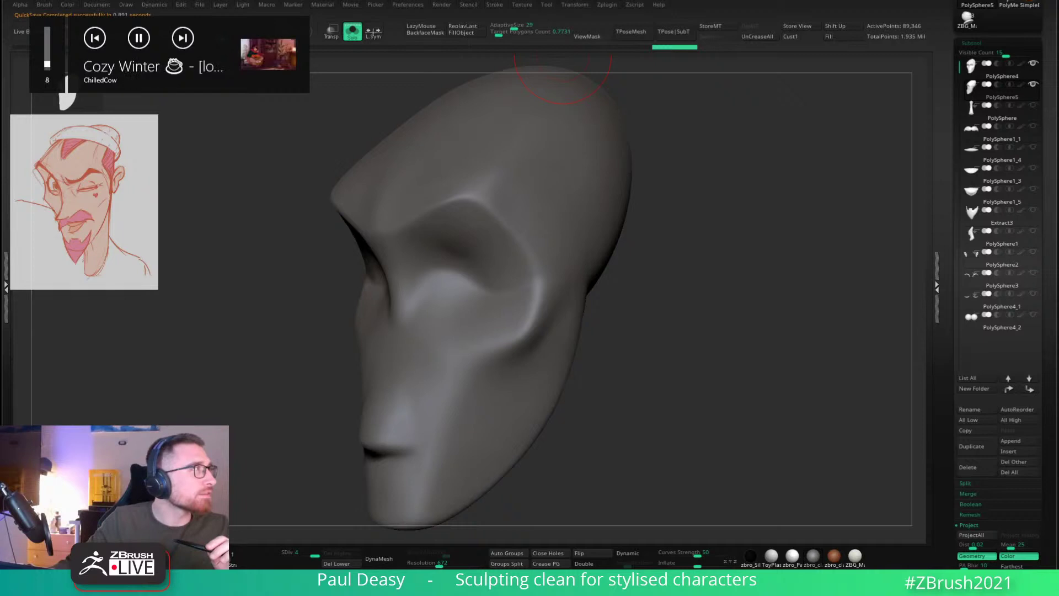
key(XF86AudioPrev)
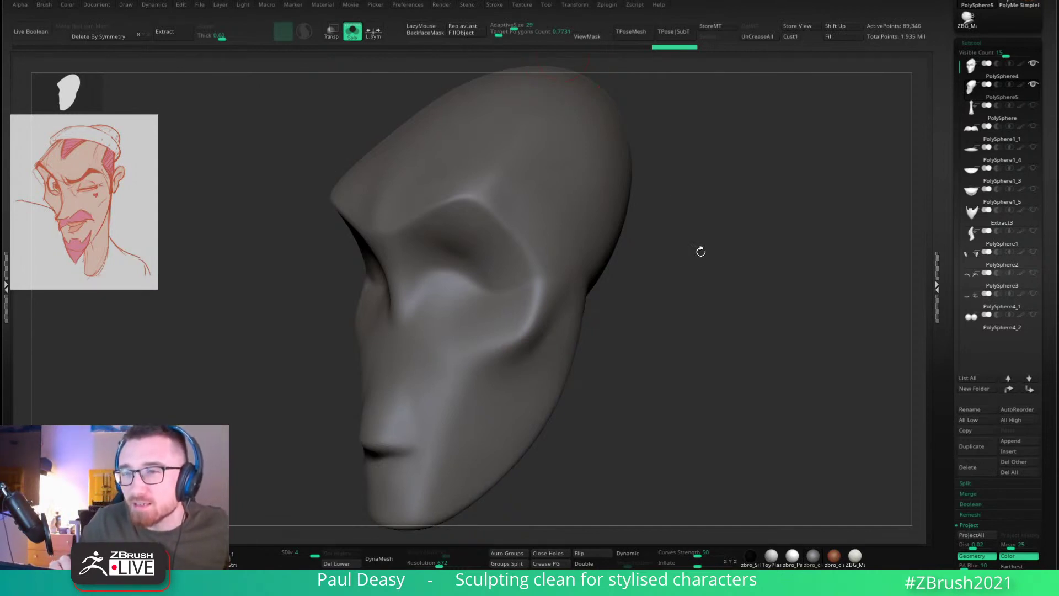
drag(704, 255, 740, 315)
key(space)
key(ctrl+s)
key(ctrl+shift+s)
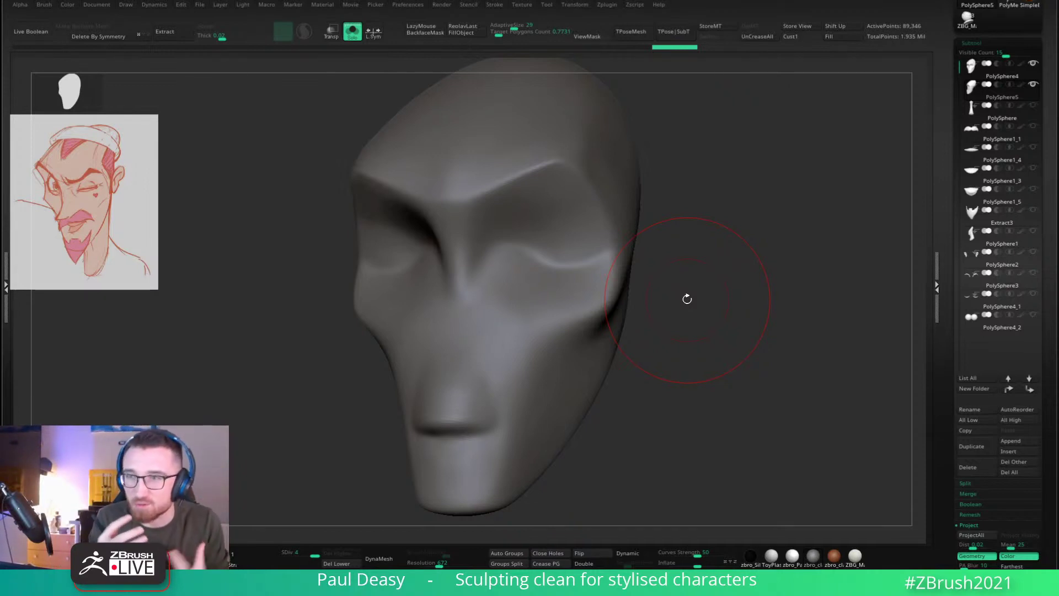
Step: Turn off solo, hide the head copy PolySphere5 and delete the original head subtool PolySphere4
mouse_move(729, 279)
alt+mouse_down()
mouse_move(738, 283)
mouse_move(726, 331)
alt+mouse_up()
key(space)
click(727, 282)
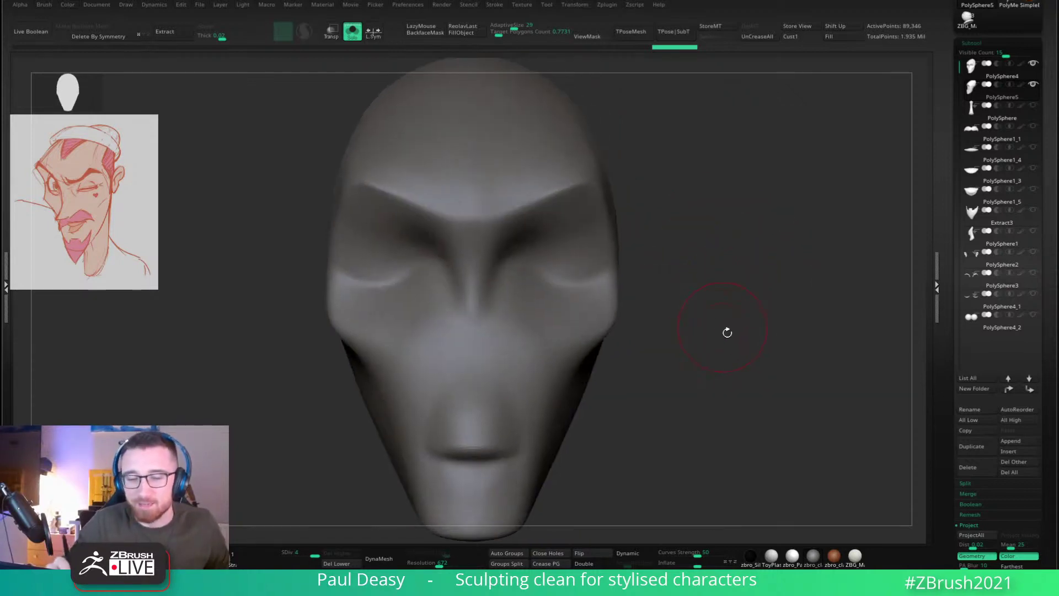
key(alt+s)
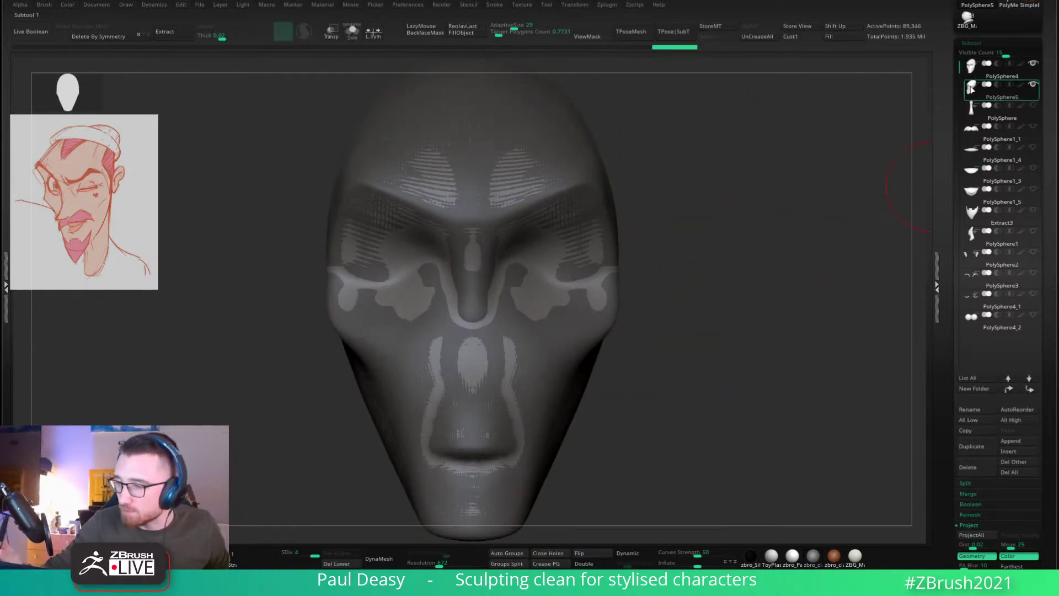
mouse_move(974, 110)
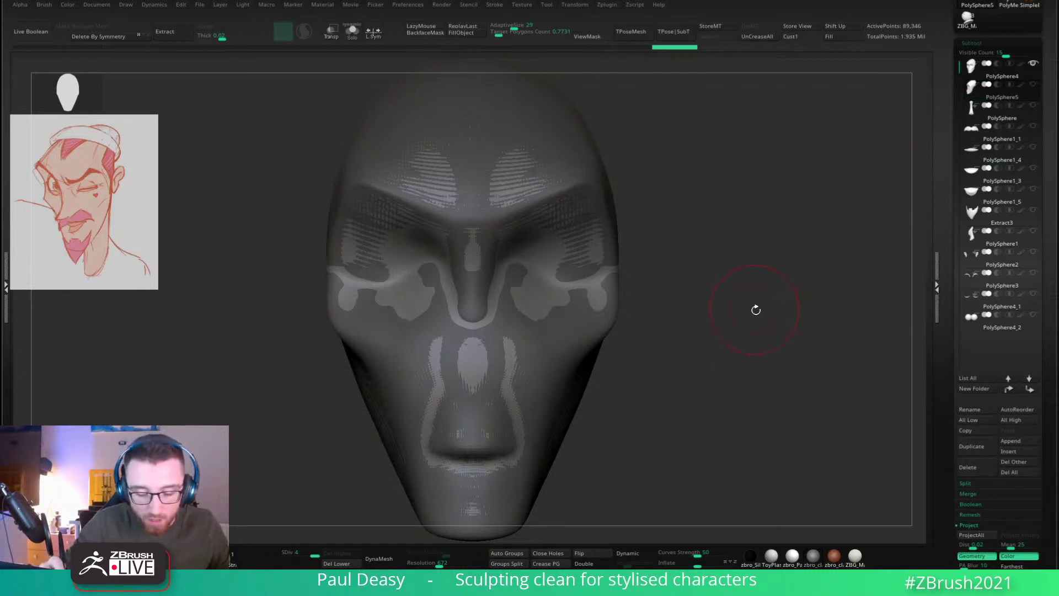
drag(756, 308, 748, 313)
click(993, 71)
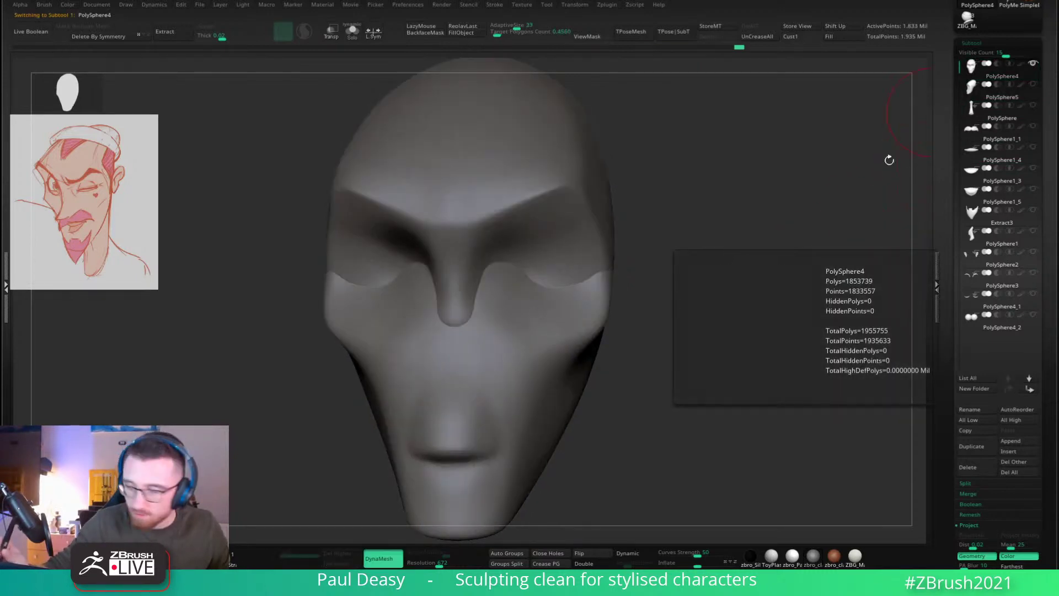
drag(877, 367, 791, 347)
click(873, 491)
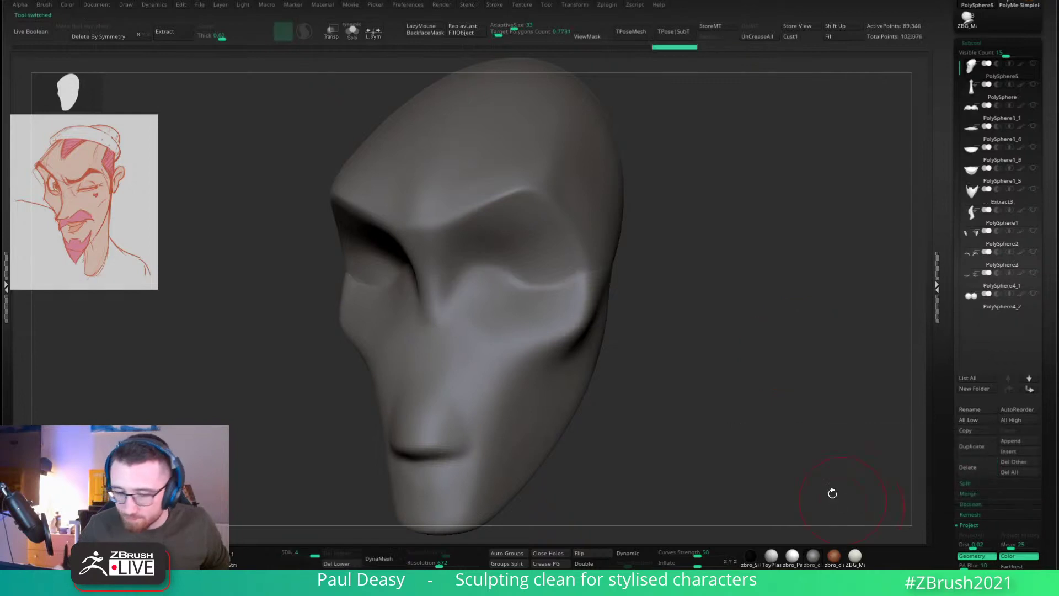
Step: Make all remaining subtools visible and isolate the head mesh PolySphere5
shift+click(1032, 64)
shift+click(1031, 65)
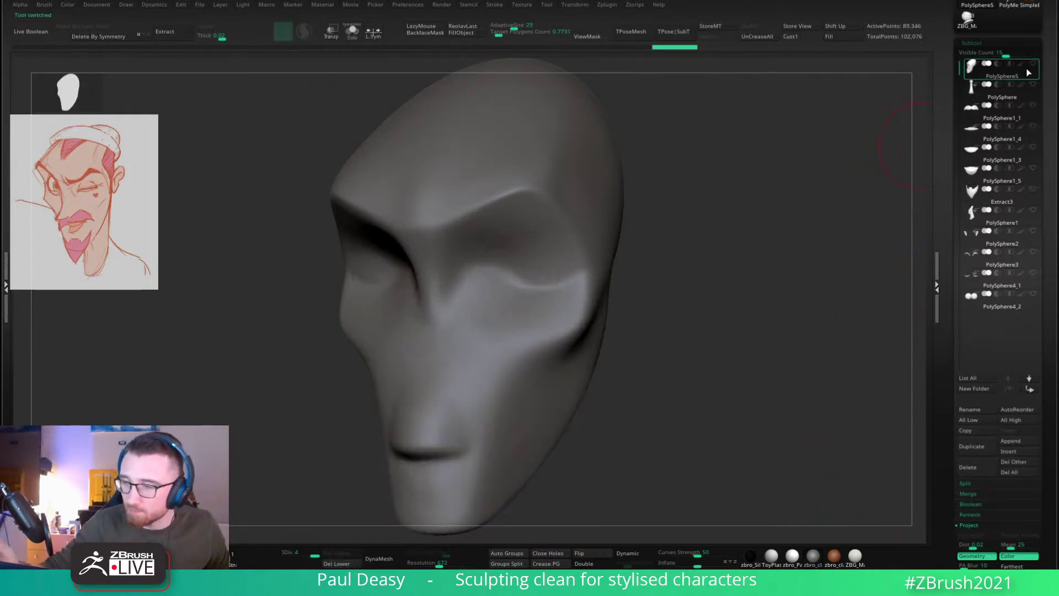
shift+click(1030, 66)
mouse_move(753, 302)
mouse_down()
mouse_move(764, 309)
mouse_move(744, 291)
mouse_up()
key(alt+shift+s)
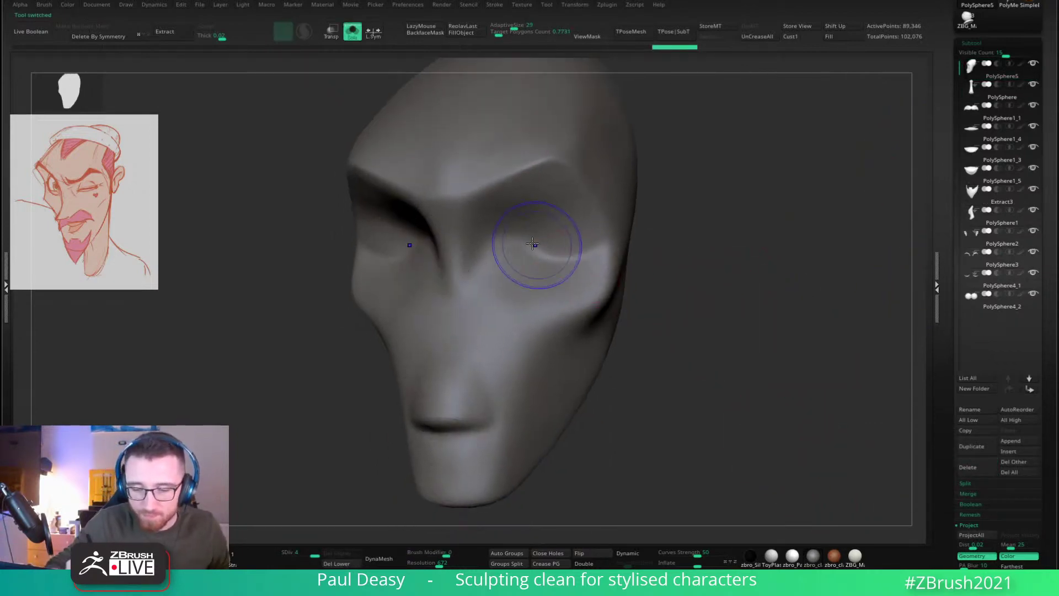
Step: Smooth beneath the eyes, raise a crisp ridge along the lower rim of the eye sockets with DamStandard, and soften it
drag(530, 270, 592, 279)
key(b)
key(d)
key(s)
mouse_move(681, 292)
mouse_down()
mouse_move(763, 303)
mouse_move(766, 325)
mouse_move(795, 272)
mouse_up()
ctrl+right_drag(586, 277, 568, 267)
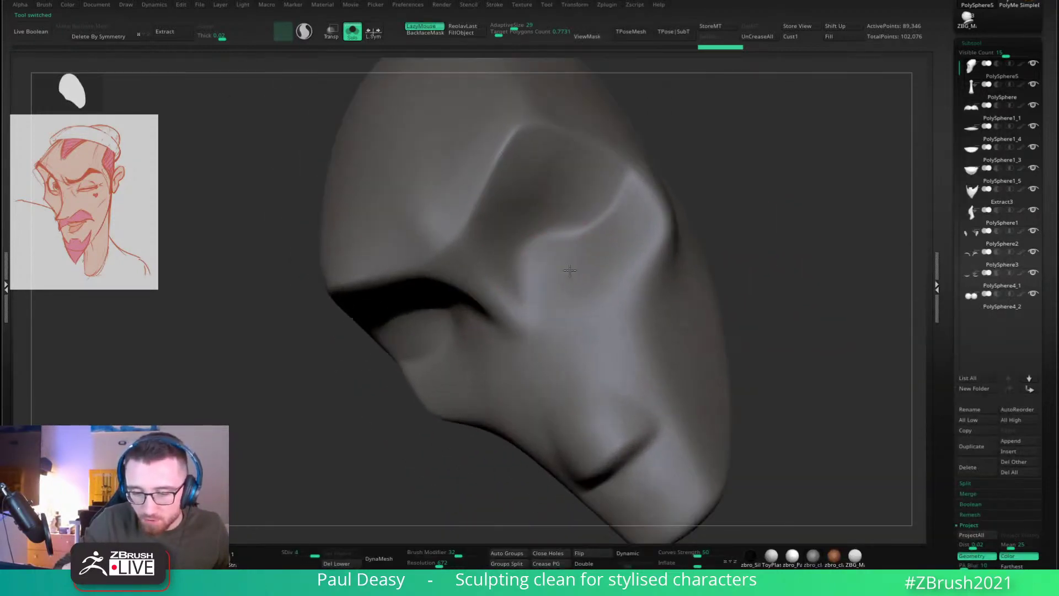
key(b)
key(d)
key(s)
mouse_move(571, 230)
alt+mouse_down()
mouse_move(533, 272)
mouse_move(529, 296)
mouse_move(576, 227)
mouse_move(611, 209)
alt+mouse_up()
key(s)
alt+drag(527, 300, 635, 169)
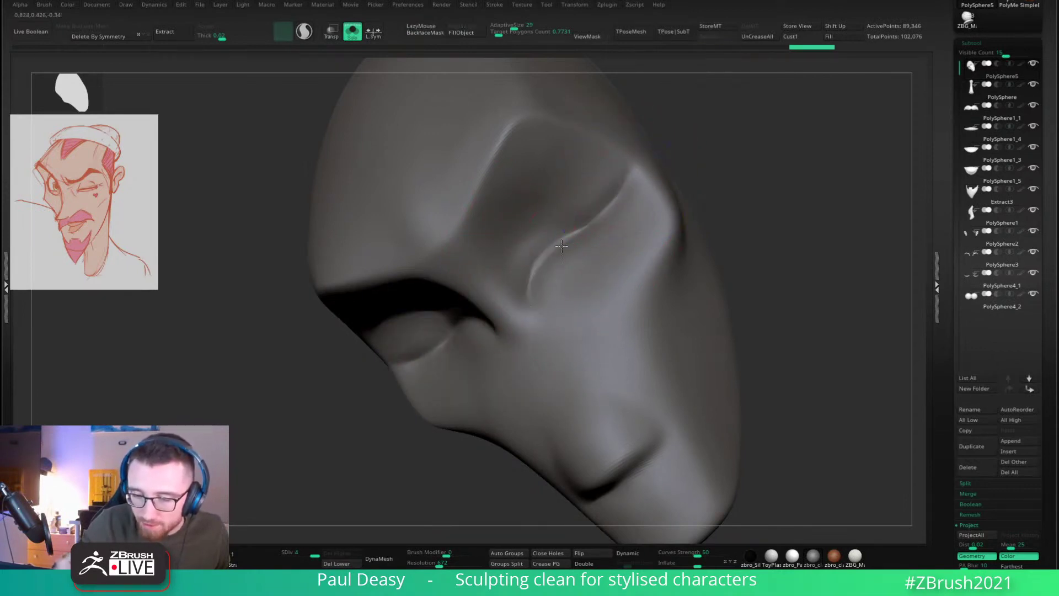
mouse_move(550, 239)
shift+mouse_down()
mouse_move(535, 277)
mouse_move(555, 243)
mouse_move(620, 185)
shift+mouse_up()
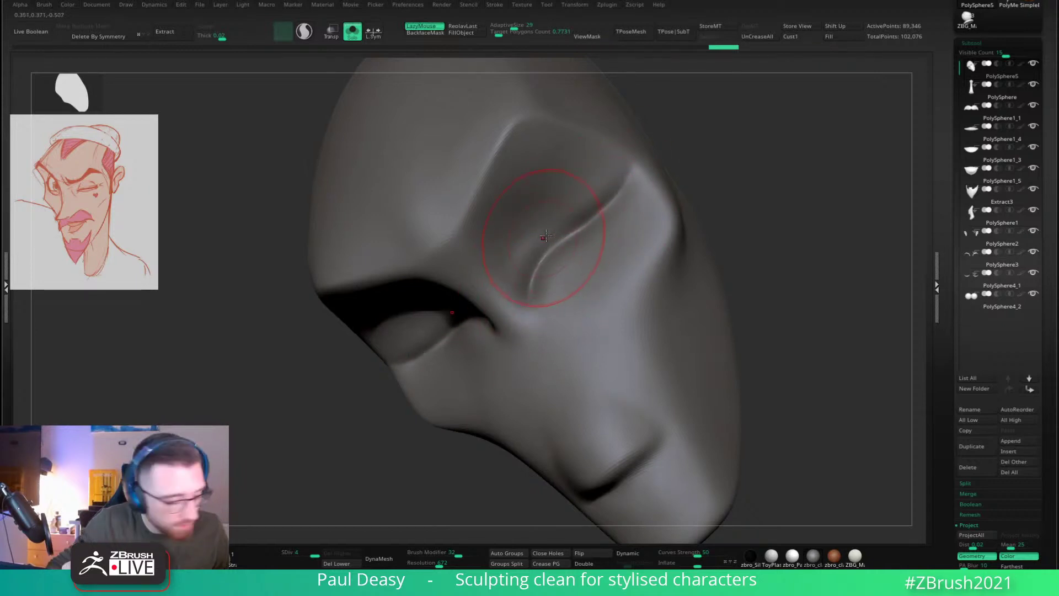
Step: Build up and even out the inner eye socket just above the new ridge with the Standard brush
key(b)
key(s)
key(t)
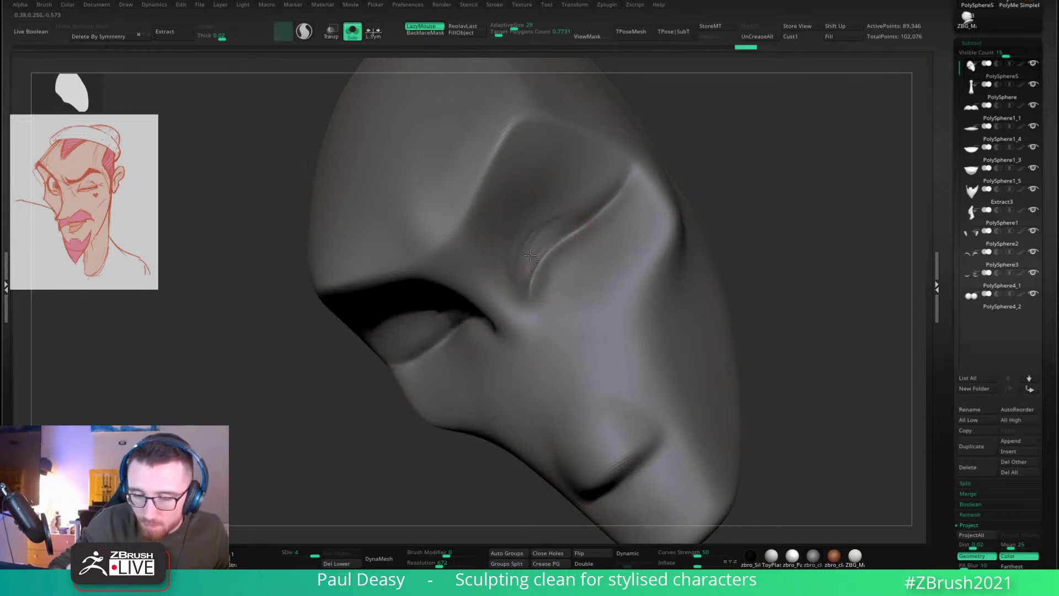
key(l)
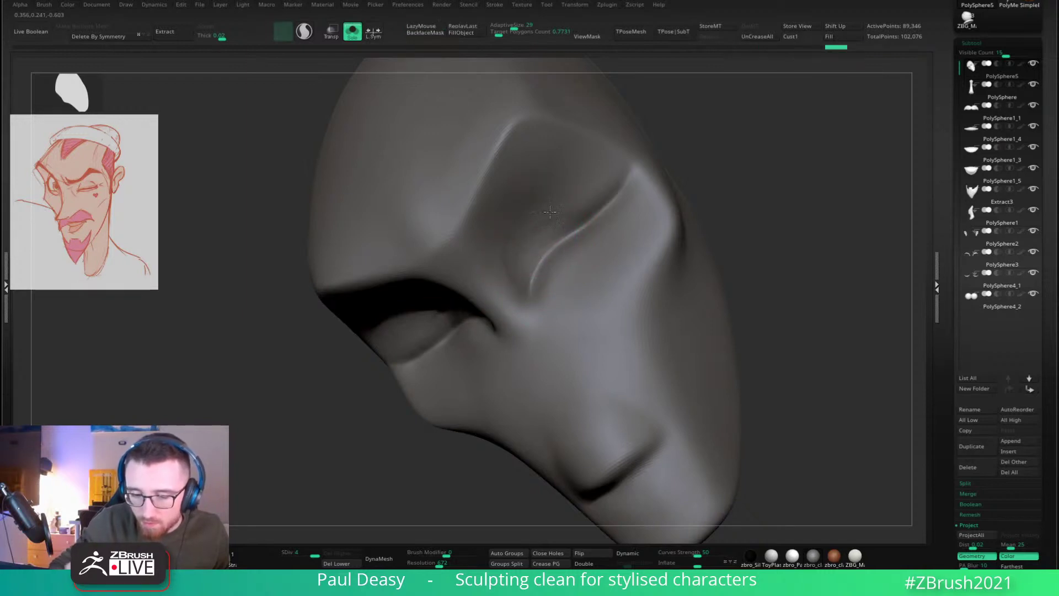
Step: Check the socket rims against the eyeballs and nose with all parts shown, and isolate the head again
shift+drag(730, 193, 771, 184)
key(alt+s)
alt+drag(685, 287, 718, 243)
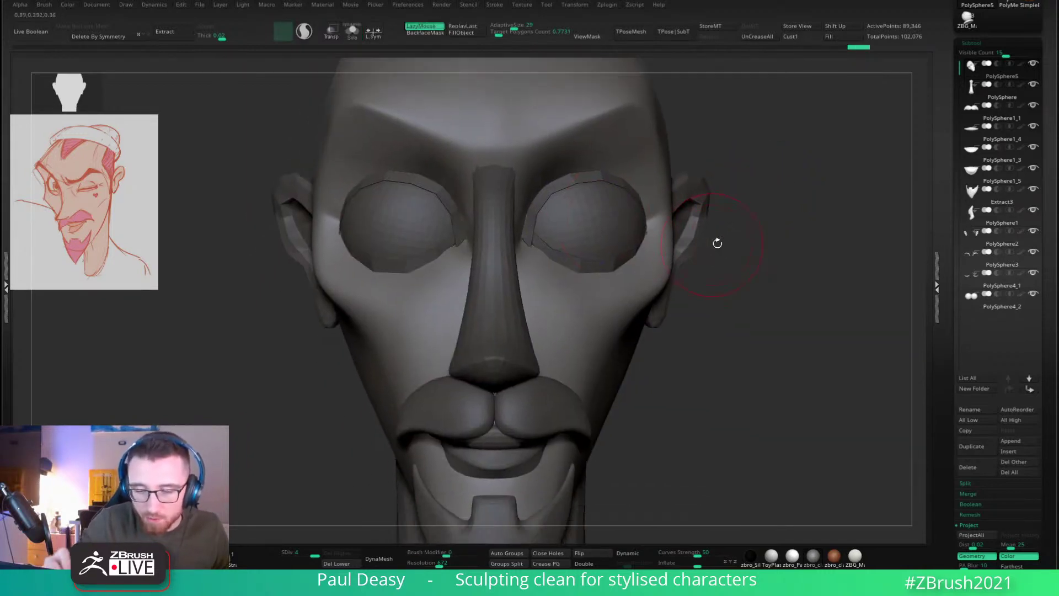
right_drag(565, 253, 539, 265)
key(alt+s)
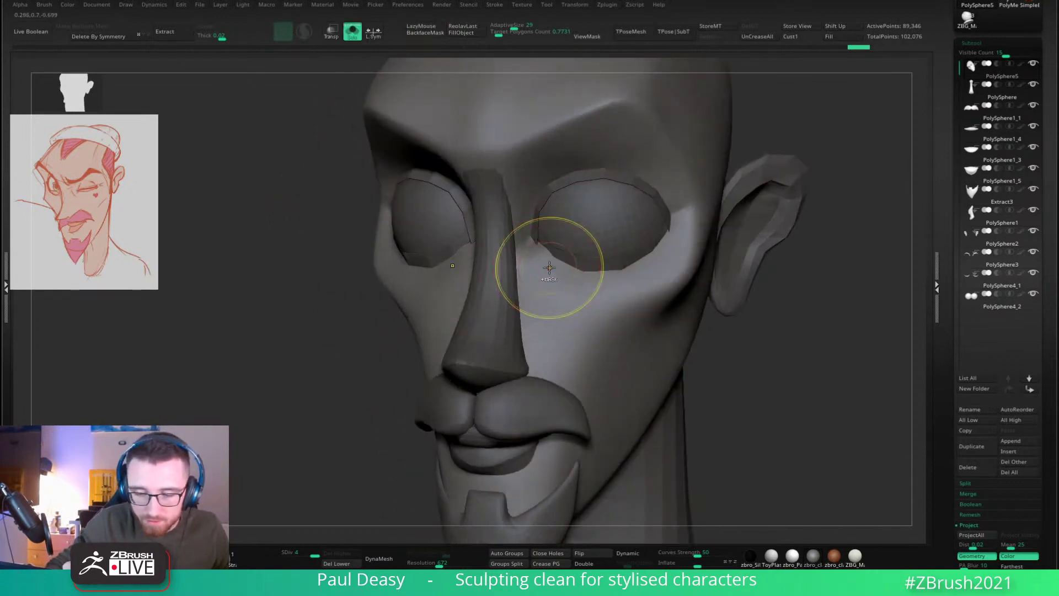
Step: Carve a diagonal crease from each inner eye corner down onto the cheek with DamStandard, with LazyMouse off
key(b)
key(d)
key(s)
key(l)
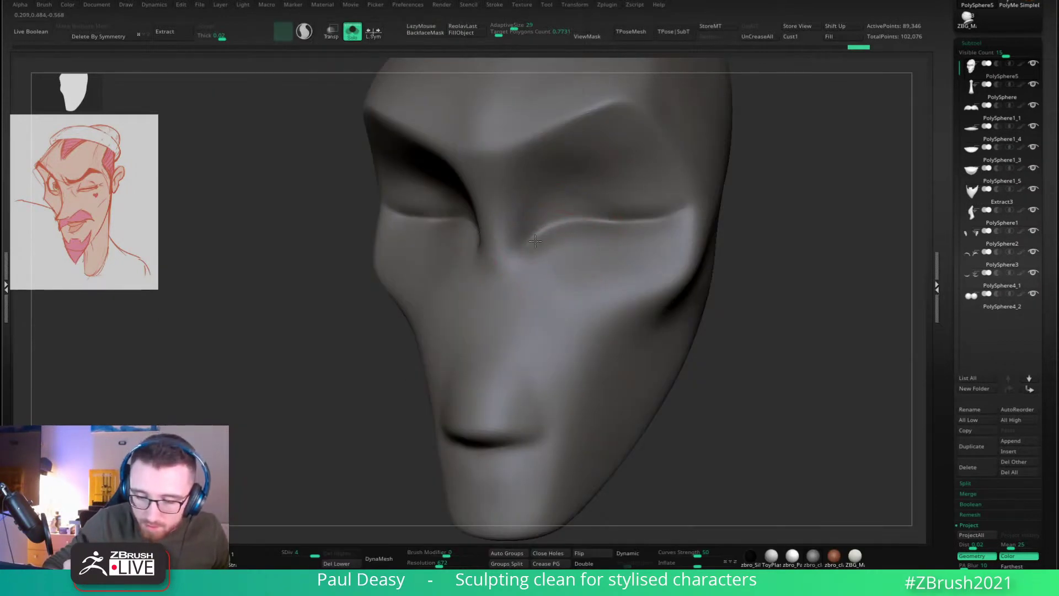
shift+drag(544, 240, 543, 234)
key(space)
drag(545, 176, 556, 272)
key(ctrl+z)
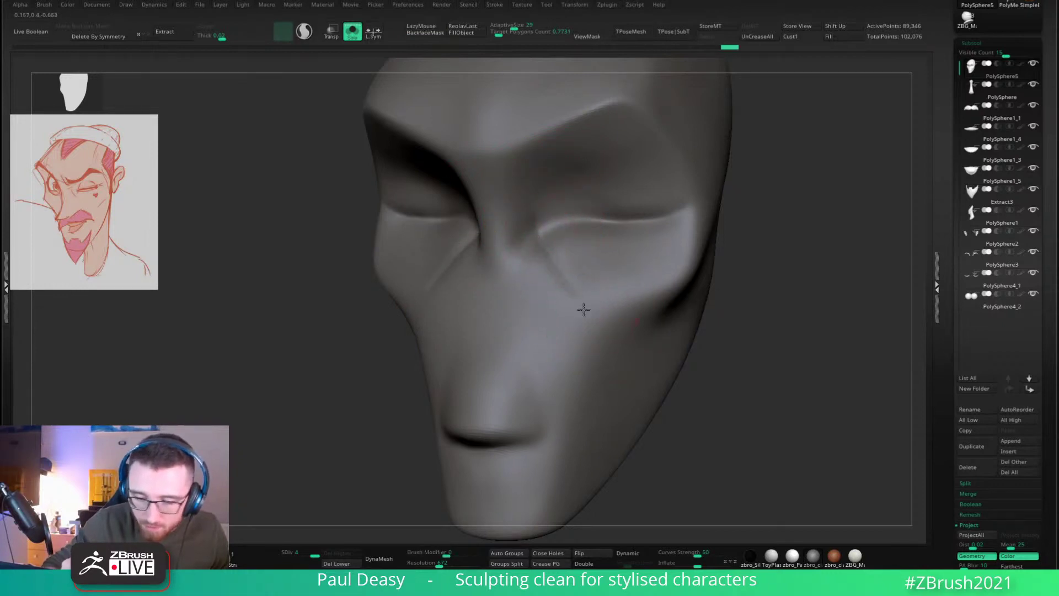
key(l)
key(space)
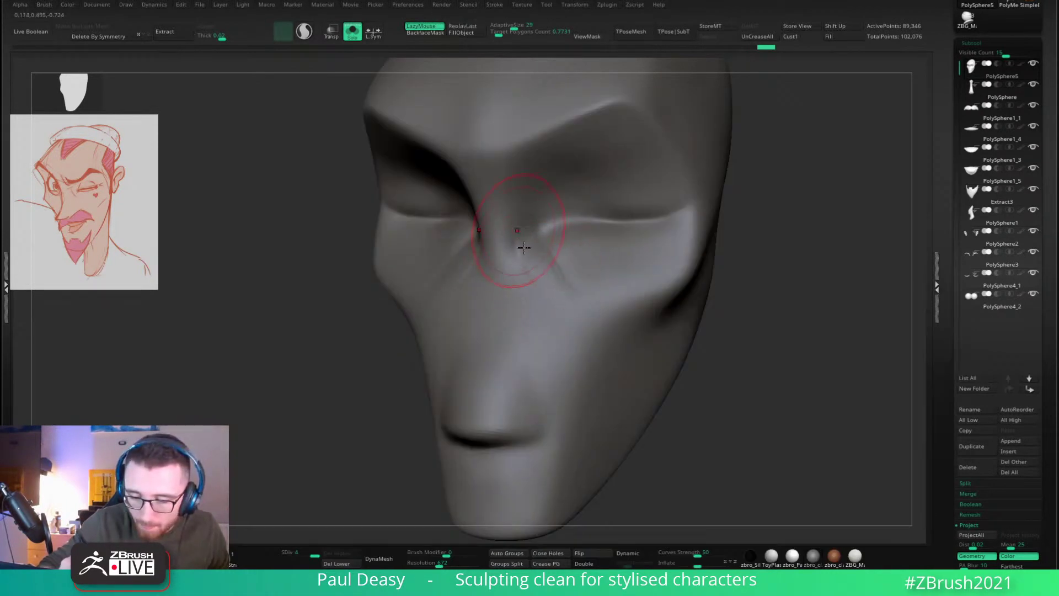
Step: Rework the area between the inner eye corners below the nose bridge with short strokes and smooth it into the cheeks
mouse_move(524, 248)
mouse_down()
mouse_move(527, 259)
mouse_move(522, 206)
mouse_move(554, 278)
mouse_move(527, 232)
mouse_up()
key(space)
key(ctrl+z)
key(ctrl+z)
key(ctrl+z)
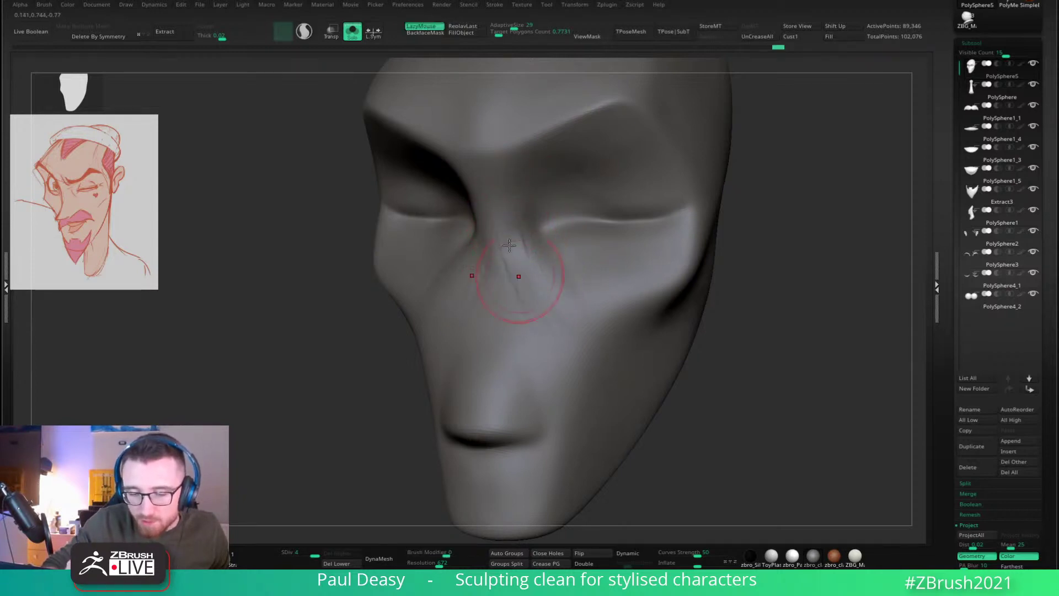
key(space)
drag(506, 298, 490, 227)
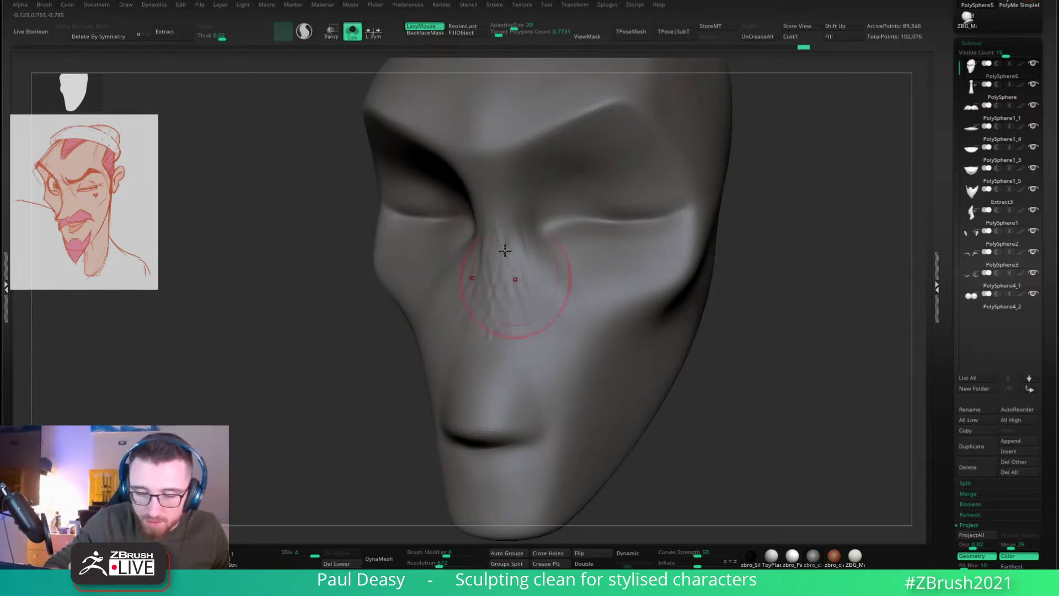
key(l)
shift+drag(497, 251, 493, 255)
shift+drag(758, 225, 801, 222)
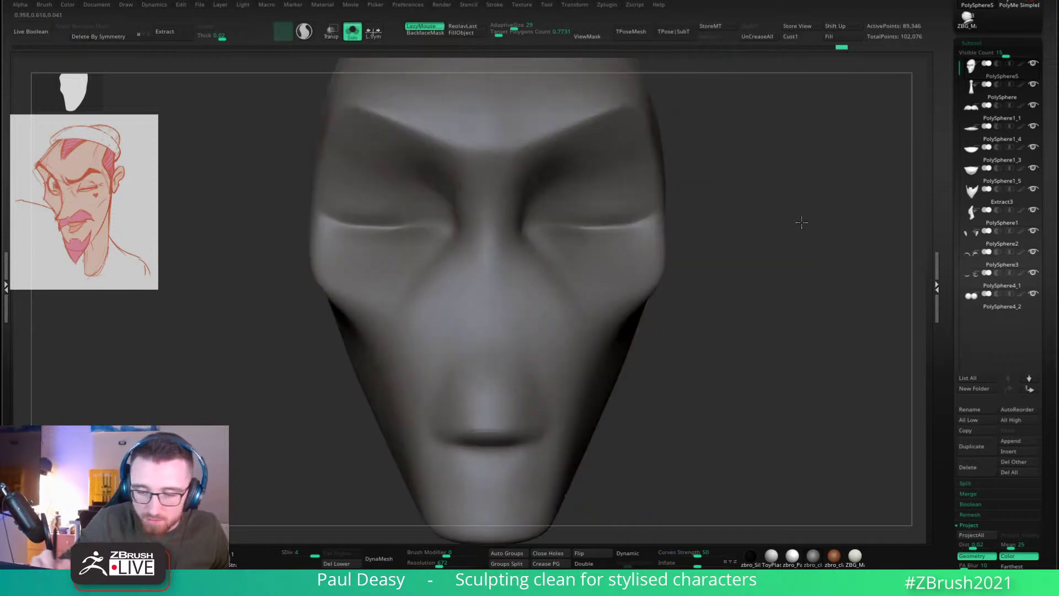
Step: Show all the parts and pull the lower inner rims of the eye sockets around the eyeballs with the Move brush
shift+click(751, 222)
drag(740, 246, 709, 248)
key(b)
key(m)
key(v)
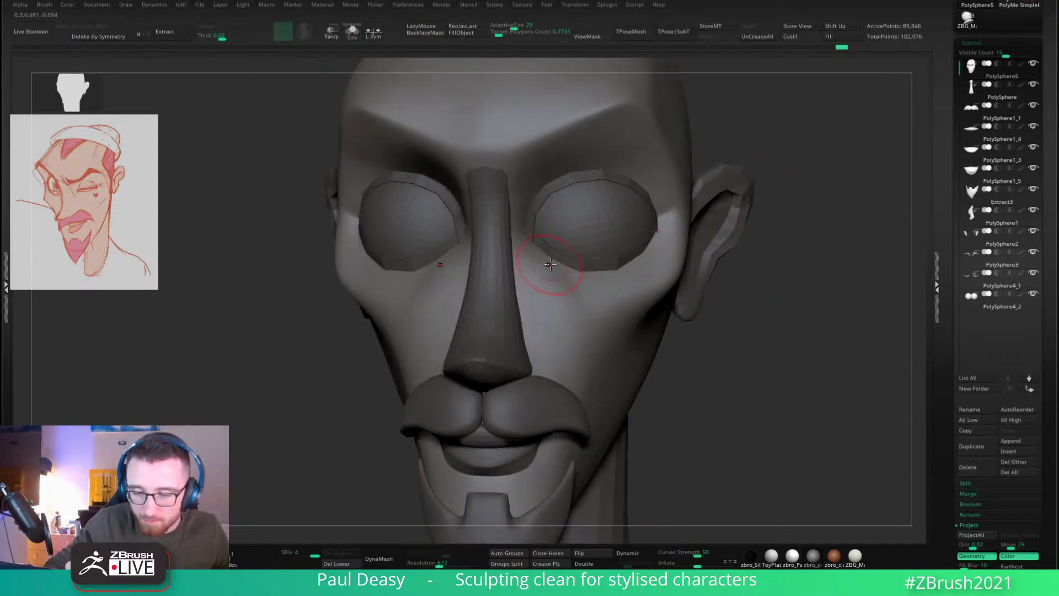
shift+right_drag(548, 266, 553, 266)
drag(552, 267, 559, 251)
key(space)
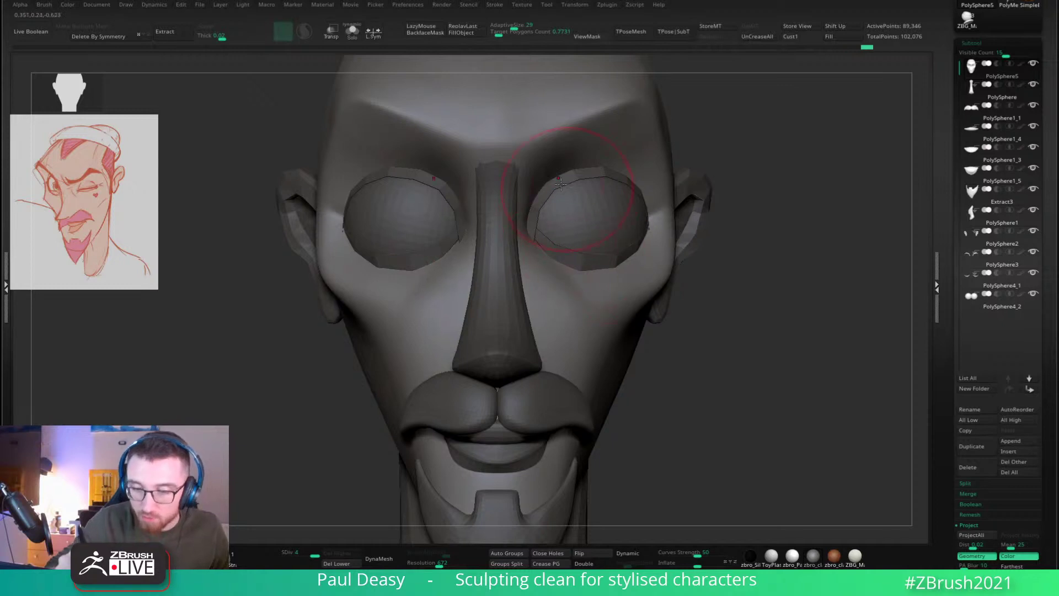
alt+drag(763, 248, 759, 252)
key(space)
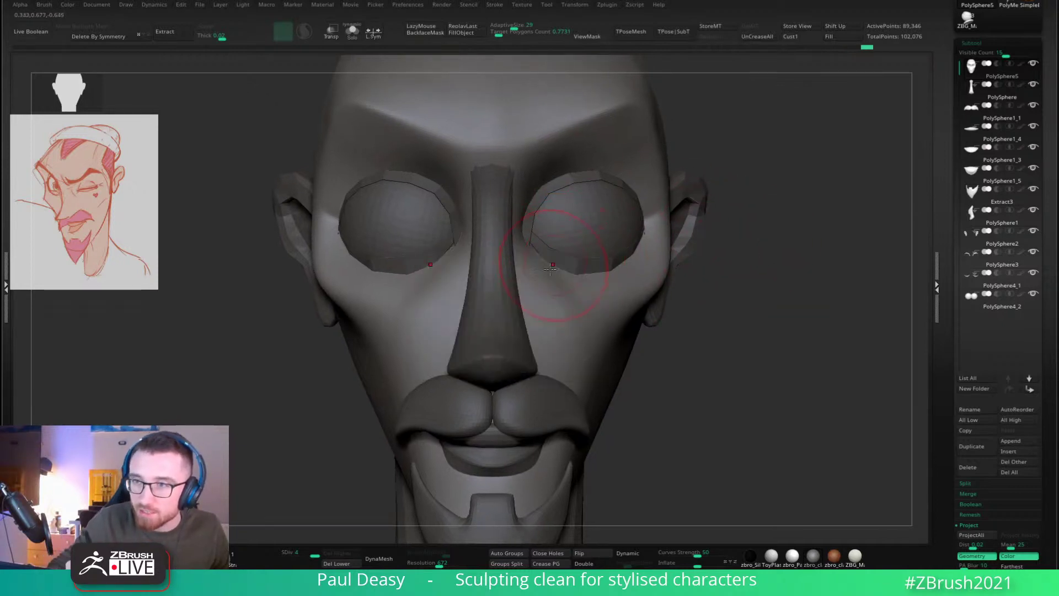
key(space)
mouse_move(549, 266)
shift+mouse_down()
mouse_move(567, 270)
mouse_move(551, 267)
shift+mouse_up()
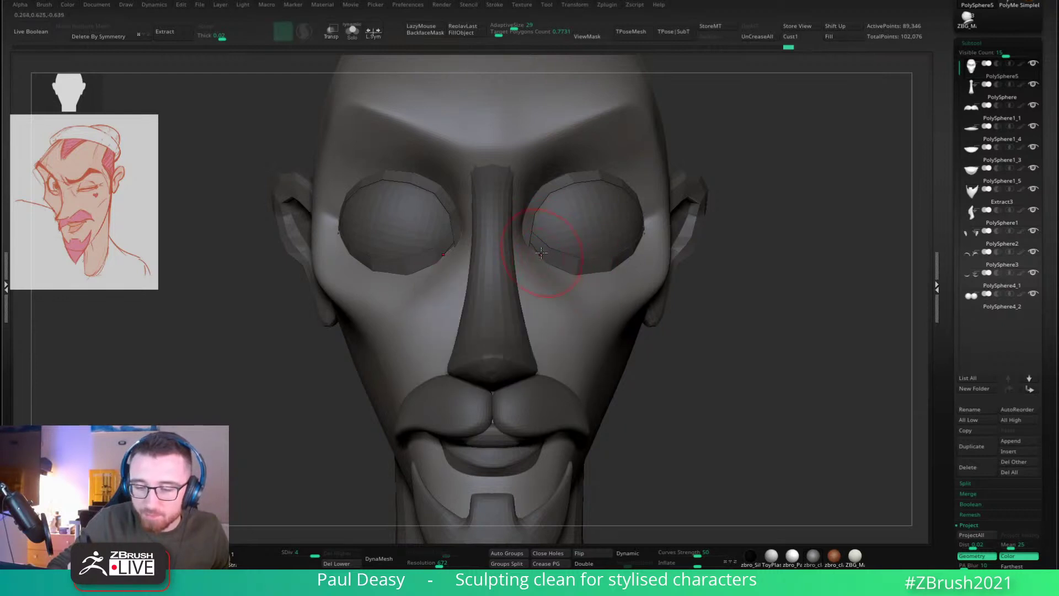
Step: Adjust the head surface at the inner eye corners around the lid pieces, with the head as the selected part
alt+click(540, 254)
mouse_move(545, 253)
right_down()
mouse_move(598, 257)
mouse_move(577, 246)
right_up()
key(space)
drag(547, 244, 538, 239)
right_drag(541, 238, 640, 235)
alt+click(526, 231)
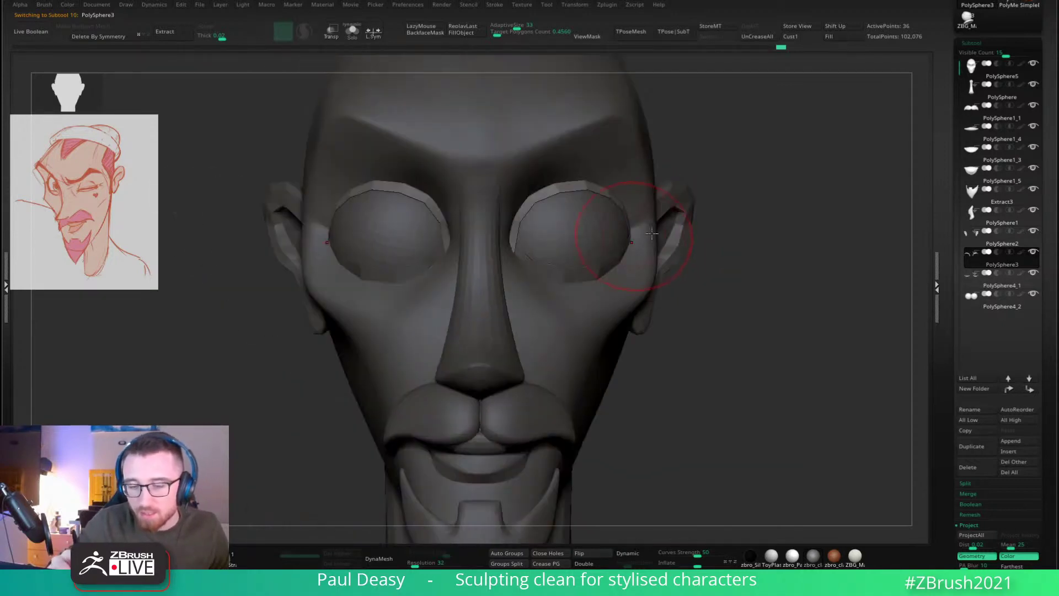
ctrl+right_drag(717, 220, 596, 303)
alt+click(529, 269)
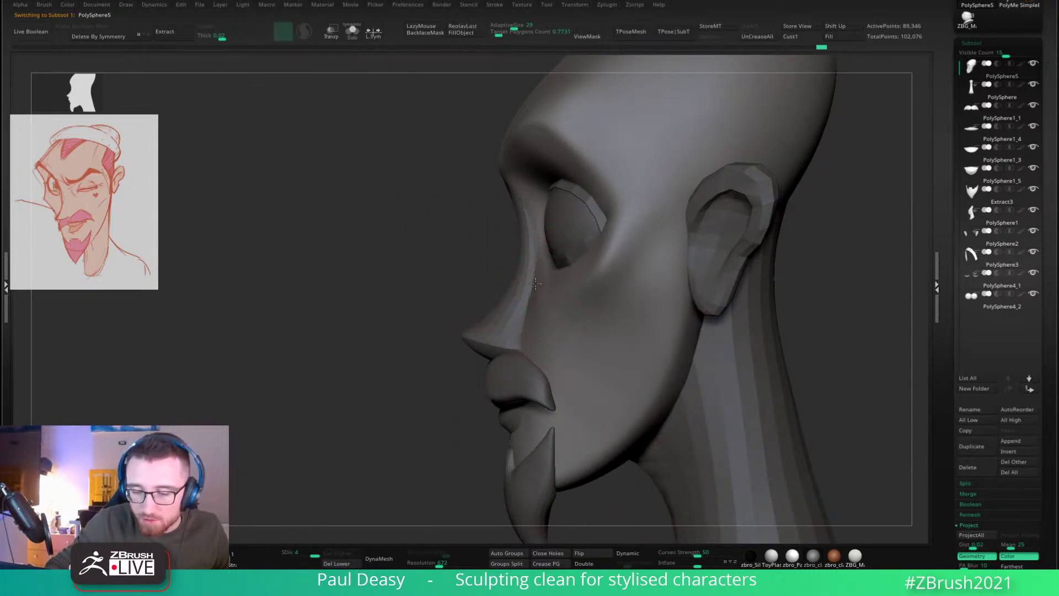
Step: Reshape the cheeks beside the nose and below the eyes with the Move brush, working from side and front
right_drag(536, 283, 510, 246)
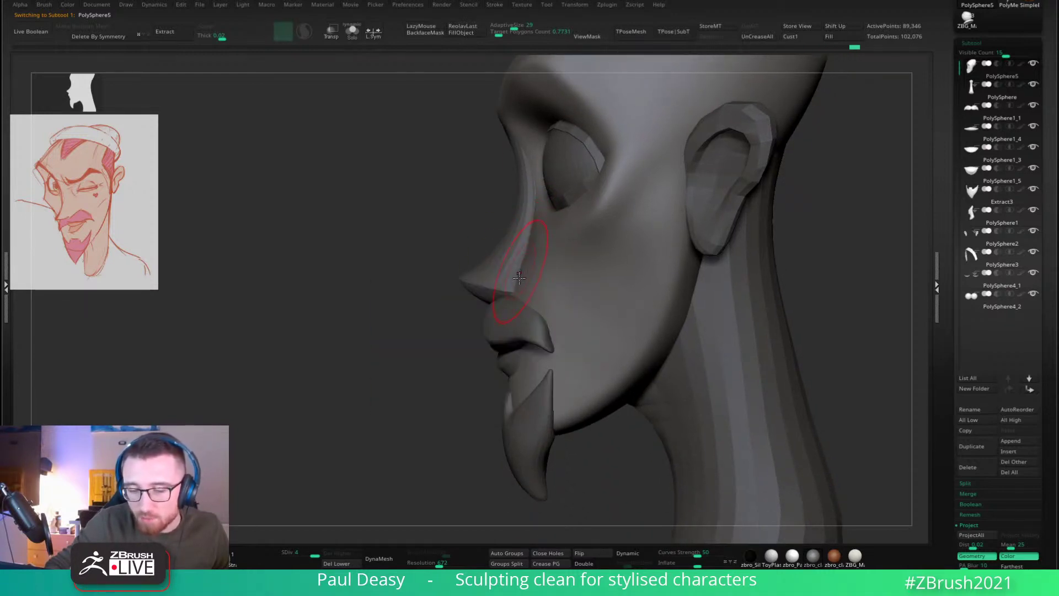
mouse_move(524, 280)
shift+right_down()
mouse_move(579, 227)
mouse_move(594, 240)
shift+right_up()
drag(594, 268, 571, 264)
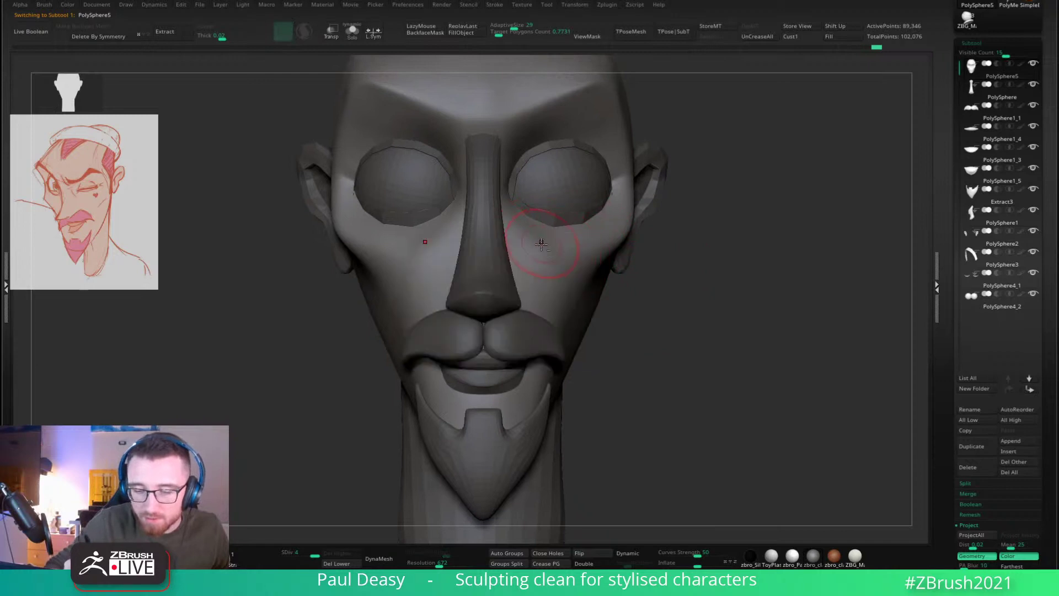
mouse_move(662, 251)
right_down()
mouse_move(643, 284)
mouse_move(615, 286)
mouse_move(628, 280)
mouse_move(601, 271)
mouse_move(594, 290)
right_up()
drag(595, 273, 619, 297)
right_click(605, 284)
right_drag(606, 284, 601, 244)
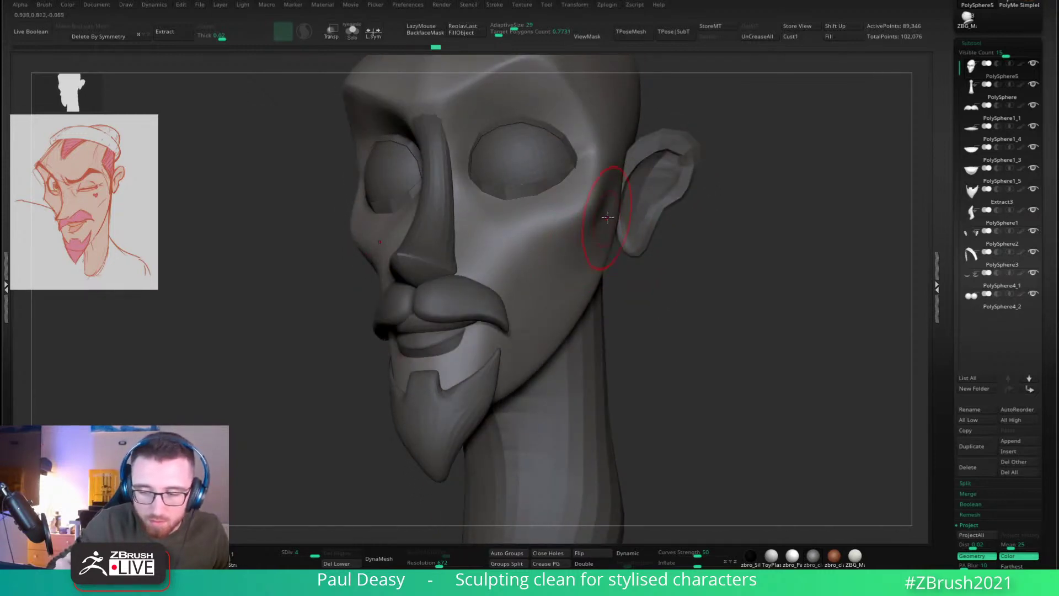
Step: Isolate the head and even out the diagonal ridges and outline on the rear underside of the jaw
key(b)
key(d)
key(s)
right_drag(661, 267, 627, 259)
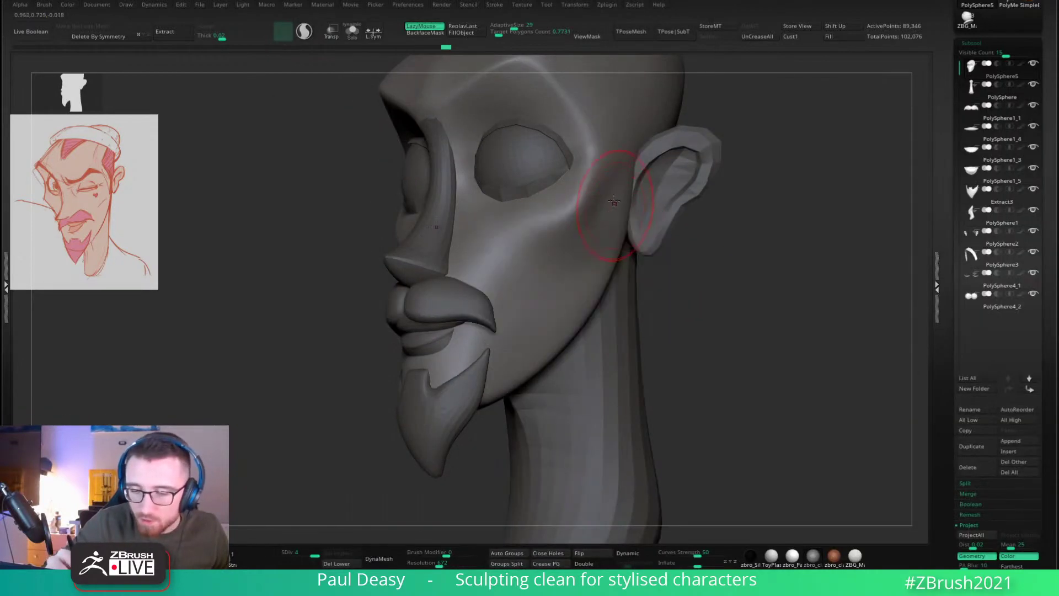
mouse_move(708, 274)
right_down()
mouse_move(614, 242)
mouse_move(639, 237)
right_up()
key(shift+s)
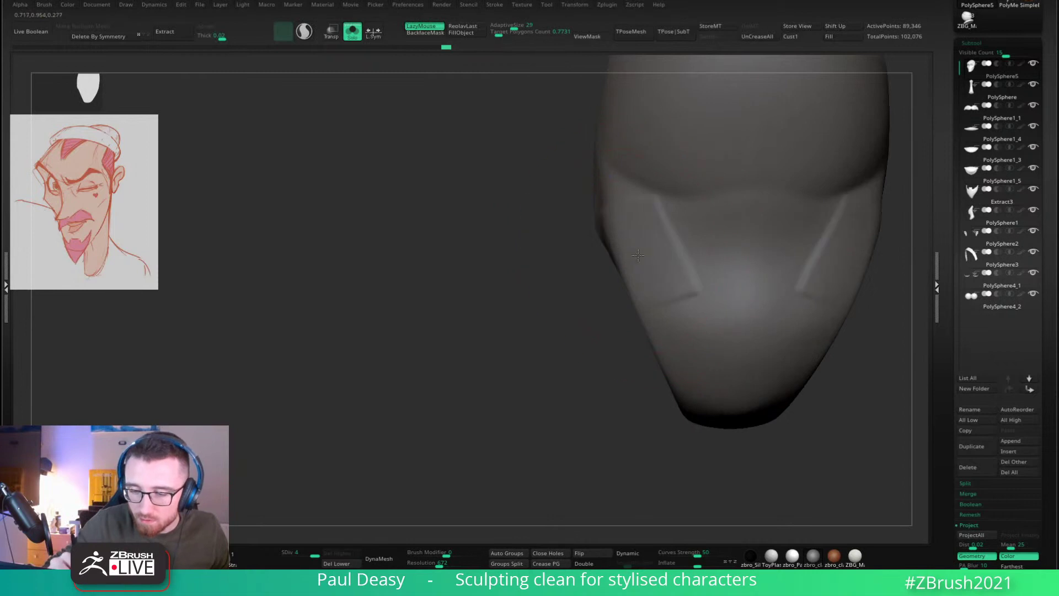
key(b)
key(m)
key(v)
drag(636, 232, 626, 219)
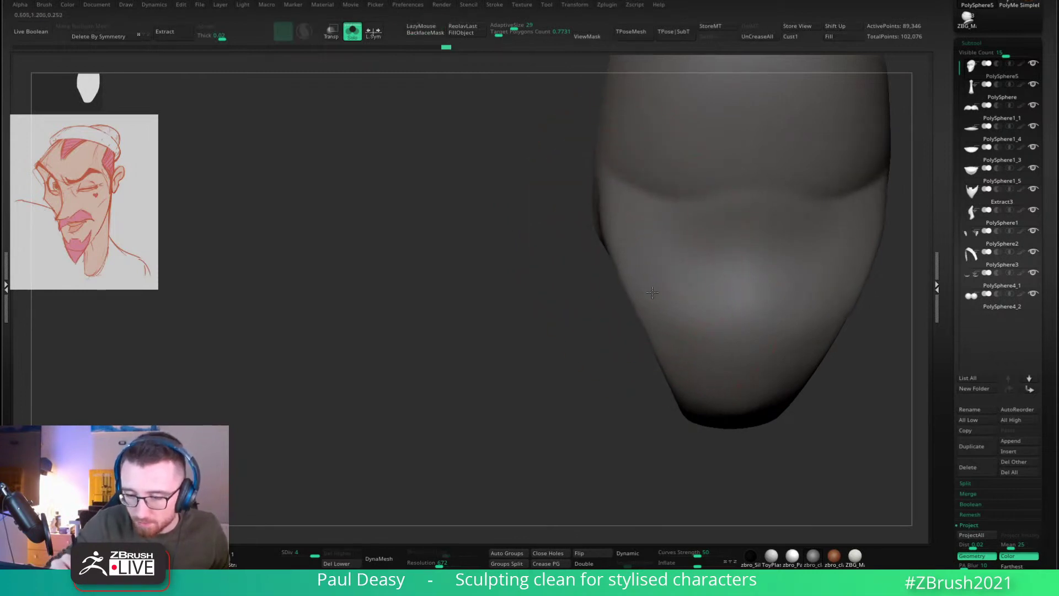
drag(653, 292, 664, 309)
right_drag(631, 311, 663, 223)
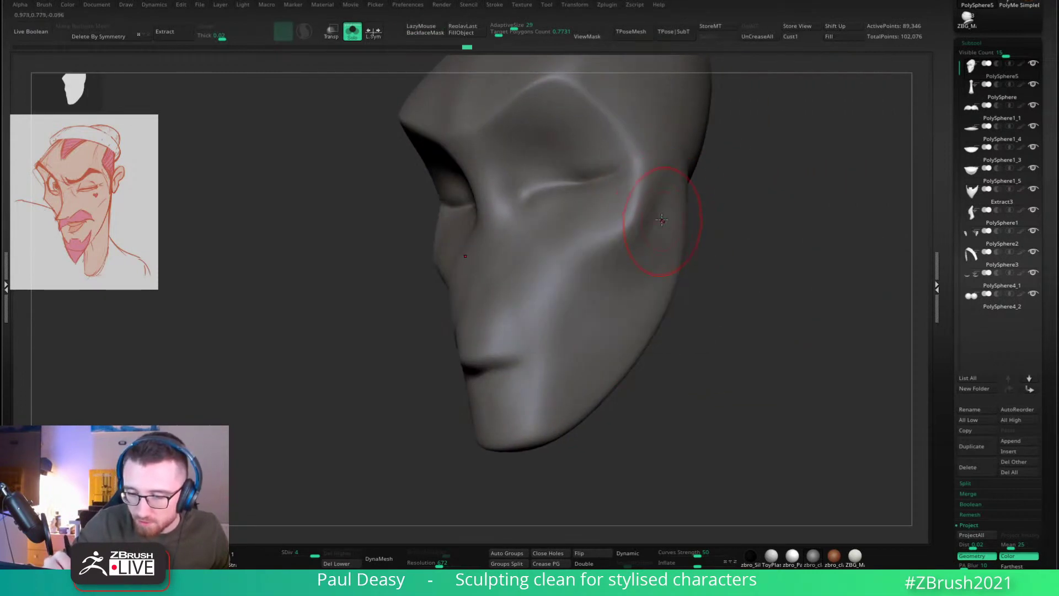
Step: Build up the hollow behind the cheekbone with ClayBuildup and smooth it into the side of the face
key(b)
key(c)
key(b)
key(space)
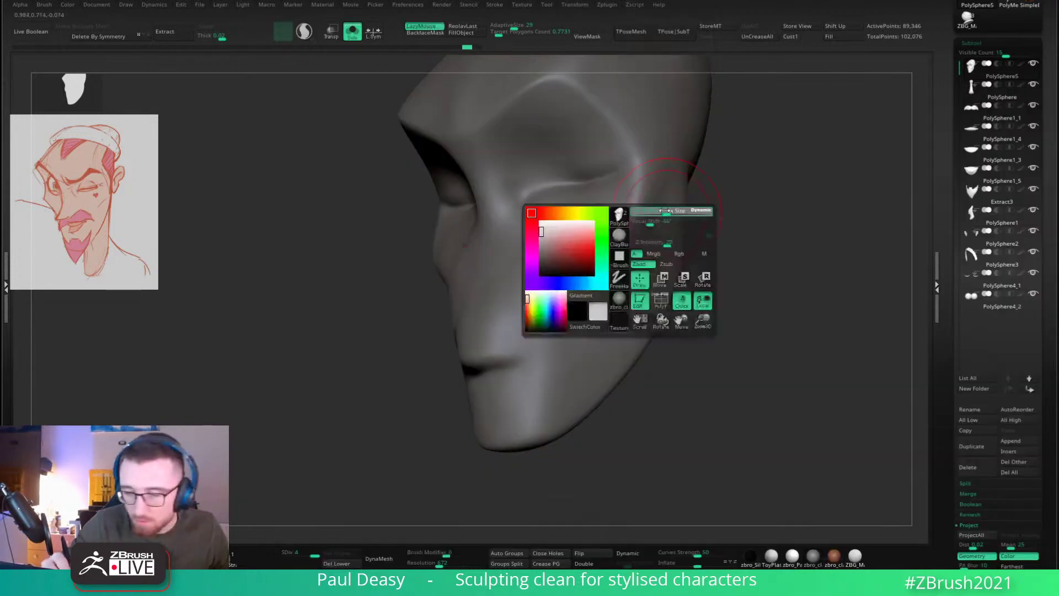
drag(671, 207, 667, 179)
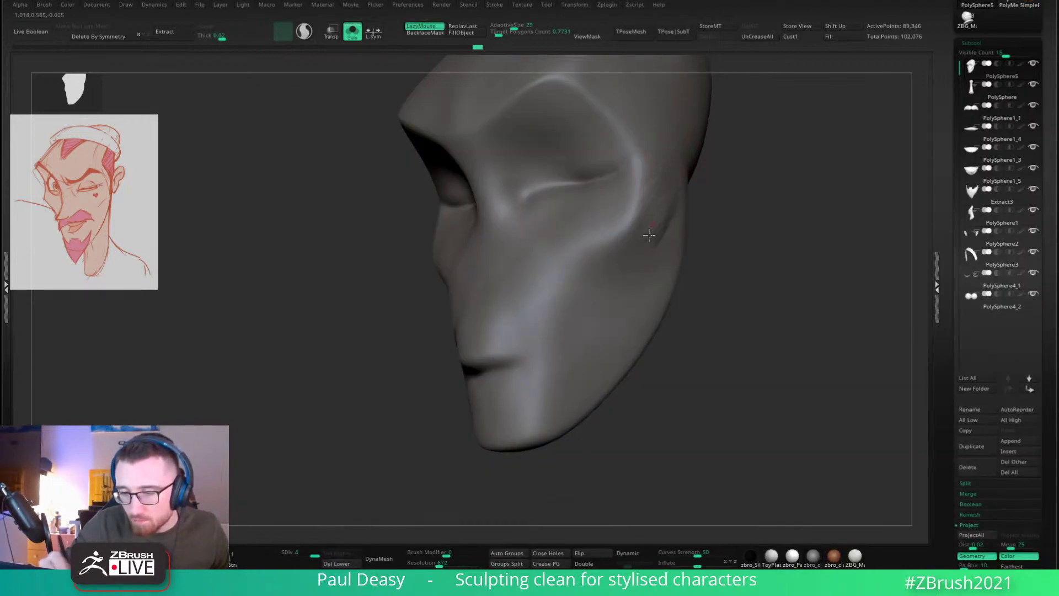
shift+drag(649, 235, 674, 213)
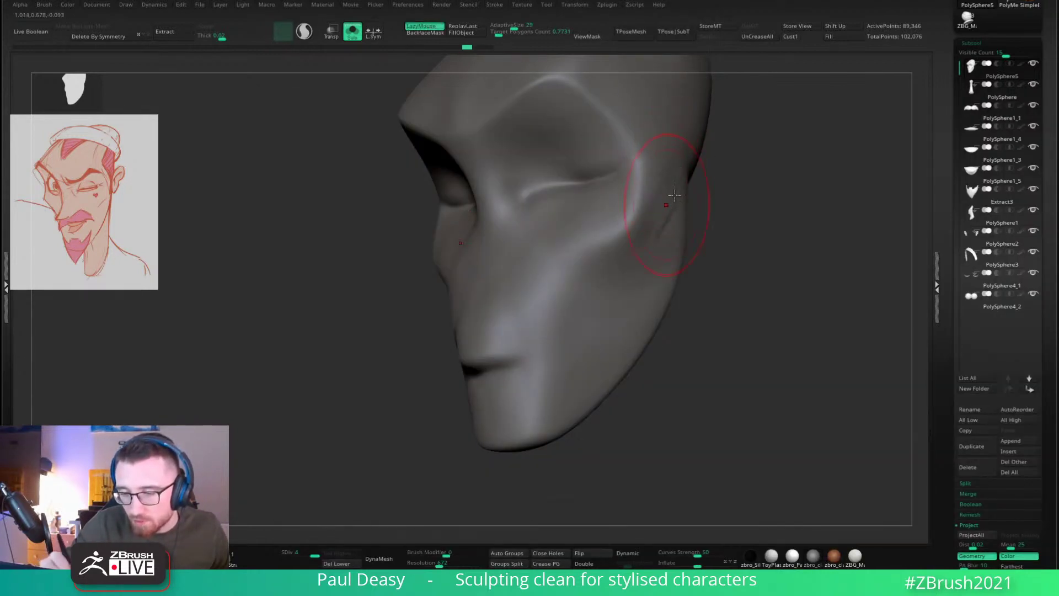
mouse_move(719, 244)
shift+mouse_down()
mouse_move(749, 267)
mouse_move(695, 283)
mouse_move(702, 264)
mouse_move(627, 267)
shift+mouse_up()
Step: Sharpen the side of the face below the cheekbone with a DamStandard stroke and soften it
key(space)
key(space)
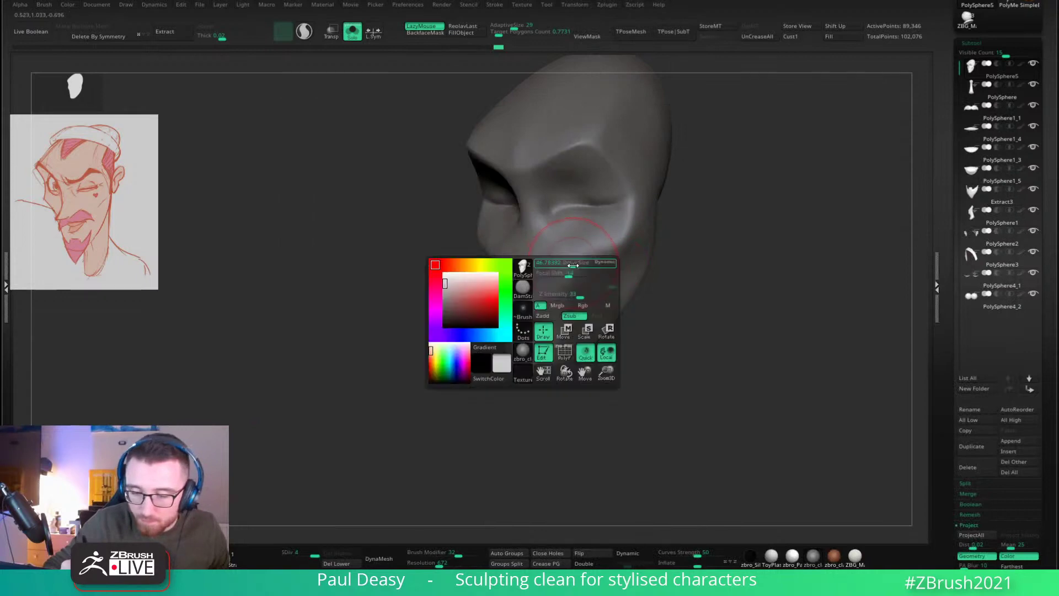
drag(626, 308, 637, 244)
mouse_move(661, 287)
shift+mouse_down()
mouse_move(693, 287)
mouse_move(657, 276)
shift+mouse_up()
key(space)
click(655, 275)
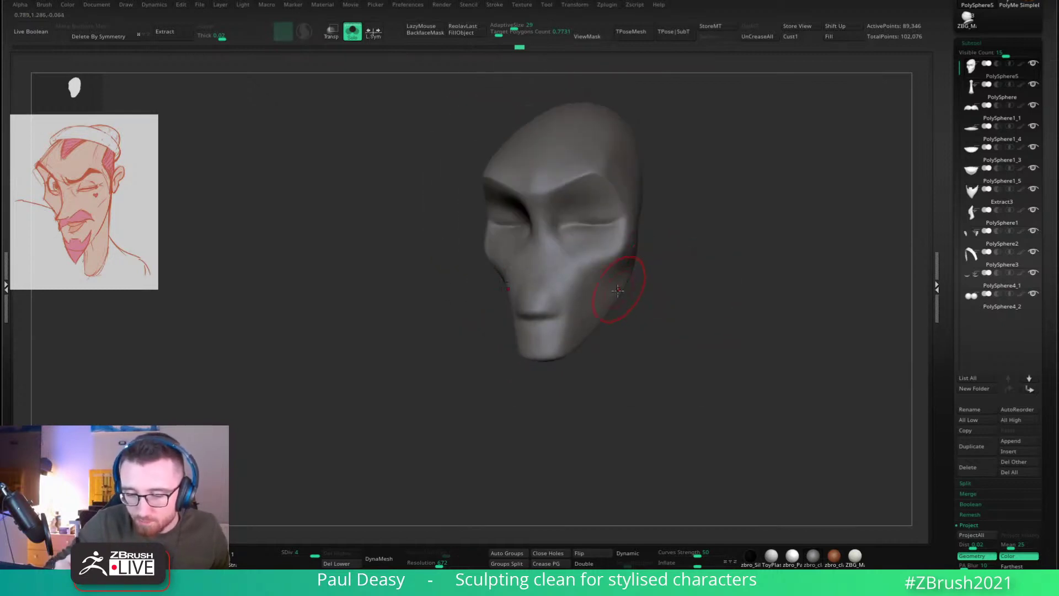
Step: Show all the parts again and undo the last change on the lower cheek
key(alt+s)
key(space)
click(599, 297)
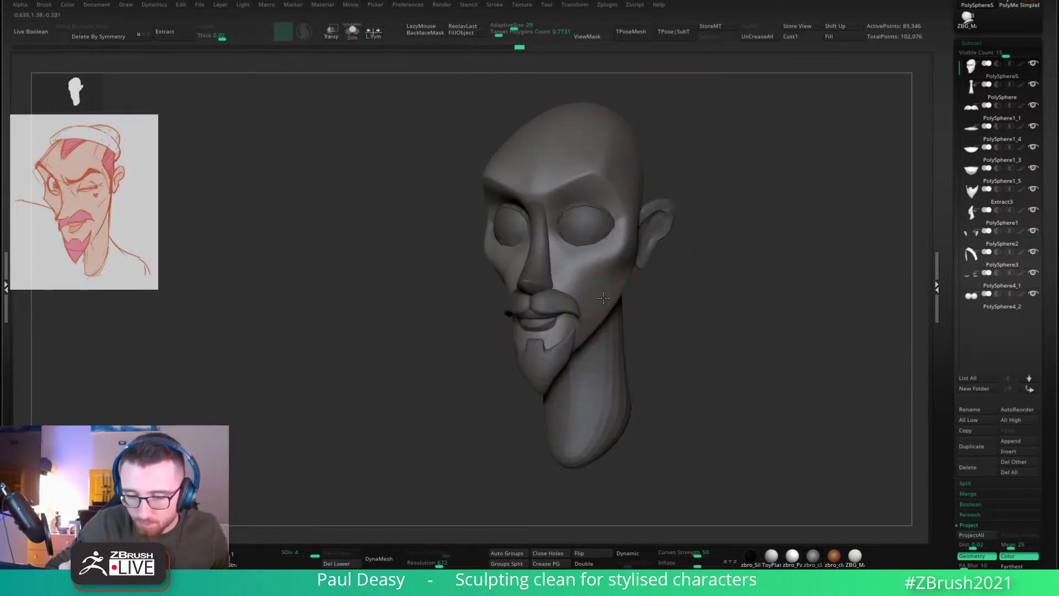
key(ctrl+z)
Step: Lower the head mesh to subdivision level 3 for work around the outer eye socket
key(space)
key(space)
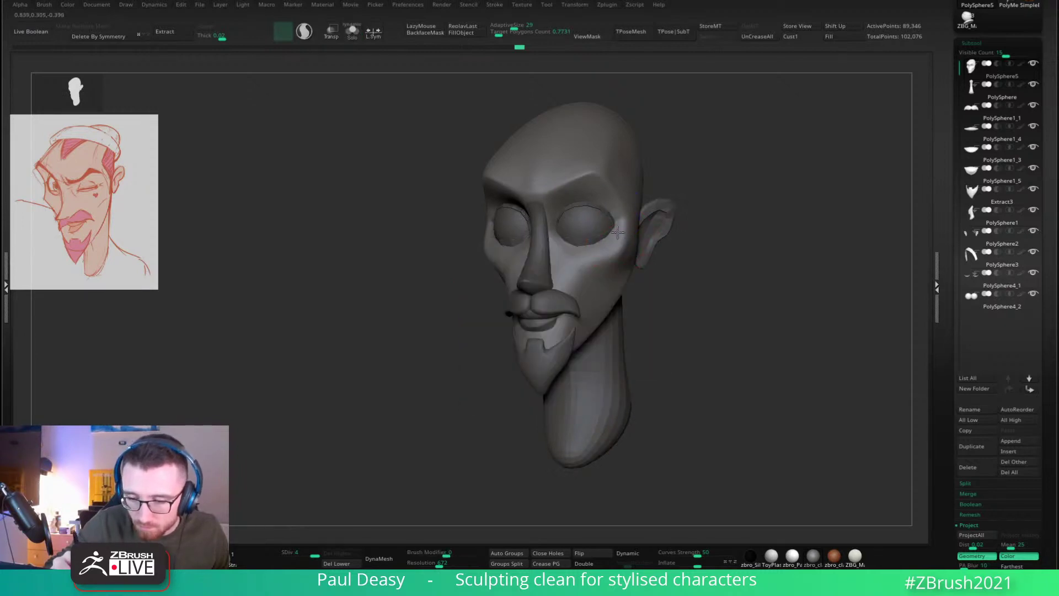
alt+drag(680, 237, 714, 272)
key(shift+d)
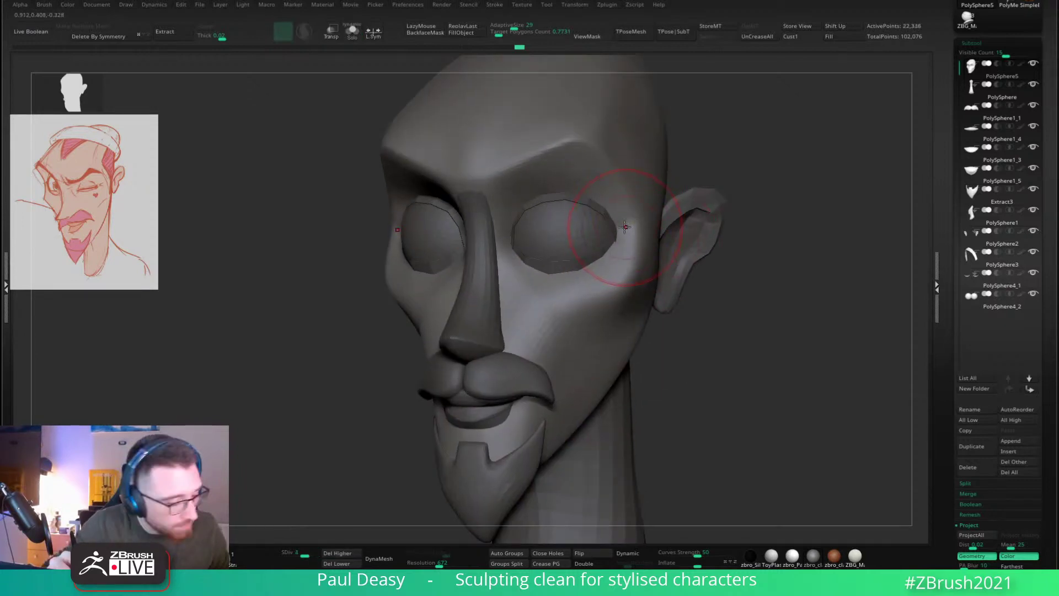
Step: Smooth the temple and the outer rim of the eye socket
shift+drag(625, 227, 608, 205)
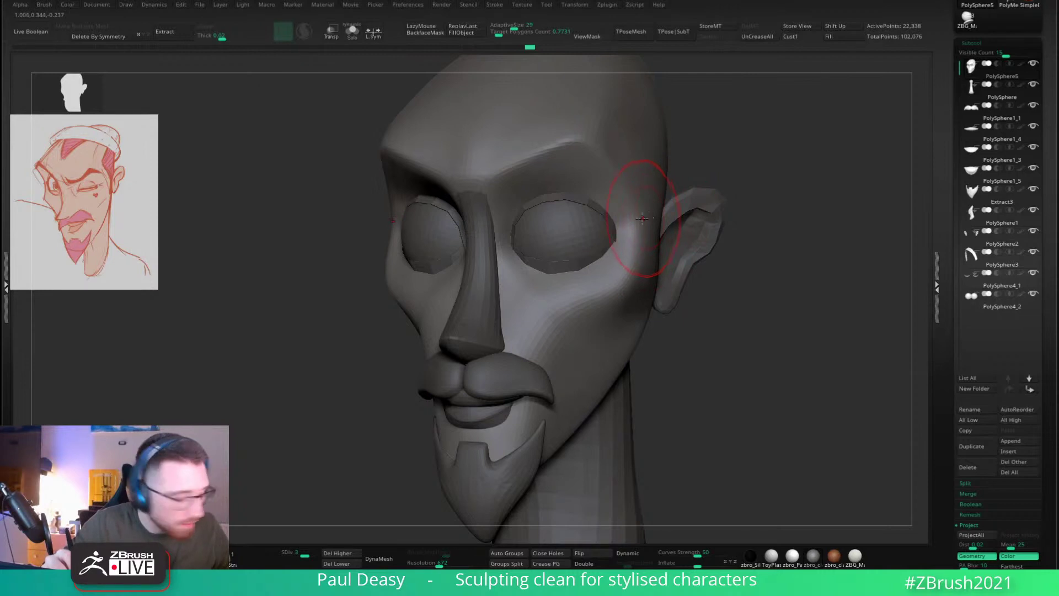
key(shift)
drag(629, 256, 622, 197)
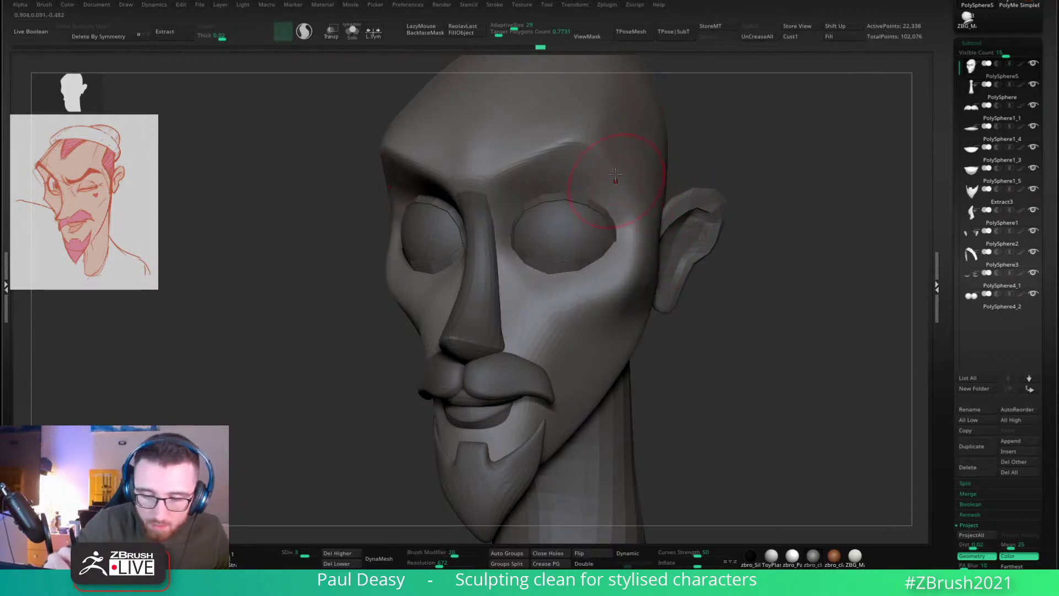
Step: Adjust the Move brush size and reshape the brow ridge above the eye sockets into a softer, rounder overhang
key(space)
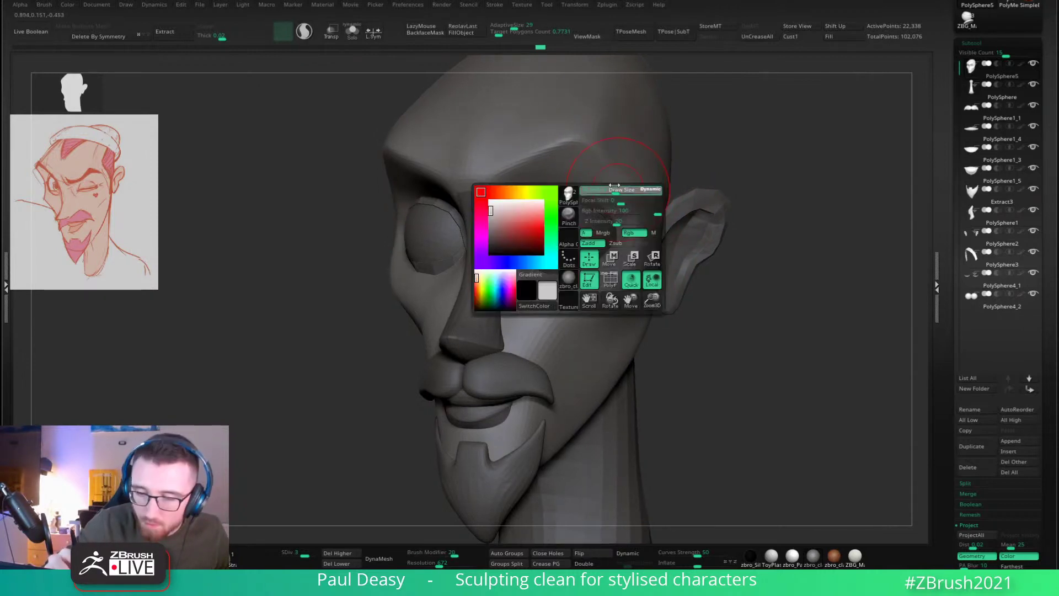
key(space)
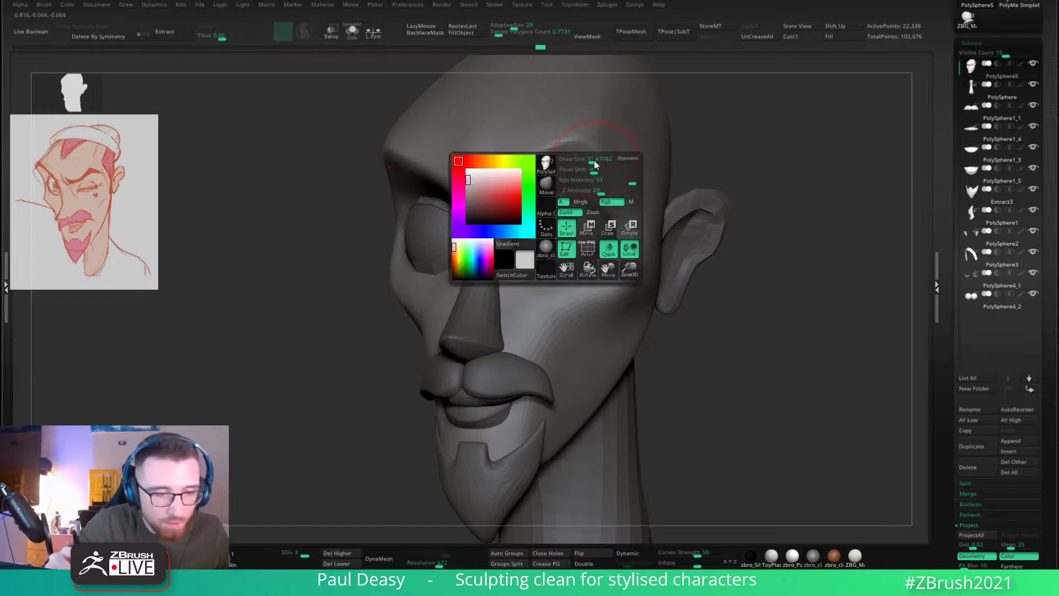
drag(595, 167, 606, 168)
shift+right_drag(529, 167, 602, 163)
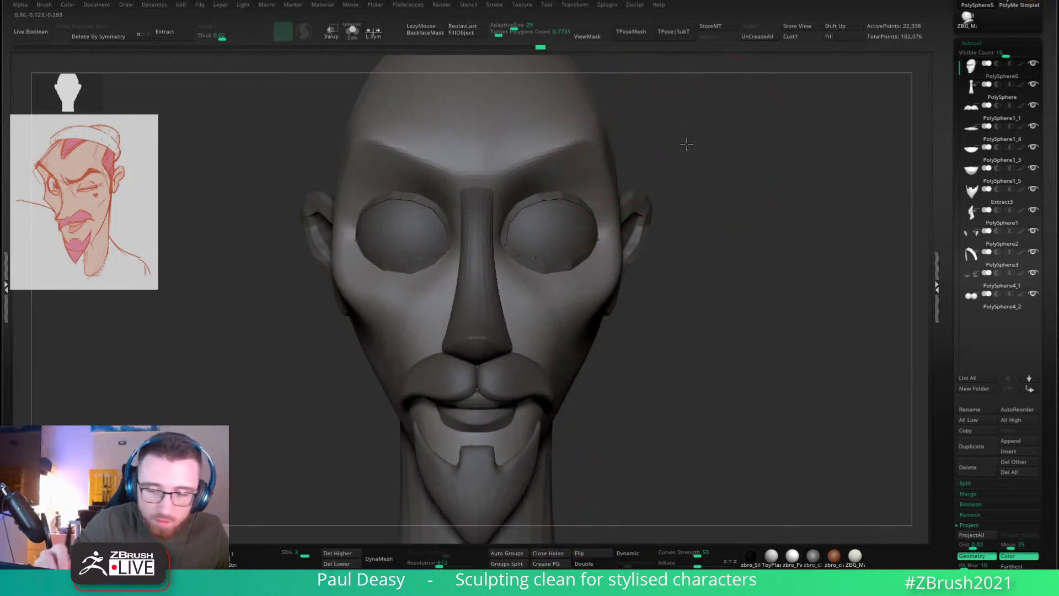
mouse_move(686, 144)
right_down()
mouse_move(626, 118)
mouse_move(579, 166)
mouse_move(656, 138)
mouse_move(715, 146)
mouse_move(622, 153)
mouse_move(610, 187)
right_up()
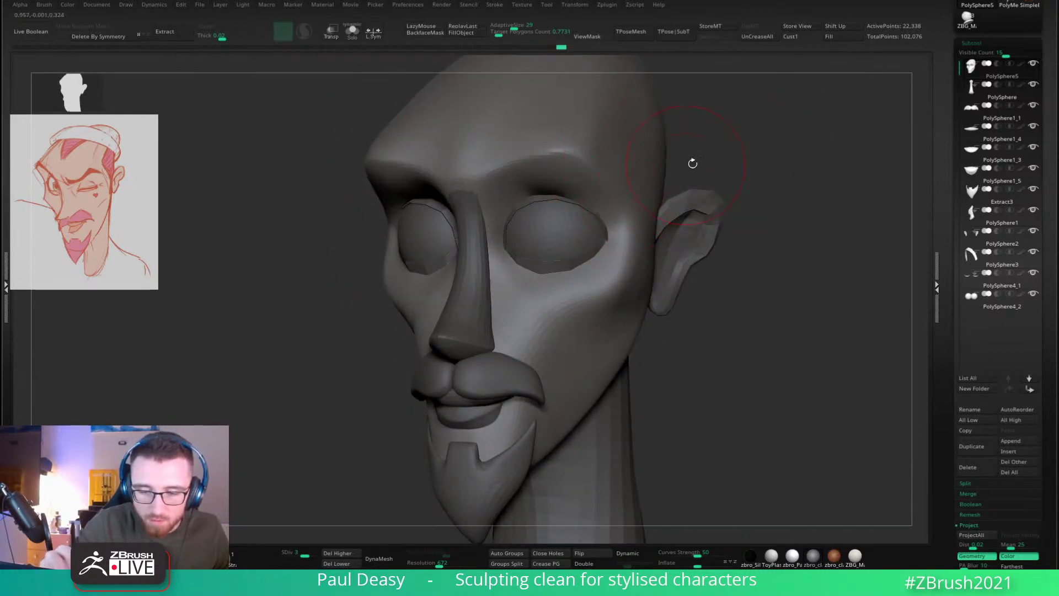
mouse_move(692, 164)
right_down()
mouse_move(742, 263)
mouse_move(728, 277)
mouse_move(726, 217)
mouse_move(608, 176)
mouse_move(567, 204)
right_up()
right_click(484, 214)
shift+right_drag(596, 246, 612, 184)
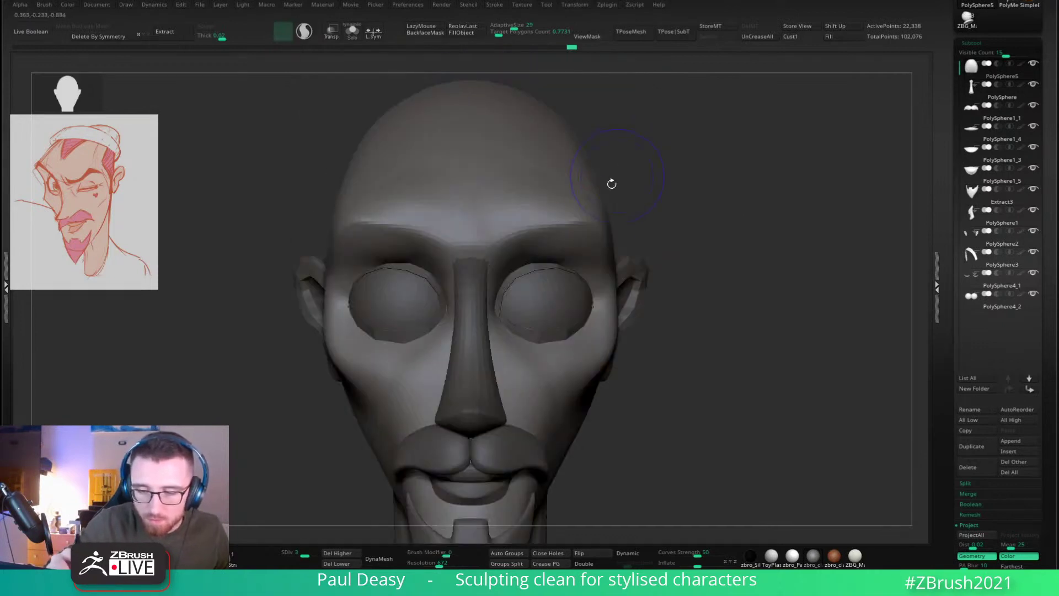
right_drag(679, 187, 559, 162)
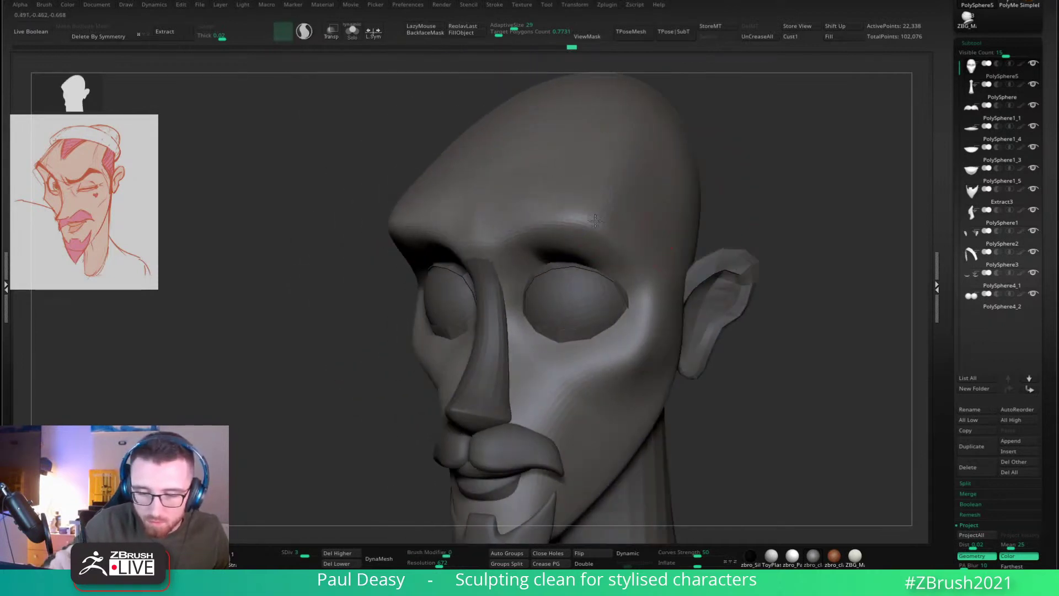
right_drag(736, 263, 828, 272)
Step: Raise the head mesh to subdivision level 4, choose the Move brush and turn off LazyMouse
key(d)
key(b)
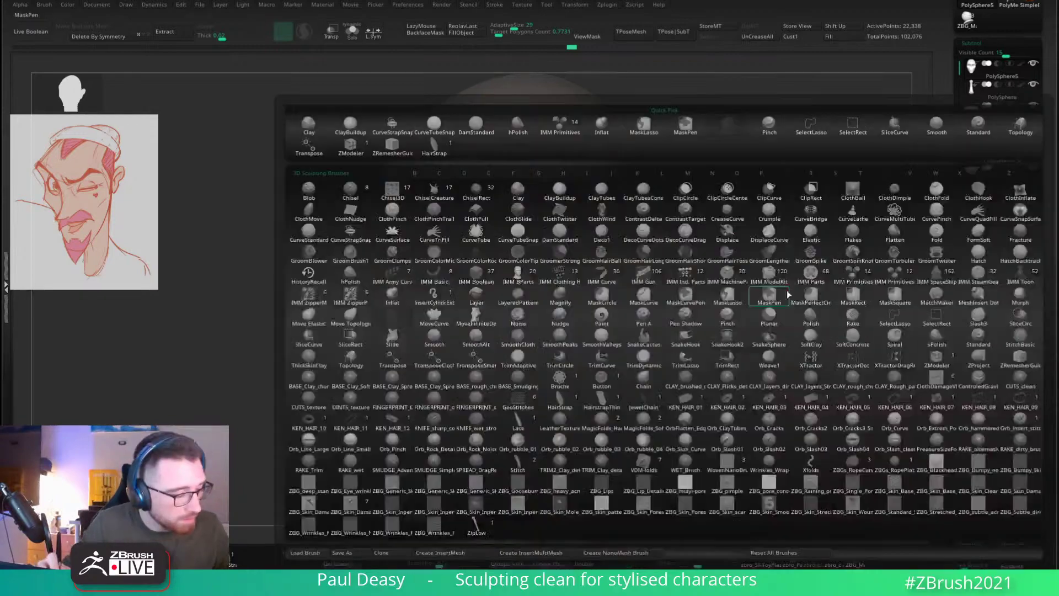
key(m)
key(v)
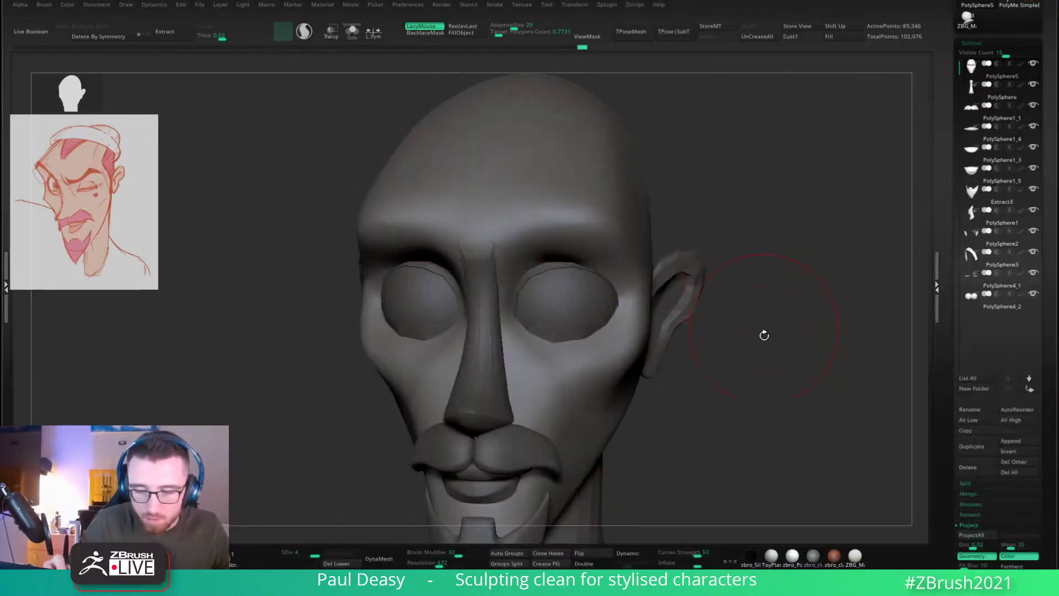
mouse_move(764, 336)
right_down()
mouse_move(811, 350)
mouse_move(785, 227)
right_up()
key(l)
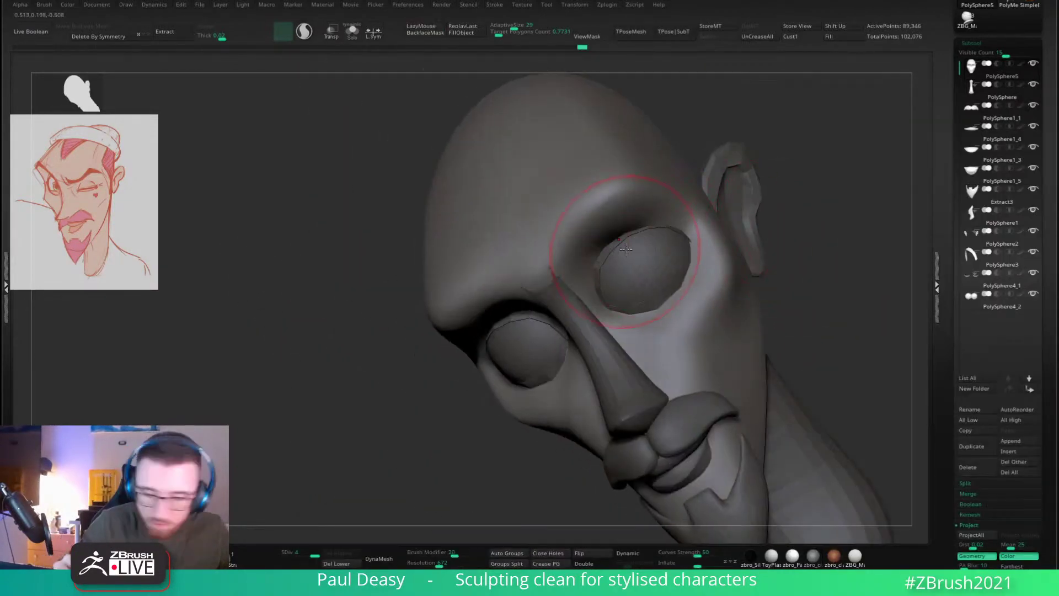
Step: Refine the upper rim of the eye socket with a smaller brush and smooth it towards the outer corner
key([)
key([)
key([)
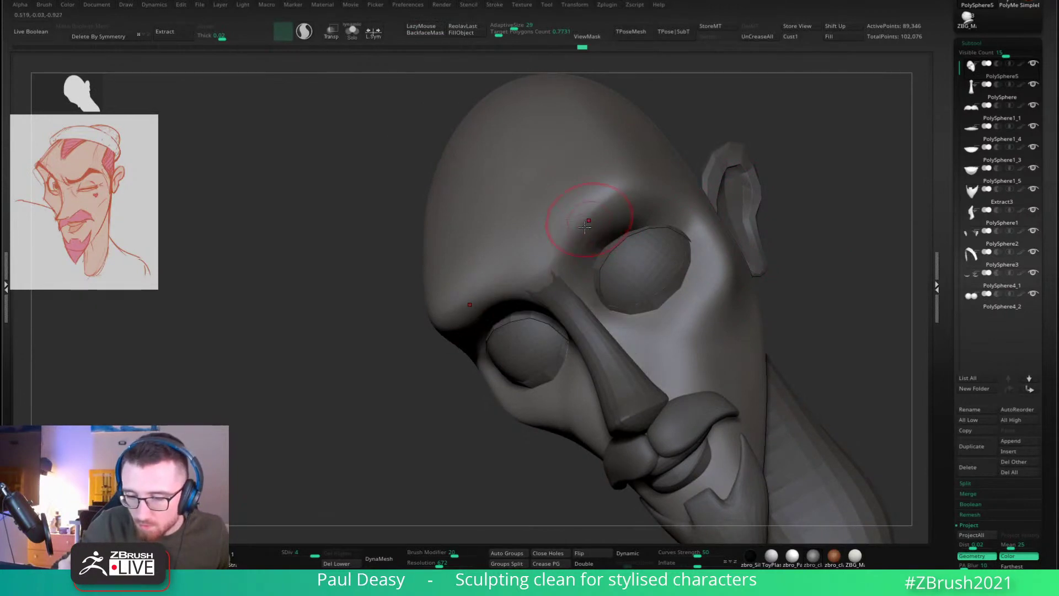
right_drag(639, 184, 667, 192)
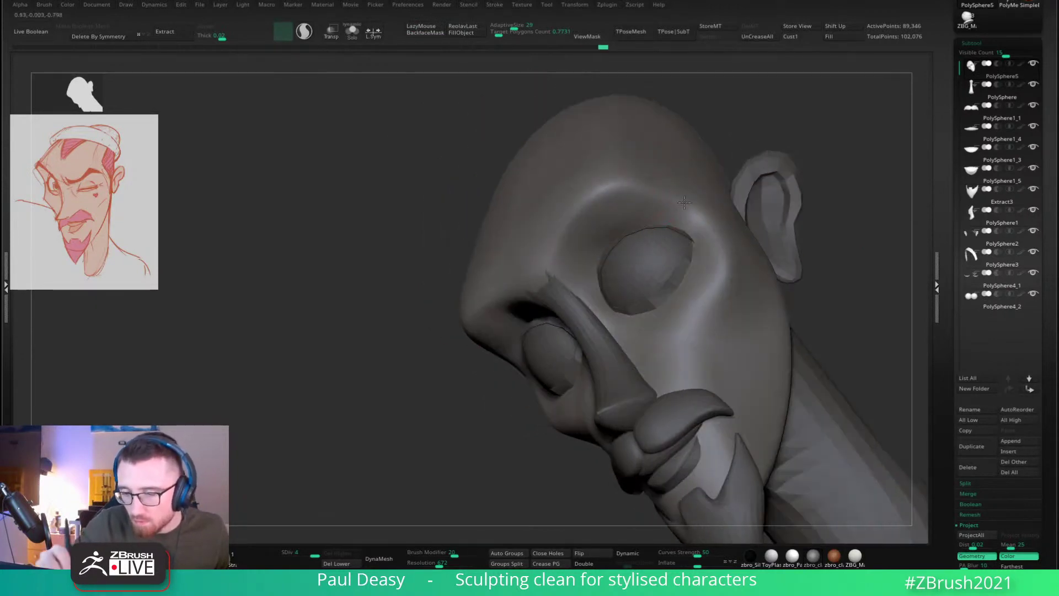
shift+drag(684, 202, 698, 216)
shift+drag(638, 187, 684, 204)
shift+drag(656, 191, 642, 184)
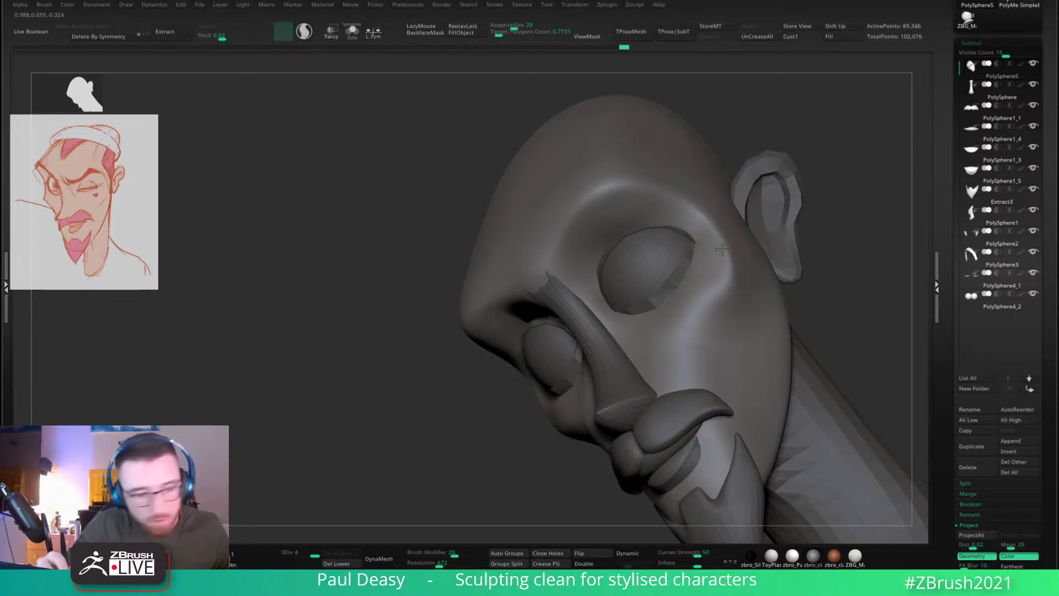
Step: Refine the transition from the outer corner of the eye socket into the cheekbone
right_drag(722, 249, 687, 279)
key(space)
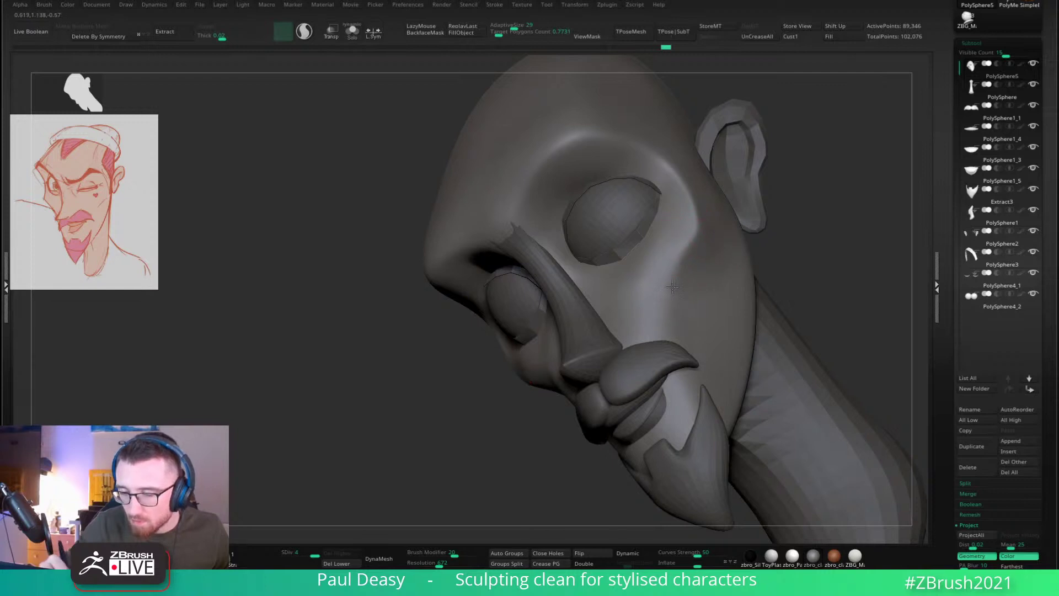
shift+drag(769, 267, 746, 292)
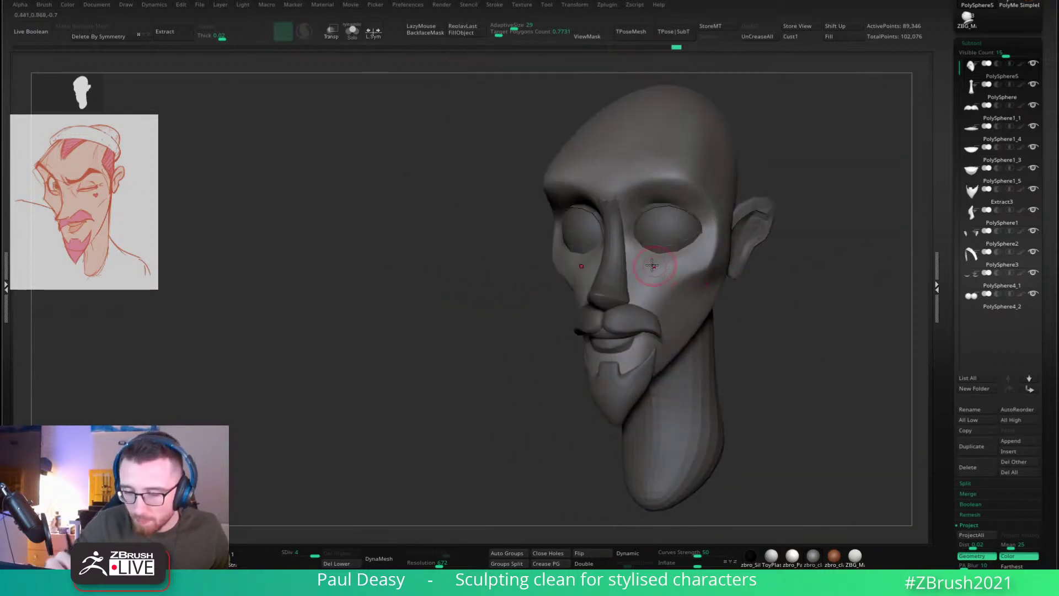
Step: Lower the head mesh to subdivision level 2 and resize the Move brush for adjusting the face in side view
key(shift+d)
key(shift+d)
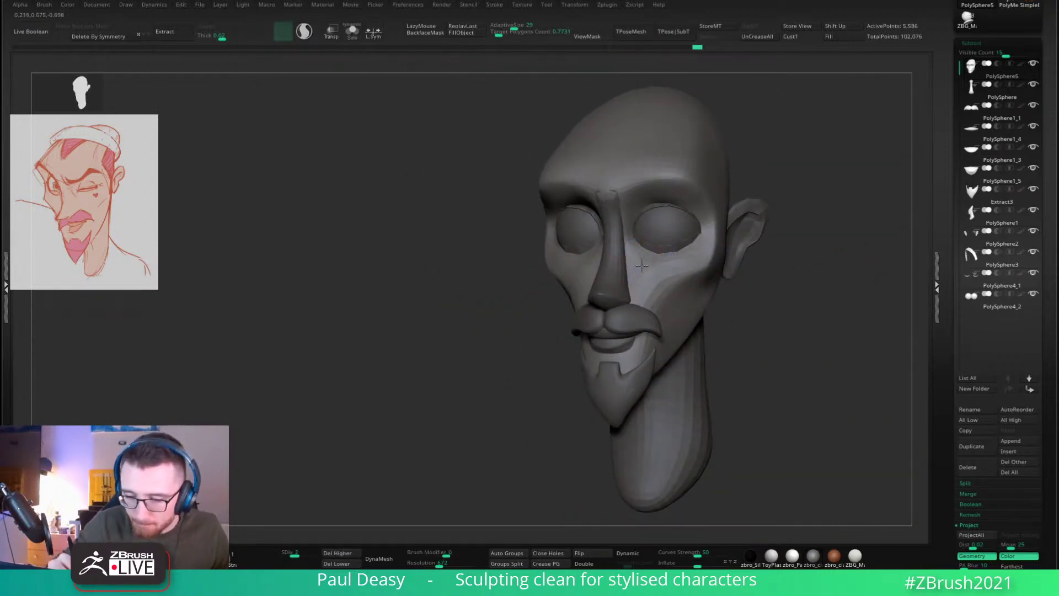
shift+right_drag(643, 259, 641, 266)
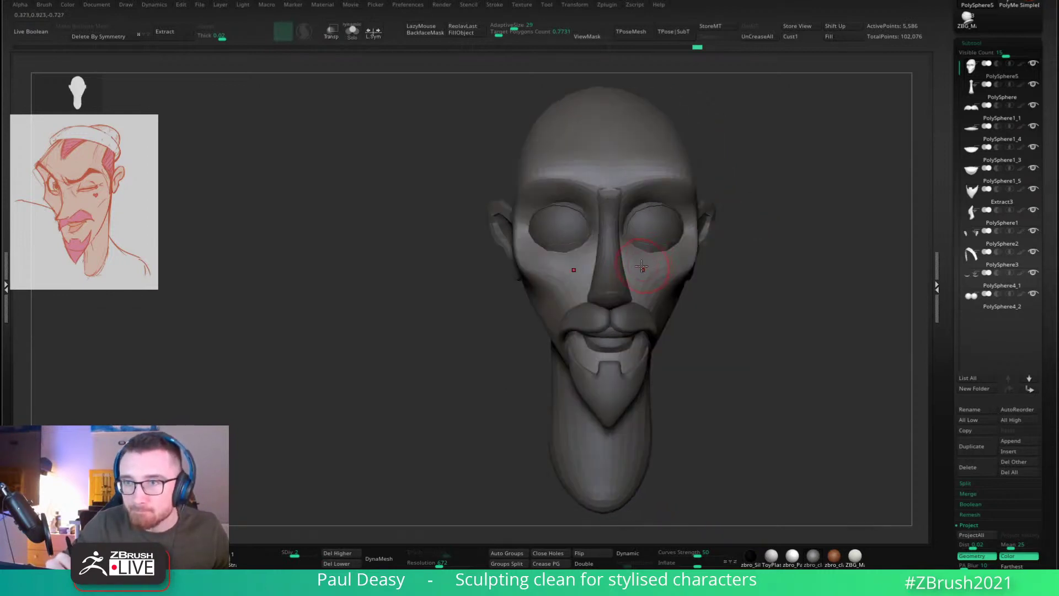
mouse_move(760, 285)
mouse_down()
mouse_move(665, 276)
mouse_move(668, 253)
mouse_move(811, 265)
mouse_up()
right_drag(675, 251, 619, 256)
key(space)
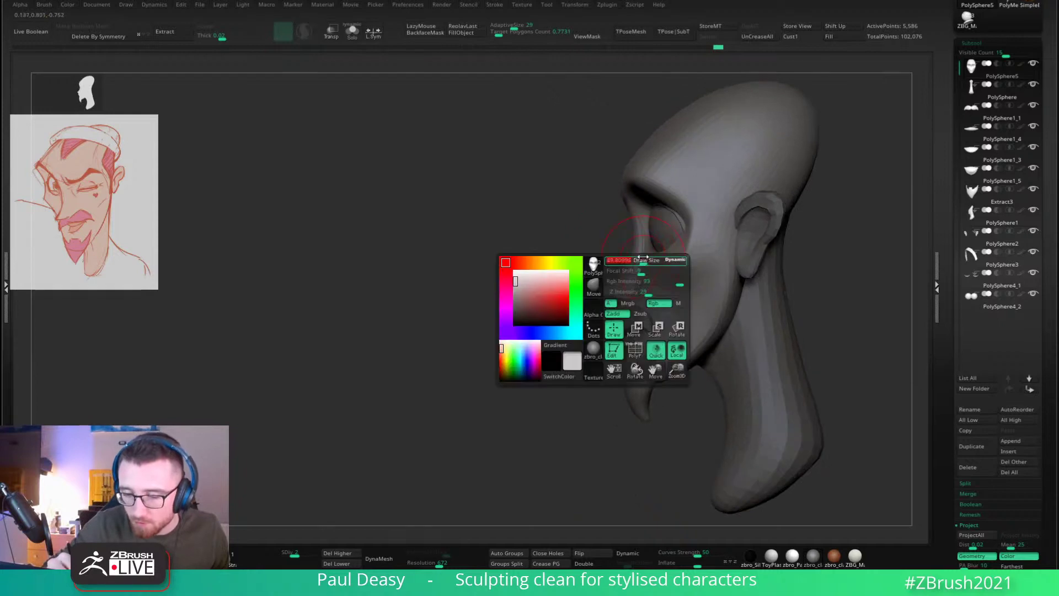
key(space)
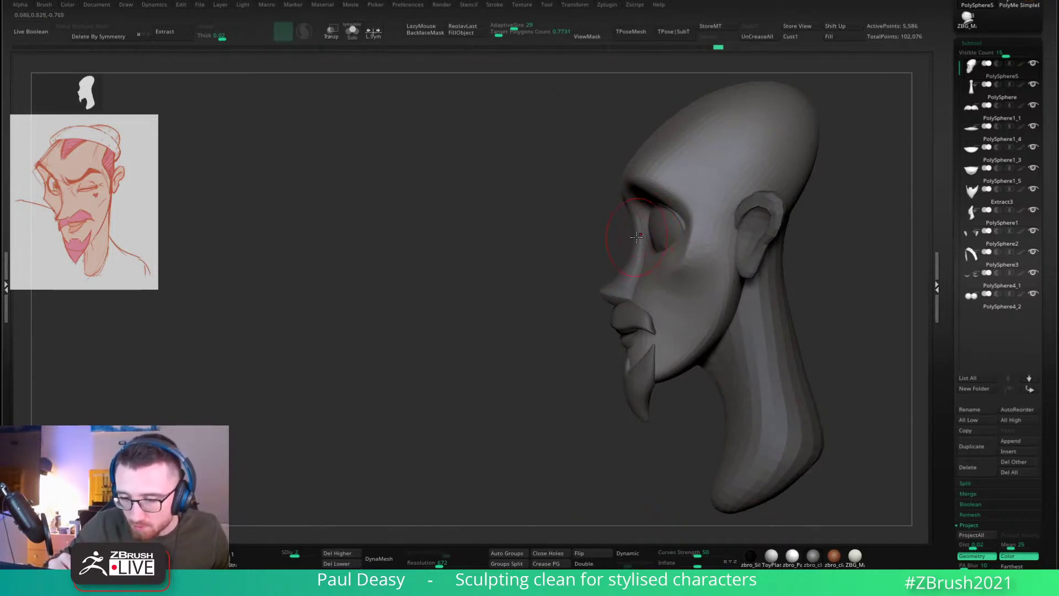
Step: Select the nose subtool and reshape its bridge and tip in profile with the Move brush
alt+click(643, 243)
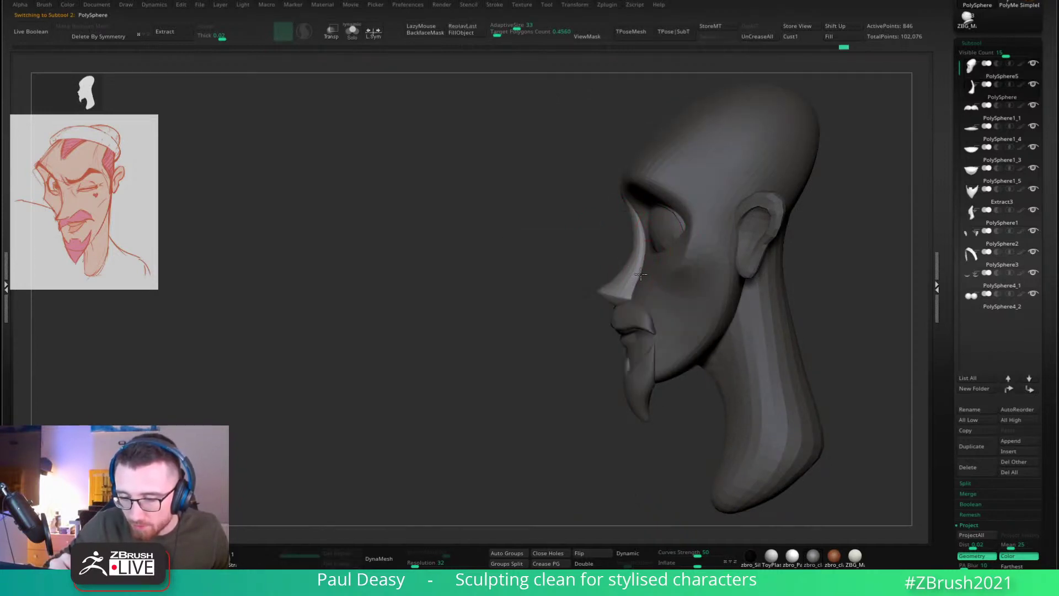
key(space)
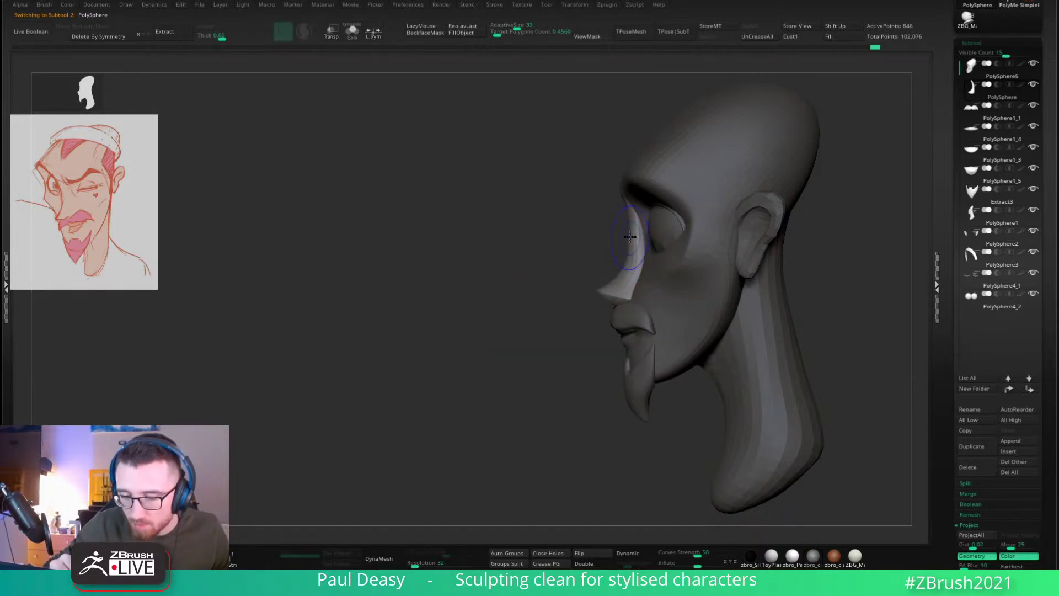
shift+drag(630, 237, 629, 266)
key(space)
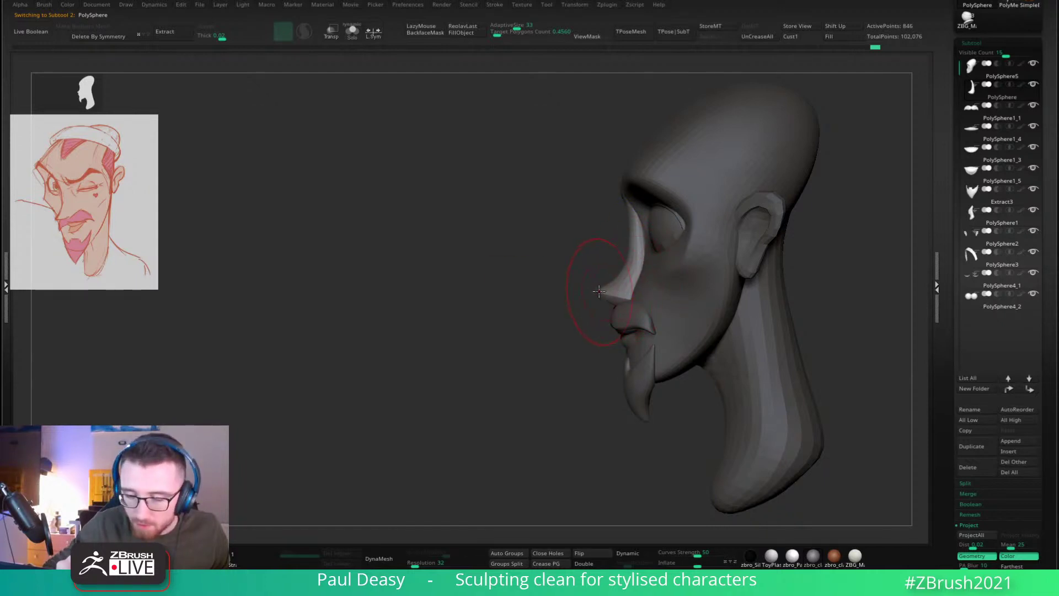
key(space)
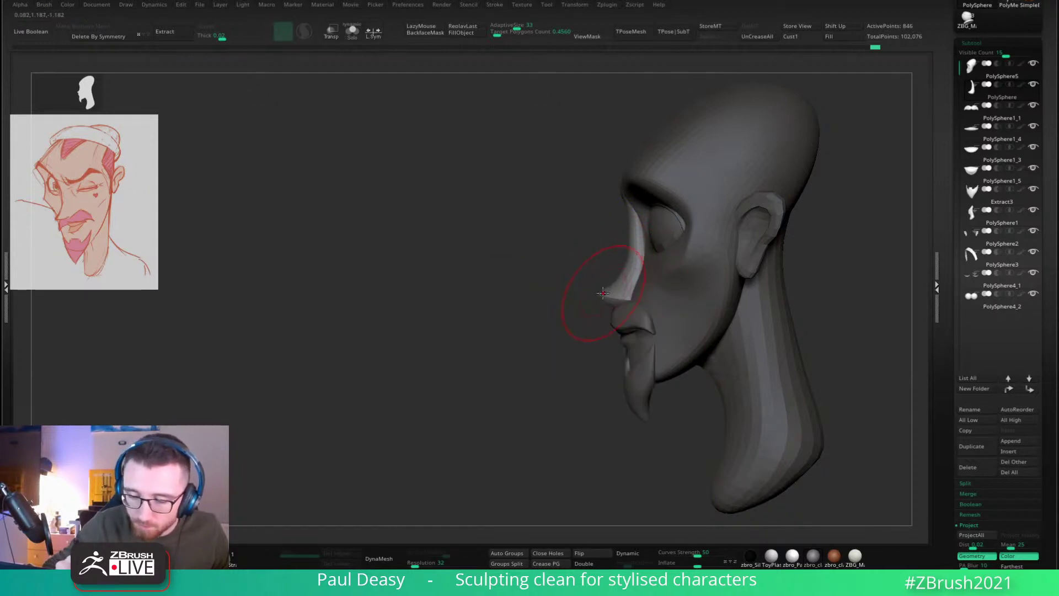
key(space)
key(space)
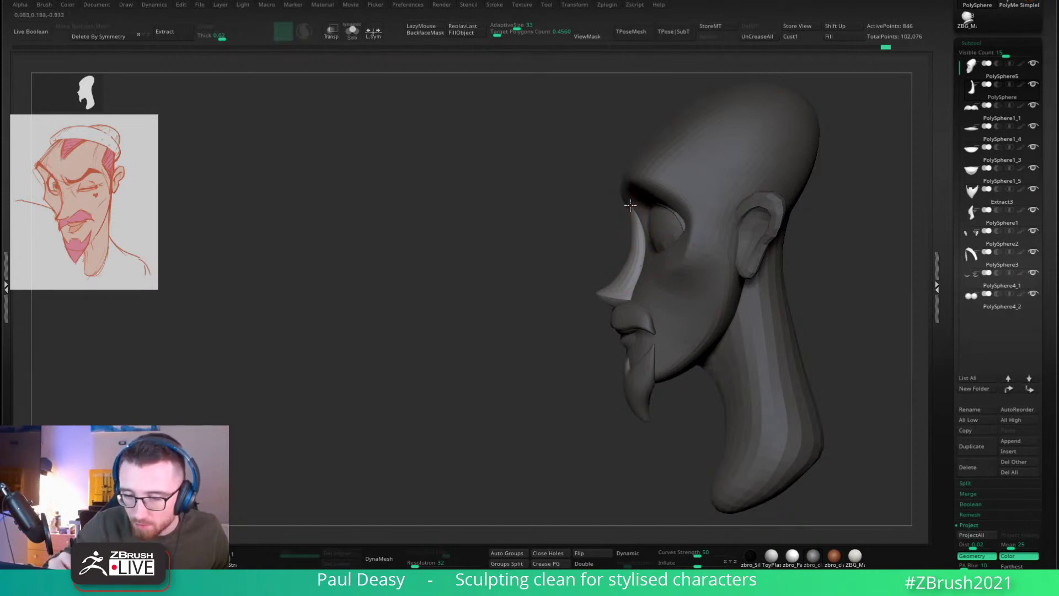
Step: Refine the curve of the nose bridge where it meets the brow and smooth its surface
key(space)
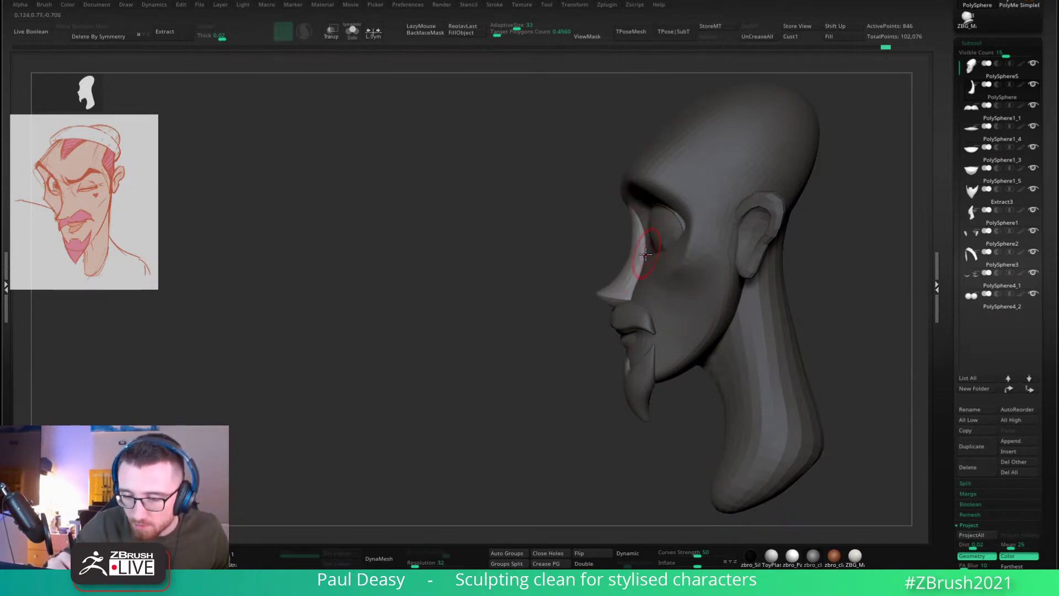
key(shift)
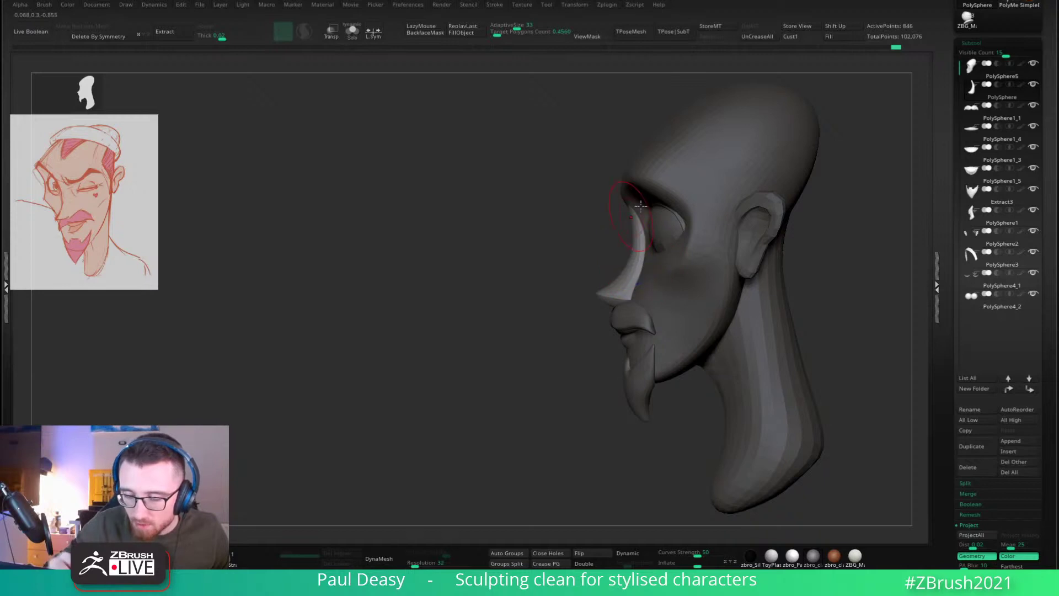
alt+right_drag(639, 264, 626, 254)
key(space)
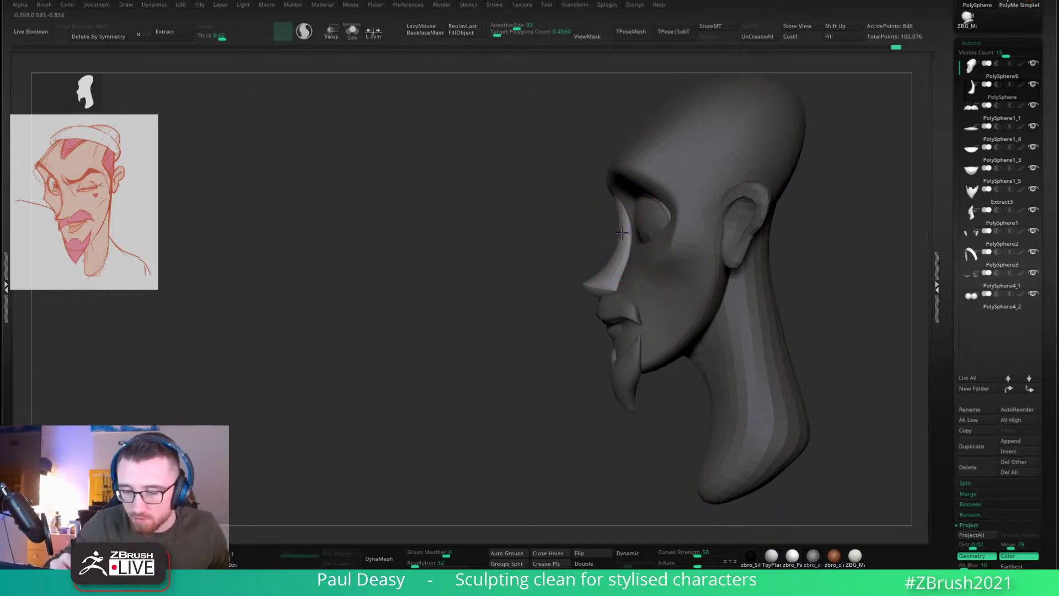
right_drag(599, 277, 631, 243)
shift+drag(628, 239, 621, 243)
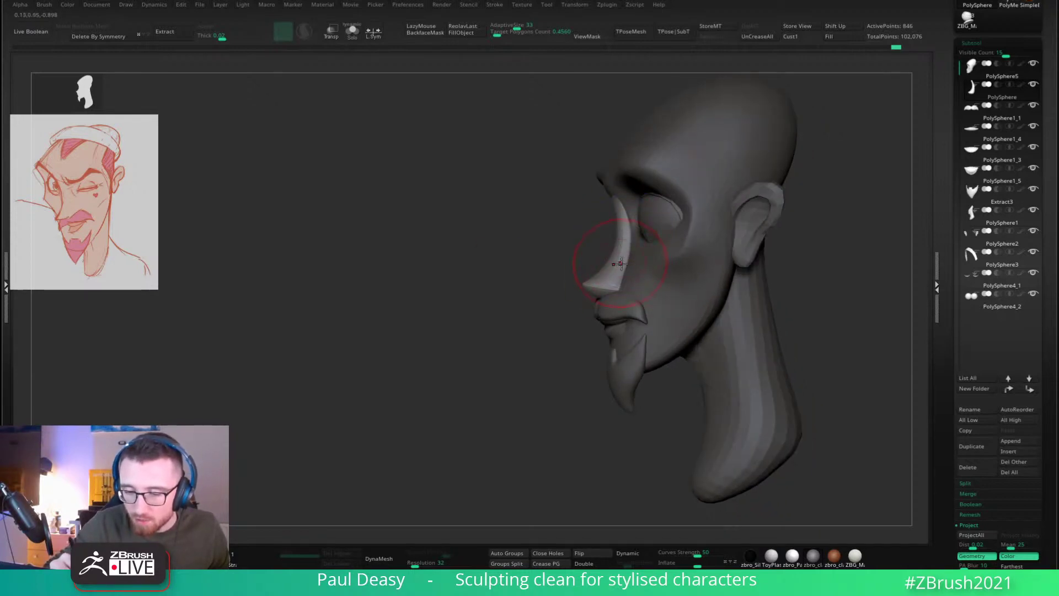
key(space)
mouse_move(622, 272)
shift+right_down()
mouse_move(642, 265)
mouse_move(632, 257)
shift+right_up()
Step: Select the head subtool again and enlarge the Move brush for shaping the cranium
alt+click(650, 252)
alt+right_drag(707, 174, 666, 253)
key(space)
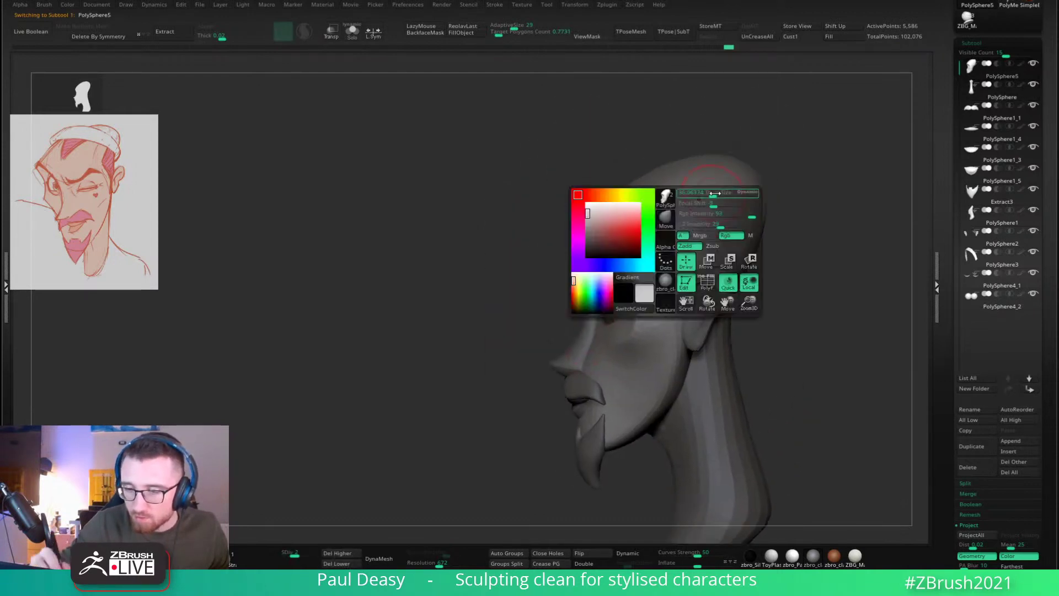
click(730, 199)
key(space)
click(741, 196)
drag(734, 199, 740, 195)
Step: Reshape the crown and back of the skull with the large Move brush
mouse_move(818, 230)
alt+right_down()
mouse_move(757, 279)
mouse_move(787, 296)
mouse_move(767, 320)
alt+right_up()
key(space)
click(768, 287)
mouse_move(795, 276)
right_down()
mouse_move(777, 243)
mouse_move(759, 241)
right_up()
right_click(777, 249)
right_click(776, 243)
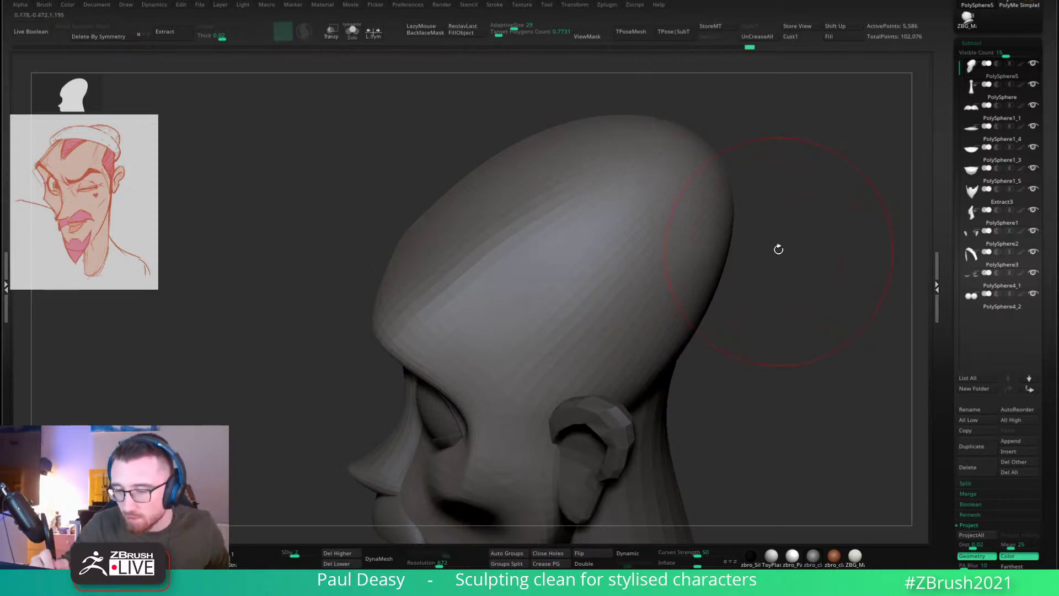
drag(778, 248, 669, 229)
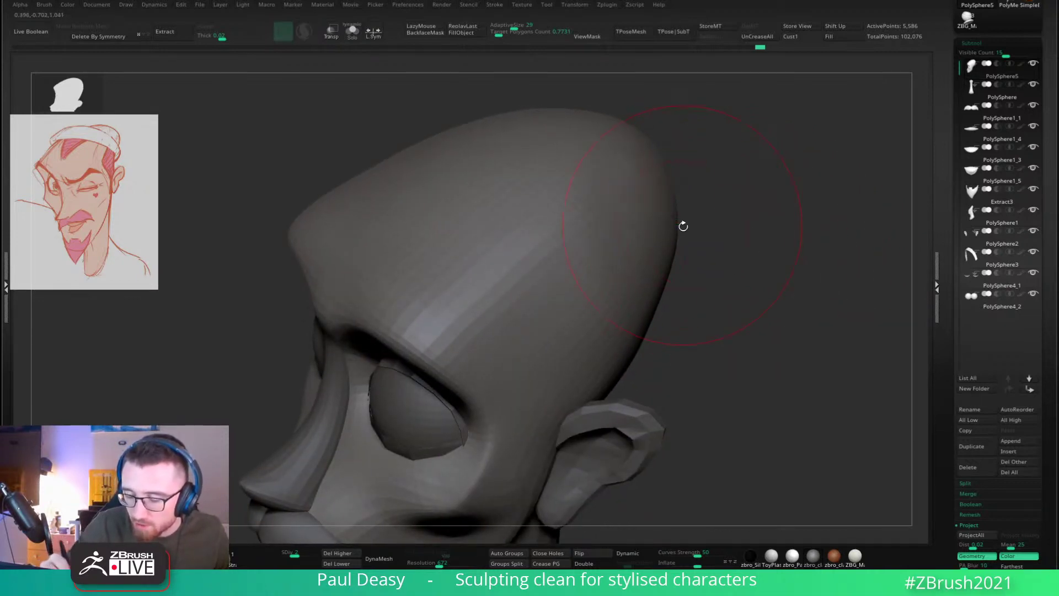
Step: Reduce the brush size and work over the back of the skull, smoothing the surface there
key(space)
drag(721, 232, 669, 232)
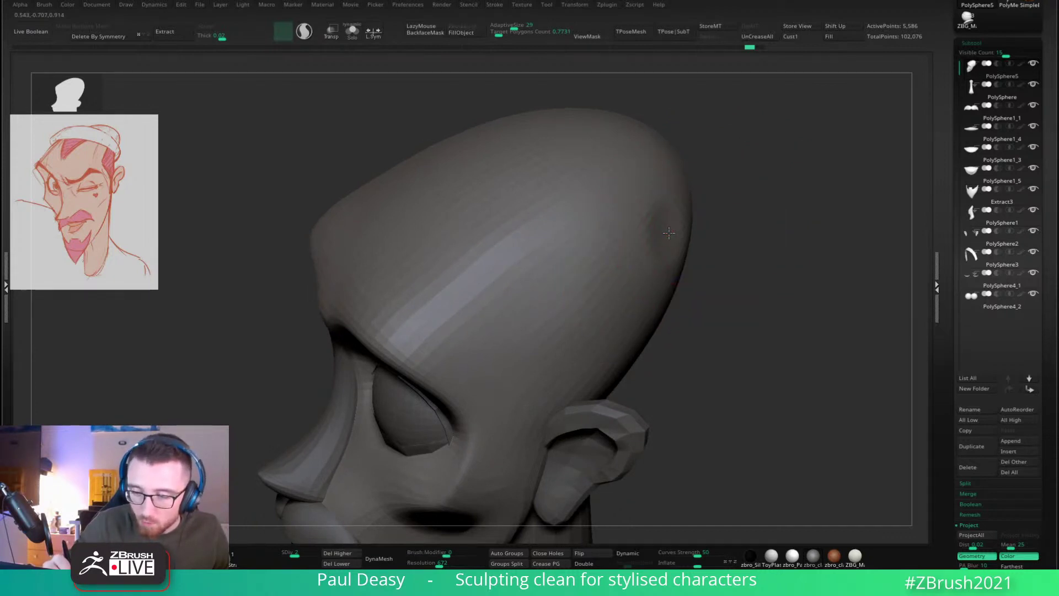
shift+drag(669, 232, 671, 230)
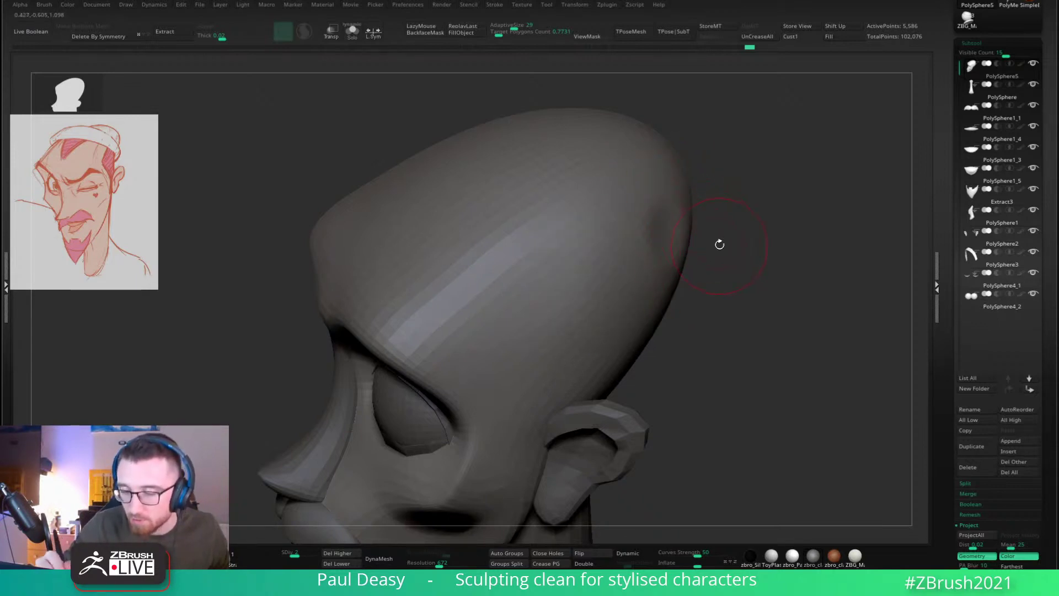
drag(719, 244, 723, 232)
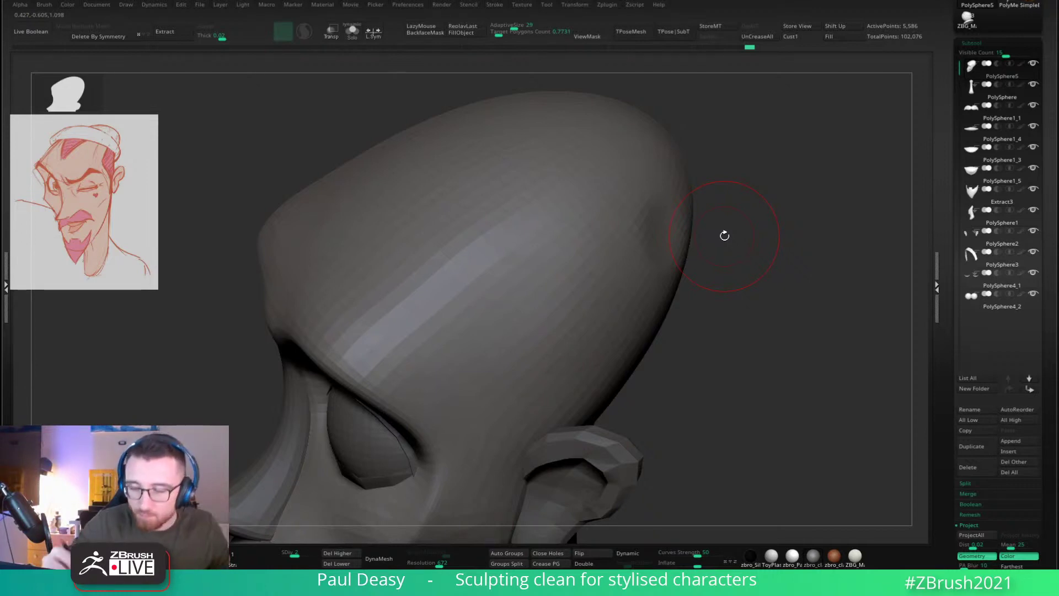
Step: Smooth the dented area on the side of the skull's back into a continuous curve
drag(672, 239, 664, 228)
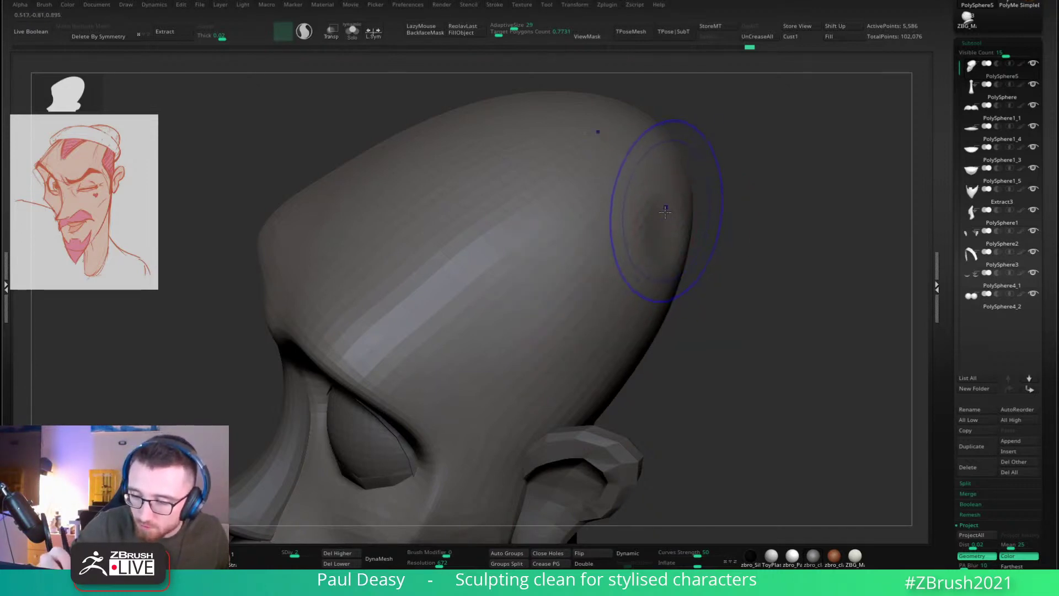
key(shift+space)
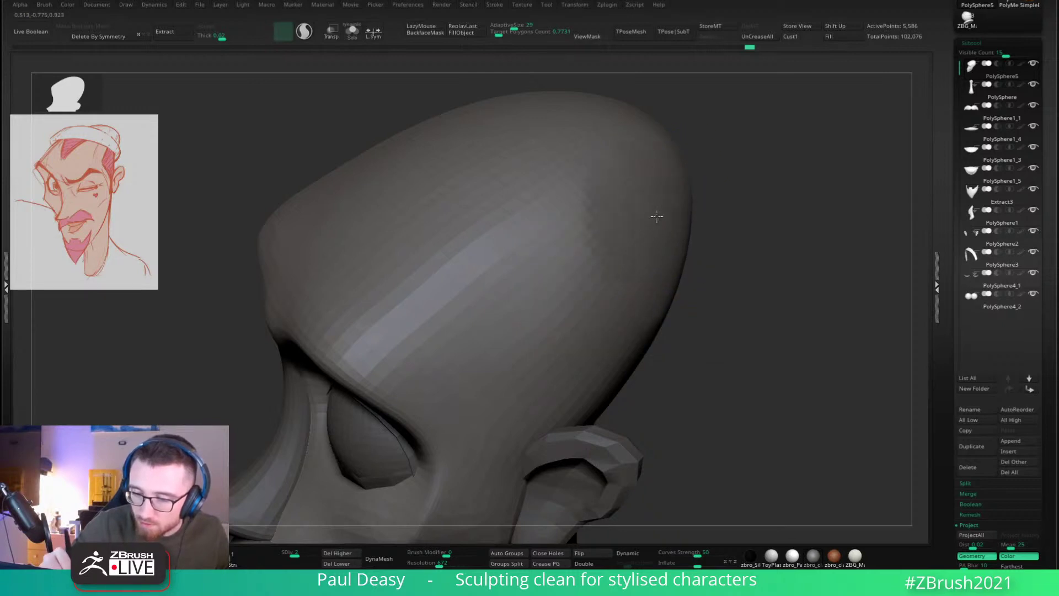
mouse_move(747, 227)
mouse_down()
mouse_move(764, 217)
mouse_move(743, 224)
mouse_up()
shift+drag(663, 220, 665, 220)
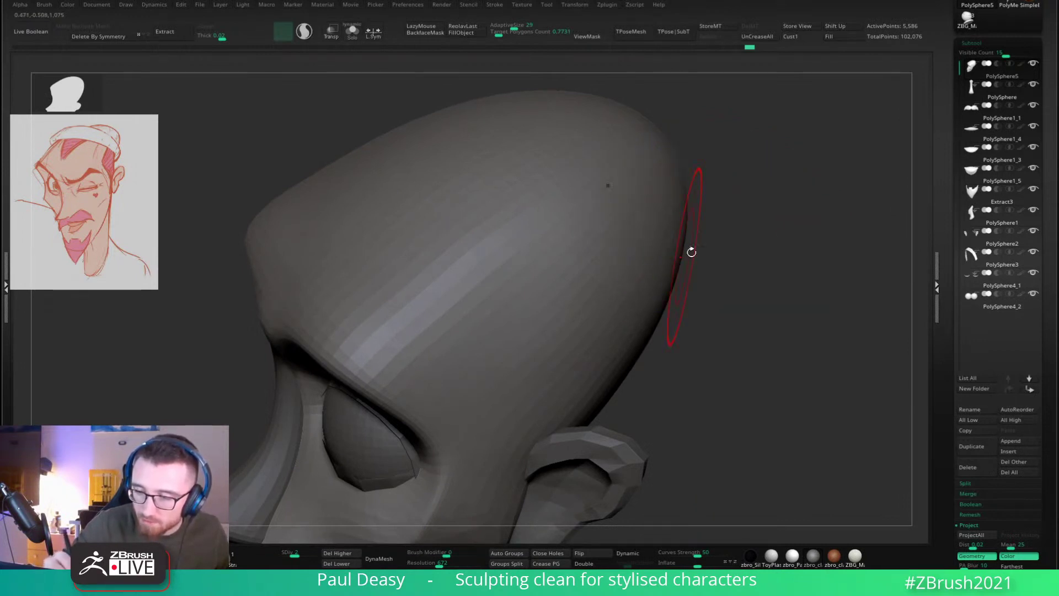
mouse_move(693, 252)
mouse_down()
mouse_move(752, 236)
mouse_move(731, 206)
mouse_move(749, 239)
mouse_move(740, 246)
mouse_up()
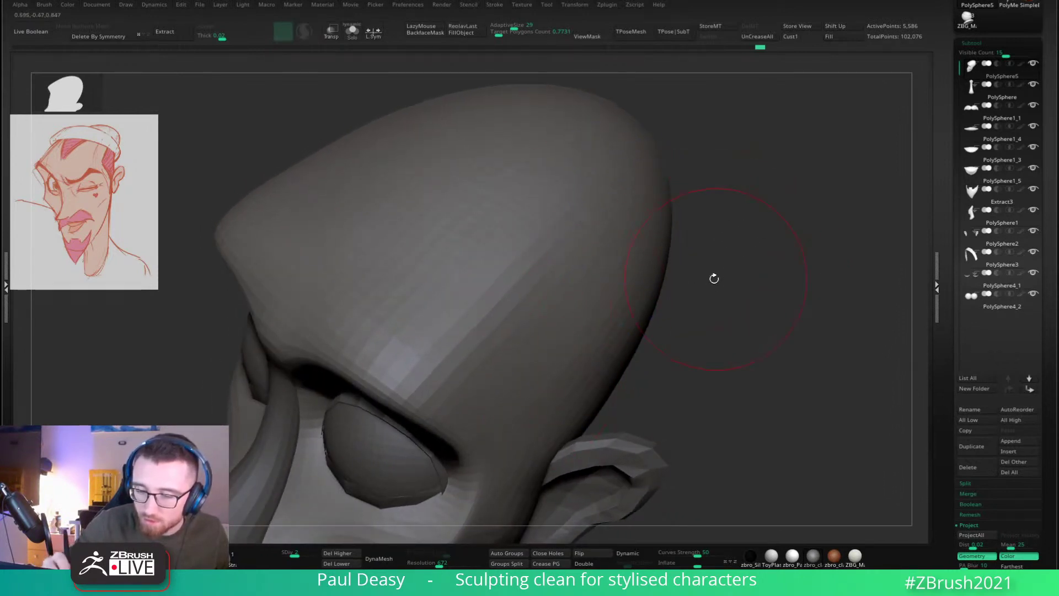
Step: Tighten the edge between the forehead and temple with the Pinch brush, adjusting its draw size and undoing the last stroke
right_click(725, 248)
mouse_move(713, 280)
alt+mouse_down()
mouse_move(726, 248)
mouse_move(754, 246)
mouse_move(787, 265)
mouse_move(721, 235)
mouse_move(680, 177)
mouse_move(607, 149)
alt+mouse_up()
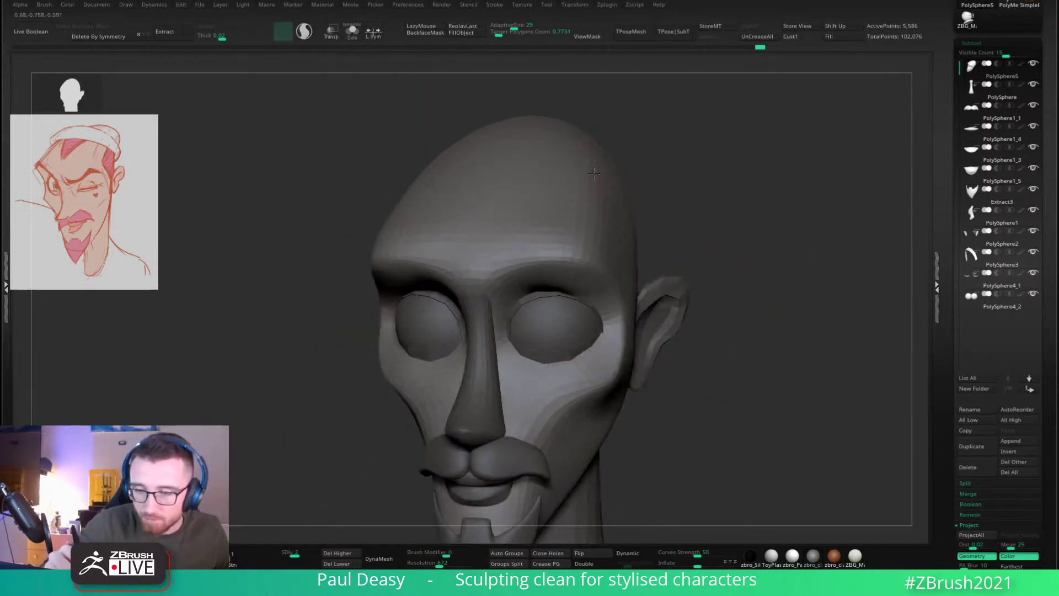
key(space)
drag(613, 200, 596, 186)
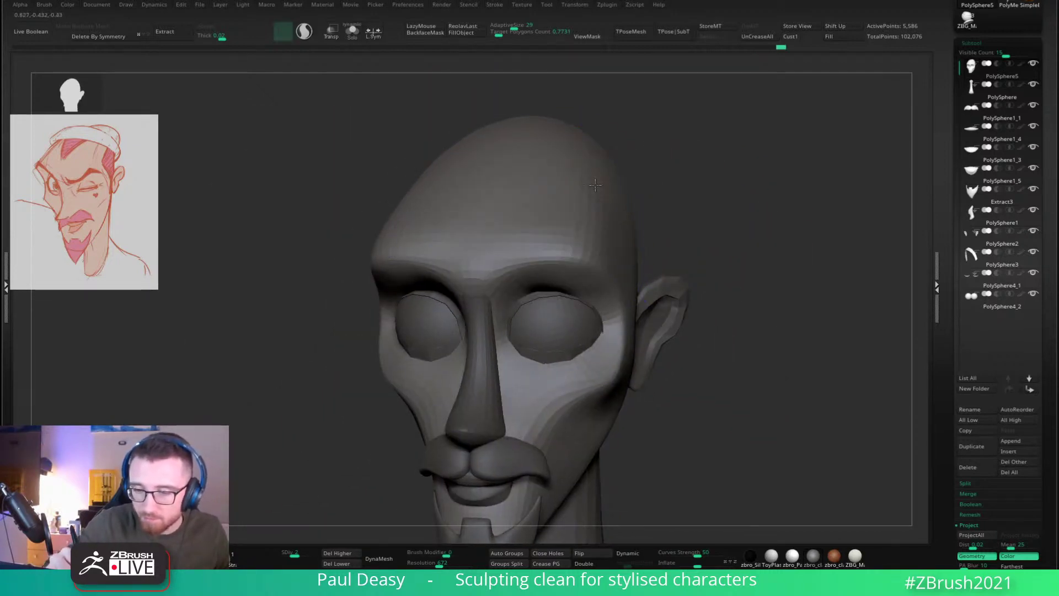
drag(675, 212, 681, 220)
key(space)
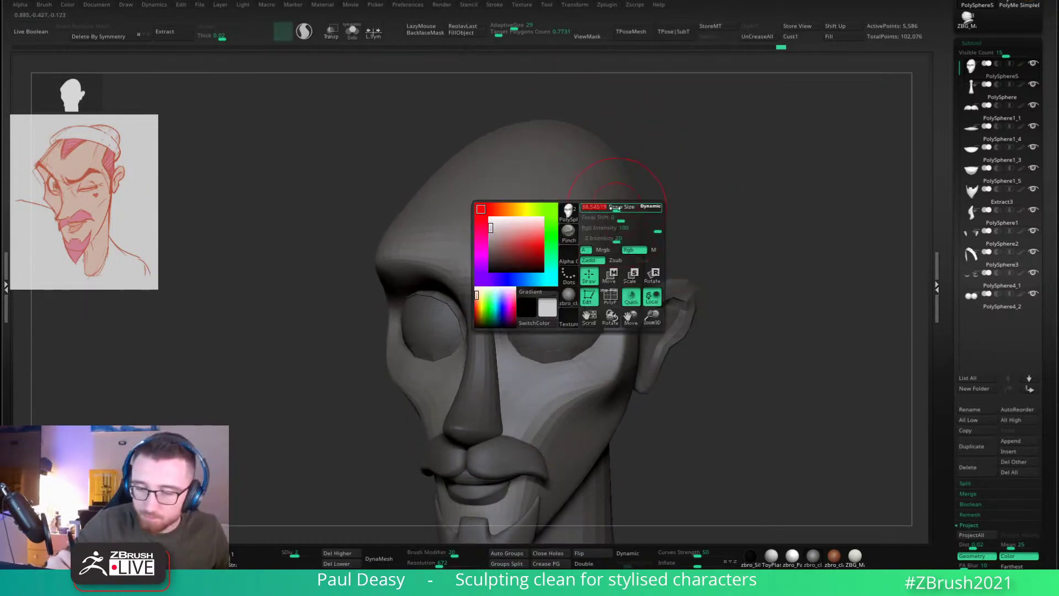
key(space)
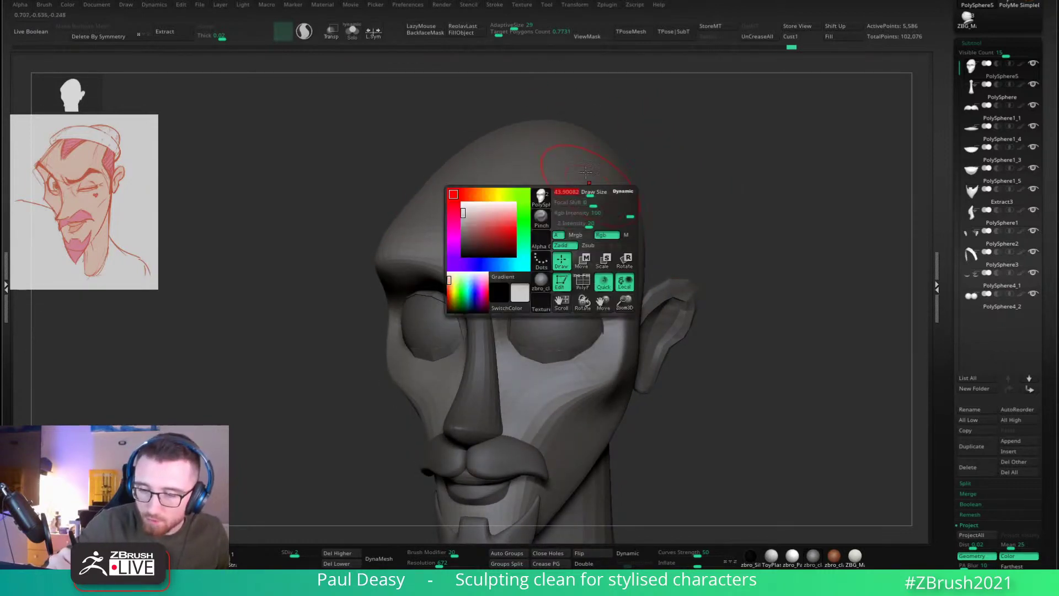
key(ctrl+z)
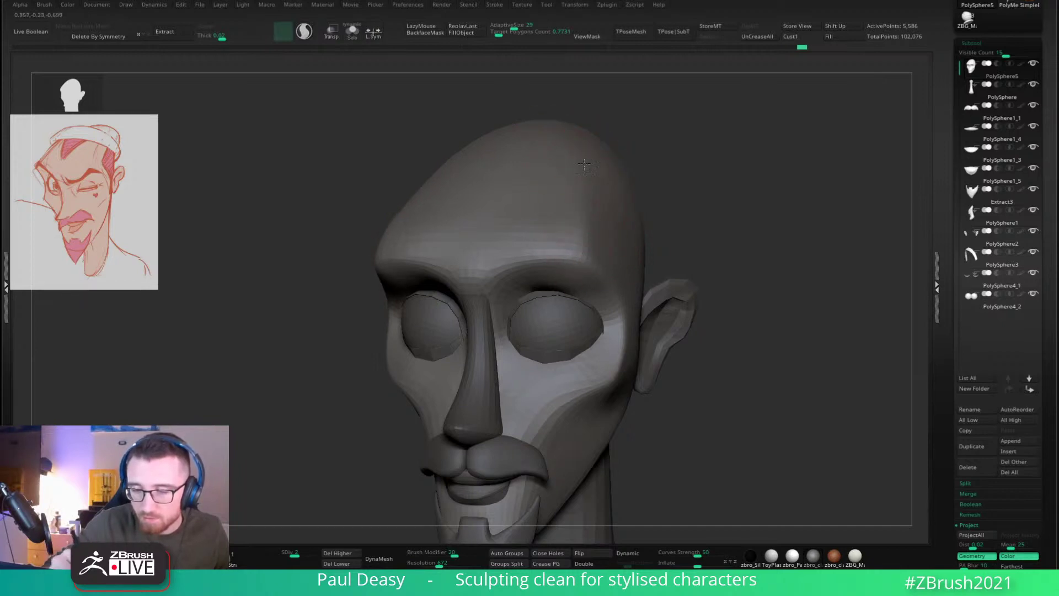
Step: Smooth the temple edge above the brow and flatten the adjoining forehead planes with the hPolish brush
drag(707, 229, 704, 219)
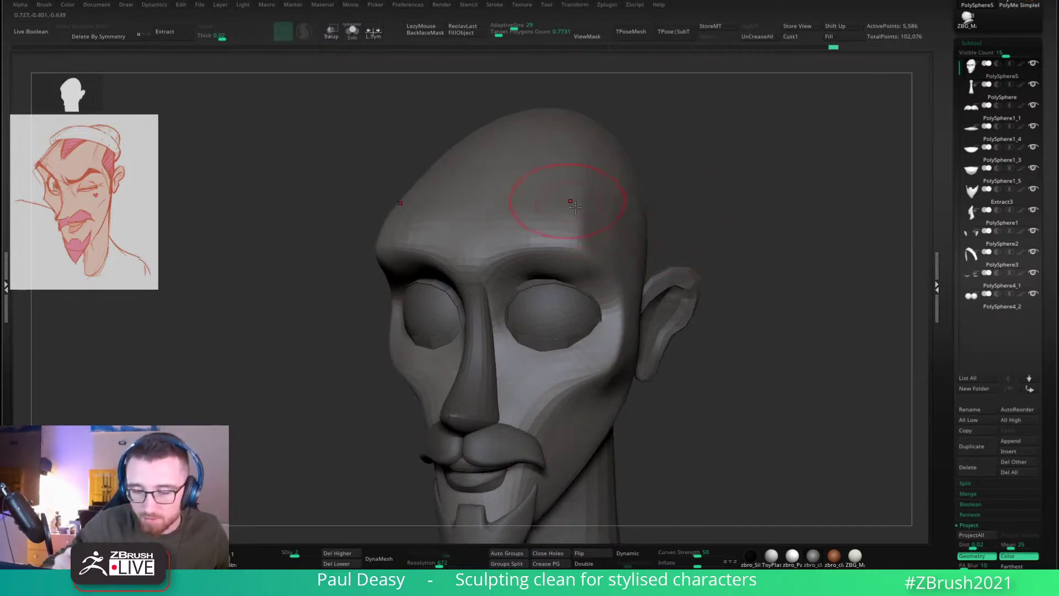
shift+drag(571, 205, 574, 221)
right_drag(574, 221, 575, 219)
key(b)
key(h)
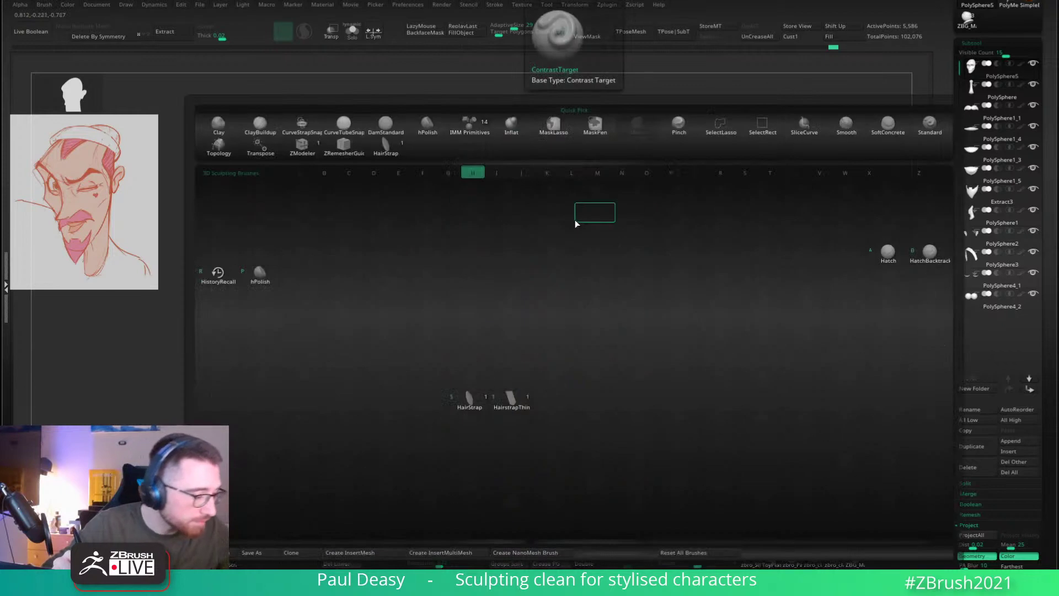
key(p)
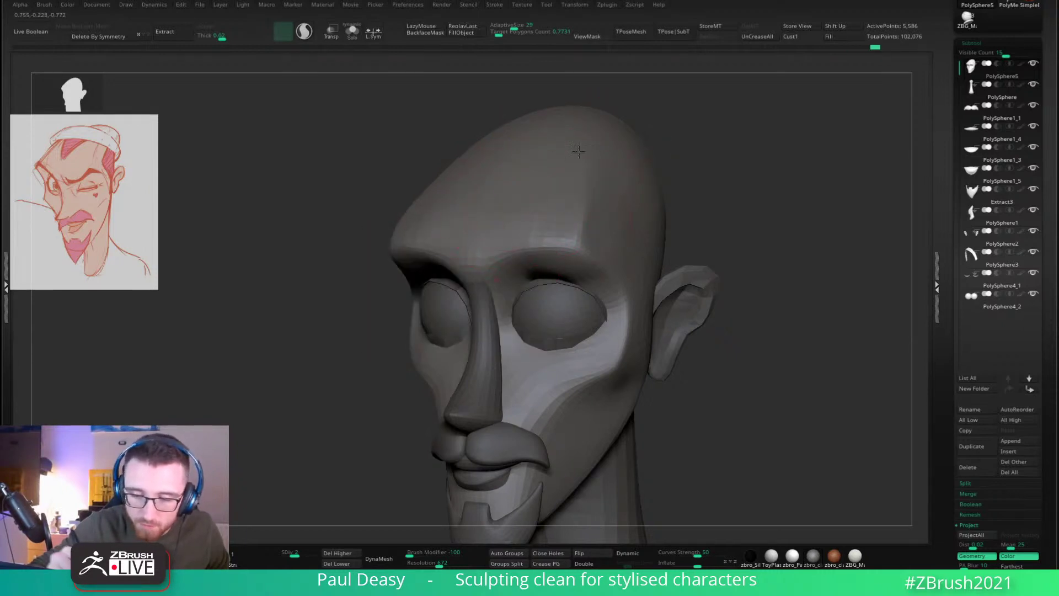
right_drag(574, 125, 640, 154)
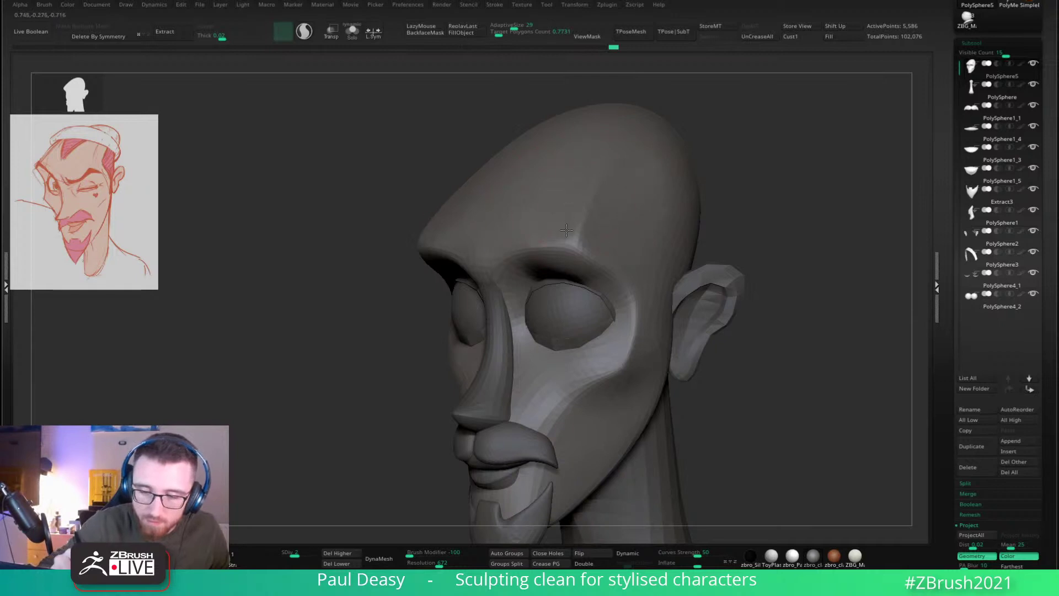
drag(572, 231, 560, 222)
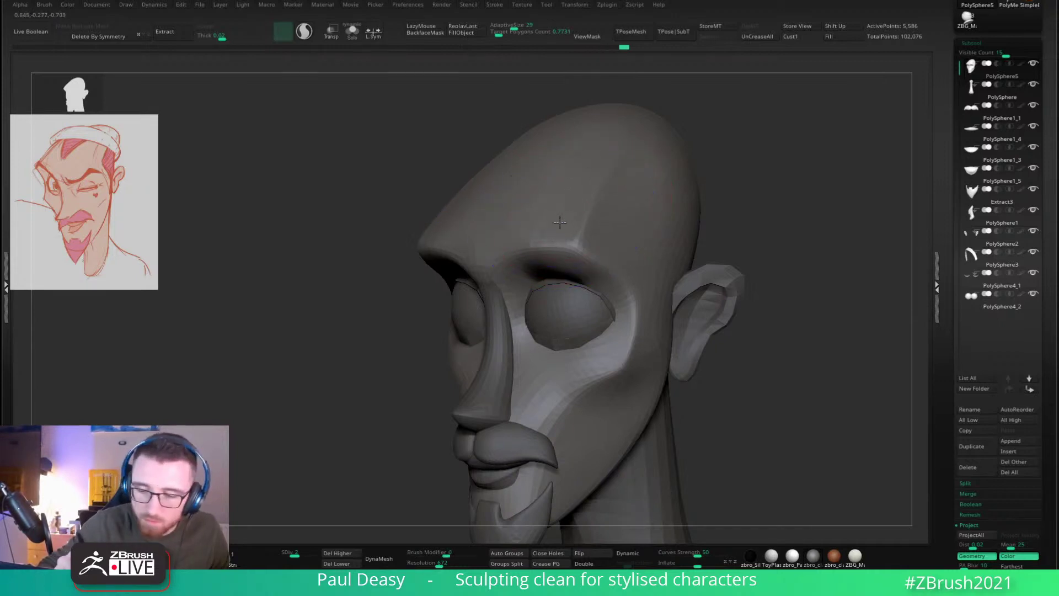
Step: Resize the hPolish brush and polish the underside of the brow above the eye socket
right_drag(651, 195, 772, 209)
right_drag(585, 201, 588, 201)
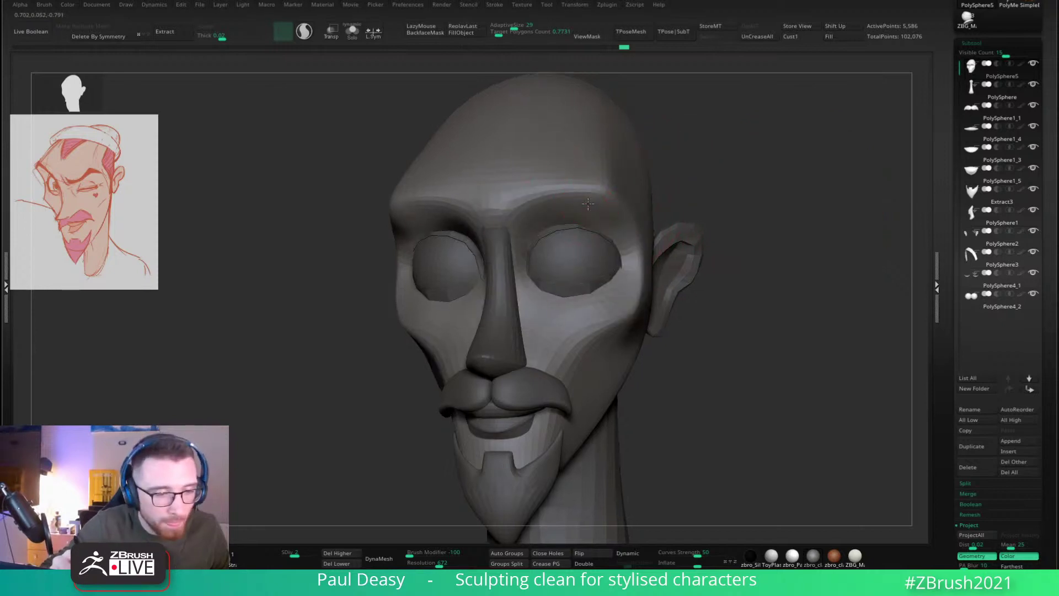
key(space)
drag(585, 206, 589, 206)
right_drag(586, 197, 601, 201)
key(space)
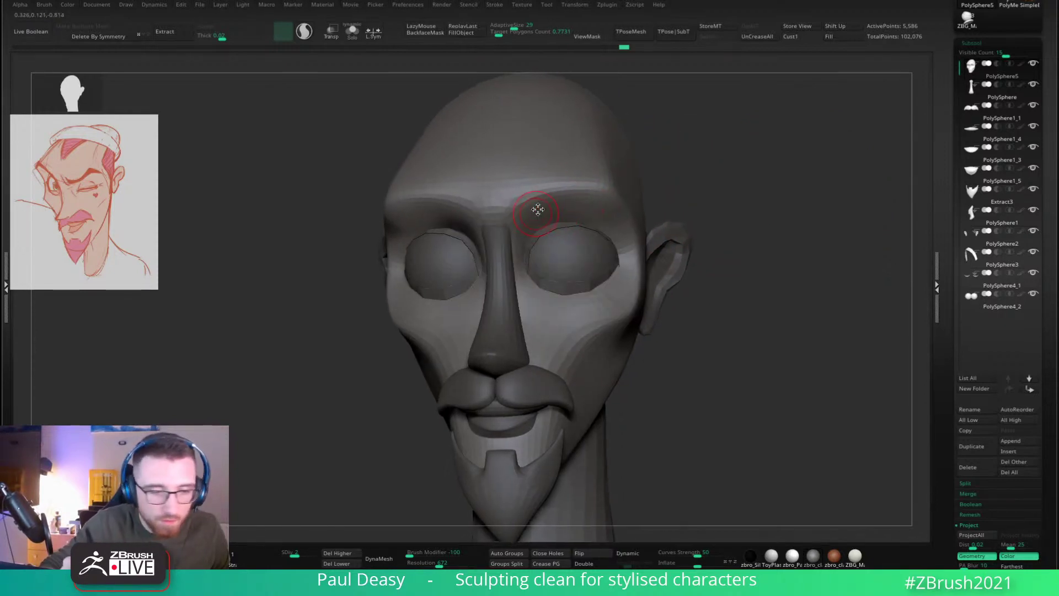
Step: Reshape the brow ridge around the top of the nose symmetrically with the Move brush, adjusting its draw size
shift+right_drag(543, 216, 549, 209)
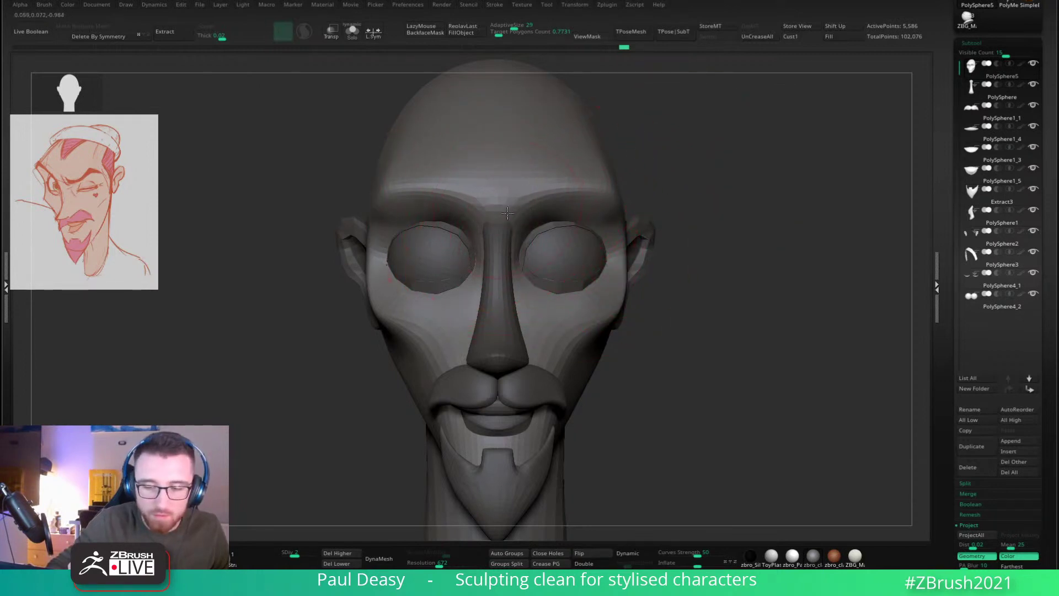
drag(508, 213, 508, 211)
key(ctrl+z)
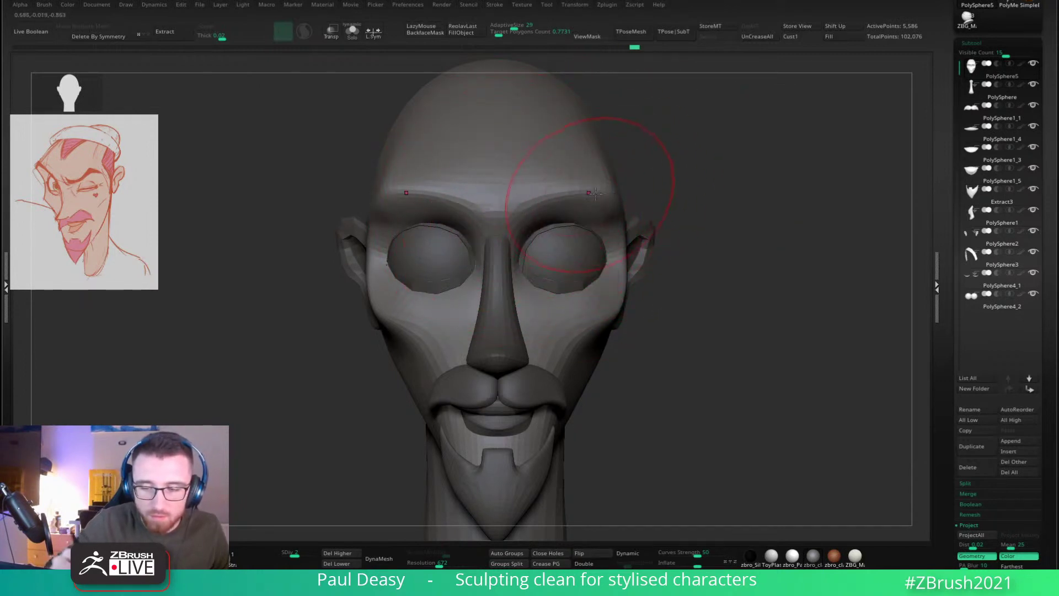
key(space)
drag(599, 207, 602, 206)
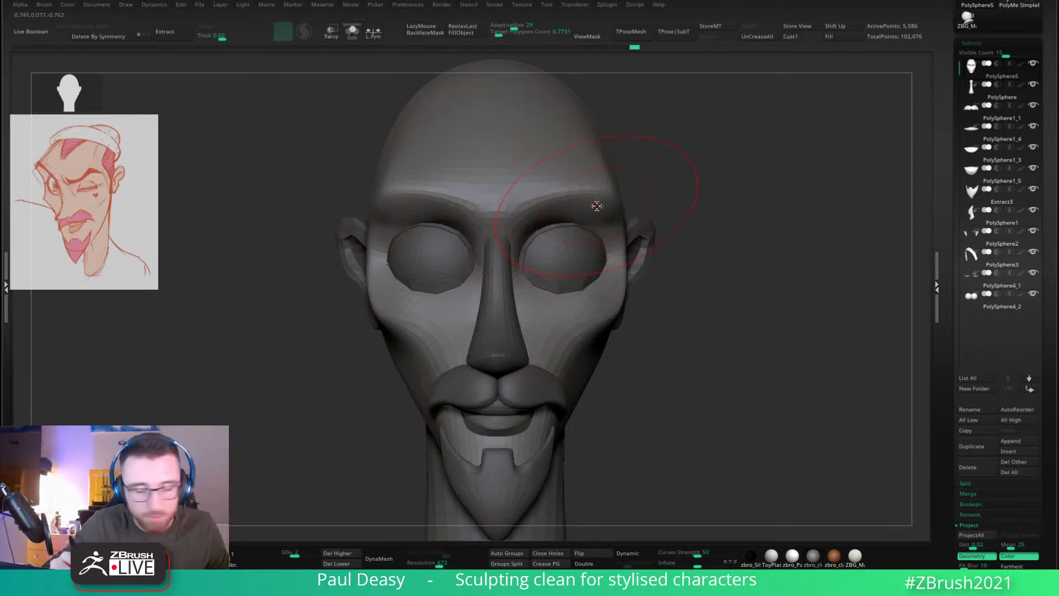
key(space)
drag(531, 198, 539, 201)
key(space)
Step: Mask one half of the head along its centre line so only the other half can be sculpted
ctrl+drag(289, 395, 443, 156)
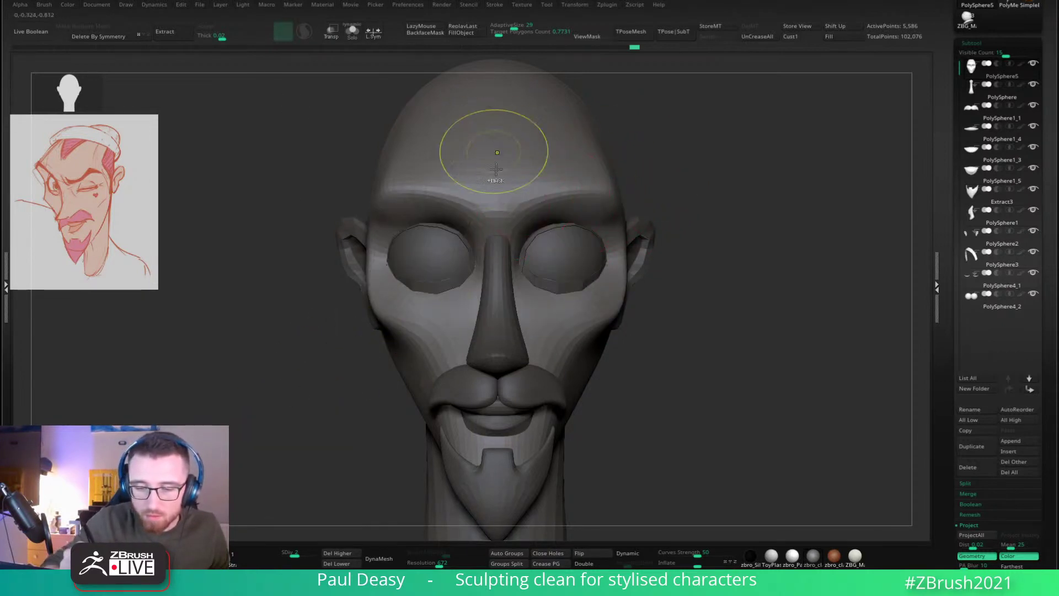
alt+drag(657, 142, 681, 187)
mouse_move(518, 80)
ctrl+mouse_down()
mouse_move(391, 485)
mouse_move(524, 475)
ctrl+mouse_up()
alt+drag(689, 267, 669, 208)
Step: Pull the unmasked inner brow down over the eye into a slanted scowl with the Move brush, and clear the mask
key(space)
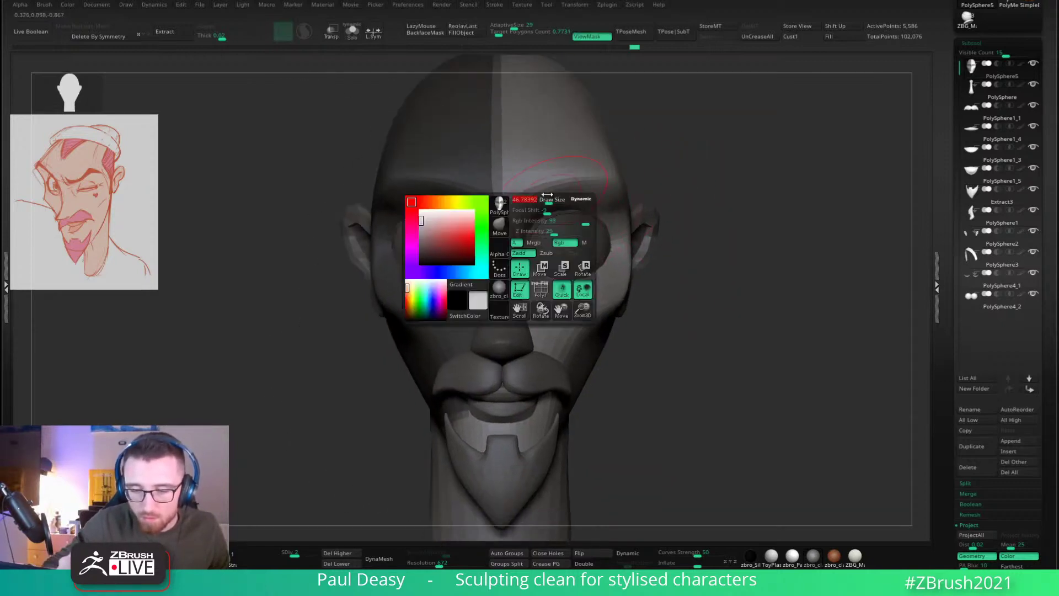
drag(544, 197, 552, 199)
mouse_move(550, 198)
mouse_down()
mouse_move(537, 237)
mouse_move(563, 208)
mouse_up()
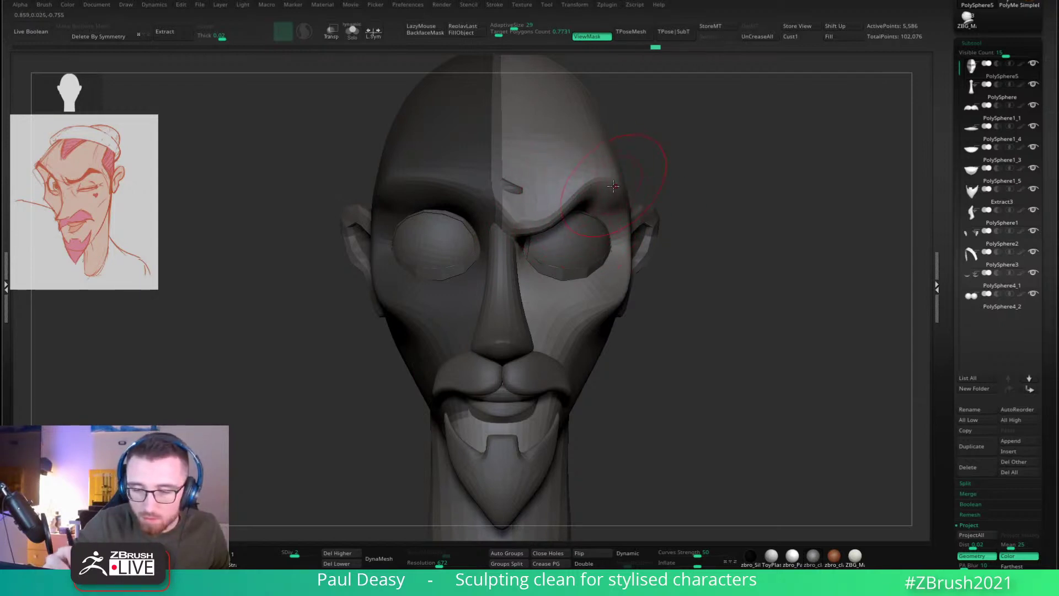
mouse_move(608, 186)
right_down()
mouse_move(611, 175)
mouse_move(556, 179)
mouse_move(743, 164)
right_up()
ctrl+drag(738, 164, 698, 193)
Step: Select the nose piece, tuck its protruding top under the lowered brow, and reselect the head
alt+click(524, 196)
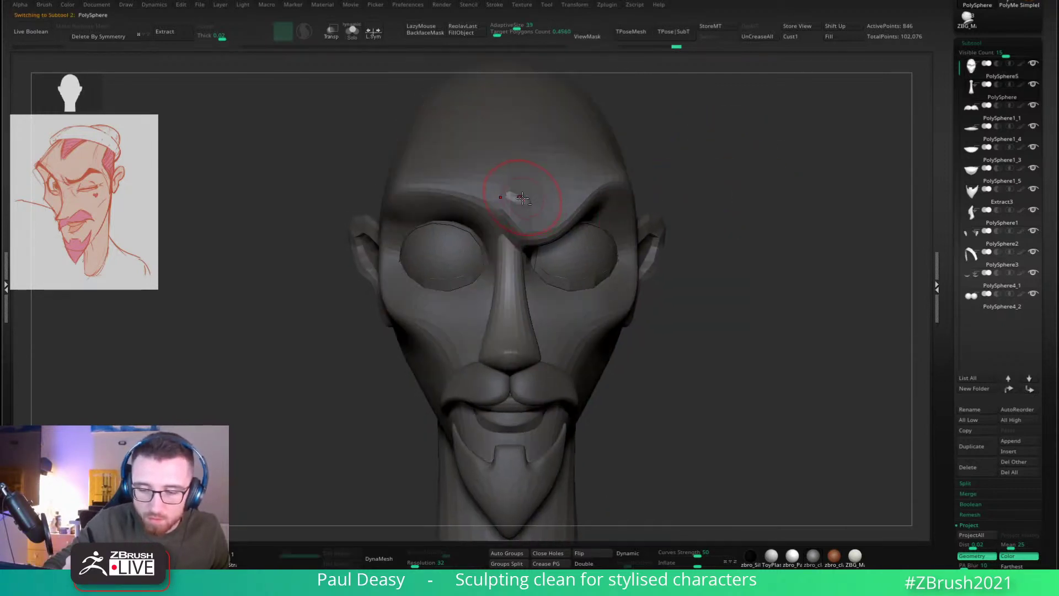
alt+right_drag(513, 202, 549, 215)
alt+click(515, 201)
Step: Refine the raised brow and adjust the brow's contour in profile
mouse_move(442, 200)
right_down()
mouse_move(482, 200)
mouse_move(452, 195)
right_up()
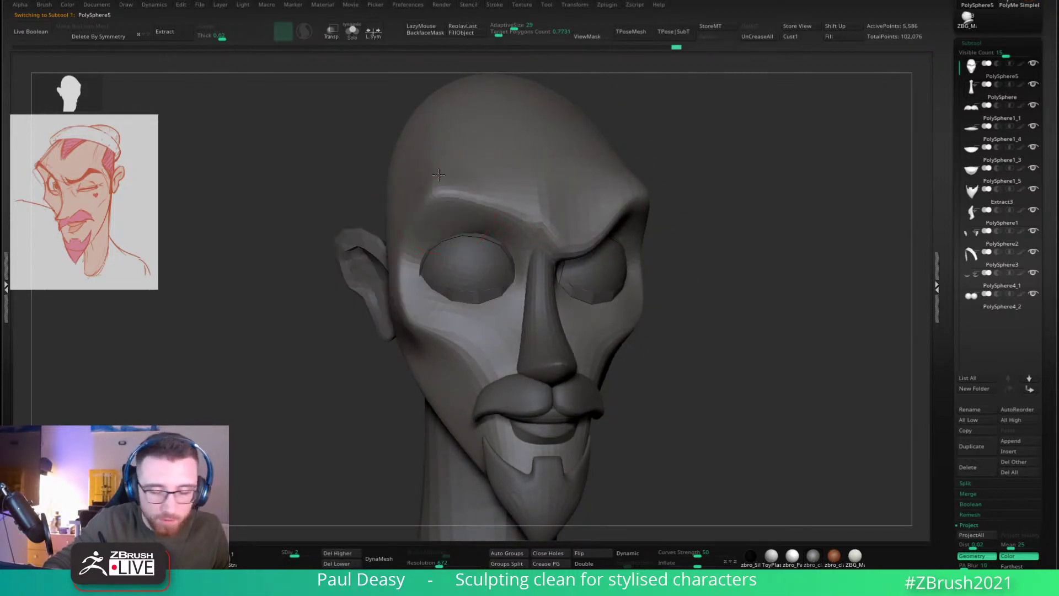
drag(461, 195, 499, 200)
drag(664, 170, 797, 220)
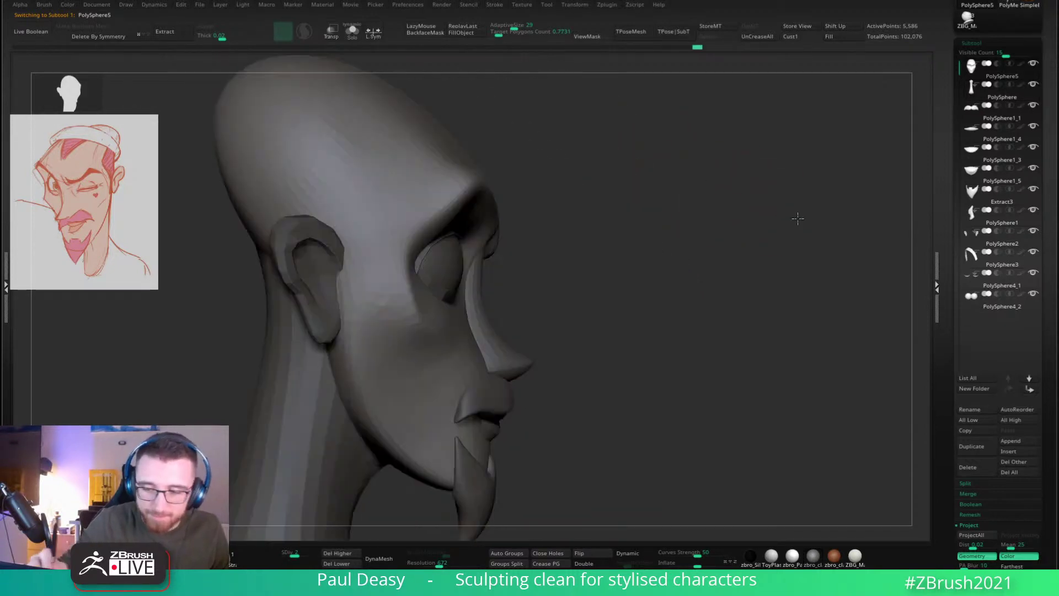
alt+drag(664, 253, 700, 255)
drag(490, 211, 495, 199)
Step: Examine the asymmetrical brow expression from the side and front views
drag(613, 182, 507, 155)
key(space)
drag(733, 165, 551, 155)
key(space)
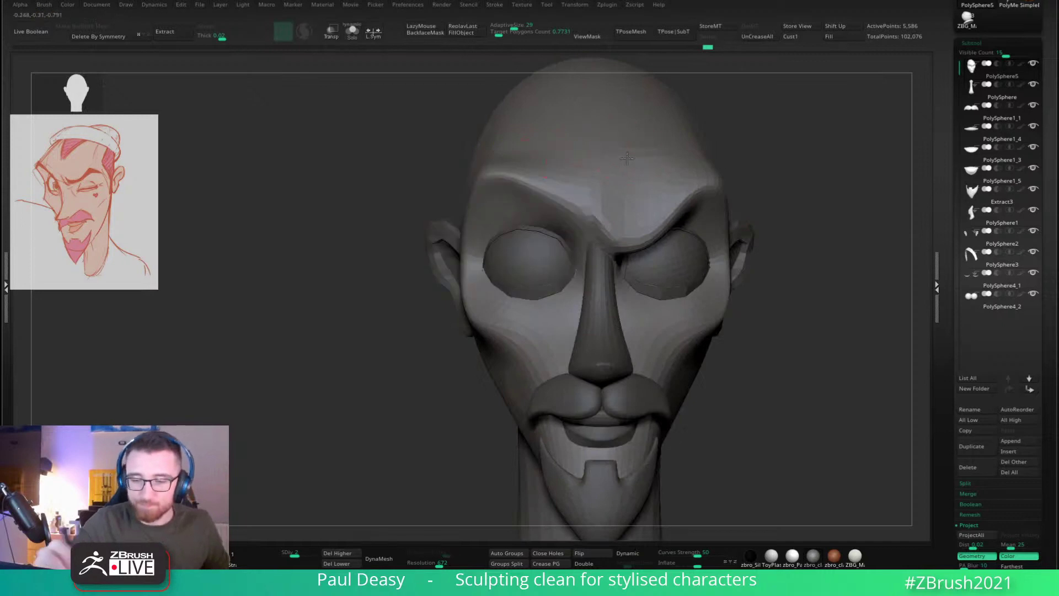
drag(728, 160, 570, 156)
key(space)
drag(840, 206, 667, 220)
key(space)
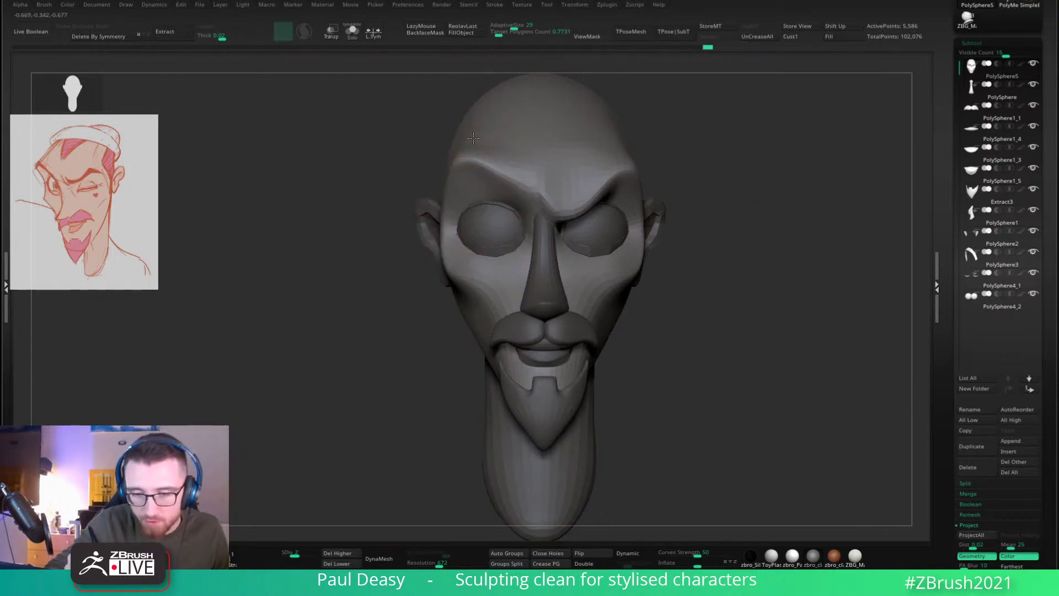
Step: Adjust the forehead above the raised brow and the cheek contour, and switch to the Move brush
drag(474, 138, 516, 160)
alt+right_drag(627, 281, 587, 278)
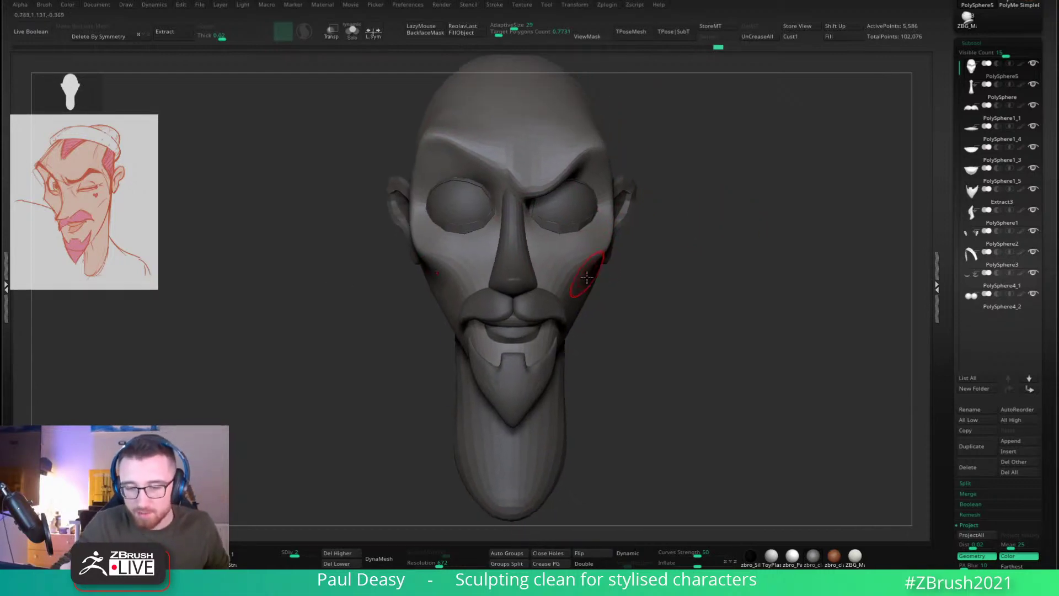
drag(586, 277, 576, 299)
key(b)
key(m)
key(v)
alt+right_drag(634, 302, 634, 350)
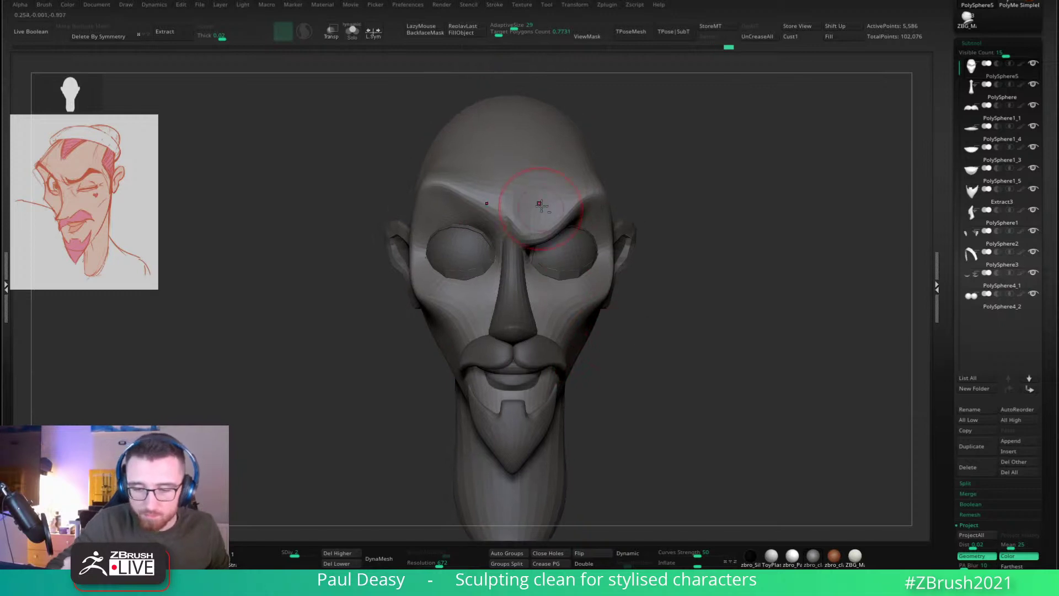
Step: Work over the forehead above the centre of the brow with the Standard brush to fill out the frown
key(b)
key(s)
key(t)
alt+right_drag(537, 203, 540, 210)
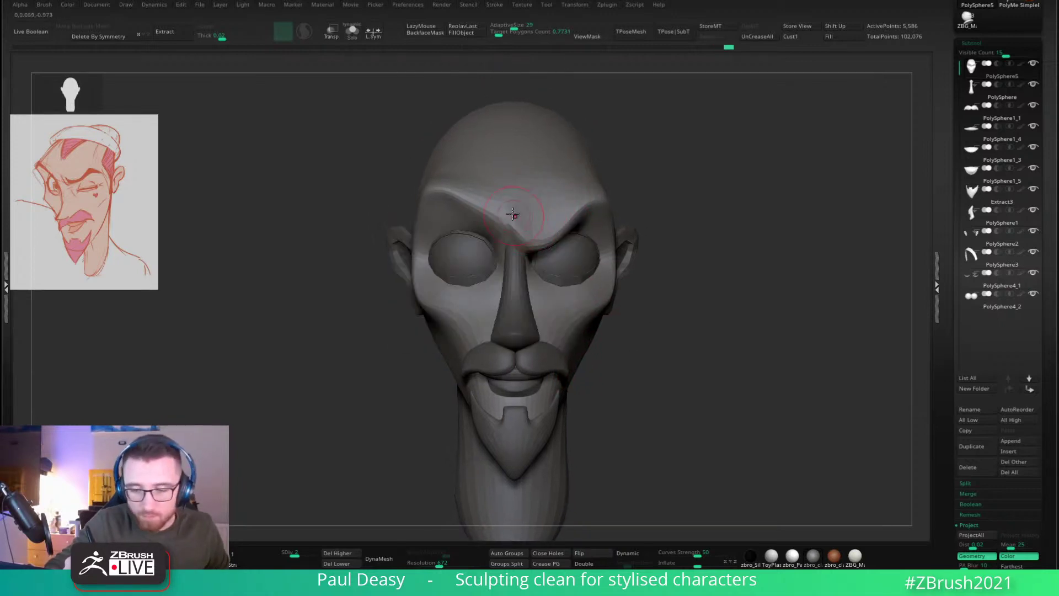
mouse_move(514, 216)
mouse_down()
mouse_move(503, 191)
mouse_move(518, 181)
mouse_up()
alt+right_drag(546, 201, 539, 215)
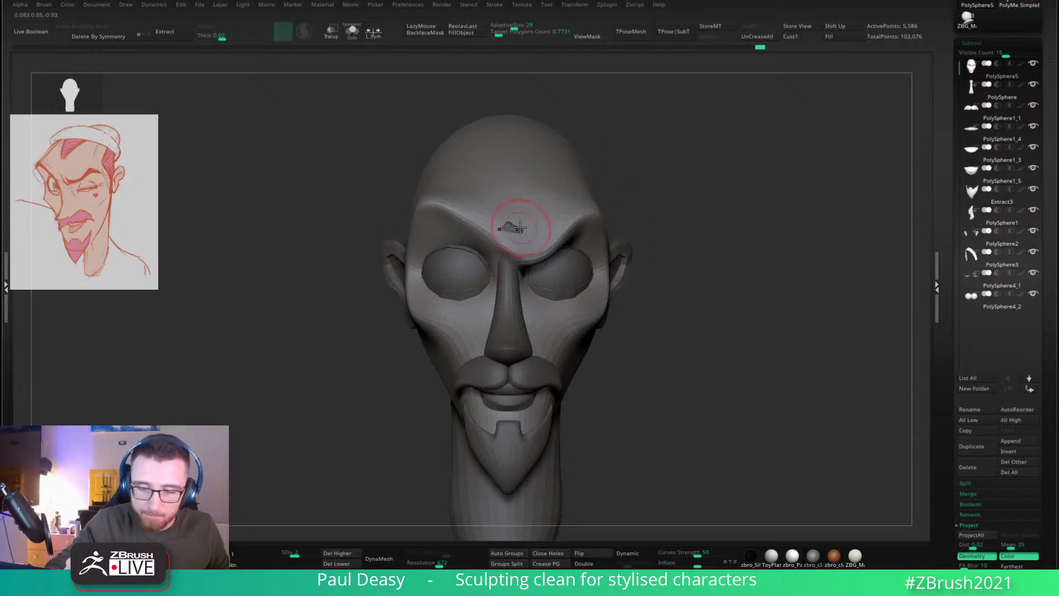
Step: Select the nose piece again and push its top back where it pokes through the forehead
drag(518, 227, 514, 227)
alt+click(514, 227)
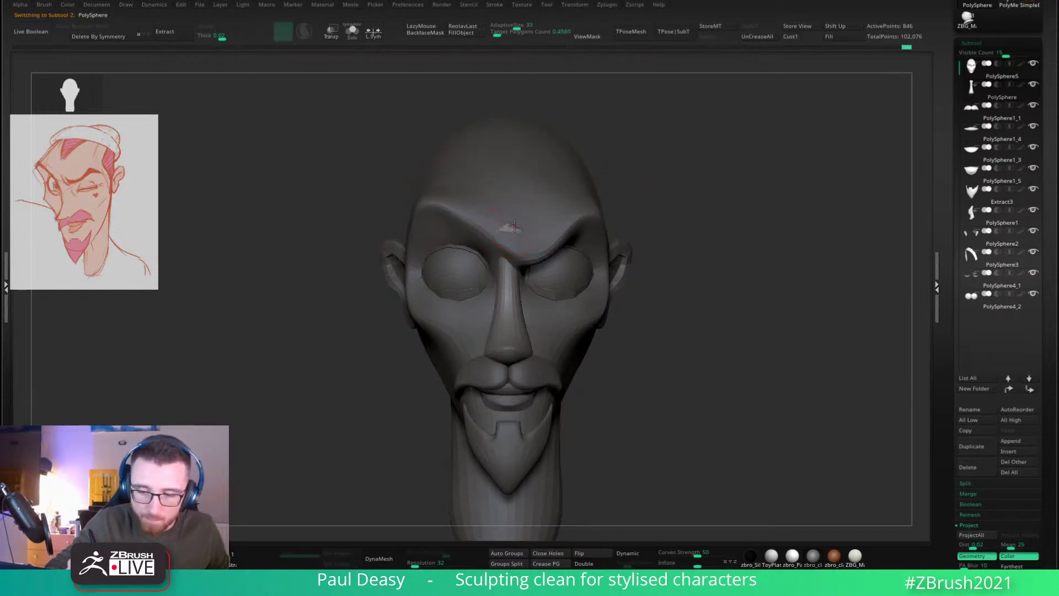
alt+right_drag(582, 208, 595, 207)
Step: Reselect the head and reshape the outer end of the scowling brow, adjusting the brush size
alt+click(584, 208)
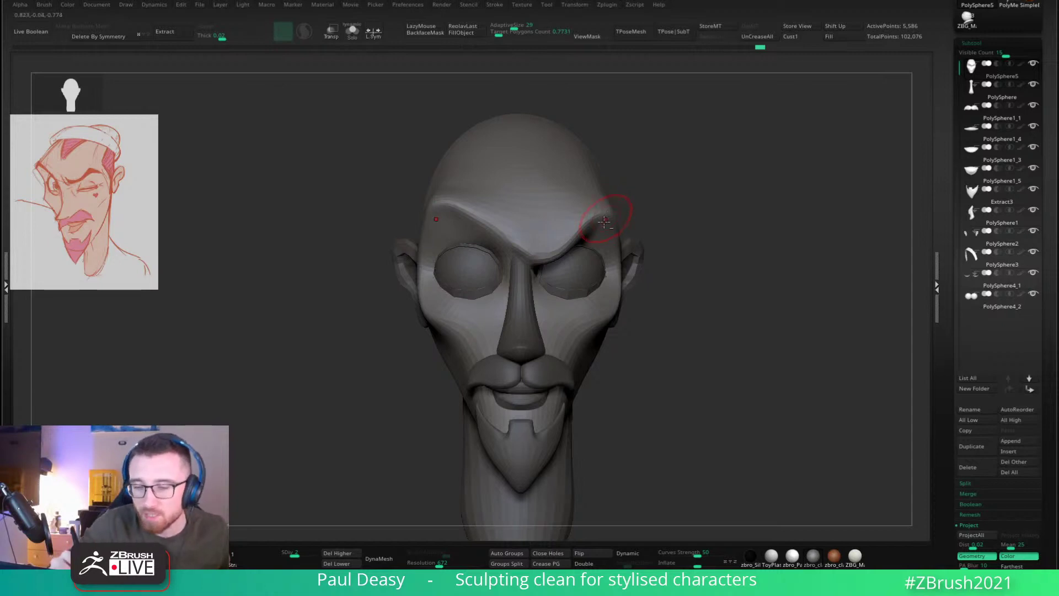
key(space)
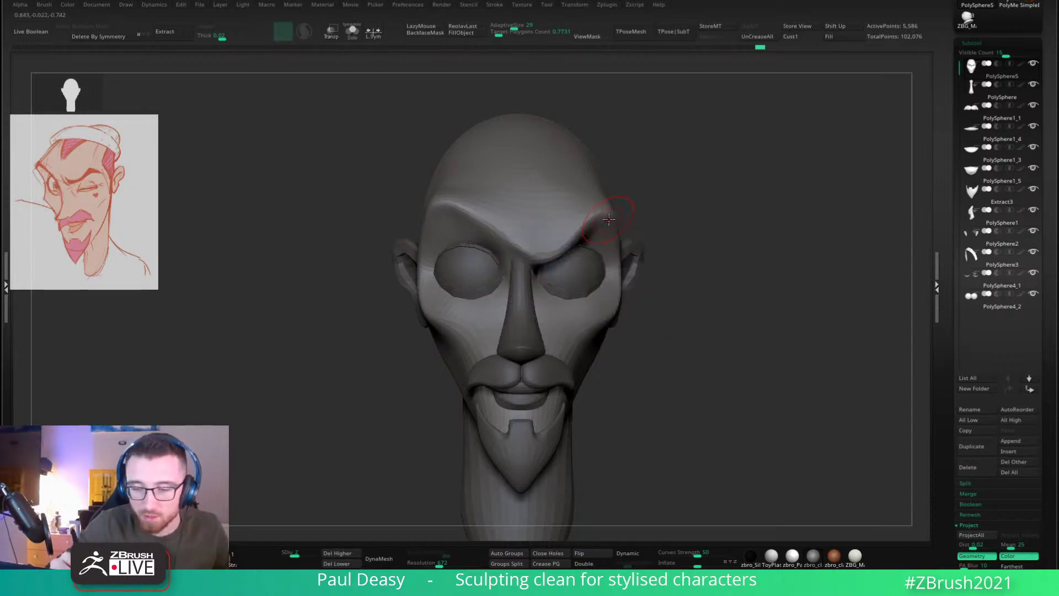
right_click(609, 224)
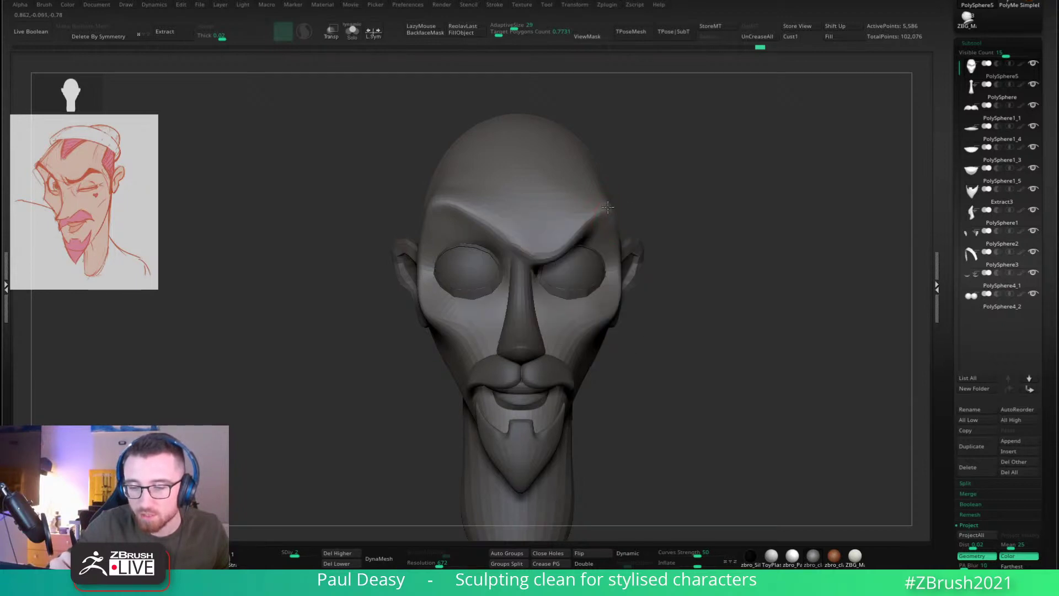
key(space)
drag(640, 205, 652, 202)
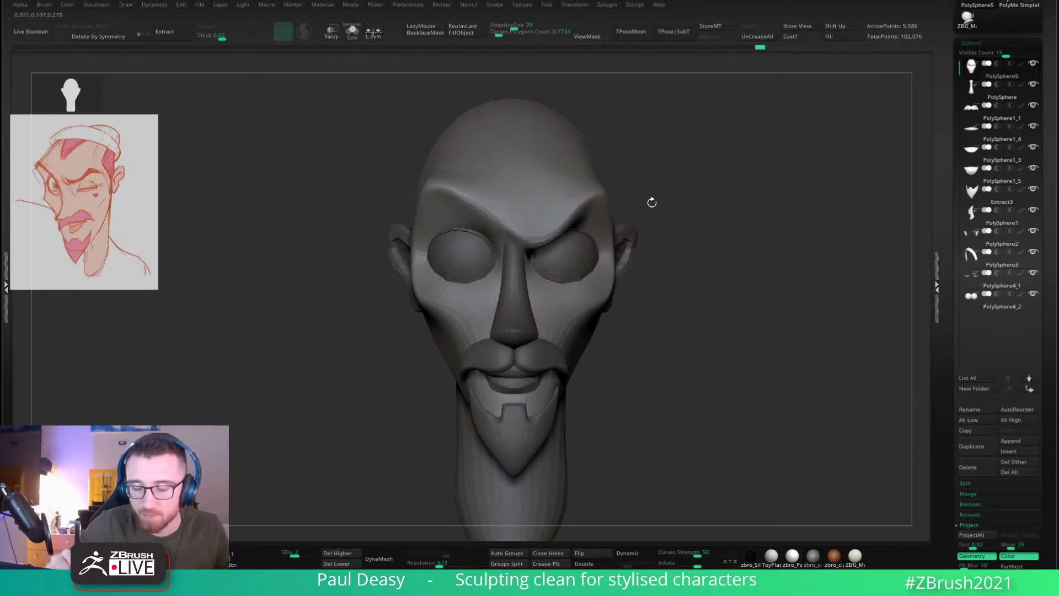
key(super)
click(692, 231)
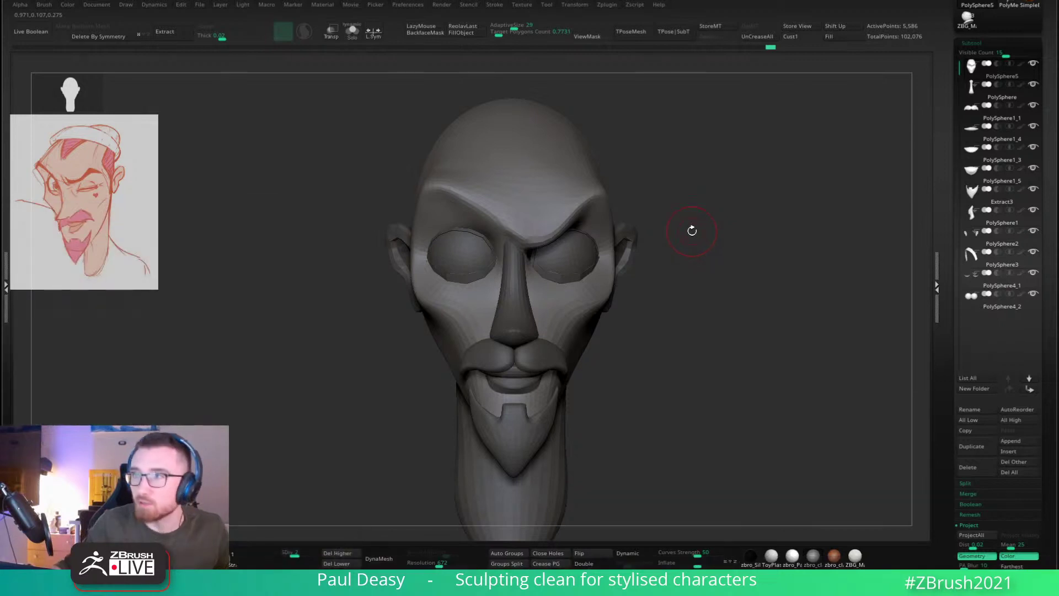
Step: Switch to Photos to view testrender 6.jpg and examine the character's face and closed eyelids up close
key(super)
key(super)
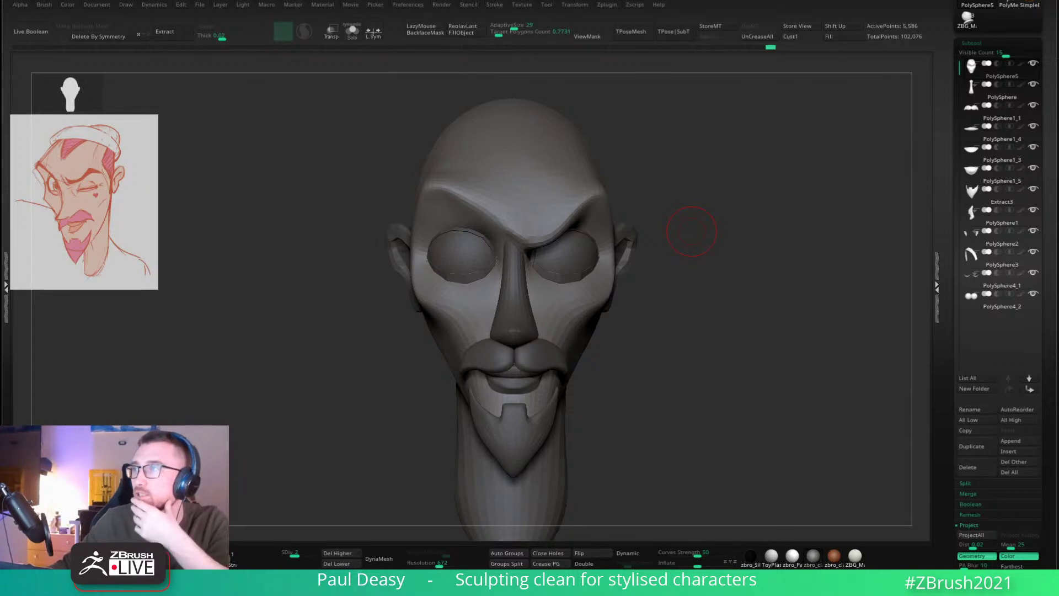
key(alt+Tab)
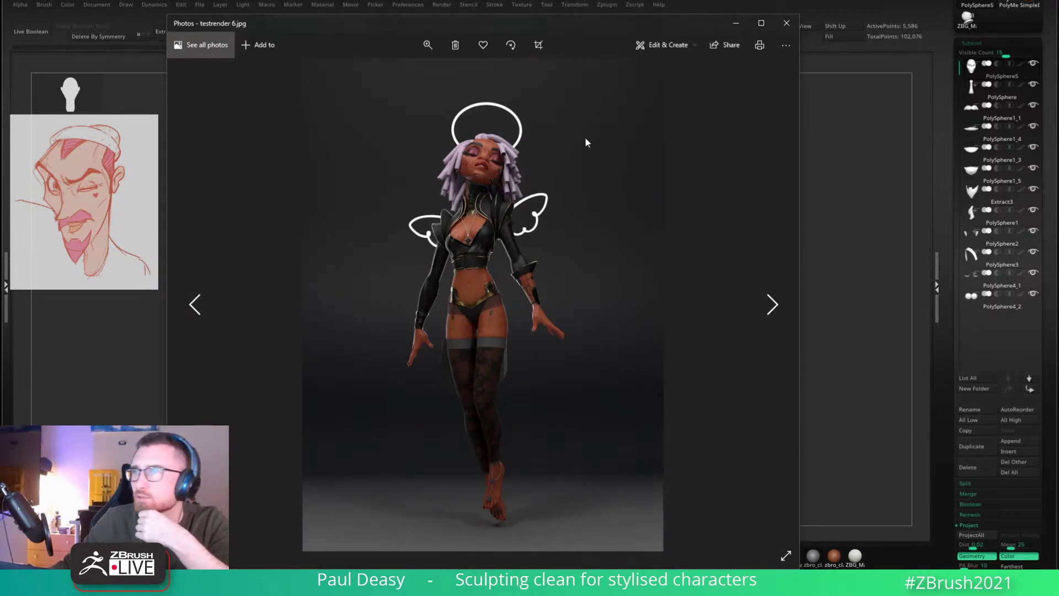
scroll(545, 199, up, 3)
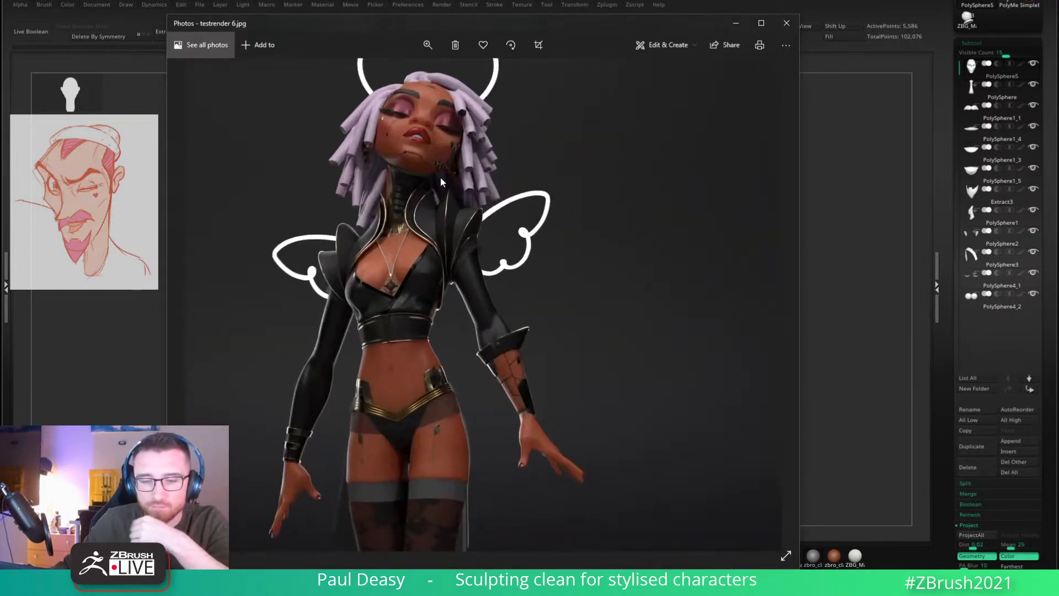
drag(433, 165, 450, 217)
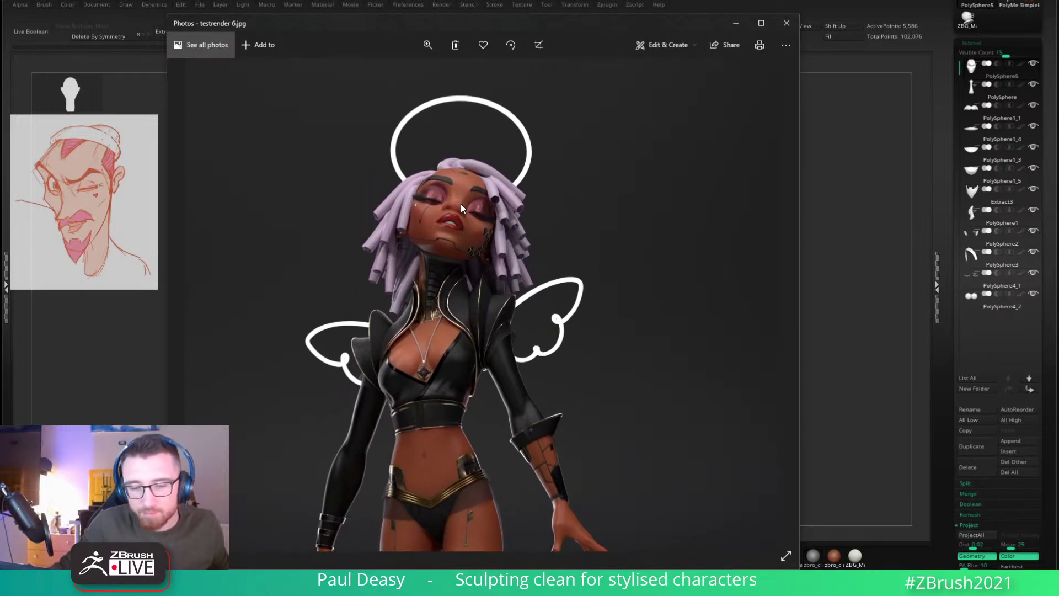
scroll(460, 211, up, 2)
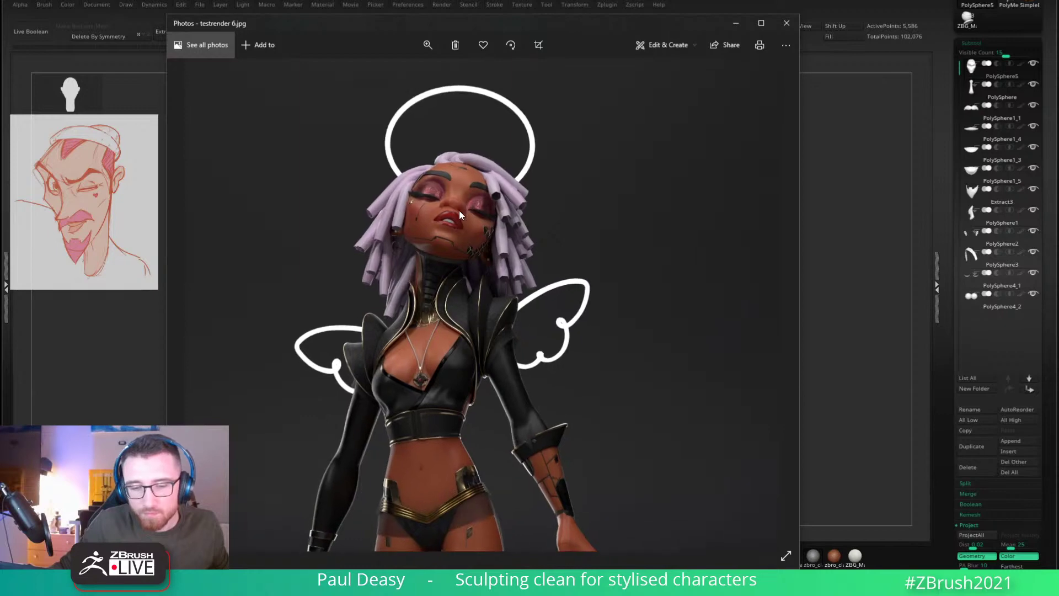
scroll(459, 210, up, 3)
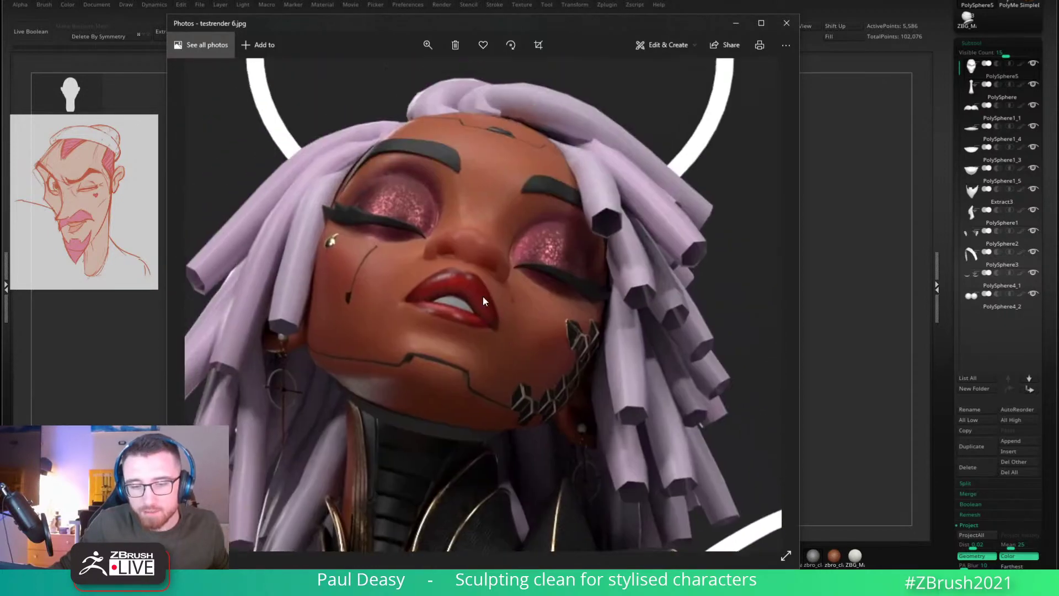
drag(491, 300, 489, 281)
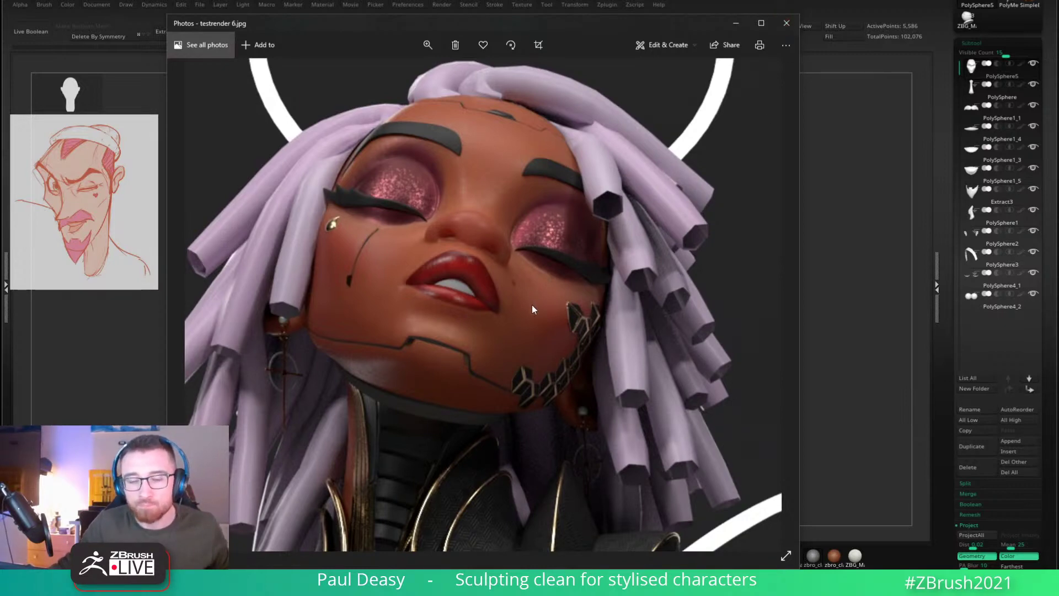
Step: Examine the render's full figure and its costume details, from the collar and pendant down to the belt and stockings
scroll(532, 304, down, 6)
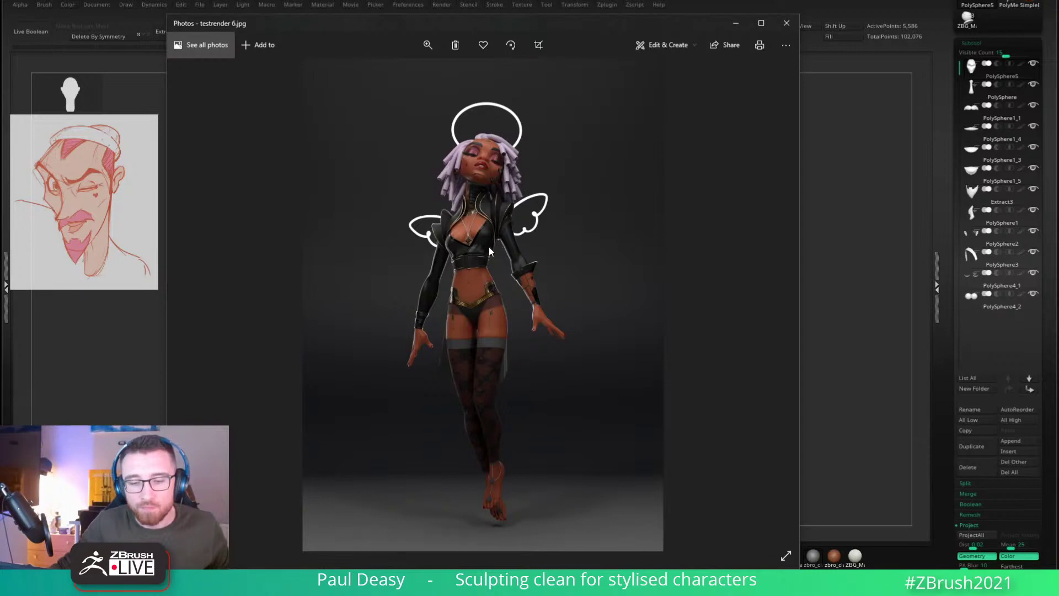
scroll(489, 251, up, 6)
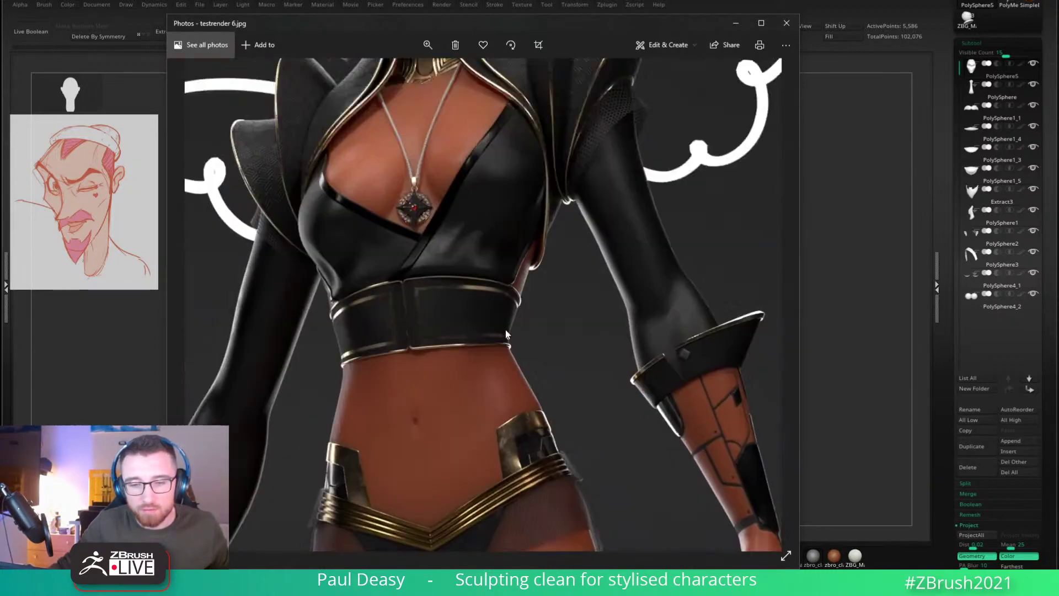
drag(506, 331, 492, 345)
drag(481, 212, 491, 413)
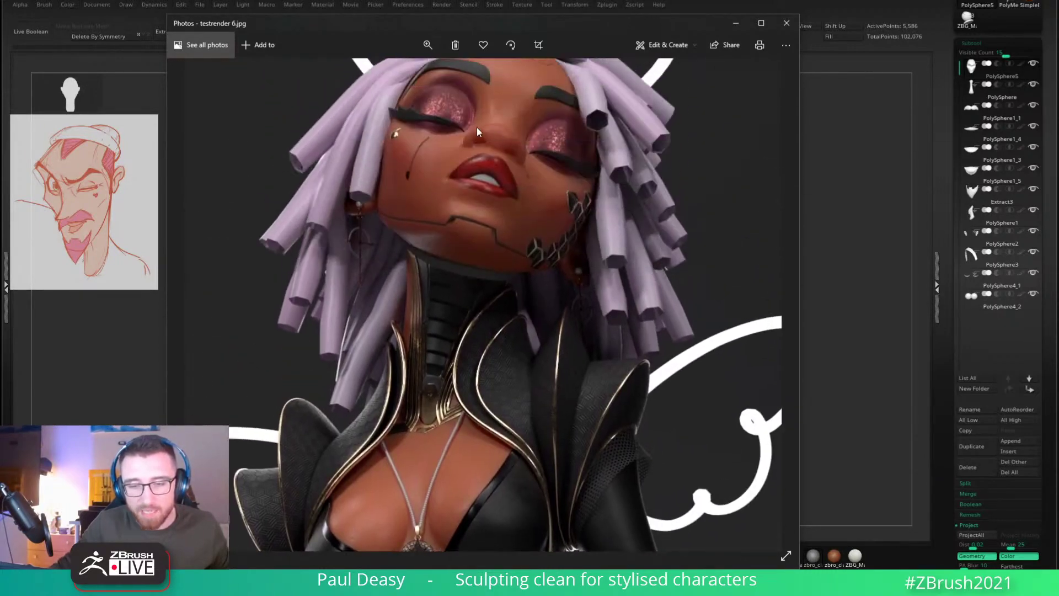
drag(523, 166, 508, 221)
drag(466, 344, 459, 142)
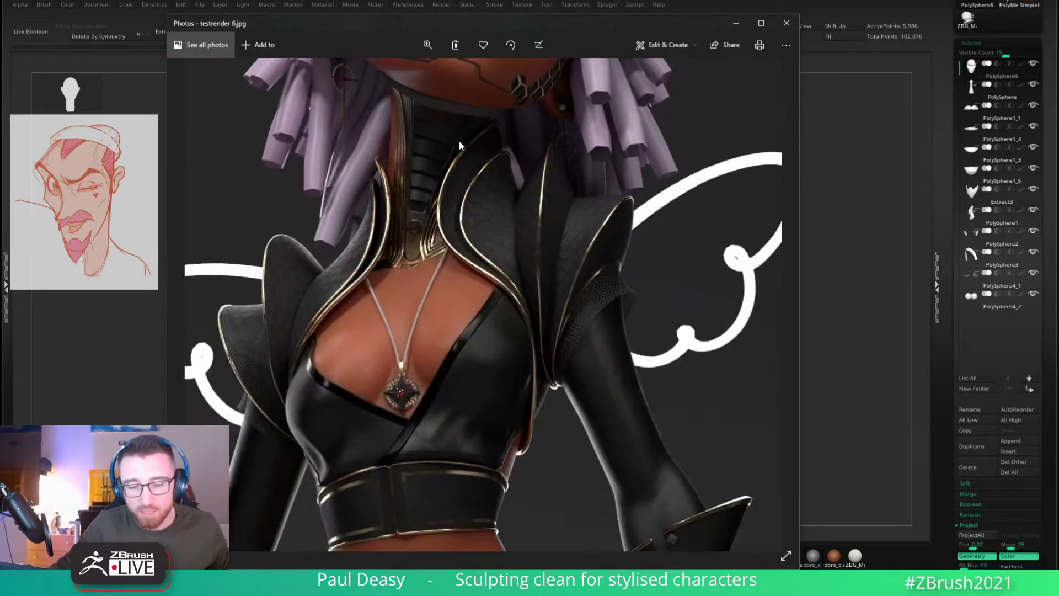
scroll(474, 221, down, 3)
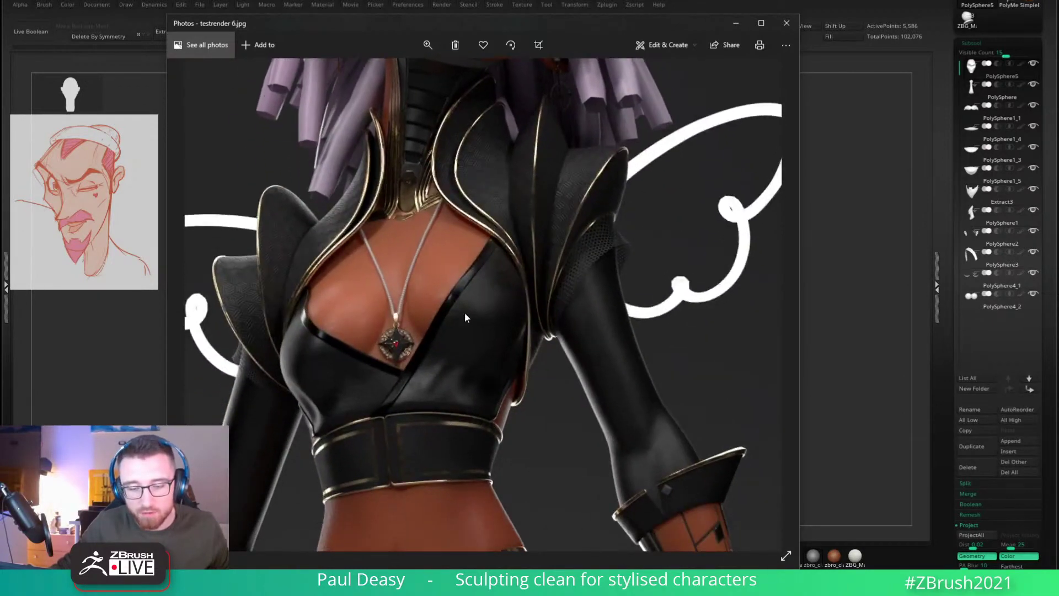
scroll(435, 299, down, 5)
scroll(472, 244, up, 5)
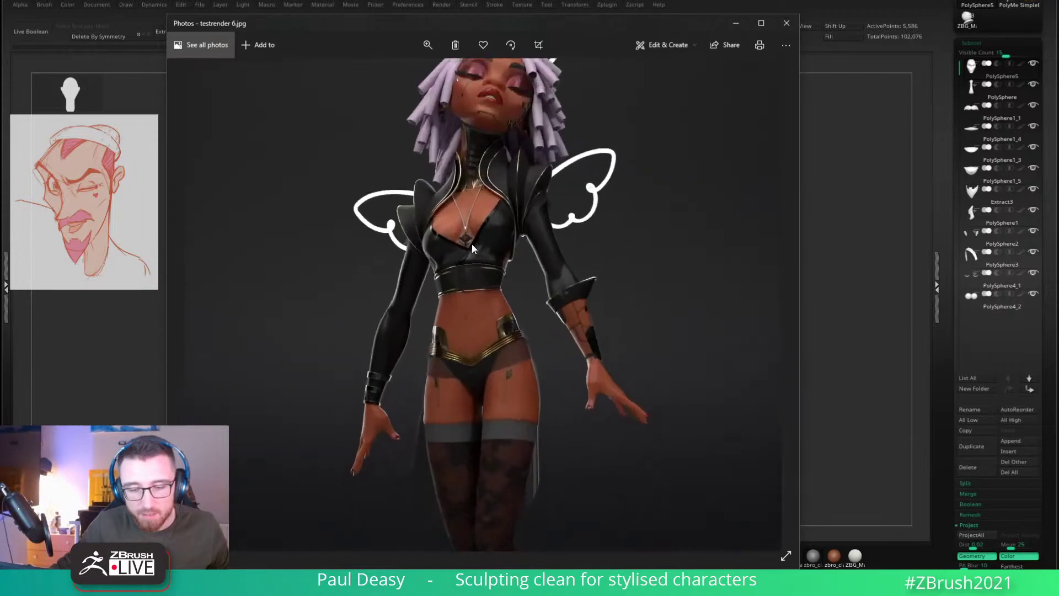
scroll(490, 262, up, 2)
drag(476, 182, 475, 313)
scroll(442, 287, up, 1)
scroll(465, 299, down, 4)
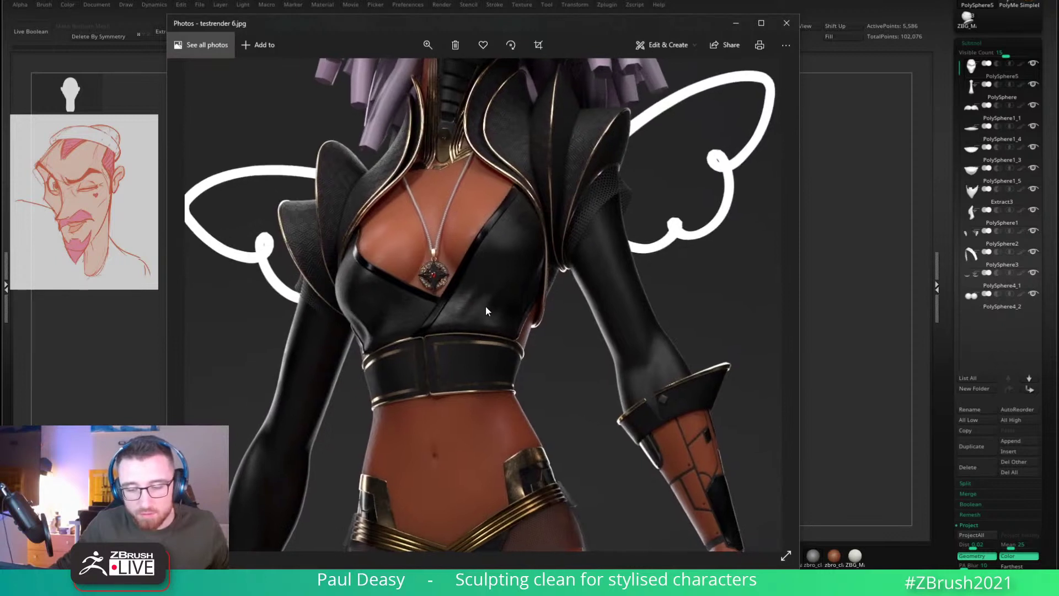
scroll(485, 306, down, 2)
drag(473, 353, 471, 317)
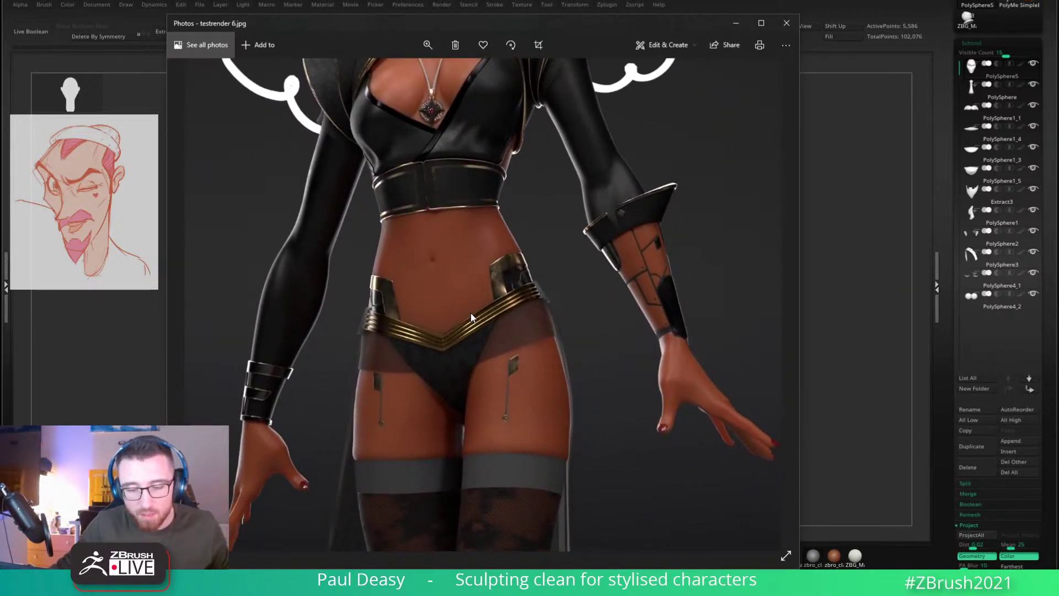
drag(535, 379, 521, 319)
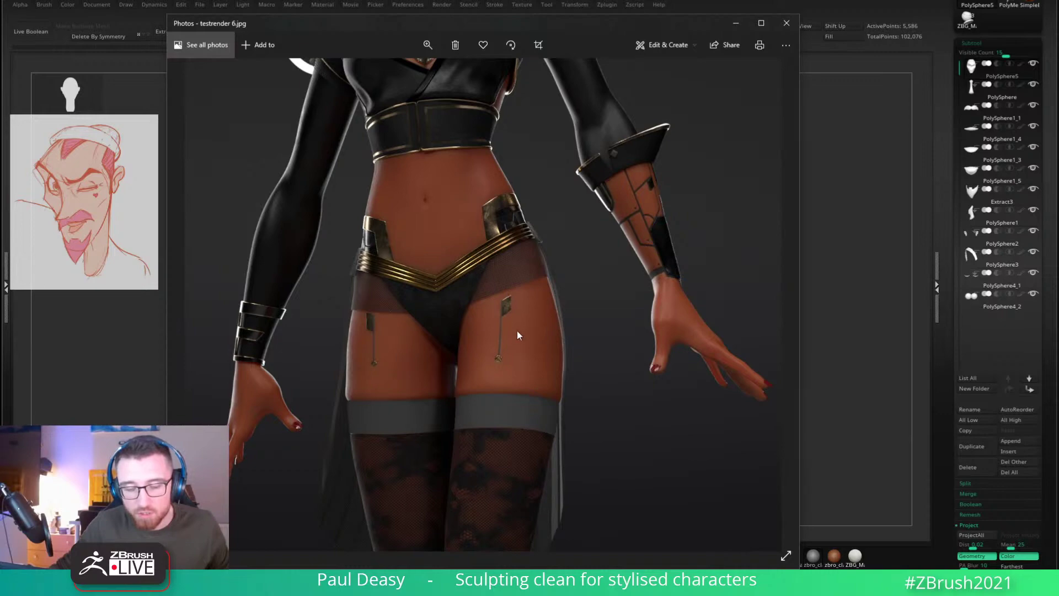
Step: Close the render image, return to the ZBrush sculpt and look through the brush library
click(786, 23)
key(super)
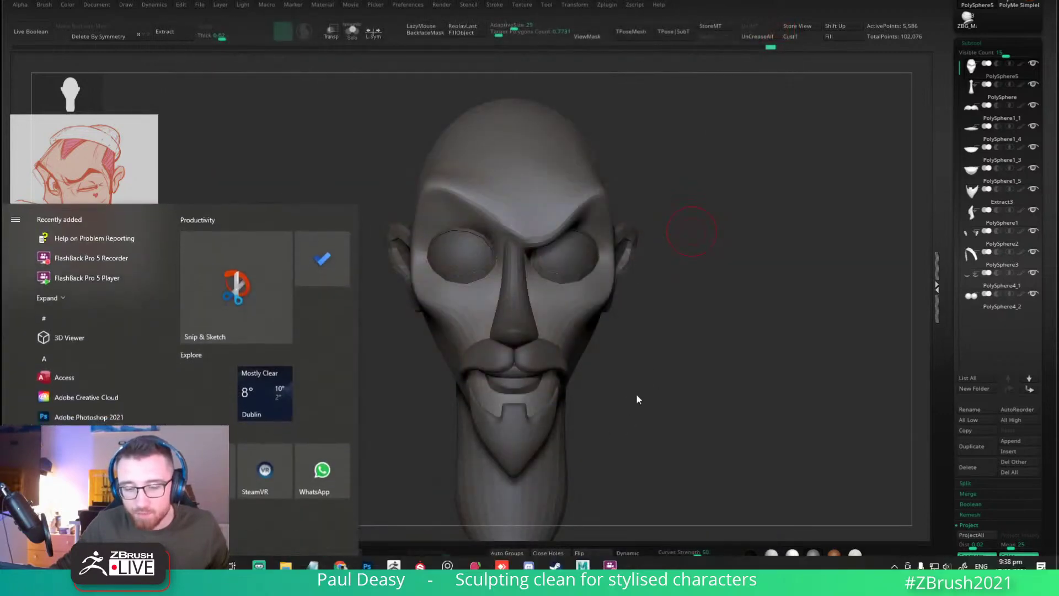
key(super)
key(b)
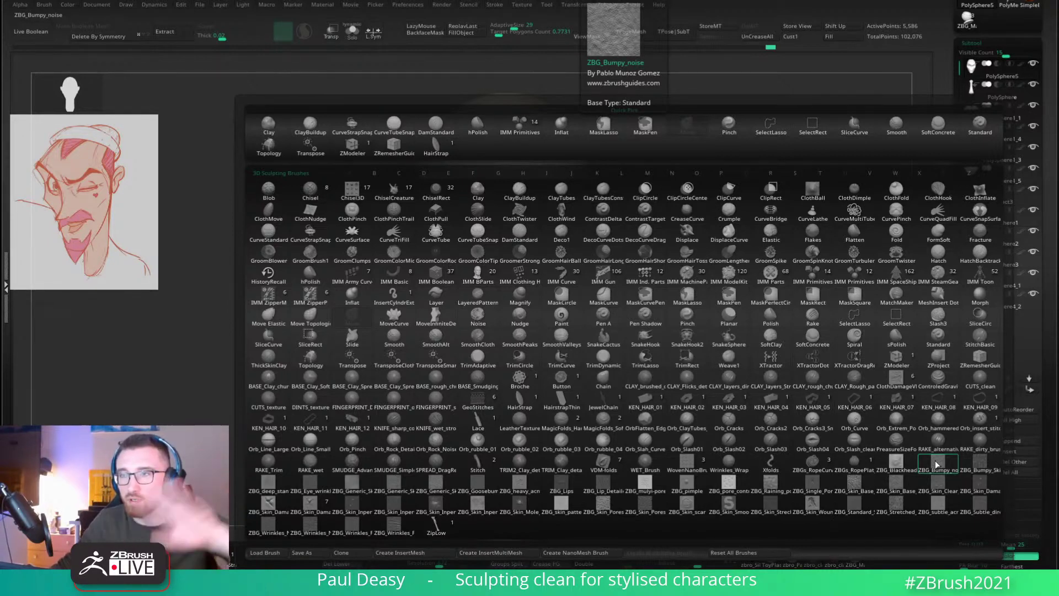
click(576, 473)
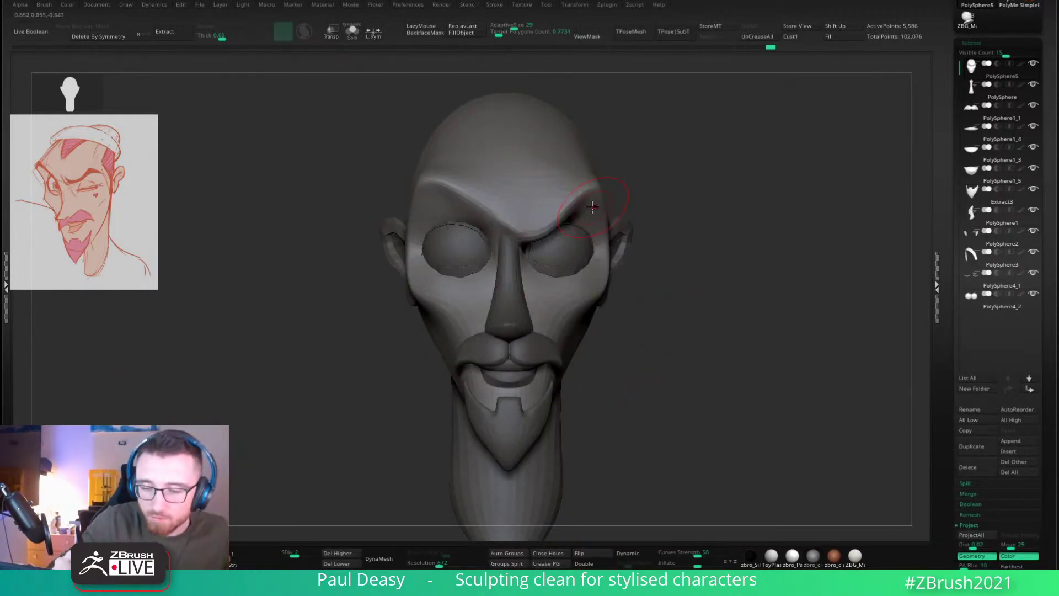
Step: Adjust the brush size and nudge the outer end of the scowling brow slightly down
key(space)
key(space)
drag(596, 193, 588, 213)
Step: Smooth the forehead above the raised brow and refine the brow's protruding outer peak from the side and three-quarter views
mouse_move(513, 206)
right_down()
mouse_move(456, 200)
mouse_move(437, 184)
mouse_move(456, 206)
mouse_move(576, 172)
right_up()
key(space)
shift+drag(433, 163, 443, 170)
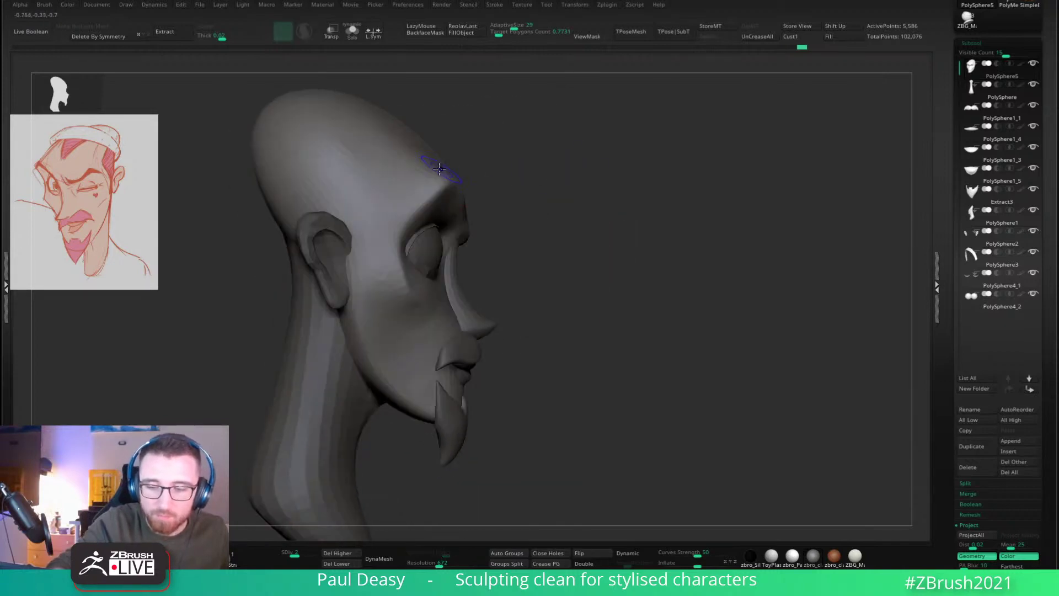
mouse_move(552, 166)
right_down()
mouse_move(468, 160)
mouse_move(589, 189)
mouse_move(561, 202)
mouse_move(510, 183)
mouse_move(502, 190)
mouse_move(543, 201)
right_up()
right_click(435, 261)
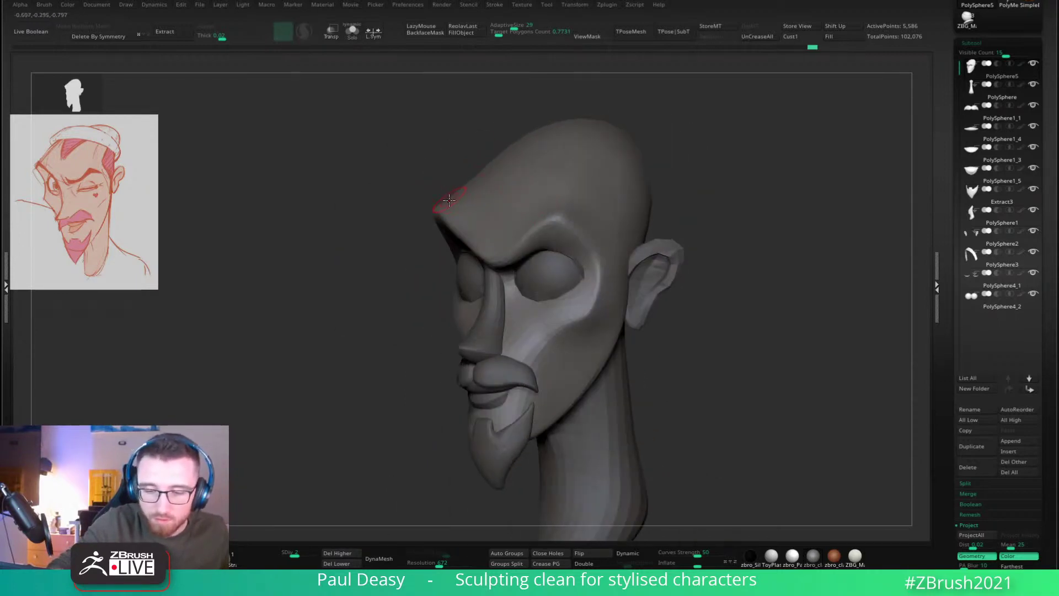
right_drag(451, 200, 479, 194)
right_drag(574, 177, 607, 190)
right_drag(758, 232, 681, 253)
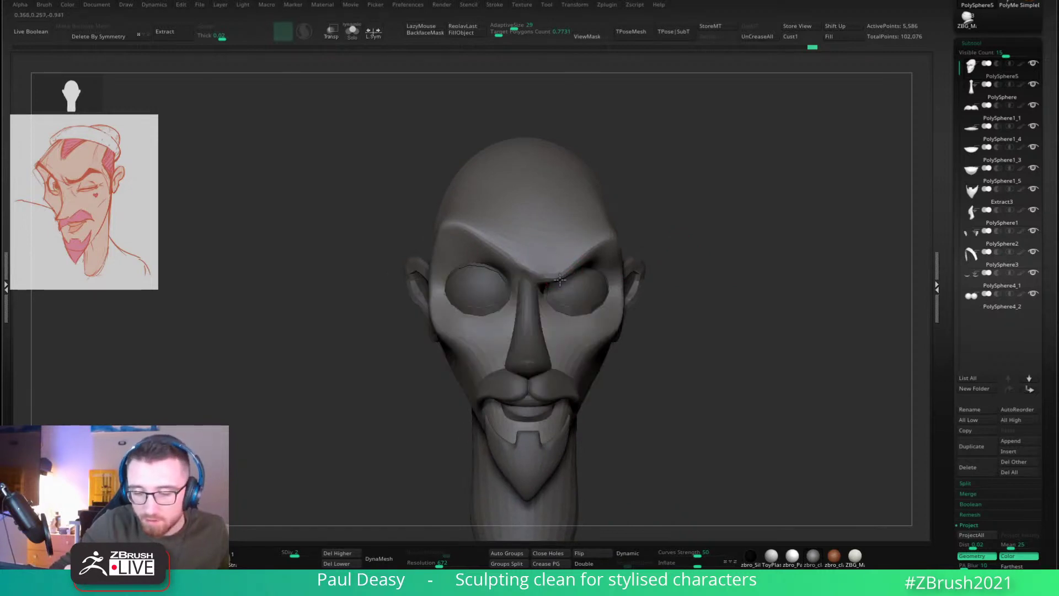
Step: Reshape the centre of the frown and the inner slope of the raised brow with the Move brush, adjusting its size
key(space)
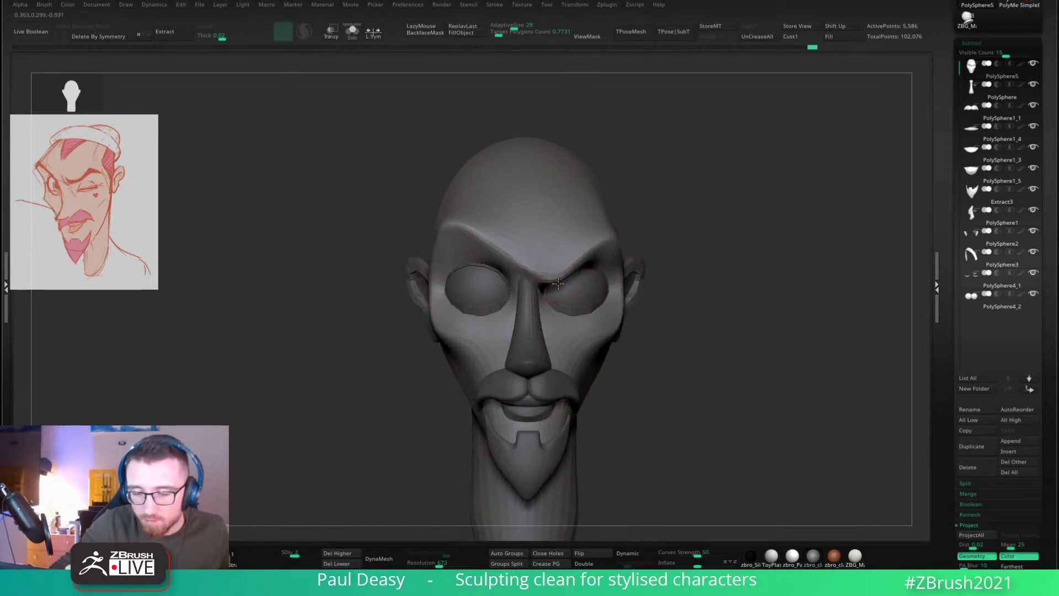
key(space)
key(space)
mouse_move(524, 279)
mouse_down()
mouse_move(530, 266)
mouse_move(502, 245)
mouse_up()
key(space)
key(space)
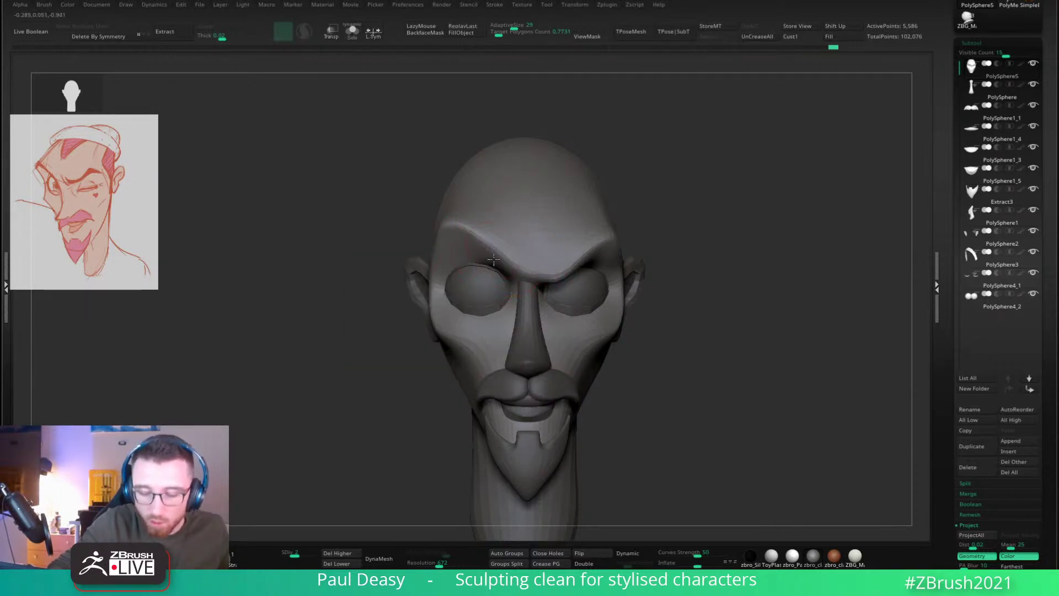
Step: Reselect the head and move the low point of the frown over the nose bridge, checking it in profile
alt+click(536, 287)
alt+click(551, 275)
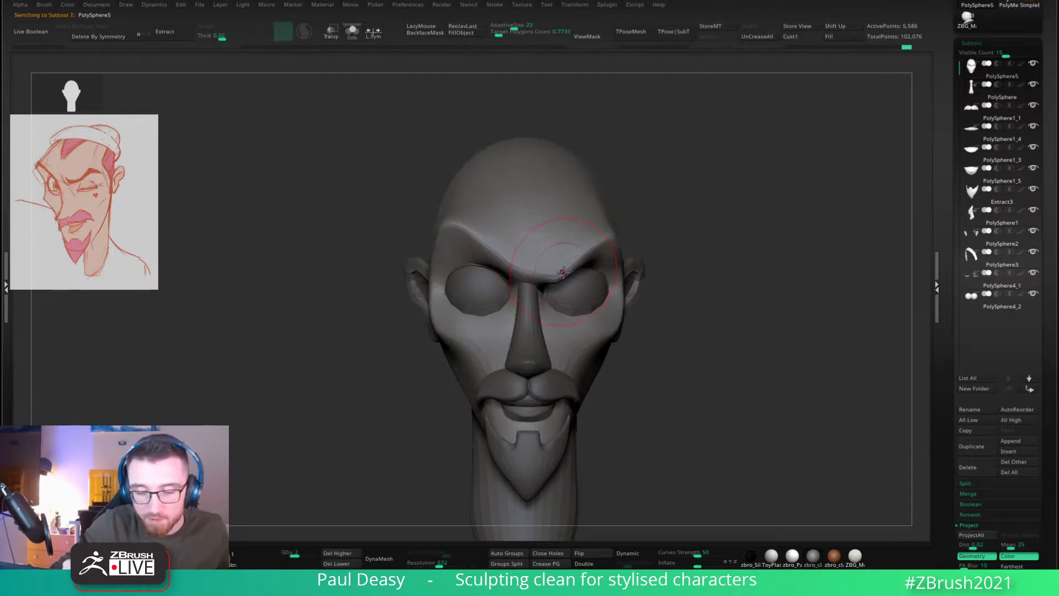
key(space)
drag(549, 282, 535, 290)
mouse_move(534, 289)
right_down()
mouse_move(521, 291)
mouse_move(554, 293)
right_up()
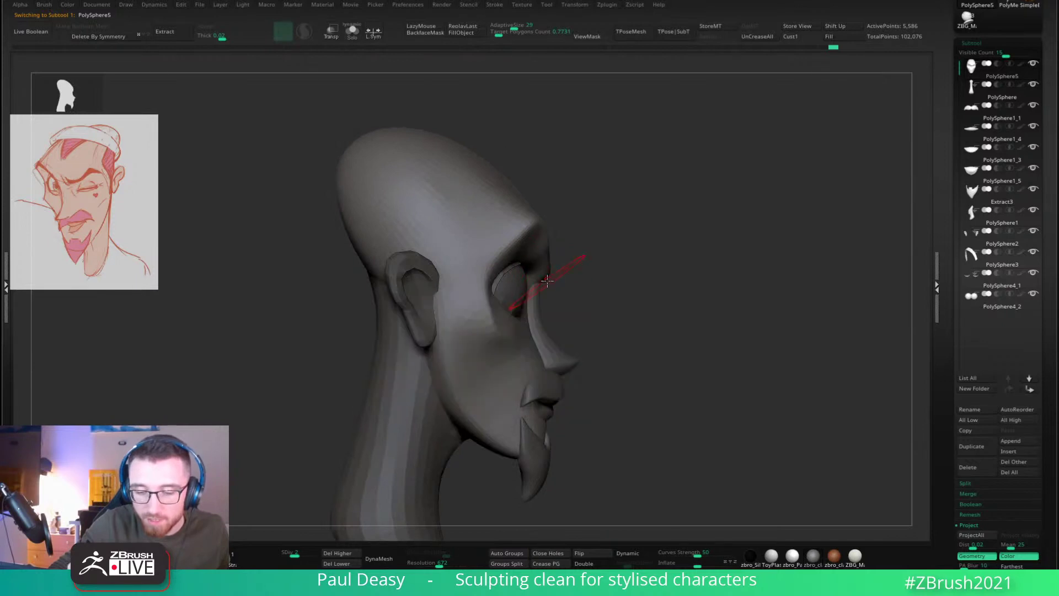
key(space)
Step: Refine the inner part of the scowling brow beside the nose bridge and undo the last change
shift+right_drag(555, 274, 521, 274)
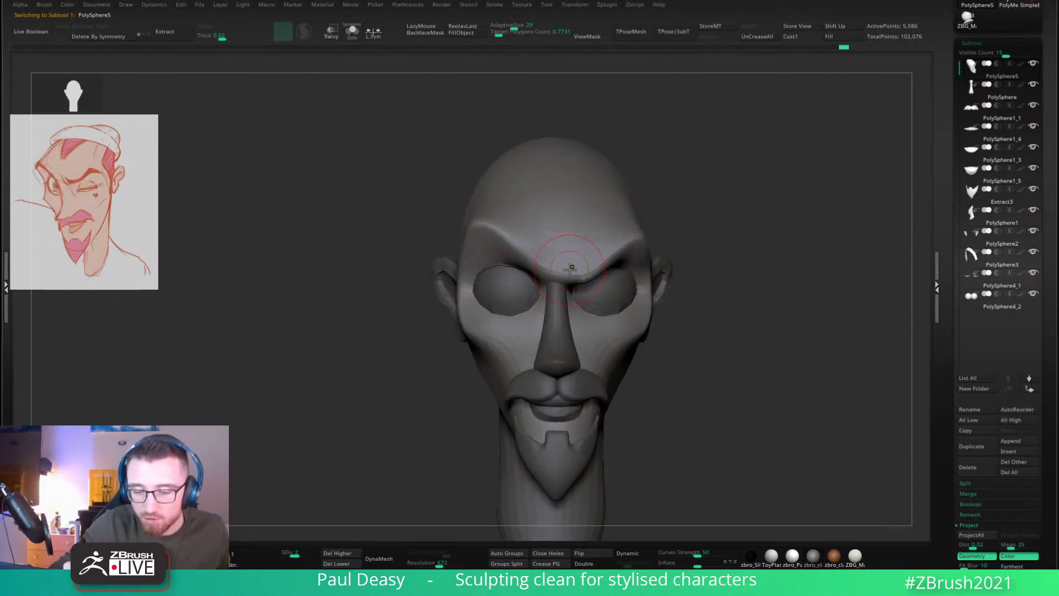
right_drag(710, 229, 634, 232)
right_click(588, 286)
right_drag(602, 284, 584, 293)
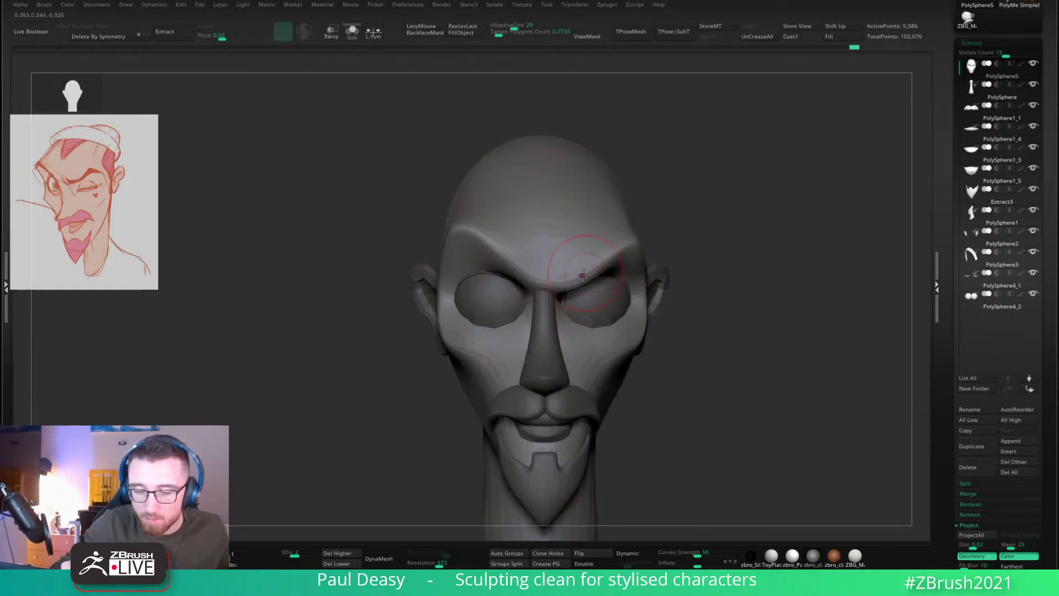
key(space)
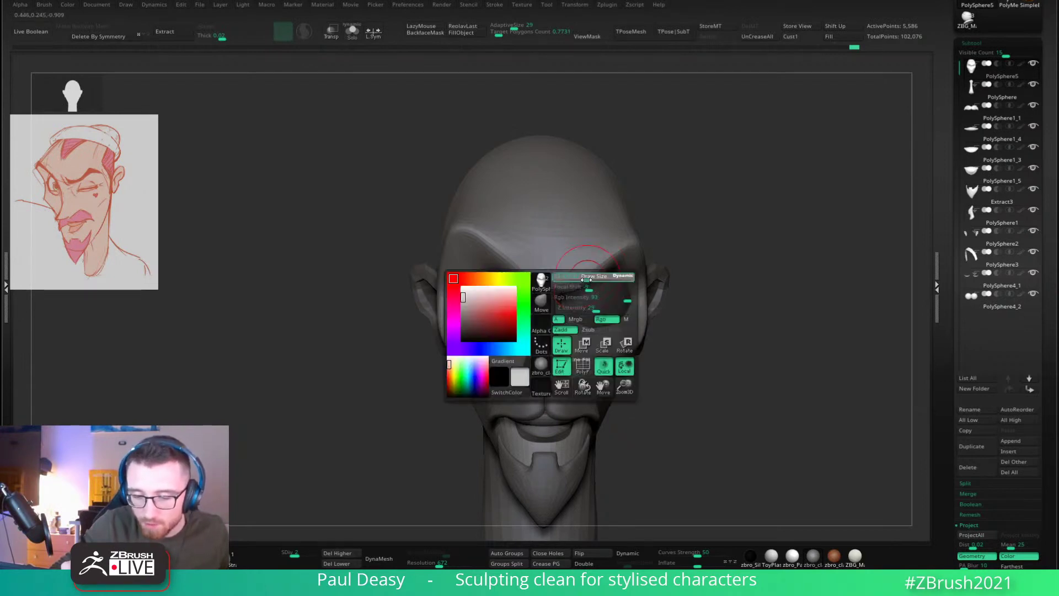
key(ctrl+z)
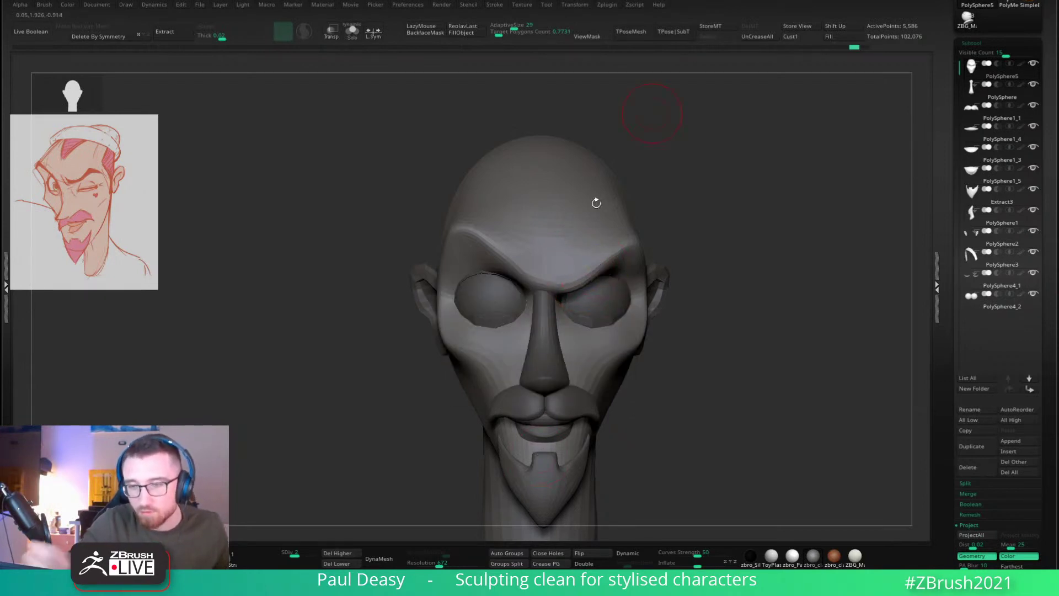
Step: Resize the Move brush and pull the inner half of the scowling brow up into a tighter curve above the eye
alt+drag(673, 234, 650, 235)
key(space)
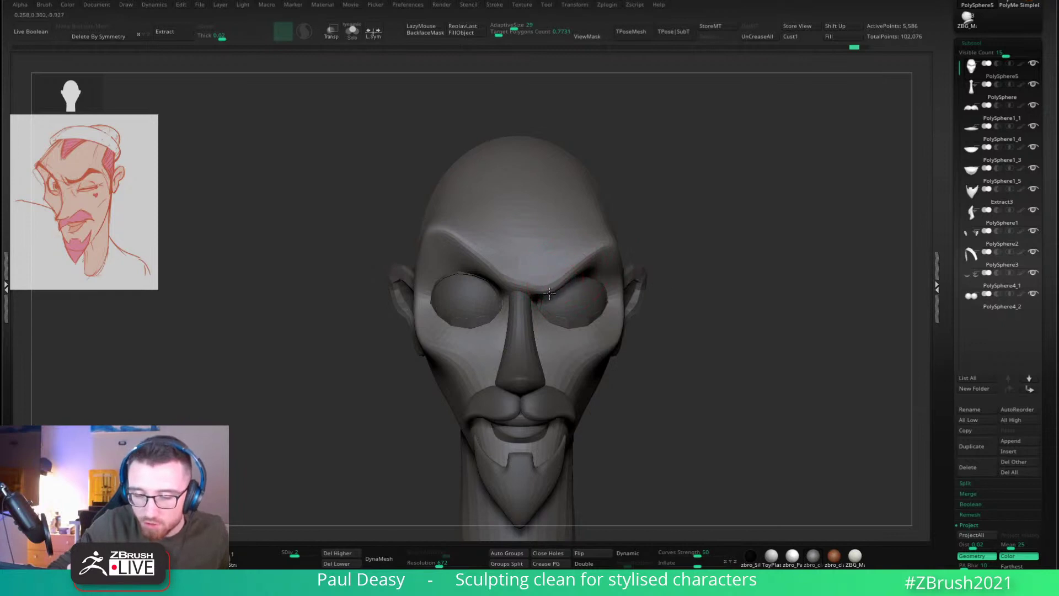
key(space)
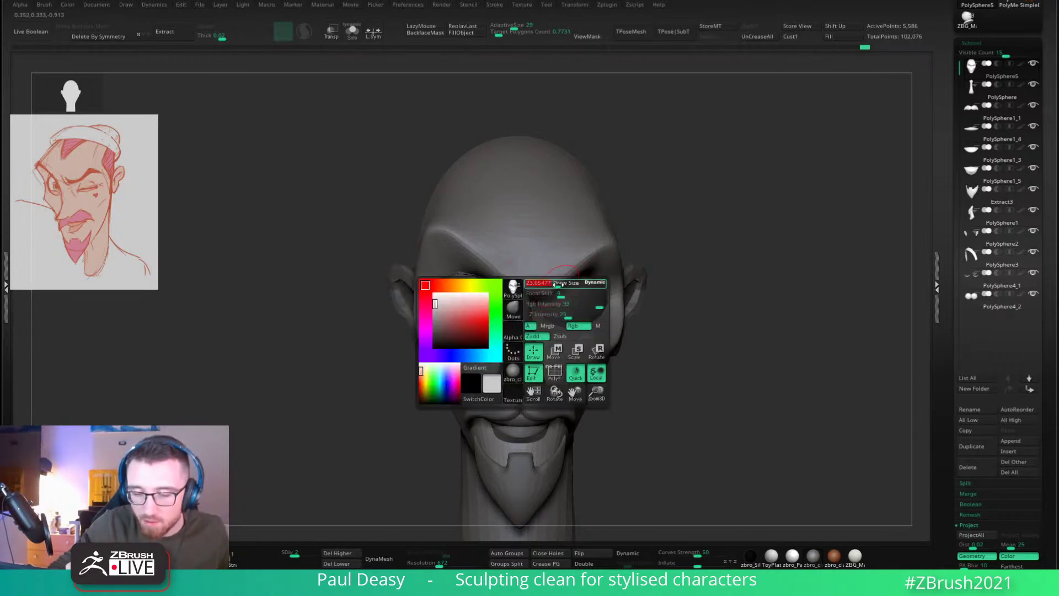
mouse_move(548, 289)
mouse_down()
mouse_move(585, 262)
mouse_move(572, 267)
mouse_up()
key(space)
key(space)
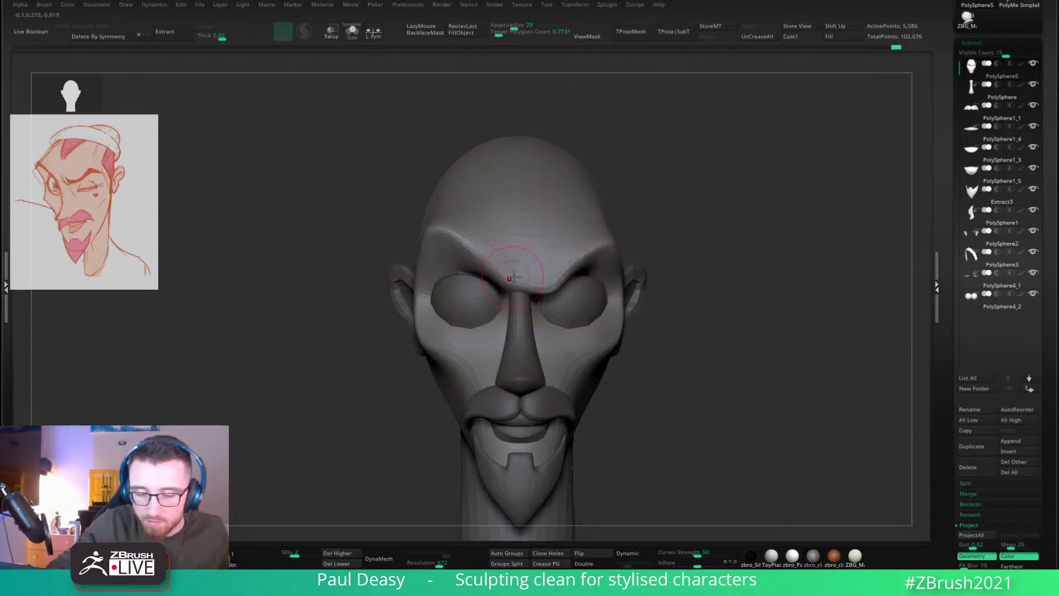
Step: Refine the inner slope of the raised brow with the Move brush, adjusting the brush size
drag(486, 252, 494, 246)
right_drag(494, 247, 481, 248)
key(space)
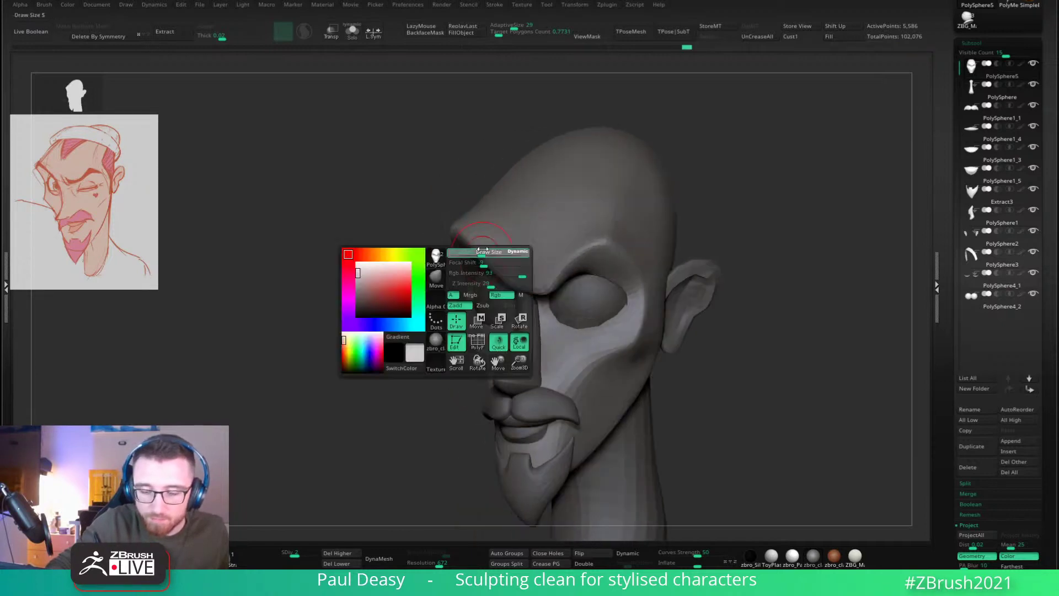
key(space)
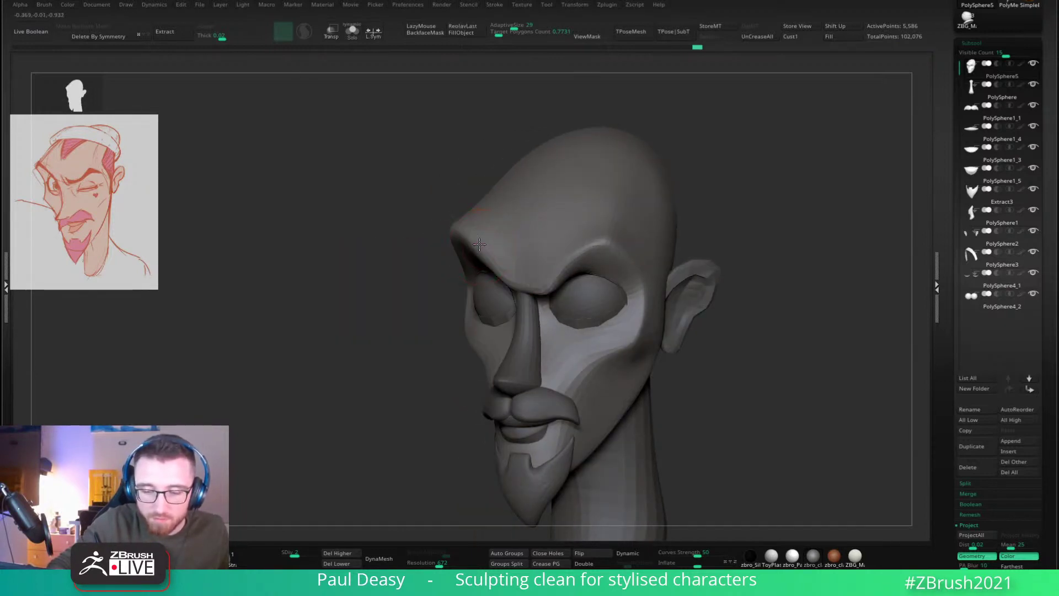
drag(711, 287, 763, 279)
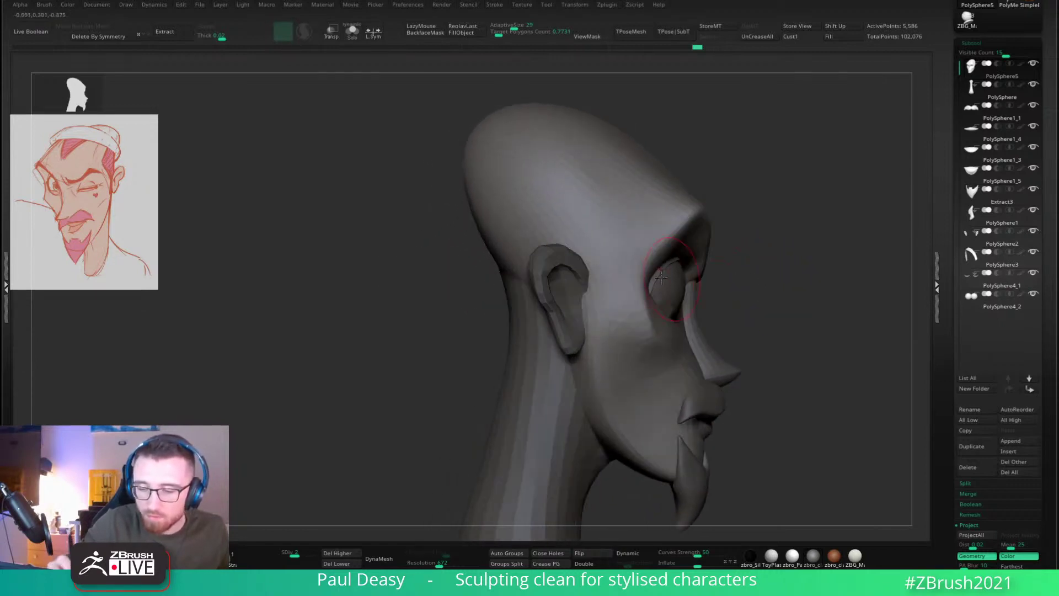
Step: Reshape the outer rim of the eye socket under the raised brow in profile with the Move brush, changing its size
mouse_move(647, 262)
mouse_down()
mouse_move(641, 297)
mouse_move(661, 243)
mouse_up()
key(space)
drag(785, 257, 698, 277)
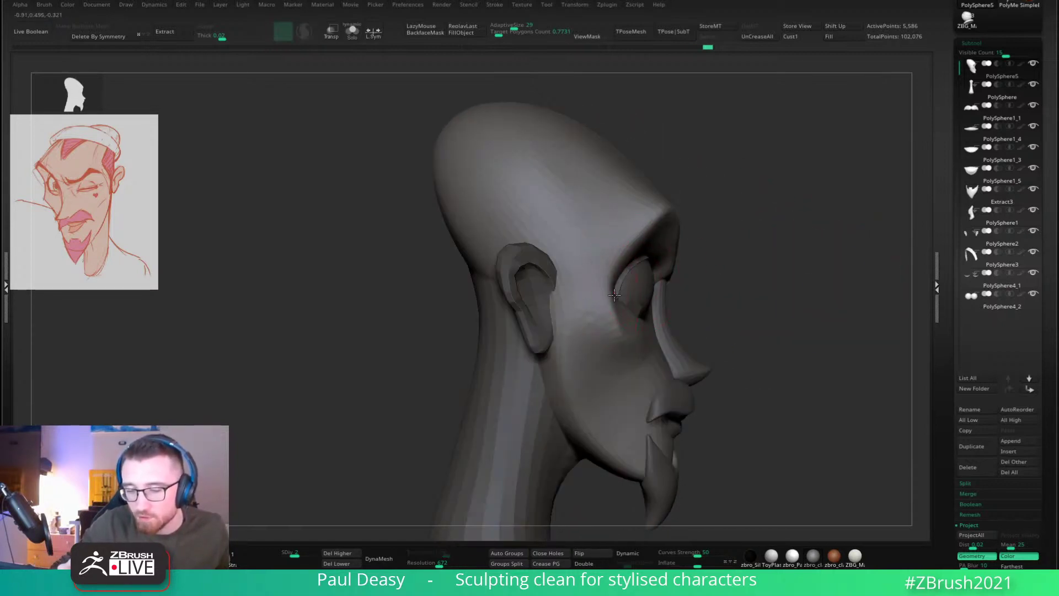
mouse_move(615, 295)
mouse_down()
mouse_move(625, 298)
mouse_move(607, 319)
mouse_move(597, 310)
mouse_up()
right_drag(626, 299, 625, 301)
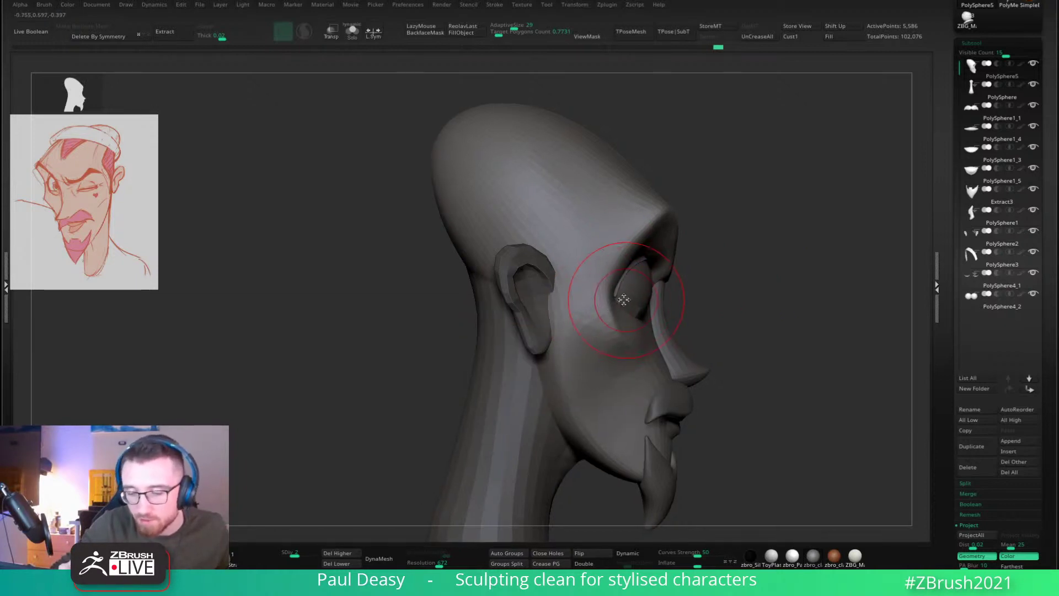
right_click(627, 300)
key(space)
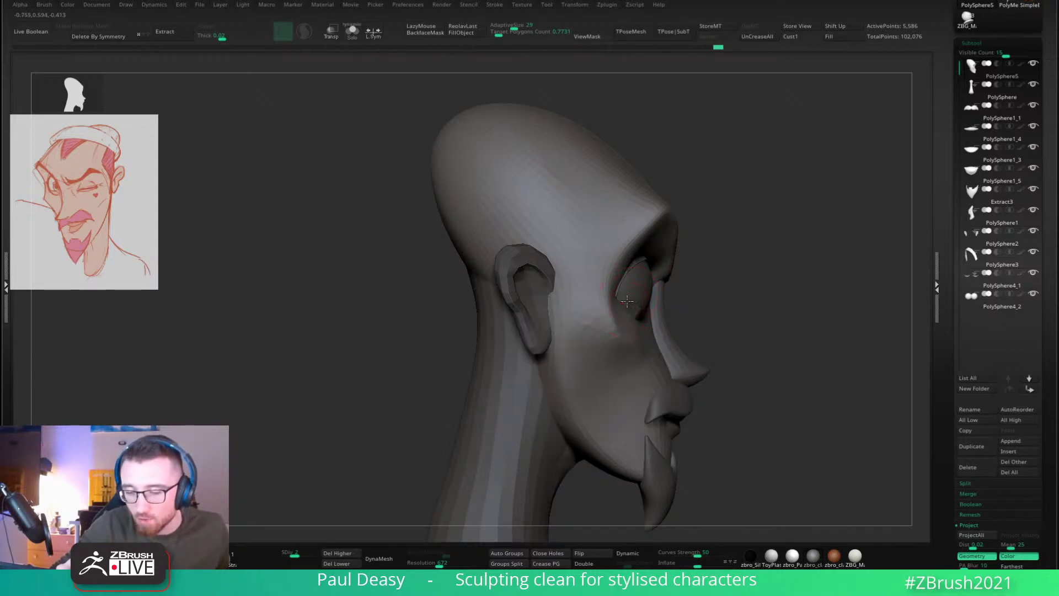
Step: Select the lower eyelids, adjust their outer corners around the eyeballs with the Move brush, and undo a trial lift of the lid edge
alt+click(627, 301)
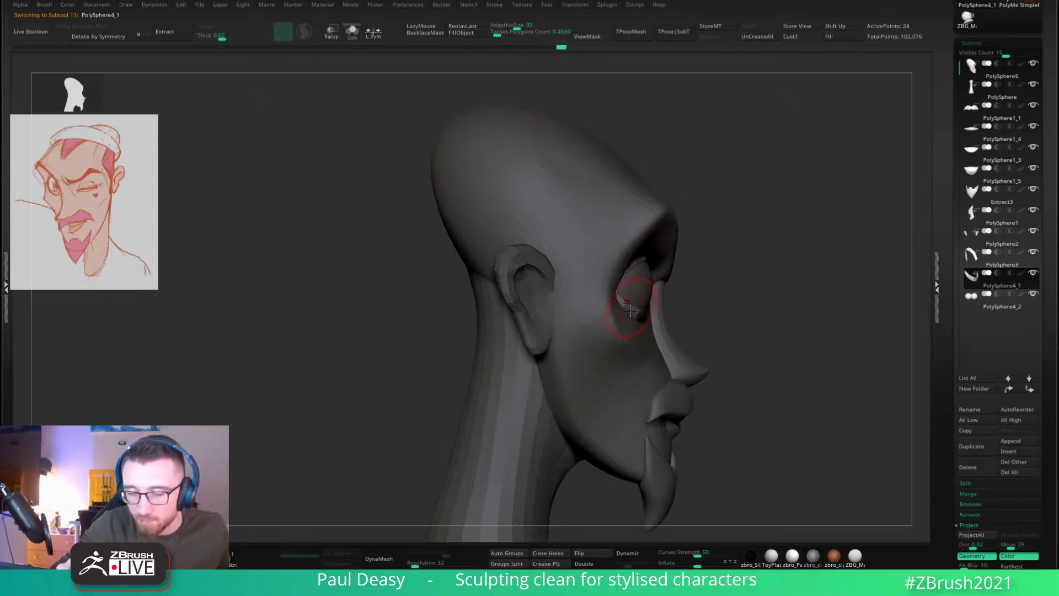
right_drag(632, 314, 620, 293)
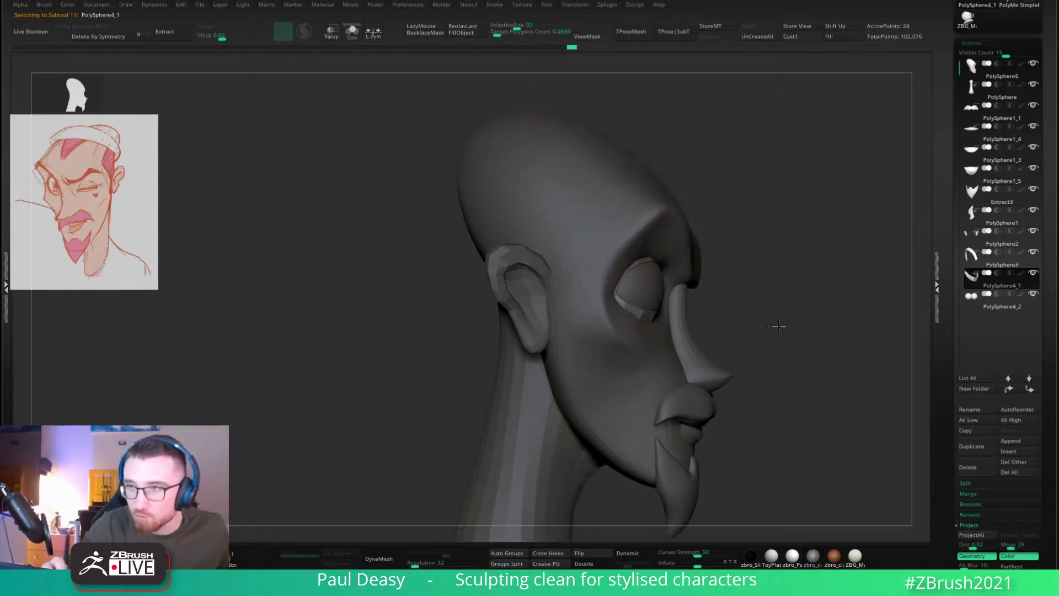
right_drag(779, 326, 674, 331)
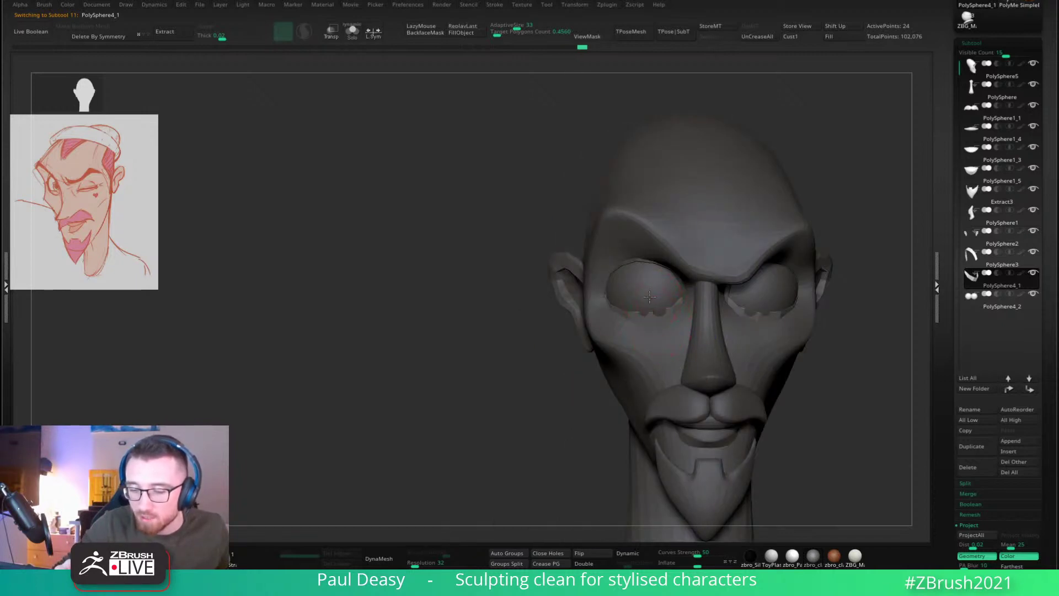
right_drag(681, 303, 596, 298)
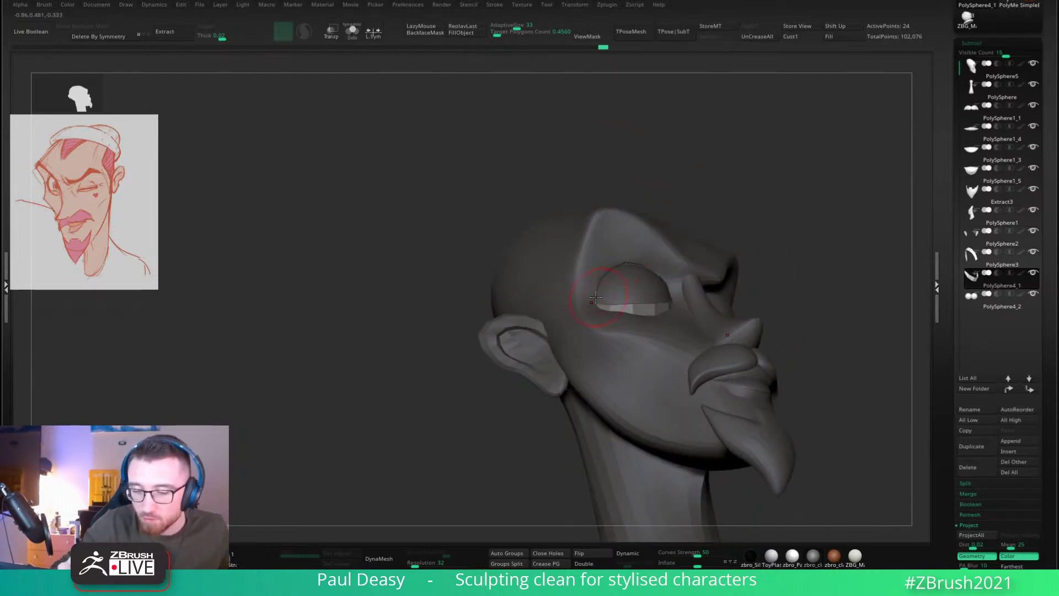
drag(619, 297, 610, 295)
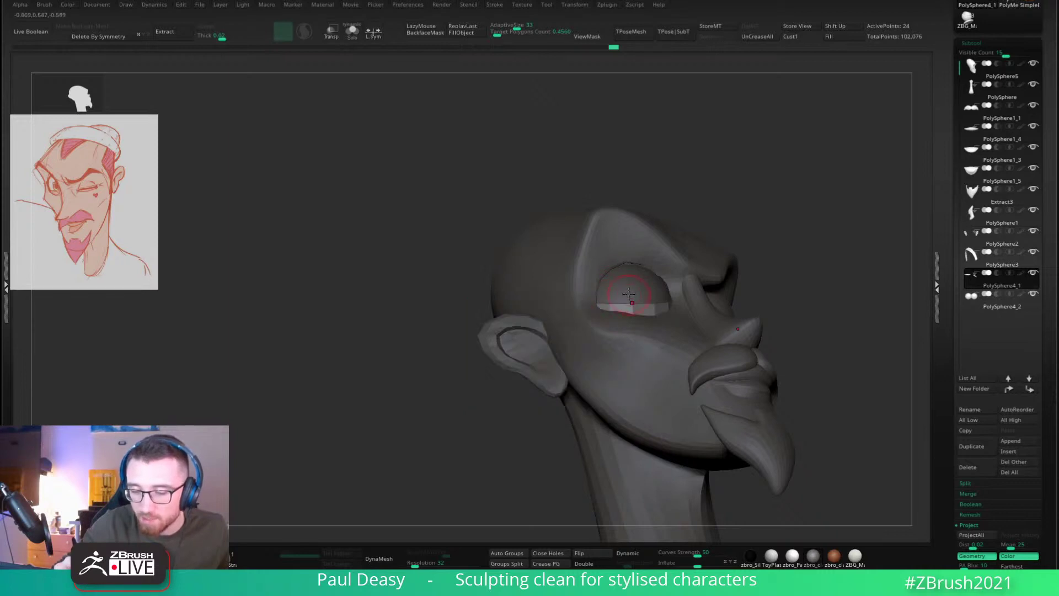
right_drag(629, 293, 751, 314)
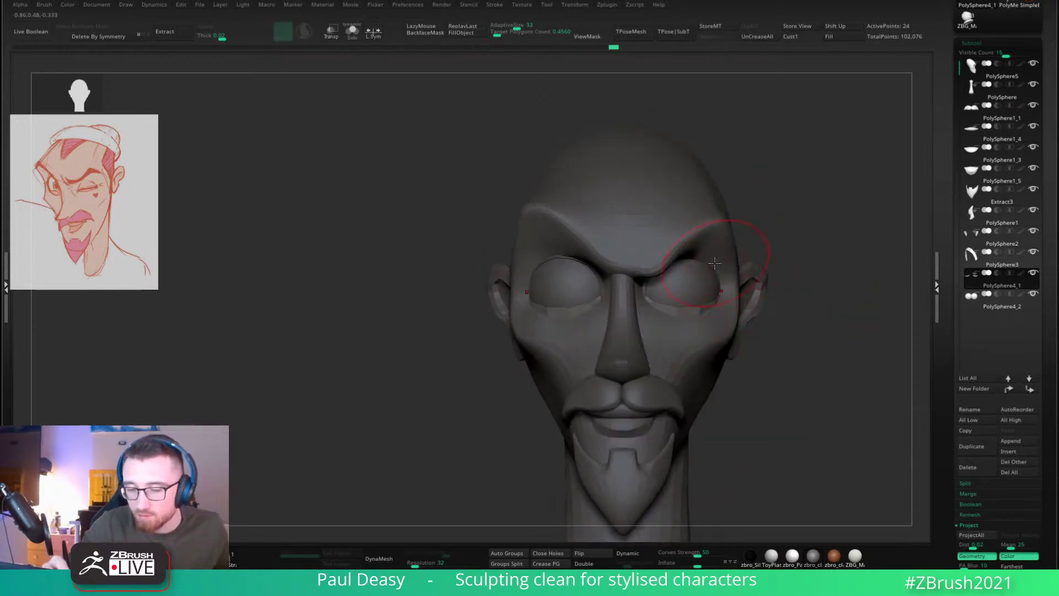
mouse_move(714, 263)
right_down()
mouse_move(691, 329)
mouse_move(686, 311)
right_up()
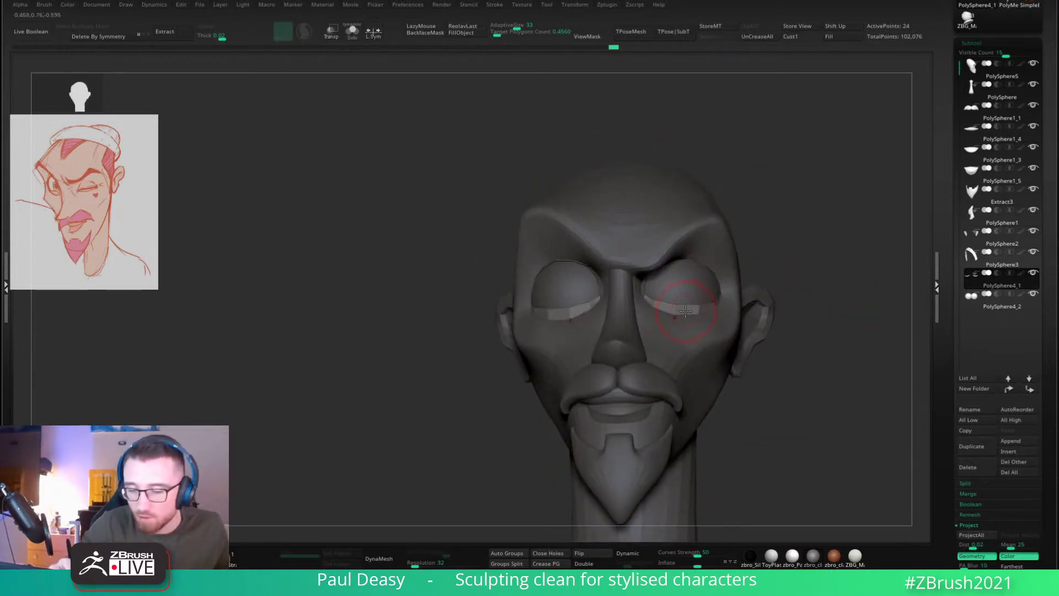
drag(685, 311, 687, 298)
key(ctrl+z)
Step: Isolate the lower eyelids with their wireframe shown and insert a lengthwise edge loop with the ZModeler brush
key(alt+s)
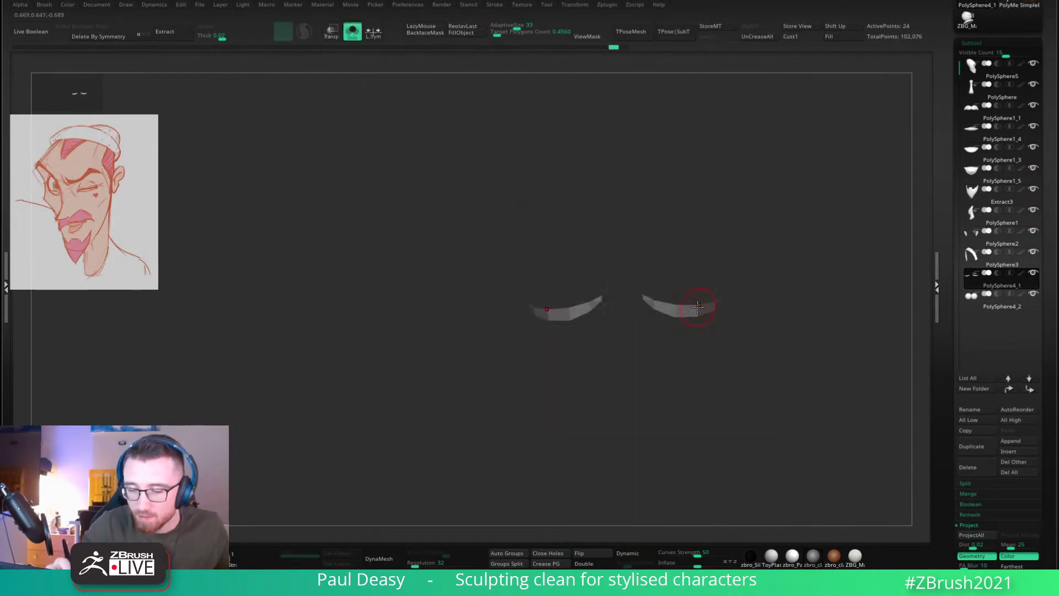
ctrl+right_drag(766, 322, 779, 380)
key(shift+f)
key(b)
key(z)
key(m)
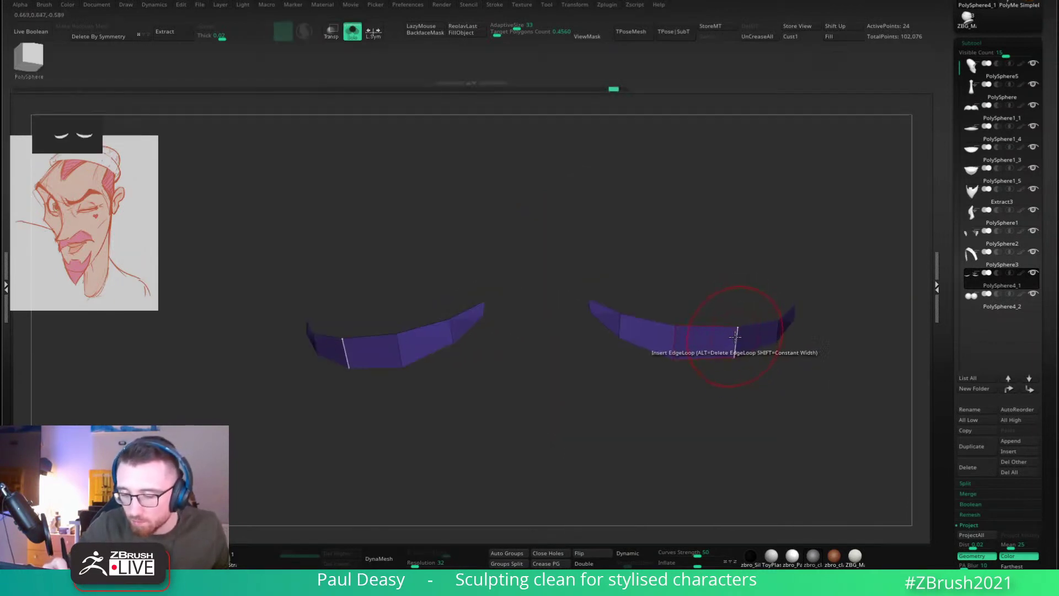
click(735, 335)
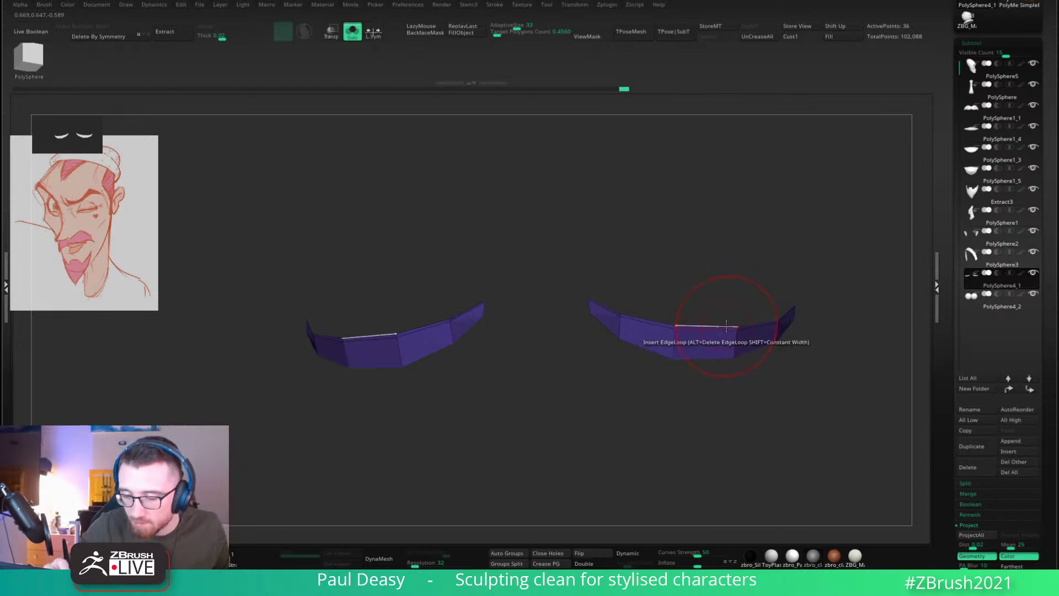
Step: Mask the complete upper edge loop of the lower eyelids with ZModeler and invert the mask
key(space)
click(709, 305)
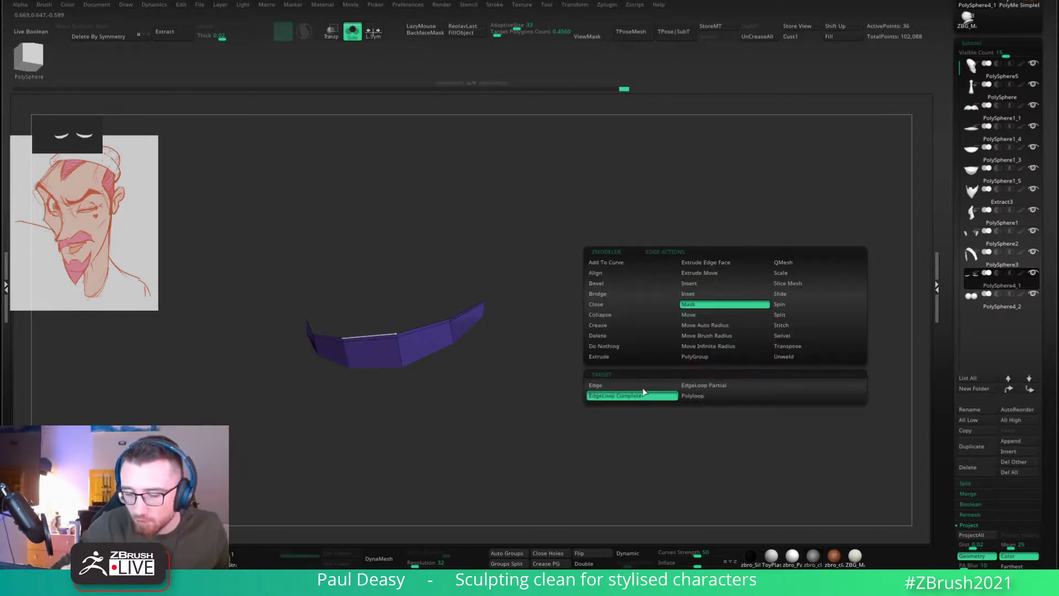
click(623, 385)
click(724, 326)
ctrl+click(841, 280)
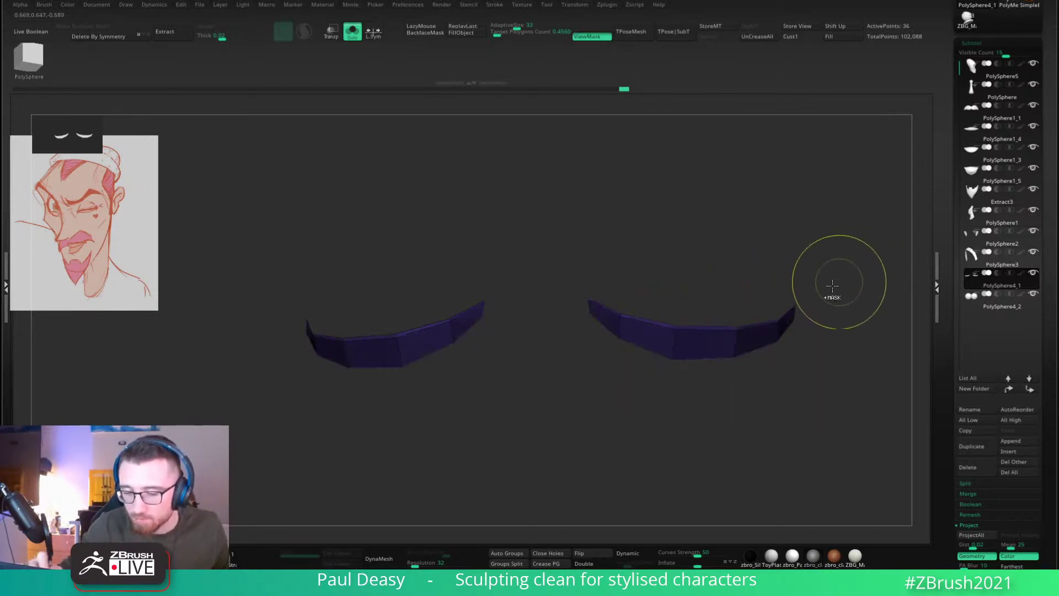
Step: Raise and tilt the unmasked upper edge of the lower eyelids with the gizmo, and show the whole head again
key(alt+s)
key(b)
key(m)
key(v)
mouse_move(738, 321)
right_down()
mouse_move(749, 329)
mouse_move(752, 297)
mouse_move(729, 301)
right_up()
key(w)
key(alt+s)
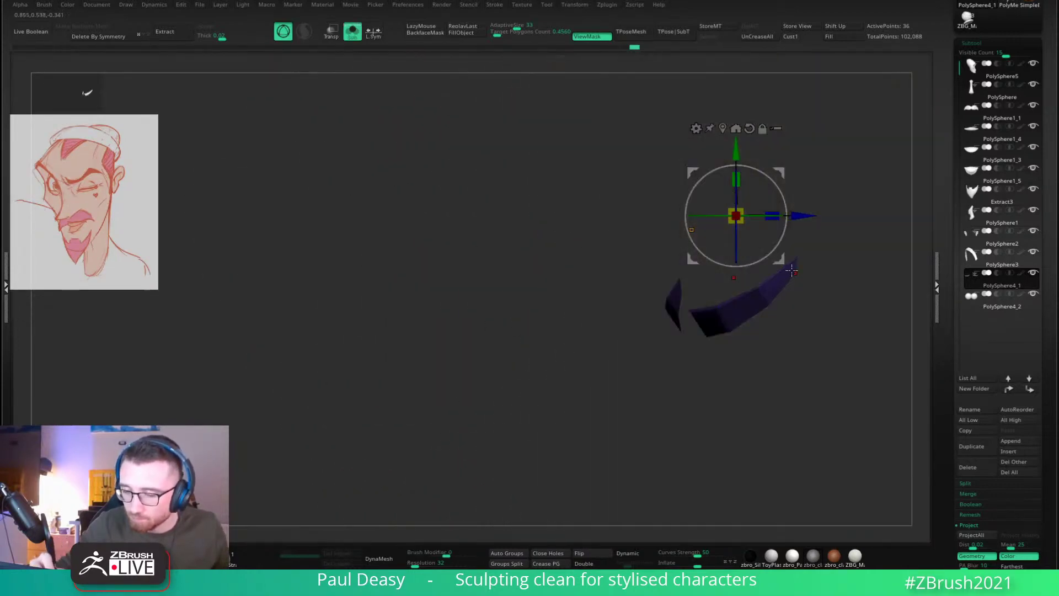
right_drag(786, 278, 816, 237)
drag(833, 222, 846, 235)
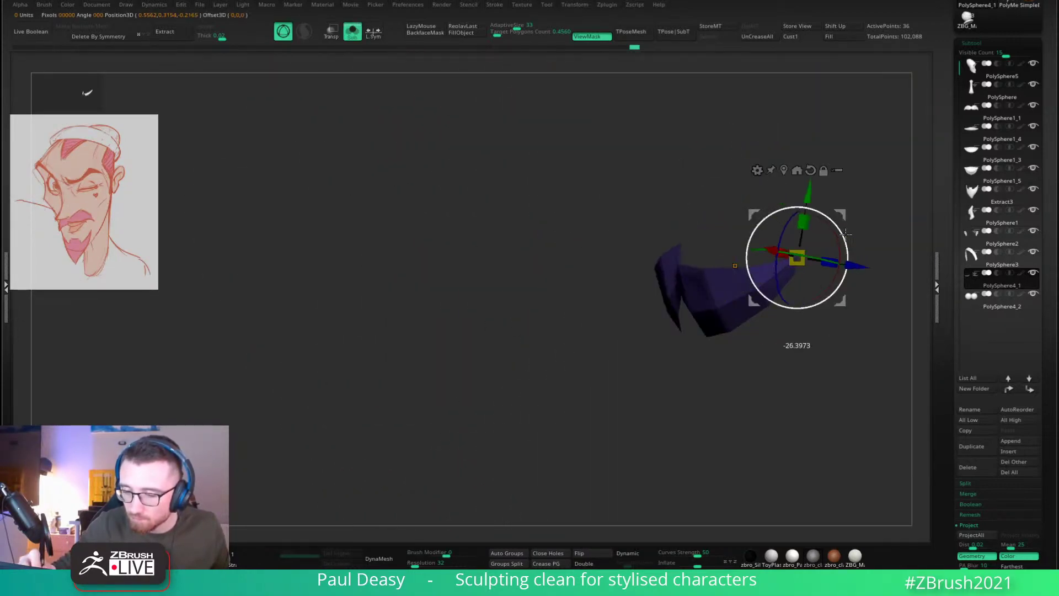
shift+right_drag(846, 235, 862, 229)
right_drag(755, 287, 751, 279)
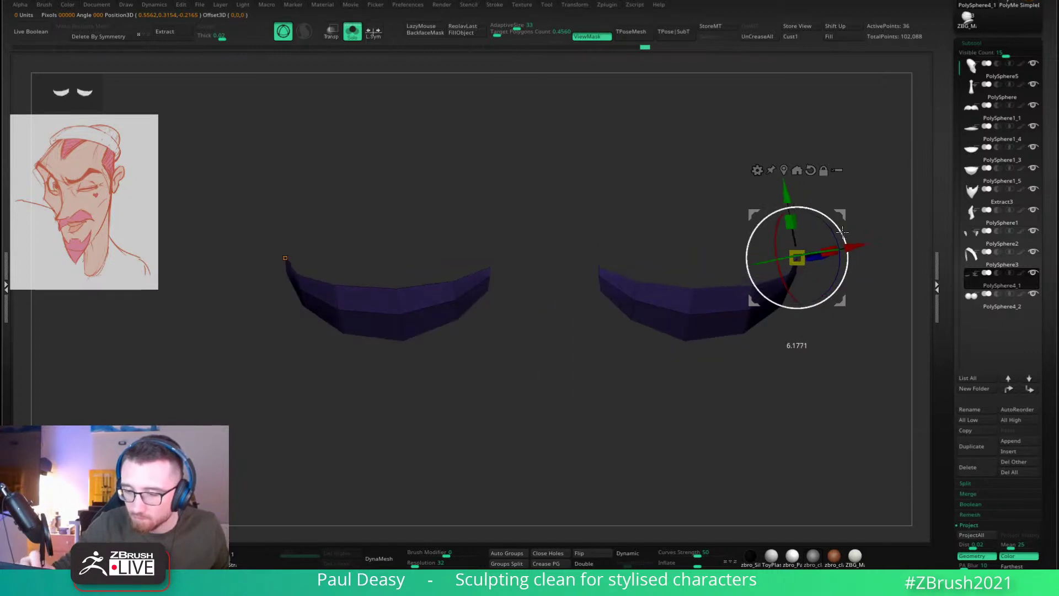
key(alt+s)
key(q)
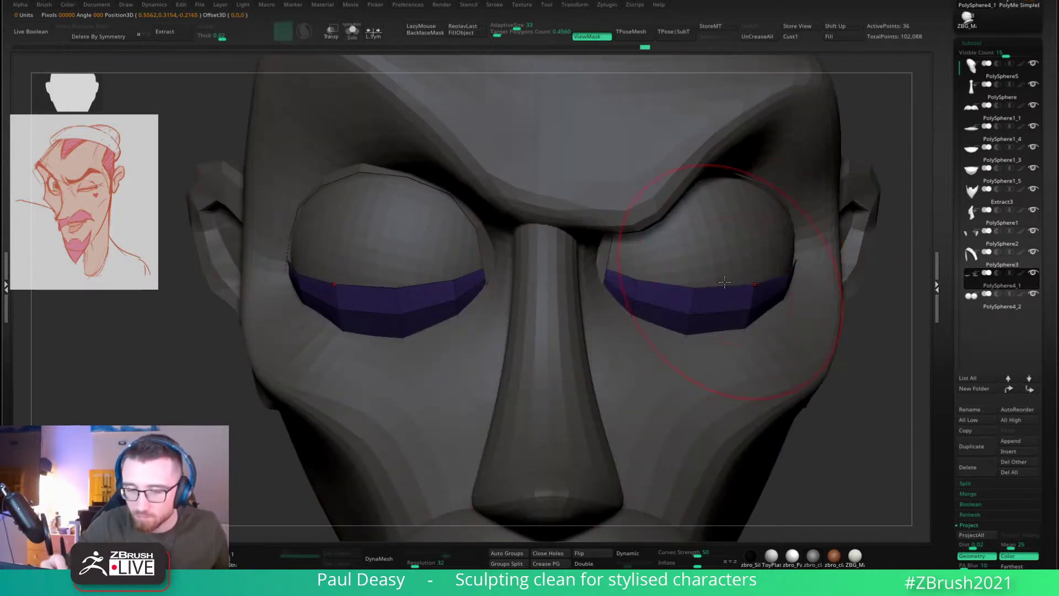
Step: Shape the upper edge of the lower eyelids across the eyeballs with the Move brush and clear the mask
drag(752, 289, 736, 274)
key(space)
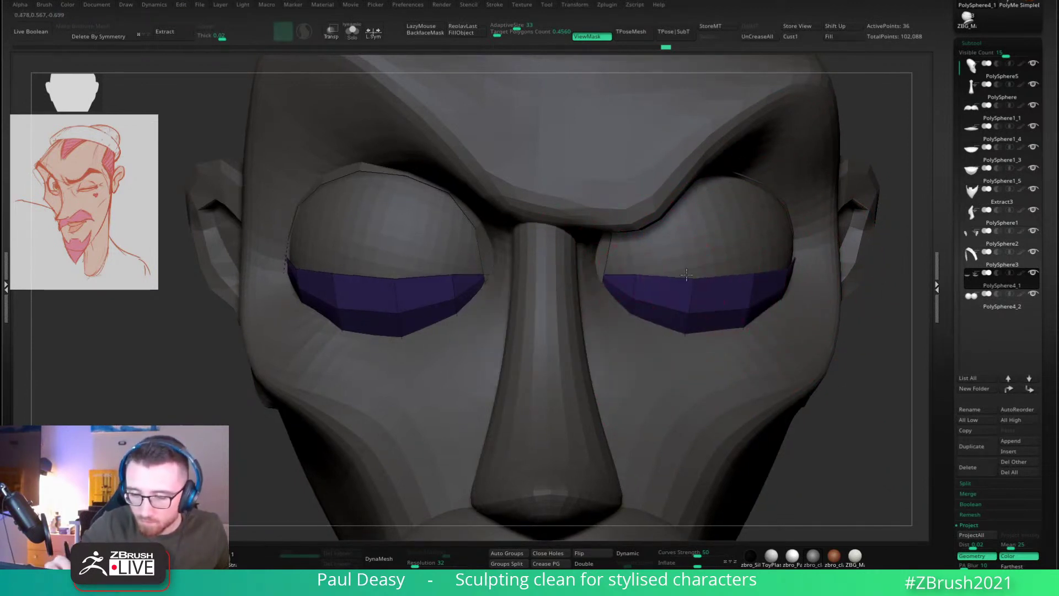
drag(687, 274, 687, 291)
drag(762, 282, 766, 295)
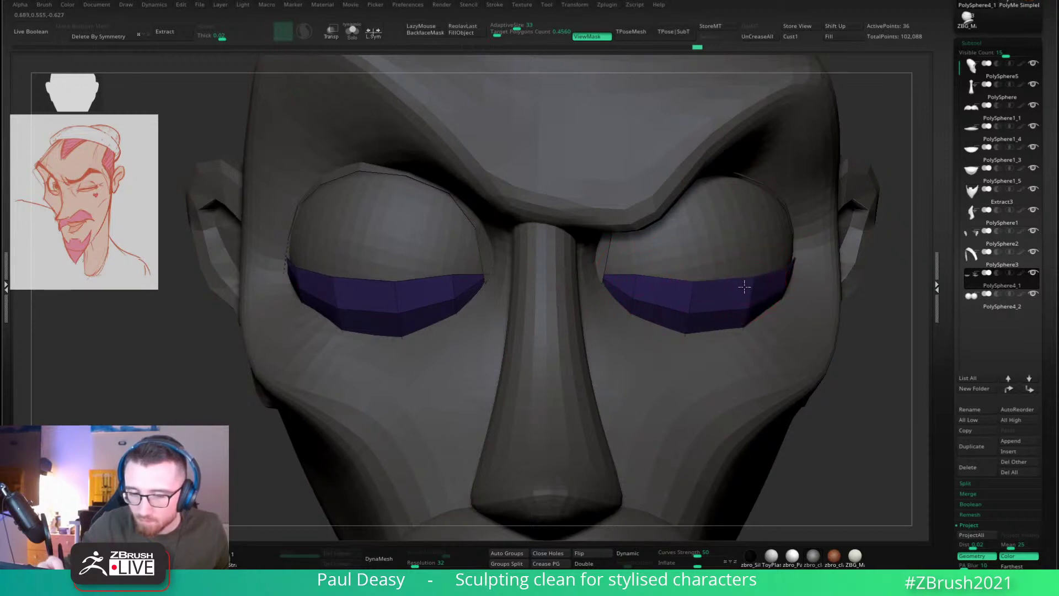
alt+drag(836, 392, 756, 366)
ctrl+drag(793, 385, 801, 396)
mouse_move(786, 321)
alt+mouse_down()
mouse_move(723, 331)
mouse_move(664, 306)
alt+mouse_up()
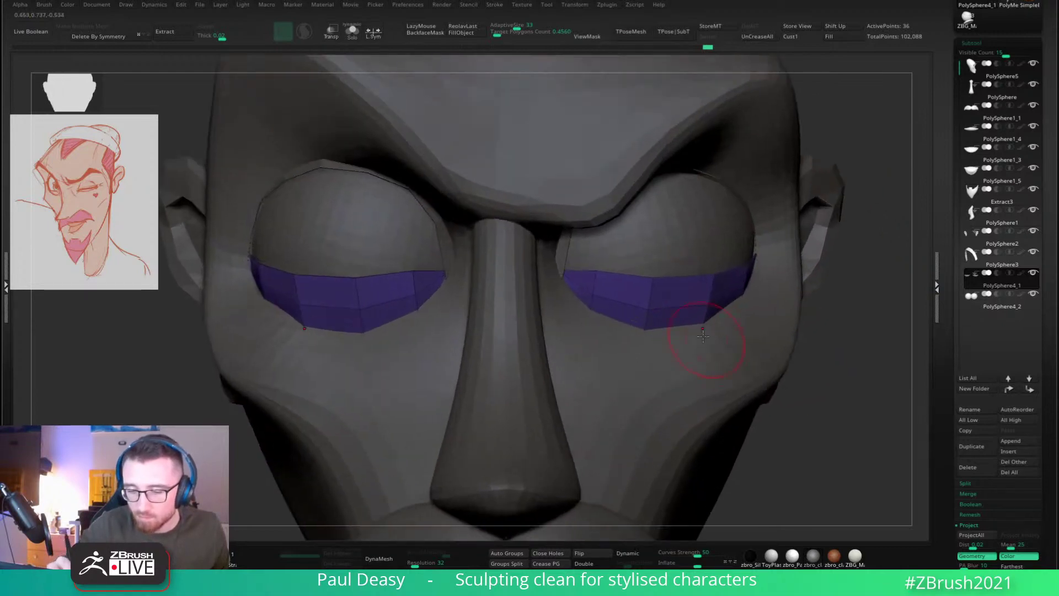
Step: Insert a supporting edge loop close to the upper edge of the lower eyelids with ZModeler's Insert action
key(b)
key(z)
key(m)
click(653, 315)
key(ctrl+z)
key(space)
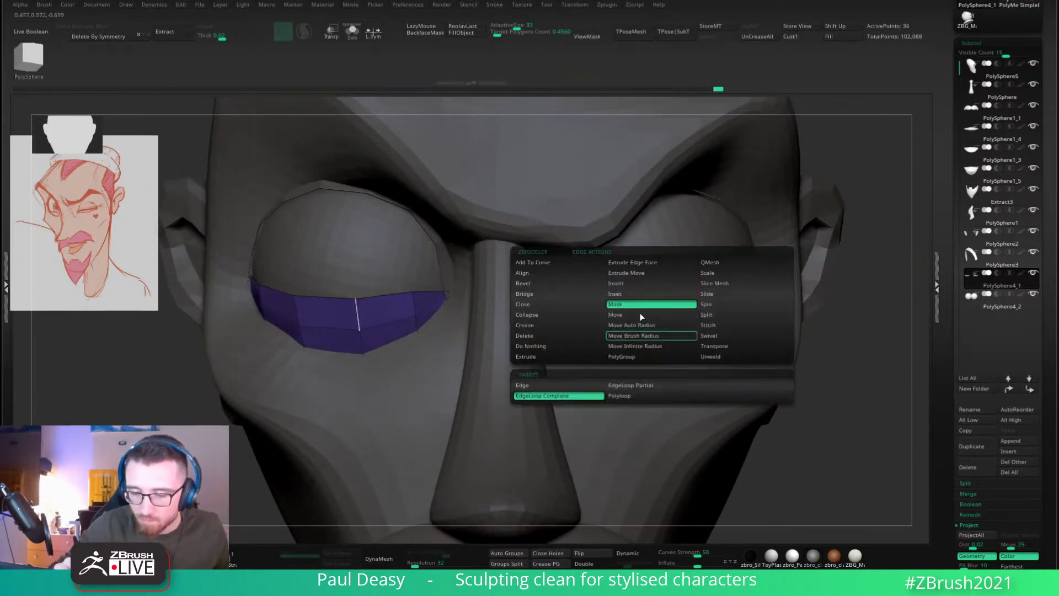
click(641, 297)
drag(652, 326, 653, 304)
key(super)
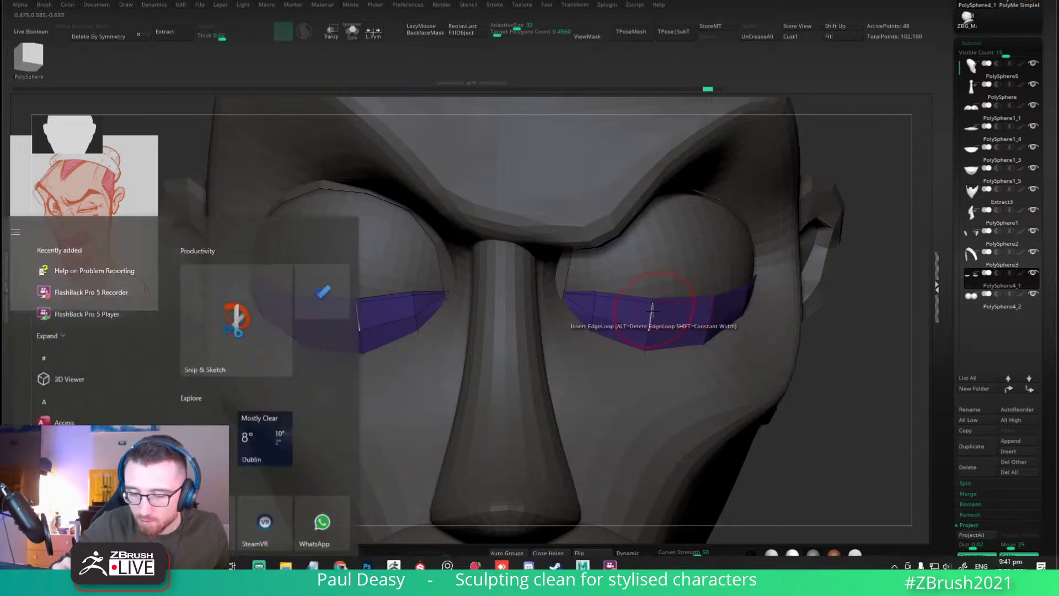
key(super)
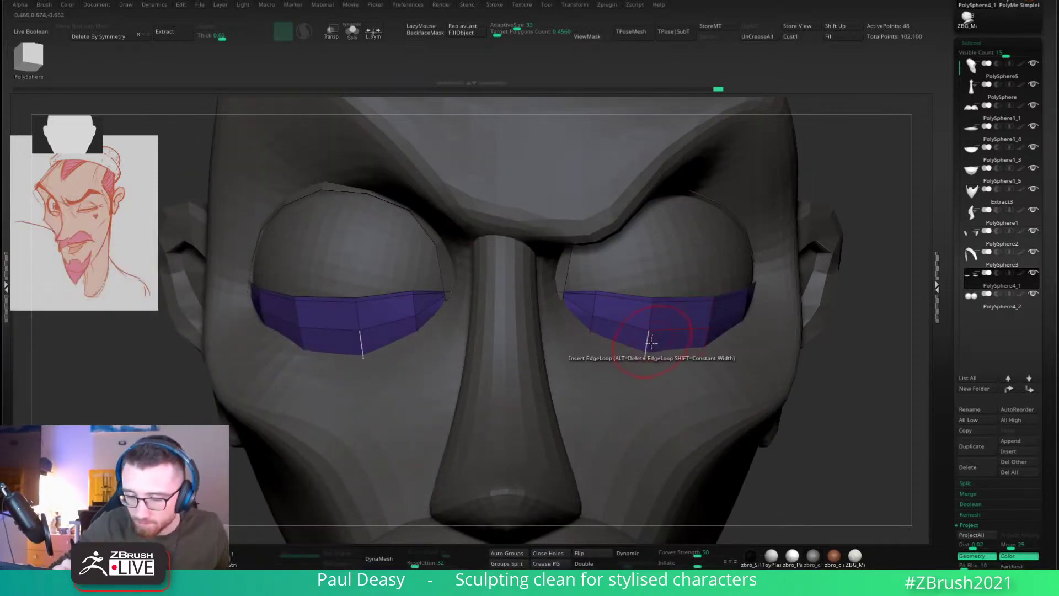
Step: Isolate the lower eyelids and insert another supporting edge loop close to their lower edge
key(ctrl+shift+s)
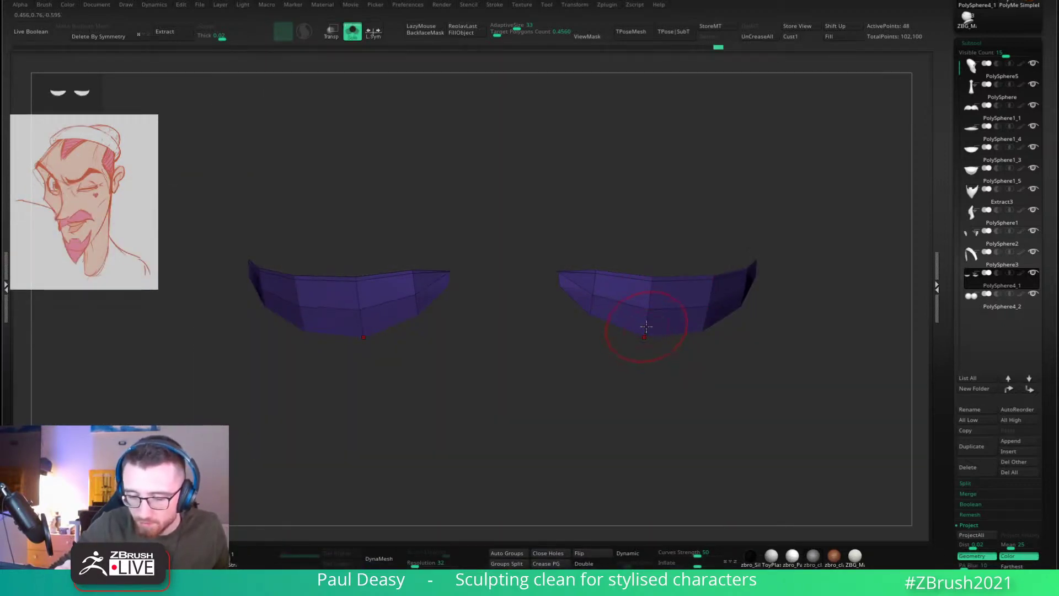
click(645, 330)
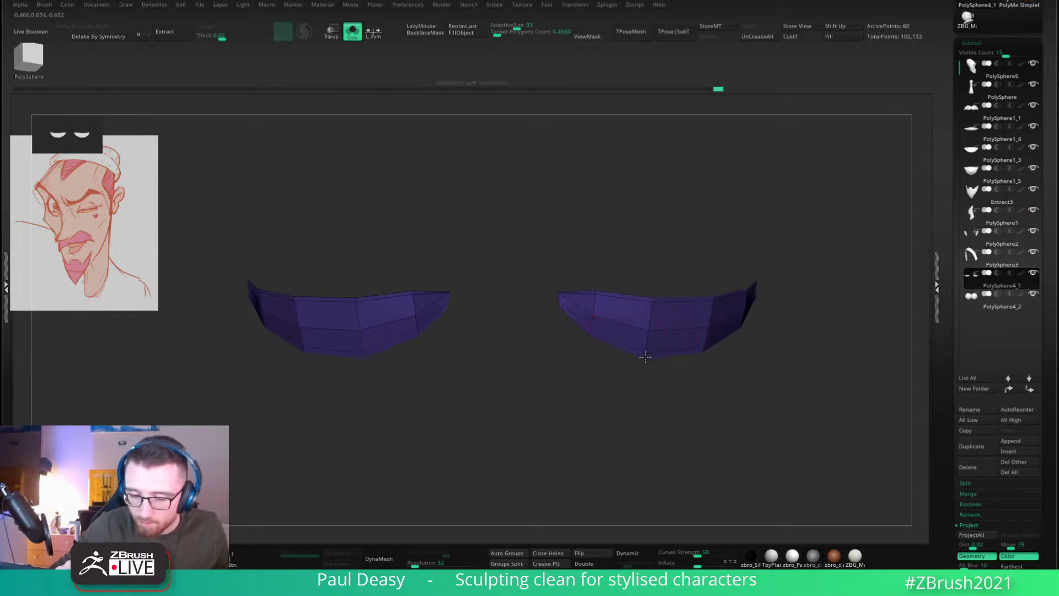
drag(643, 239, 774, 350)
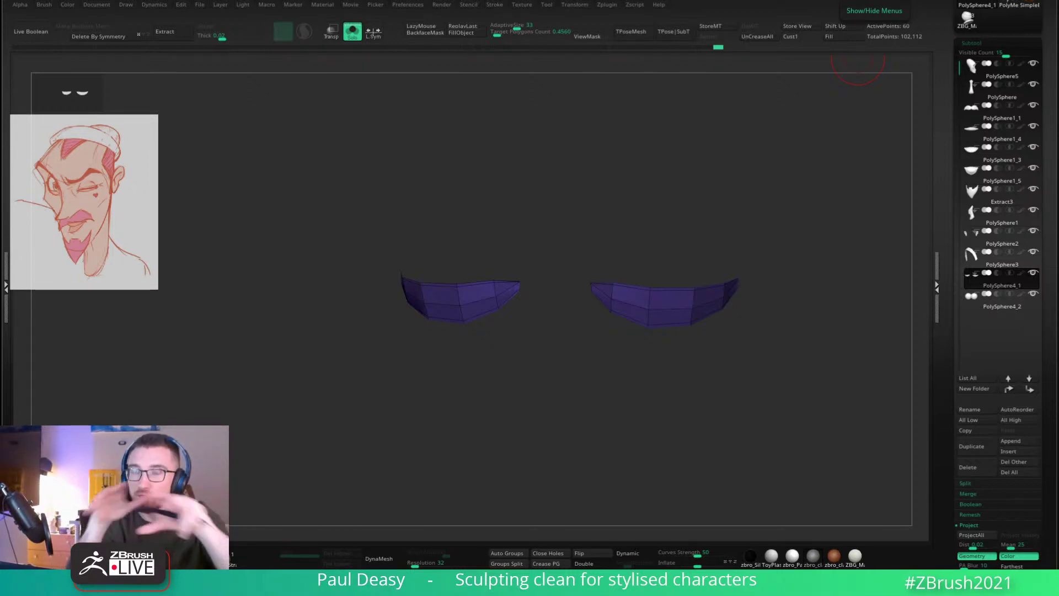
Step: Adjust the points at the inner corner of the lower eyelids with a resized Move brush, and bring back the full head
mouse_move(732, 343)
mouse_down()
mouse_move(756, 334)
mouse_move(687, 329)
mouse_up()
alt+drag(582, 305, 674, 323)
key(space)
mouse_move(543, 267)
mouse_down()
mouse_move(520, 266)
mouse_move(518, 237)
mouse_move(607, 291)
mouse_up()
key(space)
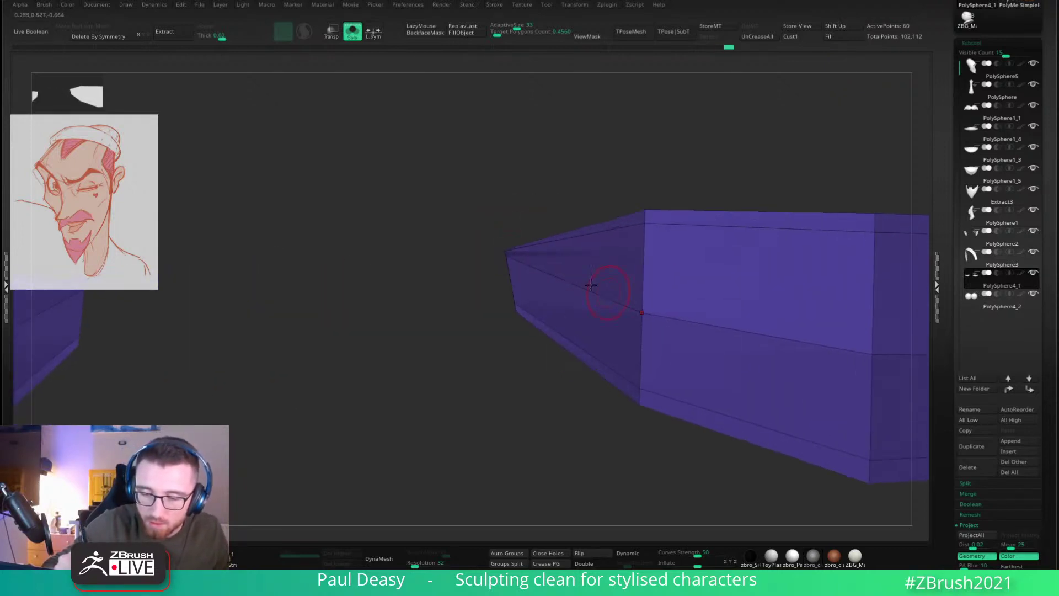
drag(520, 247, 510, 248)
key(space)
key(space)
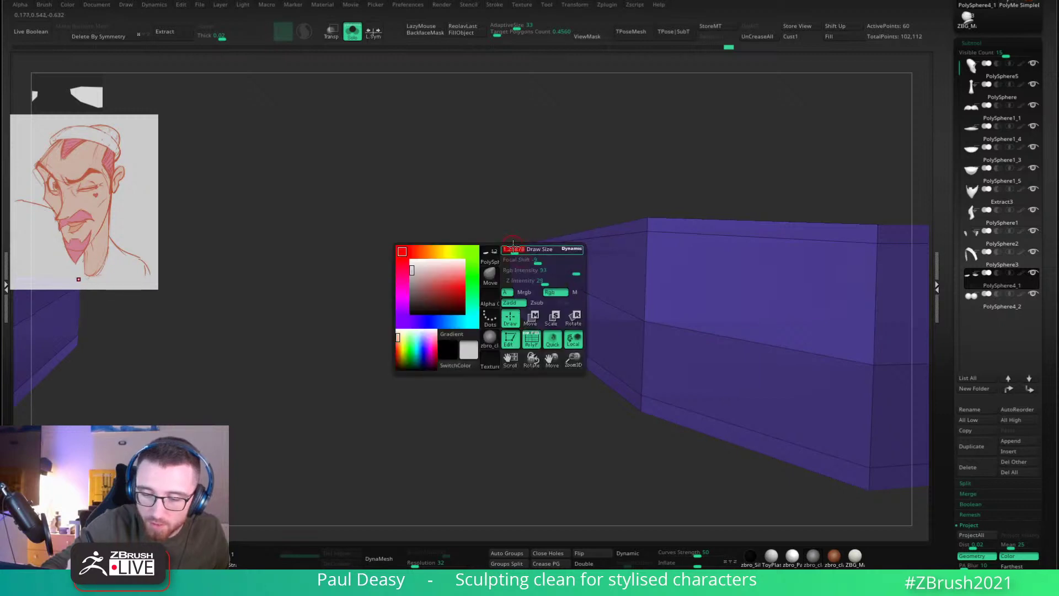
key(space)
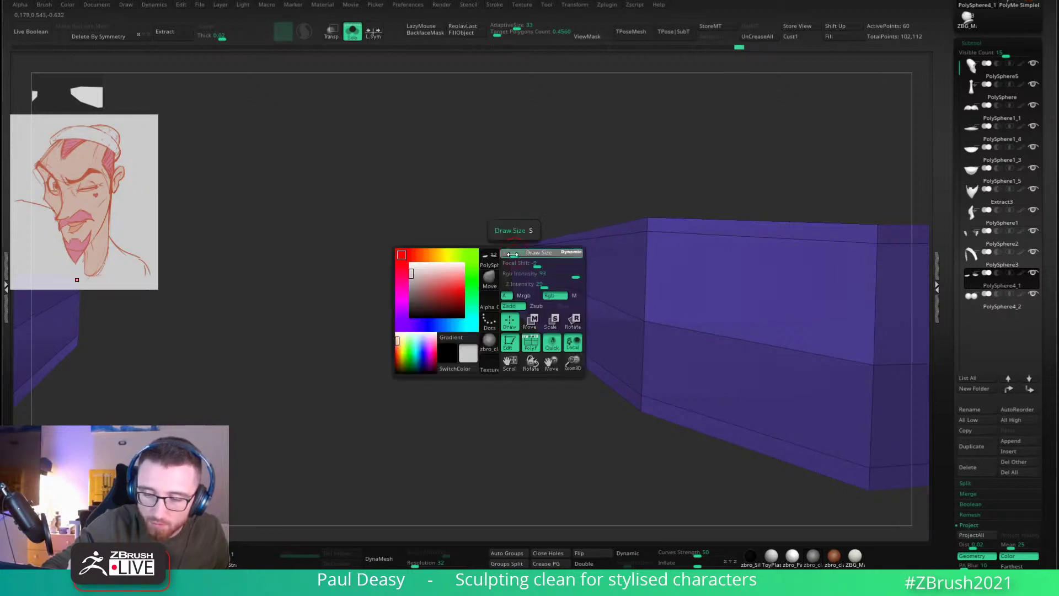
alt+drag(585, 196, 749, 317)
key(alt+s)
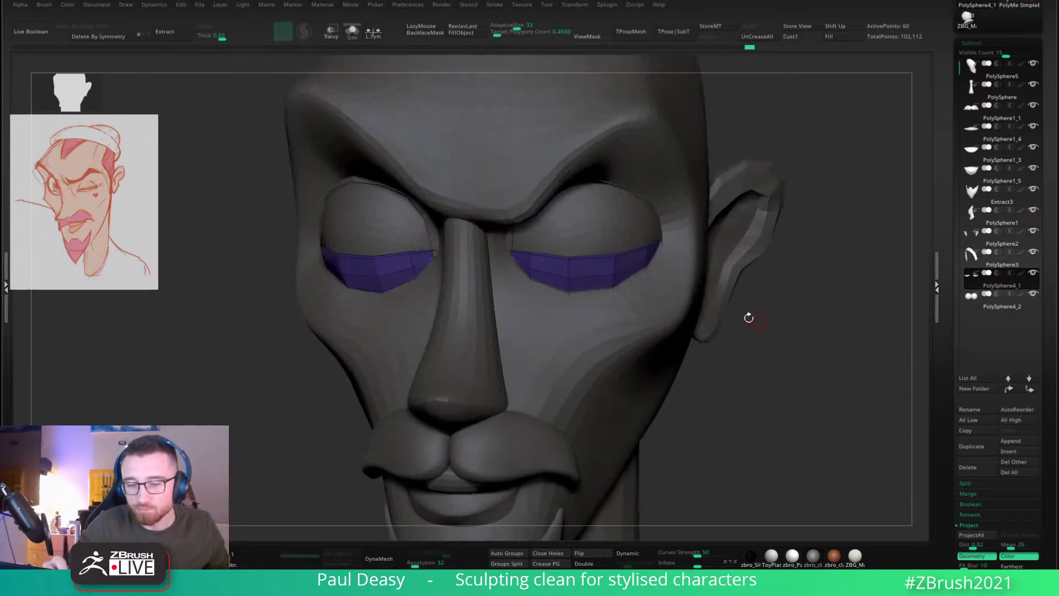
Step: Refine the inner ends of the lower eyelids with a resized Move brush
ctrl+right_drag(535, 264, 576, 255)
right_click(598, 278)
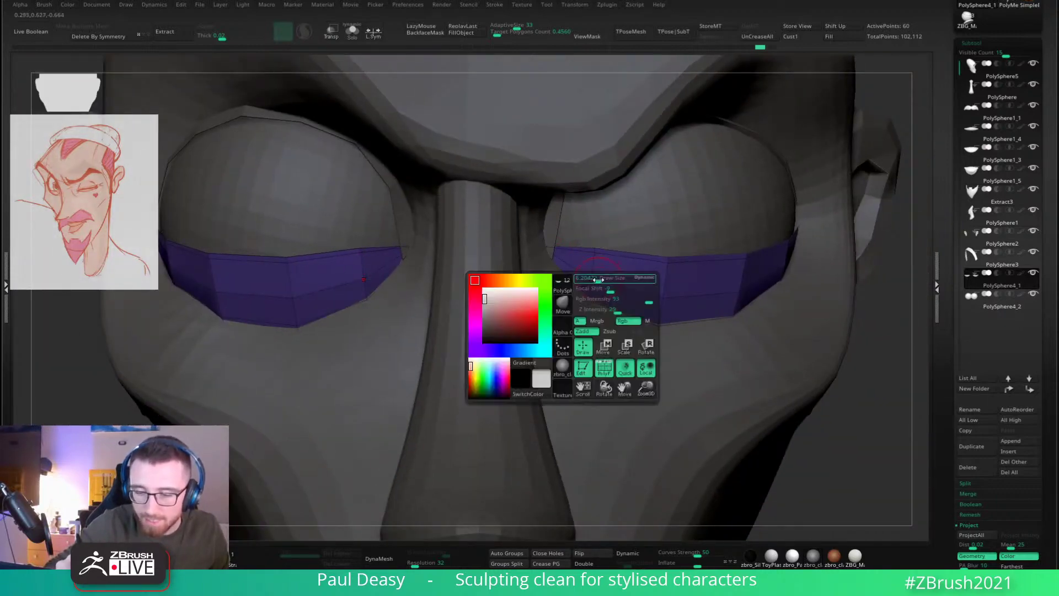
drag(594, 249, 594, 250)
ctrl+right_drag(589, 264, 584, 273)
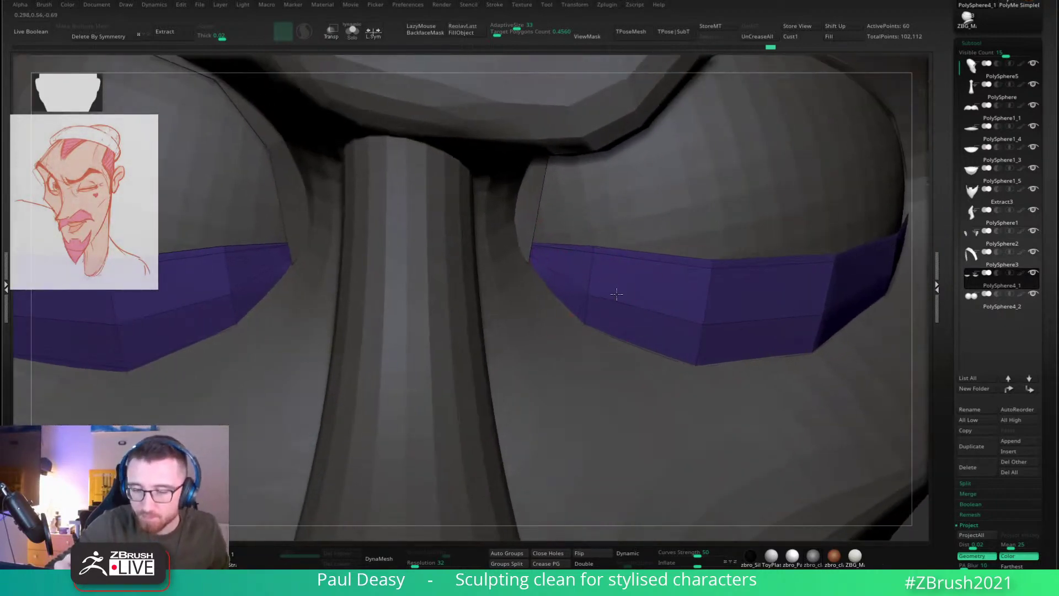
Step: Isolate the lower eyelids and insert an edge loop across their inner corners with ZModeler's Insert action and Single EdgeLoop target
key(b)
key(z)
key(m)
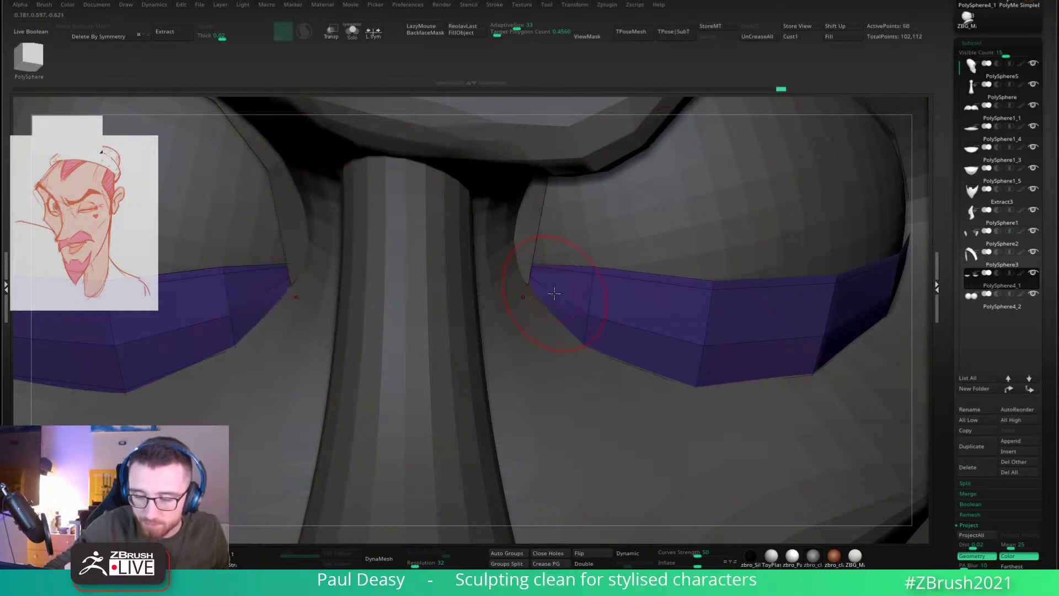
key(space)
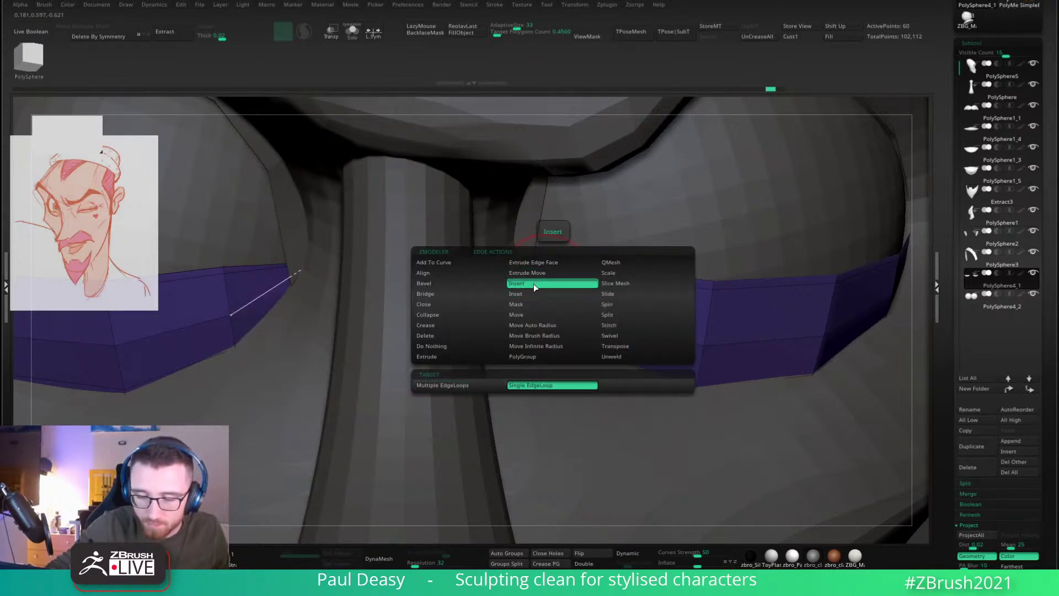
click(534, 283)
key(shift+s)
right_drag(594, 299, 587, 295)
key(shift+f)
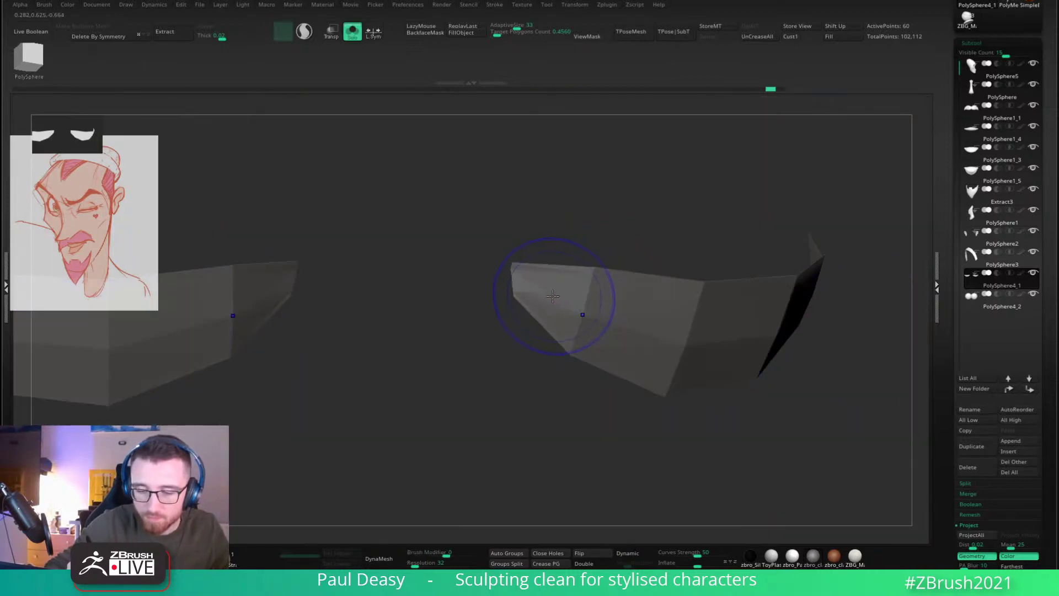
key(shift+f)
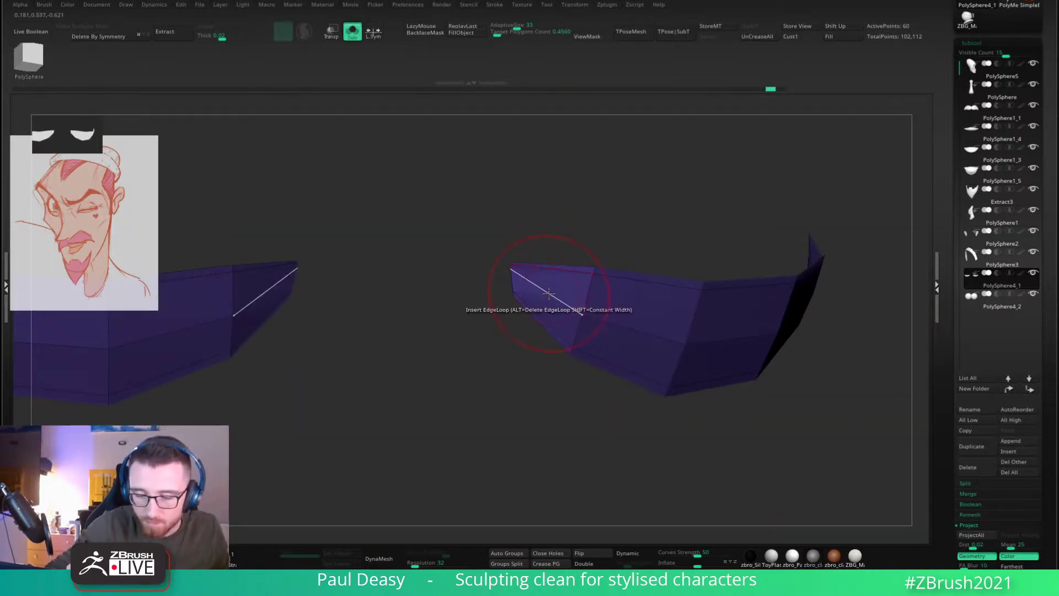
key(space)
Step: Return to the Move brush and bring back the full head around the lower eyelids
key(b)
key(m)
key(v)
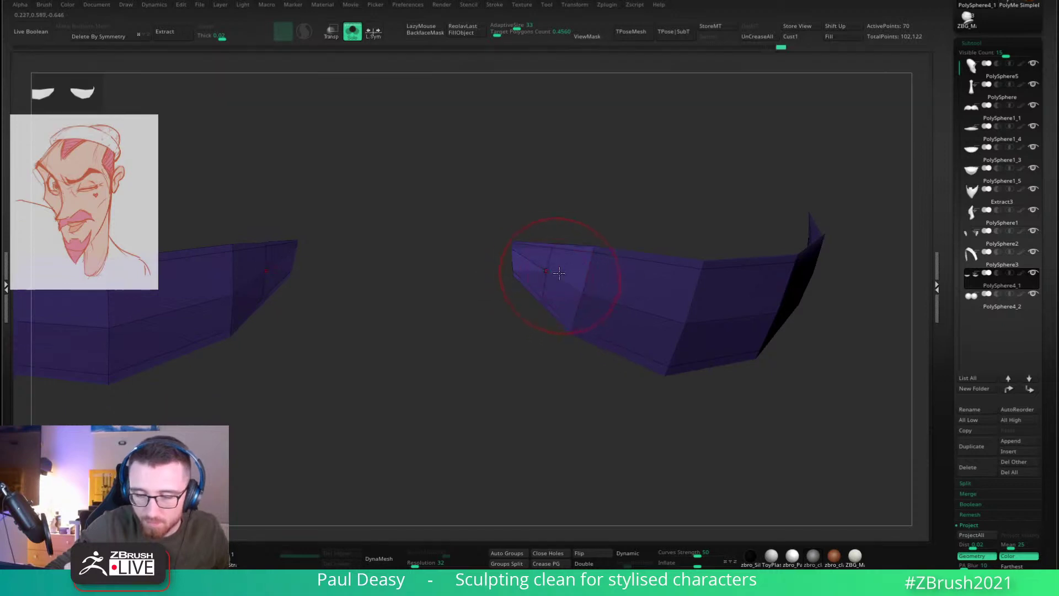
drag(667, 219, 723, 361)
key(shift+alt+s)
mouse_move(804, 310)
mouse_down()
mouse_move(806, 325)
mouse_move(725, 280)
mouse_up()
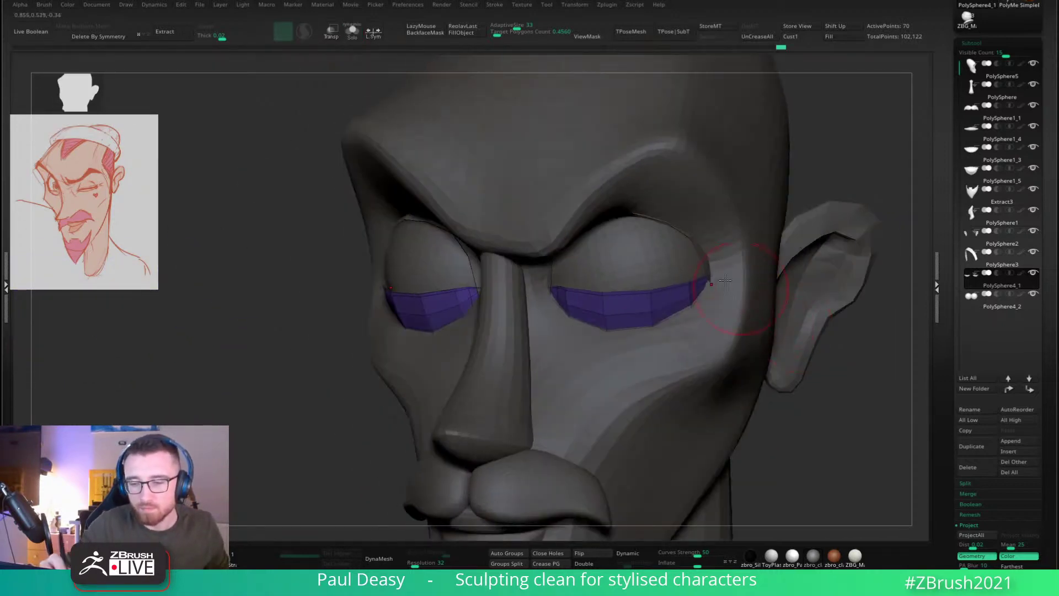
Step: Select and isolate the upper eyelid strips, then widen their inner portions with a resized Move brush
alt+click(693, 241)
mouse_move(693, 240)
right_down()
mouse_move(678, 243)
mouse_move(737, 246)
right_up()
key(space)
key(space)
drag(676, 242, 673, 242)
key(shift+alt+s)
key(space)
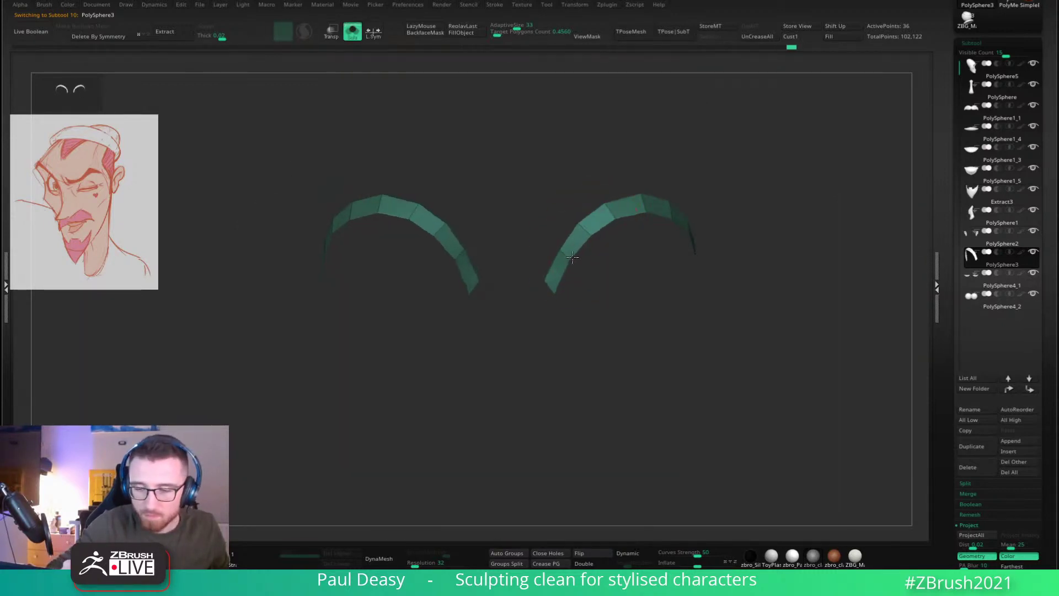
key(space)
right_drag(580, 225, 602, 224)
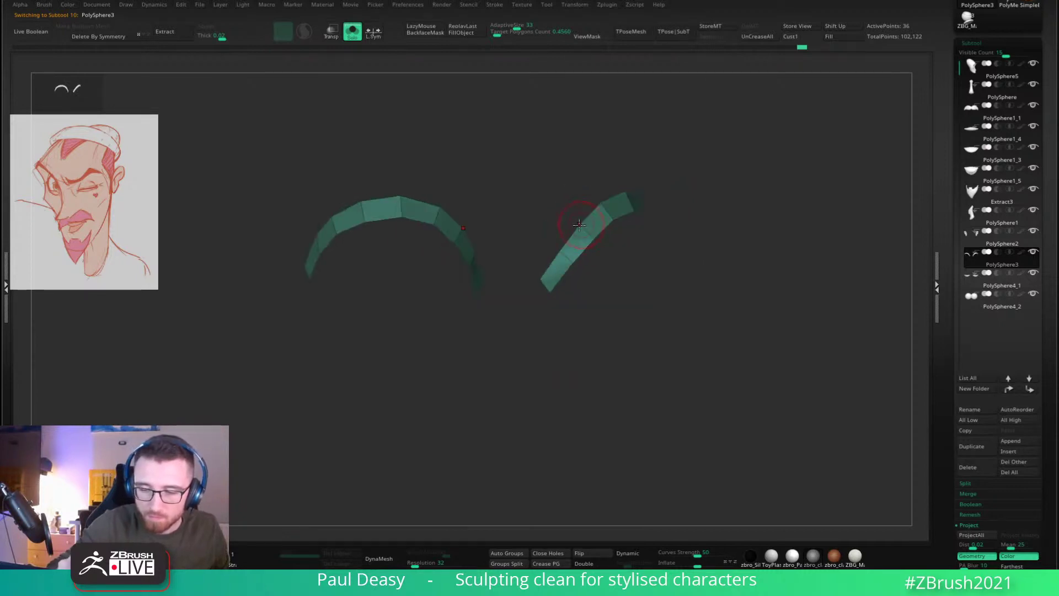
drag(580, 226, 551, 245)
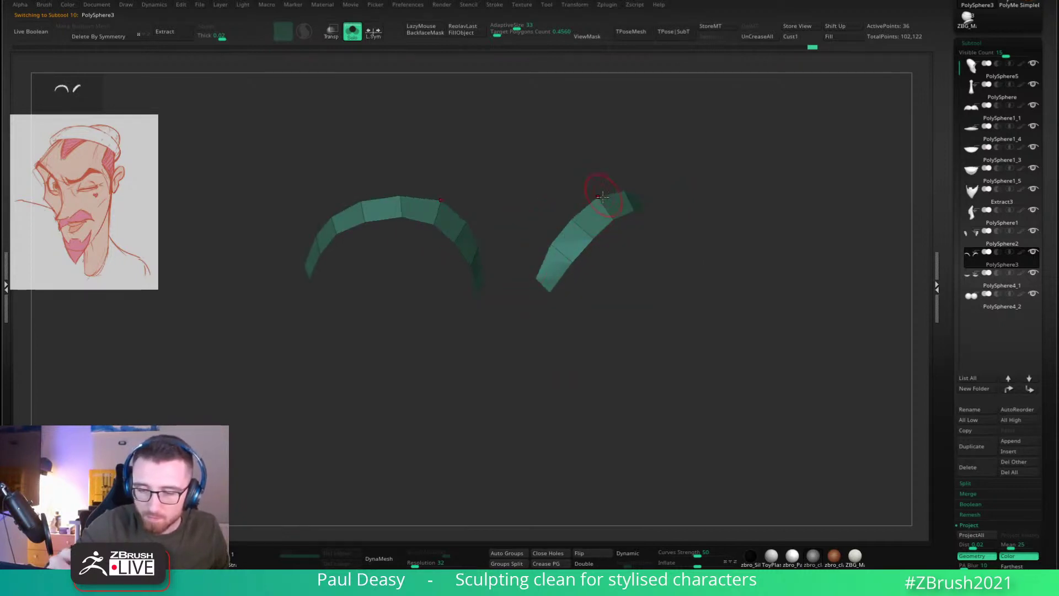
Step: Insert an edge loop lengthwise along the middle of the upper eyelid strips with ZModeler
right_drag(593, 185, 634, 168)
key(alt+s)
mouse_move(764, 235)
right_down()
mouse_move(818, 238)
mouse_move(756, 236)
right_up()
right_drag(557, 227, 662, 274)
key(shift+ctrl+s)
key(b)
key(z)
key(m)
click(562, 239)
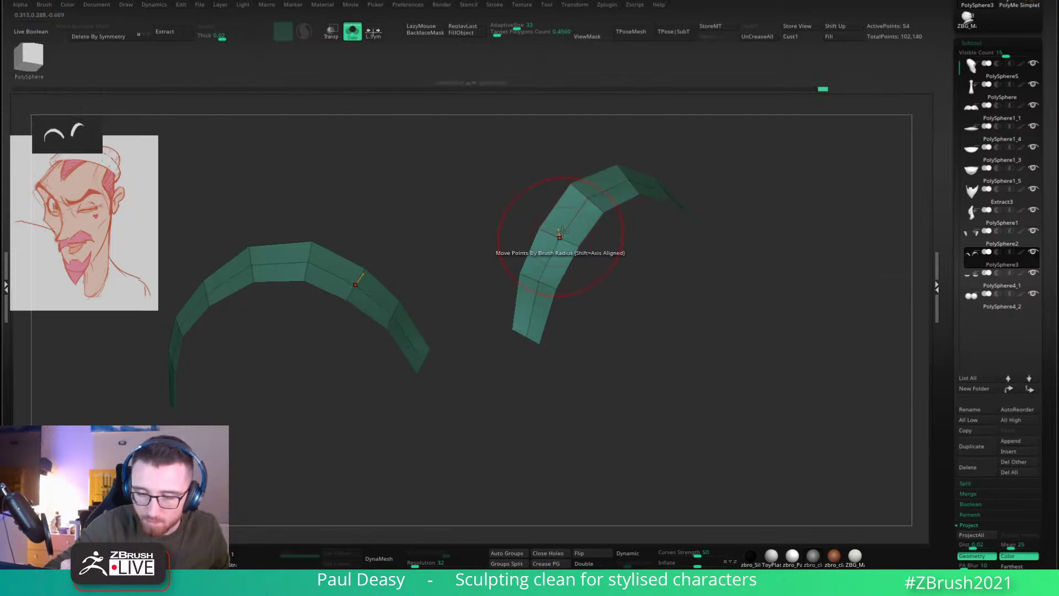
Step: Mask the middle edge loop of the upper eyelid strips with ZModeler's Mask action and bring back the full head
key(space)
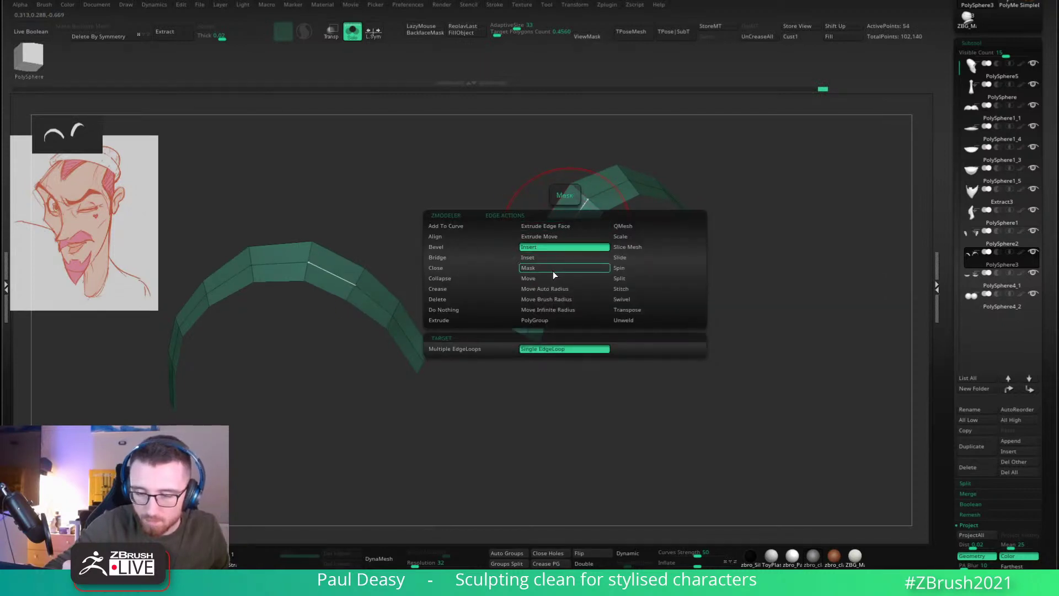
click(553, 271)
click(575, 221)
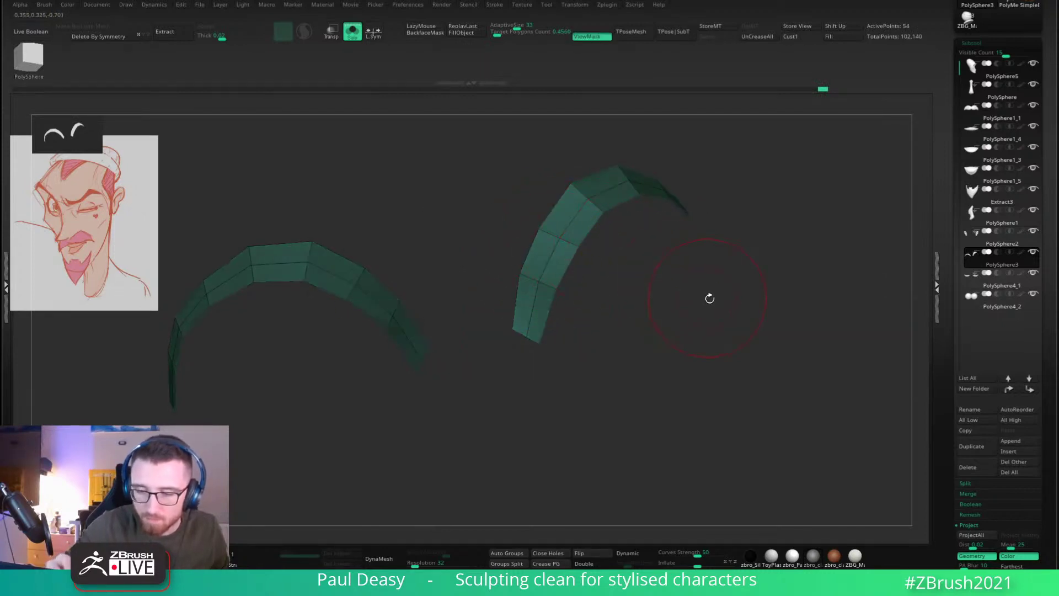
shift+drag(748, 295, 721, 294)
key(alt+s)
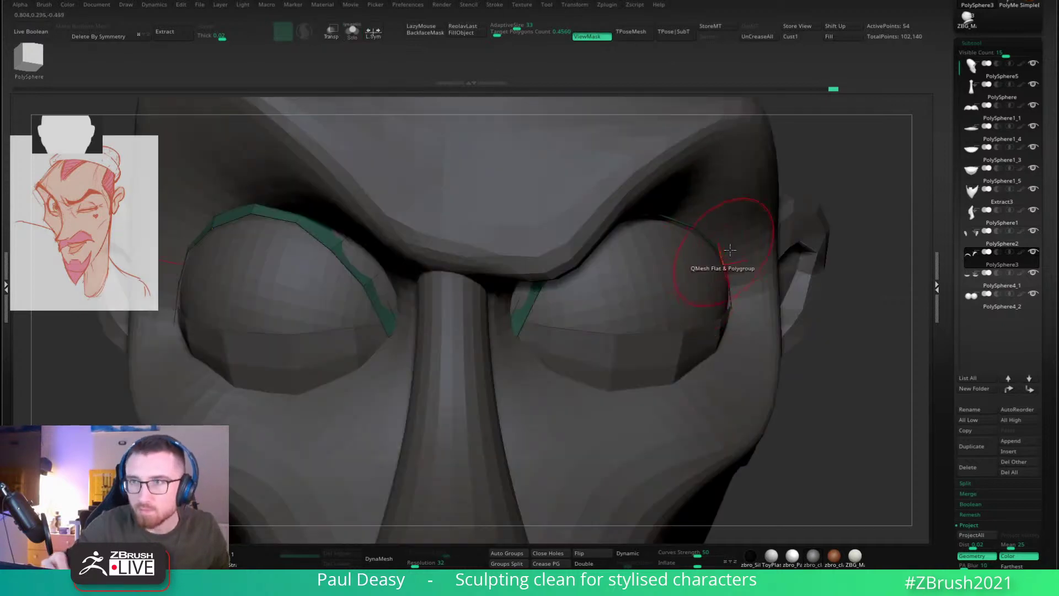
Step: Shape the upper eyelid strips around the inner side and top of the eyeballs with a larger Move brush
key(b)
key(m)
key(v)
right_drag(701, 219, 606, 208)
key(s)
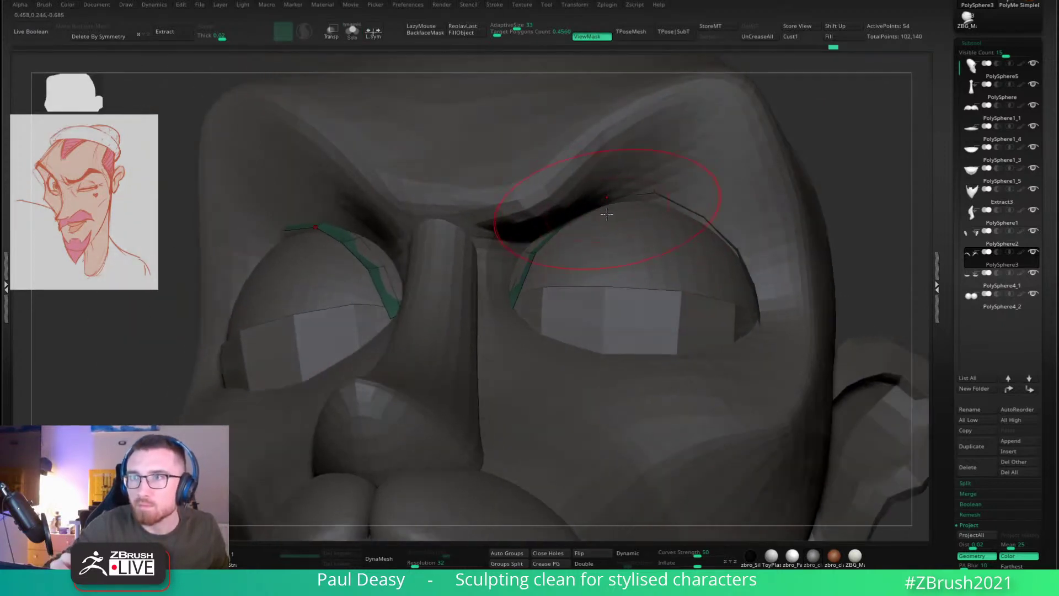
key(space)
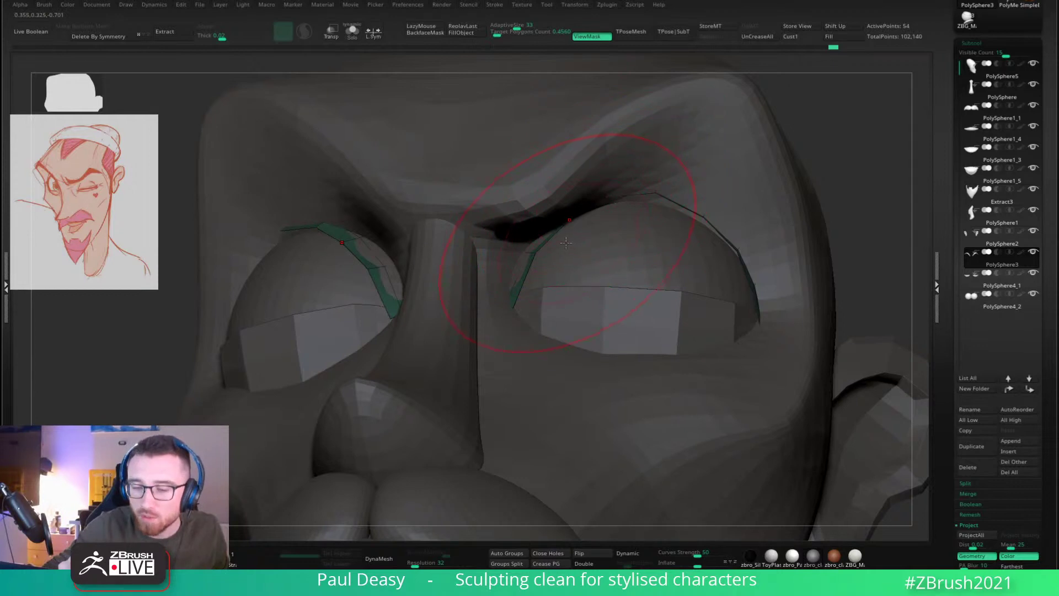
drag(544, 250, 540, 243)
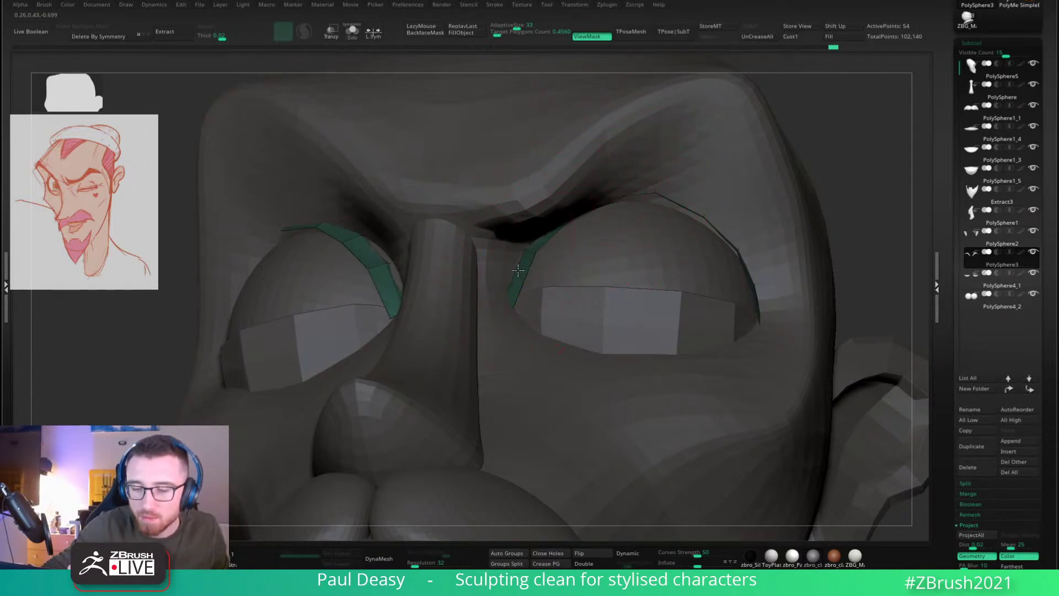
right_drag(691, 205, 684, 209)
right_drag(763, 255, 800, 171)
drag(569, 193, 566, 230)
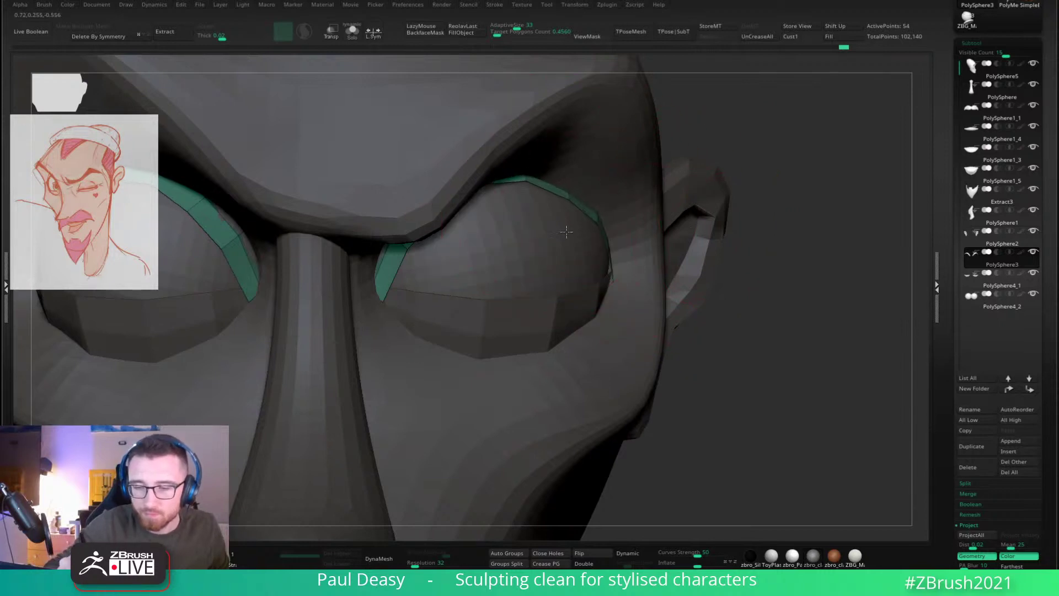
Step: Pull the outer portion of the upper eyelid strips out over the eyeballs with the Move brush
mouse_move(542, 190)
right_down()
mouse_move(602, 226)
mouse_move(588, 201)
mouse_move(622, 207)
right_up()
drag(622, 207, 619, 203)
key(space)
drag(619, 204, 625, 204)
mouse_move(625, 204)
right_down()
mouse_move(622, 215)
mouse_move(510, 157)
right_up()
key(space)
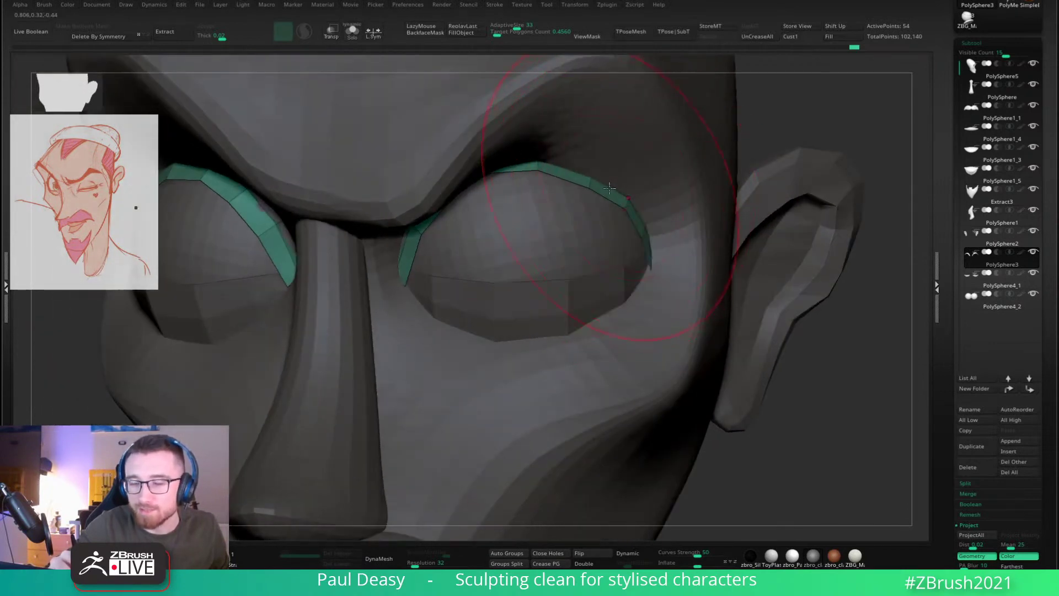
mouse_move(612, 193)
right_down()
mouse_move(668, 254)
mouse_move(674, 355)
right_up()
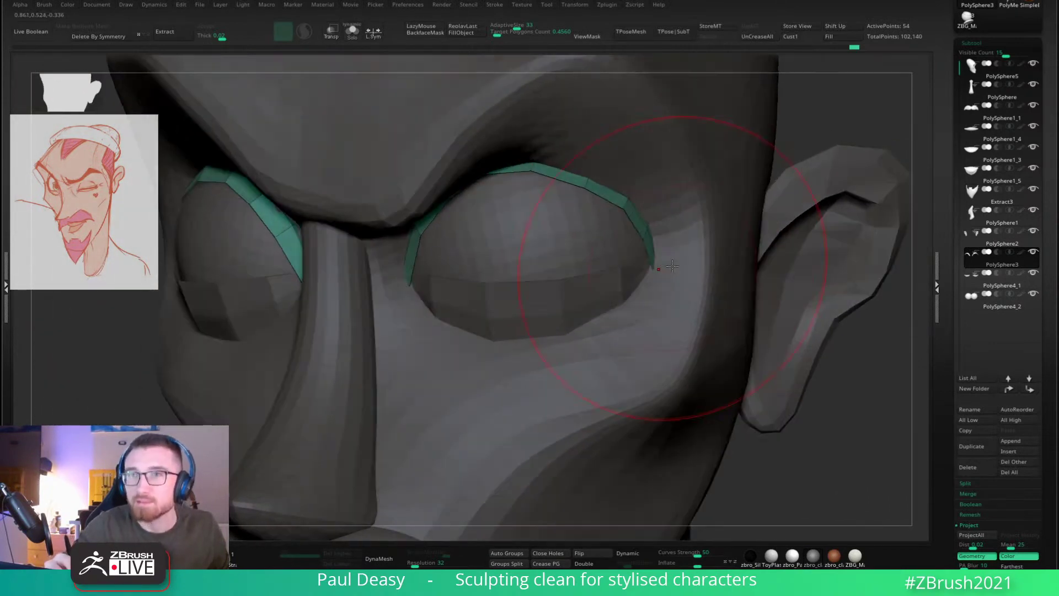
mouse_move(835, 390)
right_down()
mouse_move(833, 416)
mouse_move(770, 400)
right_up()
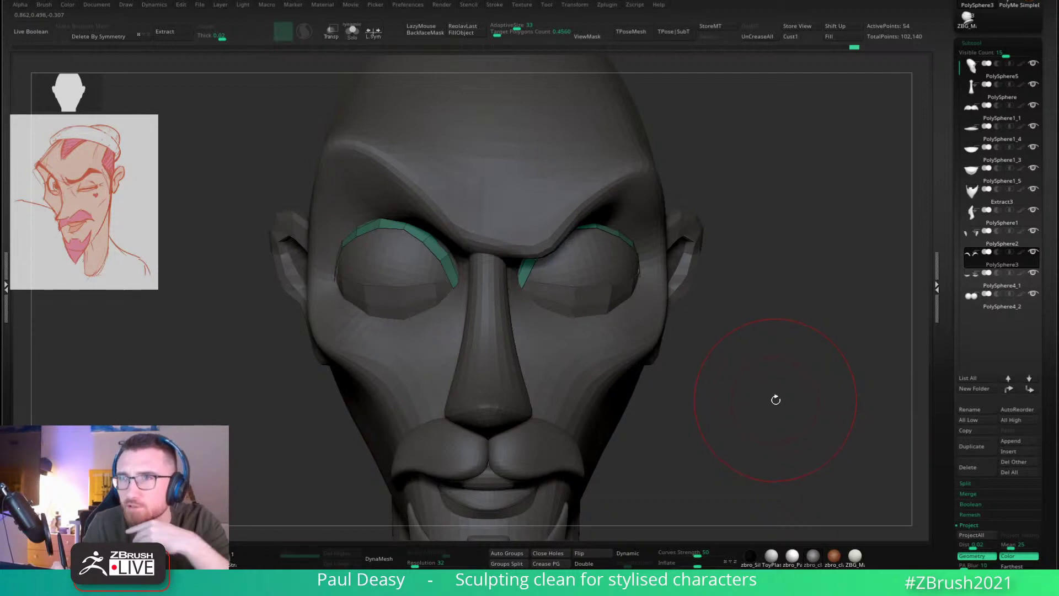
Step: Refine the inner ends of the upper eyelid strips beside the bridge of the nose
key(b)
key(z)
key(m)
drag(758, 341, 714, 340)
right_drag(649, 299, 679, 298)
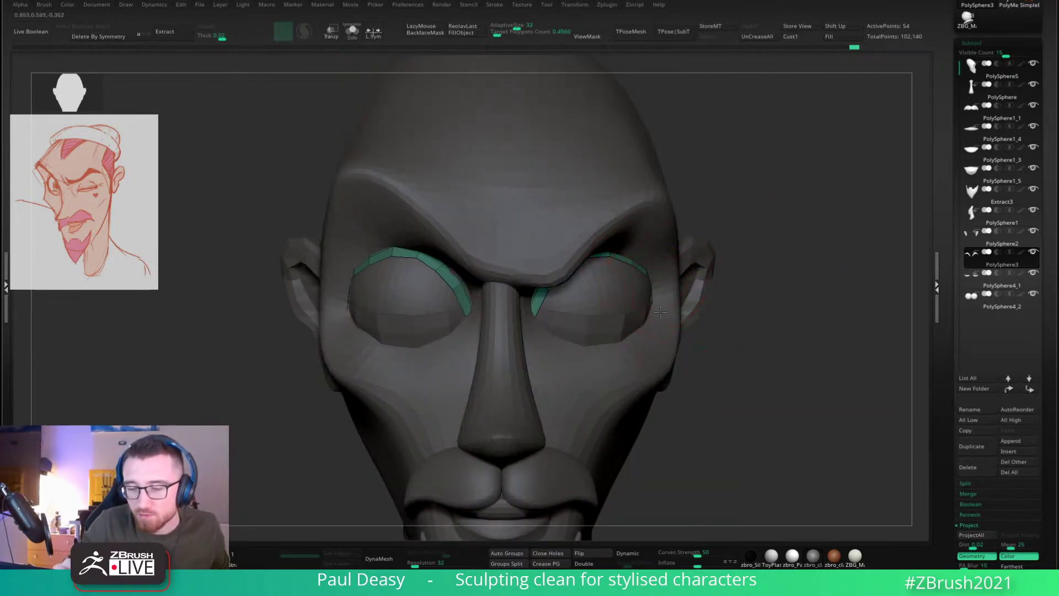
drag(738, 353, 760, 359)
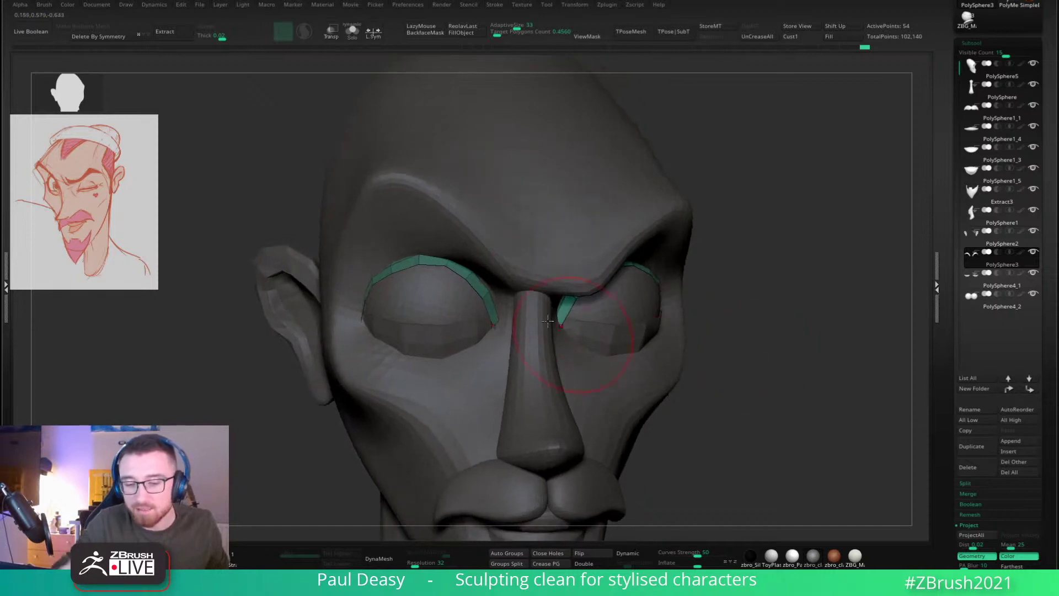
key(z)
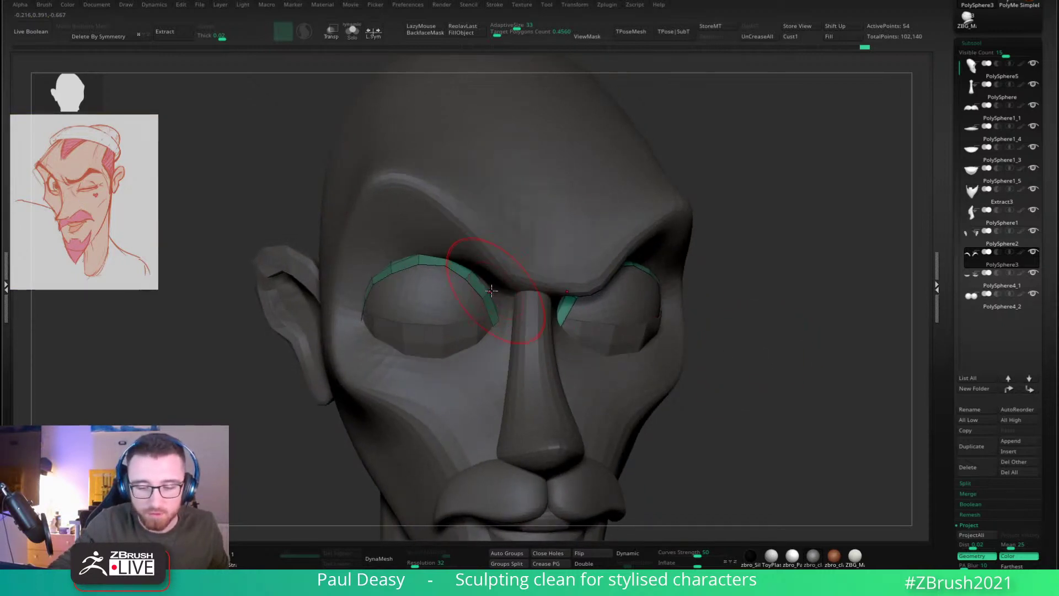
mouse_move(488, 293)
shift+right_down()
mouse_move(493, 314)
mouse_move(467, 301)
mouse_move(479, 319)
mouse_move(496, 291)
mouse_move(473, 261)
shift+right_up()
right_click(478, 296)
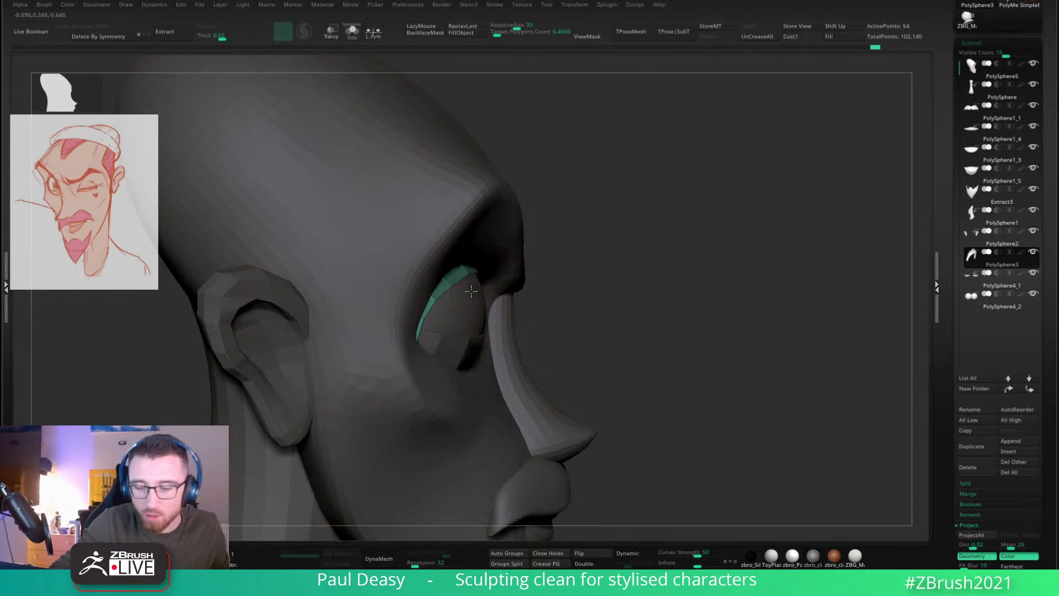
Step: Fit the upper eyelid strips to the curve of the eyeballs from the side and front with a resized brush
key(space)
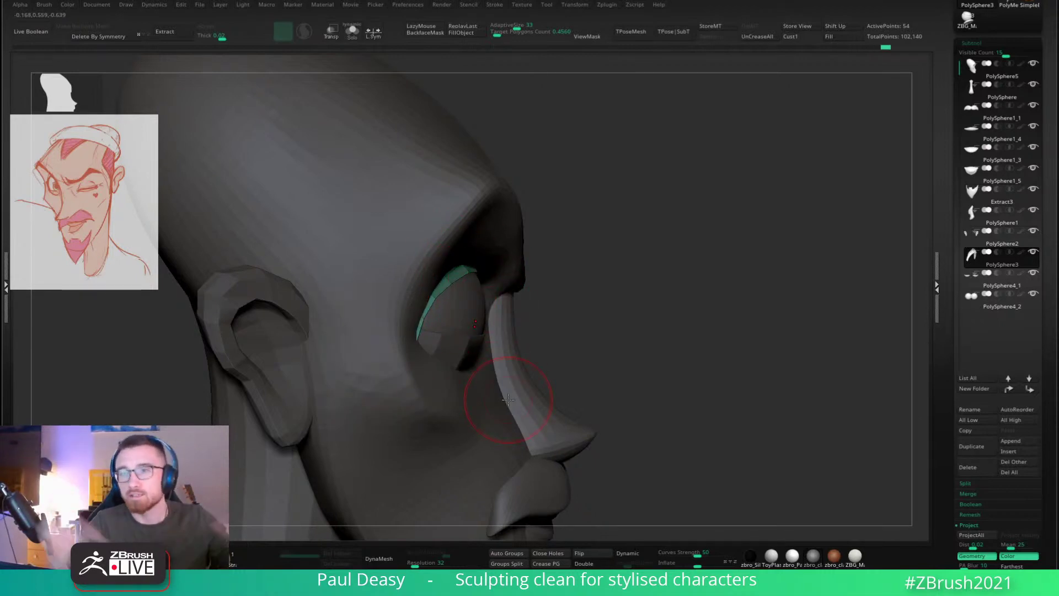
shift+right_drag(508, 400, 436, 381)
key(space)
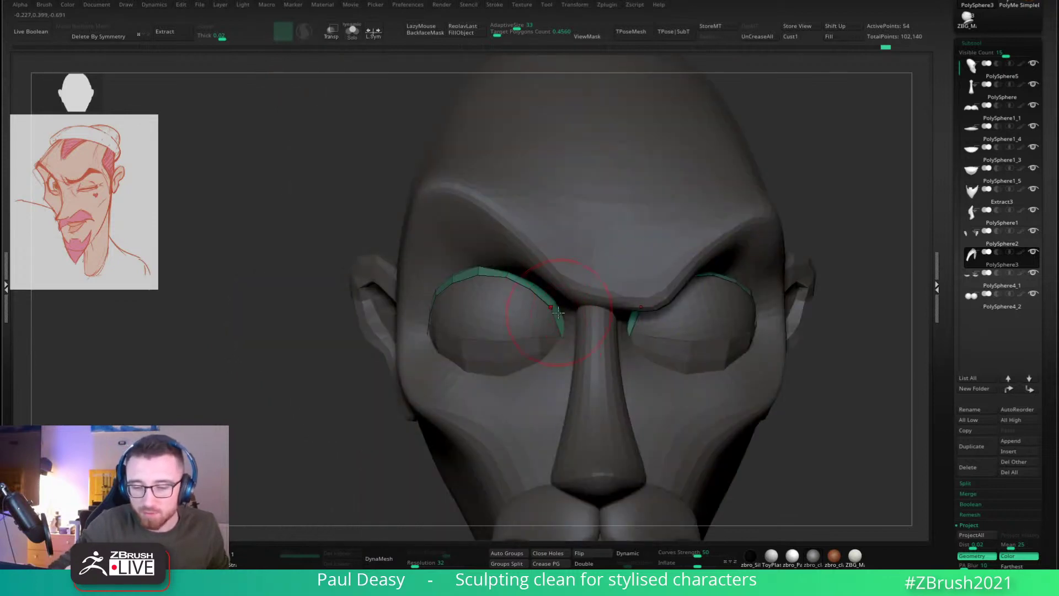
right_drag(542, 295, 565, 314)
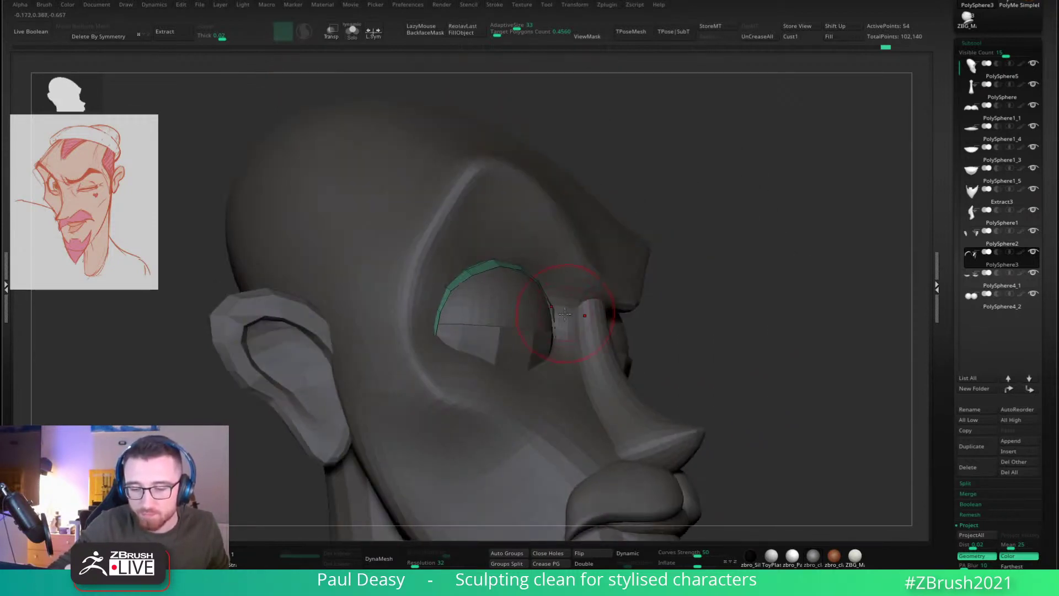
shift+right_drag(789, 303, 733, 300)
ctrl+right_drag(828, 276, 827, 215)
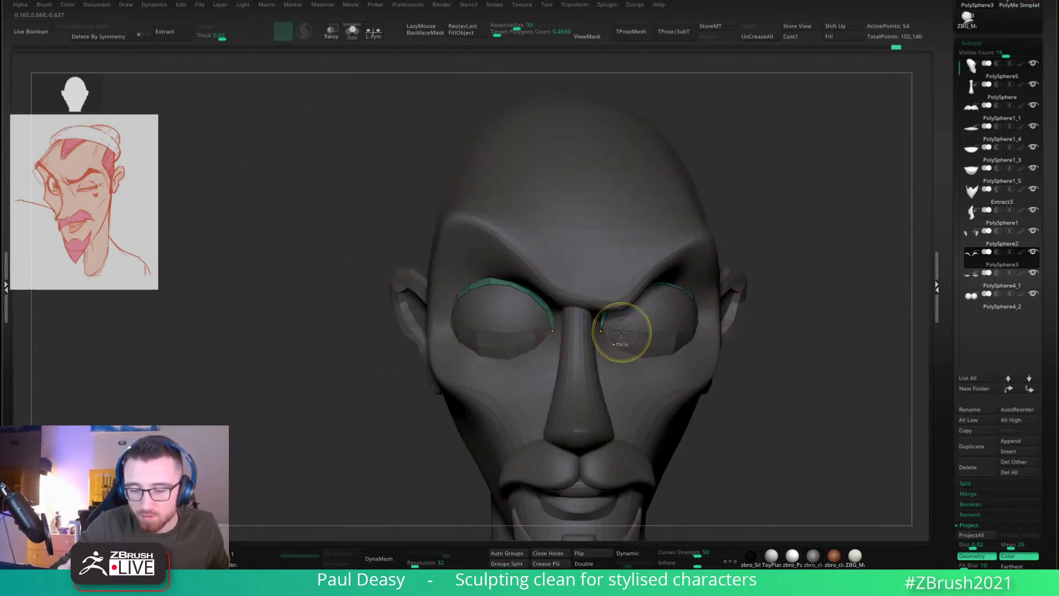
right_drag(541, 311, 515, 286)
Step: Select the head mesh and adjust the outer brow ridge above the eye socket with the Move brush
alt+click(541, 274)
key(b)
key(m)
key(v)
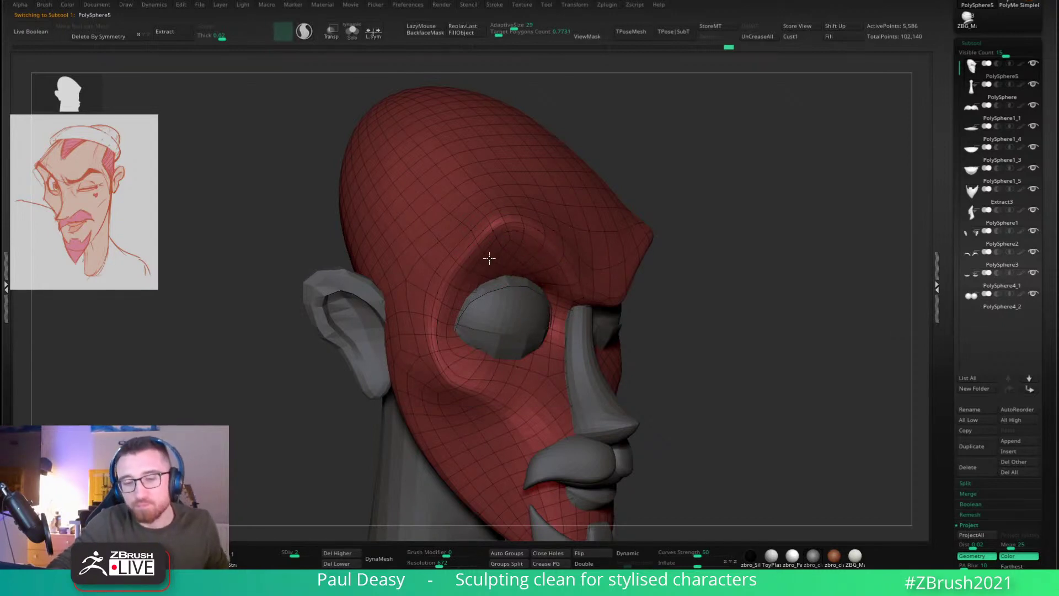
shift+drag(489, 258, 479, 272)
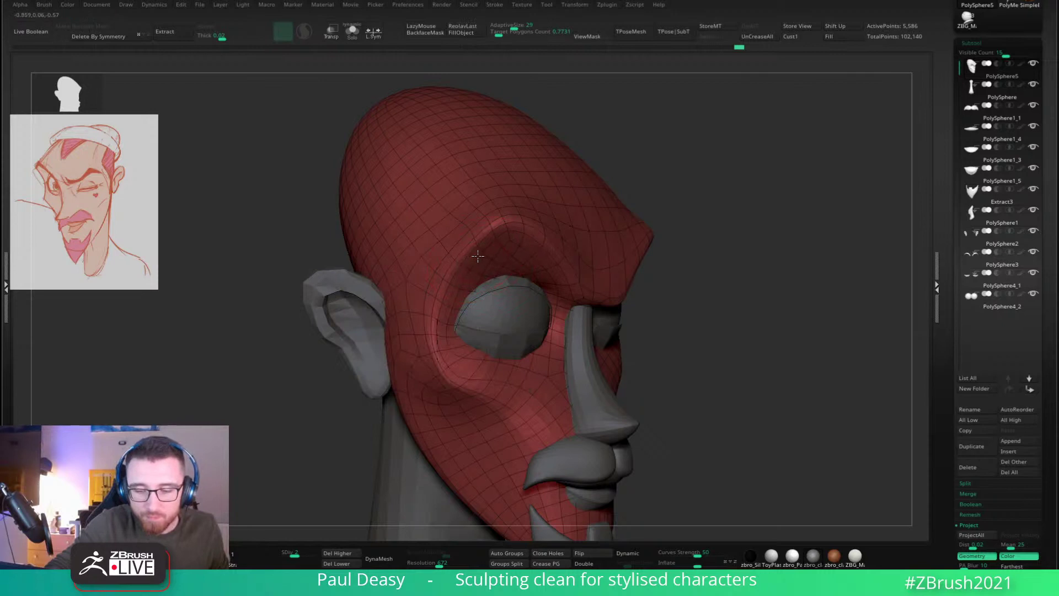
shift+right_drag(485, 254, 475, 190)
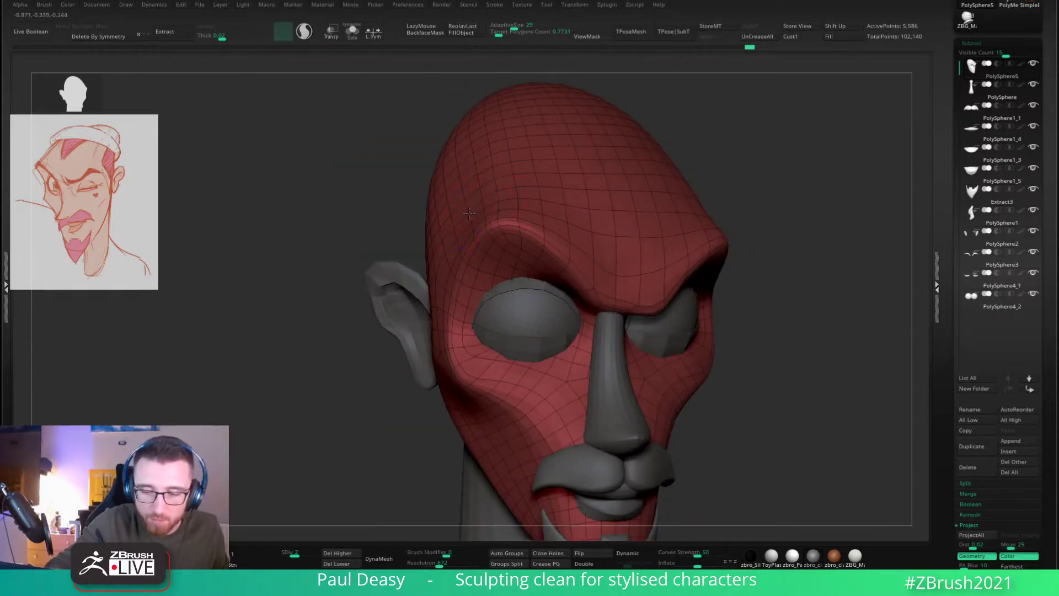
shift+right_drag(529, 198, 534, 205)
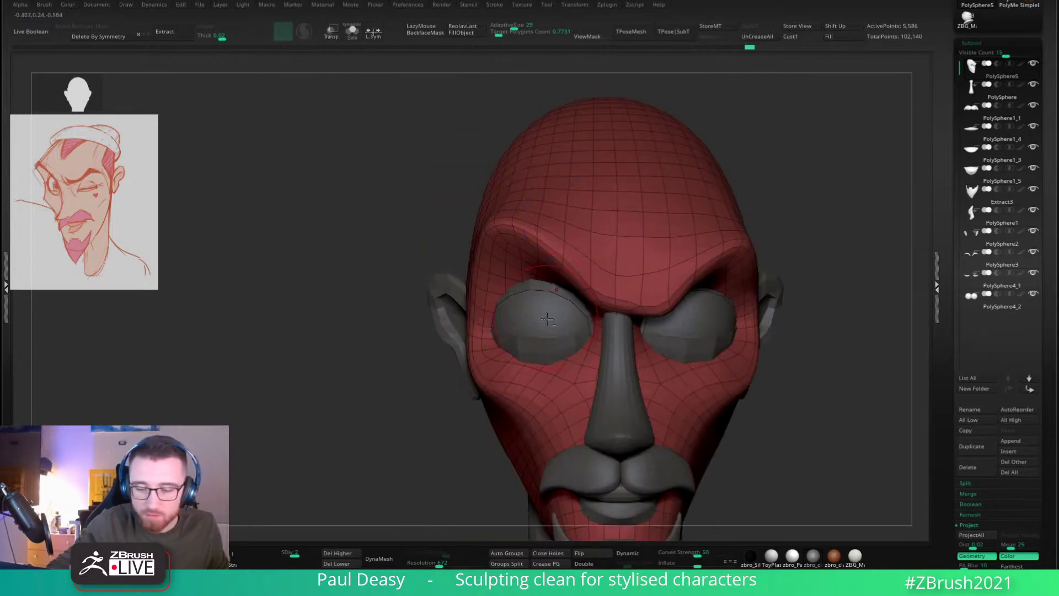
Step: Select the eyeballs, recentre the transform gizmo on them and shift them in depth within the sockets
alt+click(557, 300)
ctrl+right_drag(562, 276, 629, 290)
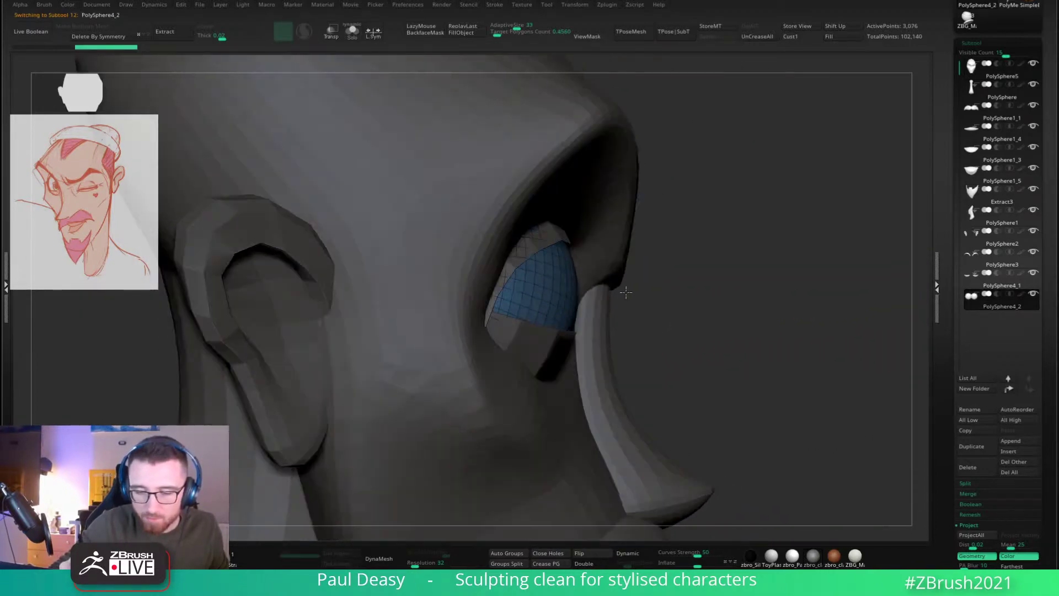
key(w)
click(507, 184)
drag(572, 226, 552, 264)
key(ctrl+z)
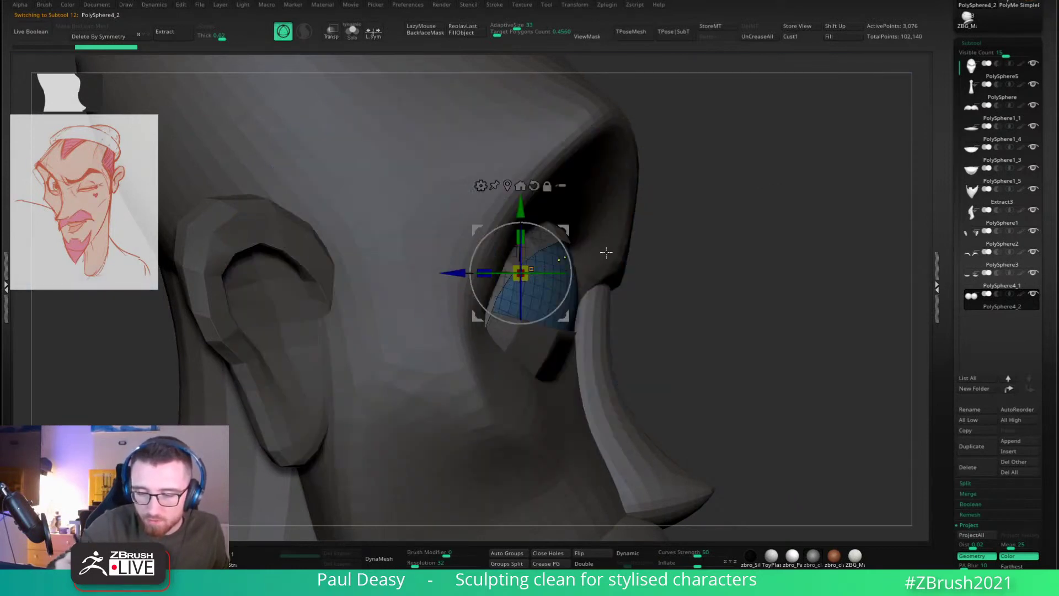
right_drag(717, 253, 727, 253)
alt+drag(568, 229, 578, 236)
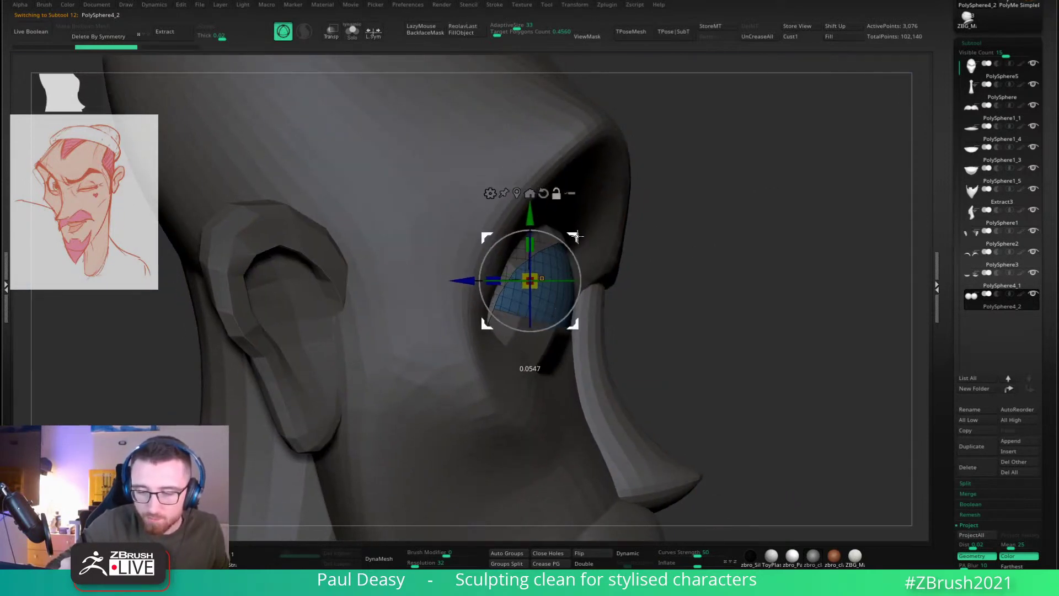
click(517, 193)
alt+click(475, 206)
drag(473, 284, 514, 276)
Step: Fit the eyeballs behind the eyelids by moving and scaling them from the front and three-quarter views
right_drag(764, 225, 662, 227)
drag(509, 246, 501, 235)
right_drag(697, 237, 588, 237)
drag(505, 237, 541, 232)
right_drag(541, 231, 556, 227)
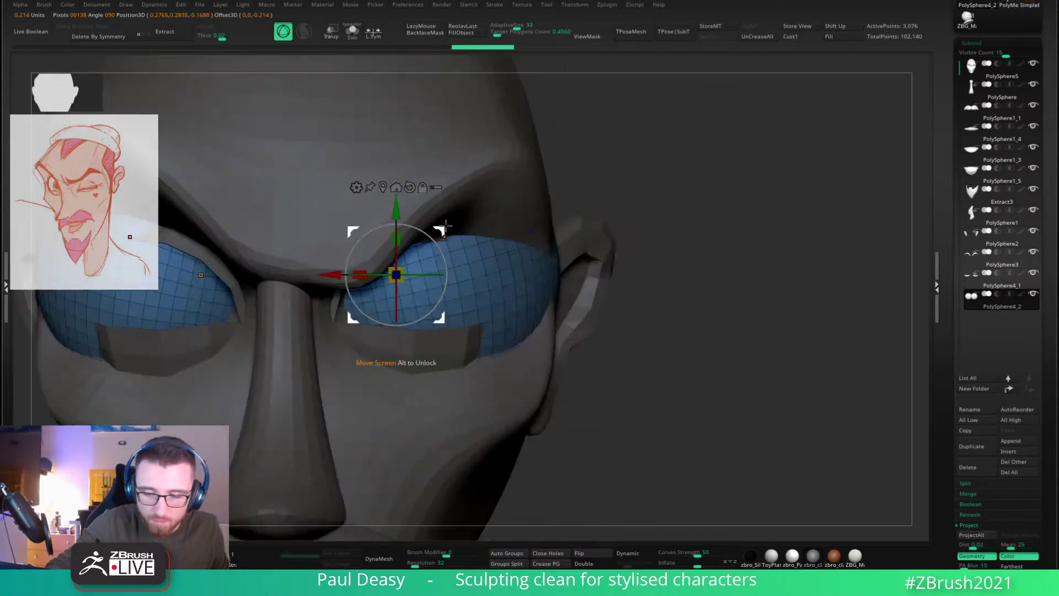
drag(446, 215, 418, 223)
alt+drag(671, 218, 758, 198)
drag(502, 212, 501, 209)
key(q)
drag(712, 251, 816, 251)
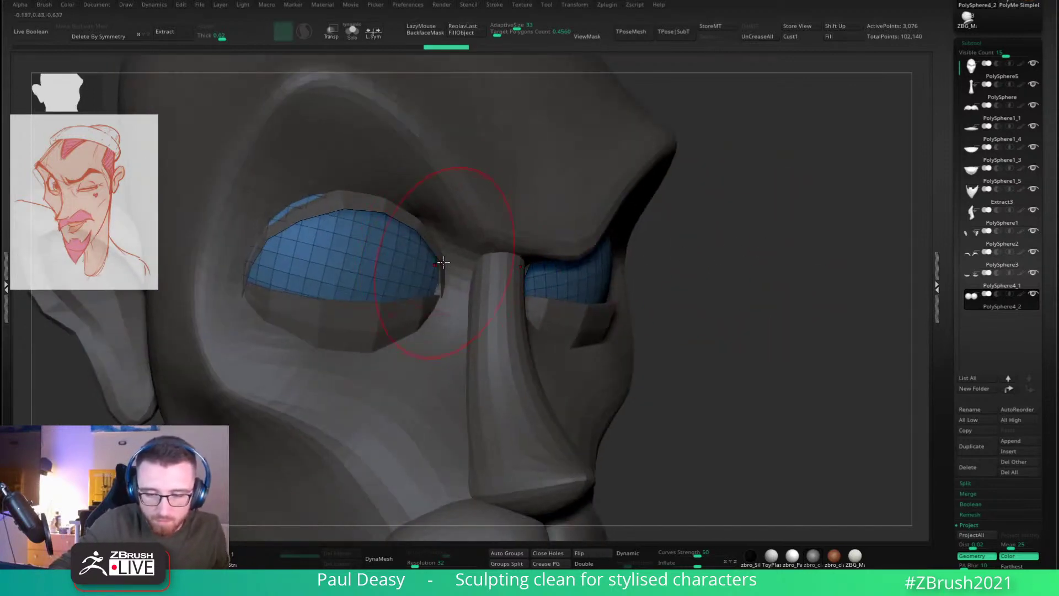
Step: Select the upper eyelid strips and raise their arch above the eyeballs with a resized Move brush
alt+click(452, 282)
right_drag(419, 307, 287, 303)
drag(248, 284, 342, 249)
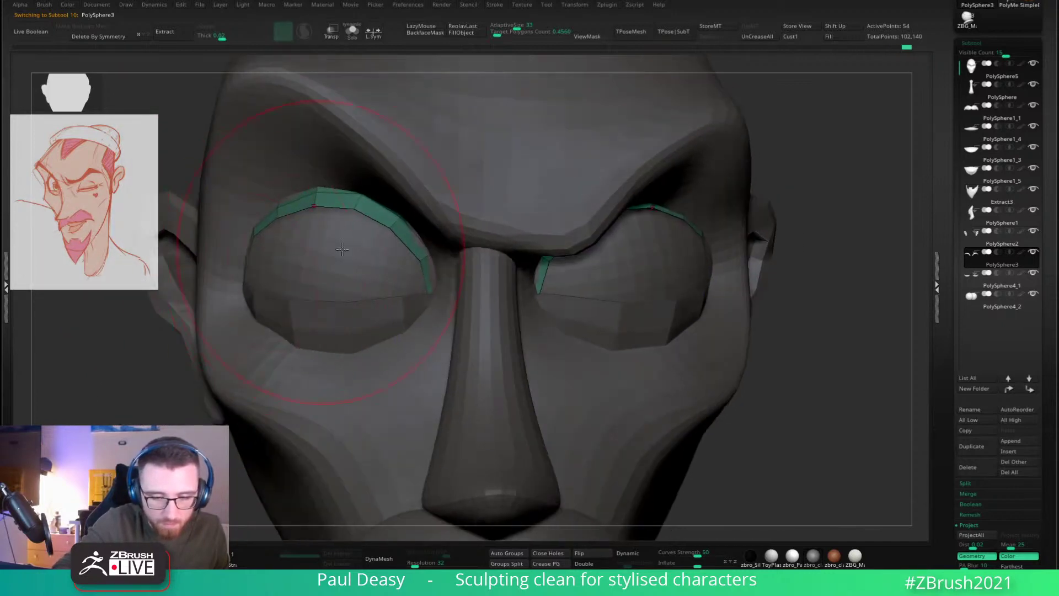
key(space)
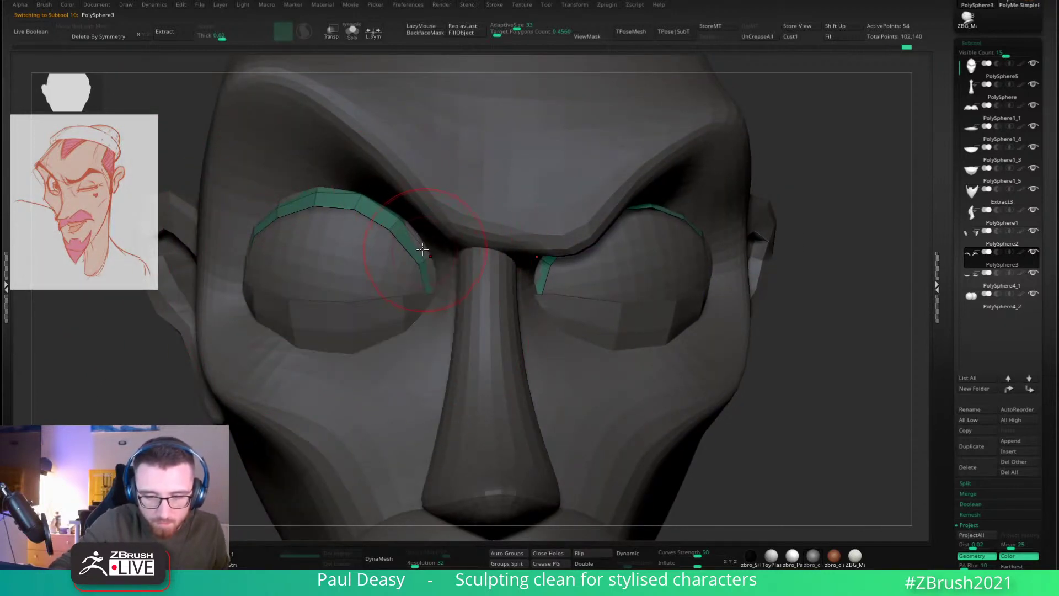
drag(318, 199, 374, 182)
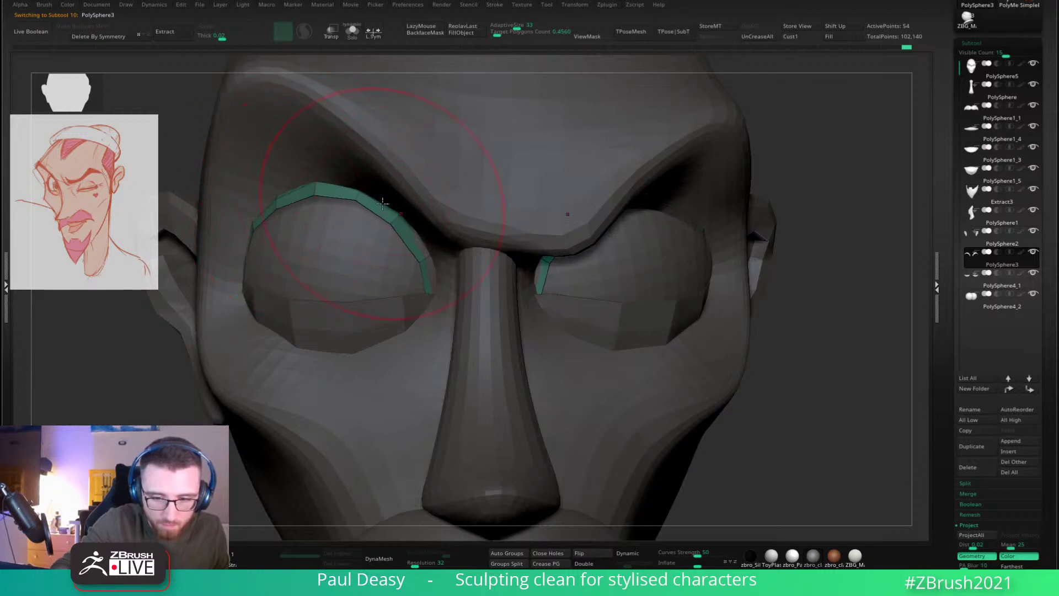
right_drag(425, 238, 559, 184)
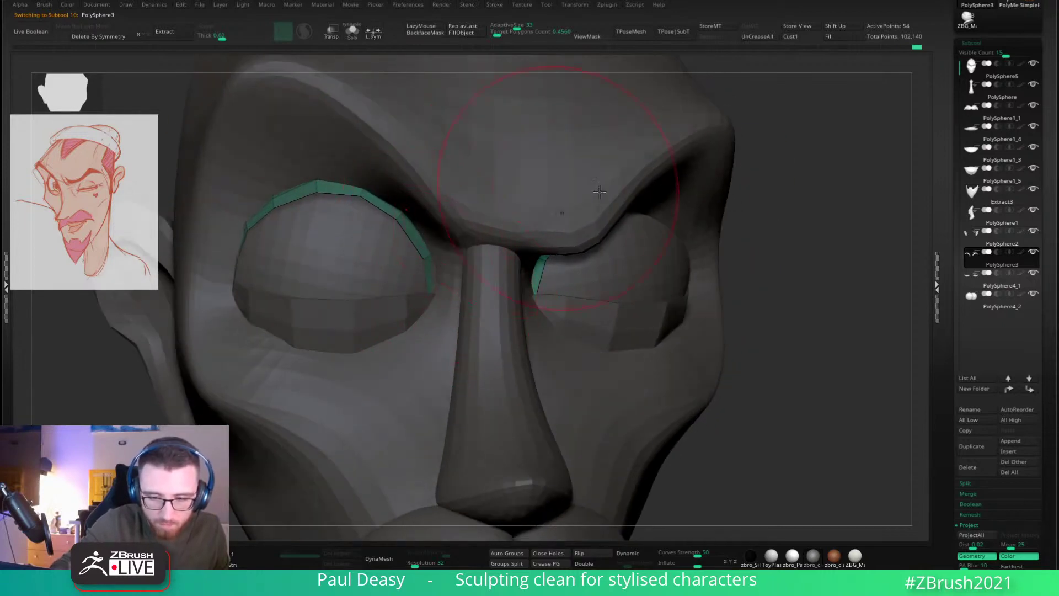
right_drag(858, 235, 755, 227)
key(space)
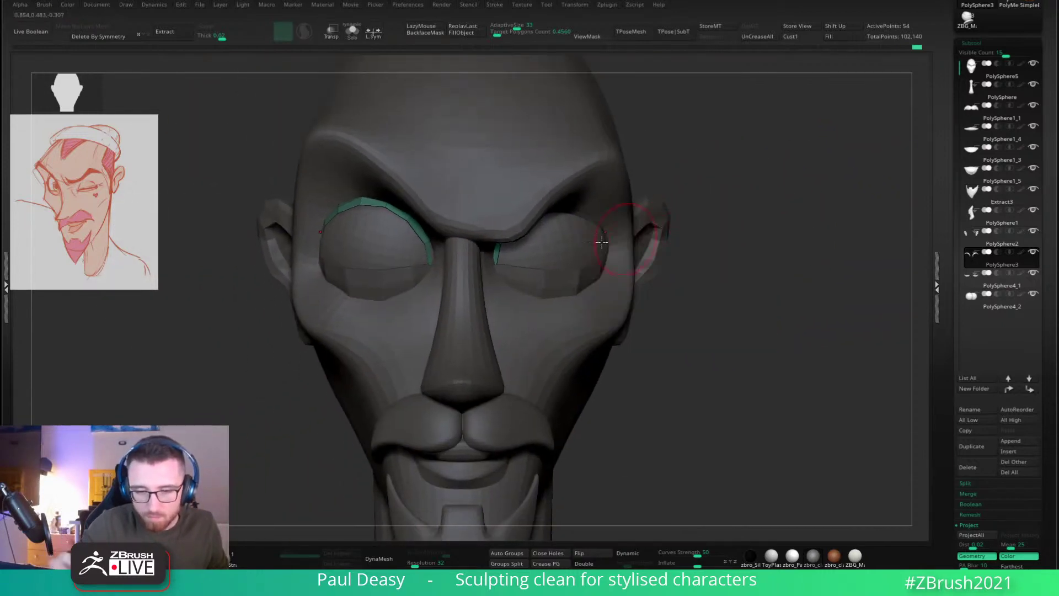
Step: Isolate the upper eyelid strips, mask the one on the character's left eye and split it into its own subtool
key(alt+s)
ctrl+right_drag(399, 226, 436, 236)
key(b)
key(z)
key(m)
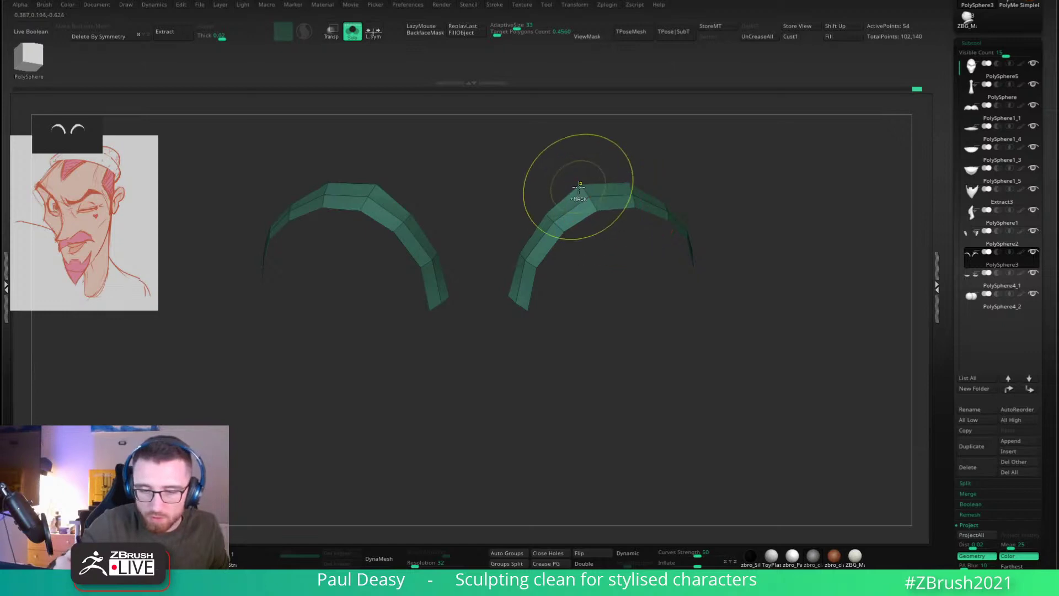
mouse_move(493, 168)
ctrl+mouse_down()
mouse_move(619, 402)
mouse_move(714, 156)
ctrl+mouse_up()
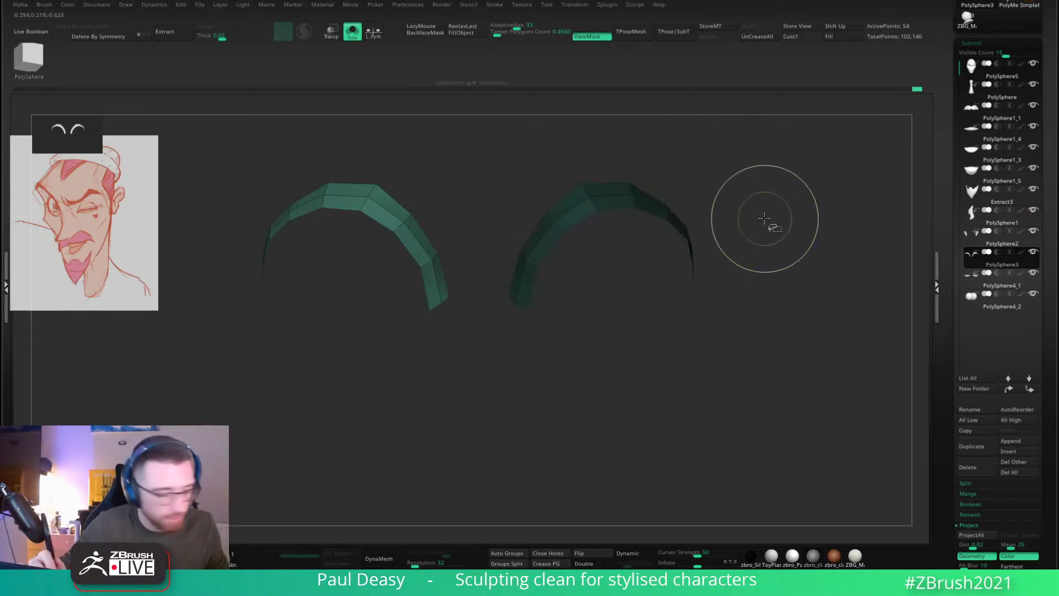
key(ctrl+shift+s)
key(alt+shift+s)
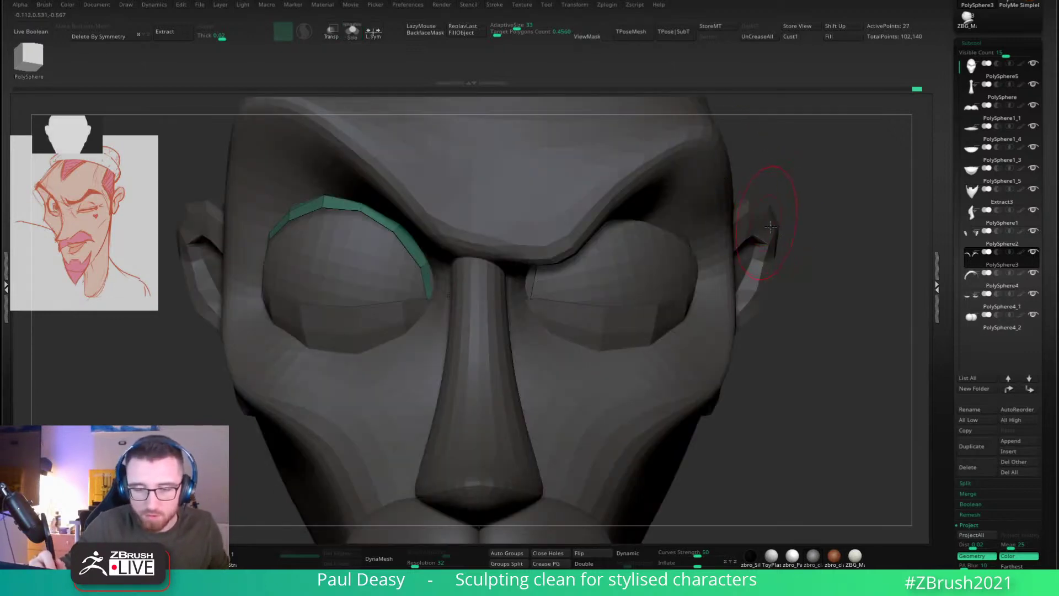
Step: Select the separated left upper eyelid and pull its lower edge down over the eyeball with the Move brush
alt+drag(784, 241, 821, 247)
drag(848, 211, 731, 249)
right_drag(731, 250, 701, 244)
alt+click(672, 231)
key(alt+shift+s)
key(space)
click(574, 262)
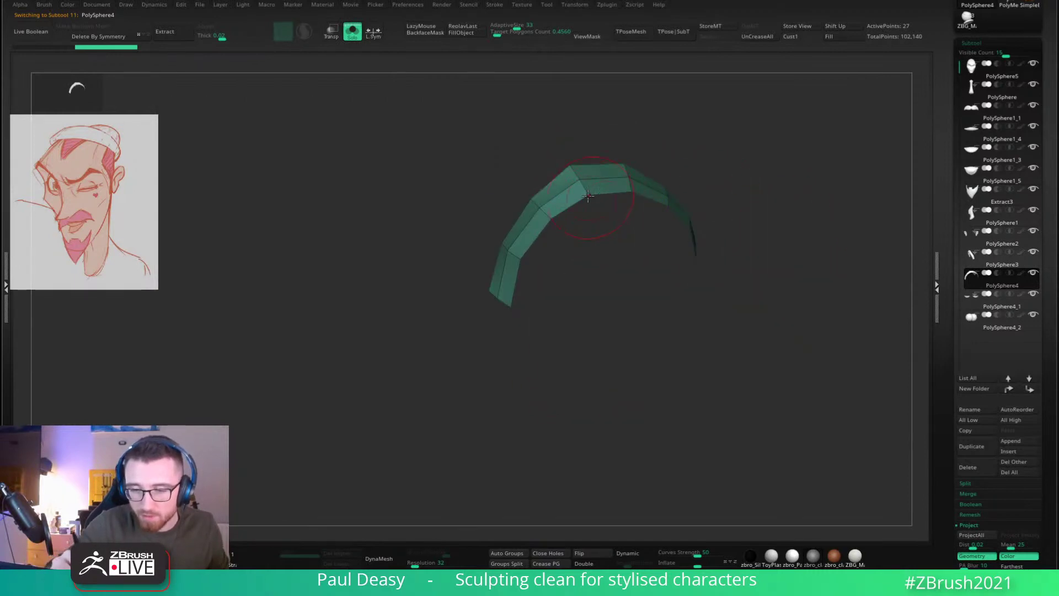
drag(589, 193, 580, 251)
key(ctrl+z)
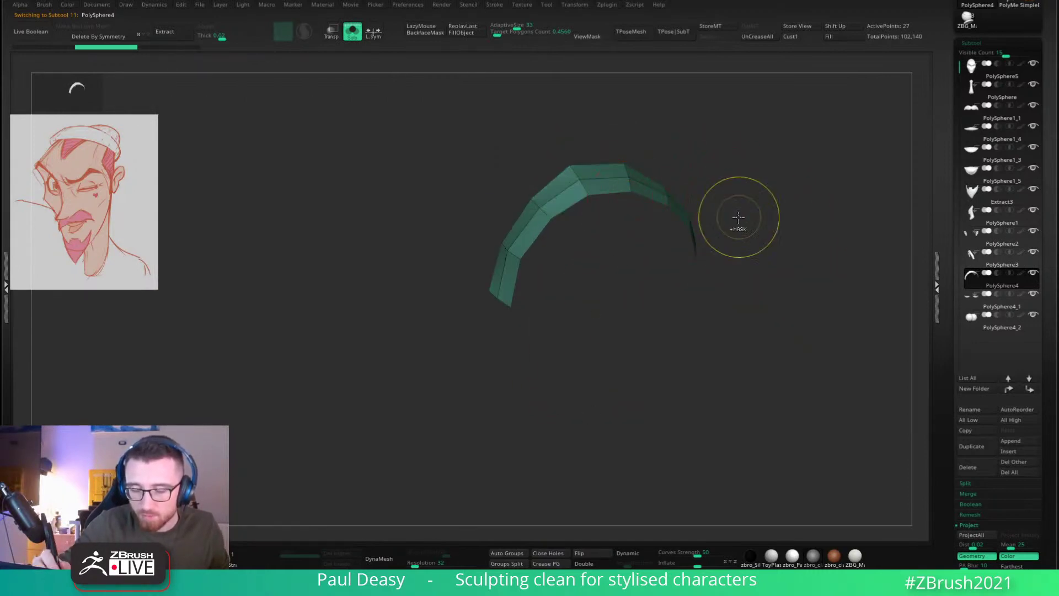
key(alt+shift+s)
mouse_move(637, 219)
mouse_down()
mouse_move(635, 238)
mouse_move(587, 284)
mouse_up()
drag(668, 240, 687, 287)
Step: Fit the upper part and outer corner of the left eyelid around the eyeball with a resized Move brush
key(space)
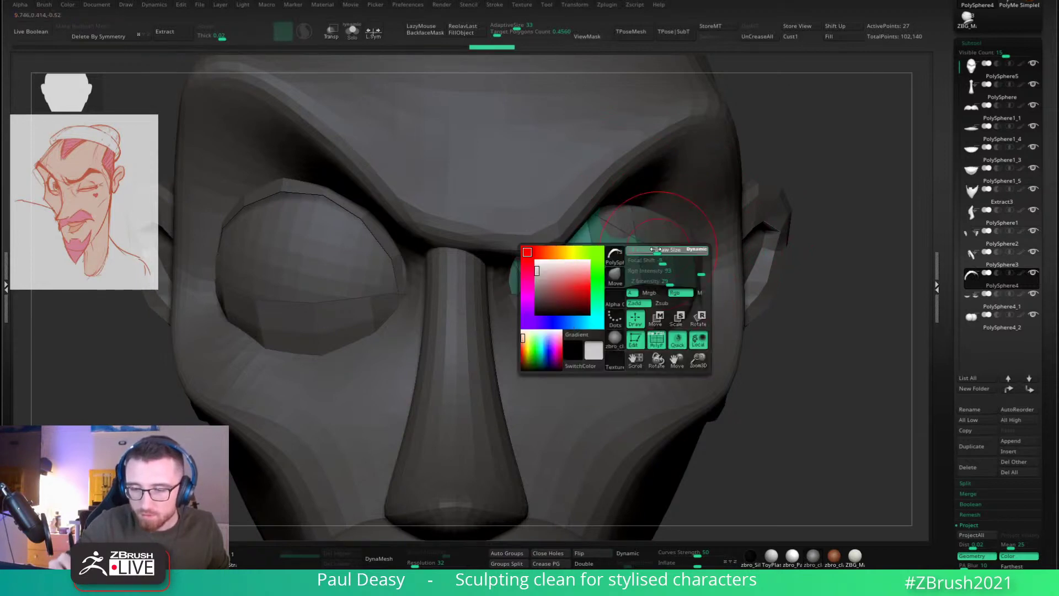
click(657, 262)
drag(627, 234, 642, 212)
right_drag(734, 221, 671, 220)
drag(671, 234, 690, 212)
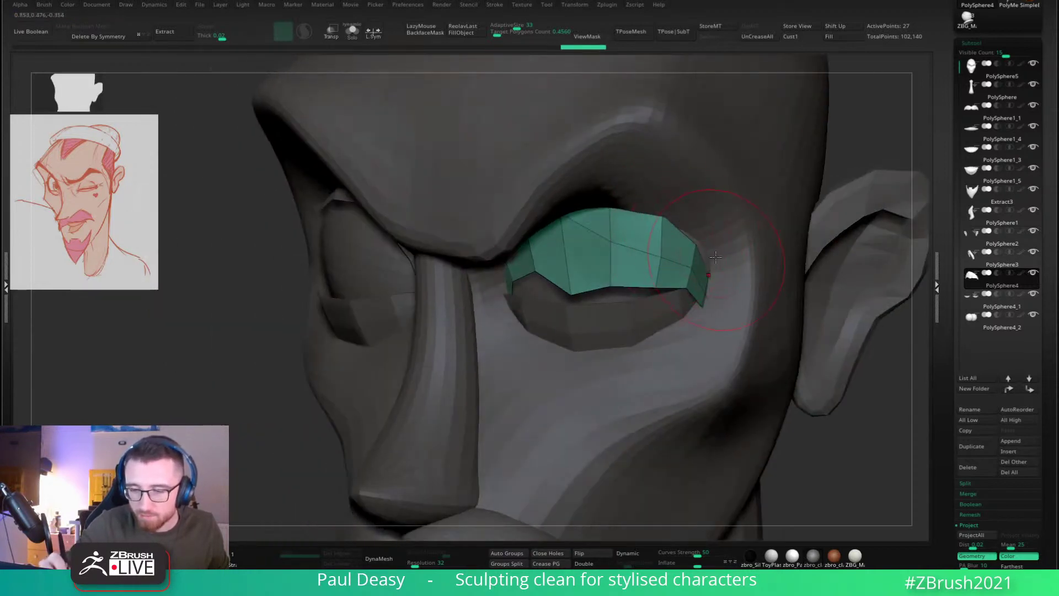
right_drag(715, 257, 696, 281)
drag(659, 284, 681, 284)
right_drag(676, 276, 722, 270)
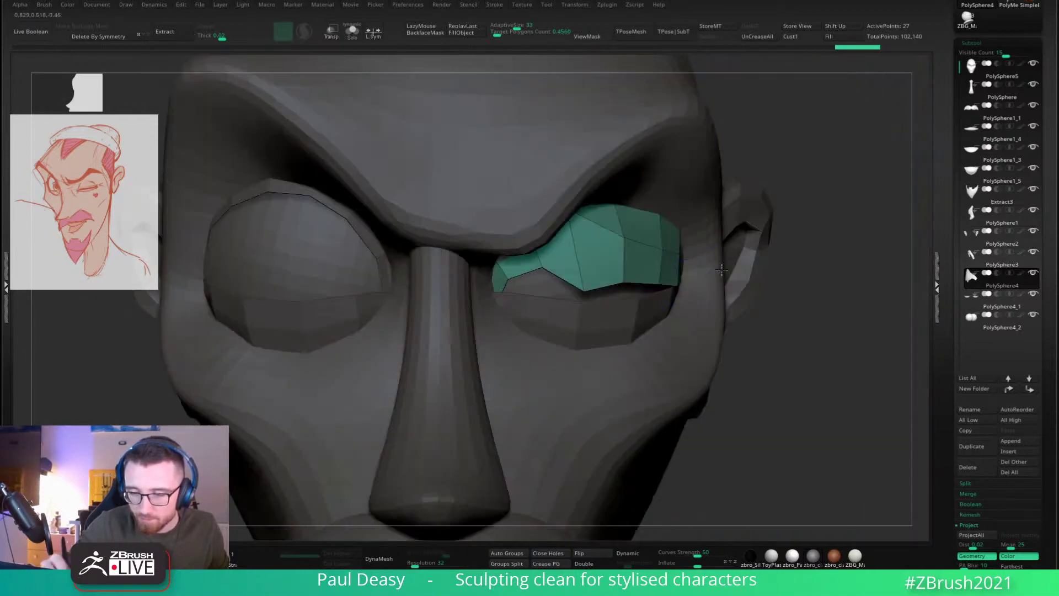
Step: Pull the left eyelid's lower edge and inner corner down to meet the lower lid
drag(648, 295, 580, 301)
right_click(540, 343)
drag(542, 268, 541, 290)
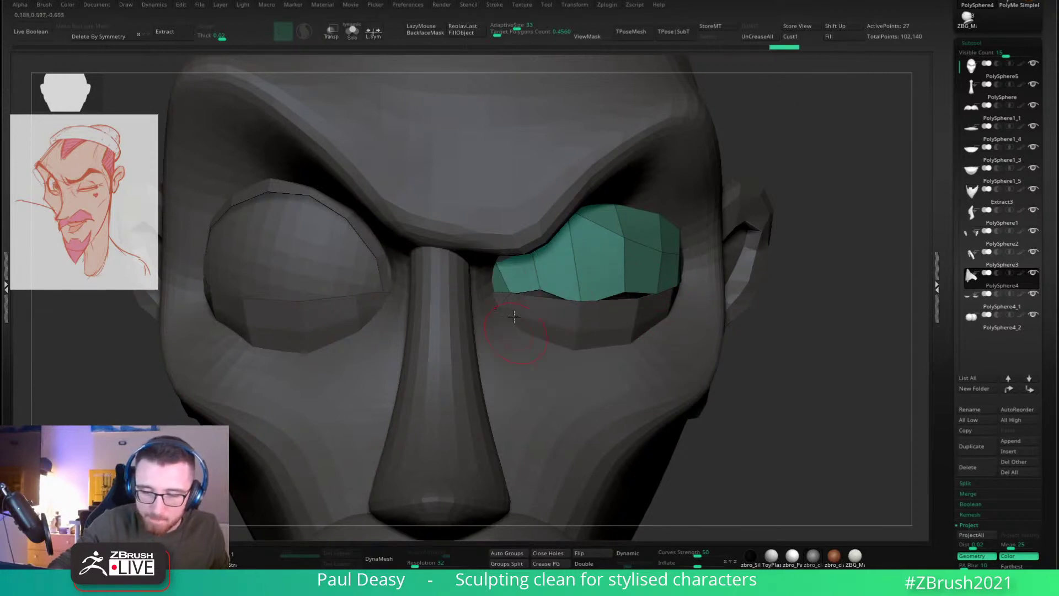
key(alt+s)
right_click(455, 357)
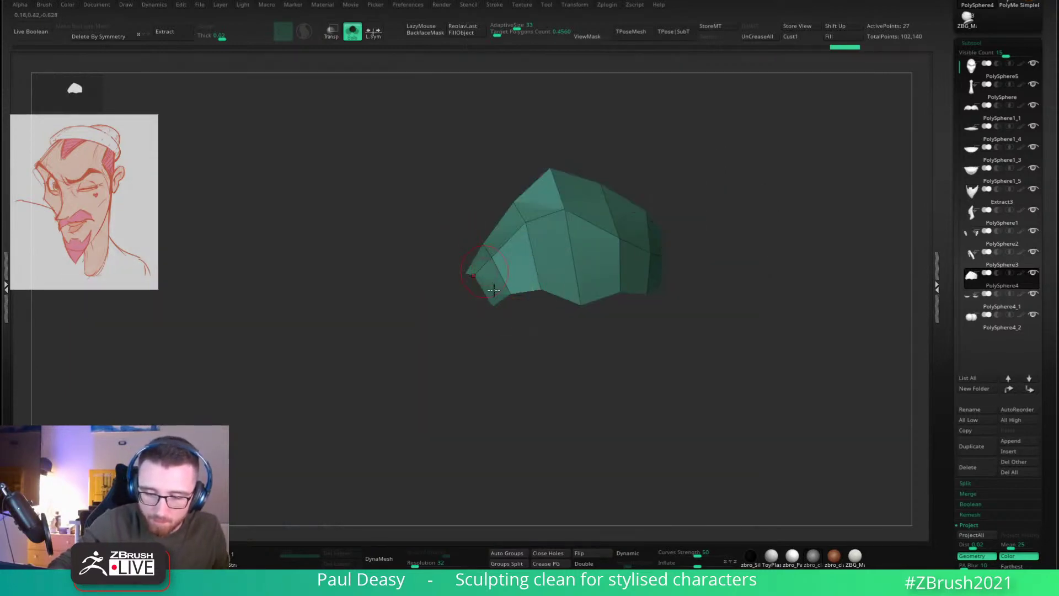
drag(494, 290, 687, 300)
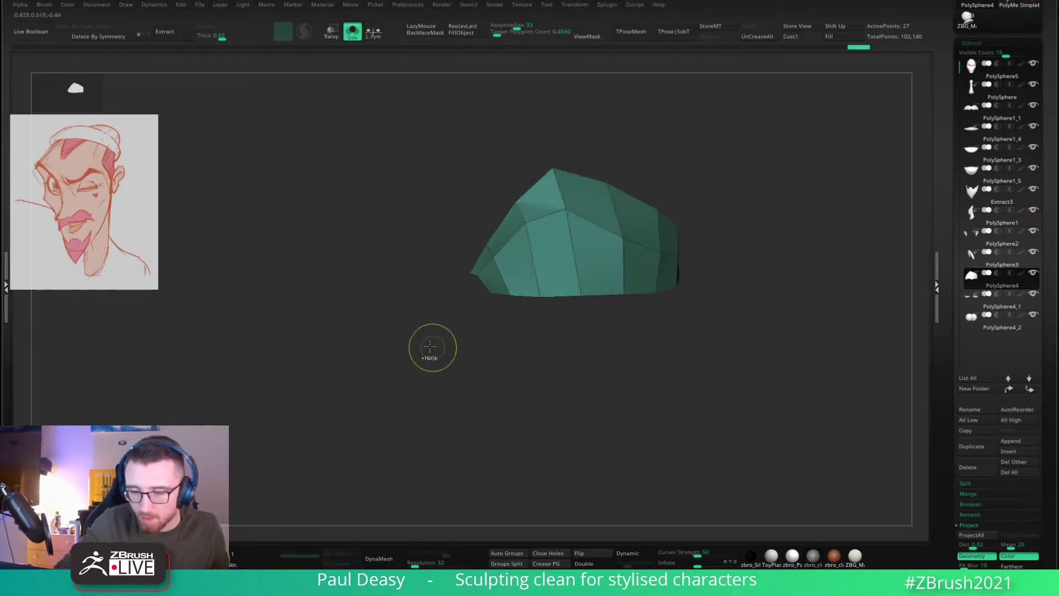
Step: Mask part of the isolated left eyelid and set up the transform gizmo on the unmasked area
mouse_move(430, 347)
ctrl+mouse_down()
mouse_move(432, 277)
mouse_move(495, 465)
ctrl+mouse_up()
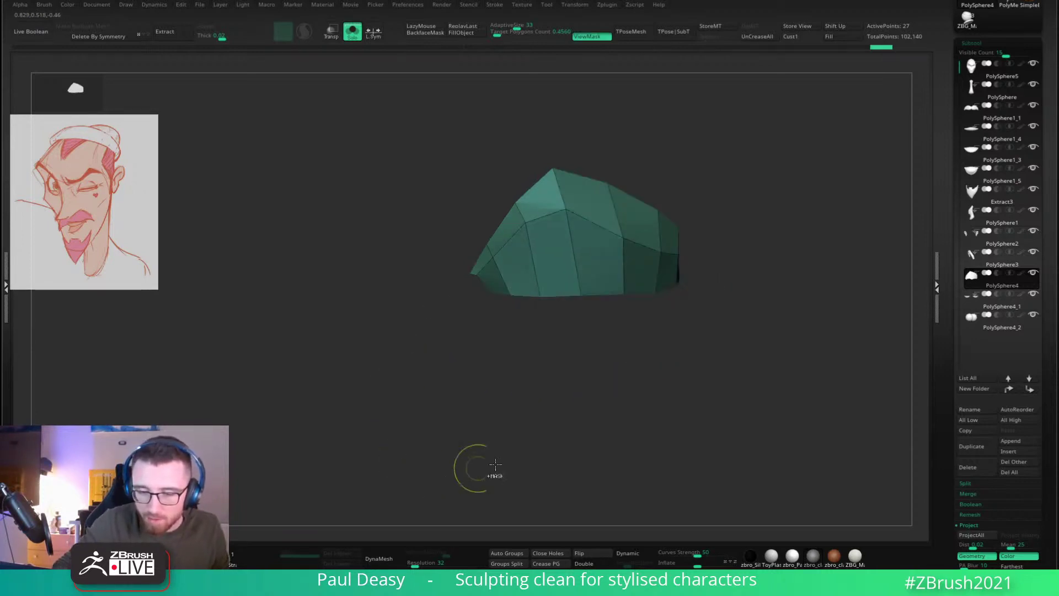
key(w)
ctrl+click(747, 300)
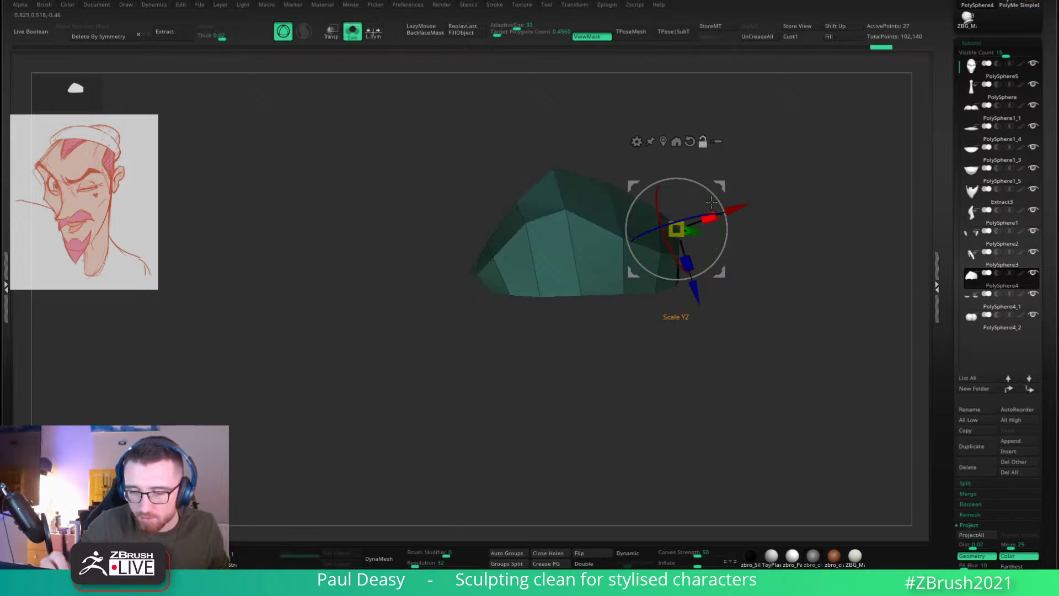
alt+click(690, 143)
alt+drag(719, 186, 644, 330)
mouse_move(776, 268)
mouse_down()
mouse_move(766, 270)
mouse_move(789, 255)
mouse_move(717, 255)
mouse_move(730, 279)
mouse_up()
key(alt+s)
key(alt+s)
key(q)
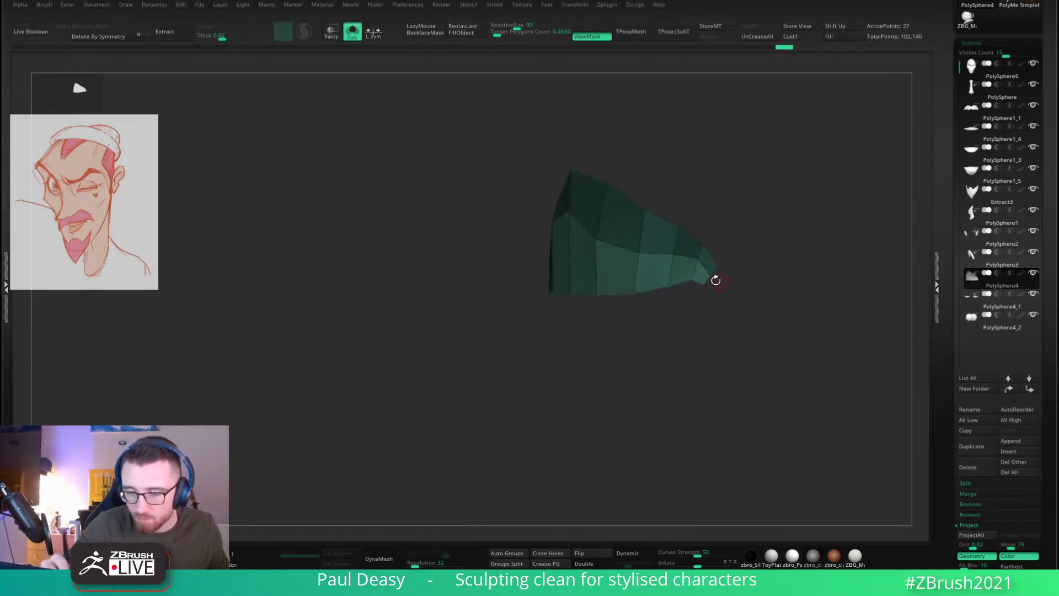
Step: Mask all but the left eyelid's lower edge and flatten that edge by scaling it along the Y axis
ctrl+click(687, 359)
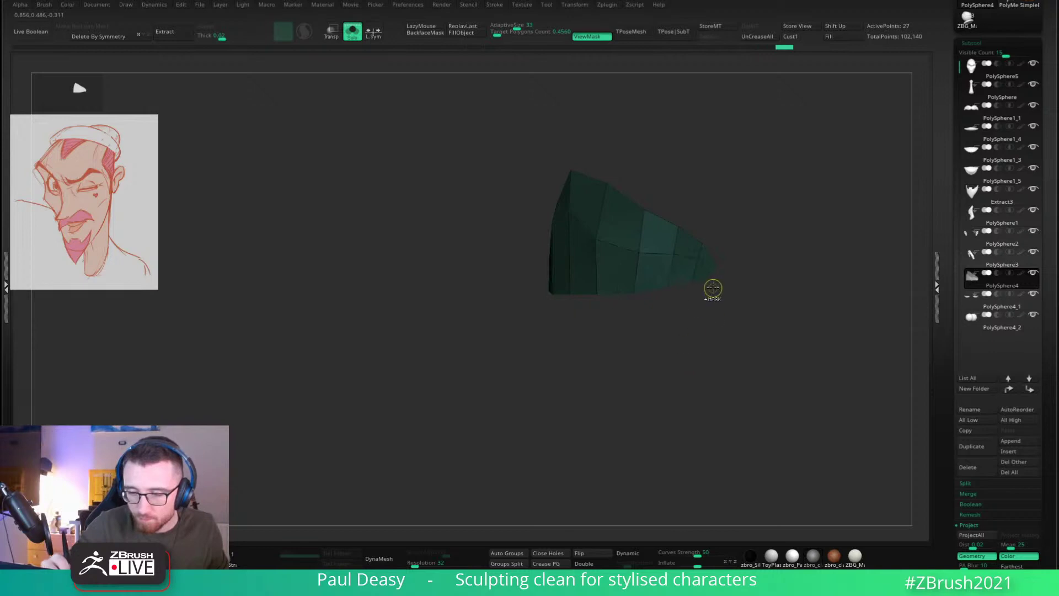
ctrl+click(713, 288)
mouse_move(707, 282)
ctrl+mouse_down()
mouse_move(806, 274)
mouse_move(803, 290)
mouse_move(760, 280)
ctrl+mouse_up()
key(w)
drag(757, 230, 755, 229)
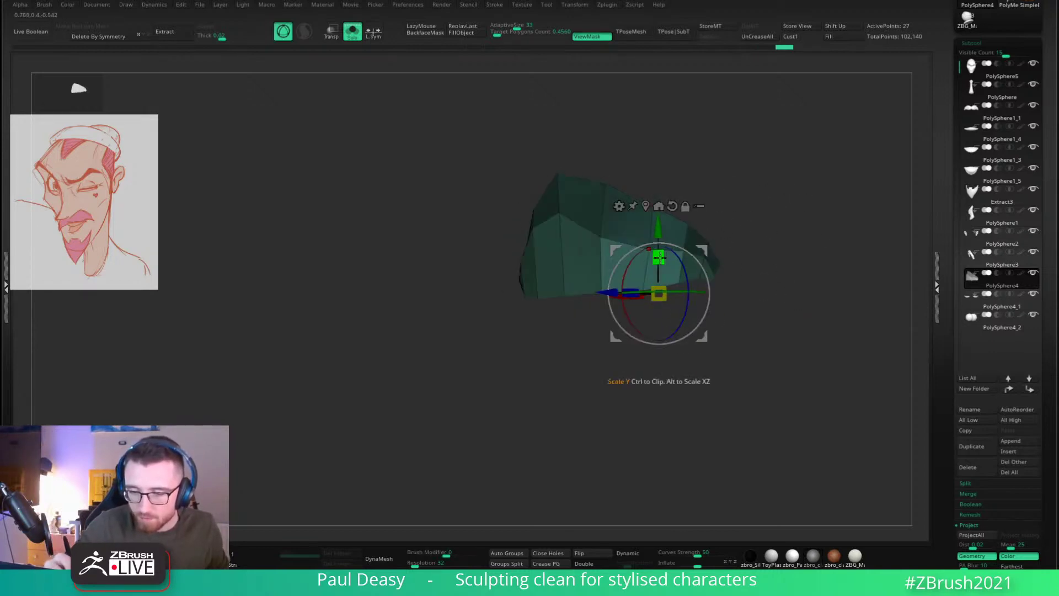
drag(659, 257, 657, 503)
drag(777, 353, 764, 314)
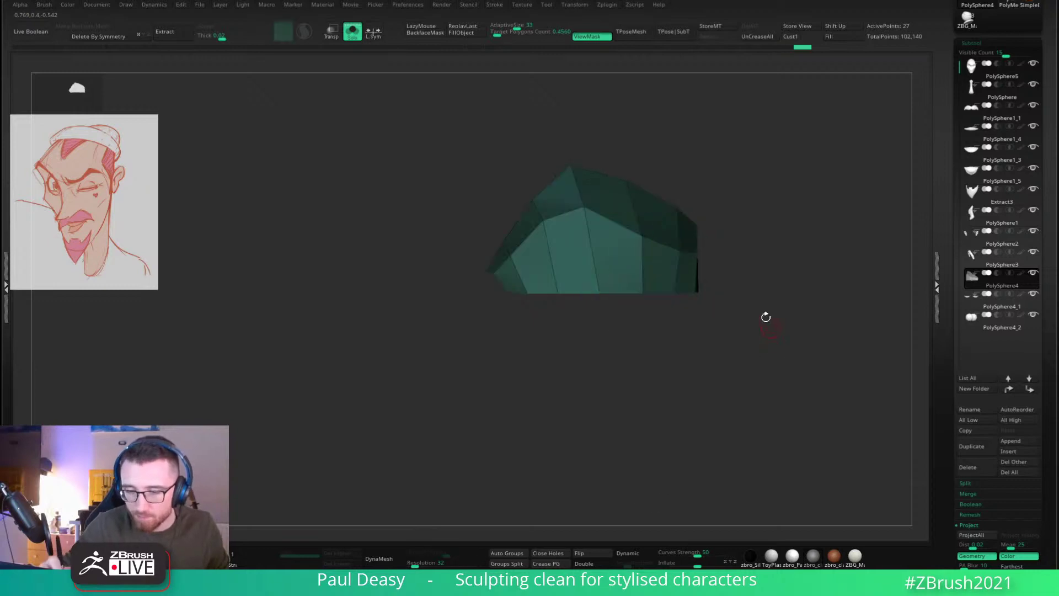
key(space)
key(alt+s)
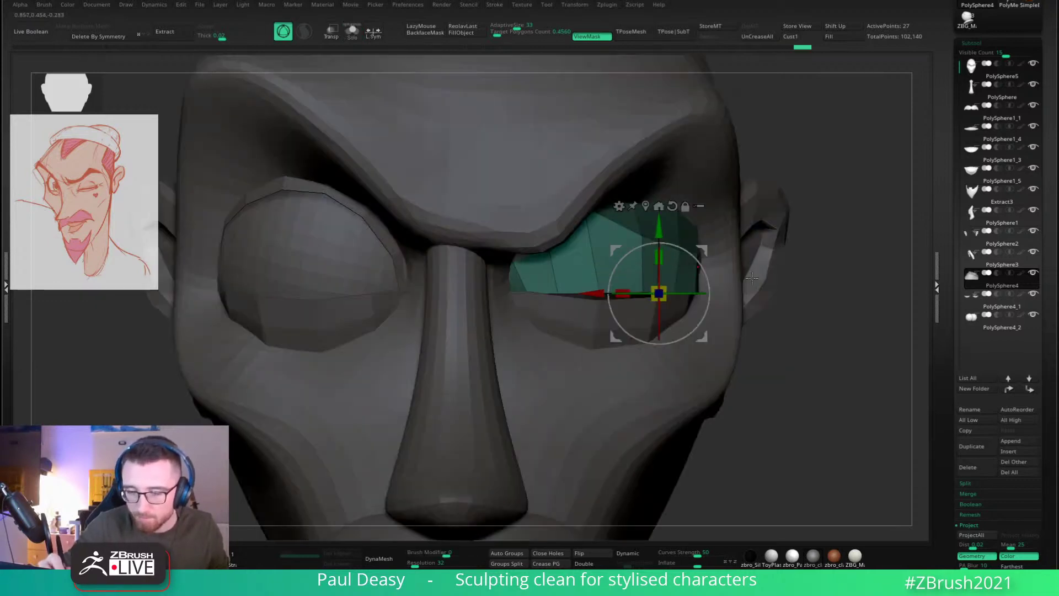
Step: Shape the left eyelid's lower edge and outer corner around the eyeball with the Move brush
key(q)
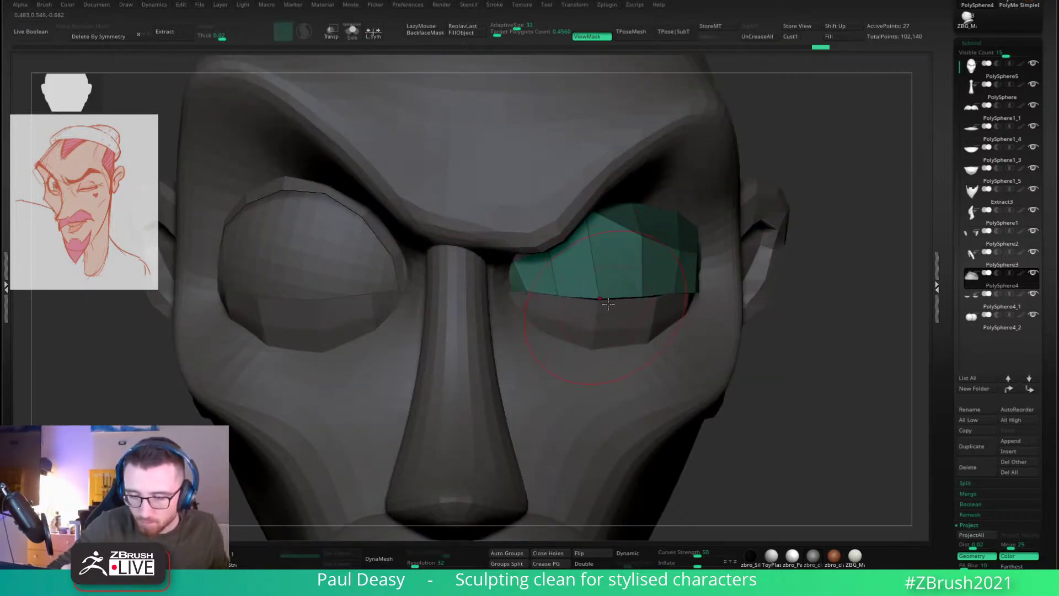
right_drag(727, 299, 686, 301)
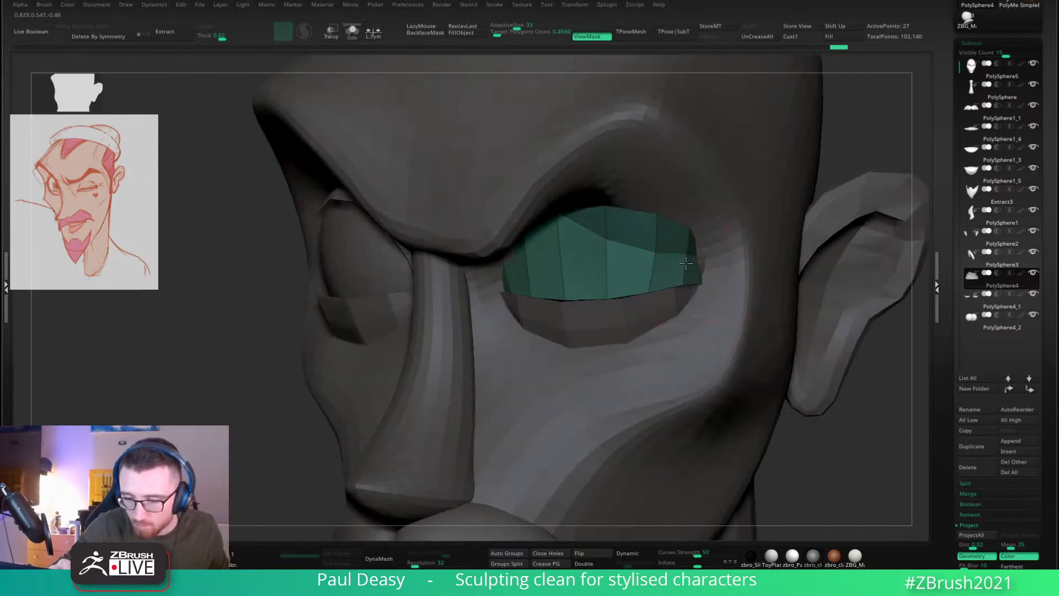
right_drag(686, 264, 723, 244)
key(space)
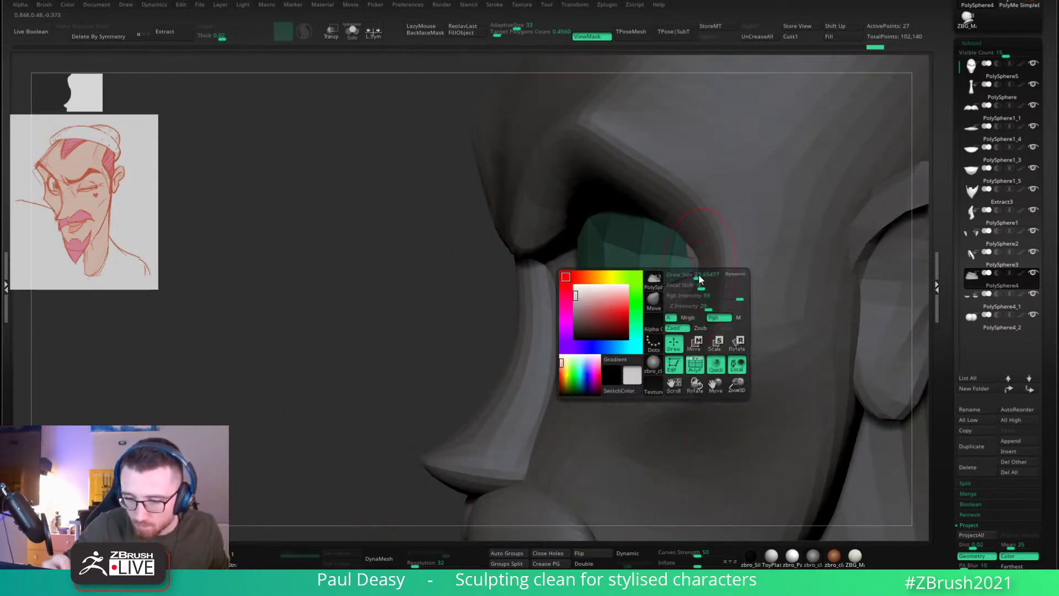
right_drag(696, 263, 851, 359)
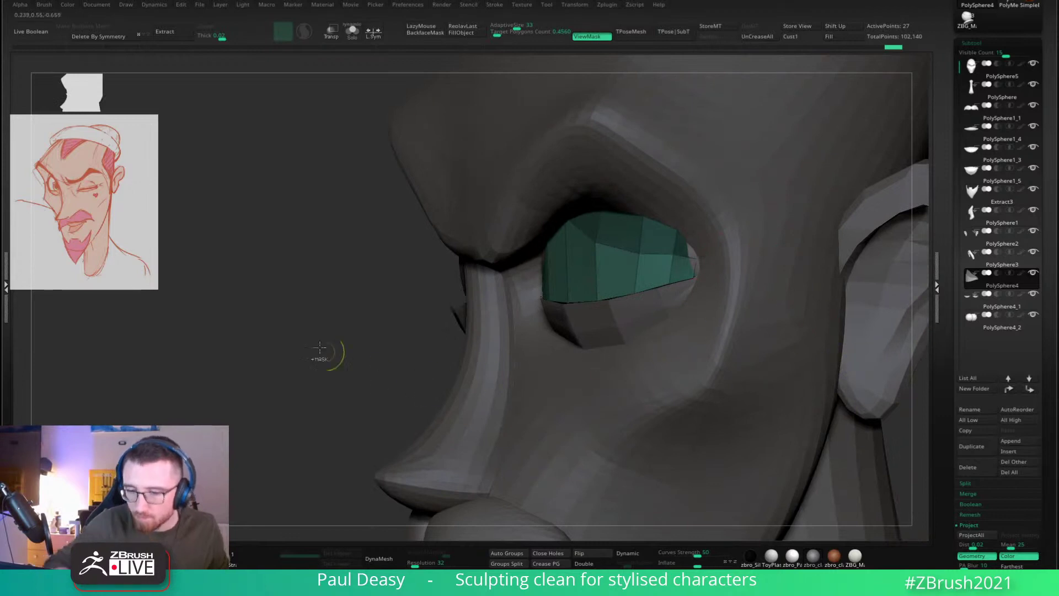
Step: Delete the left eyelid's middle edge loop and insert a new one across the lid with ZModeler
key(ctrl+h)
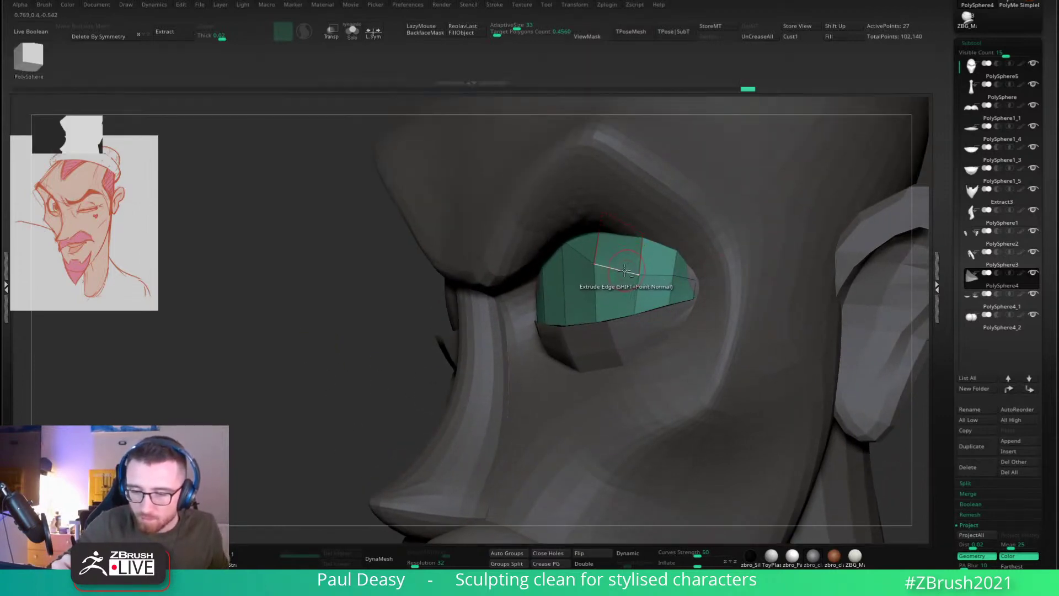
key(space)
click(618, 286)
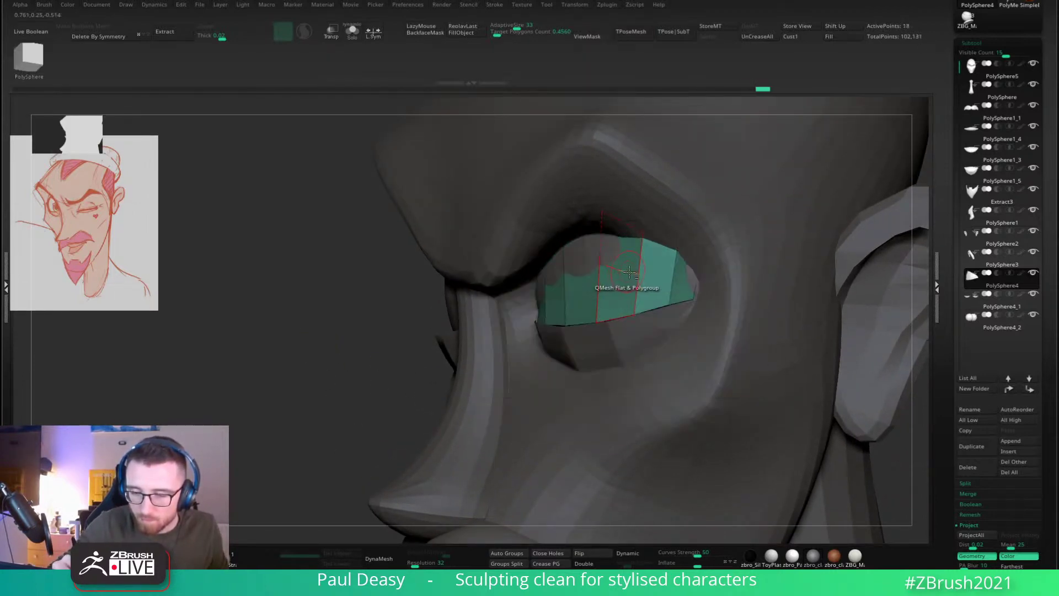
click(636, 281)
mouse_move(662, 245)
right_down()
mouse_move(684, 247)
mouse_move(634, 272)
right_up()
Step: Adjust the left eyelid's upper edge over the eyeball with the Move brush and set ZModeler as the active brush
key(alt+s)
key(b)
key(m)
key(v)
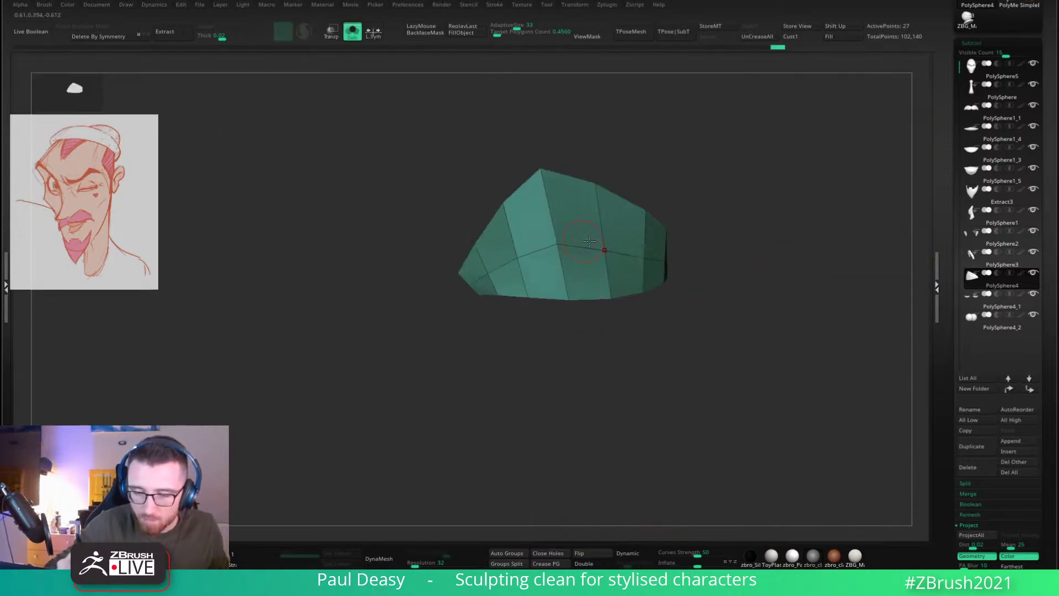
key(alt+s)
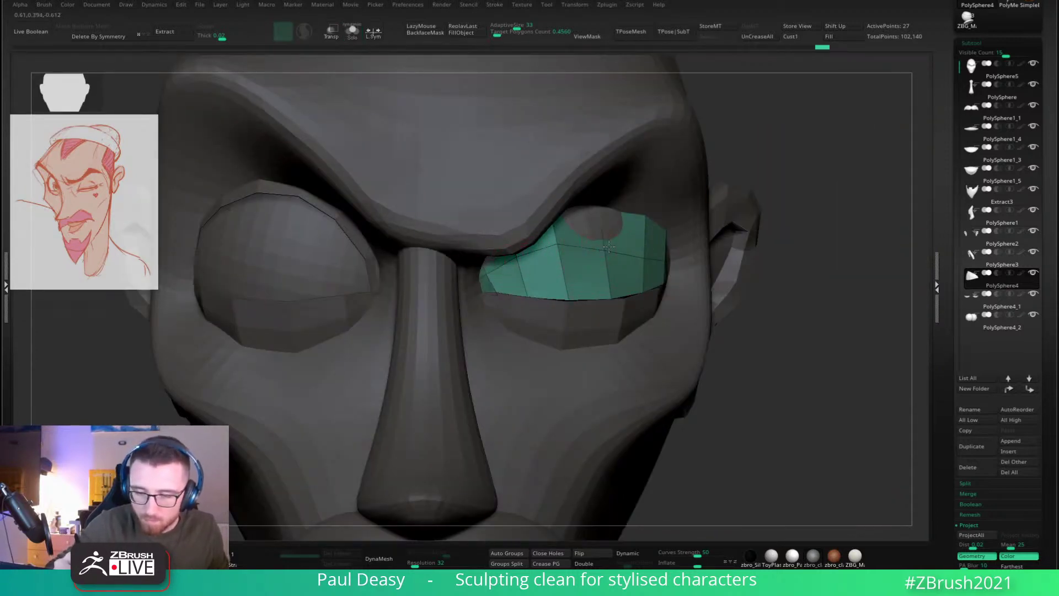
right_drag(608, 247, 650, 253)
key(b)
key(z)
key(m)
Step: Make the head the active subtool and mask a strip along the left brow ridge, clearing the first mask stroke
alt+click(603, 177)
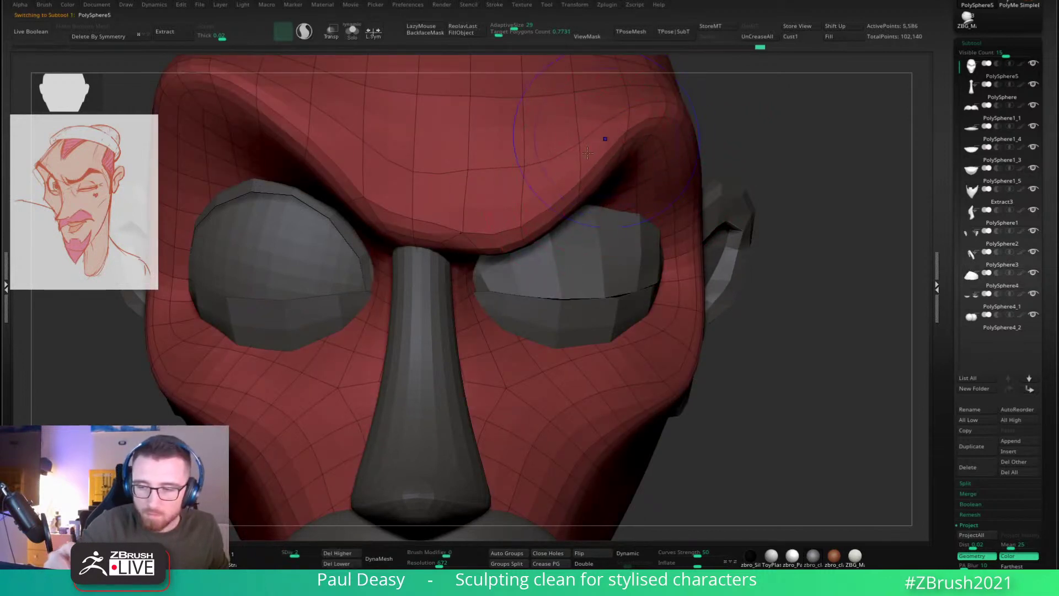
ctrl+right_drag(763, 158, 677, 192)
key(shift+f)
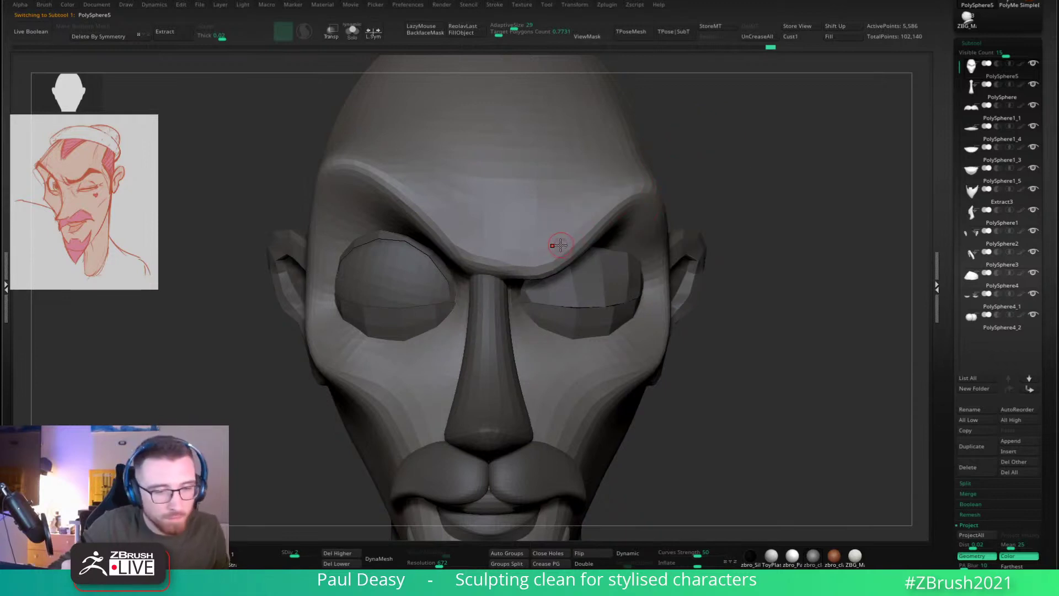
ctrl+drag(563, 254, 613, 206)
ctrl+drag(697, 171, 777, 209)
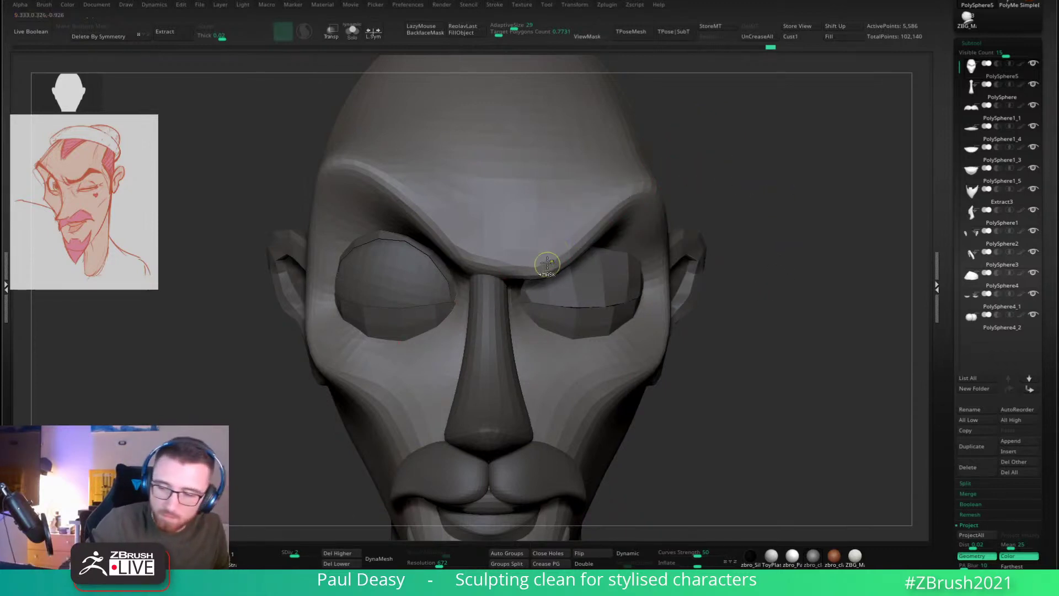
mouse_move(545, 265)
ctrl+mouse_down()
mouse_move(625, 200)
mouse_move(601, 218)
ctrl+mouse_up()
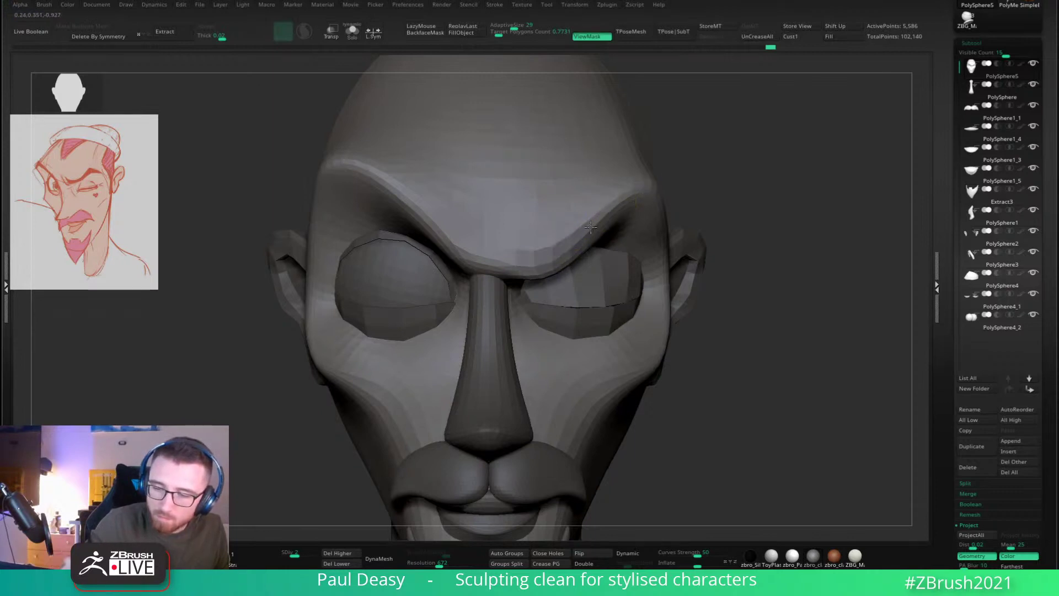
ctrl+drag(537, 265, 647, 189)
Step: Extend the mask around the outer end of the left brow ridge and widen it along the inner brow
drag(755, 190, 668, 191)
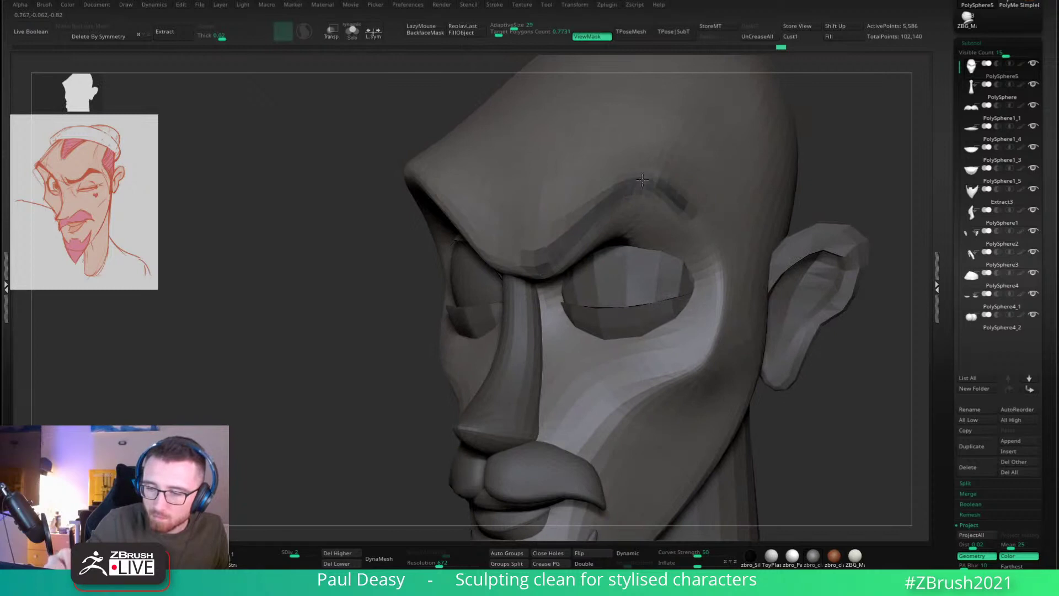
right_drag(654, 189, 624, 207)
ctrl+drag(593, 216, 493, 279)
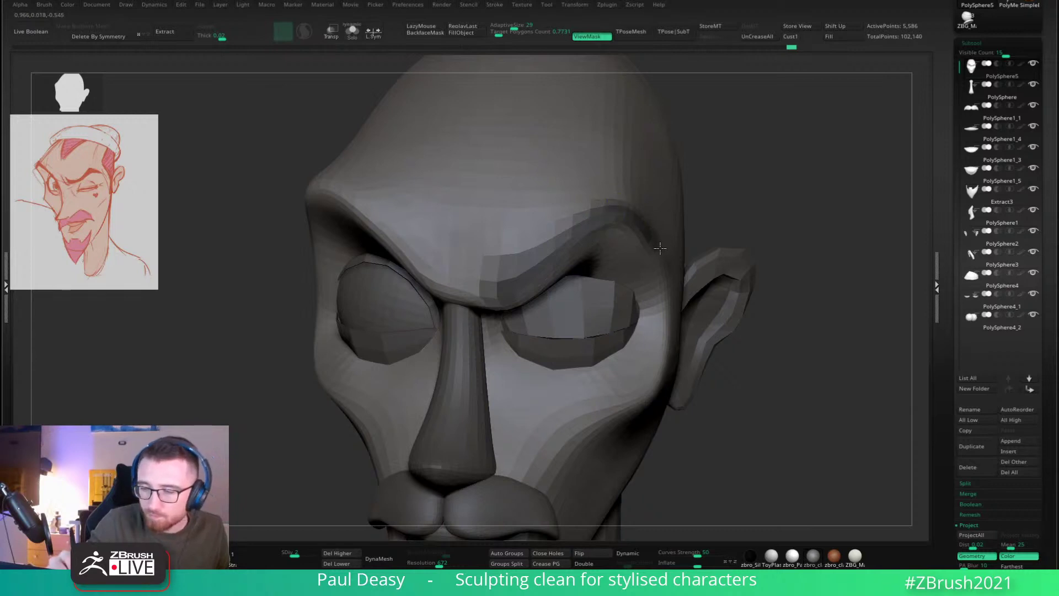
right_drag(660, 248, 648, 242)
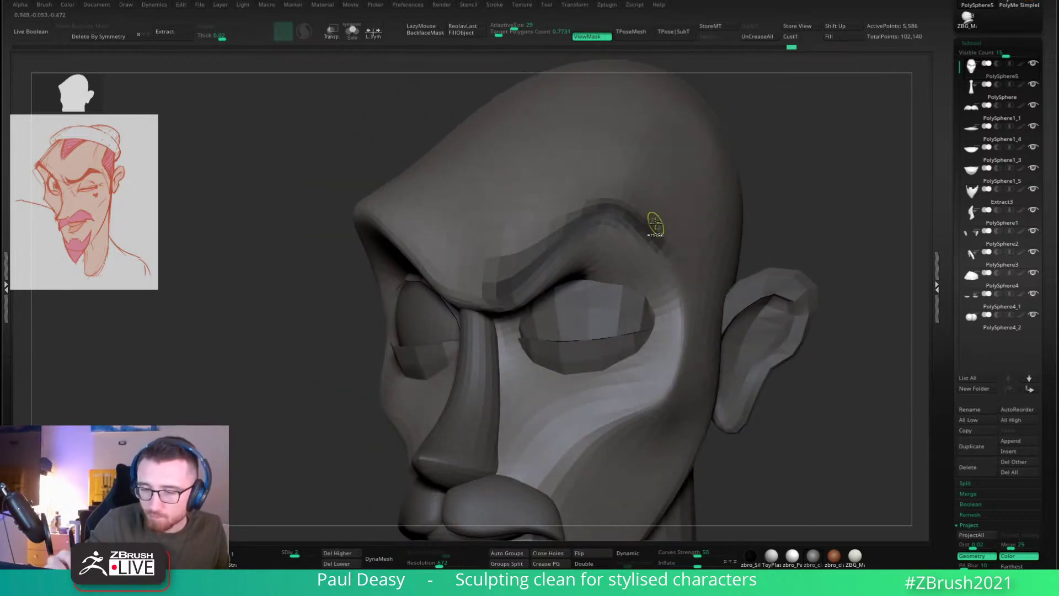
right_drag(647, 217, 665, 202)
drag(781, 177, 827, 242)
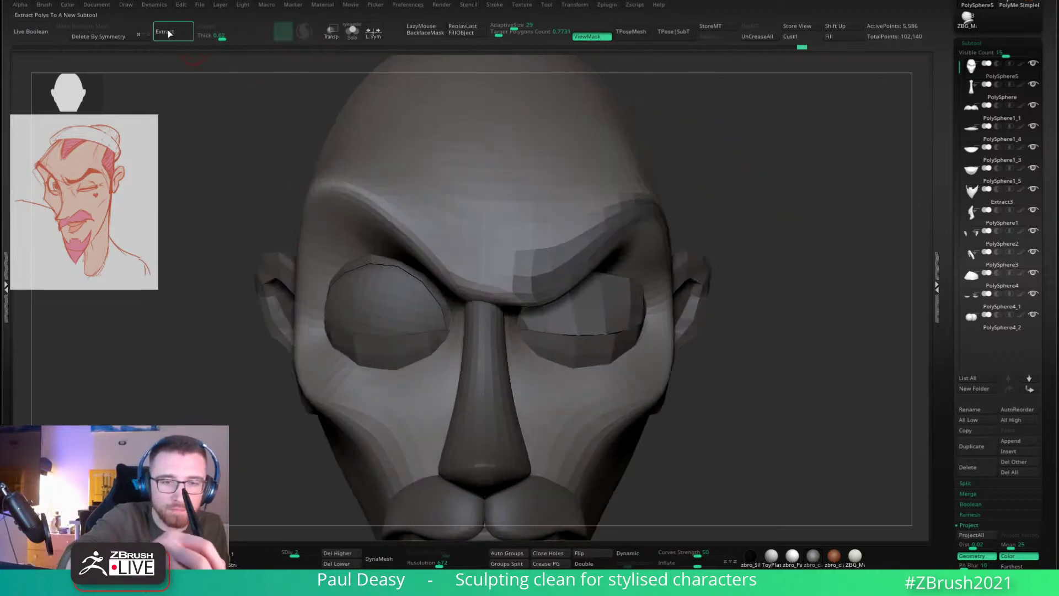
Step: Extract the masked brow strip as a new subtool at 0.02 thickness and delete everything but its front surface
click(182, 32)
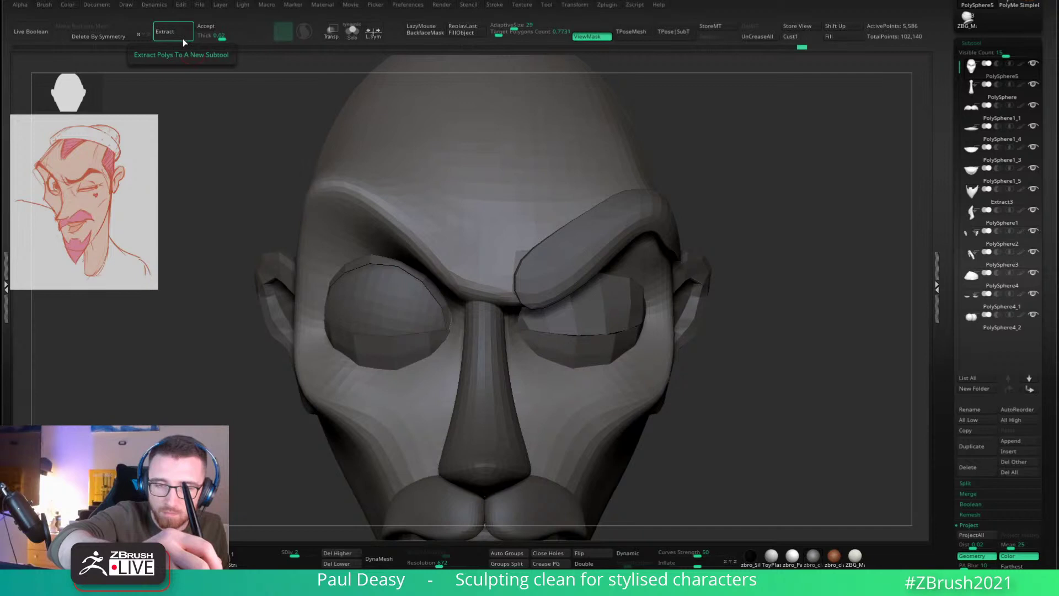
click(204, 27)
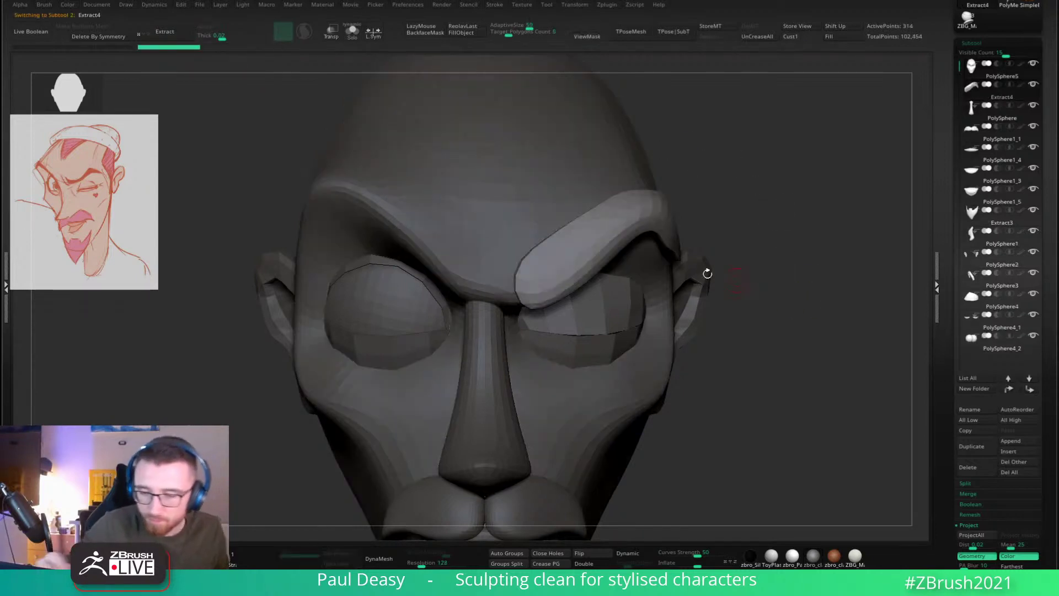
ctrl+shift+click(624, 228)
key(Delete)
key(Delete)
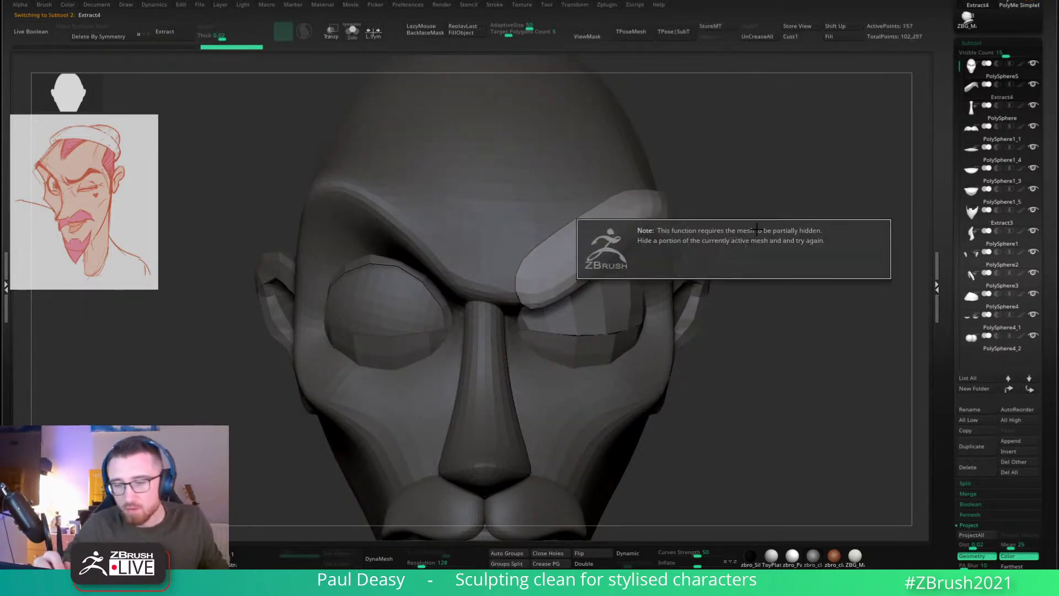
drag(778, 222, 758, 226)
Step: Clear the mask on the extracted eyebrow, display its wireframe and assign the mesh to a single polygroup
key(w)
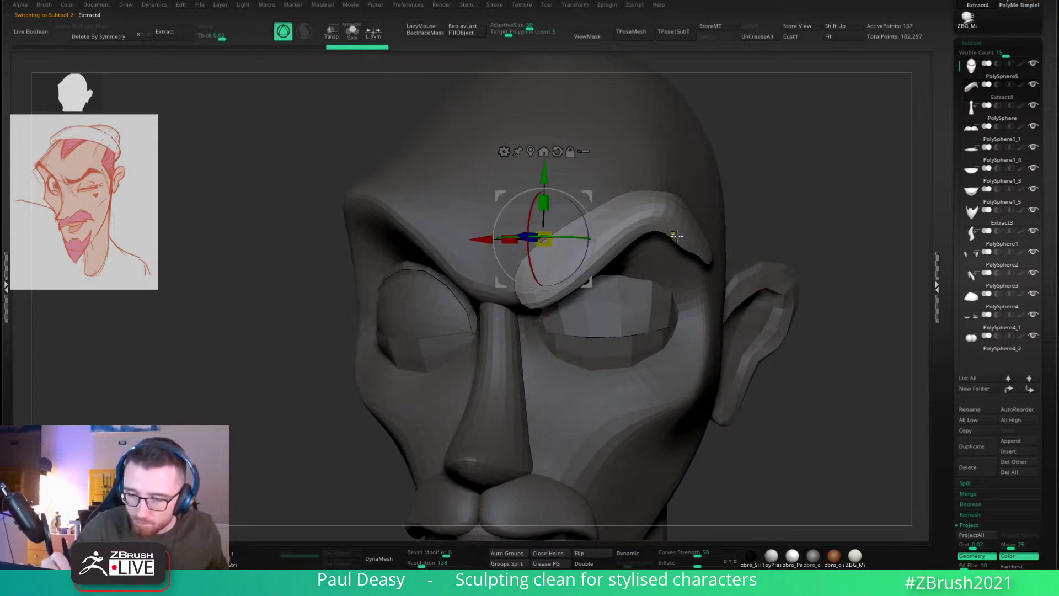
ctrl+drag(676, 236, 686, 223)
key(q)
mouse_move(799, 214)
mouse_down()
mouse_move(791, 211)
mouse_move(820, 229)
mouse_move(844, 218)
mouse_move(823, 220)
mouse_move(826, 231)
mouse_move(809, 213)
mouse_up()
ctrl+click(803, 209)
ctrl+click(808, 211)
key(shift+f)
right_click(838, 220)
key(ctrl+w)
right_click(818, 217)
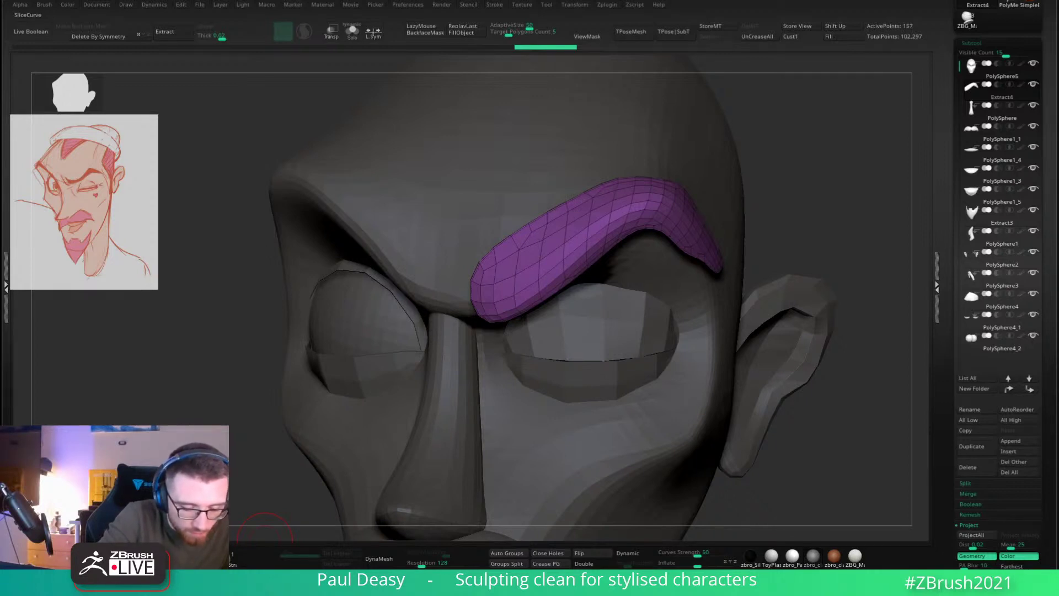
Step: Slice along the inner upper half of the left eyebrow and delete the cut-off upper part
mouse_move(175, 395)
alt+mouse_down()
mouse_move(168, 433)
mouse_move(165, 405)
alt+mouse_up()
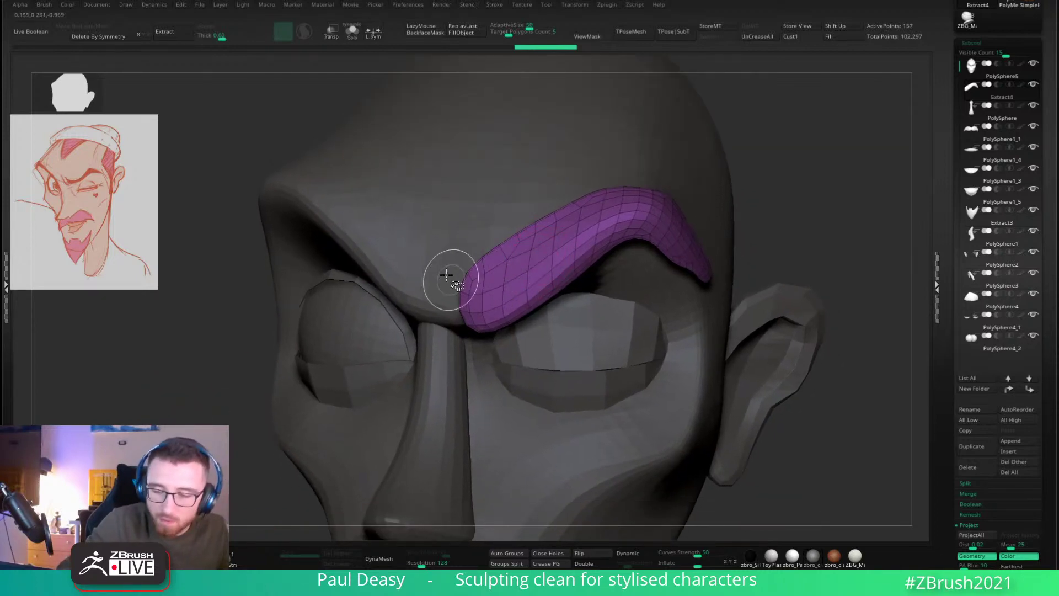
mouse_move(398, 261)
ctrl+shift+mouse_down()
mouse_move(434, 287)
mouse_move(560, 287)
mouse_move(544, 272)
mouse_move(525, 289)
mouse_move(593, 224)
mouse_move(644, 140)
ctrl+shift+mouse_up()
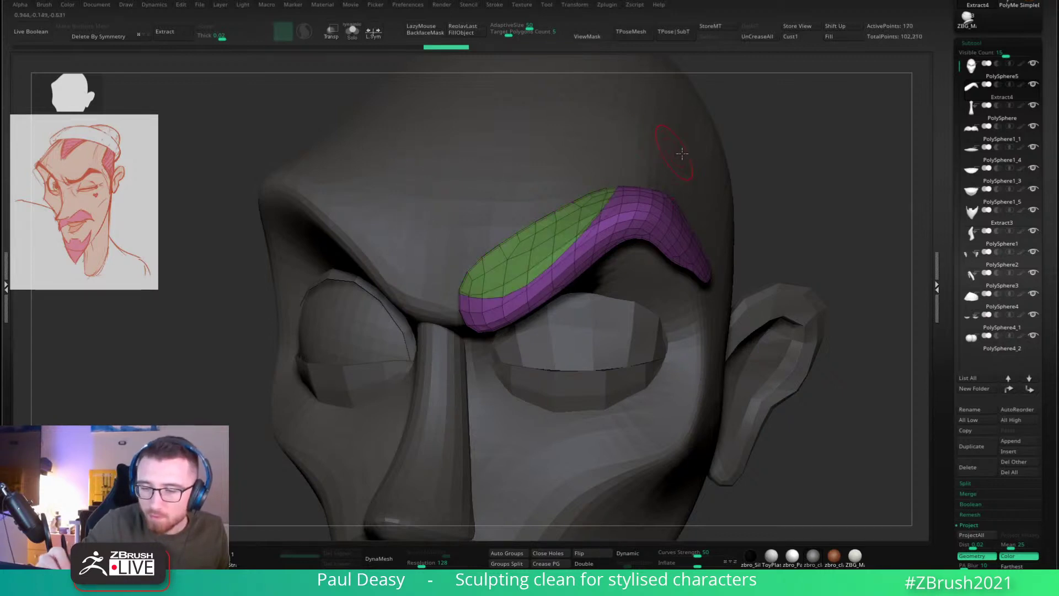
alt+drag(821, 168, 738, 193)
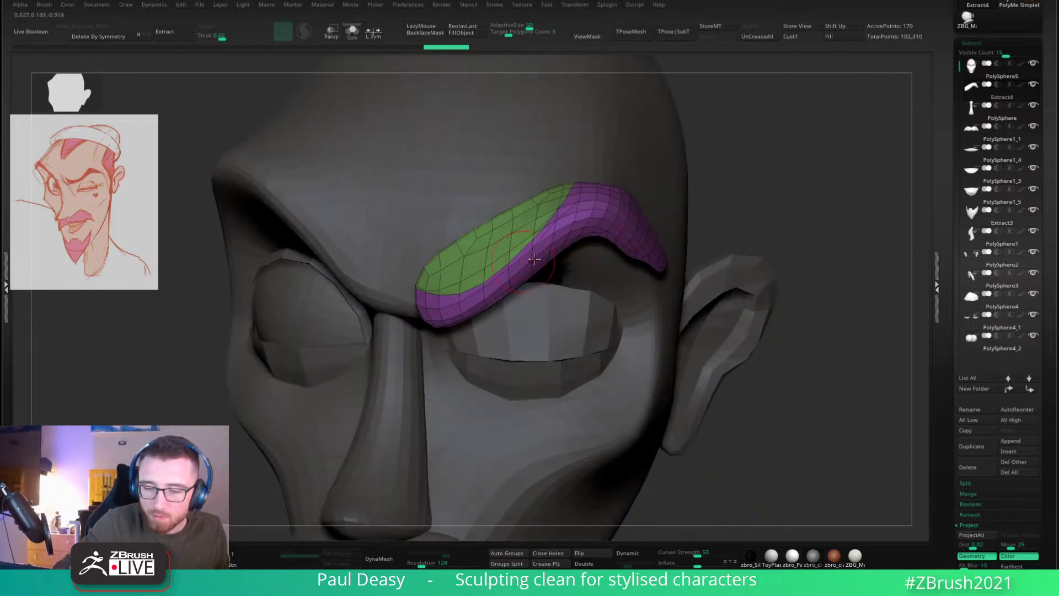
ctrl+shift+click(595, 221)
key(Delete)
key(Delete)
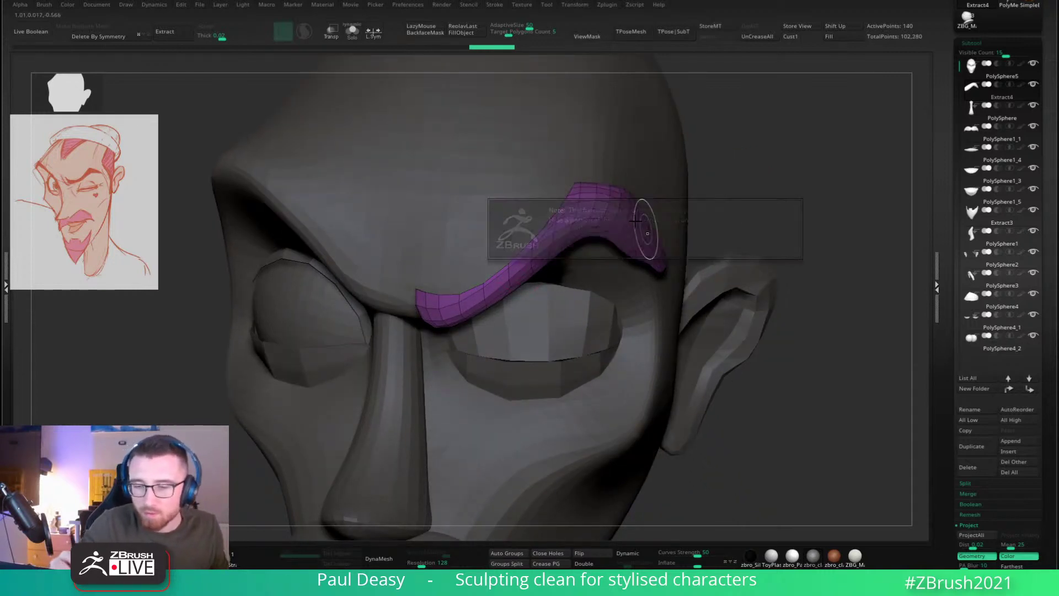
Step: Clean up the eyebrow's inner upper edge with a second slice curve and delete the leftover polygons
drag(739, 209, 720, 225)
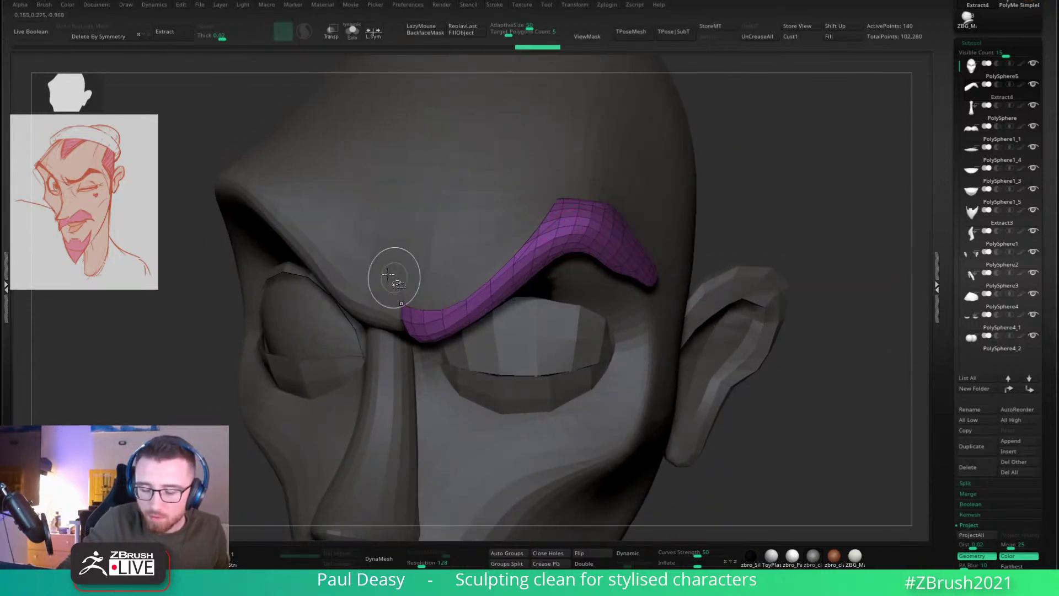
mouse_move(368, 252)
ctrl+shift+mouse_down()
mouse_move(397, 270)
mouse_move(497, 262)
mouse_move(584, 189)
ctrl+shift+mouse_up()
ctrl+shift+click(615, 221)
key(ctrl+shift+d)
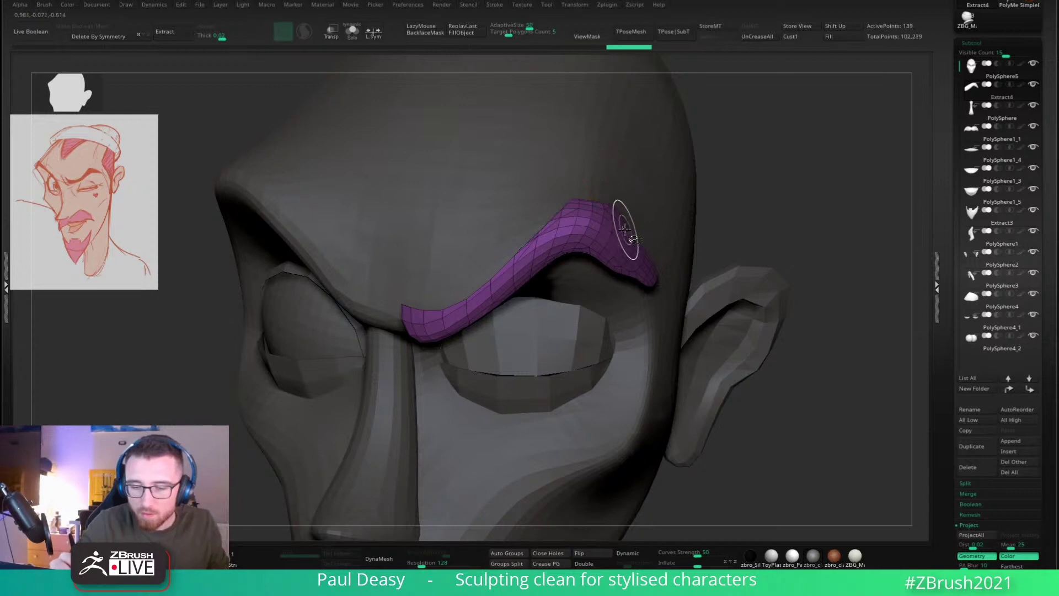
Step: Slice the upper side of the eyebrow's outer tail into a taper and delete the trimmed polygons
alt+right_drag(605, 232, 572, 213)
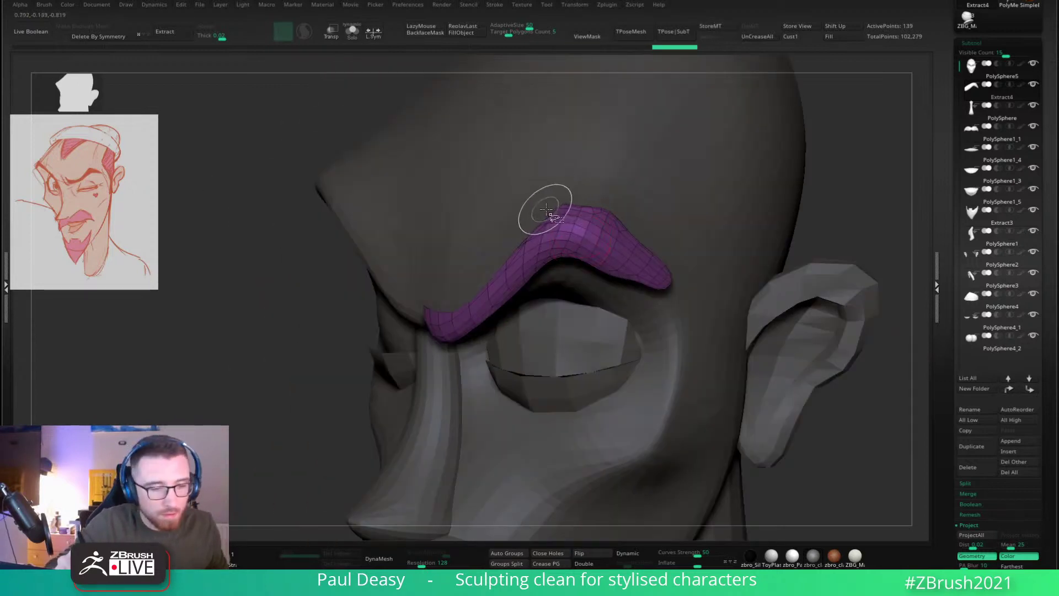
mouse_move(614, 226)
ctrl+shift+mouse_down()
mouse_move(541, 205)
mouse_move(612, 237)
mouse_move(743, 359)
mouse_move(711, 330)
ctrl+shift+mouse_up()
ctrl+shift+click(631, 269)
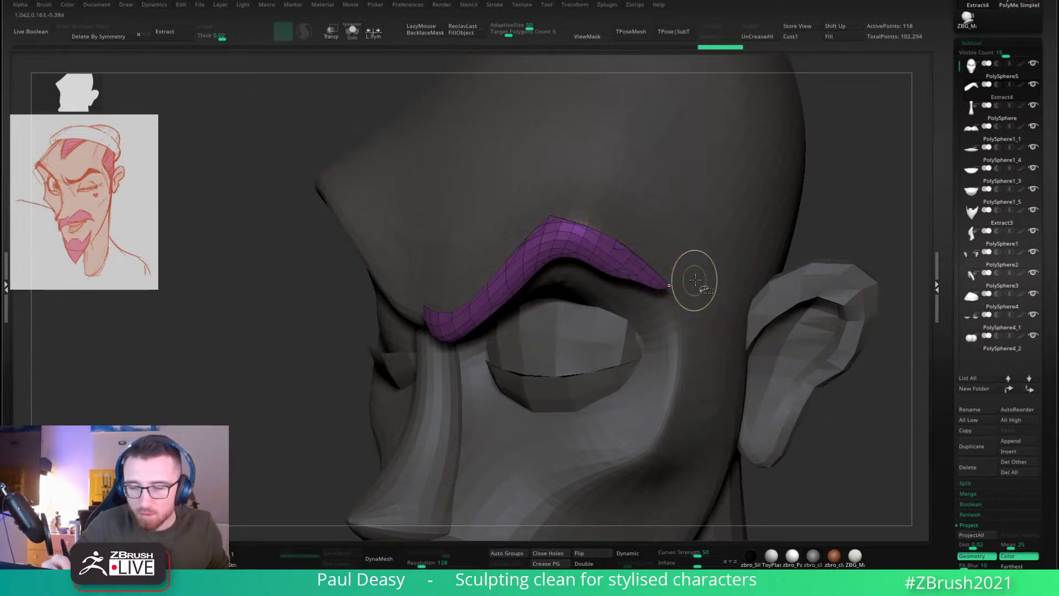
key(Delete)
key(Delete)
Step: Adjust the eyebrow's arch and inner end with the Move brush so it follows the brow ridge
click(671, 292)
right_drag(690, 286, 652, 295)
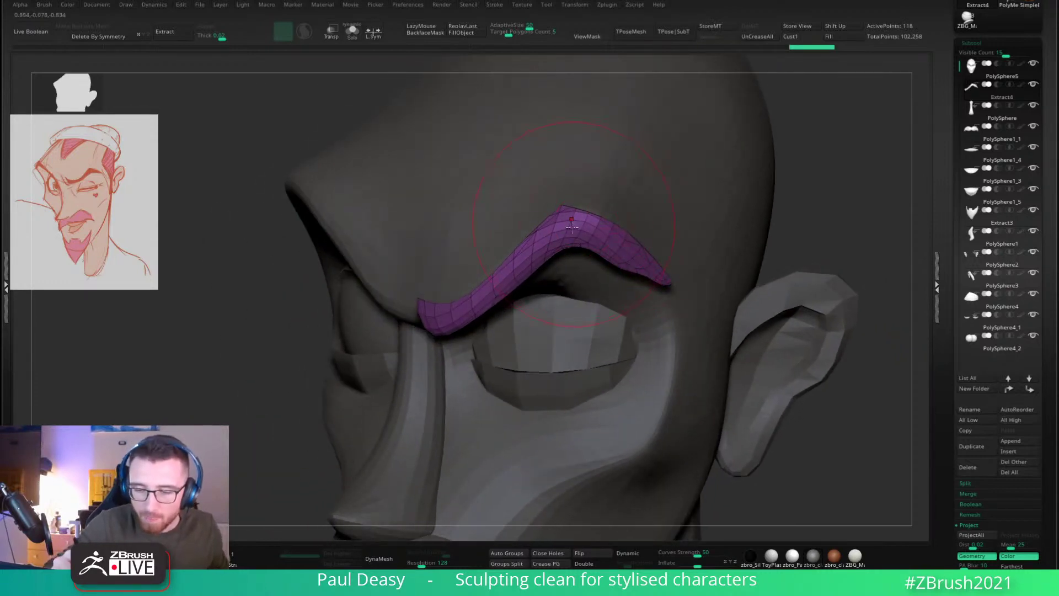
drag(572, 227, 576, 212)
right_drag(576, 227, 564, 229)
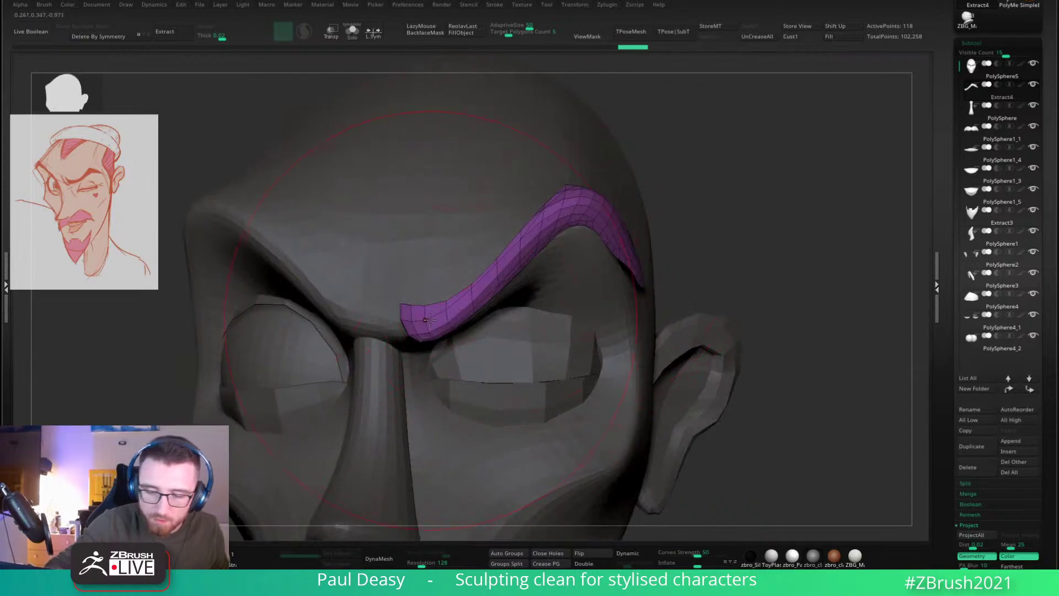
mouse_move(427, 317)
mouse_down()
mouse_move(430, 308)
mouse_move(475, 313)
mouse_up()
key(space)
key(space)
right_drag(477, 315, 468, 316)
drag(466, 320, 451, 317)
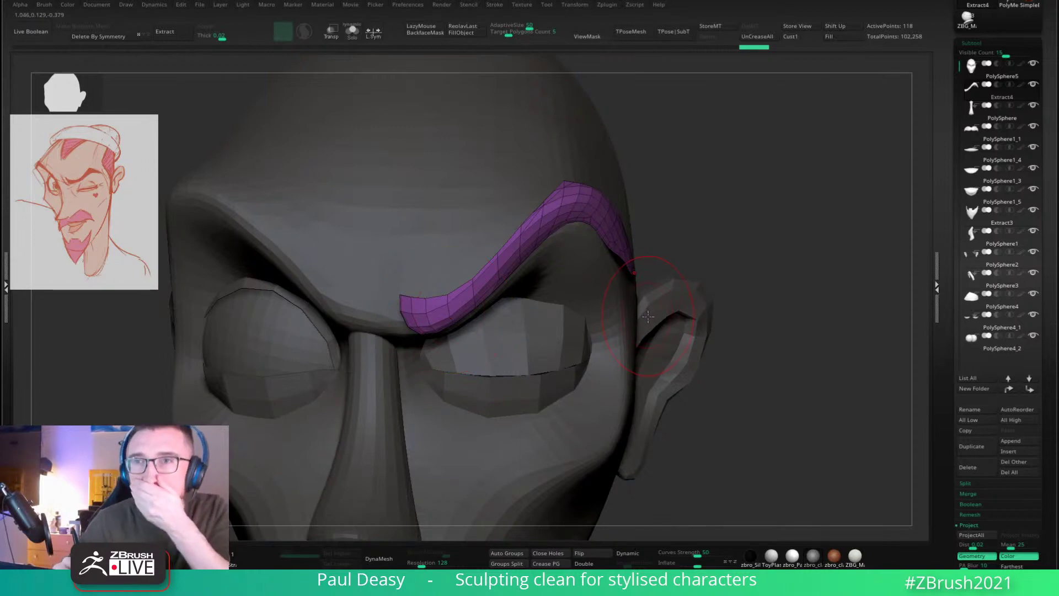
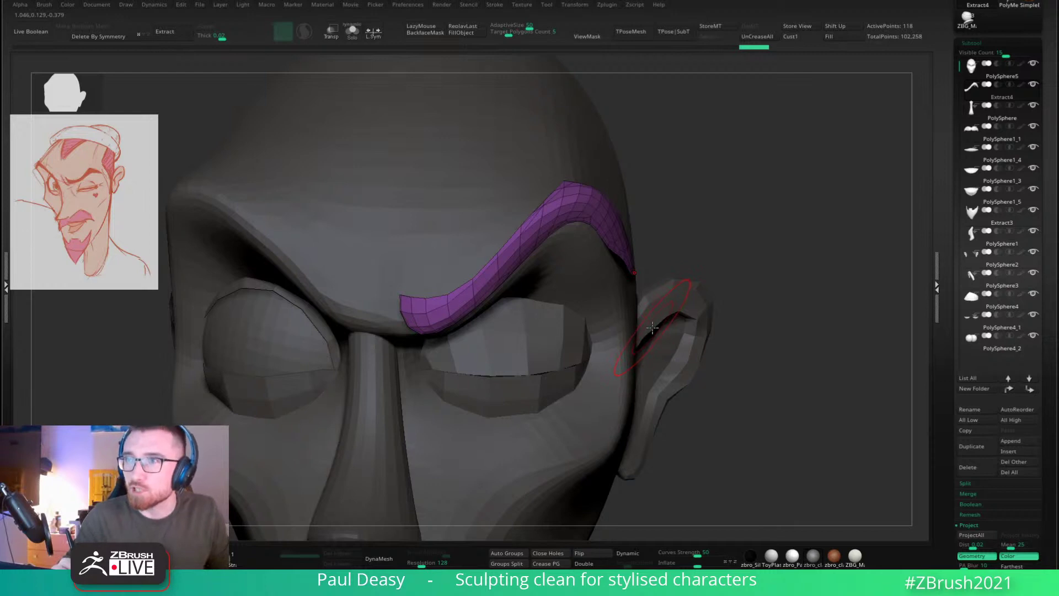
Step: Refine the eyebrow's outer tail and pull the underside of its arch down with the Move brush
right_drag(610, 181, 635, 188)
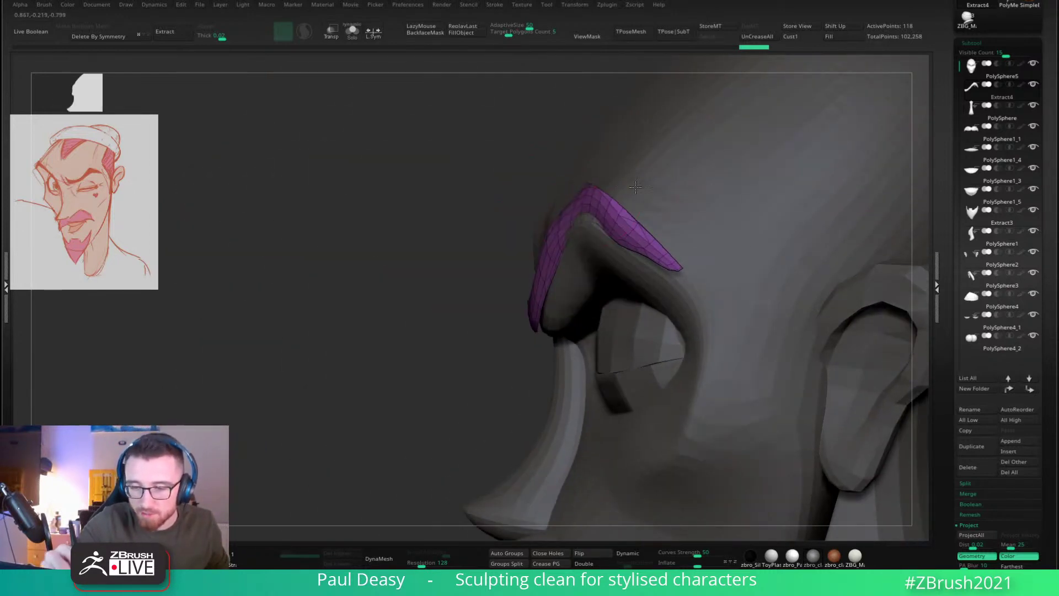
mouse_move(593, 221)
right_down()
mouse_move(530, 220)
mouse_move(524, 232)
right_up()
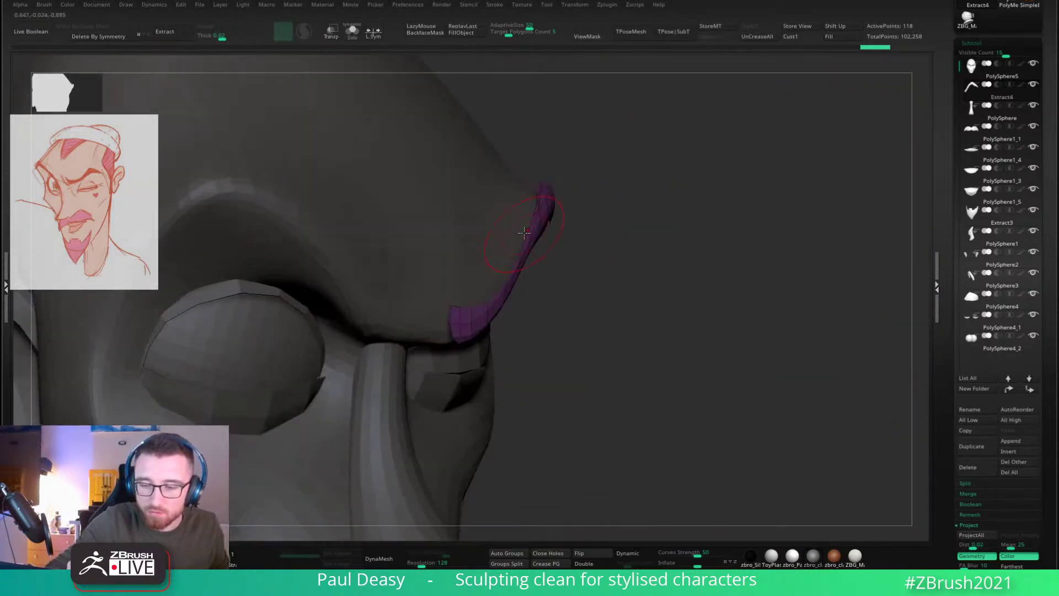
right_drag(667, 218, 636, 196)
right_click(636, 208)
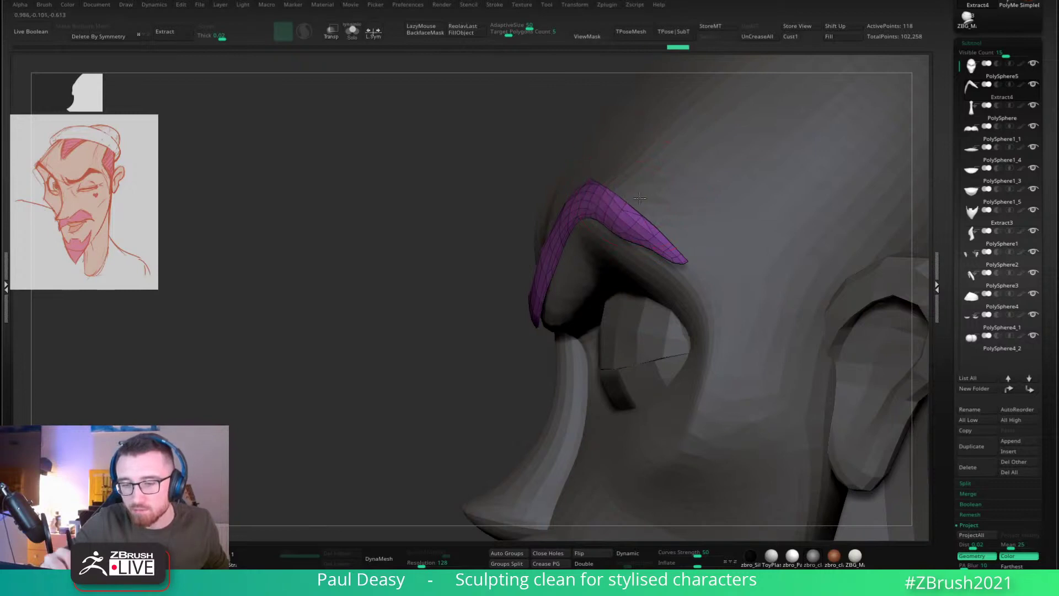
right_drag(658, 240, 631, 243)
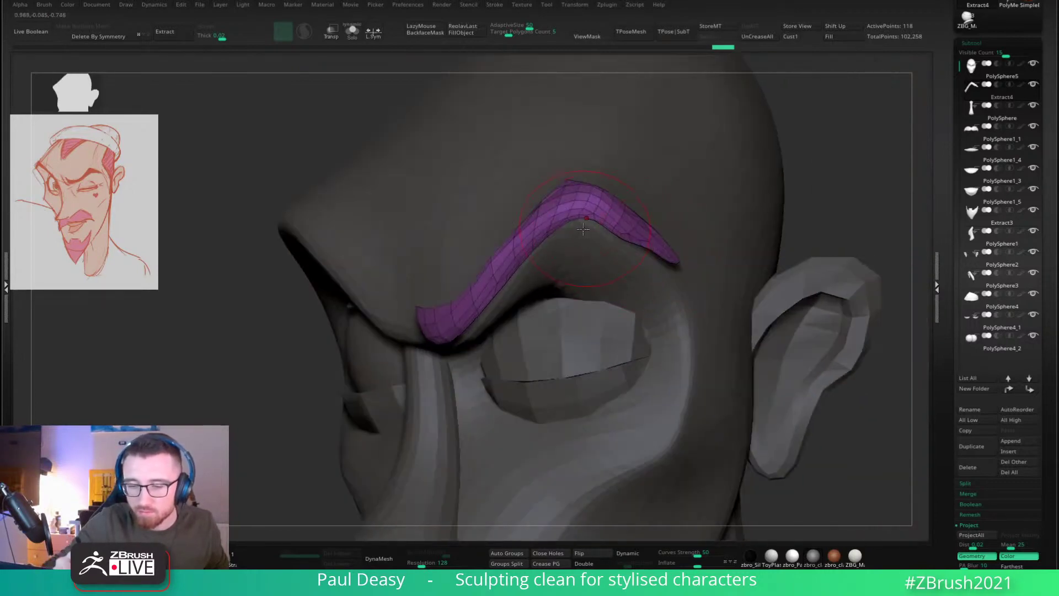
key(space)
key(space)
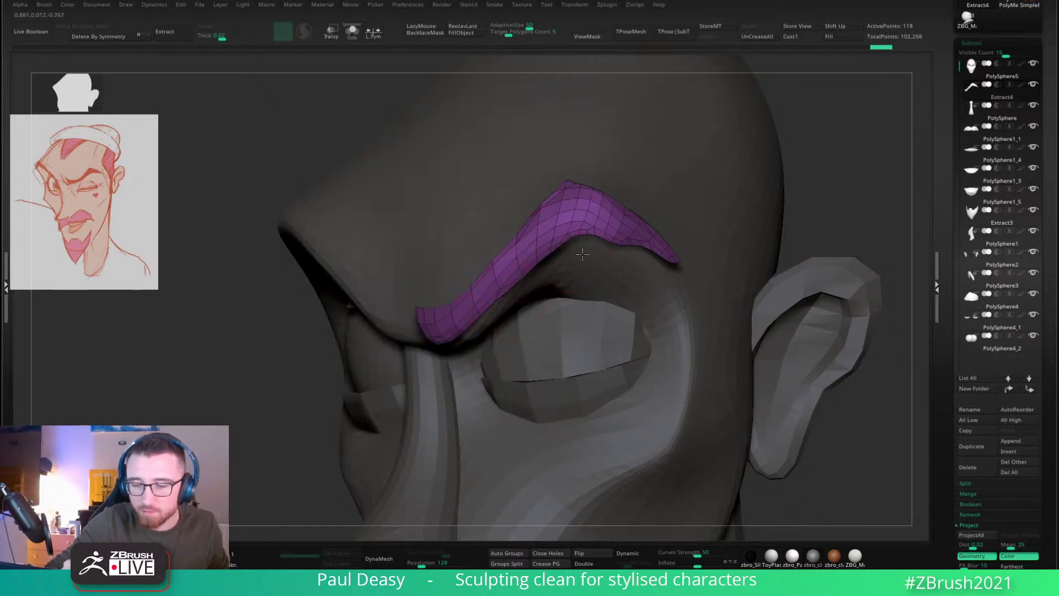
drag(586, 245, 652, 261)
Step: Isolate the left eyebrow, slice along its lower edge and delete the trimmed strip
key(s)
right_drag(666, 270, 677, 260)
key(ctrl+shift+s)
mouse_move(689, 268)
ctrl+shift+mouse_down()
mouse_move(605, 238)
mouse_move(505, 243)
mouse_move(568, 237)
mouse_move(544, 229)
ctrl+shift+mouse_up()
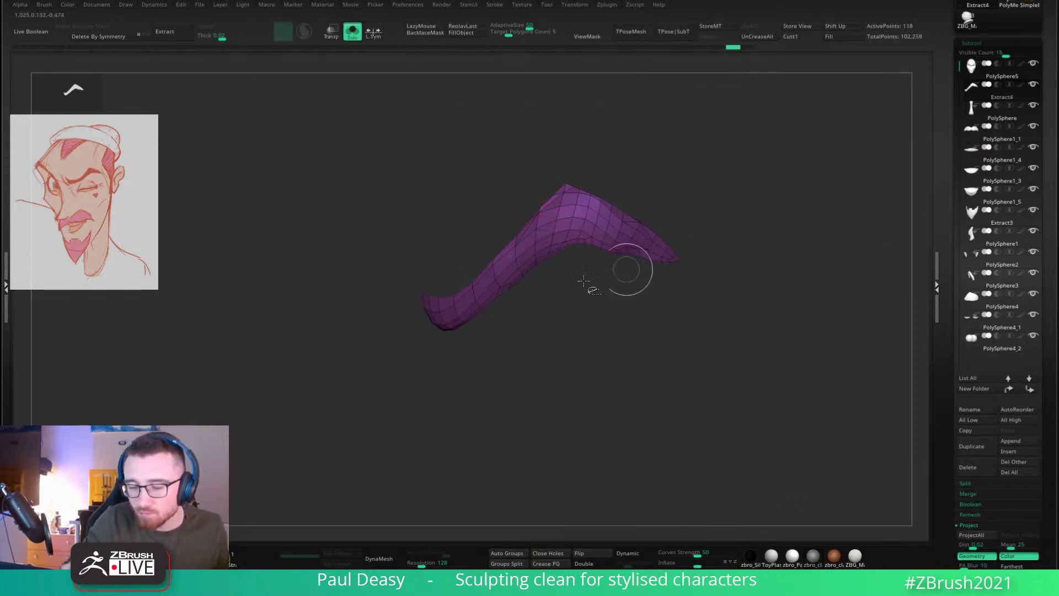
mouse_move(430, 366)
ctrl+shift+mouse_down()
mouse_move(568, 227)
mouse_move(620, 235)
mouse_move(705, 271)
ctrl+shift+mouse_up()
ctrl+shift+click(627, 211)
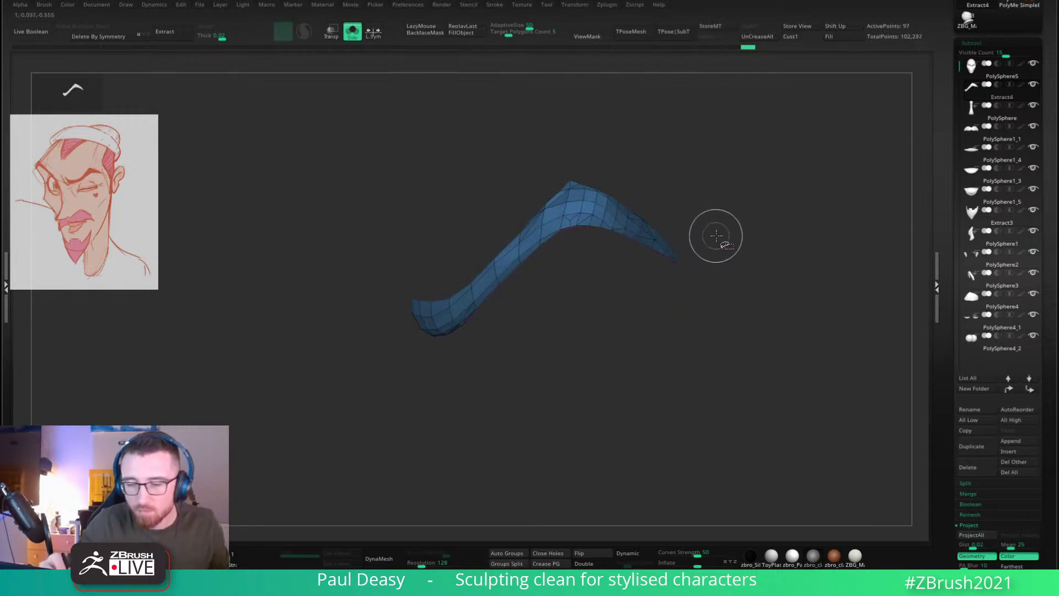
key(ctrl+shift+d)
alt+drag(739, 241, 721, 321)
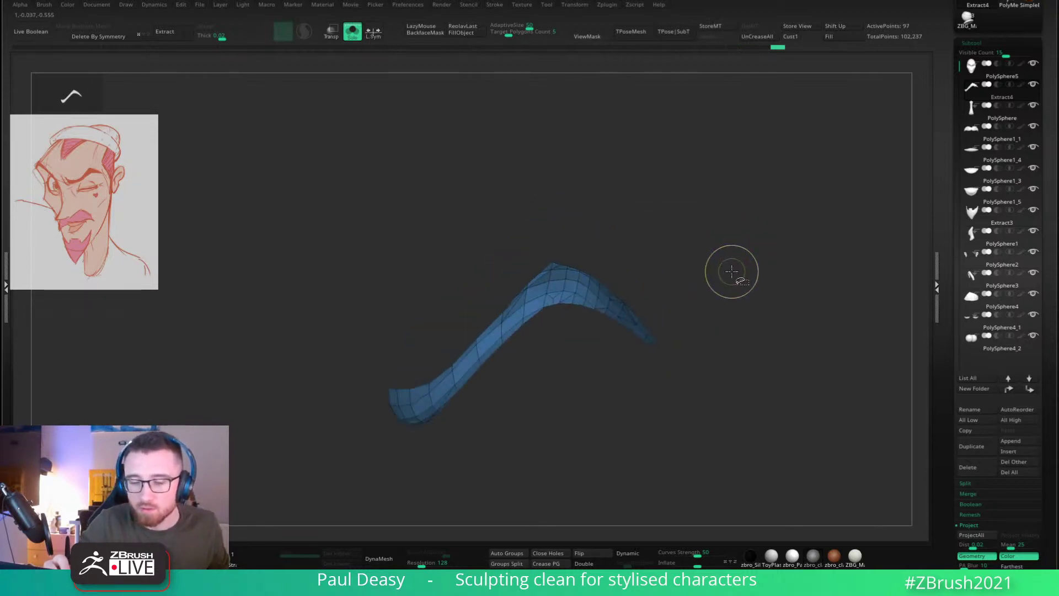
Step: Try remeshing the isolated eyebrow, undo it, and inspect the arch's polygons up close
key(ctrl+shift+r)
key(ctrl+z)
drag(731, 282, 690, 257)
right_click(646, 323)
ctrl+right_drag(592, 261, 681, 255)
drag(565, 297, 595, 287)
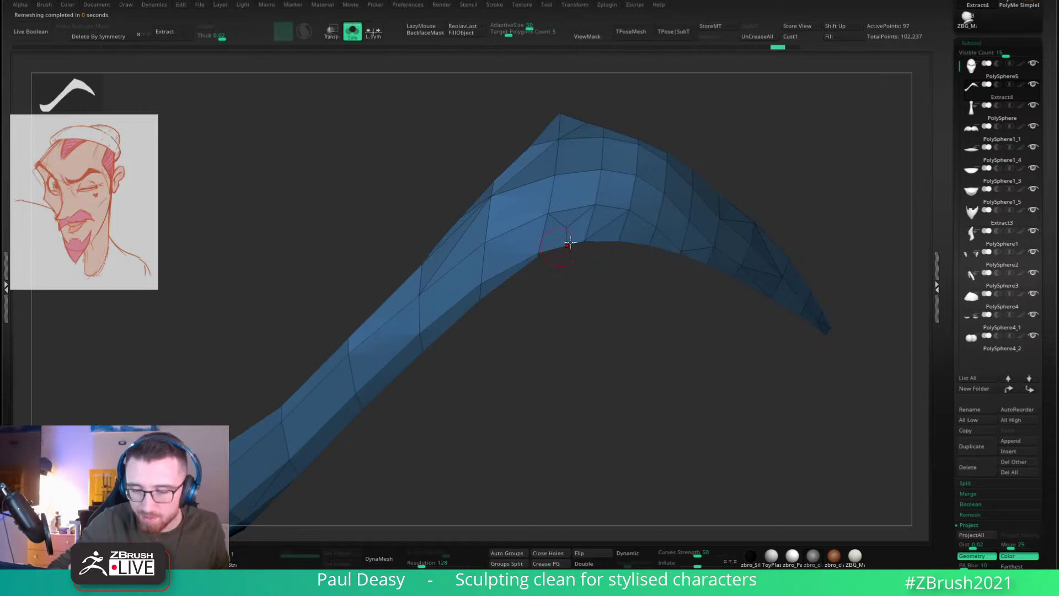
Step: Lower the remesh target polygon count to 0.3002 and remesh the eyebrow repeatedly into an even quad grid
alt+drag(675, 350, 682, 318)
drag(941, 121, 944, 16)
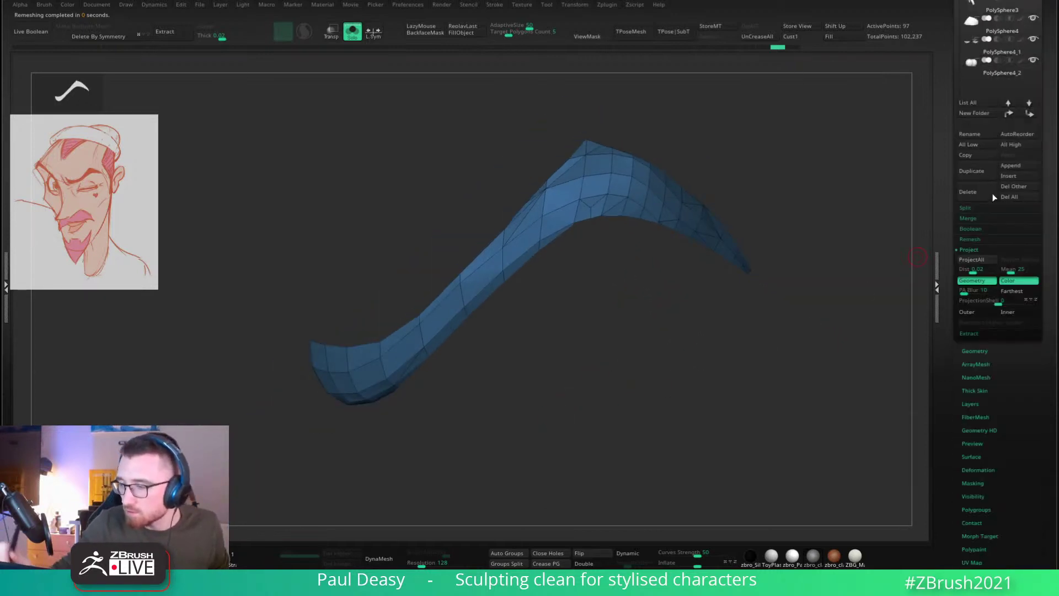
scroll(992, 193, down, 2)
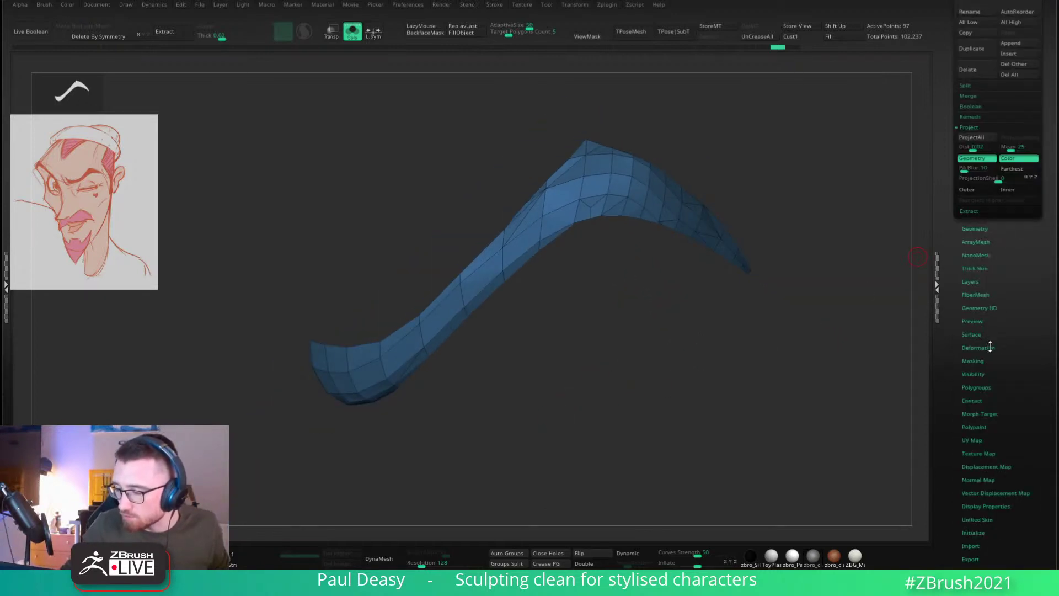
click(990, 346)
drag(761, 388, 495, 34)
key(alt+z)
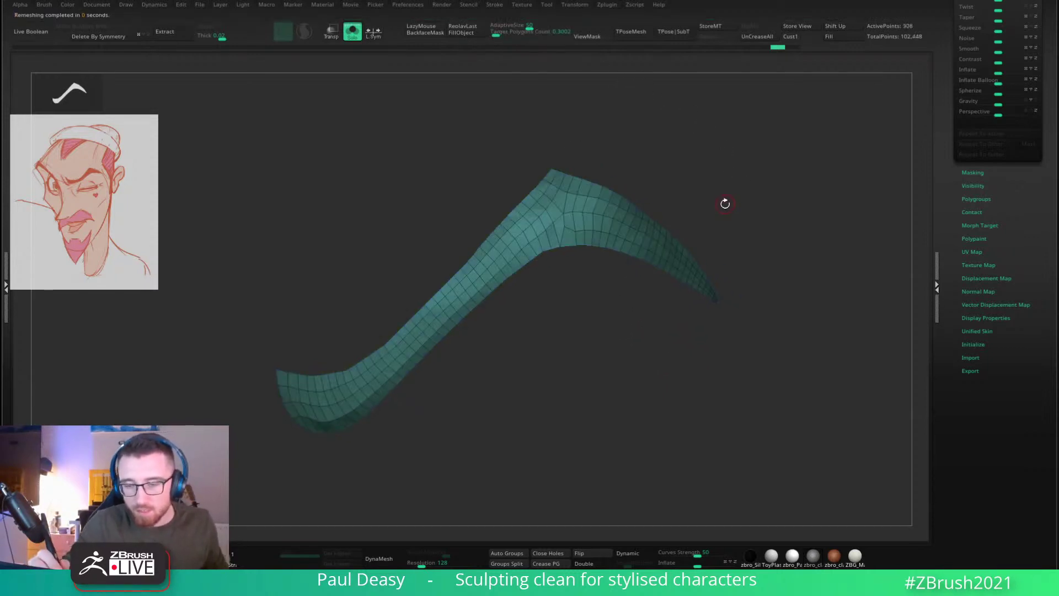
drag(726, 208, 716, 183)
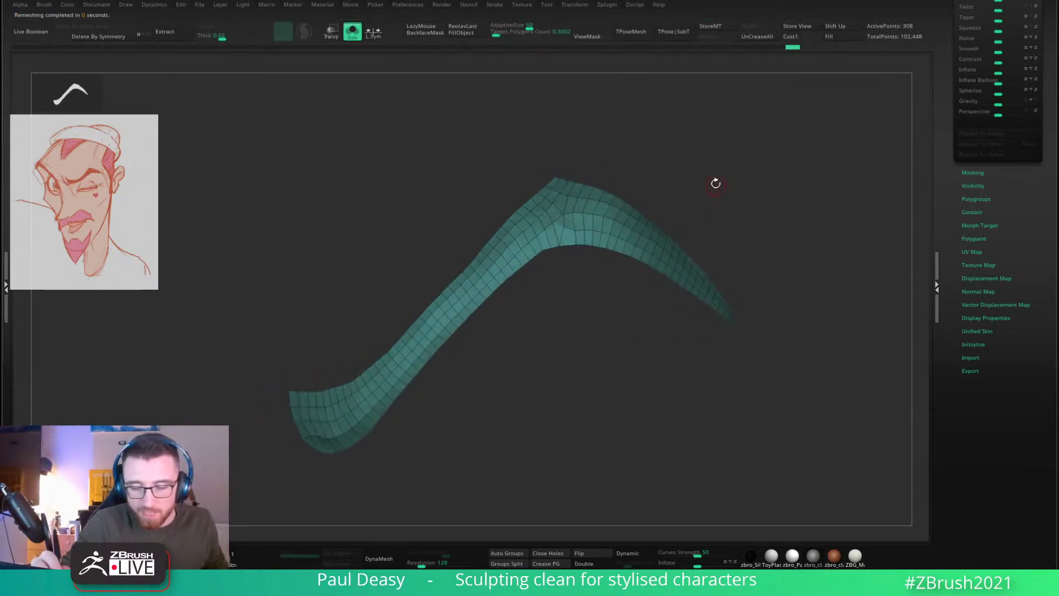
key(alt+z)
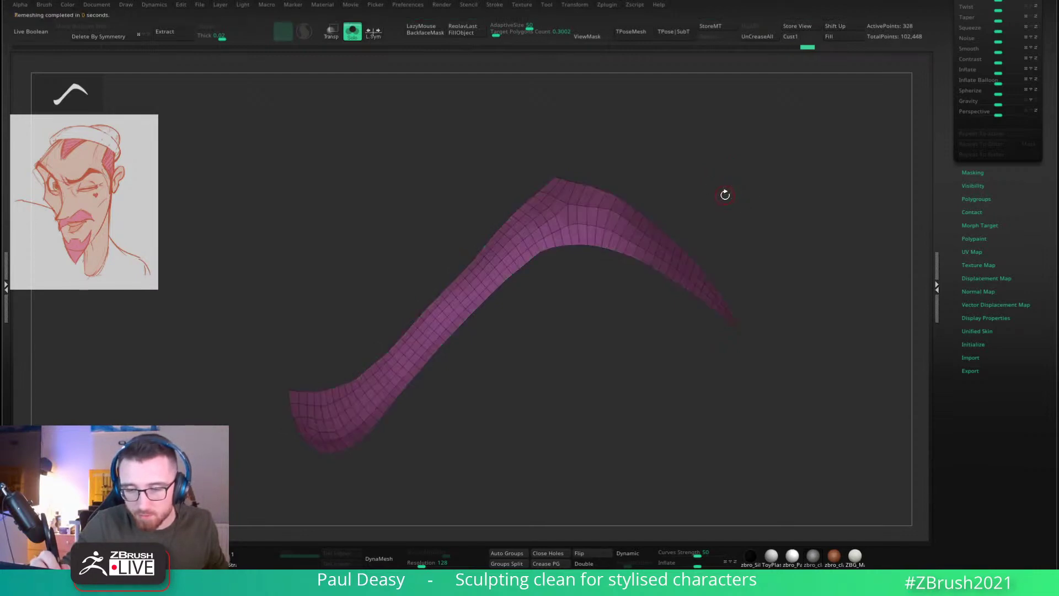
key(alt+z)
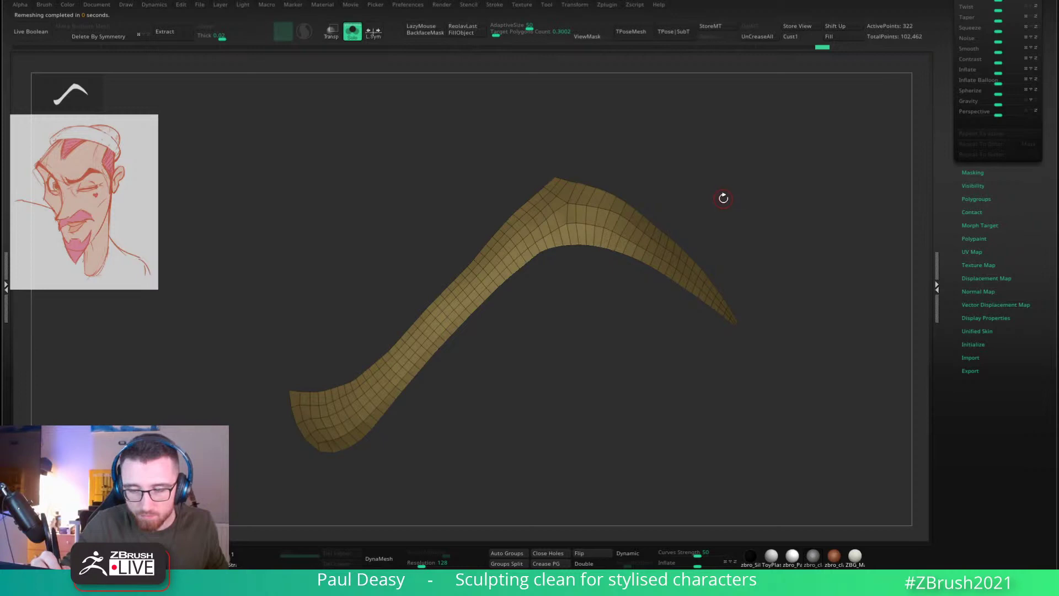
Step: Set the target polygon count to 0.1222, test a remesh of the eyebrow and undo that remesh
click(494, 34)
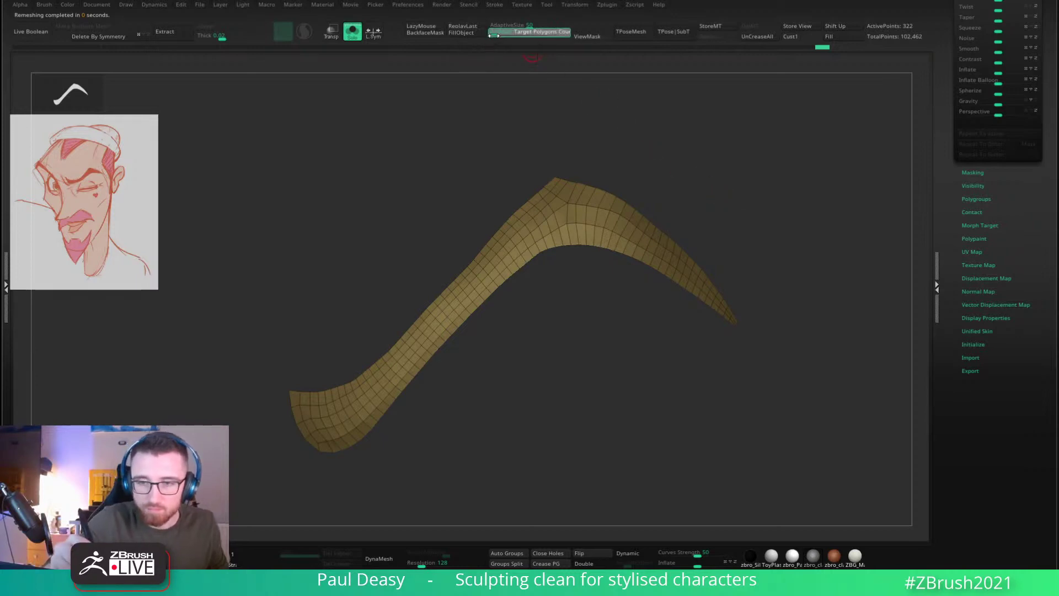
key(alt+z)
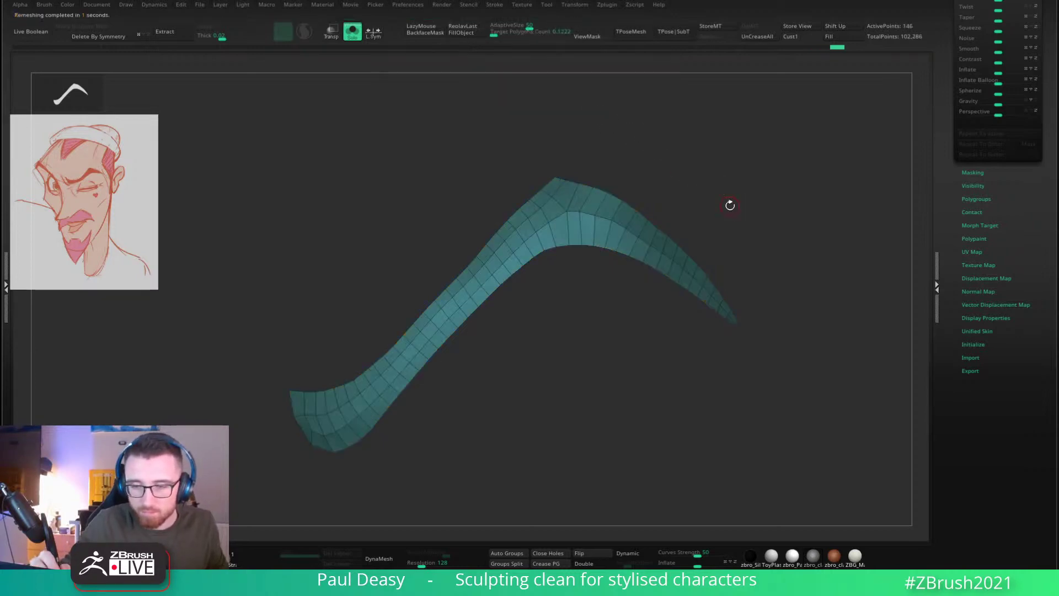
key(ctrl+z)
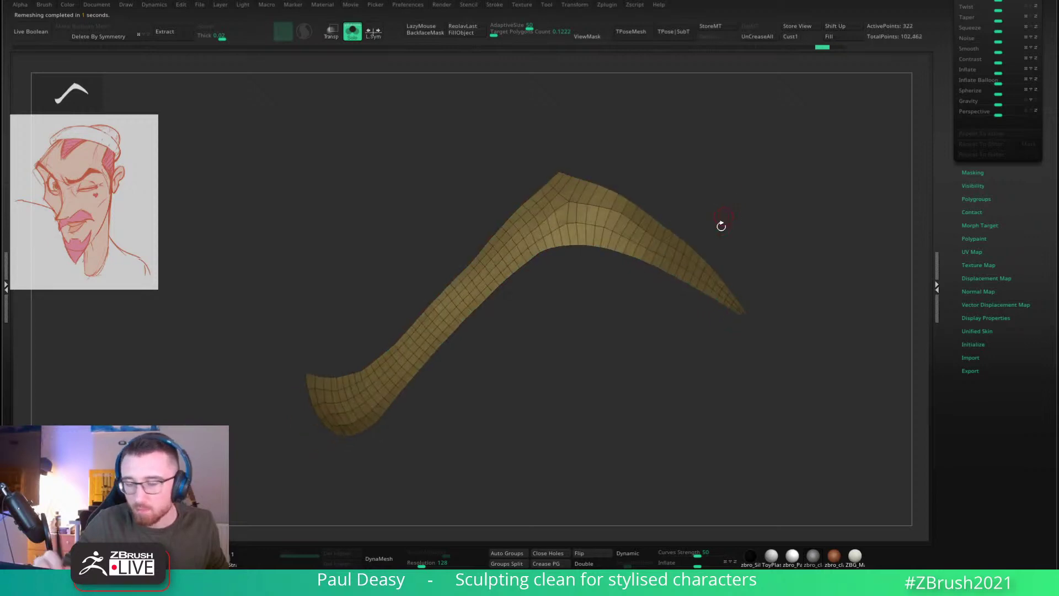
Step: Pull a small spike from the eyebrow's upper edge, try remeshing it and undo the remesh
drag(1013, 173, 1012, 410)
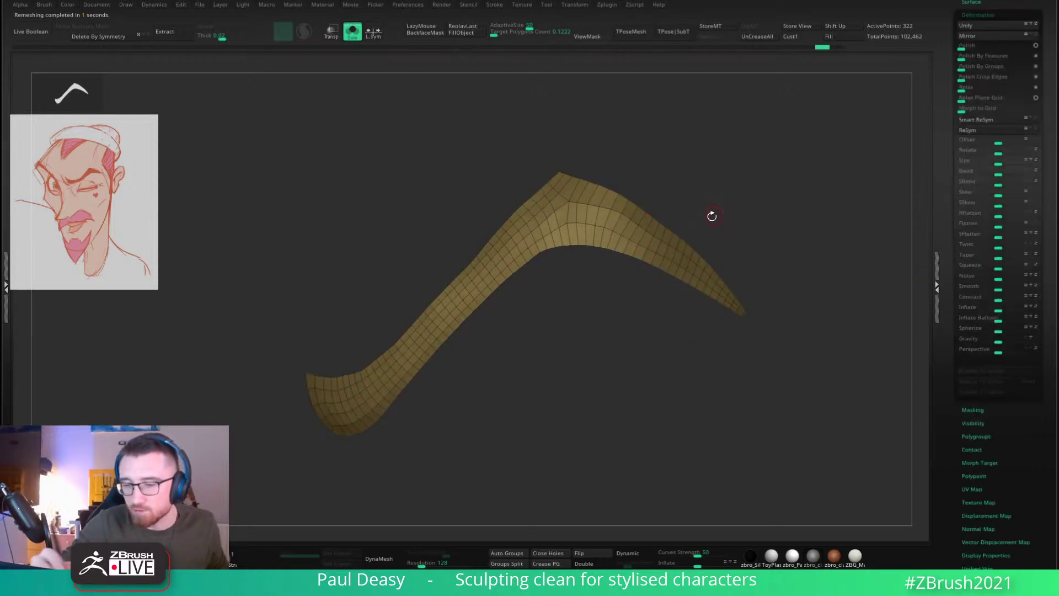
mouse_move(660, 208)
mouse_down()
mouse_move(673, 179)
mouse_move(697, 181)
mouse_up()
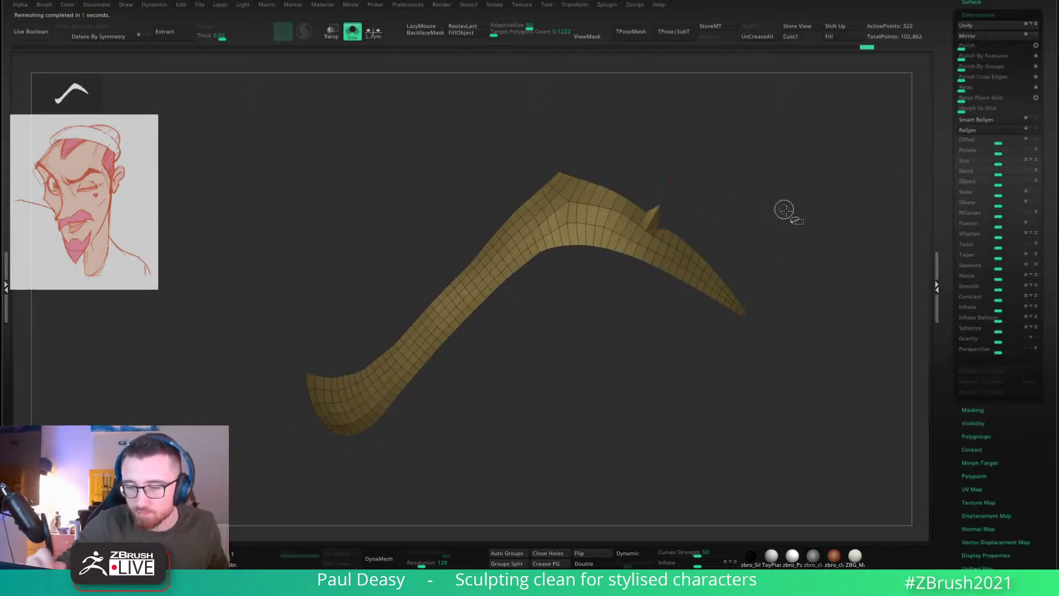
key(ctrl+shift+r)
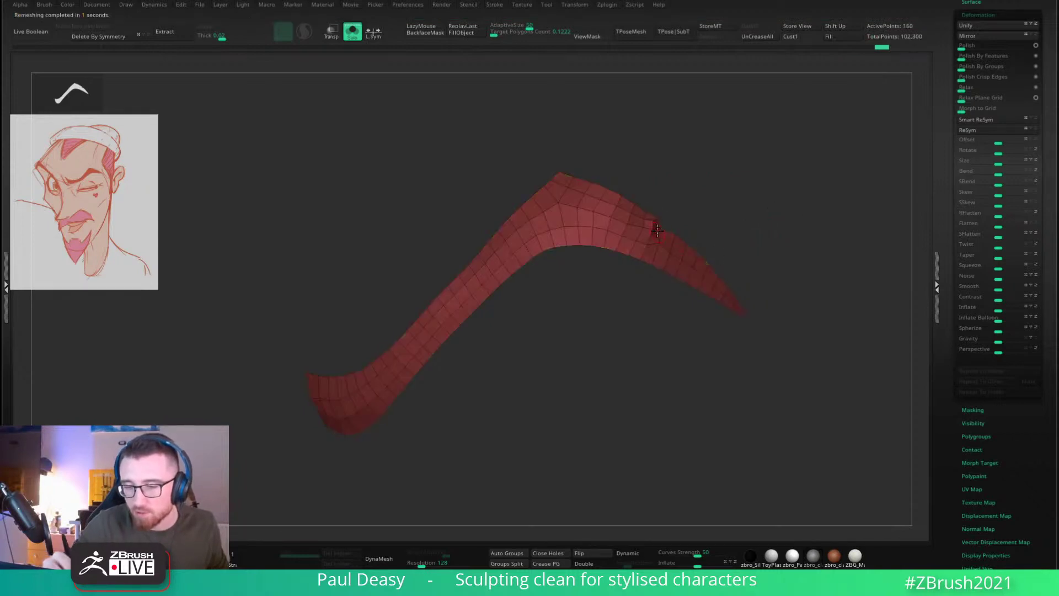
drag(696, 223, 693, 224)
key(ctrl+z)
key(ctrl+z)
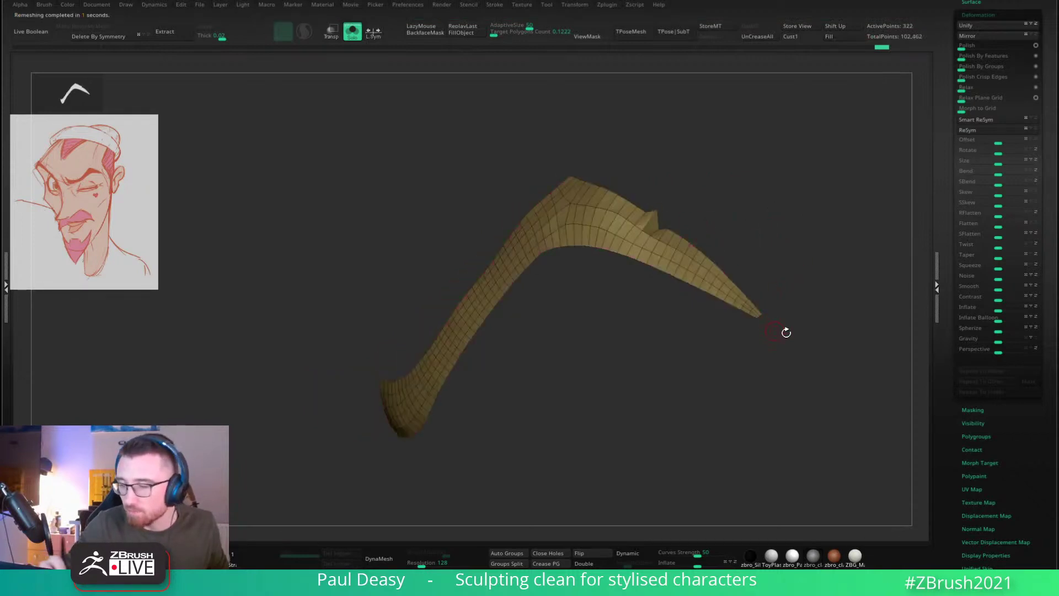
Step: Try Polish By Groups on the spiked eyebrow, then undo the polish and the spike
scroll(993, 199, up, 3)
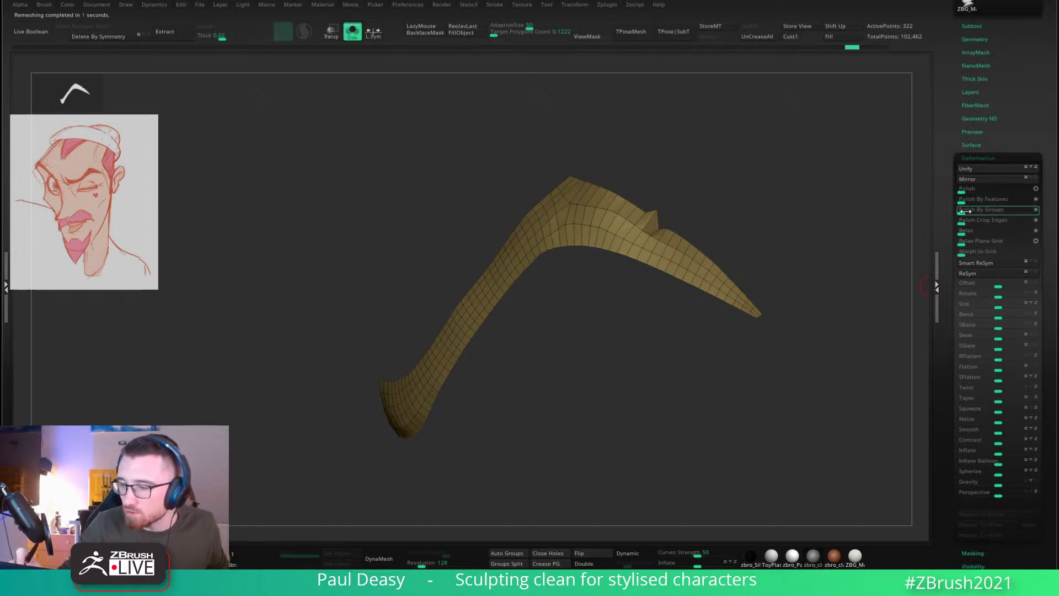
drag(965, 211, 1041, 211)
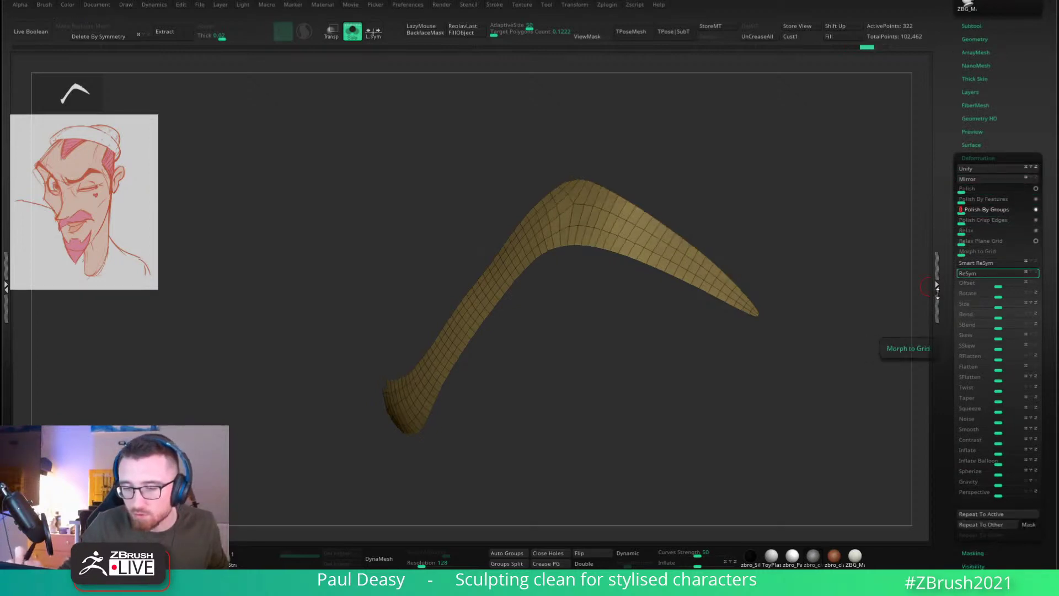
drag(868, 362, 811, 366)
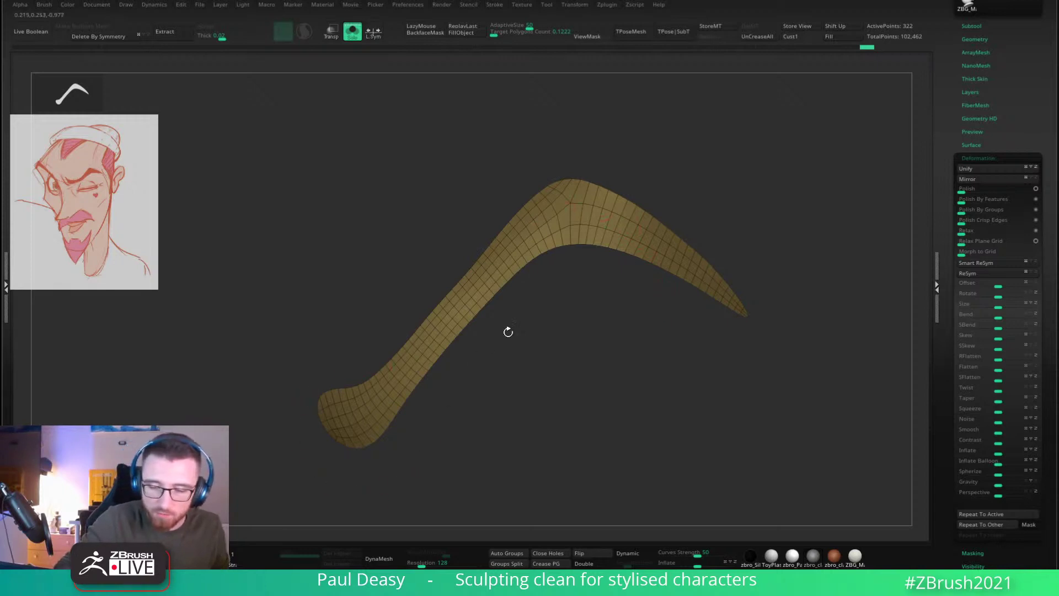
key(ctrl+z)
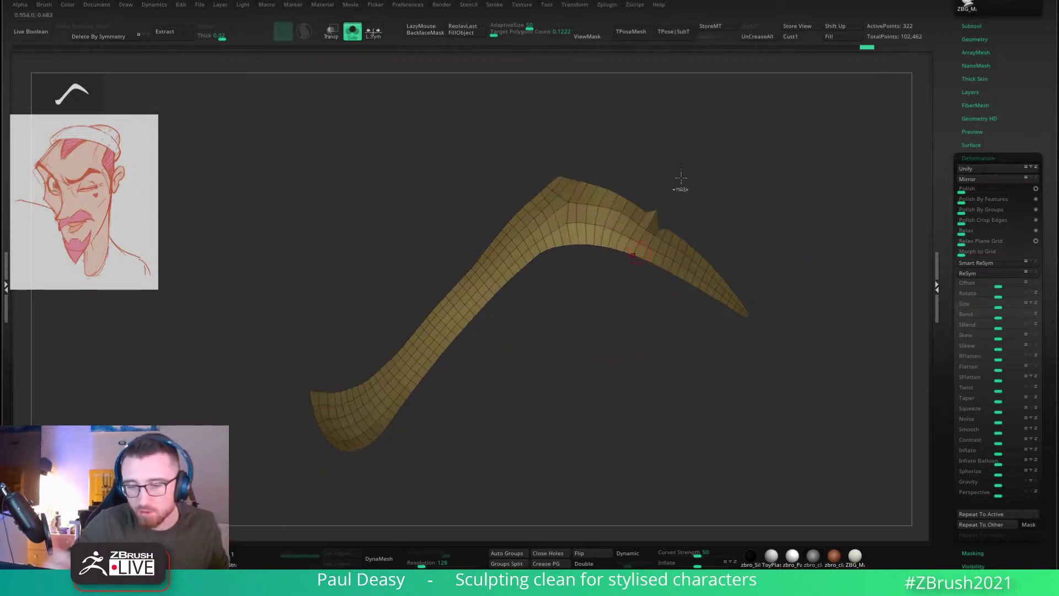
key(ctrl+z)
key(ctrl+z)
Step: Remesh the clean eyebrow at the 0.1222 target polygon count
key(alt+z)
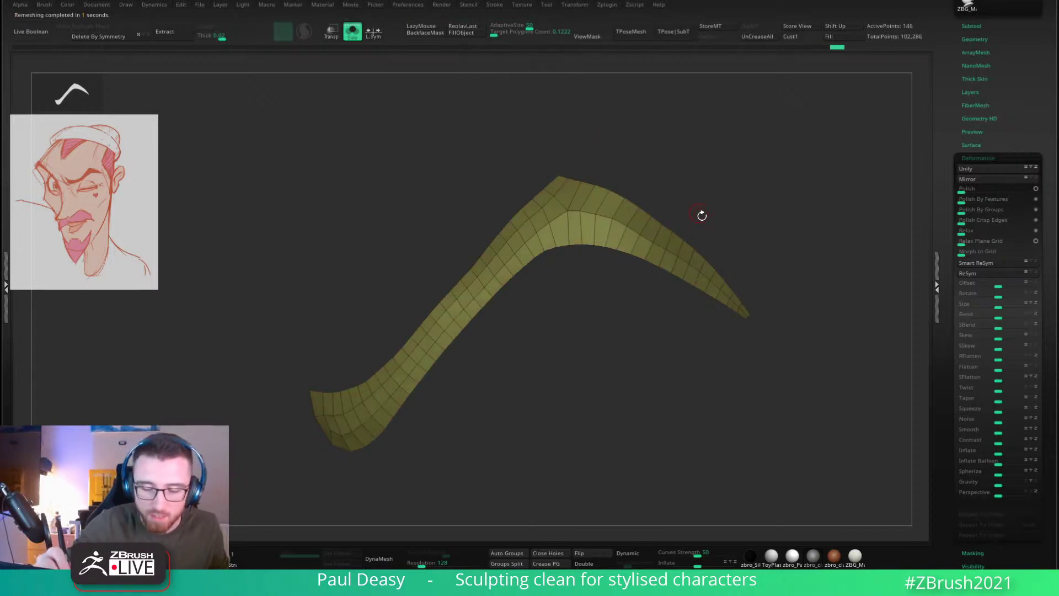
drag(710, 205, 712, 199)
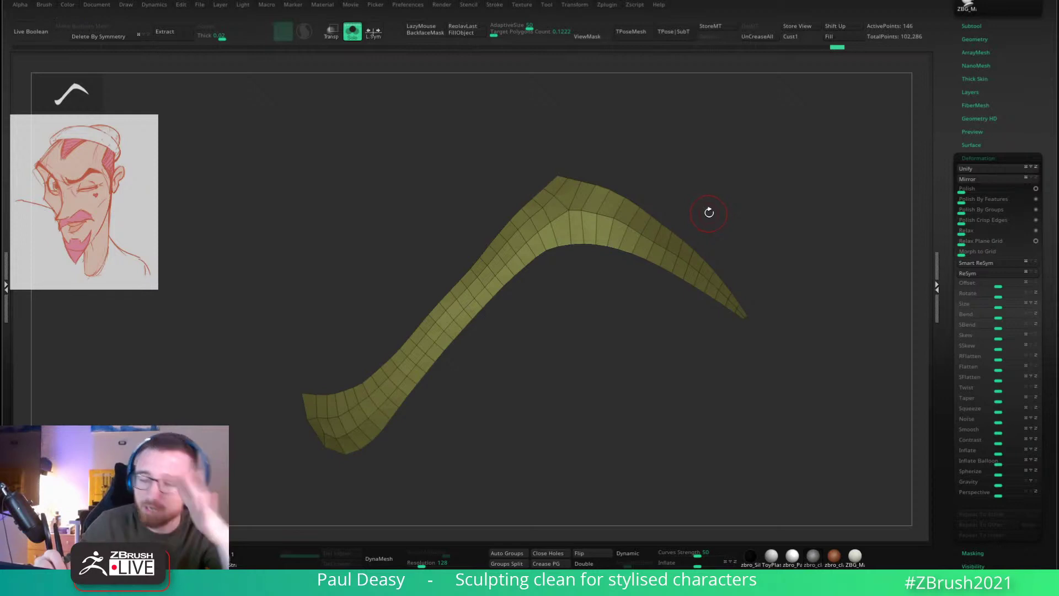
drag(707, 215, 708, 209)
Step: Insert supporting edge loops along the eyebrow's borders with the ZModeler brush
key(b)
key(z)
key(m)
click(578, 210)
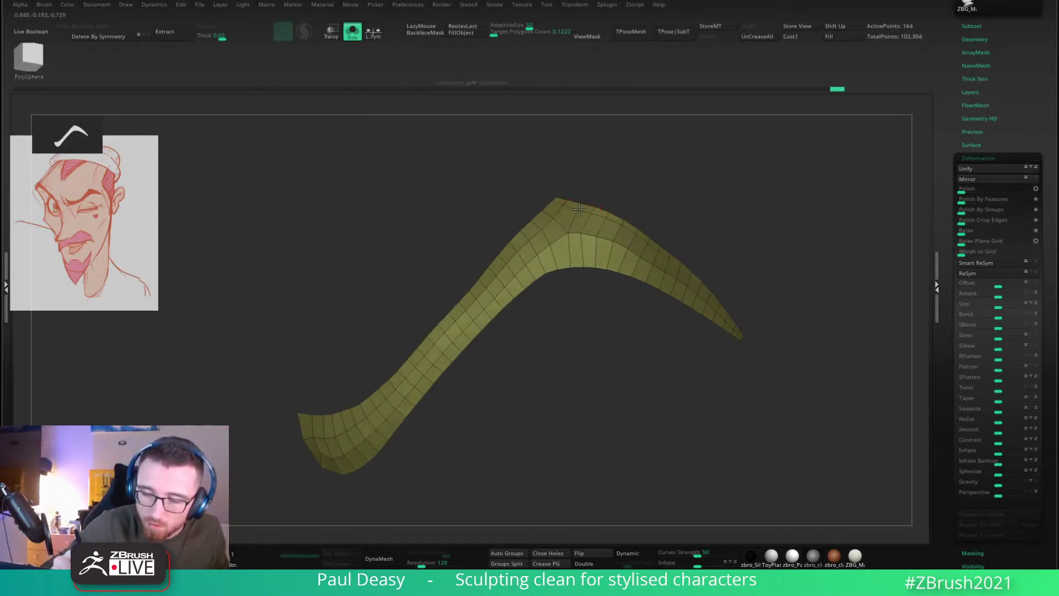
click(547, 214)
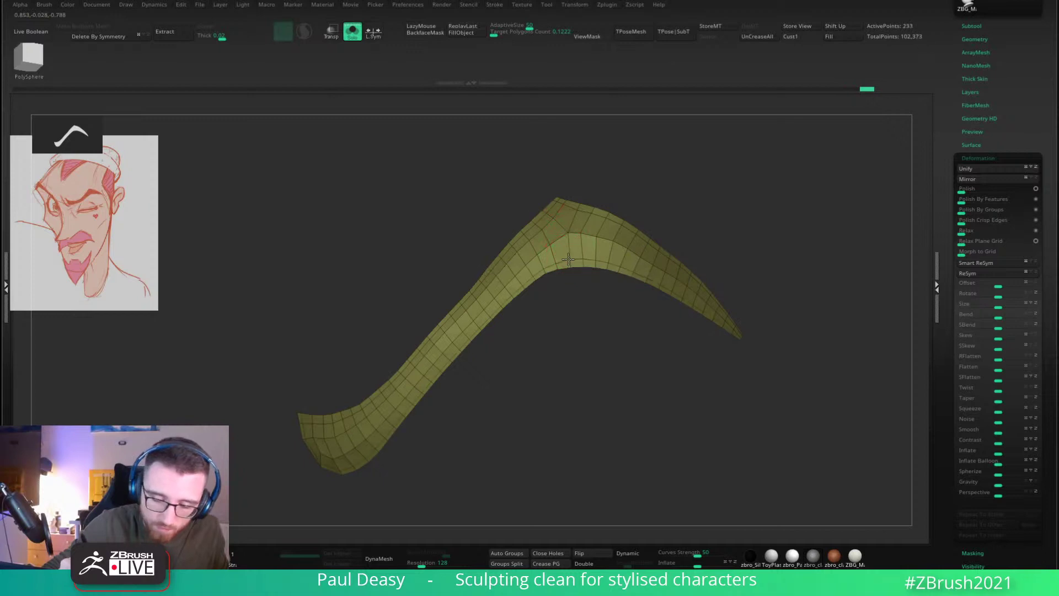
Step: Turn on dynamic subdivision for the eyebrow and view its smoothed surface without the wireframe
mouse_move(731, 196)
alt+mouse_down()
mouse_move(773, 255)
mouse_move(741, 269)
alt+mouse_up()
key(d)
key(shift+f)
key(space)
Step: Adjust the peak and inner surface of the eyebrow's arch with the Move brush, with the wireframe shown
key(b)
key(m)
key(v)
key(space)
mouse_move(584, 248)
mouse_down()
mouse_move(573, 248)
mouse_move(568, 223)
mouse_up()
key(shift+f)
key(space)
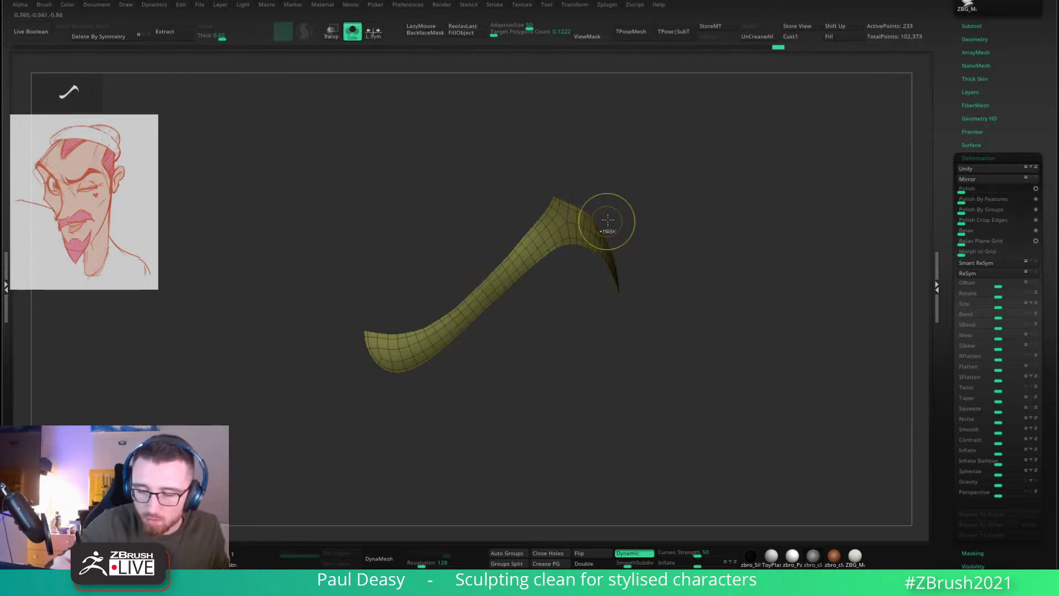
mouse_move(651, 223)
ctrl+right_down()
mouse_move(676, 234)
mouse_move(726, 191)
mouse_move(695, 210)
ctrl+right_up()
key(space)
drag(668, 198, 651, 199)
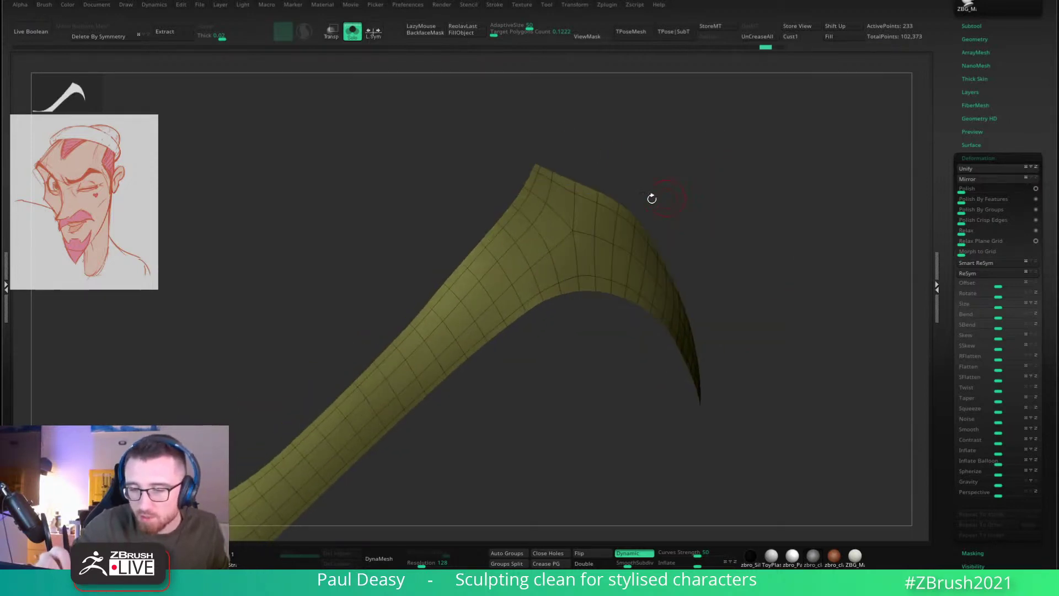
drag(563, 179, 554, 175)
key(space)
mouse_move(598, 258)
mouse_down()
mouse_move(586, 257)
mouse_move(575, 229)
mouse_up()
alt+right_drag(584, 232, 572, 224)
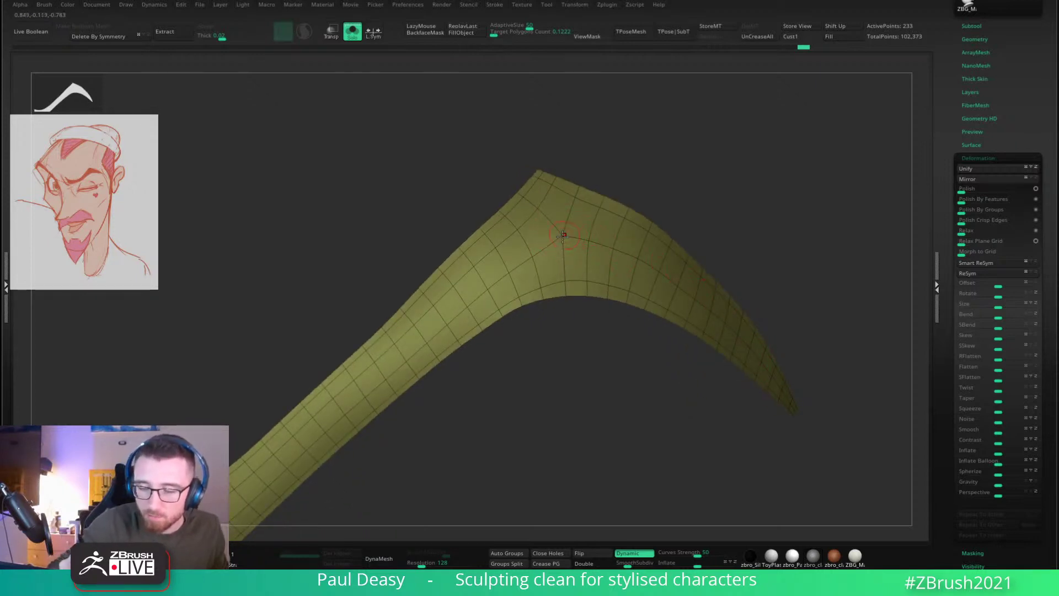
Step: Hide the wireframe and bring back the rest of the head around the isolated eyebrow
right_drag(777, 208, 767, 232)
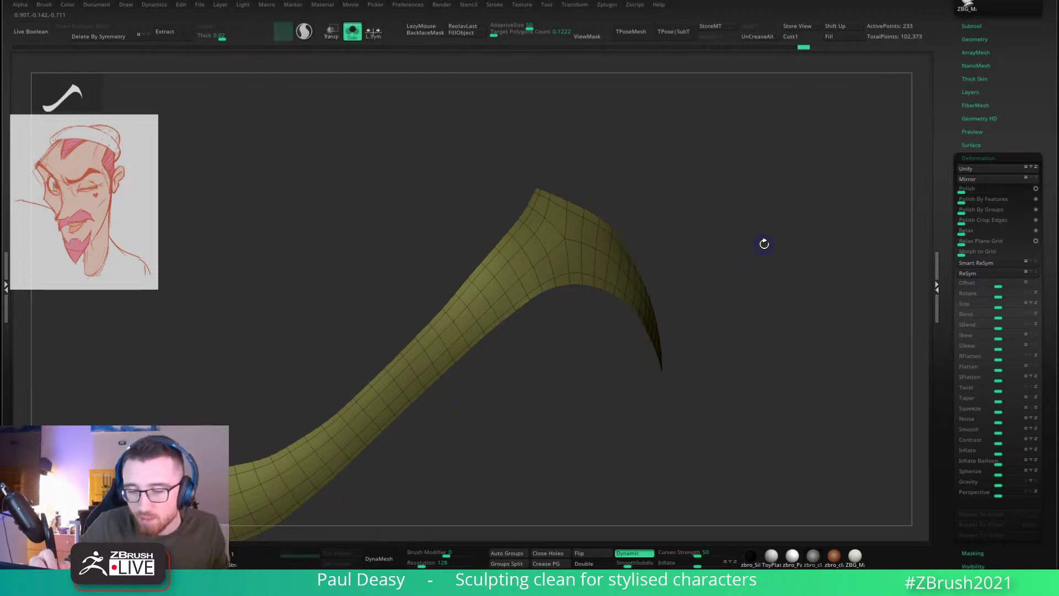
key(shift+f)
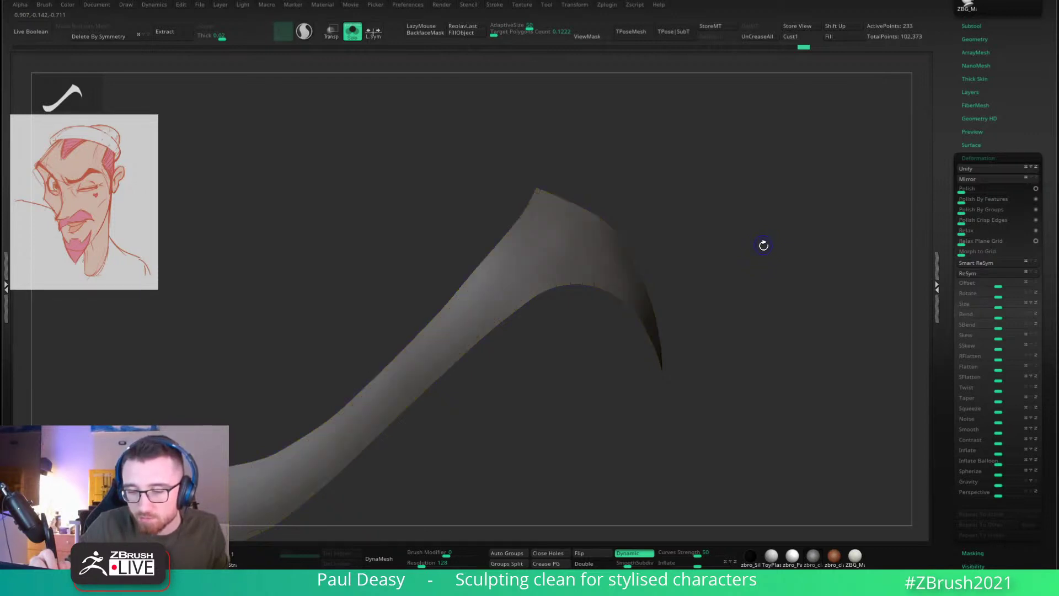
mouse_move(764, 245)
right_down()
mouse_move(747, 243)
mouse_move(737, 275)
mouse_move(763, 236)
mouse_move(776, 243)
mouse_move(747, 279)
mouse_move(754, 239)
right_up()
key(space)
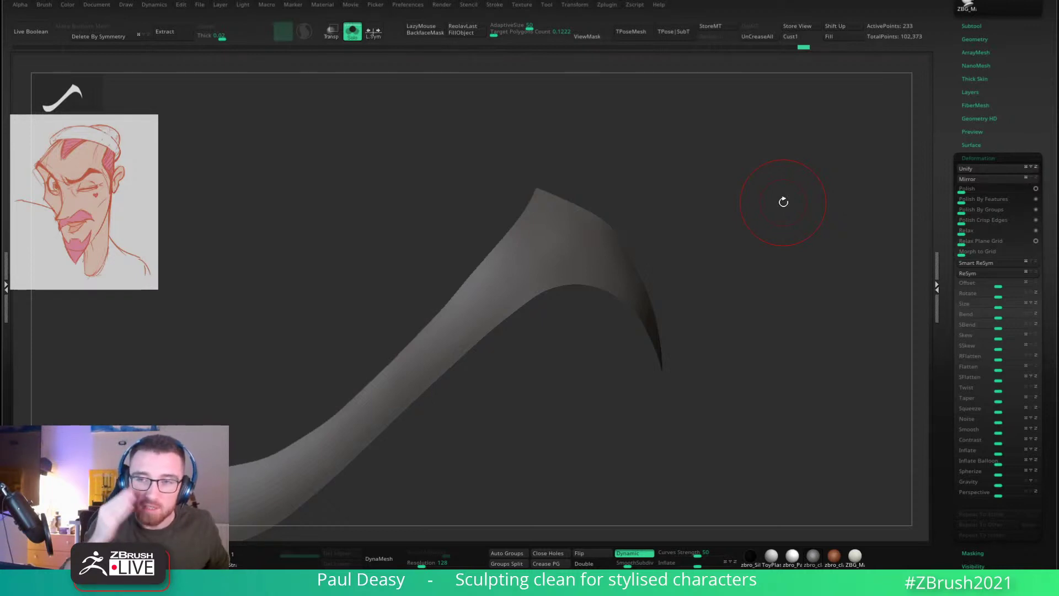
key(alt+s)
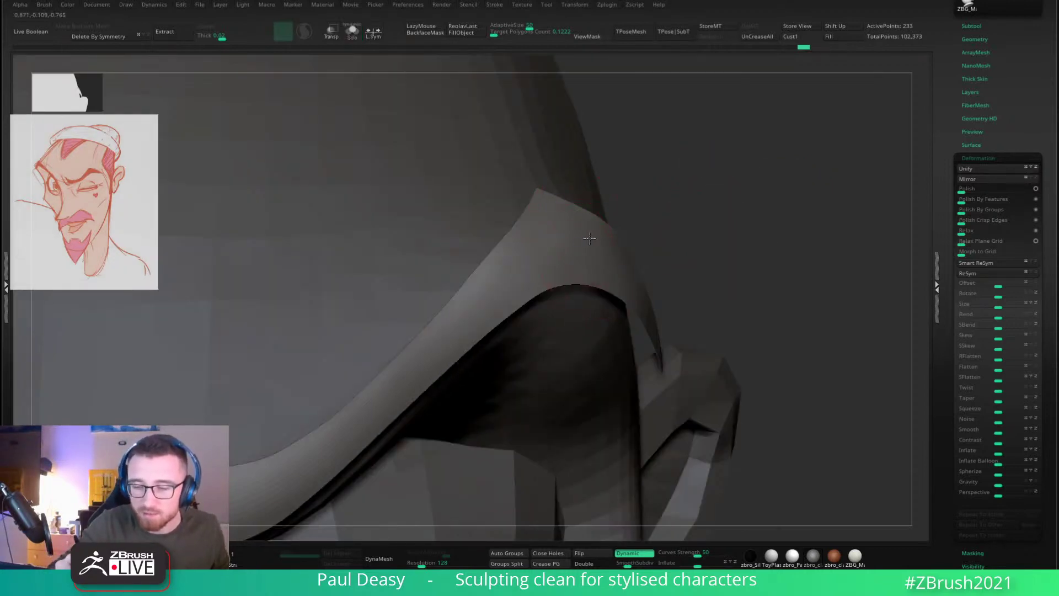
Step: Try smoothing the surface of the eyebrow's arch, then undo the recent strokes
key(space)
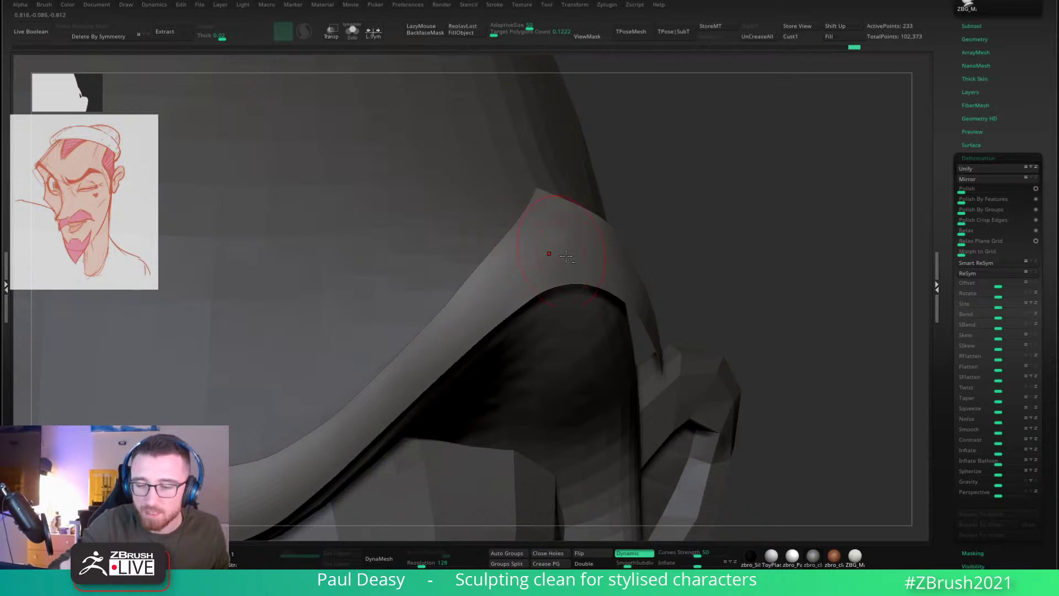
drag(697, 235, 656, 241)
shift+drag(540, 253, 585, 258)
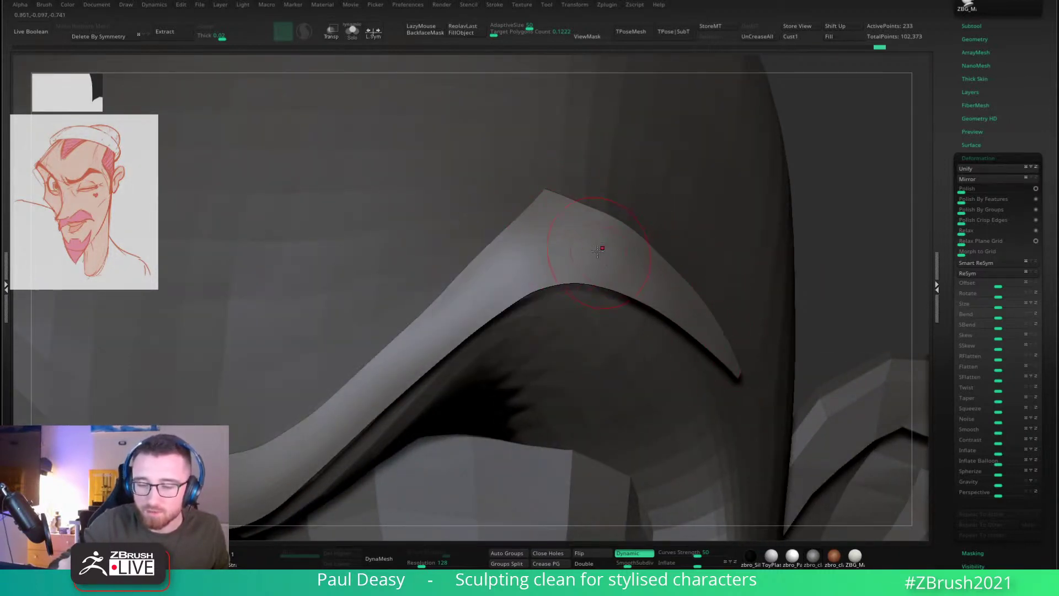
key(ctrl+z)
key(ctrl+z)
key(ctrl+z)
key(ctrl+z)
key(ctrl+z)
key(ctrl+z)
key(ctrl+z)
key(ctrl+z)
key(ctrl+z)
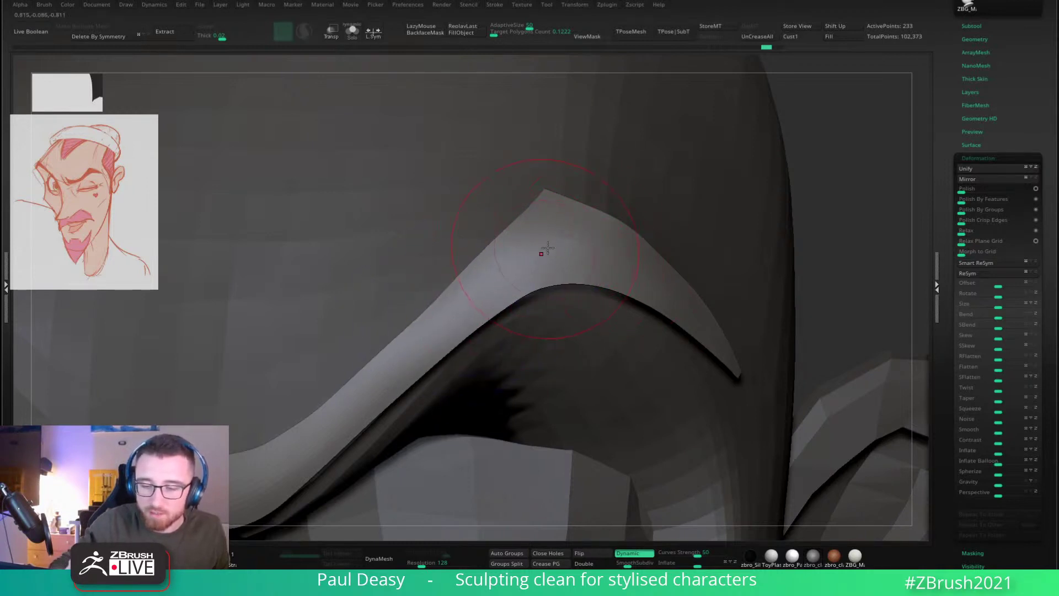
Step: Smooth the eyebrow from the arch towards its outer tail and check it against the whole head
shift+drag(546, 248, 636, 232)
key(ctrl+shift+z)
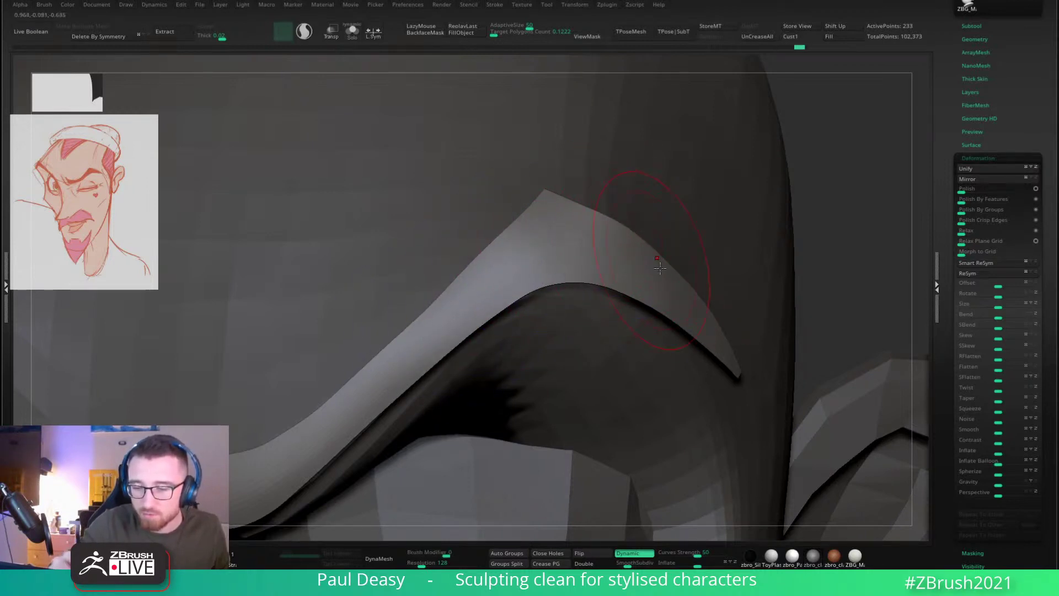
ctrl+right_drag(840, 204, 754, 204)
right_click(792, 191)
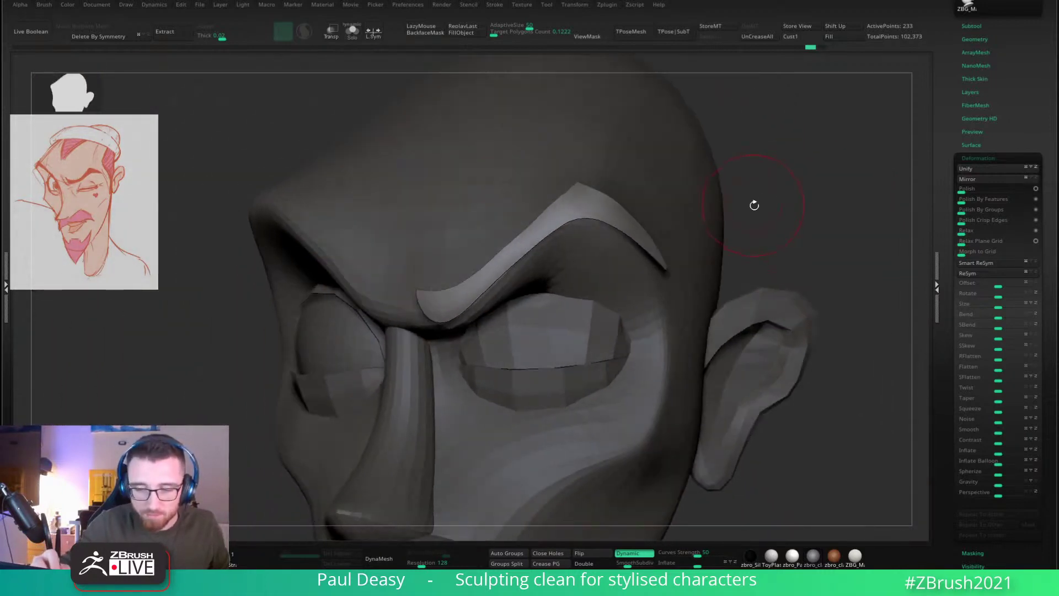
Step: Refine the peak and outer curve of the eyebrow's arch with the Move brush
right_click(623, 238)
right_click(633, 225)
right_click(627, 215)
right_drag(630, 211, 588, 201)
right_click(588, 201)
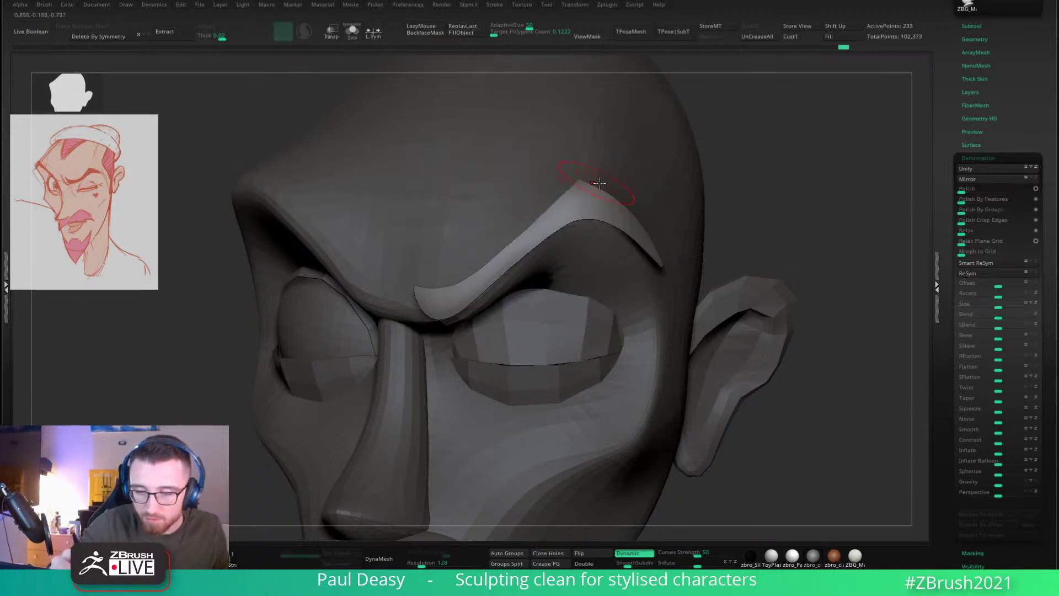
right_drag(599, 183, 666, 274)
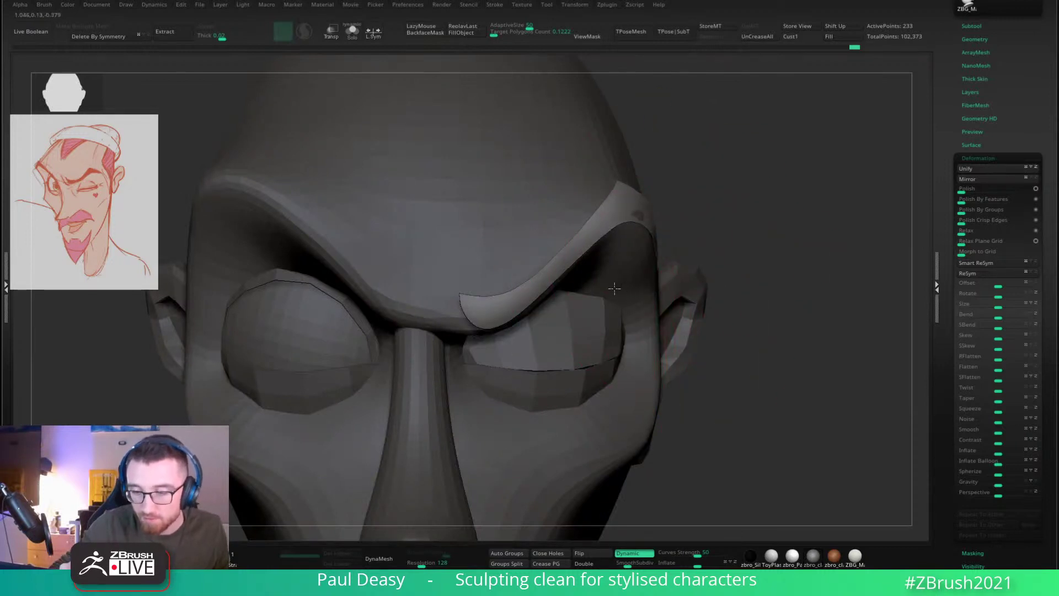
Step: Adjust the rounded inner end and lower section of the eyebrow with a resized Move brush
key(space)
key(space)
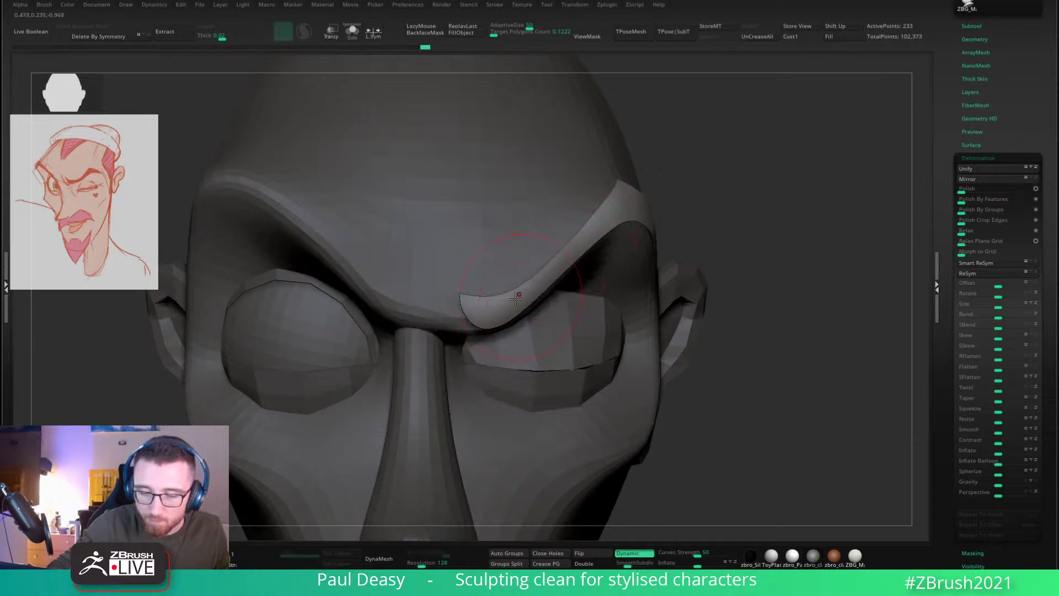
drag(462, 323, 469, 329)
right_drag(543, 326, 521, 310)
drag(524, 309, 527, 305)
right_drag(560, 310, 548, 307)
right_click(536, 321)
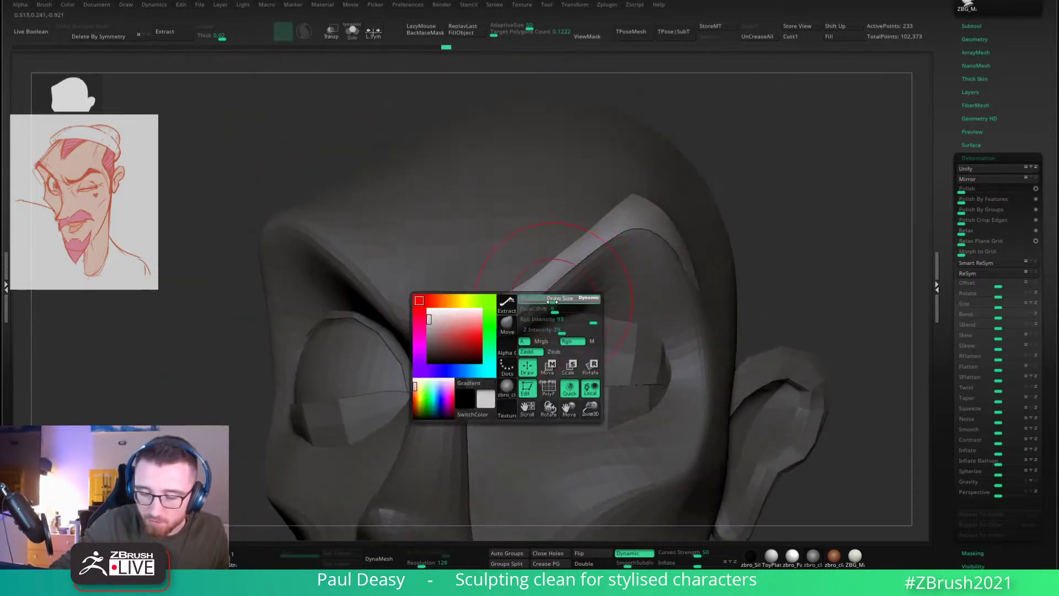
drag(563, 296, 559, 276)
right_drag(559, 275, 567, 279)
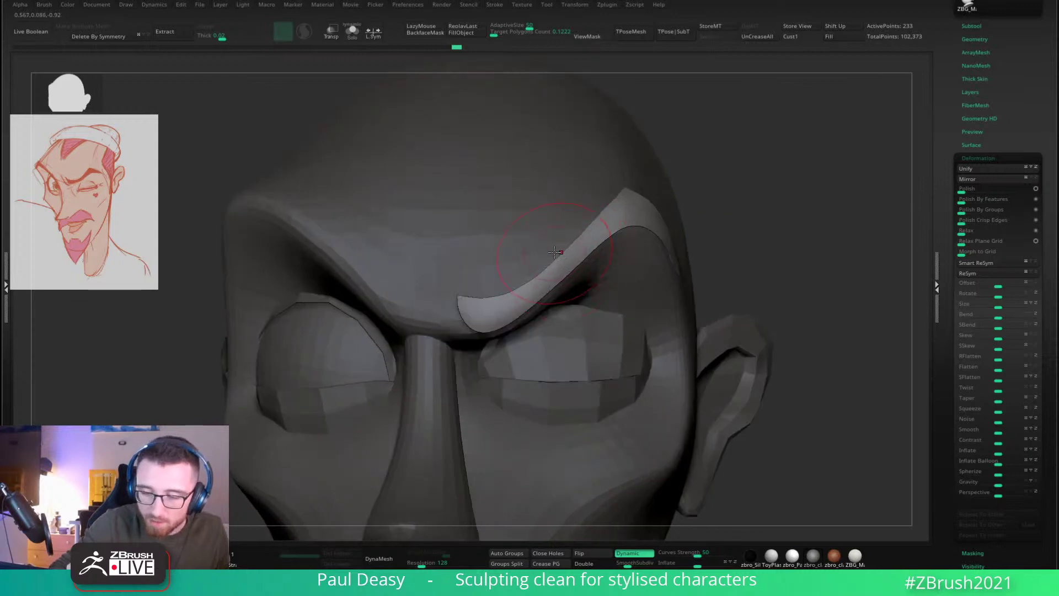
Step: Reshape the eyebrow's middle section and the rise towards its arch with the Move brush
right_drag(599, 246, 586, 255)
drag(628, 248, 613, 225)
right_drag(614, 225, 626, 234)
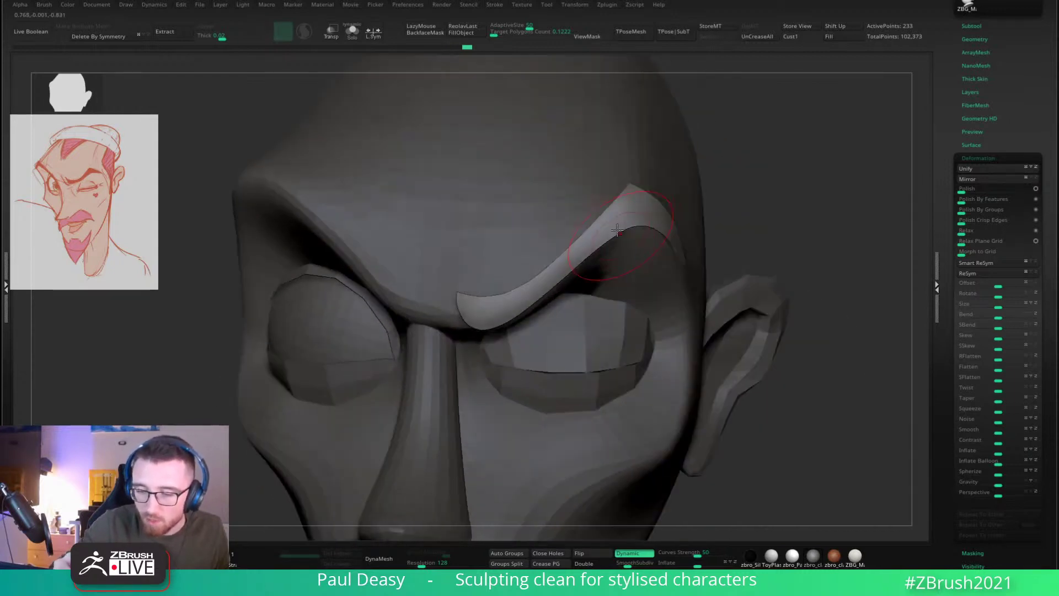
drag(596, 230, 581, 219)
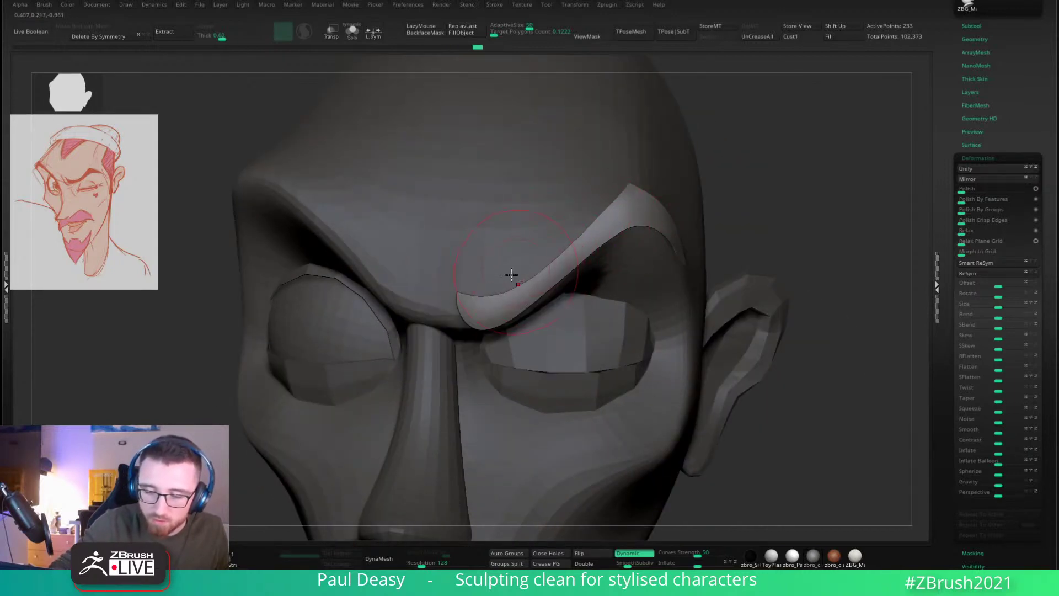
right_drag(478, 259, 666, 277)
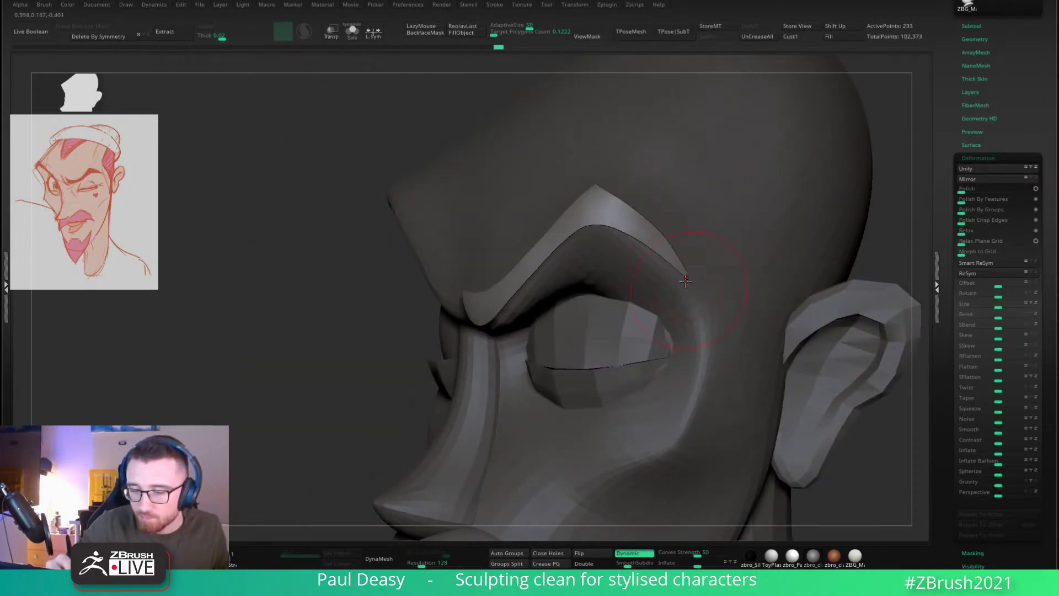
Step: Pull the tip of the eyebrow's outer tail into place against the temple, varying the brush size
right_drag(678, 254, 687, 284)
key(space)
click(686, 285)
drag(665, 245, 654, 255)
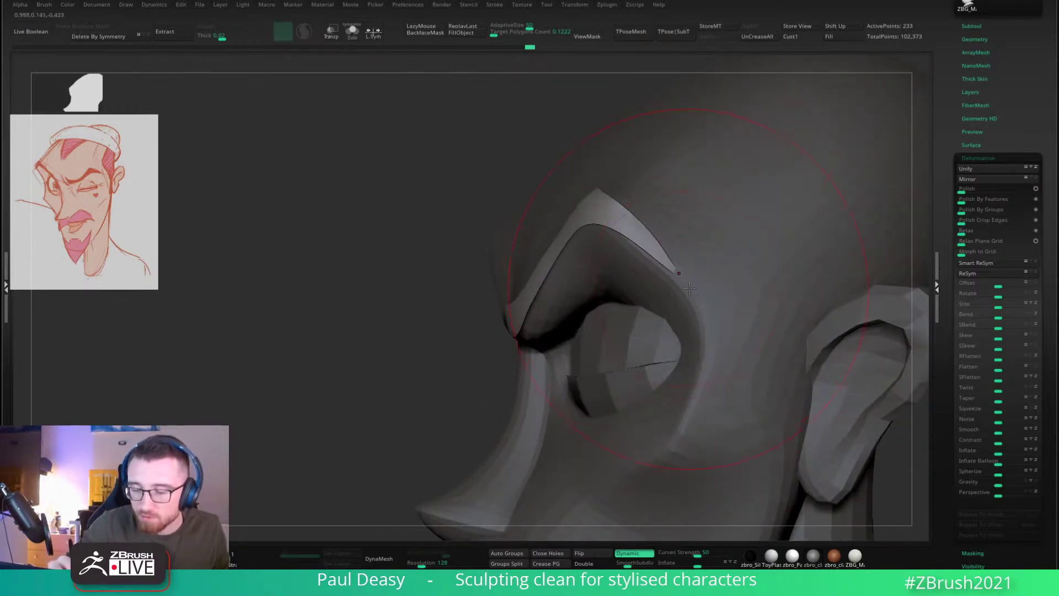
key(space)
mouse_move(696, 285)
right_down()
mouse_move(705, 272)
mouse_move(685, 279)
right_up()
right_click(698, 276)
right_click(695, 285)
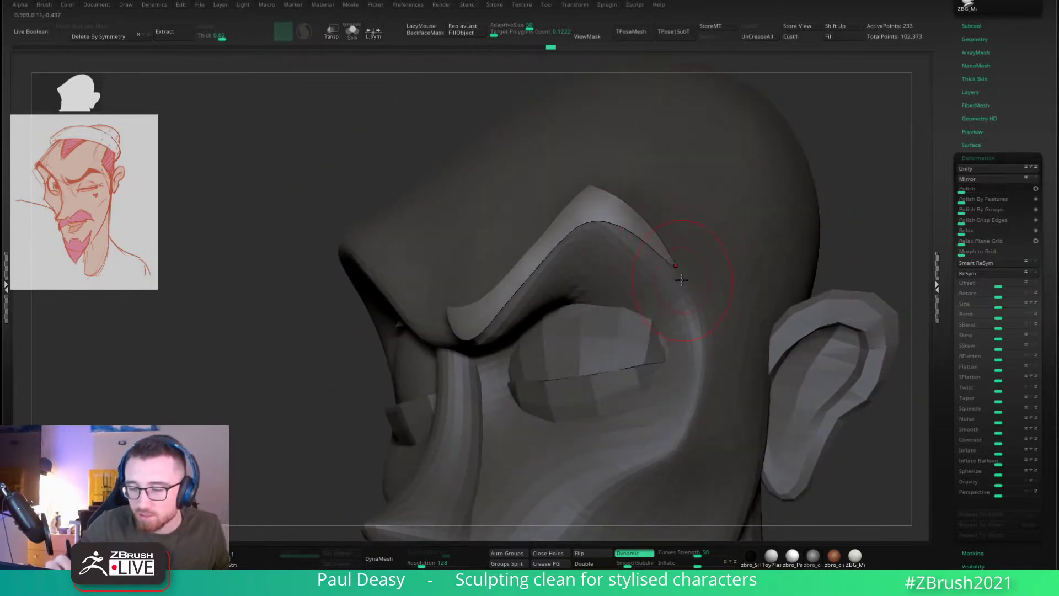
Step: Shorten the eyebrow's outer tail and smooth the stretch between arch and tip
key(space)
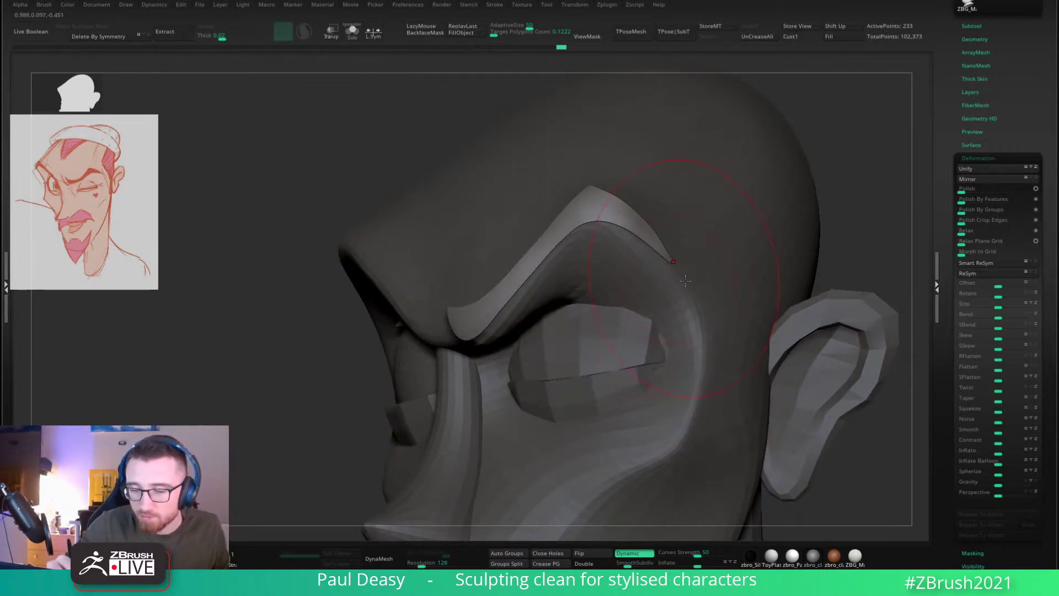
right_drag(686, 280, 691, 269)
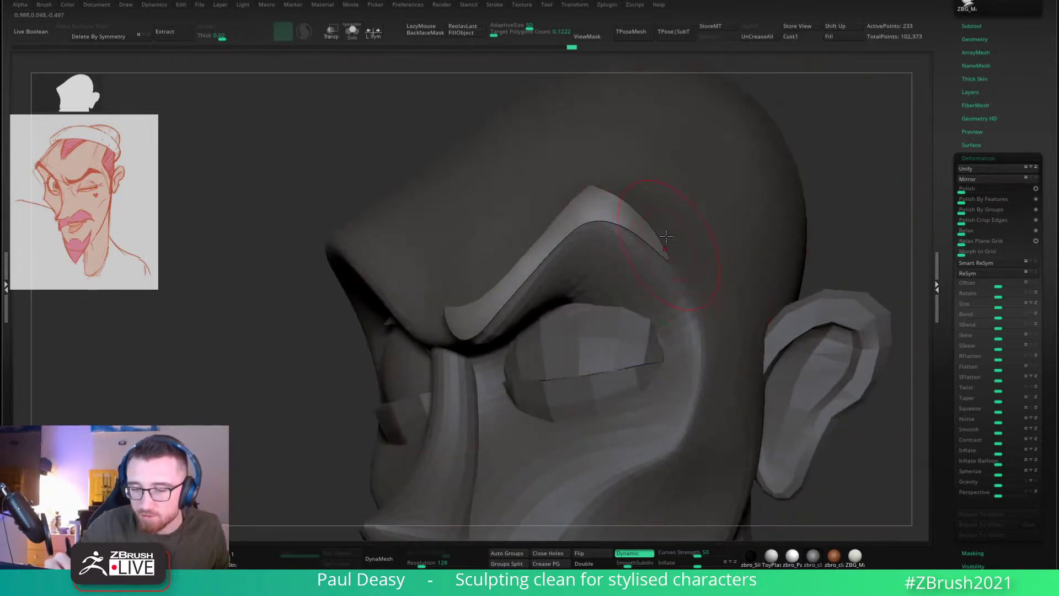
right_drag(650, 220, 660, 257)
drag(649, 234, 654, 229)
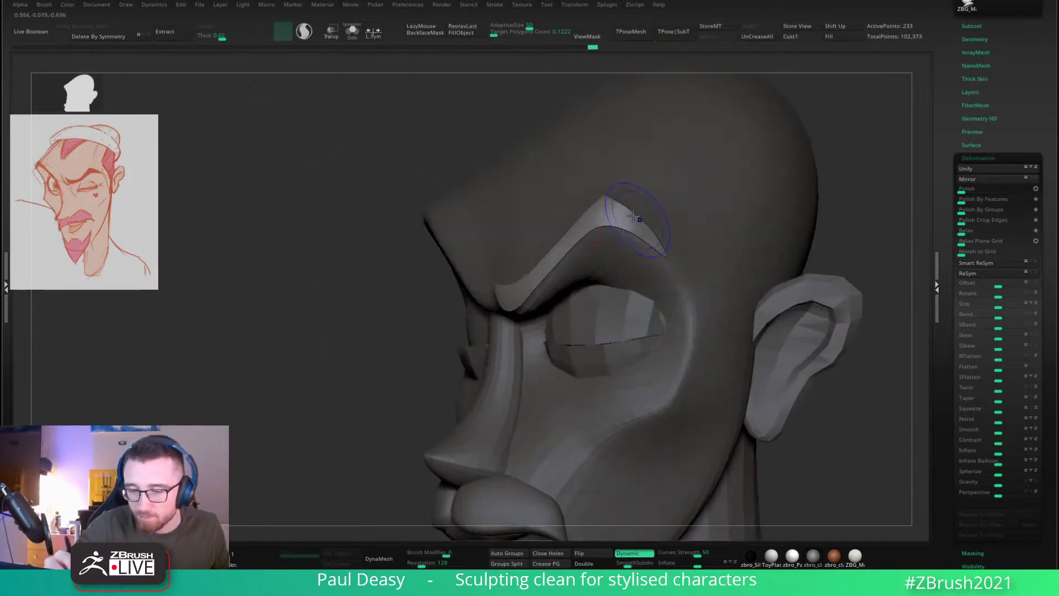
Step: Remesh the eyebrow to a lighter mesh and touch up the curve of its outer arch
key(ctrl+shift+r)
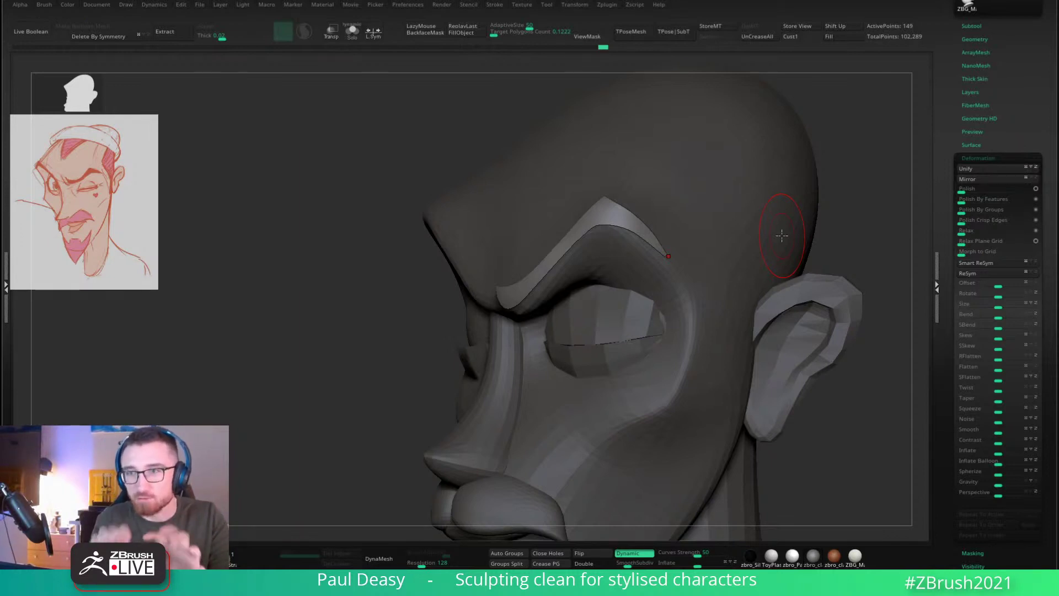
mouse_move(836, 211)
mouse_down()
mouse_move(861, 236)
mouse_move(800, 245)
mouse_move(632, 199)
mouse_up()
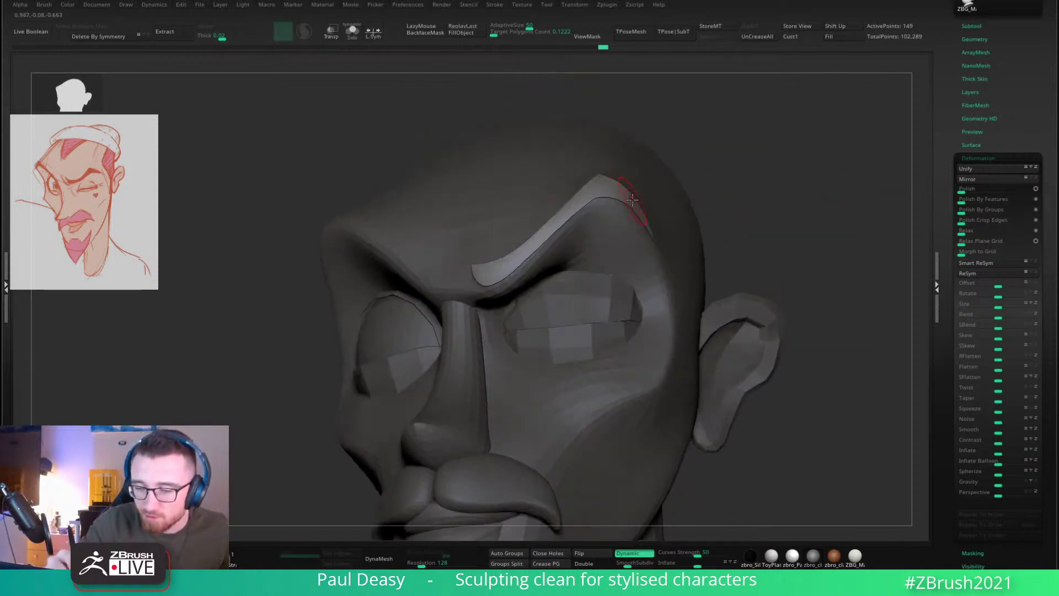
key(space)
mouse_move(644, 217)
right_down()
mouse_move(633, 215)
mouse_move(721, 208)
mouse_move(661, 202)
right_up()
key(space)
drag(670, 216, 728, 269)
right_click(689, 326)
Step: Check the eyebrow's shape against the whole head from the front and three-quarter view
alt+click(648, 347)
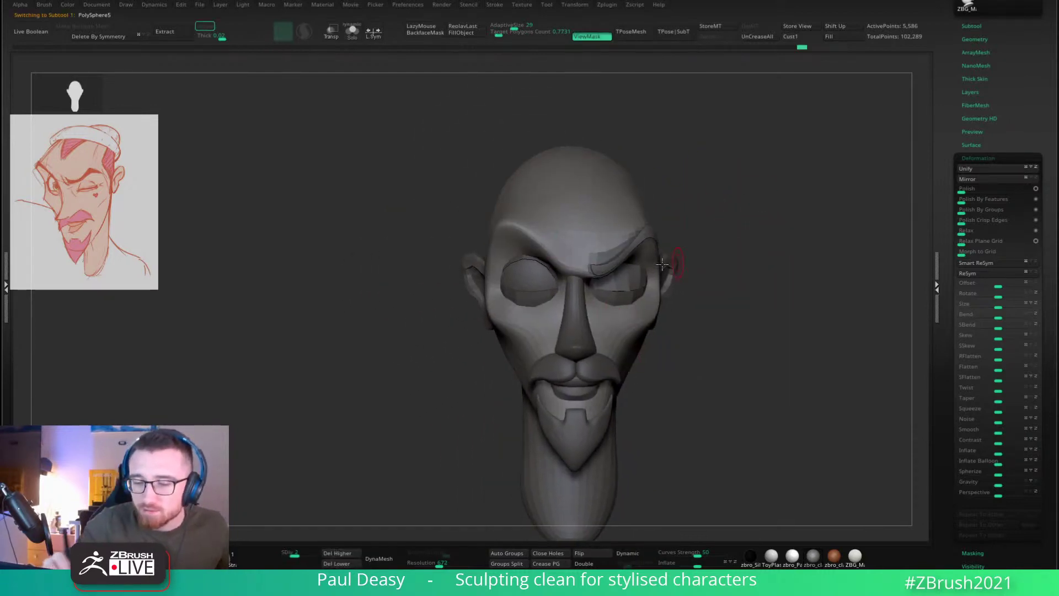
ctrl+drag(739, 331, 750, 322)
alt+drag(746, 278, 748, 308)
key(space)
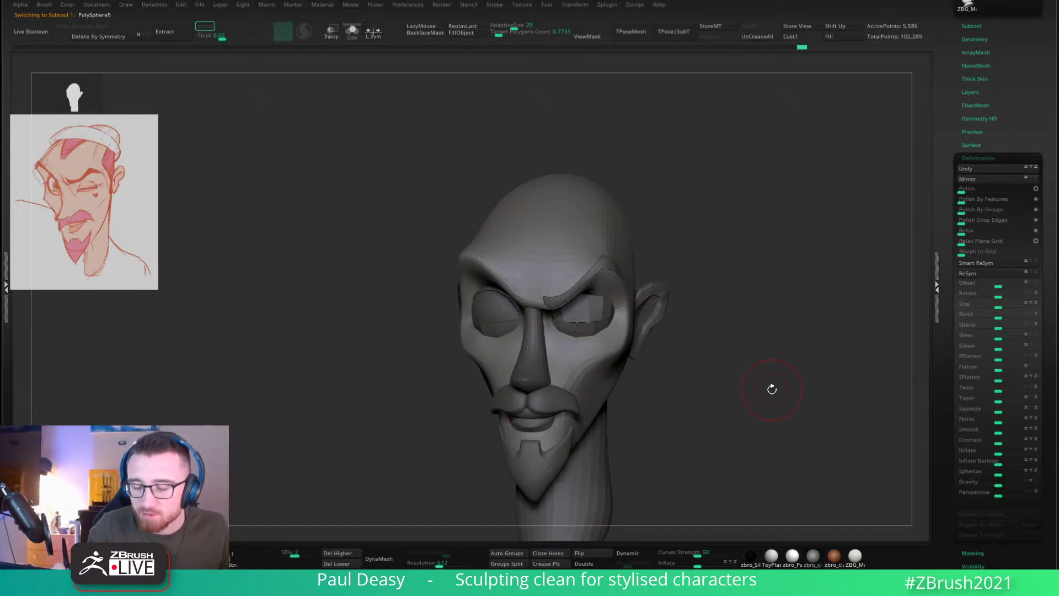
ctrl+right_drag(623, 268, 678, 325)
mouse_move(795, 251)
mouse_down()
mouse_move(783, 253)
mouse_move(808, 265)
mouse_move(811, 255)
mouse_up()
Step: Try evening out the eyebrow with Polish By Groups, with its wireframe shown
alt+click(610, 265)
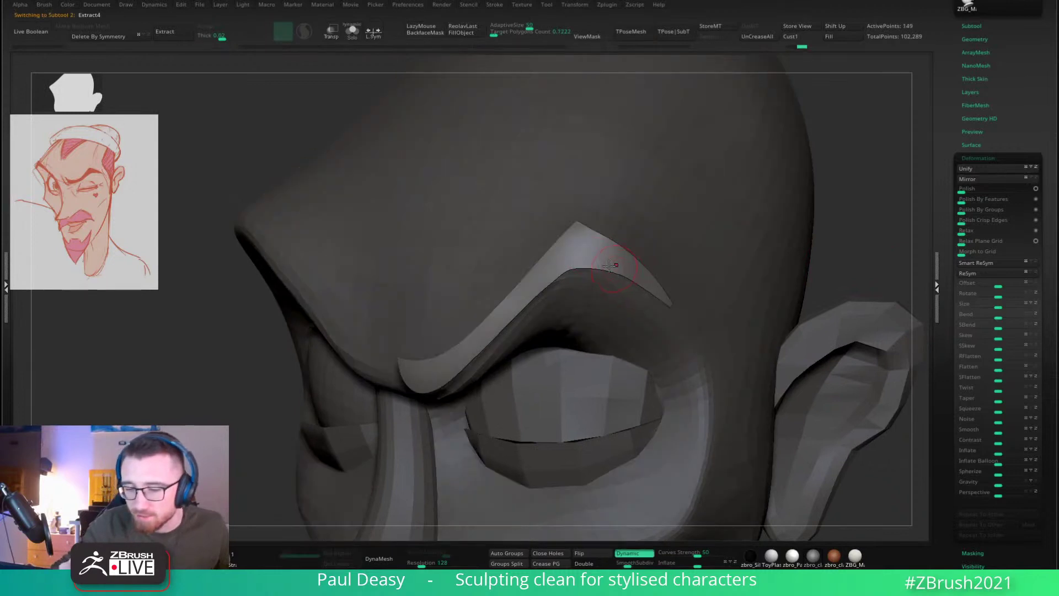
key(shift+f)
right_drag(600, 265, 605, 267)
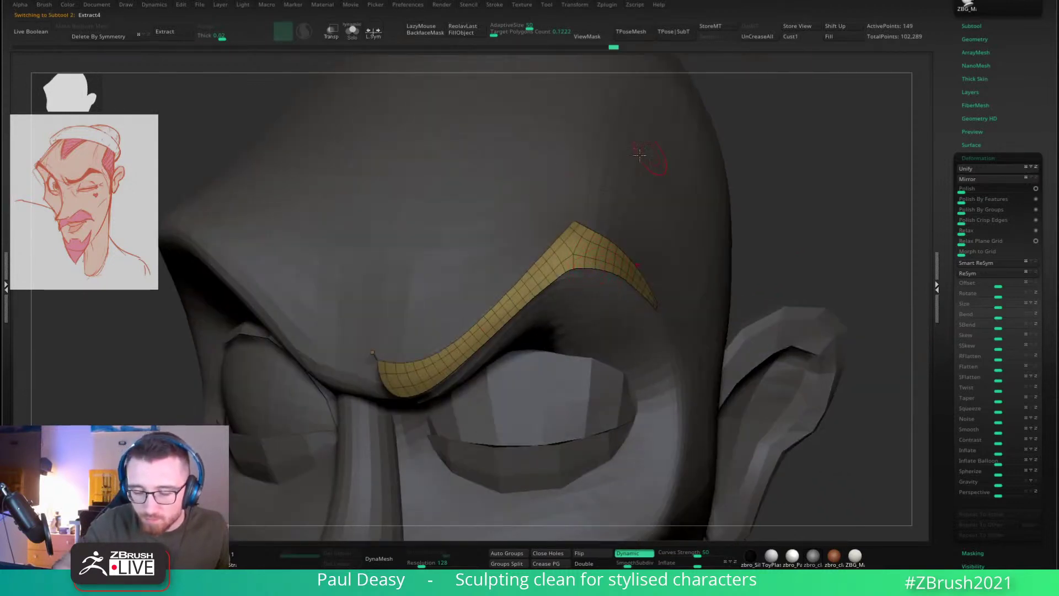
alt+right_drag(574, 409, 552, 363)
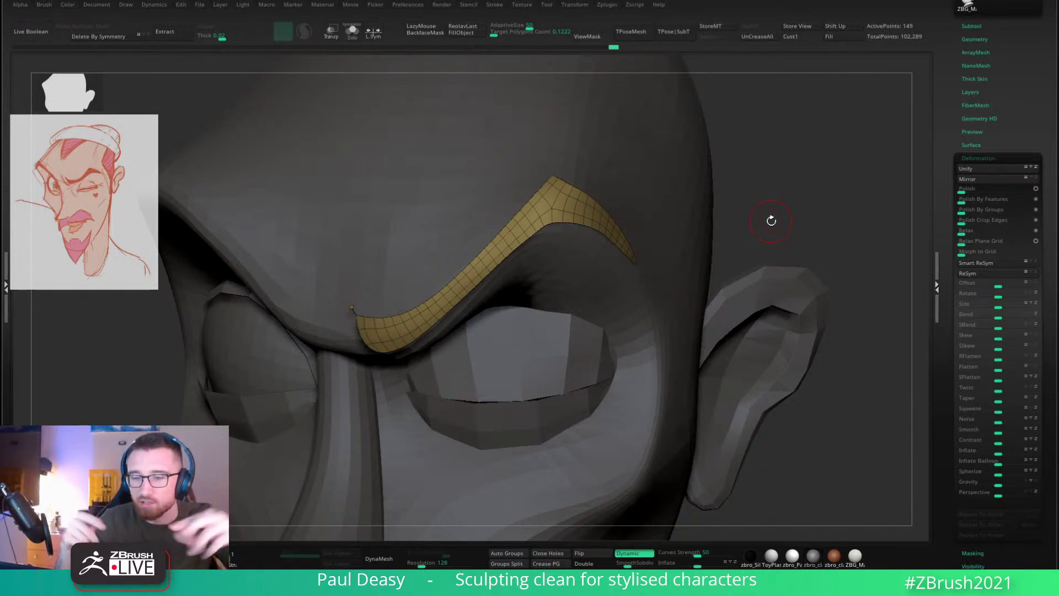
key(b)
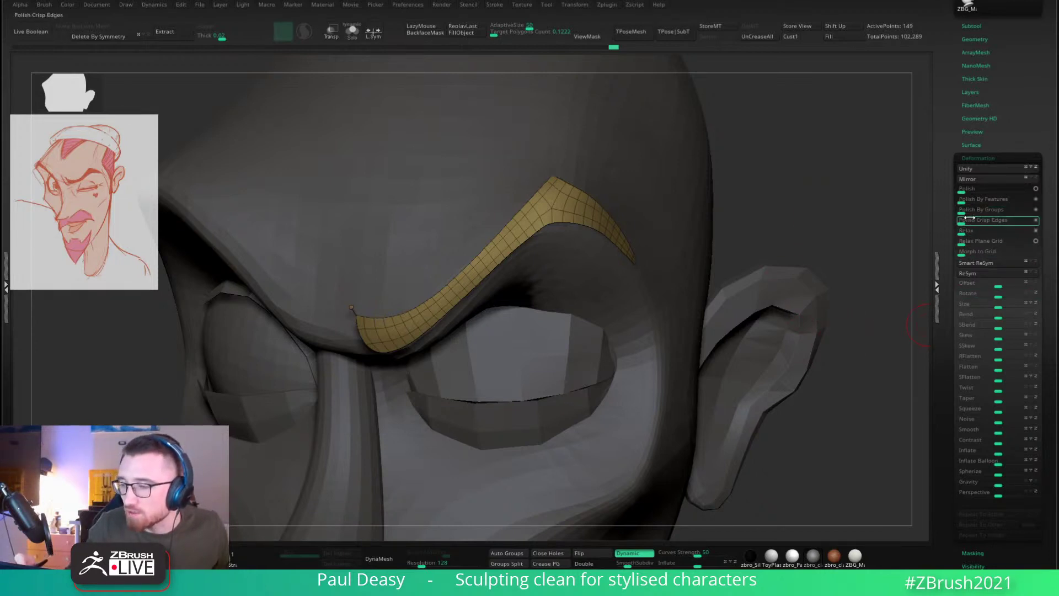
drag(967, 213, 1055, 208)
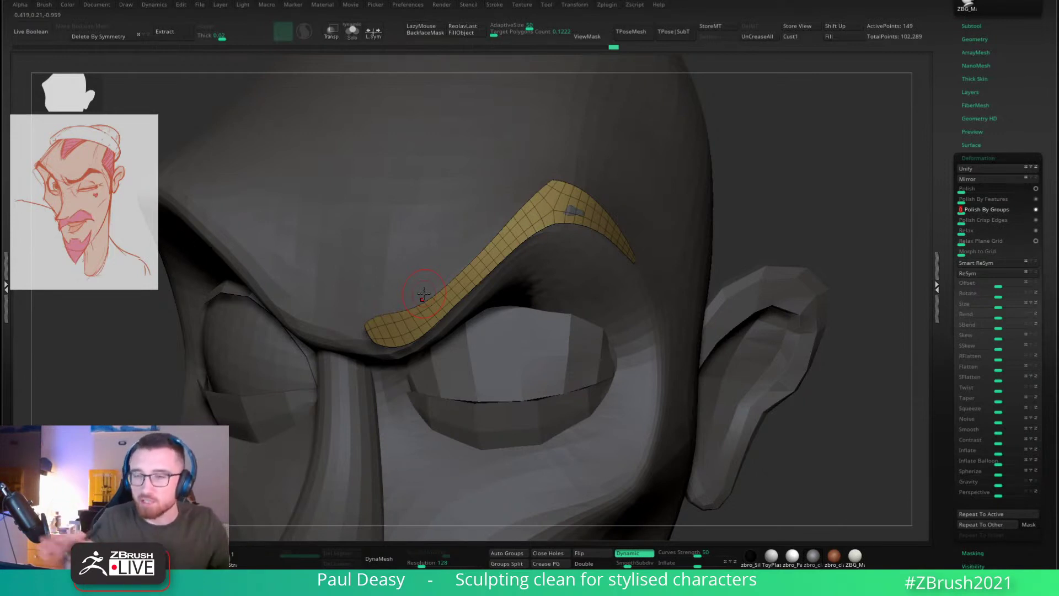
Step: Select the head mesh, adjust the brow ridge above the opposite eye with a larger Move brush, and quick-save the project
drag(779, 217, 590, 313)
alt+click(576, 320)
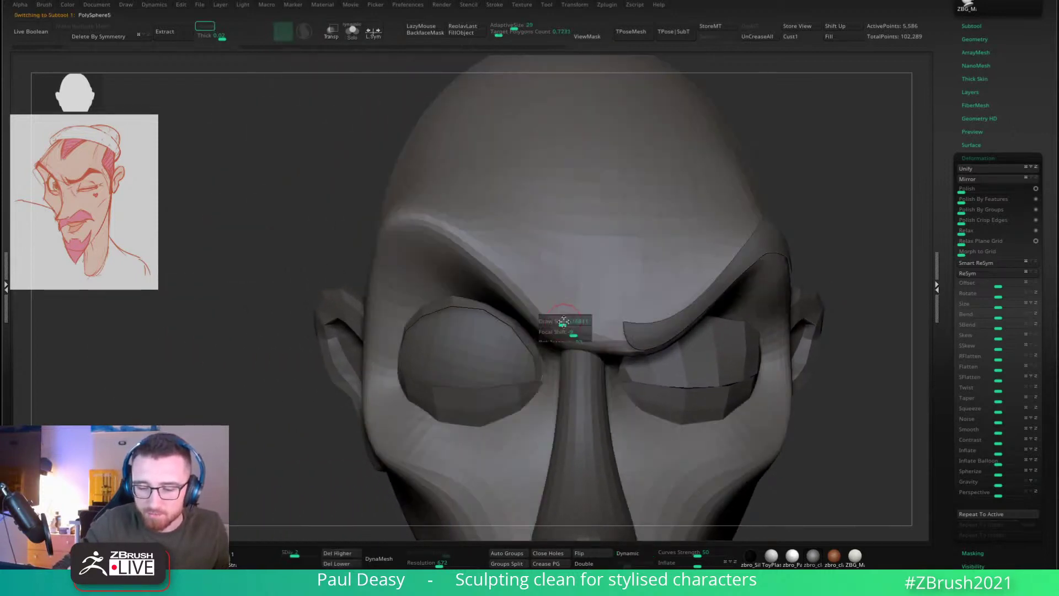
key(space)
drag(516, 280, 516, 272)
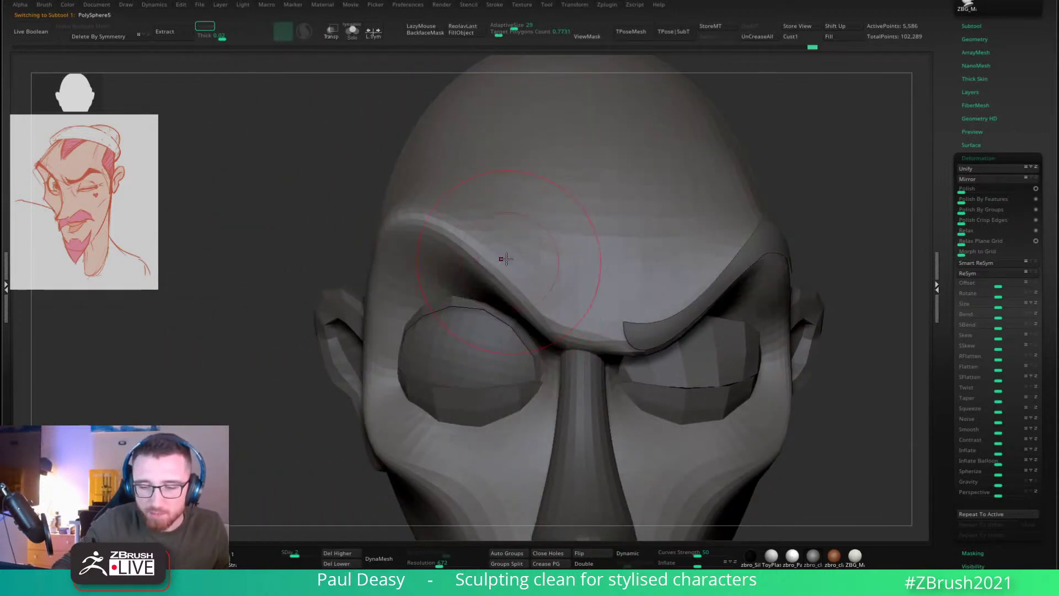
key(ctrl+s)
Step: Shape the opposite brow ridge and the forehead above it with the Move brush, working from front and side
alt+right_drag(551, 288, 559, 294)
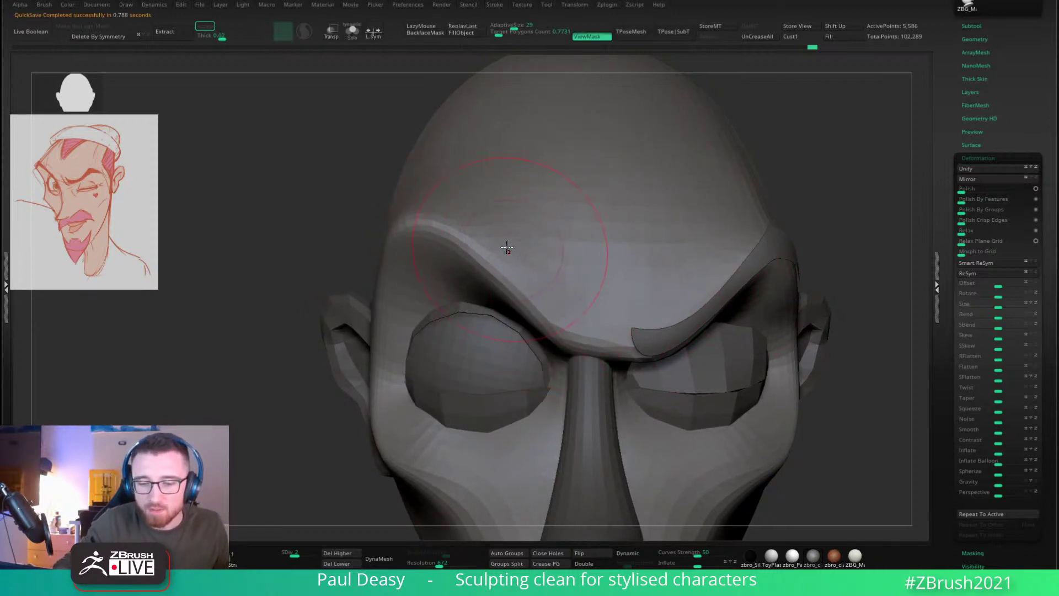
mouse_move(482, 233)
right_down()
mouse_move(496, 230)
mouse_move(423, 225)
mouse_move(401, 198)
mouse_move(410, 213)
mouse_move(511, 199)
right_up()
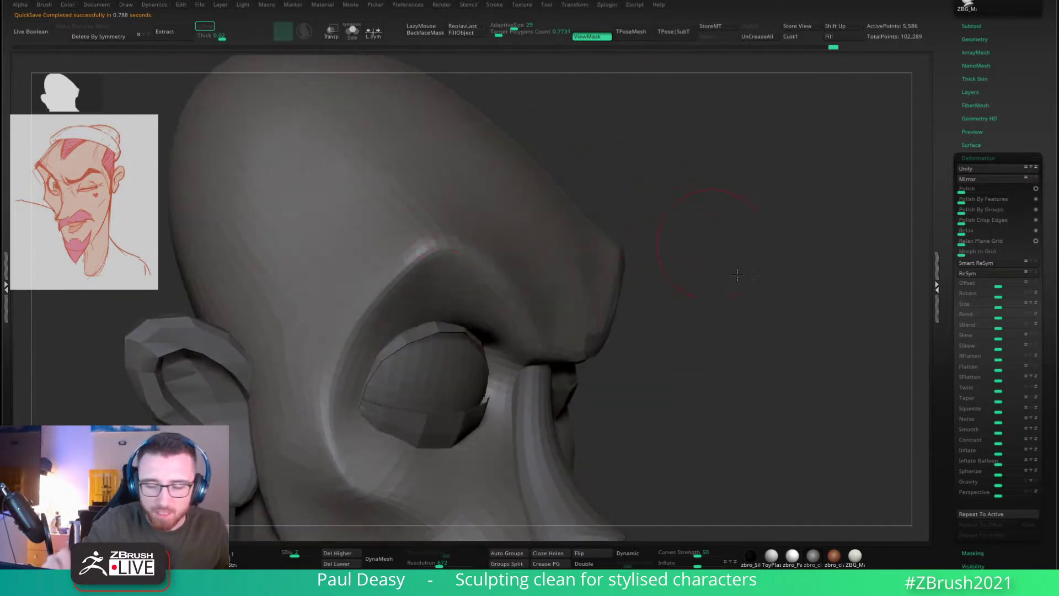
right_drag(737, 275, 662, 276)
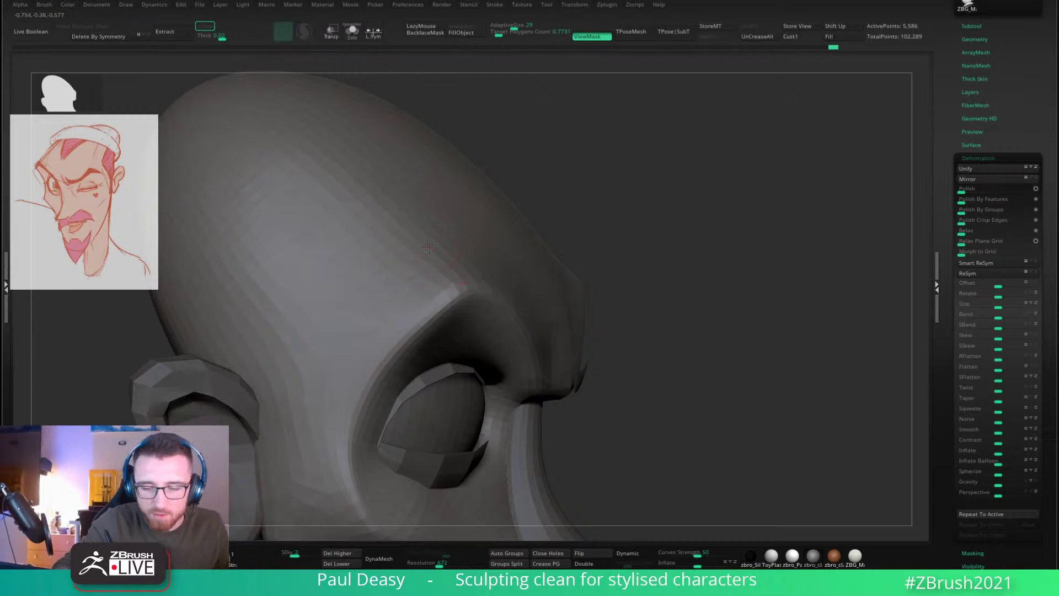
right_click(409, 231)
right_drag(405, 229, 642, 205)
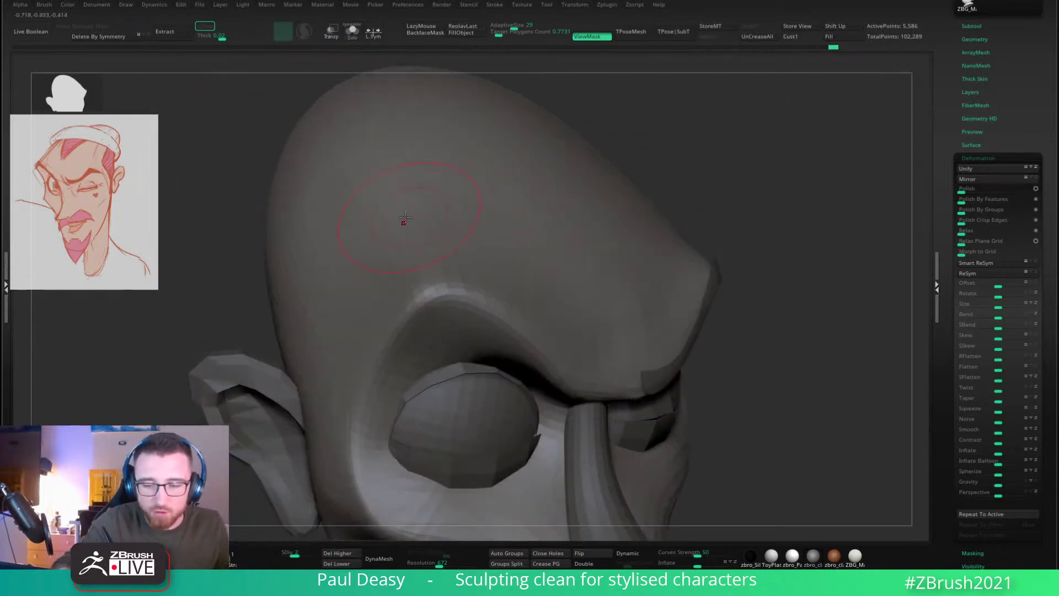
right_drag(403, 219, 474, 209)
right_drag(567, 213, 468, 242)
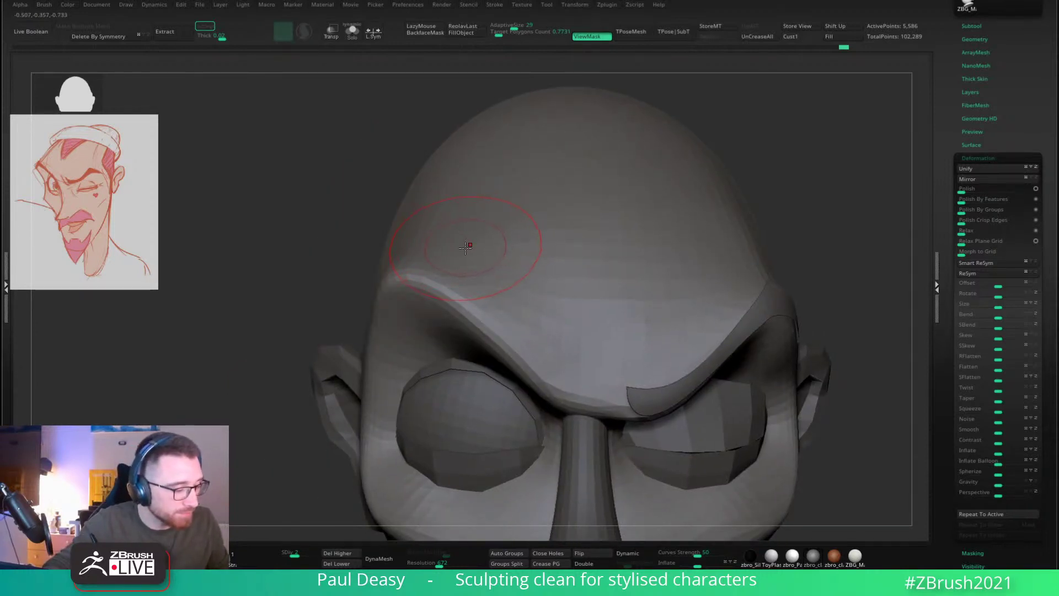
Step: Smooth the forehead surface just above the peak of the opposite brow ridge
key(w)
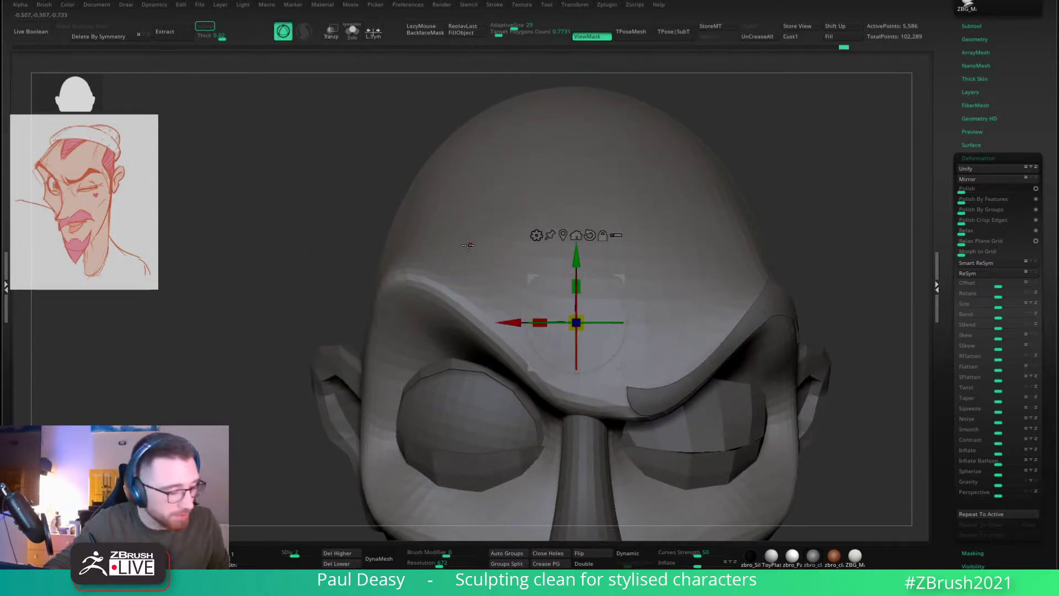
key(q)
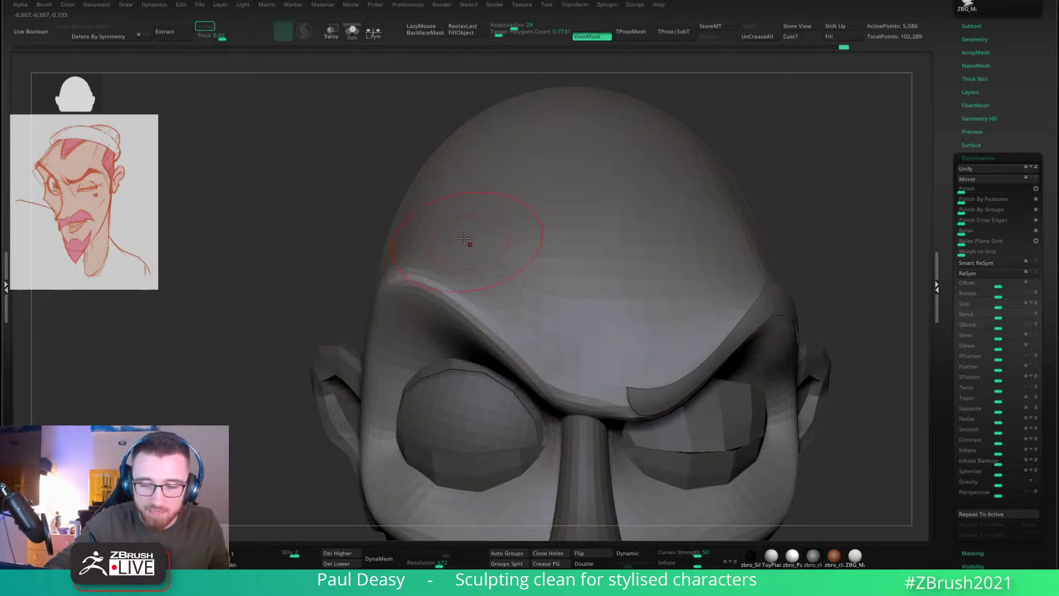
right_drag(465, 238, 470, 278)
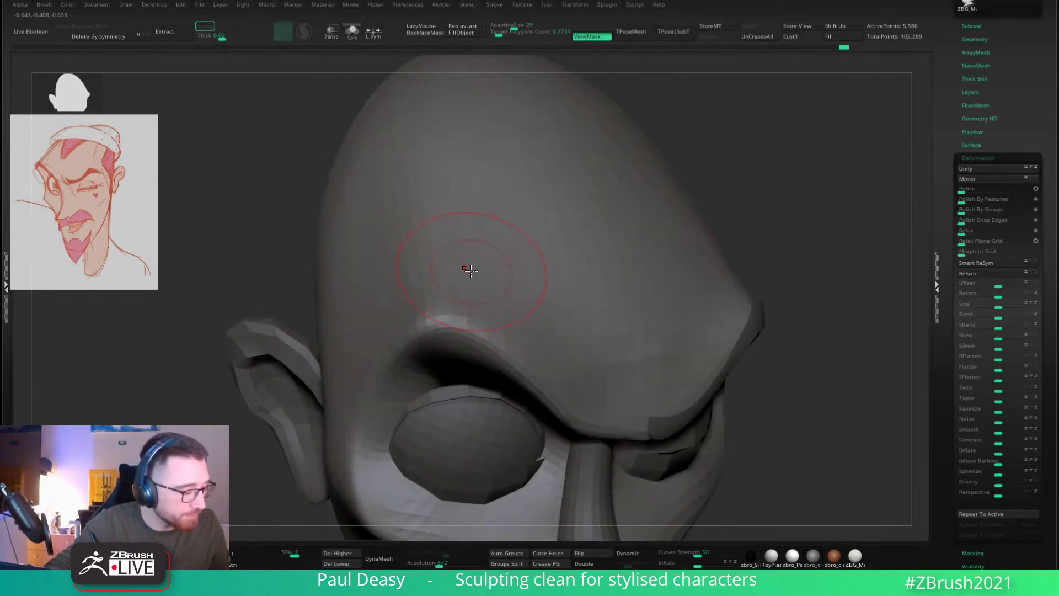
key(1)
right_click(469, 270)
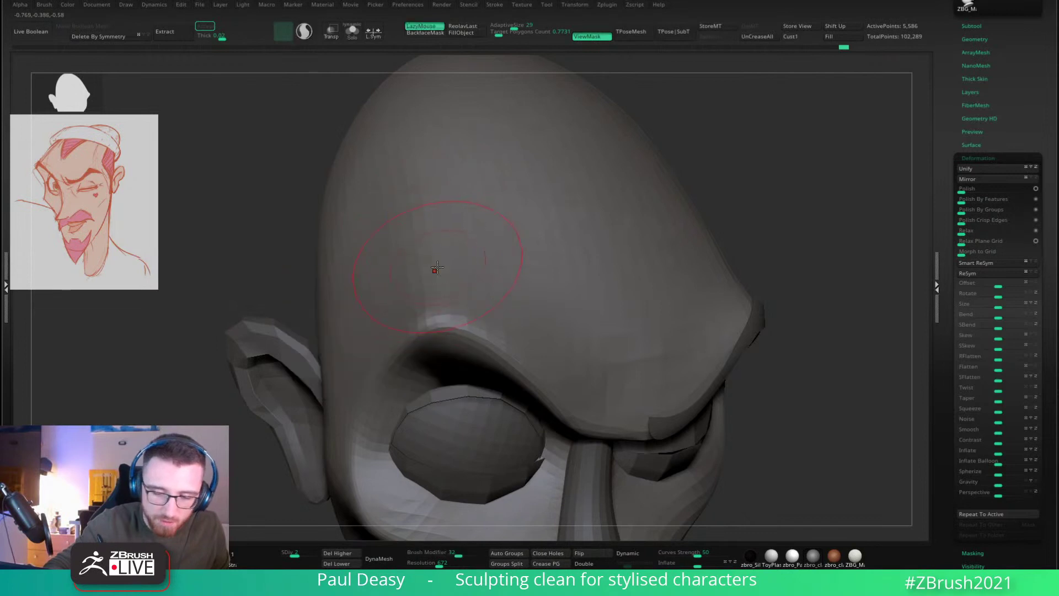
shift+drag(435, 266, 432, 269)
Step: Select the lower eyelids mesh and tuck its inner corner against the eyeball with the Move brush, working from the side
right_drag(841, 221, 638, 258)
right_drag(696, 302, 714, 270)
alt+click(440, 350)
right_drag(394, 343, 430, 335)
key(space)
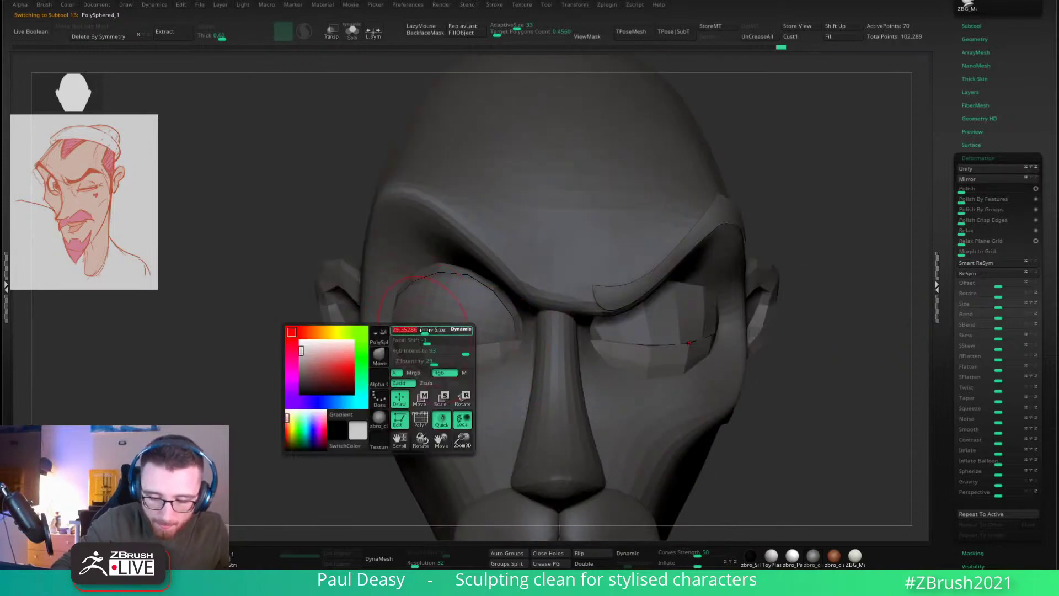
key(super)
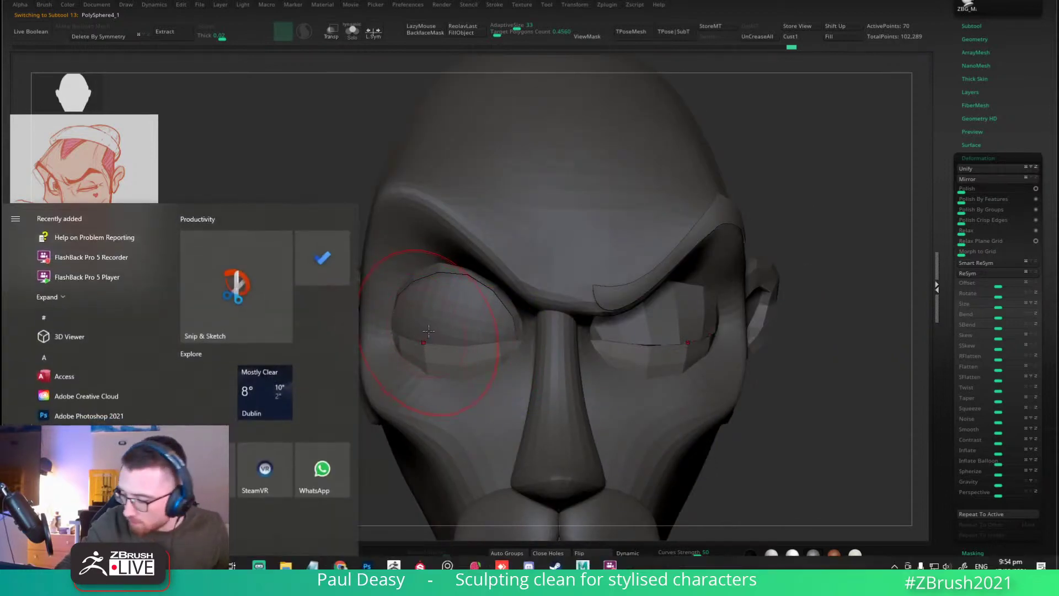
key(super)
right_drag(410, 328, 508, 341)
right_click(466, 332)
right_click(498, 339)
right_click(507, 341)
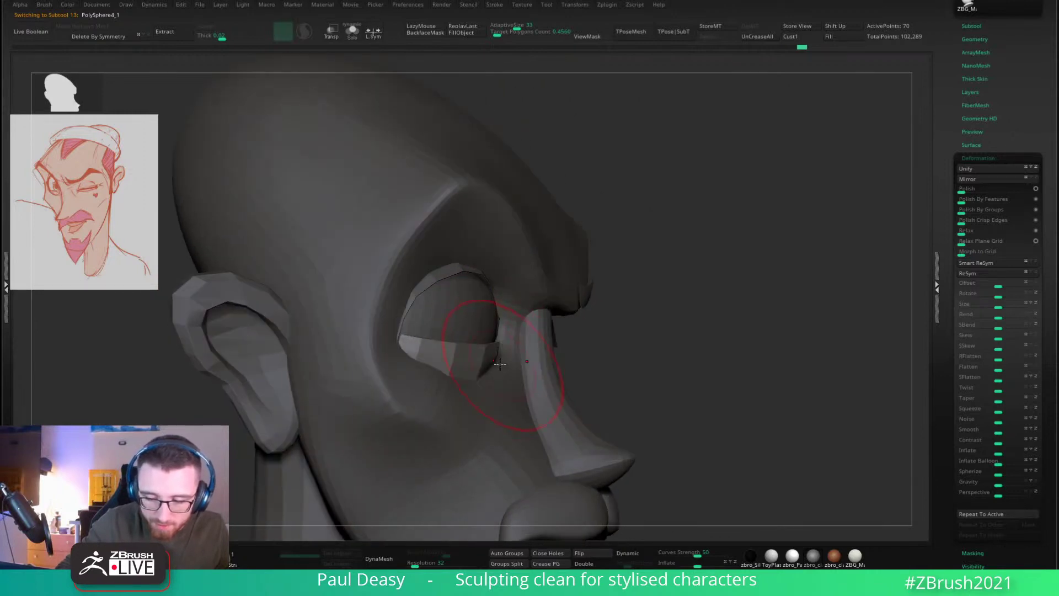
drag(494, 365, 483, 370)
right_drag(483, 370, 496, 373)
mouse_move(712, 351)
right_down()
mouse_move(723, 326)
mouse_move(723, 335)
right_up()
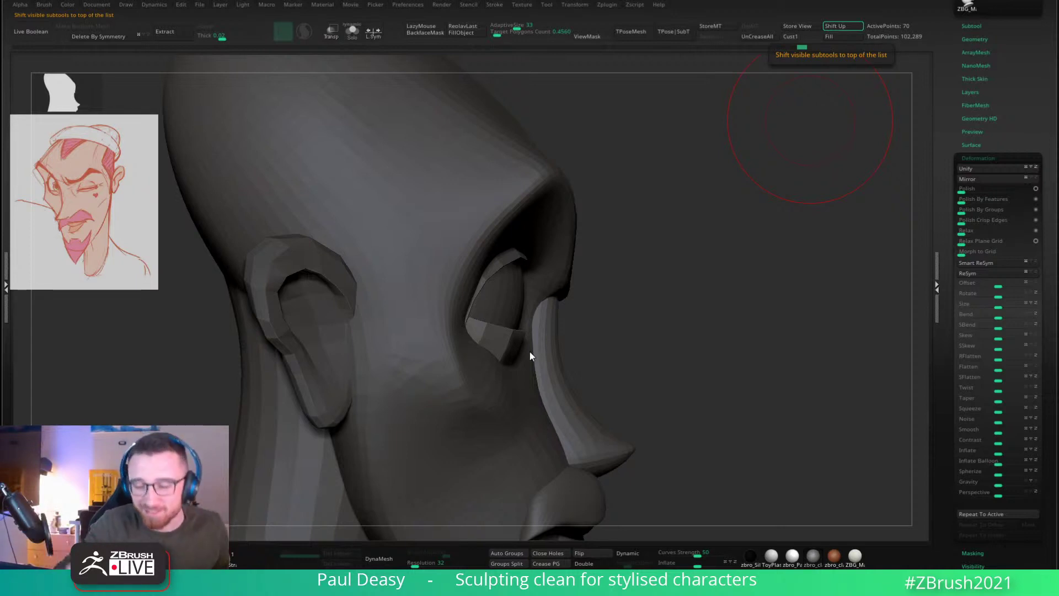
Step: Fit the wide-open eye's lower eyelid around the eyeball at its outer corner, middle and inner corner with the Move brush
mouse_move(507, 338)
right_down()
mouse_move(495, 316)
mouse_move(485, 328)
mouse_move(516, 317)
mouse_move(494, 320)
right_up()
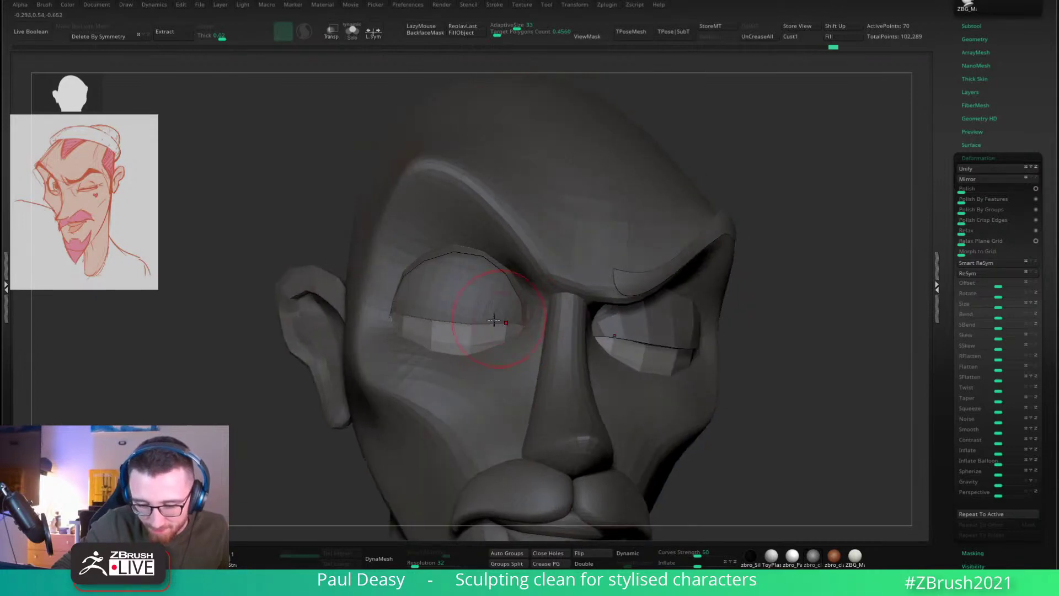
right_drag(391, 302, 398, 301)
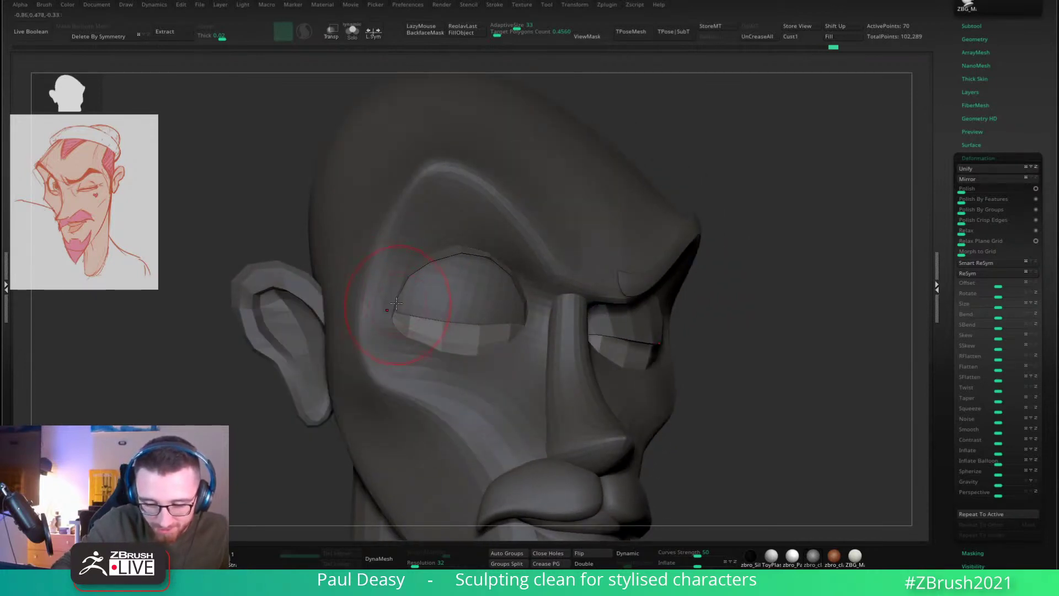
drag(428, 291, 429, 306)
right_click(429, 307)
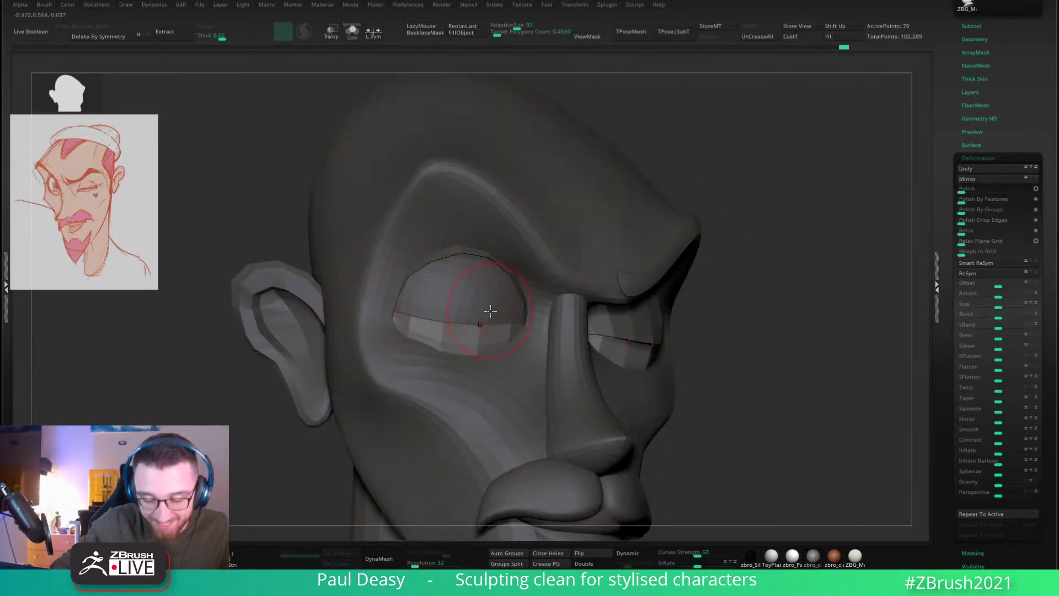
right_drag(490, 311, 479, 312)
drag(510, 295, 513, 287)
drag(825, 328, 755, 320)
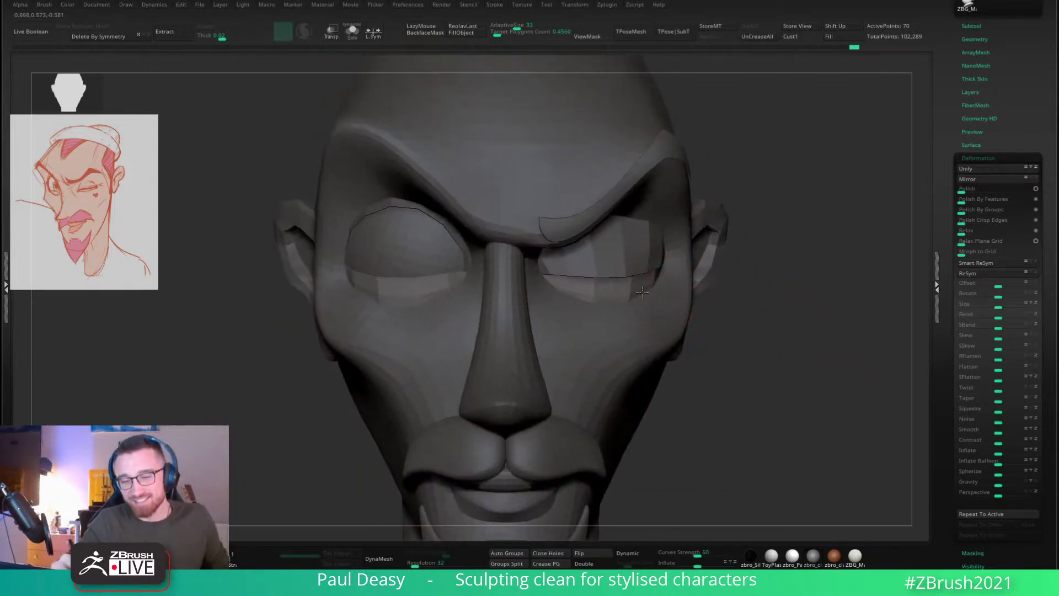
Step: Select the squinting eye's upper eyelid and pull its upper edge and inner corner up under the brow
alt+click(609, 243)
ctrl+right_drag(643, 293, 601, 271)
drag(576, 294, 512, 297)
drag(644, 296, 653, 290)
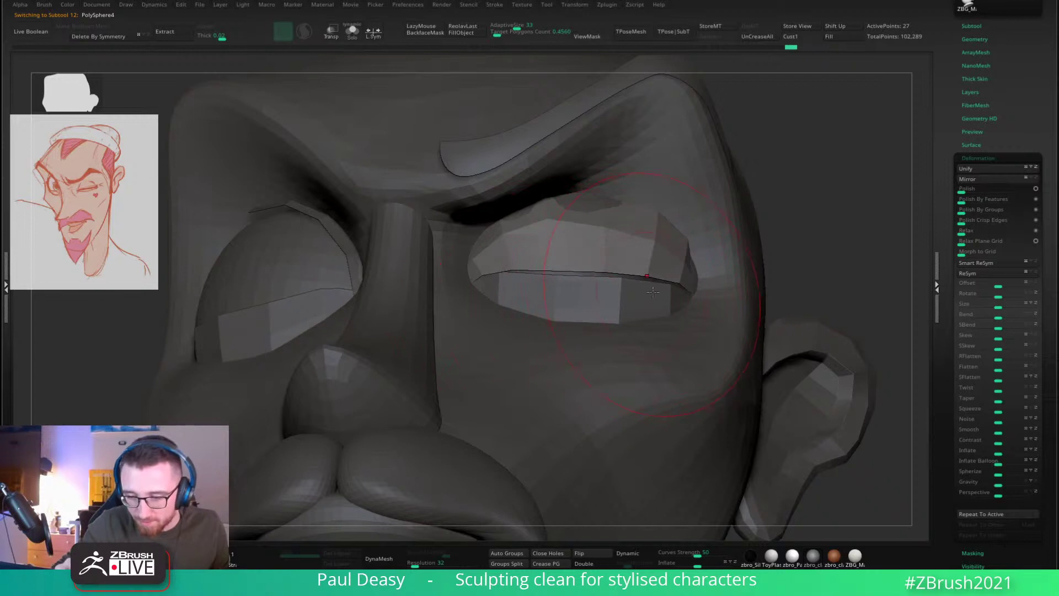
drag(597, 210, 585, 190)
right_drag(612, 191, 585, 199)
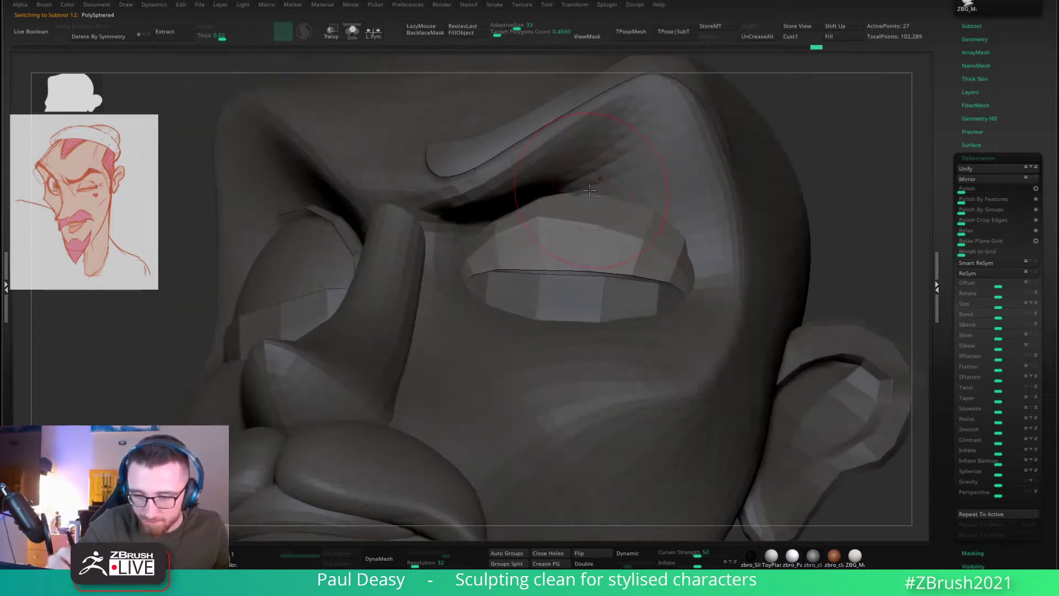
drag(584, 204, 581, 197)
drag(489, 235, 486, 229)
mouse_move(487, 229)
right_down()
mouse_move(503, 232)
mouse_move(543, 196)
right_up()
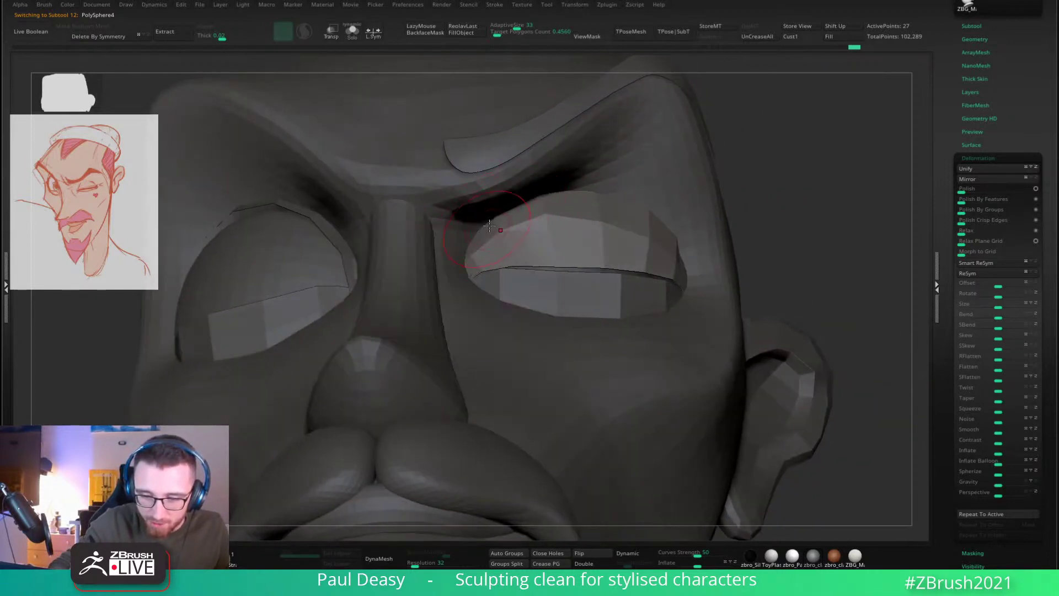
Step: Isolate the squinting eye's upper eyelid and insert extra edge loops across it with ZModeler, with the wireframe shown
key(ctrl+shift+s)
right_drag(763, 186, 703, 243)
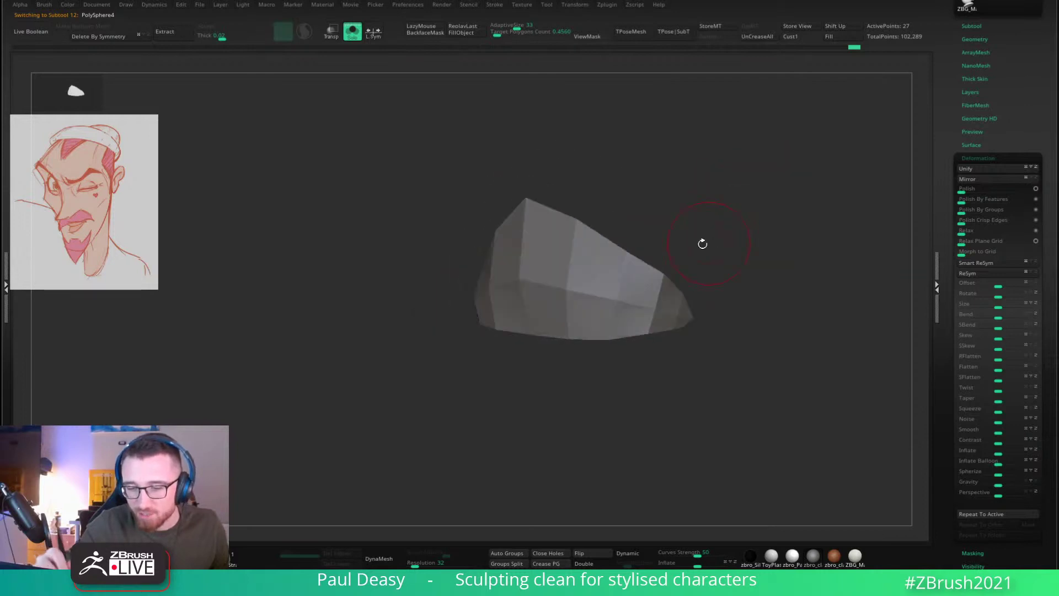
key(b)
key(z)
key(m)
click(570, 275)
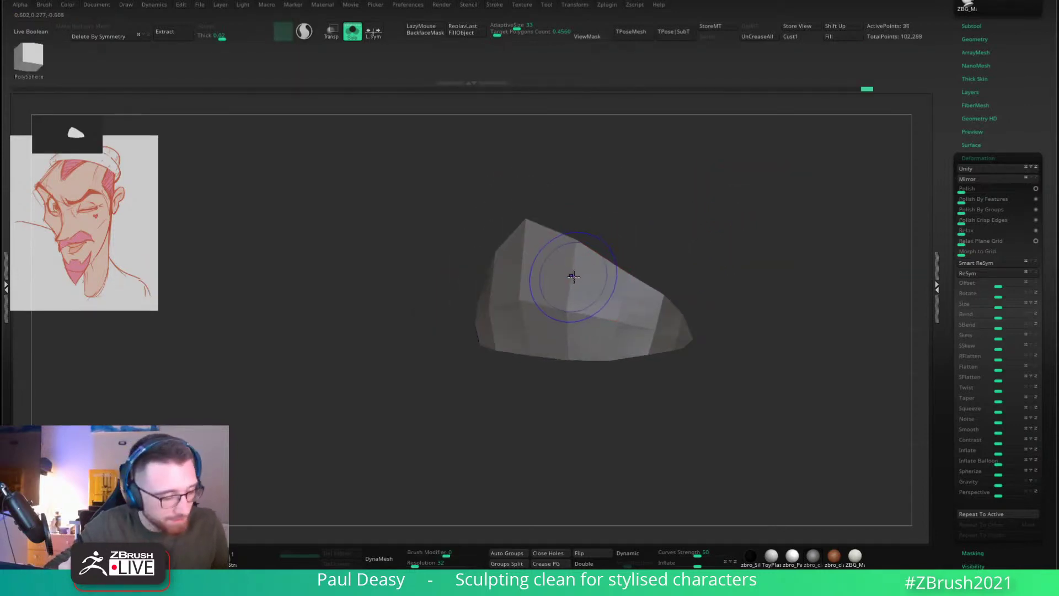
key(shift+f)
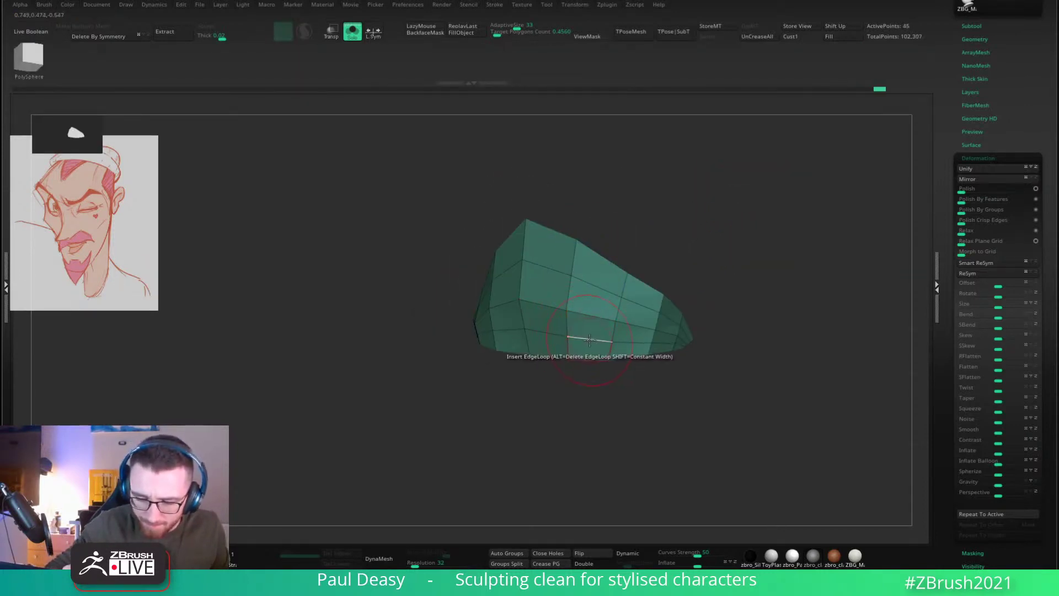
Step: Set the ZModeler edge action to Mask with EdgeLoop Complete and apply it to the upper eyelid's edge loops
key(space)
click(576, 303)
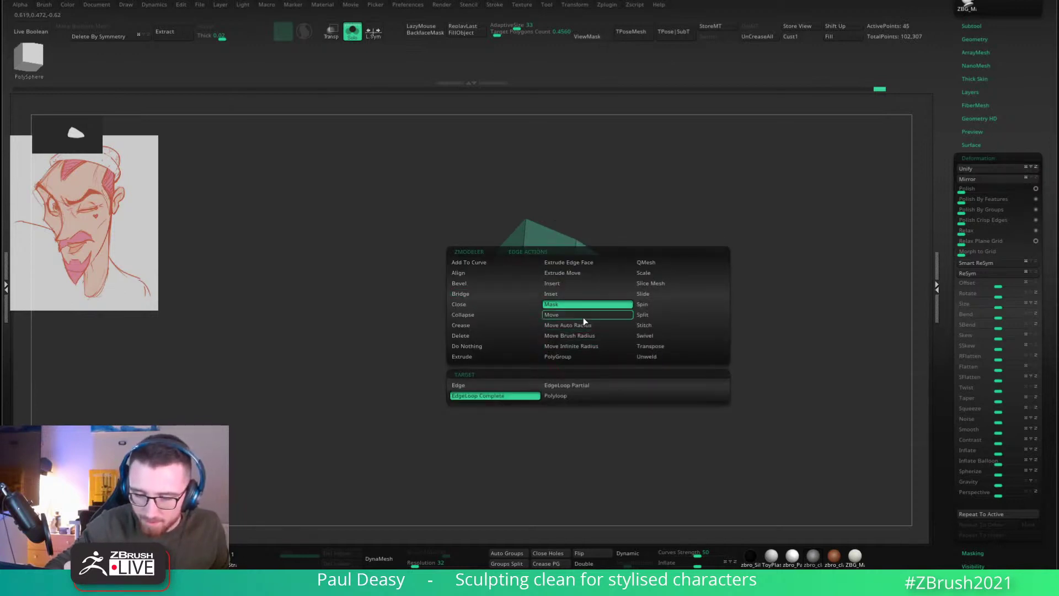
click(604, 292)
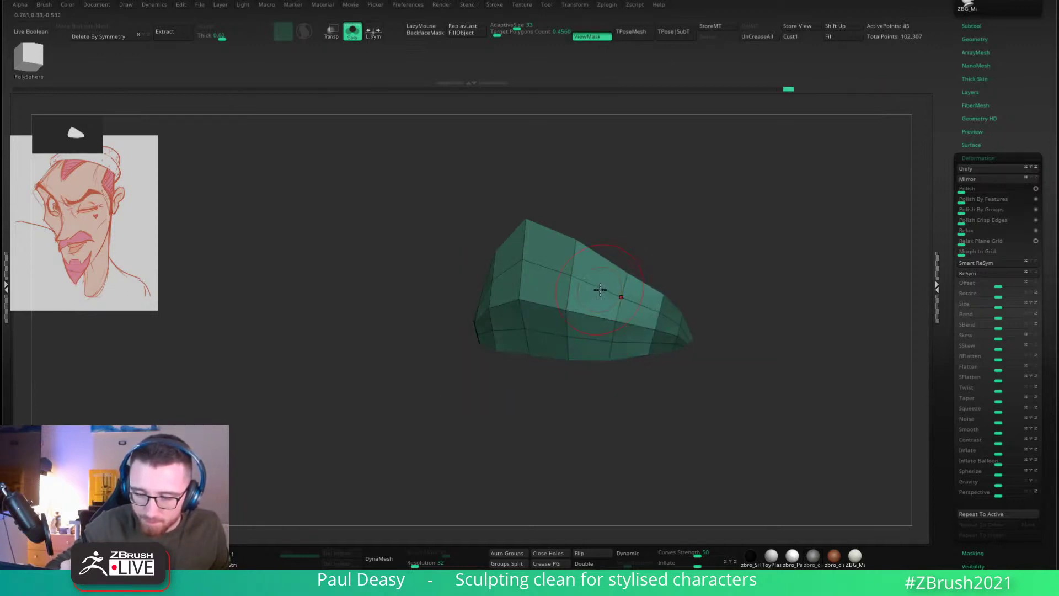
click(600, 307)
Step: Bring back the other meshes and shape the upper eyelid beneath the brow with a resized Move brush, with the mask display hidden
key(b)
key(m)
key(v)
key(space)
mouse_move(574, 282)
mouse_down()
mouse_move(587, 282)
mouse_move(534, 281)
mouse_up()
key(alt+s)
key(space)
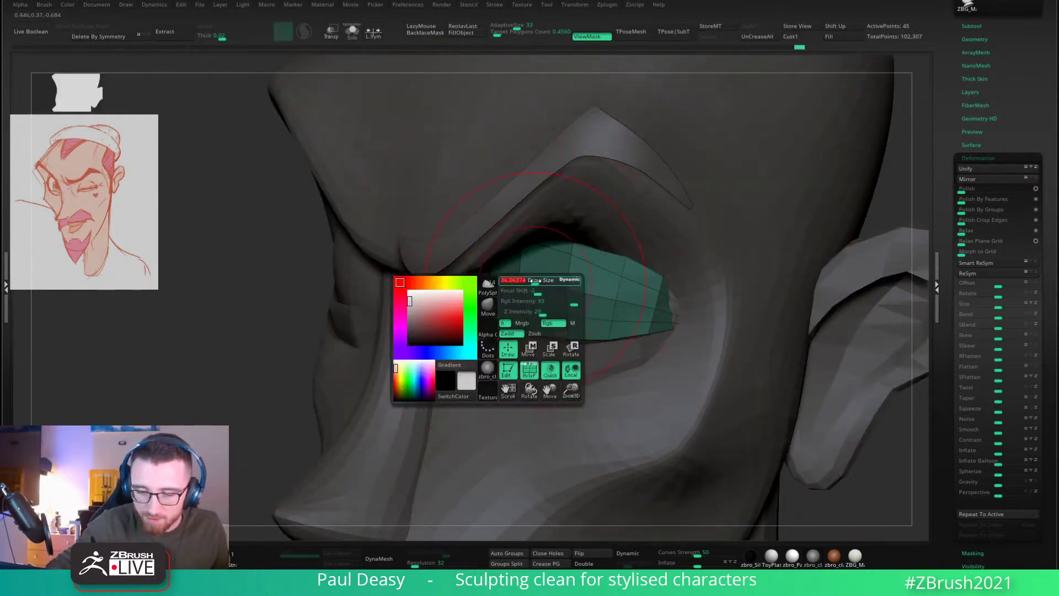
right_drag(491, 304, 524, 290)
key(space)
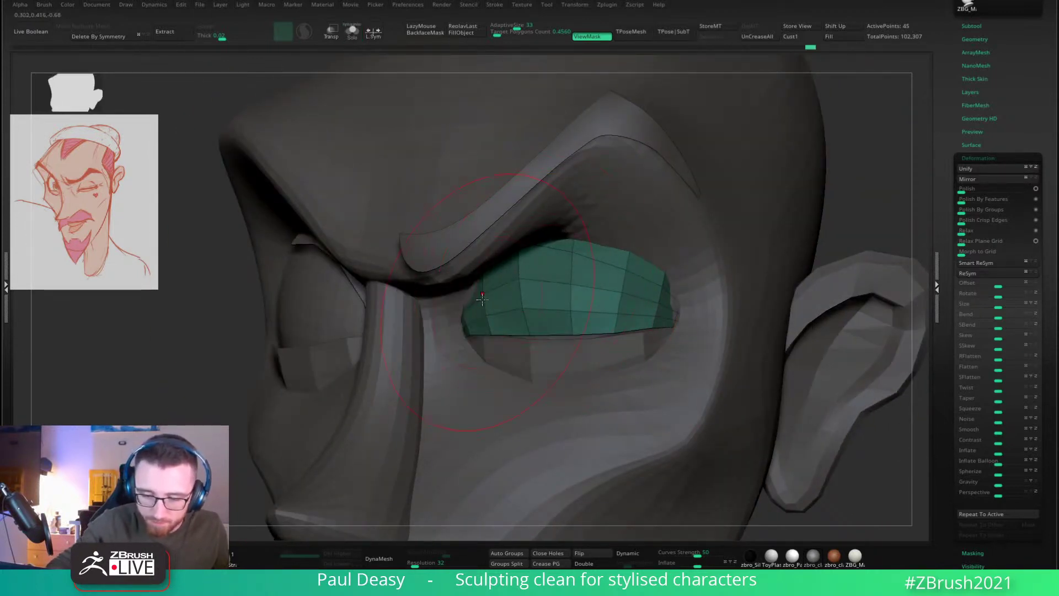
mouse_move(640, 291)
right_down()
mouse_move(665, 323)
mouse_move(673, 315)
mouse_move(665, 333)
right_up()
key(ctrl+h)
key(ctrl+z)
right_click(665, 319)
right_click(665, 333)
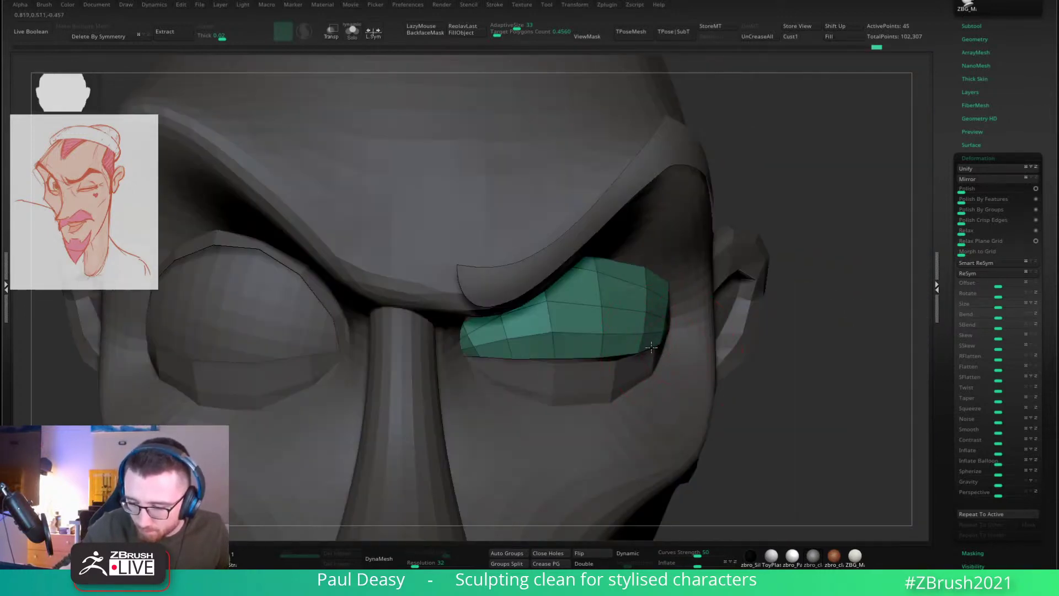
Step: Even out the upper eyelid's edge loops and fit its corners to the socket with the Move brush from front and side
right_click(637, 342)
right_click(642, 332)
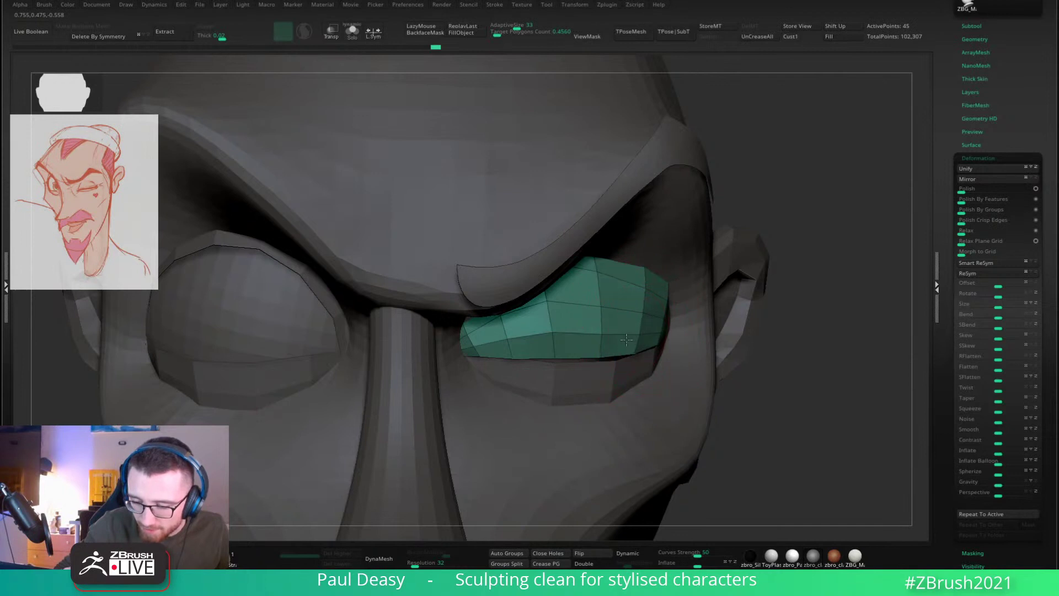
right_drag(626, 339, 548, 359)
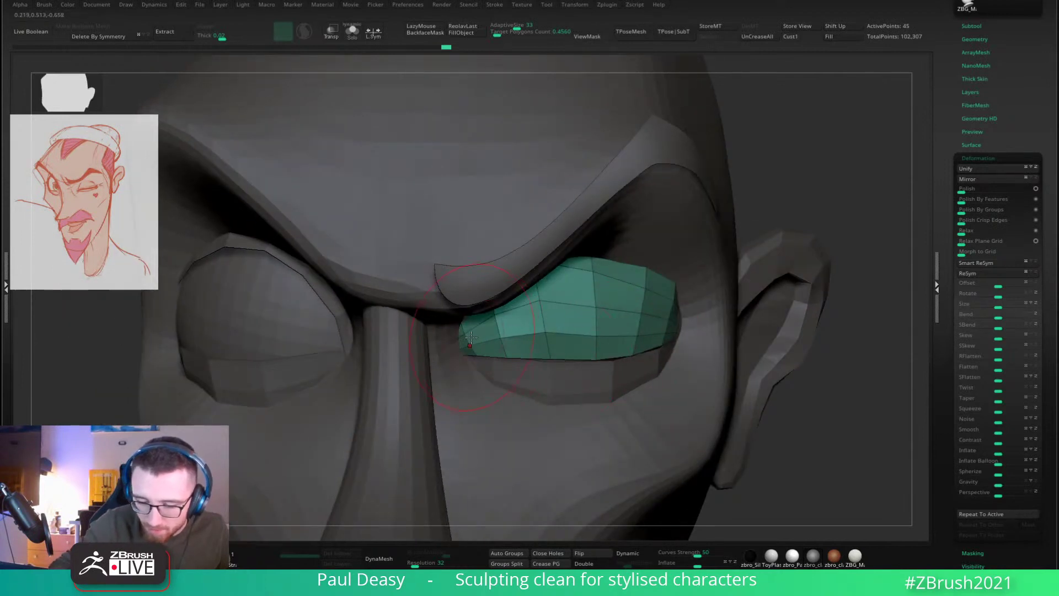
right_drag(470, 337, 468, 316)
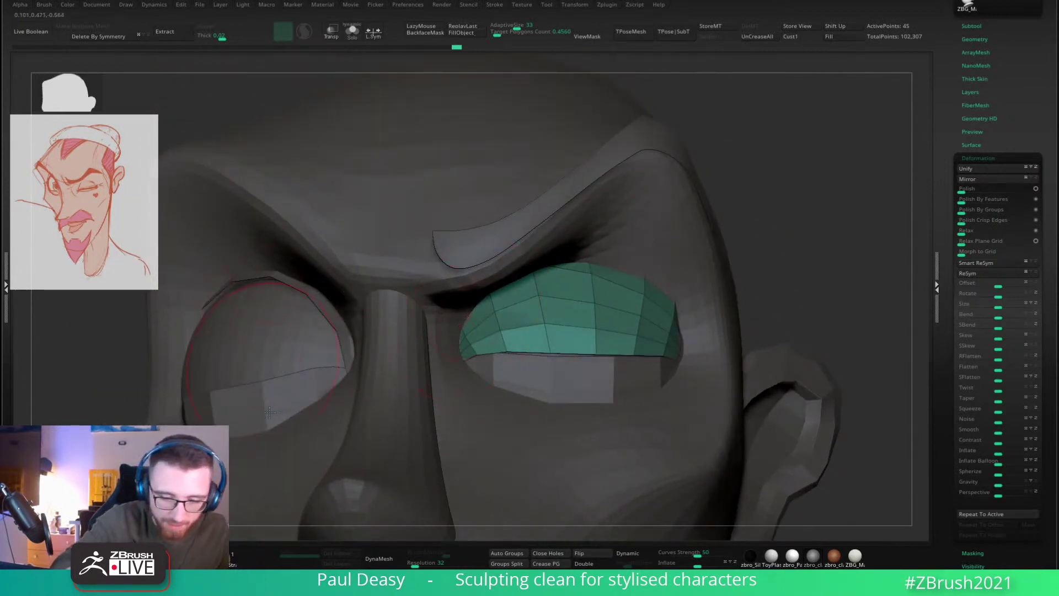
right_click(584, 312)
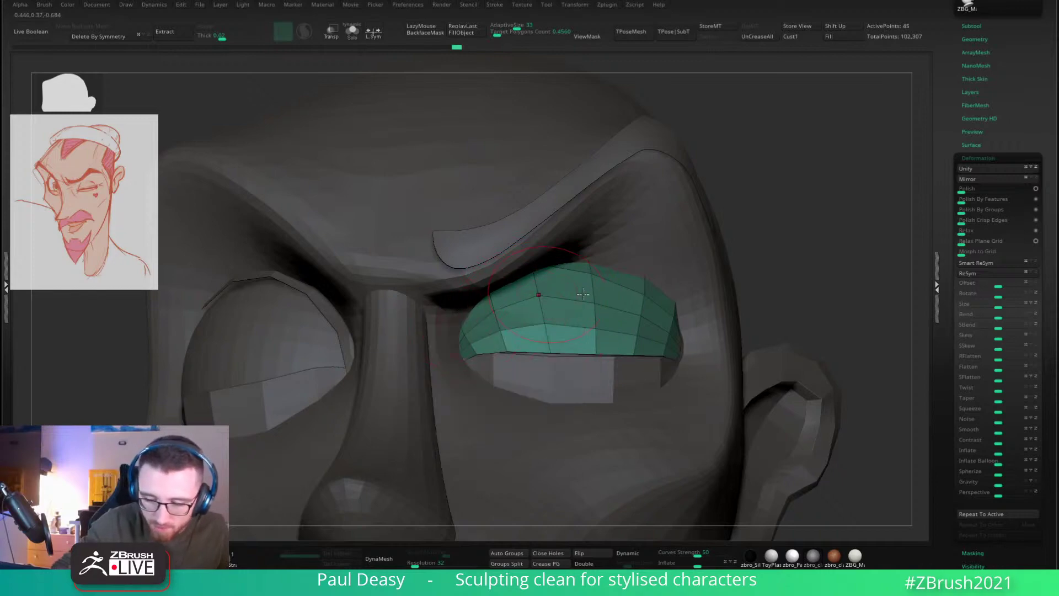
right_drag(602, 296, 496, 317)
right_click(586, 338)
right_click(583, 336)
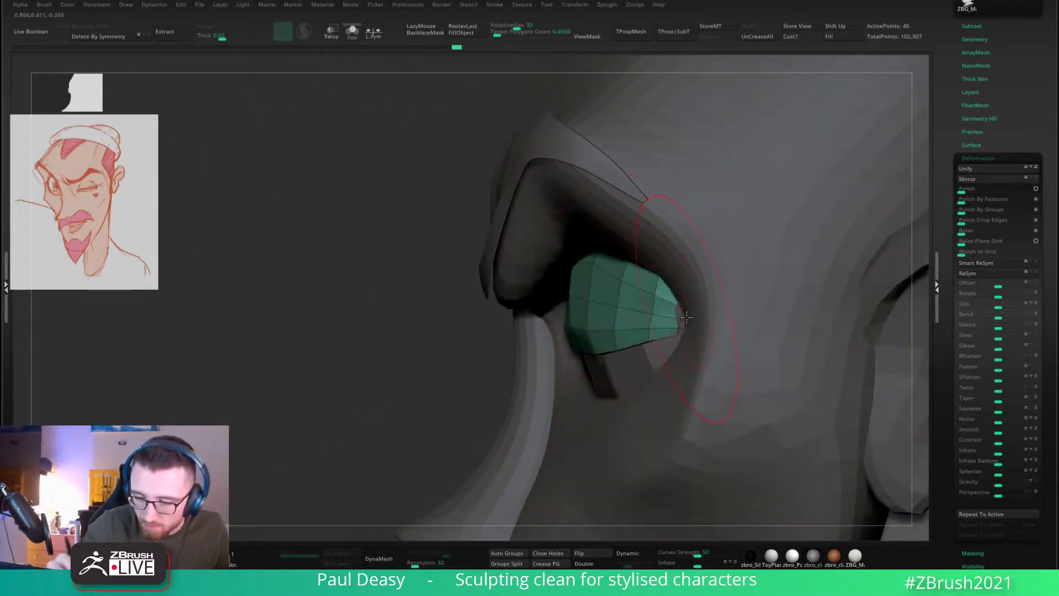
right_drag(686, 317, 728, 309)
right_drag(601, 353, 633, 370)
right_click(633, 375)
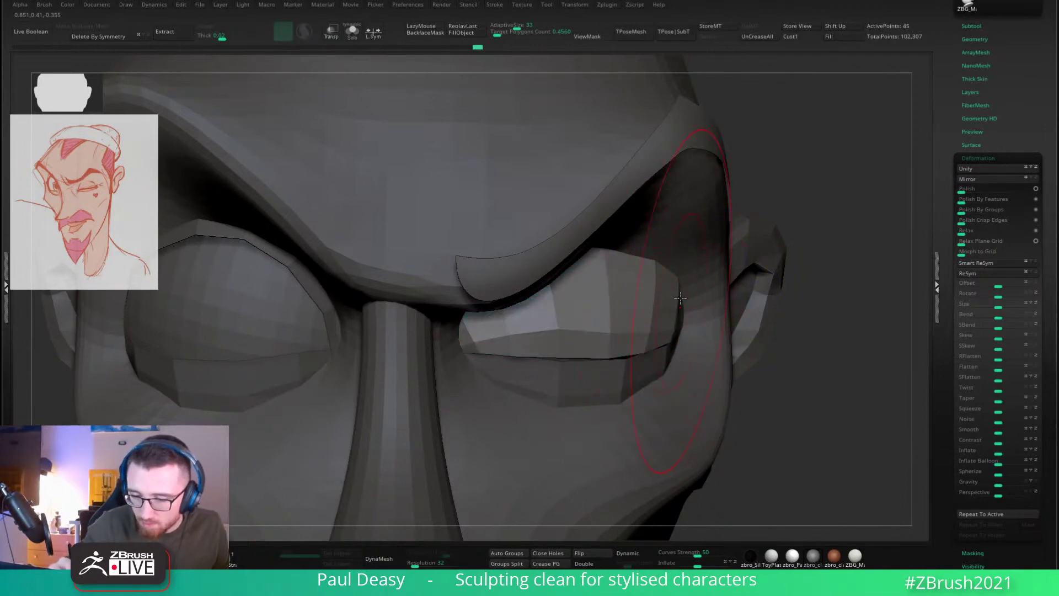
Step: Turn on dynamic subdivision for the squinting eye's upper eyelid and reshape its inner corner and lower edge
key(d)
right_drag(666, 309, 620, 314)
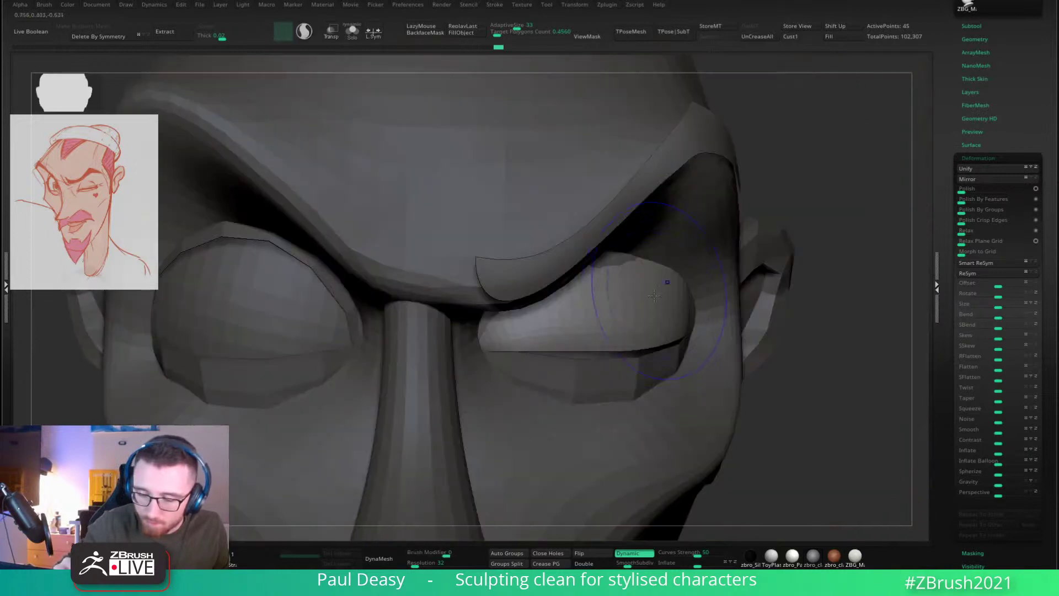
right_drag(628, 304, 588, 383)
drag(588, 384, 588, 387)
key(space)
key(space)
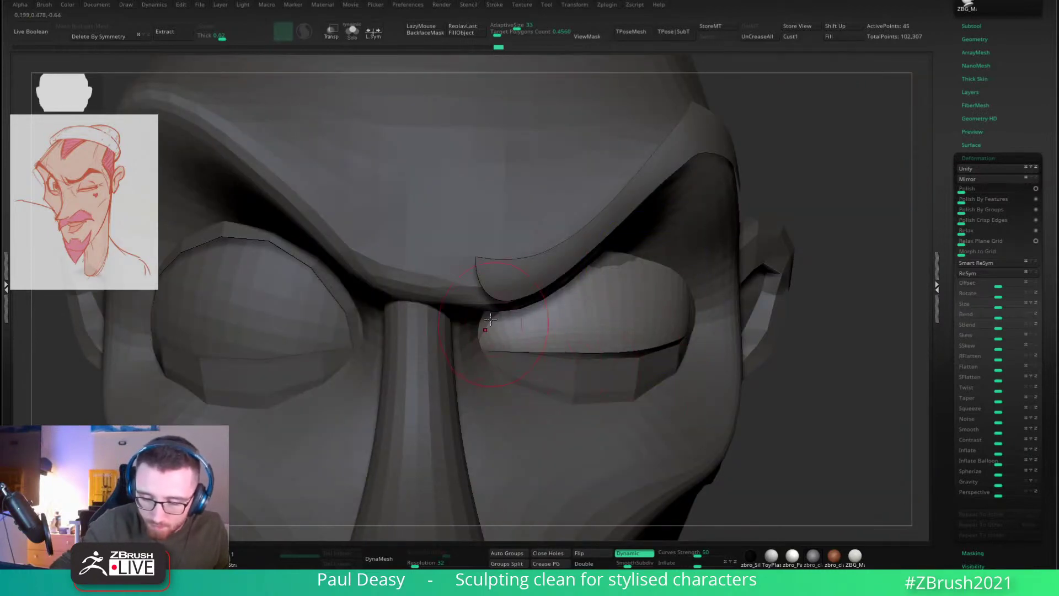
right_drag(503, 326, 487, 289)
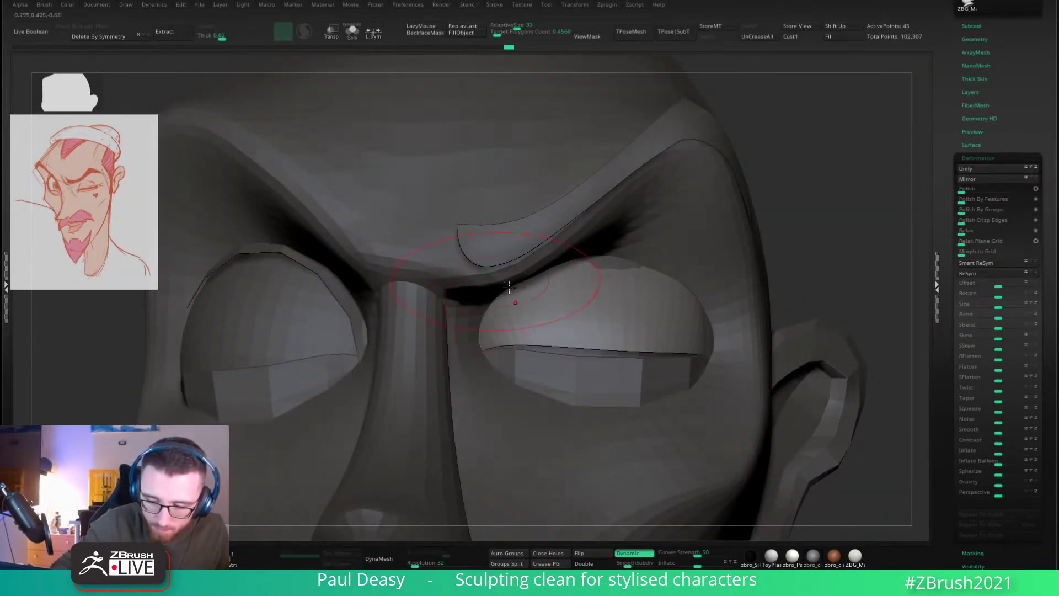
right_drag(599, 272, 526, 342)
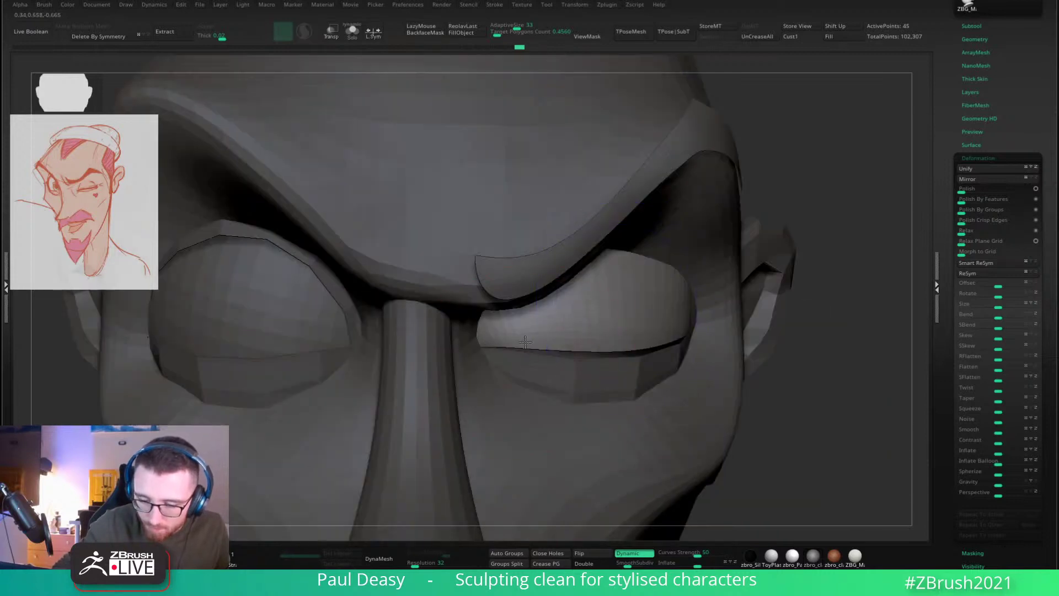
drag(635, 346, 634, 351)
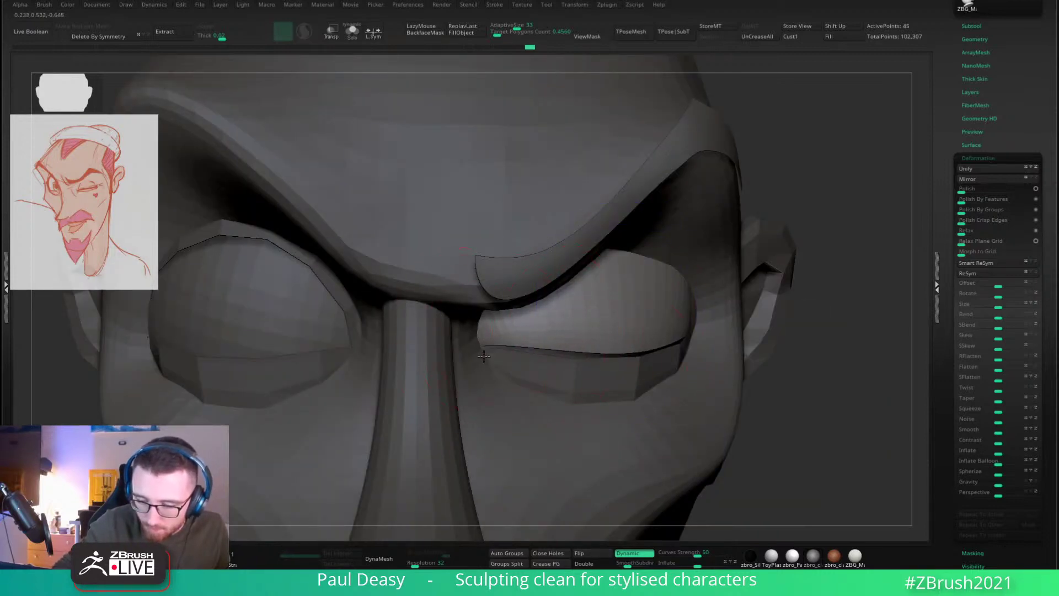
Step: Select the lower eyelids mesh and move the squinting eye's lower lid up to meet the upper lid from corner to corner
alt+click(534, 367)
key(space)
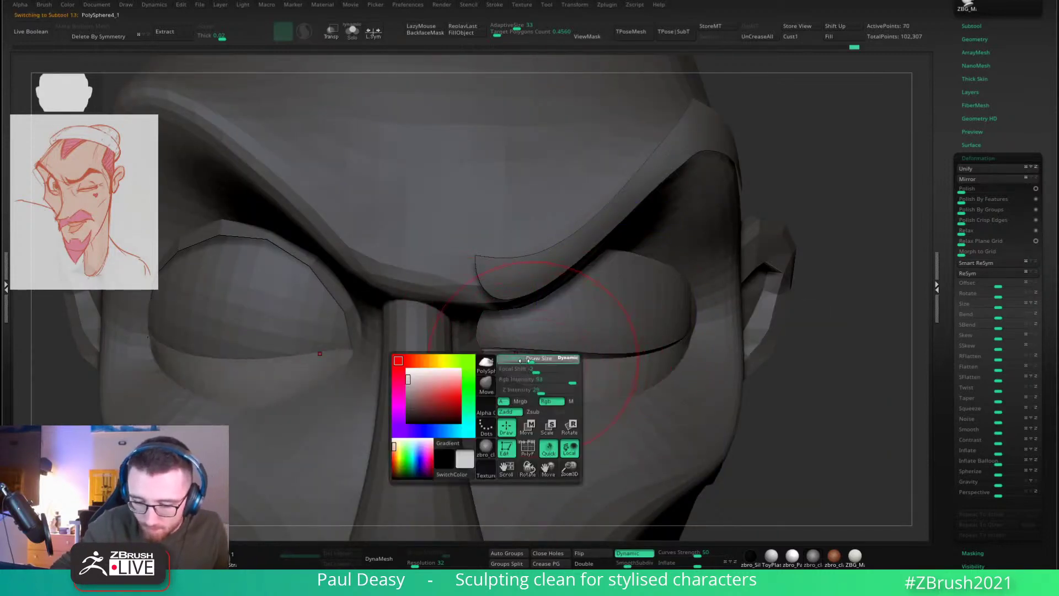
right_drag(509, 349, 543, 387)
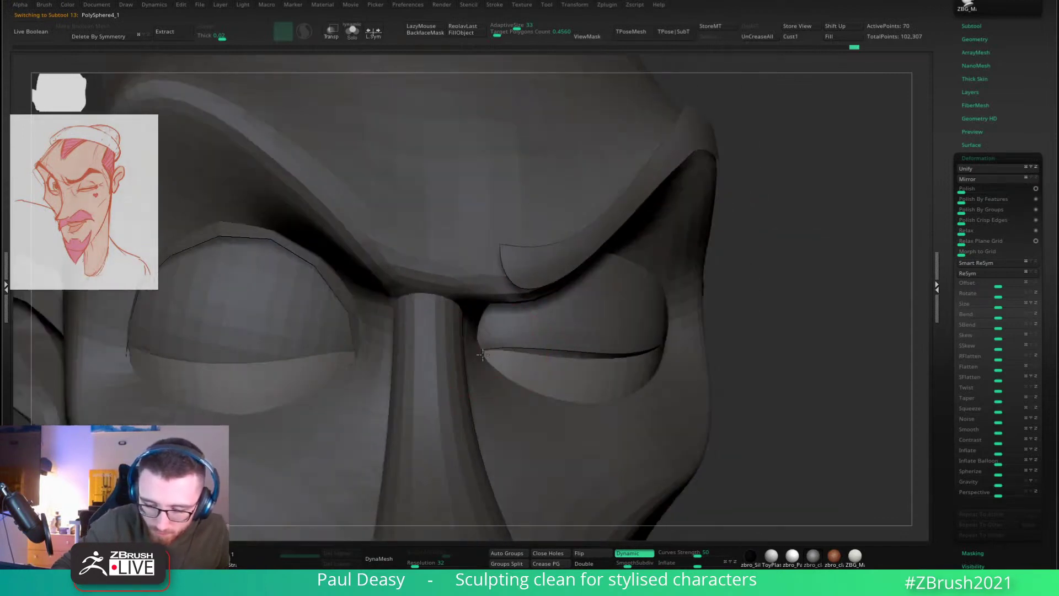
mouse_move(513, 348)
right_down()
mouse_move(574, 355)
mouse_move(574, 319)
right_up()
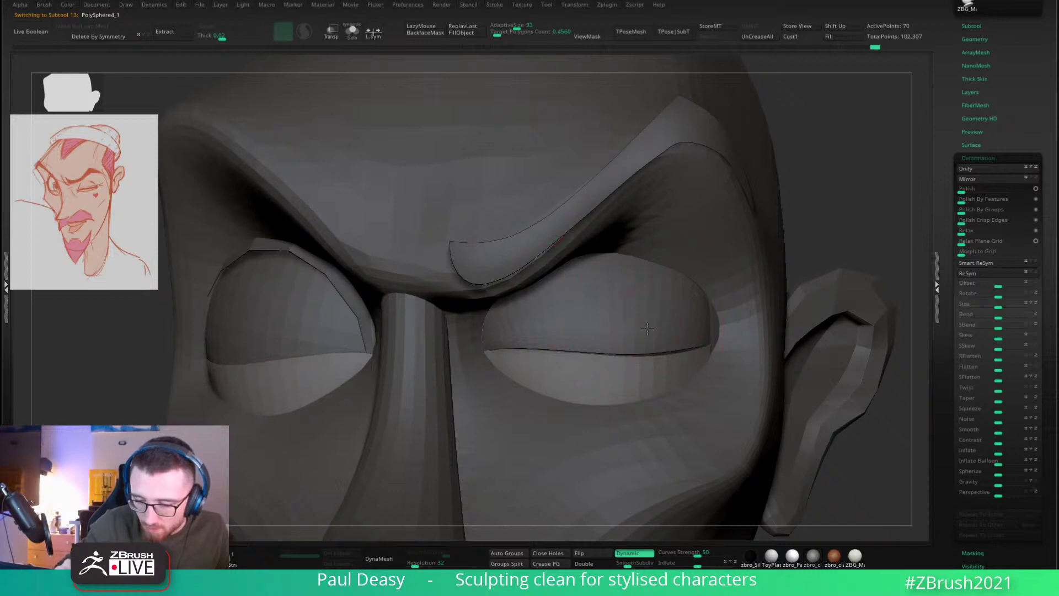
right_drag(669, 325, 712, 309)
right_drag(644, 346, 623, 377)
Step: Fit the squinting eye's lower lid against the upper lid along the closing line, switching lid meshes and adjusting the brush size
alt+click(632, 342)
alt+click(655, 368)
right_click(654, 367)
right_click(605, 382)
key(space)
right_click(614, 378)
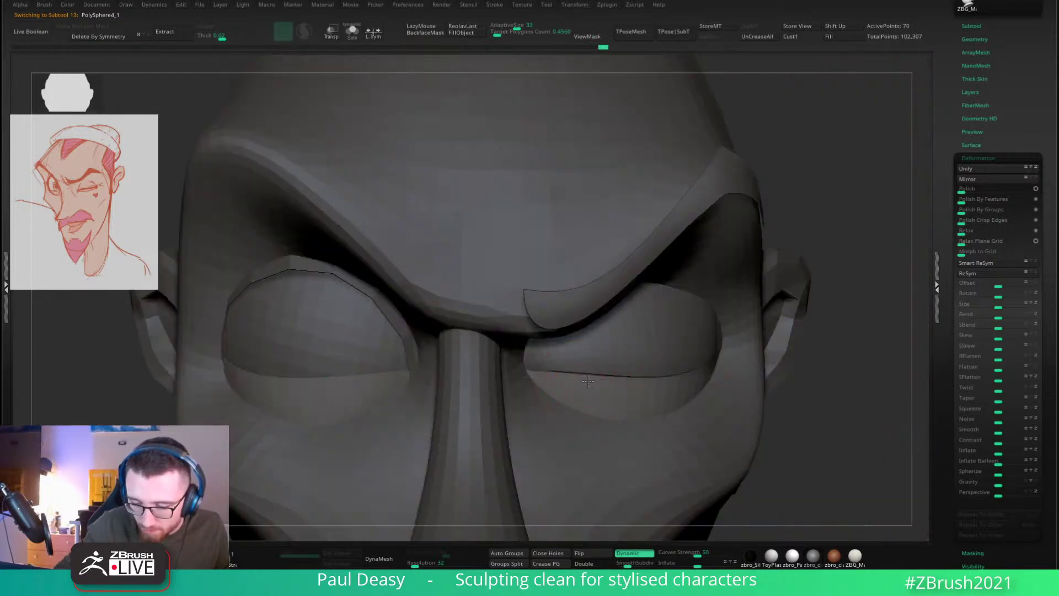
key(space)
Step: Alternate between the upper and lower lid meshes to refine the squinting eye's corners and the seam between the lids
alt+click(536, 347)
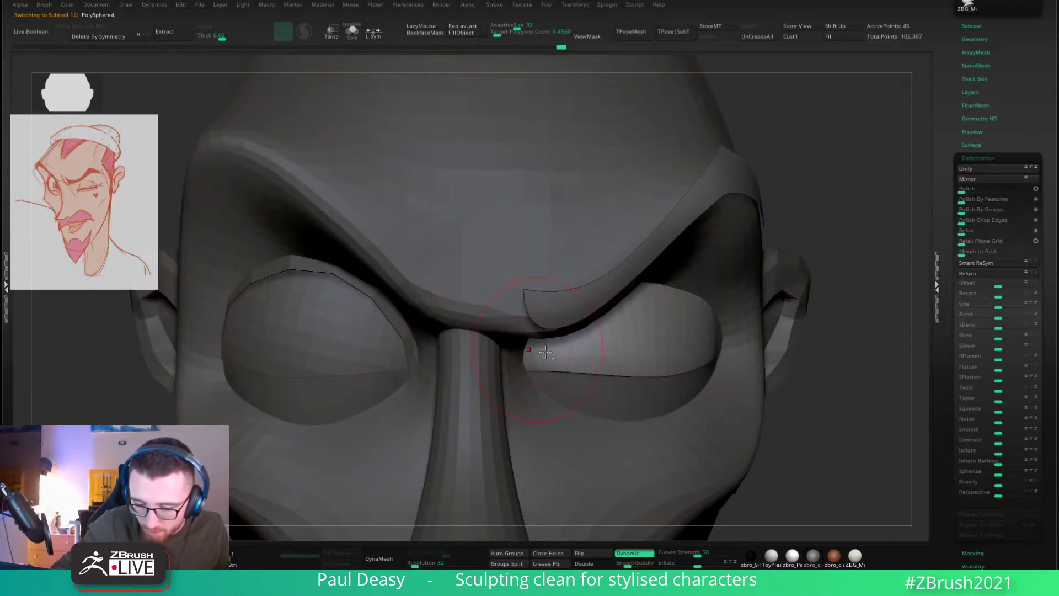
mouse_move(545, 352)
right_down()
mouse_move(554, 376)
mouse_move(525, 359)
right_up()
alt+click(554, 378)
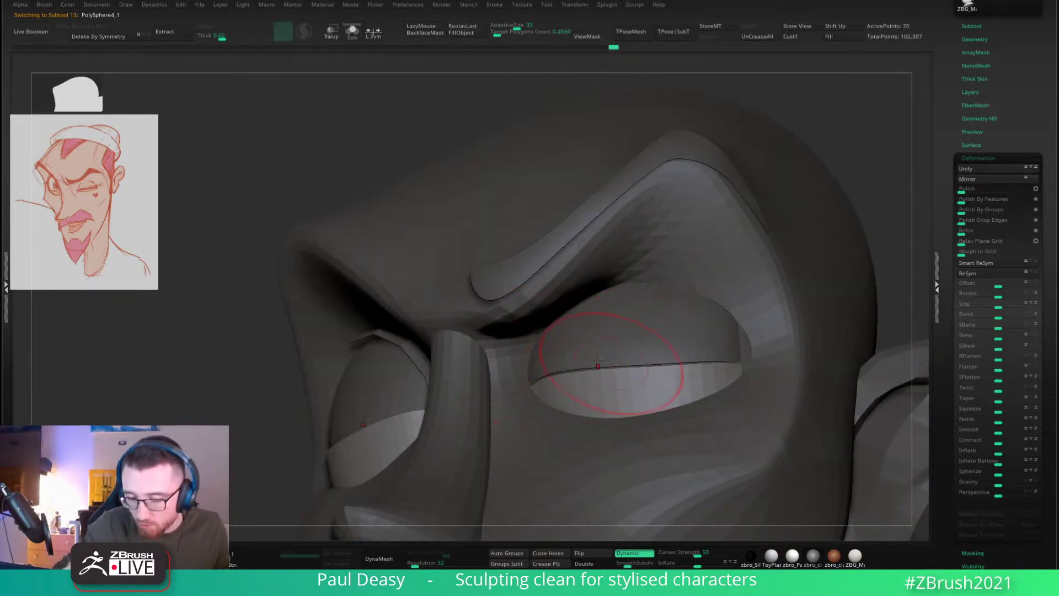
alt+click(645, 348)
shift+right_drag(641, 382, 633, 379)
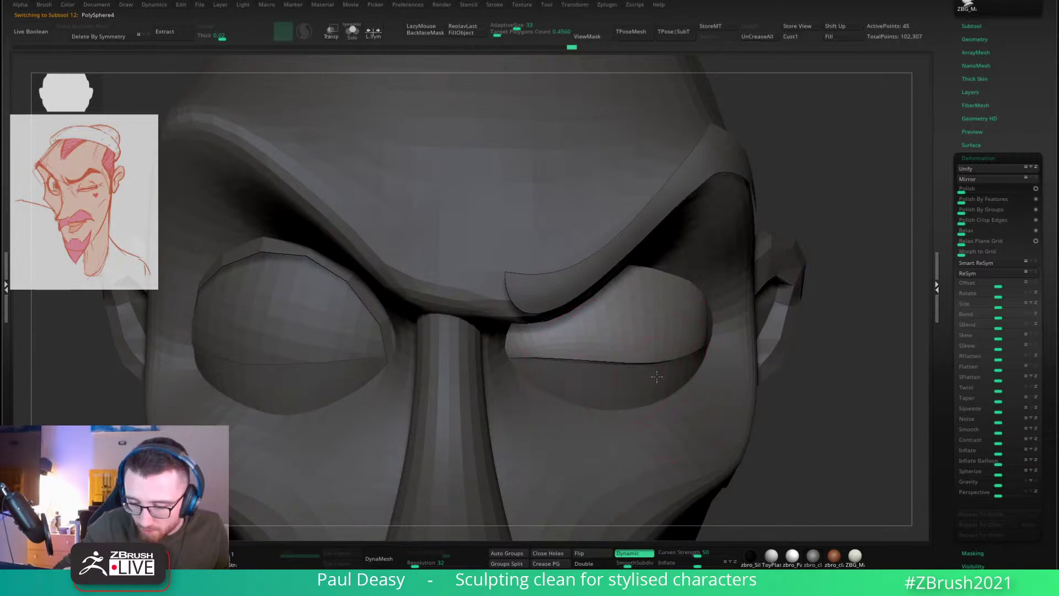
alt+click(633, 373)
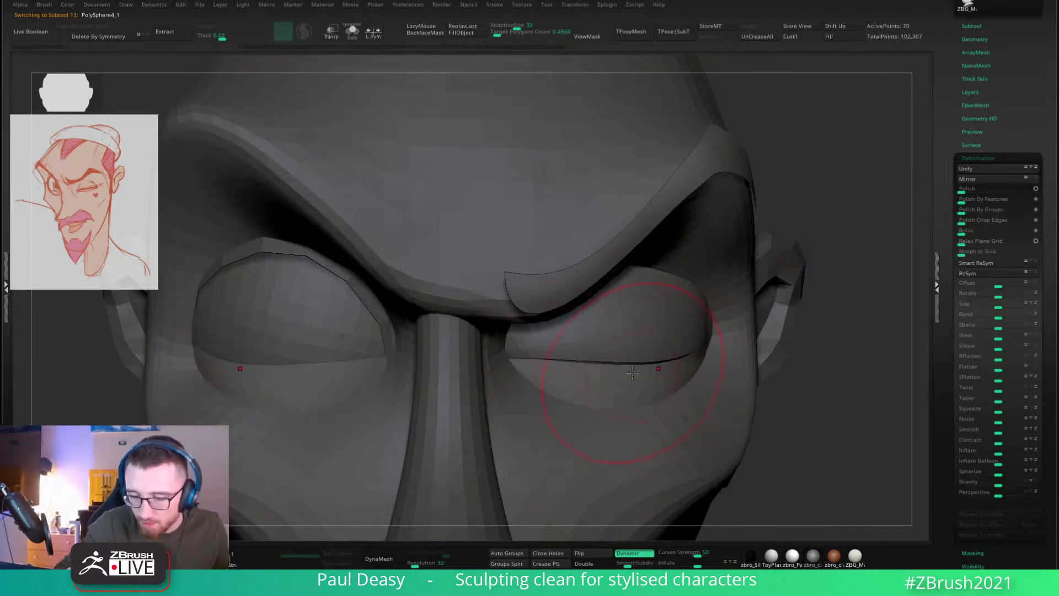
Step: Resize the brush and check the squinting eye's lid fit from a three-quarter view of the whole face
mouse_move(796, 331)
ctrl+right_down()
mouse_move(778, 305)
mouse_move(768, 310)
mouse_move(775, 331)
ctrl+right_up()
key(space)
drag(775, 331, 769, 330)
mouse_move(769, 331)
right_down()
mouse_move(669, 351)
mouse_move(724, 345)
mouse_move(707, 347)
mouse_move(708, 366)
right_up()
alt+click(674, 353)
right_drag(779, 266, 774, 268)
Step: Select the head mesh, raise it to subdivision level 3 and shrink the brush for masking the raised brow
alt+click(540, 261)
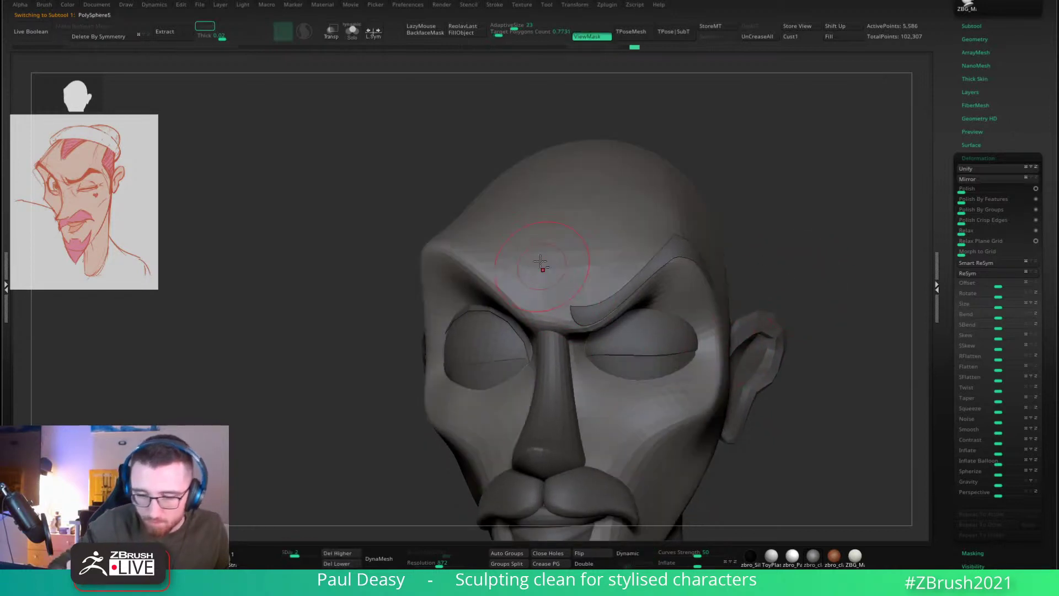
alt+right_drag(540, 261, 543, 307)
key(space)
drag(536, 297, 524, 297)
mouse_move(499, 296)
right_down()
mouse_move(521, 293)
mouse_move(534, 344)
right_up()
key(super)
key(super)
key(d)
key(space)
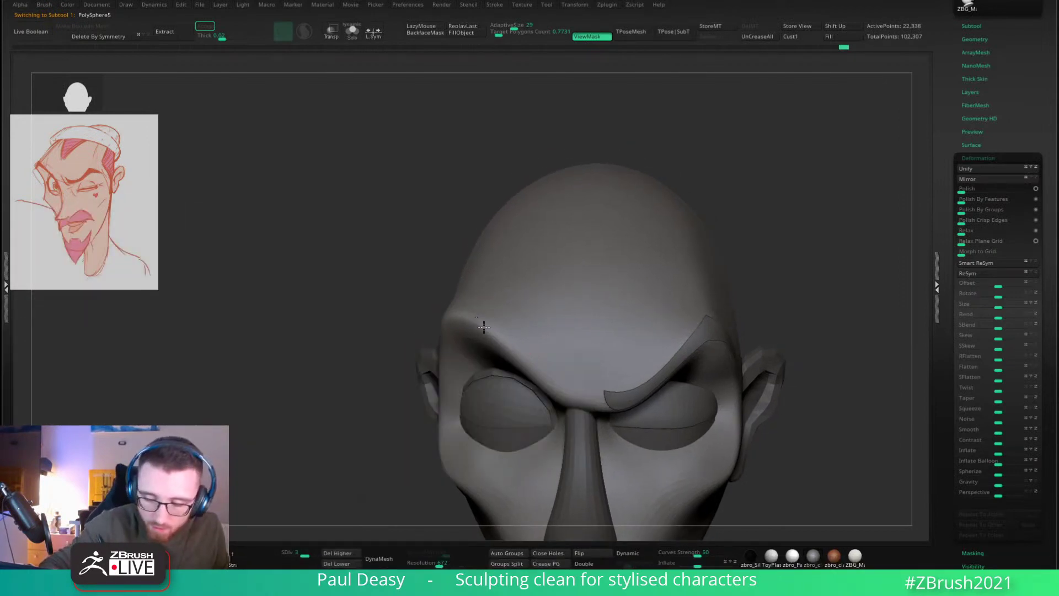
Step: Paint a mask strip along the raised brow ridge from its inner end to the outer tail, undoing stray strokes
ctrl+drag(484, 327, 547, 388)
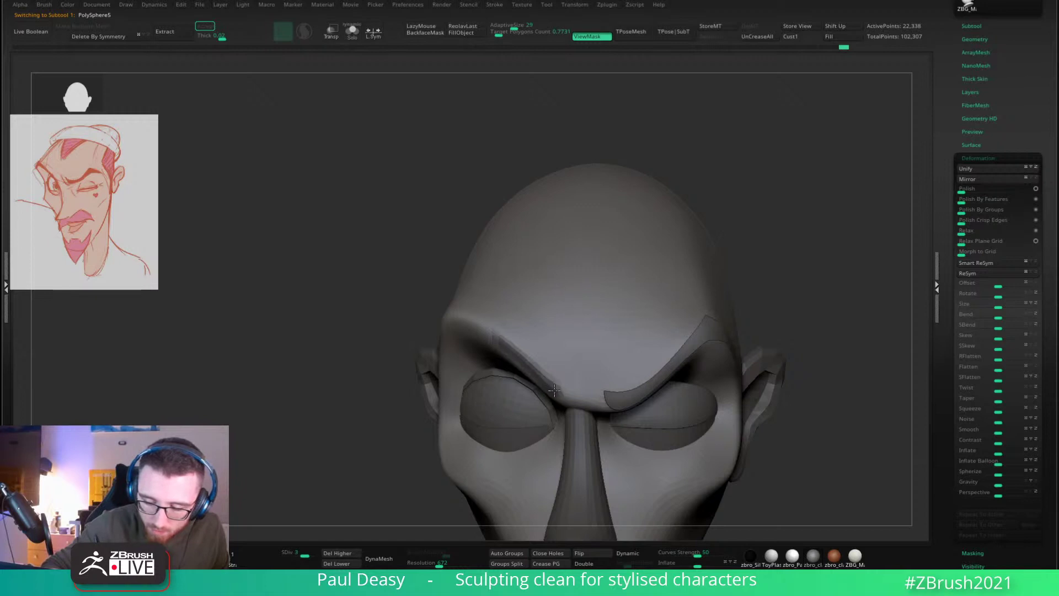
right_drag(554, 390, 541, 362)
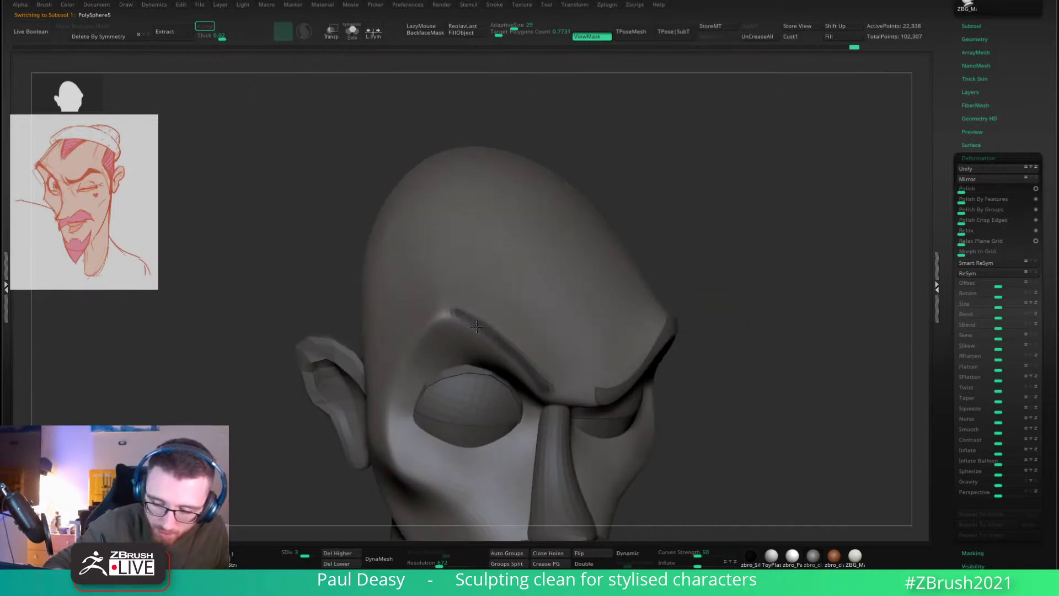
right_drag(473, 319, 456, 313)
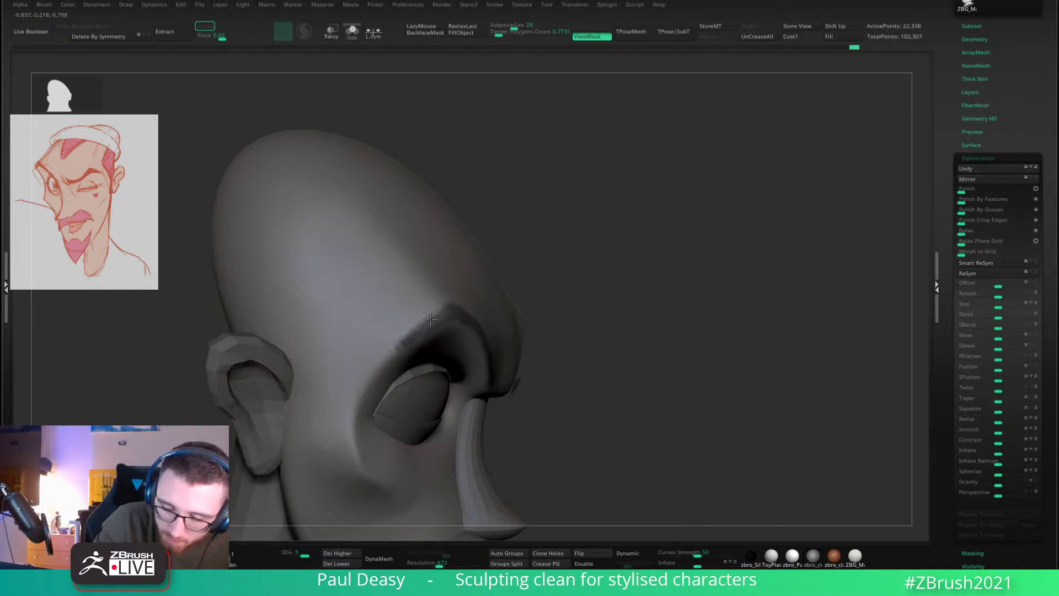
right_drag(459, 315, 412, 329)
key(ctrl+z)
ctrl+drag(451, 299, 419, 341)
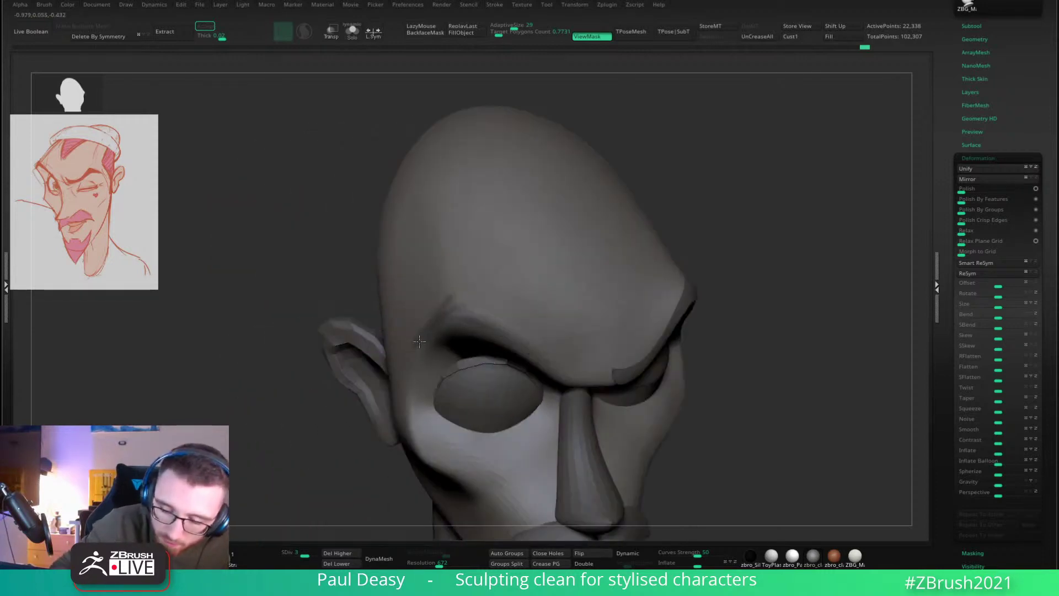
key(ctrl+z)
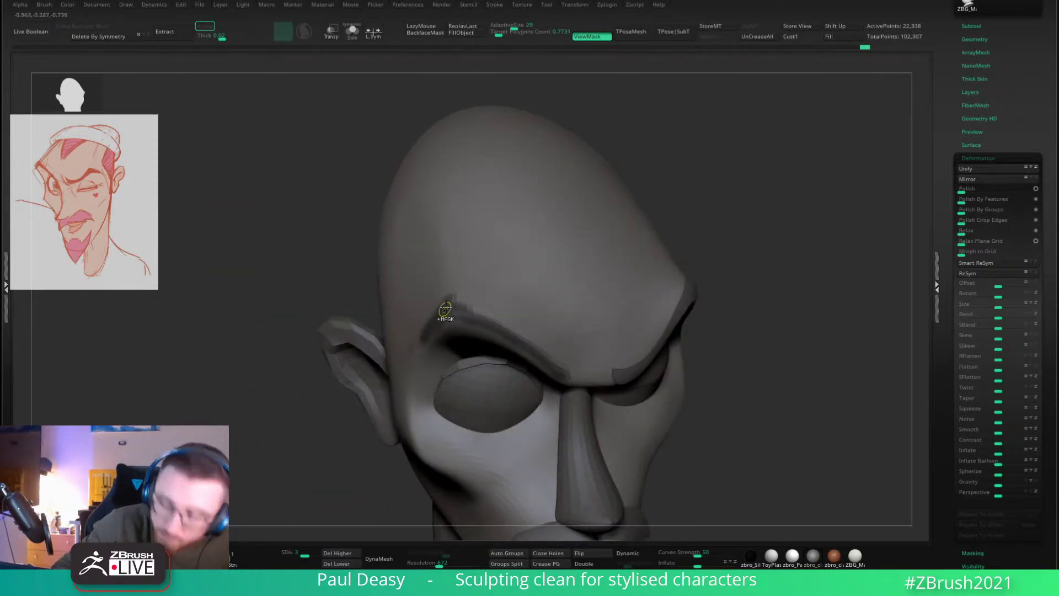
Step: Thicken the eyebrow mask along its upper edge and fill it in toward the inner end above the nose
right_drag(445, 310, 478, 291)
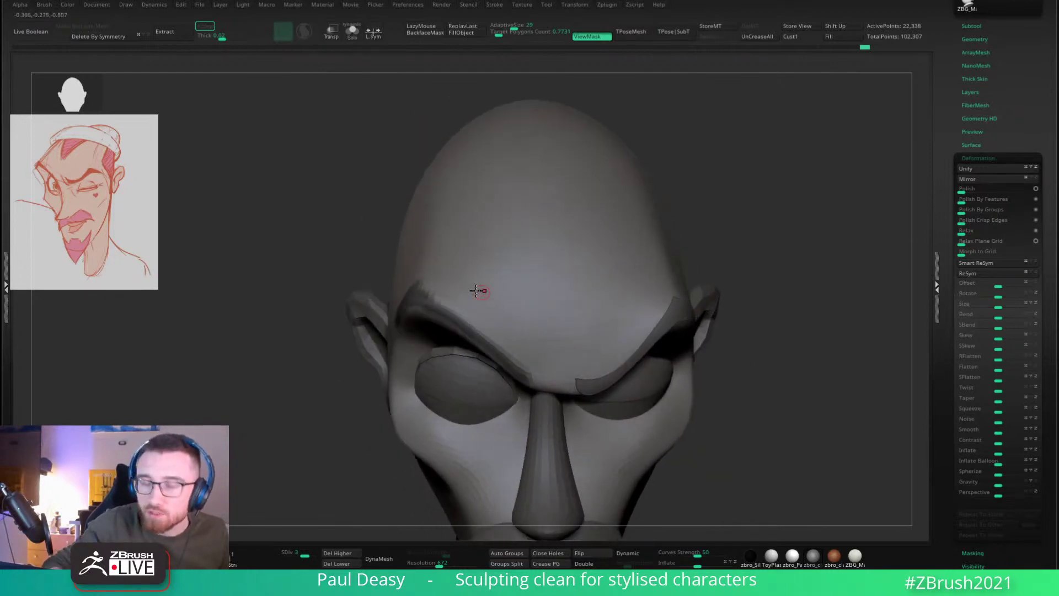
ctrl+drag(418, 293, 484, 336)
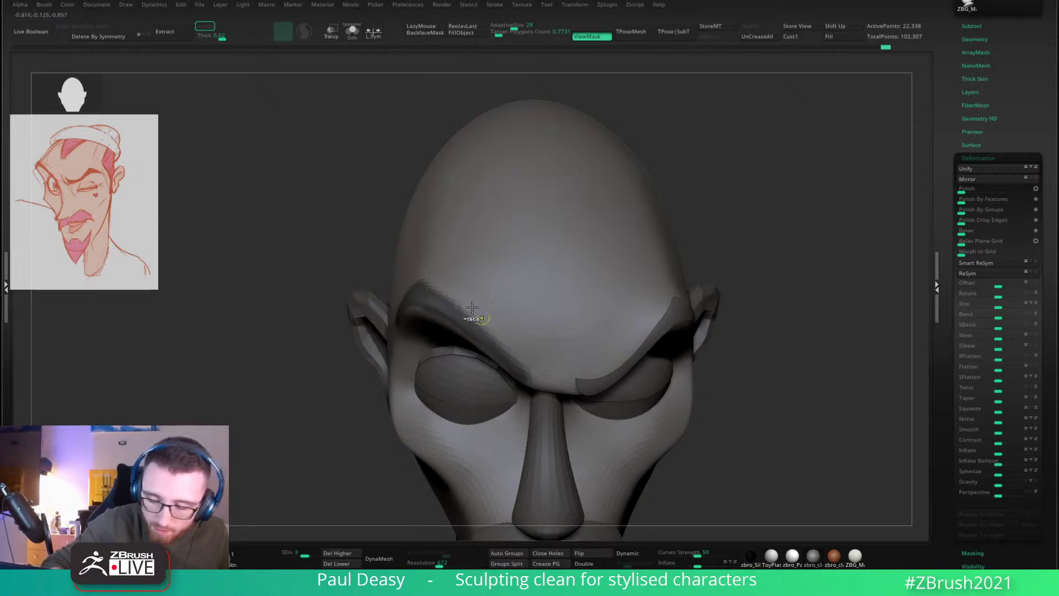
right_drag(518, 355, 524, 334)
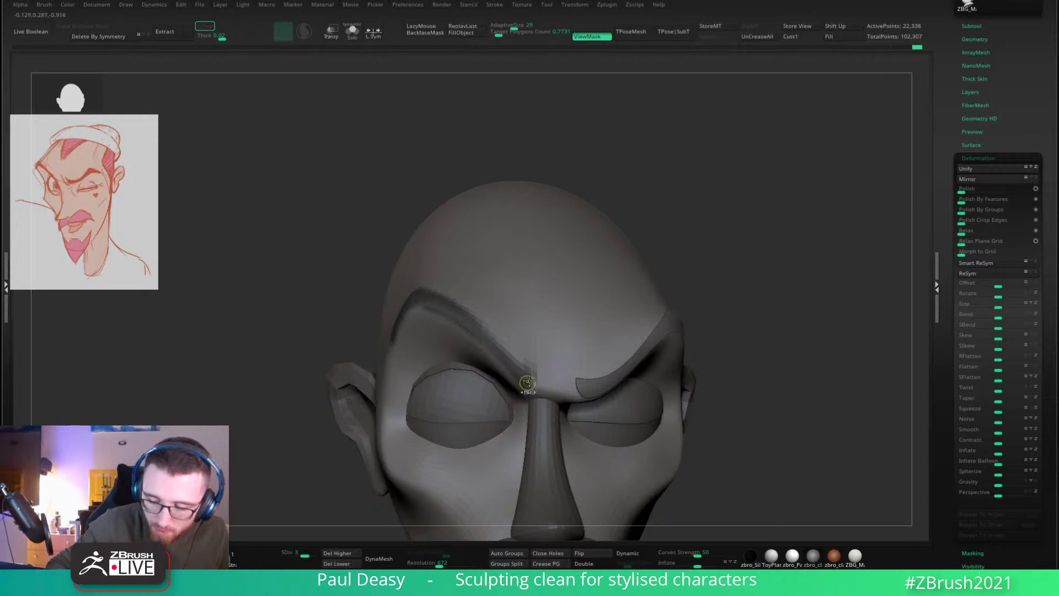
Step: Finish masking the raised eyebrow's shape along the brow ridge, from the nose bridge to its outer end
right_drag(594, 310, 526, 365)
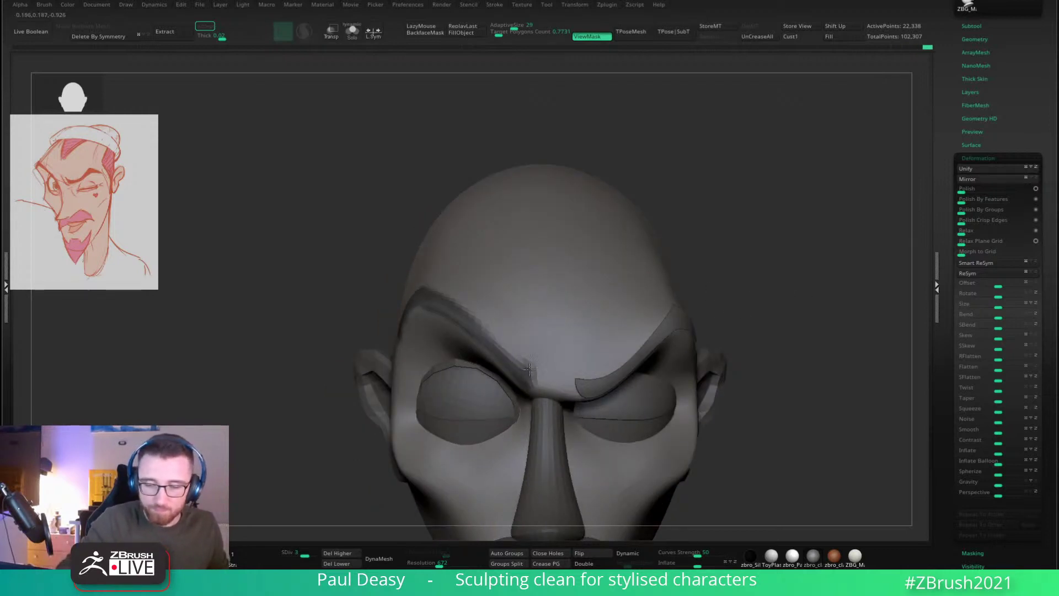
right_drag(747, 276, 577, 309)
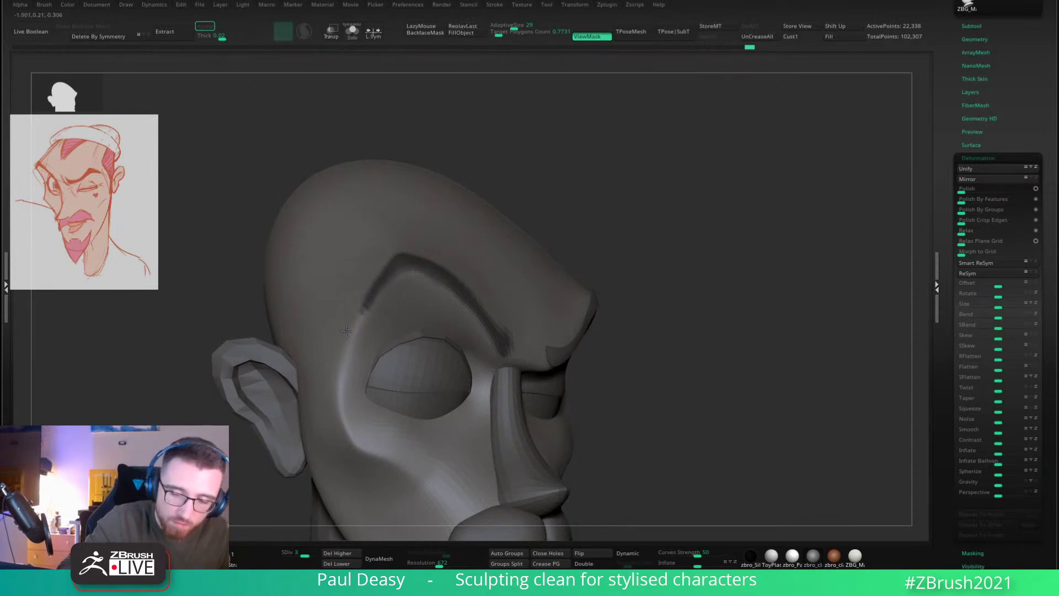
right_drag(395, 266, 389, 262)
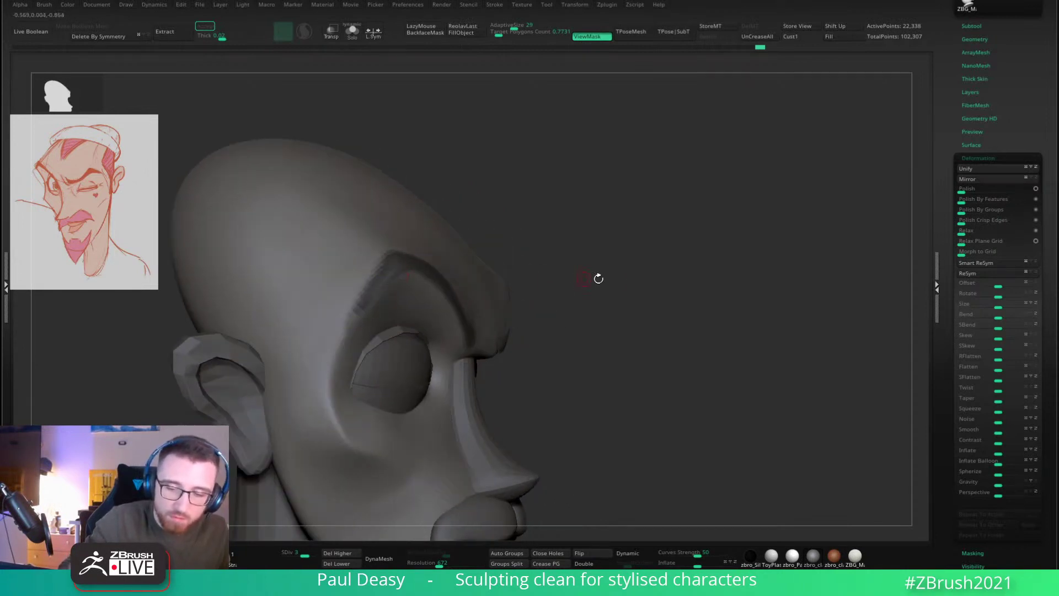
mouse_move(598, 279)
right_down()
mouse_move(796, 291)
mouse_move(730, 274)
mouse_move(844, 342)
right_up()
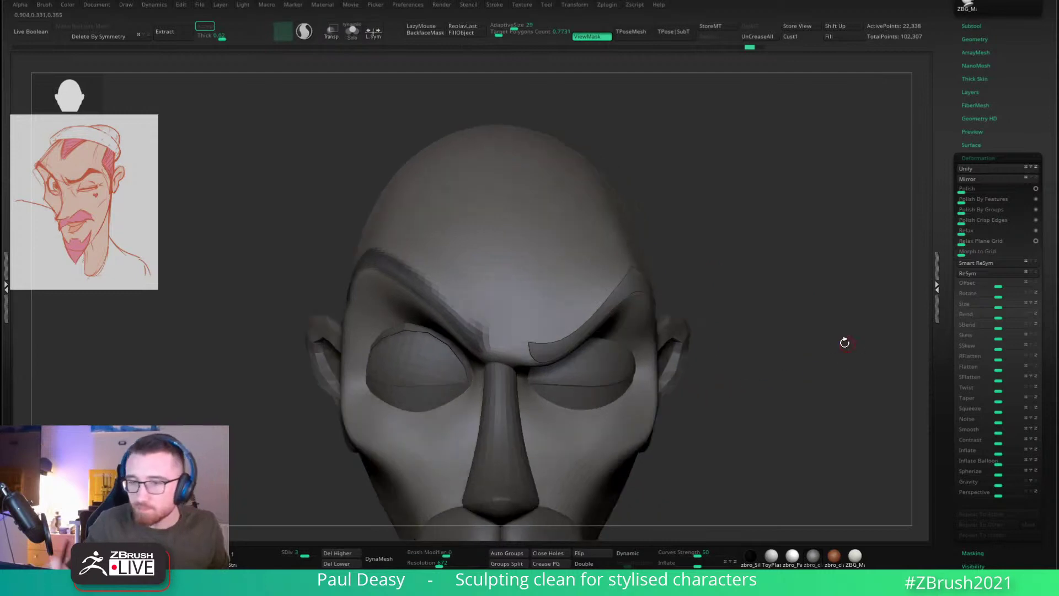
Step: Extract the masked eyebrow with a reduced thickness and accept it as a new subtool
click(165, 31)
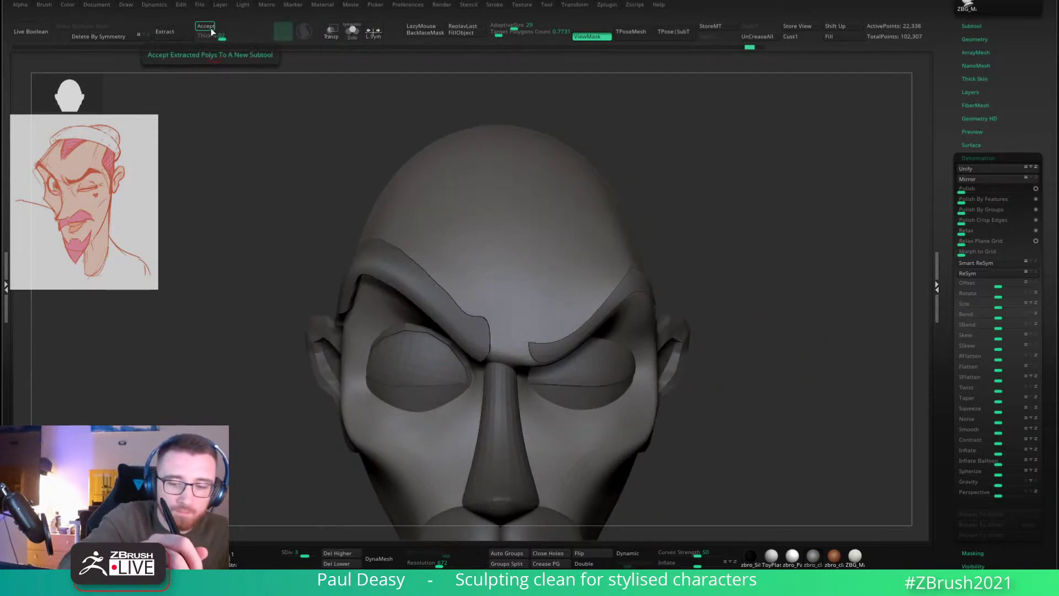
click(218, 36)
click(218, 36)
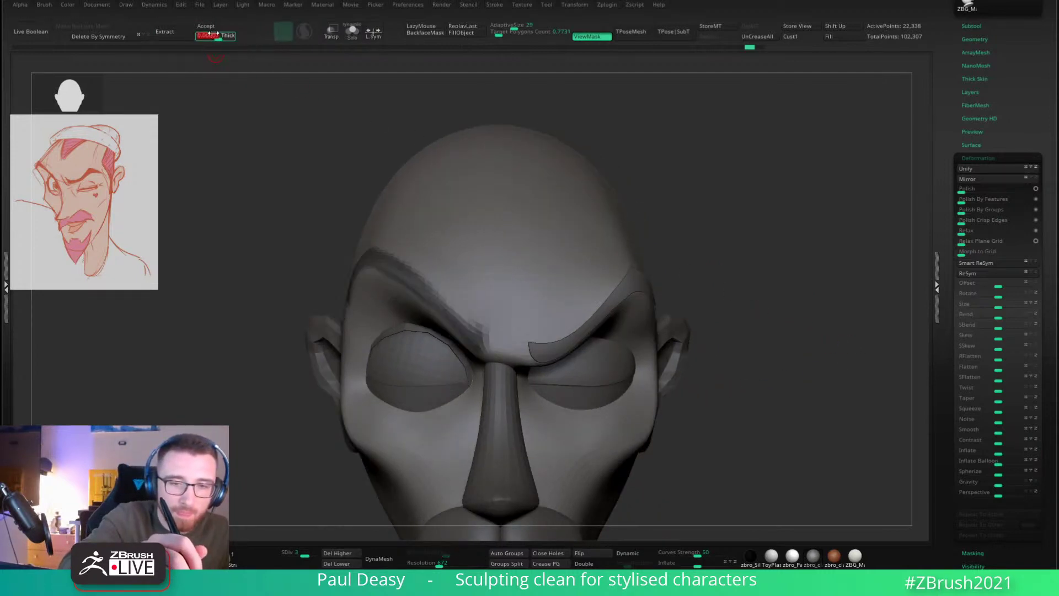
drag(218, 37, 221, 37)
click(190, 31)
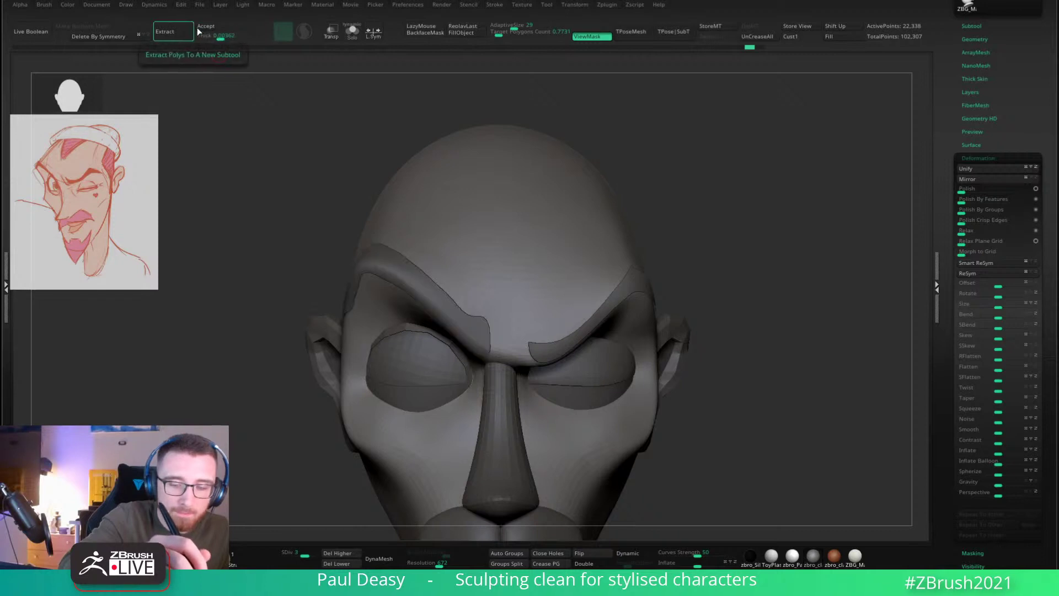
click(206, 27)
Step: Isolate the extracted eyebrow with its polygroups displayed, keep only one surface group and delete the hidden geometry
click(485, 325)
key(alt+s)
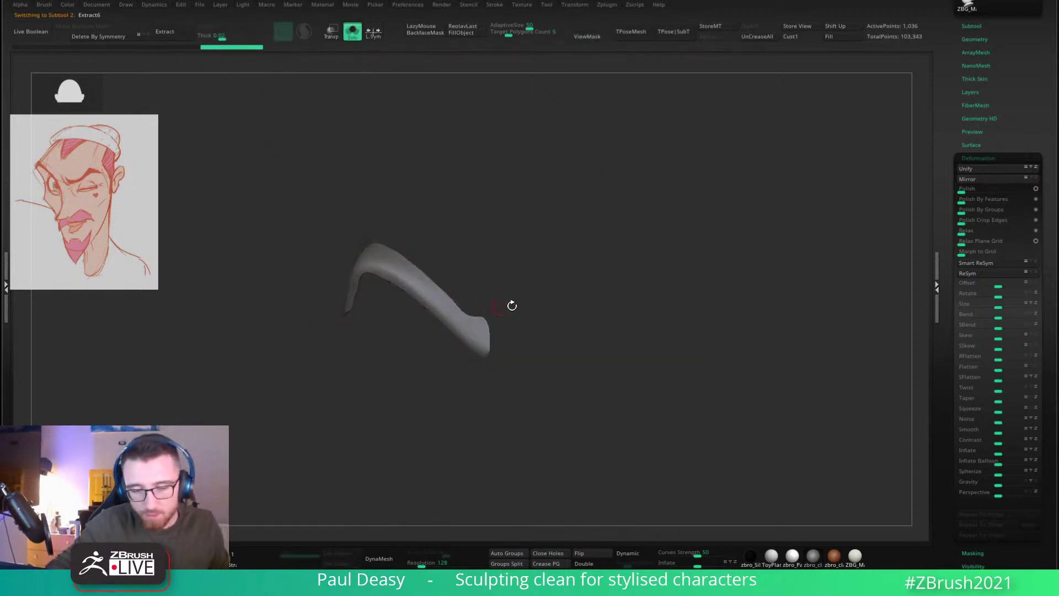
mouse_move(677, 301)
mouse_down()
mouse_move(558, 302)
mouse_move(523, 368)
mouse_up()
ctrl+shift+click(413, 300)
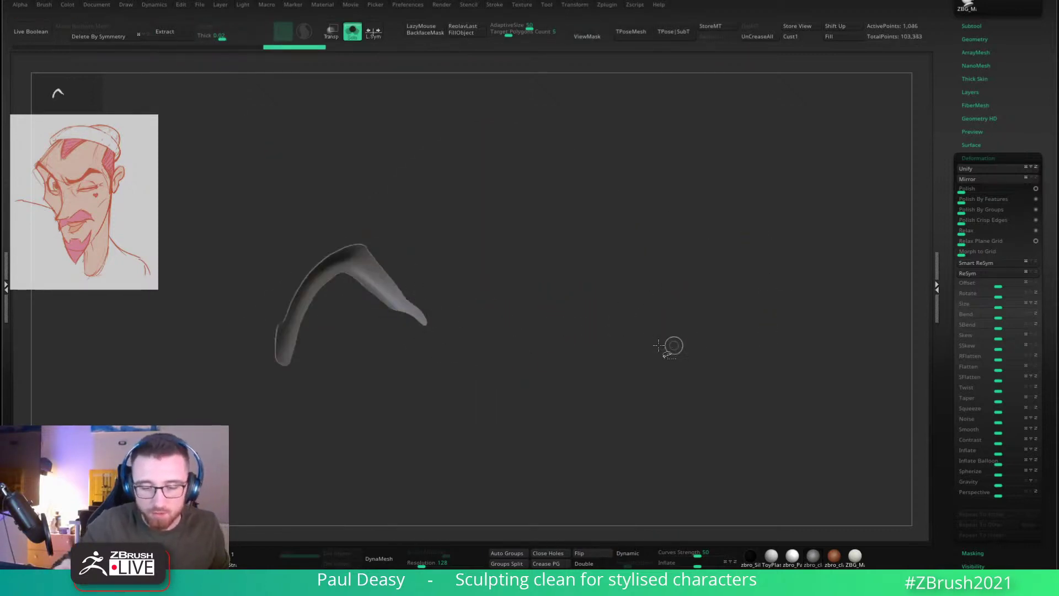
alt+drag(523, 303, 546, 317)
key(shift+f)
alt+drag(489, 268, 680, 380)
ctrl+shift+click(480, 301)
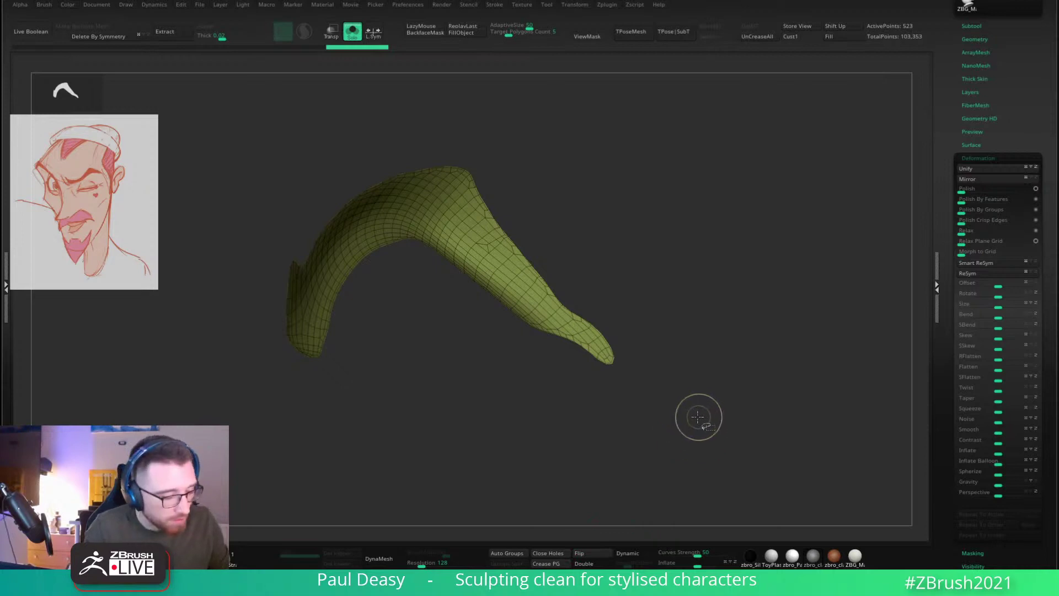
key(Delete)
key(Delete)
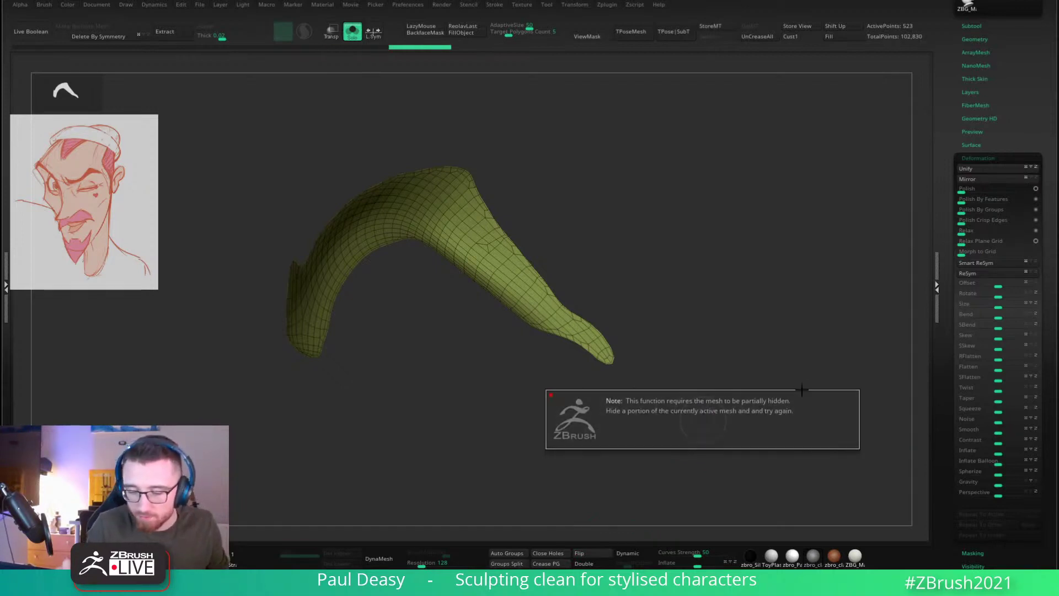
Step: Remesh the isolated eyebrow with ZRemesher at a target polygons count of about 0.189
drag(744, 392, 747, 387)
drag(618, 534, 656, 444)
key(alt+s)
key(space)
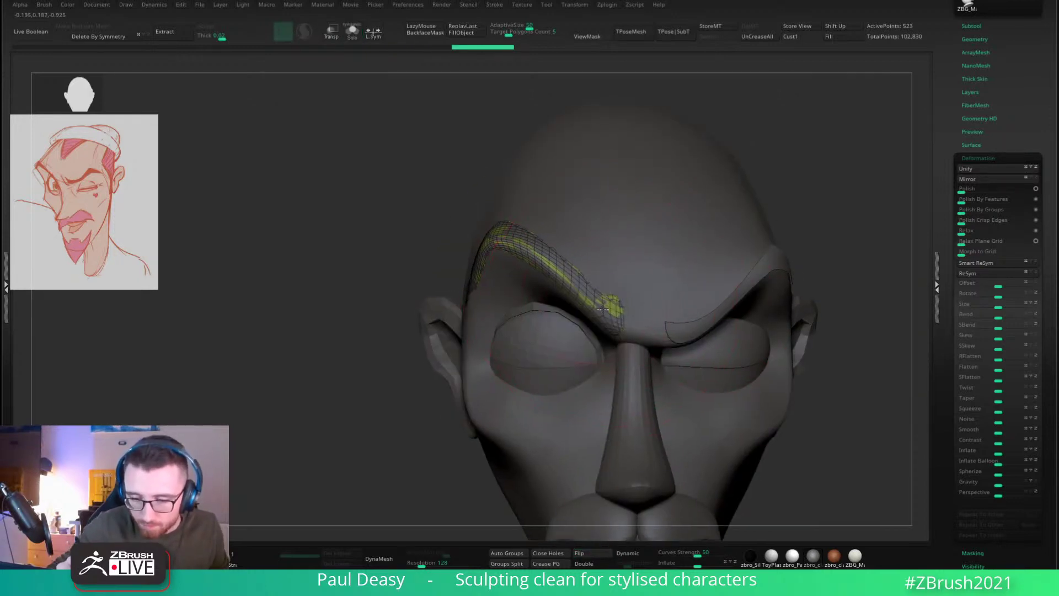
key(shift+ctrl+s)
alt+drag(598, 283, 696, 291)
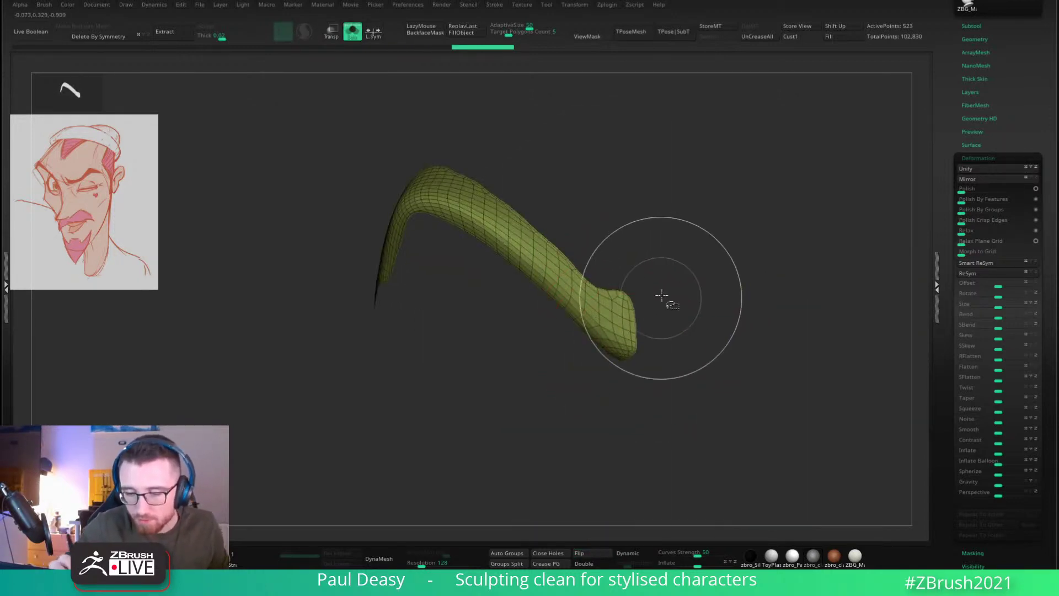
key(ctrl+shift+r)
key(space)
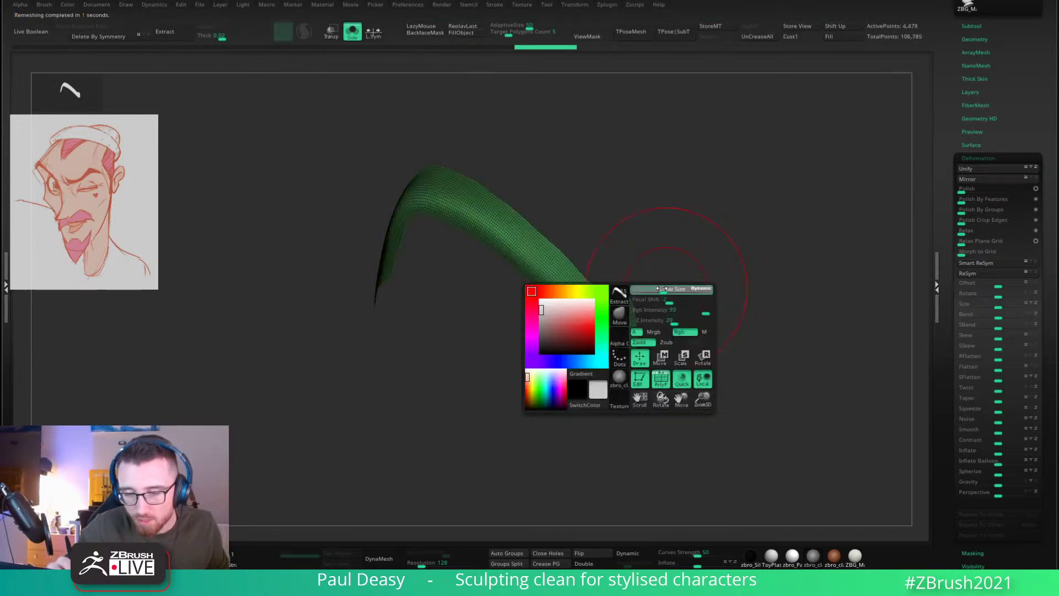
drag(506, 38, 494, 34)
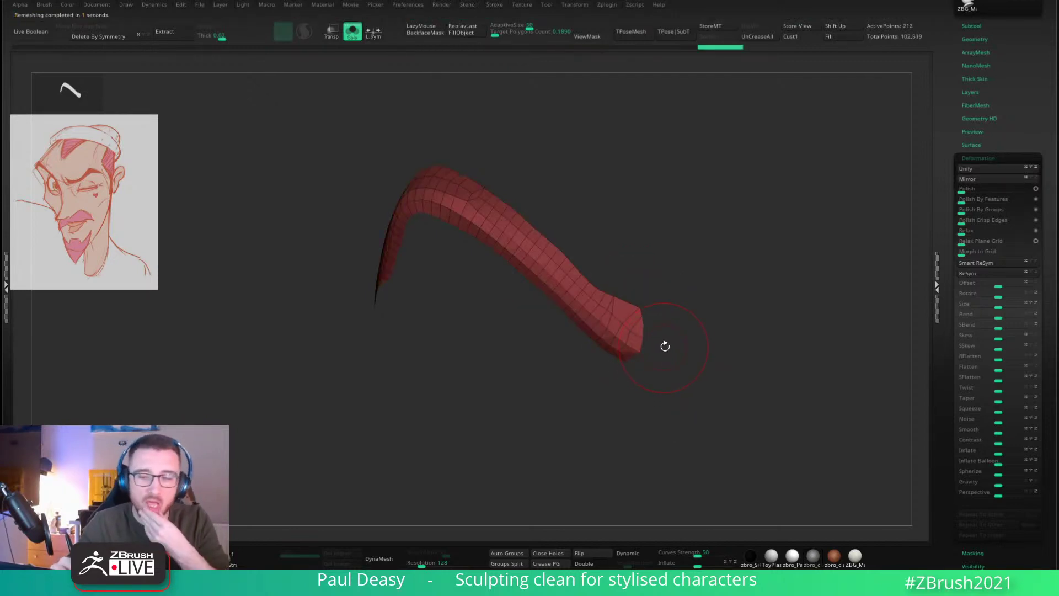
Step: Smooth the eyebrow's upper edge and tapered outer end, and run ZRemesher on it again
key(space)
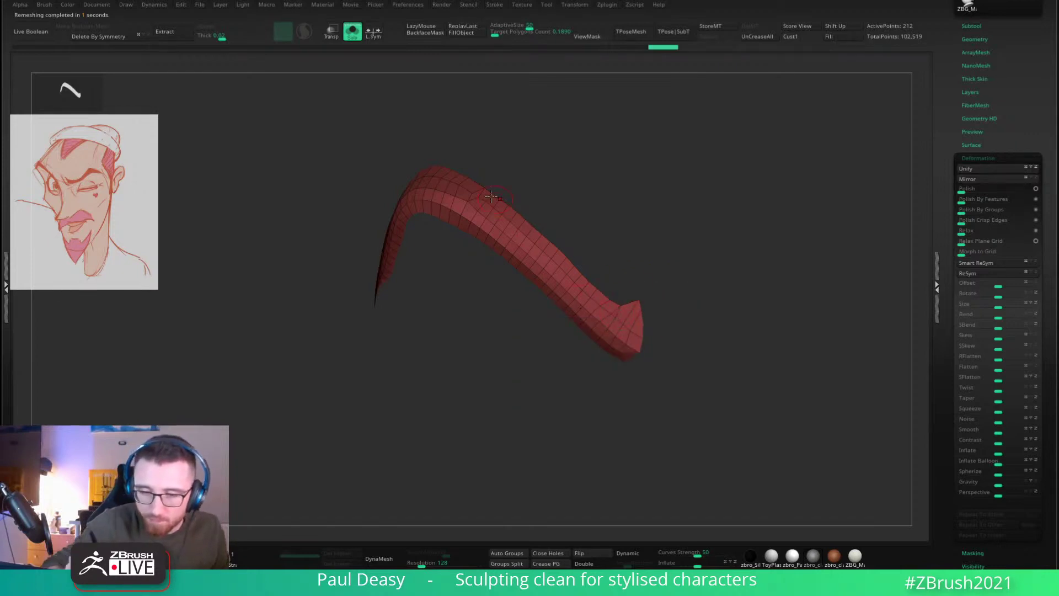
right_drag(494, 197, 475, 195)
right_click(397, 258)
right_drag(376, 234, 388, 240)
right_click(355, 265)
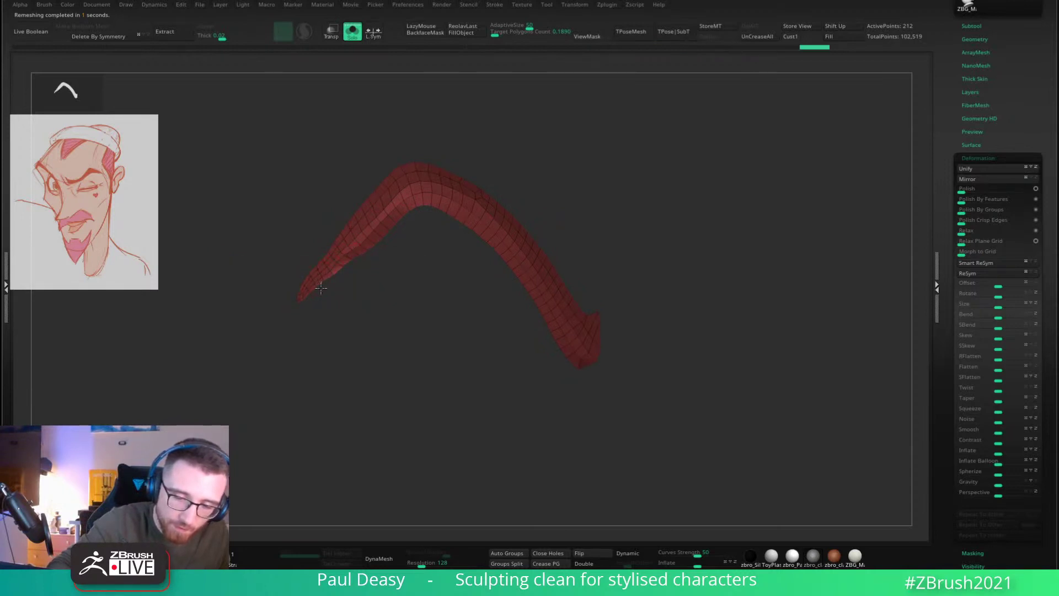
key(z)
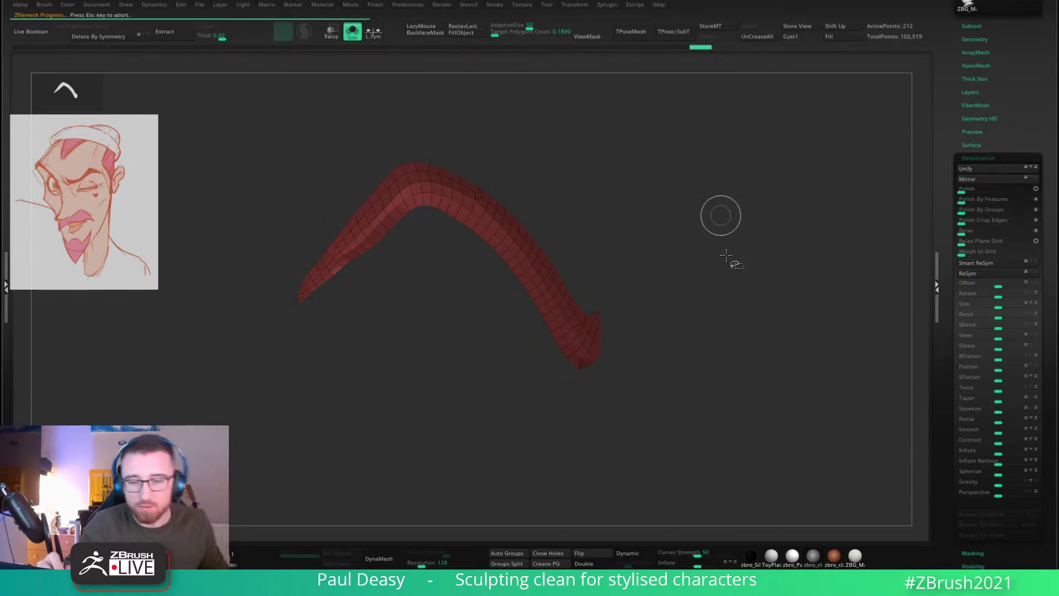
right_drag(726, 254, 562, 222)
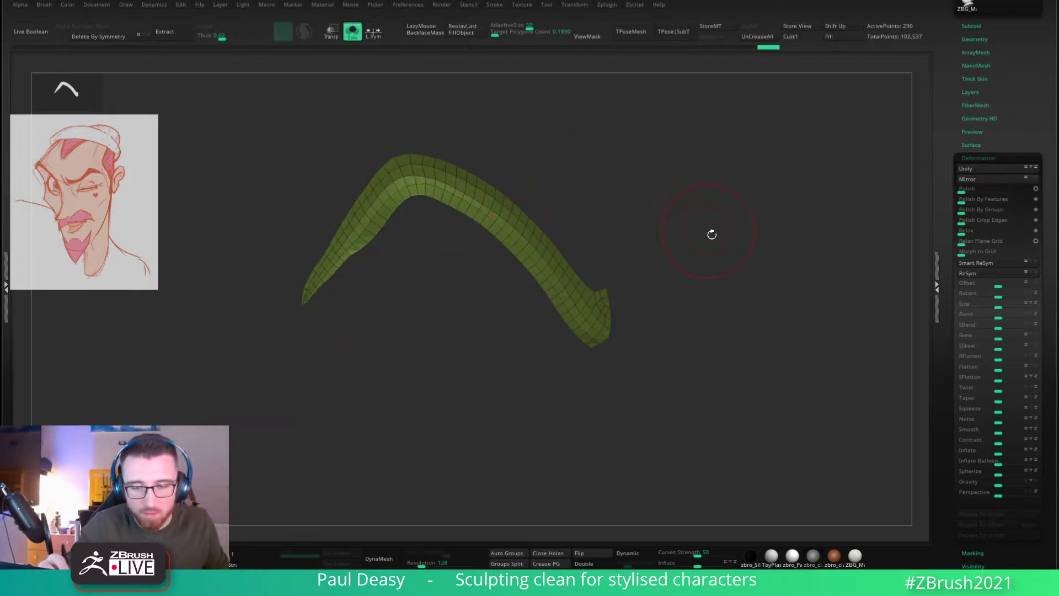
Step: Show the whole head again and inflate the eyebrow slightly so it sits above the forehead surface
key(alt+s)
right_drag(757, 230, 783, 360)
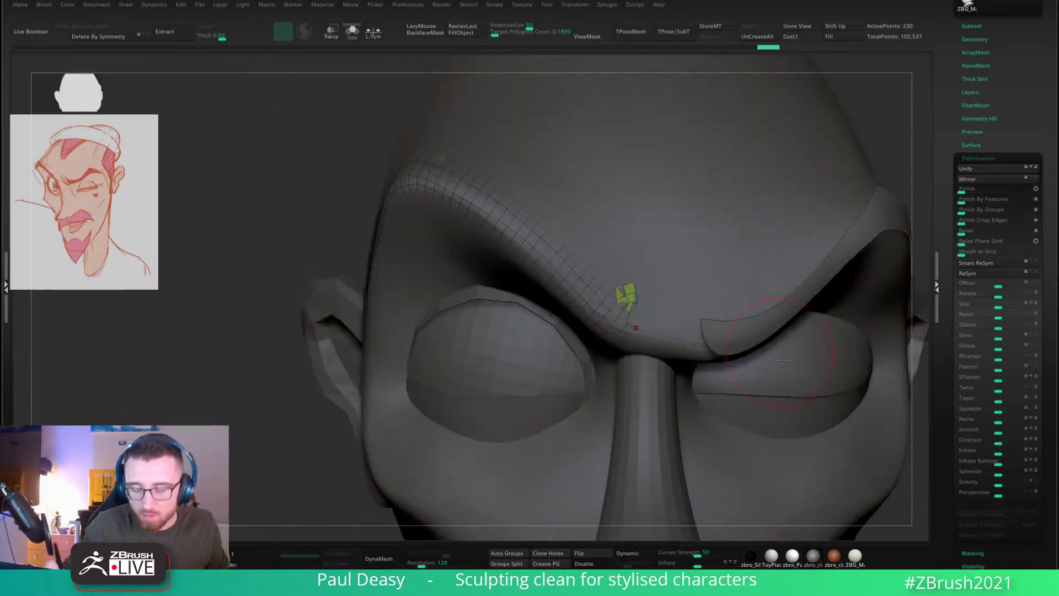
drag(699, 563, 703, 563)
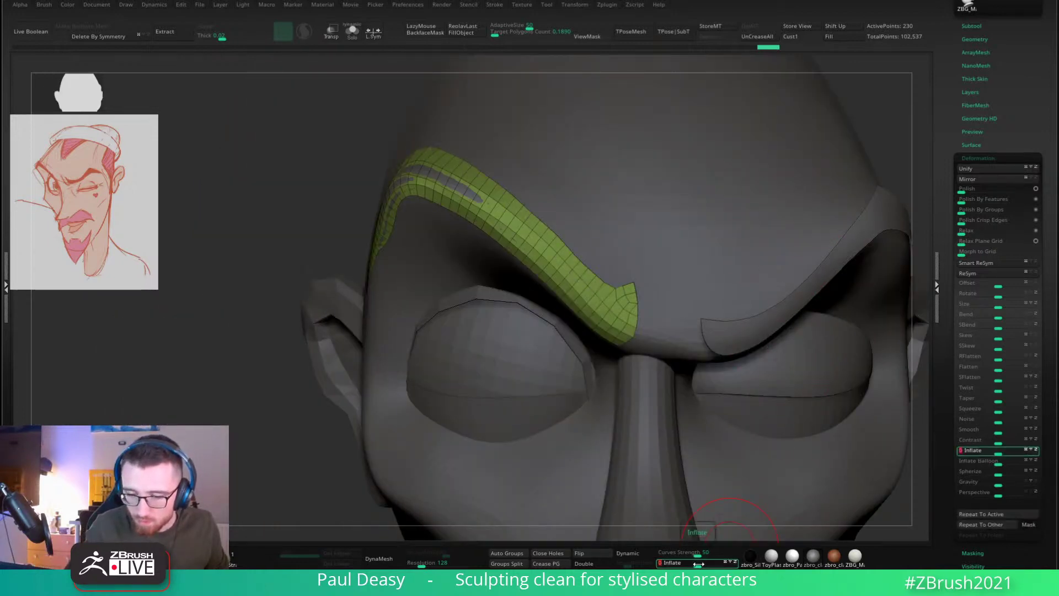
Step: Reshape the eyebrow's inner end with the Move brush and smooth the strip towards the nose bridge
key(space)
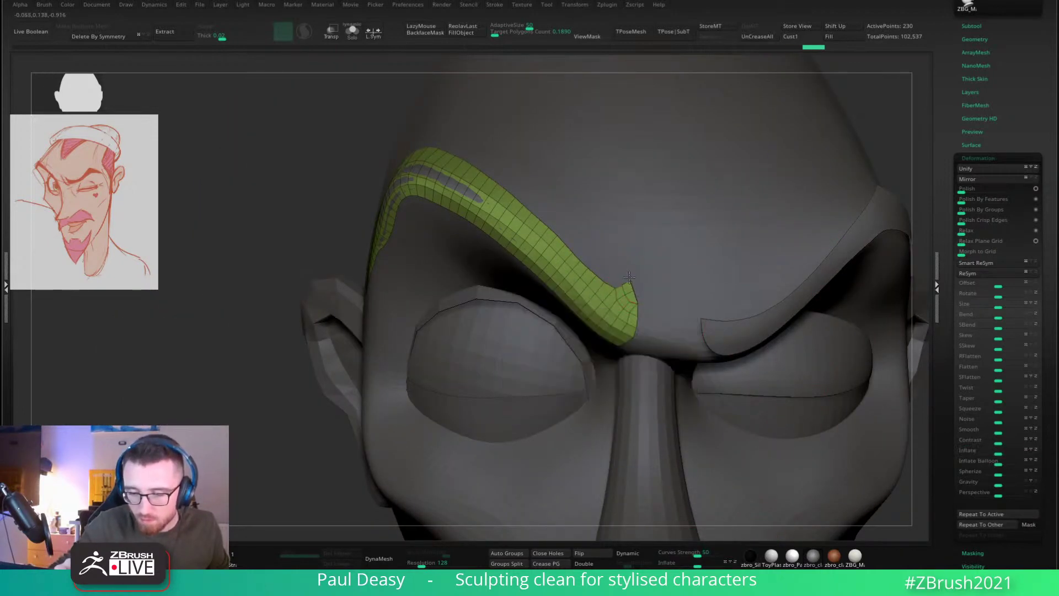
key(space)
drag(614, 293, 620, 301)
key(space)
drag(593, 286, 603, 286)
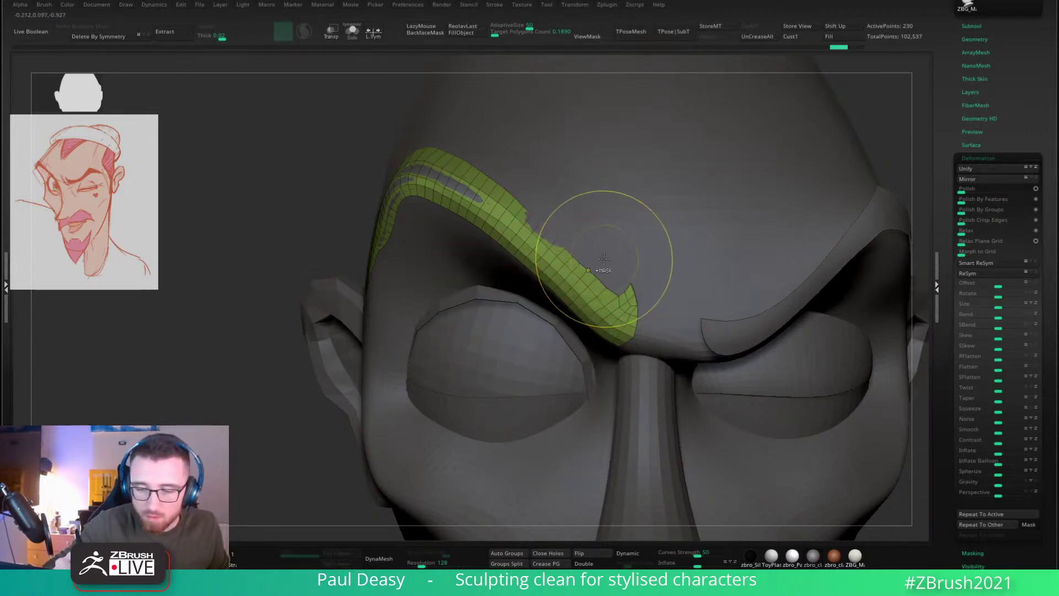
shift+drag(560, 232, 573, 276)
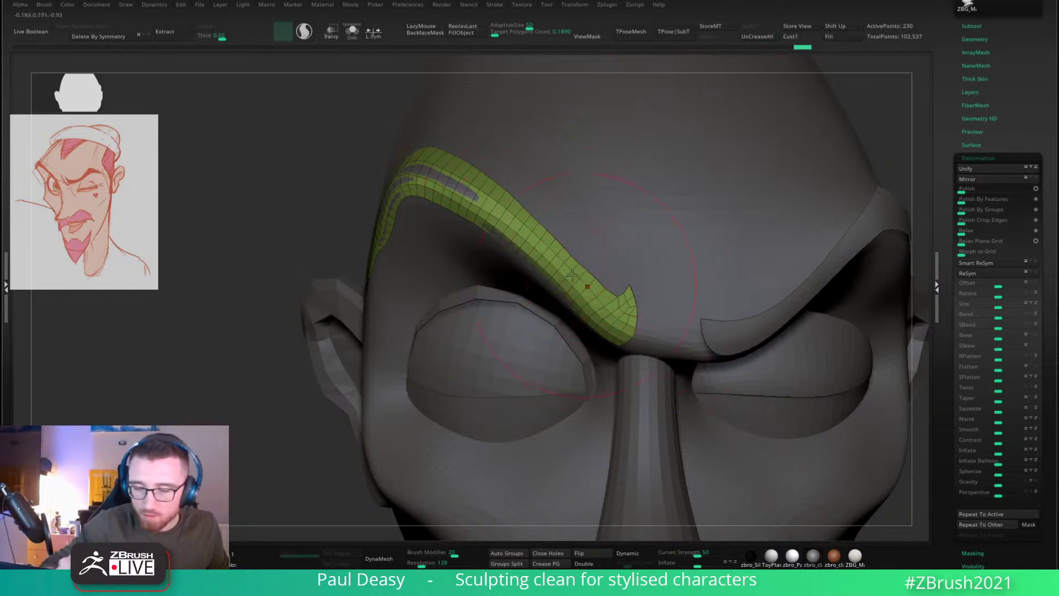
mouse_move(528, 242)
shift+mouse_down()
mouse_move(455, 191)
mouse_move(593, 305)
shift+mouse_up()
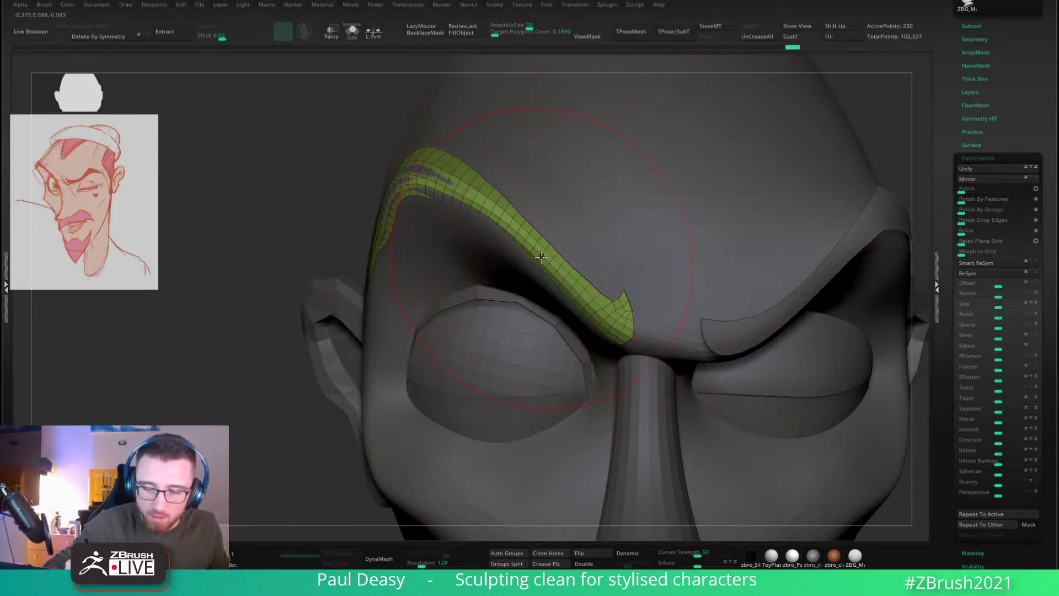
shift+drag(541, 257, 520, 224)
Step: Reshape the eyebrow arch's upper edge into a wider, more pointed peak using a resized Move brush
key(space)
click(529, 239)
drag(497, 184, 479, 192)
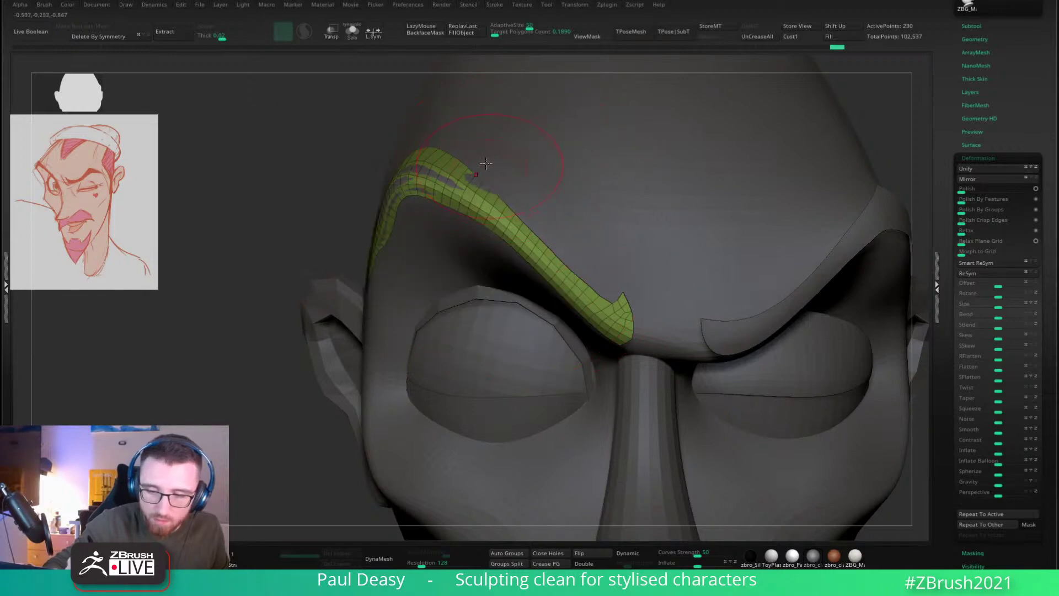
right_drag(353, 165, 442, 151)
right_drag(331, 152, 406, 149)
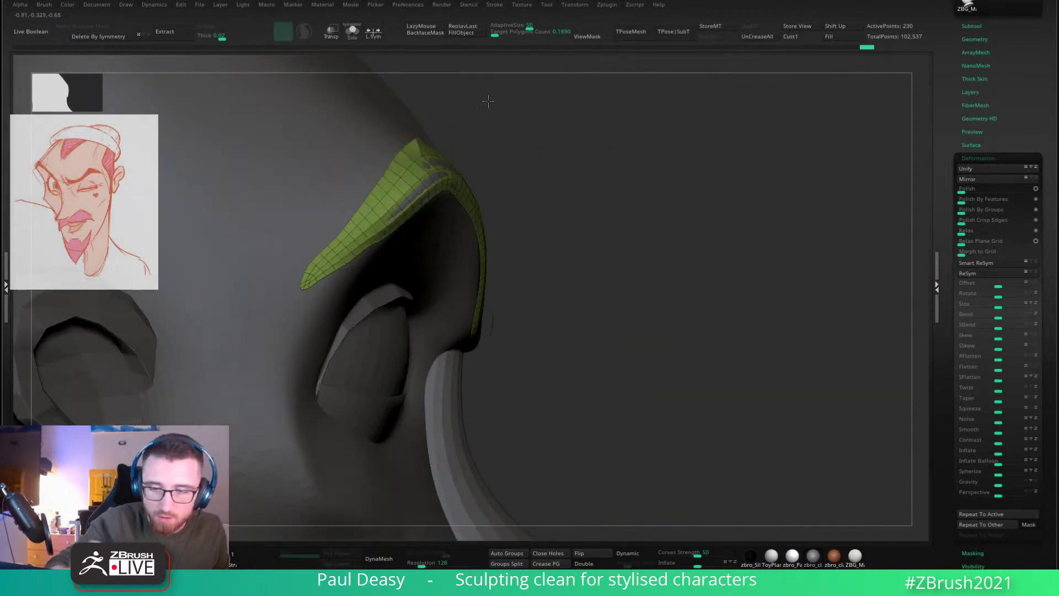
mouse_move(485, 118)
right_down()
mouse_move(449, 170)
mouse_move(402, 138)
mouse_move(513, 146)
mouse_move(426, 130)
mouse_move(484, 144)
right_up()
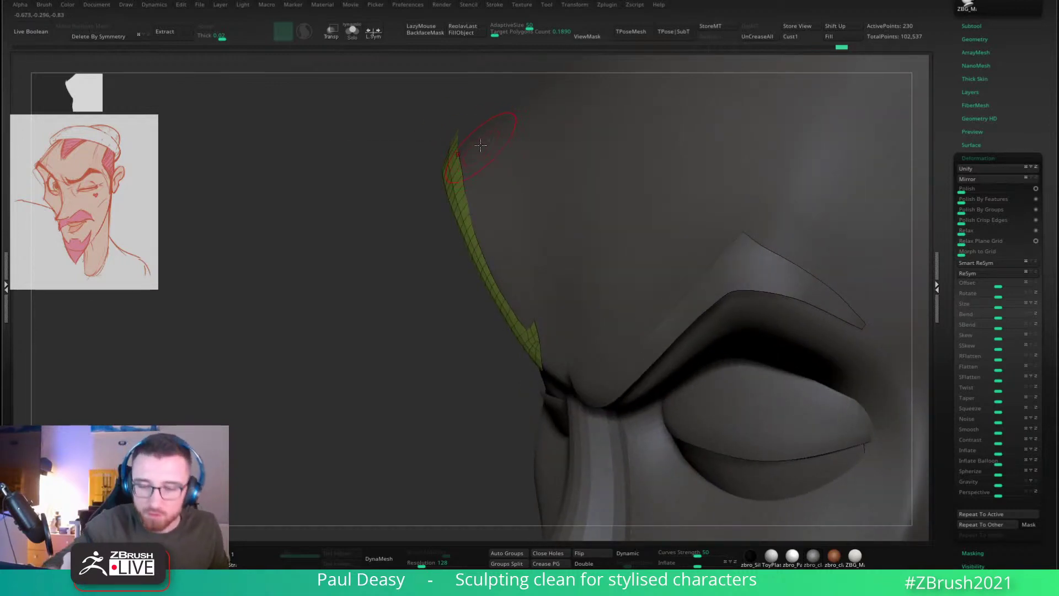
Step: Fit the eyebrow's arch and outer end against the curve of the head from the side
mouse_move(481, 144)
right_down()
mouse_move(522, 212)
mouse_move(369, 204)
mouse_move(348, 191)
right_up()
key(space)
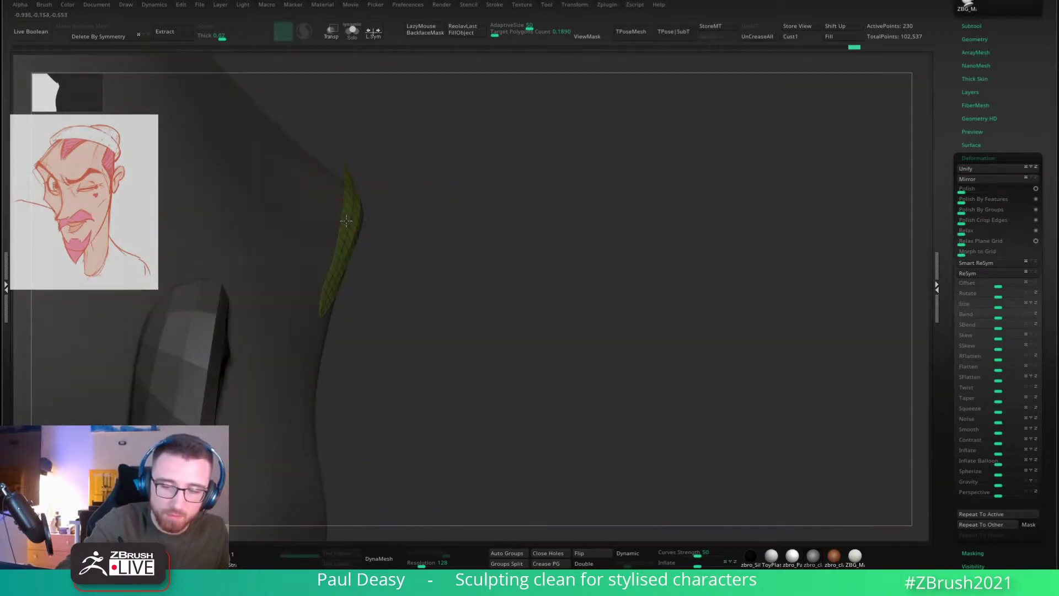
right_drag(459, 184, 393, 262)
right_click(394, 264)
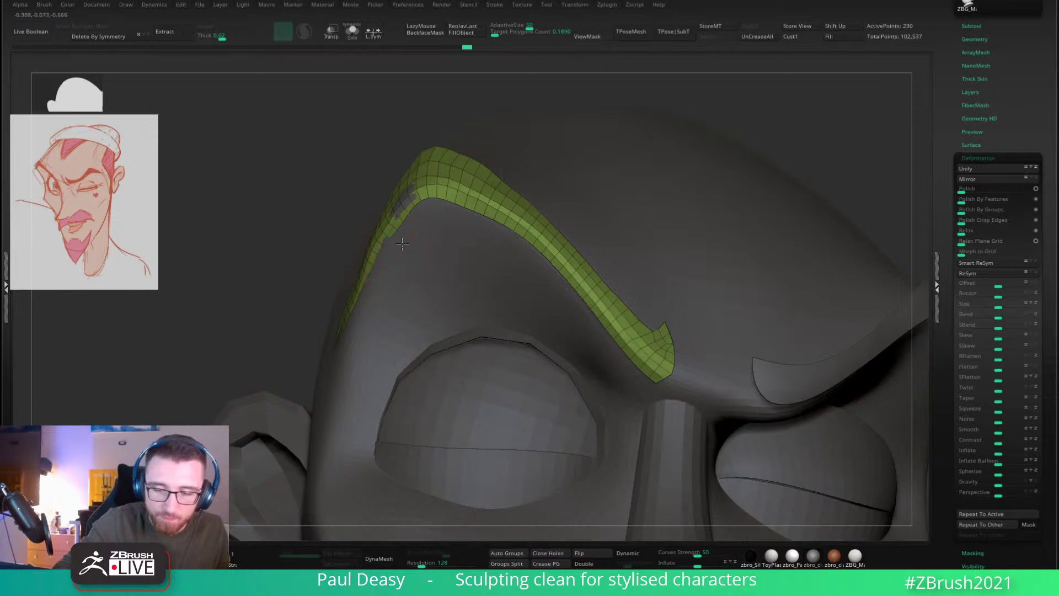
Step: Isolate the eyebrow and mask its border polygons, leaving the central strip unmasked
right_drag(402, 243, 430, 230)
key(alt+s)
mouse_move(435, 197)
ctrl+mouse_down()
mouse_move(370, 246)
mouse_move(389, 224)
mouse_move(494, 221)
mouse_move(557, 264)
ctrl+mouse_up()
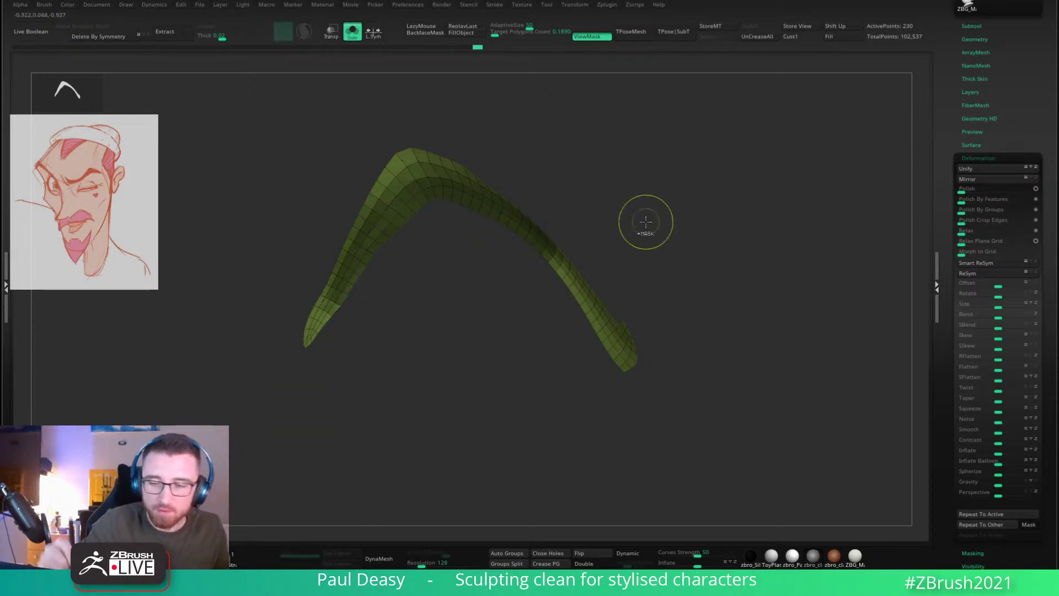
right_drag(645, 222, 611, 249)
shift+drag(493, 182, 582, 280)
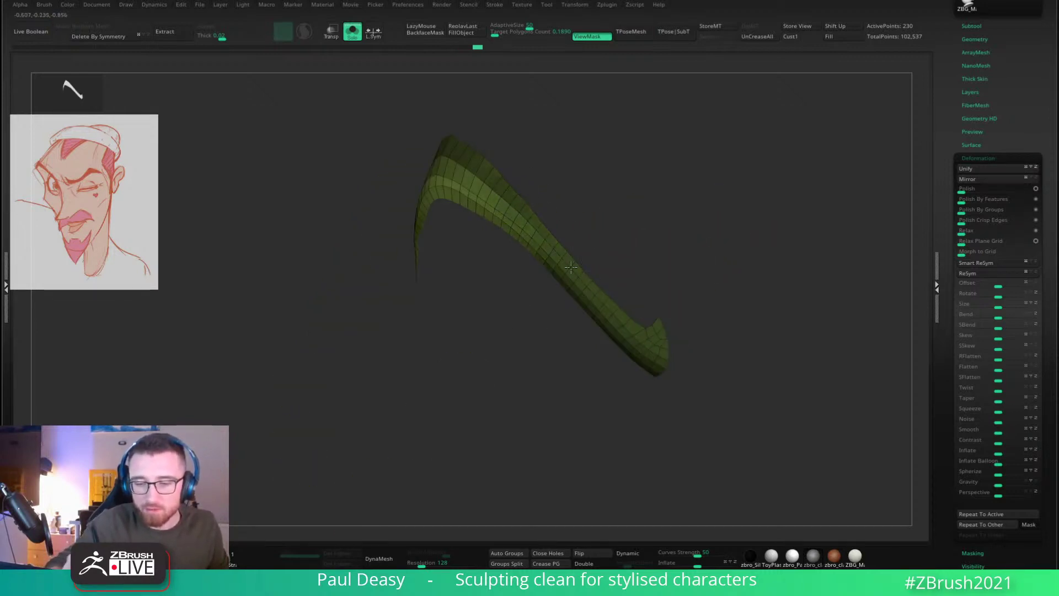
right_drag(571, 267, 726, 229)
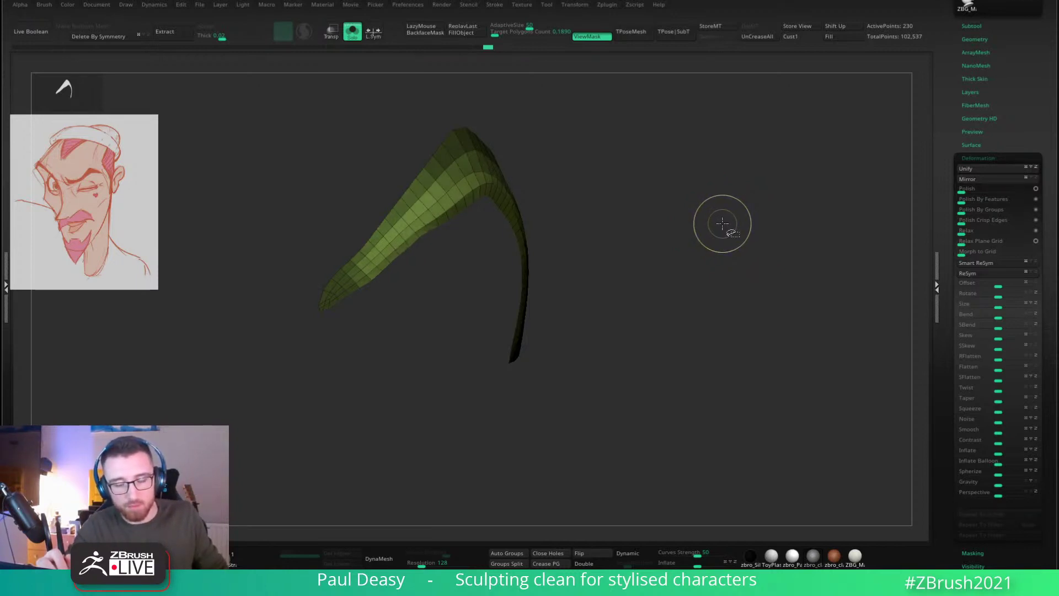
right_drag(722, 225, 695, 230)
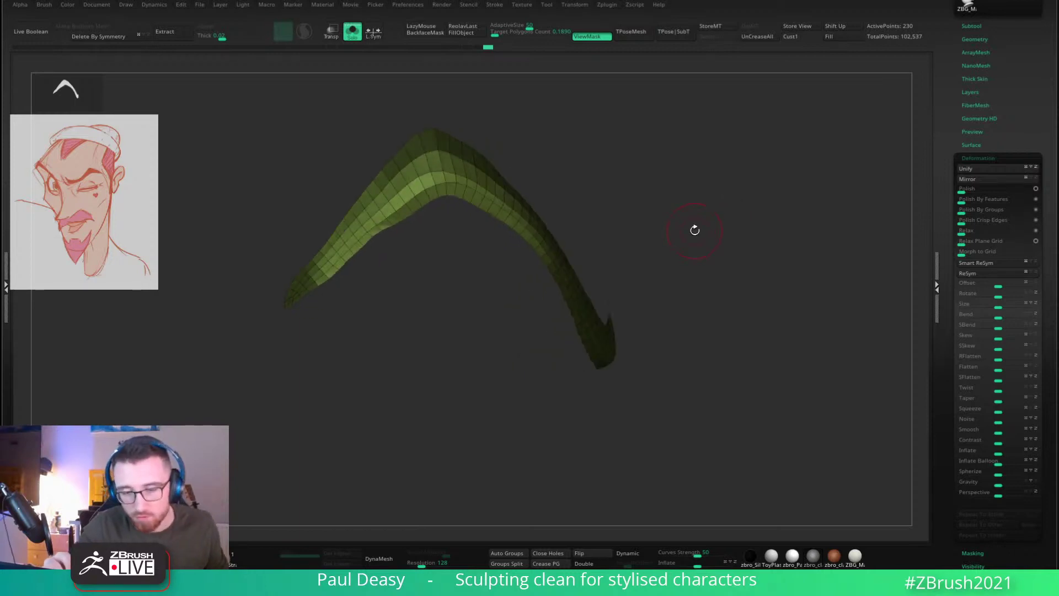
click(971, 26)
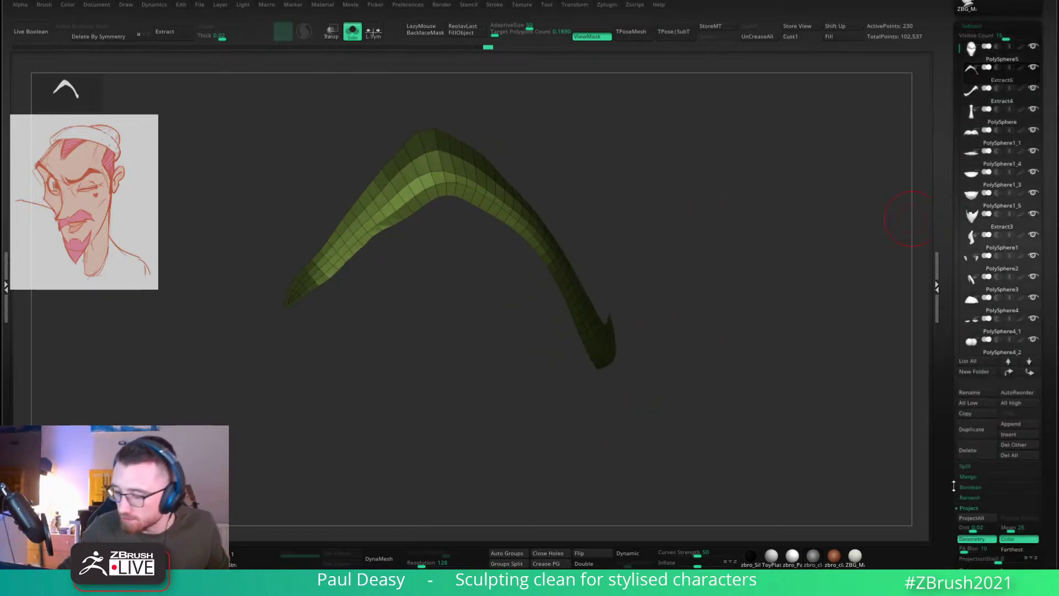
drag(955, 485, 958, 227)
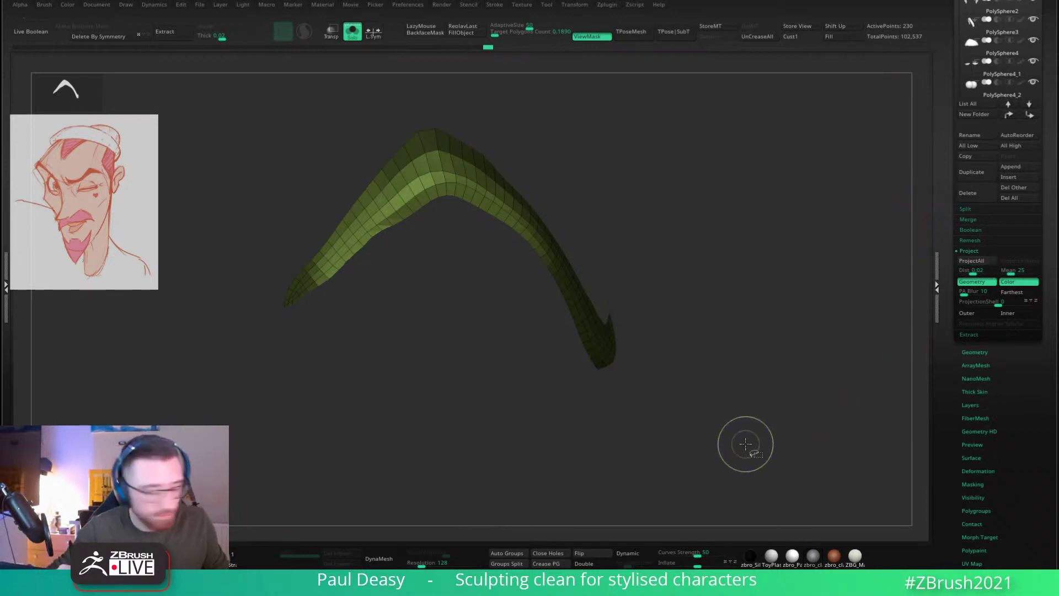
scroll(949, 145, up, 8)
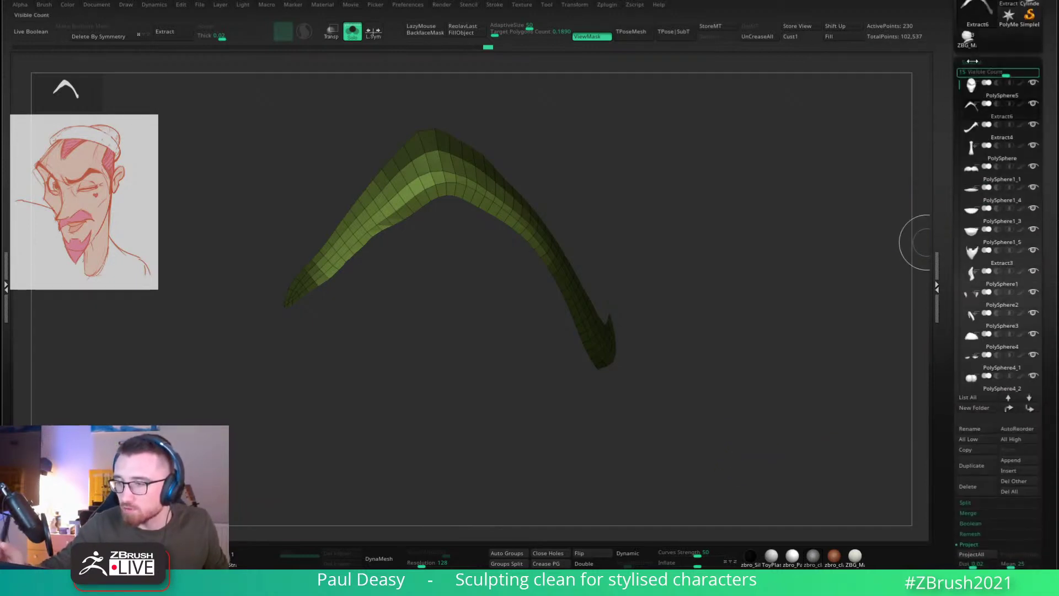
click(940, 190)
scroll(967, 299, down, 6)
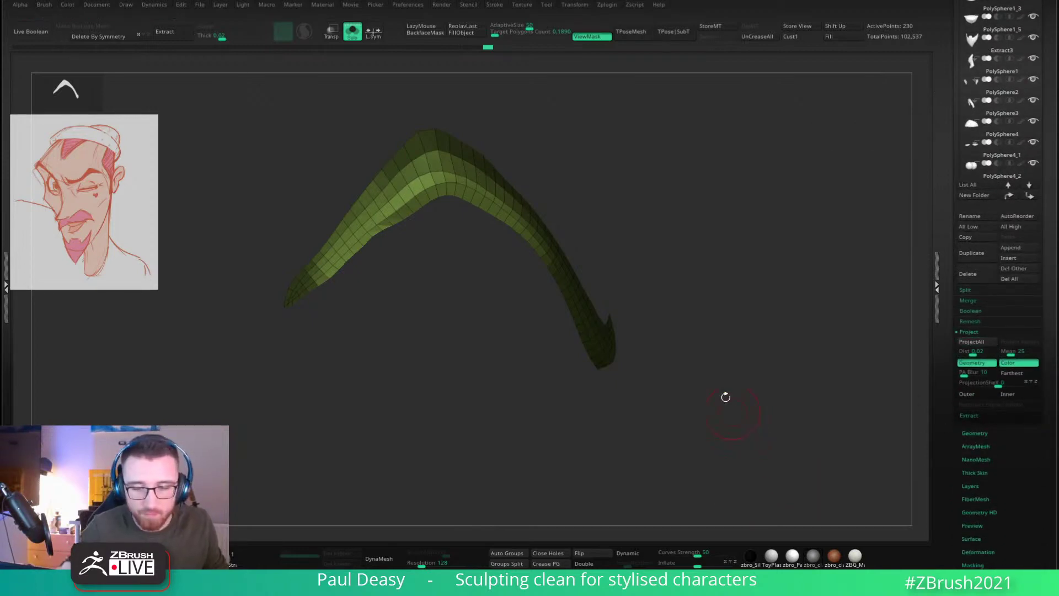
Step: Bring back the full head, pull the eyebrow's unmasked strip out from the brow surface, and clear the mask
key(alt+s)
drag(649, 149, 533, 184)
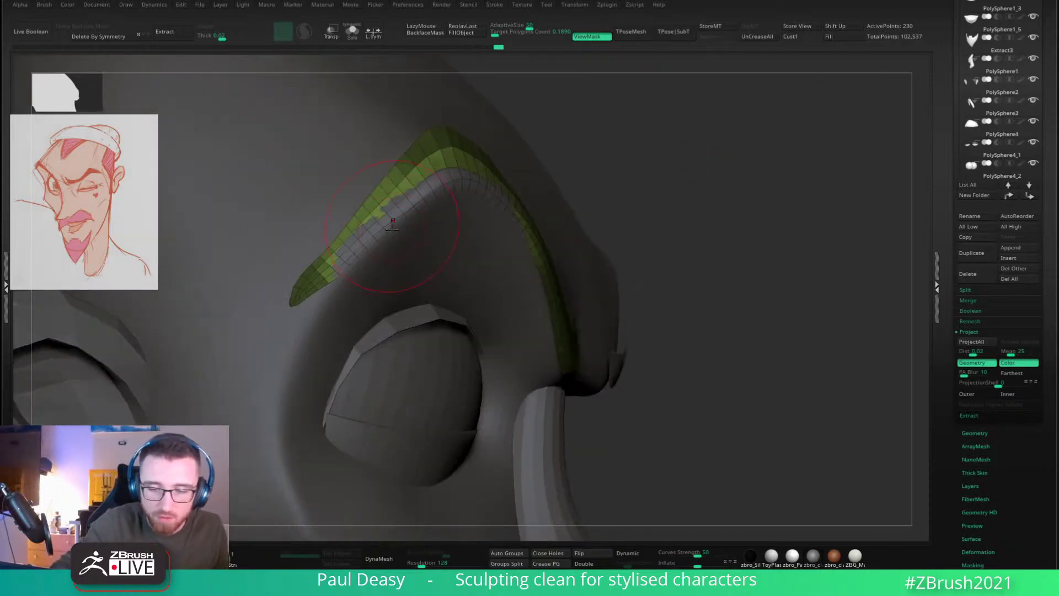
right_drag(392, 229, 402, 249)
drag(363, 249, 371, 264)
drag(423, 213, 445, 214)
right_drag(425, 218, 440, 231)
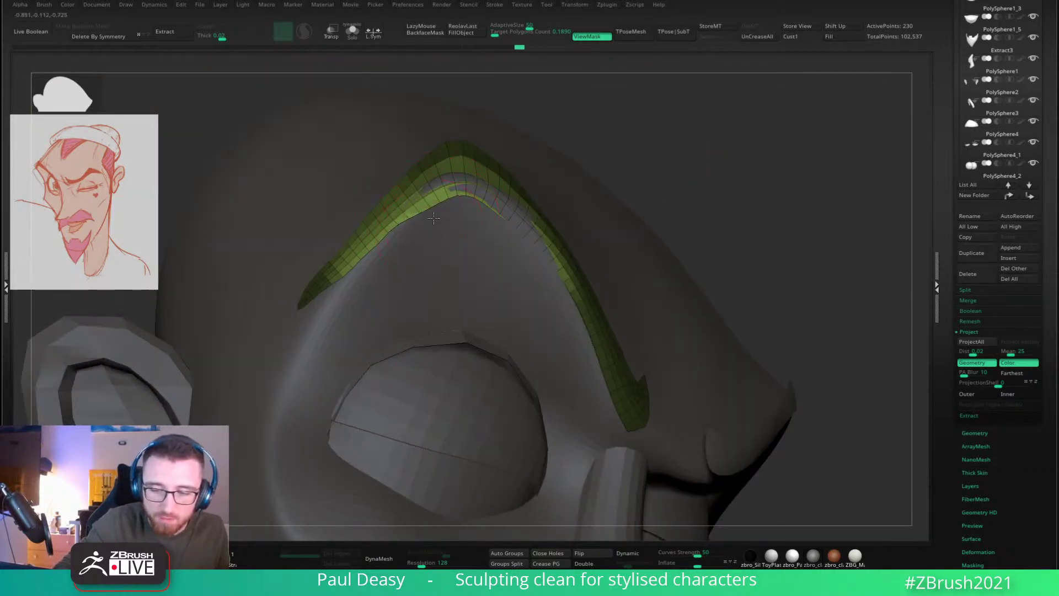
drag(618, 171, 640, 193)
Step: Isolate the eyebrow and set the ZModeler edge action to Insert with the EdgeLoop Complete target
key(alt+s)
key(f)
drag(435, 310, 480, 316)
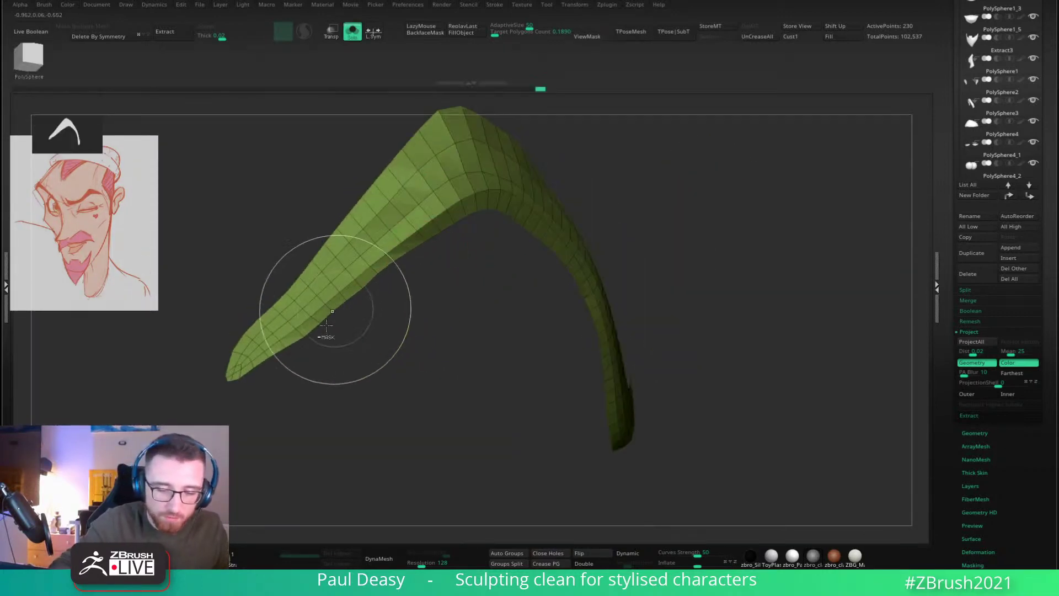
key(space)
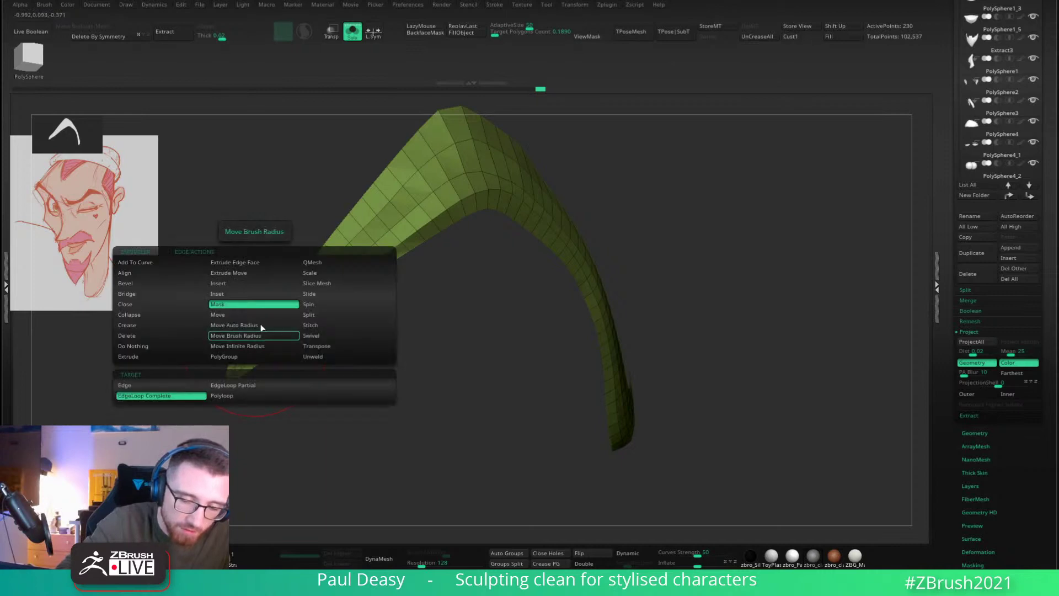
click(247, 283)
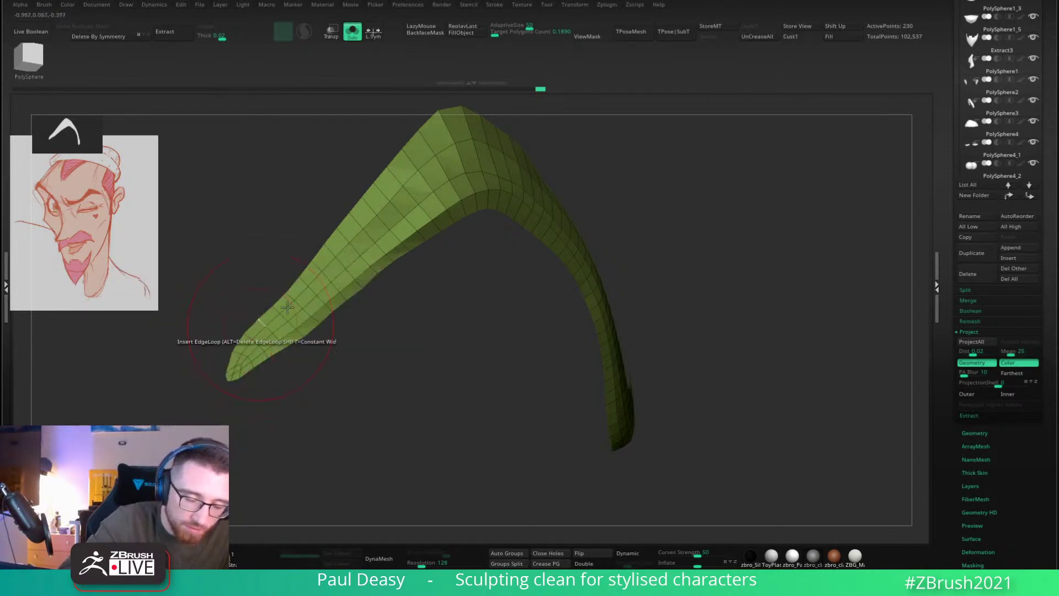
Step: Delete alternate cross edge loops along the eyebrow's outer half, from the tail up towards the arch
alt+click(256, 341)
alt+click(284, 320)
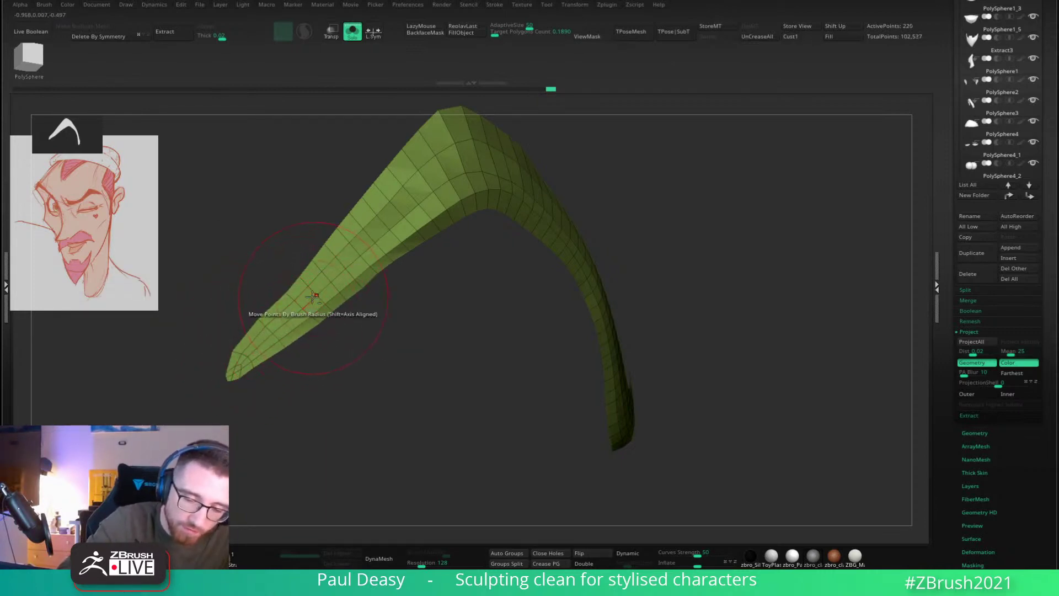
alt+click(313, 296)
alt+click(347, 269)
alt+click(368, 238)
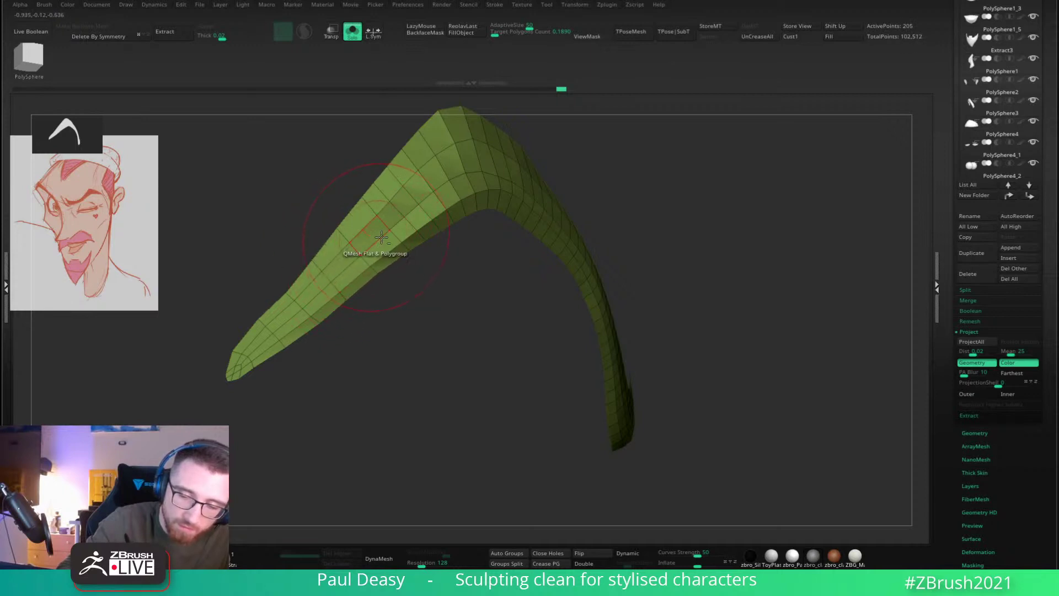
alt+click(379, 215)
alt+click(428, 193)
Step: Delete alternate cross edge loops from the eyebrow's arch down towards its inner end
mouse_move(532, 196)
right_down()
mouse_move(491, 185)
mouse_move(481, 205)
mouse_move(510, 193)
mouse_move(528, 204)
right_up()
alt+click(478, 186)
alt+click(516, 205)
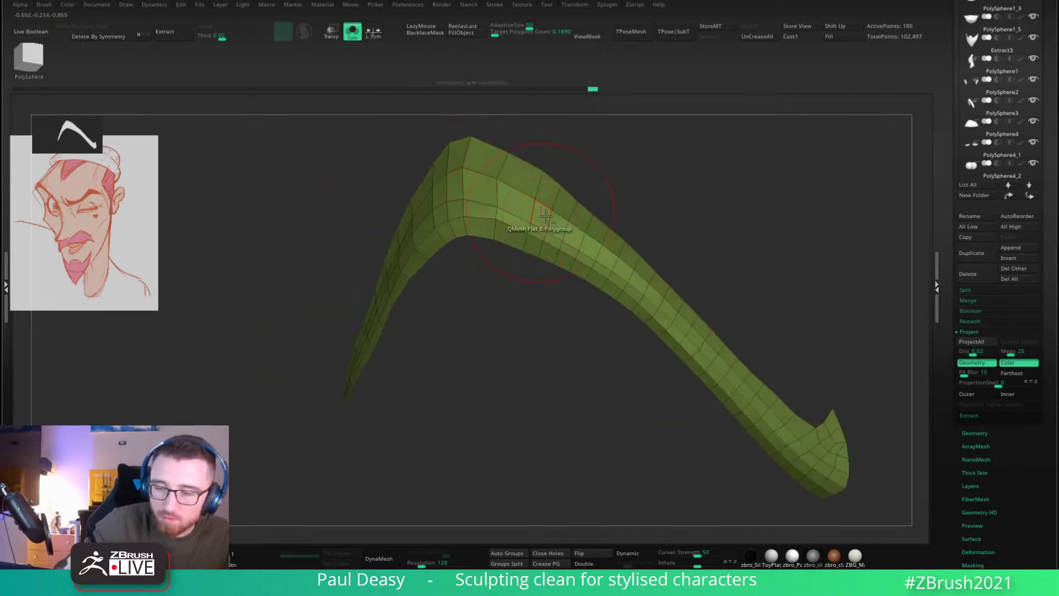
alt+click(546, 215)
drag(544, 224, 508, 249)
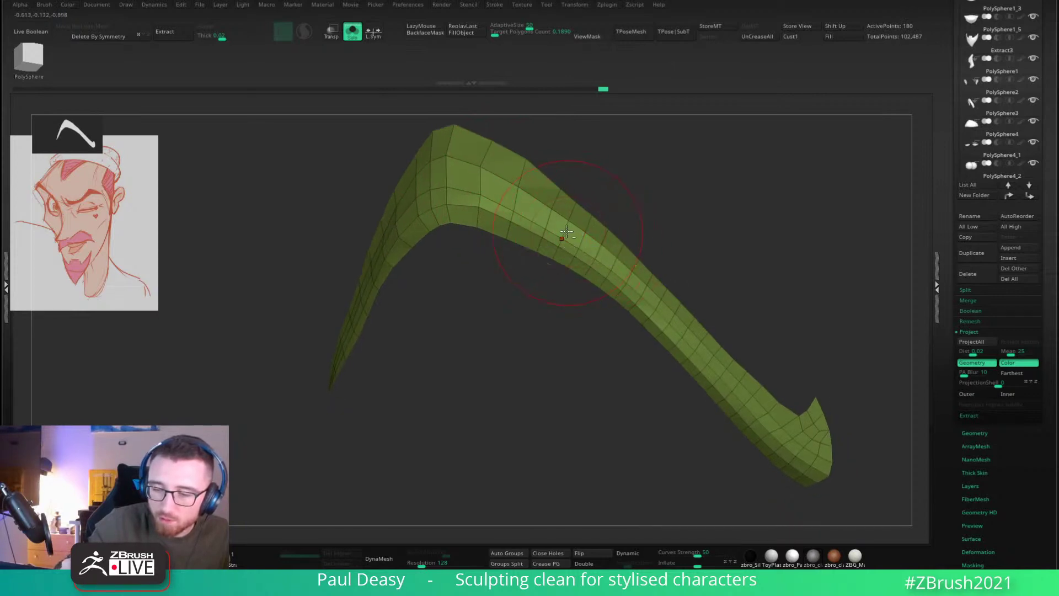
alt+click(567, 232)
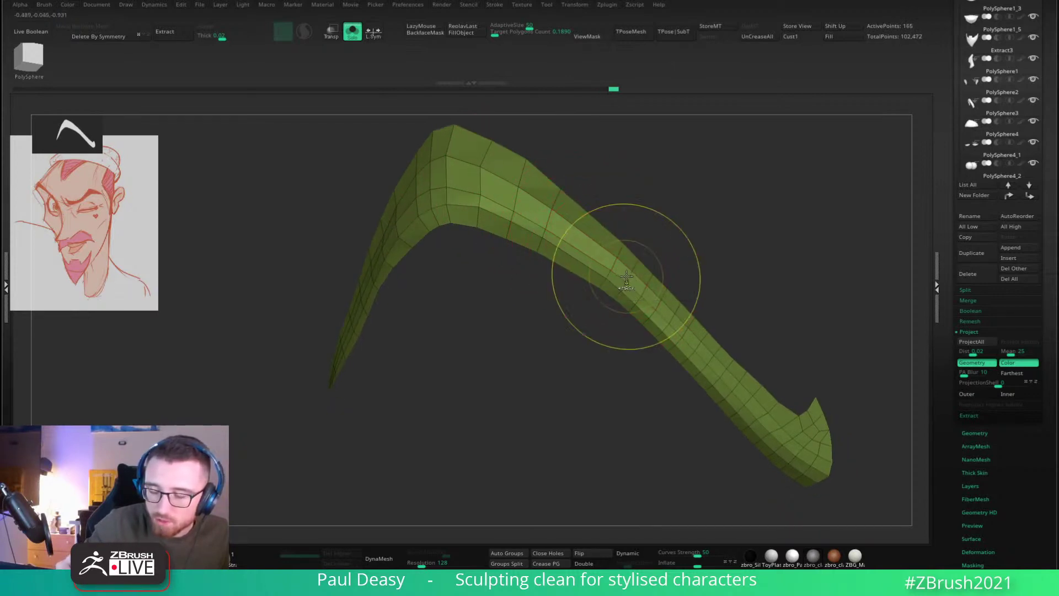
alt+click(609, 266)
drag(610, 270, 630, 278)
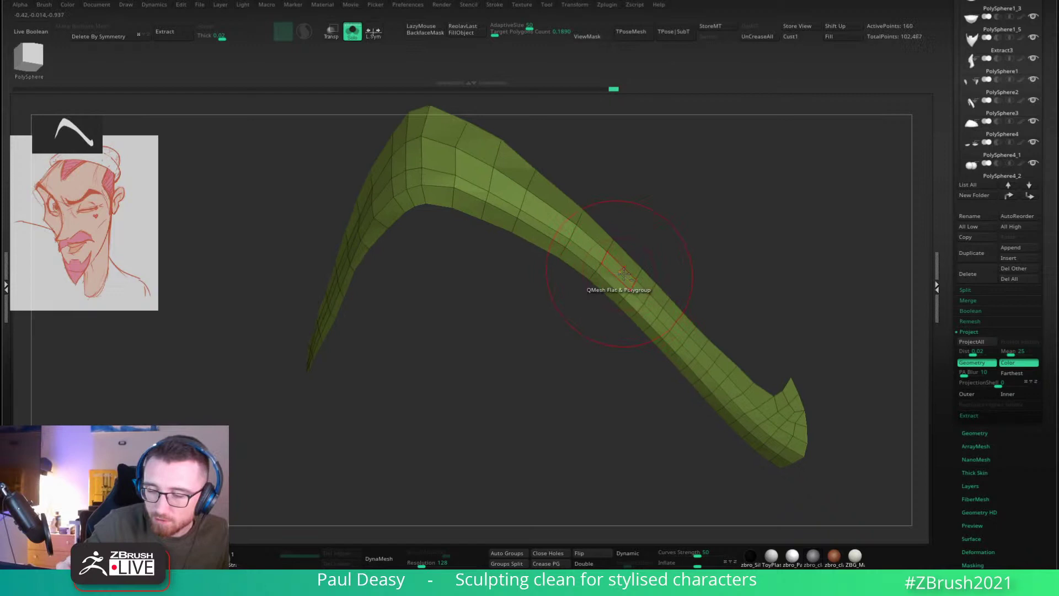
alt+click(649, 297)
right_drag(651, 308, 633, 292)
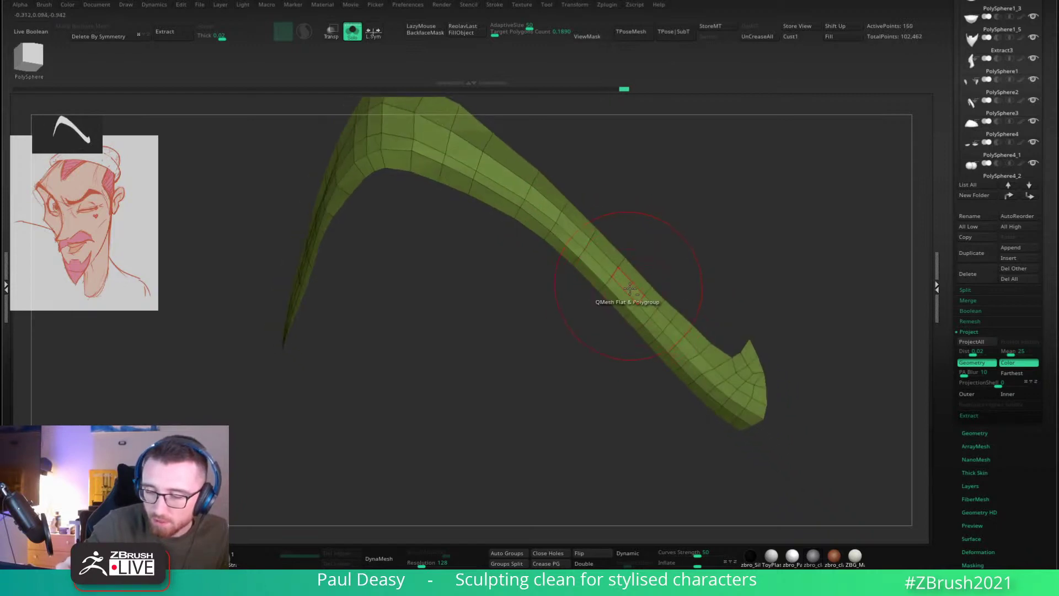
alt+click(657, 312)
Step: Pull the eyebrow arch's upper corner into a sharper peak and straighten the adjoining upper edge with the Move brush
drag(656, 312, 710, 252)
key(d)
key(shift+d)
key(b)
key(m)
key(v)
key(space)
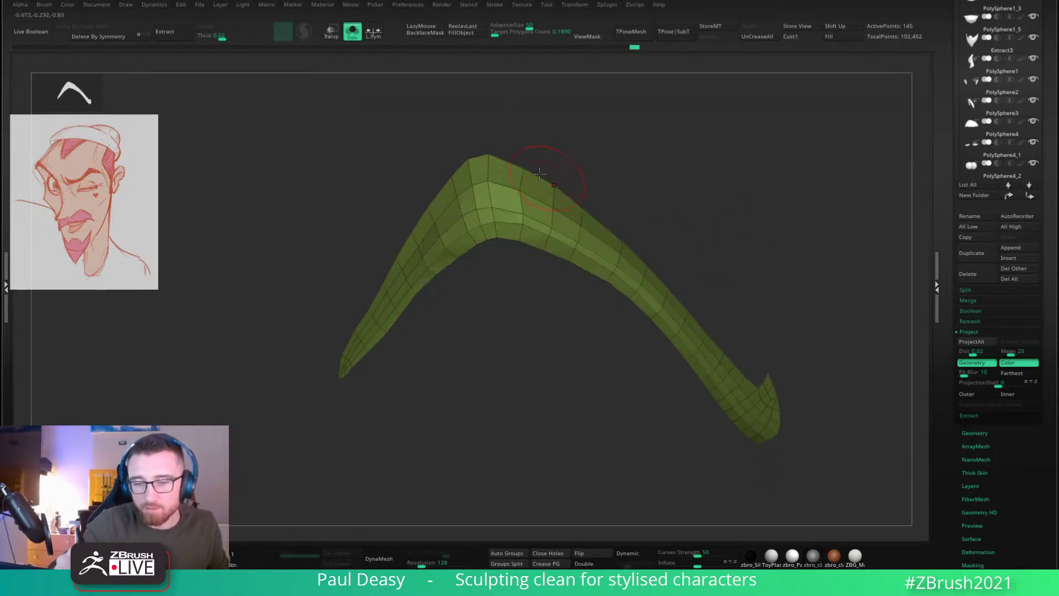
drag(470, 152, 462, 136)
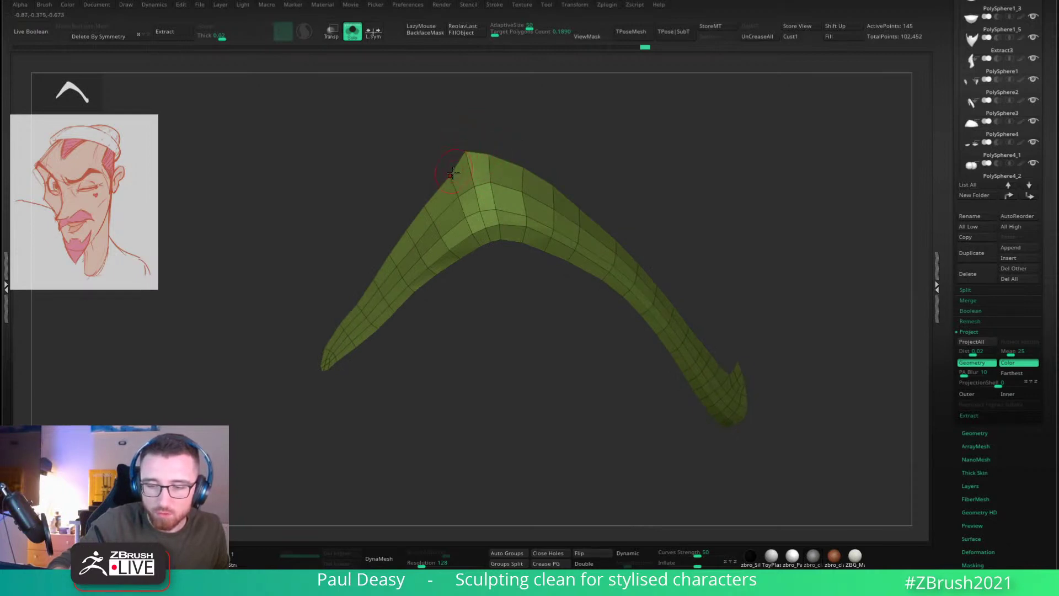
drag(425, 206, 392, 260)
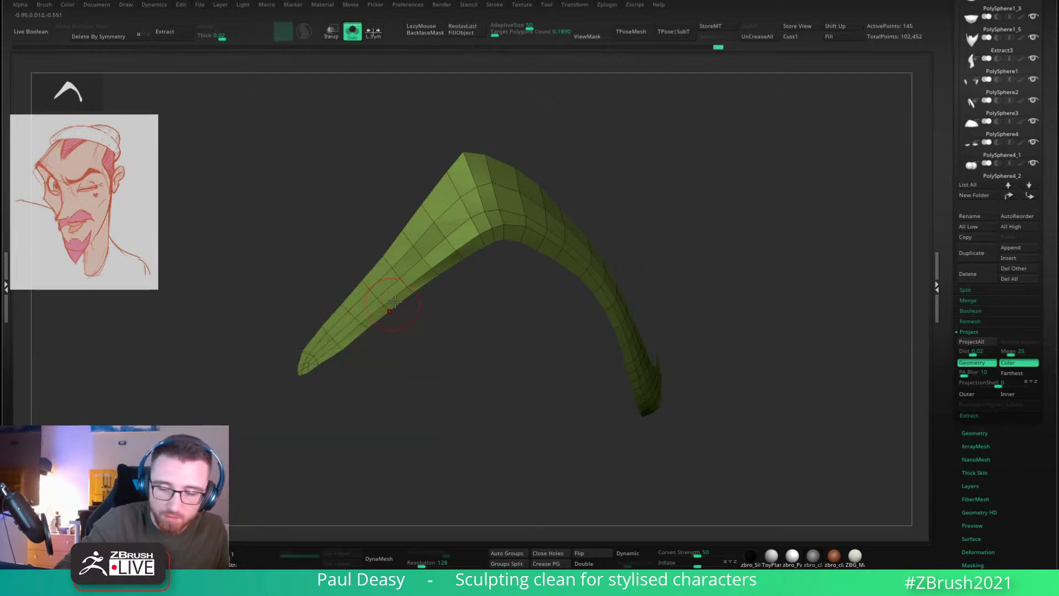
Step: Straighten the lower edge of the eyebrow's tail and slim its outer tip, resizing the Move brush as needed
drag(359, 338, 365, 332)
key(space)
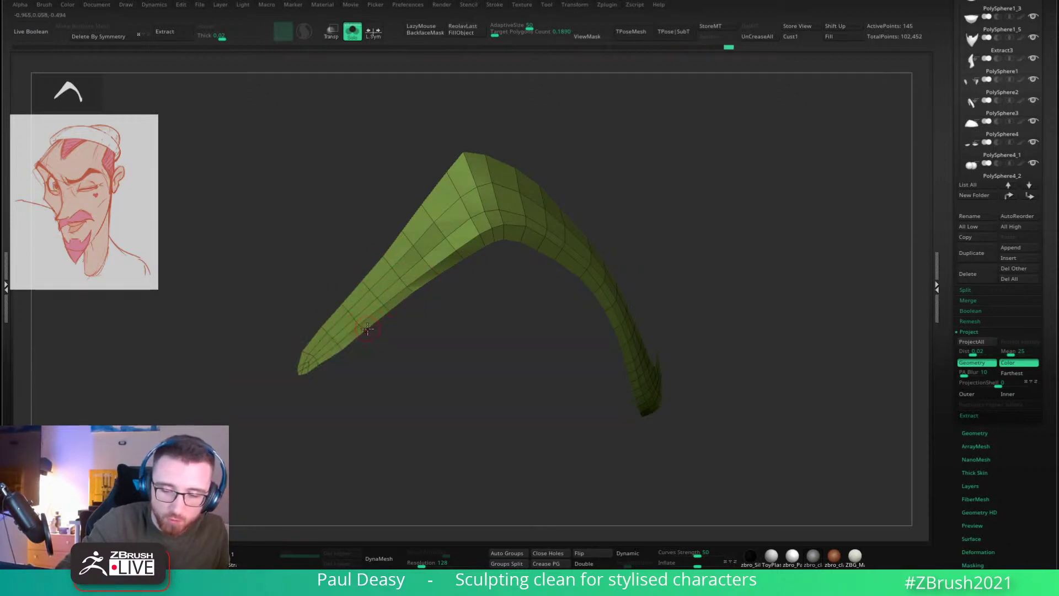
key(space)
key(space)
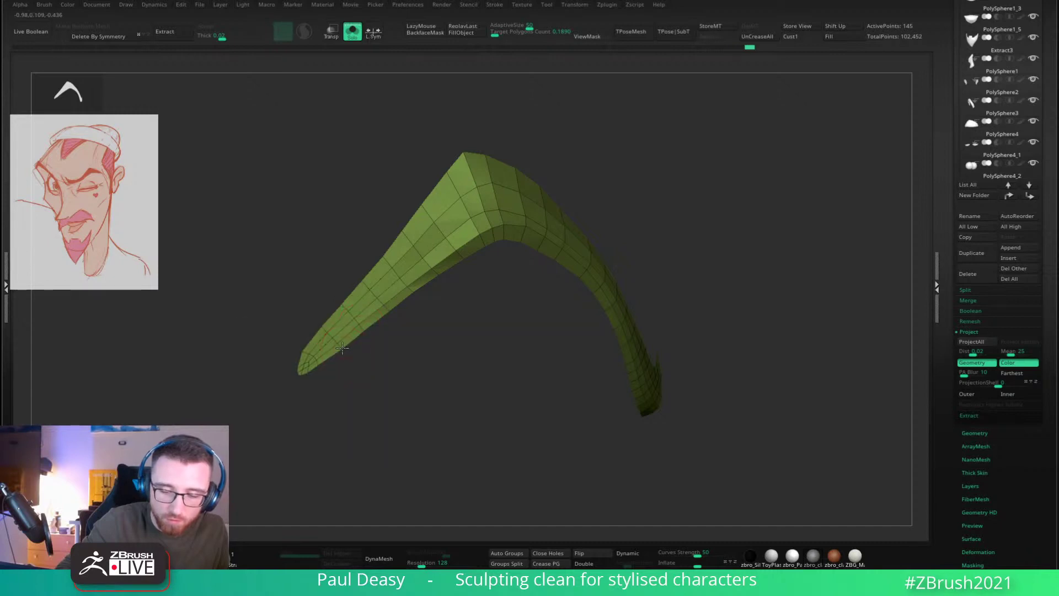
key(space)
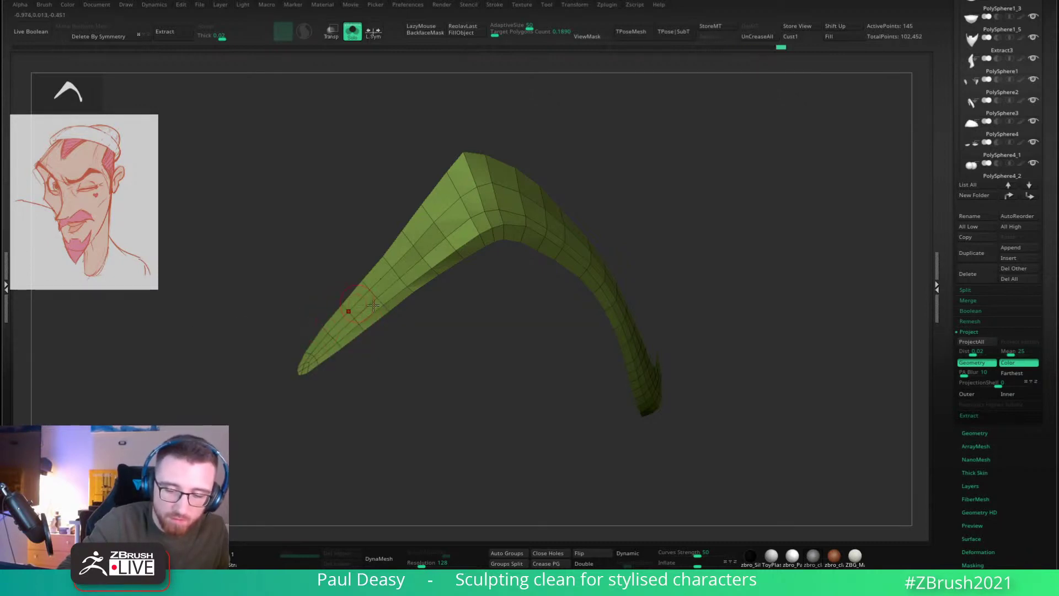
key(space)
drag(413, 306, 459, 298)
key(space)
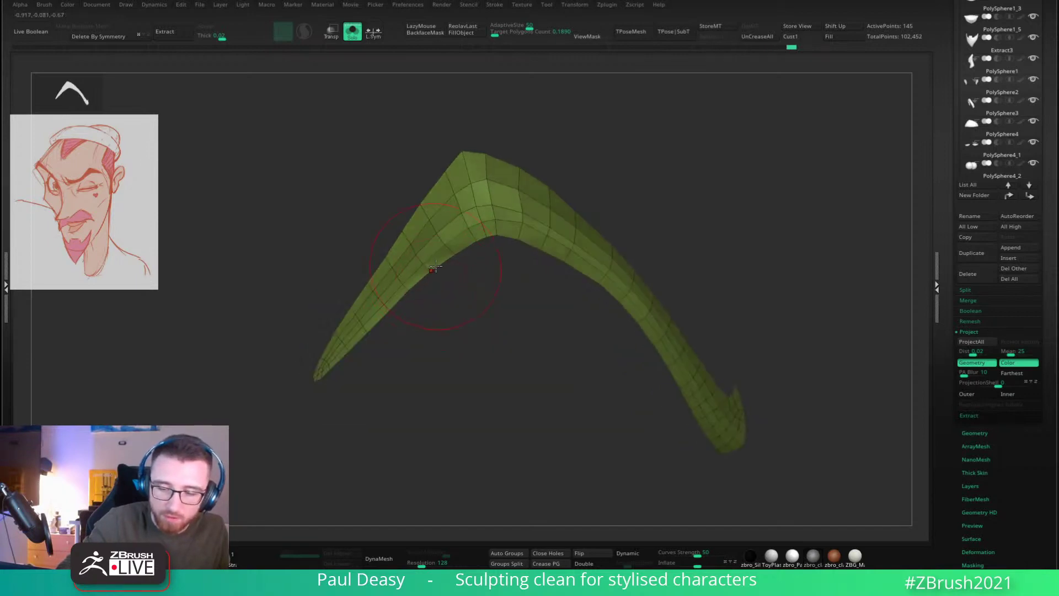
key(space)
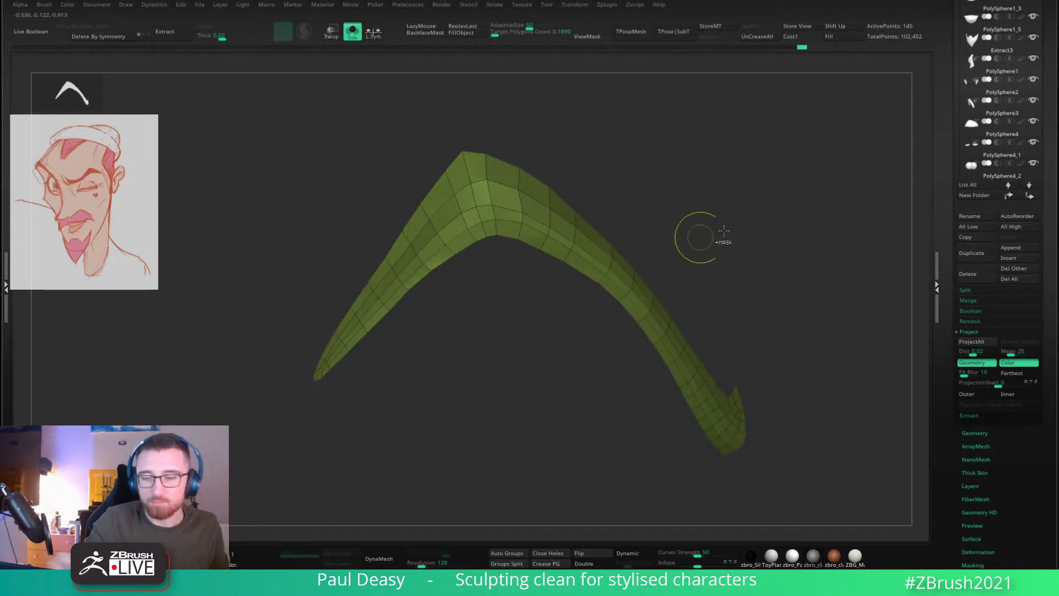
Step: Mask the eyebrow's upper row of polygons from the outer half across the arch
mouse_move(721, 246)
mouse_down()
mouse_move(622, 210)
mouse_move(739, 249)
mouse_up()
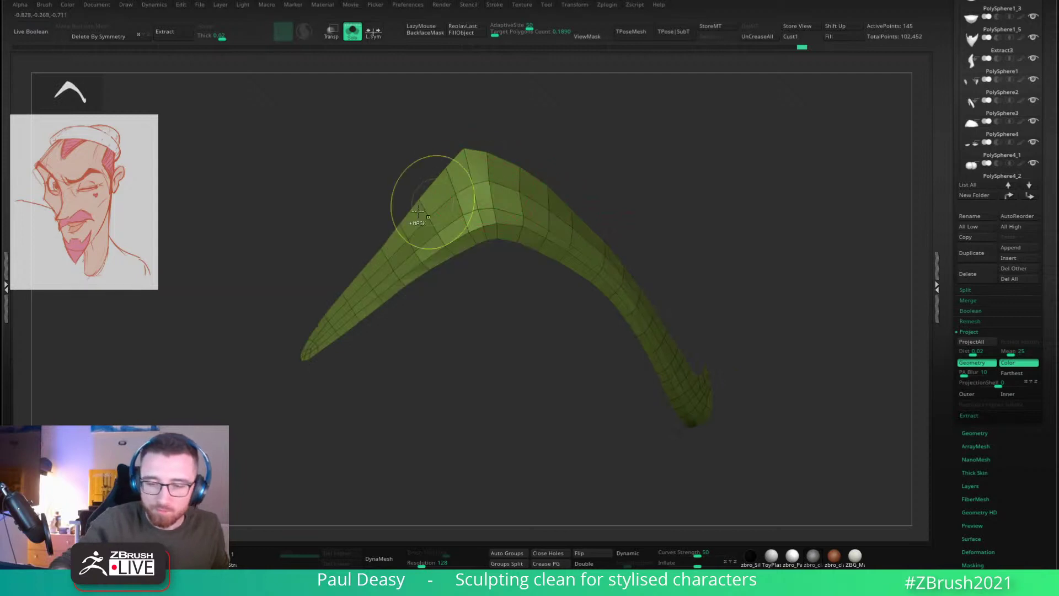
mouse_move(418, 209)
ctrl+mouse_down()
mouse_move(457, 176)
mouse_move(558, 199)
ctrl+mouse_up()
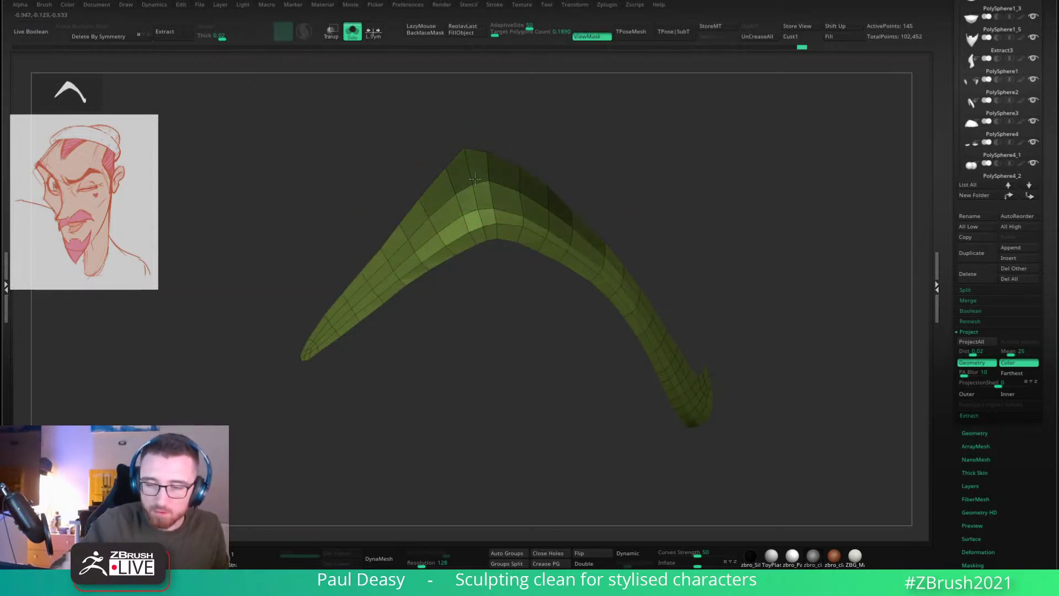
mouse_move(475, 178)
ctrl+mouse_down()
mouse_move(398, 218)
mouse_move(383, 252)
ctrl+mouse_up()
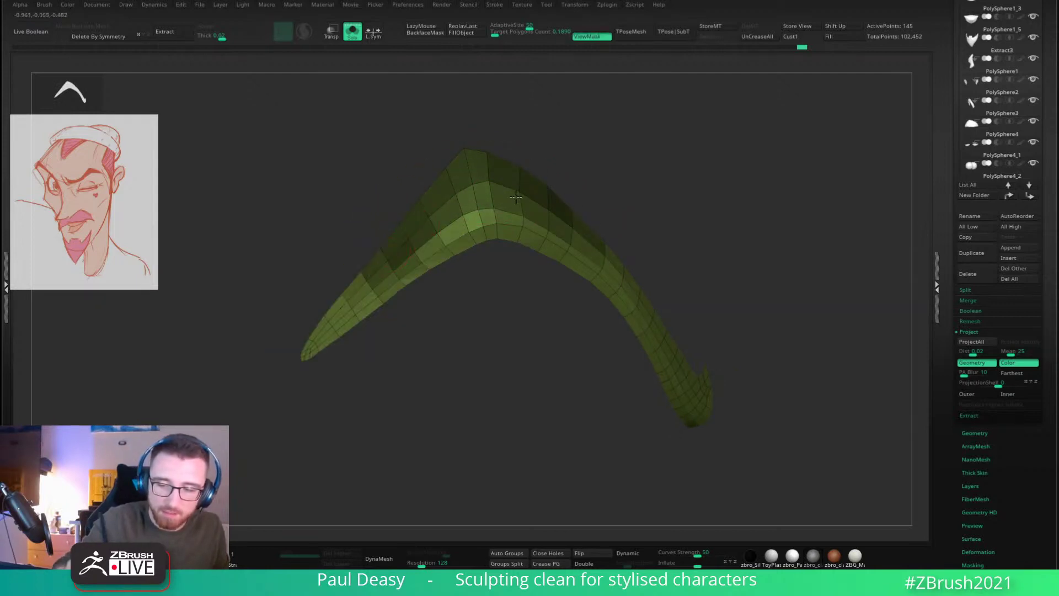
ctrl+drag(547, 203, 618, 259)
drag(678, 225, 724, 251)
drag(706, 232, 680, 229)
Step: Show the whole head and pull the eyebrow's arch and outer tail out above the brow surface
key(alt+s)
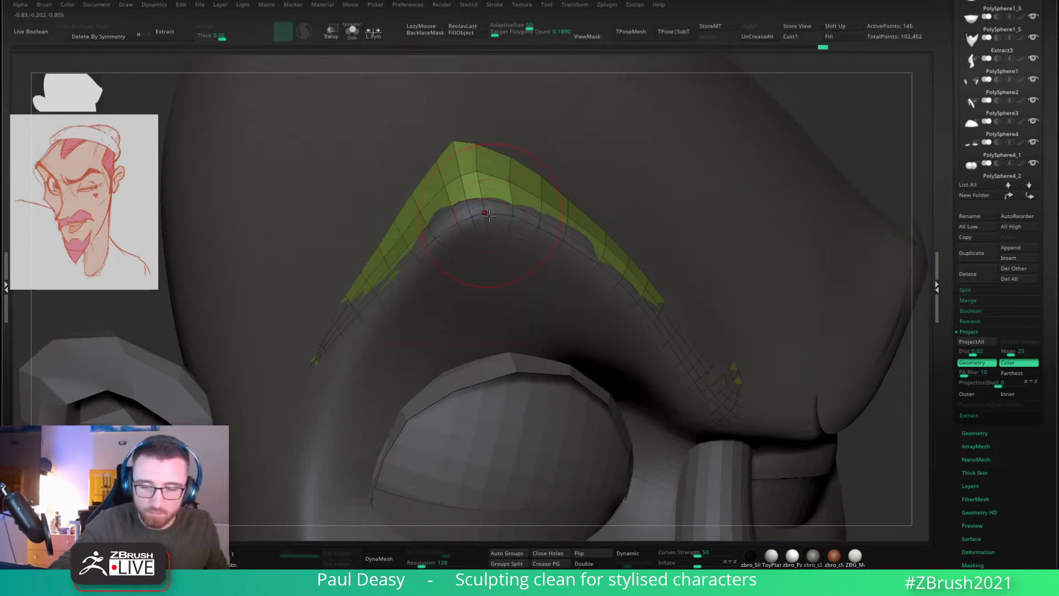
alt+drag(421, 258, 409, 266)
key(space)
alt+drag(350, 339, 343, 328)
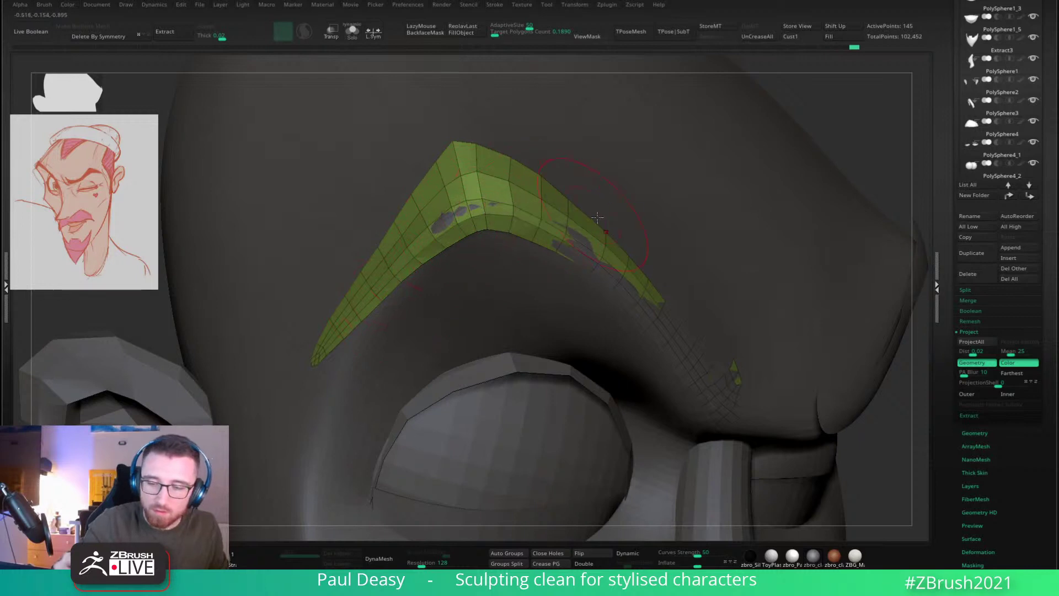
Step: Hide the wireframe and pull the eyebrow's inner half out of the brow down to the nose bridge
key(shift+f)
right_drag(492, 200, 623, 230)
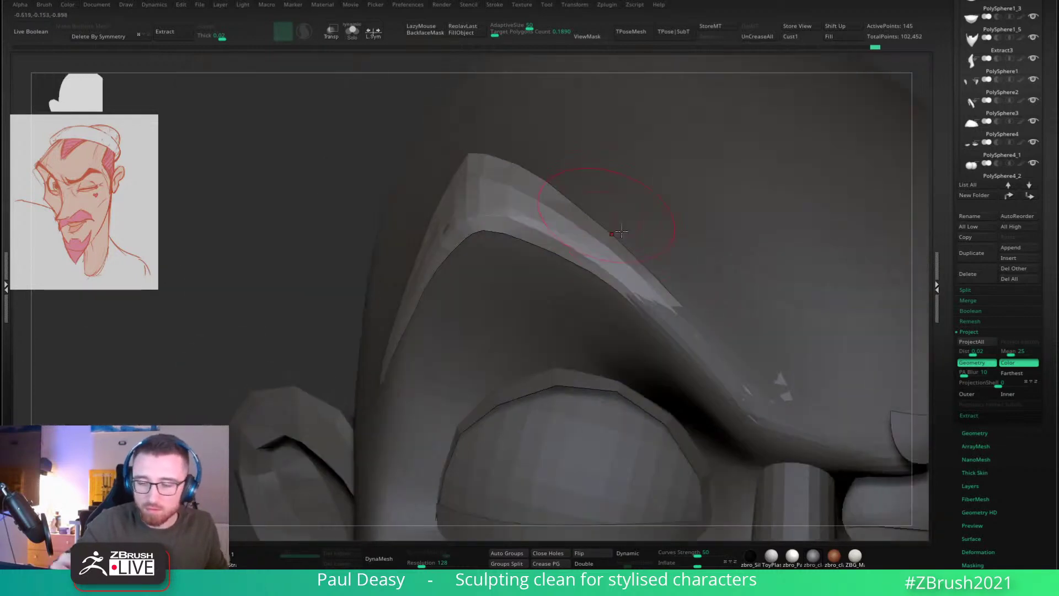
alt+drag(656, 301, 671, 317)
right_drag(671, 316, 627, 248)
drag(656, 278, 699, 318)
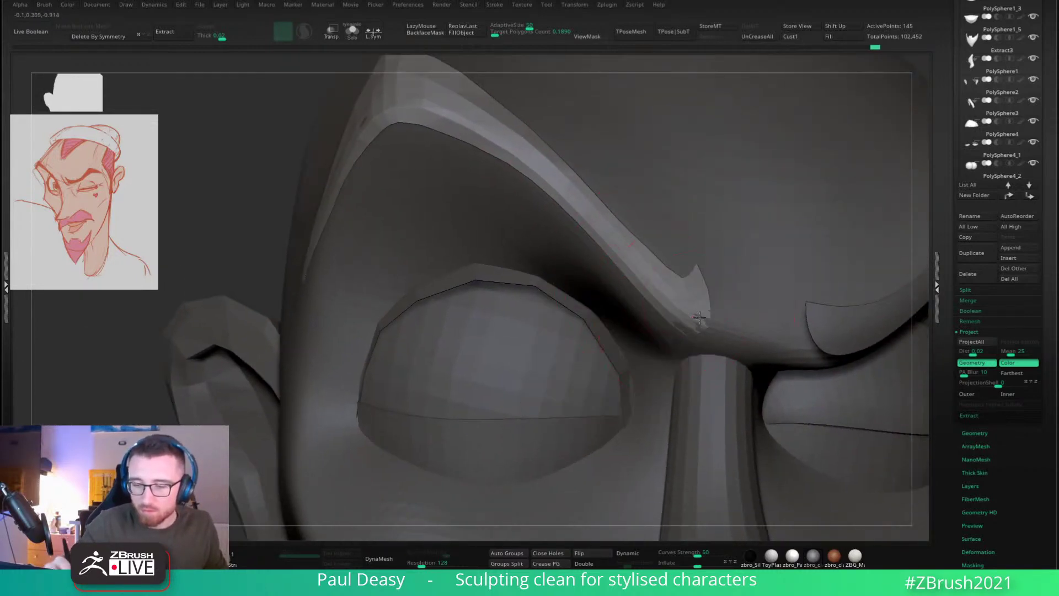
Step: Select the head, show its mask and paint a filled V-shaped mask running from the forehead up to the crown
ctrl+right_drag(716, 325, 721, 111)
alt+right_drag(877, 295, 726, 262)
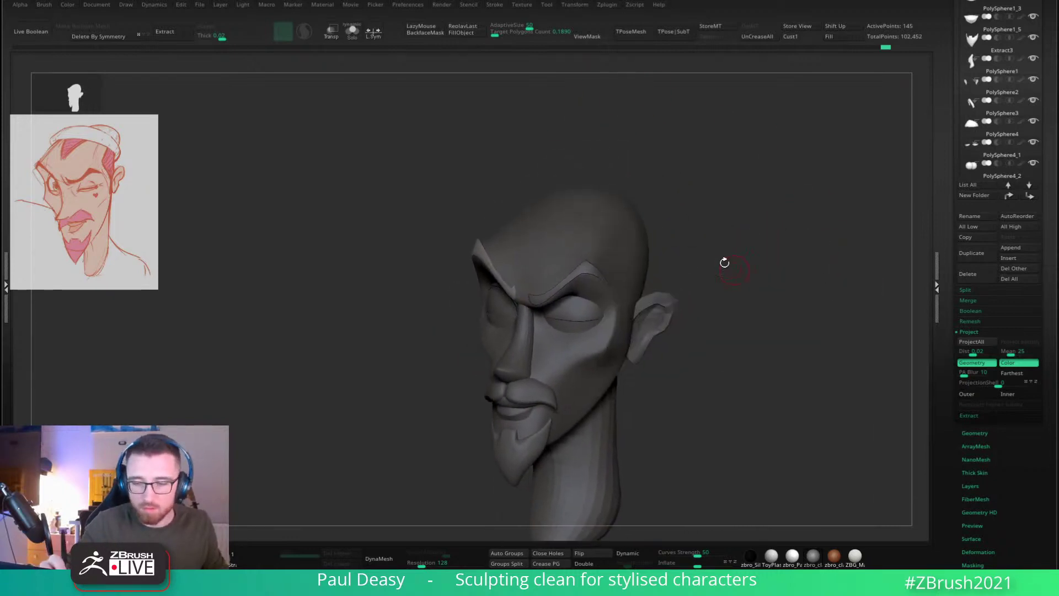
alt+click(594, 202)
right_click(586, 207)
mouse_move(584, 213)
ctrl+right_down()
mouse_move(585, 265)
mouse_move(578, 233)
mouse_move(548, 241)
mouse_move(509, 326)
mouse_move(534, 355)
ctrl+right_up()
right_click(585, 227)
right_click(548, 241)
key(ctrl+h)
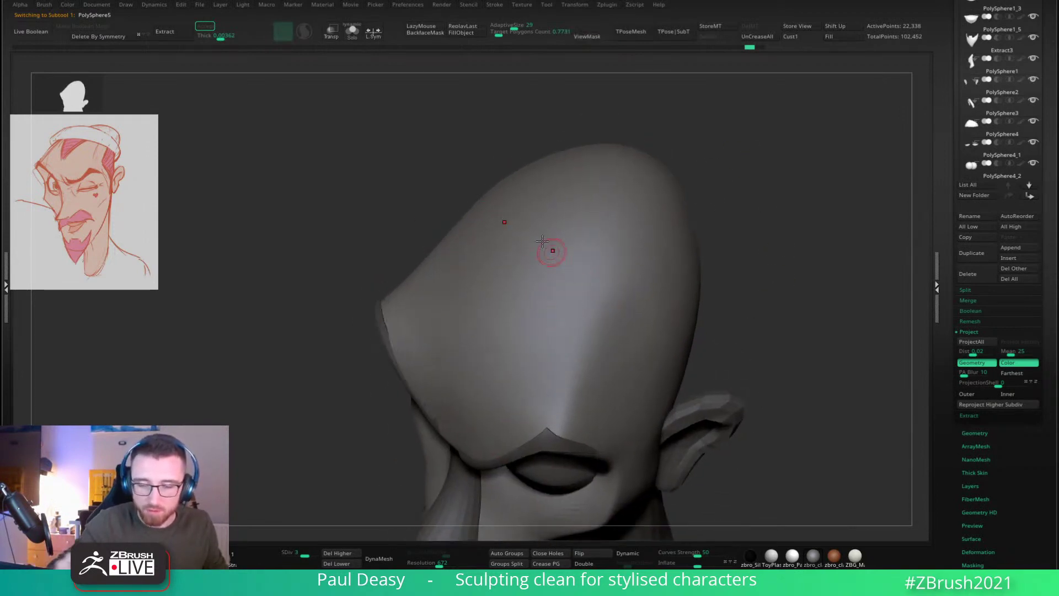
right_click(538, 256)
mouse_move(532, 257)
mouse_down()
mouse_move(521, 267)
mouse_move(580, 210)
mouse_up()
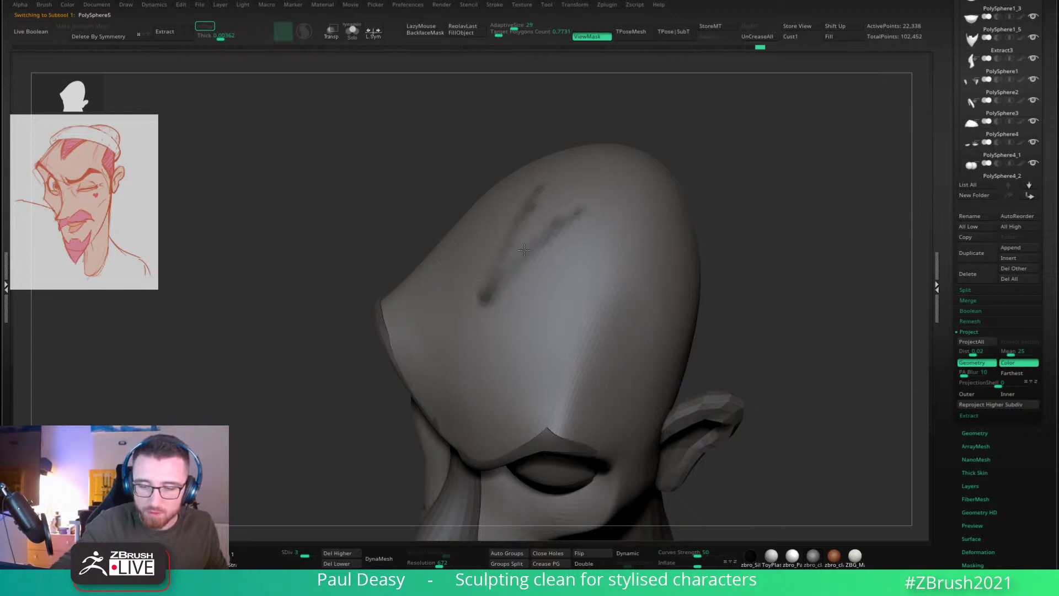
mouse_move(524, 250)
ctrl+mouse_down()
mouse_move(591, 195)
mouse_move(509, 272)
ctrl+mouse_up()
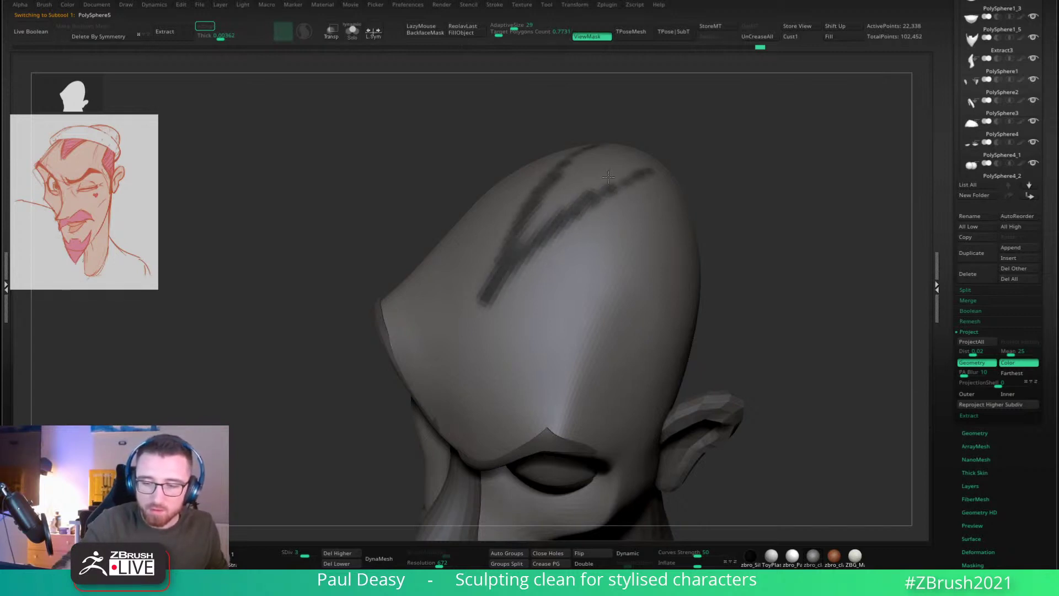
mouse_move(608, 177)
ctrl+mouse_down()
mouse_move(521, 243)
mouse_move(593, 170)
ctrl+mouse_up()
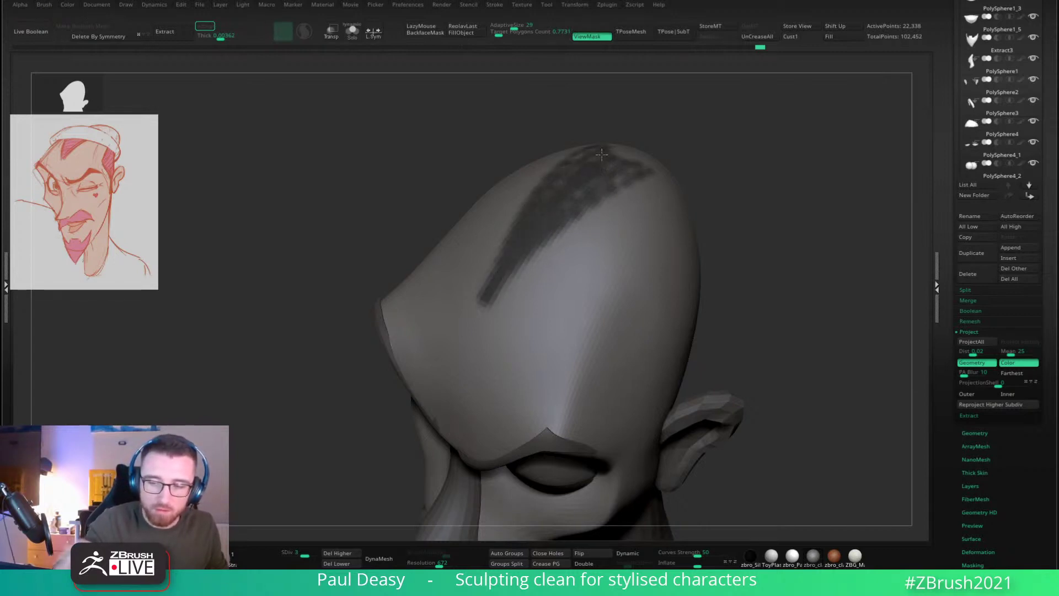
Step: Raise the head to subdivision level 4 and refine the V-shaped mask's side edges and pointed tip
drag(747, 224, 726, 234)
key(d)
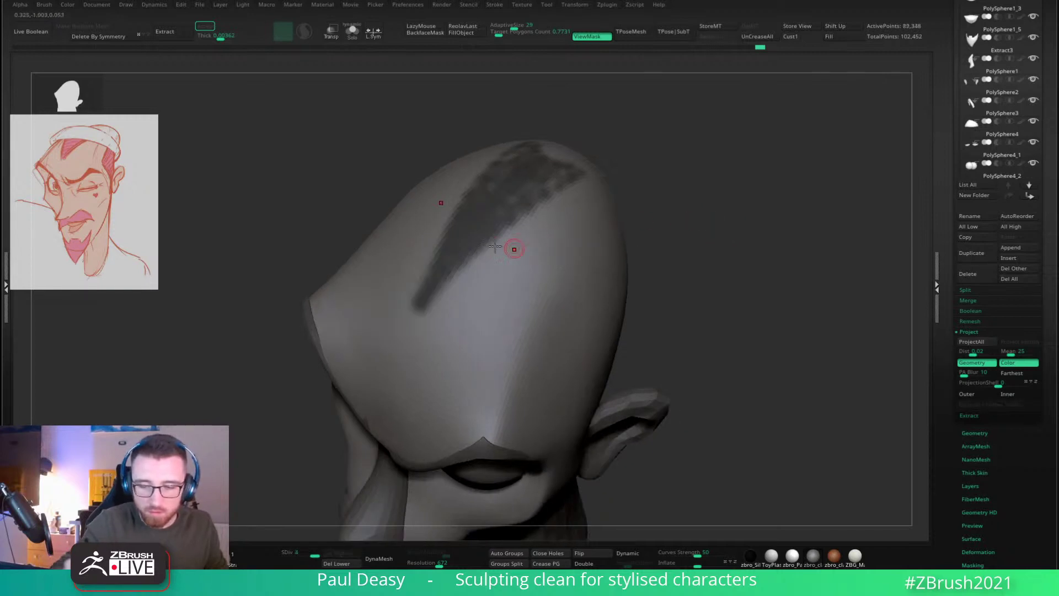
mouse_move(424, 299)
ctrl+mouse_down()
mouse_move(516, 226)
mouse_move(479, 248)
mouse_move(584, 194)
ctrl+mouse_up()
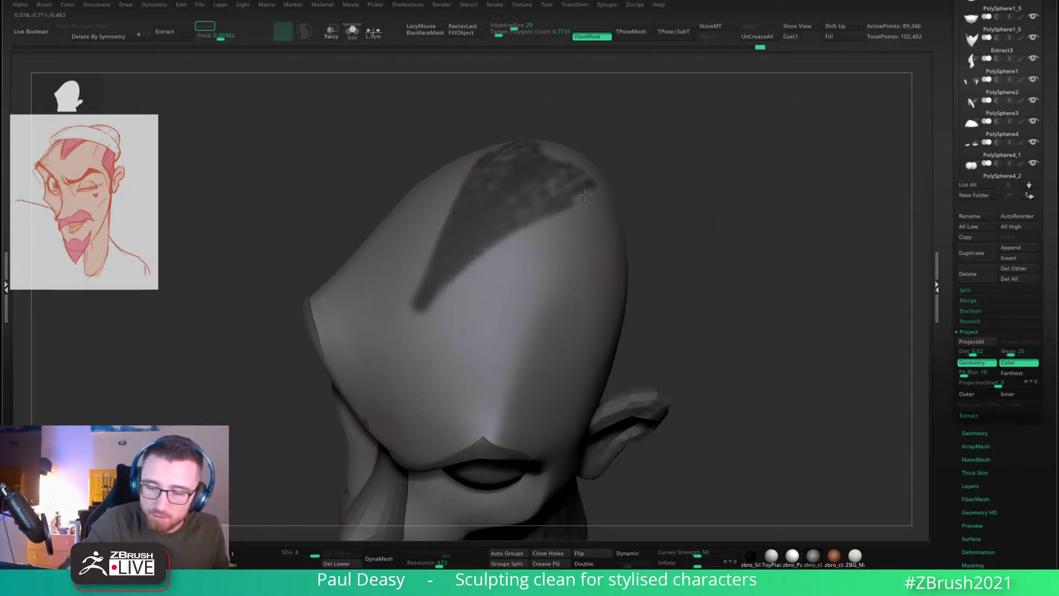
key(ctrl+z)
ctrl+alt+drag(426, 308, 457, 282)
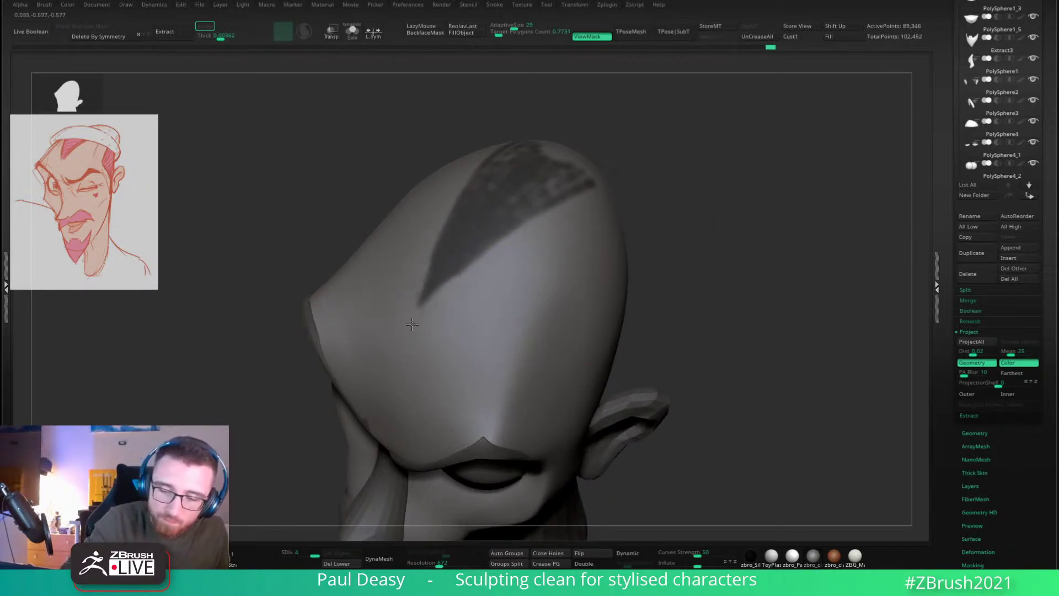
ctrl+drag(547, 206, 600, 197)
Step: Extend the mask from the forehead V over the crown and down the side of the head towards the temple
mouse_move(672, 211)
alt+mouse_down()
mouse_move(581, 220)
mouse_move(543, 209)
alt+mouse_up()
mouse_move(554, 221)
right_down()
mouse_move(605, 213)
mouse_move(492, 182)
right_up()
mouse_move(528, 204)
ctrl+mouse_down()
mouse_move(472, 365)
mouse_move(481, 327)
ctrl+mouse_up()
mouse_move(624, 266)
mouse_down()
mouse_move(598, 228)
mouse_move(658, 243)
mouse_move(638, 201)
mouse_up()
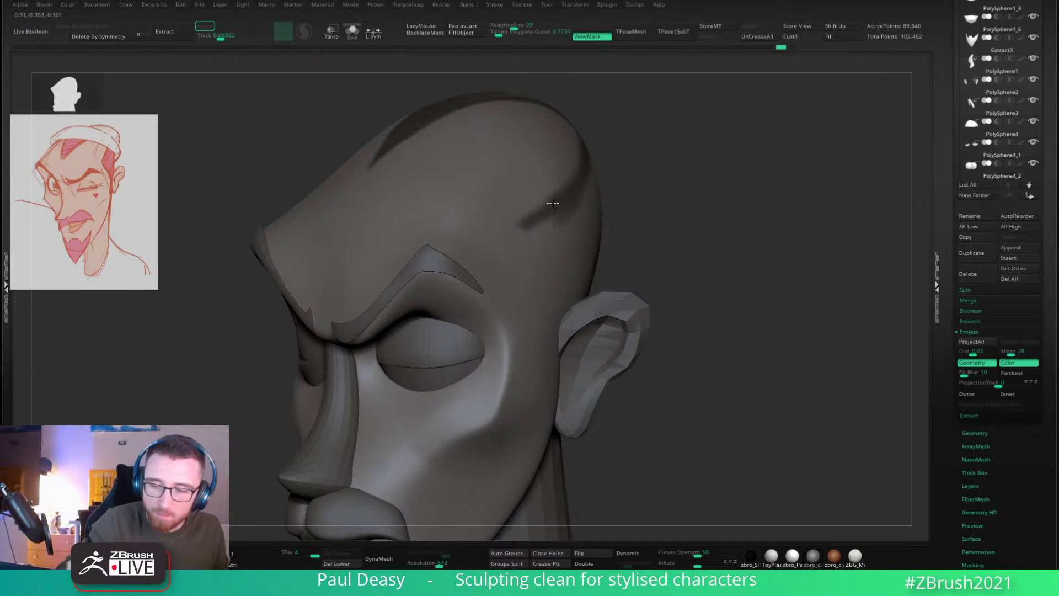
Step: Mask the hairline's outline to a sharp temple corner and back down to a sideburn in front of the ear
ctrl+drag(522, 221, 567, 289)
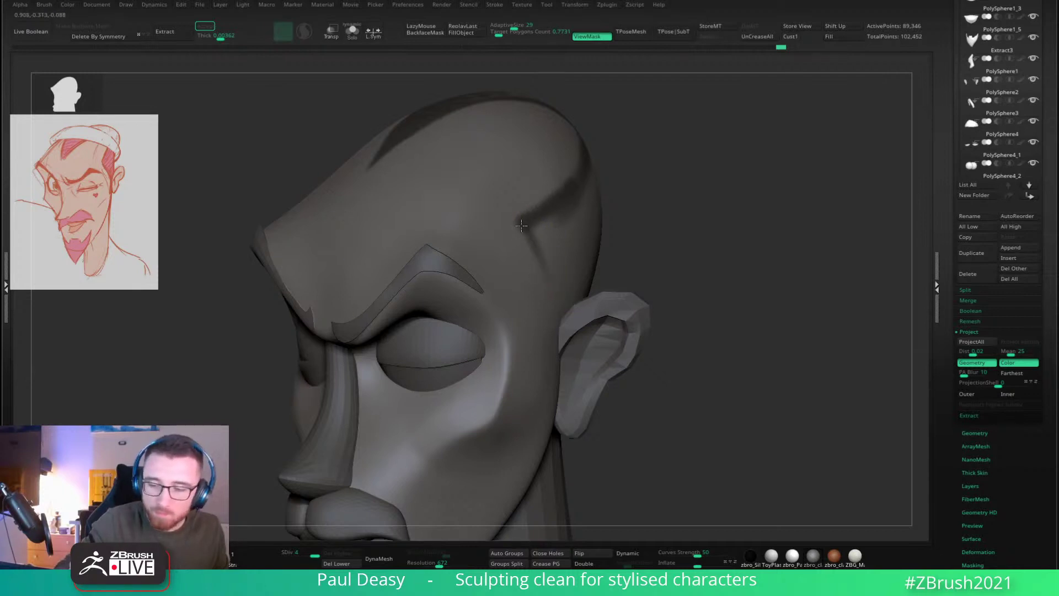
drag(669, 241, 610, 218)
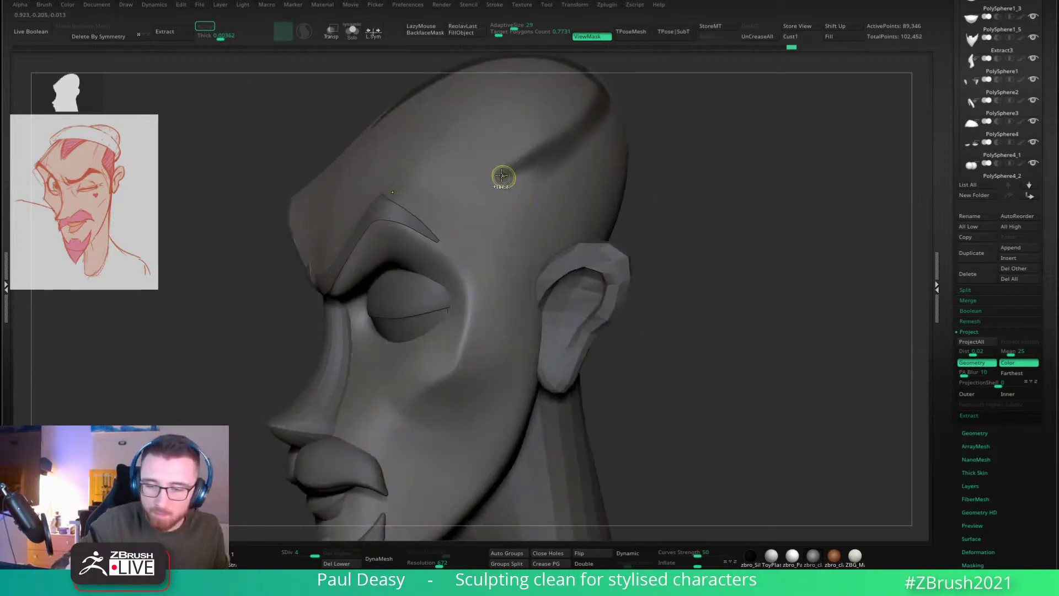
ctrl+drag(478, 182, 604, 103)
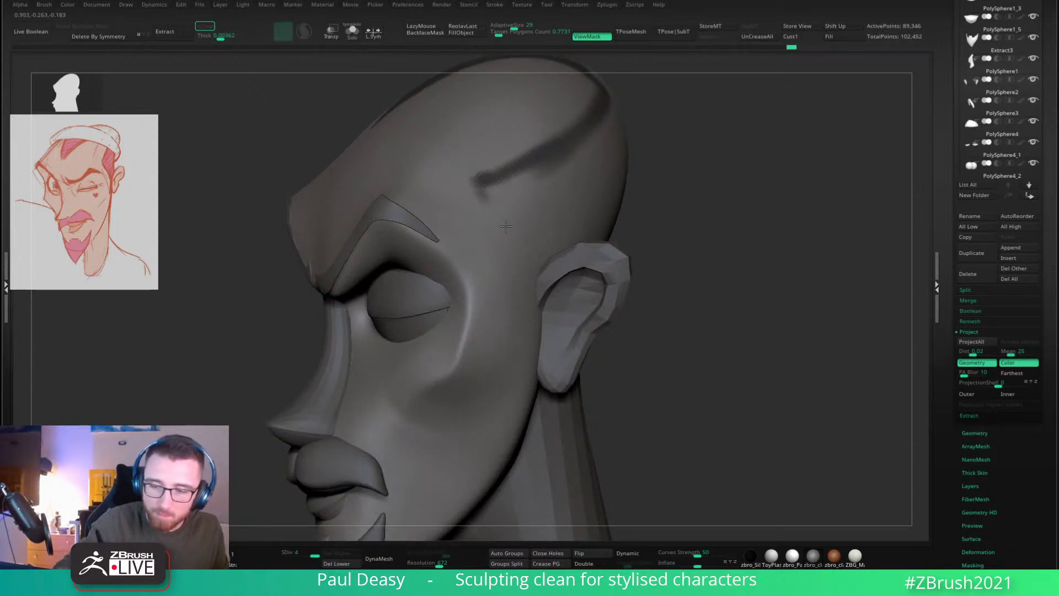
mouse_move(478, 181)
ctrl+mouse_down()
mouse_move(514, 229)
mouse_move(518, 296)
ctrl+mouse_up()
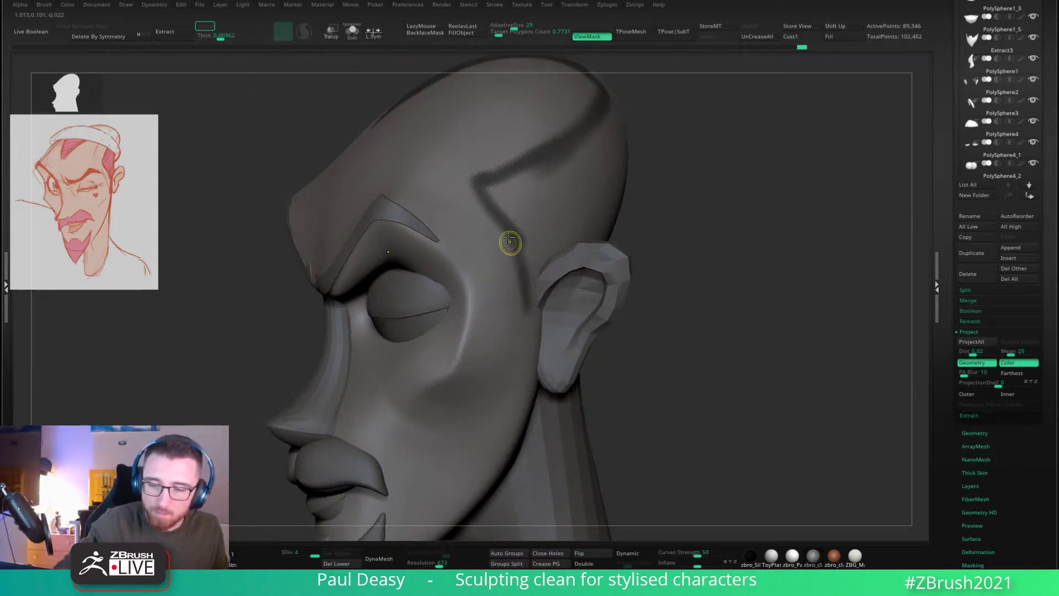
right_drag(549, 296, 516, 301)
mouse_move(529, 313)
ctrl+mouse_down()
mouse_move(535, 285)
mouse_move(532, 297)
ctrl+mouse_up()
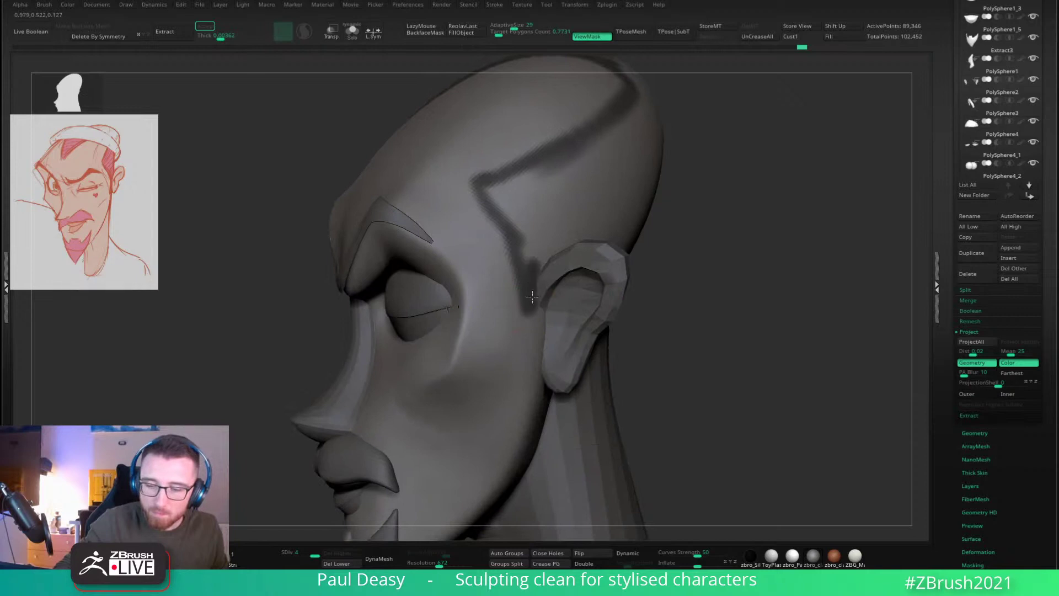
Step: Continue the hairline mask around the back of the ear and across the nape where the head meets the neck
right_drag(734, 255, 646, 253)
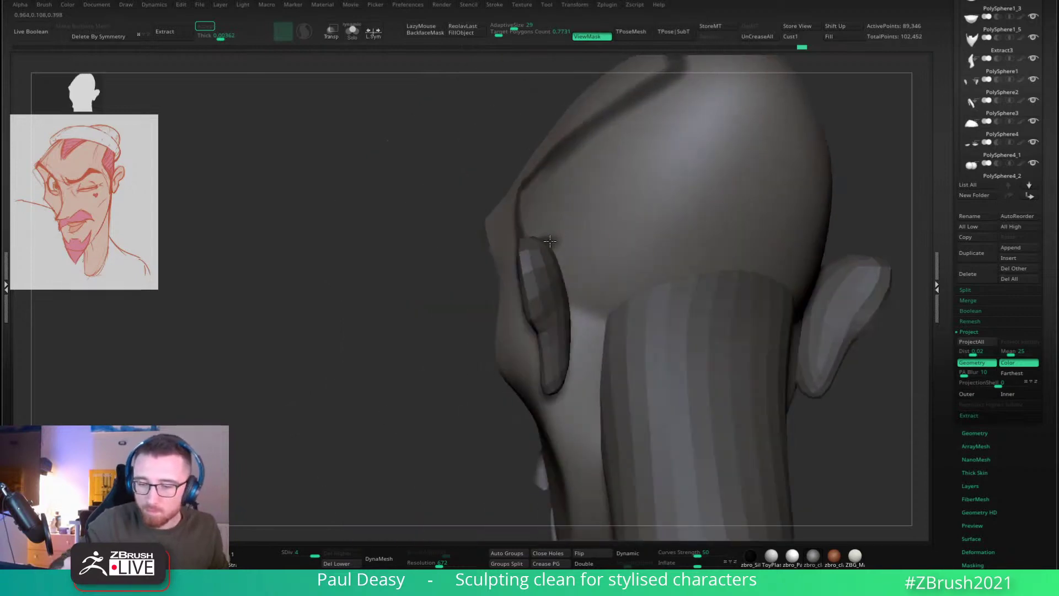
ctrl+drag(552, 238, 592, 302)
right_drag(627, 306, 601, 274)
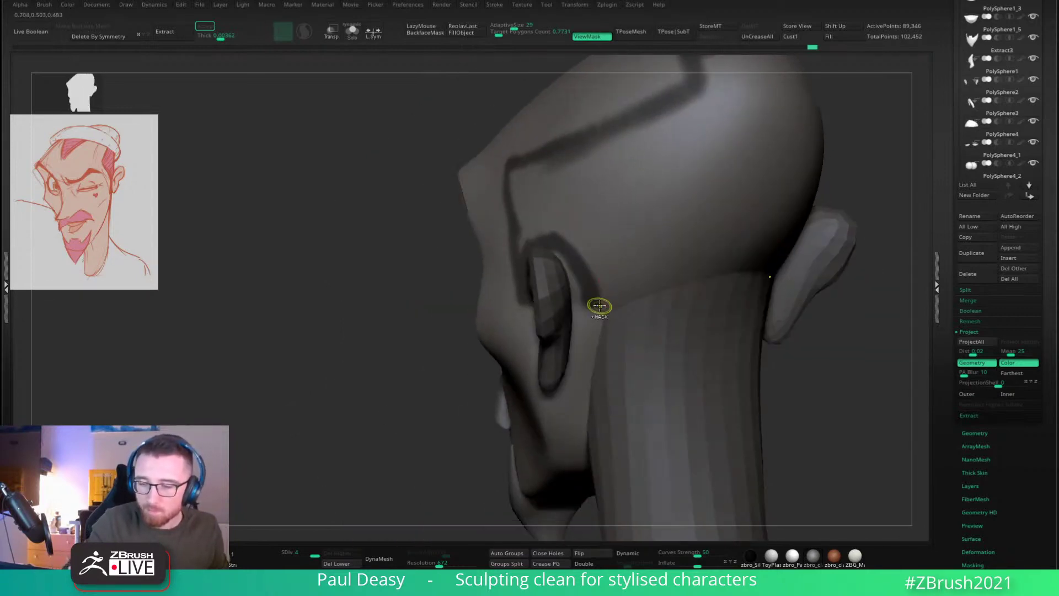
ctrl+drag(599, 305, 775, 261)
mouse_move(883, 323)
right_down()
mouse_move(823, 320)
mouse_move(751, 288)
right_up()
right_drag(678, 270, 702, 273)
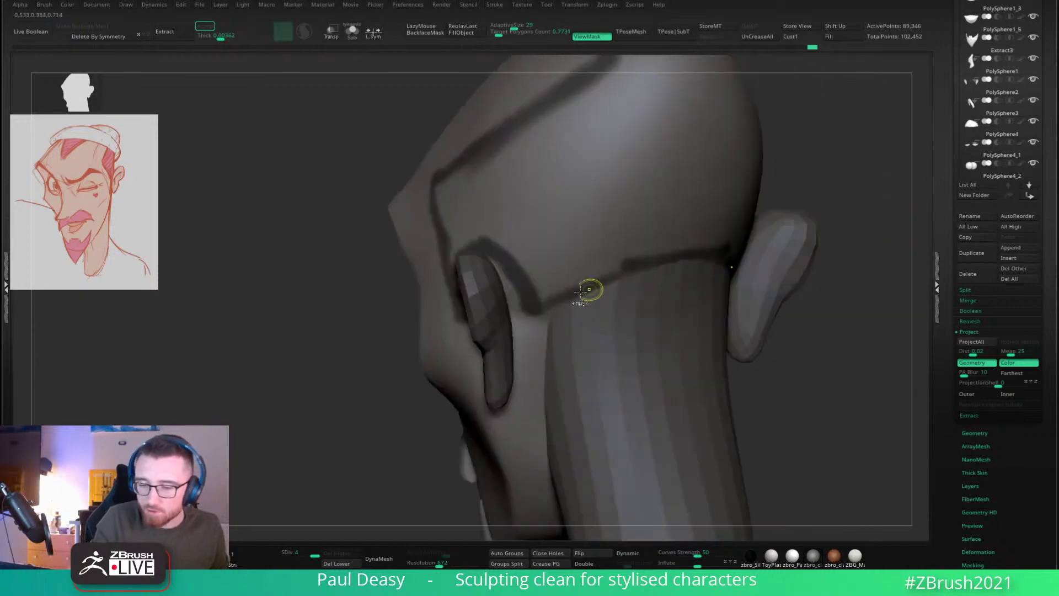
mouse_move(543, 304)
ctrl+mouse_down()
mouse_move(716, 252)
mouse_move(681, 247)
ctrl+mouse_up()
right_drag(611, 271, 608, 262)
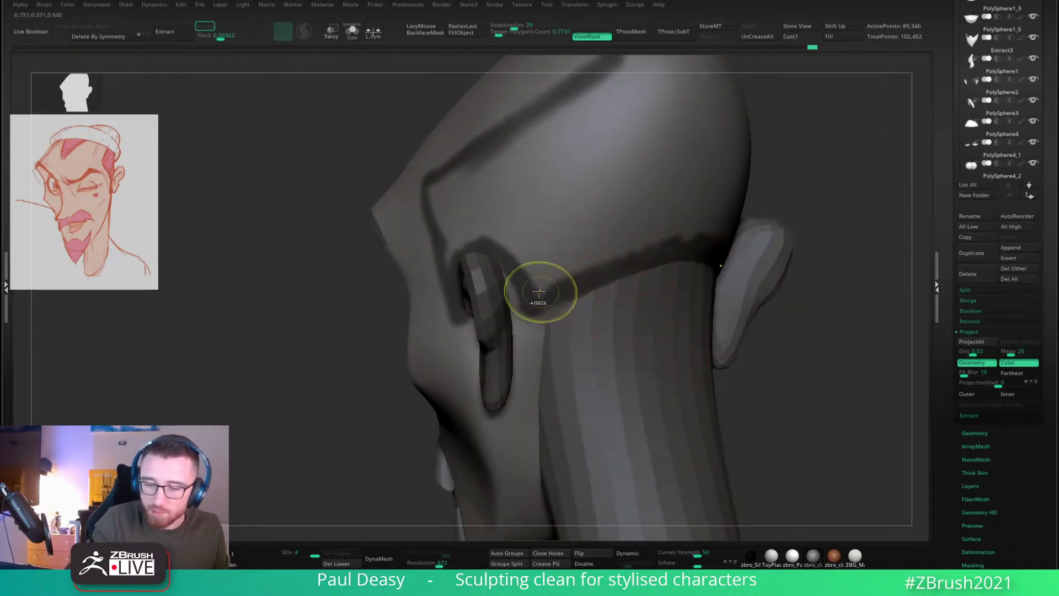
Step: Fill the area inside the hairline outline with mask on the side and back of the head
mouse_move(541, 291)
ctrl+mouse_down()
mouse_move(706, 220)
mouse_move(535, 259)
mouse_move(474, 190)
mouse_move(678, 160)
mouse_move(705, 179)
mouse_move(567, 191)
mouse_move(579, 176)
ctrl+mouse_up()
mouse_move(623, 179)
alt+right_down()
mouse_move(657, 239)
mouse_move(712, 249)
alt+right_up()
mouse_move(601, 248)
ctrl+mouse_down()
mouse_move(590, 244)
mouse_move(591, 210)
mouse_move(447, 271)
mouse_move(480, 326)
mouse_move(510, 307)
ctrl+mouse_up()
right_drag(455, 284, 505, 285)
Step: Adjust the brush and trim the mask's front edge cleanly from the temple corner down to the sideburn
right_click(408, 332)
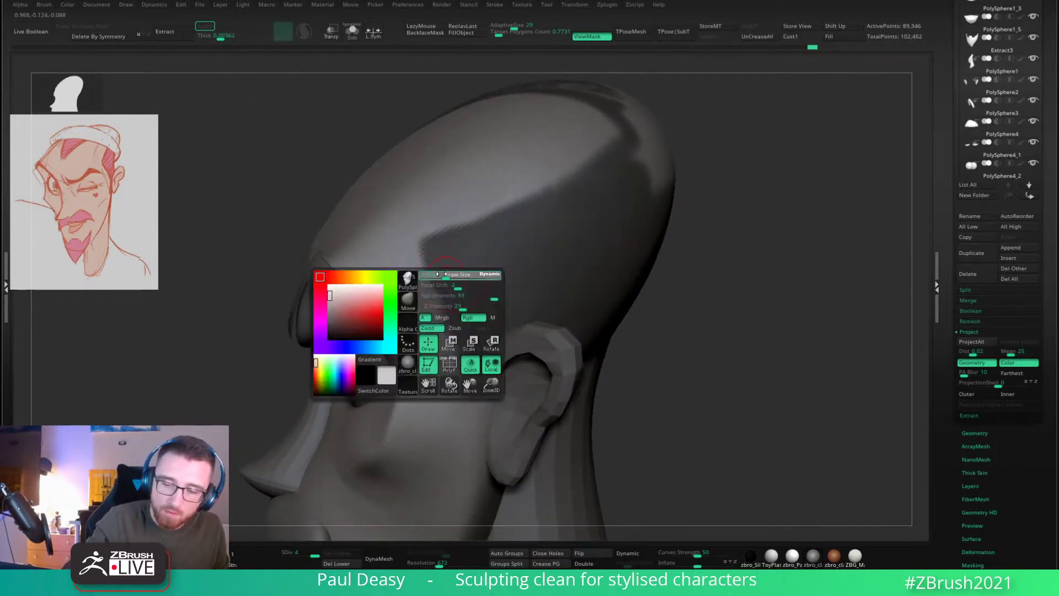
mouse_move(420, 257)
ctrl+alt+mouse_down()
mouse_move(451, 303)
mouse_move(407, 249)
mouse_move(443, 334)
mouse_move(459, 428)
ctrl+alt+mouse_up()
right_drag(424, 264, 440, 264)
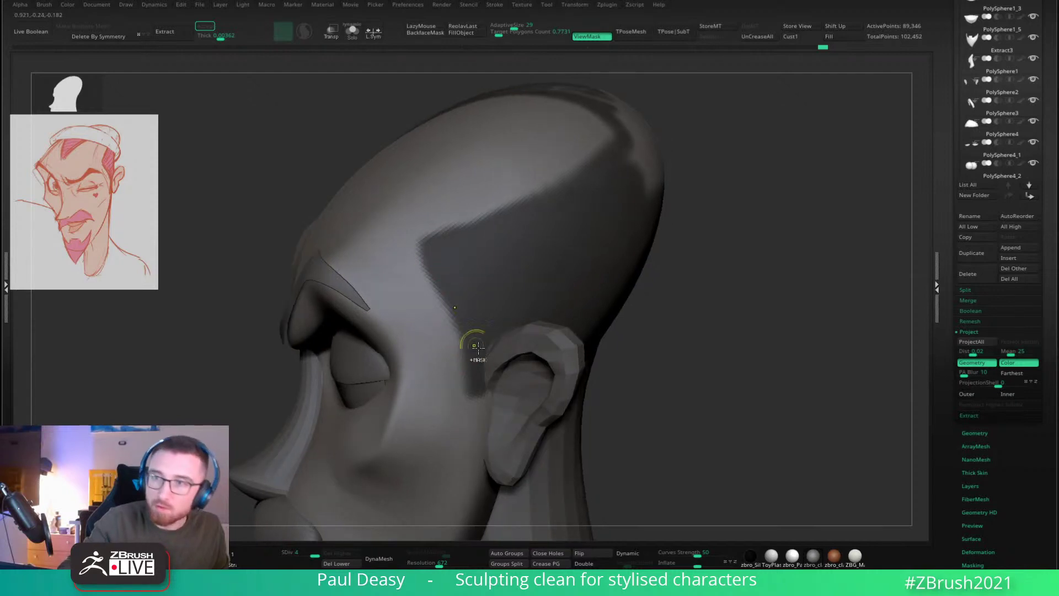
mouse_move(474, 300)
alt+right_down()
mouse_move(465, 267)
mouse_move(479, 273)
mouse_move(460, 299)
mouse_move(453, 288)
alt+right_up()
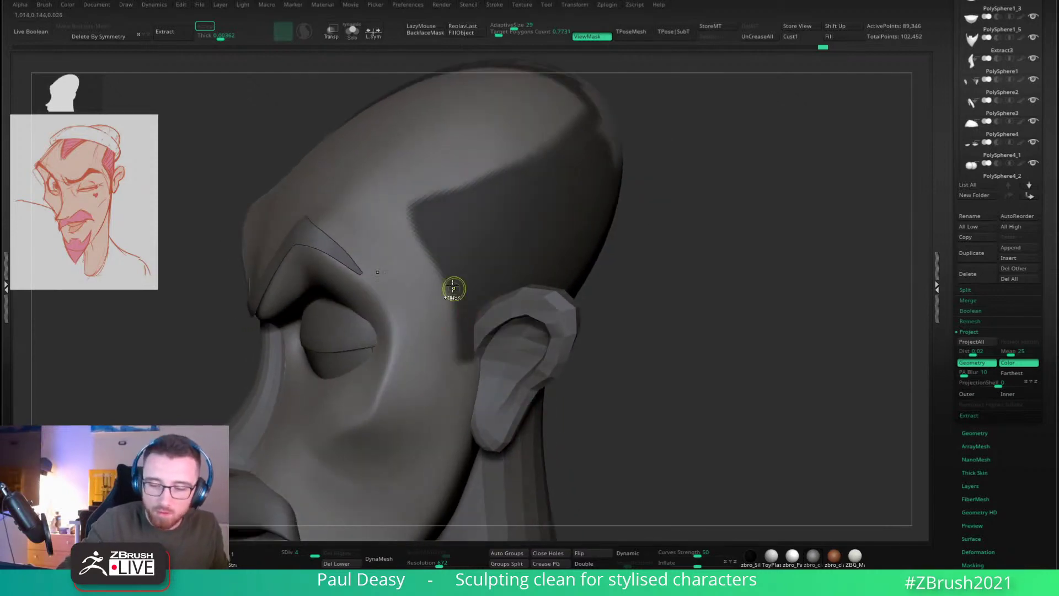
Step: Fill the remaining unmasked patches on the back and crown, and even out the mask's edges over the top
right_drag(562, 254, 504, 289)
mouse_move(358, 364)
ctrl+mouse_down()
mouse_move(528, 220)
mouse_move(489, 258)
mouse_move(497, 212)
mouse_move(536, 315)
mouse_move(498, 409)
mouse_move(557, 232)
mouse_move(526, 224)
mouse_move(515, 173)
ctrl+mouse_up()
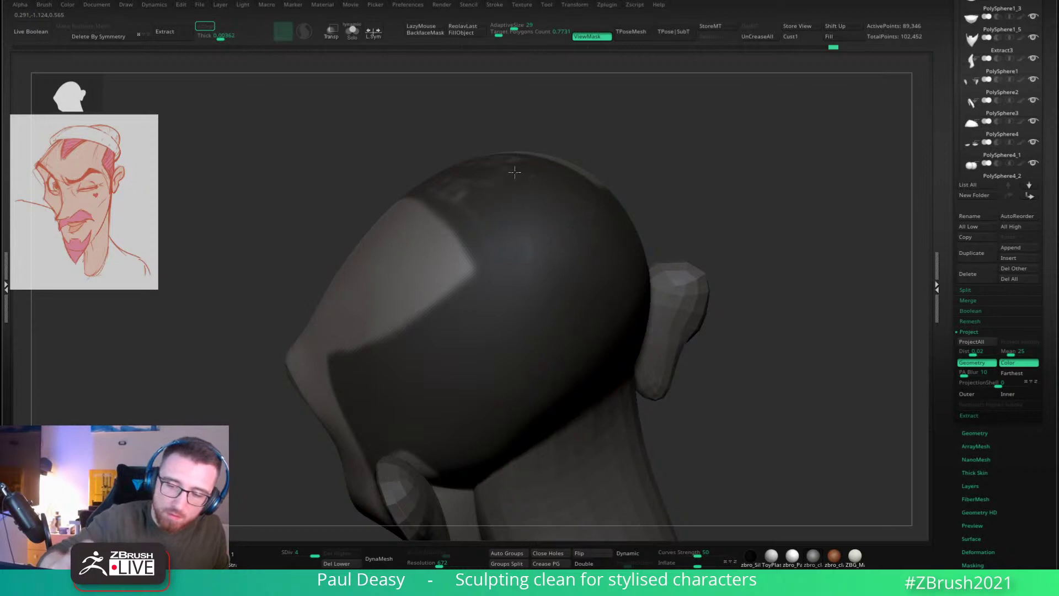
ctrl+alt+click(519, 277)
right_drag(532, 243, 516, 364)
mouse_move(516, 379)
ctrl+mouse_down()
mouse_move(515, 360)
mouse_move(382, 249)
ctrl+mouse_up()
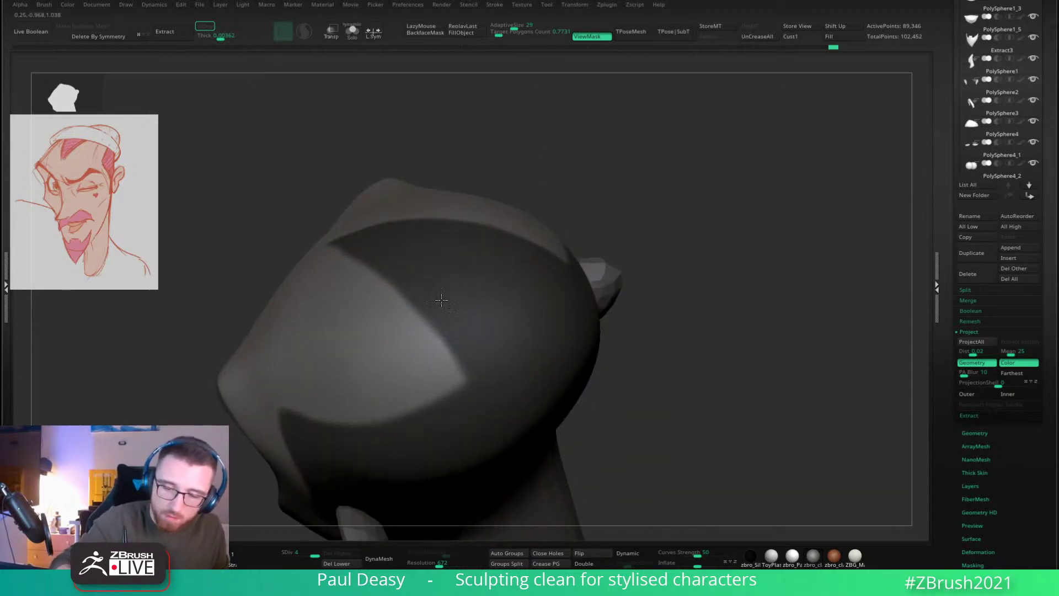
right_drag(673, 295, 331, 229)
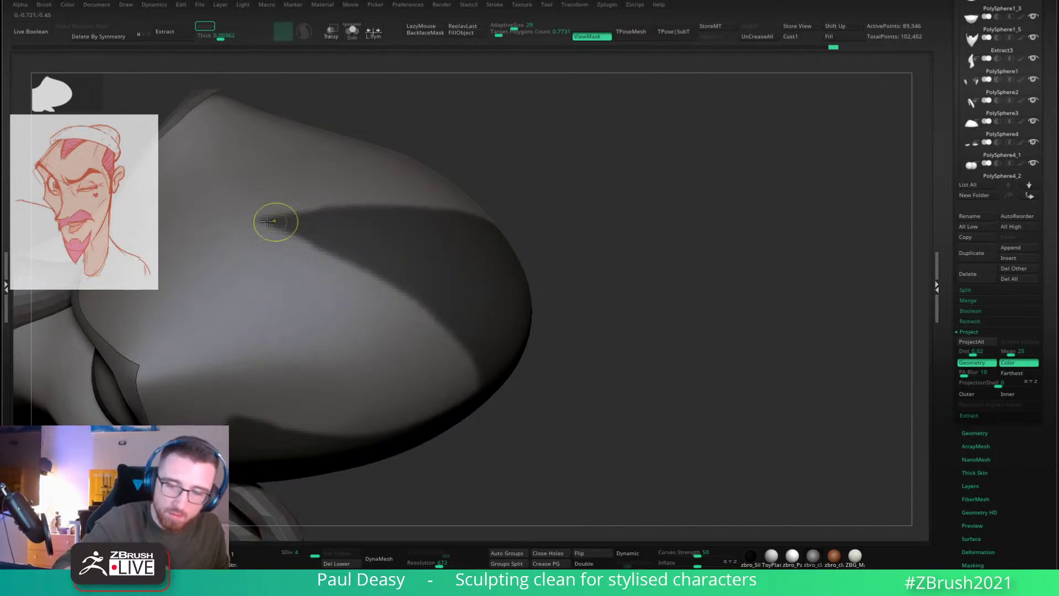
Step: Lengthen the mask's widow's peak on the forehead to a sharper tip and straighten its sides
right_drag(445, 310, 650, 295)
right_drag(429, 272, 433, 302)
right_click(377, 317)
right_drag(424, 248, 406, 284)
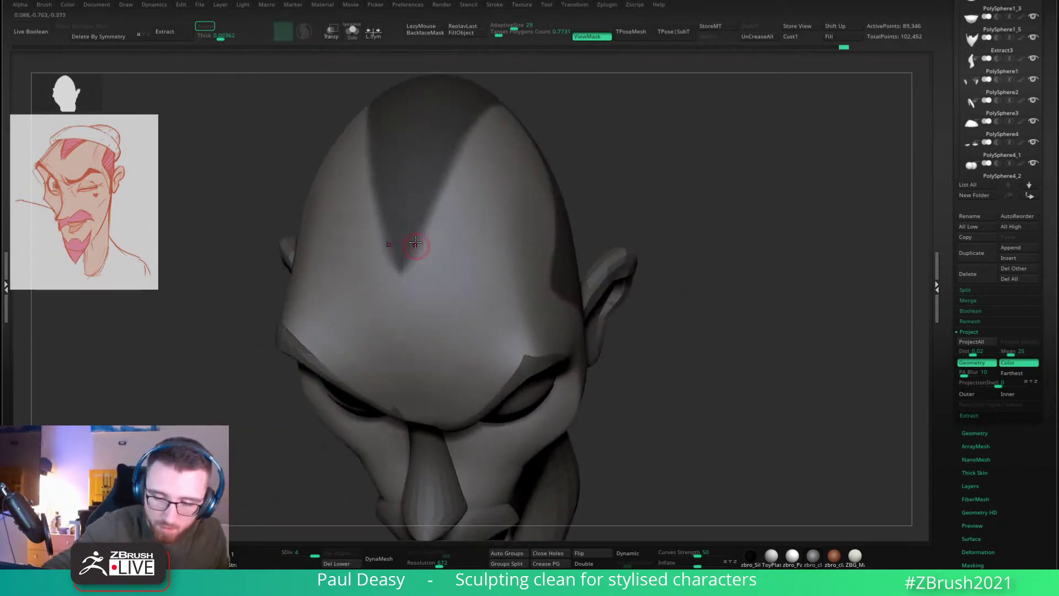
mouse_move(434, 194)
ctrl+mouse_down()
mouse_move(397, 320)
mouse_move(497, 113)
ctrl+mouse_up()
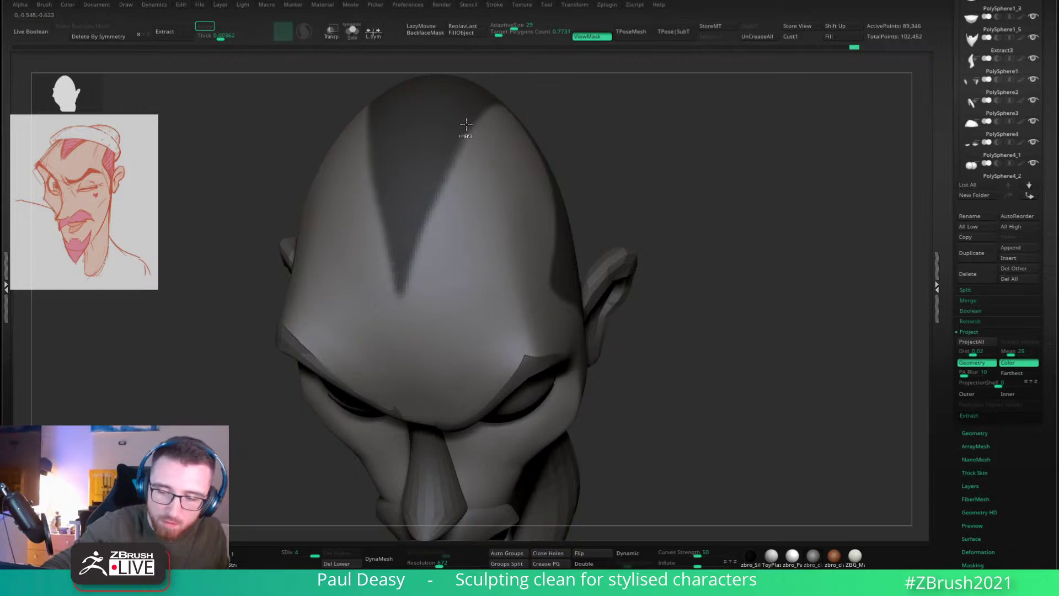
Step: Examine the hairline mask from the top, side and three-quarter front and compare it with the reference sketch
mouse_move(525, 99)
right_down()
mouse_move(603, 166)
mouse_move(491, 161)
right_up()
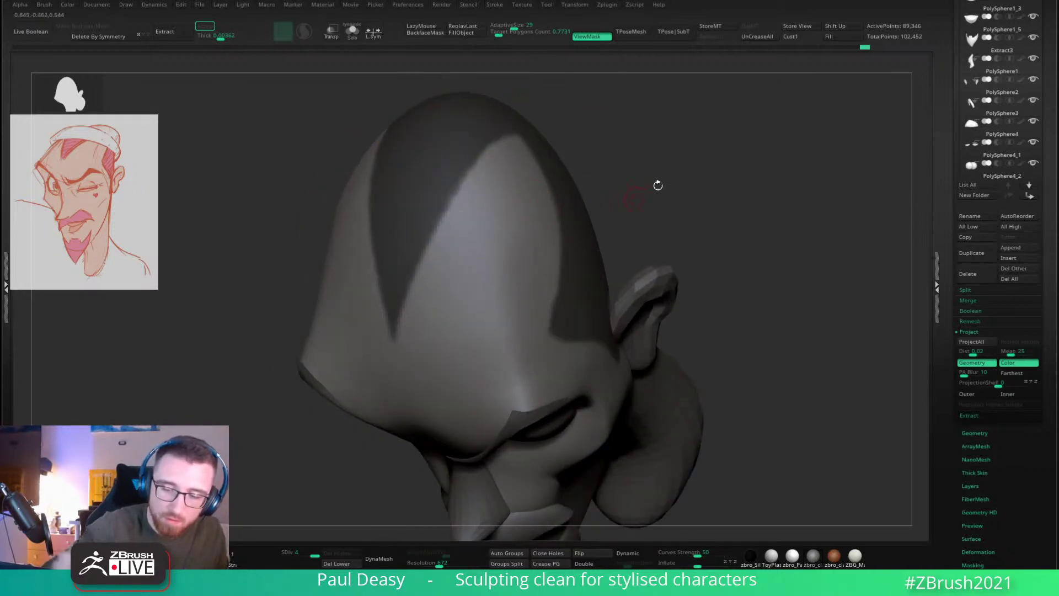
right_drag(658, 186, 665, 166)
ctrl+right_drag(664, 165, 684, 264)
right_drag(684, 265, 632, 268)
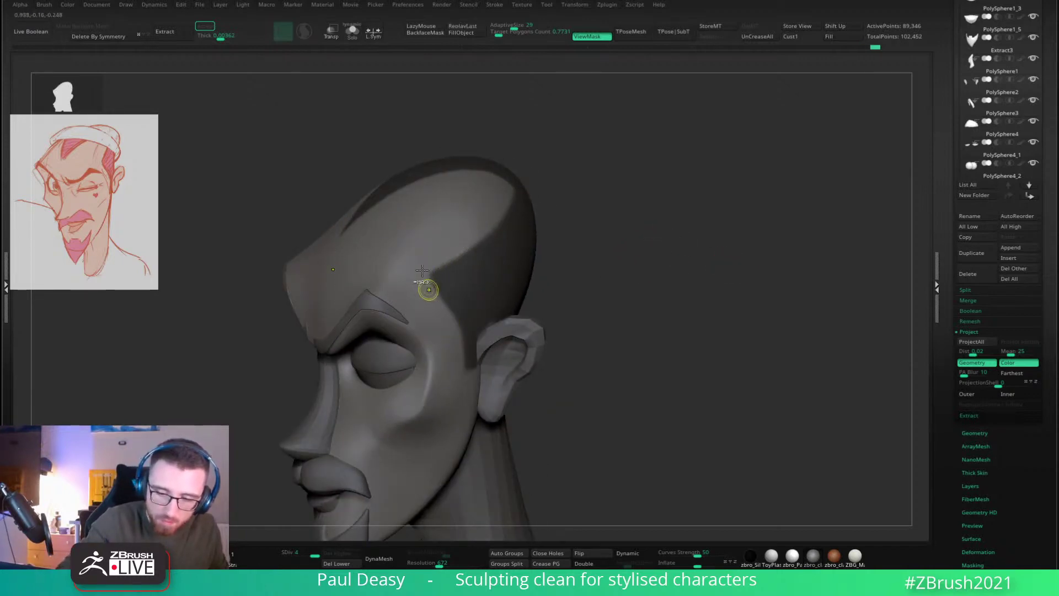
mouse_move(667, 288)
right_down()
mouse_move(653, 286)
mouse_move(688, 267)
mouse_move(661, 282)
mouse_move(678, 289)
mouse_move(704, 269)
right_up()
right_click(632, 336)
drag(468, 322, 473, 307)
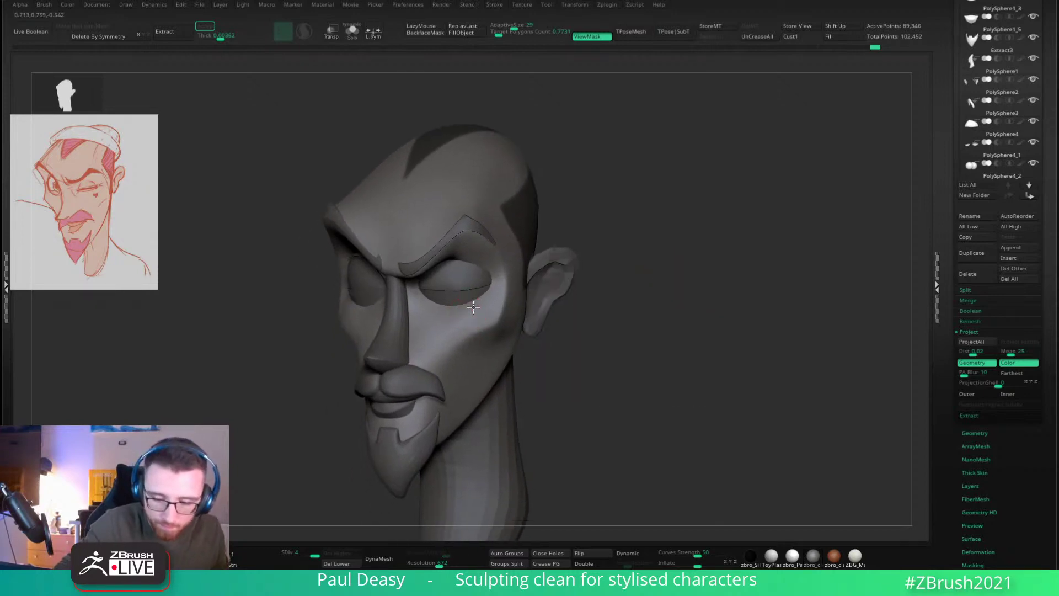
right_drag(473, 307, 461, 313)
right_click(458, 315)
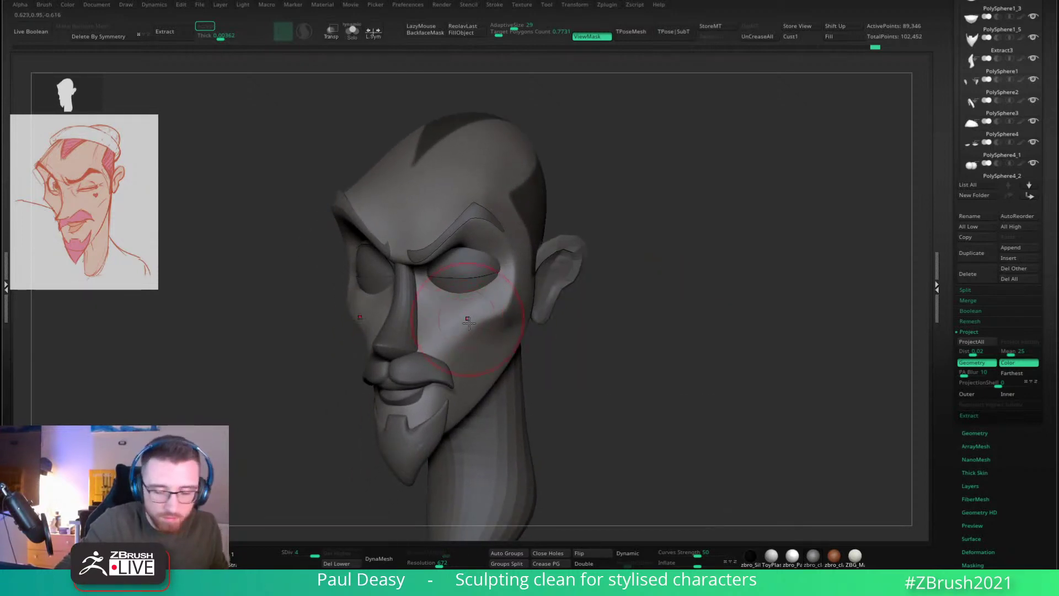
right_click(487, 325)
drag(487, 325, 480, 325)
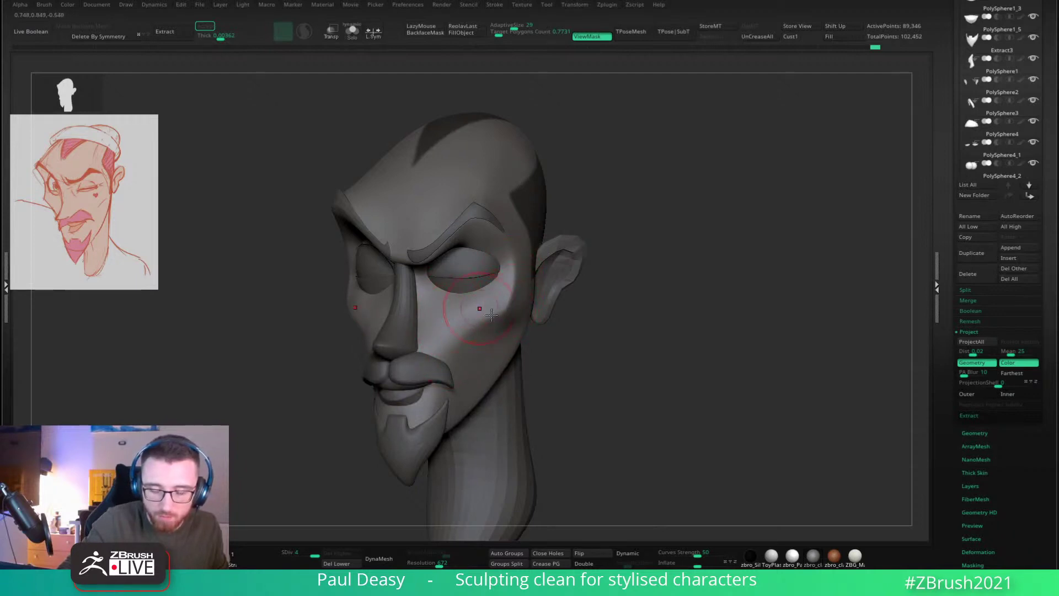
alt+right_drag(643, 403, 652, 408)
Step: Extract the masked hair area as a new subtool, clear the head's mask and select the new hair piece
click(165, 32)
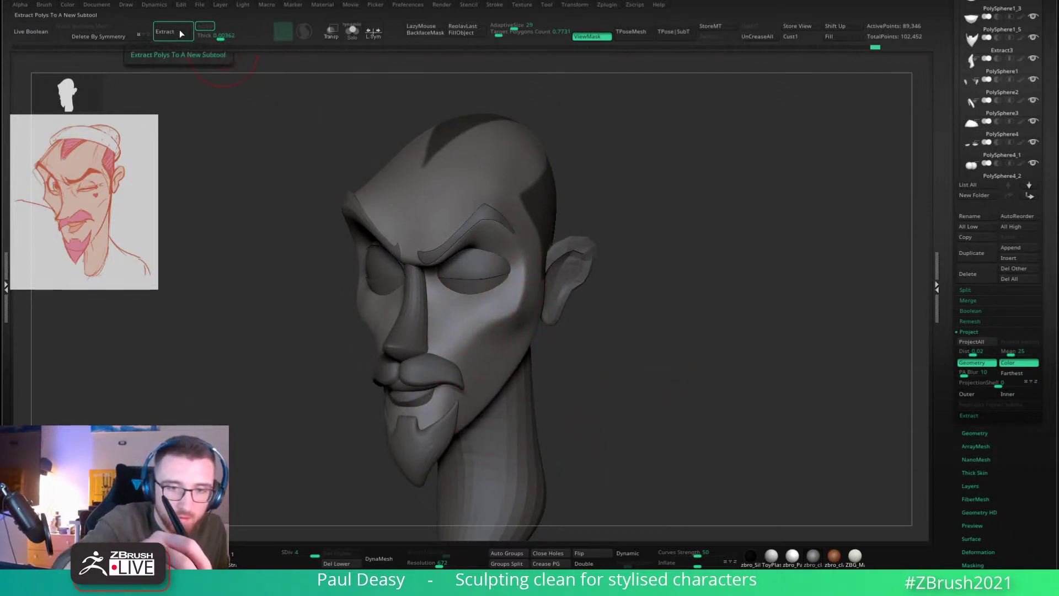
click(205, 26)
ctrl+drag(631, 221, 626, 229)
key(w)
alt+click(543, 208)
Step: Smooth the hair piece around its front peak, try reshaping its side above the ear and undo that stroke
key(q)
key(space)
mouse_move(553, 210)
mouse_down()
mouse_move(568, 210)
mouse_move(536, 193)
mouse_up()
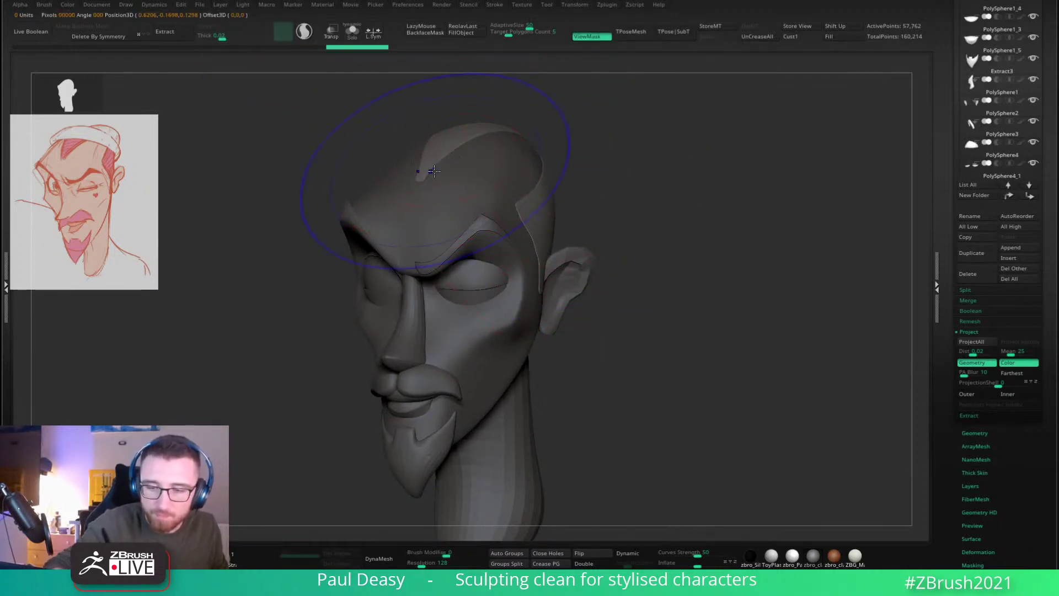
shift+drag(437, 172, 452, 156)
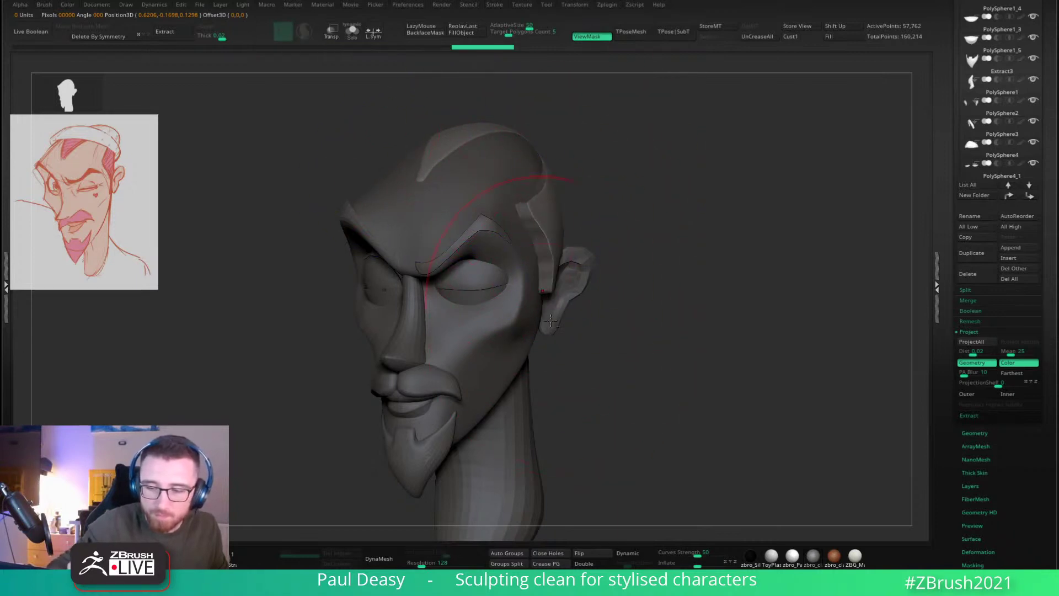
drag(639, 275, 621, 270)
key(ctrl+z)
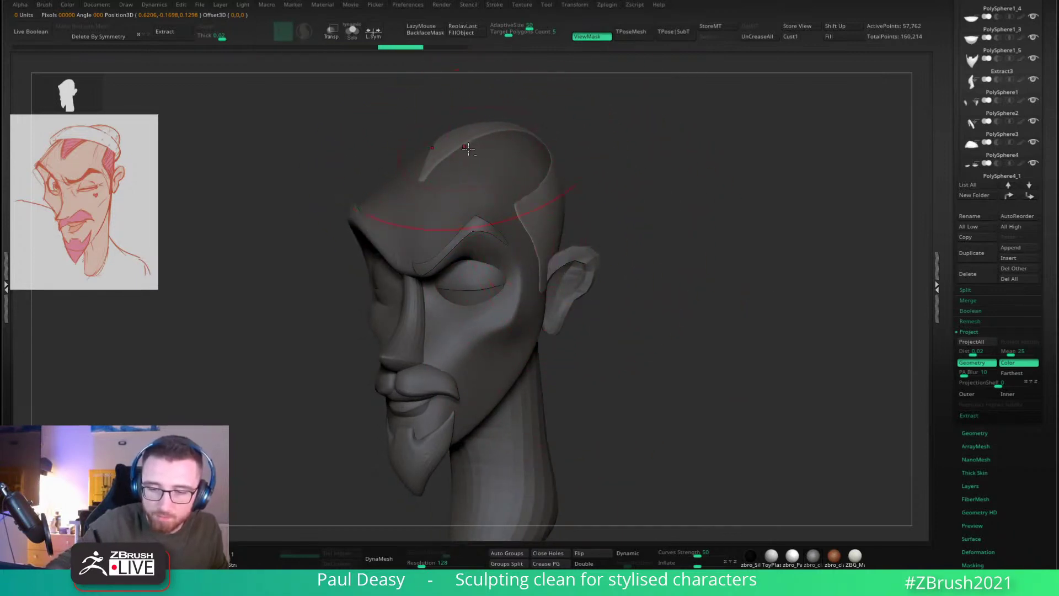
Step: Undo the recent edits to the hair piece back to its thin single-layer surface
mouse_move(629, 191)
mouse_down()
mouse_move(664, 187)
mouse_move(676, 202)
mouse_up()
key(ctrl+h)
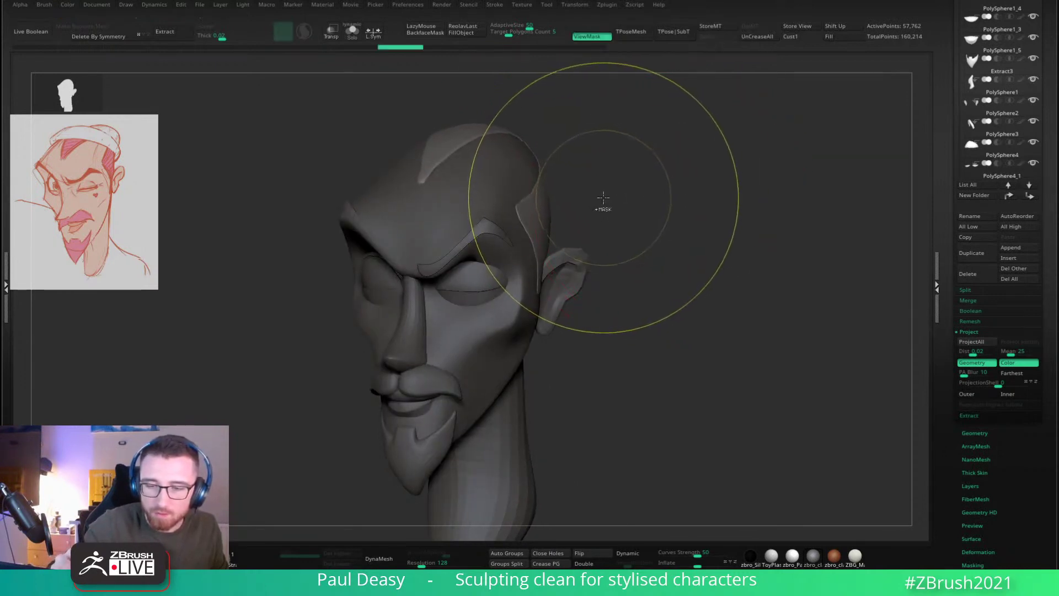
key(ctrl+z)
key(ctrl+z)
key(ctrl+z)
key(ctrl+z)
key(ctrl+z)
key(ctrl+z)
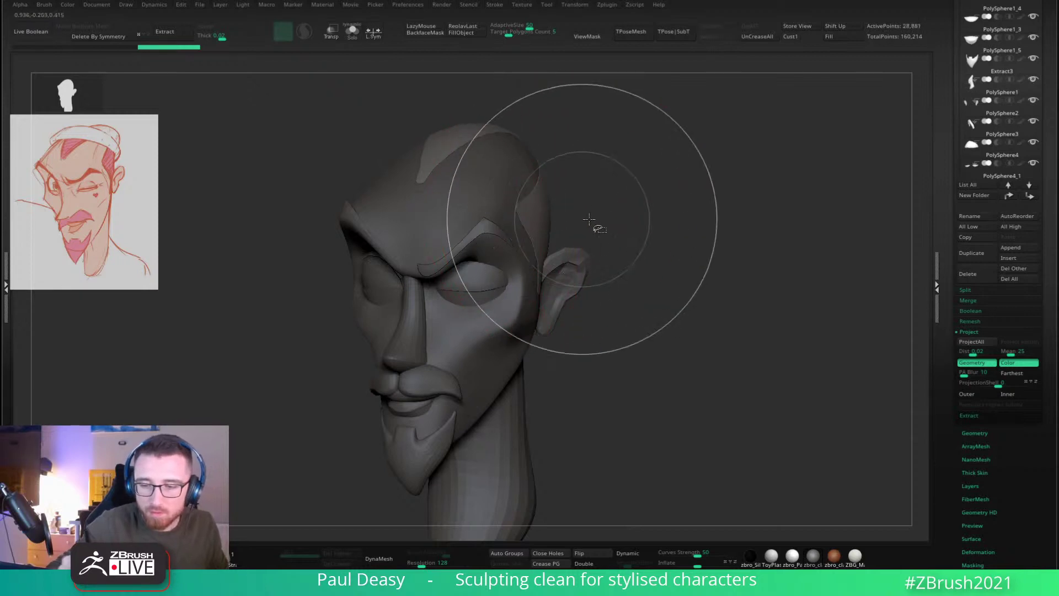
key(ctrl+shift+z)
key(ctrl+shift+z)
key(ctrl+shift+x)
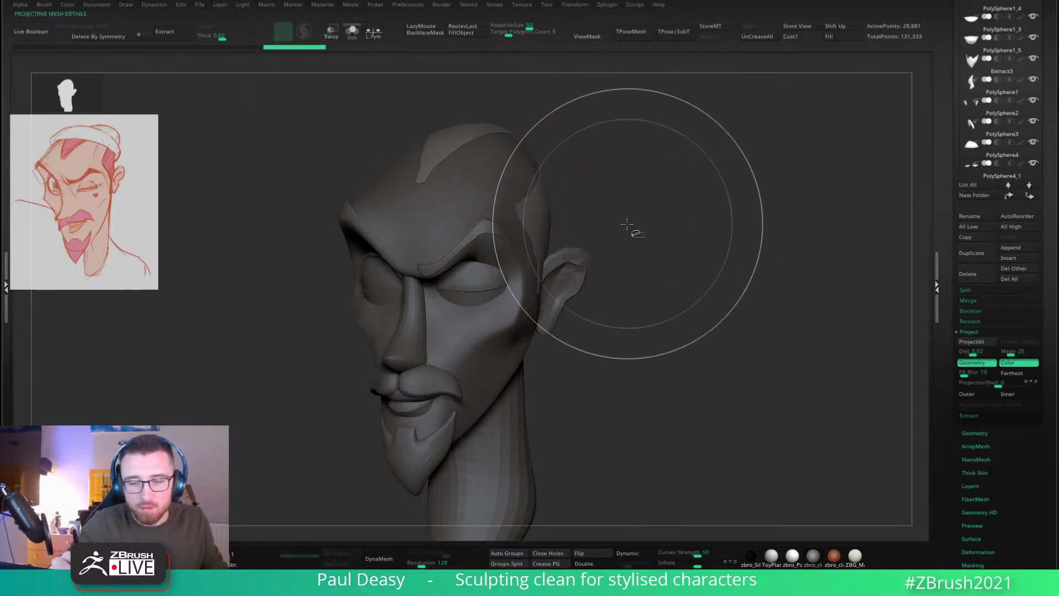
key(ctrl+shift+z)
Step: Isolate the extracted hair piece, frame it with its wireframe shown and check its edges from the side and front
key(ctrl+shift+s)
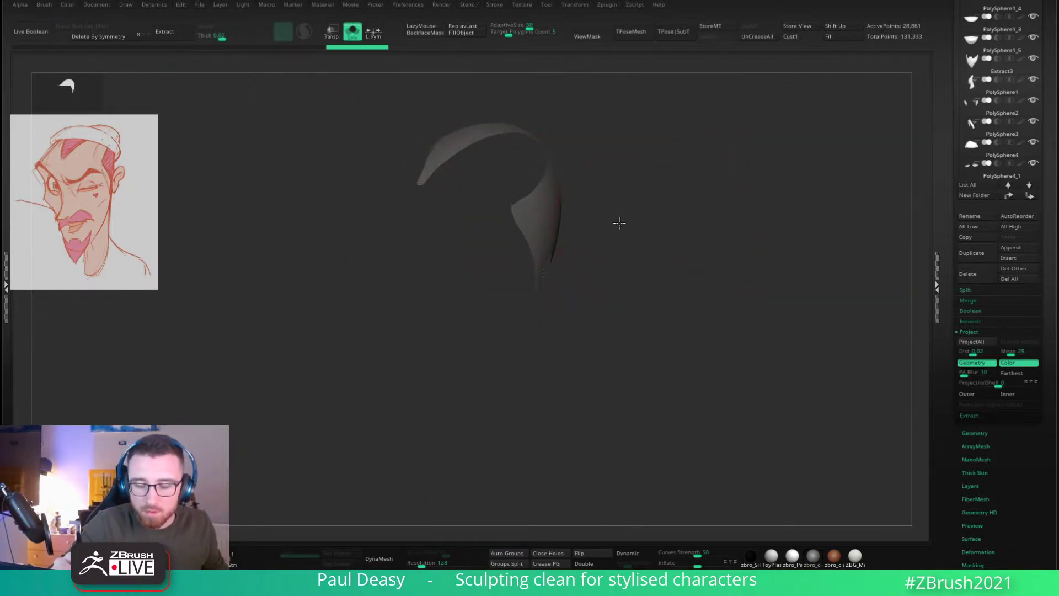
key(f)
key(shift+f)
drag(651, 215, 626, 215)
key(space)
drag(645, 213, 633, 213)
right_drag(647, 215, 642, 226)
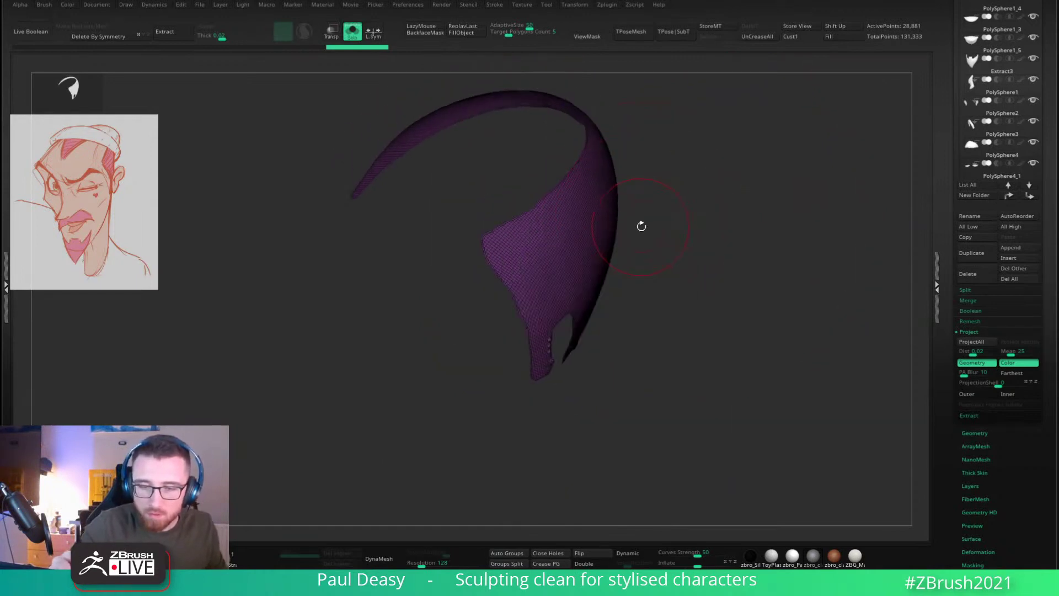
drag(636, 152, 671, 171)
drag(634, 128, 662, 144)
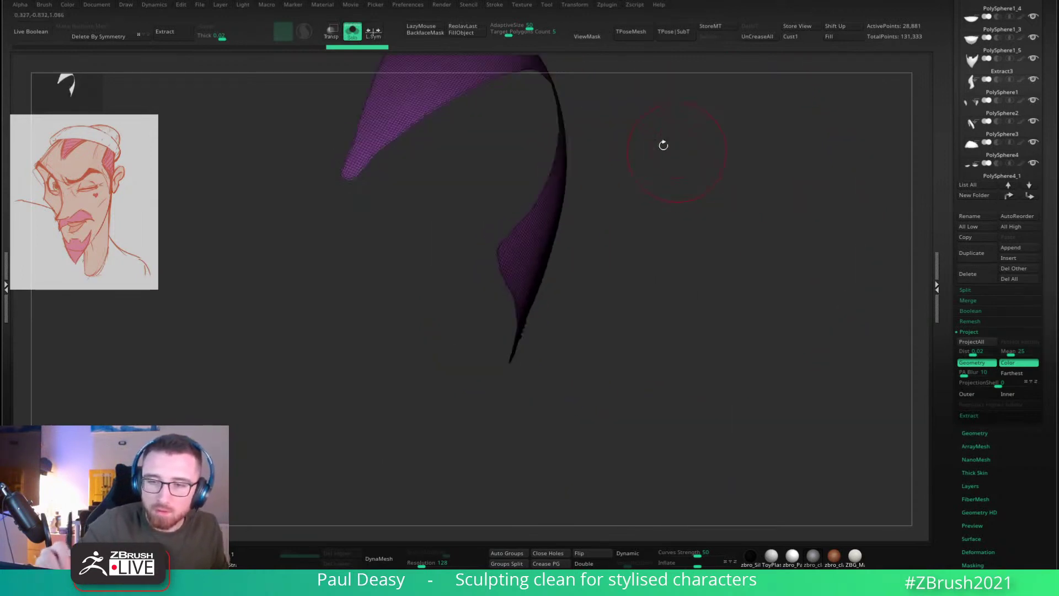
Step: ZRemesh the hair piece with the target polygon count lowered to about 0.656
drag(522, 36, 511, 37)
key(alt+z)
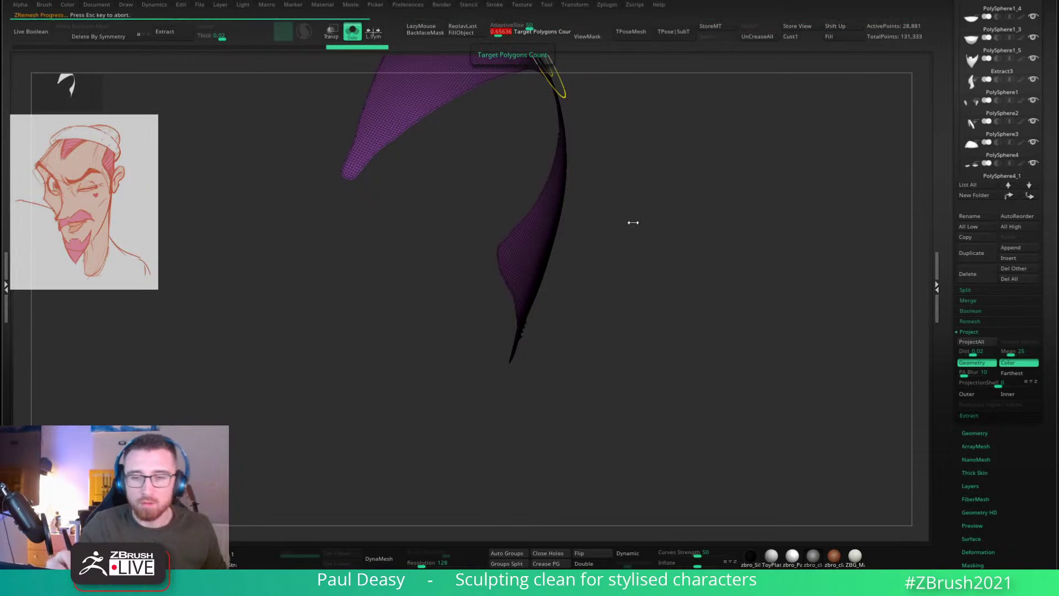
right_drag(631, 224, 621, 208)
Step: Undo the partial QMesh pull and give the whole hair piece thickness with ZModeler's Extrude on all polygons
click(529, 261)
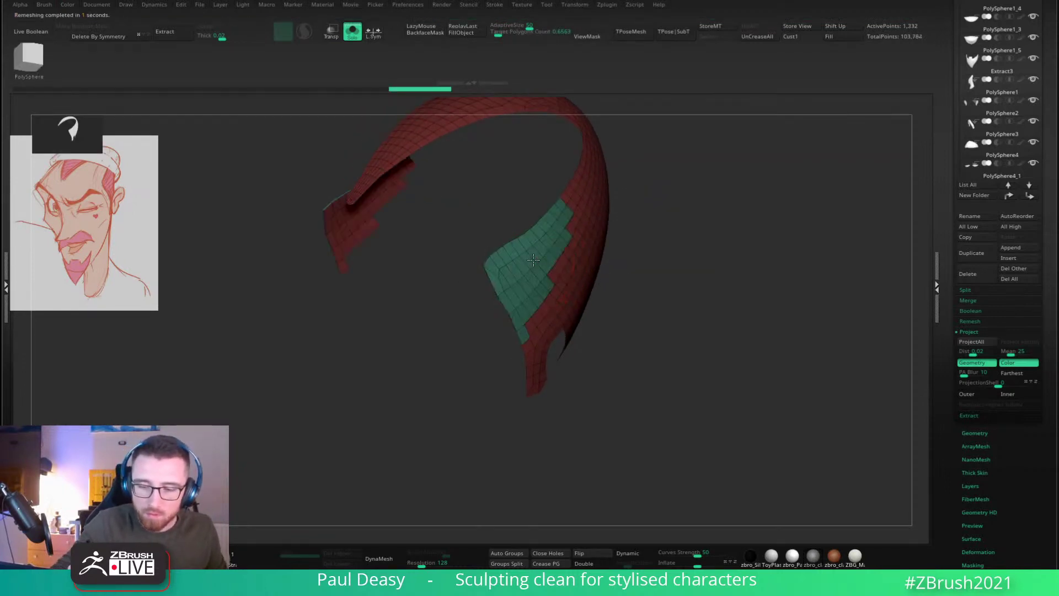
key(ctrl+z)
key(space)
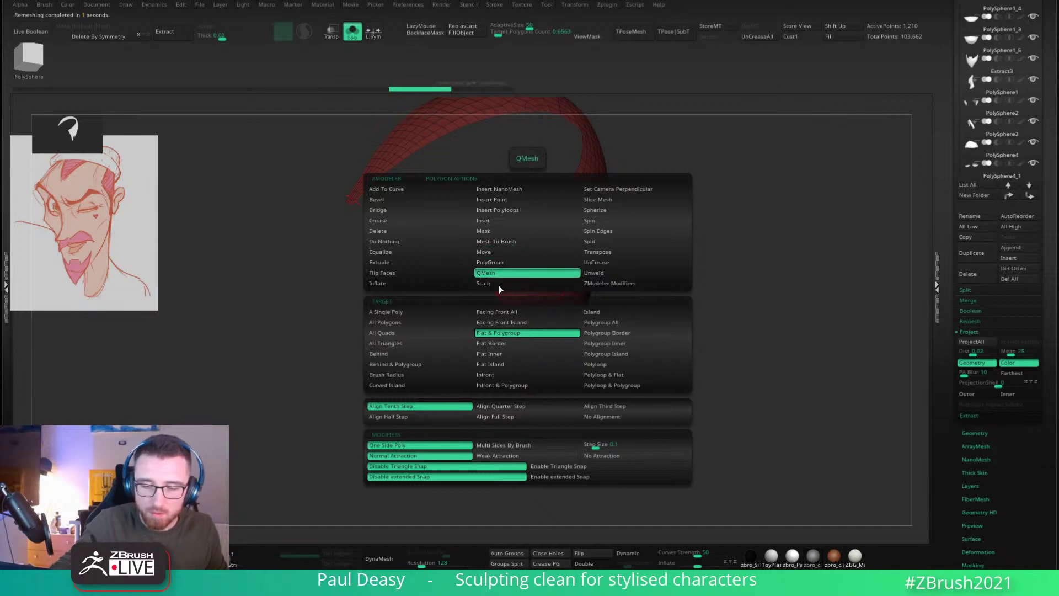
click(394, 263)
click(402, 322)
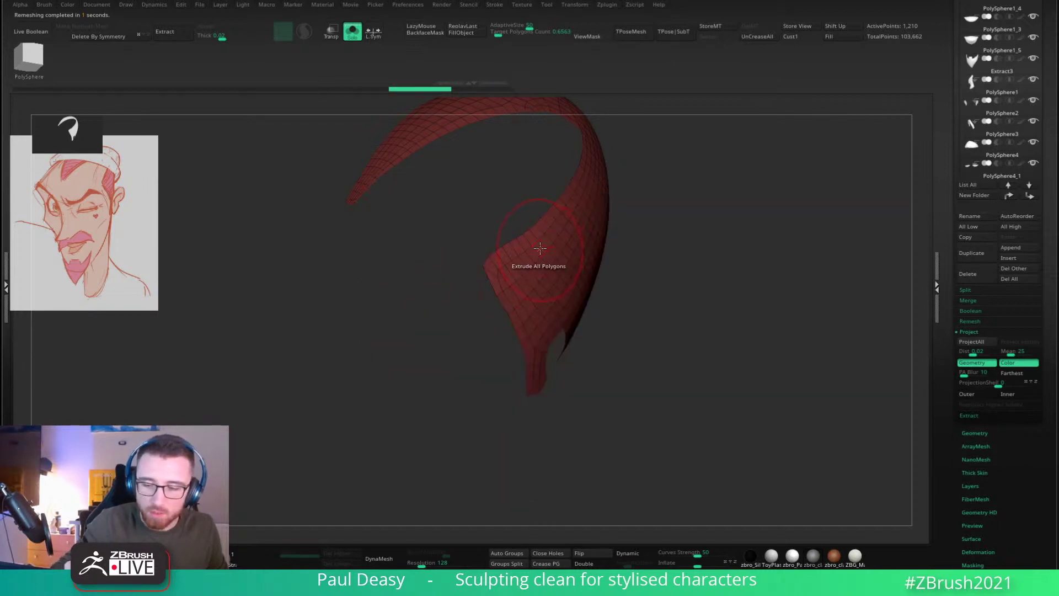
drag(543, 251, 543, 247)
Step: Show the full head again, enable dynamic subdivision on the hair piece, adjust the Move brush size and hide the wireframe
key(alt+s)
mouse_move(664, 234)
mouse_down()
mouse_move(728, 226)
mouse_move(627, 253)
mouse_up()
key(b)
key(m)
key(v)
key(s)
key(d)
key(s)
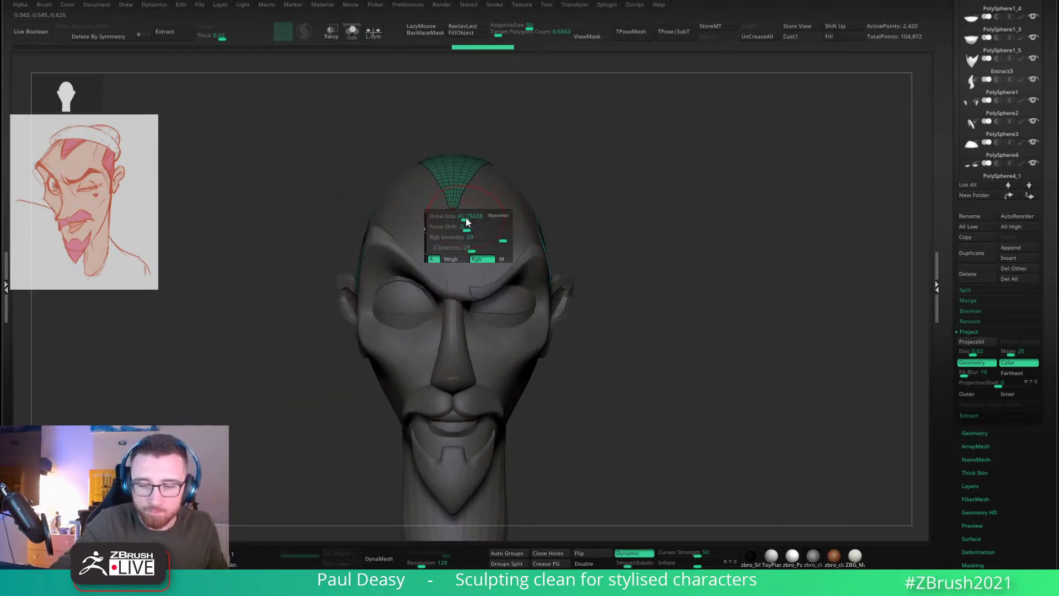
drag(465, 221, 469, 222)
drag(678, 218, 598, 207)
key(shift+f)
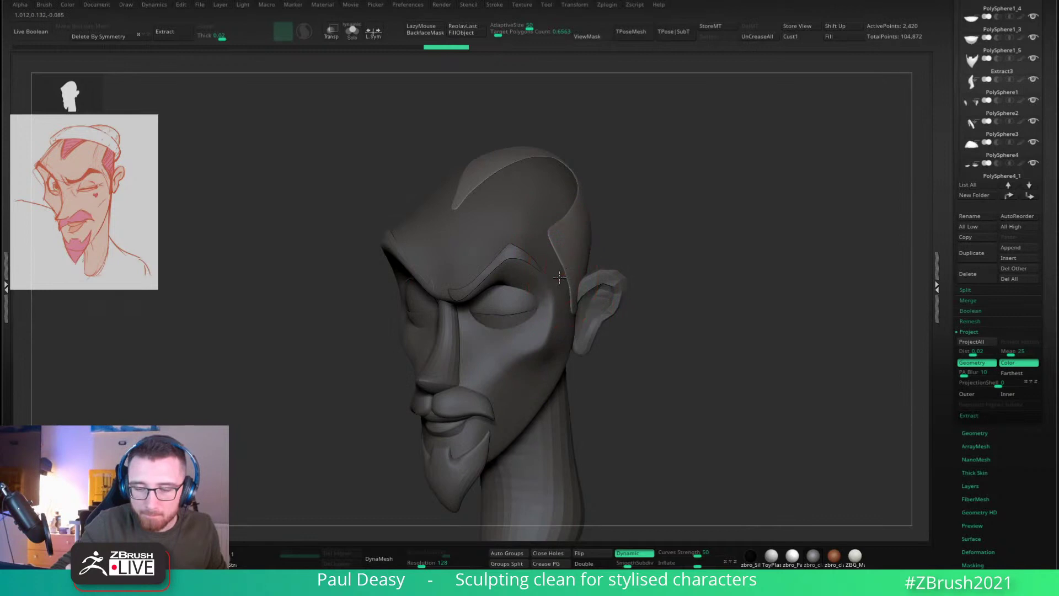
Step: Select the upper eyelid under the raised eyebrow and reshape its lower edge with the Move brush from front and side
alt+click(559, 277)
right_drag(560, 277, 634, 220)
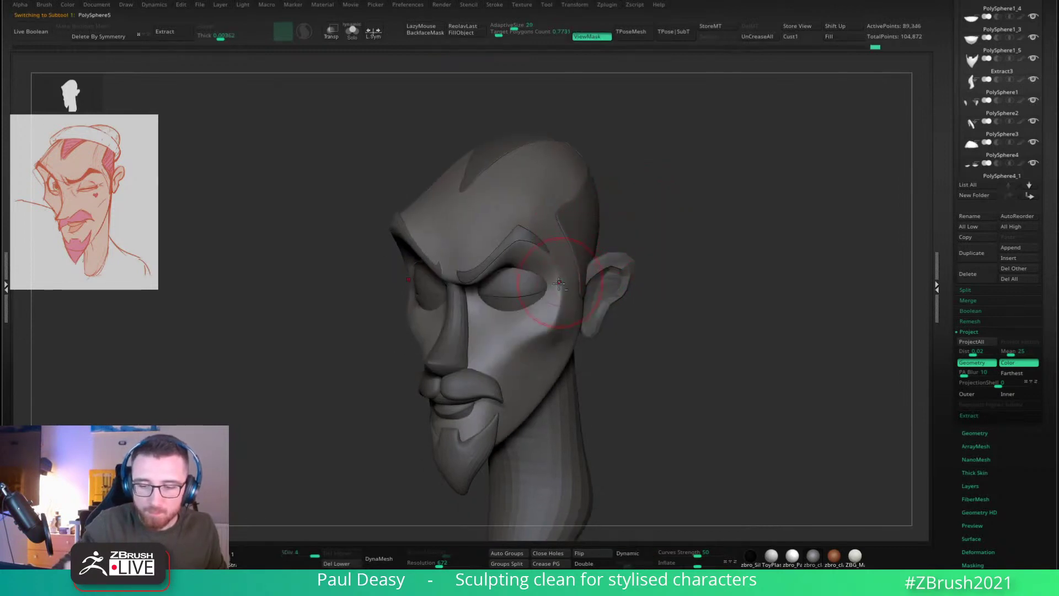
mouse_move(559, 284)
right_down()
mouse_move(557, 309)
mouse_move(495, 275)
right_up()
key(space)
click(534, 219)
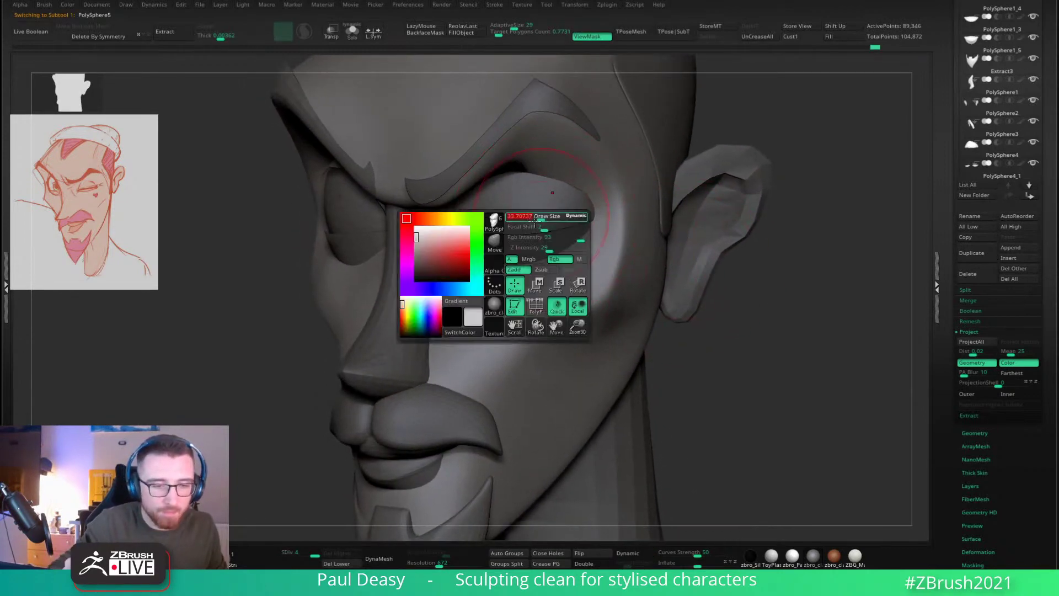
alt+click(539, 230)
key(space)
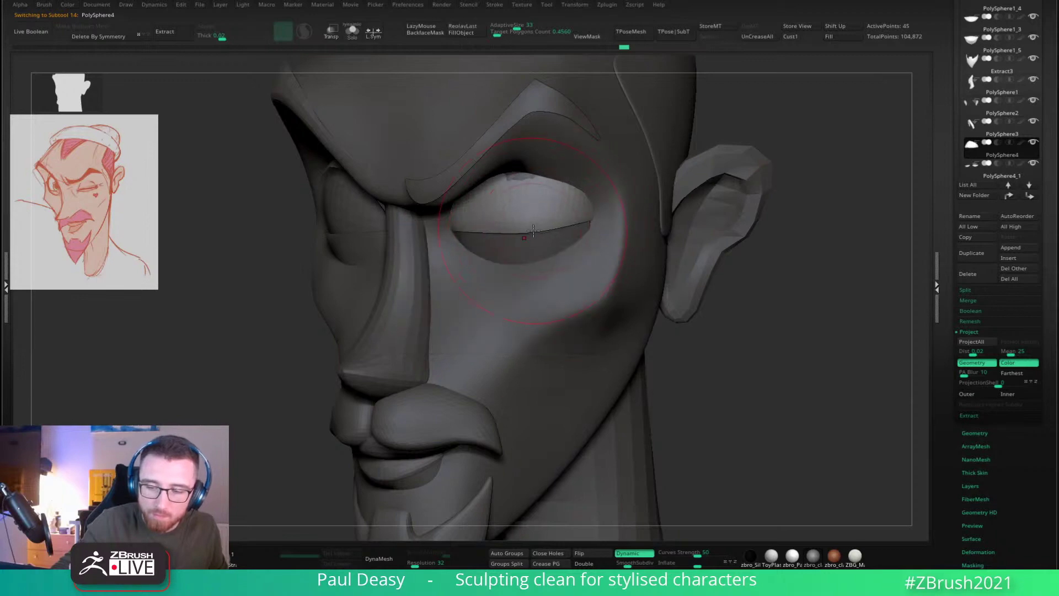
right_drag(534, 231, 536, 207)
right_drag(516, 254, 461, 222)
ctrl+right_drag(548, 221, 579, 220)
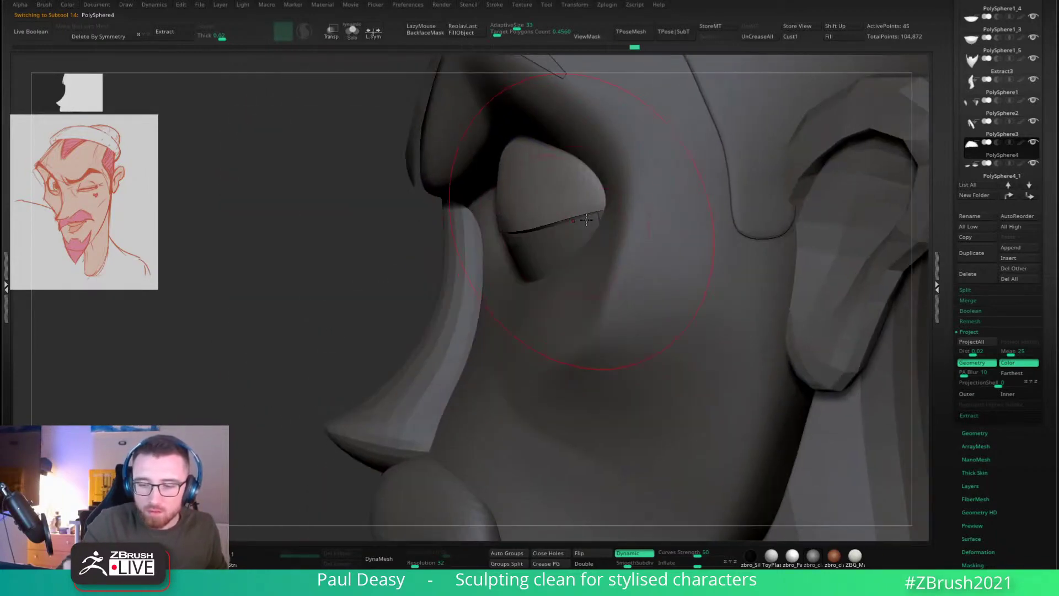
key(space)
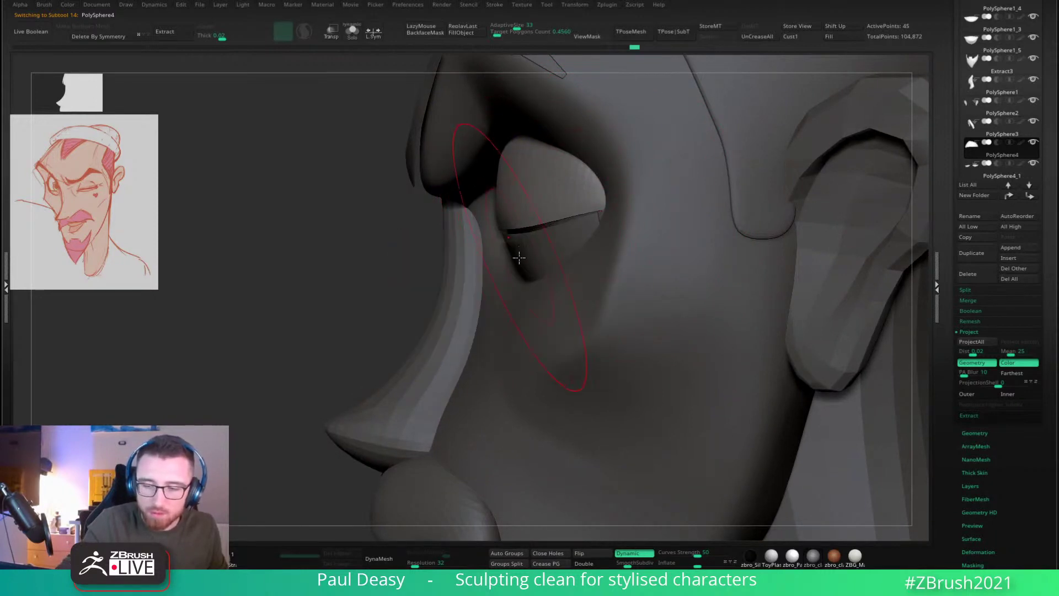
Step: Select the lower eyelid of the same eye and pull its upper edge to meet the upper eyelid
alt+click(522, 241)
mouse_move(518, 226)
right_down()
mouse_move(503, 245)
mouse_move(510, 240)
right_up()
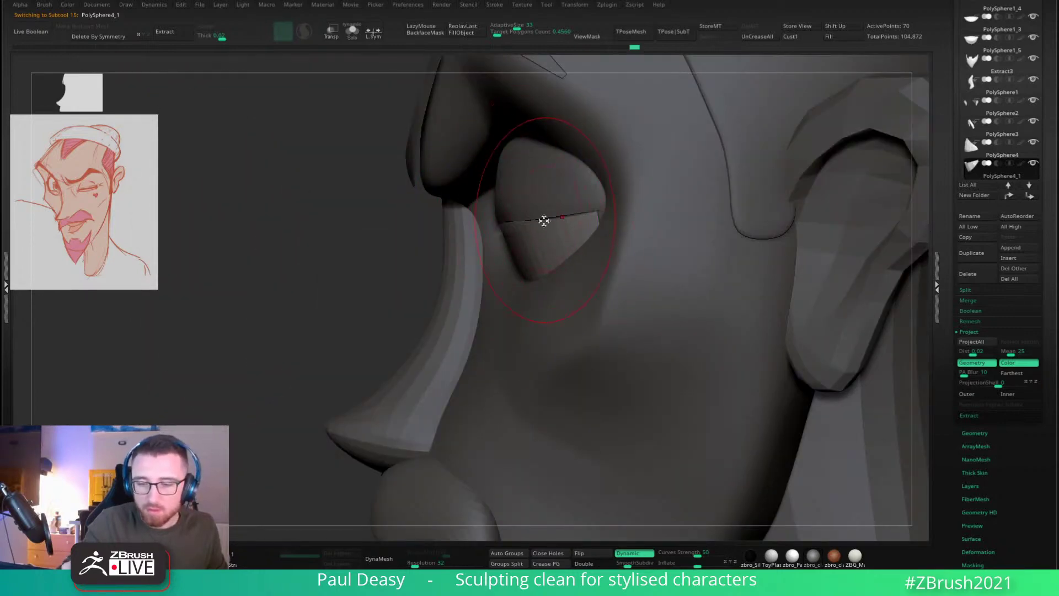
mouse_move(572, 212)
right_down()
mouse_move(650, 205)
mouse_move(601, 221)
right_up()
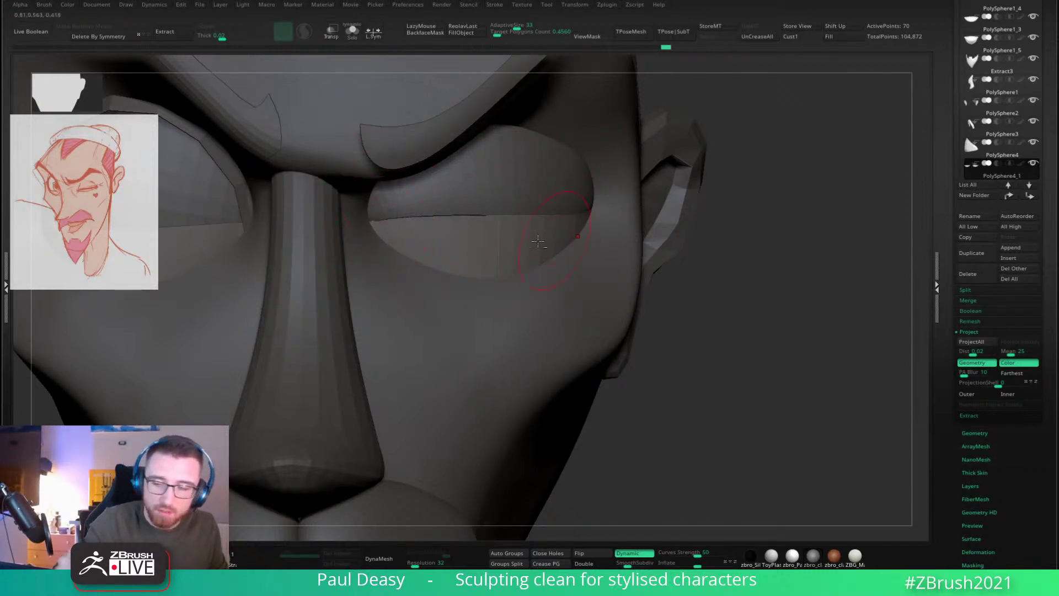
mouse_move(554, 261)
right_down()
mouse_move(523, 233)
mouse_move(545, 233)
mouse_move(408, 236)
right_up()
Step: Select the upper eyelid again and refine its inner corner and lower edge with the Move brush
alt+click(428, 204)
right_click(367, 235)
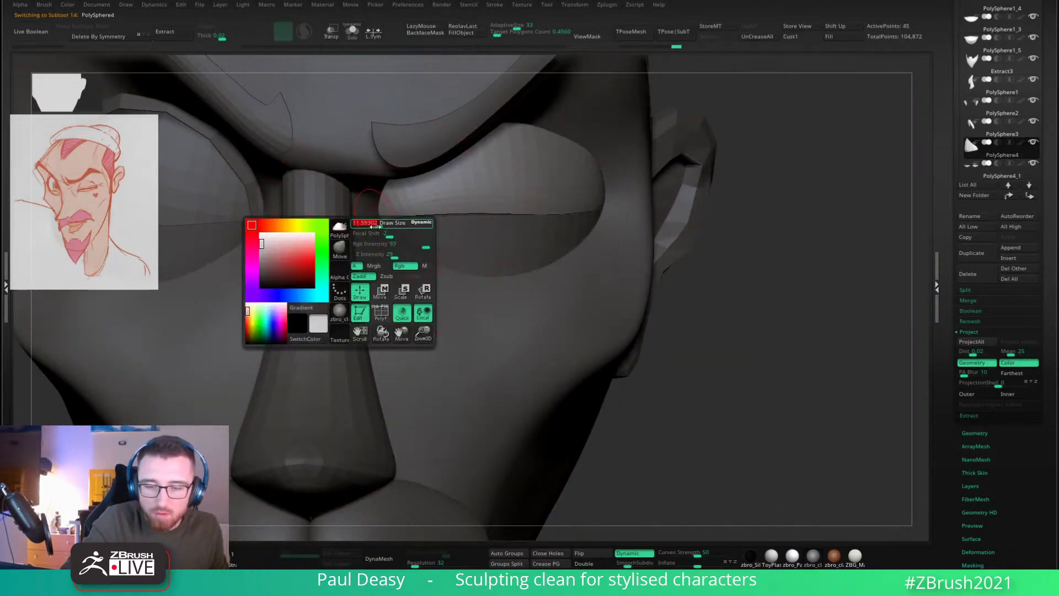
mouse_move(424, 223)
right_down()
mouse_move(527, 158)
mouse_move(450, 198)
right_up()
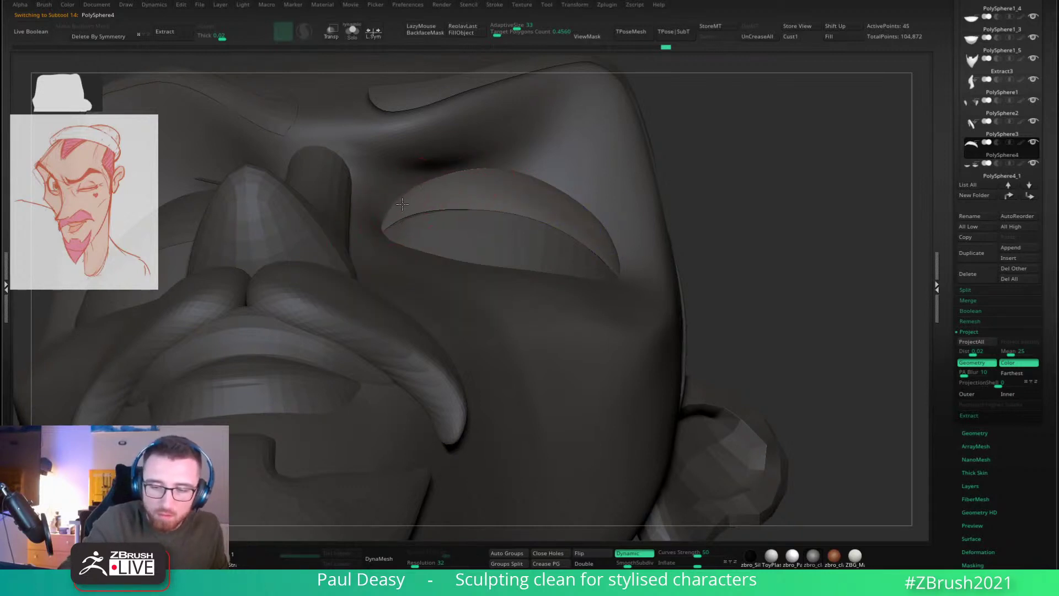
right_drag(503, 200, 531, 232)
key(space)
right_drag(745, 254, 601, 248)
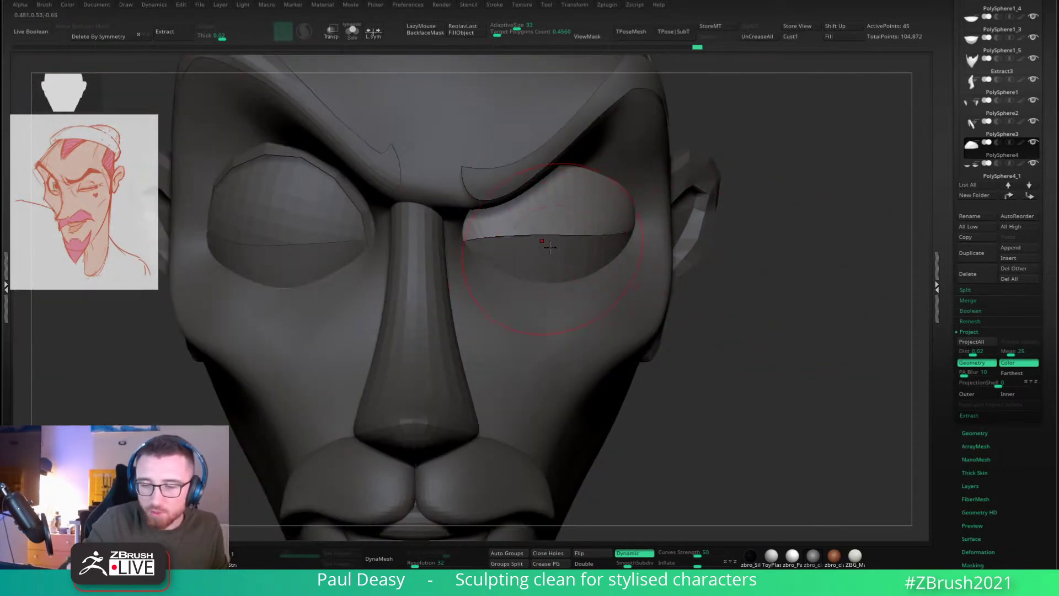
mouse_move(551, 244)
right_down()
mouse_move(747, 254)
mouse_move(740, 234)
right_up()
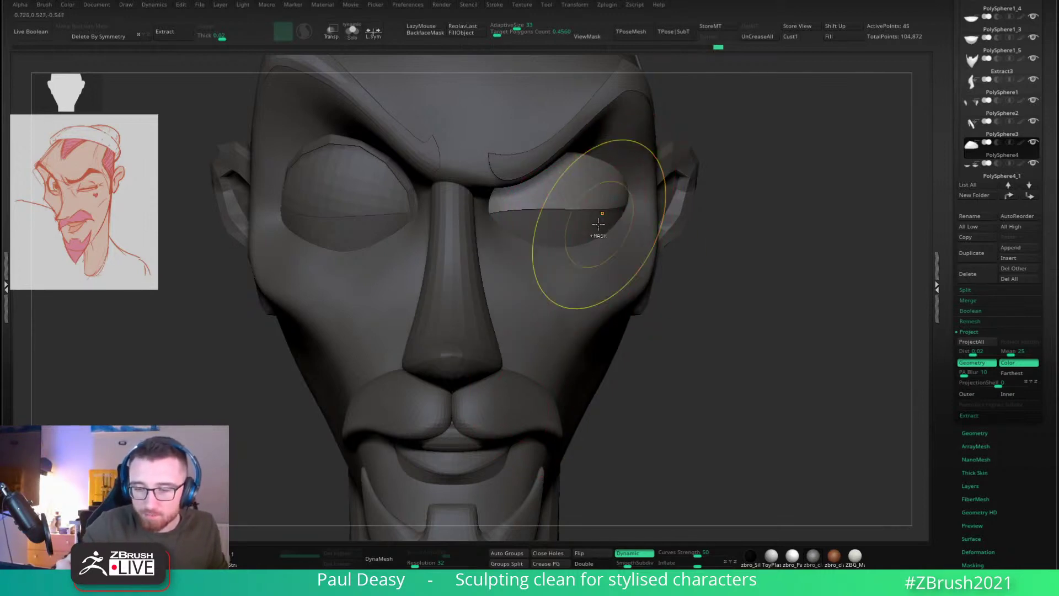
drag(706, 195, 671, 215)
Step: Select the head, switch to a sculpting brush with LazyMouse and shape and smooth the socket beneath the raised eyebrow
key(space)
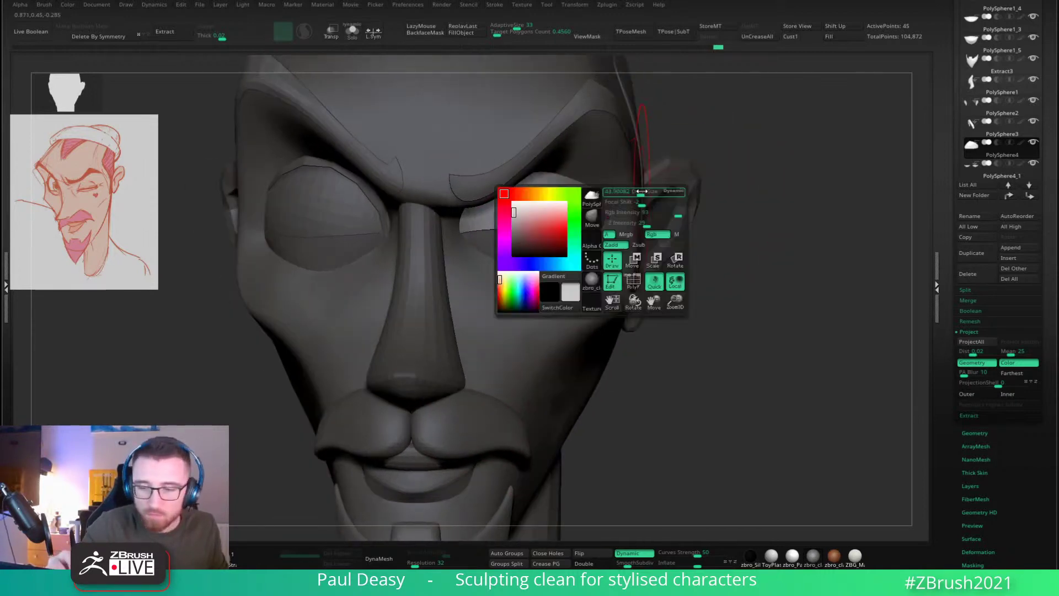
alt+click(613, 197)
right_drag(612, 197, 603, 197)
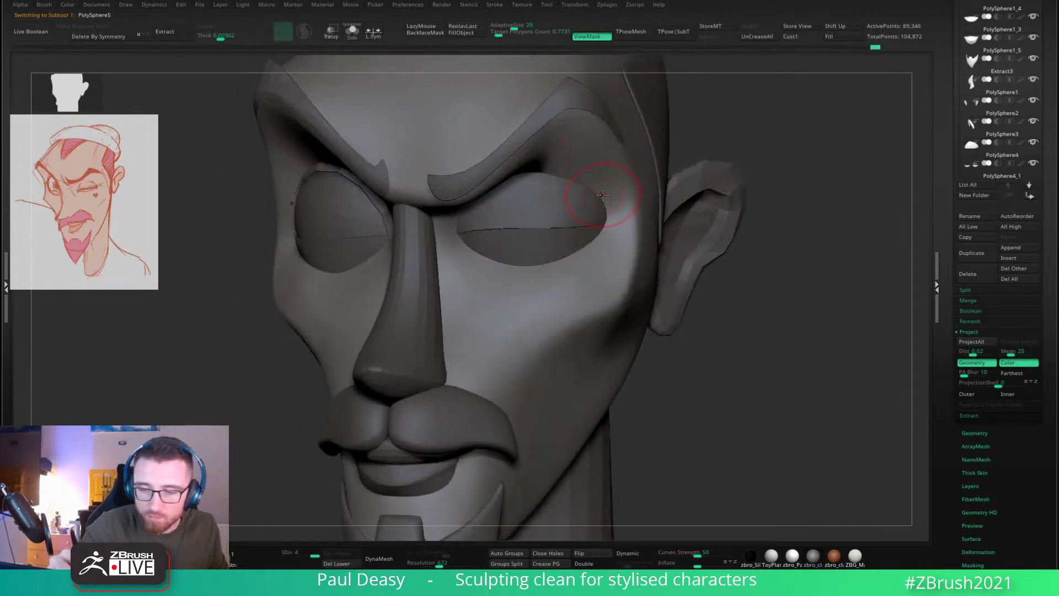
key(space)
click(602, 194)
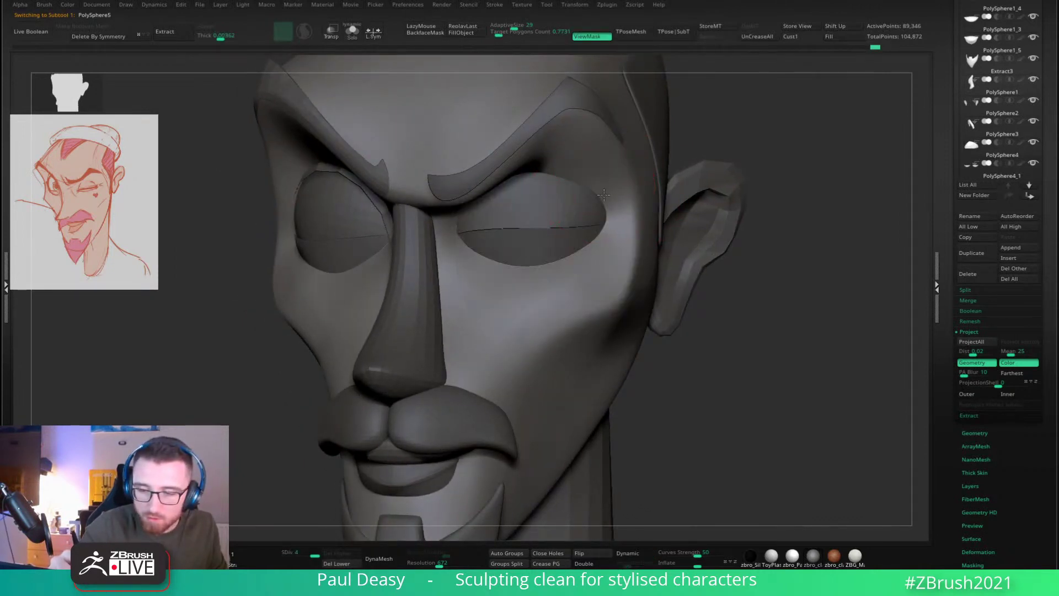
key(l)
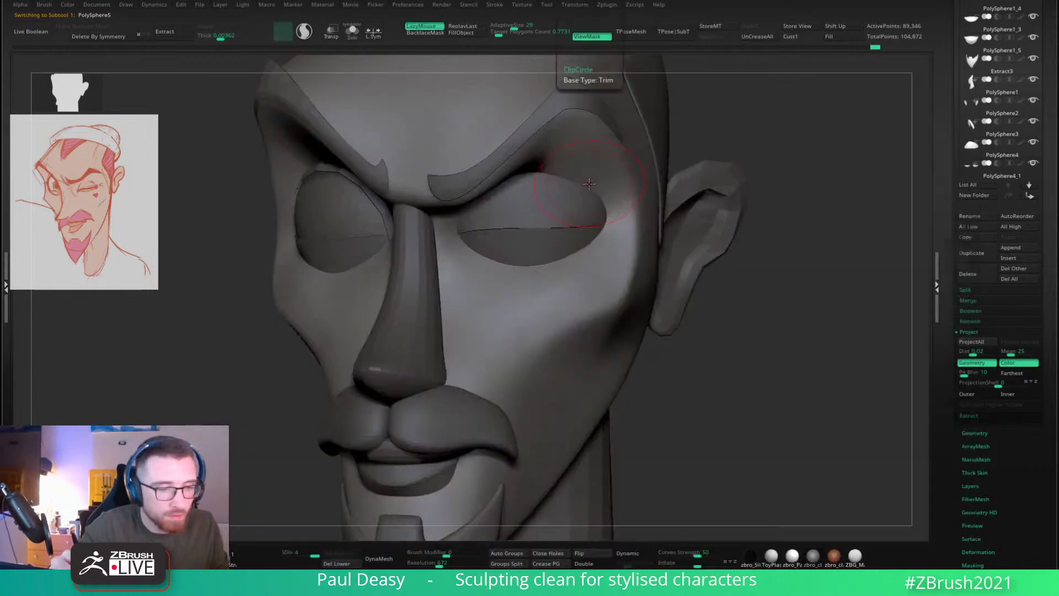
key([)
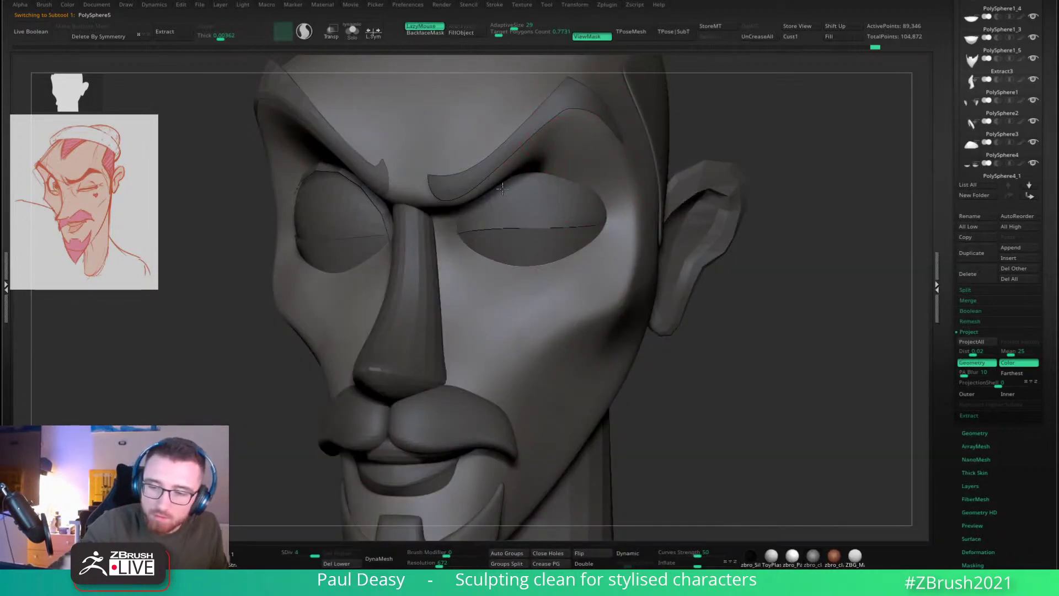
mouse_move(546, 192)
right_down()
mouse_move(540, 156)
mouse_move(566, 210)
right_up()
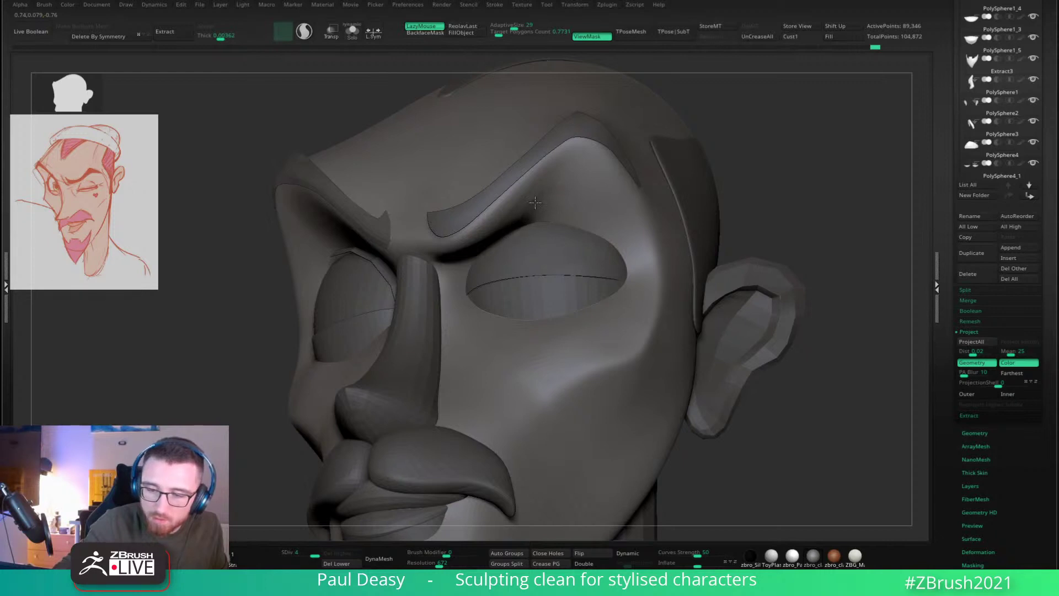
drag(529, 212, 574, 148)
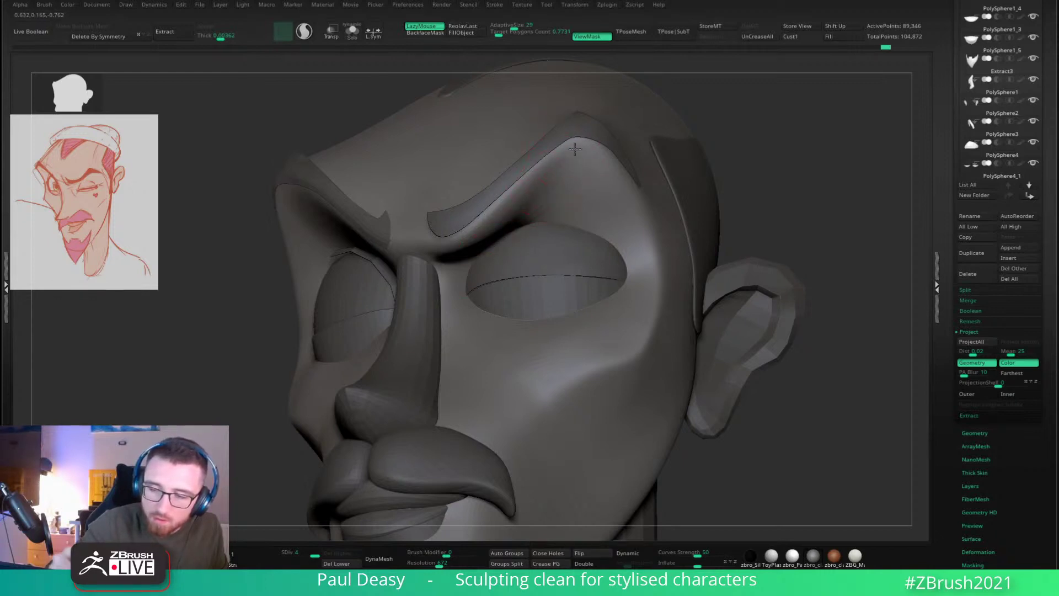
shift+drag(546, 205, 557, 214)
Step: Sculpt the inner part of the socket beneath the raised eyebrow, working from below the brow
mouse_move(557, 214)
ctrl+right_down()
mouse_move(569, 201)
mouse_move(552, 211)
mouse_move(535, 261)
mouse_move(490, 283)
ctrl+right_up()
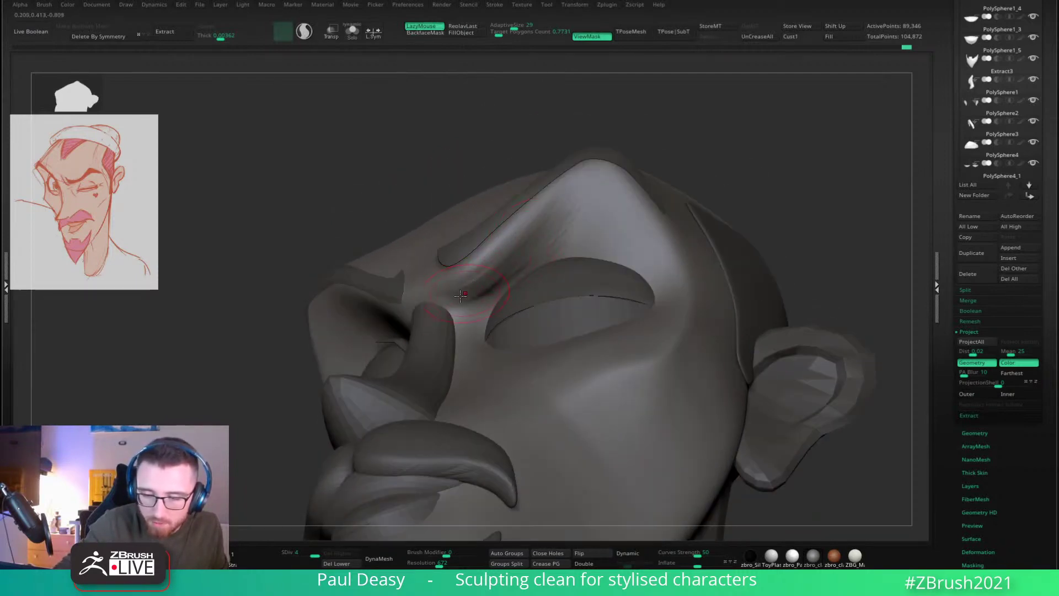
drag(505, 241, 530, 222)
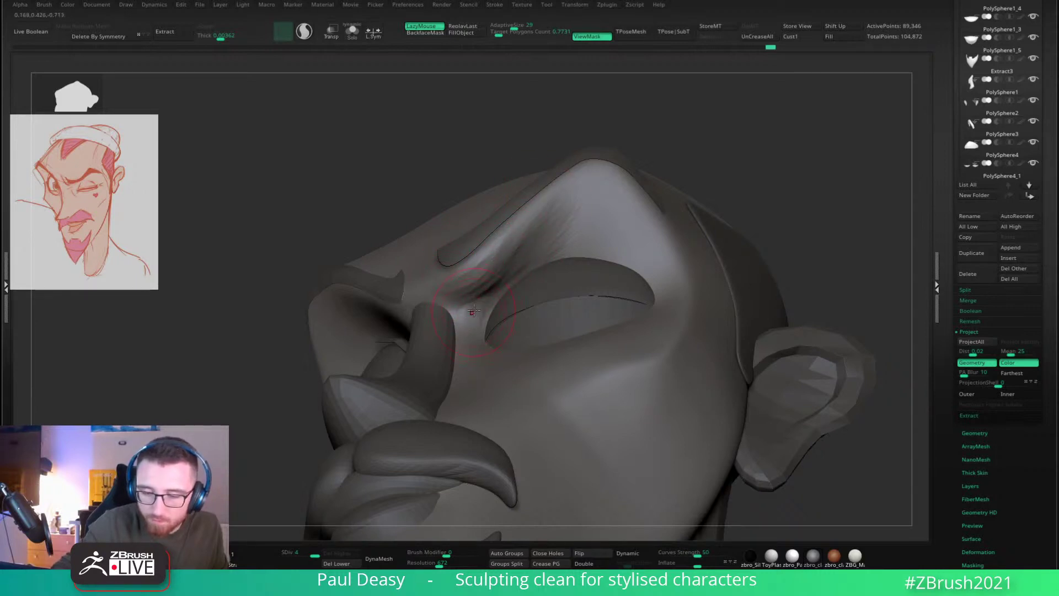
right_drag(472, 297, 521, 281)
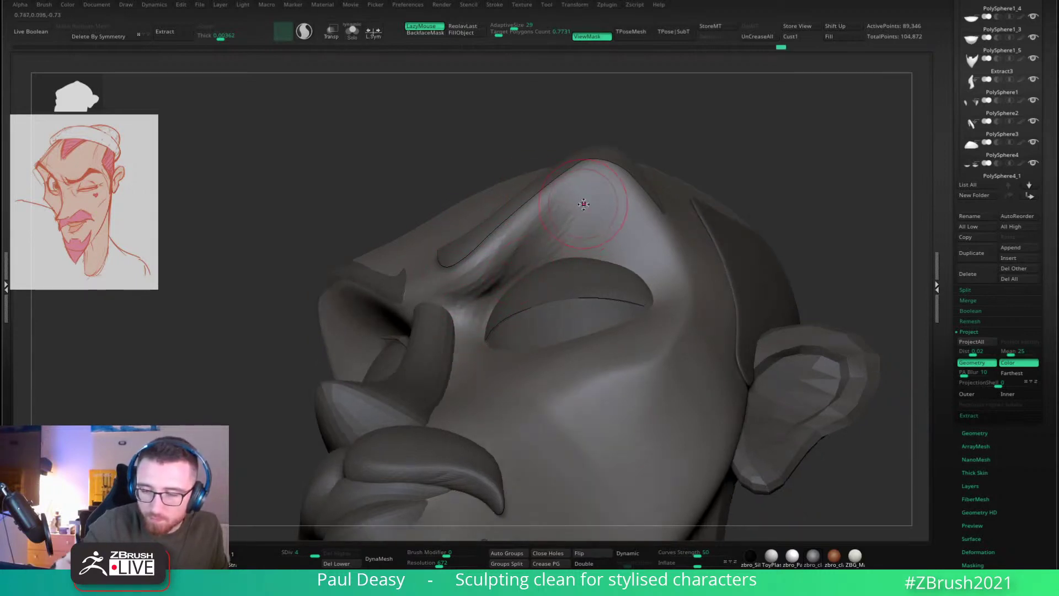
mouse_move(559, 223)
right_down()
mouse_move(534, 262)
mouse_move(559, 231)
mouse_move(575, 180)
right_up()
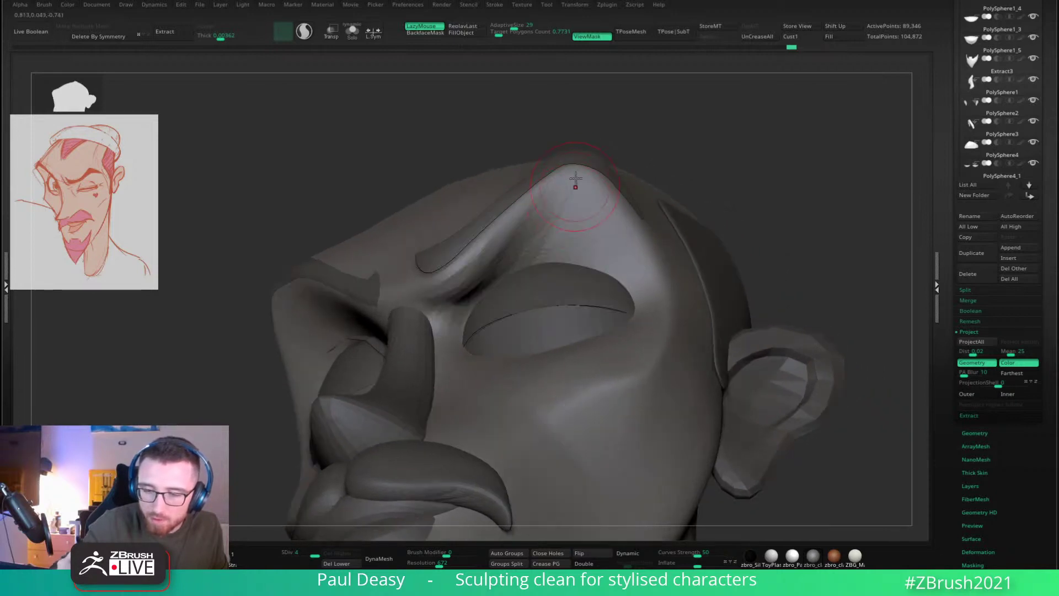
key(space)
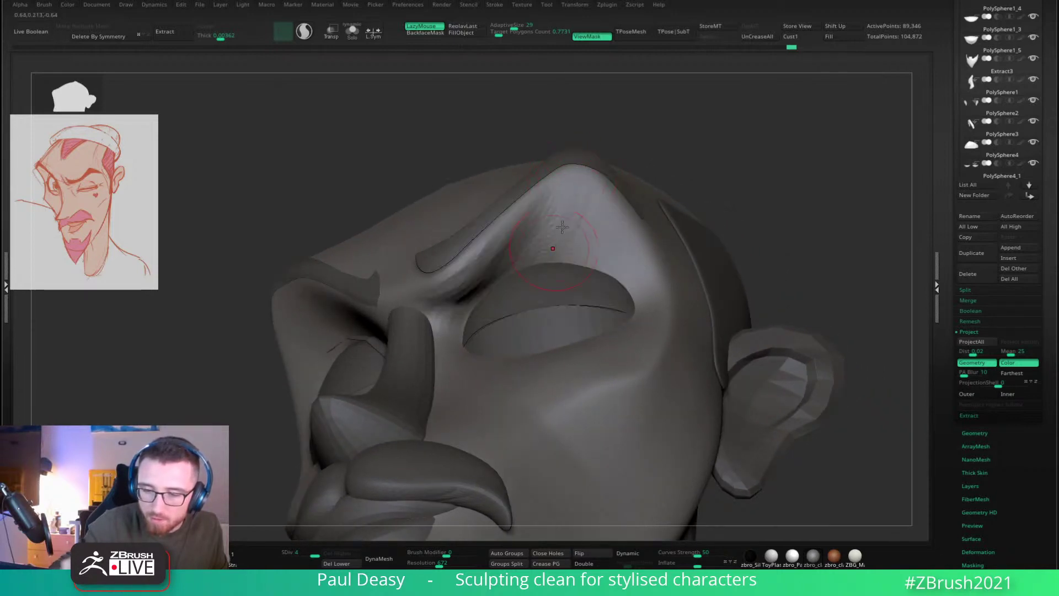
Step: Build up the socket surface beneath the peak of the raised eyebrow with overlapping clay strokes towards its outer edge
drag(583, 230, 594, 239)
drag(602, 227, 651, 265)
right_drag(621, 220, 612, 246)
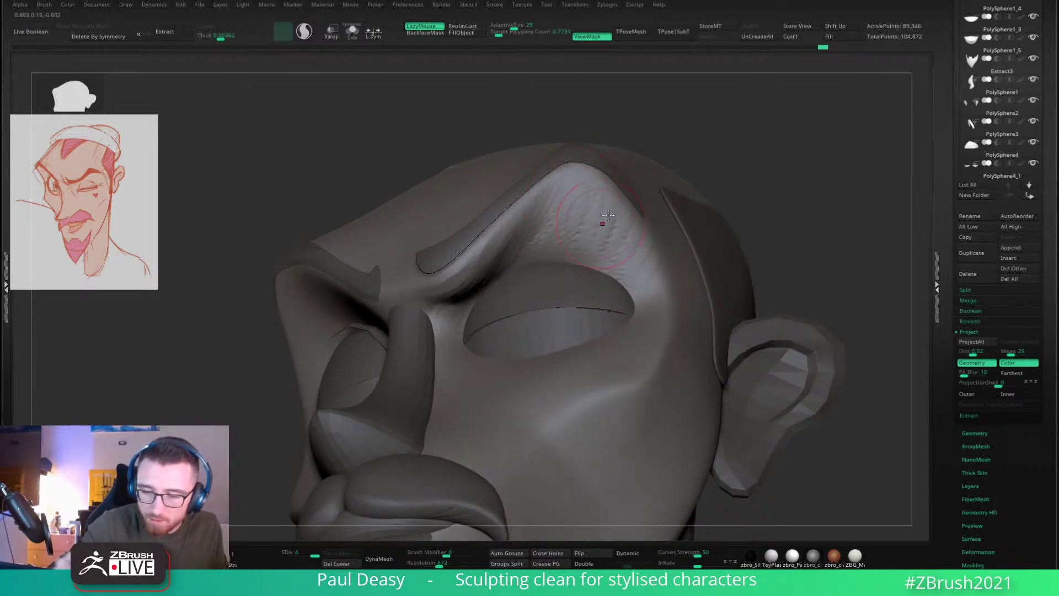
drag(608, 215, 633, 263)
mouse_move(556, 202)
mouse_down()
mouse_move(536, 243)
mouse_move(571, 188)
mouse_up()
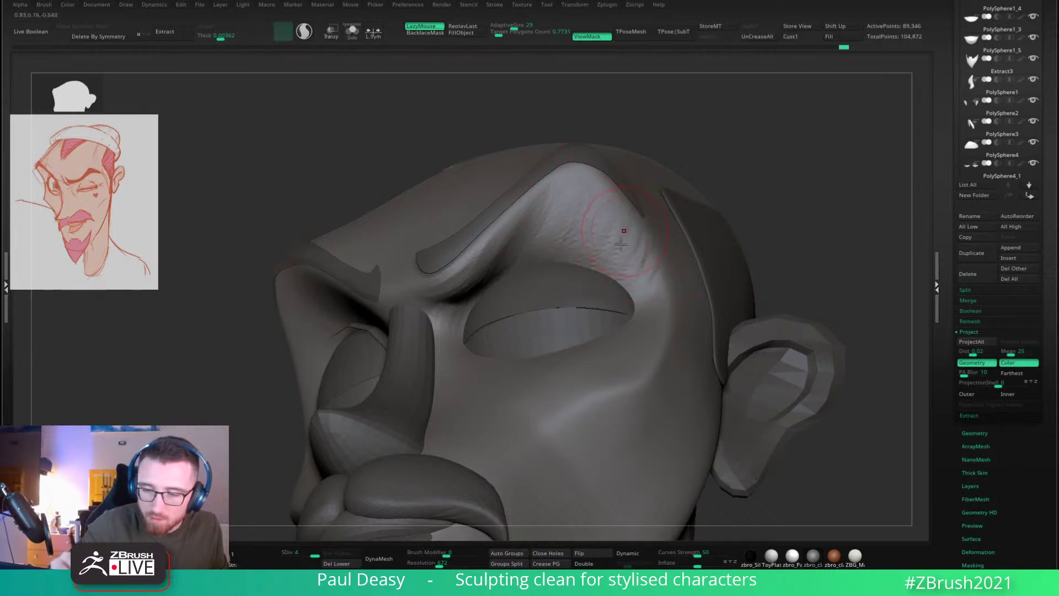
drag(638, 242, 643, 249)
right_drag(643, 249, 653, 237)
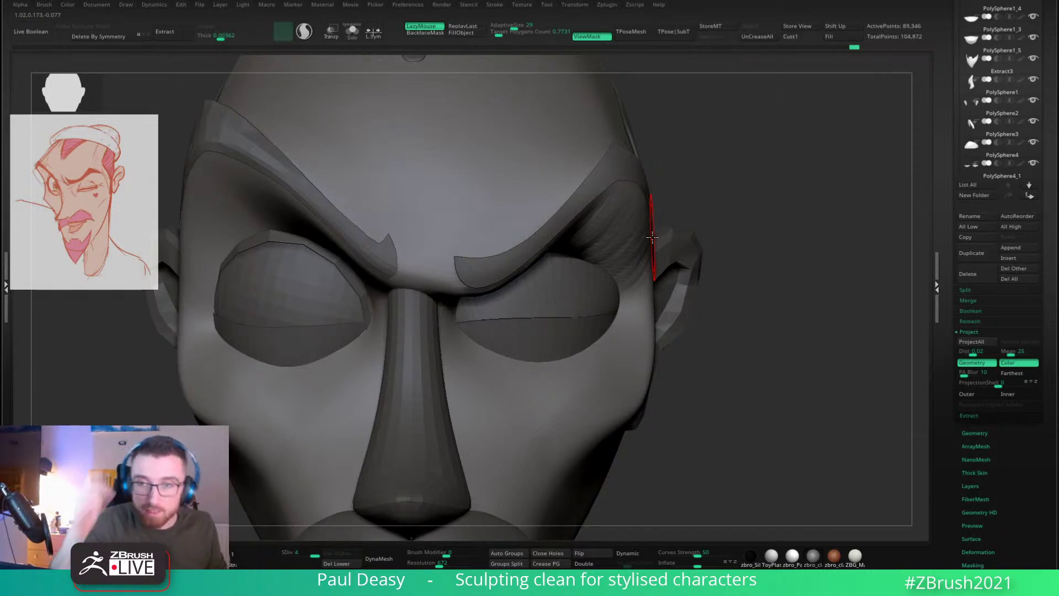
Step: Smooth the rough clay strokes beneath the raised eyebrow until the socket blends cleanly into the upper eyelid and temple
right_drag(693, 208, 651, 226)
shift+drag(577, 233, 644, 287)
right_drag(643, 284, 621, 220)
mouse_move(608, 201)
shift+mouse_down()
mouse_move(637, 285)
mouse_move(599, 200)
mouse_move(612, 254)
shift+mouse_up()
right_drag(612, 254, 605, 194)
key(space)
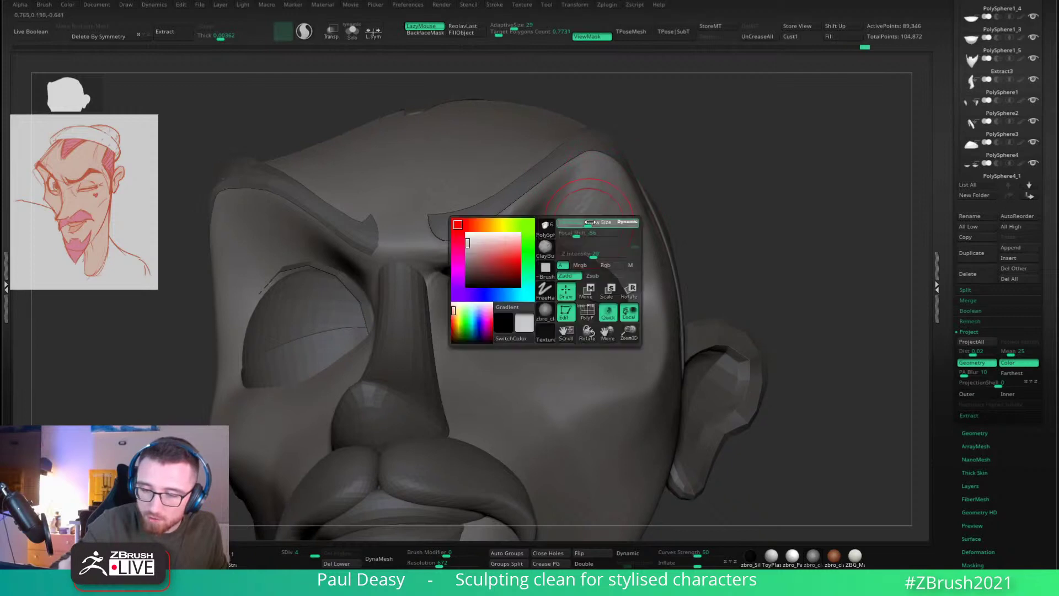
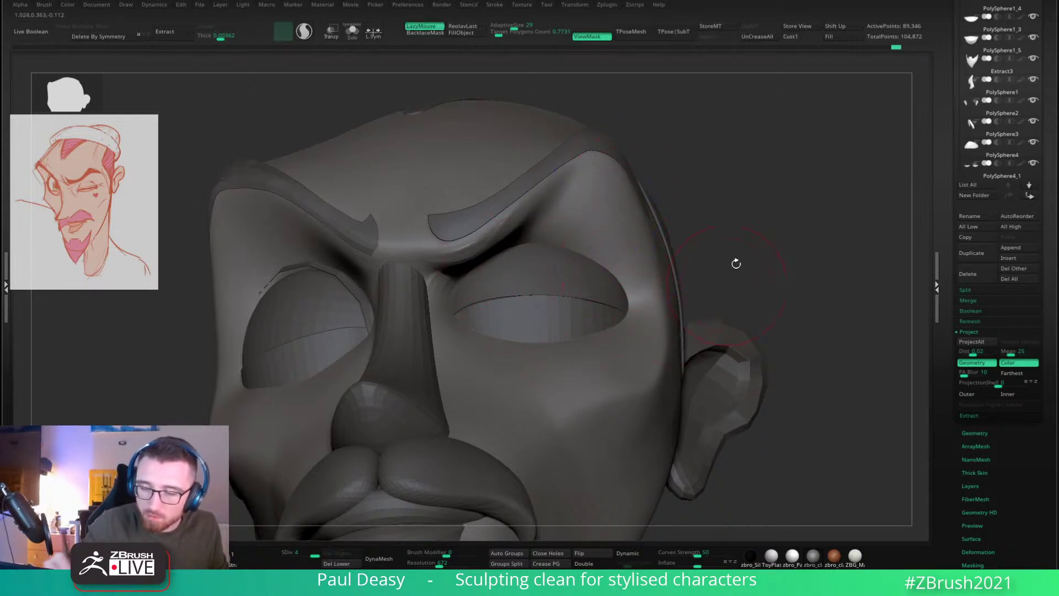
right_drag(736, 263, 603, 191)
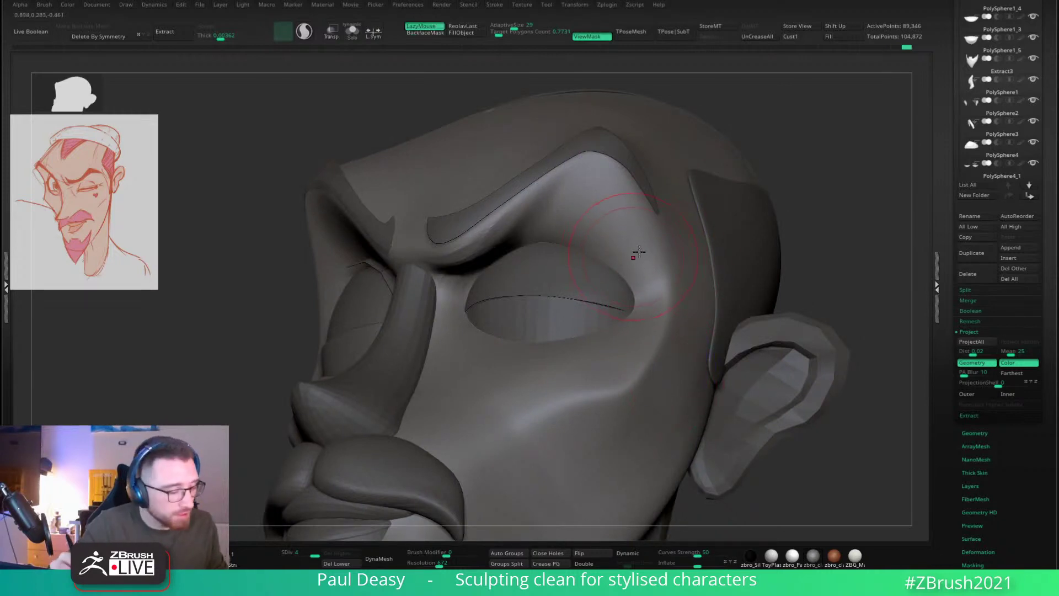
mouse_move(641, 273)
right_down()
mouse_move(659, 309)
mouse_move(765, 307)
mouse_move(782, 264)
mouse_move(786, 375)
mouse_move(828, 333)
mouse_move(816, 313)
mouse_move(717, 271)
mouse_move(579, 284)
mouse_move(590, 243)
mouse_move(574, 242)
right_up()
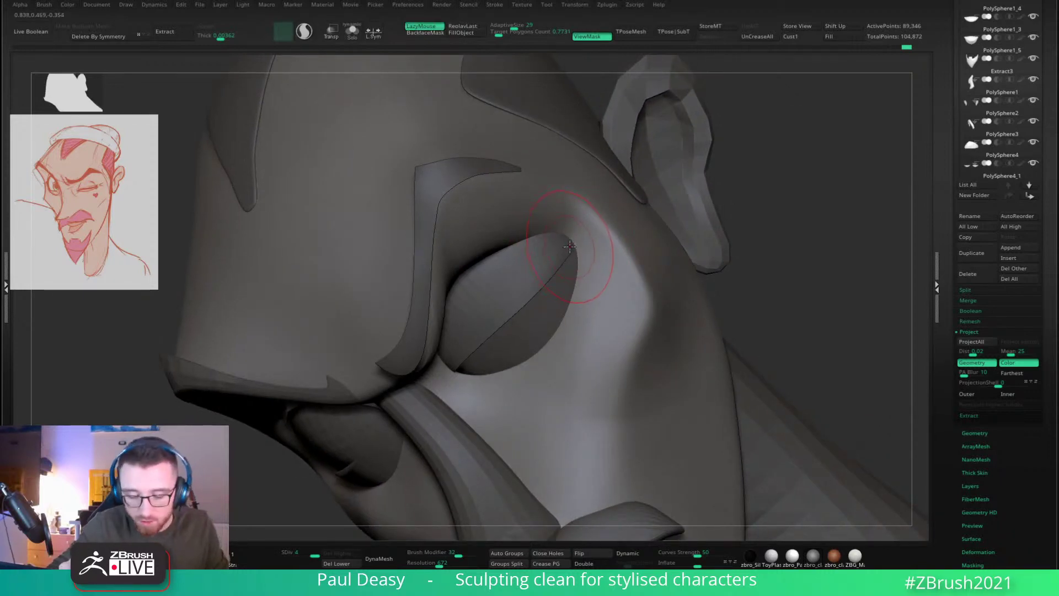
Step: Frame the whole face from the front and lower the head to subdivision level 1
key(ctrl+d)
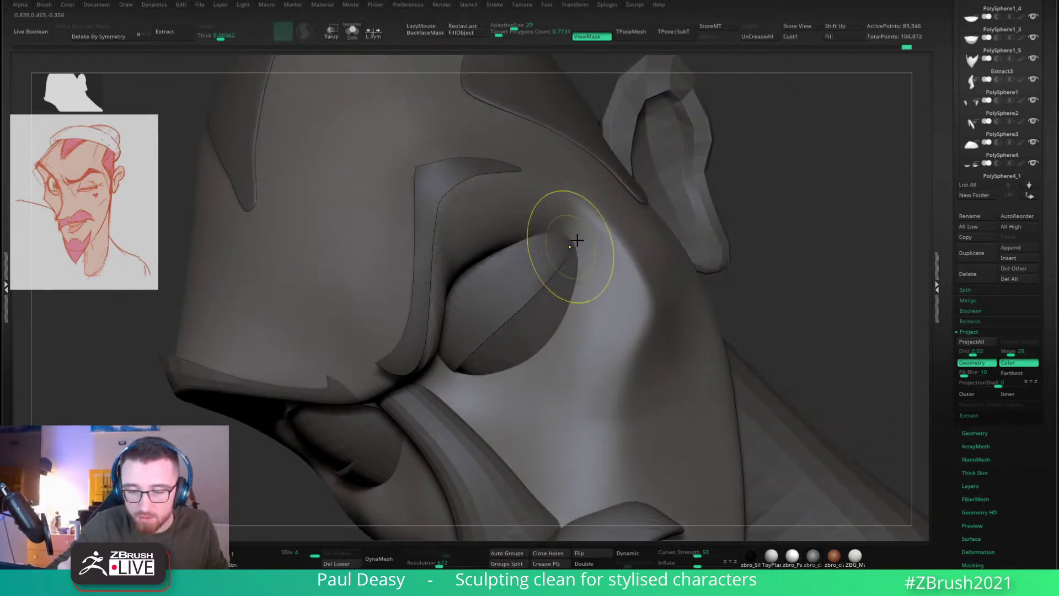
shift+right_drag(579, 222, 683, 221)
key(ctrl+d)
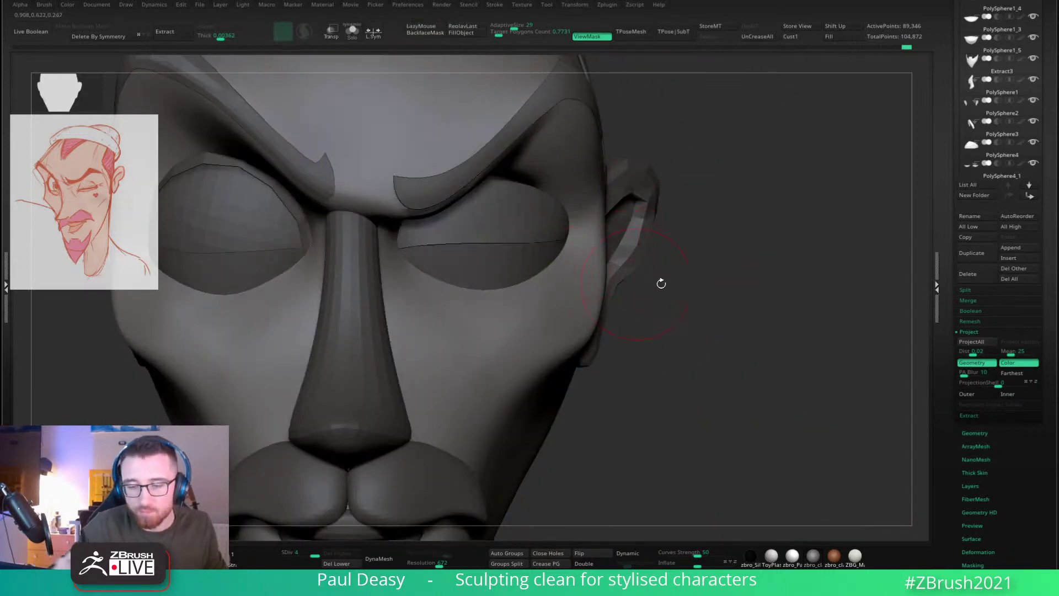
ctrl+right_drag(662, 283, 700, 291)
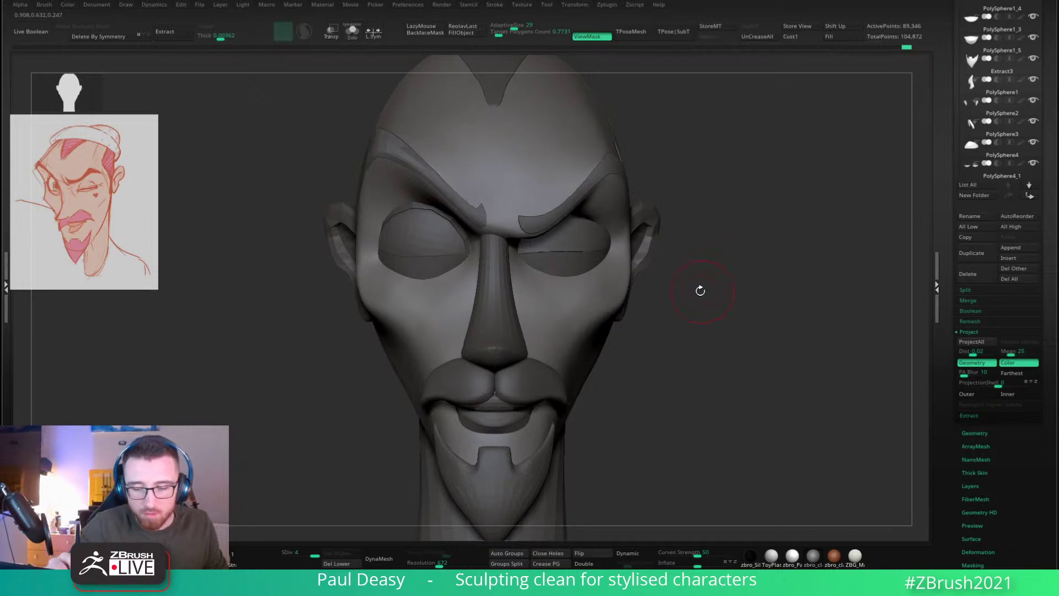
key(shift+d)
key(shift+d)
key(shift+d)
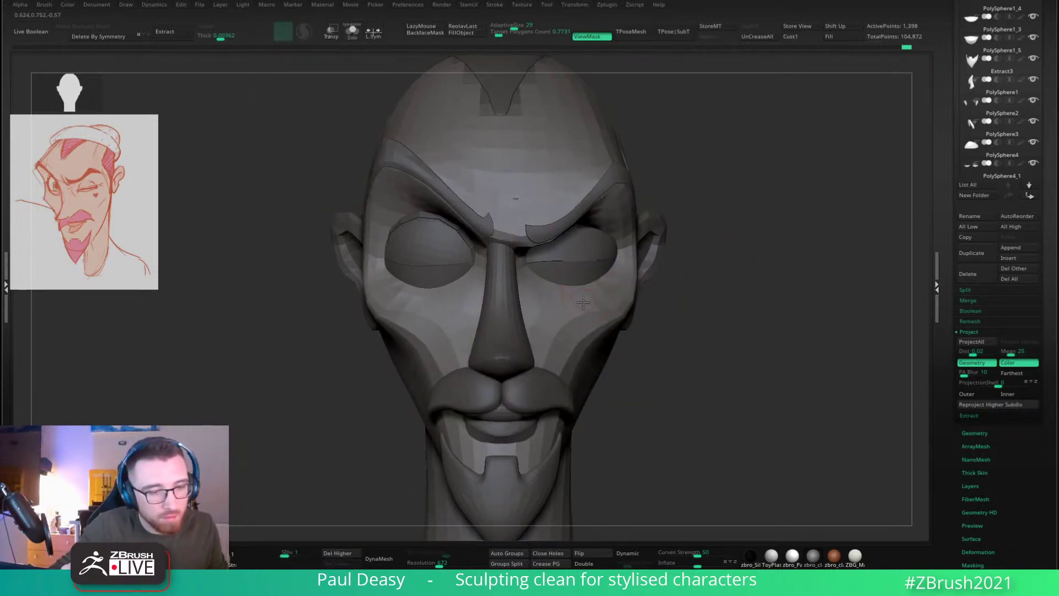
Step: Turn on symmetry, smooth both cheeks from below the eyes down beside the nose, and return to subdivision level 4
ctrl+right_drag(583, 302, 575, 295)
key(x)
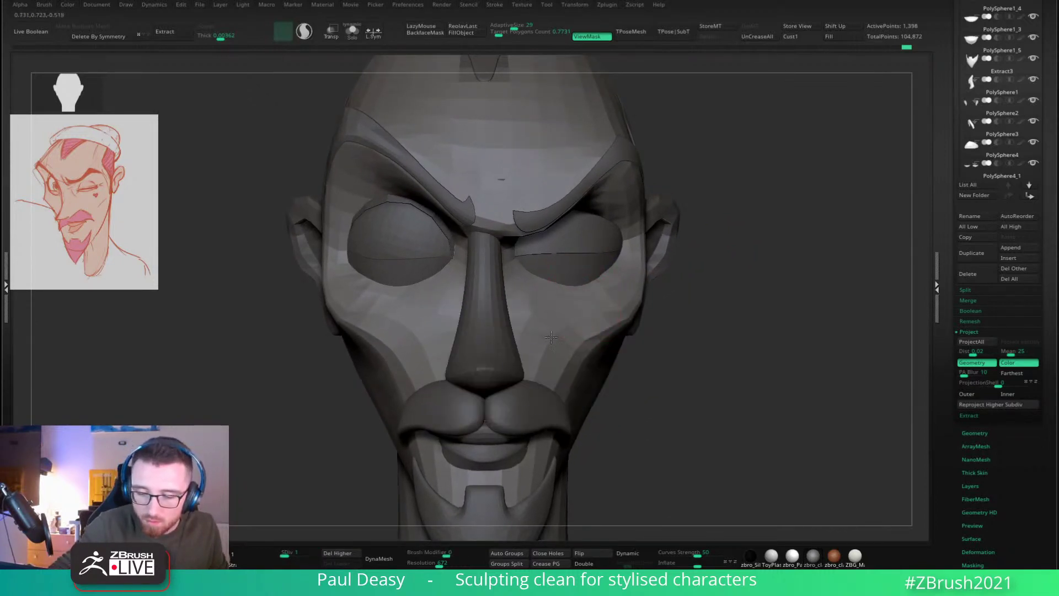
mouse_move(568, 299)
shift+mouse_down()
mouse_move(570, 287)
mouse_move(549, 353)
shift+mouse_up()
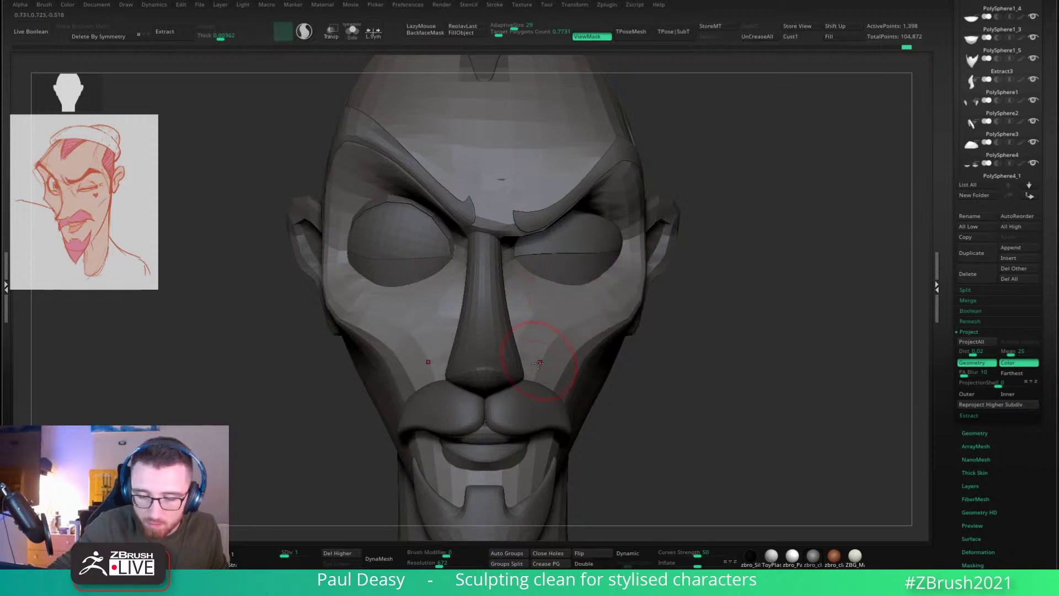
shift+drag(567, 285, 528, 374)
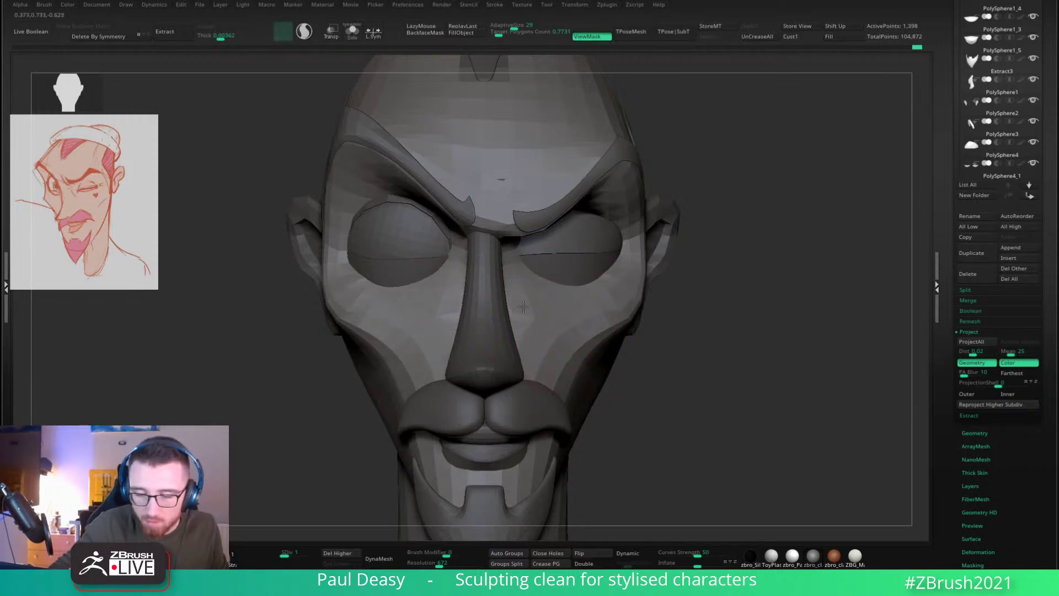
key(d)
key(d)
key(d)
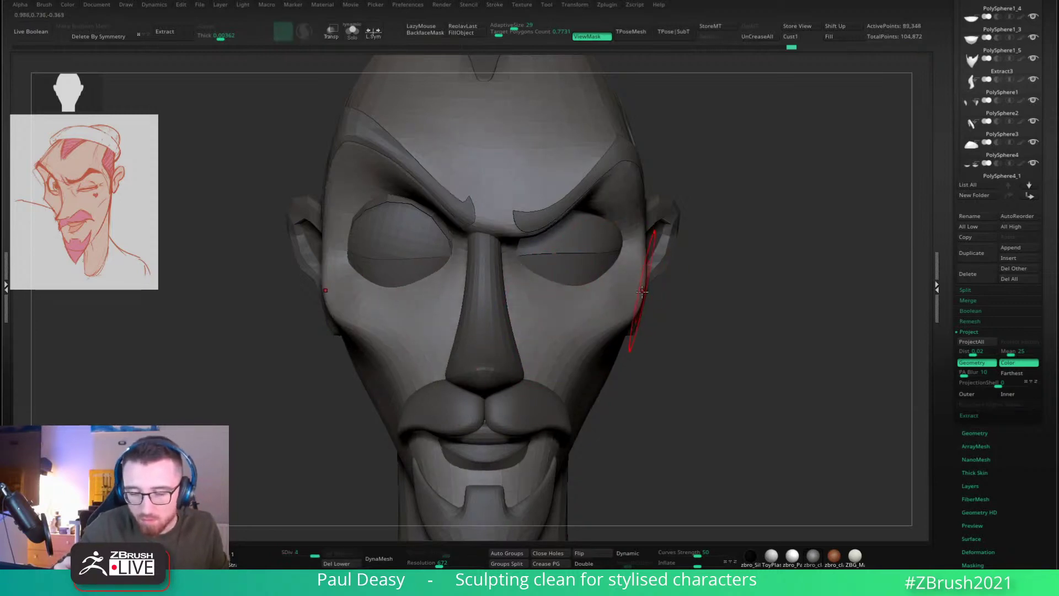
Step: Check the cheek's wireframe, smooth the cheek below the eye at subdivision levels 2 and 3, and return to level 4
drag(671, 320, 650, 325)
ctrl+right_drag(651, 325, 676, 345)
key(shift+f)
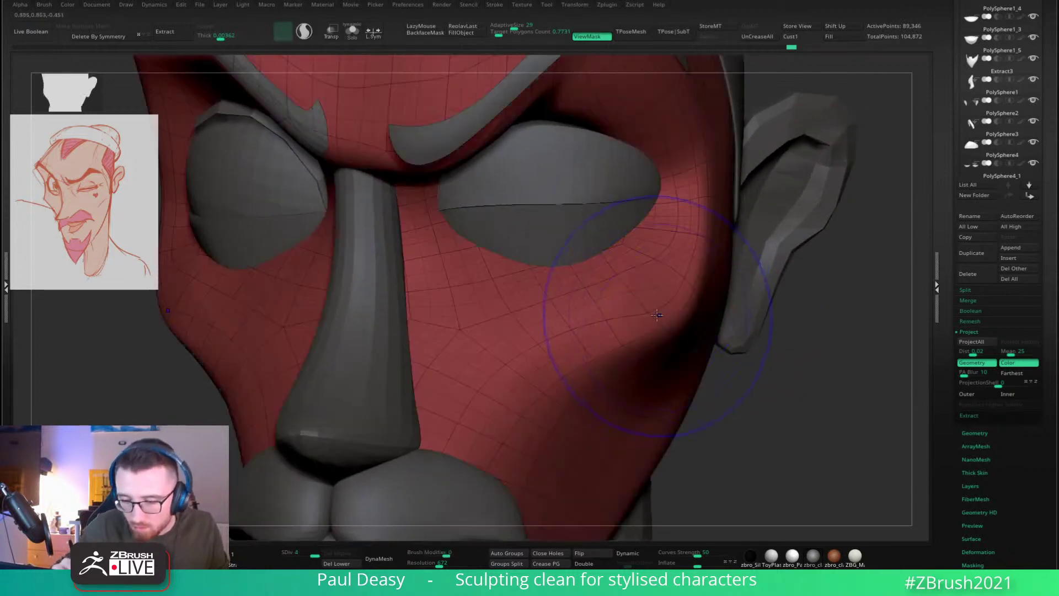
key(shift+f)
key(space)
click(633, 300)
key(shift+d)
key(shift+d)
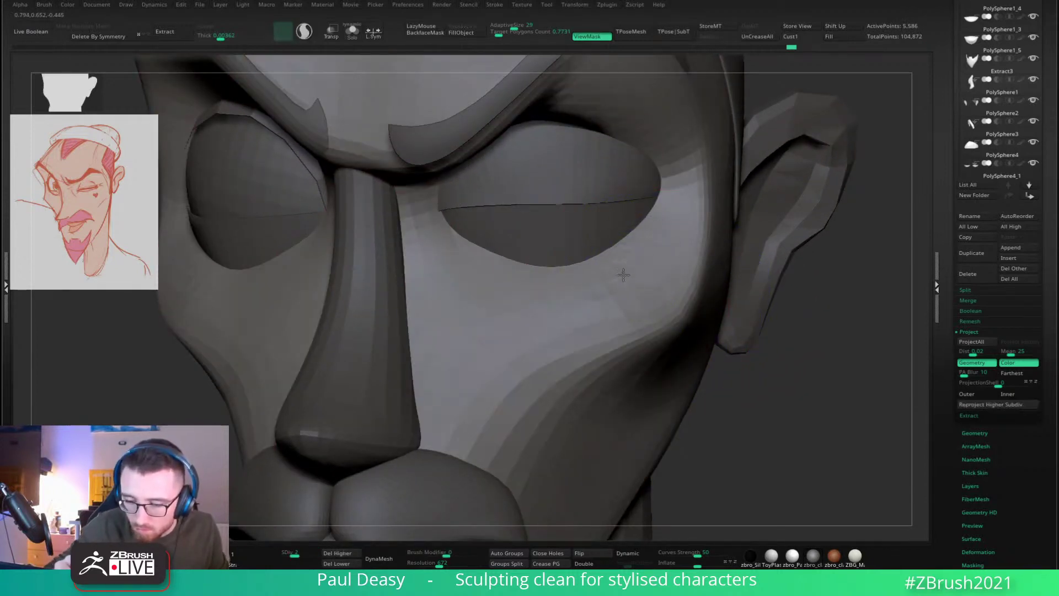
key(d)
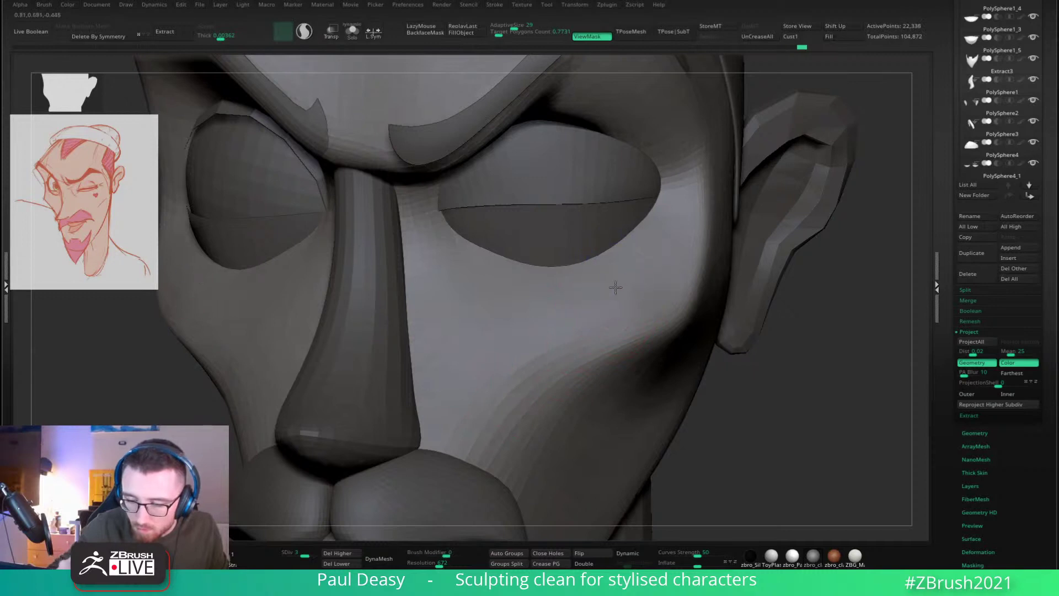
key(d)
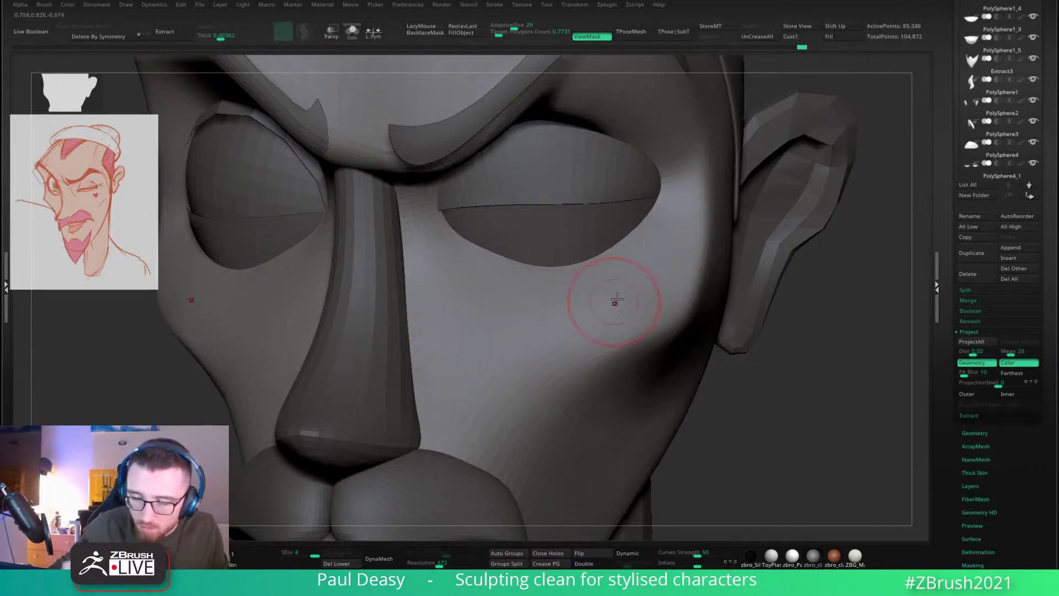
Step: Refine the cheekbone below the eye and smooth the hollow beneath it in front of the ear
right_drag(436, 182, 583, 327)
drag(583, 327, 518, 303)
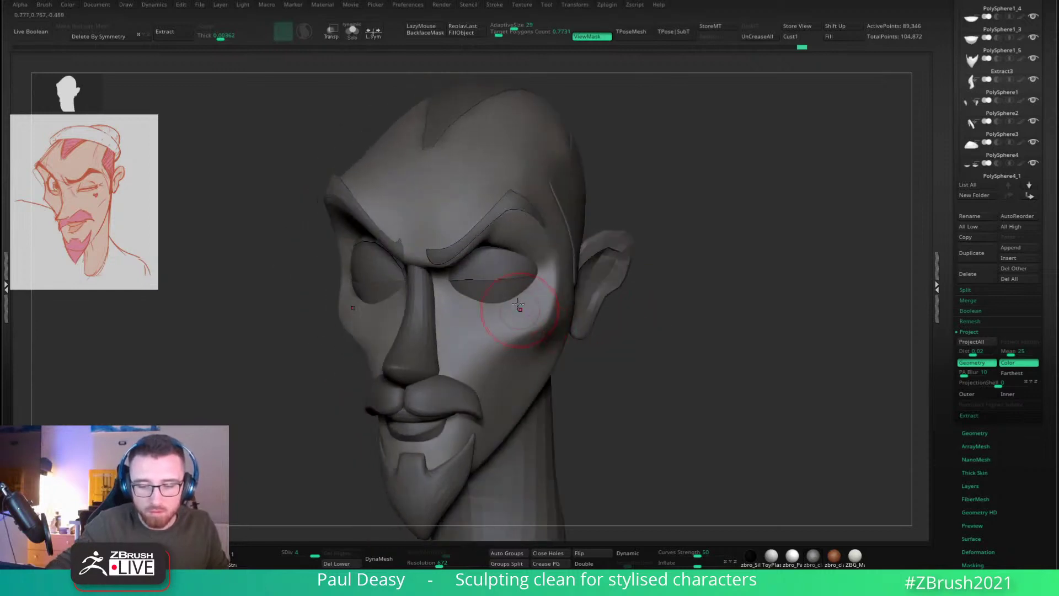
mouse_move(539, 331)
ctrl+right_down()
mouse_move(543, 342)
mouse_move(554, 316)
mouse_move(565, 328)
ctrl+right_up()
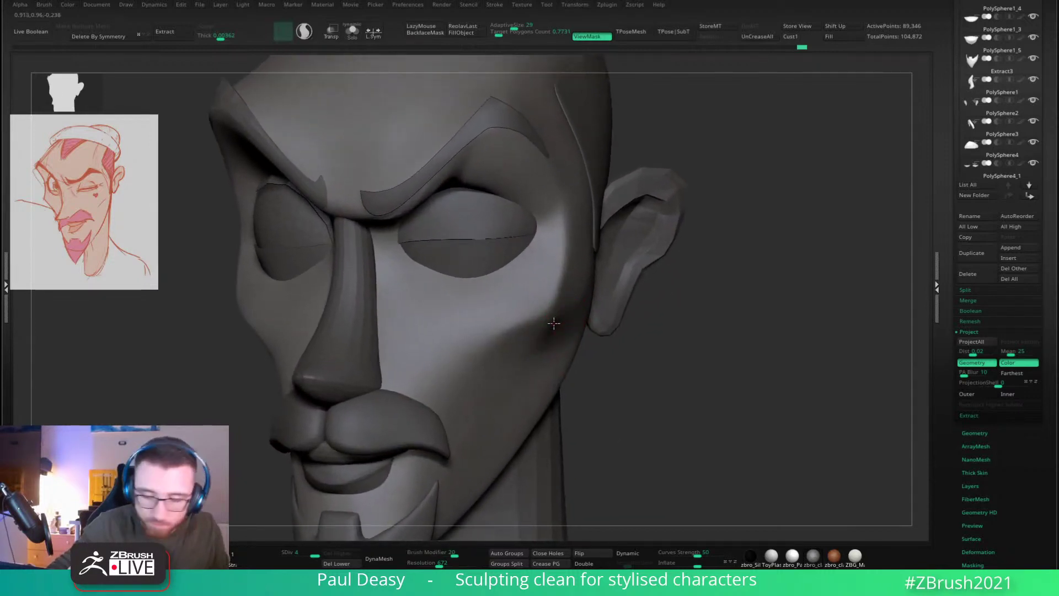
shift+drag(553, 326, 558, 326)
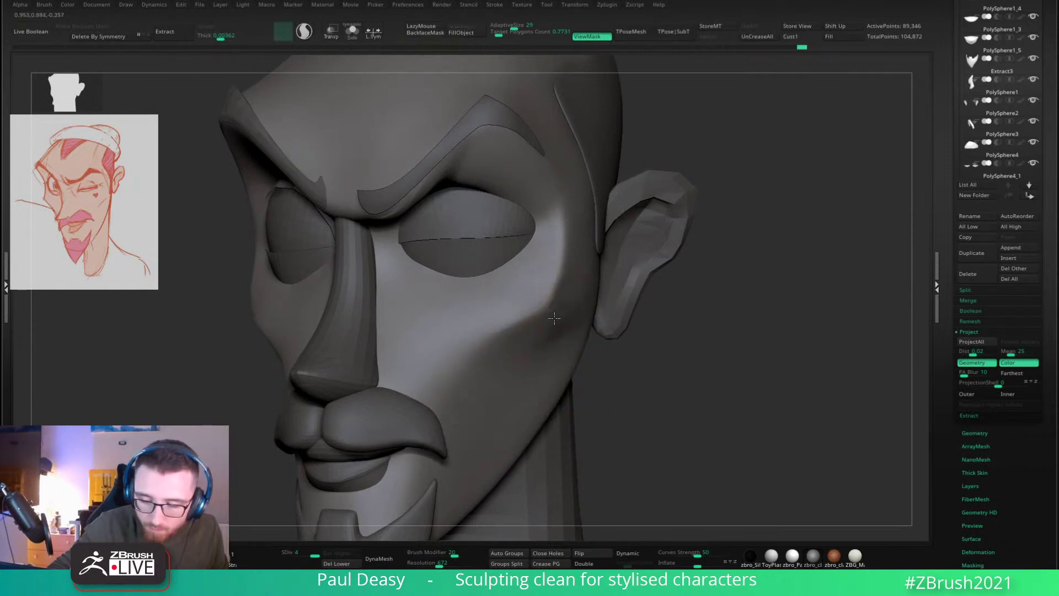
mouse_move(551, 321)
right_down()
mouse_move(549, 303)
mouse_move(567, 356)
mouse_move(607, 337)
mouse_move(579, 333)
right_up()
Step: Adjust the outer edge of the cheekbone and smooth the temple area between the eye and the ear
key(l)
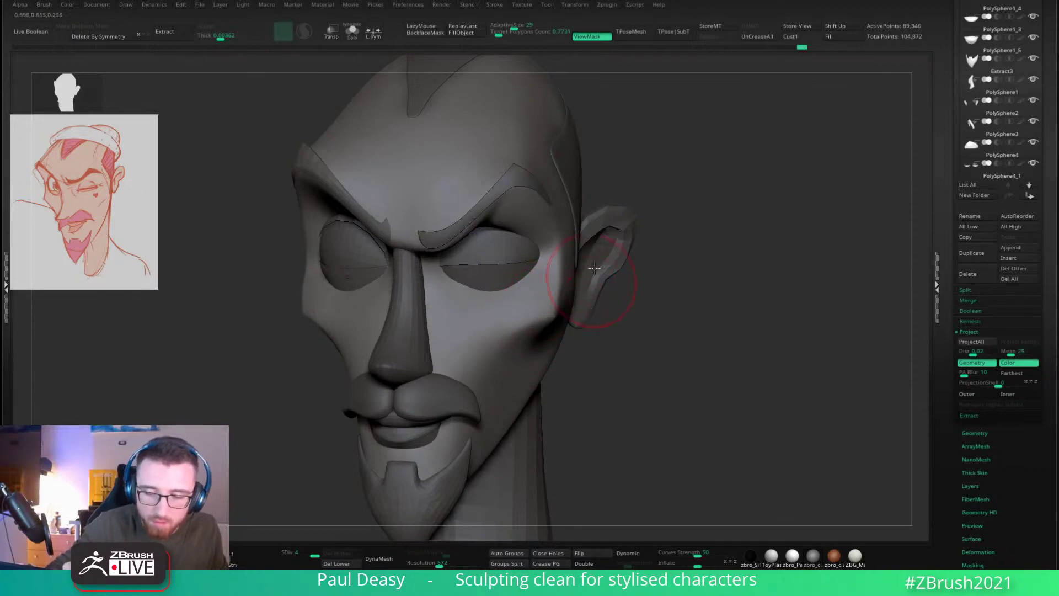
right_drag(549, 284, 559, 284)
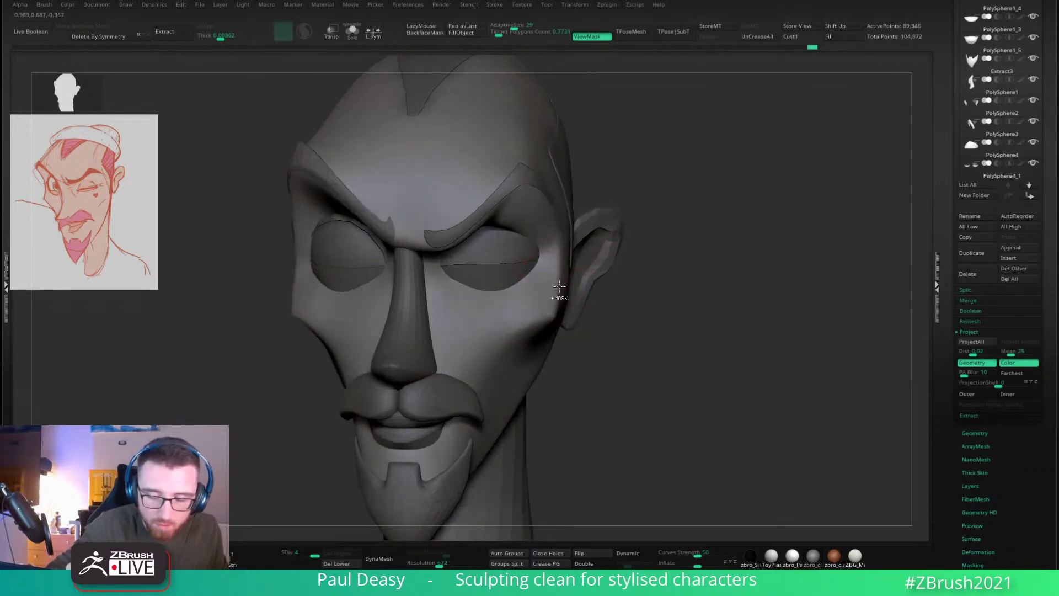
key(shift+d)
key(d)
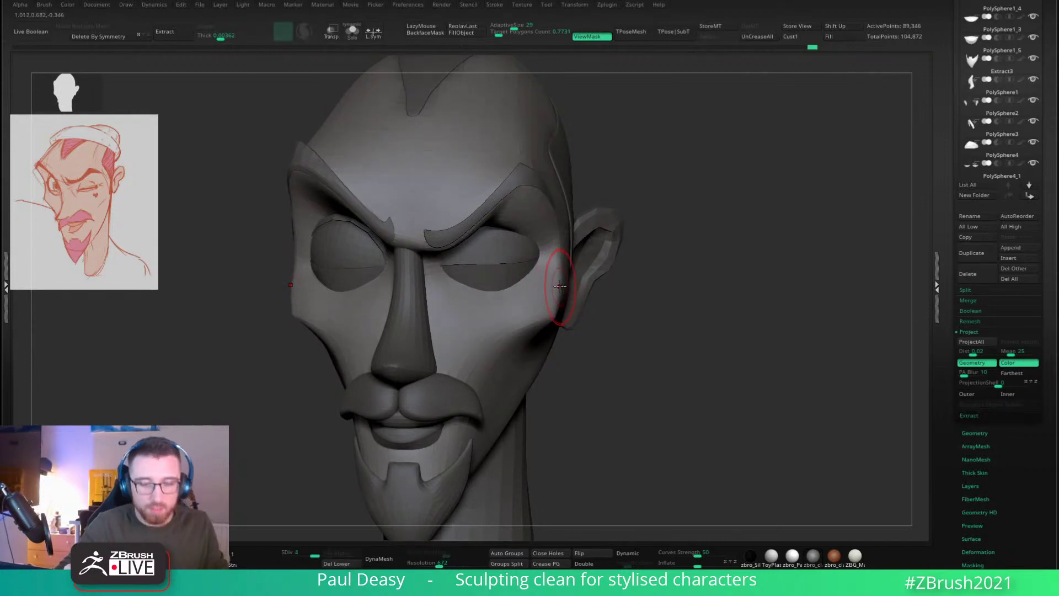
right_drag(559, 287, 555, 244)
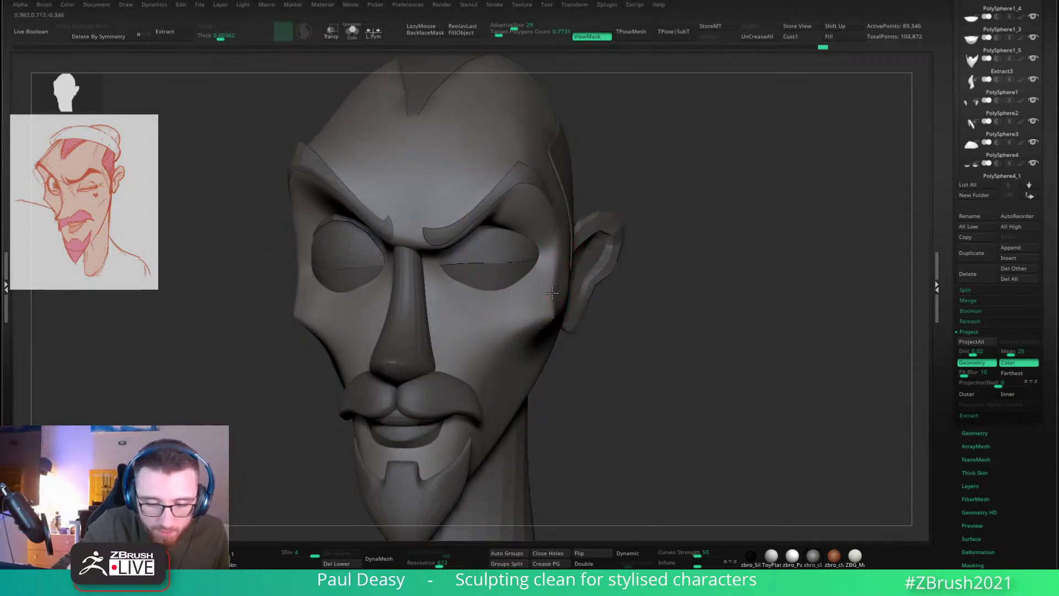
right_drag(567, 291, 588, 303)
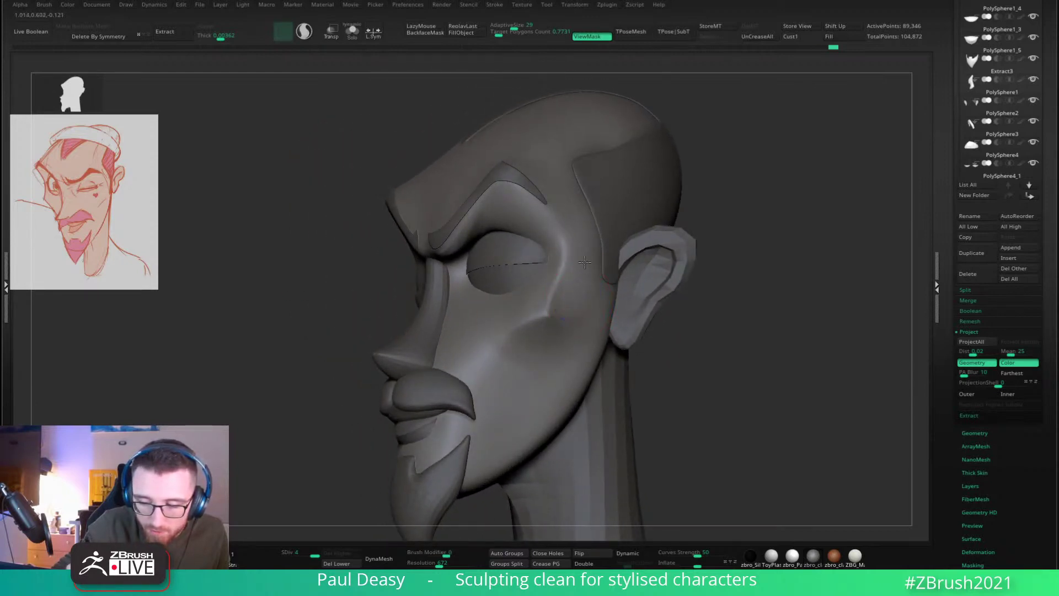
drag(578, 299, 578, 275)
Step: Lower the head to subdivision level 2 and smooth the outer cheeks beside the eyes from the front
key(ctrl)
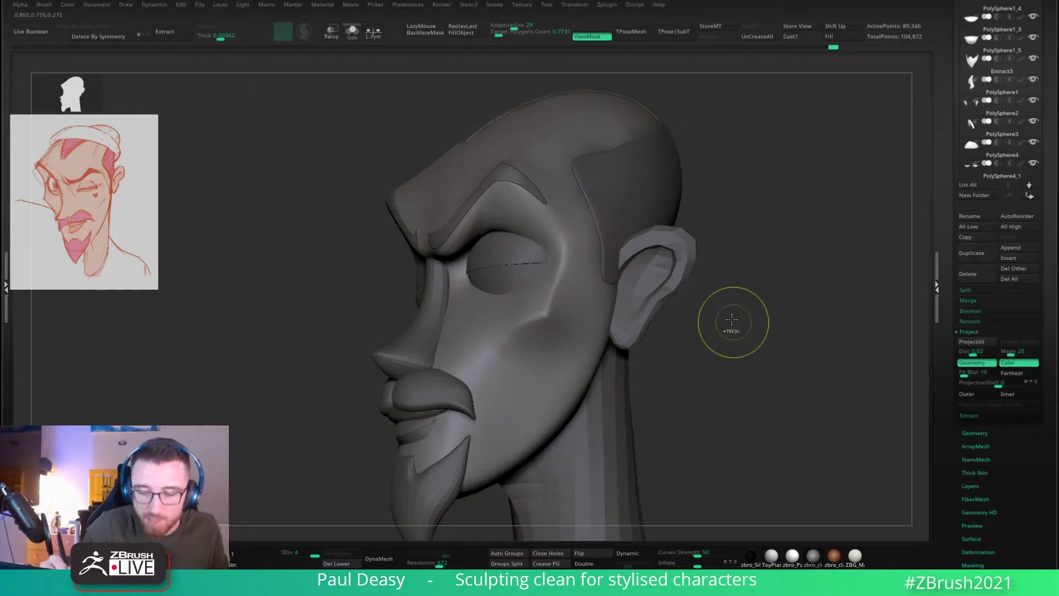
key(shift+d)
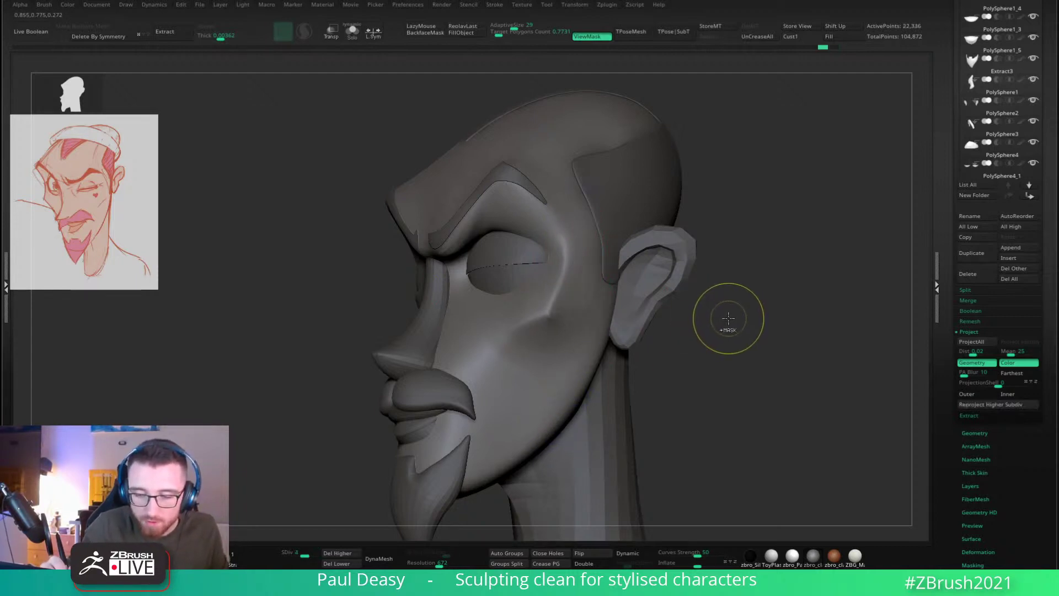
mouse_move(728, 319)
mouse_down()
mouse_move(744, 321)
mouse_move(616, 314)
mouse_up()
key(space)
key(space)
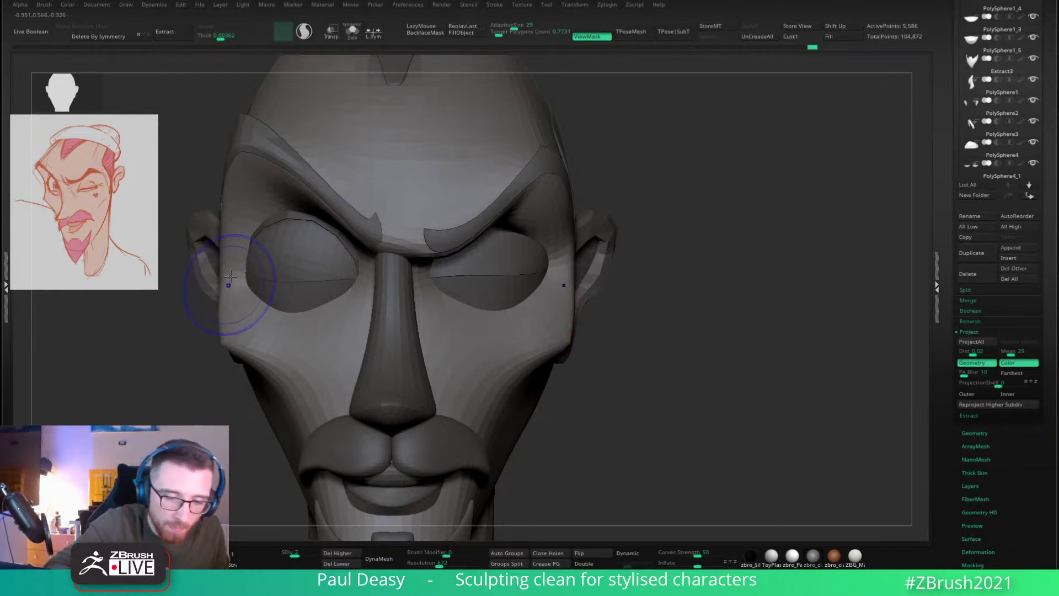
alt+drag(686, 285, 702, 291)
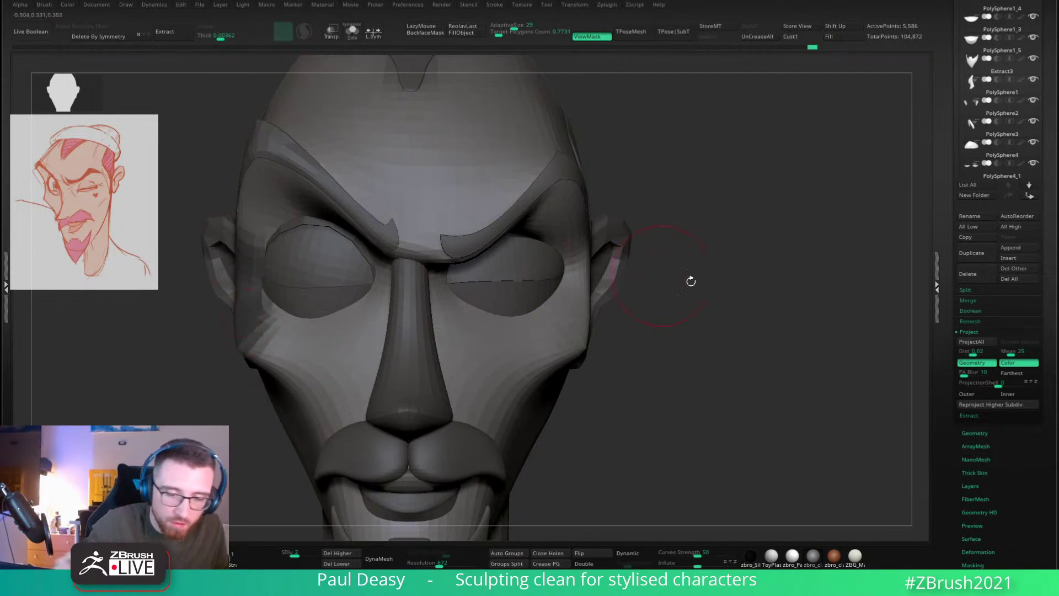
drag(691, 281, 585, 296)
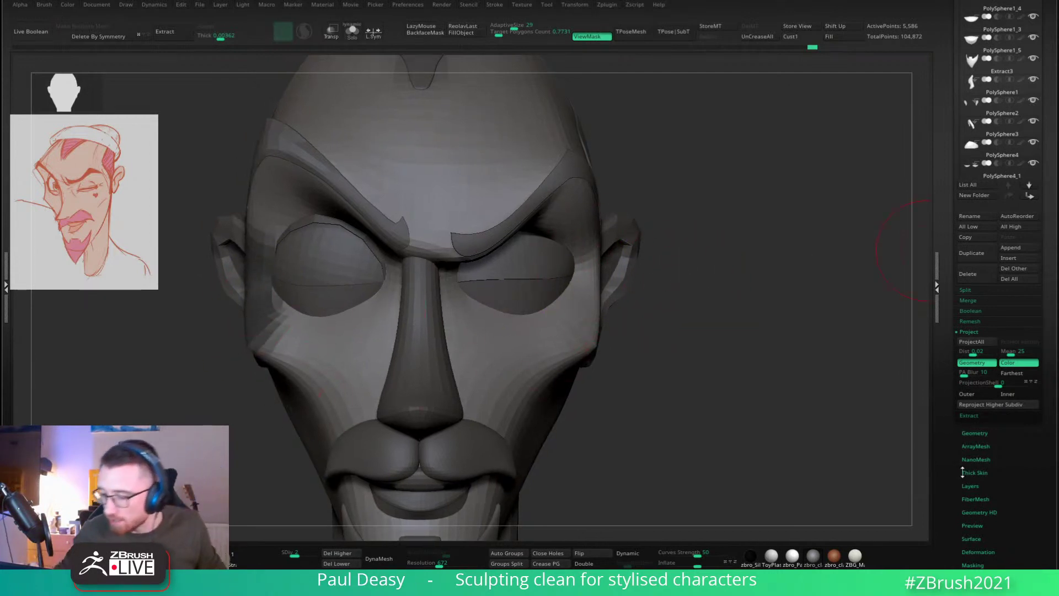
Step: Mask the head except the uneven cheek and outer eye area, apply Smart ReSym, and clear the mask
scroll(976, 371, down, 3)
click(976, 363)
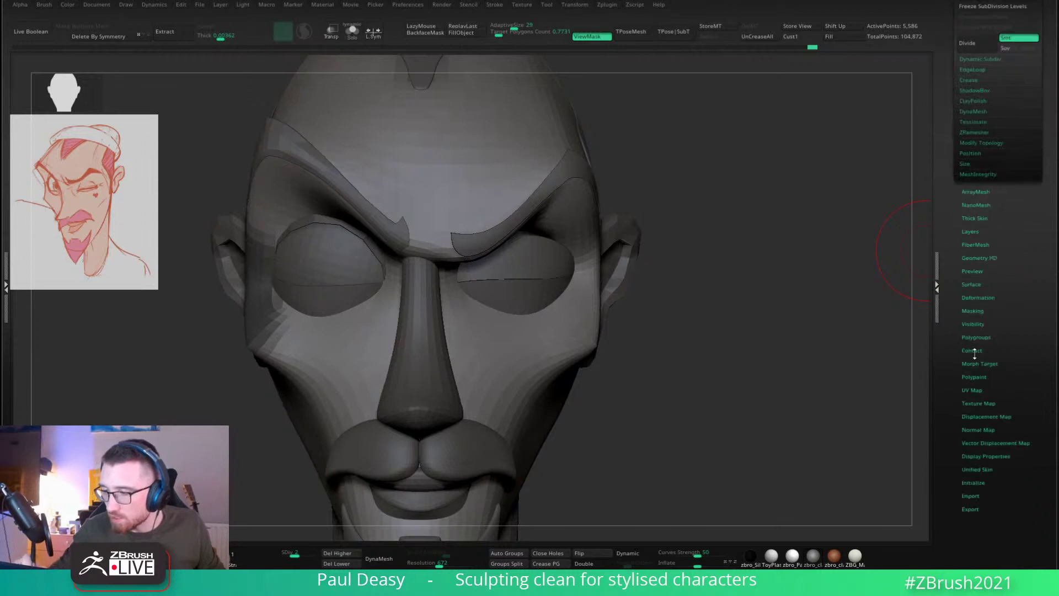
drag(988, 279, 990, 318)
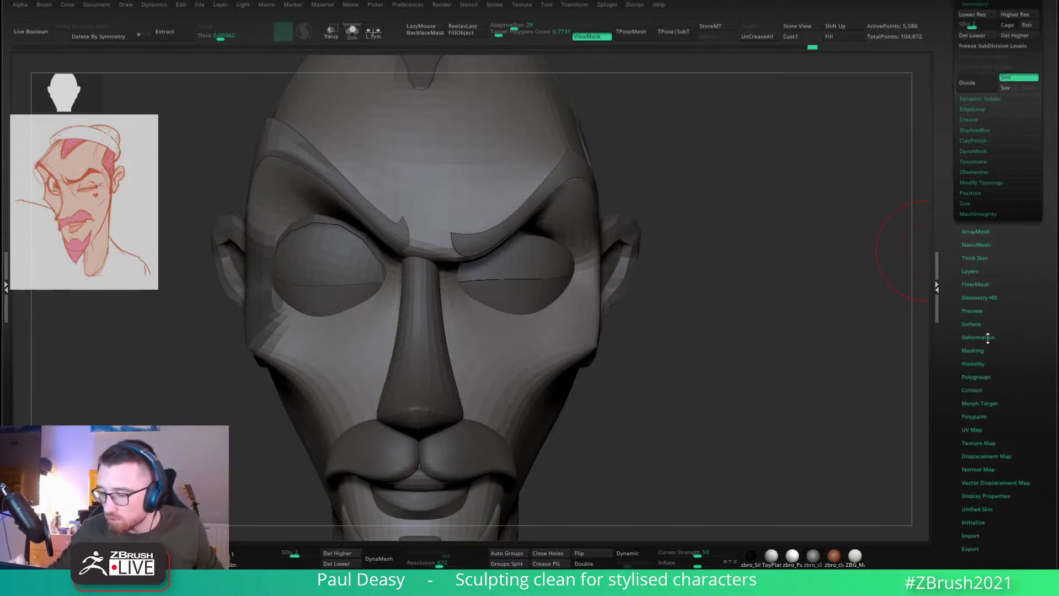
click(990, 338)
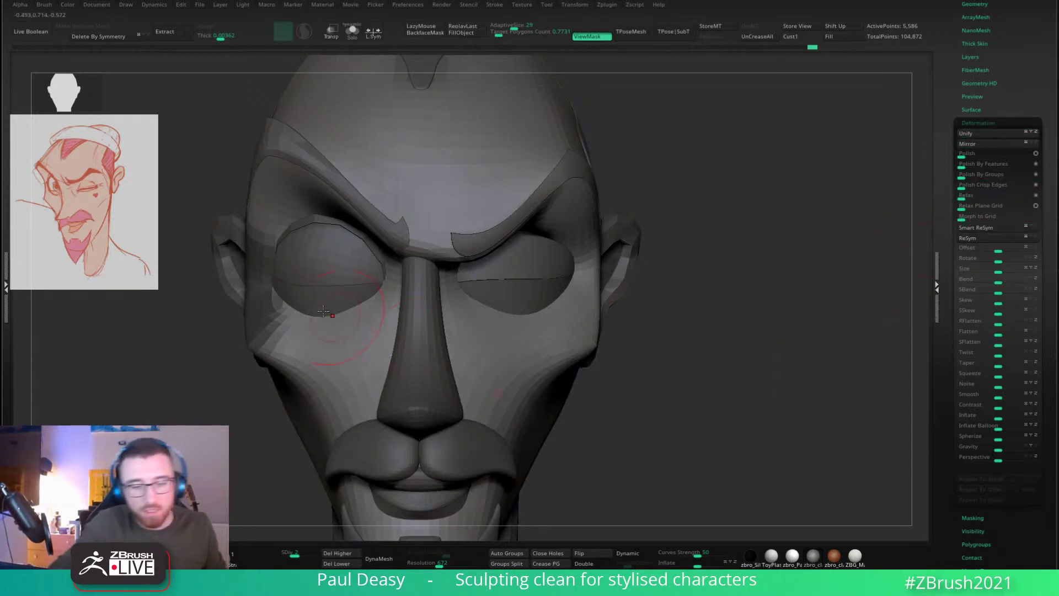
ctrl+click(737, 212)
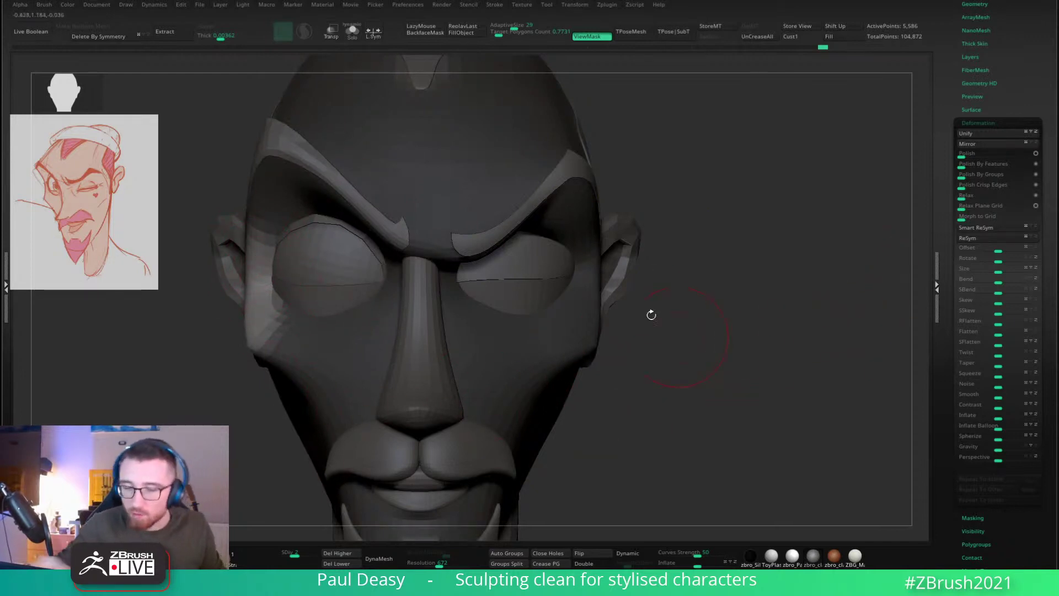
click(993, 227)
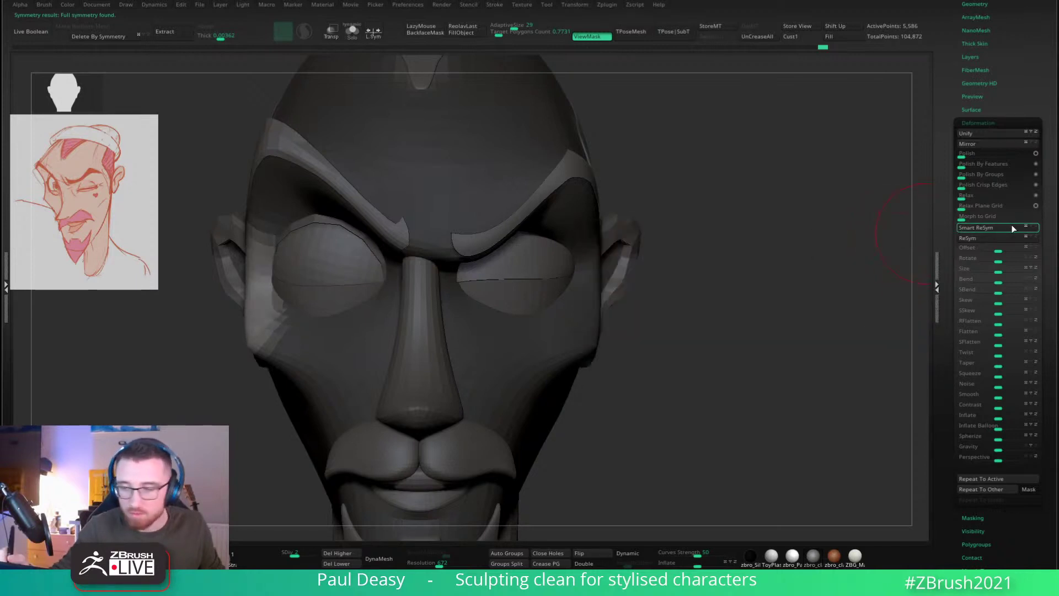
key(ctrl+h)
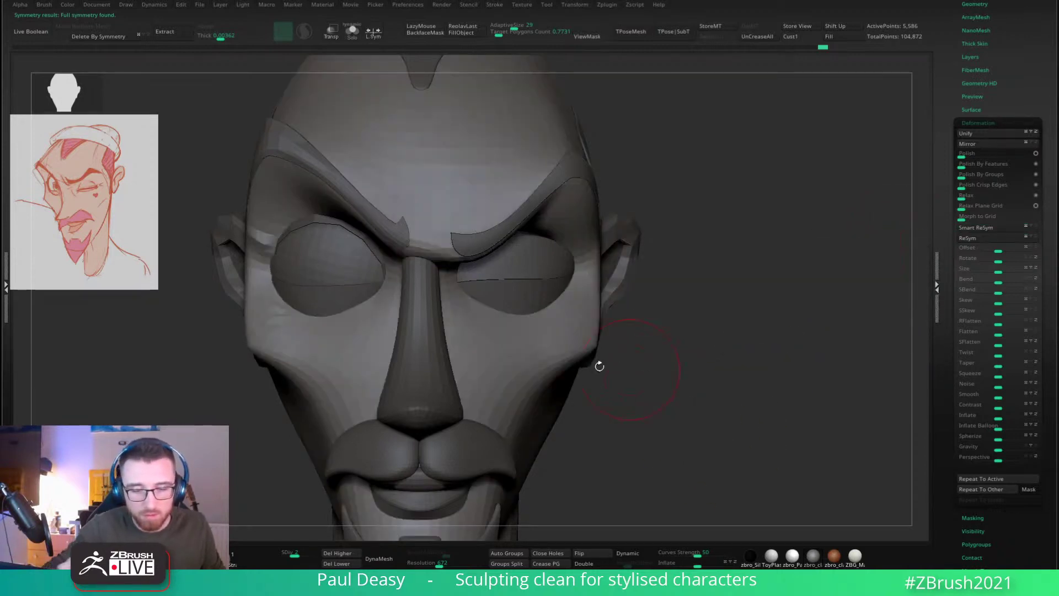
Step: Smooth the re-symmetrised surface around the outer eye corner and down onto the cheek below it
shift+drag(265, 242, 283, 229)
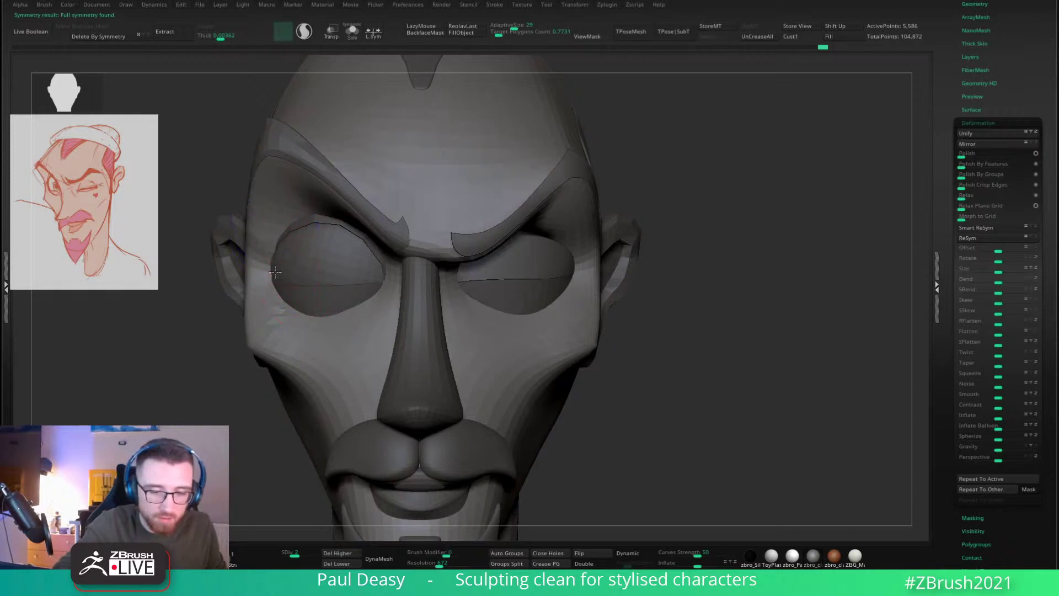
shift+drag(270, 326, 315, 346)
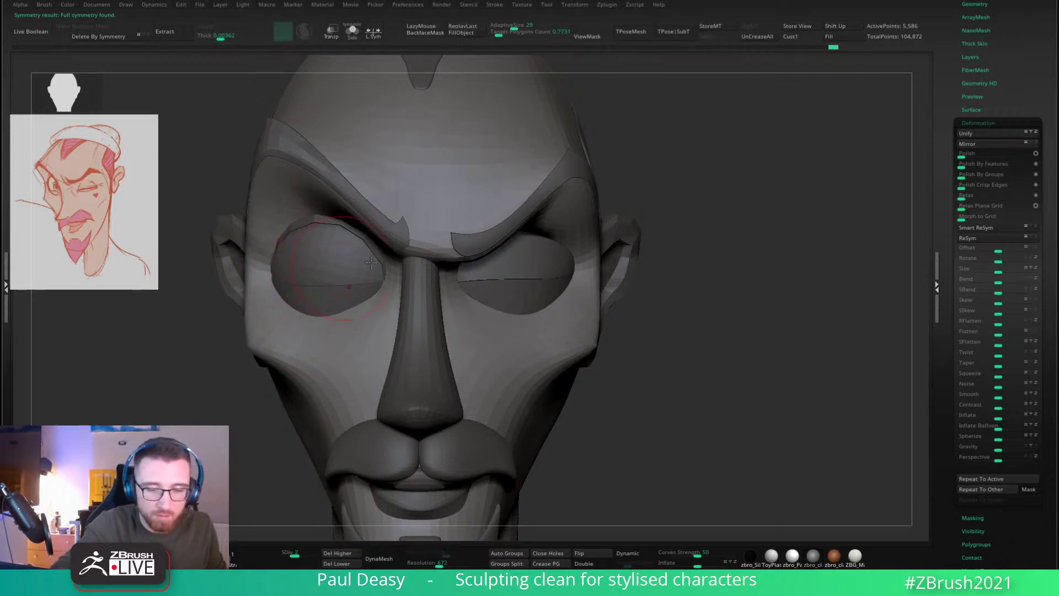
drag(680, 273, 688, 287)
shift+drag(279, 253, 292, 237)
drag(635, 264, 695, 264)
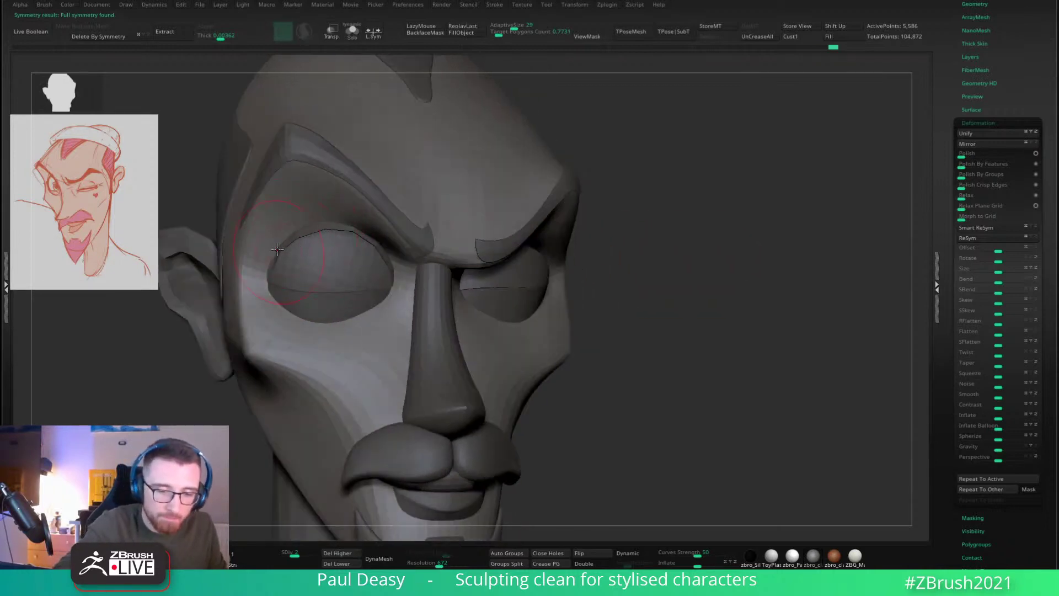
Step: Try refining the cheek below the eye from a three-quarter view and undo the last two changes
mouse_move(277, 250)
right_down()
mouse_move(664, 244)
mouse_move(601, 261)
right_up()
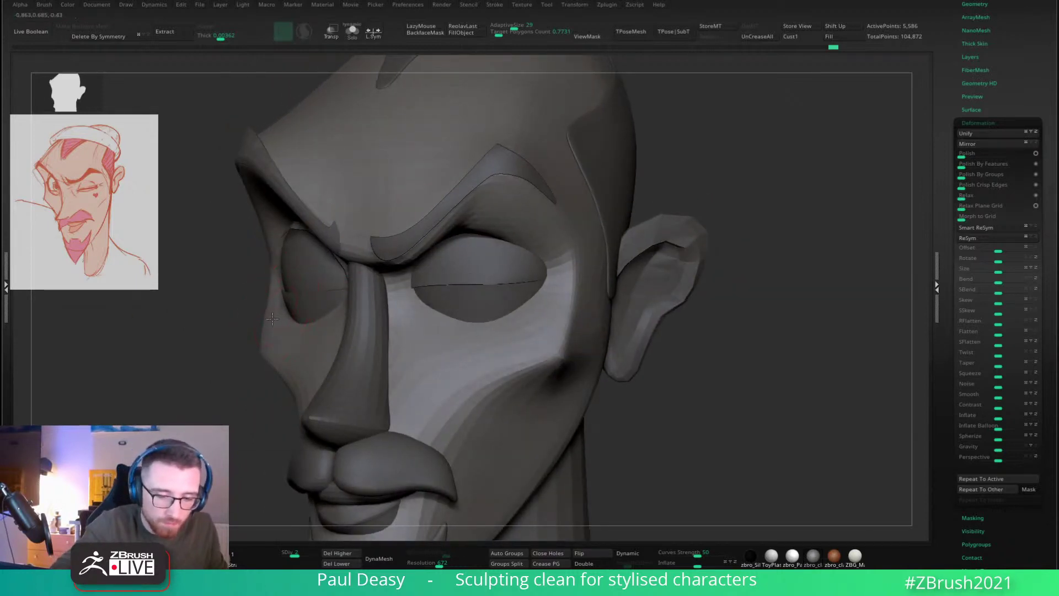
right_drag(747, 260, 752, 280)
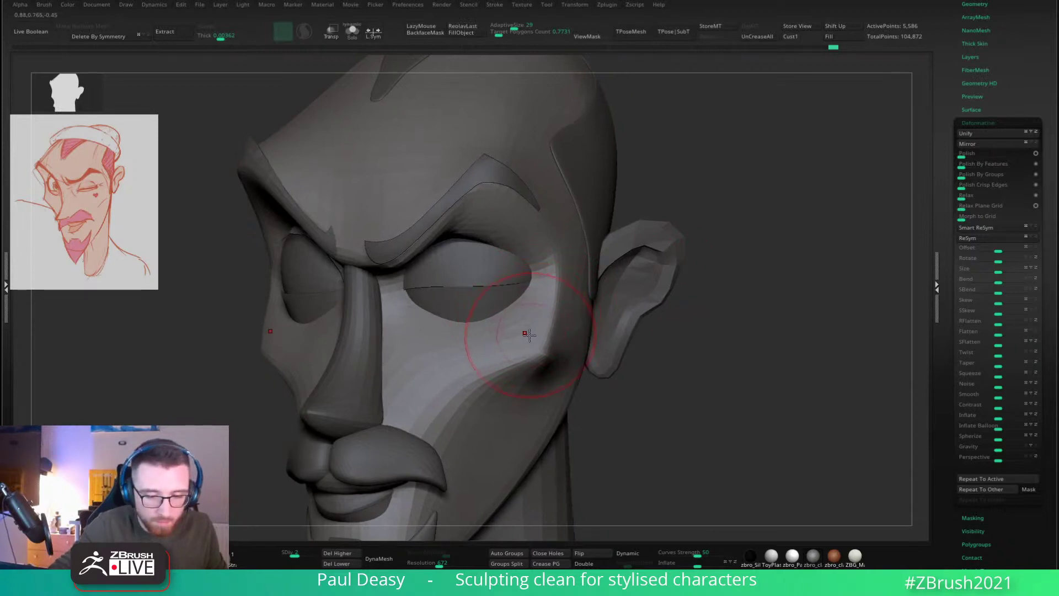
key(ctrl+z)
key(ctrl+z)
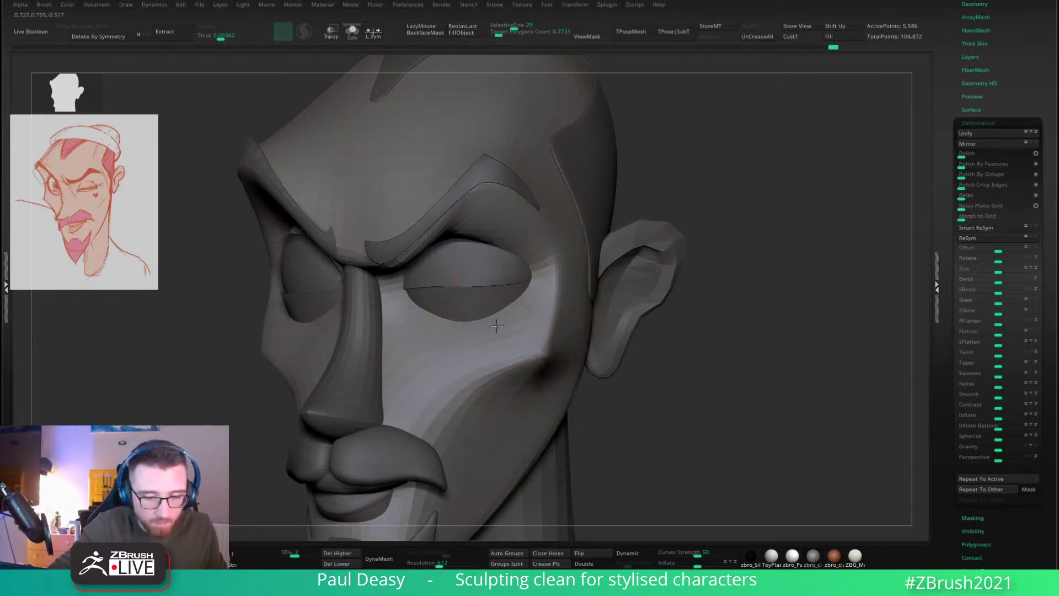
right_drag(499, 320, 569, 326)
Step: Select the open eye's upper eyelid and shift it slightly upward along Y with the gizmo
alt+click(384, 285)
alt+right_drag(439, 280, 482, 288)
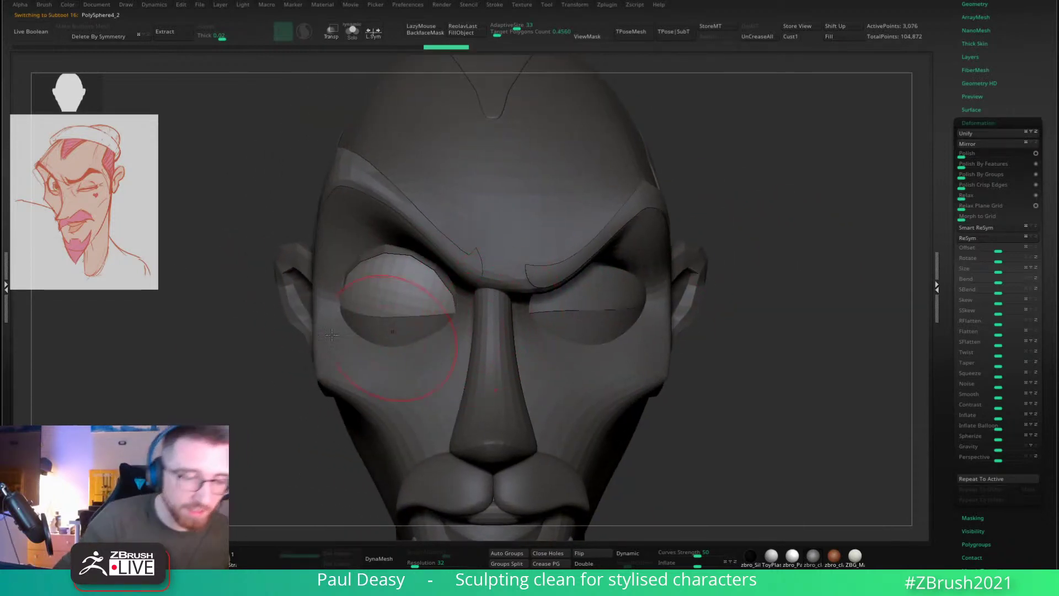
ctrl+right_drag(486, 316, 491, 331)
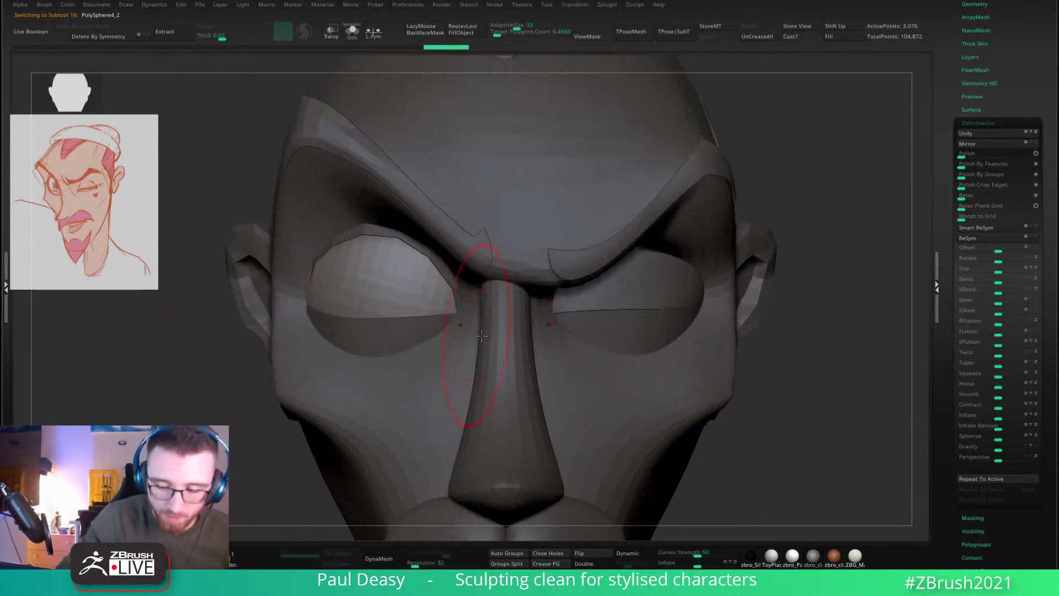
key(w)
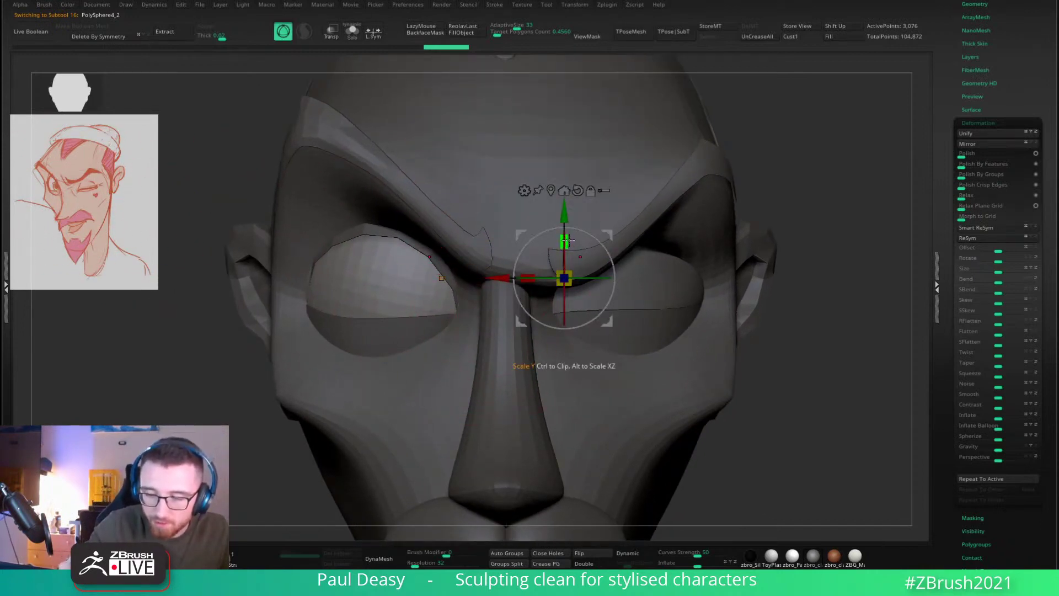
drag(568, 239, 569, 206)
drag(566, 191, 564, 188)
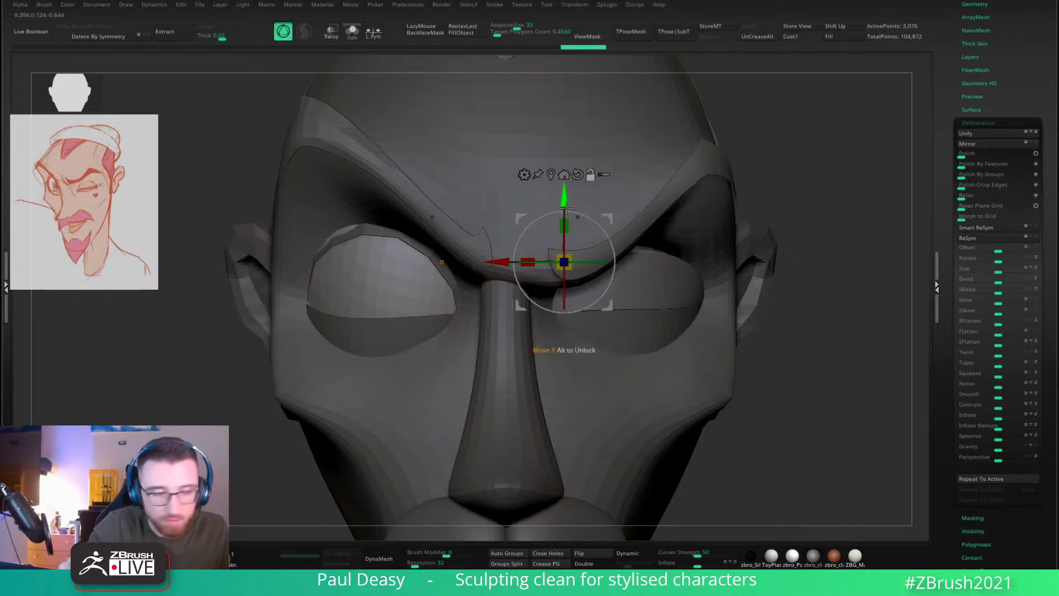
alt+right_drag(581, 233, 596, 246)
key(q)
right_click(361, 261)
ctrl+right_drag(415, 222, 417, 155)
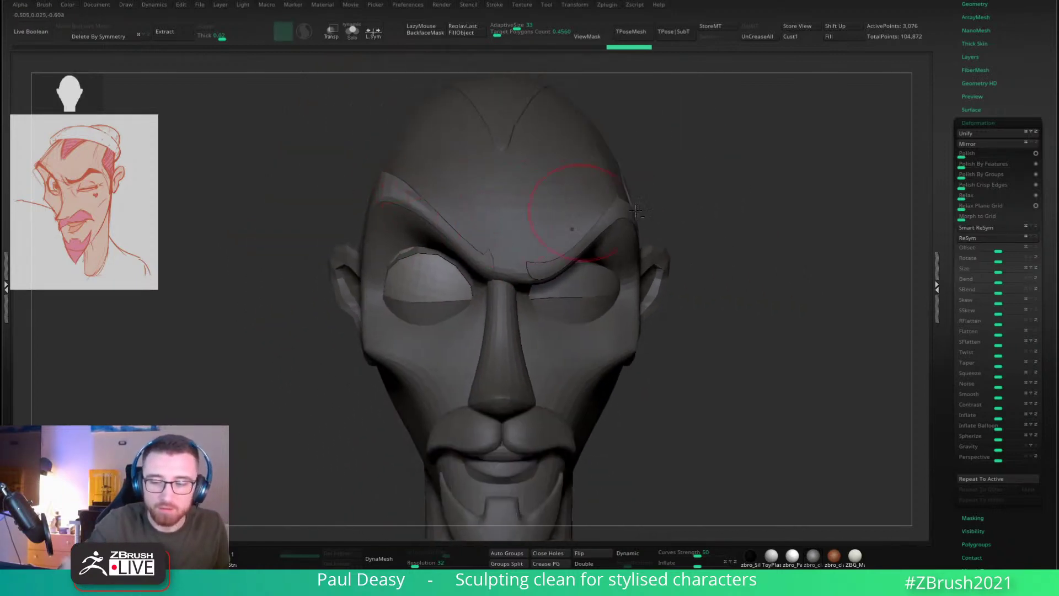
Step: Build a TPoseMesh of all the head parts and mask everything except the head and the raised eyebrow
ctrl+right_drag(729, 248, 719, 216)
click(642, 39)
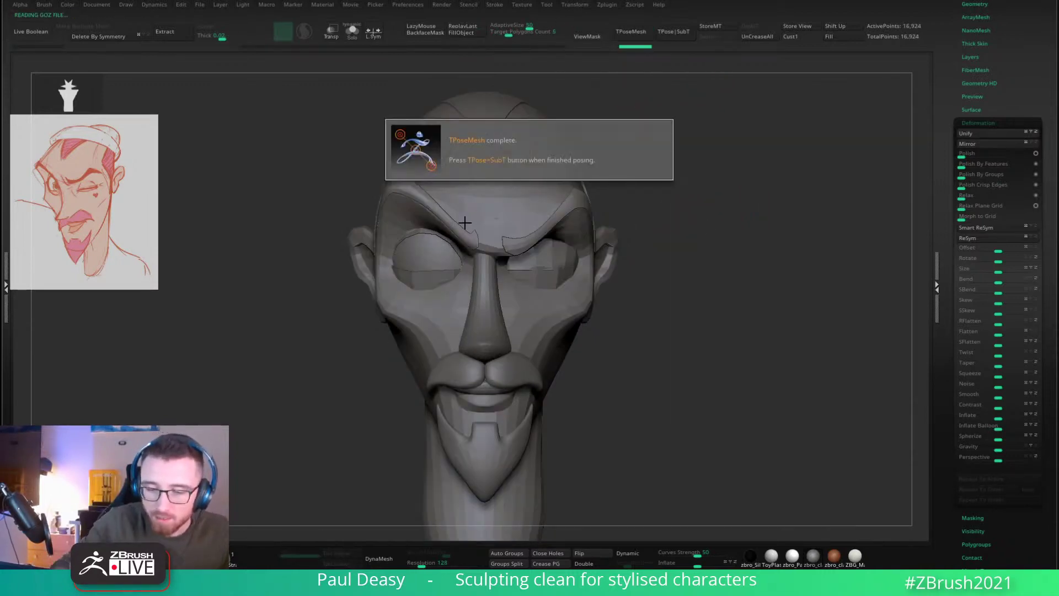
right_click(441, 205)
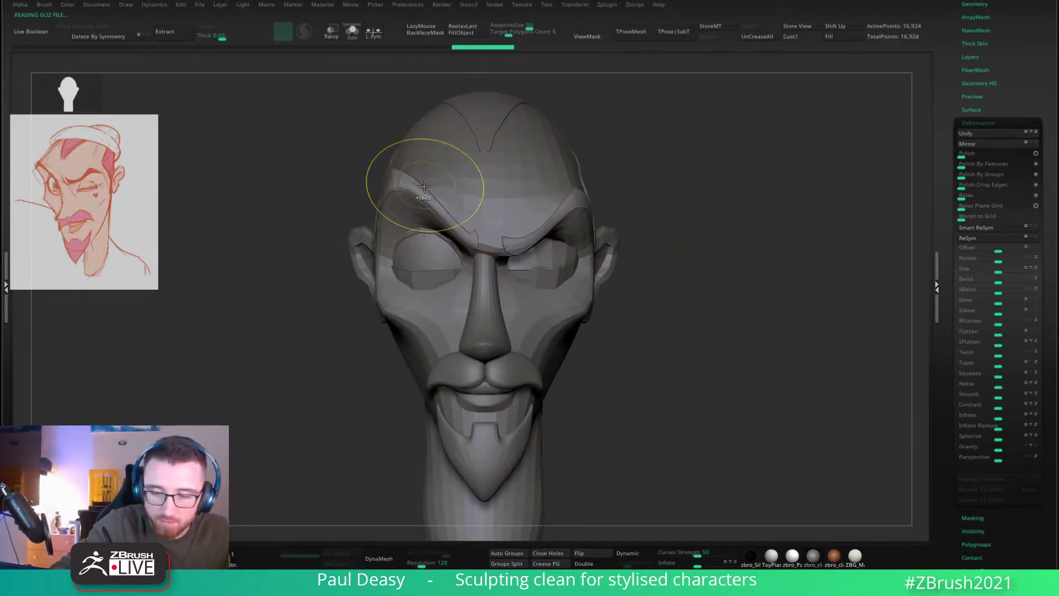
ctrl+shift+click(428, 202)
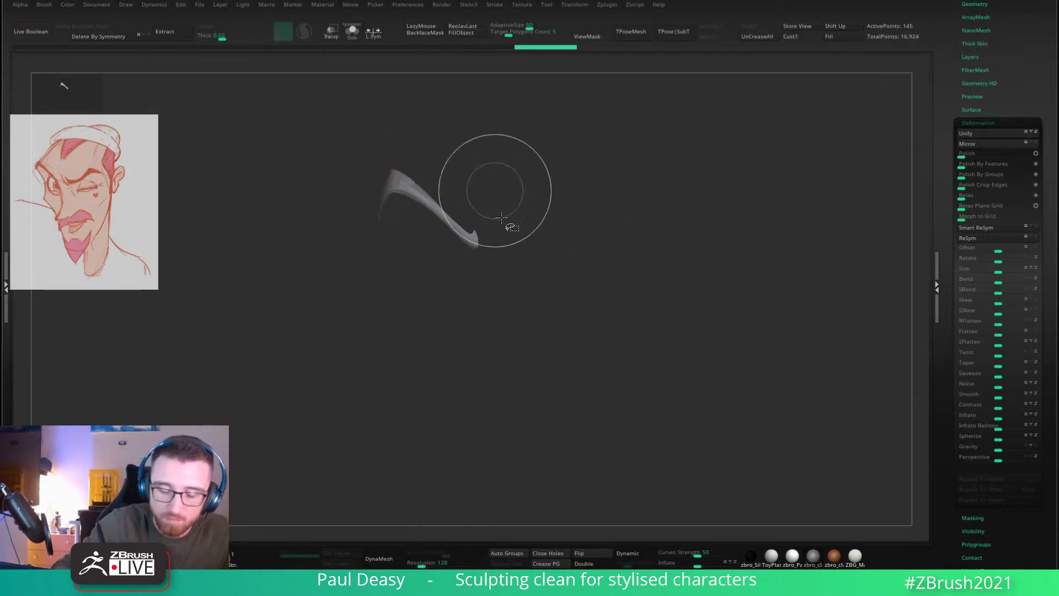
ctrl+shift+drag(124, 440, 314, 518)
ctrl+shift+click(496, 193)
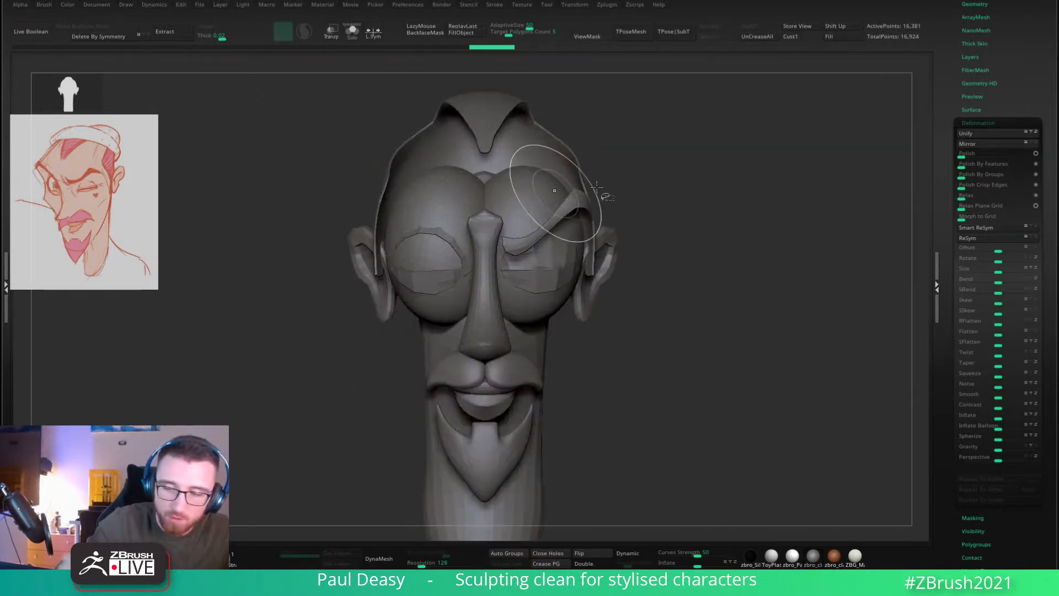
ctrl+click(690, 177)
ctrl+shift+click(689, 177)
right_click(417, 203)
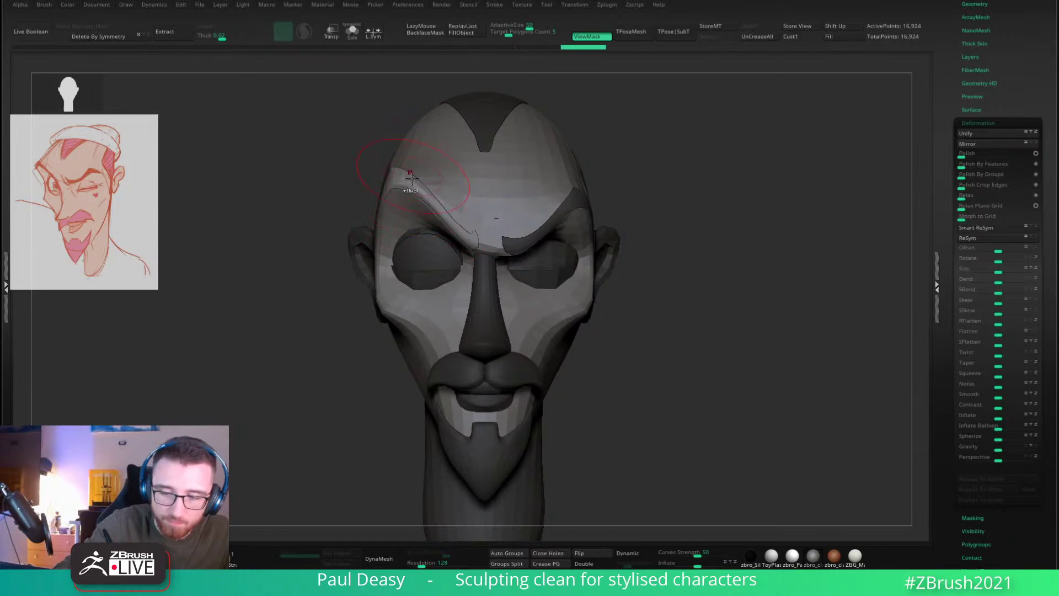
Step: Reshape the raised eyebrow and adjoining brow ridge with the Move brush from several angles, undoing the last stroke
right_drag(469, 189, 429, 187)
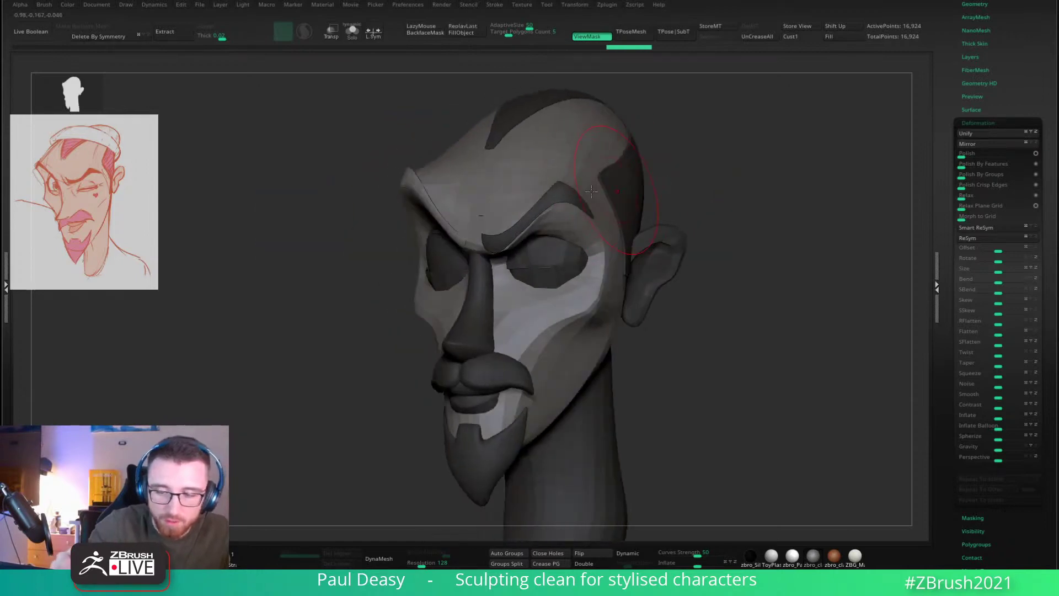
right_click(443, 151)
drag(429, 165, 442, 153)
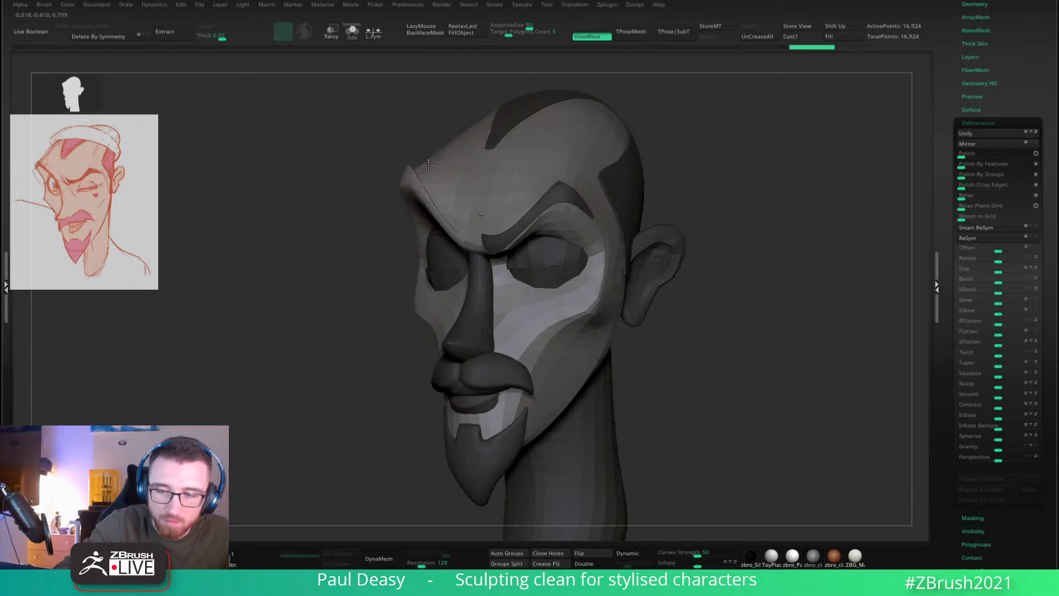
right_click(462, 140)
right_click(431, 183)
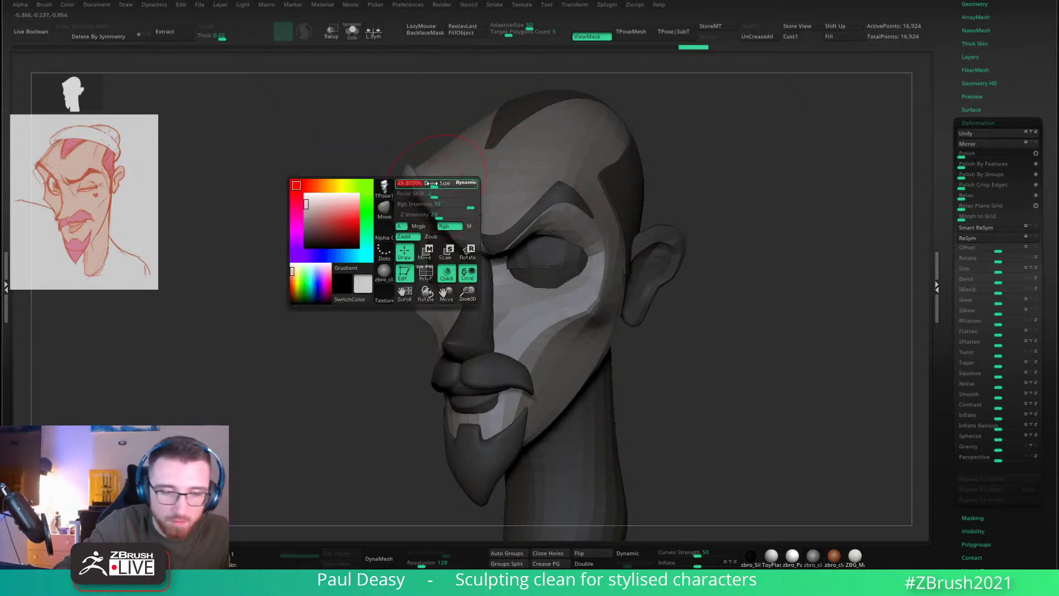
right_drag(425, 186, 438, 194)
mouse_move(375, 205)
right_down()
mouse_move(395, 212)
mouse_move(432, 157)
right_up()
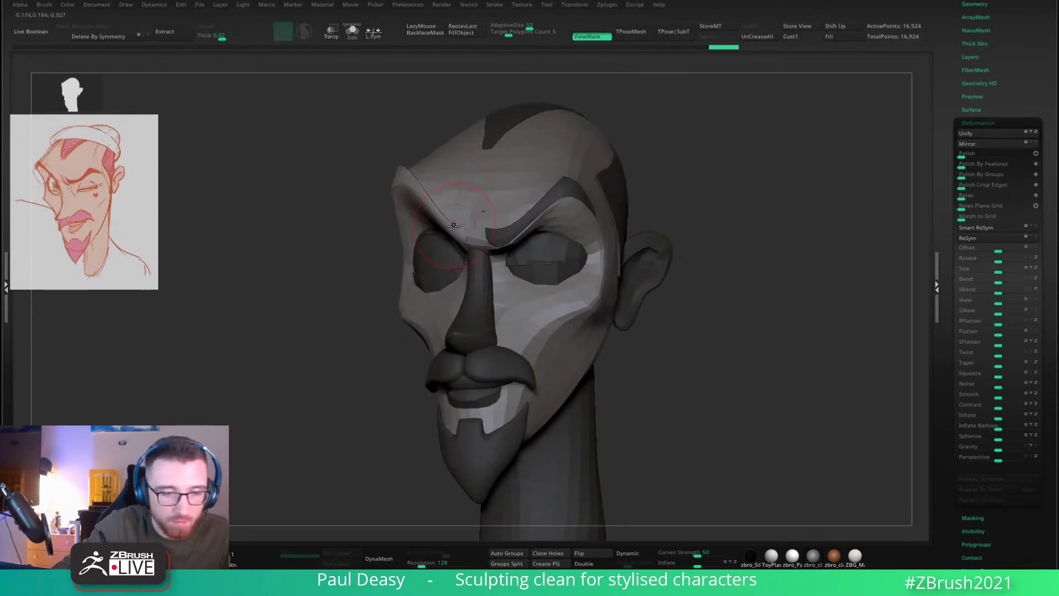
right_click(456, 225)
mouse_move(446, 224)
right_down()
mouse_move(519, 214)
mouse_move(567, 183)
mouse_move(439, 205)
right_up()
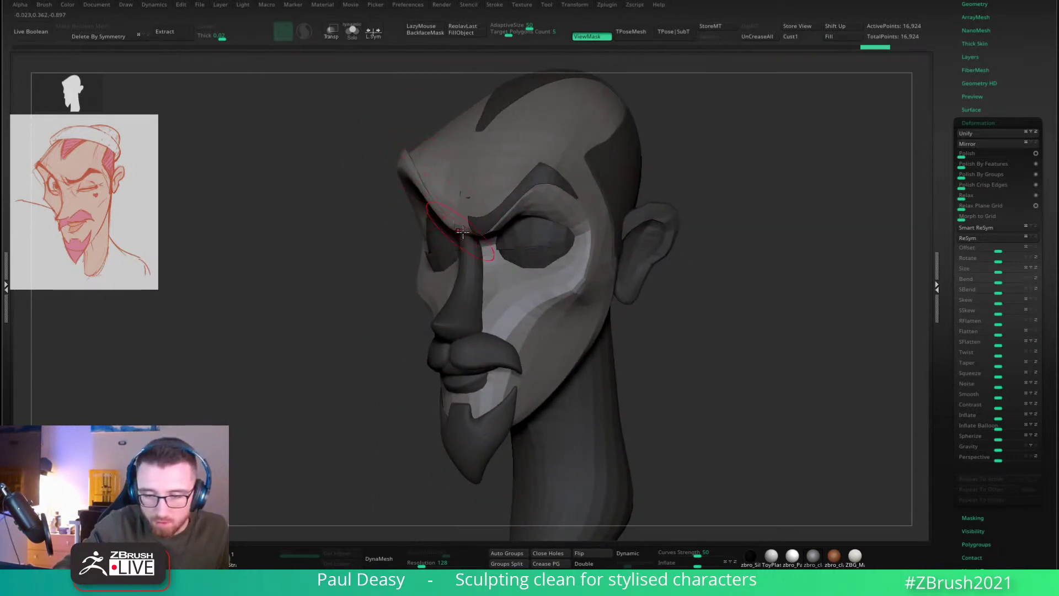
key(ctrl+z)
Step: Isolate the lowered eyebrow over the winking eye in the TPose mesh, remove its mask and adjust the Move brush's draw size
ctrl+shift+click(524, 185)
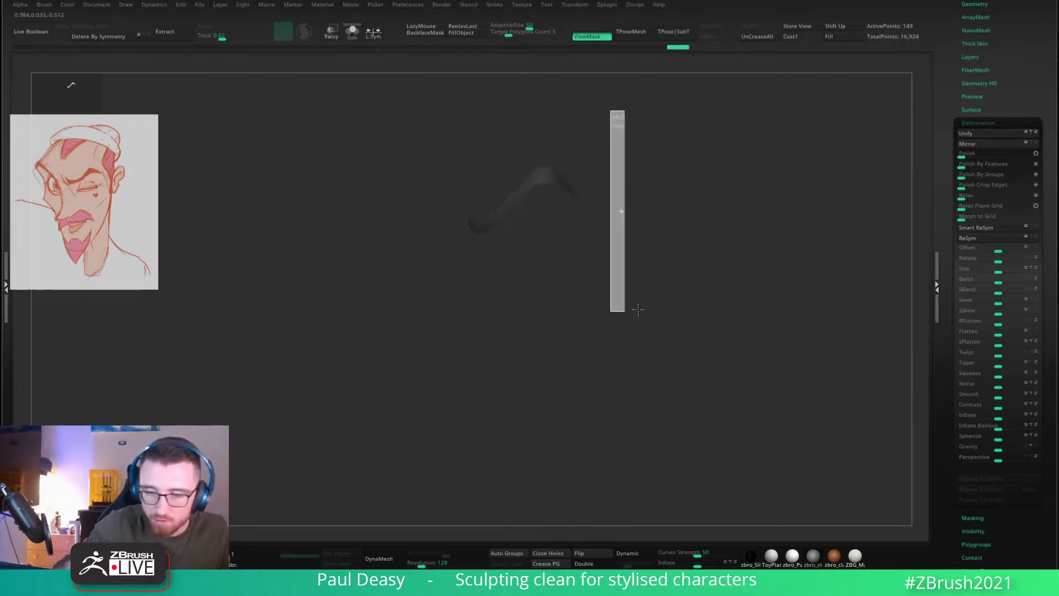
ctrl+shift+click(418, 364)
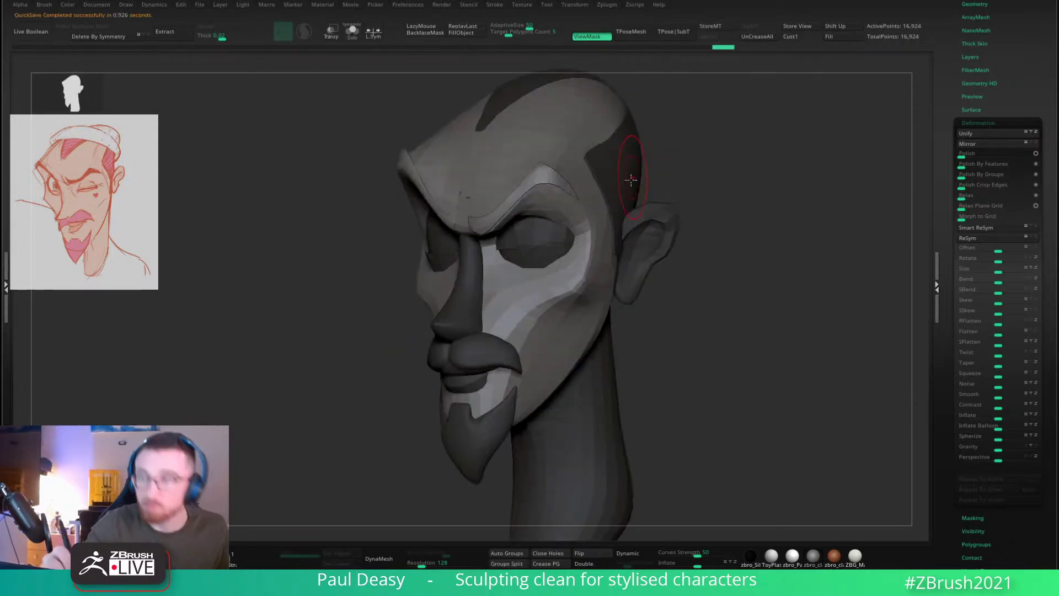
key(space)
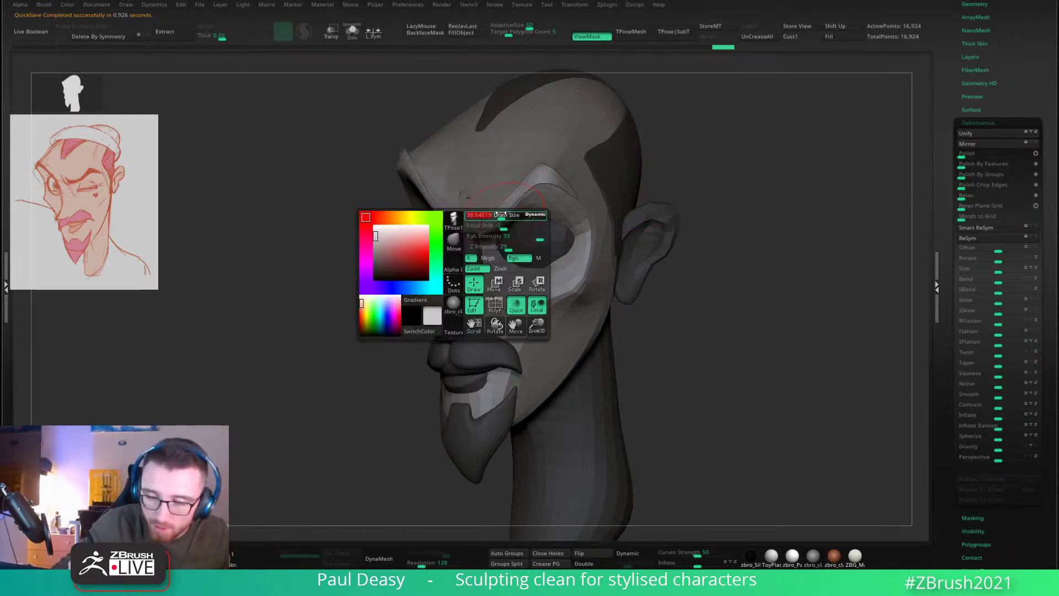
key(space)
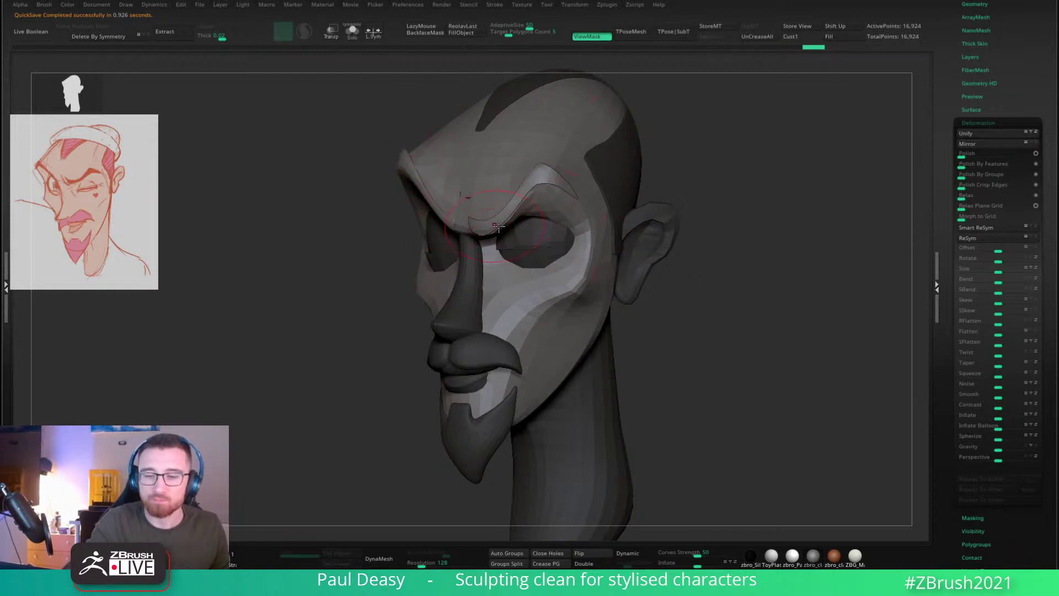
right_click(499, 225)
shift+right_drag(499, 225, 506, 225)
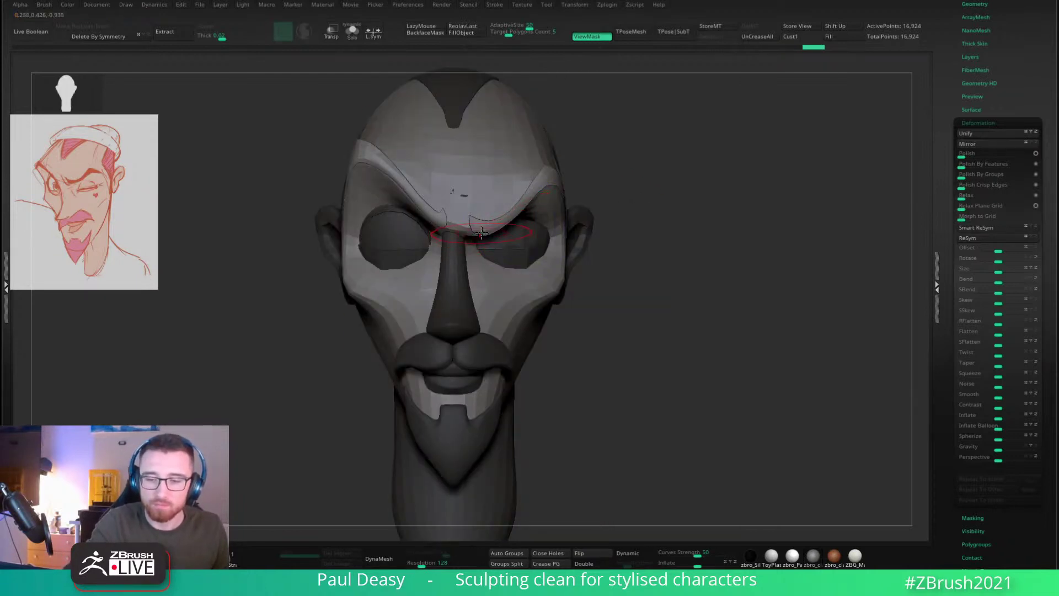
Step: Reshape the lowered eyebrow and its adjoining brow ridge with the Move brush from front and three-quarter views
key(space)
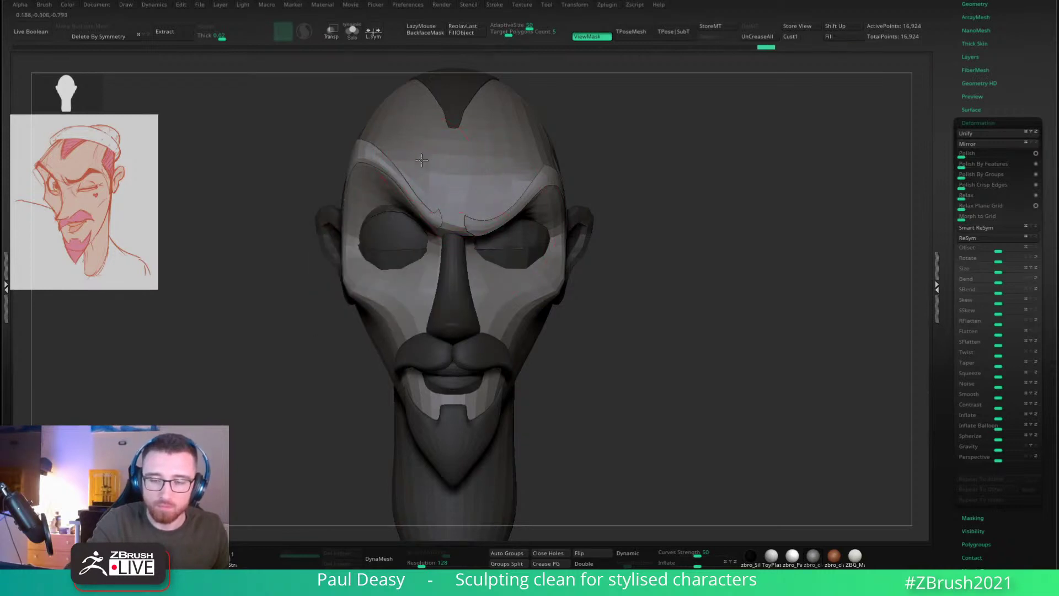
drag(422, 160, 432, 166)
drag(634, 156, 665, 160)
shift+right_drag(489, 218, 481, 220)
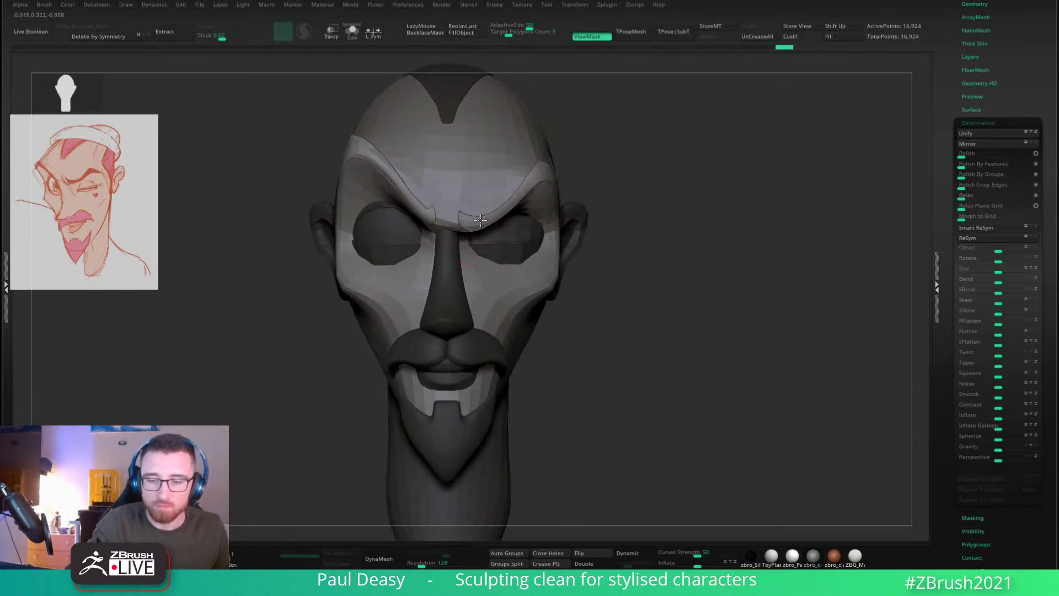
drag(523, 191, 526, 187)
drag(651, 164, 613, 166)
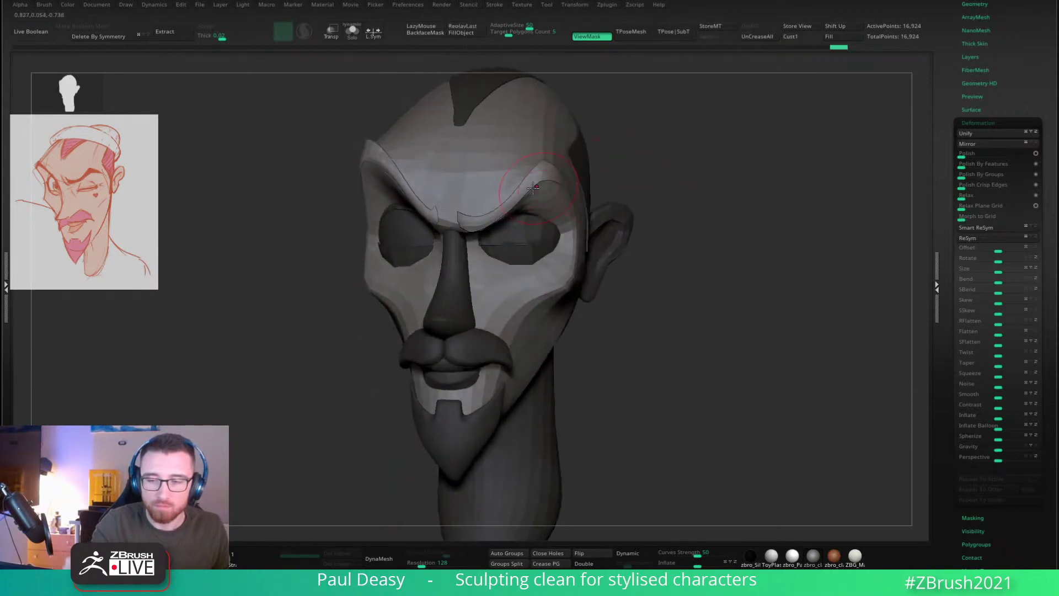
drag(525, 188, 550, 179)
mouse_move(747, 169)
mouse_down()
mouse_move(670, 166)
mouse_move(739, 159)
mouse_up()
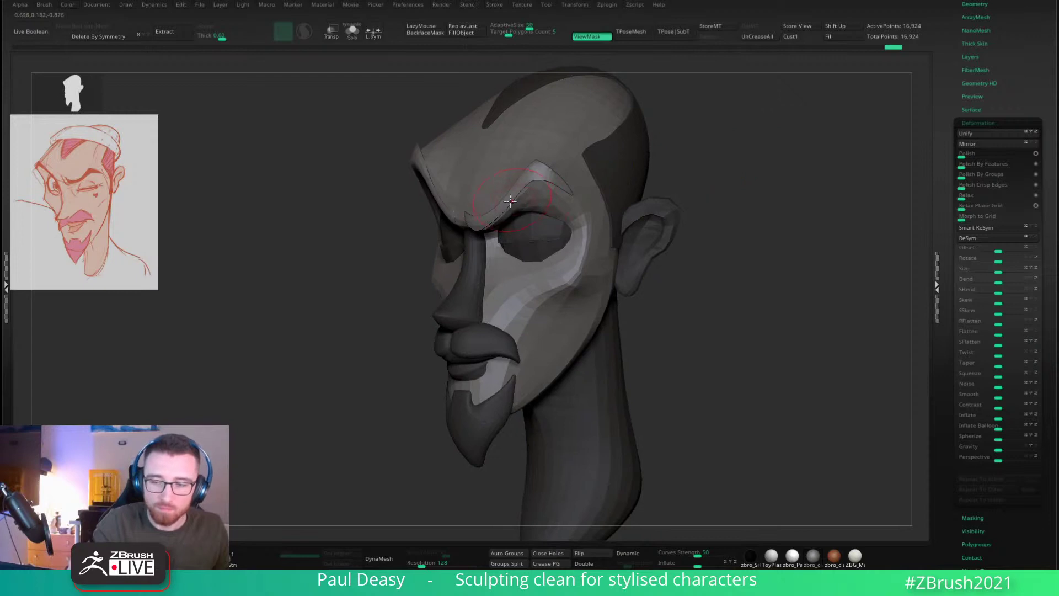
drag(512, 211, 509, 215)
shift+drag(695, 166, 730, 167)
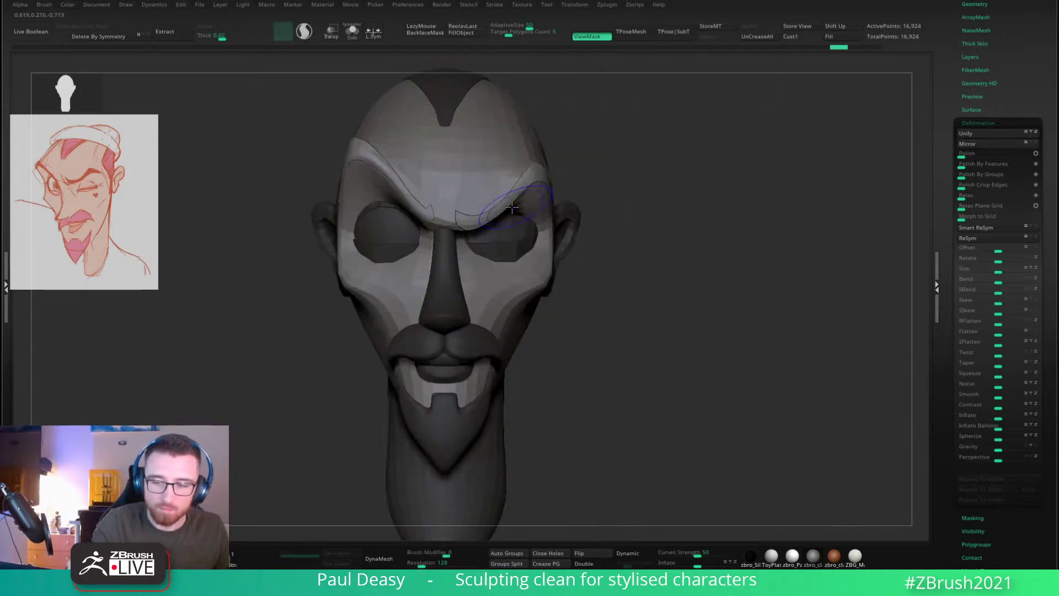
mouse_move(618, 161)
mouse_down()
mouse_move(710, 165)
mouse_move(695, 165)
mouse_move(683, 201)
mouse_up()
Step: Mask everything except the ear and tilt and reposition it against the side of the head with the gizmo
key(w)
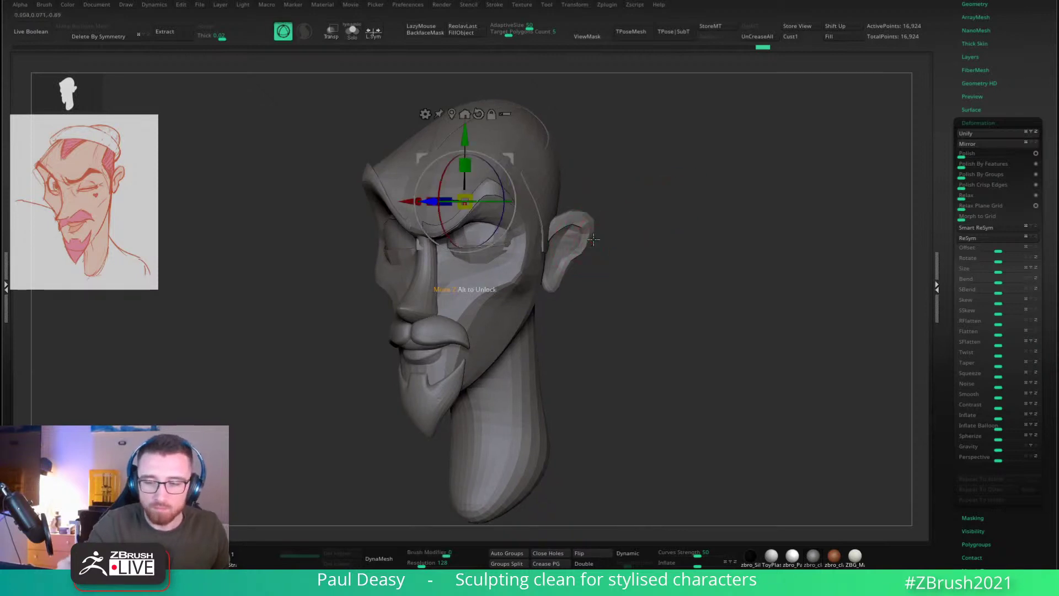
click(557, 249)
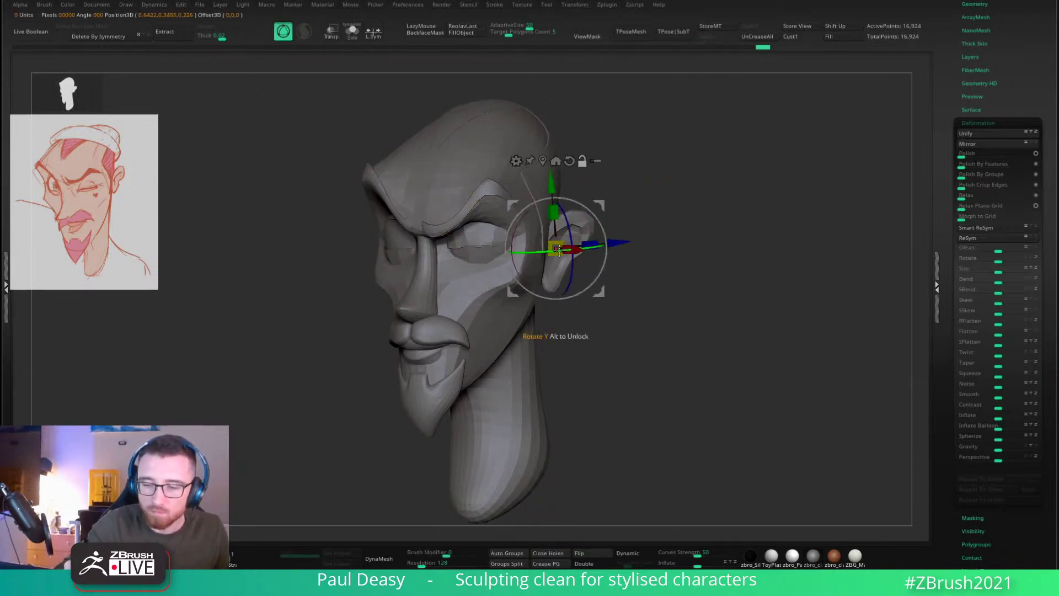
ctrl+click(592, 213)
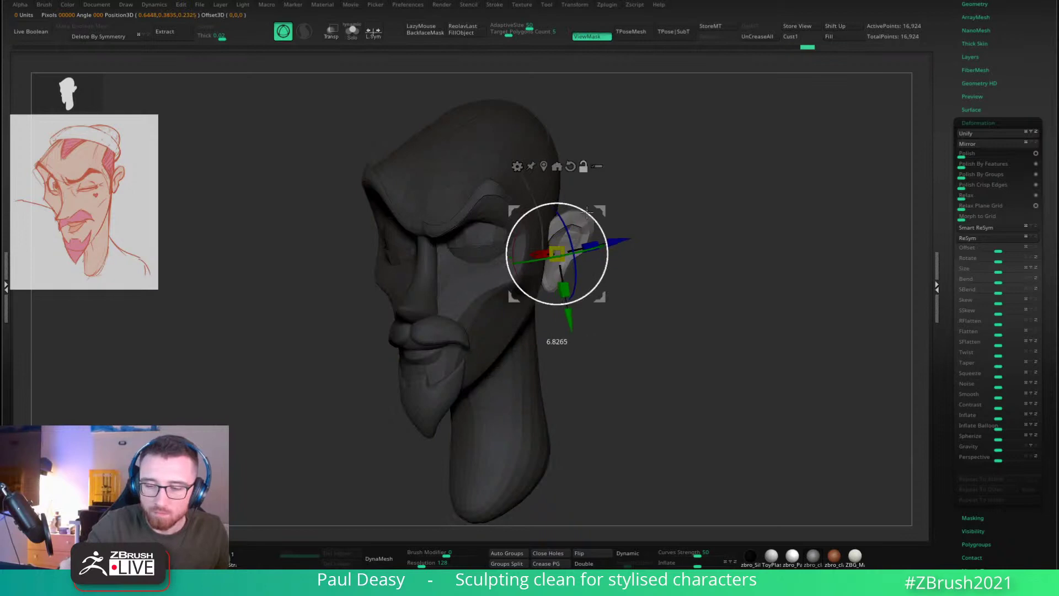
alt+drag(561, 250, 535, 258)
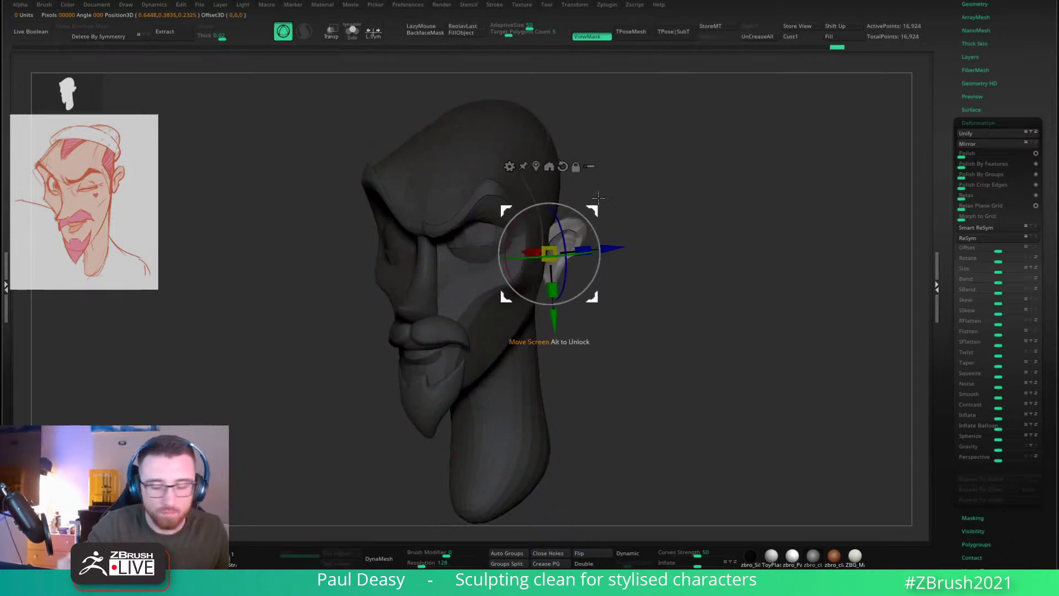
mouse_move(595, 212)
mouse_down()
mouse_move(597, 202)
mouse_move(602, 226)
mouse_up()
key(q)
key(w)
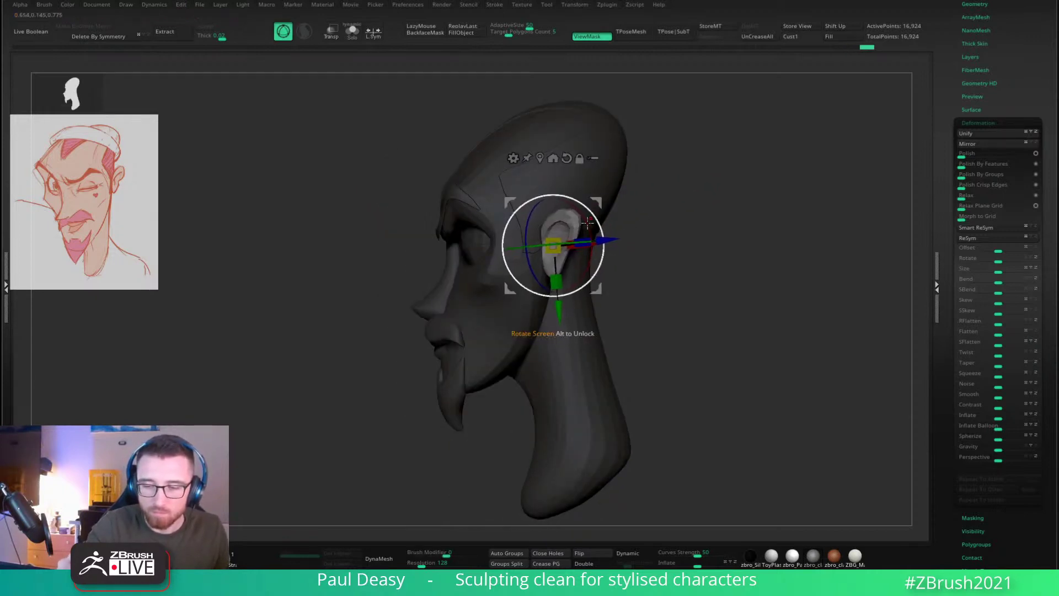
drag(640, 208, 663, 219)
Step: Clear the mask and transfer the TPose mesh changes back to the separate subtools
key(q)
mouse_move(686, 220)
ctrl+mouse_down()
mouse_move(695, 226)
mouse_move(676, 209)
ctrl+mouse_up()
click(674, 32)
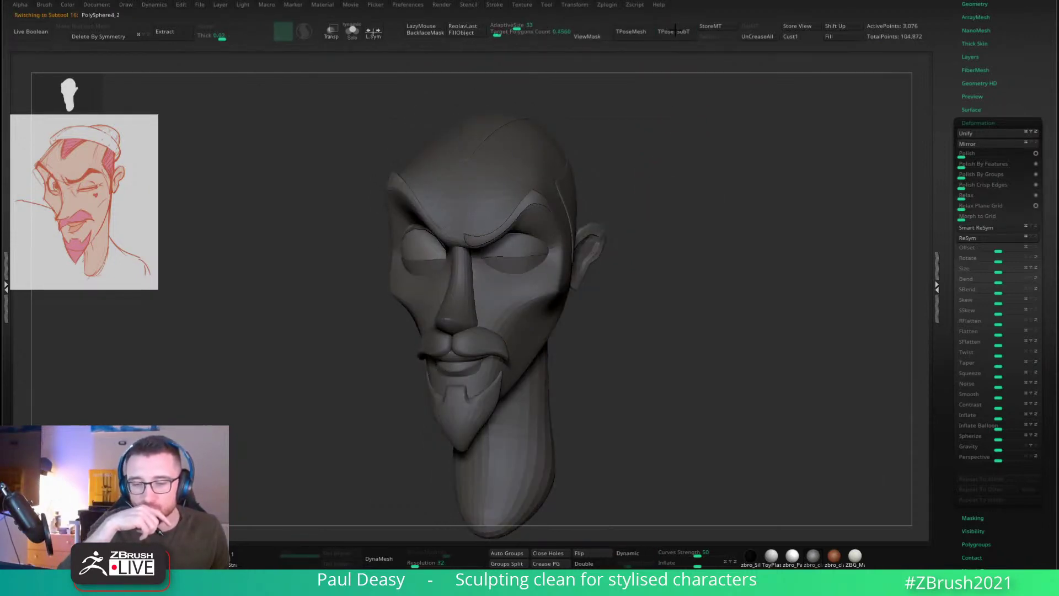
Step: Select the ear subtool and apply Mirror And Weld so both ears match
alt+click(600, 244)
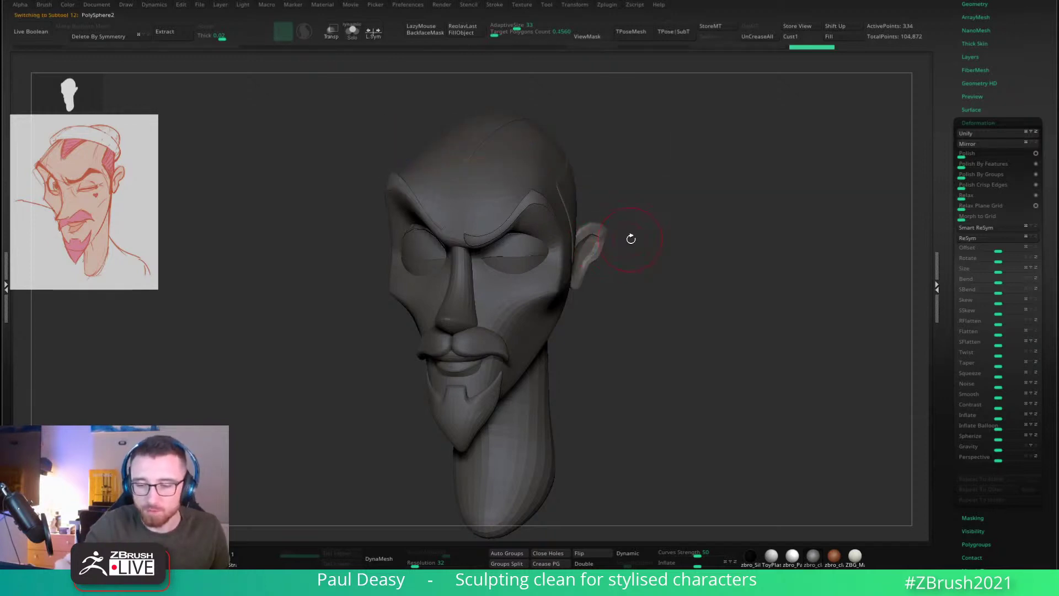
drag(631, 238, 668, 213)
click(655, 228)
click(655, 229)
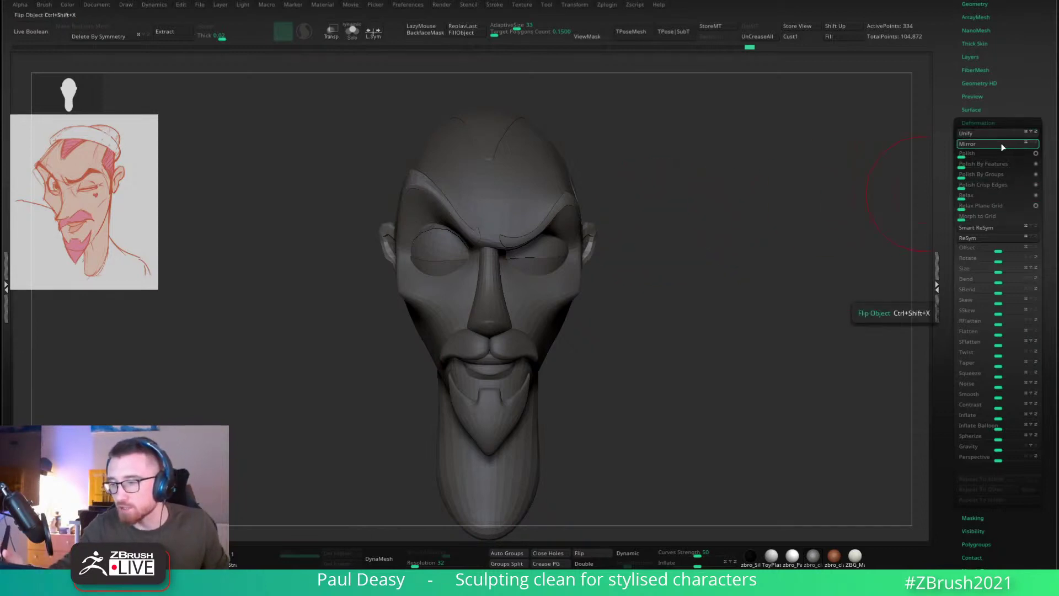
click(999, 123)
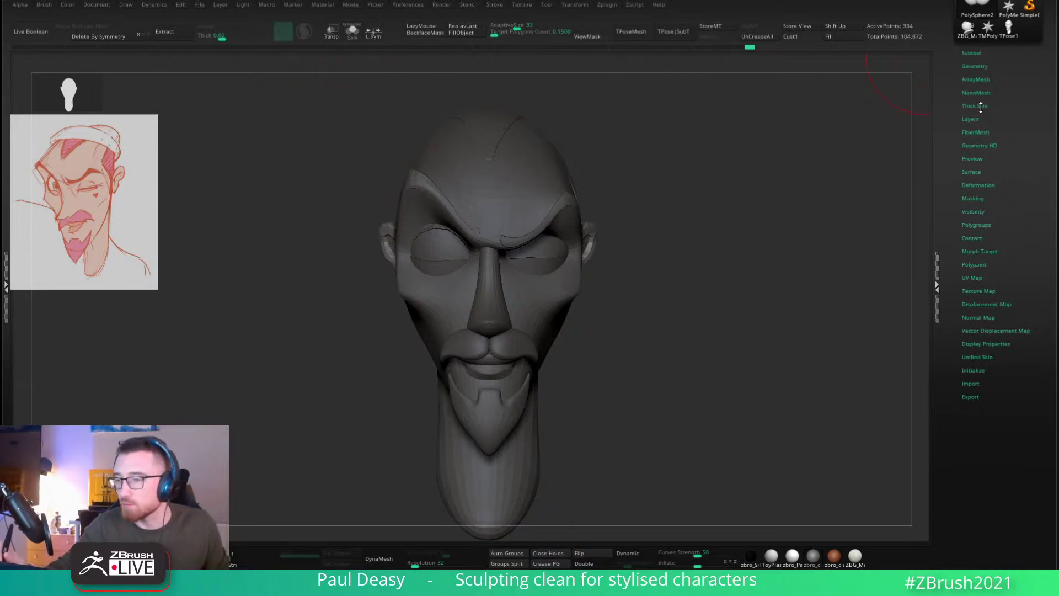
click(976, 67)
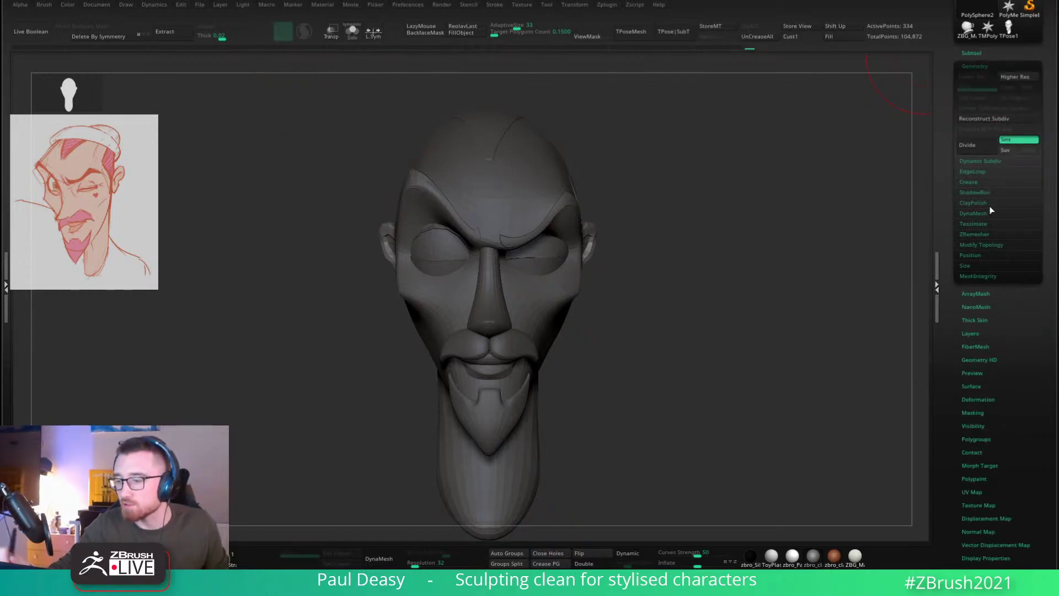
click(982, 245)
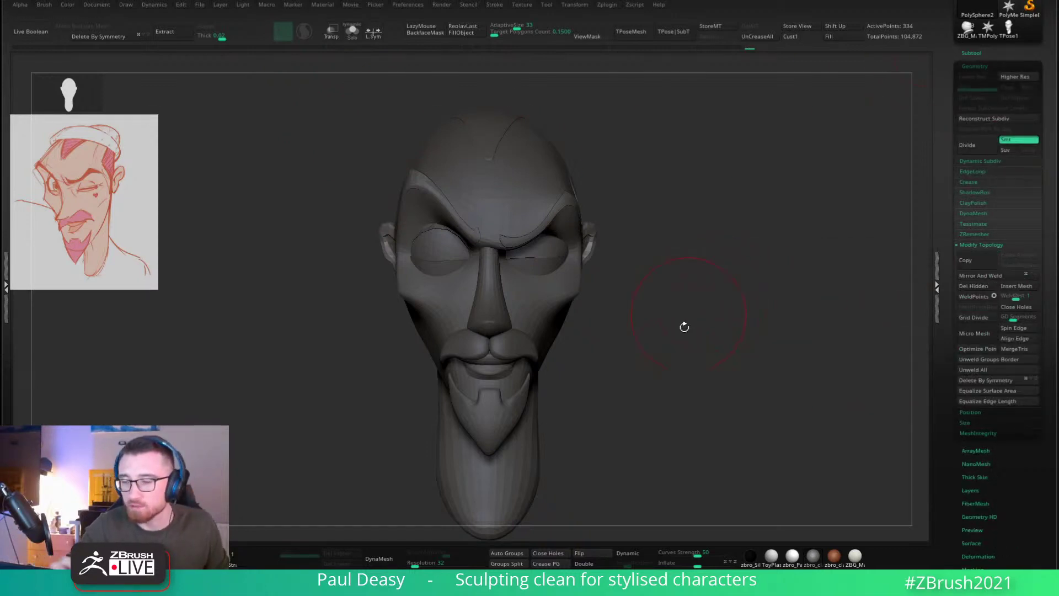
click(988, 276)
Step: Reduce the Move brush's draw size and select the head subtool
key(space)
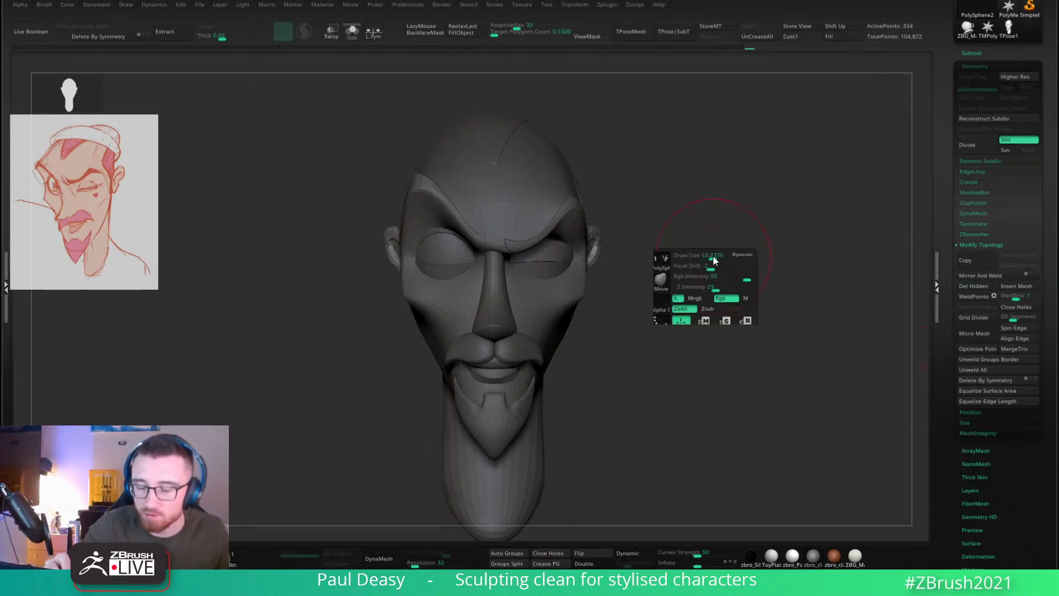
click(714, 257)
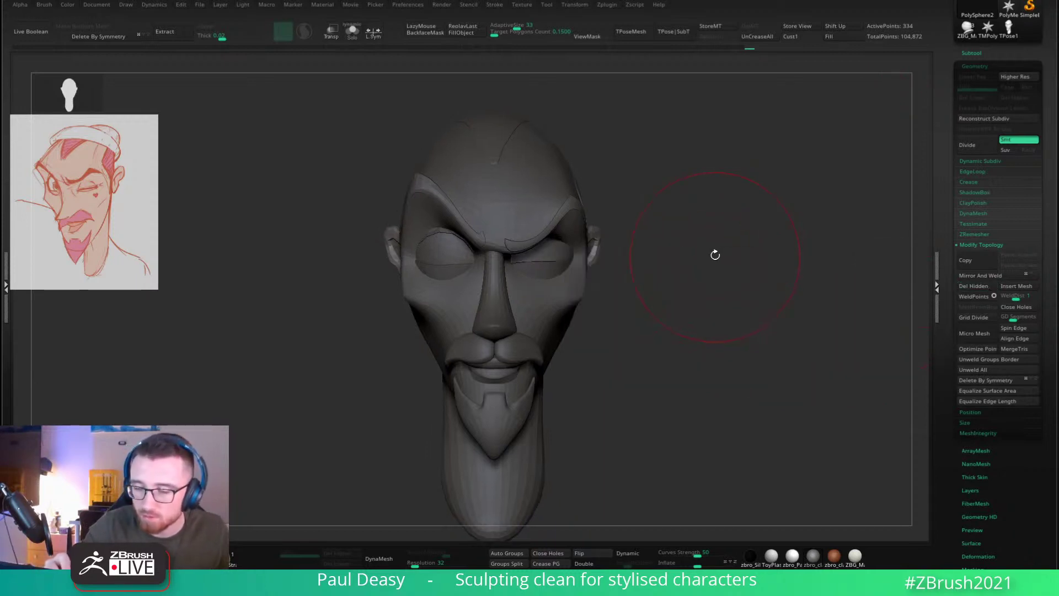
key(space)
drag(708, 254, 635, 259)
click(685, 251)
key(space)
click(662, 240)
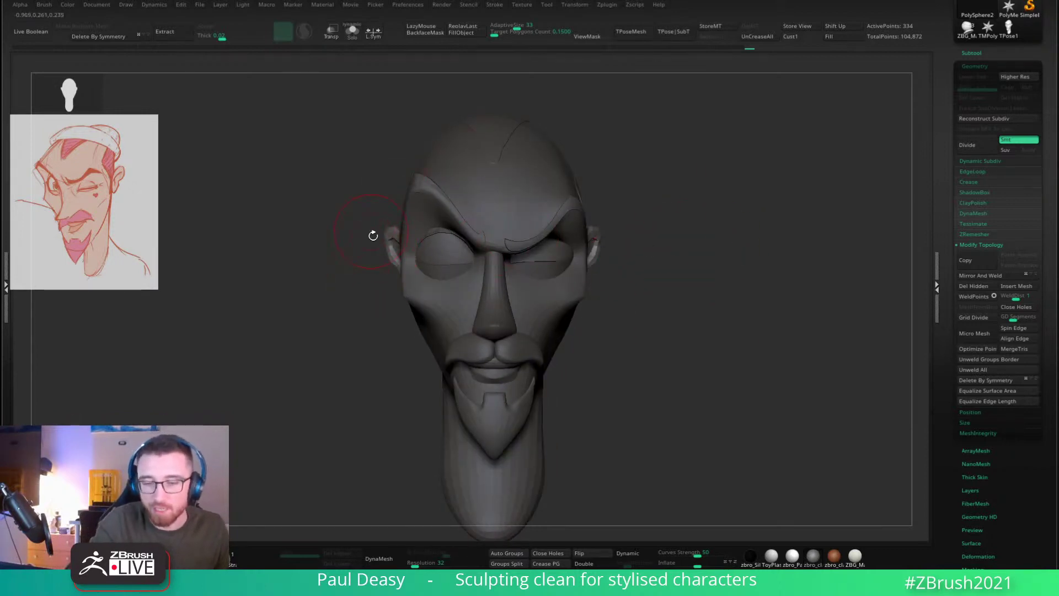
mouse_move(624, 277)
mouse_down()
mouse_move(614, 231)
mouse_move(656, 261)
mouse_up()
alt+click(557, 276)
key(space)
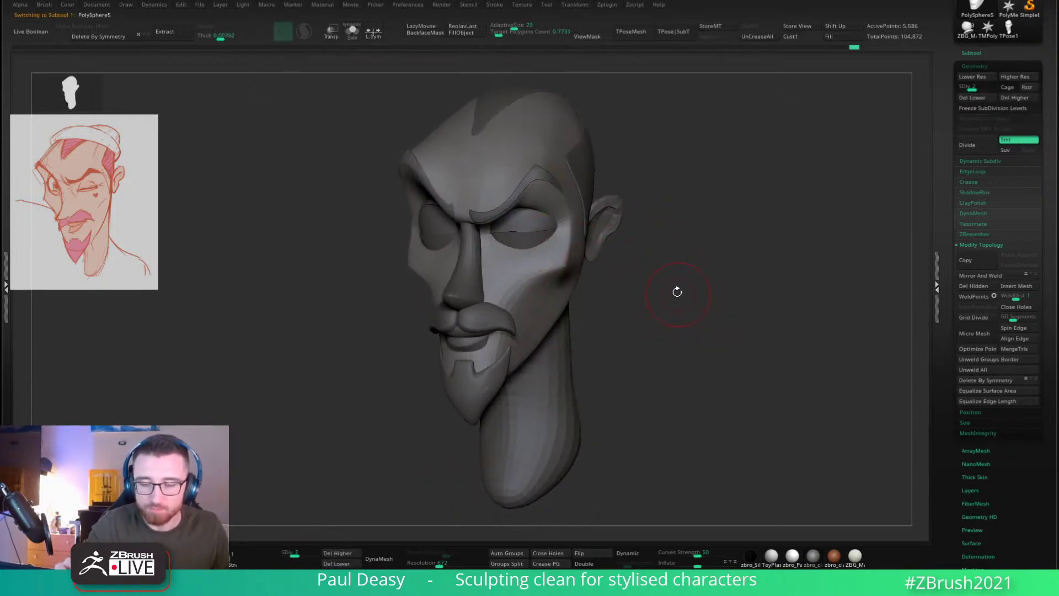
Step: Fit the open eye's upper eyelid and the surrounding head surface together with the Move brush in close-up
alt+click(437, 221)
ctrl+right_drag(516, 243, 550, 285)
key(super)
key(super)
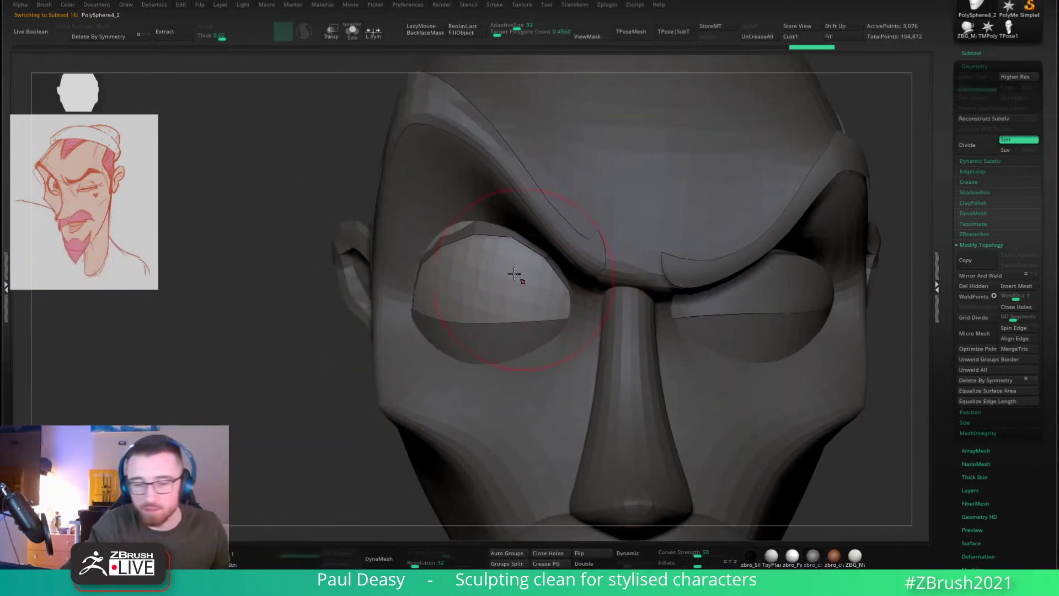
key(space)
alt+click(433, 200)
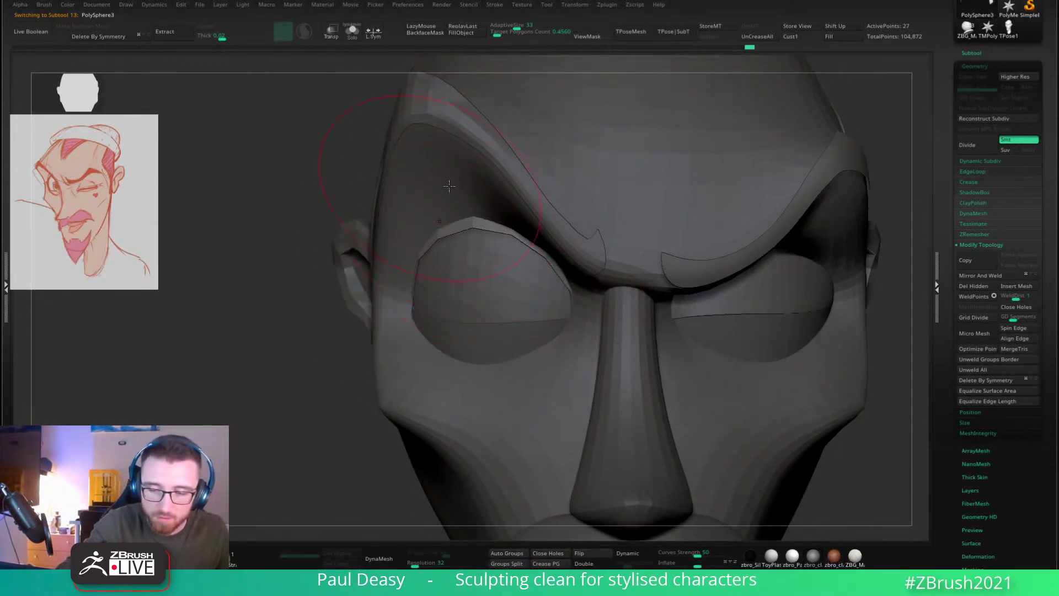
mouse_move(524, 255)
right_down()
mouse_move(539, 237)
mouse_move(501, 259)
right_up()
alt+click(525, 242)
key(space)
click(498, 271)
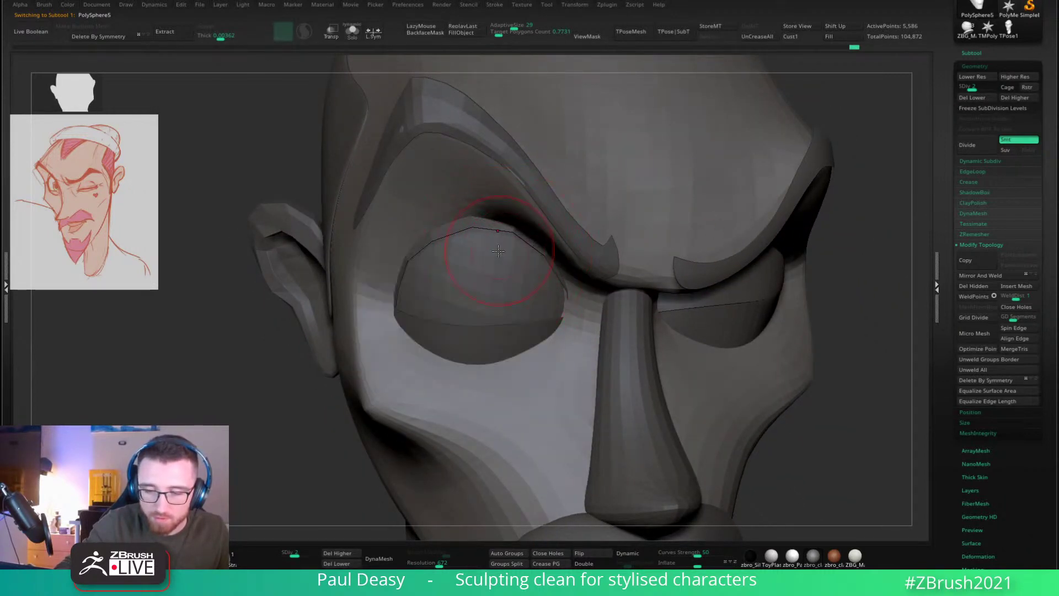
mouse_move(488, 246)
right_down()
mouse_move(527, 267)
mouse_move(509, 254)
mouse_move(527, 263)
mouse_move(521, 235)
mouse_move(498, 212)
right_up()
key(space)
Step: Refine the rim of the open eye's upper eyelid with the Move brush from side and front views
click(520, 265)
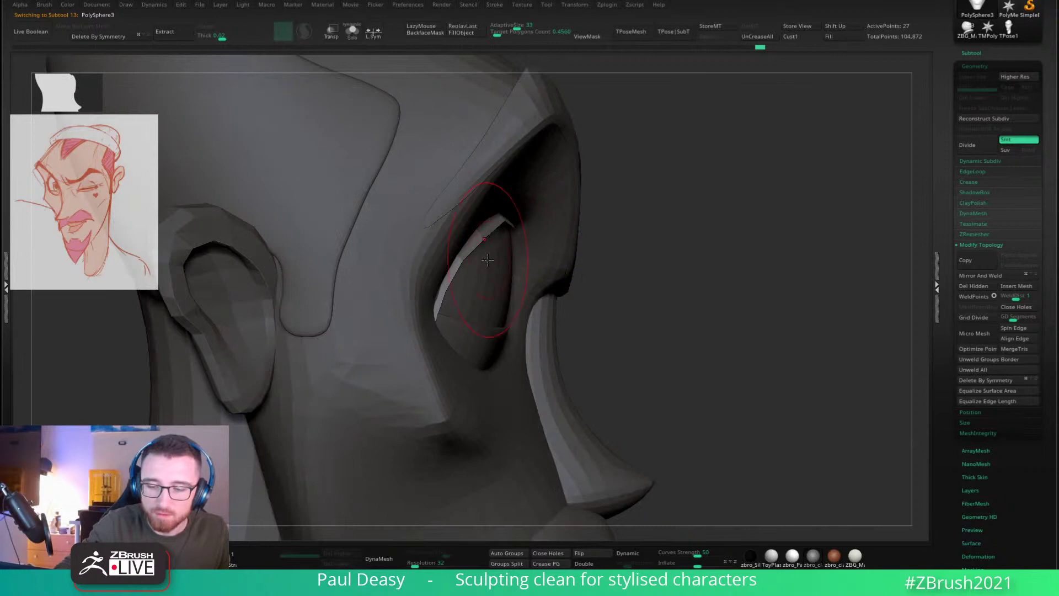
key(bracketleft)
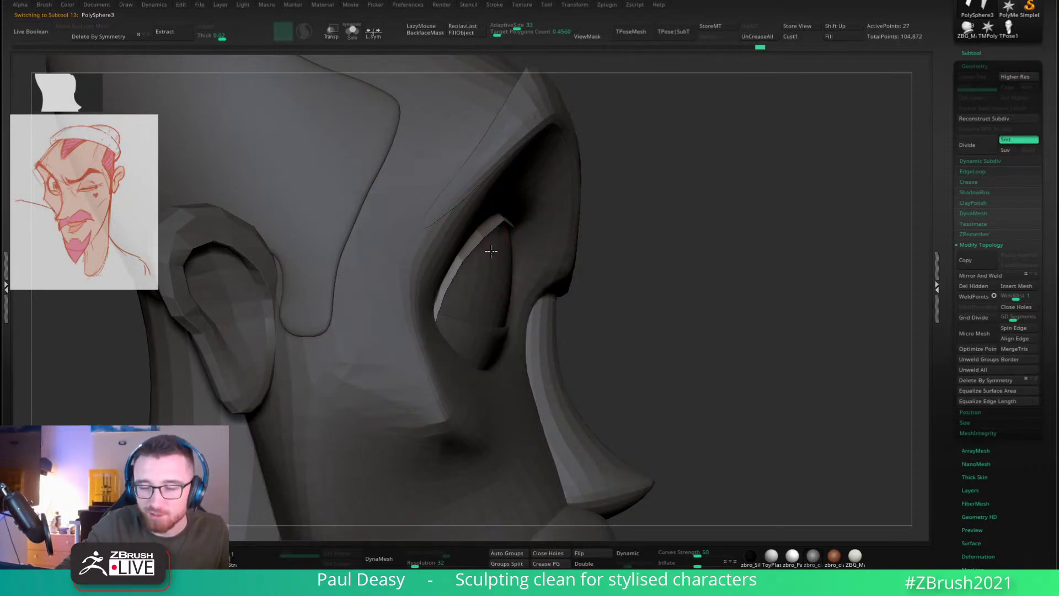
right_drag(524, 270, 506, 249)
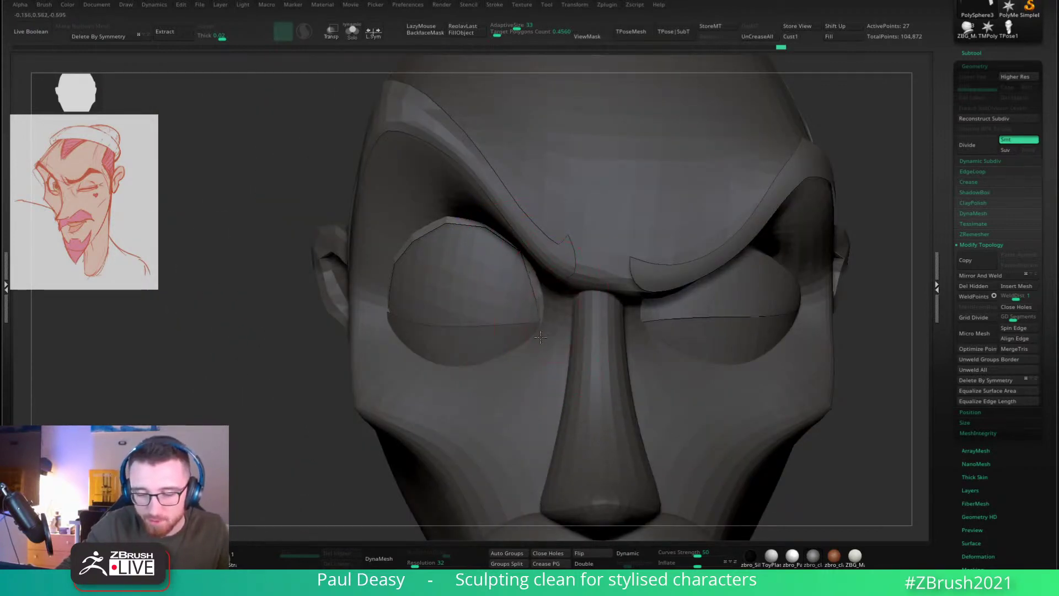
right_drag(549, 296, 549, 290)
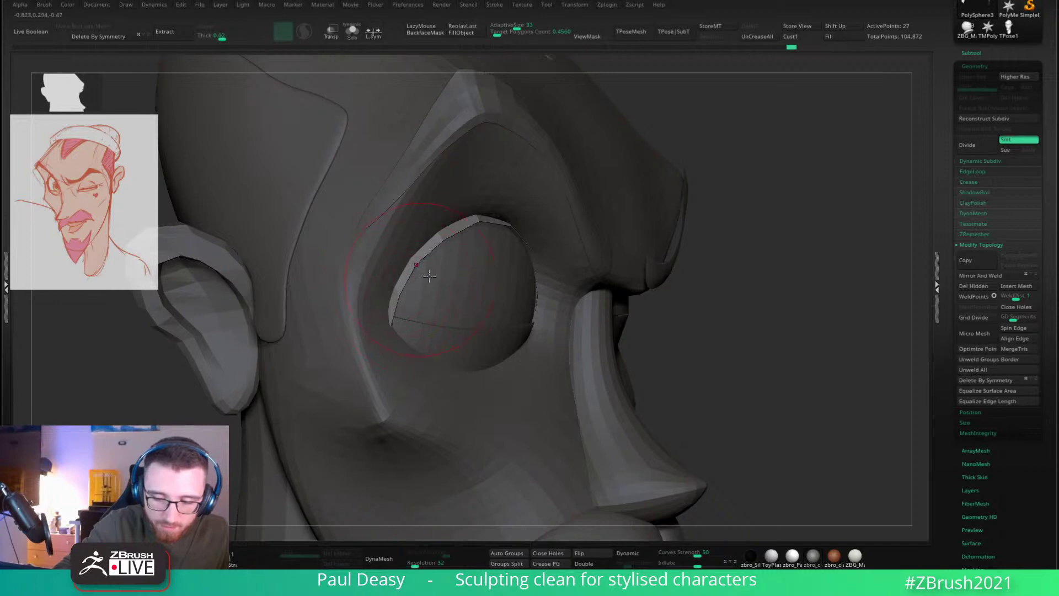
right_drag(429, 276, 445, 253)
right_click(416, 279)
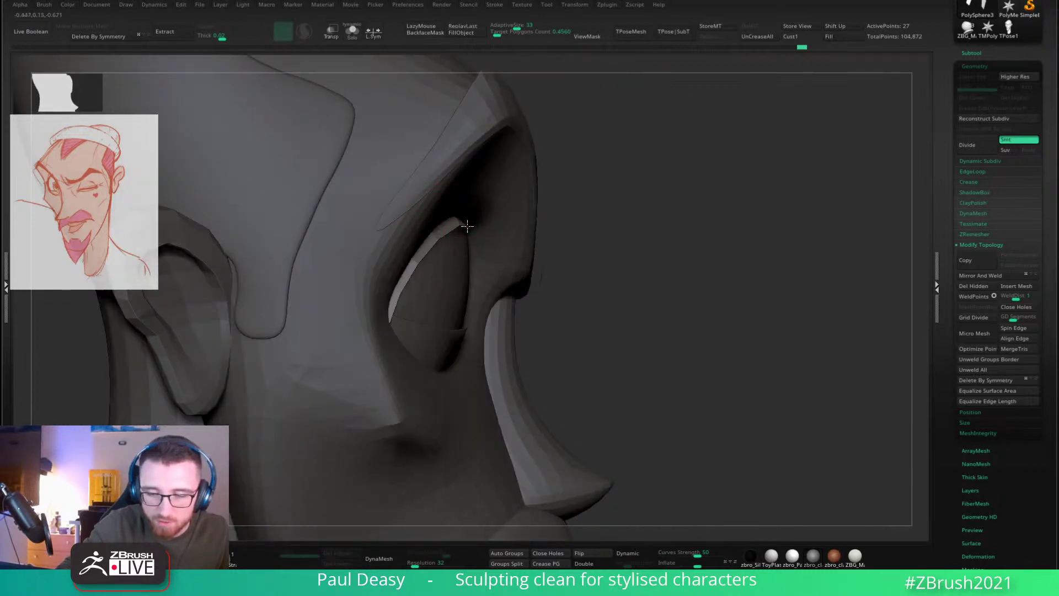
key(space)
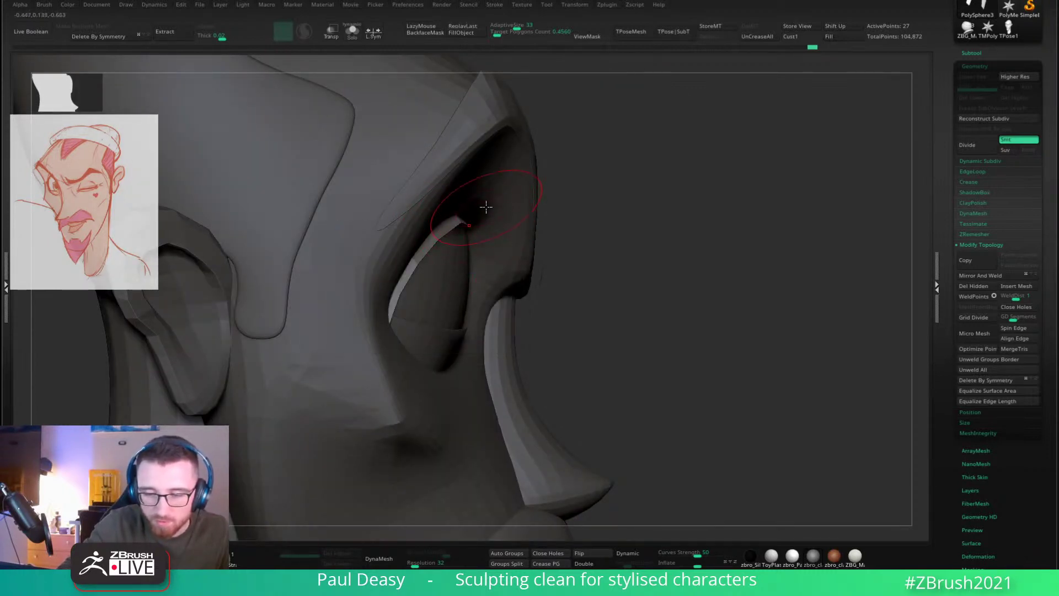
Step: Select the brow subtool and refine its shape above the nose bridge with the Move brush from several angles
right_drag(475, 213, 579, 229)
alt+click(579, 230)
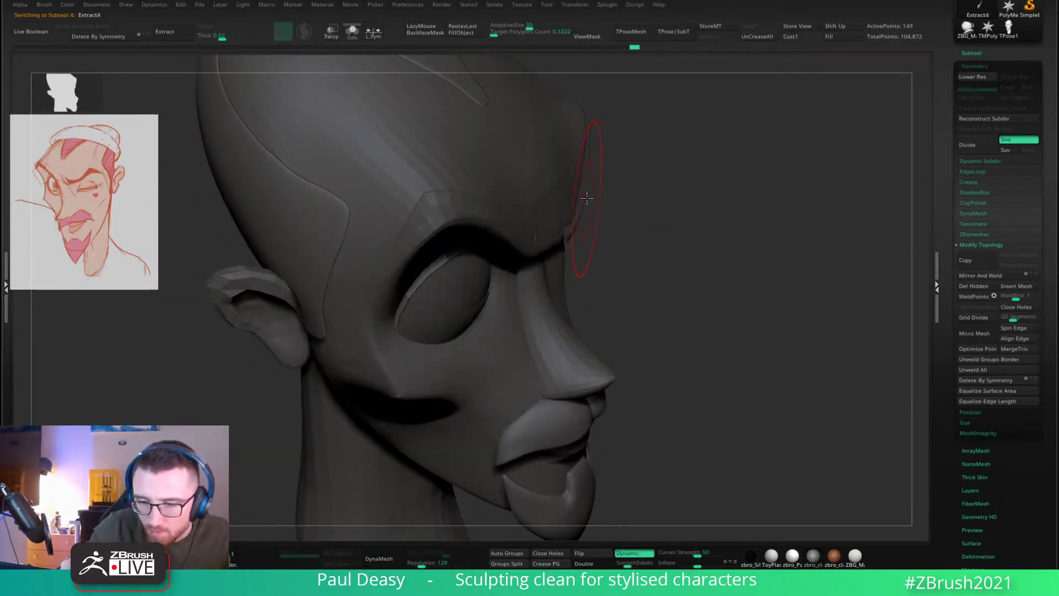
key(space)
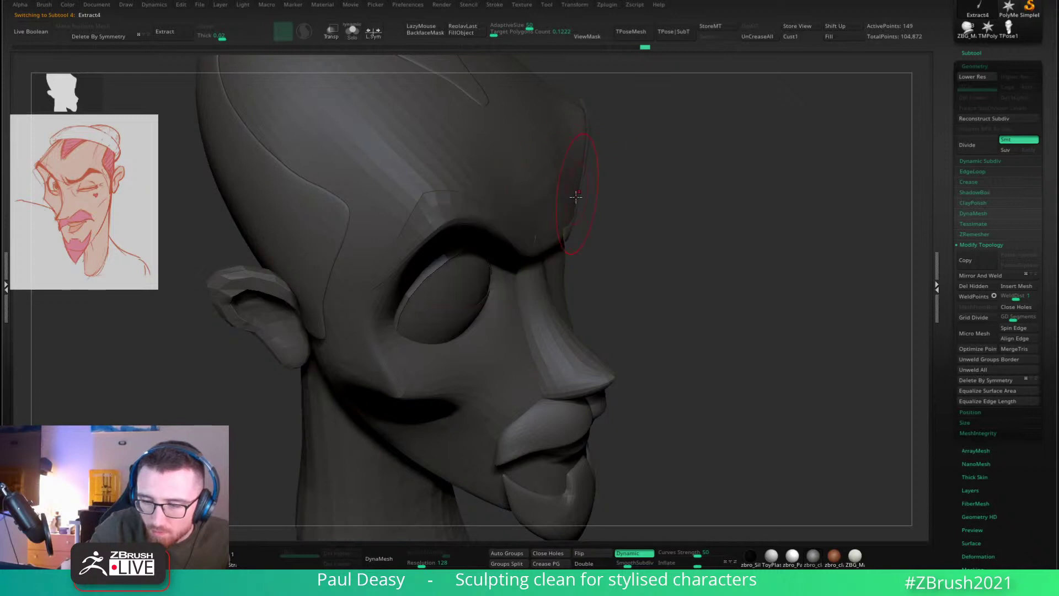
right_drag(563, 239, 600, 236)
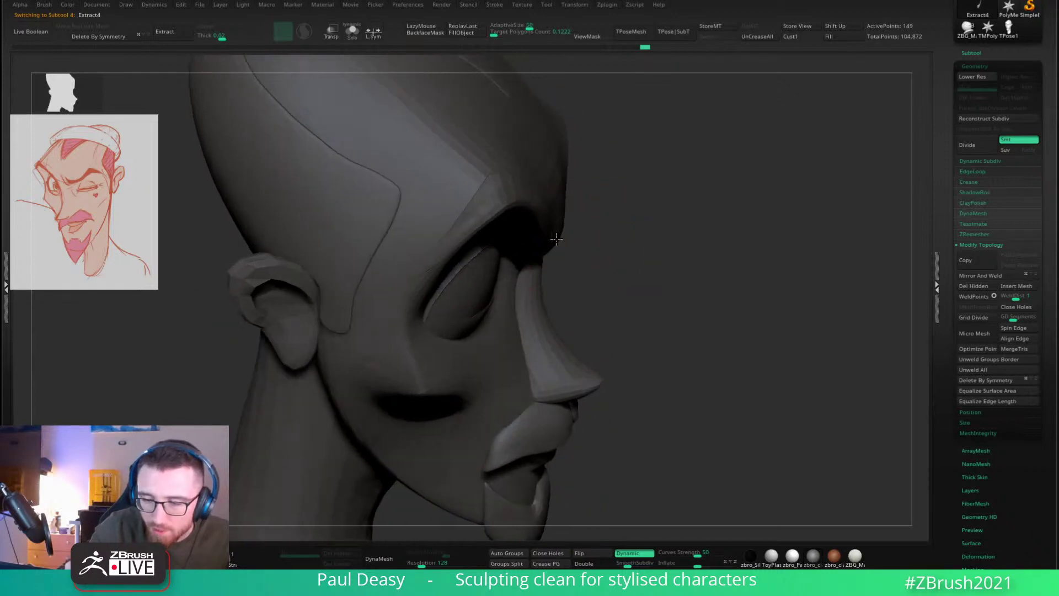
mouse_move(593, 223)
mouse_down()
mouse_move(577, 243)
mouse_move(563, 236)
mouse_up()
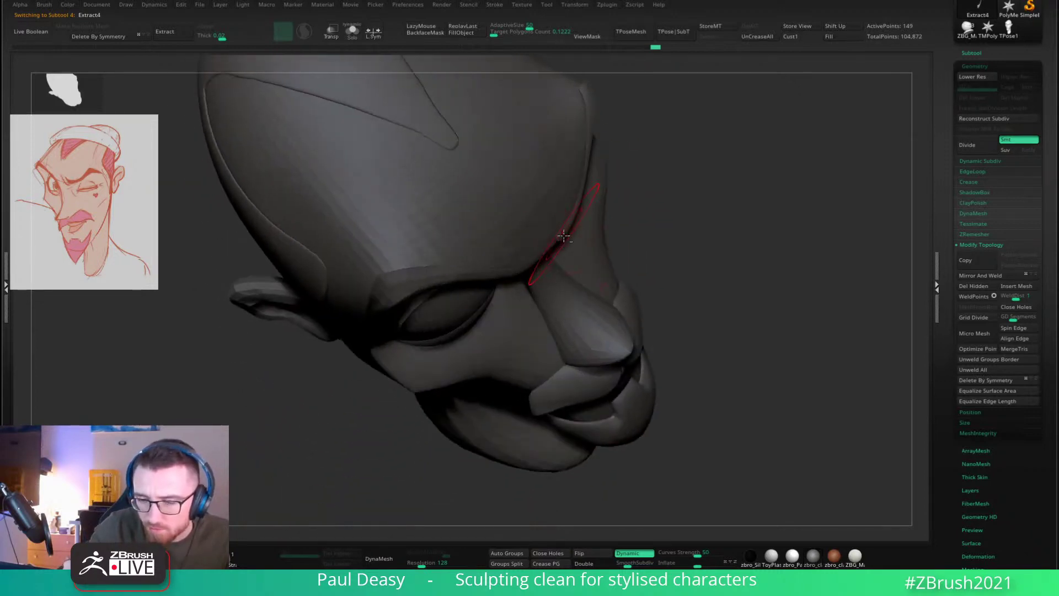
key(space)
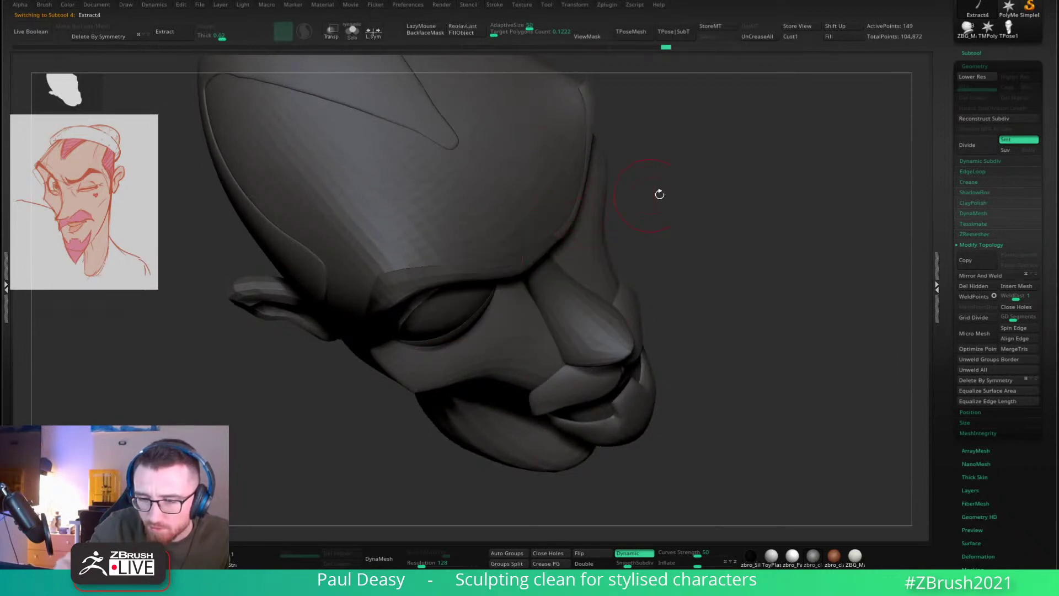
mouse_move(660, 194)
mouse_down()
mouse_move(688, 217)
mouse_move(787, 215)
mouse_up()
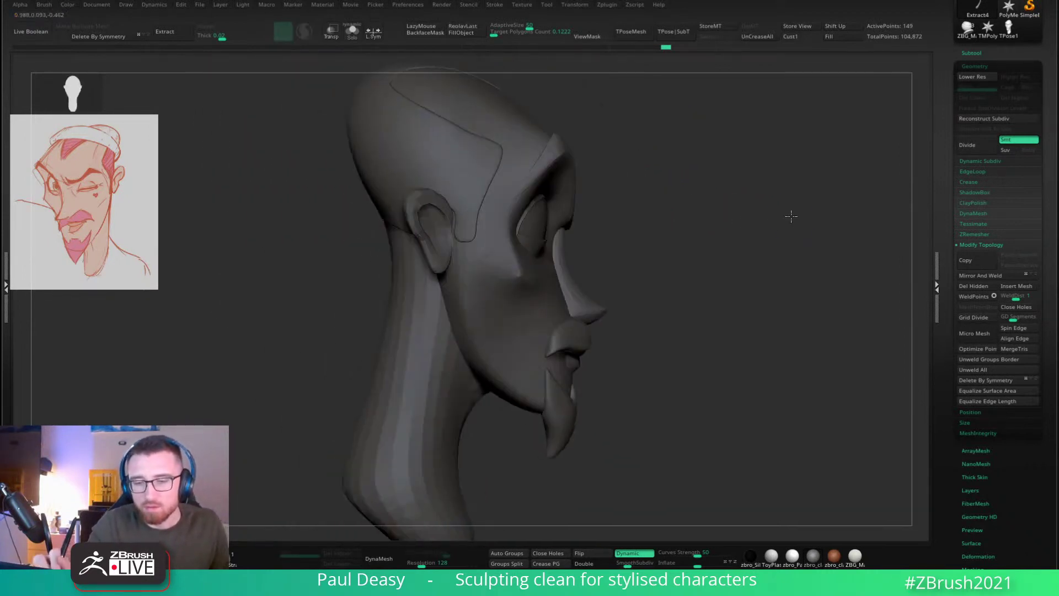
Step: Select the nose subtool and refine the nose bridge where it meets the brow, undoing the unwanted stroke
alt+click(560, 233)
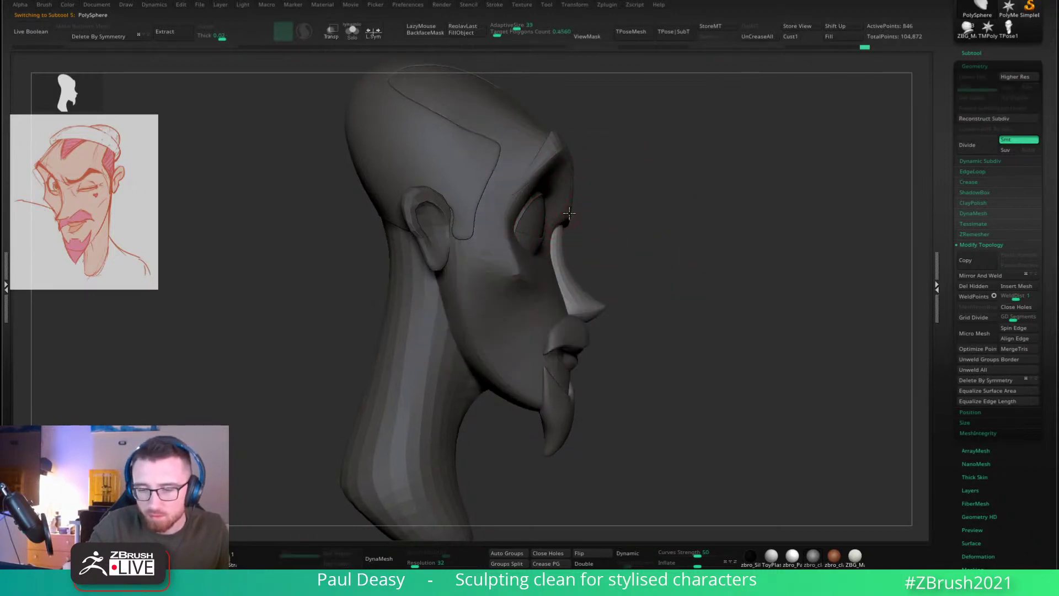
alt+click(562, 241)
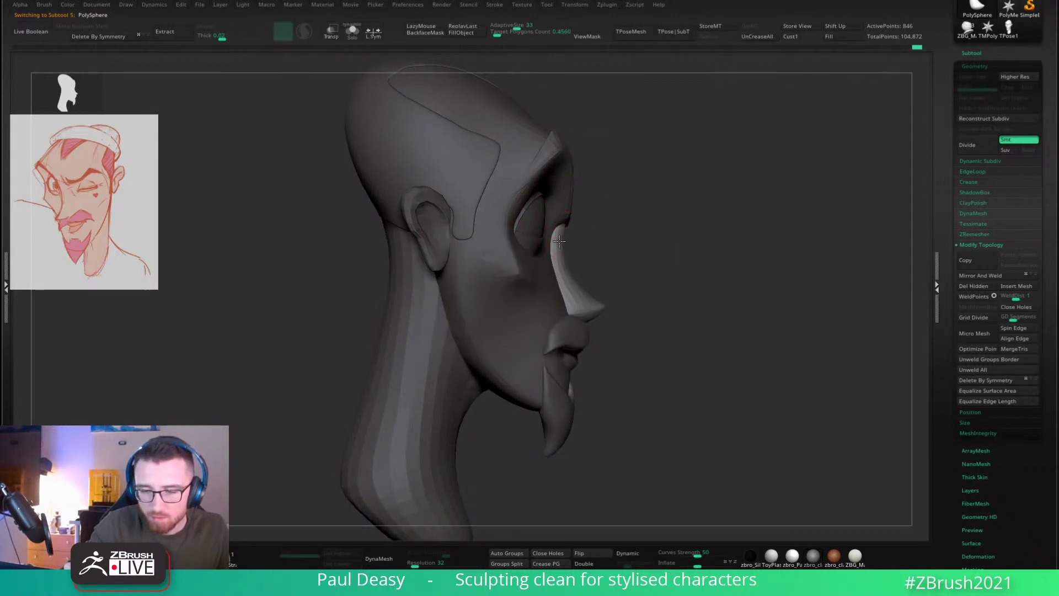
right_click(561, 242)
drag(610, 219, 571, 218)
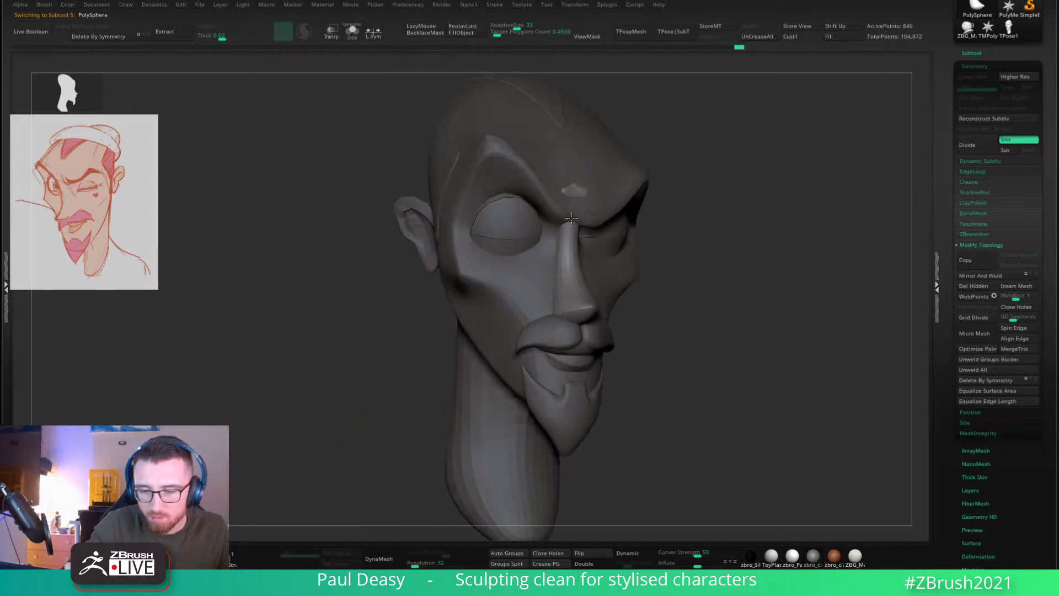
right_drag(571, 218, 542, 220)
right_drag(668, 210, 691, 213)
right_drag(564, 250, 552, 271)
key(space)
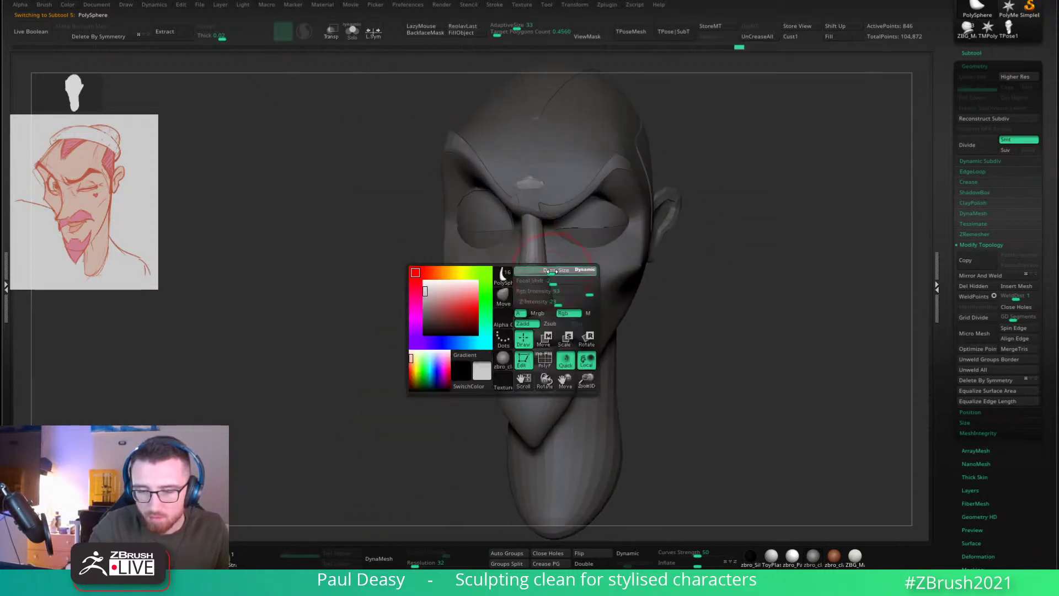
key(space)
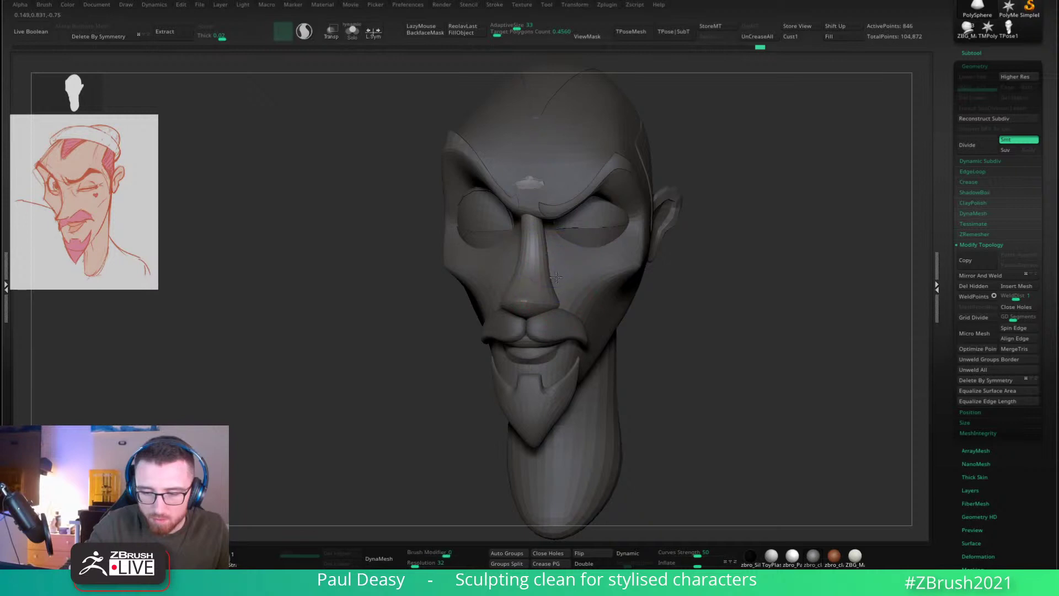
key(ctrl+z)
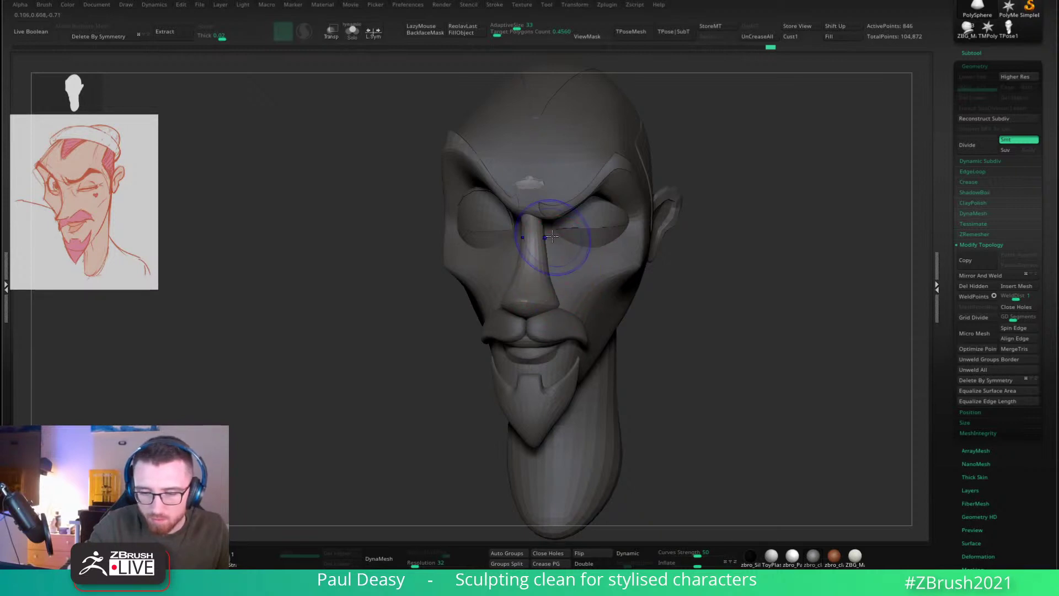
mouse_move(568, 266)
right_down()
mouse_move(591, 237)
mouse_move(688, 236)
mouse_move(597, 277)
right_up()
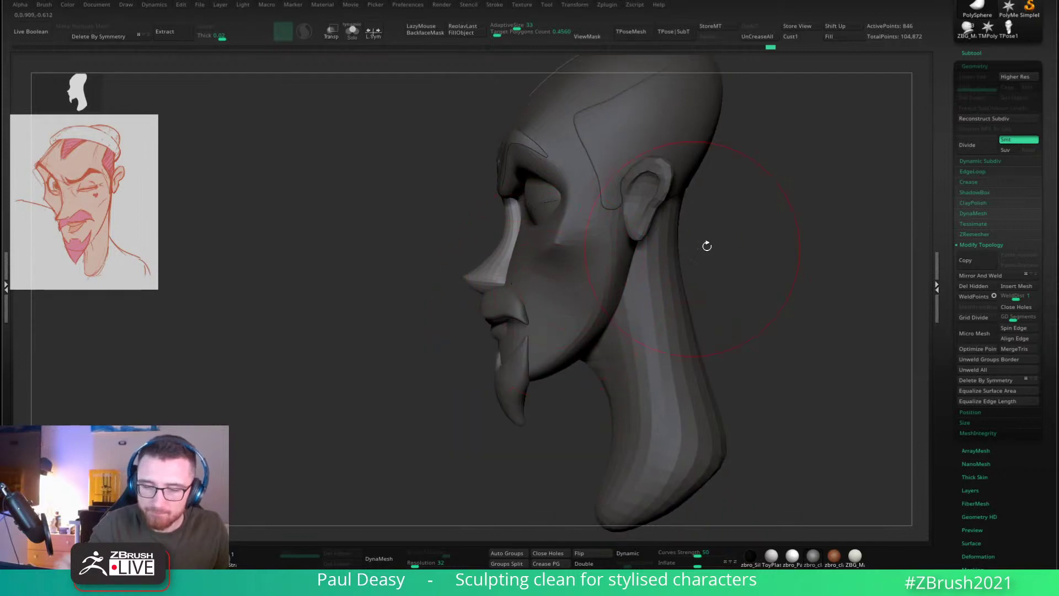
Step: Combine all subtools into a single low-resolution Transpose Master mesh
ctrl+right_drag(705, 246, 702, 285)
click(634, 25)
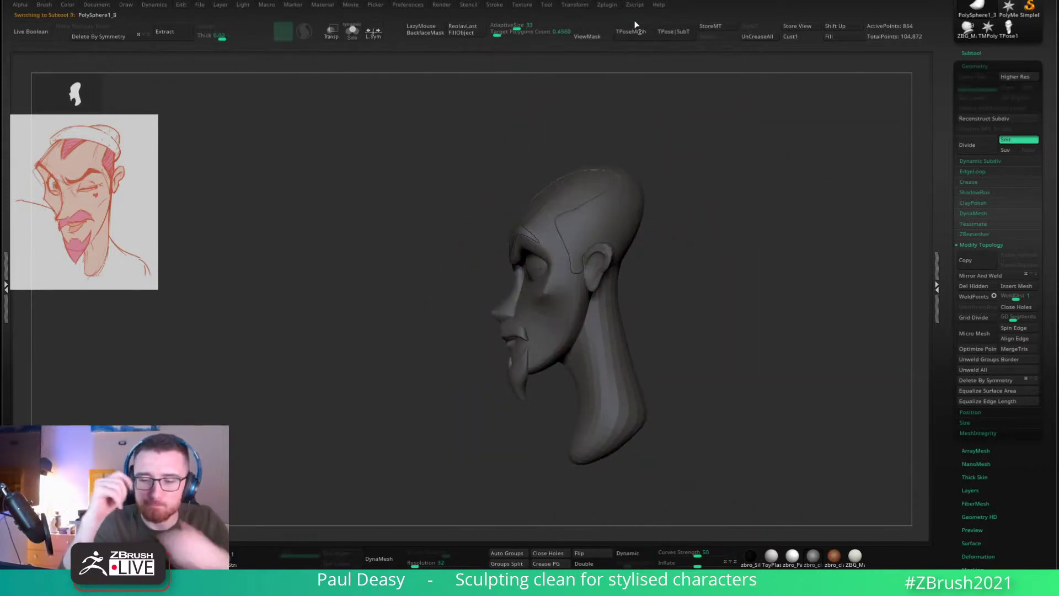
click(633, 31)
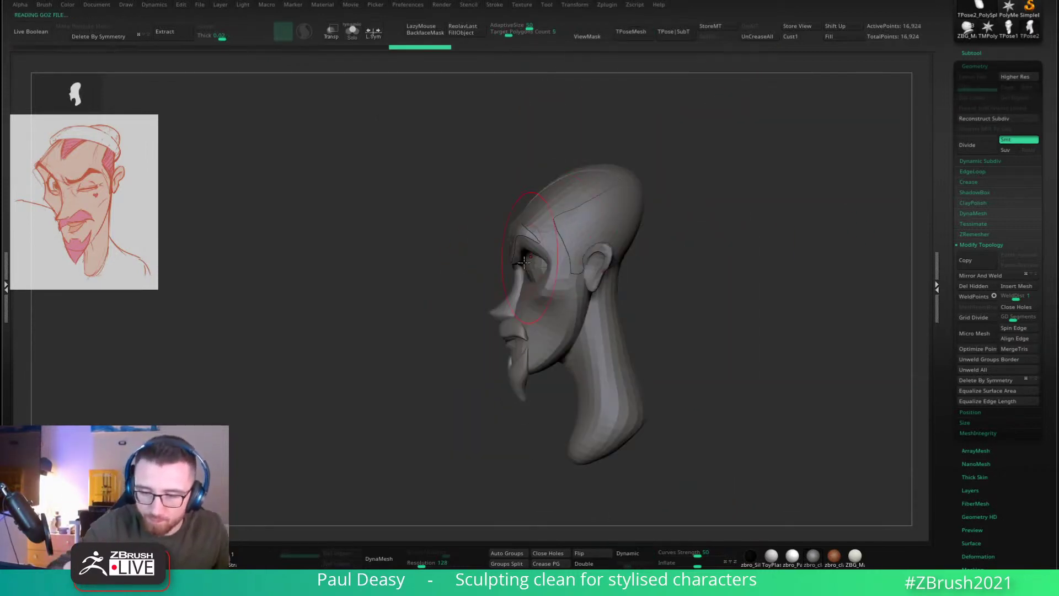
Step: Adjust the nose, mouth and jaw profile of the combined mesh with the Move brush, and transfer the changes back to the subtools
key(super)
click(712, 225)
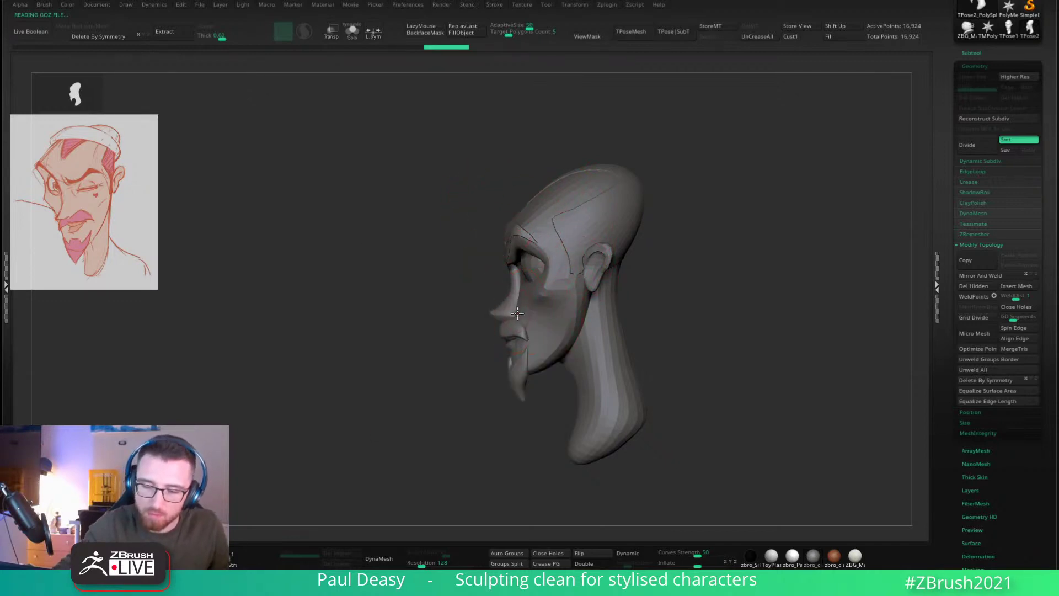
drag(517, 313, 518, 316)
key(space)
key(space)
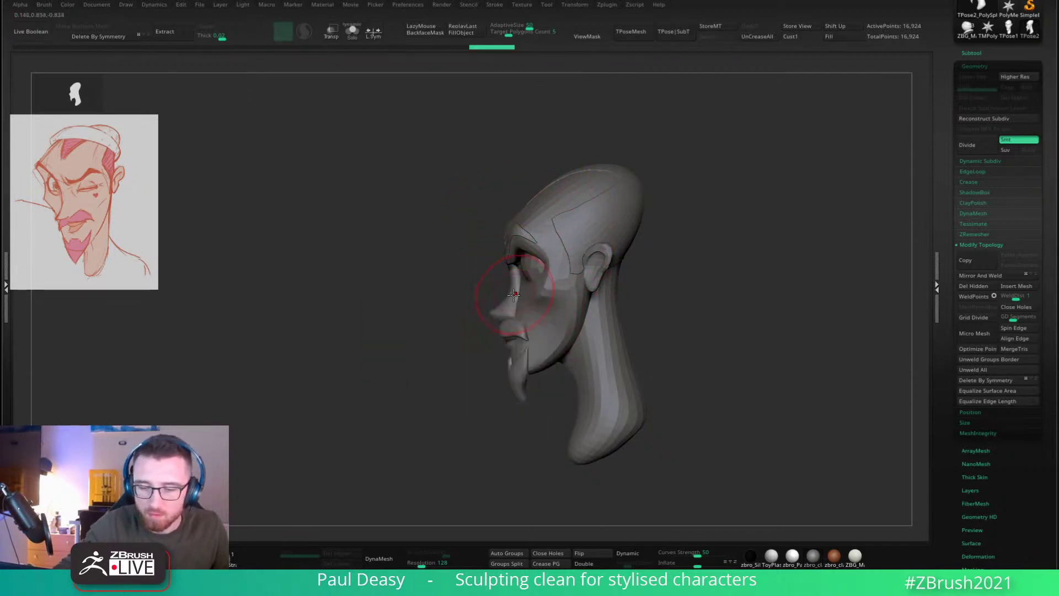
key(space)
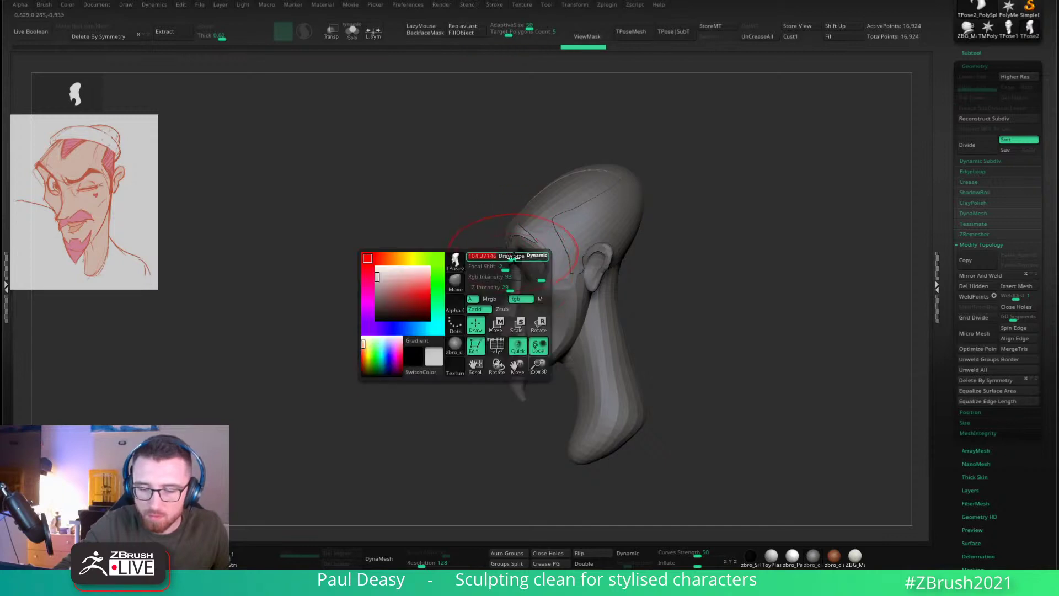
key(space)
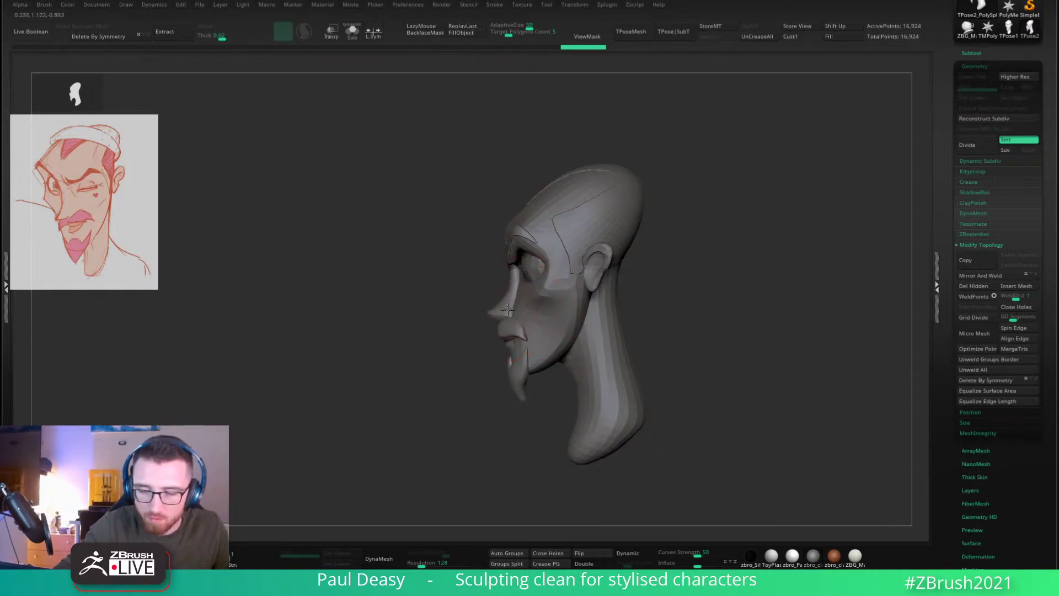
drag(512, 309, 513, 308)
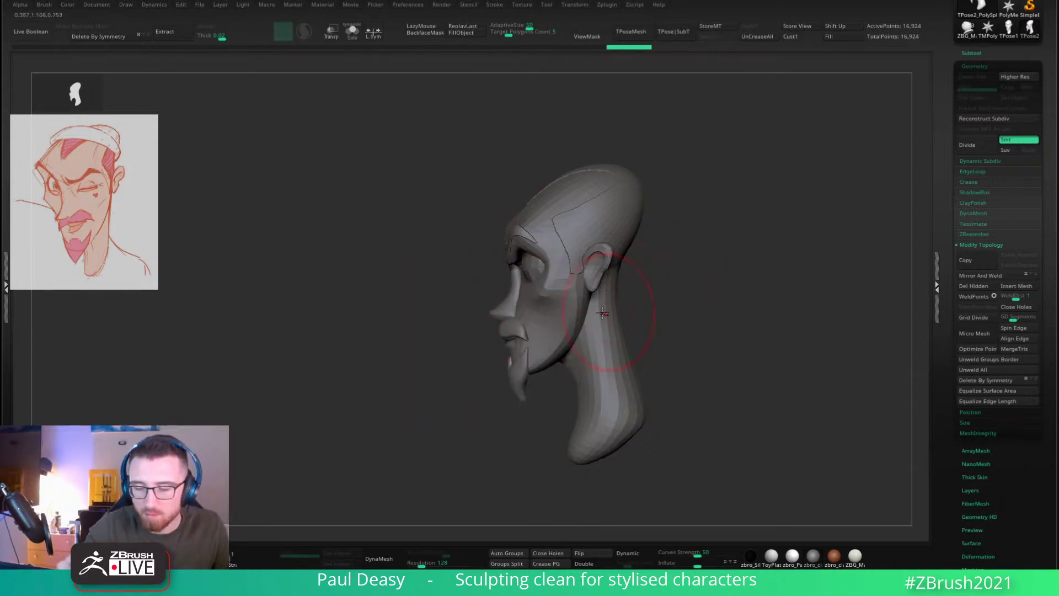
key(space)
drag(580, 326, 584, 328)
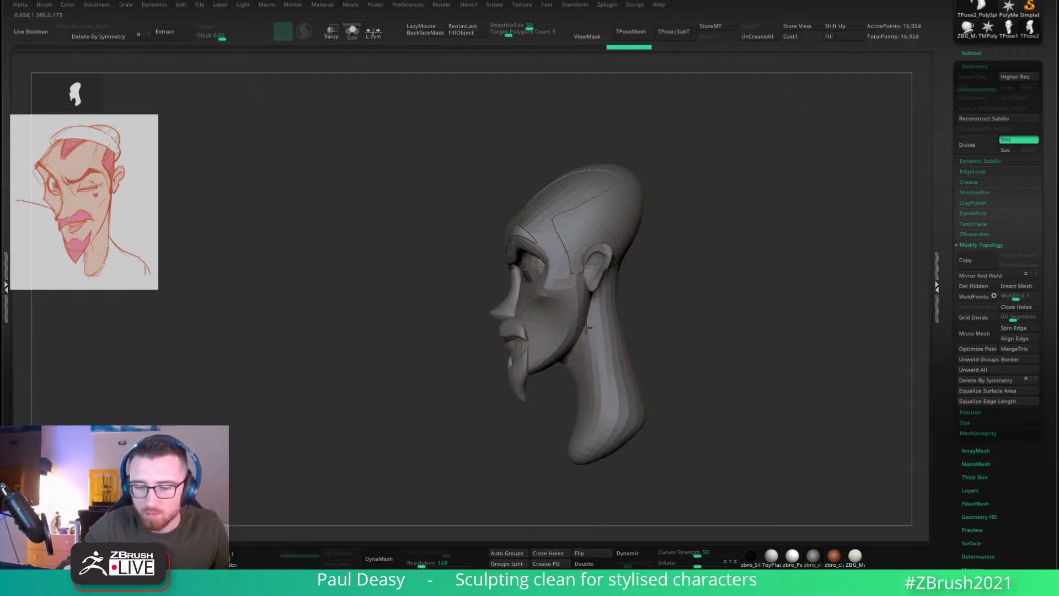
drag(639, 286, 700, 286)
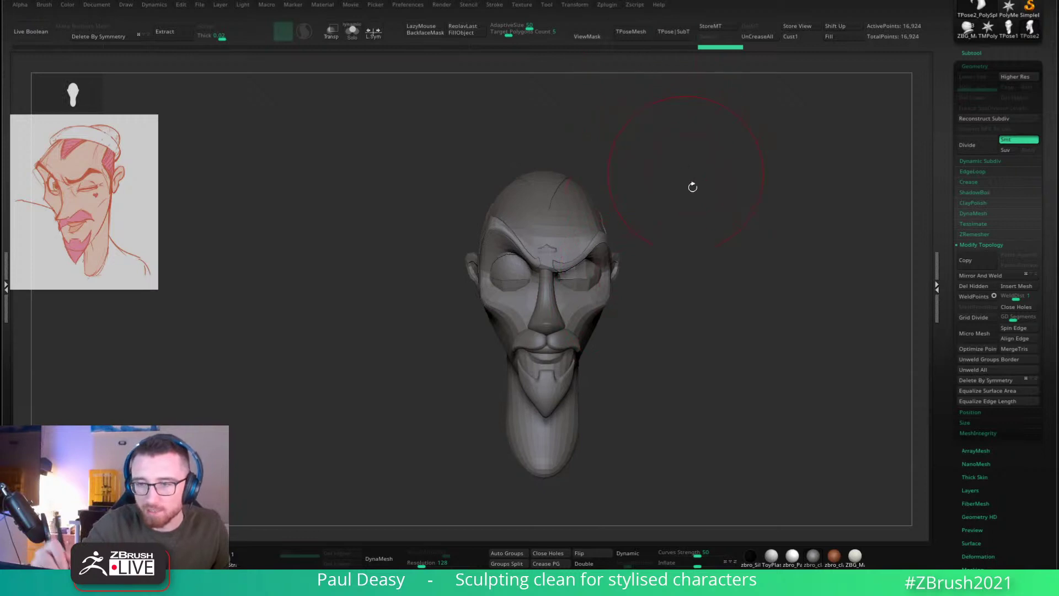
drag(690, 187, 644, 244)
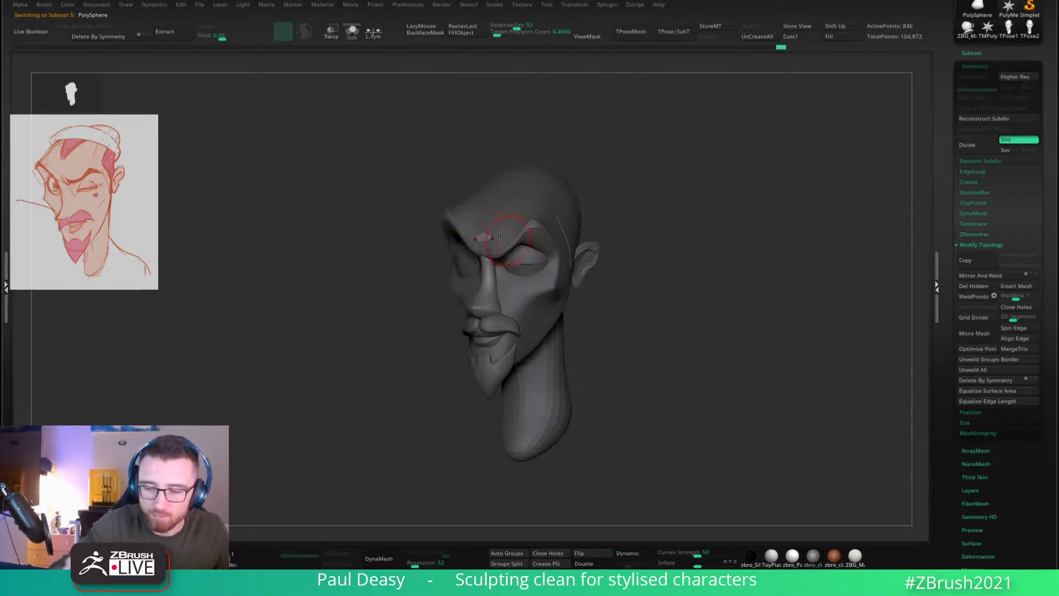
Step: Select the eyeball subtool and adjust the Move brush's draw size for close-up work on the face
mouse_move(708, 257)
mouse_down()
mouse_move(707, 287)
mouse_move(752, 272)
mouse_move(738, 253)
mouse_up()
alt+click(455, 247)
key(space)
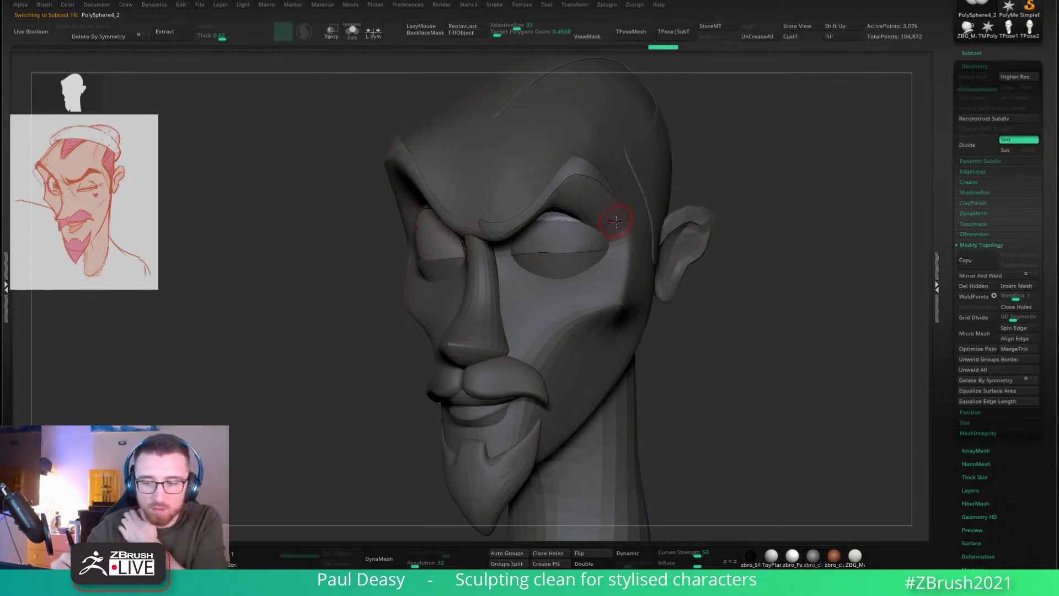
key(space)
mouse_move(733, 340)
alt+mouse_down()
mouse_move(735, 307)
mouse_move(729, 315)
alt+mouse_up()
alt+drag(693, 343, 693, 301)
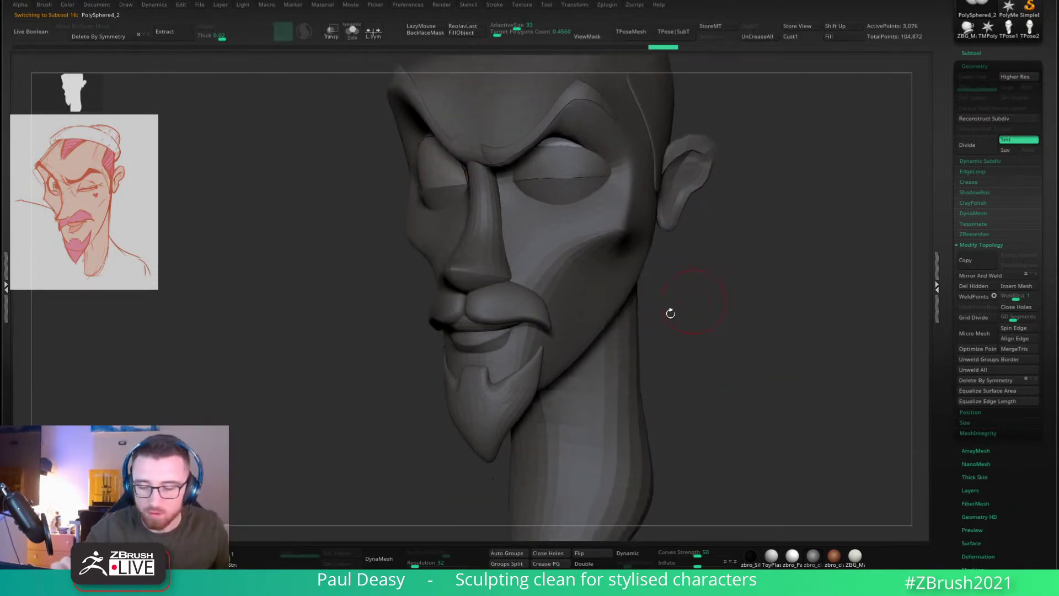
Step: Select the head subtool and reshape the chin around the goatee with a larger Move brush
alt+click(502, 367)
alt+drag(686, 354, 703, 276)
key(space)
drag(484, 326, 504, 326)
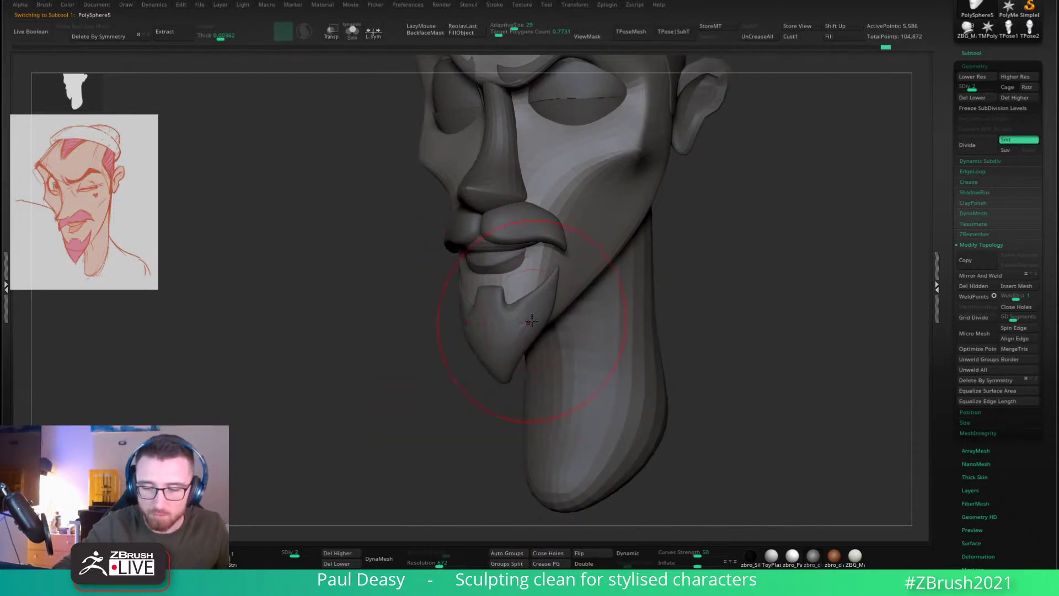
mouse_move(668, 250)
alt+mouse_down()
mouse_move(710, 243)
mouse_move(688, 255)
alt+mouse_up()
key(space)
mouse_move(687, 258)
alt+mouse_down()
mouse_move(686, 243)
mouse_move(693, 260)
mouse_move(618, 234)
alt+mouse_up()
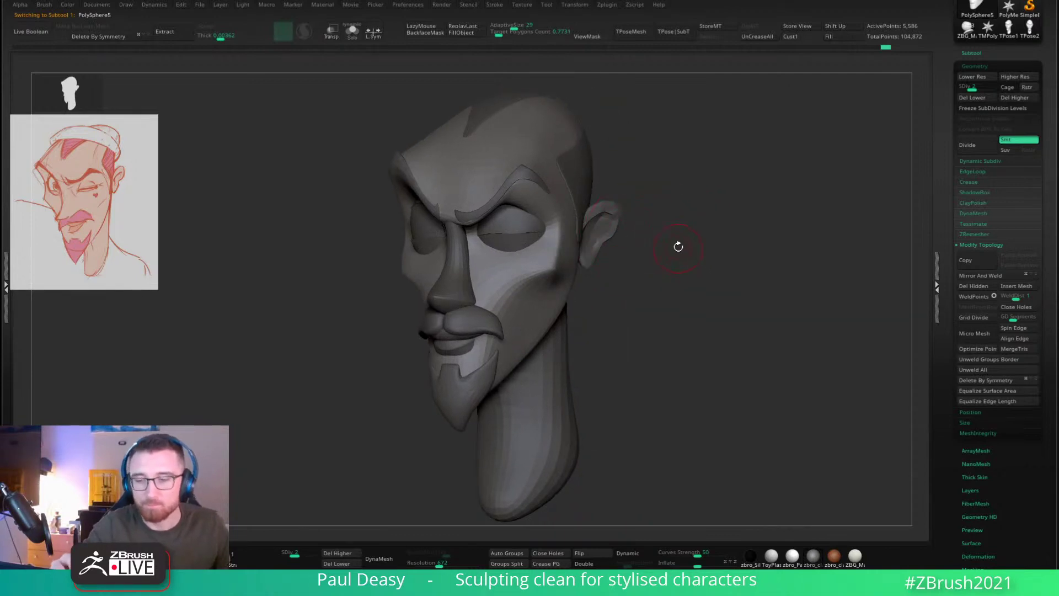
drag(678, 246, 687, 252)
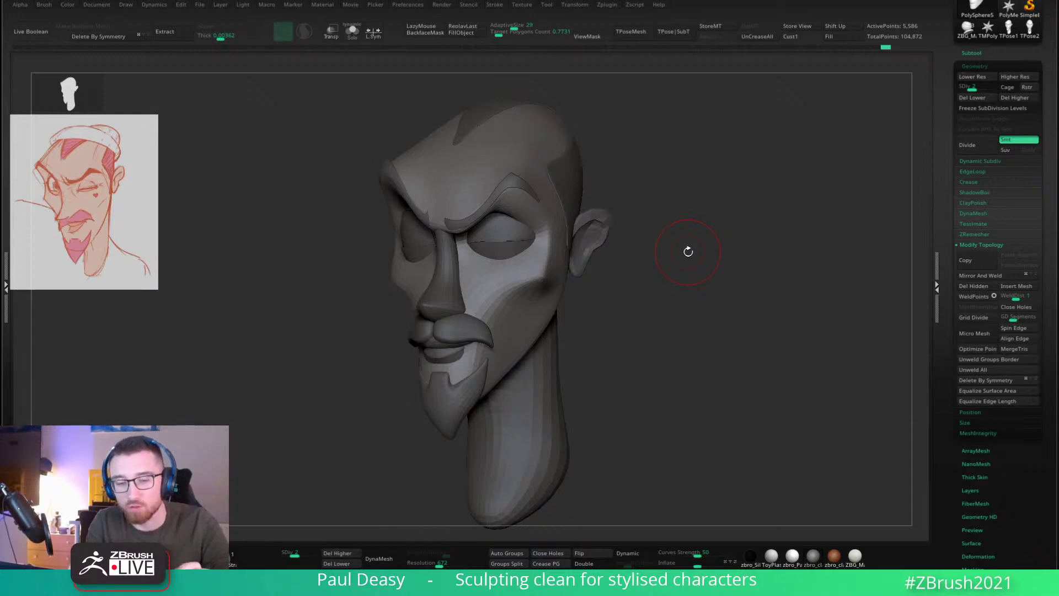
Step: Refine the upper and lower eyelid subtools of the half-closed eye with the Move brush from three-quarter and side views
key(space)
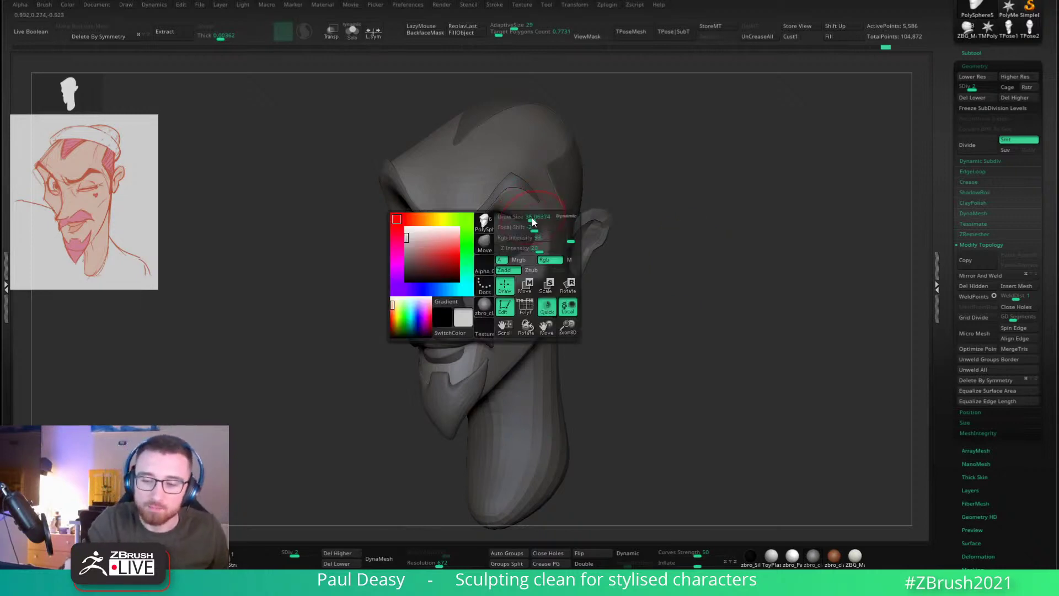
shift+right_drag(535, 220, 536, 222)
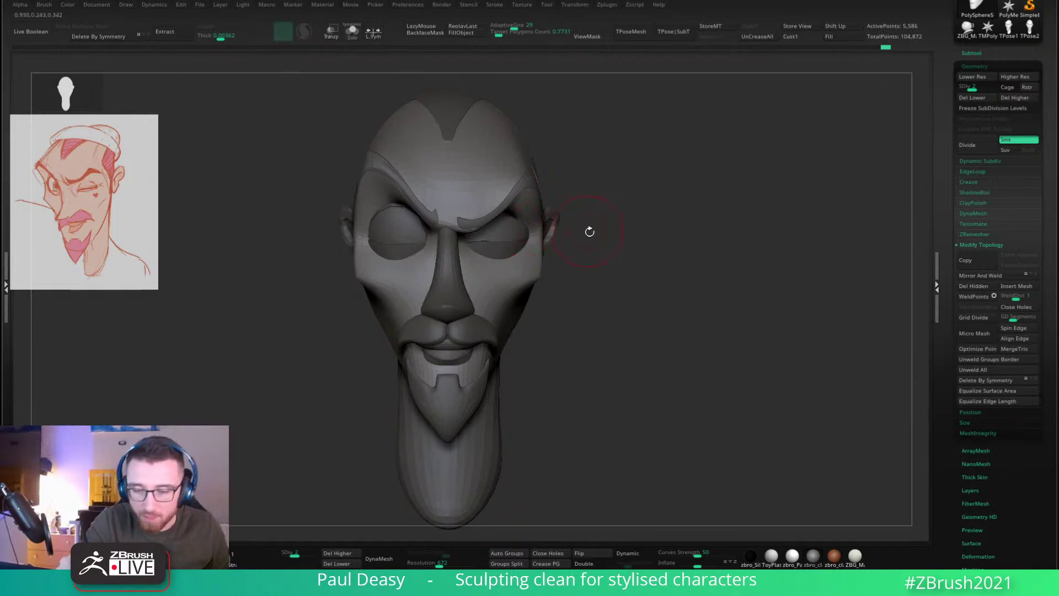
right_drag(589, 230, 516, 206)
alt+click(492, 240)
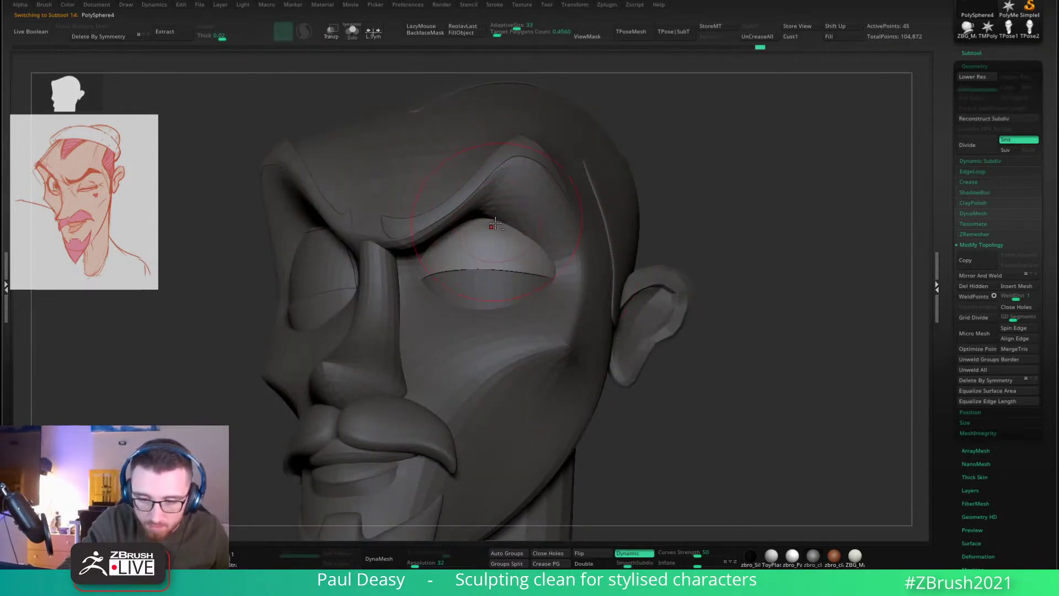
right_drag(499, 219, 510, 276)
key(space)
alt+click(507, 281)
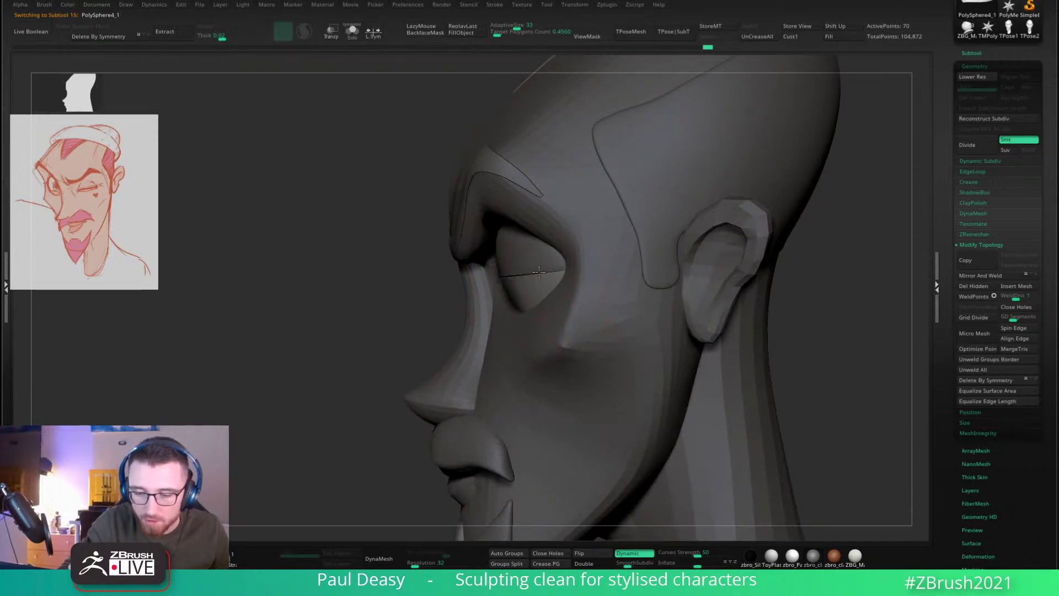
mouse_move(539, 272)
right_down()
mouse_move(604, 268)
mouse_move(538, 268)
right_up()
key(space)
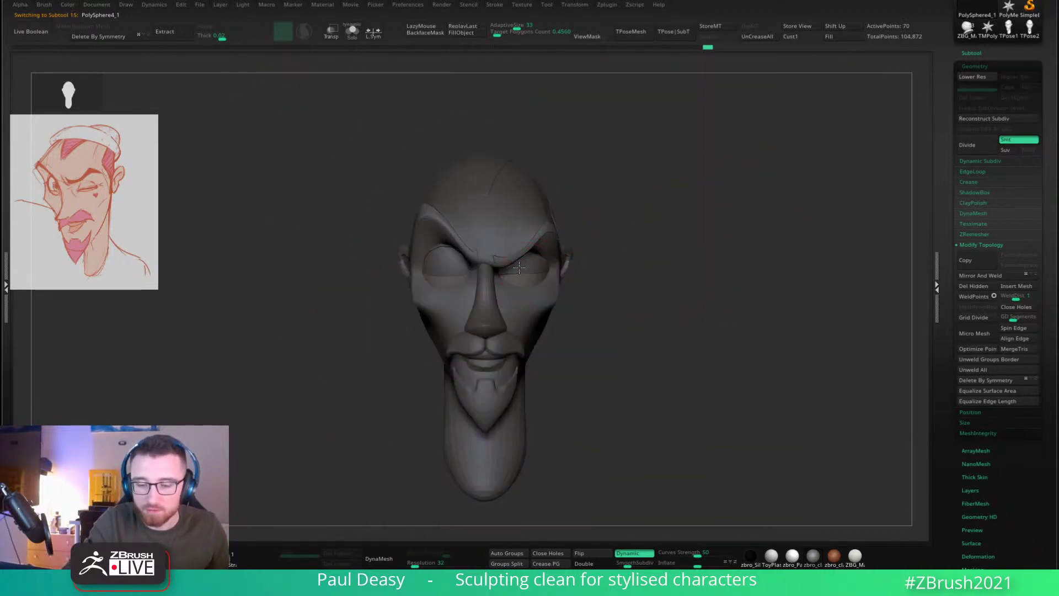
Step: Rebuild the Transpose Master mesh from all subtools with the head in front view
right_drag(612, 256, 697, 265)
key(space)
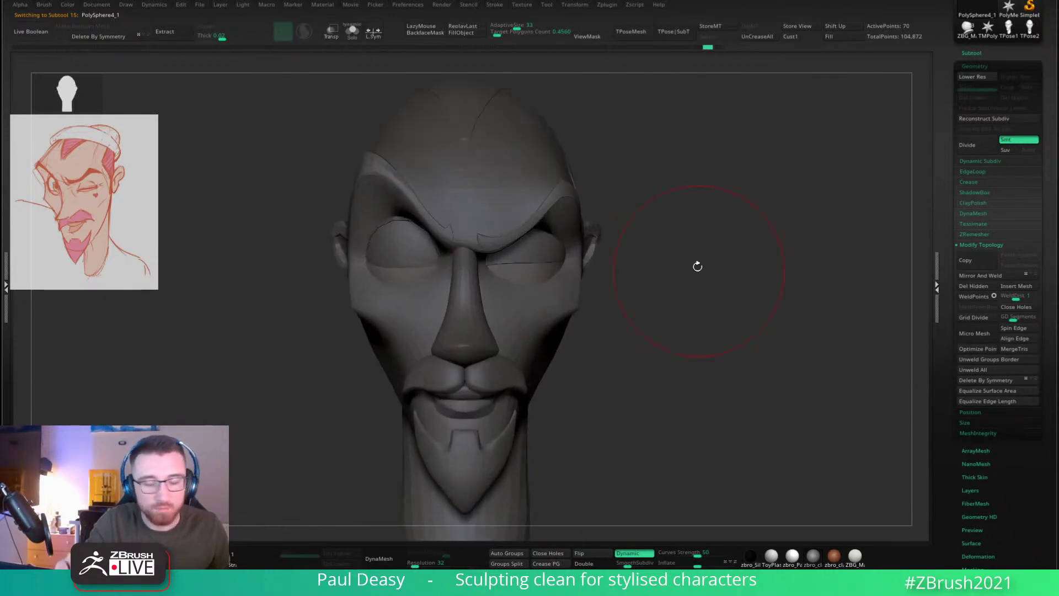
click(635, 26)
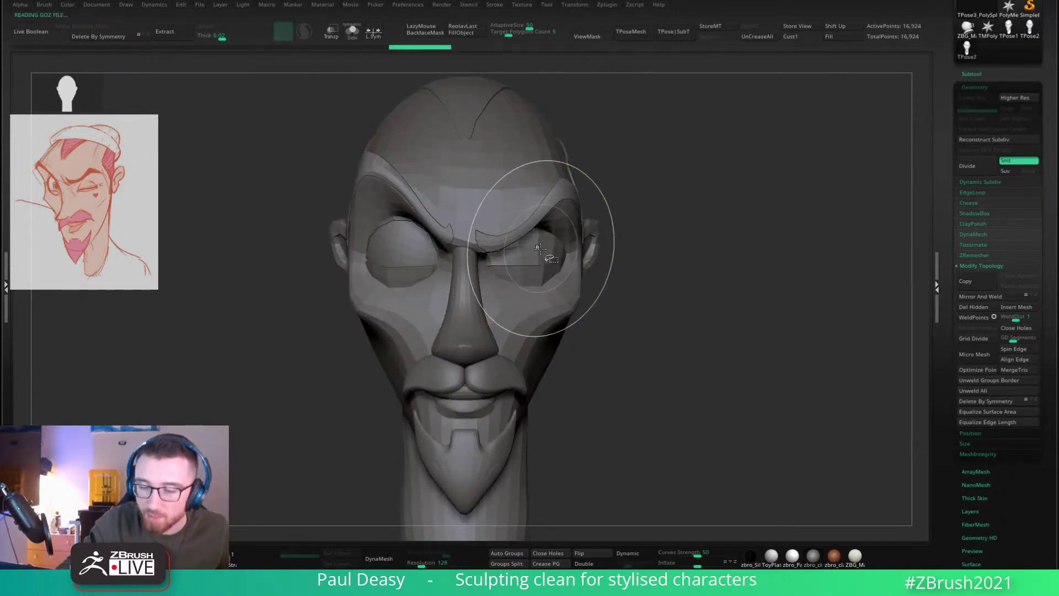
Step: Isolate the half-closed eye's upper eyelid polygroup in the Transpose Master mesh and reduce the brush's draw size
ctrl+shift+click(545, 250)
right_click(545, 250)
ctrl+shift+click(579, 254)
ctrl+shift+click(551, 248)
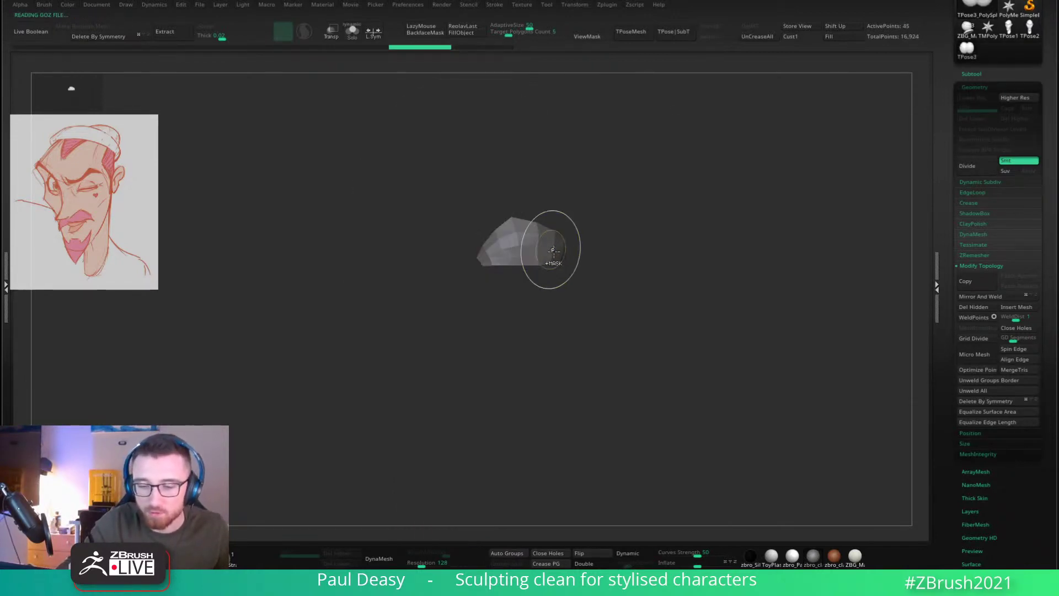
ctrl+right_drag(557, 254, 615, 305)
key(s)
drag(533, 255, 521, 253)
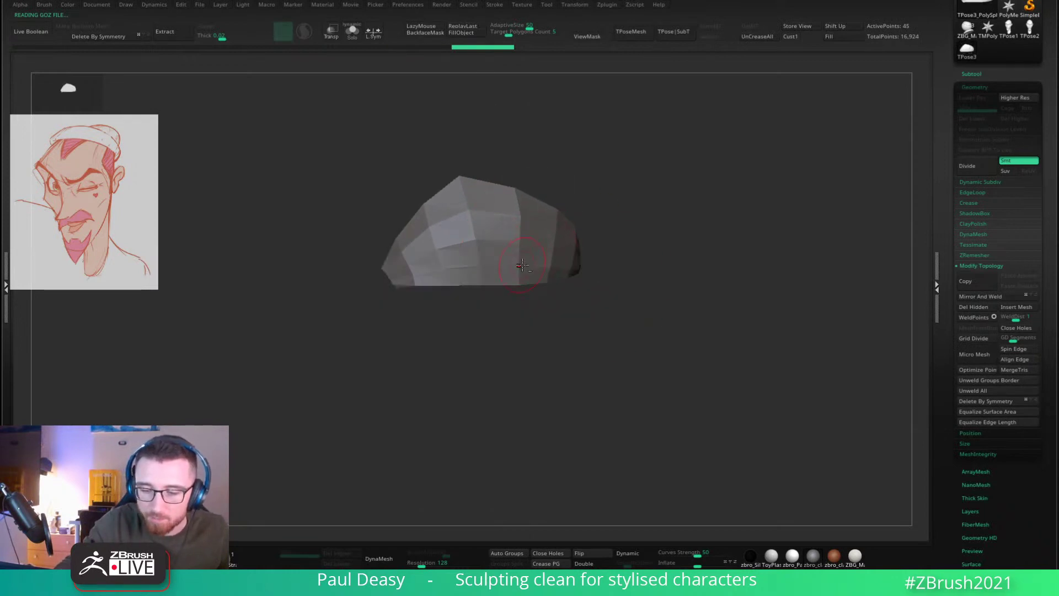
Step: Mask the whole head except both eyeballs and their eyelids, using polygroup visibility, and restore all parts to view
alt+drag(660, 237, 674, 253)
alt+click(525, 235)
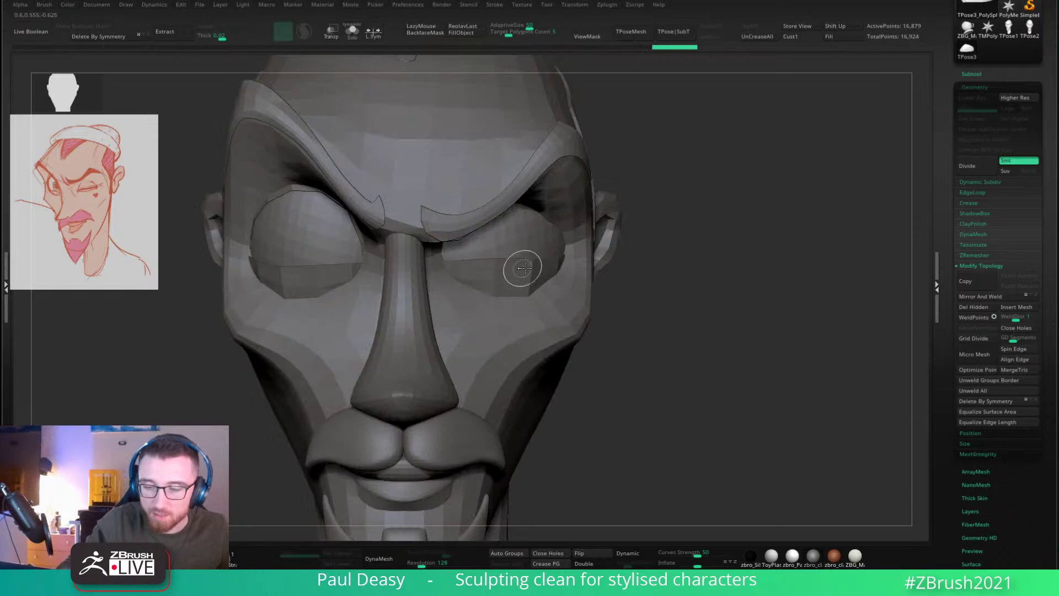
ctrl+shift+click(520, 243)
ctrl+shift+click(523, 265)
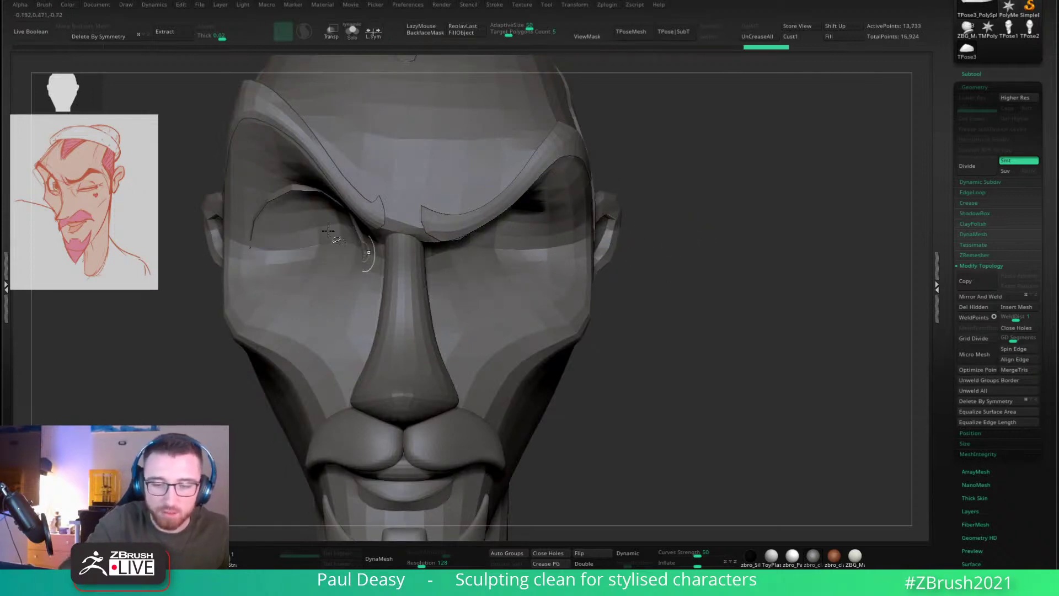
ctrl+shift+click(293, 192)
ctrl+click(734, 203)
ctrl+shift+click(729, 209)
key(w)
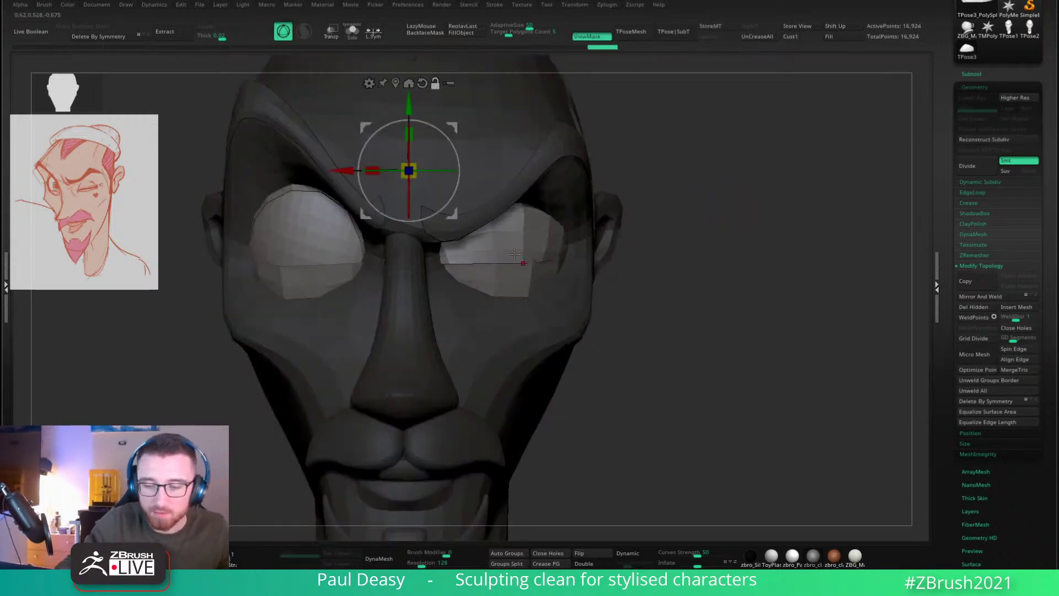
Step: Reposition the Transpose gizmo on the half-closed eye within the unmasked area
alt+click(494, 248)
click(522, 161)
drag(537, 205, 531, 180)
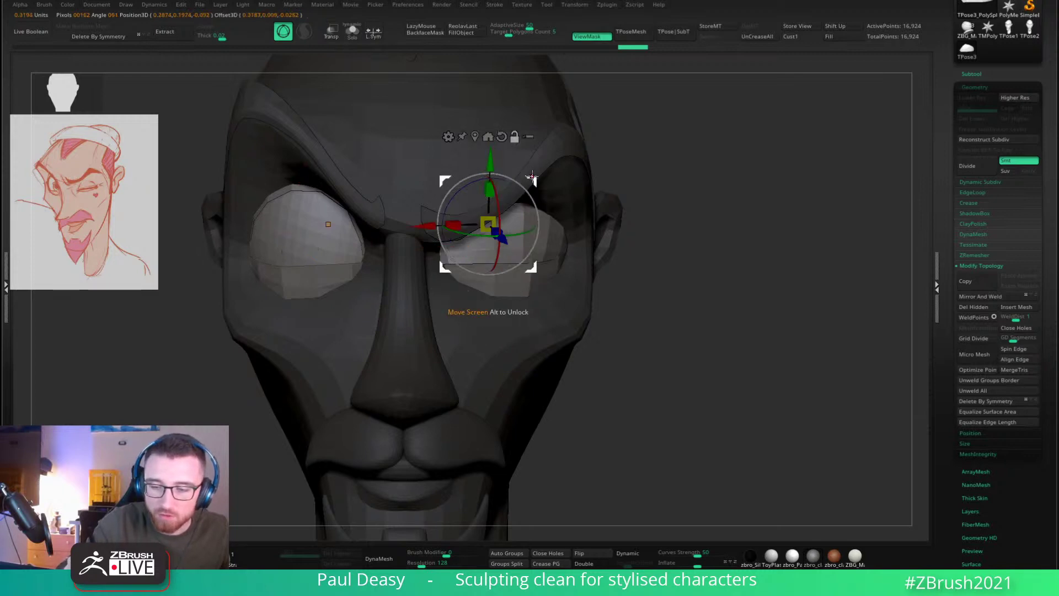
click(501, 137)
drag(488, 224, 466, 236)
Step: Shift the unmasked eyeballs and eyelids slightly within their sockets from side and three-quarter views, and clear the mask
right_drag(585, 215, 502, 190)
drag(530, 182, 512, 198)
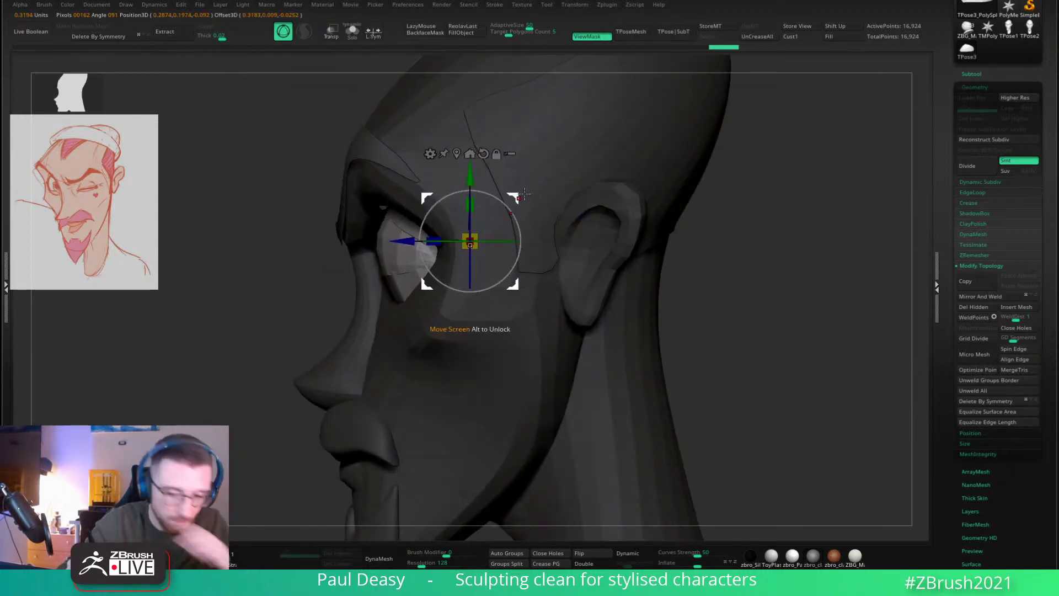
shift+right_drag(519, 197, 570, 183)
drag(405, 237, 404, 237)
mouse_move(452, 195)
mouse_down()
mouse_move(563, 177)
mouse_move(598, 208)
mouse_up()
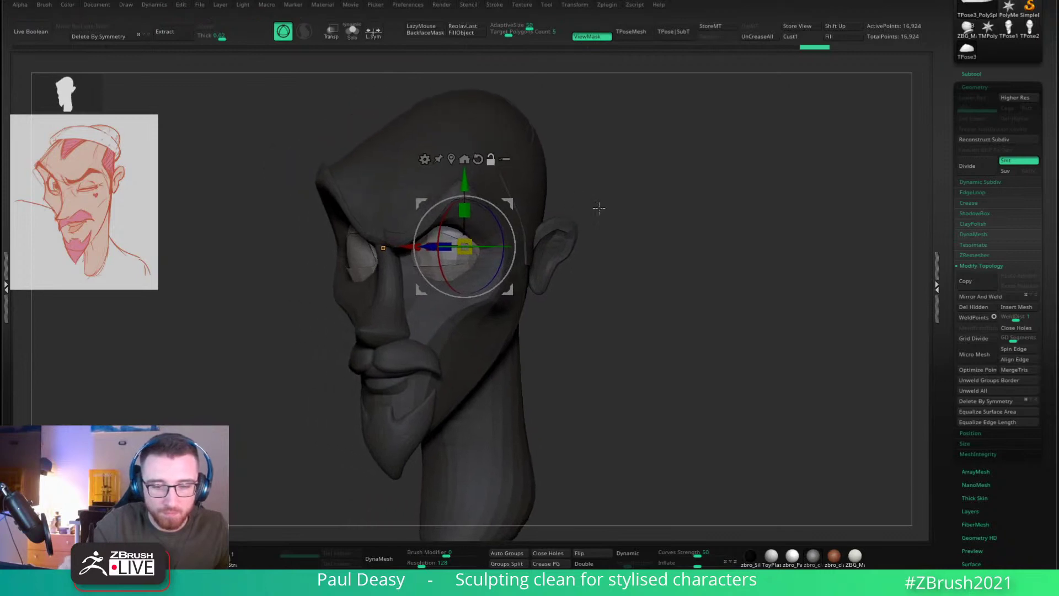
click(409, 247)
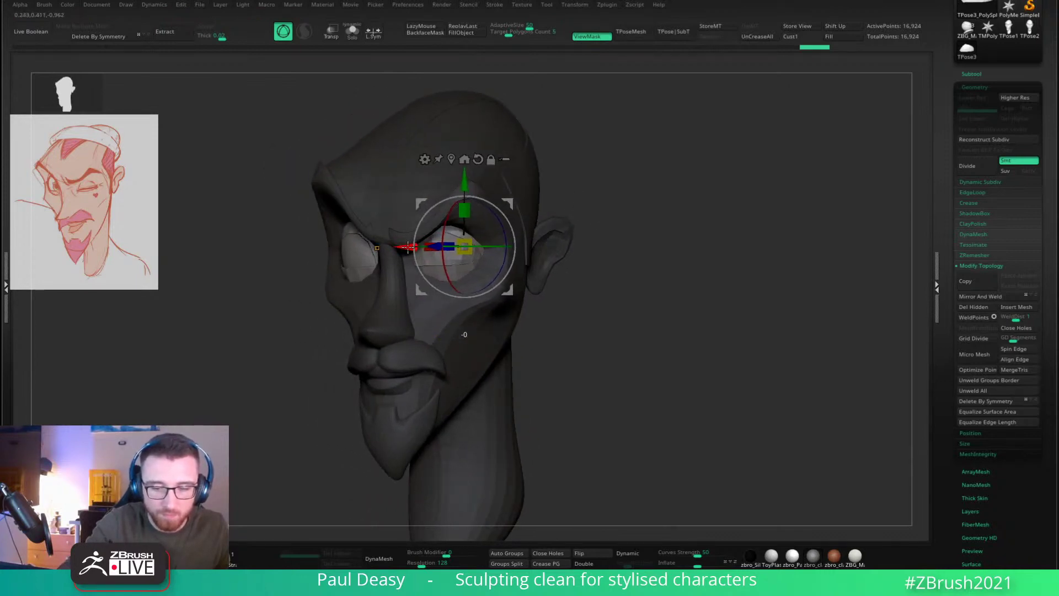
key(q)
mouse_move(585, 204)
shift+mouse_down()
mouse_move(643, 208)
mouse_move(443, 255)
mouse_move(463, 251)
shift+mouse_up()
key(w)
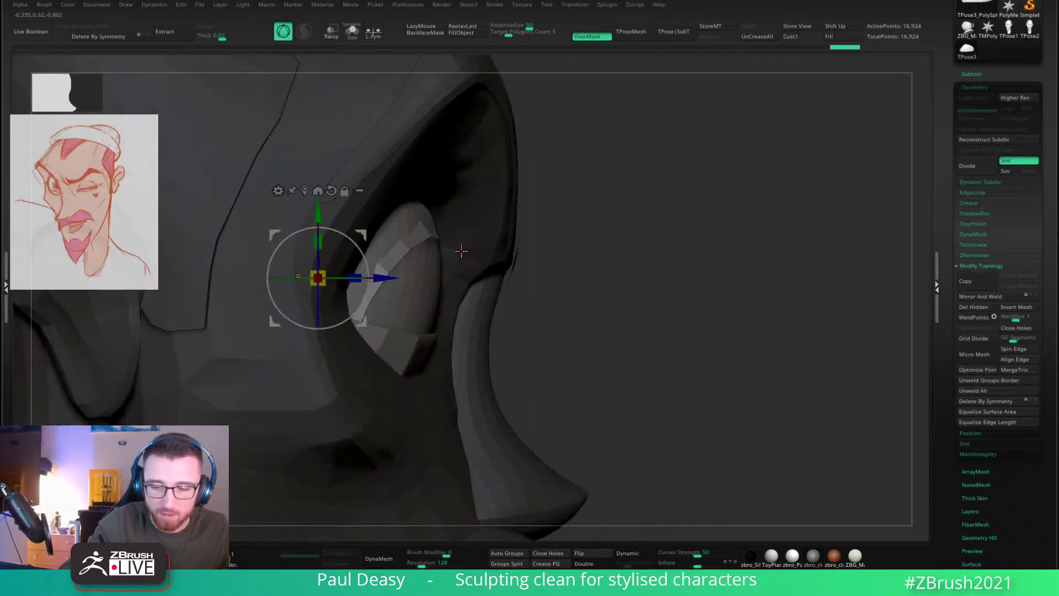
drag(370, 238, 366, 238)
key(q)
ctrl+drag(531, 227, 545, 279)
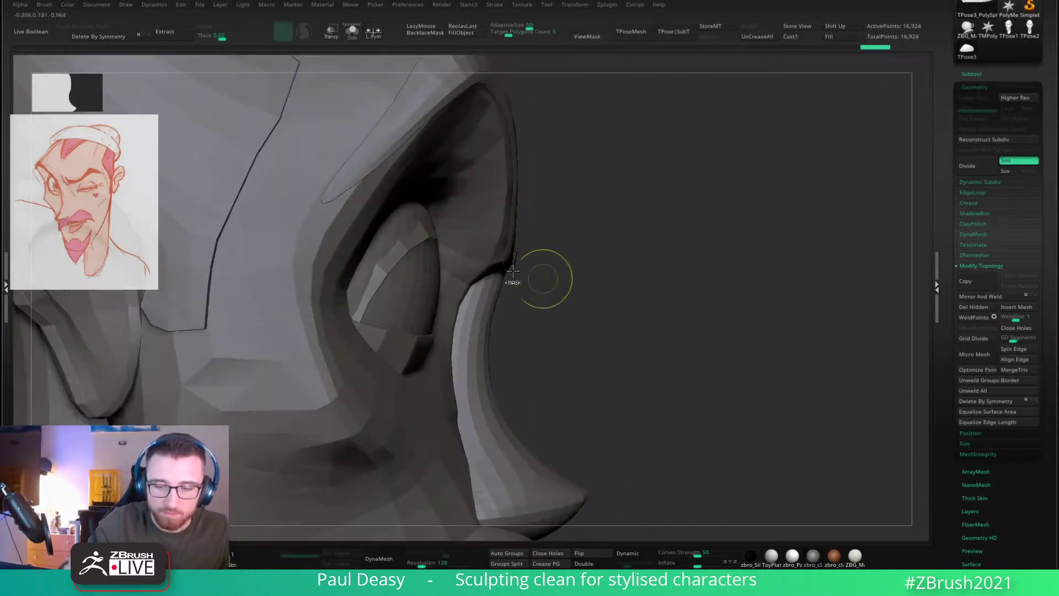
Step: Mask and unmask the open eye's upper eyelid, and transfer the Transpose Master edits back to the individual subtools
ctrl+shift+click(429, 234)
ctrl+click(588, 205)
ctrl+shift+click(557, 211)
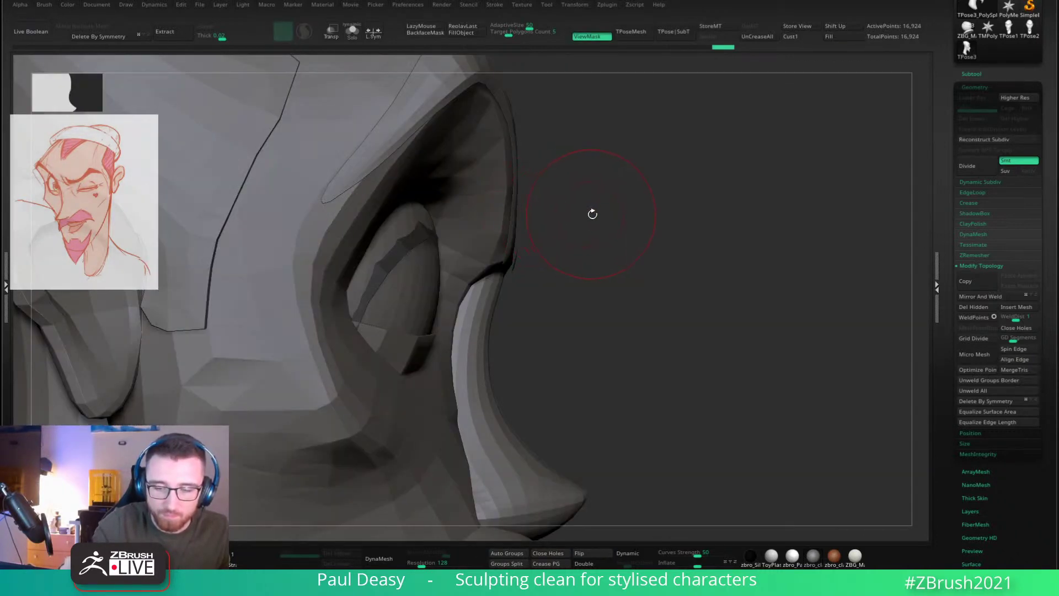
ctrl+drag(572, 168, 557, 205)
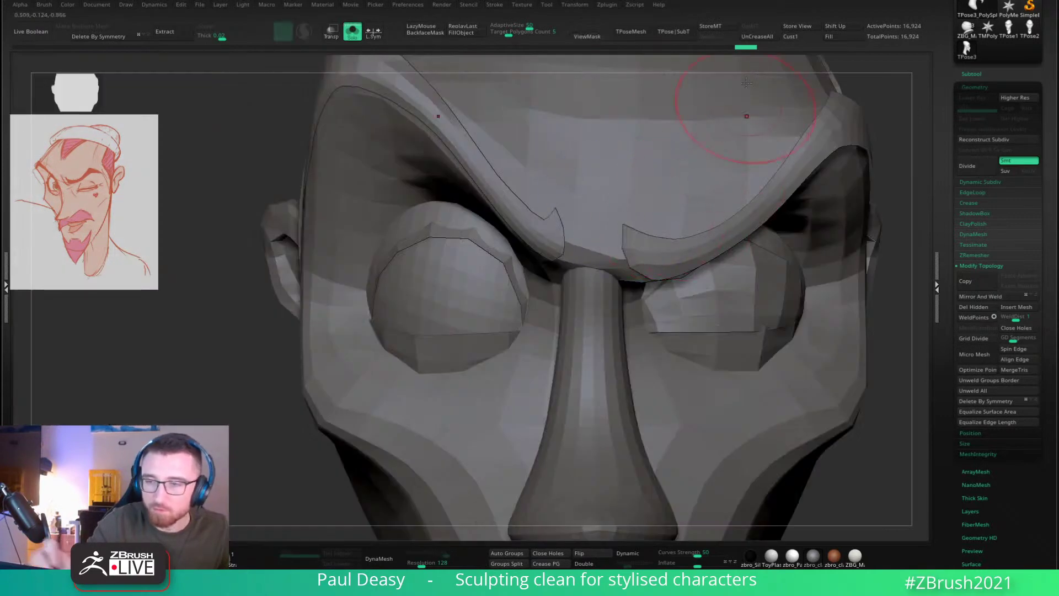
click(680, 32)
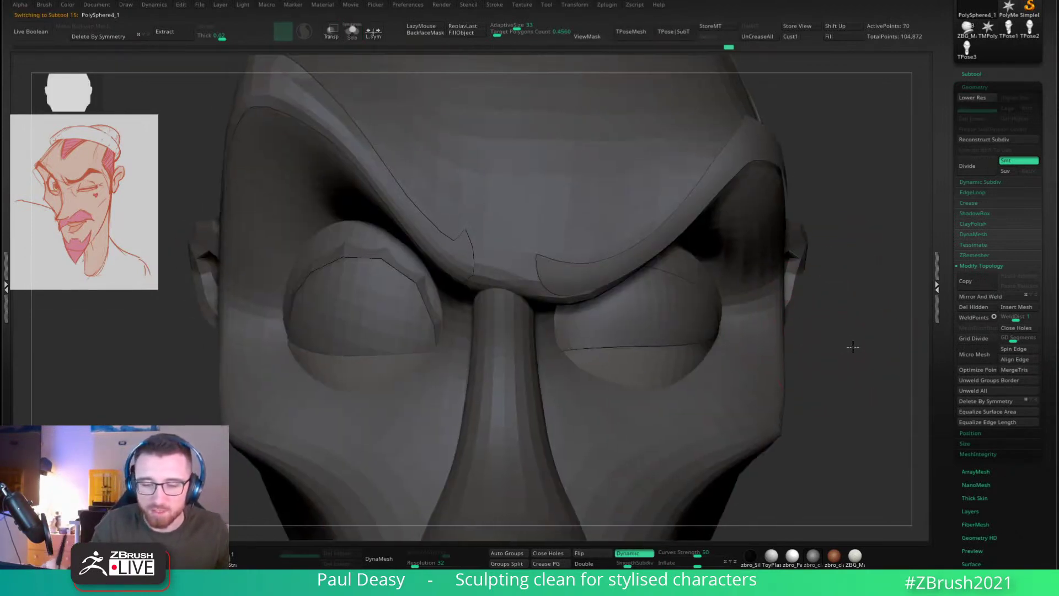
Step: Select and isolate the open eye's upper eyelid subtool and remove its lengthwise middle edge loop with ZModeler
alt+click(390, 252)
key(alt+s)
right_drag(390, 251, 425, 248)
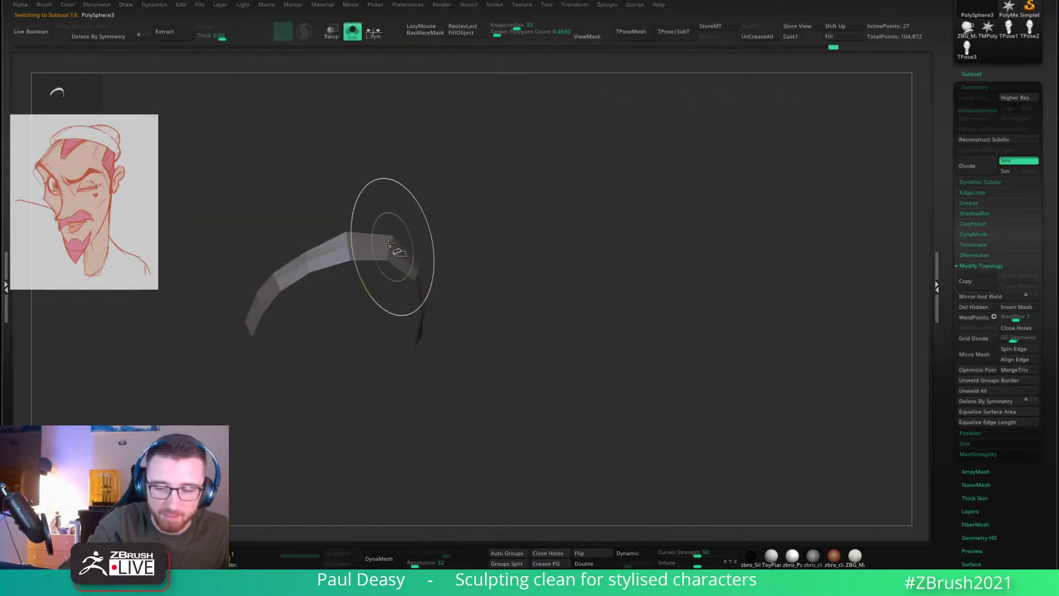
key(b)
key(z)
key(m)
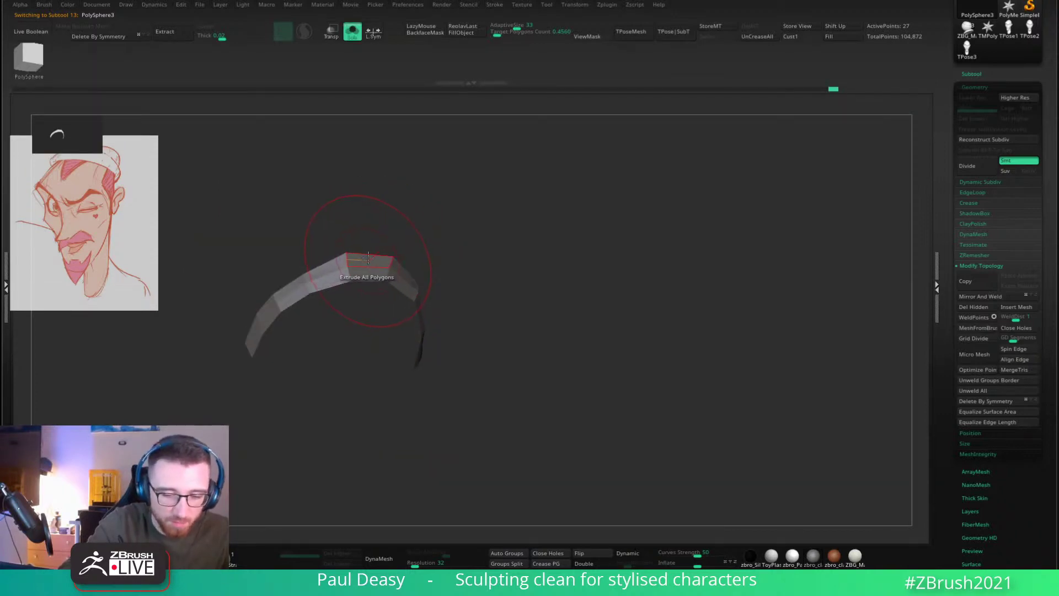
key(space)
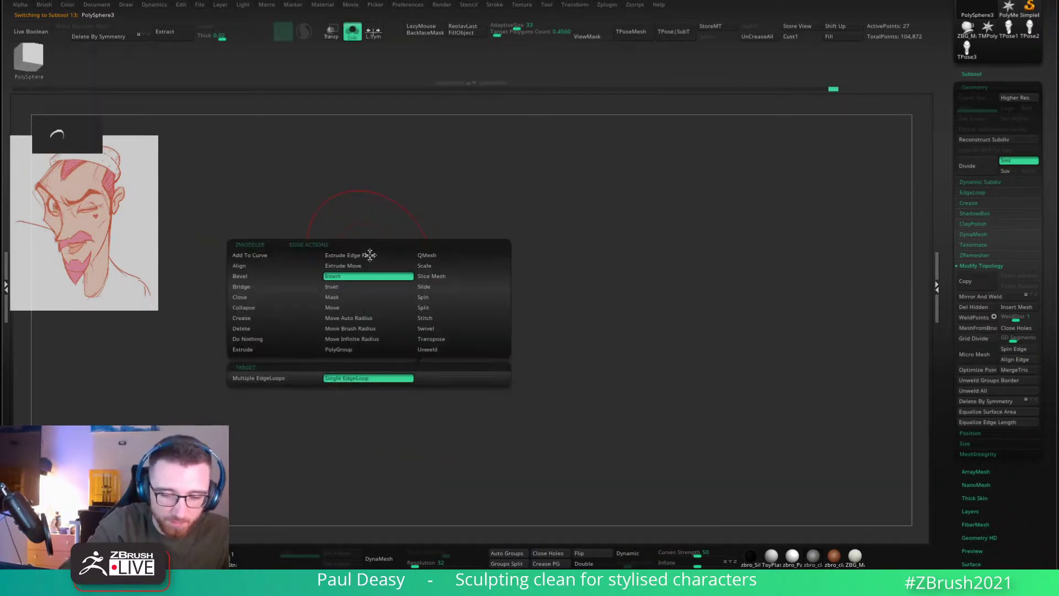
click(364, 286)
click(365, 277)
key(ctrl+z)
Step: Mask the open eye's upper eyelid except its upper edge with ZModeler's edge Mask action, and leave isolation
key(space)
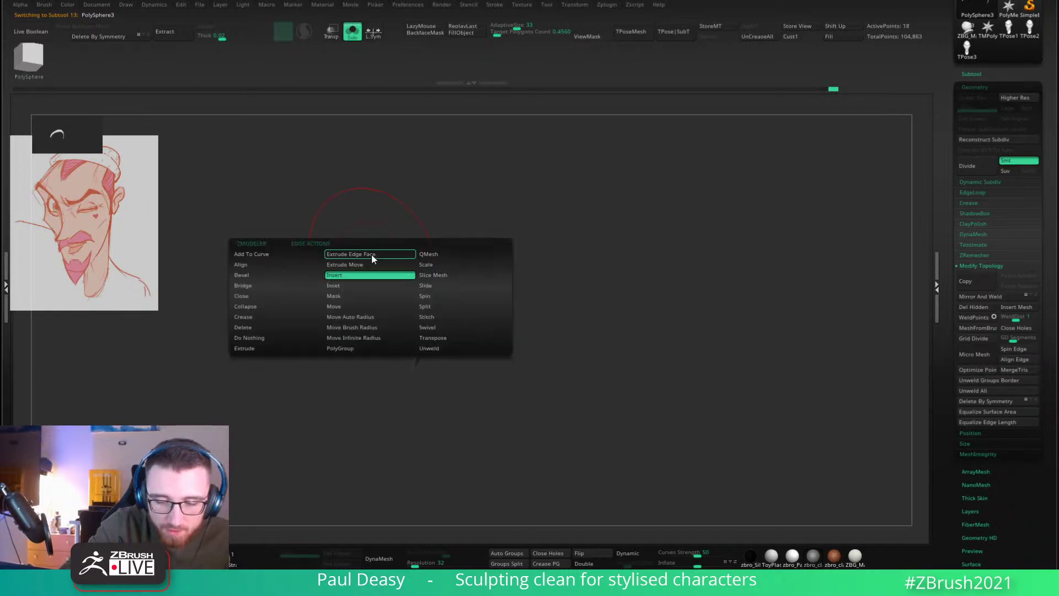
click(365, 294)
click(377, 255)
ctrl+click(538, 243)
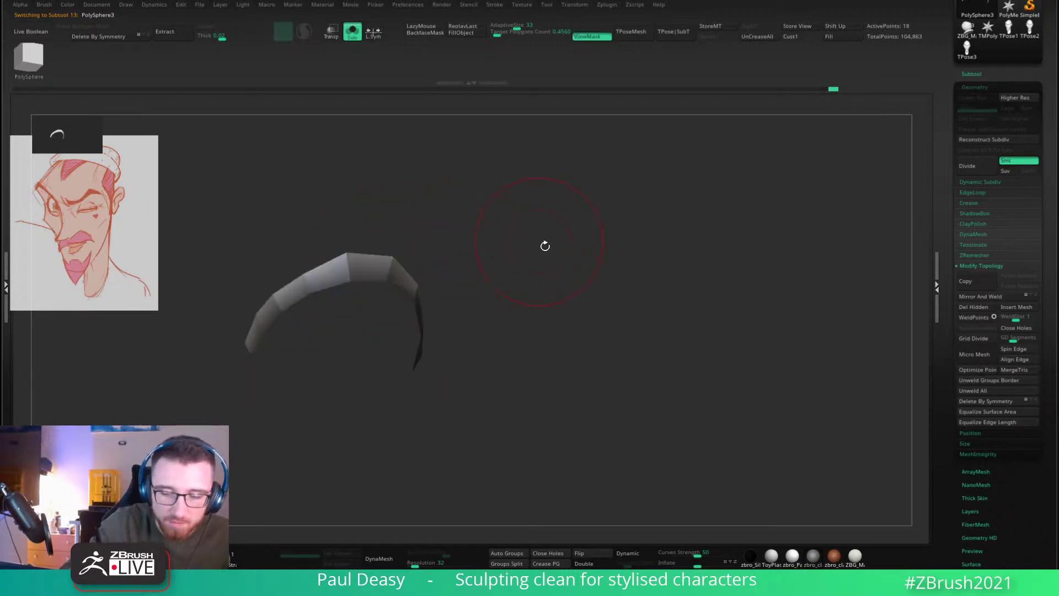
drag(544, 246, 499, 253)
click(499, 253)
Step: Pull the upper edge of the open eye's upper eyelid up and back into the socket with the Move brush
key(b)
key(m)
key(v)
key(space)
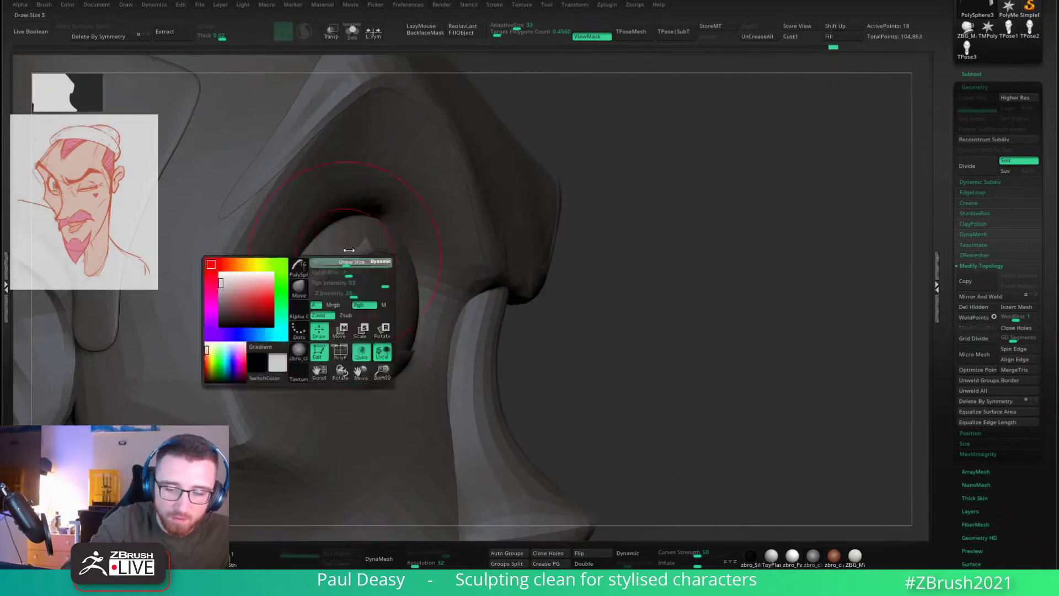
drag(317, 243, 300, 198)
drag(382, 208, 378, 184)
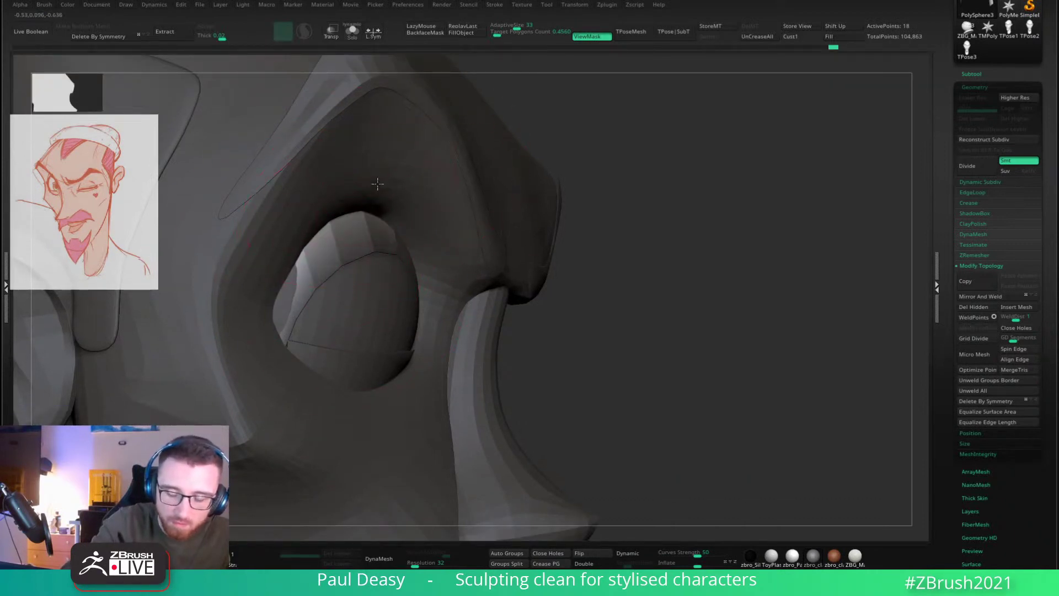
right_drag(513, 221, 425, 234)
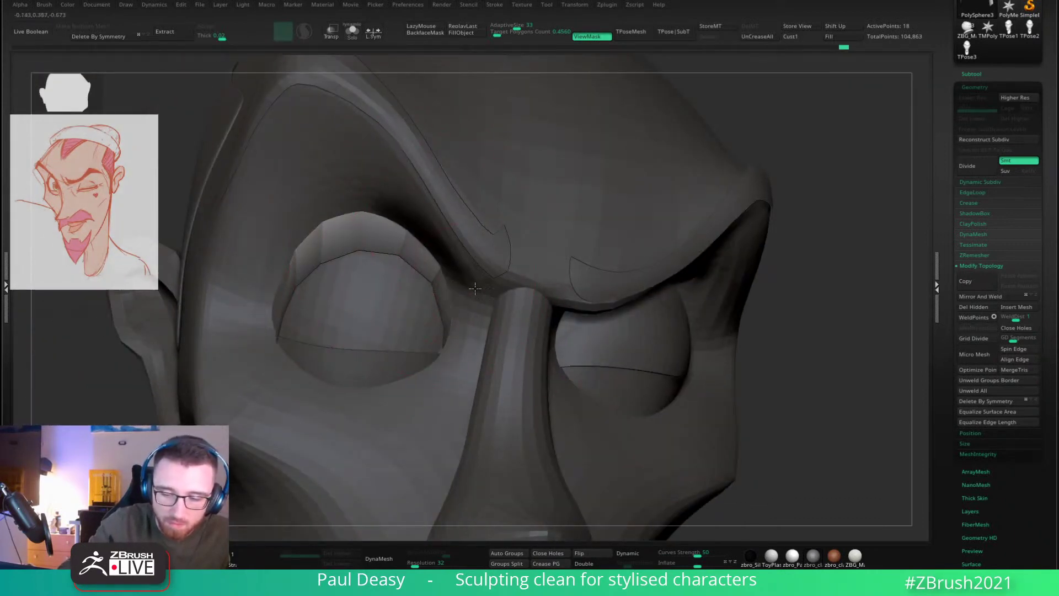
mouse_move(451, 299)
right_down()
mouse_move(298, 276)
mouse_move(355, 227)
right_up()
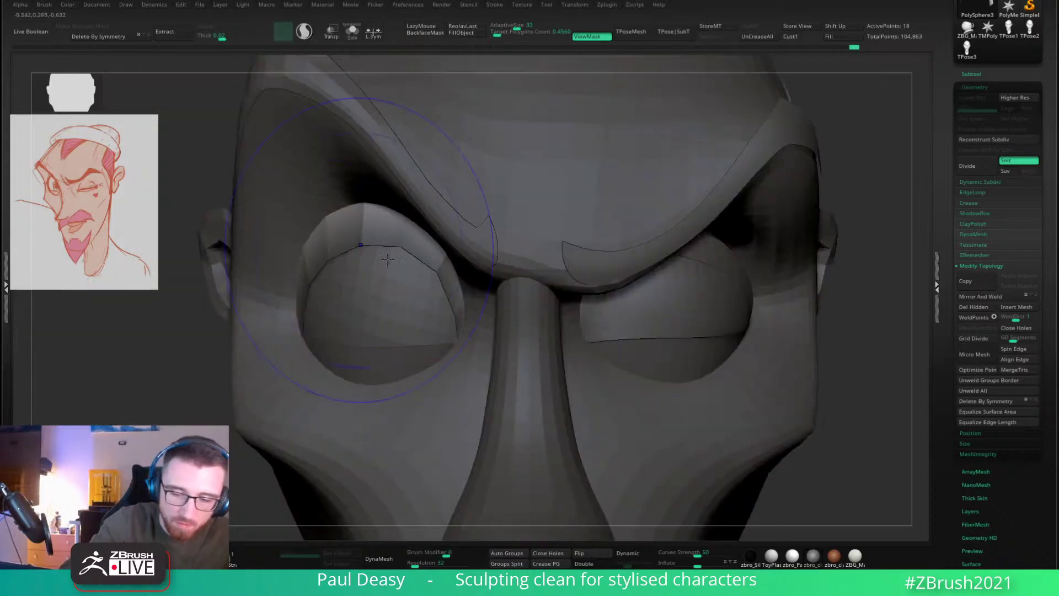
Step: Invert the mask and raise the lower rim of the open eye's upper eyelid to open the eye wider
ctrl+drag(213, 494, 198, 513)
right_drag(475, 309, 329, 294)
mouse_move(352, 296)
mouse_down()
mouse_move(347, 277)
mouse_move(370, 240)
mouse_up()
mouse_move(380, 270)
right_down()
mouse_move(428, 274)
mouse_move(435, 363)
mouse_move(350, 274)
right_up()
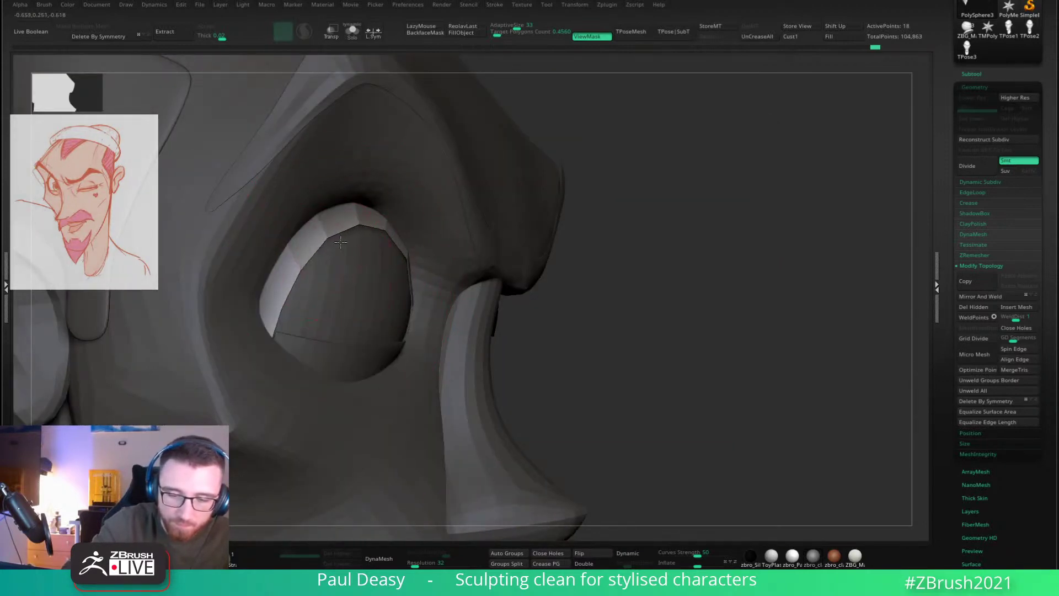
mouse_move(331, 259)
right_down()
mouse_move(339, 269)
mouse_move(397, 268)
right_up()
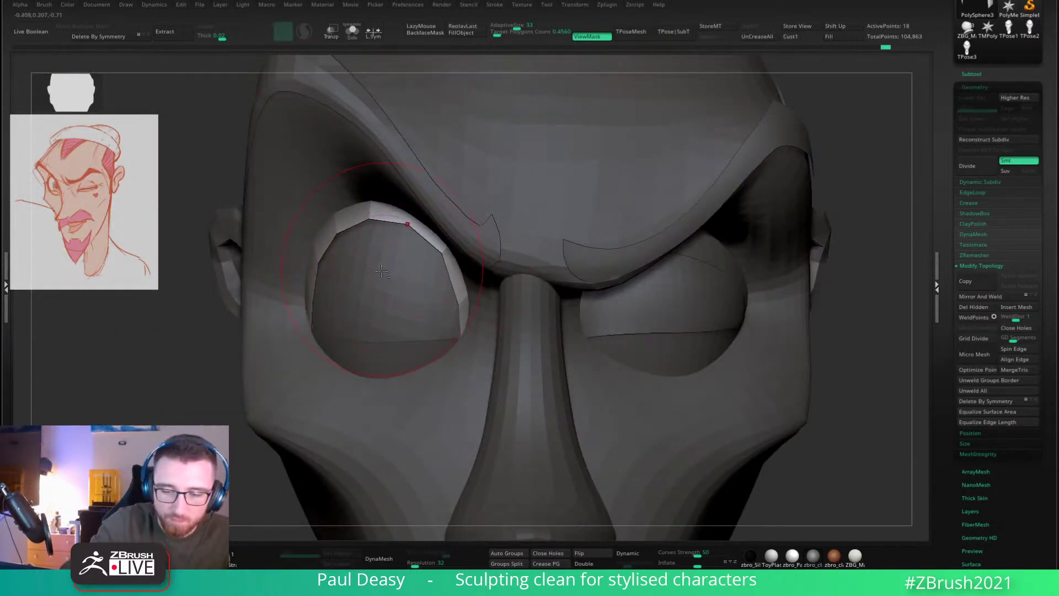
Step: Select the head subtool and turn on polypaint display for all subtools
alt+click(381, 271)
right_drag(844, 313, 684, 310)
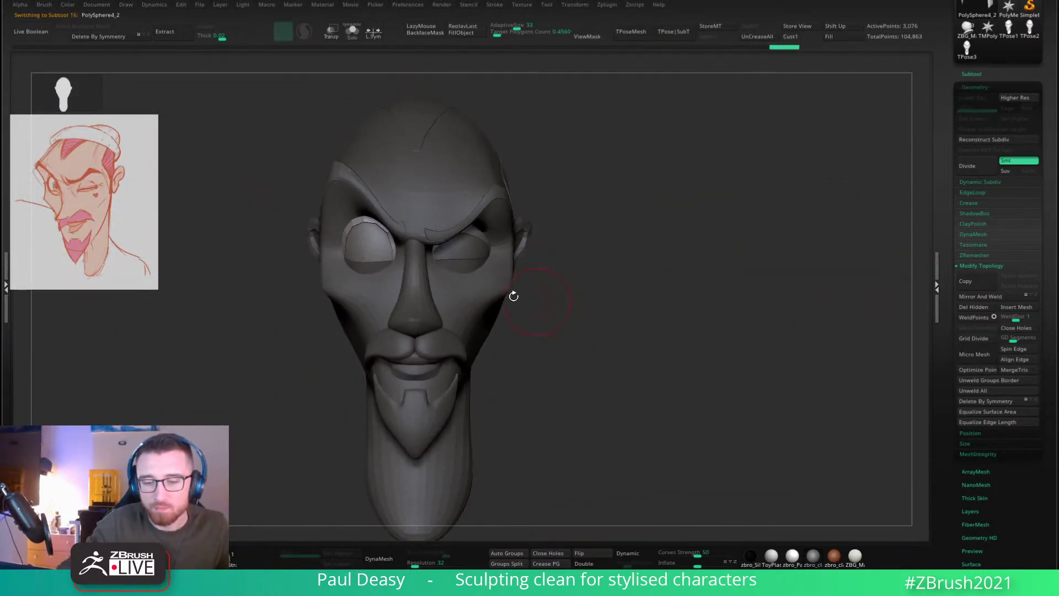
alt+click(513, 296)
right_drag(608, 303, 710, 330)
click(987, 75)
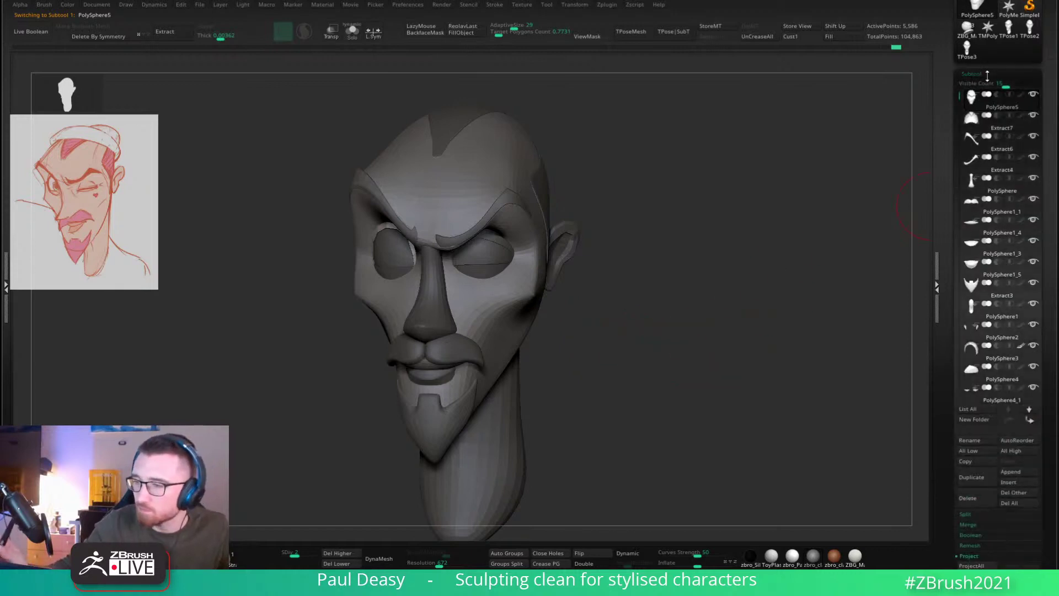
shift+click(1033, 95)
shift+click(1033, 95)
shift+click(1022, 96)
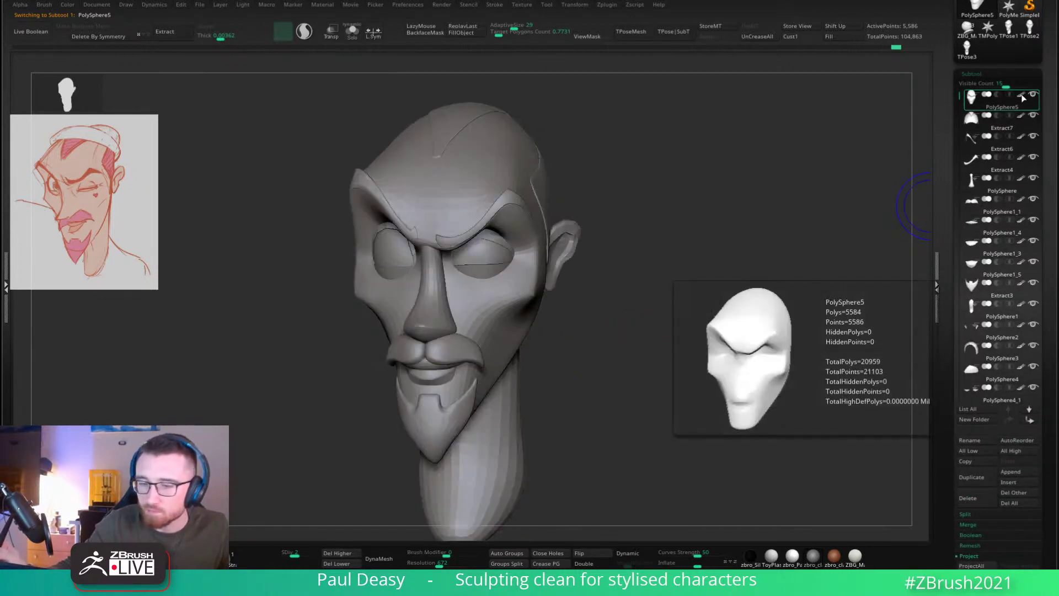
Step: Select the half-closed eye's upper eyelid subtool and display its polyframe
right_drag(714, 222, 690, 336)
alt+click(493, 207)
ctrl+right_drag(493, 208, 514, 230)
key(w)
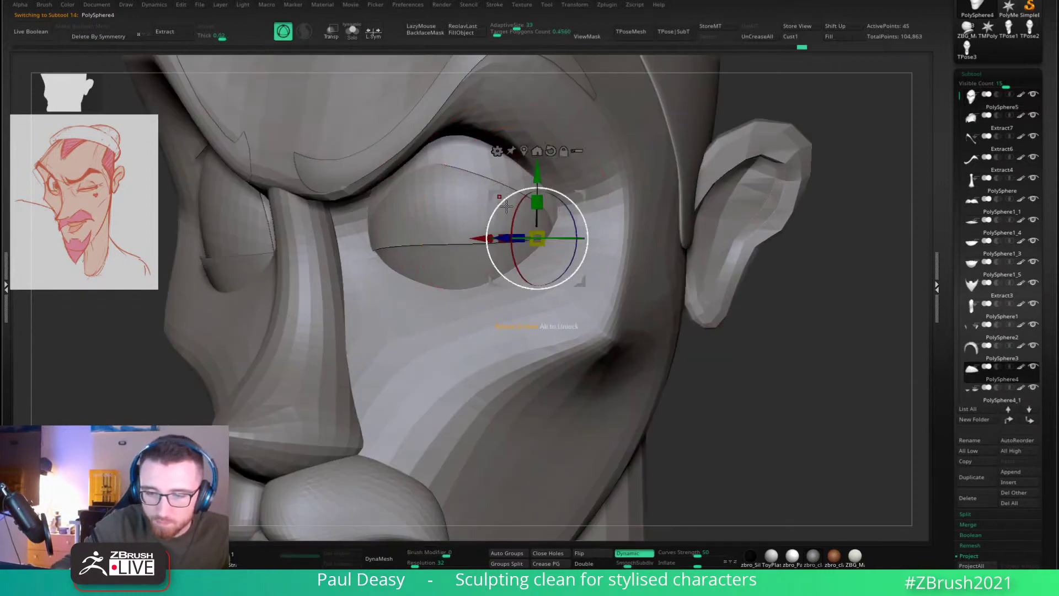
key(shift+f)
key(q)
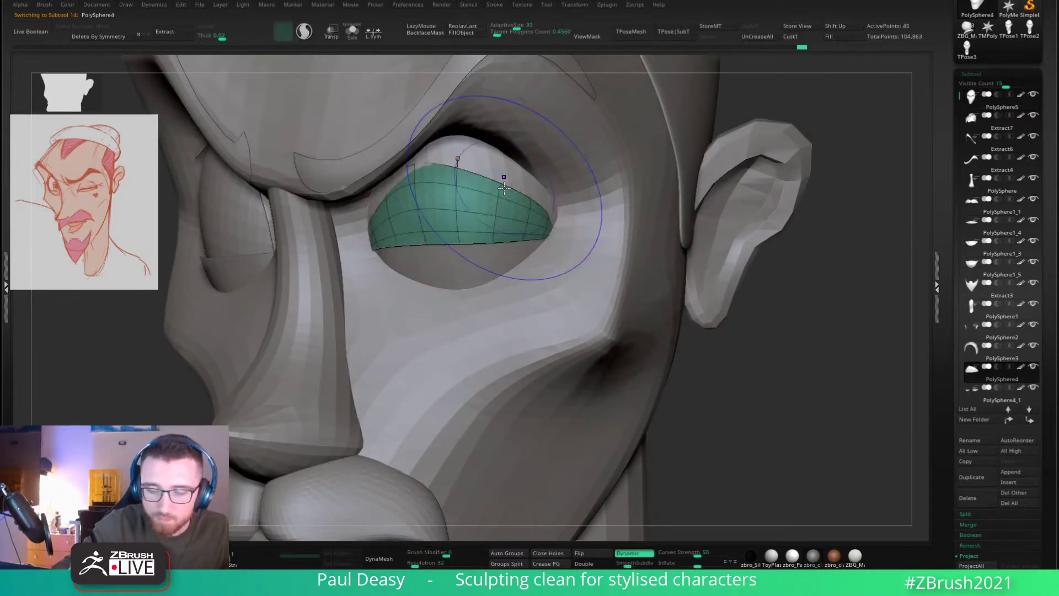
Step: Mask the half-closed eye's upper eyelid except its upper edge using ZModeler's edge masking and an inverted mask
key(b)
key(z)
key(m)
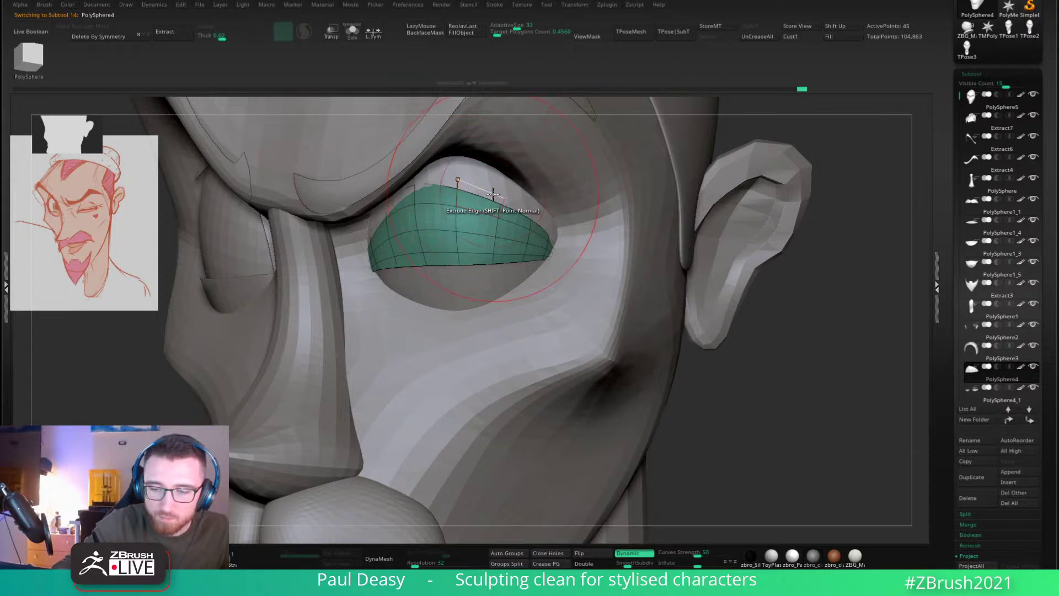
key(space)
click(490, 236)
click(394, 324)
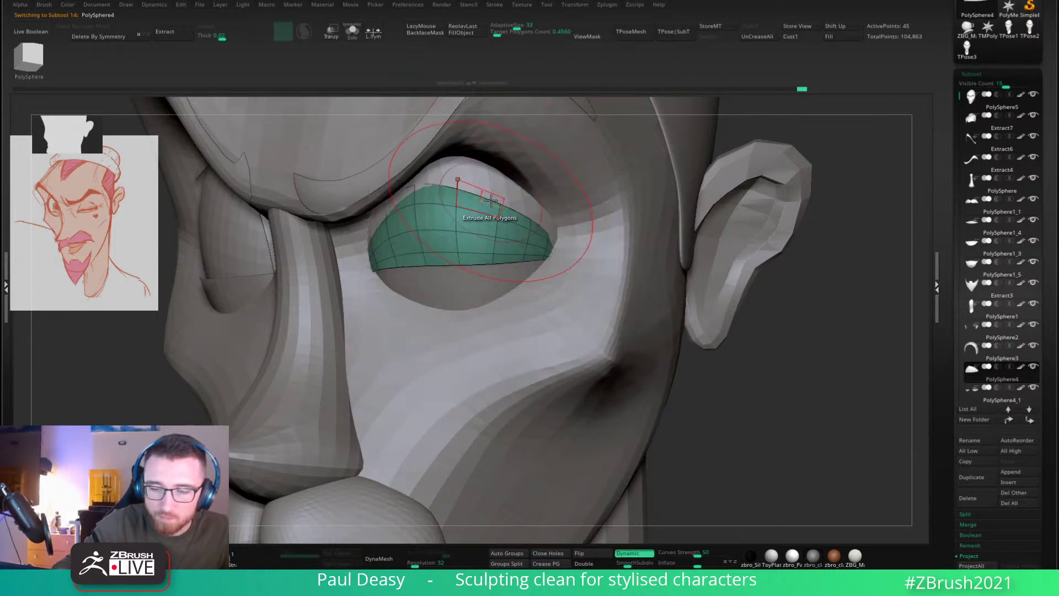
click(492, 200)
ctrl+click(768, 320)
Step: Pull the upper edge of the half-closed eyelid up under the brow and fit its outer corner with the Move brush
key(b)
key(m)
key(v)
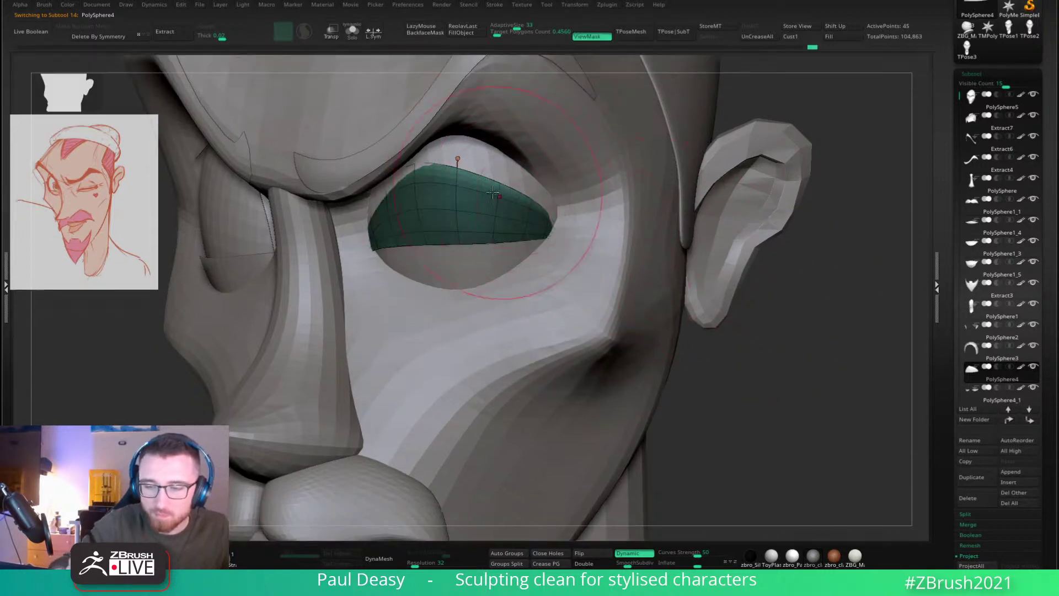
drag(487, 191, 466, 135)
right_drag(568, 149, 506, 144)
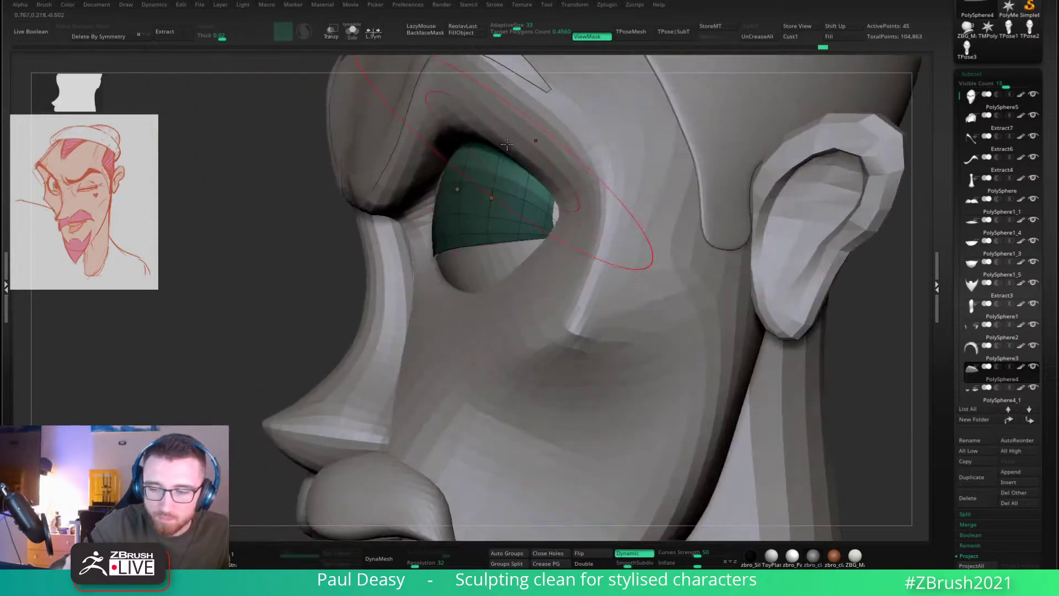
drag(554, 214, 563, 215)
right_drag(518, 216, 577, 213)
drag(577, 213, 563, 216)
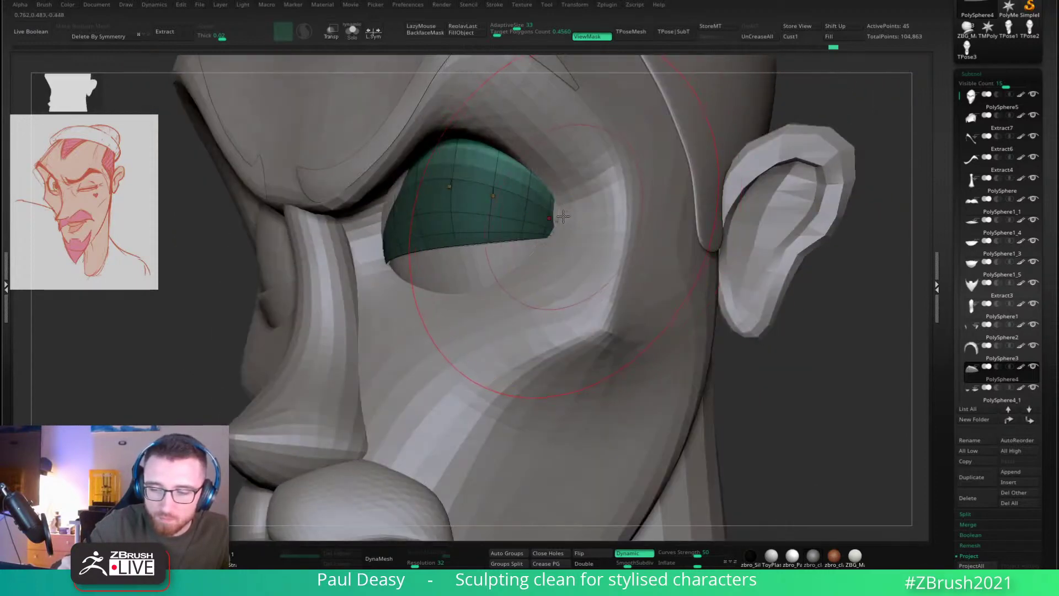
Step: Hide the mask display and pull the inner edge of the half-closed eyelid toward the nose with the Move brush
right_drag(563, 215, 730, 289)
key(ctrl+h)
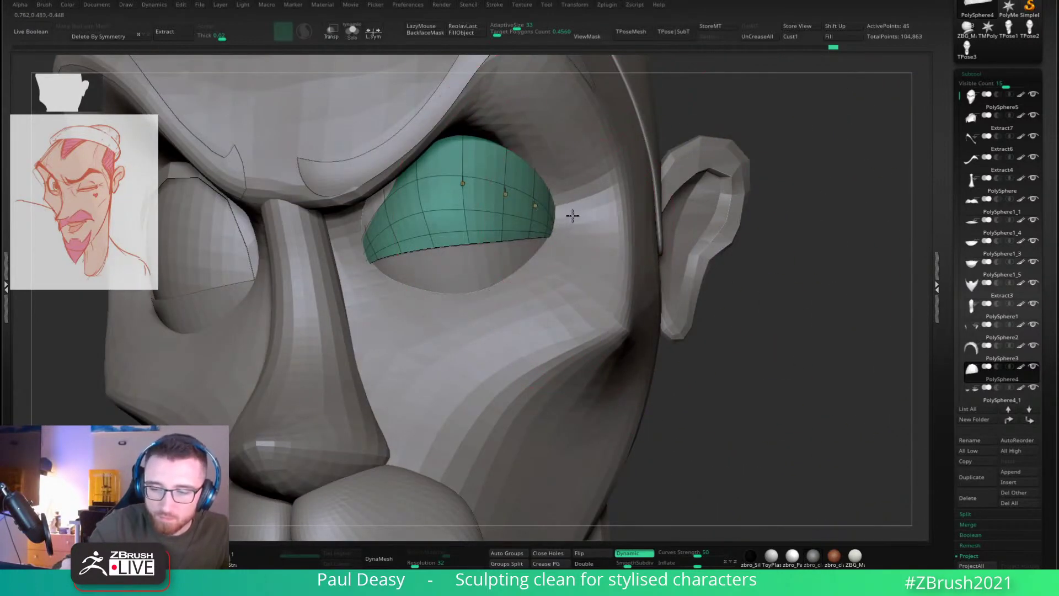
right_drag(574, 218, 453, 206)
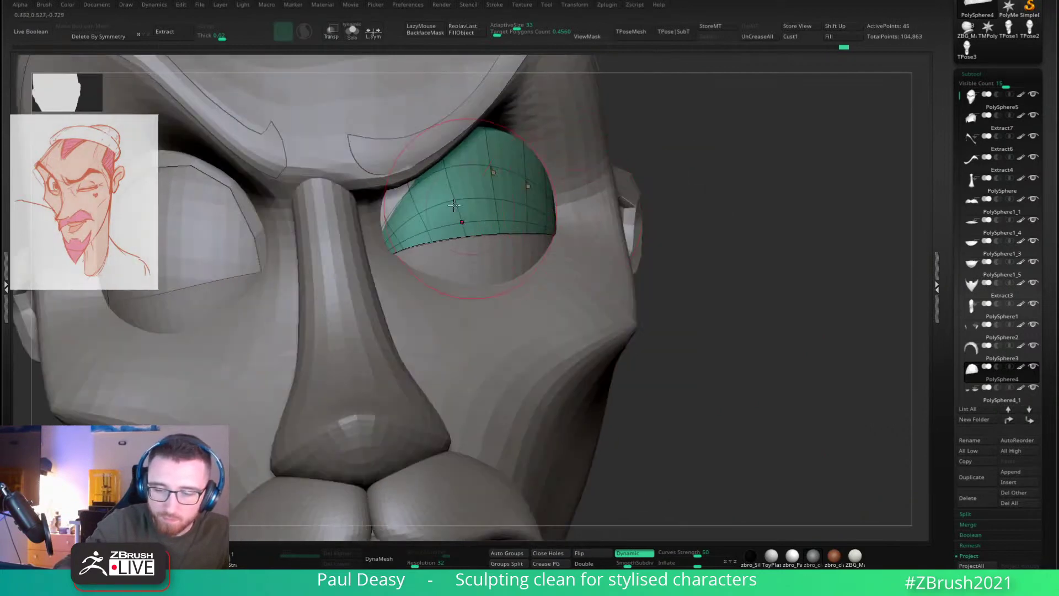
drag(418, 202, 407, 197)
Step: Isolate the half-closed eyelid, turn off its dynamic subdivision and display its mask on the low-poly mesh
key(alt+s)
right_drag(425, 198, 416, 206)
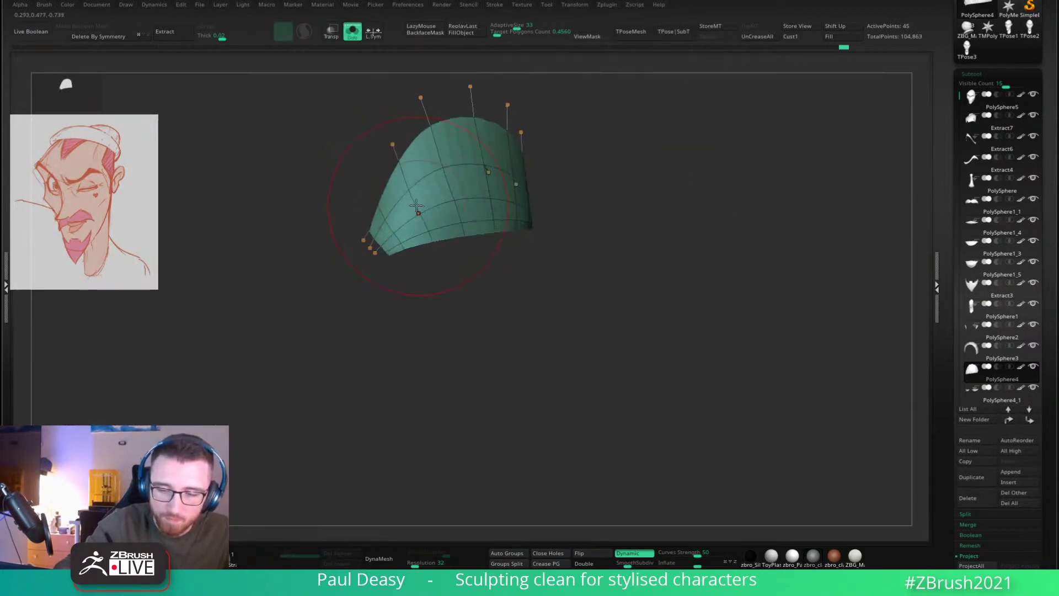
key(ctrl+1)
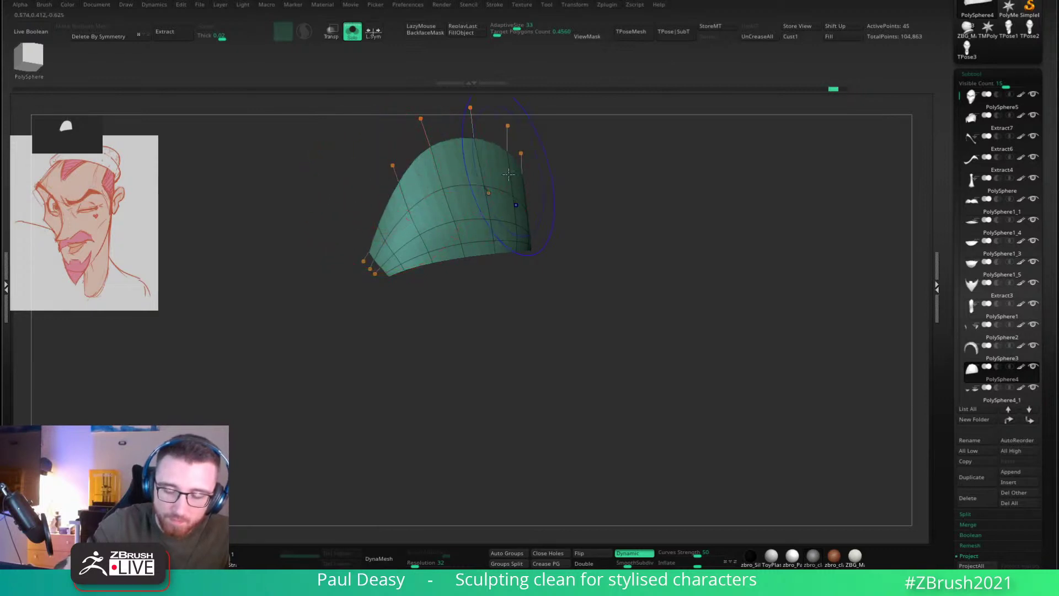
key(shift+d)
click(391, 185)
ctrl+click(630, 191)
alt+right_drag(555, 212, 563, 229)
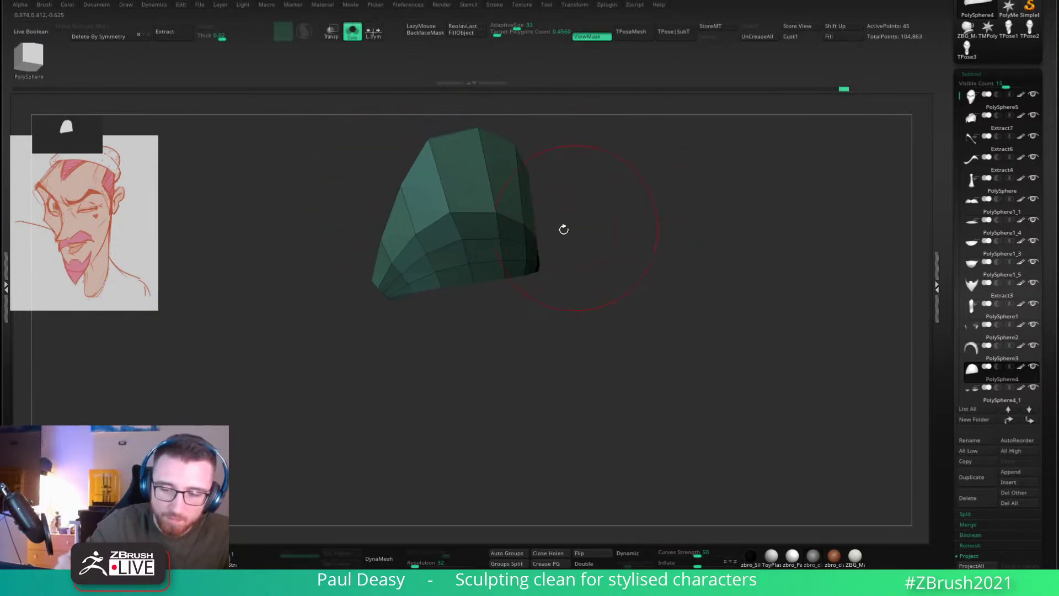
Step: Bring back the other subtools, clear the eyelid's mask and pull its inner corner in against the nose
key(1)
drag(396, 201, 389, 197)
key(shift+s)
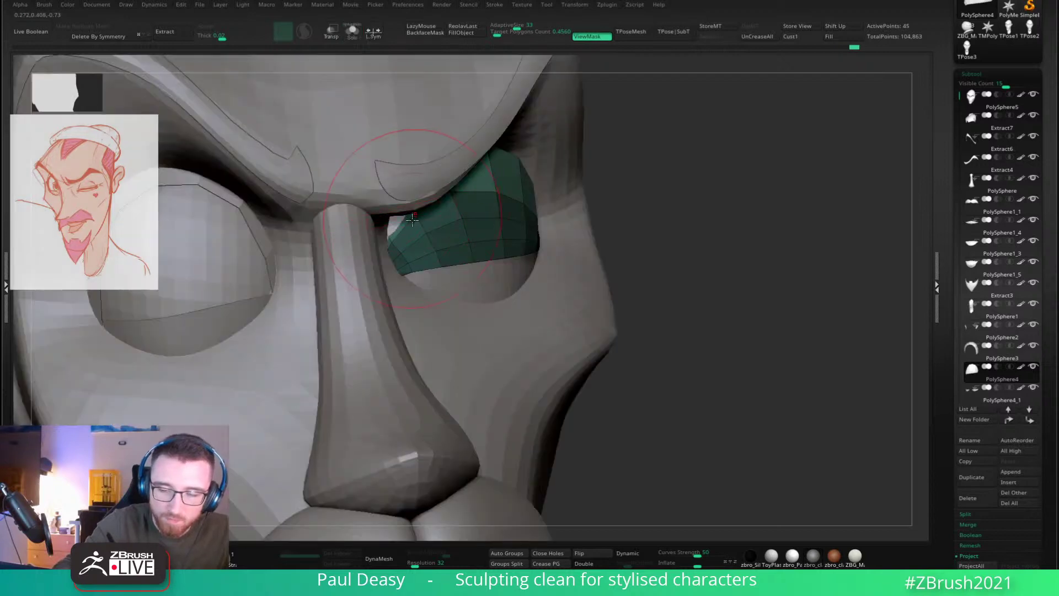
right_drag(408, 211, 382, 206)
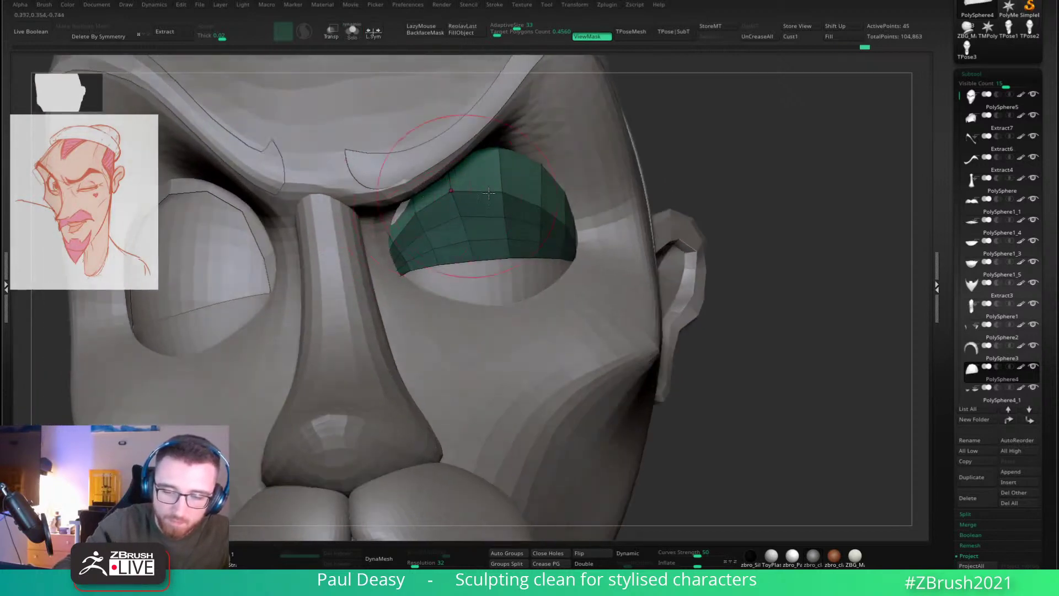
ctrl+drag(630, 70, 768, 228)
key(space)
right_drag(409, 225, 439, 231)
drag(409, 230, 393, 229)
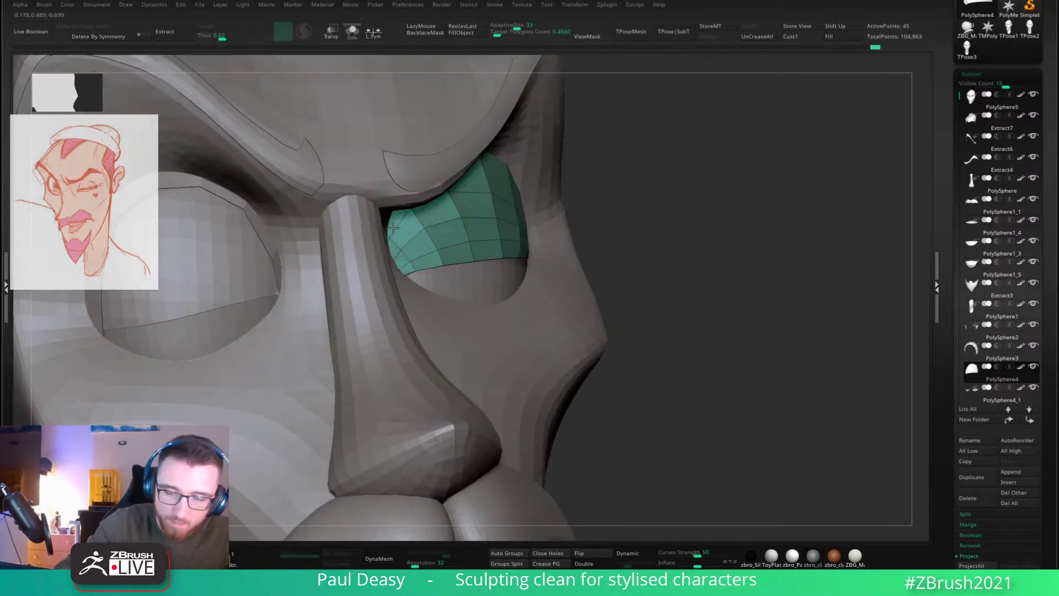
Step: Shape the upper and outer parts of the half-closed eyelid around the eyeball with the Move brush
right_drag(392, 229, 353, 223)
drag(497, 182, 494, 189)
right_drag(508, 194, 485, 199)
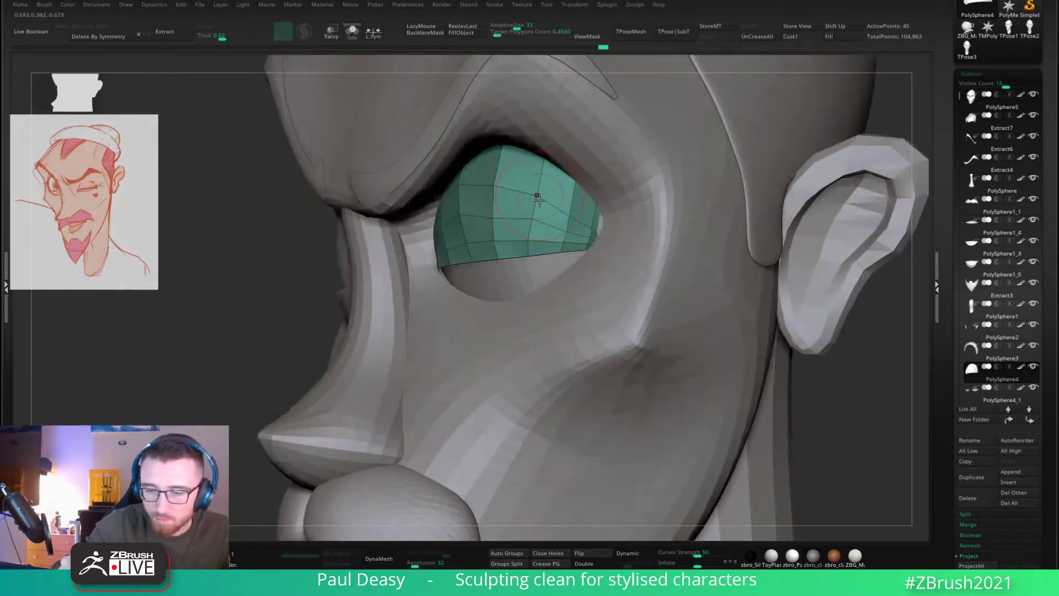
mouse_move(537, 196)
mouse_down()
mouse_move(511, 185)
mouse_move(473, 203)
mouse_move(470, 212)
mouse_move(516, 236)
mouse_up()
right_drag(516, 236, 512, 271)
drag(512, 271, 513, 268)
Step: Turn off the polyframe display and check the whole head from the front and in three-quarter view
shift+right_drag(513, 268, 307, 334)
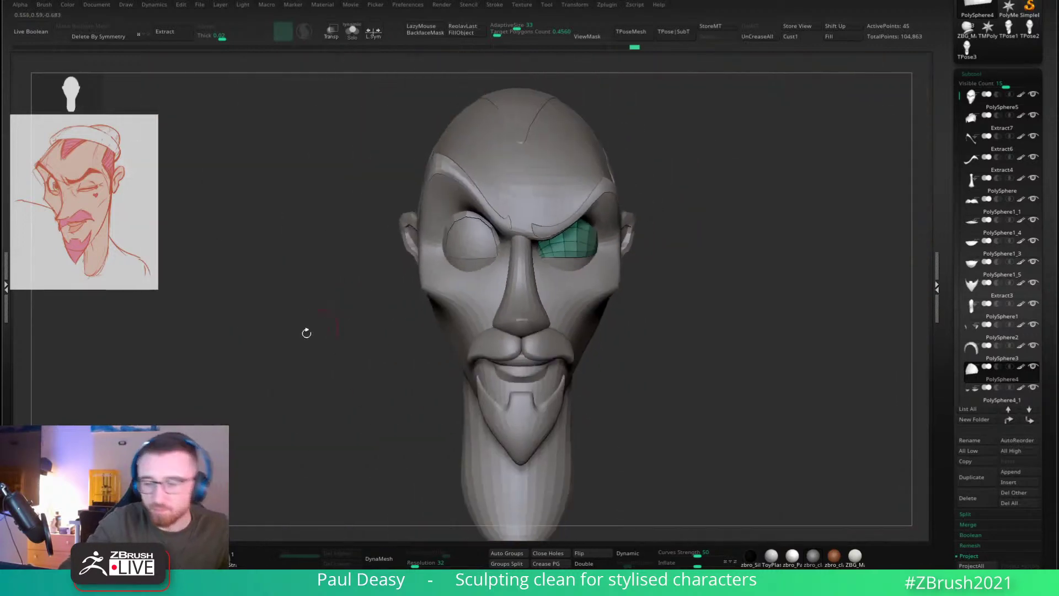
alt+right_drag(724, 270, 634, 287)
key(shift+f)
right_click(688, 291)
right_click(657, 295)
Step: Select the head subtool and refine its cheek and jawline with the Move brush
alt+click(456, 408)
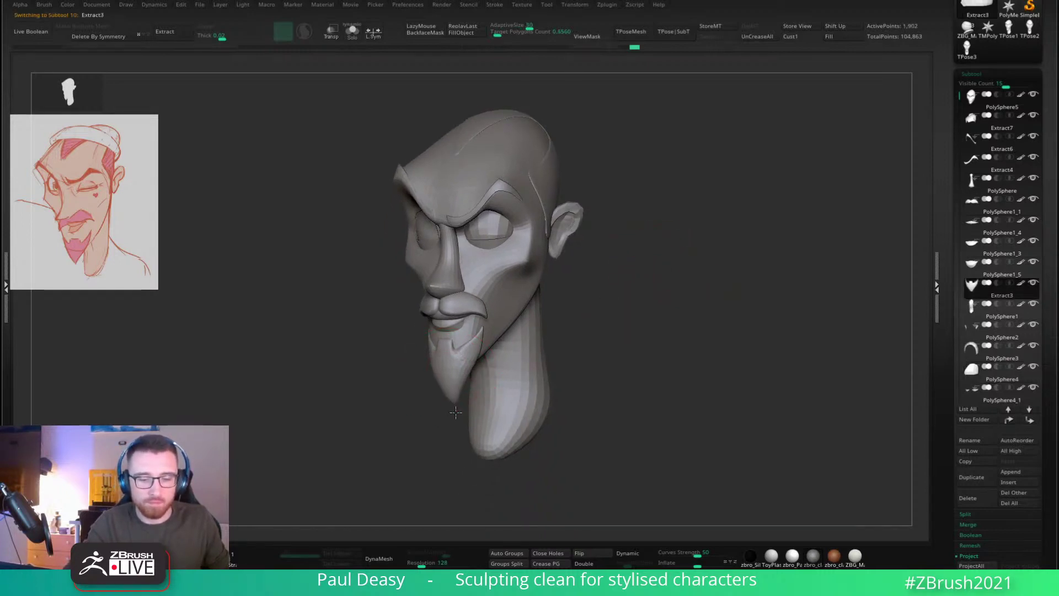
alt+click(468, 319)
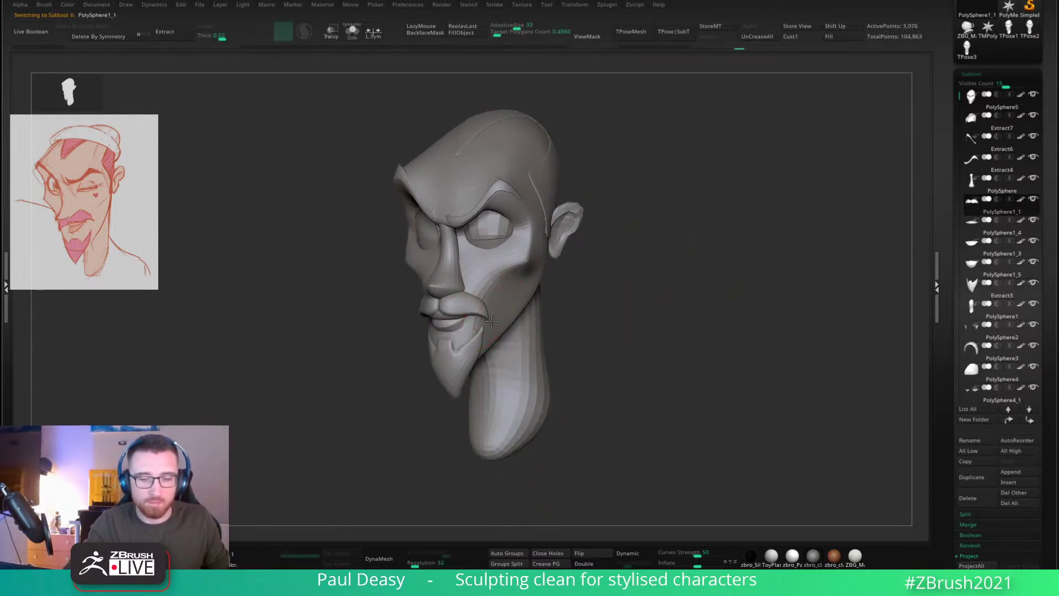
alt+click(485, 273)
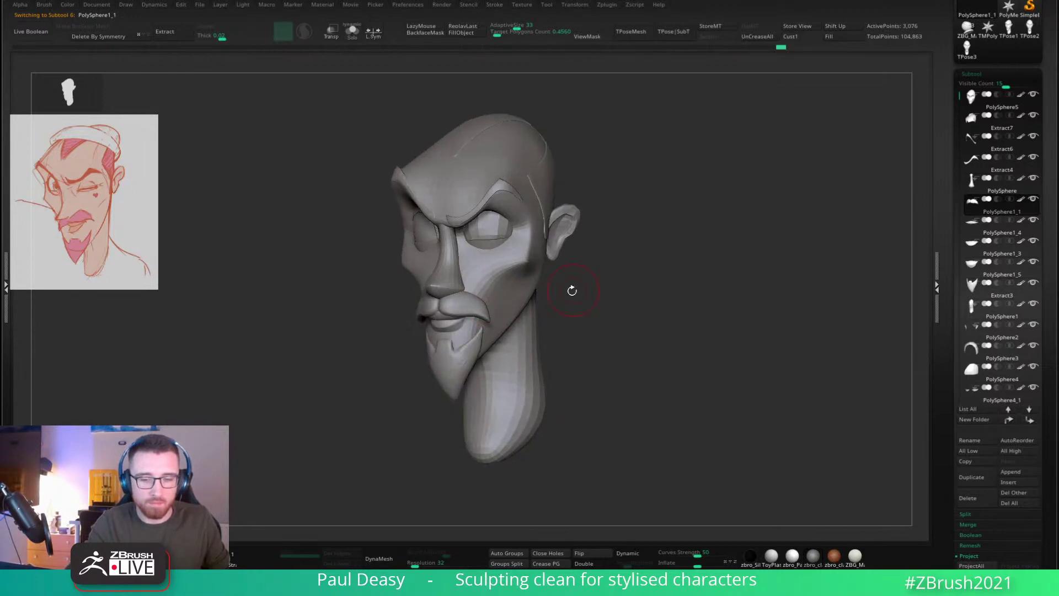
key(space)
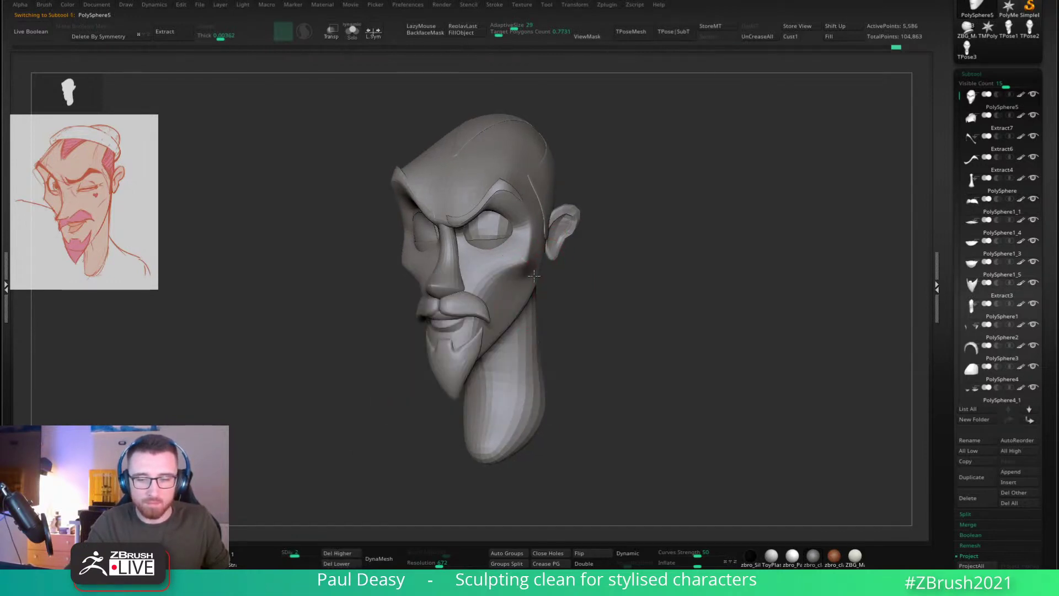
mouse_move(530, 299)
mouse_down()
mouse_move(518, 268)
mouse_move(527, 266)
mouse_up()
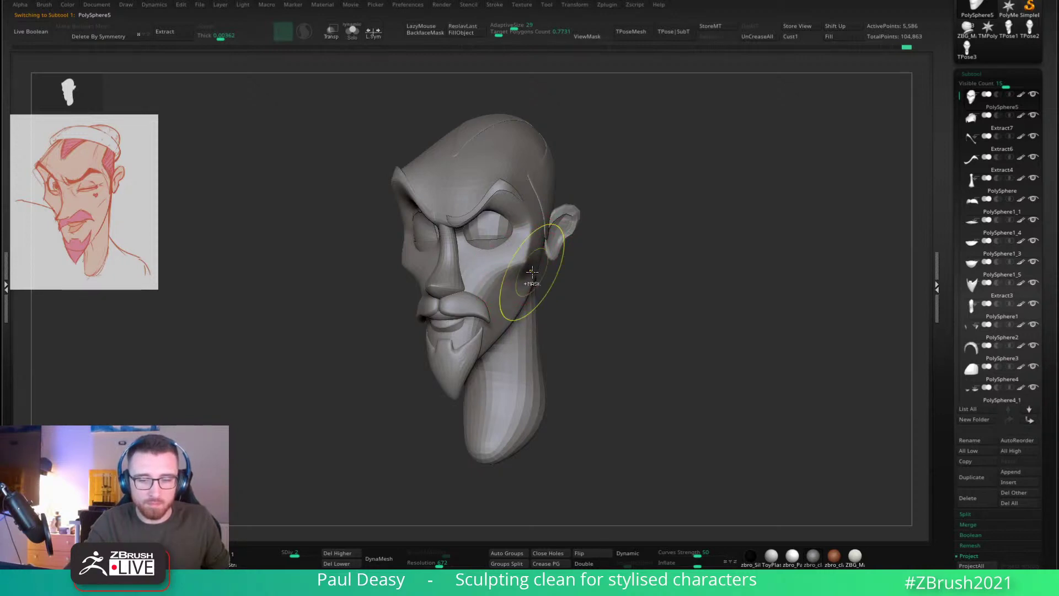
key(ctrl+z)
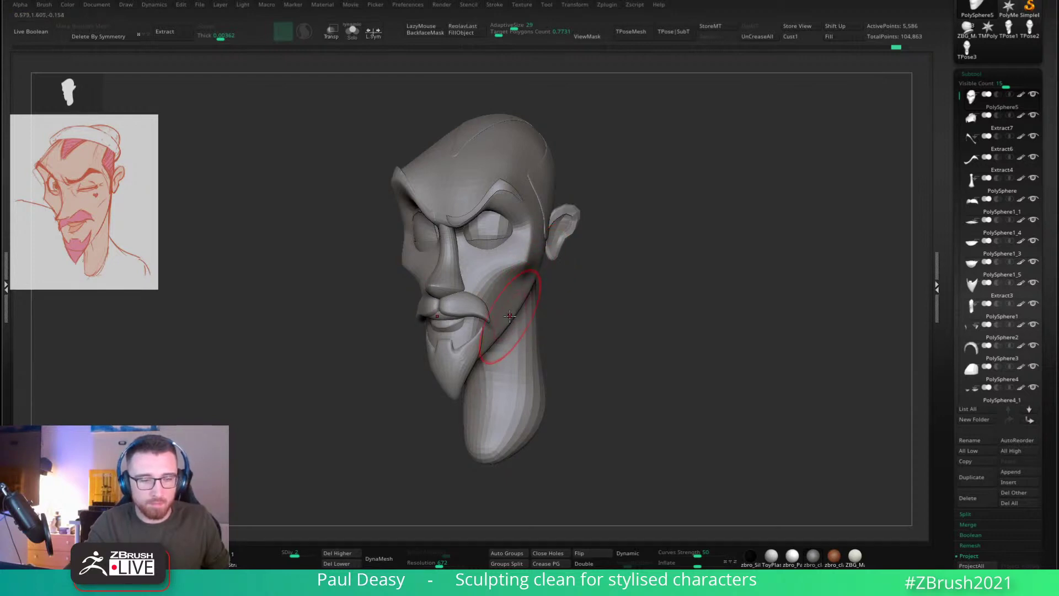
drag(511, 324, 506, 328)
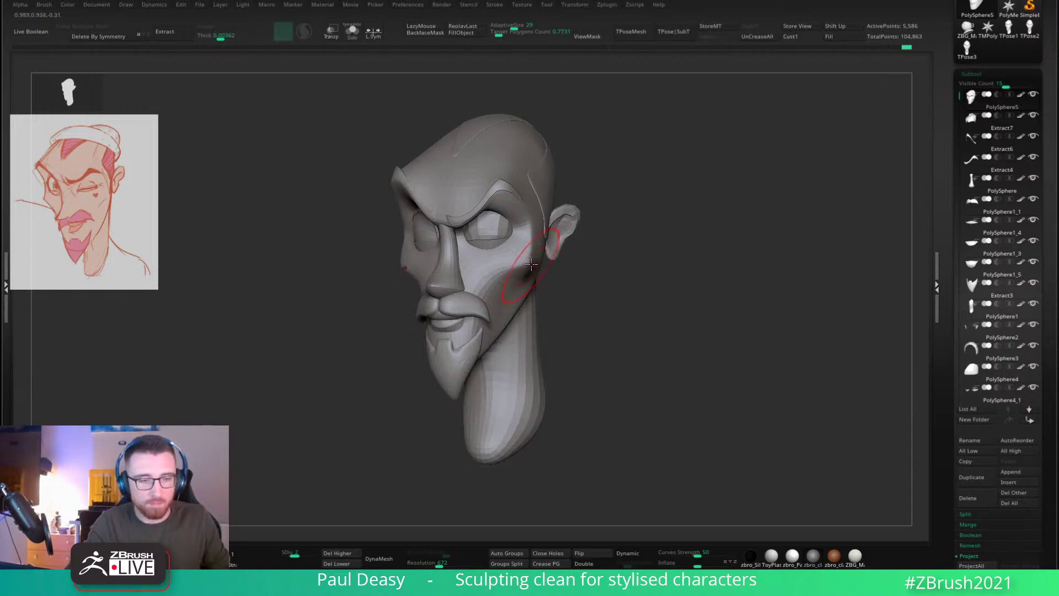
mouse_move(531, 264)
alt+mouse_down()
mouse_move(527, 251)
mouse_move(501, 252)
alt+mouse_up()
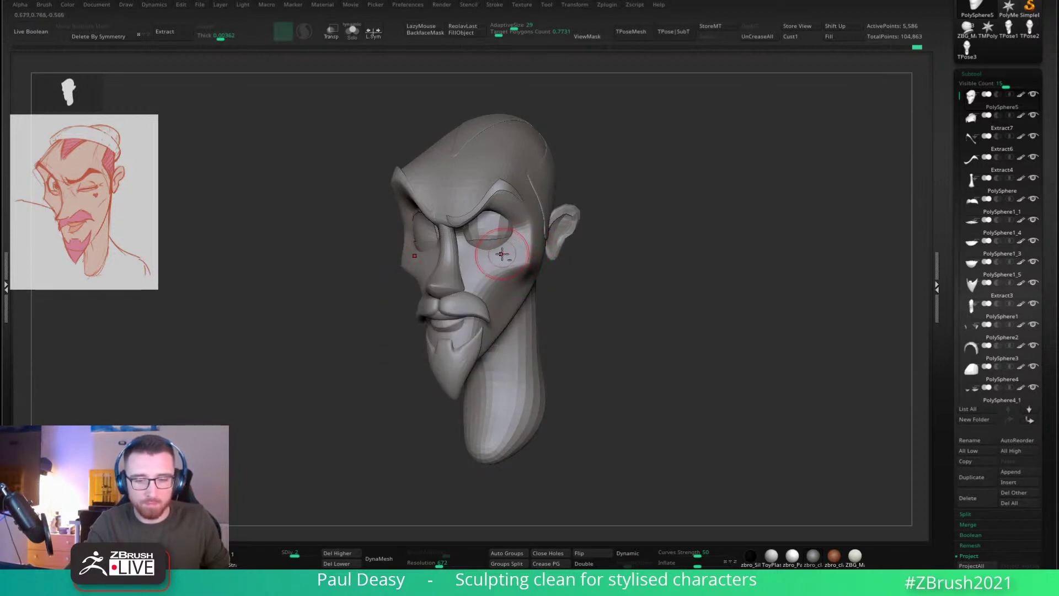
Step: Select the ears subtool and adjust the earlobe where it meets the jaw with the Move brush
alt+click(570, 235)
key(space)
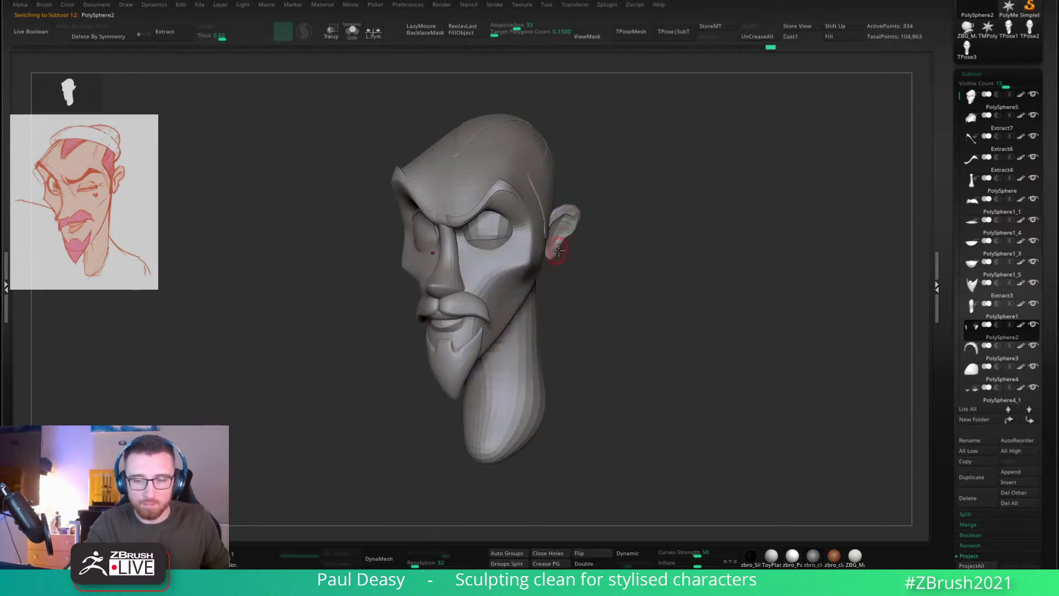
drag(548, 257, 617, 264)
Step: Select the nose subtool and adjust the tip of the nose with the Move brush
alt+click(433, 184)
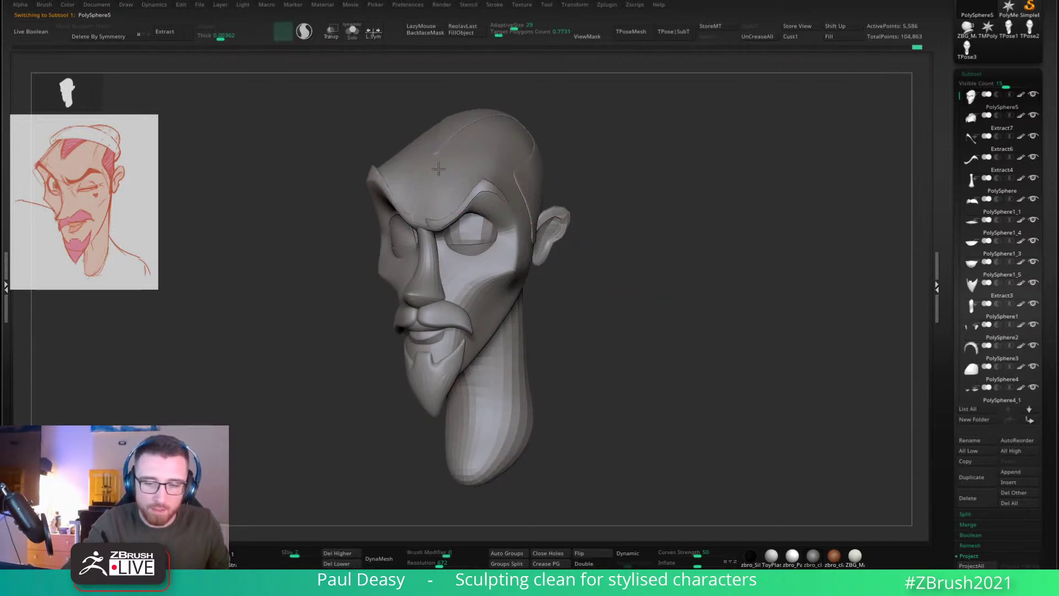
drag(584, 173, 656, 281)
alt+click(492, 261)
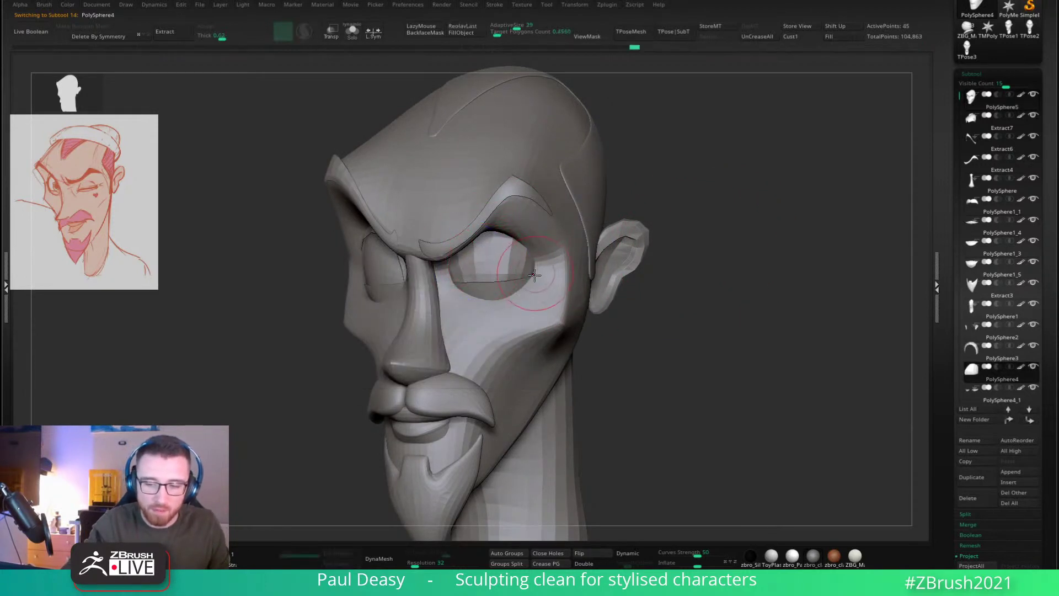
drag(656, 234, 720, 381)
alt+click(469, 307)
key(space)
mouse_move(436, 322)
mouse_down()
mouse_move(418, 319)
mouse_move(447, 323)
mouse_up()
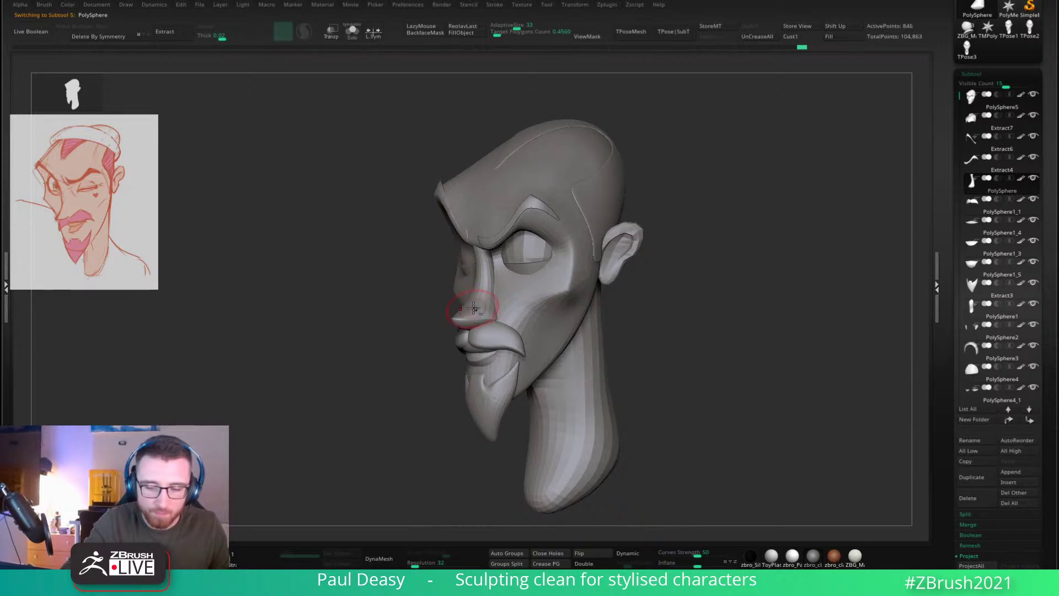
Step: Select the ears subtool again and refine the ear's shape against the side of the head
alt+drag(688, 255, 661, 274)
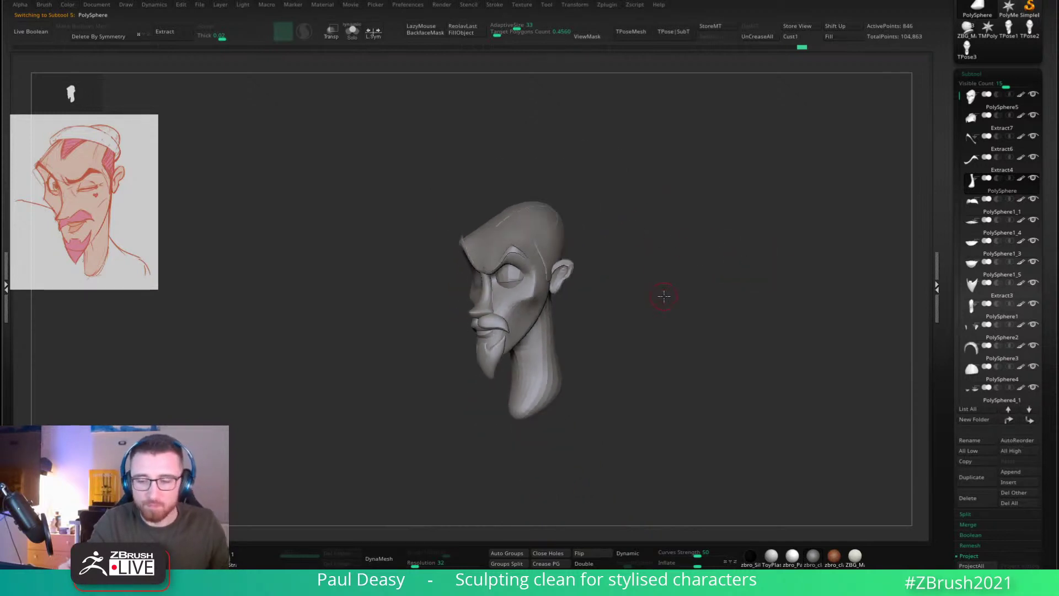
right_click(621, 351)
mouse_move(664, 296)
right_down()
mouse_move(629, 342)
mouse_move(664, 302)
mouse_move(666, 314)
right_up()
ctrl+right_drag(666, 315, 680, 331)
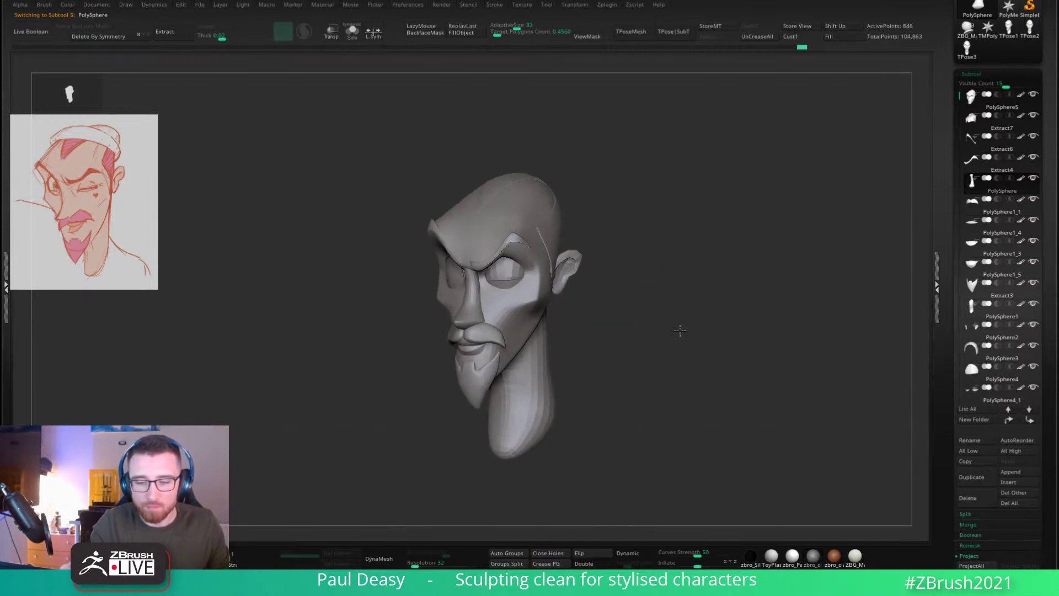
drag(680, 330, 662, 314)
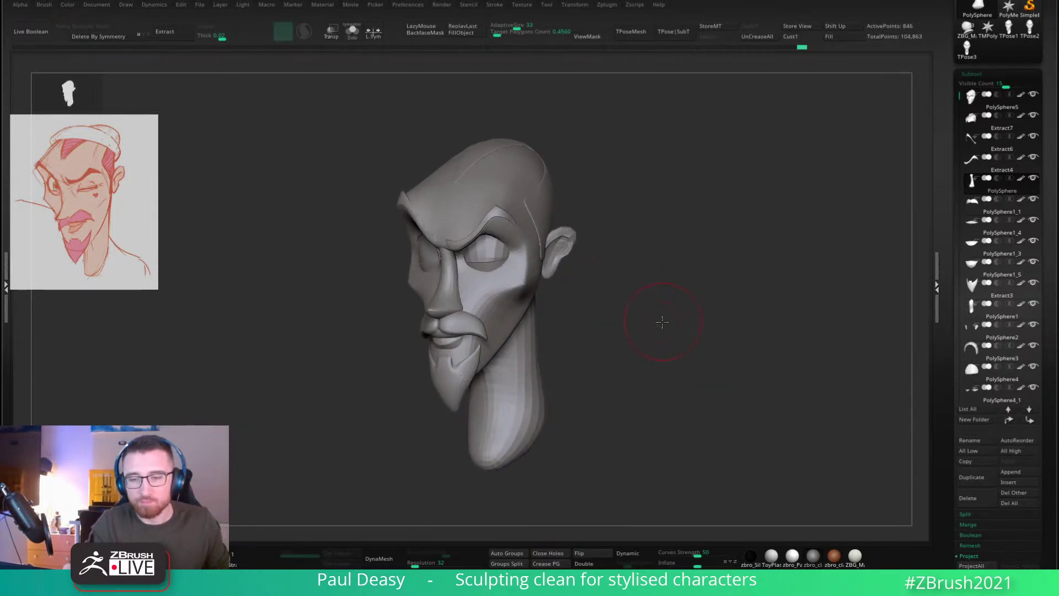
alt+click(561, 253)
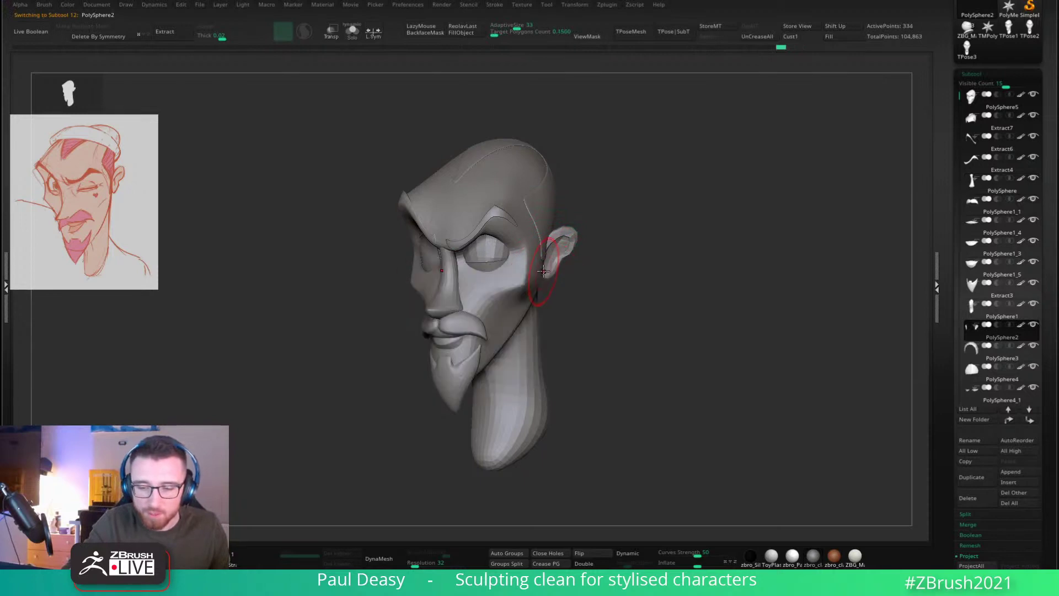
key(space)
key(space)
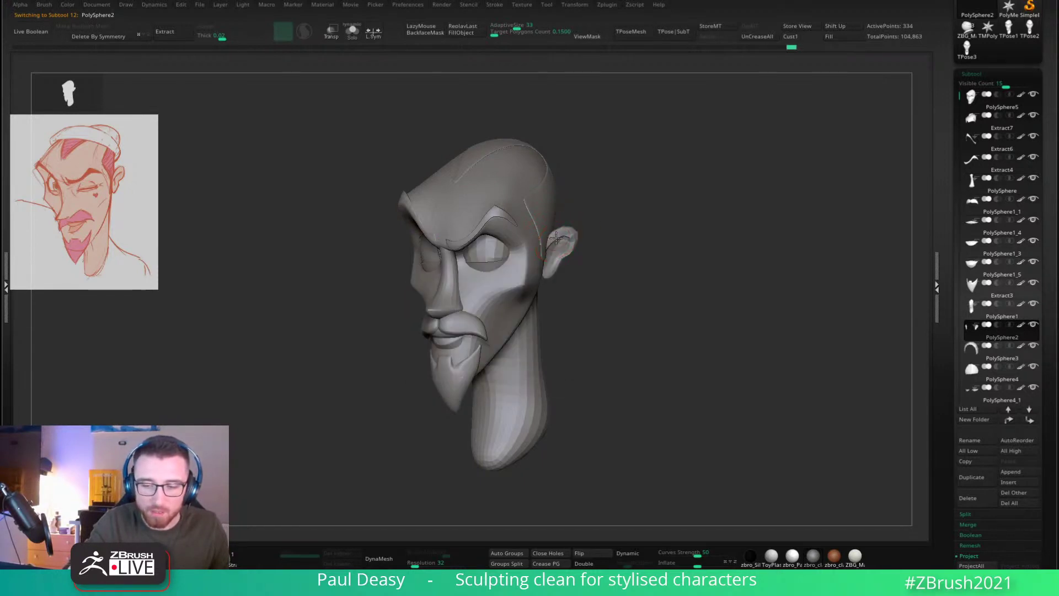
key(space)
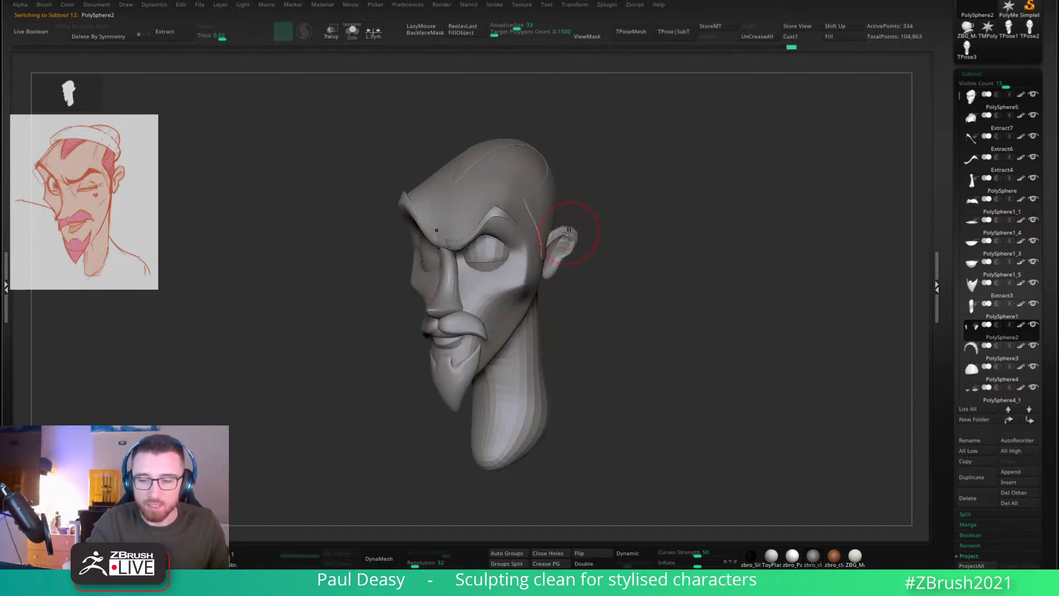
key(space)
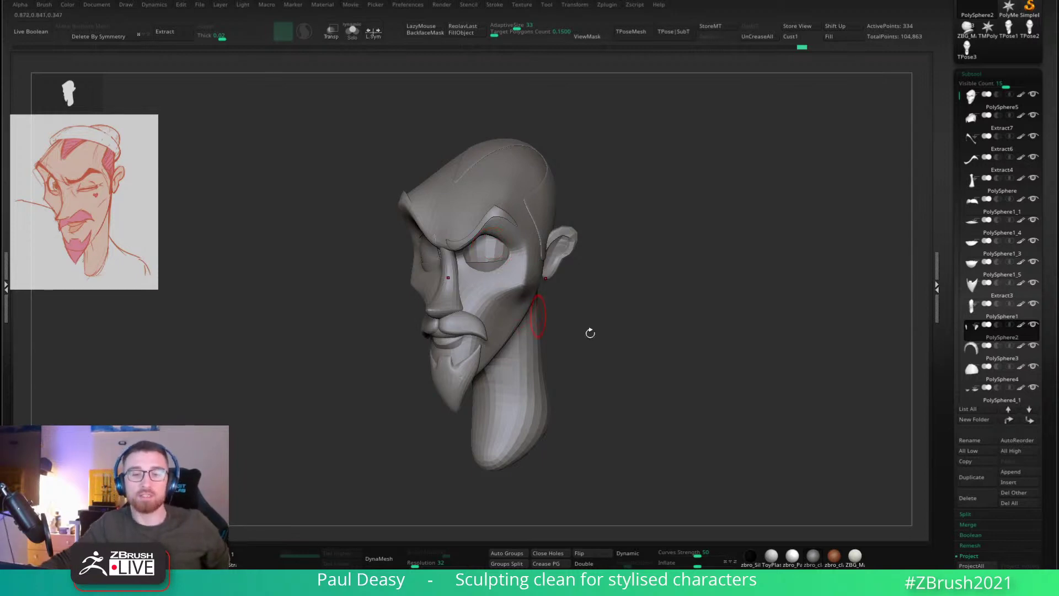
Step: Select the half-closed eye's upper eyelid subtool and examine its fit under the brow up close and from the front
mouse_move(590, 334)
alt+mouse_down()
mouse_move(682, 322)
mouse_move(660, 290)
alt+mouse_up()
key(space)
drag(462, 199, 456, 200)
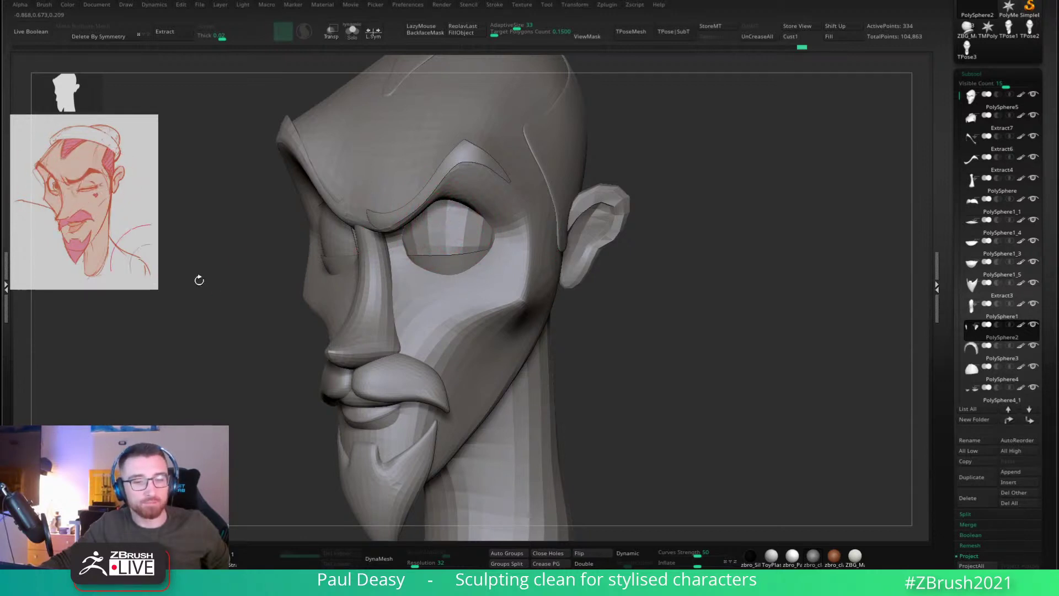
scroll(386, 221, up, 4)
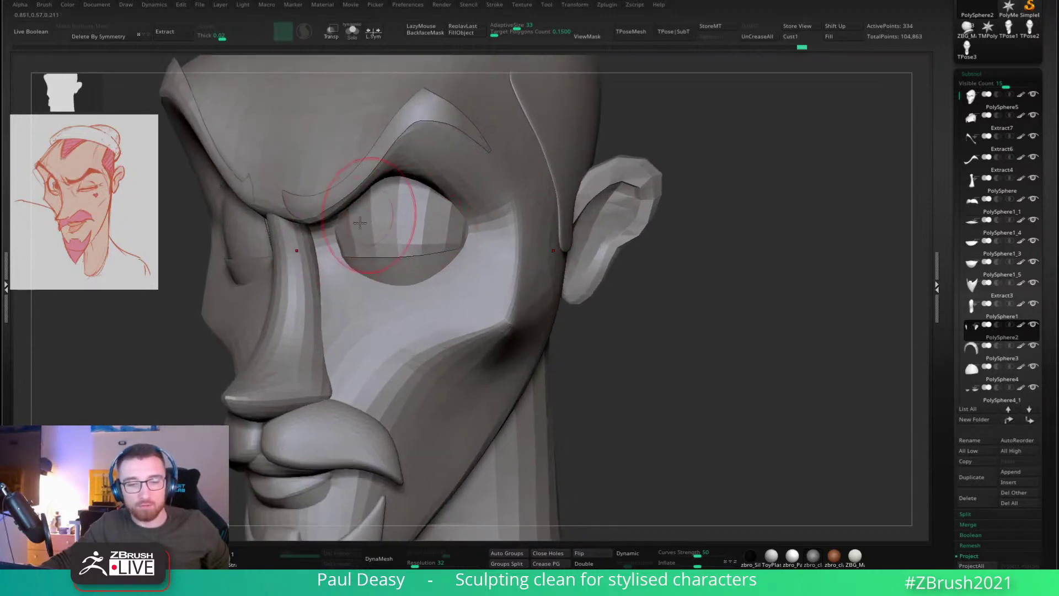
mouse_move(357, 224)
right_down()
mouse_move(357, 215)
mouse_move(389, 217)
right_up()
key(space)
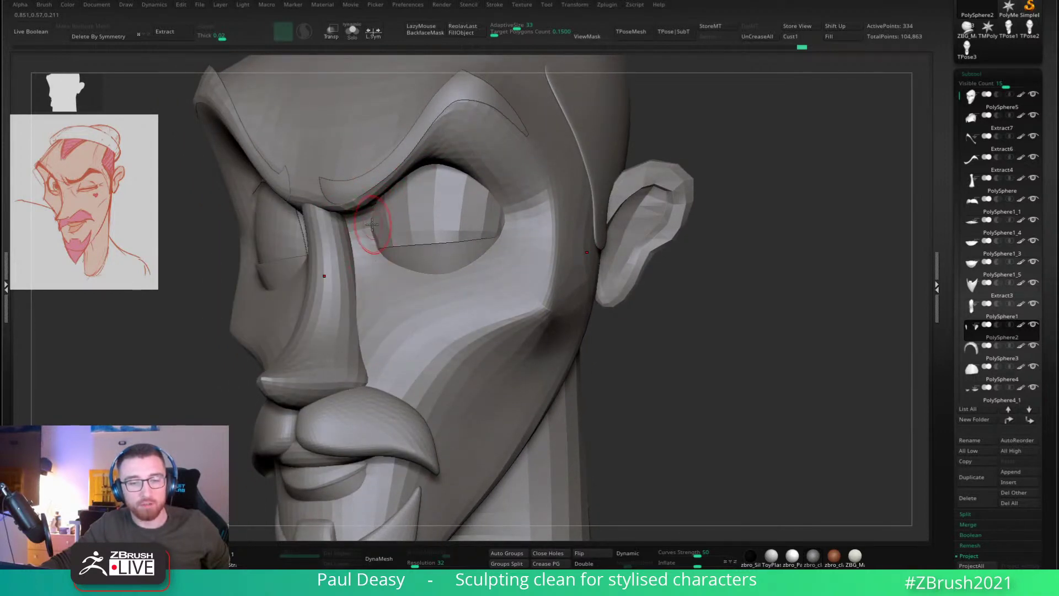
alt+click(372, 223)
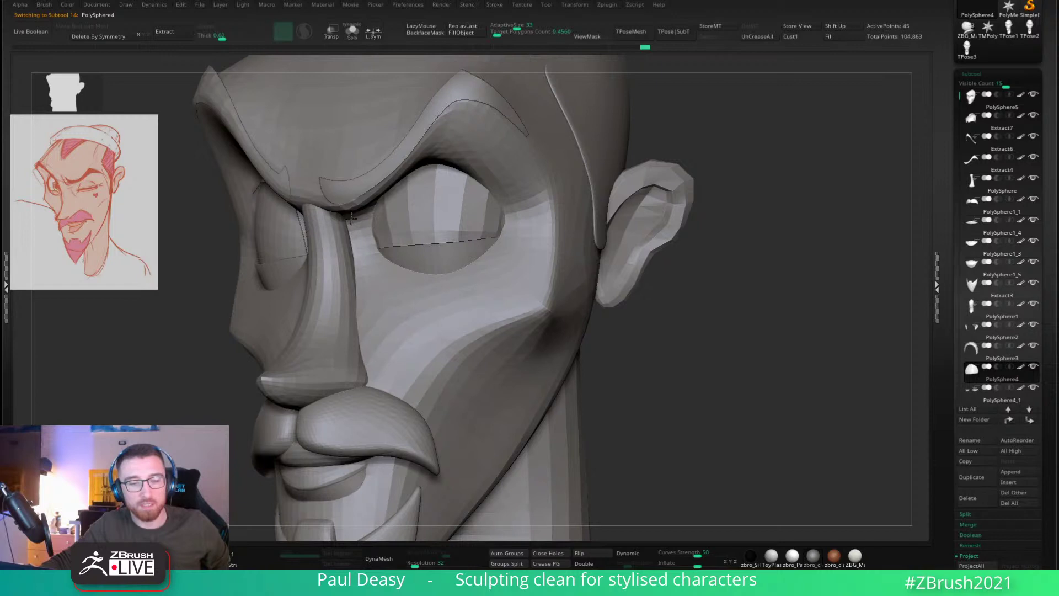
right_drag(359, 218, 401, 231)
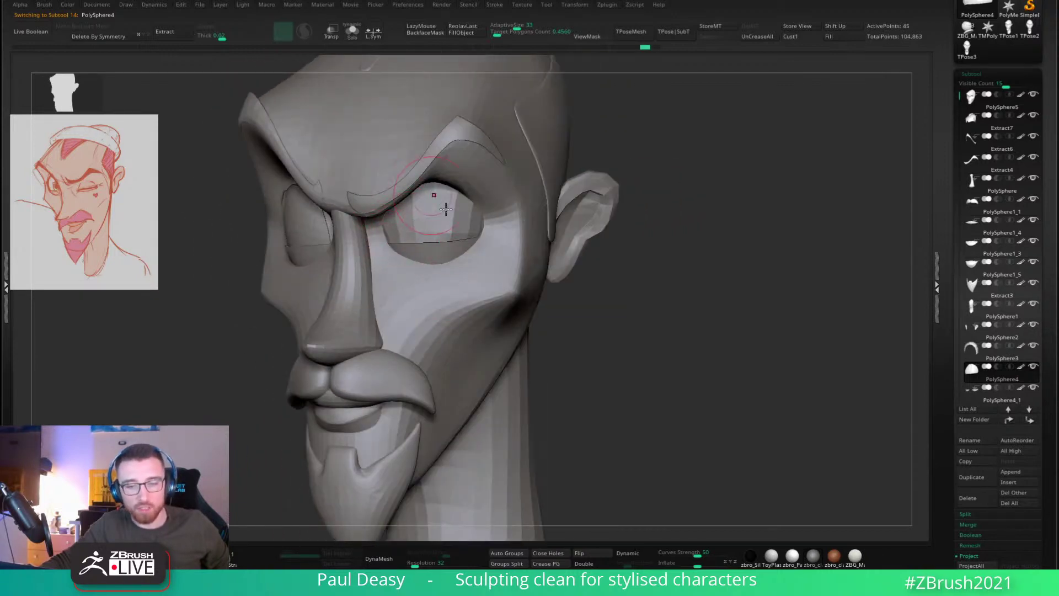
drag(626, 325, 640, 328)
right_drag(639, 328, 630, 308)
right_click(619, 309)
right_click(630, 308)
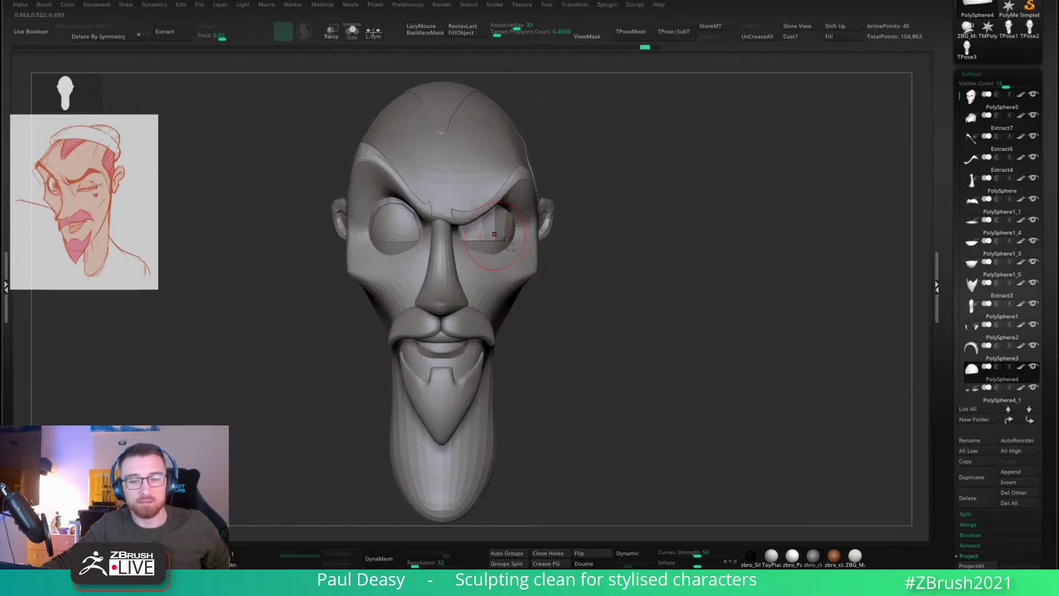
Step: Check the head subtool, then turn on dynamic subdivision smoothing for the nose and neck subtools
click(1022, 328)
right_drag(813, 445, 577, 352)
alt+click(526, 297)
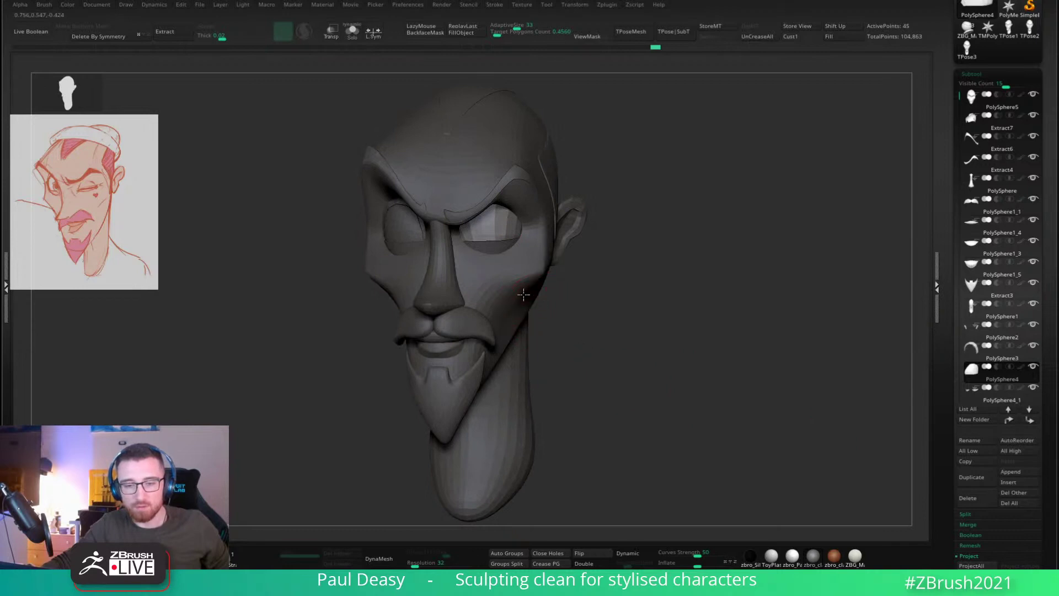
key(d)
key(d)
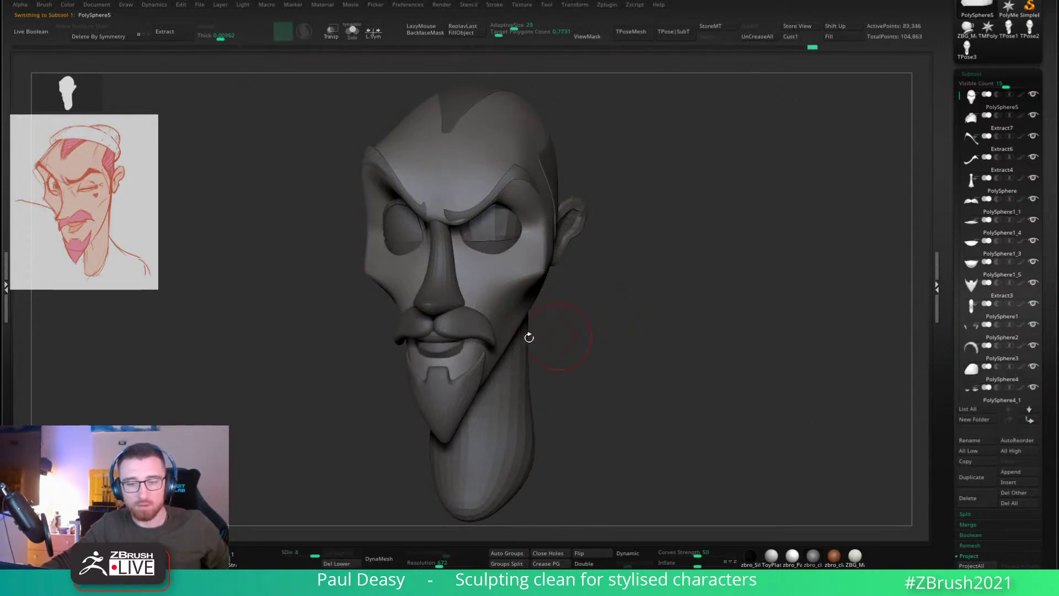
alt+click(445, 301)
key(d)
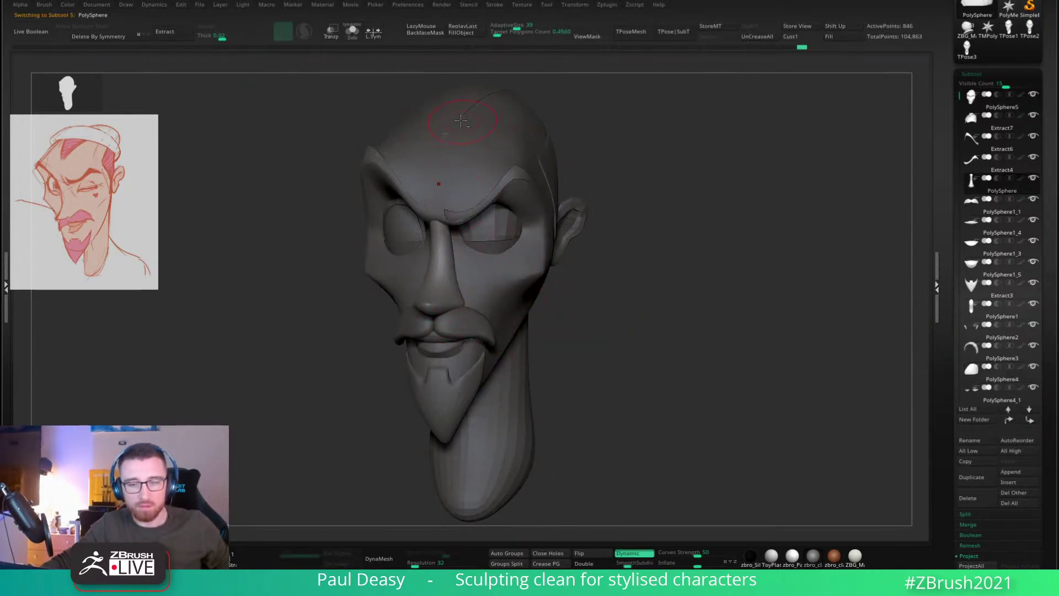
alt+click(485, 424)
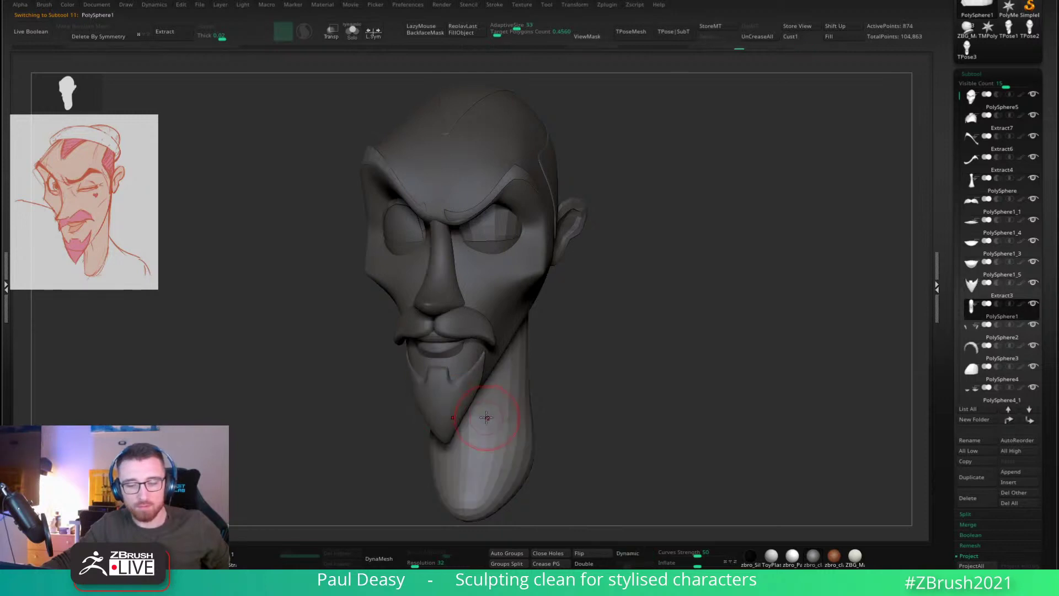
drag(594, 384, 579, 375)
Step: Go through the brow, ears and eye parts, turning on dynamic subdivision smoothing for the half-closed eye's upper eyelid
alt+click(381, 157)
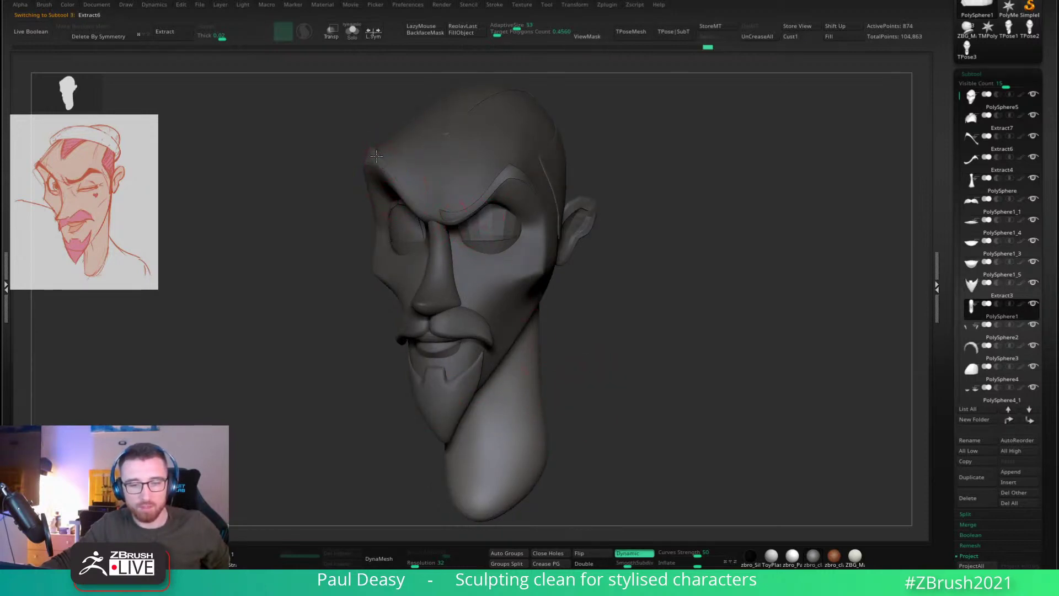
alt+click(575, 223)
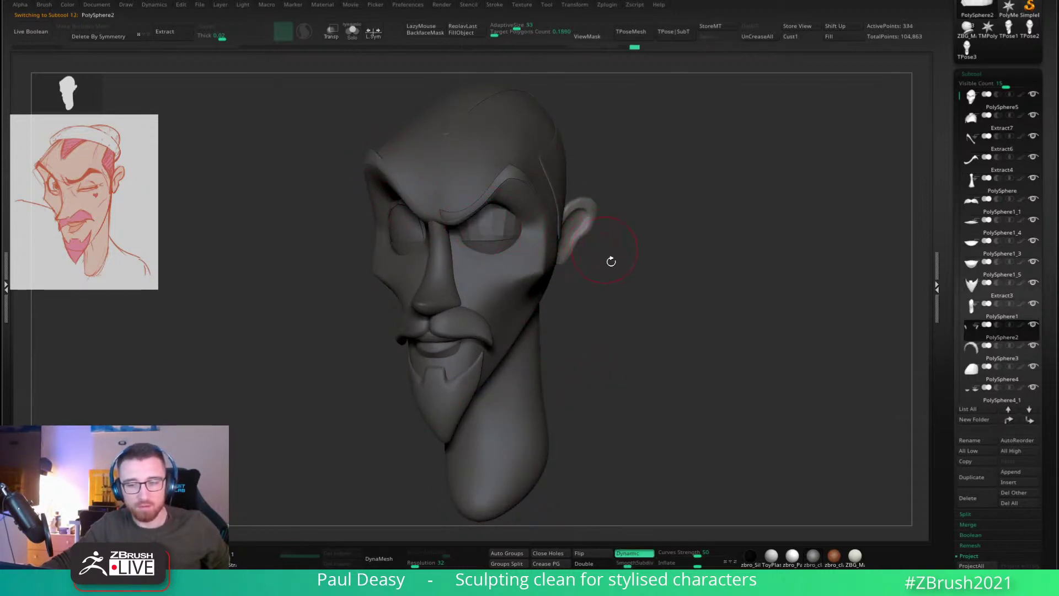
drag(610, 259, 621, 274)
alt+click(521, 229)
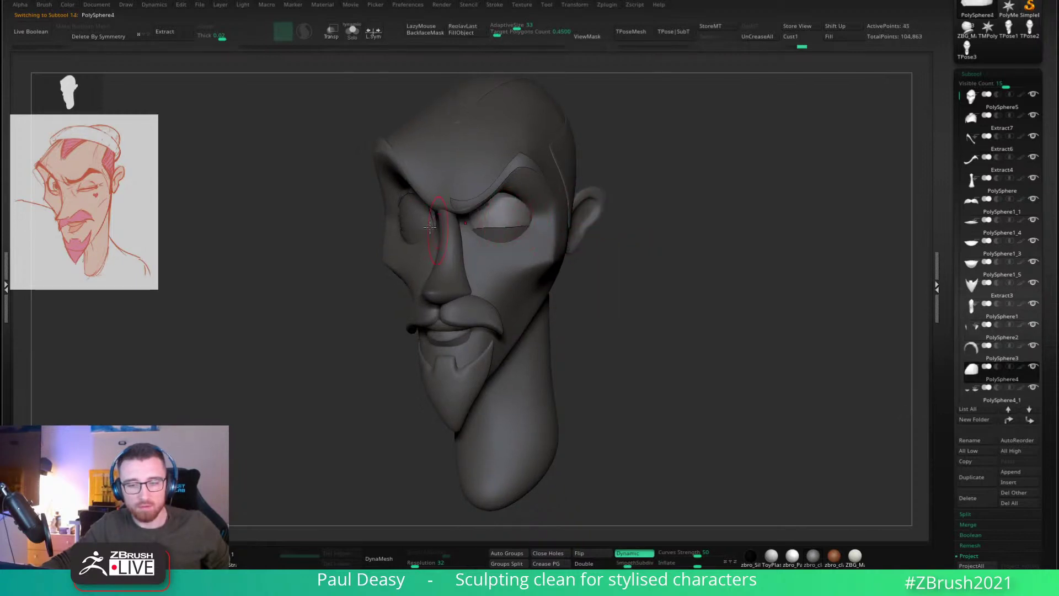
alt+click(415, 219)
alt+drag(621, 262, 634, 326)
alt+click(477, 230)
right_drag(475, 230, 457, 211)
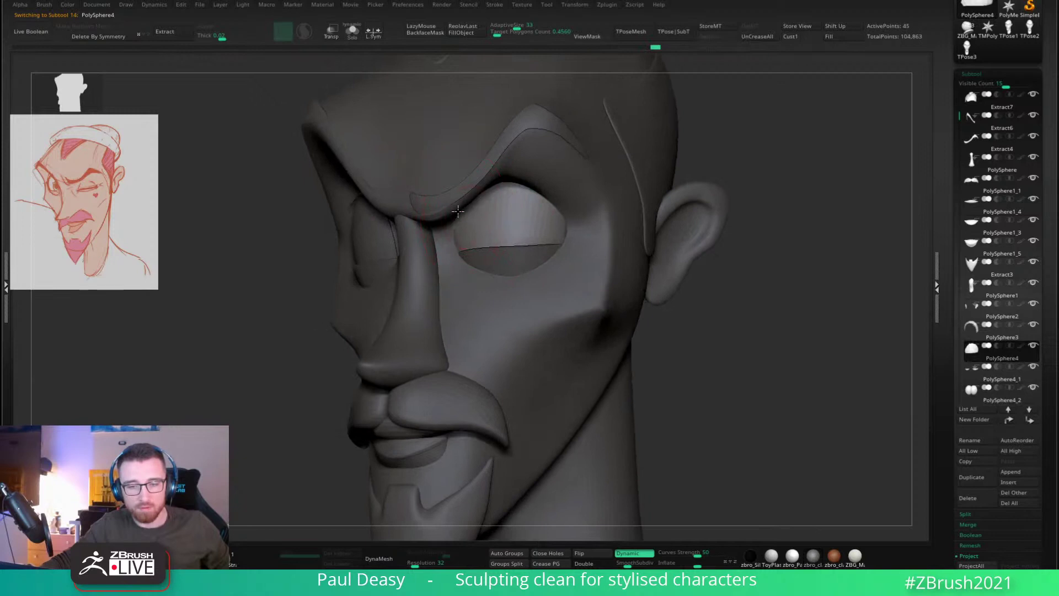
right_drag(571, 231, 581, 231)
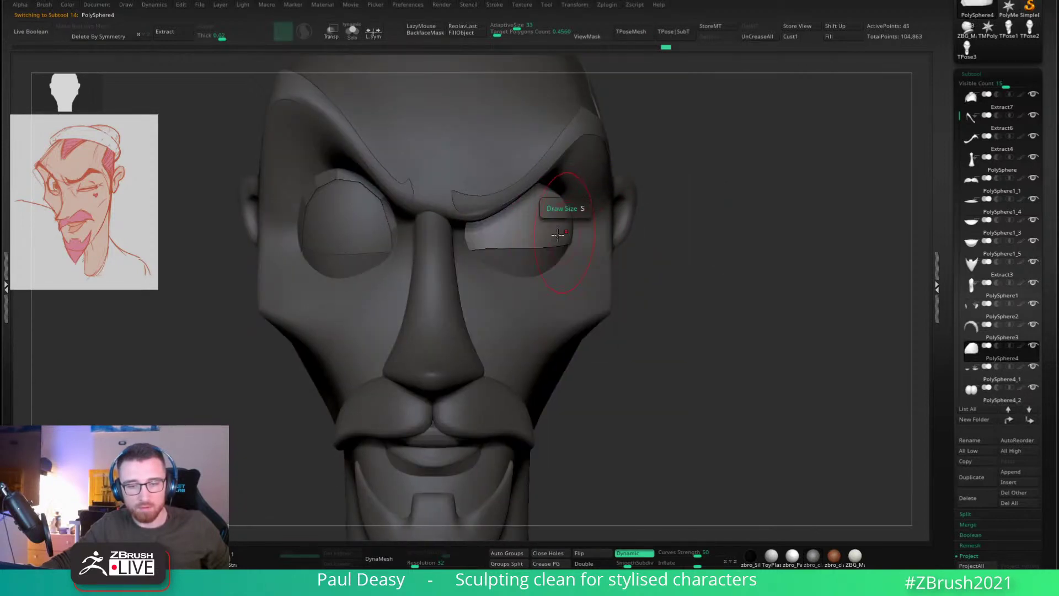
Step: Smooth the open eye's upper eyelid rim with dynamic subdivision and crease its polygroup borders
alt+click(353, 188)
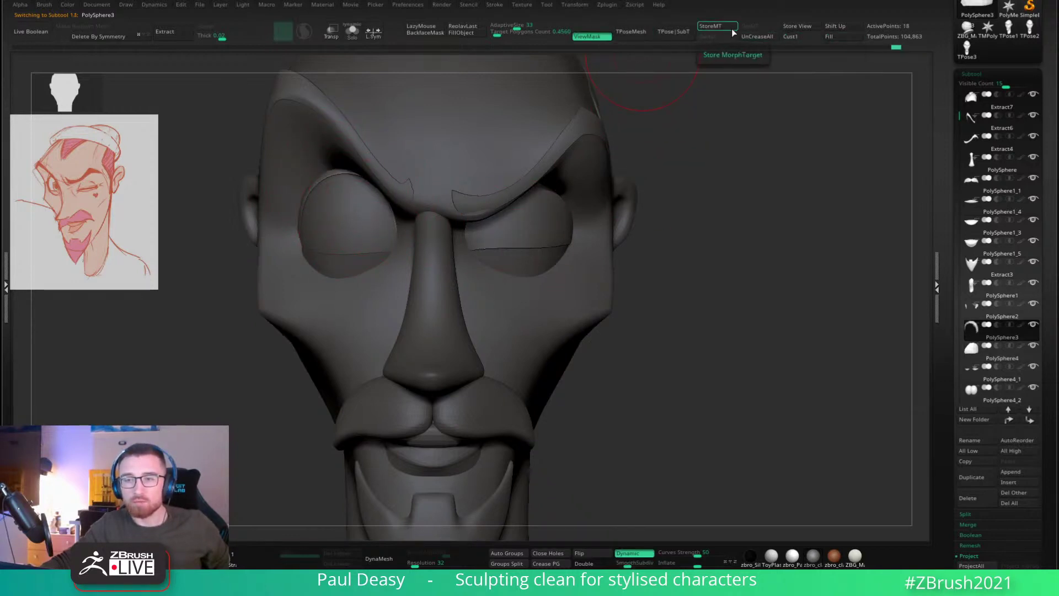
key(f)
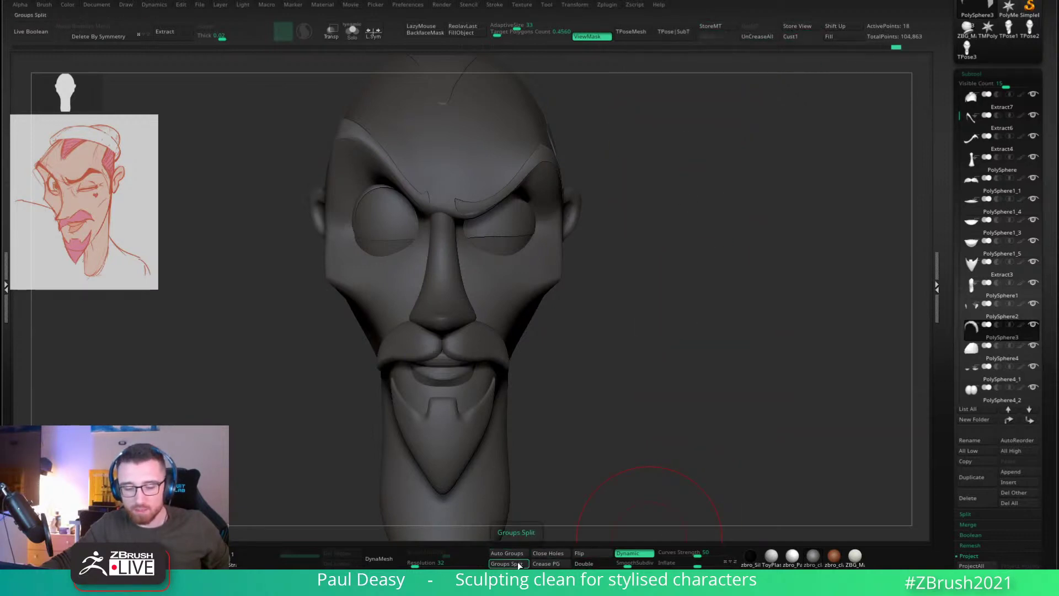
click(541, 562)
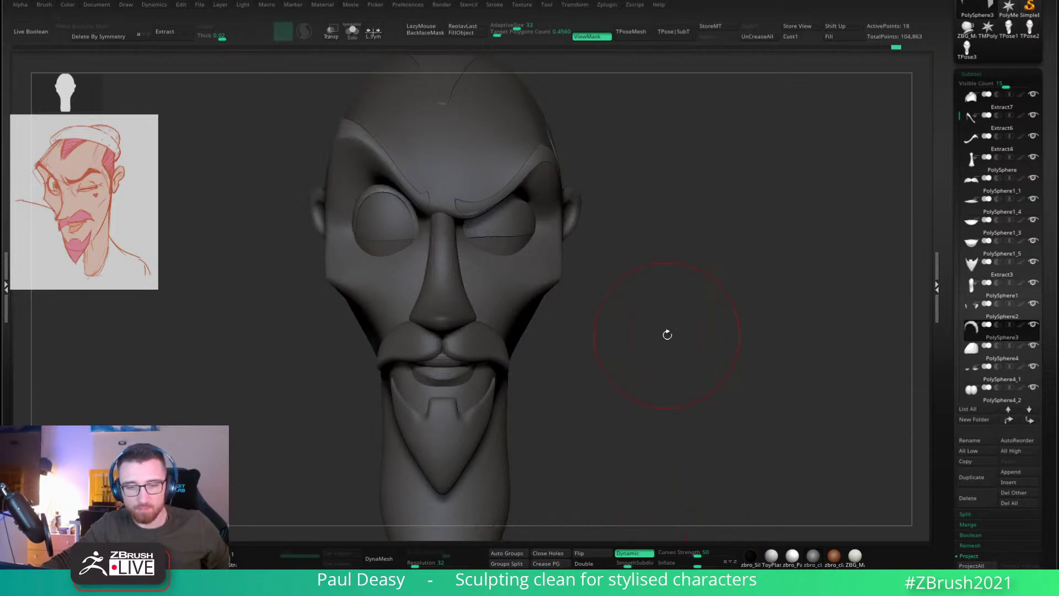
mouse_move(662, 325)
mouse_down()
mouse_move(704, 366)
mouse_move(662, 359)
mouse_up()
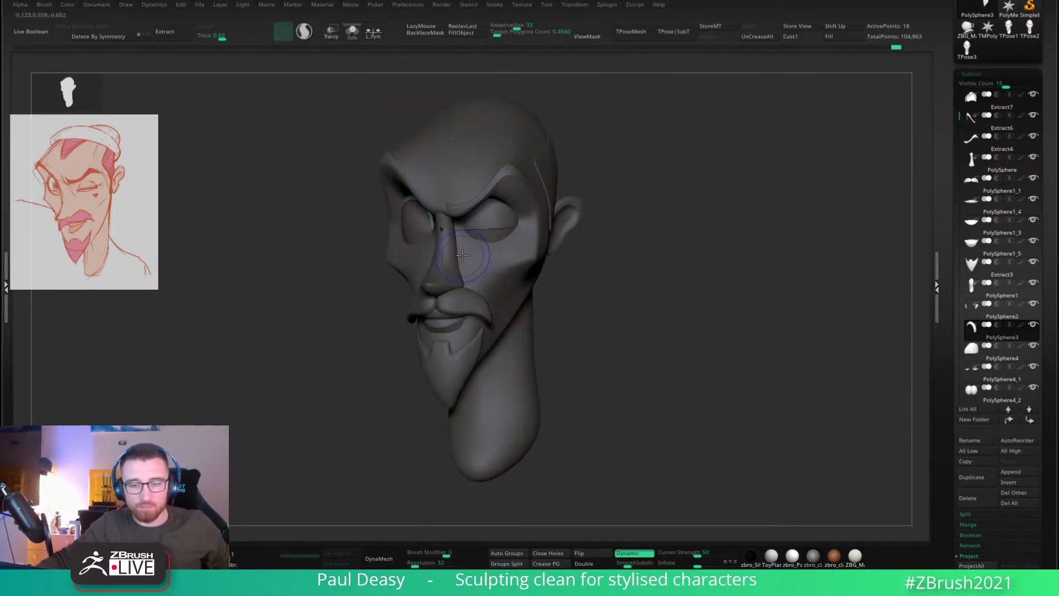
Step: Refine the shape of the open eye's upper eyelid rim so it wraps evenly around the eyeball
shift+right_drag(475, 255, 453, 256)
right_click(338, 280)
right_click(373, 287)
mouse_move(331, 276)
right_down()
mouse_move(372, 287)
mouse_move(449, 242)
mouse_move(382, 221)
mouse_move(436, 219)
right_up()
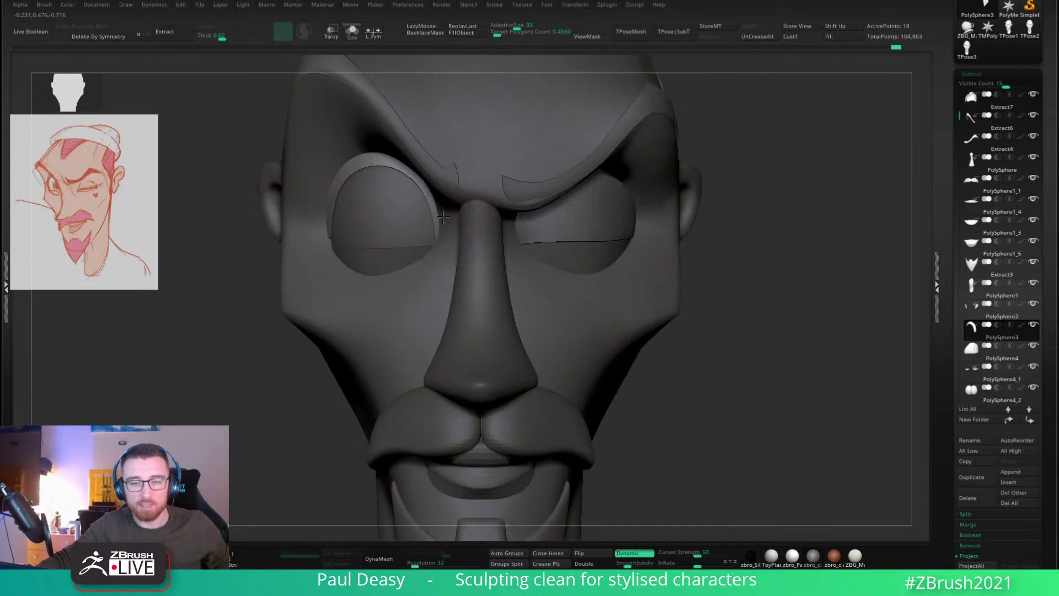
right_drag(752, 317, 310, 273)
right_click(310, 273)
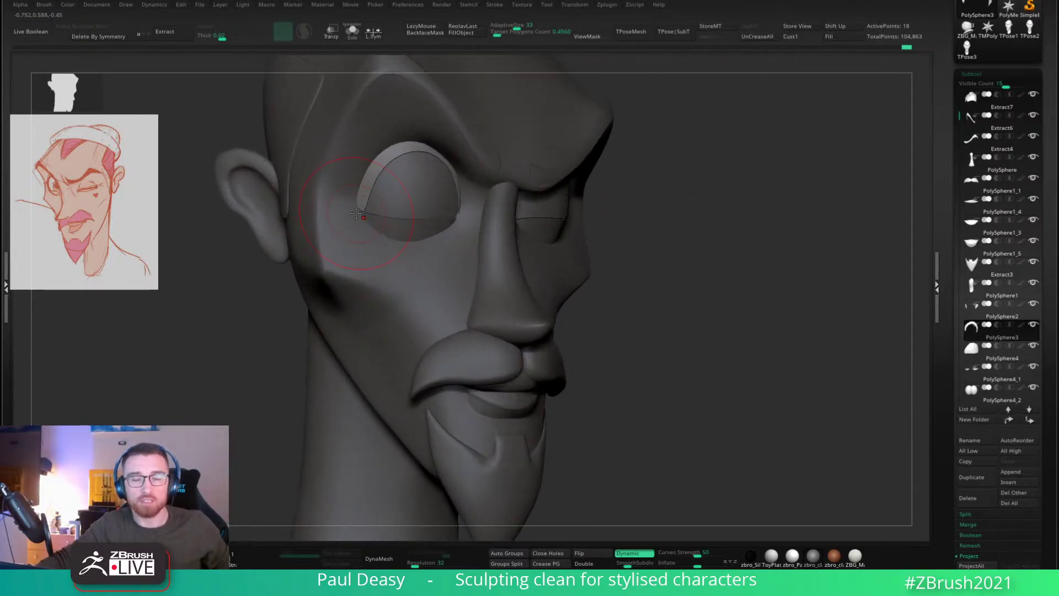
Step: Select the lower and upper eyelid subtools in turn and check how they meet at the open eye's corners
alt+click(365, 224)
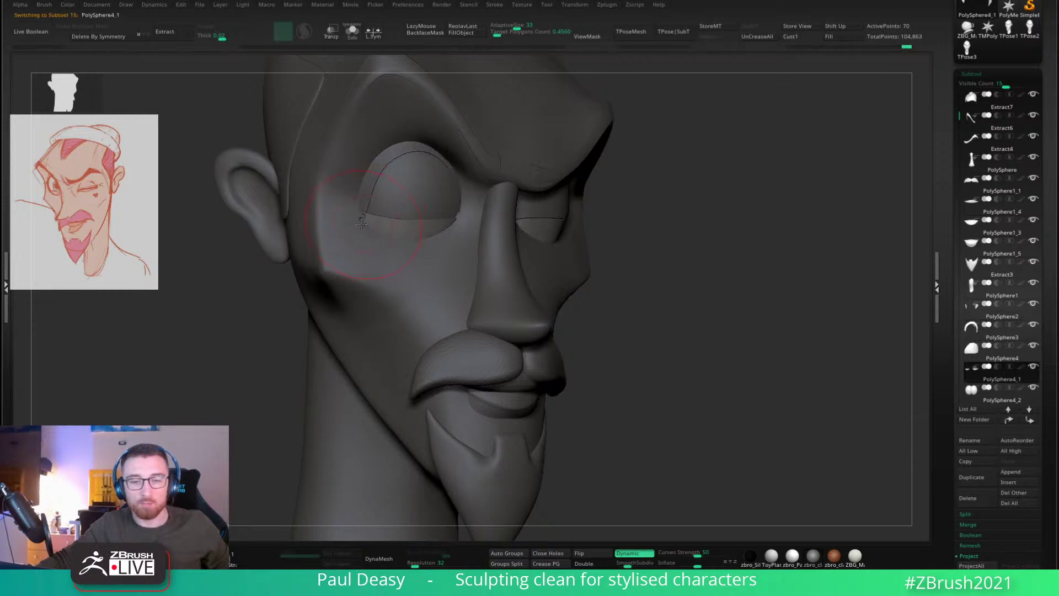
right_drag(365, 223, 517, 231)
alt+click(368, 210)
alt+click(456, 230)
Step: Select the head subtool and adjust the surface below the inner corners of both eye sockets
alt+click(444, 230)
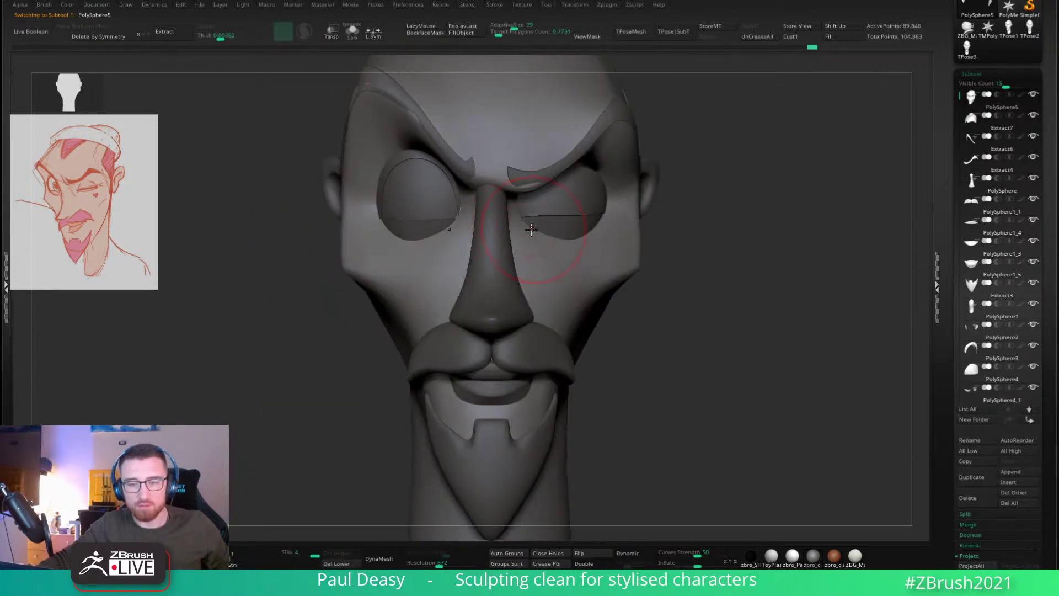
alt+drag(542, 248, 551, 252)
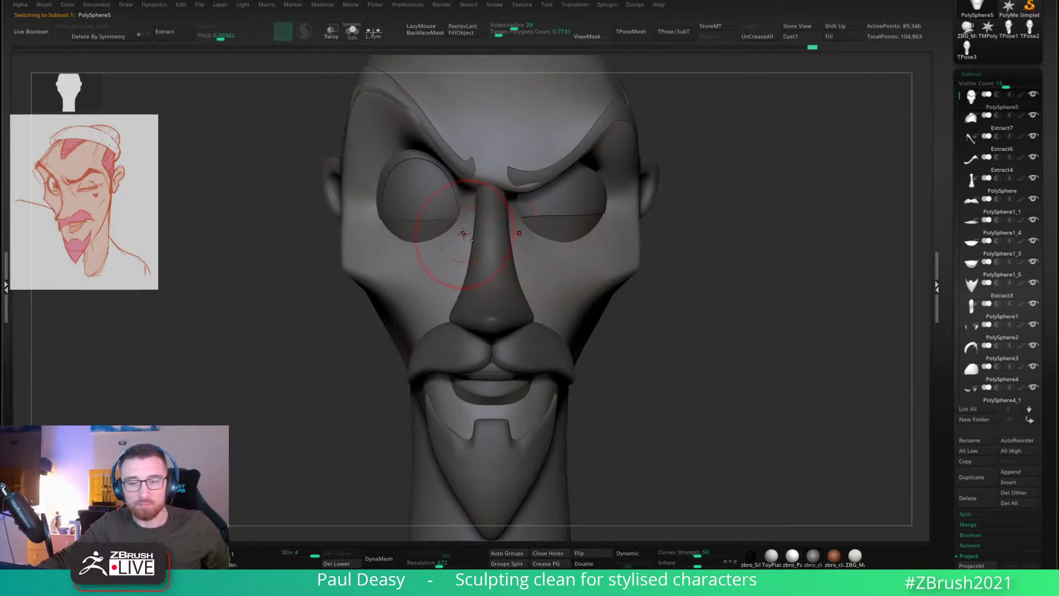
drag(451, 253, 453, 253)
mouse_move(671, 325)
ctrl+right_down()
mouse_move(628, 318)
mouse_move(656, 333)
ctrl+right_up()
key(shift+f)
key(shift+f)
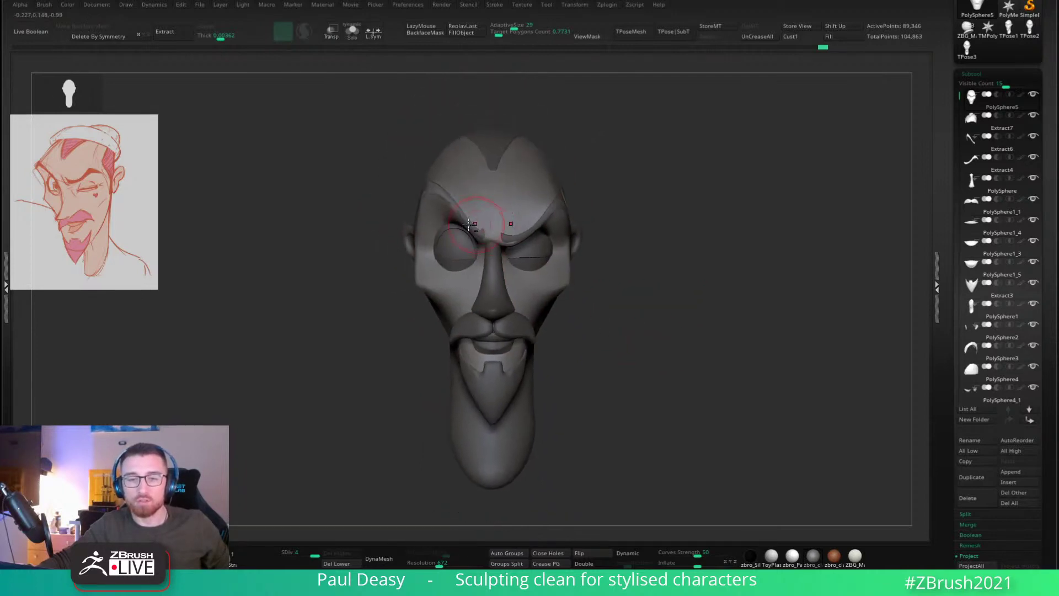
Step: Select the brow above the open eye and examine the whole head from the front and three-quarter views
alt+click(452, 206)
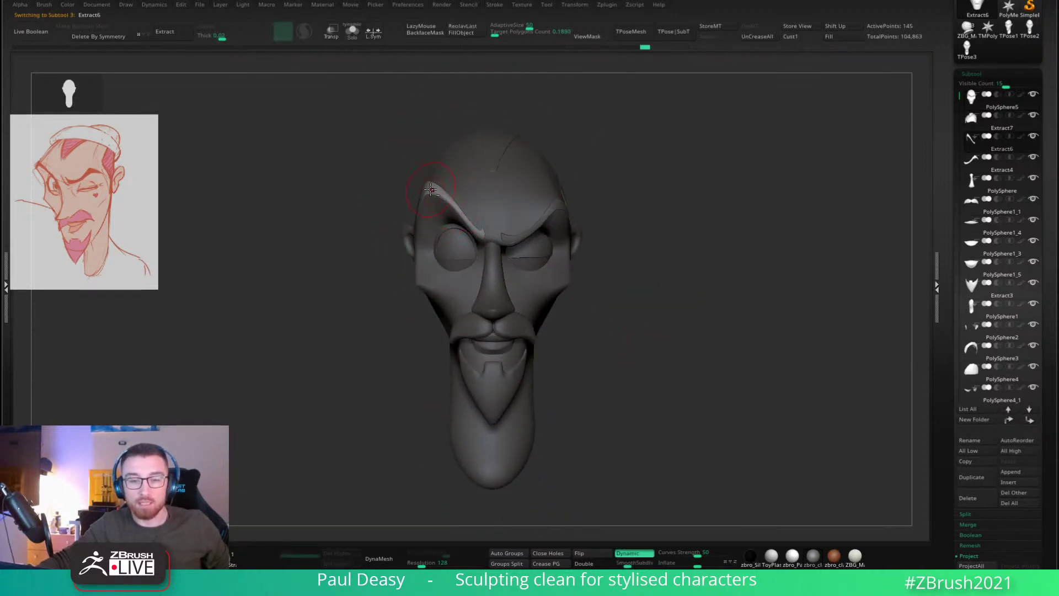
ctrl+drag(273, 196, 470, 331)
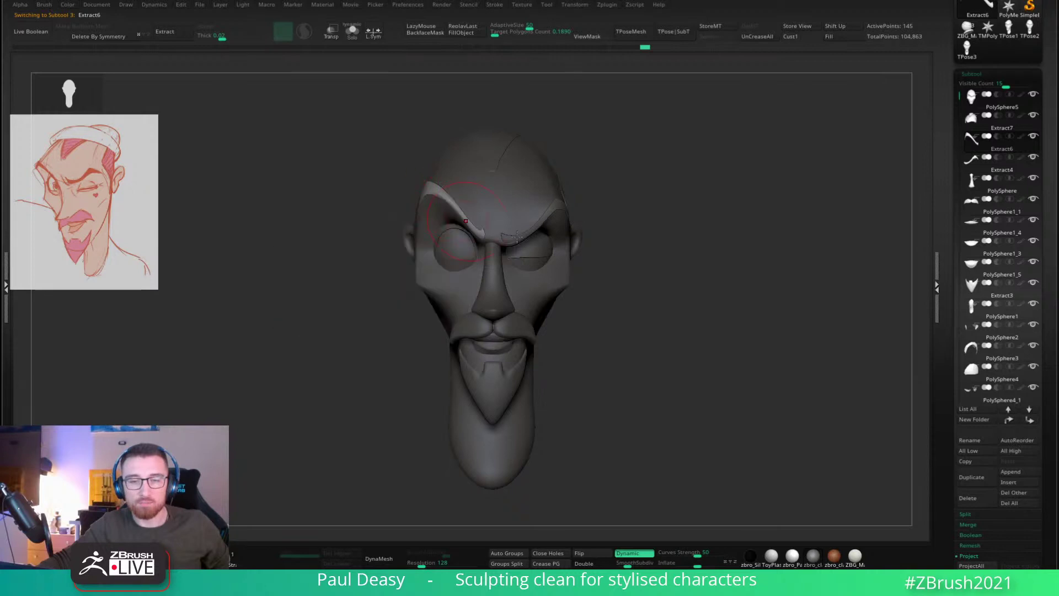
drag(662, 280, 650, 280)
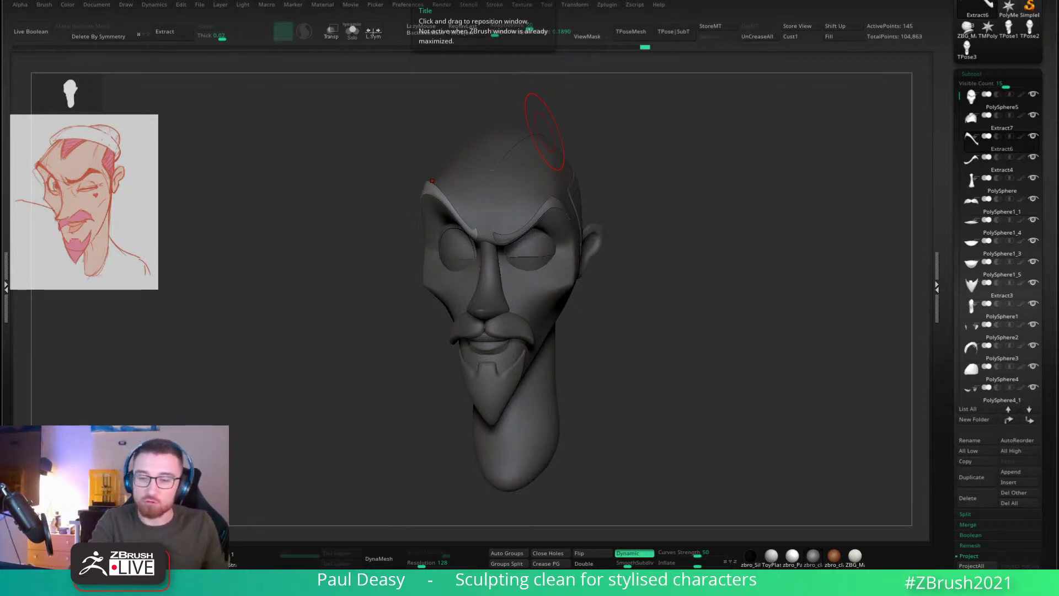
drag(718, 289, 656, 279)
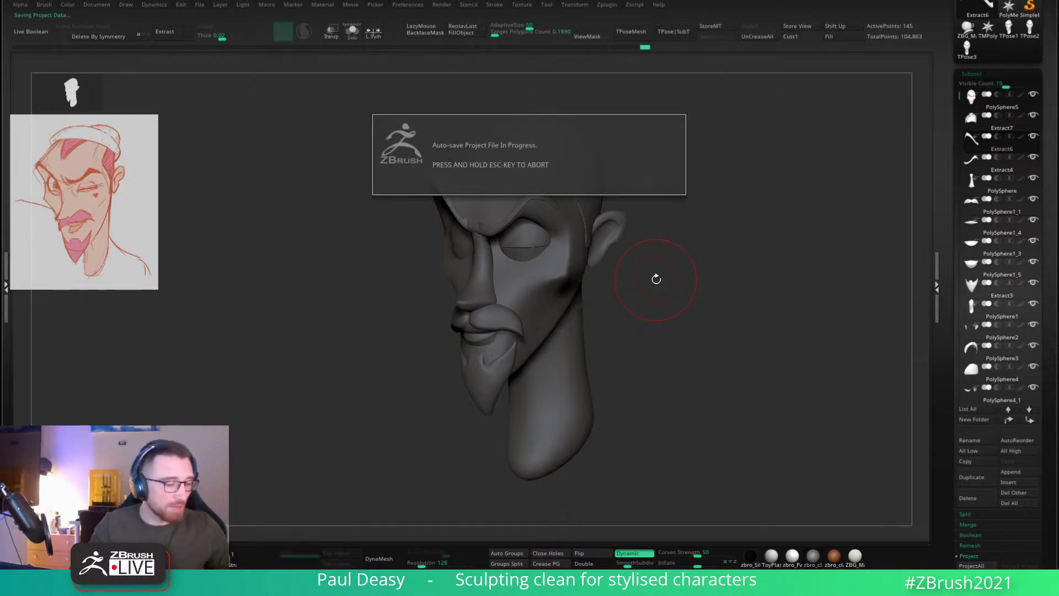
key(super)
key(super)
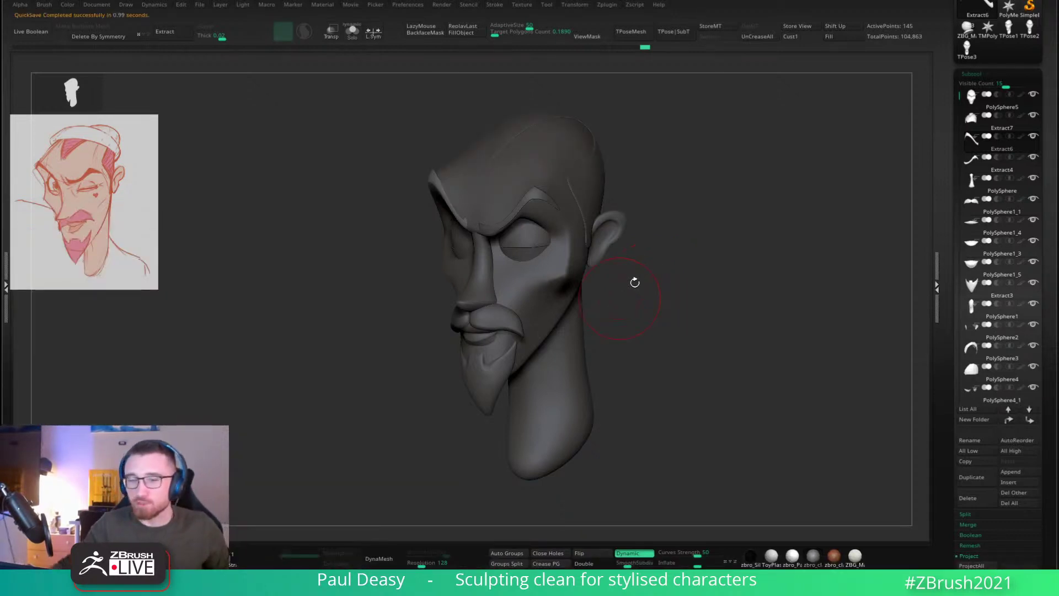
drag(697, 281, 627, 288)
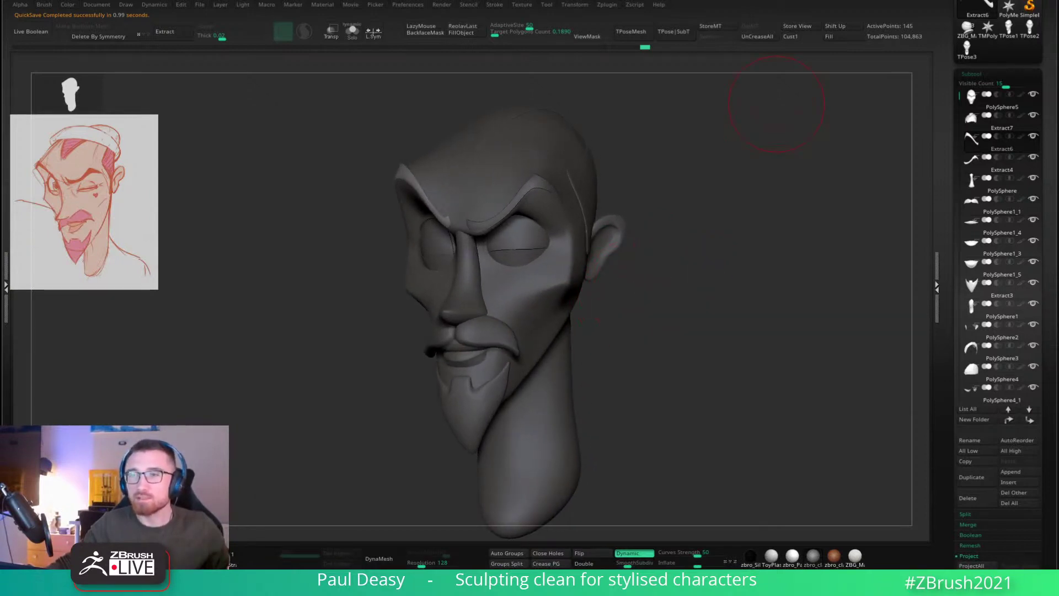